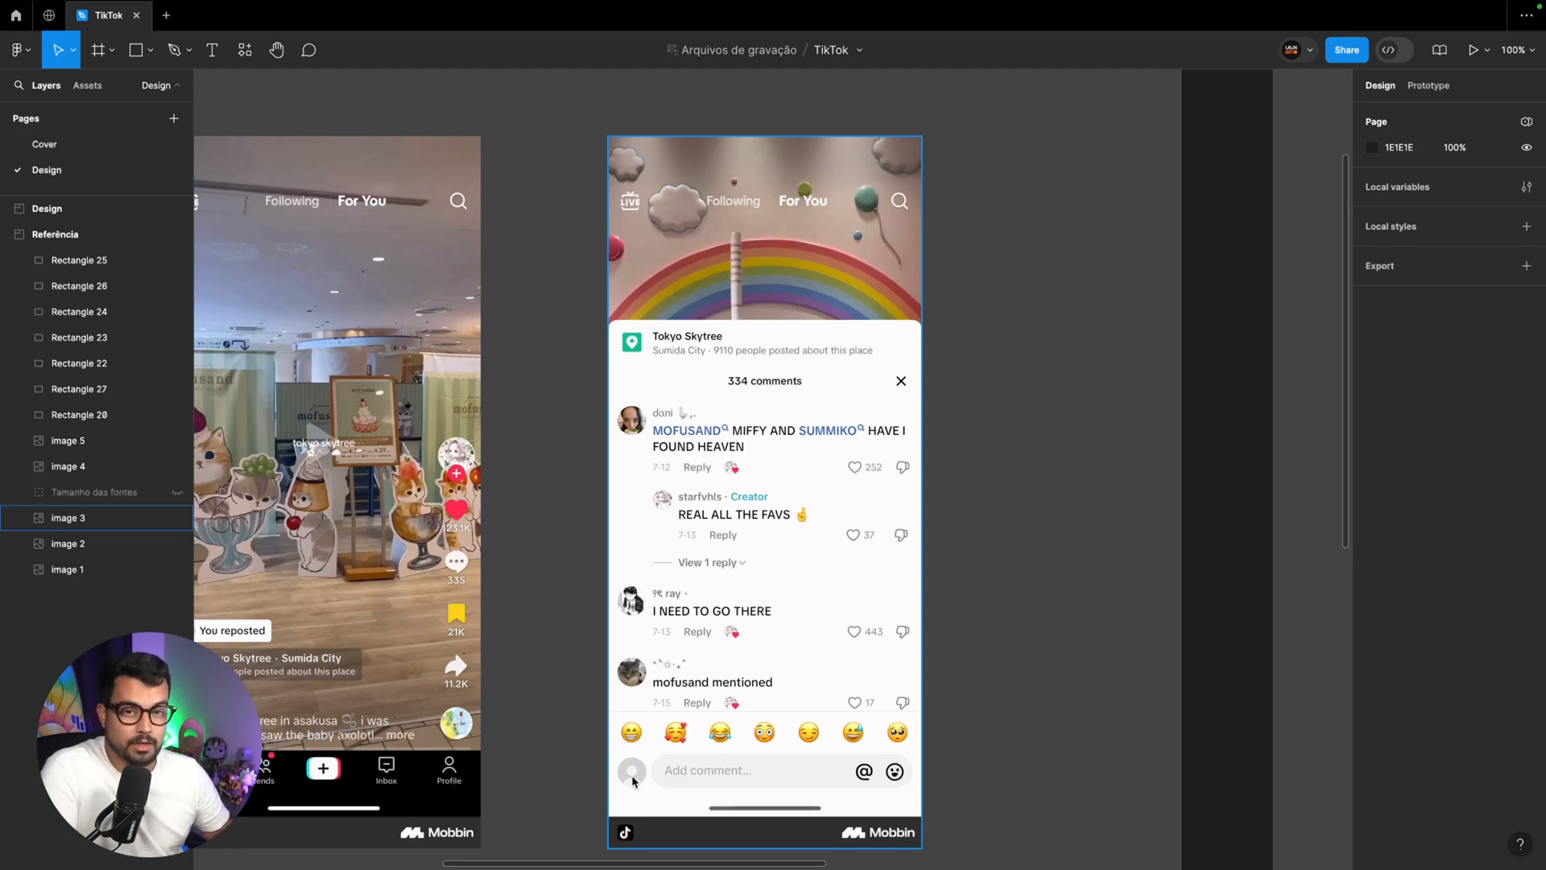
Review the TikTok reference screens and color swatches on the canvas, and browse TikTok's iOS screens on Mobbin
{"action": "scroll", "coordinate": [631, 774], "scroll_direction": "left", "scroll_amount": 8}
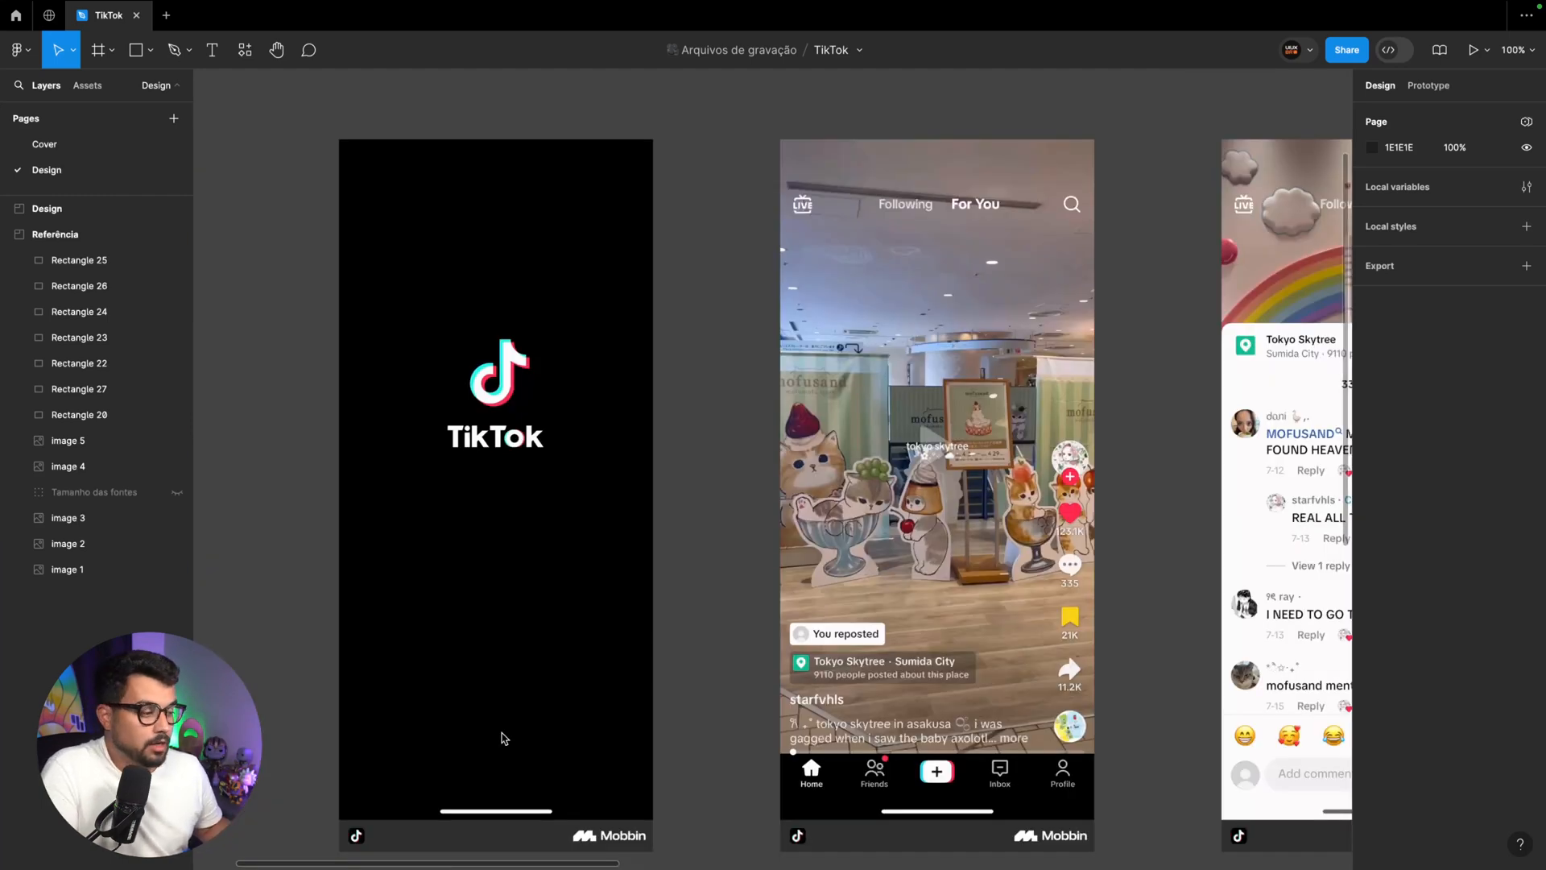
{"action": "scroll", "coordinate": [503, 735], "scroll_direction": "down", "scroll_amount": 3}
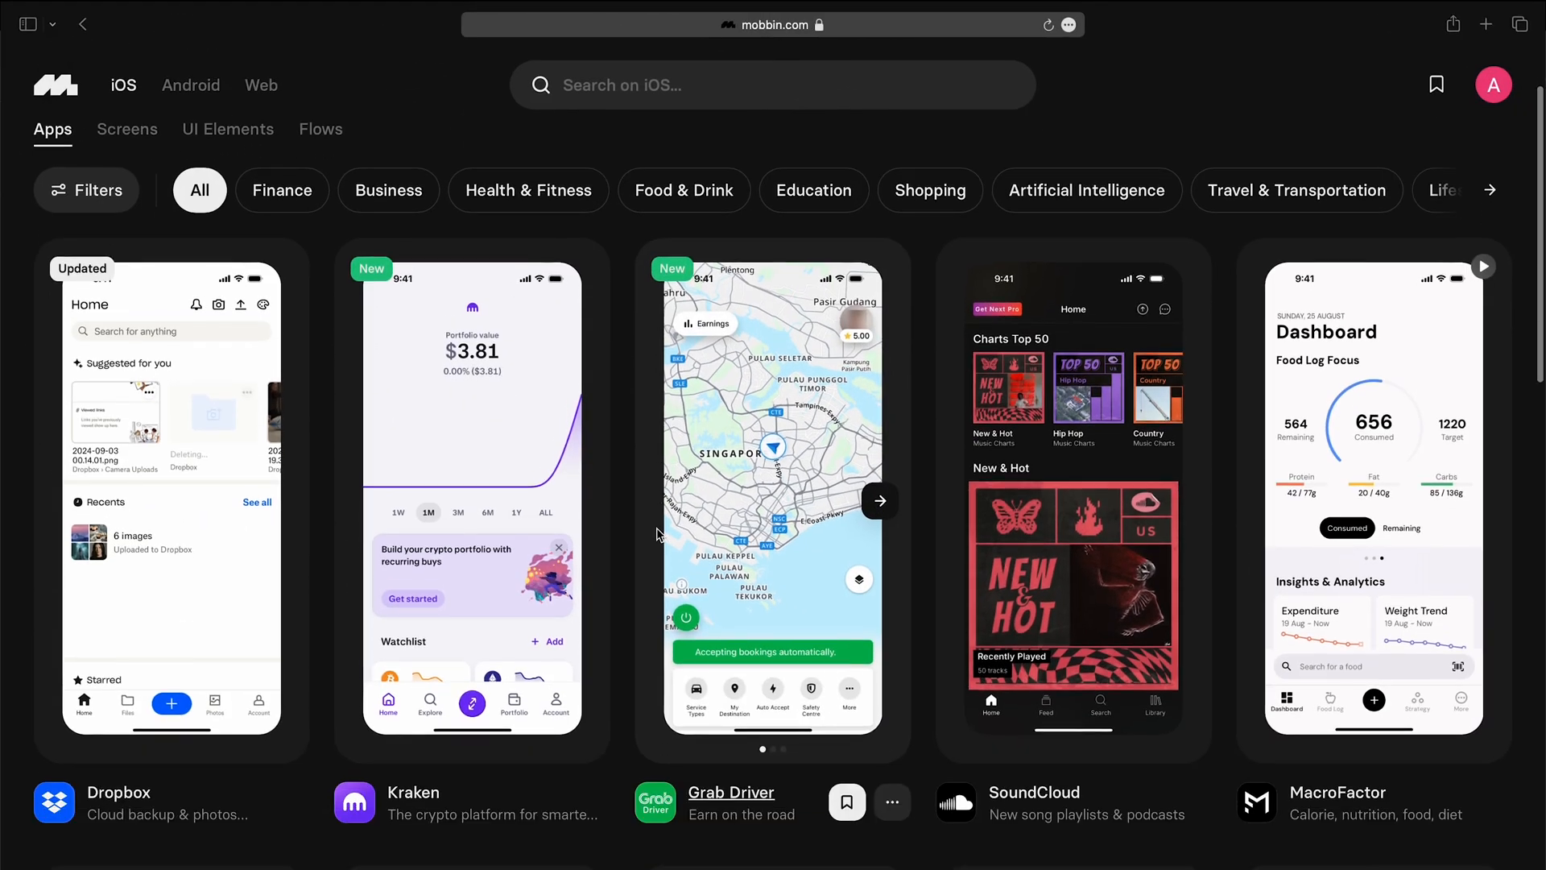
{"action": "scroll", "coordinate": [658, 534], "scroll_direction": "down", "scroll_amount": 5}
{"action": "scroll", "coordinate": [658, 533], "scroll_direction": "down", "scroll_amount": 8}
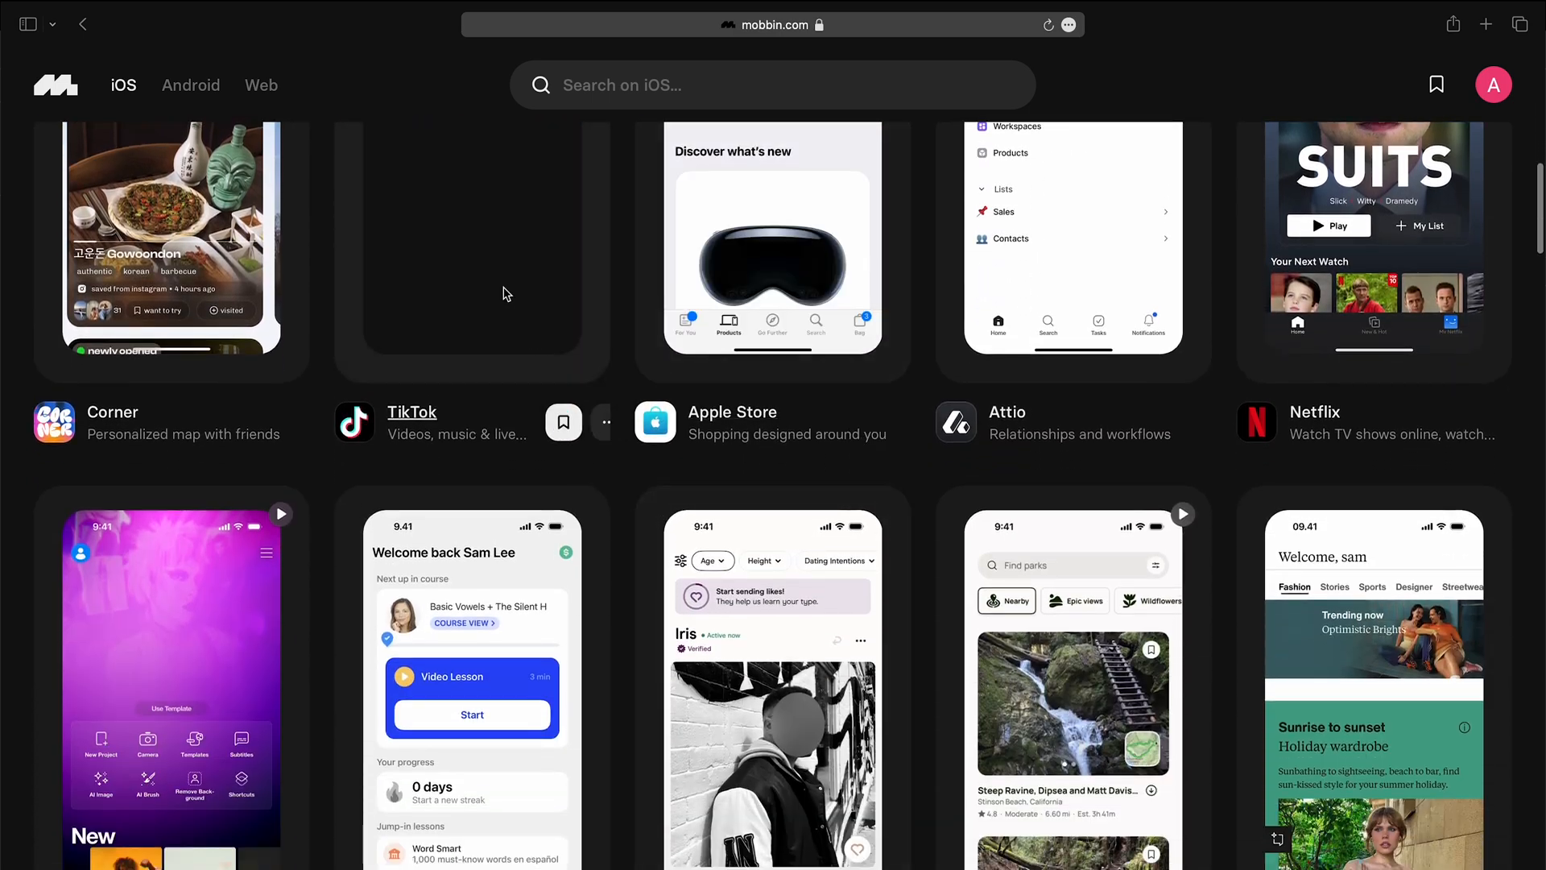
{"action": "left_click", "coordinate": [497, 281]}
{"action": "scroll", "coordinate": [554, 612], "scroll_direction": "down", "scroll_amount": 15}
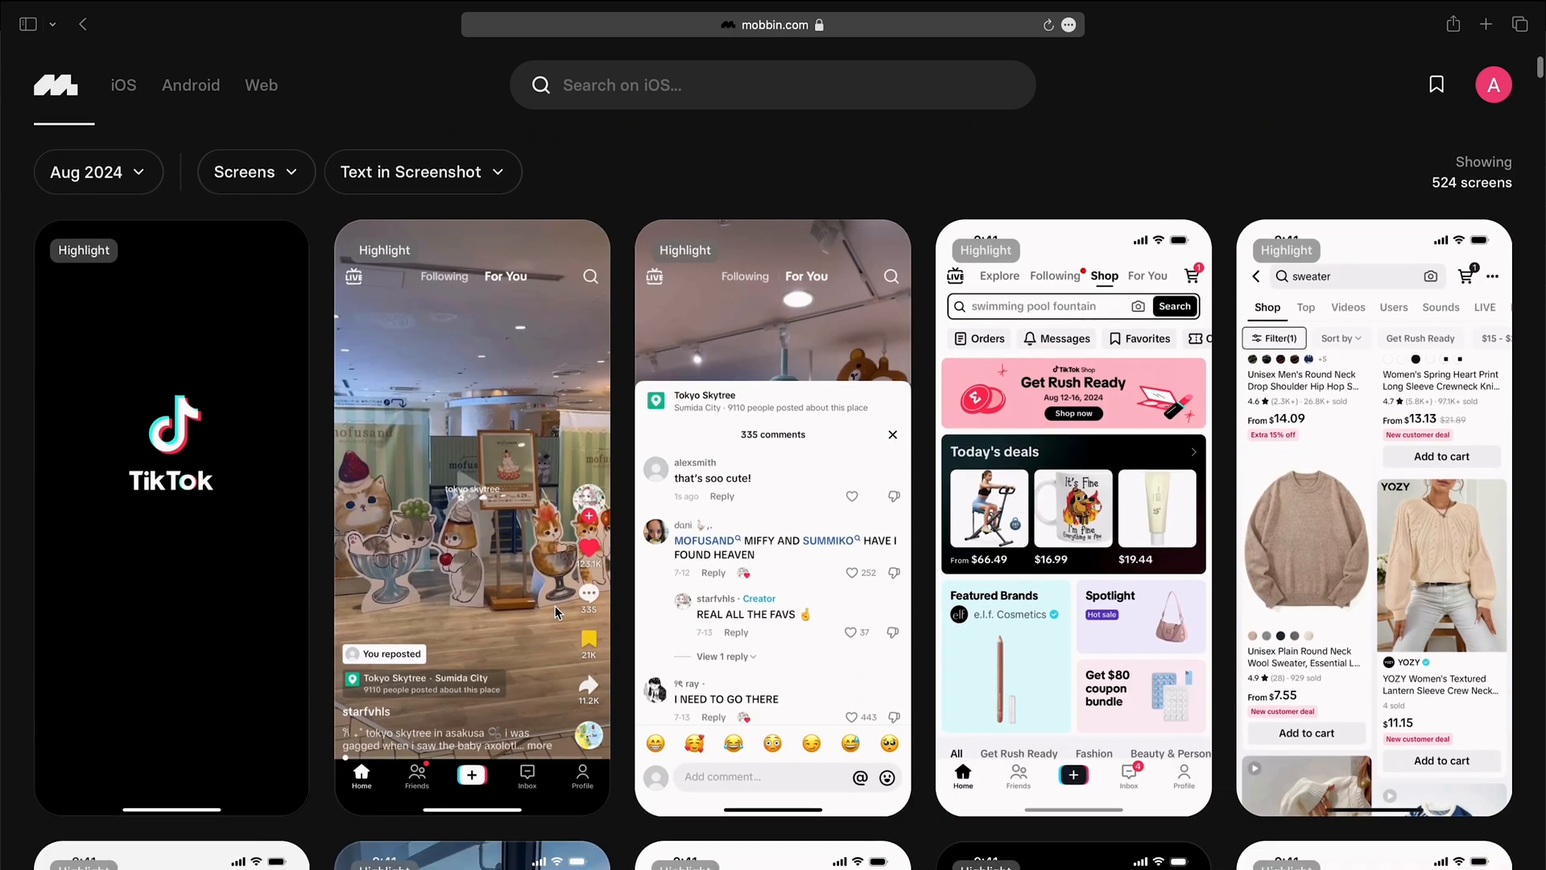
{"action": "scroll", "coordinate": [557, 614], "scroll_direction": "down", "scroll_amount": 12}
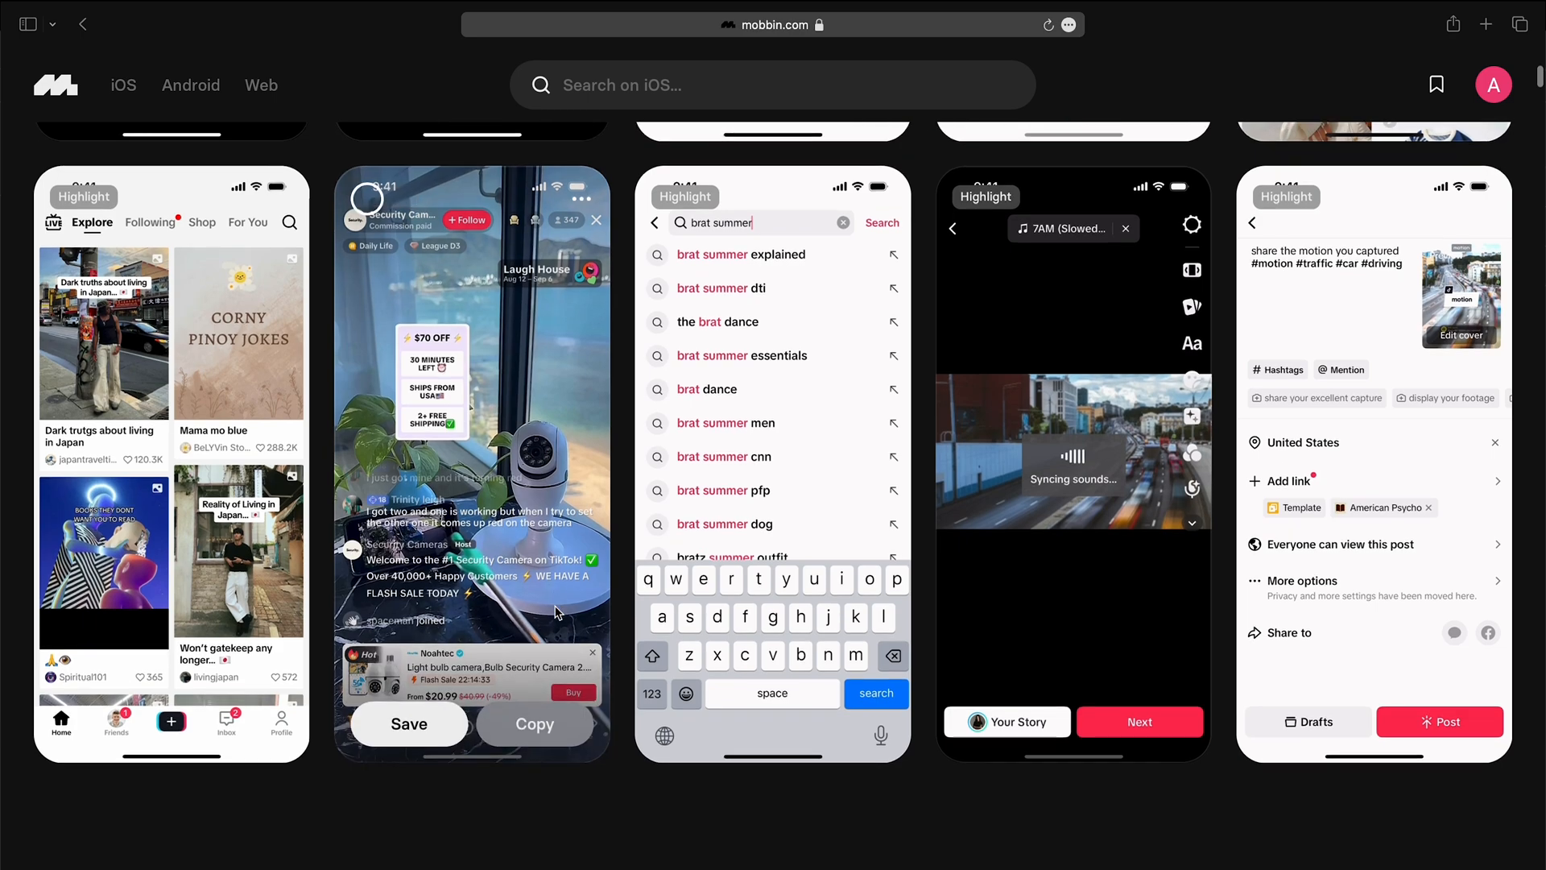
{"action": "scroll", "coordinate": [771, 433], "scroll_direction": "down", "scroll_amount": 8}
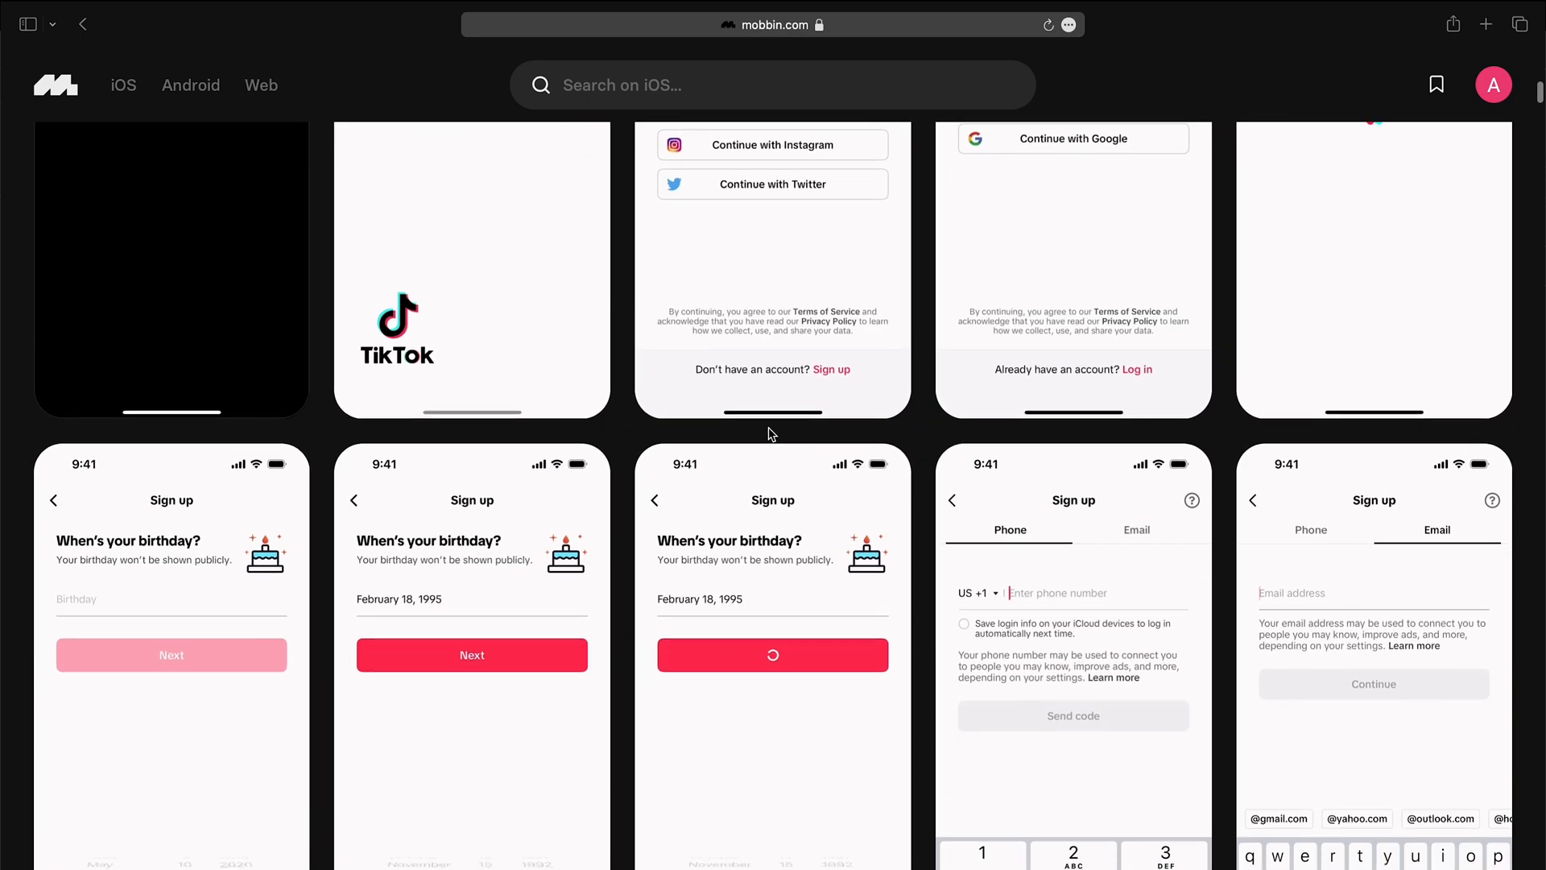
{"action": "scroll", "coordinate": [768, 427], "scroll_direction": "down", "scroll_amount": 10}
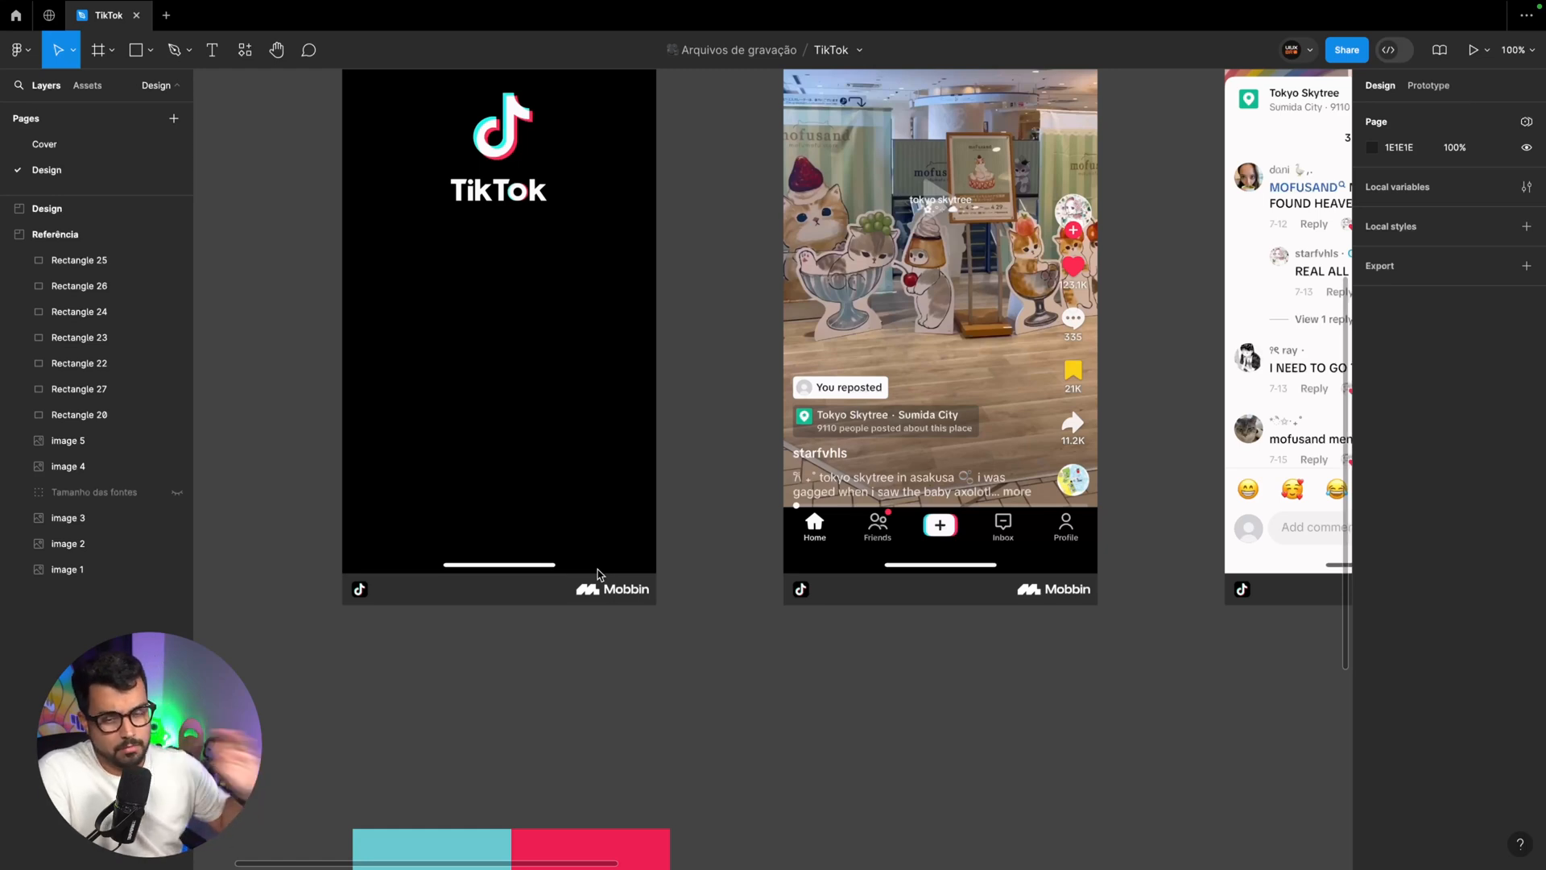
Create an iPhone 13 & 14 frame in the Design section and move it to about X 163, Y 278
{"action": "scroll", "coordinate": [723, 496], "scroll_direction": "up", "scroll_amount": 3}
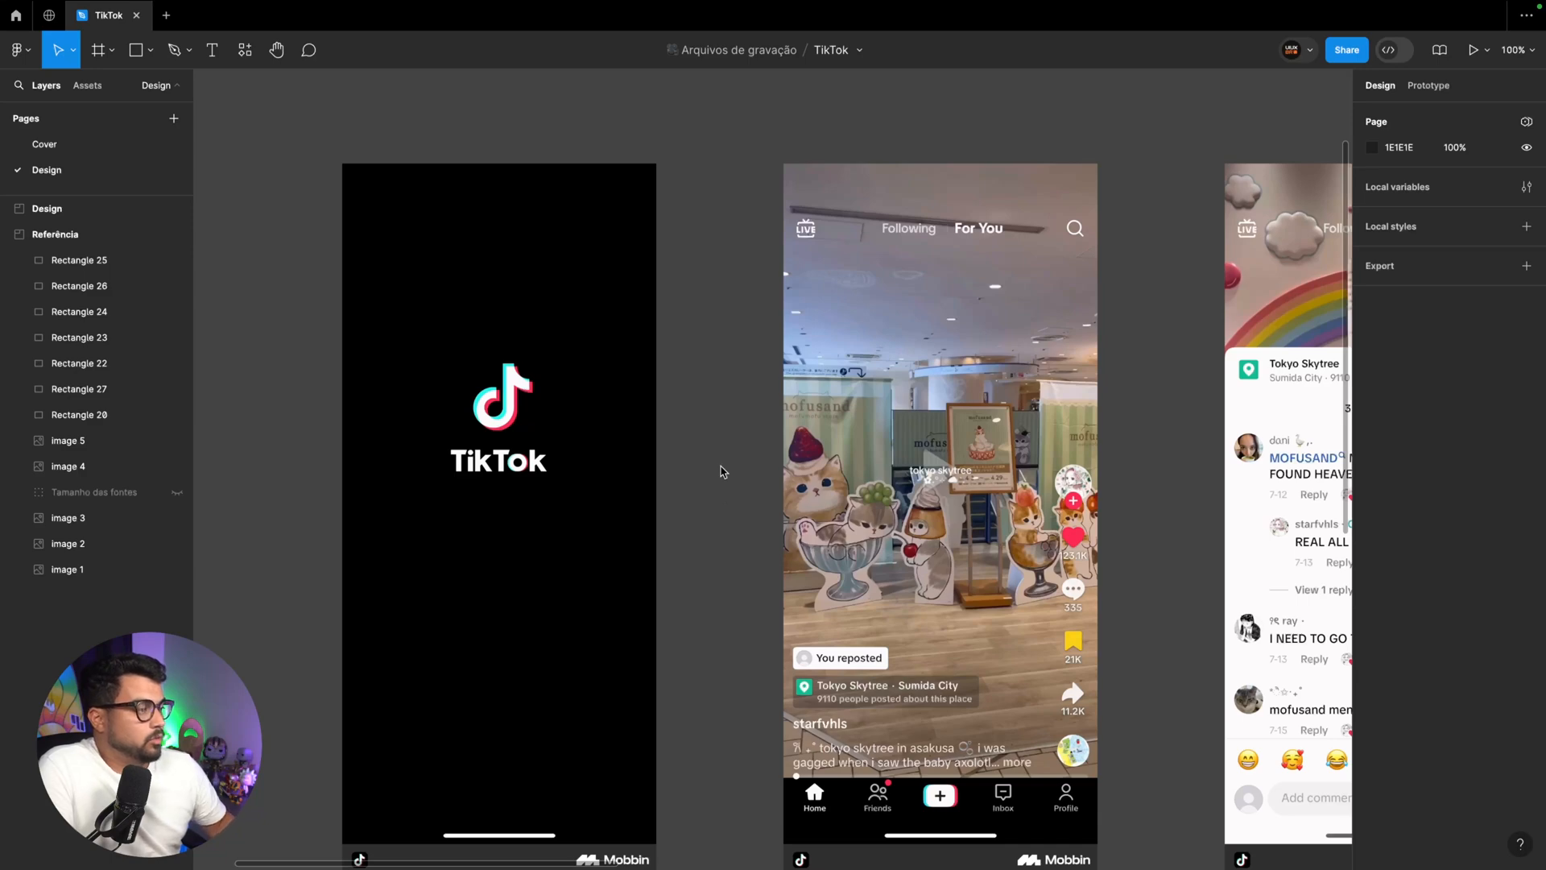
{"action": "scroll", "coordinate": [726, 451], "scroll_direction": "right", "scroll_amount": 20}
{"action": "key", "text": "ctrl+minus"}
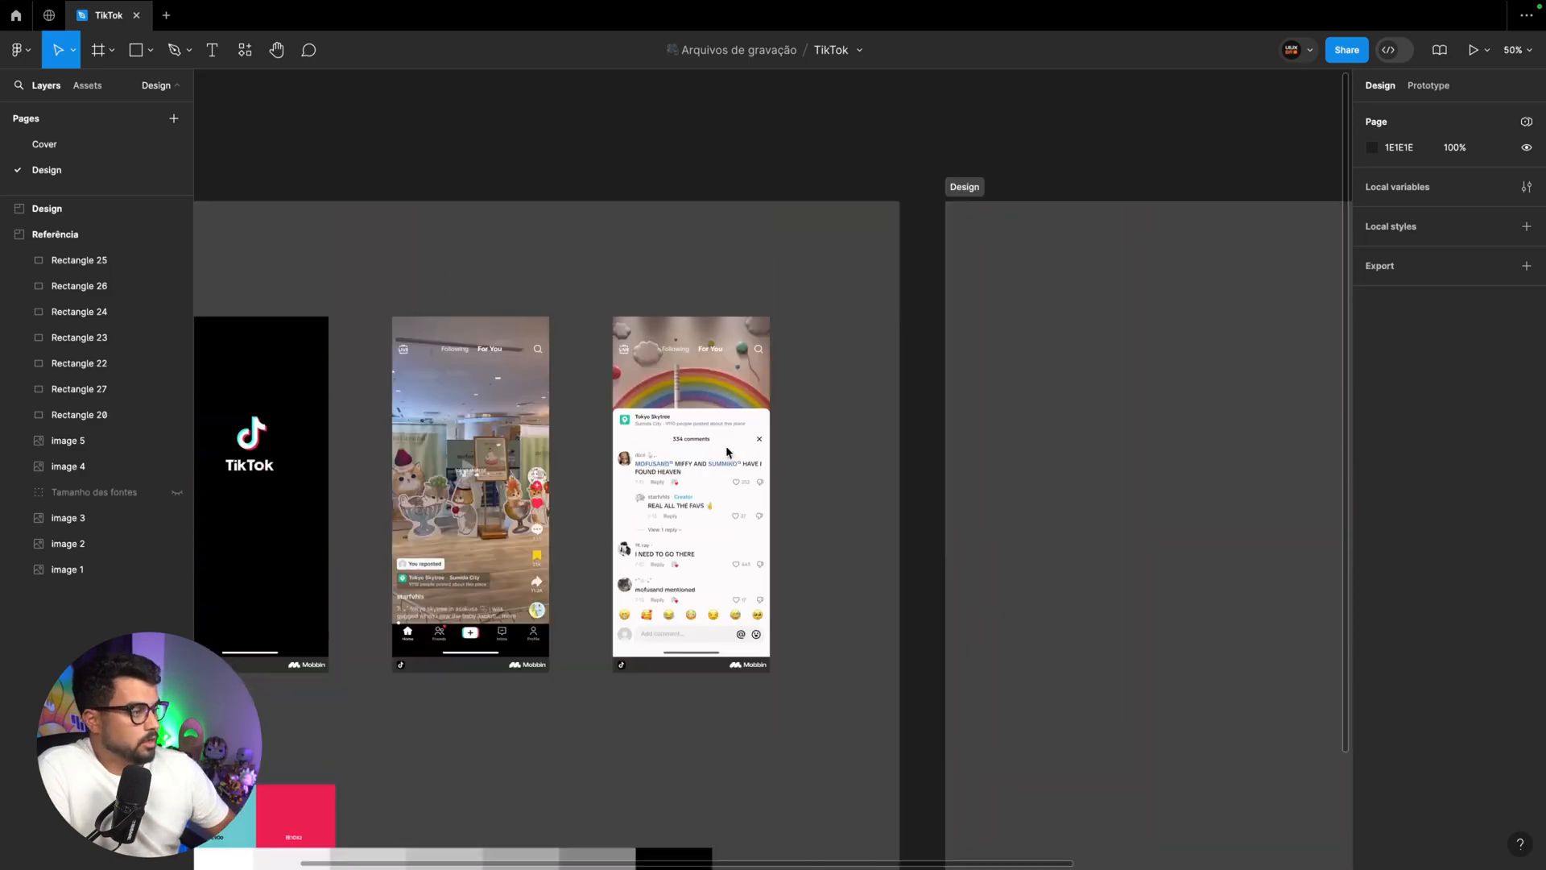
{"action": "scroll", "coordinate": [729, 447], "scroll_direction": "right", "scroll_amount": 10}
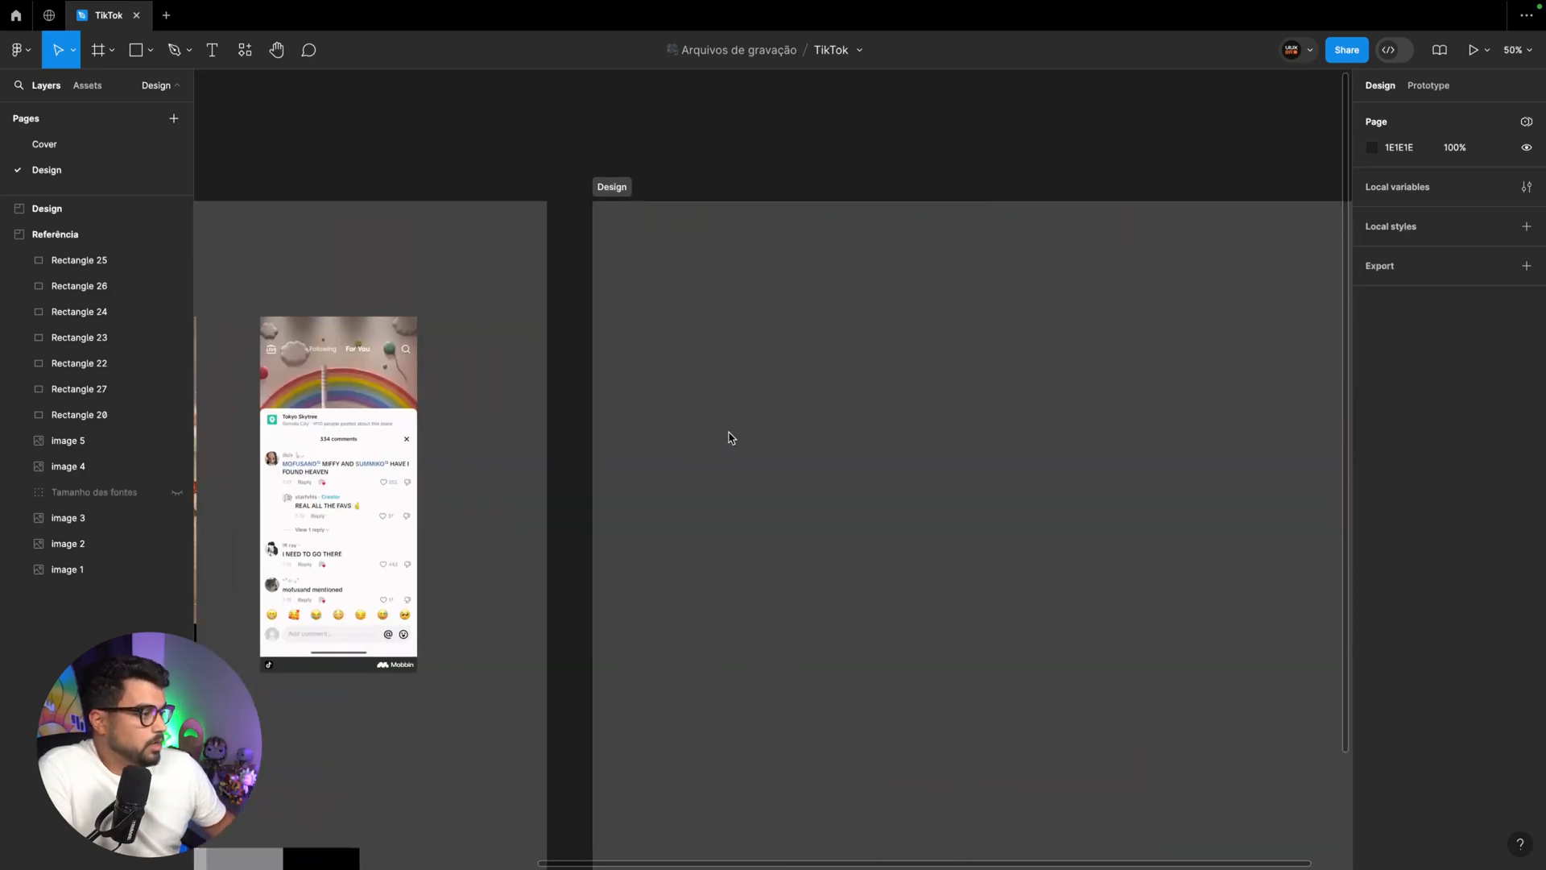
{"action": "key", "text": "f"}
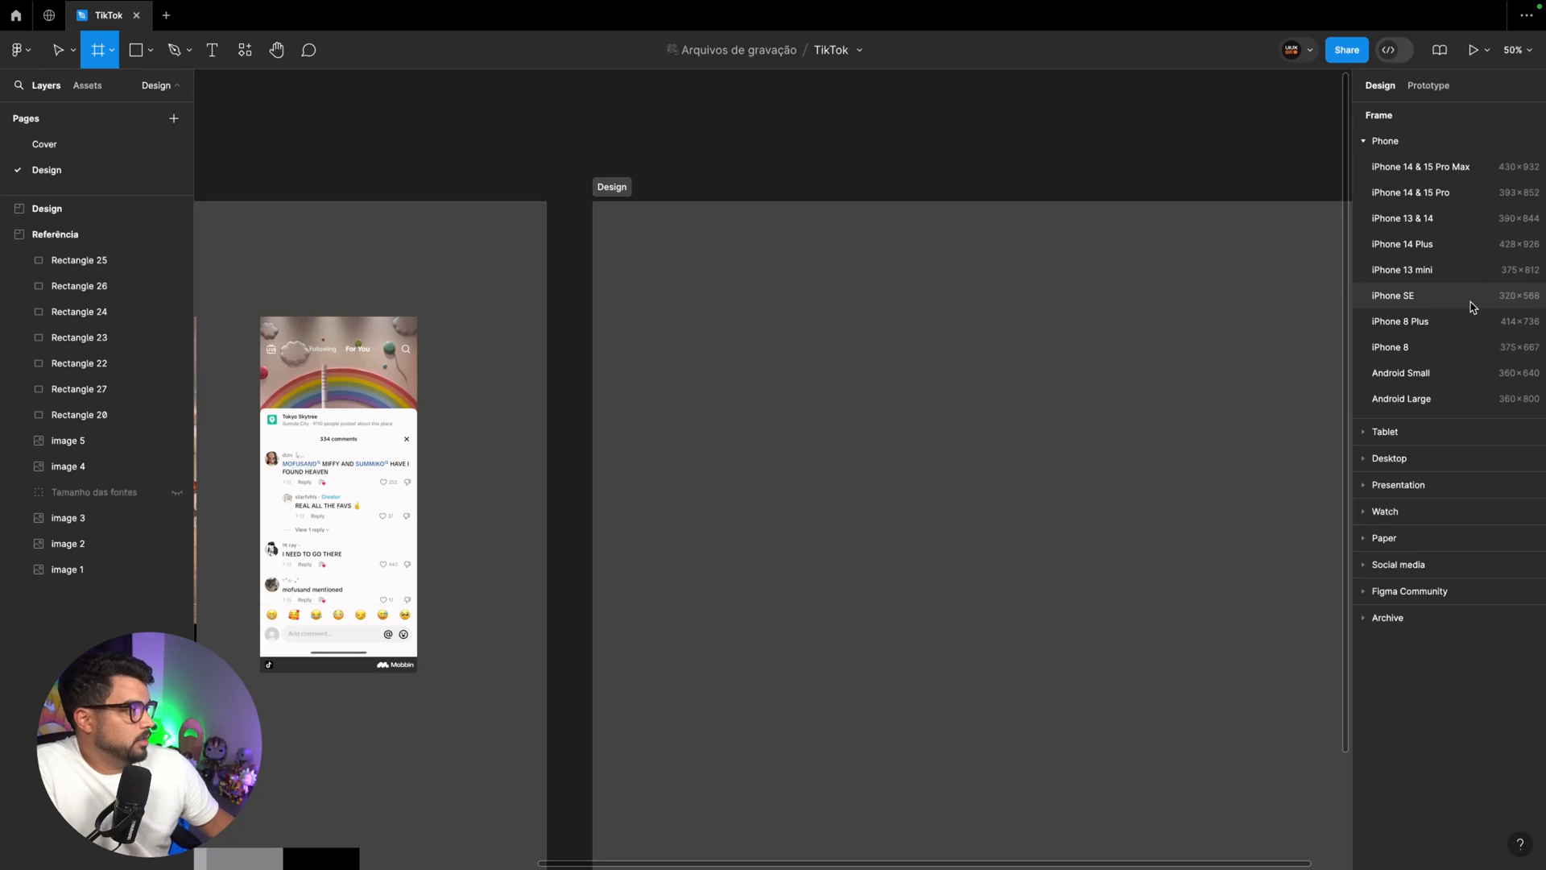
{"action": "left_click", "coordinate": [1453, 218]}
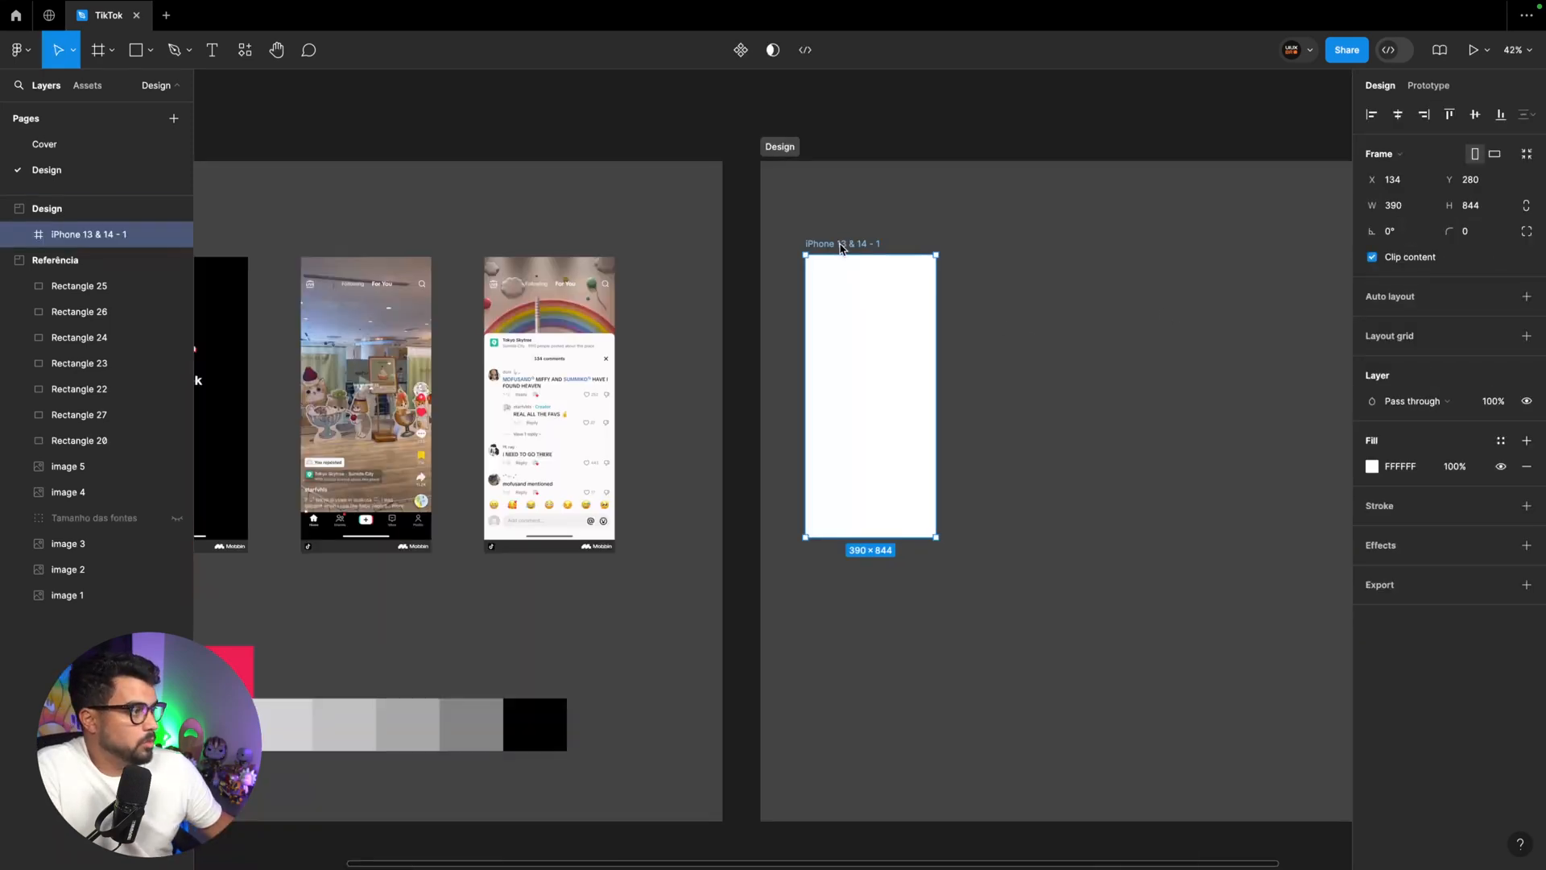
{"action": "left_click_drag", "start_coordinate": [839, 247], "coordinate": [850, 246]}
{"action": "left_click", "coordinate": [873, 220]}
{"action": "left_click", "coordinate": [869, 241]}
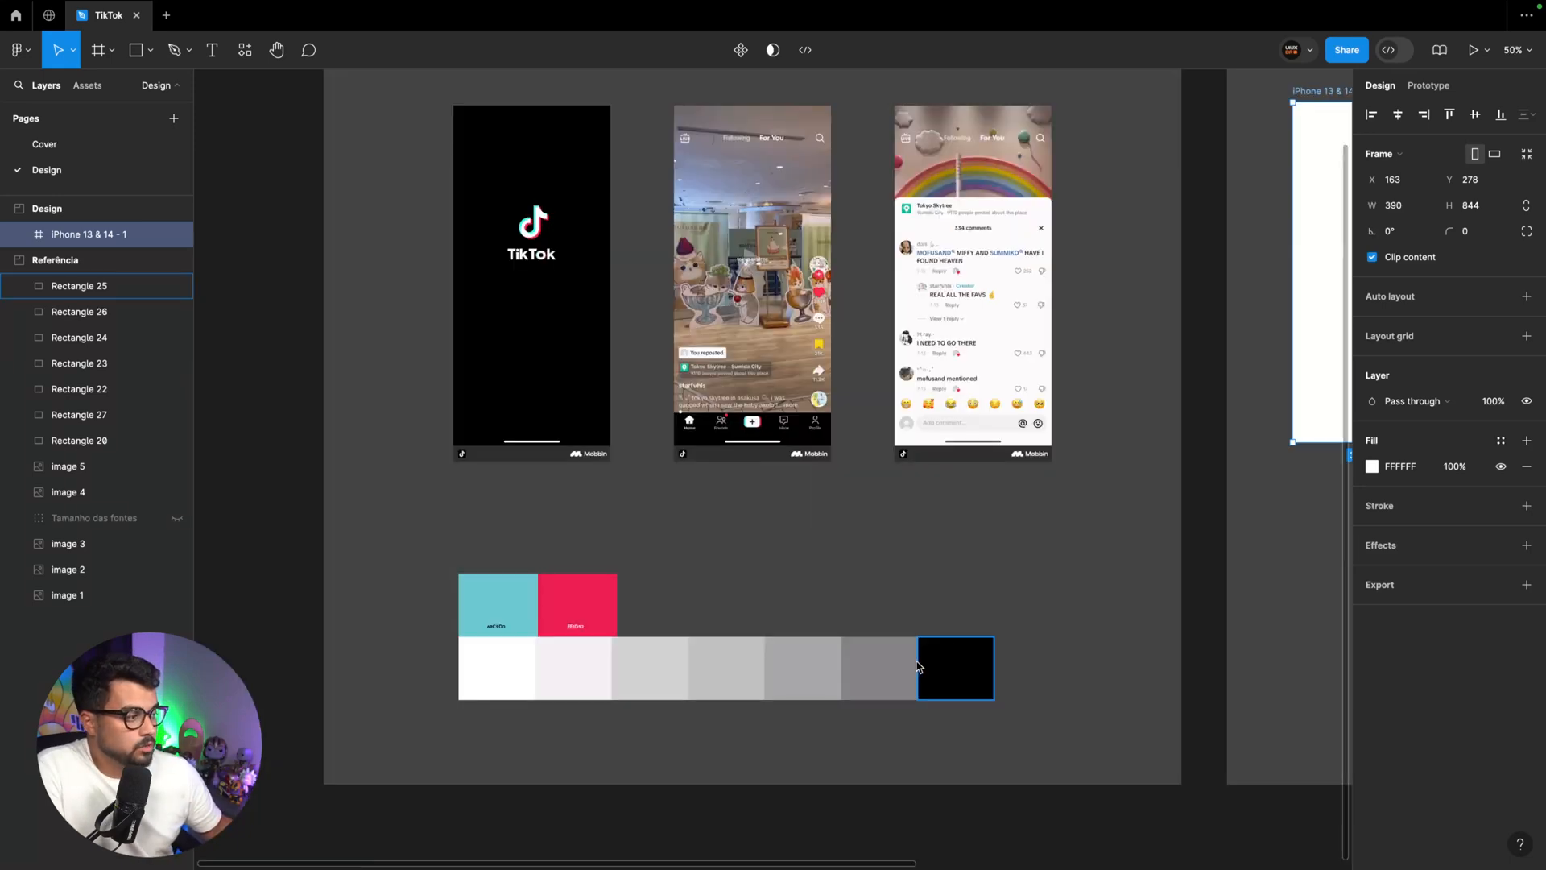
Create a color style named Black from the black swatch in the reference palette
{"action": "scroll", "coordinate": [803, 422], "scroll_direction": "up", "scroll_amount": 1}
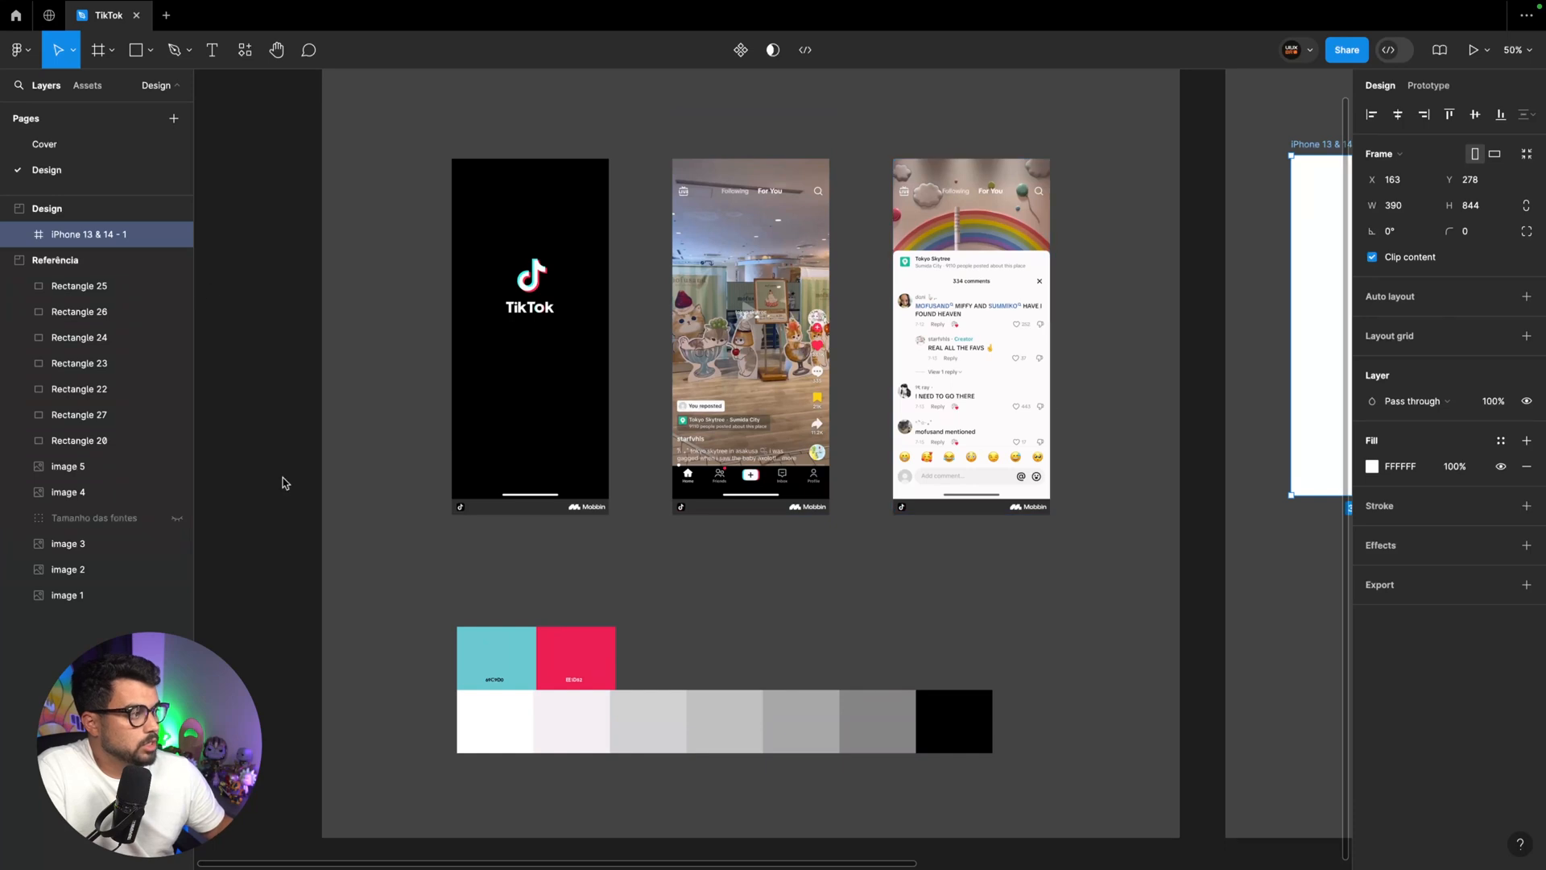
{"action": "scroll", "coordinate": [936, 548], "scroll_direction": "down", "scroll_amount": 3}
{"action": "key", "text": "shift+0"}
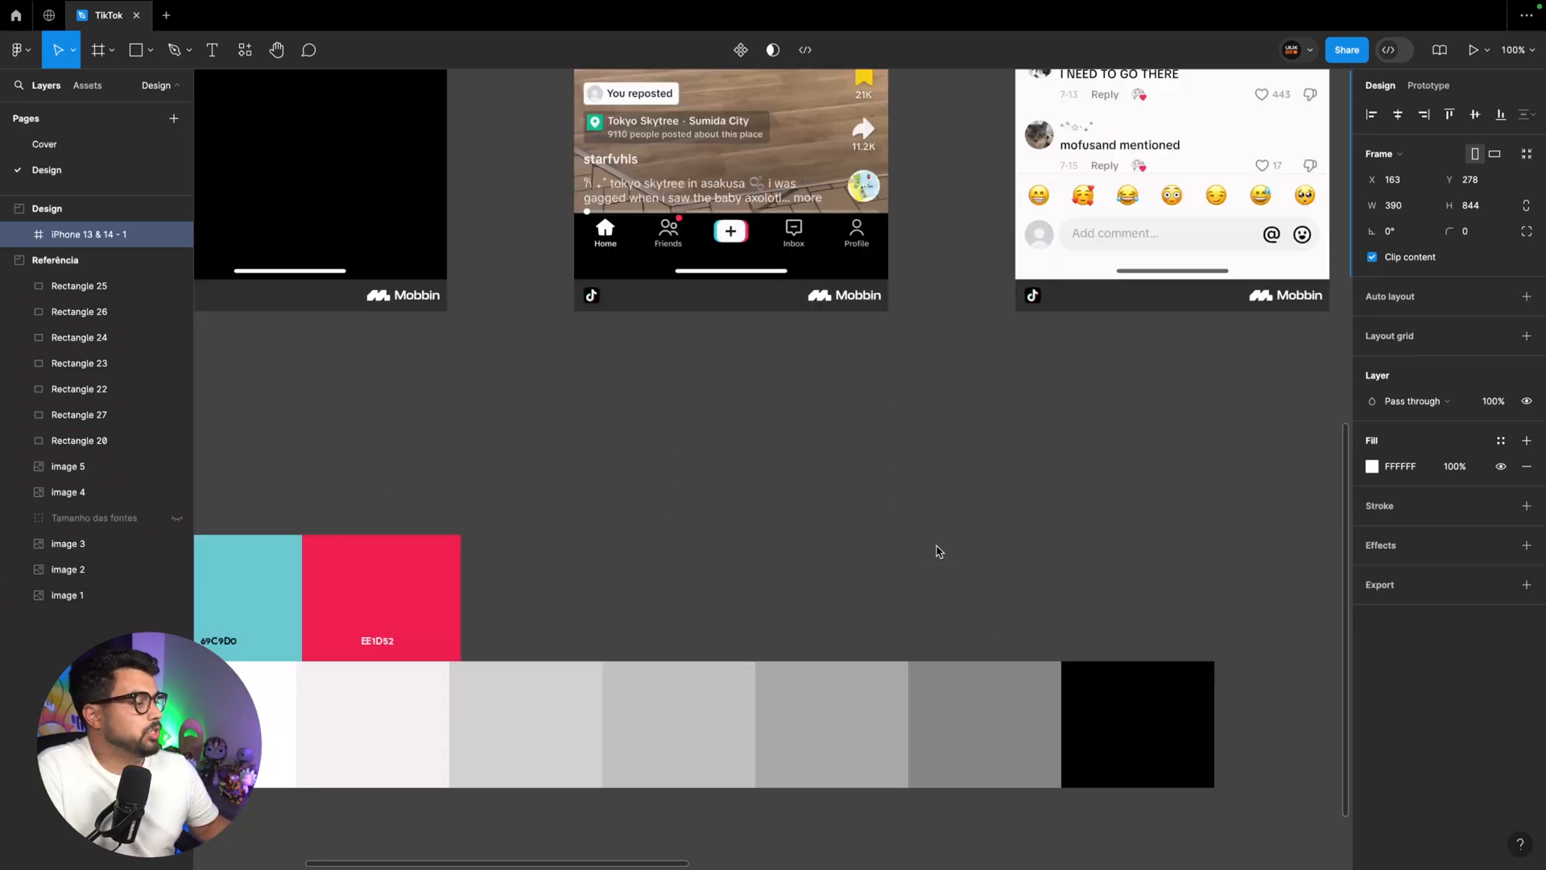
{"action": "left_click", "coordinate": [1111, 706]}
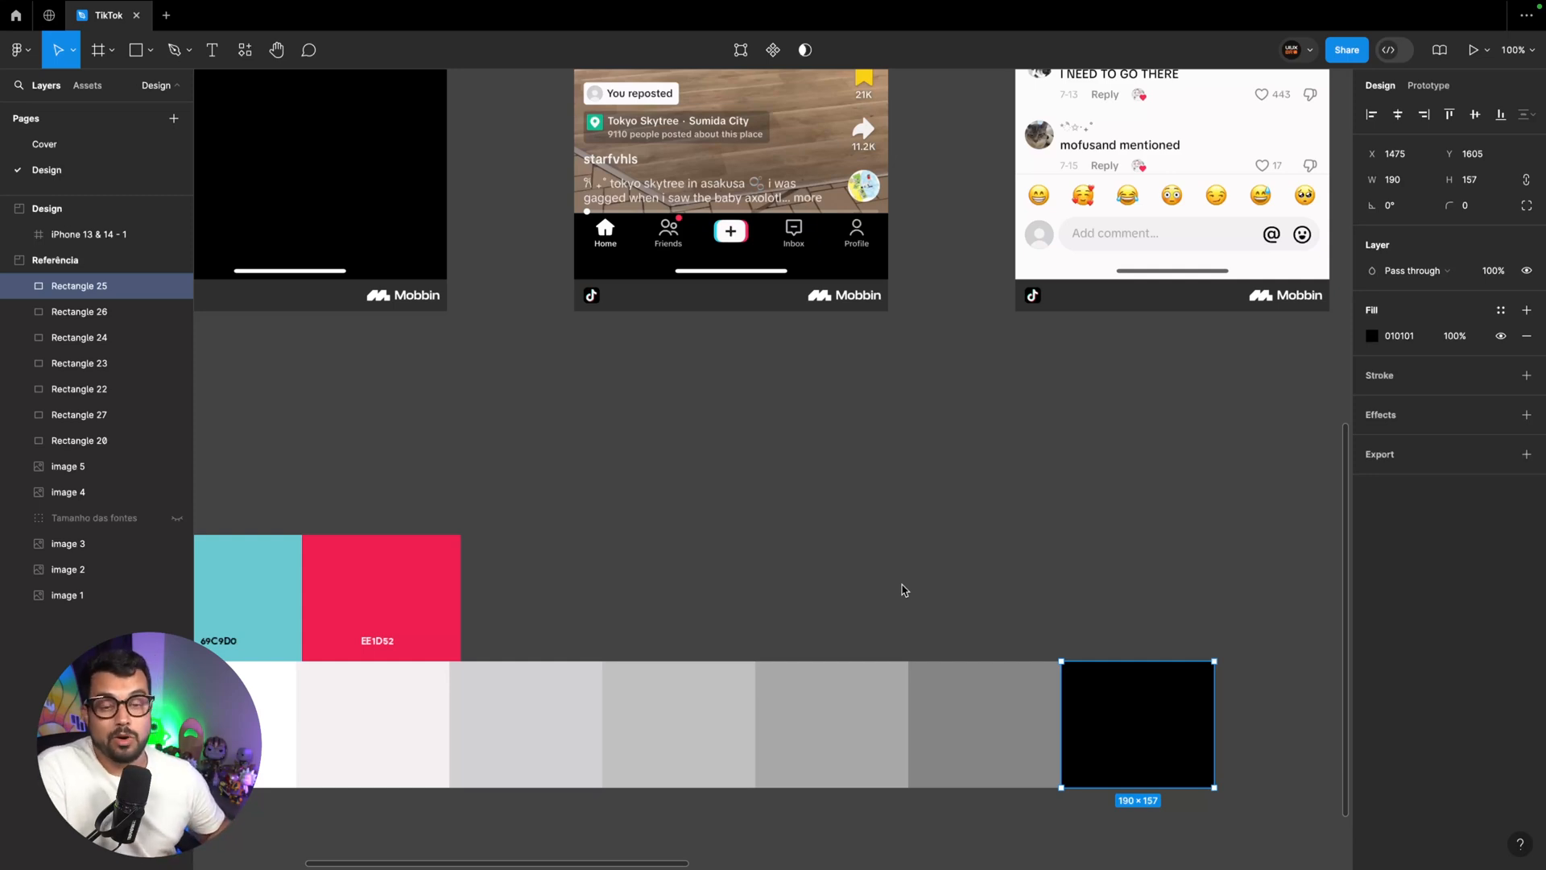
{"action": "left_click", "coordinate": [1500, 310]}
{"action": "left_click", "coordinate": [1311, 316]}
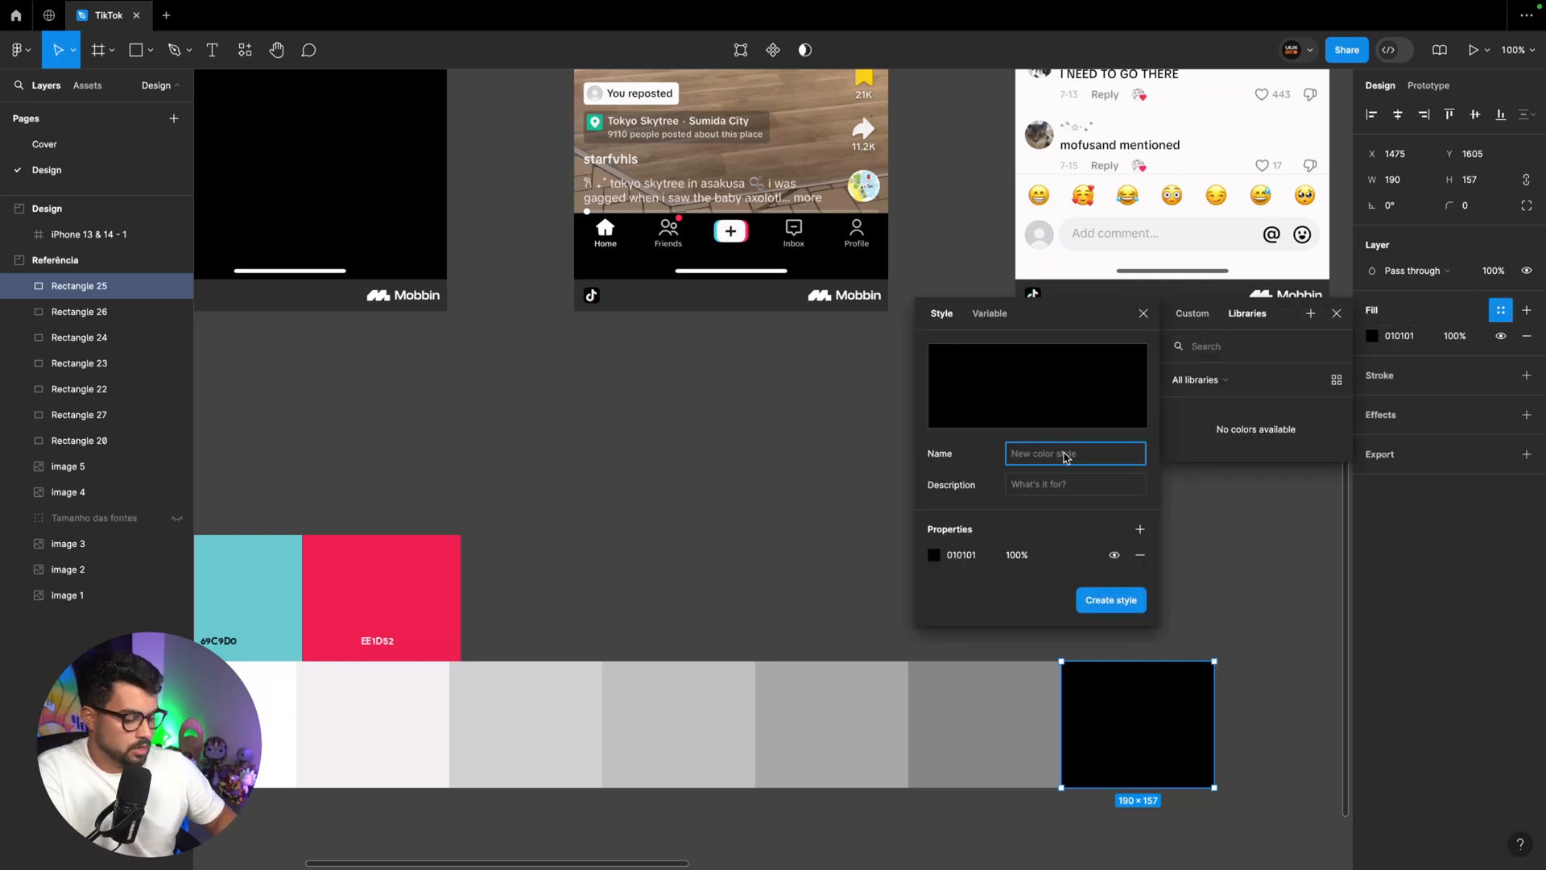
{"action": "type", "text": "Bl"}
{"action": "type", "text": "ack"}
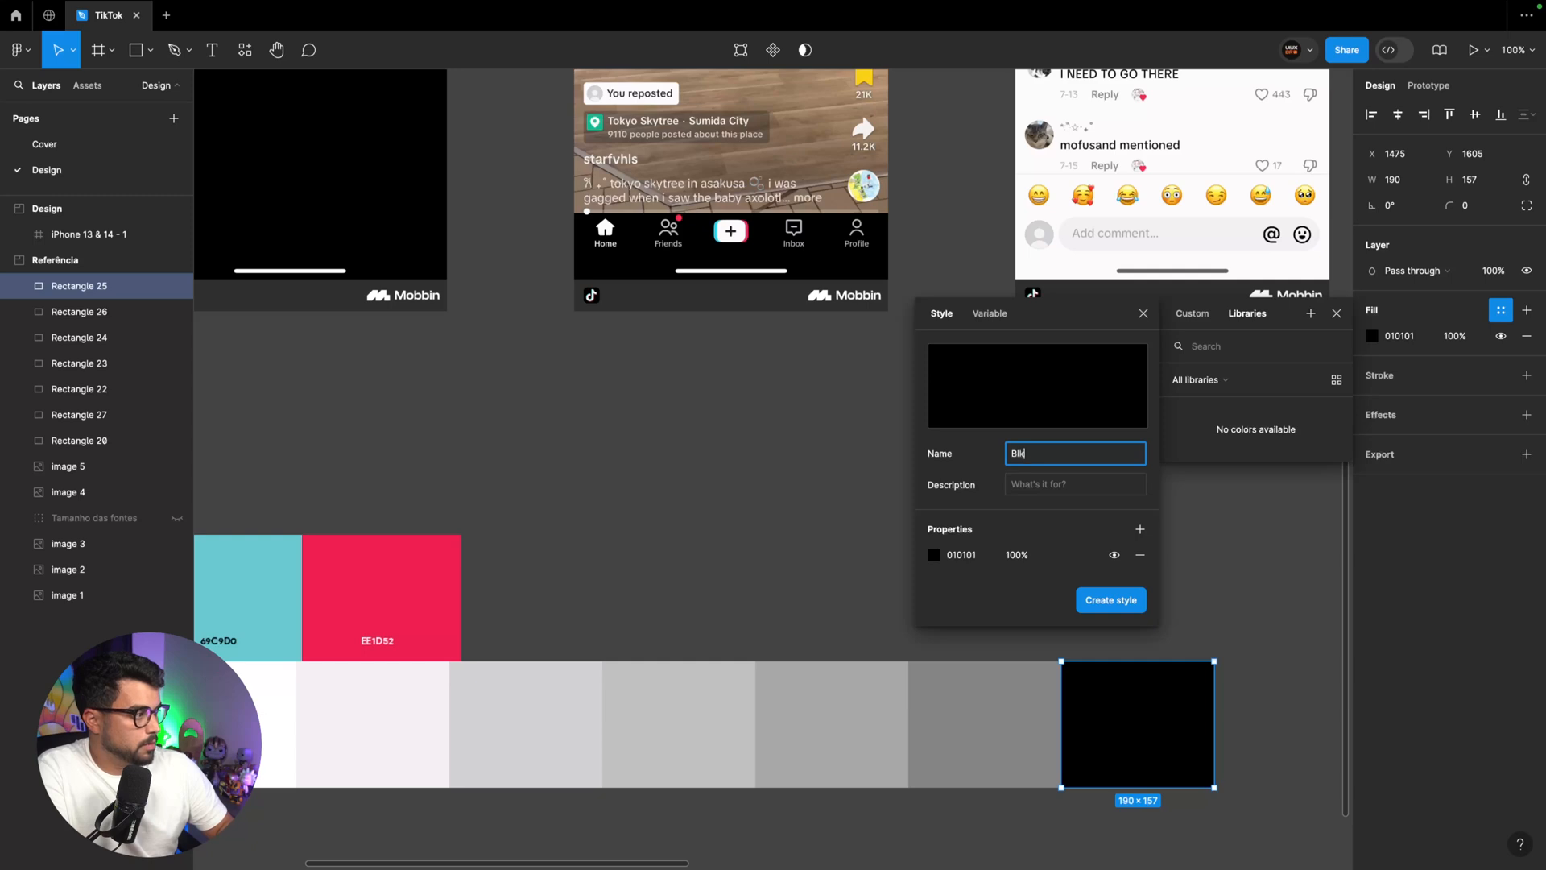
{"action": "key", "text": "Return"}
Create a color style named White from the white swatch in the reference palette
{"action": "scroll", "coordinate": [838, 517], "scroll_direction": "left", "scroll_amount": 5}
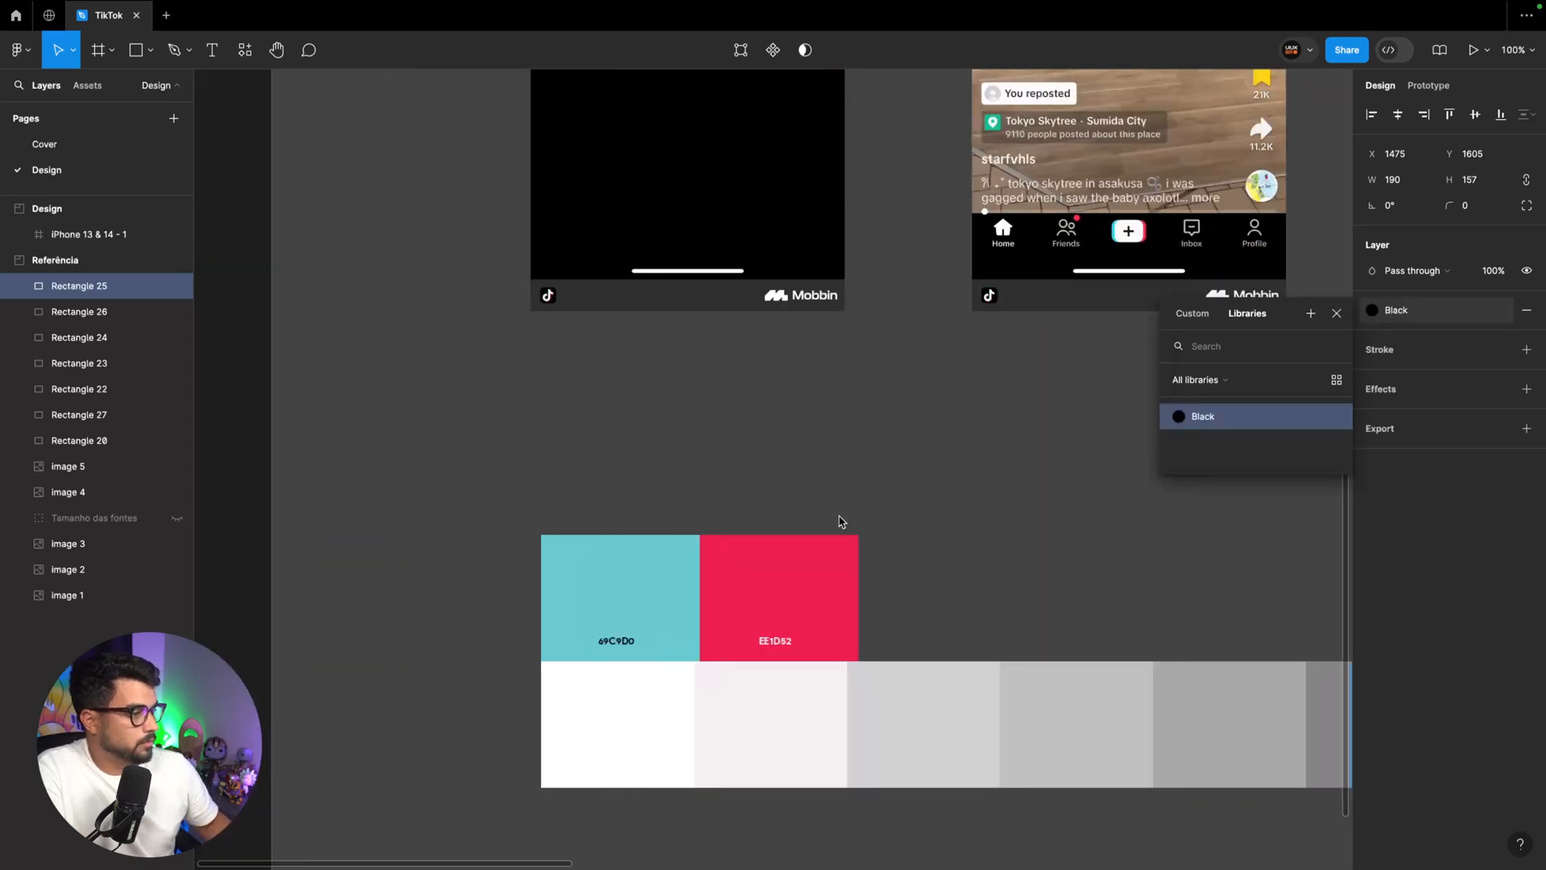
{"action": "left_click", "coordinate": [639, 729]}
{"action": "left_click", "coordinate": [1501, 311]}
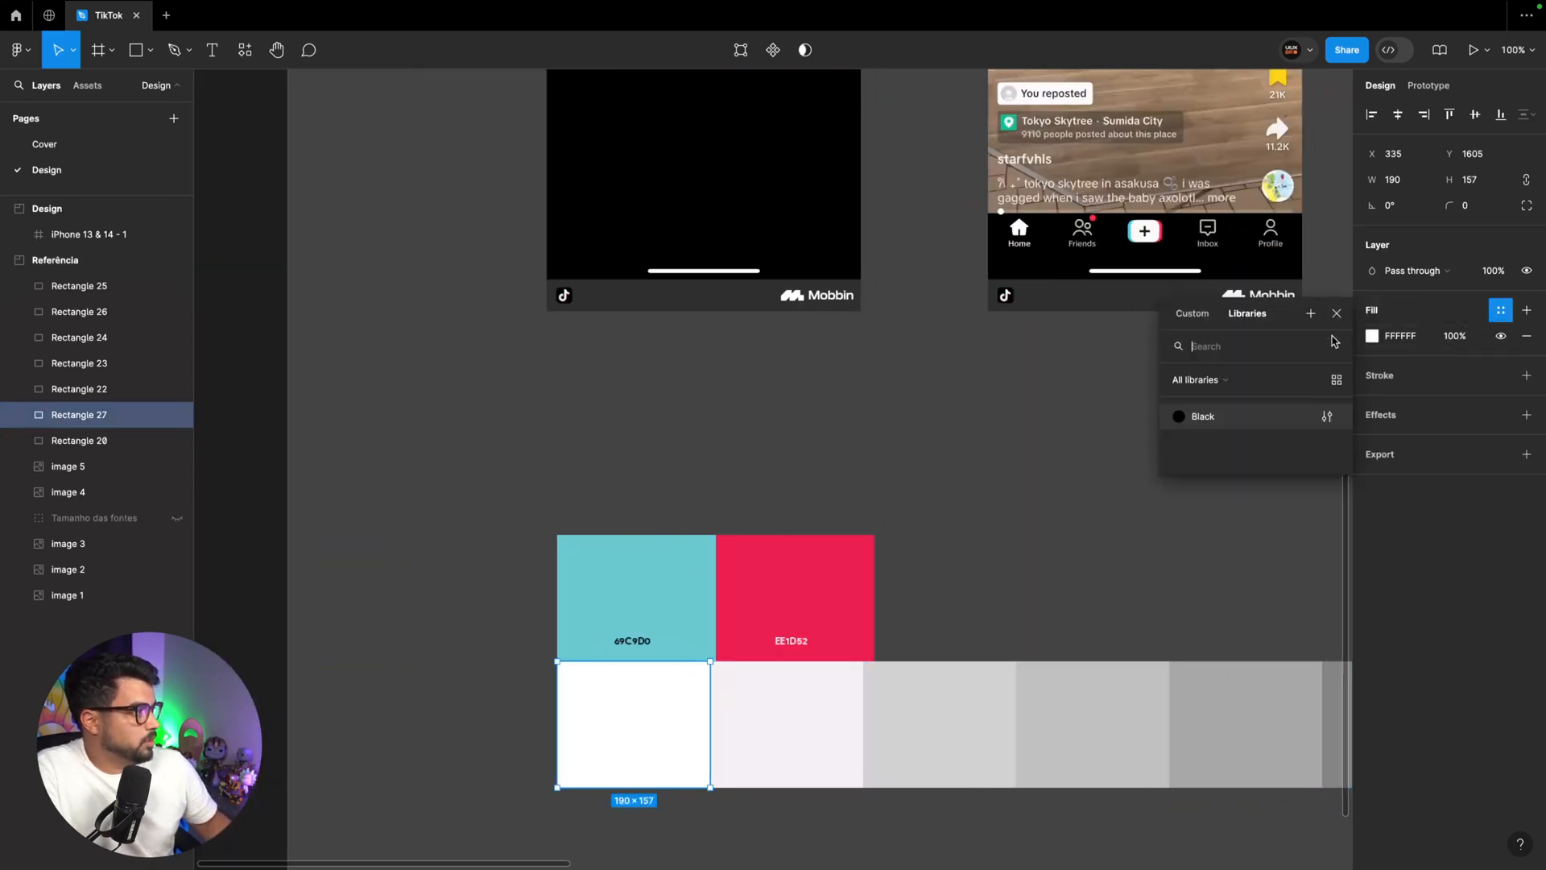
{"action": "left_click", "coordinate": [1313, 314]}
{"action": "type", "text": "White"}
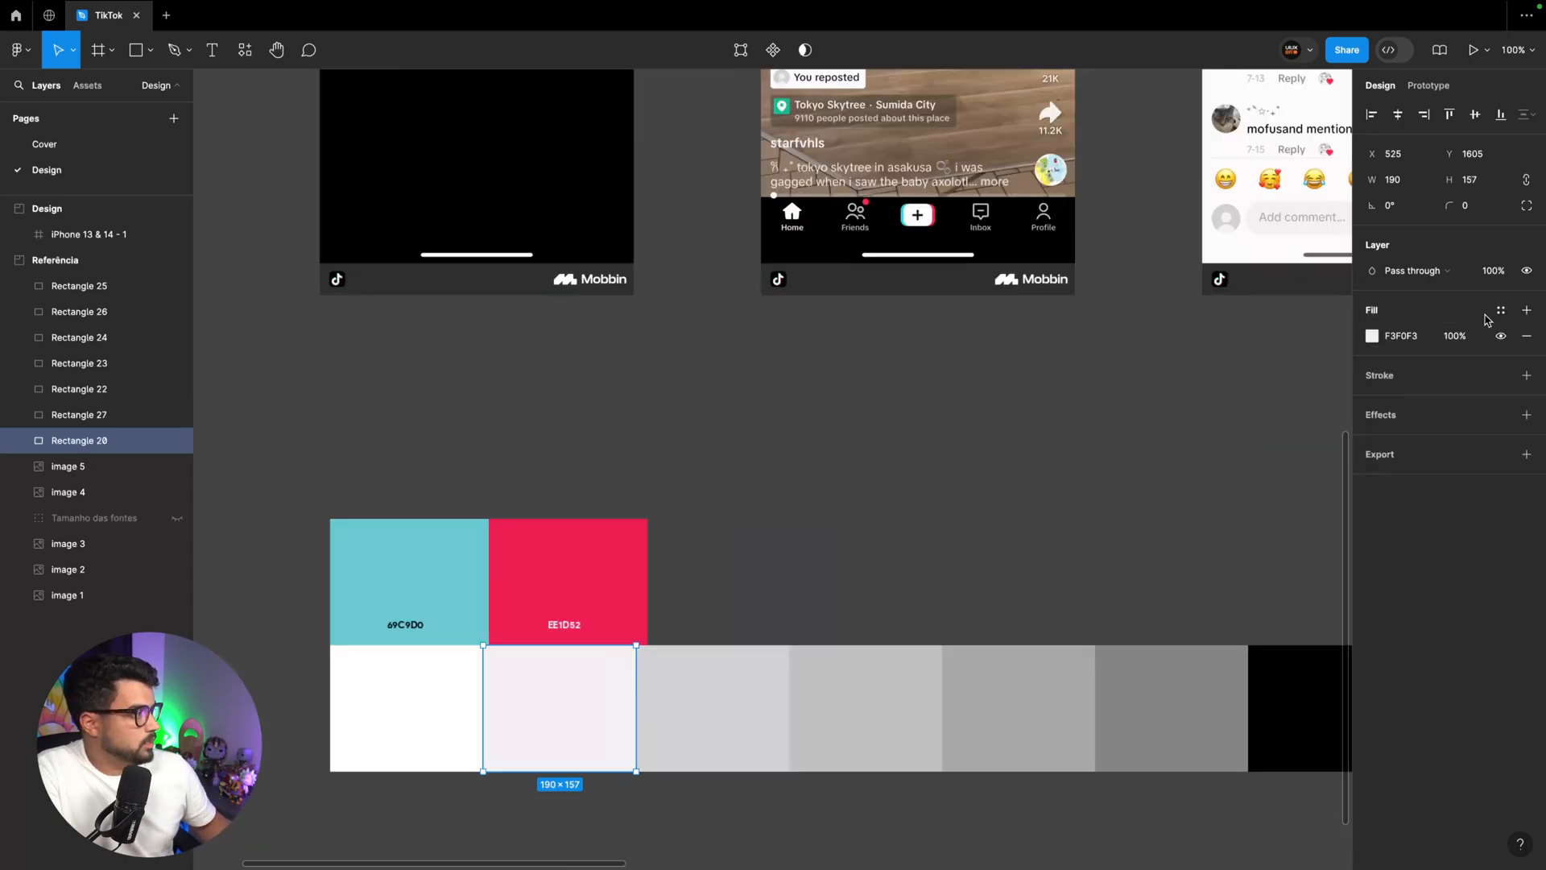
Create a color style named 50 from the lightest off-white swatch, F3F0F3
{"action": "left_click", "coordinate": [1501, 310]}
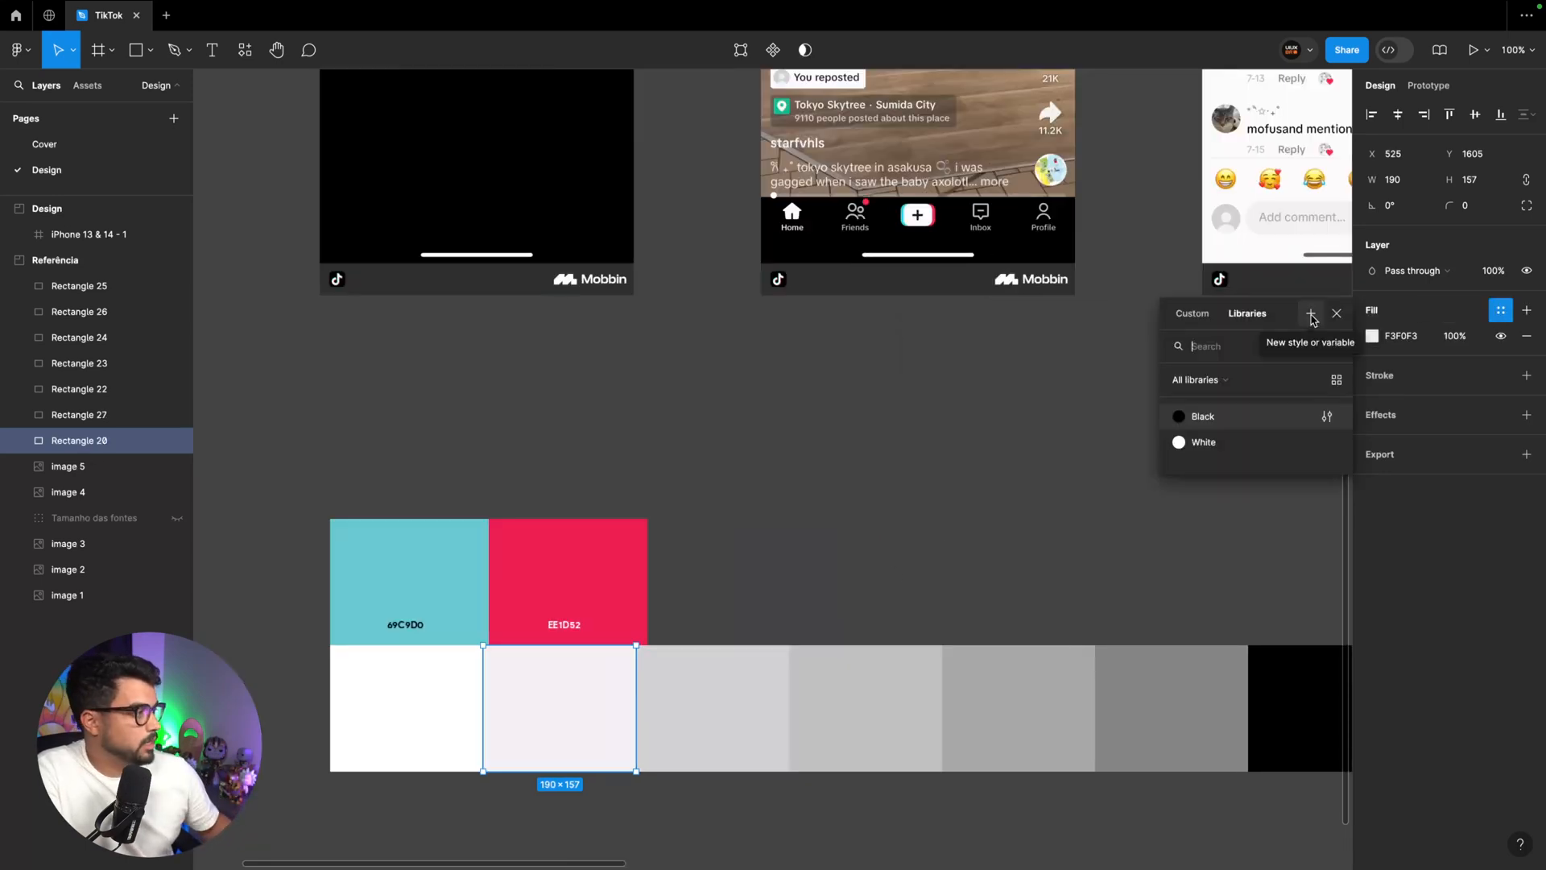
{"action": "left_click", "coordinate": [1310, 315]}
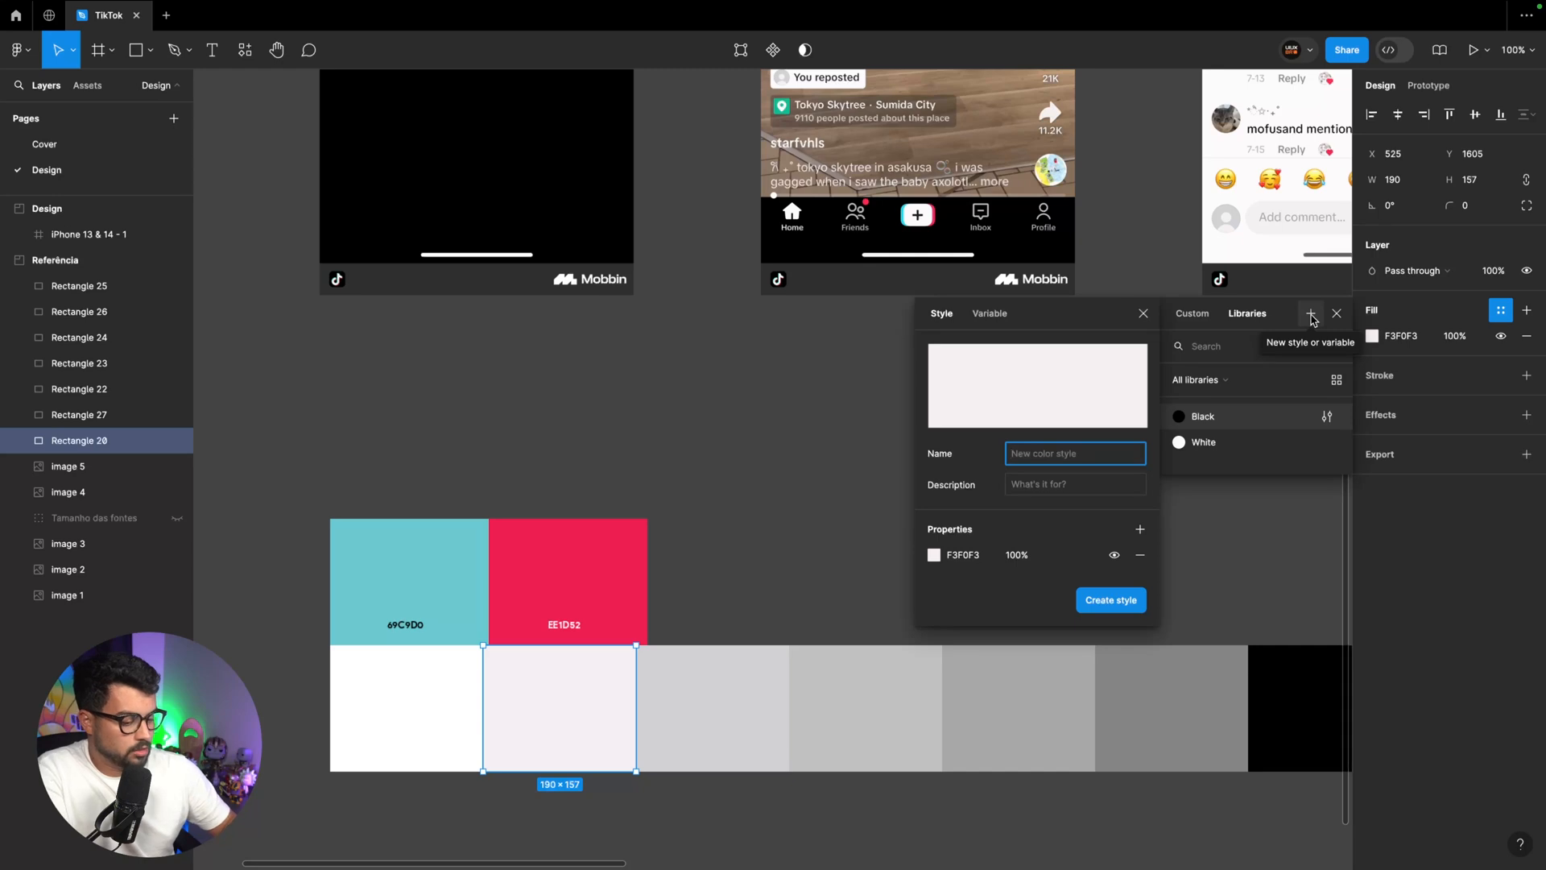
{"action": "type", "text": "02"}
{"action": "key", "text": "Return"}
Create a color style named 100 from the light gray D2D1D4 swatch
{"action": "left_click", "coordinate": [744, 660]}
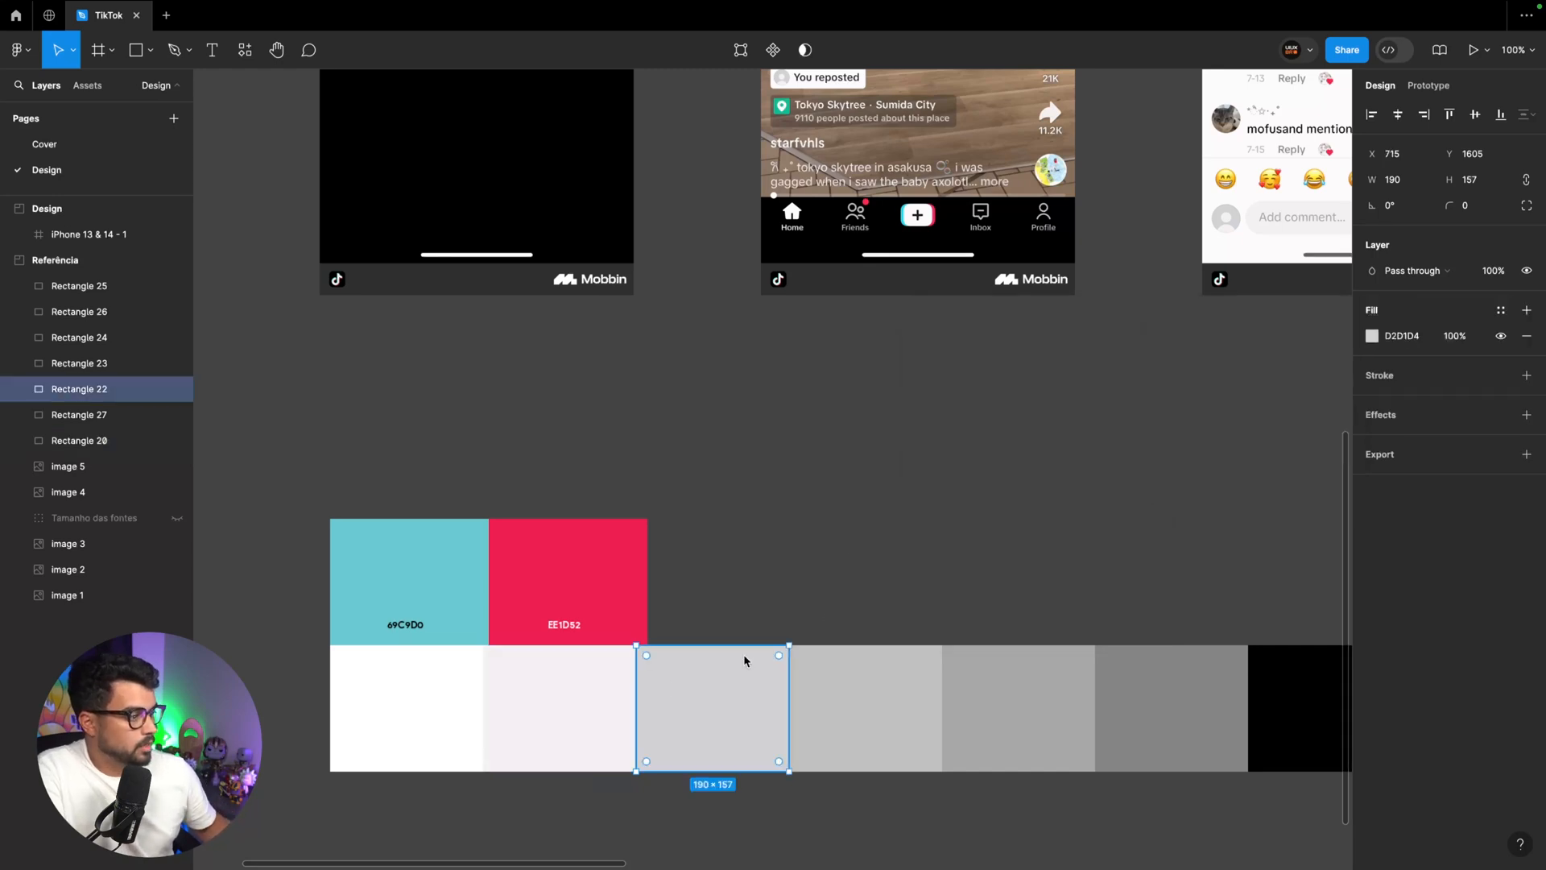
{"action": "left_click", "coordinate": [1500, 310]}
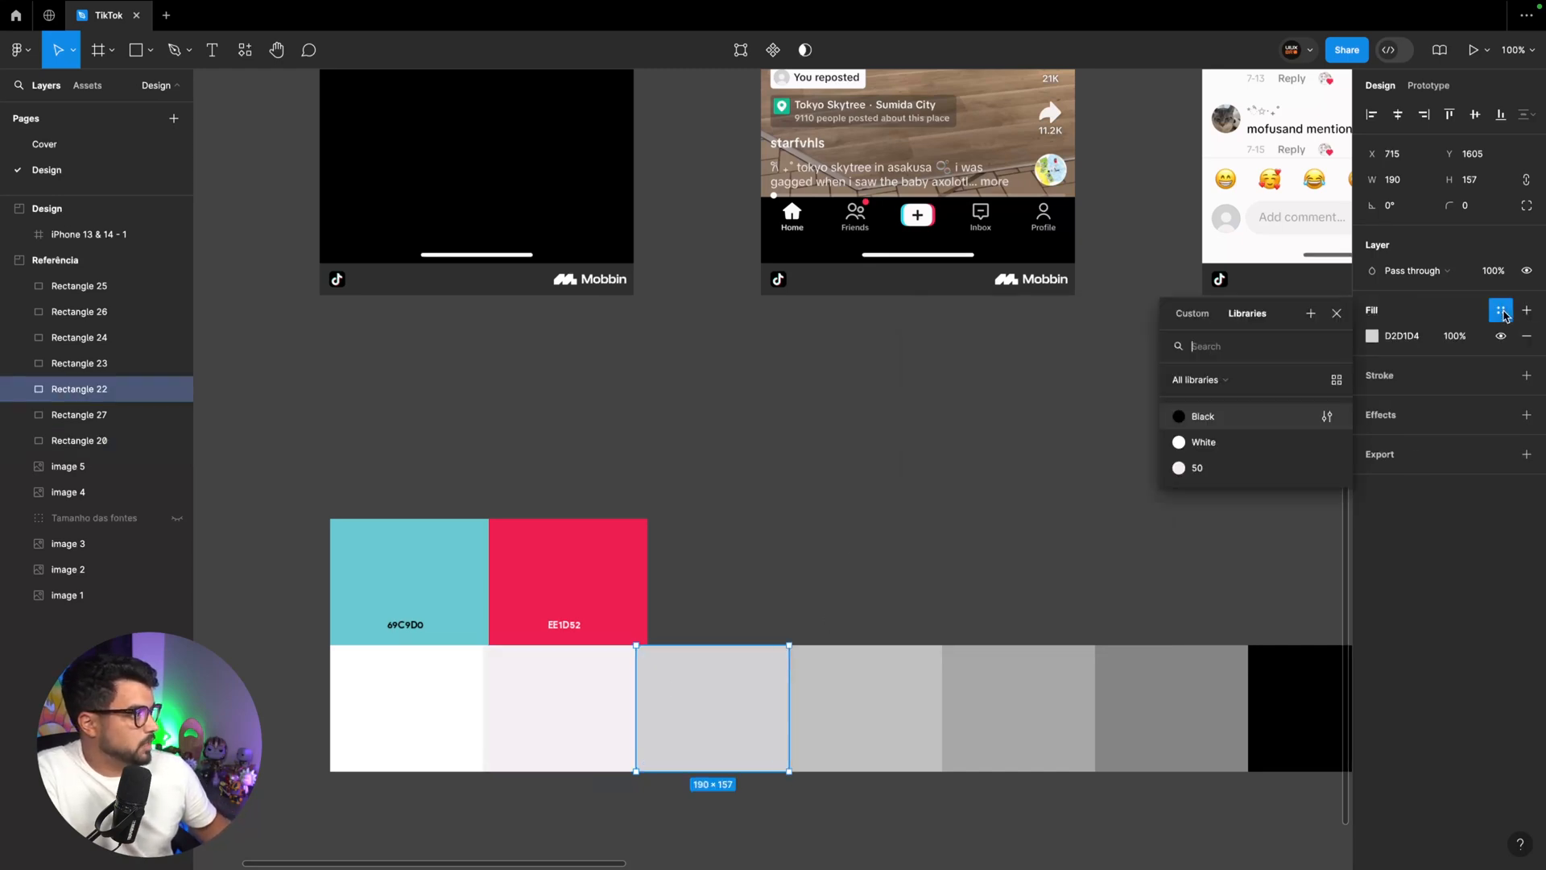
{"action": "left_click", "coordinate": [1313, 316]}
{"action": "type", "text": "100"}
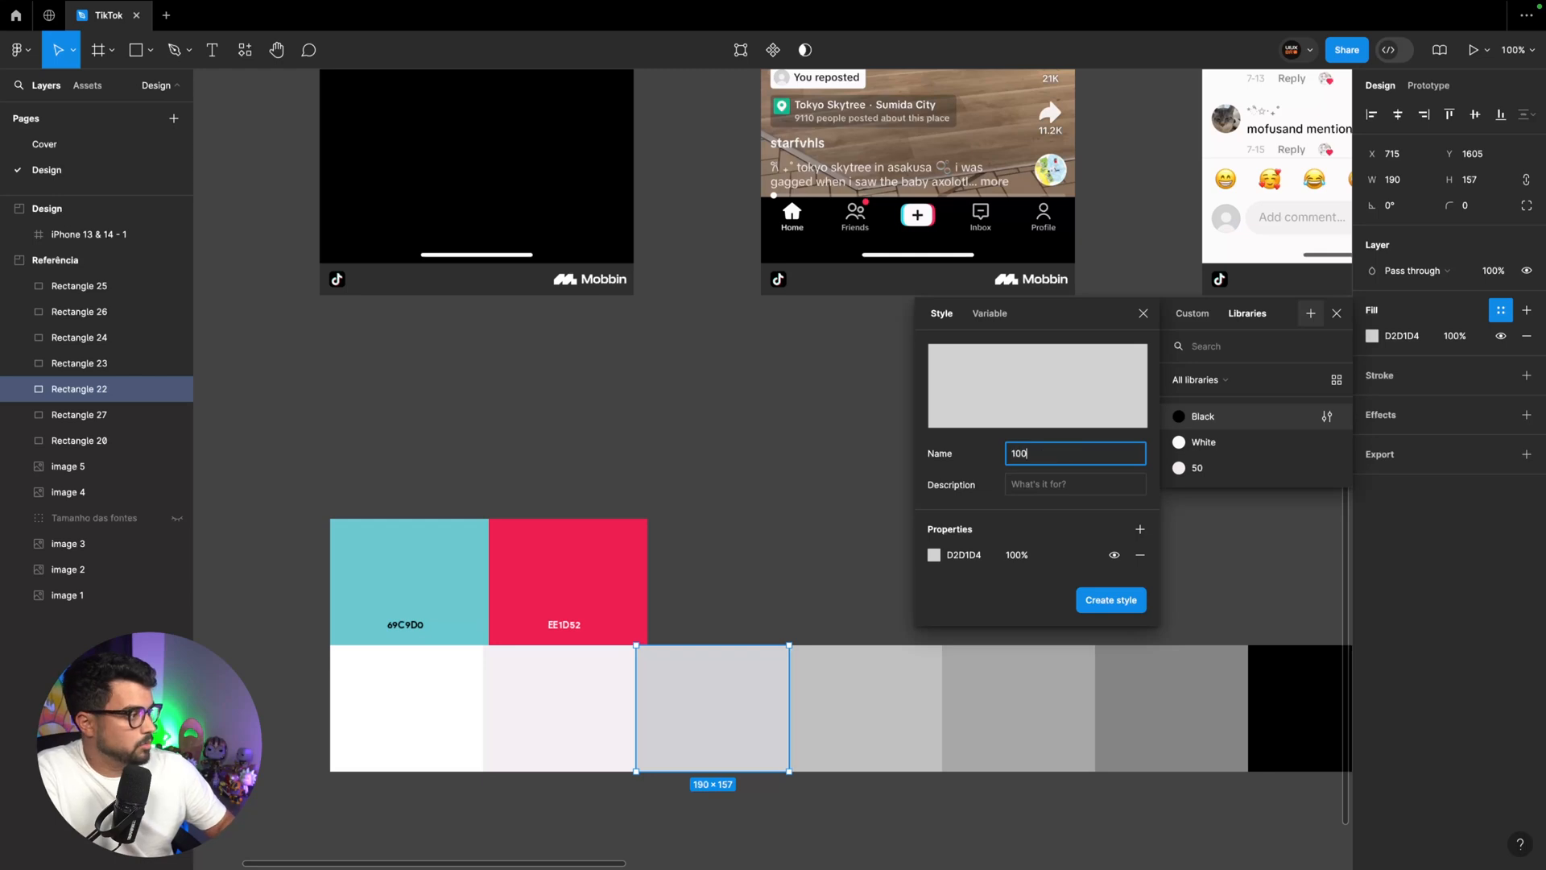
{"action": "key", "text": "Return"}
Create a color style named 200 from the gray swatch right after the D2D1D4 one
{"action": "left_click", "coordinate": [848, 725]}
{"action": "type", "text": "200"}
{"action": "key", "text": "Return"}
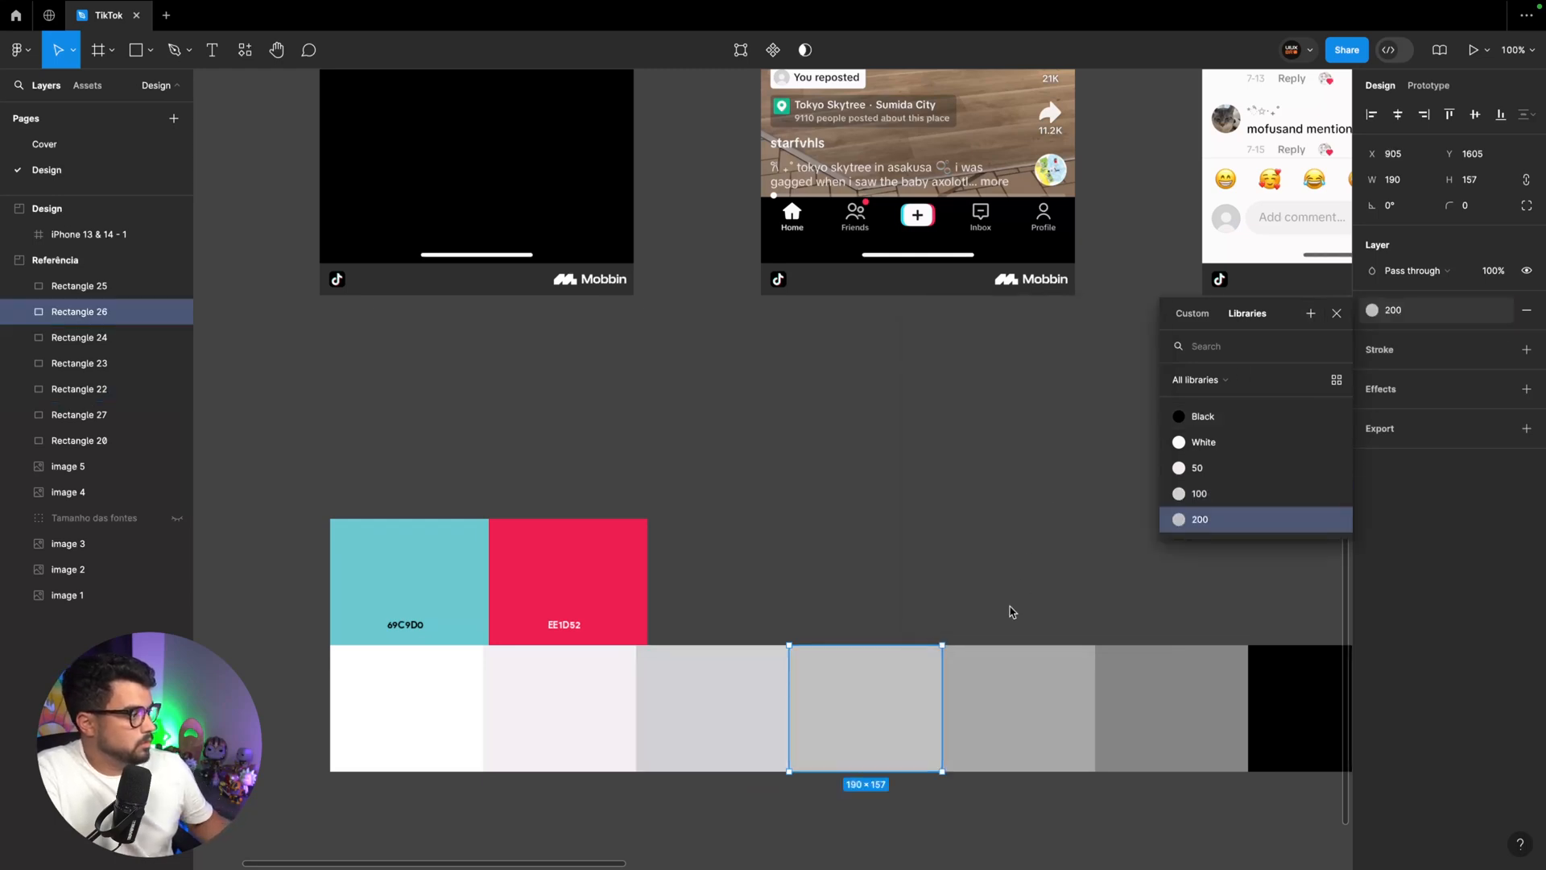
Create a color style named 300 from the medium gray swatch, the fifth in the neutral row
{"action": "left_click", "coordinate": [1047, 680]}
{"action": "left_click", "coordinate": [1500, 311]}
{"action": "left_click", "coordinate": [1311, 314]}
{"action": "type", "text": "300"}
{"action": "key", "text": "Return"}
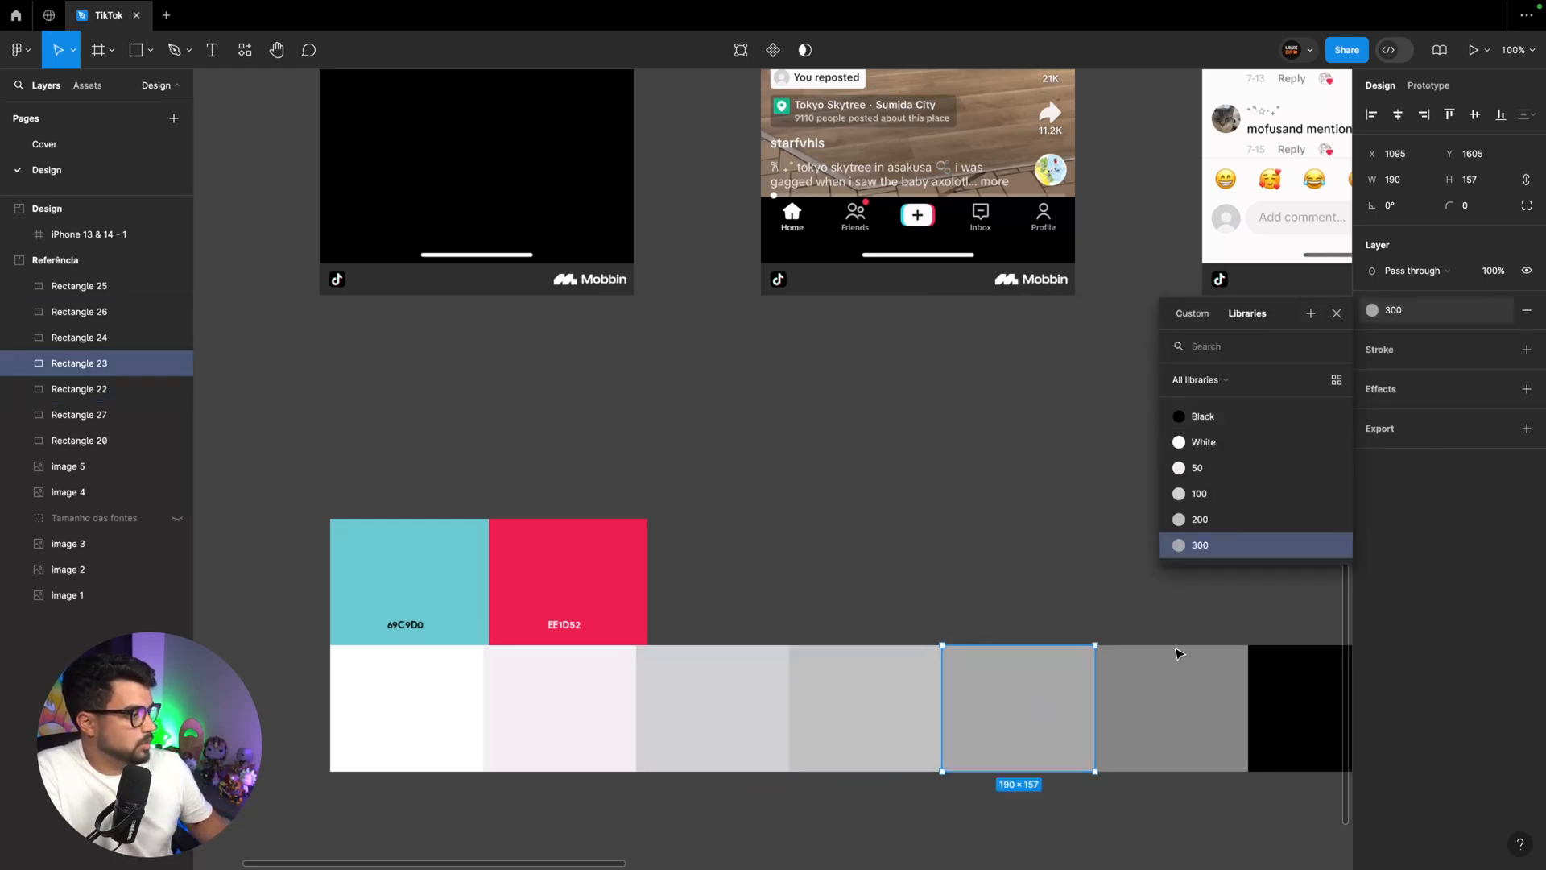
Create a color style named 400 from the darkest gray swatch, 868487, and deselect it
{"action": "left_click", "coordinate": [1177, 649]}
{"action": "left_click", "coordinate": [1500, 310]}
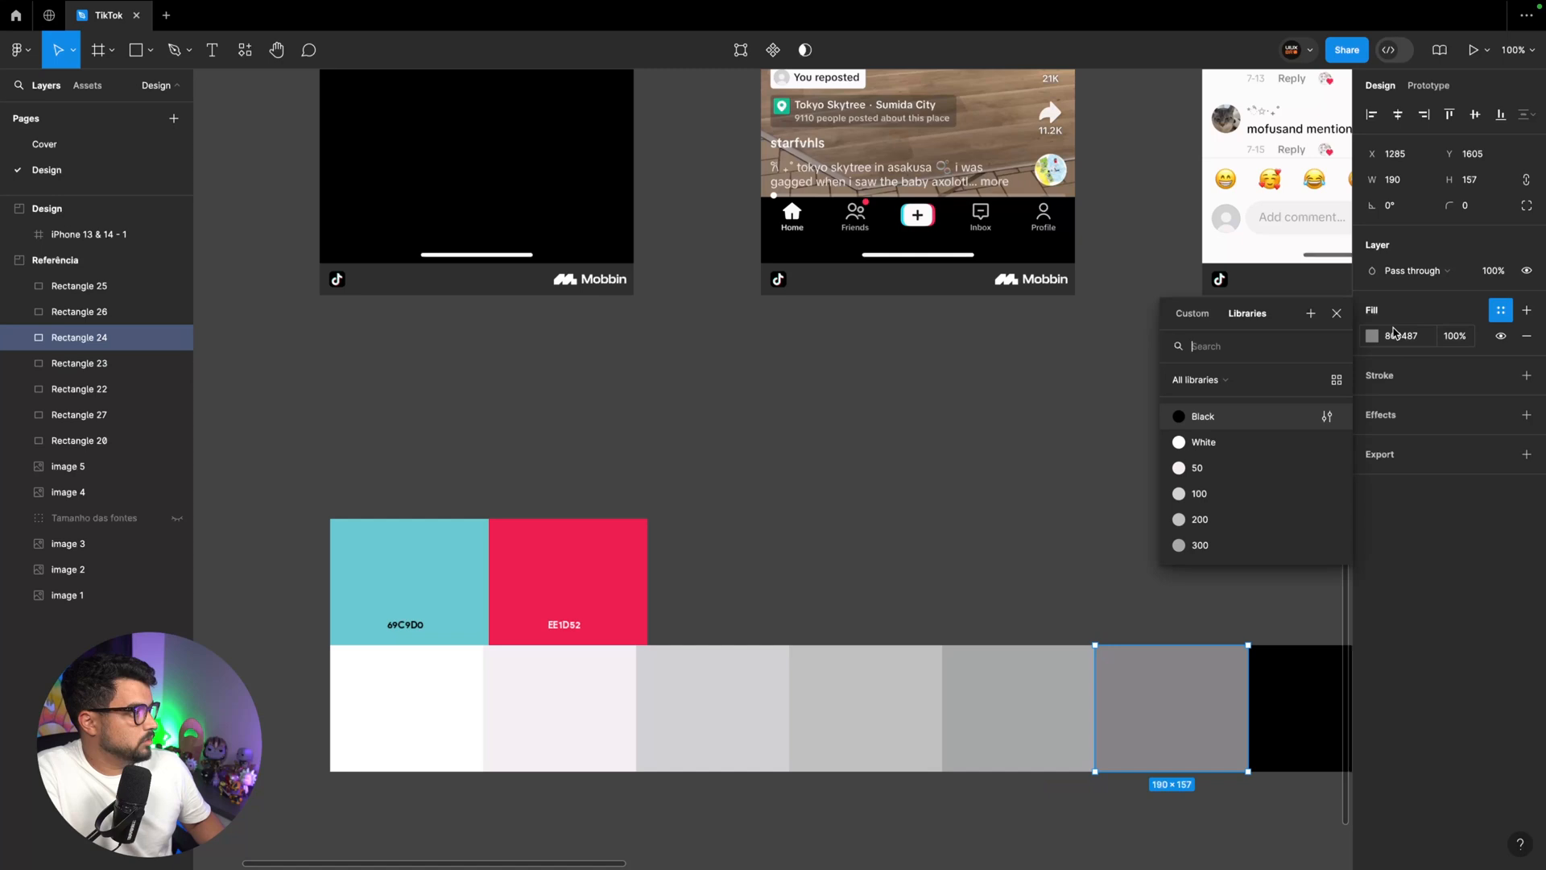
{"action": "left_click", "coordinate": [1311, 313]}
{"action": "type", "text": "400"}
{"action": "key", "text": "Return"}
{"action": "left_click", "coordinate": [1045, 448]}
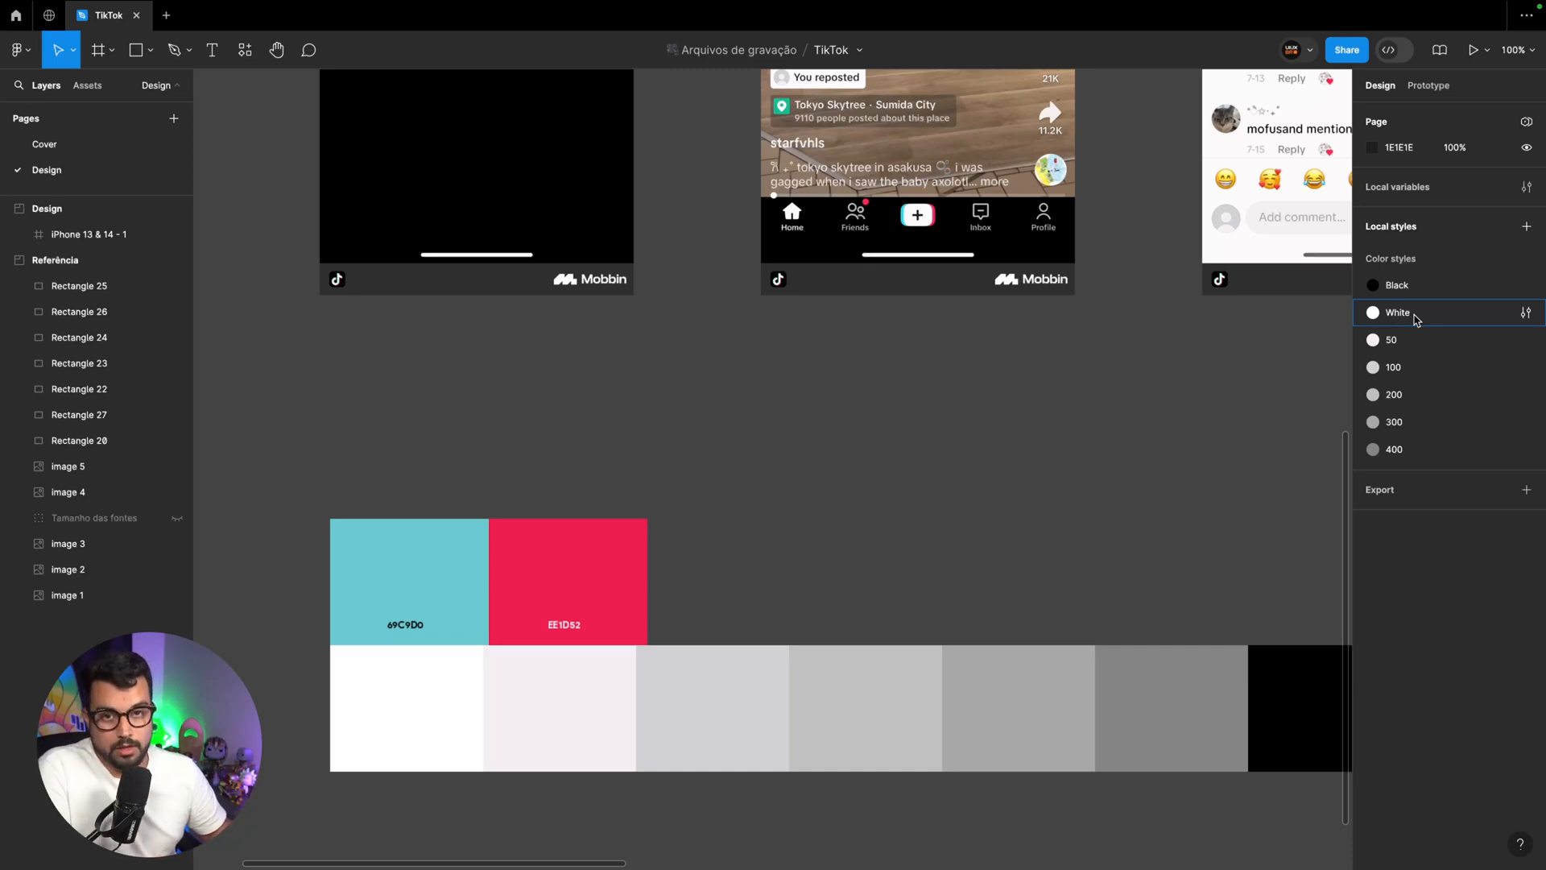
Place two rectangles of about 128 × 94 beside the red swatch and fill the first with its sampled color, EE1D52
{"action": "key", "text": "r"}
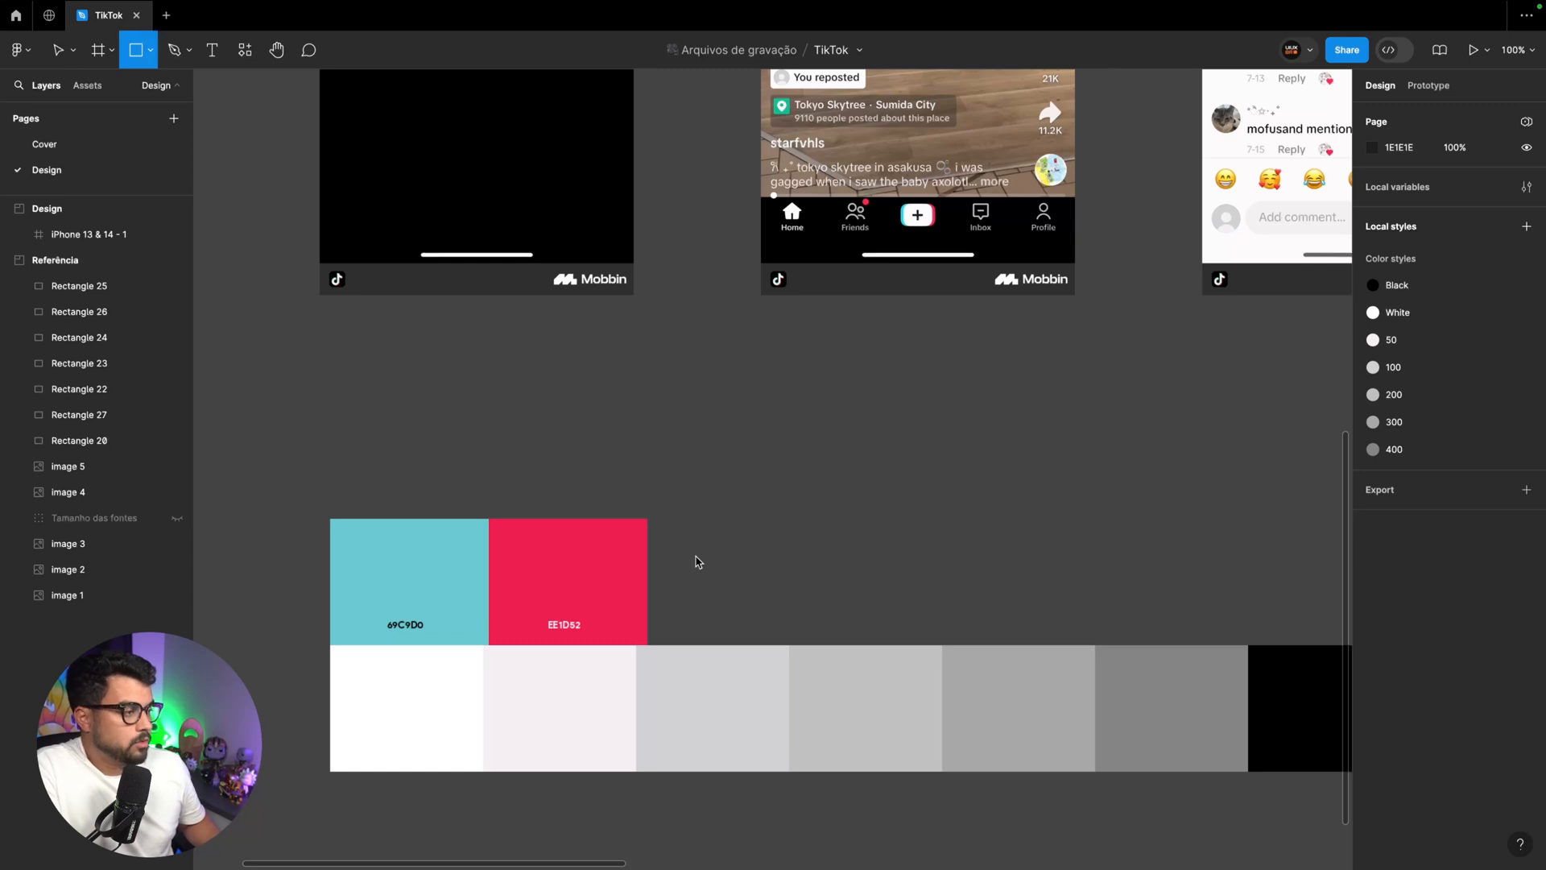
{"action": "mouse_move", "coordinate": [663, 534]}
{"action": "left_mouse_down"}
{"action": "mouse_move", "coordinate": [766, 610]}
{"action": "mouse_move", "coordinate": [903, 595]}
{"action": "mouse_move", "coordinate": [870, 596]}
{"action": "left_mouse_up"}
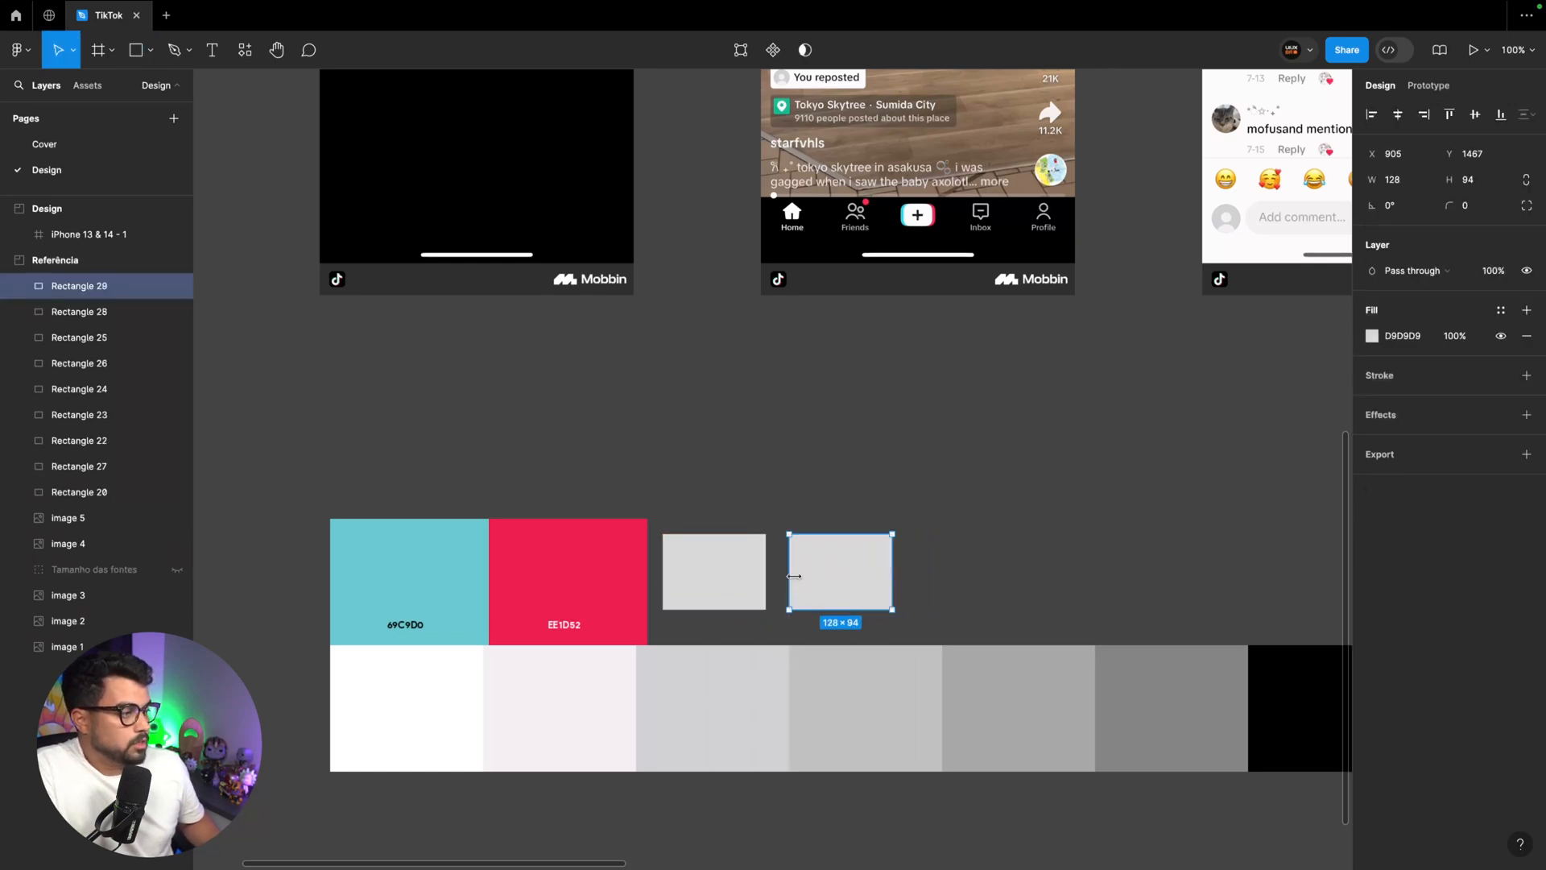
{"action": "left_click", "coordinate": [735, 581]}
{"action": "key", "text": "i"}
{"action": "left_click", "coordinate": [650, 573]}
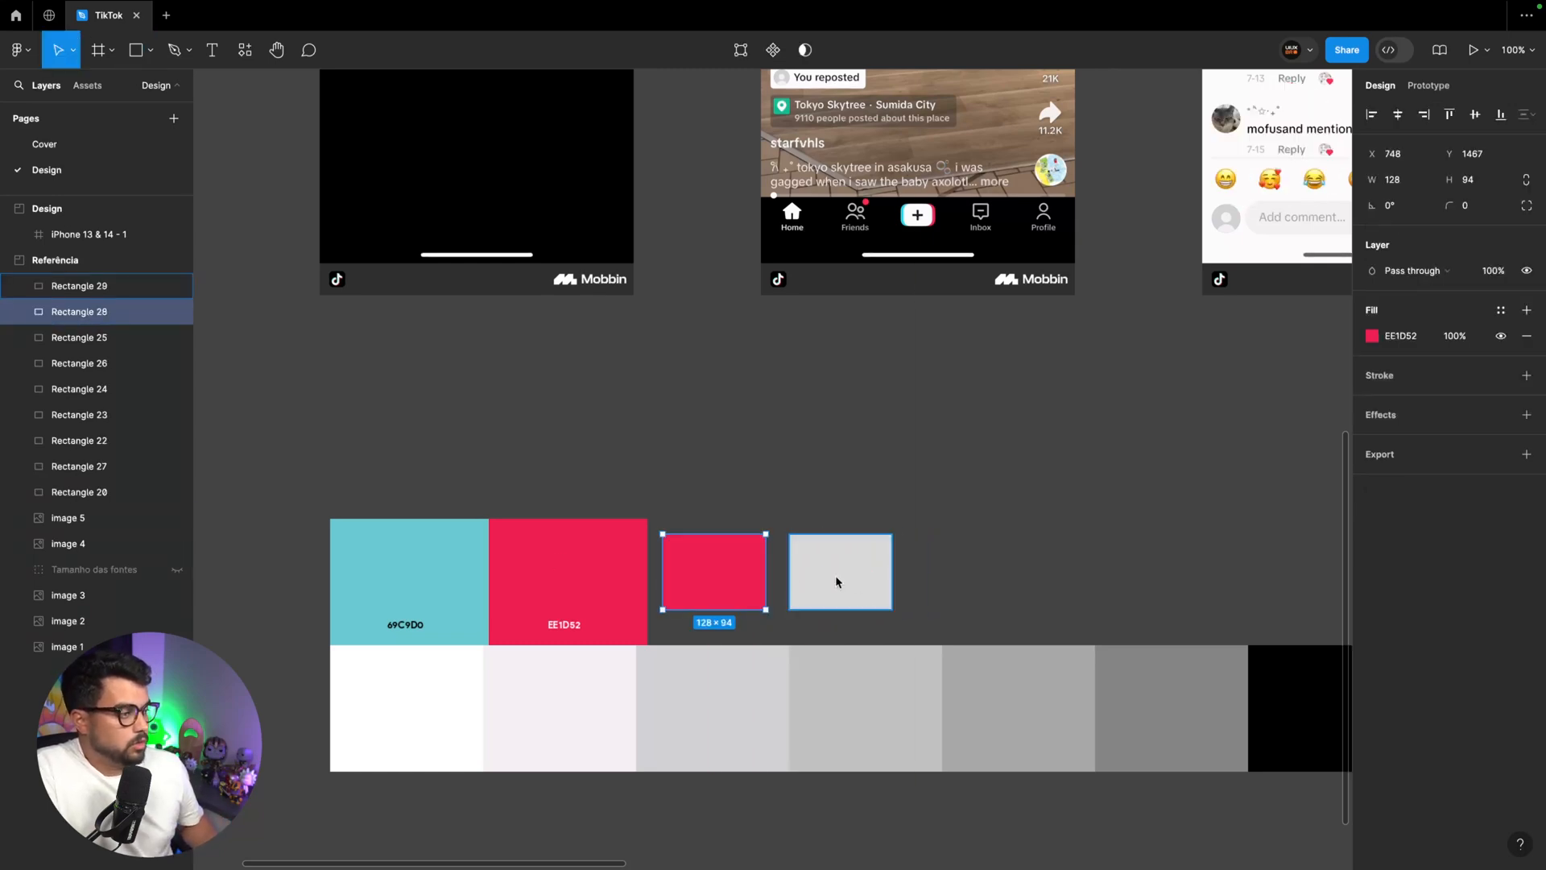
Fill the second small rectangle with the color sampled from the teal swatch, 69C9D0
{"action": "left_click", "coordinate": [867, 583]}
{"action": "key", "text": "i"}
{"action": "left_click", "coordinate": [448, 576]}
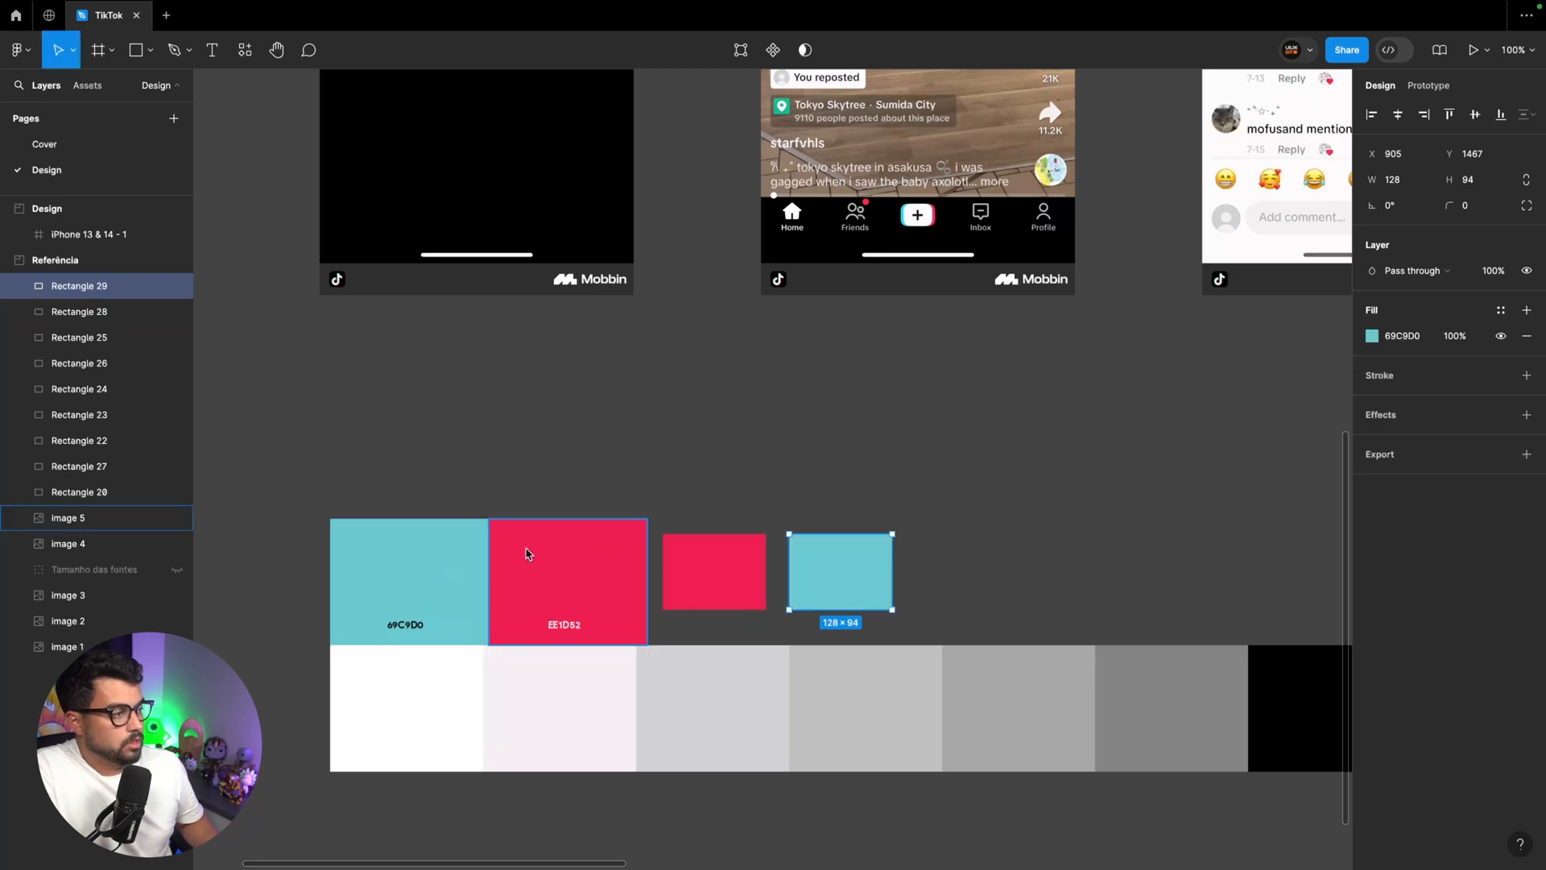
Compare the fill type of the new red rectangle with that of the original red swatch
{"action": "key", "text": "Escape"}
{"action": "left_click", "coordinate": [717, 572]}
{"action": "left_click", "coordinate": [608, 574]}
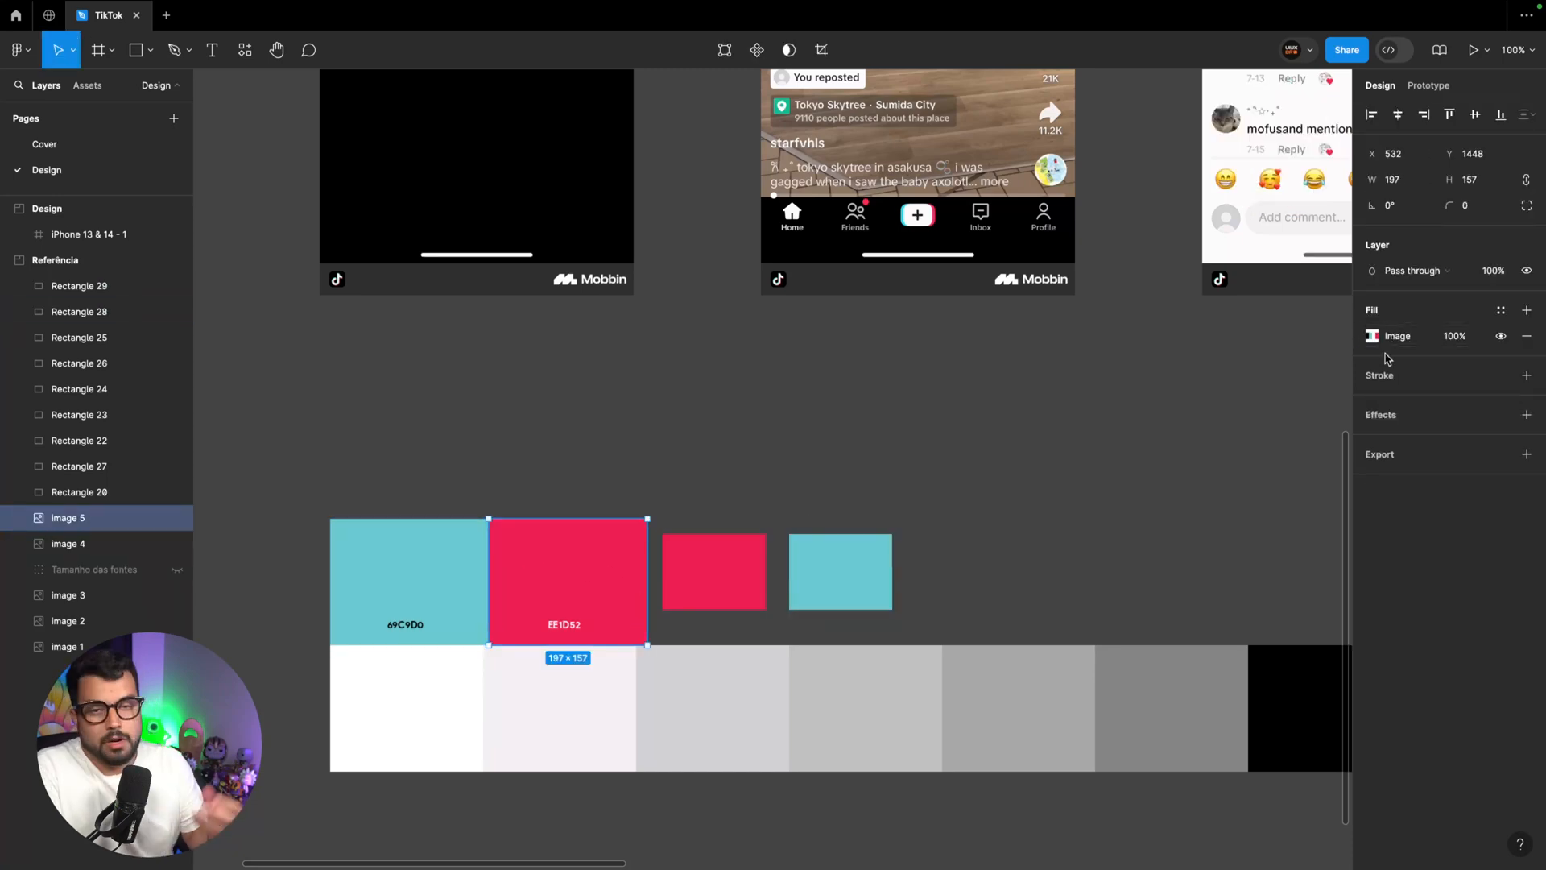
Create a color style named Primary from the small red rectangle's EE1D52 fill
{"action": "left_click", "coordinate": [725, 565]}
{"action": "left_click", "coordinate": [1504, 313]}
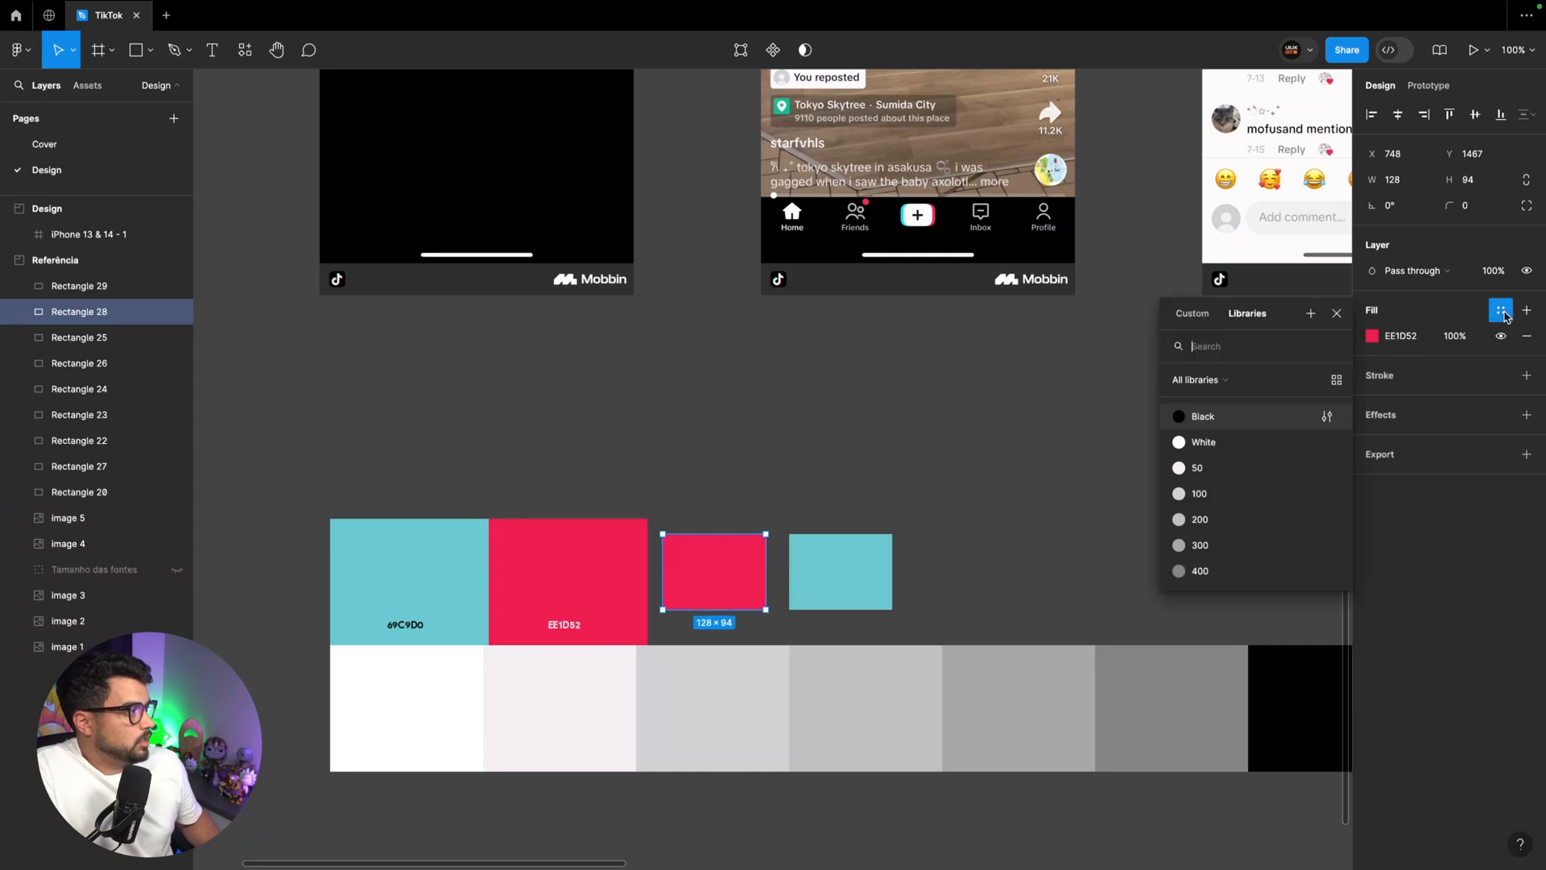
{"action": "left_click", "coordinate": [1310, 314]}
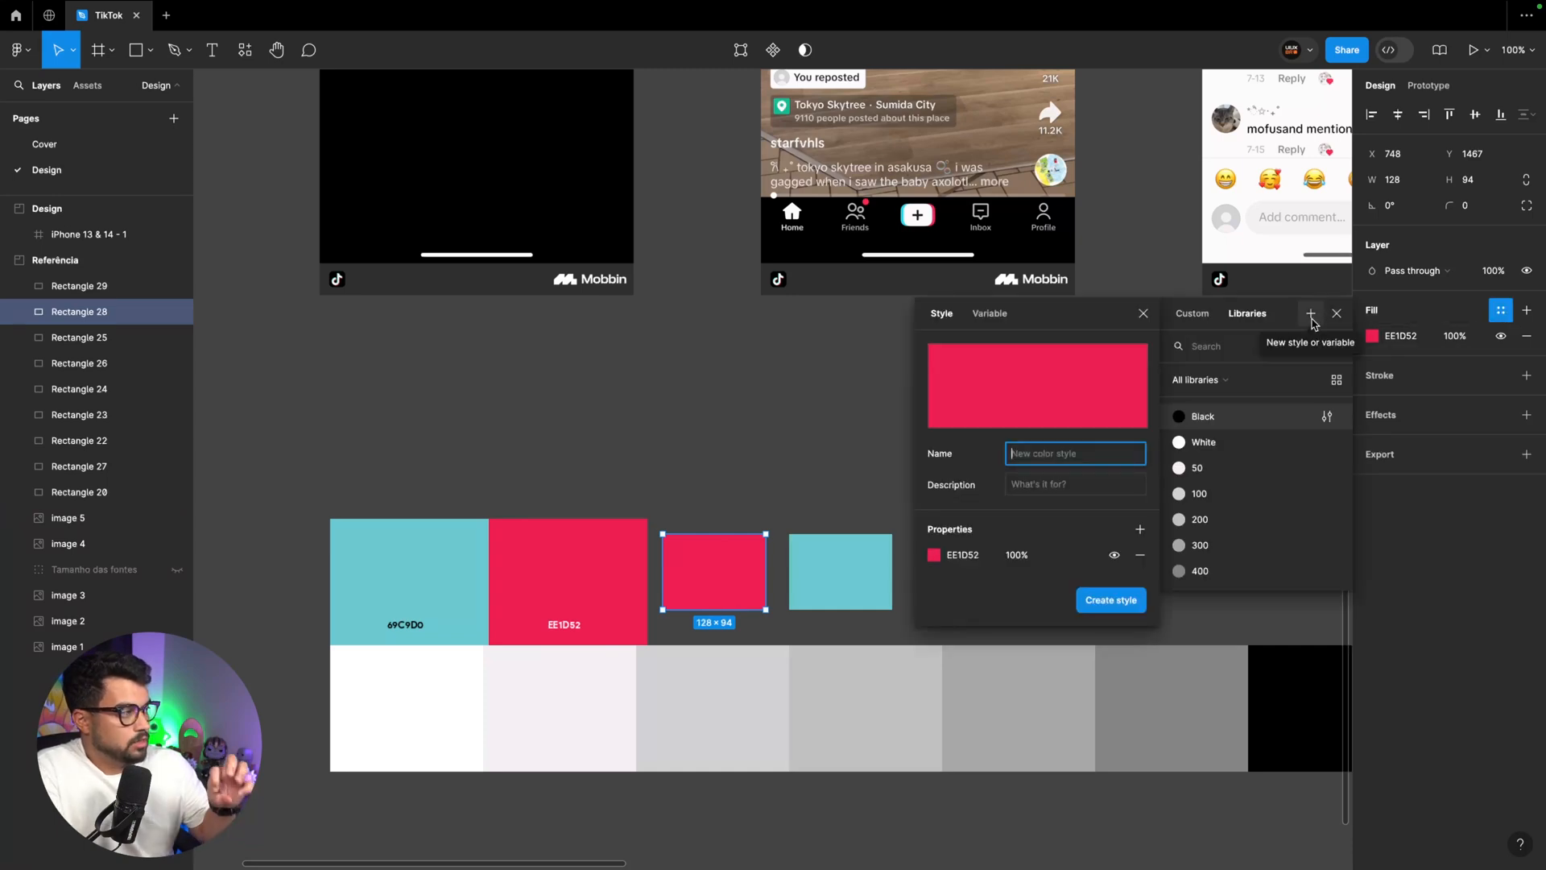
{"action": "type", "text": "P"}
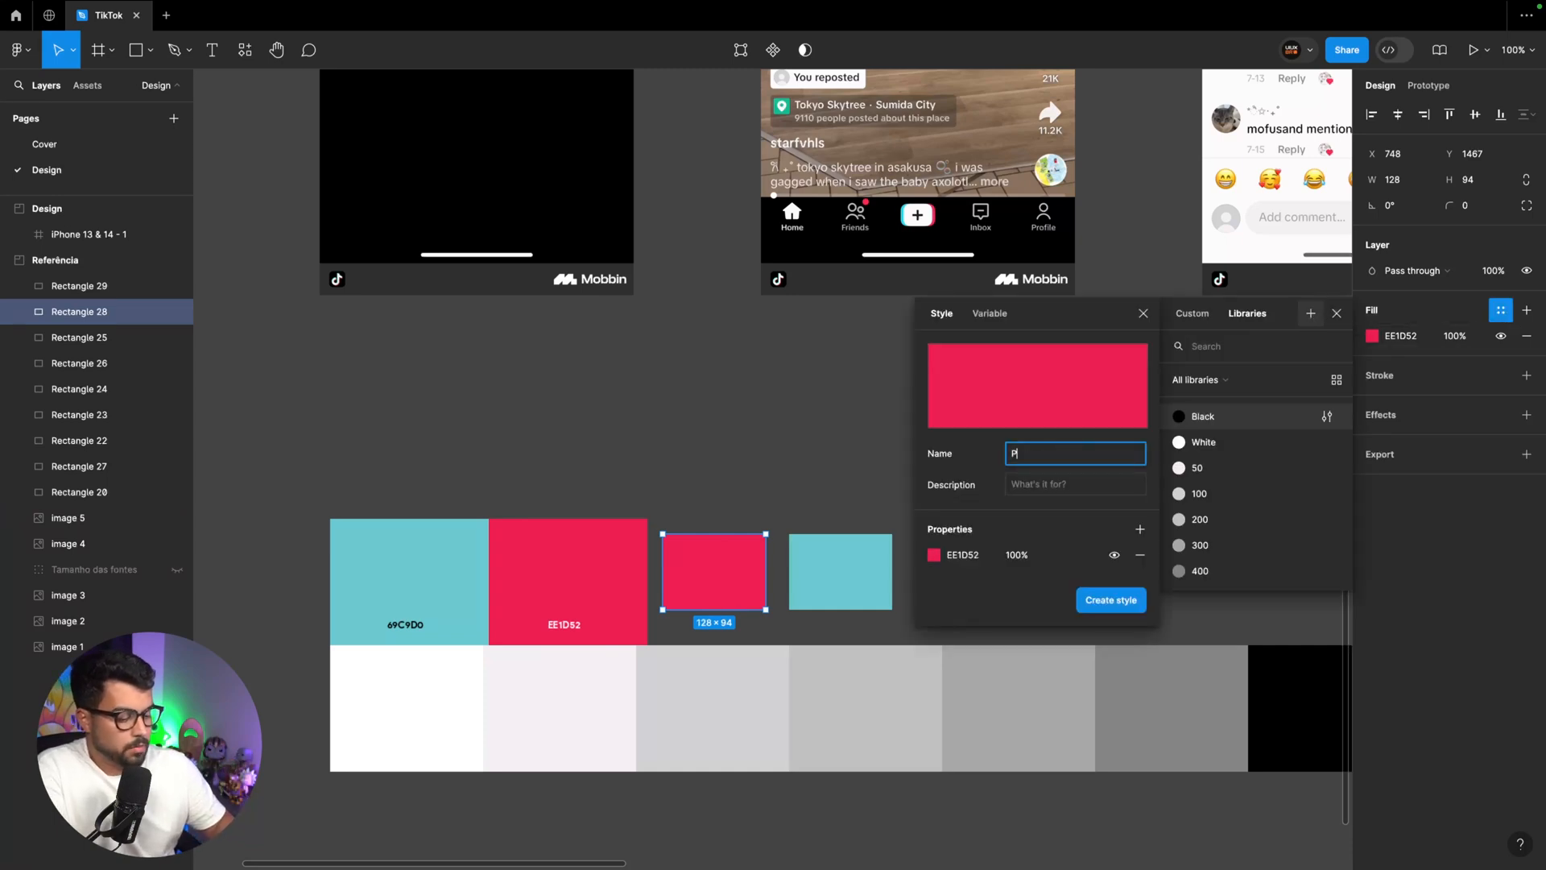
{"action": "type", "text": "rimary"}
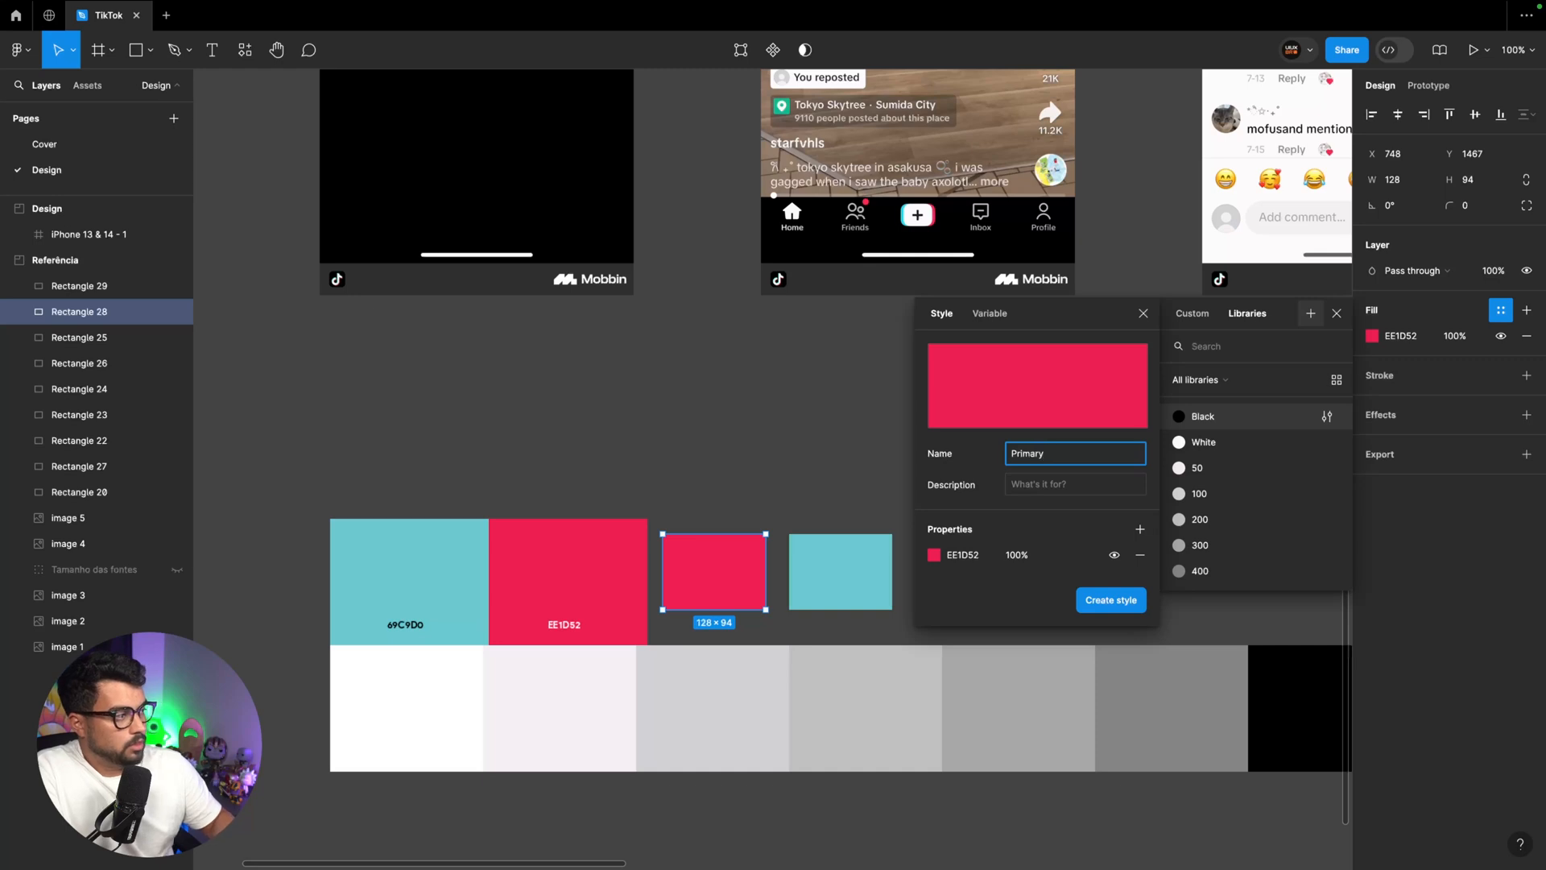
{"action": "key", "text": "Return"}
Create a color style named Secondary from the small teal rectangle's 69C9D0 fill
{"action": "left_click", "coordinate": [842, 559]}
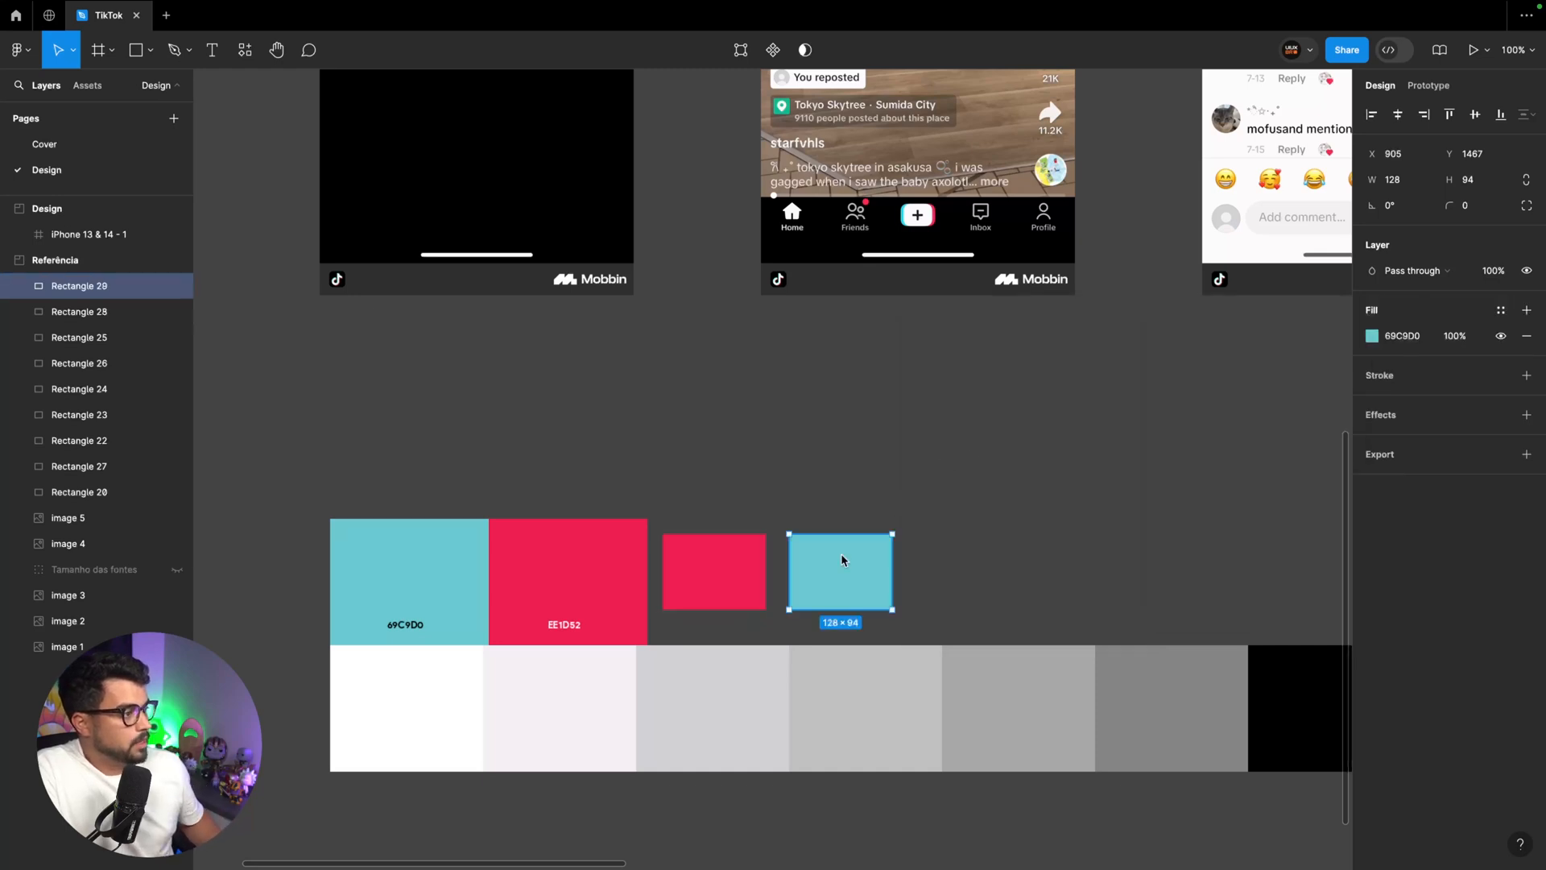
{"action": "left_click", "coordinate": [1500, 310]}
{"action": "left_click", "coordinate": [1310, 314]}
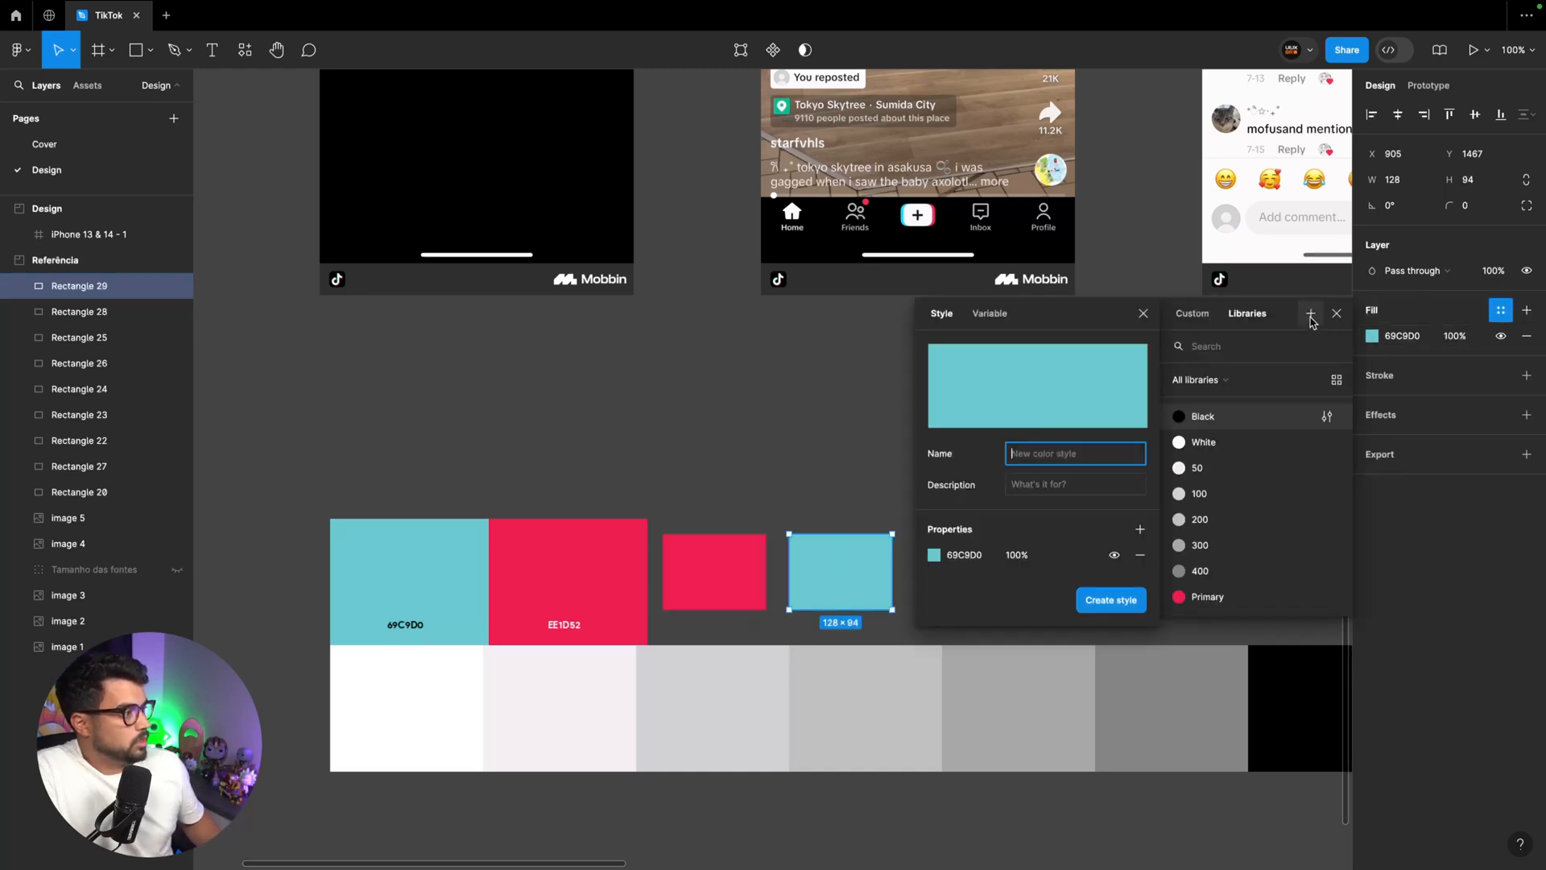
{"action": "type", "text": "Secondary"}
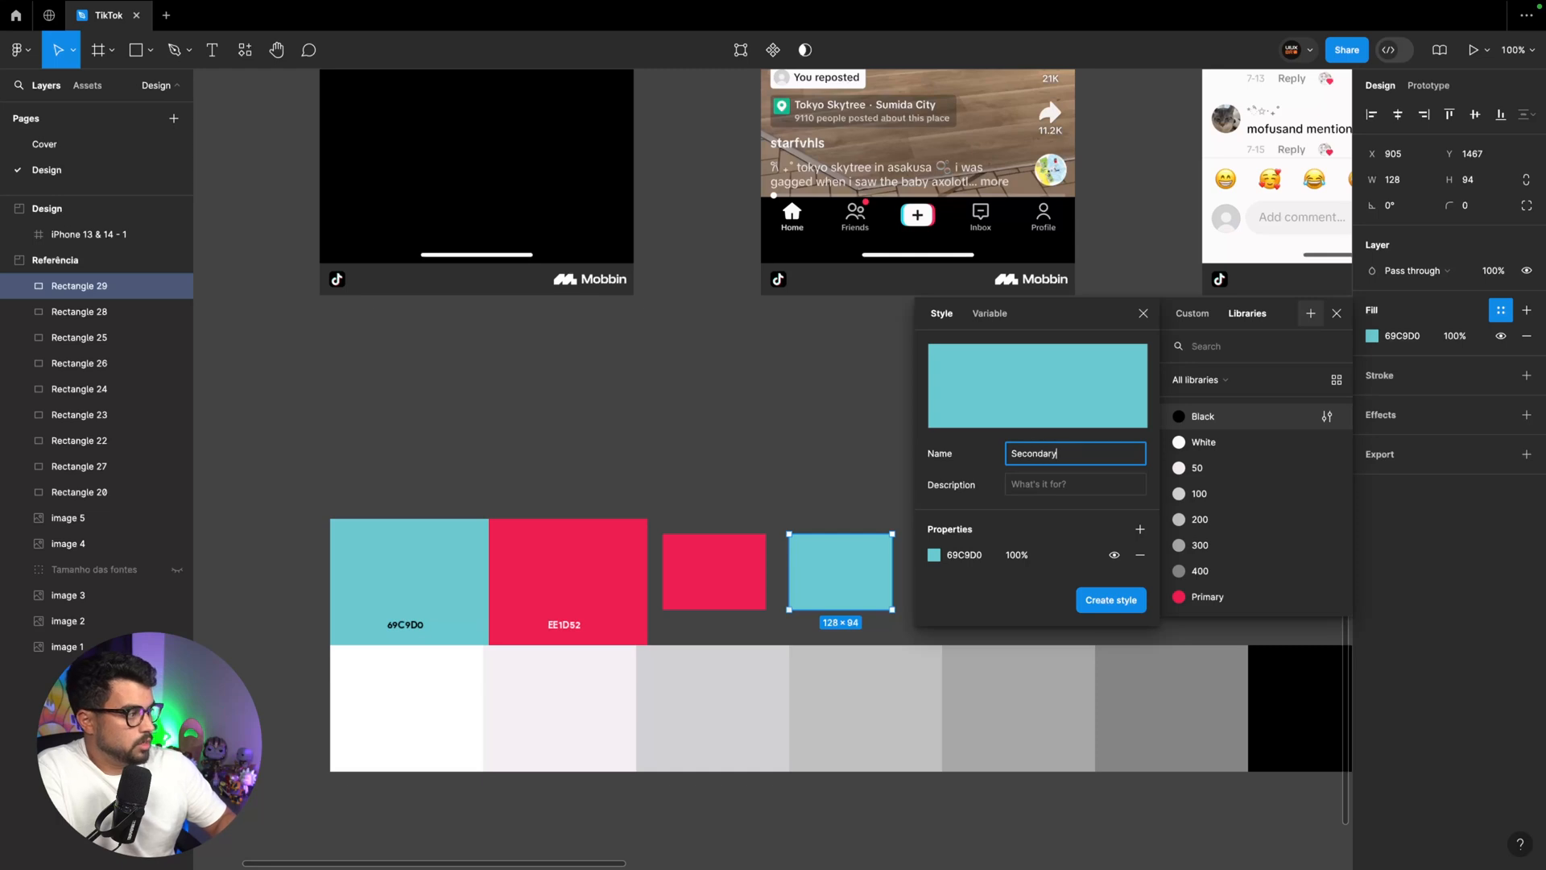
{"action": "key", "text": "Return"}
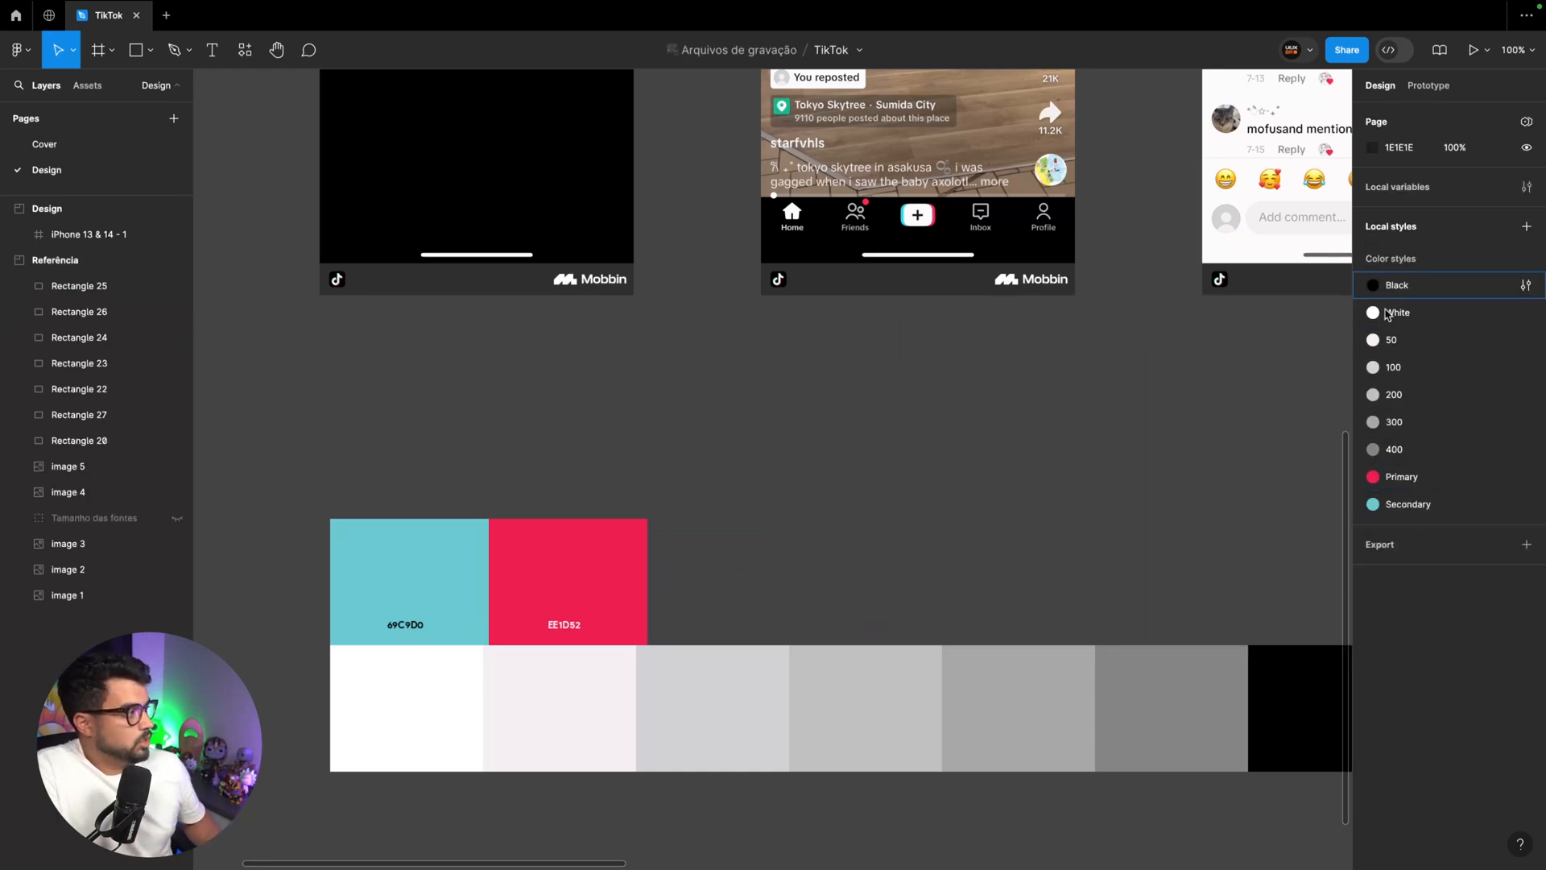
Show the hidden Tamanho das fontes group and examine the font-size labels over the reference screens
{"action": "scroll", "coordinate": [1145, 406], "scroll_direction": "up", "scroll_amount": 3}
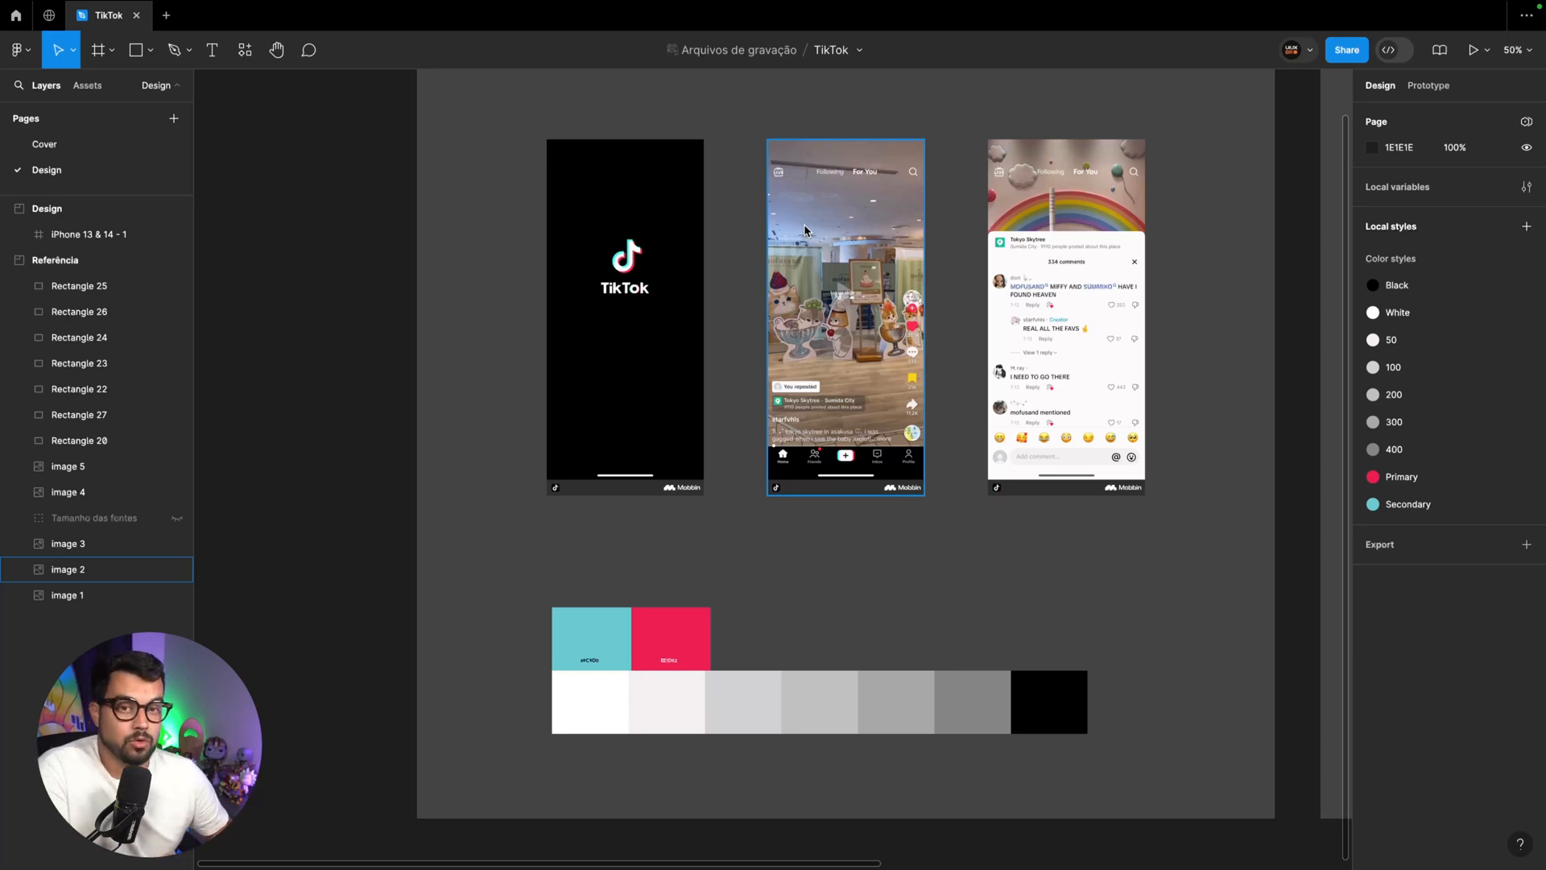
{"action": "left_click", "coordinate": [177, 518]}
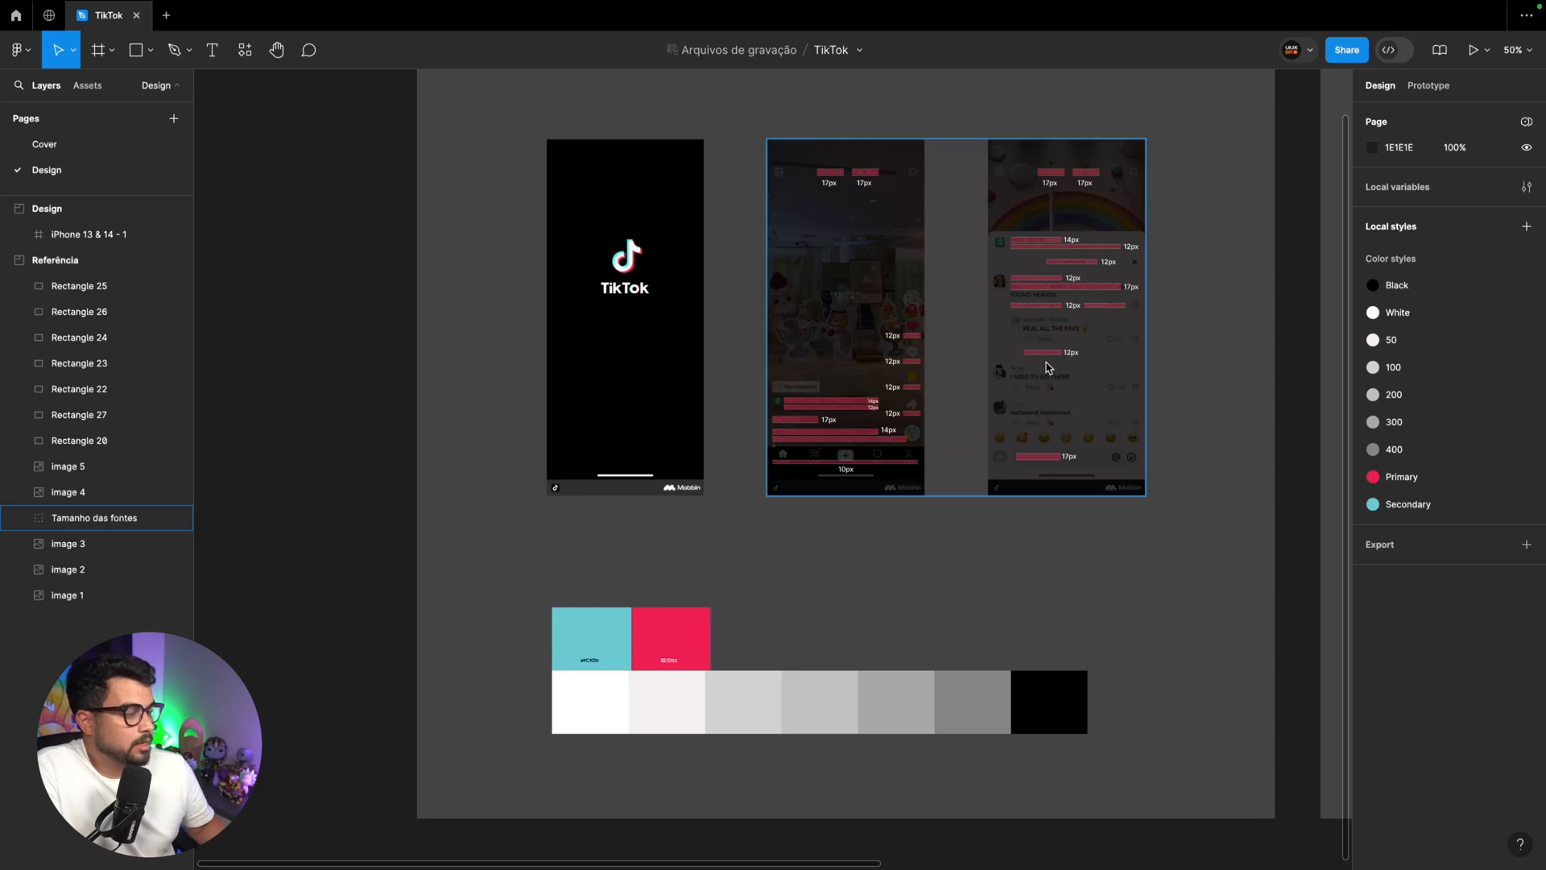
{"action": "key", "text": "super+plus"}
{"action": "key", "text": "super+plus"}
{"action": "scroll", "coordinate": [1047, 367], "scroll_direction": "right", "scroll_amount": 3}
{"action": "scroll", "coordinate": [1047, 367], "scroll_direction": "up", "scroll_amount": 4}
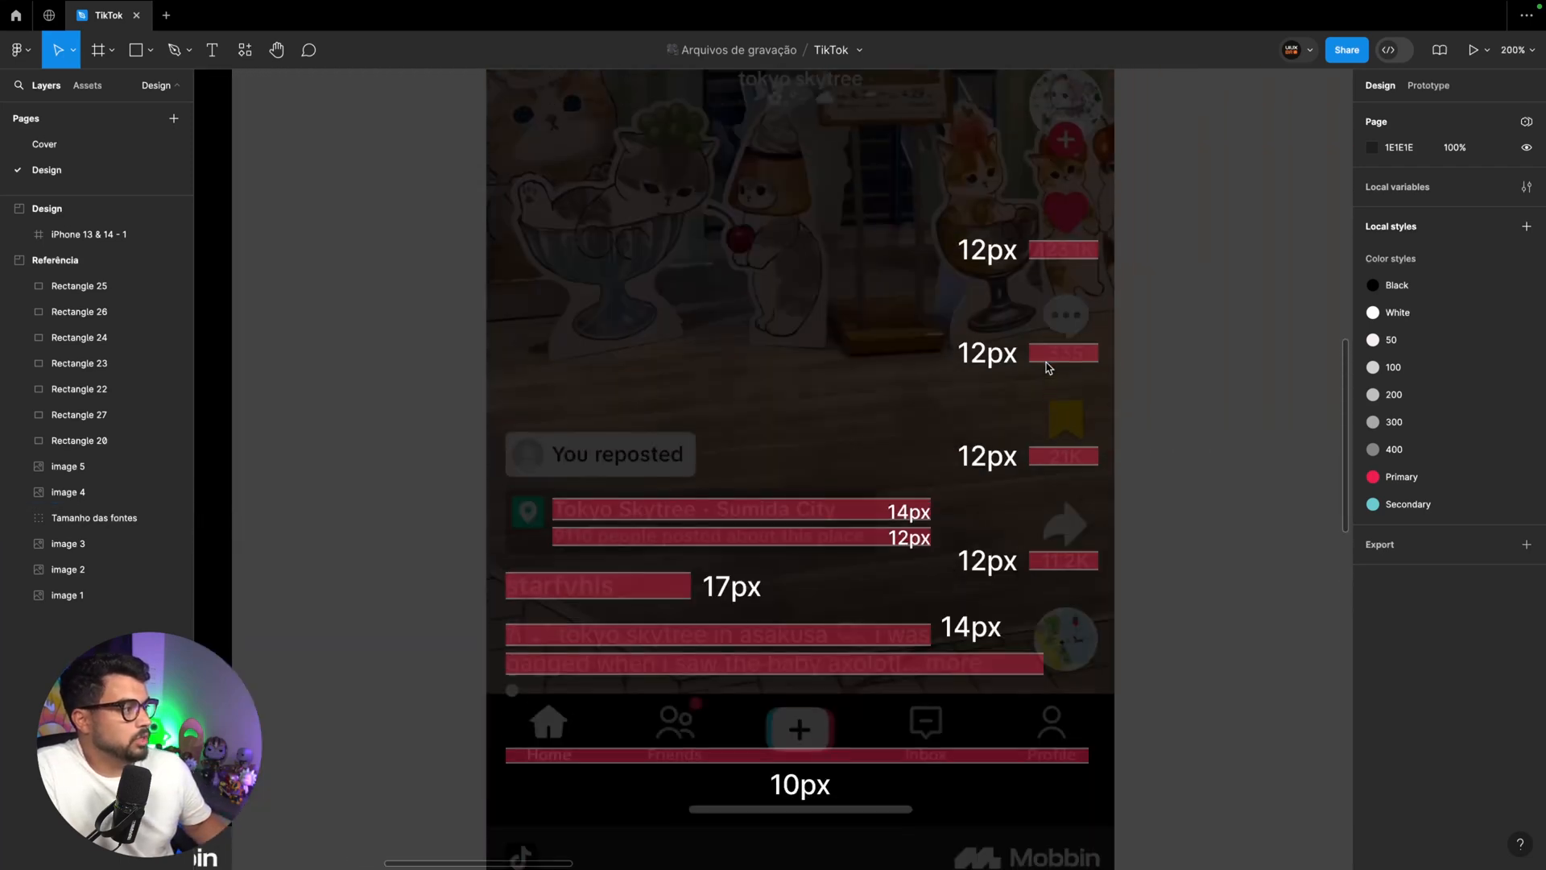
{"action": "key", "text": "super+minus"}
{"action": "scroll", "coordinate": [1047, 367], "scroll_direction": "up", "scroll_amount": 4}
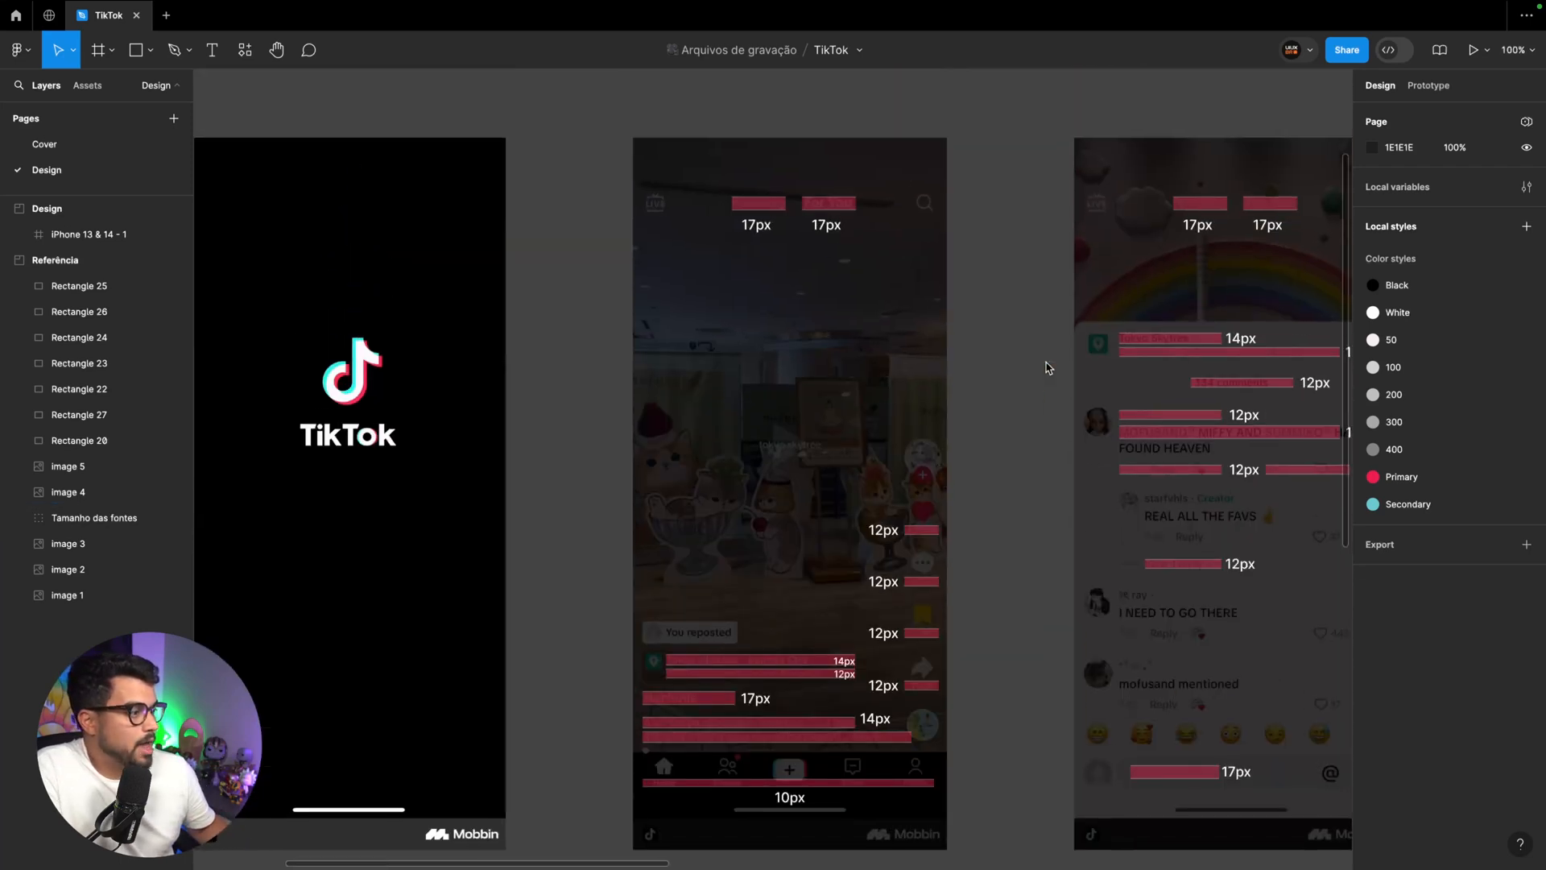
{"action": "scroll", "coordinate": [938, 348], "scroll_direction": "right", "scroll_amount": 3}
{"action": "scroll", "coordinate": [938, 348], "scroll_direction": "down", "scroll_amount": 1}
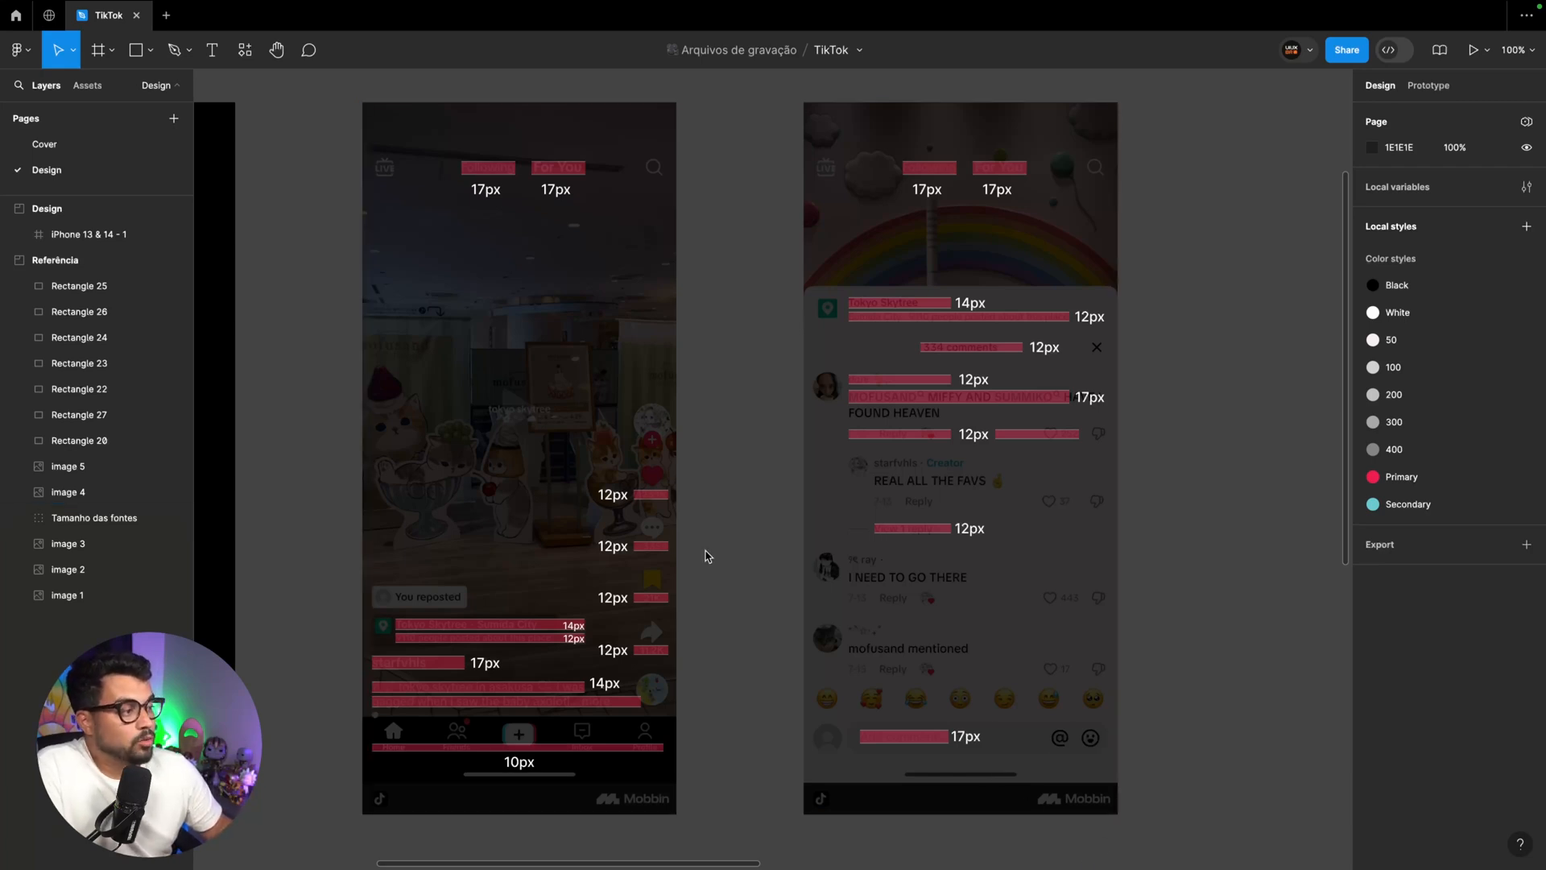
Create a text style named Title from the 17px label below the first heading of the home reference screen
{"action": "left_click", "coordinate": [485, 189], "text": "ctrl"}
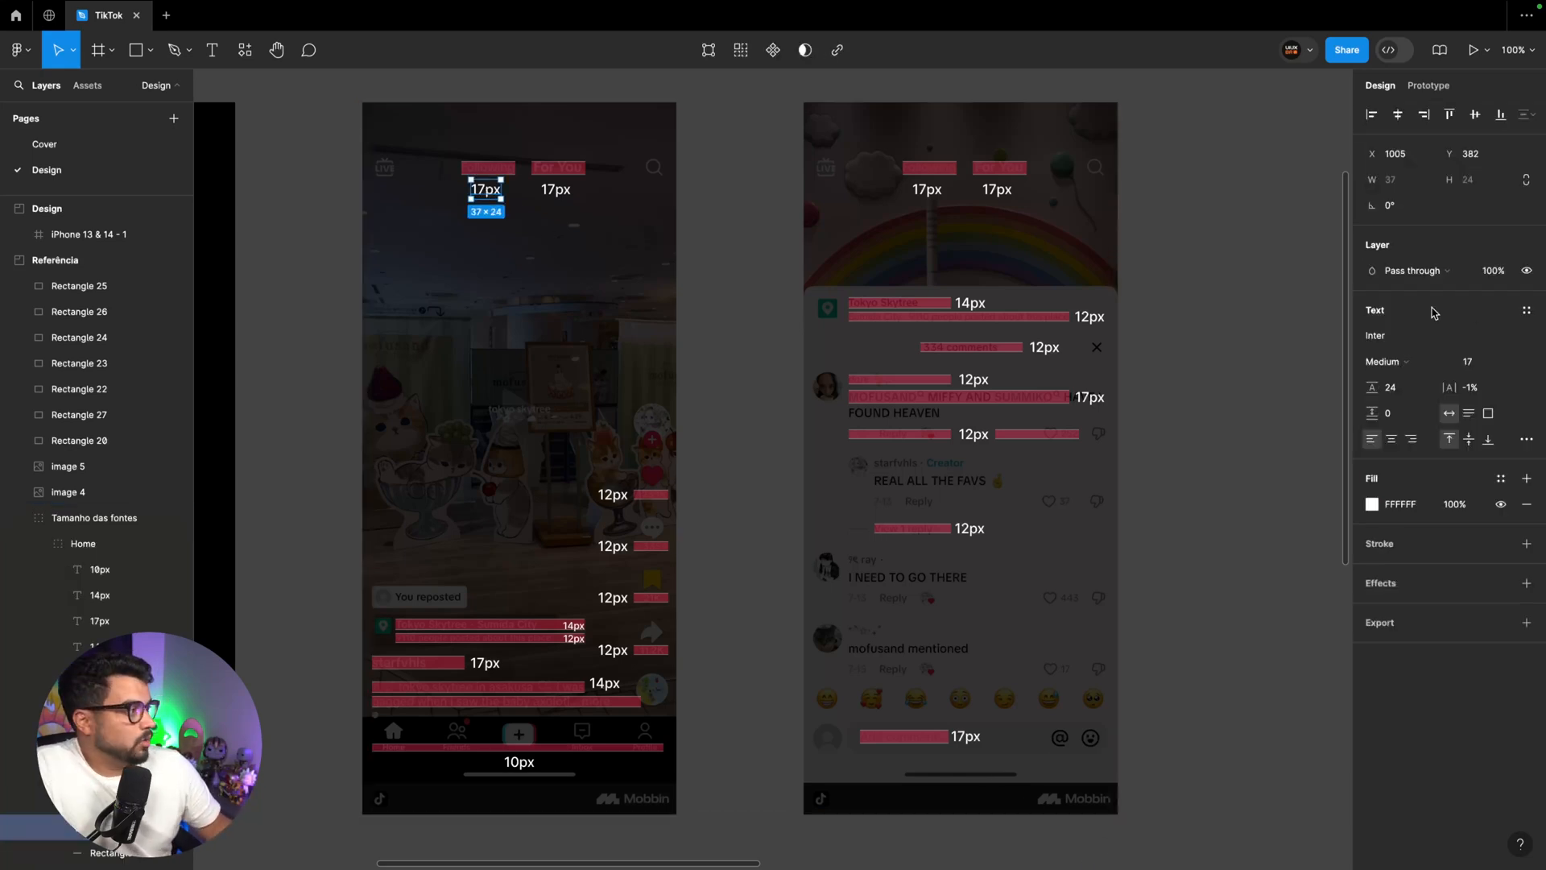
{"action": "left_click", "coordinate": [1526, 310]}
{"action": "left_click", "coordinate": [1520, 339]}
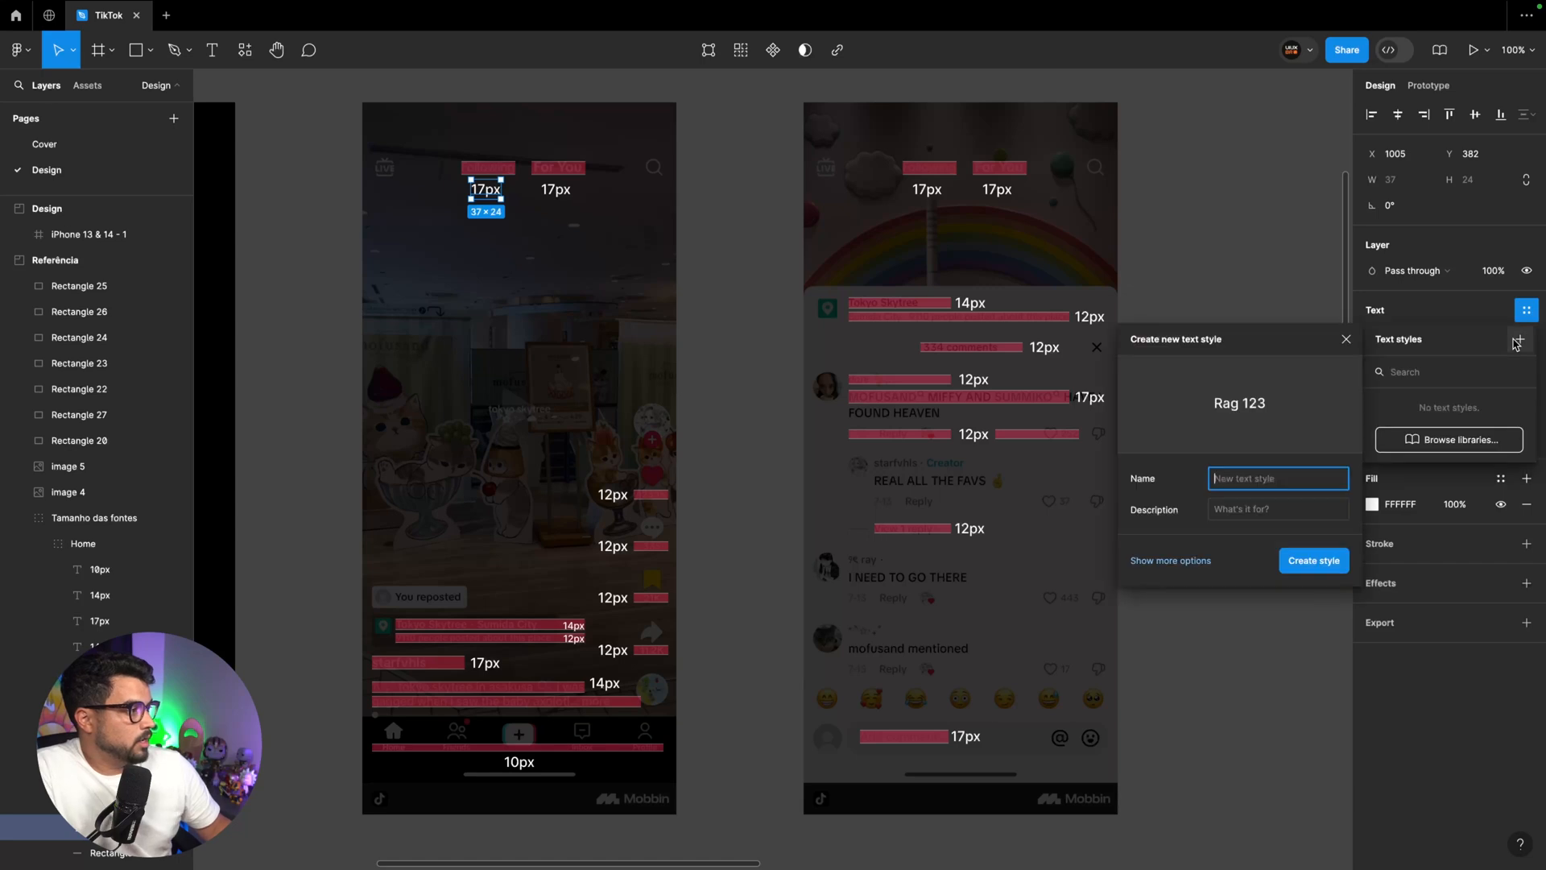
{"action": "type", "text": "Title"}
{"action": "key", "text": "Return"}
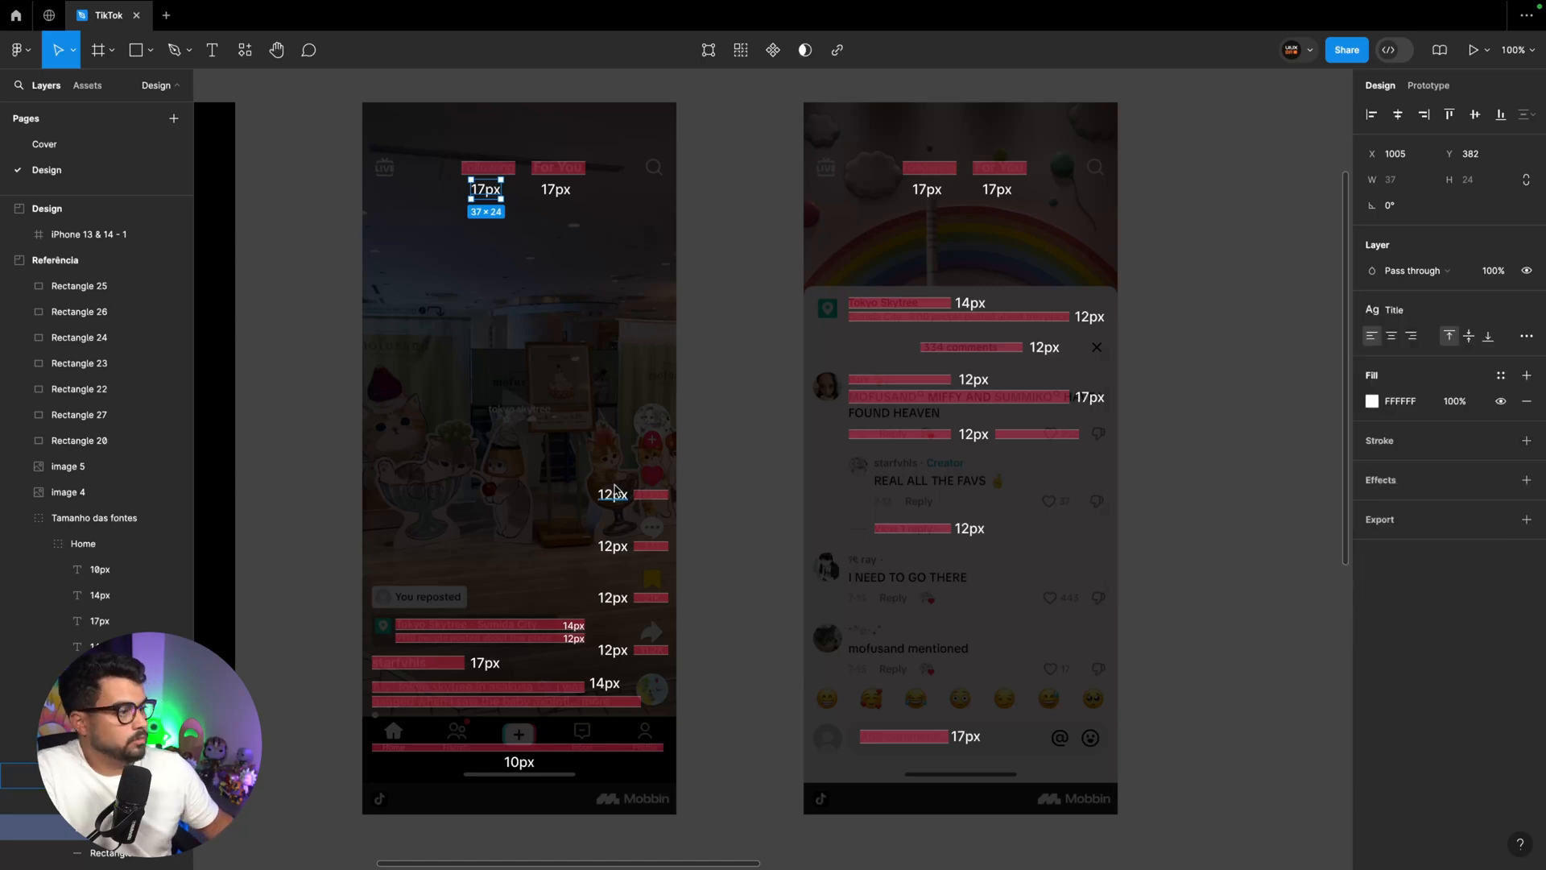
Create a text style named Small text from a 12px label on the home reference screen
{"action": "left_click", "coordinate": [612, 494], "text": "ctrl"}
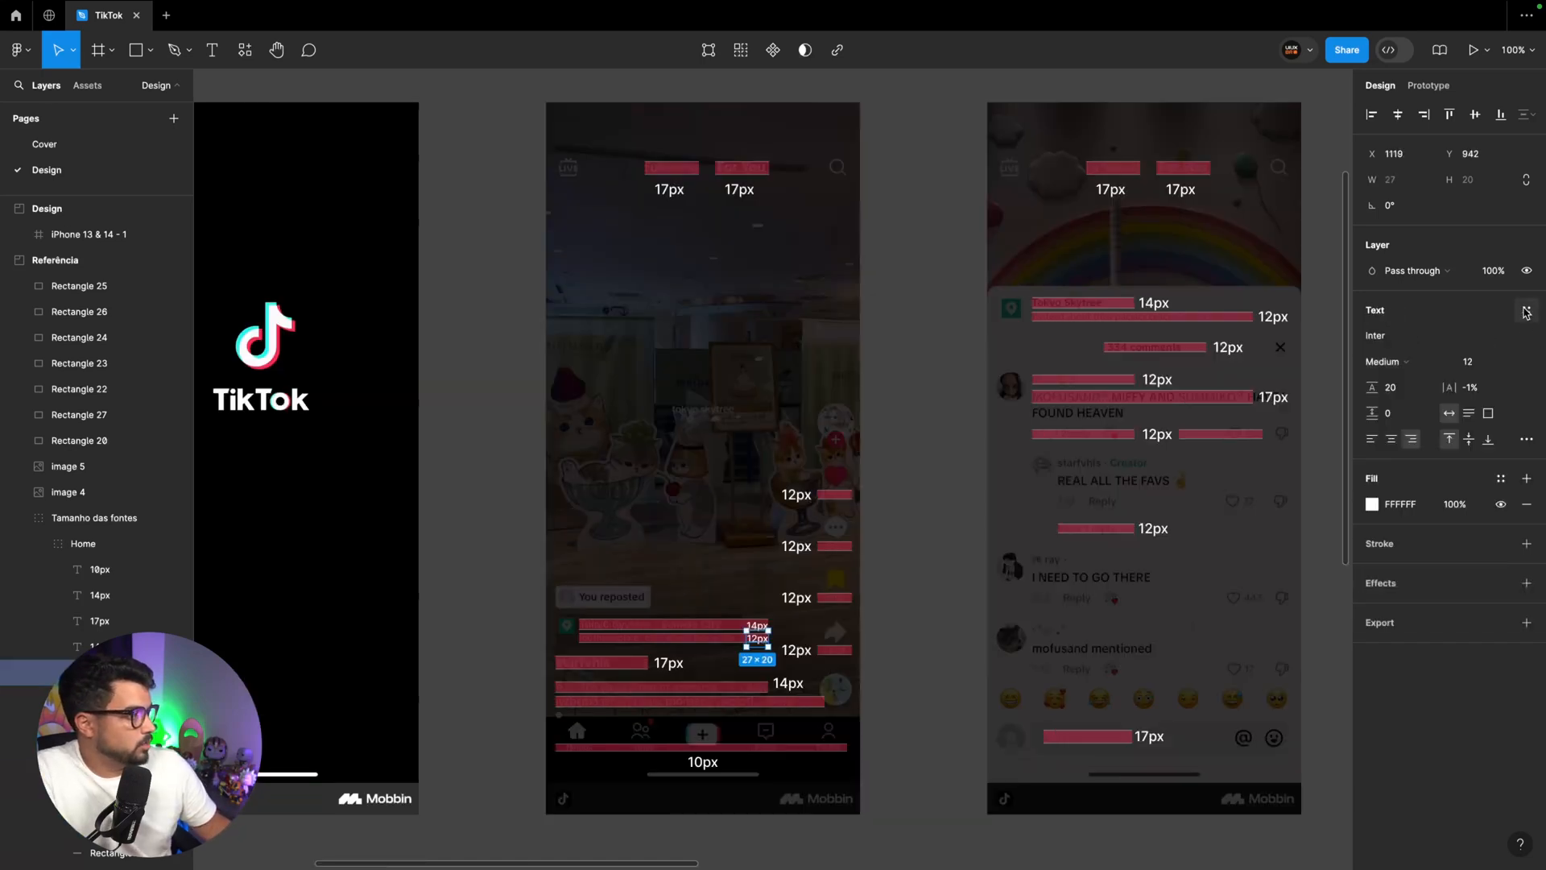
{"action": "left_click", "coordinate": [1526, 310]}
{"action": "left_click", "coordinate": [1518, 339]}
{"action": "type", "text": "Small"}
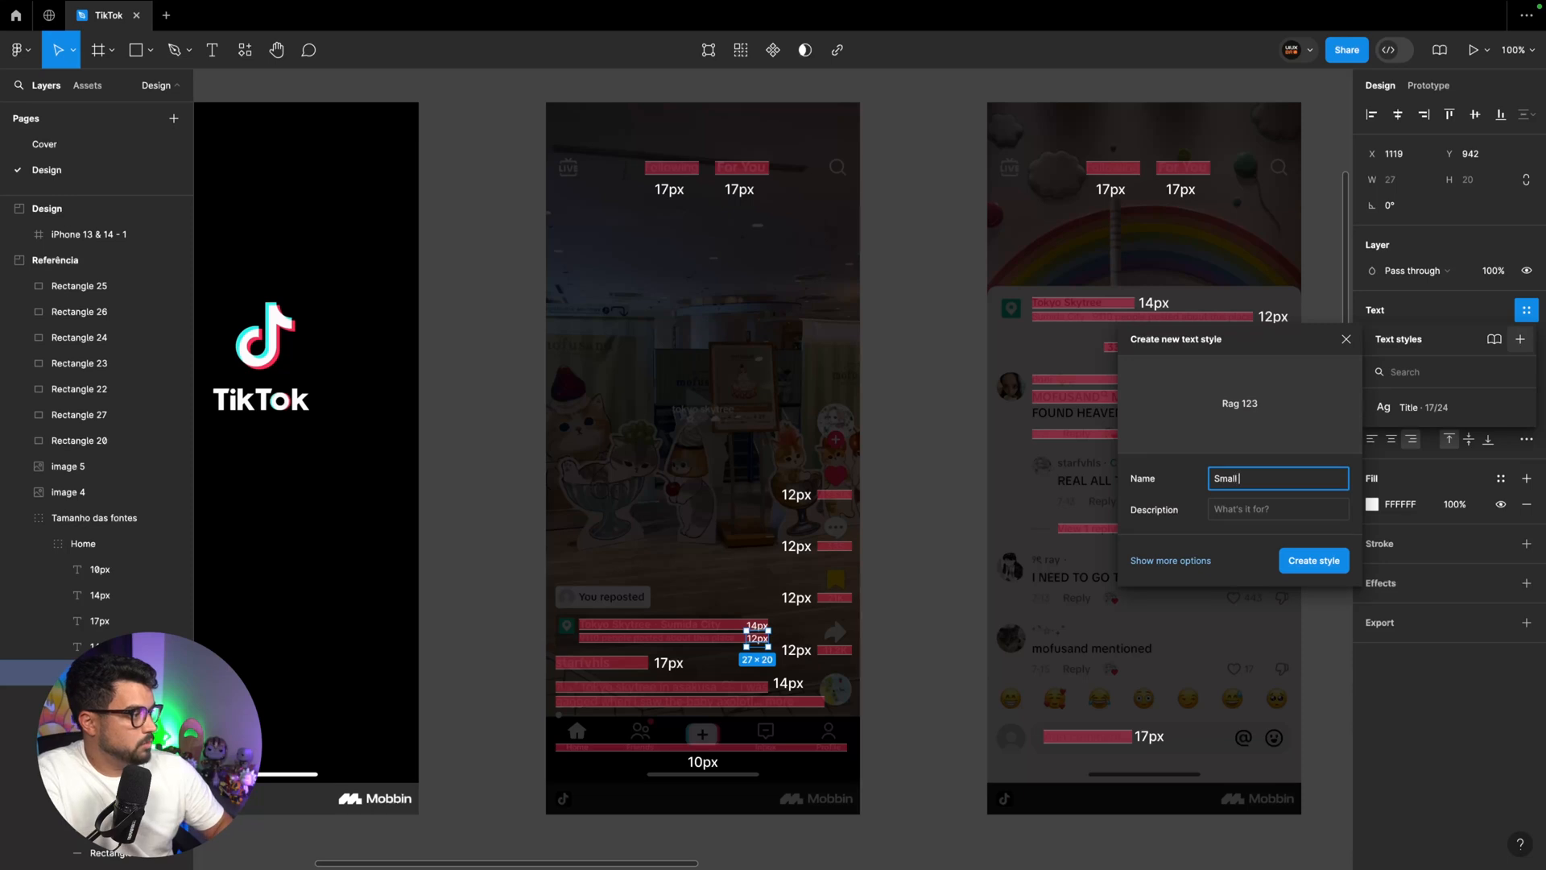
{"action": "type", "text": " text"}
{"action": "key", "text": "Return"}
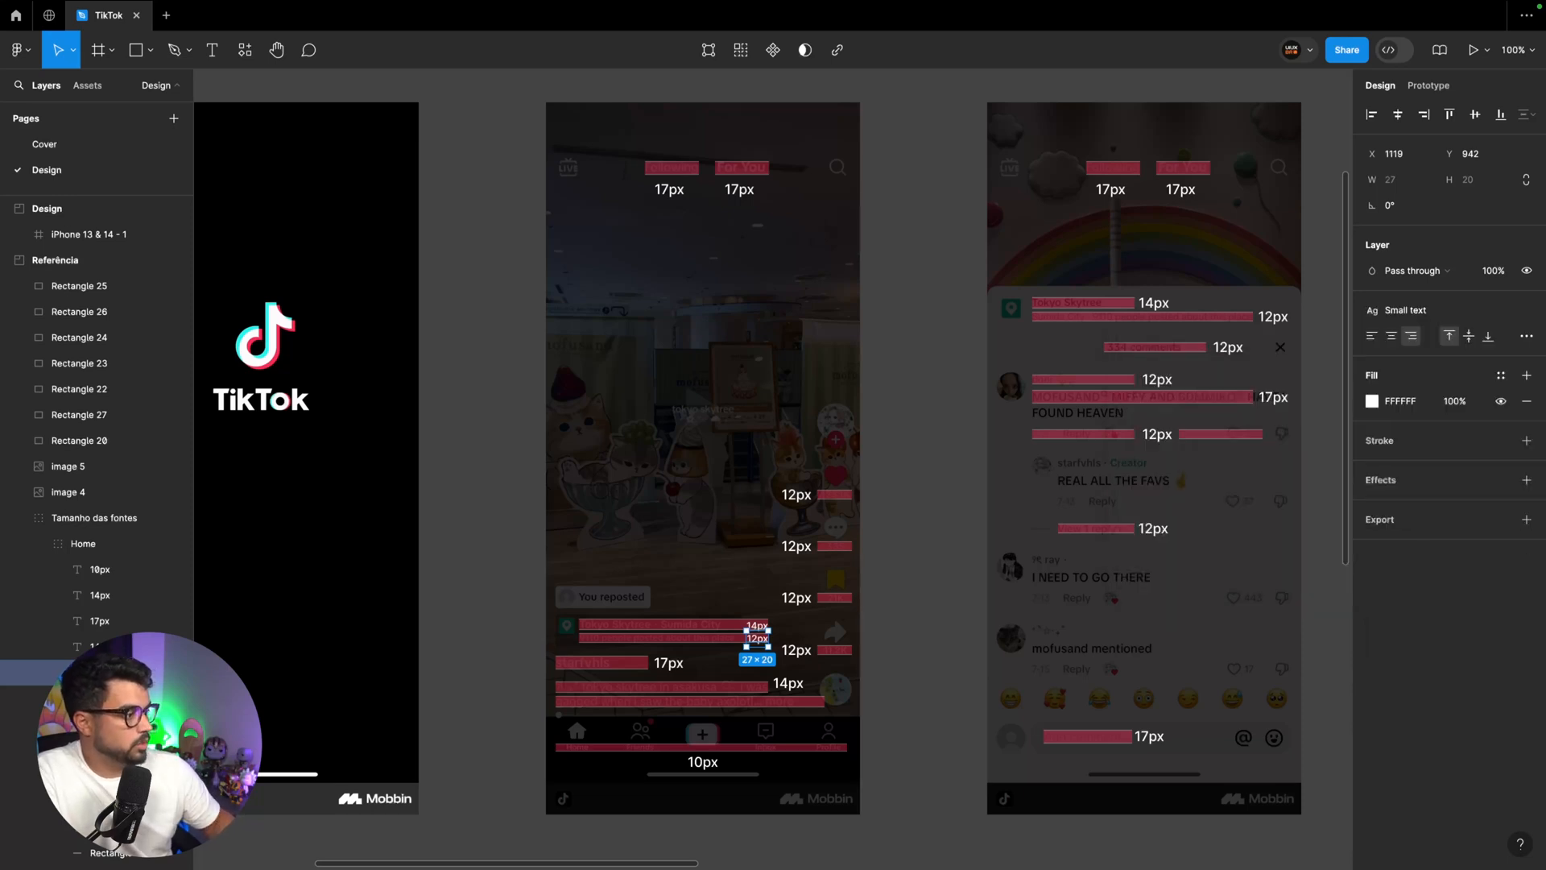
Set the 14px label beside the location tag to font size 14 with a line height of 20
{"action": "left_click", "coordinate": [756, 627]}
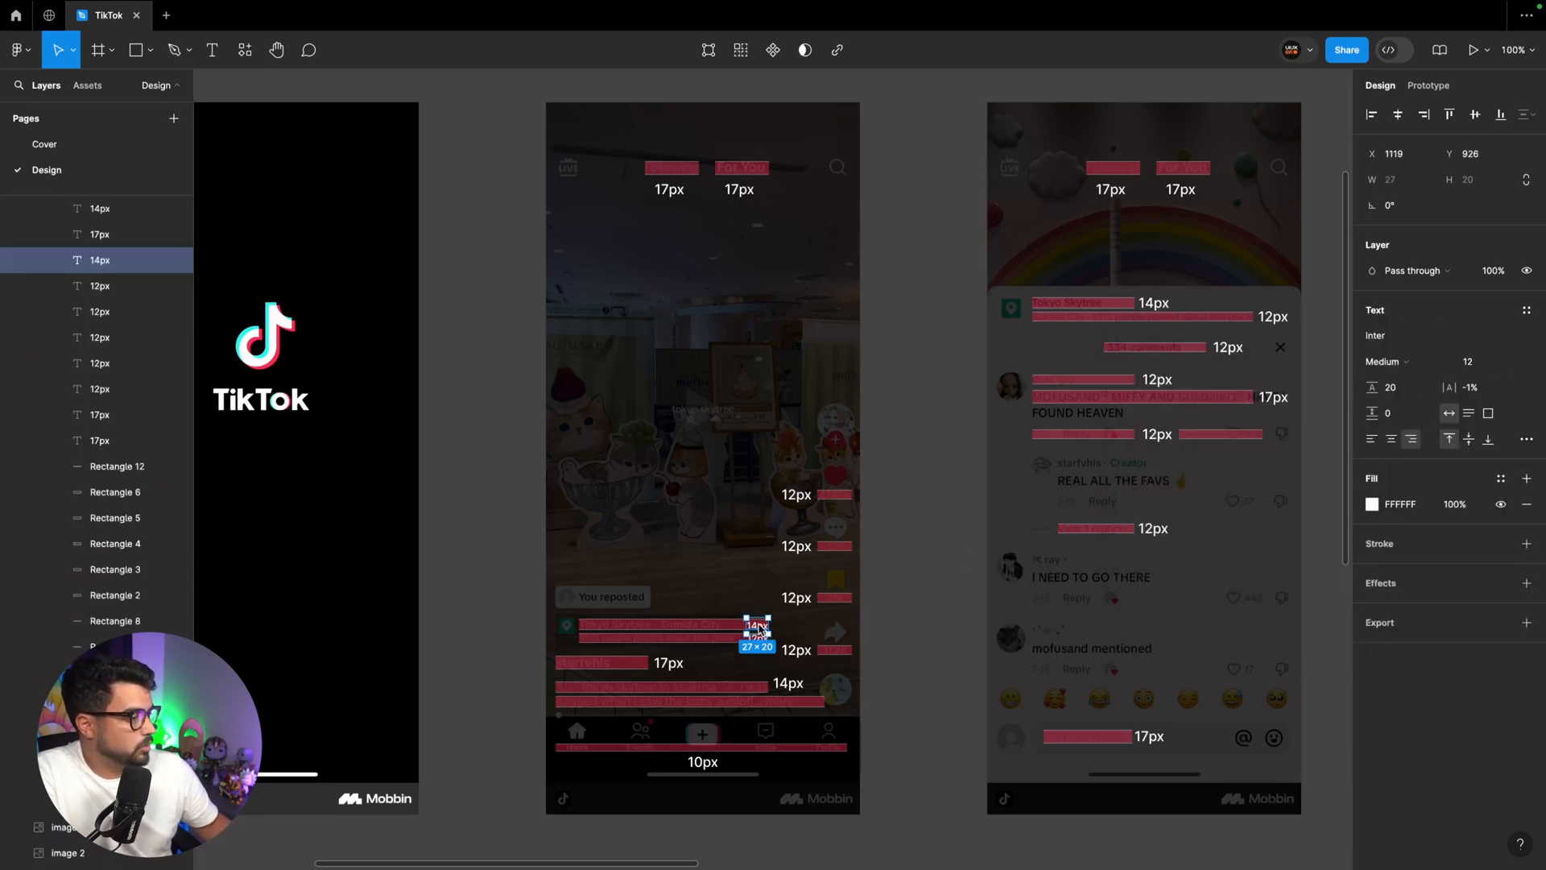
{"action": "left_click", "coordinate": [1479, 364]}
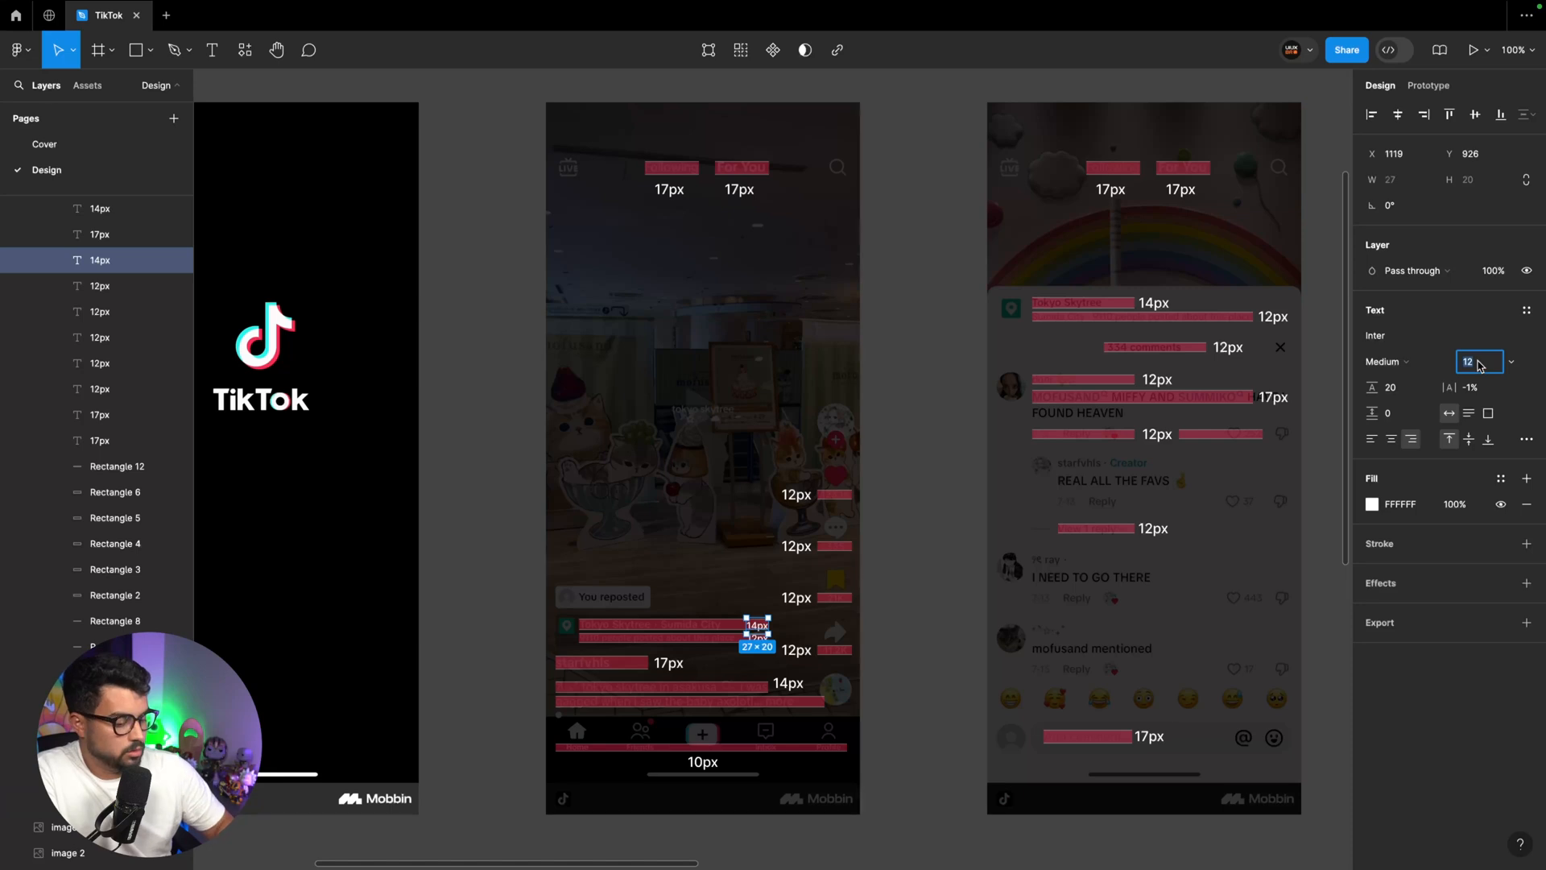
{"action": "type", "text": "14"}
{"action": "key", "text": "Tab"}
{"action": "type", "text": "20"}
{"action": "key", "text": "Return"}
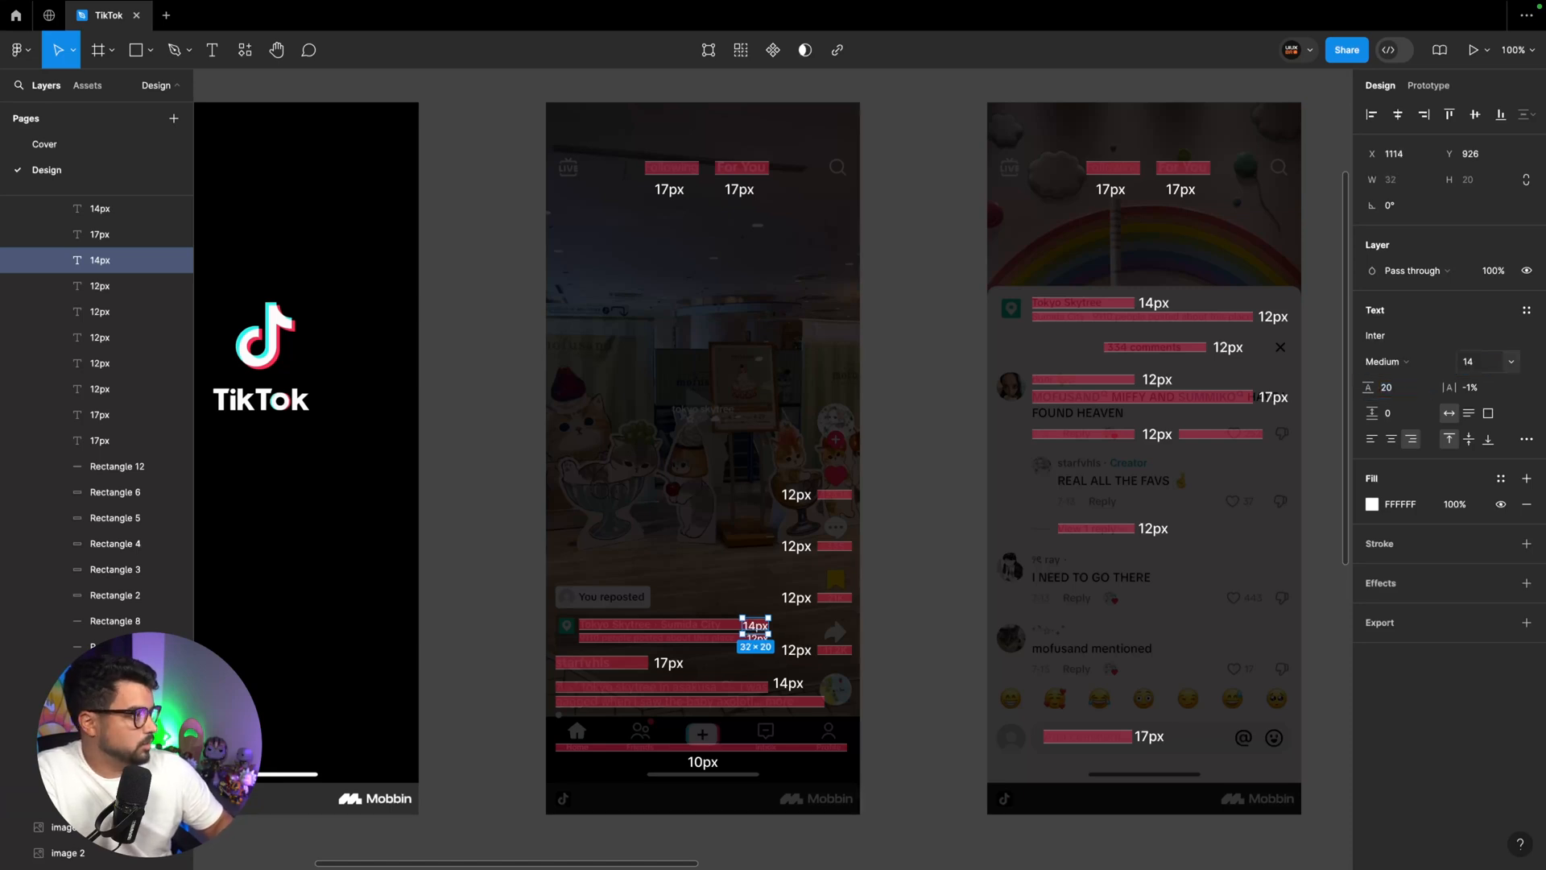
Create a text style named Body text from the selected 14px label
{"action": "left_click", "coordinate": [1526, 310]}
{"action": "left_click", "coordinate": [1520, 339]}
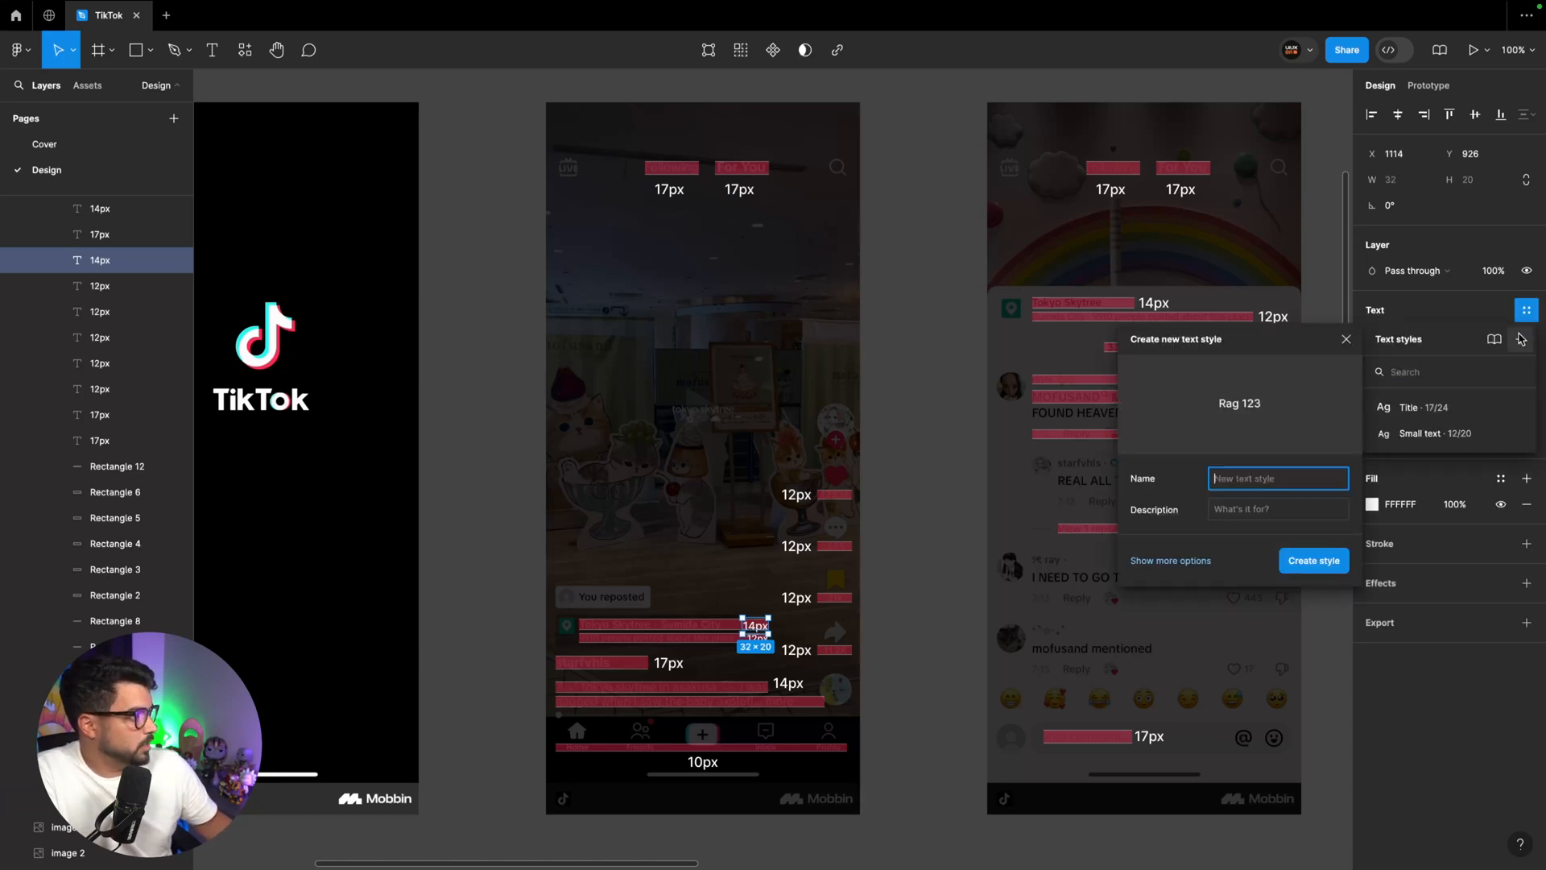
{"action": "type", "text": "Body text"}
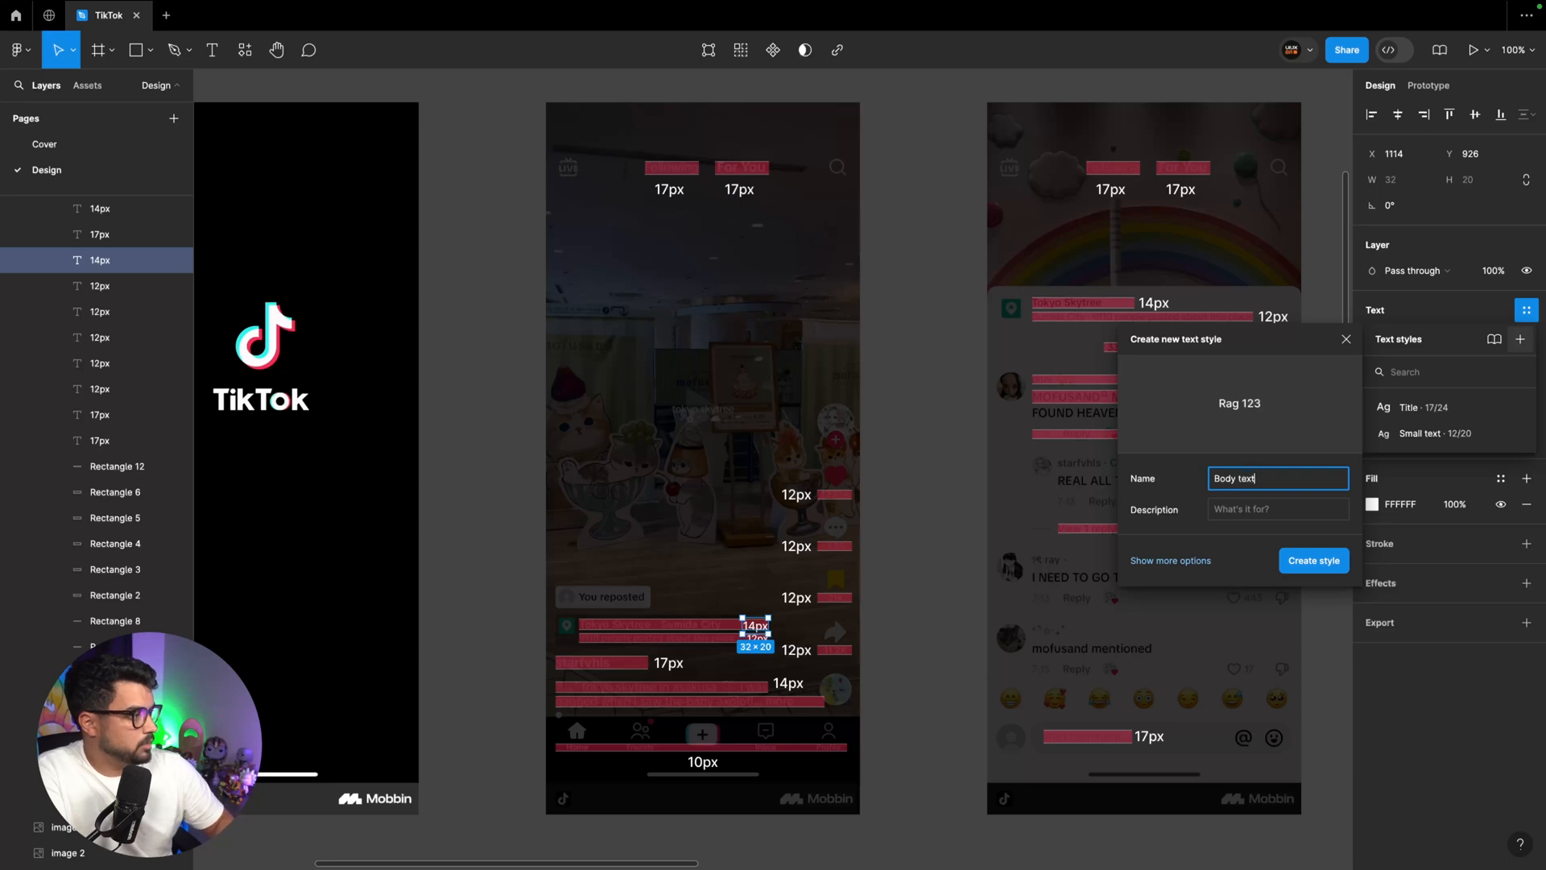
{"action": "key", "text": "Return"}
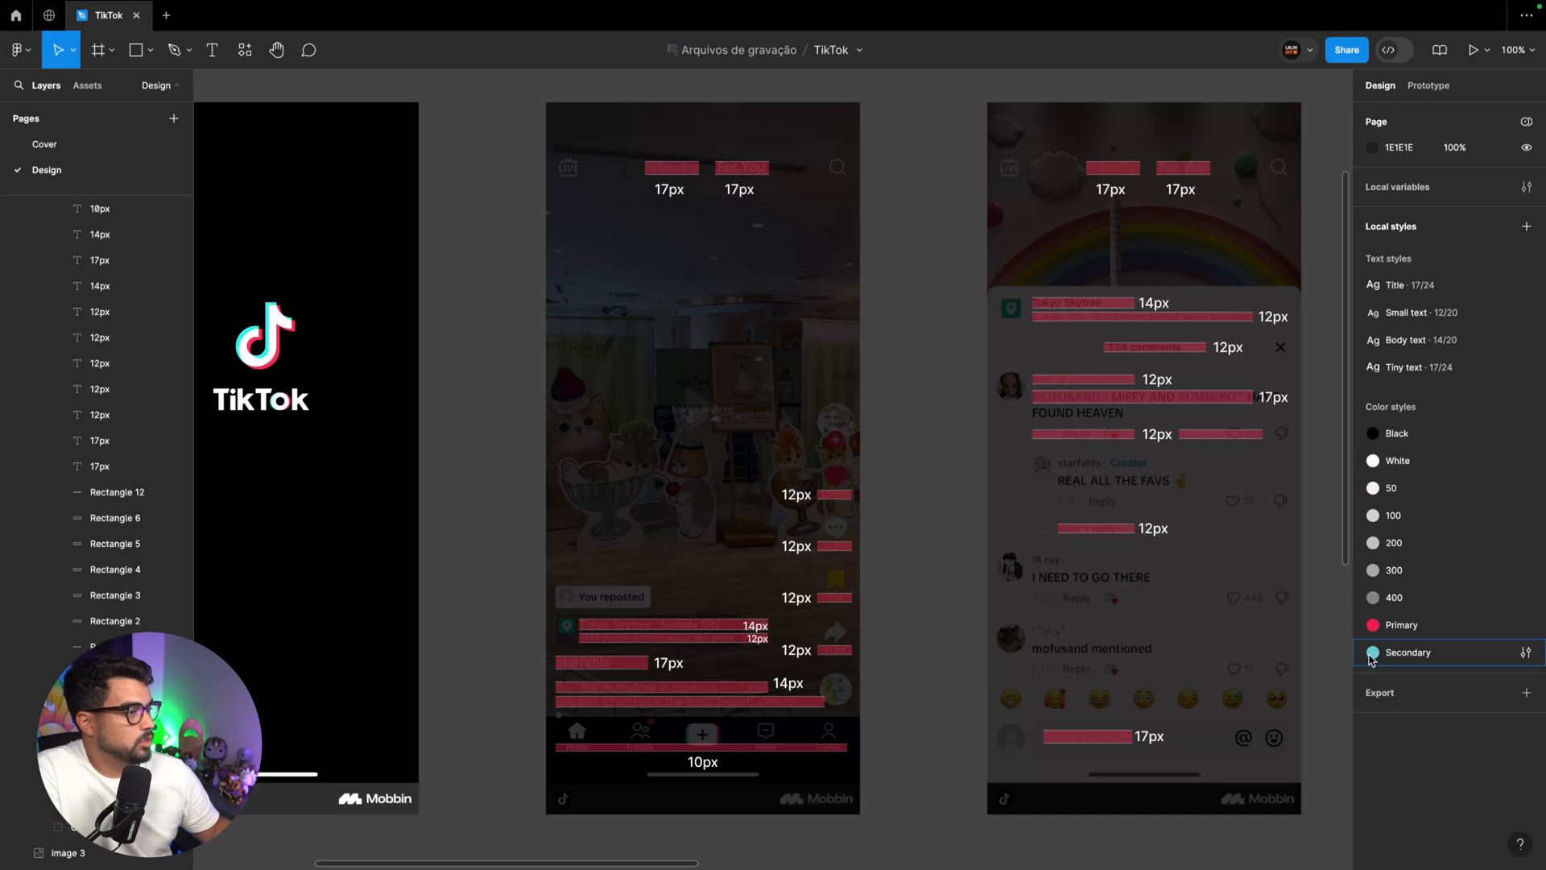
Apply the Black color style to the fill of the iPhone 13 & 14 - 1 frame and deselect it
{"action": "key", "text": "minus"}
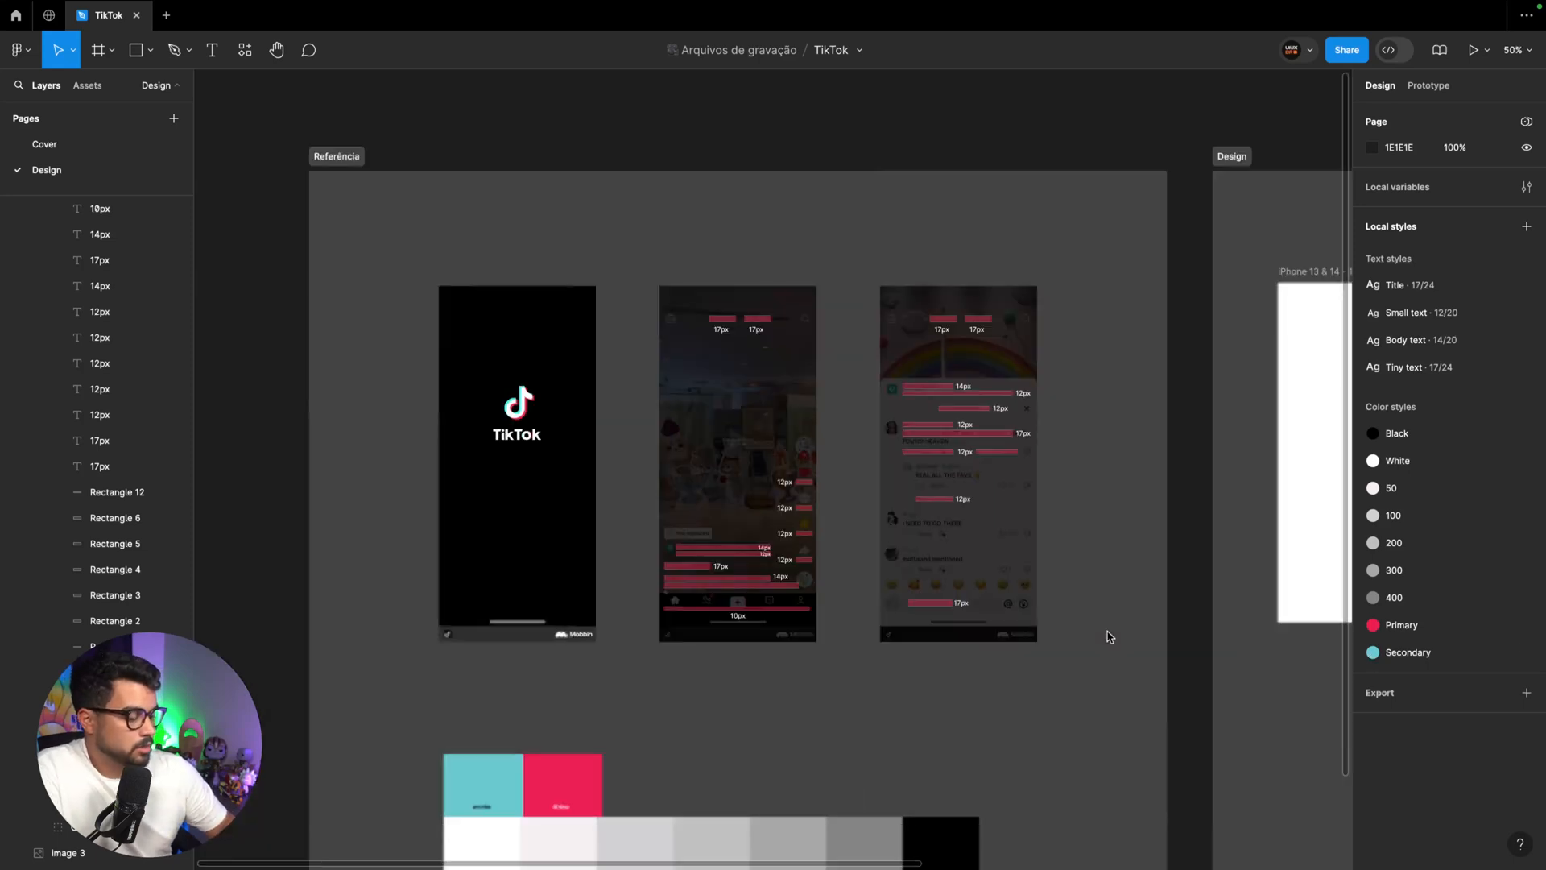
{"action": "scroll", "coordinate": [1107, 625], "scroll_direction": "right", "scroll_amount": 5}
{"action": "left_click", "coordinate": [839, 269]}
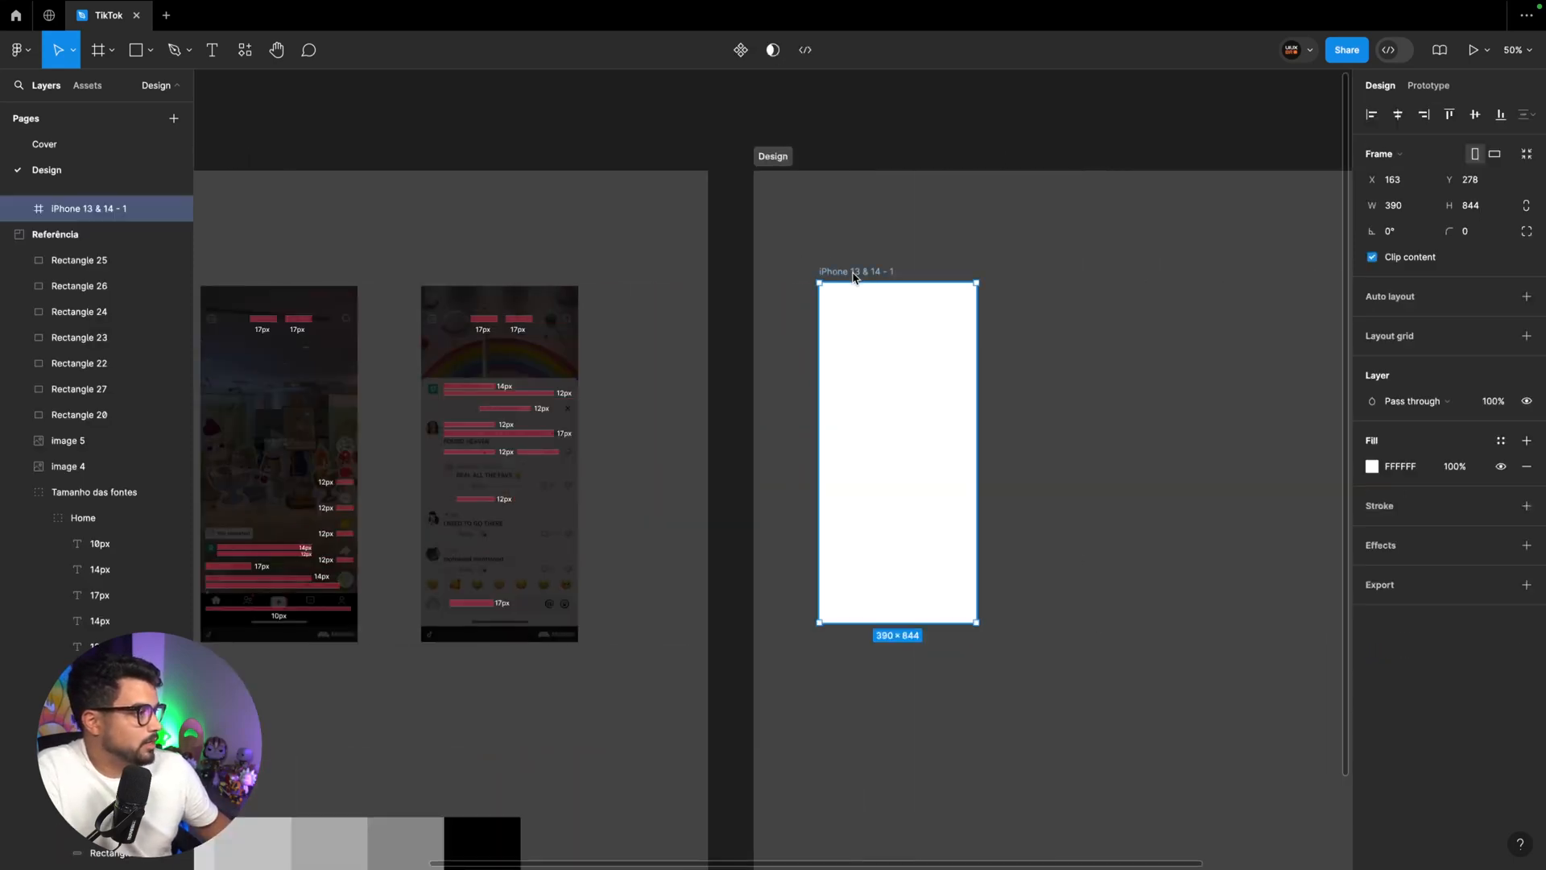
{"action": "left_click", "coordinate": [1501, 442]}
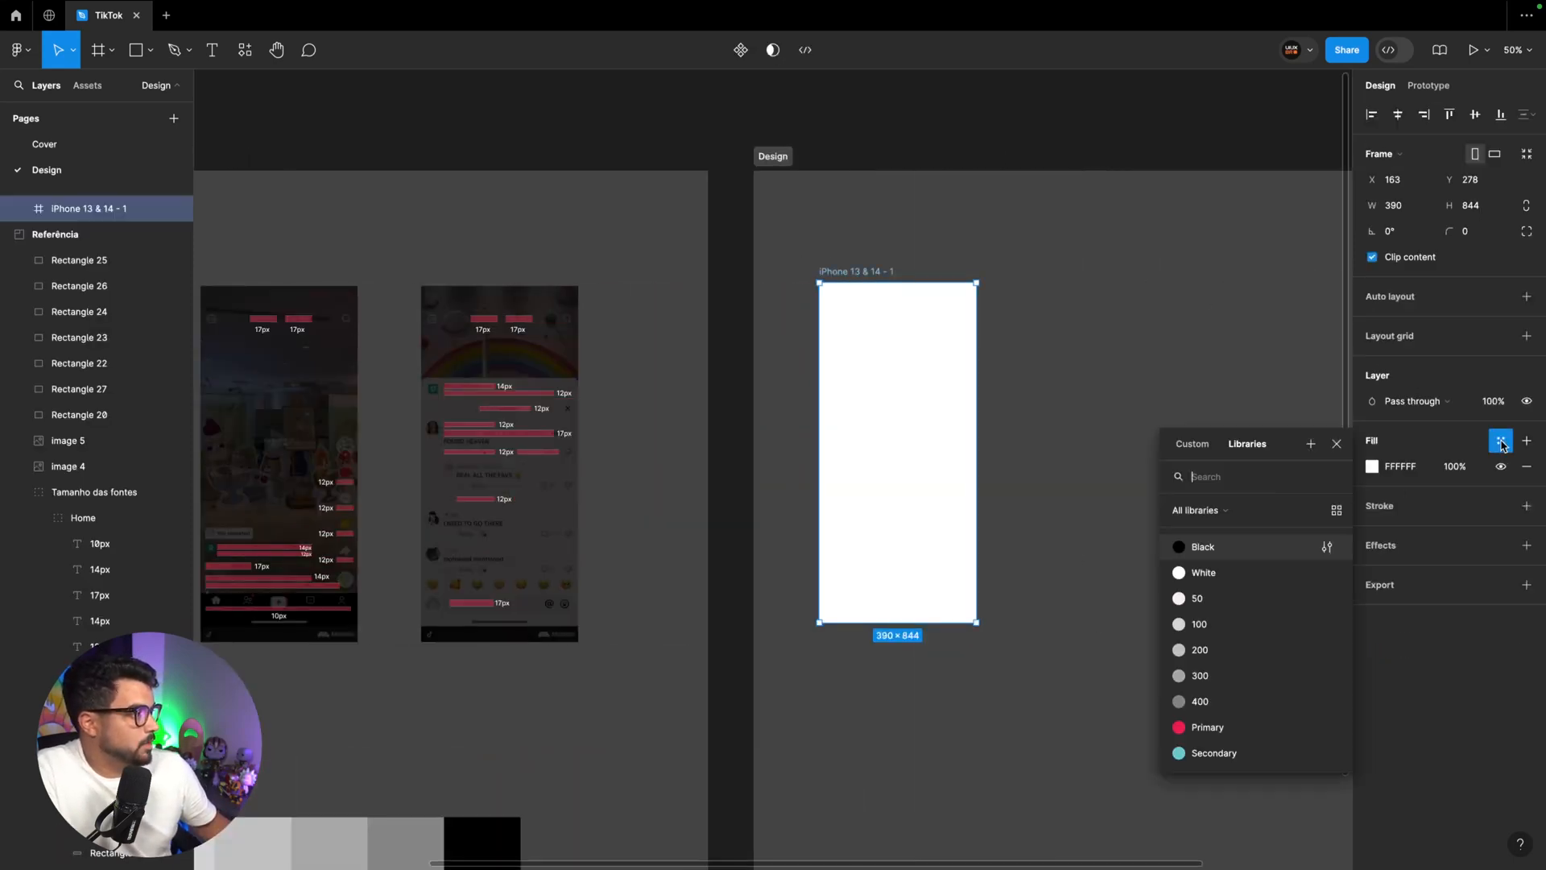
{"action": "left_click", "coordinate": [1238, 548]}
{"action": "left_click", "coordinate": [1112, 439]}
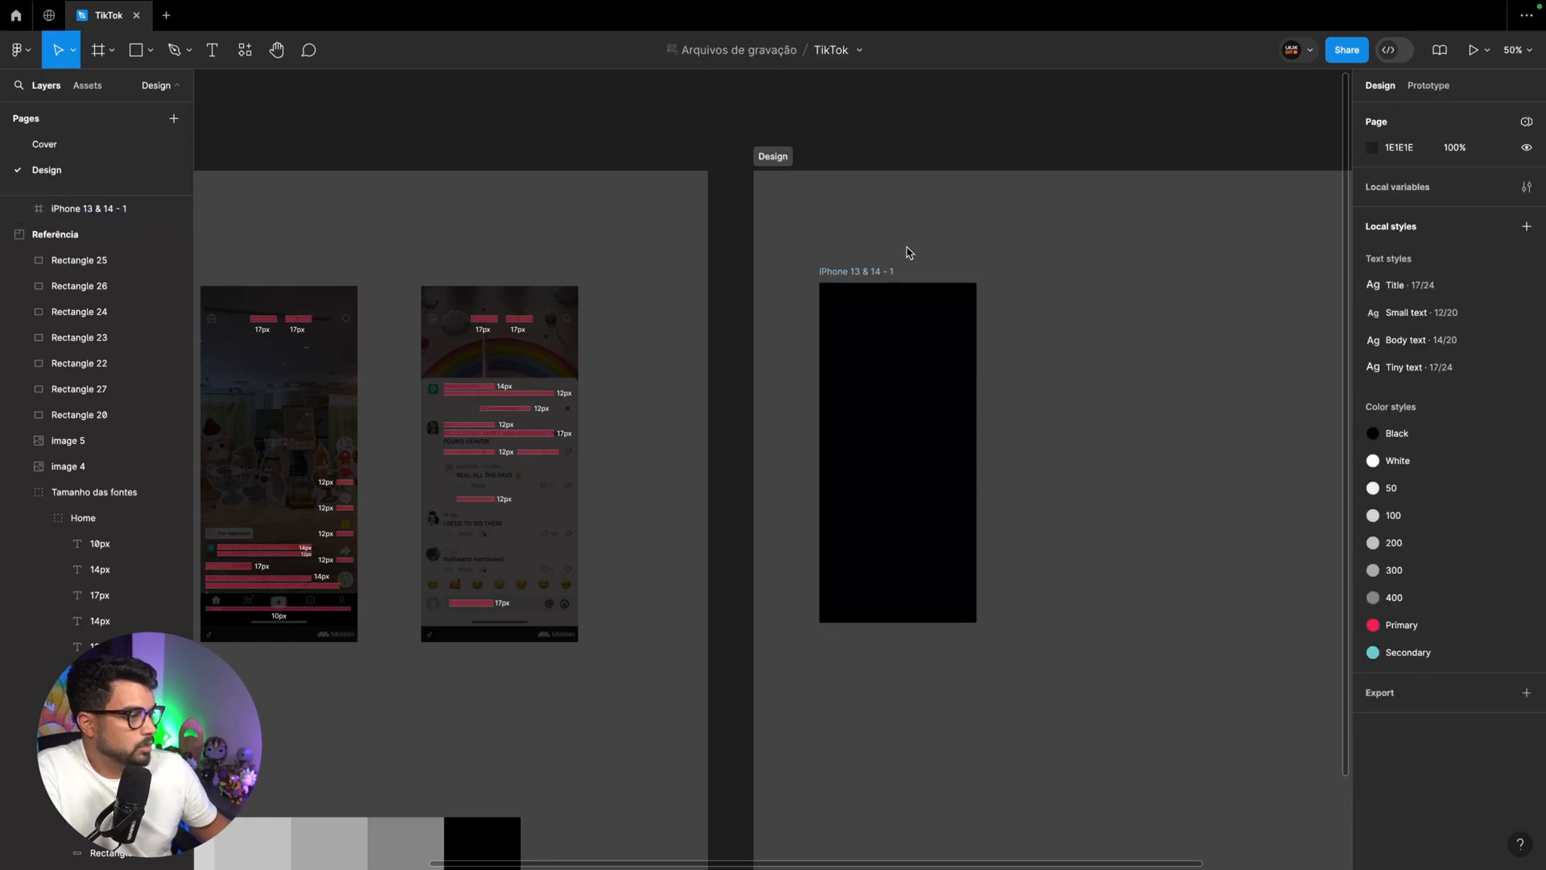
Draw a rectangle of about 139 × 5 over the white home indicator bar of the TikTok splash reference
{"action": "scroll", "coordinate": [907, 252], "scroll_direction": "left", "scroll_amount": 4}
{"action": "scroll", "coordinate": [695, 366], "scroll_direction": "down", "scroll_amount": 2}
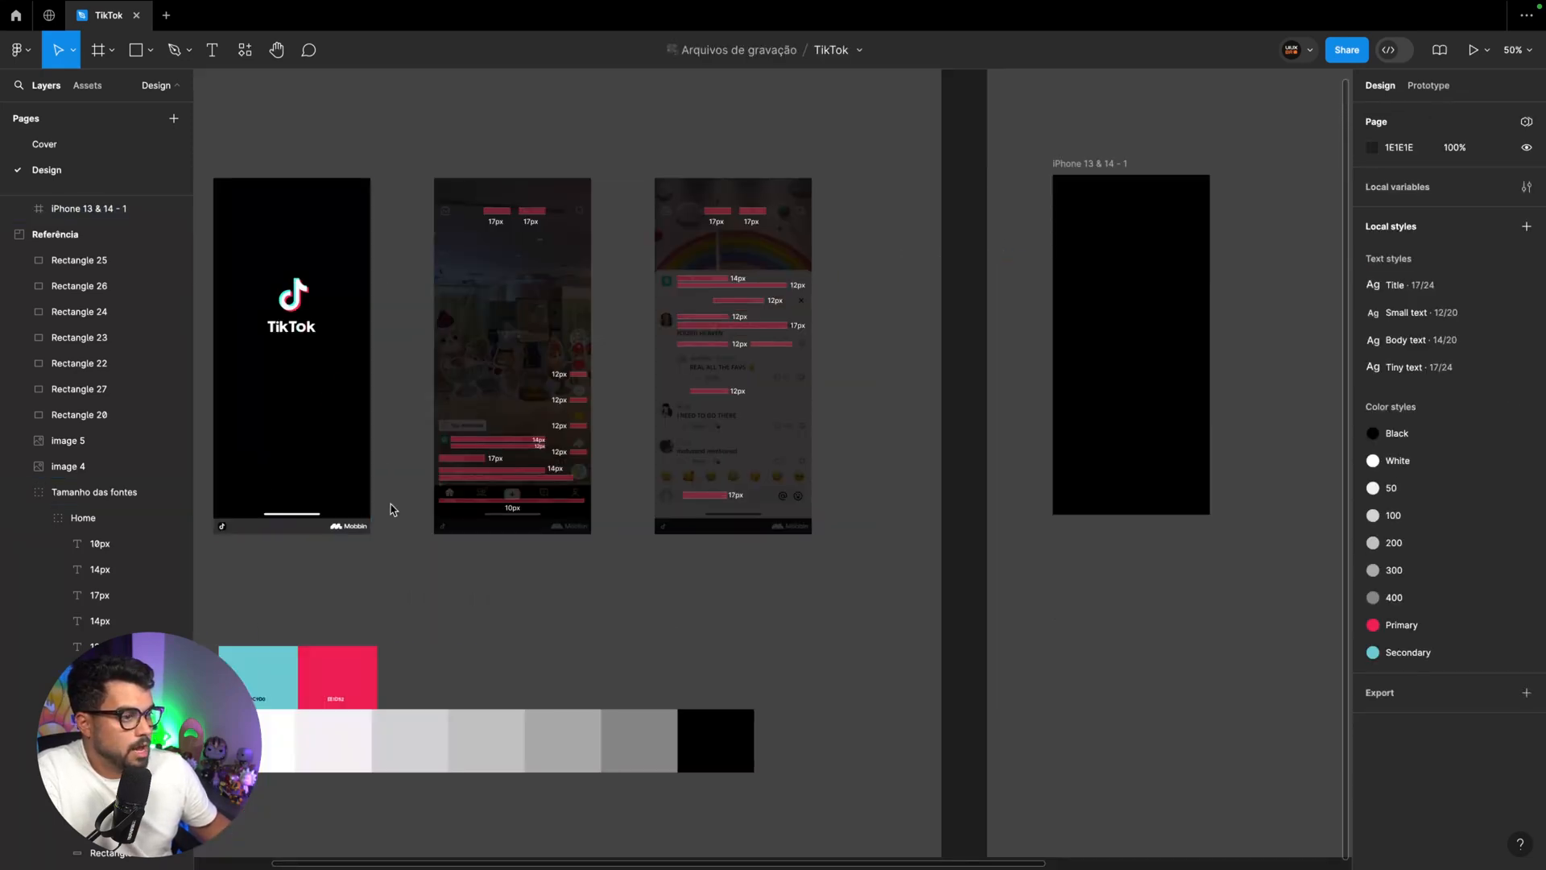
{"action": "scroll", "coordinate": [390, 511], "scroll_direction": "left", "scroll_amount": 3}
{"action": "scroll", "coordinate": [409, 512], "scroll_direction": "up", "scroll_amount": 5}
{"action": "scroll", "coordinate": [726, 572], "scroll_direction": "left", "scroll_amount": 1}
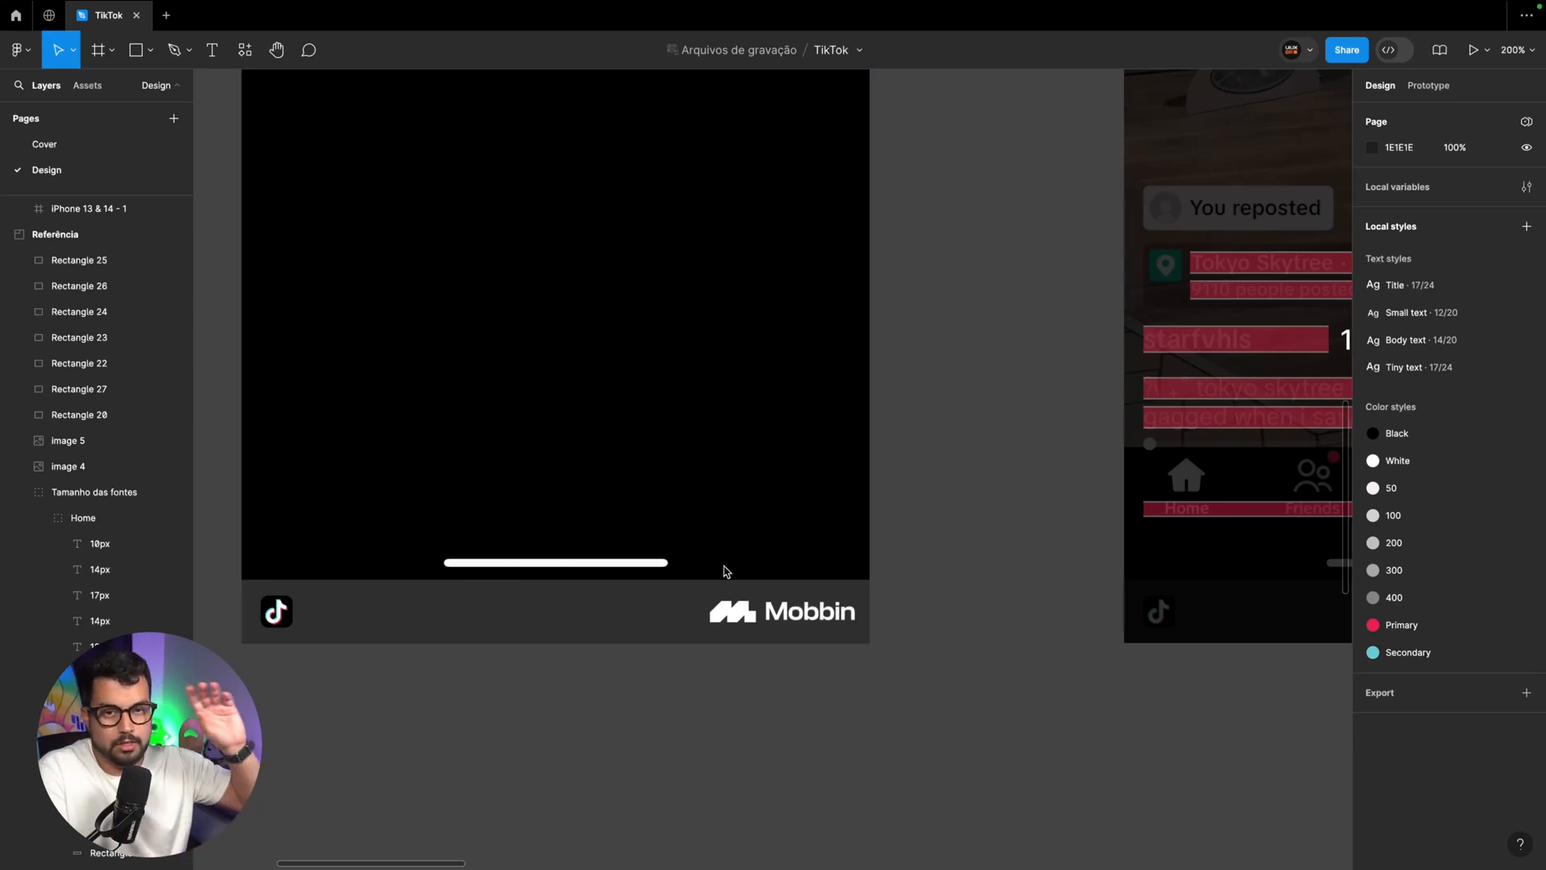
{"action": "scroll", "coordinate": [726, 572], "scroll_direction": "right", "scroll_amount": 1}
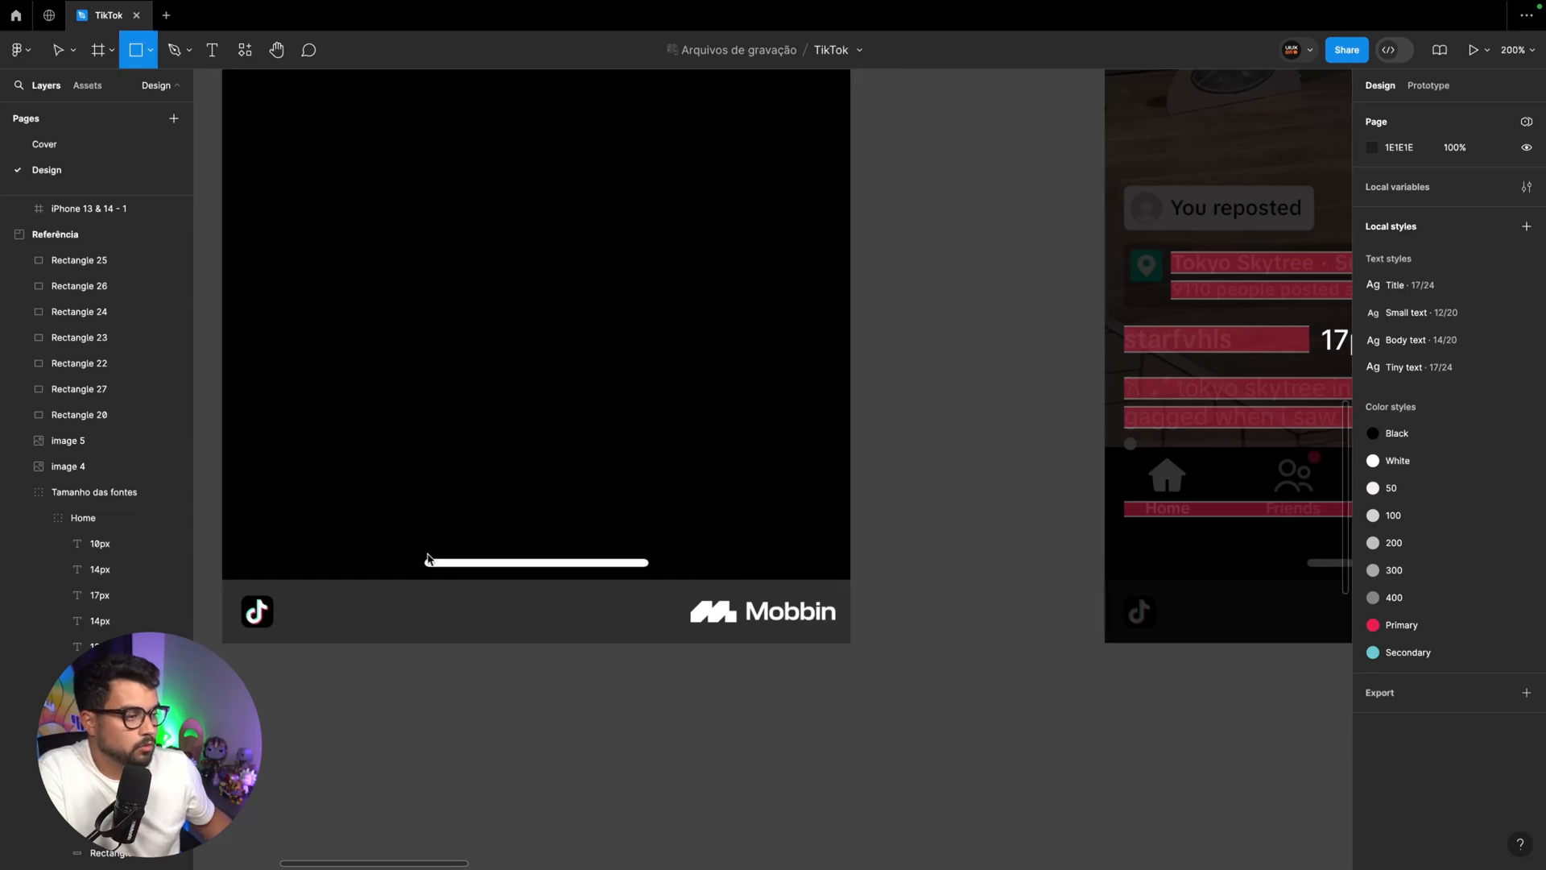
{"action": "key", "text": "r"}
{"action": "left_click_drag", "start_coordinate": [425, 561], "coordinate": [651, 572]}
Size the drawn home indicator rectangle to 140 × 4 with a corner radius of 20 and apply the White color style
{"action": "left_click", "coordinate": [1405, 185]}
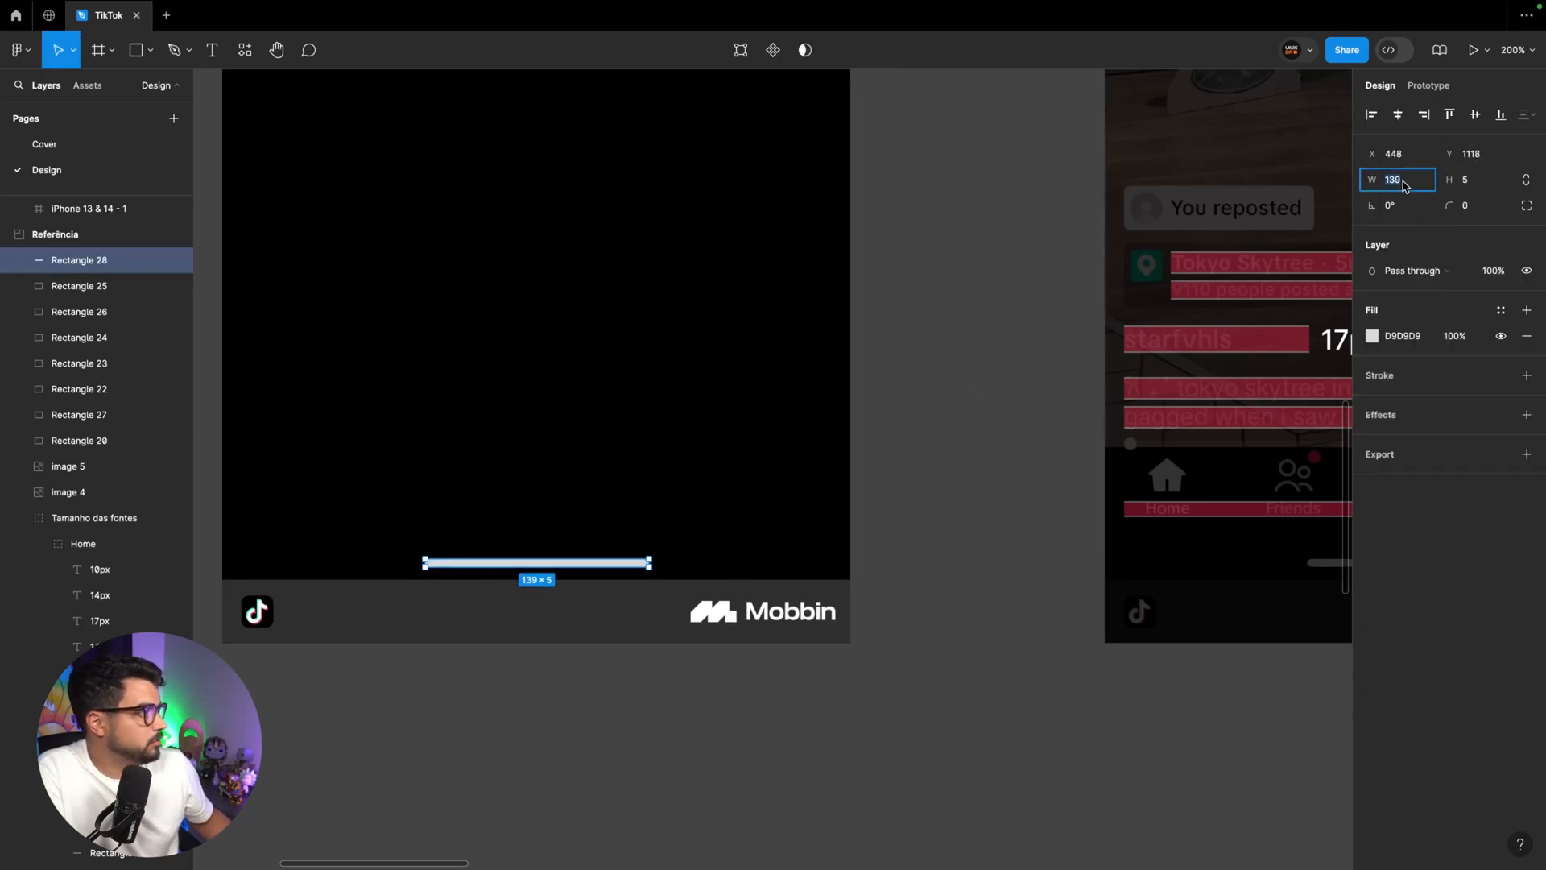
{"action": "key", "text": "Up"}
{"action": "key", "text": "Tab"}
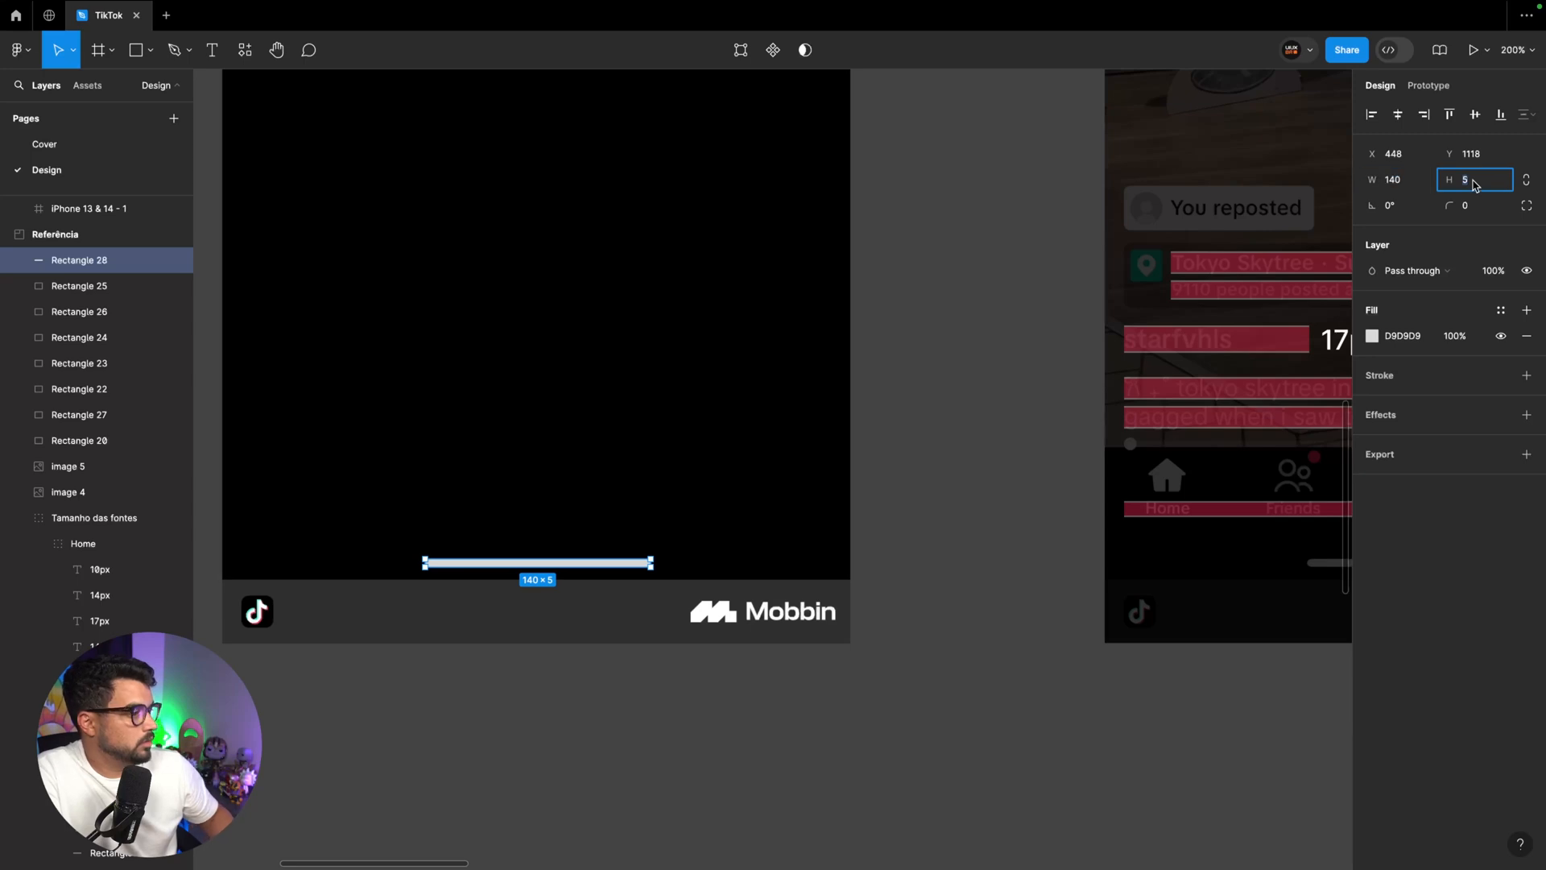
{"action": "key", "text": "Down"}
{"action": "left_click", "coordinate": [1488, 206]}
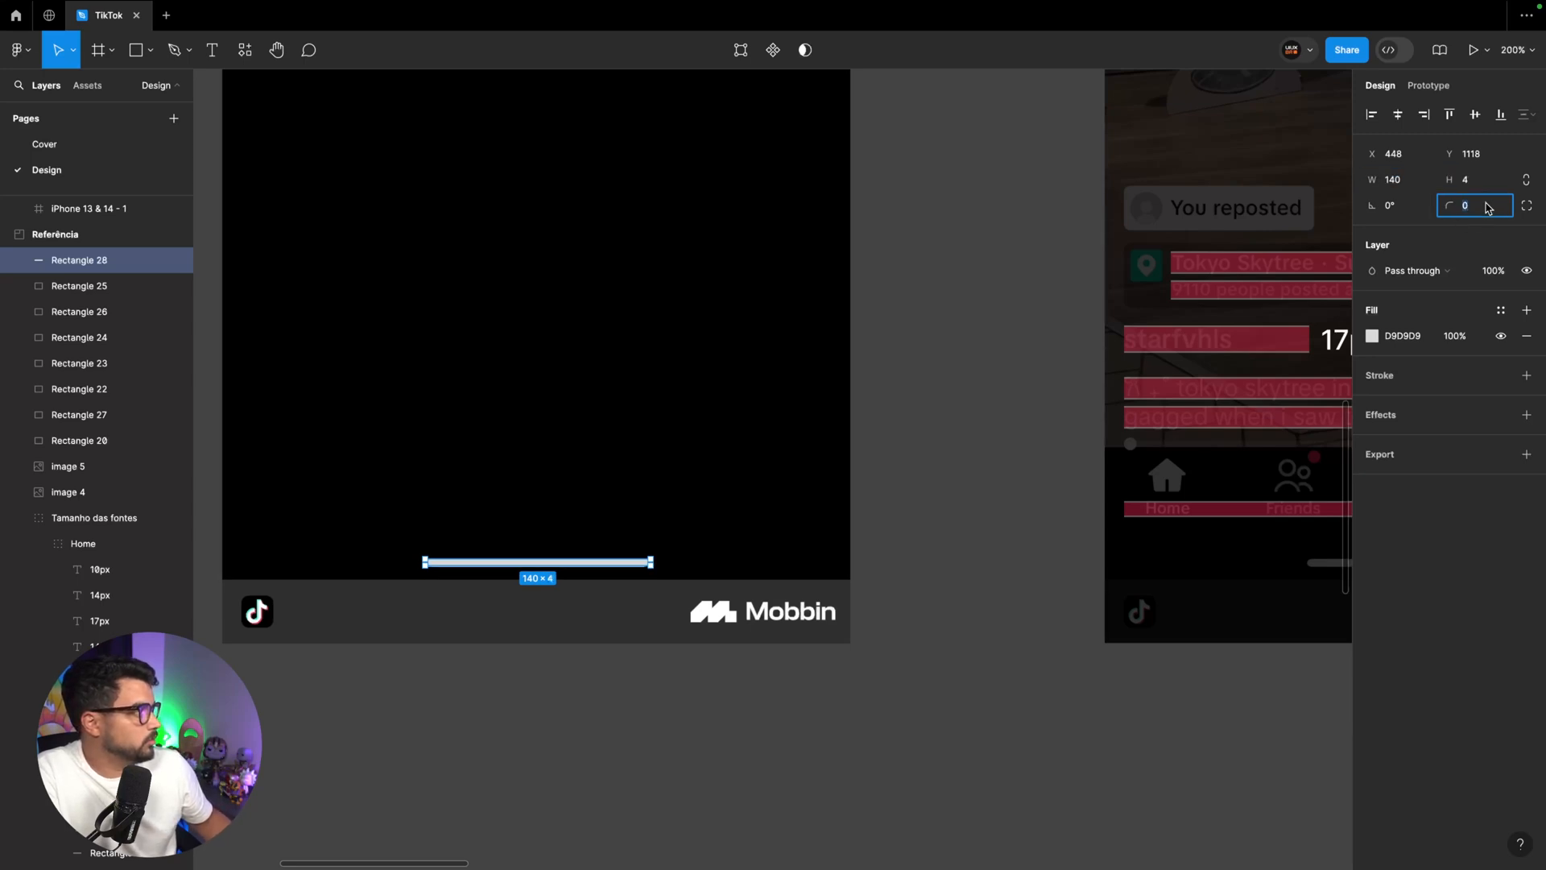
{"action": "type", "text": "20"}
{"action": "key", "text": "Return"}
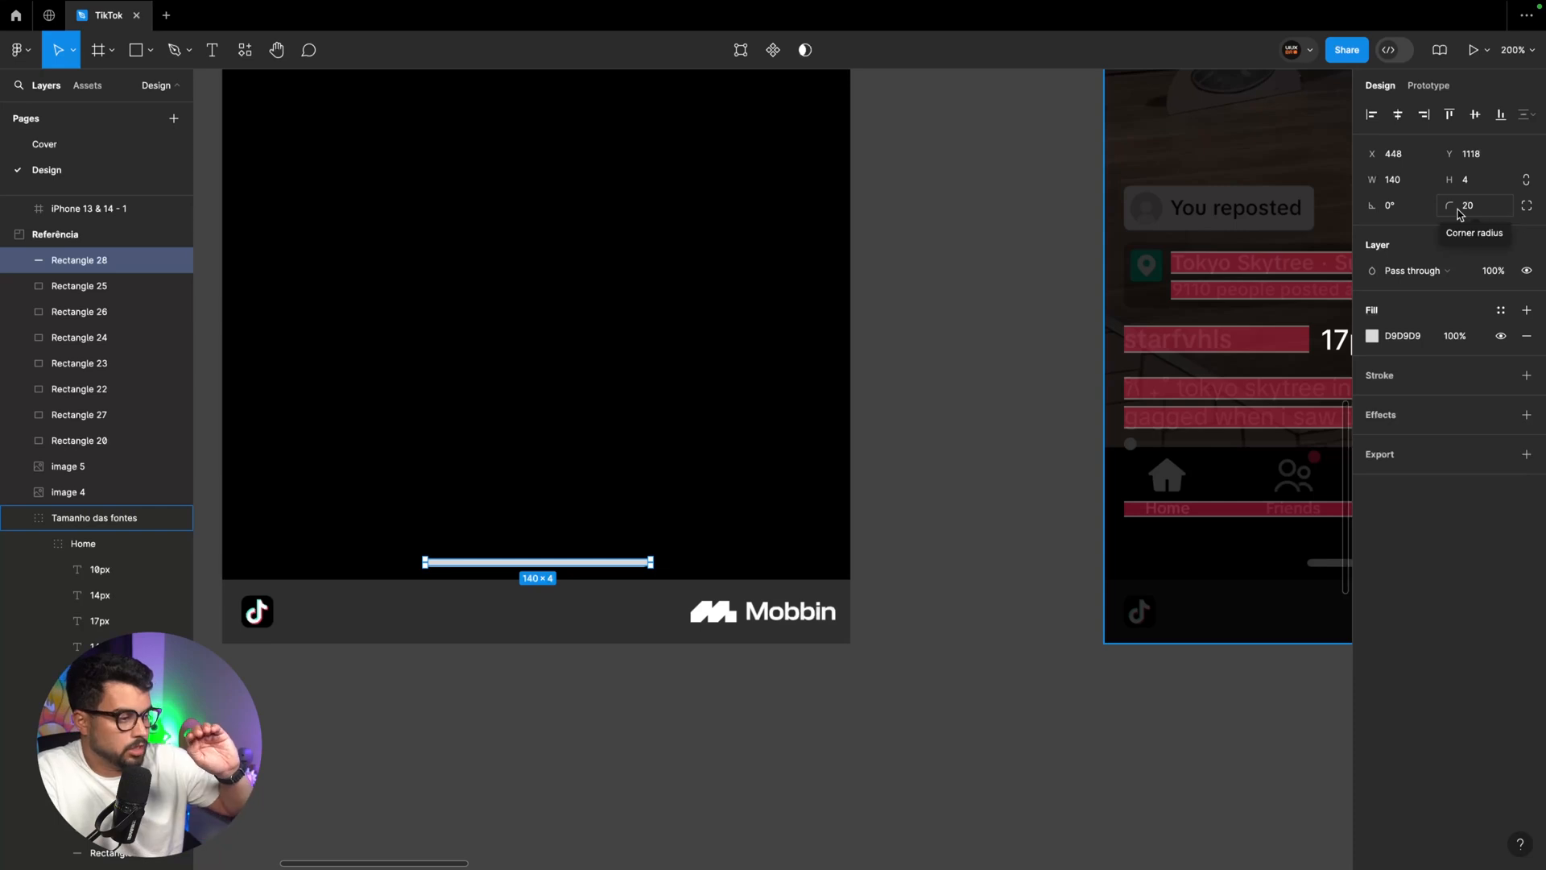
{"action": "left_click", "coordinate": [1501, 310]}
{"action": "left_click", "coordinate": [1207, 442]}
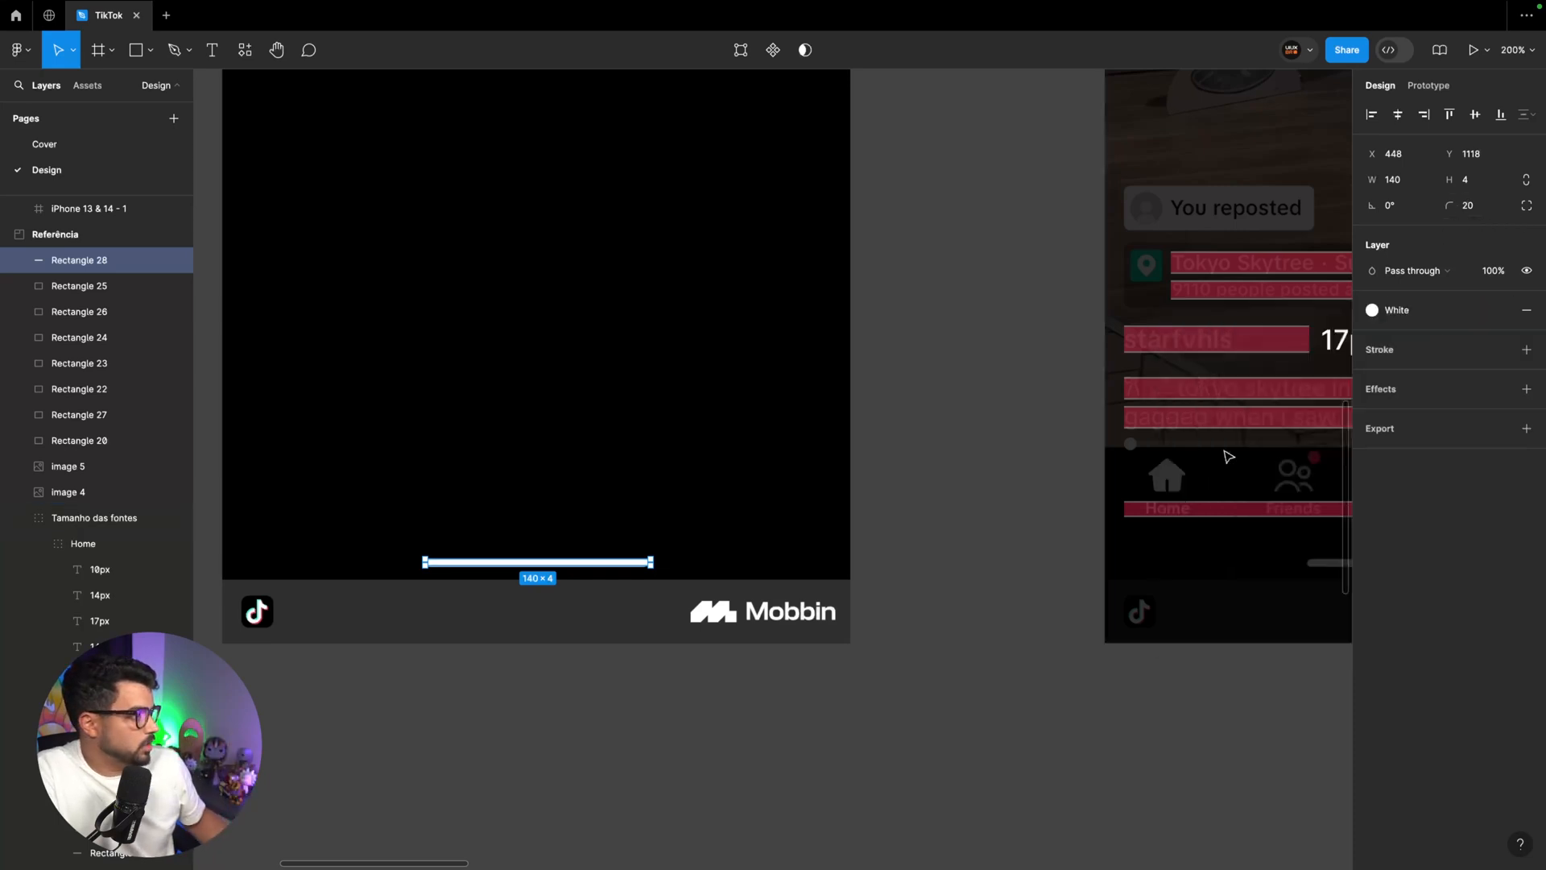
Transfer the indicator bar from the reference into the iPhone 13 & 14 - 1 frame, centred near its lower edge at X 125, Y 819
{"action": "key", "text": "shift+0"}
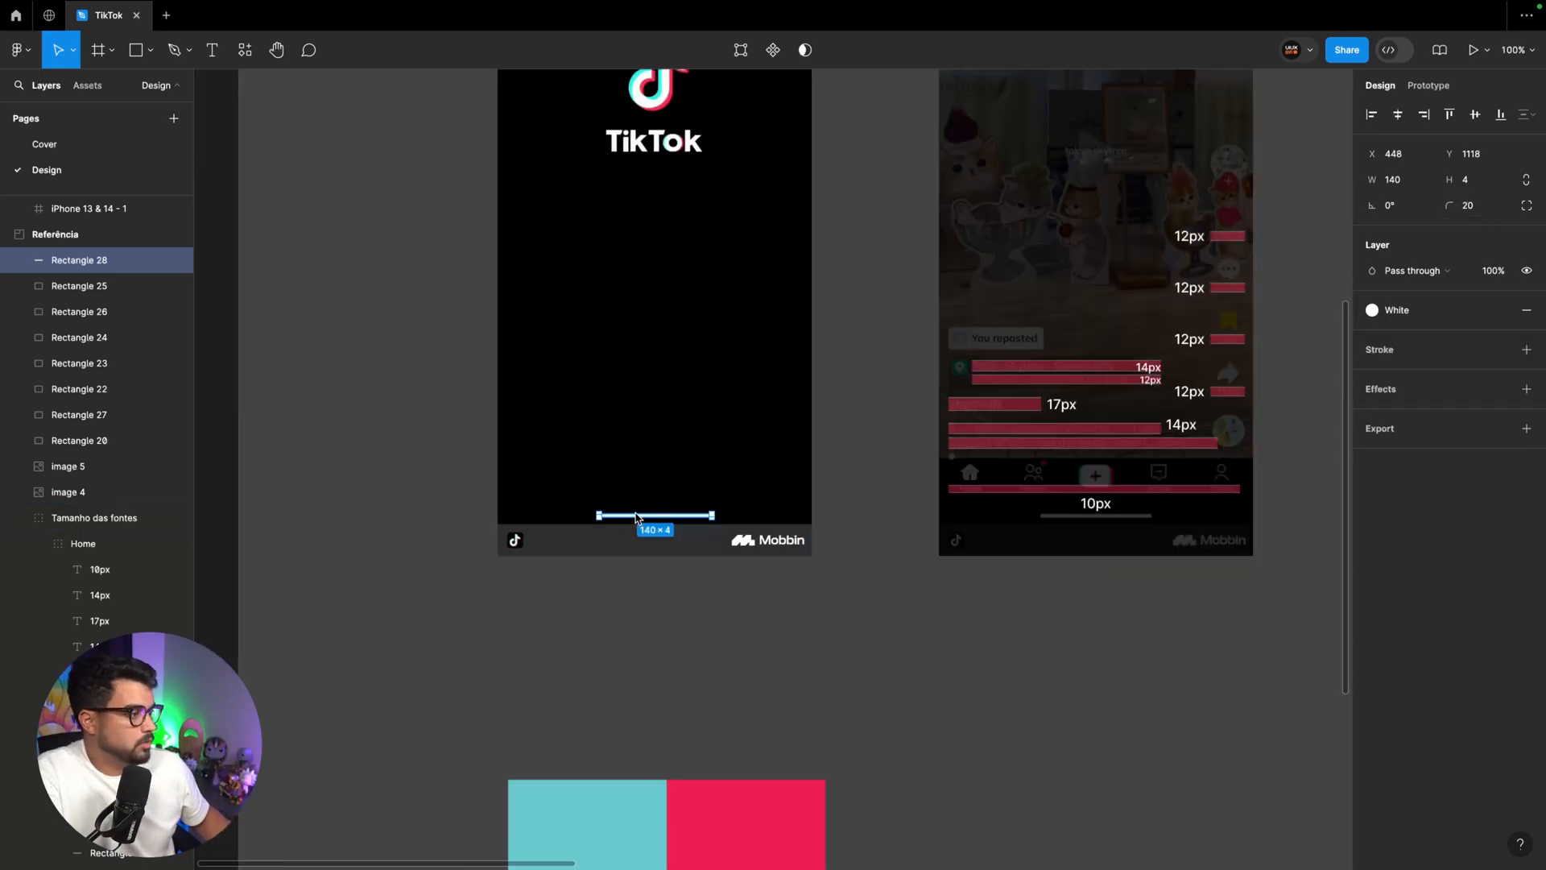
{"action": "left_click_drag", "start_coordinate": [649, 515], "coordinate": [1321, 495]}
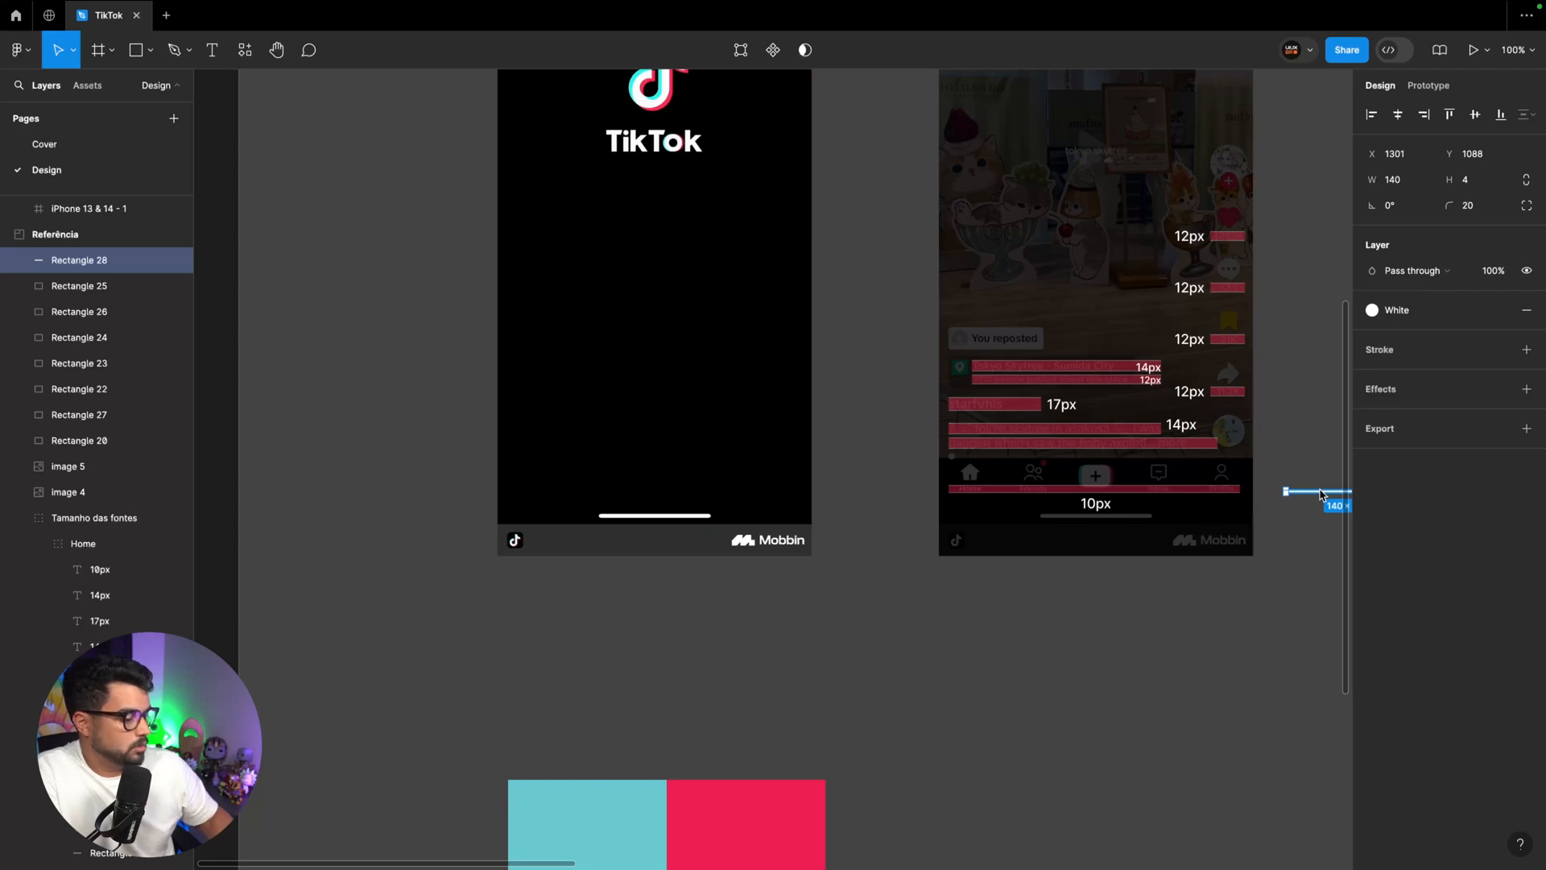
{"action": "key", "text": "Delete"}
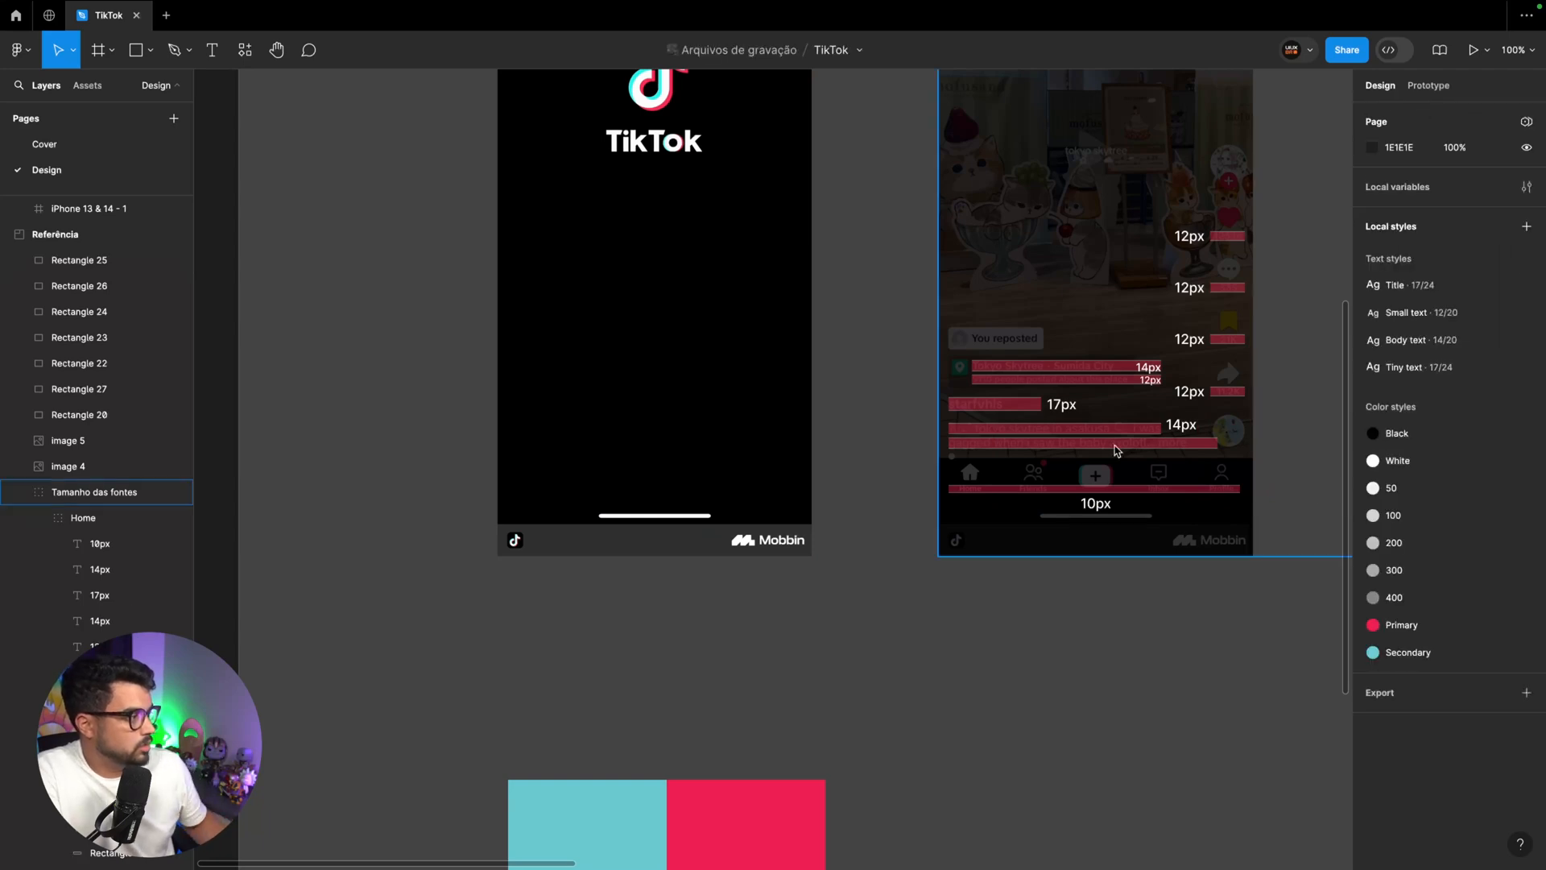
{"action": "scroll", "coordinate": [1111, 451], "scroll_direction": "right", "scroll_amount": 10}
{"action": "scroll", "coordinate": [974, 412], "scroll_direction": "up", "scroll_amount": 5}
{"action": "left_click", "coordinate": [639, 231]}
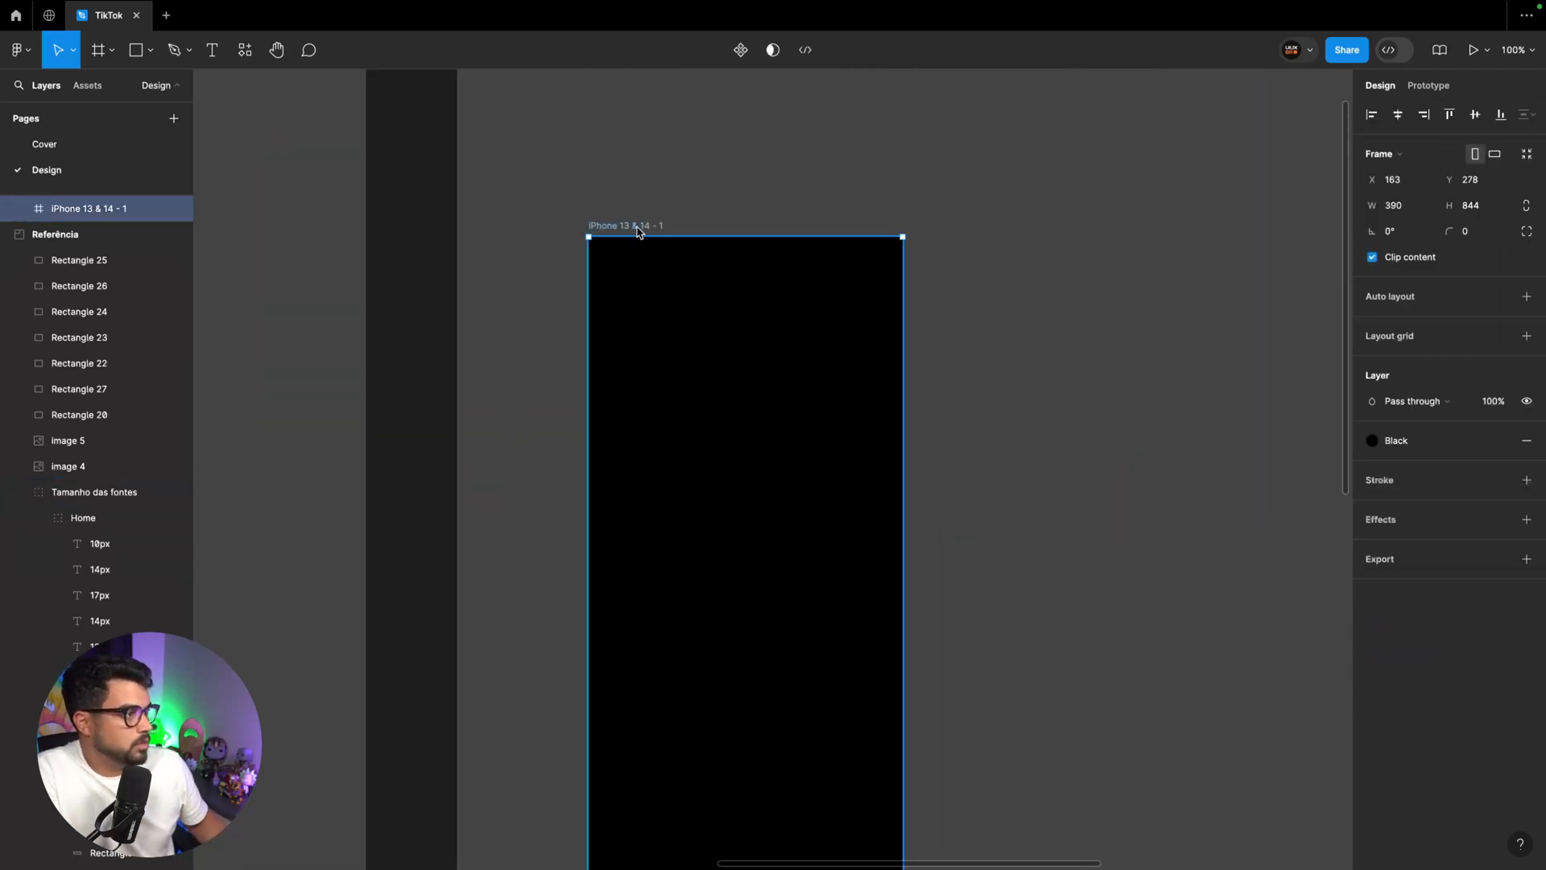
{"action": "key", "text": "ctrl+v"}
{"action": "scroll", "coordinate": [859, 418], "scroll_direction": "down", "scroll_amount": 5}
{"action": "left_click_drag", "start_coordinate": [766, 214], "coordinate": [790, 518]}
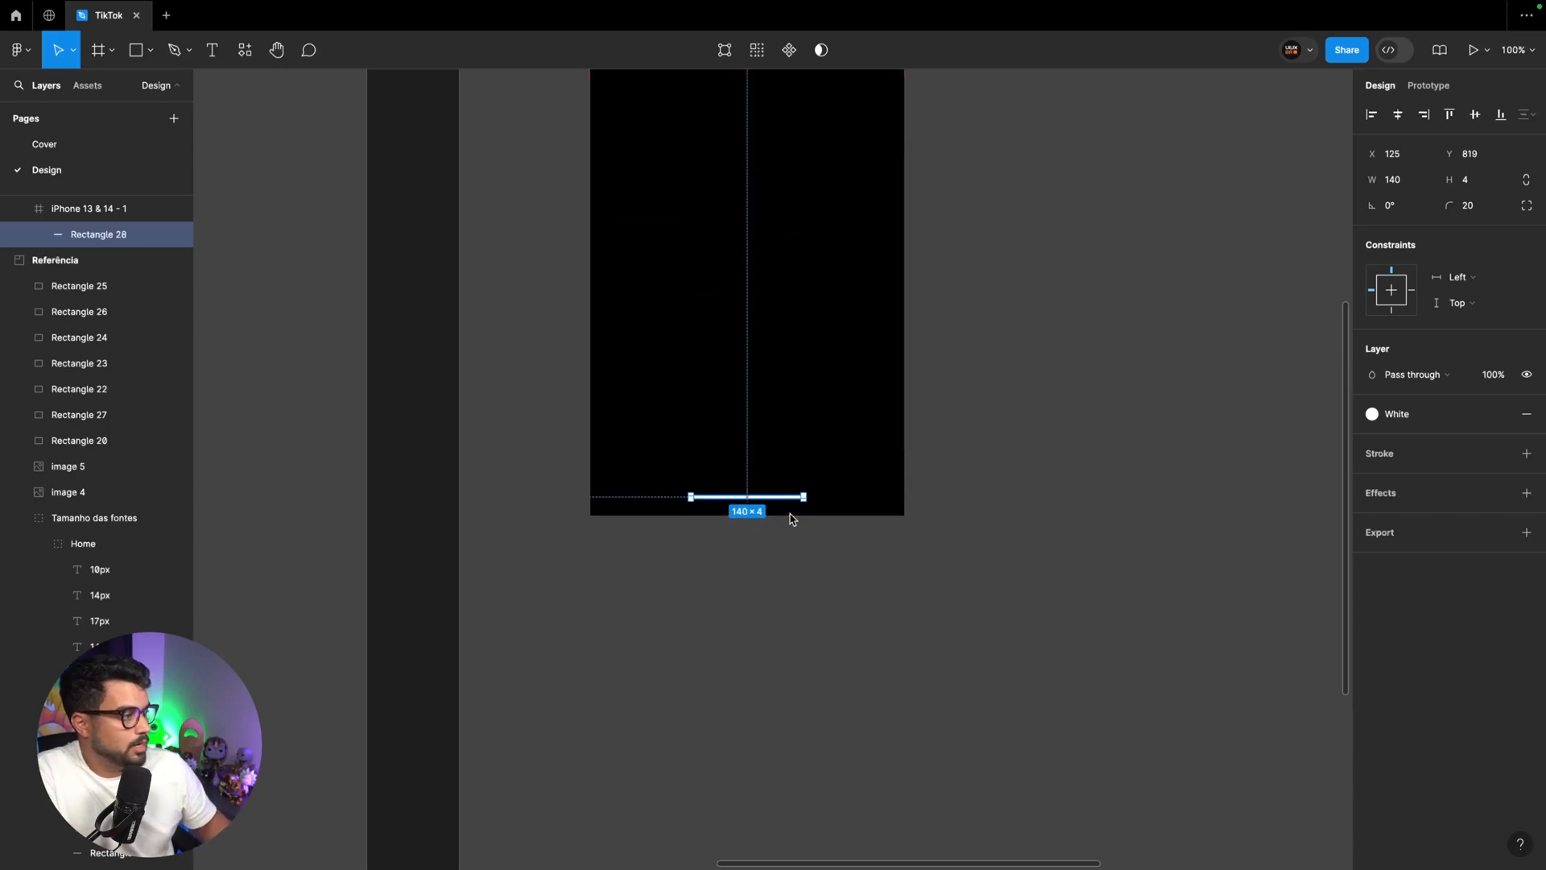
Rename the iPhone 13 & 14 - 1 frame as Splash screen
{"action": "scroll", "coordinate": [789, 518], "scroll_direction": "up", "scroll_amount": 5}
{"action": "double_click", "coordinate": [635, 292]}
{"action": "type", "text": "S"}
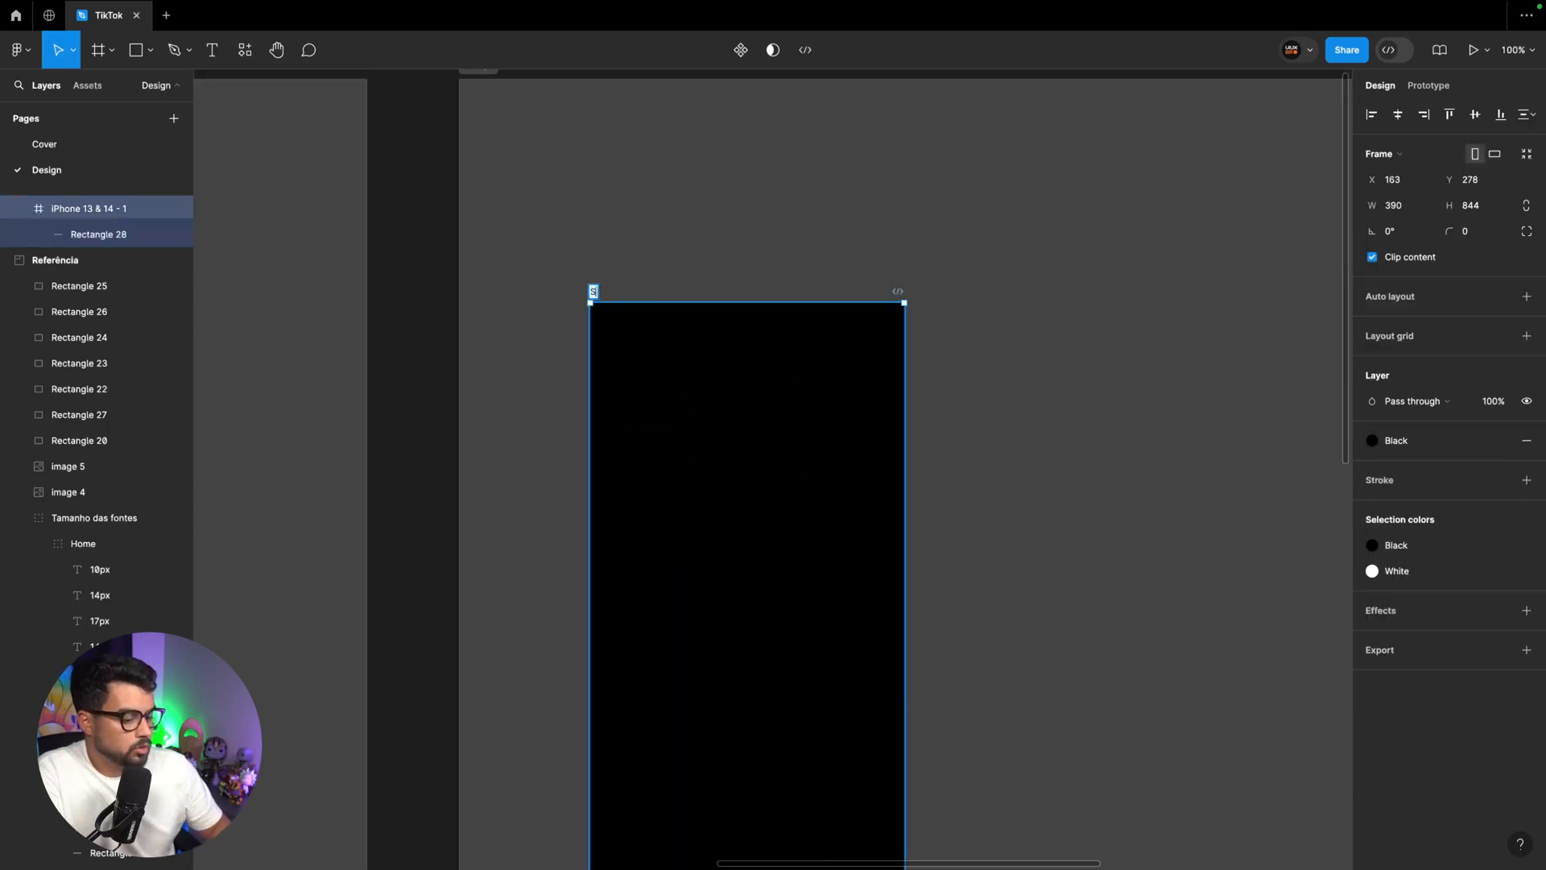
{"action": "type", "text": "plash screen"}
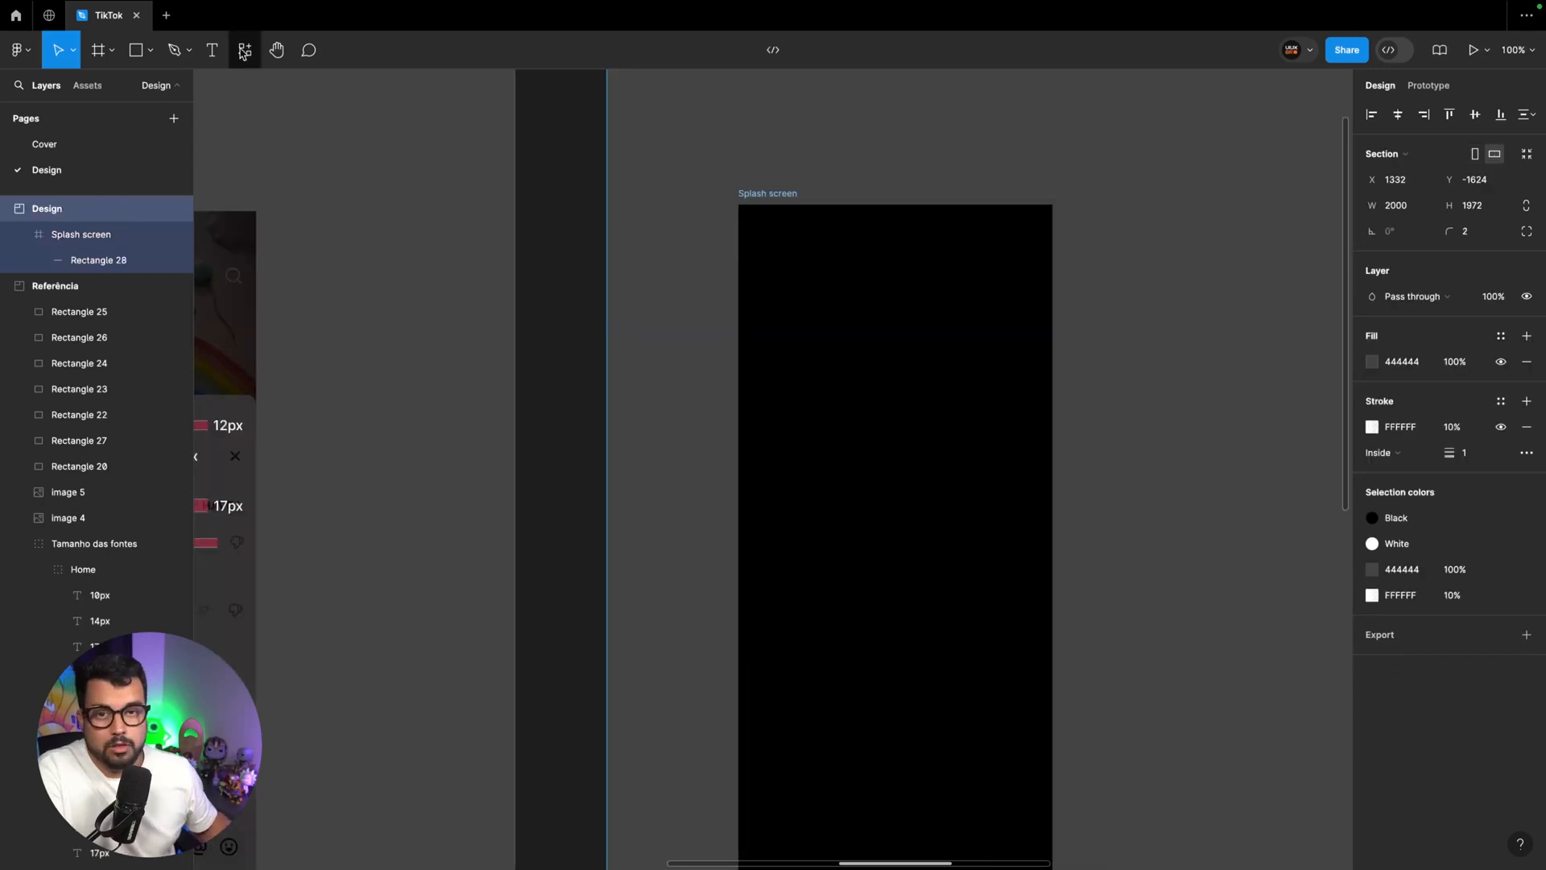
Search the plugins for "logo" and run Vector Logos
{"action": "left_click", "coordinate": [244, 51]}
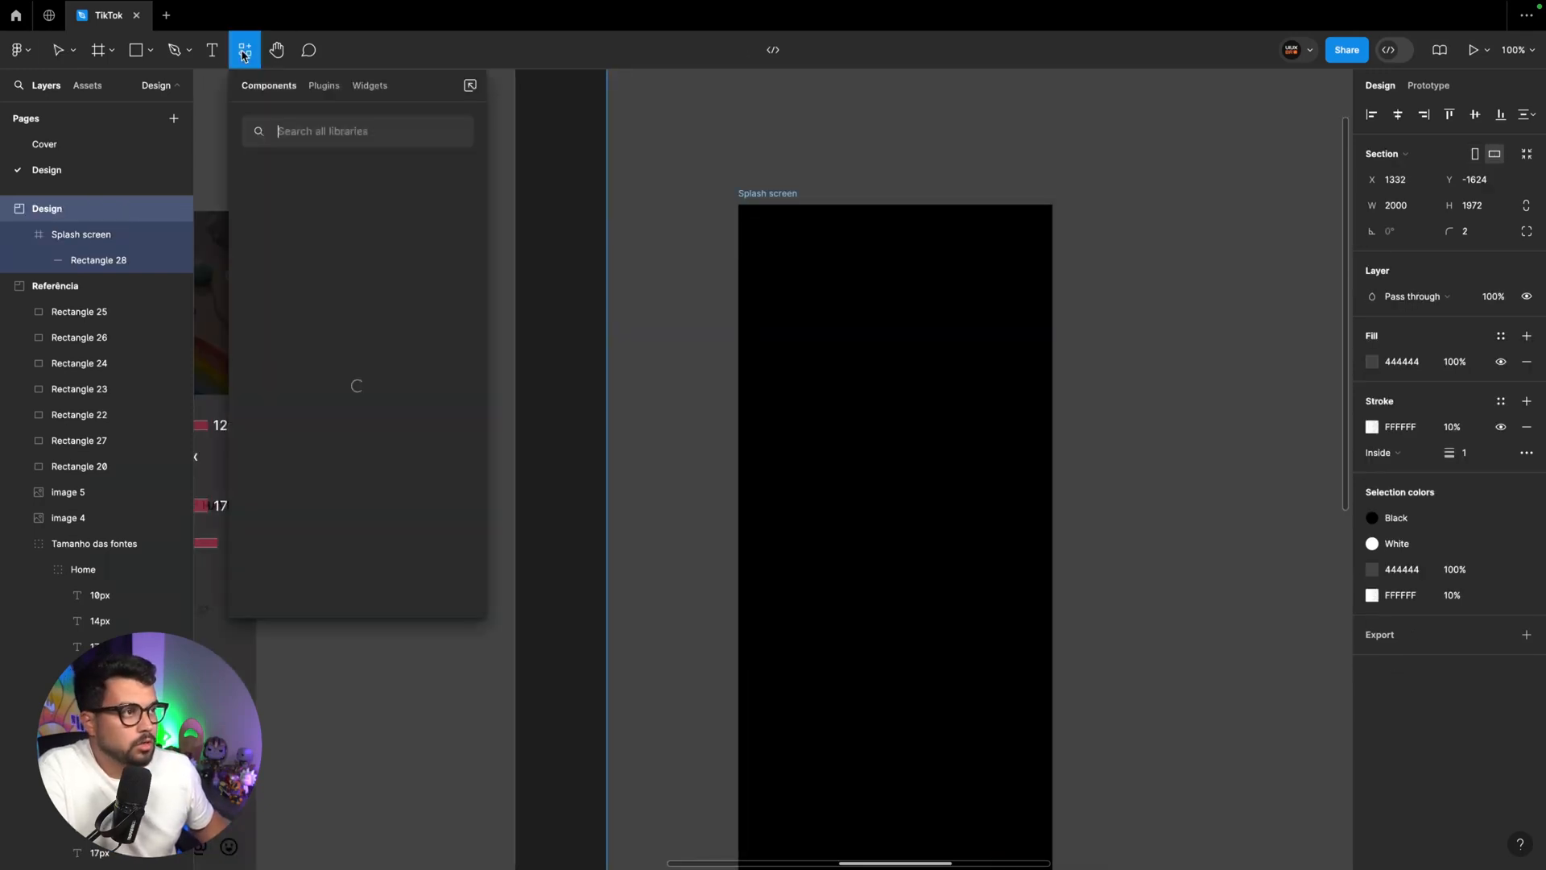
{"action": "left_click", "coordinate": [325, 86]}
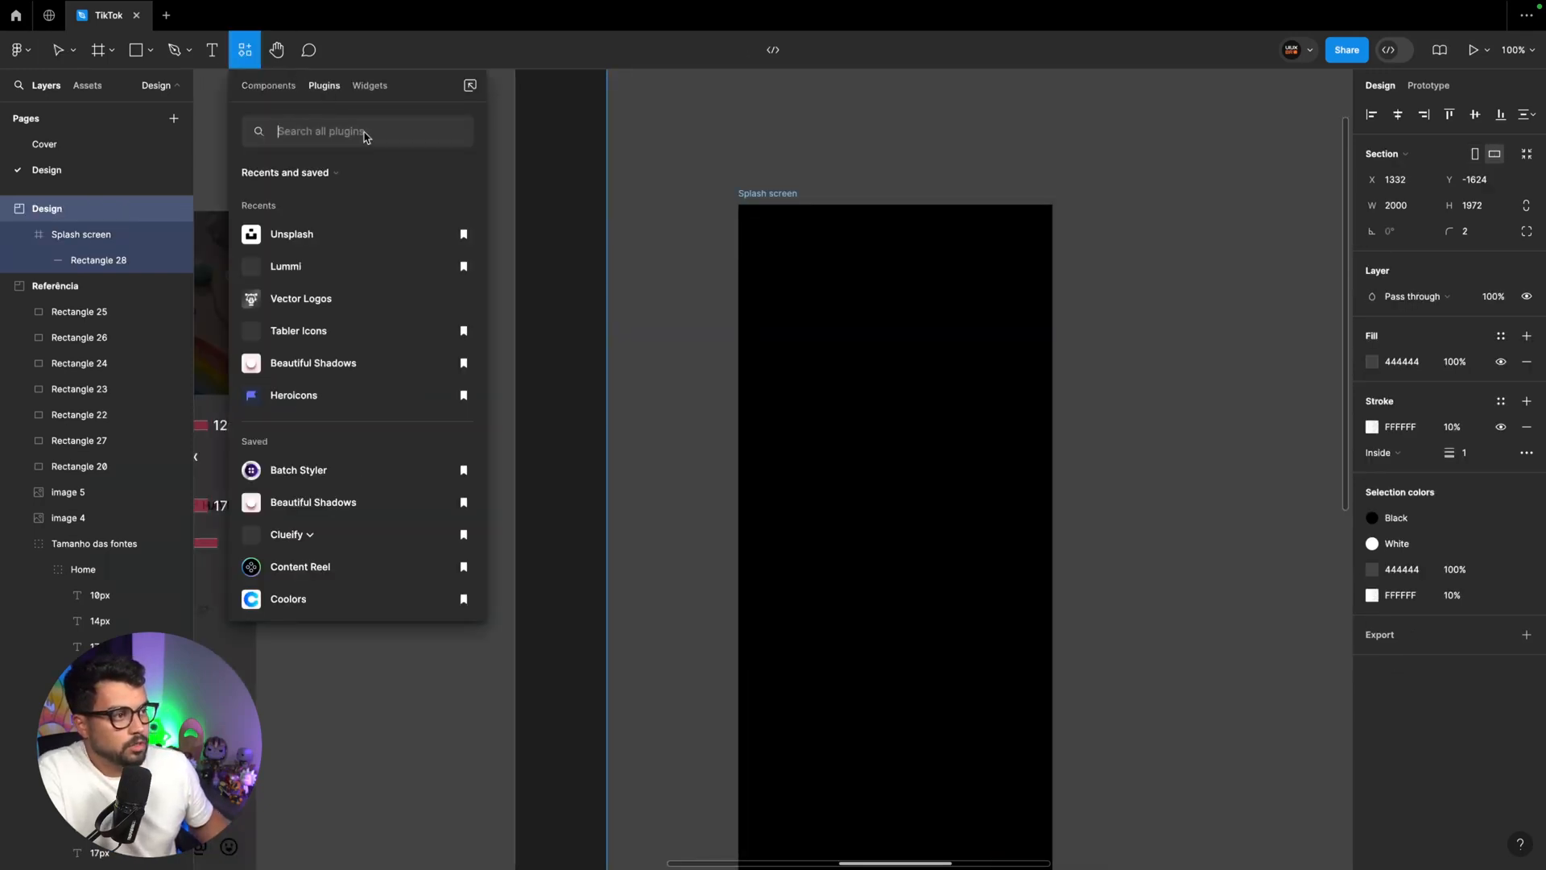
{"action": "type", "text": "o"}
{"action": "key", "text": "BackSpace"}
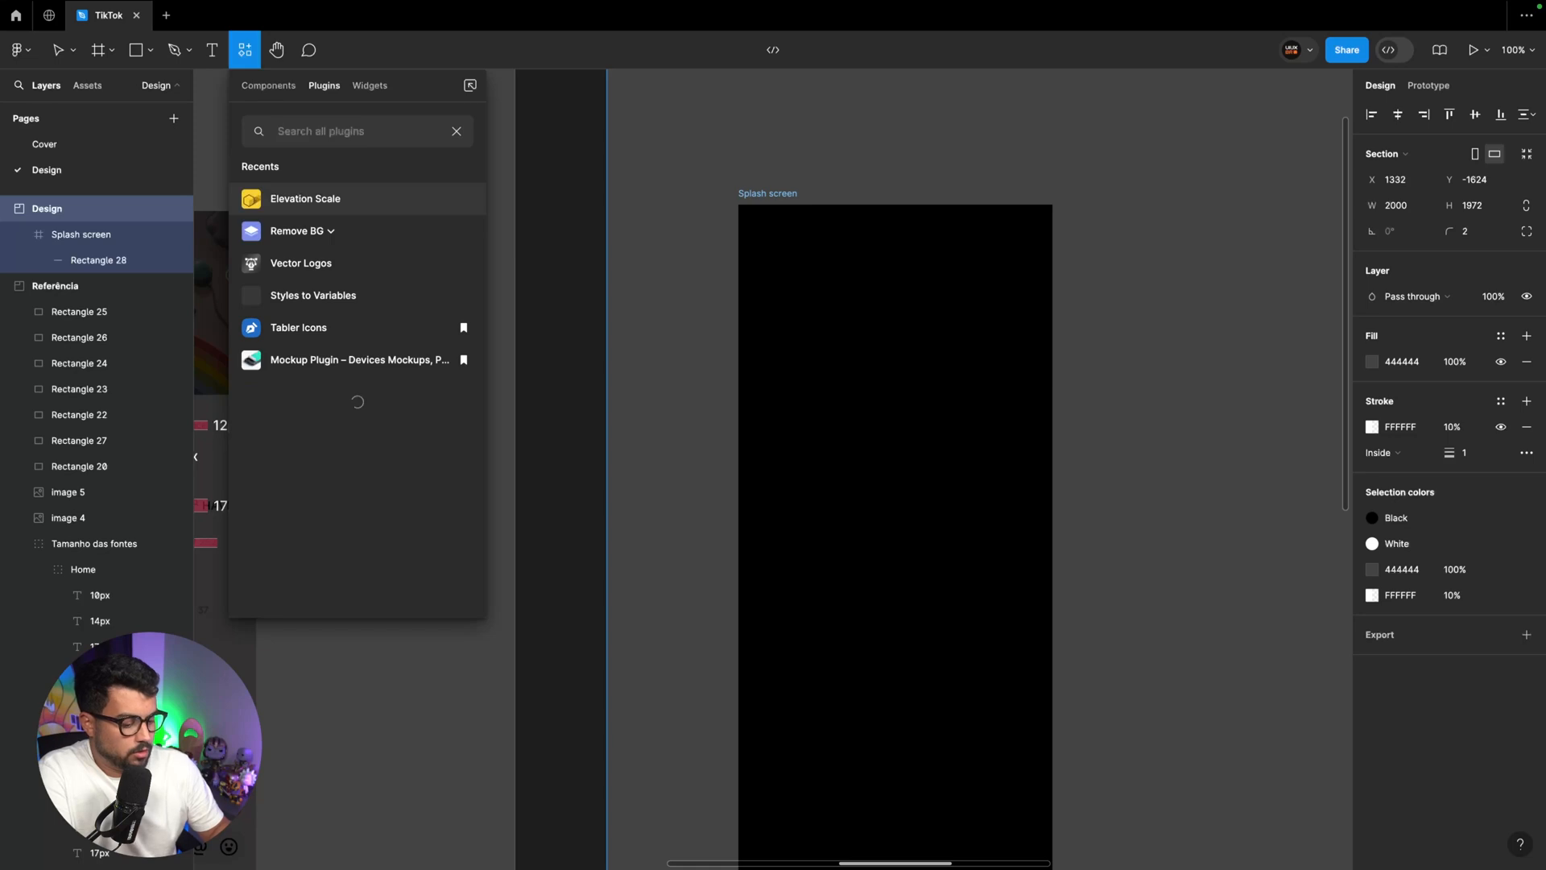
{"action": "type", "text": "logo"}
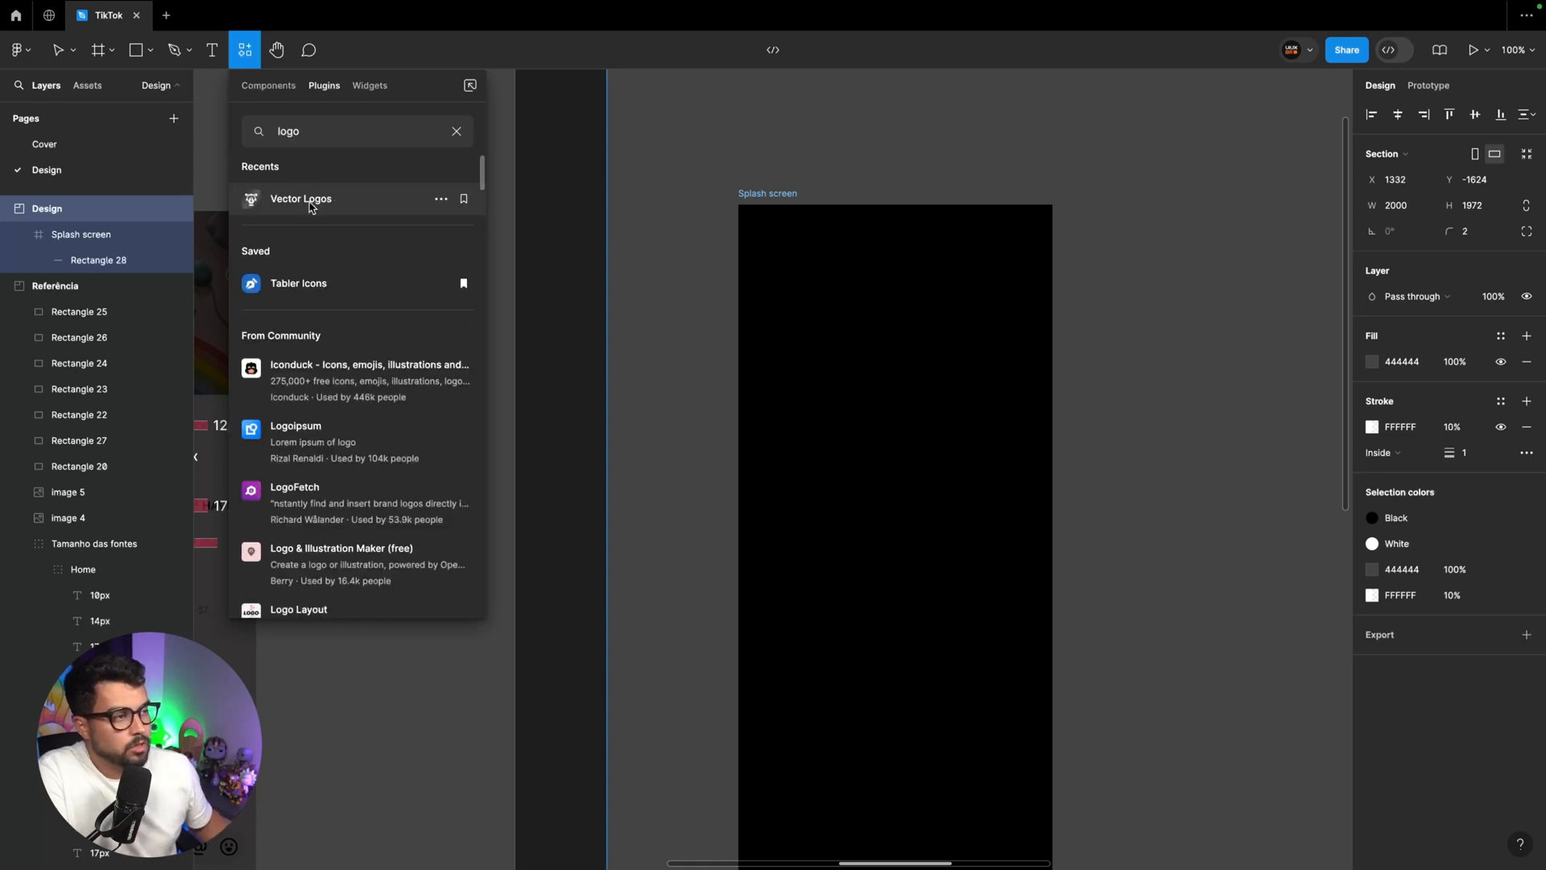
{"action": "left_click", "coordinate": [330, 204]}
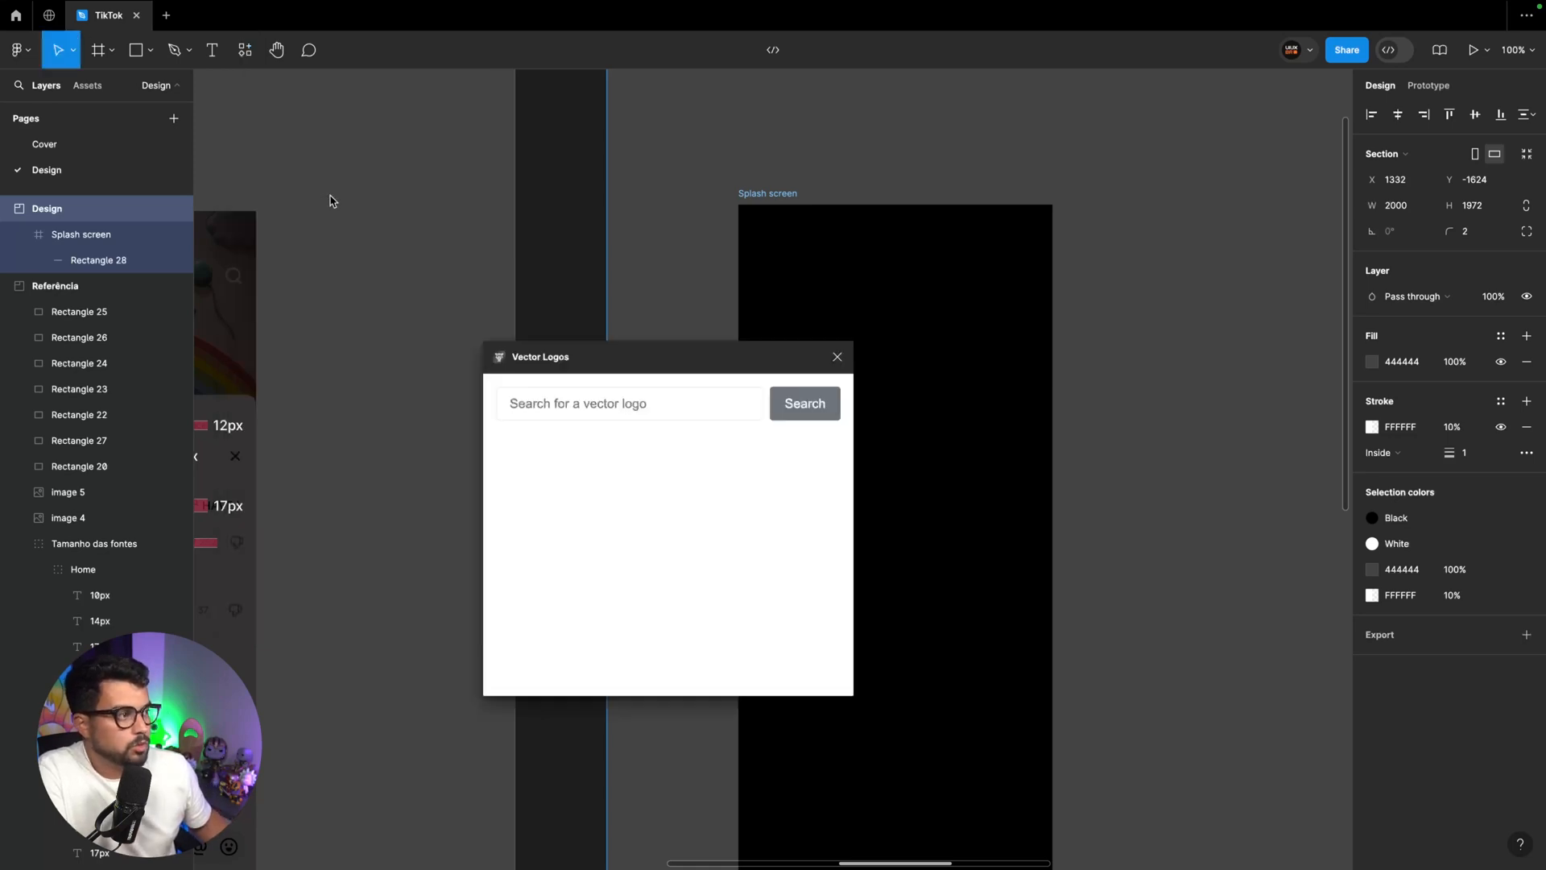
Search Vector Logos for TikTok and insert the black-background version with the icon above the white wordmark
{"action": "left_click", "coordinate": [657, 407]}
{"action": "type", "text": "tiktok"}
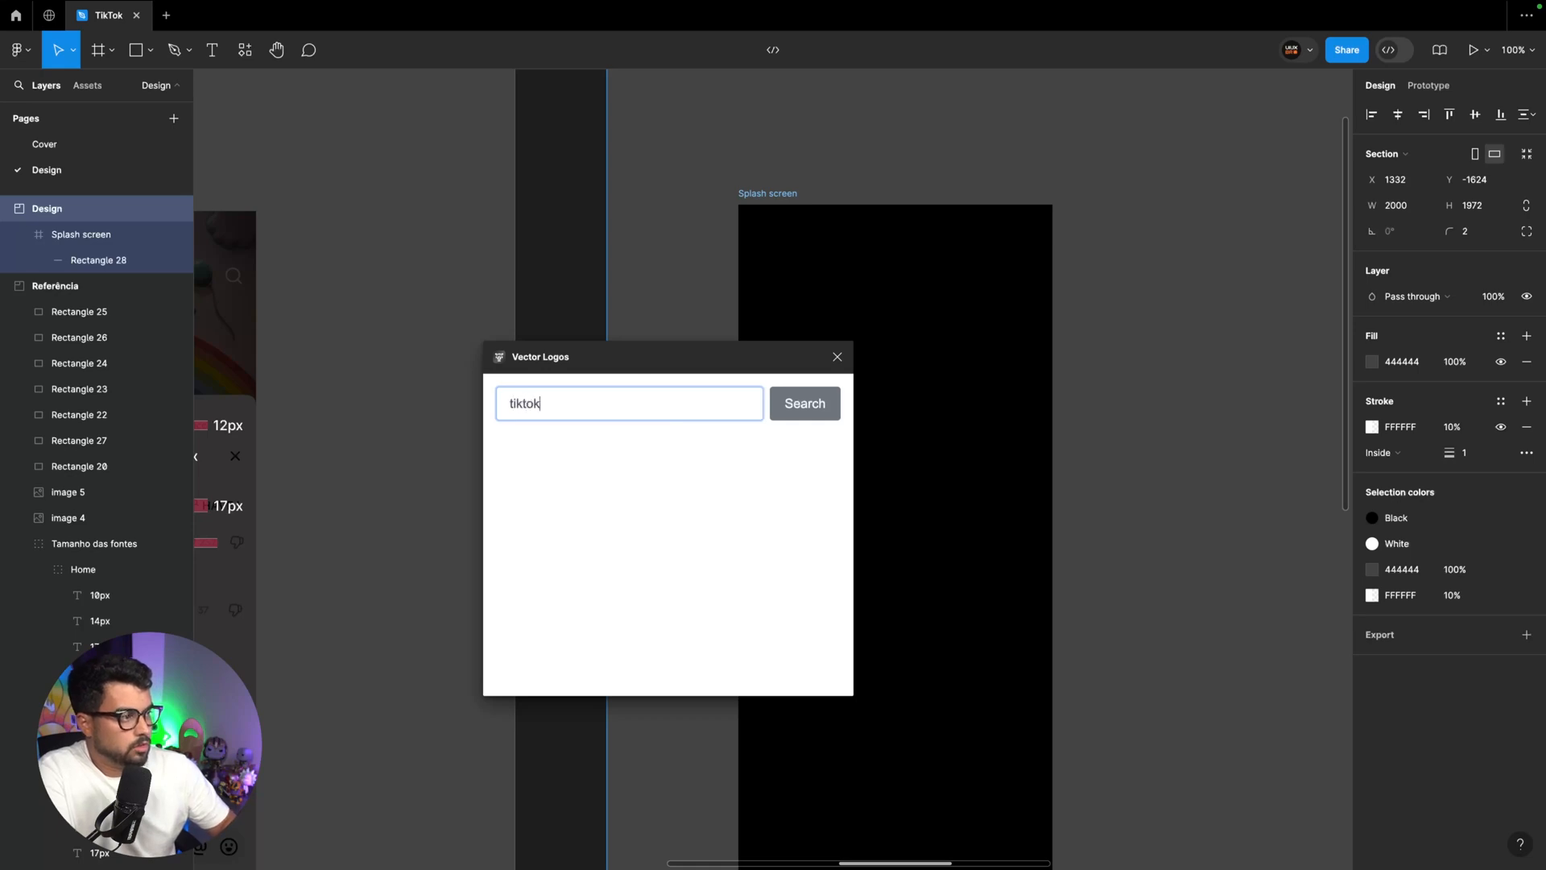
{"action": "key", "text": "Return"}
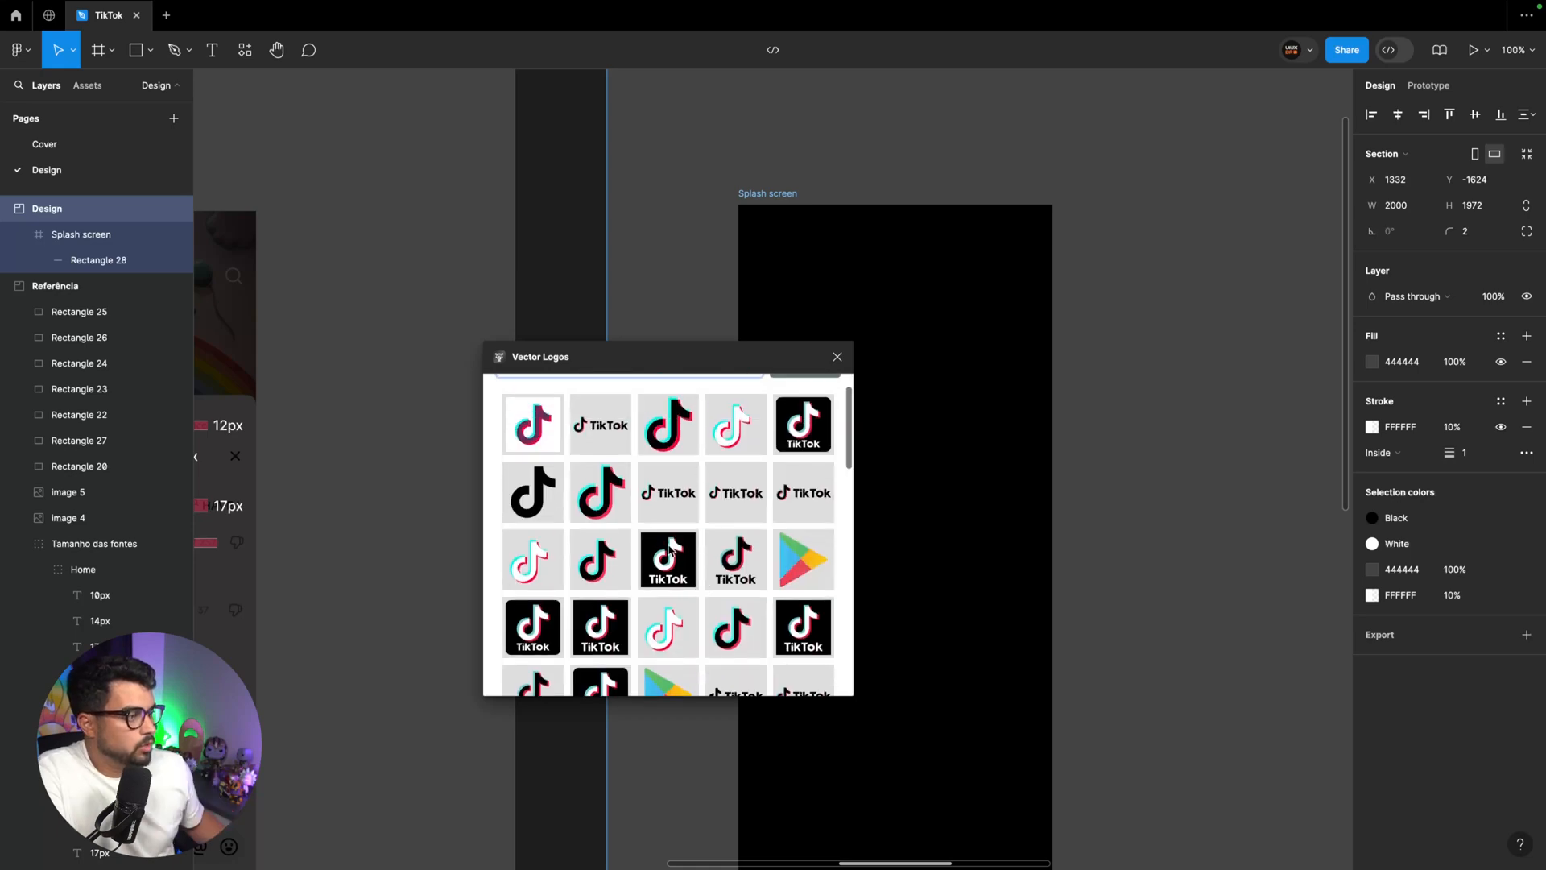
{"action": "left_click", "coordinate": [671, 560]}
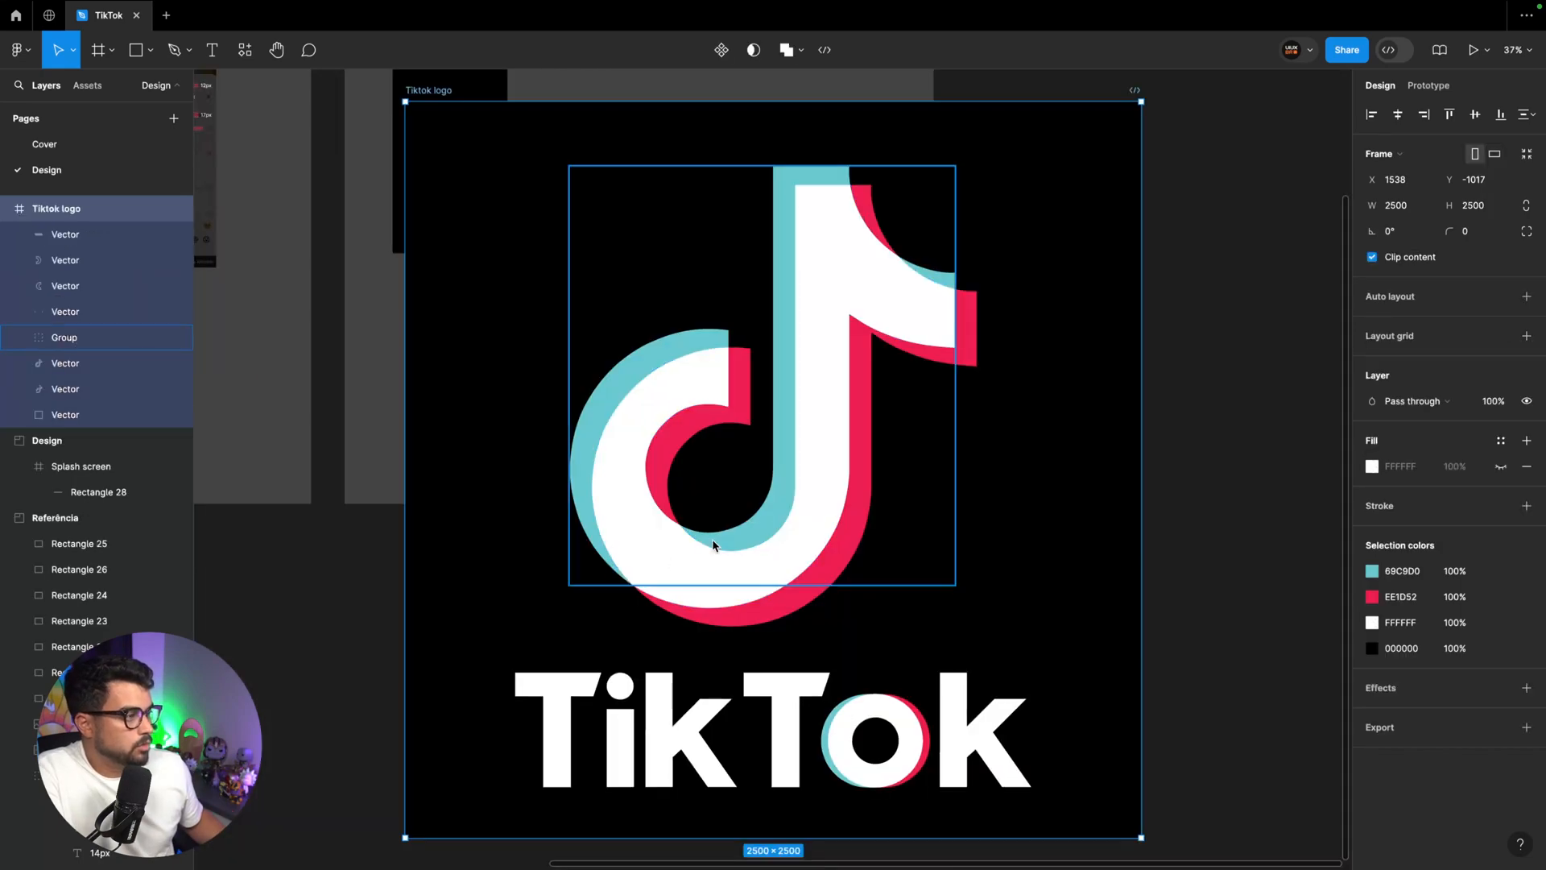
Move the Tiktok logo frame to empty canvas beside the Design section and delete its black background vector
{"action": "key", "text": "ctrl+minus"}
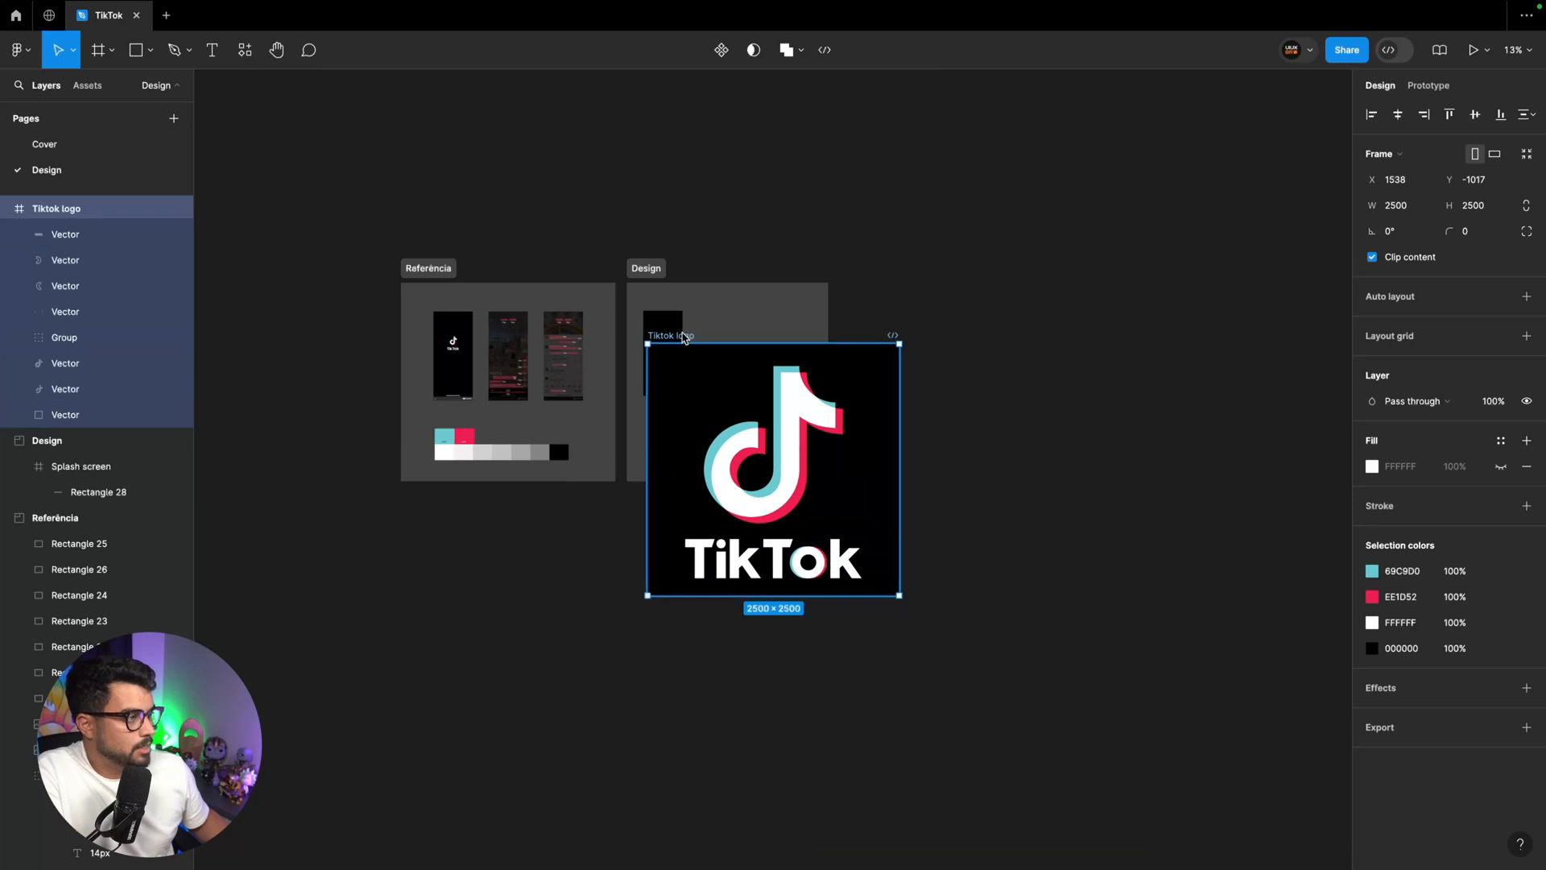
{"action": "left_click_drag", "start_coordinate": [685, 331], "coordinate": [934, 357]}
{"action": "left_click", "coordinate": [950, 385]}
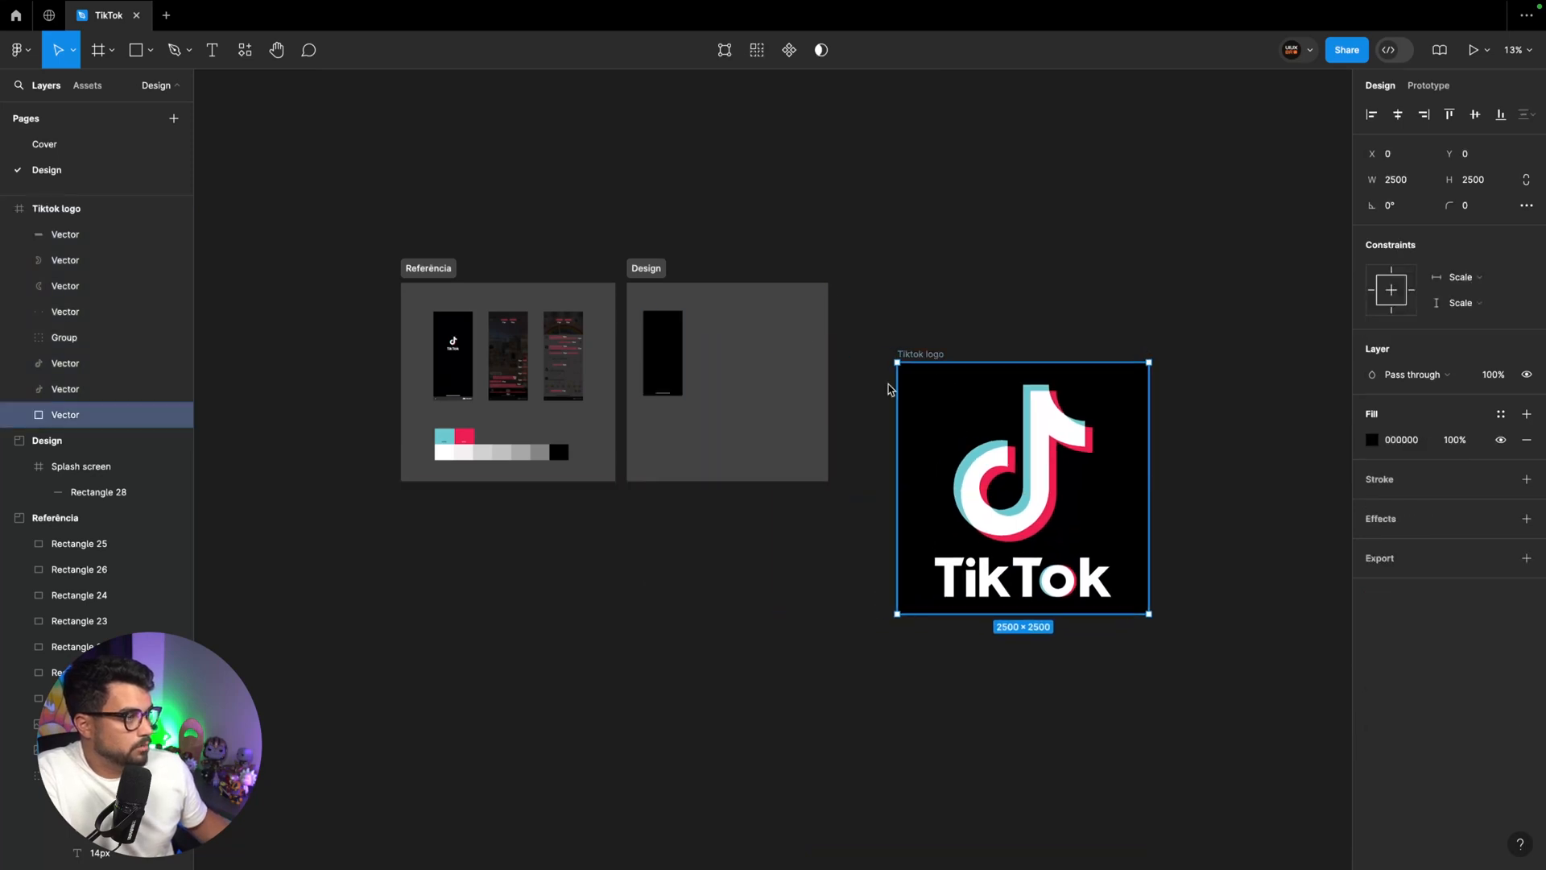
{"action": "key", "text": "Delete"}
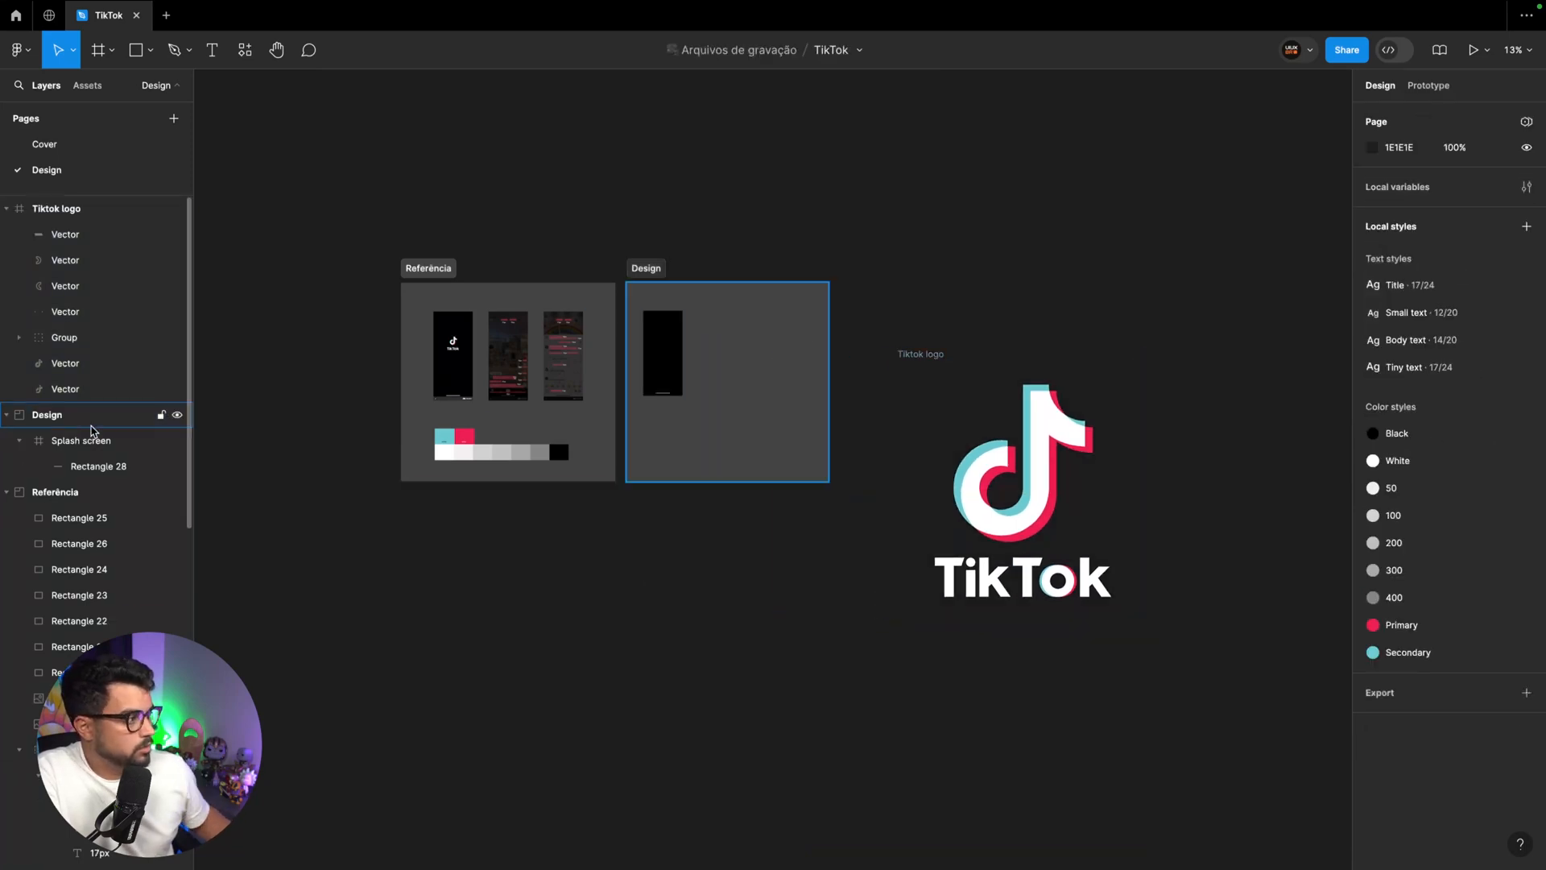
Scale the Tiktok logo frame proportionally to 128 × 128
{"action": "left_click", "coordinate": [932, 355]}
{"action": "scroll", "coordinate": [934, 359], "scroll_direction": "up", "scroll_amount": 1}
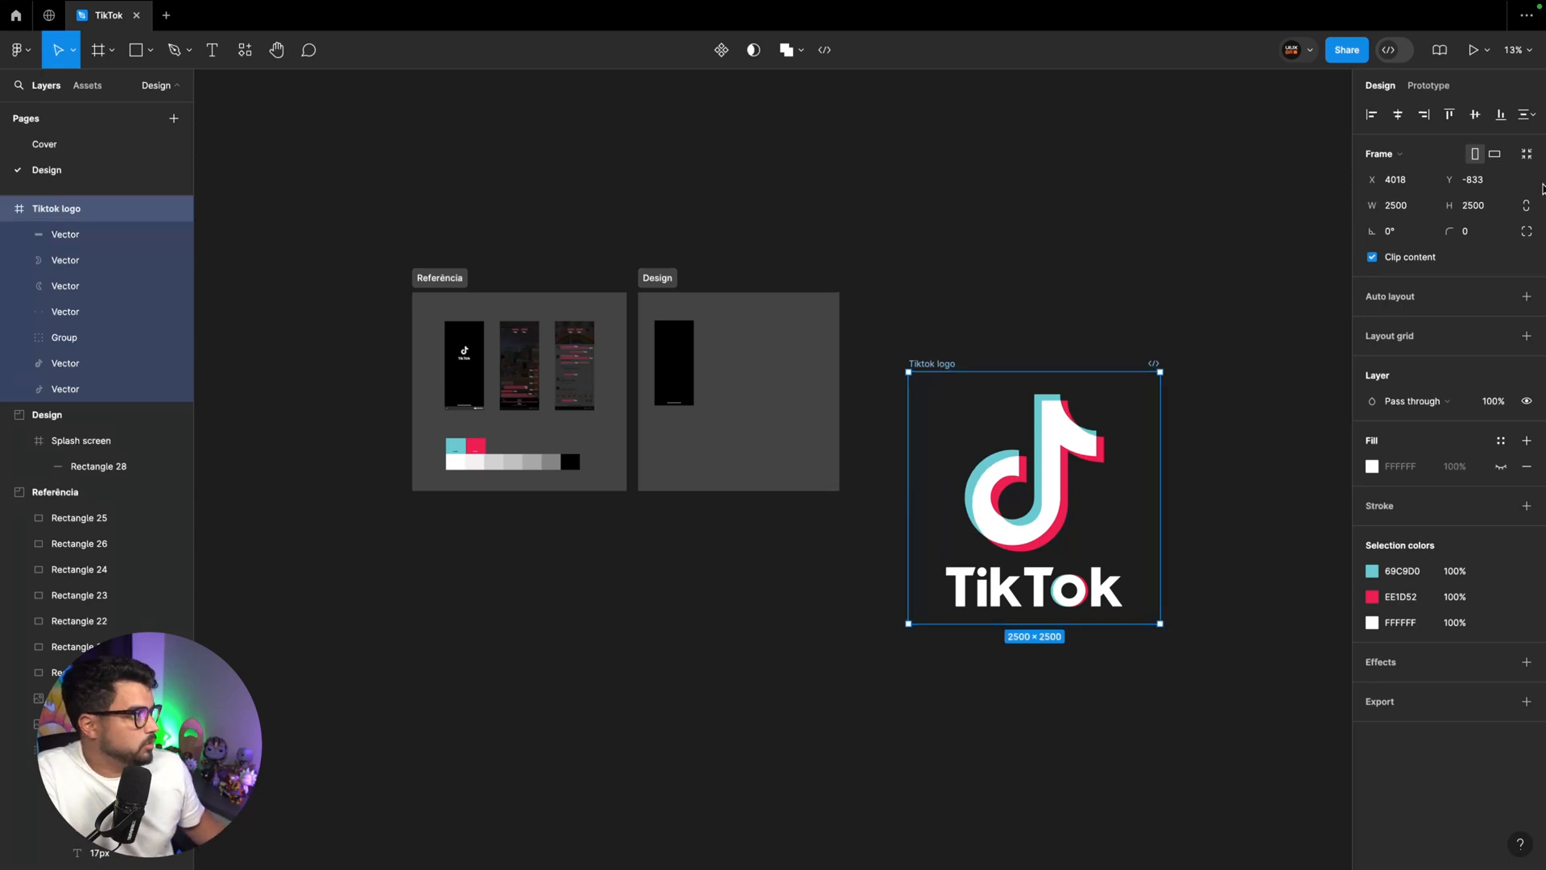
{"action": "left_click", "coordinate": [1478, 207]}
{"action": "type", "text": "64"}
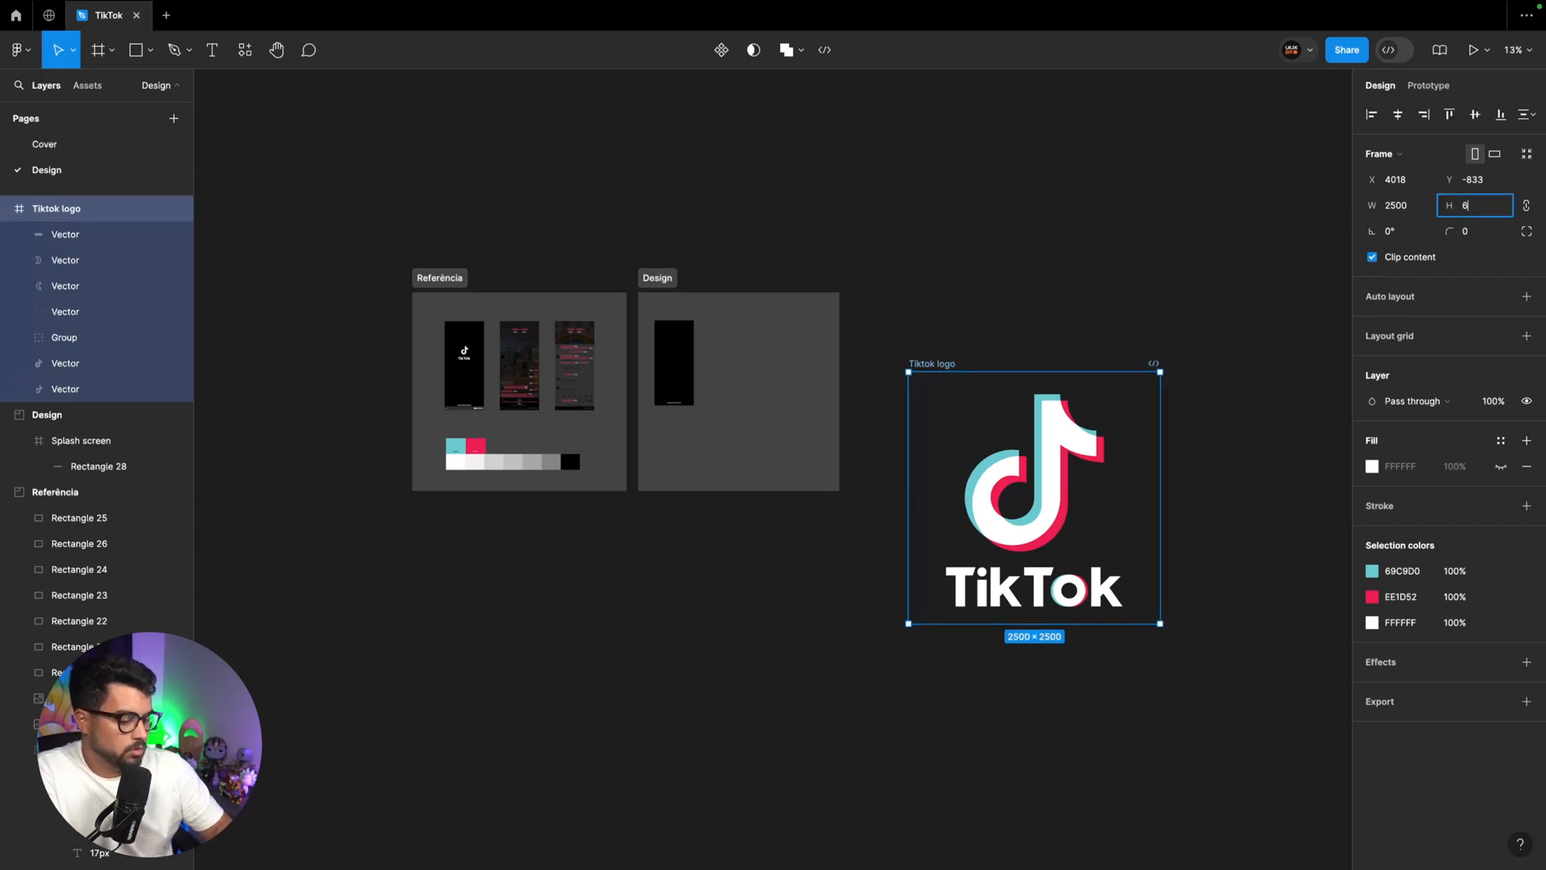
{"action": "key", "text": "Return"}
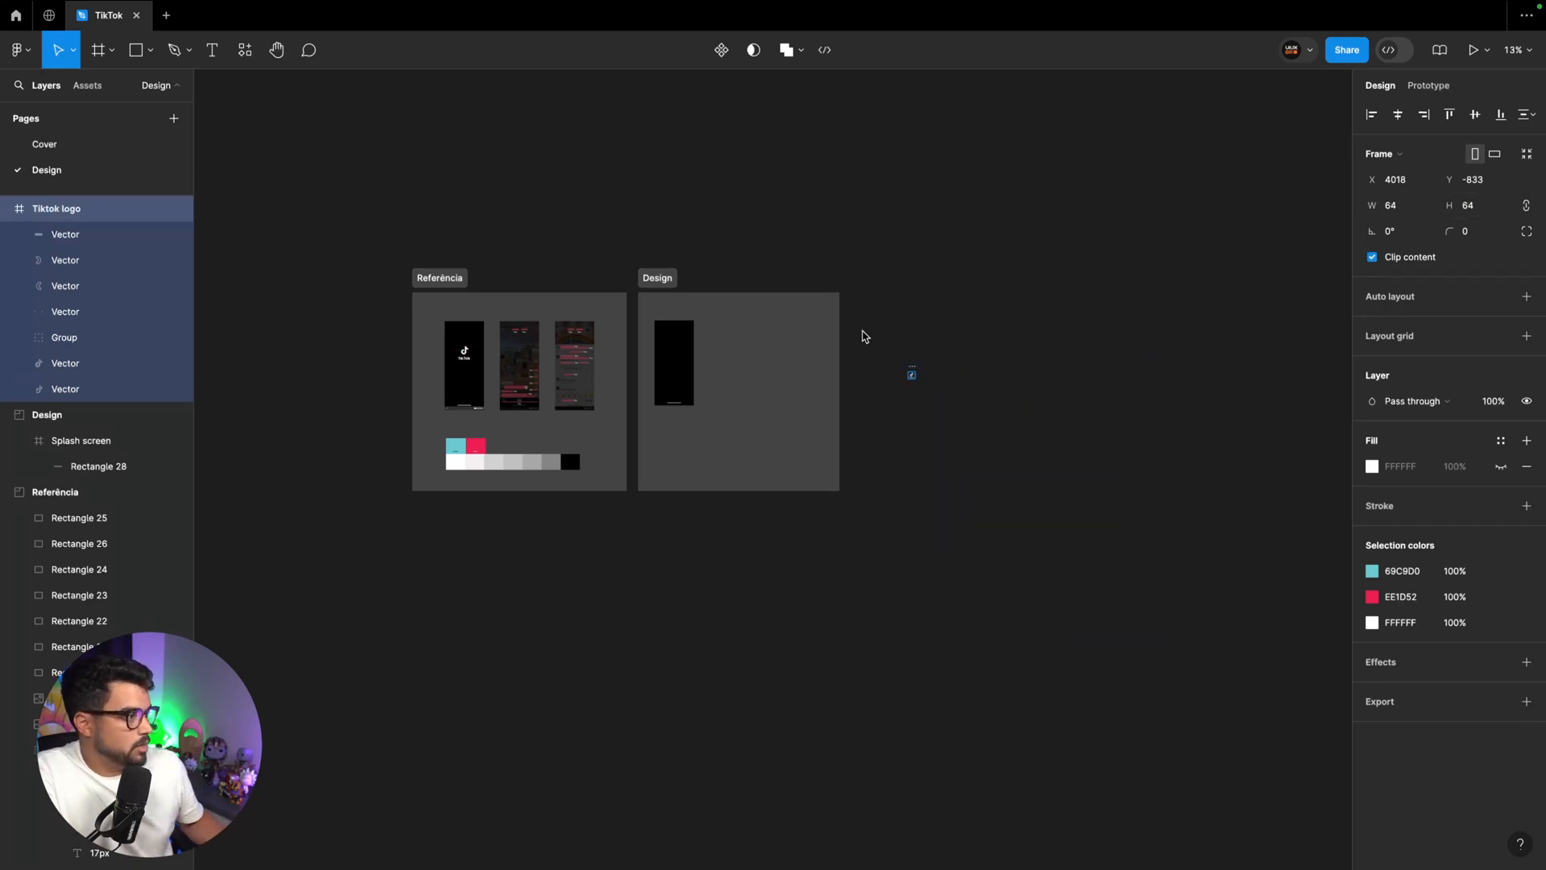
{"action": "left_click", "coordinate": [1481, 201]}
{"action": "type", "text": "128"}
{"action": "key", "text": "Return"}
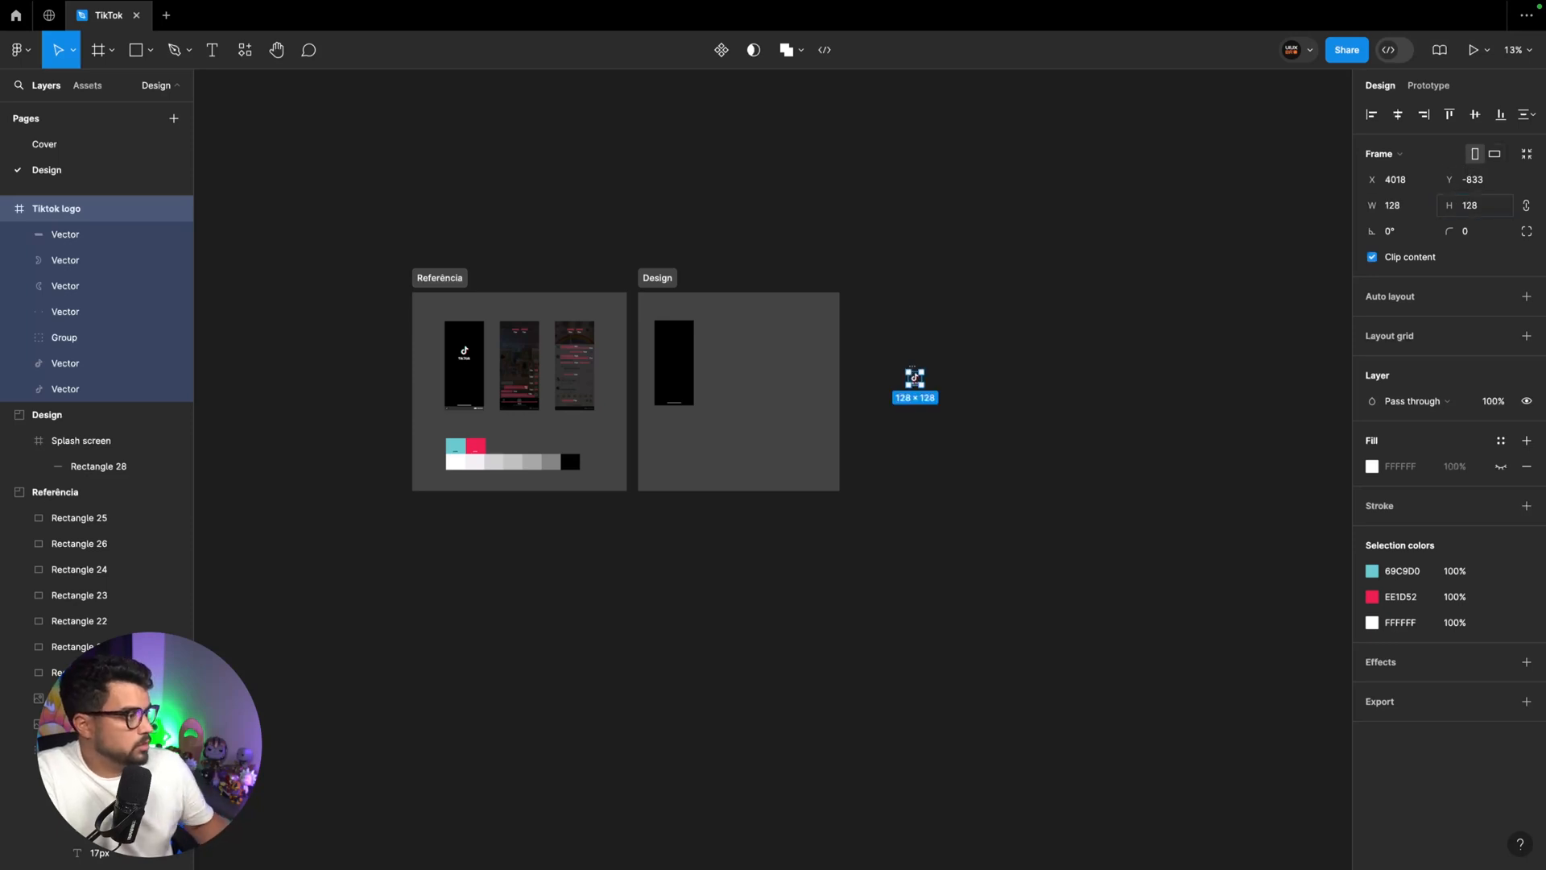
Move the Tiktok logo into the Referência section, just above the splash screen reference
{"action": "left_click_drag", "start_coordinate": [914, 366], "coordinate": [550, 412]}
{"action": "key", "text": "super+plus"}
{"action": "key", "text": "super+plus"}
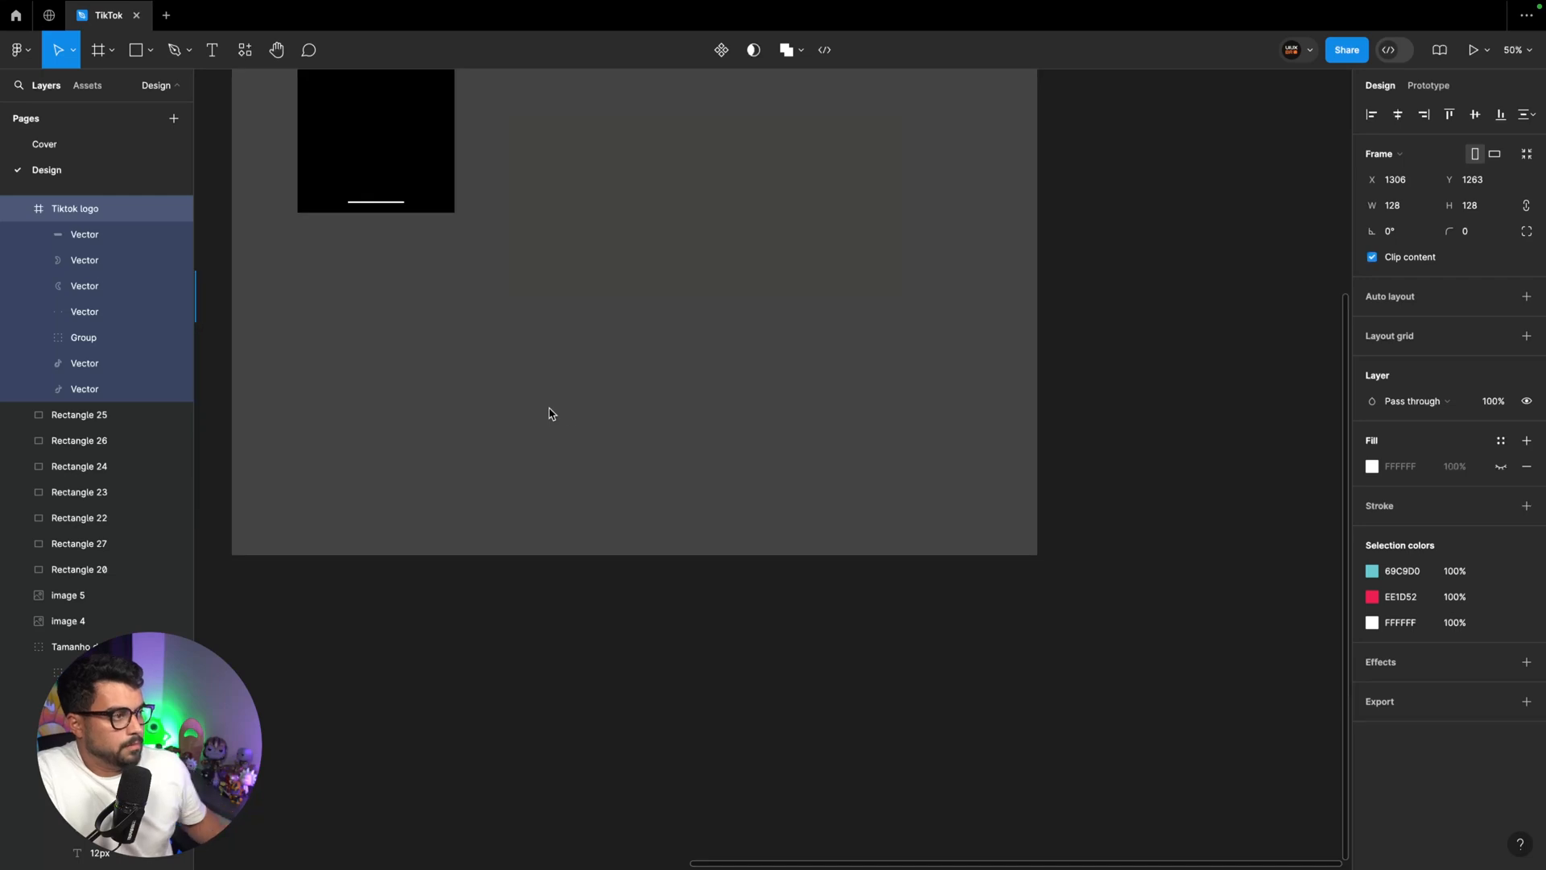
{"action": "scroll", "coordinate": [577, 411], "scroll_direction": "left", "scroll_amount": 9}
{"action": "scroll", "coordinate": [578, 412], "scroll_direction": "up", "scroll_amount": 2}
{"action": "scroll", "coordinate": [577, 416], "scroll_direction": "left", "scroll_amount": 5}
{"action": "scroll", "coordinate": [580, 416], "scroll_direction": "up", "scroll_amount": 2}
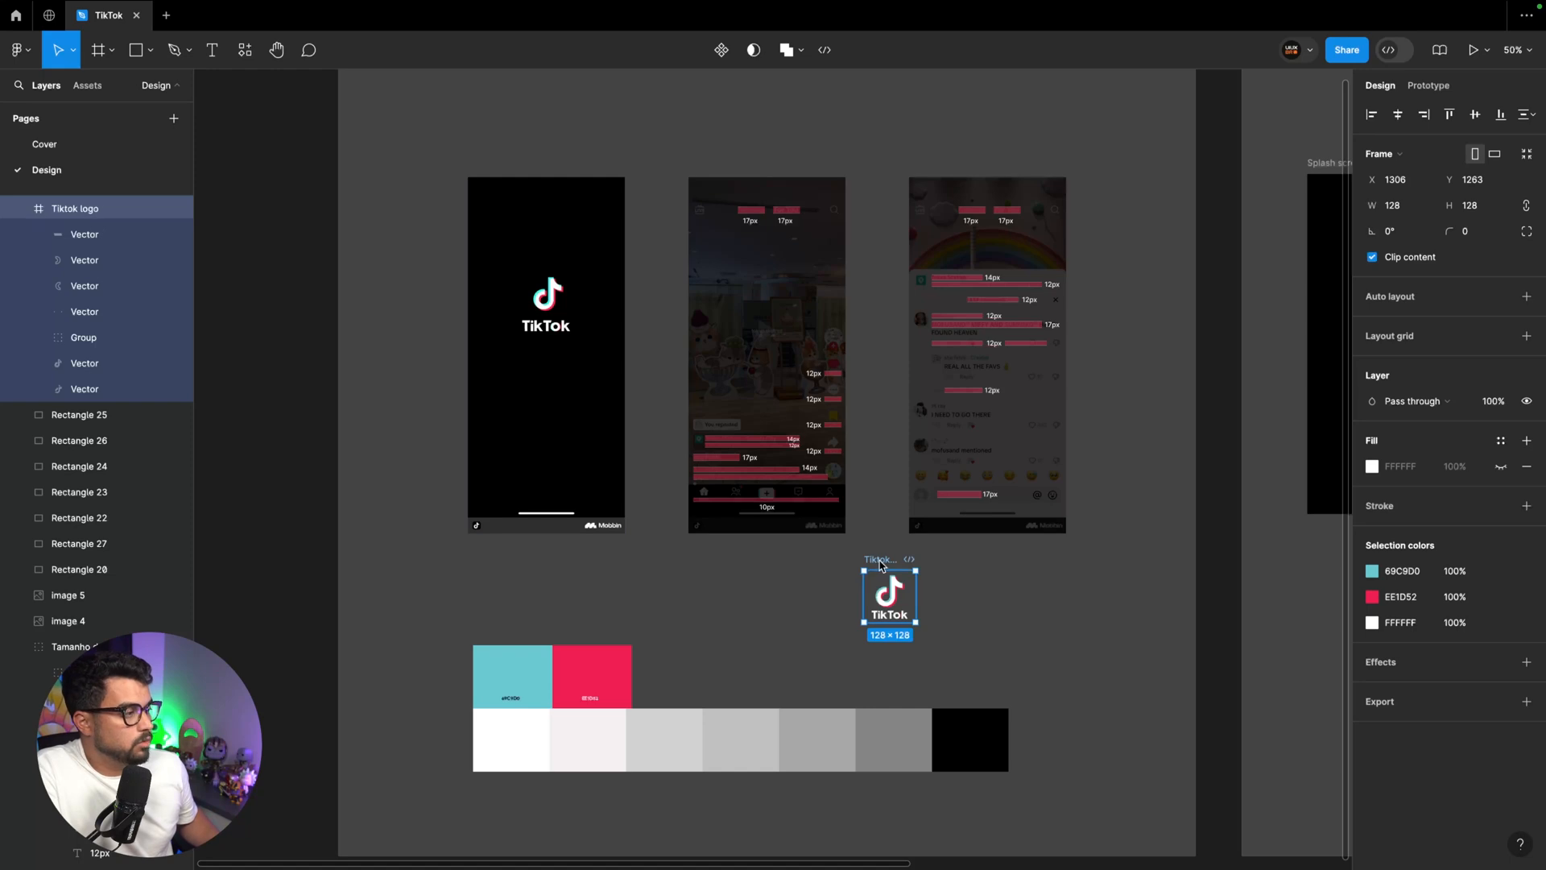
{"action": "left_click_drag", "start_coordinate": [889, 592], "coordinate": [543, 139]}
Draw a section of about 1292 × 2028 beside Referência, named Components, and shift it slightly away from Referência
{"action": "key", "text": "super+minus"}
{"action": "key", "text": "shift+s"}
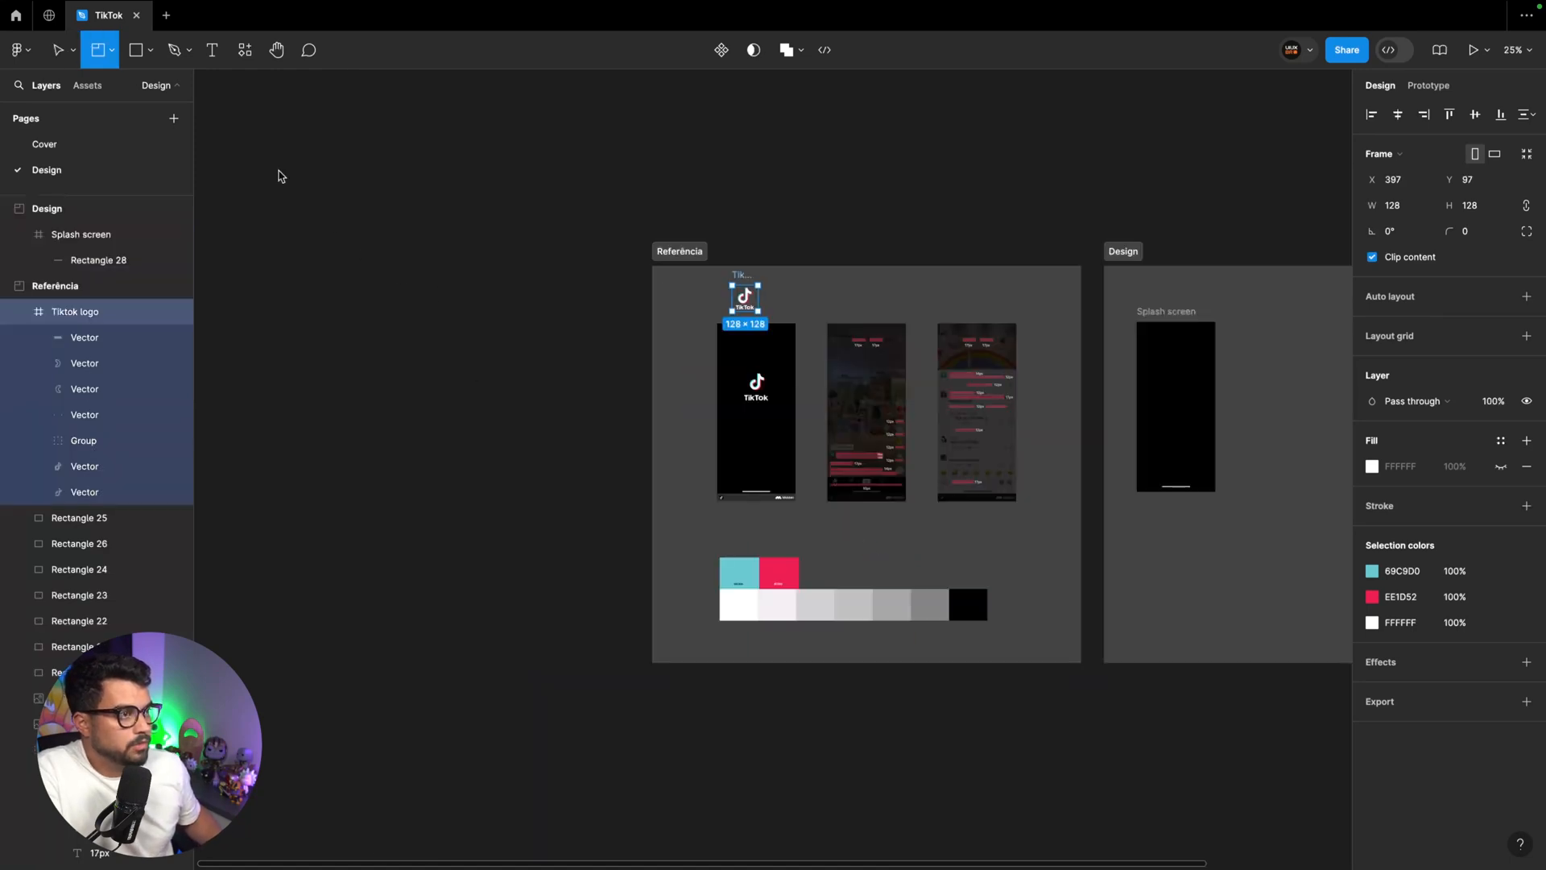
{"action": "left_click_drag", "start_coordinate": [377, 253], "coordinate": [636, 663]}
{"action": "double_click", "coordinate": [397, 239]}
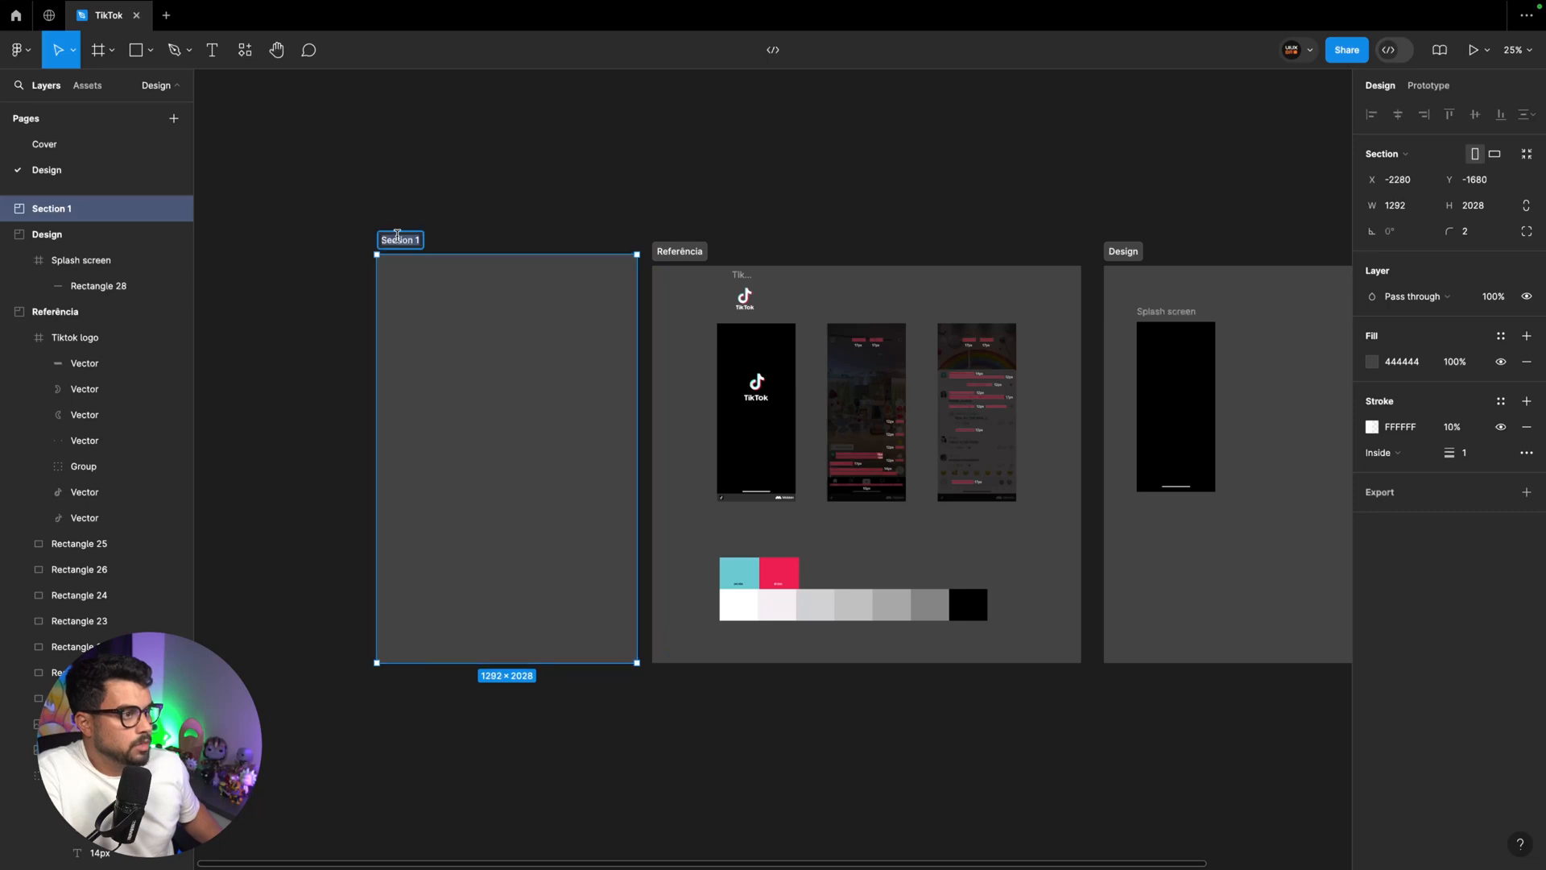
{"action": "type", "text": "Compo"}
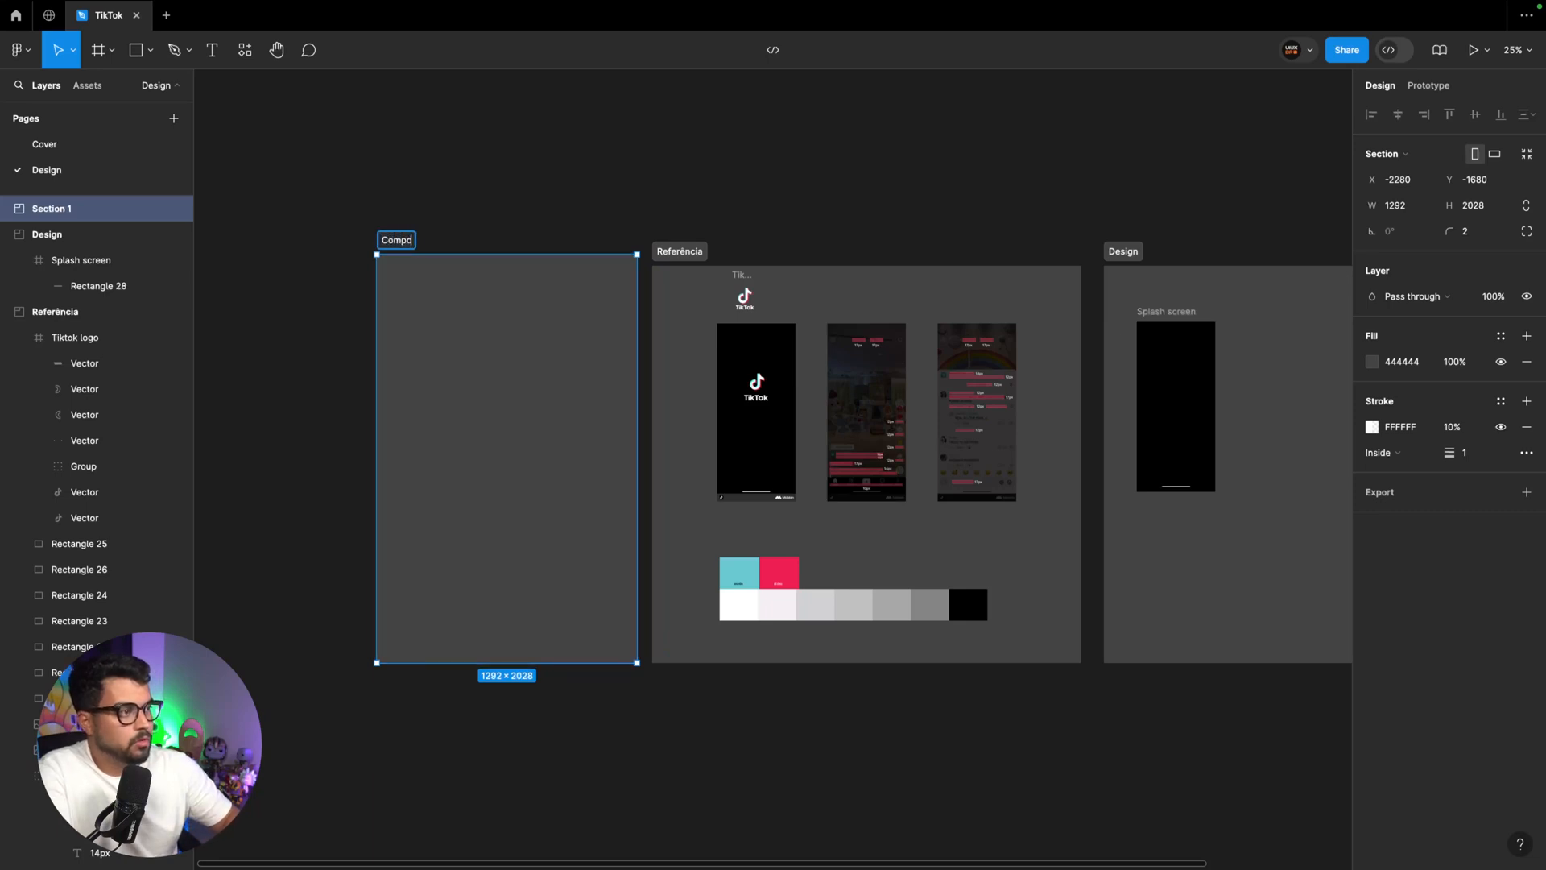
{"action": "type", "text": "nents"}
{"action": "key", "text": "Return"}
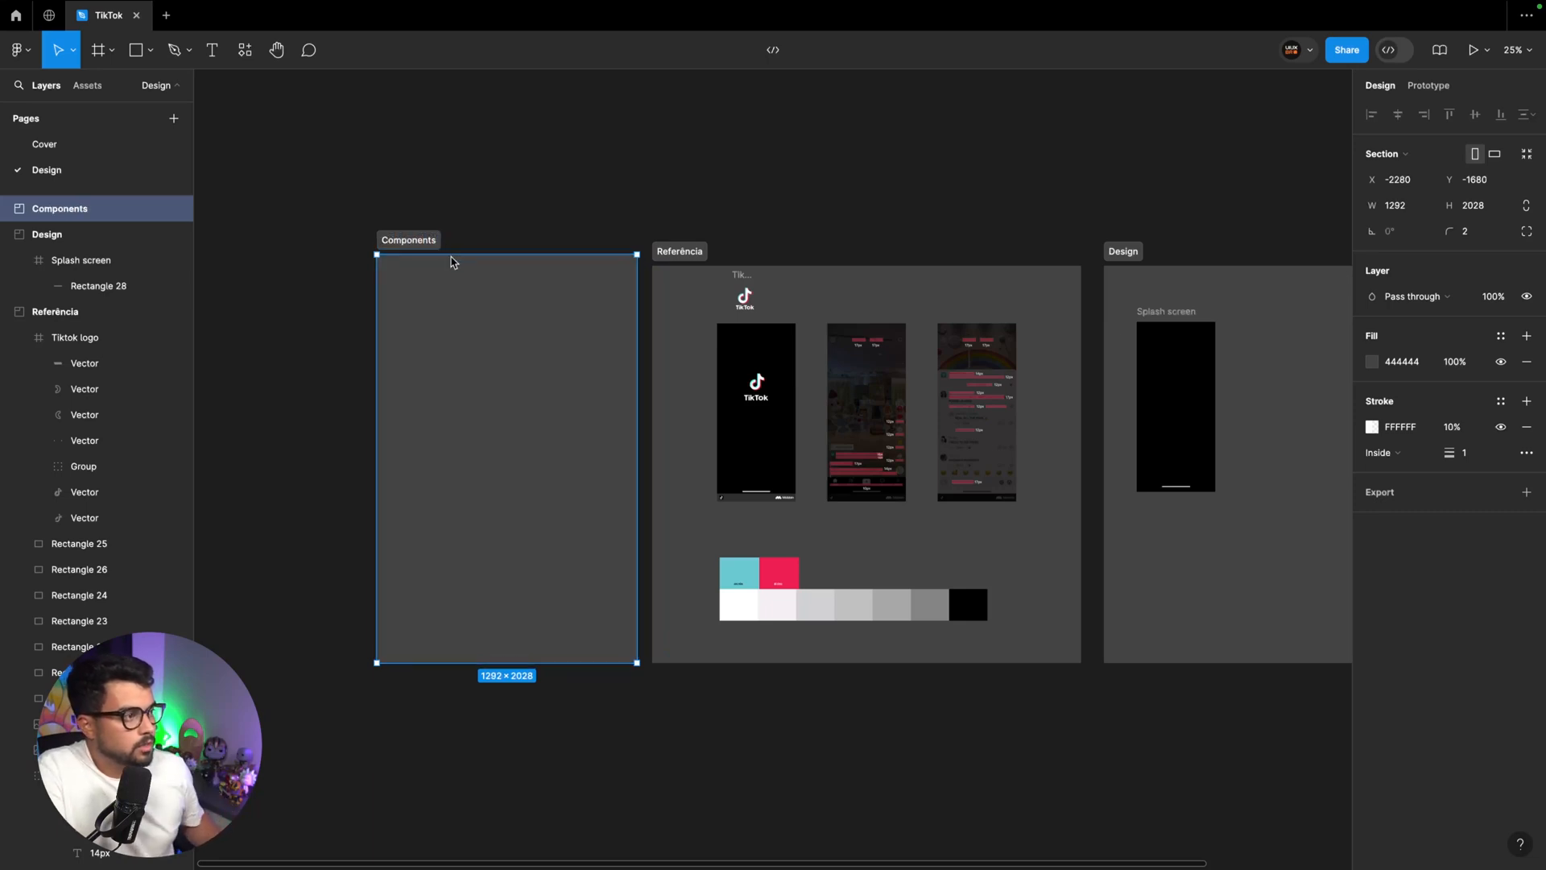
{"action": "left_click_drag", "start_coordinate": [459, 256], "coordinate": [375, 262]}
Move the Tiktok logo into the Components section, near its upper-left corner at about X 111, Y 104
{"action": "left_click_drag", "start_coordinate": [741, 290], "coordinate": [400, 282]}
{"action": "key", "text": "super+plus"}
{"action": "key", "text": "super+plus"}
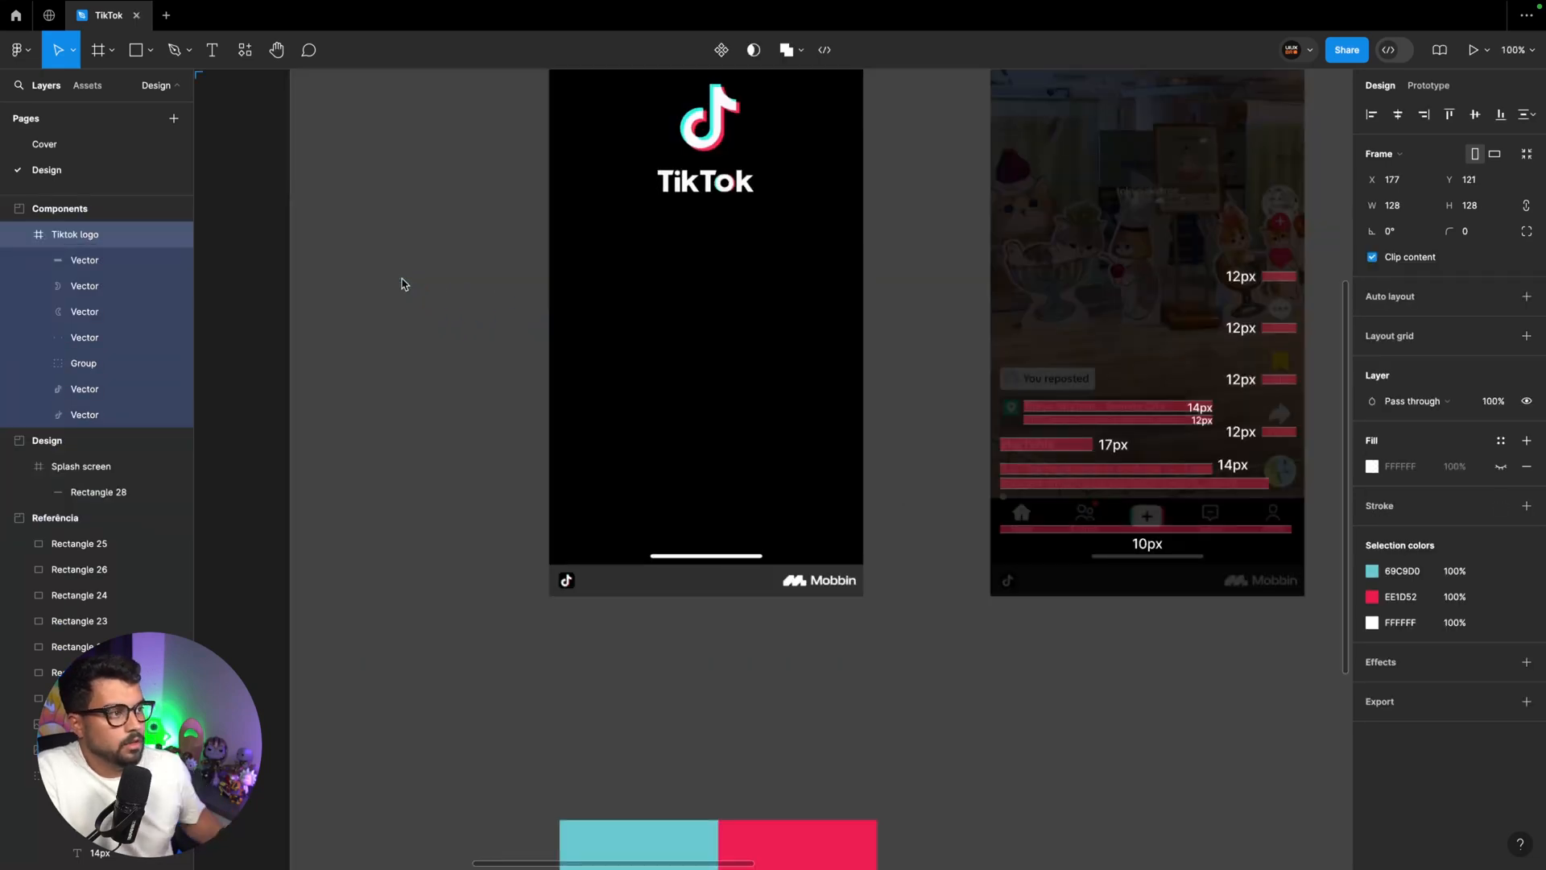
{"action": "scroll", "coordinate": [404, 285], "scroll_direction": "left", "scroll_amount": 16}
{"action": "scroll", "coordinate": [410, 284], "scroll_direction": "up", "scroll_amount": 8}
{"action": "left_click_drag", "start_coordinate": [575, 379], "coordinate": [520, 362]}
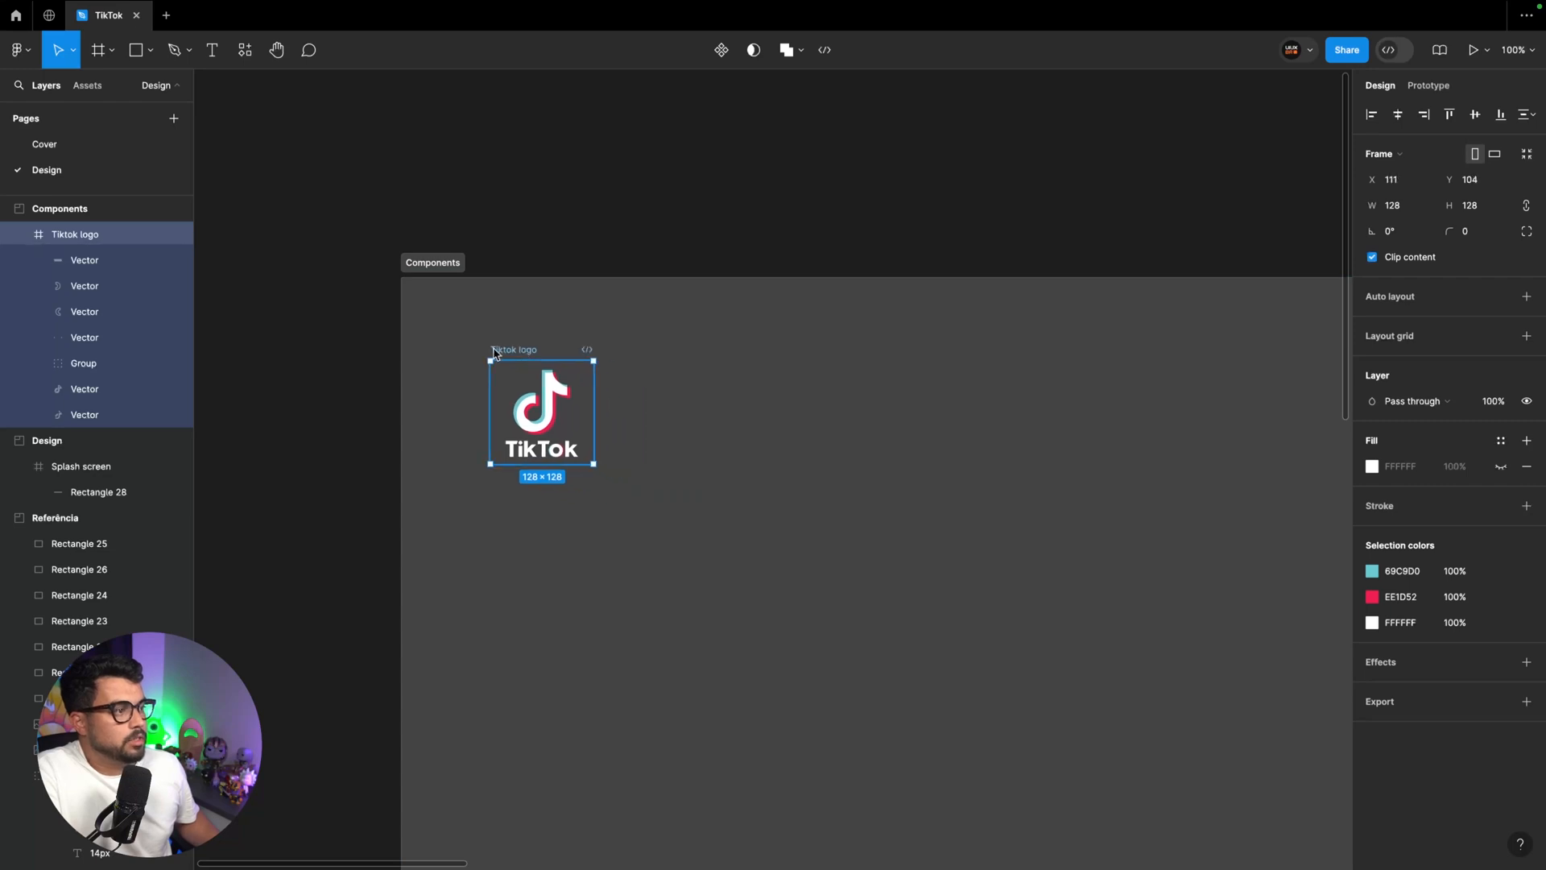
Turn the Tiktok logo frame into a component and place an instance of it beside the original at X 361, Y 104
{"action": "left_click", "coordinate": [721, 51]}
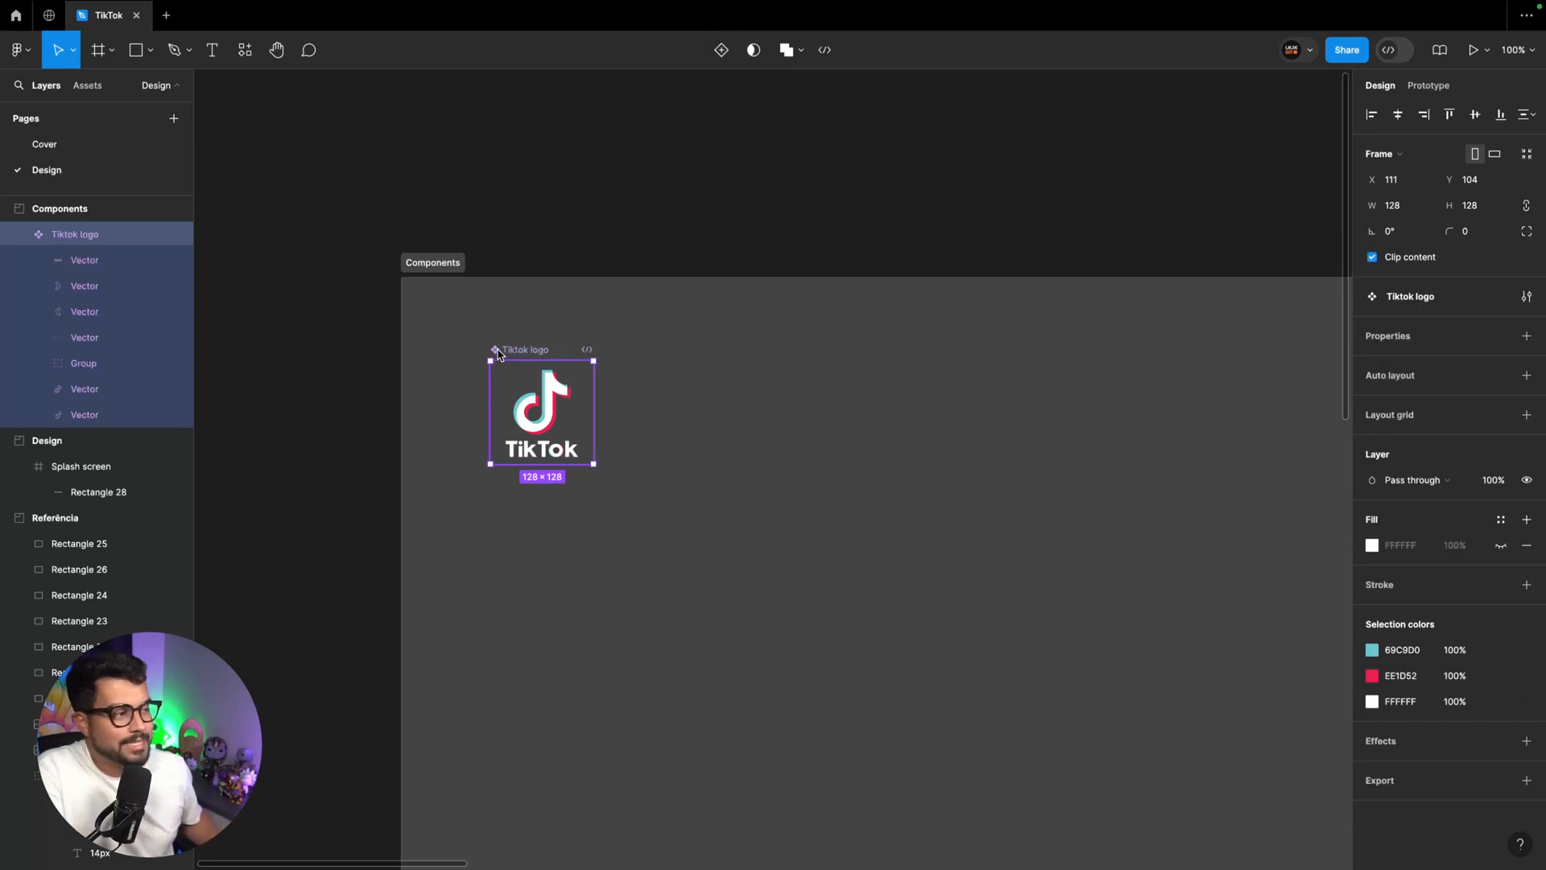
{"action": "left_click_drag", "start_coordinate": [498, 353], "coordinate": [520, 340]}
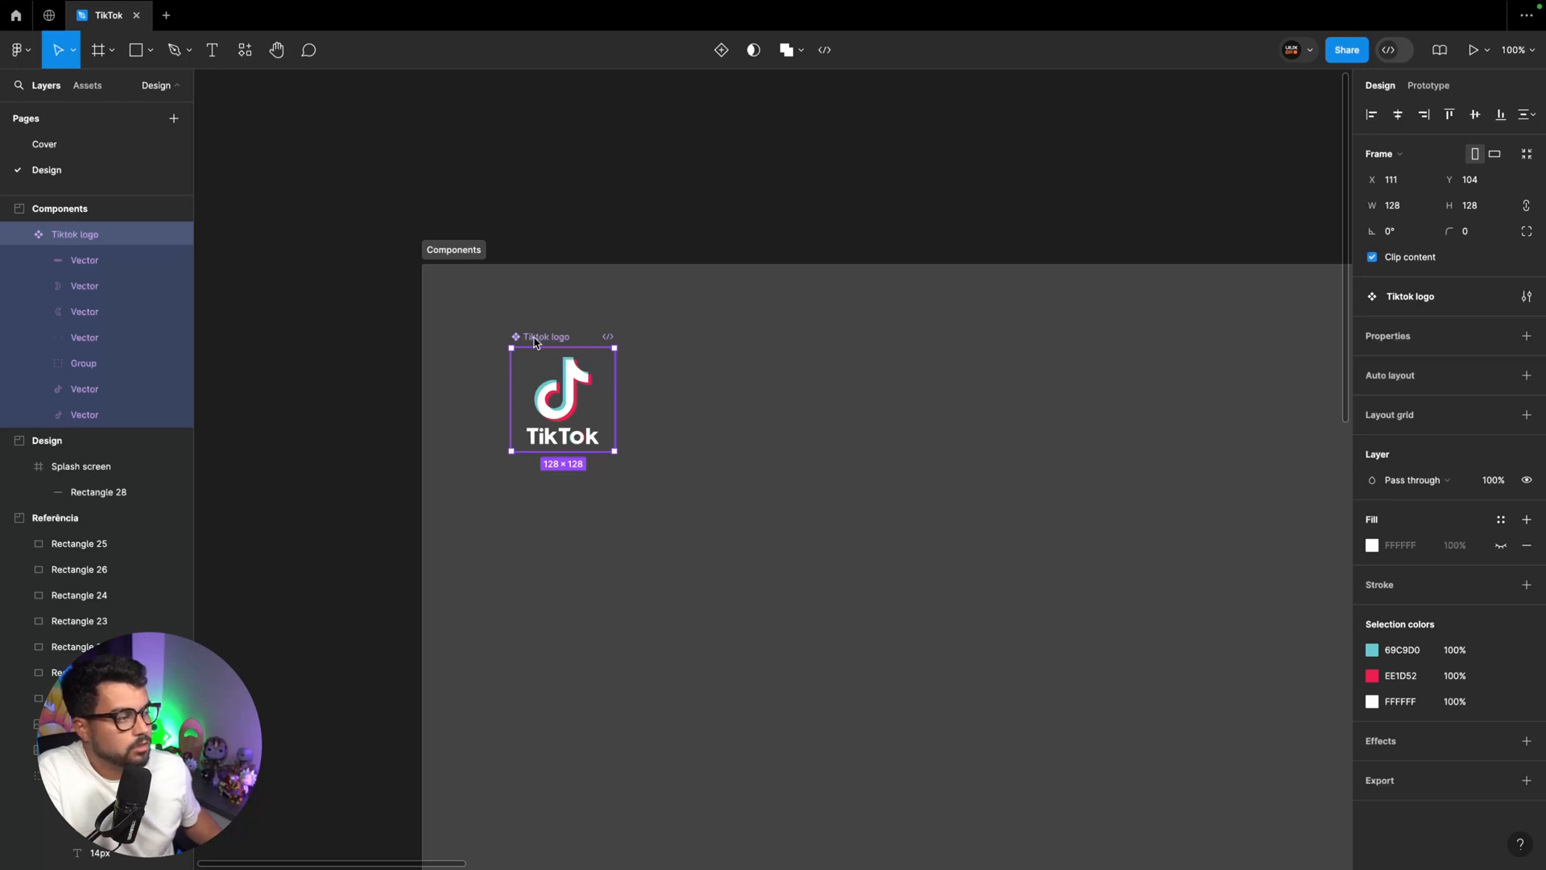
{"action": "left_click_drag", "start_coordinate": [533, 342], "coordinate": [722, 340]}
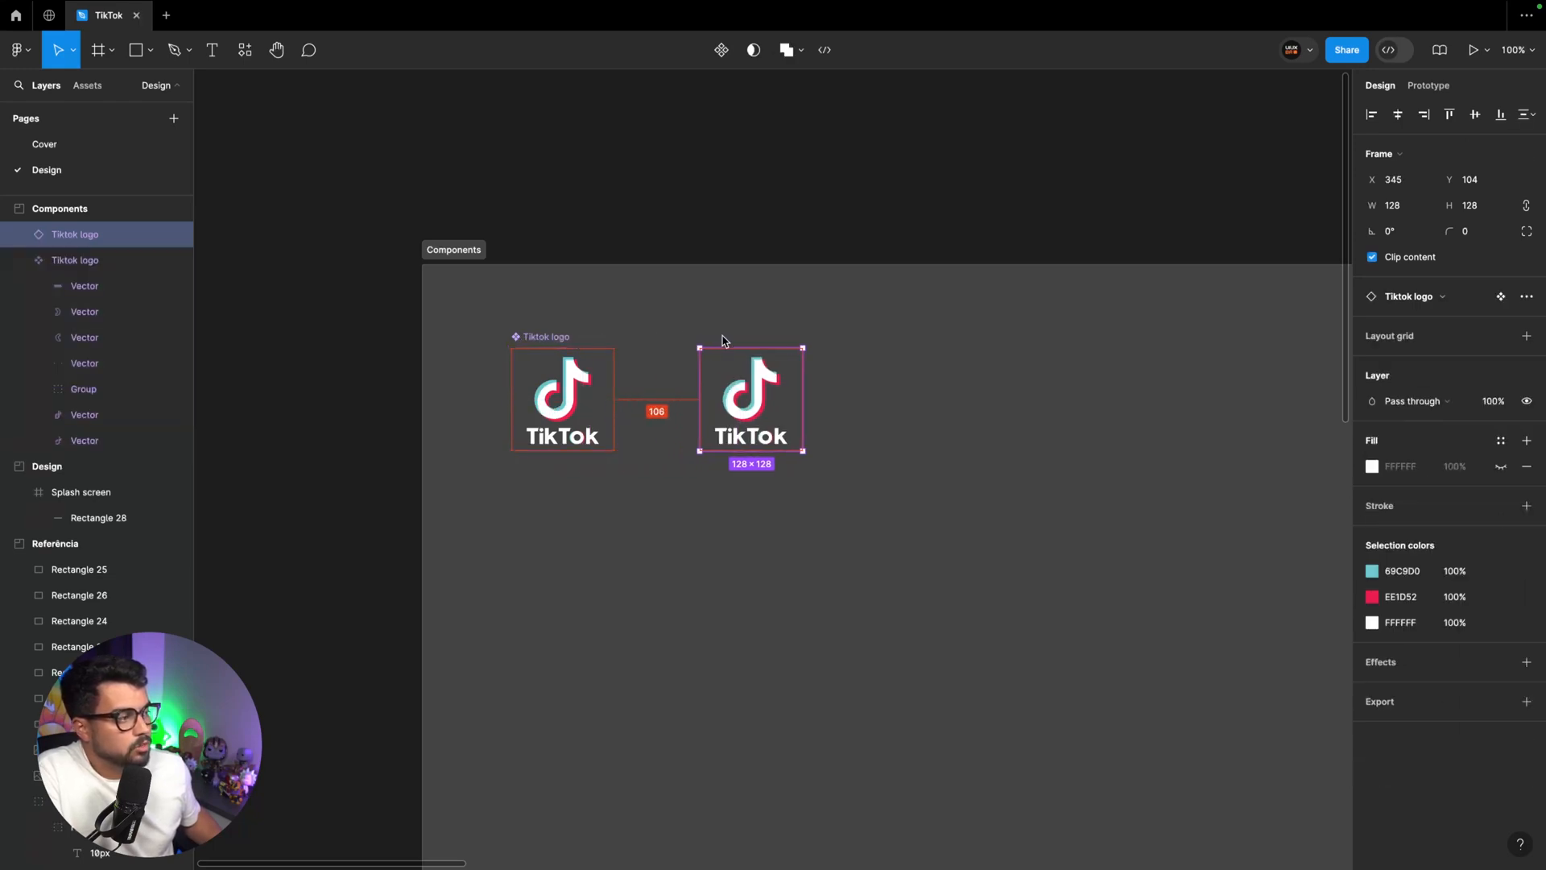
{"action": "left_click_drag", "start_coordinate": [767, 403], "coordinate": [779, 402]}
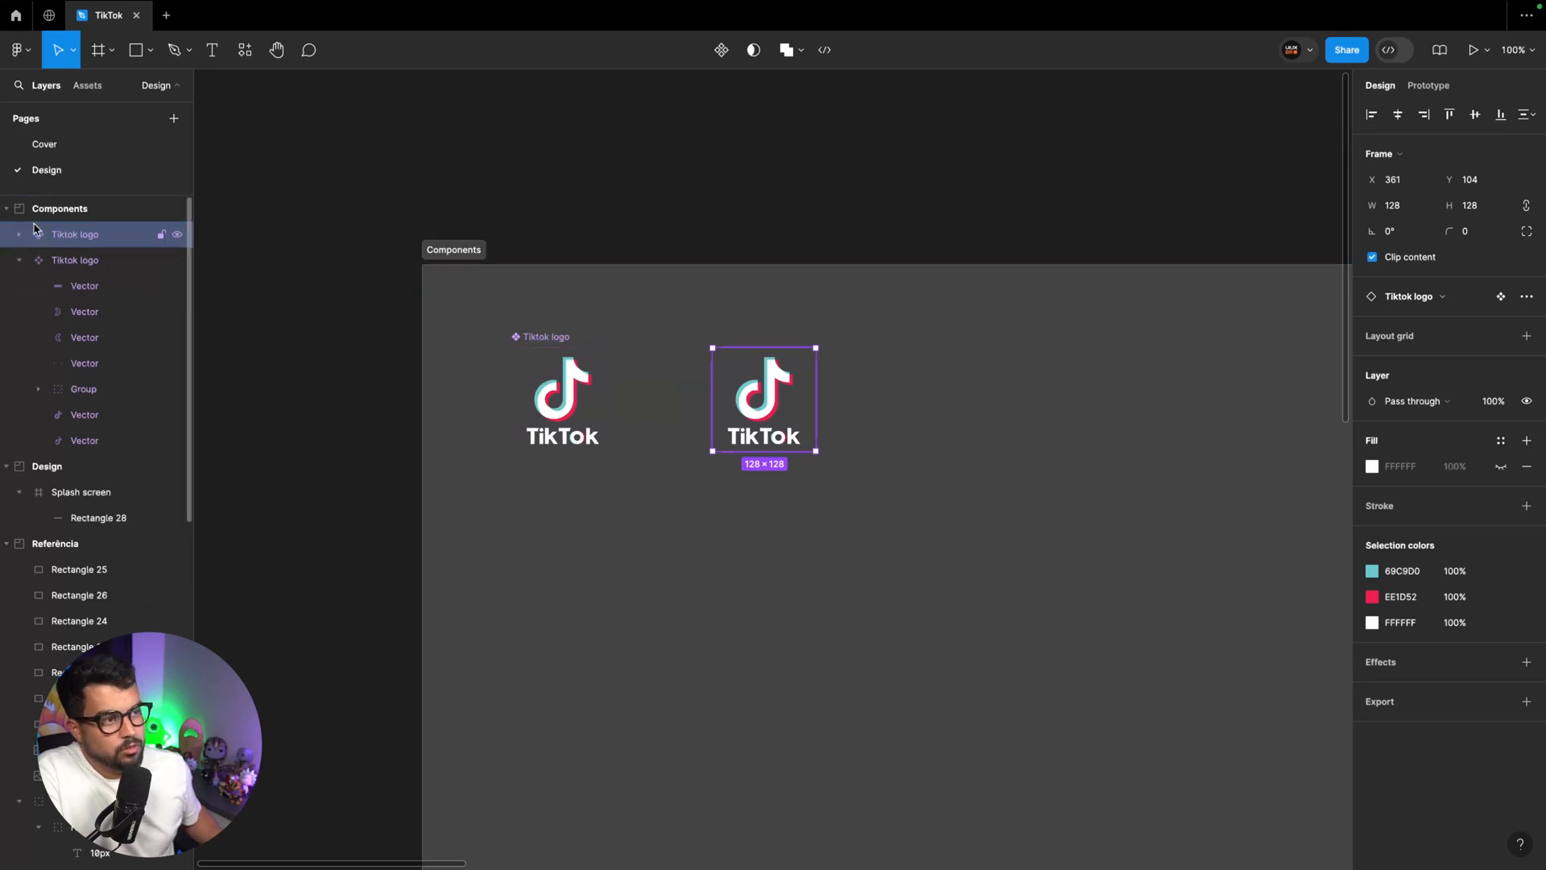
{"action": "scroll", "coordinate": [39, 246], "scroll_direction": "down", "scroll_amount": 1}
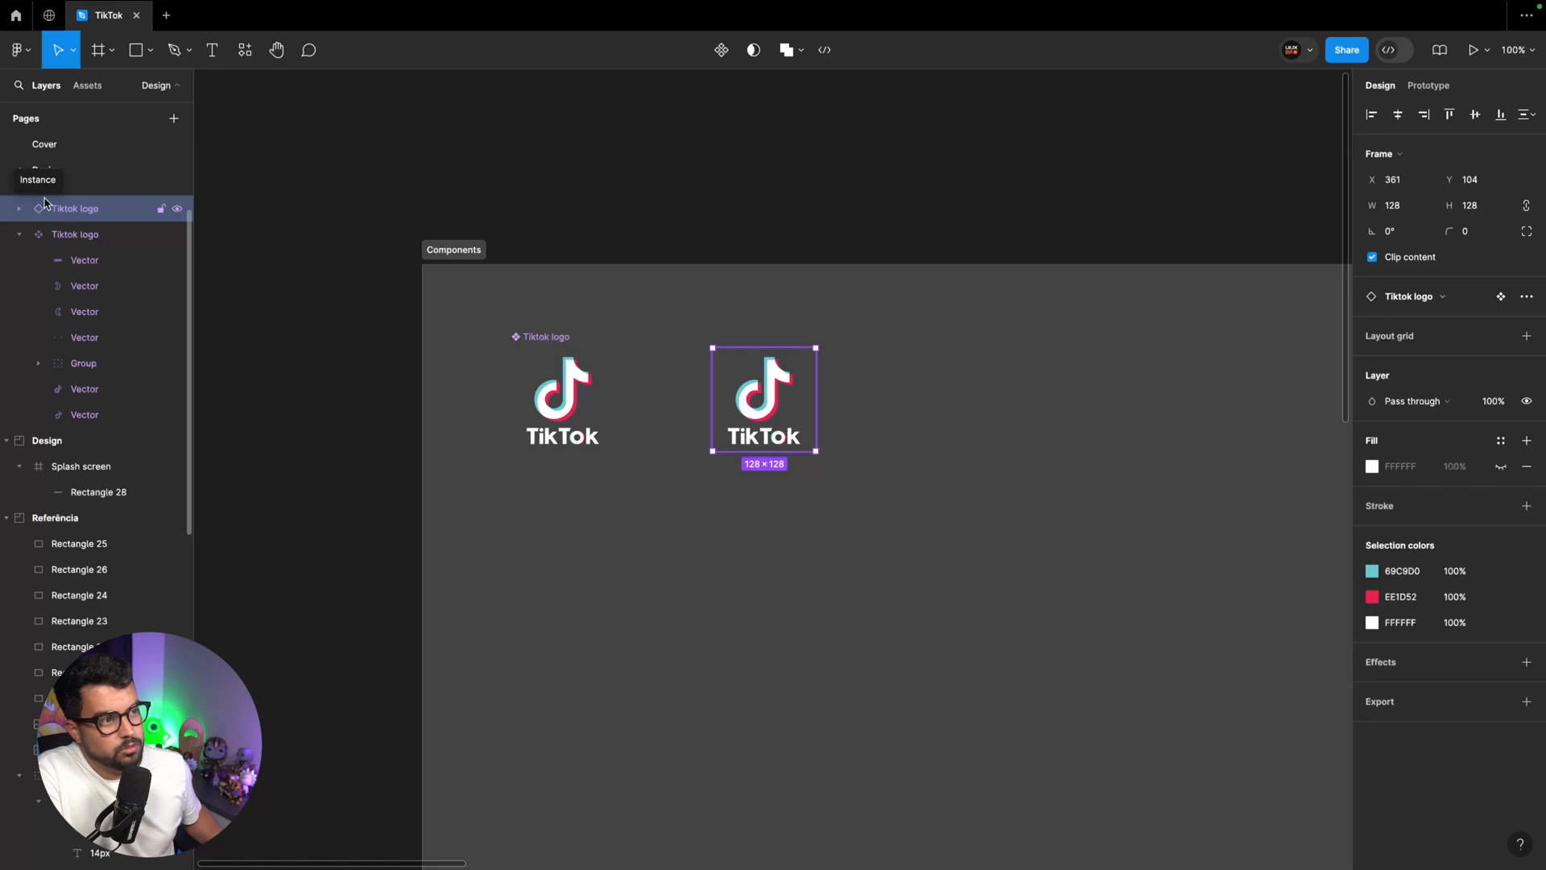
{"action": "left_click", "coordinate": [58, 241]}
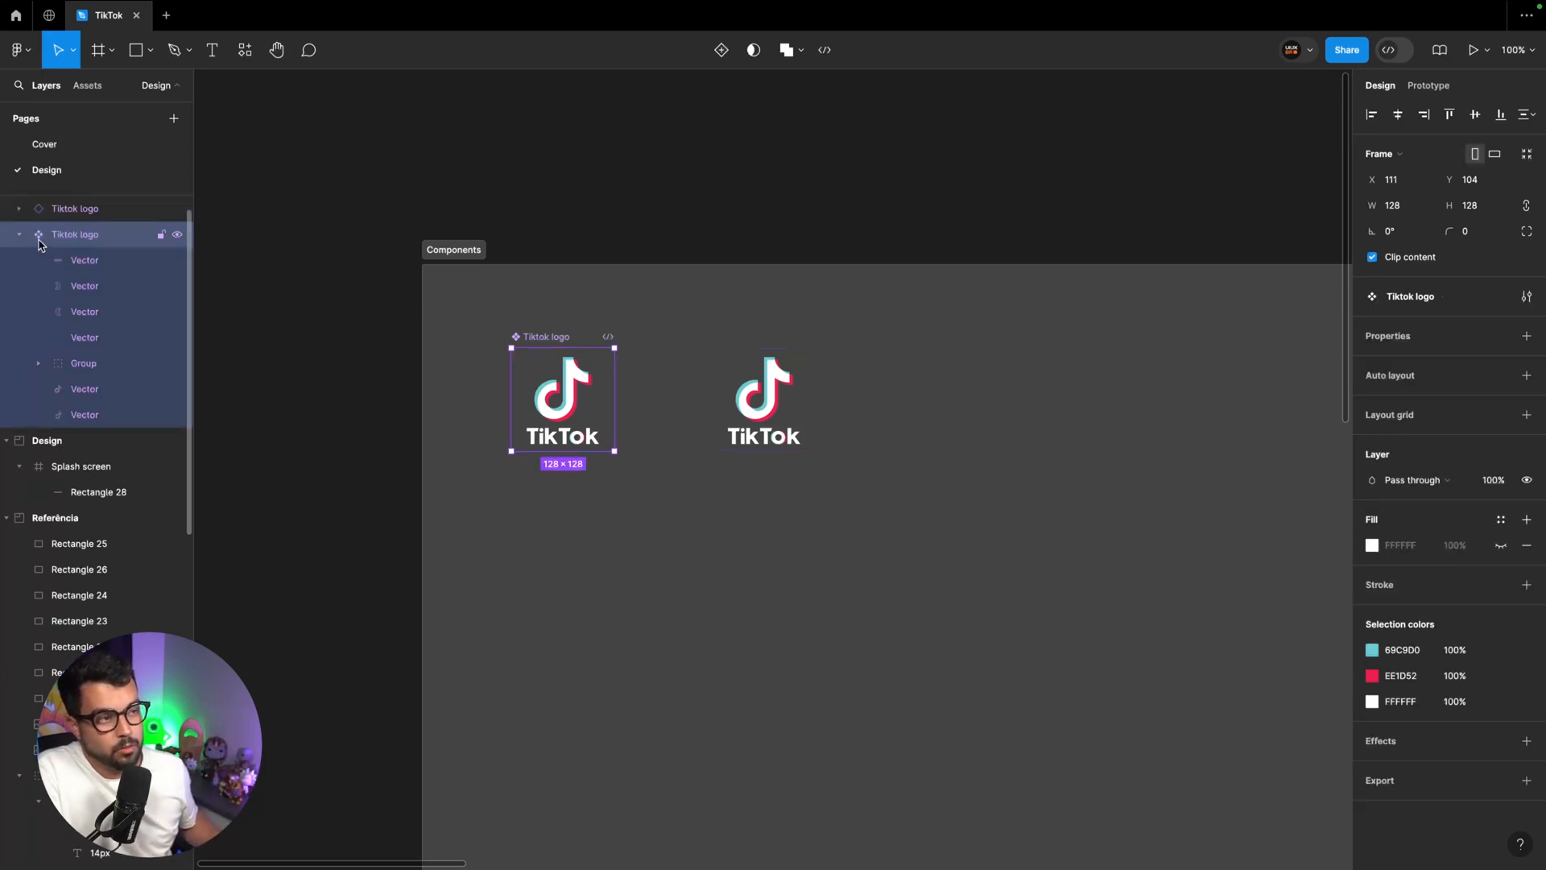
Move the Tiktok logo instance into the Splash screen at X 131, Y 241, and set both its horizontal and vertical constraints to Center
{"action": "left_click", "coordinate": [758, 371]}
{"action": "key", "text": "minus"}
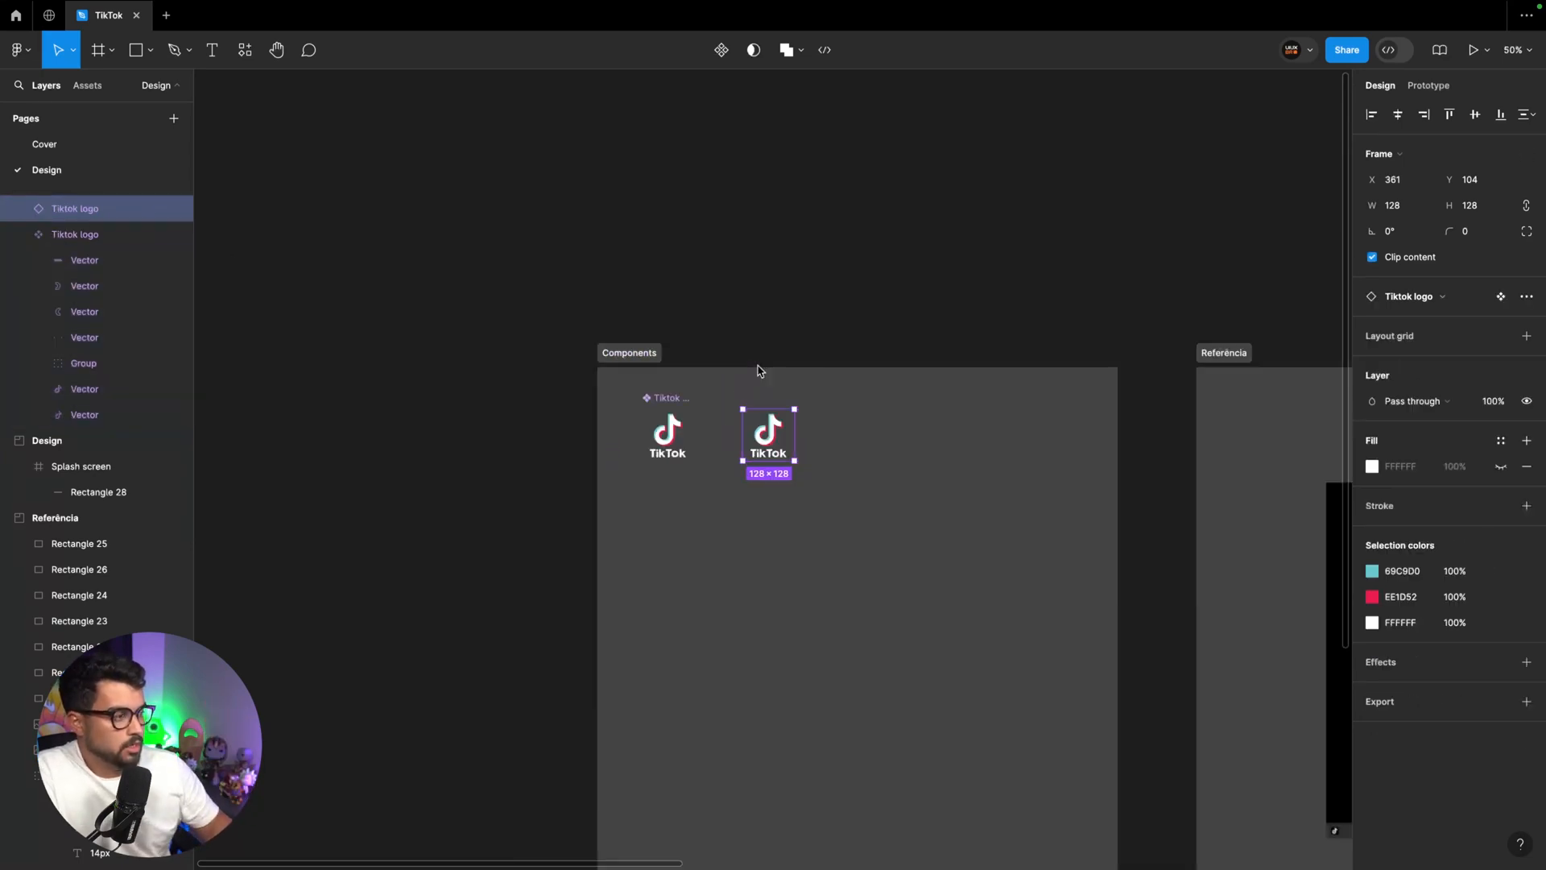
{"action": "key", "text": "minus"}
{"action": "scroll", "coordinate": [739, 363], "scroll_direction": "right", "scroll_amount": 5}
{"action": "scroll", "coordinate": [387, 360], "scroll_direction": "left", "scroll_amount": 1}
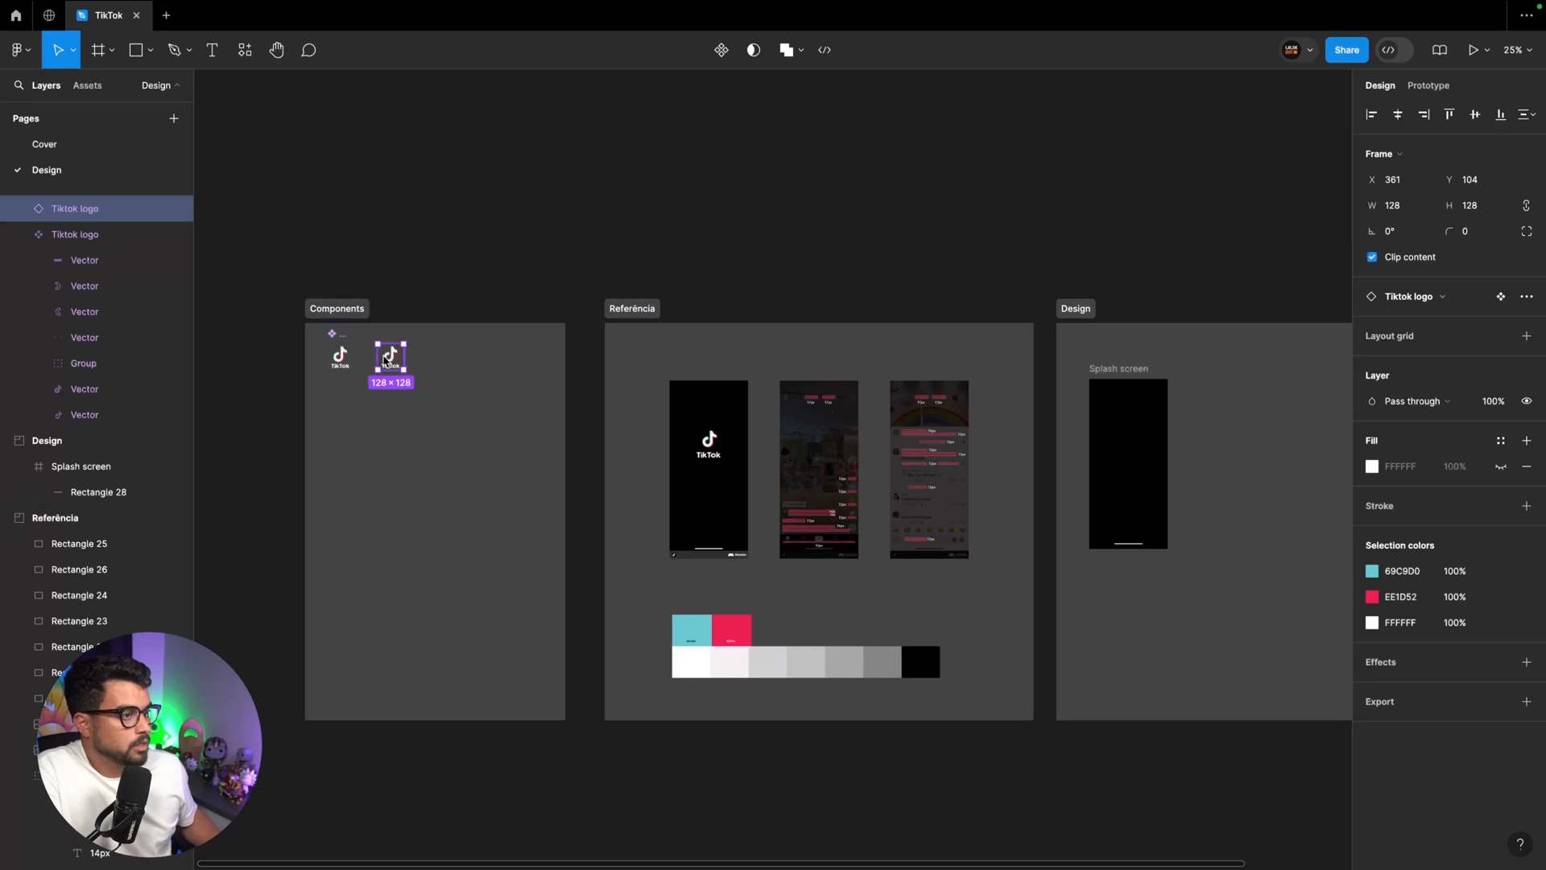
{"action": "left_click_drag", "start_coordinate": [390, 355], "coordinate": [1119, 459]}
{"action": "scroll", "coordinate": [1119, 459], "scroll_direction": "right", "scroll_amount": 4}
{"action": "key", "text": "plus"}
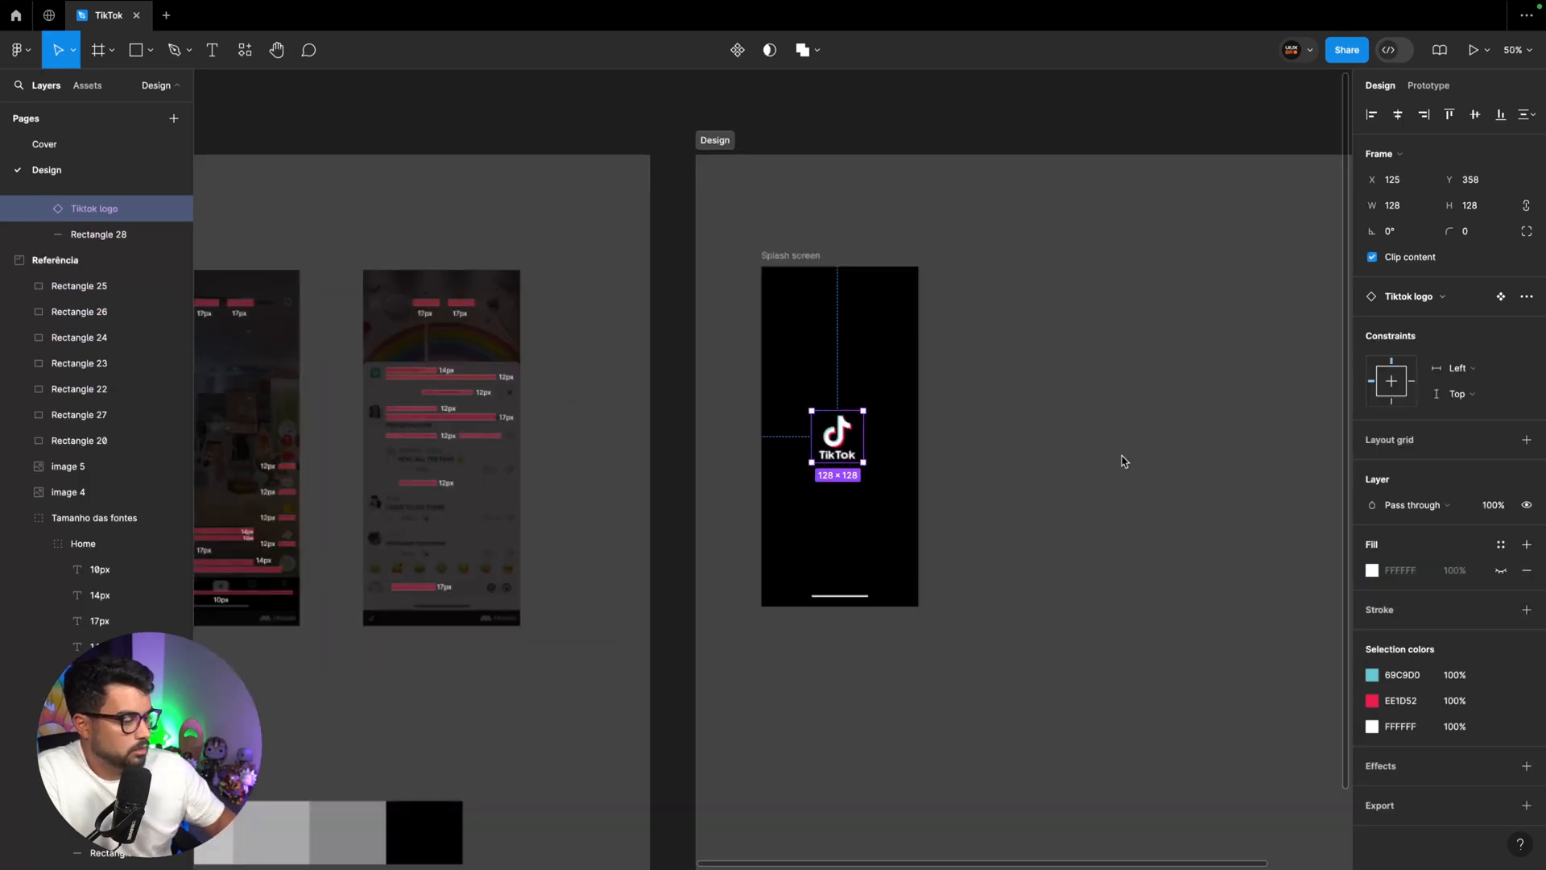
{"action": "key", "text": "plus"}
{"action": "left_click_drag", "start_coordinate": [907, 500], "coordinate": [923, 510]}
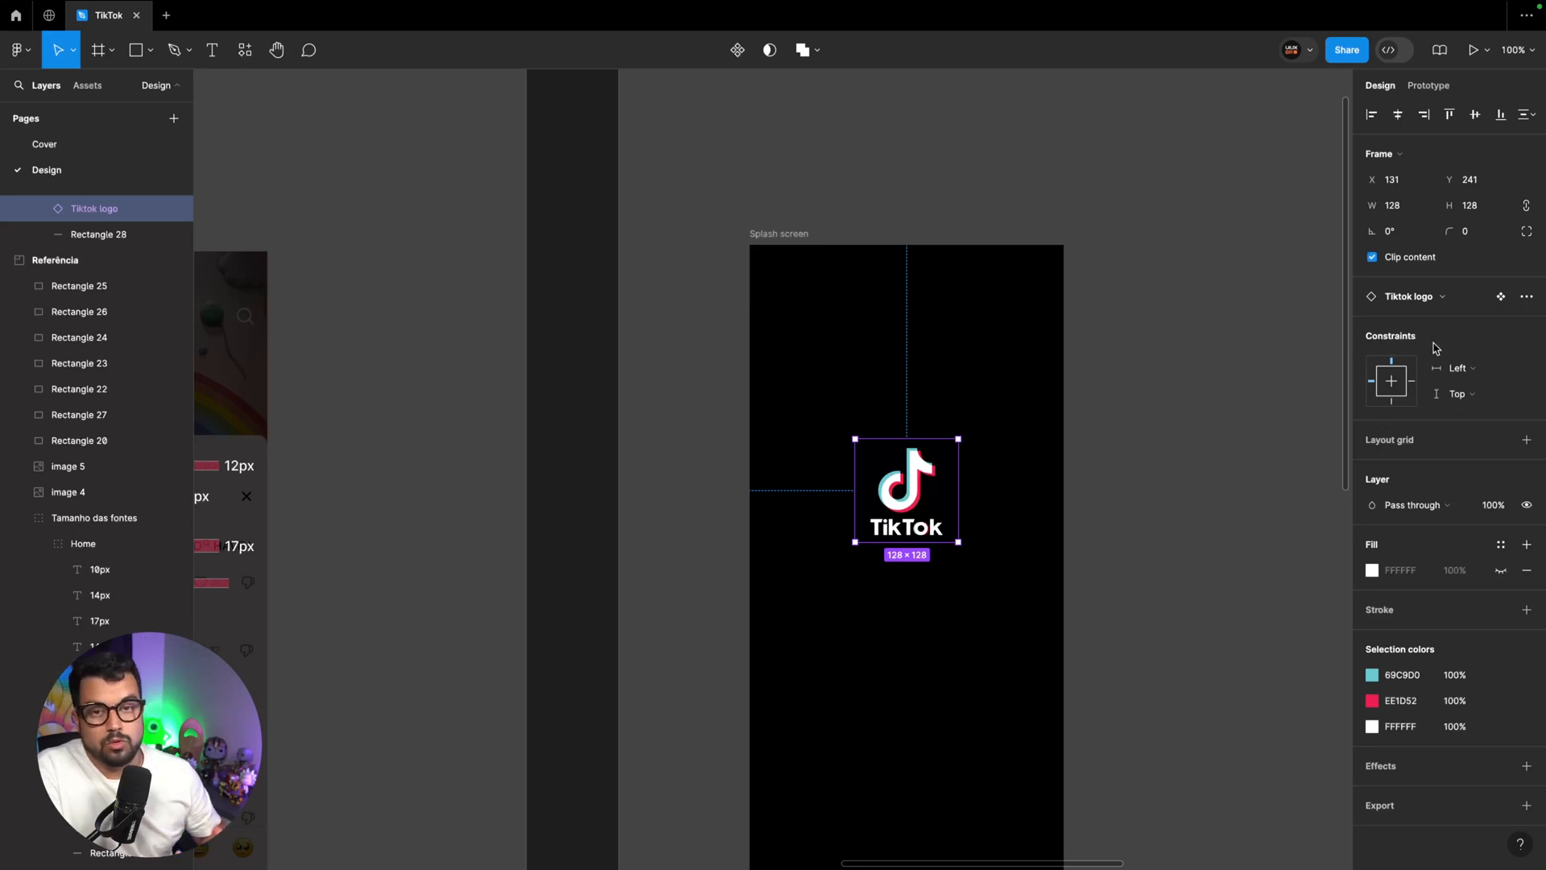
{"action": "left_click", "coordinate": [1393, 385]}
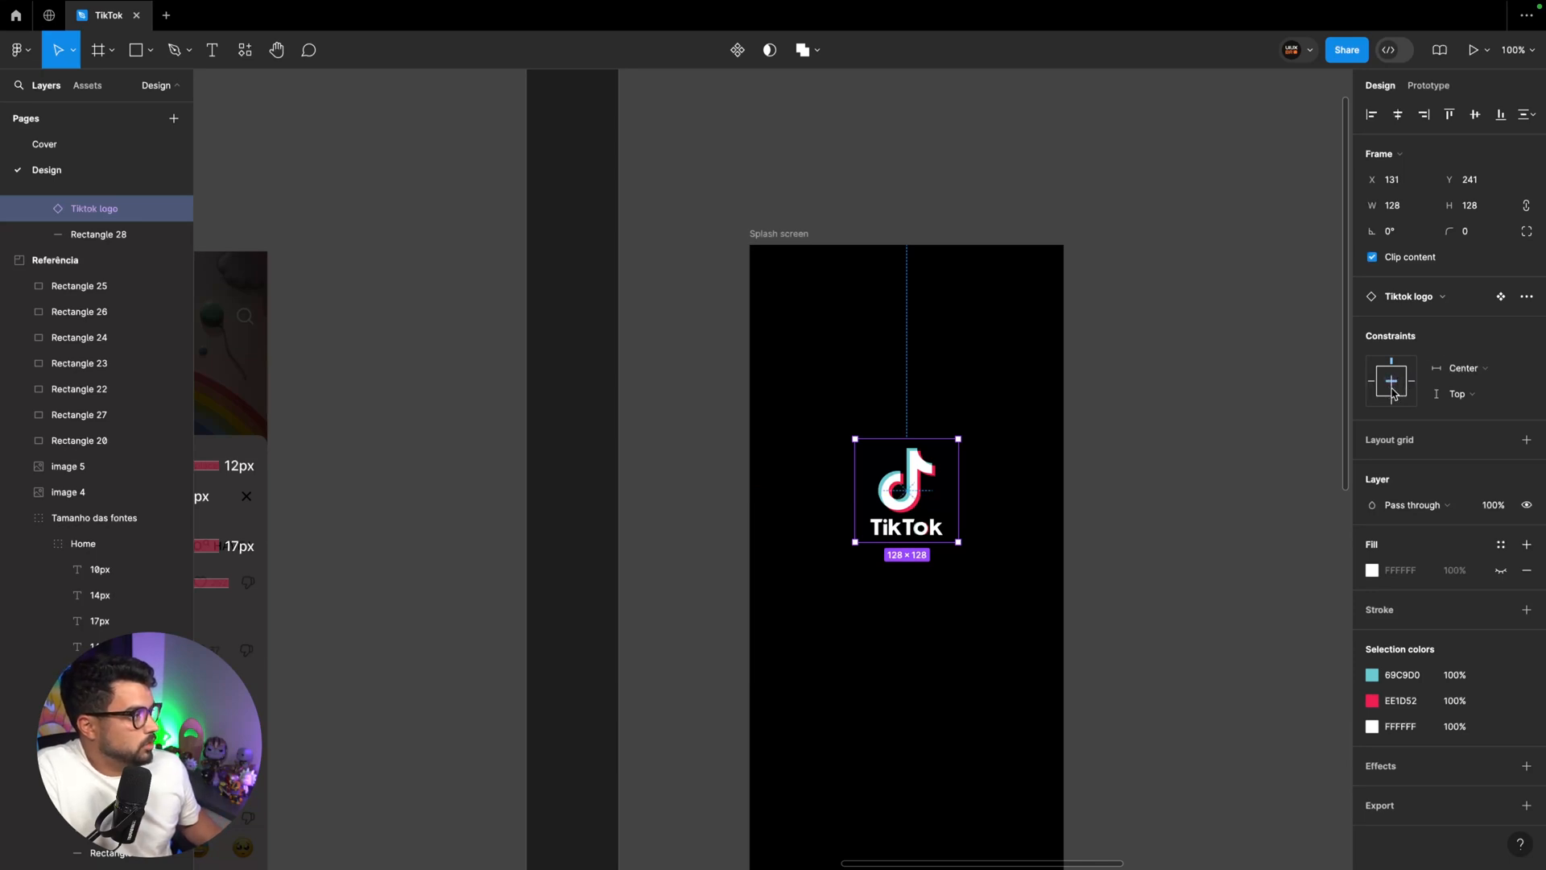
{"action": "left_click", "coordinate": [1482, 390]}
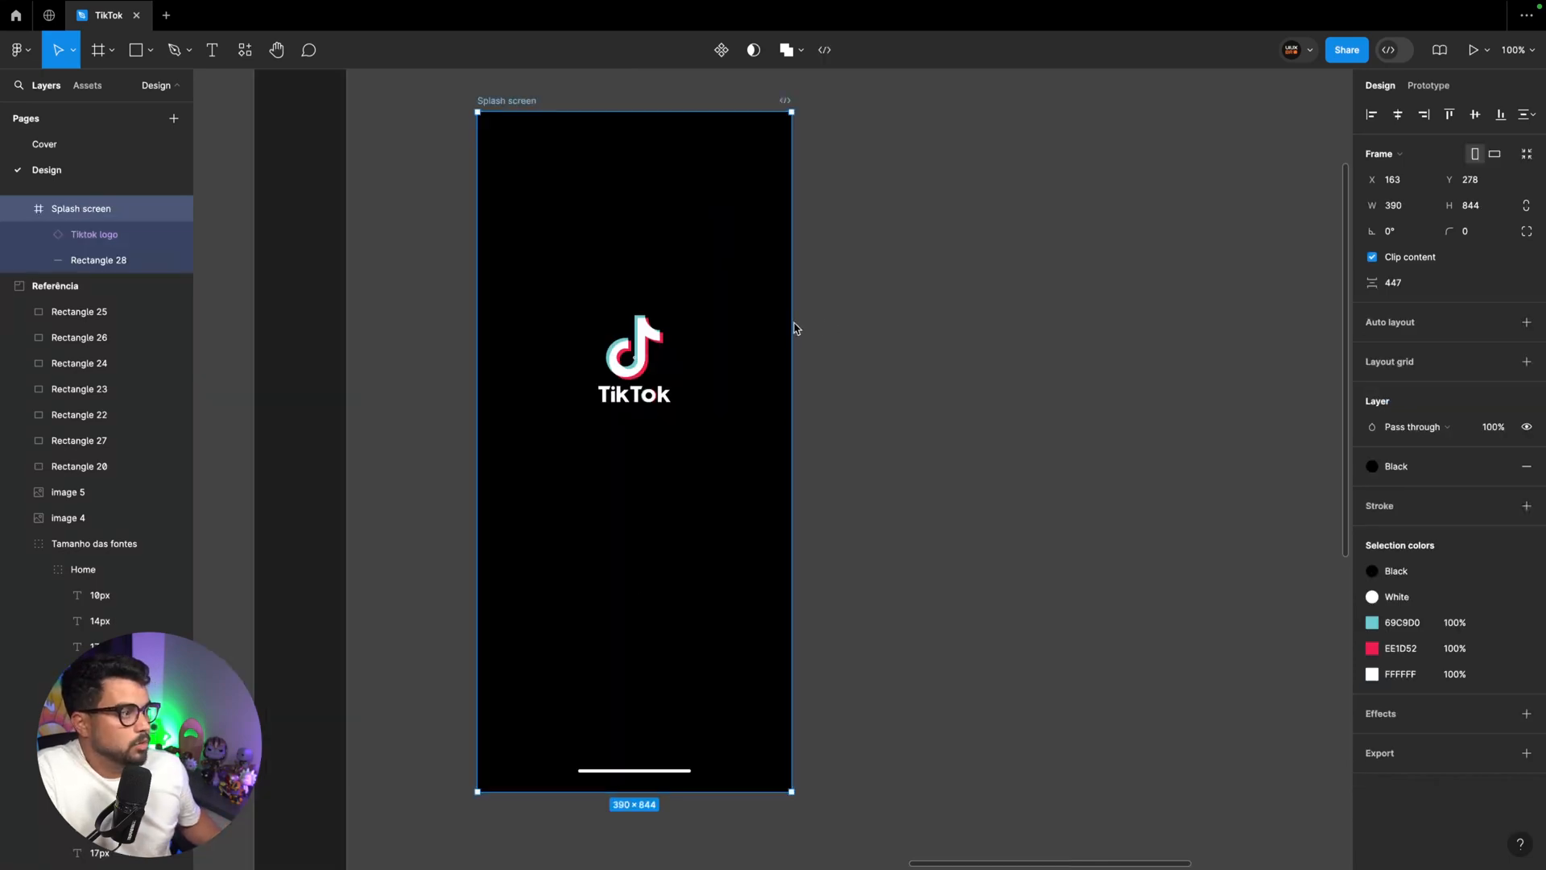
Test the logo's constraints by widening the Splash screen to about 843 and applying the iPad mini 8.3 preset, and undo the resizing
{"action": "left_click_drag", "start_coordinate": [791, 330], "coordinate": [1157, 344]}
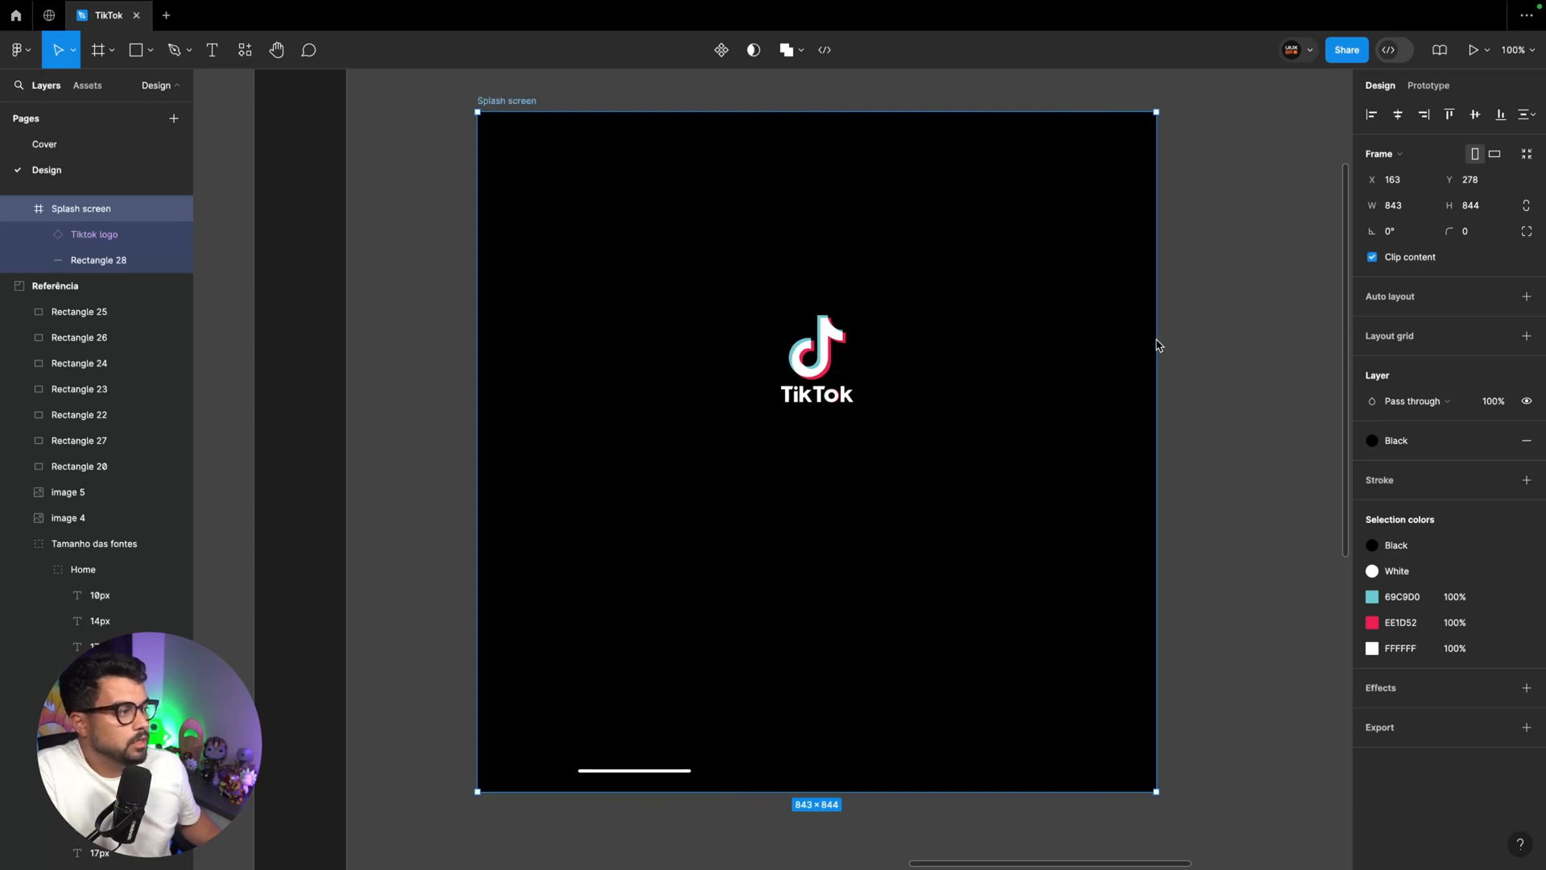
{"action": "left_click_drag", "start_coordinate": [1157, 344], "coordinate": [877, 336]}
{"action": "left_click", "coordinate": [1401, 153]}
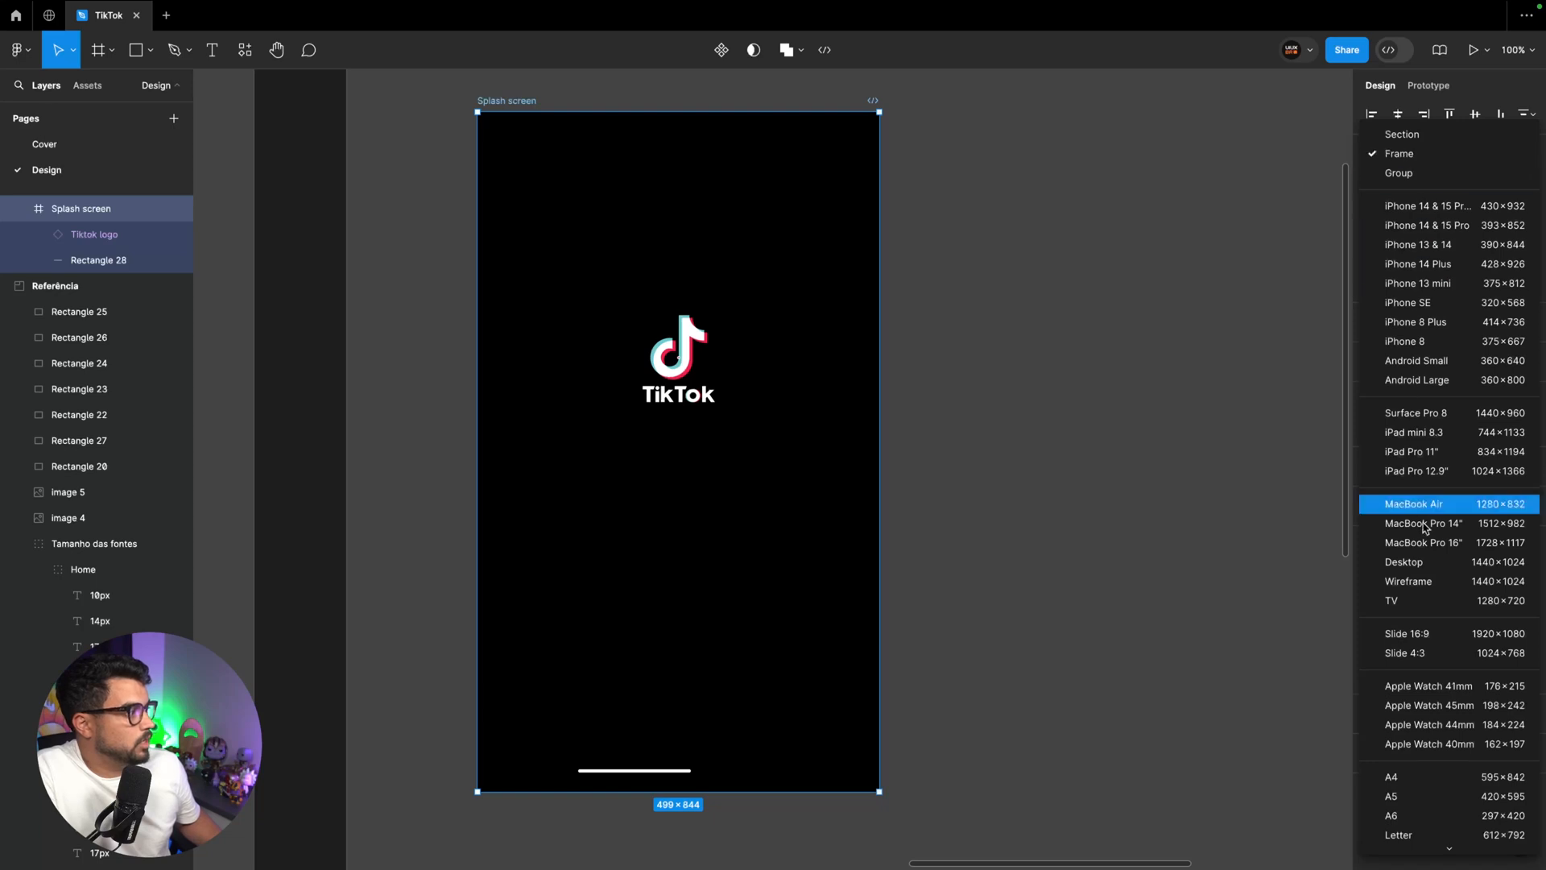
{"action": "left_click", "coordinate": [1431, 433]}
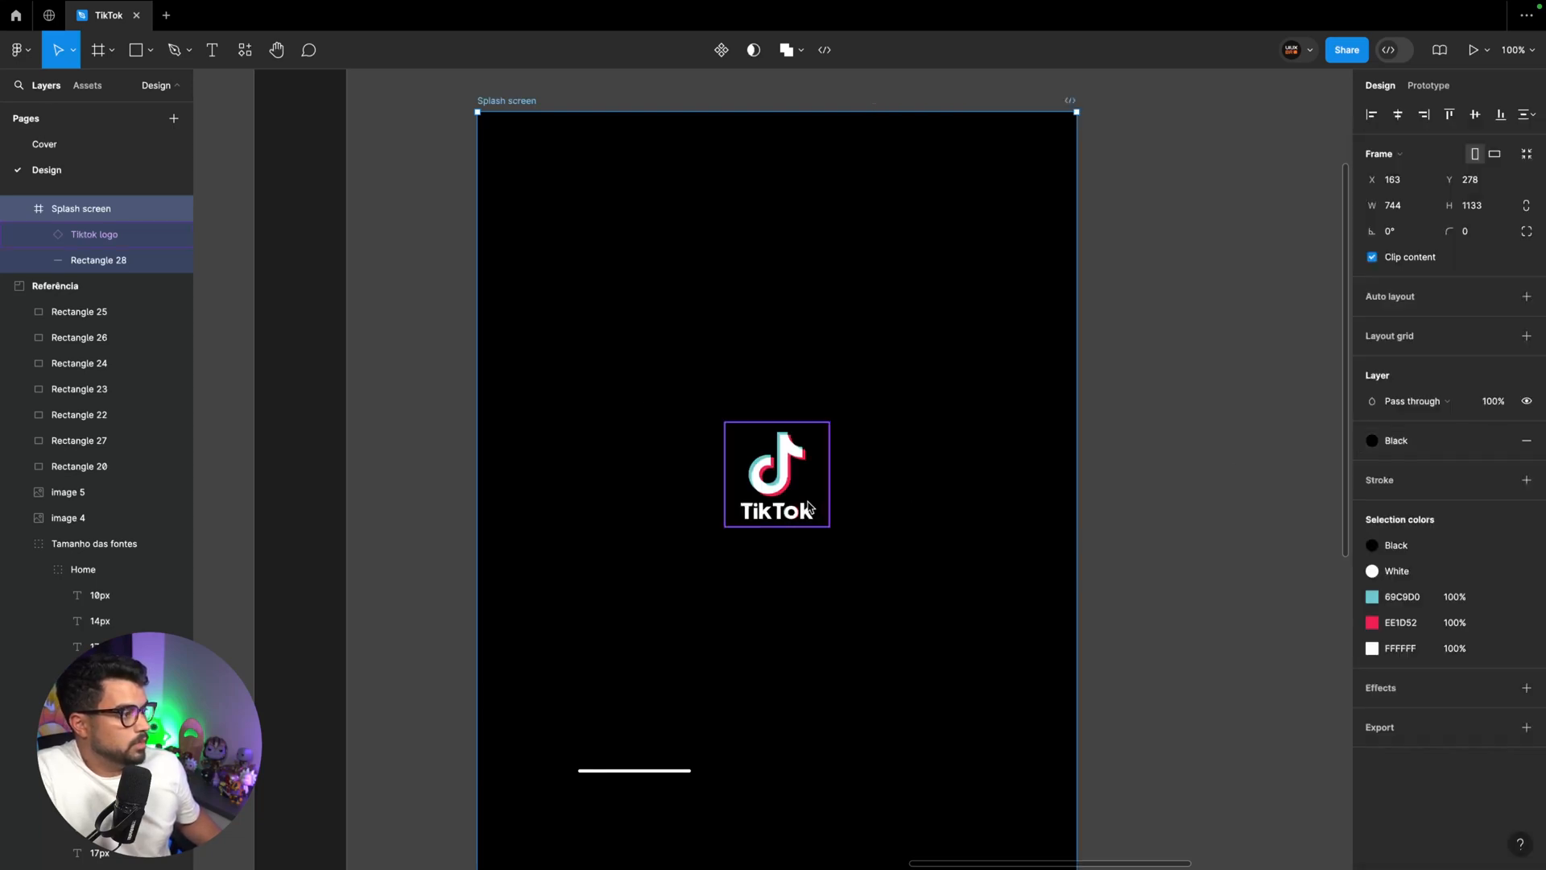
{"action": "scroll", "coordinate": [807, 500], "scroll_direction": "down", "scroll_amount": 4}
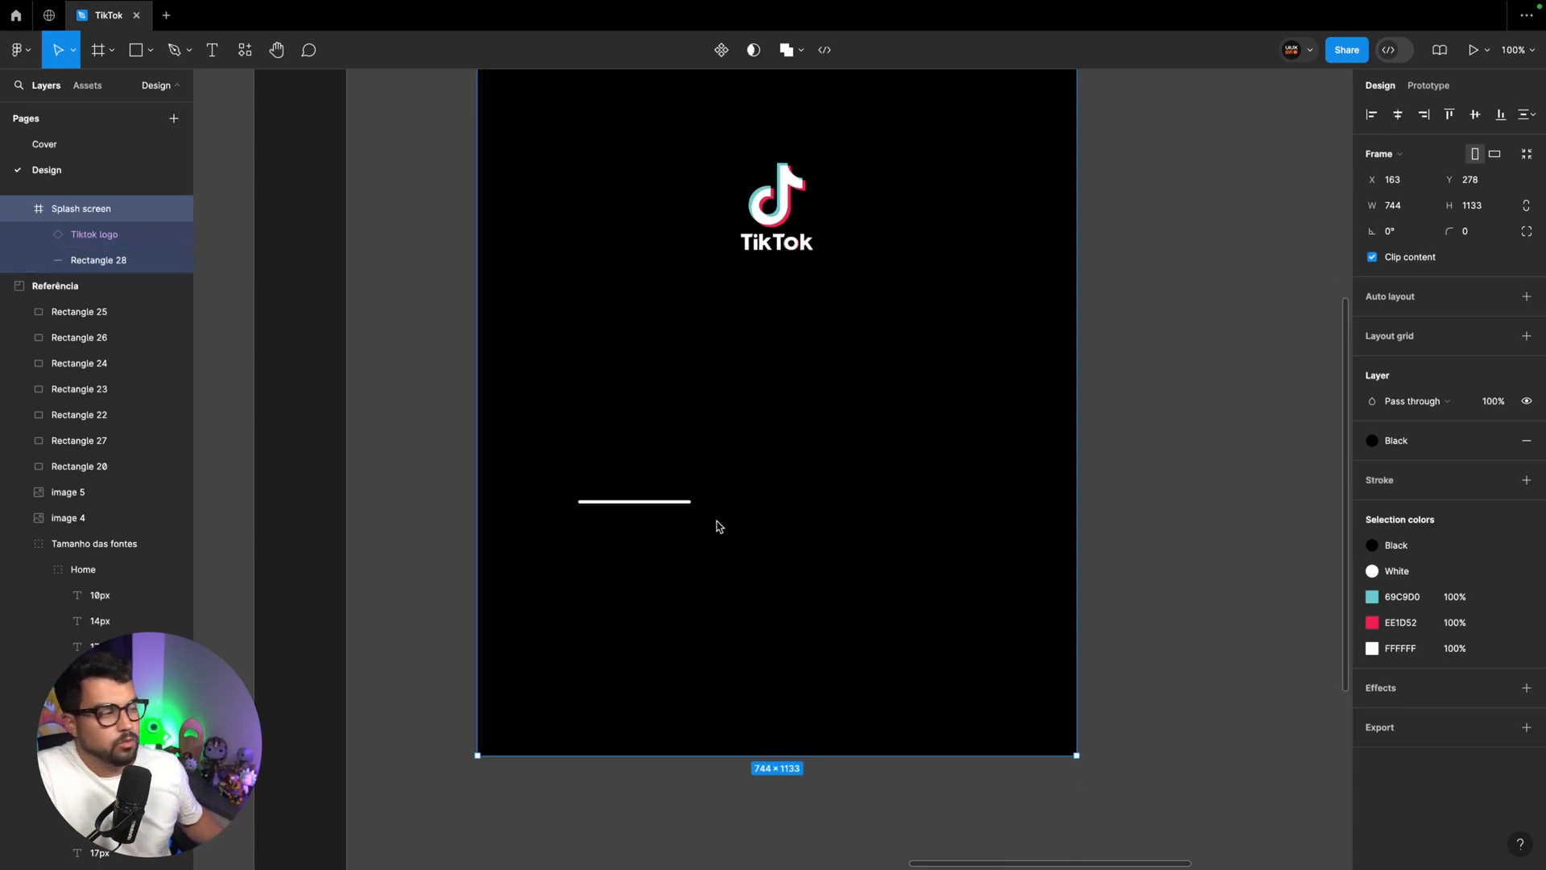
{"action": "key", "text": "ctrl+z"}
{"action": "key", "text": "ctrl+z"}
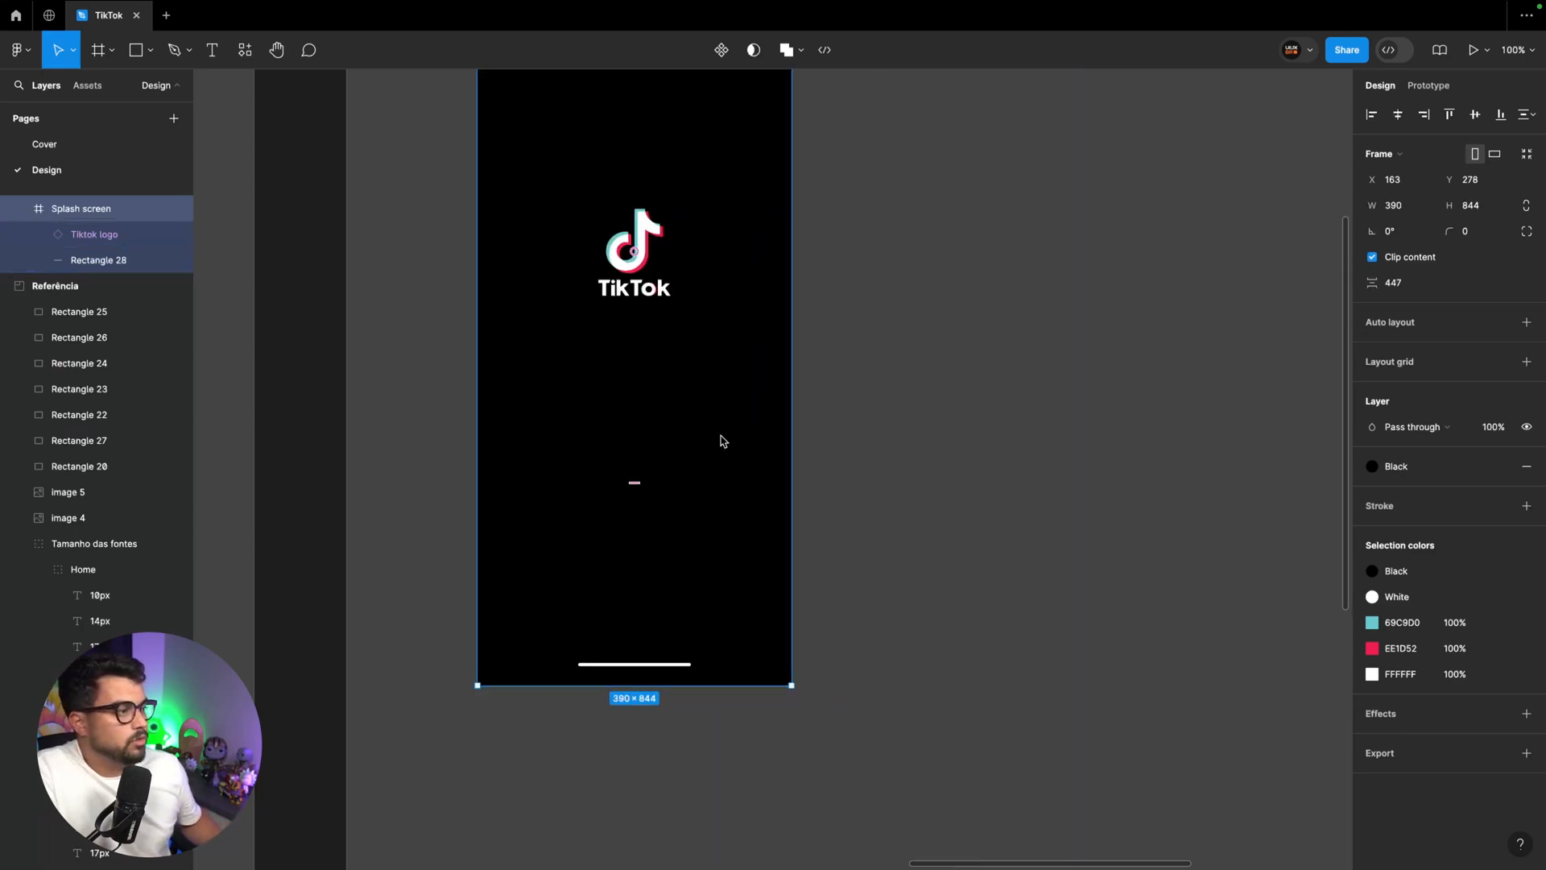
Set the white home indicator bar's constraints to Center horizontally and Bottom vertically
{"action": "left_click", "coordinate": [649, 663]}
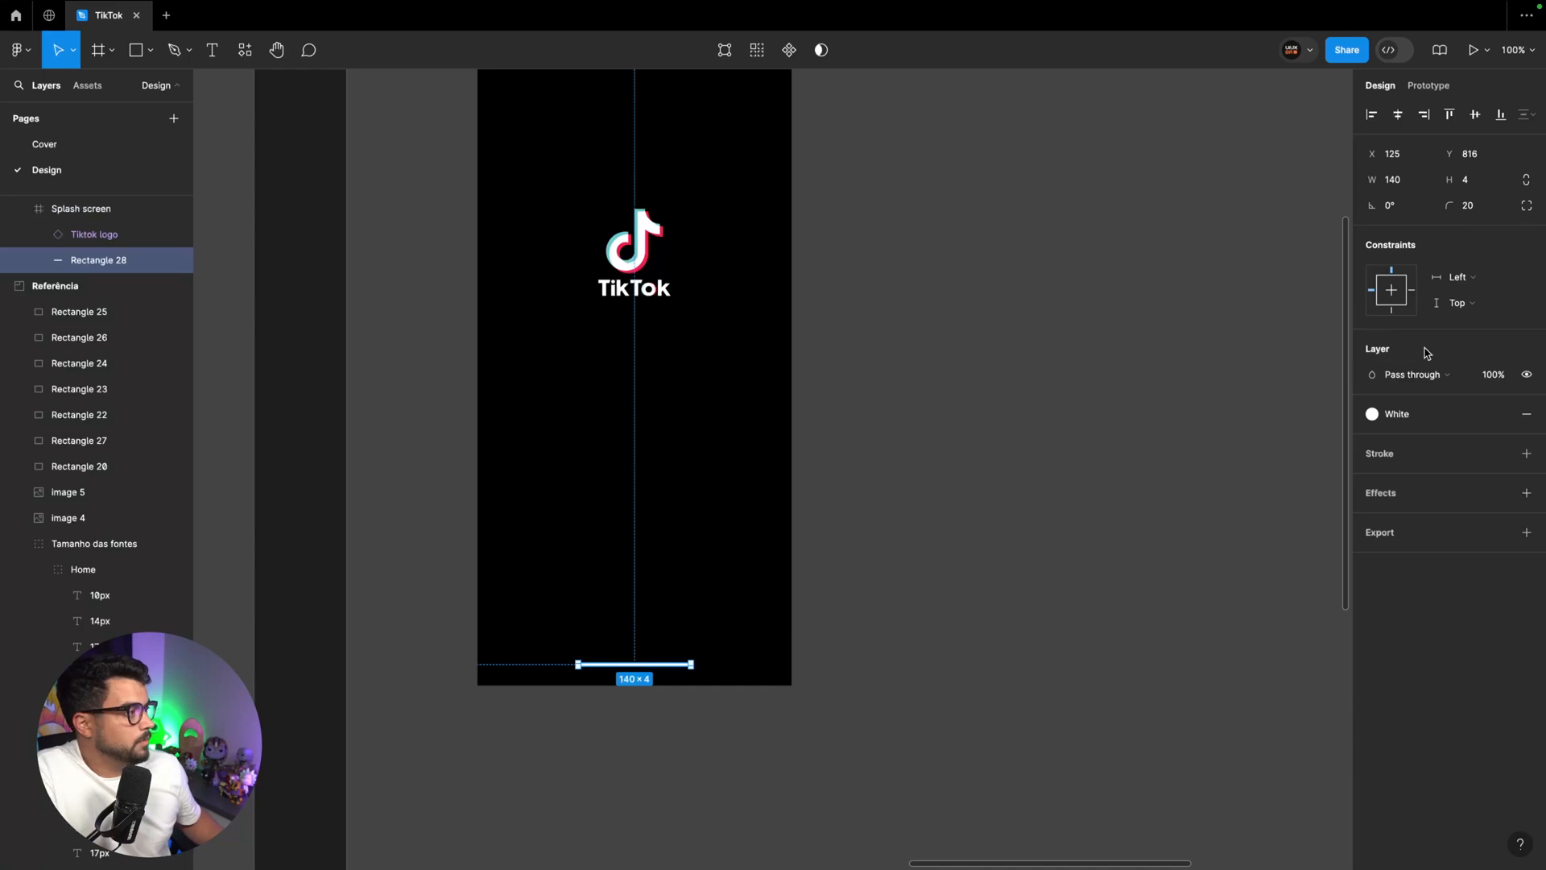
{"action": "left_click", "coordinate": [1392, 313]}
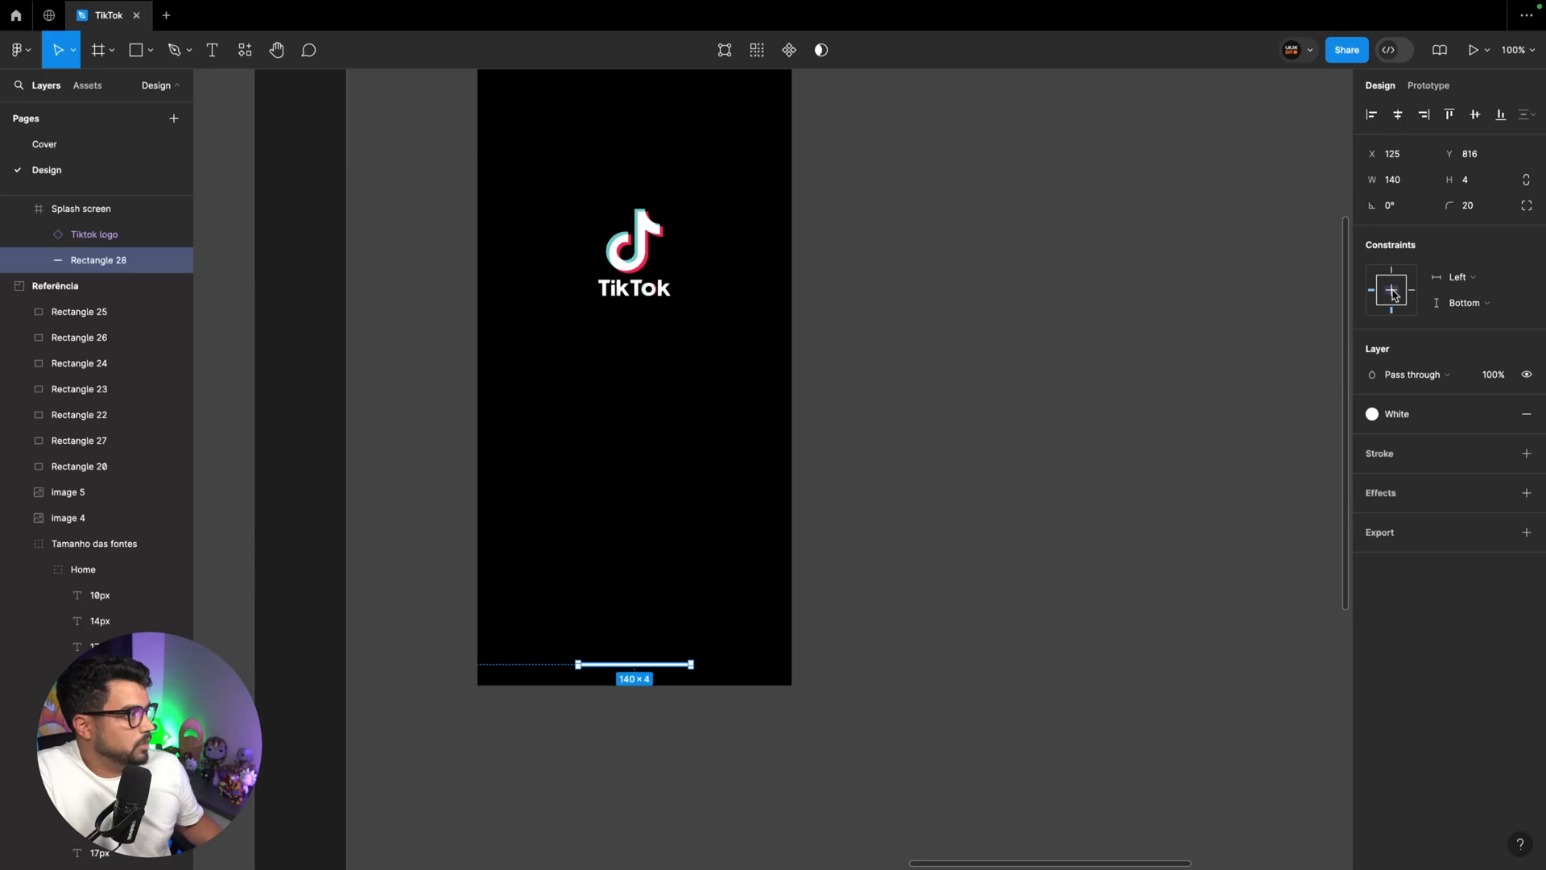
{"action": "left_click", "coordinate": [1392, 291]}
Test the home indicator's constraints by applying the iPad mini 8.3 preset to the Splash screen, and undo the preset
{"action": "scroll", "coordinate": [884, 356], "scroll_direction": "up", "scroll_amount": 2}
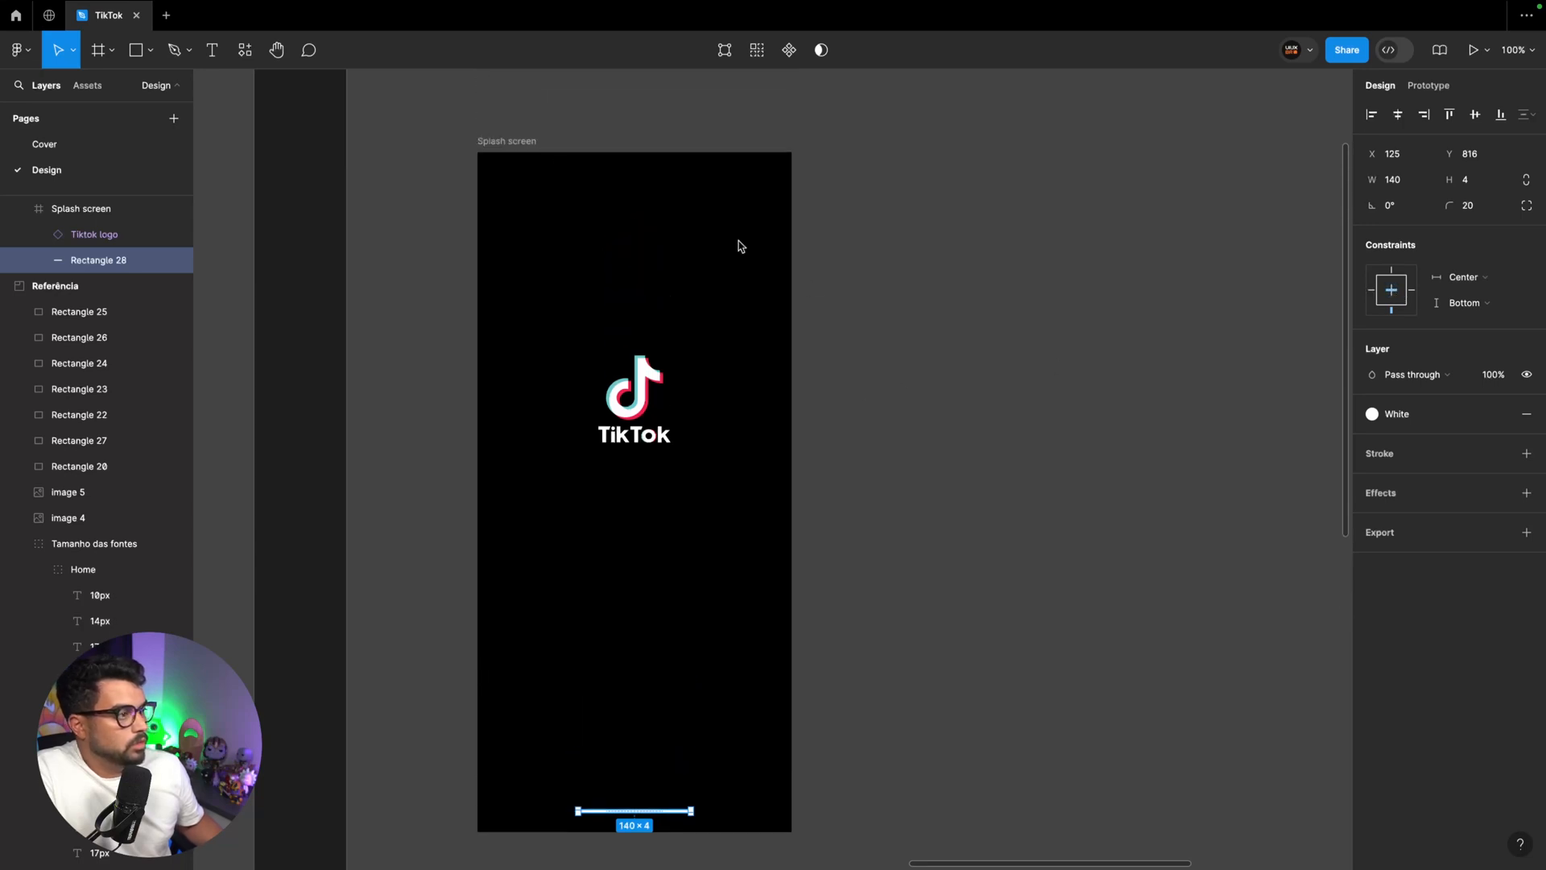
{"action": "left_click", "coordinate": [507, 141]}
{"action": "left_click", "coordinate": [1398, 155]}
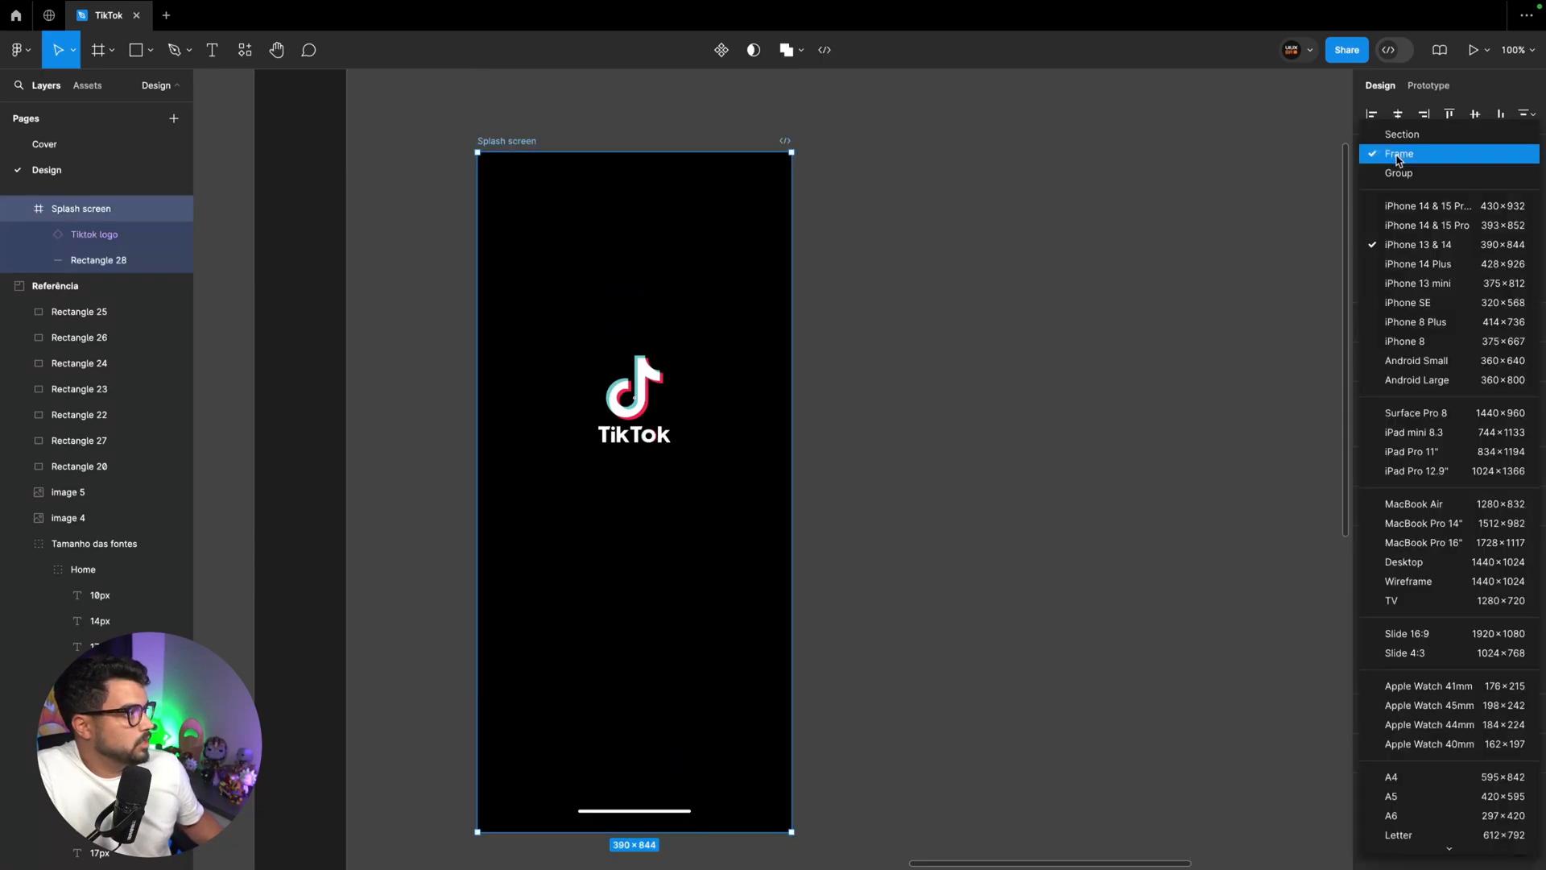
{"action": "left_click", "coordinate": [1428, 437]}
{"action": "scroll", "coordinate": [1083, 469], "scroll_direction": "down", "scroll_amount": 10}
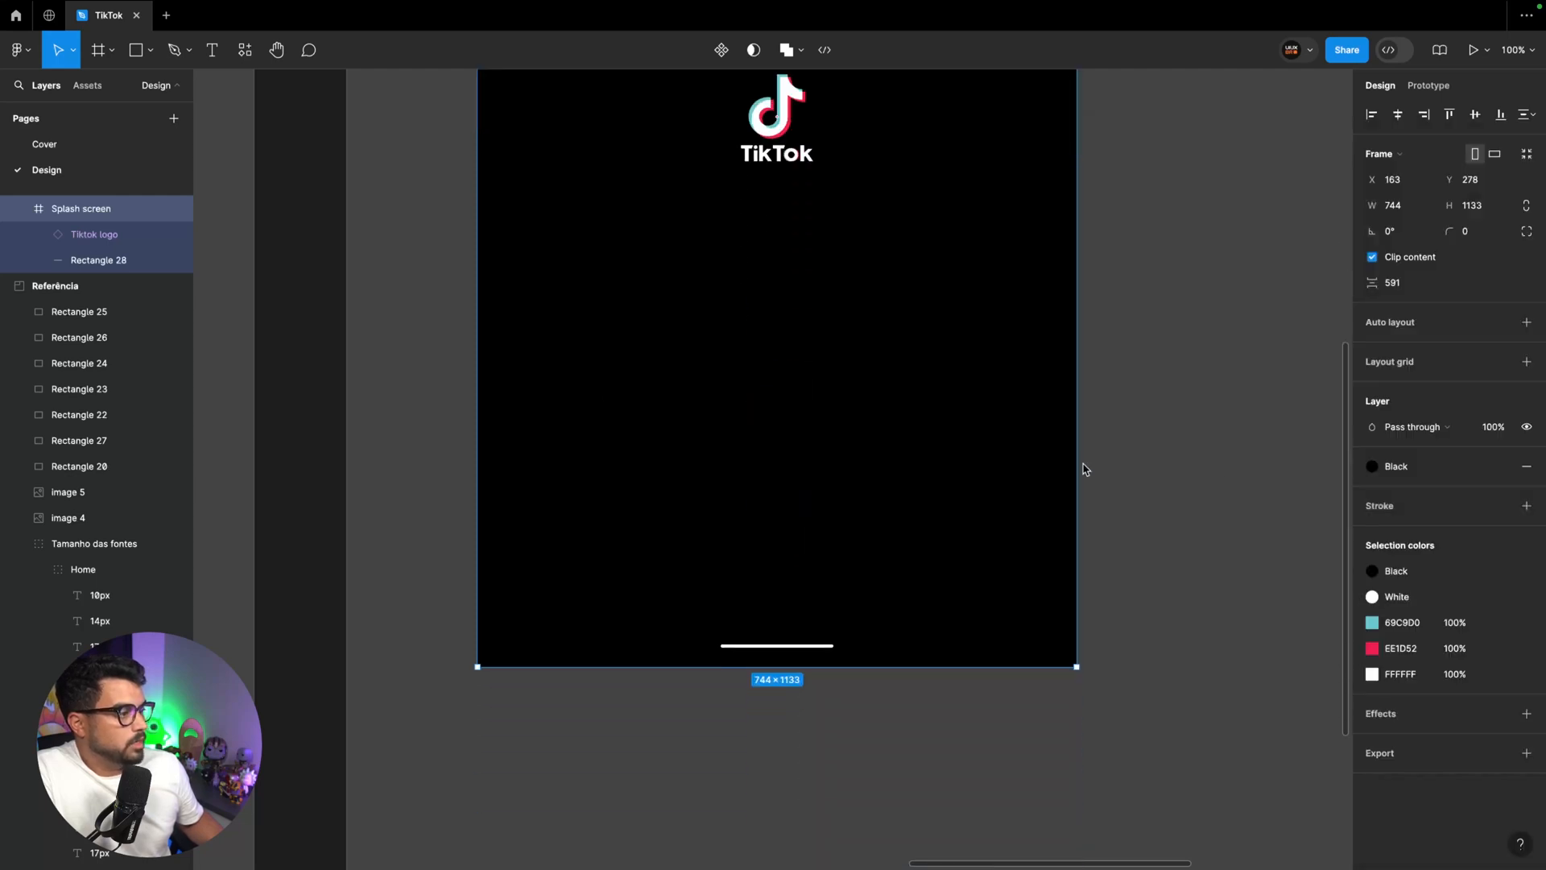
{"action": "scroll", "coordinate": [1083, 468], "scroll_direction": "up", "scroll_amount": 5}
{"action": "key", "text": "minus"}
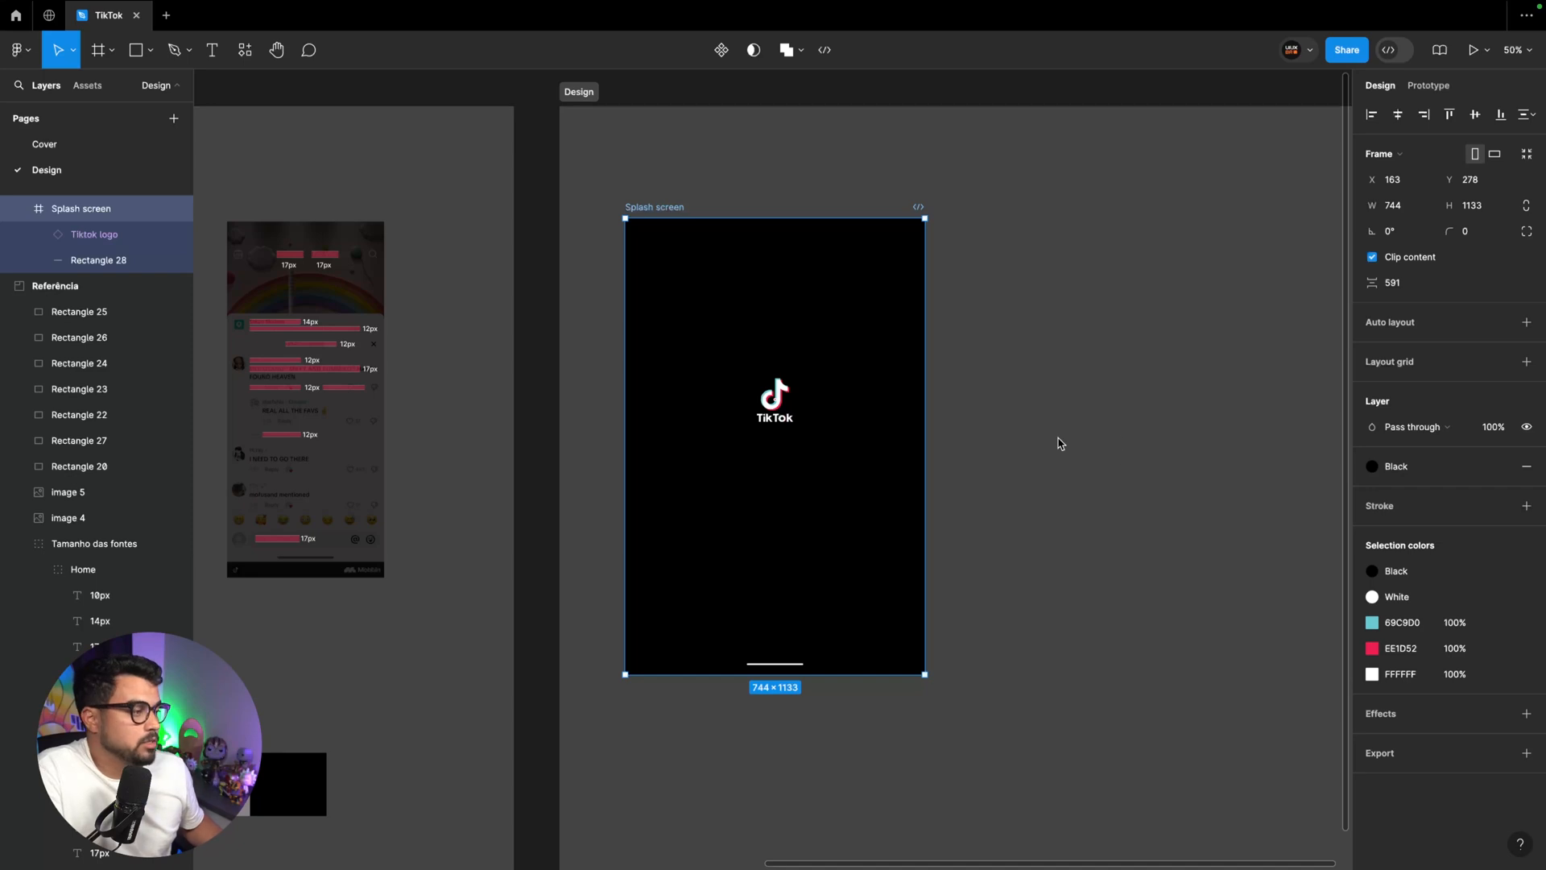
{"action": "key", "text": "ctrl+z"}
Duplicate the Splash screen frame to the right of the original, at X 713, Y 278
{"action": "left_click", "coordinate": [669, 213]}
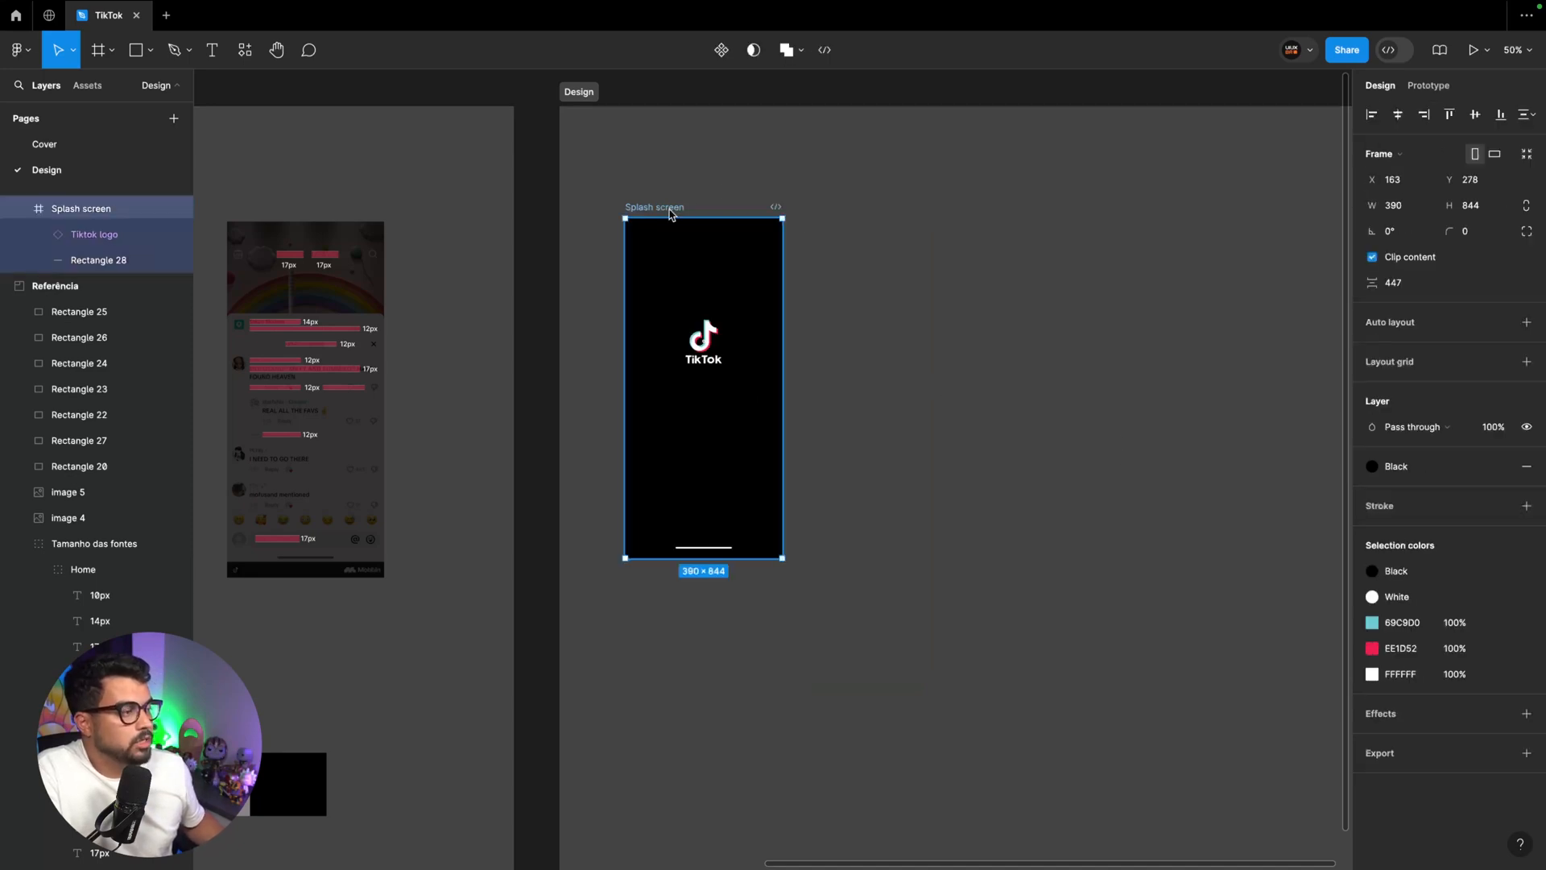
{"action": "scroll", "coordinate": [669, 214], "scroll_direction": "left", "scroll_amount": 1}
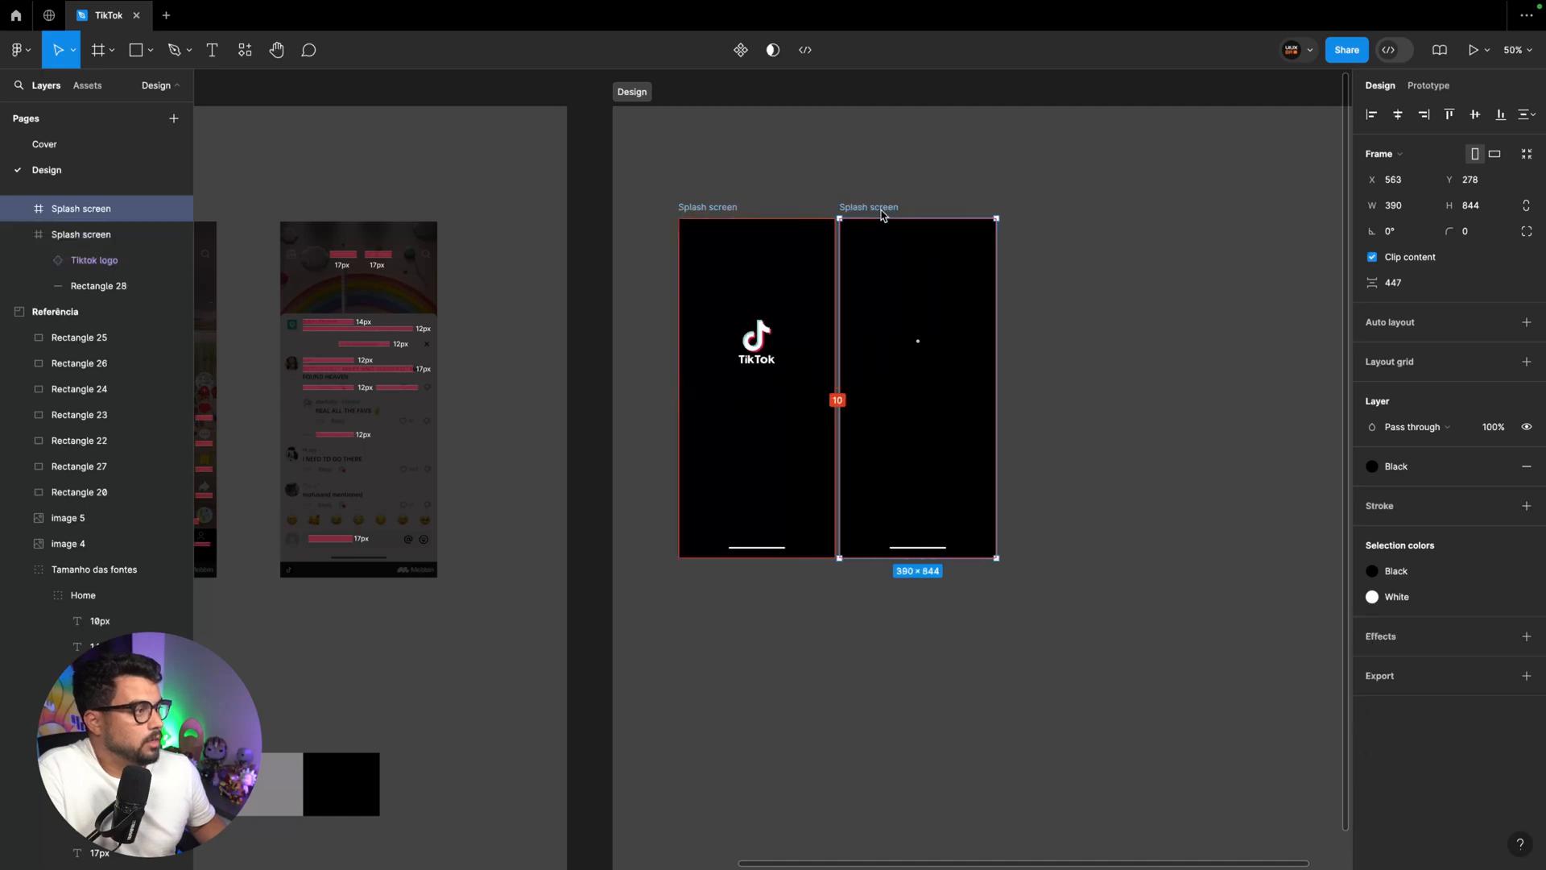
{"action": "left_click_drag", "start_coordinate": [726, 211], "coordinate": [947, 211]}
{"action": "left_click", "coordinate": [955, 194]}
{"action": "left_click", "coordinate": [938, 207]}
Delete the TikTok logo and the home indicator bar from the duplicated Splash screen
{"action": "key", "text": "shift+2"}
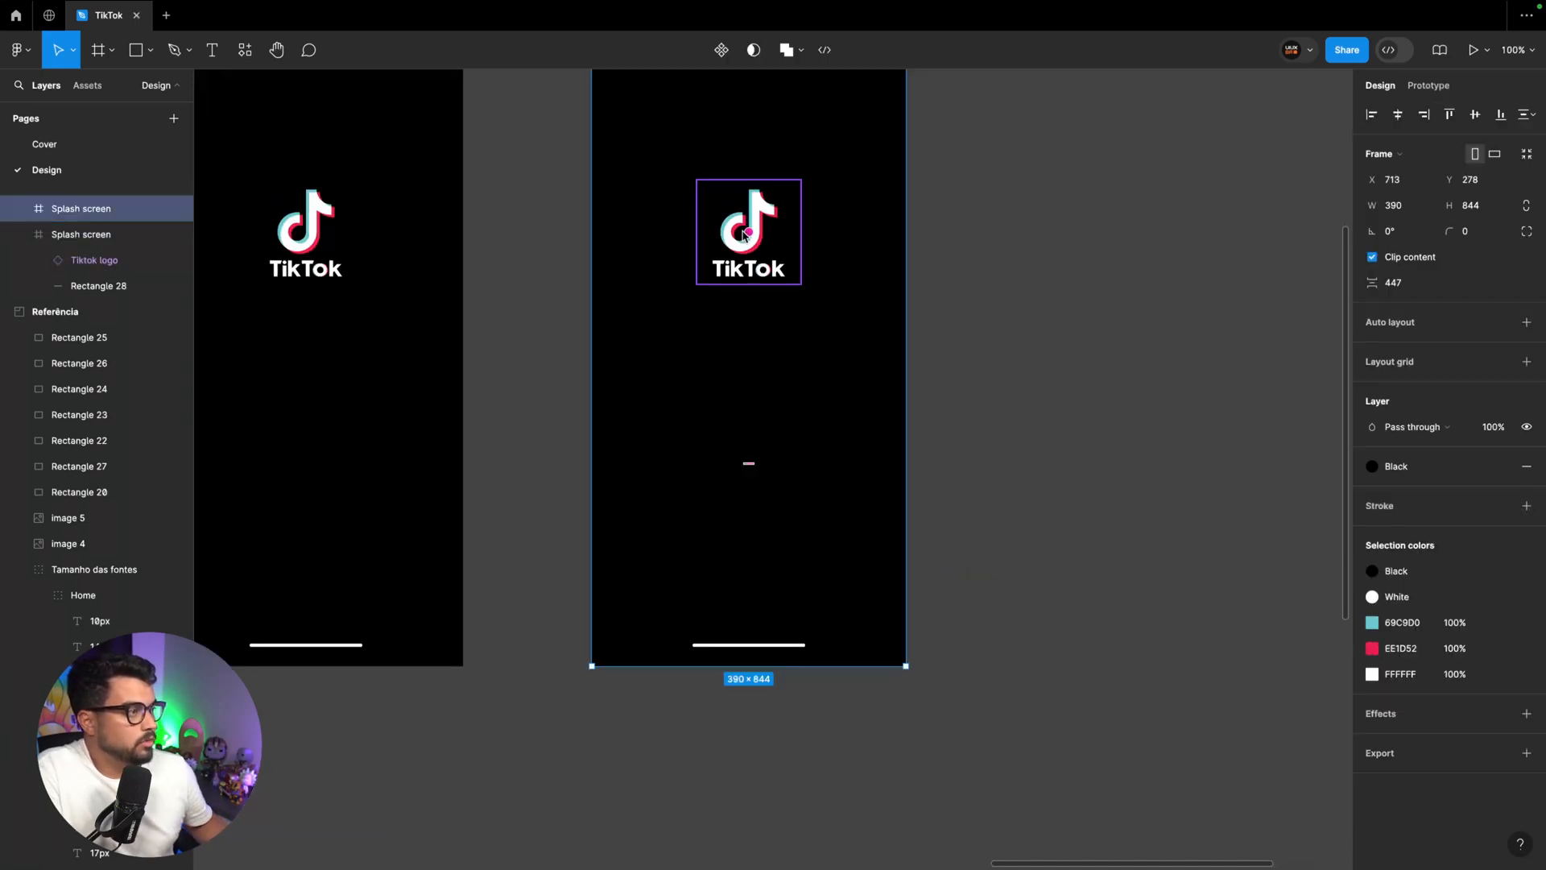
{"action": "key", "text": "Delete"}
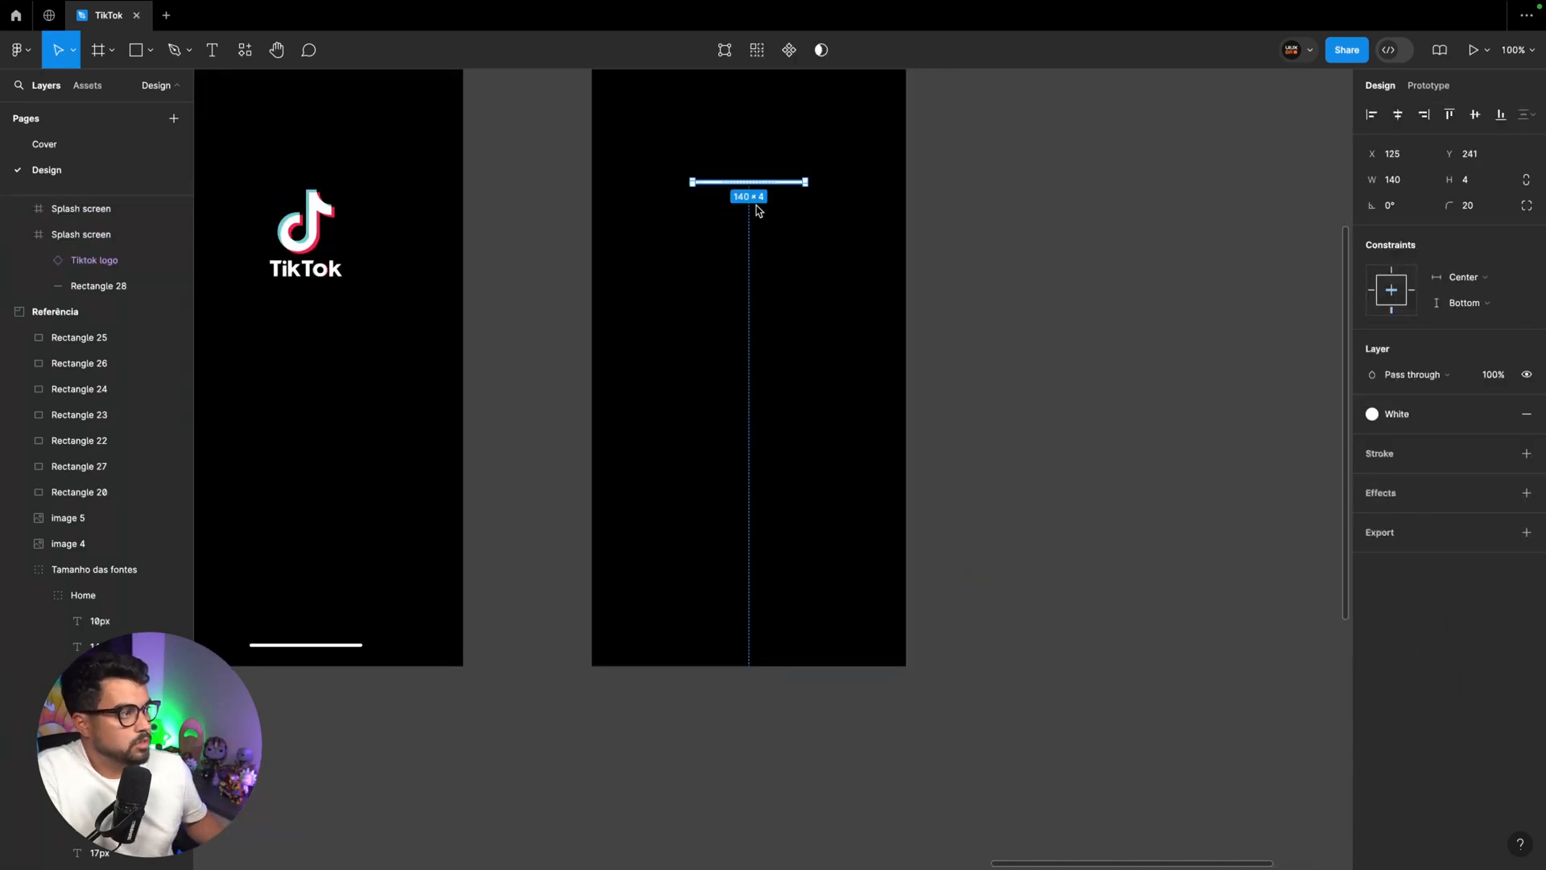
{"action": "left_click", "coordinate": [798, 209]}
{"action": "left_click", "coordinate": [785, 183]}
{"action": "key", "text": "Delete"}
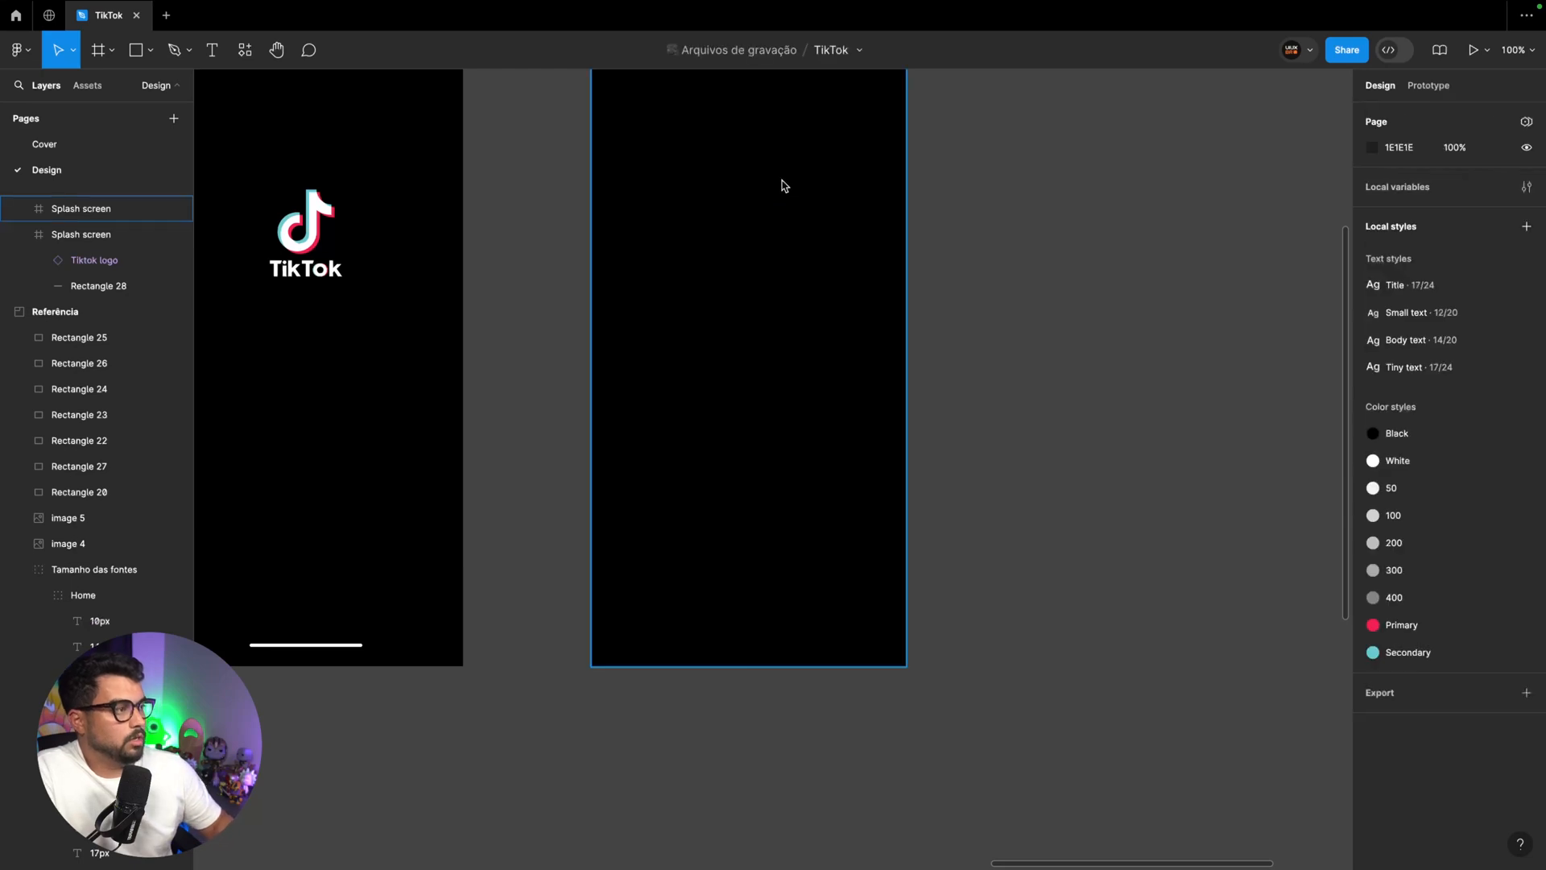
Run the Lummi plugin with the emptied Splash screen copy selected and search its photos for "beach"
{"action": "scroll", "coordinate": [783, 186], "scroll_direction": "up", "scroll_amount": 3}
{"action": "left_click", "coordinate": [696, 226]}
{"action": "key", "text": "minus"}
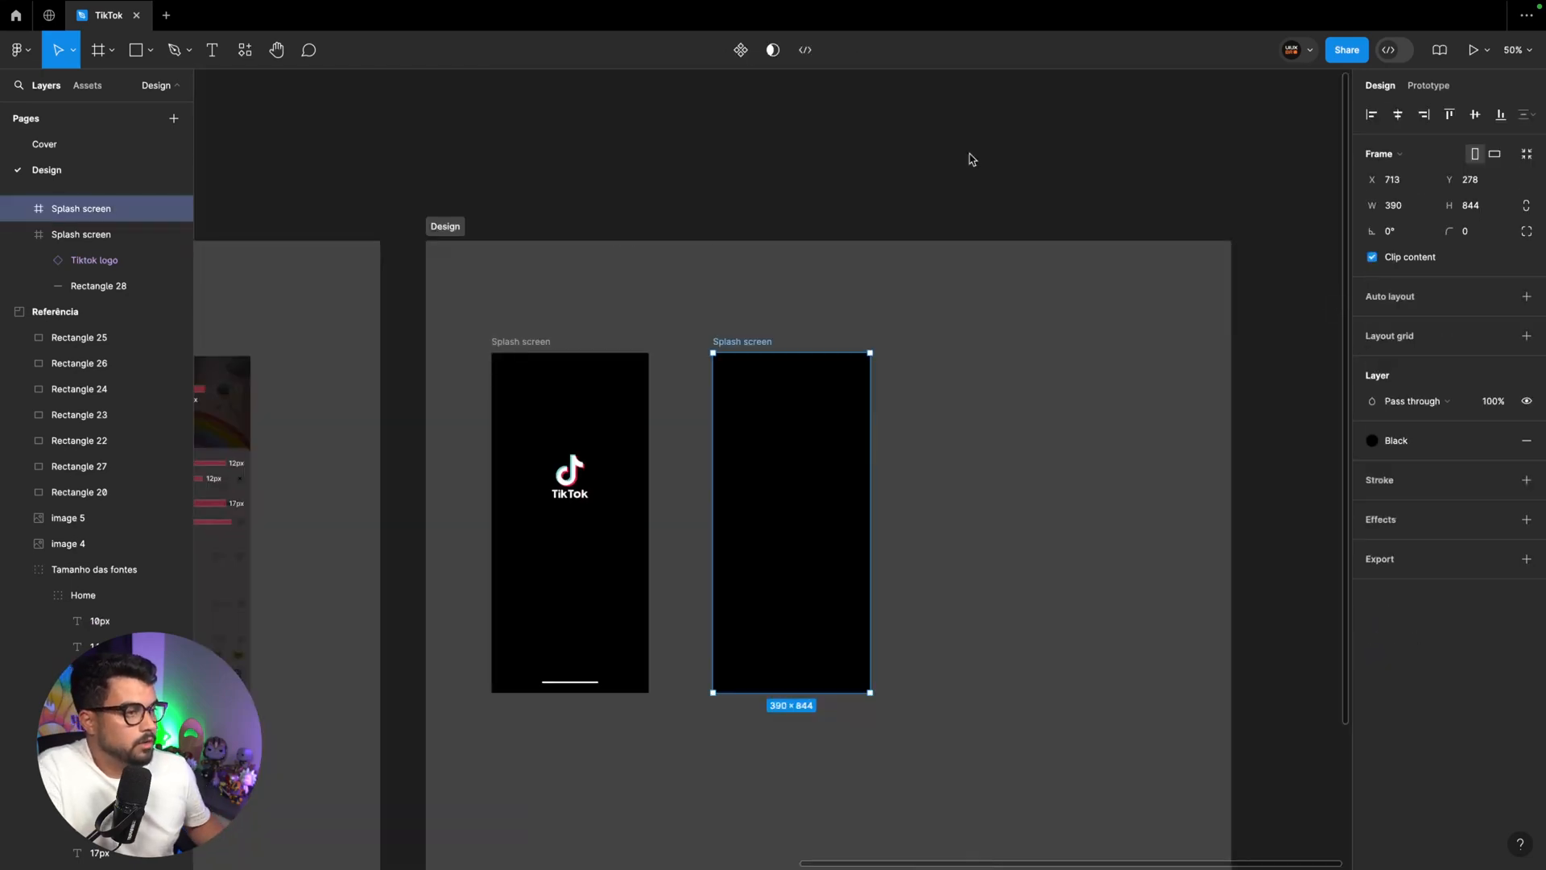
{"action": "left_click", "coordinate": [245, 50]}
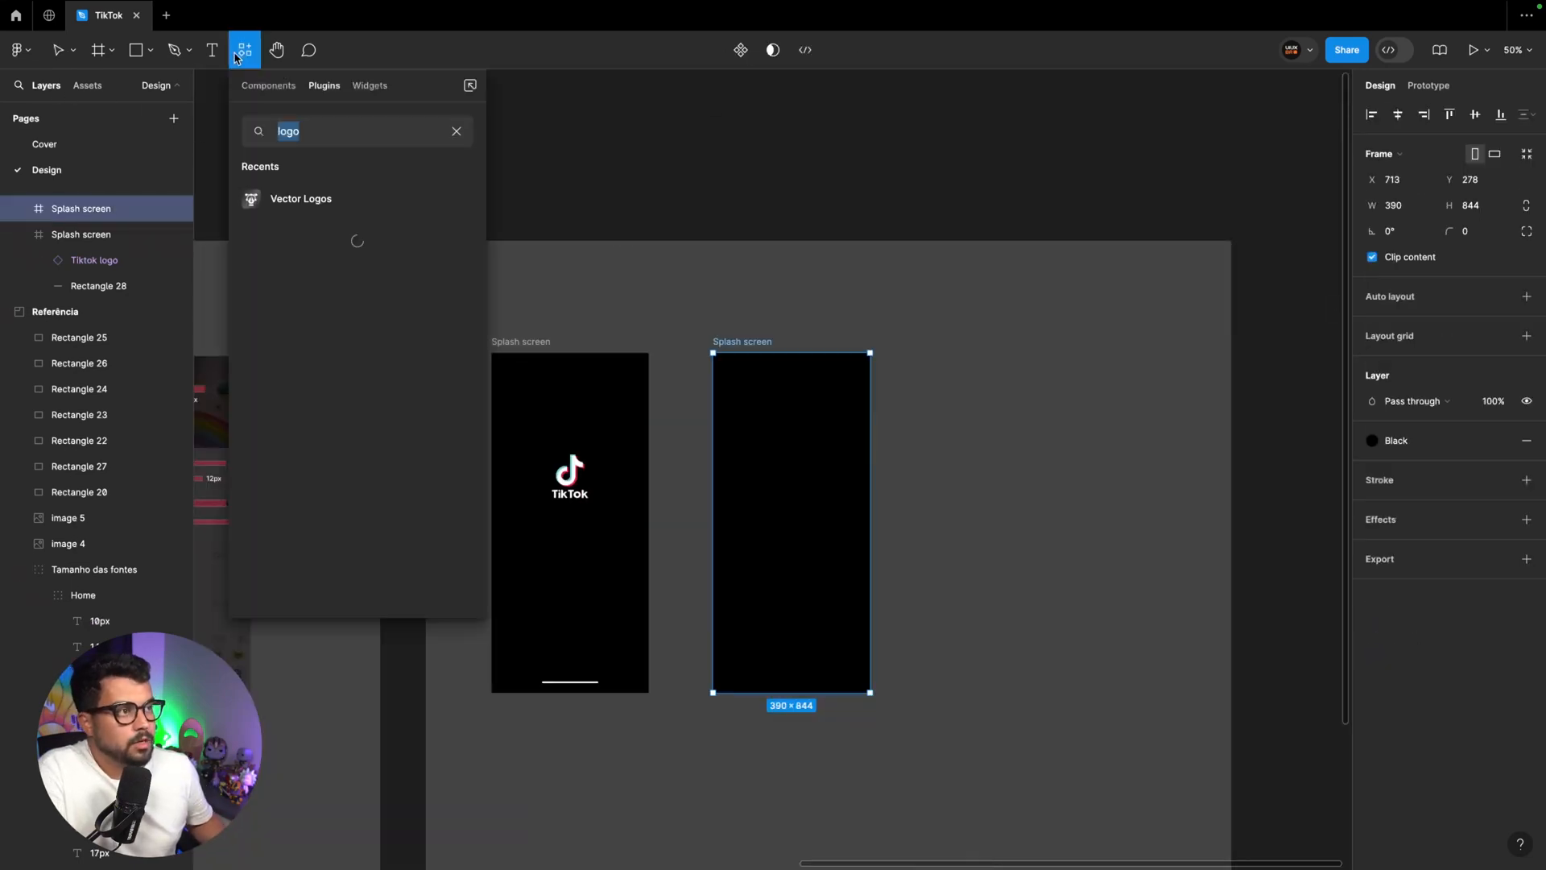
{"action": "key", "text": "BackSpace"}
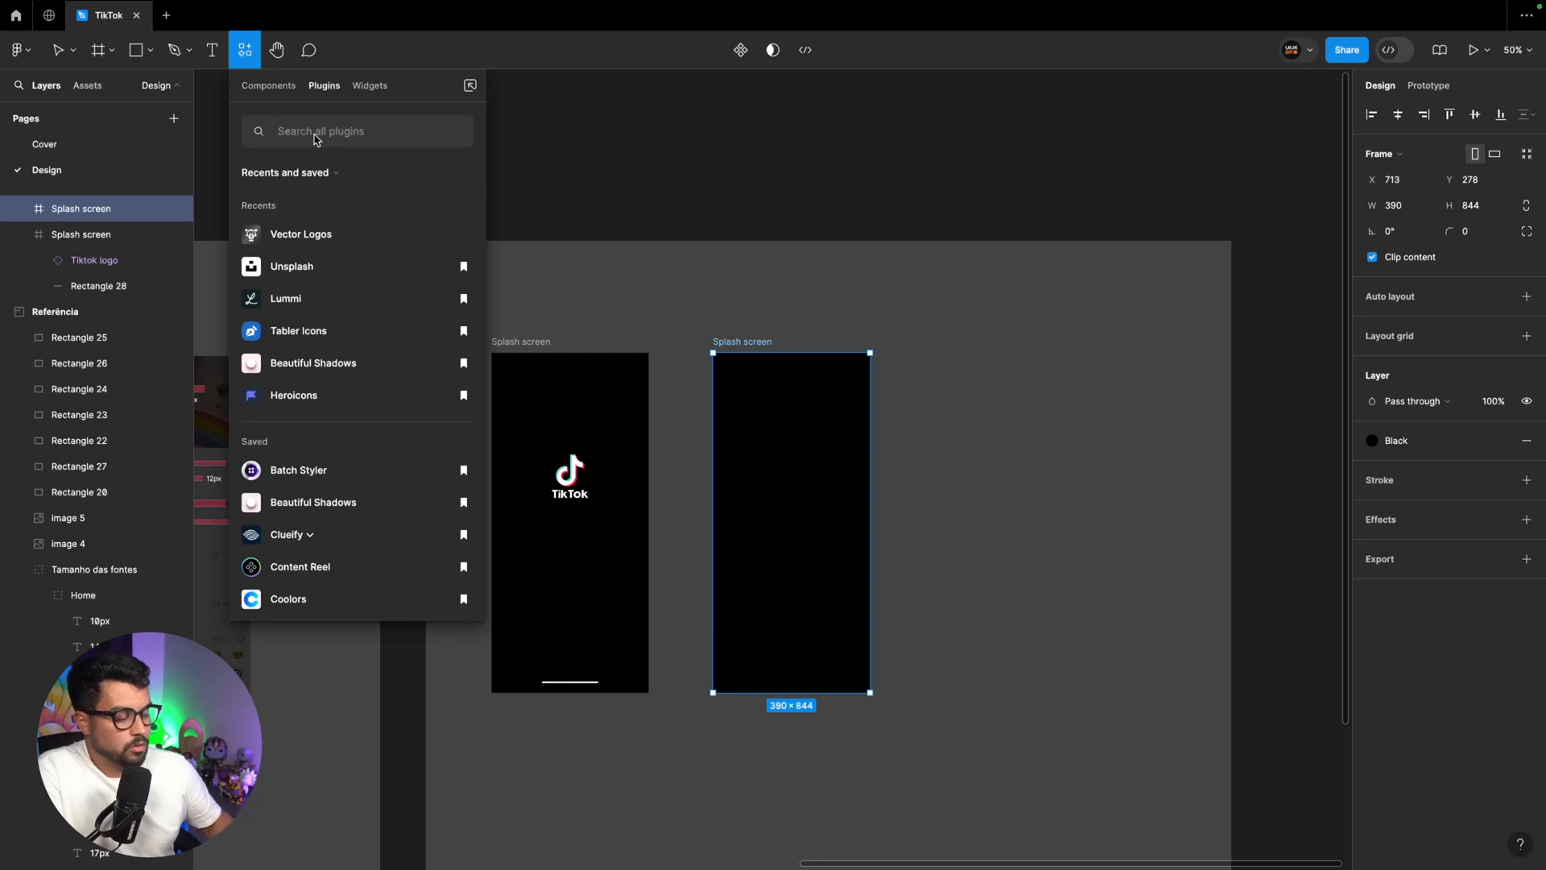
{"action": "type", "text": "Lummi"}
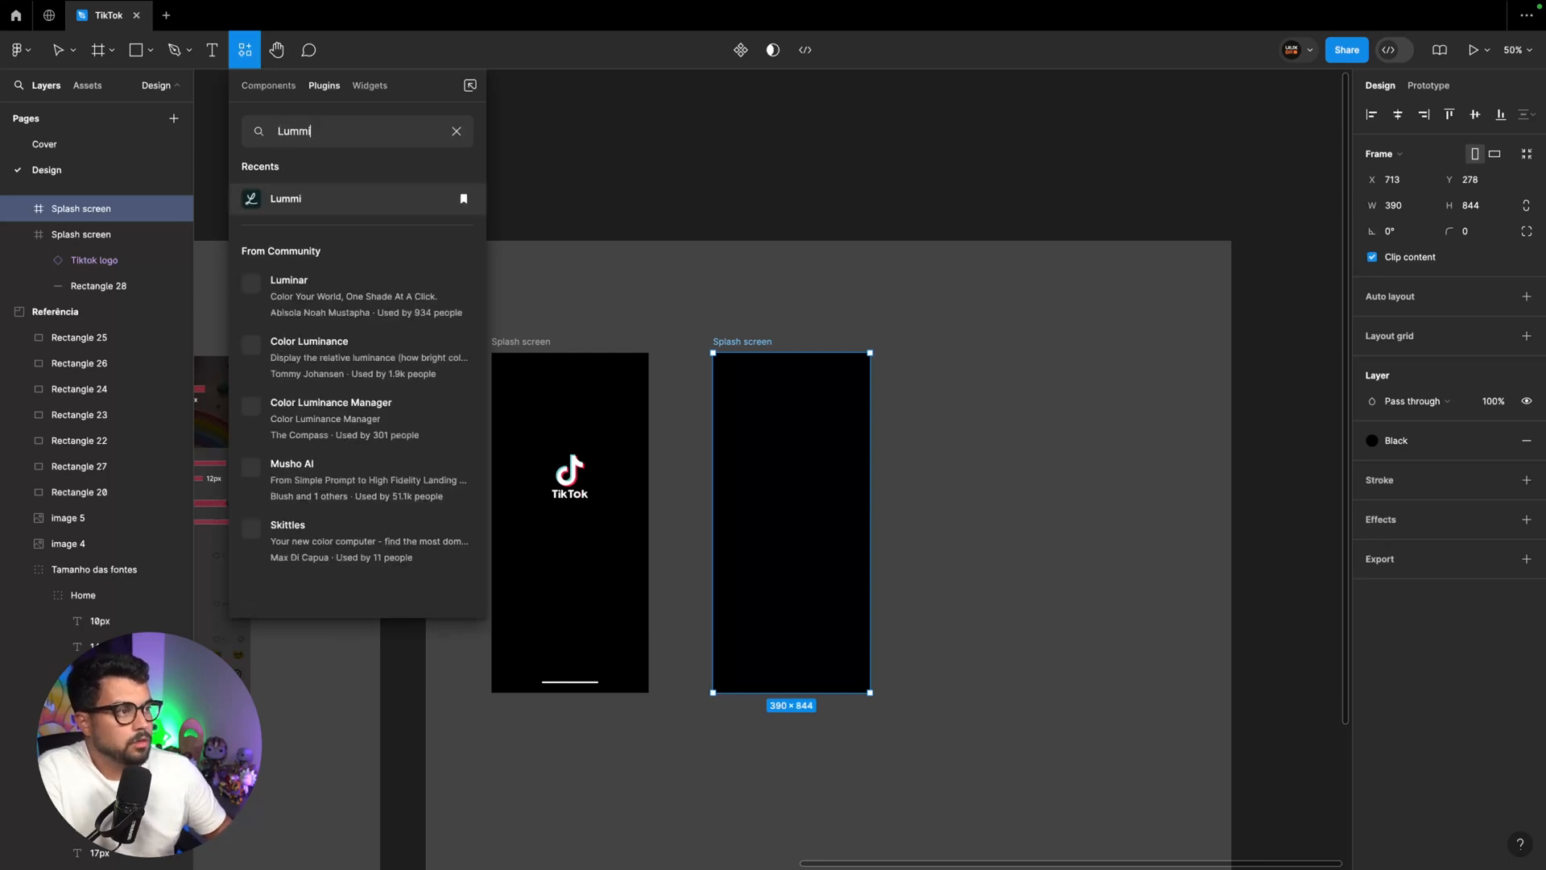
{"action": "left_click", "coordinate": [316, 208]}
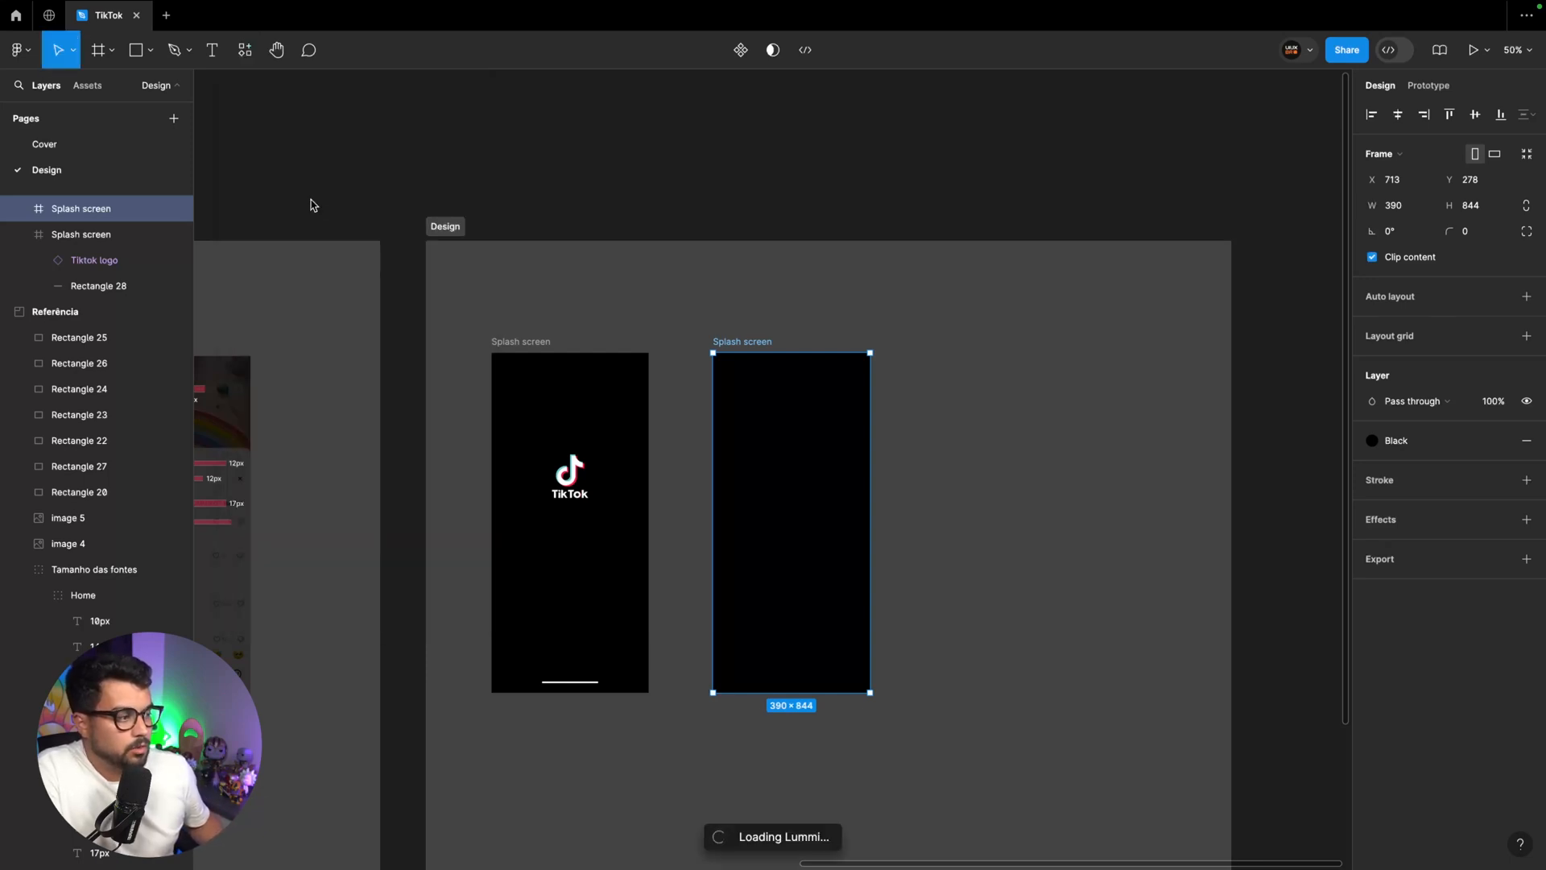
{"action": "left_click", "coordinate": [317, 201]}
{"action": "type", "text": "be"}
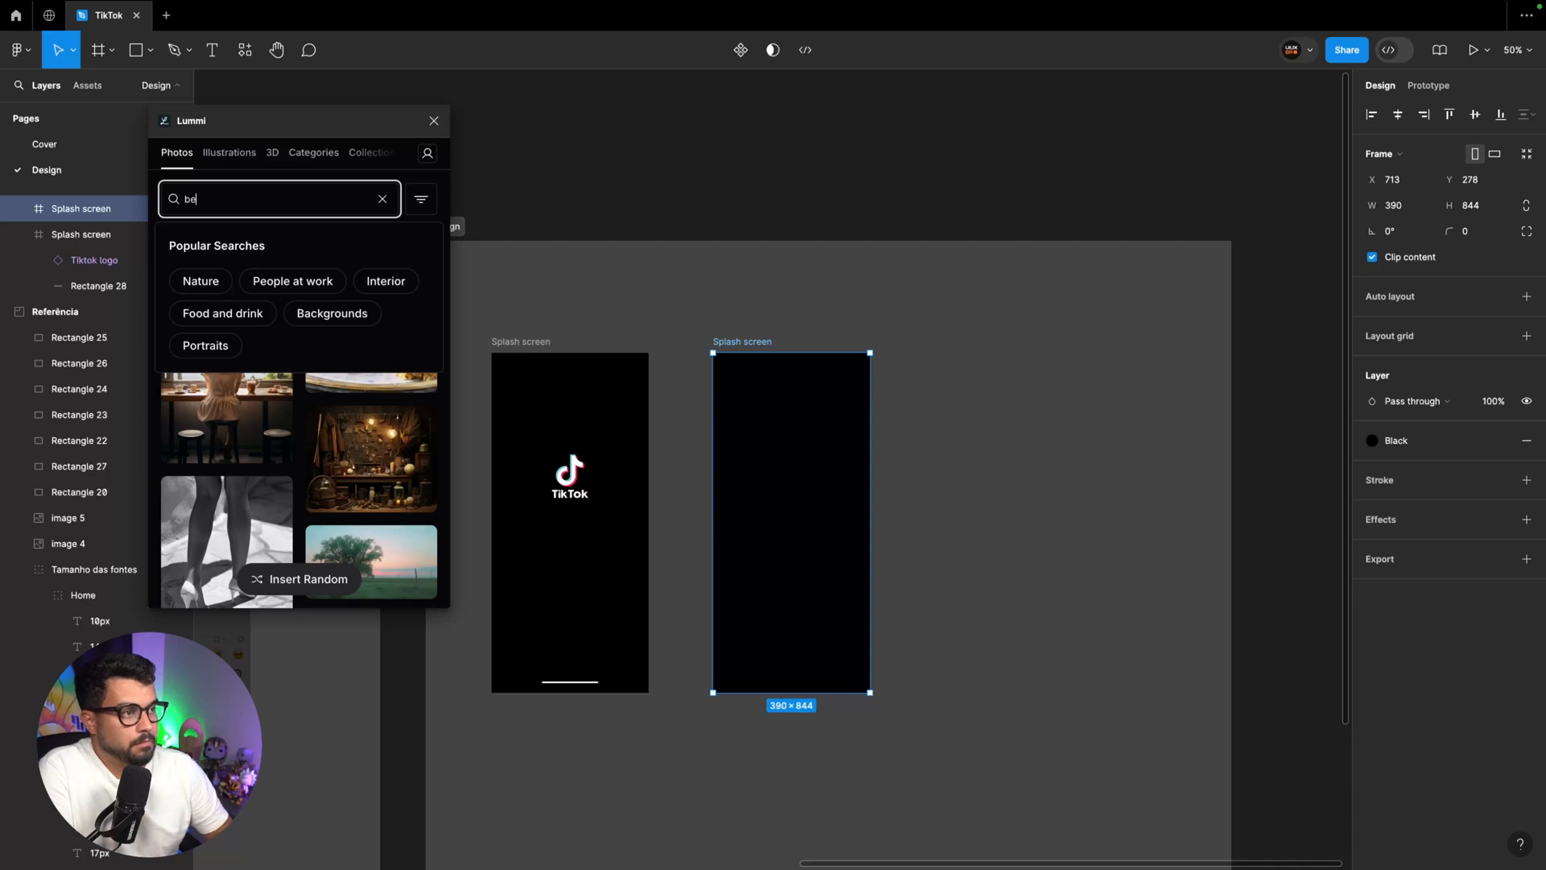
{"action": "type", "text": "ach"}
{"action": "key", "text": "Return"}
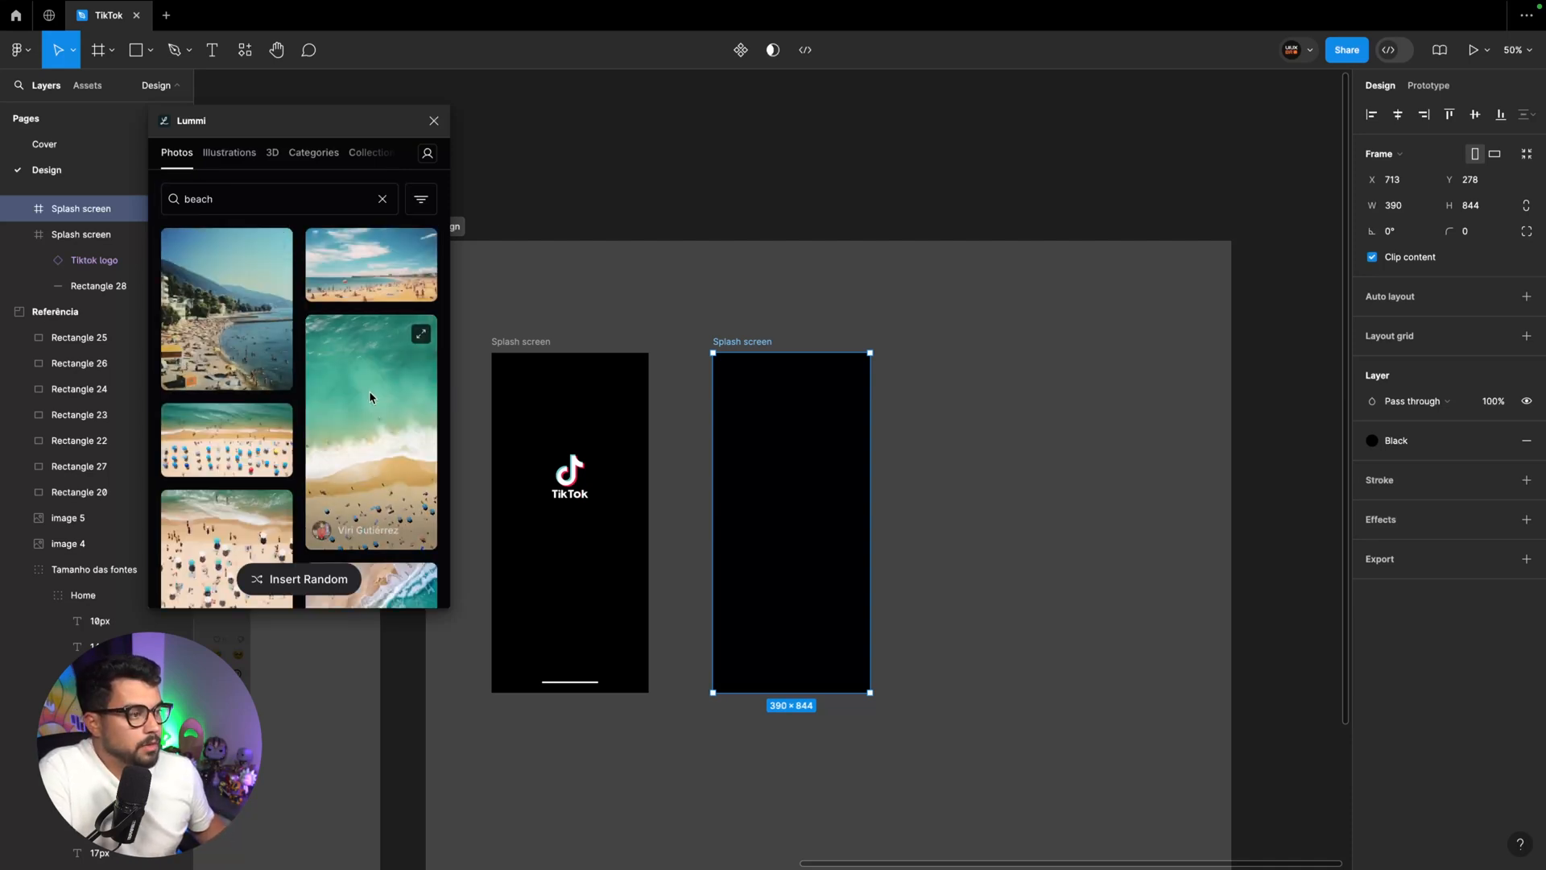
Insert the aerial photo of turquoise waves meeting a sandy shore from the beach results onto the canvas
{"action": "scroll", "coordinate": [369, 390], "scroll_direction": "down", "scroll_amount": 5}
{"action": "key", "text": "Escape"}
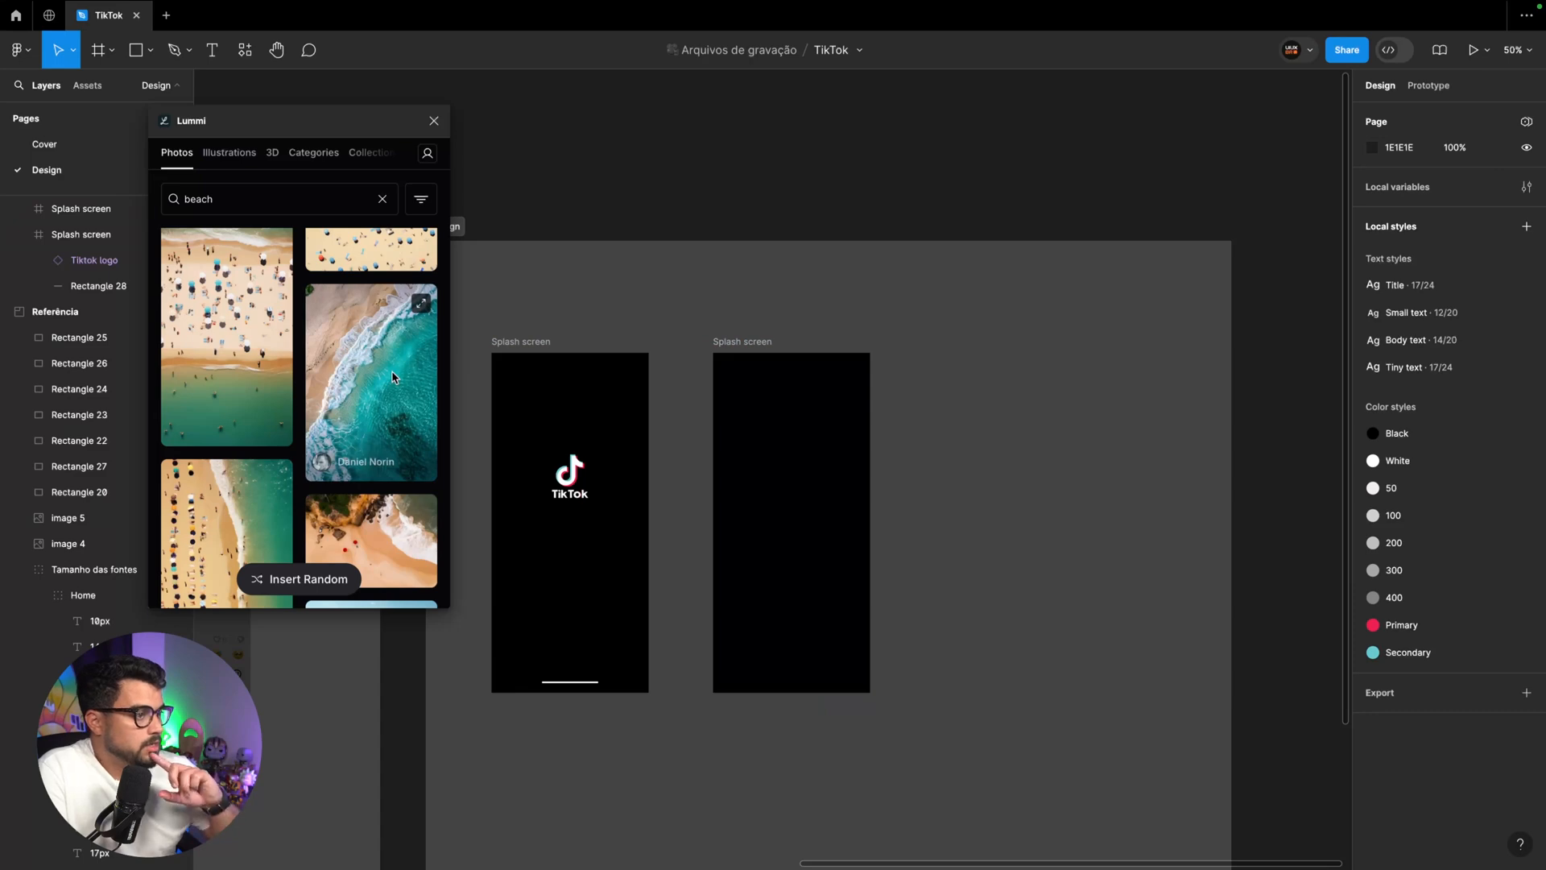
{"action": "left_click", "coordinate": [392, 377]}
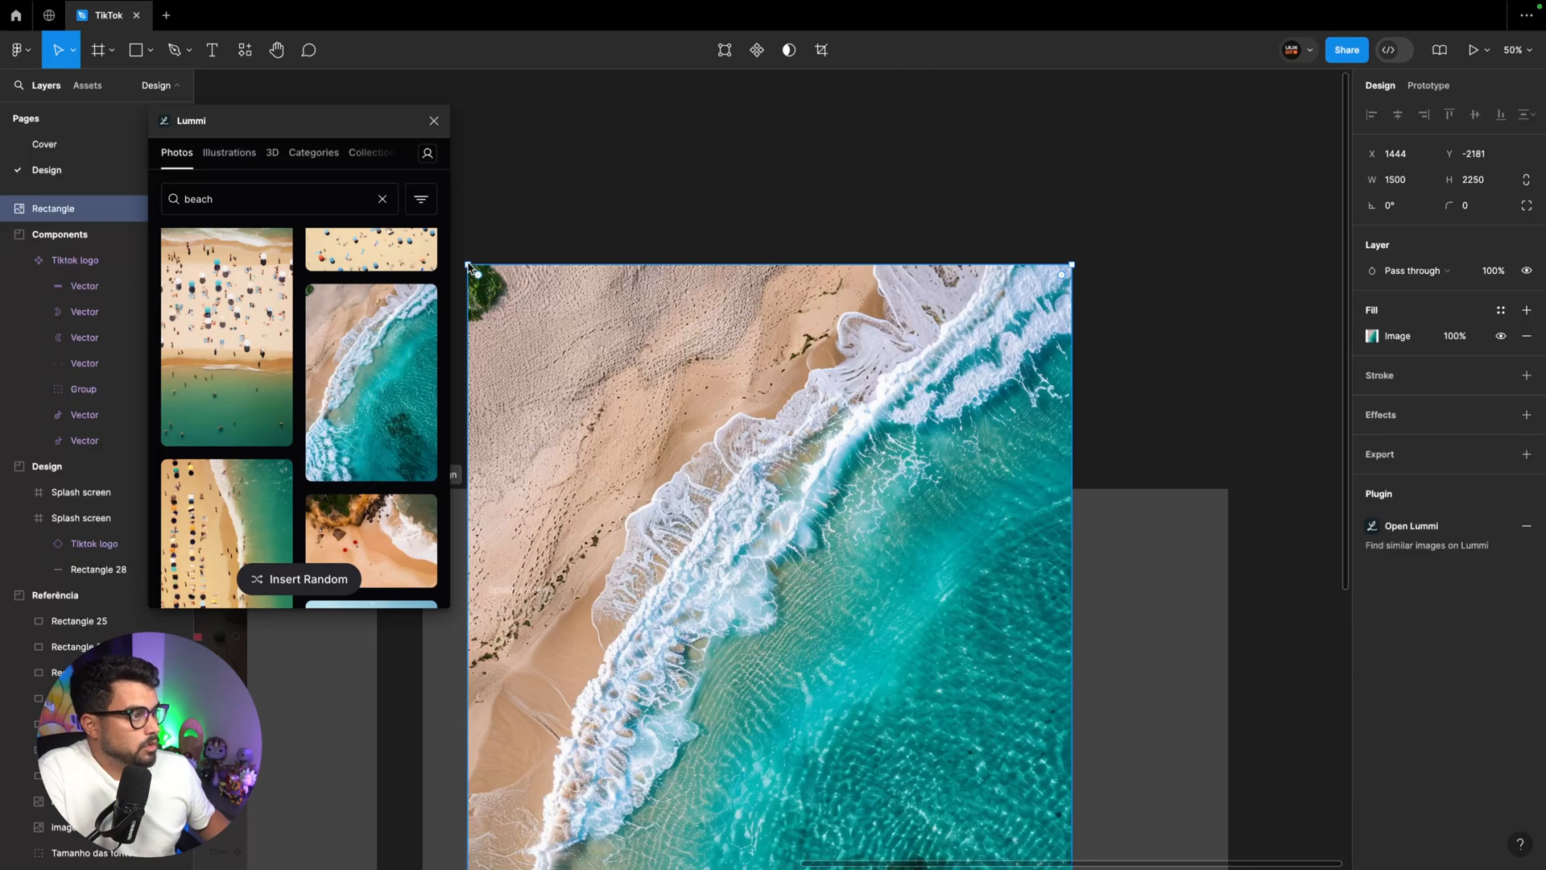
Fit the beach photo inside the emptied Splash screen copy at X 0, Y 0, size 390 × 844, and close the Lummi plugin
{"action": "left_click_drag", "start_coordinate": [471, 268], "coordinate": [850, 702]}
{"action": "scroll", "coordinate": [915, 769], "scroll_direction": "down", "scroll_amount": 5}
{"action": "left_click_drag", "start_coordinate": [983, 439], "coordinate": [844, 208]}
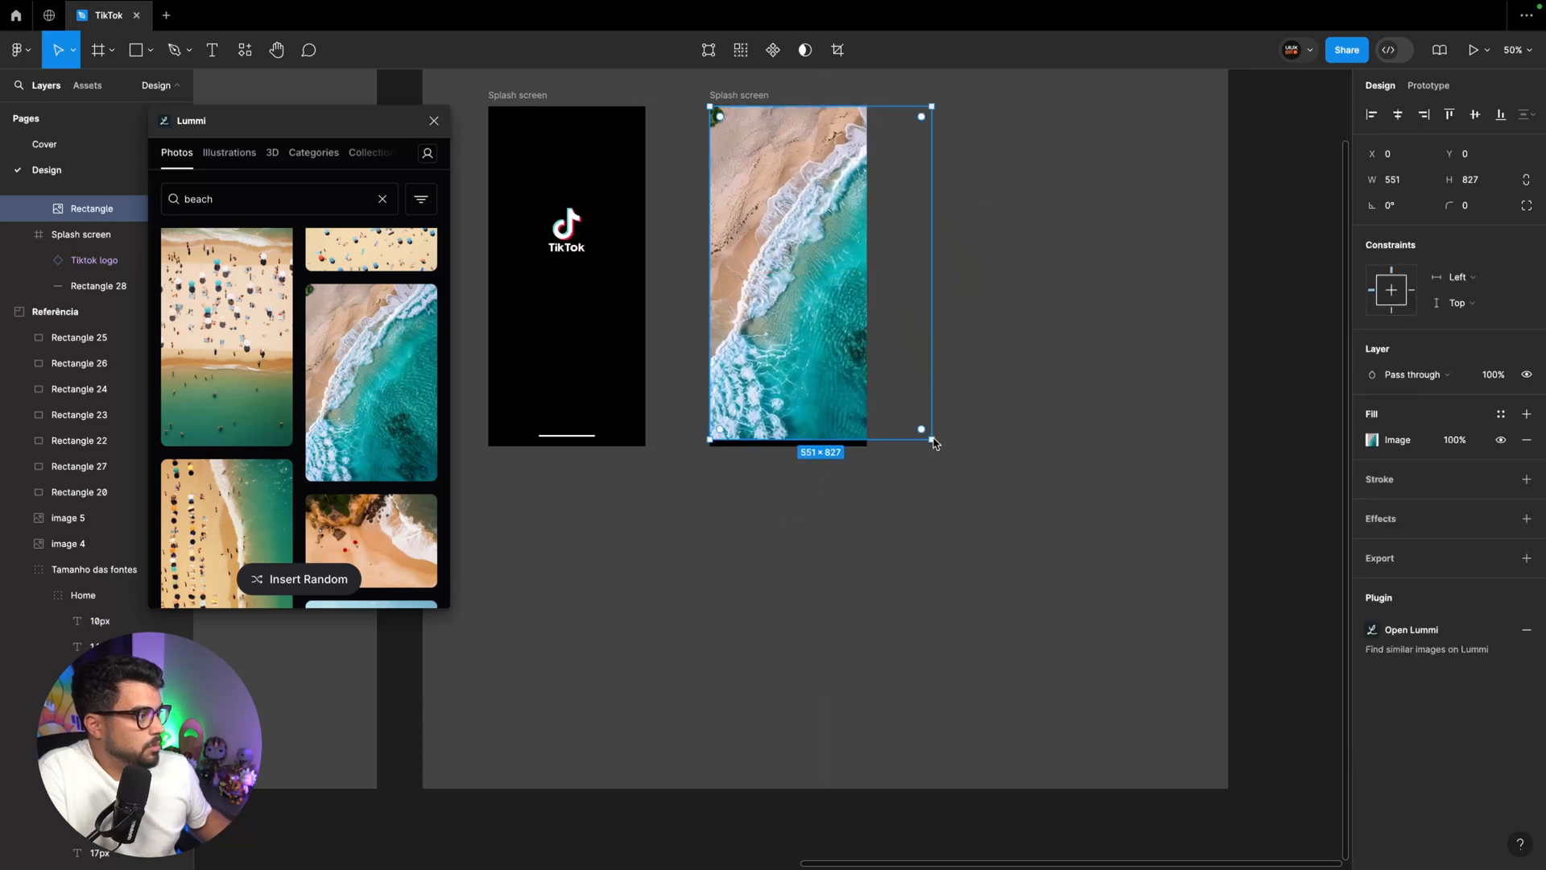
{"action": "left_click_drag", "start_coordinate": [931, 438], "coordinate": [872, 451]}
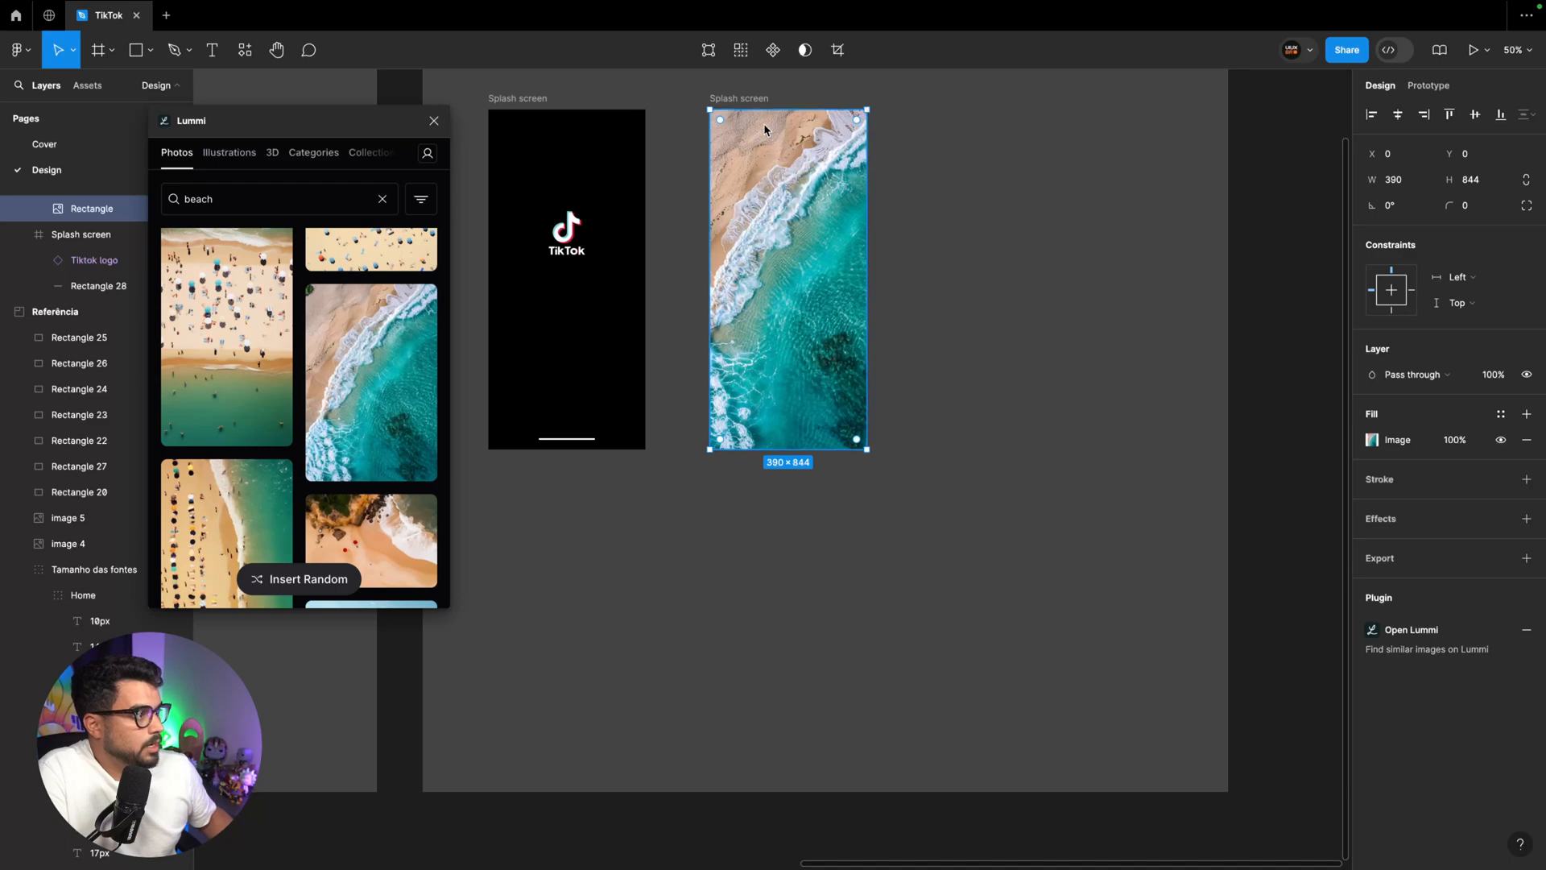
{"action": "scroll", "coordinate": [767, 130], "scroll_direction": "up", "scroll_amount": 2}
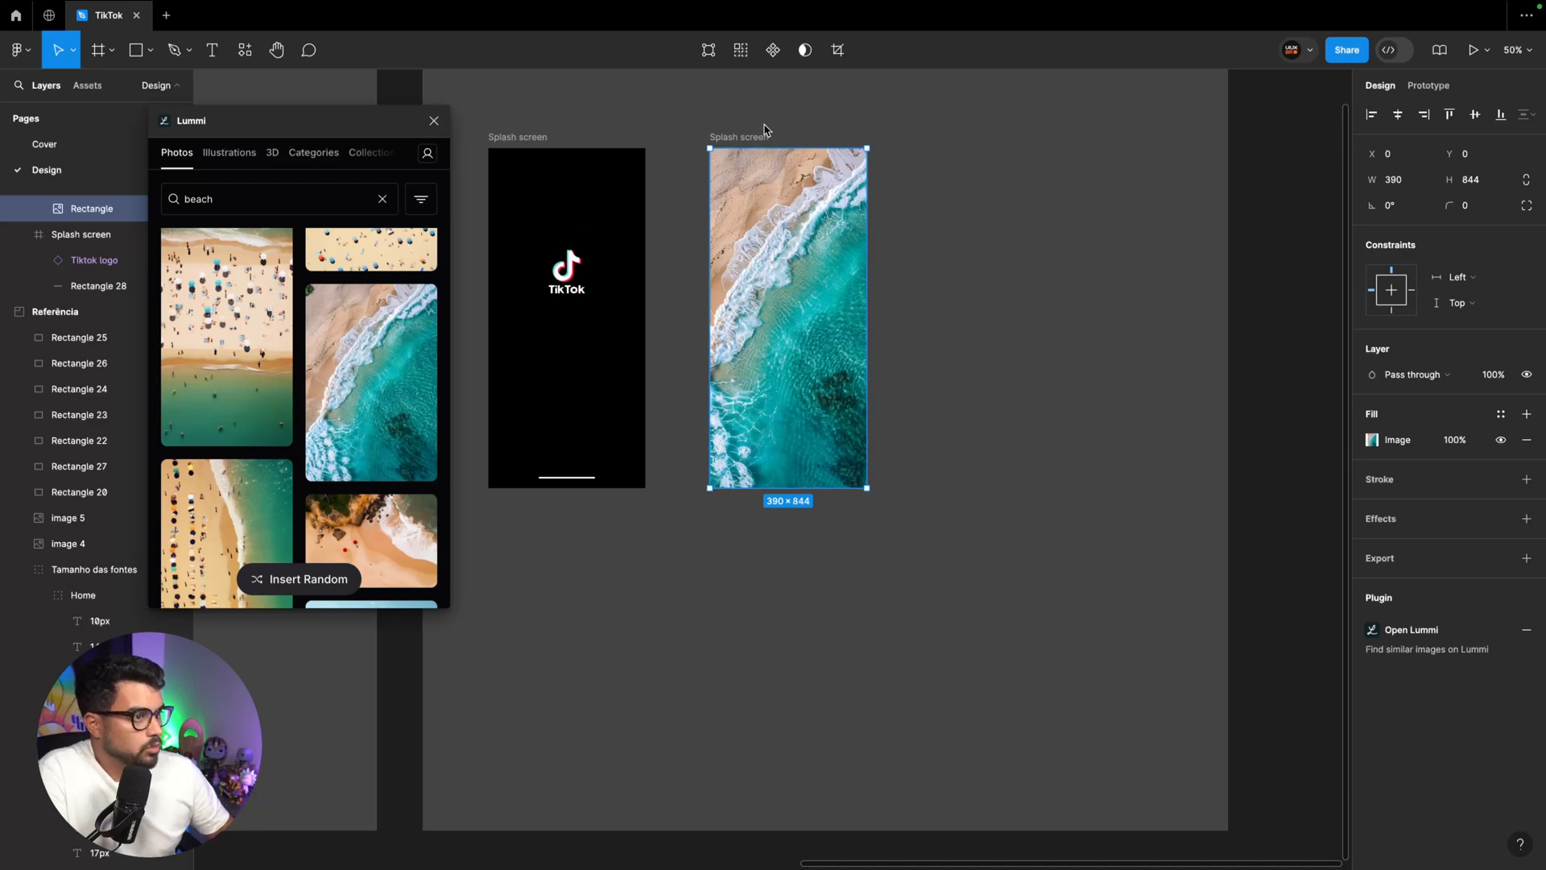
{"action": "left_click", "coordinate": [434, 121]}
{"action": "scroll", "coordinate": [128, 246], "scroll_direction": "up", "scroll_amount": 2}
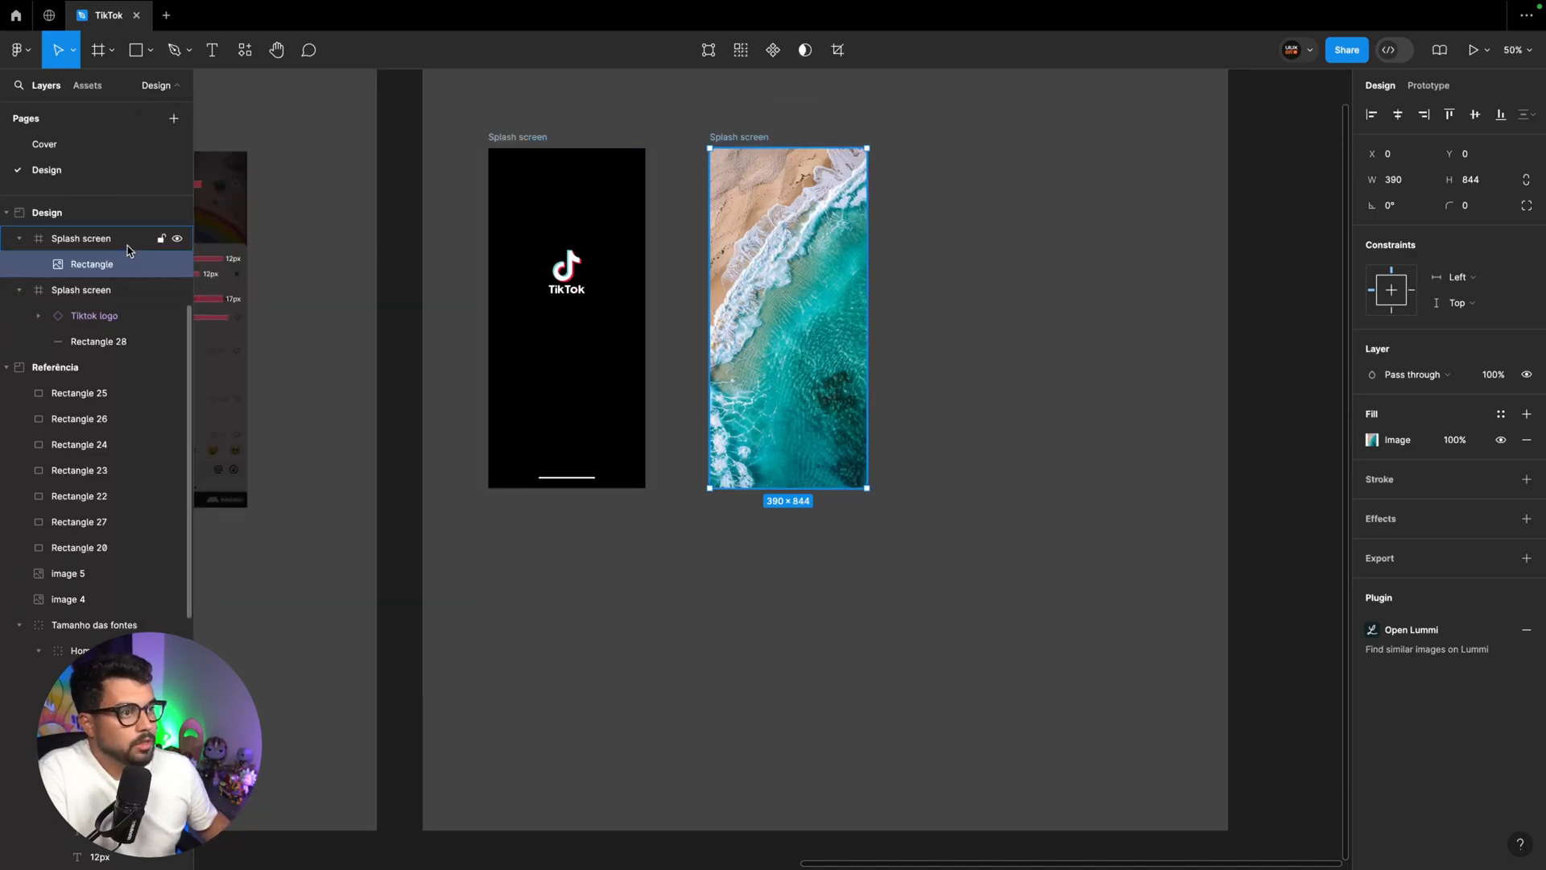
Copy the white home indicator bar from the original Splash screen into the beach photo screen
{"action": "left_click", "coordinate": [578, 481]}
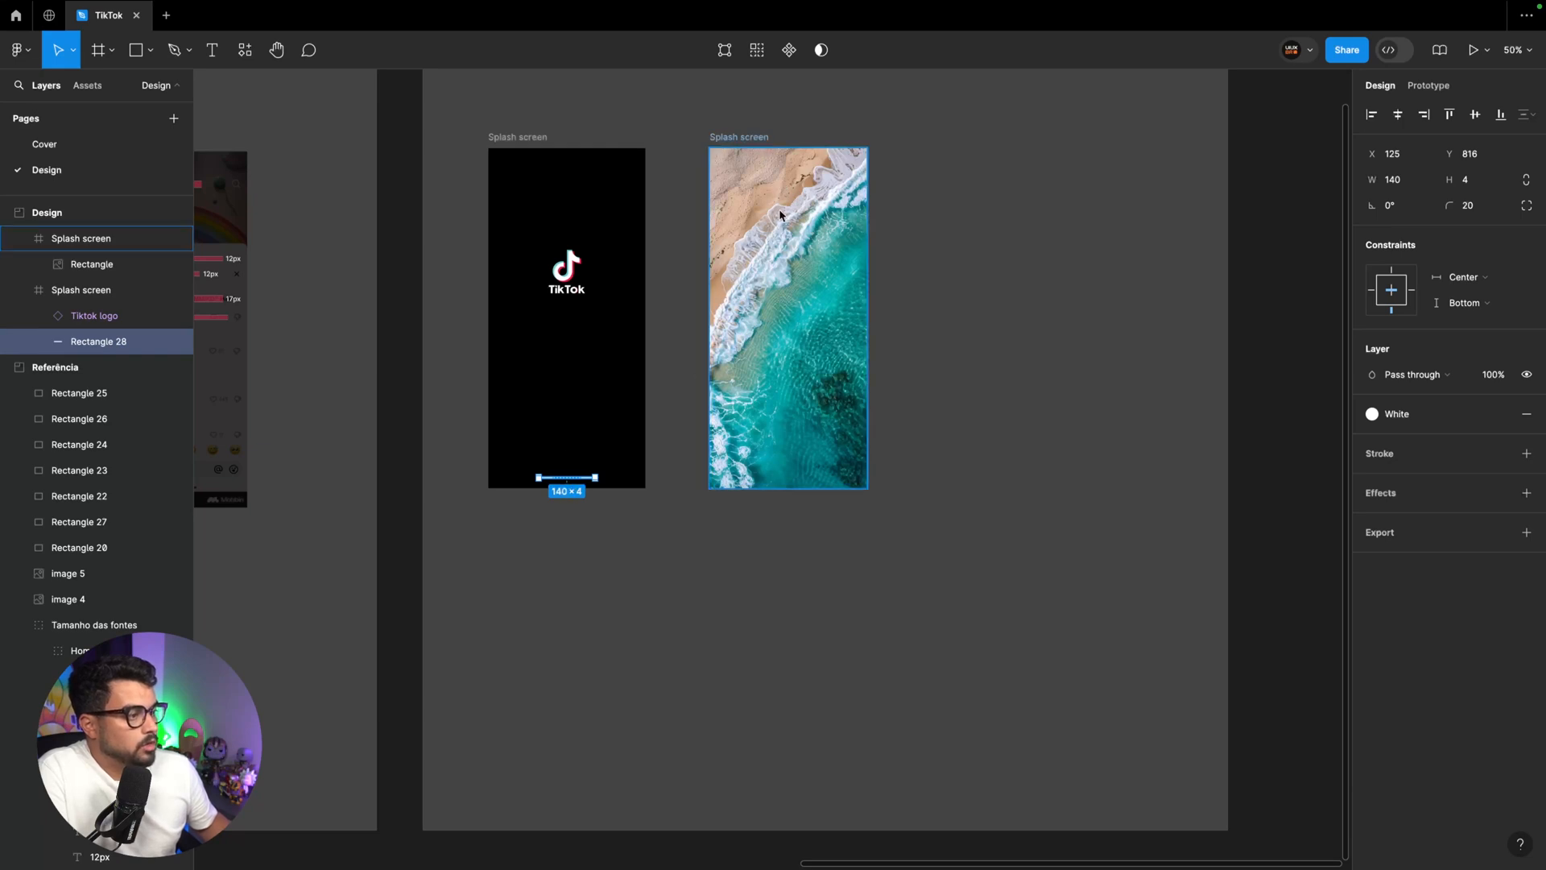
{"action": "left_click", "coordinate": [741, 142]}
{"action": "key", "text": "ctrl+v"}
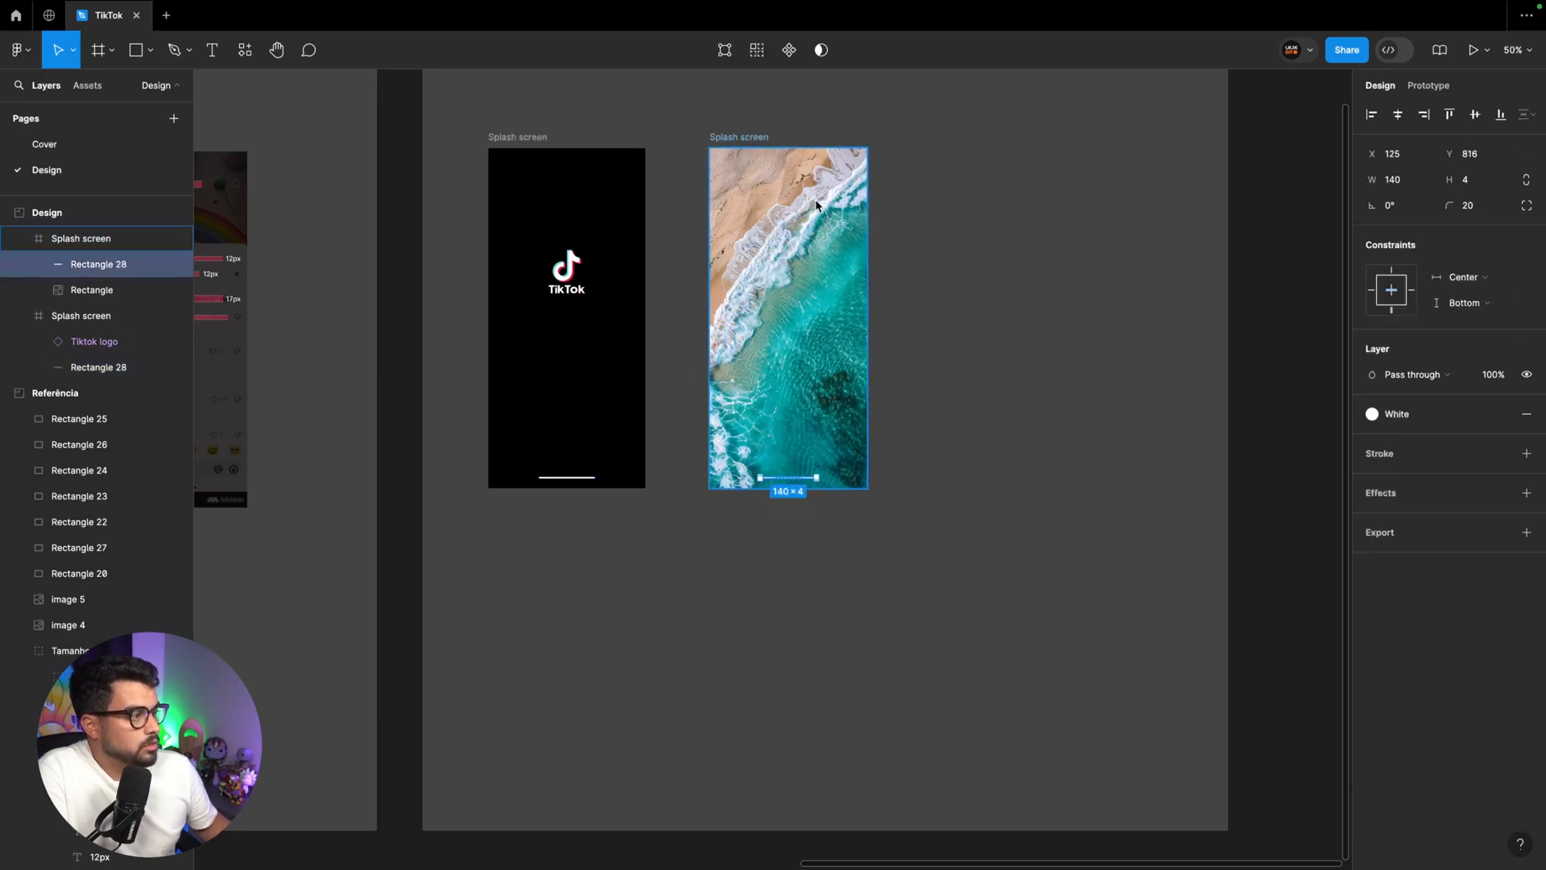
{"action": "left_click", "coordinate": [967, 412]}
Hide the font-size annotation group covering the two TikTok reference screens
{"action": "scroll", "coordinate": [886, 483], "scroll_direction": "up", "scroll_amount": 2}
{"action": "left_click", "coordinate": [806, 562]}
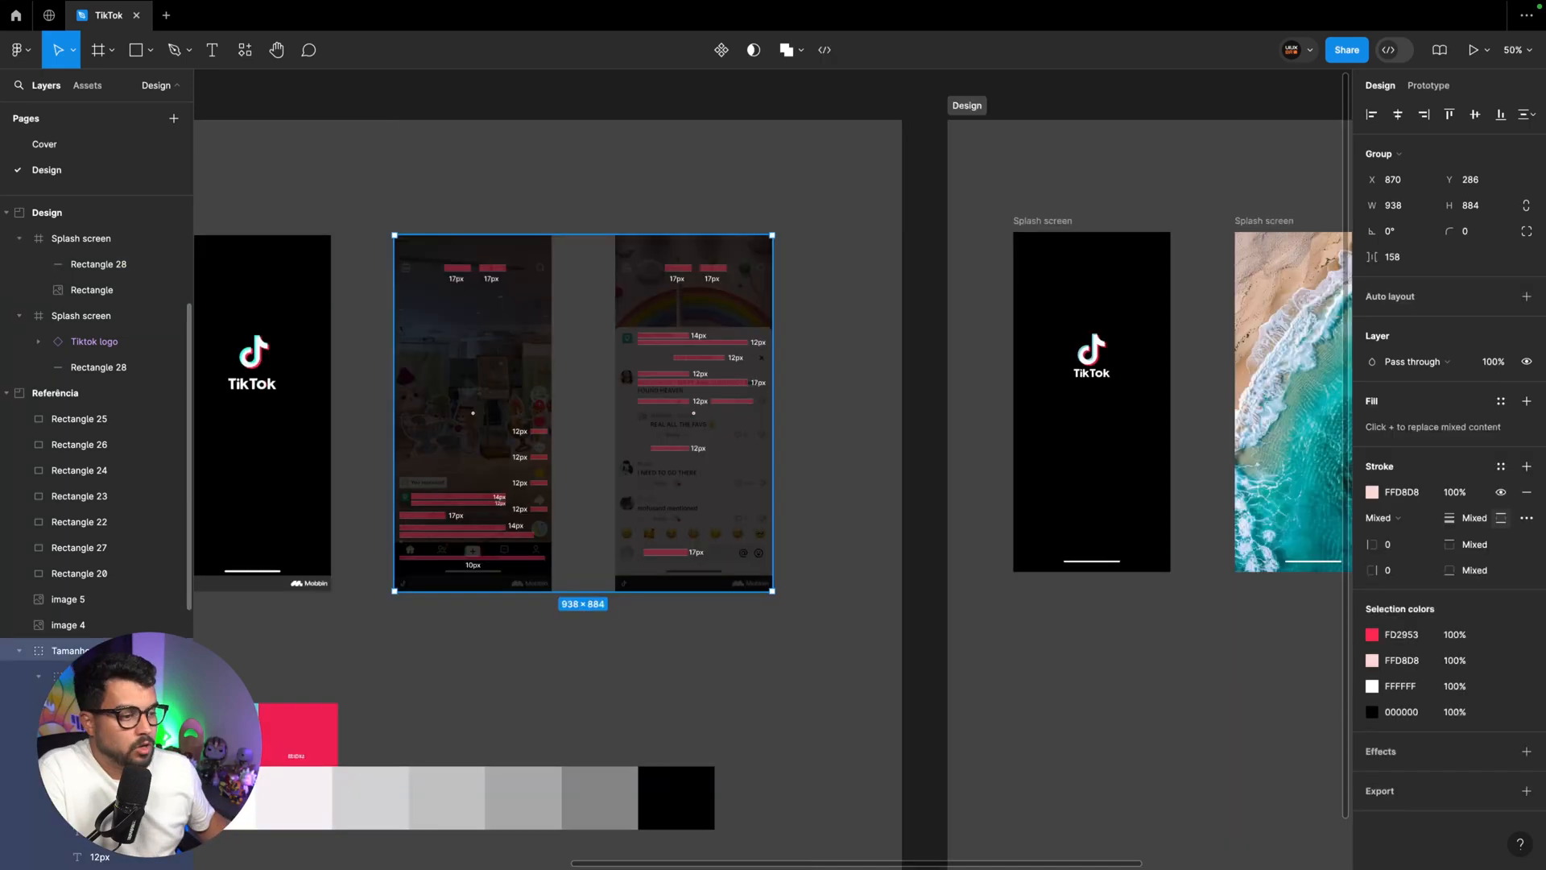
{"action": "left_click", "coordinate": [583, 673]}
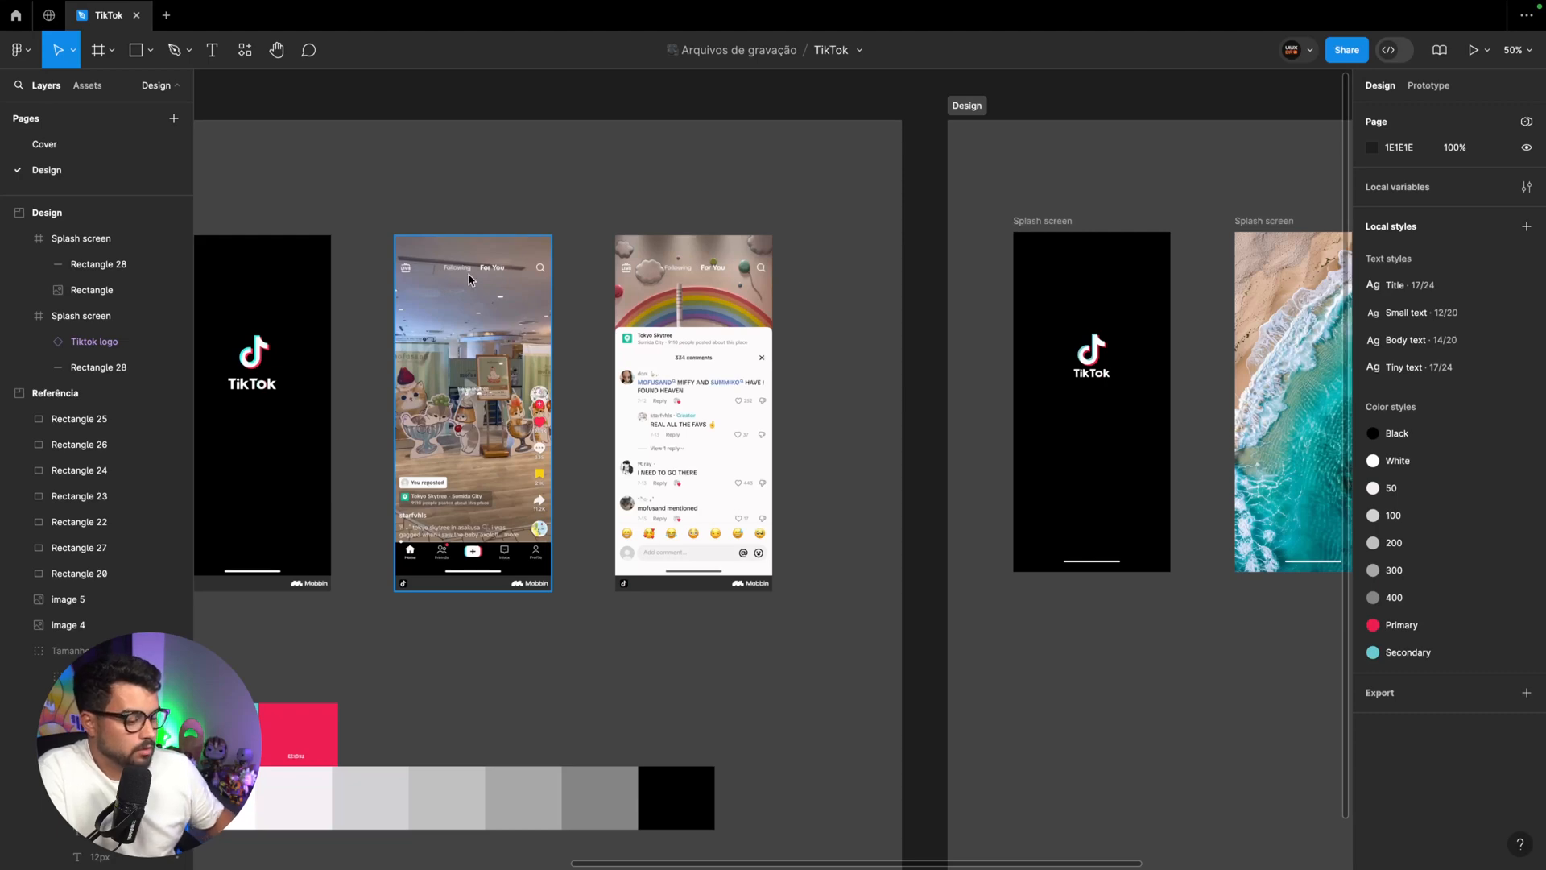
Add the text "Following" over the upper part of the beach photo screen, at about X 86, Y 94
{"action": "key", "text": "super+plus"}
{"action": "scroll", "coordinate": [470, 276], "scroll_direction": "left", "scroll_amount": 5}
{"action": "scroll", "coordinate": [470, 275], "scroll_direction": "up", "scroll_amount": 3}
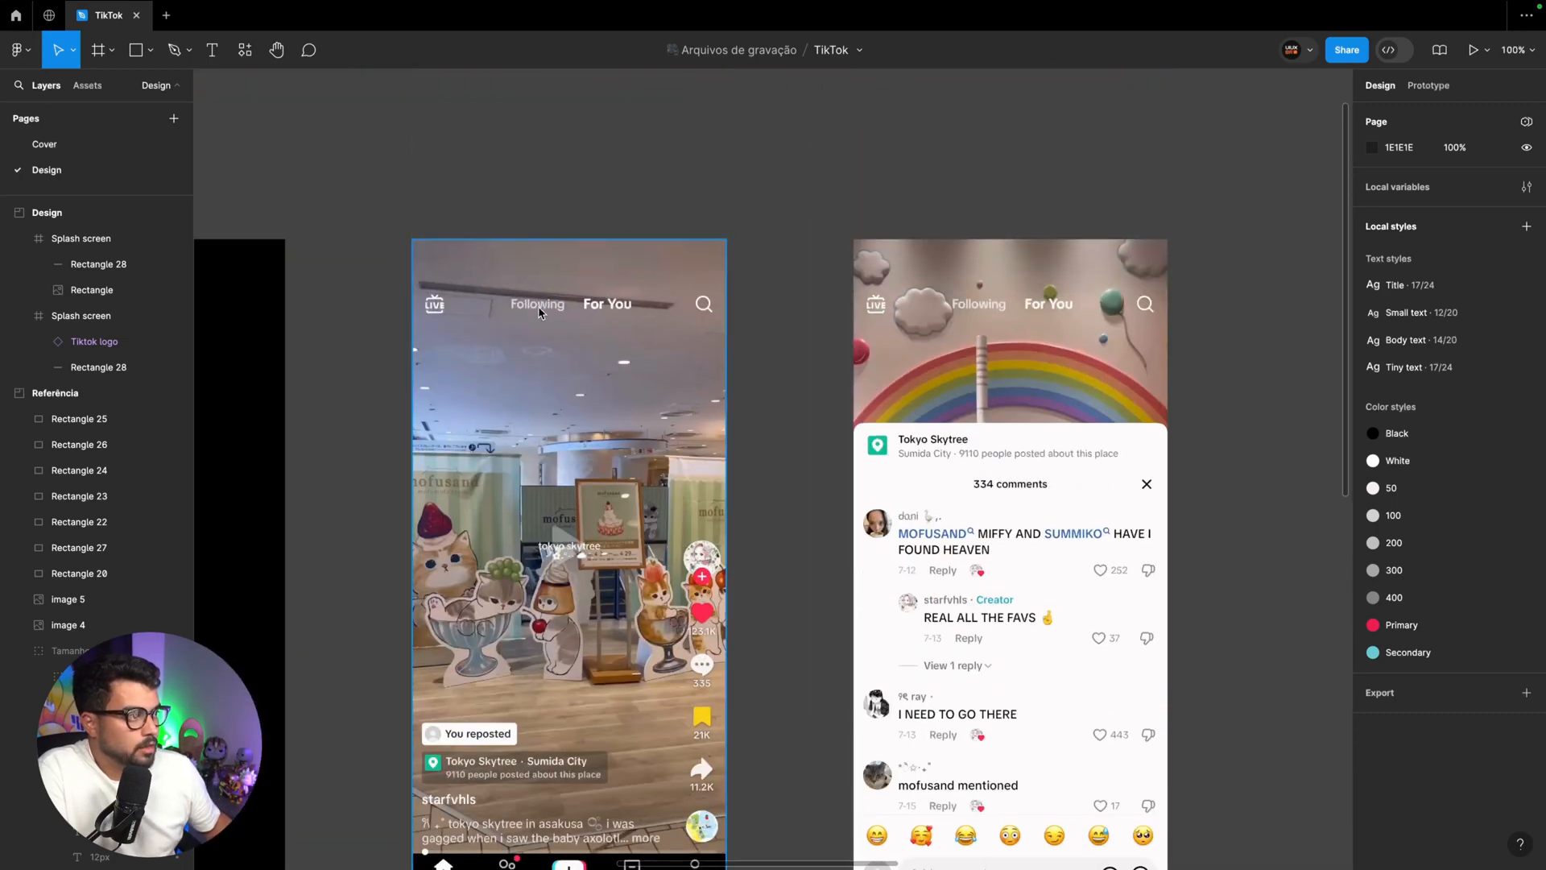
{"action": "scroll", "coordinate": [654, 320], "scroll_direction": "right", "scroll_amount": 20}
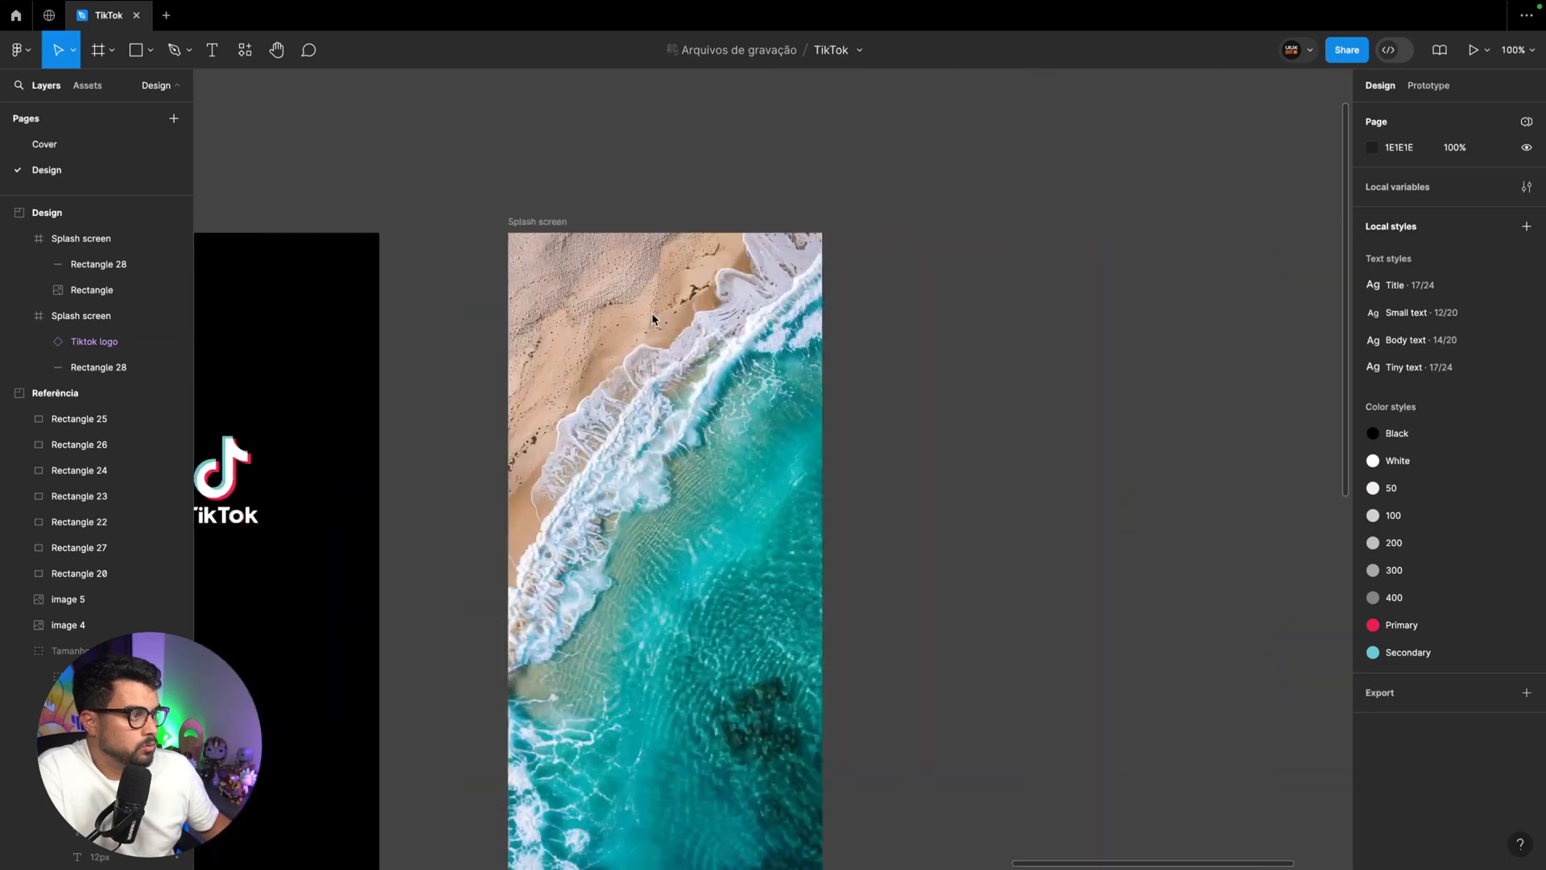
{"action": "scroll", "coordinate": [653, 320], "scroll_direction": "right", "scroll_amount": 3}
{"action": "scroll", "coordinate": [651, 313], "scroll_direction": "left", "scroll_amount": 3}
{"action": "left_click", "coordinate": [588, 314]}
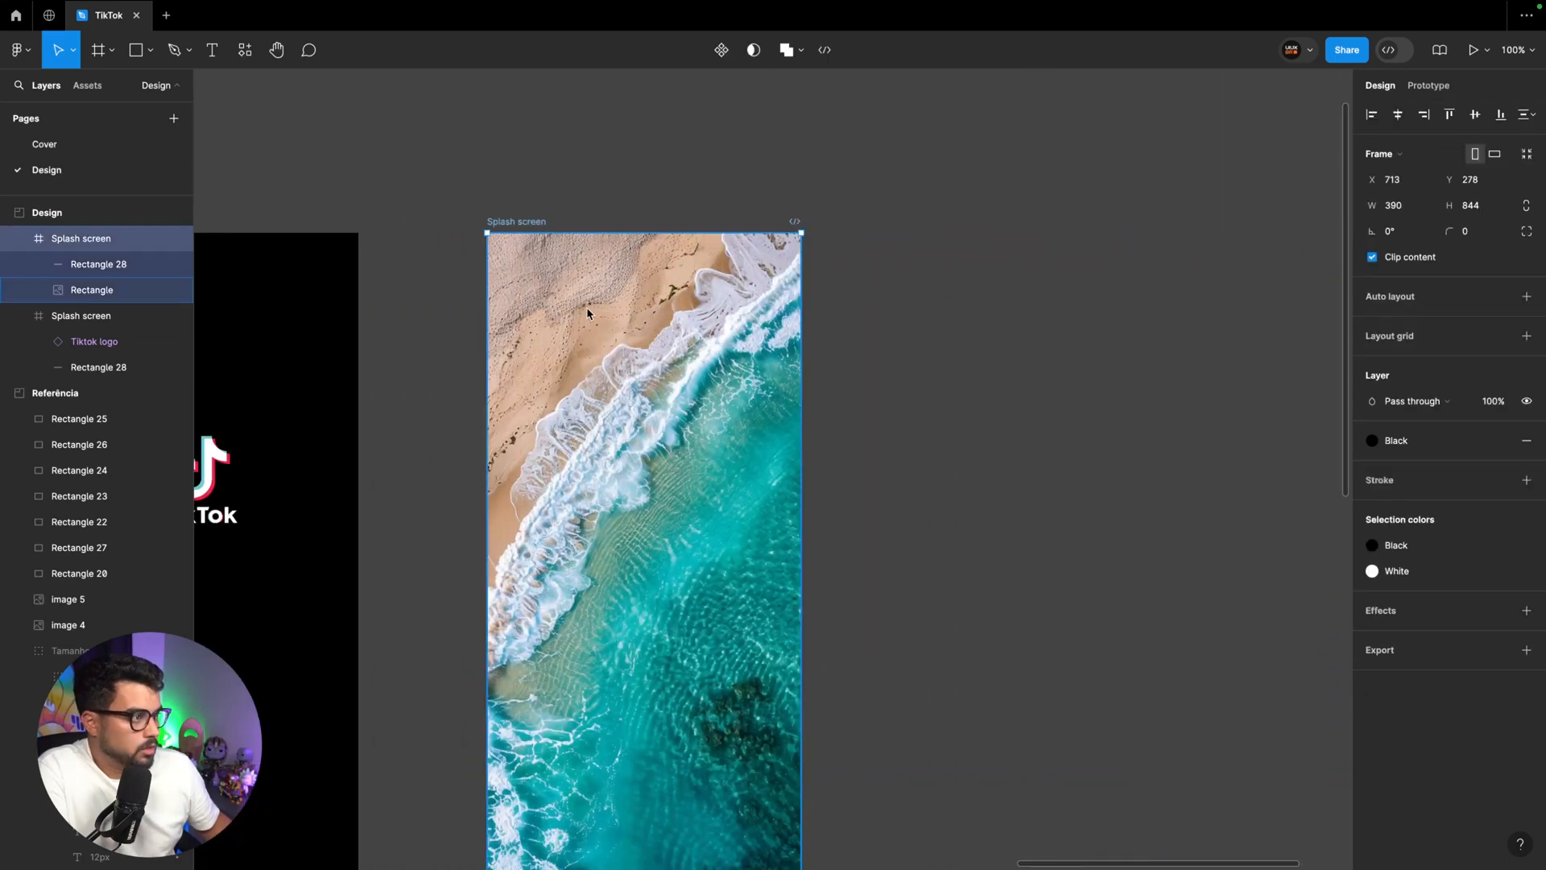
{"action": "key", "text": "t"}
{"action": "left_click", "coordinate": [573, 311]}
{"action": "type", "text": "Following"}
{"action": "key", "text": "Escape"}
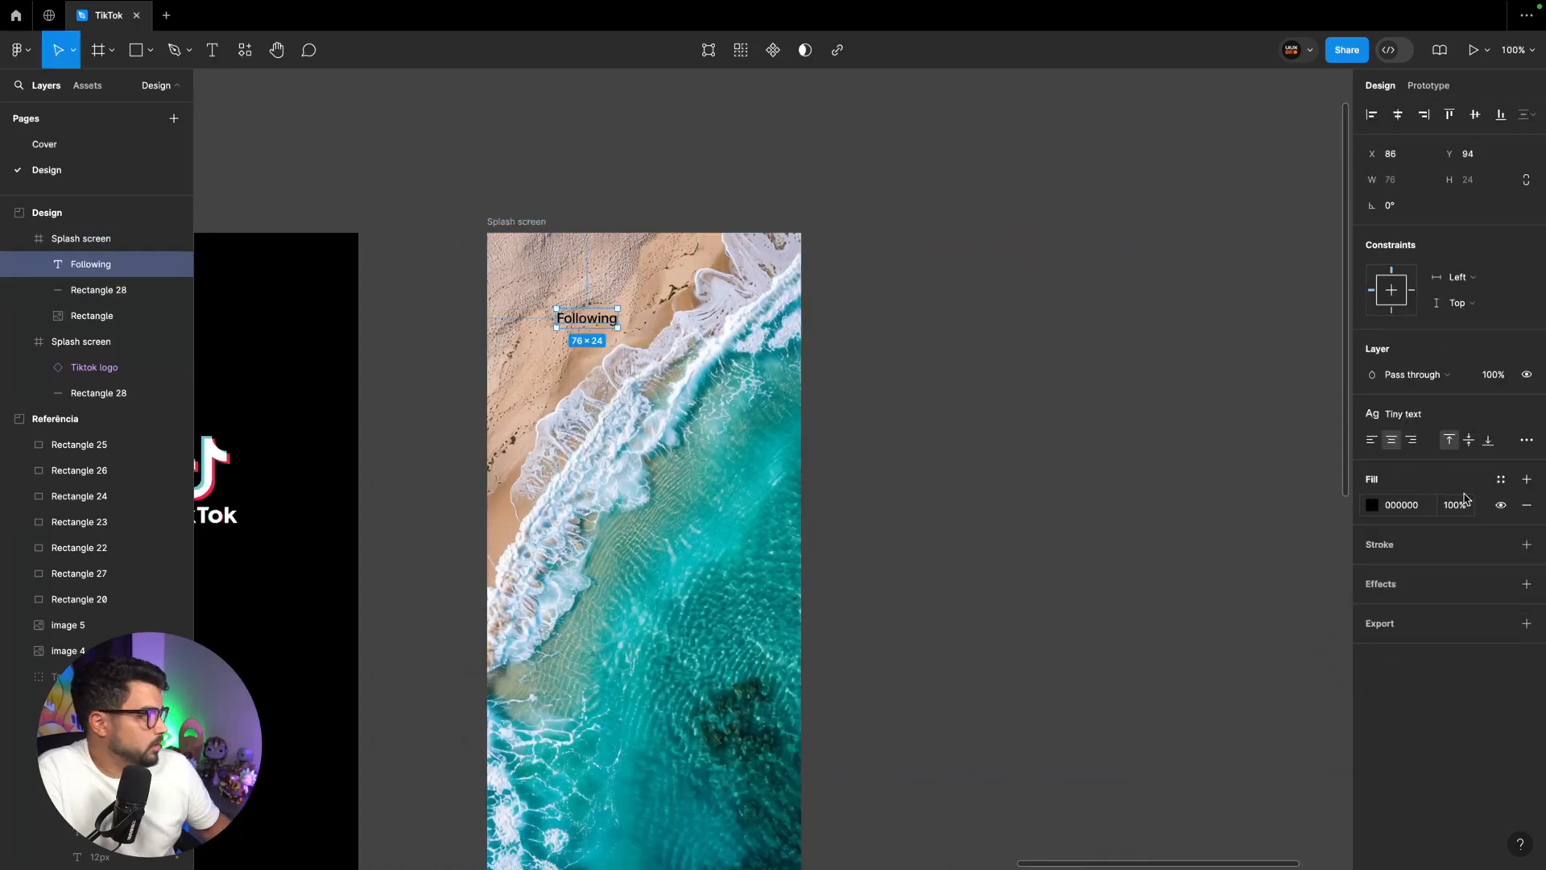
Apply the Title text style to the "Following" label and place a duplicate beside it at X 195, Y 76
{"action": "left_click", "coordinate": [1440, 415]}
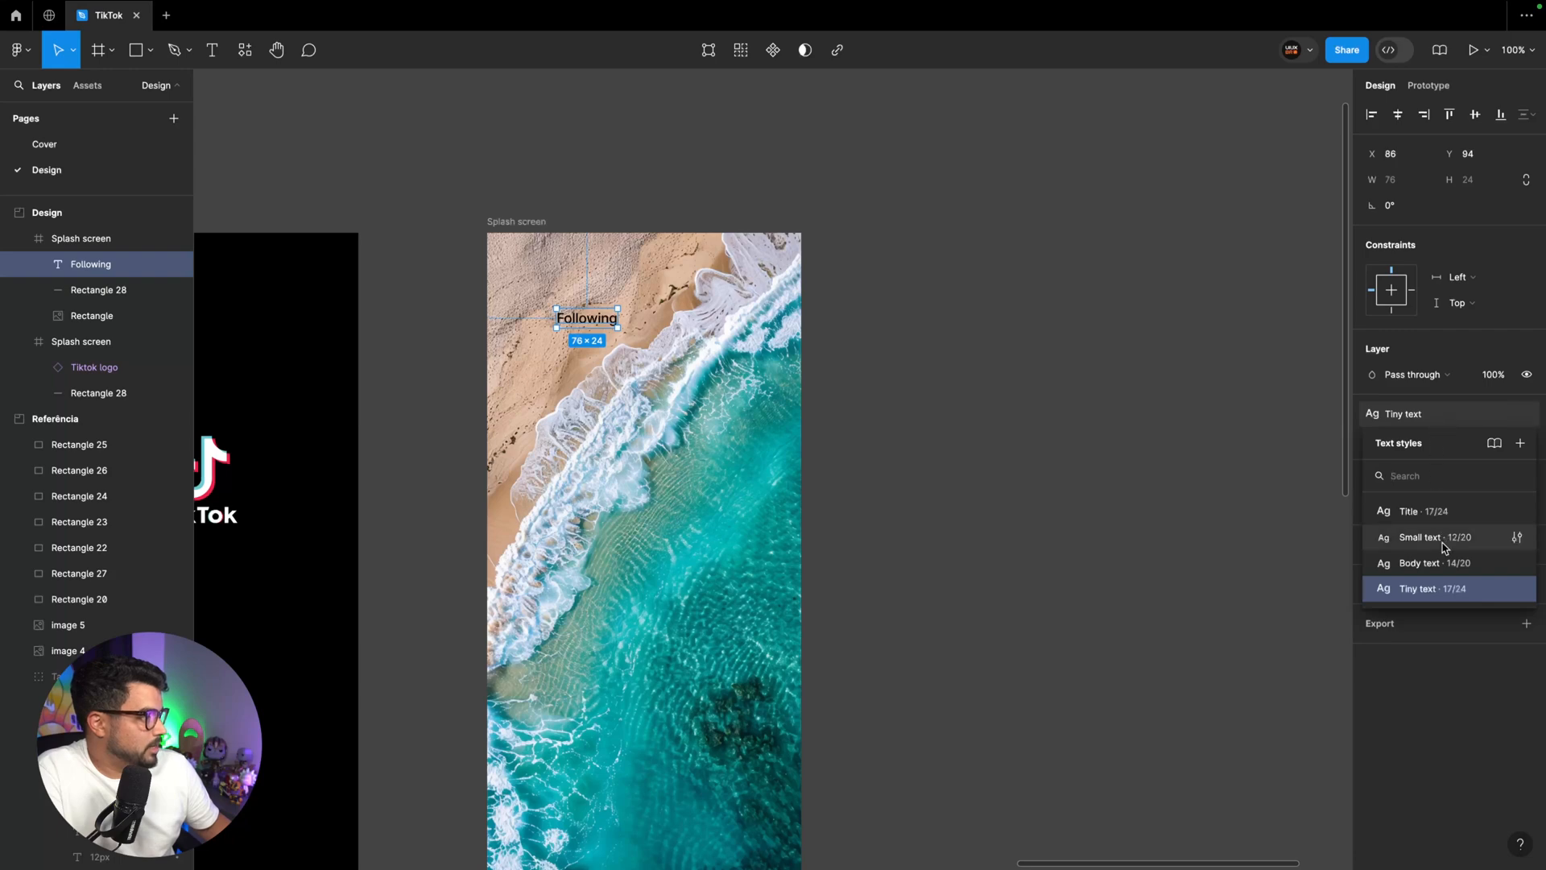
{"action": "left_click", "coordinate": [1423, 513]}
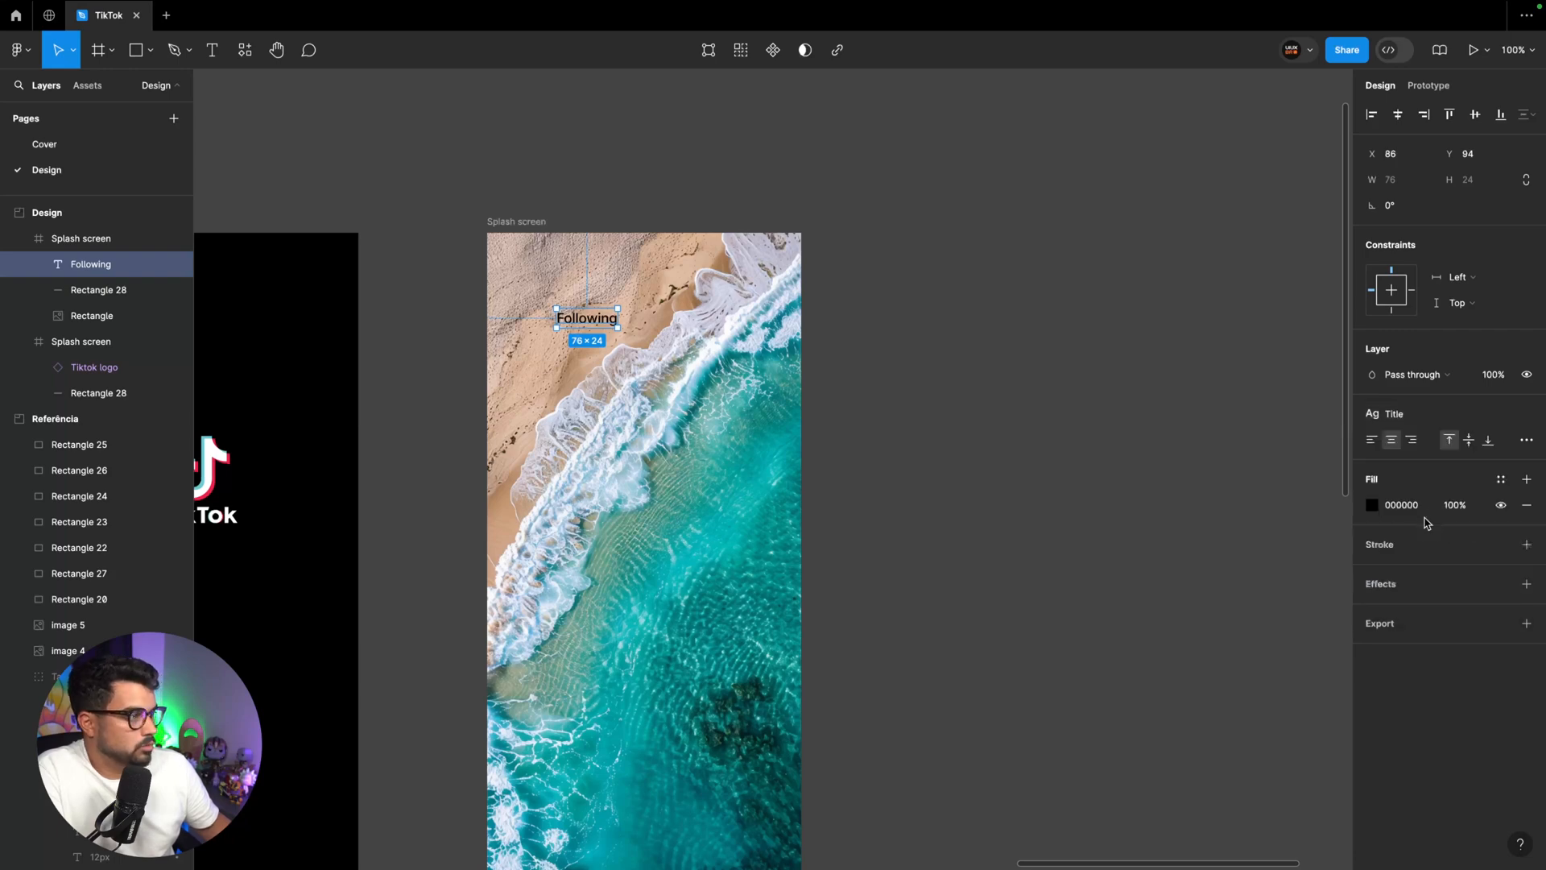
{"action": "left_click_drag", "start_coordinate": [596, 319], "coordinate": [683, 314]}
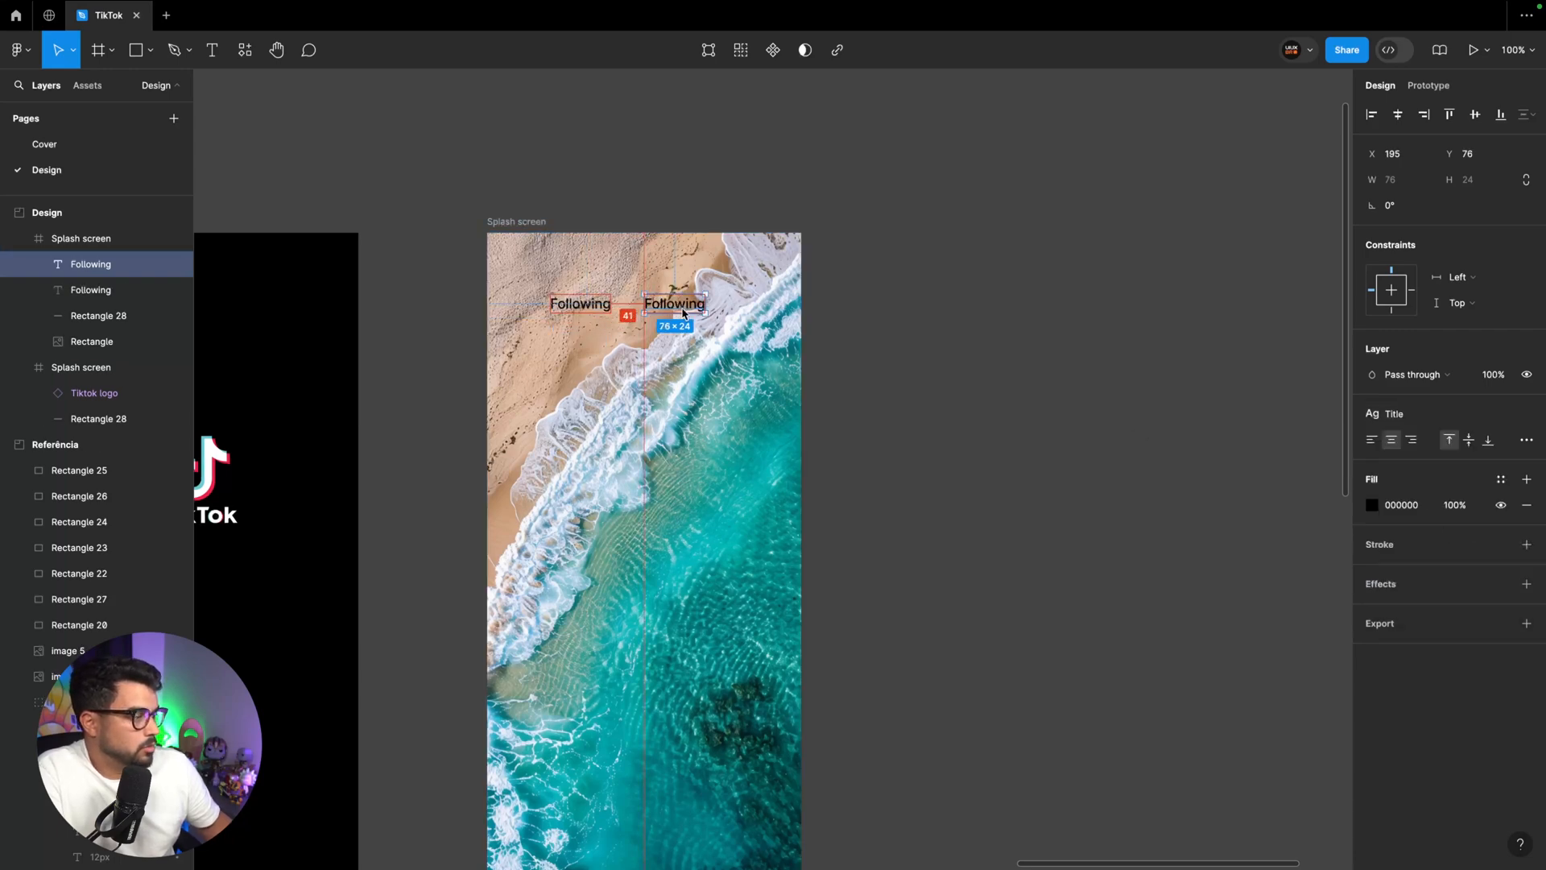
Make the duplicated "Following" label bold while keeping its Title text style
{"action": "left_click", "coordinate": [1462, 419]}
{"action": "left_click", "coordinate": [1458, 415]}
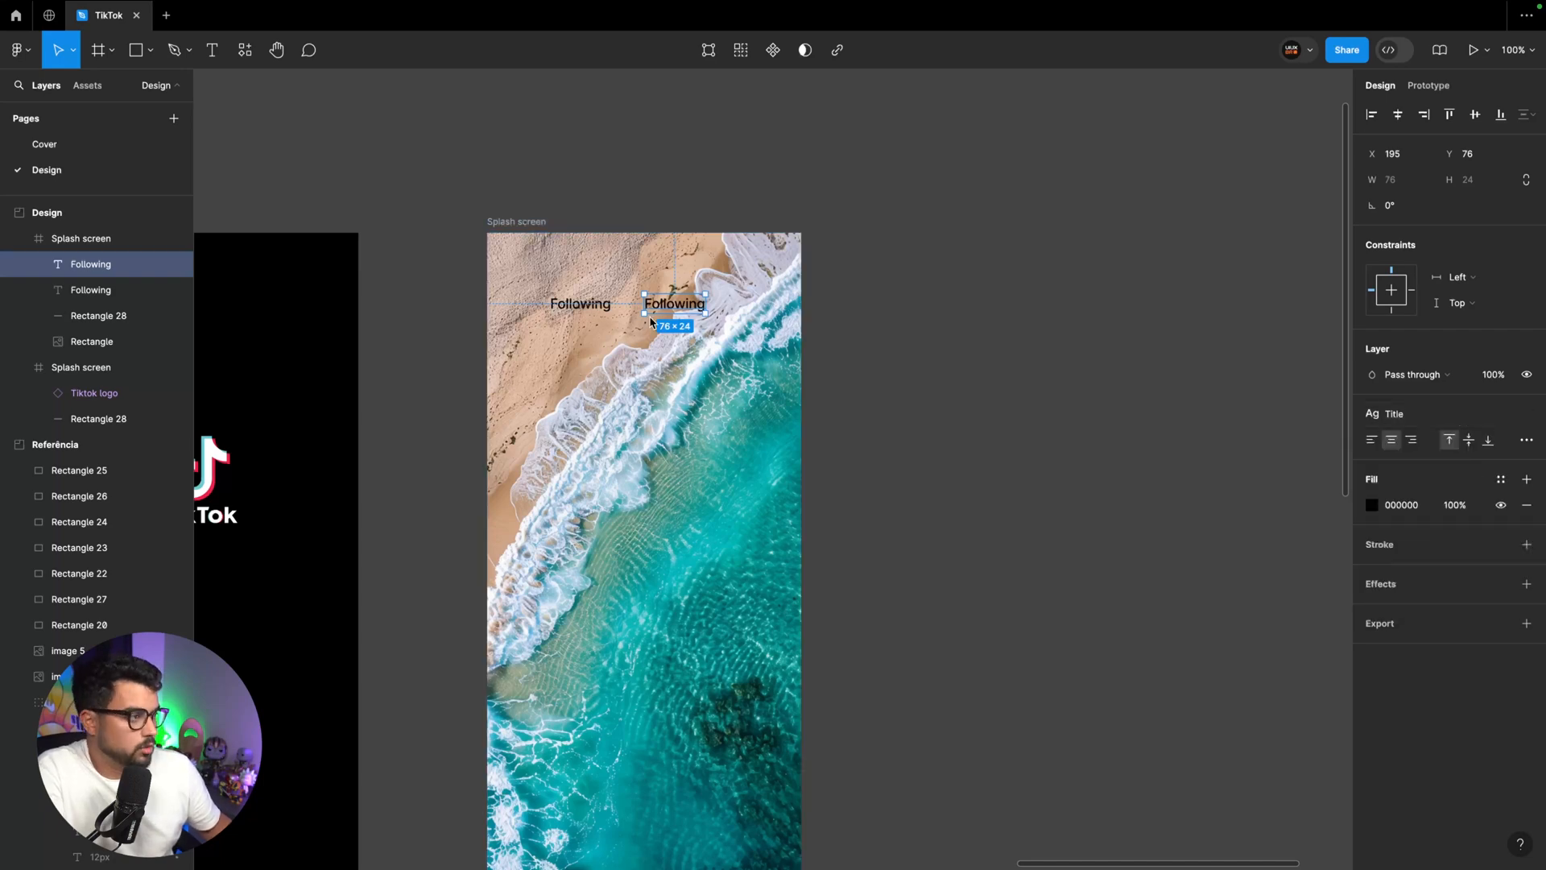
{"action": "key", "text": "ctrl+b"}
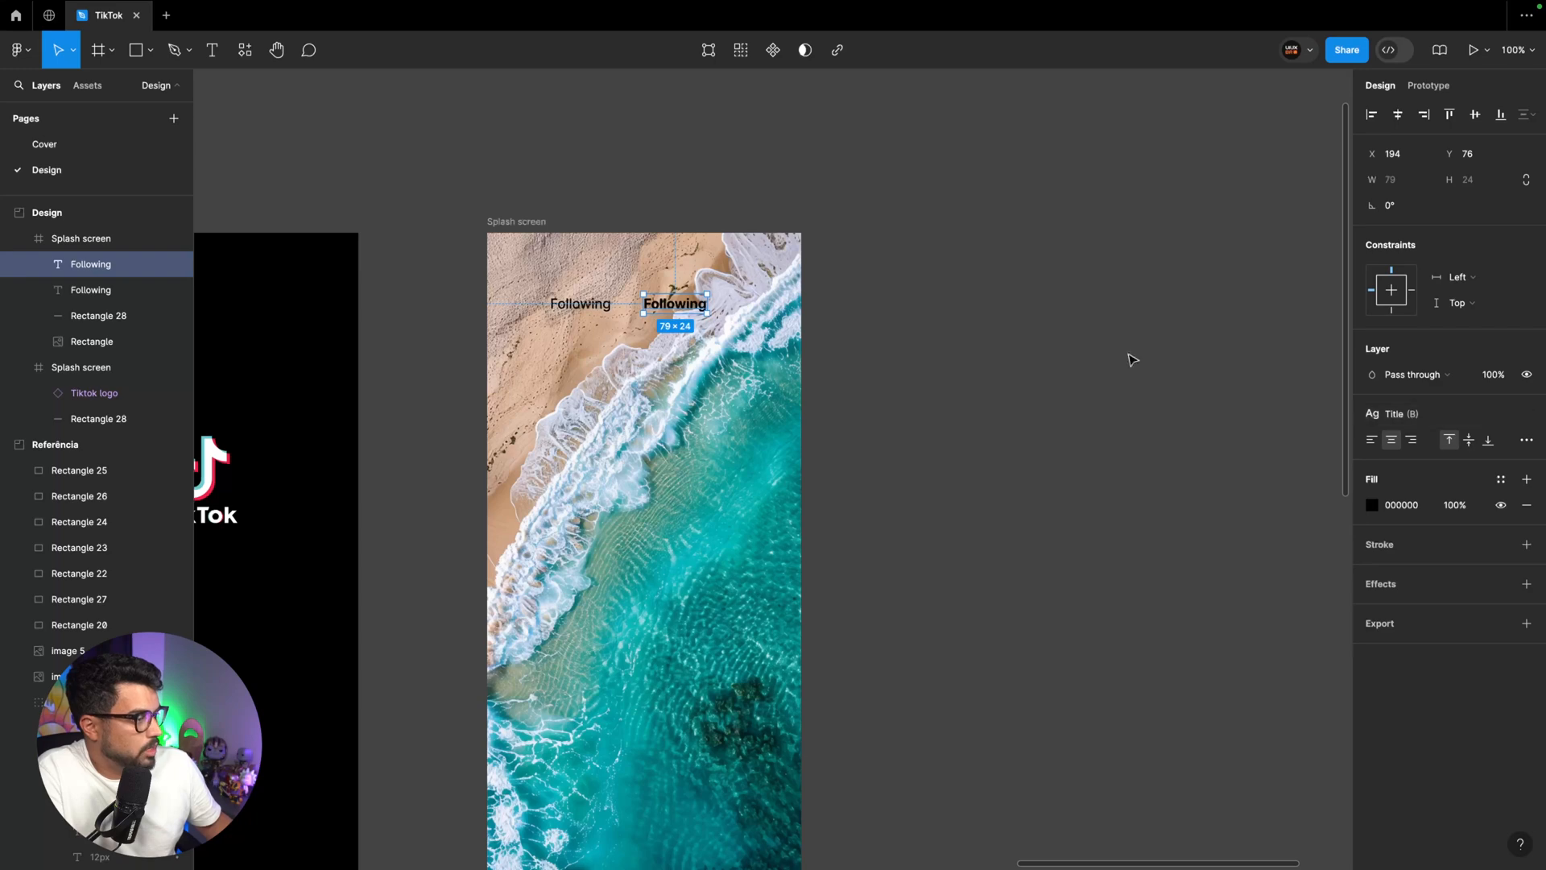
Move both "Following" labels about 19 px to the right and apply the White color style to them
{"action": "left_click", "coordinate": [581, 309], "text": "shift"}
{"action": "left_click_drag", "start_coordinate": [661, 309], "coordinate": [677, 313]}
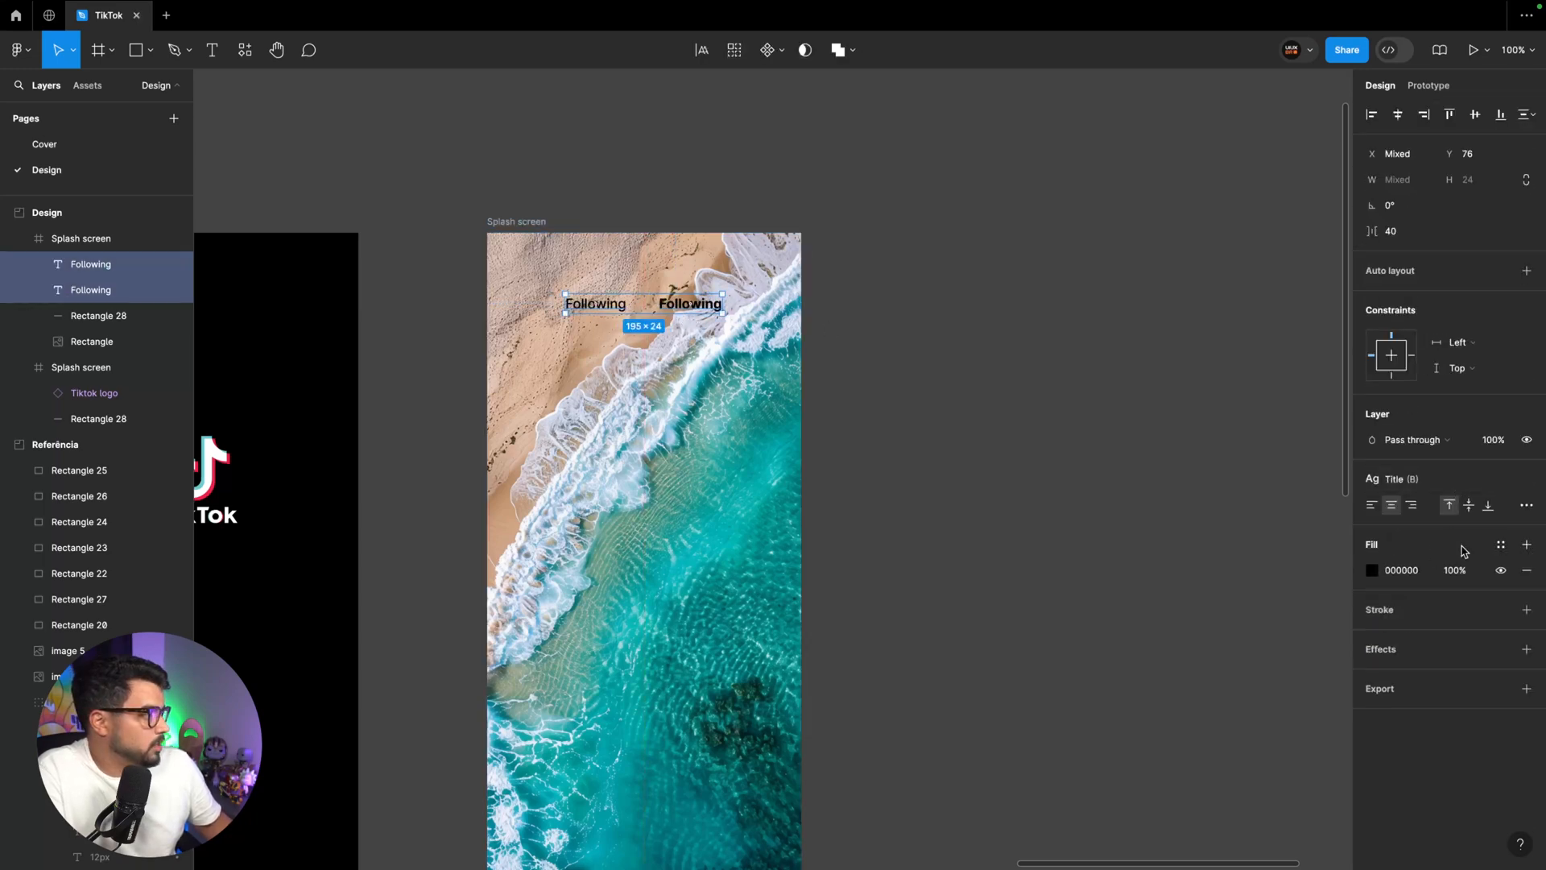
{"action": "left_click", "coordinate": [1500, 544]}
{"action": "left_click", "coordinate": [1233, 661]}
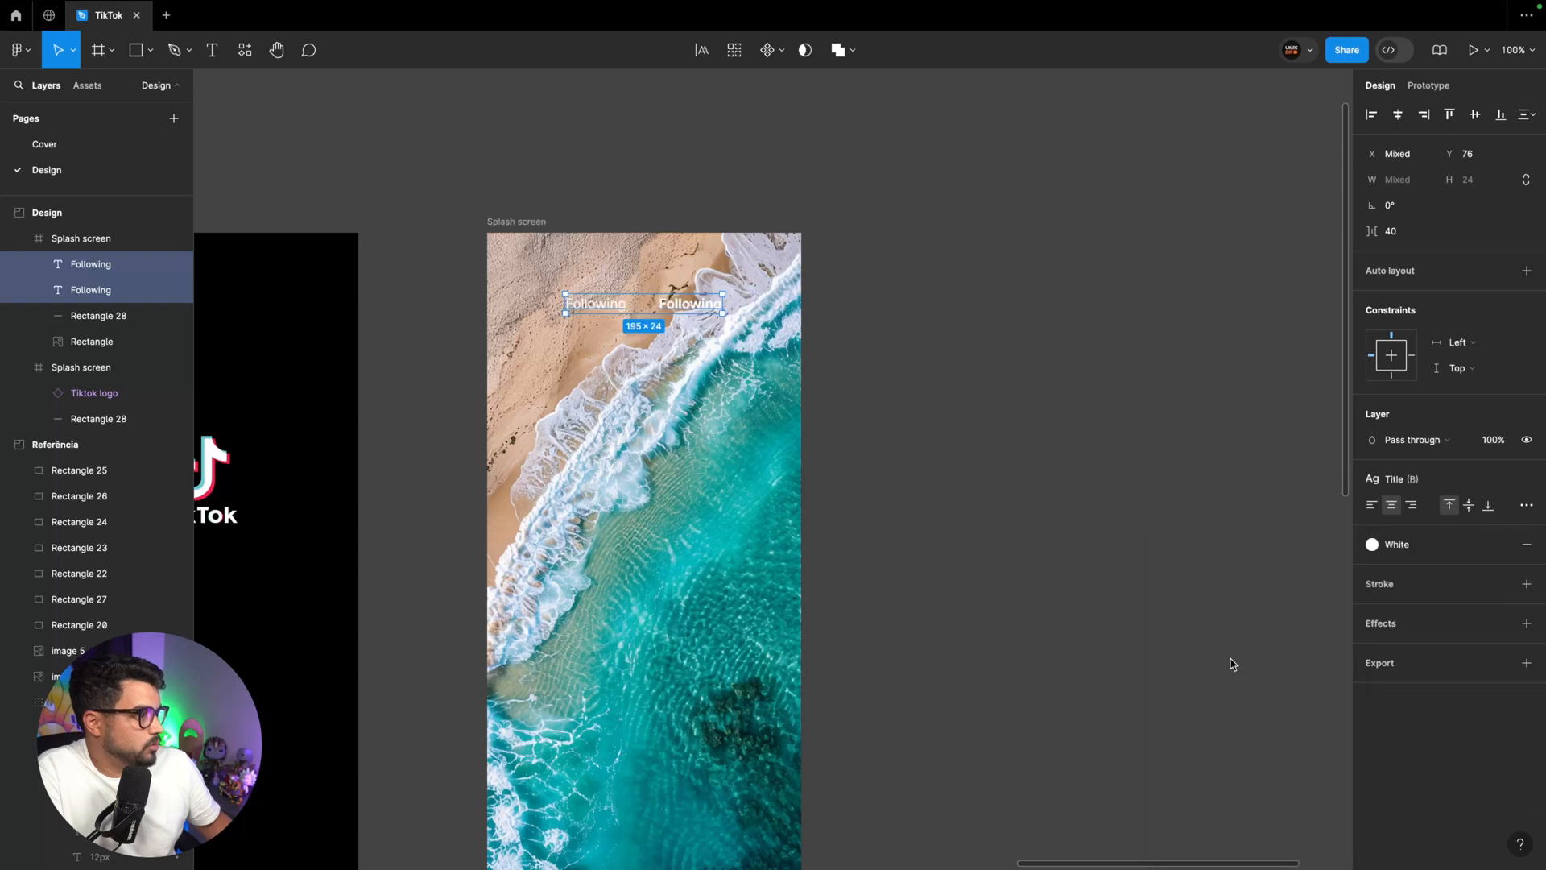
{"action": "left_click", "coordinate": [916, 377]}
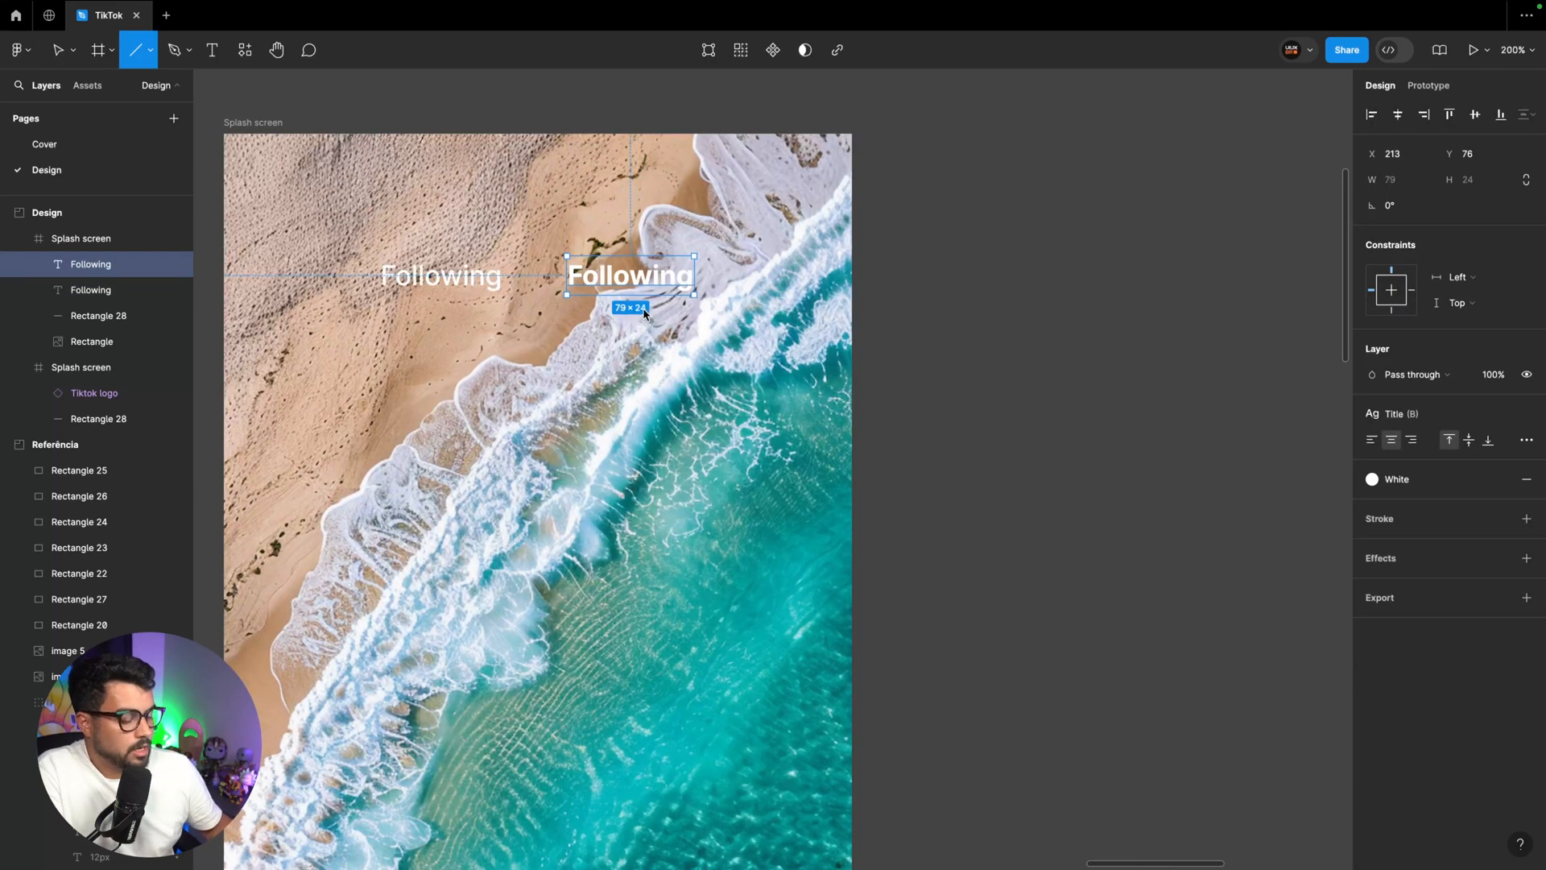
Draw a vertical divider line between the two "Following" labels and set its length to 32
{"action": "key", "text": "v"}
{"action": "key", "text": "l"}
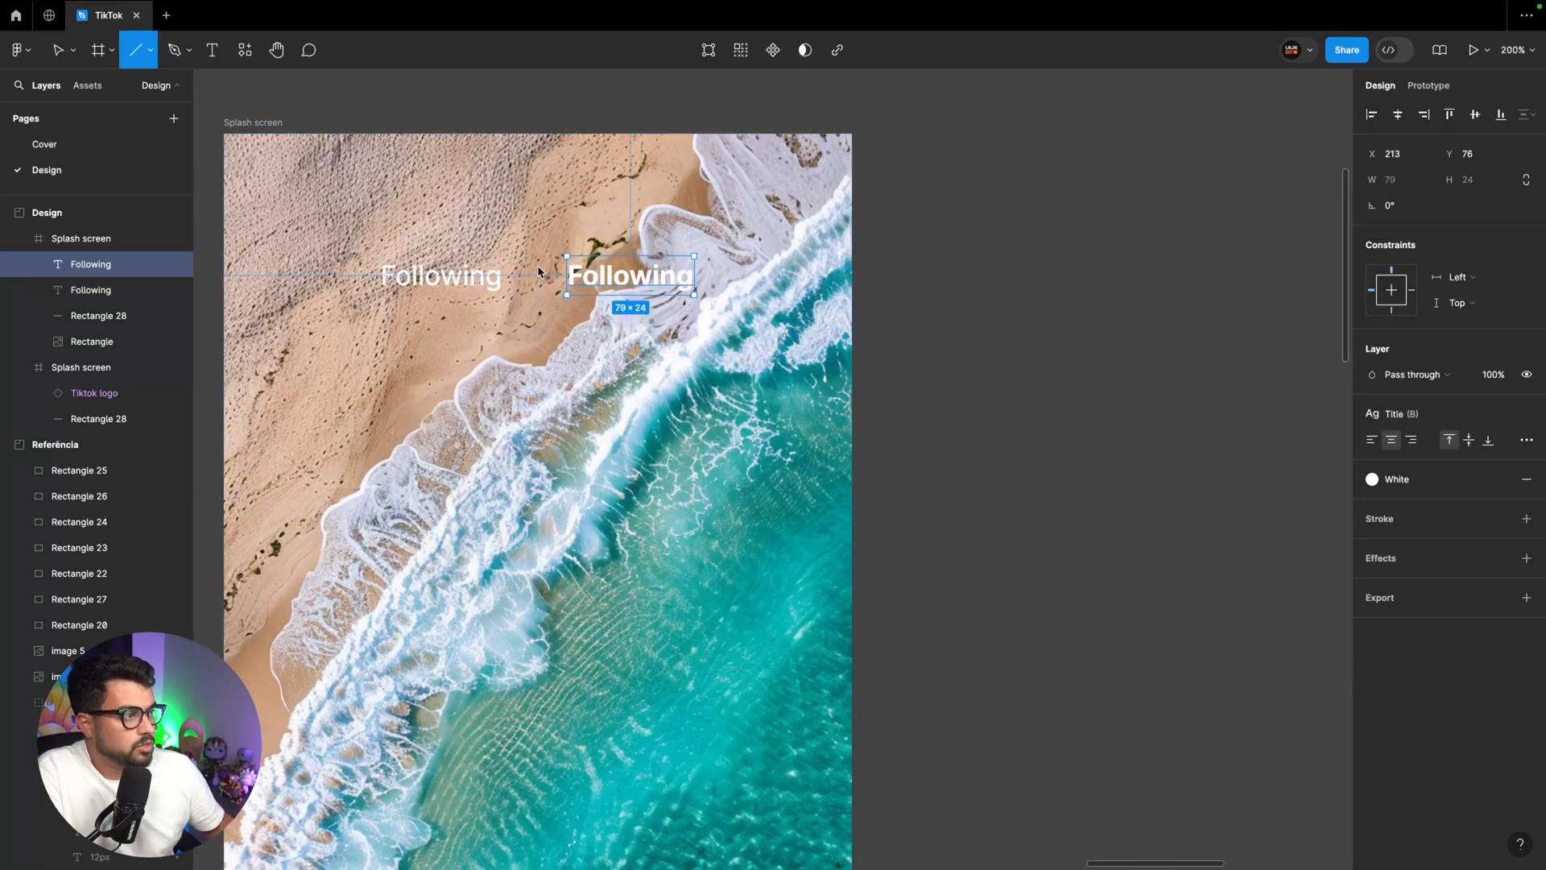
{"action": "left_click_drag", "start_coordinate": [528, 248], "coordinate": [527, 310]}
{"action": "left_click", "coordinate": [1399, 185]}
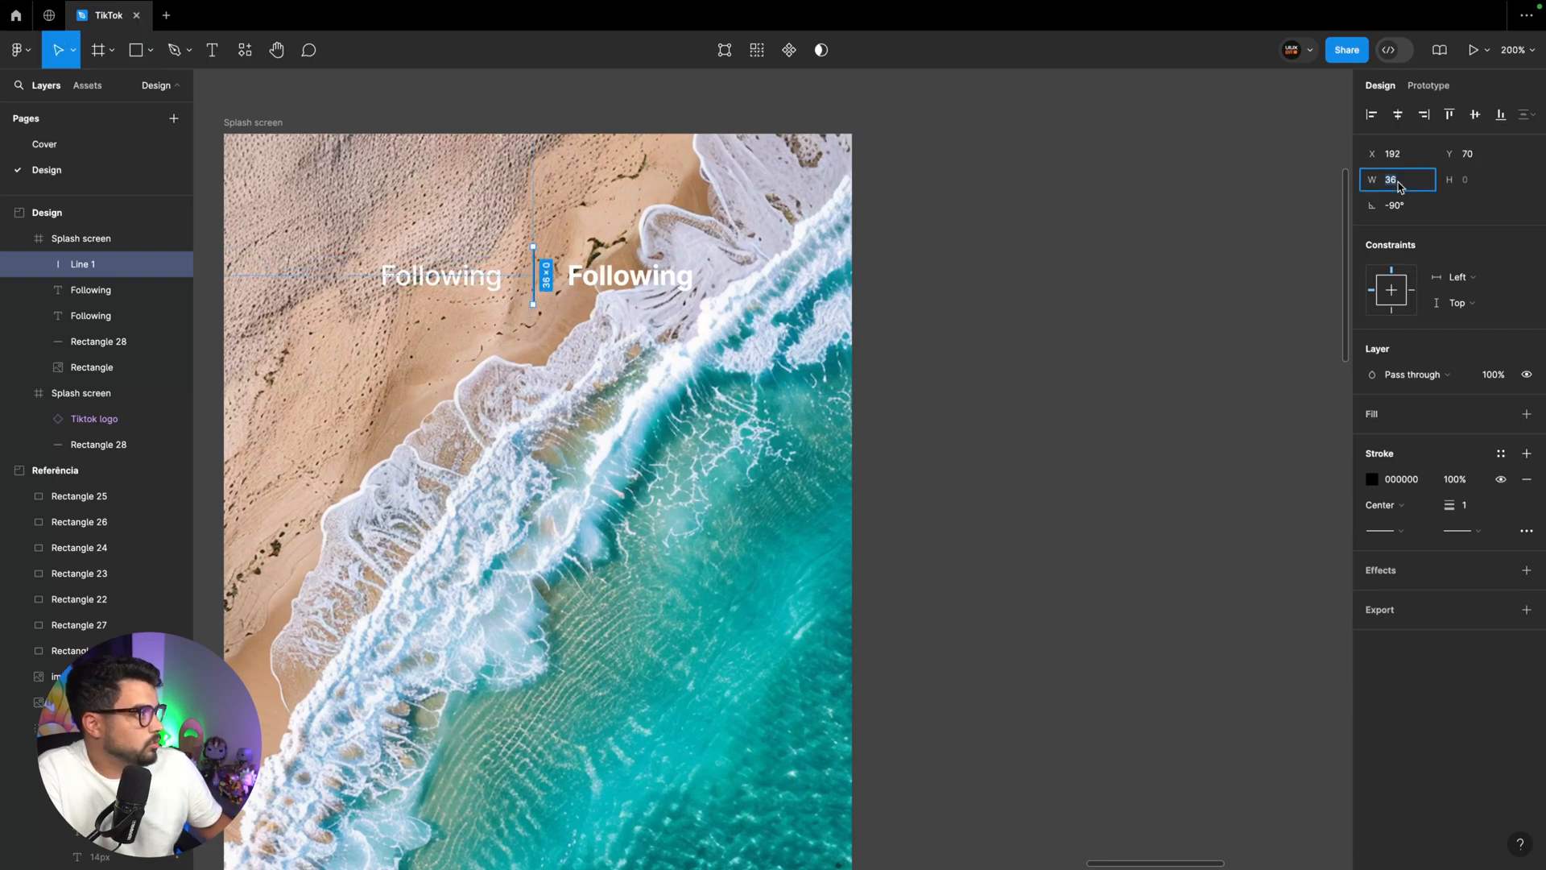
{"action": "type", "text": "32"}
{"action": "key", "text": "Return"}
Apply the White style to the divider line's stroke and set both of its end caps to Round
{"action": "left_click", "coordinate": [1501, 453]}
{"action": "left_click", "coordinate": [1177, 535]}
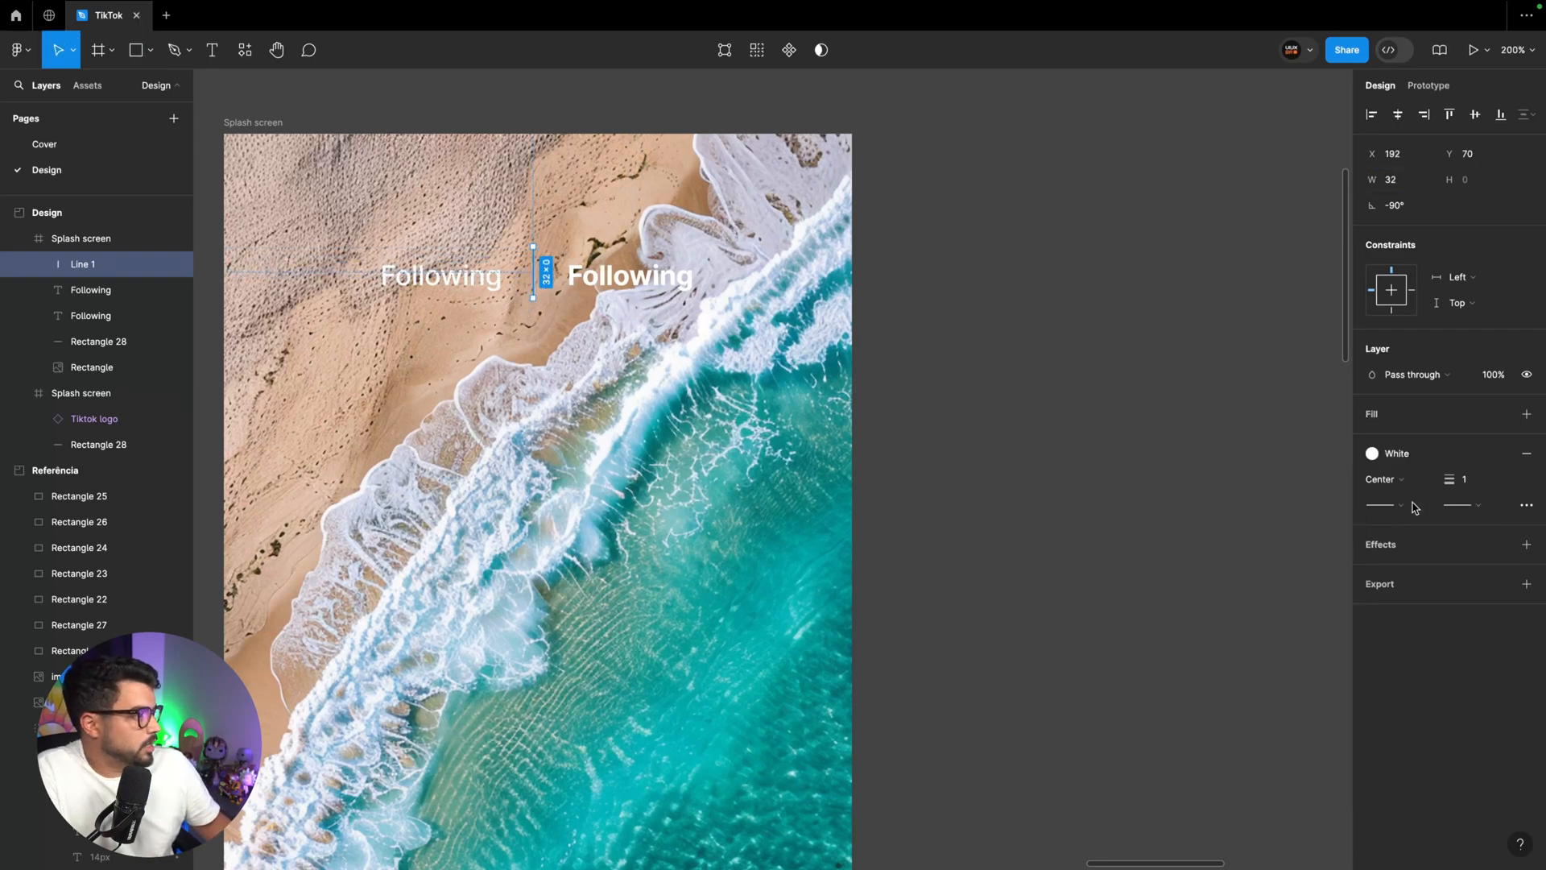
{"action": "left_click", "coordinate": [1401, 506]}
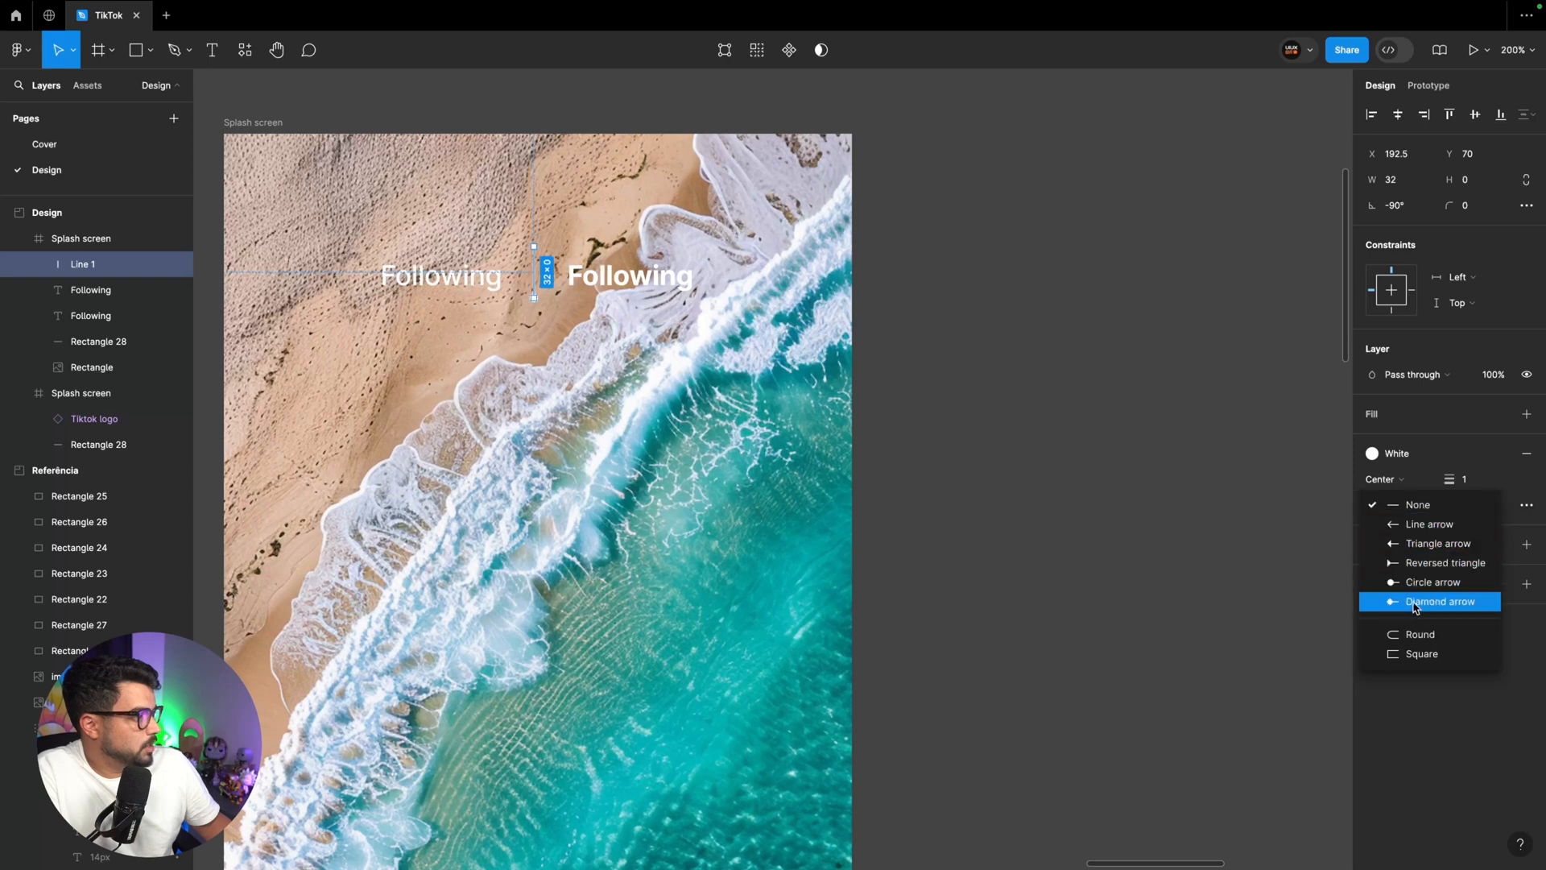
{"action": "left_click", "coordinate": [1416, 635]}
{"action": "left_click", "coordinate": [1477, 505]}
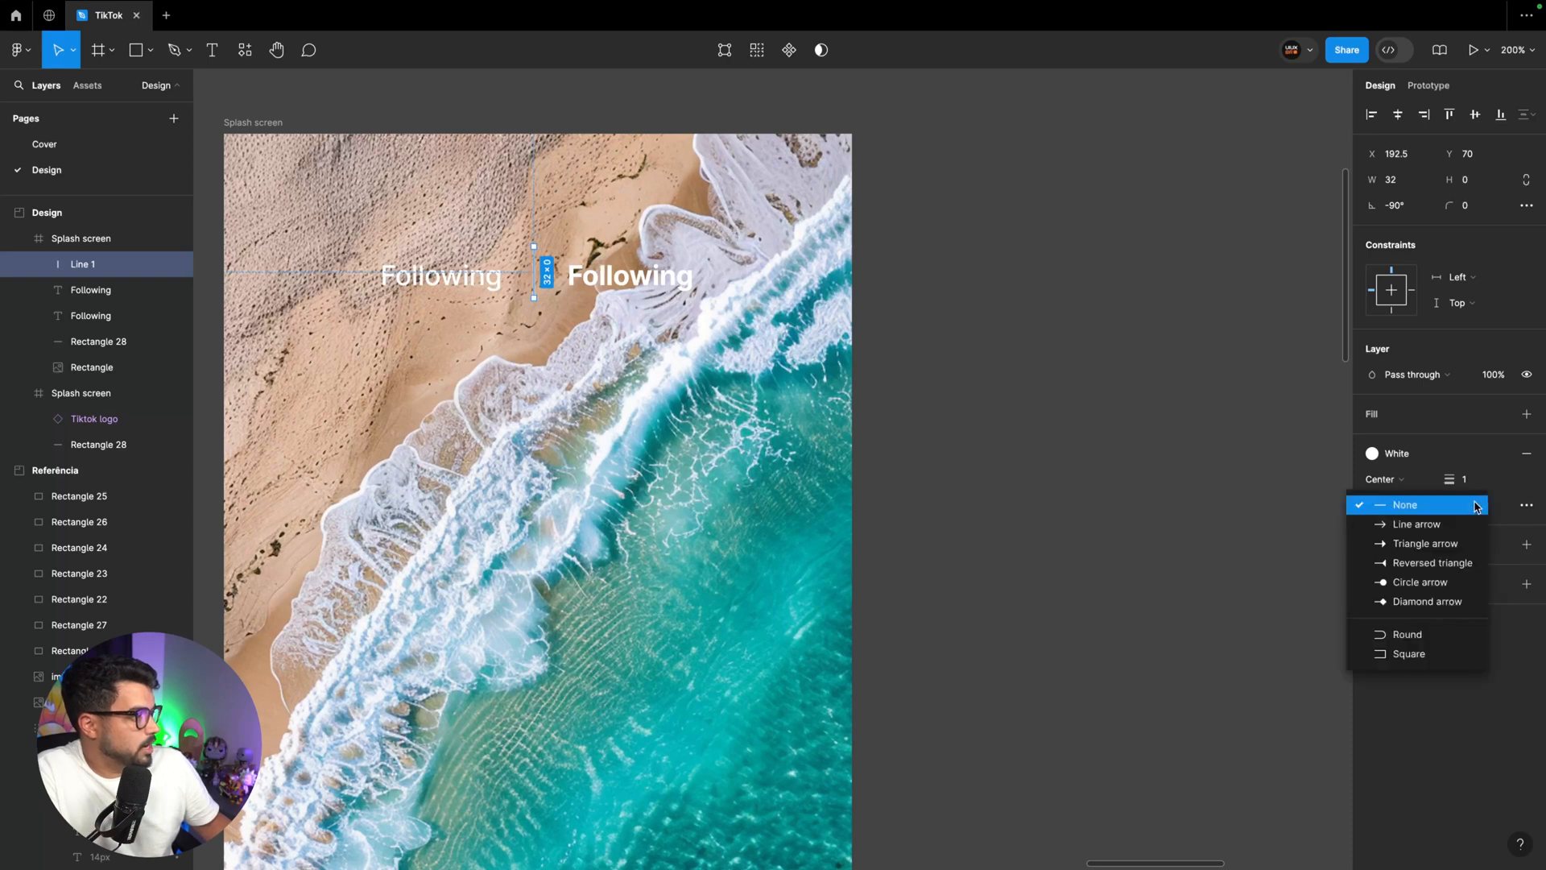
{"action": "left_click", "coordinate": [1409, 641]}
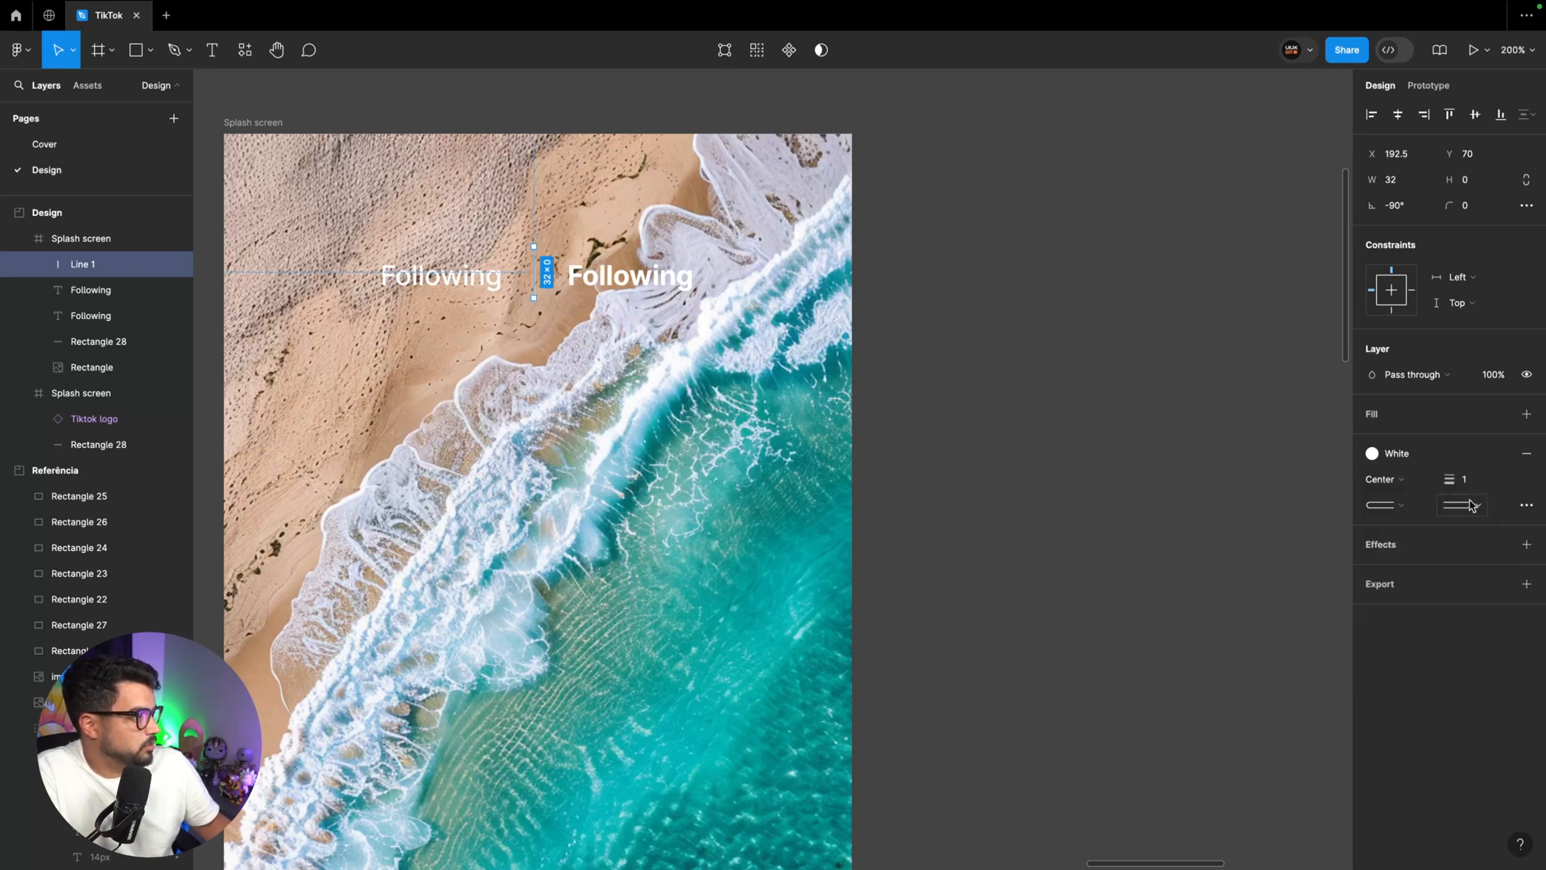
Wrap the two "Following" labels and the divider line in a horizontal auto layout frame
{"action": "key", "text": "super+z"}
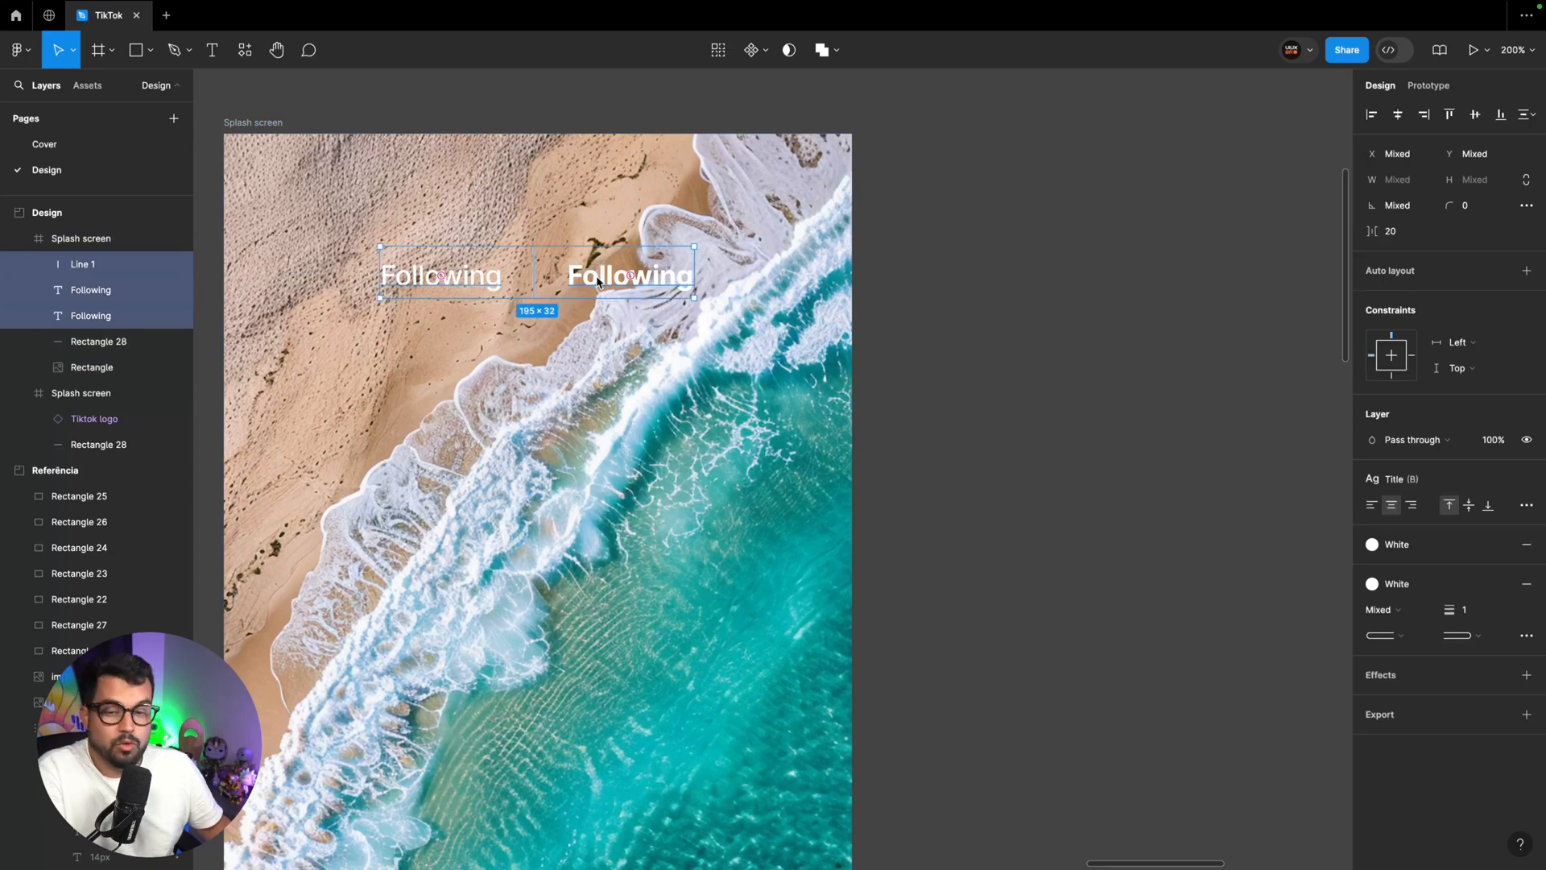
{"action": "key", "text": "shift+a"}
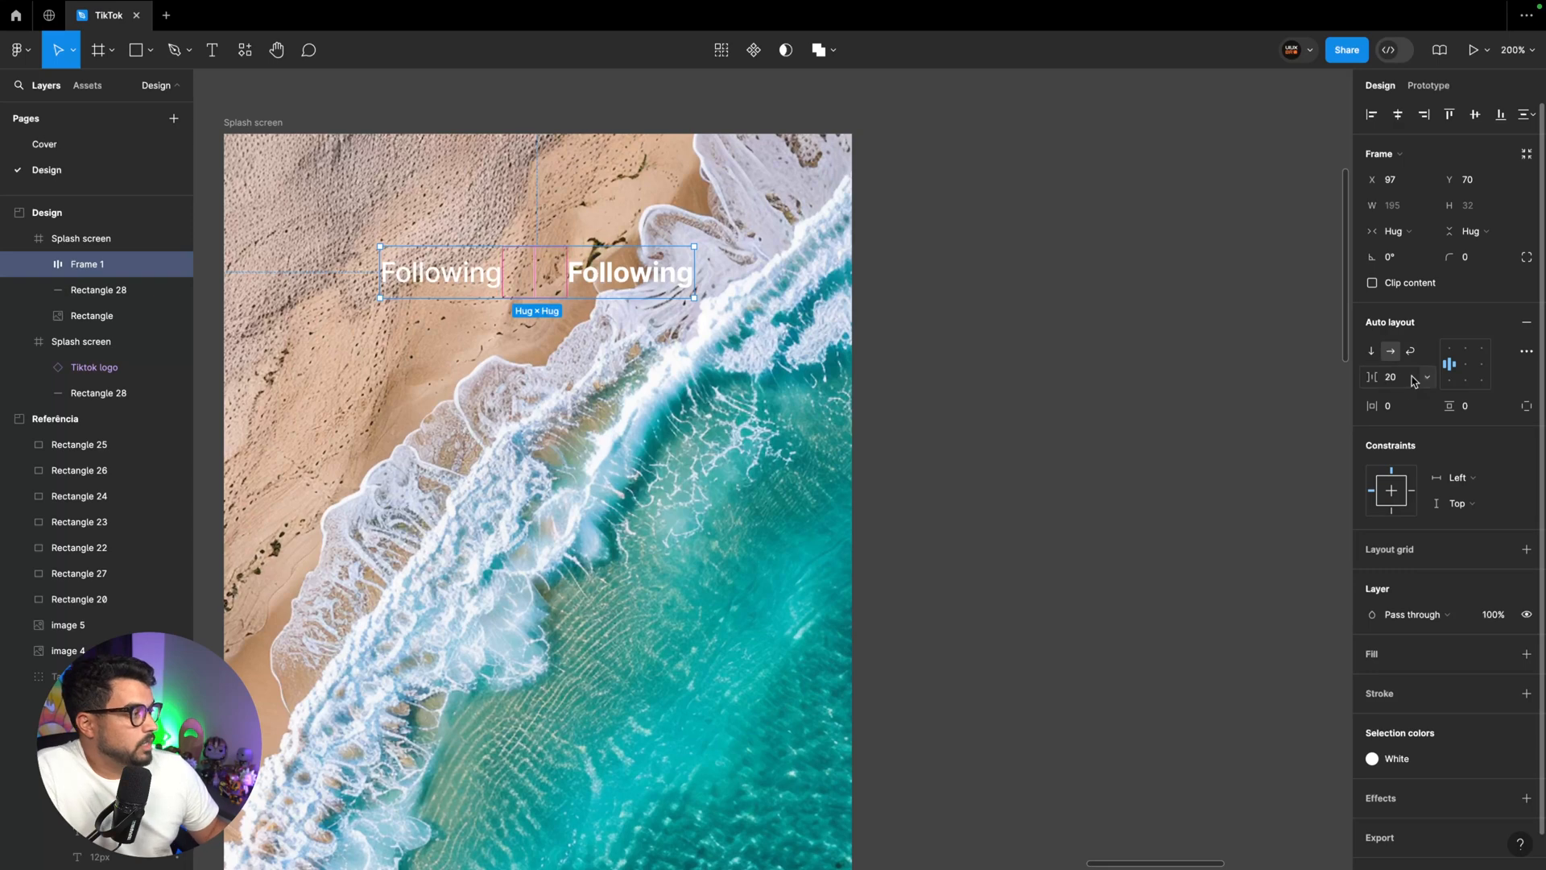
Try a horizontal padding of 32 on the label auto layout frame, and undo it
{"action": "left_click", "coordinate": [1377, 409]}
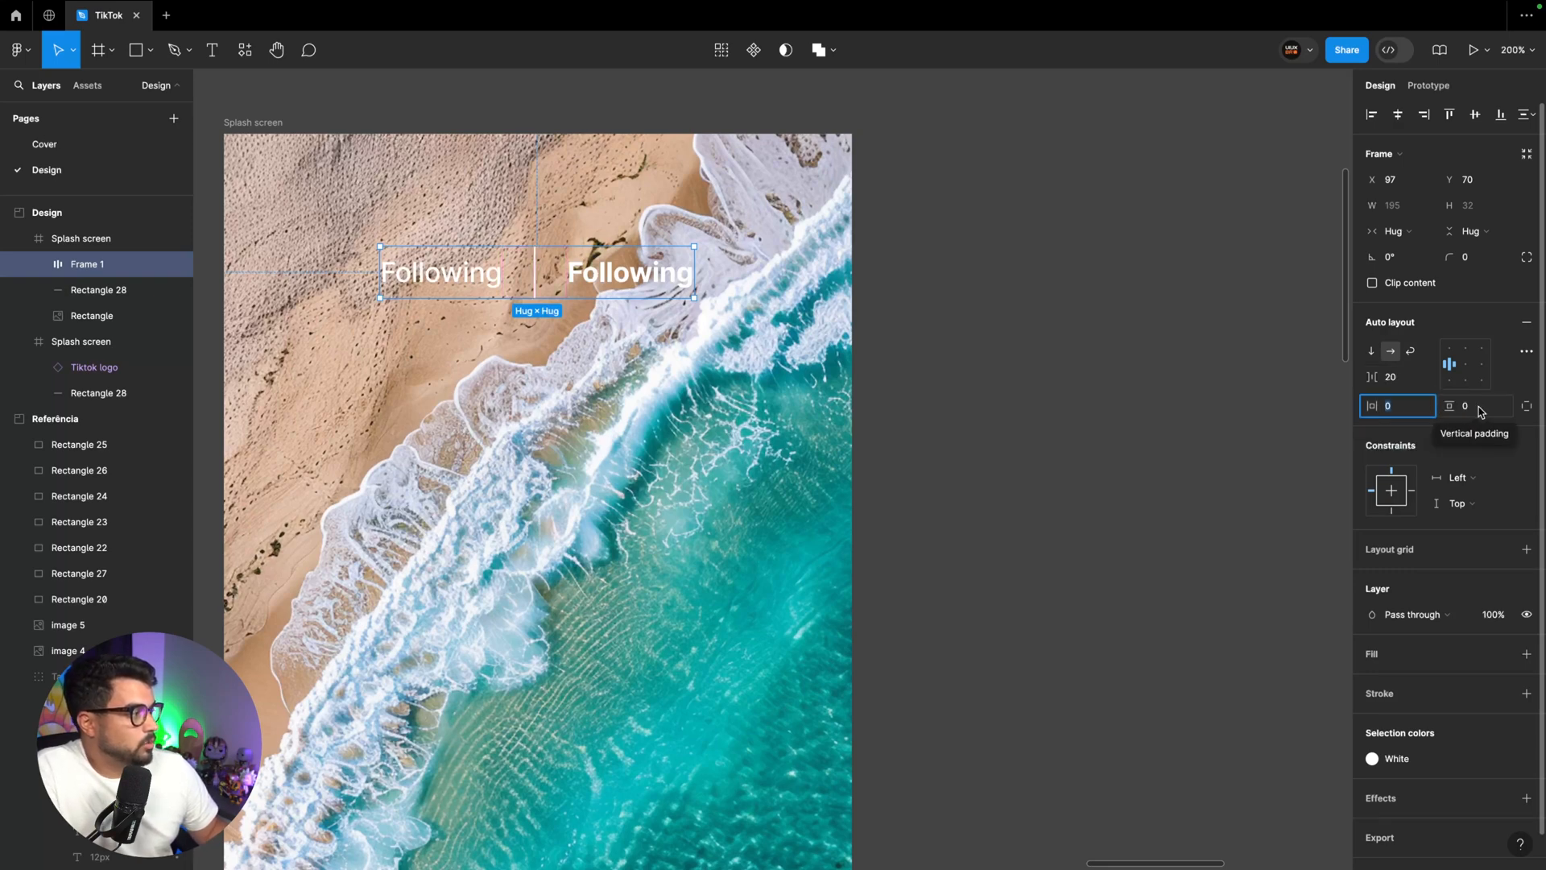
{"action": "type", "text": "32"}
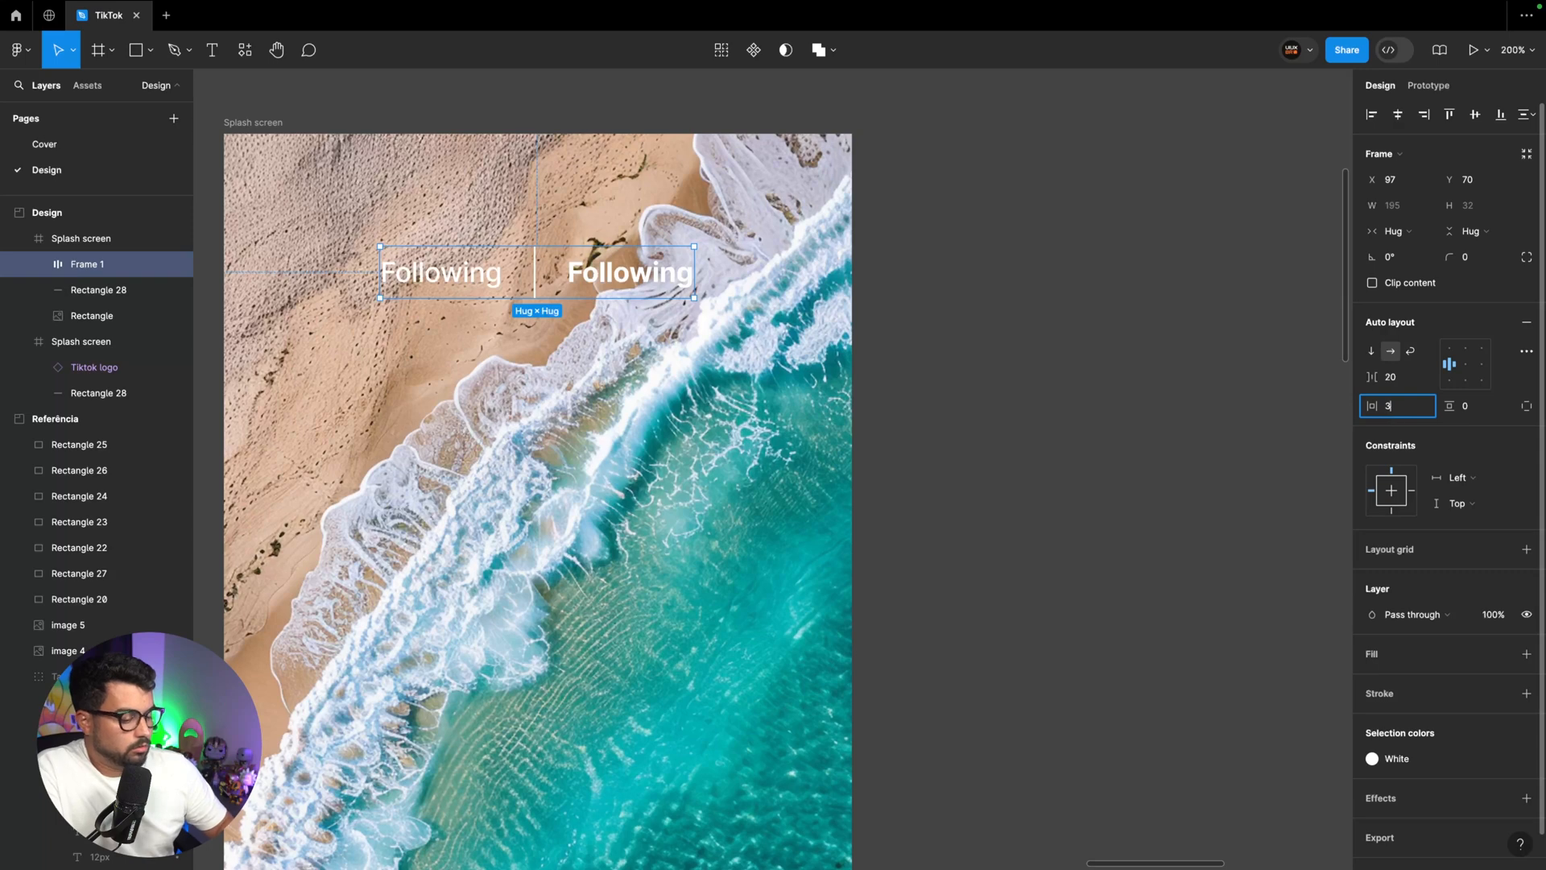
{"action": "key", "text": "Return"}
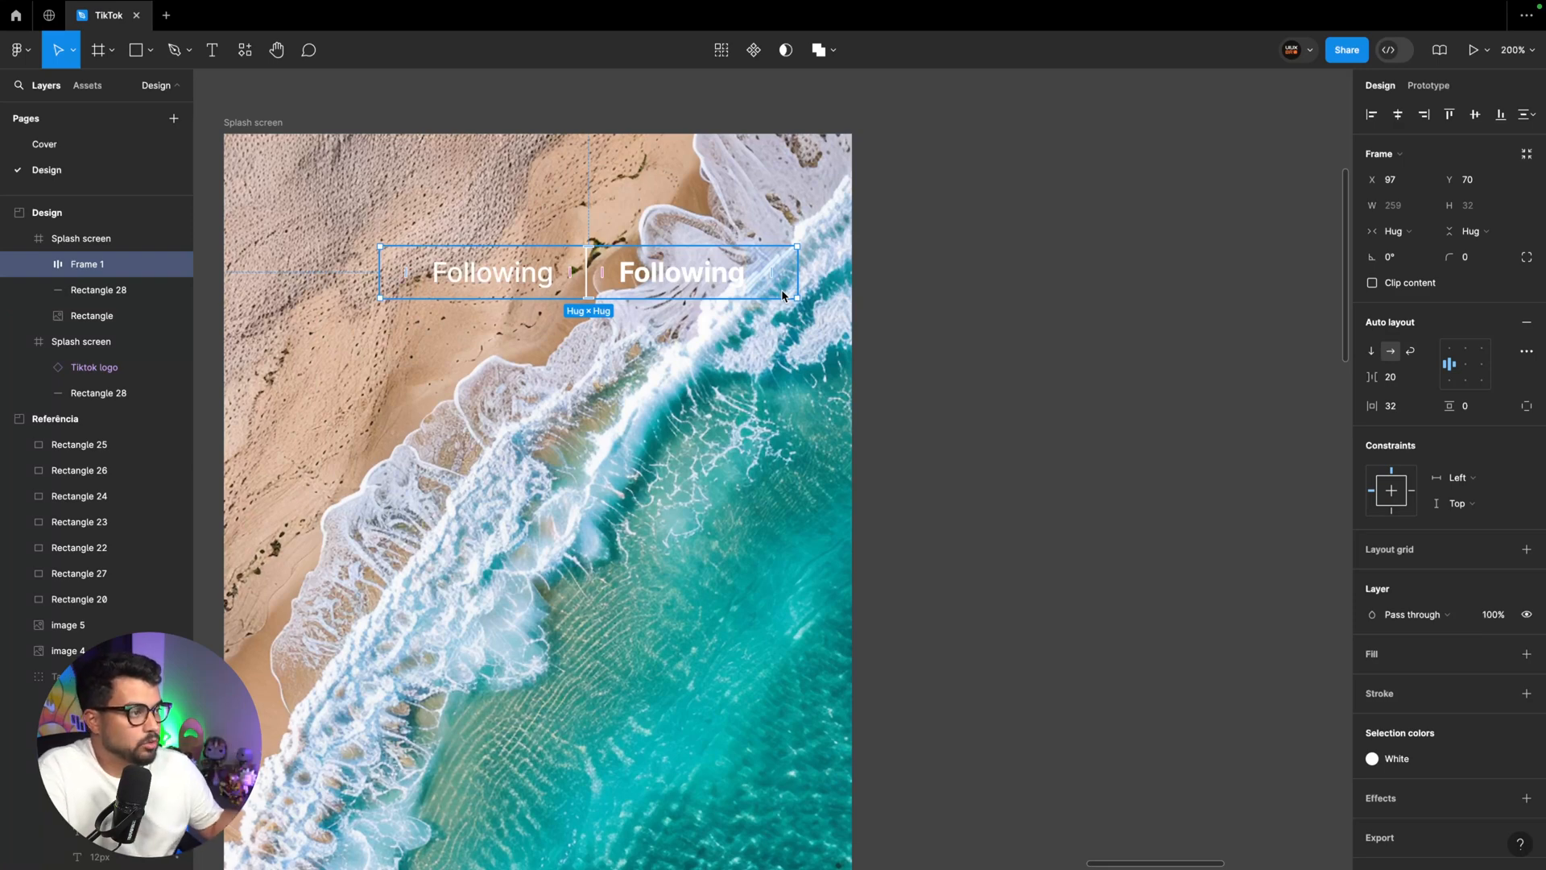
{"action": "key", "text": "super+z"}
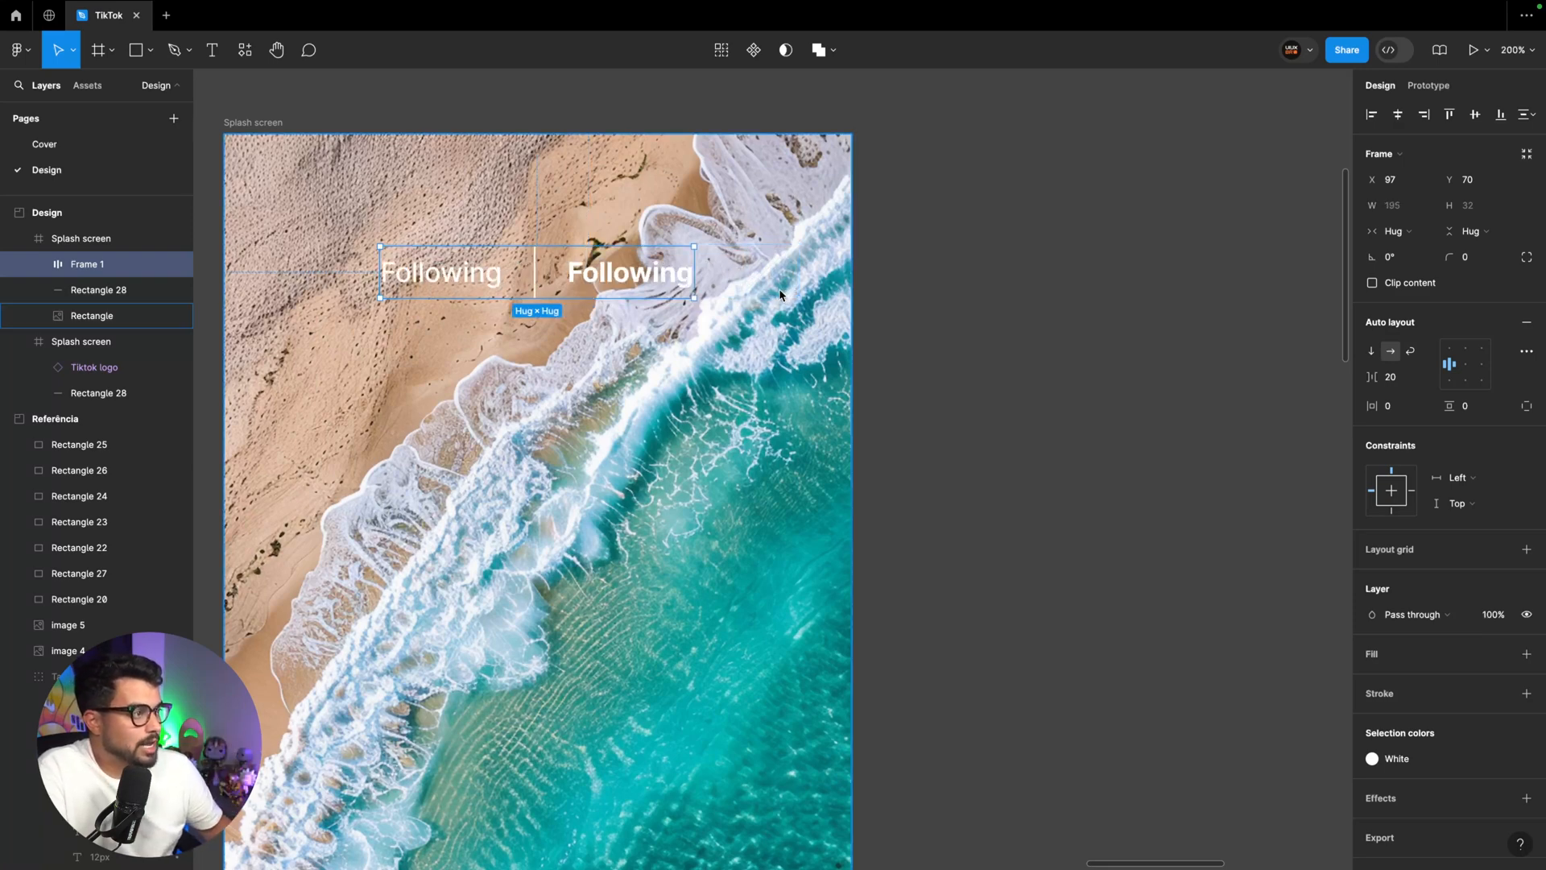
Set the item gap of the "Following" label frame to 16 and center it horizontally on the beach screen at about Y 52
{"action": "left_click", "coordinate": [1402, 382]}
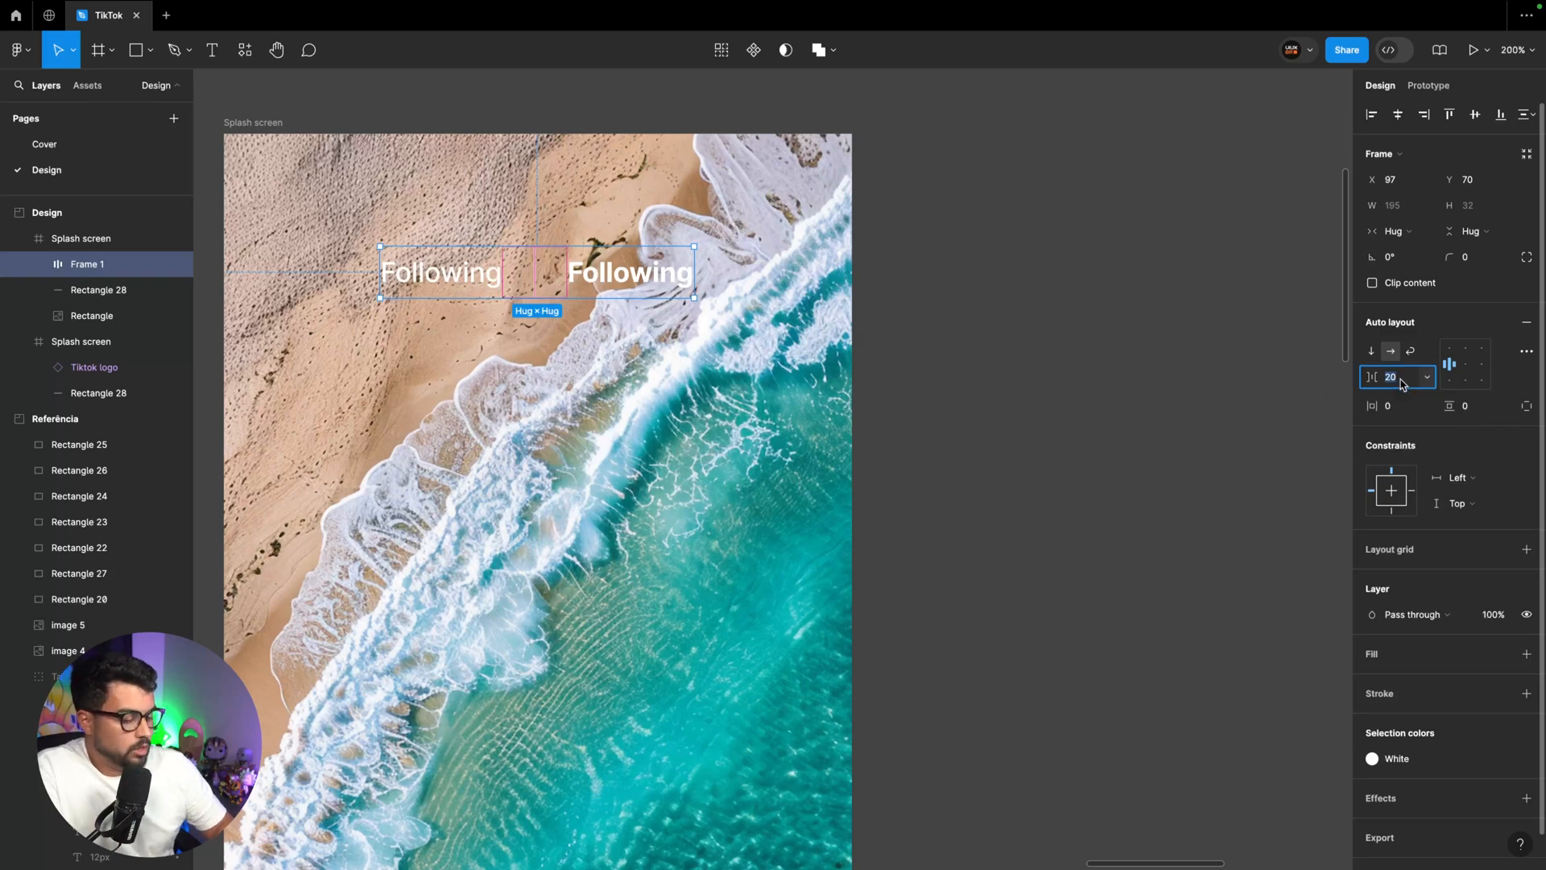
{"action": "type", "text": "16"}
{"action": "key", "text": "Return"}
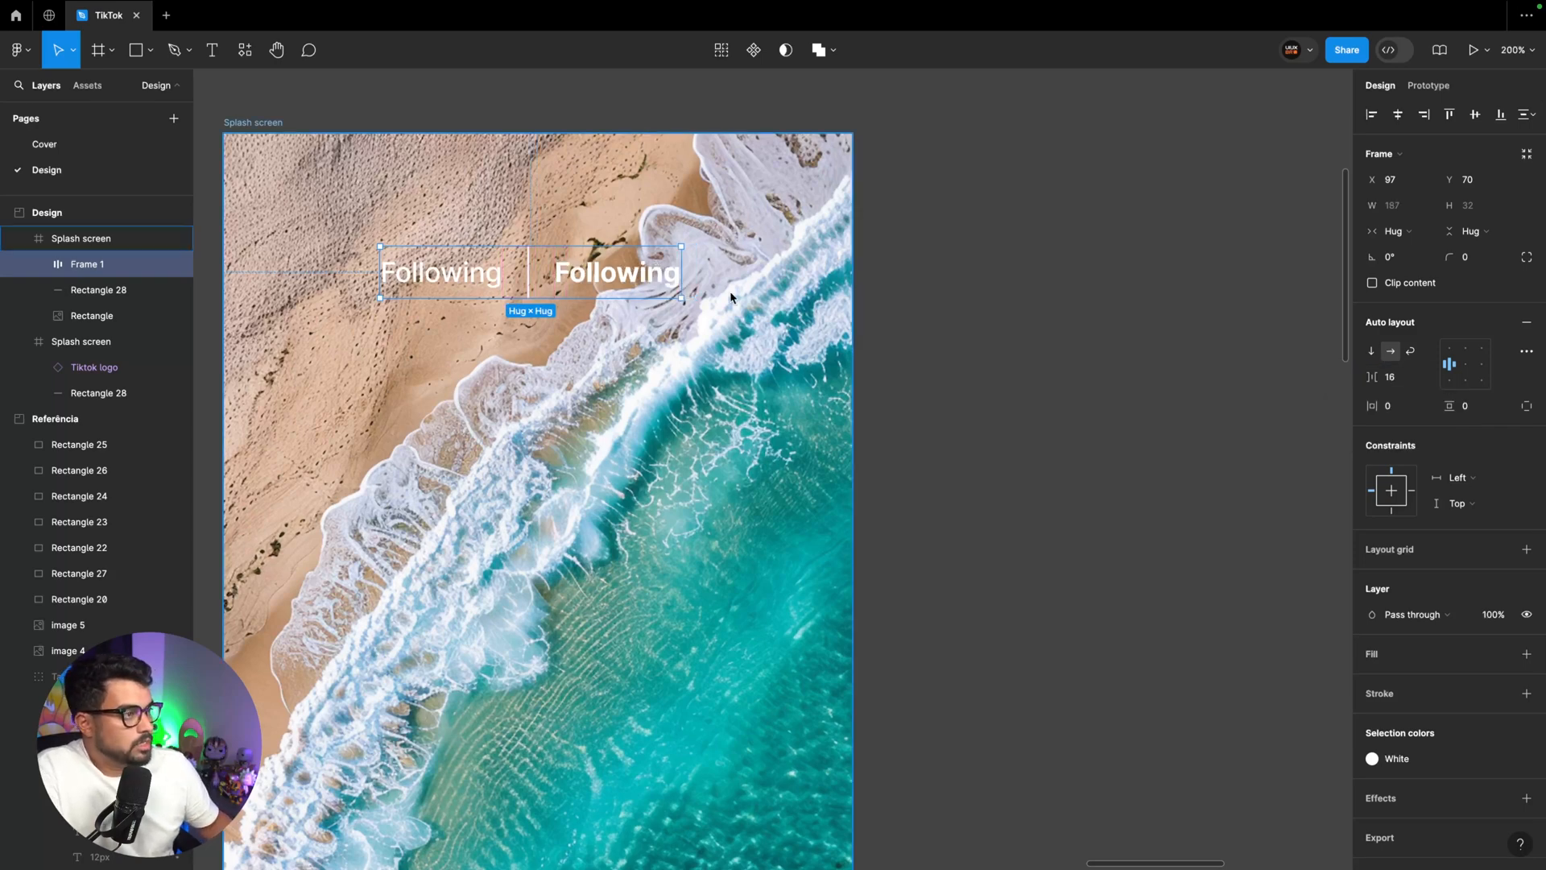
{"action": "left_click_drag", "start_coordinate": [629, 281], "coordinate": [636, 253]}
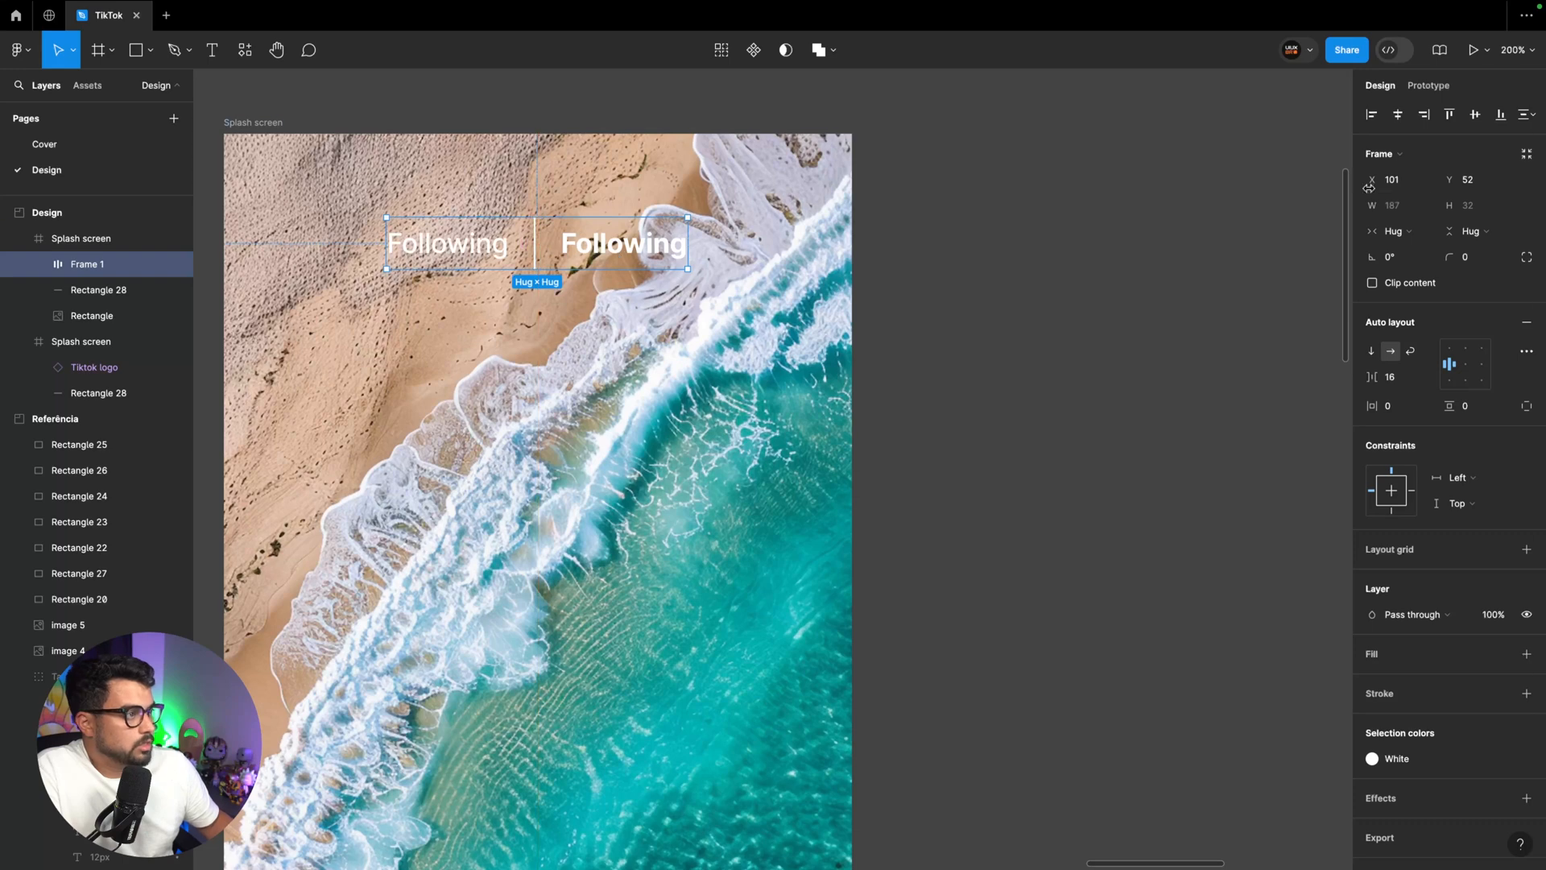
{"action": "left_click", "coordinate": [1399, 115]}
{"action": "key", "text": "alt"}
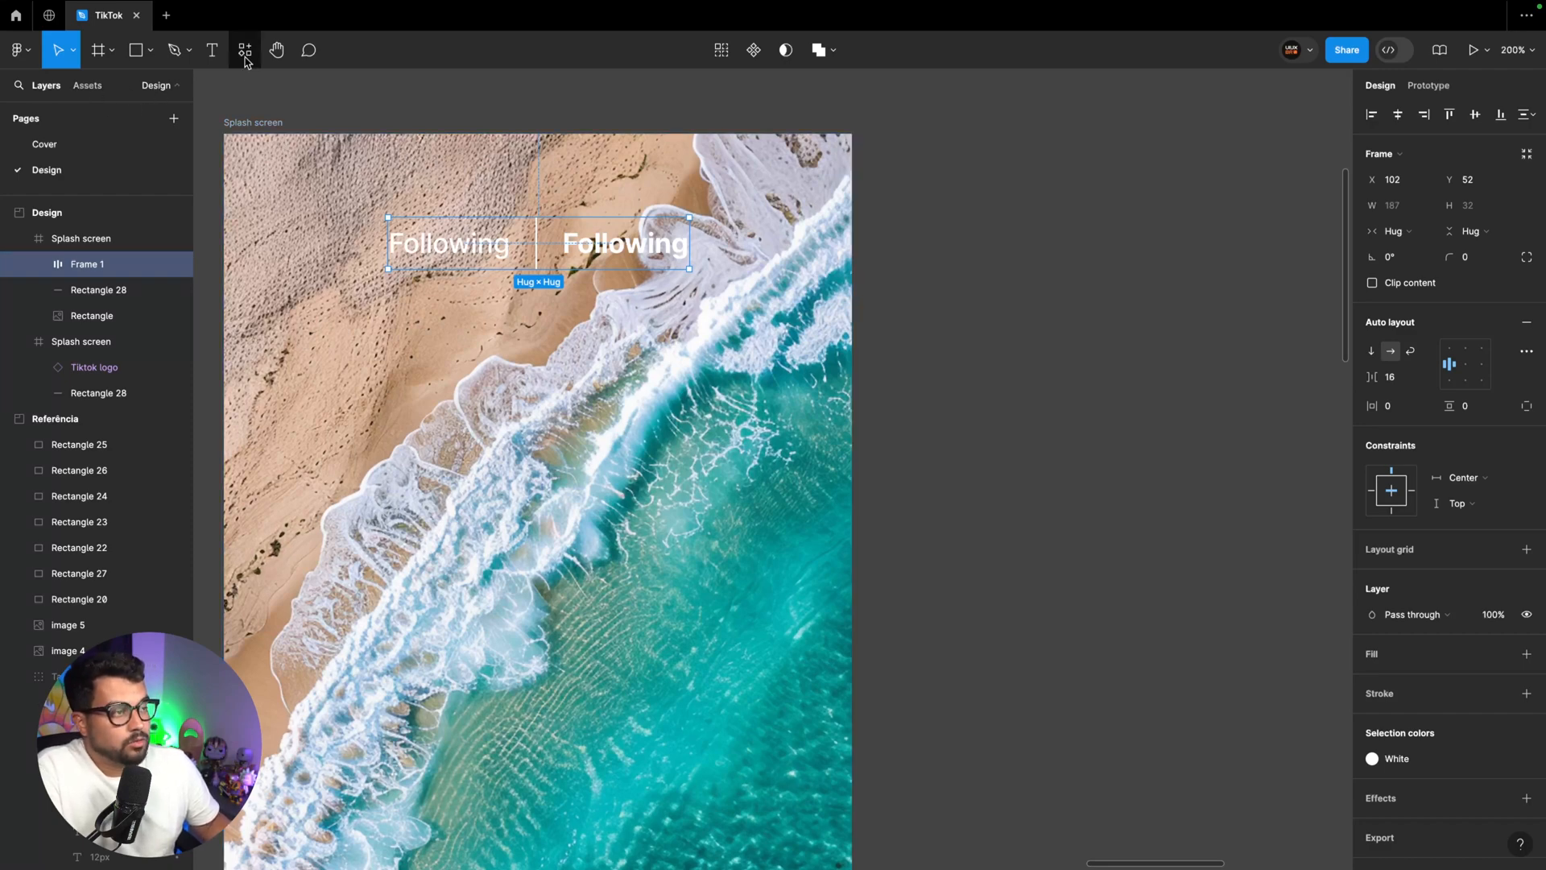
Place the iPhone alert example from the iOS 18 and iPadOS 18 UI kit on the canvas beside the beach screen
{"action": "left_click", "coordinate": [87, 85]}
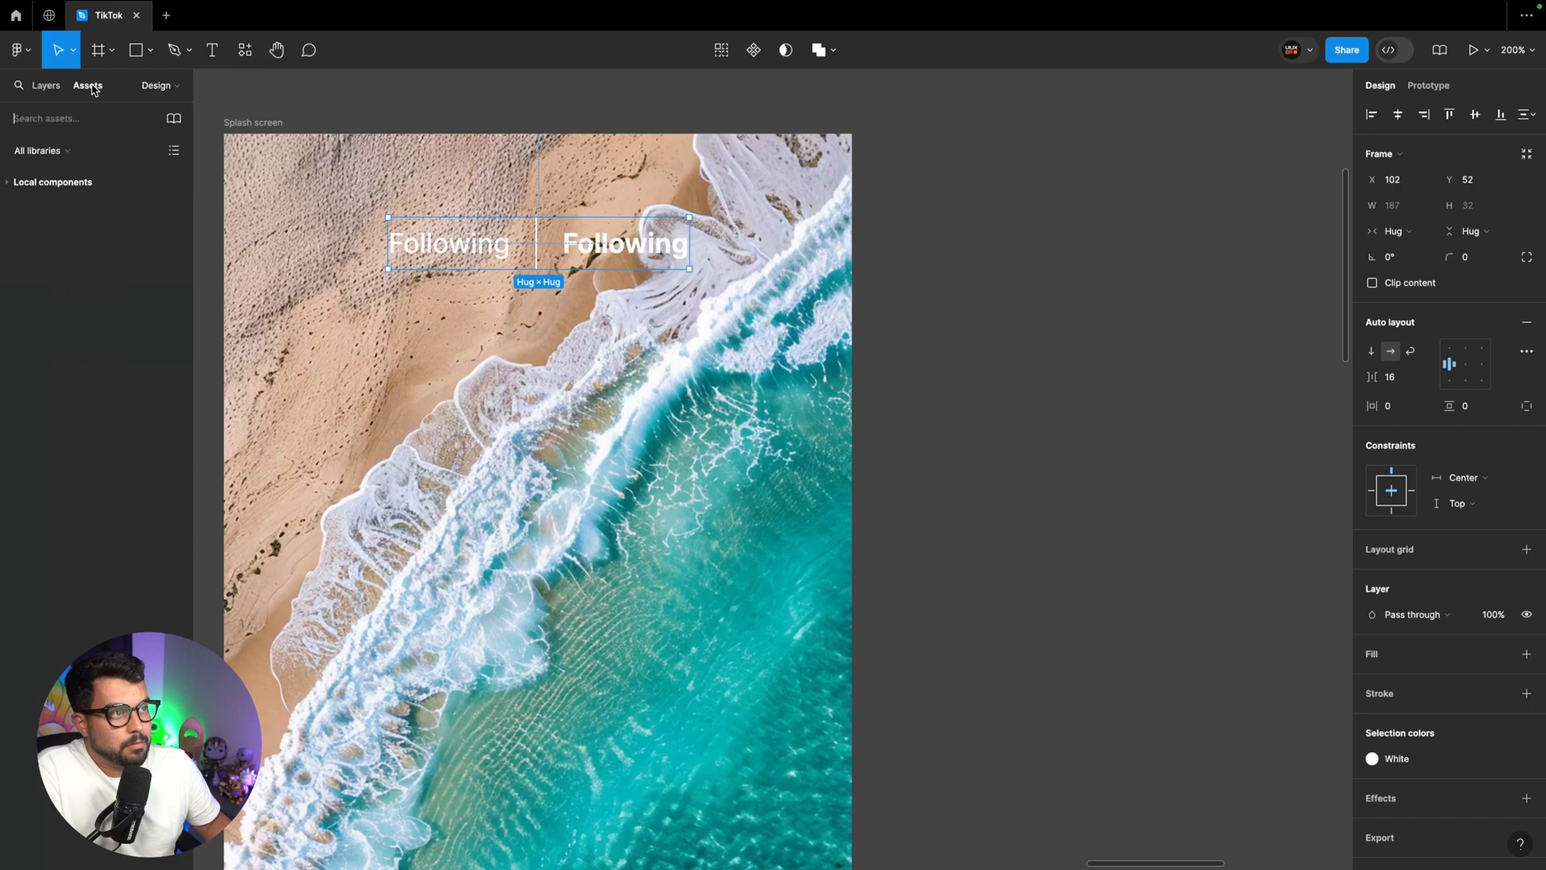
{"action": "left_click", "coordinate": [174, 122]}
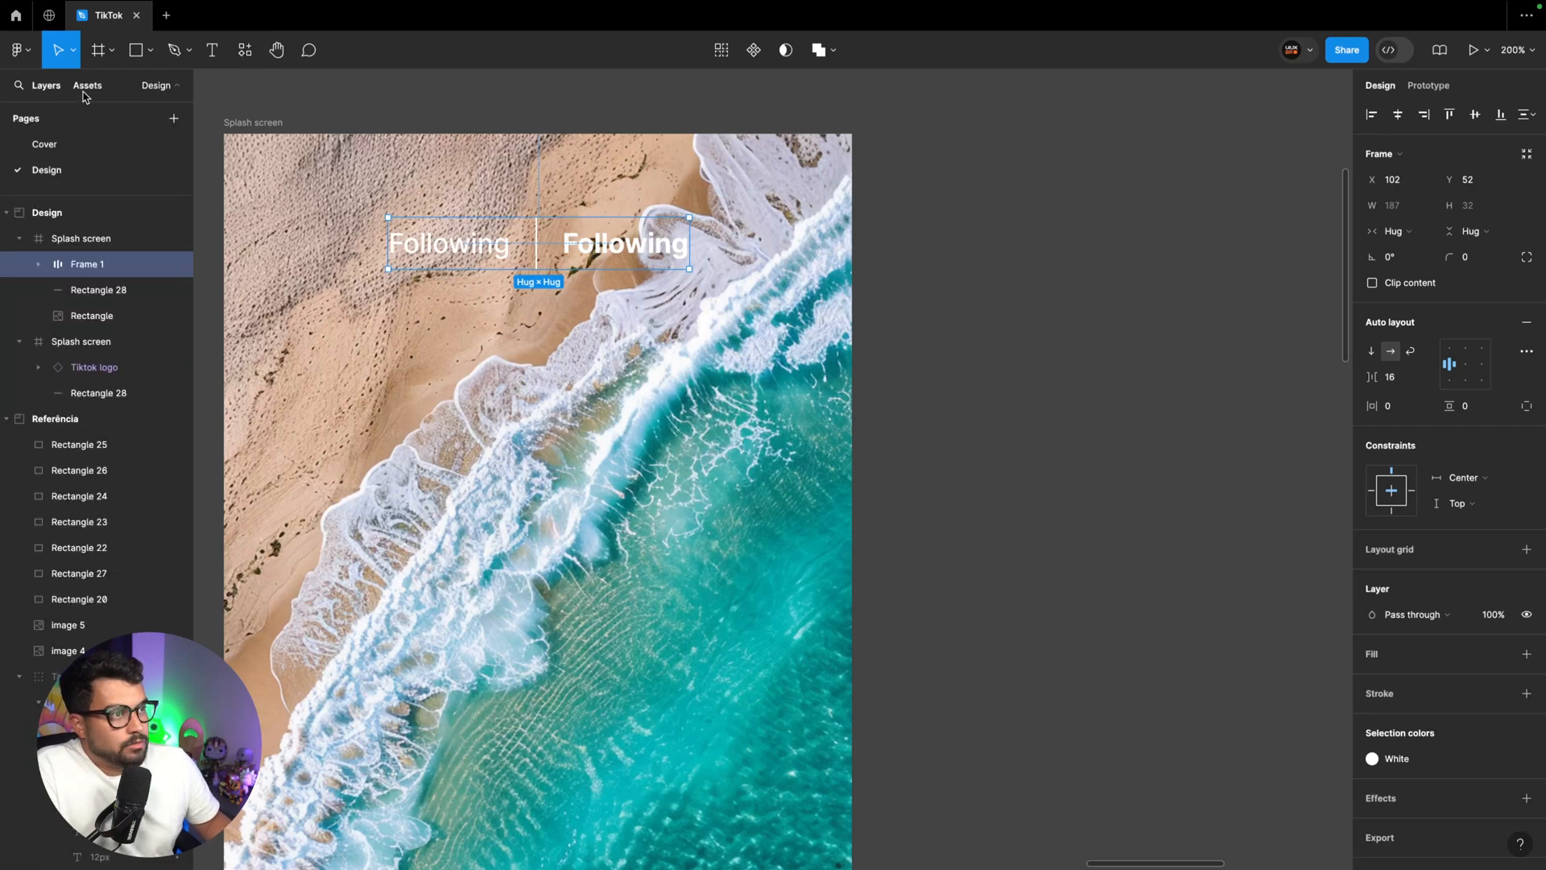
{"action": "left_click", "coordinate": [88, 88]}
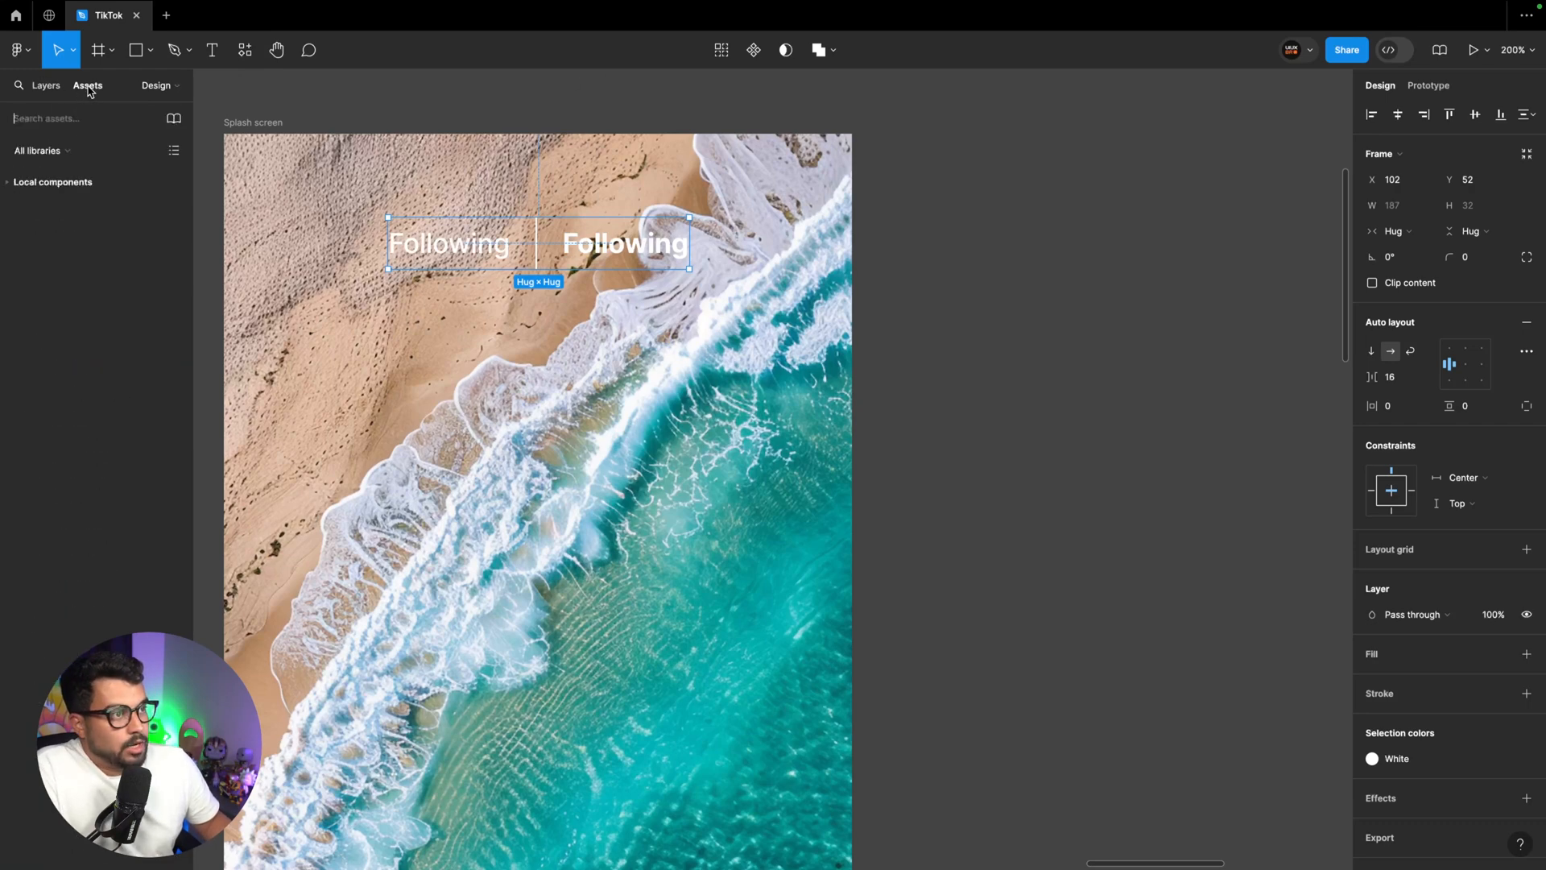
{"action": "left_click", "coordinate": [173, 120]}
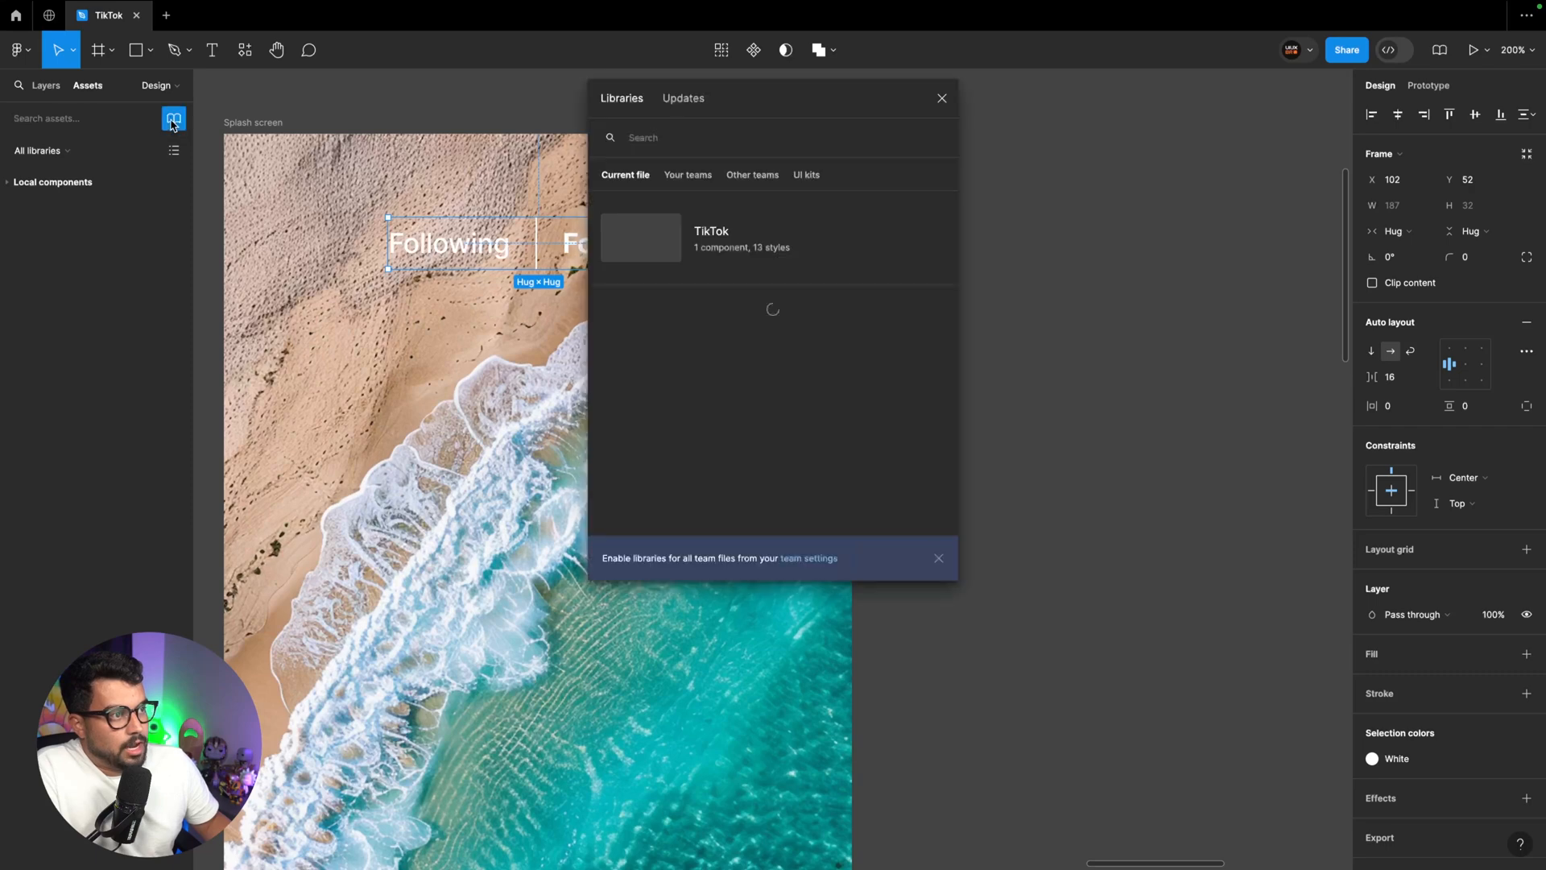
{"action": "left_click", "coordinate": [809, 176]}
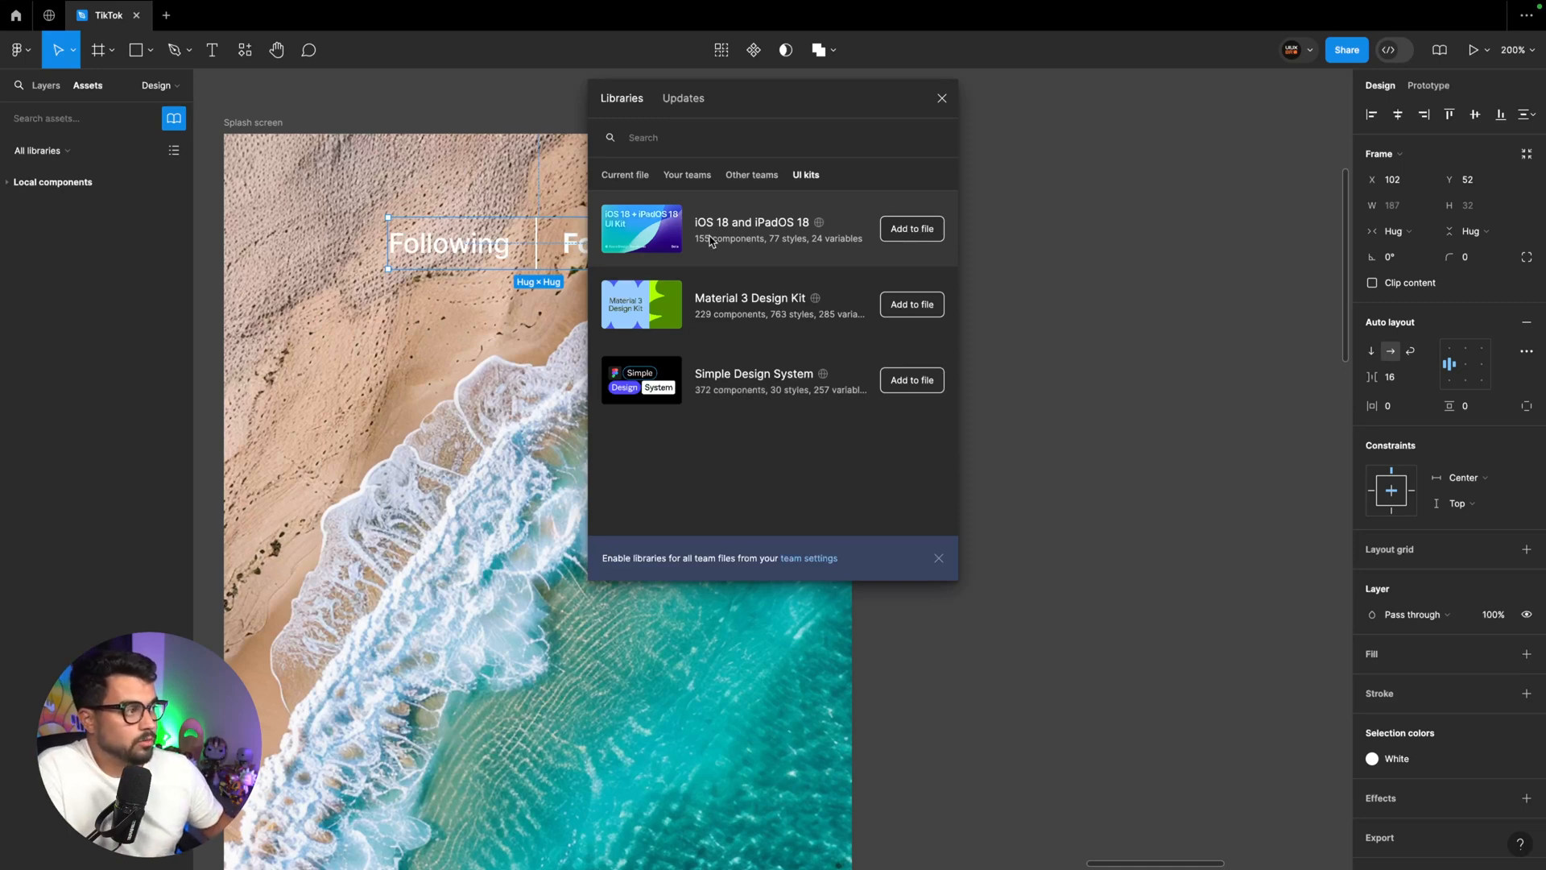
{"action": "left_click", "coordinate": [673, 231]}
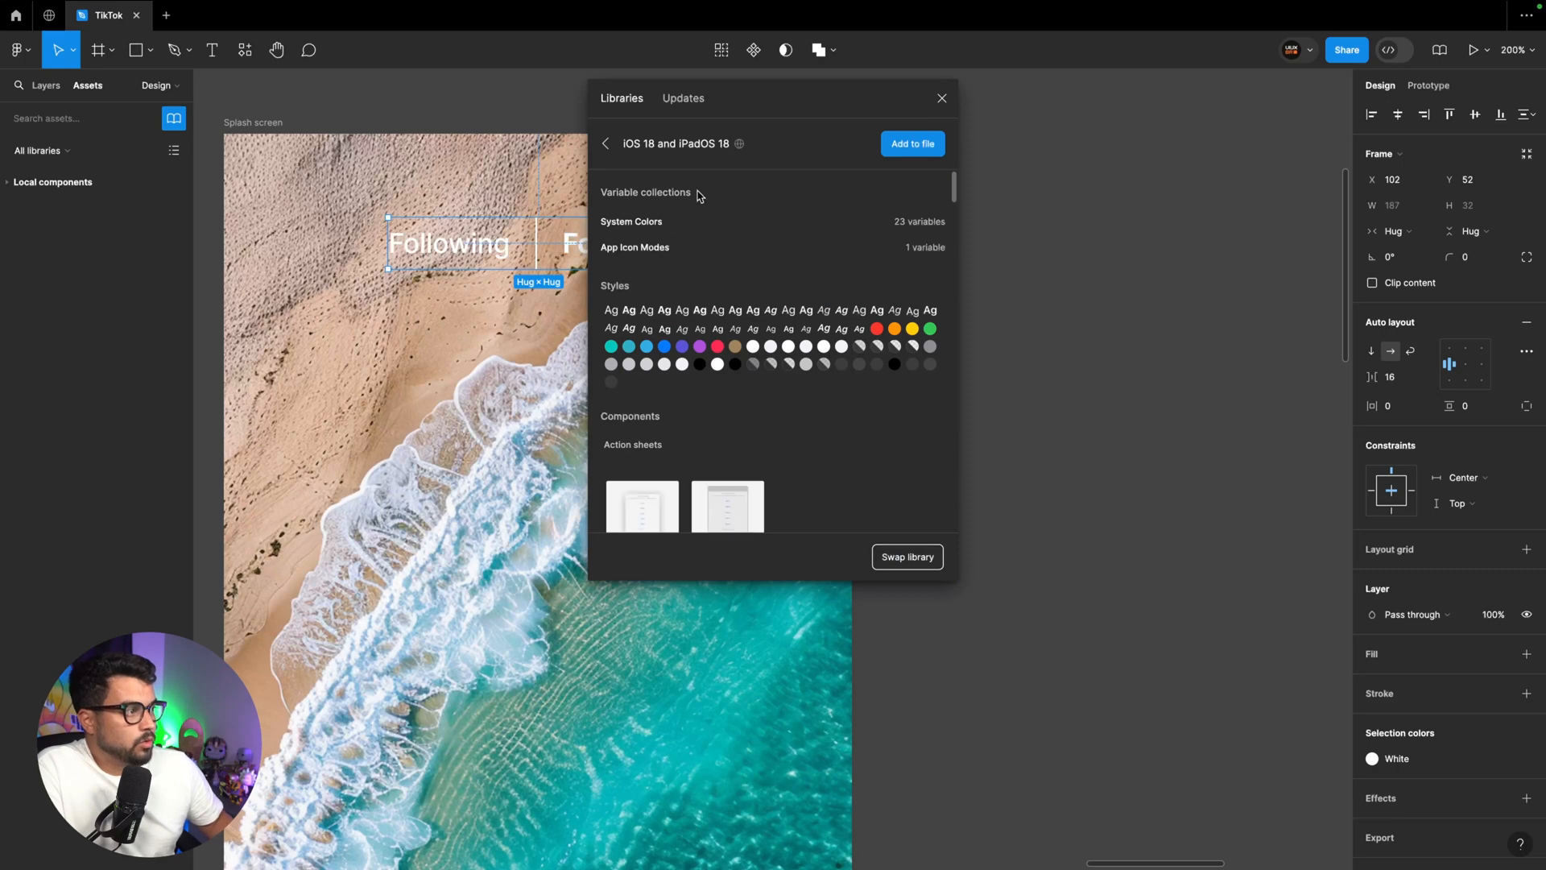
{"action": "scroll", "coordinate": [726, 340], "scroll_direction": "down", "scroll_amount": 3}
{"action": "scroll", "coordinate": [726, 340], "scroll_direction": "down", "scroll_amount": 5}
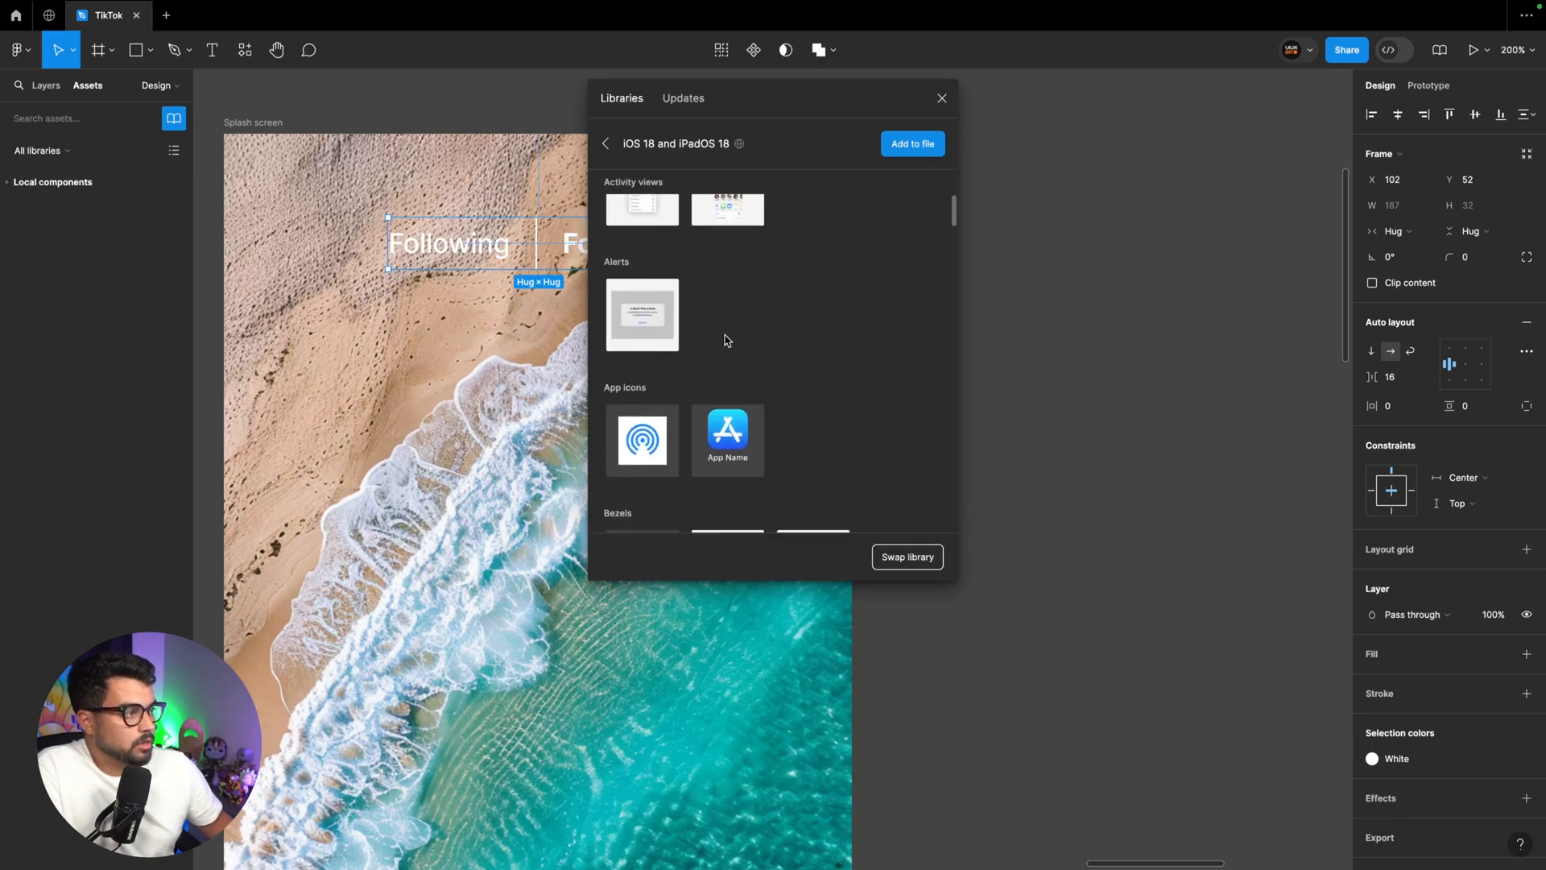
{"action": "scroll", "coordinate": [726, 340], "scroll_direction": "down", "scroll_amount": 10}
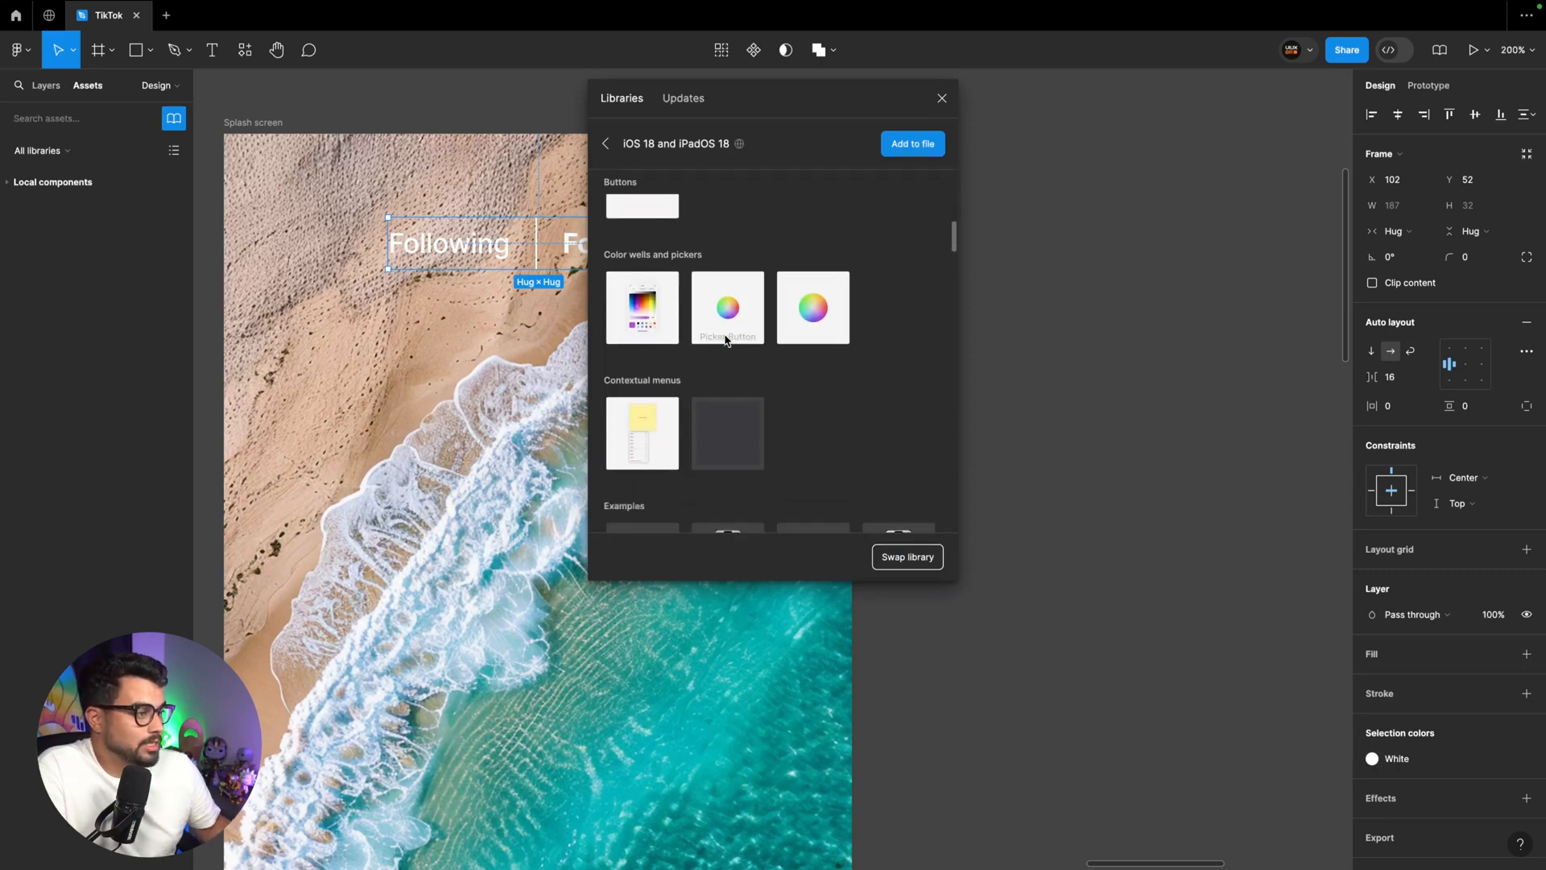
{"action": "scroll", "coordinate": [727, 339], "scroll_direction": "down", "scroll_amount": 2}
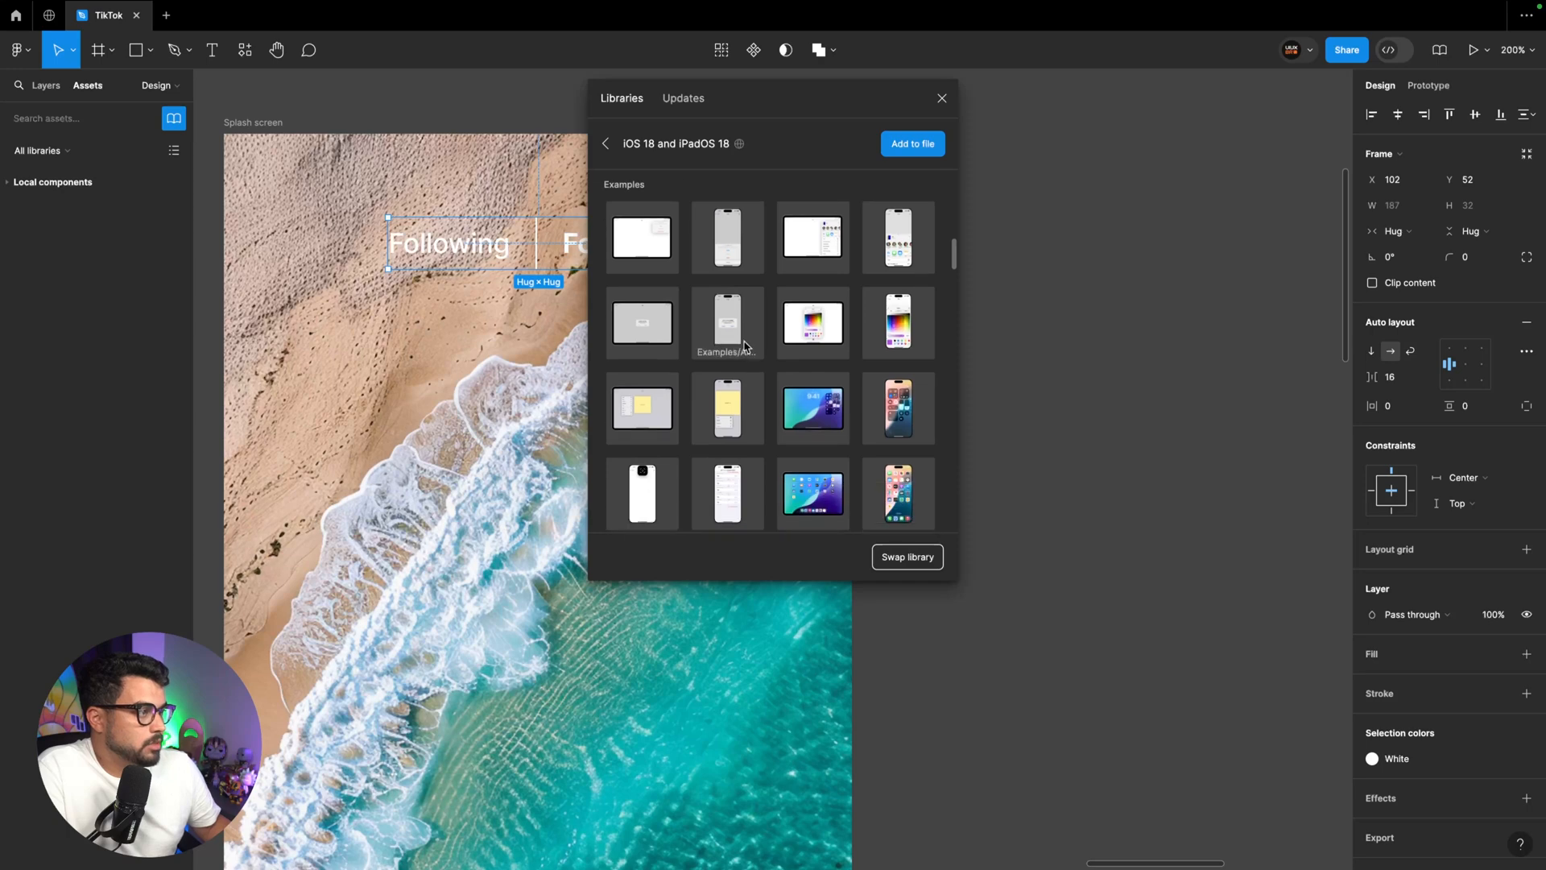
{"action": "left_click_drag", "start_coordinate": [727, 314], "coordinate": [1101, 332]}
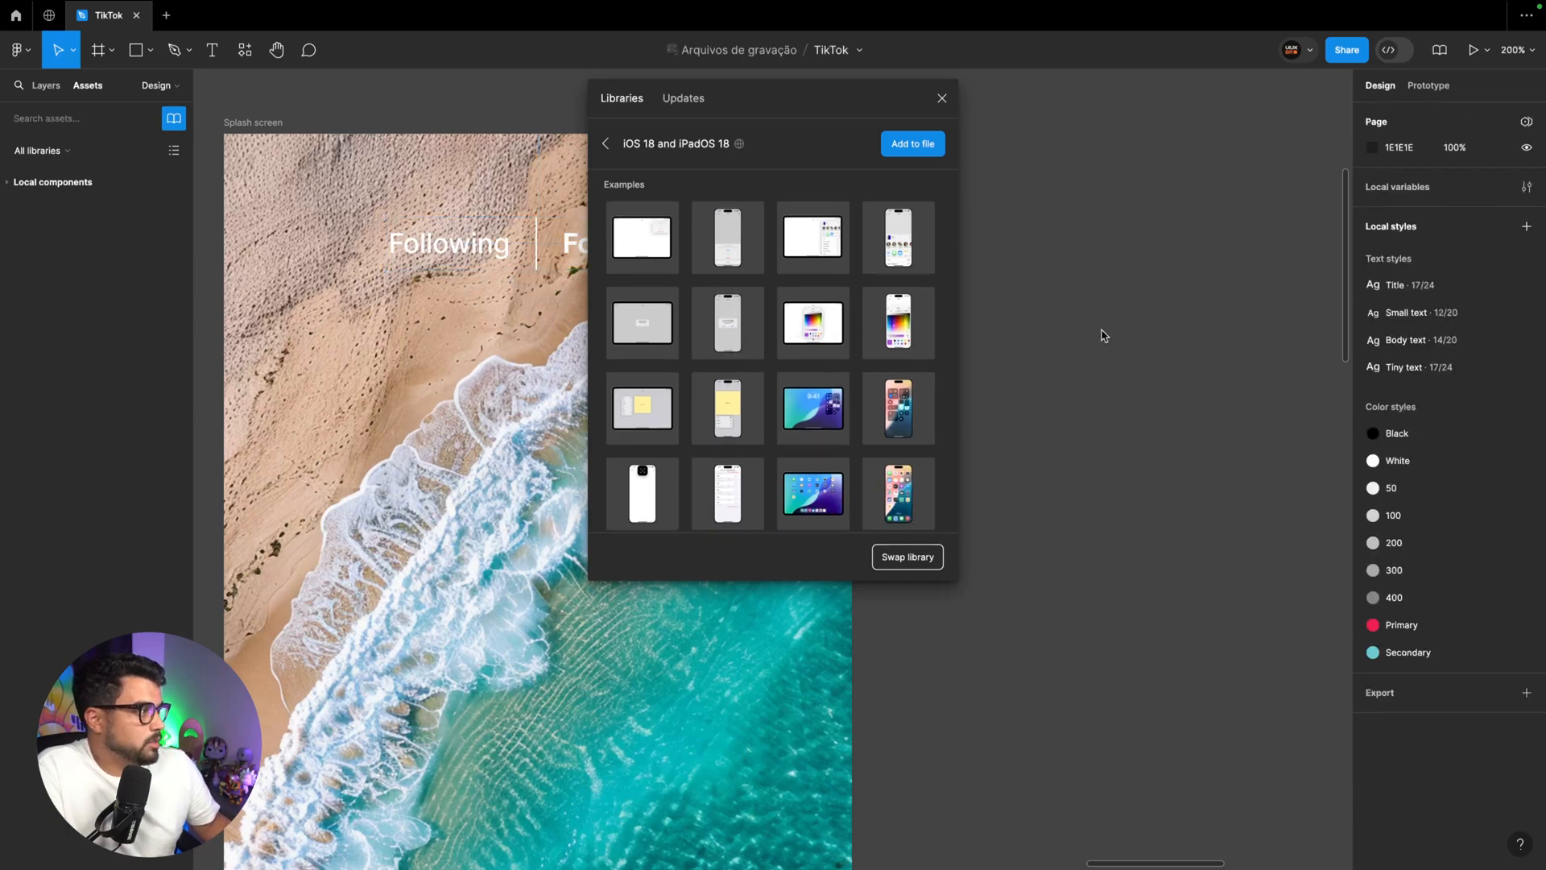
Pull the status bar out of the iPhone alert example and delete the rest of the example
{"action": "left_click", "coordinate": [942, 99]}
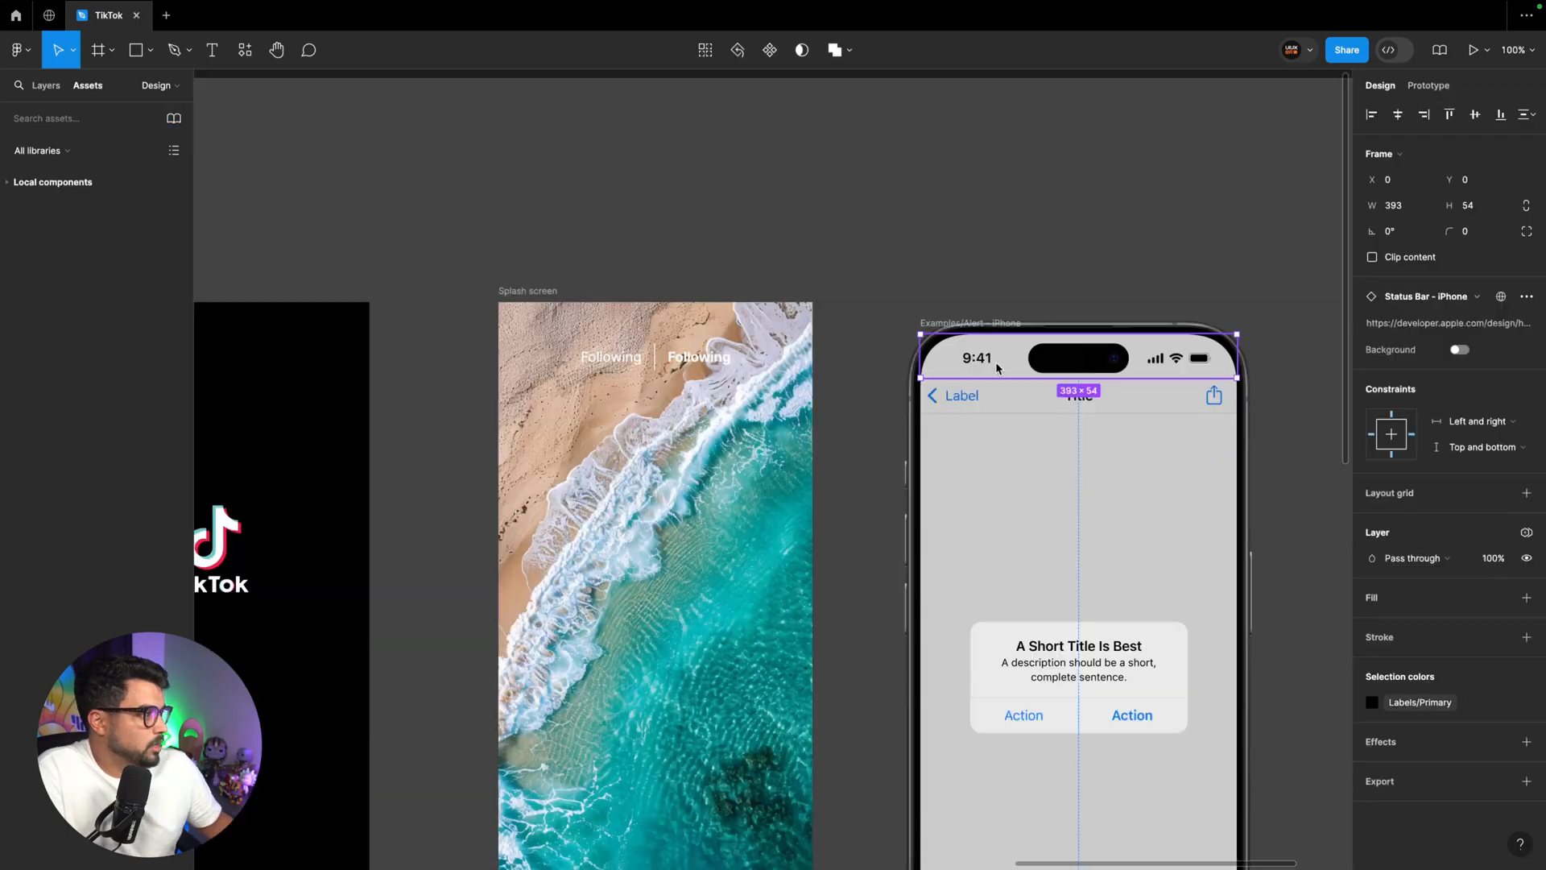
{"action": "left_click_drag", "start_coordinate": [995, 361], "coordinate": [911, 230]}
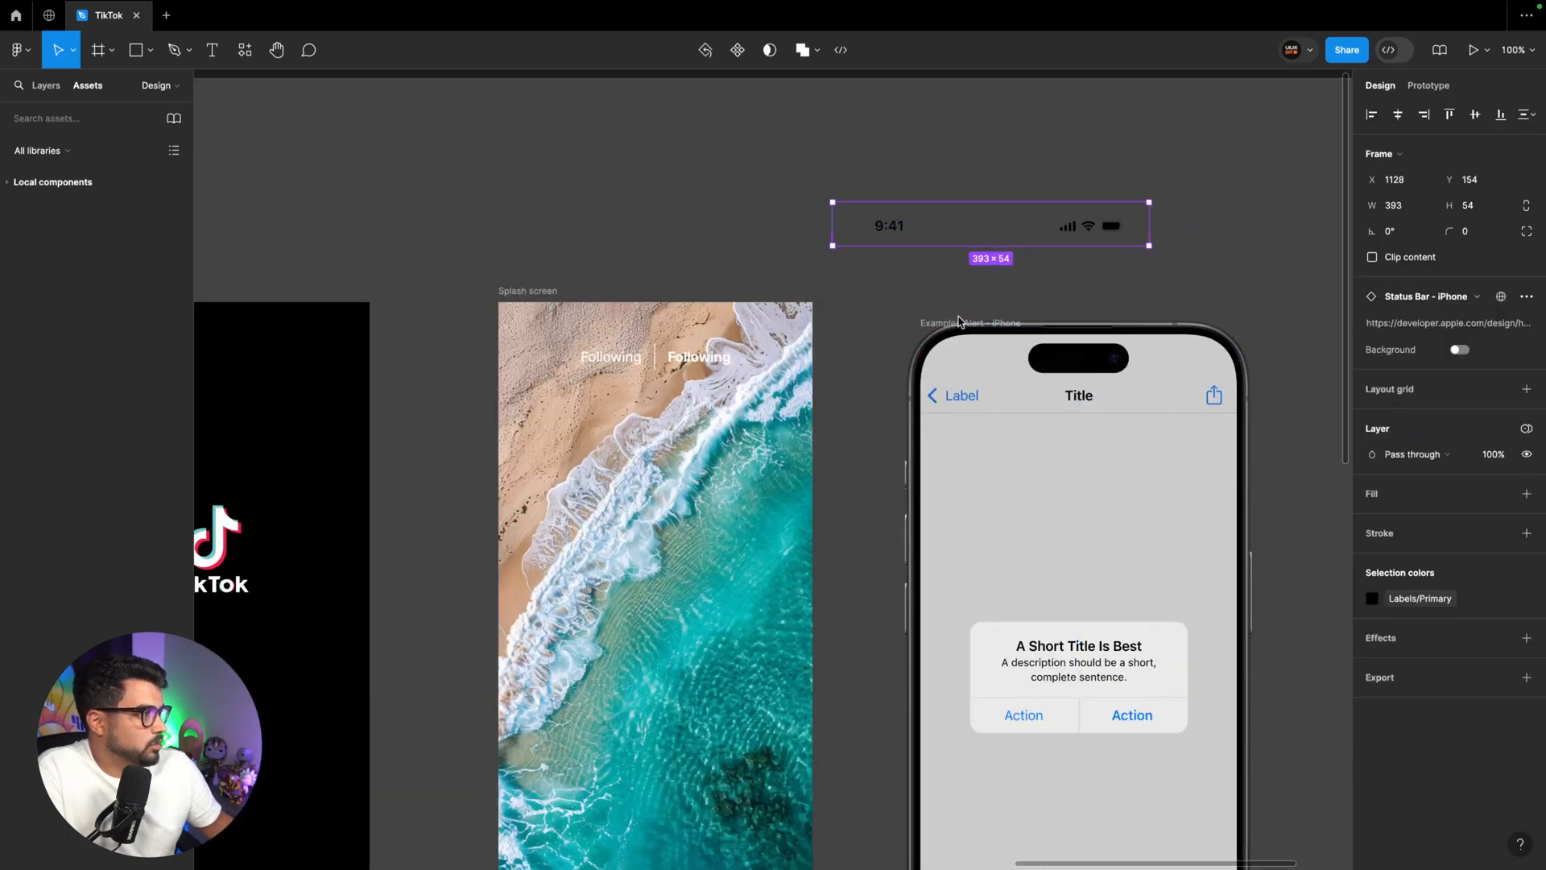
{"action": "left_click", "coordinate": [963, 321]}
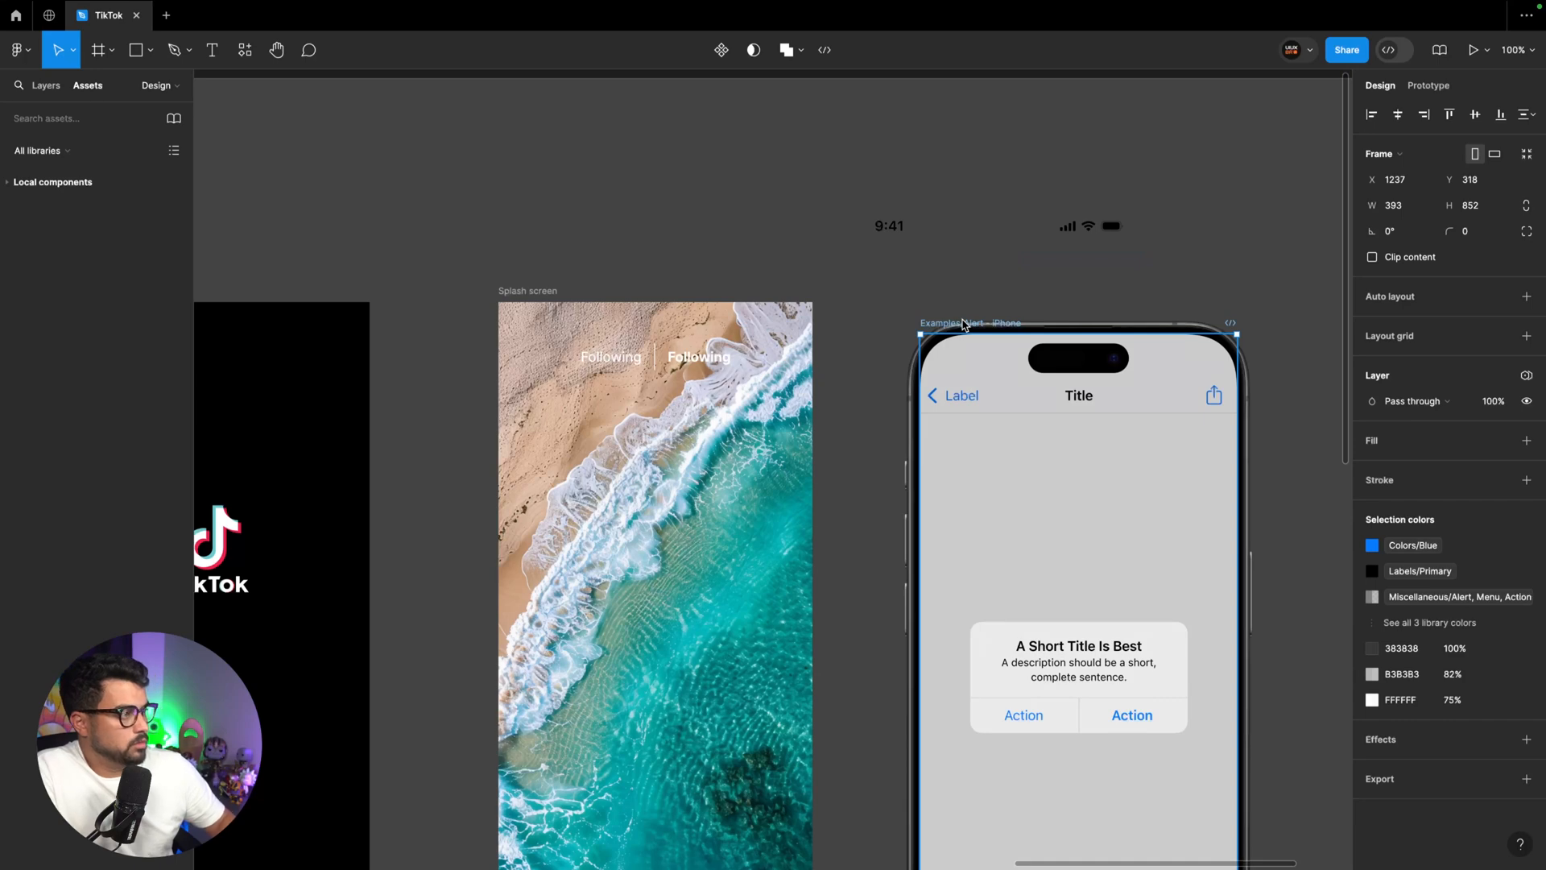
{"action": "key", "text": "Delete"}
Place the status bar along the top edge of the beach screen and set its width to 390
{"action": "left_click_drag", "start_coordinate": [891, 228], "coordinate": [687, 331]}
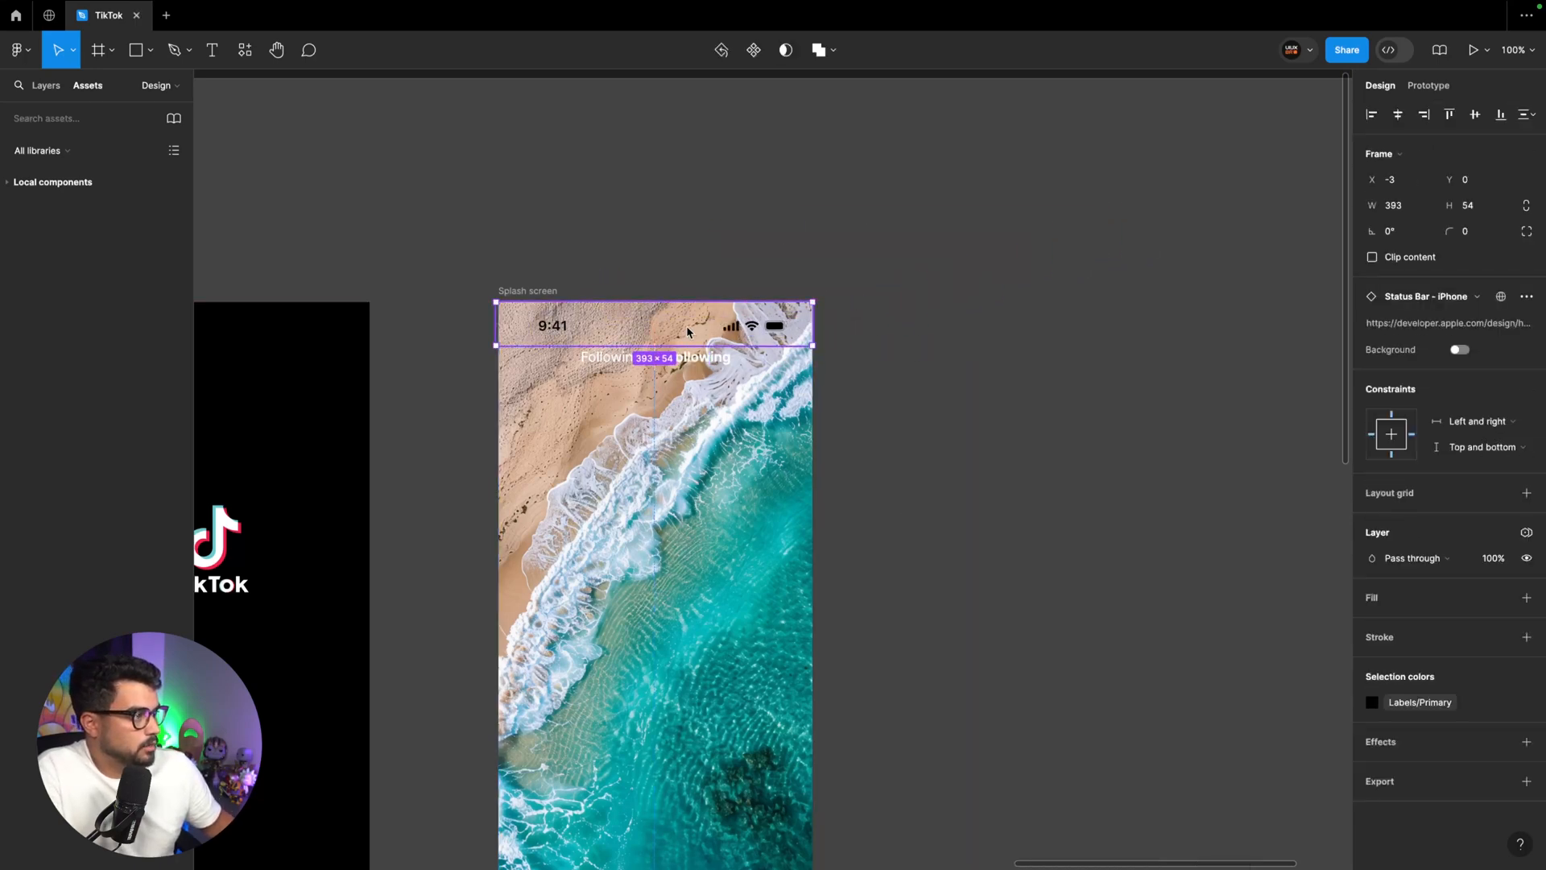
{"action": "left_click", "coordinate": [1409, 211]}
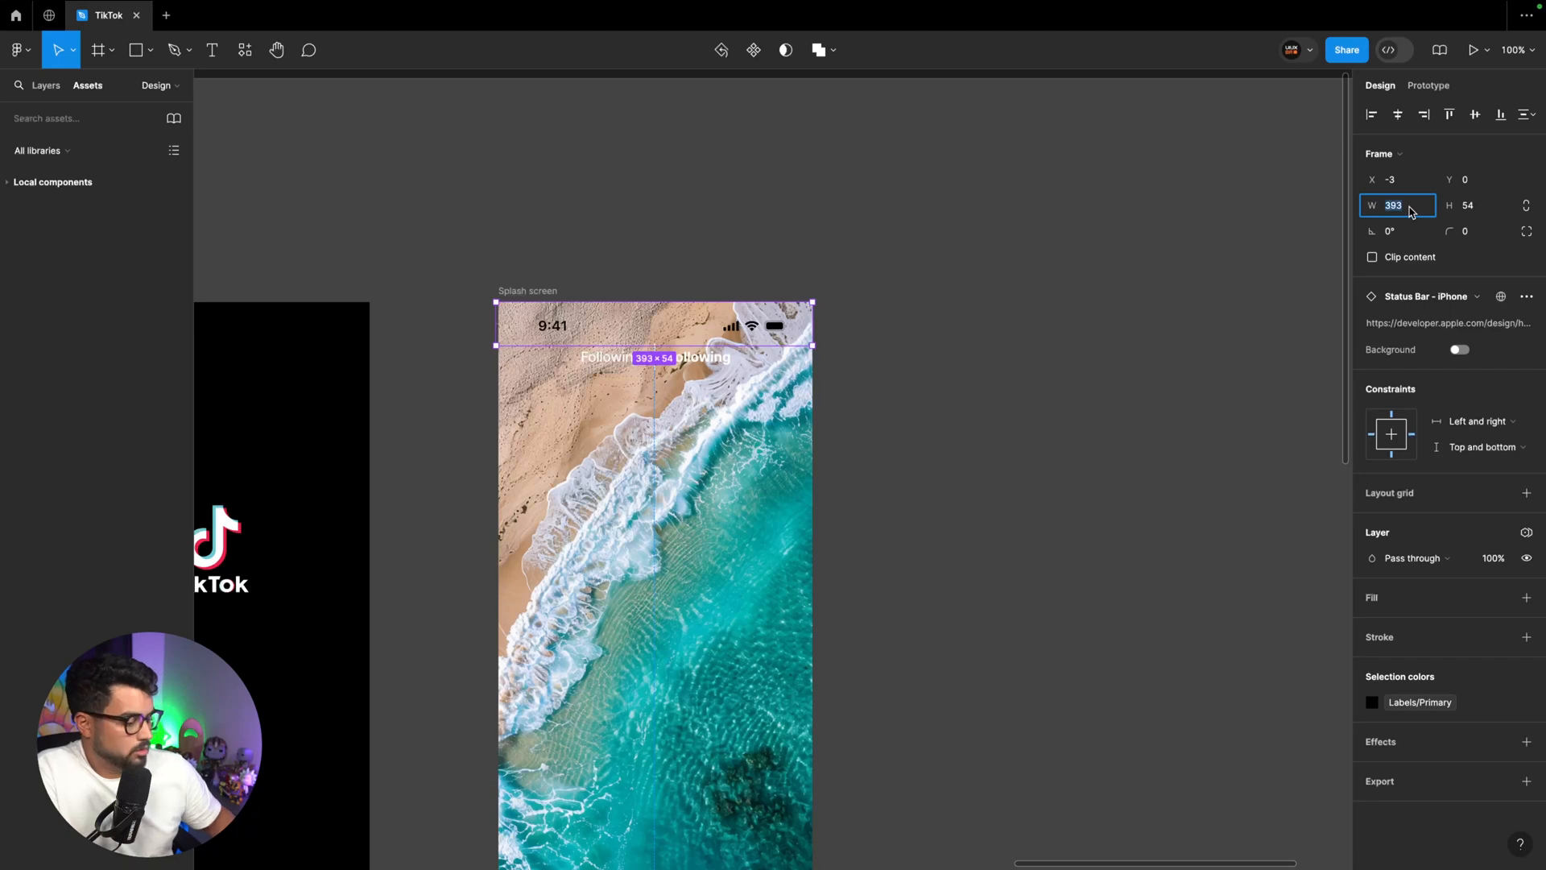
{"action": "key", "text": "Down"}
{"action": "key", "text": "Down"}
{"action": "key", "text": "Down"}
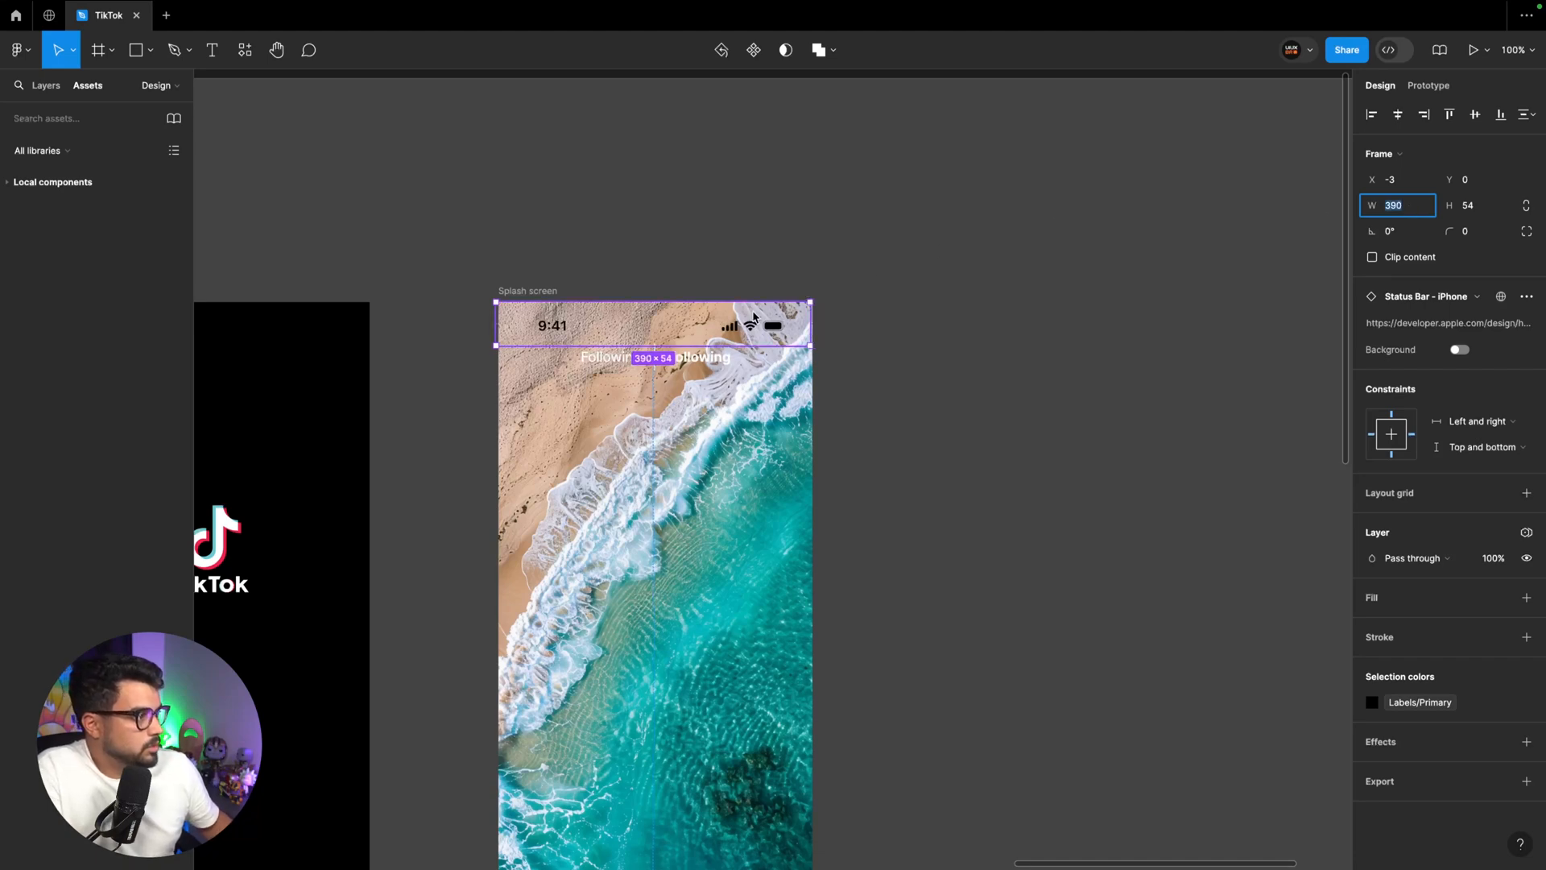
{"action": "left_click_drag", "start_coordinate": [724, 316], "coordinate": [729, 316]}
Recolor the status bar's Labels/Primary color with the White style
{"action": "left_click", "coordinate": [1407, 700]}
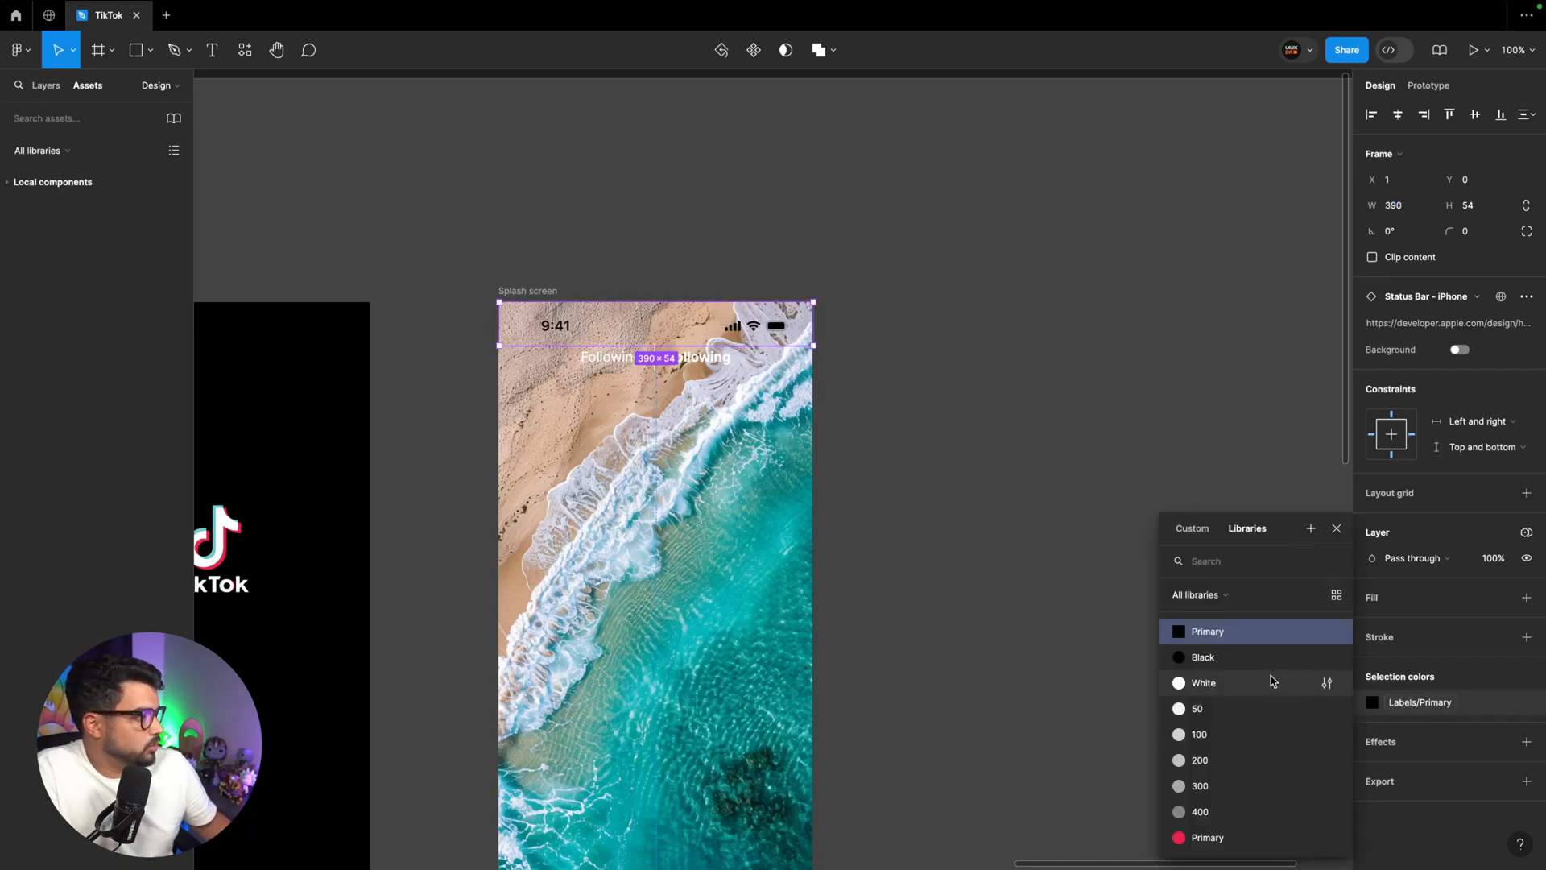
{"action": "left_click", "coordinate": [1246, 684]}
{"action": "left_click", "coordinate": [897, 384]}
Move the "Following" label frame down to about Y 63, just beneath the status bar
{"action": "left_click_drag", "start_coordinate": [674, 359], "coordinate": [683, 363]}
{"action": "key", "text": "alt"}
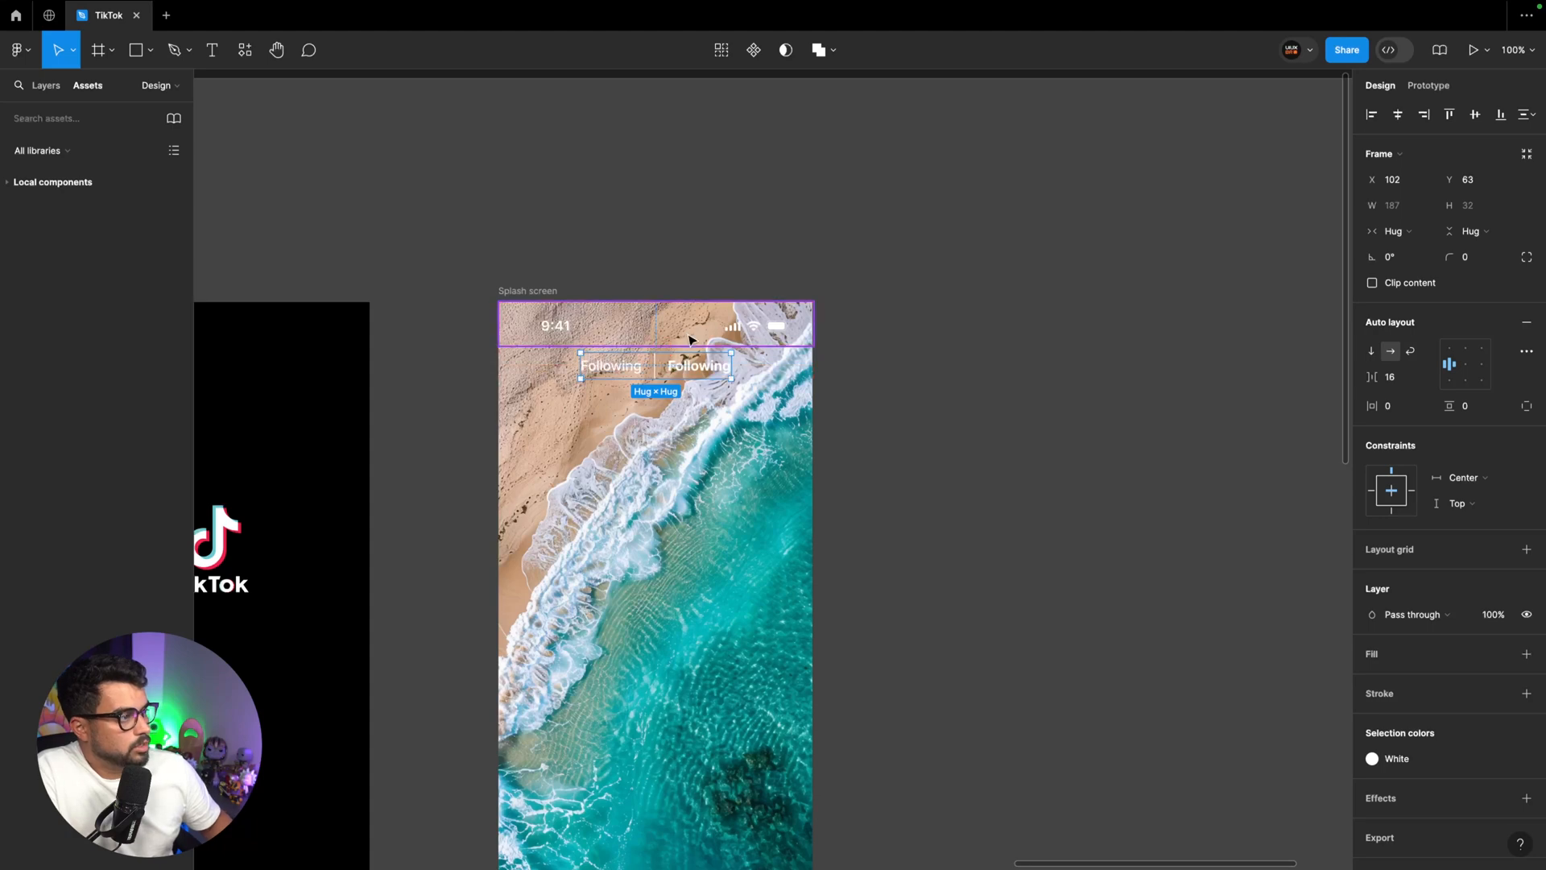
{"action": "left_click", "coordinate": [933, 337]}
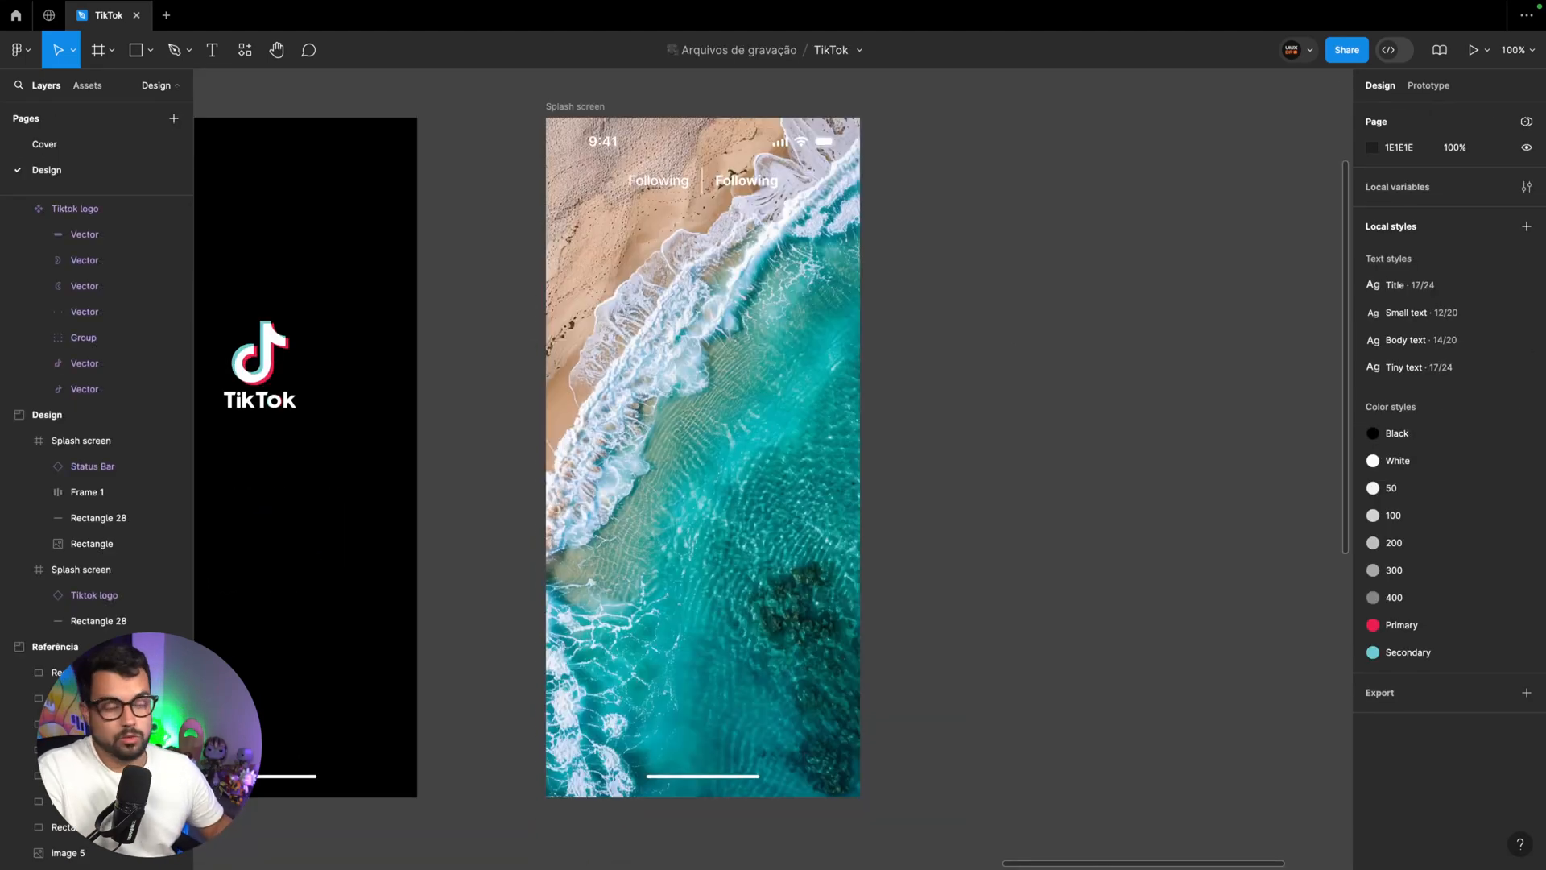
Search the plugins for "tabler" and run Tabler Icons
{"action": "key", "text": "shift+i"}
{"action": "type", "text": "t"}
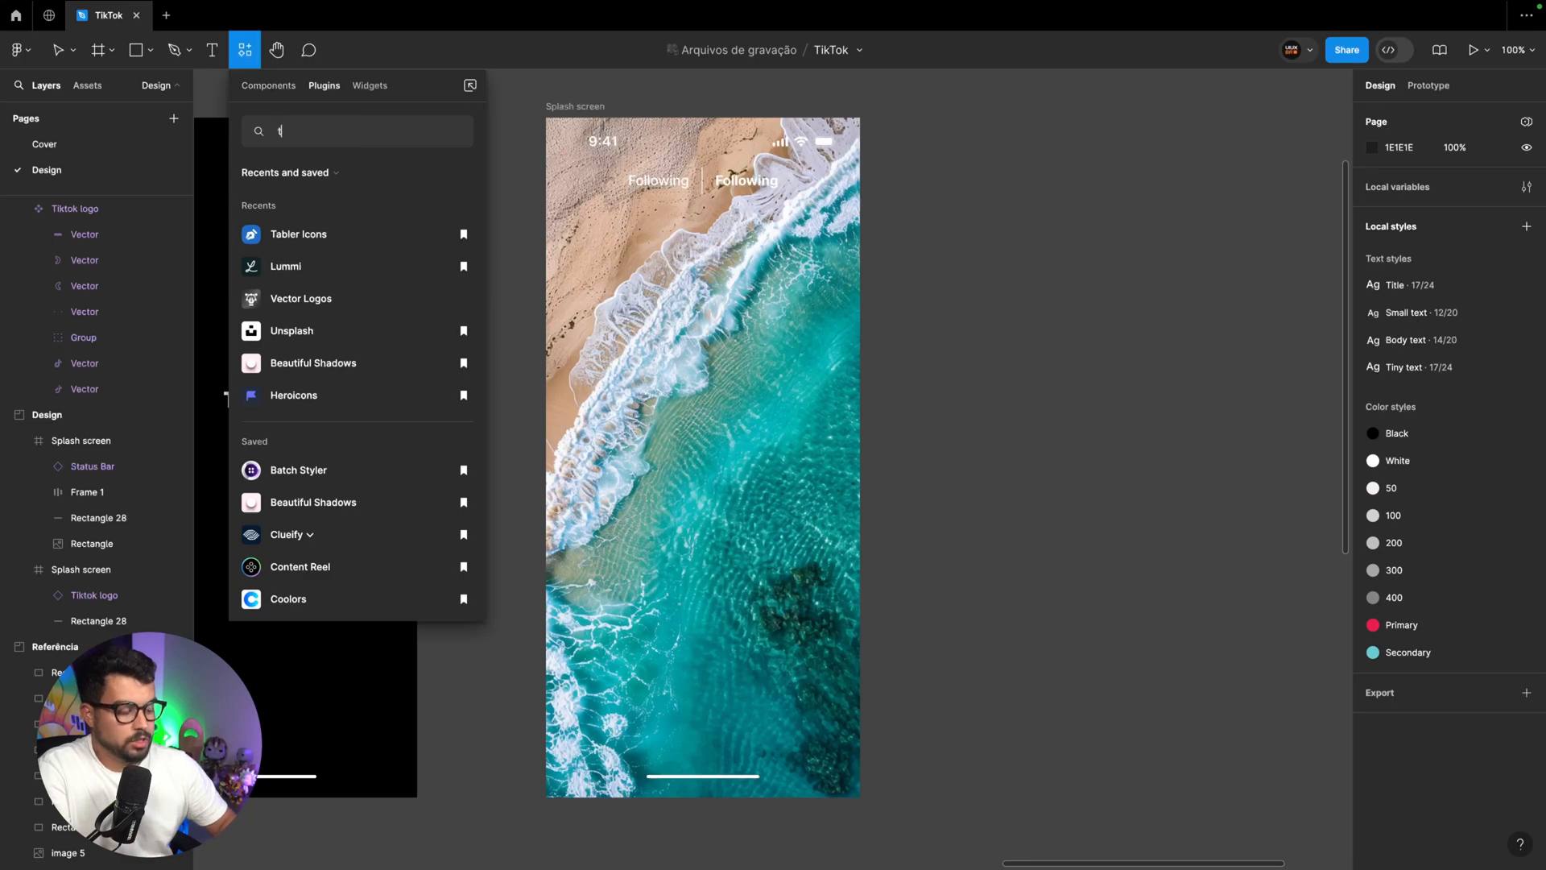
{"action": "type", "text": "abler"}
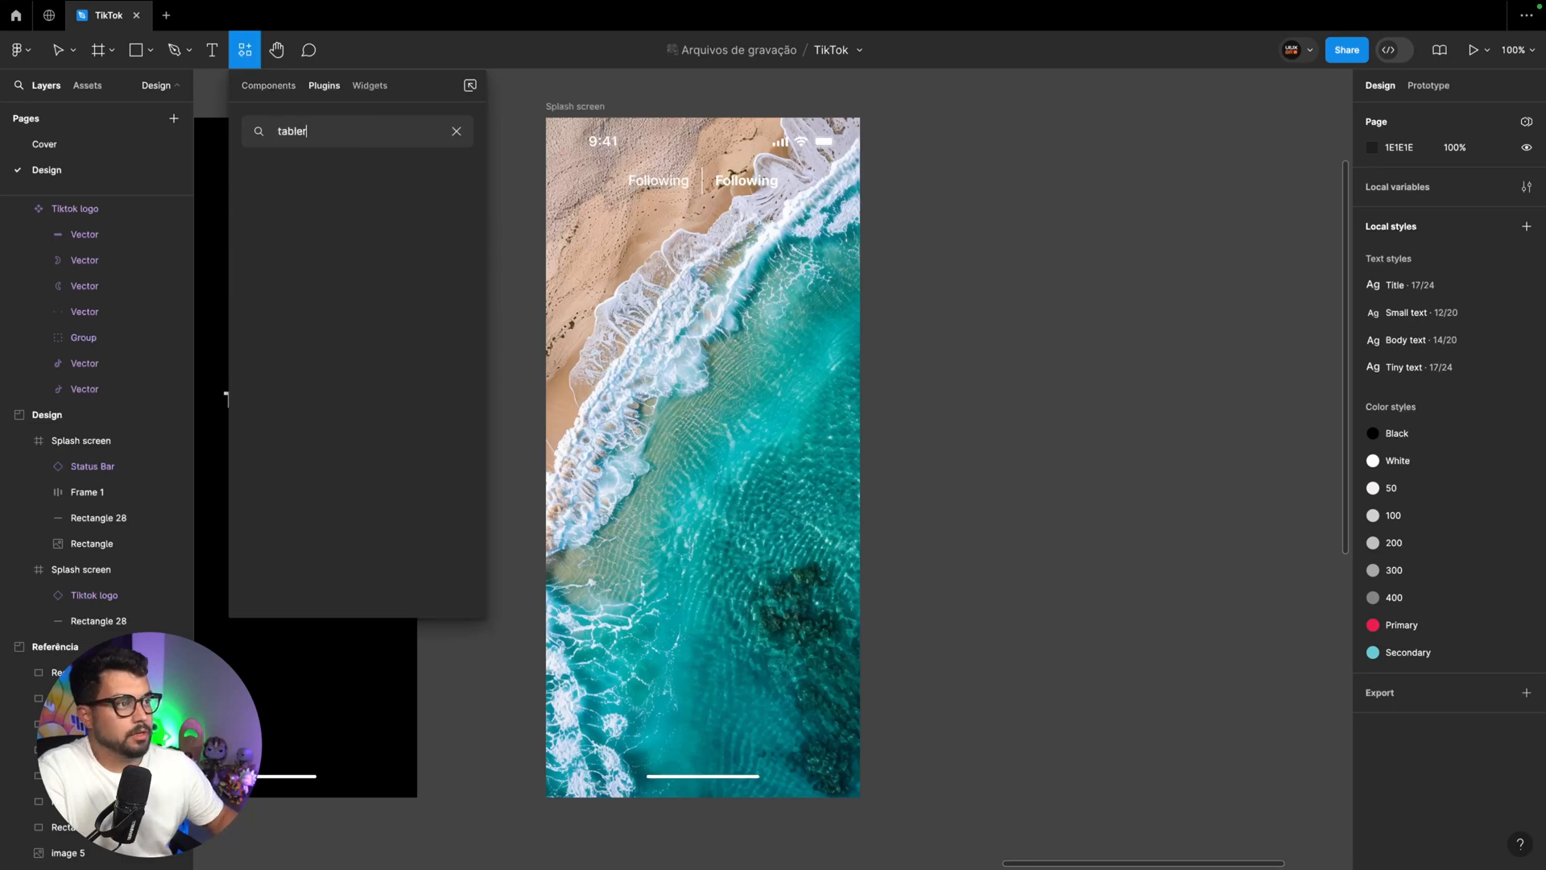
{"action": "left_click", "coordinate": [319, 198]}
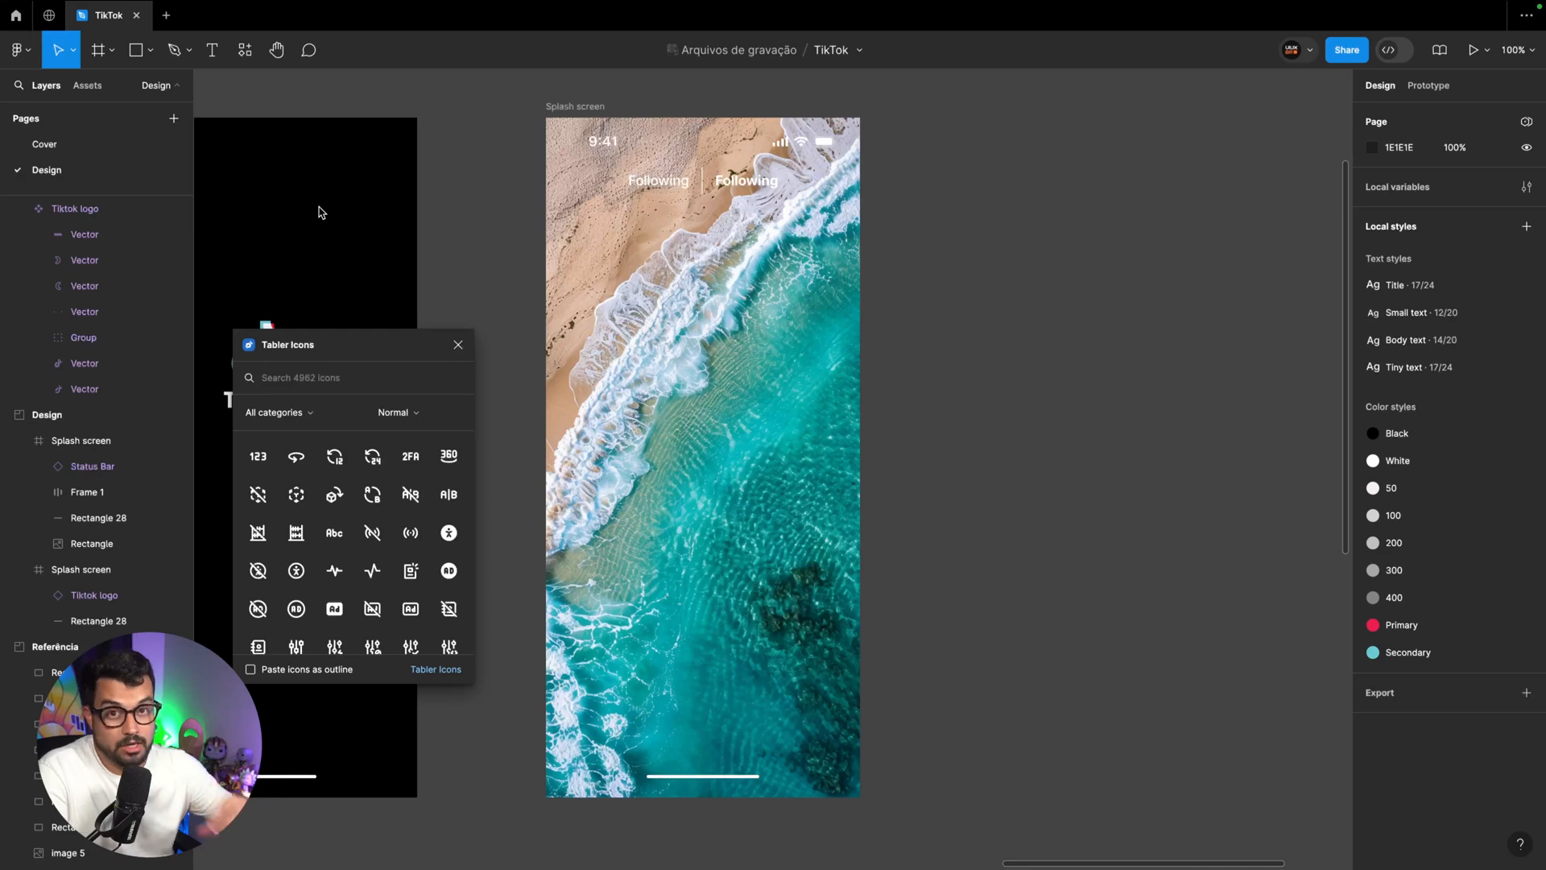
Try tracing the red heart icon of the reference feed screen with the Pen tool
{"action": "scroll", "coordinate": [318, 212], "scroll_direction": "left", "scroll_amount": 20}
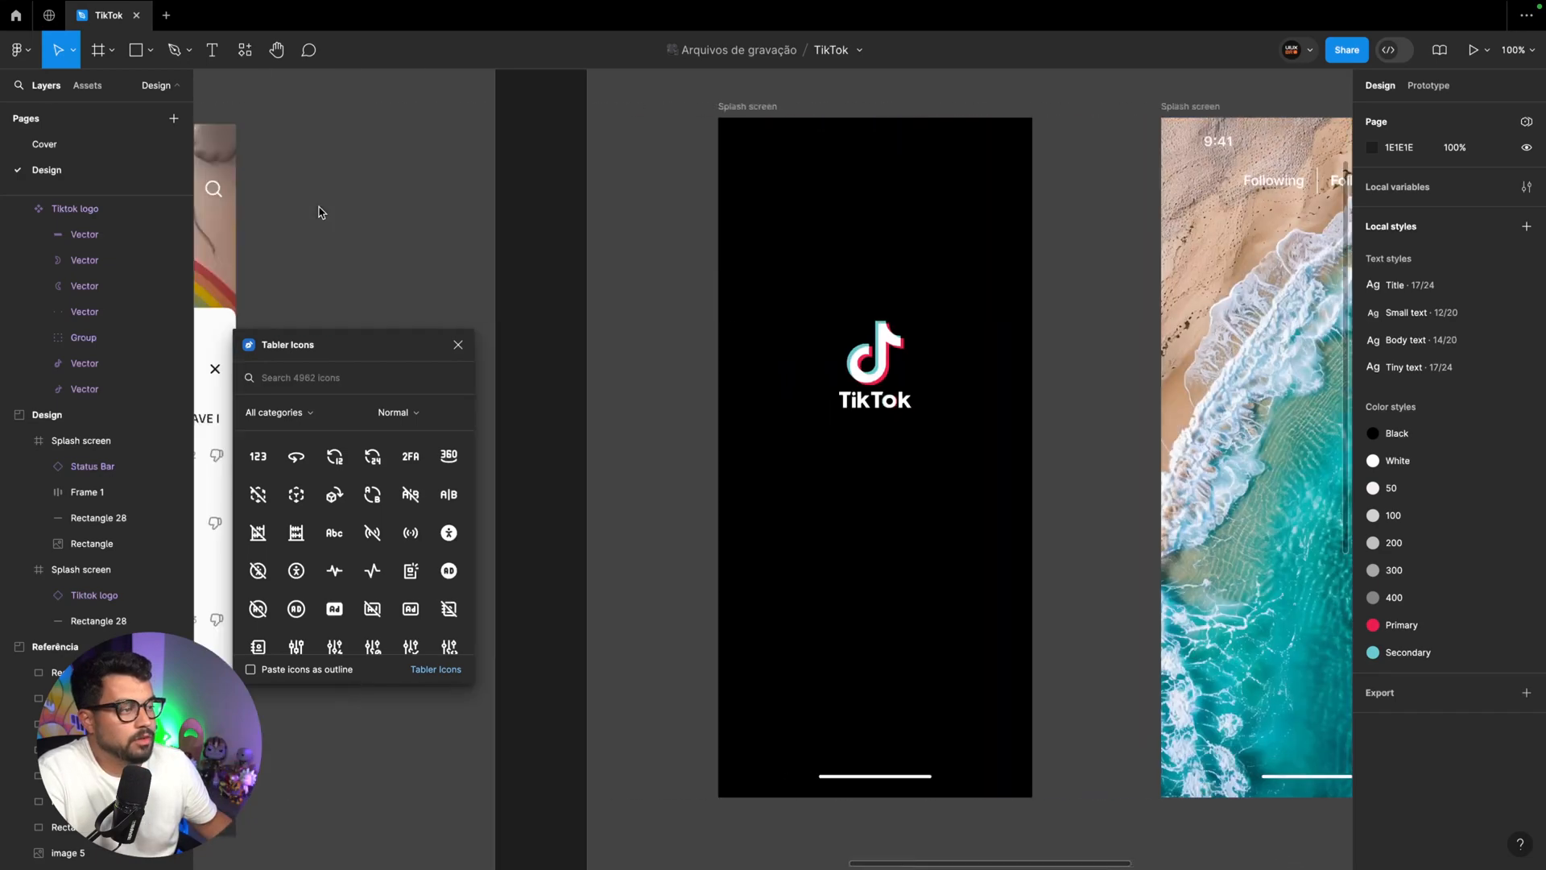
{"action": "scroll", "coordinate": [319, 212], "scroll_direction": "left", "scroll_amount": 8}
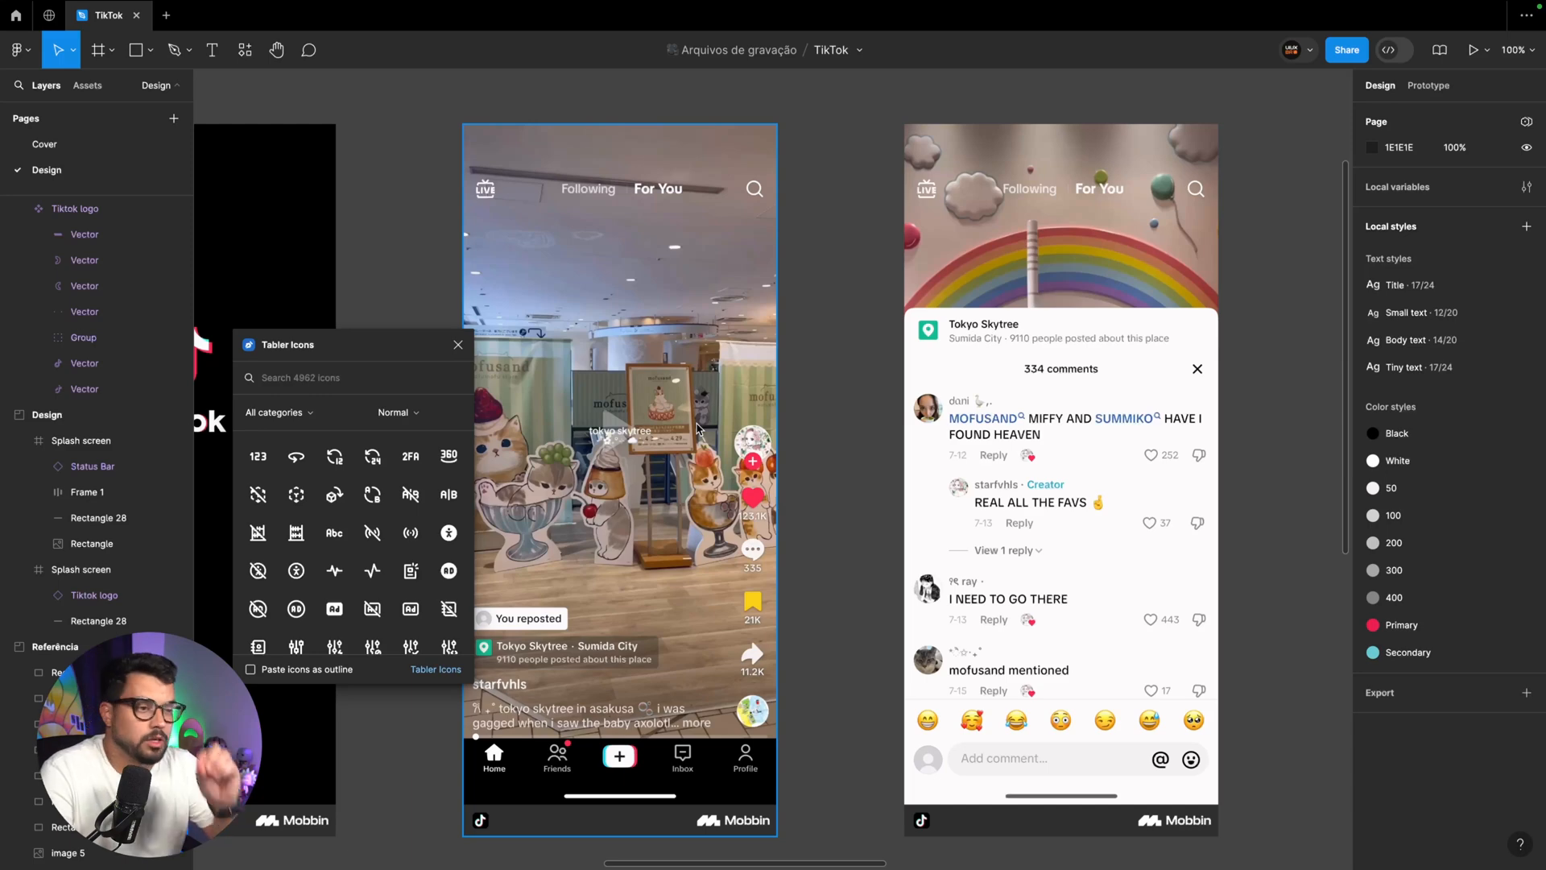
{"action": "left_click", "coordinate": [174, 50]}
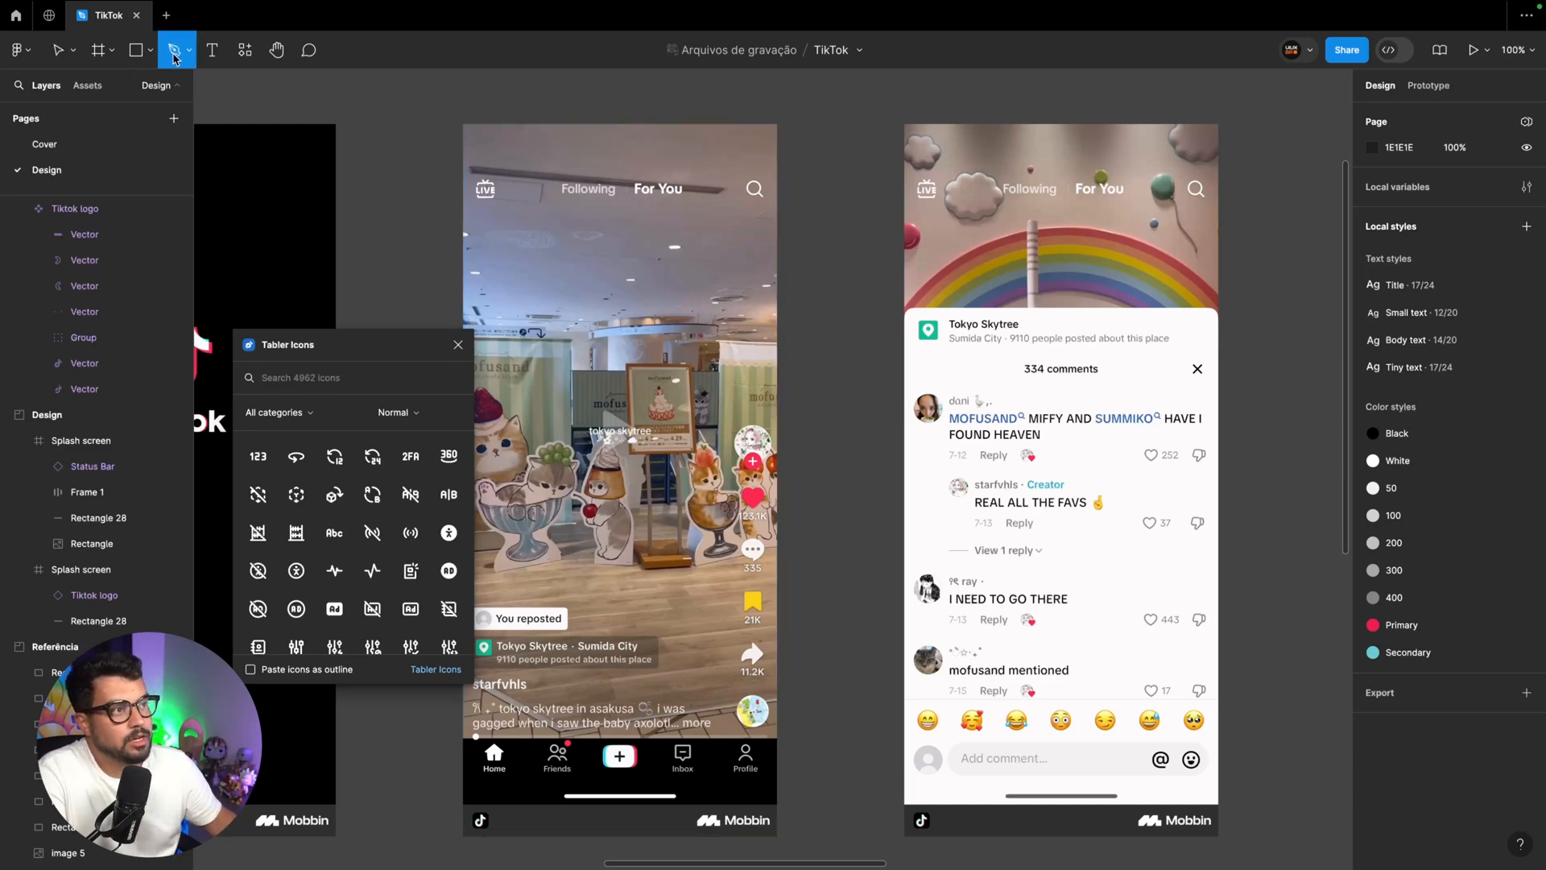
{"action": "key", "text": "ctrl+plus"}
{"action": "key", "text": "ctrl+plus"}
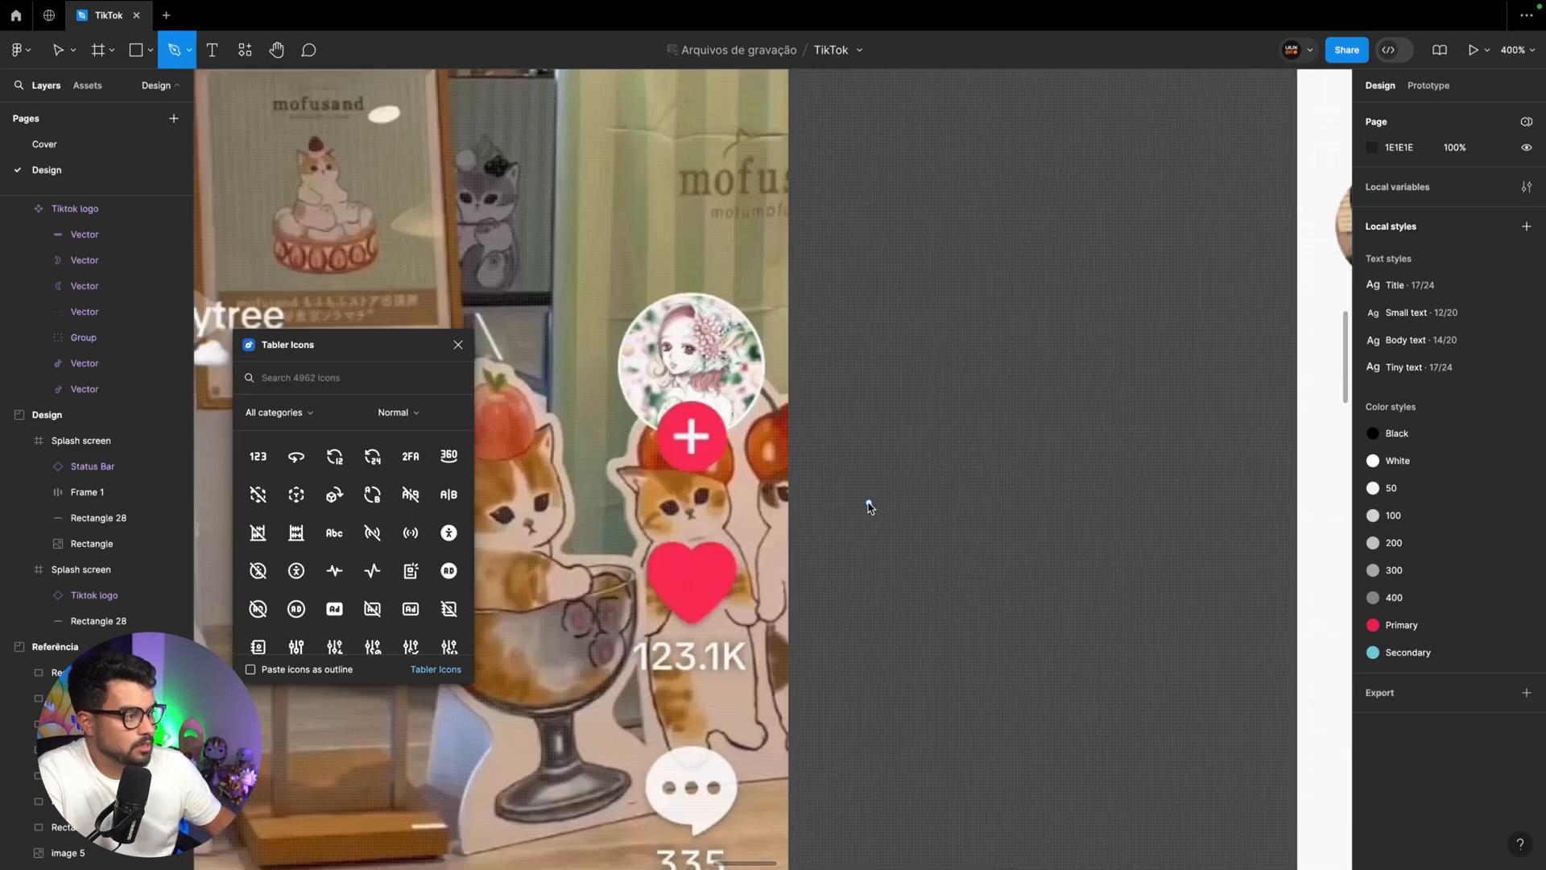
{"action": "left_click", "coordinate": [689, 623]}
{"action": "left_click_drag", "start_coordinate": [735, 573], "coordinate": [671, 570]}
{"action": "key", "text": "Escape"}
{"action": "left_click", "coordinate": [721, 604]}
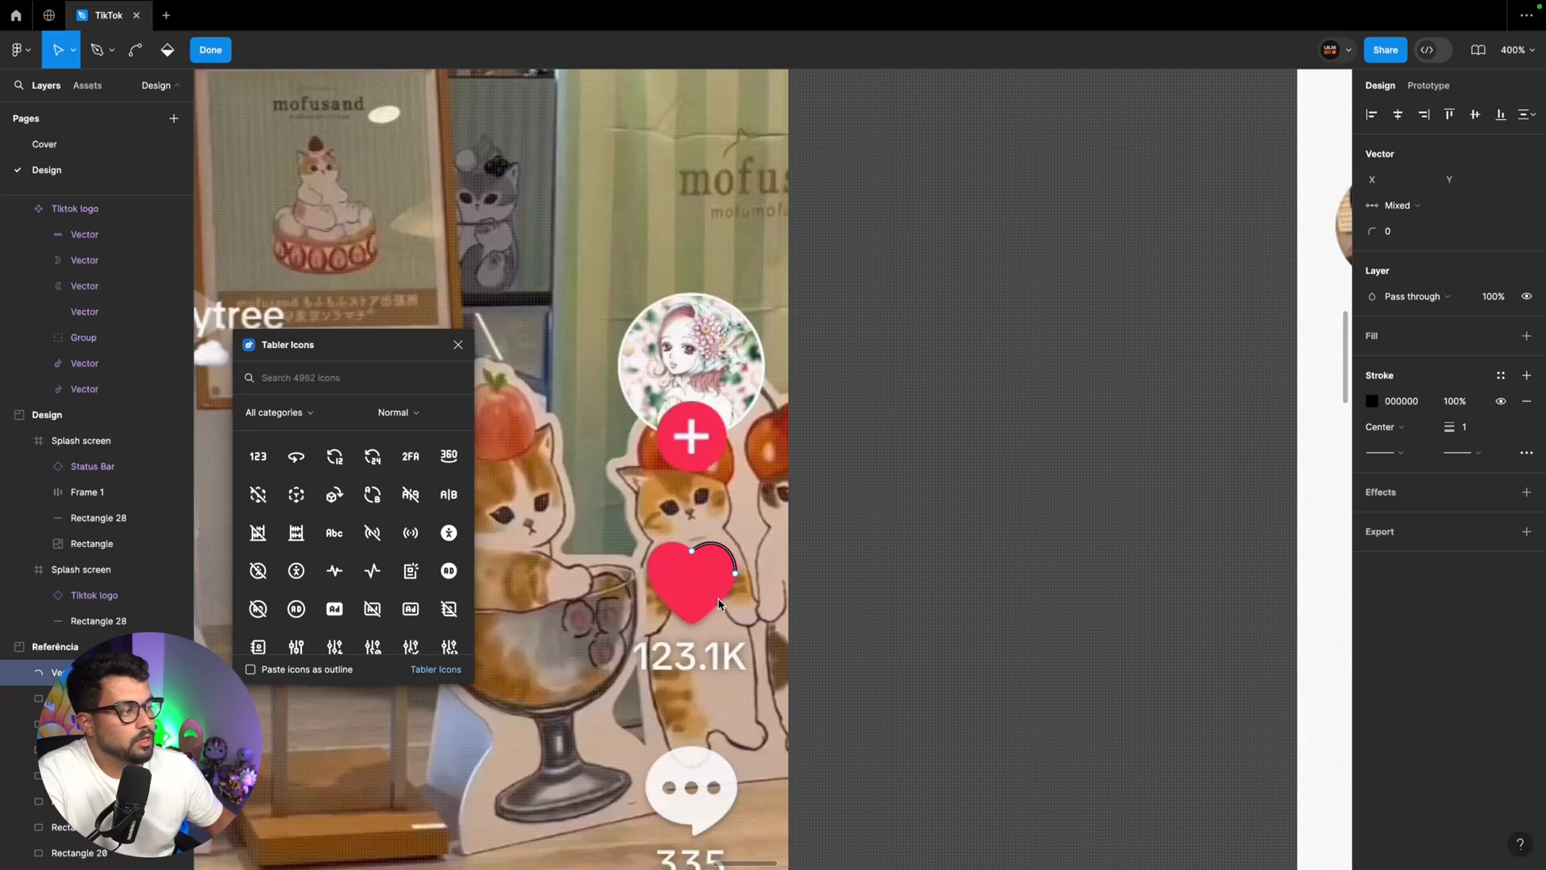
{"action": "left_click", "coordinate": [735, 575]}
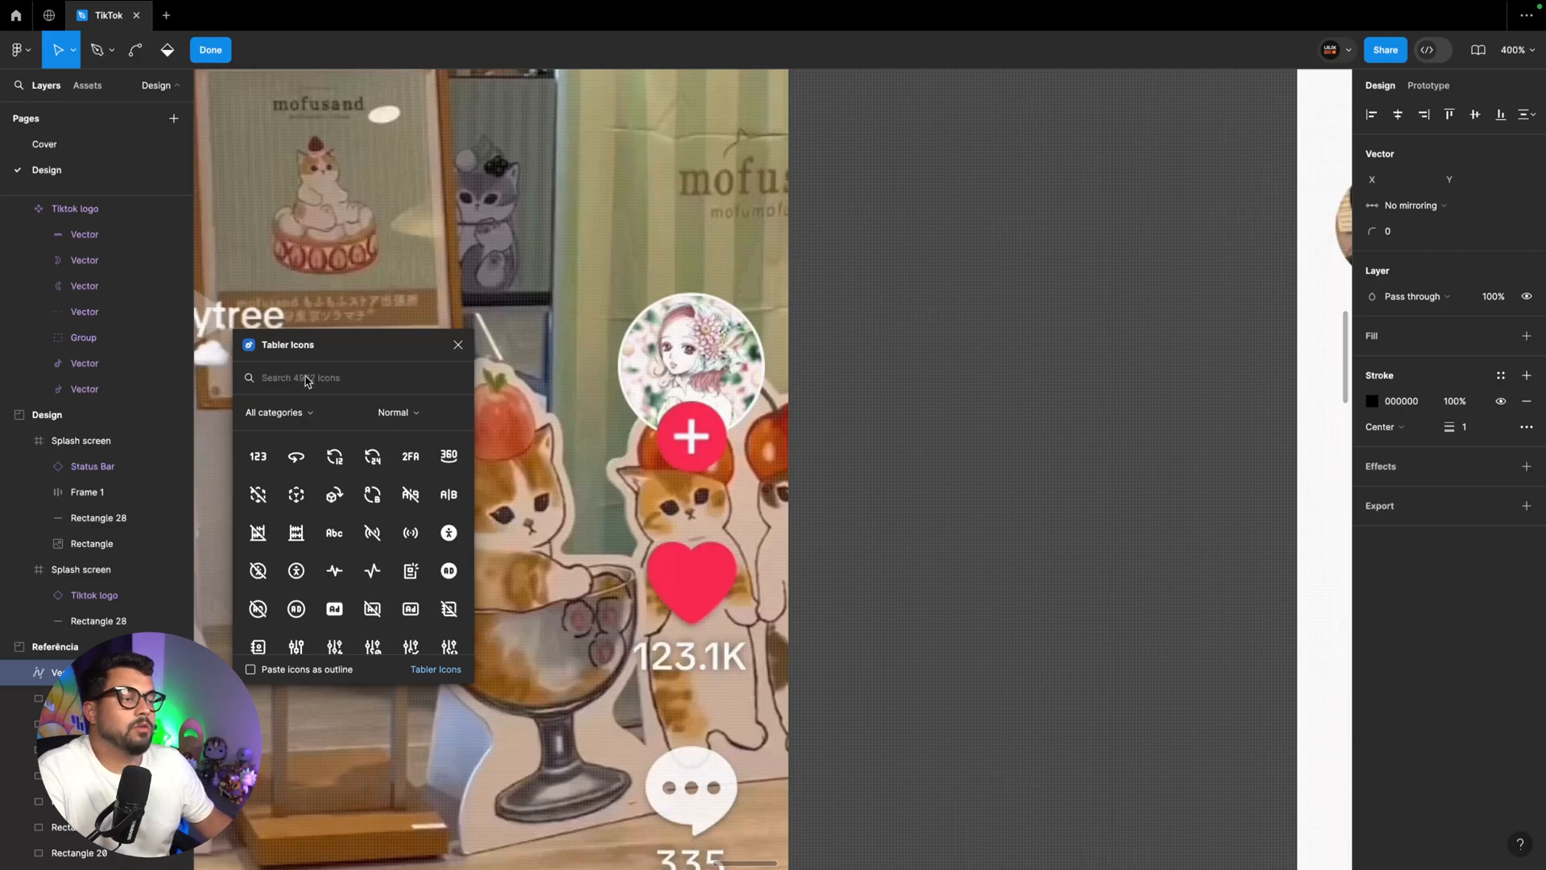
Find the magnifier icon in Tabler Icons with the term "search" and insert it over the beach screen
{"action": "key", "text": "super+minus"}
{"action": "key", "text": "super+minus"}
{"action": "scroll", "coordinate": [686, 440], "scroll_direction": "right", "scroll_amount": 20}
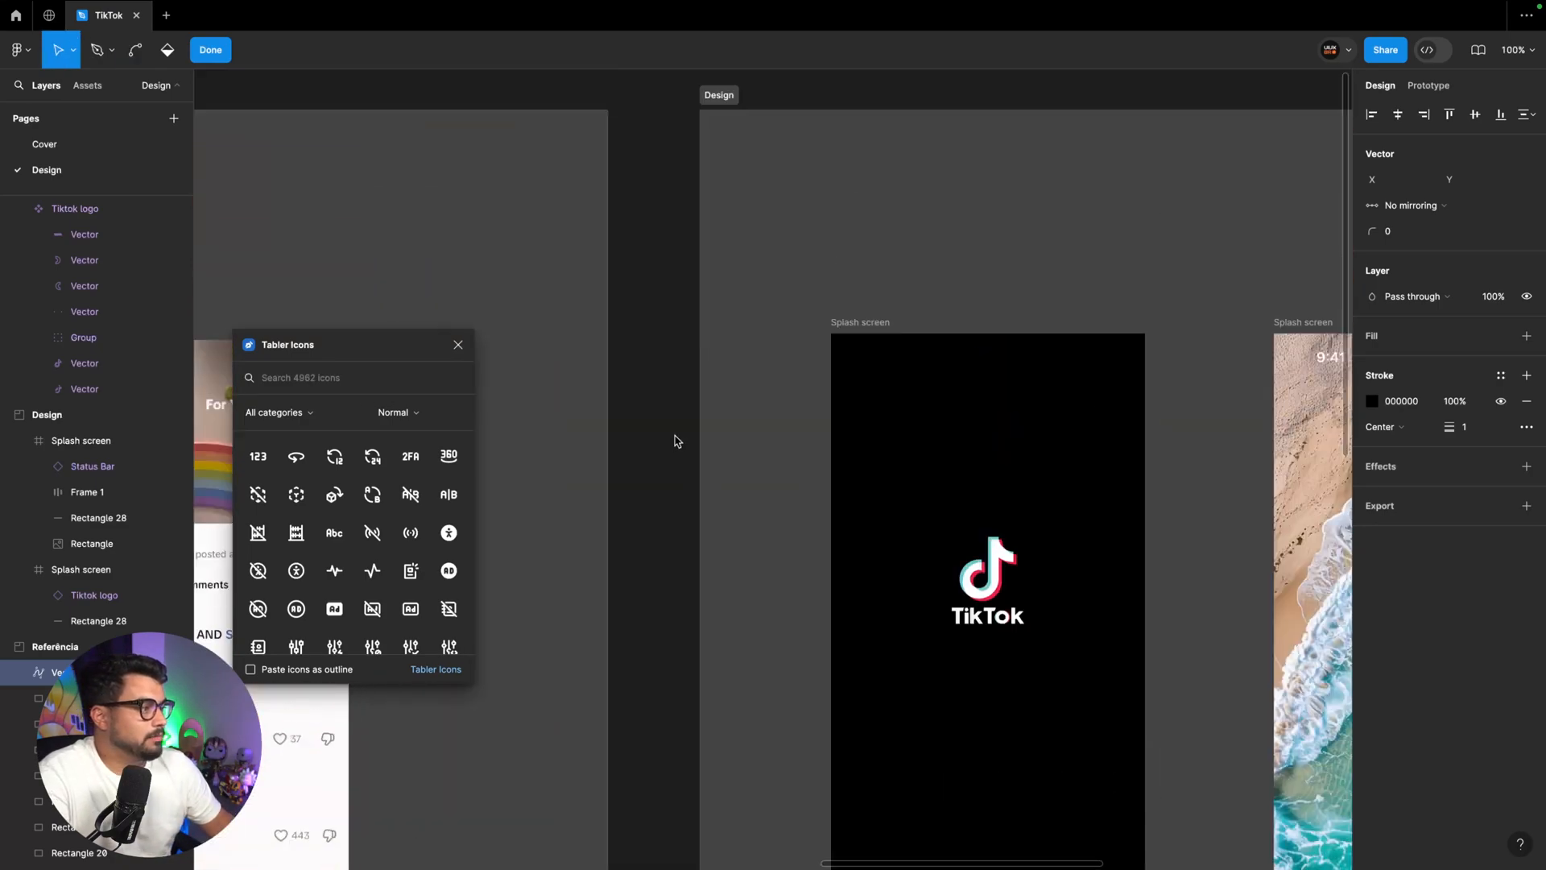
{"action": "scroll", "coordinate": [668, 437], "scroll_direction": "down", "scroll_amount": 5}
{"action": "scroll", "coordinate": [668, 437], "scroll_direction": "left", "scroll_amount": 4}
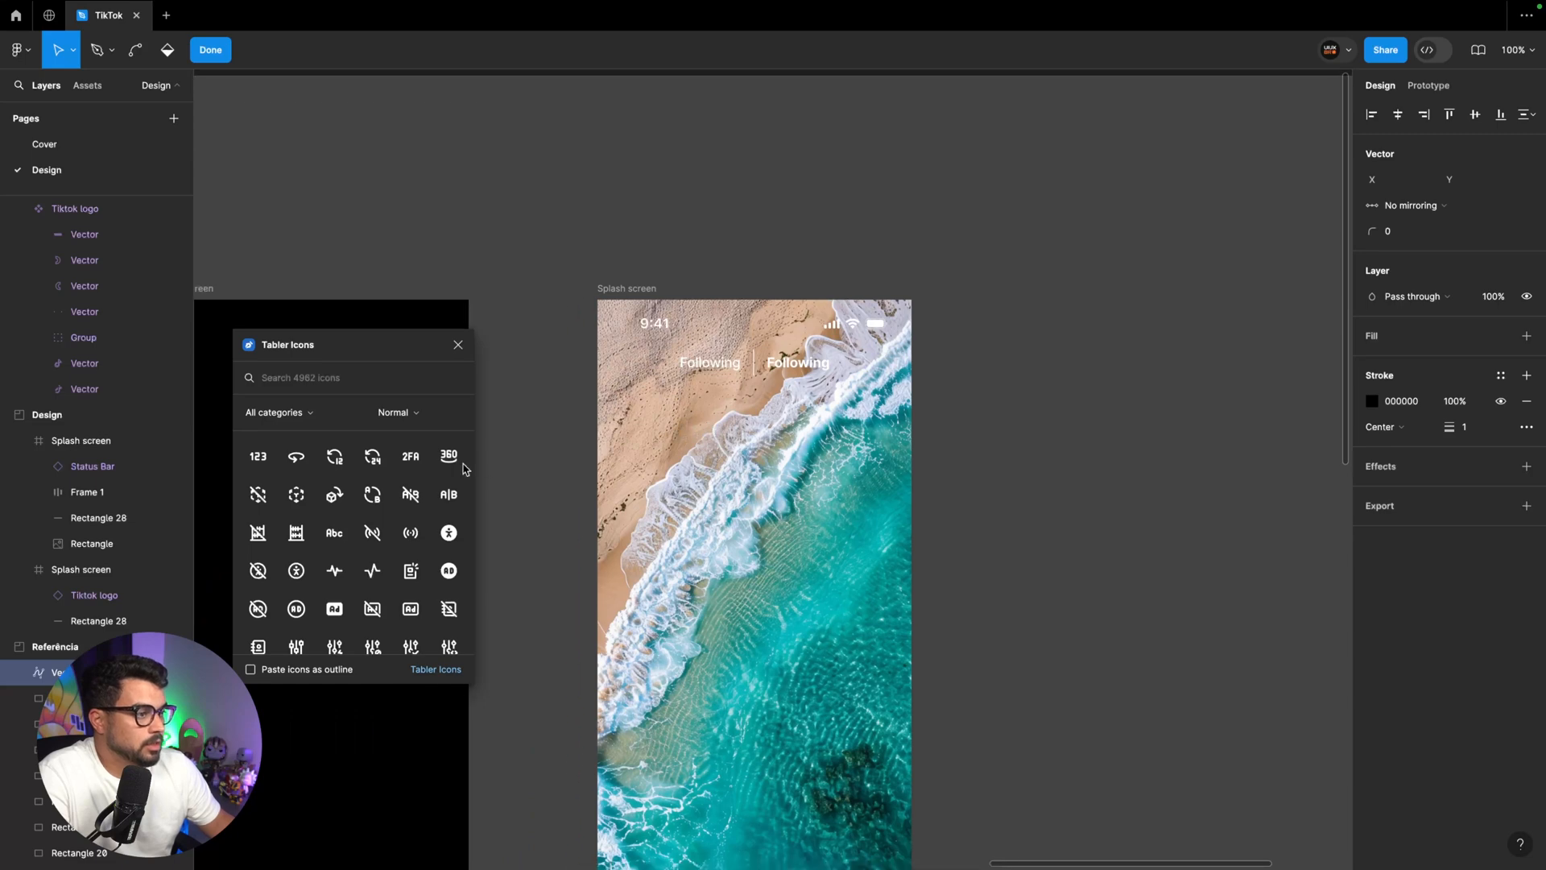
{"action": "left_click", "coordinate": [314, 380]}
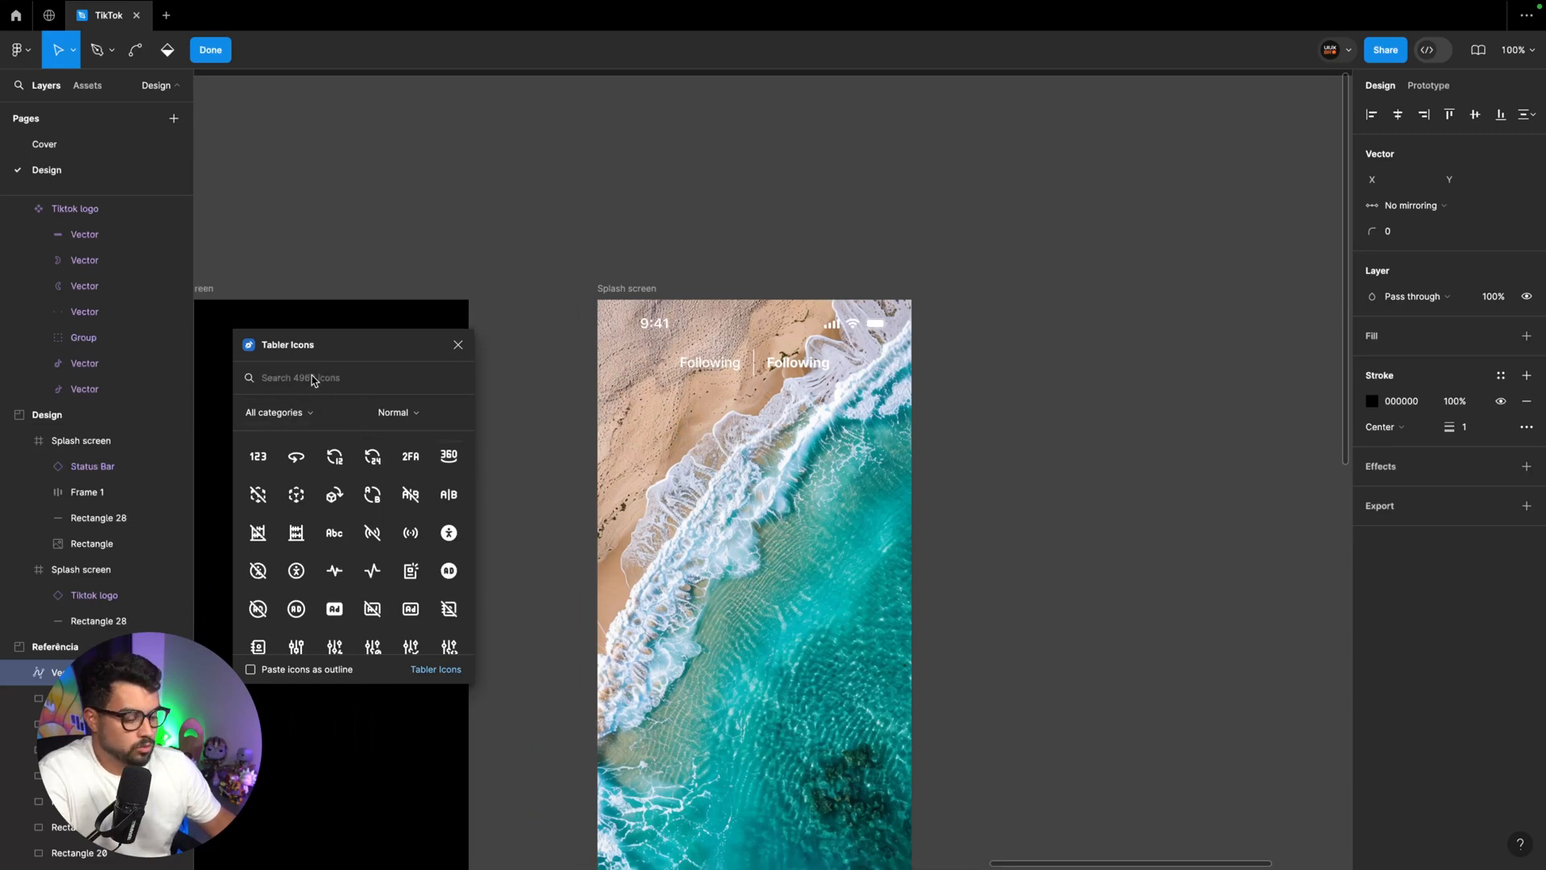
{"action": "type", "text": "search"}
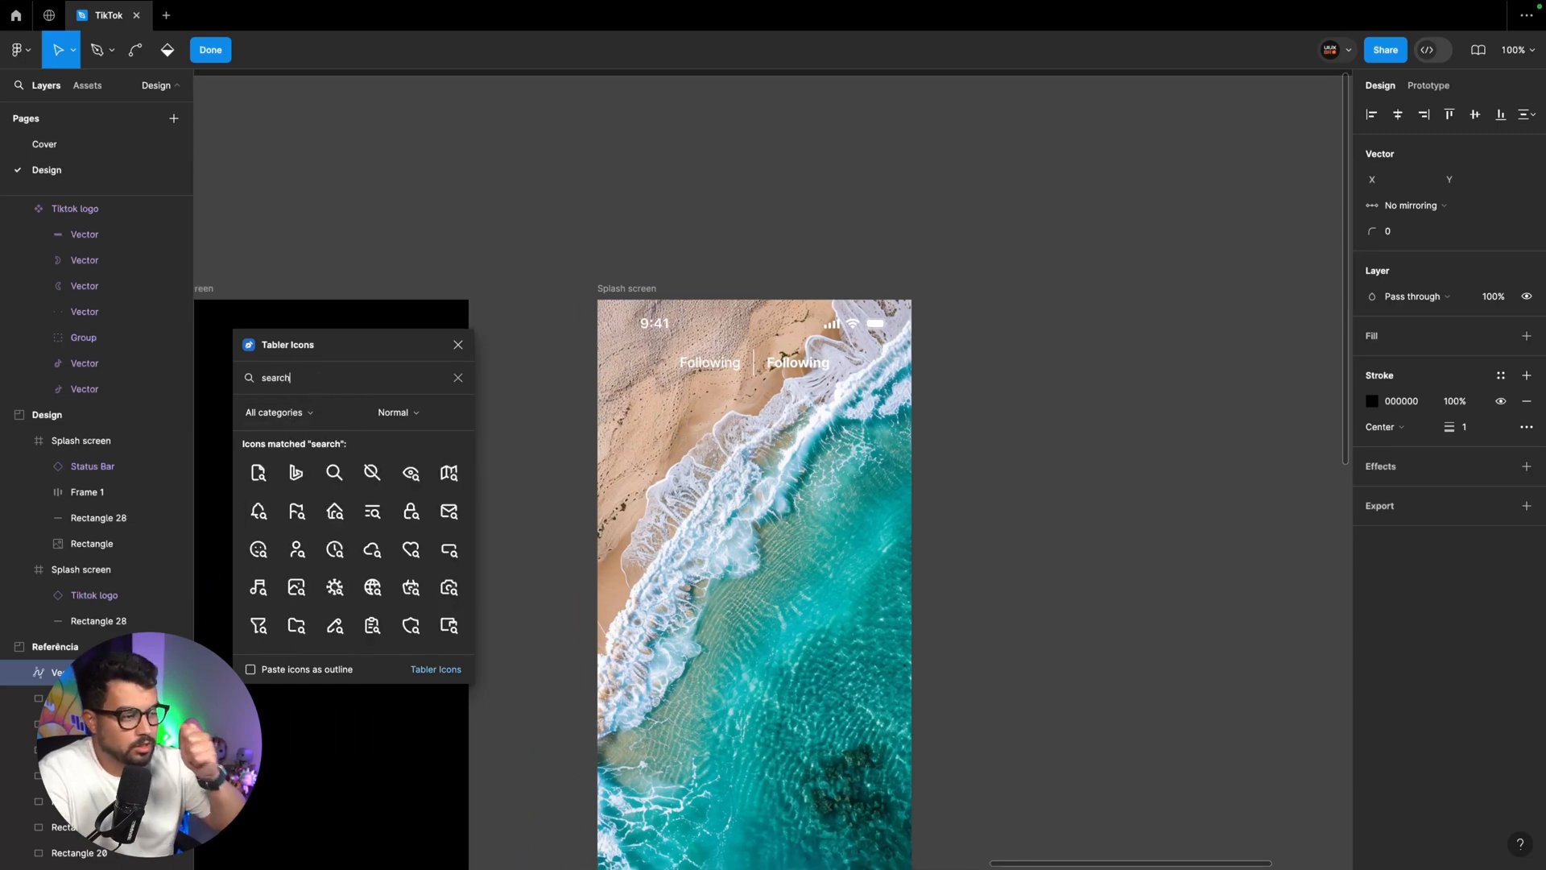
{"action": "left_click", "coordinate": [338, 474]}
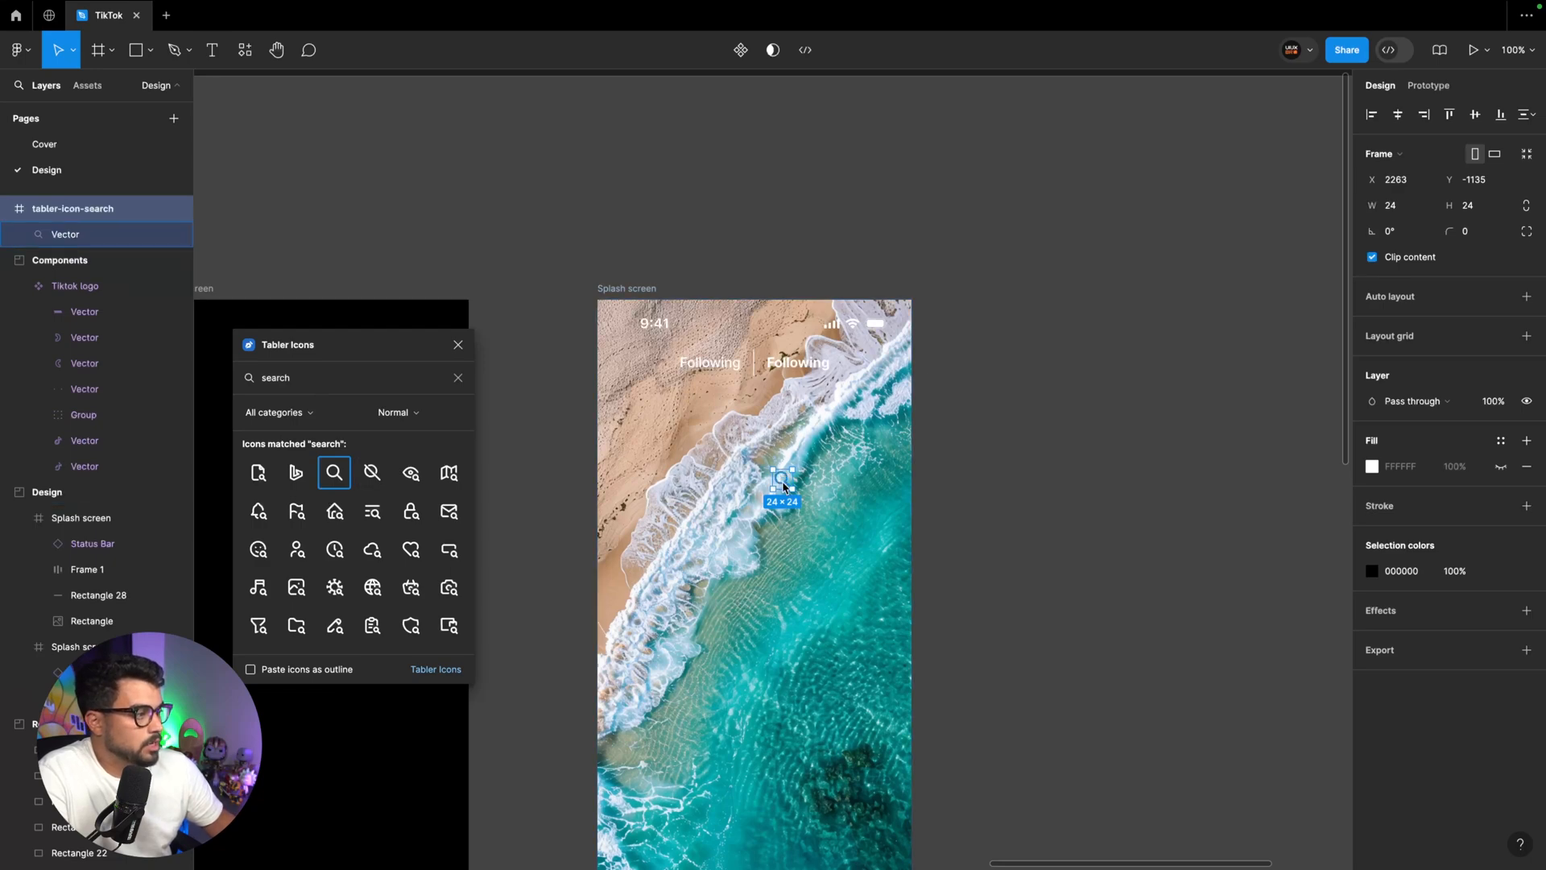
Place the magnifier icon after the header labels, then find the "movie" icon in Tabler Icons and place it before them in the same row
{"action": "left_click_drag", "start_coordinate": [781, 481], "coordinate": [883, 365]}
{"action": "double_click", "coordinate": [283, 380]}
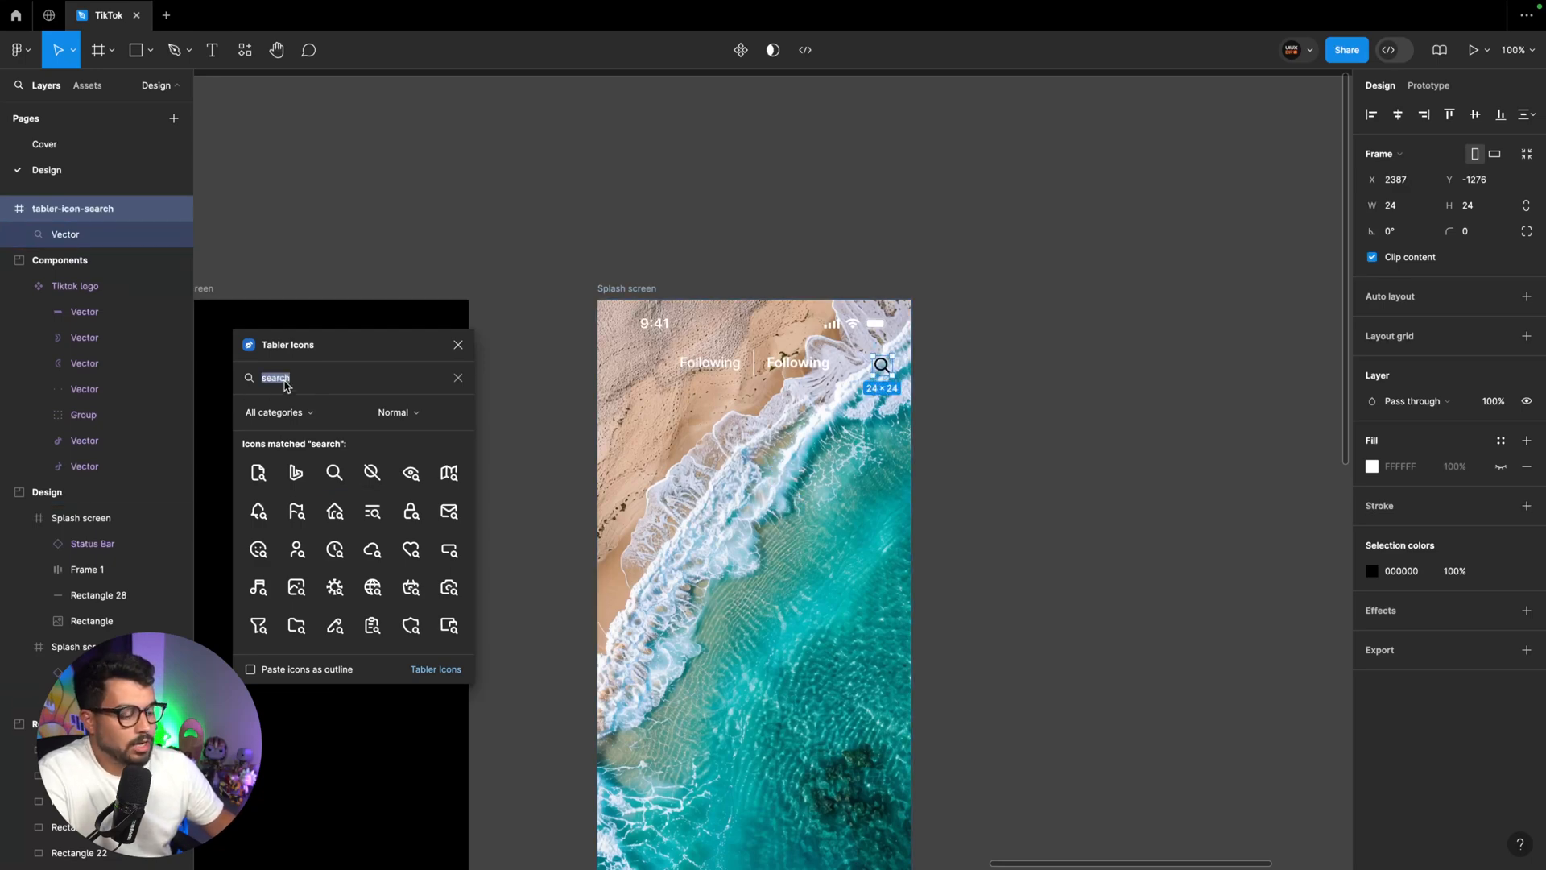
{"action": "type", "text": "movie"}
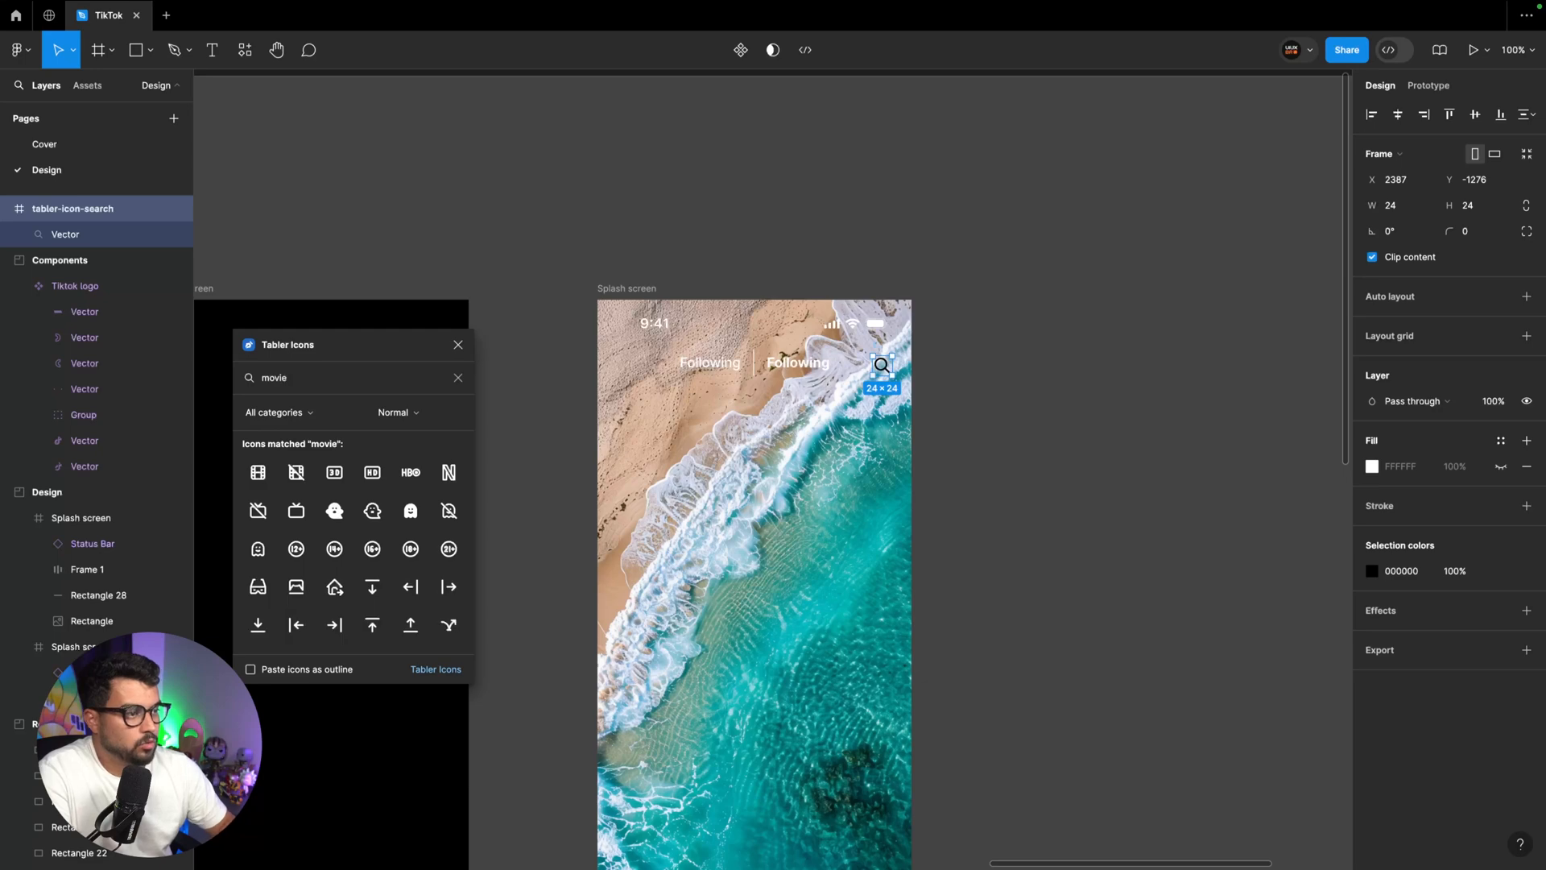
{"action": "left_click_drag", "start_coordinate": [258, 472], "coordinate": [560, 374]}
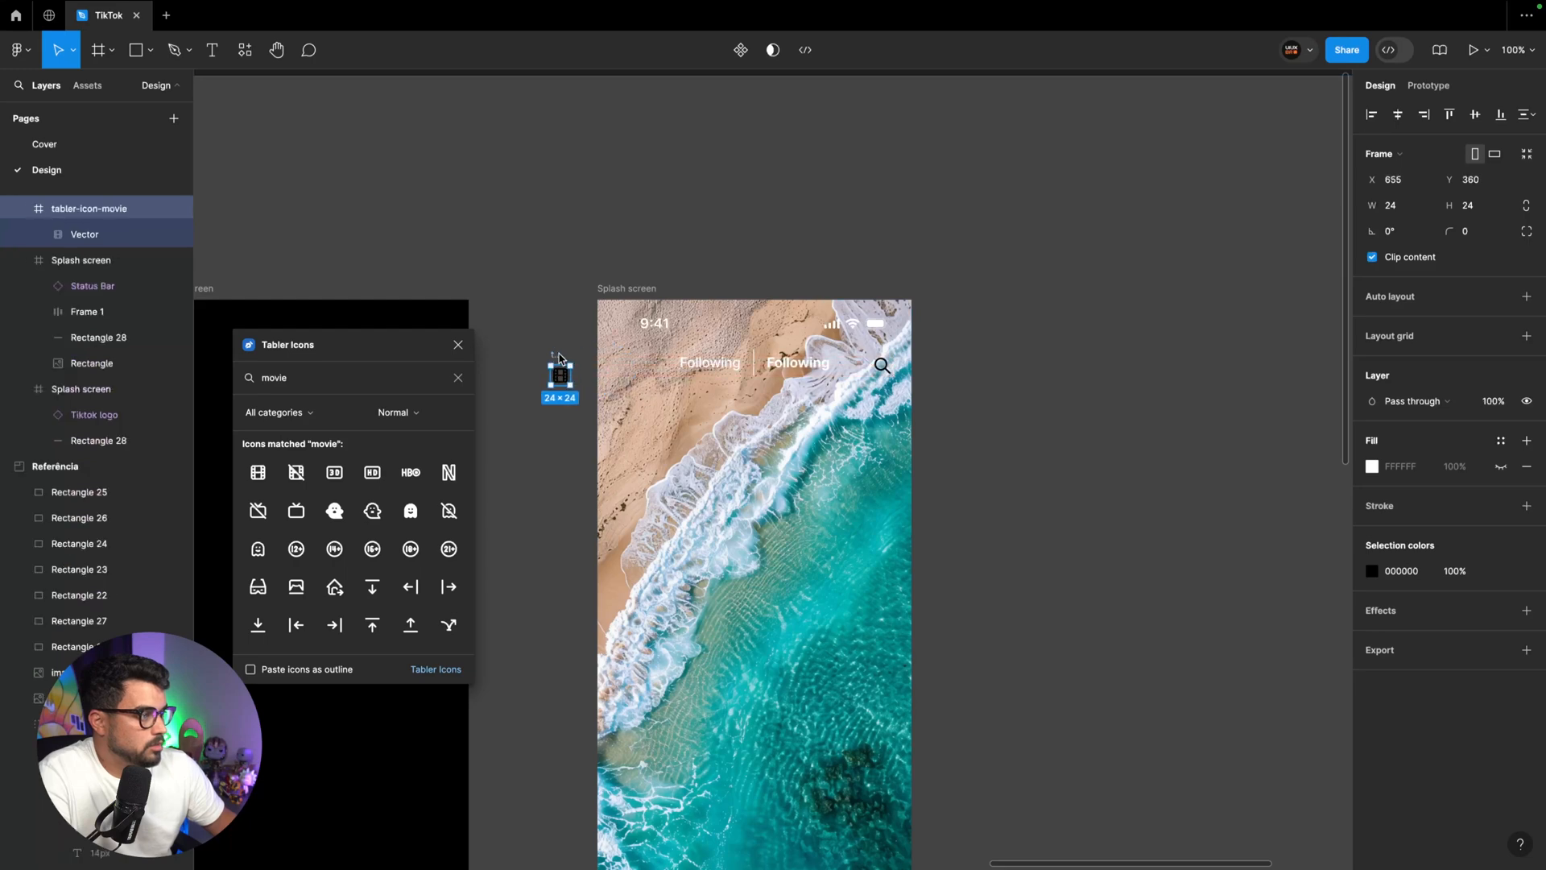
{"action": "scroll", "coordinate": [580, 377], "scroll_direction": "up", "scroll_amount": 5}
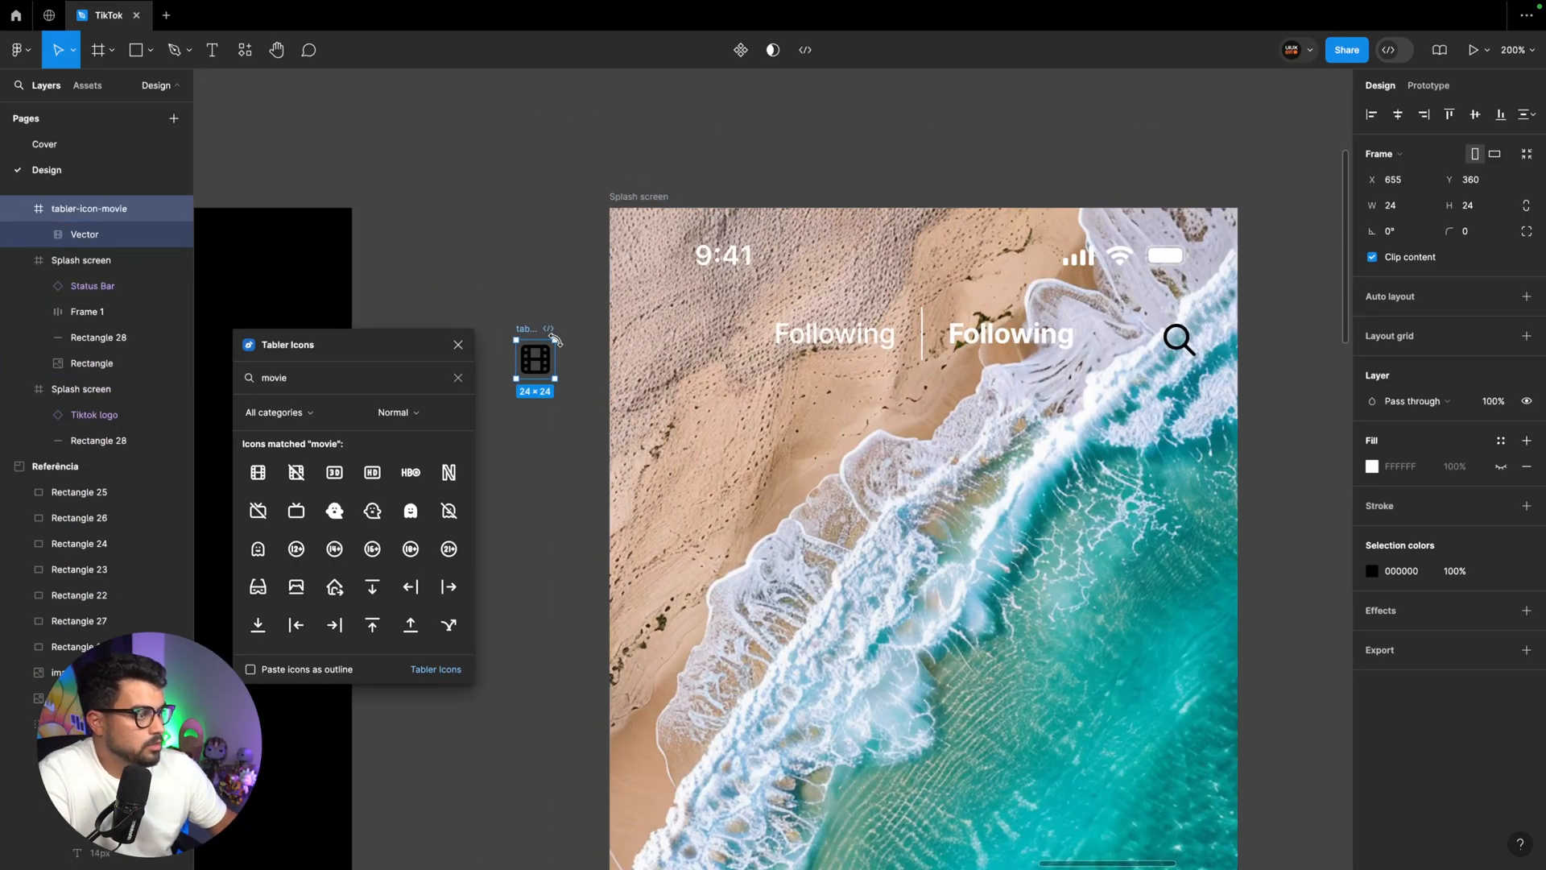
{"action": "left_click_drag", "start_coordinate": [535, 359], "coordinate": [654, 333]}
Apply the White color style to both the movie and magnifier icons in the header
{"action": "left_click", "coordinate": [1181, 339], "text": "shift"}
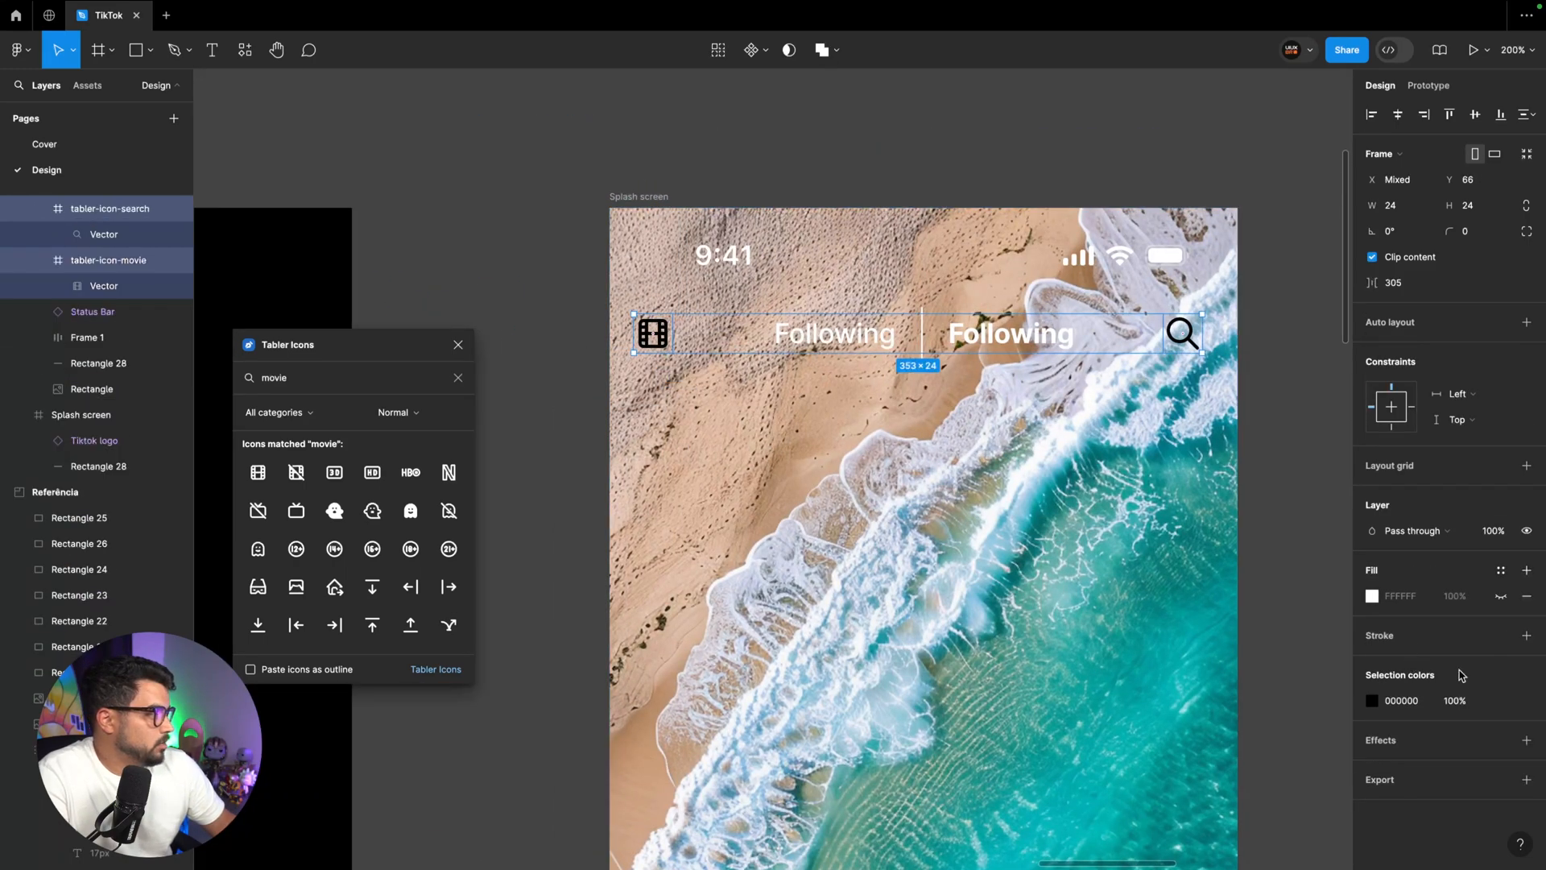
{"action": "left_click", "coordinate": [1502, 703]}
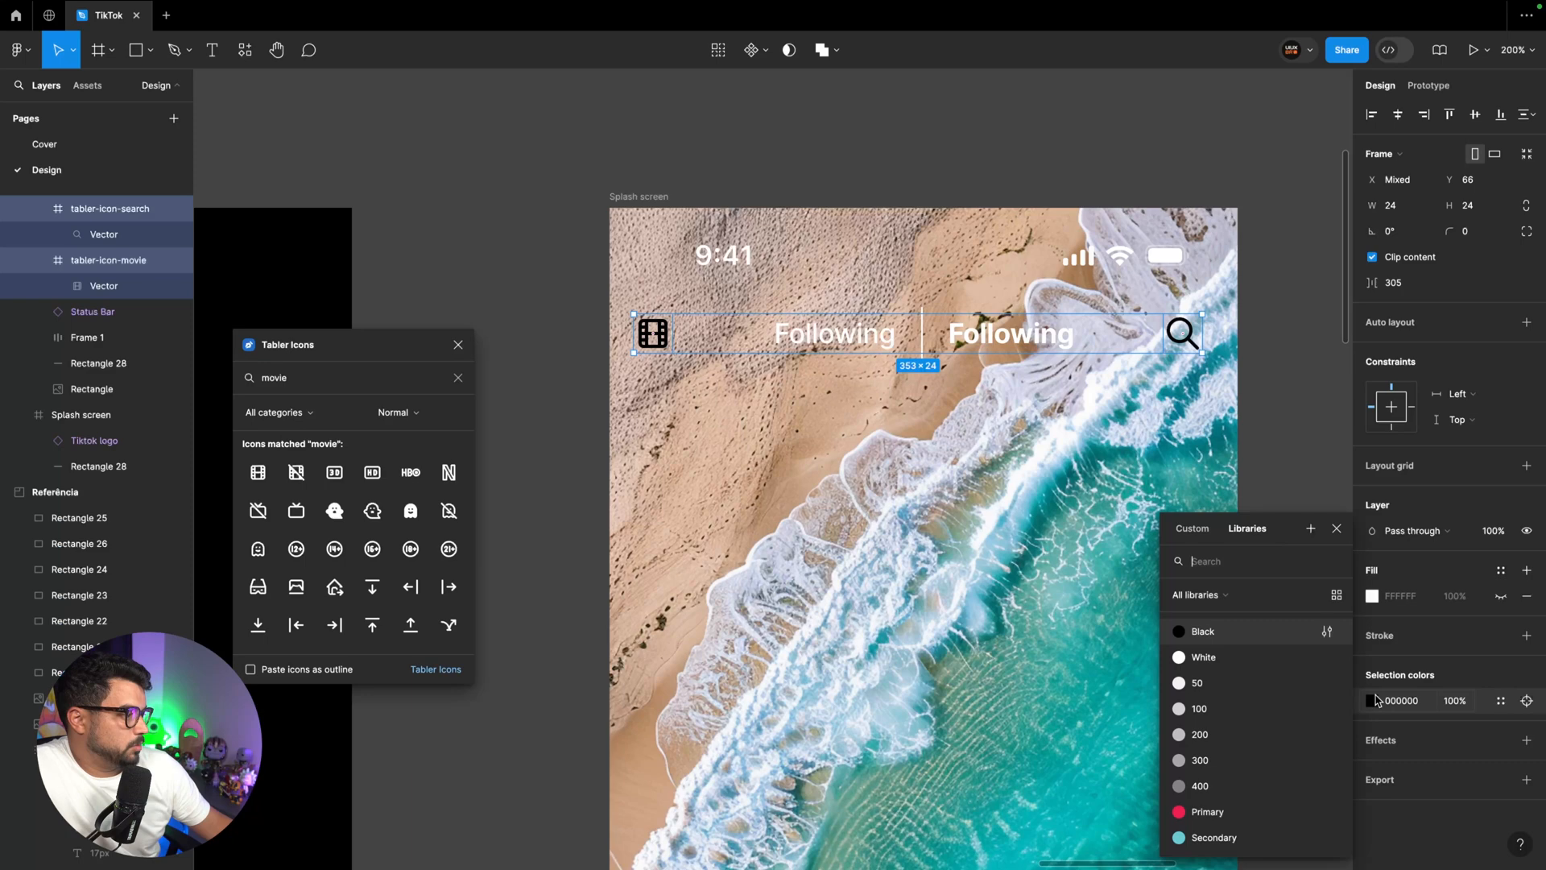
{"action": "left_click", "coordinate": [1223, 657]}
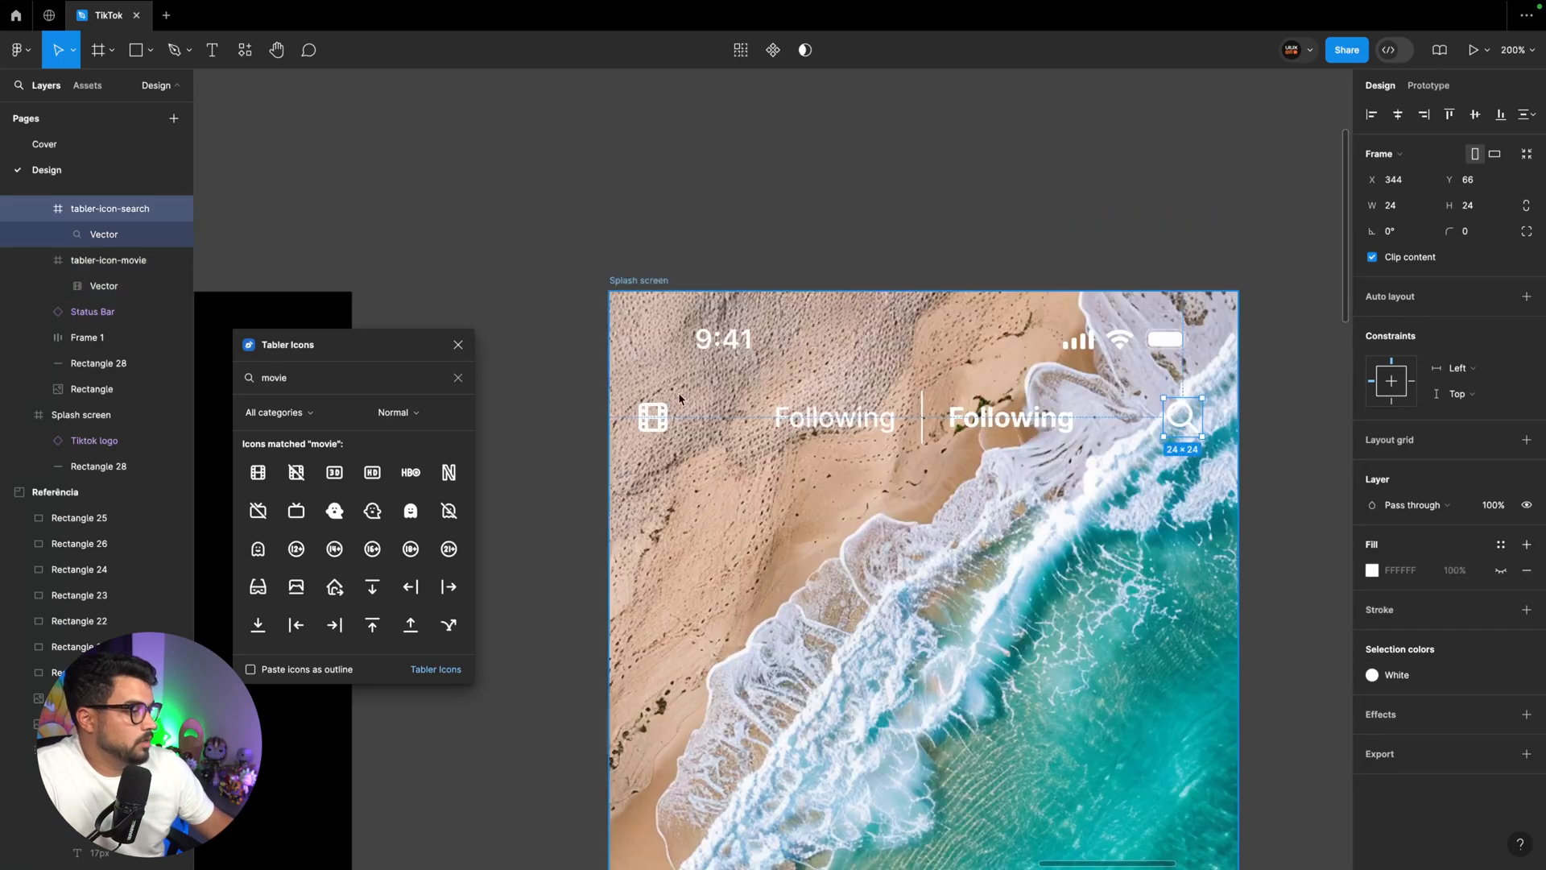
{"action": "left_click", "coordinate": [659, 426], "text": "shift"}
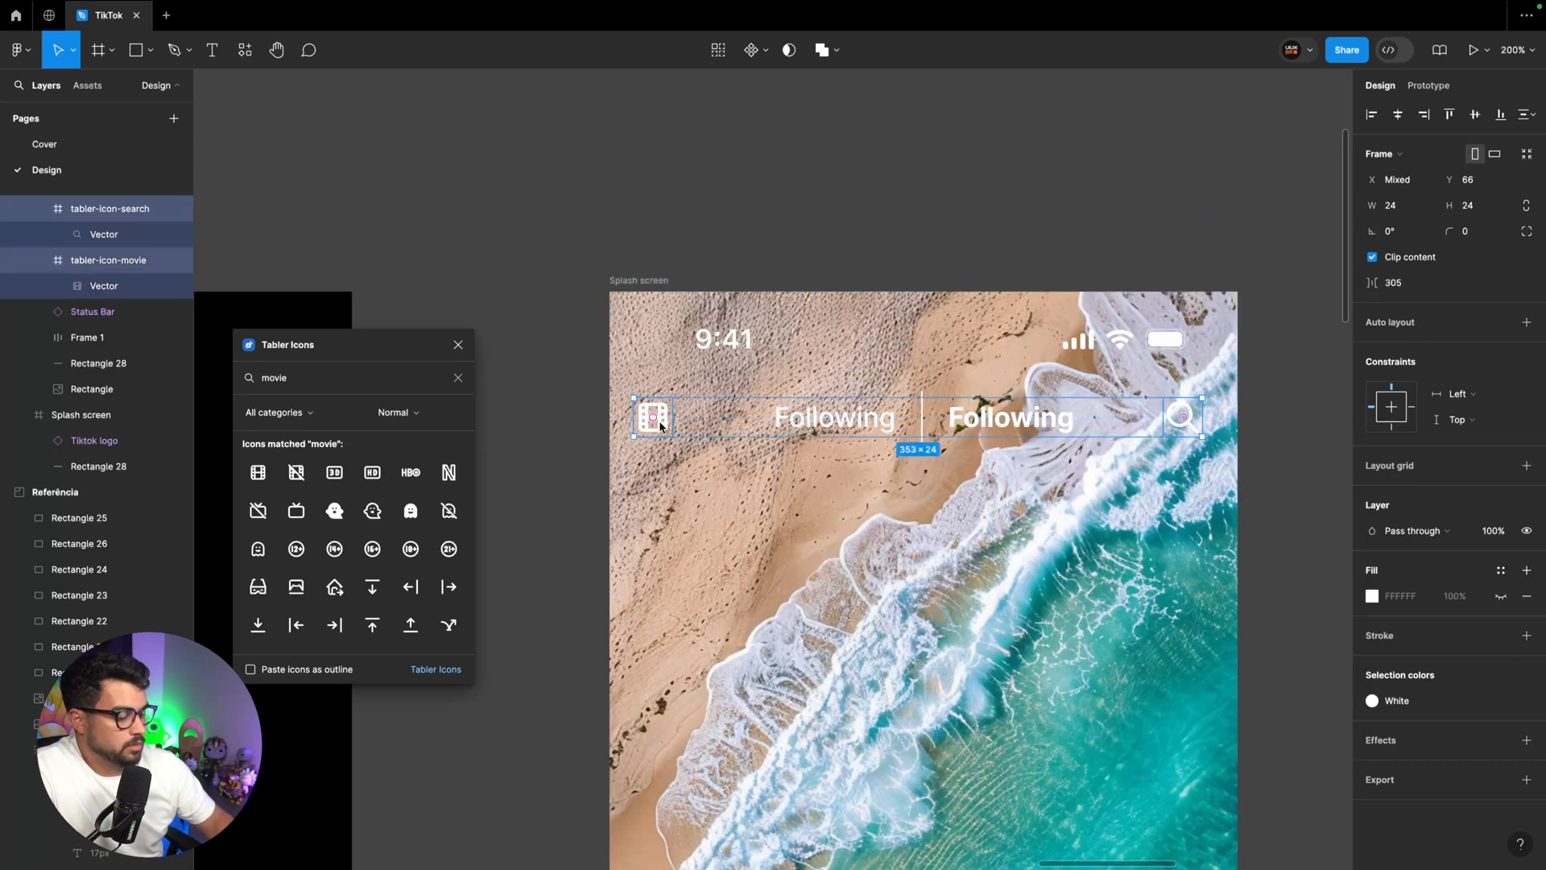
Copy the two header icons into the Components section, beside the Tiktok logo component
{"action": "key", "text": "ctrl+minus"}
{"action": "key", "text": "ctrl+minus"}
{"action": "scroll", "coordinate": [697, 449], "scroll_direction": "left", "scroll_amount": 3}
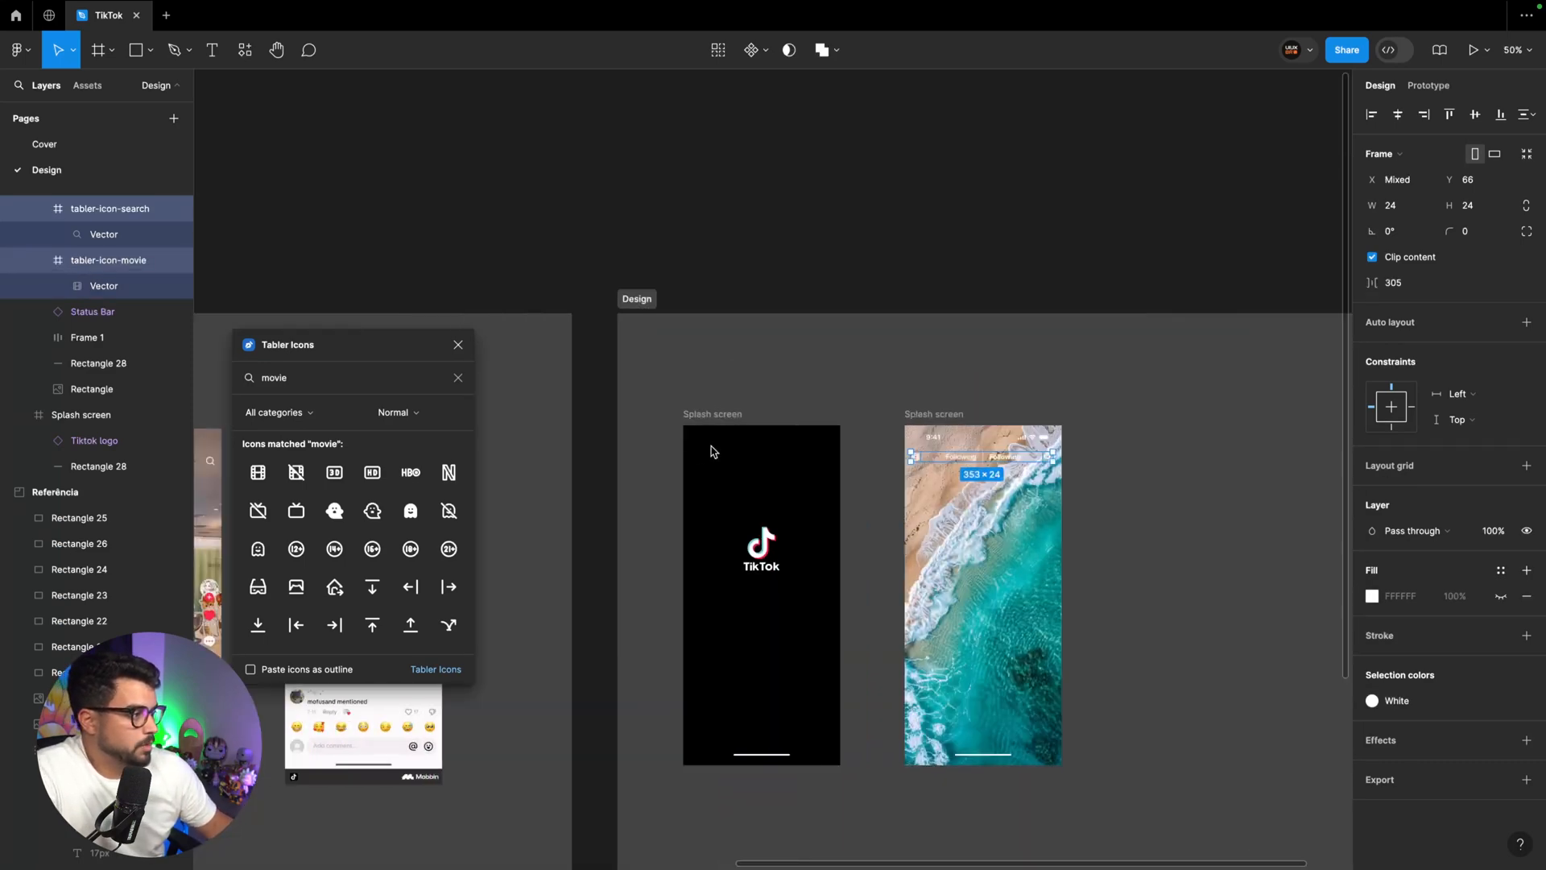
{"action": "left_click_drag", "start_coordinate": [926, 461], "coordinate": [500, 387]}
{"action": "left_click_drag", "start_coordinate": [472, 297], "coordinate": [381, 331]}
{"action": "scroll", "coordinate": [468, 285], "scroll_direction": "left", "scroll_amount": 5}
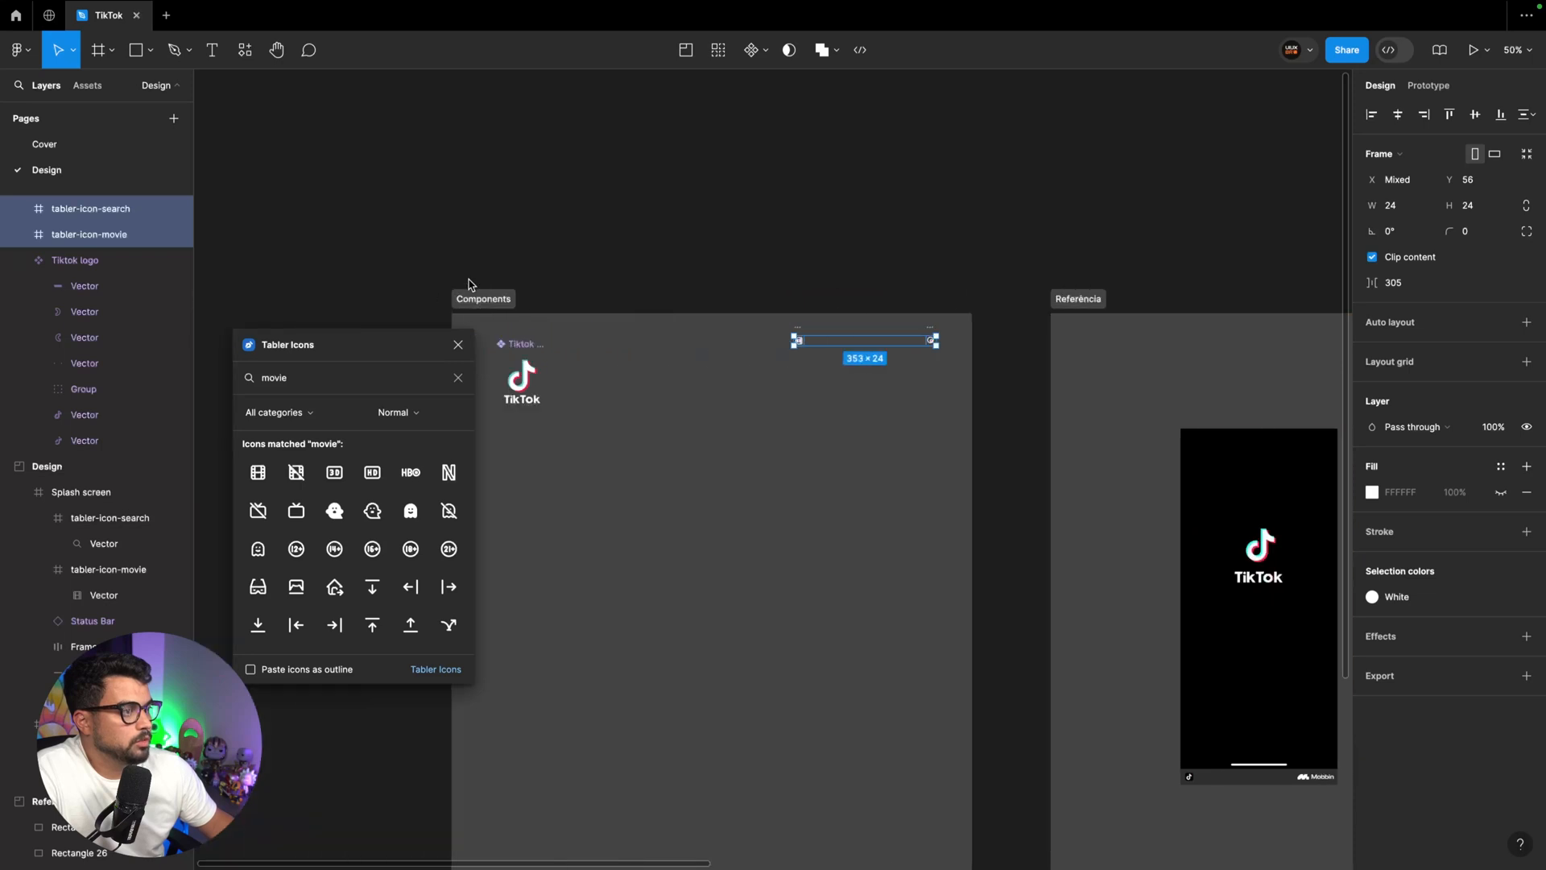
{"action": "scroll", "coordinate": [469, 285], "scroll_direction": "left", "scroll_amount": 3}
{"action": "left_click_drag", "start_coordinate": [947, 337], "coordinate": [736, 352]}
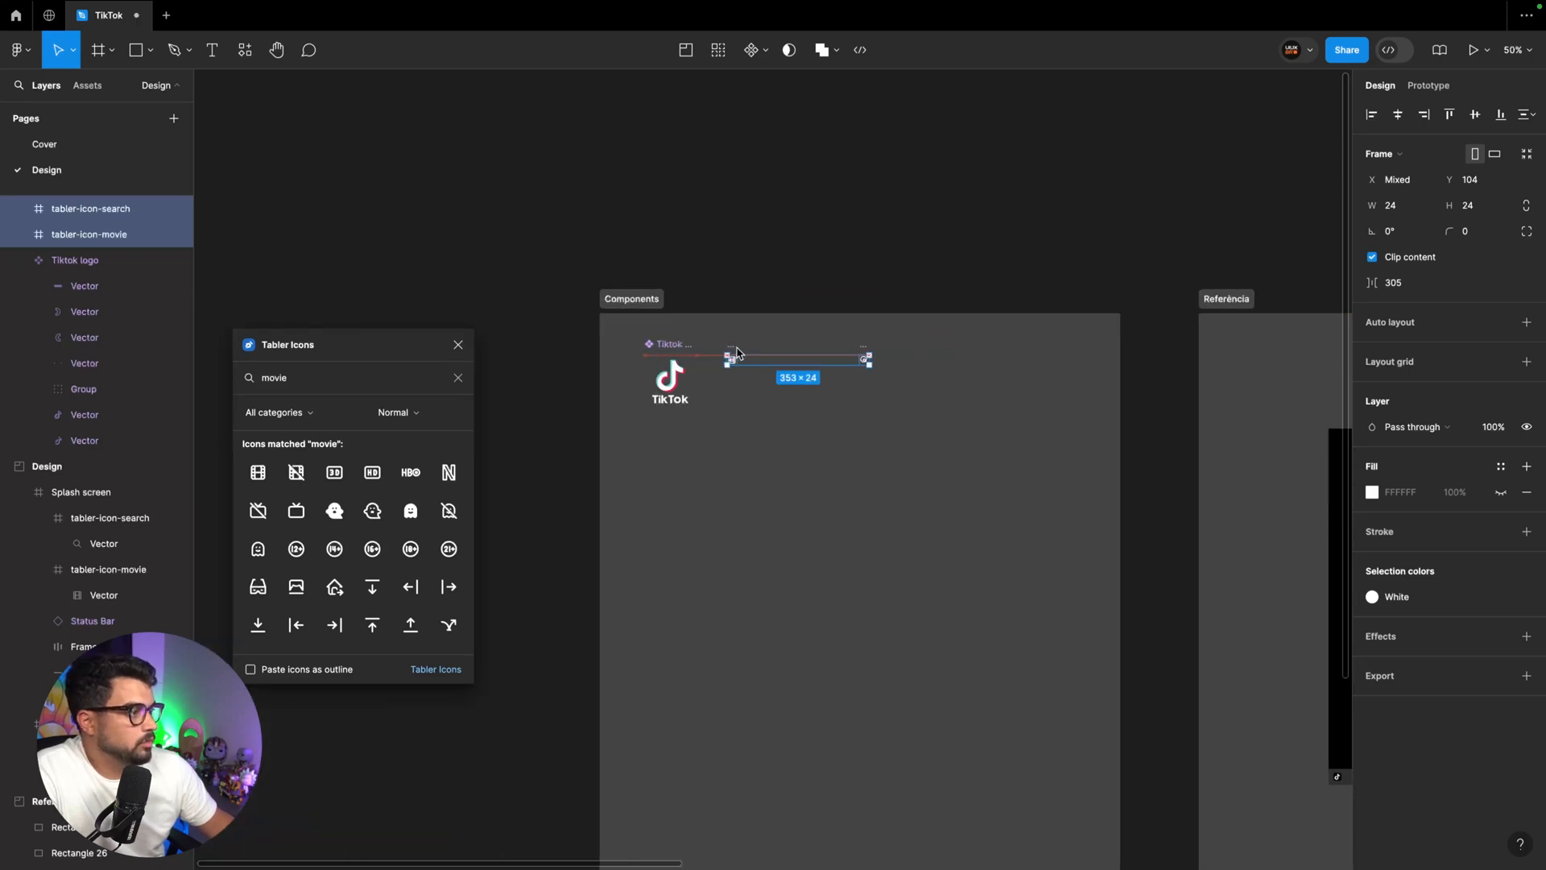
Move the magnifier copy next to the movie icon copy in the Components section, leaving a 16 px gap
{"action": "key", "text": "ctrl+plus"}
{"action": "key", "text": "ctrl+plus"}
{"action": "scroll", "coordinate": [786, 378], "scroll_direction": "up", "scroll_amount": 4}
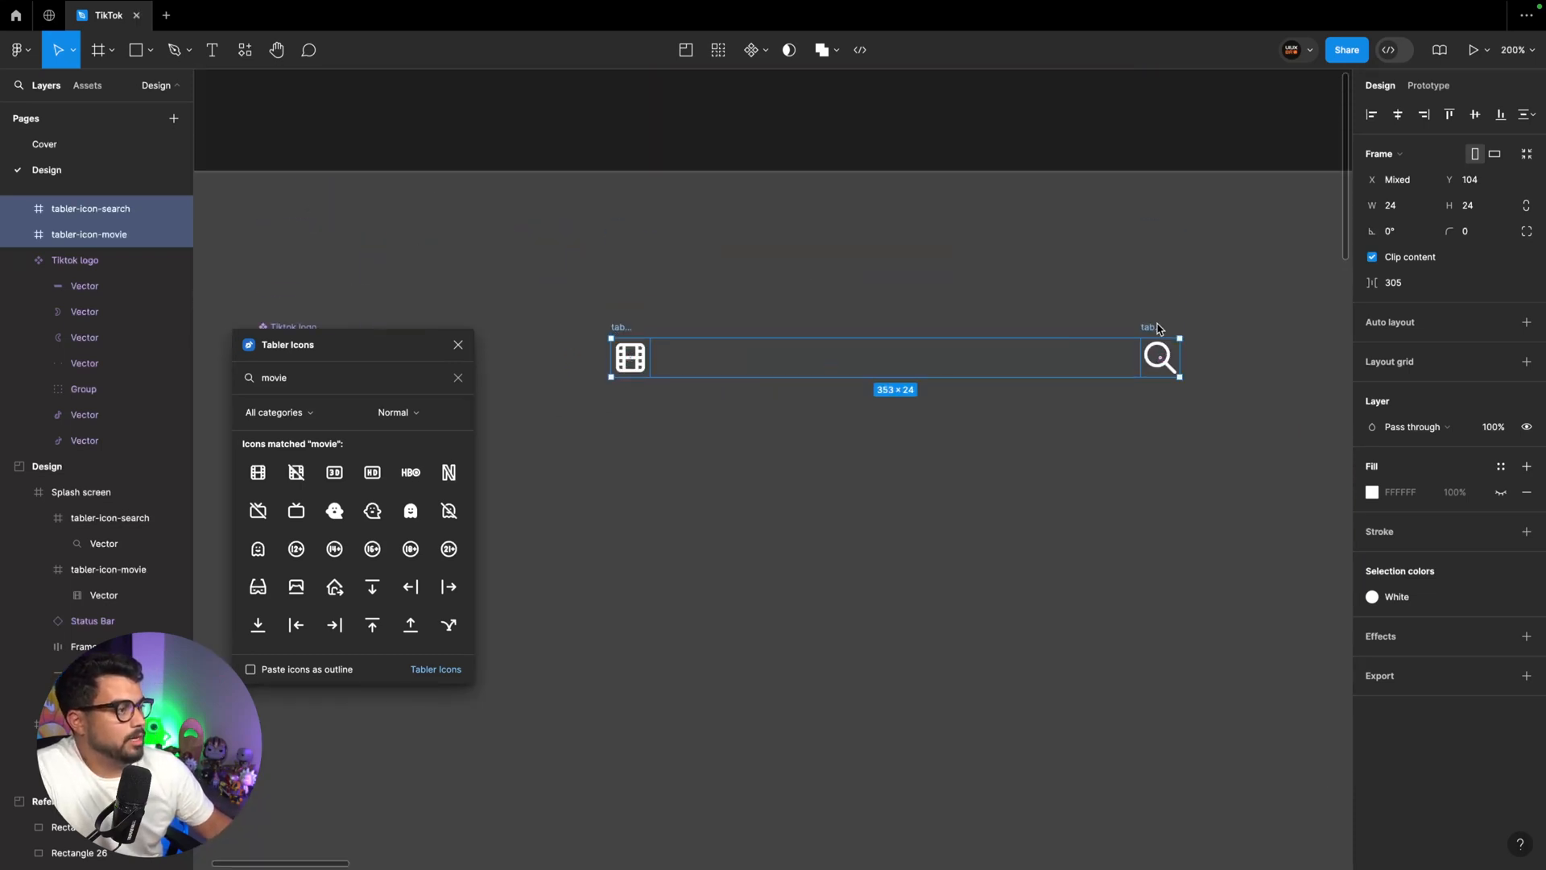
{"action": "left_click_drag", "start_coordinate": [1157, 328], "coordinate": [689, 328]}
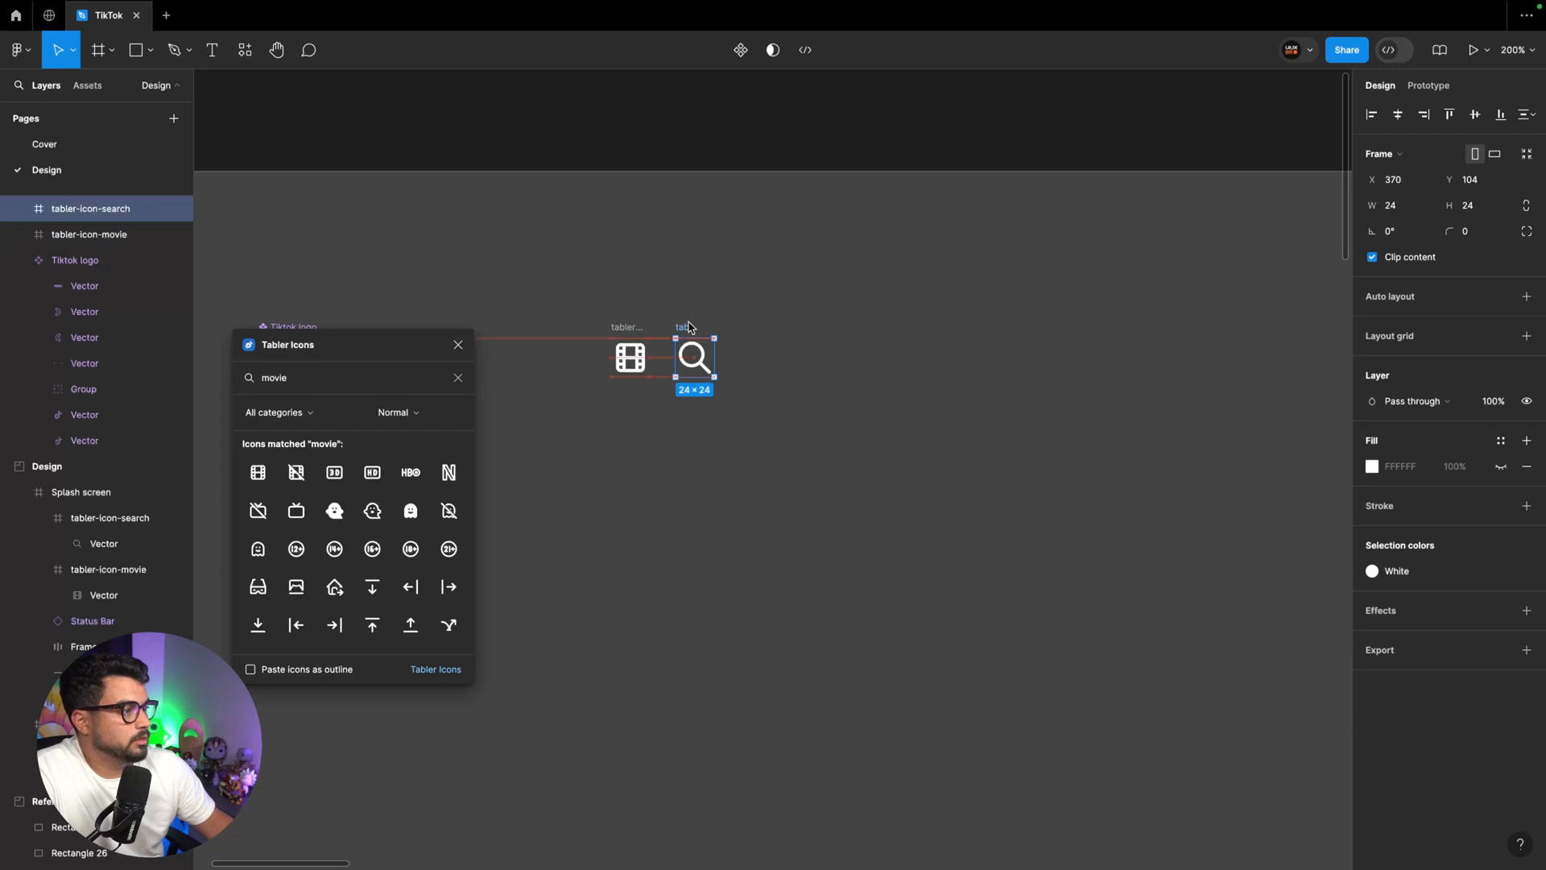
Turn the movie and magnifier icon copies into separate components with Create multiple components
{"action": "left_click", "coordinate": [628, 327], "text": "shift"}
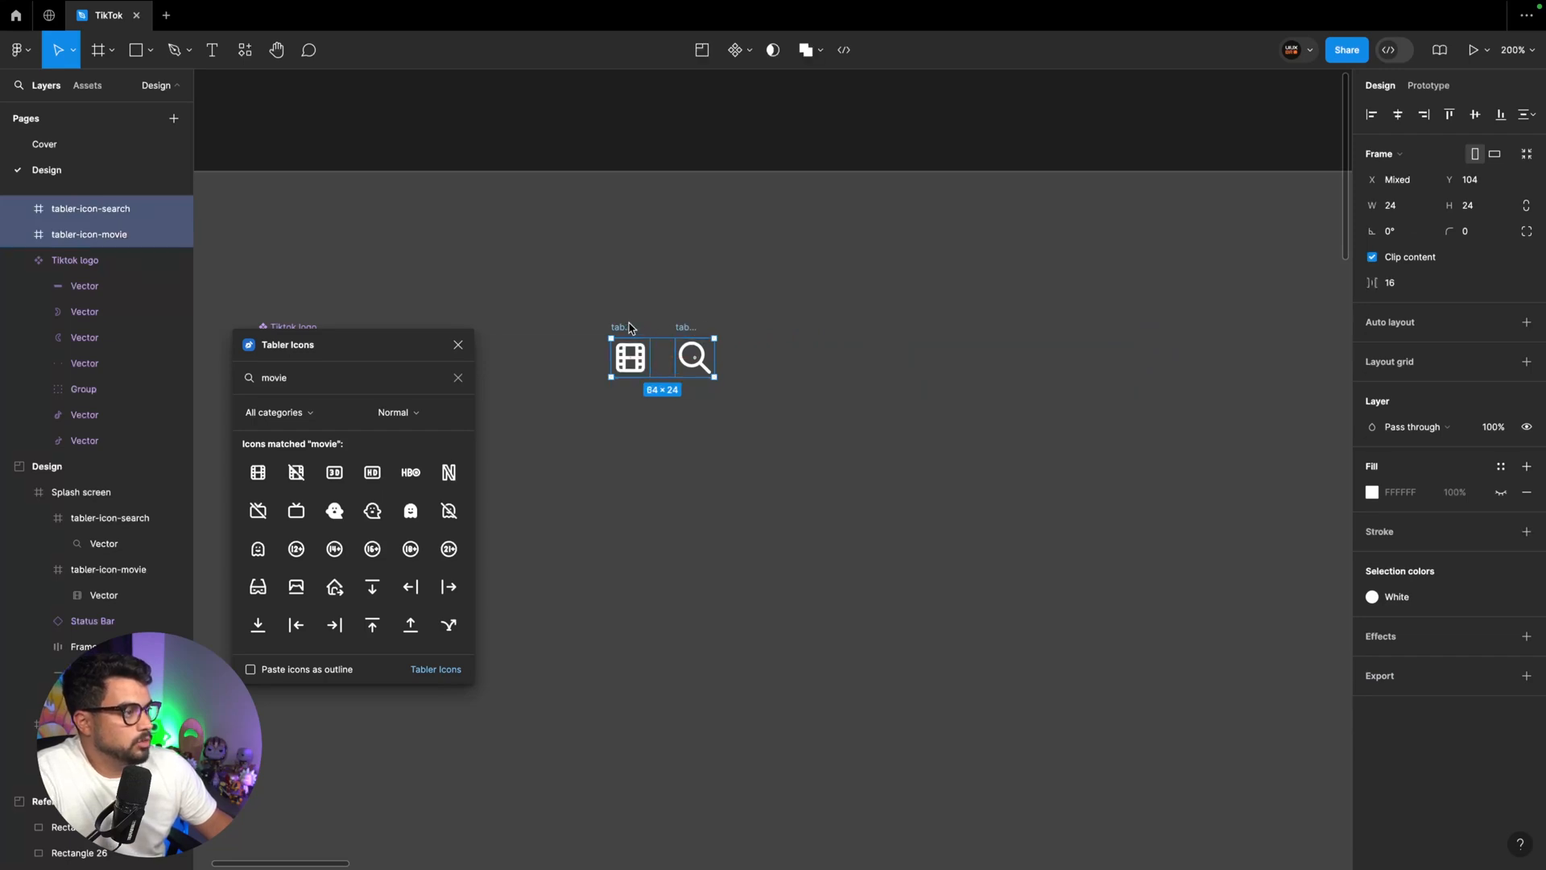
{"action": "left_click", "coordinate": [751, 52]}
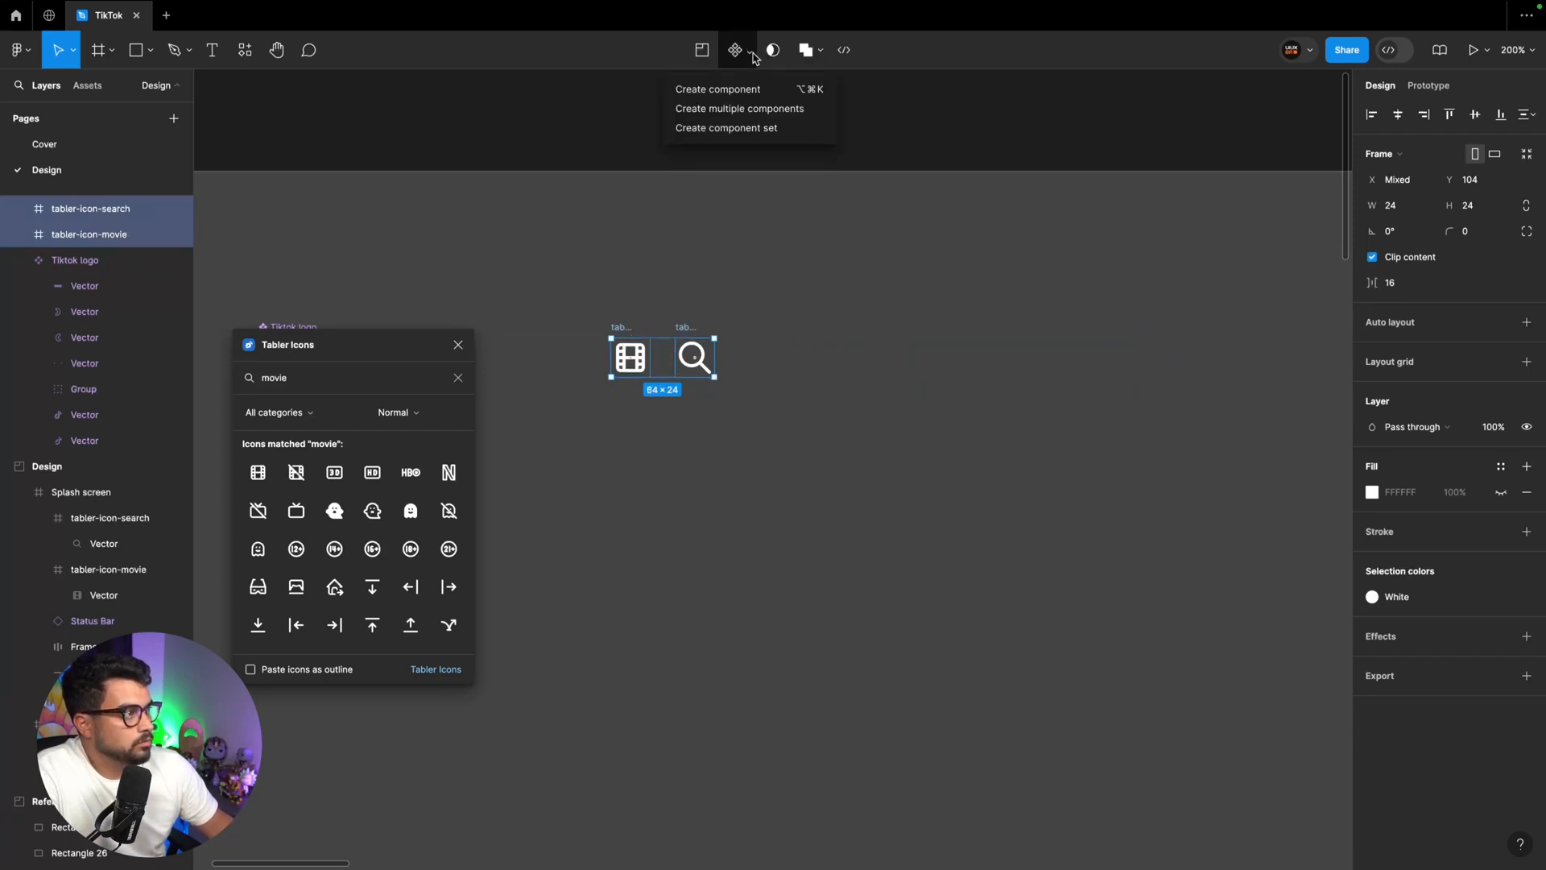
{"action": "left_click", "coordinate": [738, 111]}
{"action": "left_click", "coordinate": [785, 246]}
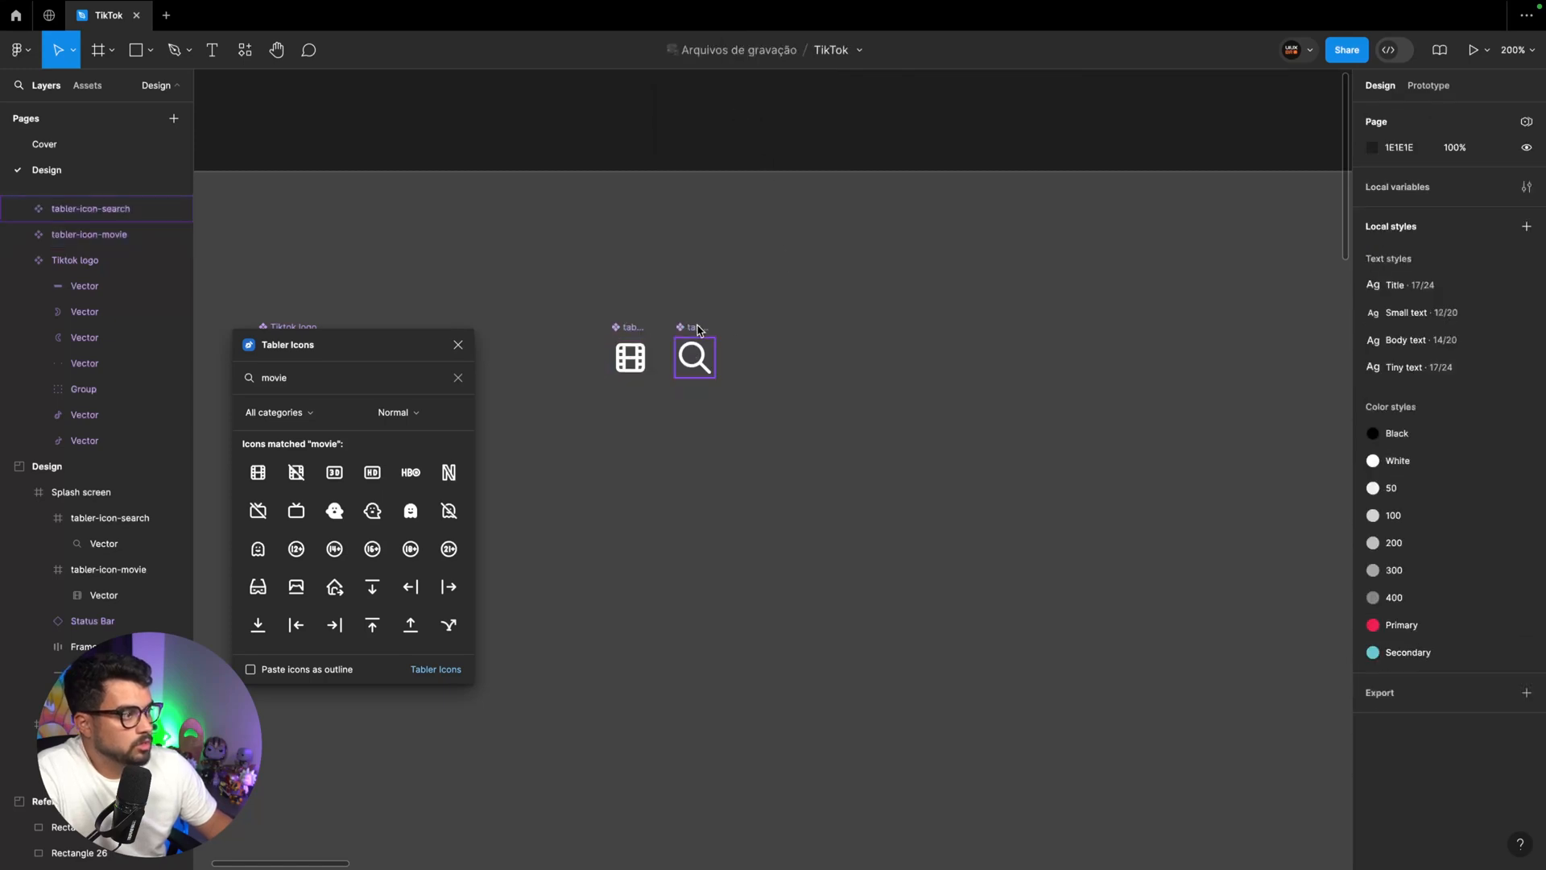
Replace the movie icon in the beach screen's header with an instance of the tabler-icon-movie component
{"action": "left_click", "coordinate": [694, 354]}
{"action": "left_click", "coordinate": [624, 330]}
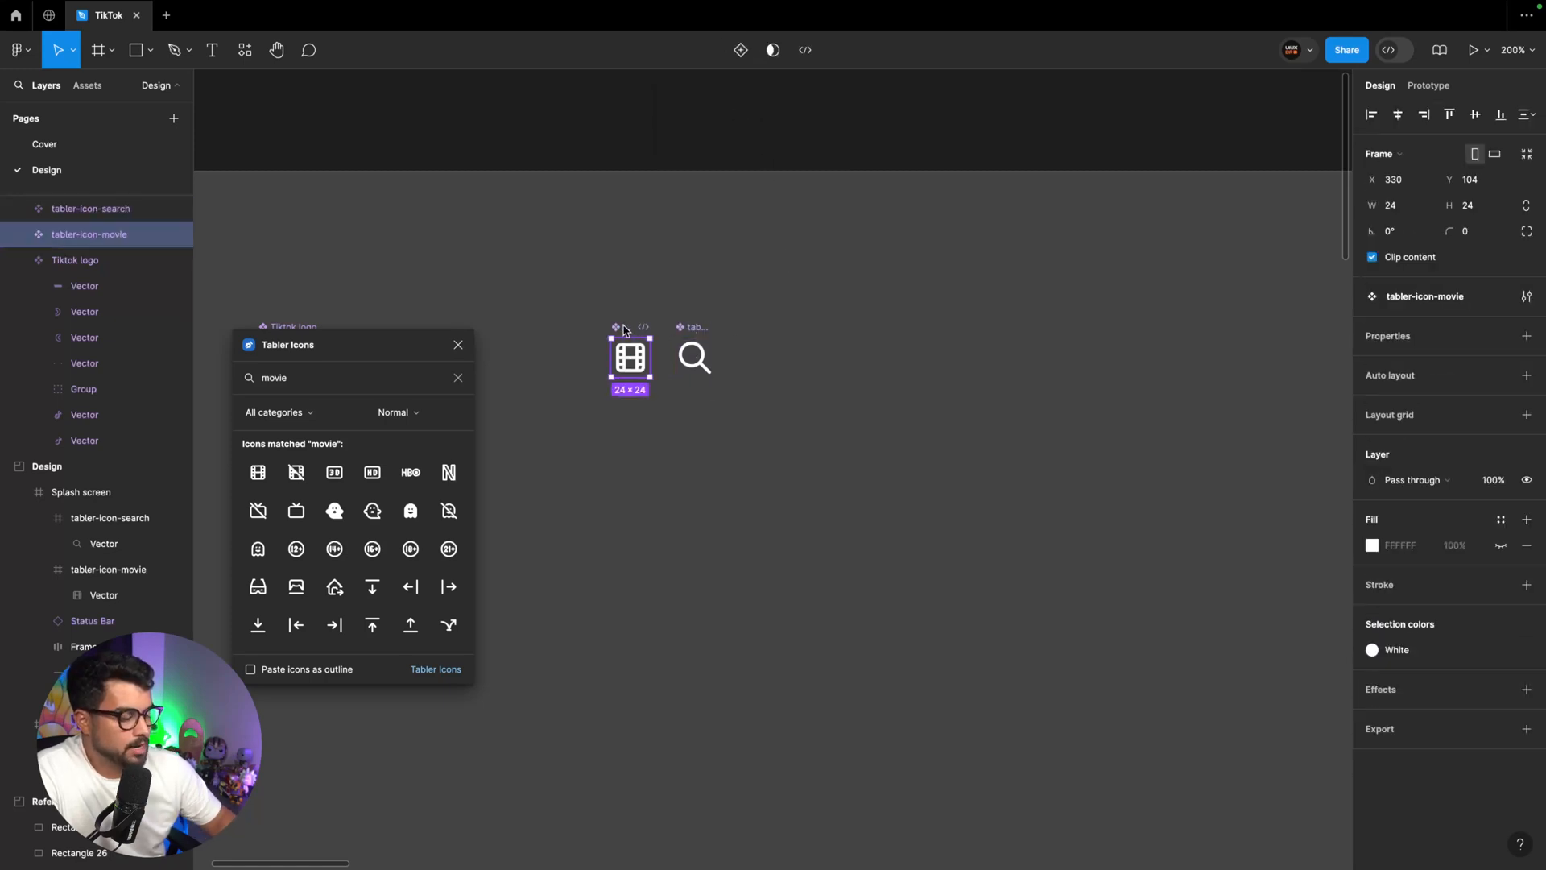
{"action": "key", "text": "minus"}
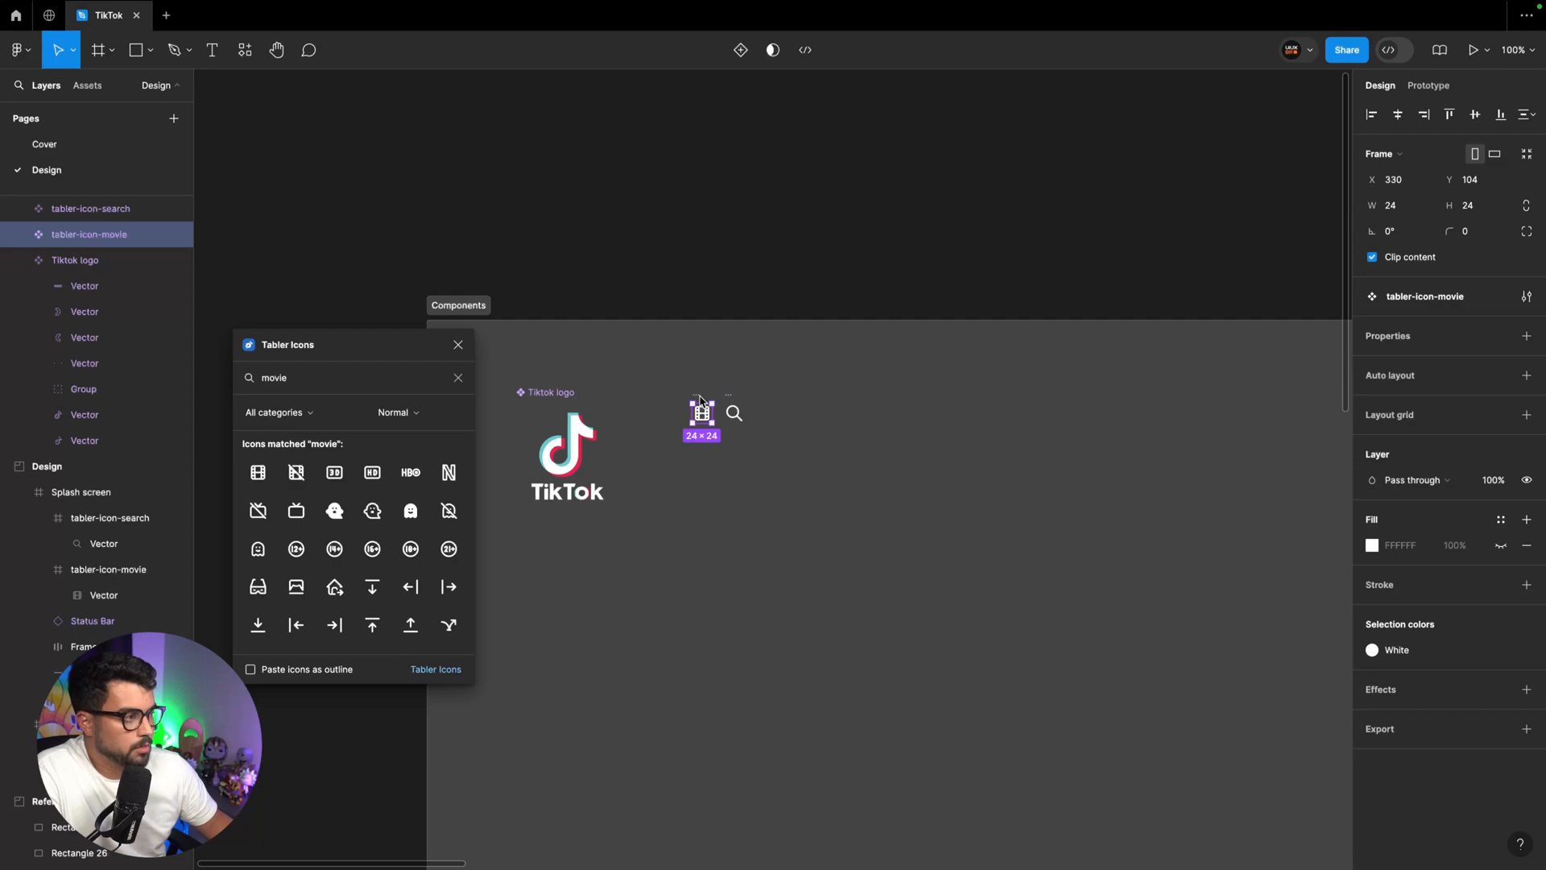
{"action": "scroll", "coordinate": [835, 374], "scroll_direction": "right", "scroll_amount": 15}
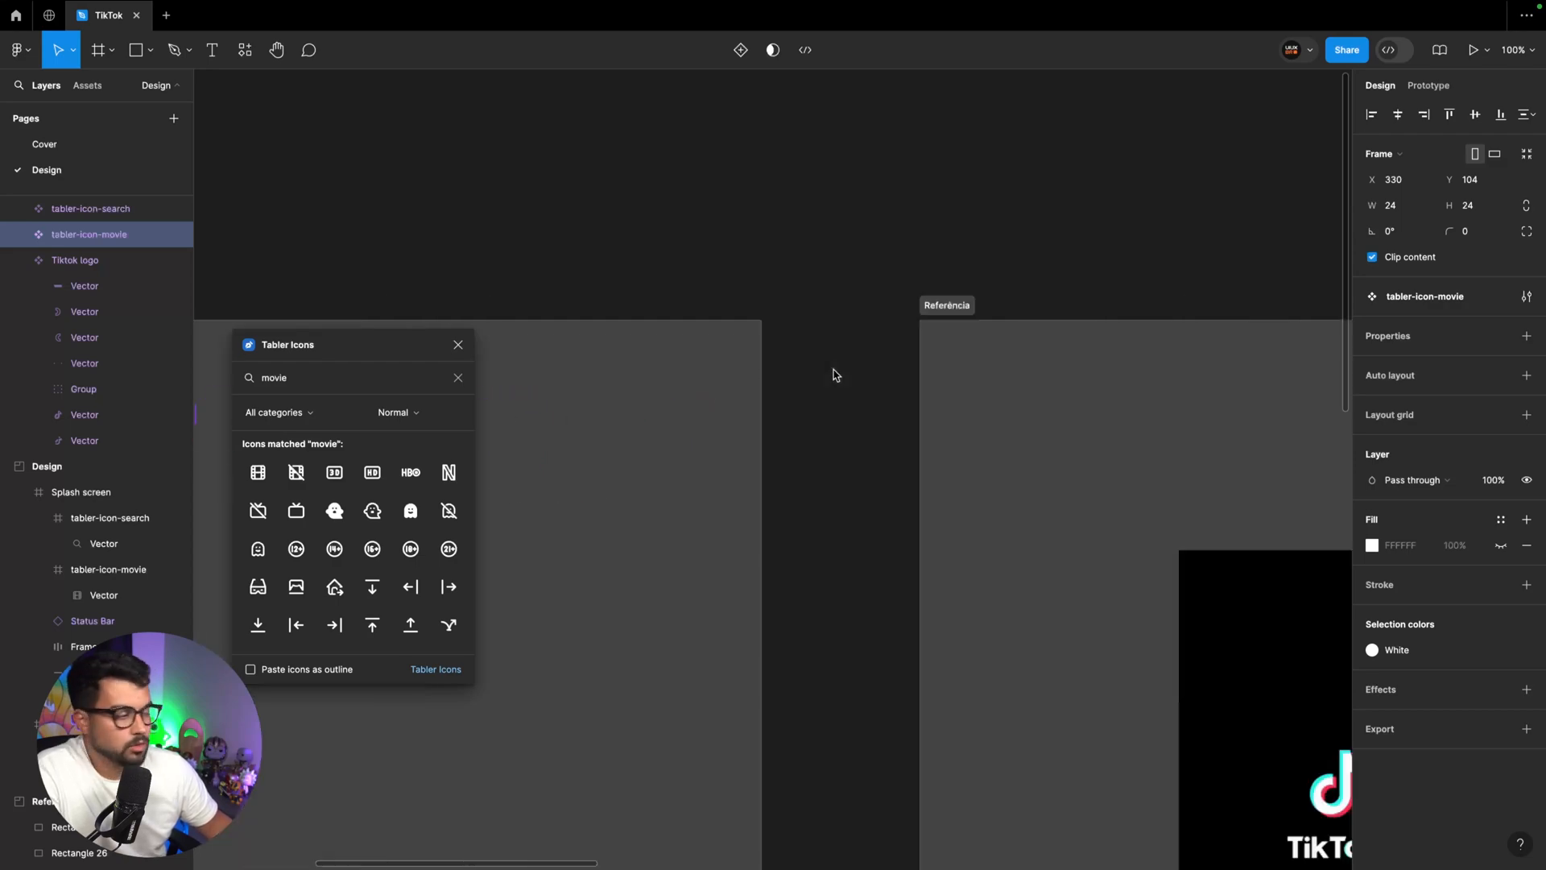
{"action": "scroll", "coordinate": [835, 374], "scroll_direction": "down", "scroll_amount": 2}
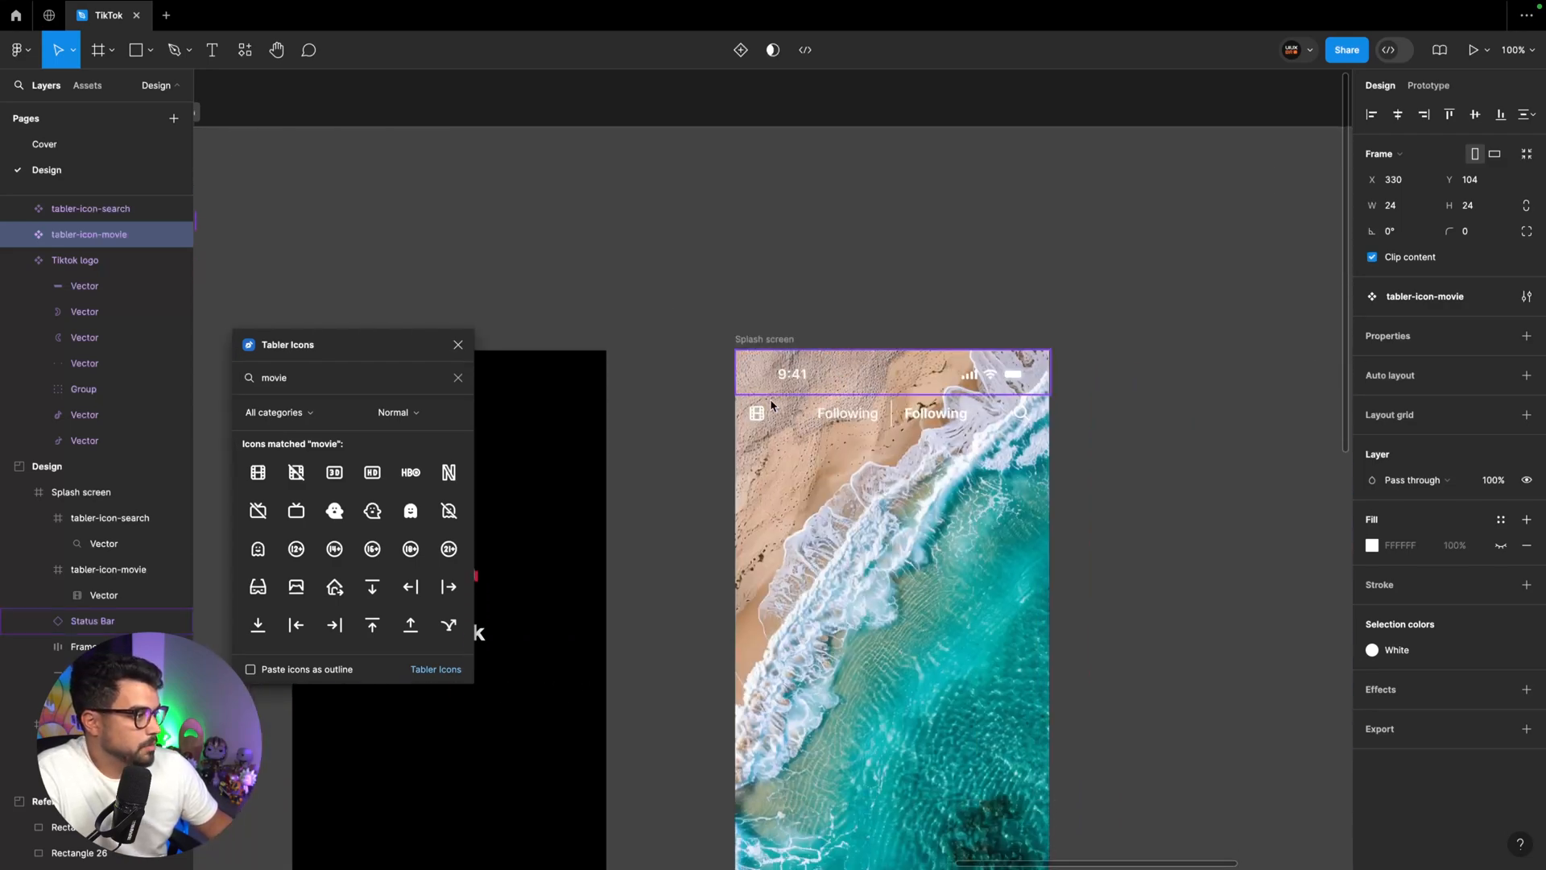
{"action": "left_click", "coordinate": [755, 415]}
{"action": "key", "text": "plus"}
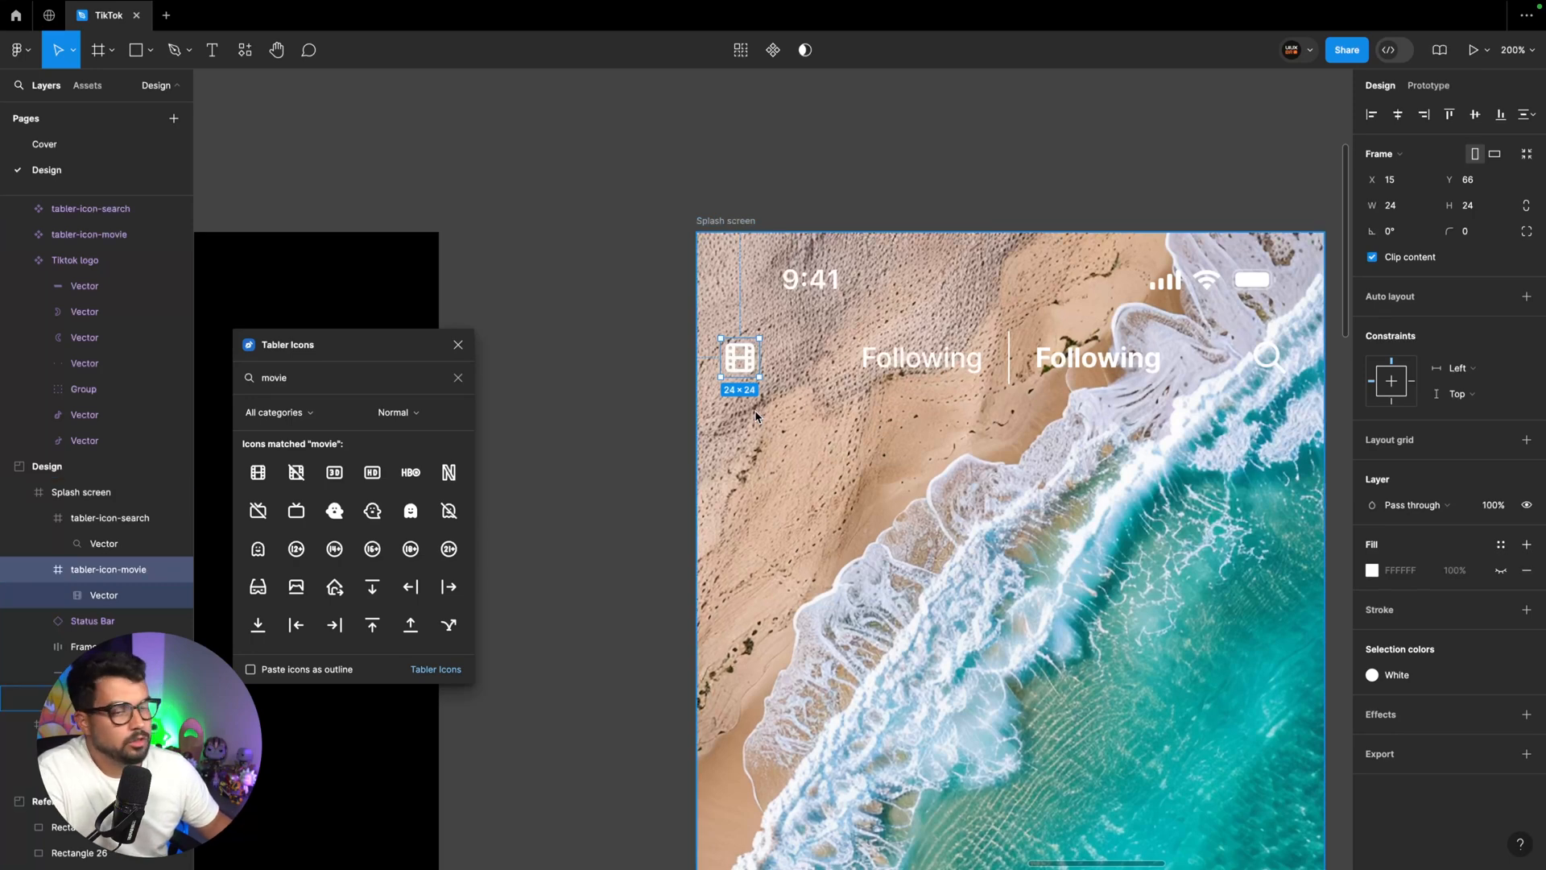
{"action": "key", "text": "super+shift+r"}
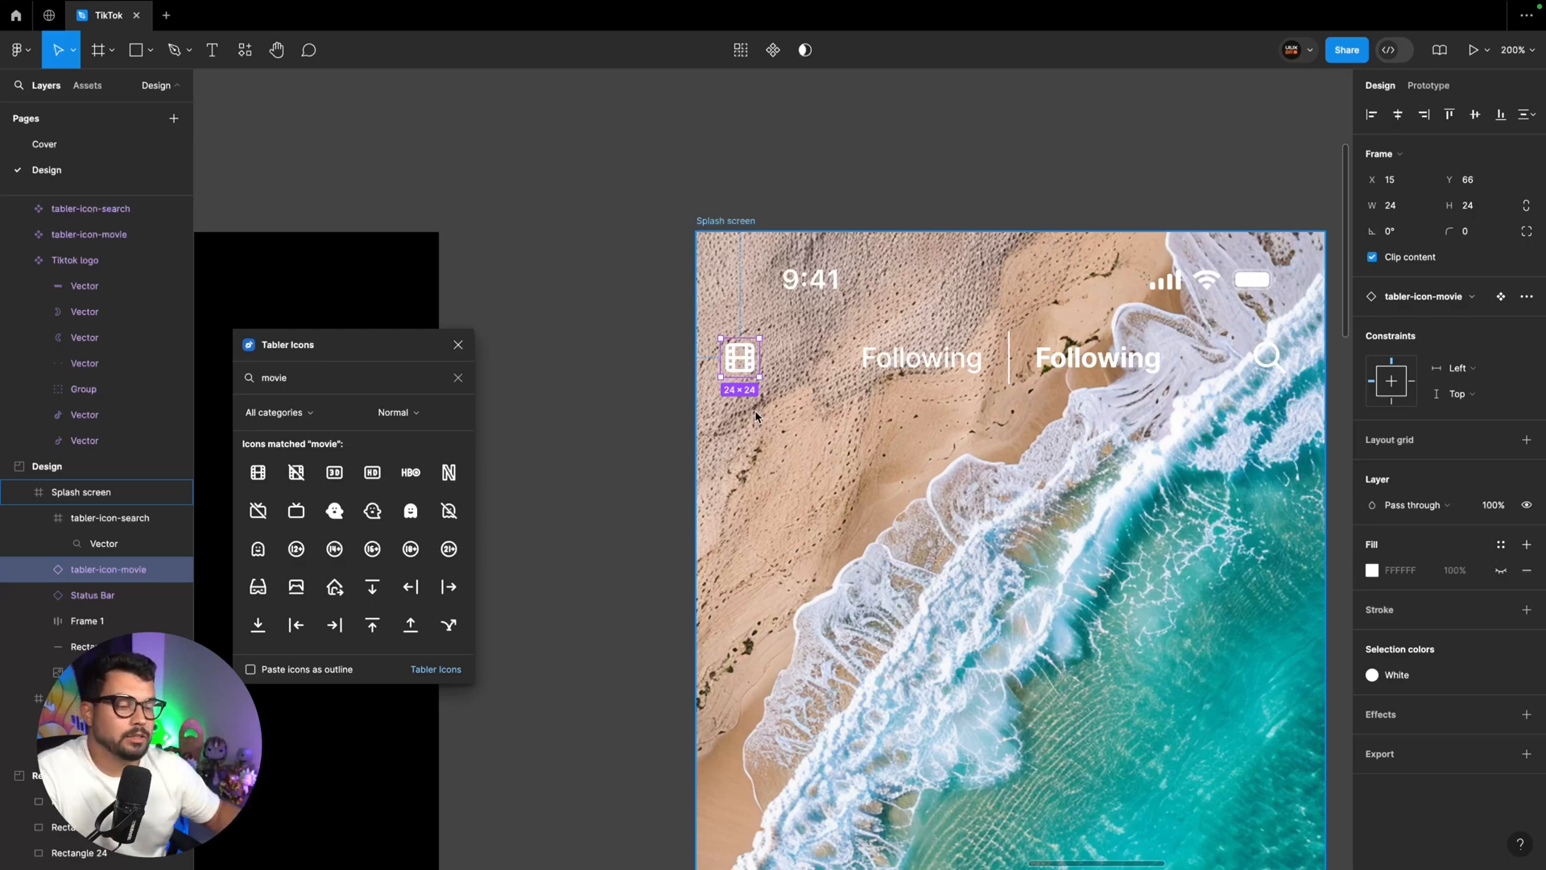
Replace the magnifier icon in the beach screen's header with an instance of the tabler-icon-search component
{"action": "scroll", "coordinate": [832, 394], "scroll_direction": "right", "scroll_amount": 3}
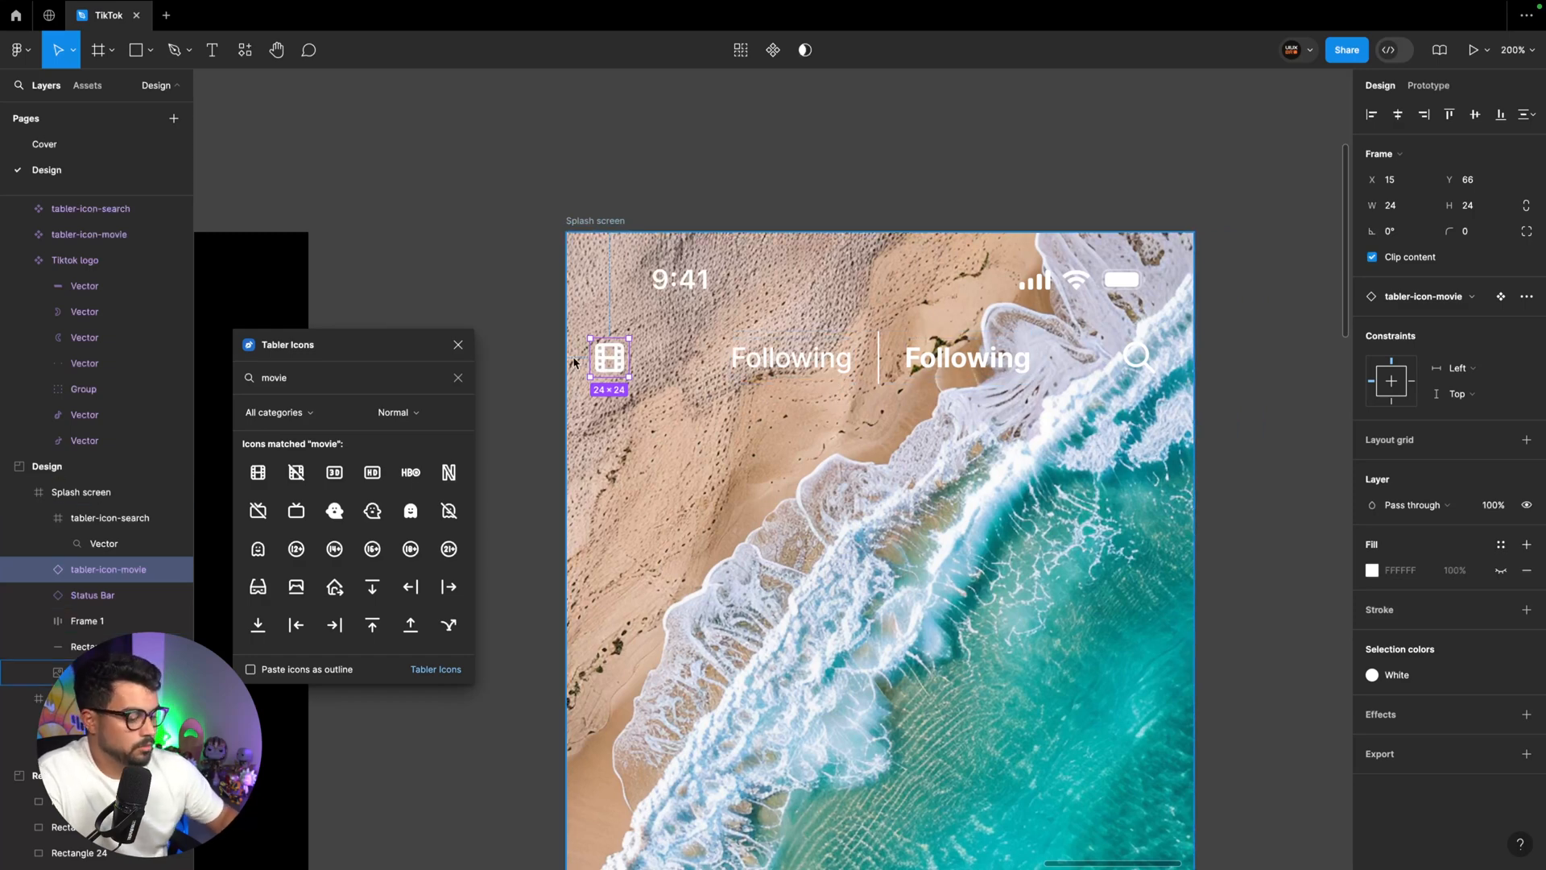
{"action": "key", "text": "shift+0"}
{"action": "scroll", "coordinate": [575, 363], "scroll_direction": "left", "scroll_amount": 10}
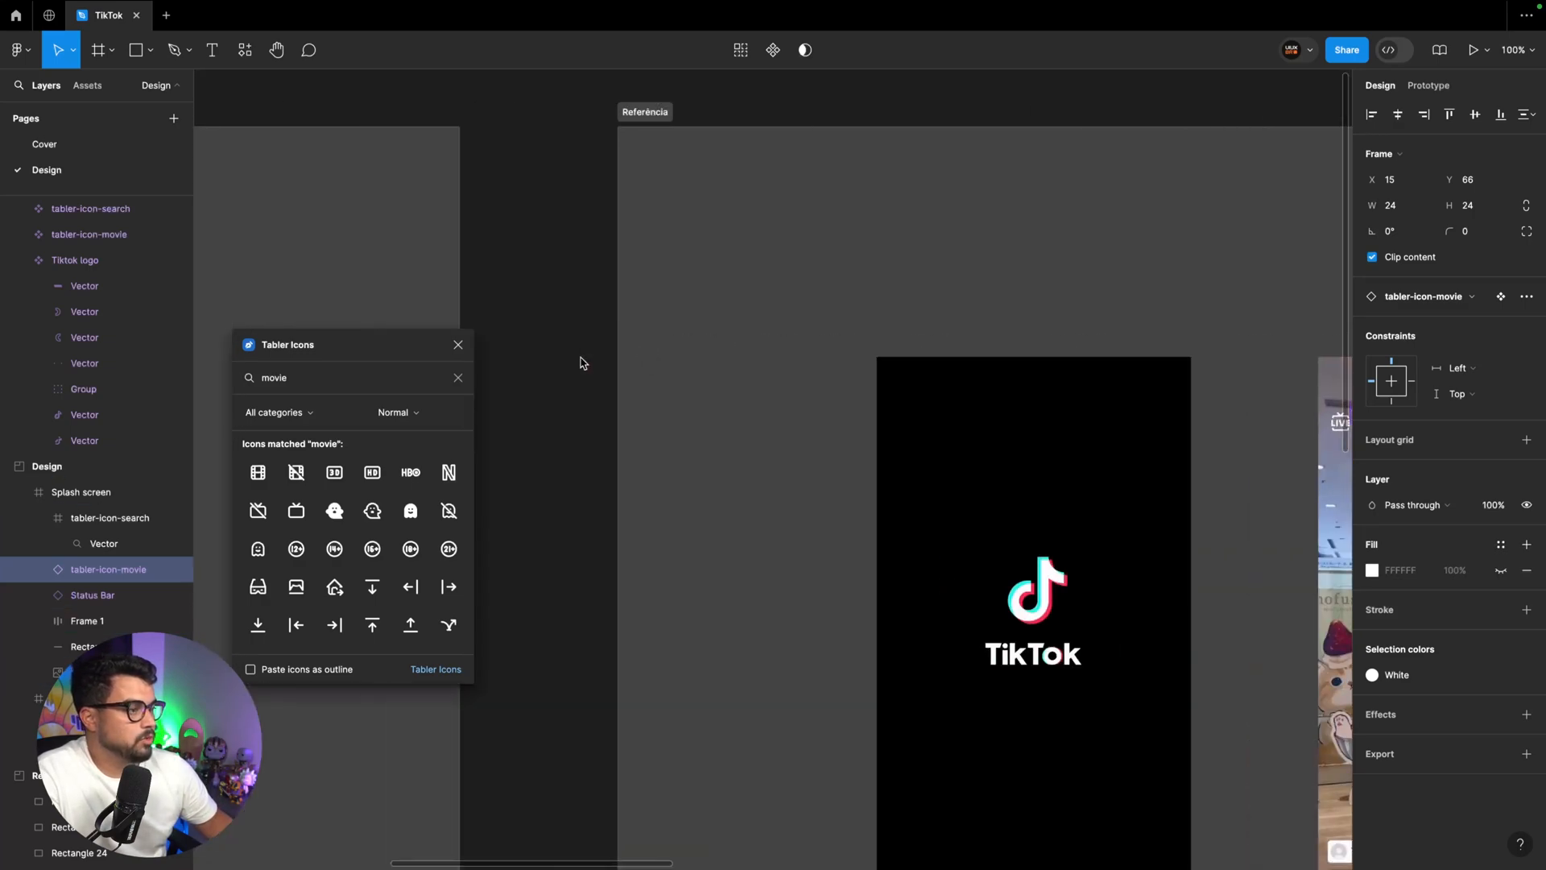
{"action": "scroll", "coordinate": [583, 363], "scroll_direction": "left", "scroll_amount": 5}
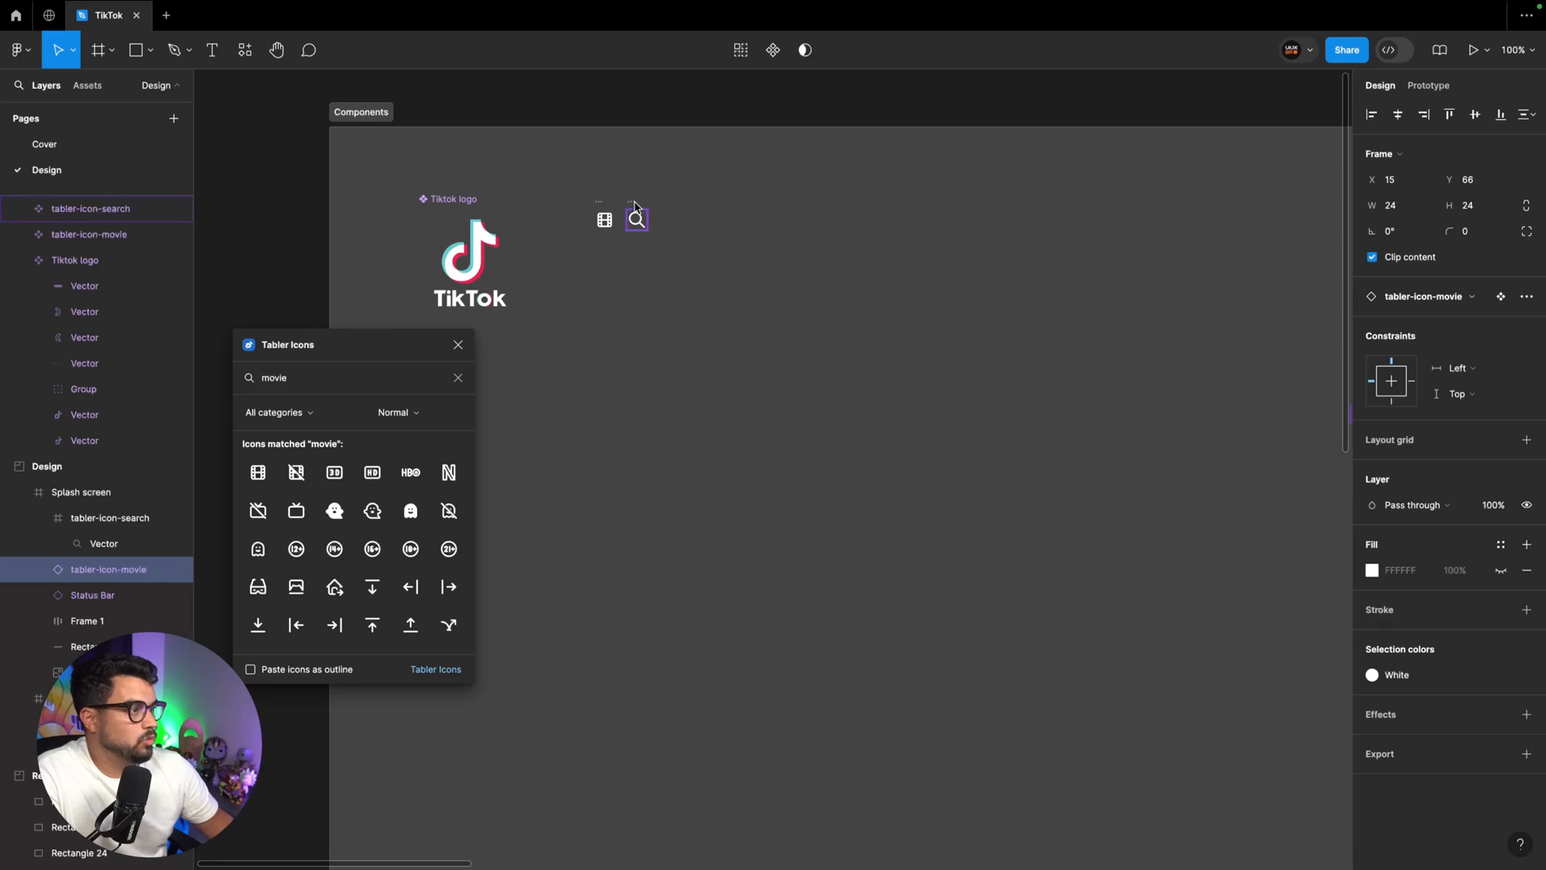
{"action": "left_click", "coordinate": [635, 207]}
{"action": "scroll", "coordinate": [881, 239], "scroll_direction": "right", "scroll_amount": 15}
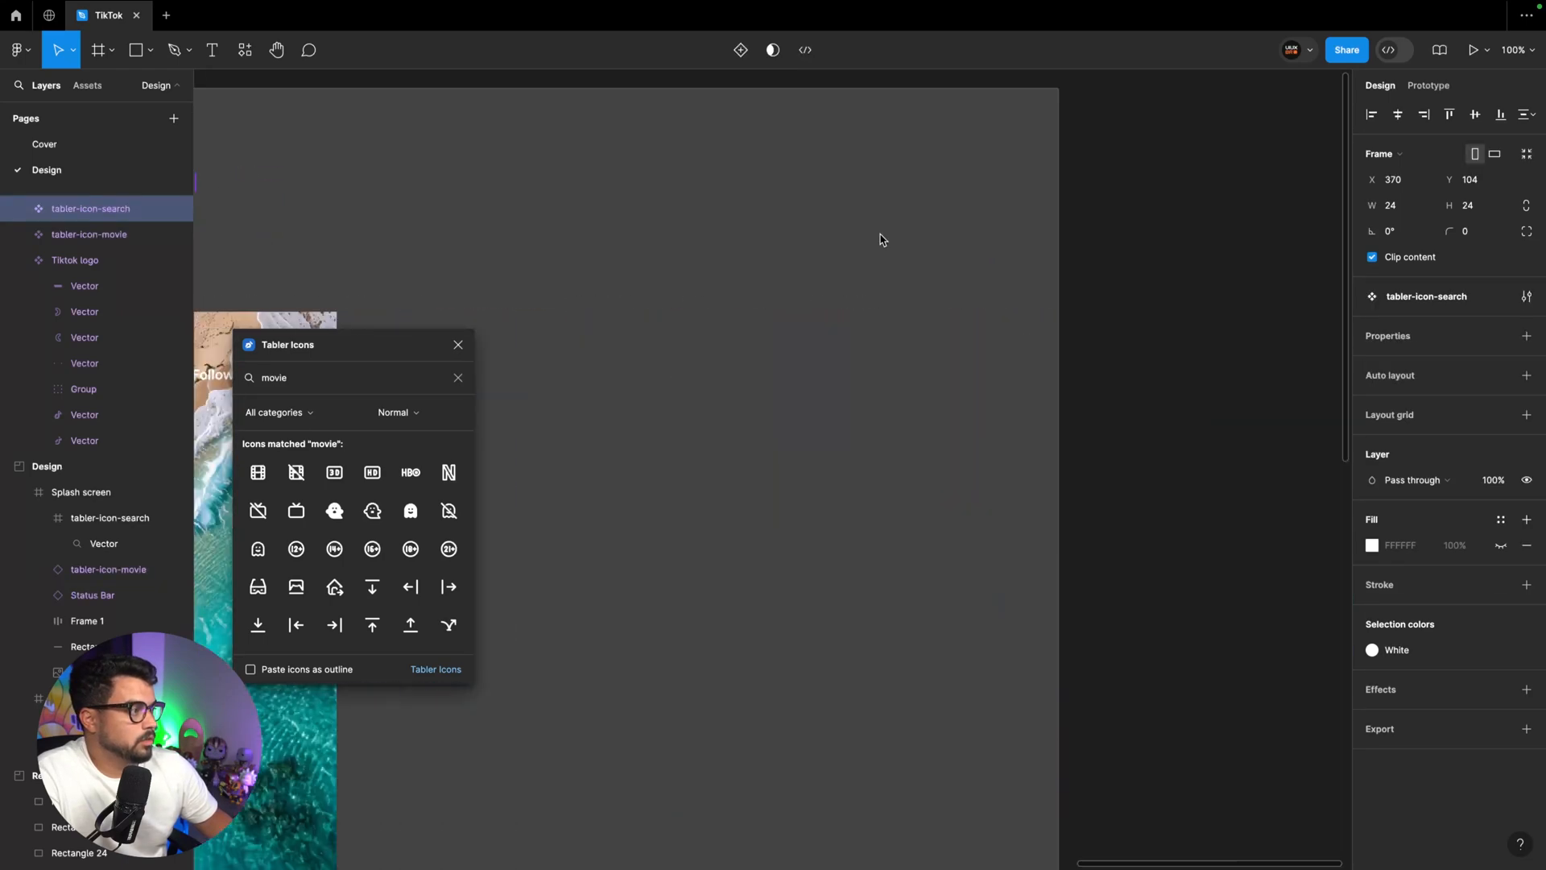
{"action": "scroll", "coordinate": [881, 240], "scroll_direction": "left", "scroll_amount": 4}
{"action": "scroll", "coordinate": [880, 239], "scroll_direction": "left", "scroll_amount": 3}
{"action": "key", "text": "ctrl+plus"}
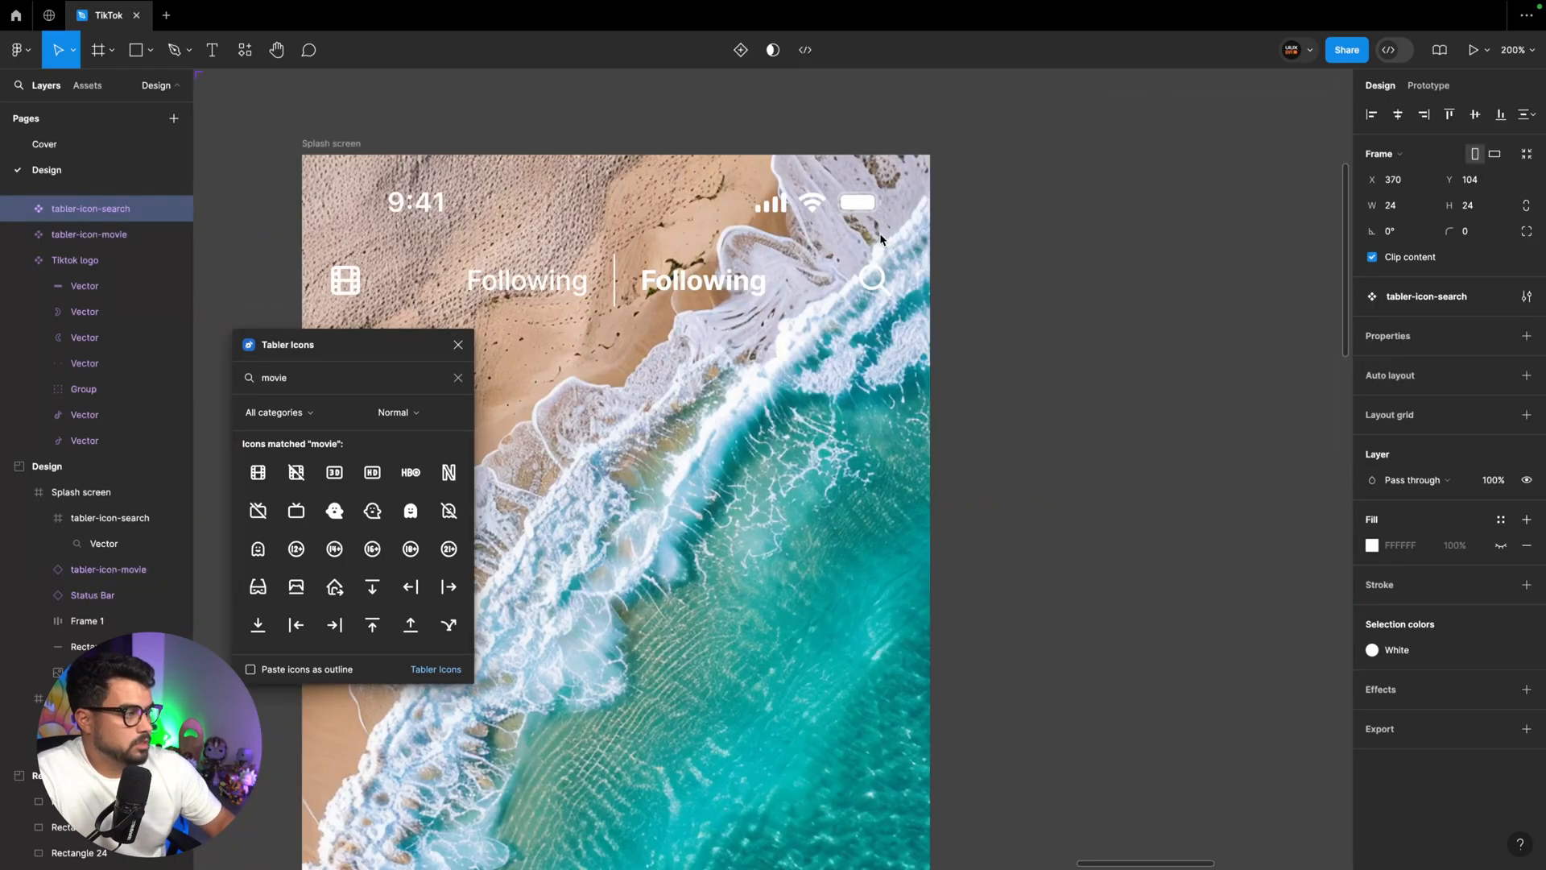
{"action": "left_click", "coordinate": [880, 279]}
{"action": "key", "text": "ctrl+shift+r"}
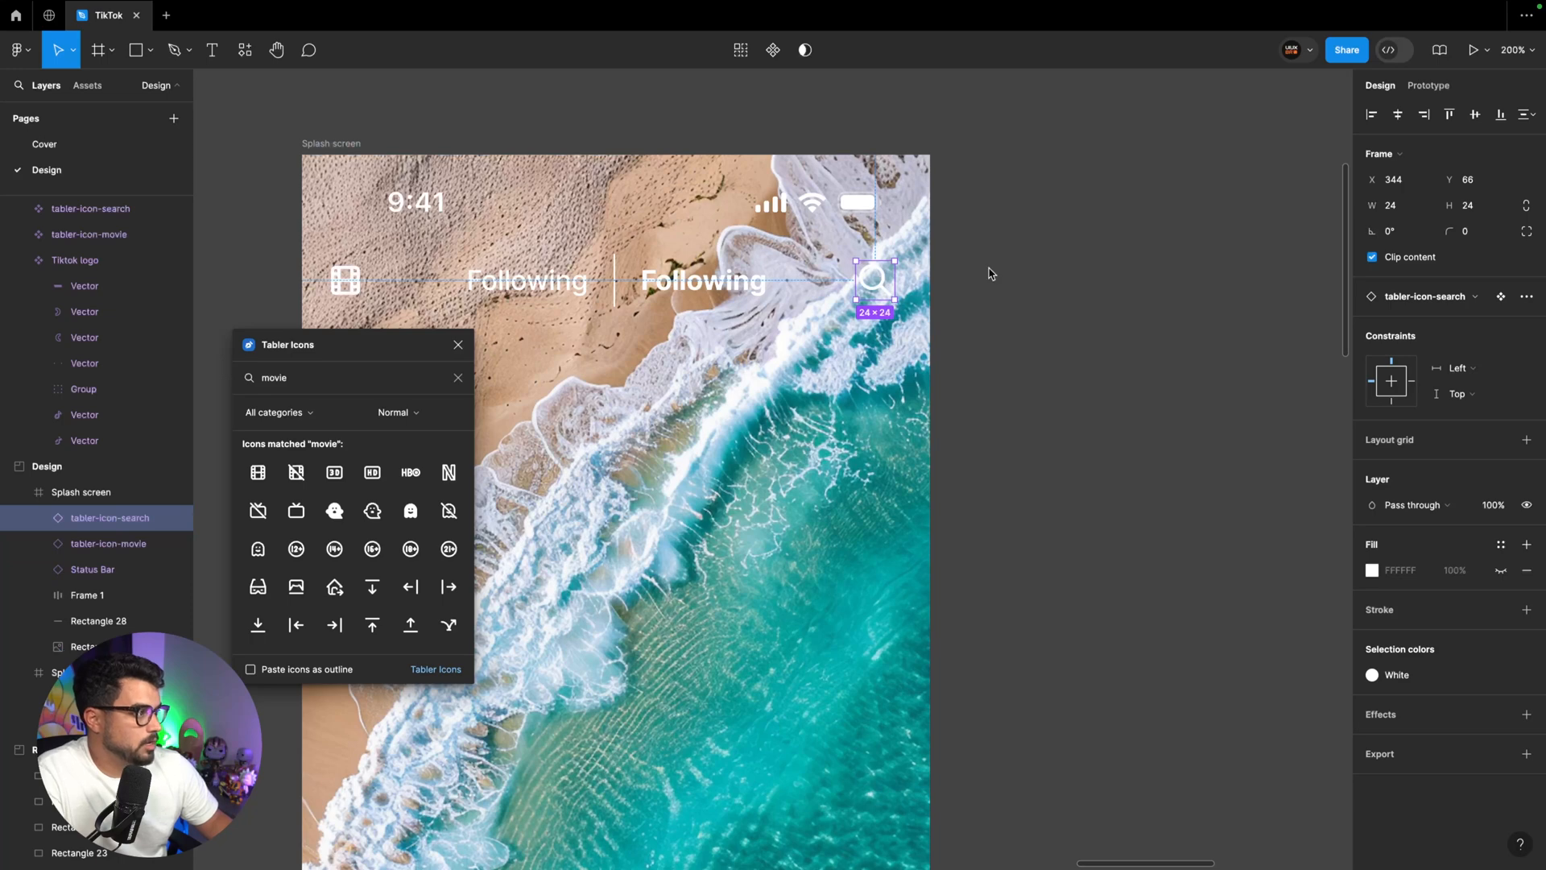
Add a layout grid to the beach screen frame, set it to Columns and give it a count of 4
{"action": "scroll", "coordinate": [990, 273], "scroll_direction": "right", "scroll_amount": 2}
{"action": "left_click", "coordinate": [294, 279]}
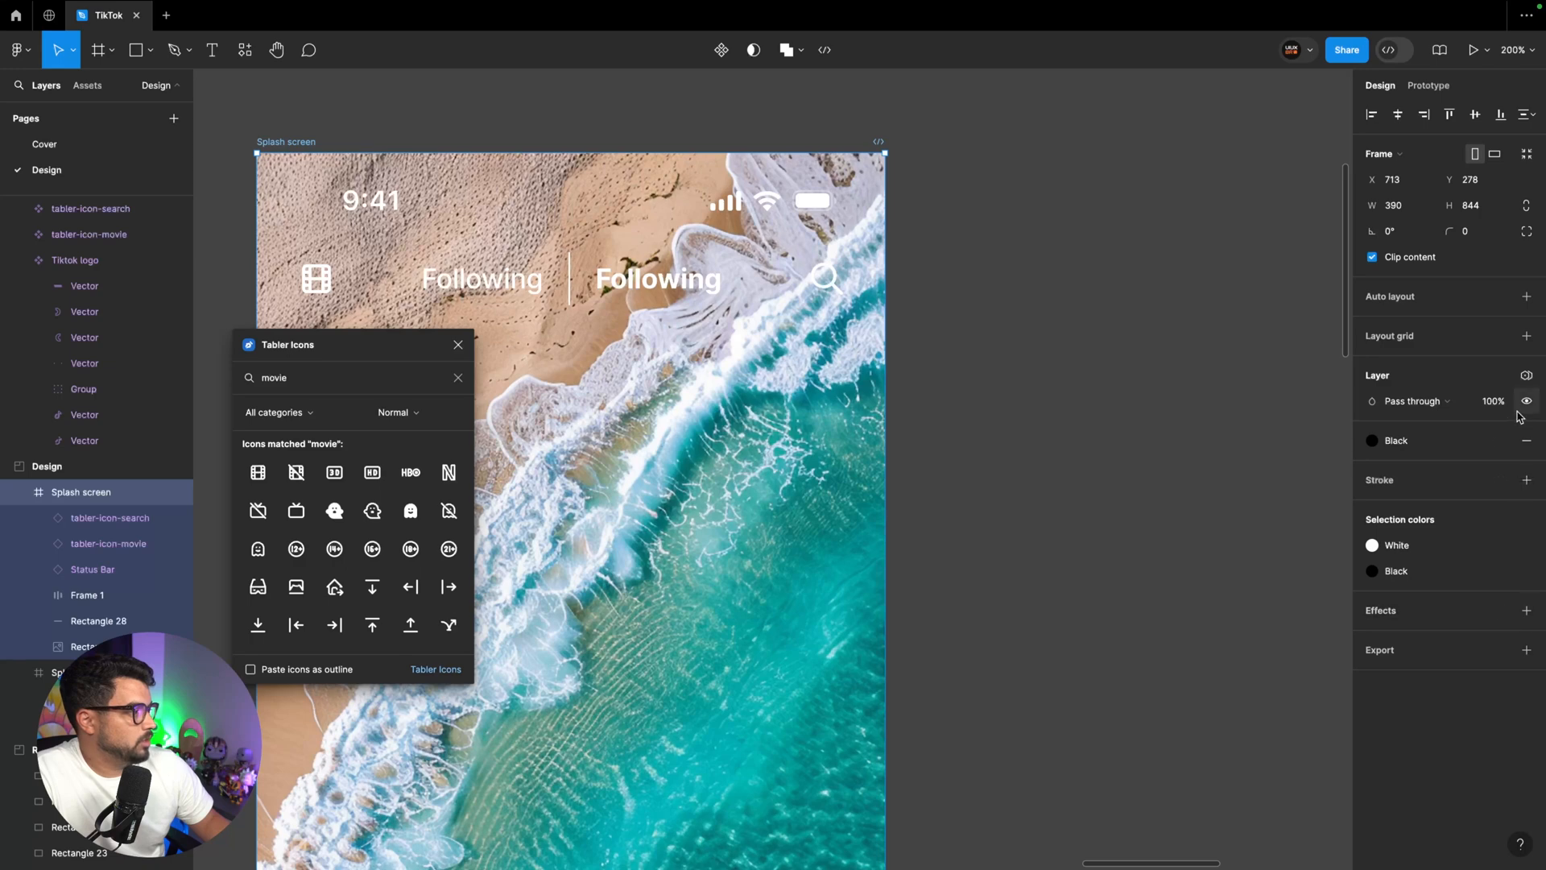
{"action": "left_click", "coordinate": [1524, 337]}
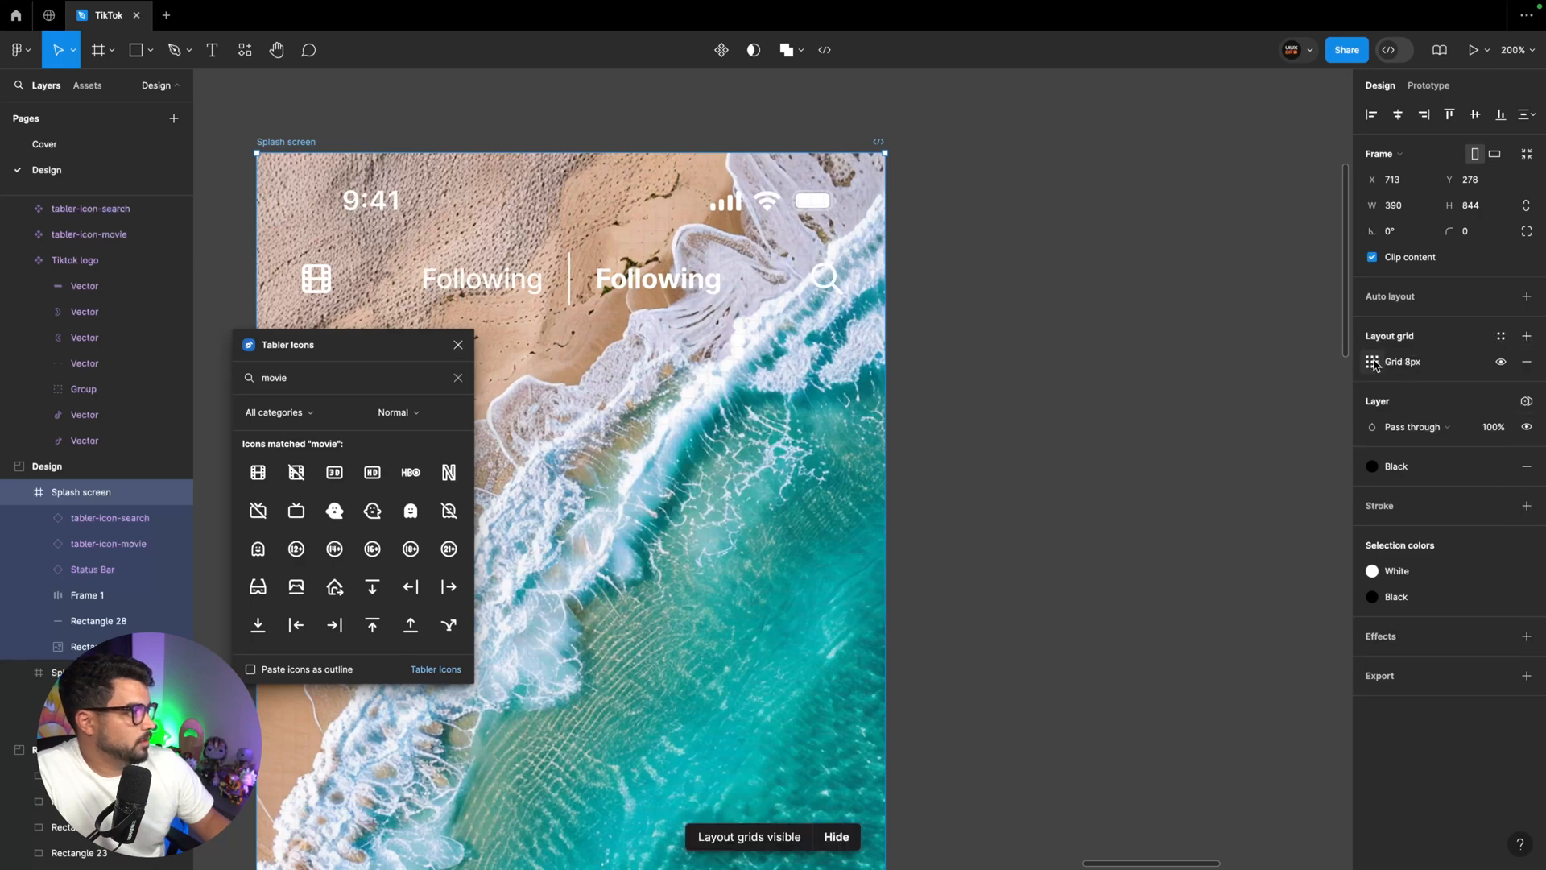
{"action": "left_click", "coordinate": [1372, 361]}
{"action": "left_click", "coordinate": [1182, 365]}
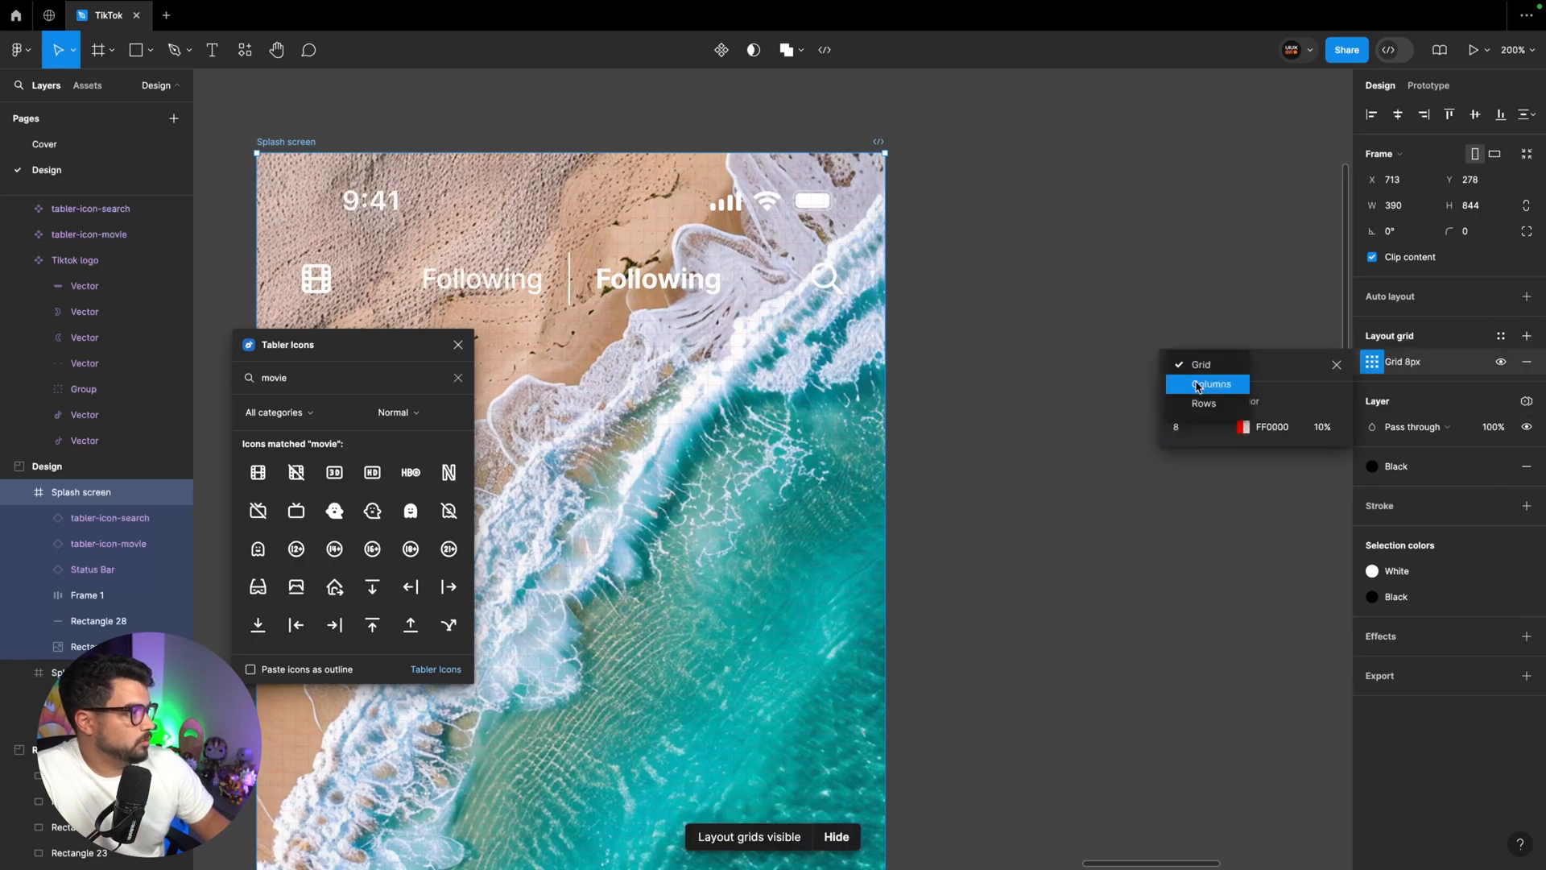
{"action": "left_click", "coordinate": [1204, 390]}
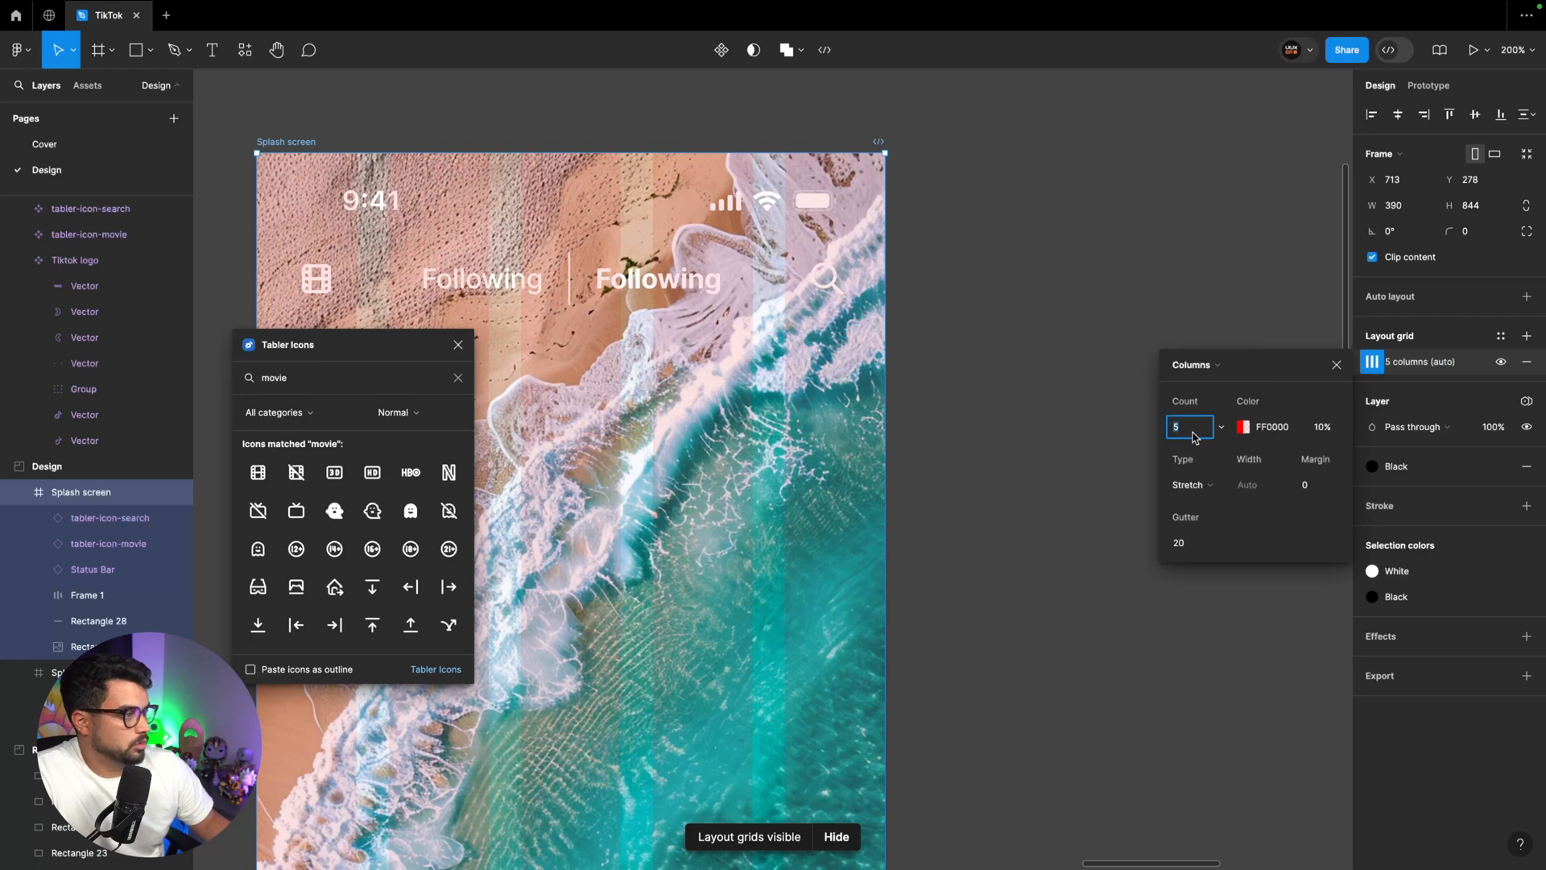
{"action": "key", "text": "Return"}
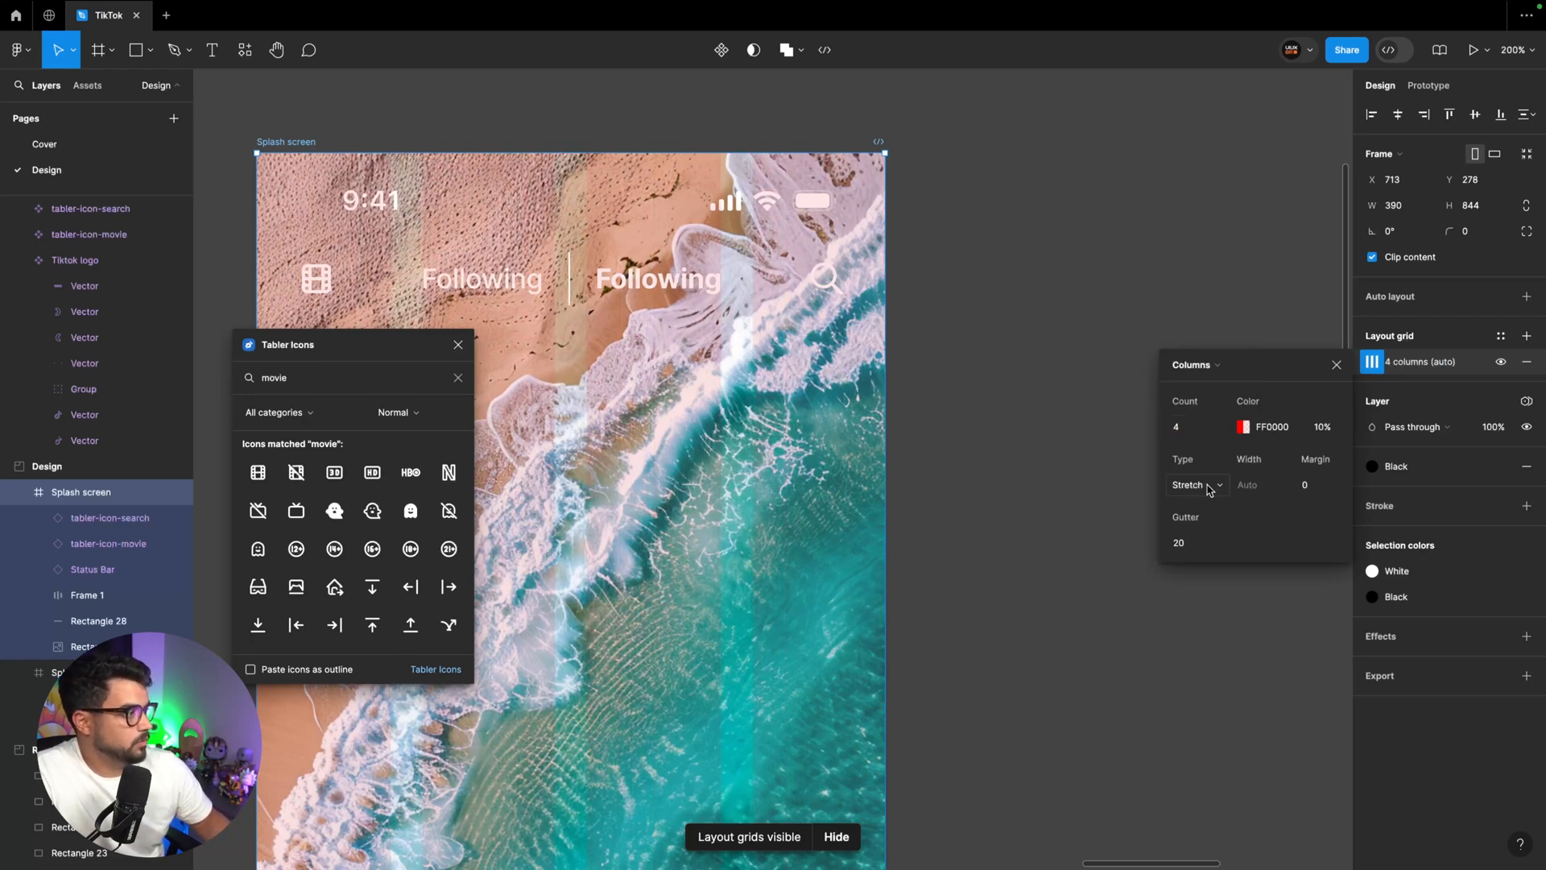
Set the column grid's margin to 24 and its color opacity to 20%
{"action": "left_click", "coordinate": [1318, 489]}
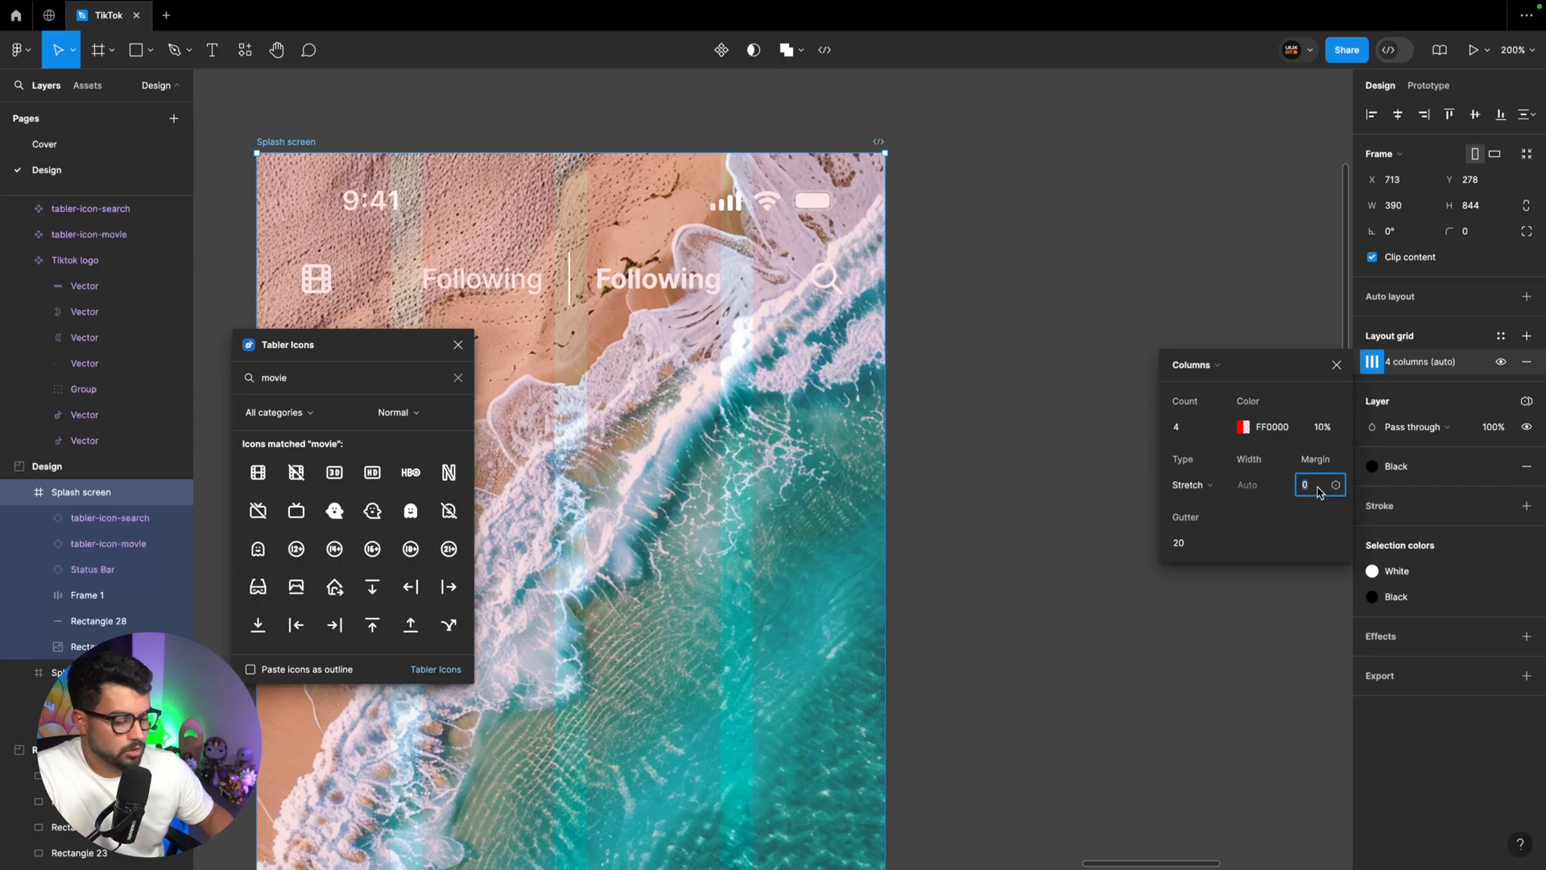
{"action": "key", "text": "Return"}
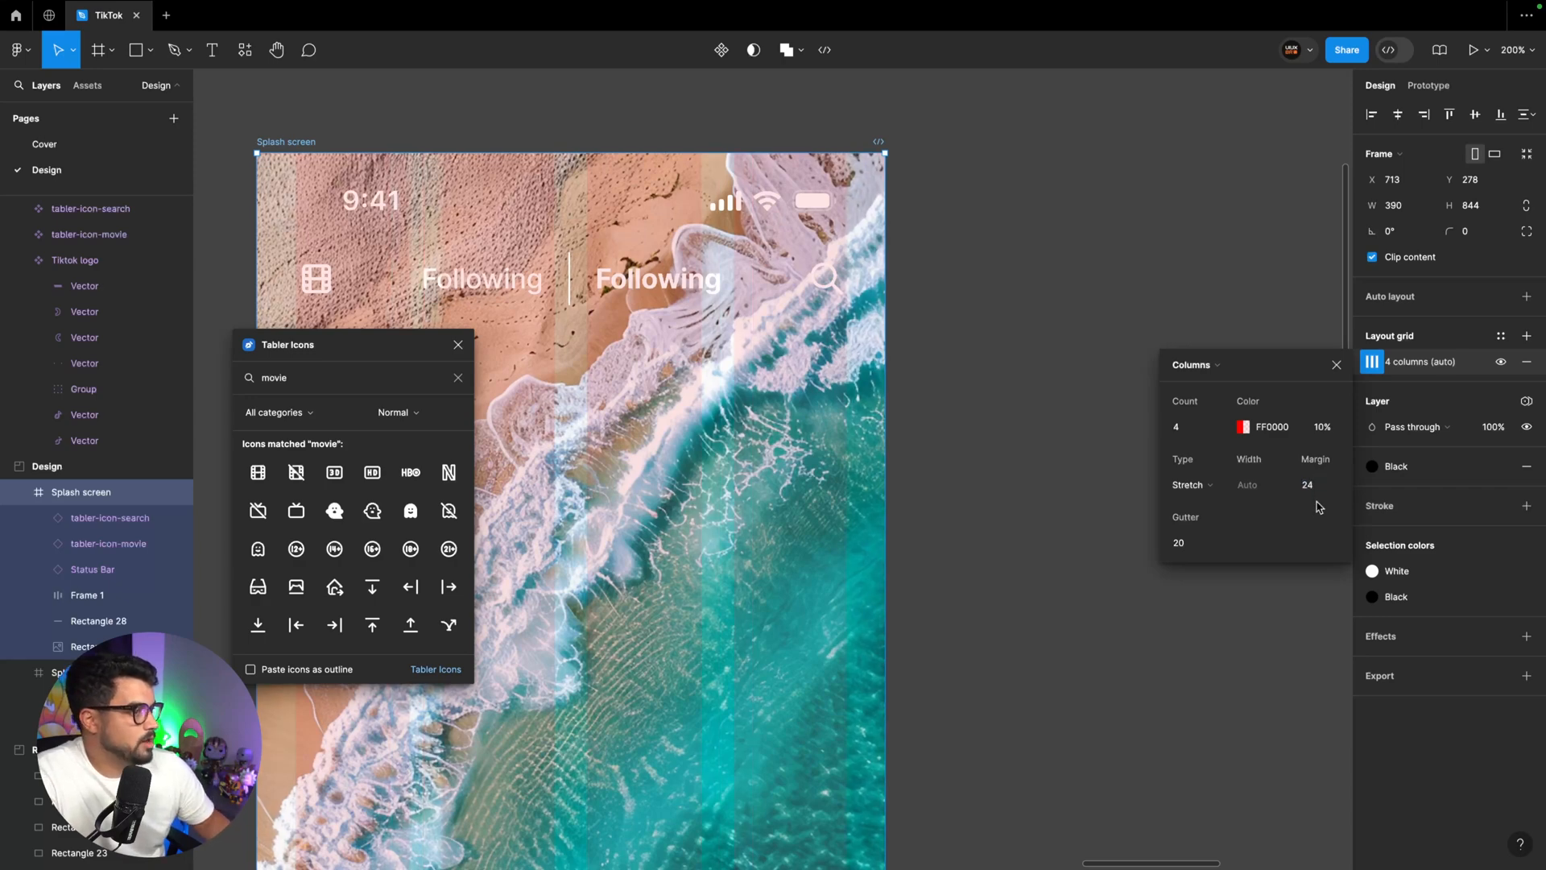
{"action": "left_click", "coordinate": [1322, 427]}
{"action": "type", "text": "20"}
{"action": "key", "text": "Return"}
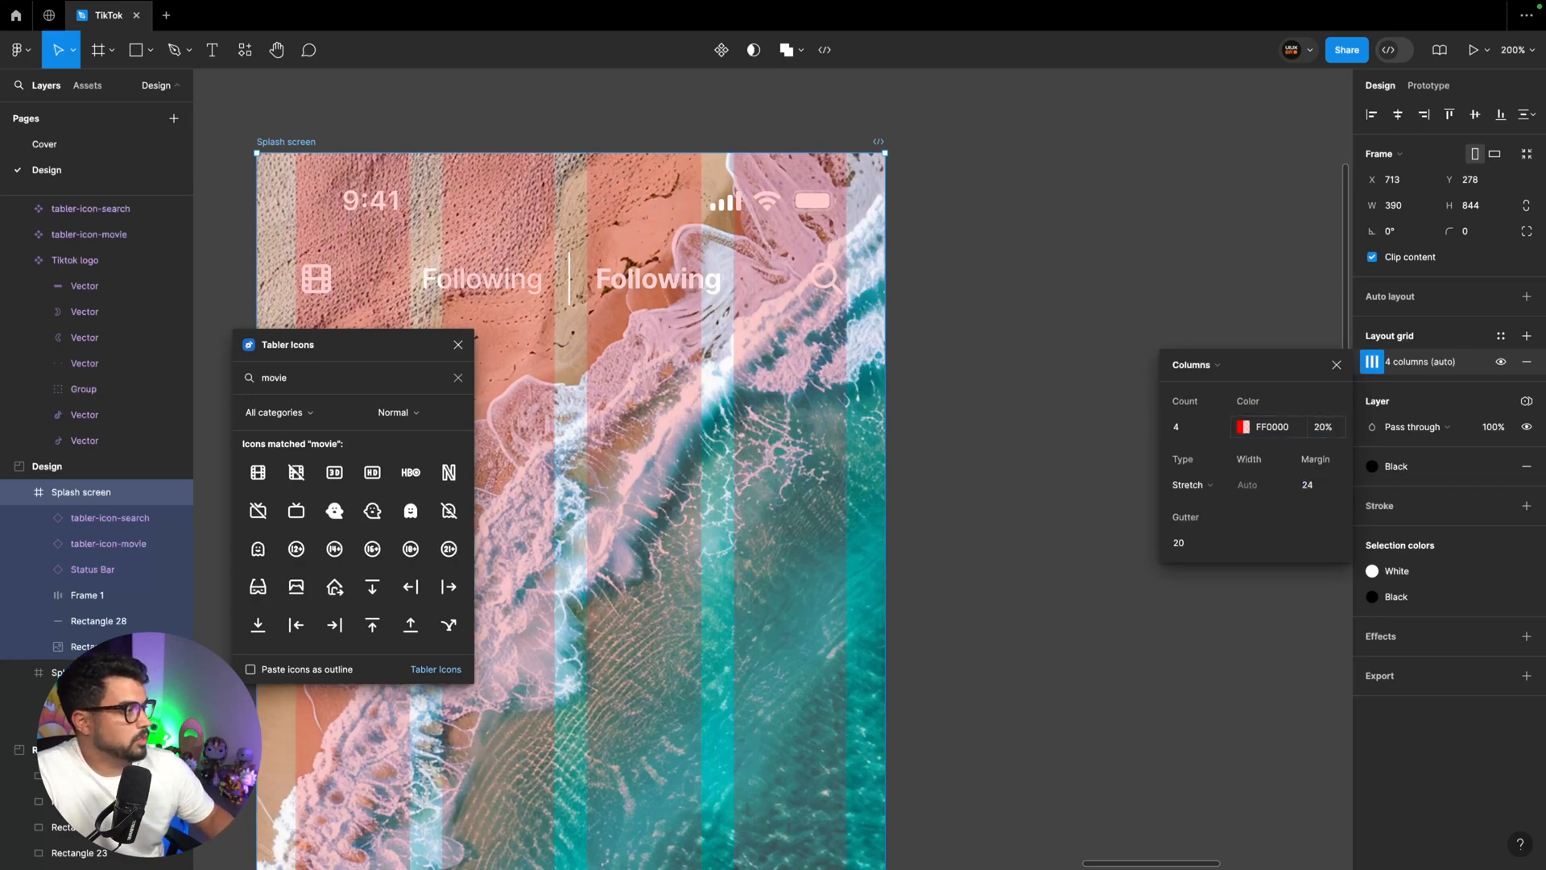
Save the beach screen's column layout grid as a reusable grid style named "Grid mobile"
{"action": "left_click", "coordinate": [1114, 280]}
{"action": "scroll", "coordinate": [1114, 279], "scroll_direction": "left", "scroll_amount": 5}
{"action": "left_click", "coordinate": [588, 272]}
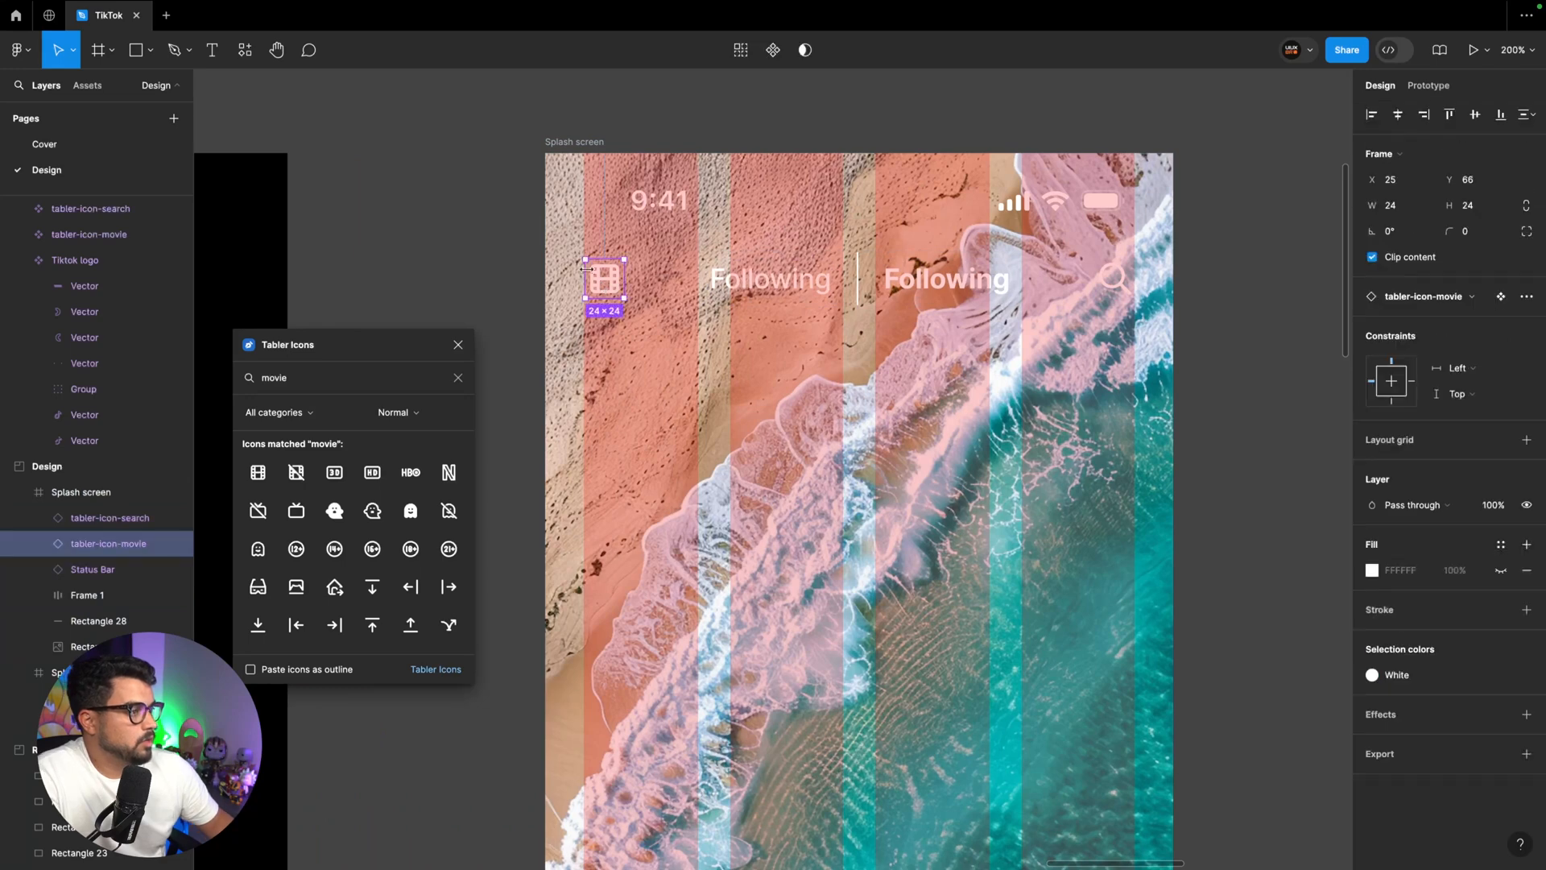
{"action": "left_click", "coordinate": [1114, 280]}
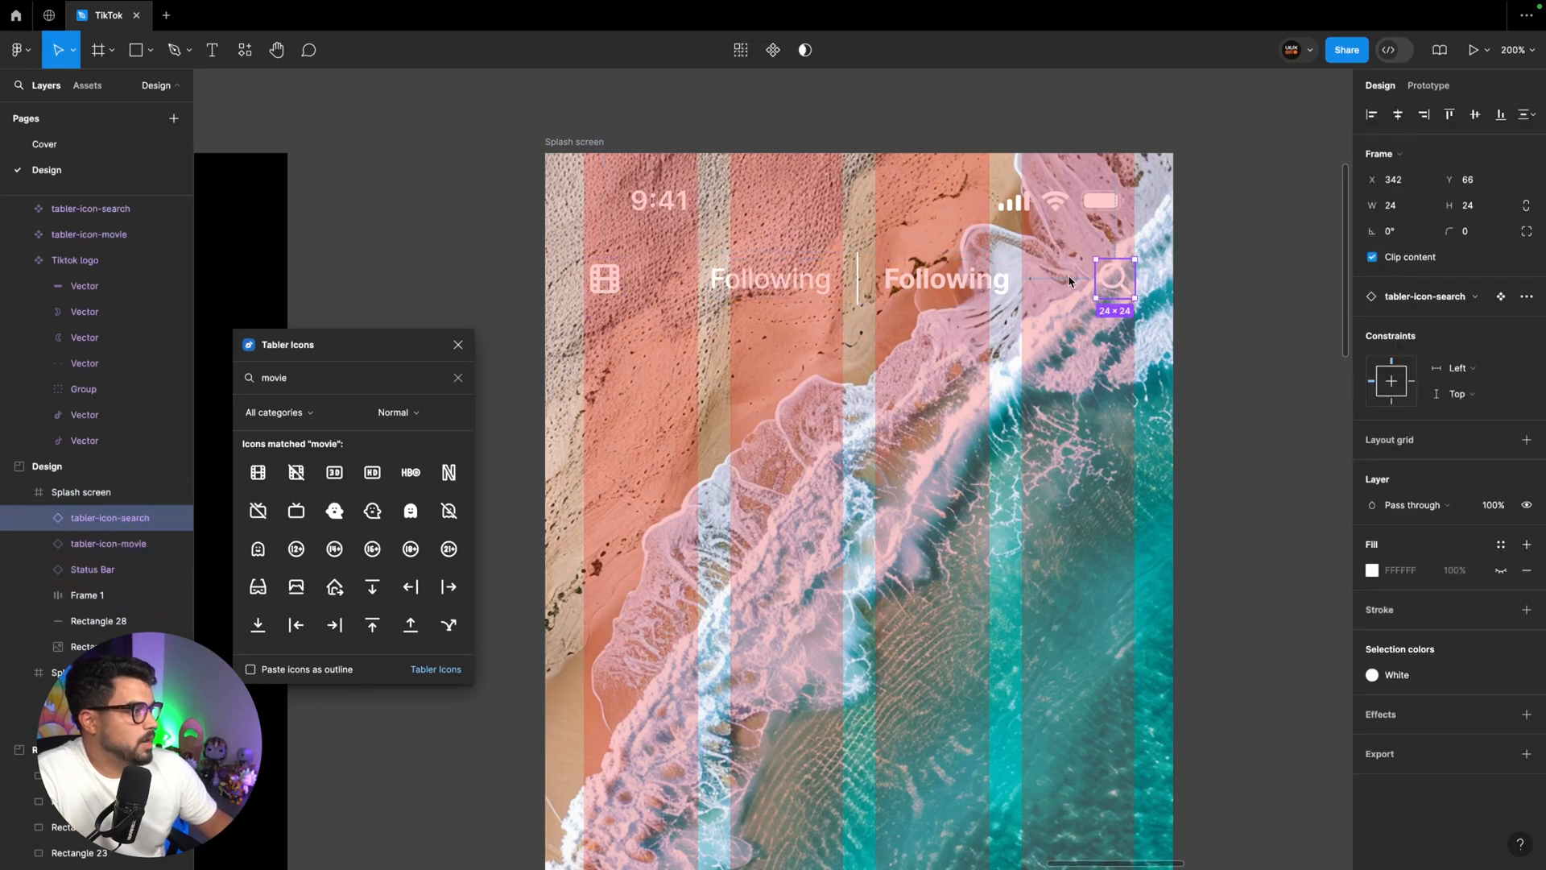
{"action": "left_click", "coordinate": [604, 153]}
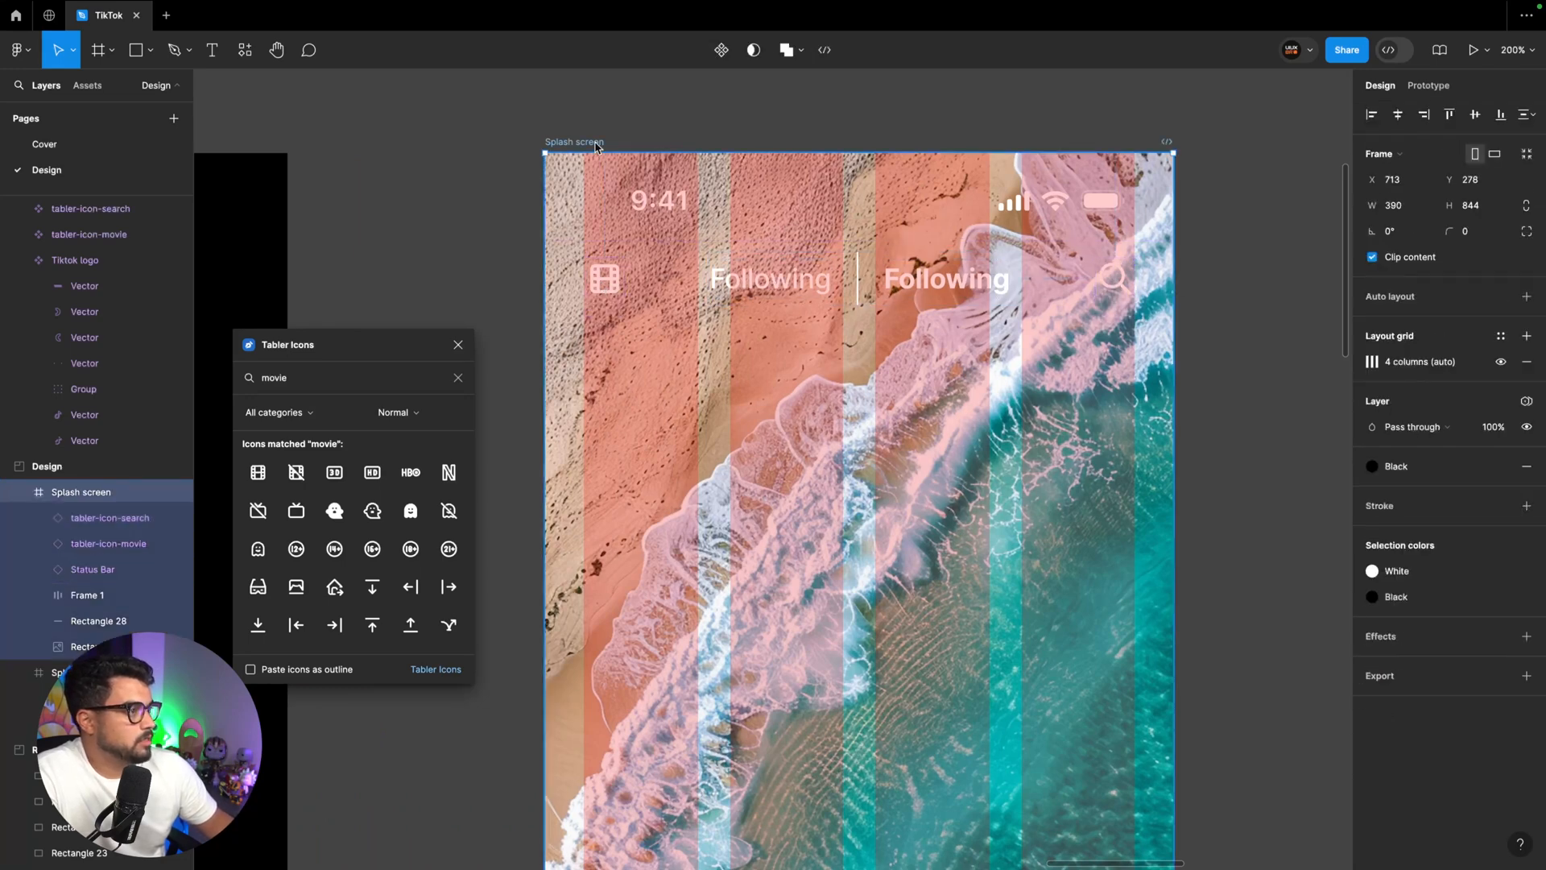
{"action": "left_click", "coordinate": [1500, 336]}
{"action": "left_click", "coordinate": [1517, 365]}
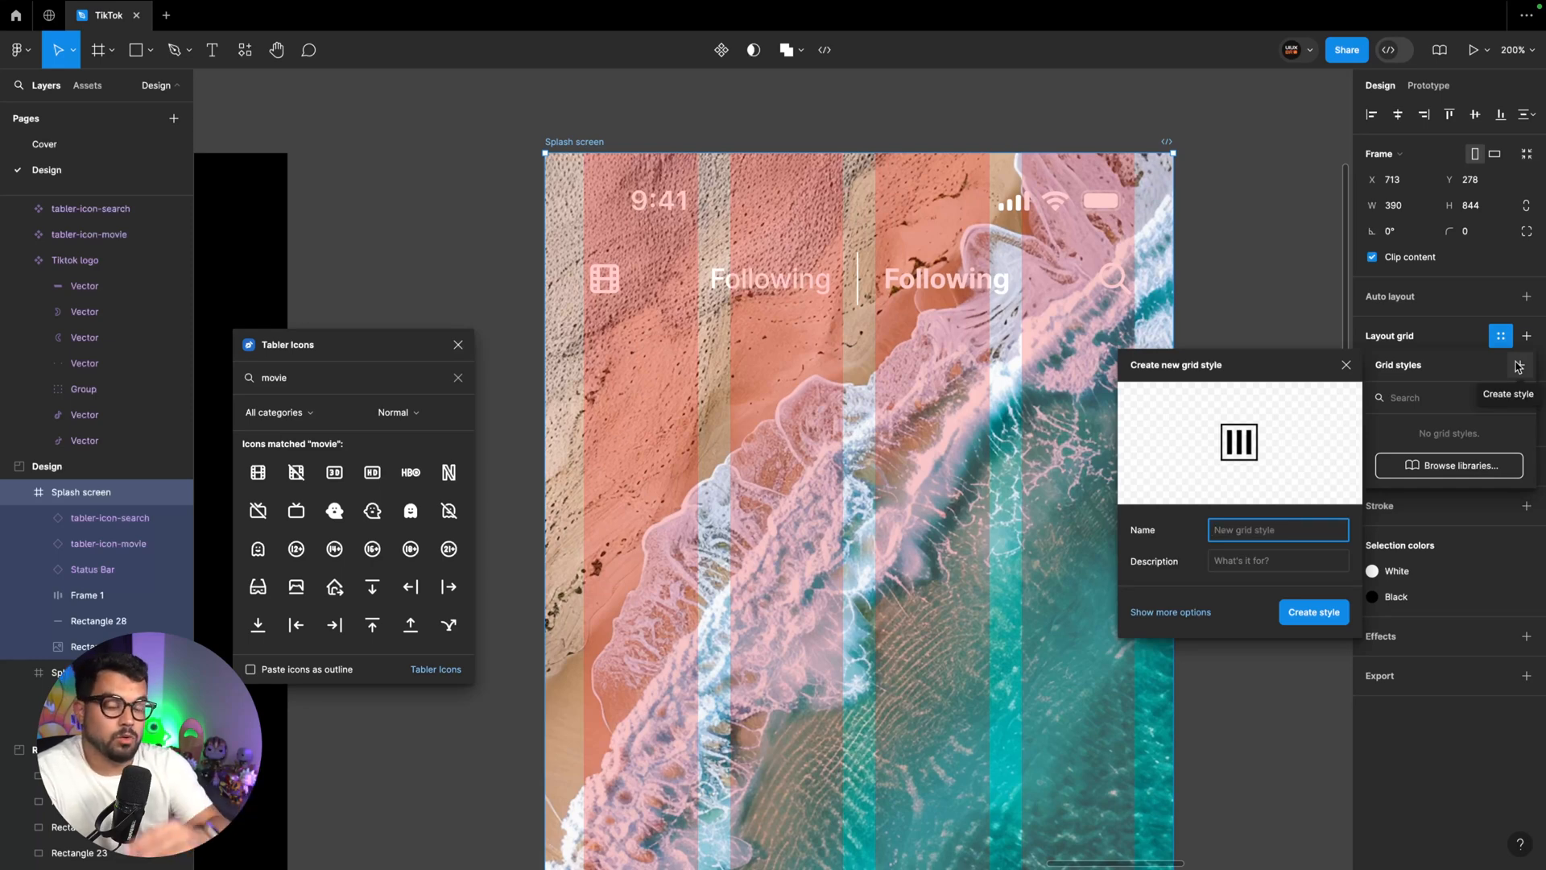
{"action": "type", "text": "Grid"}
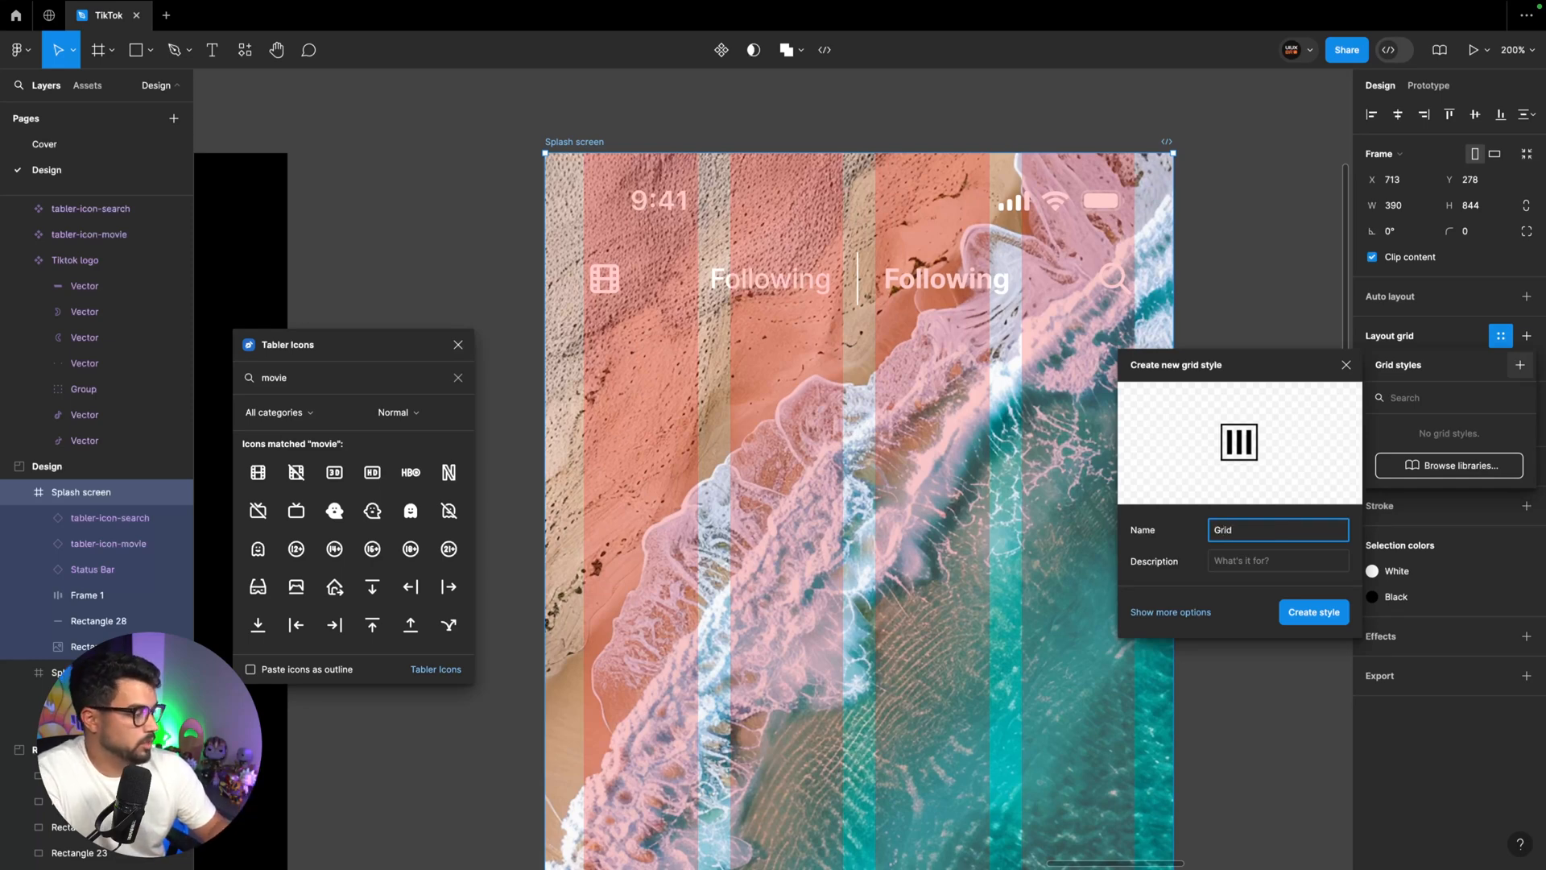
{"action": "type", "text": " mobile"}
{"action": "key", "text": "Return"}
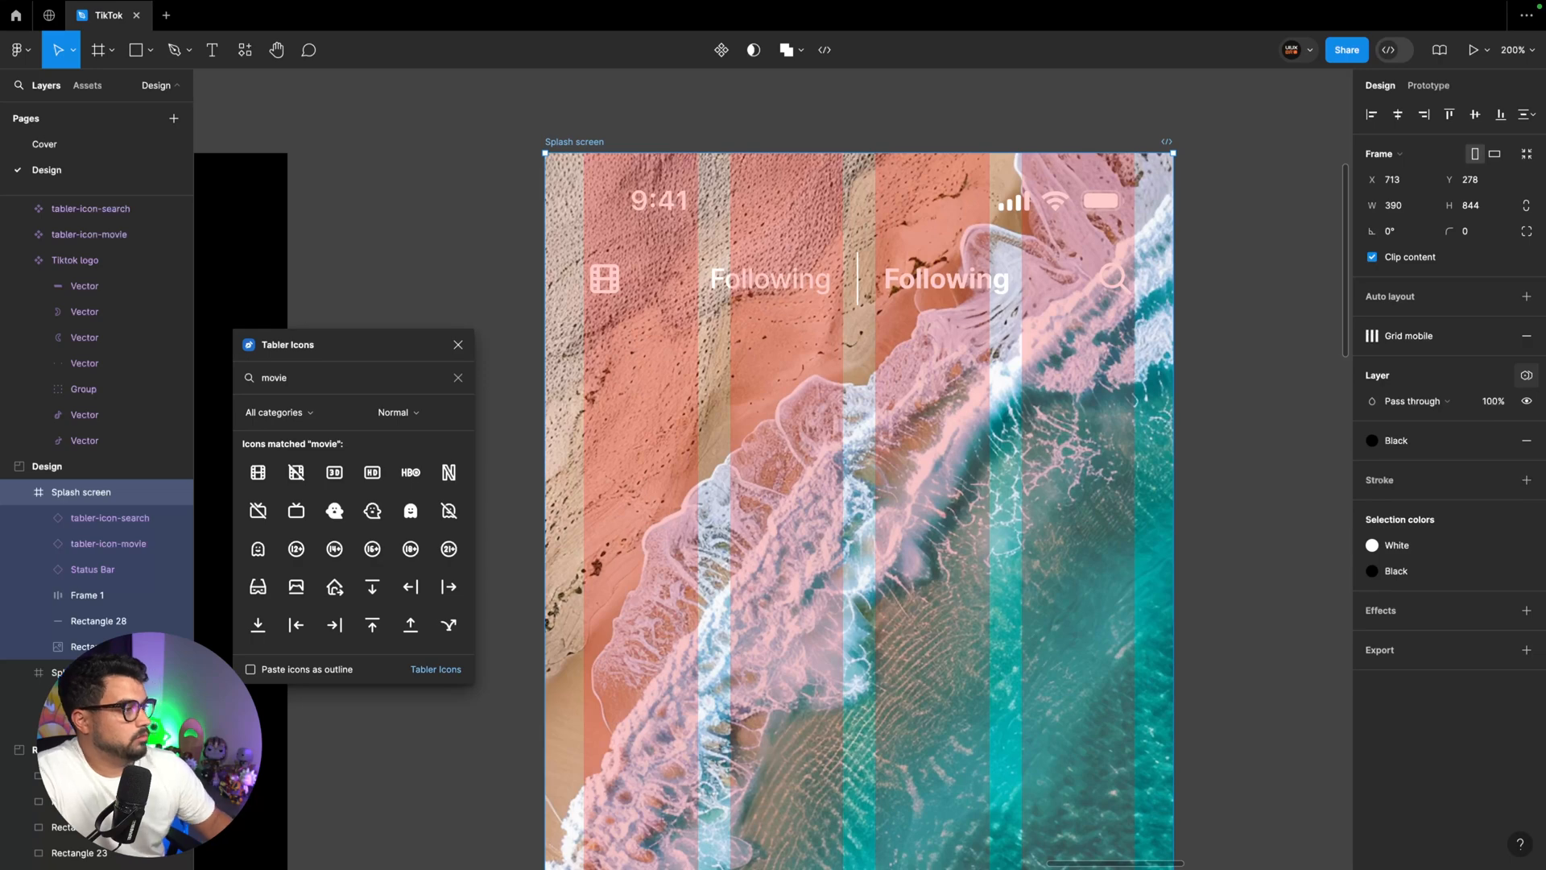
Hide the layout grid on the beach screen frame
{"action": "left_click", "coordinate": [603, 278]}
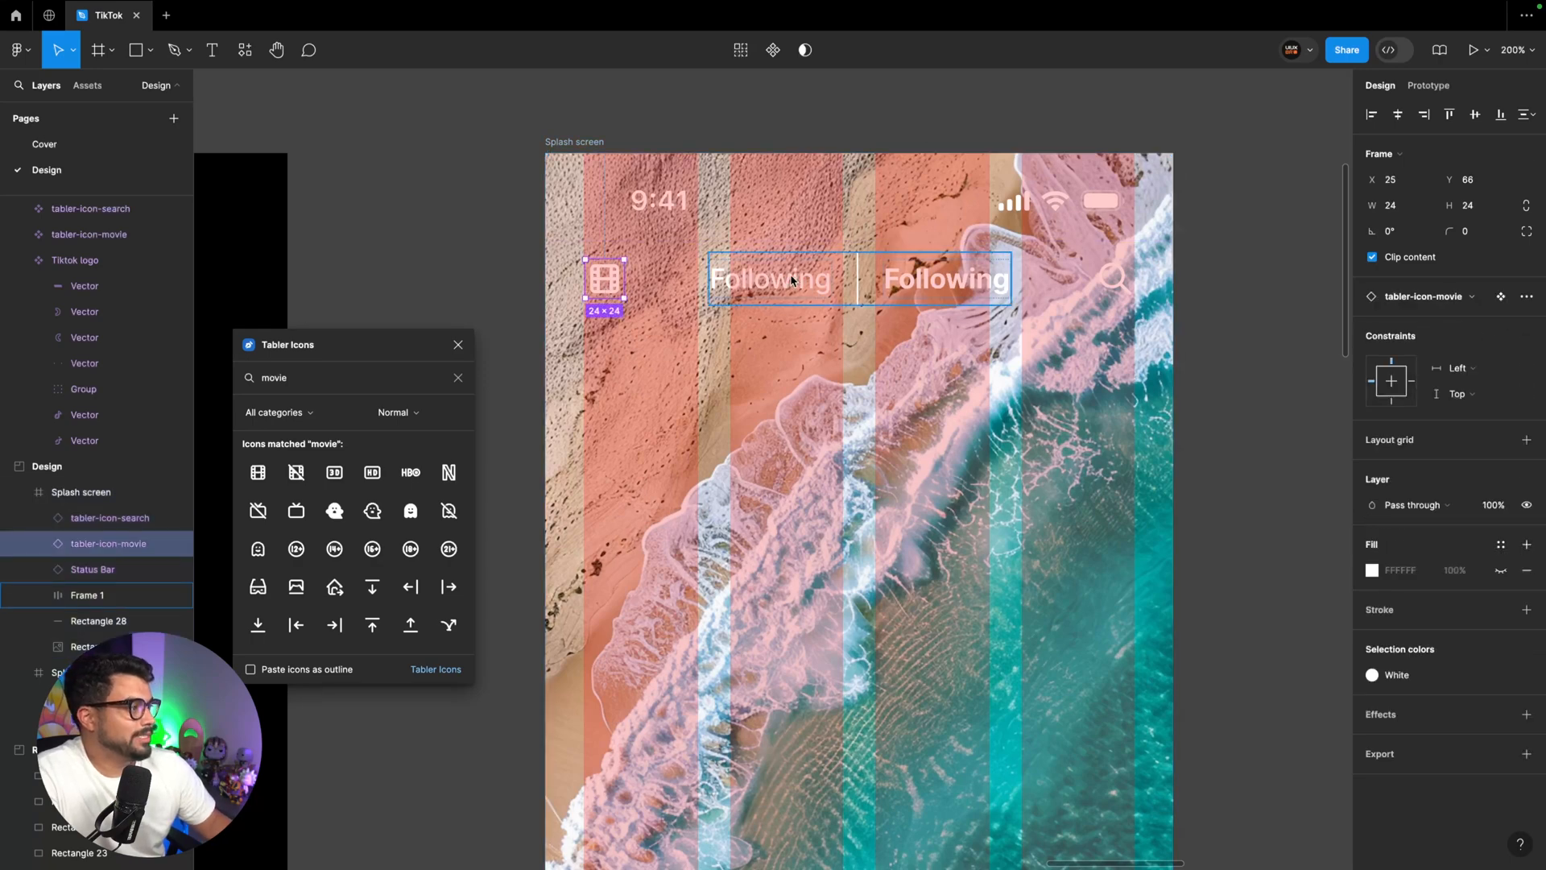
{"action": "key", "text": "Escape"}
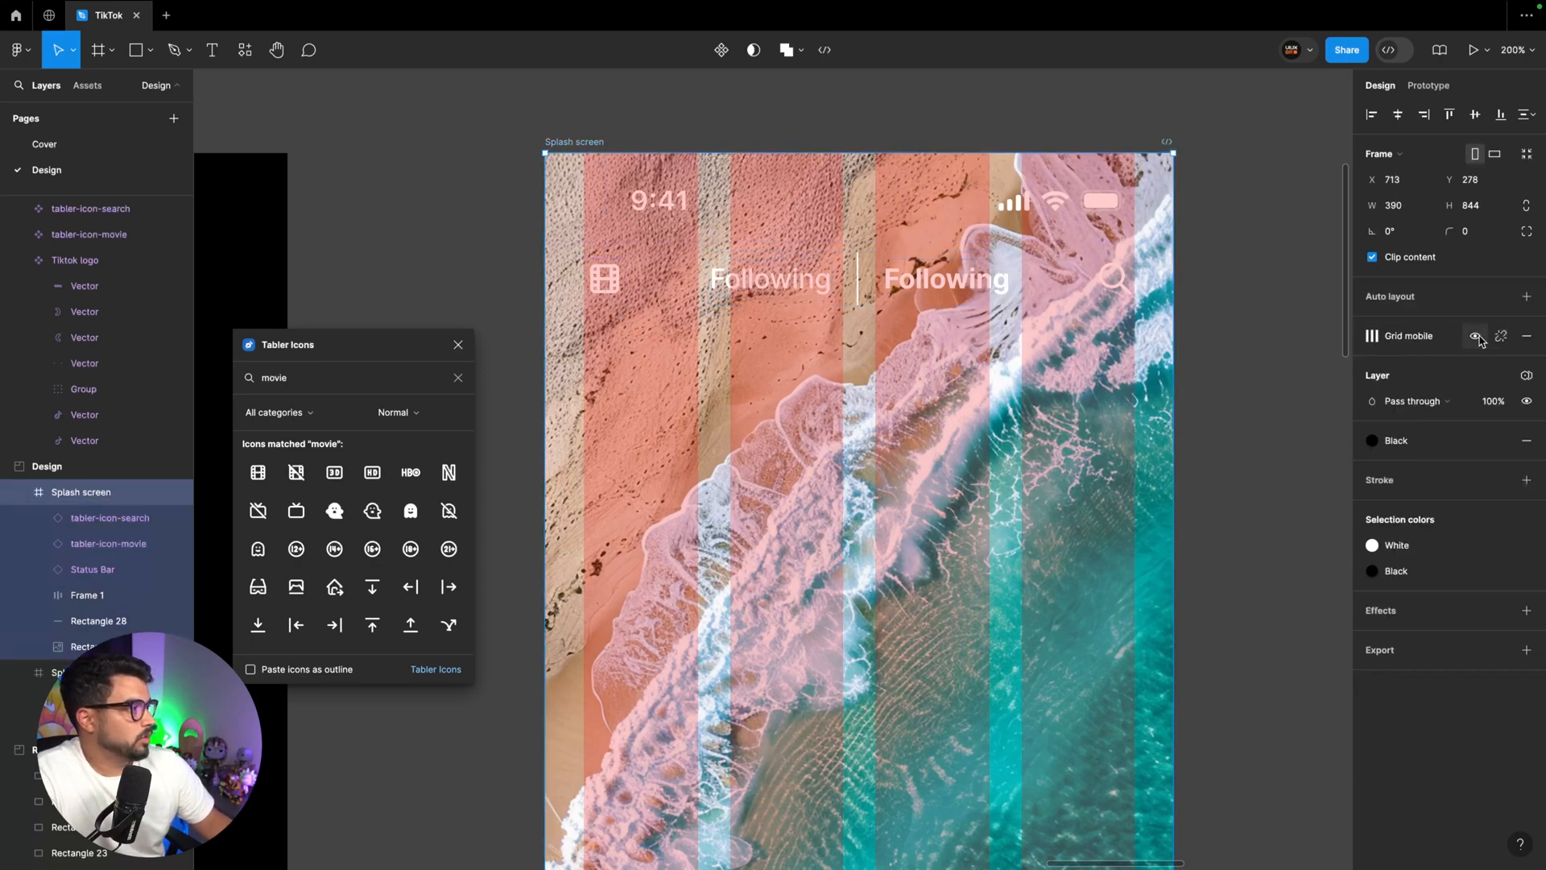
{"action": "left_click", "coordinate": [1480, 341]}
Combine the header's movie icon, the Following labels frame and the search icon into one horizontal auto layout frame
{"action": "left_click", "coordinate": [603, 278]}
{"action": "left_click", "coordinate": [804, 290], "text": "shift"}
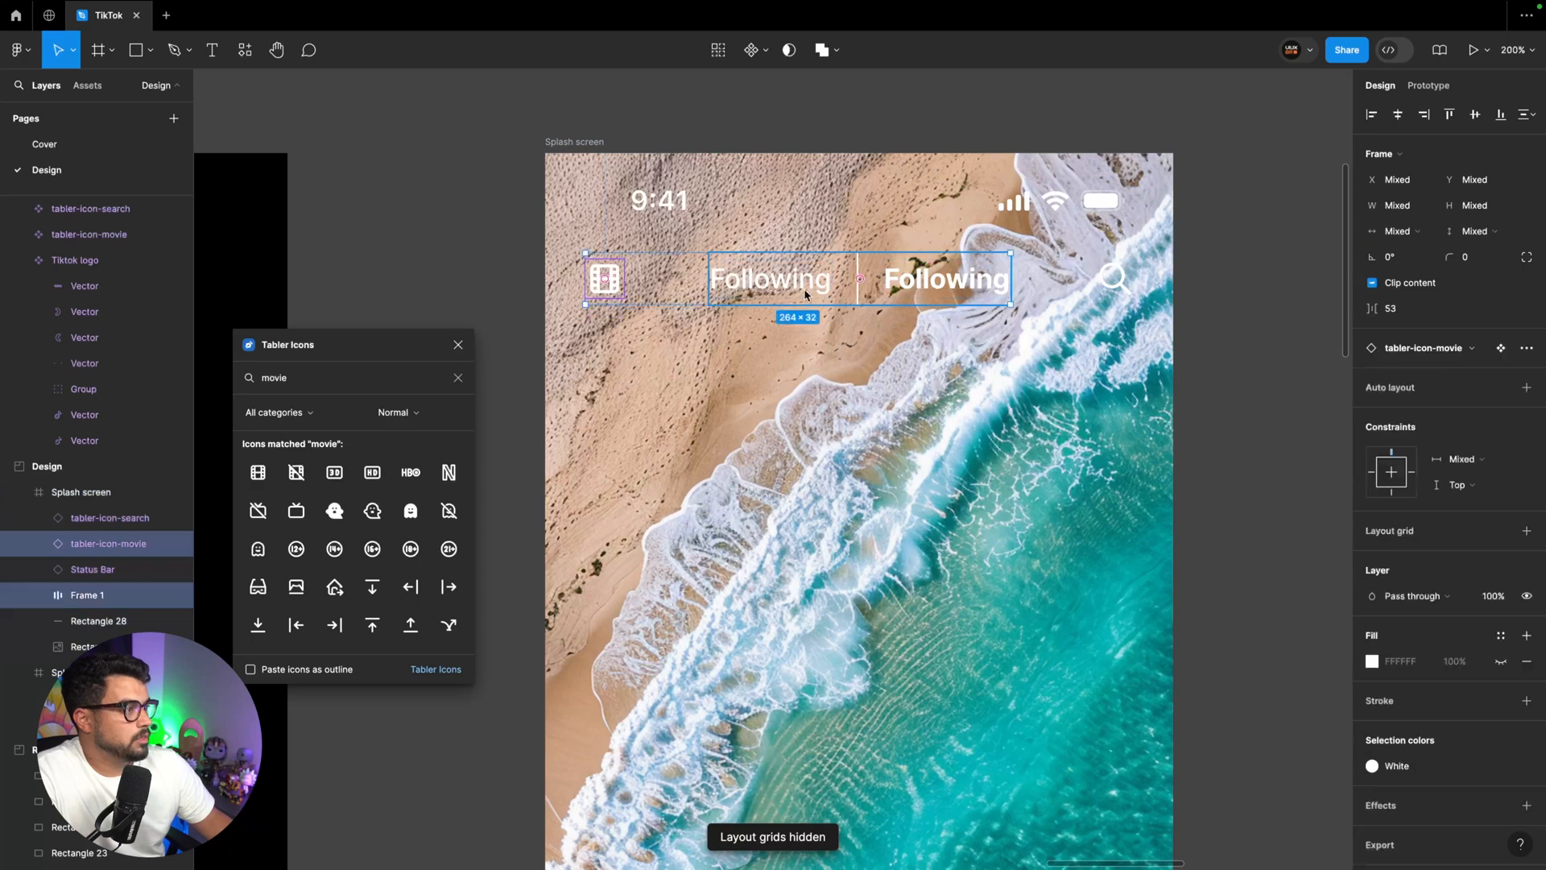
{"action": "left_click", "coordinate": [1116, 289], "text": "shift"}
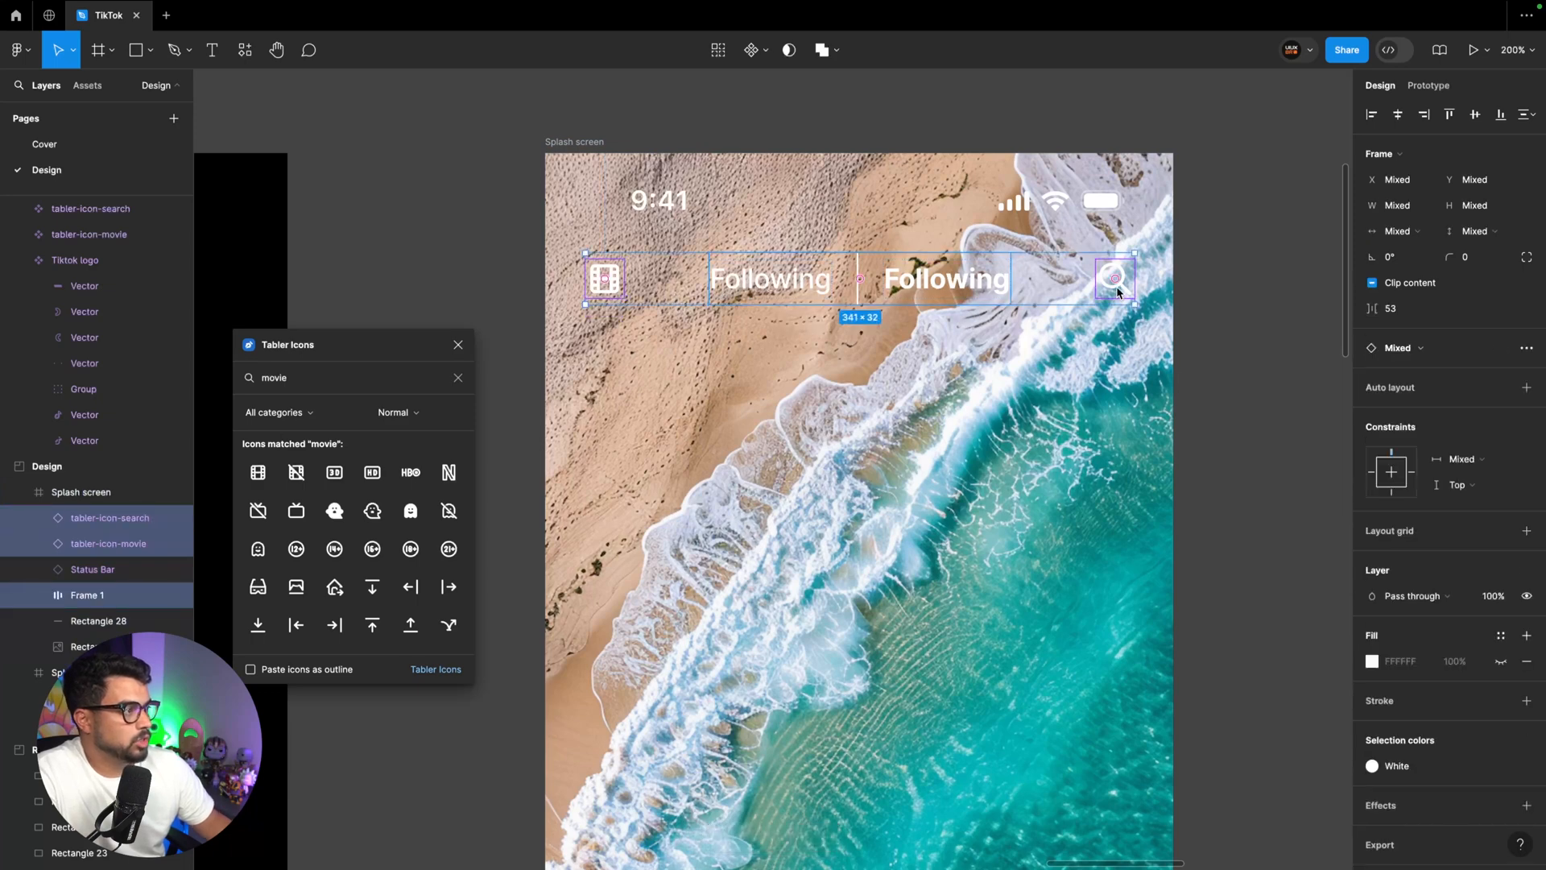
{"action": "key", "text": "shift+a"}
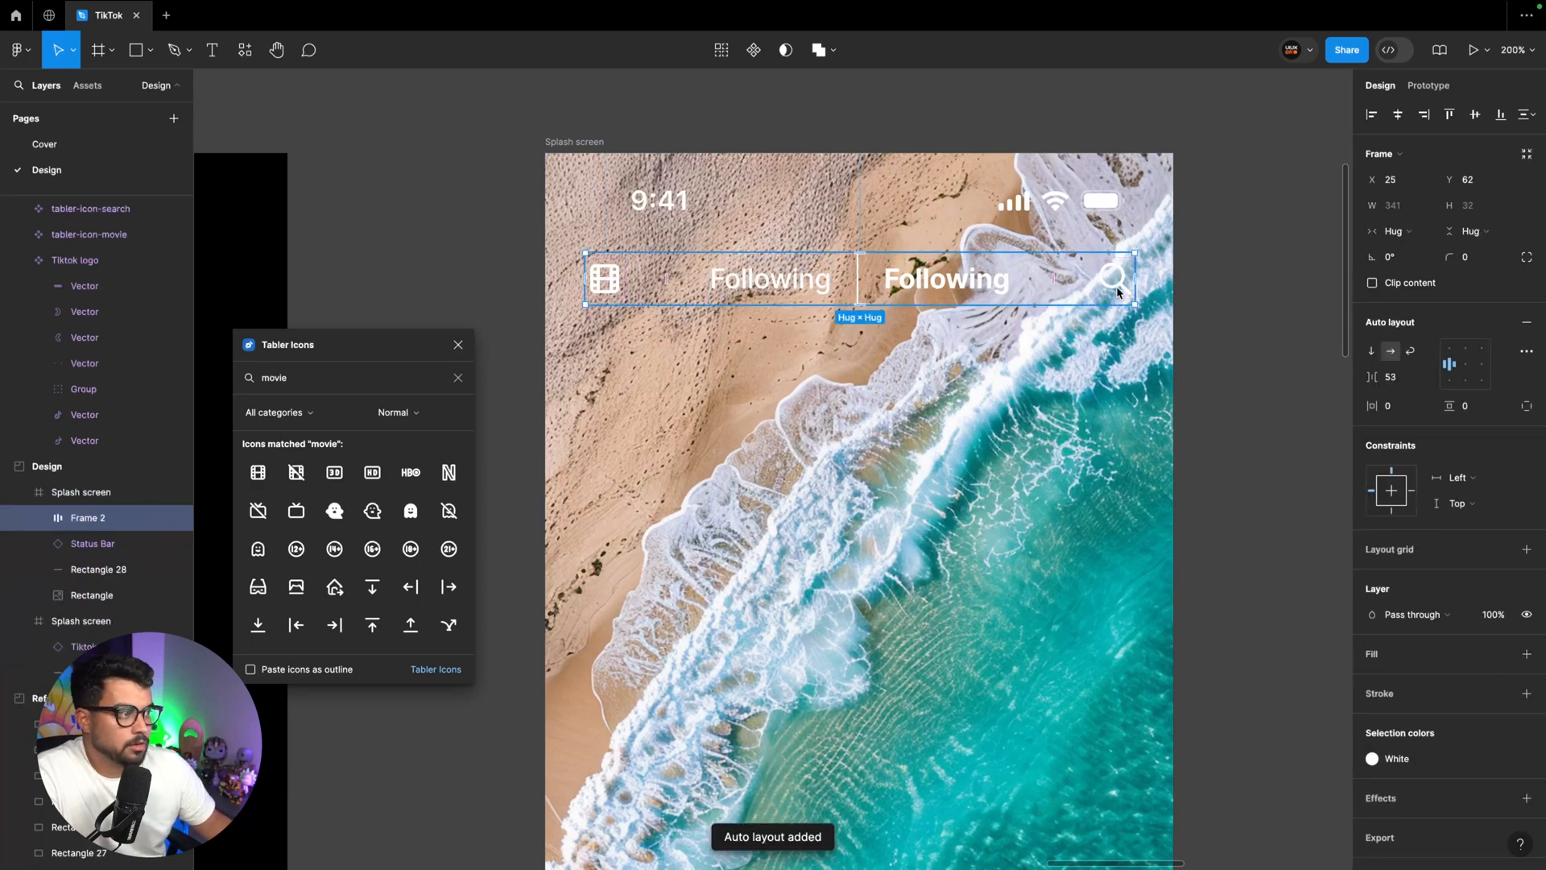
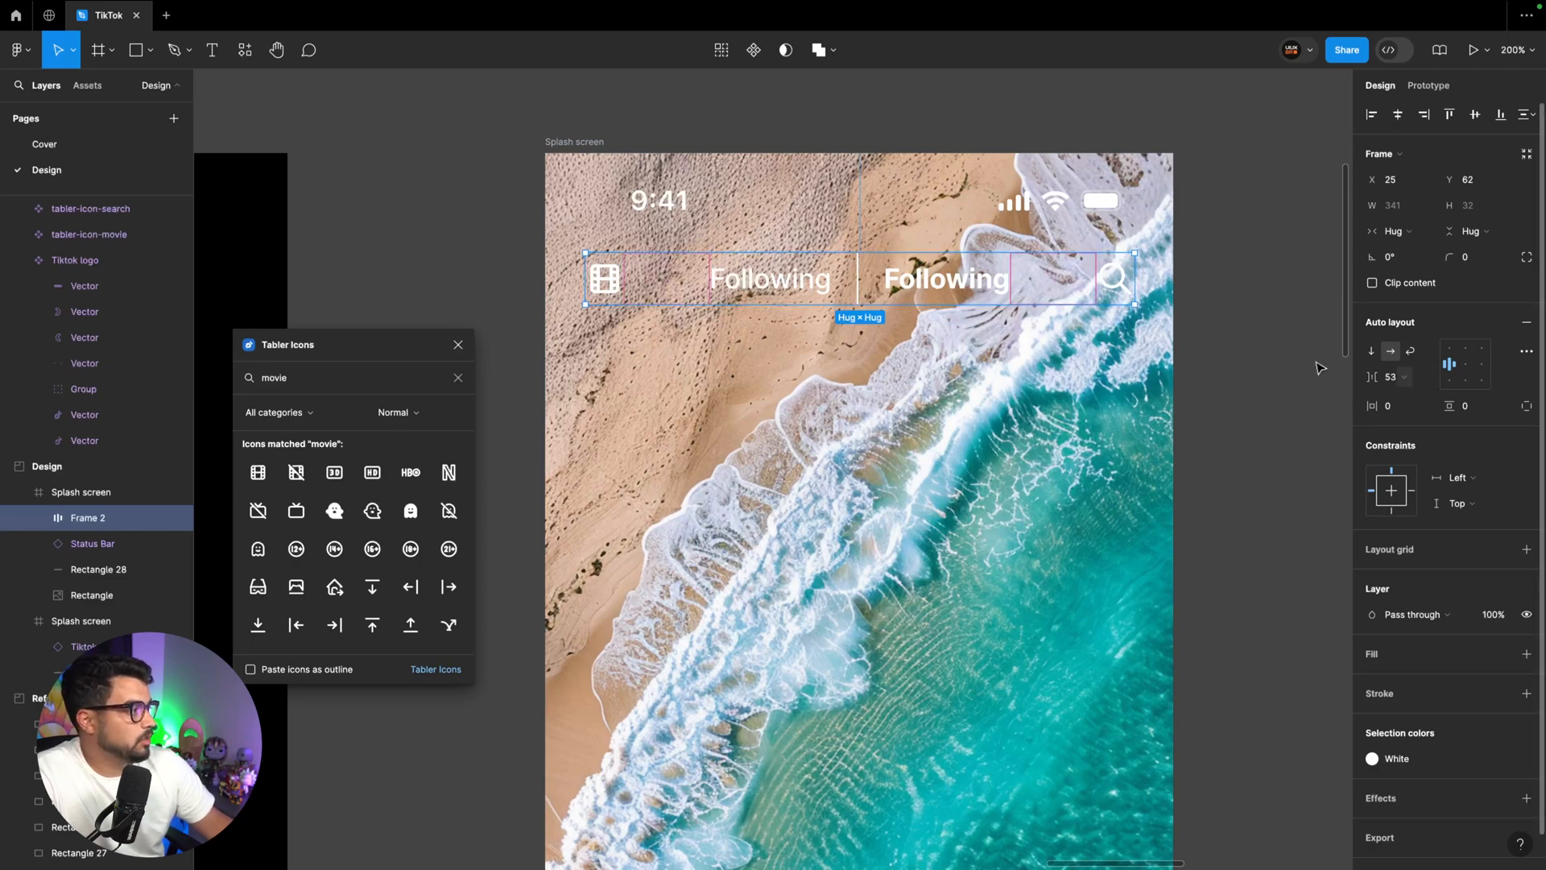
Set the header auto layout frame's horizontal padding to 24 and vertical padding to 12
{"action": "key", "text": "alt"}
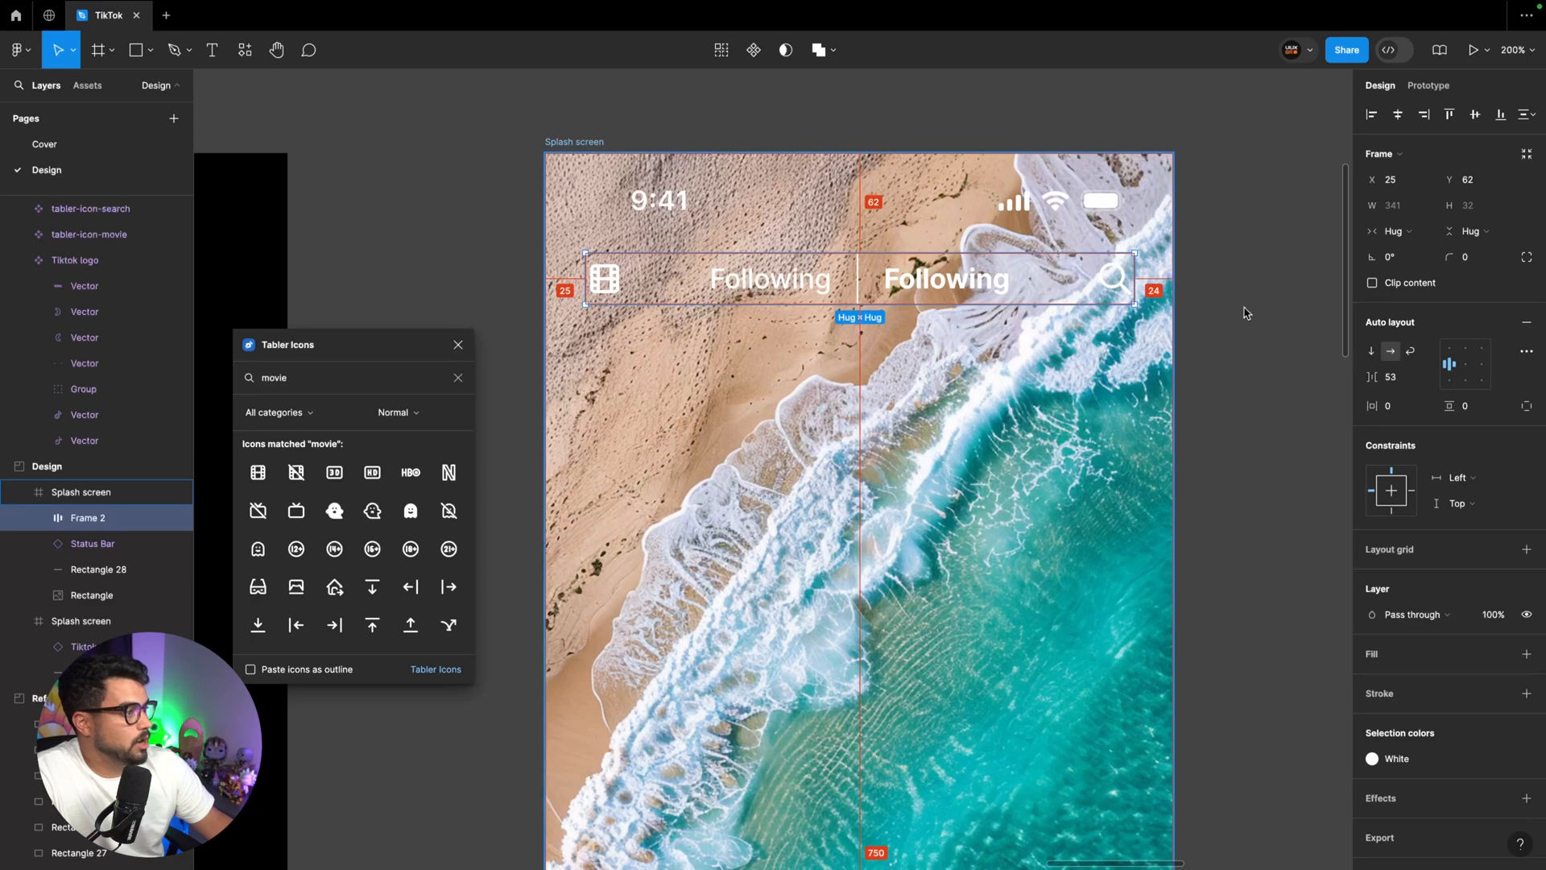
{"action": "left_click", "coordinate": [1392, 405]}
{"action": "type", "text": "24"}
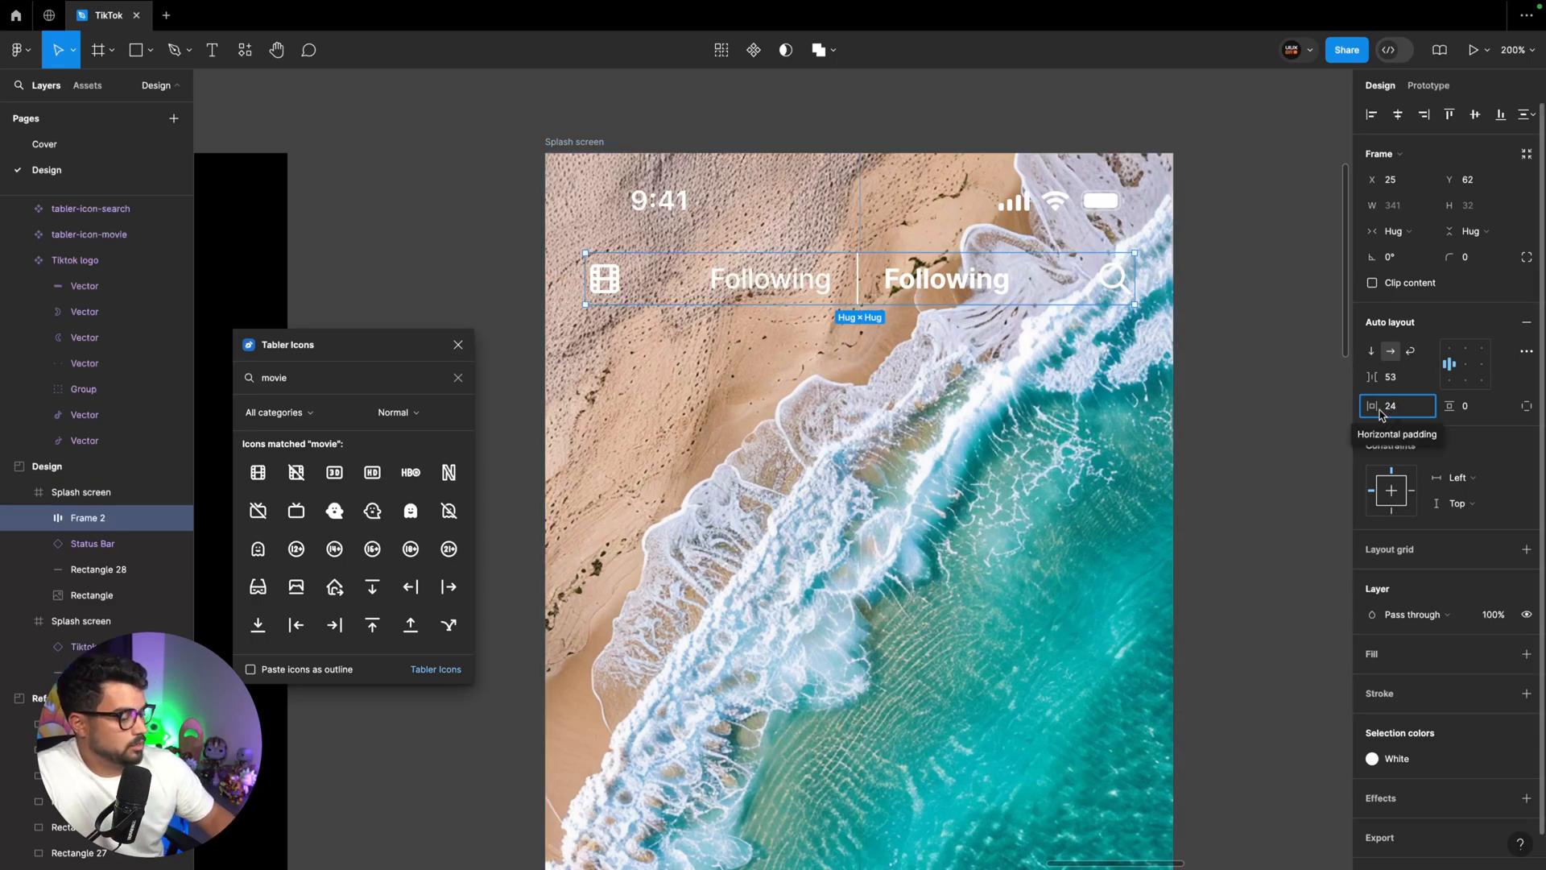
{"action": "key", "text": "Return"}
{"action": "left_click", "coordinate": [1487, 409]}
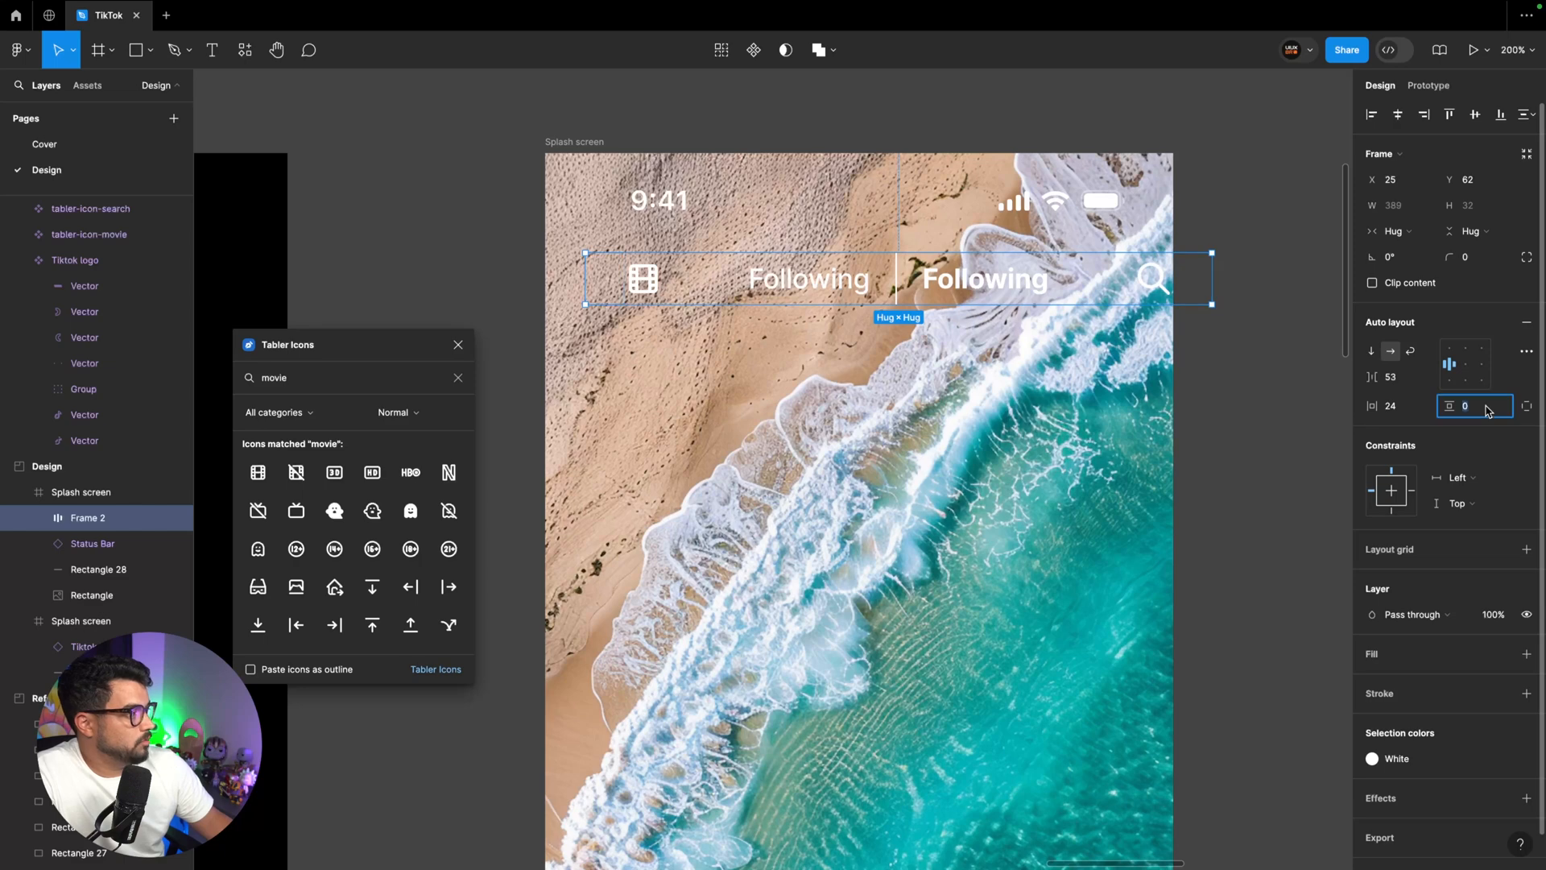
{"action": "key", "text": "Return"}
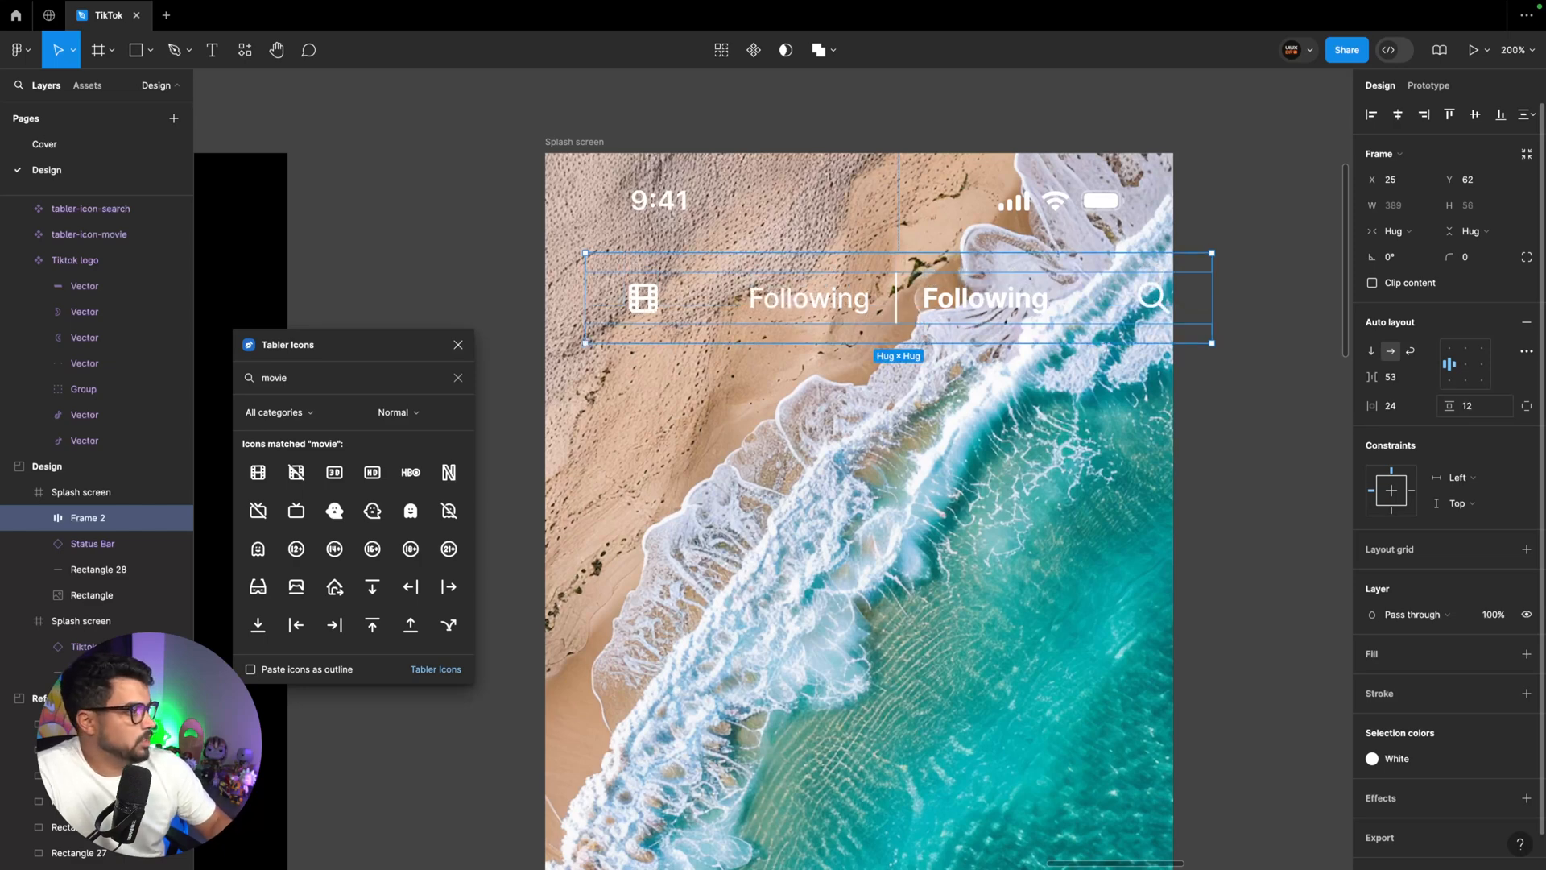
Fit the header frame to the full 390 screen width and position it directly below the status bar at X 0, Y 54
{"action": "left_click_drag", "start_coordinate": [1087, 317], "coordinate": [1043, 283]}
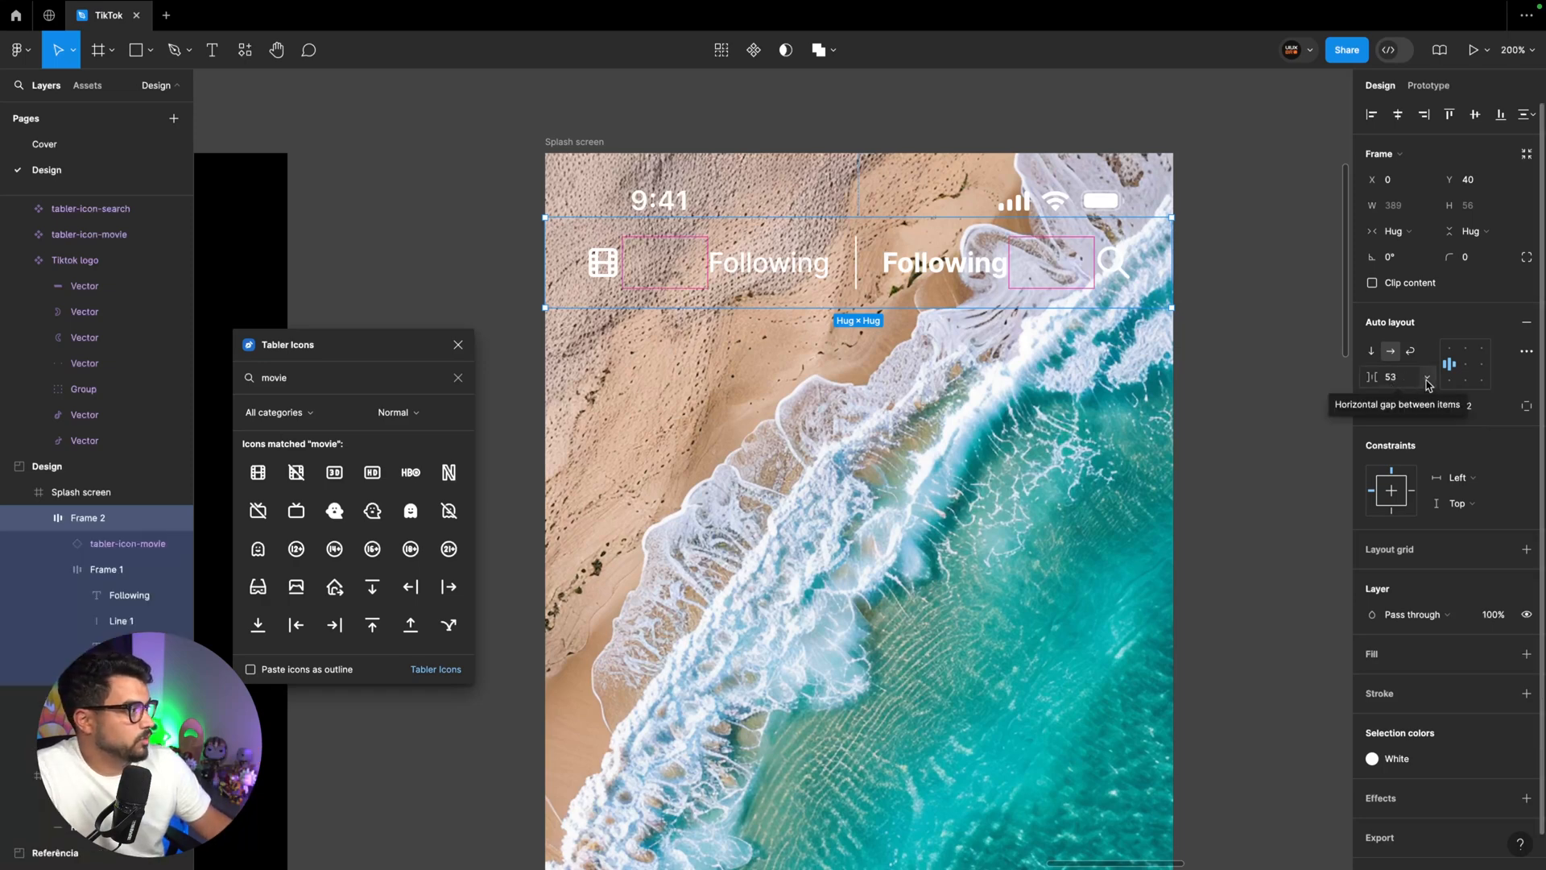
{"action": "left_click", "coordinate": [1427, 377]}
{"action": "left_click", "coordinate": [1401, 394]}
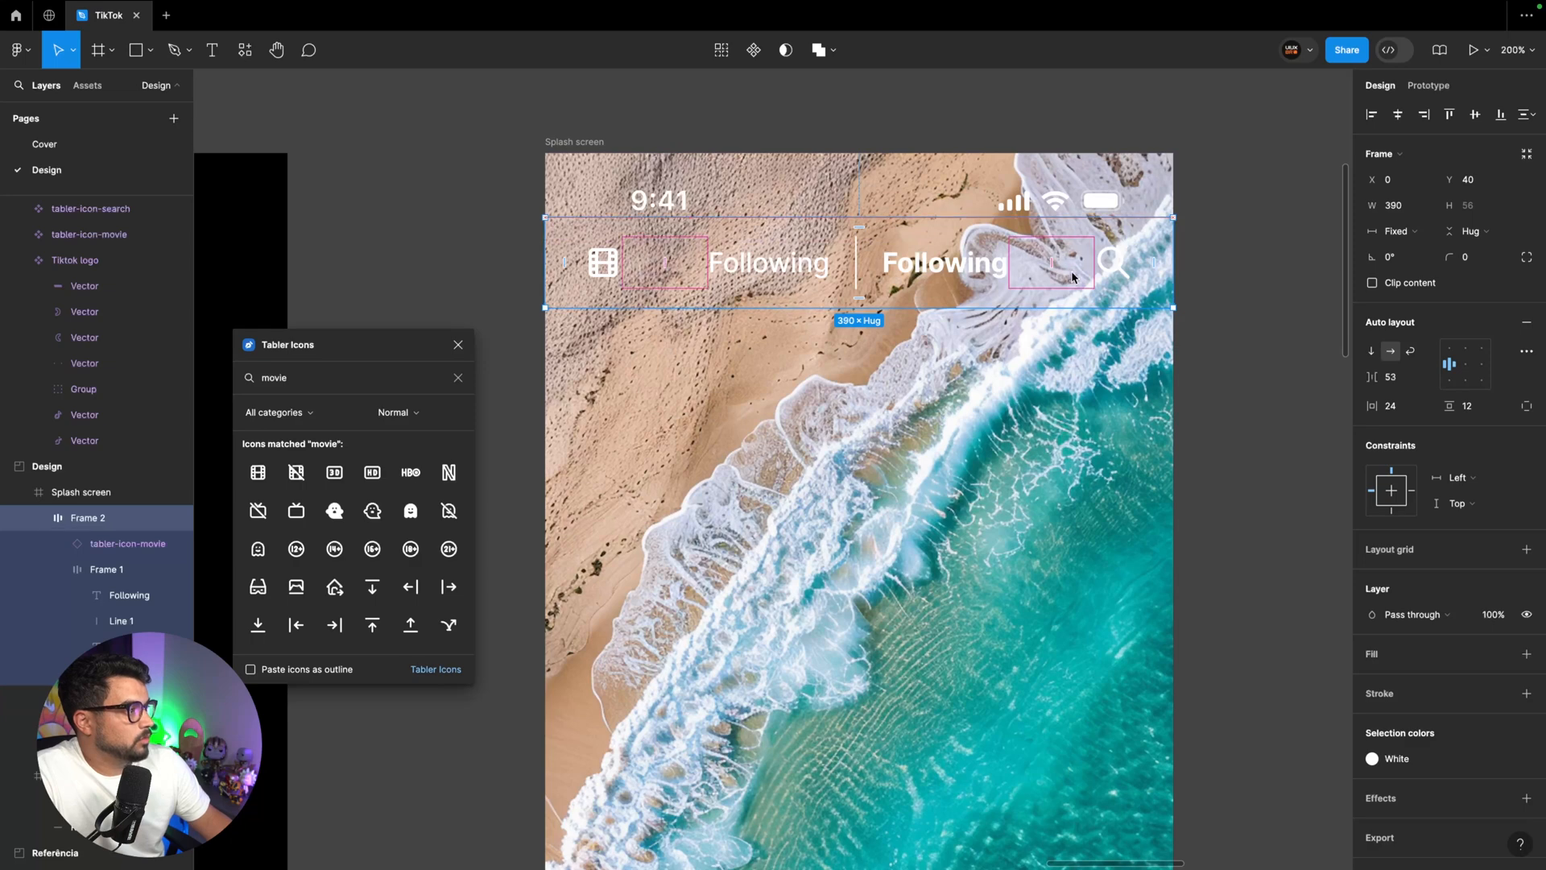
{"action": "left_click_drag", "start_coordinate": [1073, 275], "coordinate": [1079, 298]}
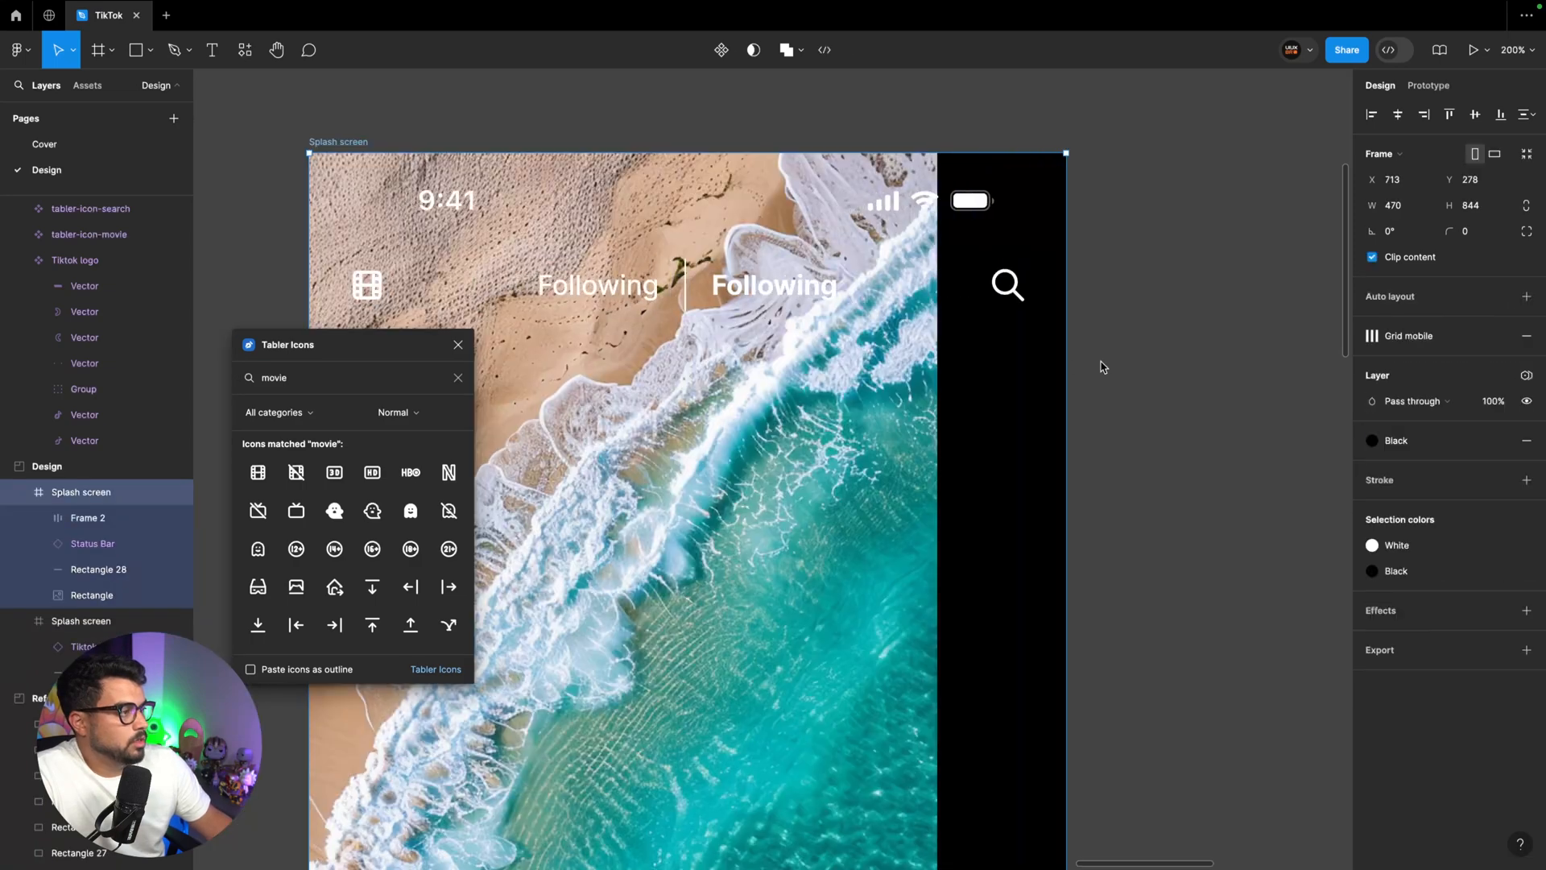
{"action": "mouse_move", "coordinate": [1101, 365]}
{"action": "left_mouse_down"}
{"action": "mouse_move", "coordinate": [1235, 373]}
{"action": "mouse_move", "coordinate": [878, 356]}
{"action": "mouse_move", "coordinate": [1304, 364]}
{"action": "mouse_move", "coordinate": [879, 367]}
{"action": "mouse_move", "coordinate": [1207, 373]}
{"action": "mouse_move", "coordinate": [1111, 369]}
{"action": "left_mouse_up"}
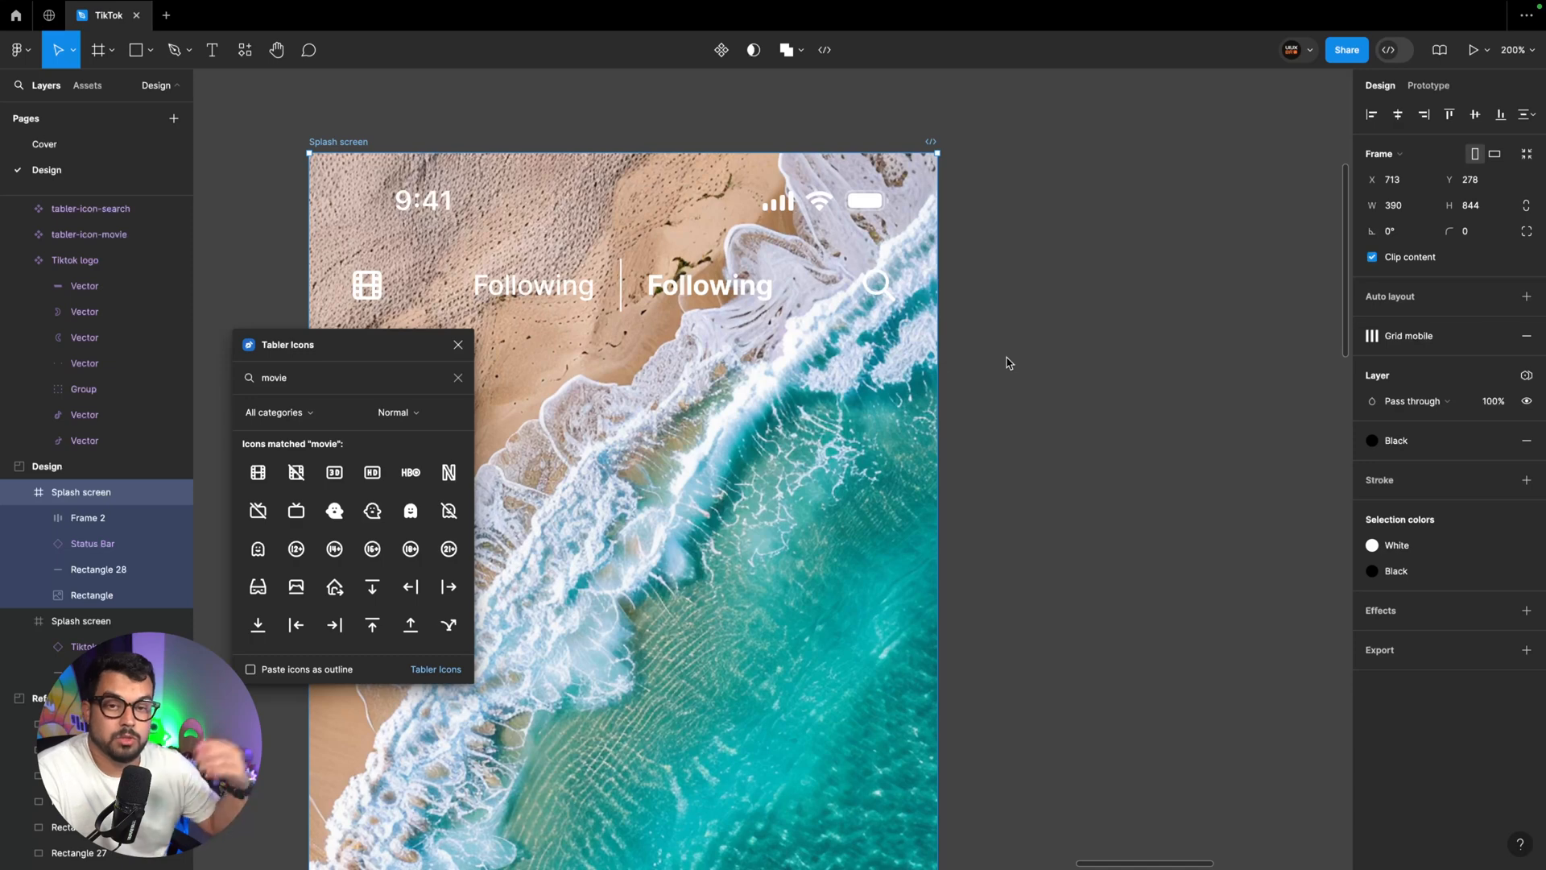
Find the plain home icon in the Tabler Icons plugin and place it below the reference feed screen's navigation bar
{"action": "left_click", "coordinate": [818, 579]}
{"action": "key", "text": "super+minus"}
{"action": "scroll", "coordinate": [817, 580], "scroll_direction": "down", "scroll_amount": 4}
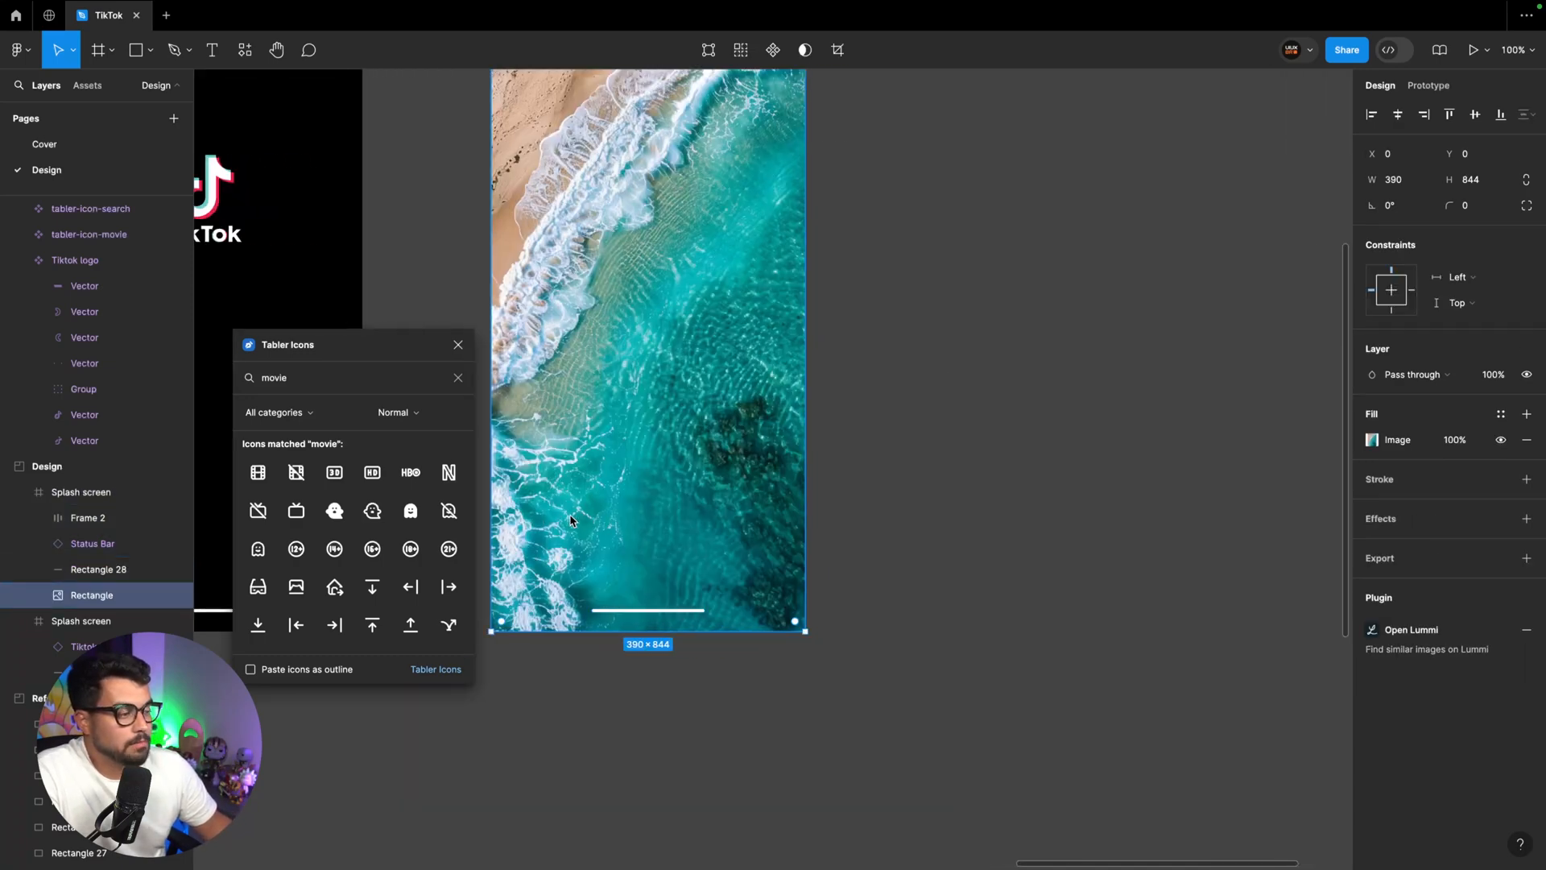
{"action": "scroll", "coordinate": [817, 580], "scroll_direction": "left", "scroll_amount": 1}
{"action": "scroll", "coordinate": [718, 568], "scroll_direction": "left", "scroll_amount": 2}
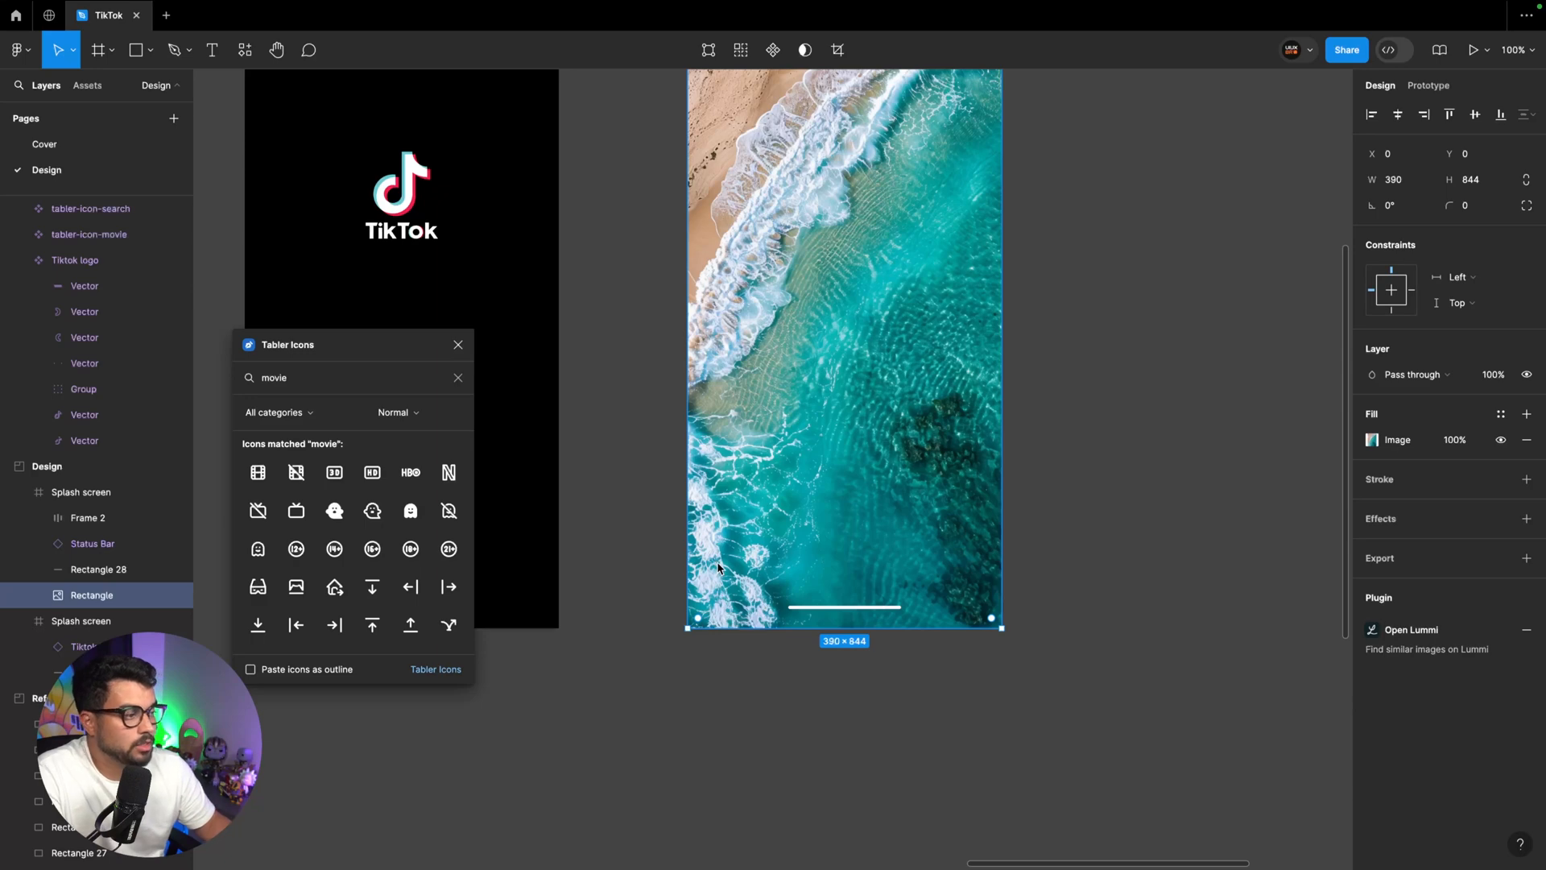
{"action": "scroll", "coordinate": [717, 564], "scroll_direction": "down", "scroll_amount": 10}
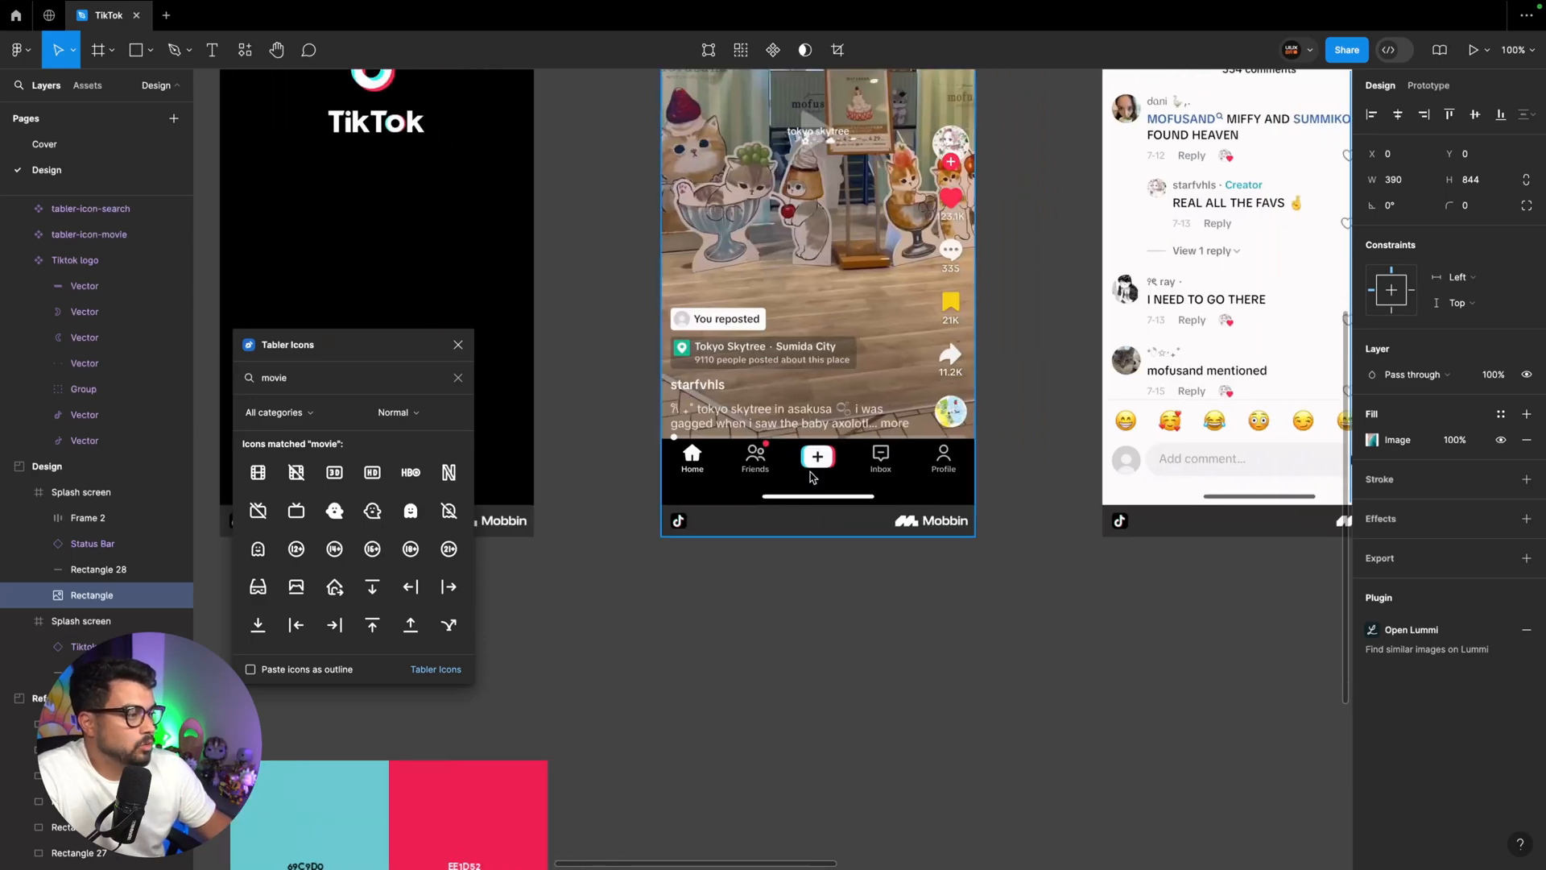
{"action": "scroll", "coordinate": [815, 470], "scroll_direction": "up", "scroll_amount": 5}
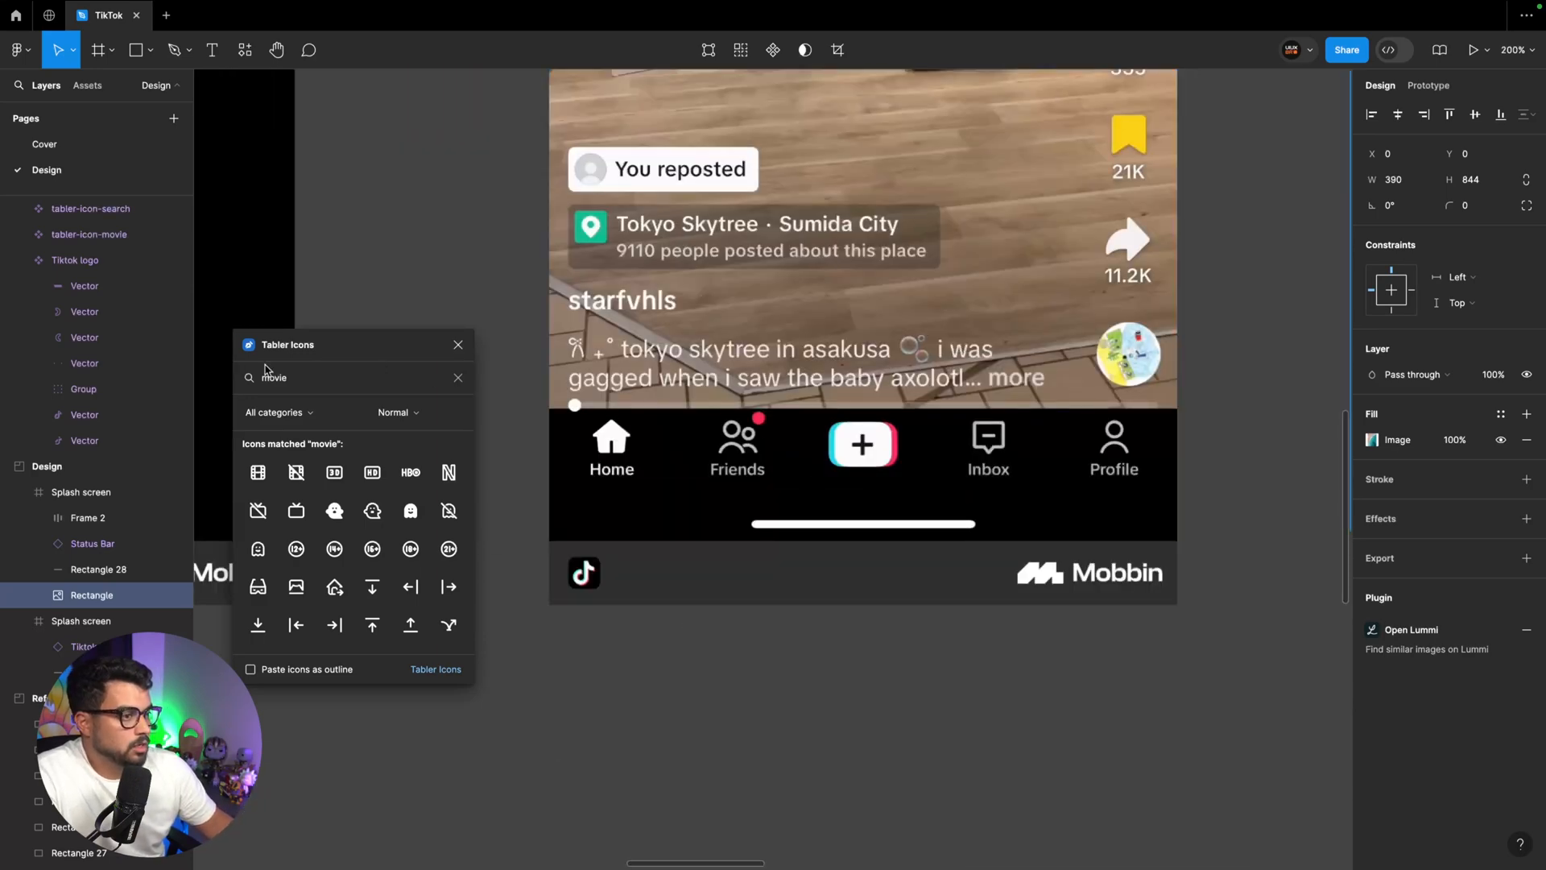
{"action": "double_click", "coordinate": [286, 379]}
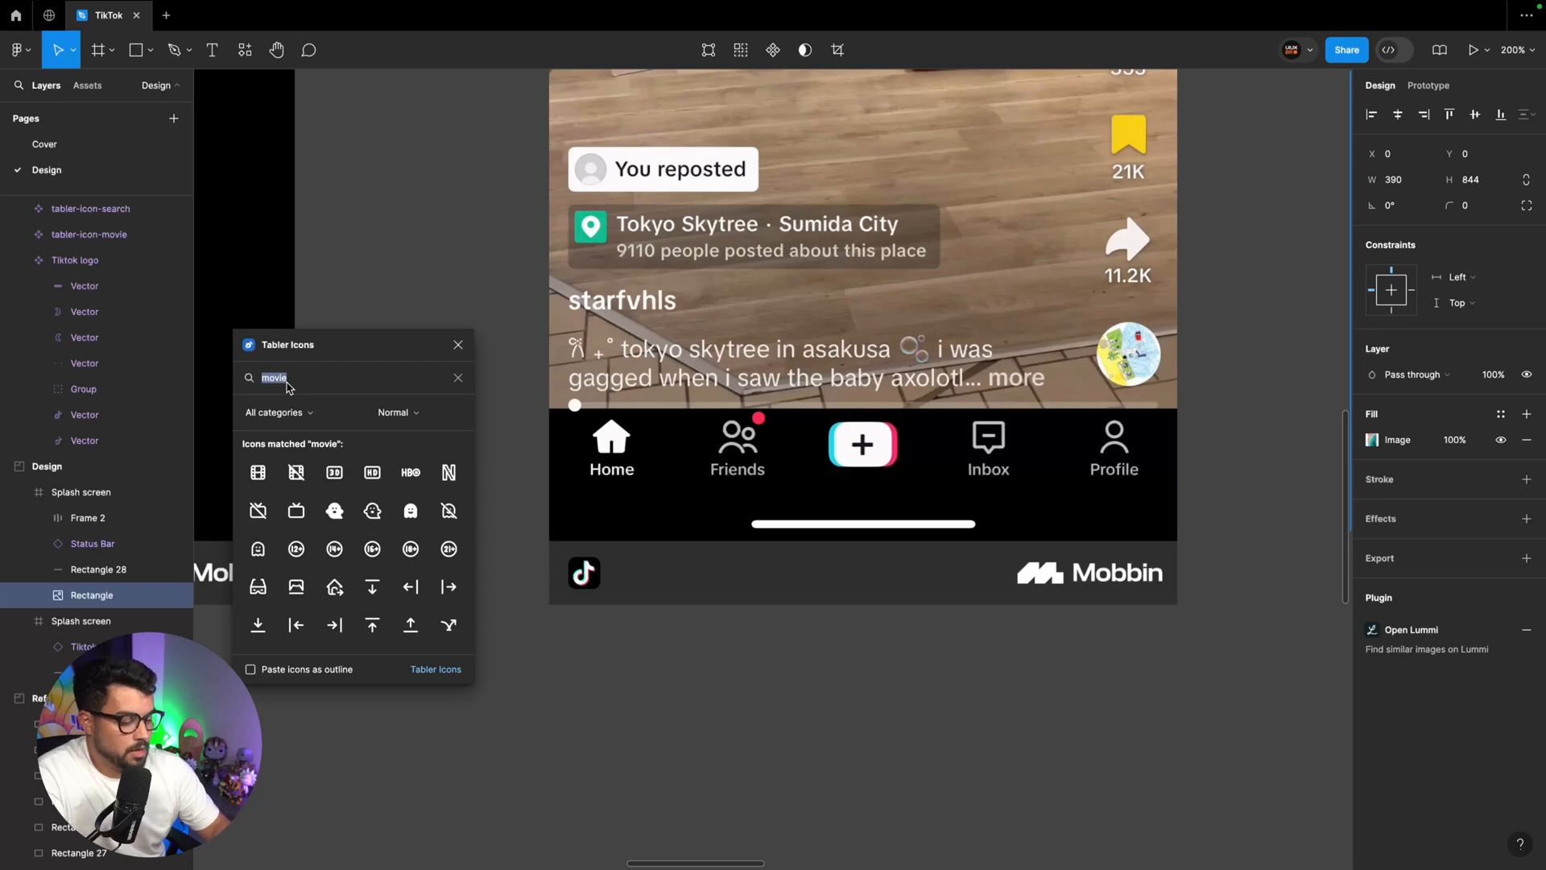
{"action": "type", "text": "home"}
{"action": "left_click", "coordinate": [257, 474]}
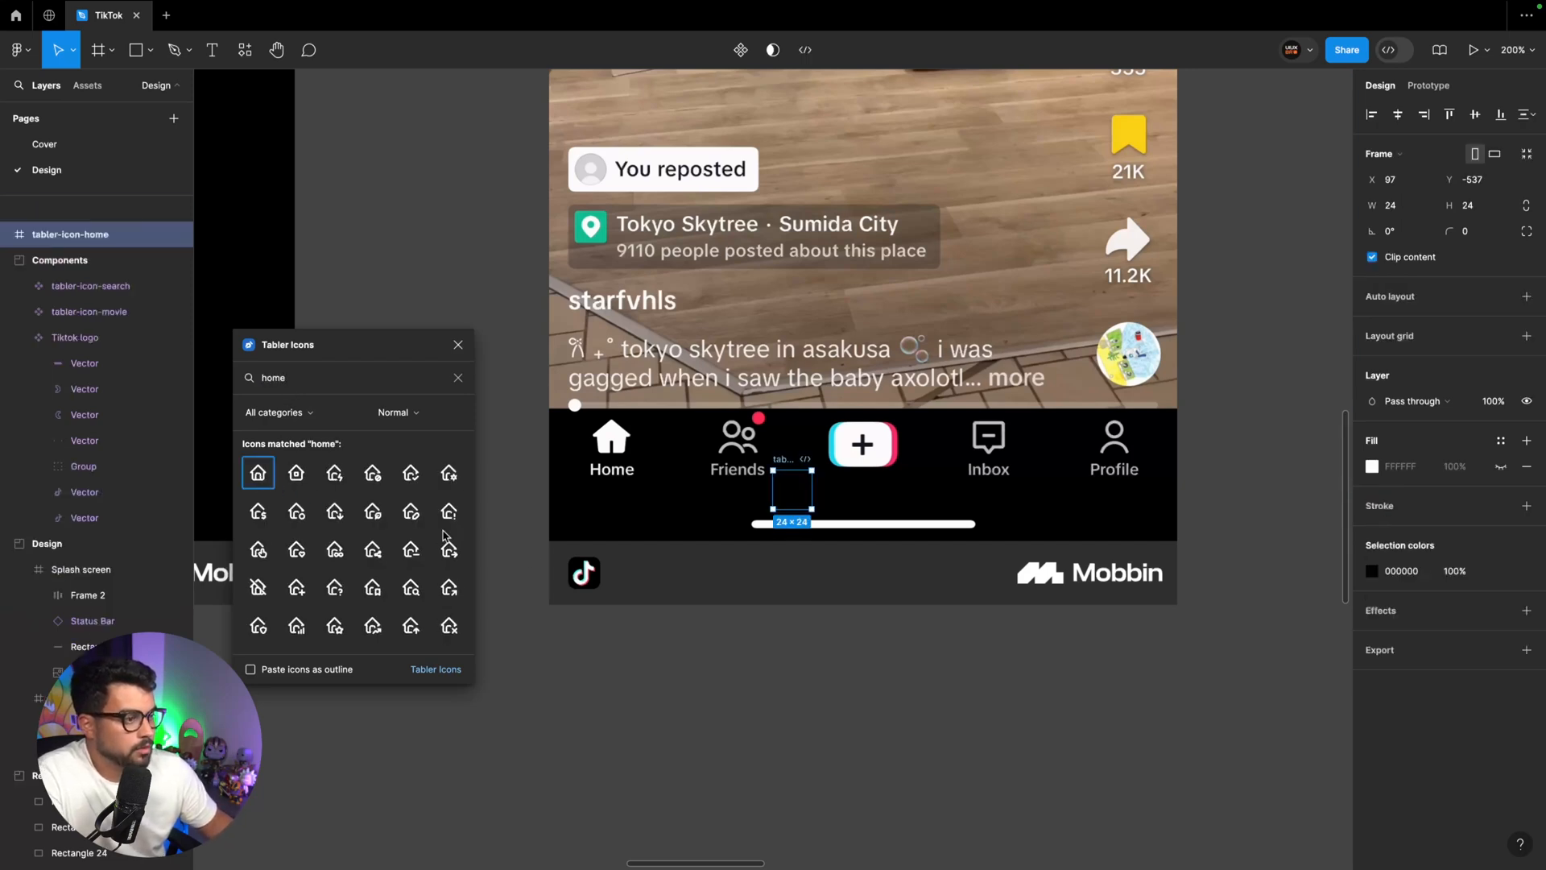
{"action": "left_click_drag", "start_coordinate": [785, 451], "coordinate": [632, 667]}
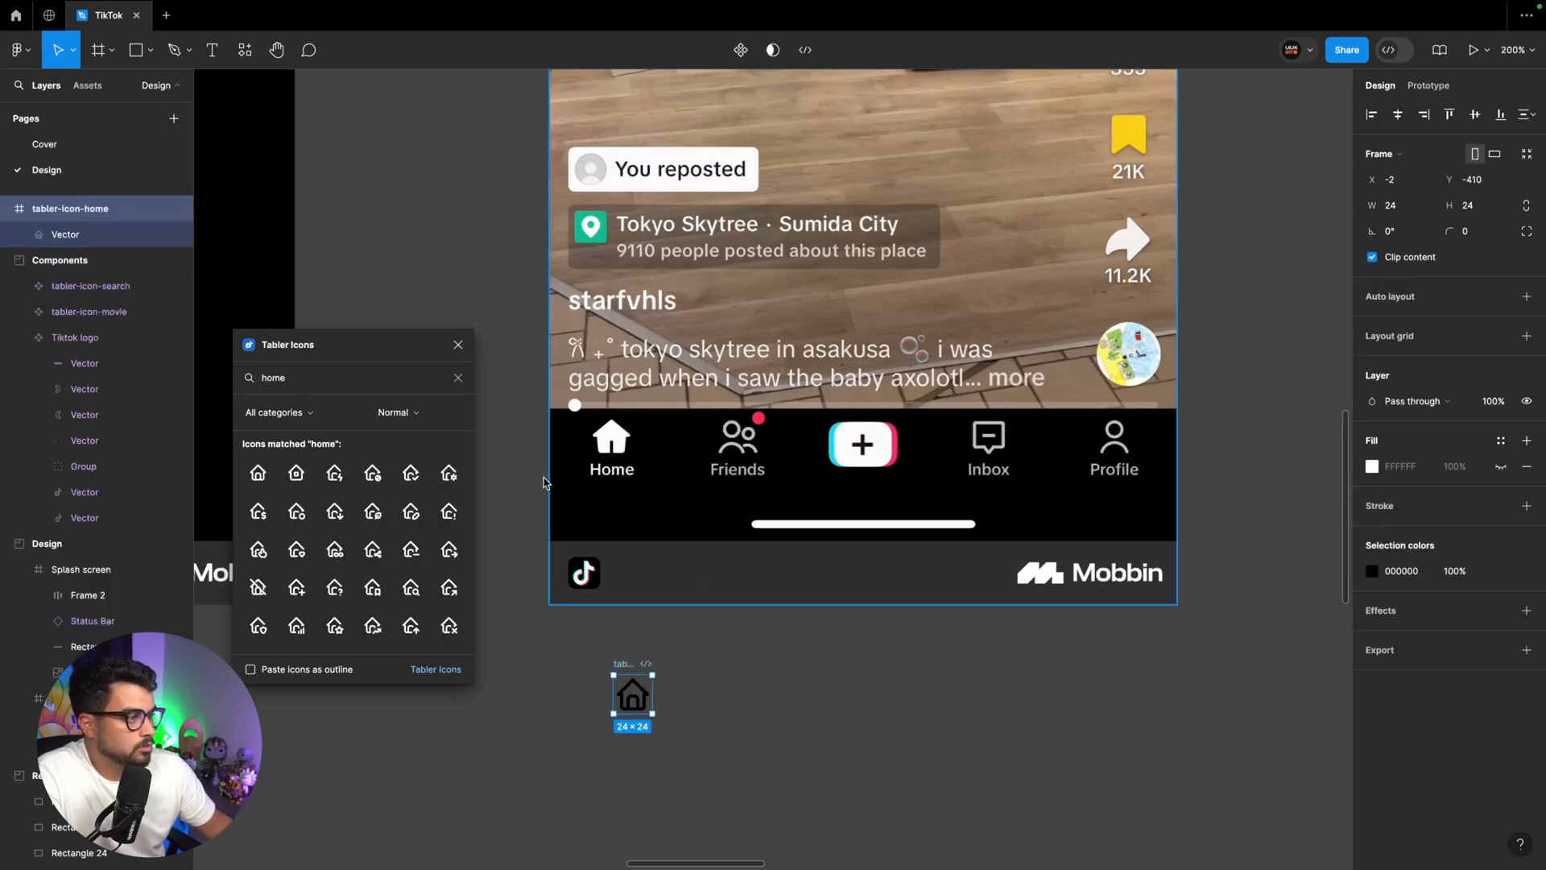
Search the icon plugin for "users" and place the users-group icon beside the home icon
{"action": "double_click", "coordinate": [272, 379]}
{"action": "type", "text": "users"}
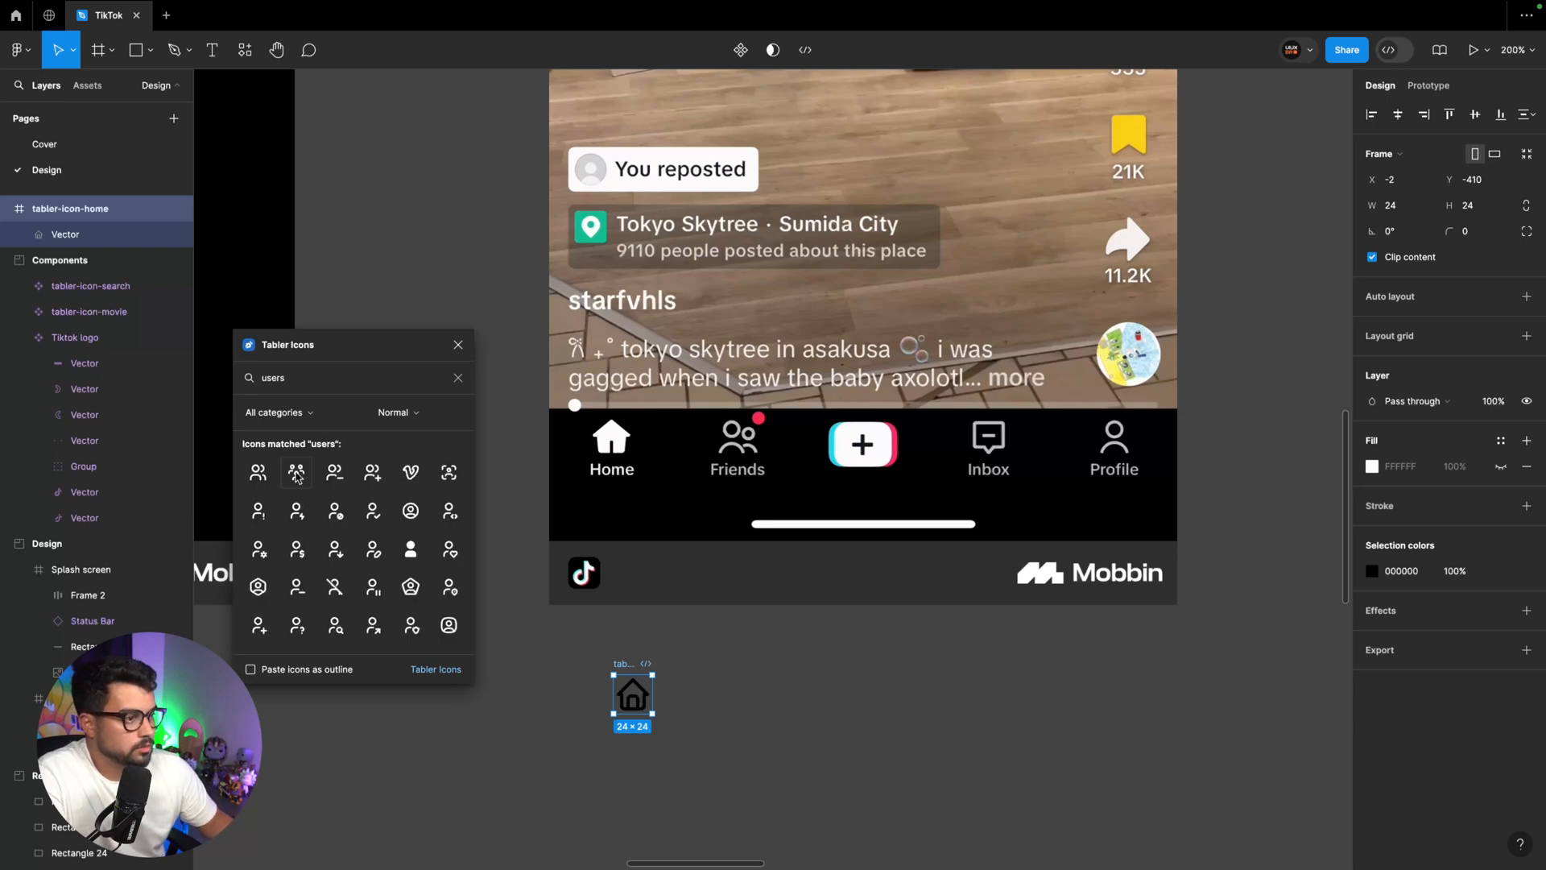
{"action": "left_click", "coordinate": [297, 473]}
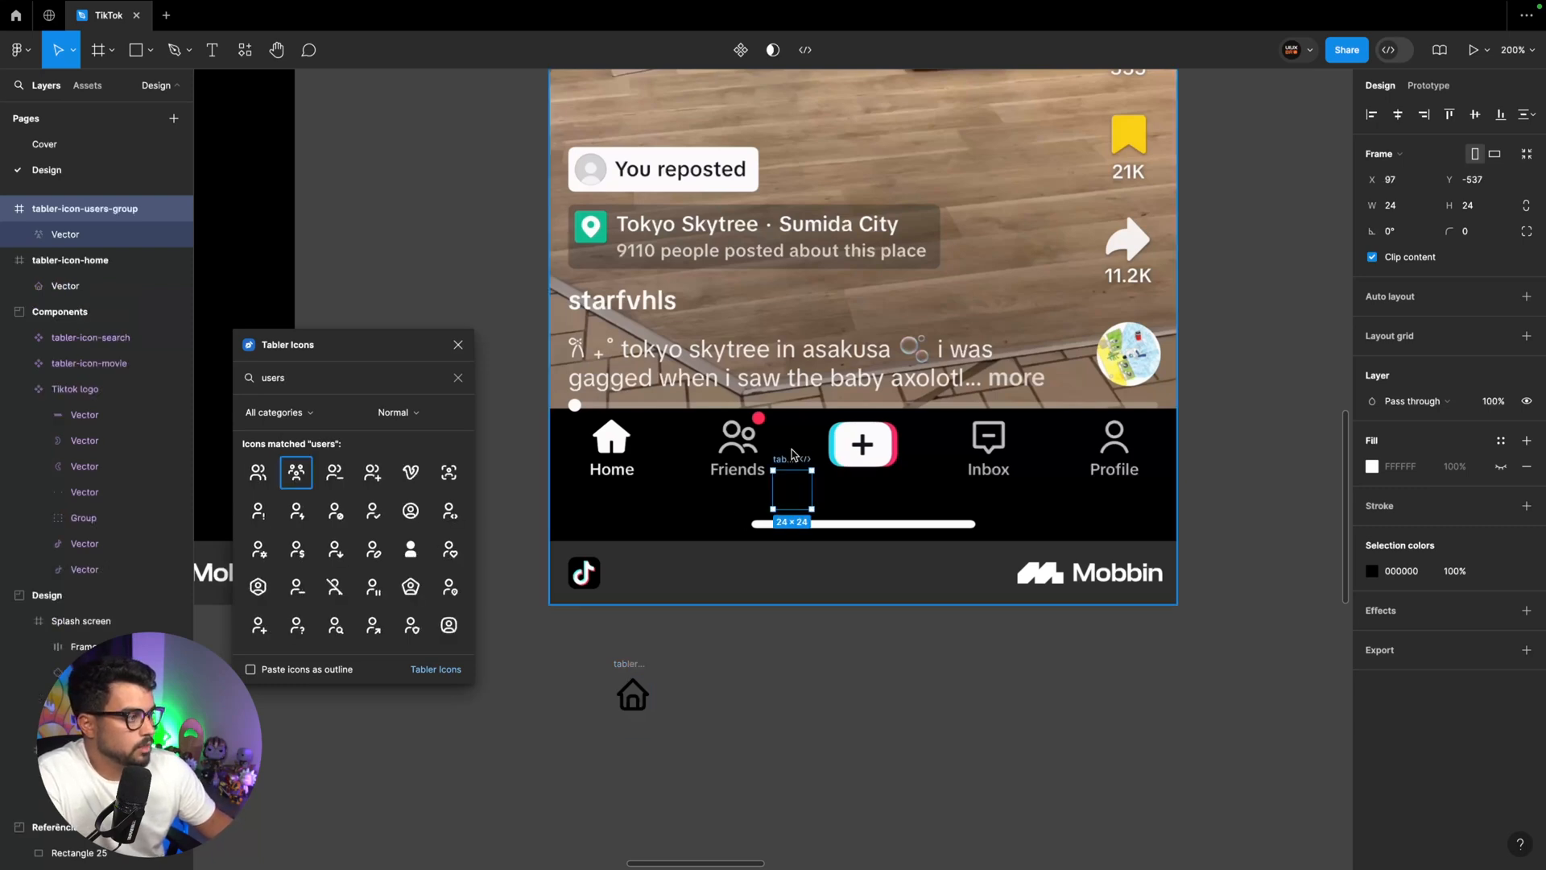
{"action": "left_click_drag", "start_coordinate": [792, 481], "coordinate": [697, 672]}
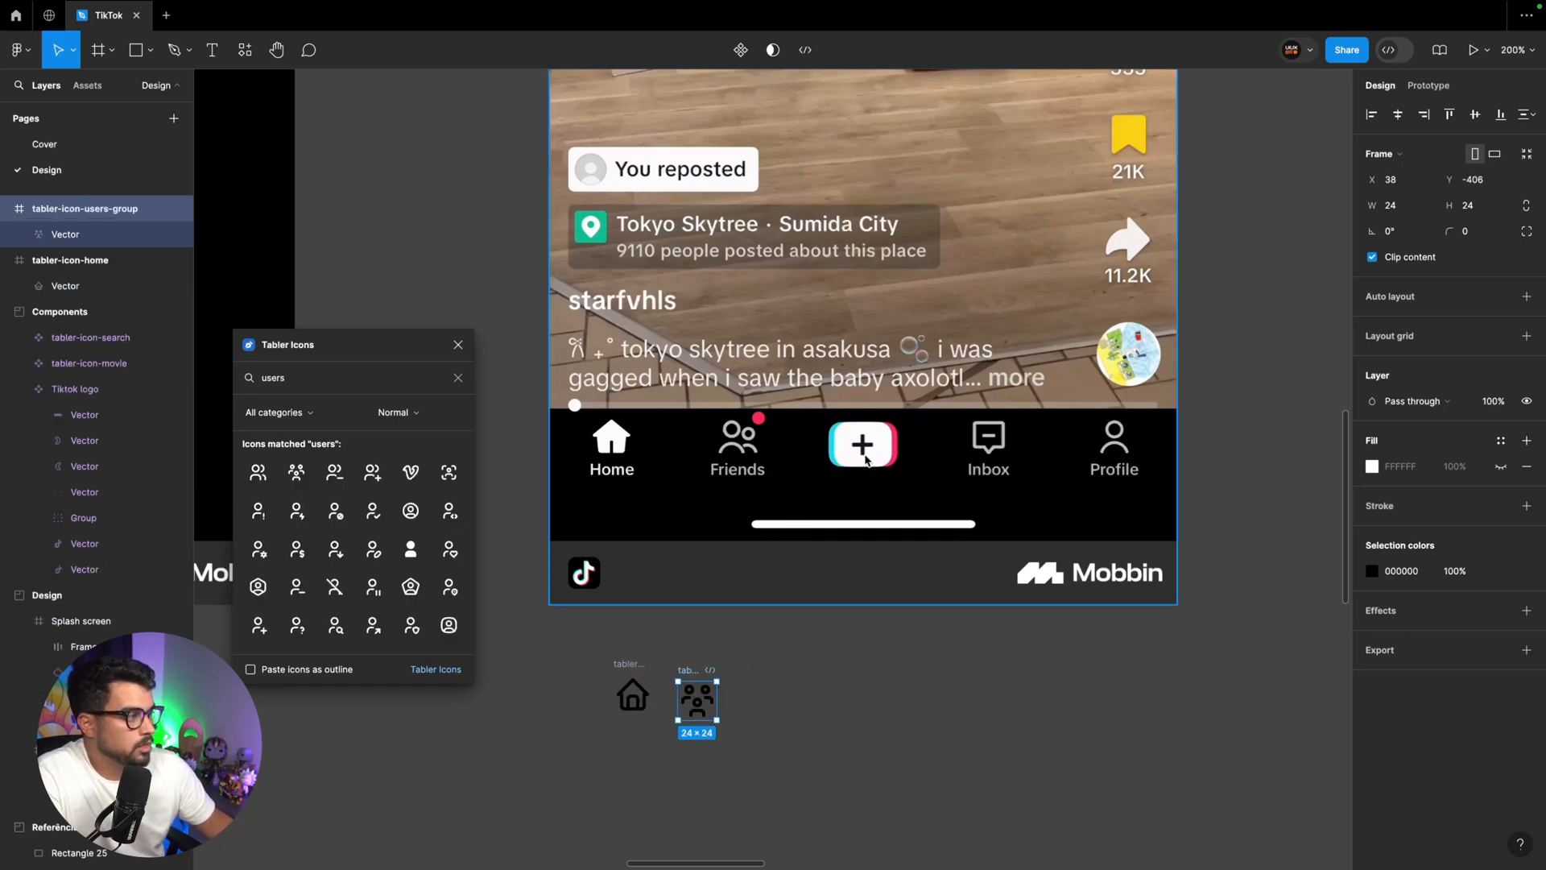
Search the icon plugin for "inbox" and place the inbox icon beside the users-group icon
{"action": "double_click", "coordinate": [282, 377]}
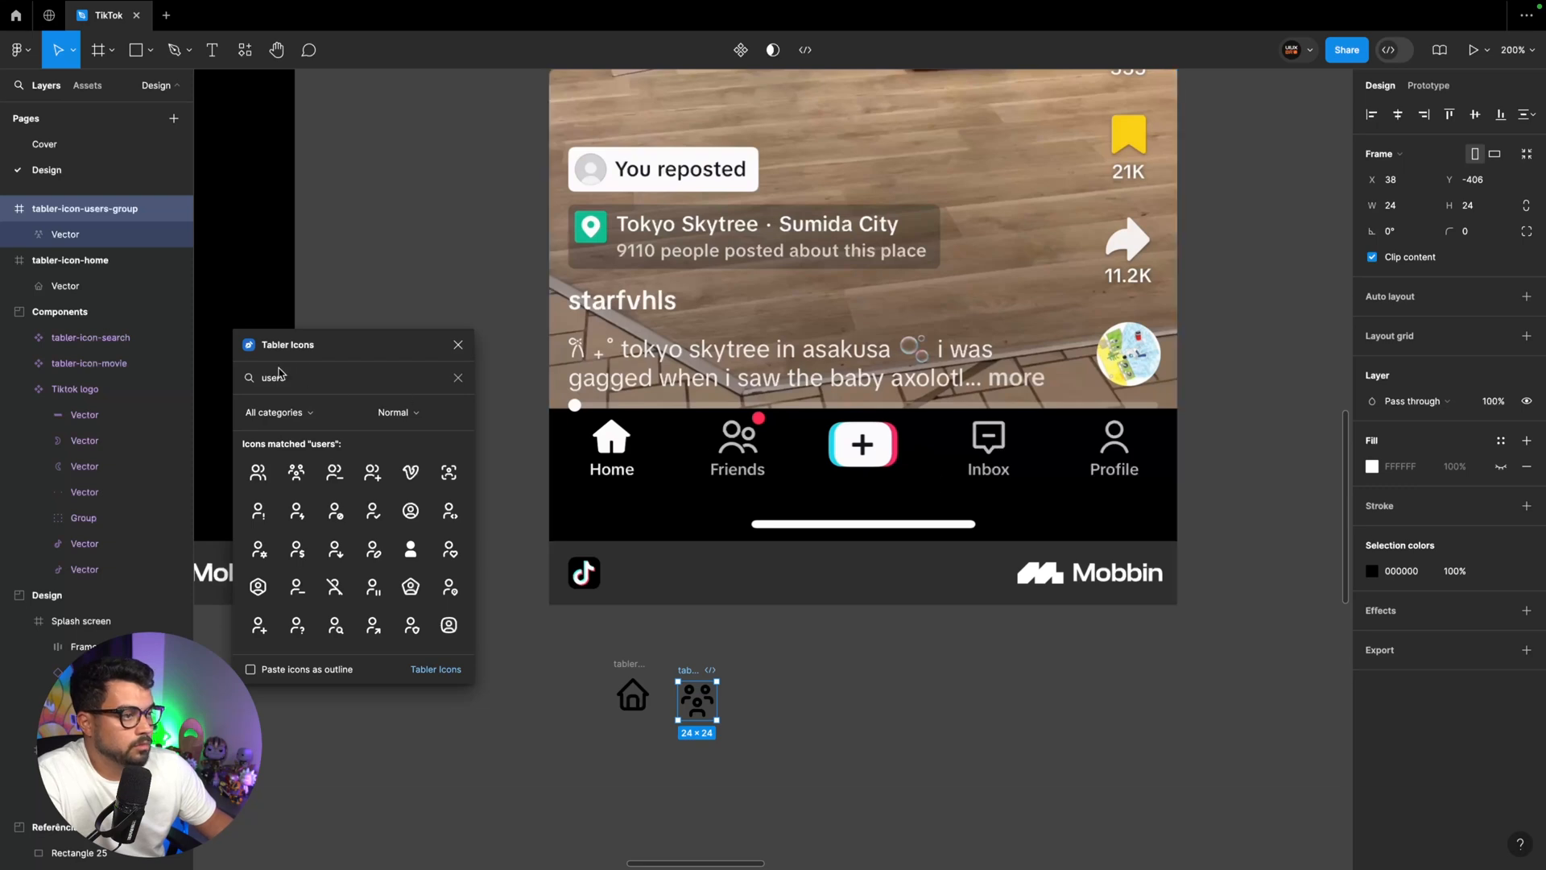
{"action": "type", "text": "inbox"}
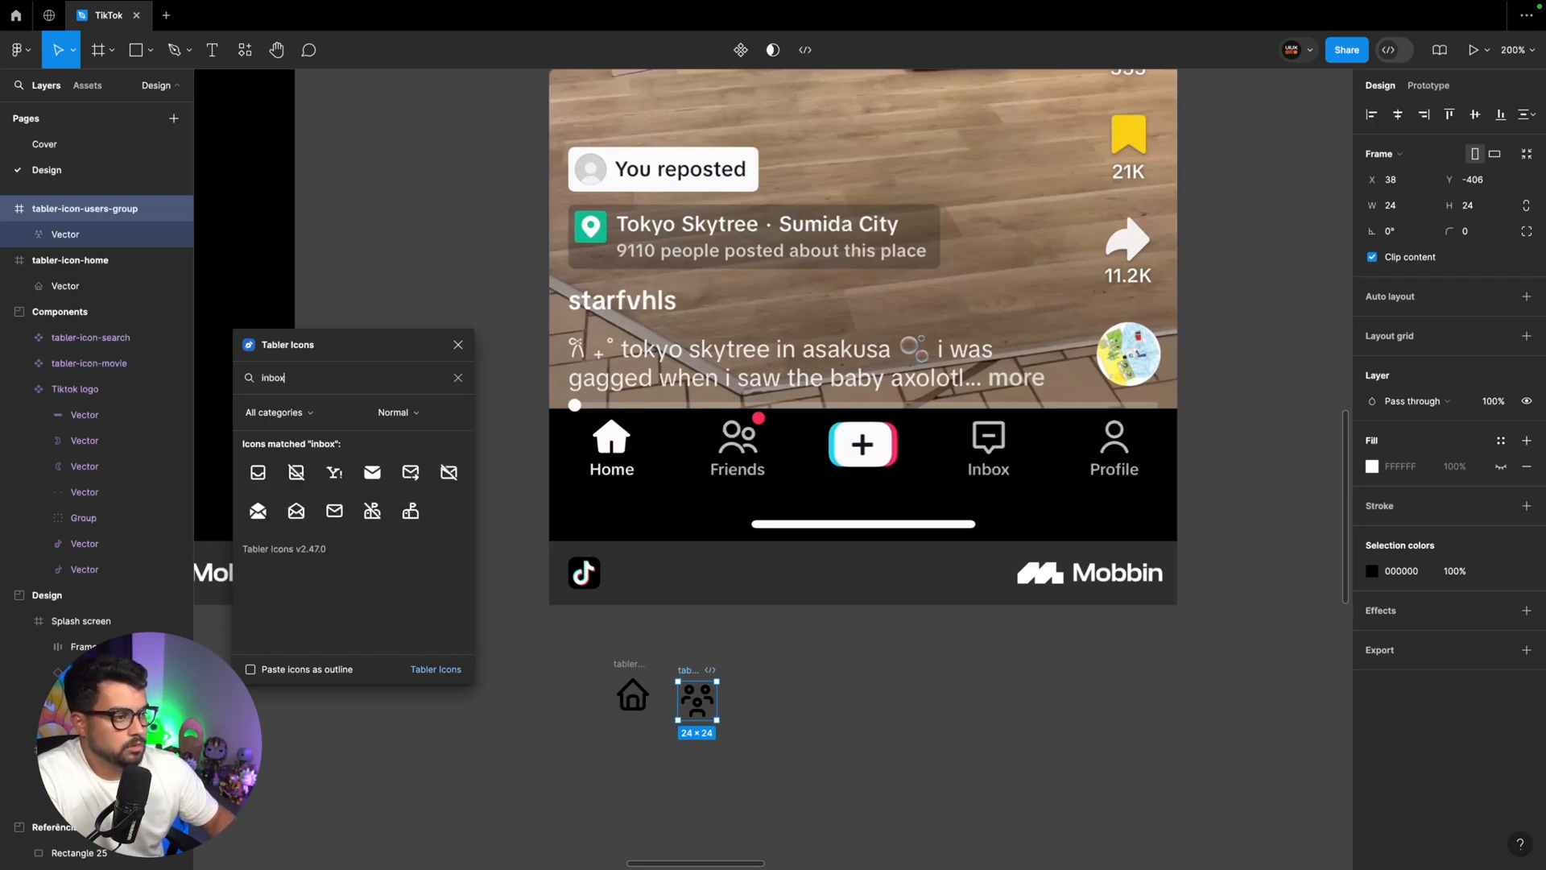
{"action": "left_click", "coordinate": [257, 472]}
{"action": "left_click_drag", "start_coordinate": [802, 495], "coordinate": [740, 677]}
Search the icon plugin for "user" and place the single user icon beside the inbox icon
{"action": "double_click", "coordinate": [282, 378]}
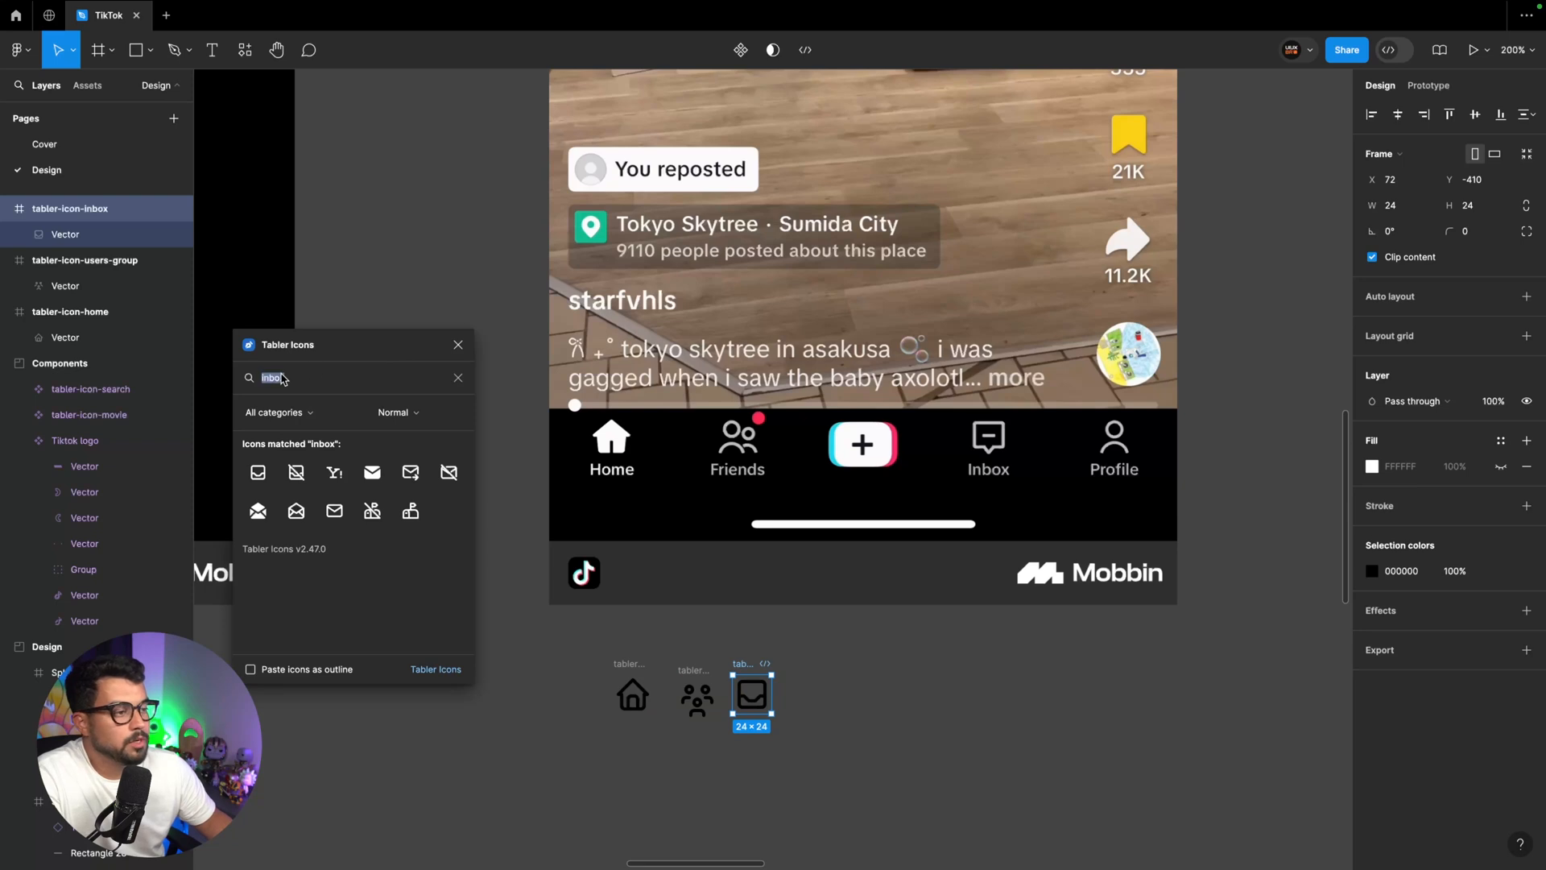
{"action": "key", "text": "BackSpace"}
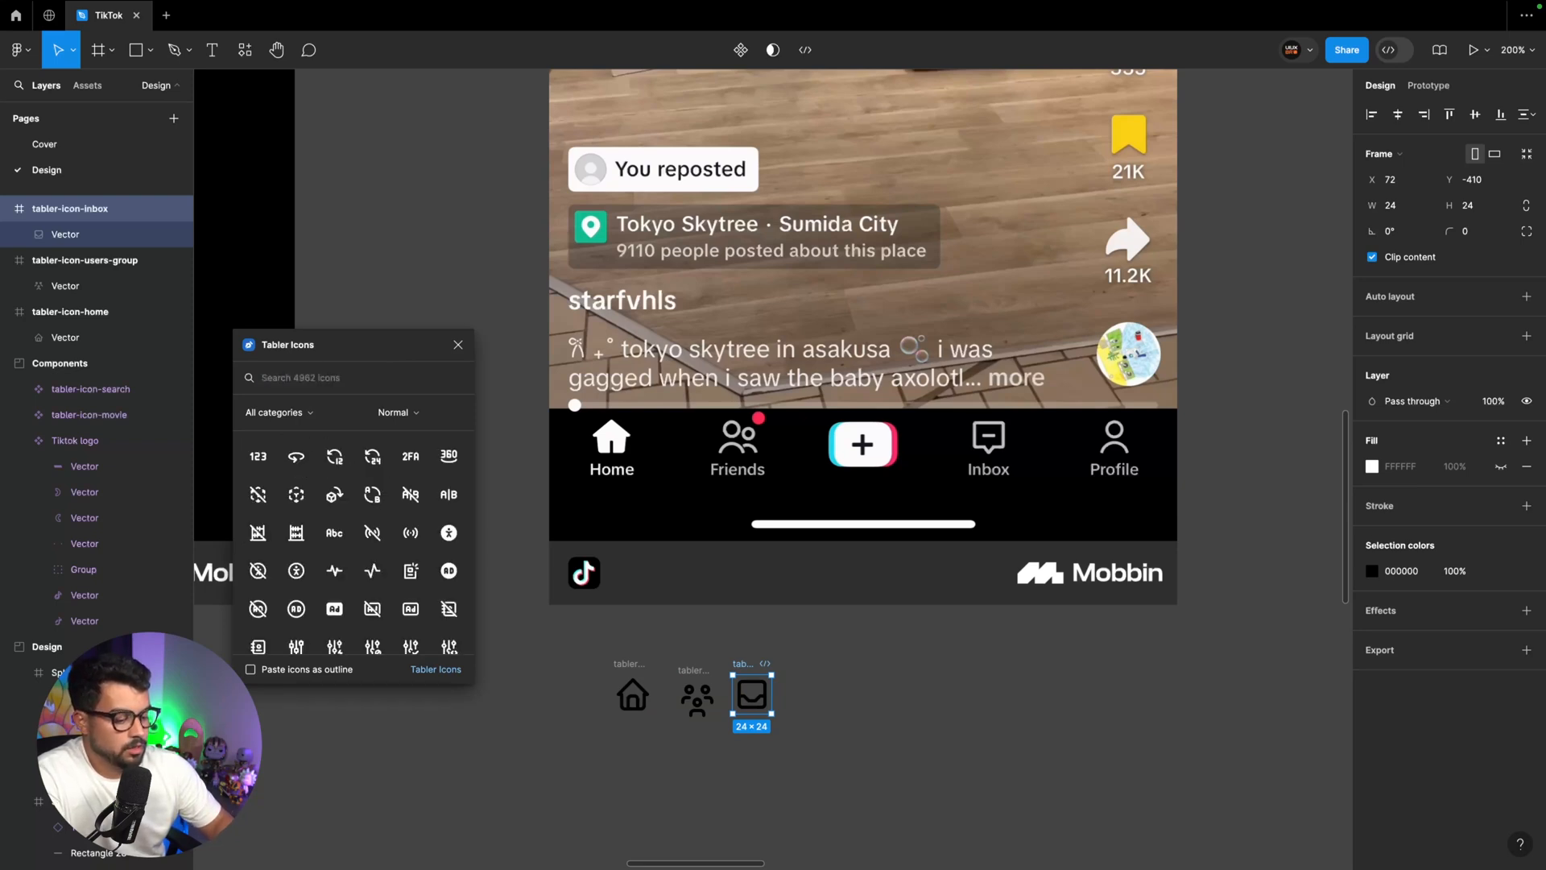
{"action": "type", "text": "user"}
{"action": "left_click_drag", "start_coordinate": [287, 483], "coordinate": [691, 550]}
Move the four navigation icons into the Components section beside the search icon component and close the icon plugin
{"action": "key", "text": "super+minus"}
{"action": "scroll", "coordinate": [707, 548], "scroll_direction": "left", "scroll_amount": 2}
{"action": "key", "text": "super+minus"}
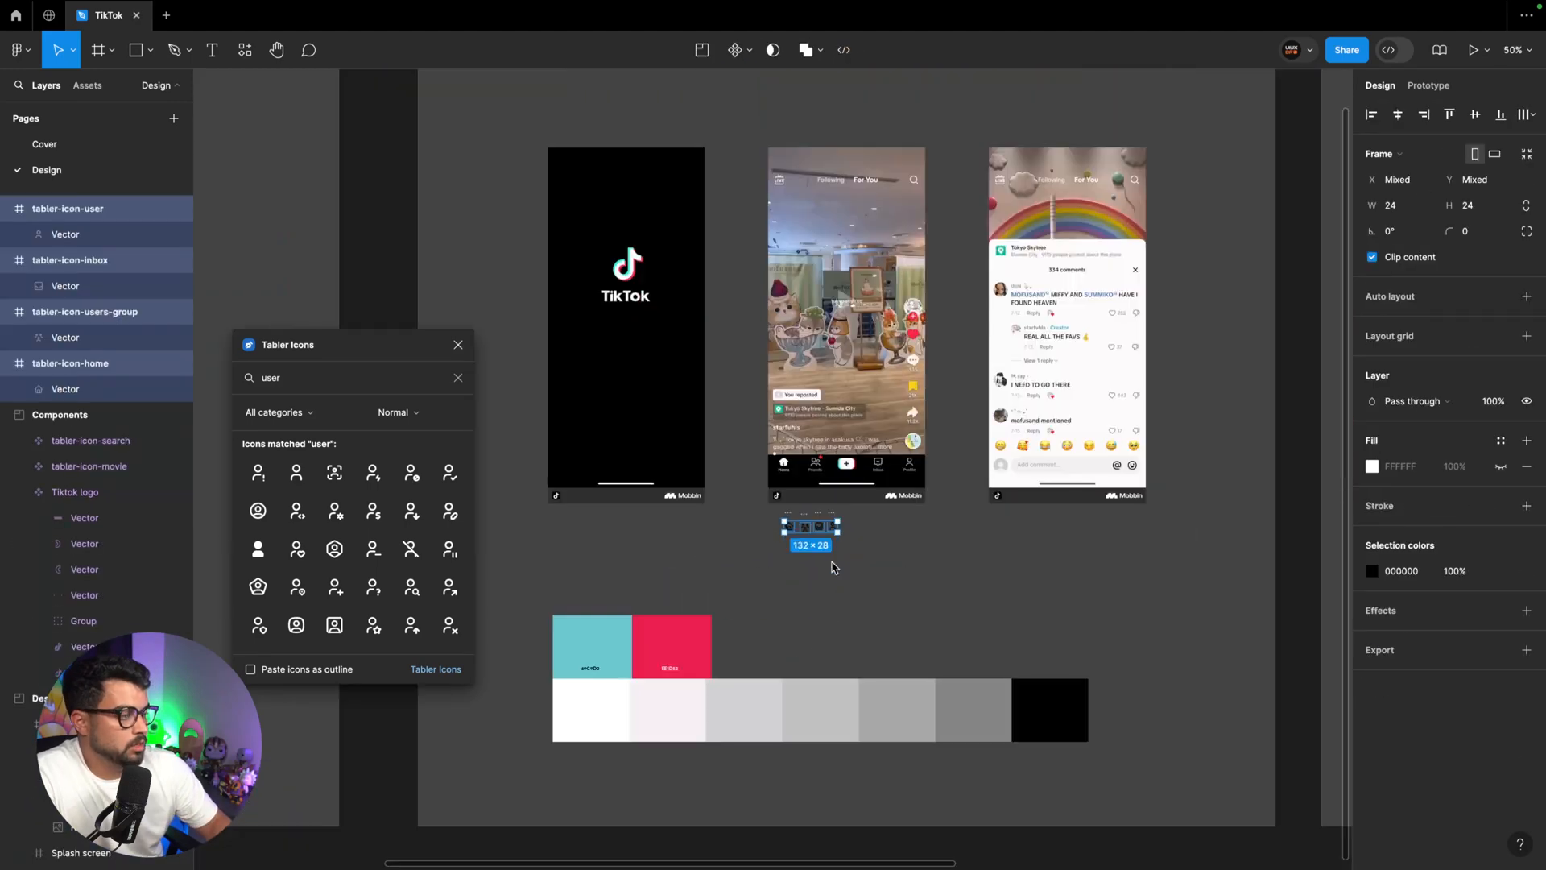
{"action": "left_click_drag", "start_coordinate": [818, 519], "coordinate": [237, 159]}
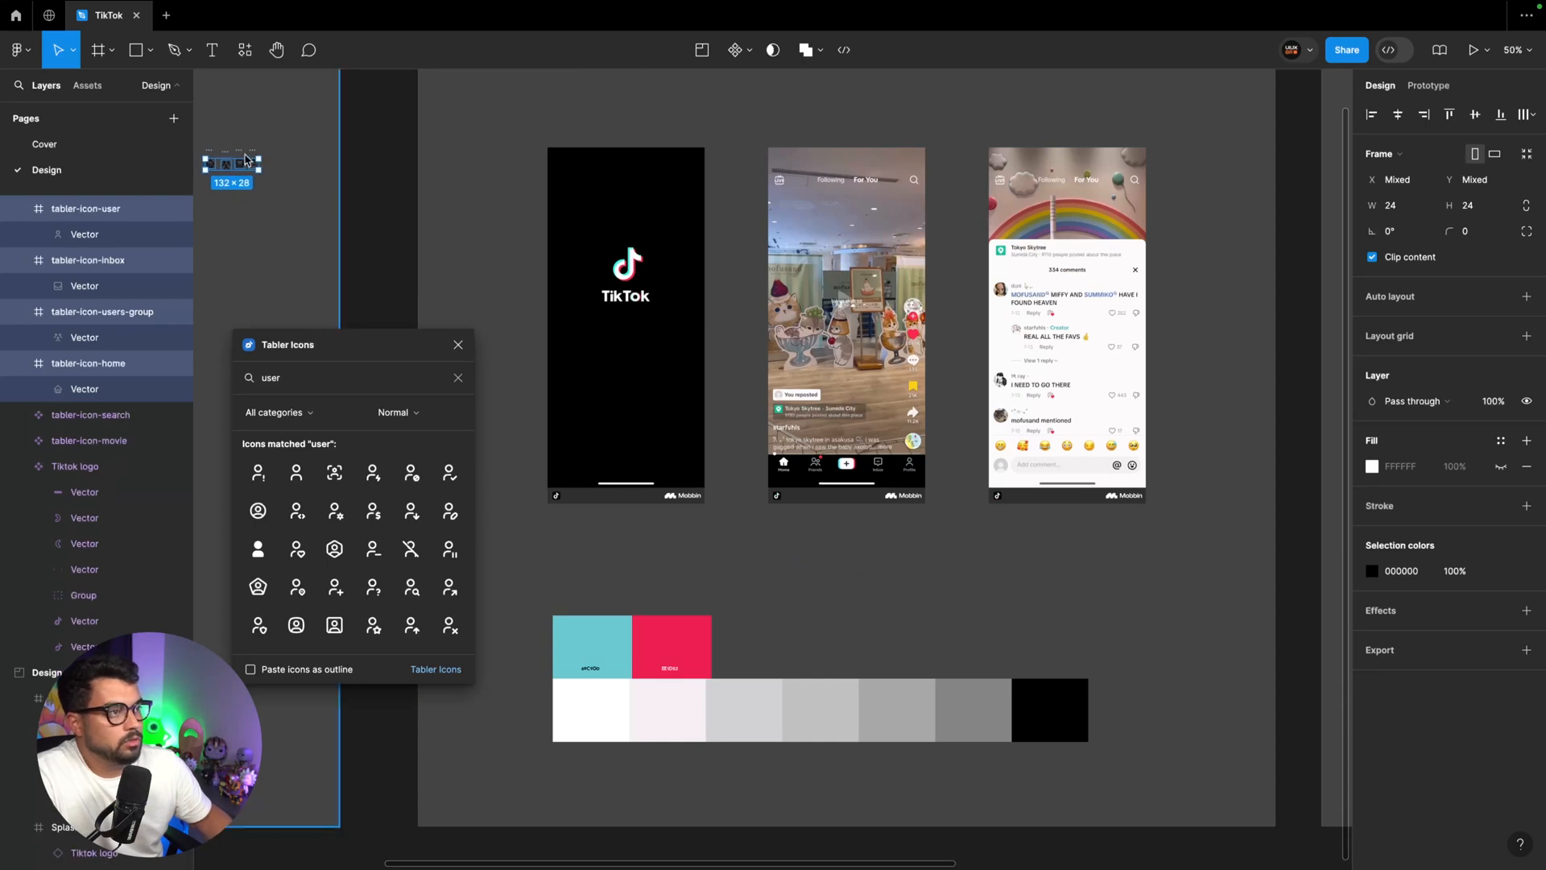
{"action": "scroll", "coordinate": [338, 207], "scroll_direction": "left", "scroll_amount": 5}
{"action": "scroll", "coordinate": [564, 276], "scroll_direction": "up", "scroll_amount": 3}
{"action": "left_click_drag", "start_coordinate": [715, 382], "coordinate": [507, 296]}
{"action": "key", "text": "super+equal"}
{"action": "key", "text": "super+equal"}
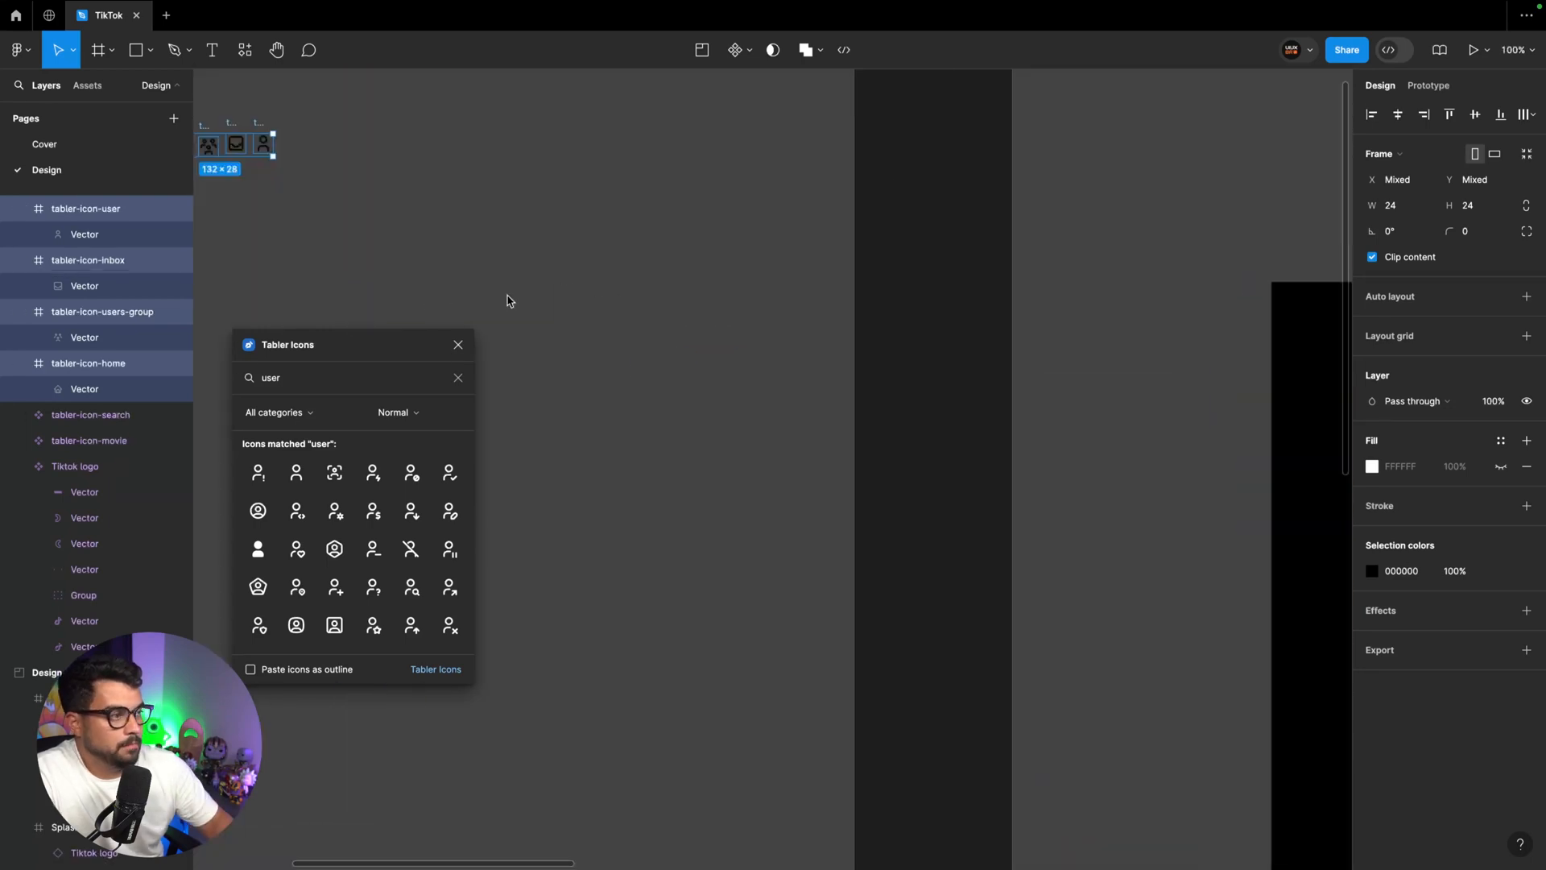
{"action": "scroll", "coordinate": [507, 296], "scroll_direction": "left", "scroll_amount": 3}
{"action": "left_click", "coordinate": [457, 348]}
{"action": "scroll", "coordinate": [476, 304], "scroll_direction": "left", "scroll_amount": 10}
{"action": "scroll", "coordinate": [479, 306], "scroll_direction": "up", "scroll_amount": 2}
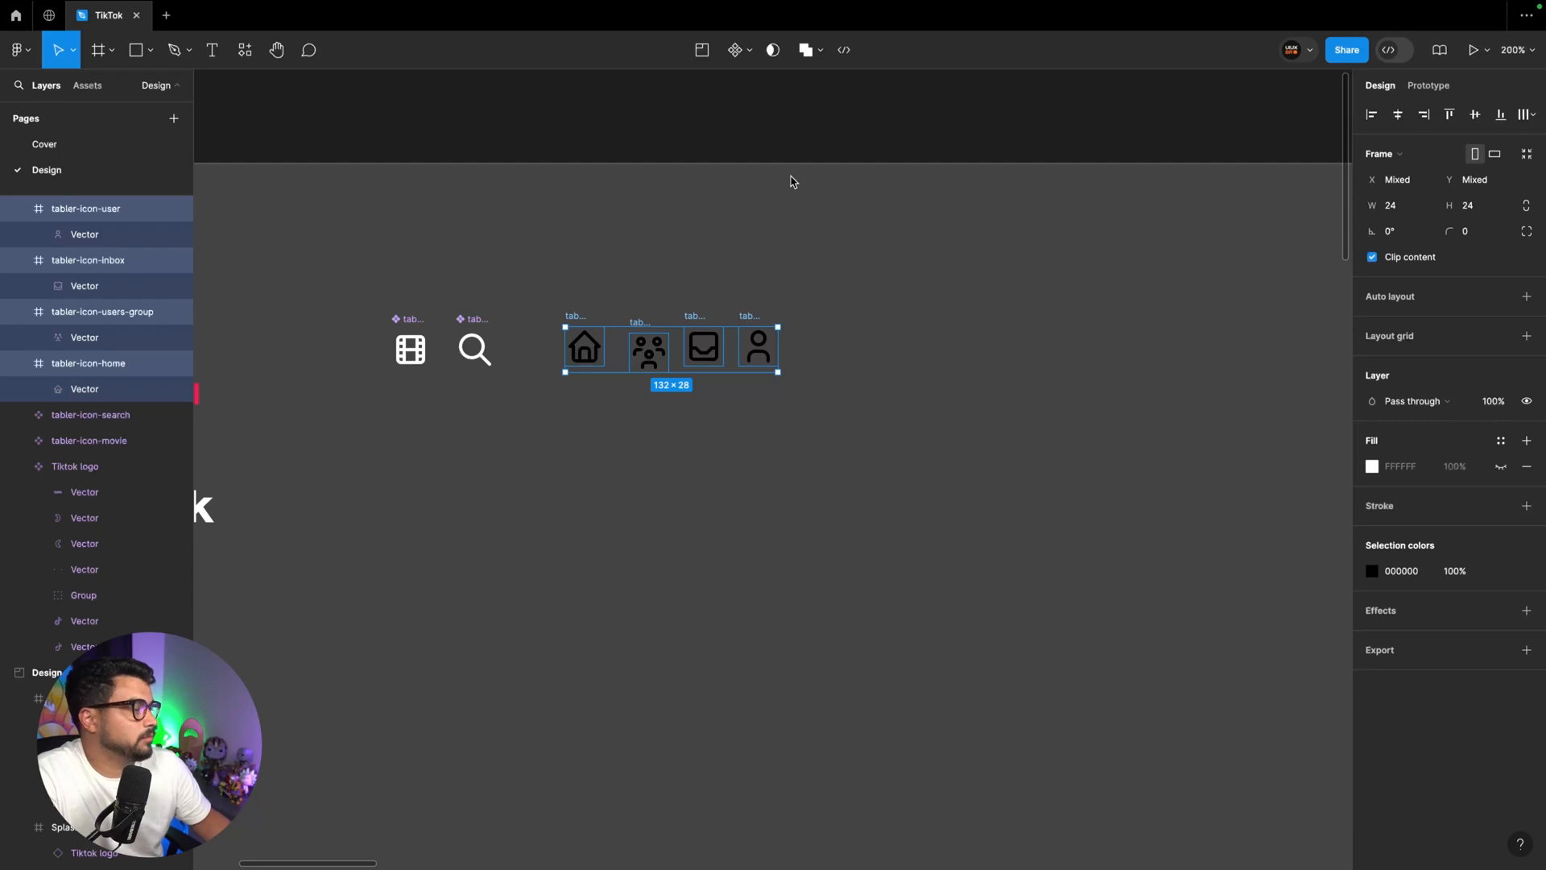
Recolor the home, users-group, inbox and user icons with the White style and turn each into its own component
{"action": "scroll", "coordinate": [801, 173], "scroll_direction": "down", "scroll_amount": 2}
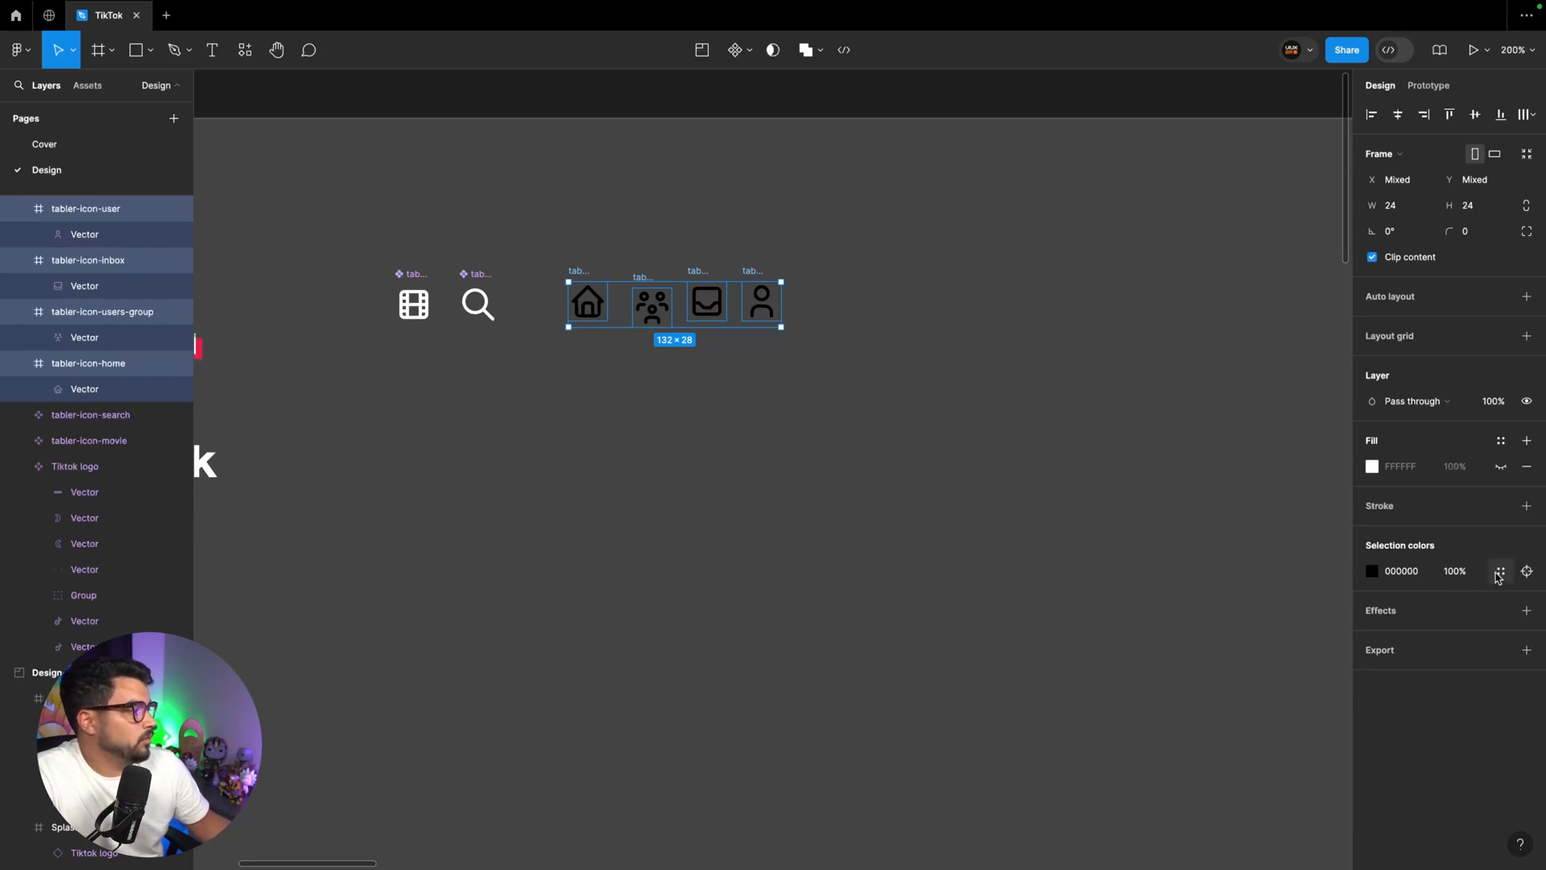
{"action": "left_click", "coordinate": [1488, 572]}
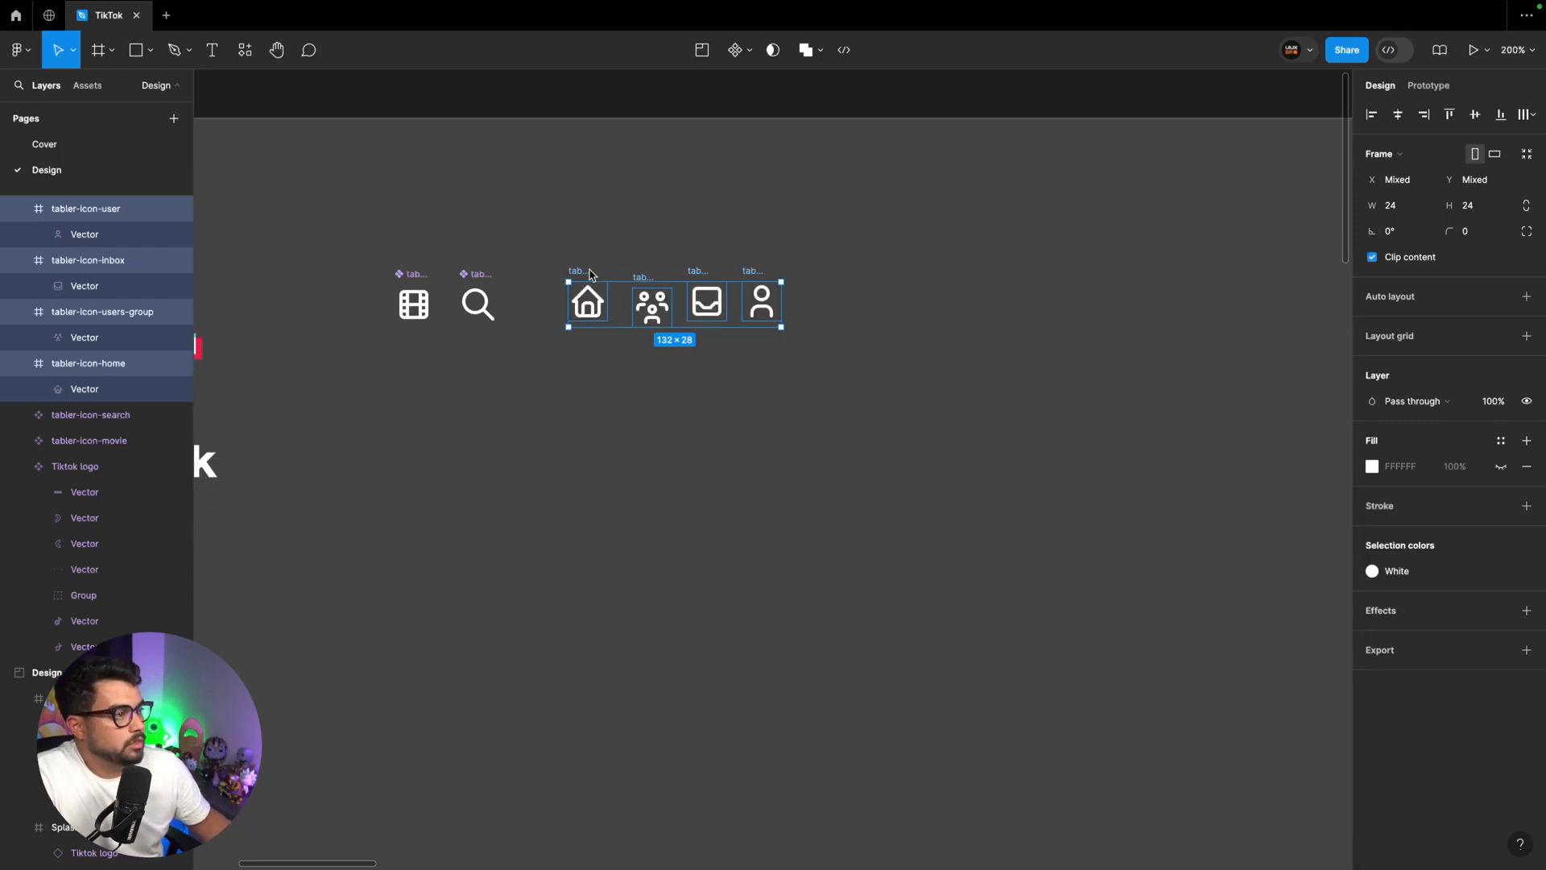
{"action": "left_click_drag", "start_coordinate": [588, 274], "coordinate": [552, 276]}
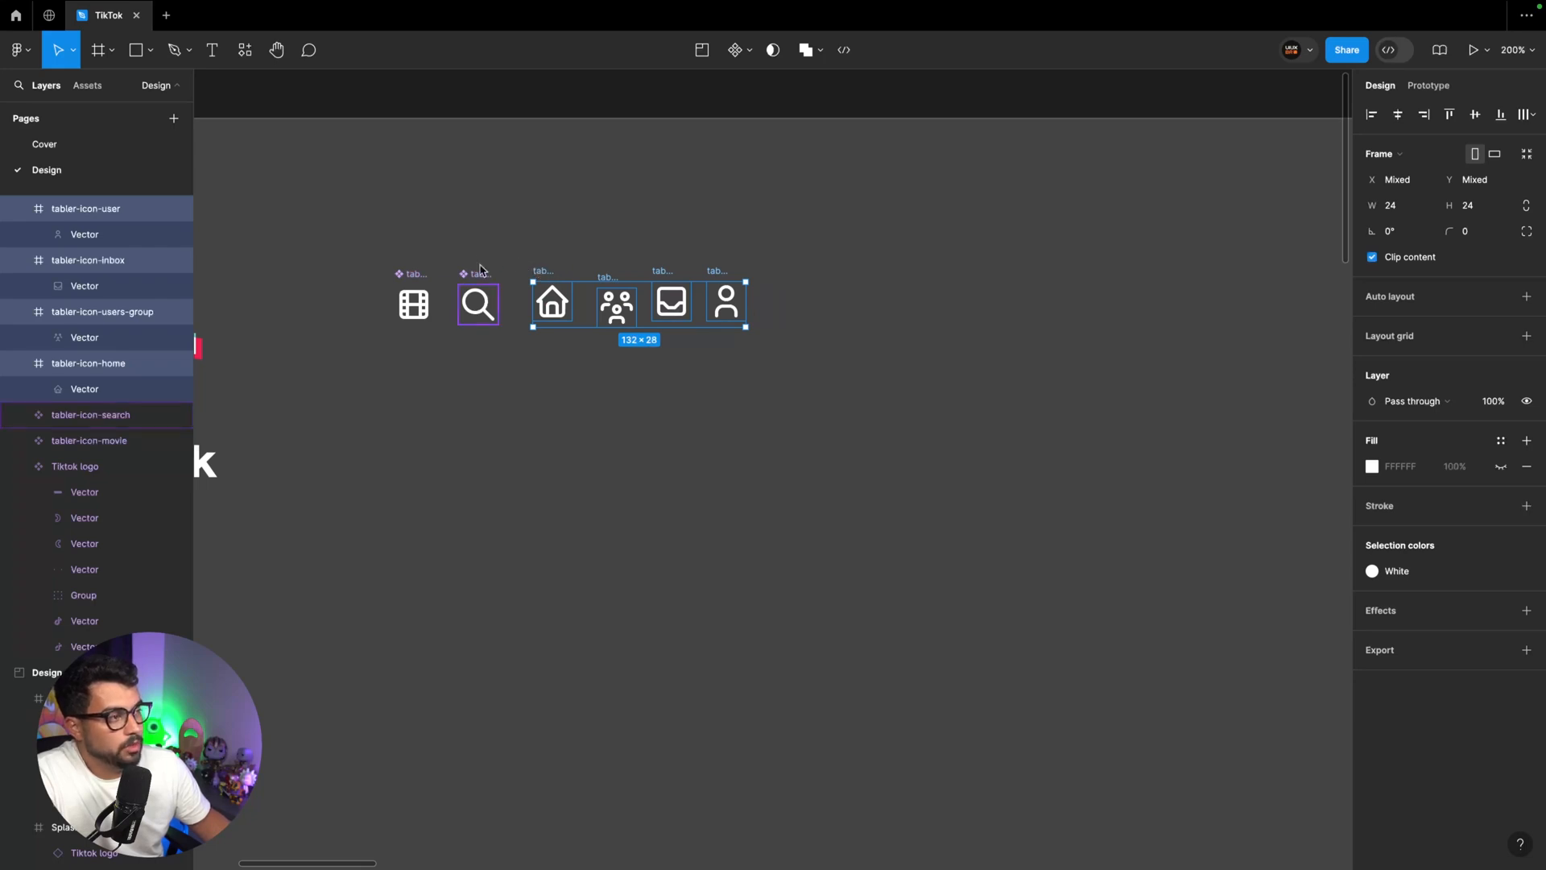
{"action": "left_click", "coordinate": [748, 53]}
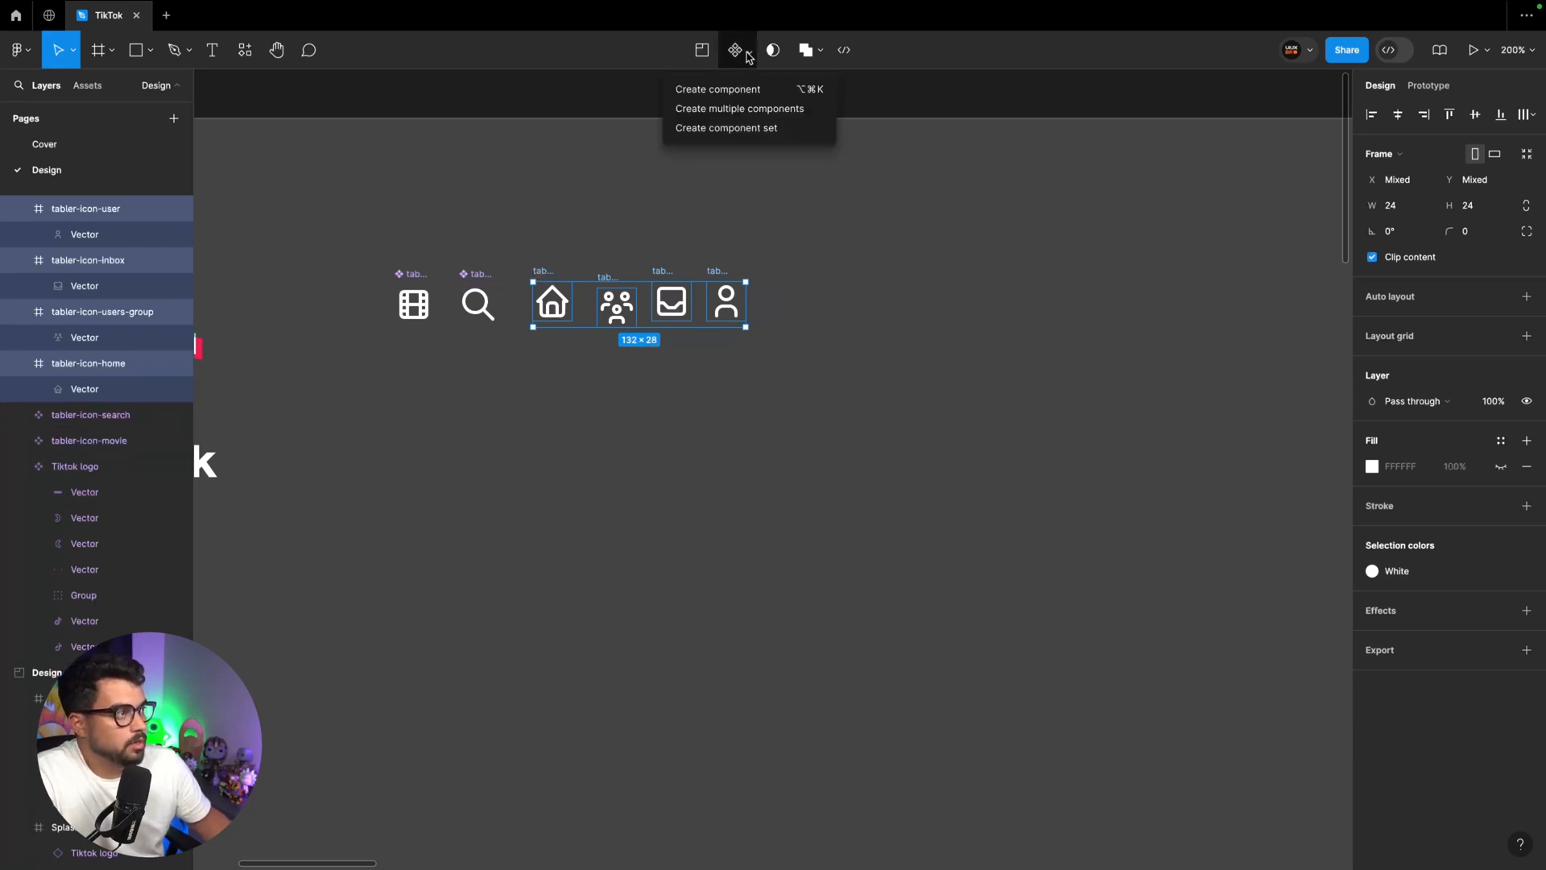
{"action": "left_click", "coordinate": [744, 109]}
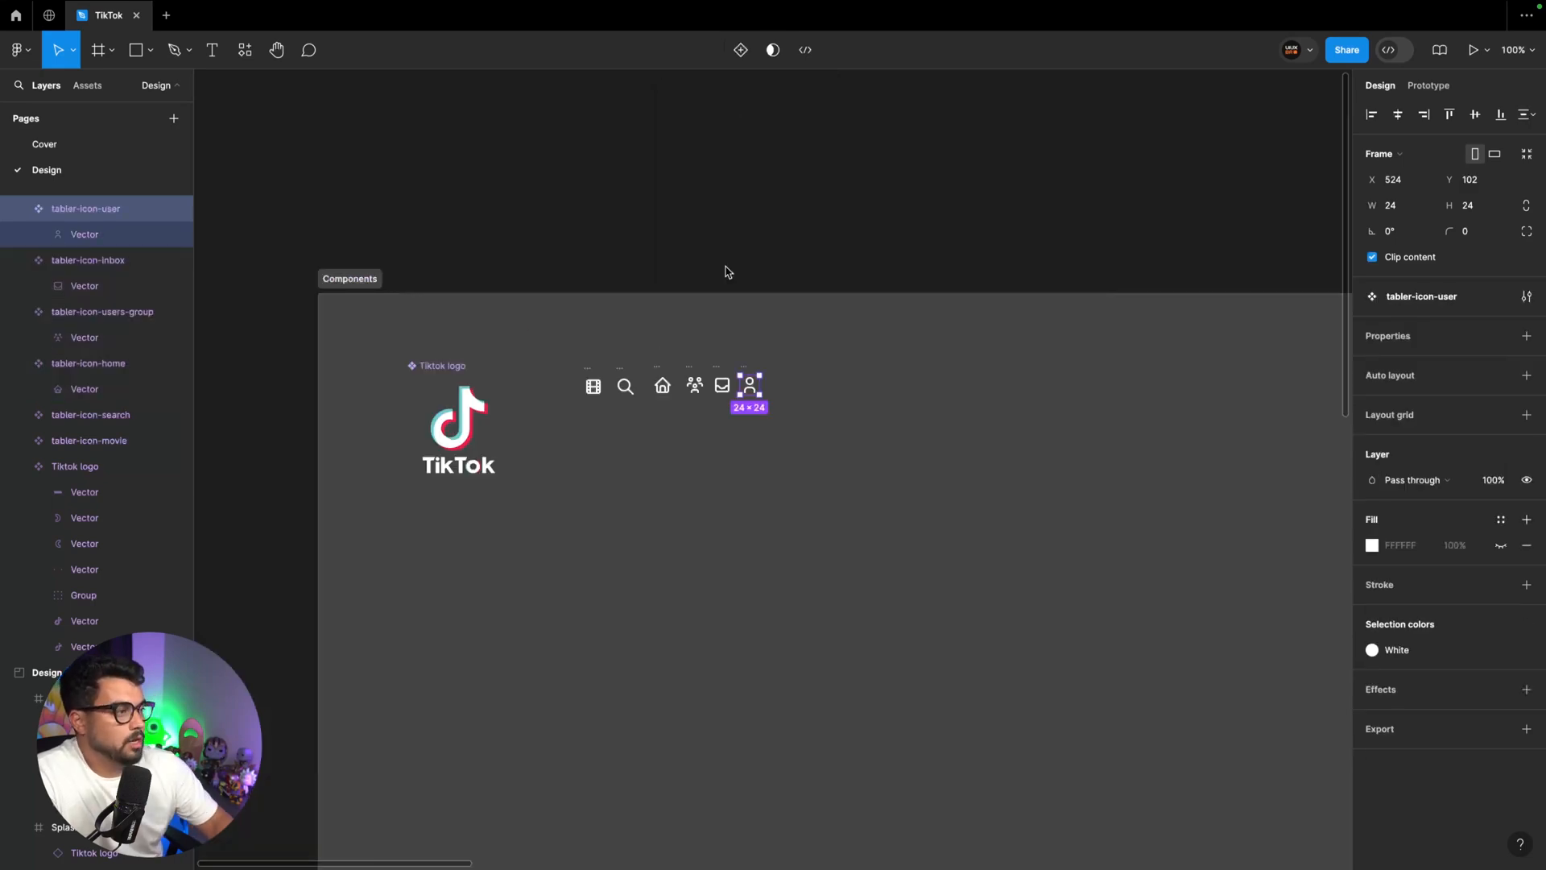
Place an instance of the home icon component below the reference feed screen's navigation bar
{"action": "scroll", "coordinate": [756, 338], "scroll_direction": "down", "scroll_amount": 2}
{"action": "left_click", "coordinate": [637, 299]}
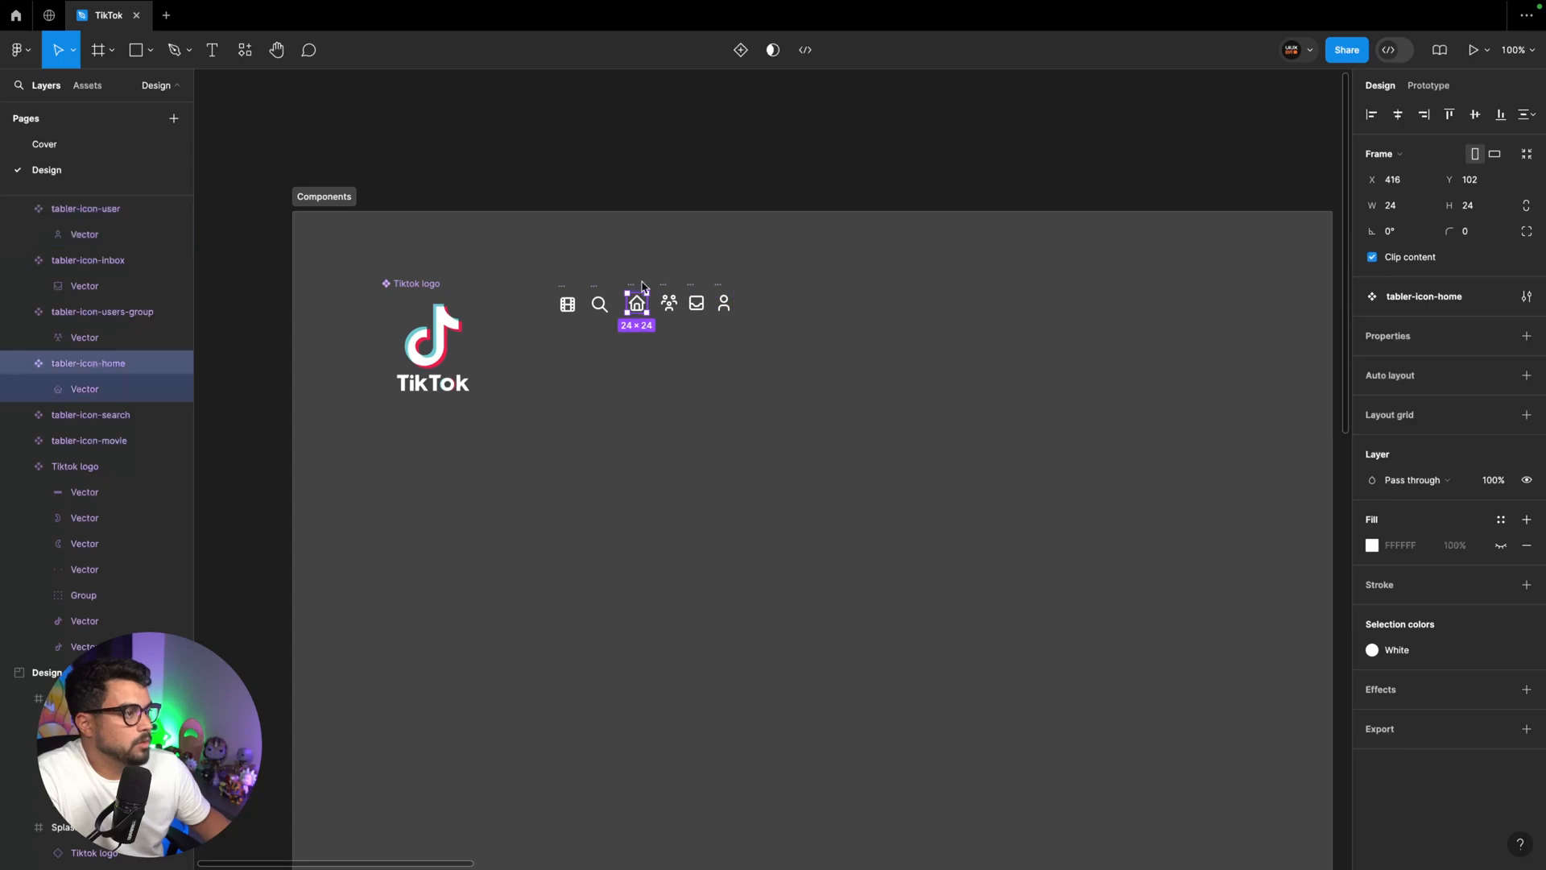
{"action": "scroll", "coordinate": [883, 315], "scroll_direction": "right", "scroll_amount": 4}
{"action": "scroll", "coordinate": [883, 316], "scroll_direction": "down", "scroll_amount": 2}
{"action": "scroll", "coordinate": [884, 315], "scroll_direction": "right", "scroll_amount": 5}
{"action": "scroll", "coordinate": [884, 316], "scroll_direction": "down", "scroll_amount": 3}
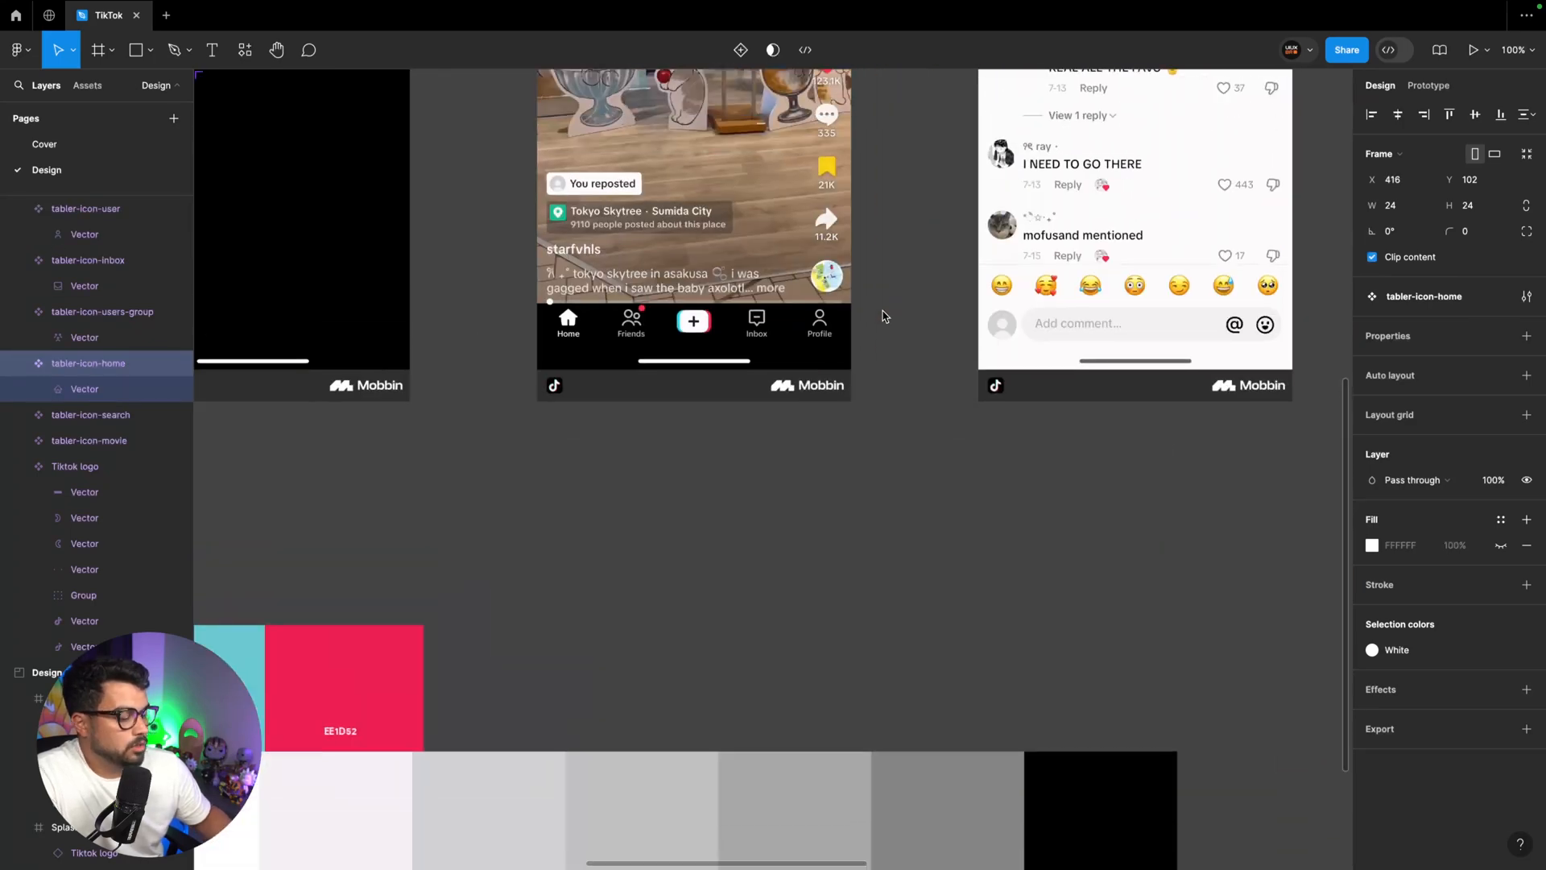
{"action": "scroll", "coordinate": [884, 315], "scroll_direction": "up", "scroll_amount": 3}
{"action": "scroll", "coordinate": [883, 315], "scroll_direction": "left", "scroll_amount": 3}
{"action": "scroll", "coordinate": [884, 315], "scroll_direction": "up", "scroll_amount": 1}
Add a "Home" text label beneath the home icon instance and apply the Small text style to it
{"action": "type", "text": "Home"}
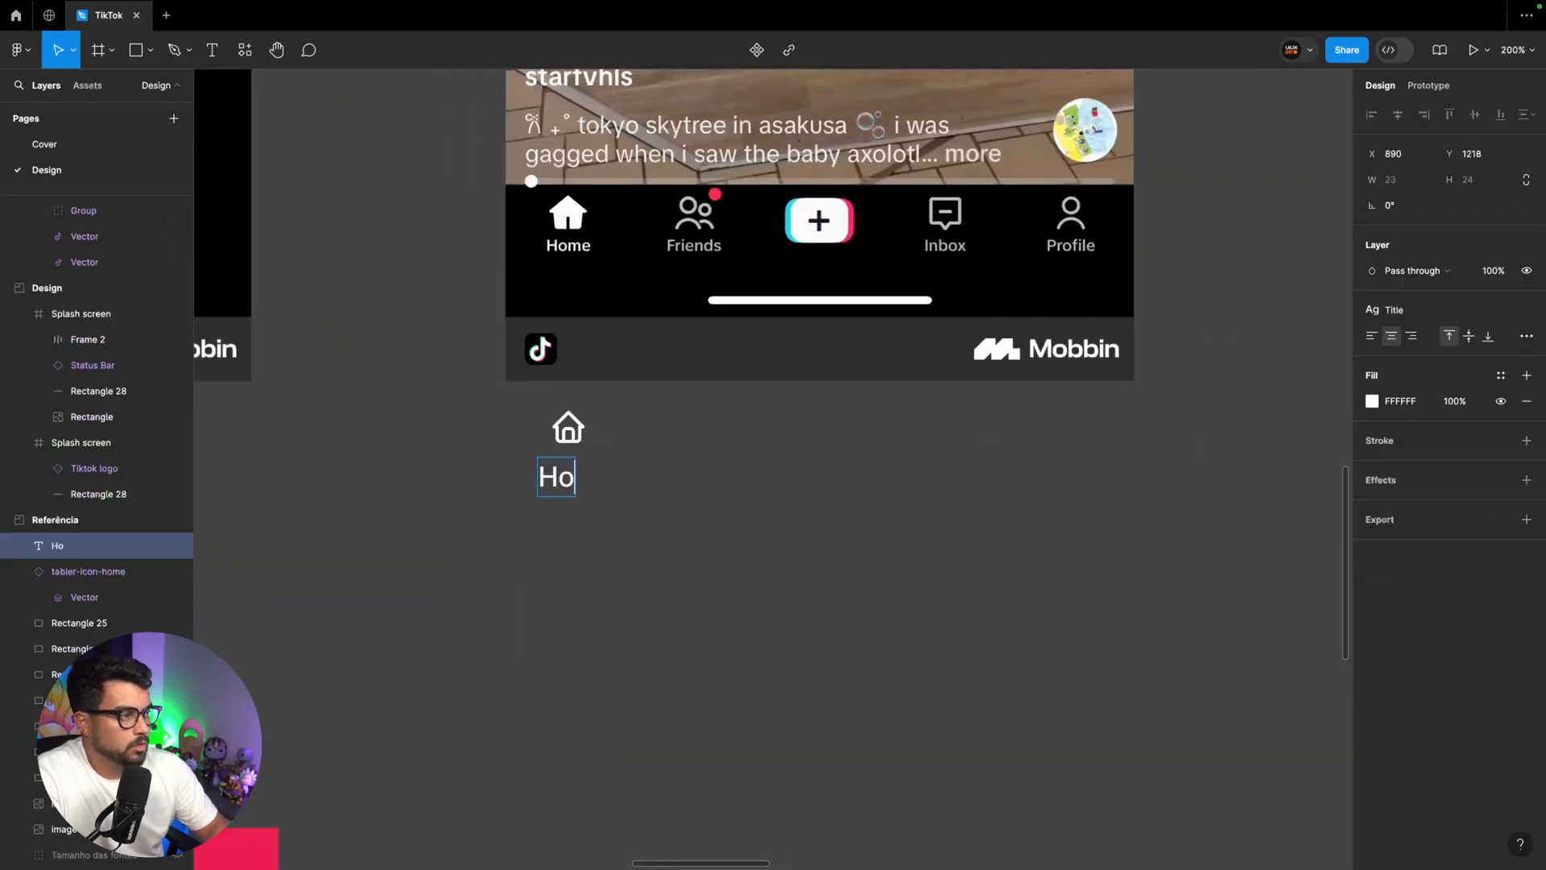
{"action": "key", "text": "Escape"}
{"action": "left_click", "coordinate": [1394, 310]}
{"action": "left_click", "coordinate": [1406, 431]}
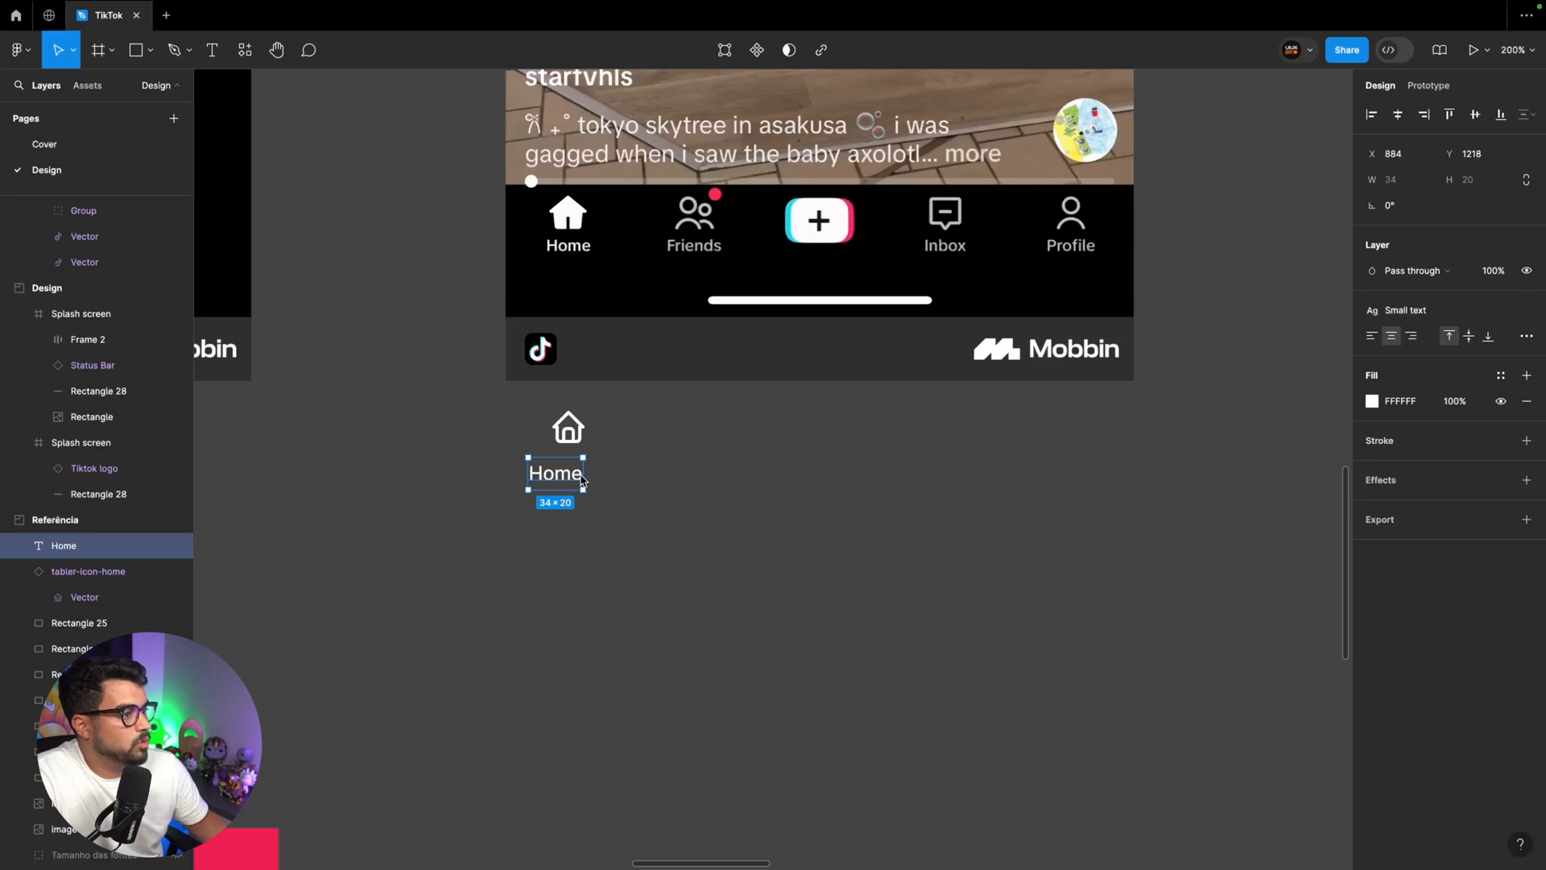
Move the Home label up against its icon, detach its text style, and set font size 10 and line height 12
{"action": "mouse_move", "coordinate": [561, 476]}
{"action": "left_mouse_down"}
{"action": "mouse_move", "coordinate": [612, 255]}
{"action": "mouse_move", "coordinate": [585, 256]}
{"action": "mouse_move", "coordinate": [569, 541]}
{"action": "mouse_move", "coordinate": [578, 470]}
{"action": "left_mouse_up"}
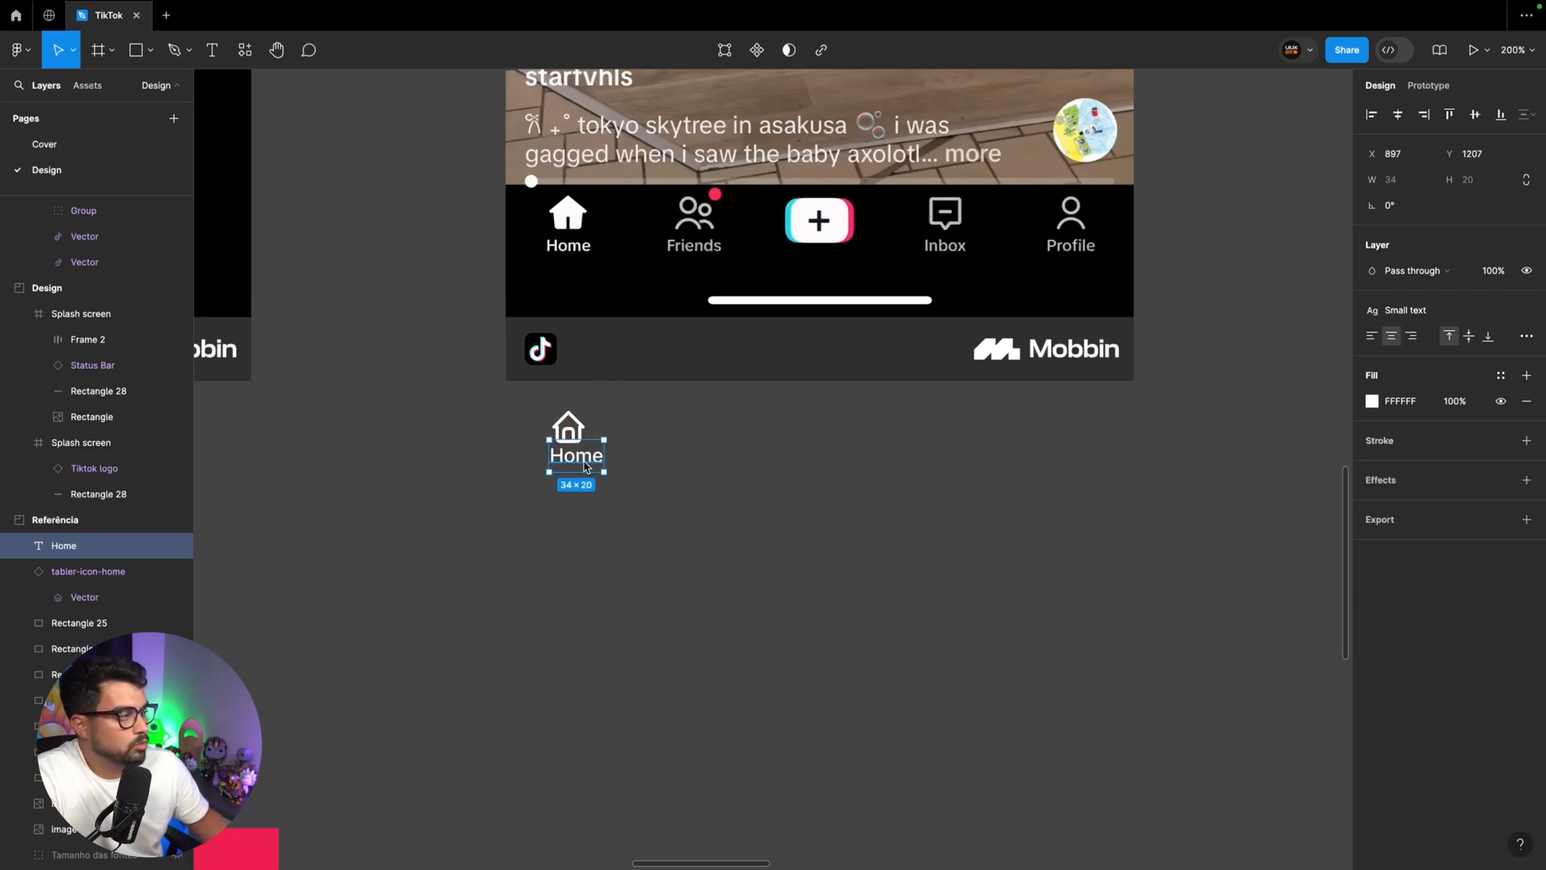
{"action": "left_click", "coordinate": [1526, 310]}
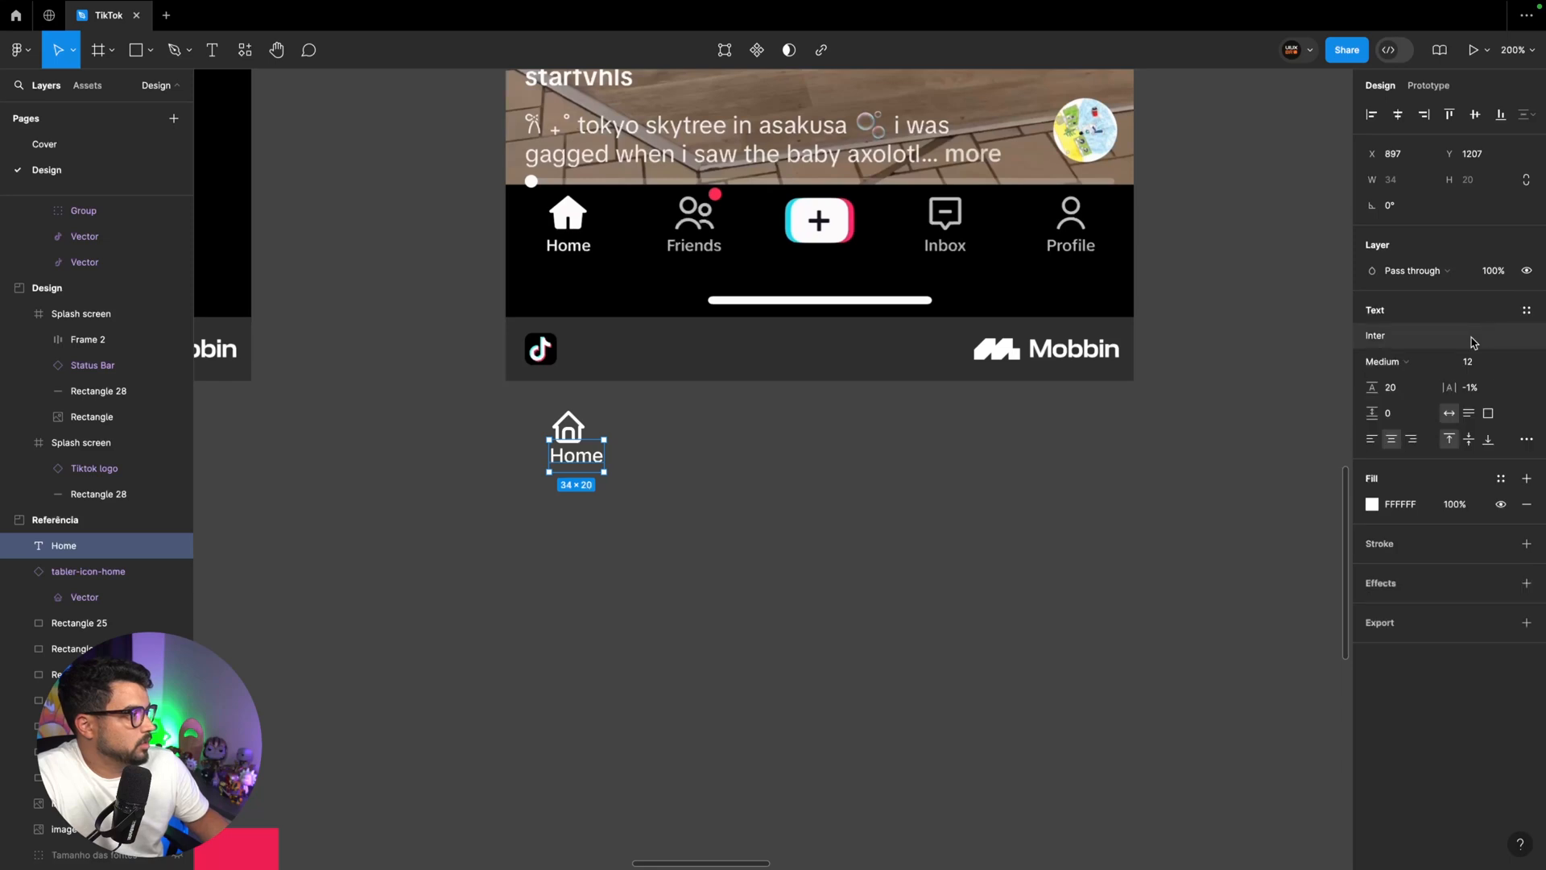
{"action": "left_click", "coordinate": [1478, 363]}
{"action": "type", "text": "10"}
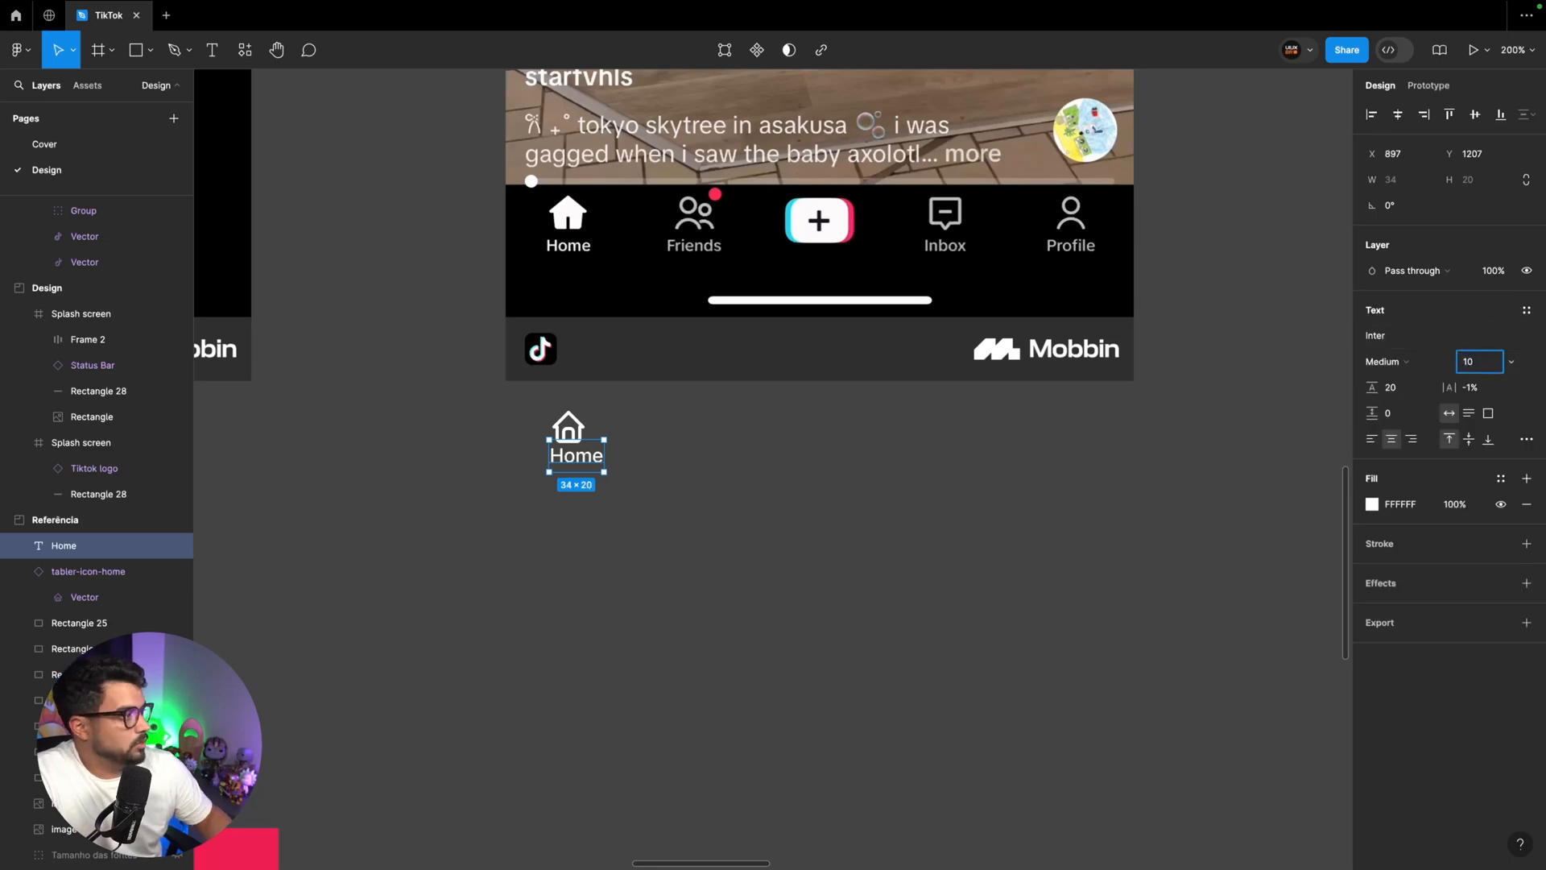
{"action": "key", "text": "Tab"}
{"action": "type", "text": "16"}
{"action": "key", "text": "Return"}
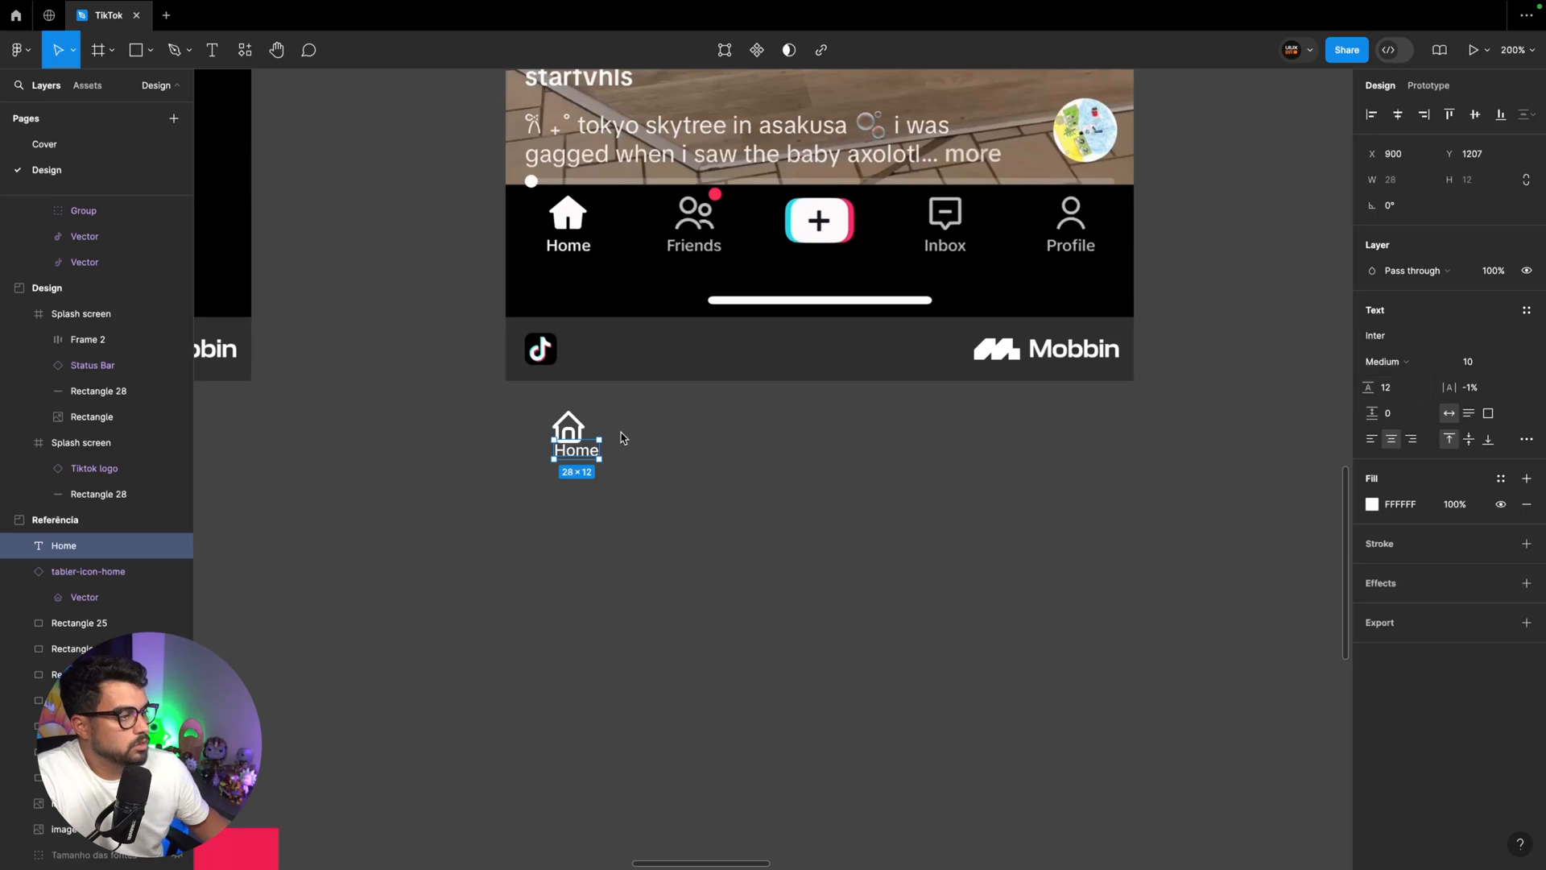
Wrap the home icon and label in an auto layout frame and place three copies in a row, leaving a middle gap
{"action": "left_click_drag", "start_coordinate": [700, 520], "coordinate": [499, 395]}
{"action": "key", "text": "shift+a"}
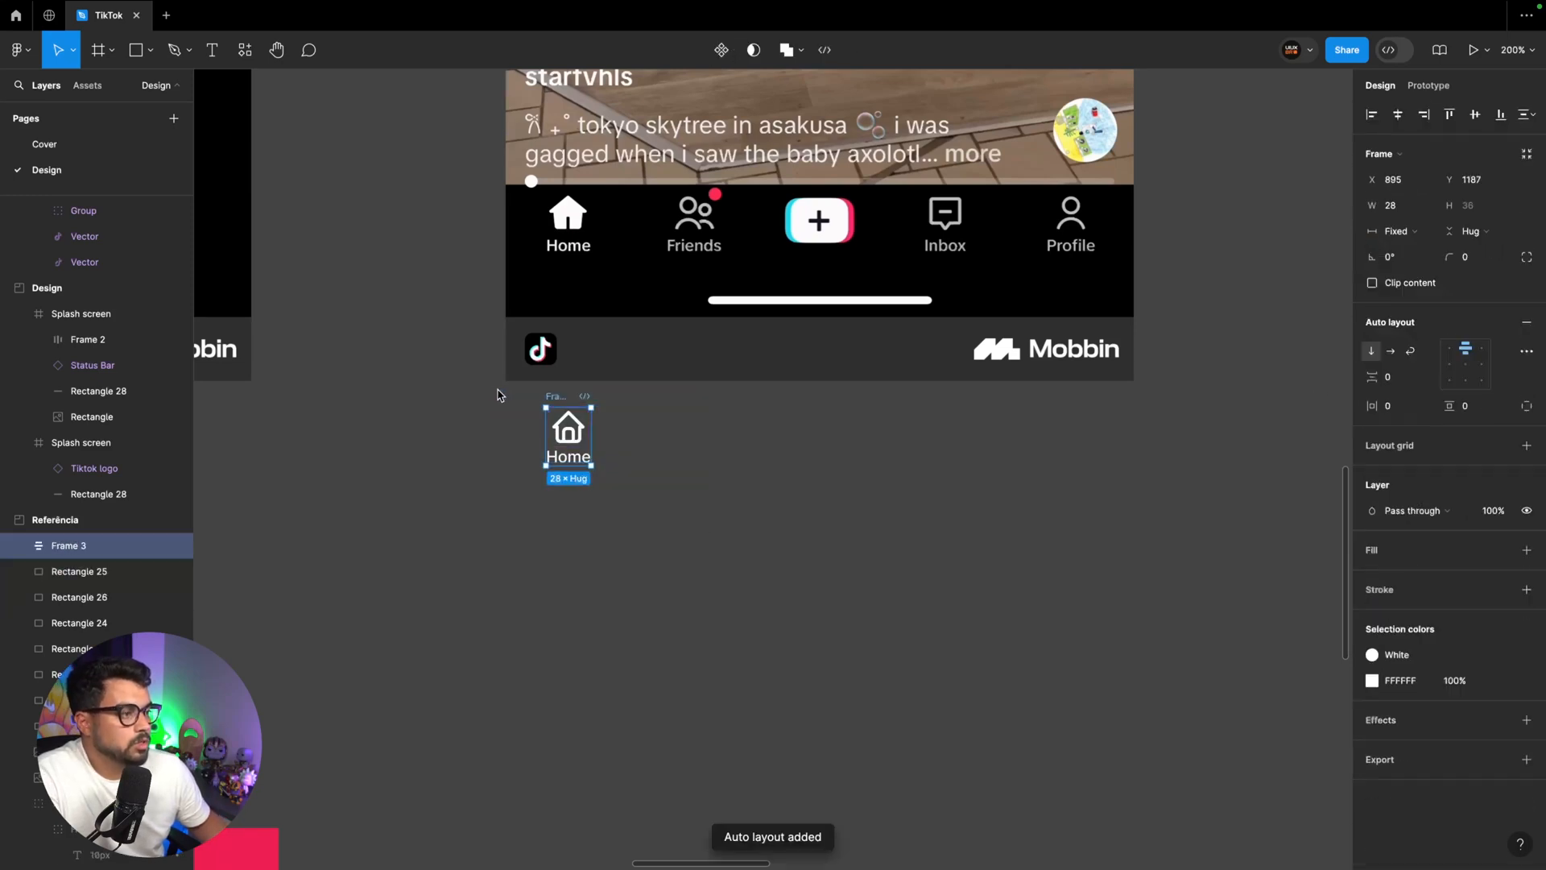
{"action": "left_click_drag", "start_coordinate": [560, 406], "coordinate": [669, 420]}
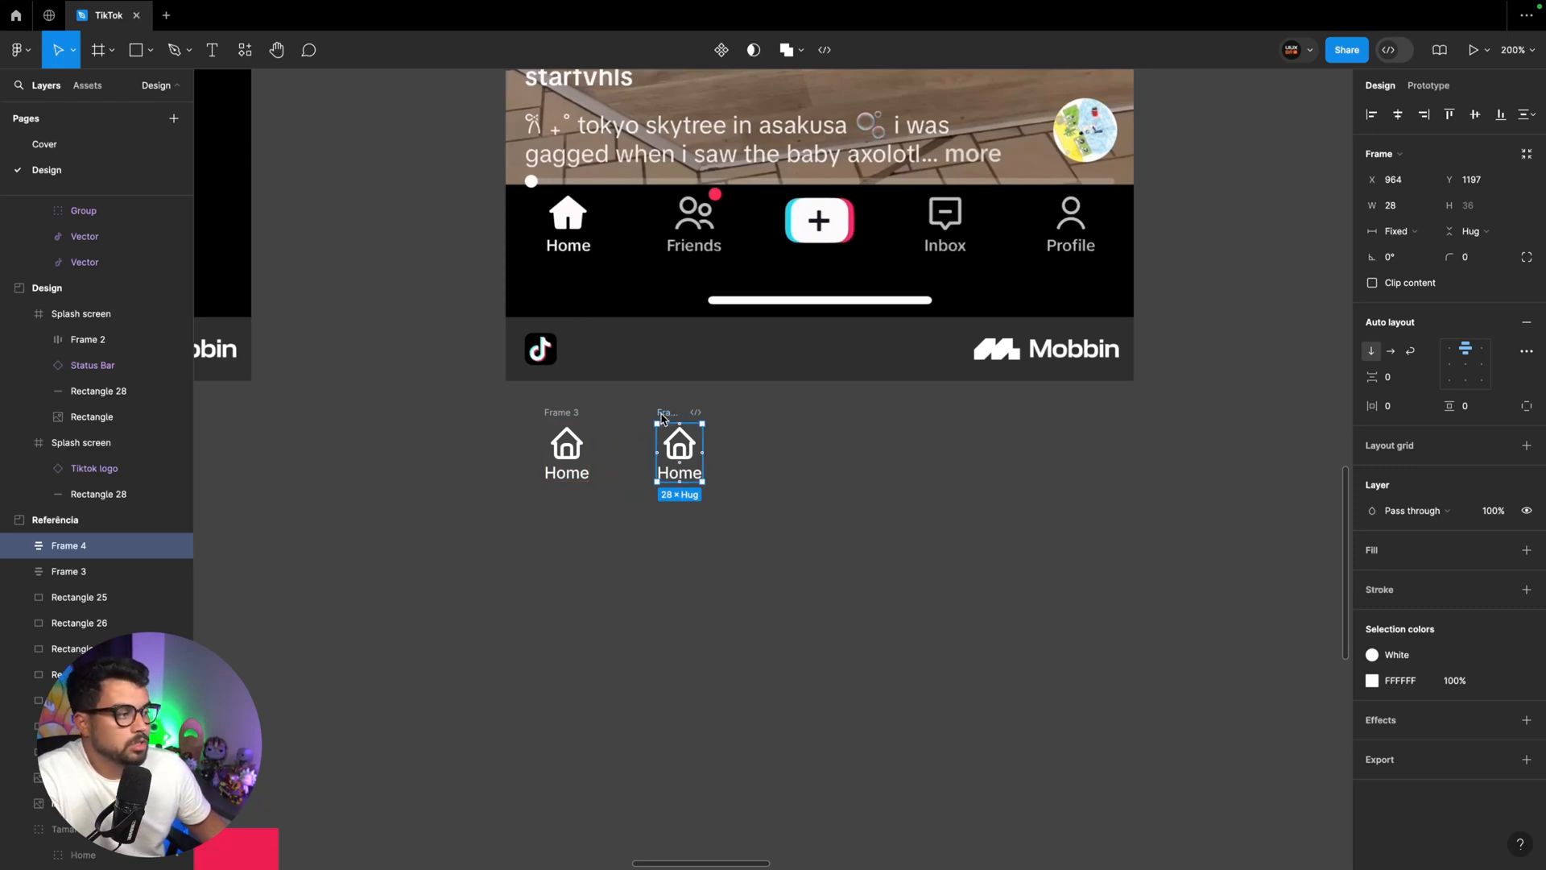
{"action": "key", "text": "ctrl+d"}
{"action": "key", "text": "ctrl+d"}
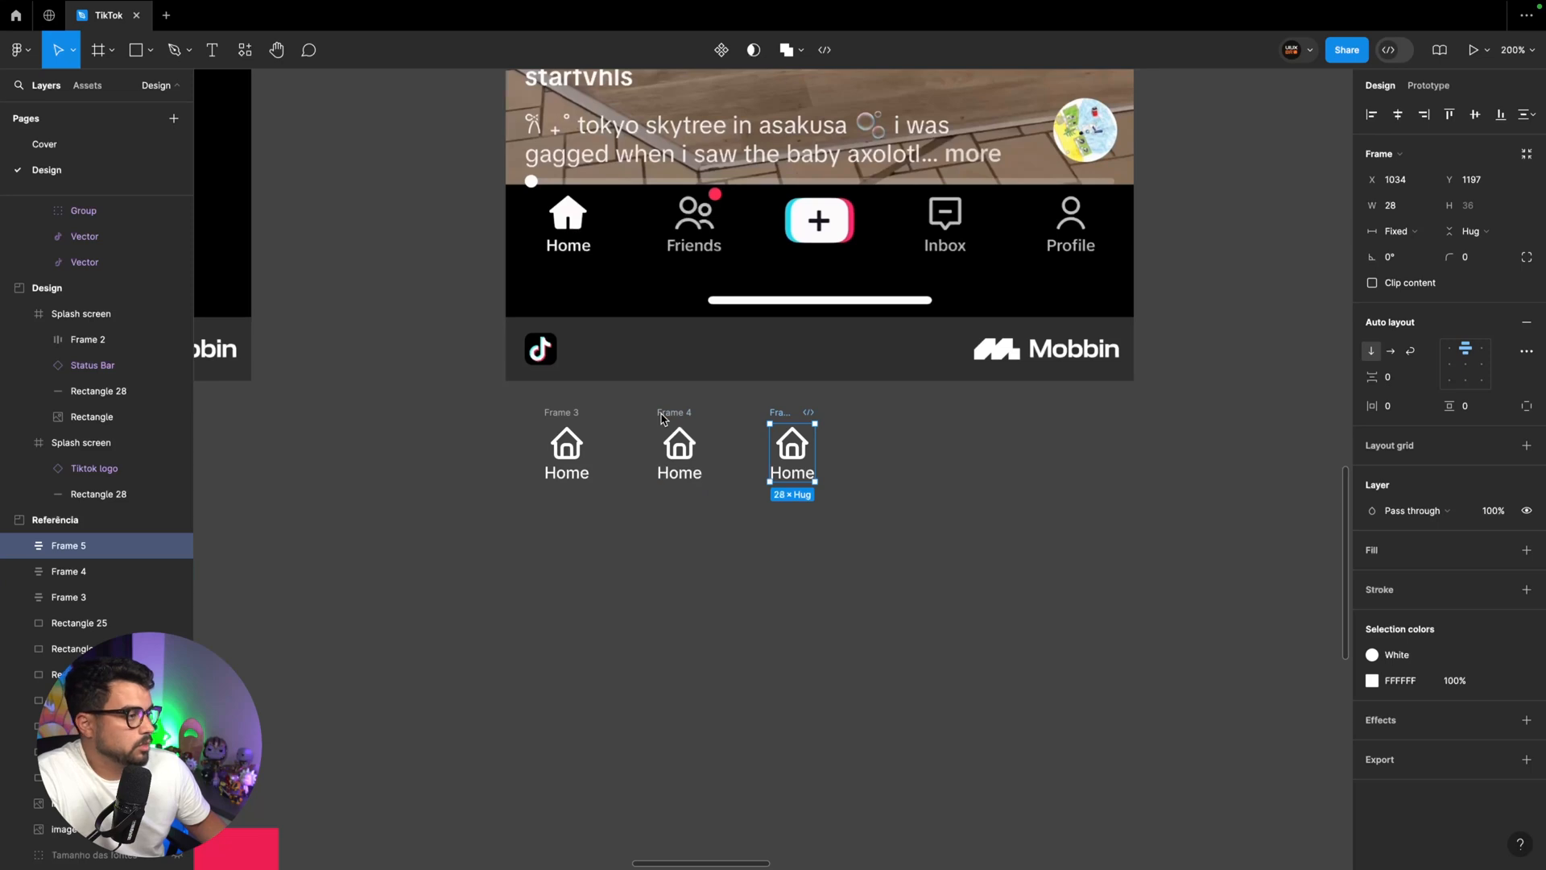
{"action": "left_click", "coordinate": [785, 415], "text": "shift"}
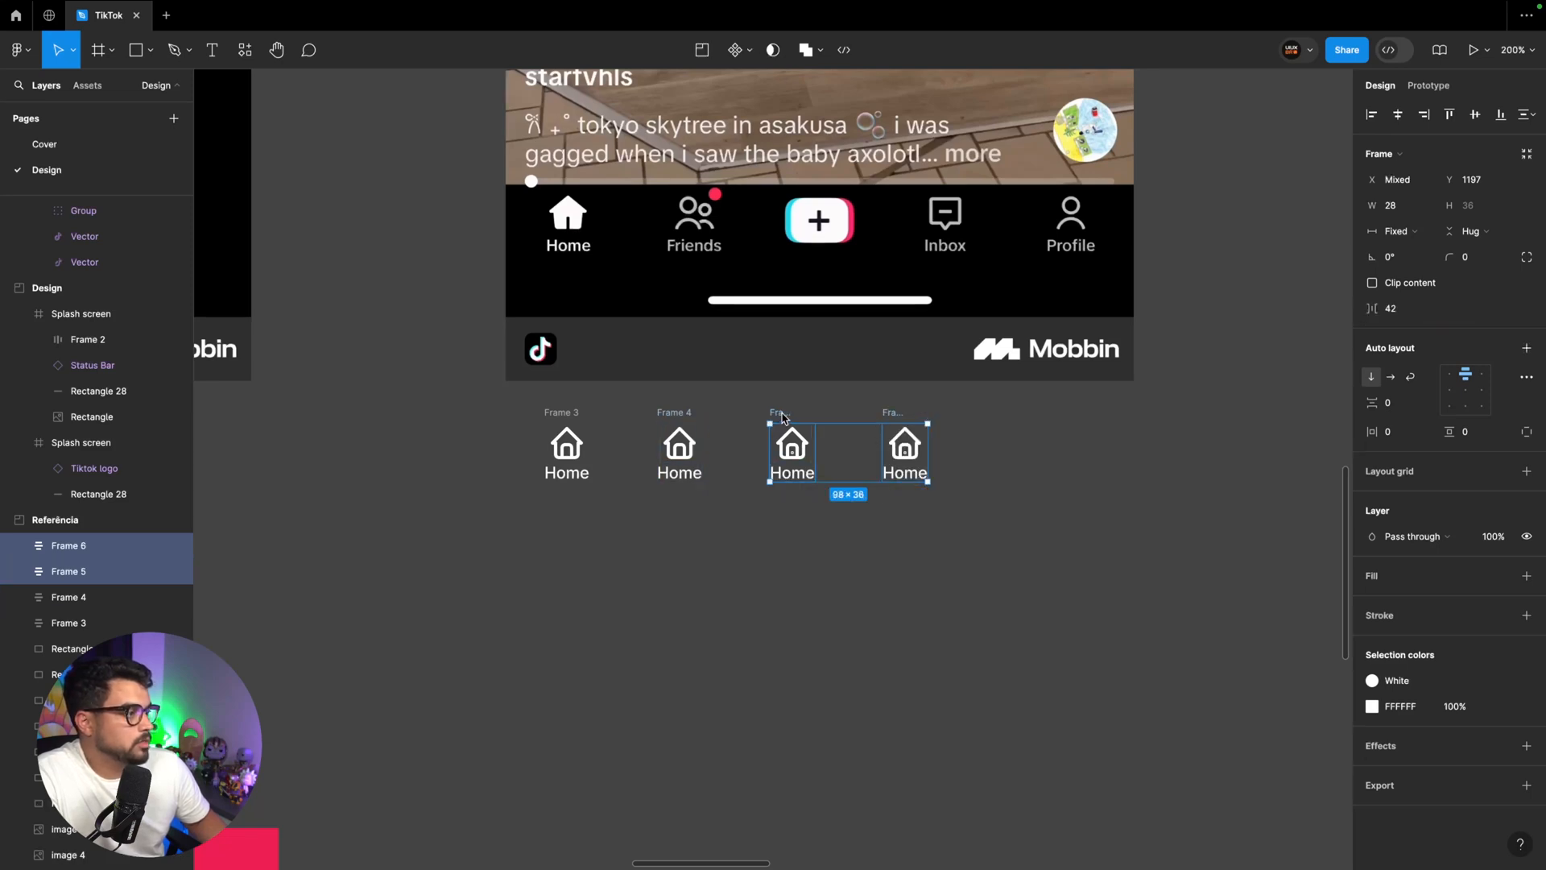
{"action": "left_click_drag", "start_coordinate": [785, 415], "coordinate": [952, 420]}
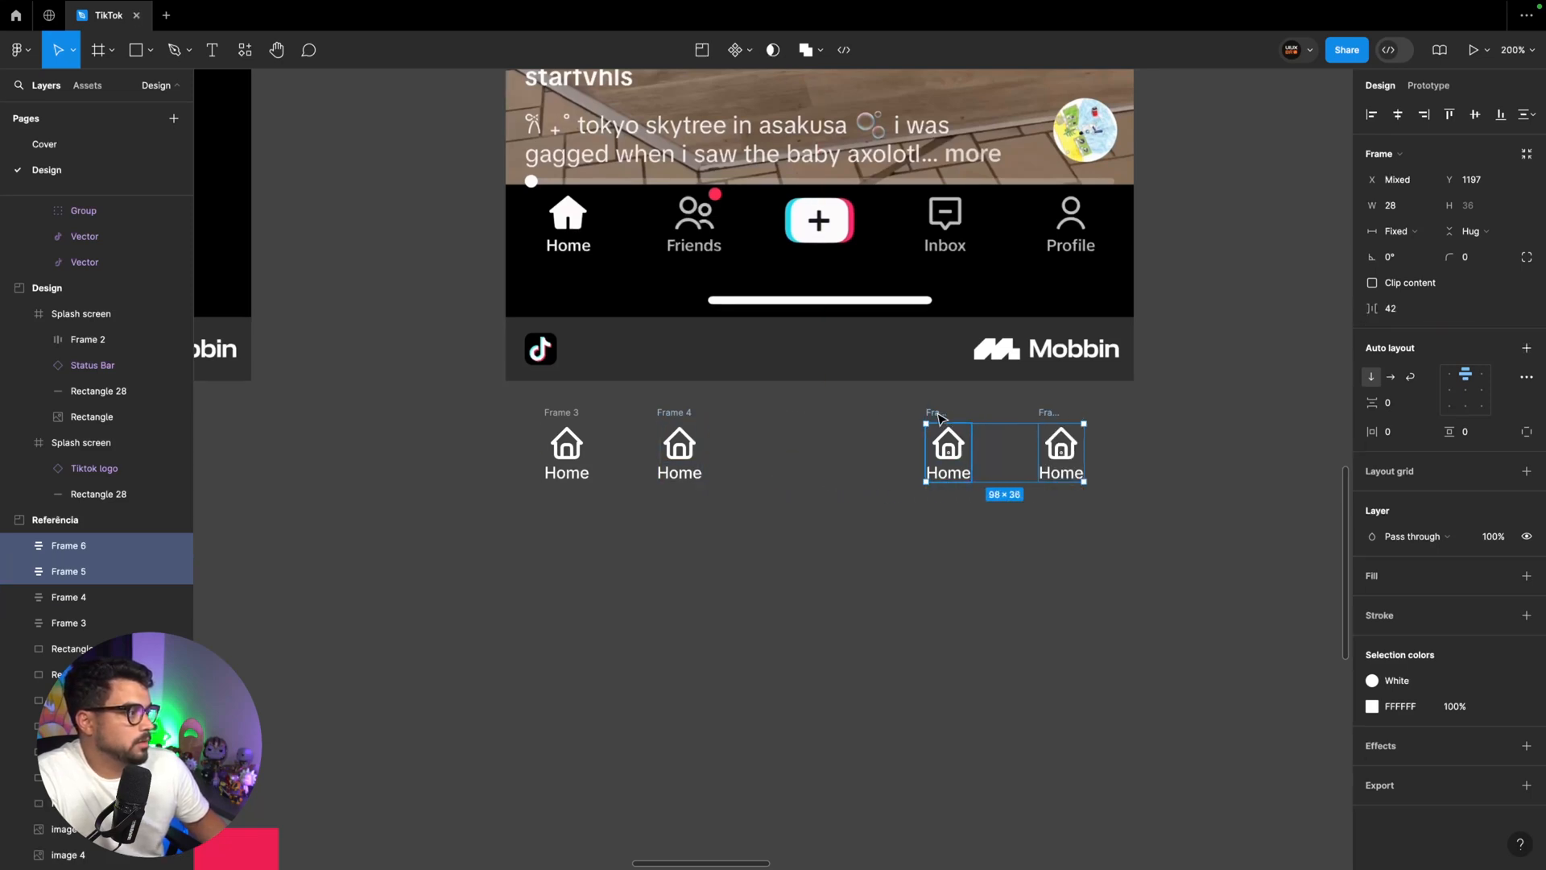
Change the labels of the three copied navigation items to Friends, Inbox and Profile
{"action": "double_click", "coordinate": [1061, 472]}
{"action": "type", "text": "Profile"}
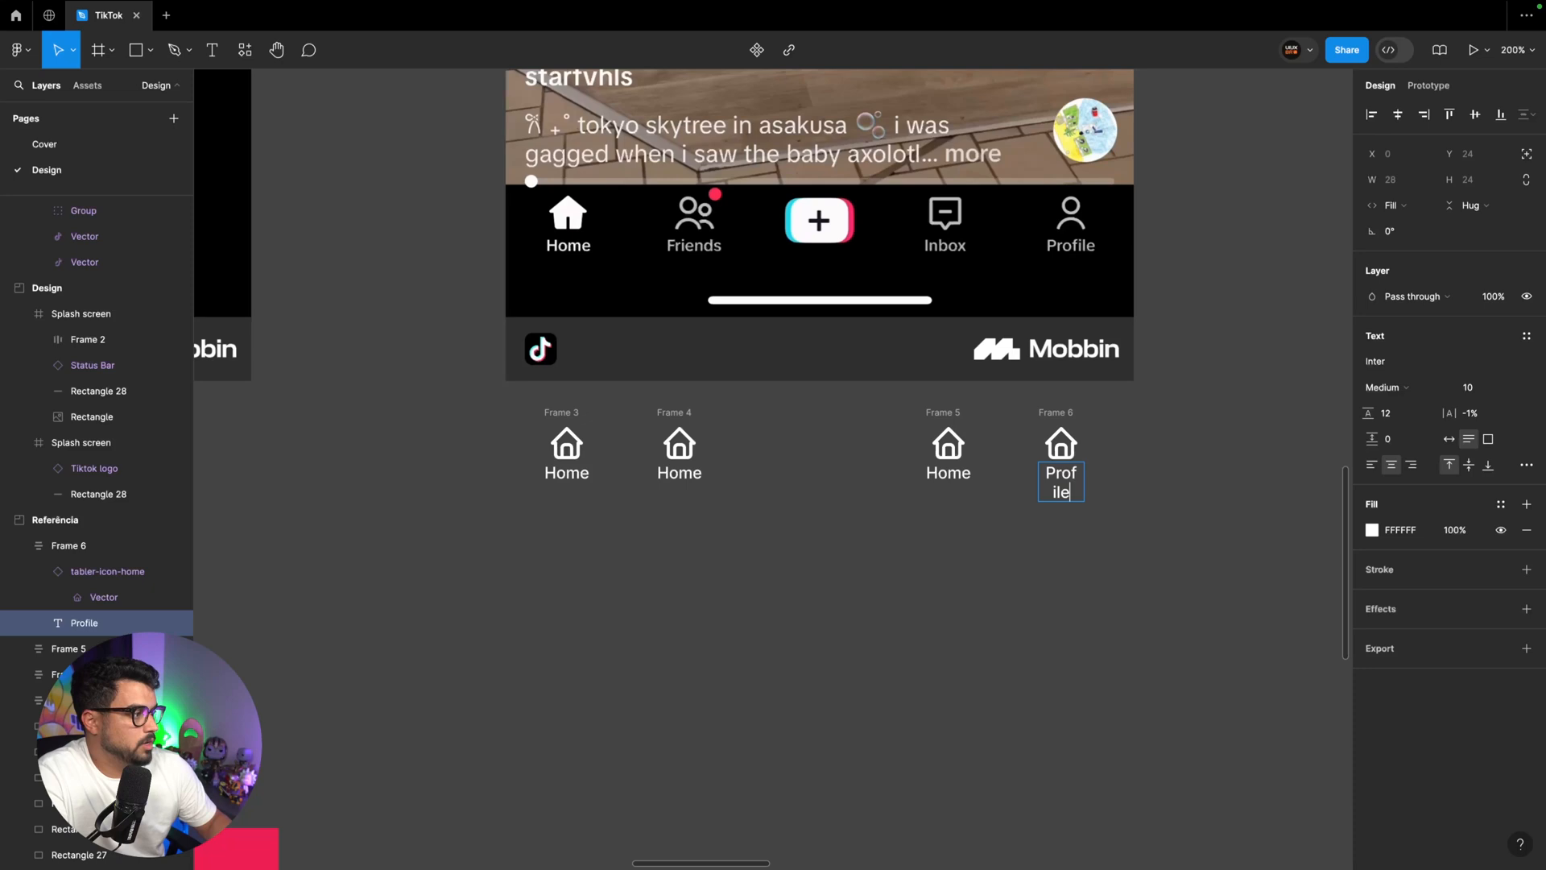
{"action": "double_click", "coordinate": [948, 473]}
{"action": "type", "text": "Inbox"}
{"action": "key", "text": "Escape"}
{"action": "double_click", "coordinate": [679, 473]}
{"action": "type", "text": "Friends"}
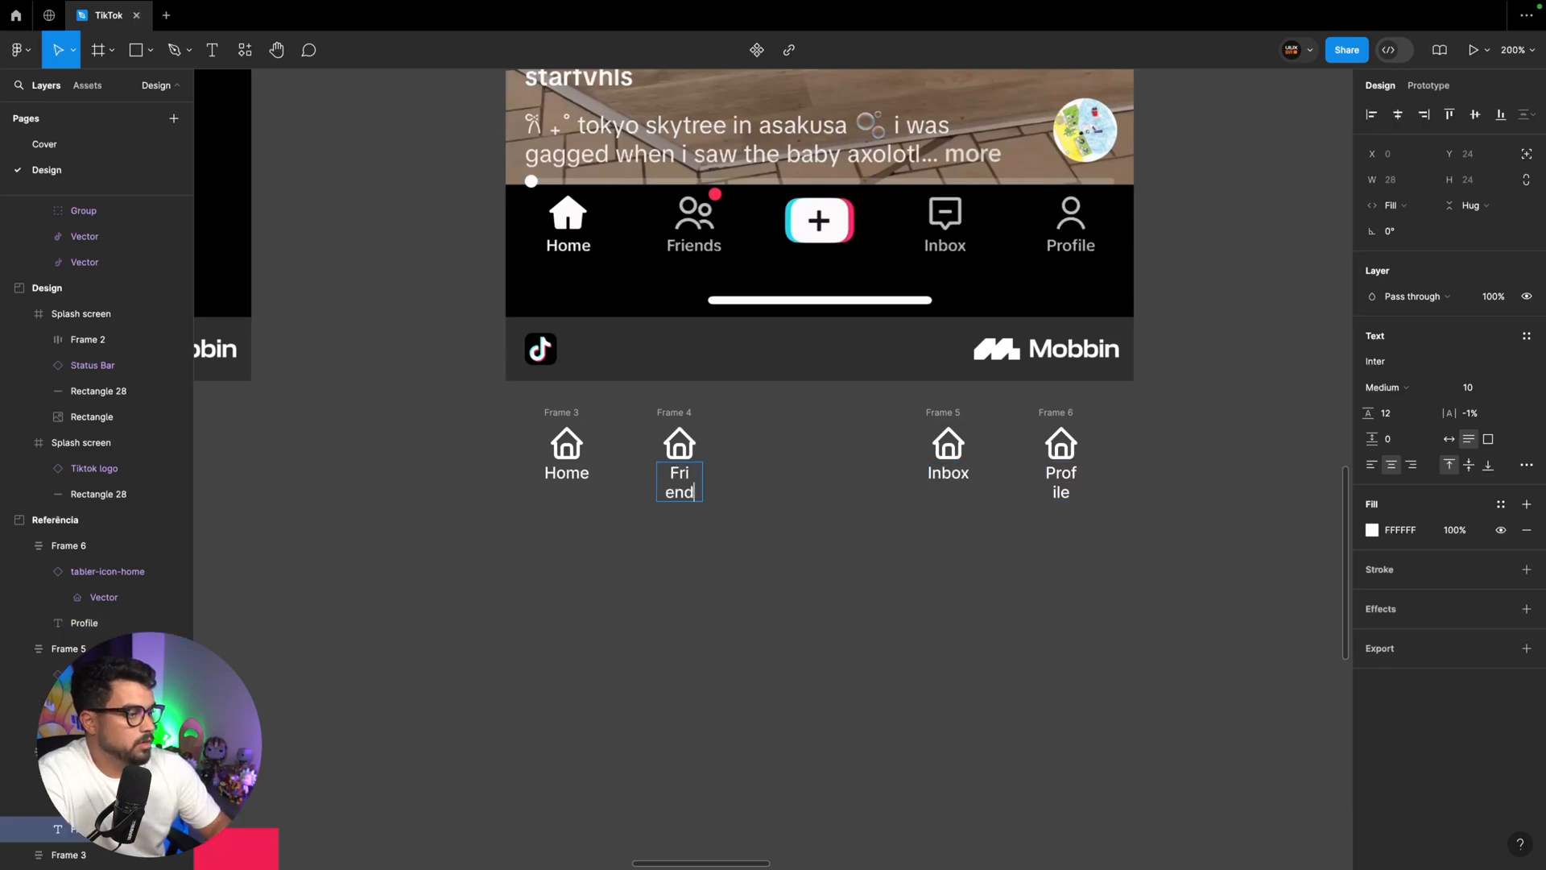
{"action": "key", "text": "Escape"}
Set the four navigation item frames and their text labels to hug their contents in width
{"action": "left_click_drag", "start_coordinate": [515, 531], "coordinate": [1176, 389]}
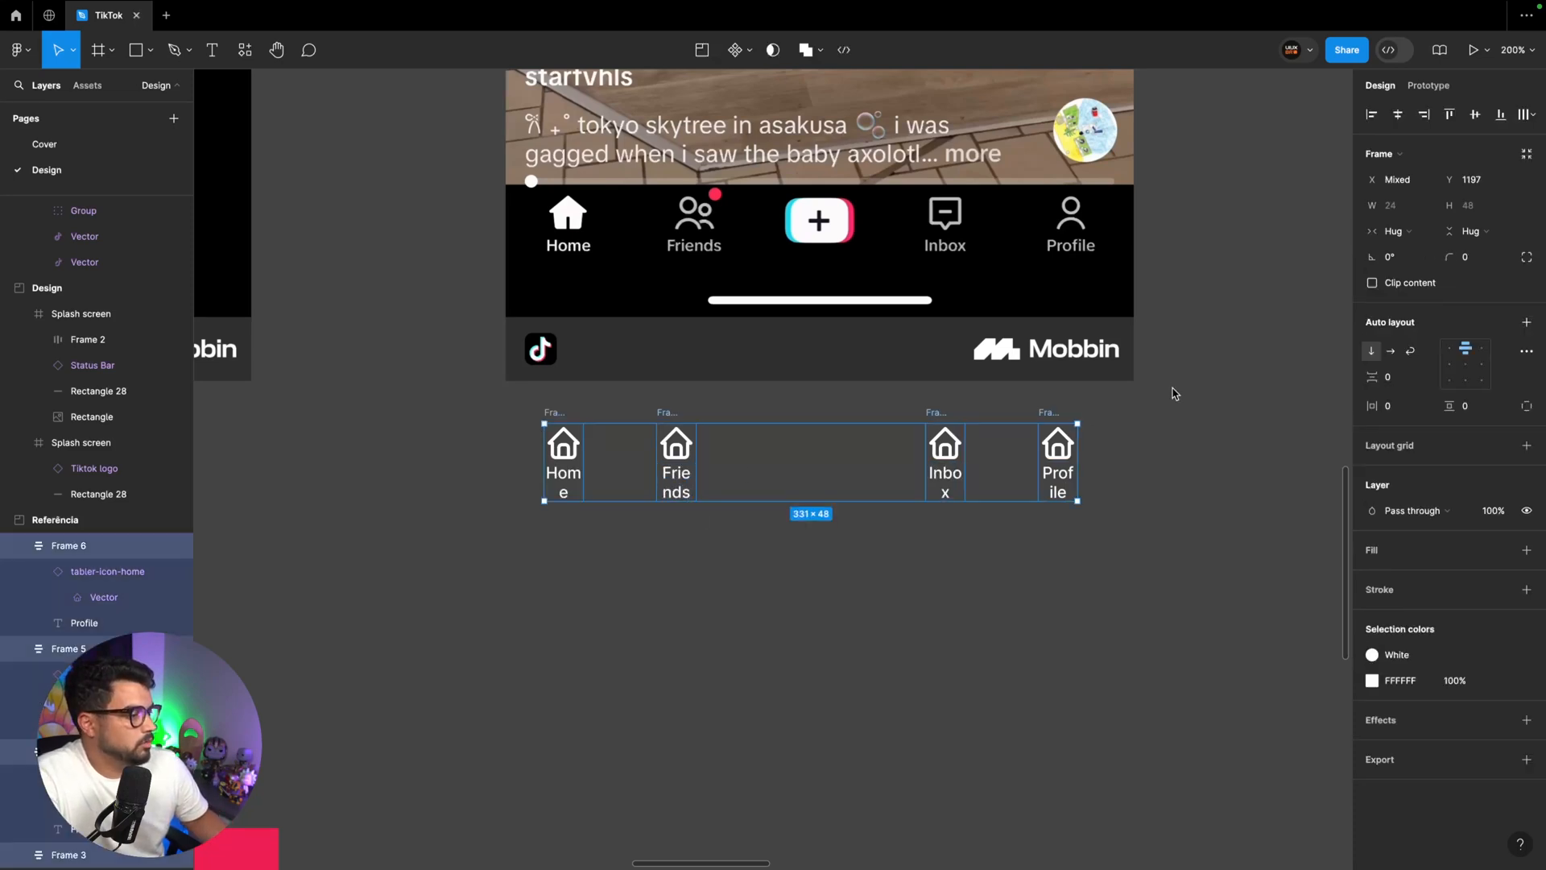
{"action": "left_click", "coordinate": [728, 507]}
{"action": "left_click", "coordinate": [684, 487]}
{"action": "left_click", "coordinate": [563, 481], "text": "shift"}
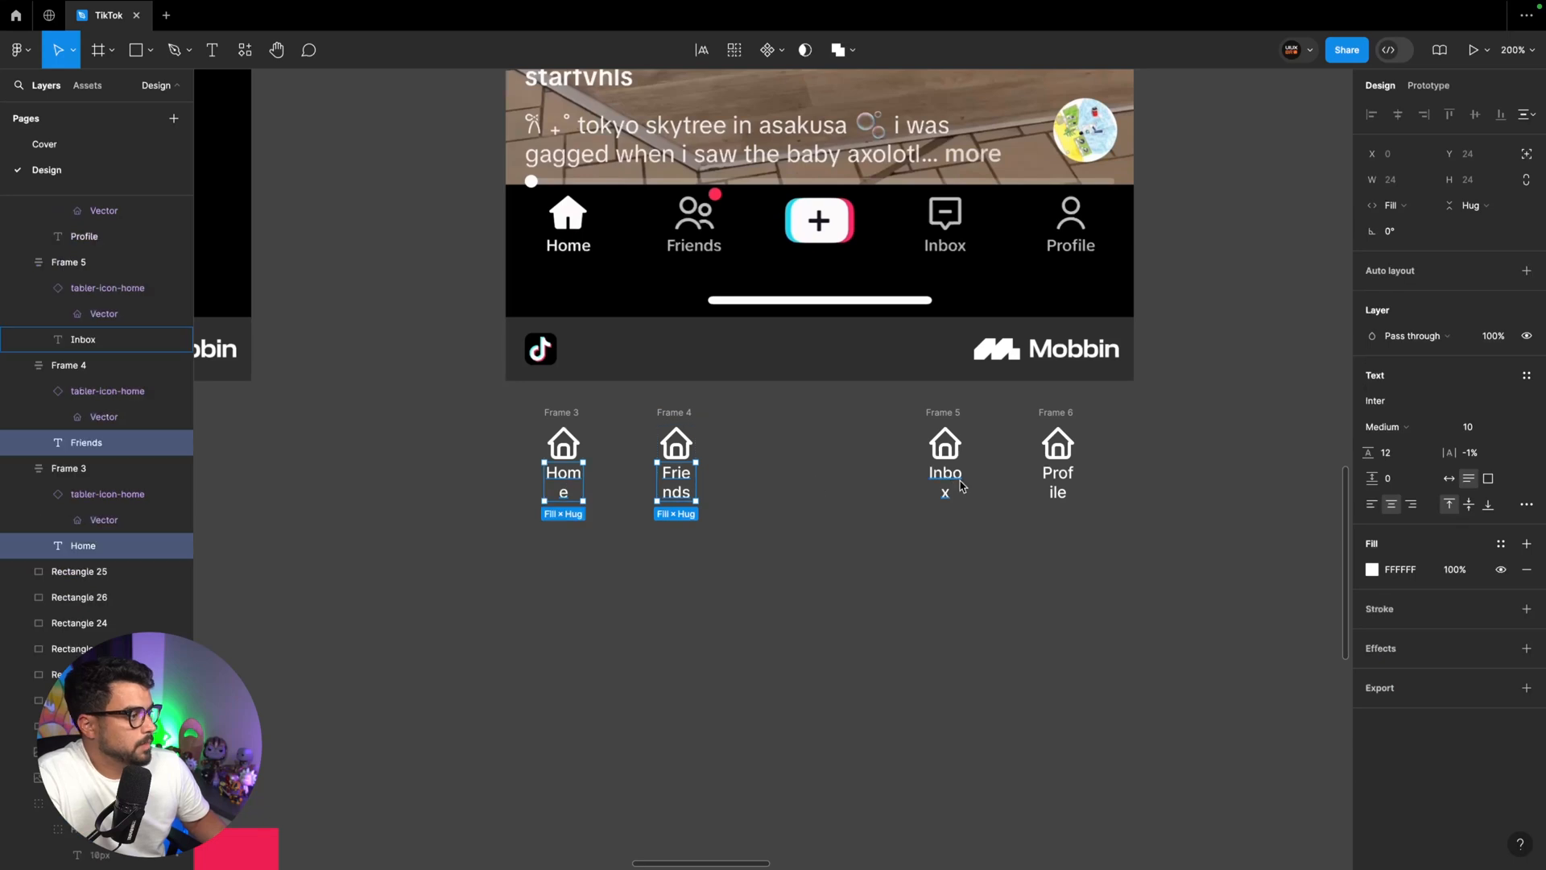
{"action": "left_click", "coordinate": [948, 481], "text": "shift"}
{"action": "left_click", "coordinate": [1063, 481], "text": "shift"}
{"action": "left_click", "coordinate": [1390, 205]}
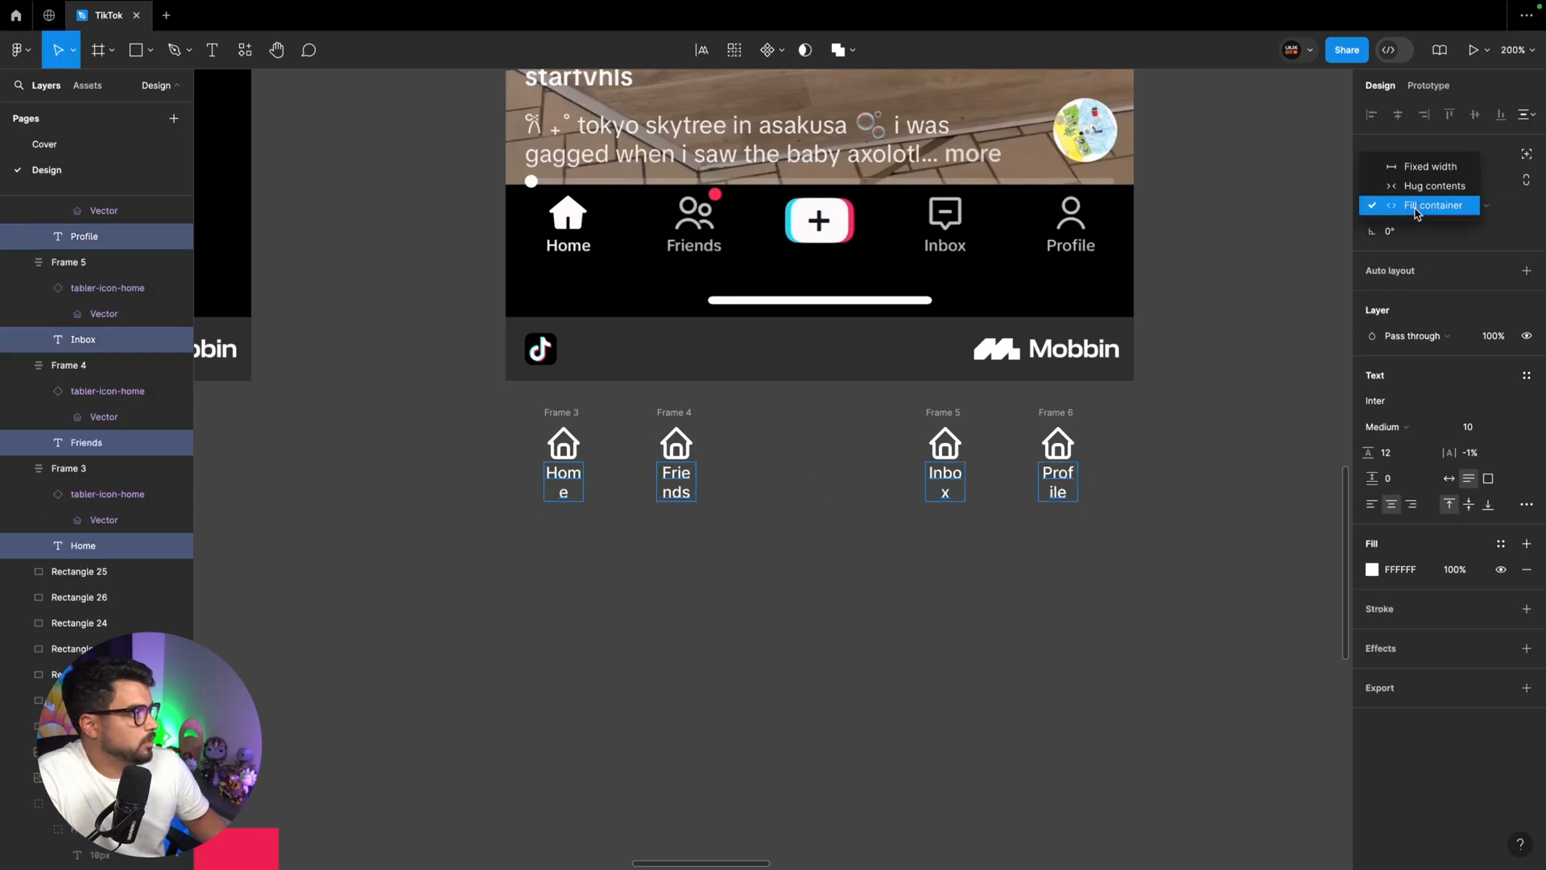
{"action": "left_click", "coordinate": [1401, 185]}
{"action": "left_click", "coordinate": [1237, 443]}
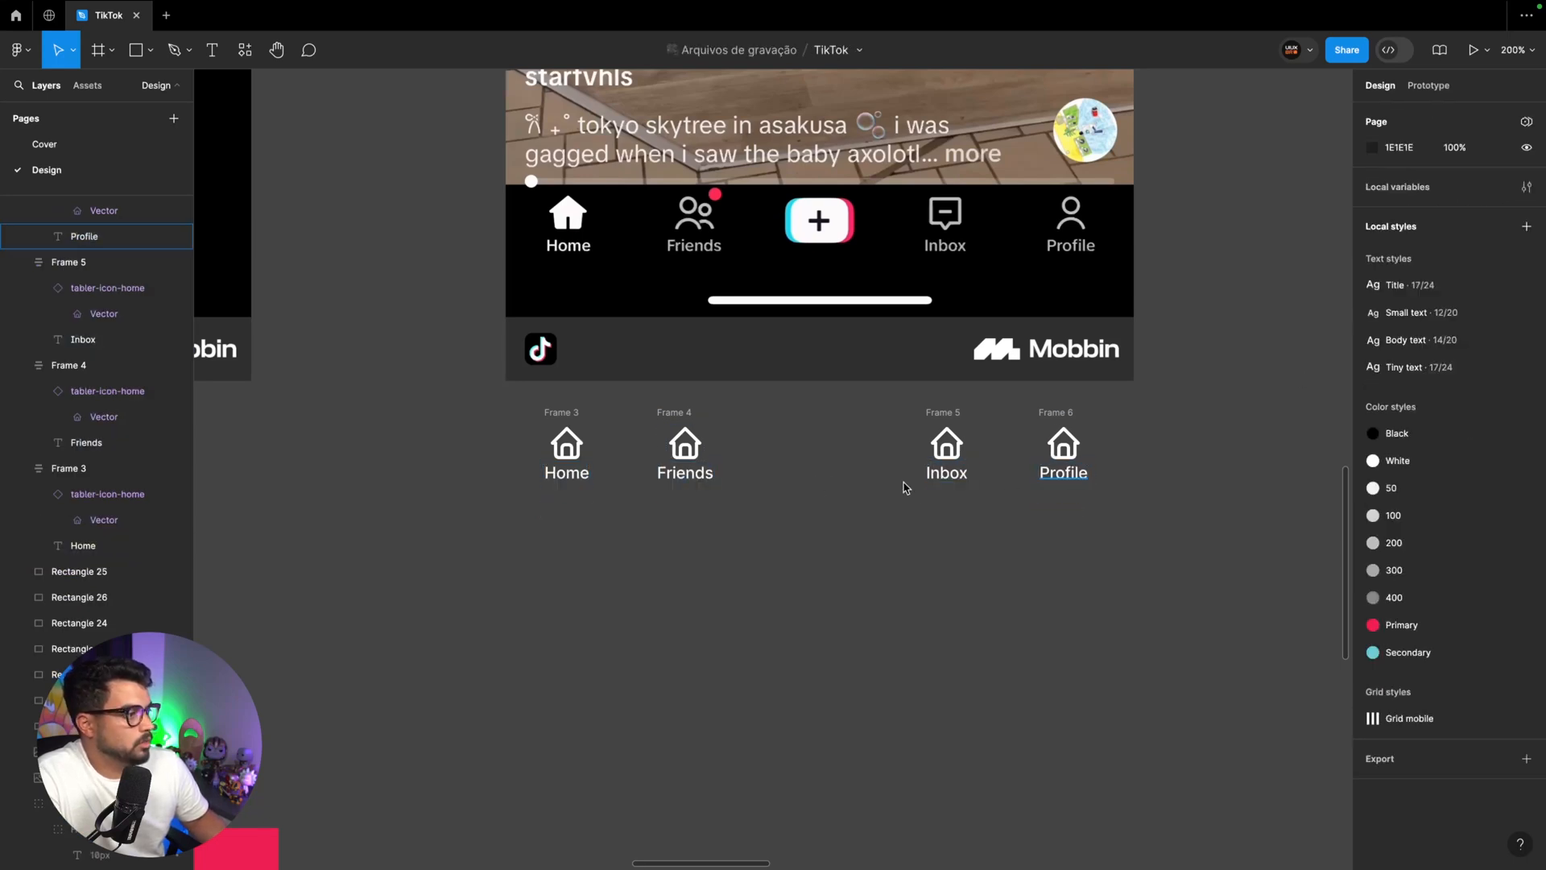
{"action": "left_click", "coordinate": [672, 415]}
{"action": "left_click", "coordinate": [680, 453]}
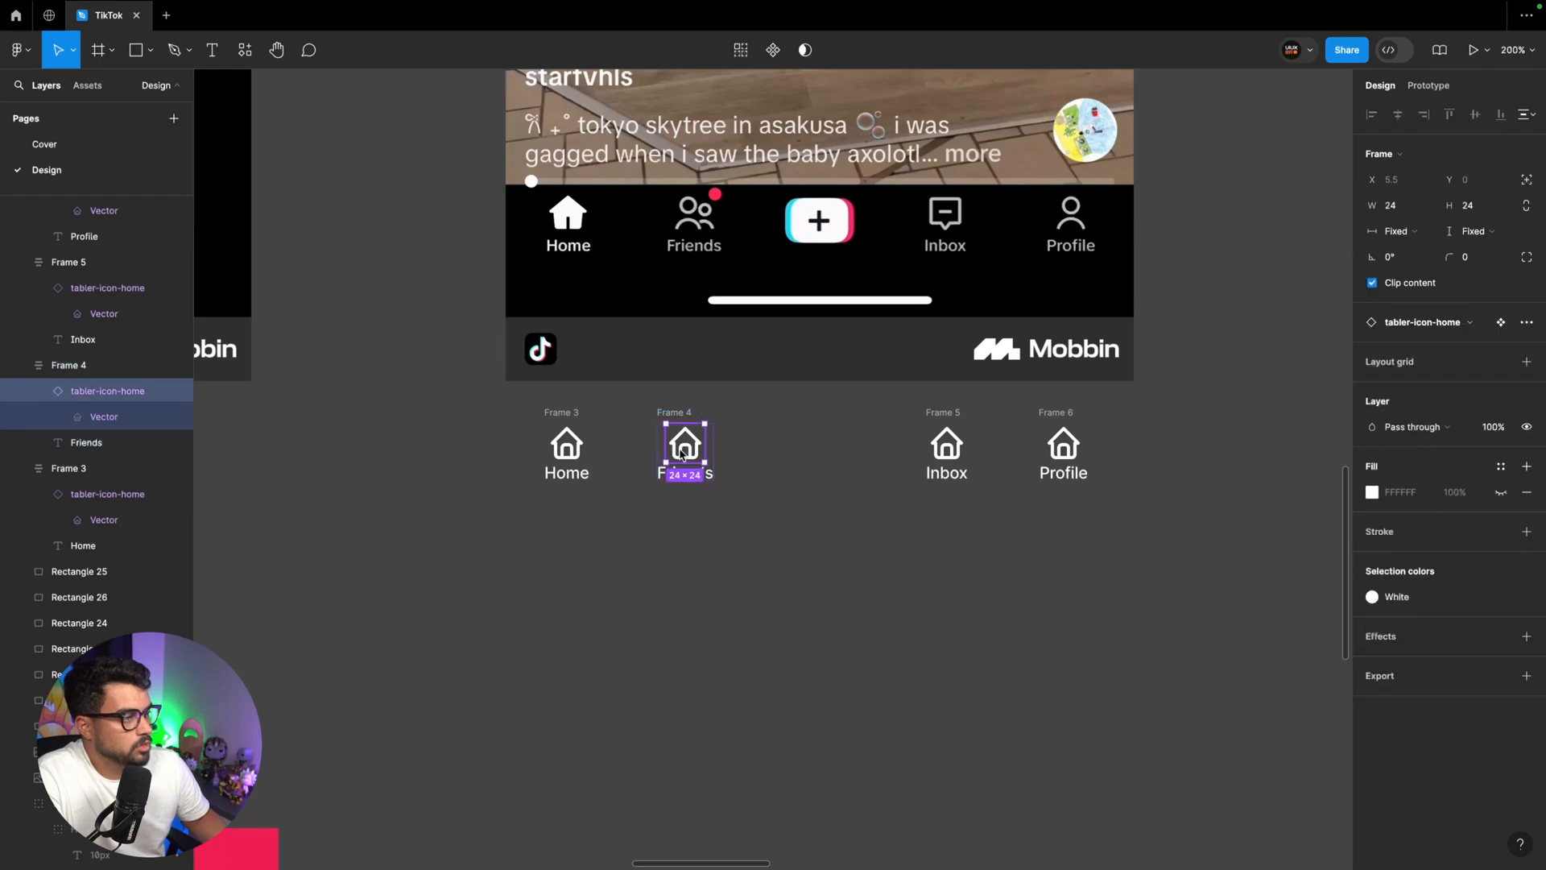
{"action": "left_click", "coordinate": [763, 424]}
Combine the six icon components in the Components section as variants and name the set Icons
{"action": "key", "text": "shift+0"}
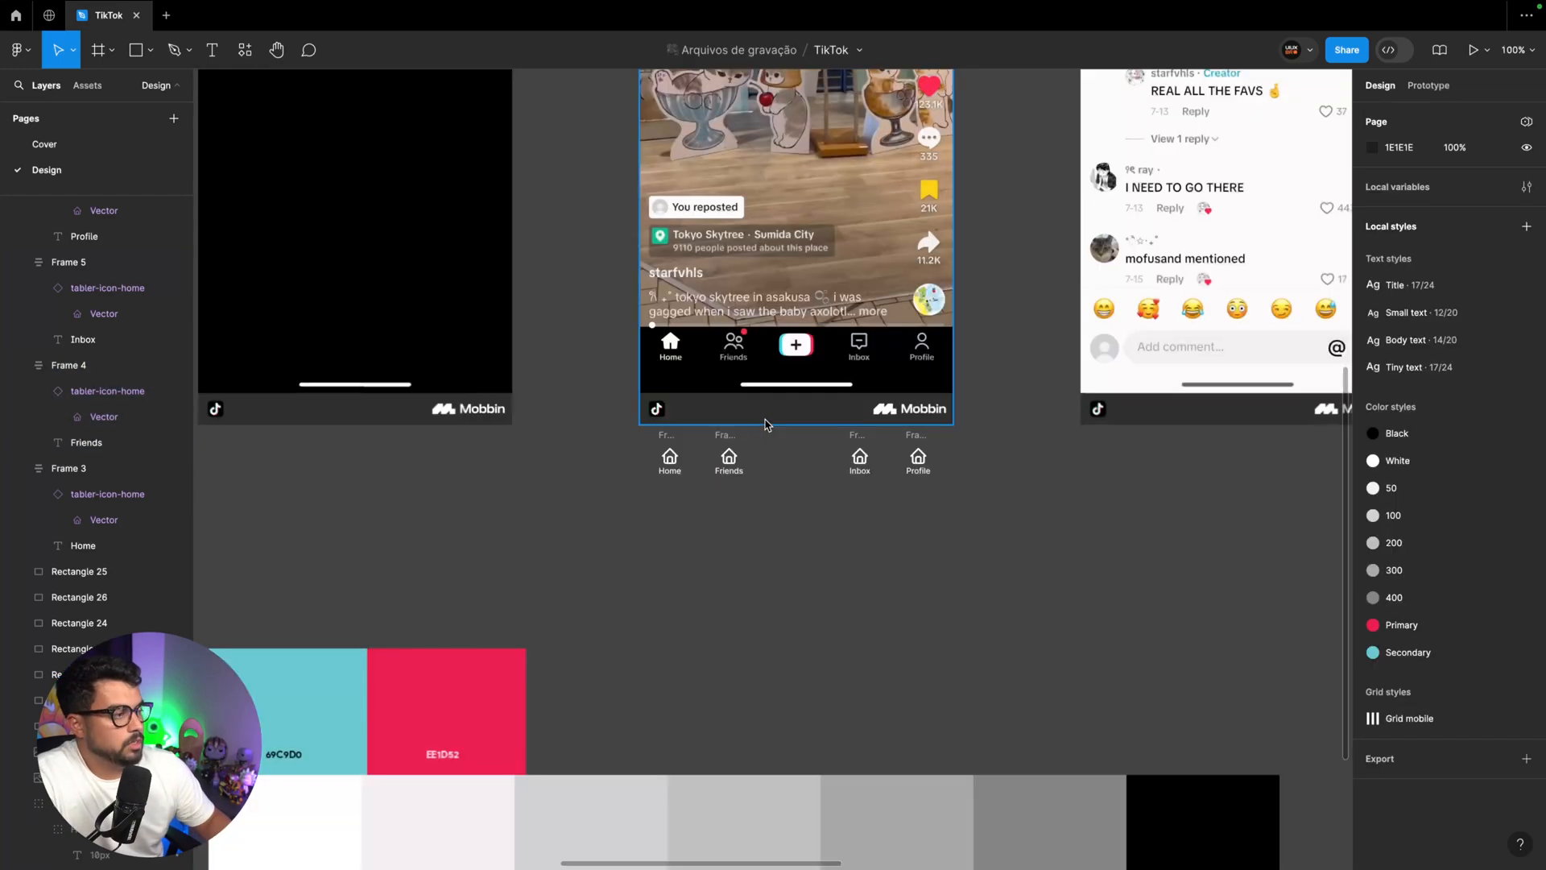
{"action": "scroll", "coordinate": [765, 422], "scroll_direction": "left", "scroll_amount": 10}
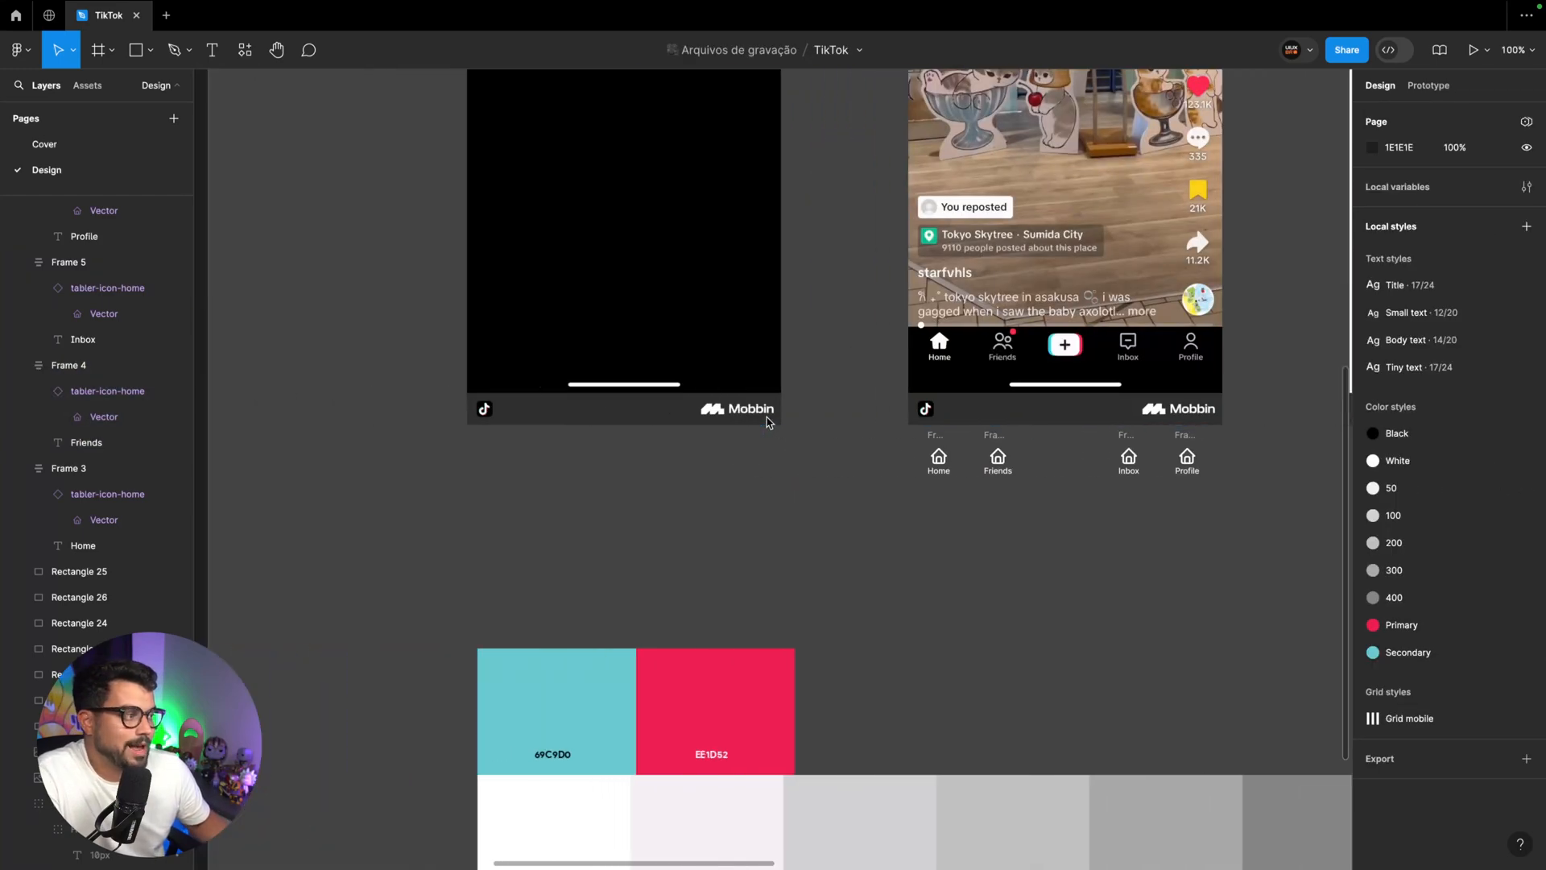
{"action": "scroll", "coordinate": [766, 422], "scroll_direction": "up", "scroll_amount": 3, "text": "ctrl"}
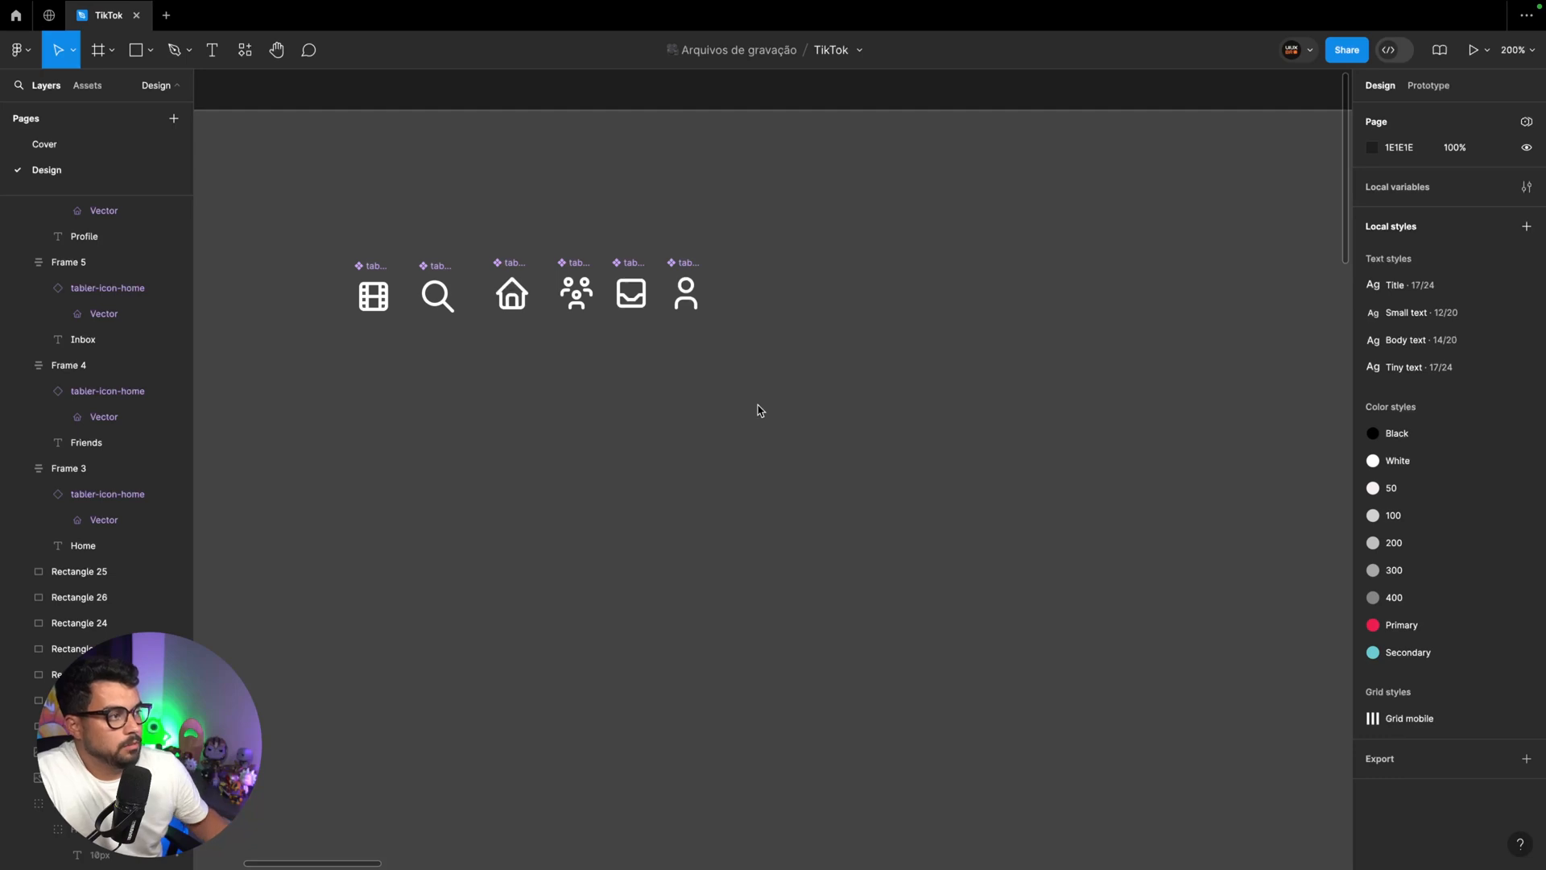
{"action": "left_click_drag", "start_coordinate": [871, 433], "coordinate": [275, 207]}
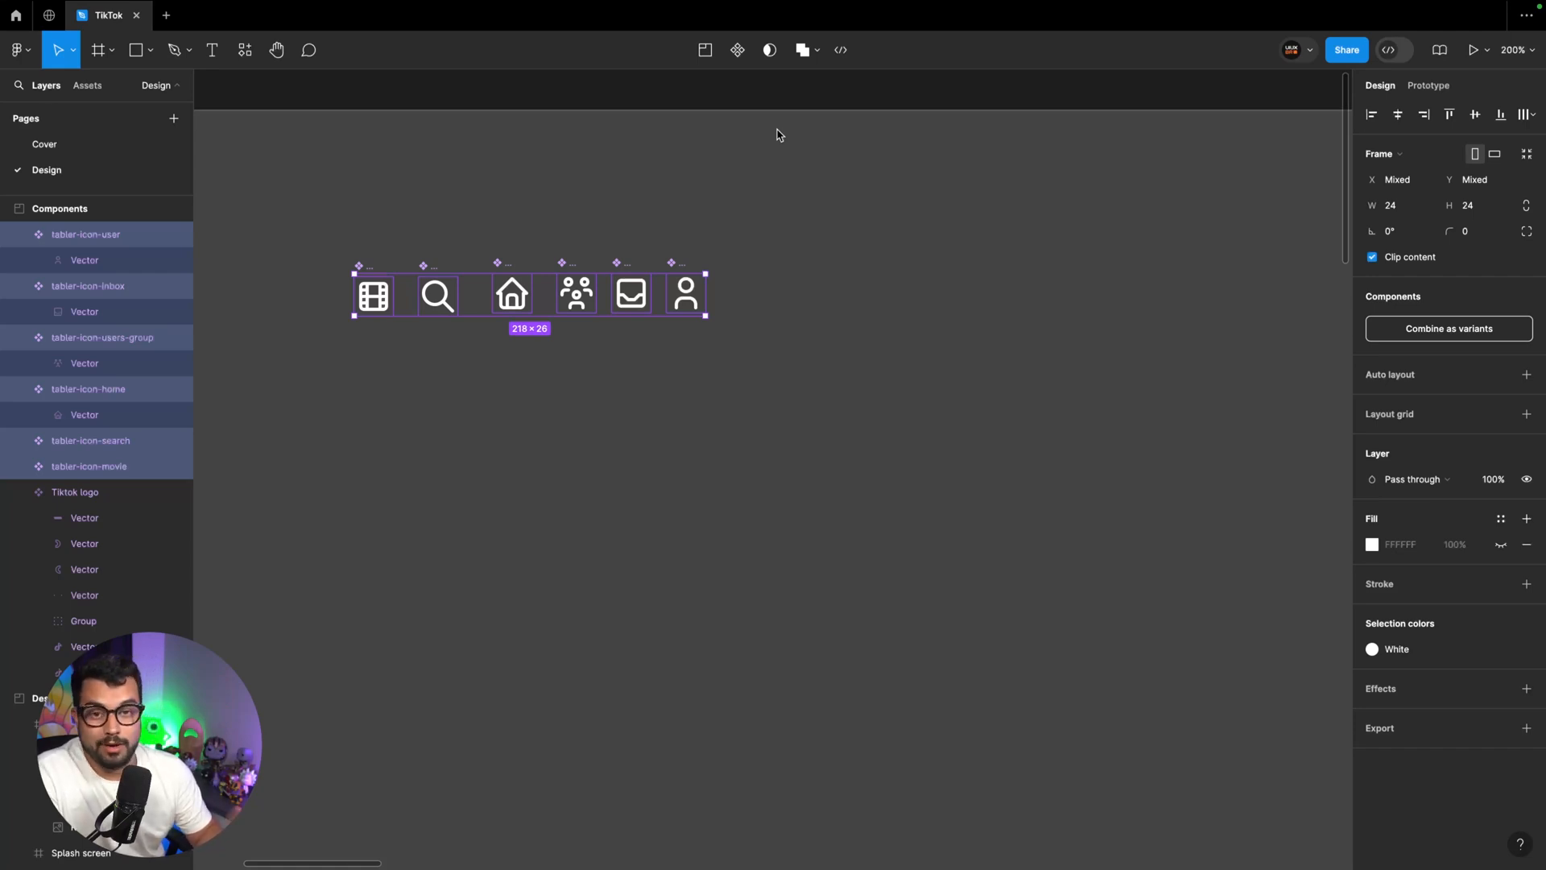
{"action": "left_click", "coordinate": [1477, 330]}
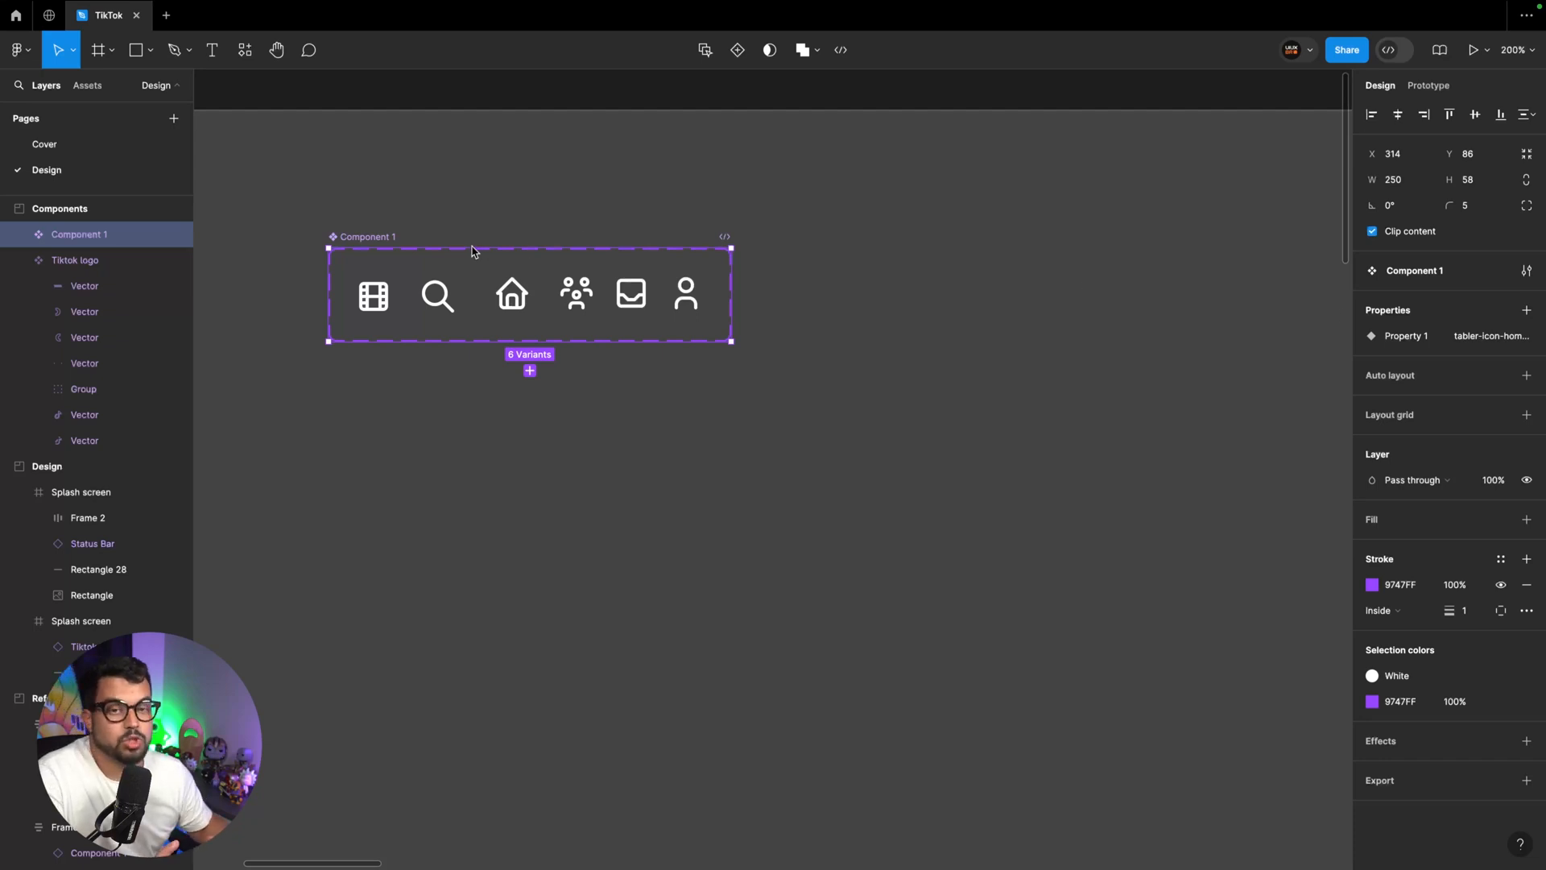
{"action": "double_click", "coordinate": [383, 238]}
{"action": "key", "text": "BackSpace"}
{"action": "type", "text": "Icons"}
{"action": "key", "text": "Return"}
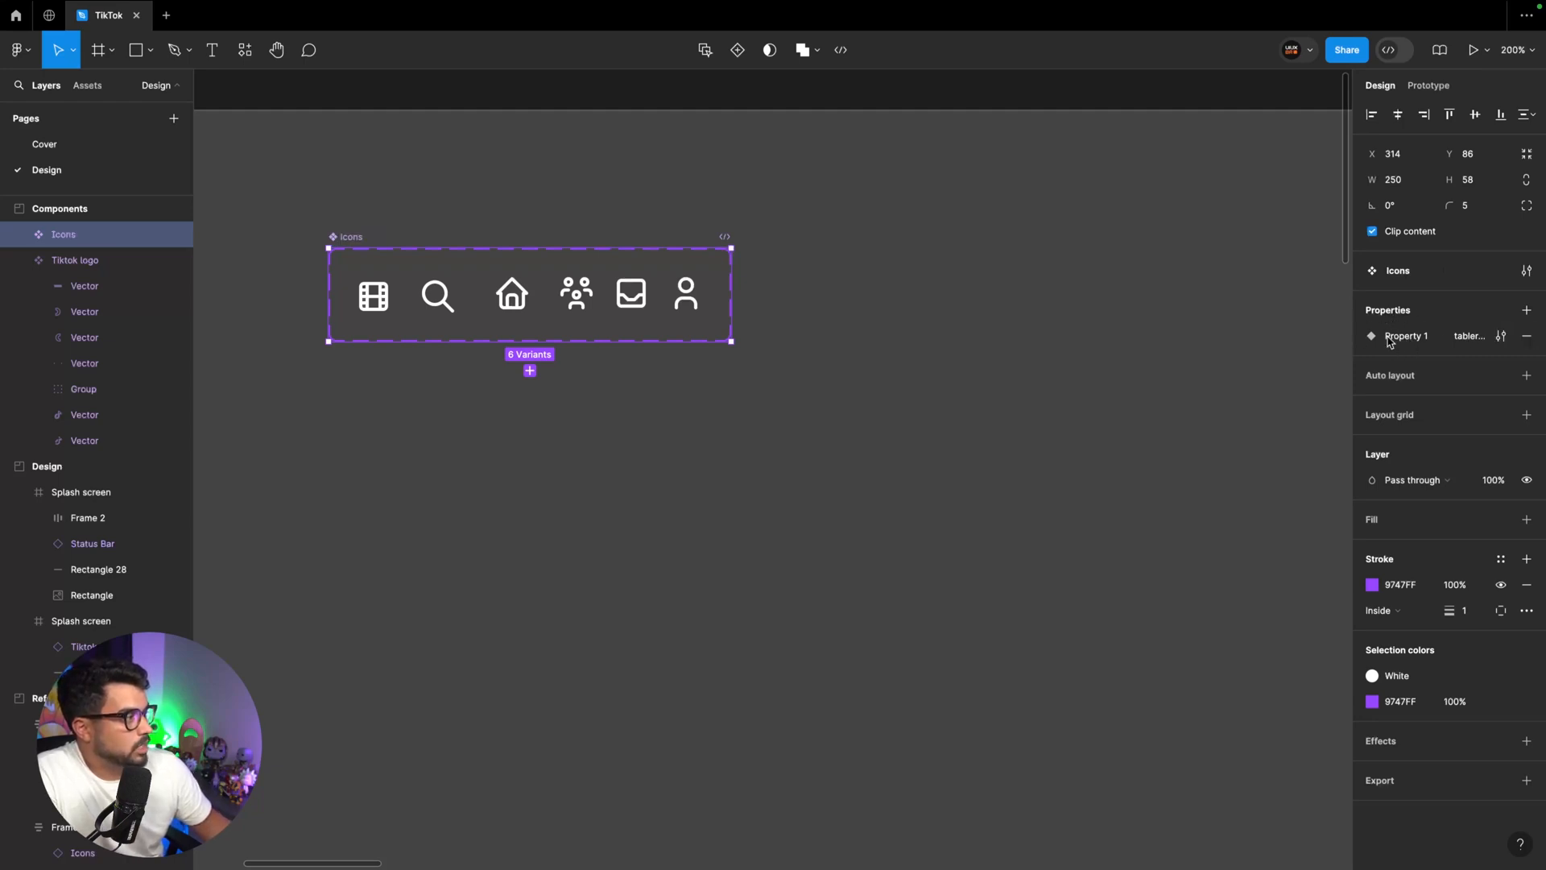
Rename the Icons set's variant property to "Icon name"
{"action": "double_click", "coordinate": [1415, 338]}
{"action": "type", "text": "Ic"}
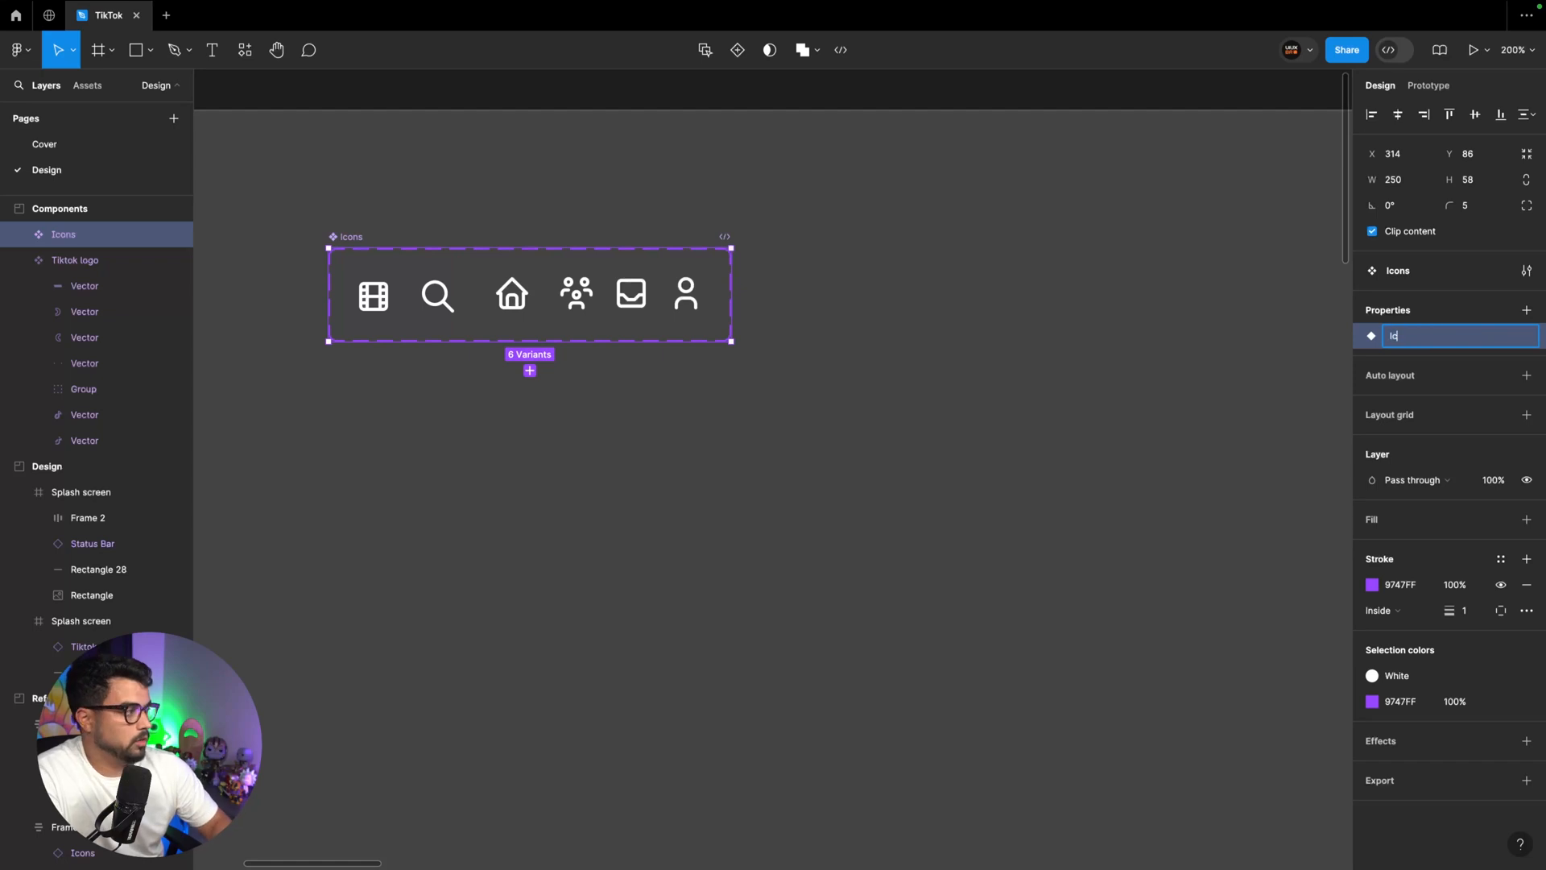
{"action": "type", "text": "on name"}
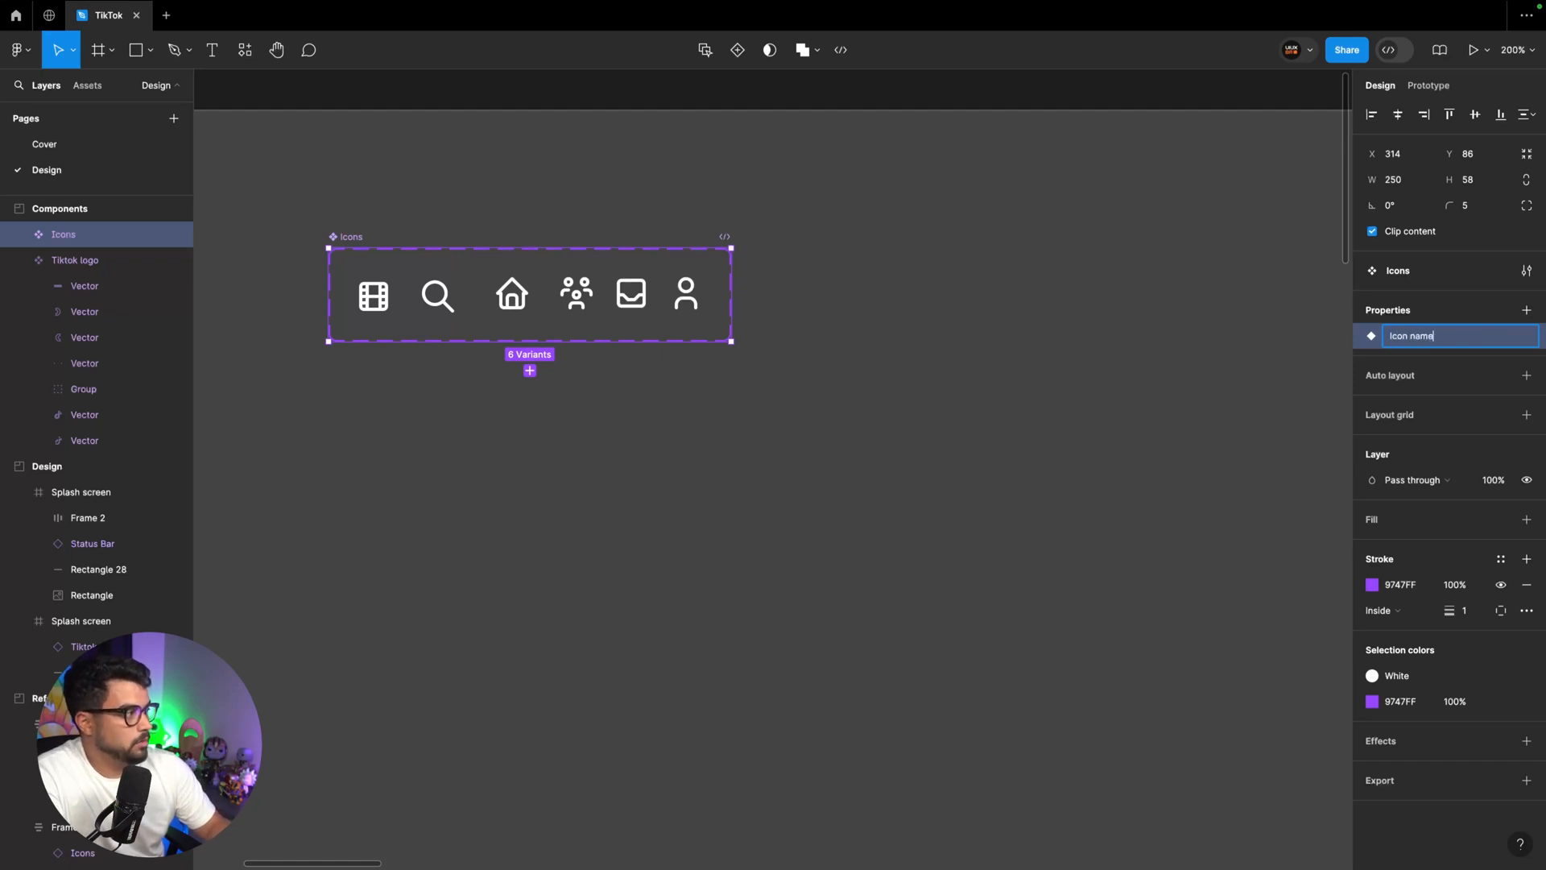
{"action": "key", "text": "Return"}
Rename the home, inbox and movie values of the Icon name property to Home, Inbox and Live
{"action": "left_click", "coordinate": [1501, 335]}
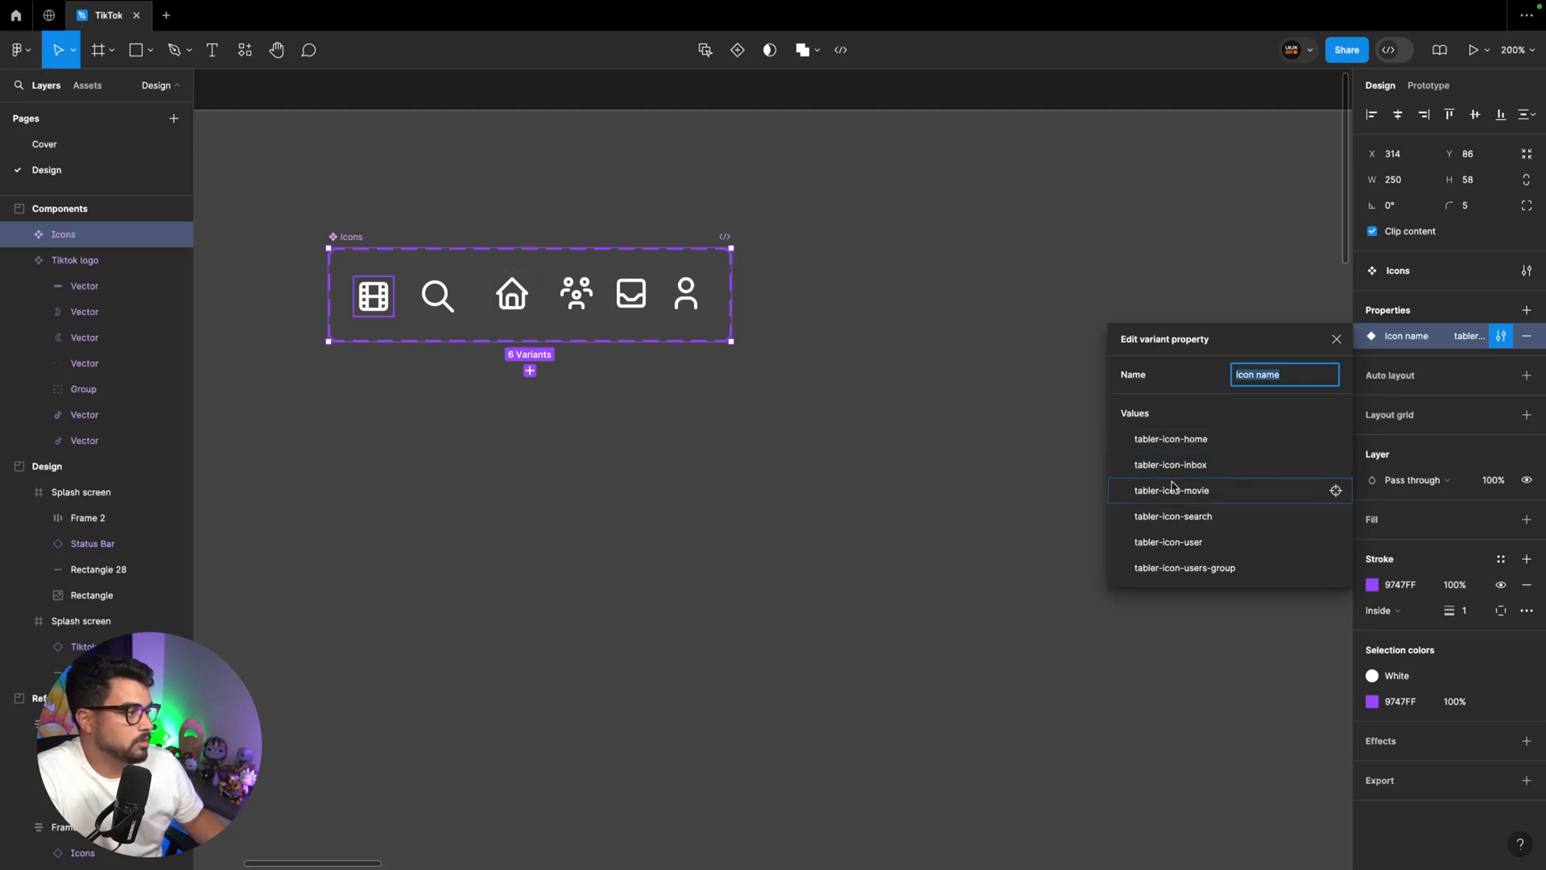
{"action": "double_click", "coordinate": [1178, 440]}
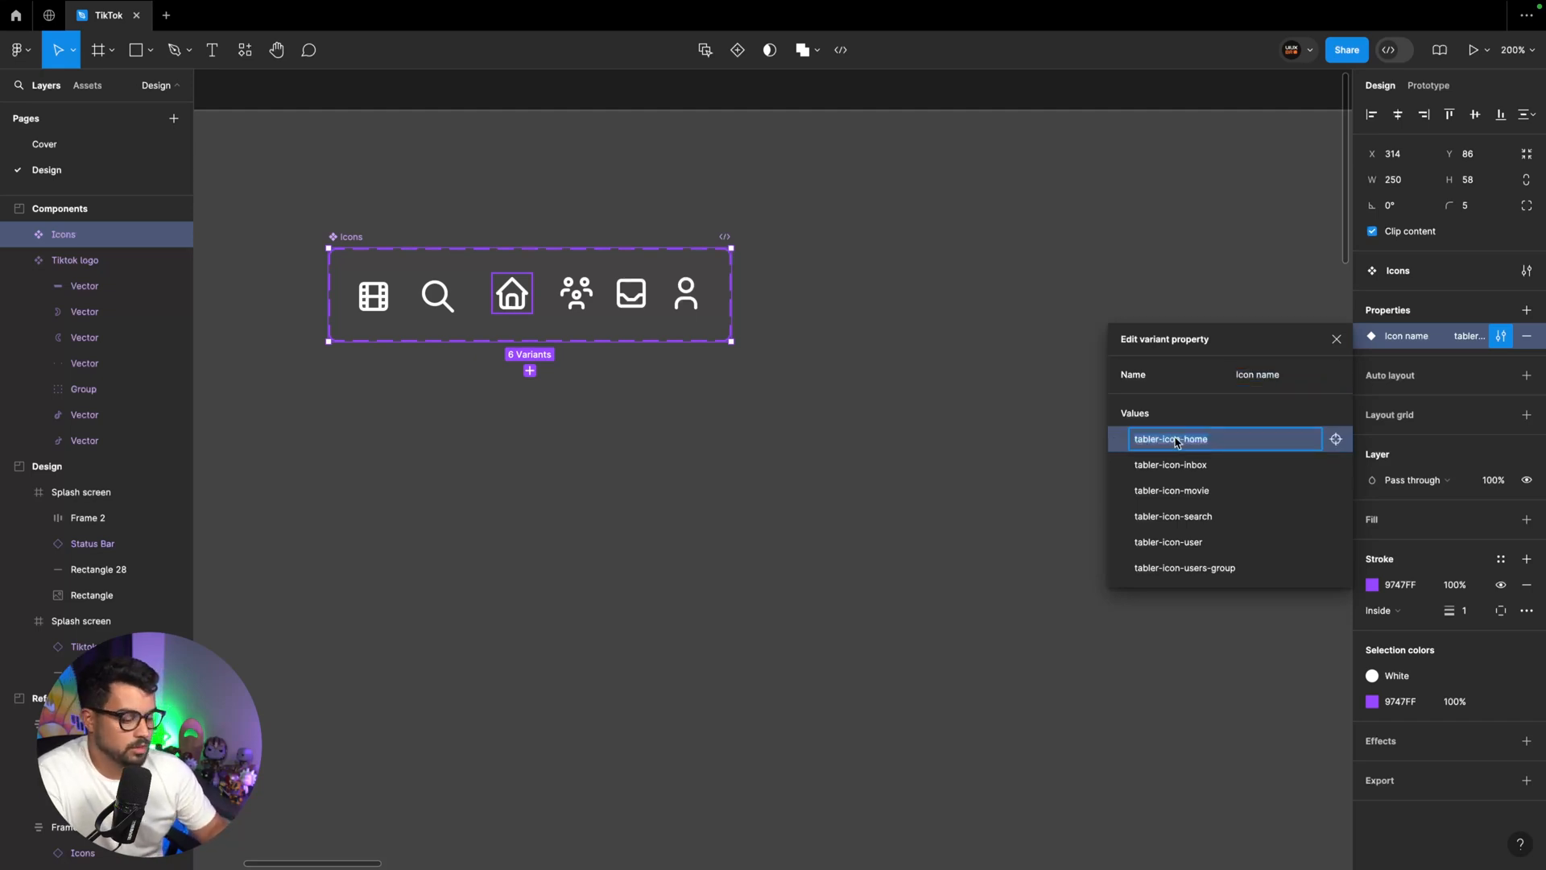
{"action": "type", "text": "Home"}
{"action": "key", "text": "Return"}
{"action": "double_click", "coordinate": [1182, 466]}
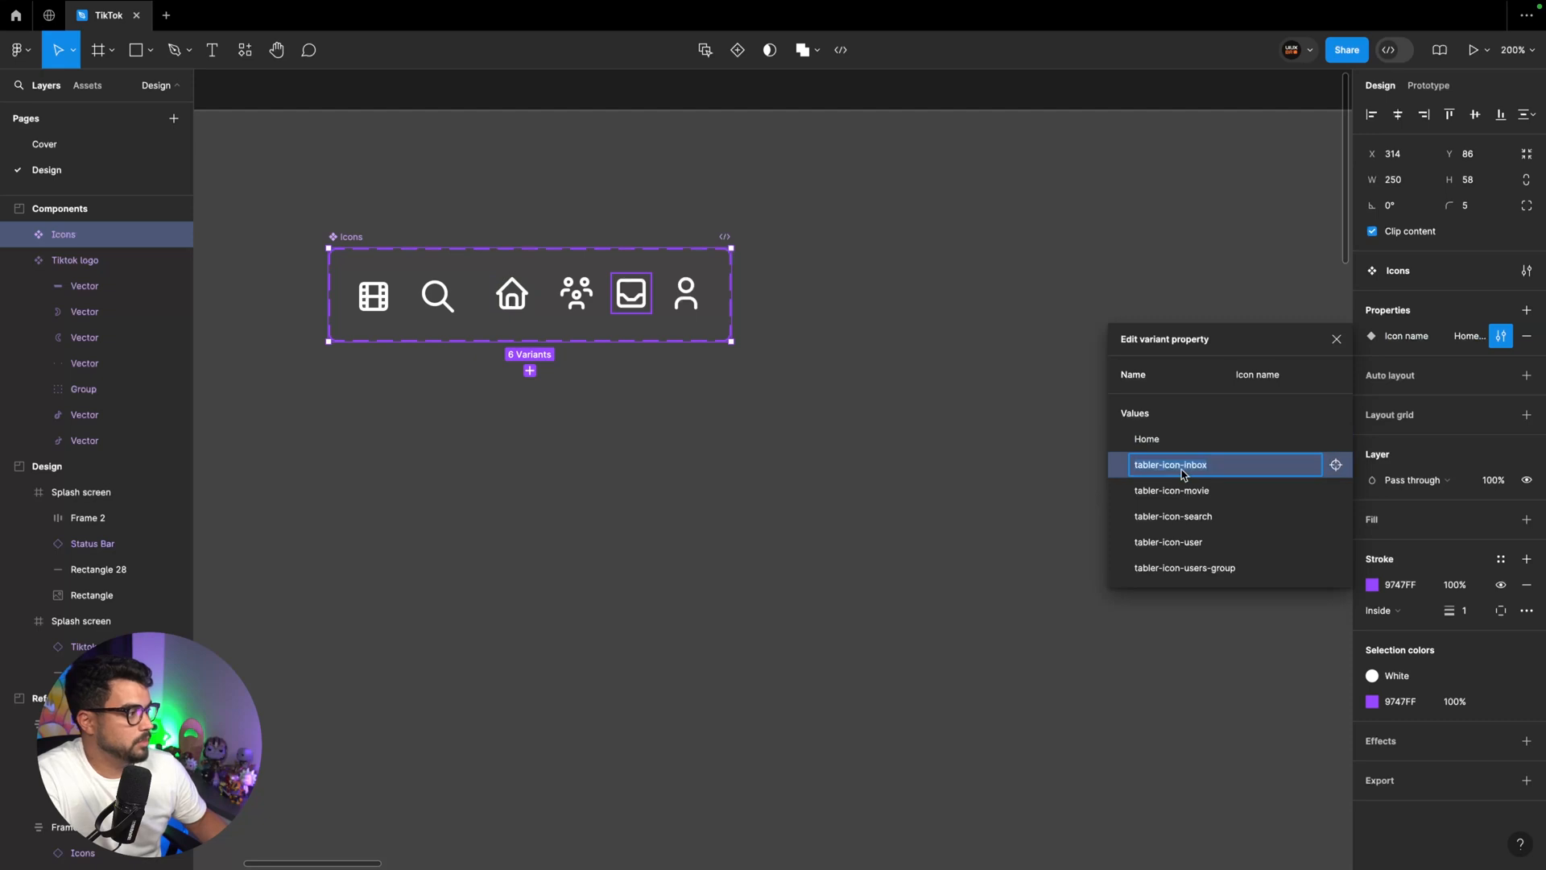
{"action": "type", "text": "Inbox"}
{"action": "key", "text": "Return"}
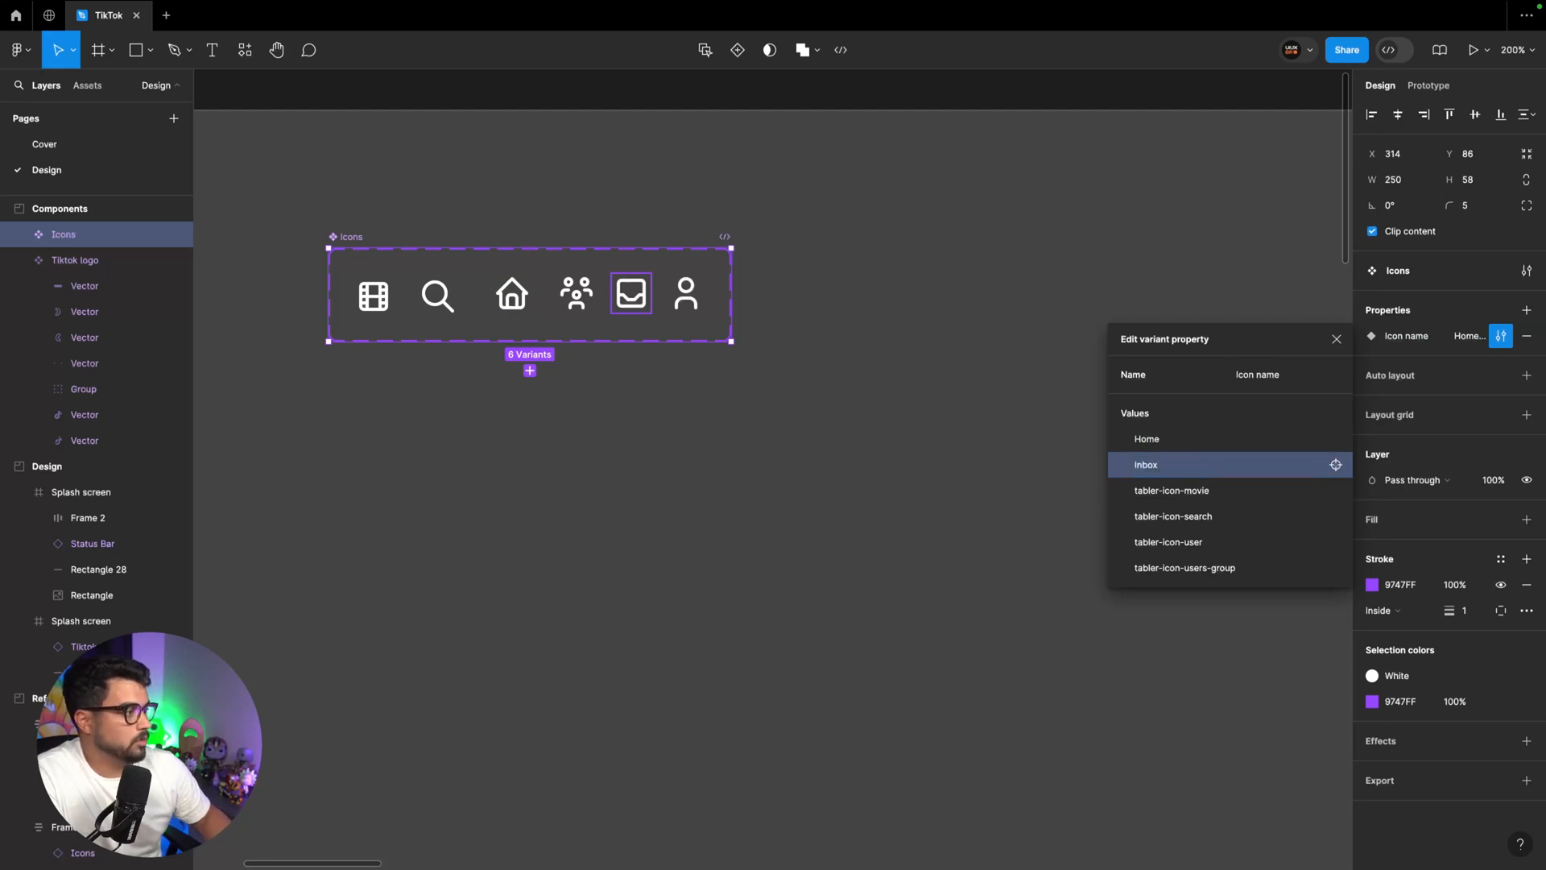
{"action": "double_click", "coordinate": [1189, 492]}
{"action": "type", "text": "Live"}
{"action": "key", "text": "Return"}
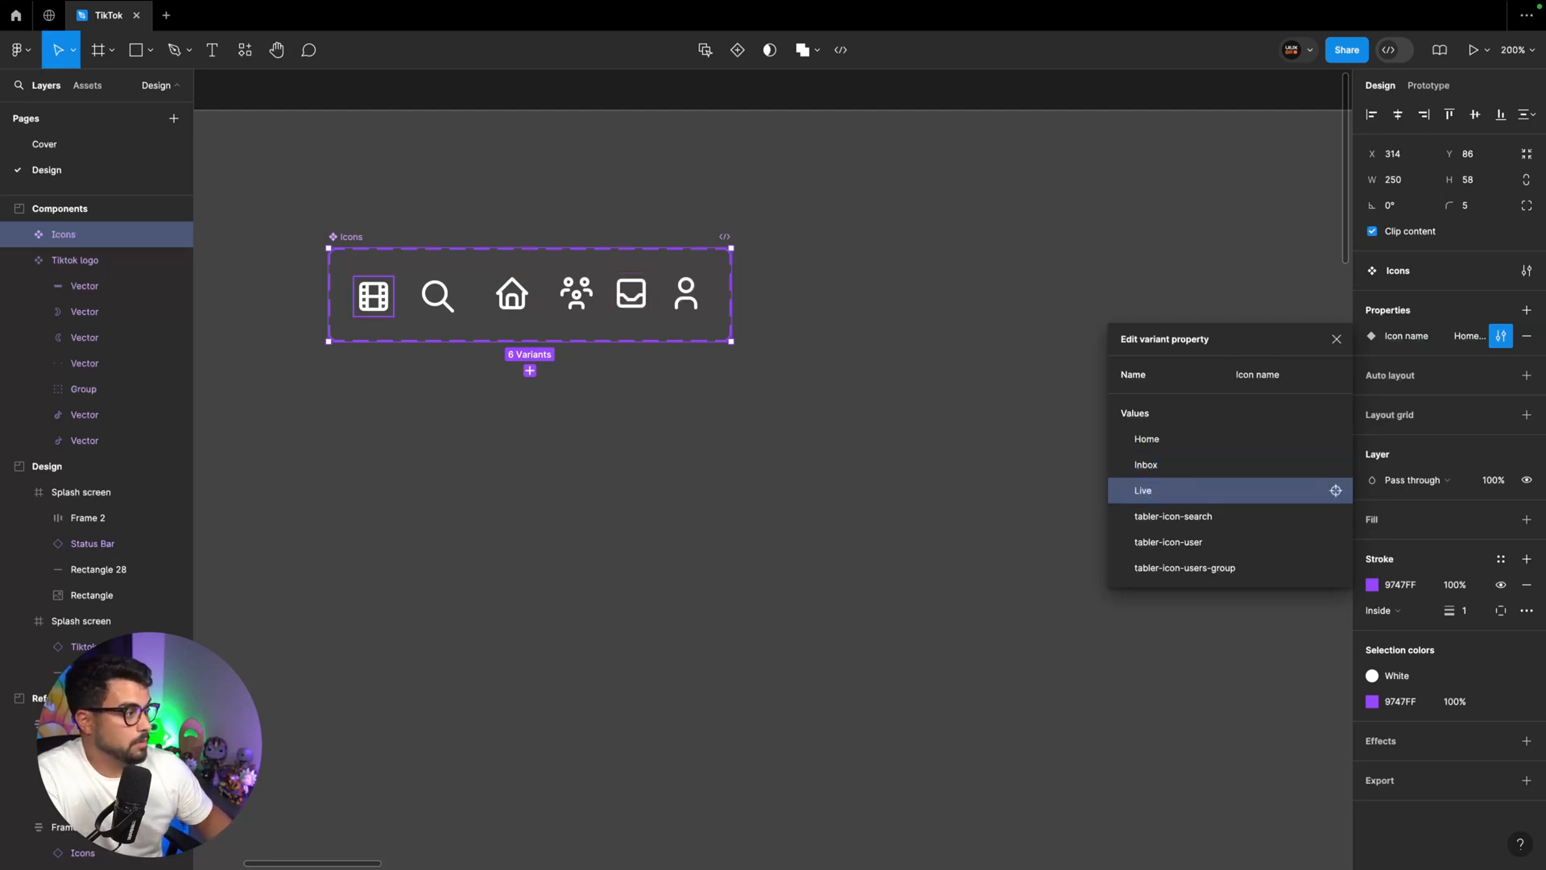
Rename the search, user and users-group values of the Icon name property to Search, Profile and Friends
{"action": "double_click", "coordinate": [1171, 516]}
{"action": "type", "text": "Search"}
{"action": "key", "text": "Return"}
{"action": "double_click", "coordinate": [1172, 542]}
{"action": "type", "text": "Profile"}
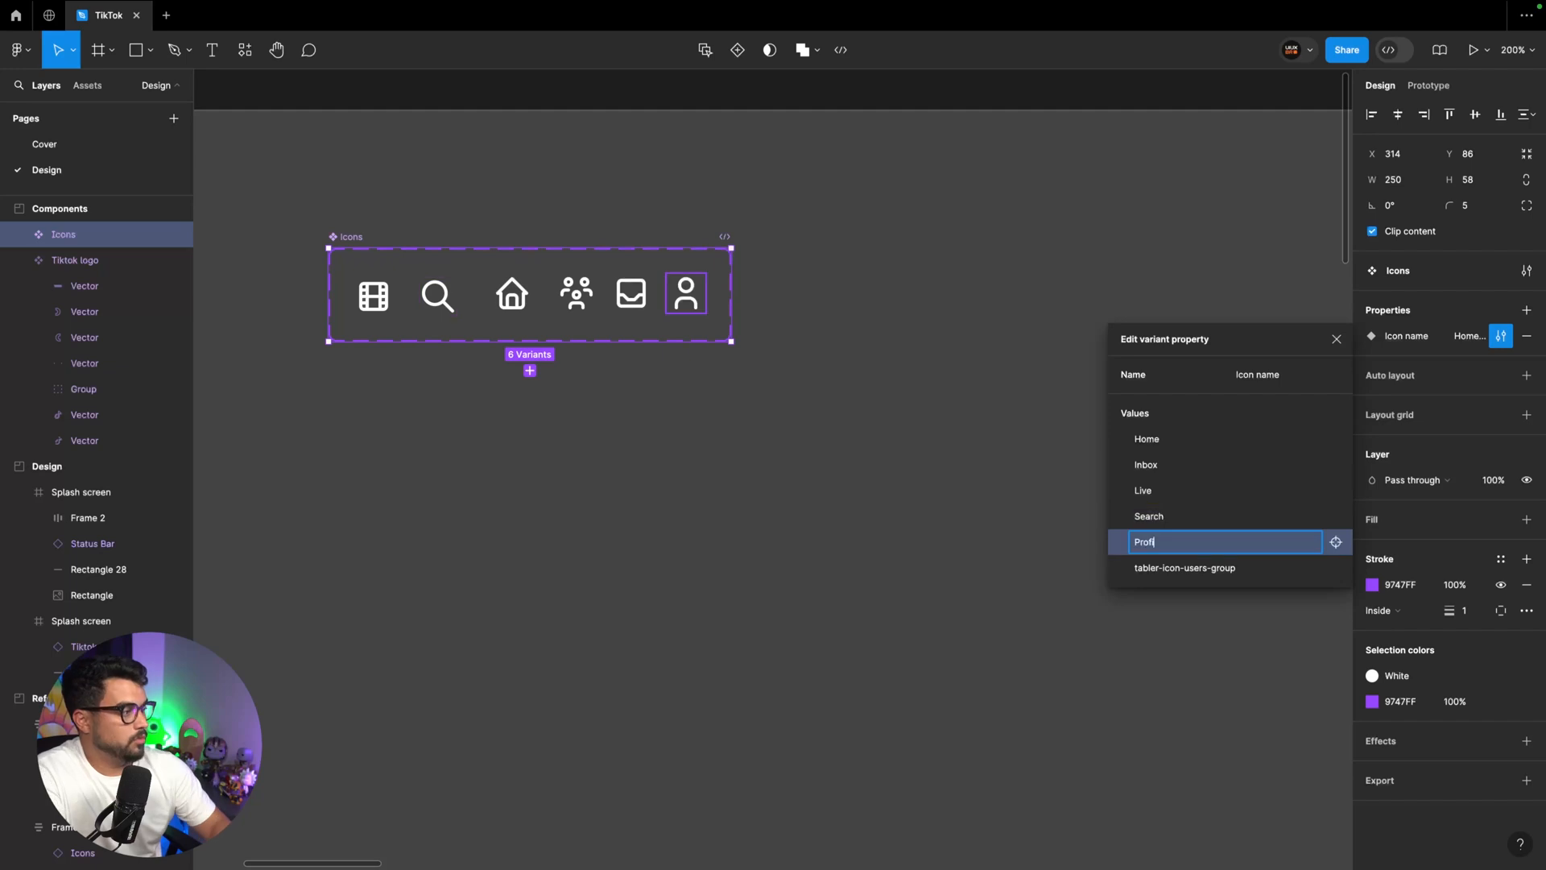
{"action": "key", "text": "Return"}
{"action": "double_click", "coordinate": [1200, 568]}
{"action": "type", "text": "Friends"}
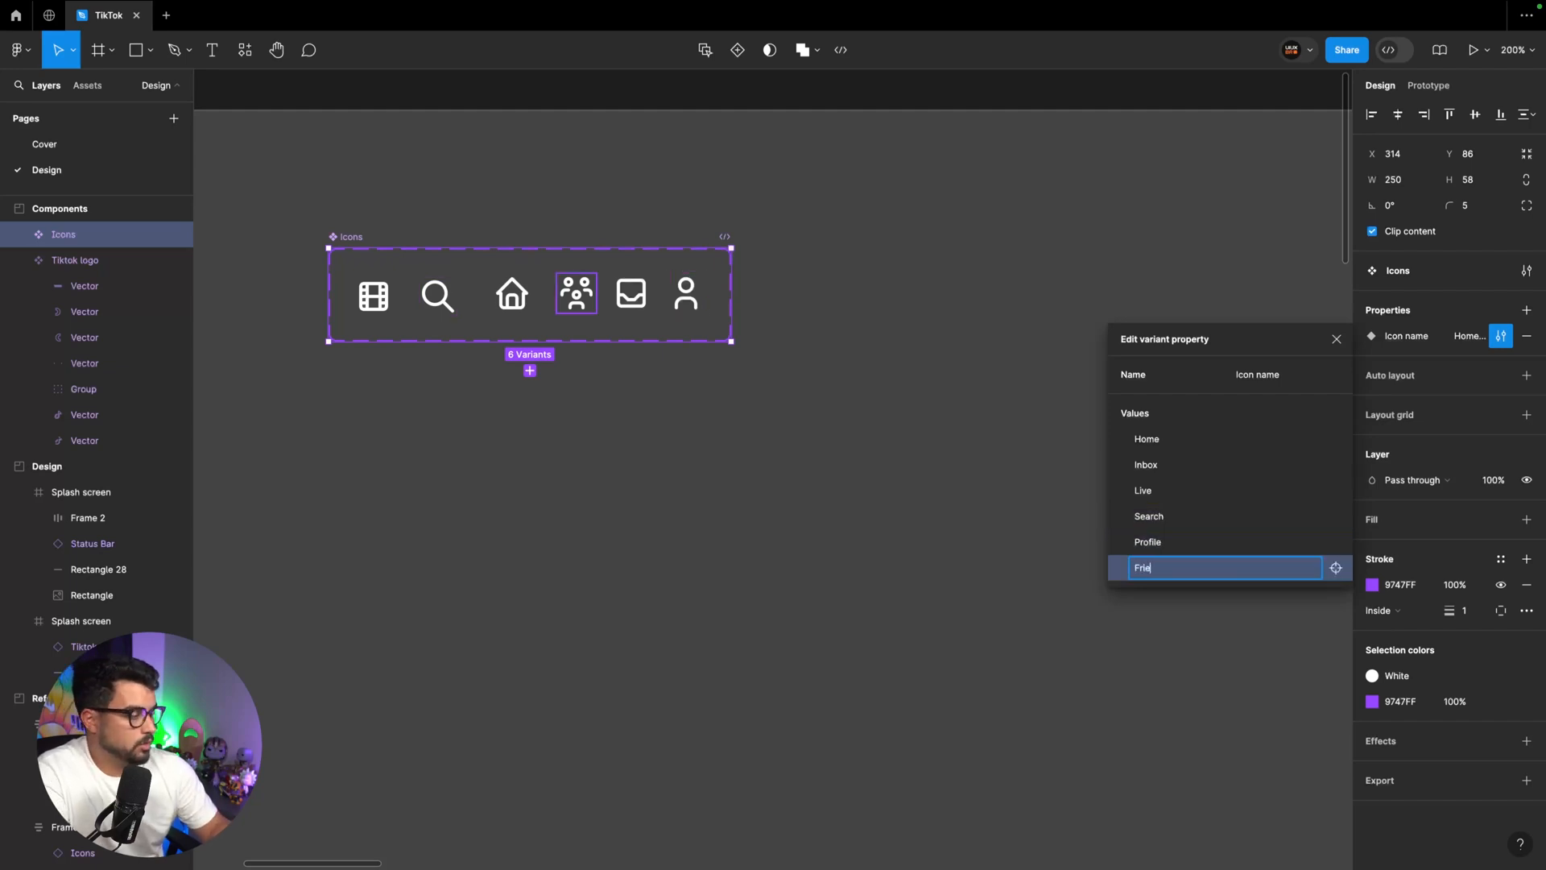
{"action": "key", "text": "Return"}
{"action": "left_click", "coordinate": [877, 433]}
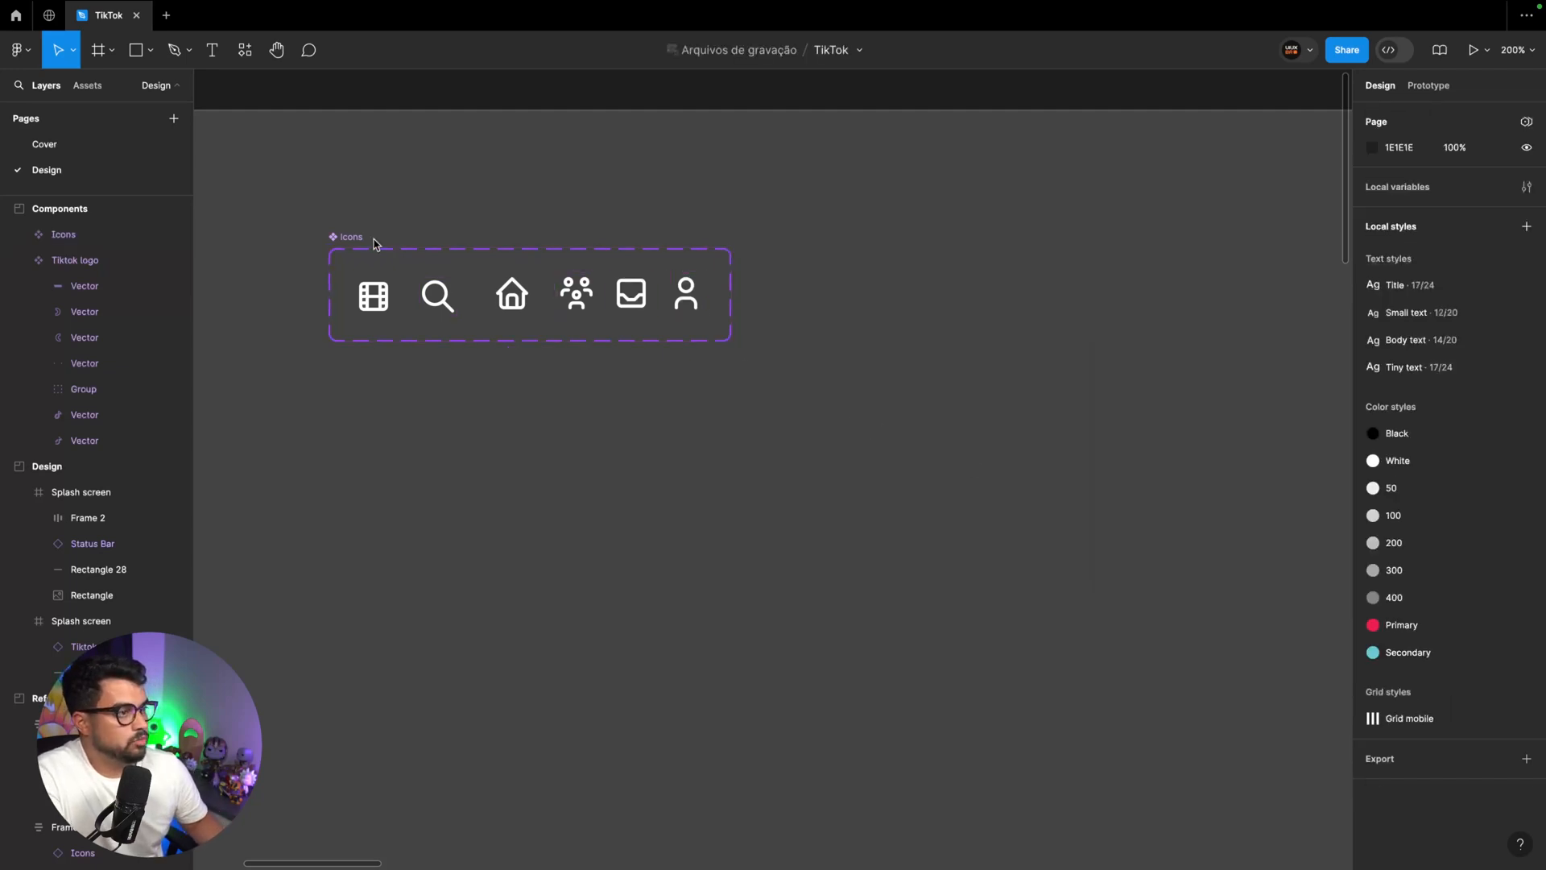
Apply auto layout to the Icons component set so its variants are evenly spaced
{"action": "left_click", "coordinate": [344, 239]}
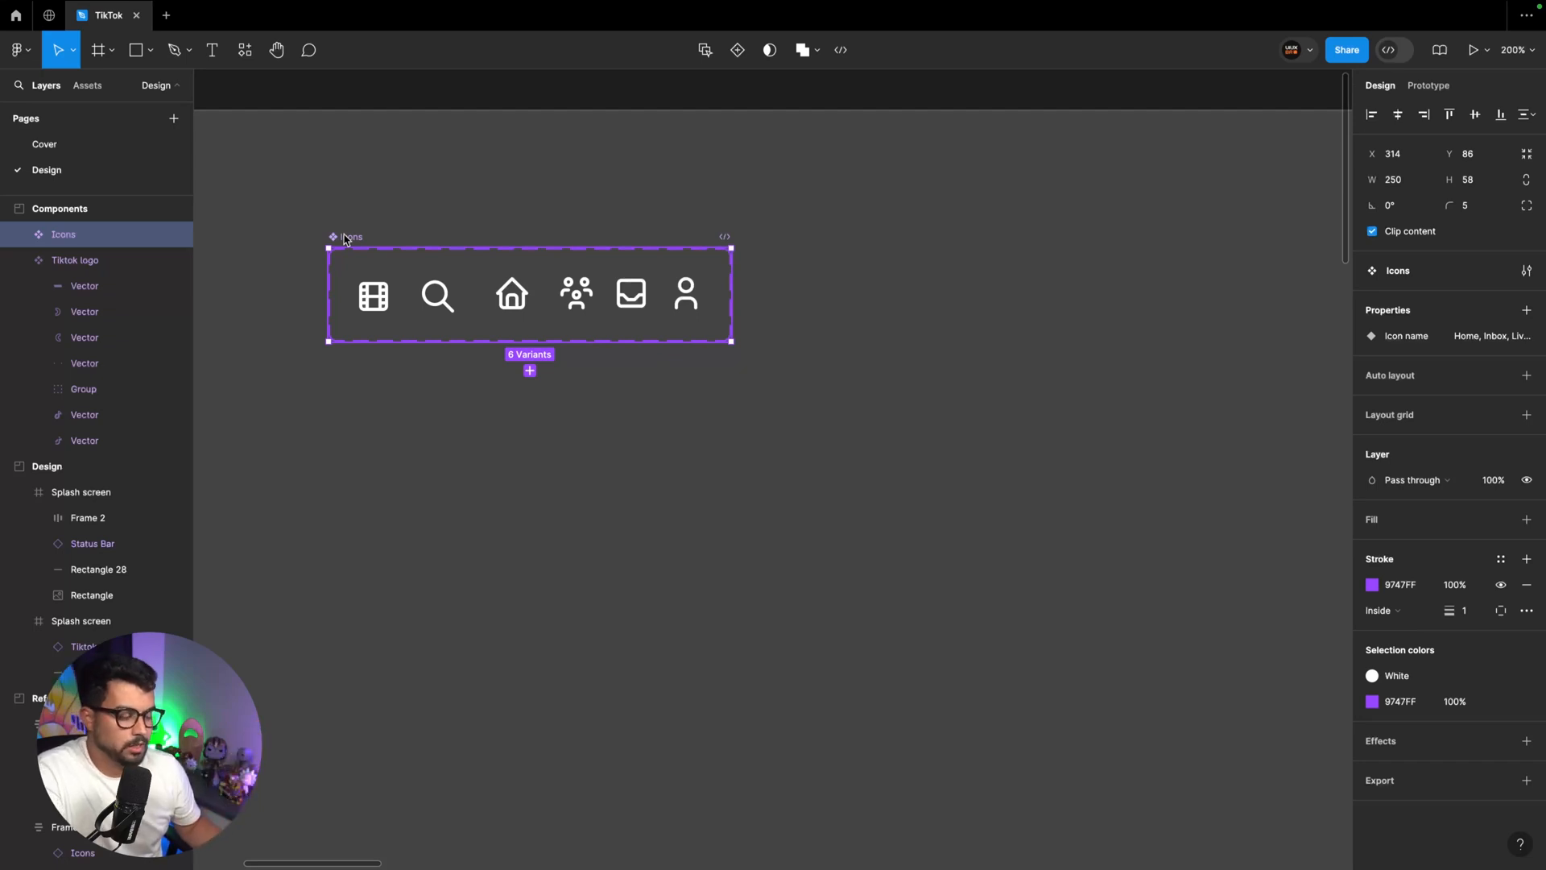
{"action": "key", "text": "shift+a"}
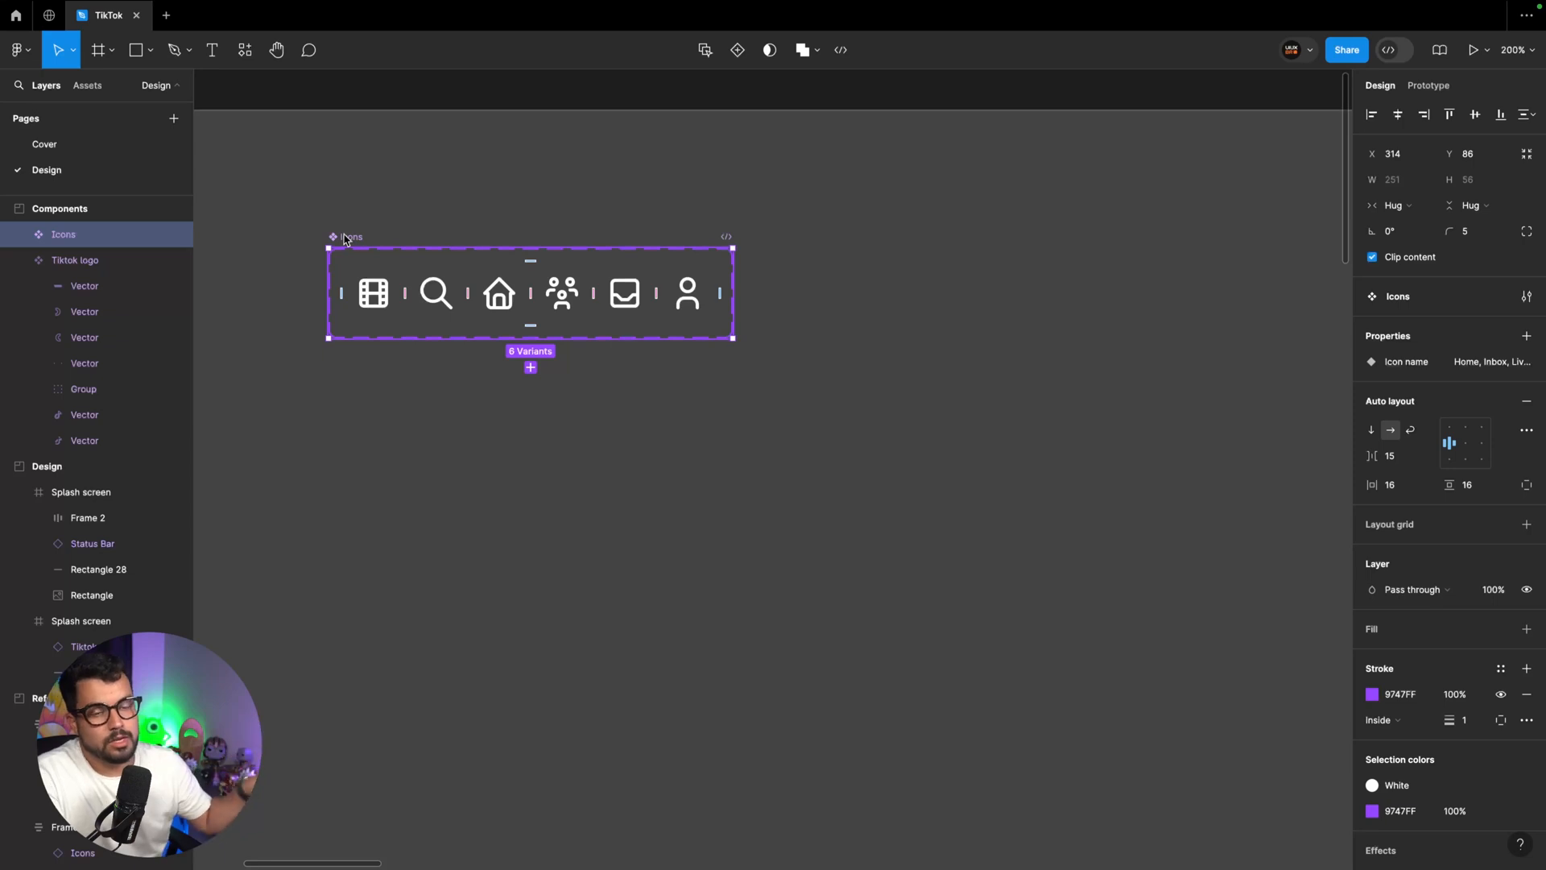
{"action": "key", "text": "shift+0"}
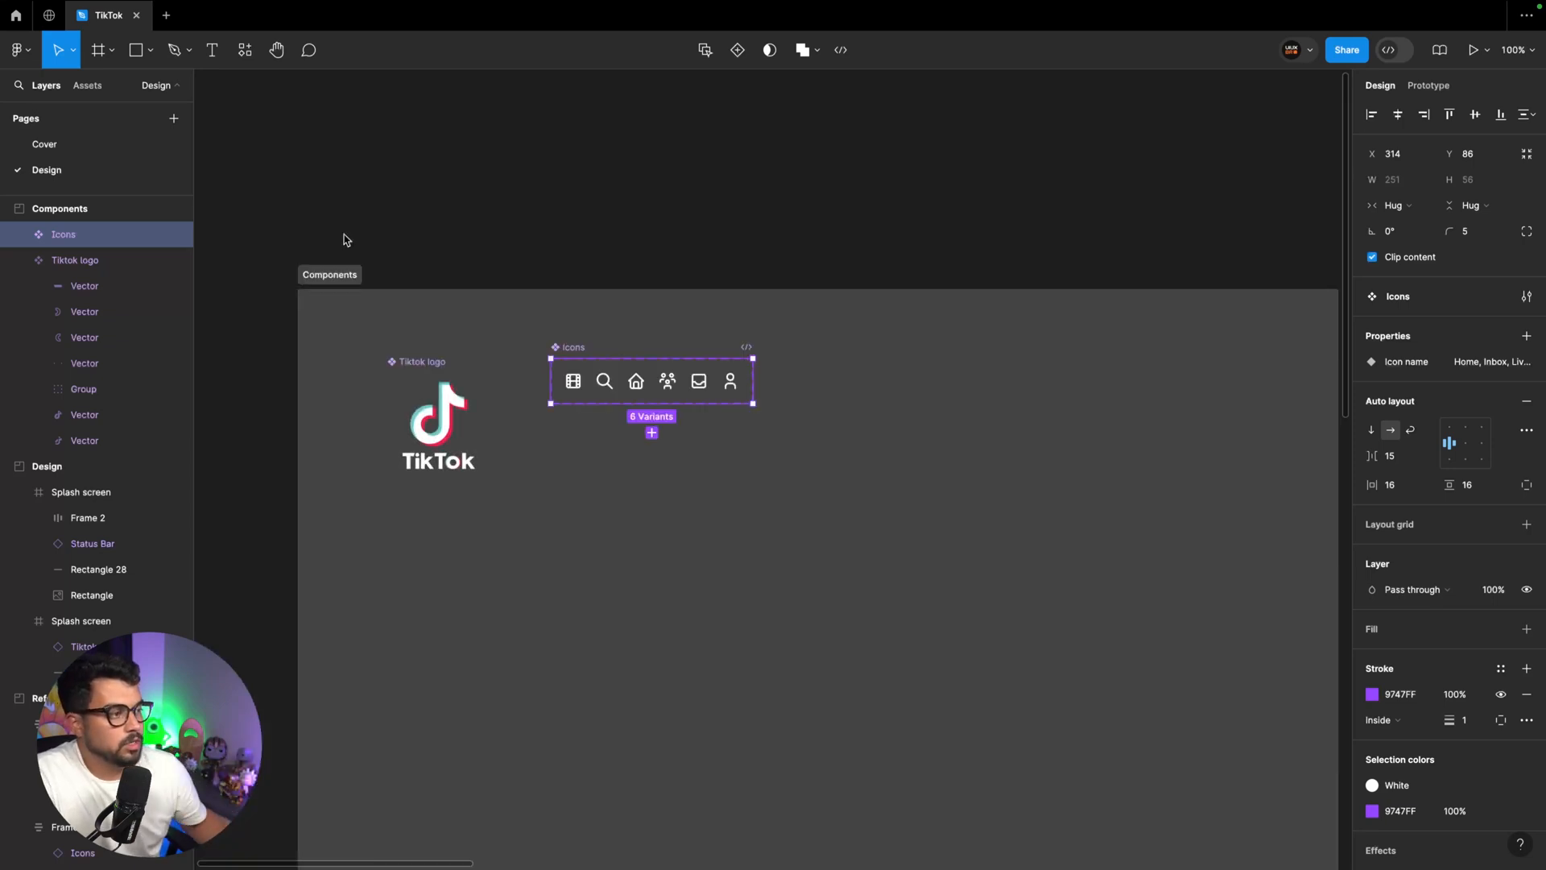
Move the Icons component set closer to the TikTok logo in the Components section
{"action": "left_click_drag", "start_coordinate": [578, 350], "coordinate": [540, 355]}
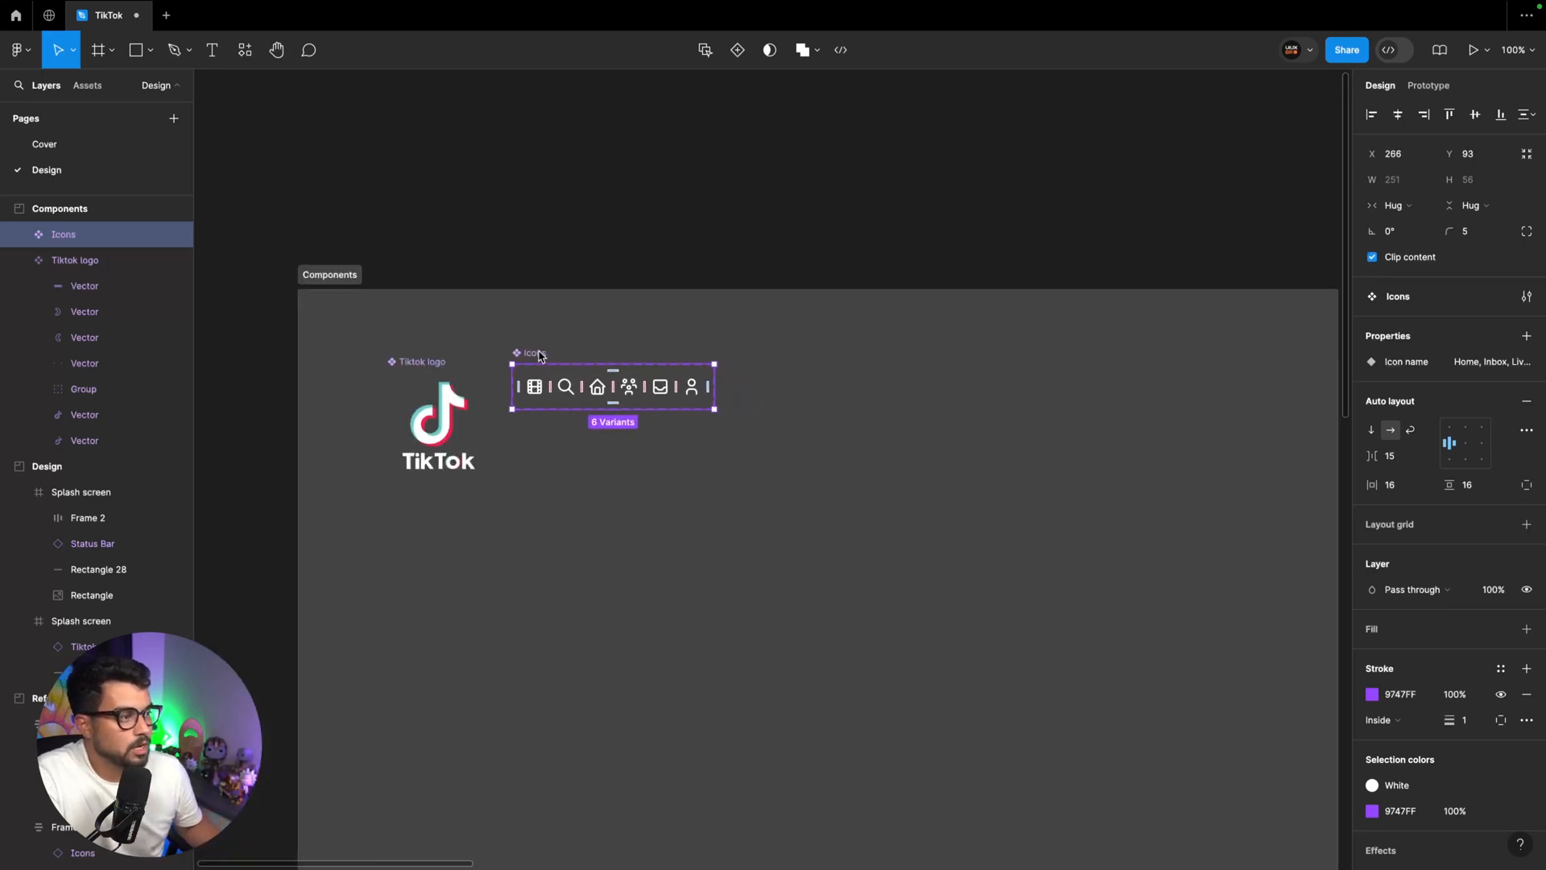
{"action": "left_click", "coordinate": [666, 344]}
Switch the icon above the Friends label to the Friends variant
{"action": "scroll", "coordinate": [665, 346], "scroll_direction": "down", "scroll_amount": 10}
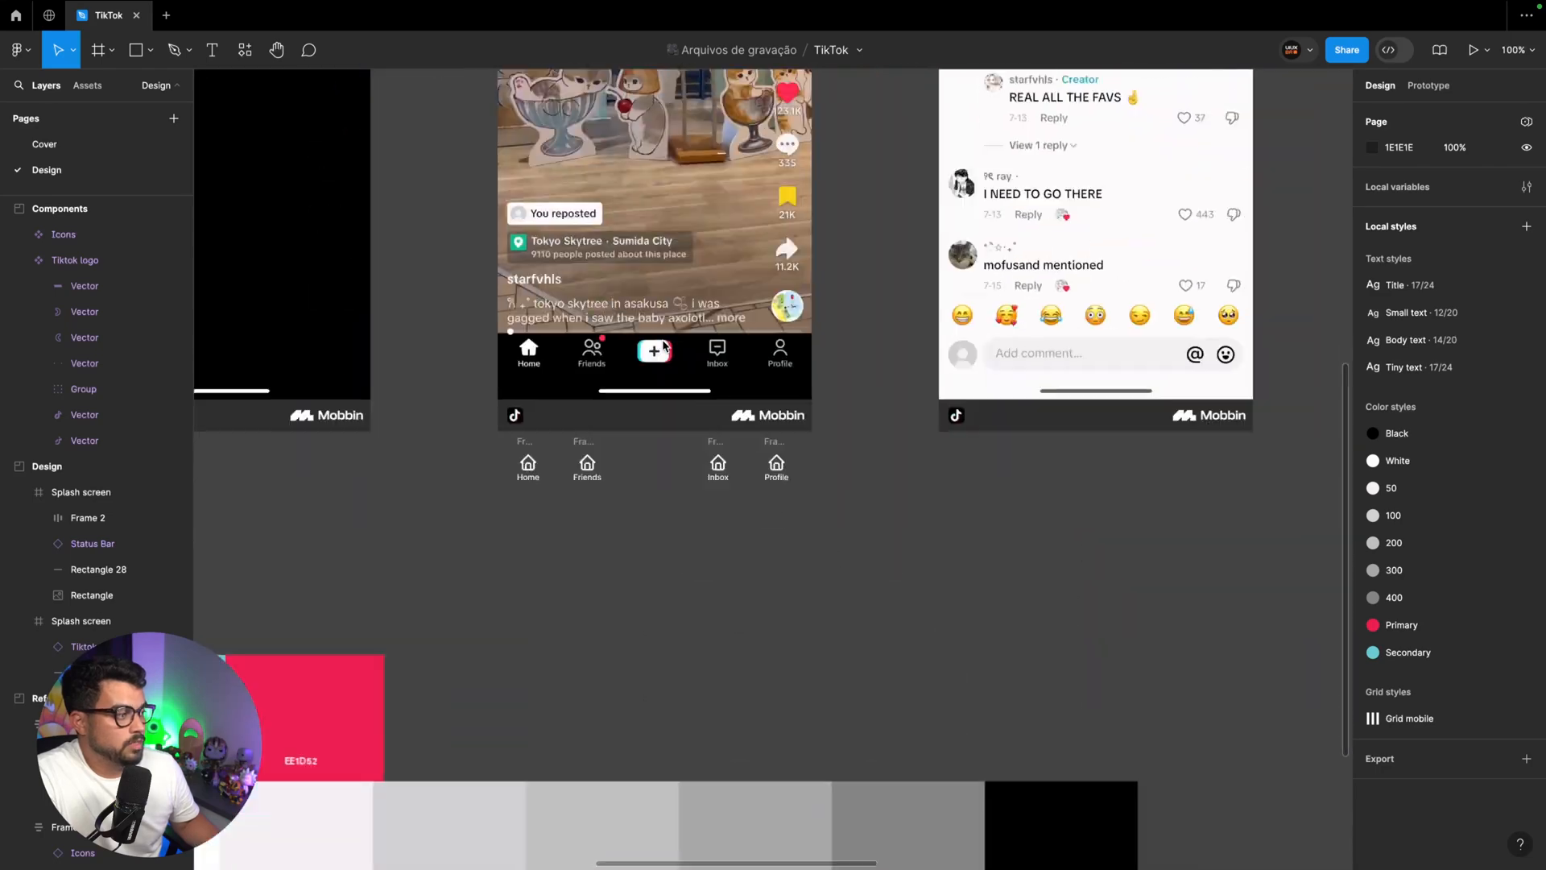
{"action": "scroll", "coordinate": [666, 348], "scroll_direction": "down", "scroll_amount": 3}
{"action": "scroll", "coordinate": [666, 346], "scroll_direction": "left", "scroll_amount": 3}
{"action": "key", "text": "ctrl+equal"}
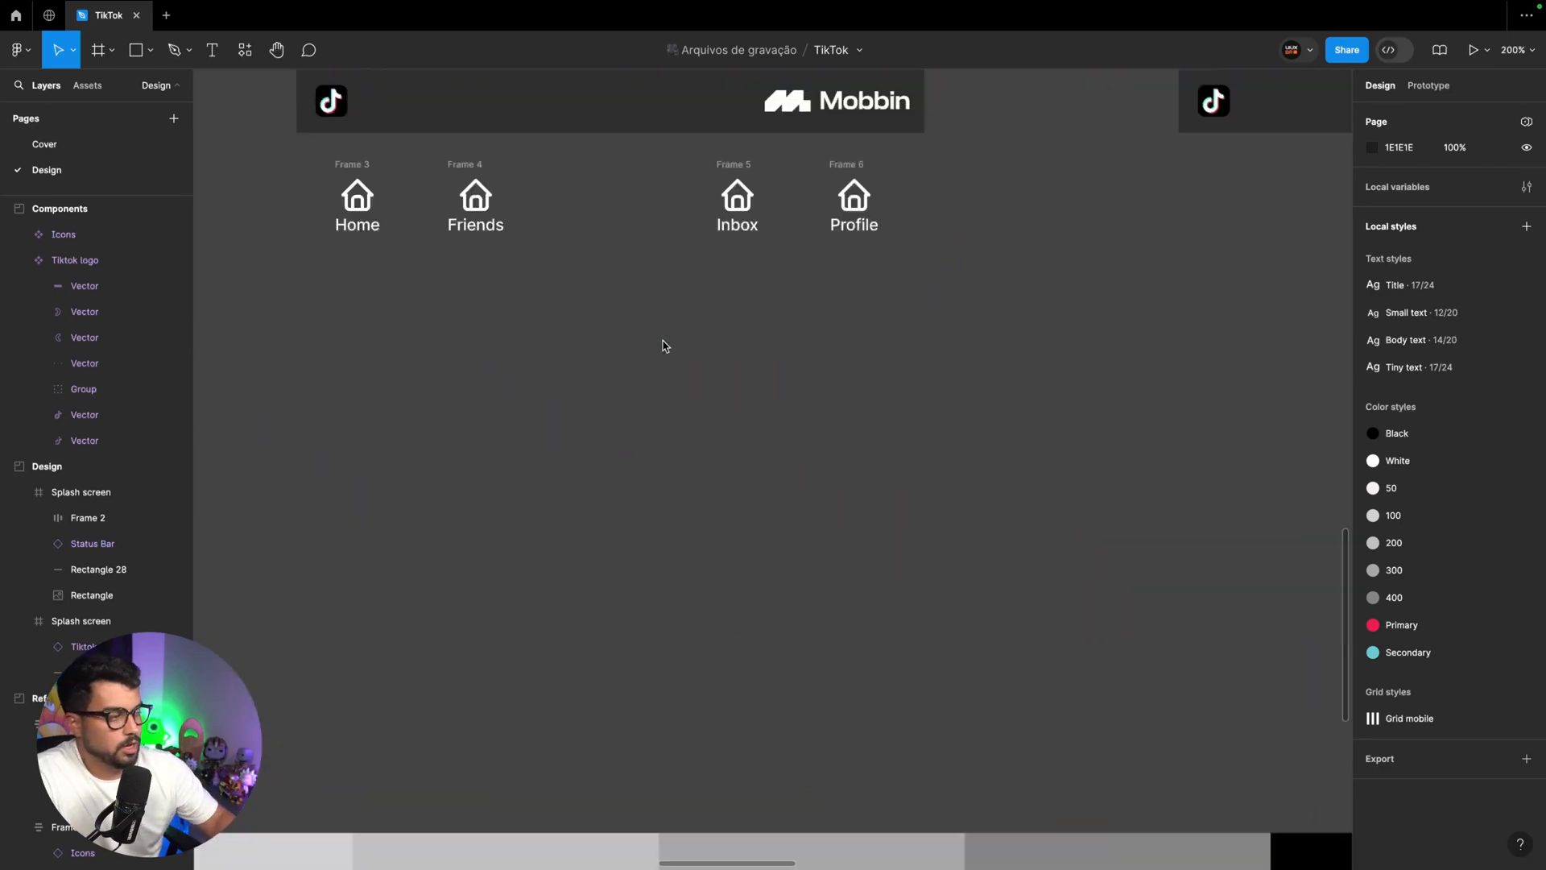
{"action": "scroll", "coordinate": [665, 346], "scroll_direction": "up", "scroll_amount": 3}
{"action": "scroll", "coordinate": [665, 346], "scroll_direction": "left", "scroll_amount": 4}
{"action": "left_click", "coordinate": [655, 314]}
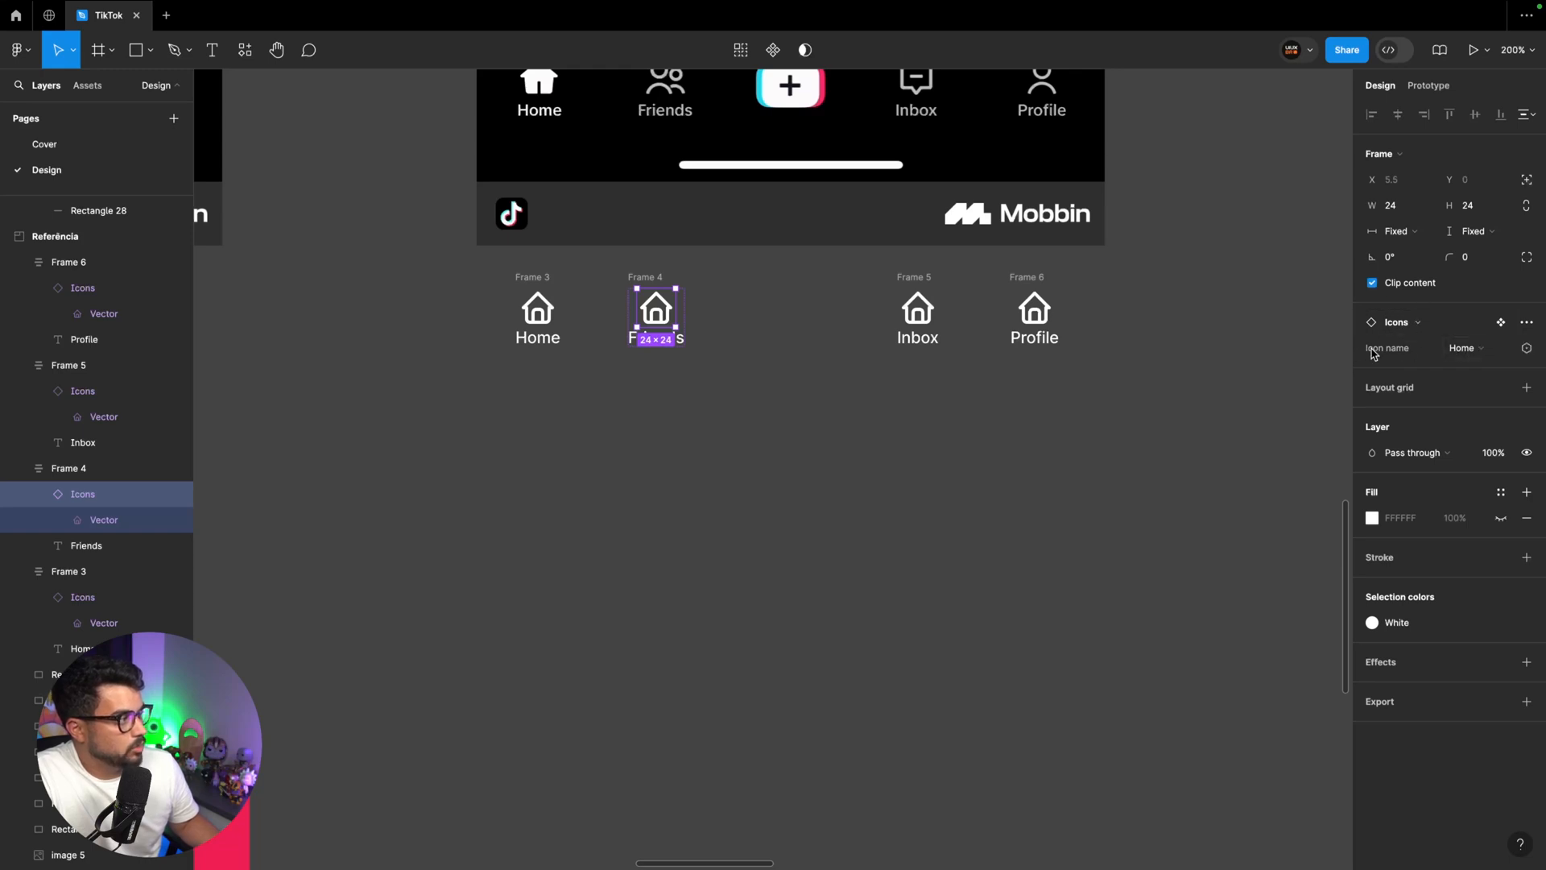
{"action": "left_click", "coordinate": [1466, 349]}
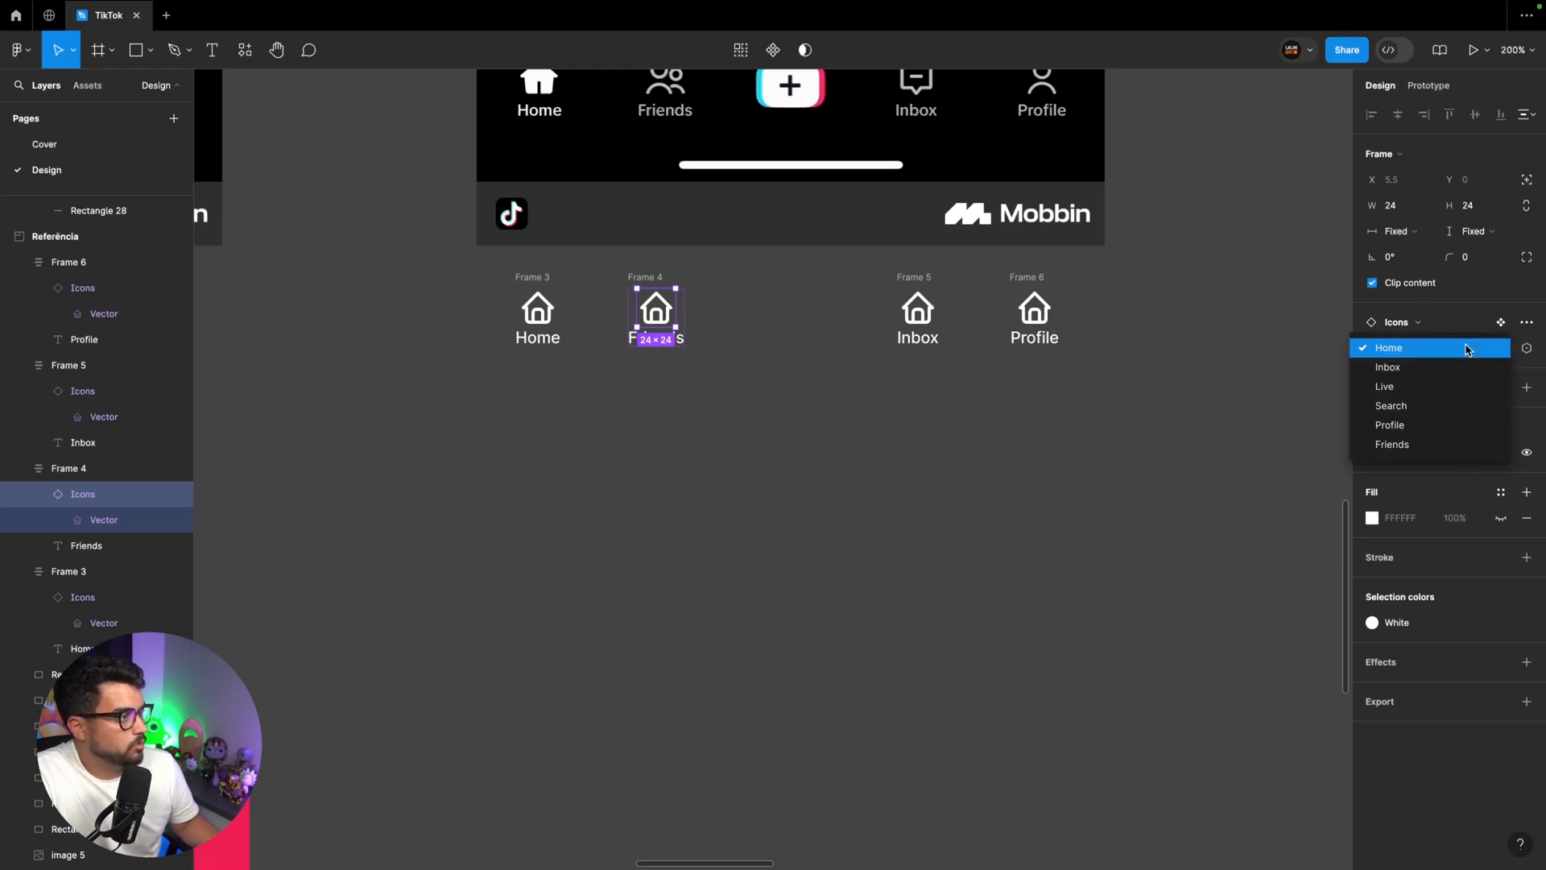
{"action": "left_click", "coordinate": [1421, 443]}
Switch the icons above the Inbox and Profile labels to the Inbox and Profile variants
{"action": "left_click", "coordinate": [918, 310]}
{"action": "left_click", "coordinate": [1461, 347]}
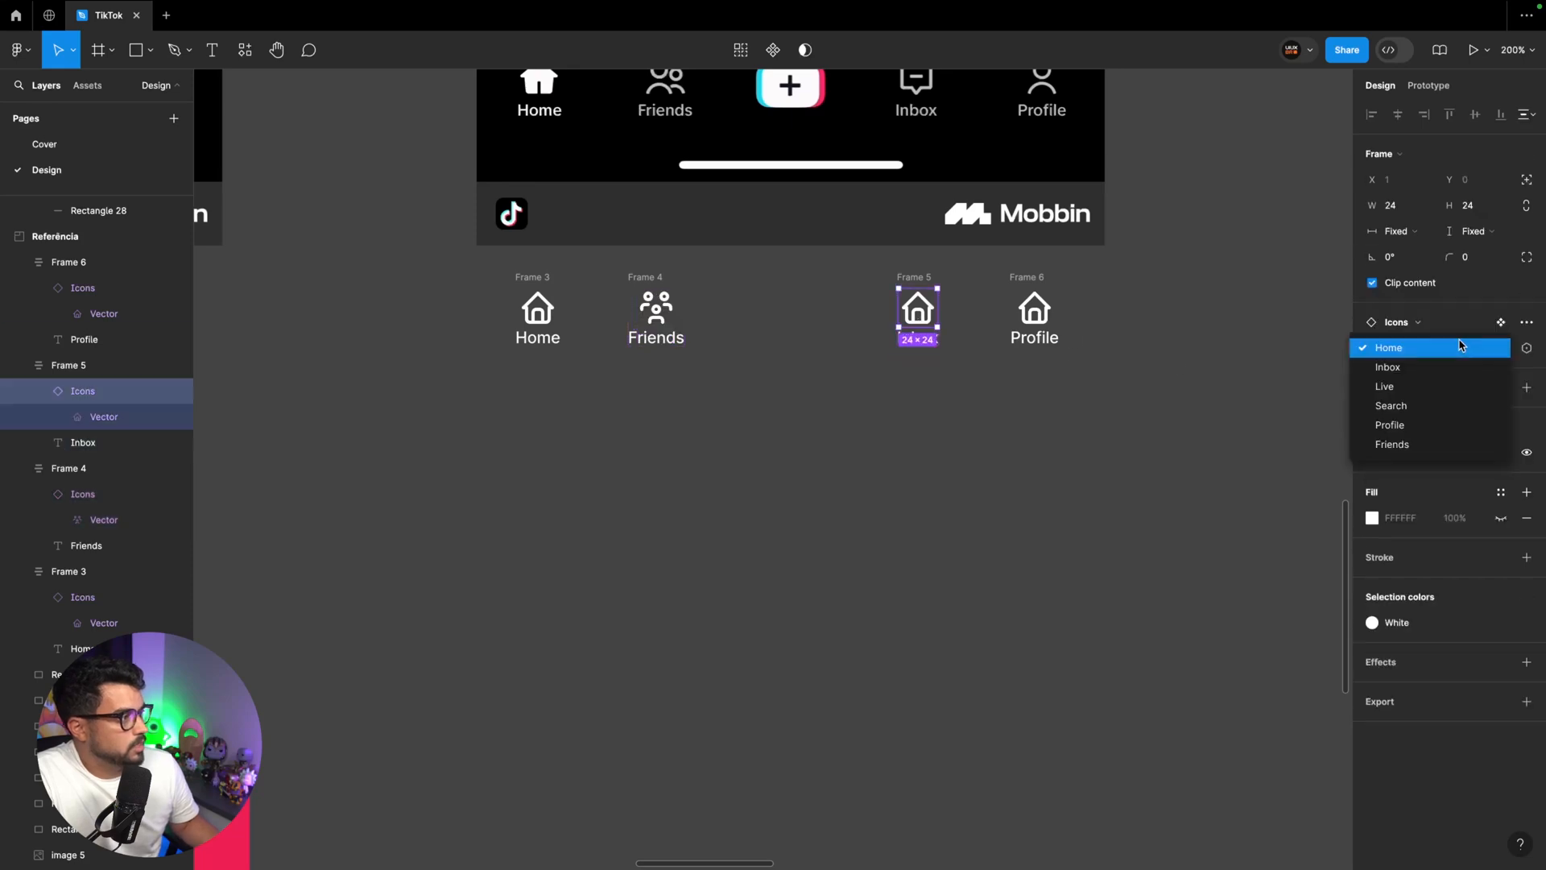
{"action": "left_click", "coordinate": [1453, 368]}
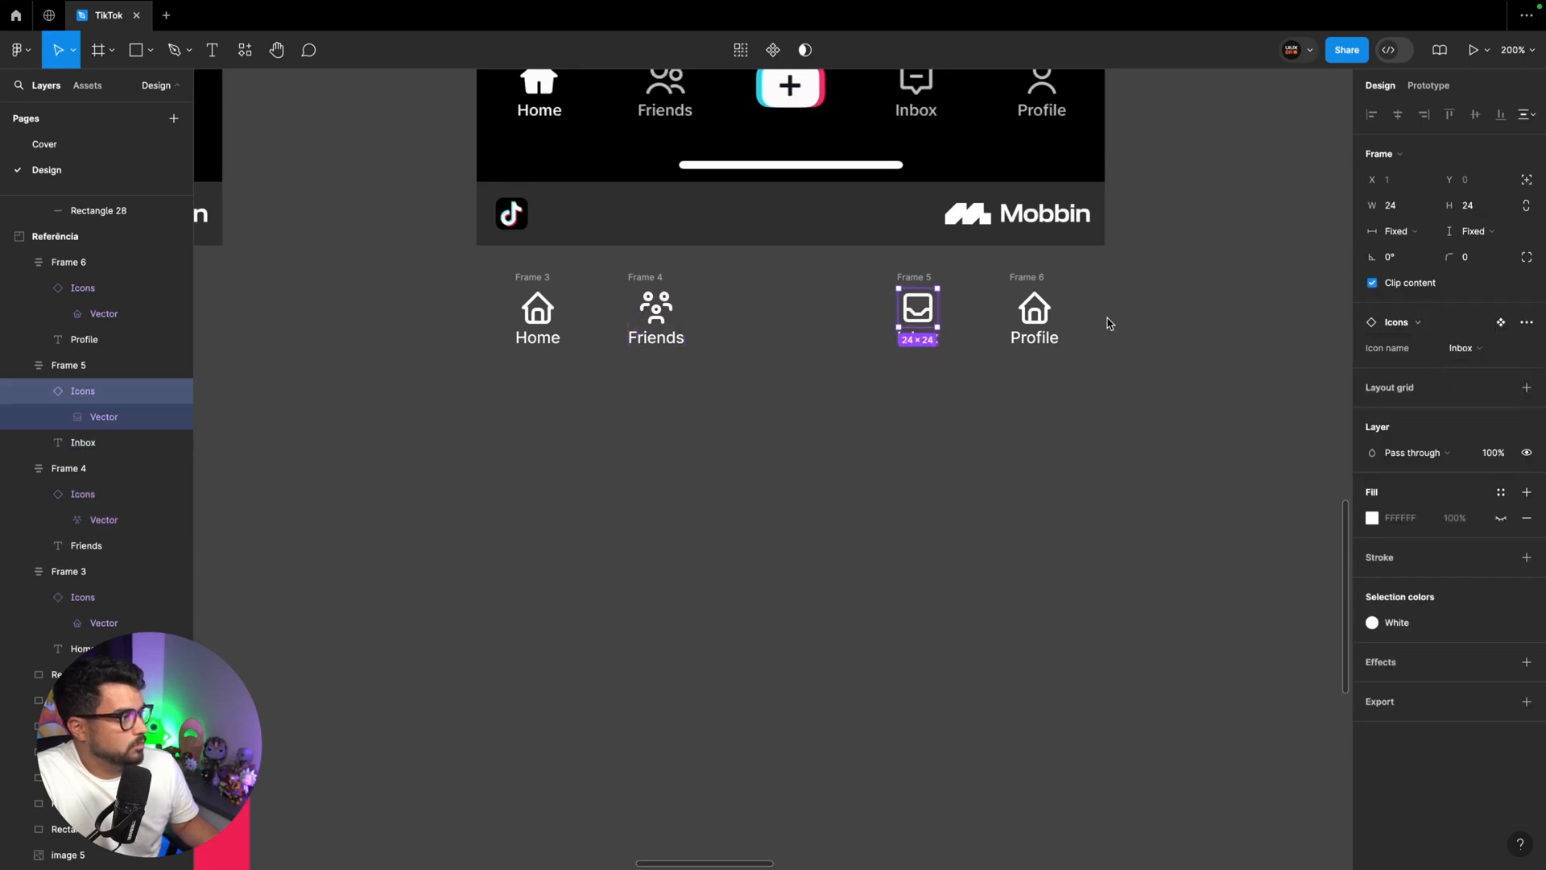
{"action": "left_click", "coordinate": [1047, 338]}
{"action": "left_click", "coordinate": [1034, 310]}
{"action": "left_click", "coordinate": [1470, 349]}
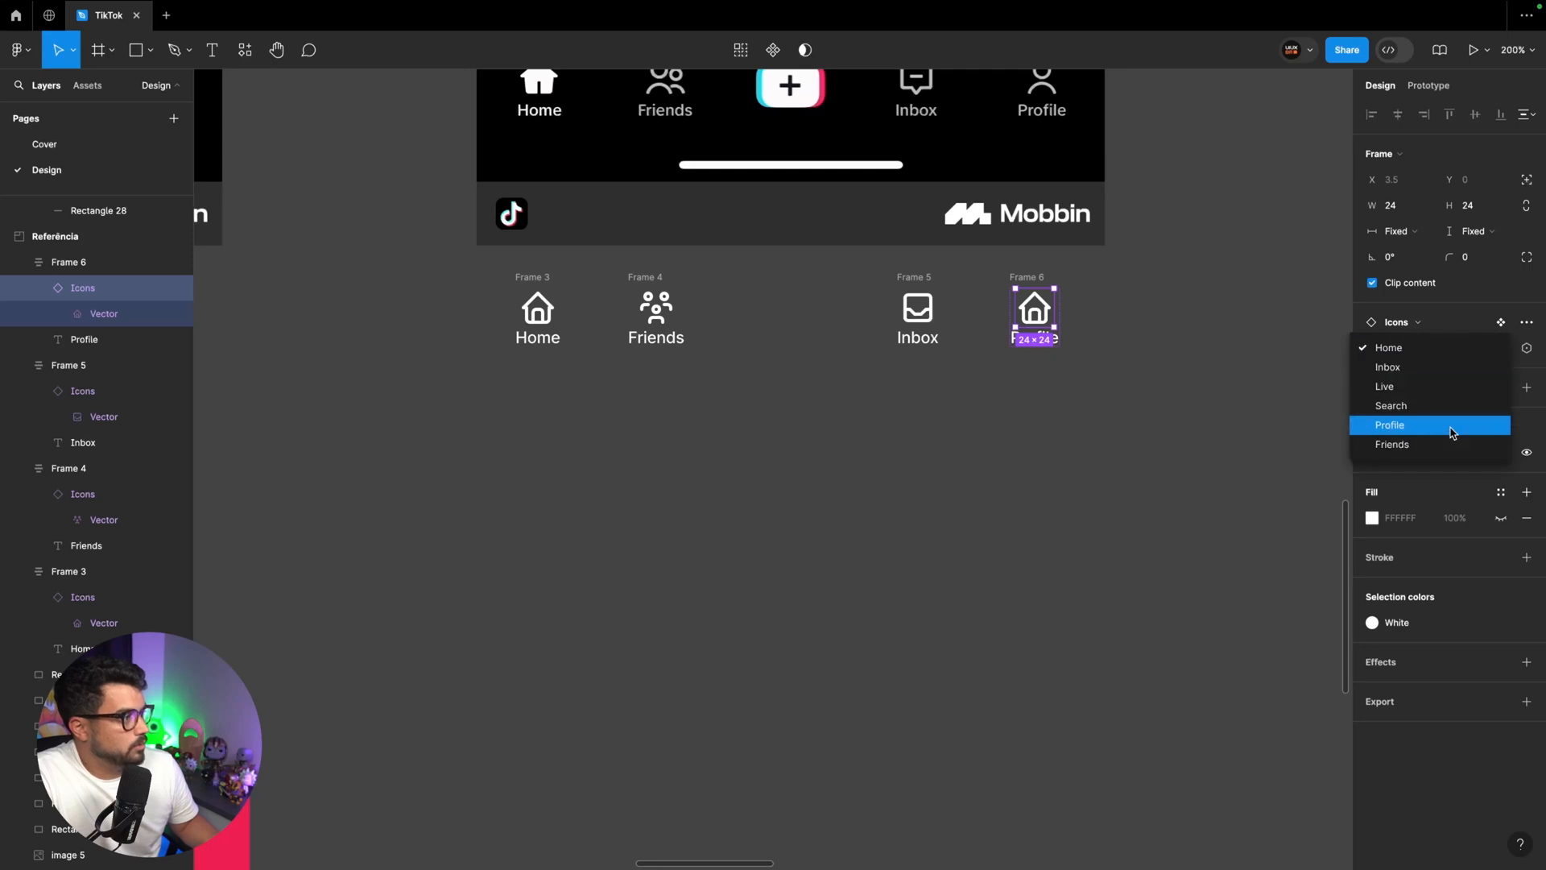
{"action": "left_click", "coordinate": [1391, 424]}
{"action": "left_click", "coordinate": [1153, 347]}
Wrap the Home, Friends, Inbox and Profile items in a horizontal auto layout frame with 24 horizontal padding
{"action": "scroll", "coordinate": [1153, 346], "scroll_direction": "up", "scroll_amount": 2}
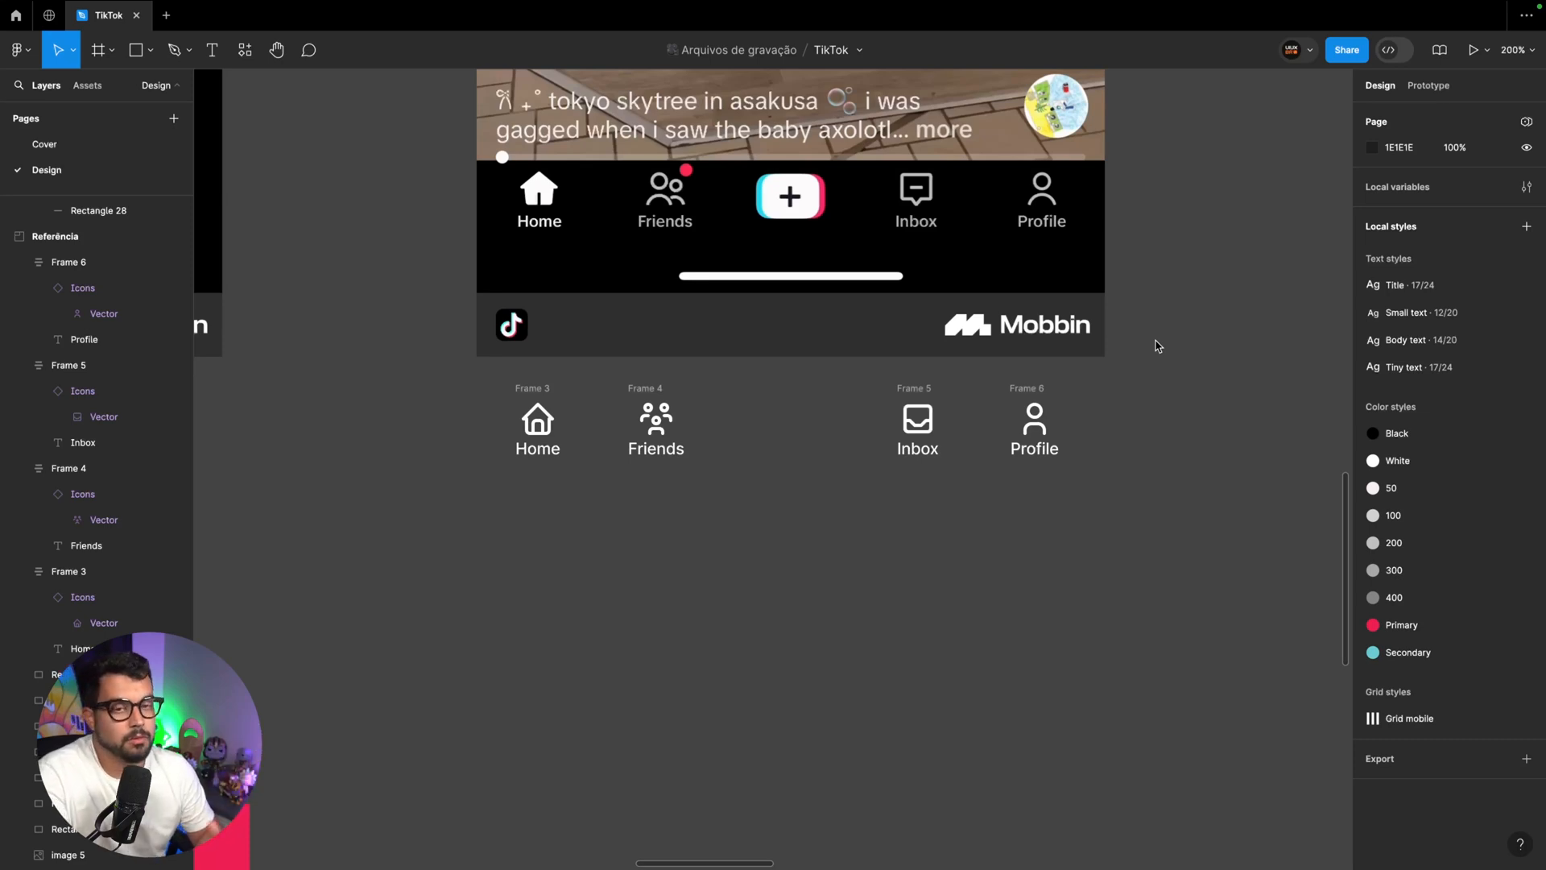
{"action": "left_click", "coordinate": [532, 388]}
{"action": "left_click", "coordinate": [642, 388], "text": "shift"}
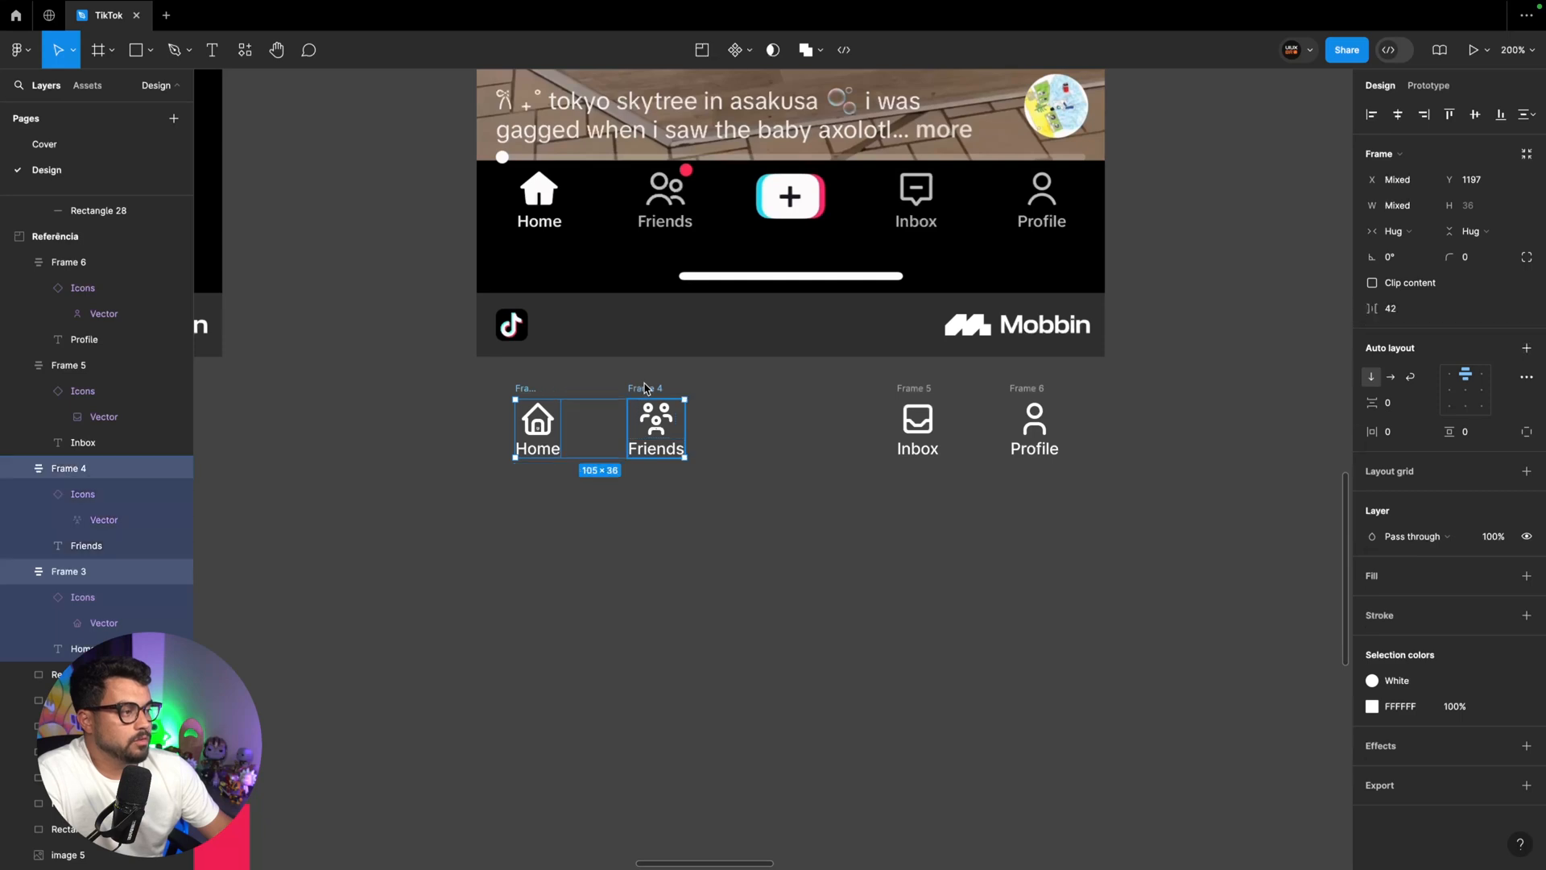
{"action": "left_click", "coordinate": [899, 389], "text": "shift"}
{"action": "left_click", "coordinate": [1036, 389], "text": "shift"}
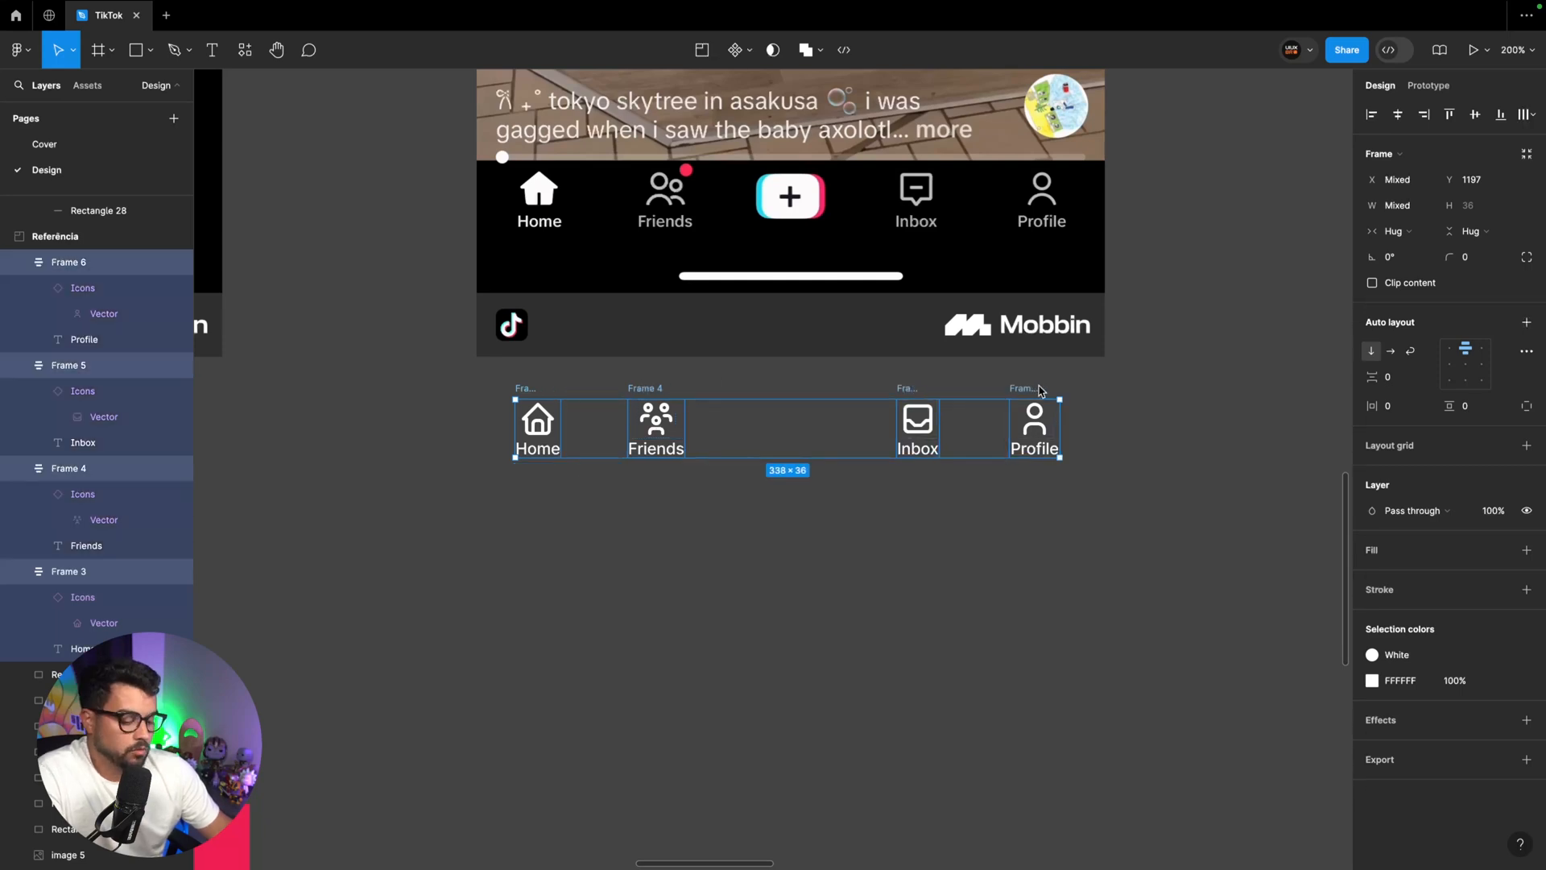
{"action": "key", "text": "shift+a"}
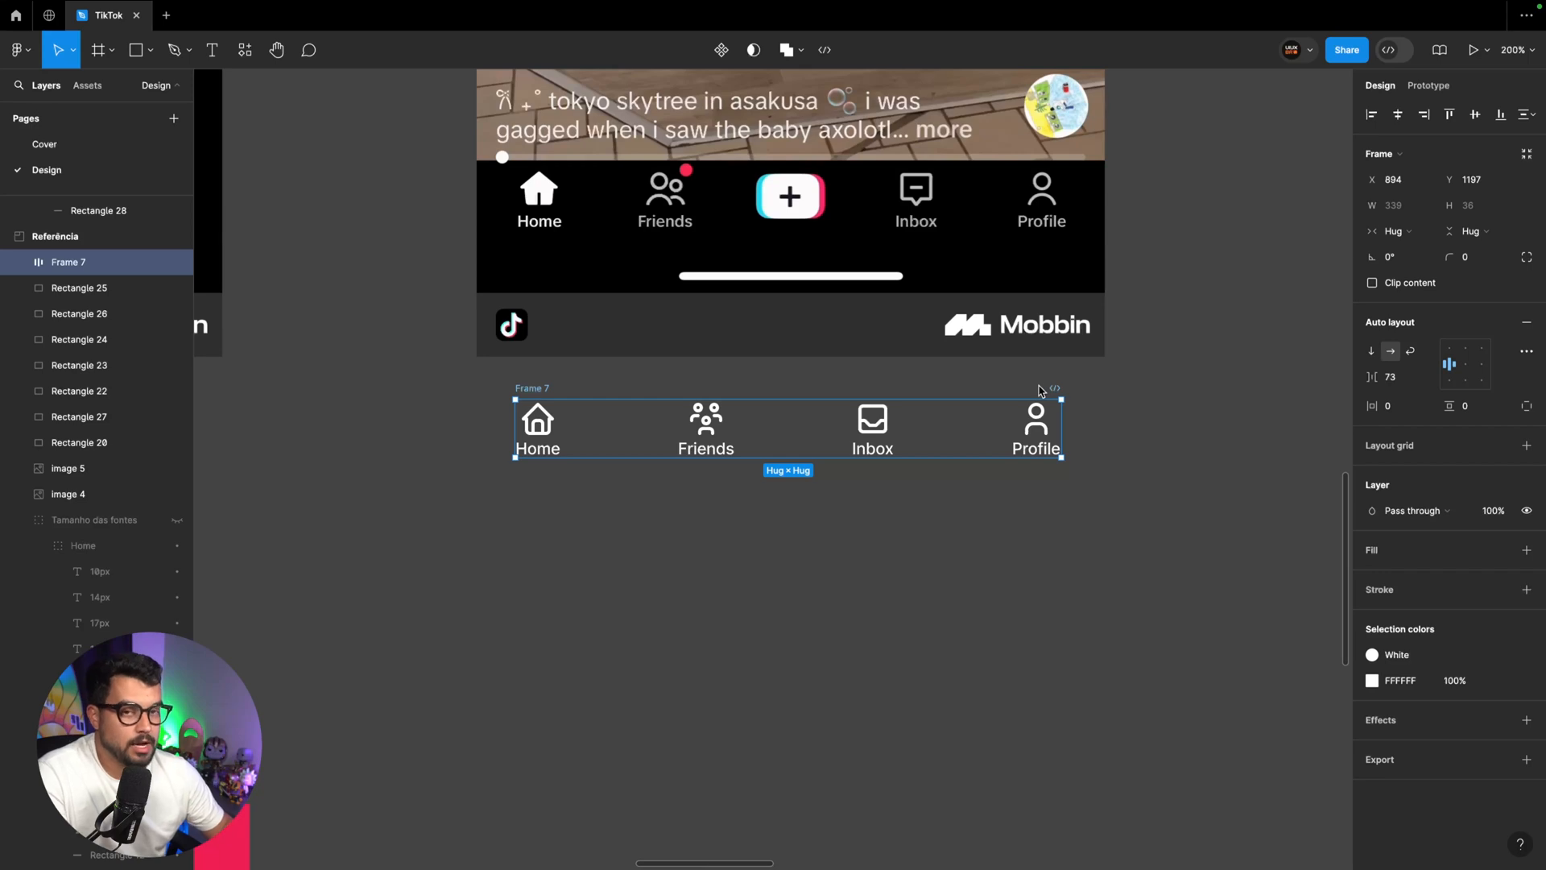
{"action": "left_click", "coordinate": [1397, 407]}
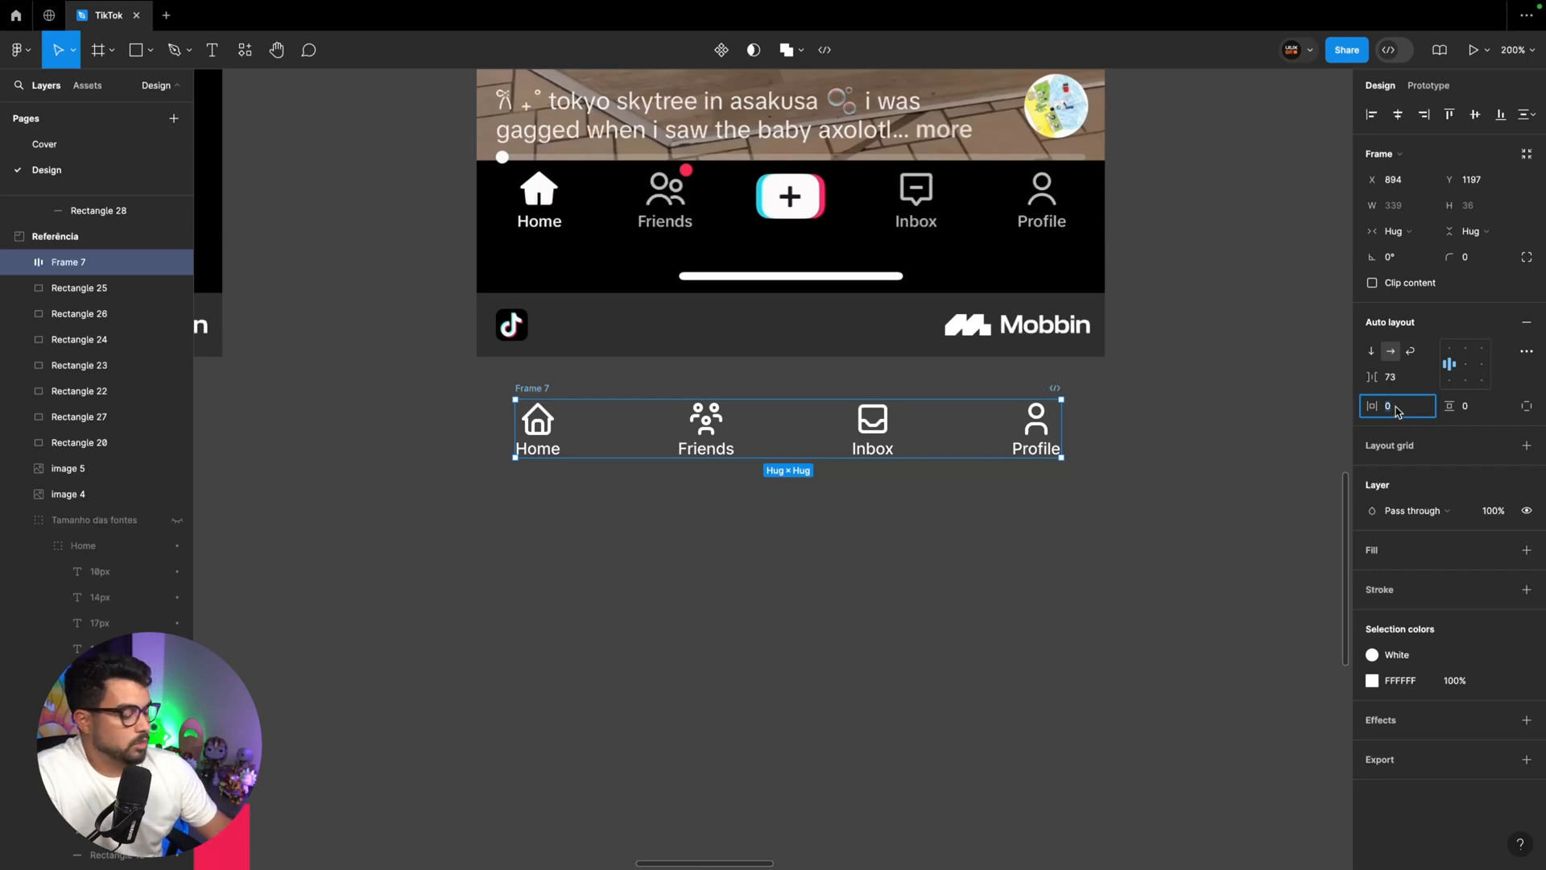
{"action": "key", "text": "Return"}
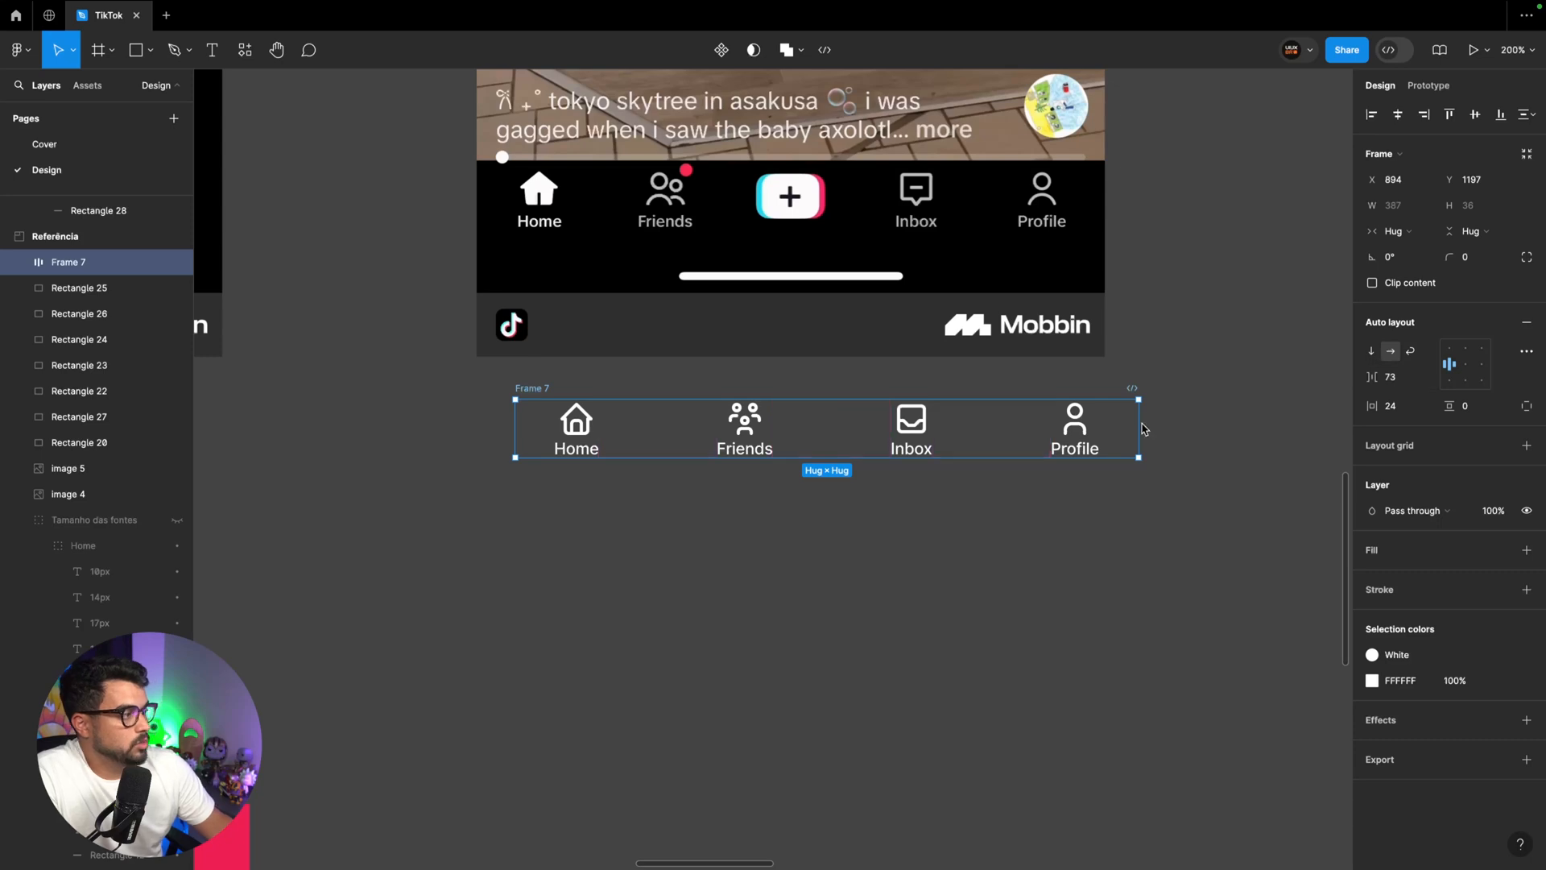
Resize the navigation frame to 390 wide, matching the reference screen's edges, and set its item spacing to Auto
{"action": "left_click_drag", "start_coordinate": [1140, 428], "coordinate": [1104, 429]}
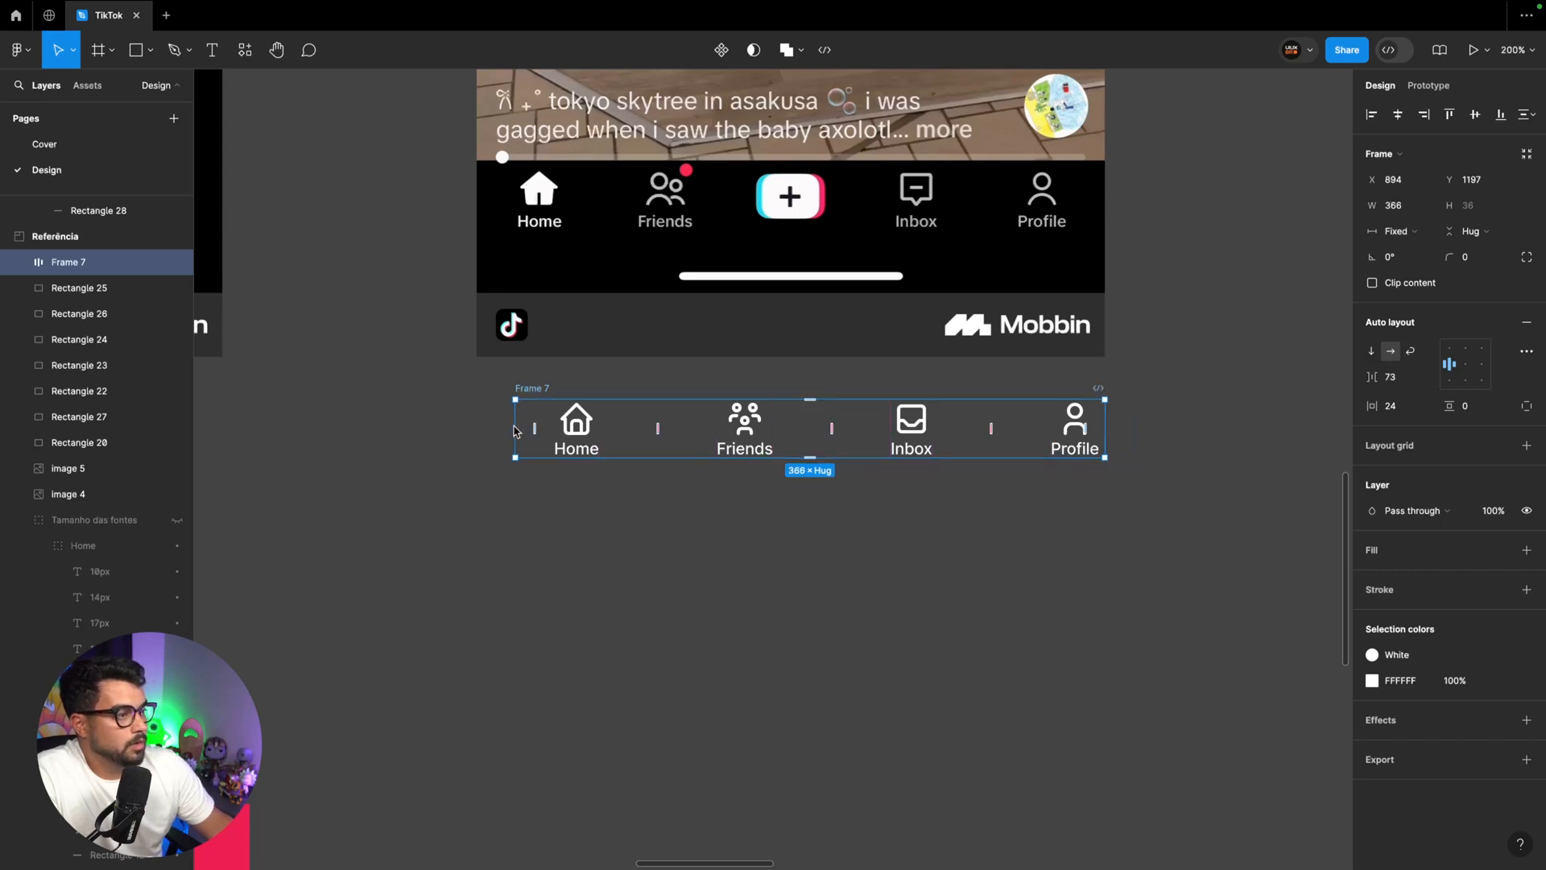
{"action": "left_click_drag", "start_coordinate": [515, 430], "coordinate": [477, 430]}
{"action": "left_click", "coordinate": [1417, 376]}
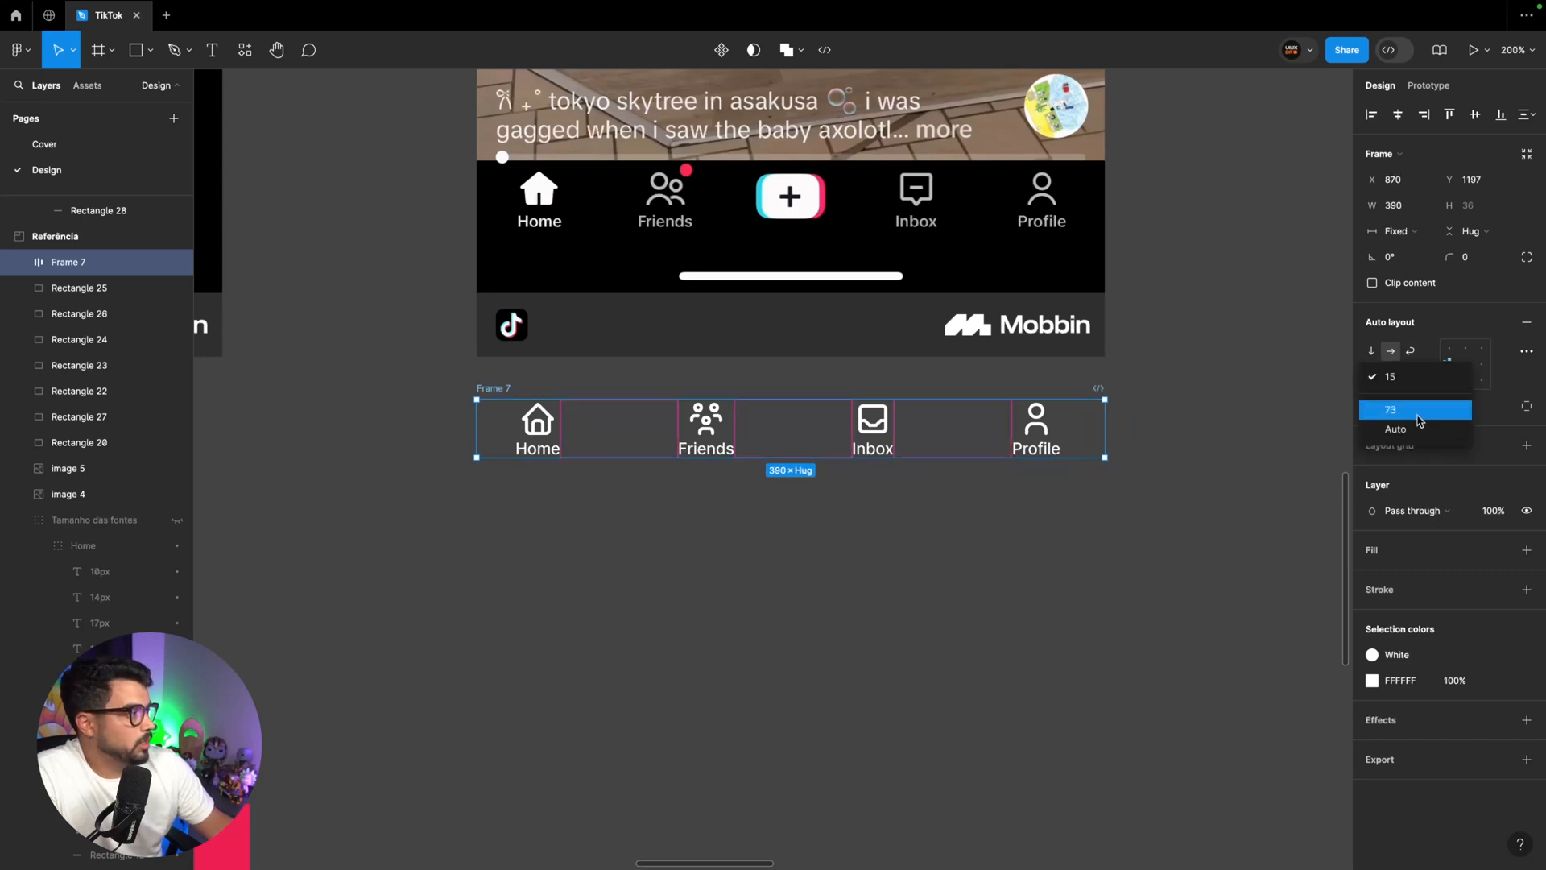
{"action": "left_click", "coordinate": [1419, 429]}
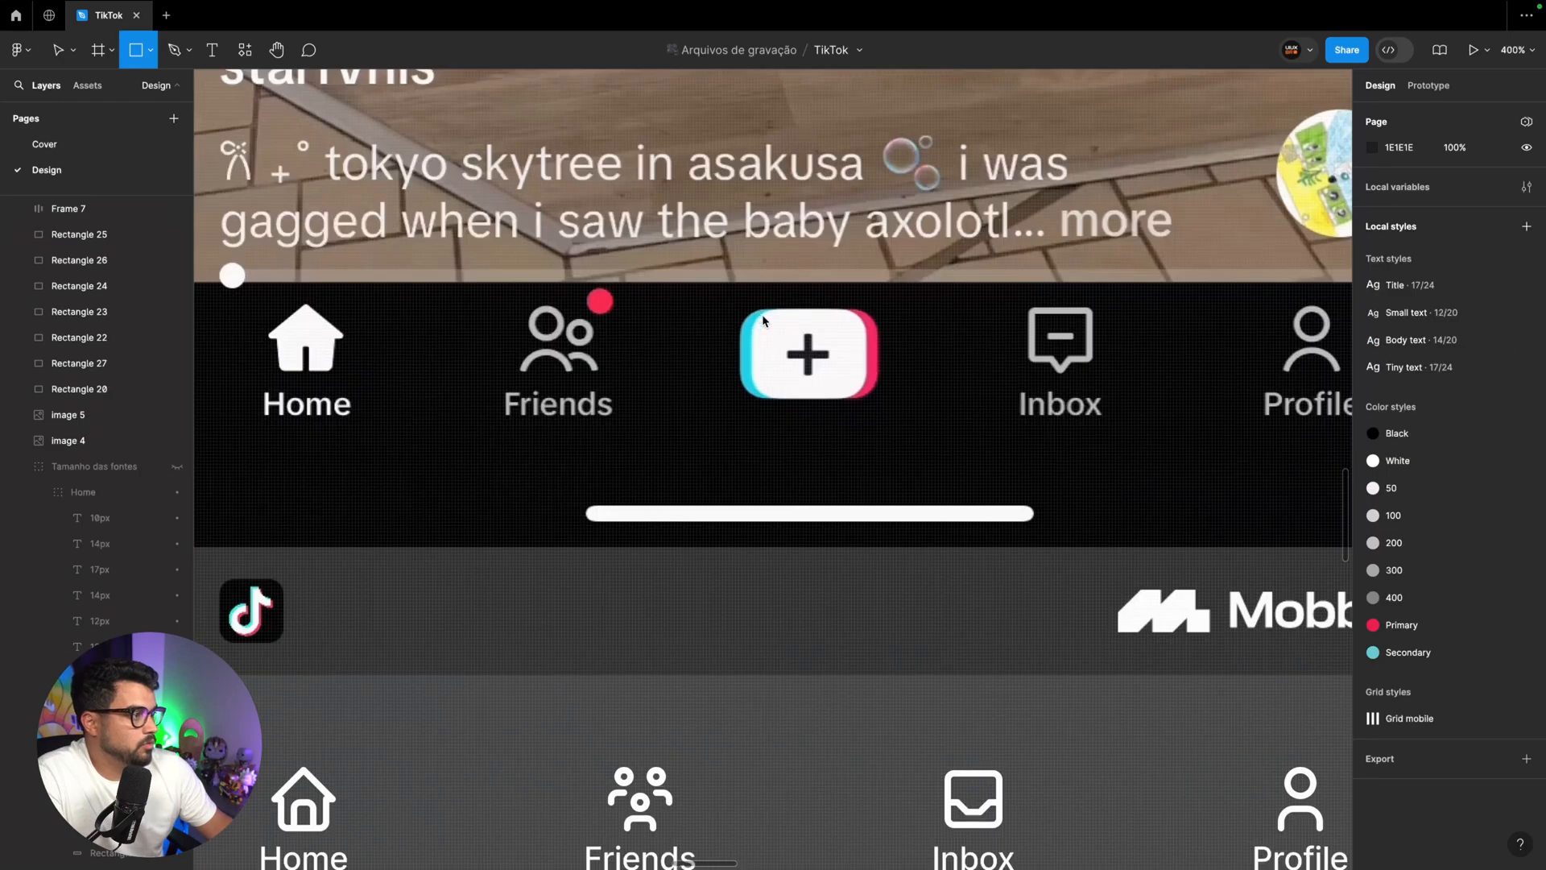
Draw a 36 × 28 rectangle over the reference's plus button with corner radius 8 and the White fill style
{"action": "left_click_drag", "start_coordinate": [758, 309], "coordinate": [867, 399]}
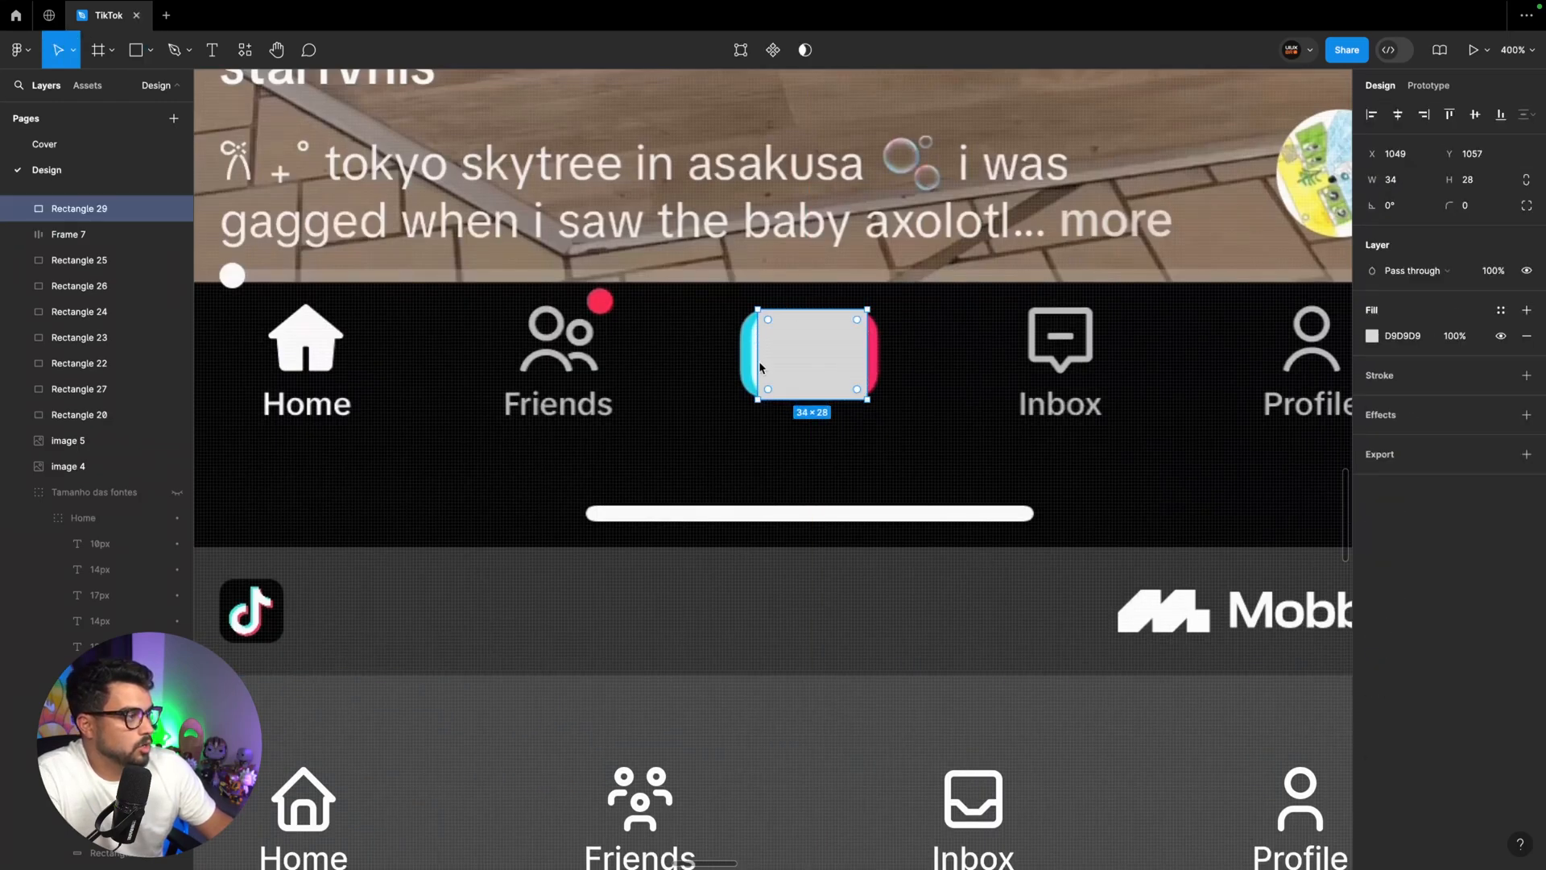
{"action": "left_click_drag", "start_coordinate": [755, 367], "coordinate": [748, 367]}
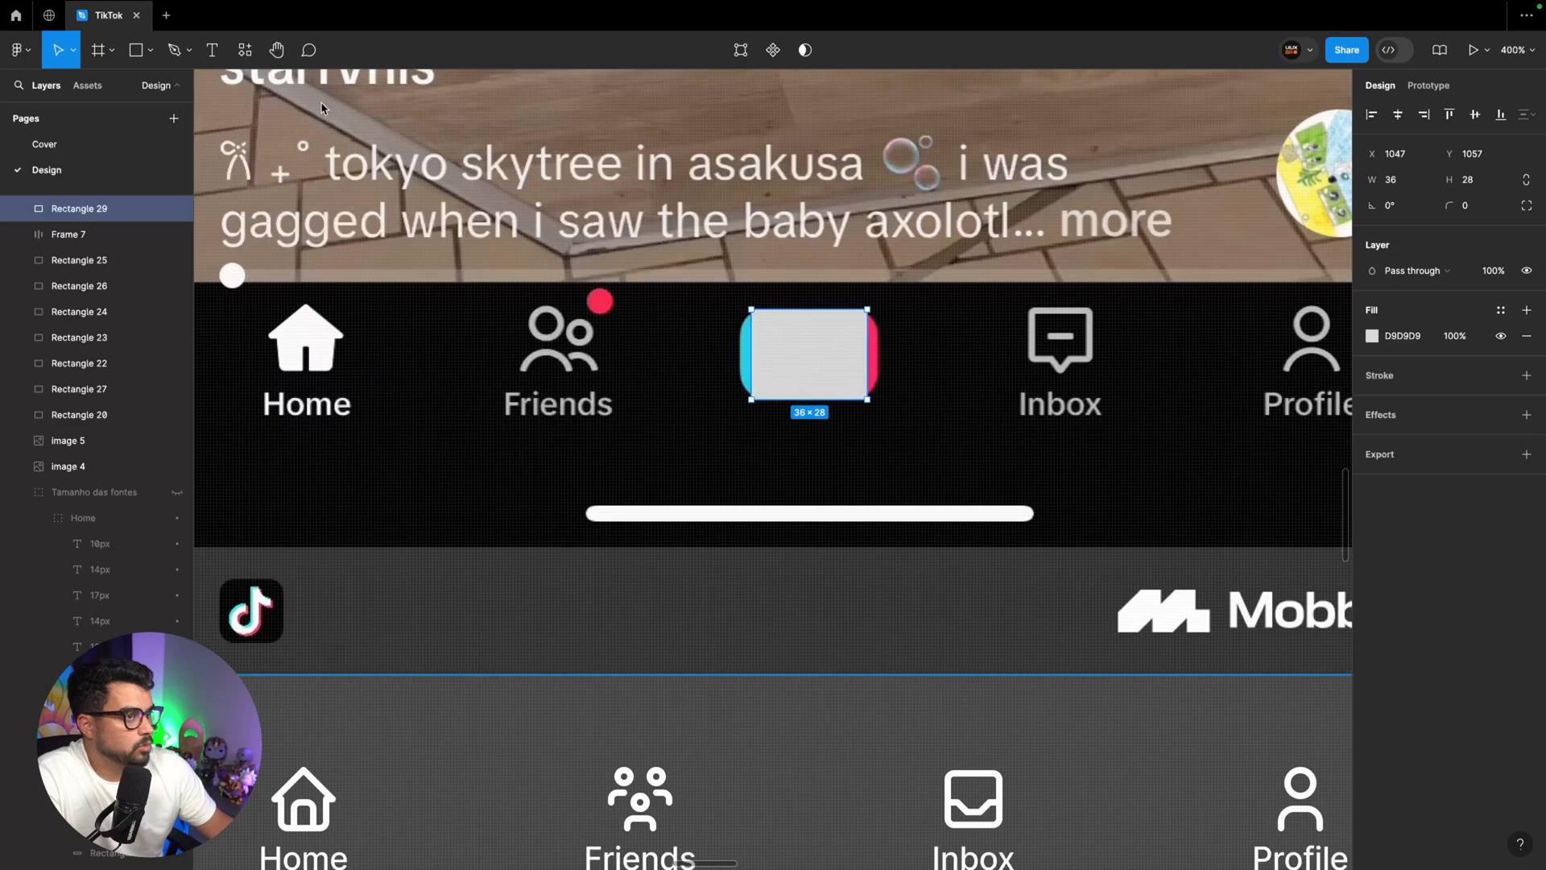
{"action": "left_click_drag", "start_coordinate": [858, 320], "coordinate": [841, 338]}
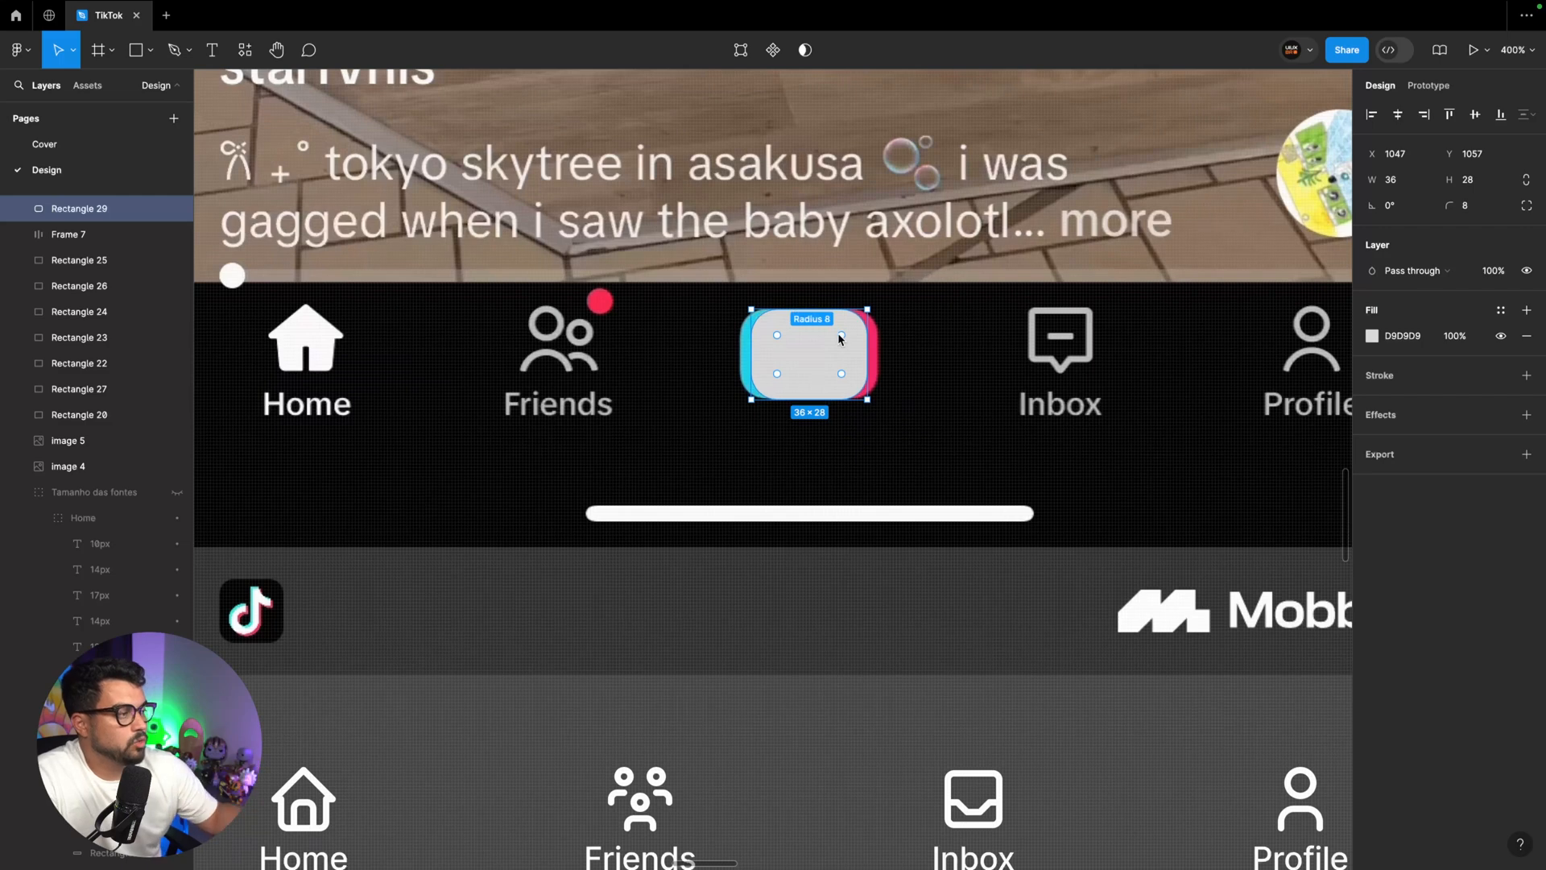
{"action": "left_click", "coordinate": [1500, 309]}
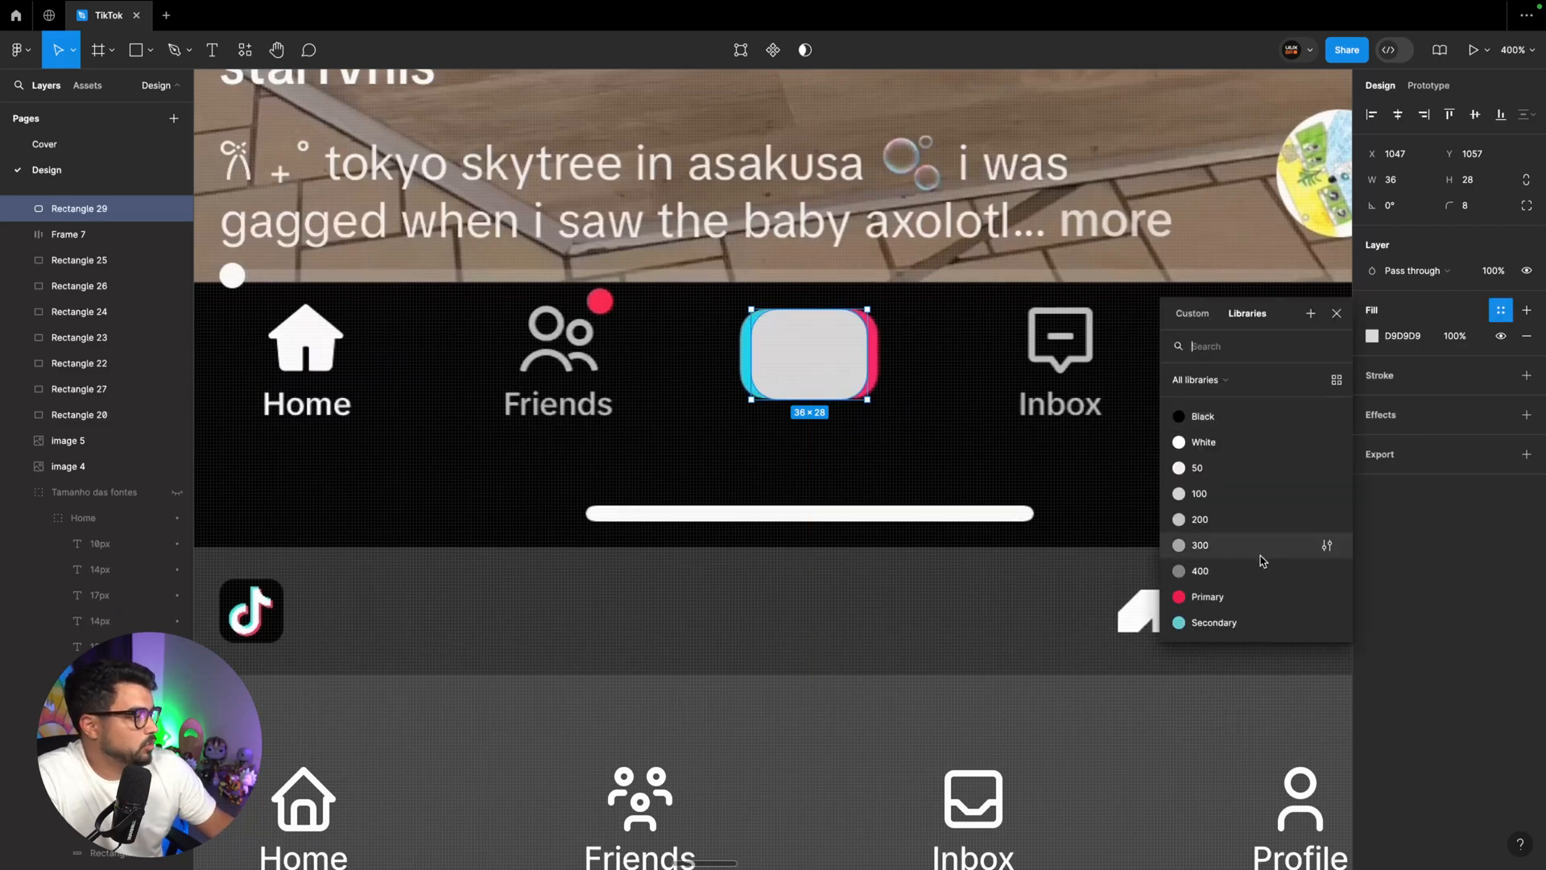
{"action": "left_click", "coordinate": [1217, 469]}
Duplicate the white rectangle 3 px to the right, place the copy behind it and fill it with the Primary style
{"action": "key", "text": "ctrl+d"}
{"action": "left_click_drag", "start_coordinate": [810, 357], "coordinate": [815, 356]}
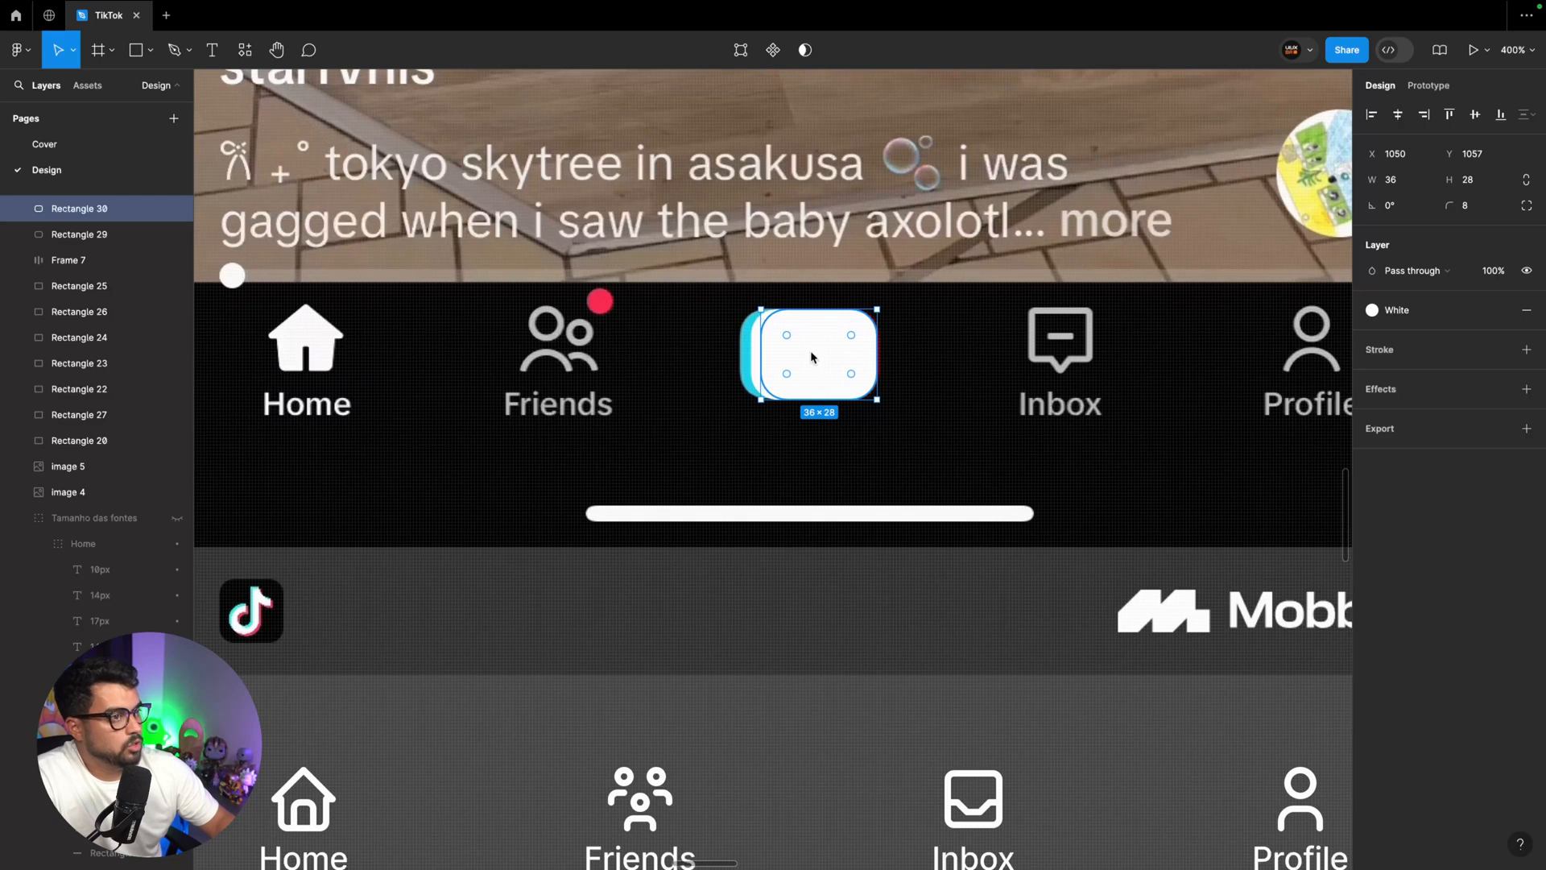
{"action": "left_click_drag", "start_coordinate": [80, 211], "coordinate": [82, 242]}
{"action": "left_click", "coordinate": [1499, 310]}
{"action": "left_click", "coordinate": [1249, 597]}
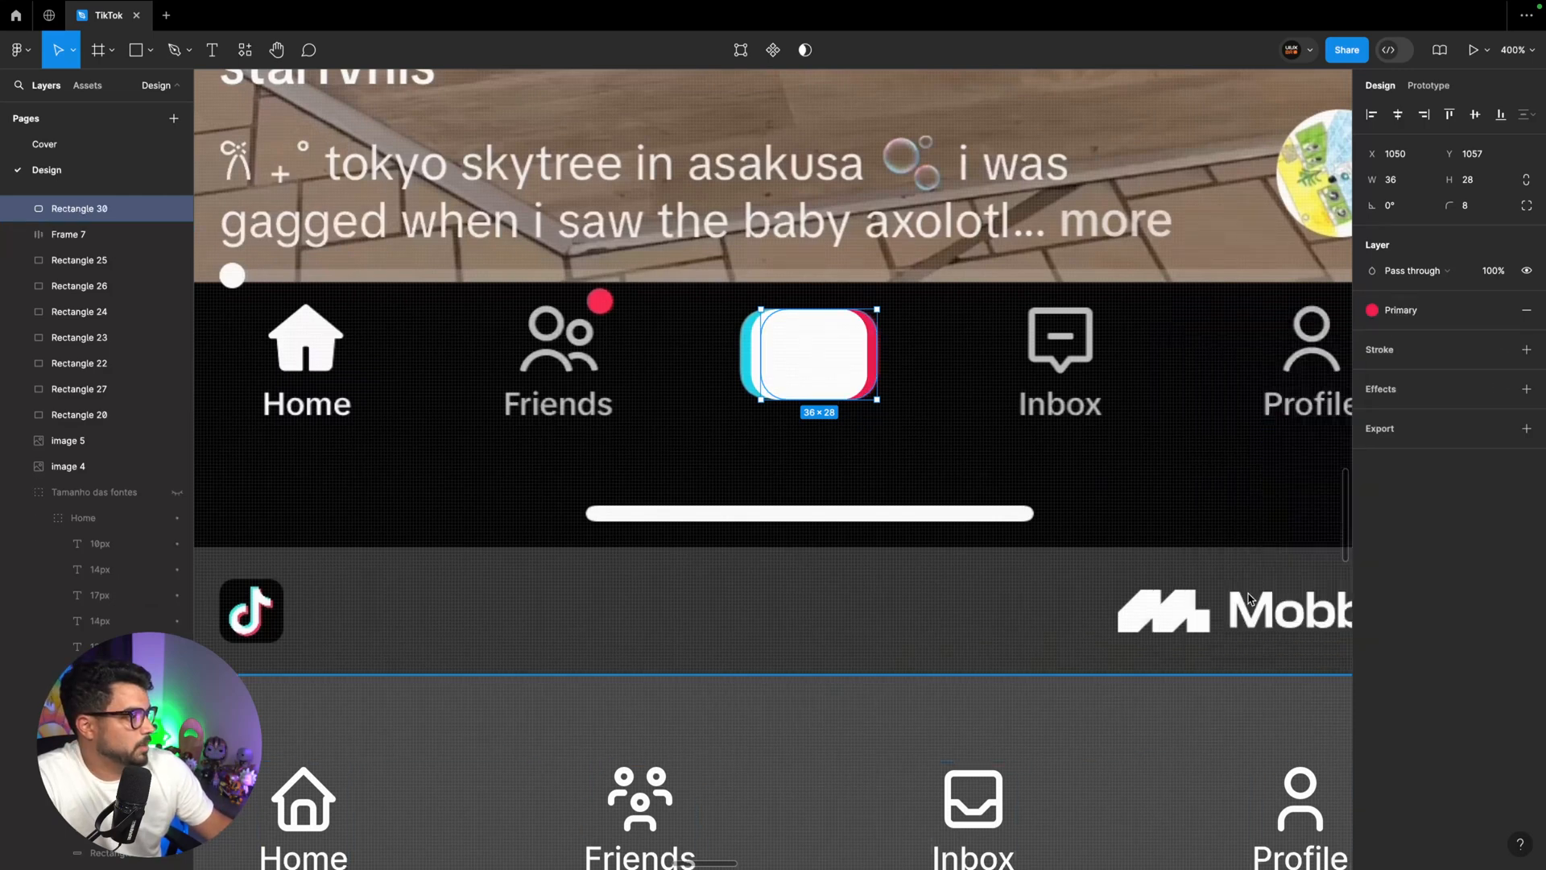
Duplicate the Primary rectangle to the white rectangle's left side, behind it, and fill the copy with the Secondary style
{"action": "key", "text": "super+plus"}
{"action": "left_click_drag", "start_coordinate": [972, 250], "coordinate": [932, 255]}
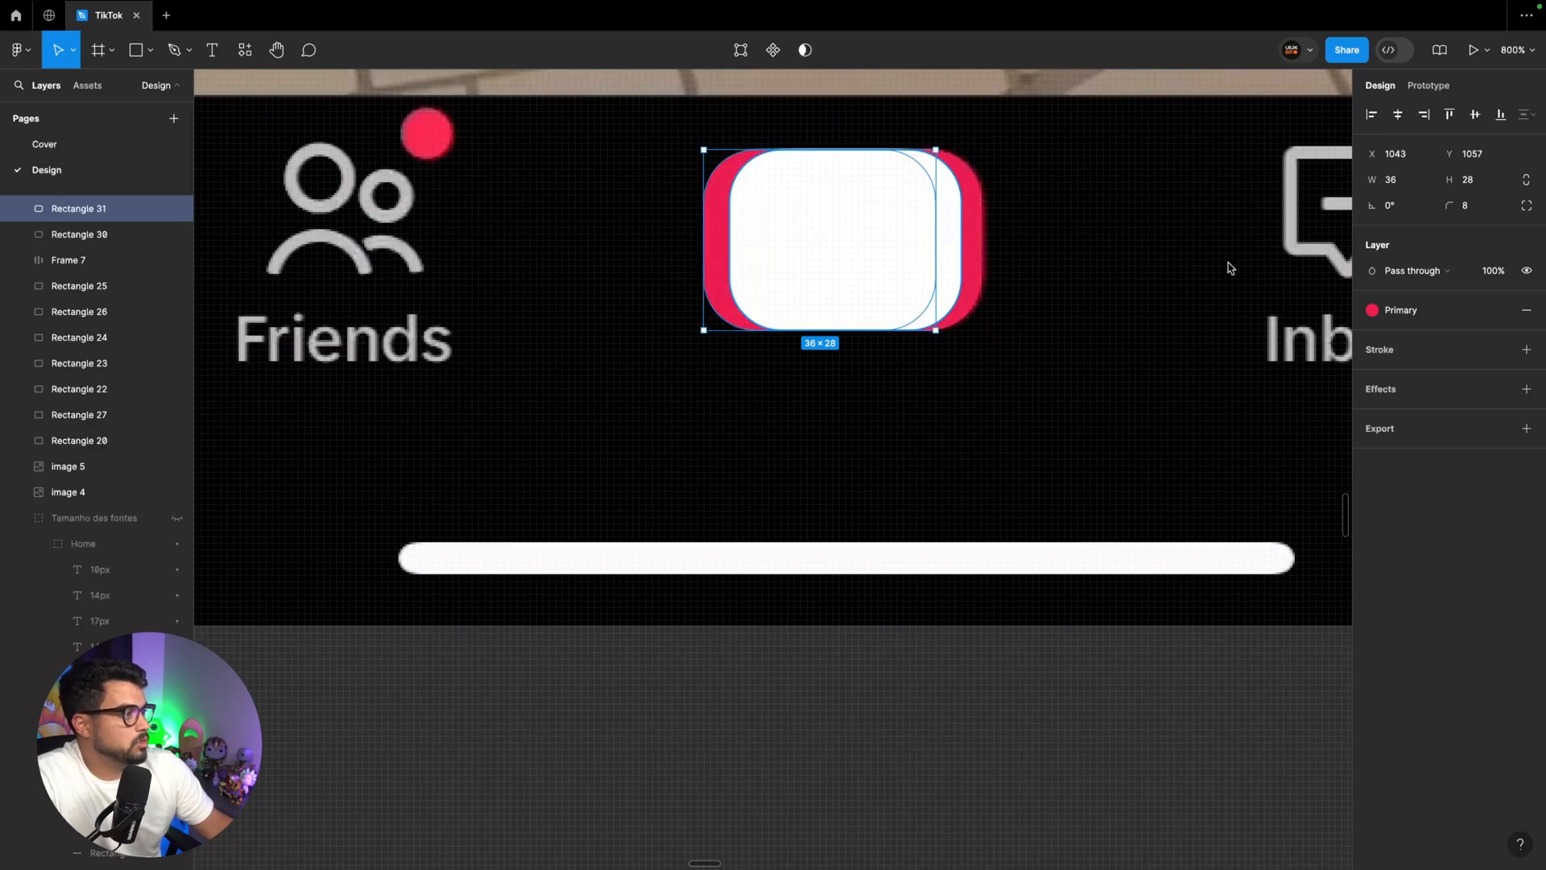
{"action": "left_click", "coordinate": [1372, 310]}
{"action": "left_click", "coordinate": [1244, 618]}
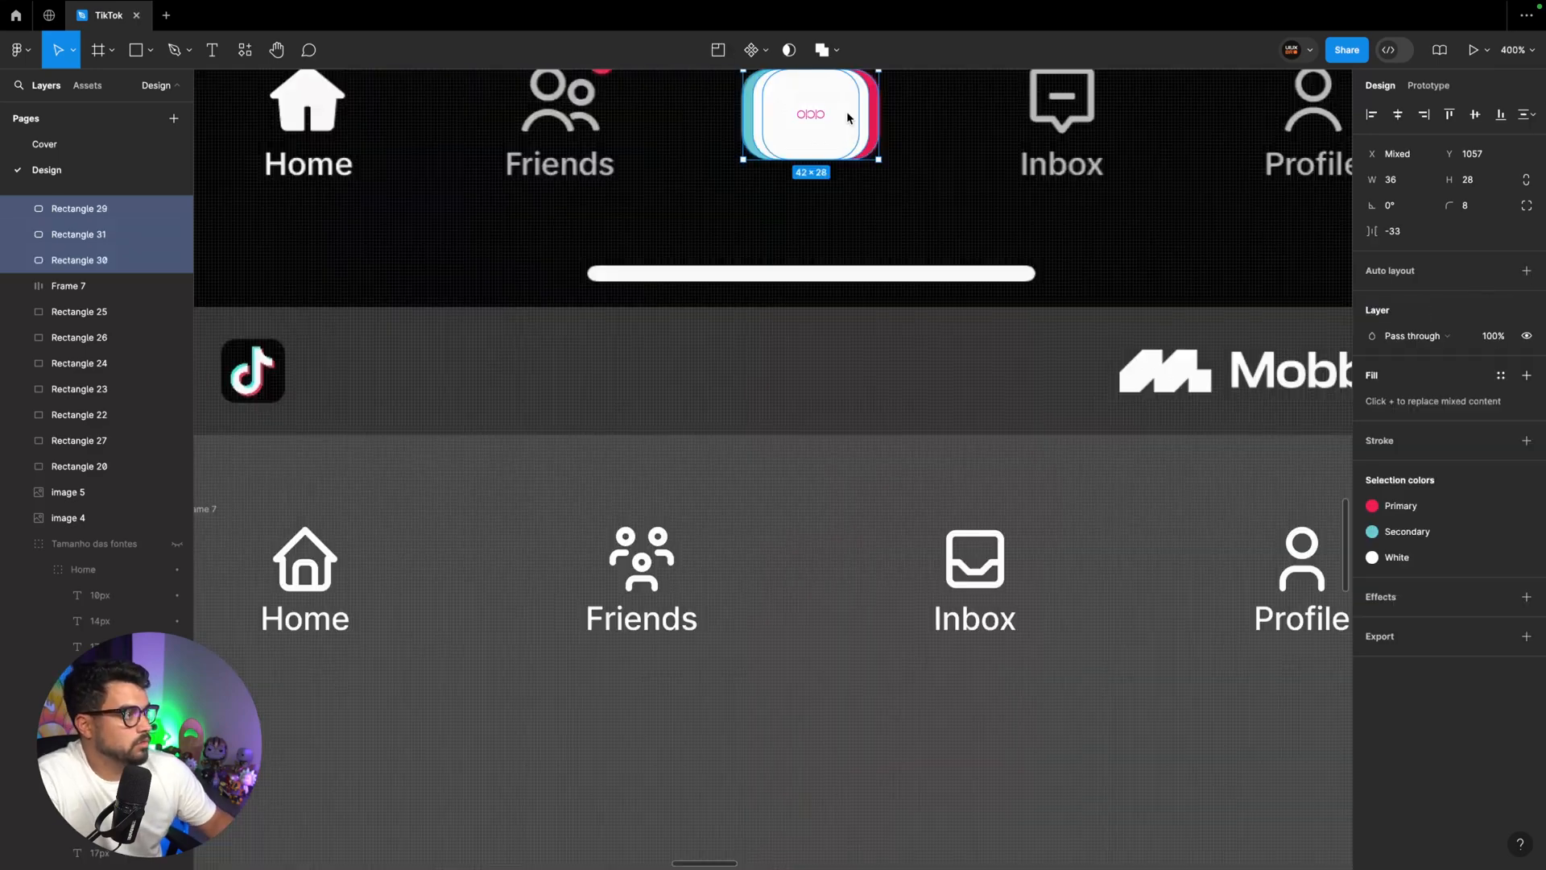
Move the three button rectangles below the navigation row and place a plus icon from the Tabler Icons plugin on them
{"action": "left_click_drag", "start_coordinate": [845, 136], "coordinate": [847, 793]}
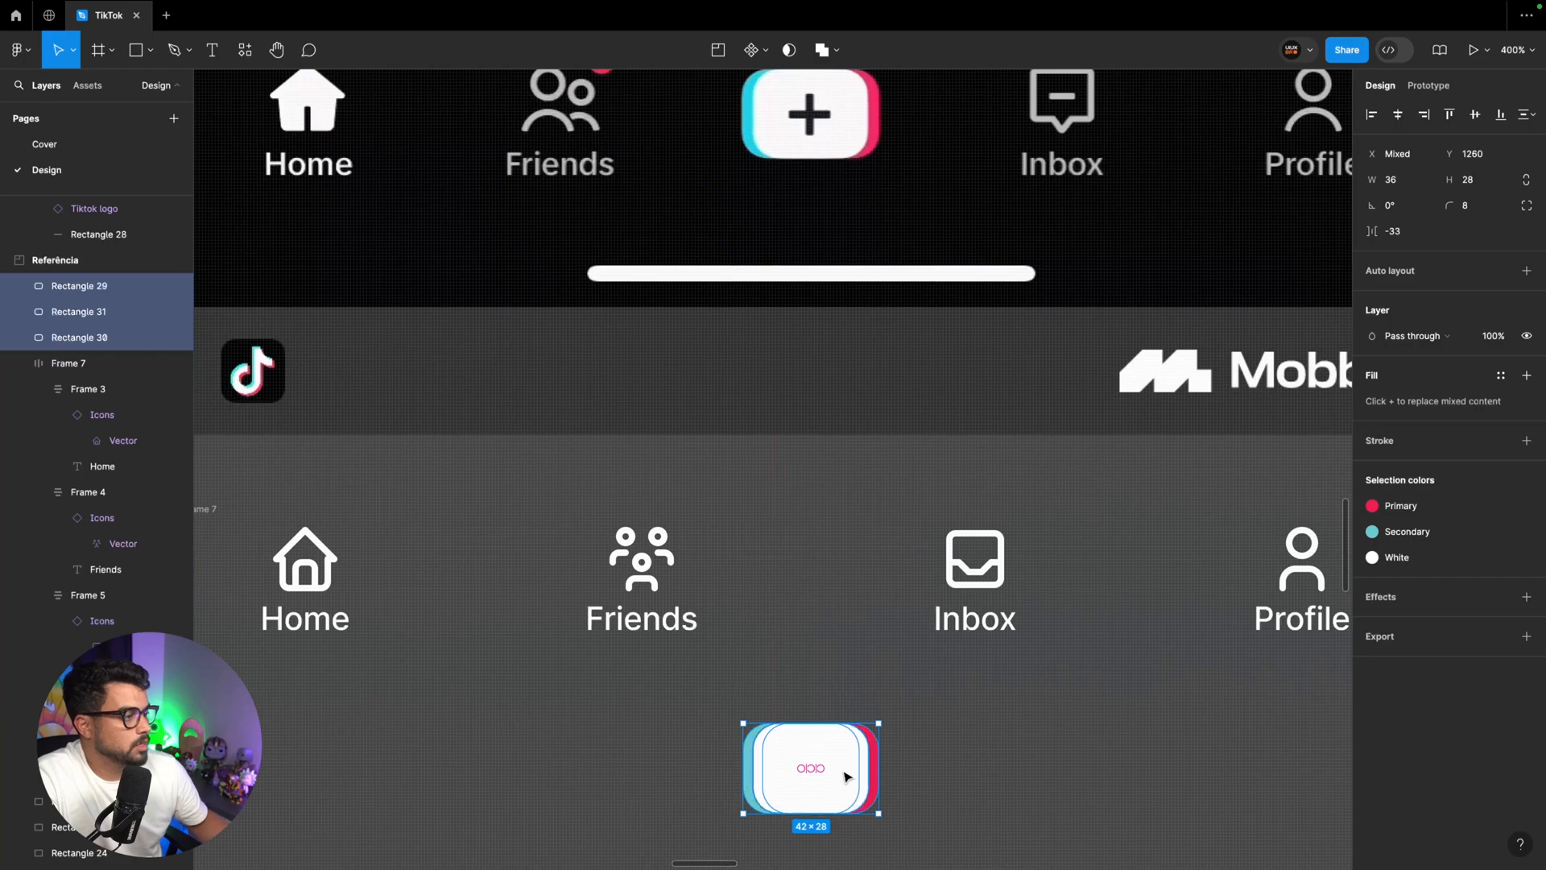
{"action": "scroll", "coordinate": [847, 794], "scroll_direction": "down", "scroll_amount": 3}
{"action": "left_click", "coordinate": [245, 49]}
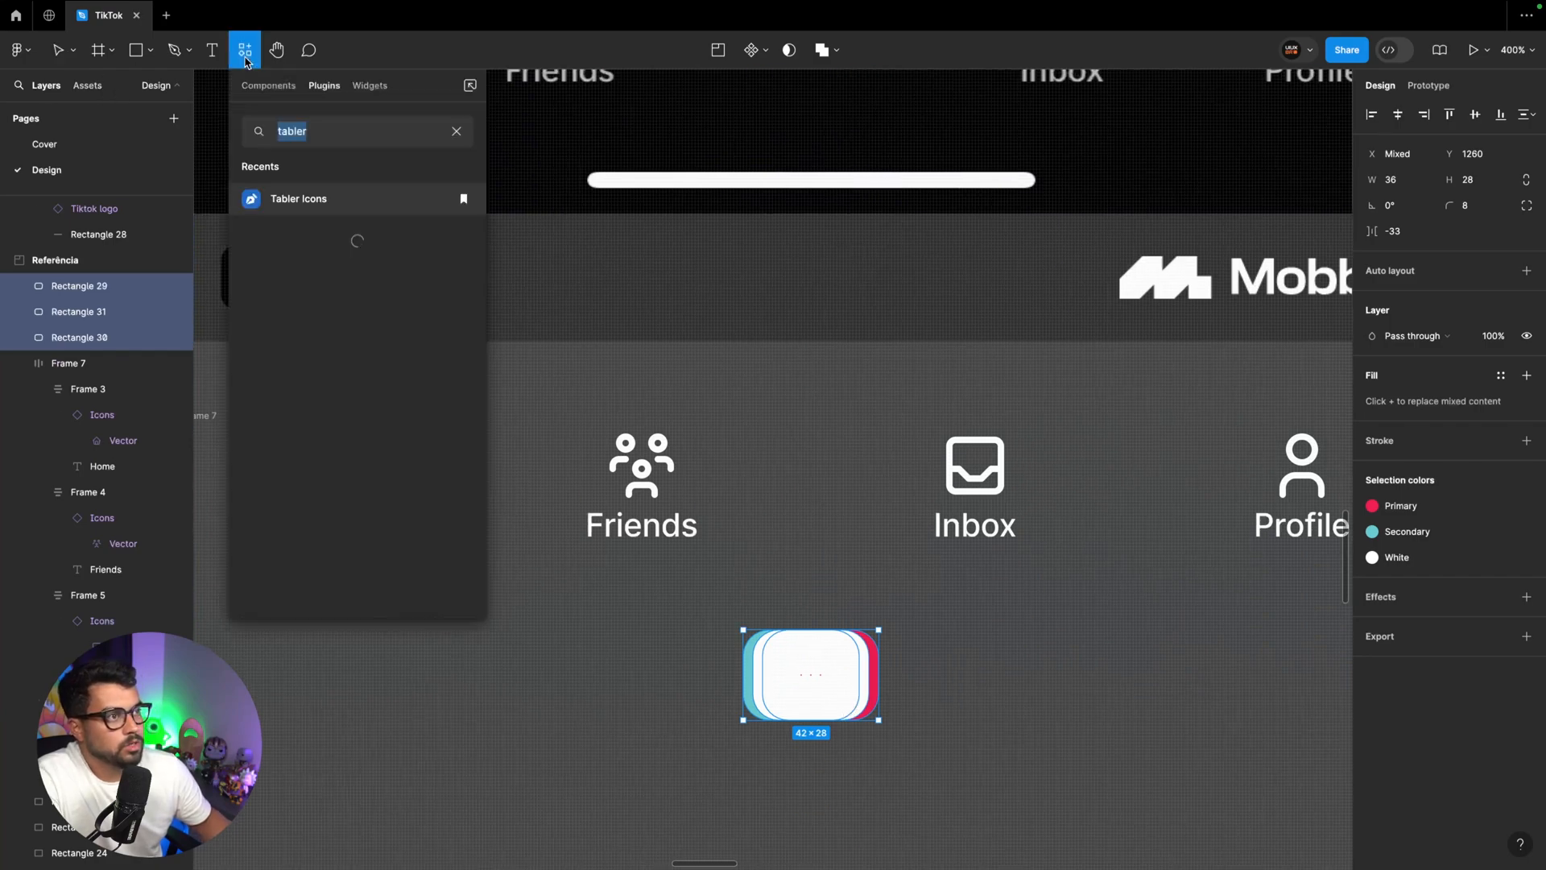
{"action": "left_click", "coordinate": [304, 205]}
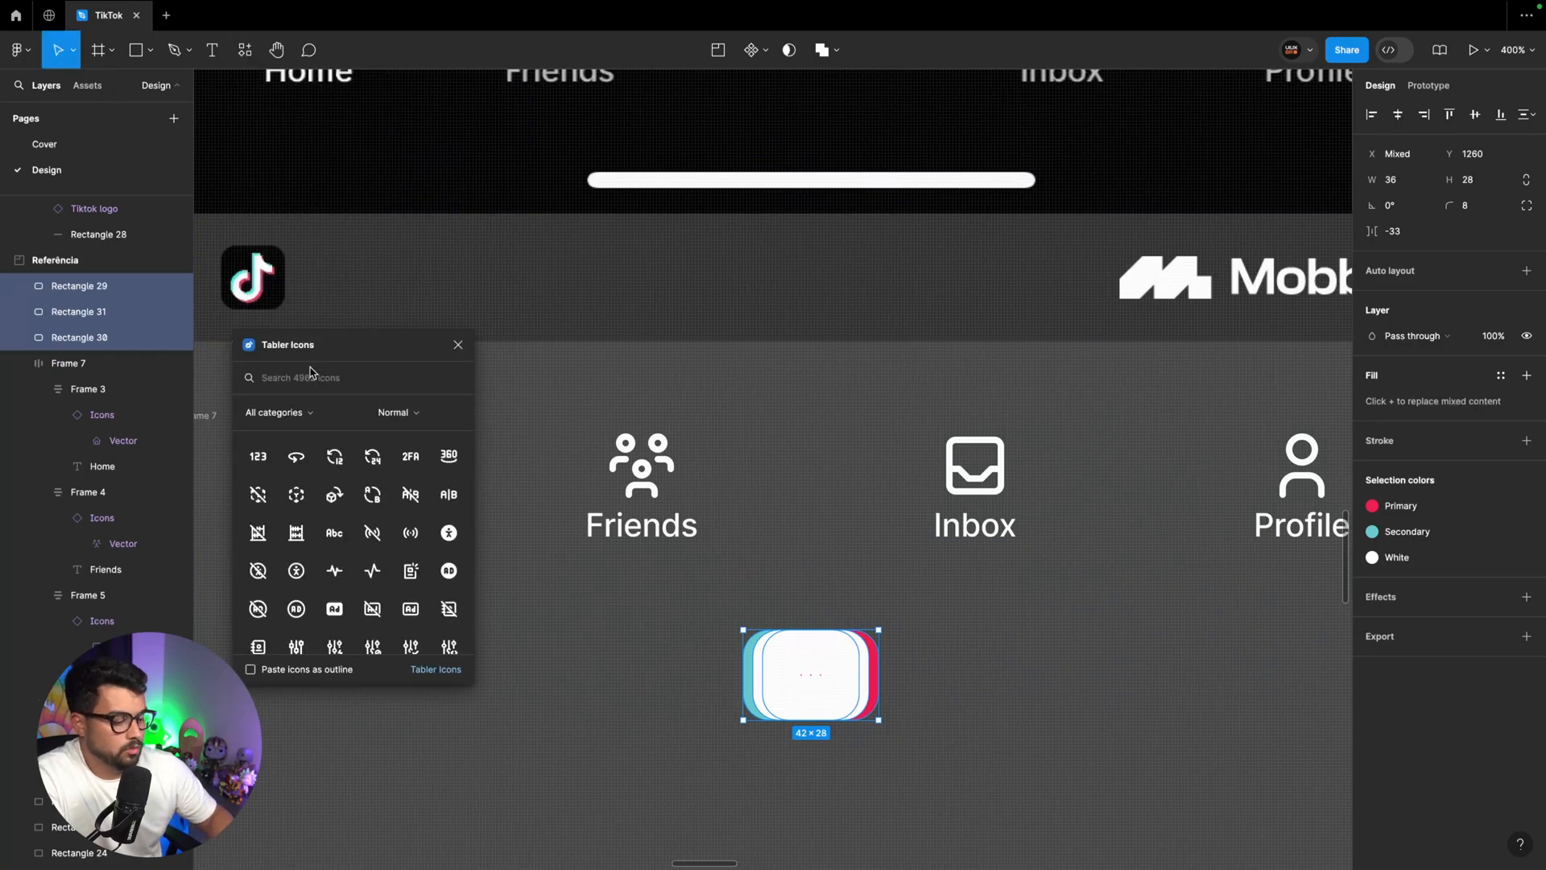
{"action": "type", "text": "plus"}
{"action": "left_click", "coordinate": [297, 473]}
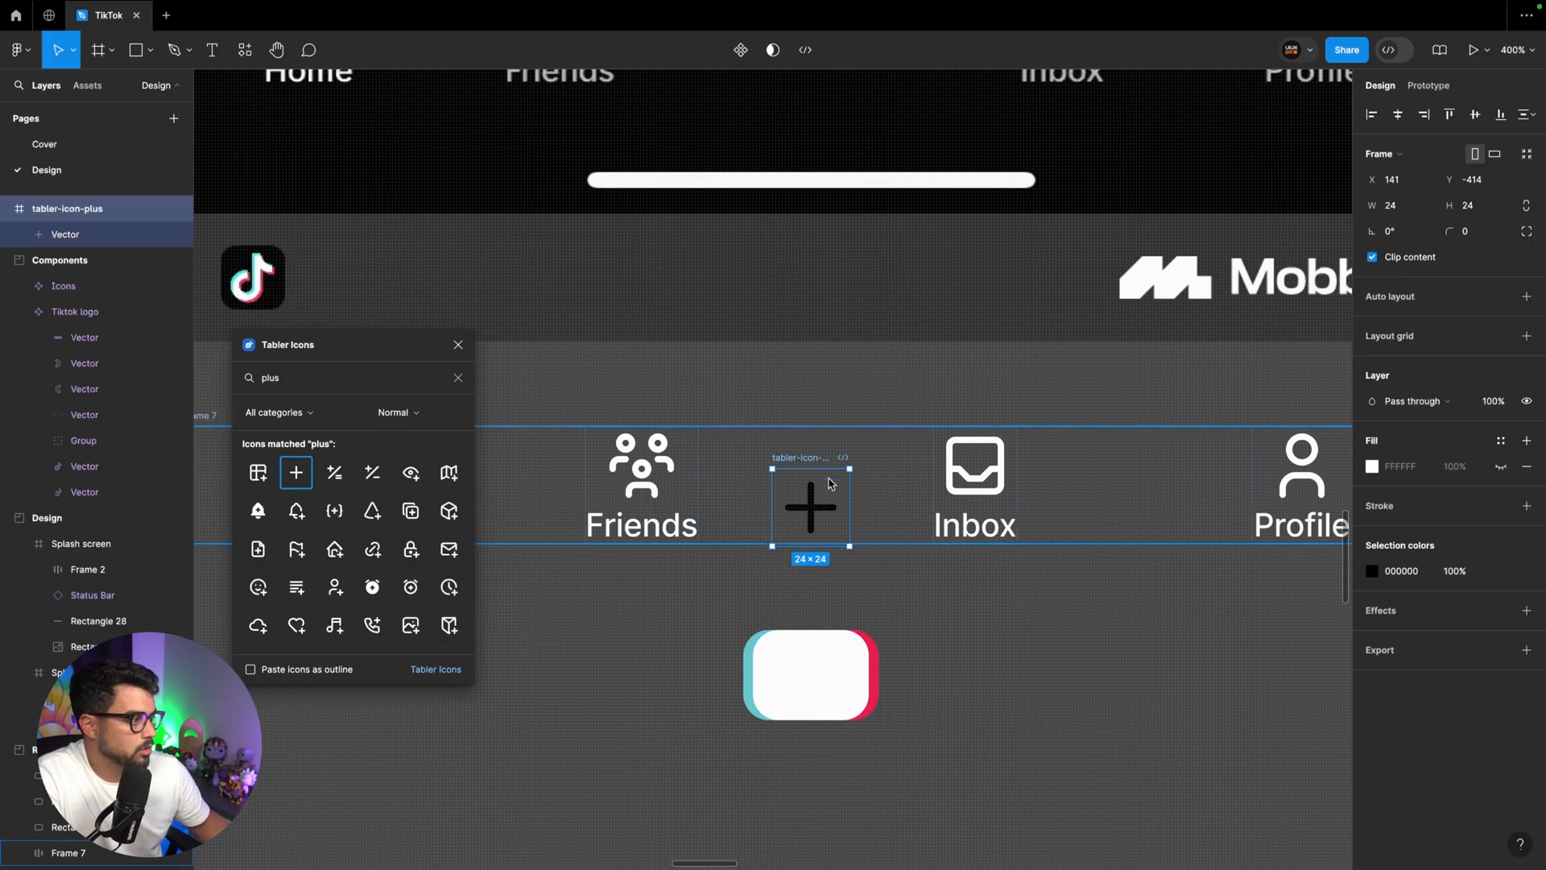
{"action": "left_click_drag", "start_coordinate": [809, 465], "coordinate": [809, 636]}
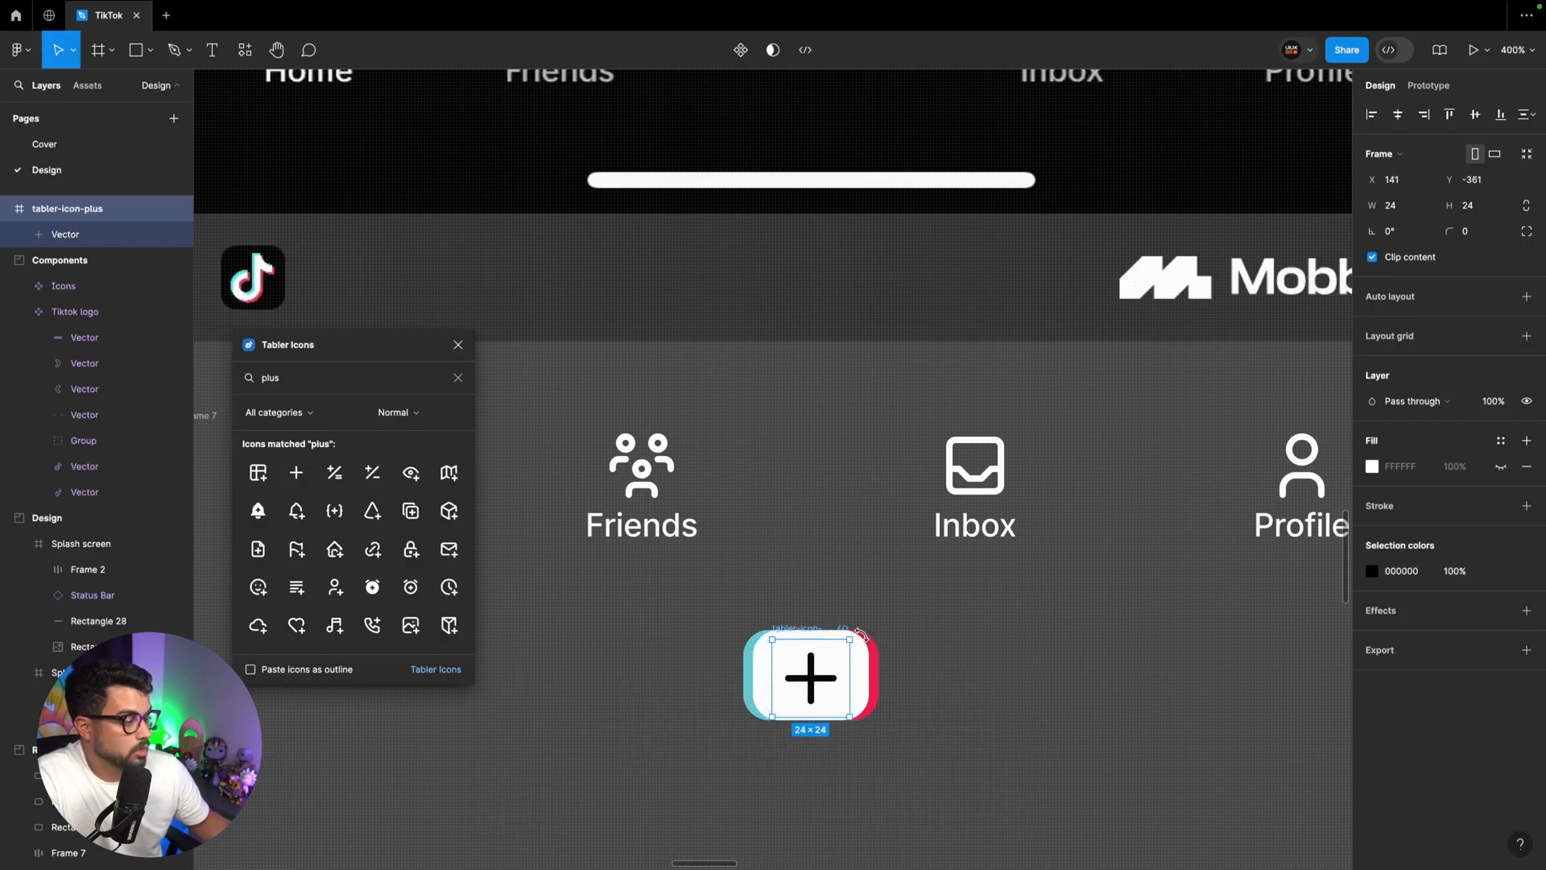
{"action": "key", "text": "super+minus"}
{"action": "key", "text": "super+minus"}
{"action": "key", "text": "super+plus"}
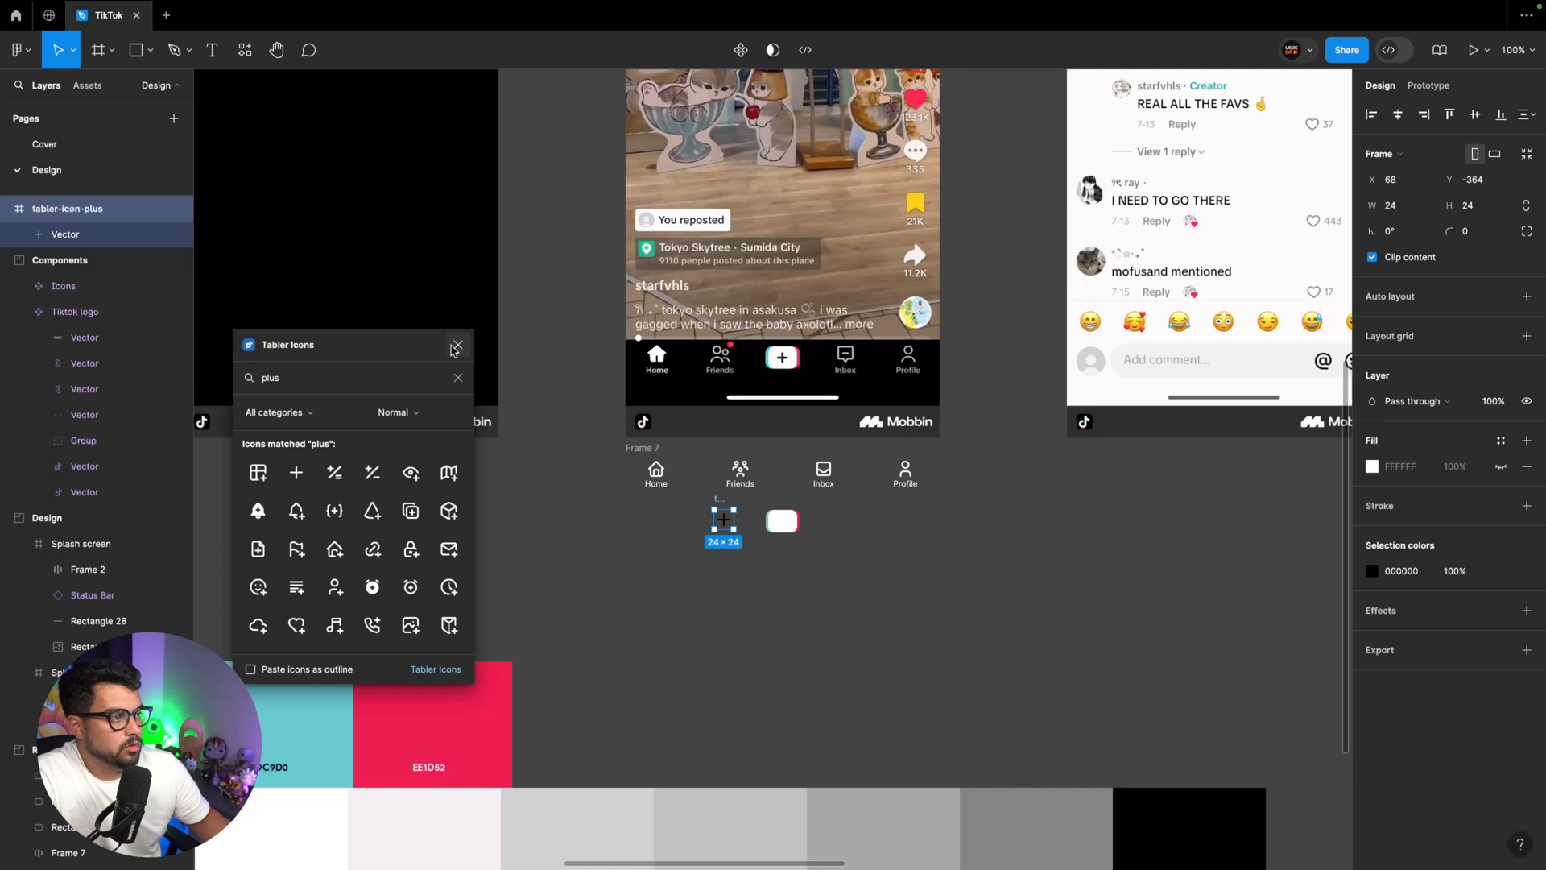
{"action": "left_click", "coordinate": [458, 345]}
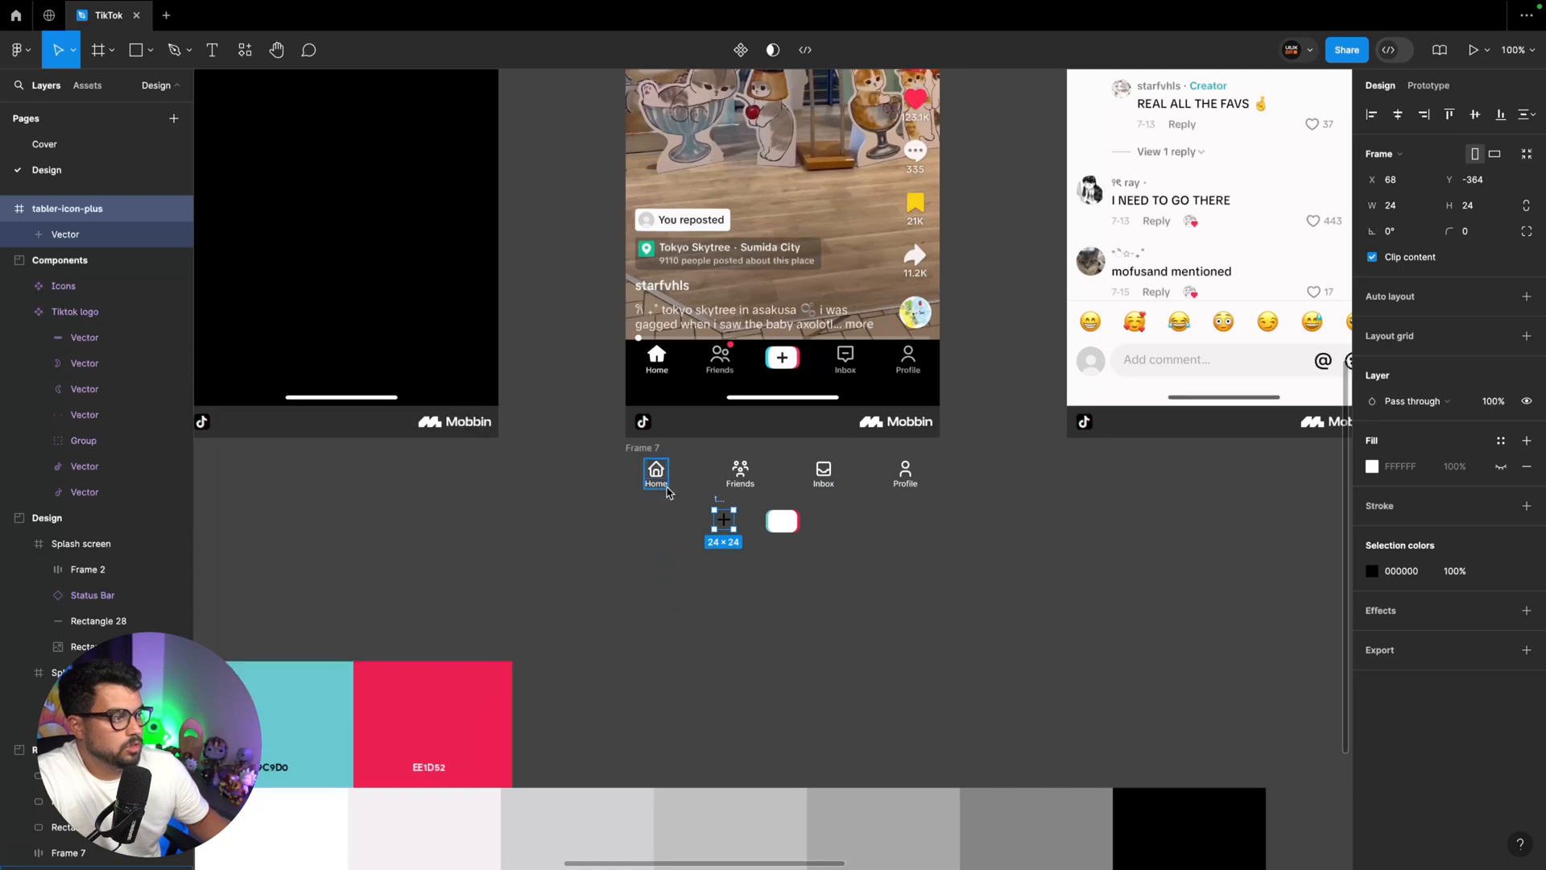
Move the plus icon beside the Icons set in the Components section, rename it Plus and make it a component
{"action": "scroll", "coordinate": [668, 492], "scroll_direction": "left", "scroll_amount": 3}
{"action": "key", "text": "super+minus"}
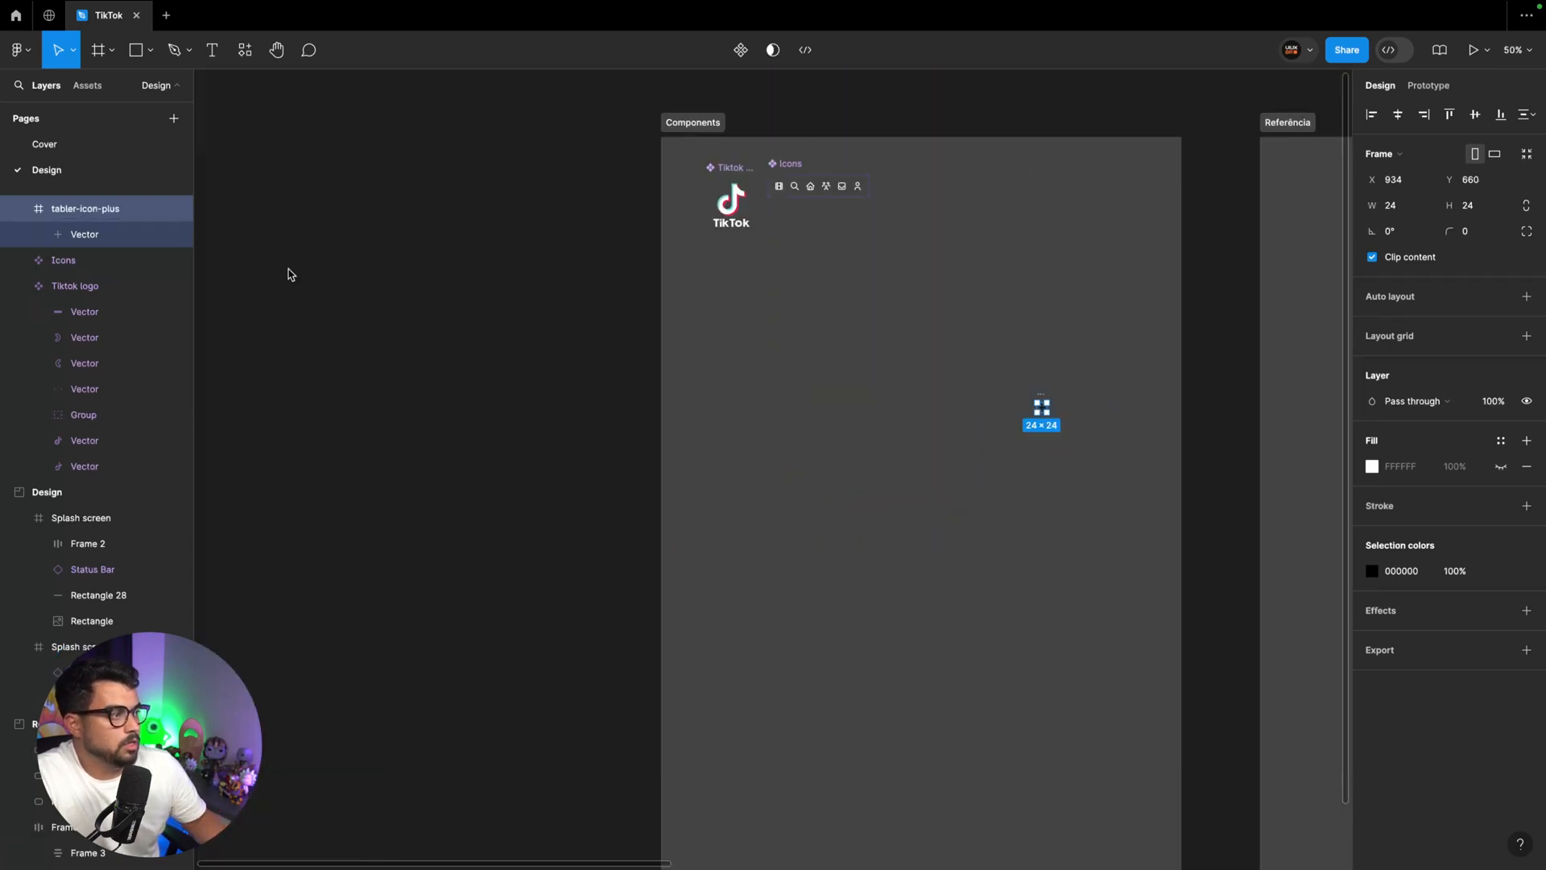
{"action": "scroll", "coordinate": [880, 422], "scroll_direction": "right", "scroll_amount": 4}
{"action": "left_click_drag", "start_coordinate": [751, 402], "coordinate": [667, 248]}
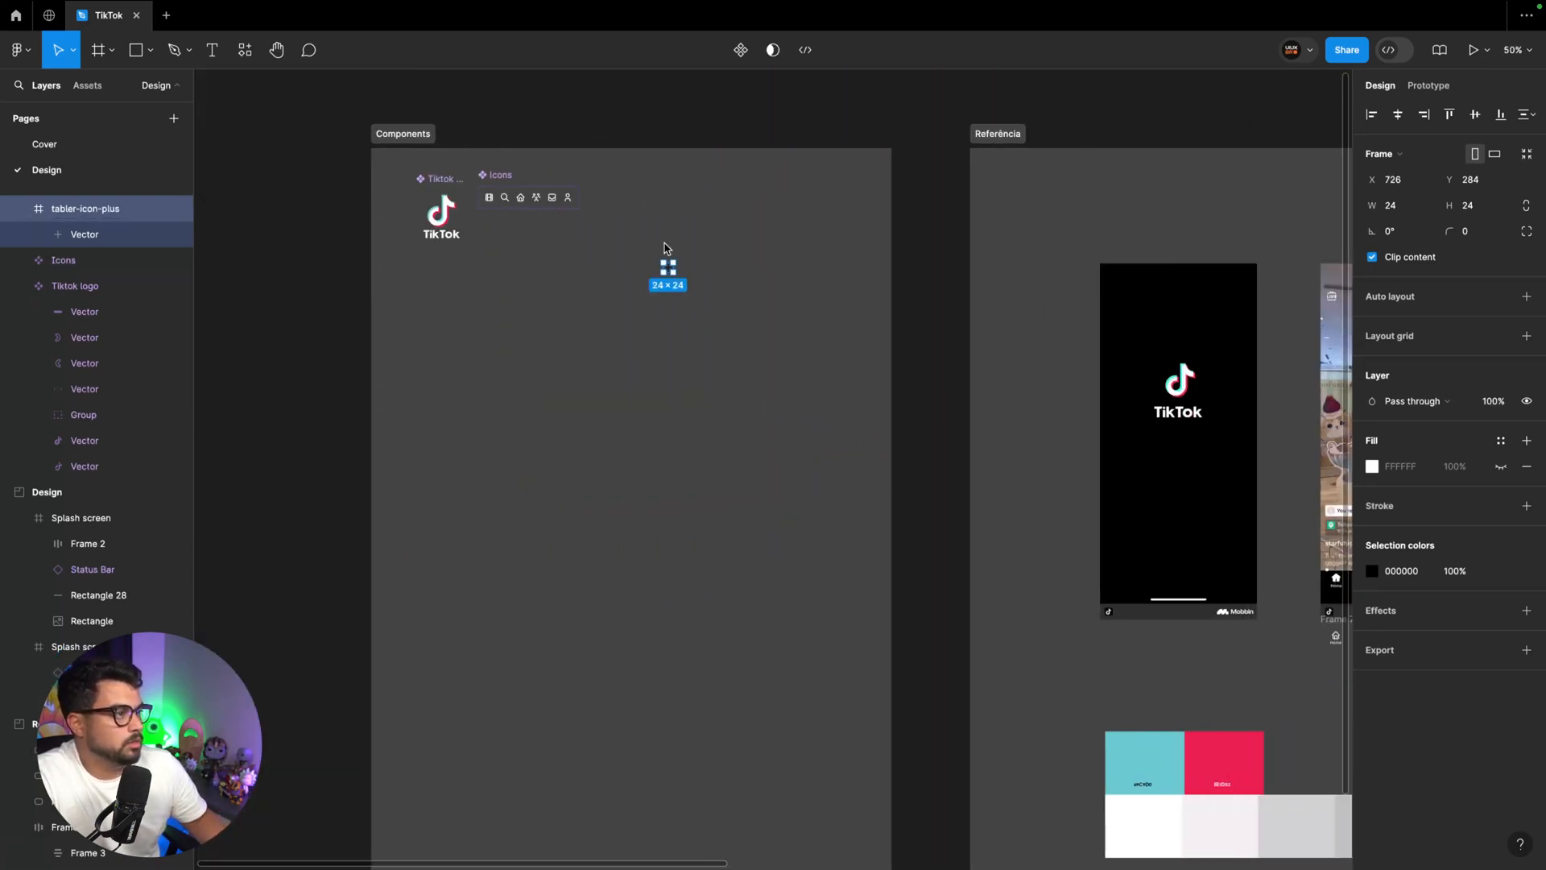
{"action": "left_click_drag", "start_coordinate": [1030, 363], "coordinate": [901, 295]}
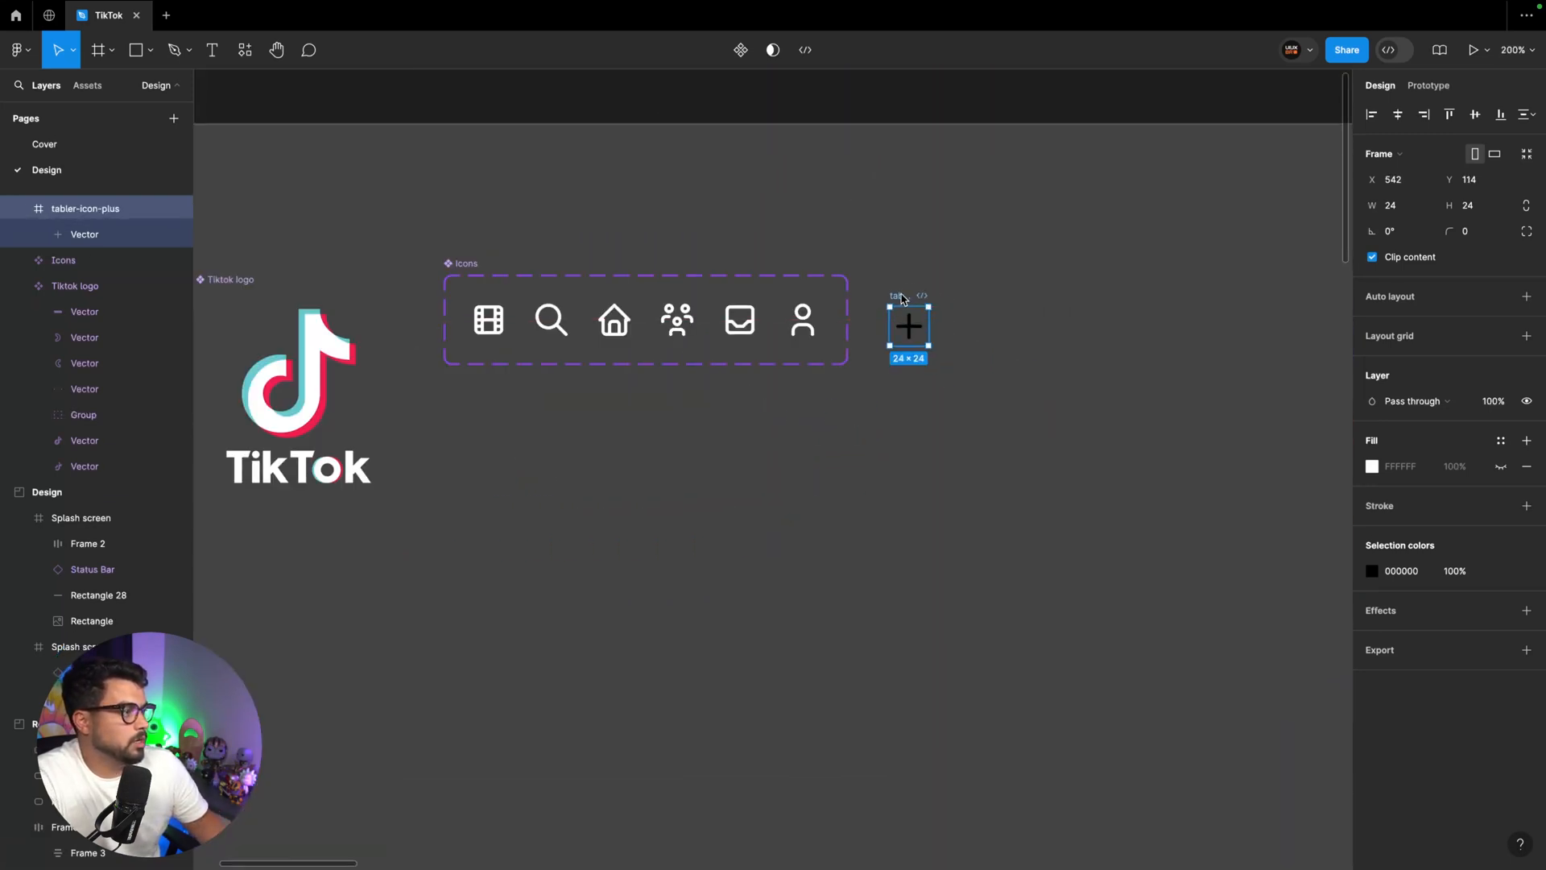
{"action": "double_click", "coordinate": [902, 294]}
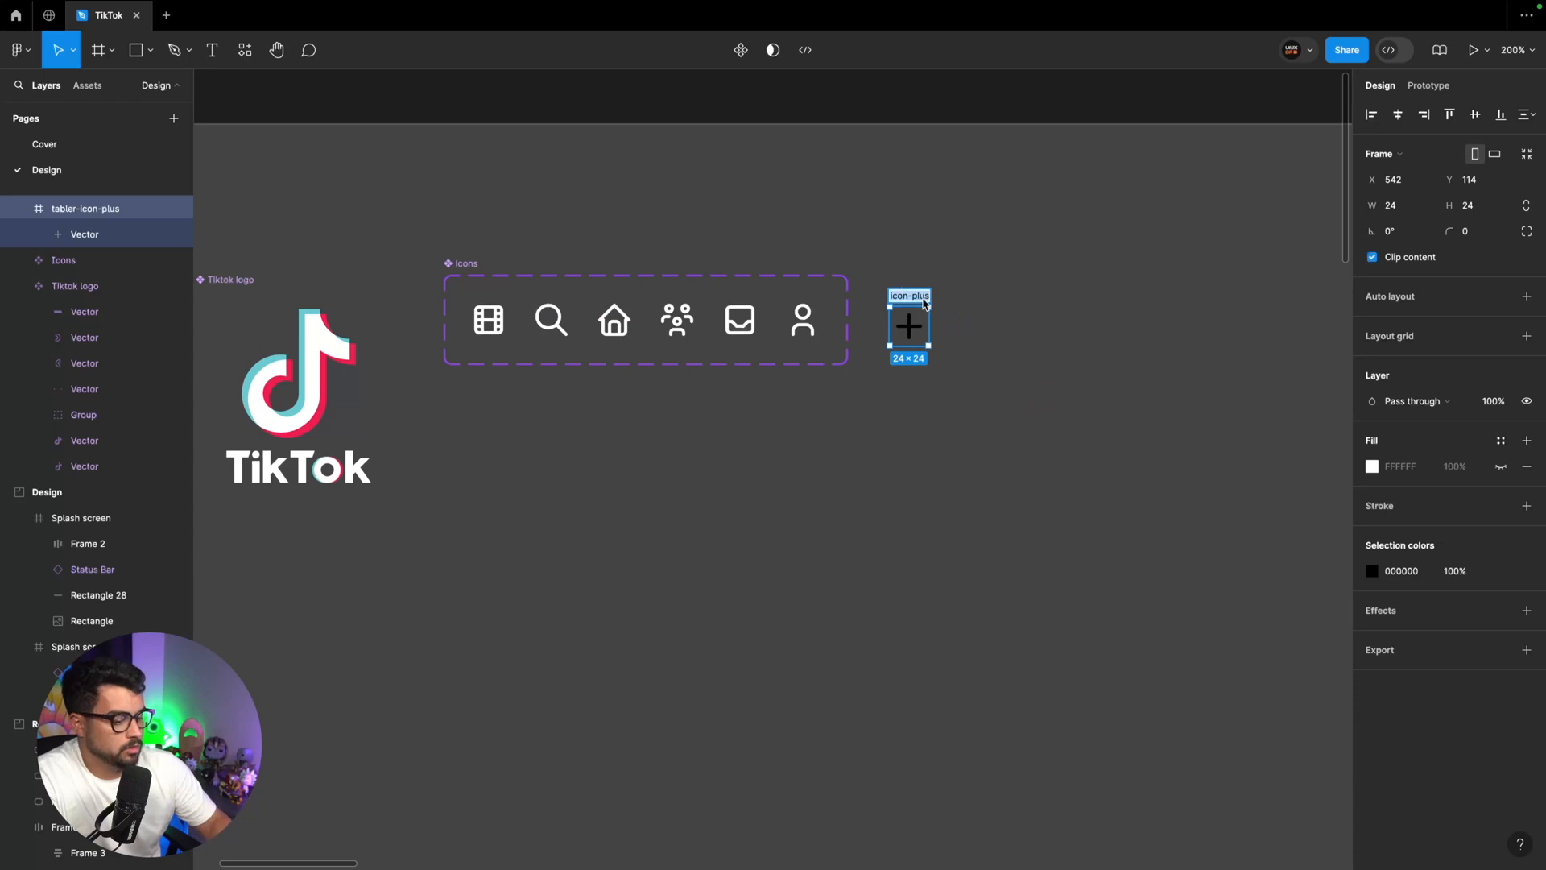
{"action": "type", "text": "Plus"}
{"action": "key", "text": "Return"}
{"action": "key", "text": "super+alt+k"}
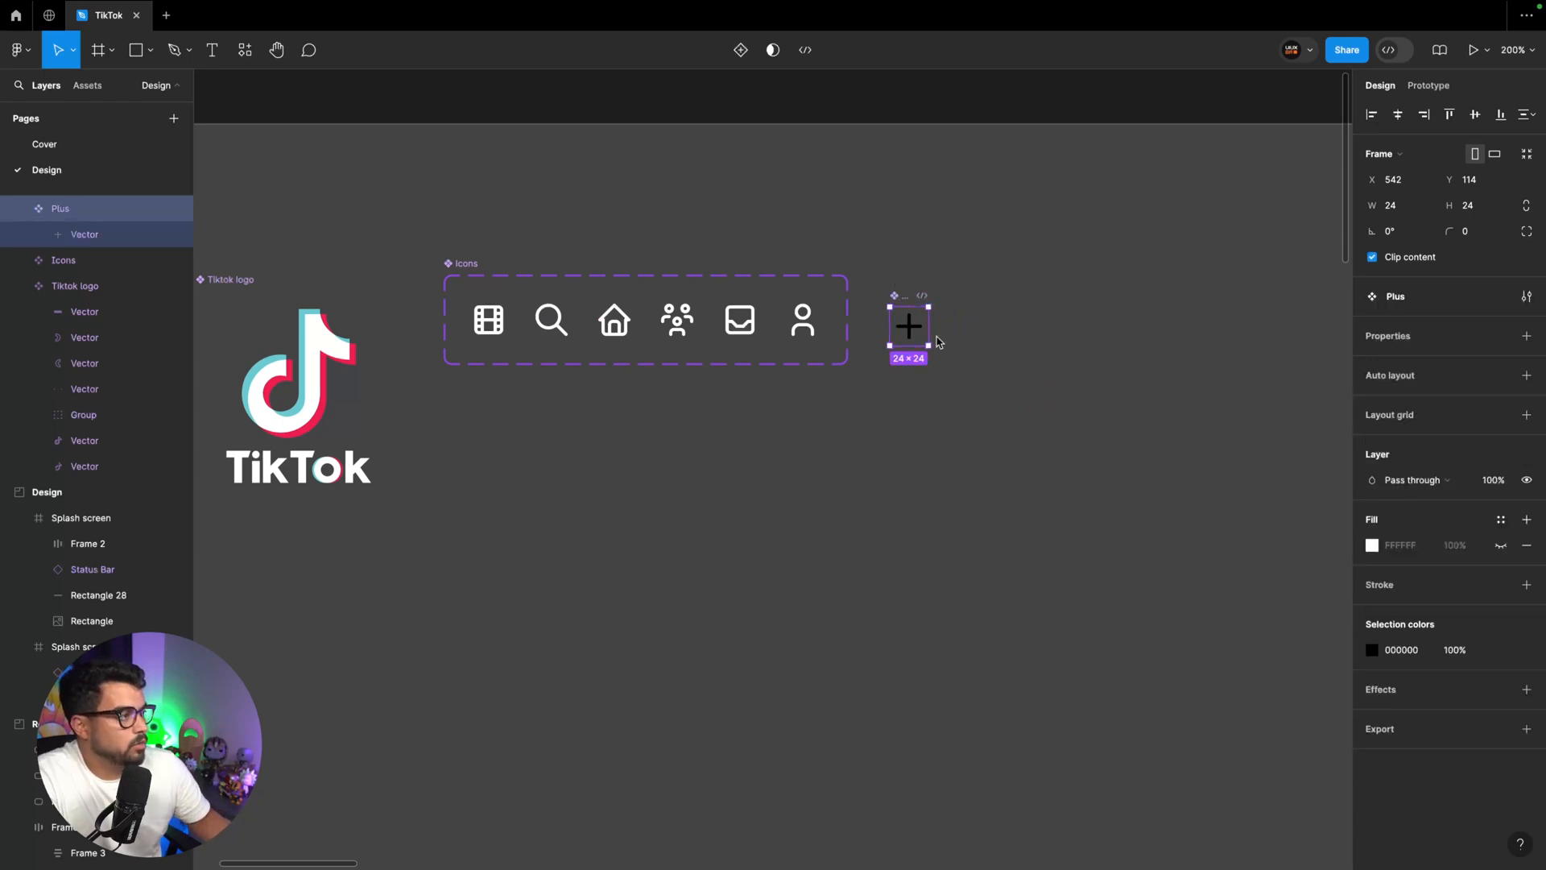
Add the Plus component to the Icons component set as a variant and recolor it with the White style
{"action": "left_click_drag", "start_coordinate": [901, 302], "coordinate": [822, 297]}
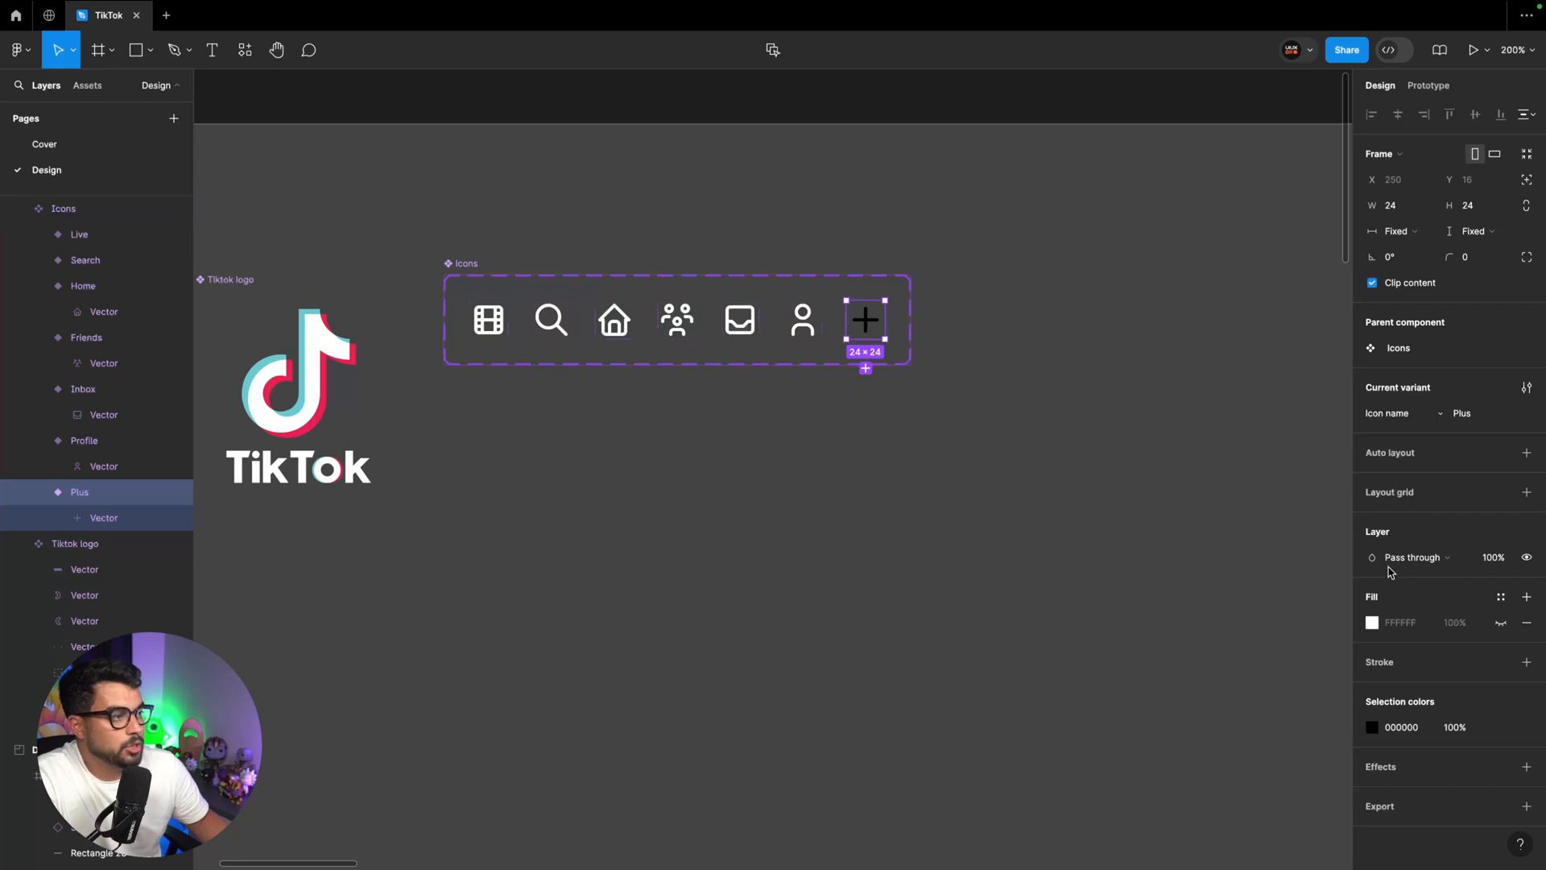
{"action": "left_click", "coordinate": [1498, 727]}
{"action": "left_click", "coordinate": [1247, 656]}
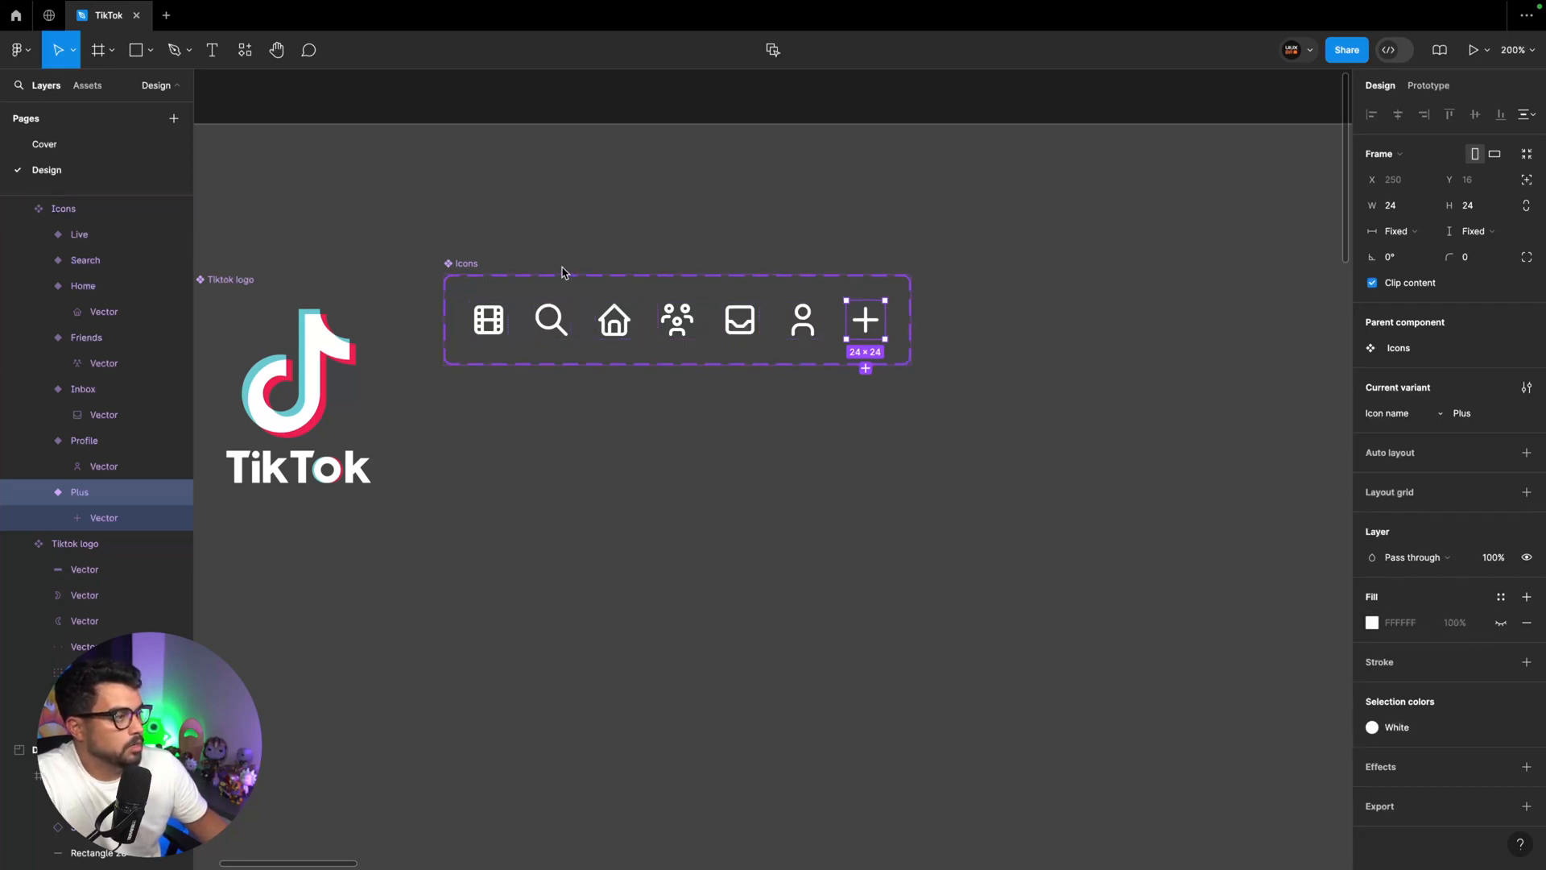
{"action": "left_click", "coordinate": [474, 266]}
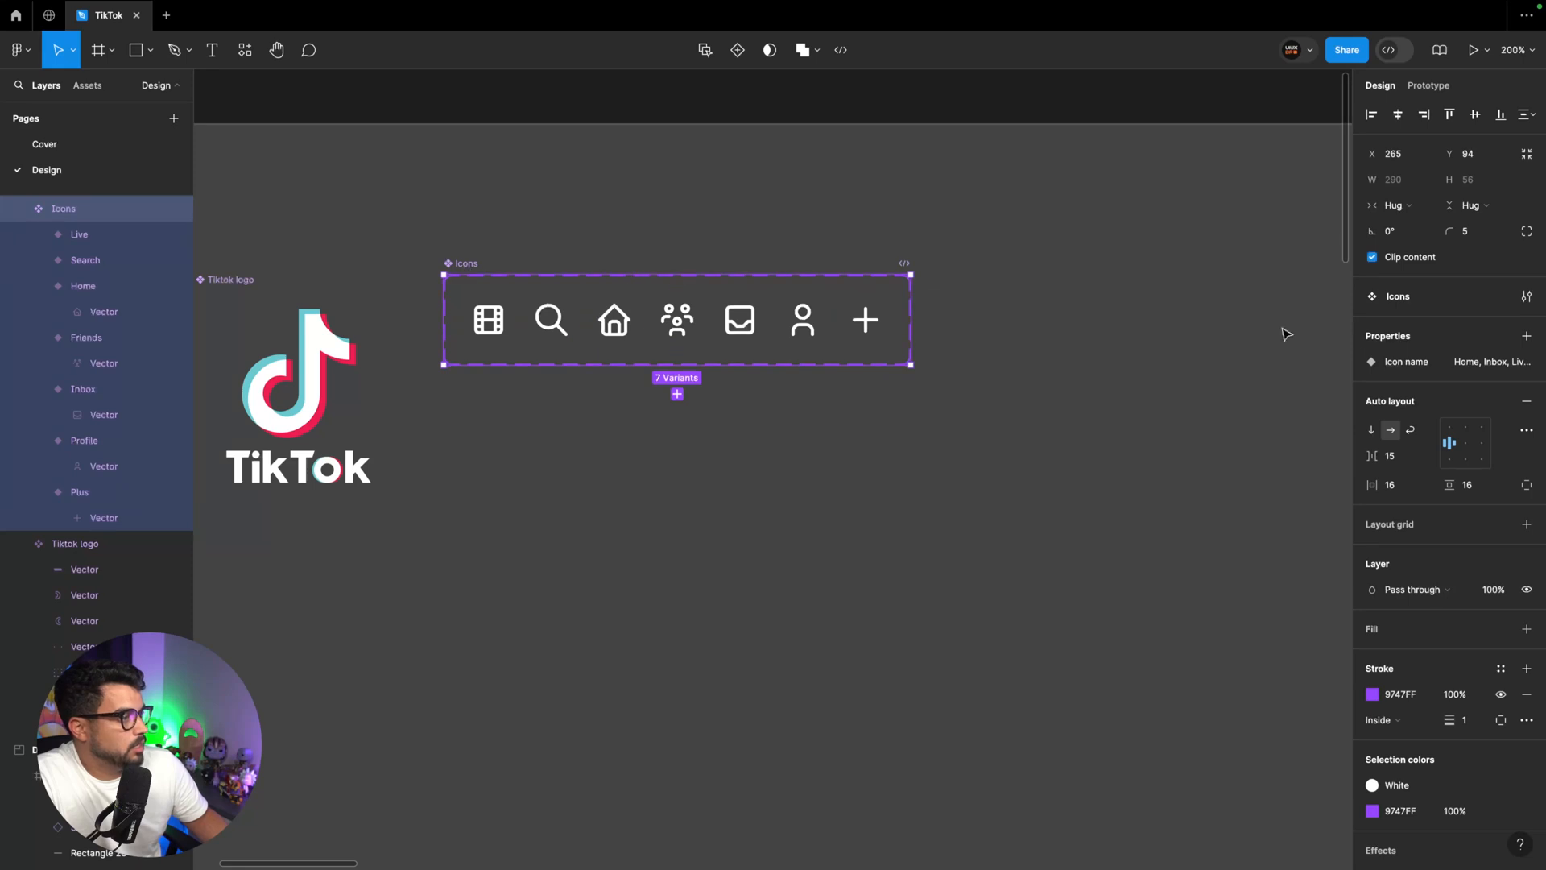
{"action": "left_click", "coordinate": [1502, 362]}
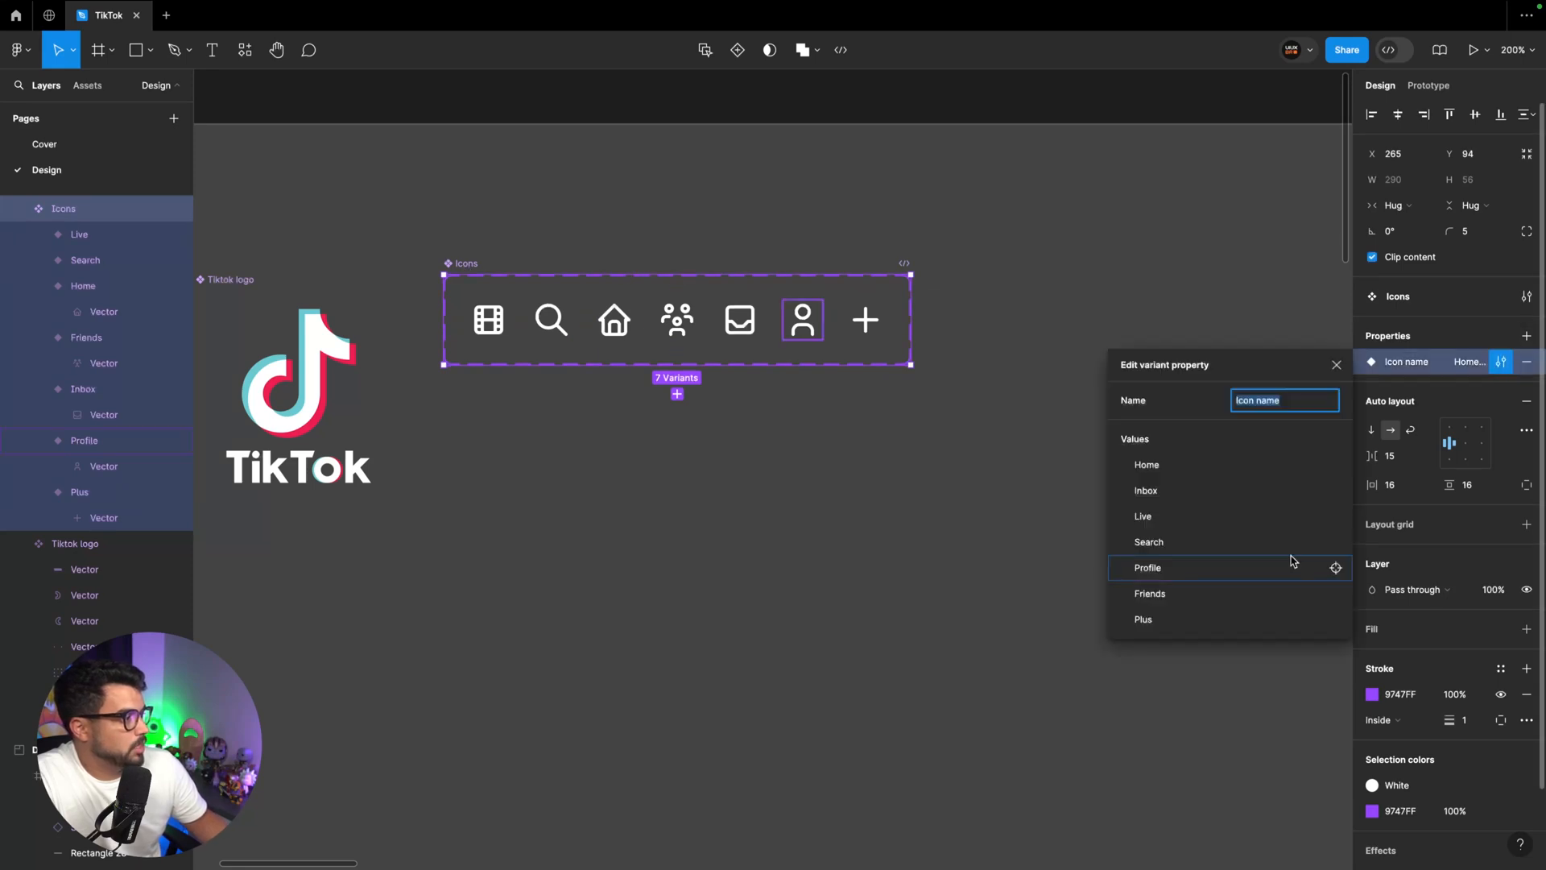
{"action": "left_click", "coordinate": [932, 569]}
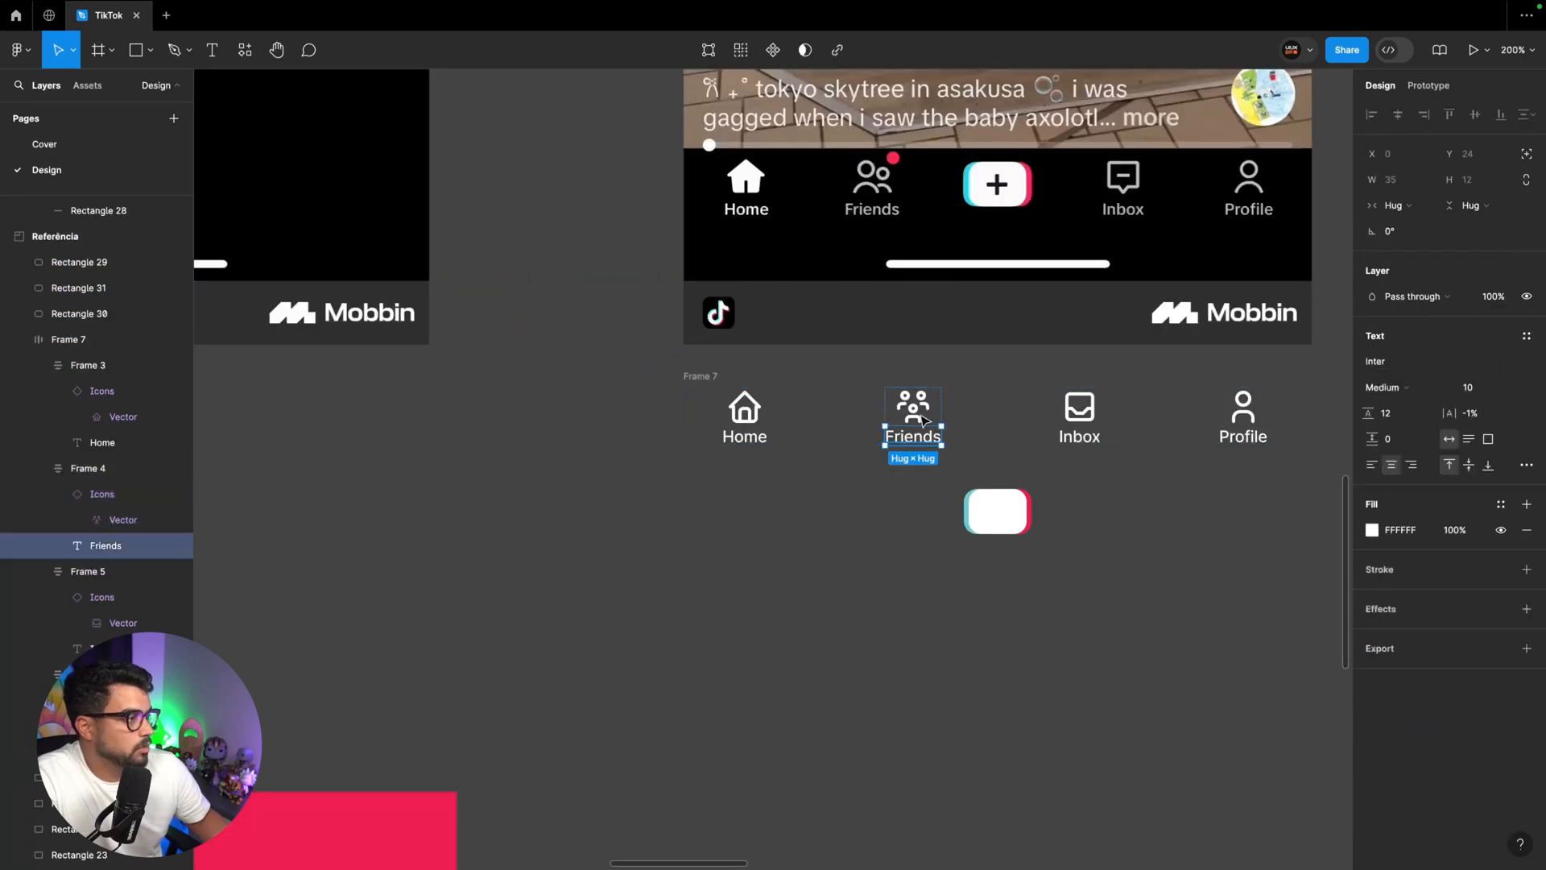
Place a copy of the Friends icon beside the white button, switched to the Plus variant and the Black color style
{"action": "left_click", "coordinate": [913, 409]}
{"action": "left_click_drag", "start_coordinate": [913, 513], "coordinate": [913, 513]}
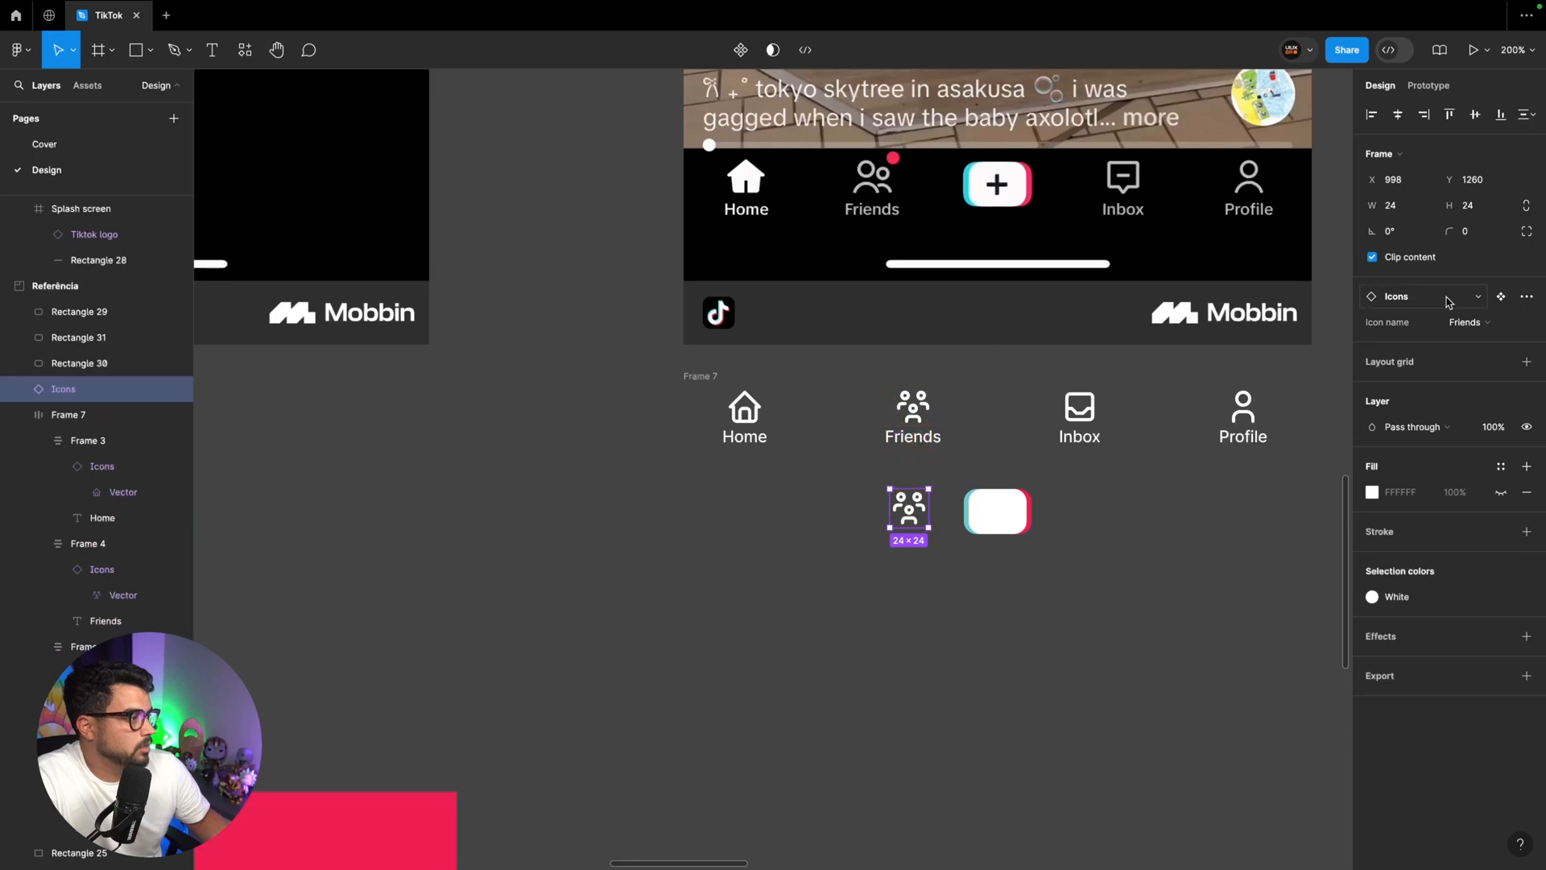
{"action": "left_click", "coordinate": [1489, 323]}
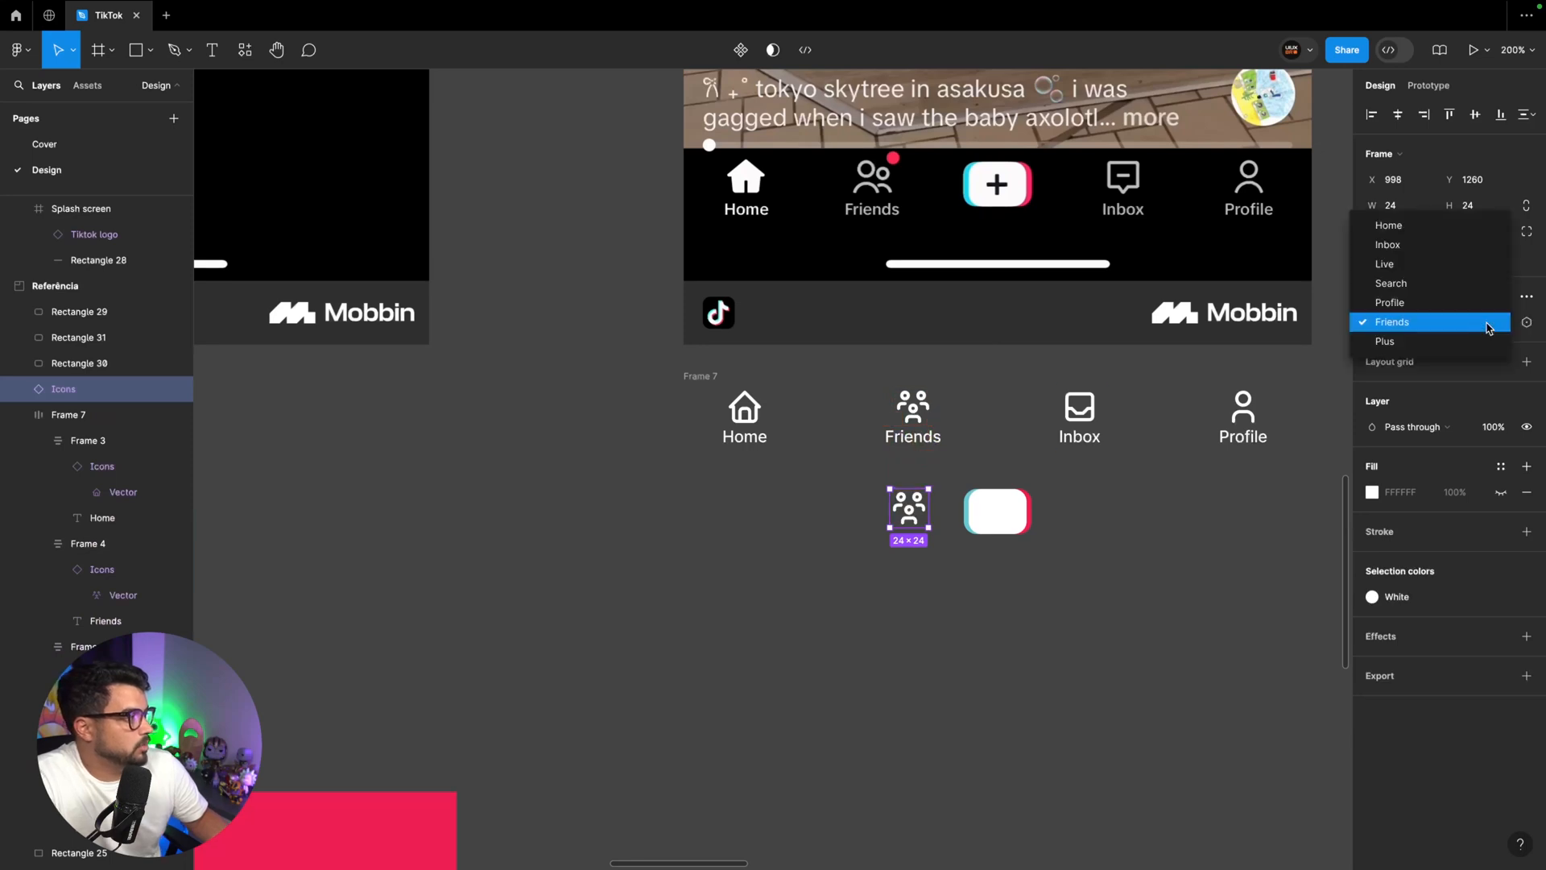
{"action": "left_click", "coordinate": [1453, 285]}
{"action": "left_click", "coordinate": [1372, 597]}
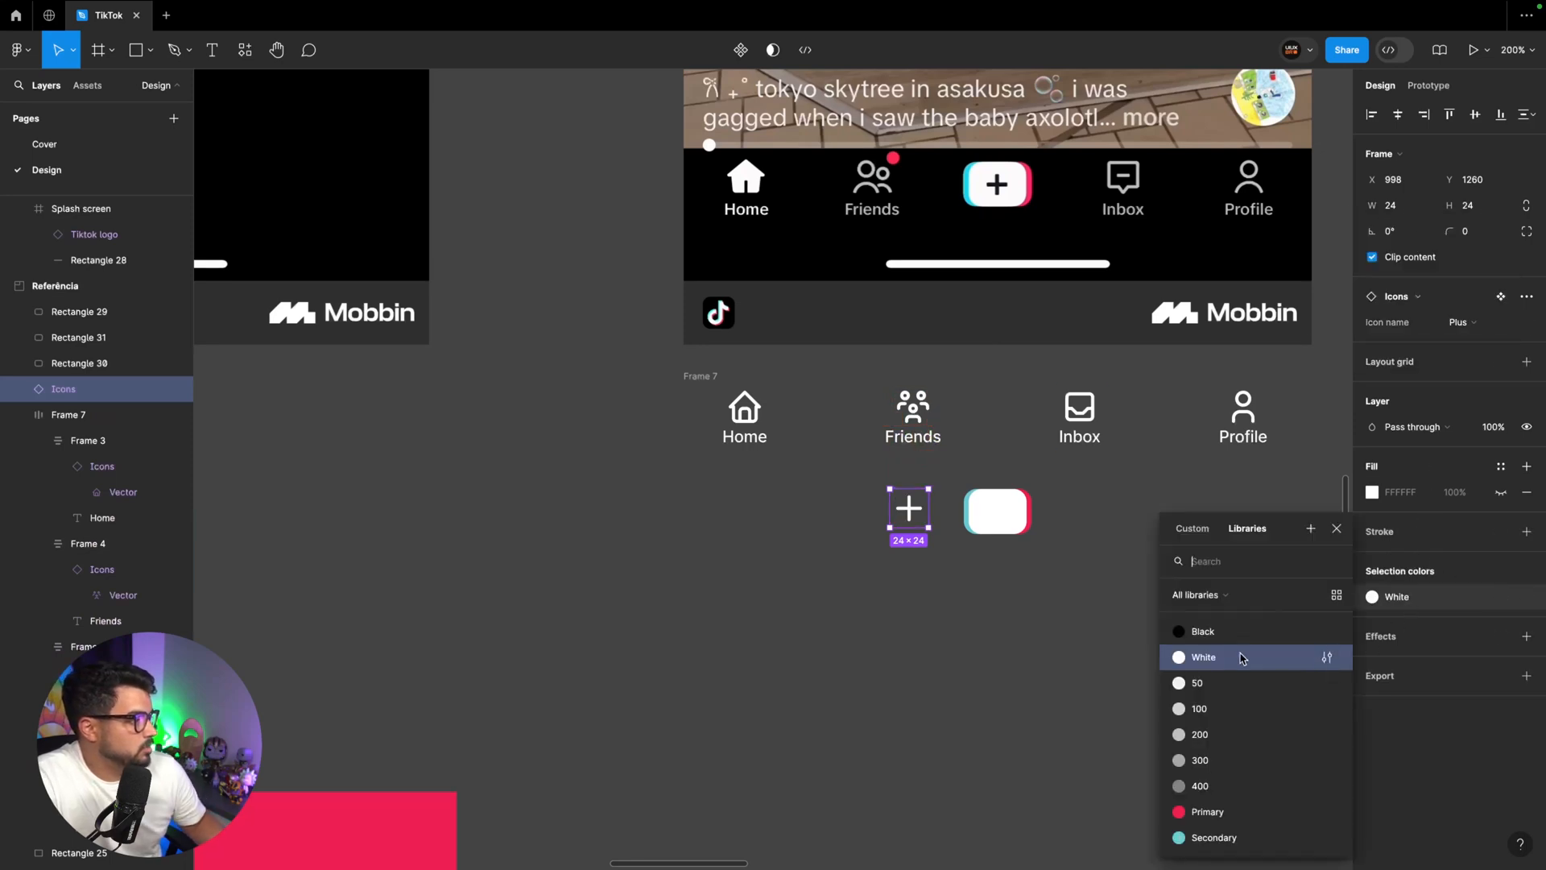
{"action": "left_click", "coordinate": [1244, 633]}
Center the black plus icon on the white button, layered above the three rectangles, and resize it to 20 px
{"action": "left_click_drag", "start_coordinate": [915, 522], "coordinate": [1004, 525]}
{"action": "scroll", "coordinate": [63, 345], "scroll_direction": "down", "scroll_amount": 1}
{"action": "left_click_drag", "start_coordinate": [62, 344], "coordinate": [64, 258]}
{"action": "left_click", "coordinate": [1482, 206]}
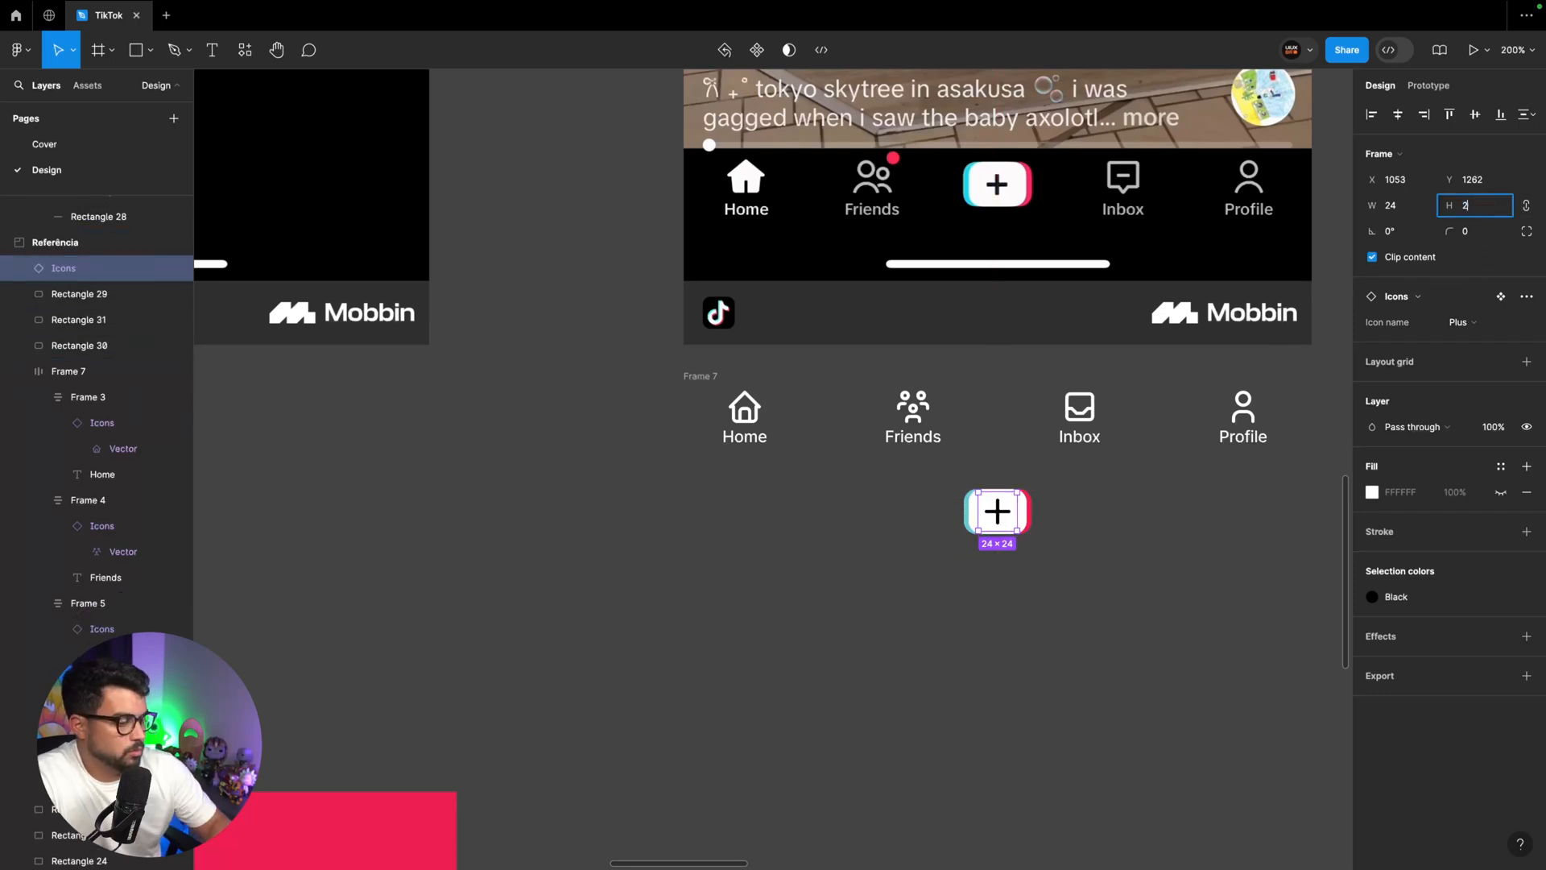
{"action": "type", "text": "20"}
{"action": "key", "text": "Return"}
{"action": "left_click_drag", "start_coordinate": [997, 509], "coordinate": [1000, 512]}
Combine the plus icon and the three button rectangles into one component named Create video
{"action": "left_click_drag", "start_coordinate": [1085, 523], "coordinate": [924, 480]}
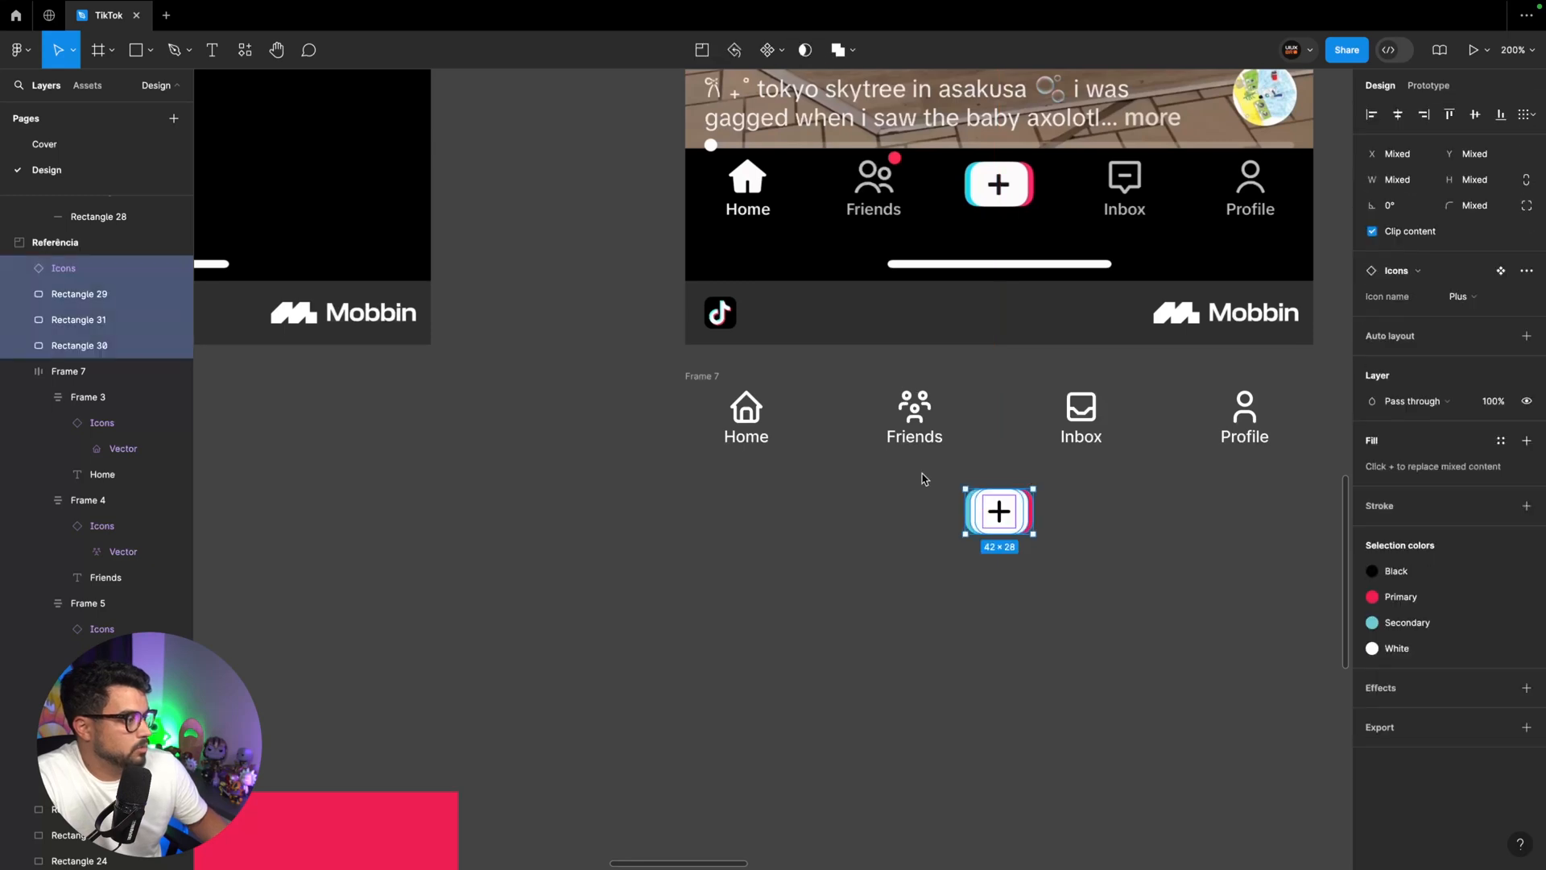
{"action": "left_click", "coordinate": [766, 51]}
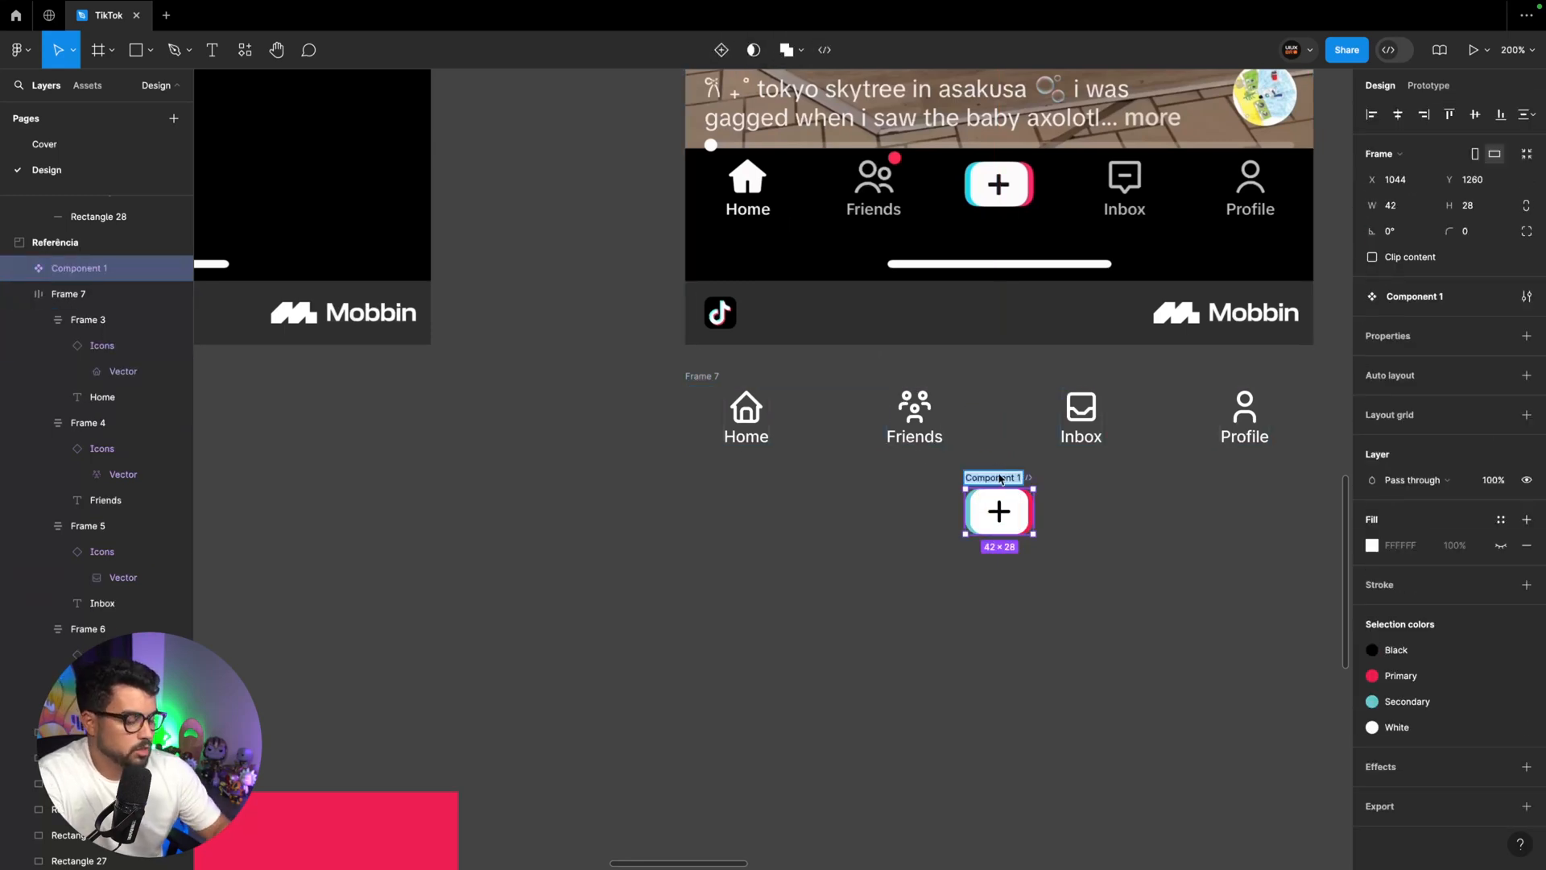
{"action": "type", "text": "Create video"}
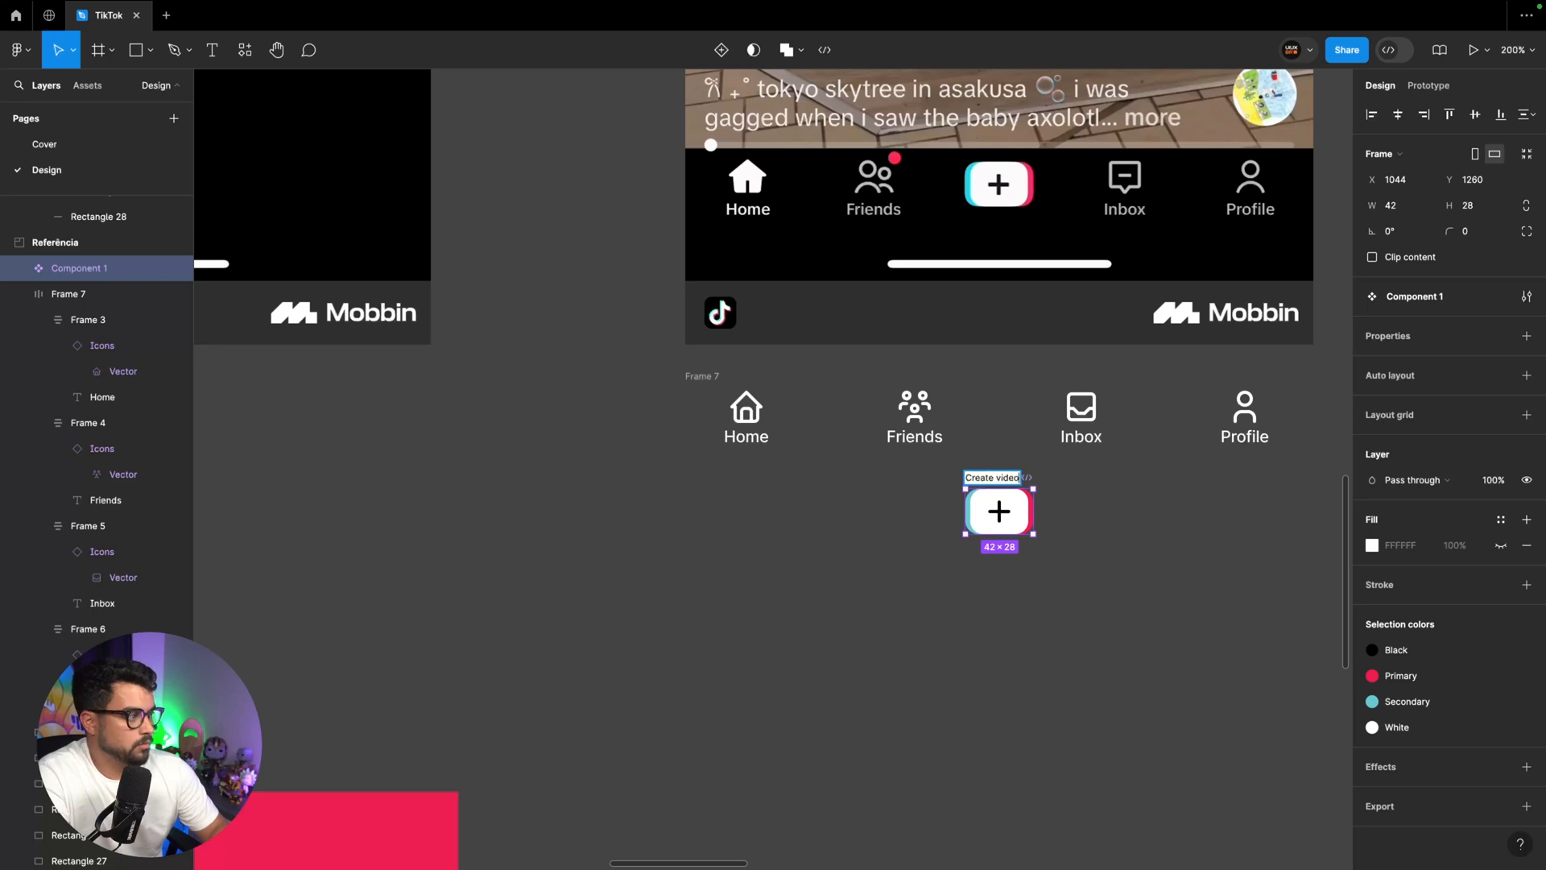
{"action": "key", "text": "Return"}
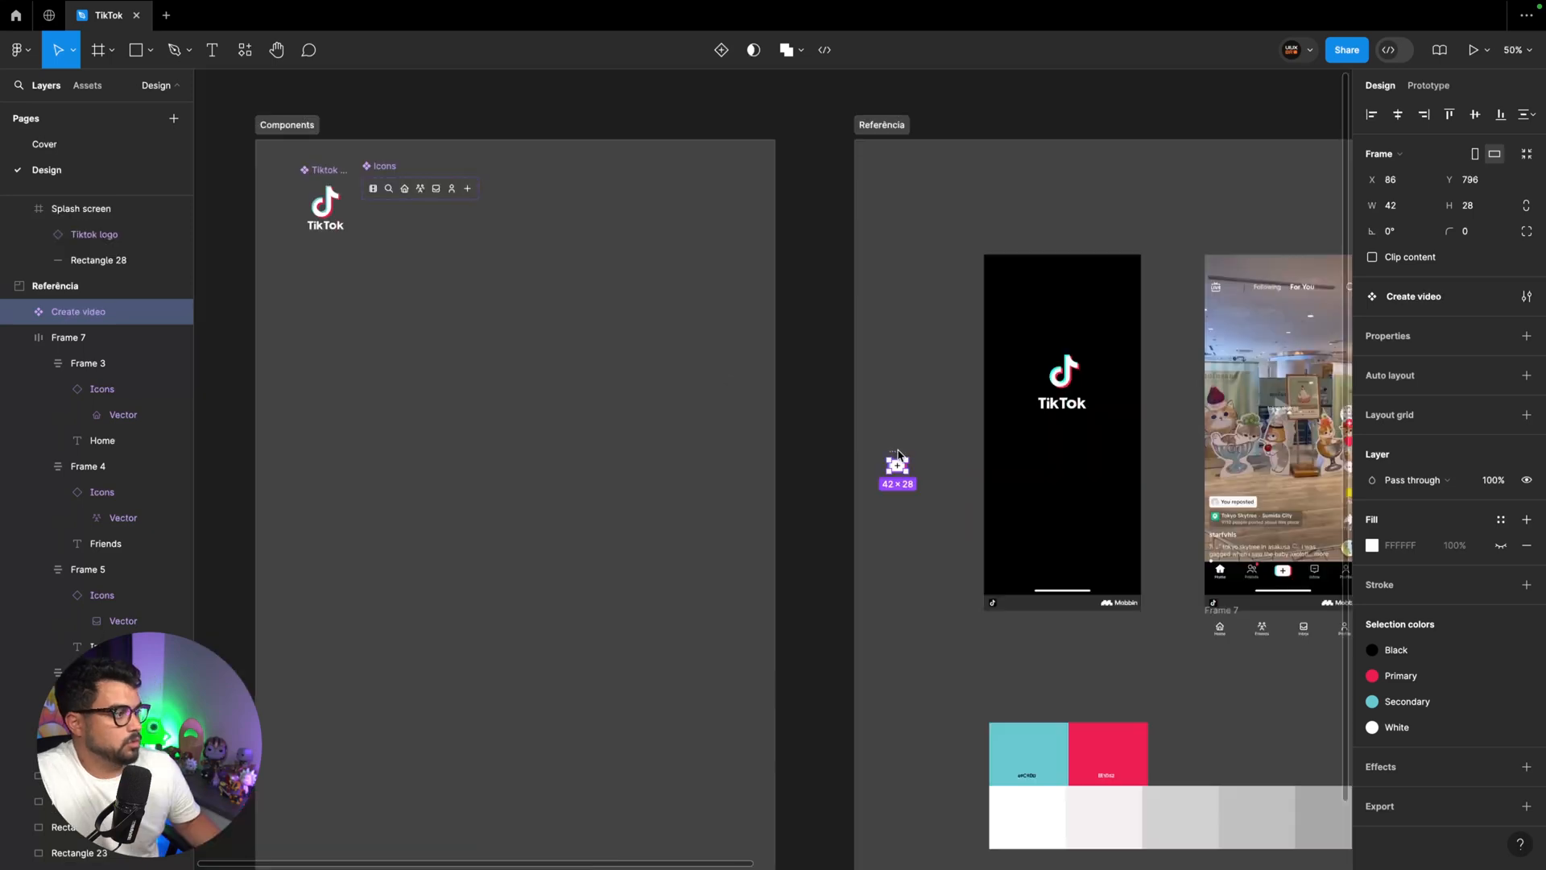
Move the Create video component into the Components section, directly below the Icons set
{"action": "left_click_drag", "start_coordinate": [895, 451], "coordinate": [372, 206]}
{"action": "scroll", "coordinate": [418, 225], "scroll_direction": "left", "scroll_amount": 3}
{"action": "left_click", "coordinate": [506, 263]}
{"action": "key", "text": "ctrl+plus"}
{"action": "key", "text": "ctrl+plus"}
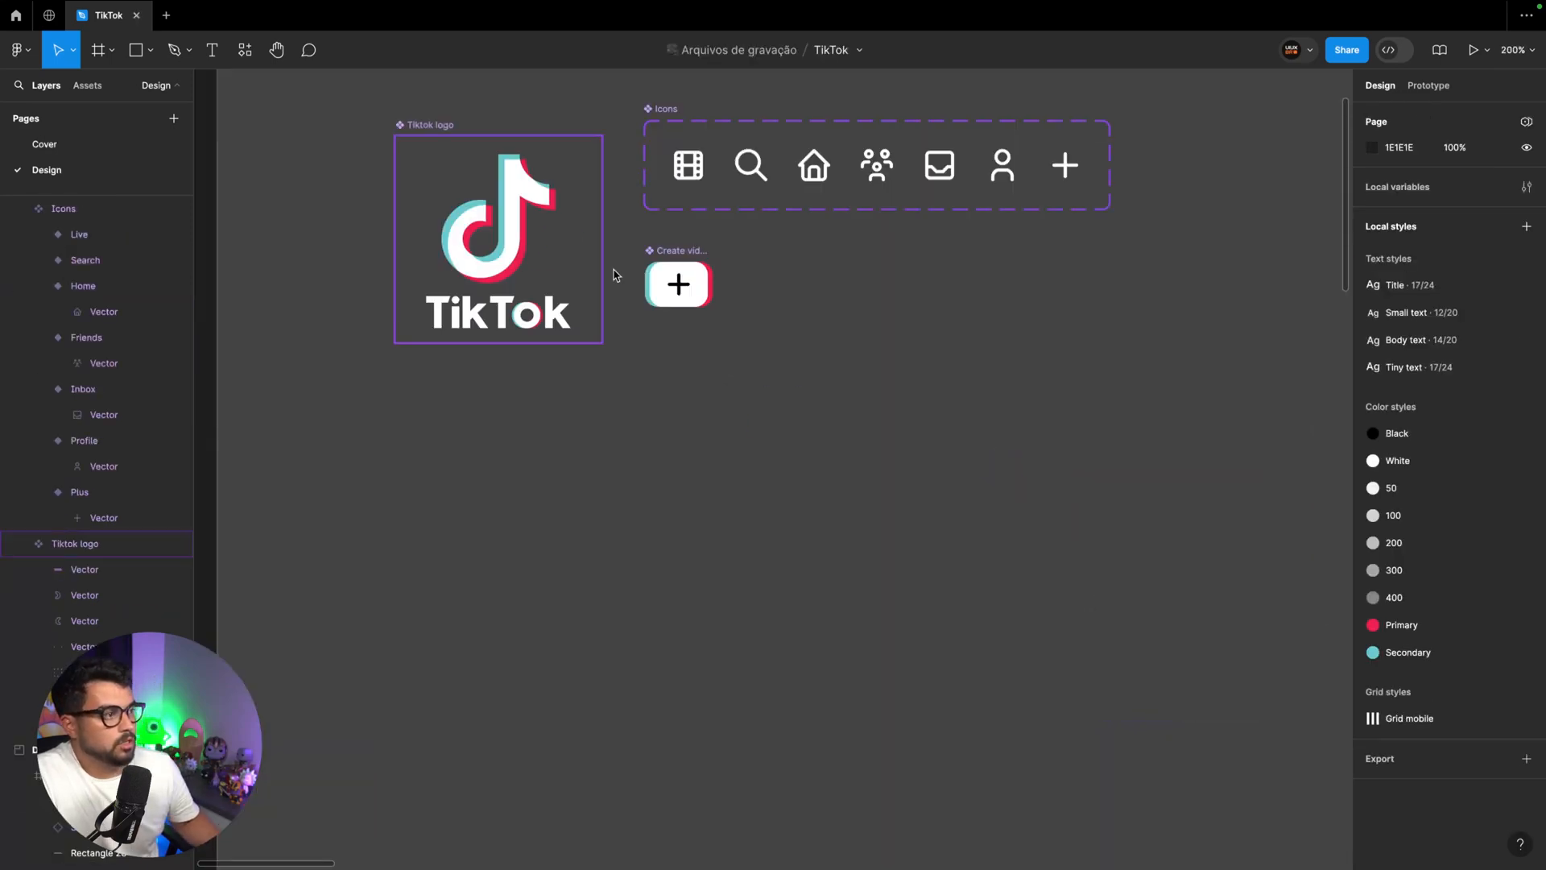
Place an instance of the Create video component in the navigation row between Friends and Inbox
{"action": "left_click_drag", "start_coordinate": [673, 255], "coordinate": [856, 334]}
{"action": "scroll", "coordinate": [854, 332], "scroll_direction": "right", "scroll_amount": 2}
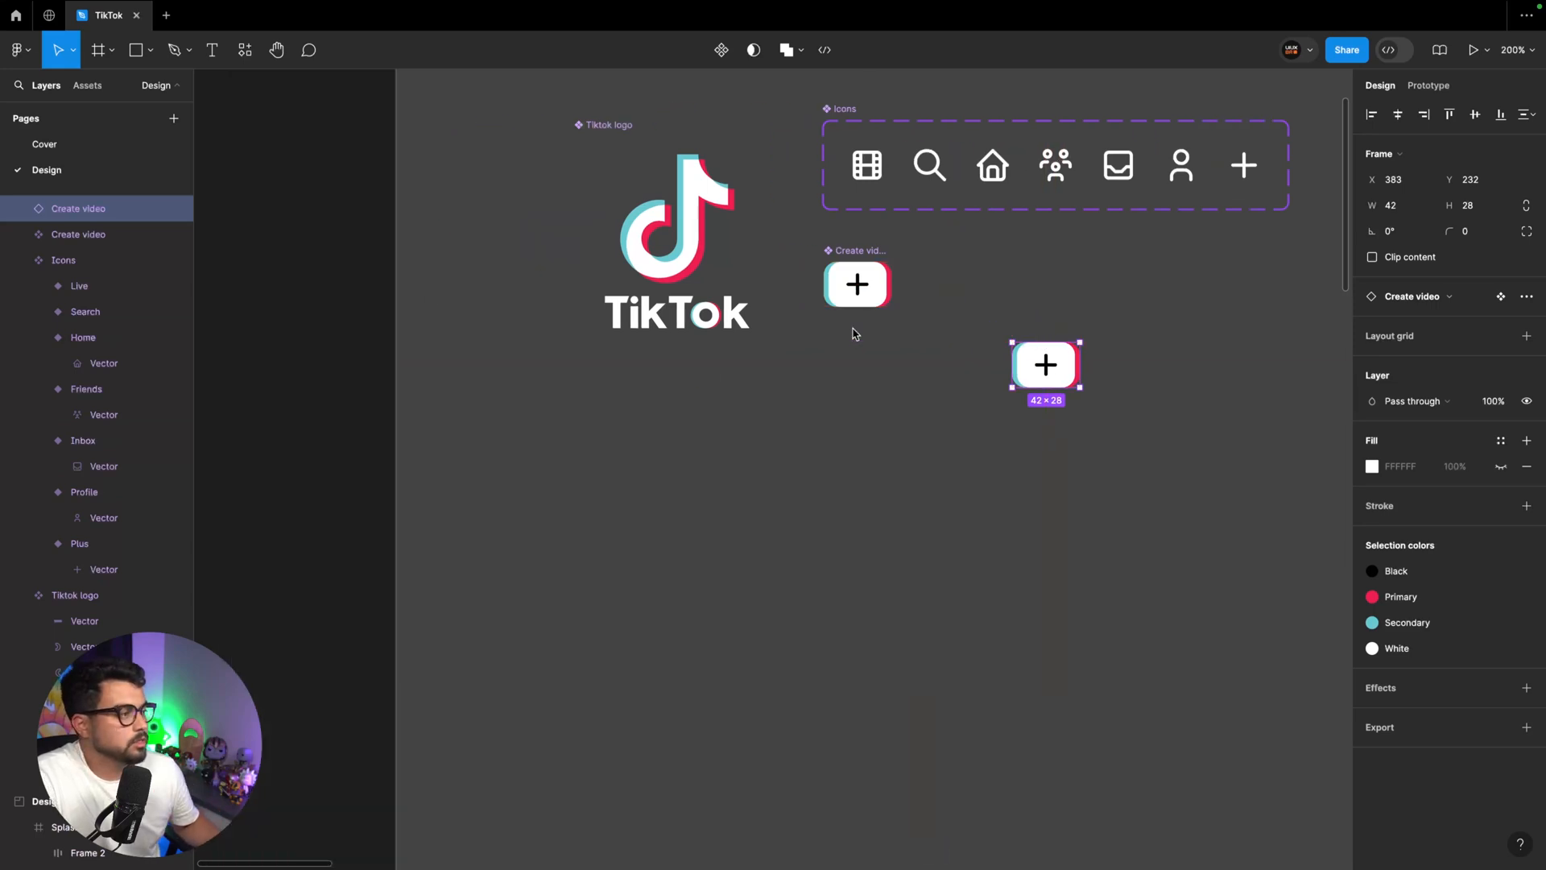
{"action": "key", "text": "Delete"}
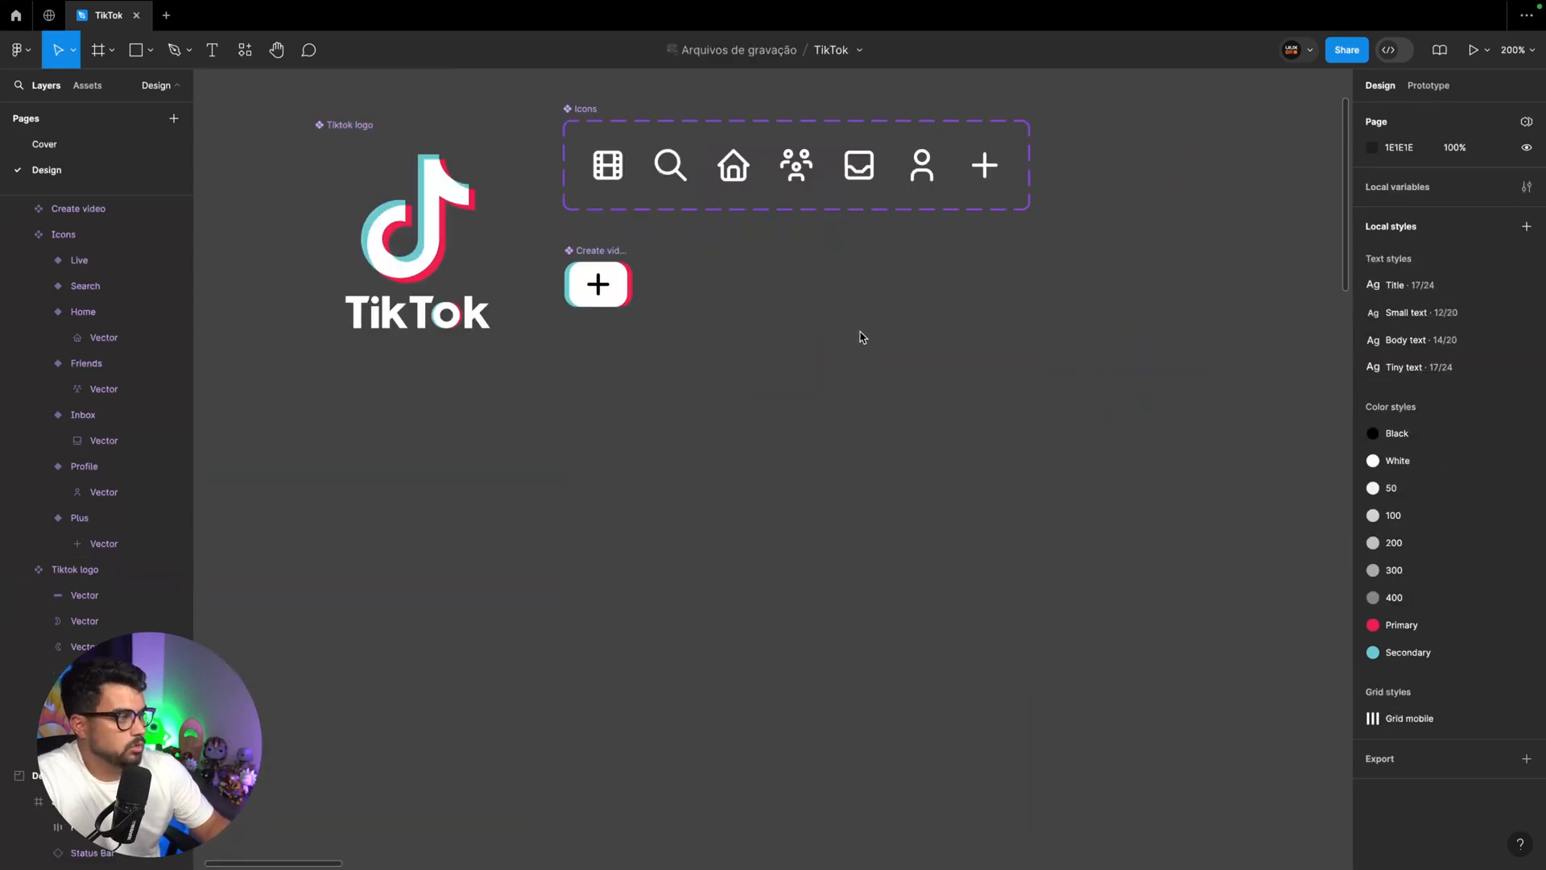
{"action": "key", "text": "super+minus"}
{"action": "scroll", "coordinate": [861, 337], "scroll_direction": "right", "scroll_amount": 14}
{"action": "scroll", "coordinate": [825, 310], "scroll_direction": "down", "scroll_amount": 10}
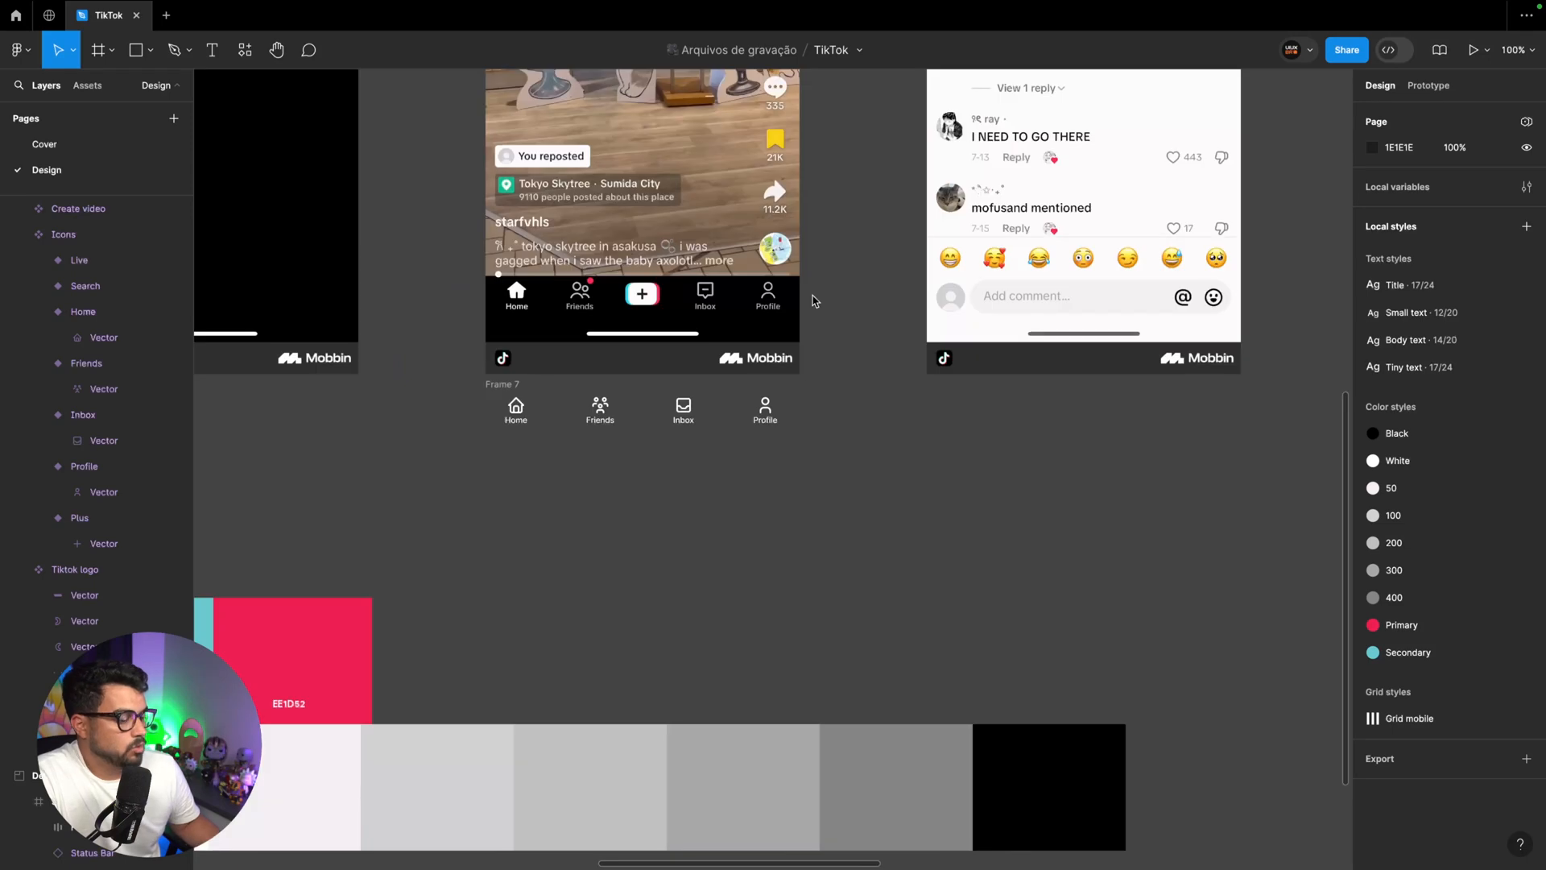
{"action": "key", "text": "super+plus"}
{"action": "left_click", "coordinate": [533, 372]}
{"action": "key", "text": "super+v"}
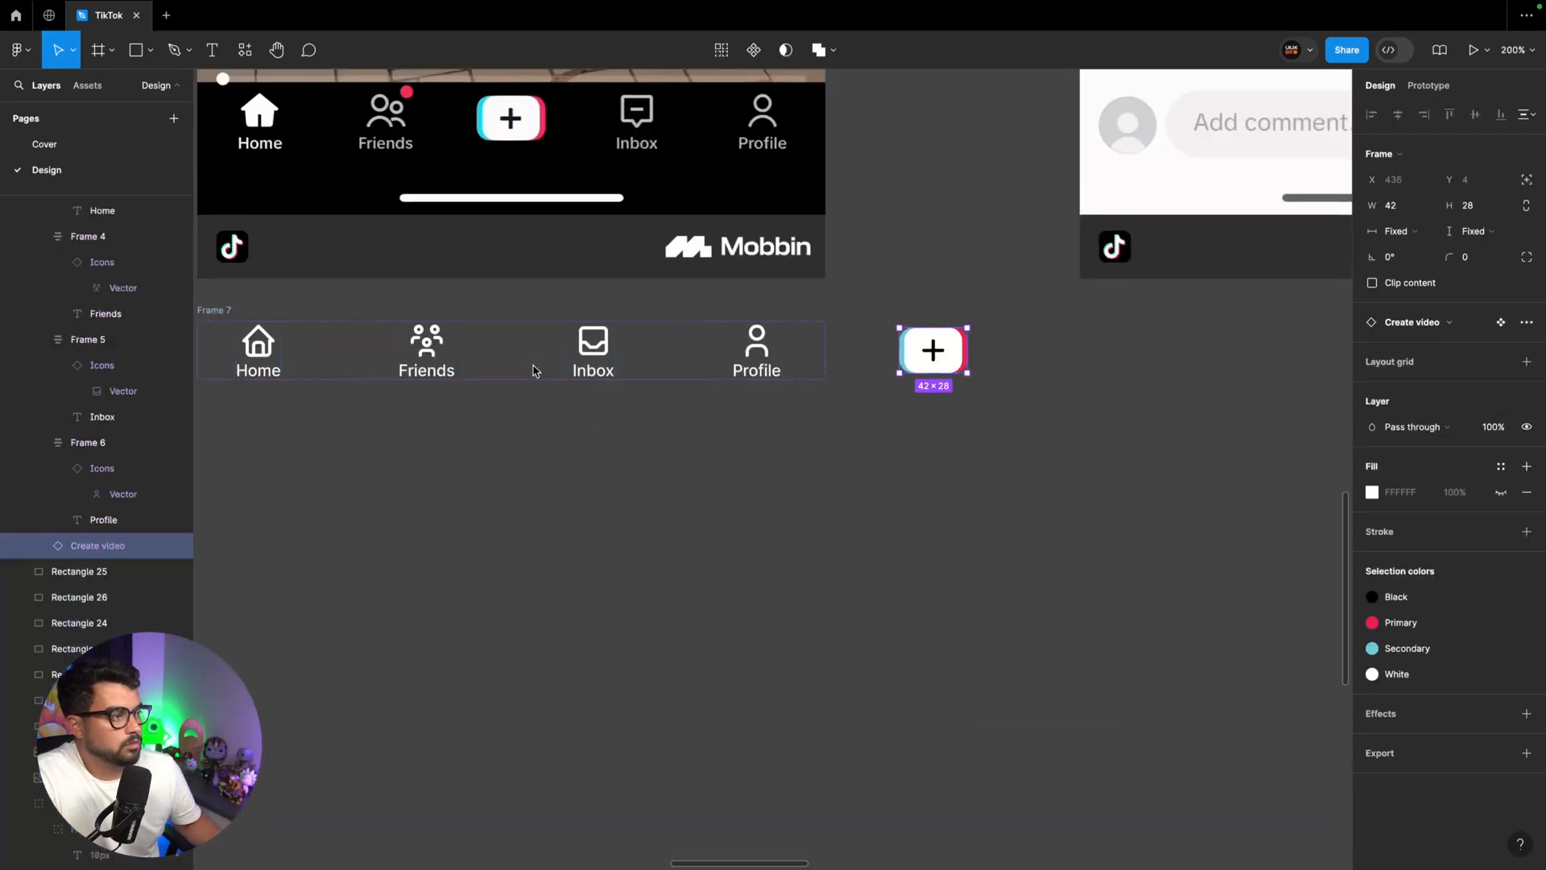
{"action": "key", "text": "Left"}
{"action": "key", "text": "Left"}
Set the auto layout spacing between the navigation row's items to Auto
{"action": "left_click", "coordinate": [534, 370]}
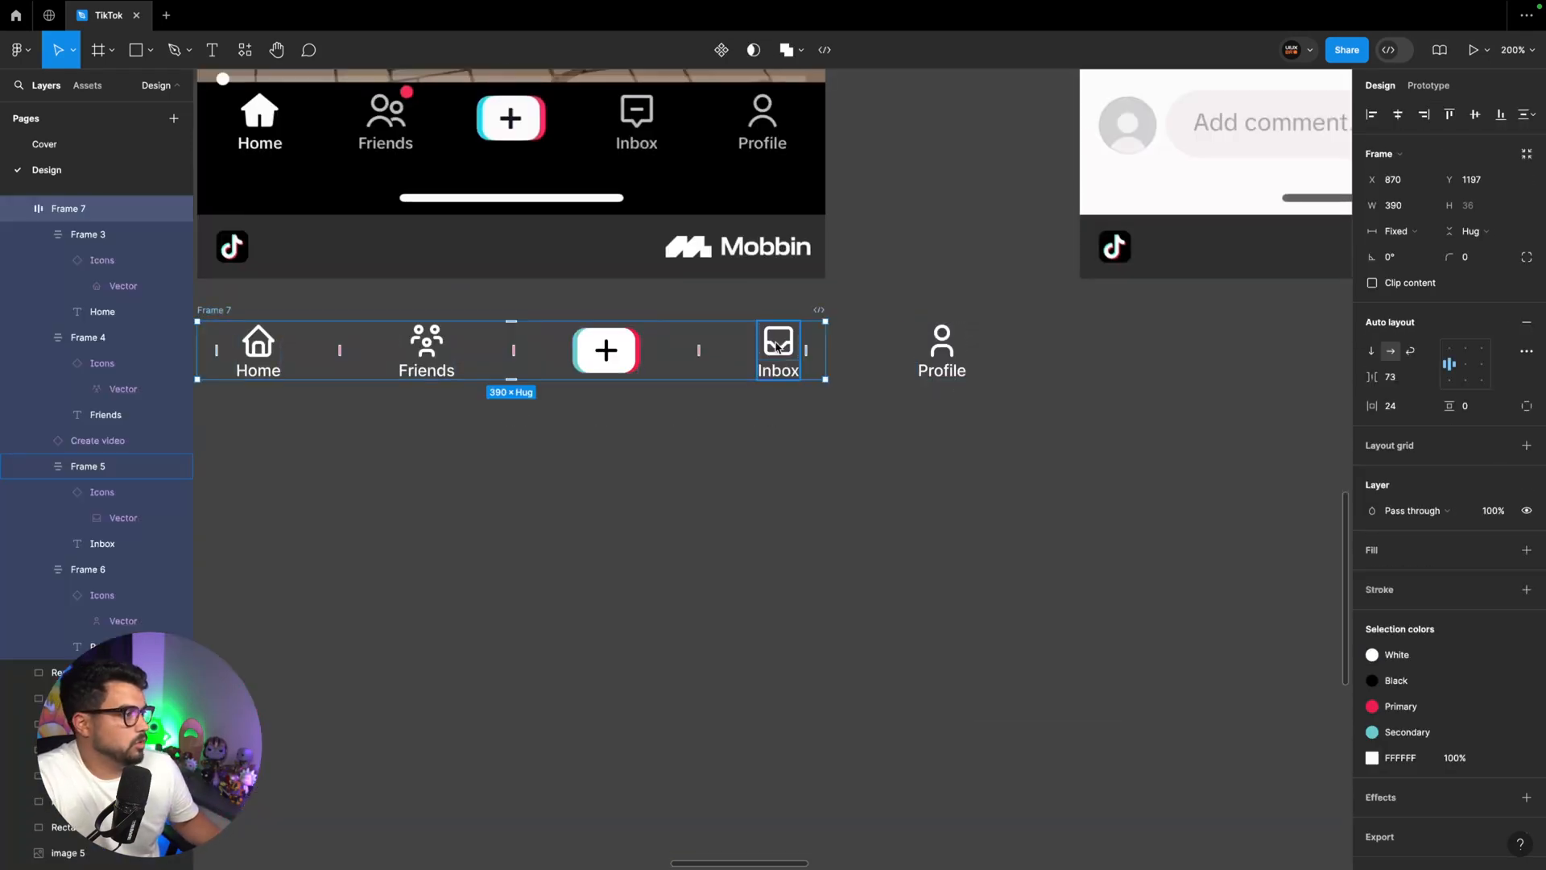
{"action": "left_click", "coordinate": [1425, 377]}
{"action": "left_click", "coordinate": [1422, 398]}
{"action": "scroll", "coordinate": [743, 445], "scroll_direction": "left", "scroll_amount": 4}
{"action": "scroll", "coordinate": [743, 445], "scroll_direction": "up", "scroll_amount": 1}
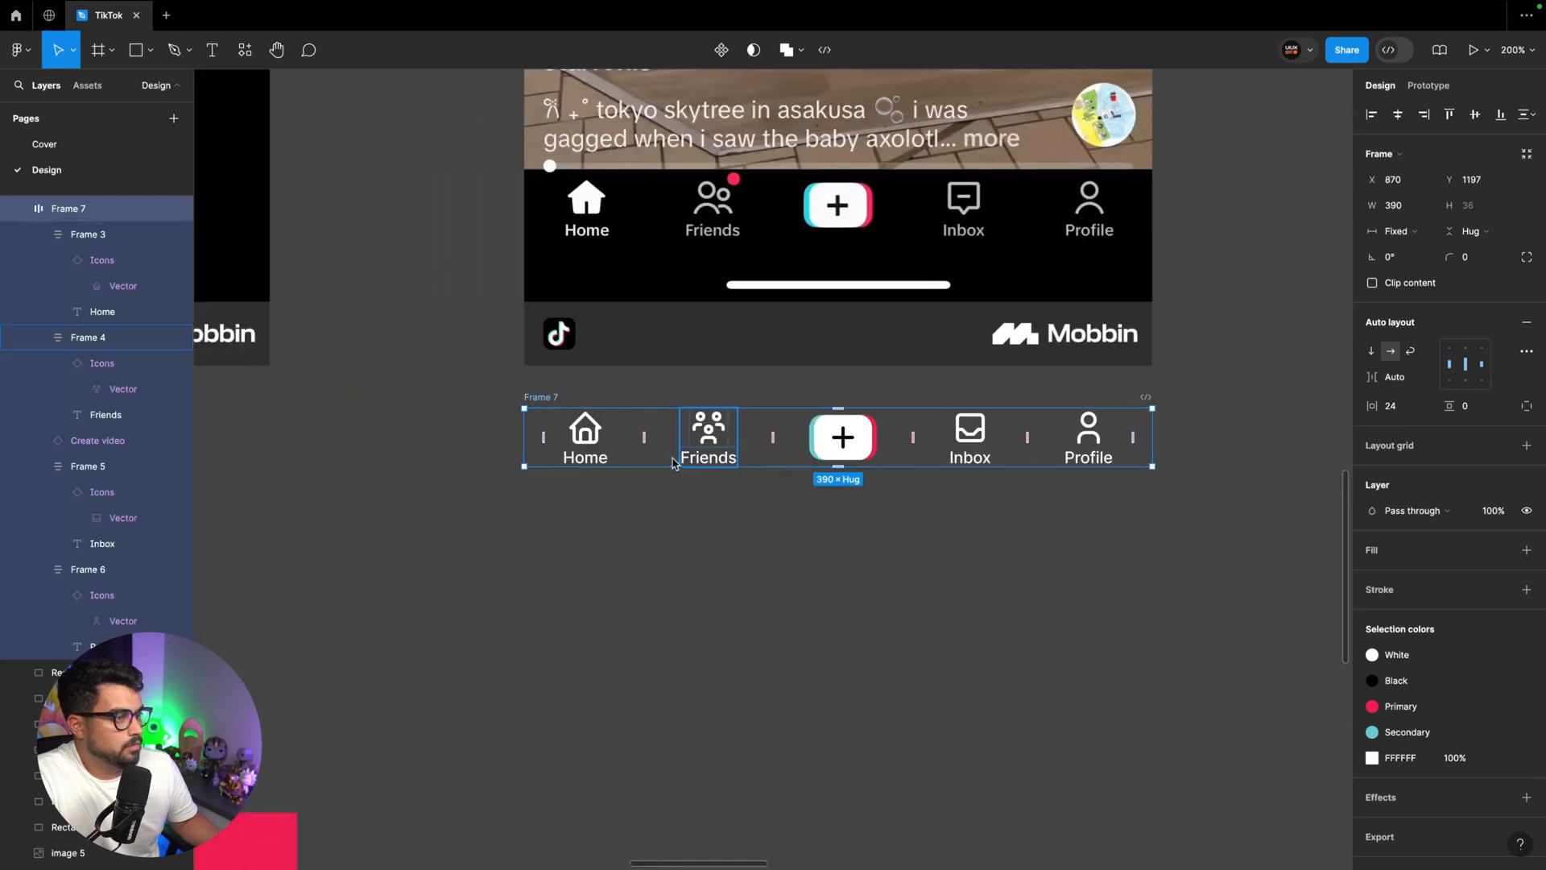
Give the Home, Friends, Inbox and Profile items a fixed width of 56 px
{"action": "left_click", "coordinate": [728, 453]}
{"action": "left_click", "coordinate": [602, 450], "text": "shift"}
{"action": "left_click", "coordinate": [988, 451], "text": "shift"}
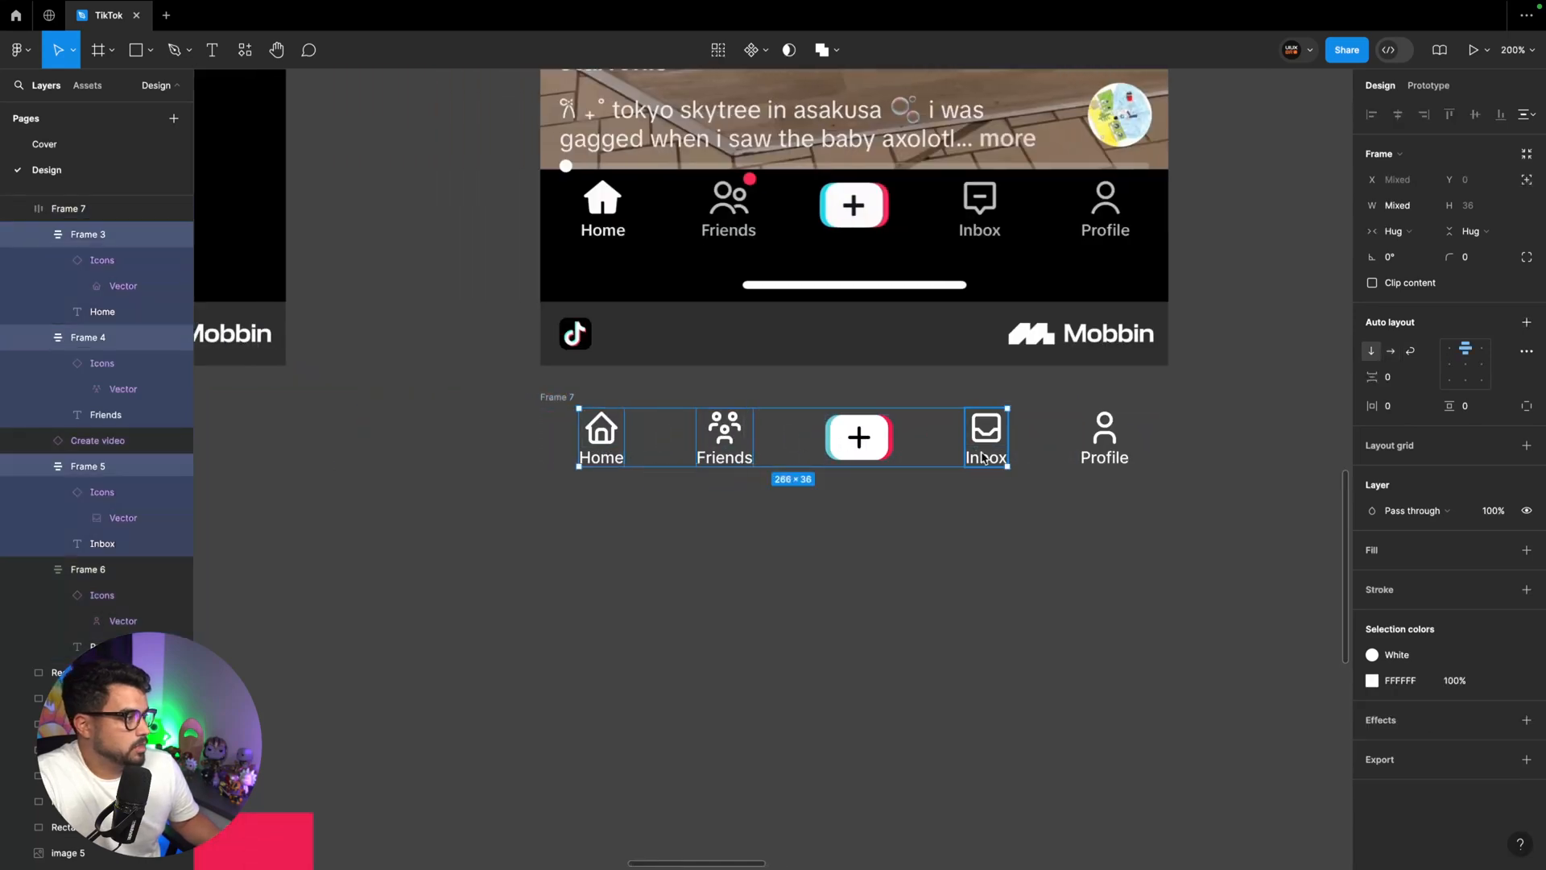
{"action": "left_click", "coordinate": [1104, 460], "text": "shift"}
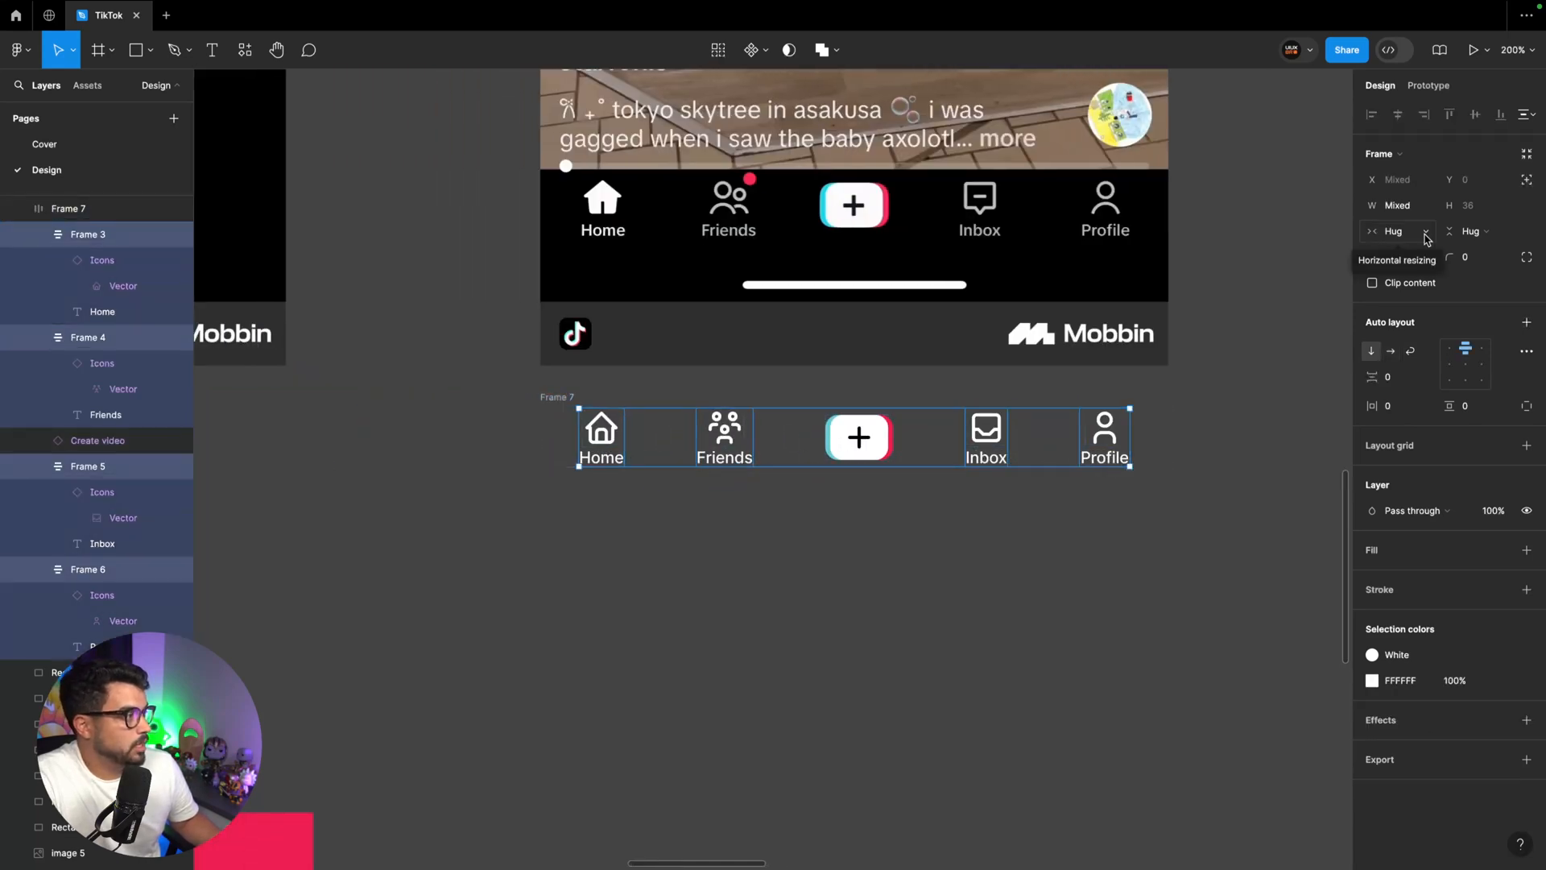
{"action": "left_click", "coordinate": [1397, 231]}
{"action": "left_click", "coordinate": [1403, 207]}
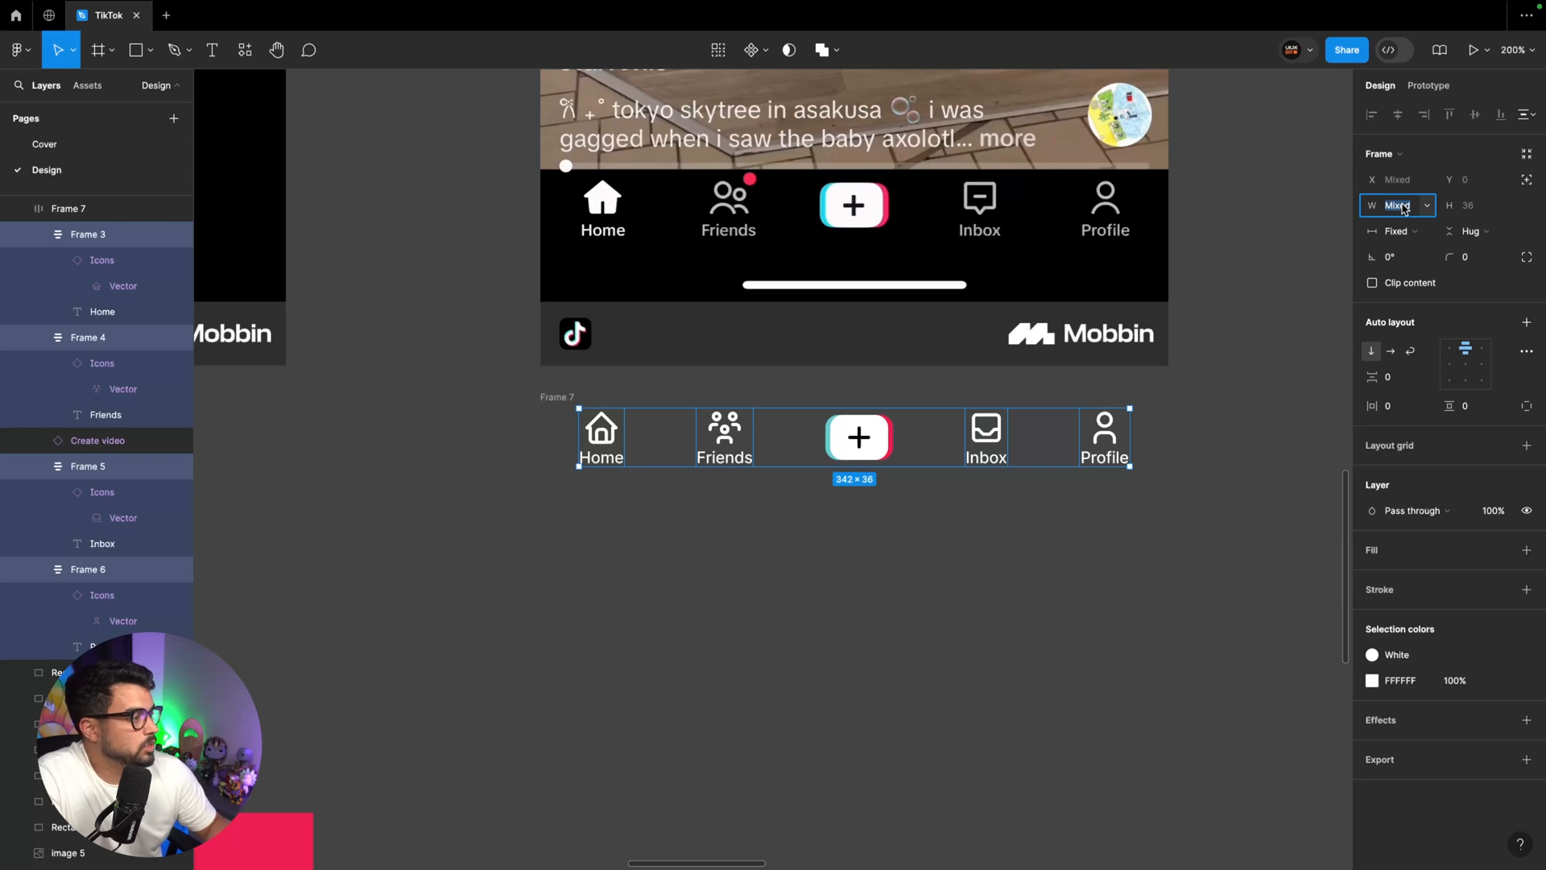
{"action": "key", "text": "Up"}
{"action": "key", "text": "Up"}
{"action": "key", "text": "Up"}
{"action": "key", "text": "Up"}
{"action": "key", "text": "Up"}
{"action": "key", "text": "Up"}
{"action": "key", "text": "Up"}
{"action": "key", "text": "Up"}
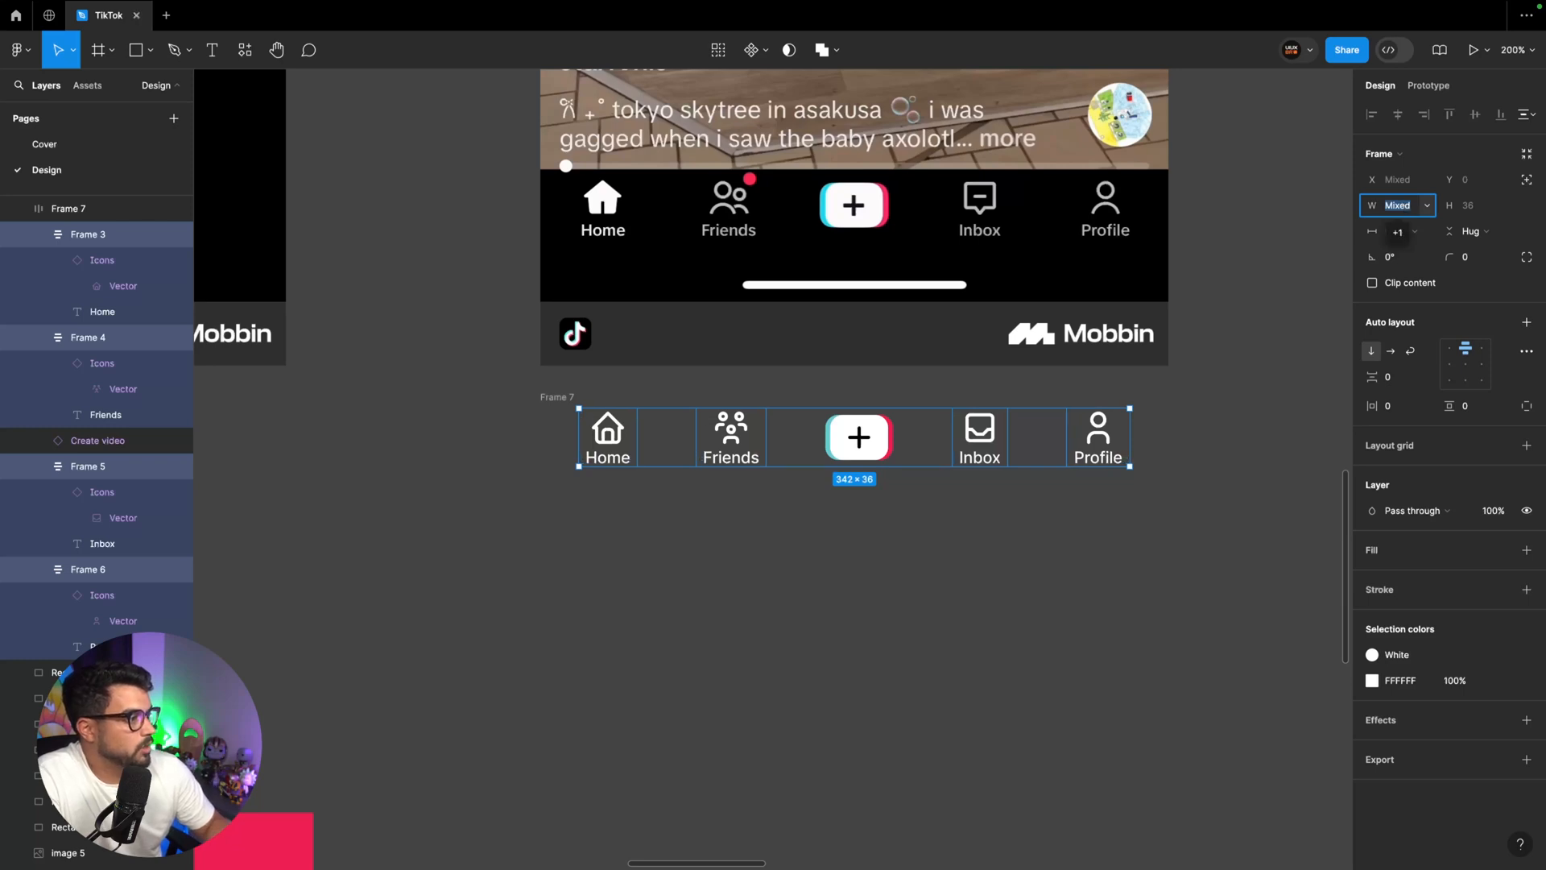
{"action": "key", "text": "Up"}
{"action": "key", "text": "Up"}
{"action": "key", "text": "Up"}
{"action": "key", "text": "Up"}
{"action": "key", "text": "Up"}
{"action": "key", "text": "Up"}
{"action": "key", "text": "Up"}
{"action": "key", "text": "Up"}
{"action": "key", "text": "Up"}
{"action": "key", "text": "Up"}
{"action": "key", "text": "Up"}
{"action": "key", "text": "Up"}
{"action": "key", "text": "Up"}
{"action": "key", "text": "Up"}
{"action": "key", "text": "Up"}
{"action": "key", "text": "Up"}
{"action": "key", "text": "Up"}
{"action": "key", "text": "Up"}
{"action": "key", "text": "Up"}
{"action": "key", "text": "Up"}
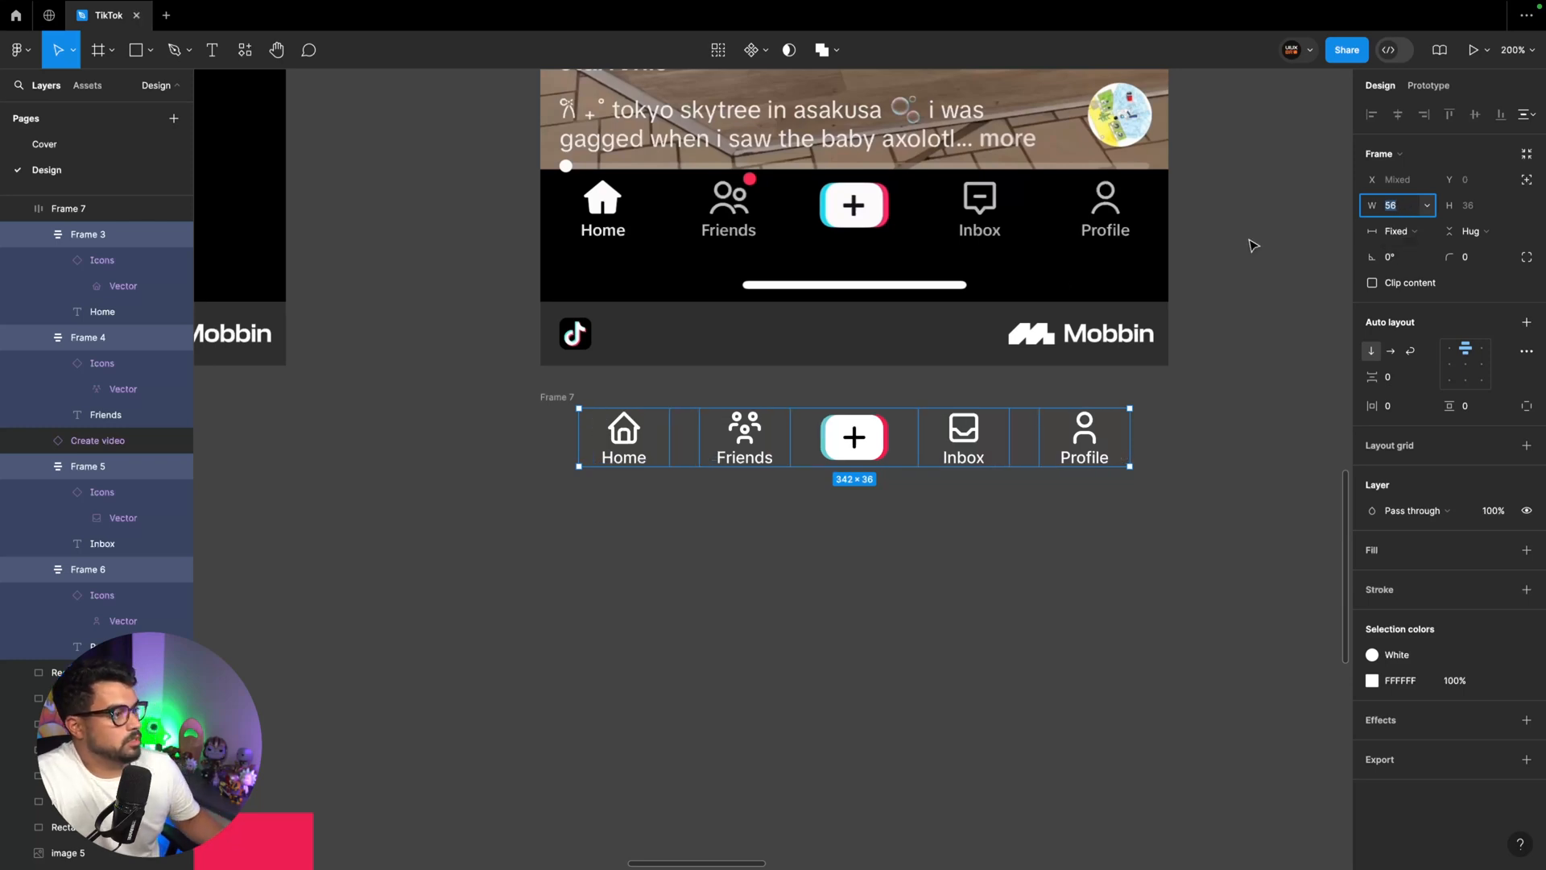
Try narrowing the navigation row to about 353 px to test its automatic spacing, and undo the resize
{"action": "left_click", "coordinate": [612, 386]}
{"action": "left_click", "coordinate": [683, 423]}
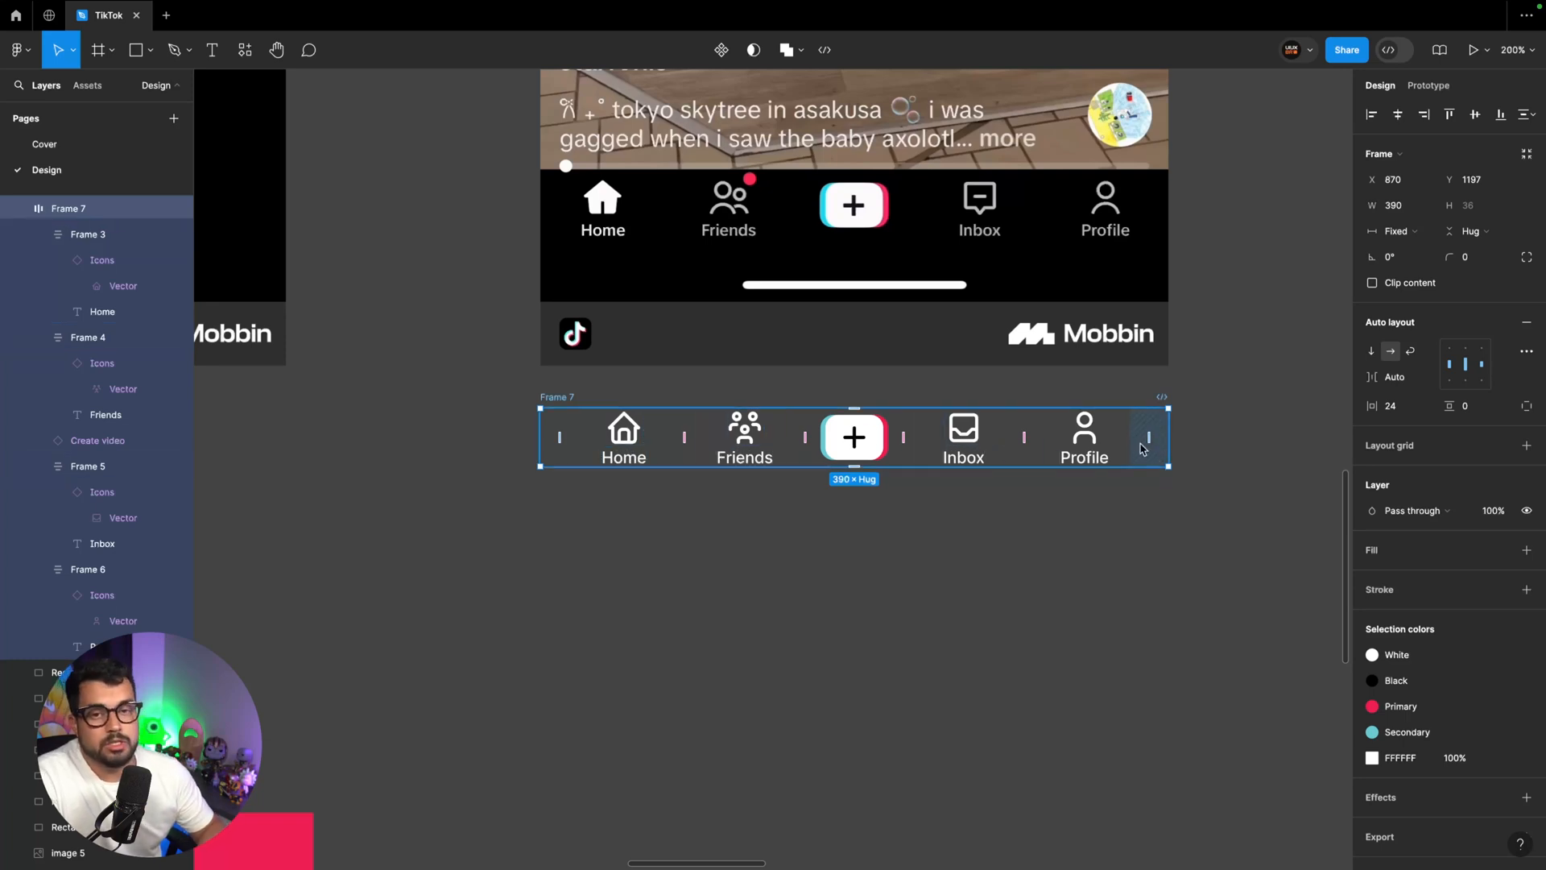
{"action": "scroll", "coordinate": [1142, 448], "scroll_direction": "right", "scroll_amount": 1}
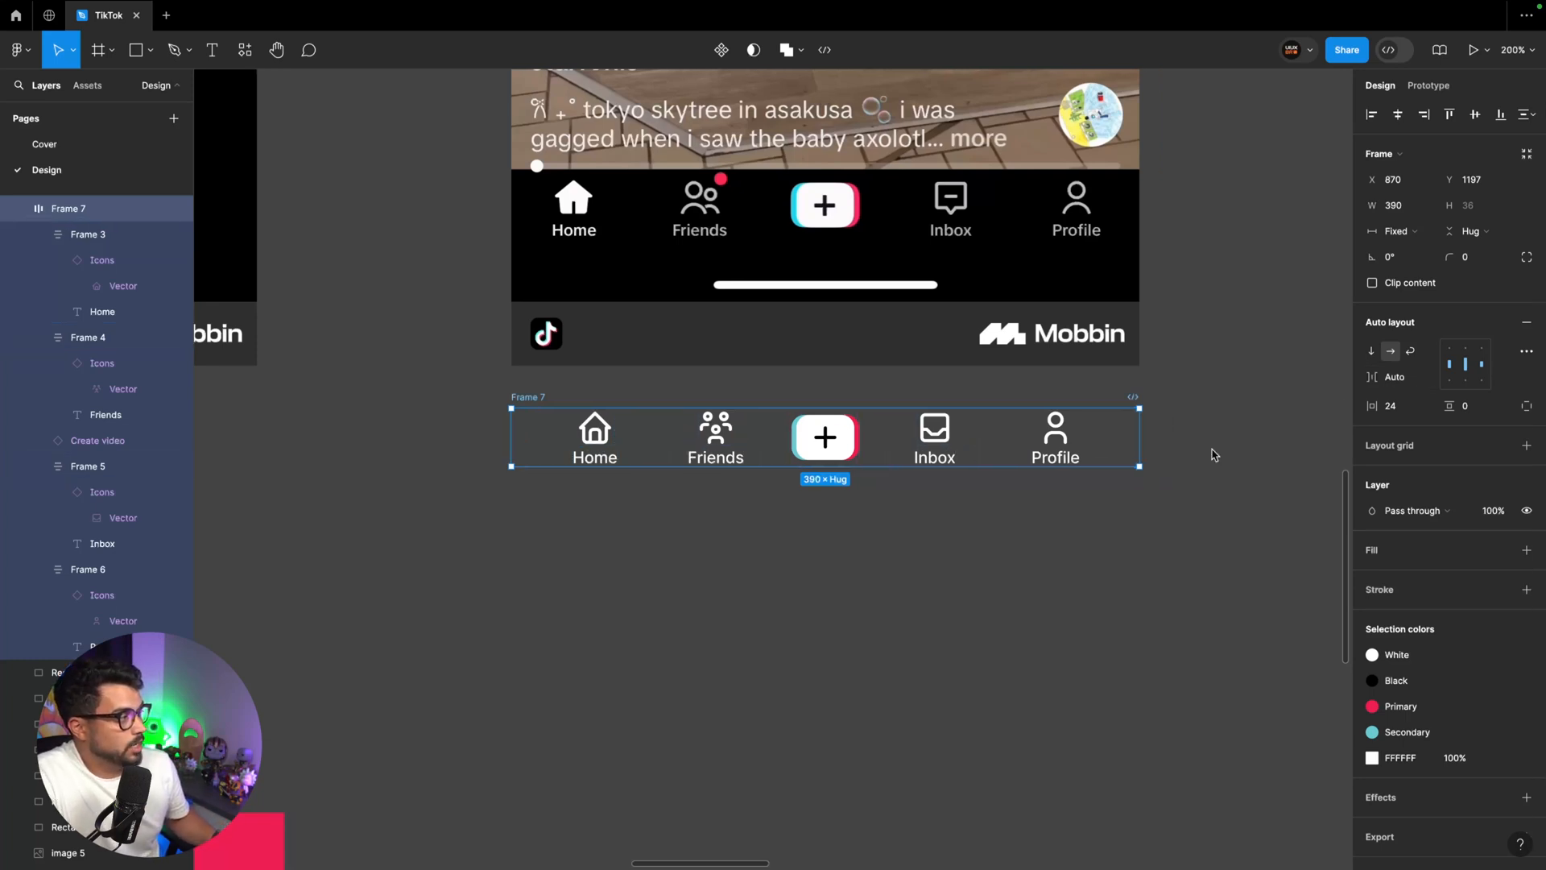
{"action": "left_click_drag", "start_coordinate": [1139, 444], "coordinate": [904, 442]}
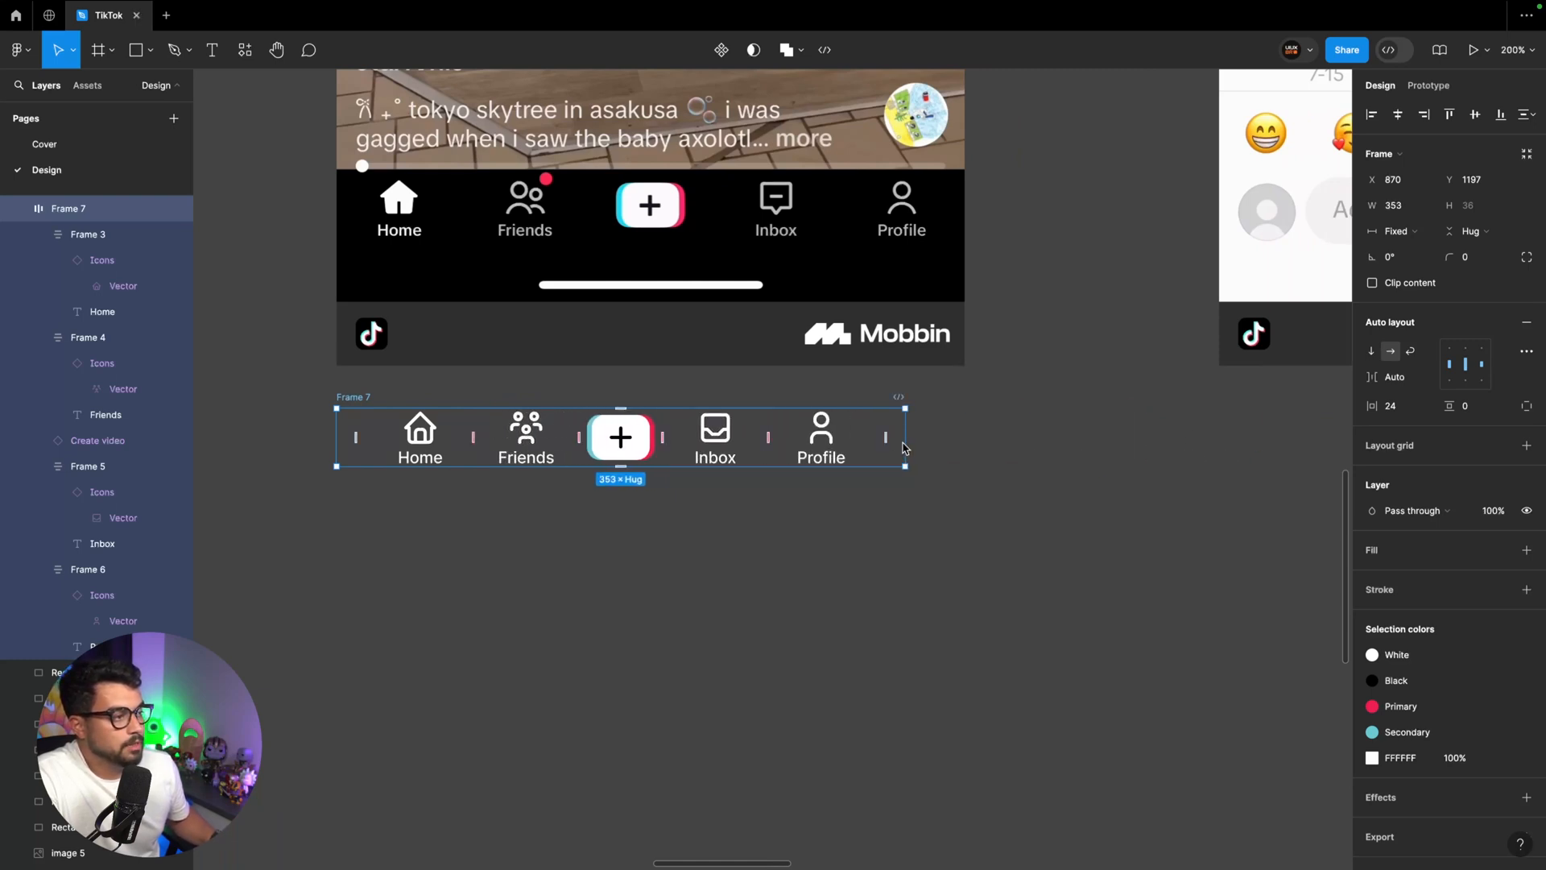
{"action": "key", "text": "super+z"}
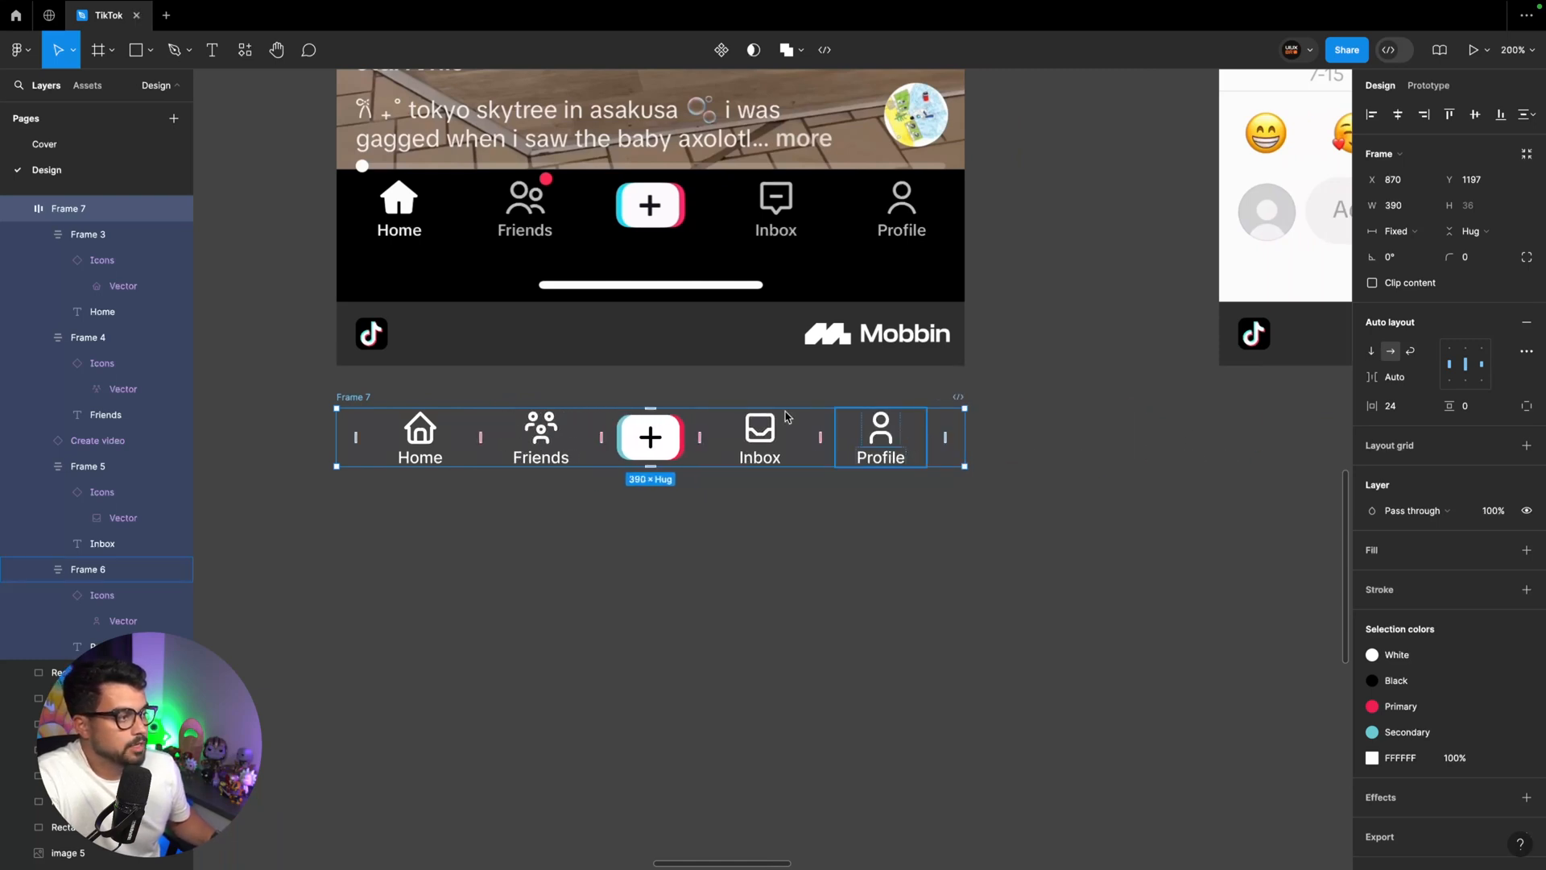
Rename the navigation row's frame as Bottom bar
{"action": "double_click", "coordinate": [351, 397]}
{"action": "type", "text": "Bottom bar"}
{"action": "key", "text": "Return"}
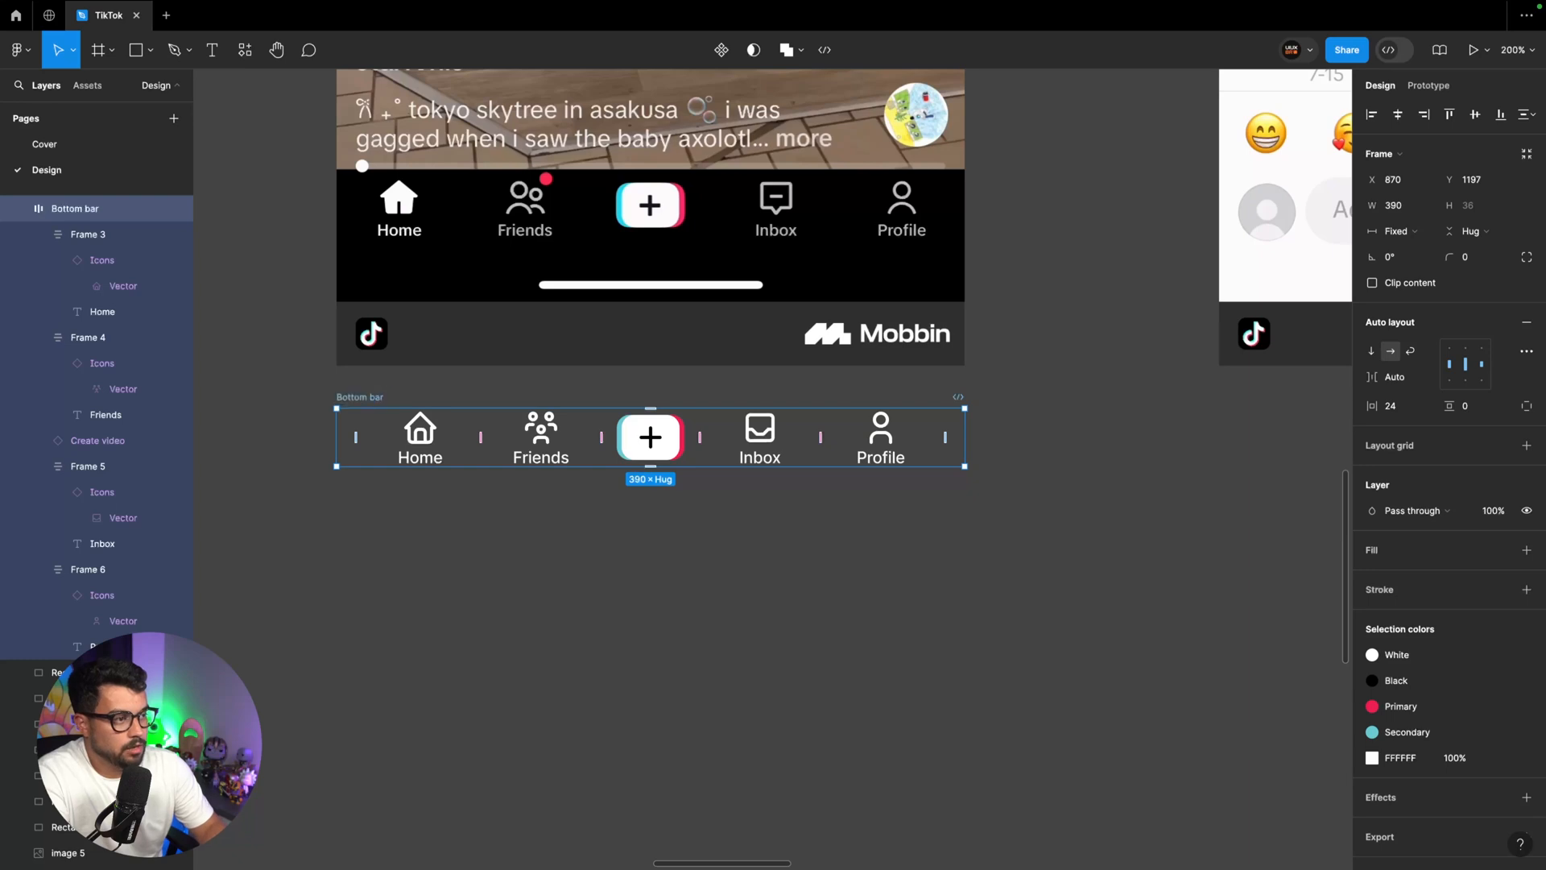
Give the Bottom bar separate paddings per side, with 8 above and 16 below its items
{"action": "key", "text": "shift+0"}
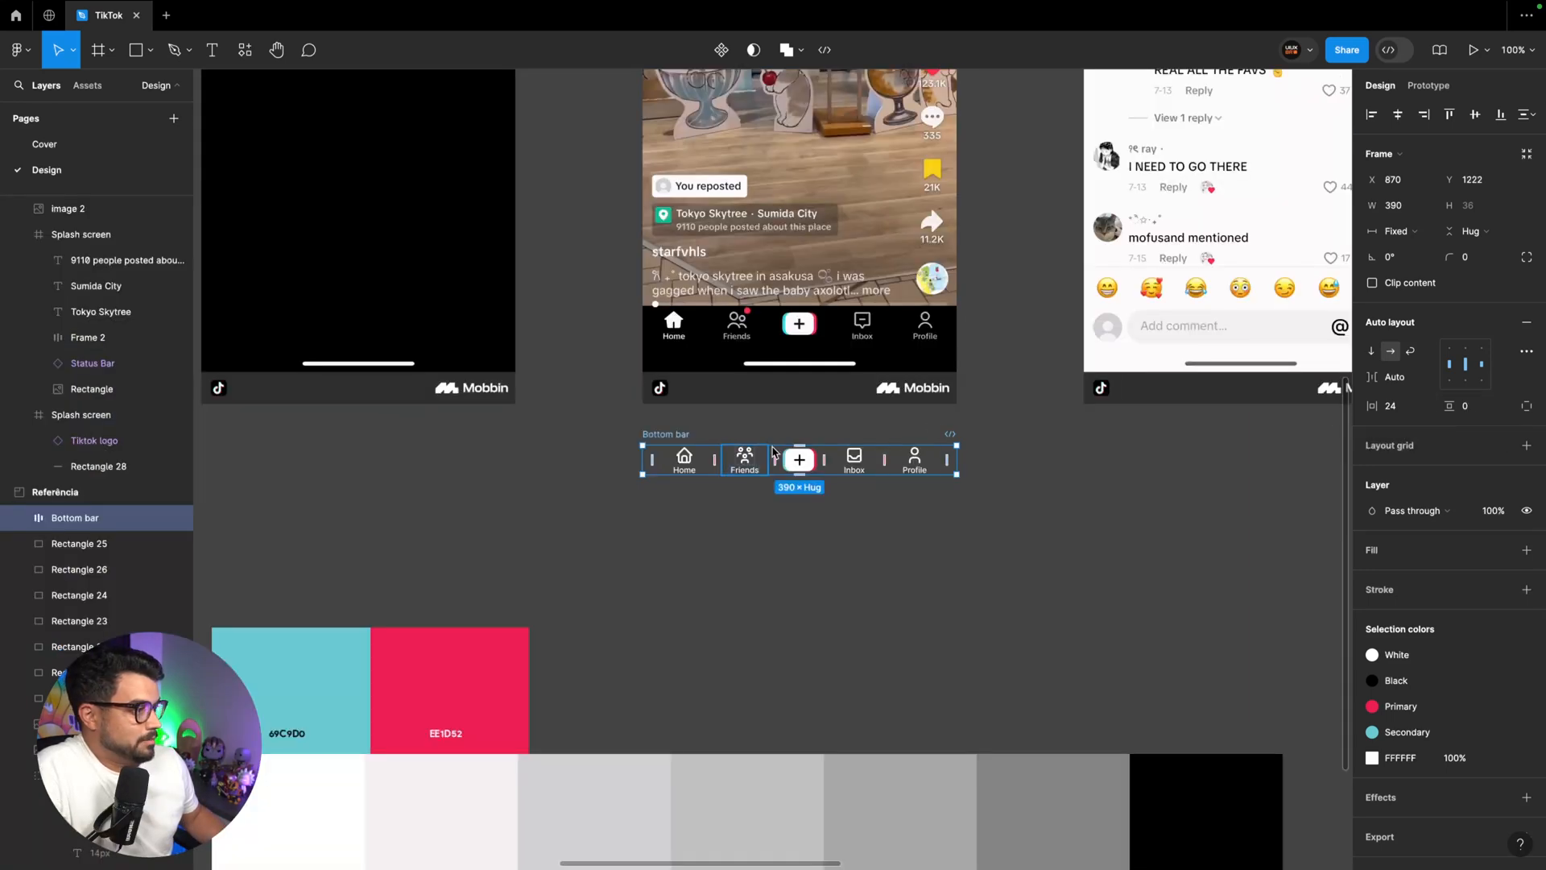
{"action": "left_click", "coordinate": [1475, 413]}
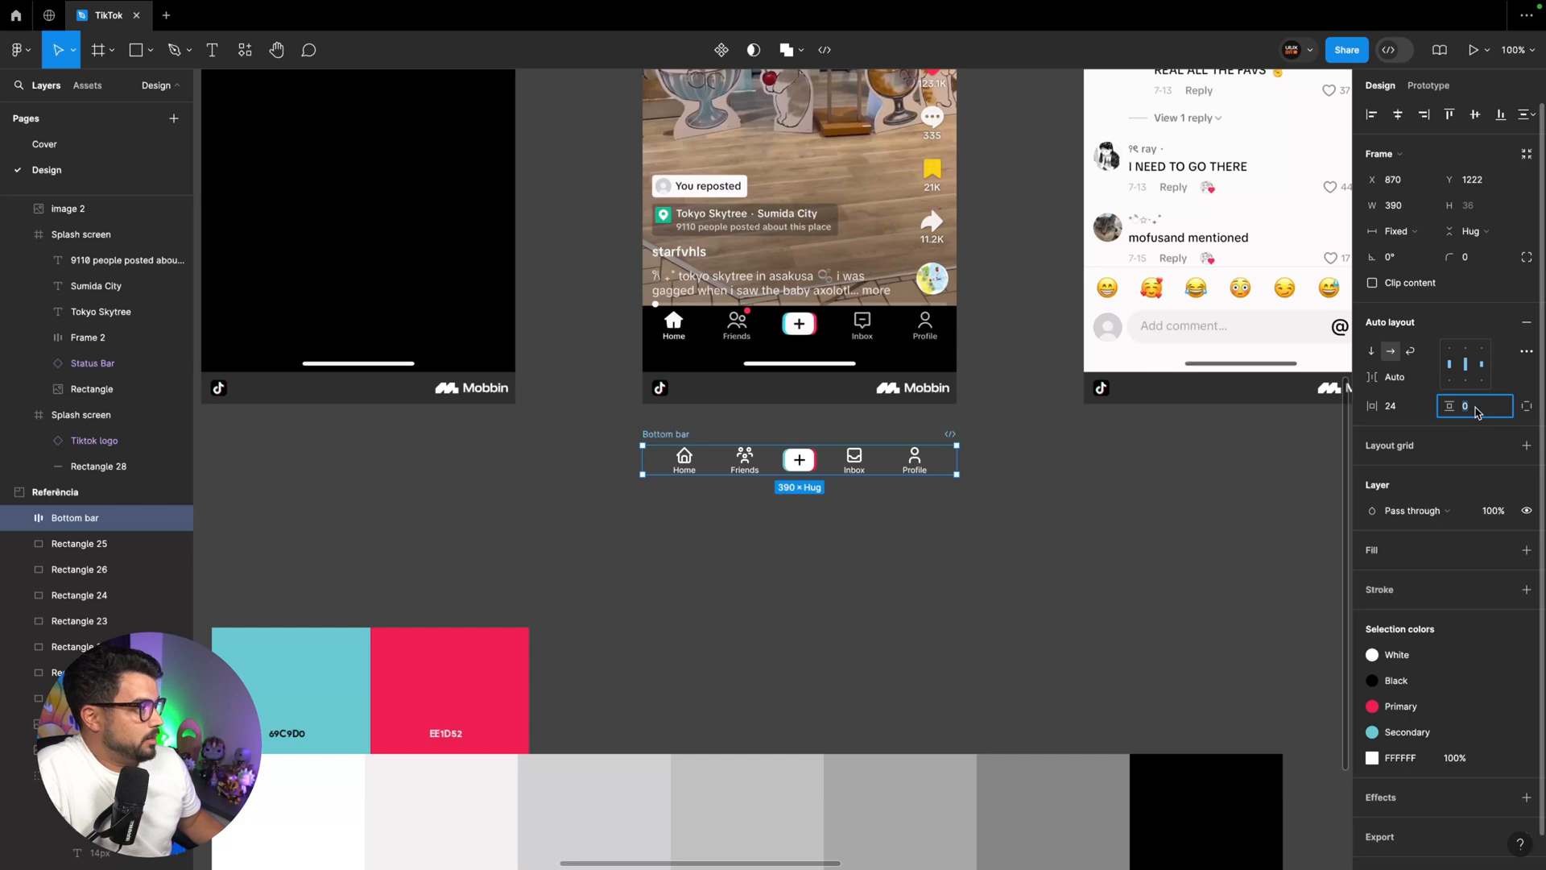
{"action": "left_click", "coordinate": [1526, 407]}
{"action": "left_click", "coordinate": [1478, 409]}
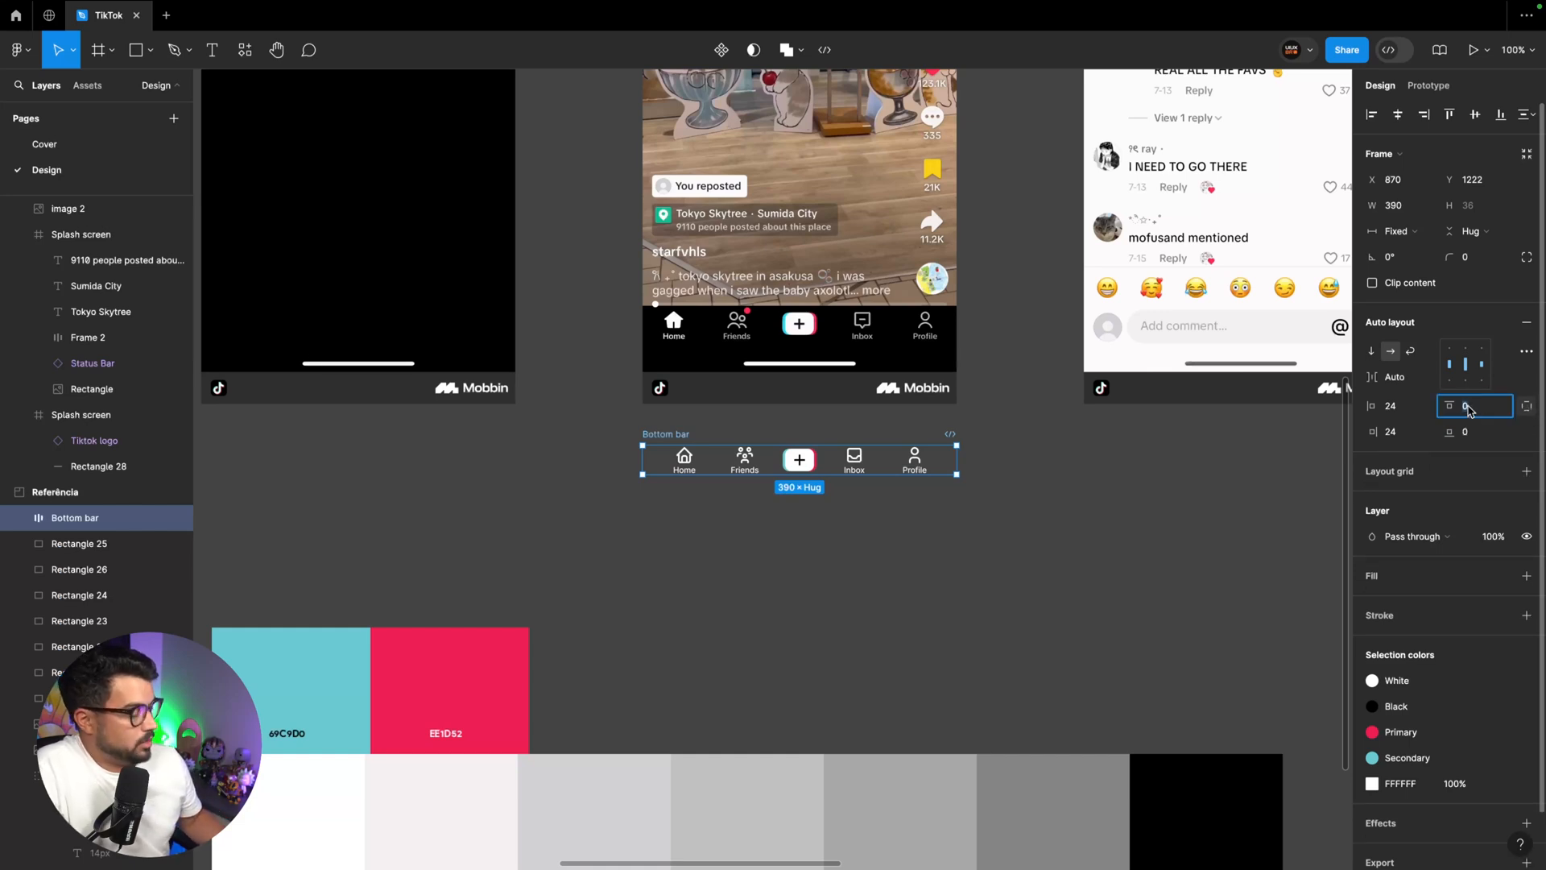
{"action": "type", "text": "8"}
{"action": "key", "text": "Return"}
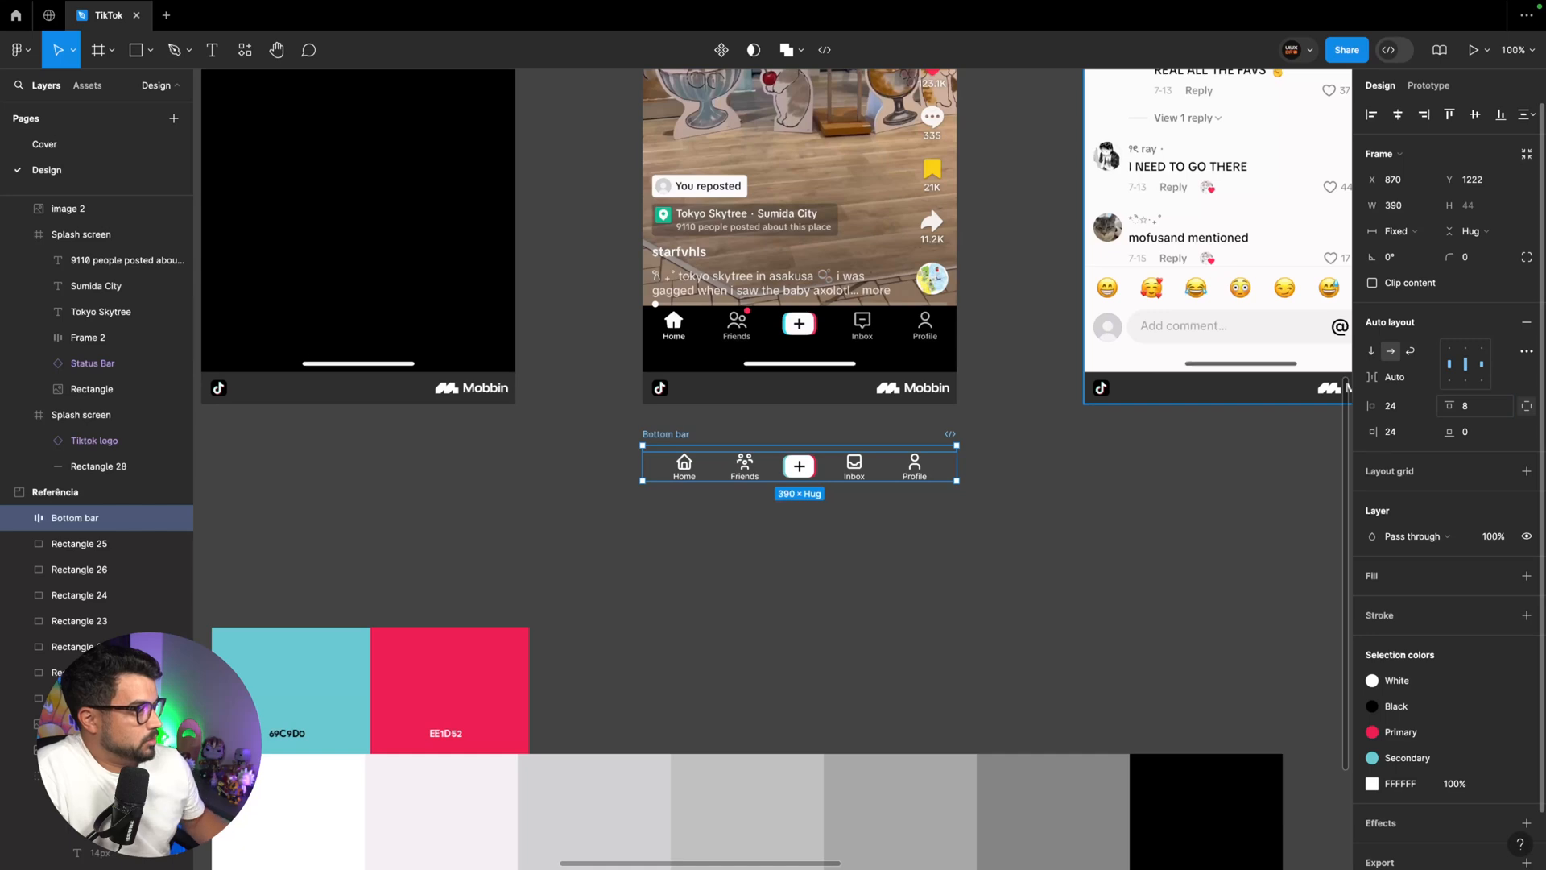
{"action": "left_click", "coordinate": [1473, 431]}
{"action": "type", "text": "16"}
{"action": "key", "text": "Return"}
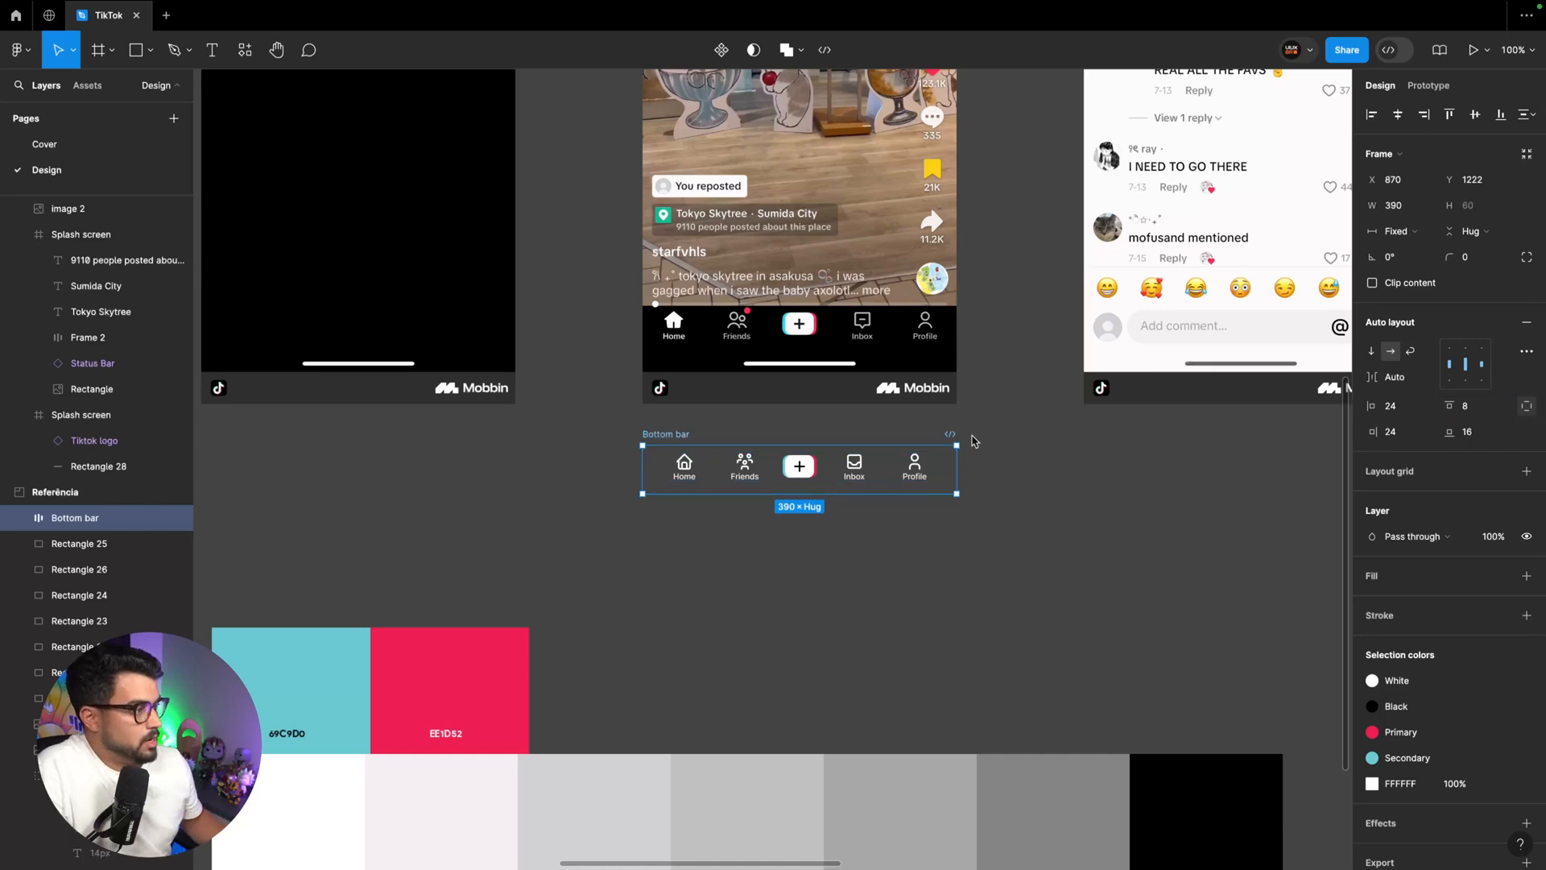
Fill the Bottom bar frame with the Black color style
{"action": "left_click", "coordinate": [1500, 576]}
{"action": "left_click", "coordinate": [1203, 632]}
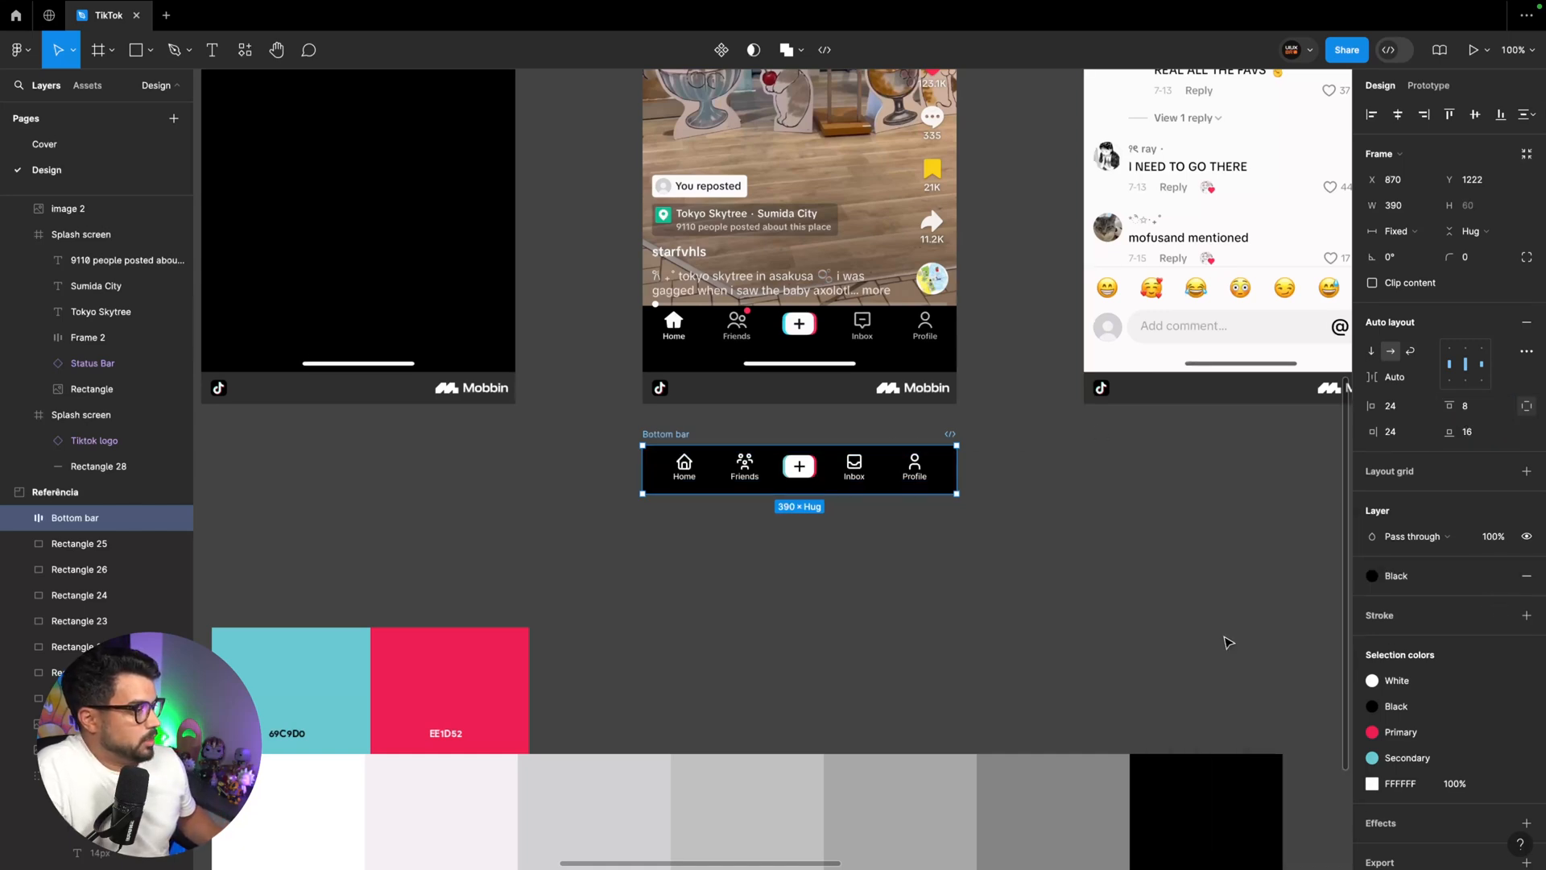
{"action": "key", "text": "Escape"}
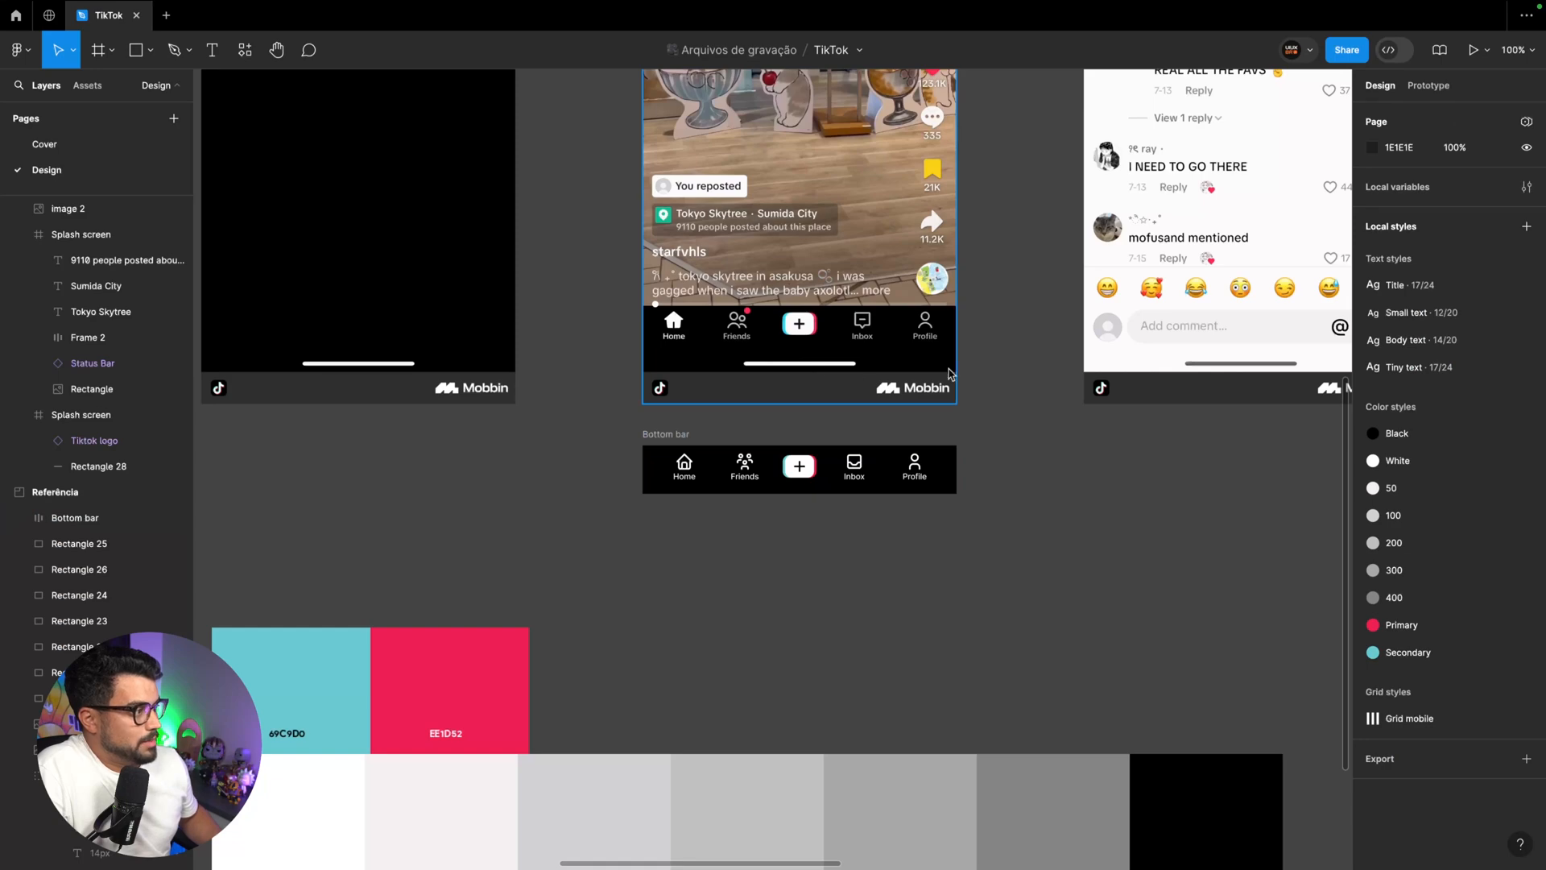
Place a copy of the white 140 × 4 px home indicator line centered just below the Bottom bar
{"action": "scroll", "coordinate": [951, 374], "scroll_direction": "right", "scroll_amount": 14}
{"action": "left_click_drag", "start_coordinate": [952, 479], "coordinate": [352, 594]}
{"action": "scroll", "coordinate": [359, 579], "scroll_direction": "left", "scroll_amount": 14}
{"action": "scroll", "coordinate": [648, 535], "scroll_direction": "right", "scroll_amount": 6}
{"action": "left_click_drag", "start_coordinate": [1041, 546], "coordinate": [406, 593]}
{"action": "scroll", "coordinate": [417, 570], "scroll_direction": "left", "scroll_amount": 2}
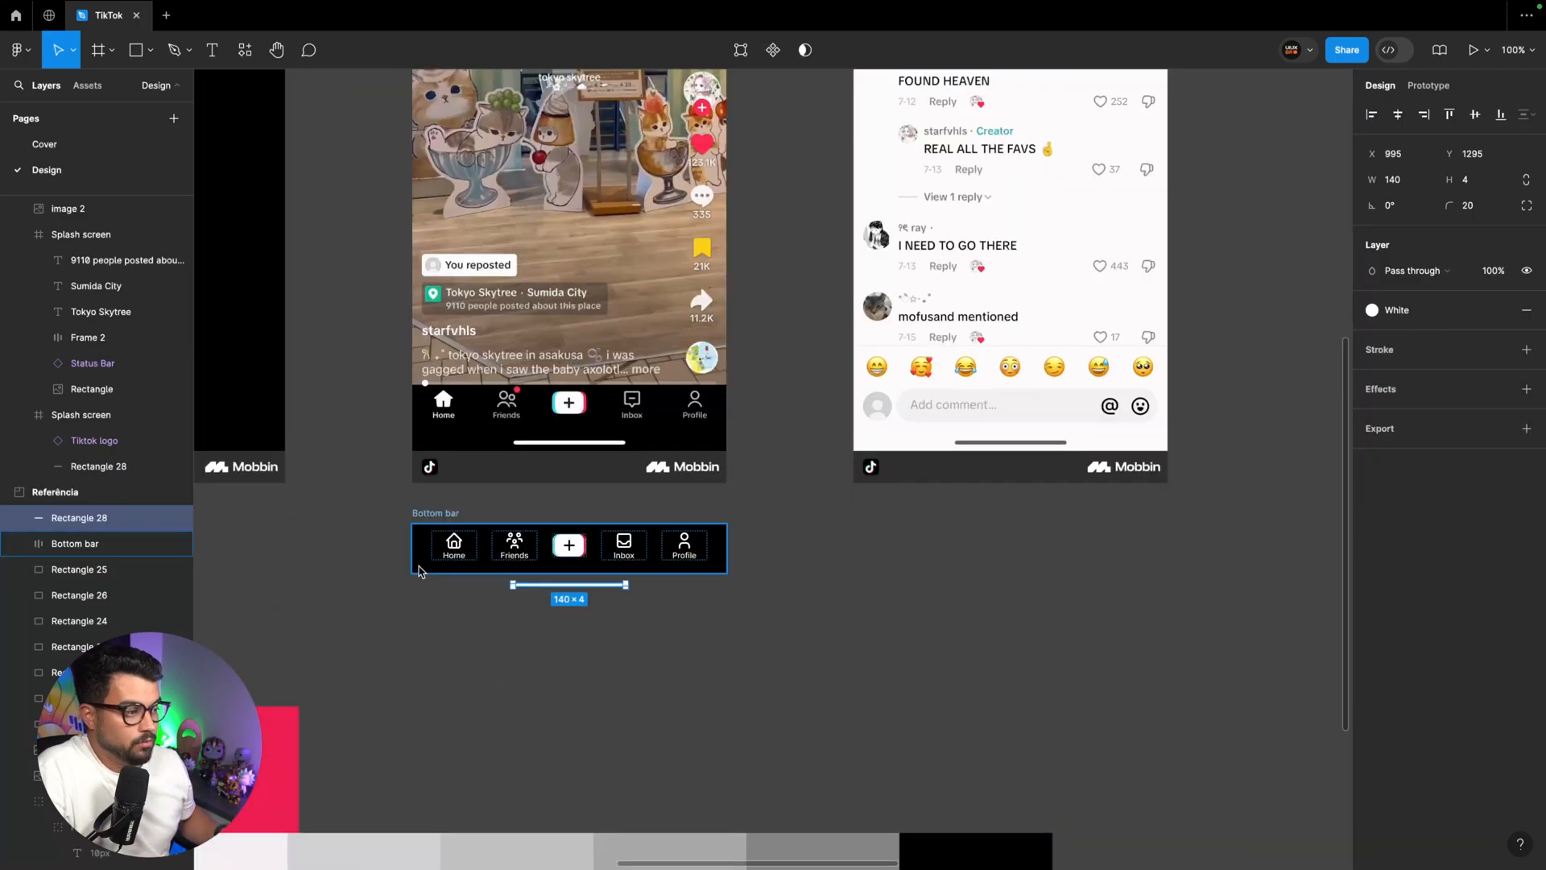
{"action": "left_click", "coordinate": [536, 614]}
{"action": "left_click", "coordinate": [540, 586]}
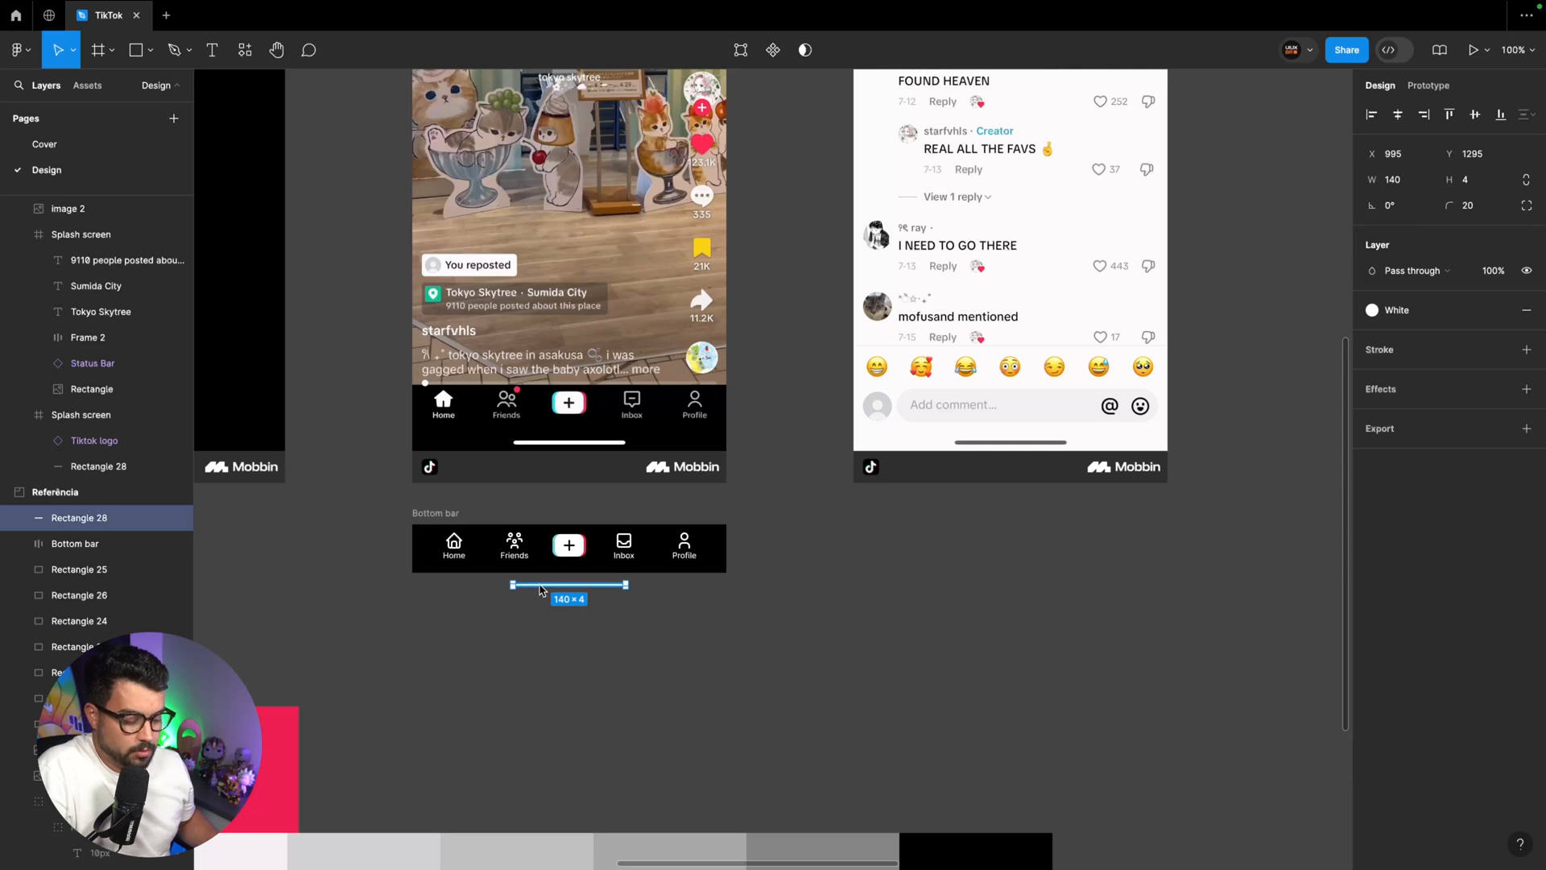
Wrap the home indicator line in an auto layout frame and set the line's width to Fixed
{"action": "key", "text": "shift+a"}
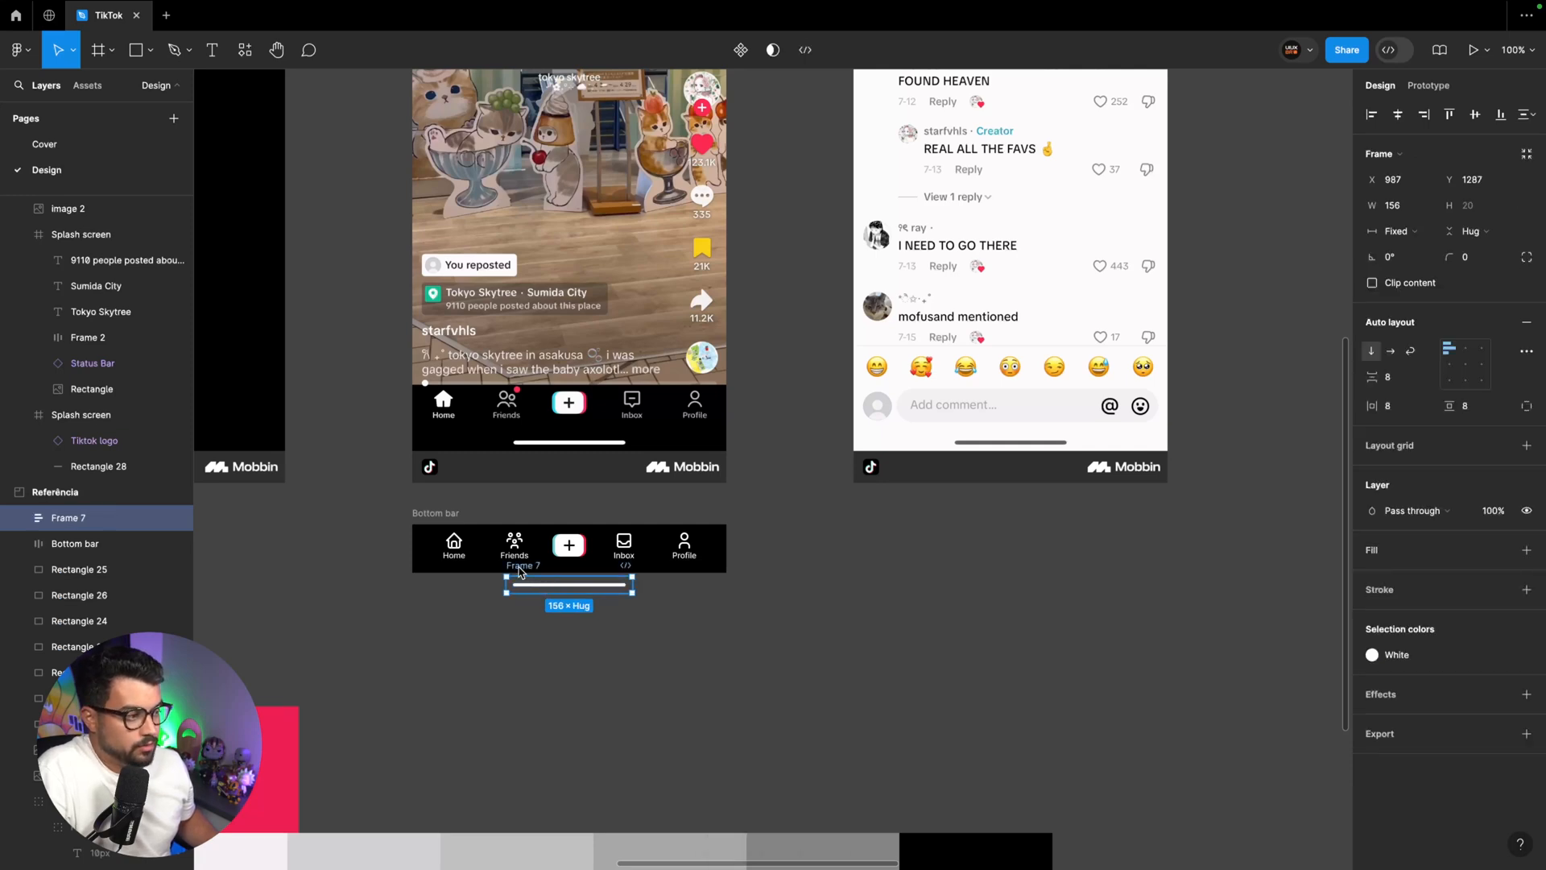
{"action": "left_click", "coordinate": [529, 590]}
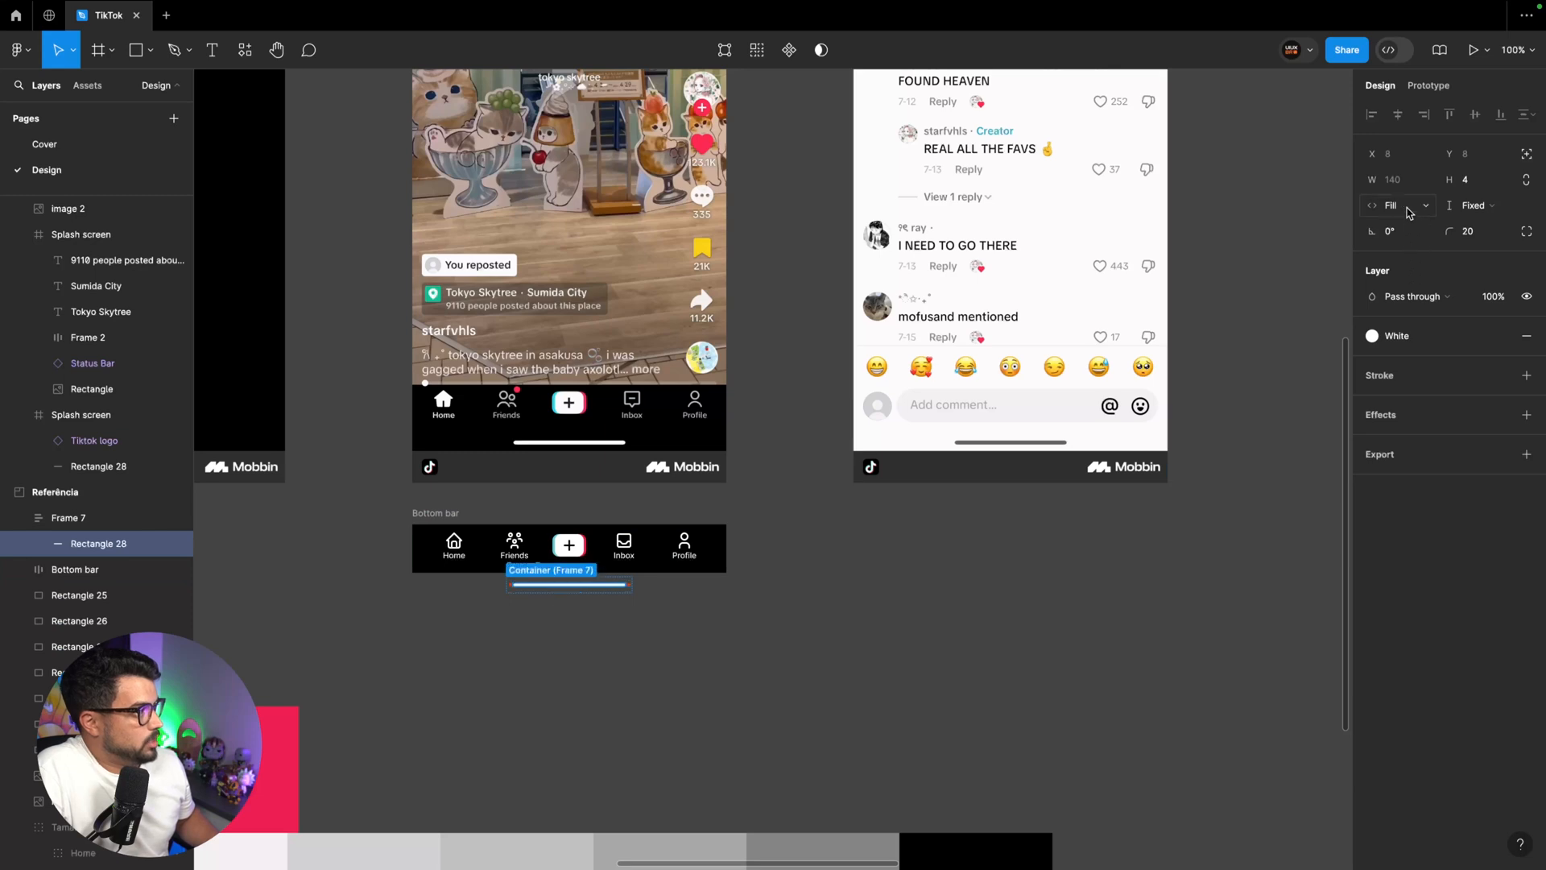
{"action": "left_click", "coordinate": [1382, 211]}
{"action": "left_click", "coordinate": [1418, 187]}
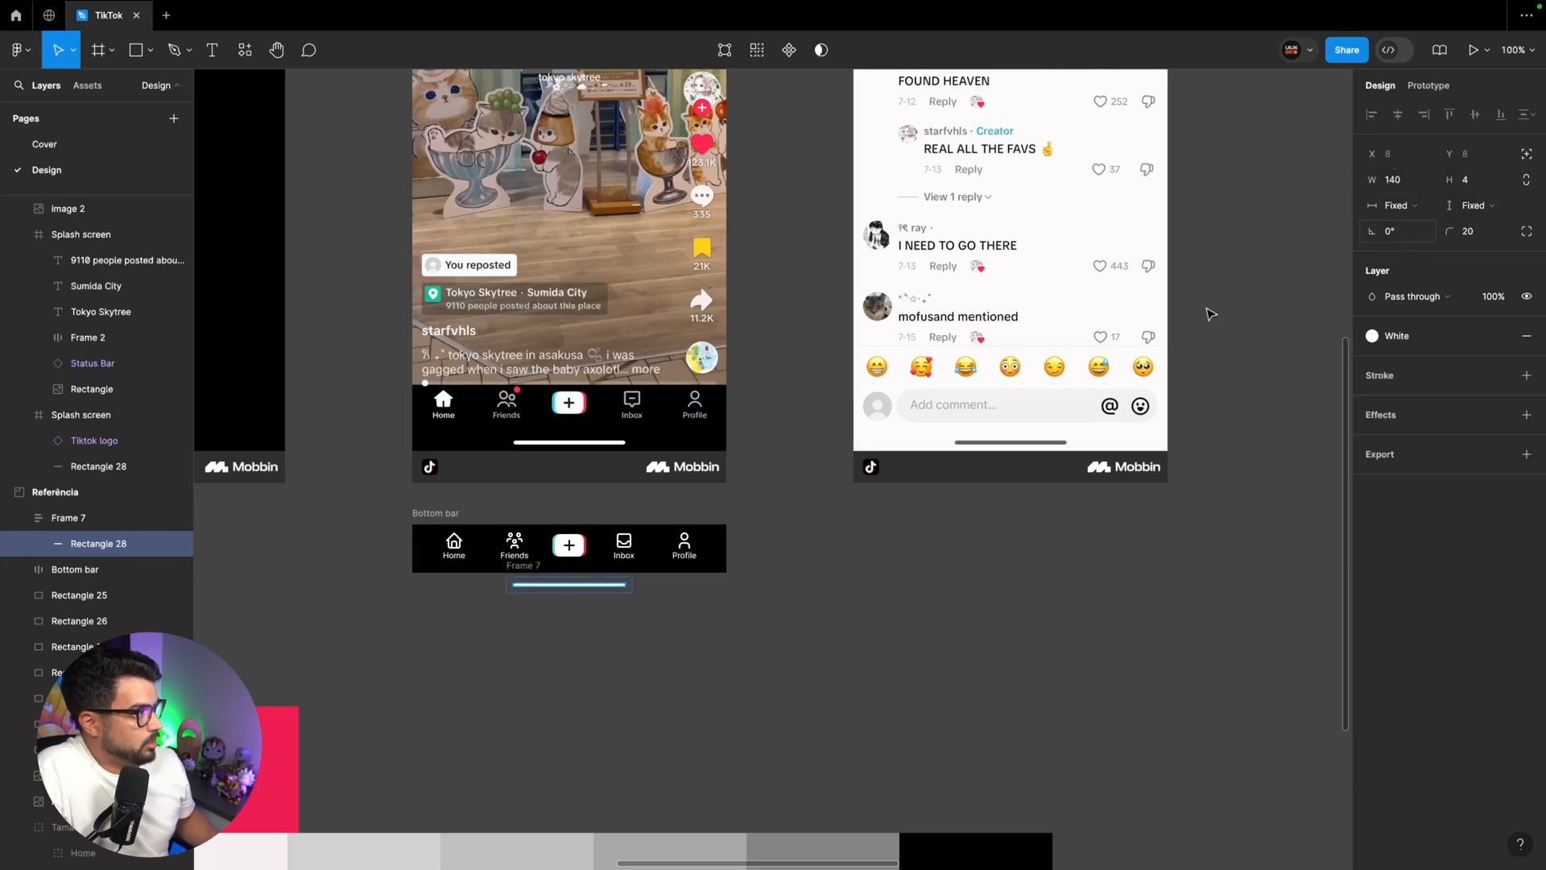
Widen the indicator line's frame to 390 px so it sits flush beneath the Bottom bar
{"action": "left_click", "coordinate": [544, 632]}
{"action": "left_click", "coordinate": [518, 574]}
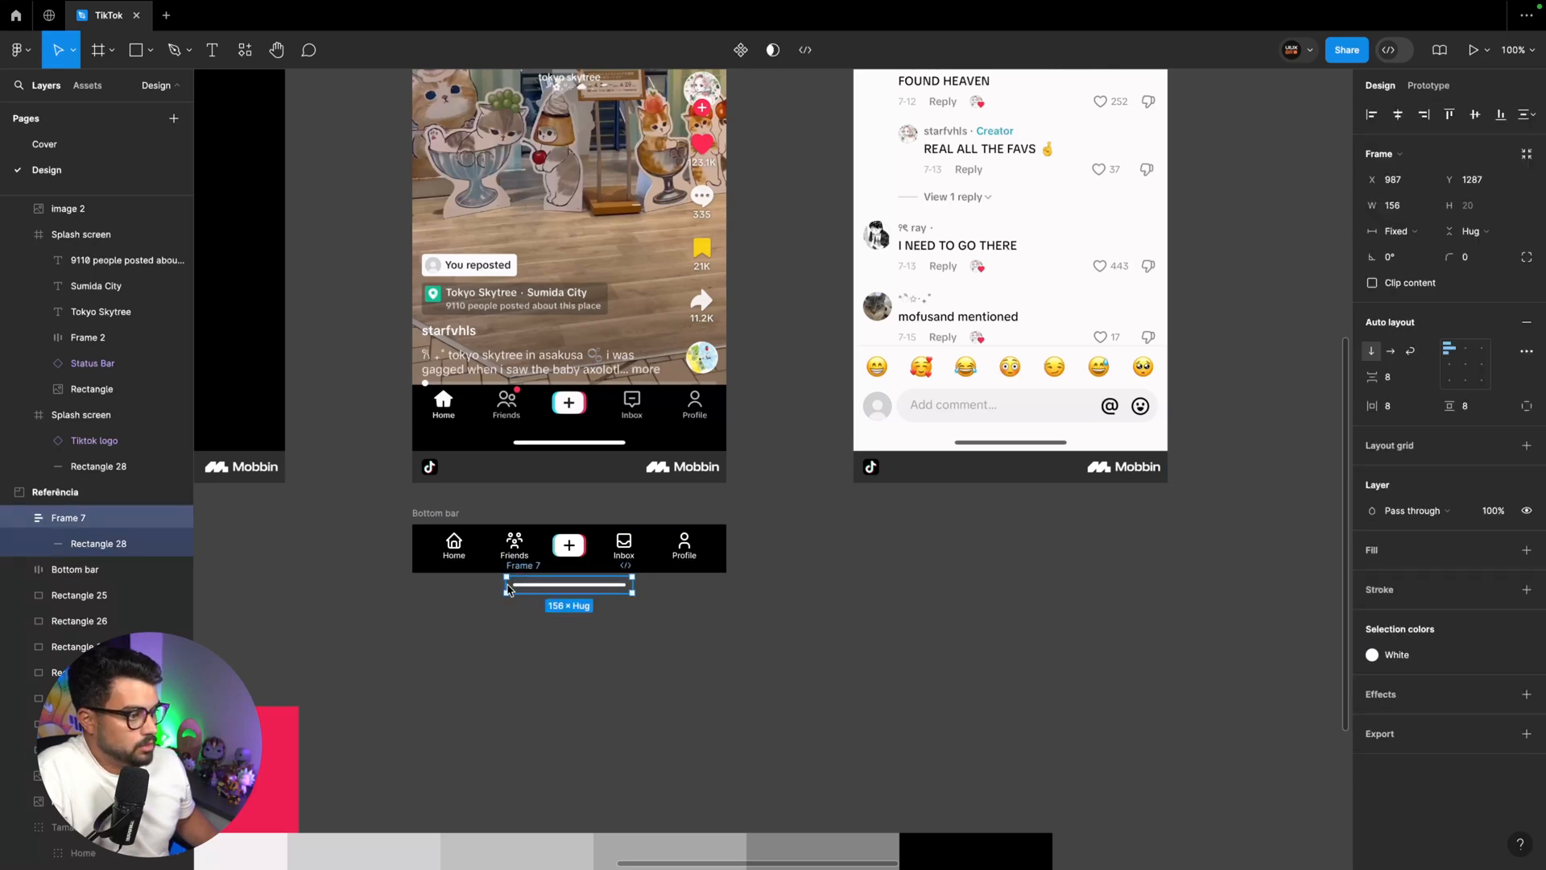
{"action": "left_click_drag", "start_coordinate": [518, 574], "coordinate": [412, 573]}
{"action": "left_click_drag", "start_coordinate": [634, 590], "coordinate": [727, 587]}
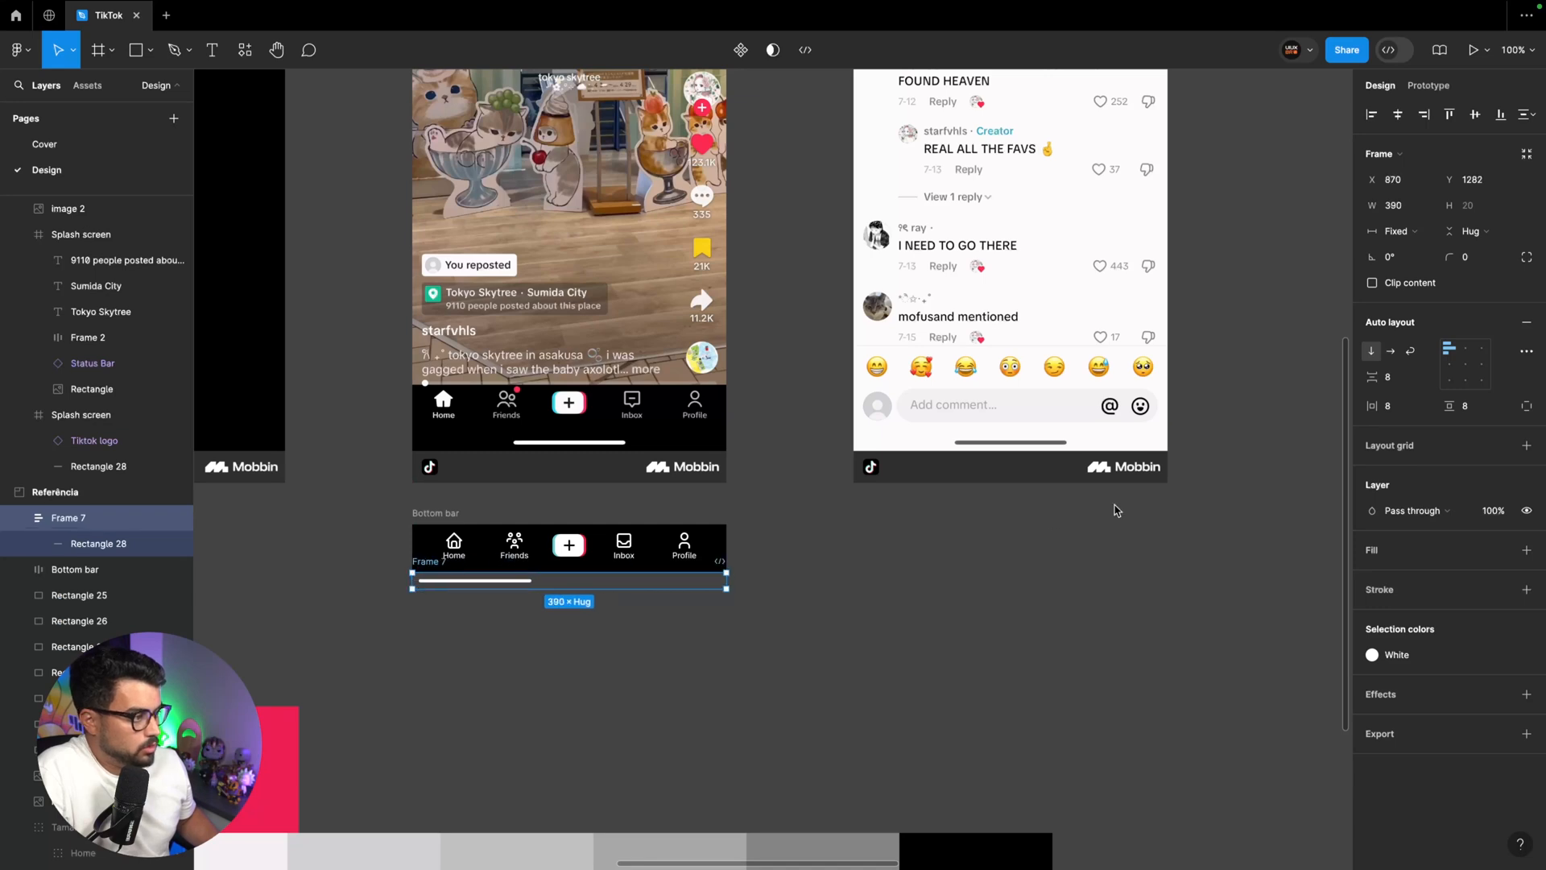
Center the indicator line inside its frame and fill the frame with the Black color style
{"action": "left_click", "coordinate": [1465, 365]}
{"action": "left_click", "coordinate": [1502, 549]}
{"action": "left_click", "coordinate": [1208, 644]}
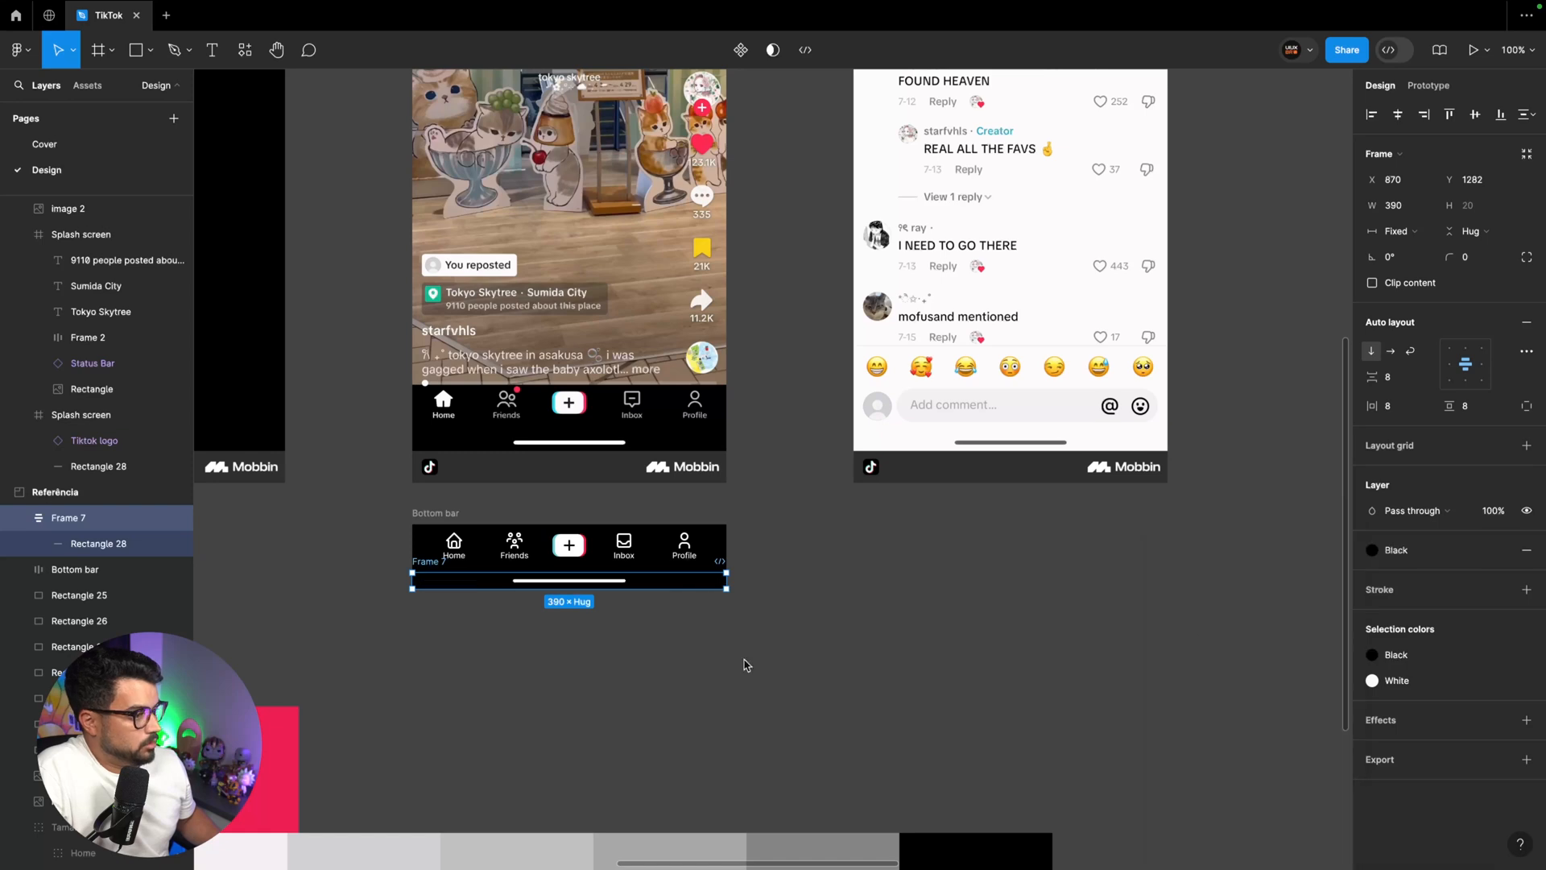
Rename the indicator line's frame as Bar
{"action": "left_click", "coordinate": [747, 664]}
{"action": "double_click", "coordinate": [427, 560]}
{"action": "type", "text": "Bar"}
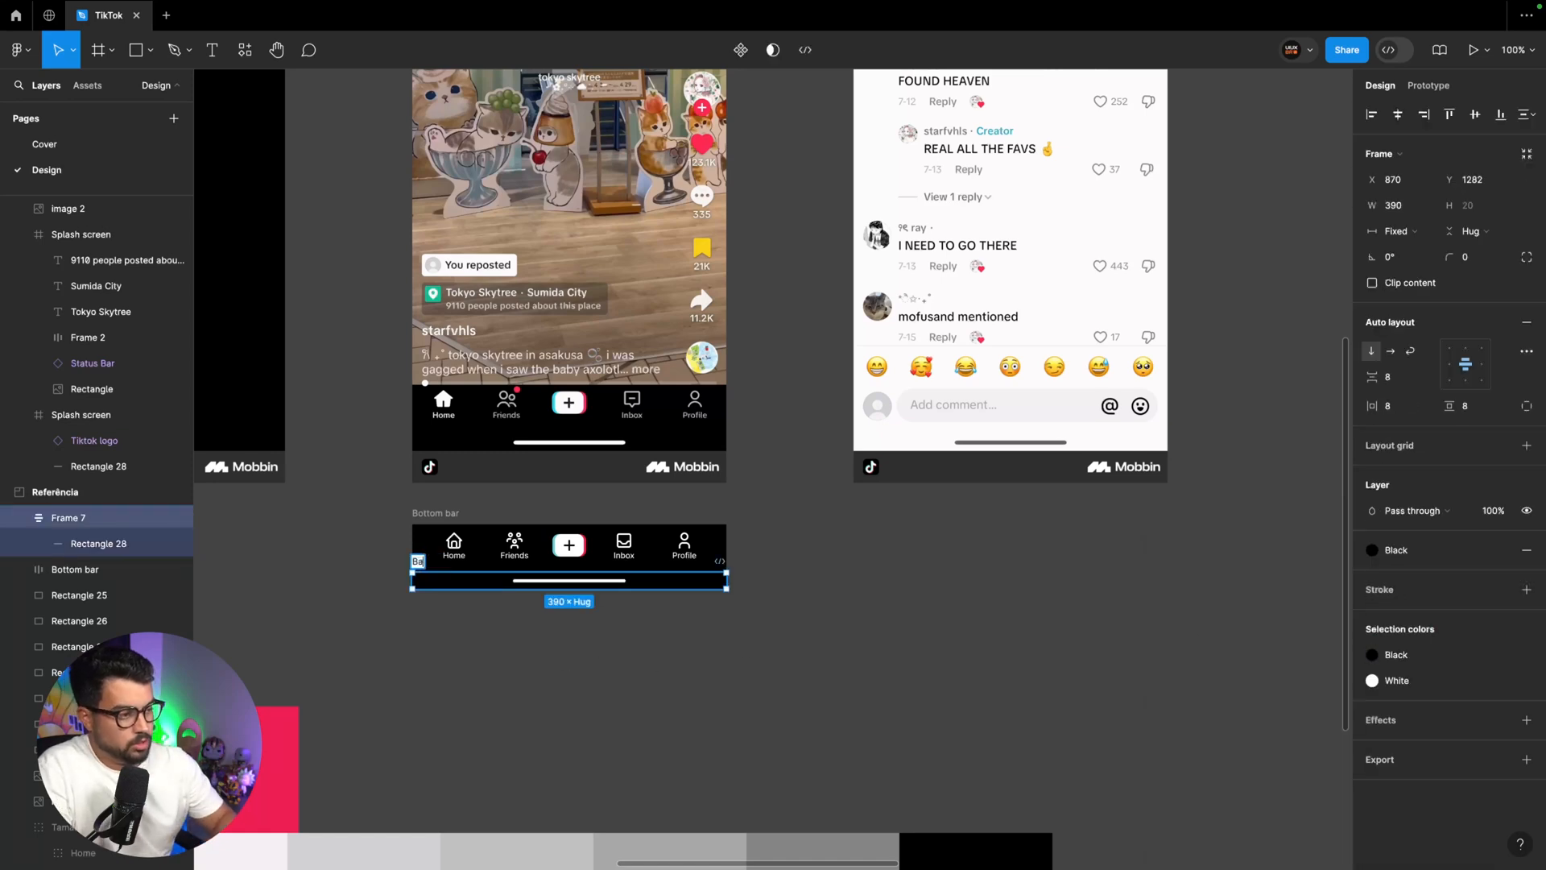
{"action": "key", "text": "Return"}
Combine the navigation row and the Bar frame in one vertical auto layout frame named Bottom bar
{"action": "left_click", "coordinate": [421, 570]}
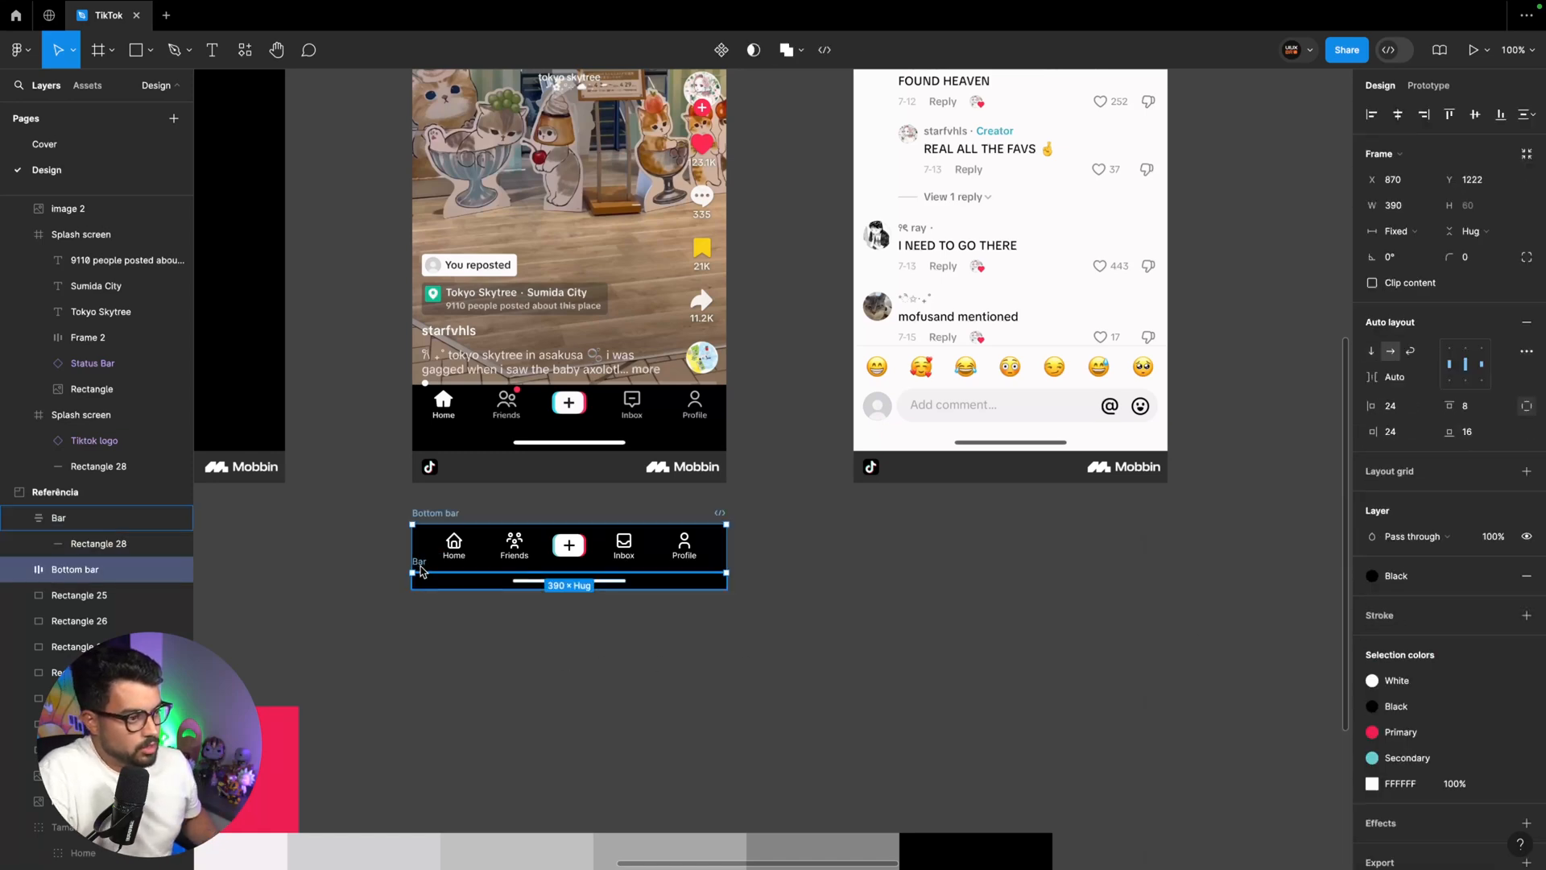
{"action": "left_click", "coordinate": [57, 517], "text": "shift"}
{"action": "key", "text": "shift+a"}
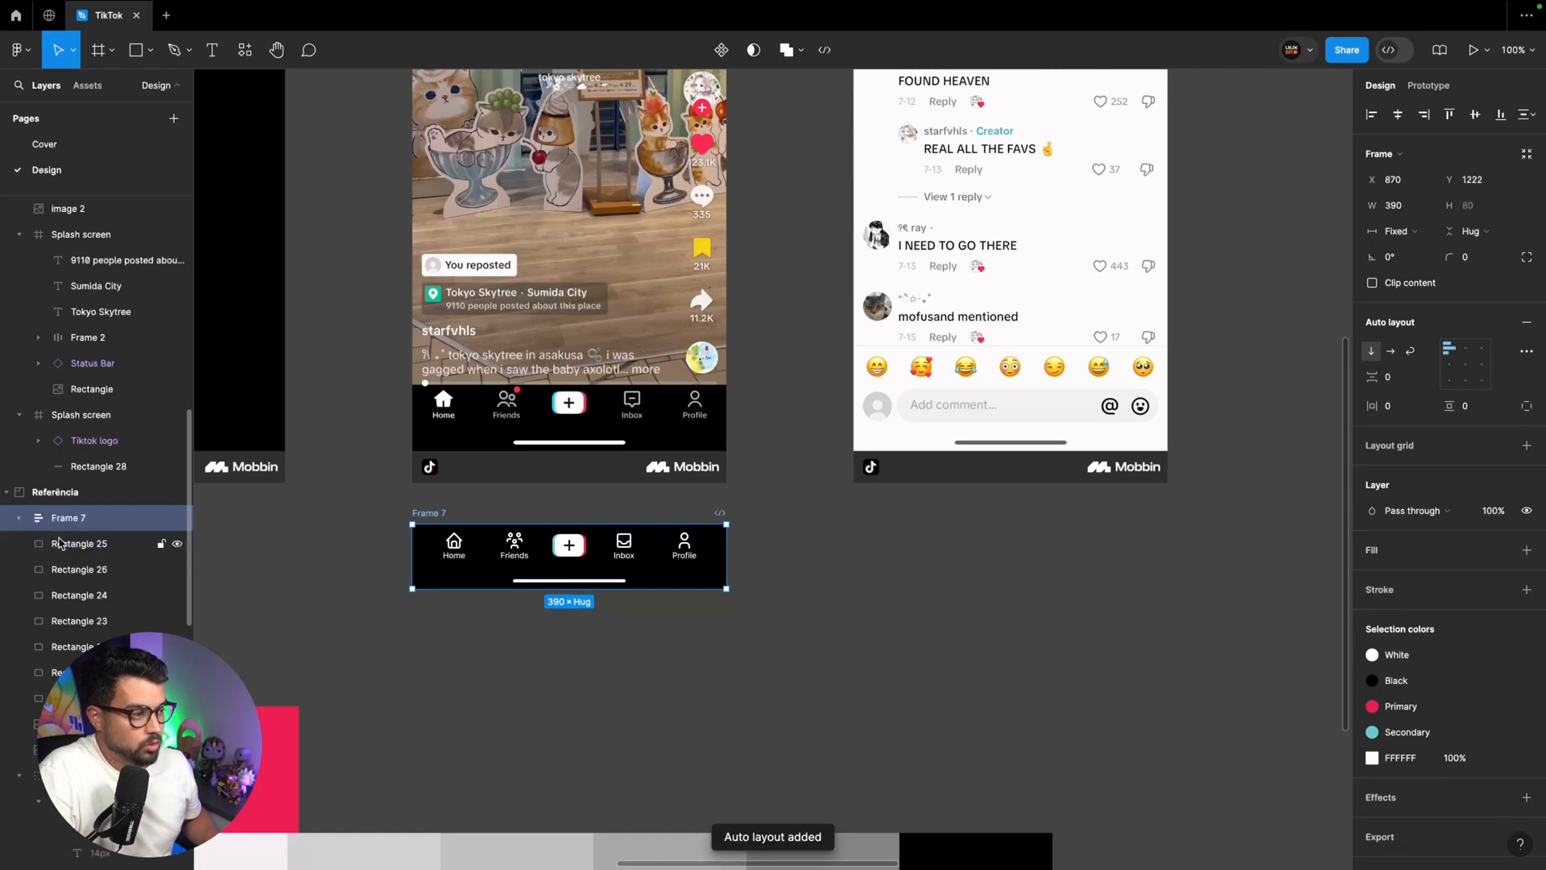
{"action": "double_click", "coordinate": [437, 514]}
{"action": "type", "text": "Botto"}
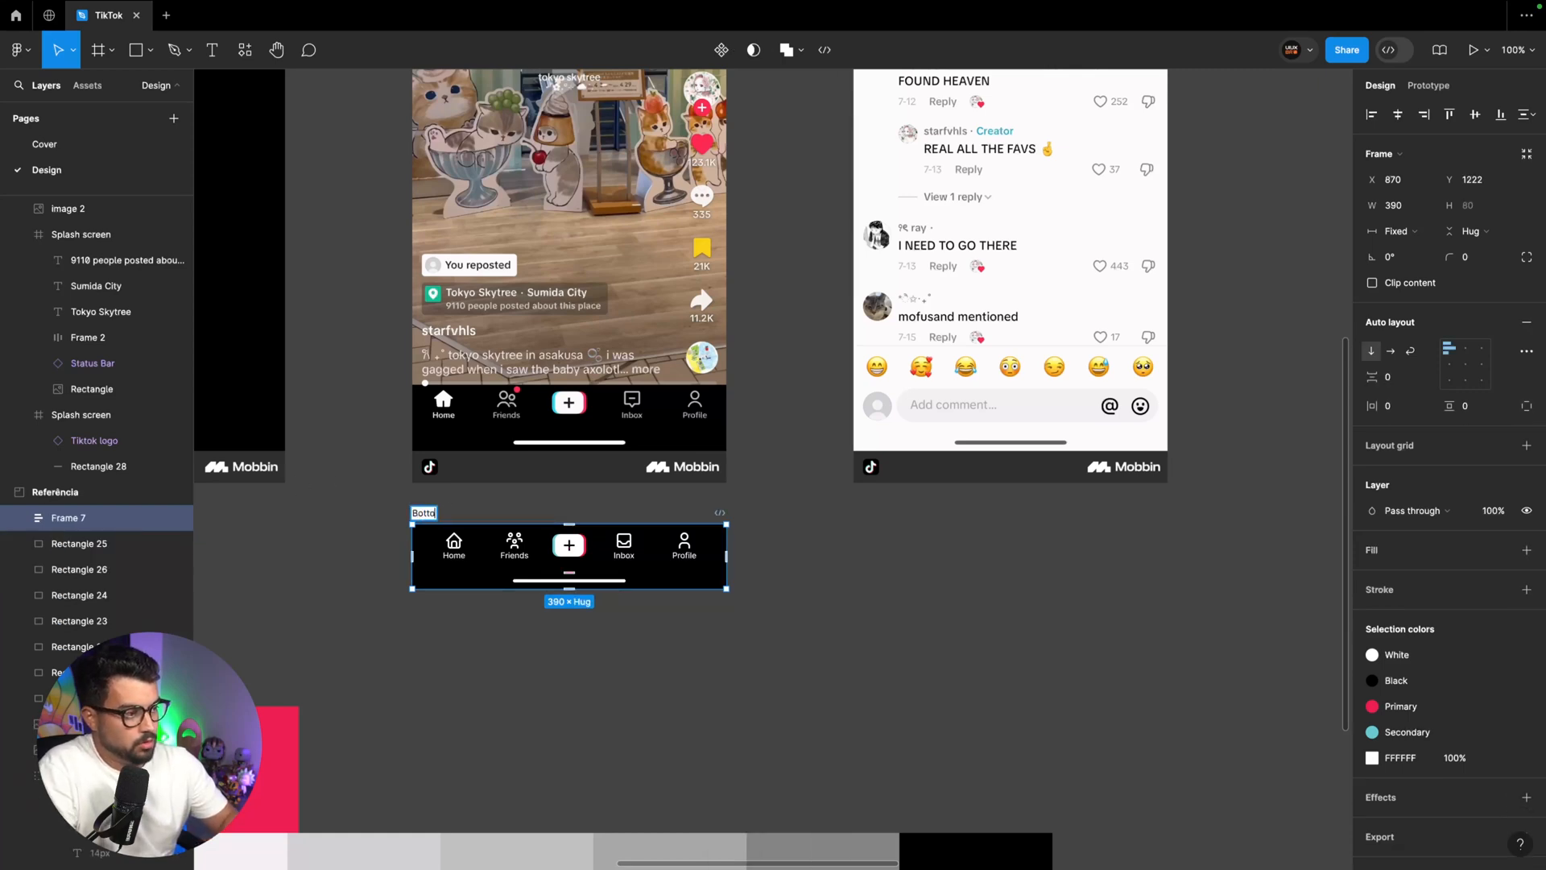
{"action": "type", "text": "m bar"}
{"action": "key", "text": "Return"}
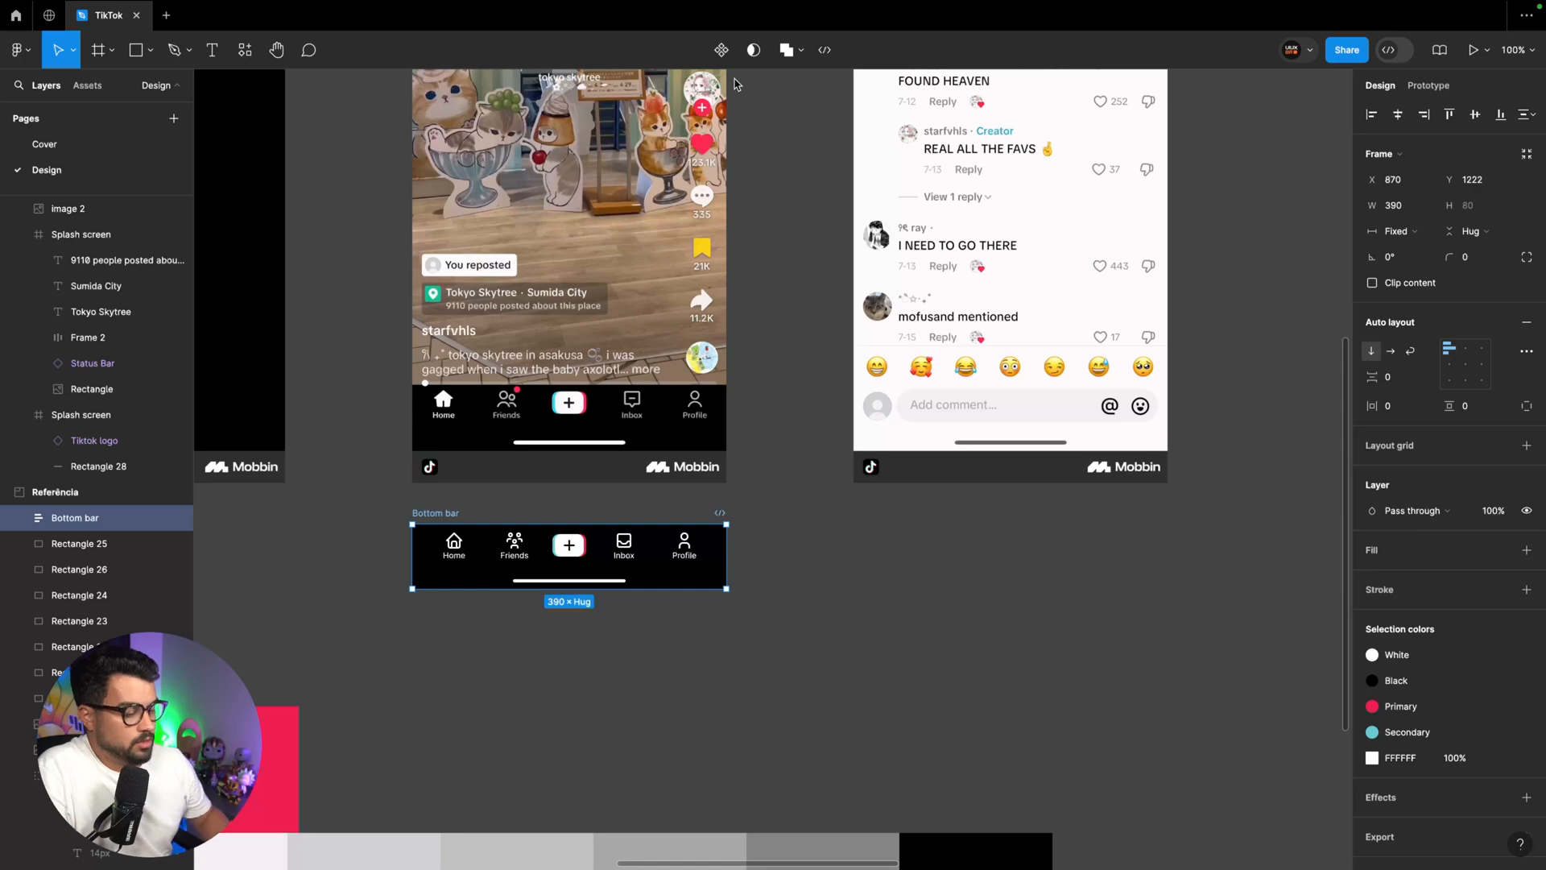
Move the combined Bottom bar from the reference section to the lower edge of the feed screen, at Y 764
{"action": "key", "text": "minus"}
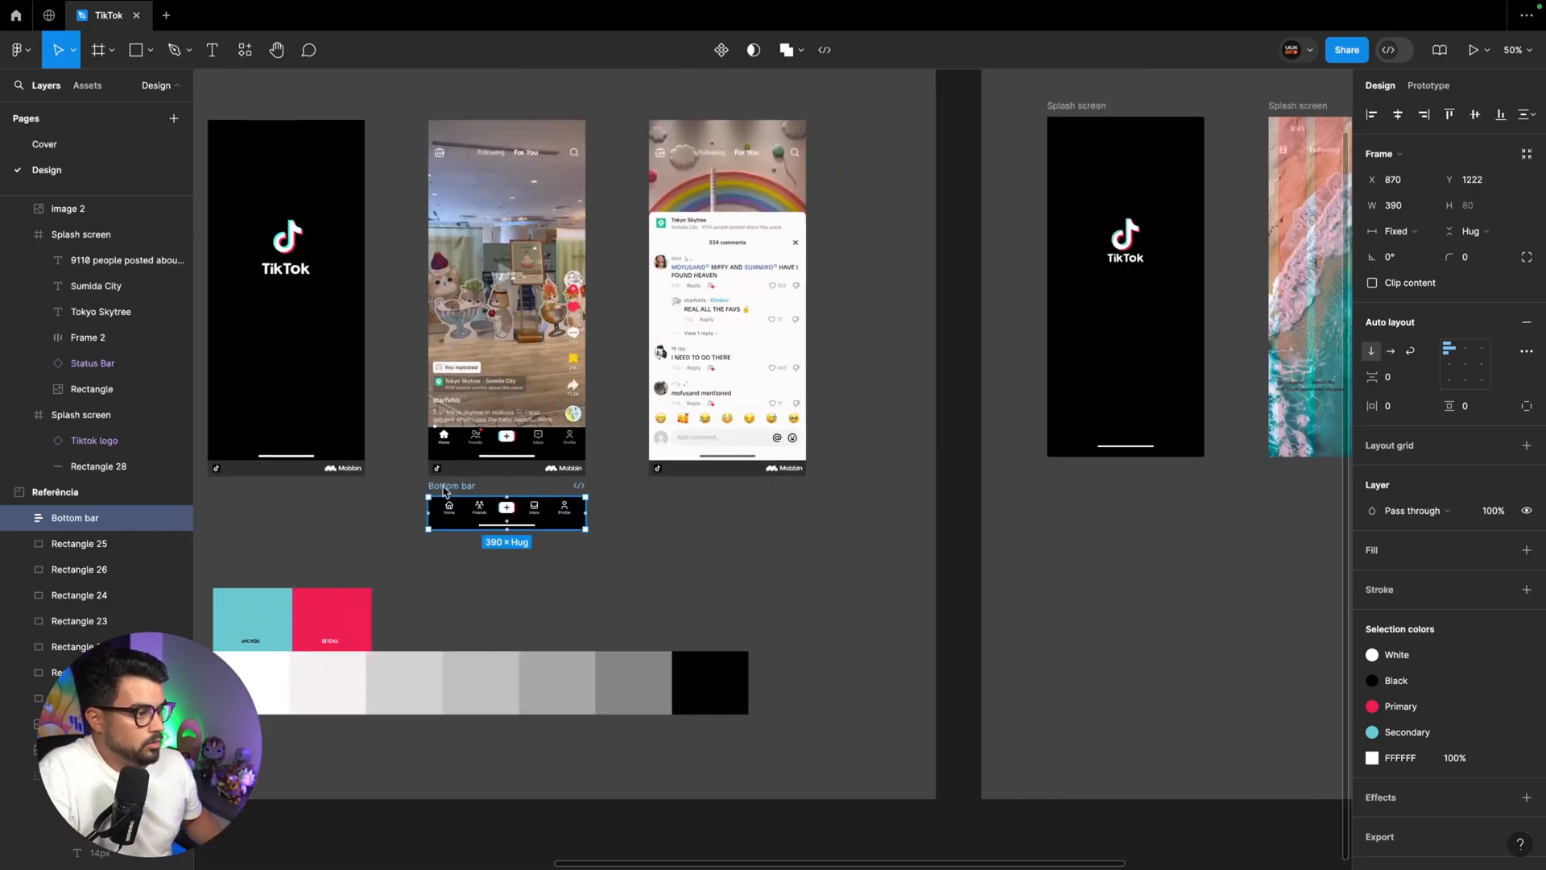
{"action": "left_click_drag", "start_coordinate": [455, 486], "coordinate": [877, 413]}
{"action": "scroll", "coordinate": [1201, 458], "scroll_direction": "right", "scroll_amount": 5}
{"action": "scroll", "coordinate": [940, 451], "scroll_direction": "right", "scroll_amount": 3}
{"action": "key", "text": "super+plus"}
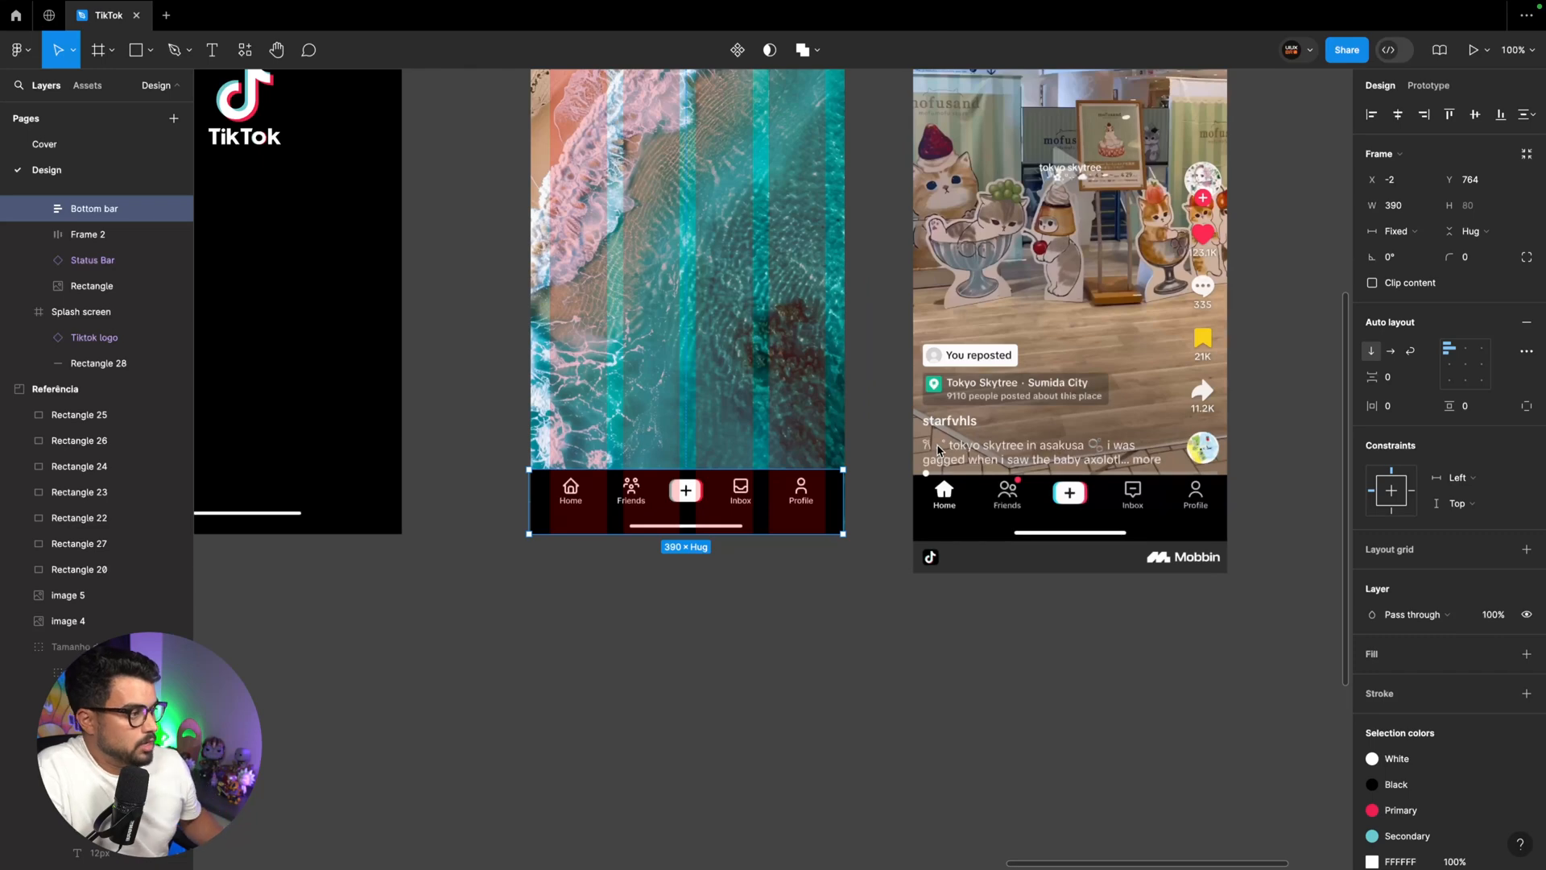
{"action": "scroll", "coordinate": [937, 447], "scroll_direction": "up", "scroll_amount": 2}
Move the feed reference image closer to the feed screen and shift the Bottom bar to X 0
{"action": "left_click", "coordinate": [1018, 551]}
{"action": "left_click_drag", "start_coordinate": [1035, 574], "coordinate": [989, 573]}
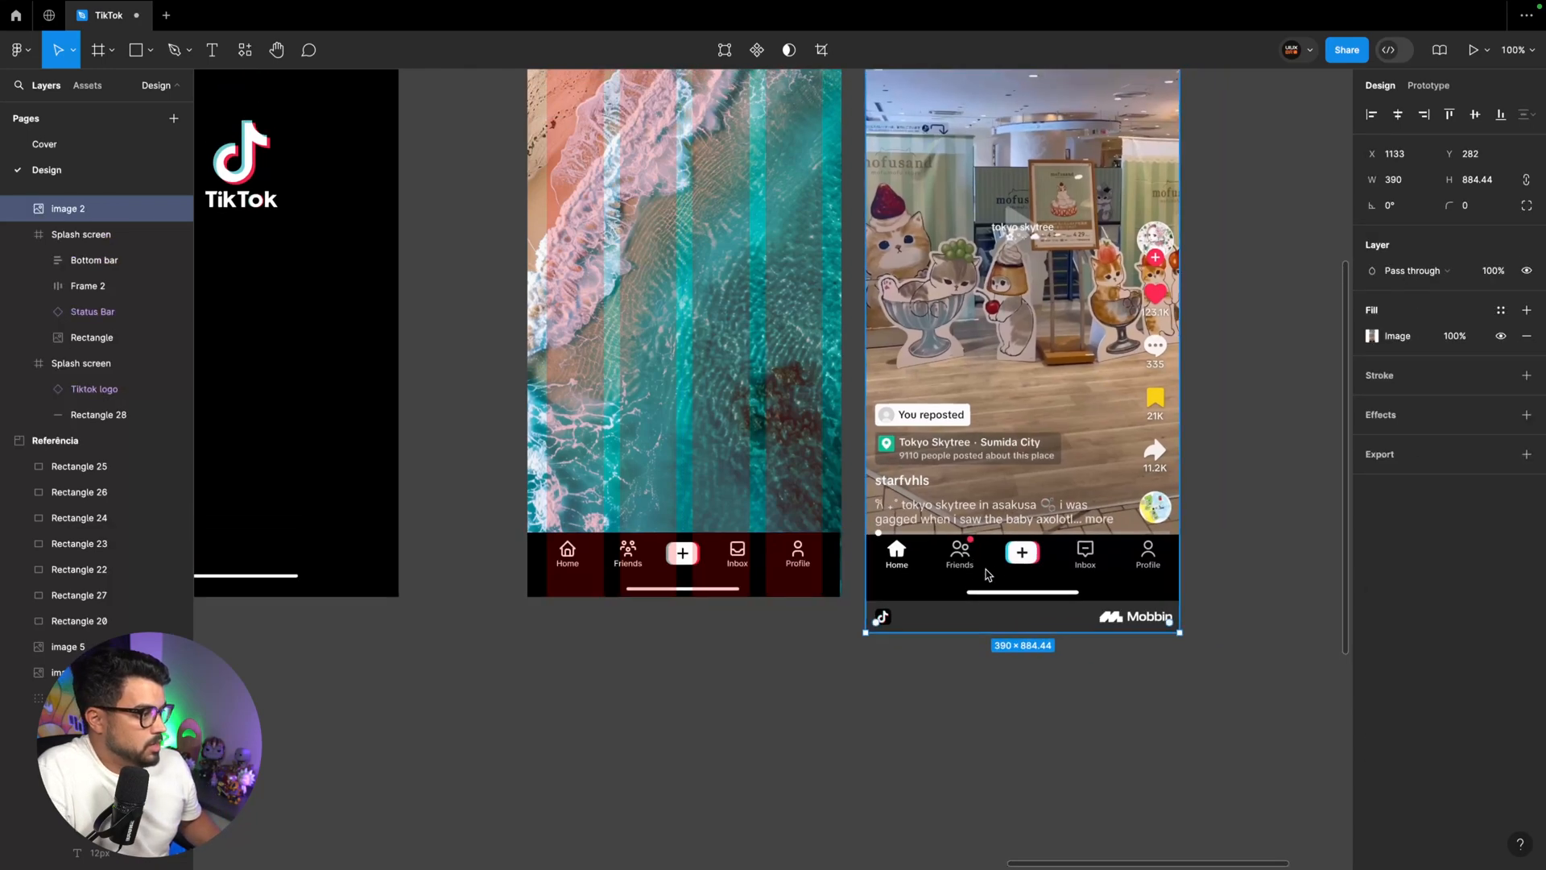
{"action": "key", "text": "super+plus"}
{"action": "left_click", "coordinate": [863, 684]}
{"action": "mouse_move", "coordinate": [924, 683]}
{"action": "left_mouse_down"}
{"action": "mouse_move", "coordinate": [890, 681]}
{"action": "mouse_move", "coordinate": [909, 681]}
{"action": "left_mouse_up"}
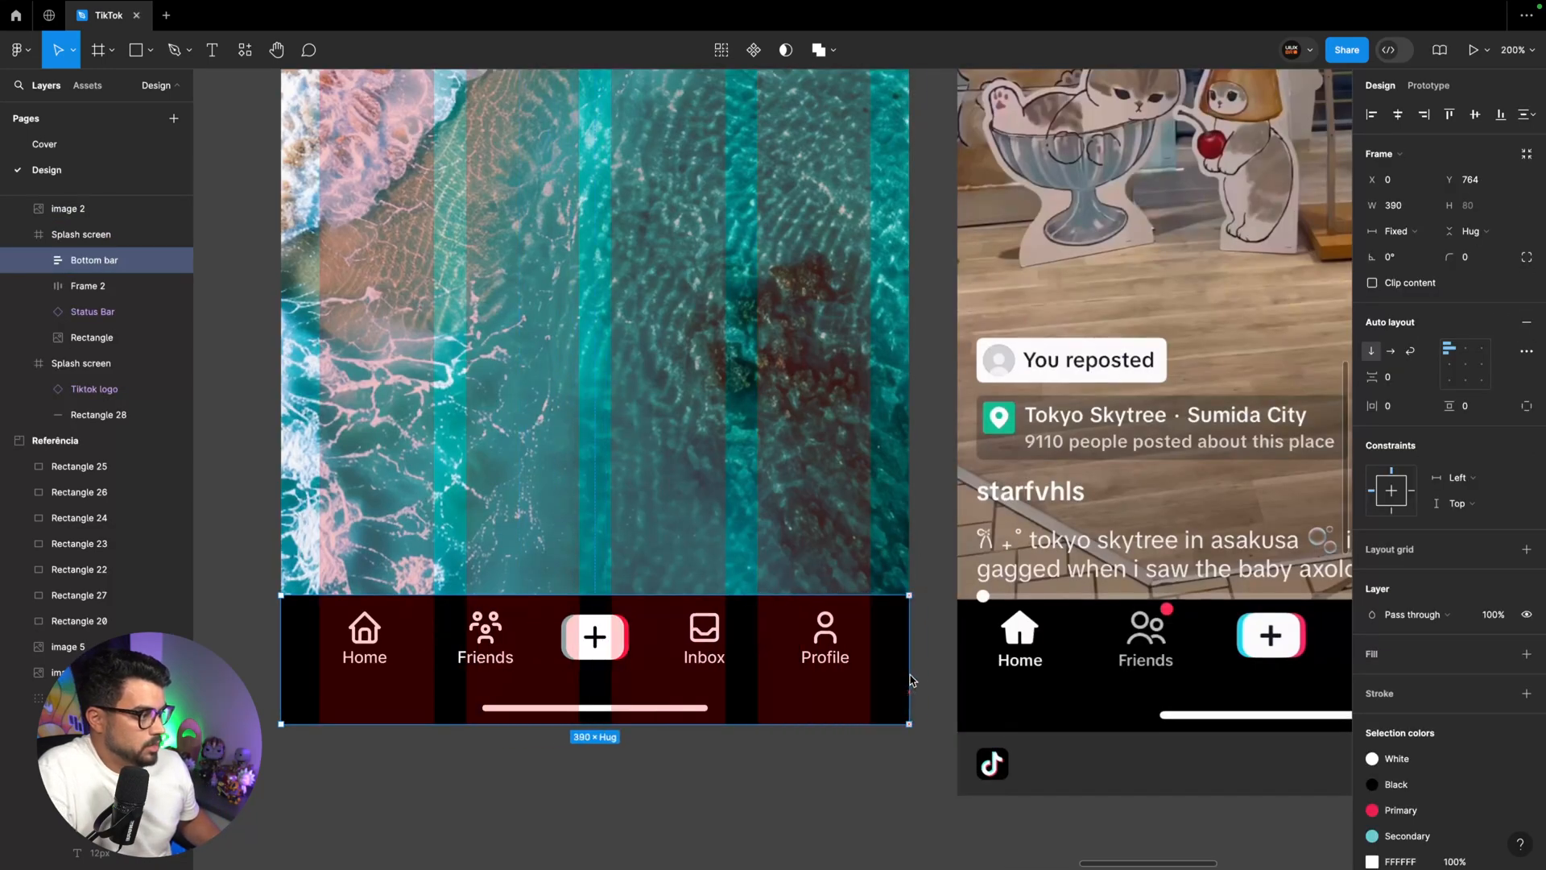
Turn the outer Bottom bar frame into a component and place an instance of it above the original
{"action": "double_click", "coordinate": [789, 648]}
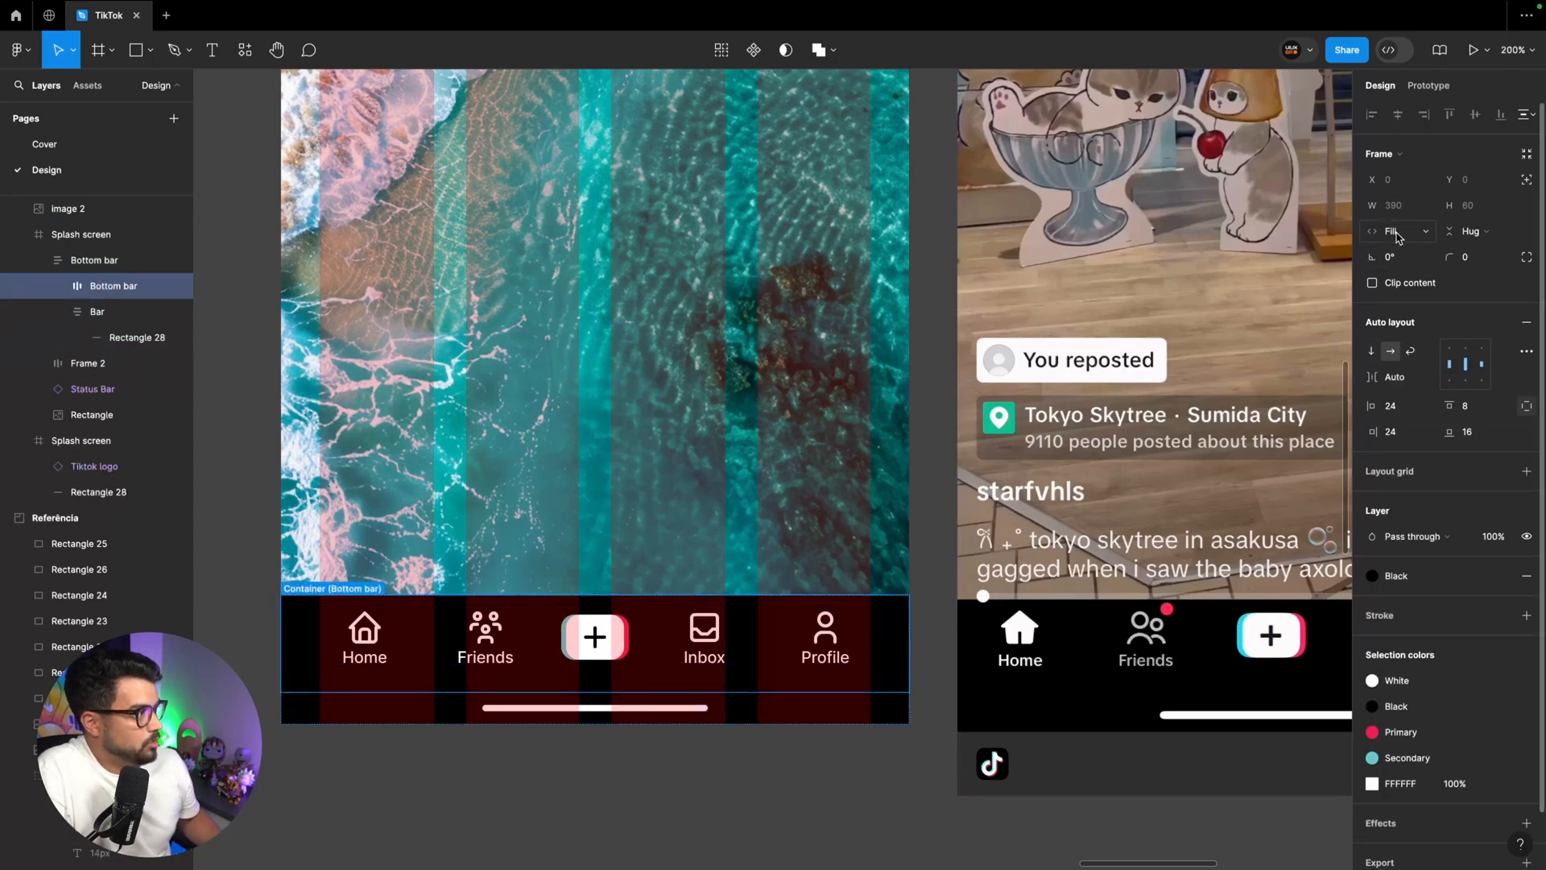
{"action": "left_click", "coordinate": [793, 707]}
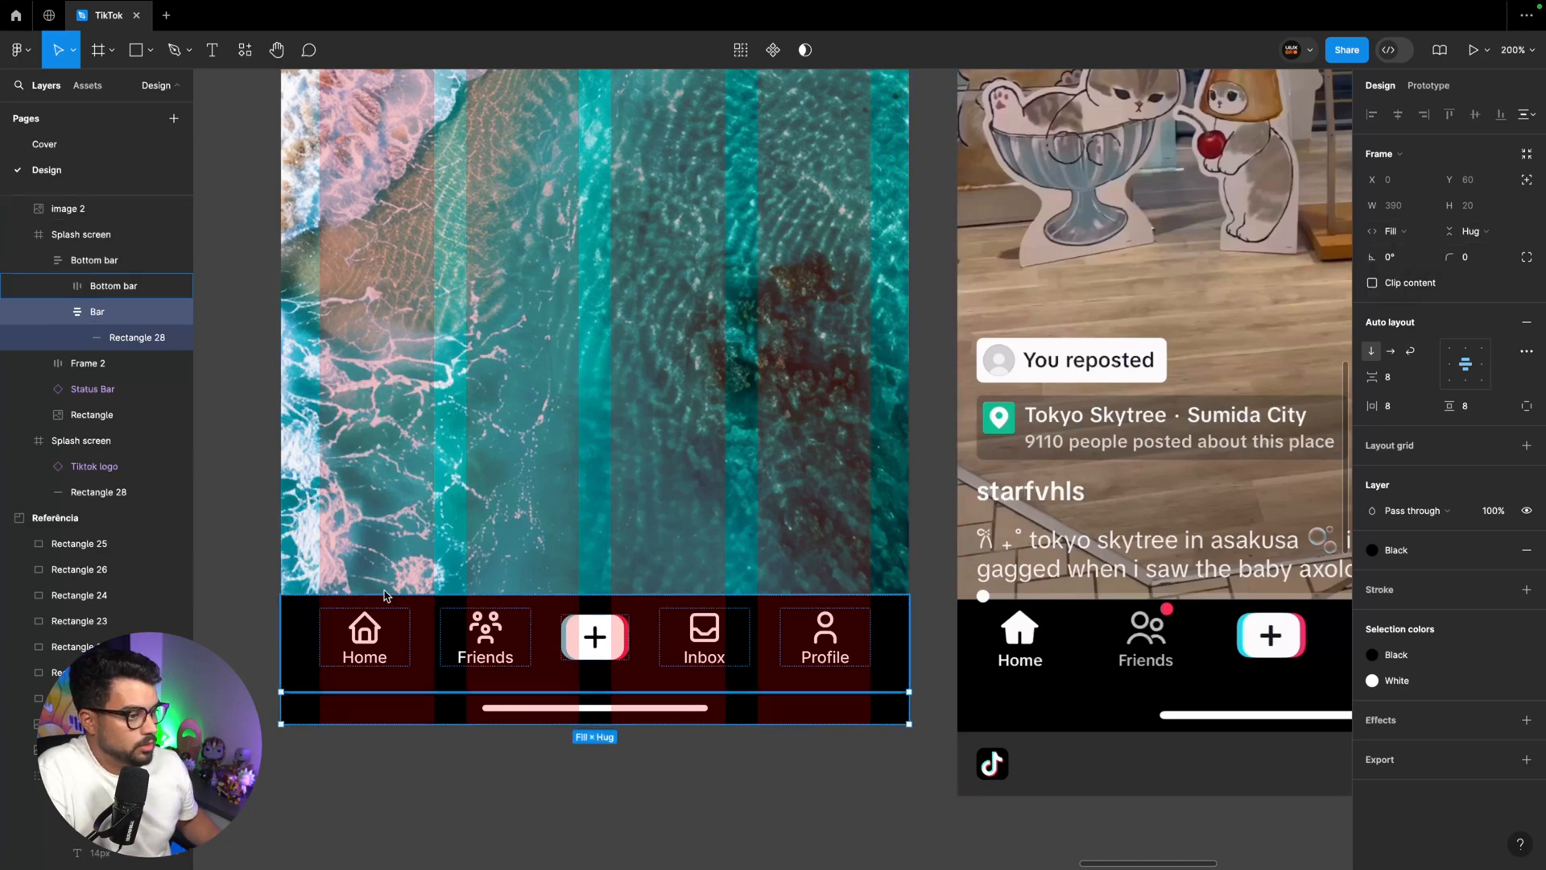
{"action": "left_click", "coordinate": [384, 596]}
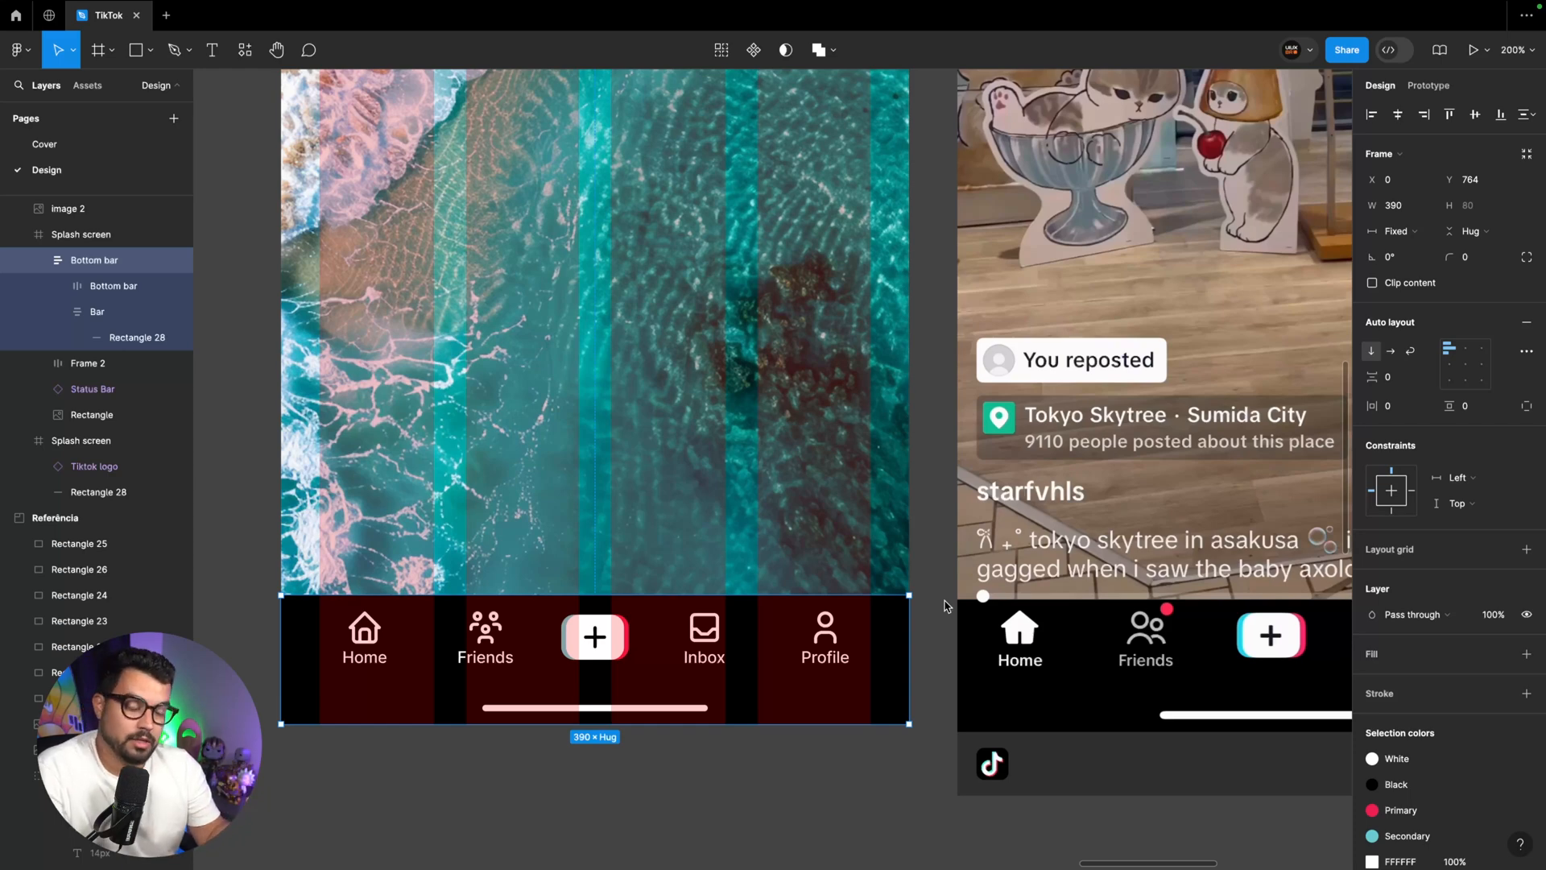
{"action": "left_click", "coordinate": [755, 52]}
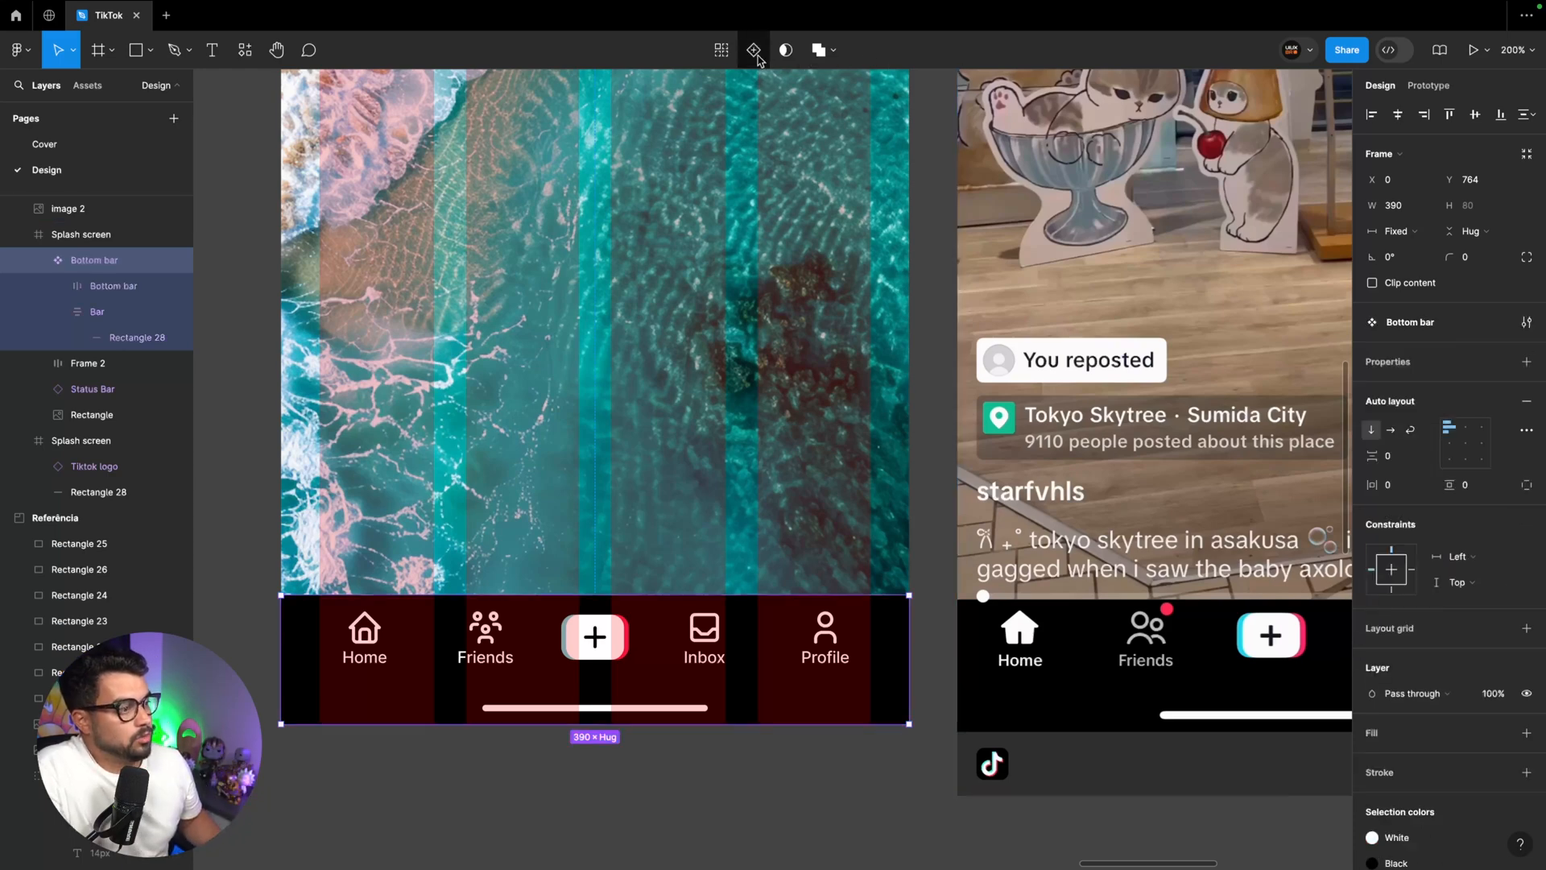
{"action": "left_click_drag", "start_coordinate": [508, 673], "coordinate": [509, 521]}
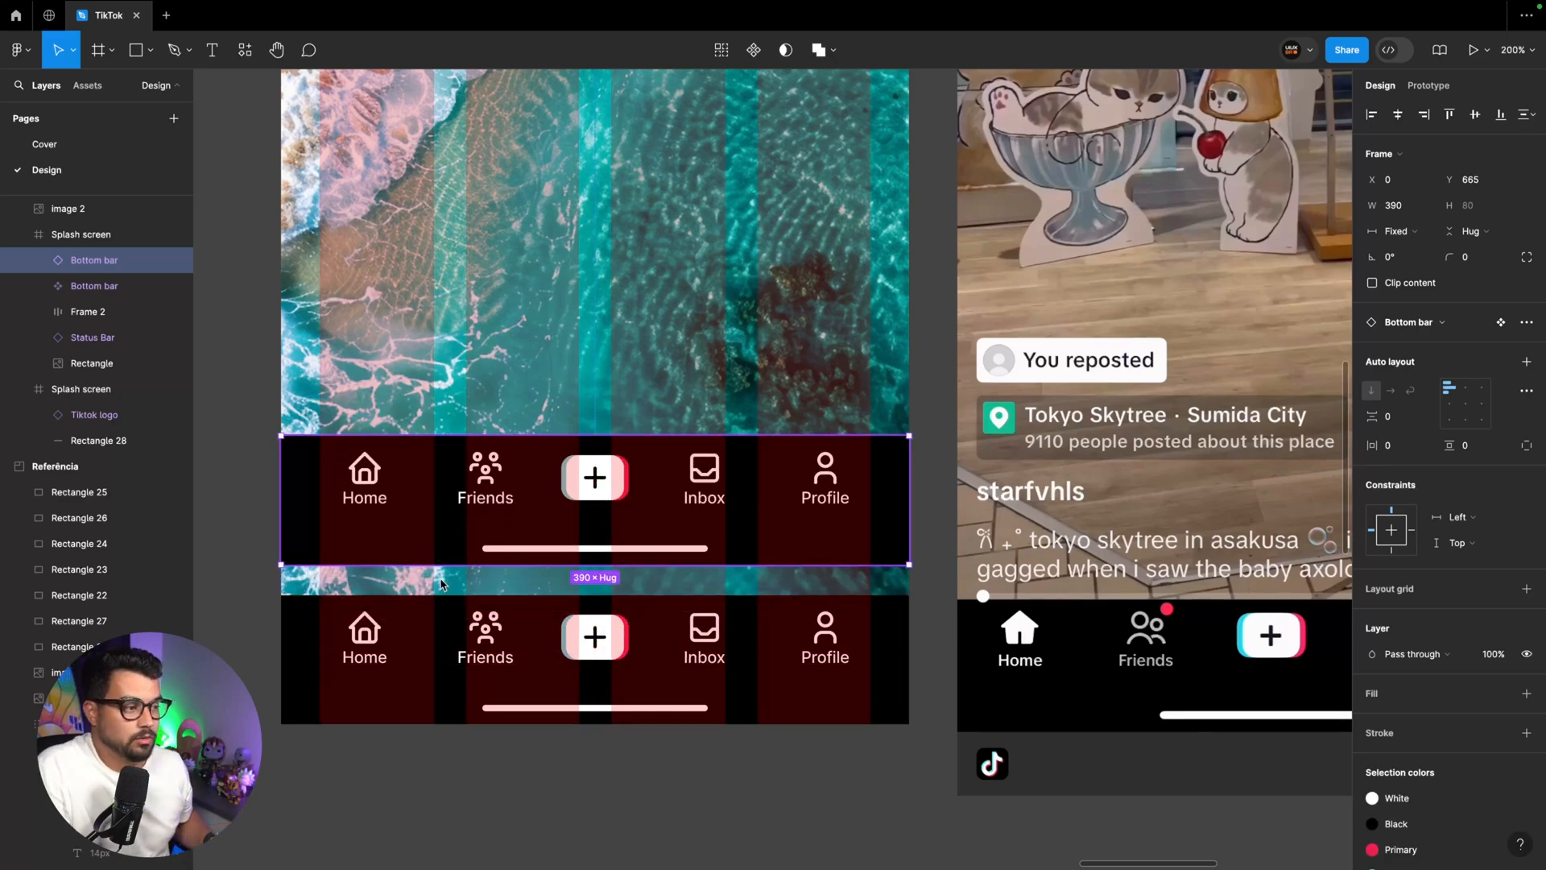
Move the main Bottom bar component into the Components section, below the logo and Create video button, at X 132, Y 296
{"action": "left_click", "coordinate": [428, 649]}
{"action": "left_click", "coordinate": [385, 548]}
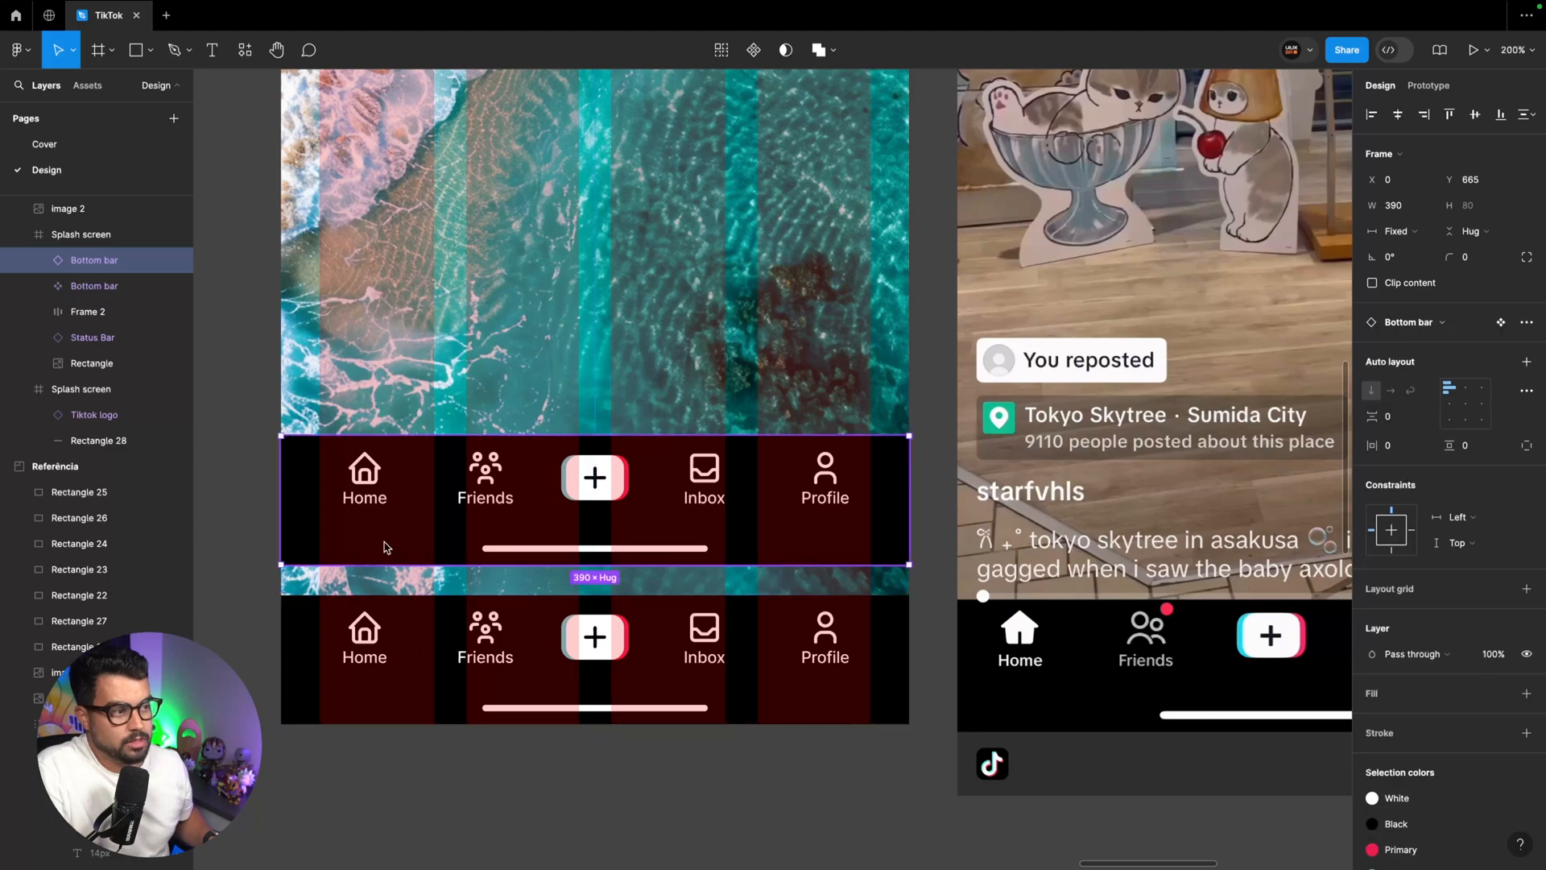
{"action": "left_click", "coordinate": [406, 612]}
{"action": "key", "text": "ctrl+minus"}
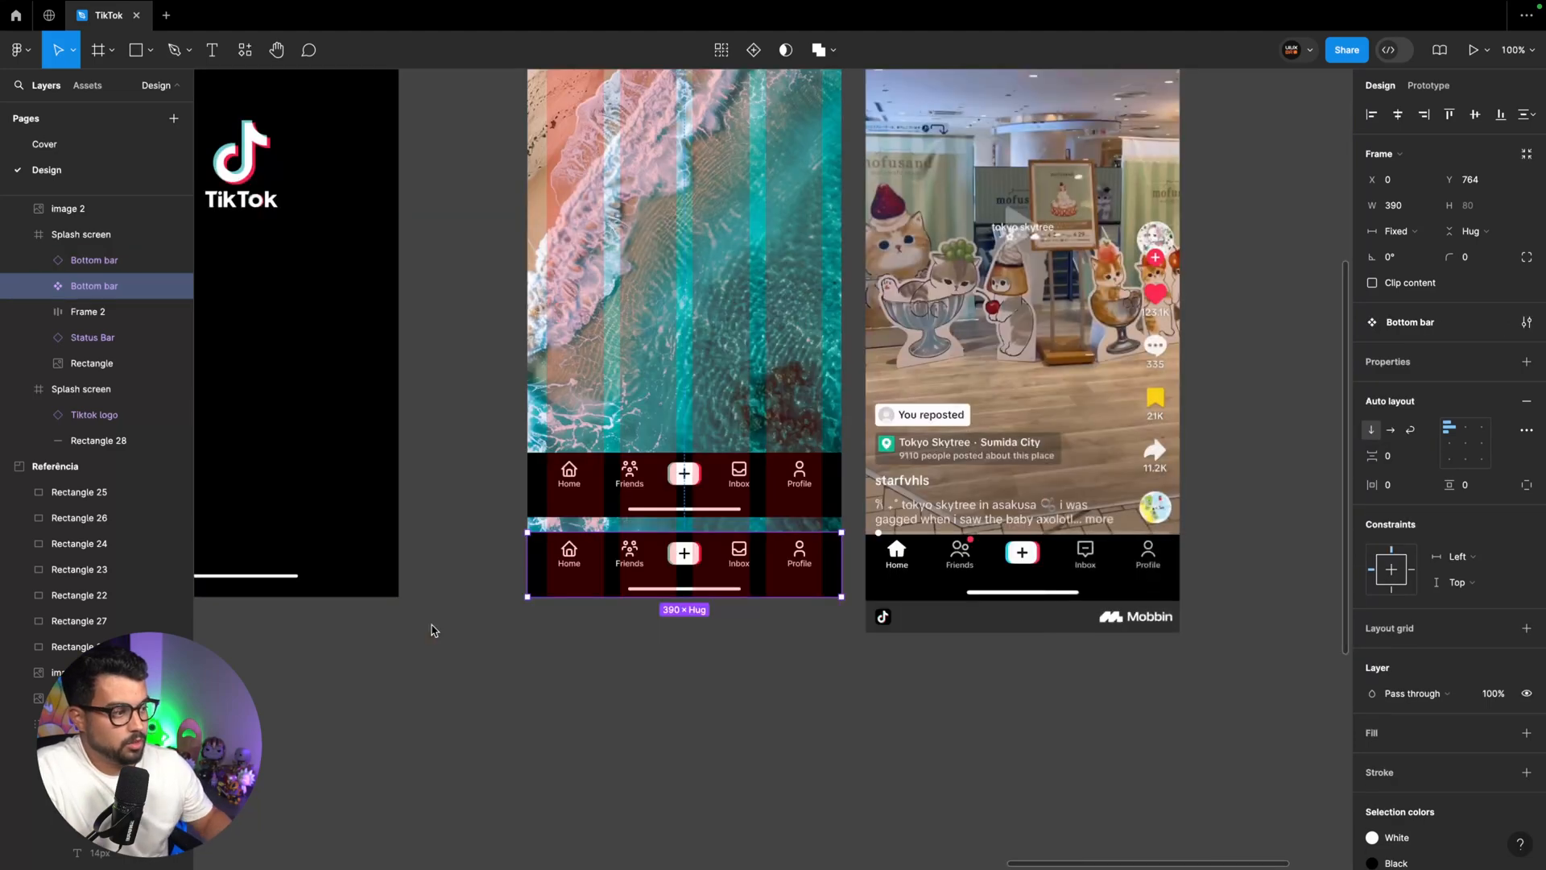
{"action": "left_click_drag", "start_coordinate": [662, 563], "coordinate": [427, 693]}
{"action": "scroll", "coordinate": [428, 693], "scroll_direction": "left", "scroll_amount": 4}
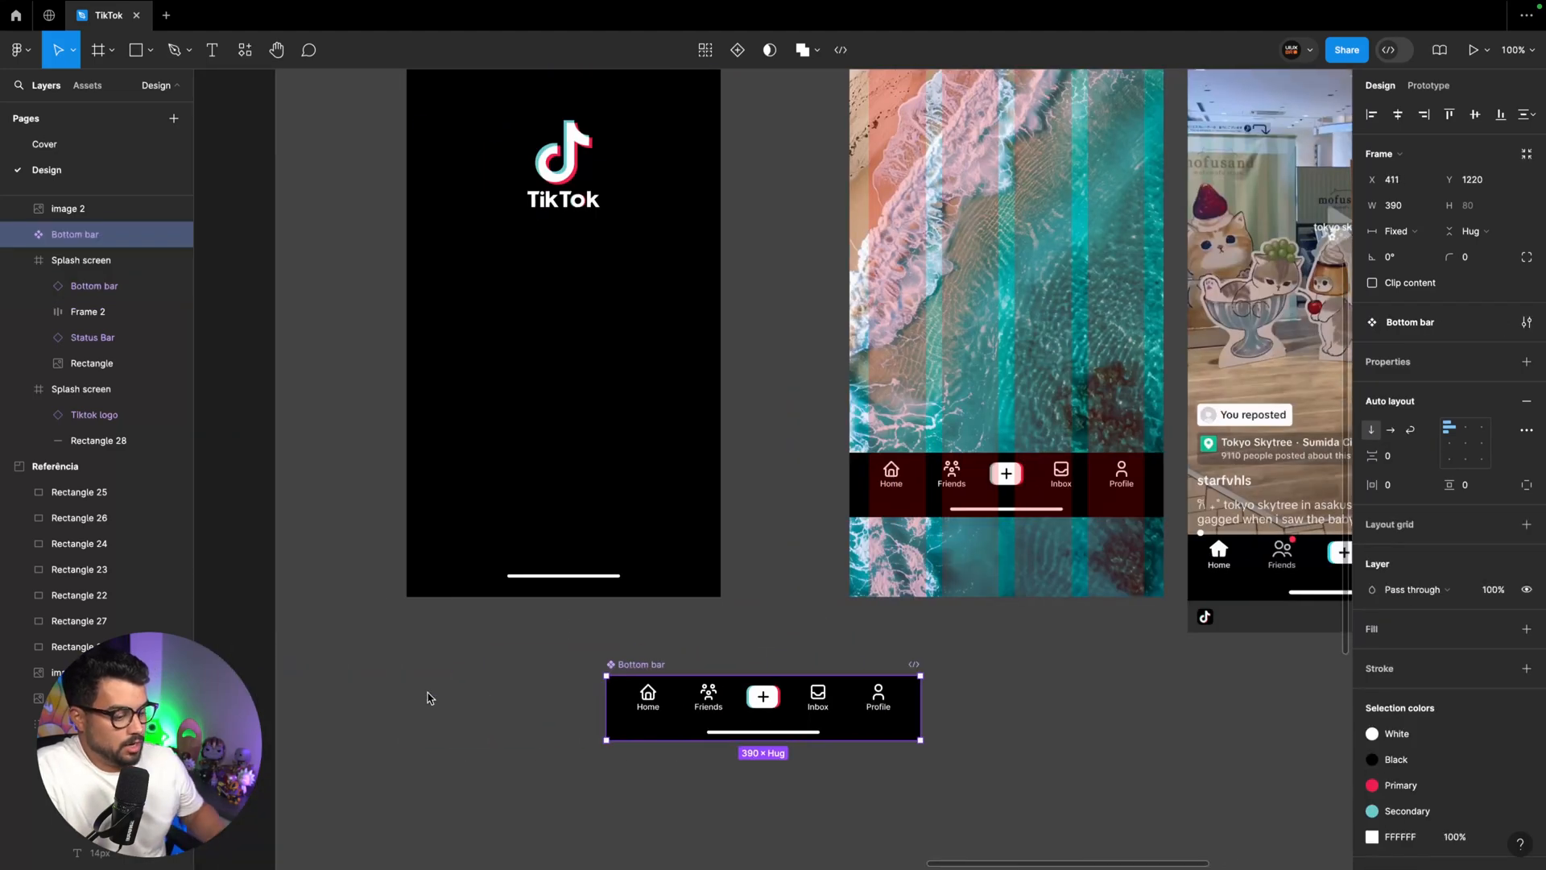
{"action": "key", "text": "ctrl+minus"}
{"action": "scroll", "coordinate": [430, 698], "scroll_direction": "left", "scroll_amount": 3}
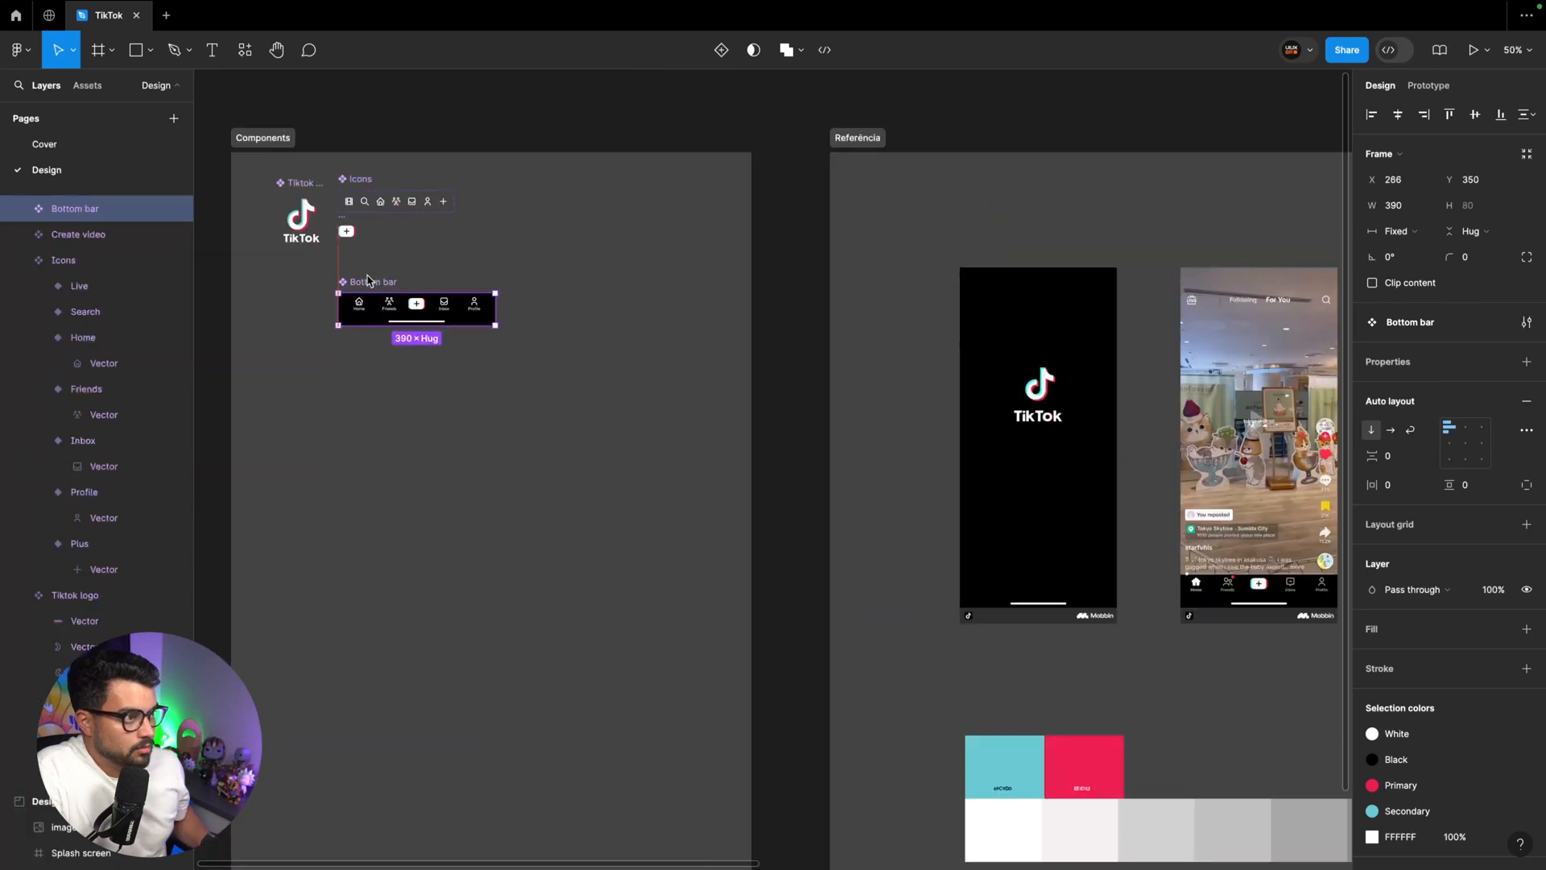
{"action": "left_click_drag", "start_coordinate": [373, 280], "coordinate": [325, 264]}
{"action": "key", "text": "ctrl+plus"}
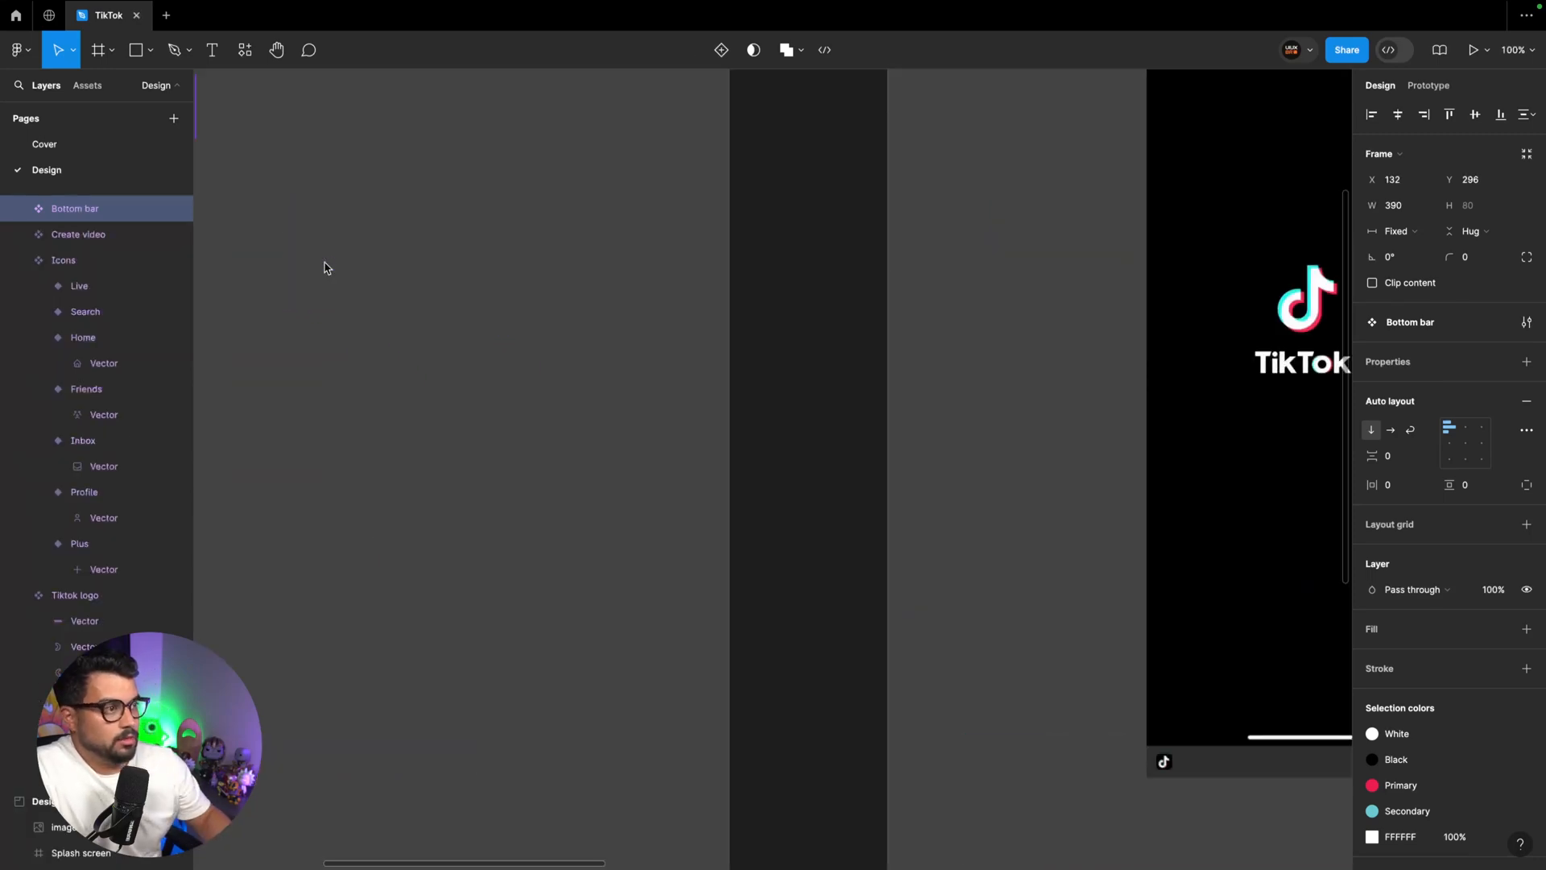
{"action": "scroll", "coordinate": [326, 265], "scroll_direction": "left", "scroll_amount": 8}
{"action": "scroll", "coordinate": [325, 265], "scroll_direction": "up", "scroll_amount": 6}
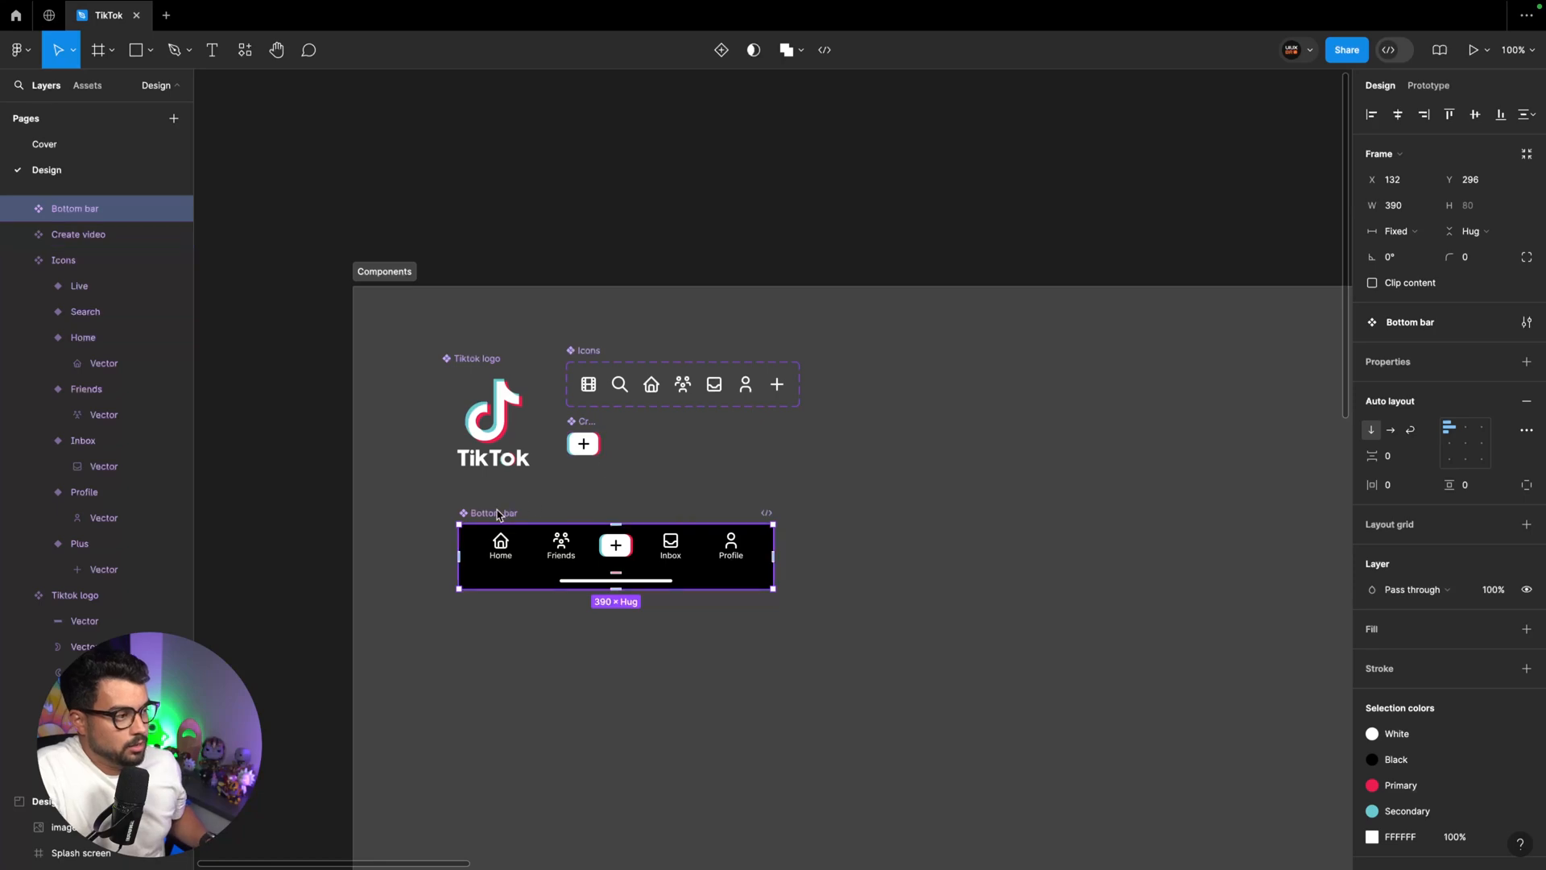
Move the Bottom bar instance down to the lower edge of the feed screen
{"action": "key", "text": "ctrl+minus"}
{"action": "scroll", "coordinate": [545, 613], "scroll_direction": "right", "scroll_amount": 15}
{"action": "scroll", "coordinate": [546, 613], "scroll_direction": "down", "scroll_amount": 3}
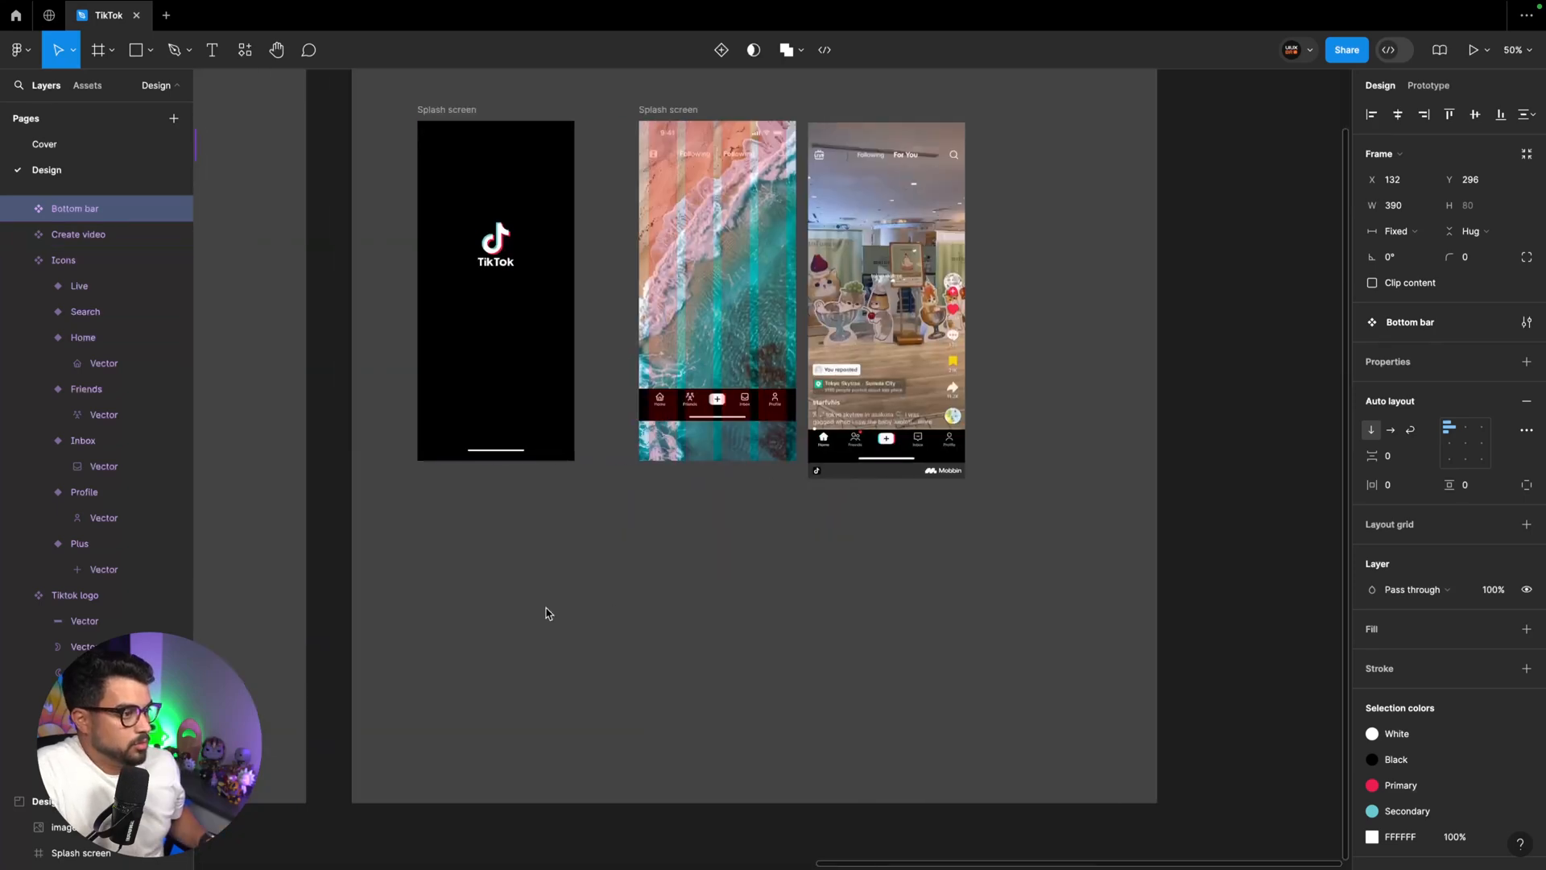
{"action": "scroll", "coordinate": [545, 613], "scroll_direction": "up", "scroll_amount": 1}
{"action": "key", "text": "ctrl+plus"}
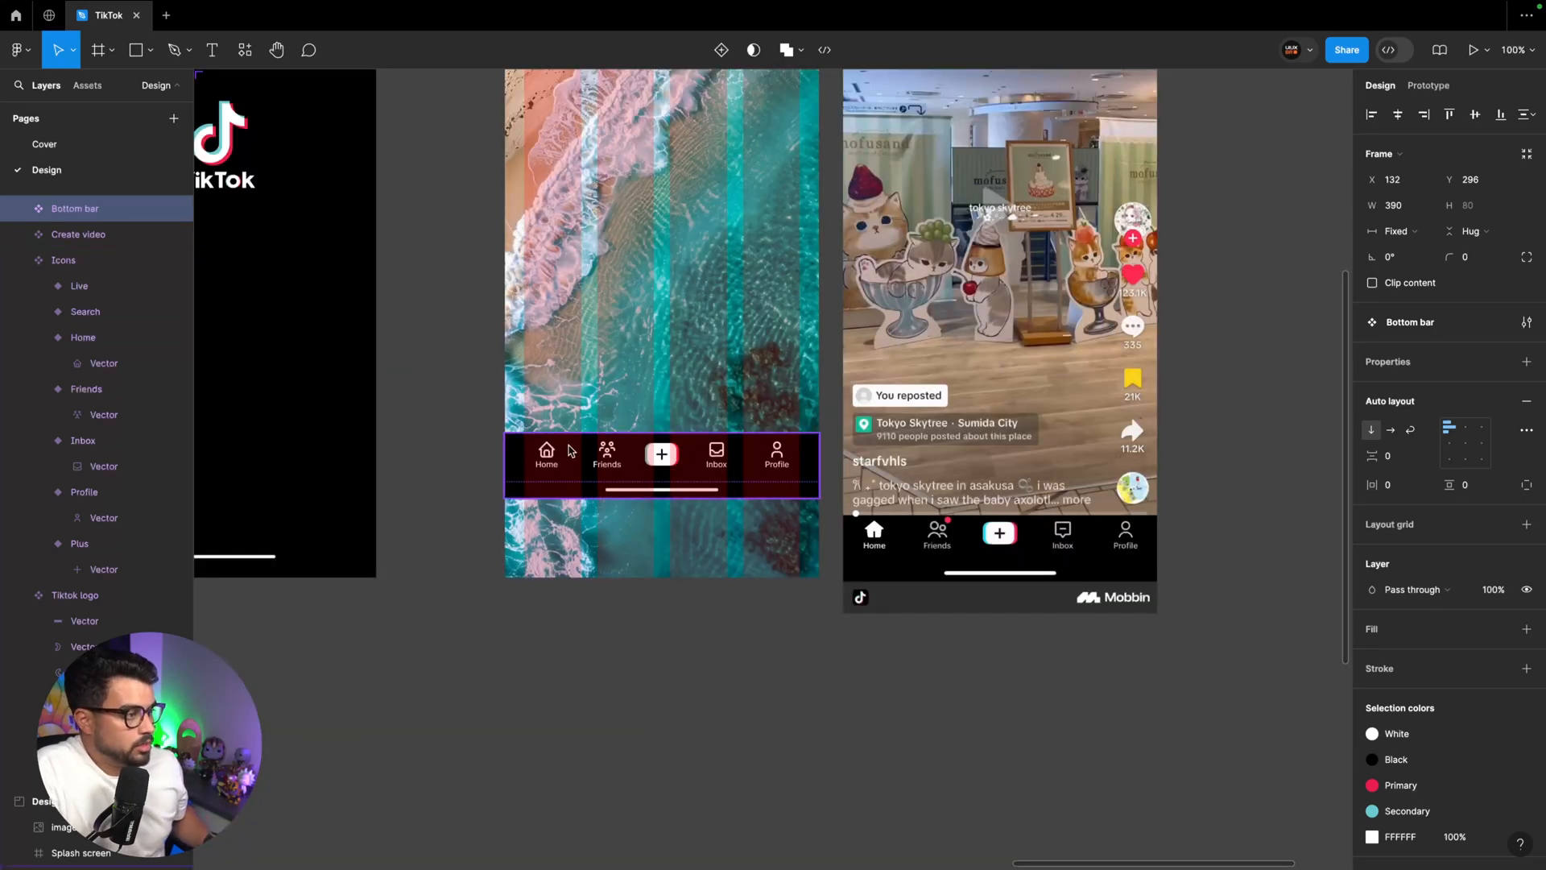
{"action": "left_click_drag", "start_coordinate": [571, 448], "coordinate": [578, 516]}
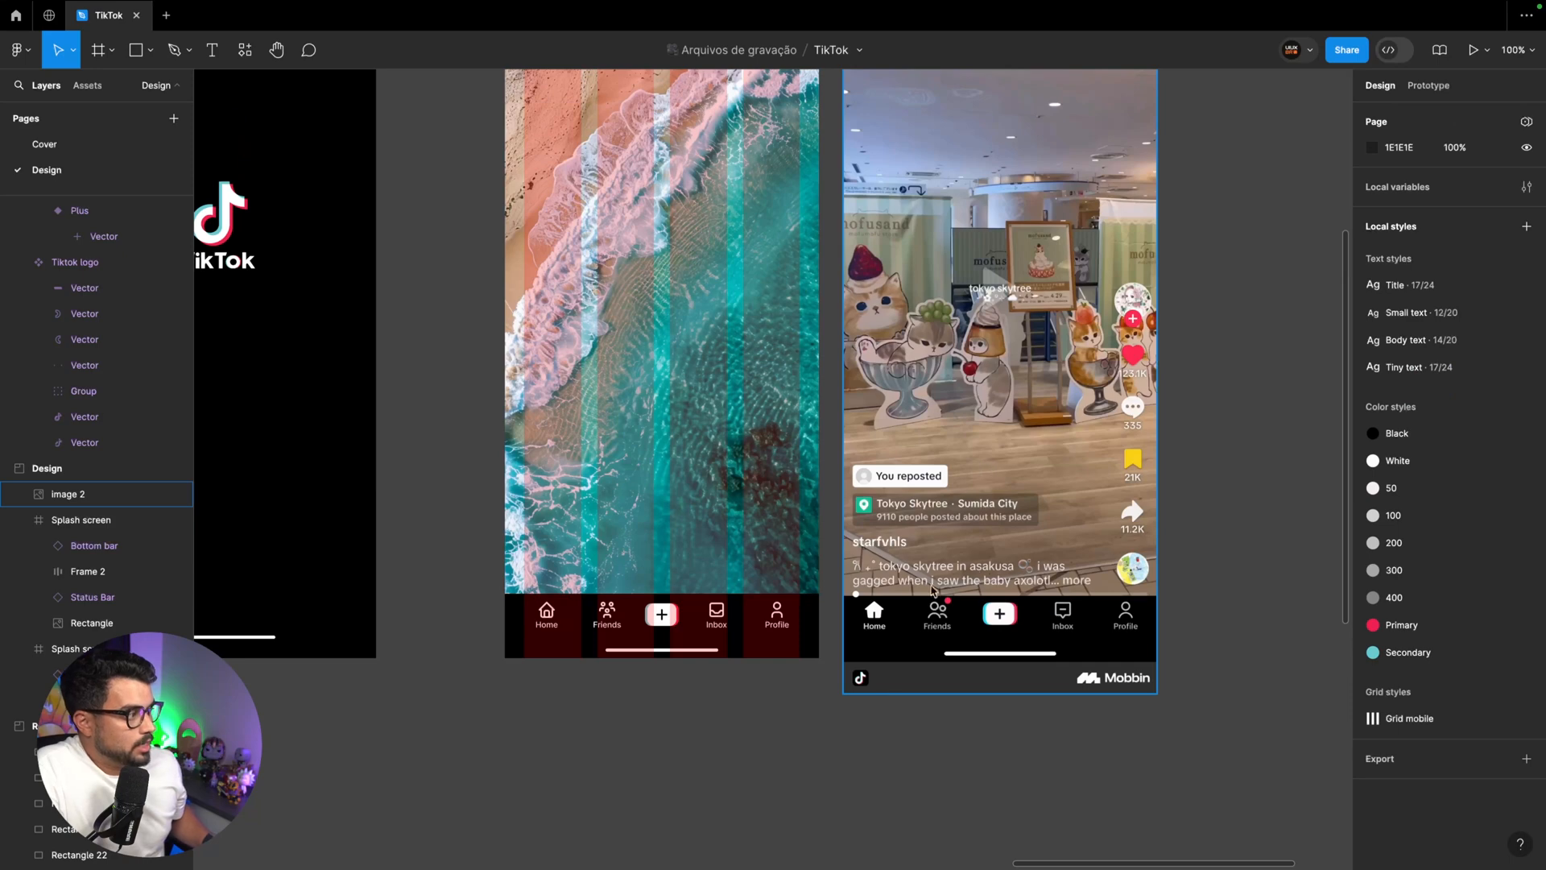
Add the text "You reposted" above the Bottom bar on the feed screen and apply the Body text style
{"action": "key", "text": "ctrl+plus"}
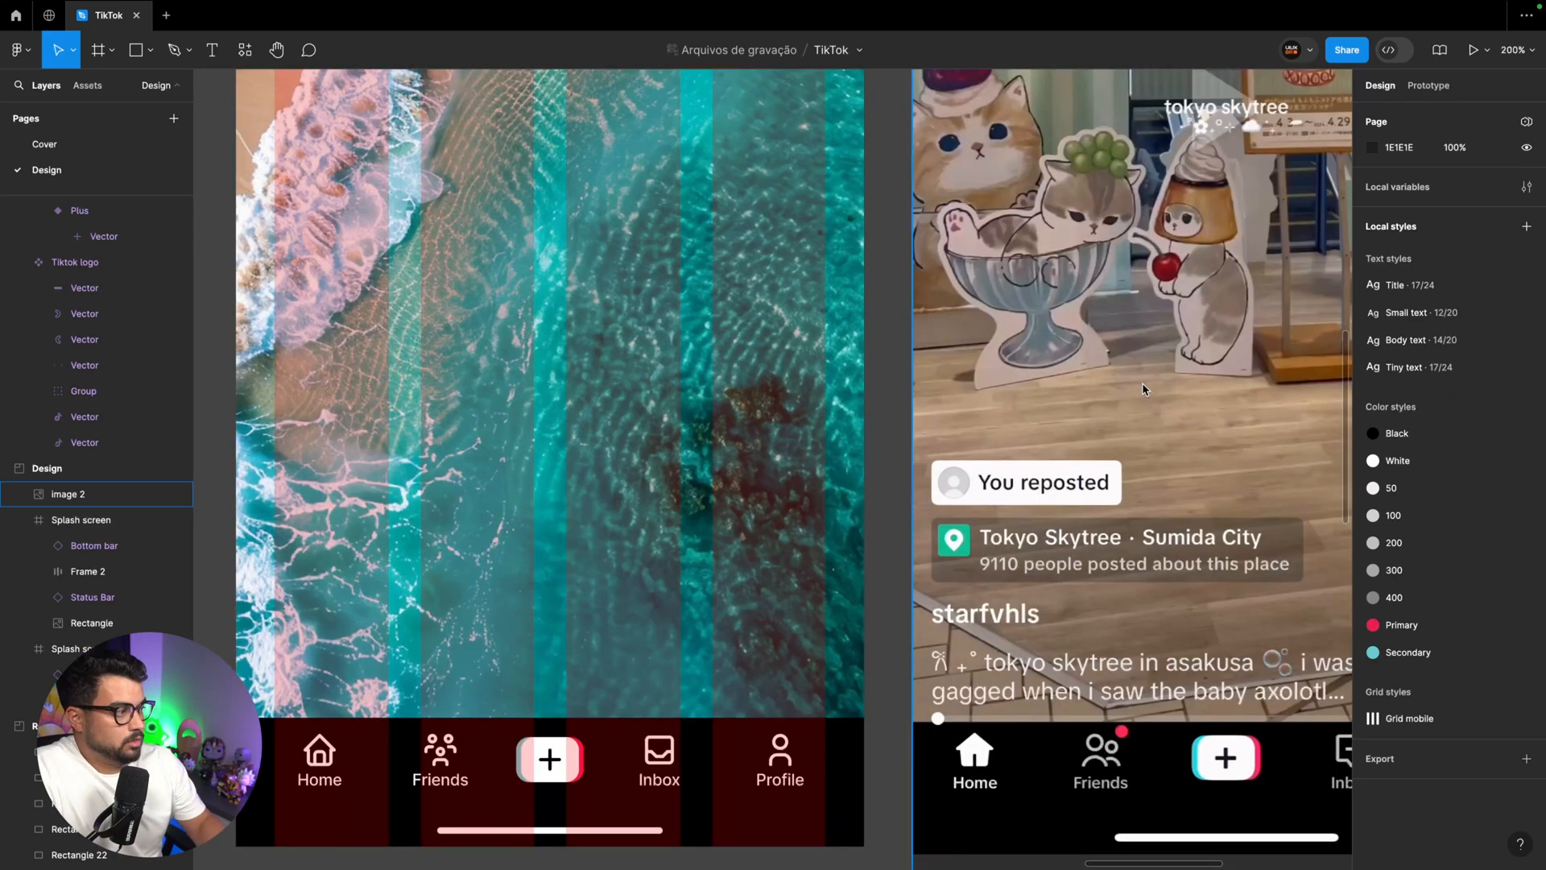
{"action": "scroll", "coordinate": [553, 459], "scroll_direction": "left", "scroll_amount": 4}
{"action": "key", "text": "t"}
{"action": "left_click", "coordinate": [491, 453]}
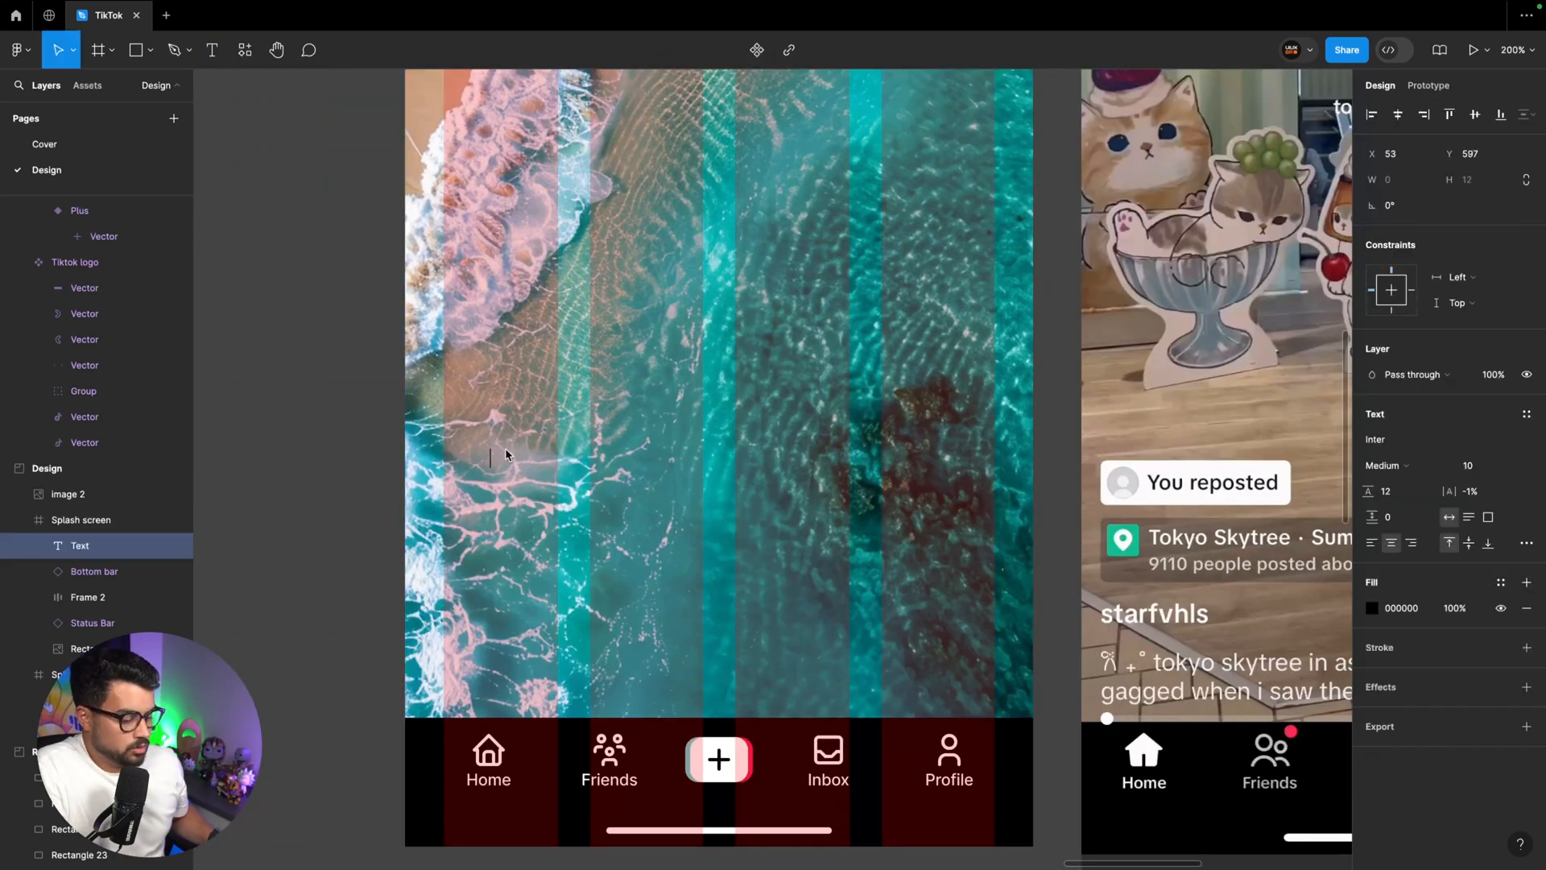
{"action": "type", "text": "Y"}
{"action": "left_click", "coordinate": [1527, 414]}
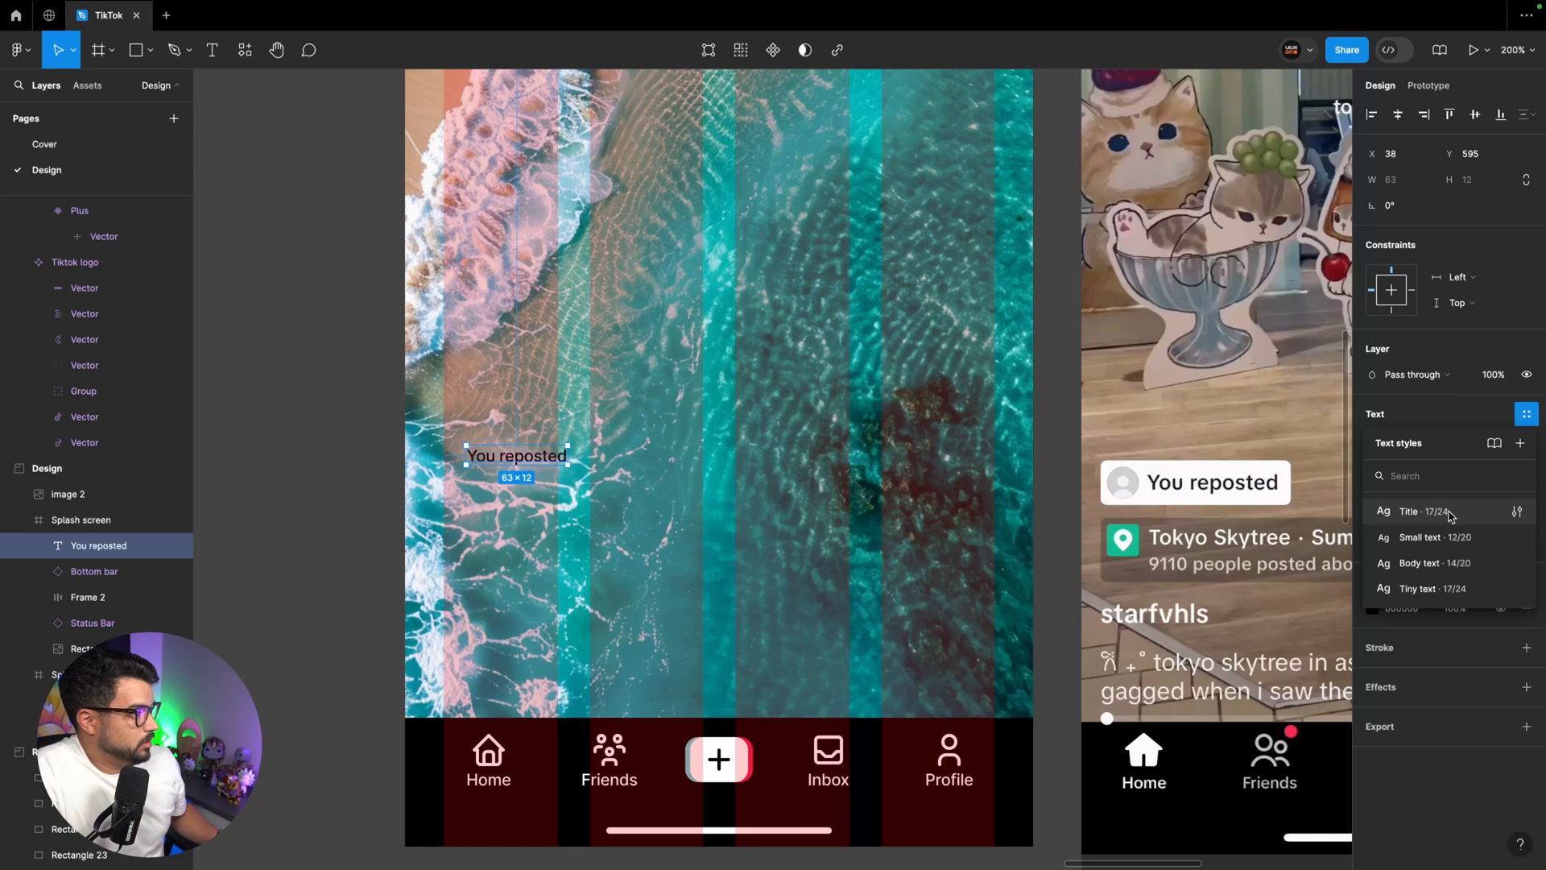
{"action": "left_click", "coordinate": [1452, 563]}
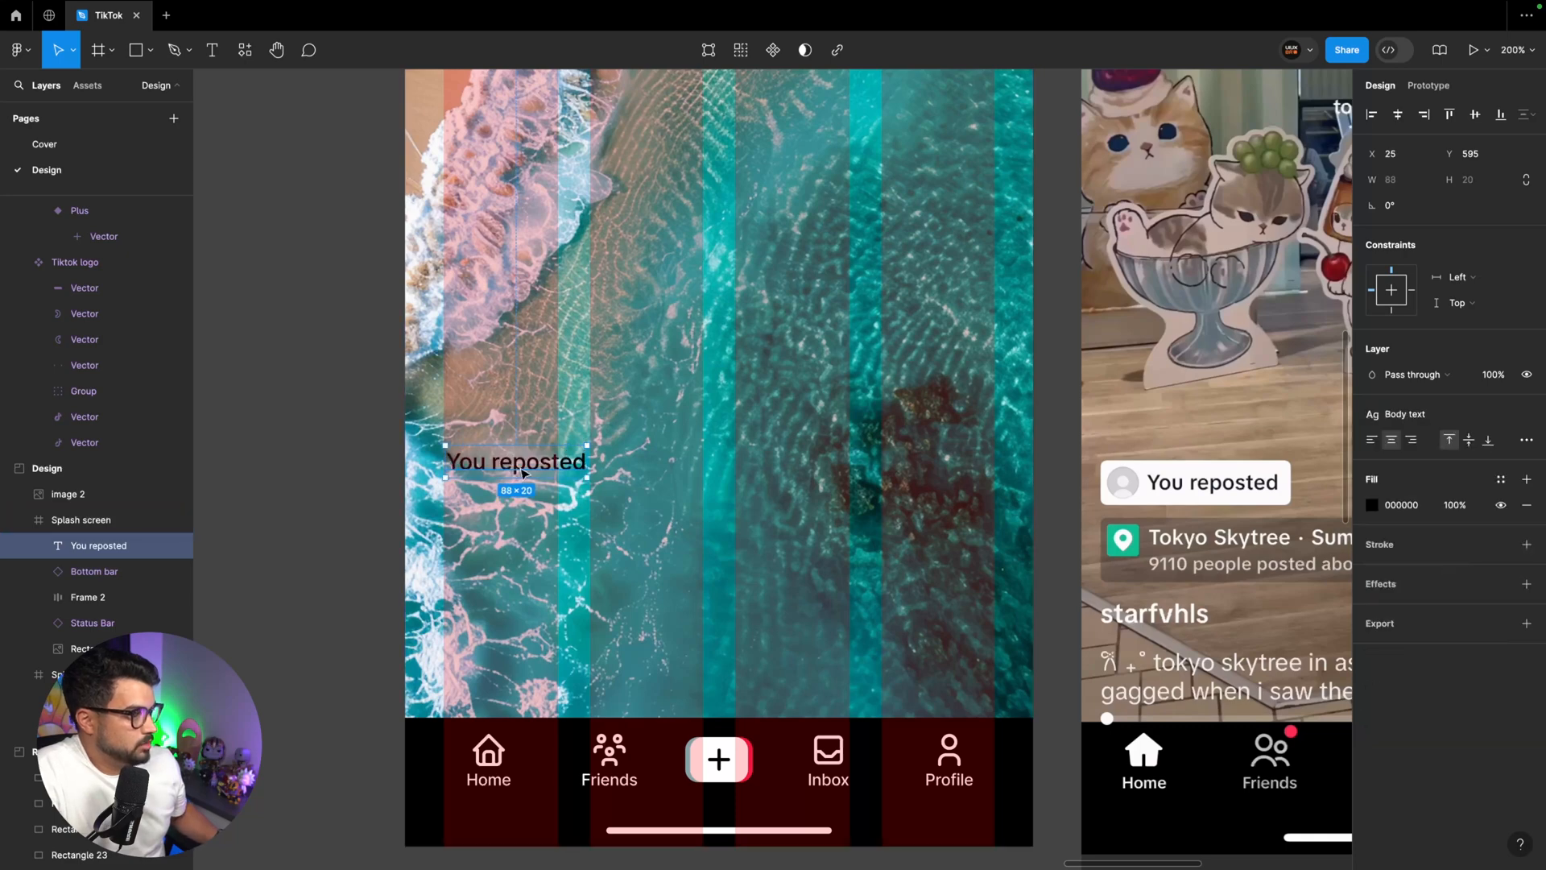
Duplicate the "You reposted" text below itself and change the copy to "Tokyo Skytree"
{"action": "left_click_drag", "start_coordinate": [515, 467], "coordinate": [515, 540], "text": "alt"}
{"action": "left_click_drag", "start_coordinate": [722, 595], "coordinate": [567, 485]}
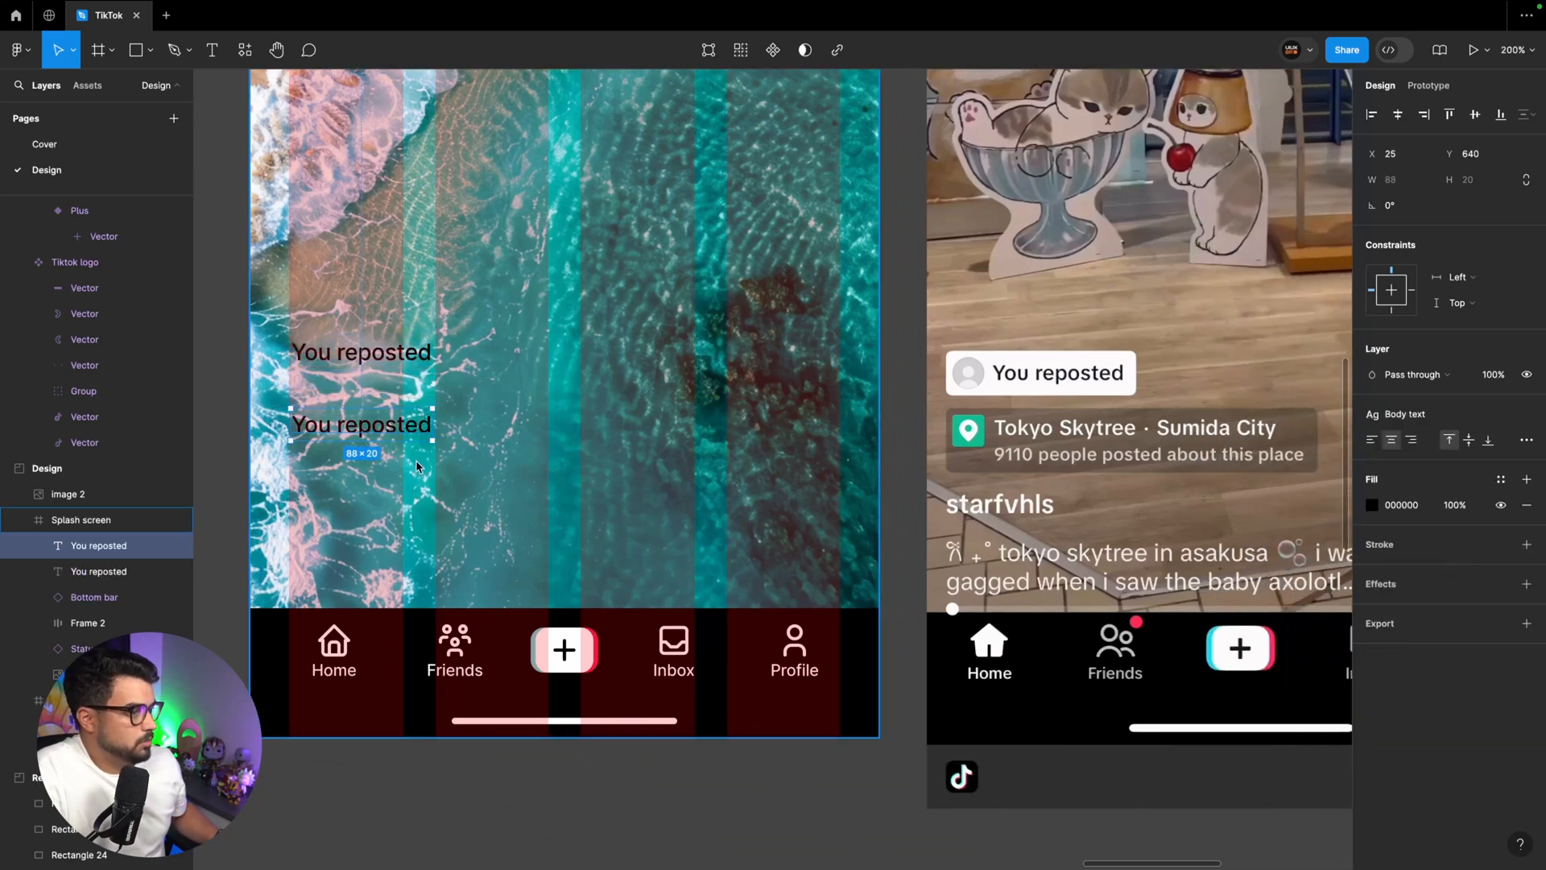
{"action": "double_click", "coordinate": [370, 429]}
{"action": "type", "text": "Tokyo Skytree"}
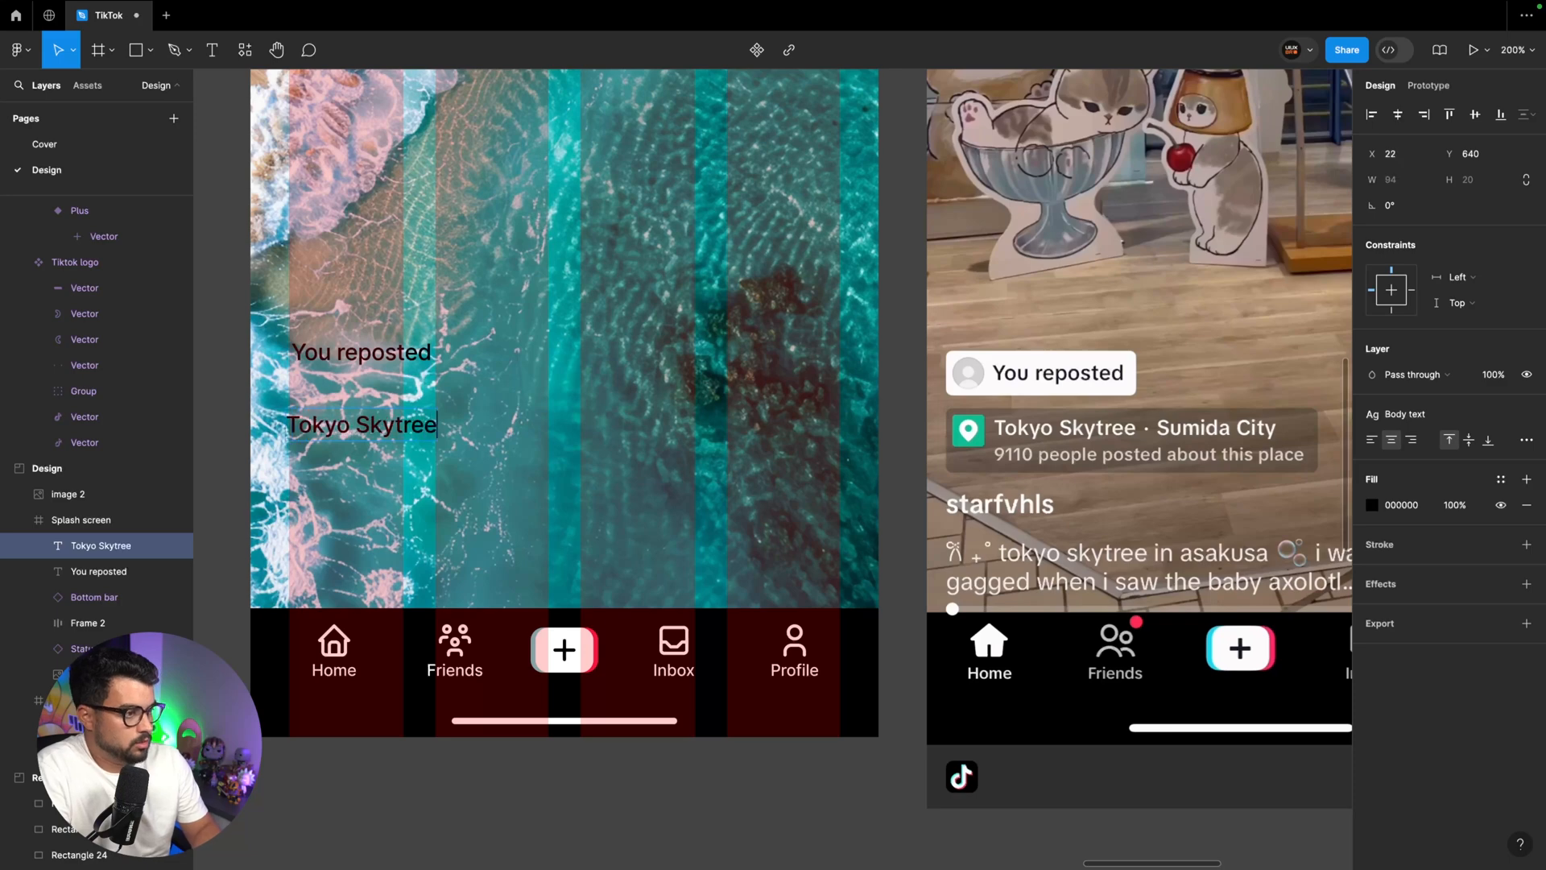
{"action": "key", "text": "Escape"}
Duplicate the "Tokyo Skytree" text beside itself on the same line and change the copy to "Sumida City"
{"action": "left_click_drag", "start_coordinate": [319, 429], "coordinate": [501, 429], "text": "alt"}
{"action": "double_click", "coordinate": [501, 429]}
{"action": "type", "text": "Sumida"}
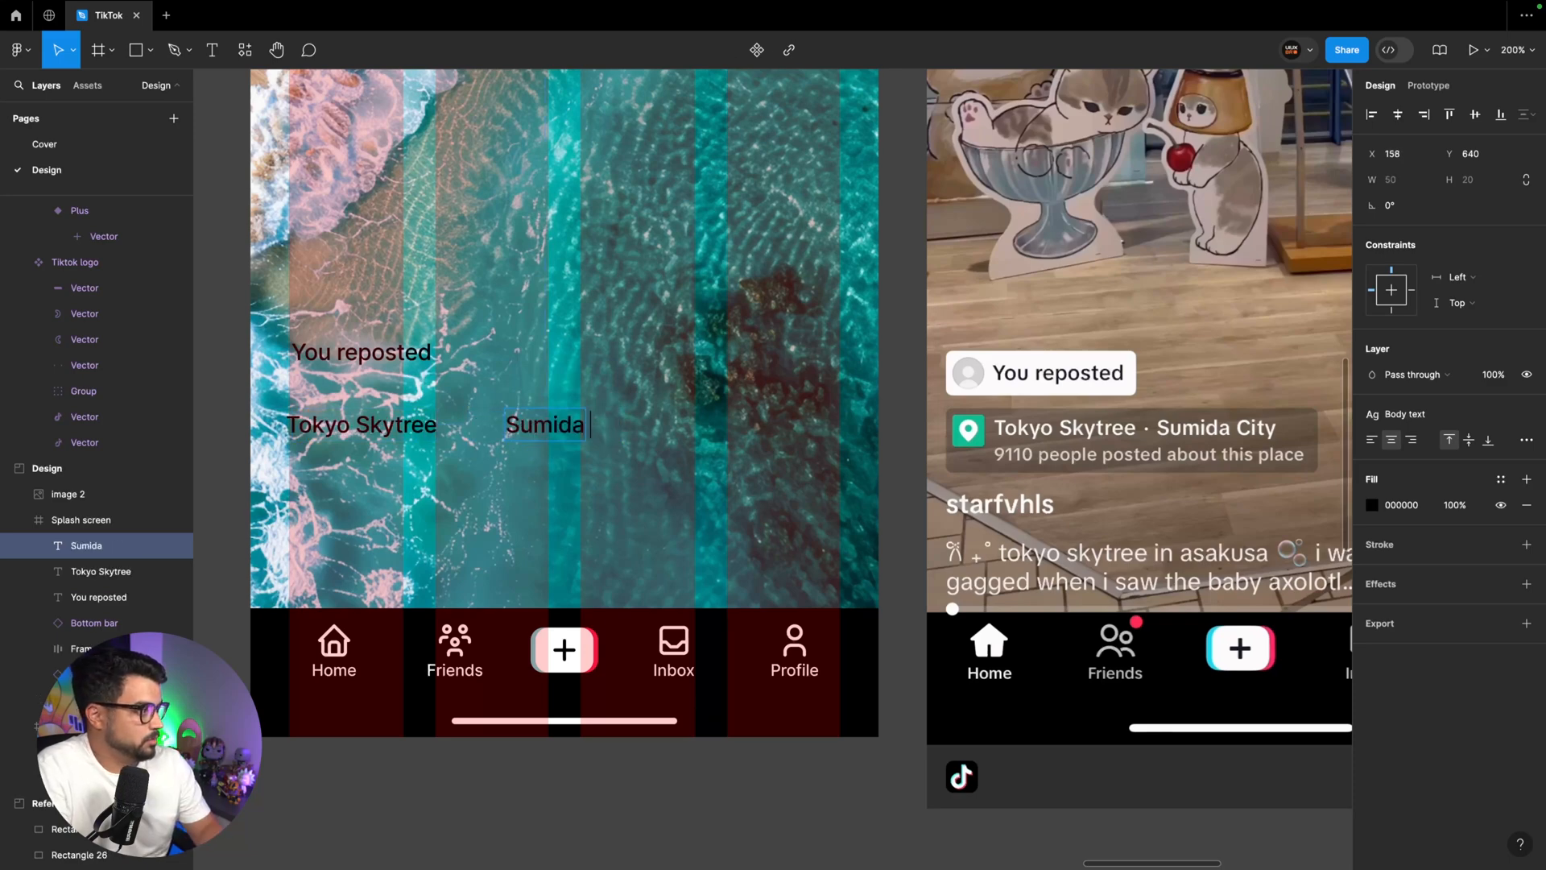
{"action": "type", "text": " City"}
{"action": "key", "text": "Escape"}
Duplicate "Sumida City" below "Tokyo Skytree" and change the copy to "9110 people posted about this place"
{"action": "left_click_drag", "start_coordinate": [556, 426], "coordinate": [345, 464], "text": "alt"}
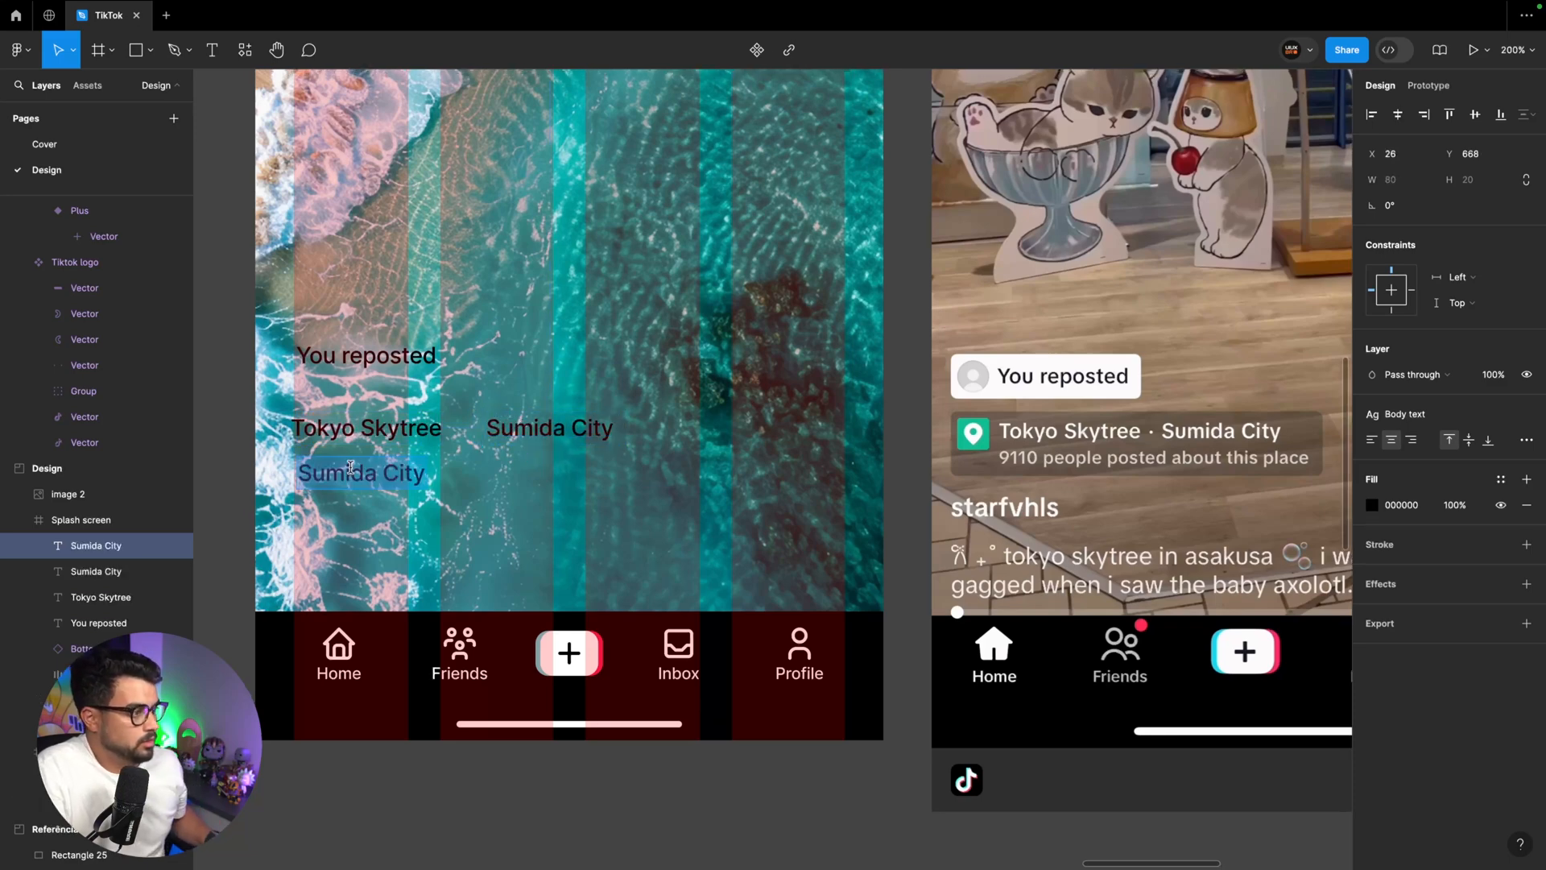
{"action": "key", "text": "Return"}
{"action": "type", "text": "9110"}
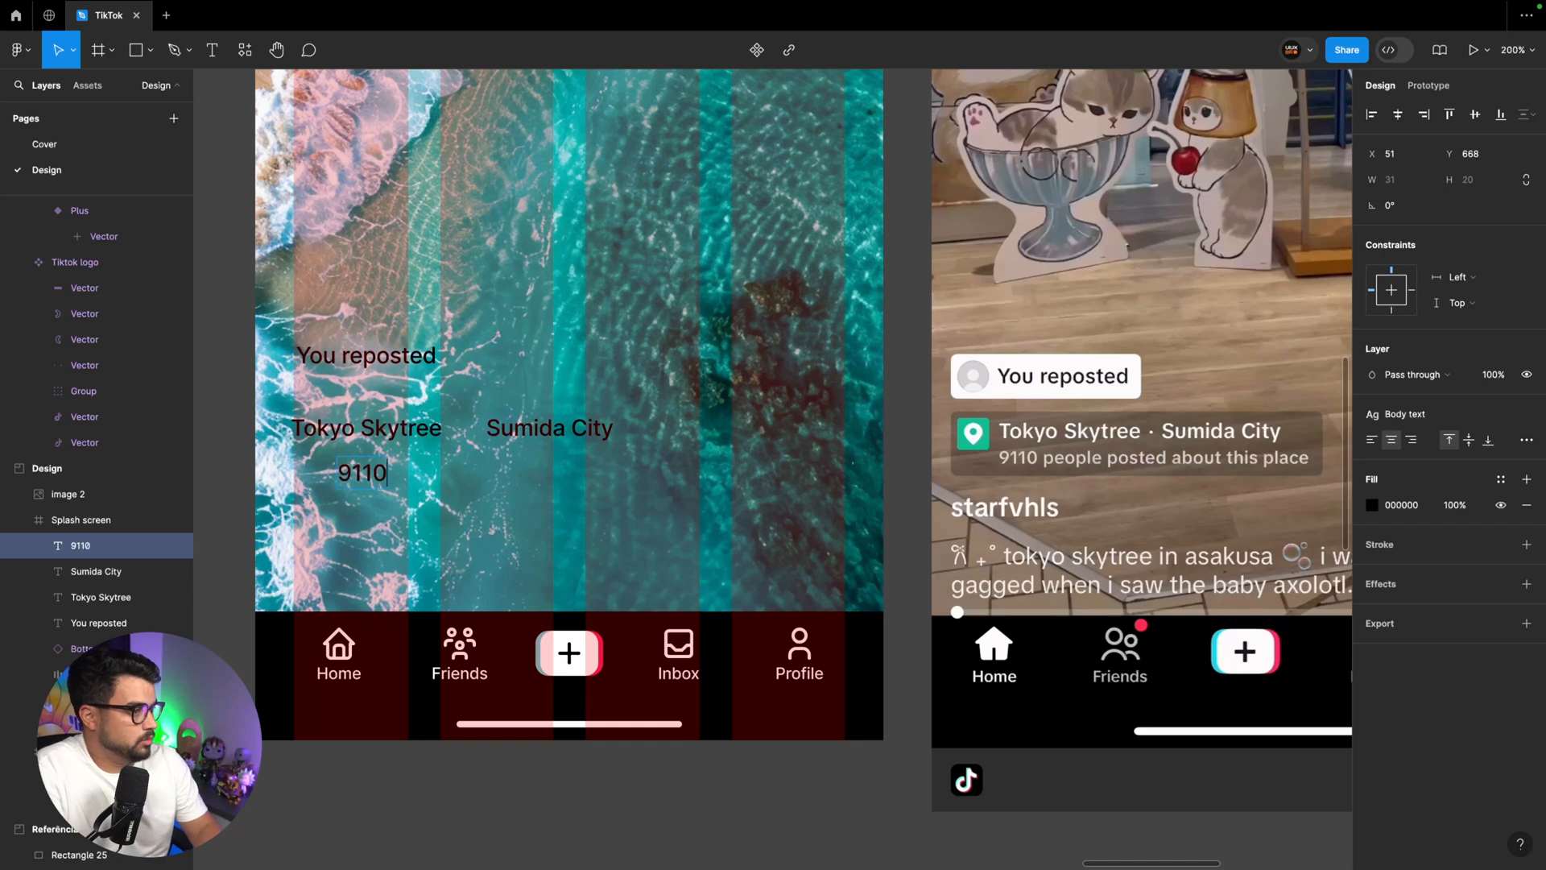
{"action": "type", "text": " people post"}
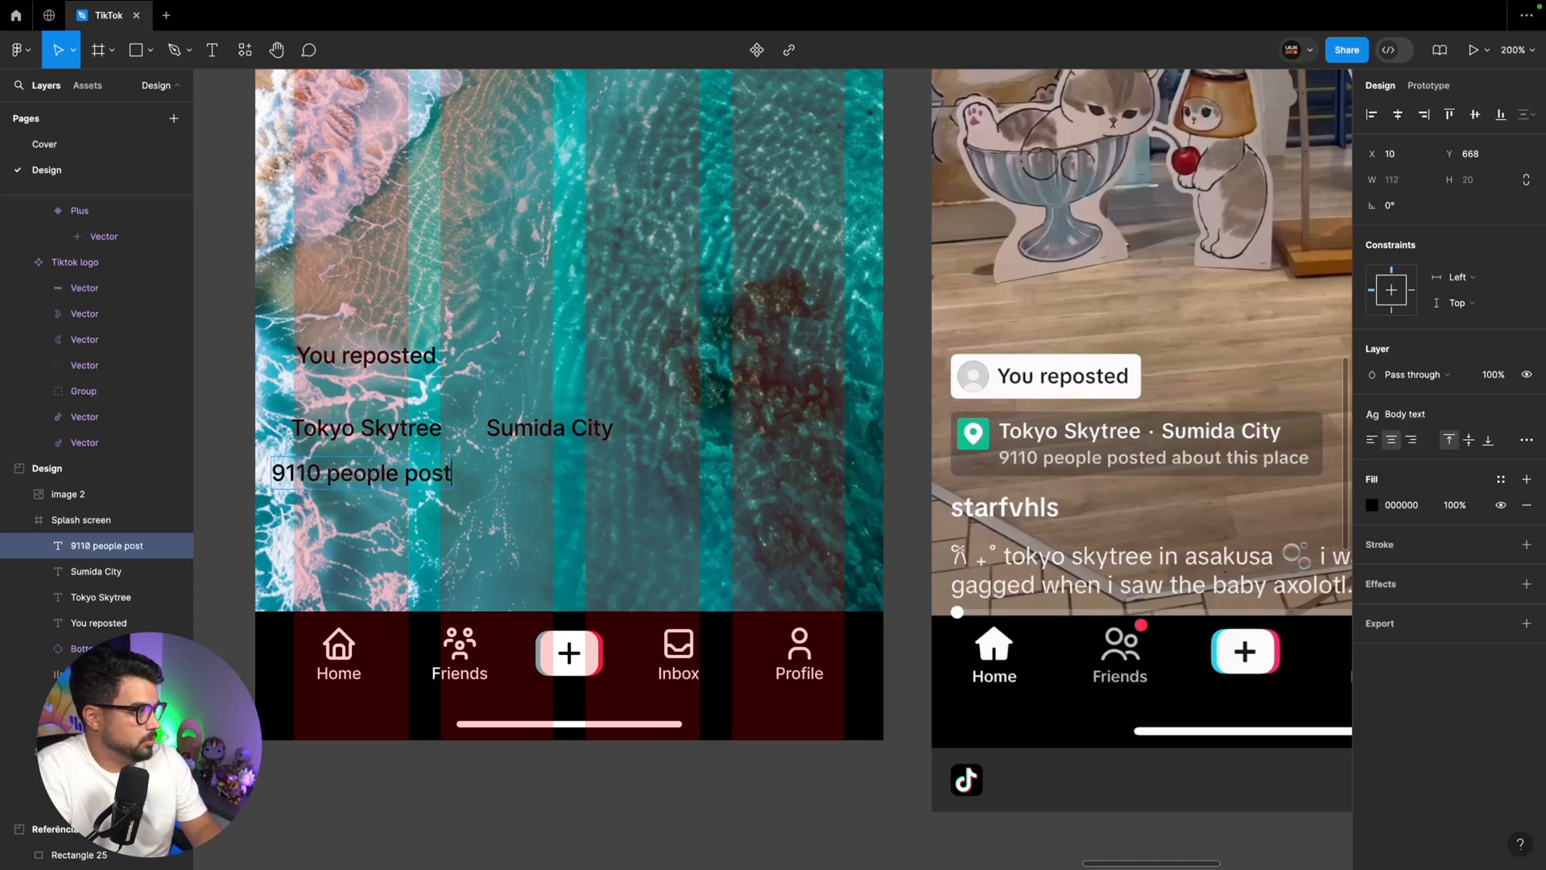
{"action": "type", "text": "ed about this place"}
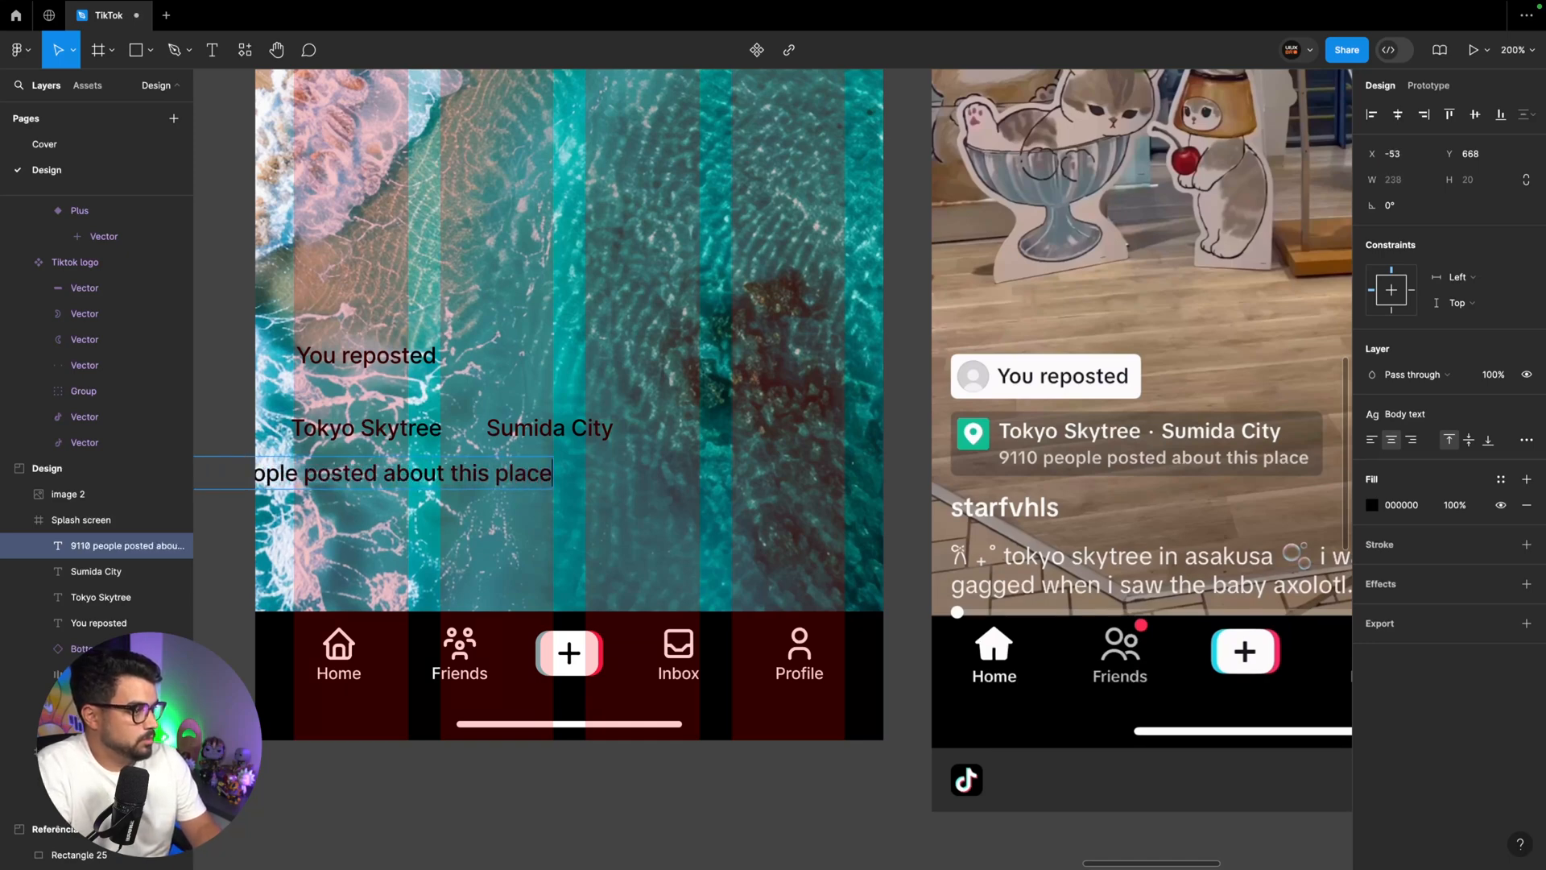
Move the "9110 people posted about this place" text inside the screen under "Tokyo Skytree" and apply the Small text style
{"action": "key", "text": "Escape"}
{"action": "left_click_drag", "start_coordinate": [435, 473], "coordinate": [559, 473]}
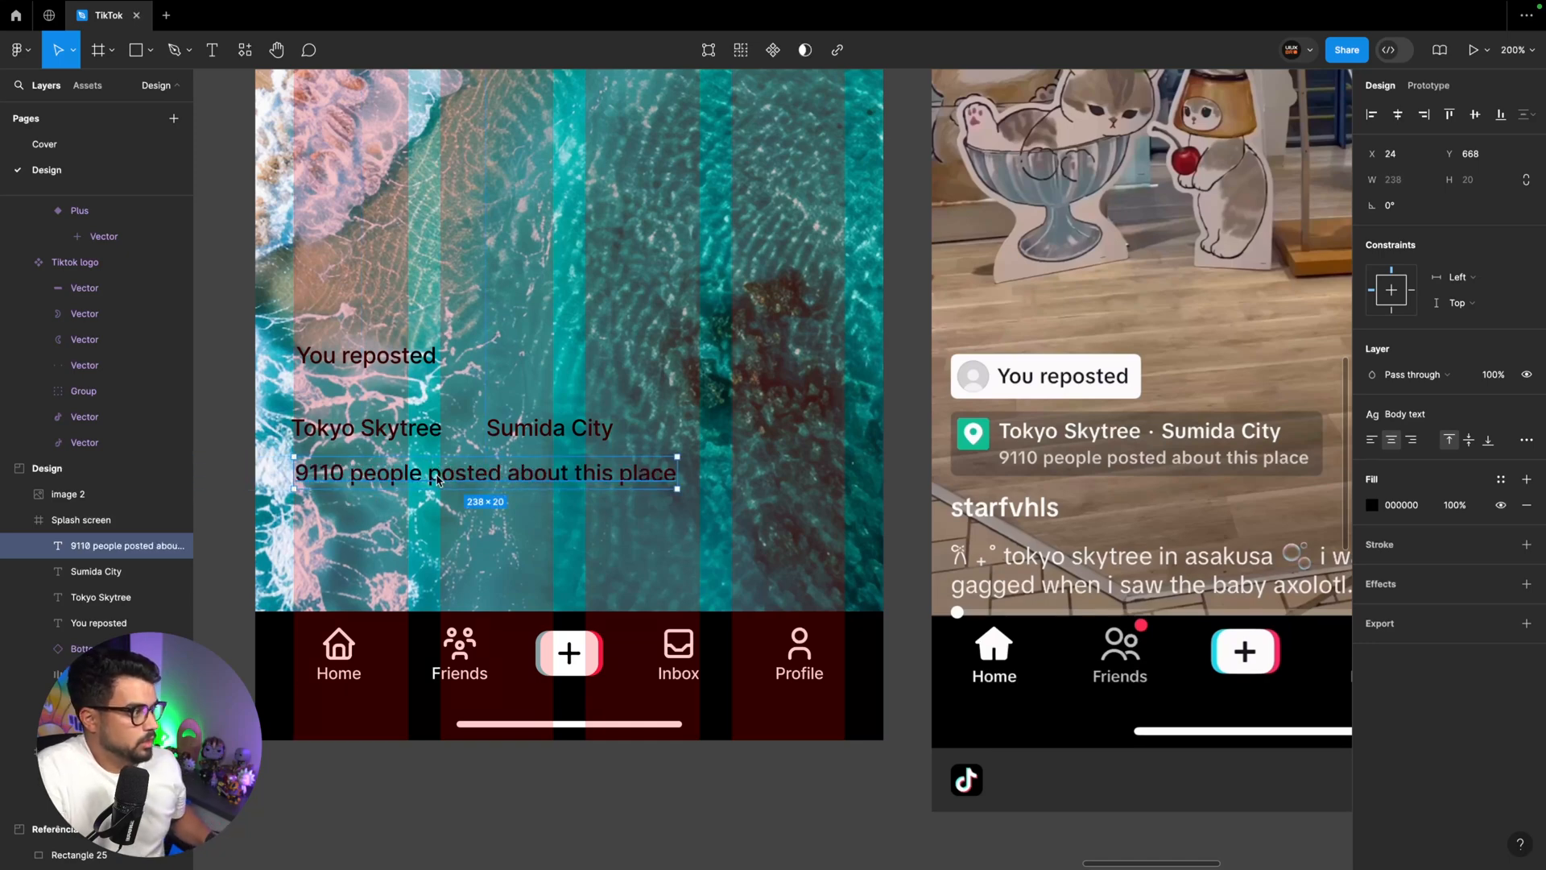
{"action": "left_click", "coordinate": [1412, 416]}
{"action": "left_click", "coordinate": [1420, 537]}
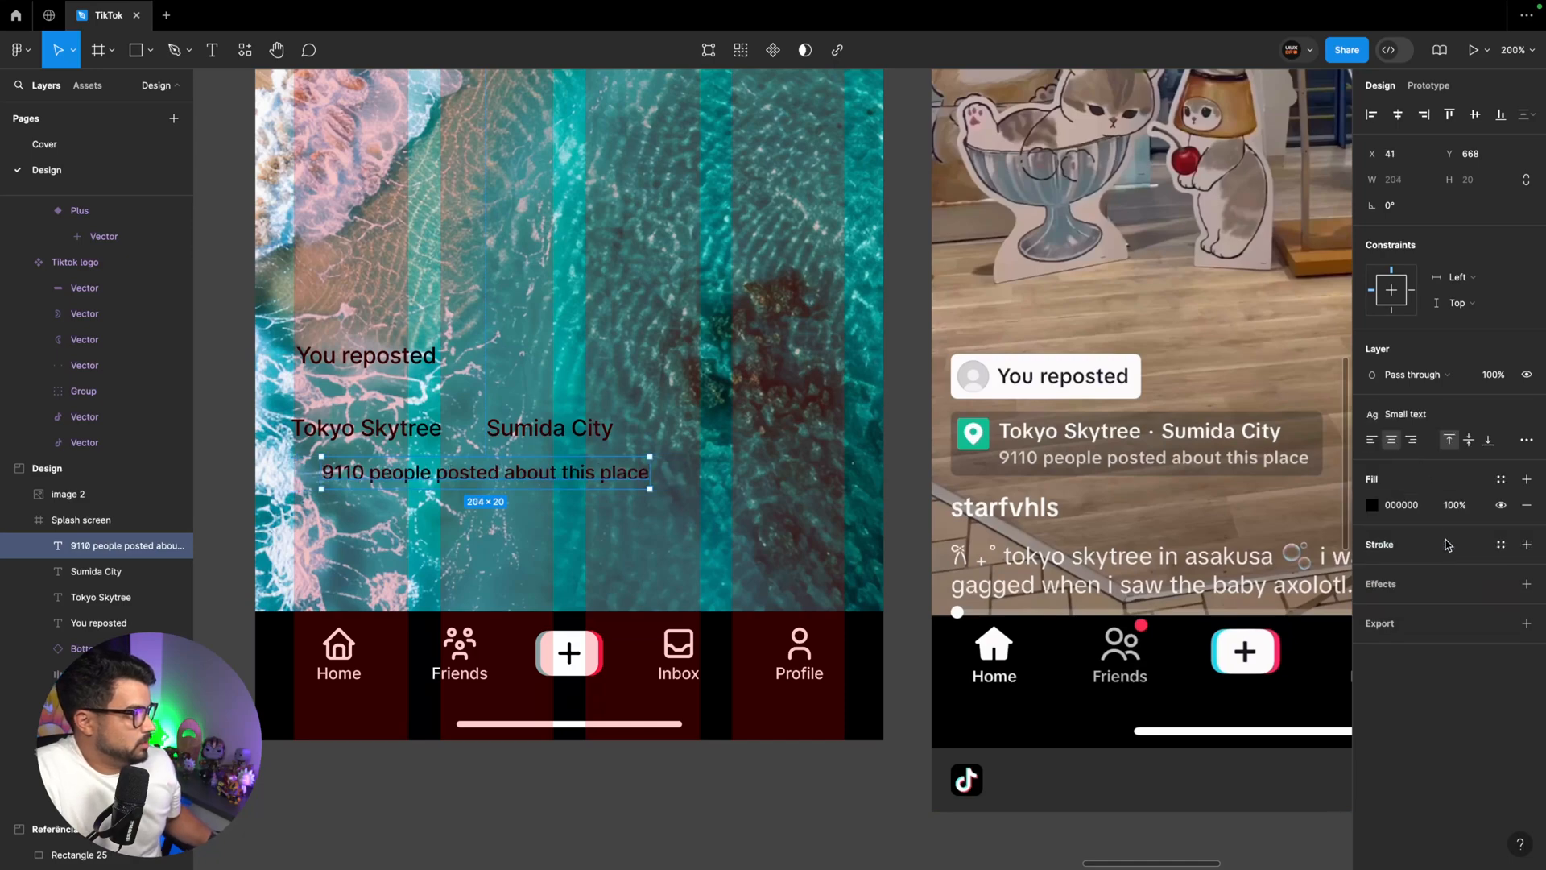
{"action": "key", "text": "Tab"}
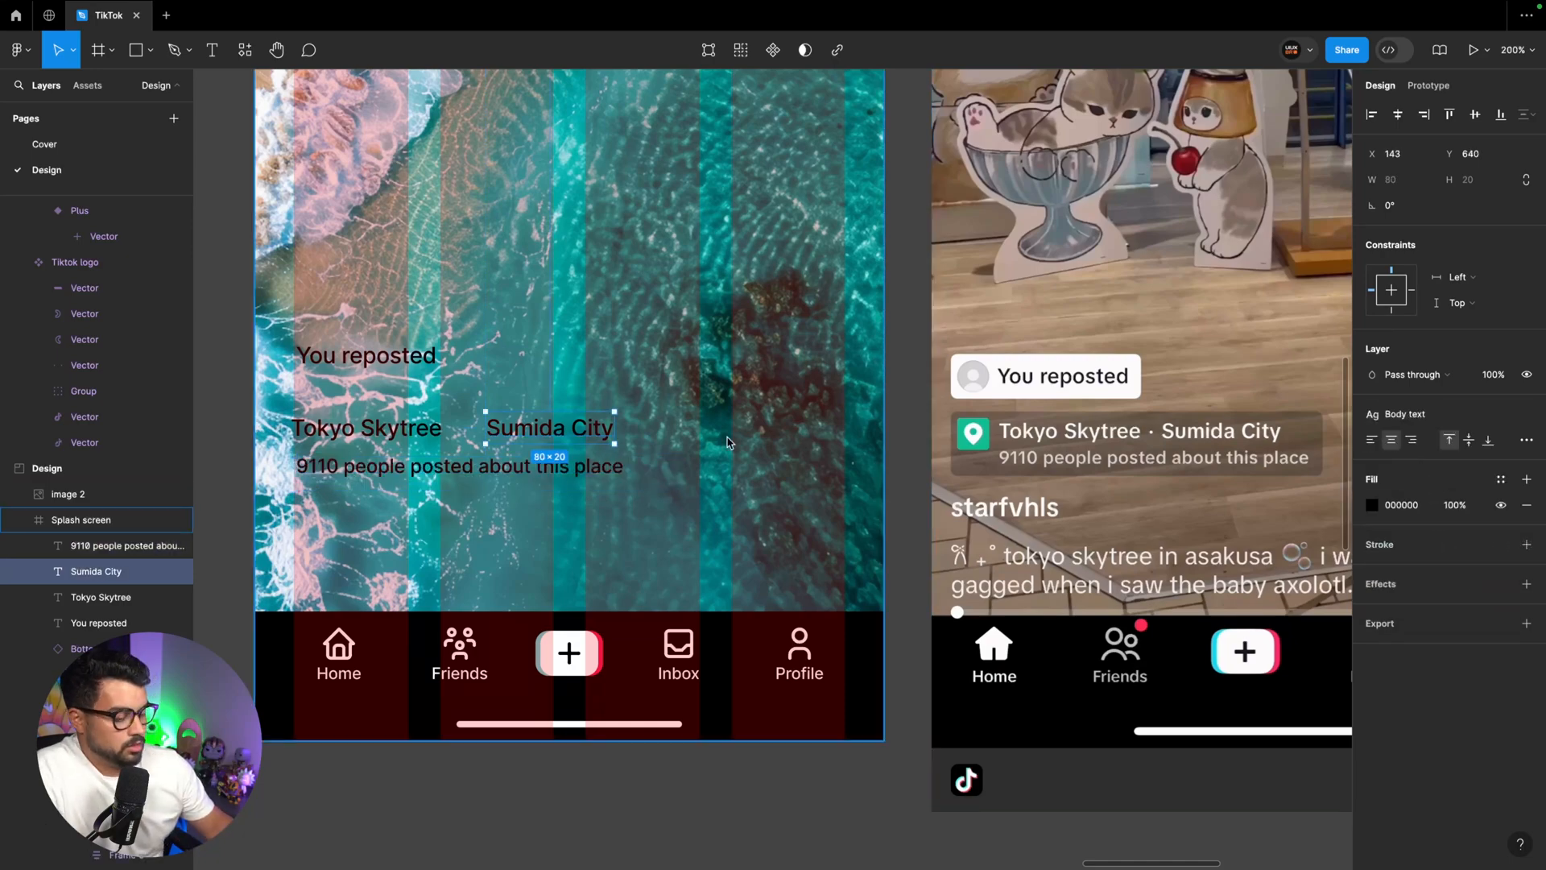
Draw a 2 × 2 ellipse with the White style between "Tokyo Skytree" and "Sumida City", and hide the layout grids
{"action": "scroll", "coordinate": [351, 372], "scroll_direction": "up", "scroll_amount": 4}
{"action": "key", "text": "o"}
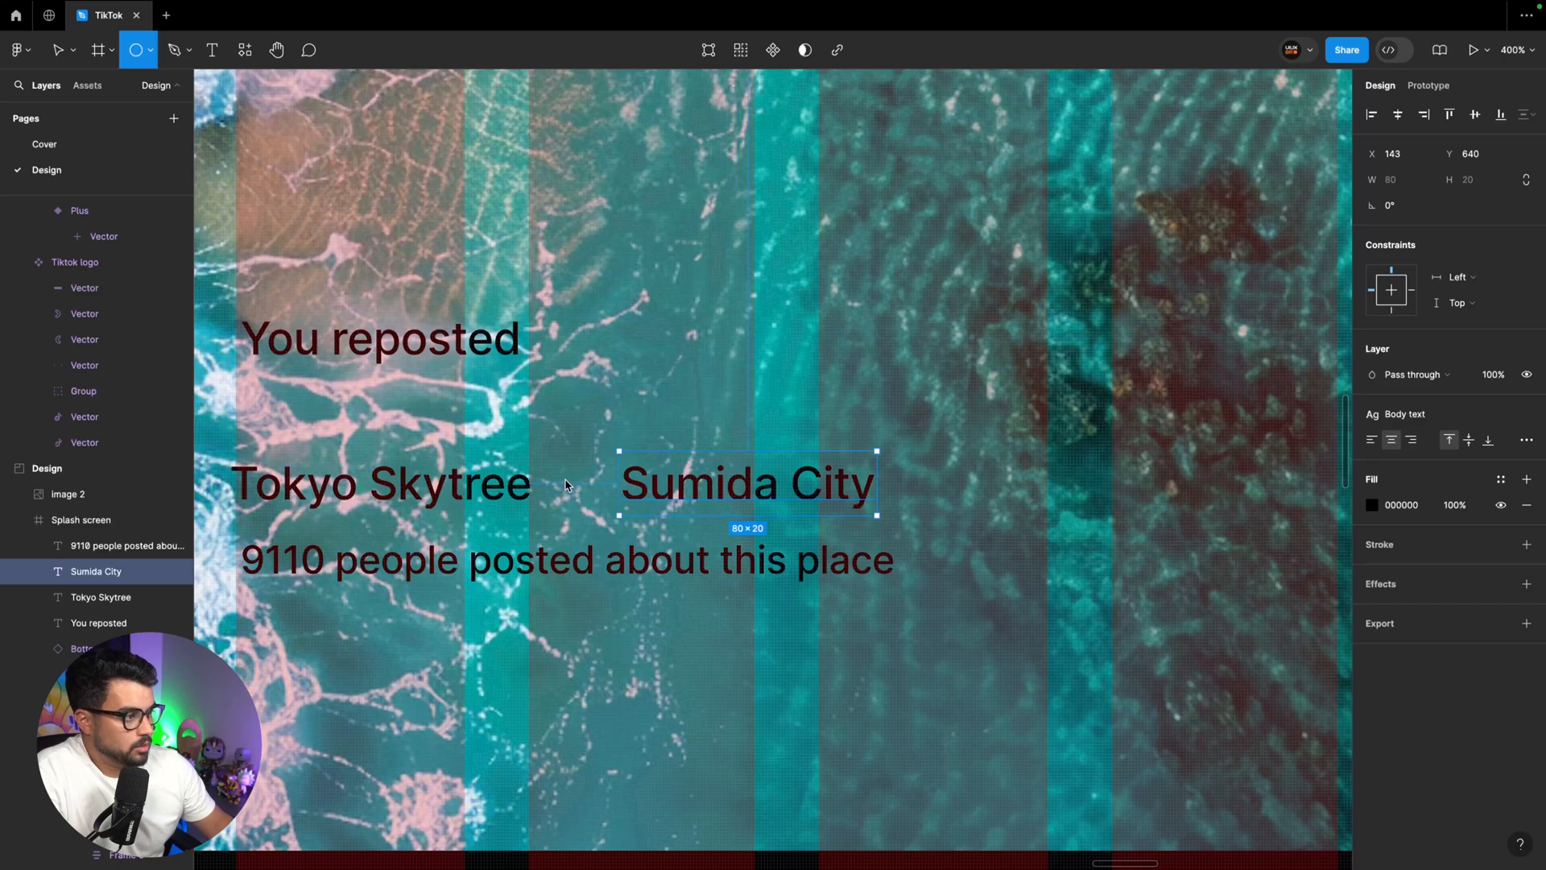
{"action": "left_click_drag", "start_coordinate": [565, 480], "coordinate": [572, 487]}
{"action": "left_click", "coordinate": [1468, 179]}
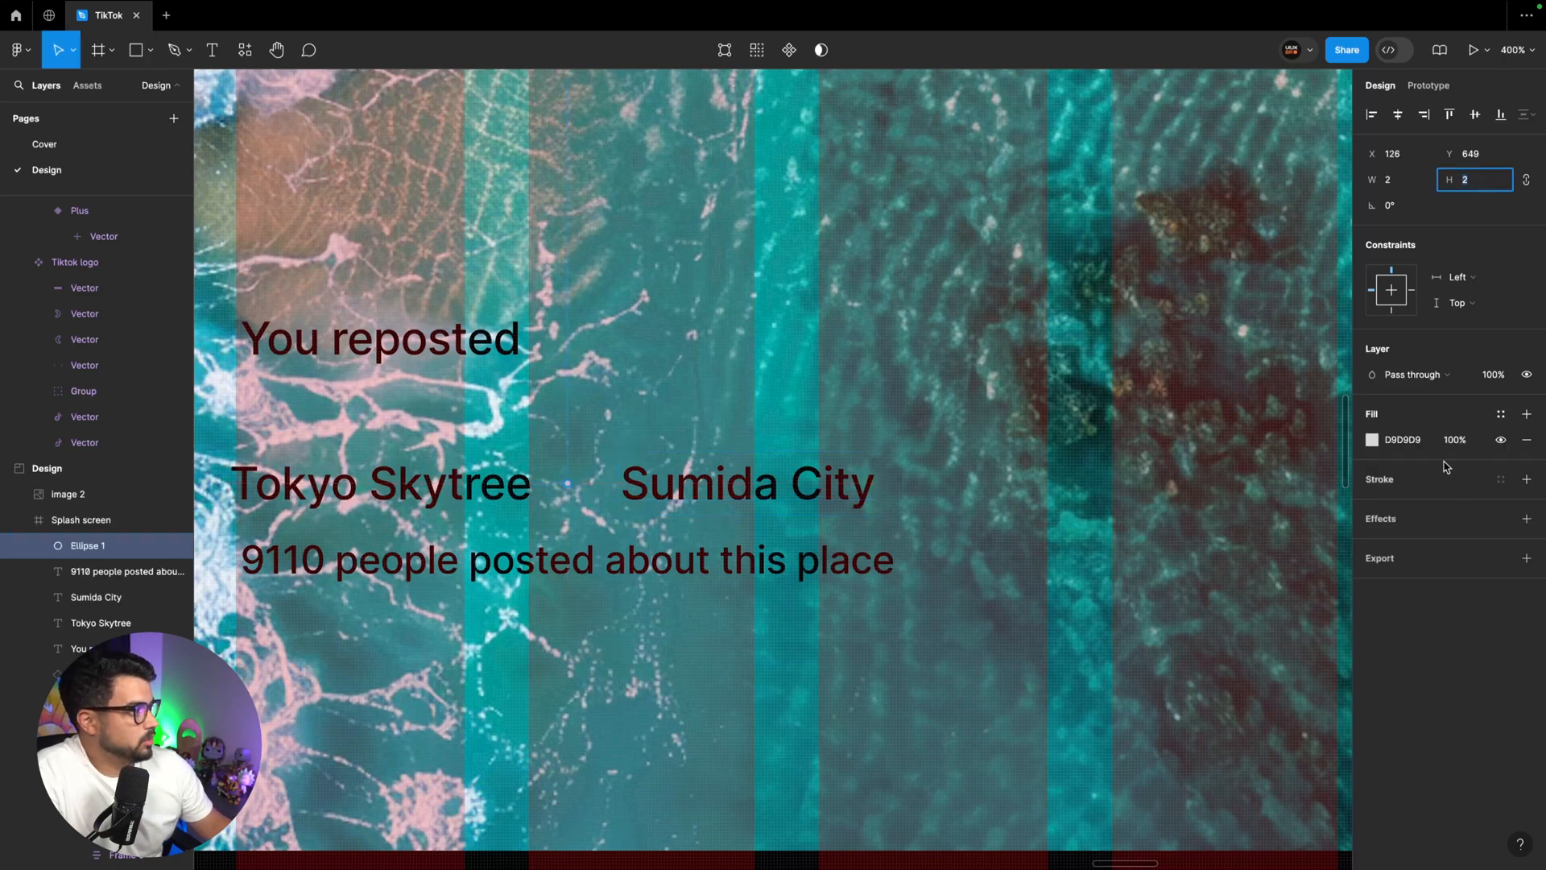
{"action": "left_click", "coordinate": [1500, 413]}
{"action": "left_click", "coordinate": [1196, 542]}
{"action": "left_click_drag", "start_coordinate": [568, 485], "coordinate": [569, 493]}
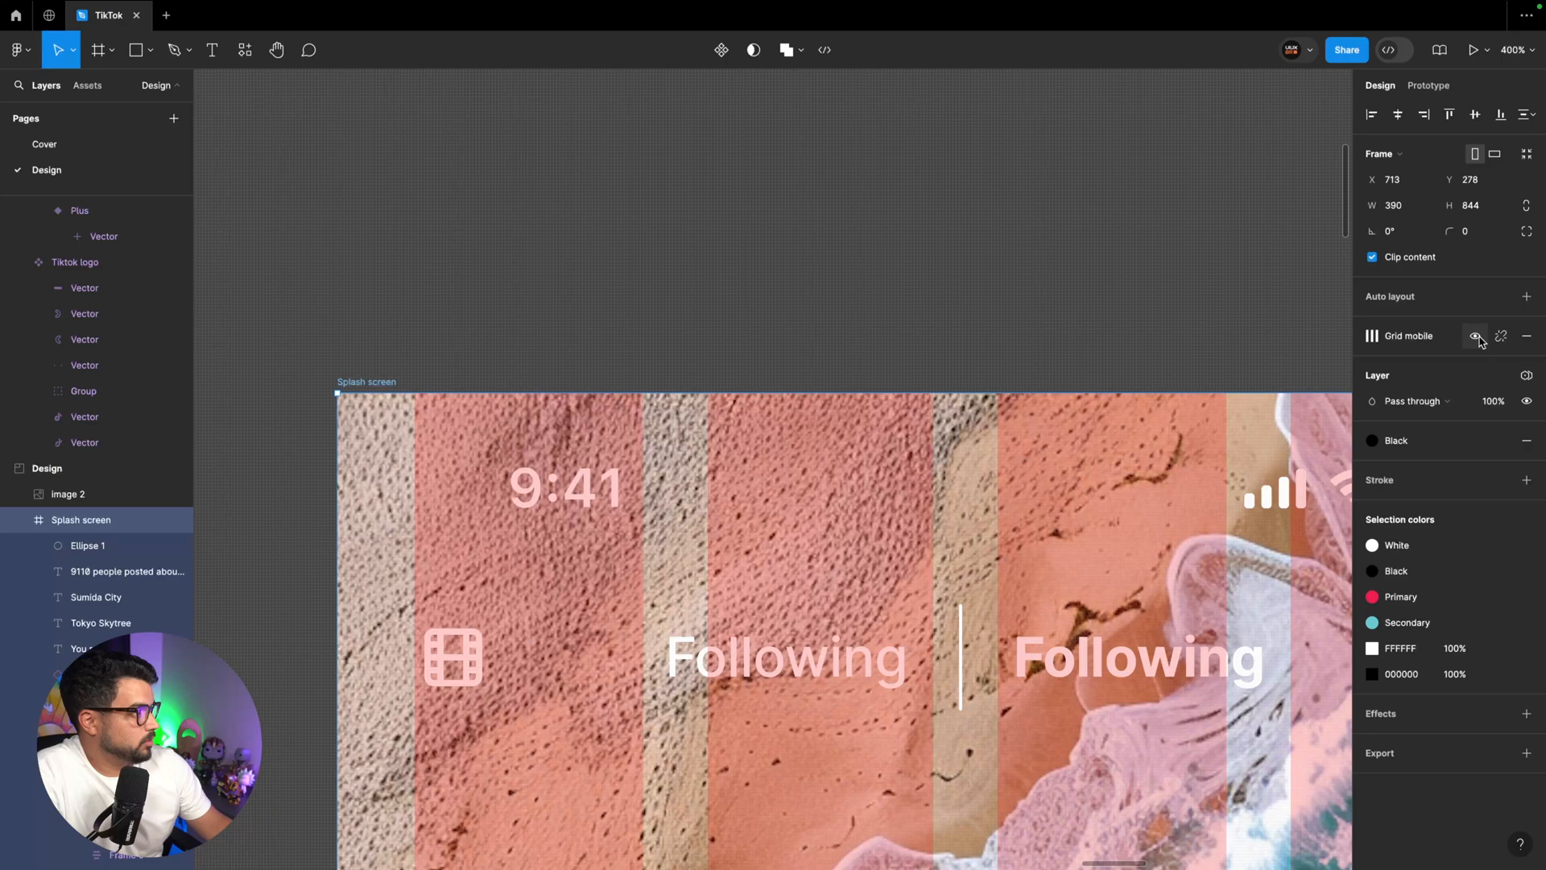
{"action": "key", "text": "shift+g"}
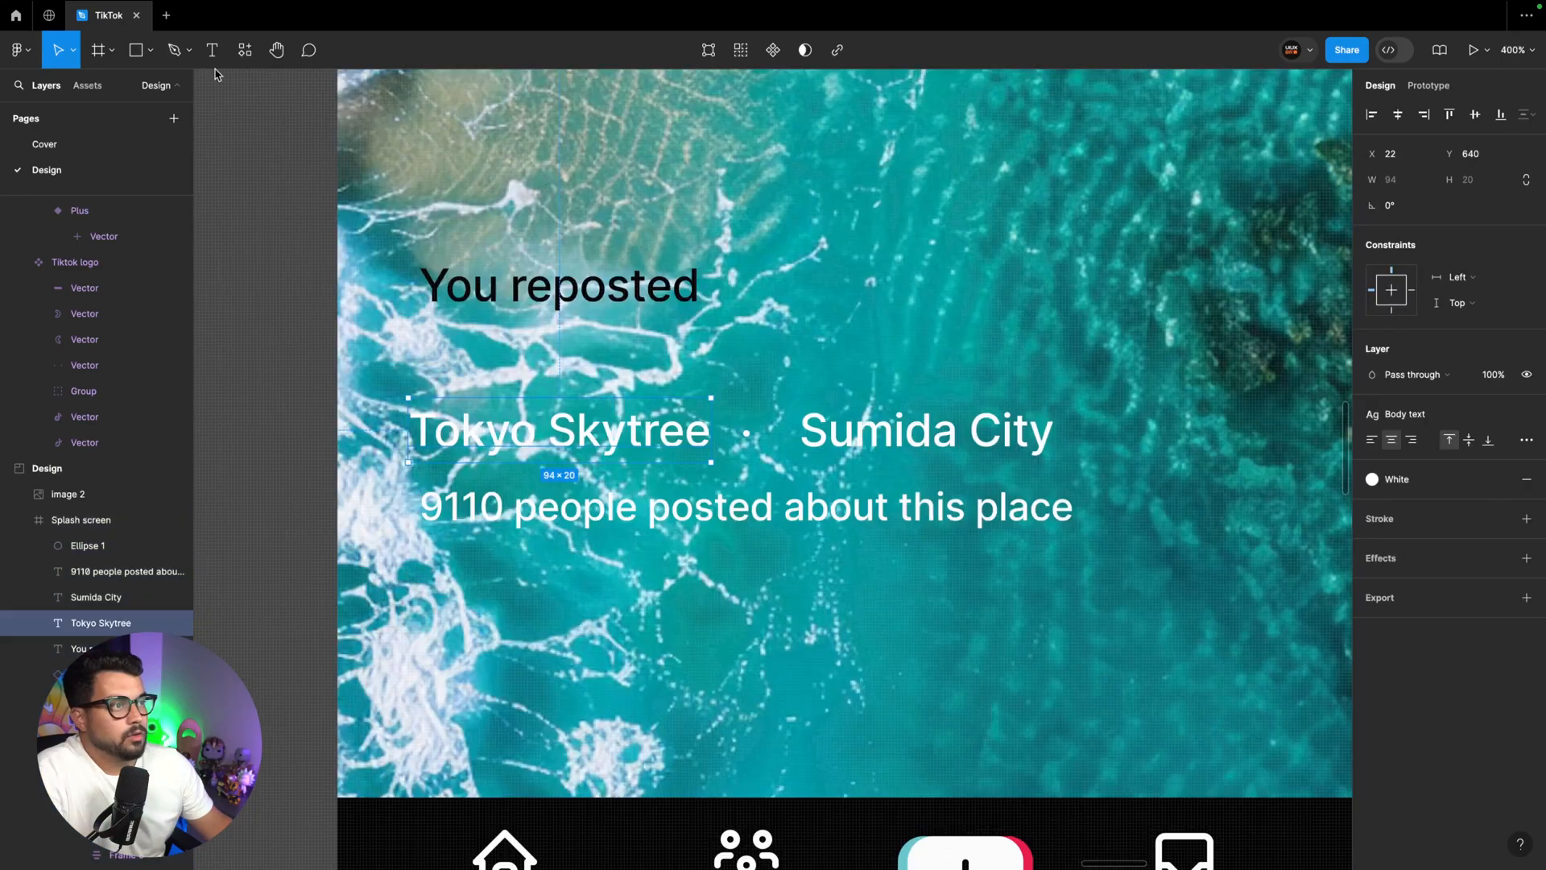
Search the Tabler Icons plugin for "location" and insert the map pin icon
{"action": "left_click", "coordinate": [245, 50]}
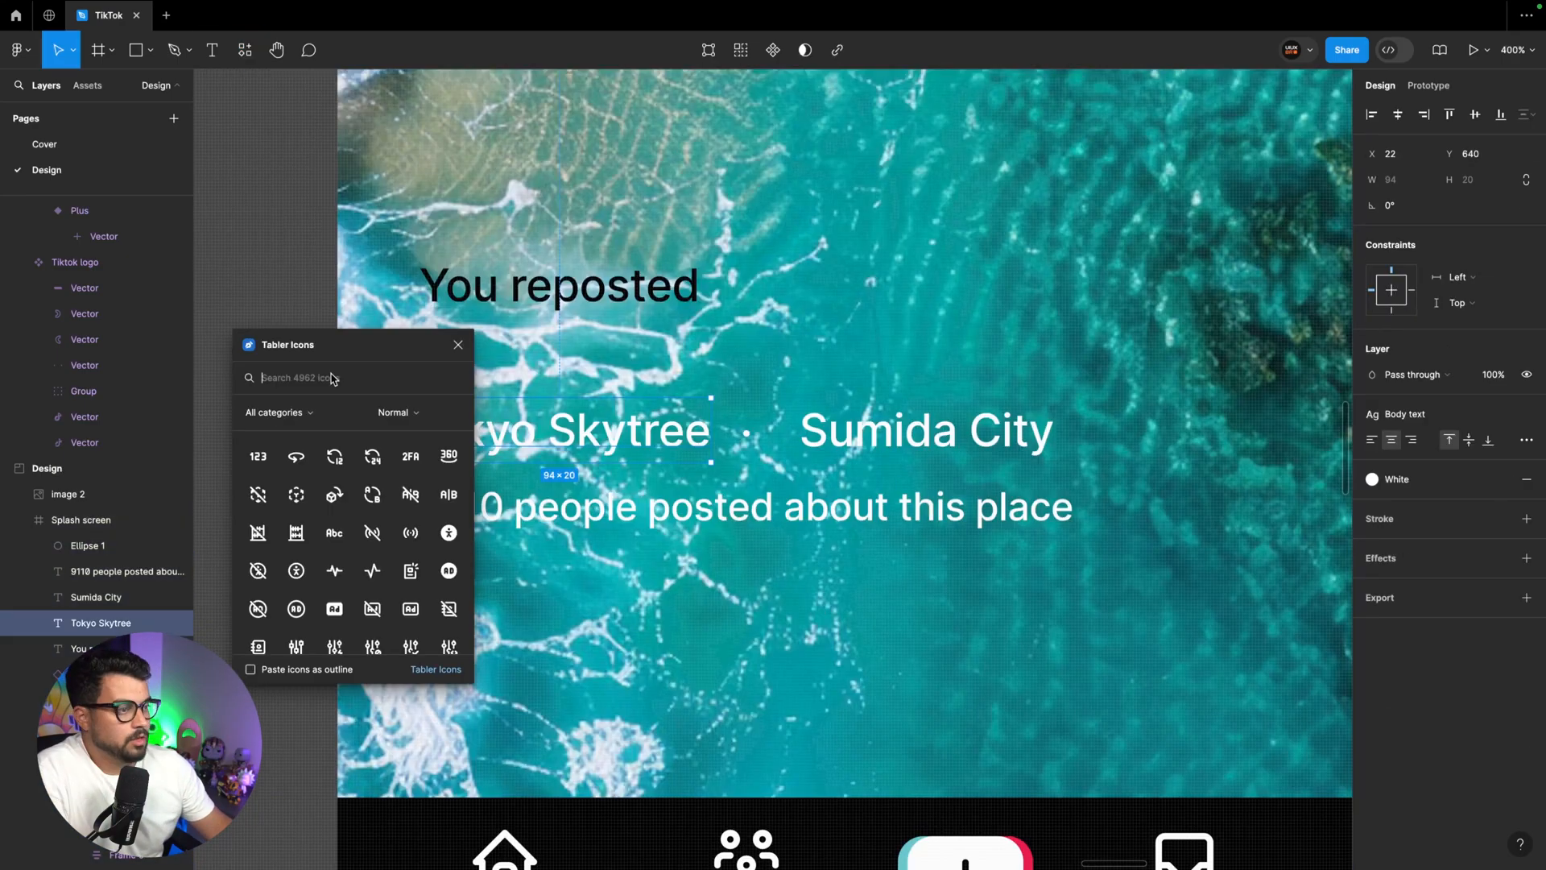
{"action": "left_click", "coordinate": [331, 378]}
{"action": "type", "text": "location"}
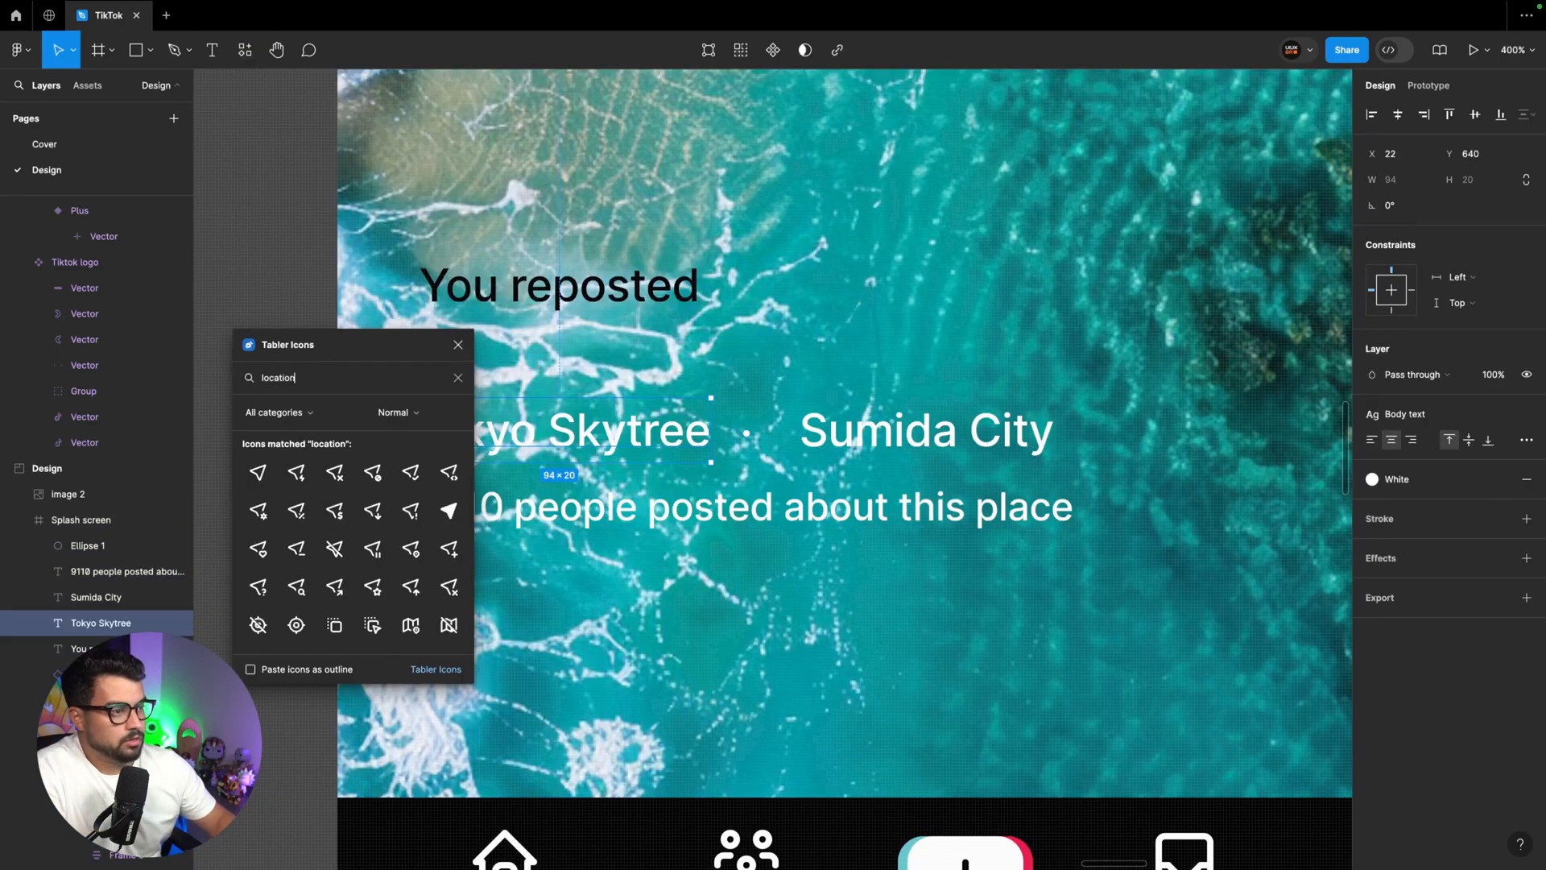
{"action": "scroll", "coordinate": [371, 499], "scroll_direction": "down", "scroll_amount": 3}
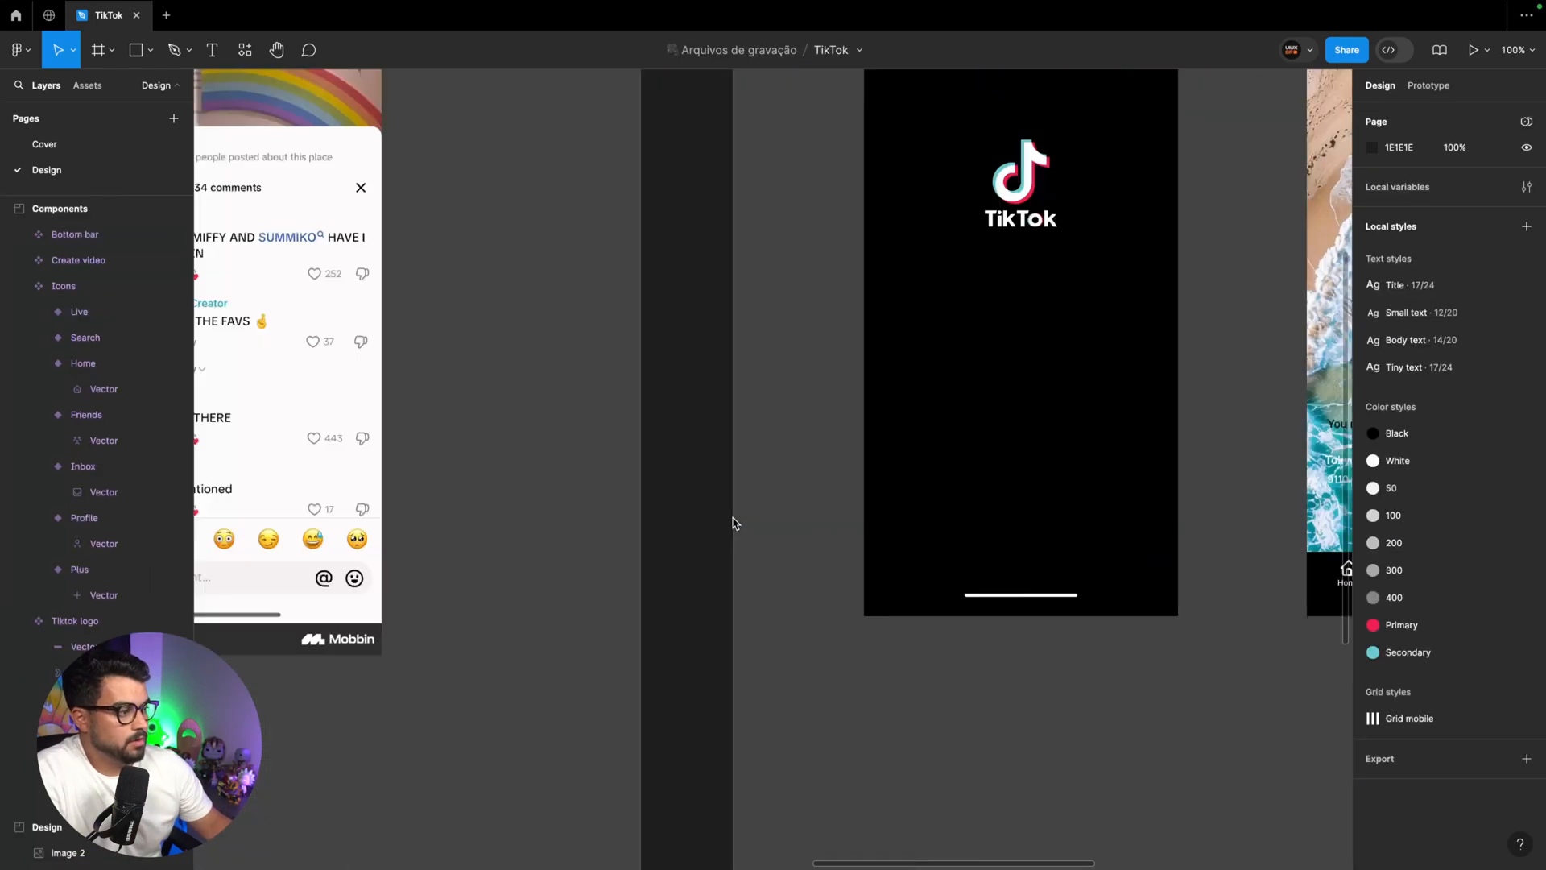
Transfer the map pin icon into the Components section and place it beside the Icons set at X 570, Y 110
{"action": "scroll", "coordinate": [733, 523], "scroll_direction": "right", "scroll_amount": 6}
{"action": "scroll", "coordinate": [733, 523], "scroll_direction": "left", "scroll_amount": 20}
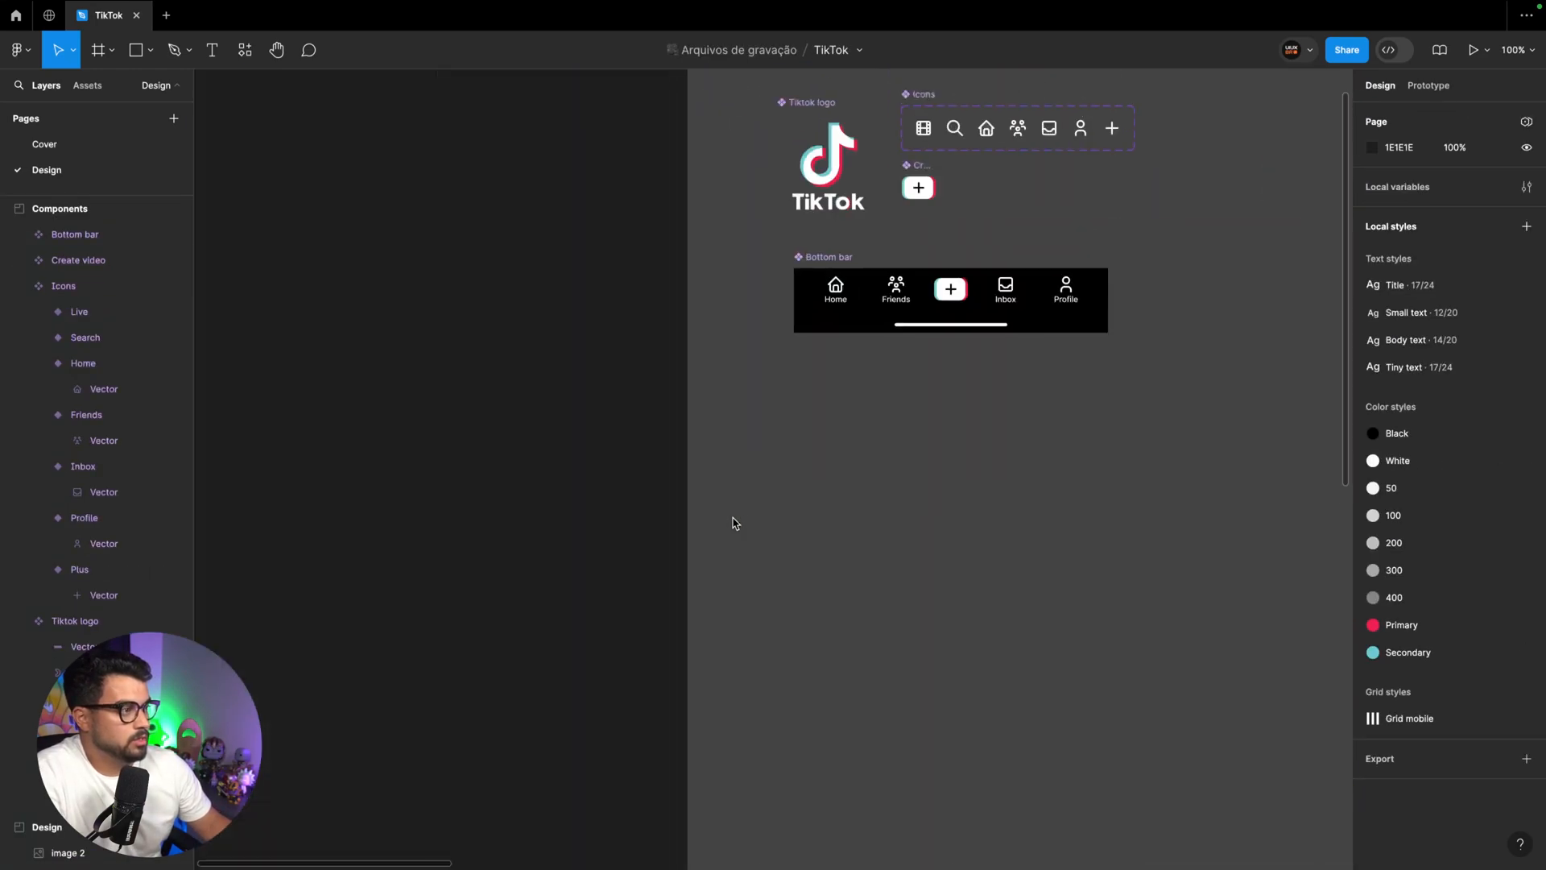
{"action": "scroll", "coordinate": [733, 523], "scroll_direction": "right", "scroll_amount": 8}
{"action": "scroll", "coordinate": [733, 523], "scroll_direction": "left", "scroll_amount": 3}
{"action": "scroll", "coordinate": [733, 523], "scroll_direction": "up", "scroll_amount": 2}
{"action": "key", "text": "super+plus"}
{"action": "scroll", "coordinate": [733, 523], "scroll_direction": "left", "scroll_amount": 2}
{"action": "key", "text": "super+v"}
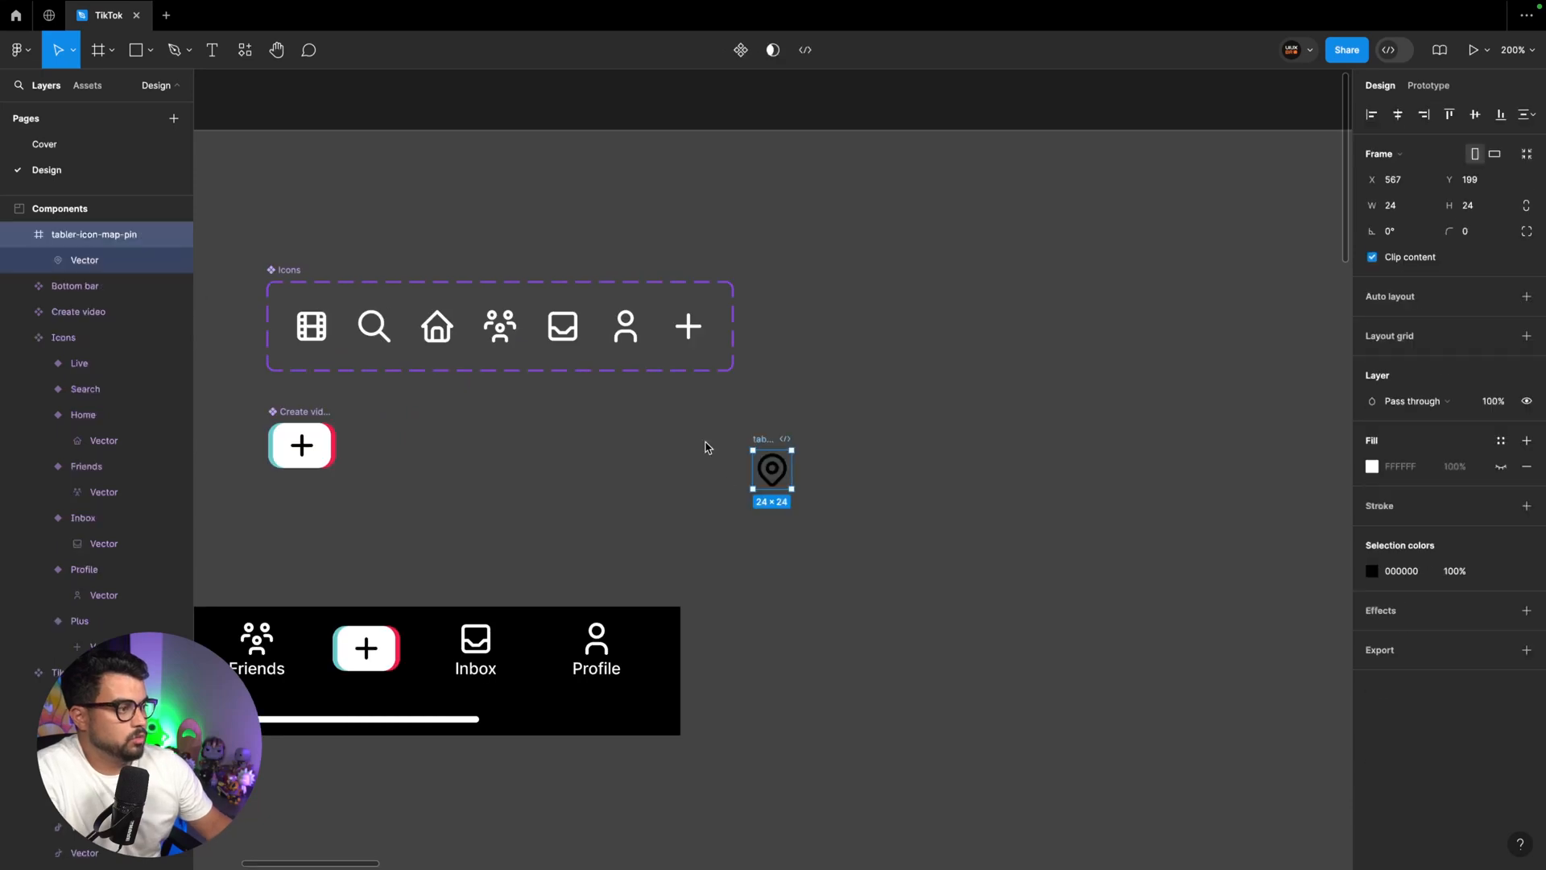
{"action": "left_click_drag", "start_coordinate": [765, 443], "coordinate": [771, 292]}
Rename the map pin icon frame as Location and turn it into a component
{"action": "type", "text": "Location"}
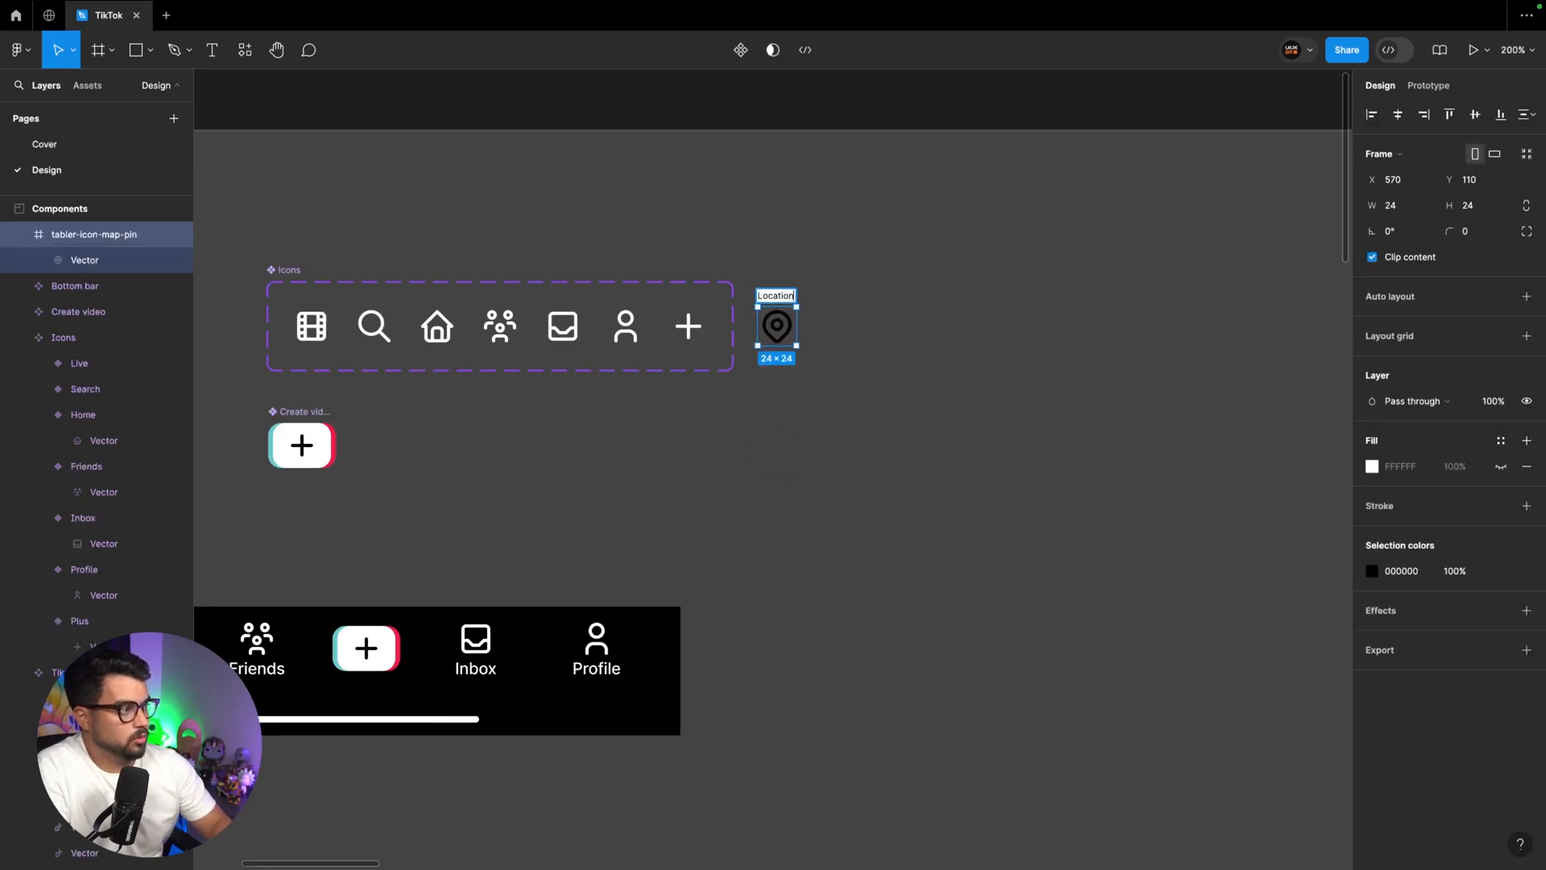
{"action": "key", "text": "Return"}
{"action": "left_click", "coordinate": [741, 50]}
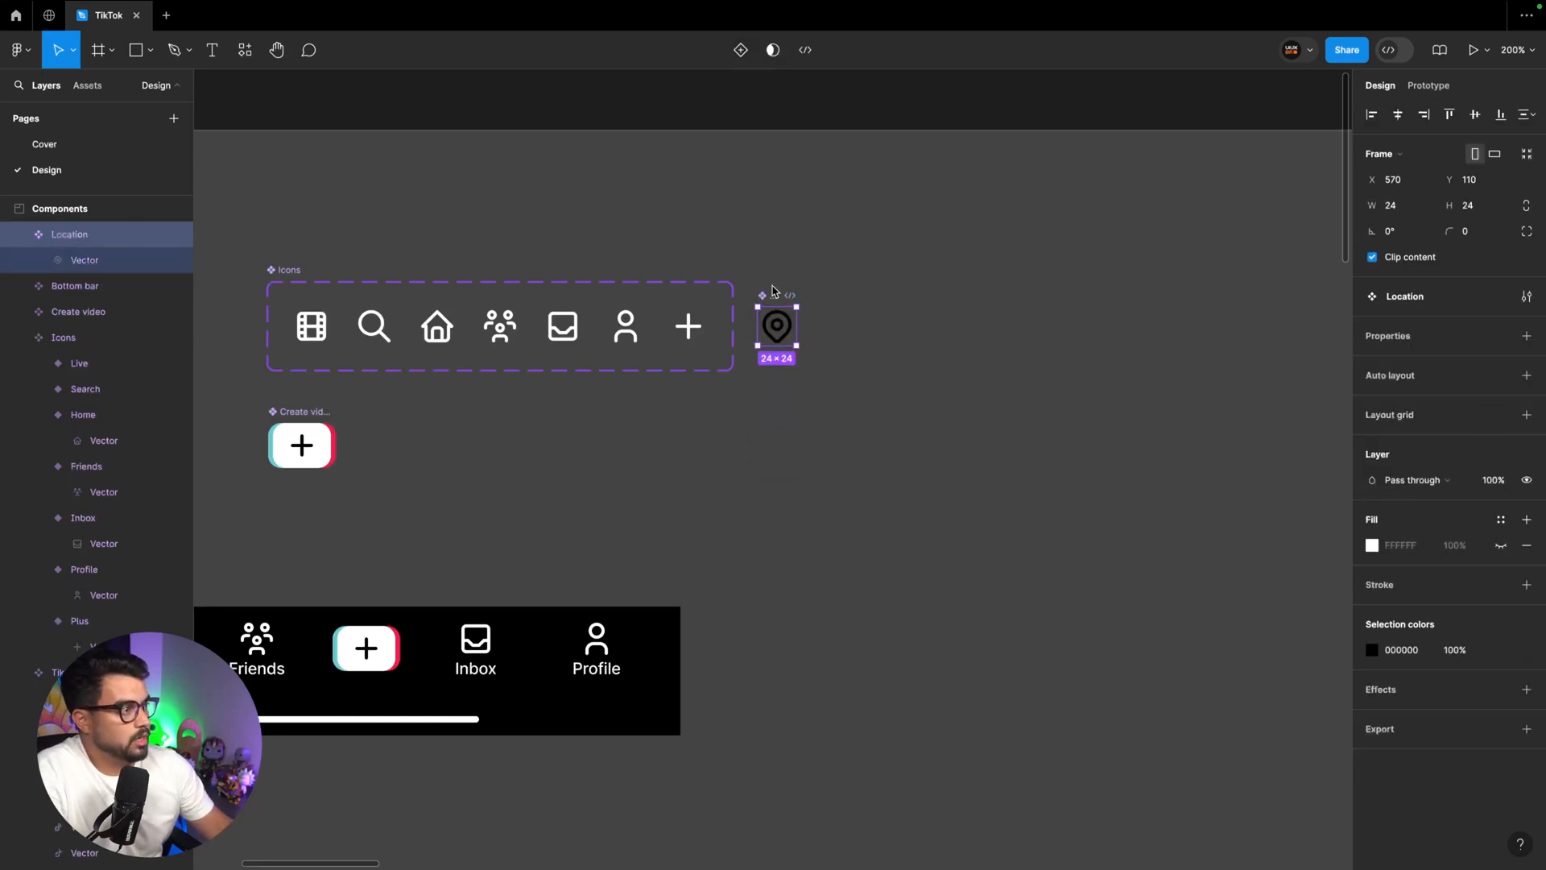
Add the Location component to the end of the Icons set and recolour it with the White style
{"action": "left_click_drag", "start_coordinate": [773, 298], "coordinate": [723, 298]}
{"action": "left_click", "coordinate": [1372, 727]}
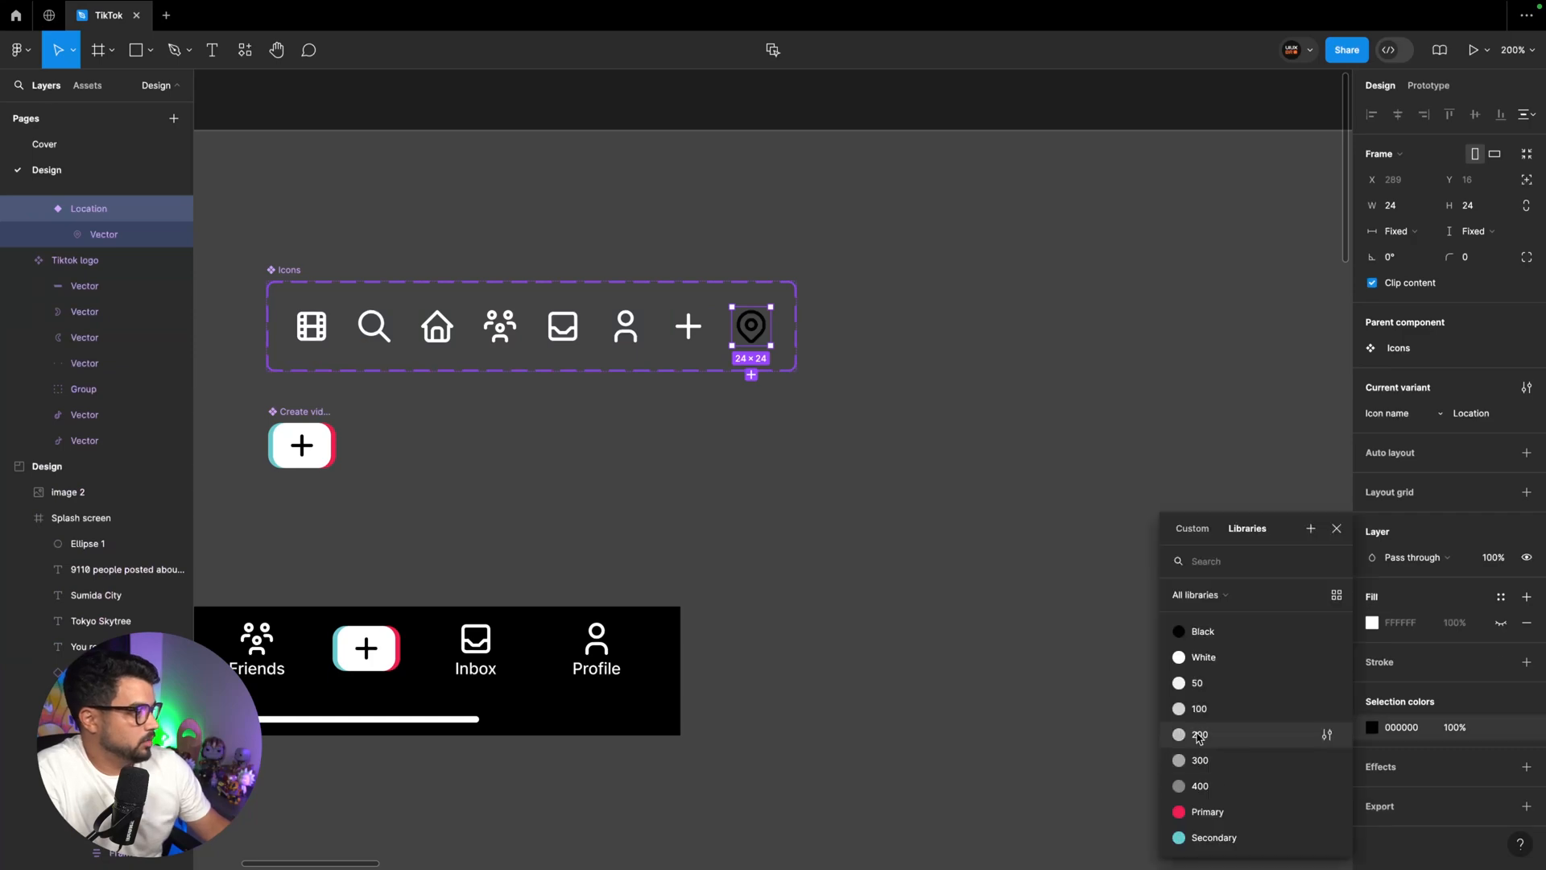
{"action": "left_click", "coordinate": [1192, 656]}
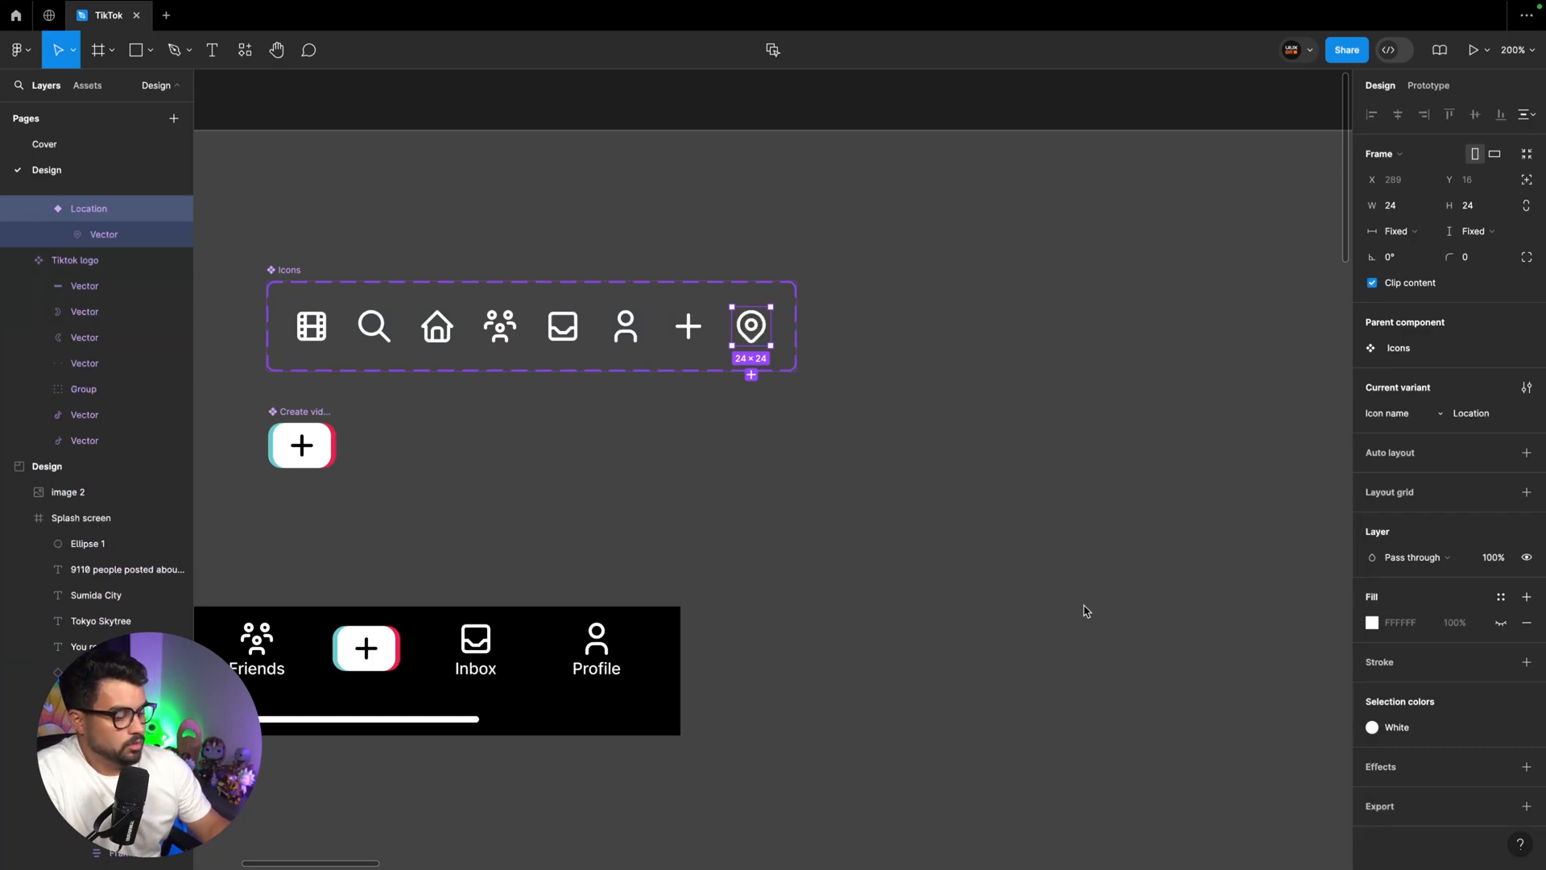
Paste a Location icon instance on the feed screen and place it just above "Tokyo Skytree" at about X 740, Y 906
{"action": "key", "text": "minus"}
{"action": "key", "text": "minus"}
{"action": "scroll", "coordinate": [1084, 611], "scroll_direction": "right", "scroll_amount": 20}
{"action": "scroll", "coordinate": [1084, 611], "scroll_direction": "down", "scroll_amount": 4}
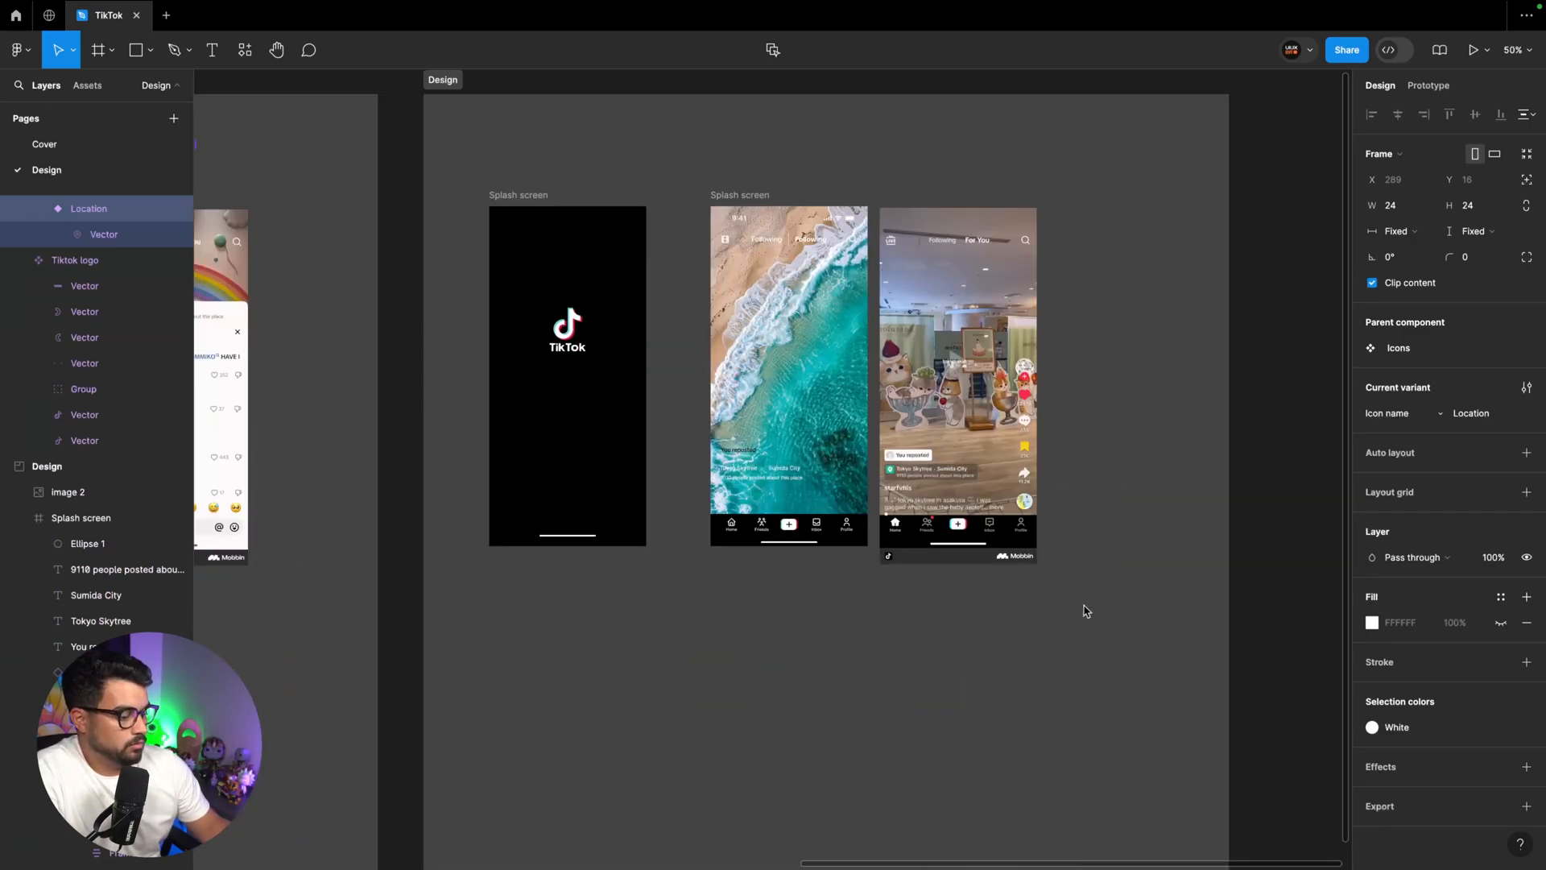
{"action": "key", "text": "plus"}
{"action": "key", "text": "plus"}
{"action": "key", "text": "super+v"}
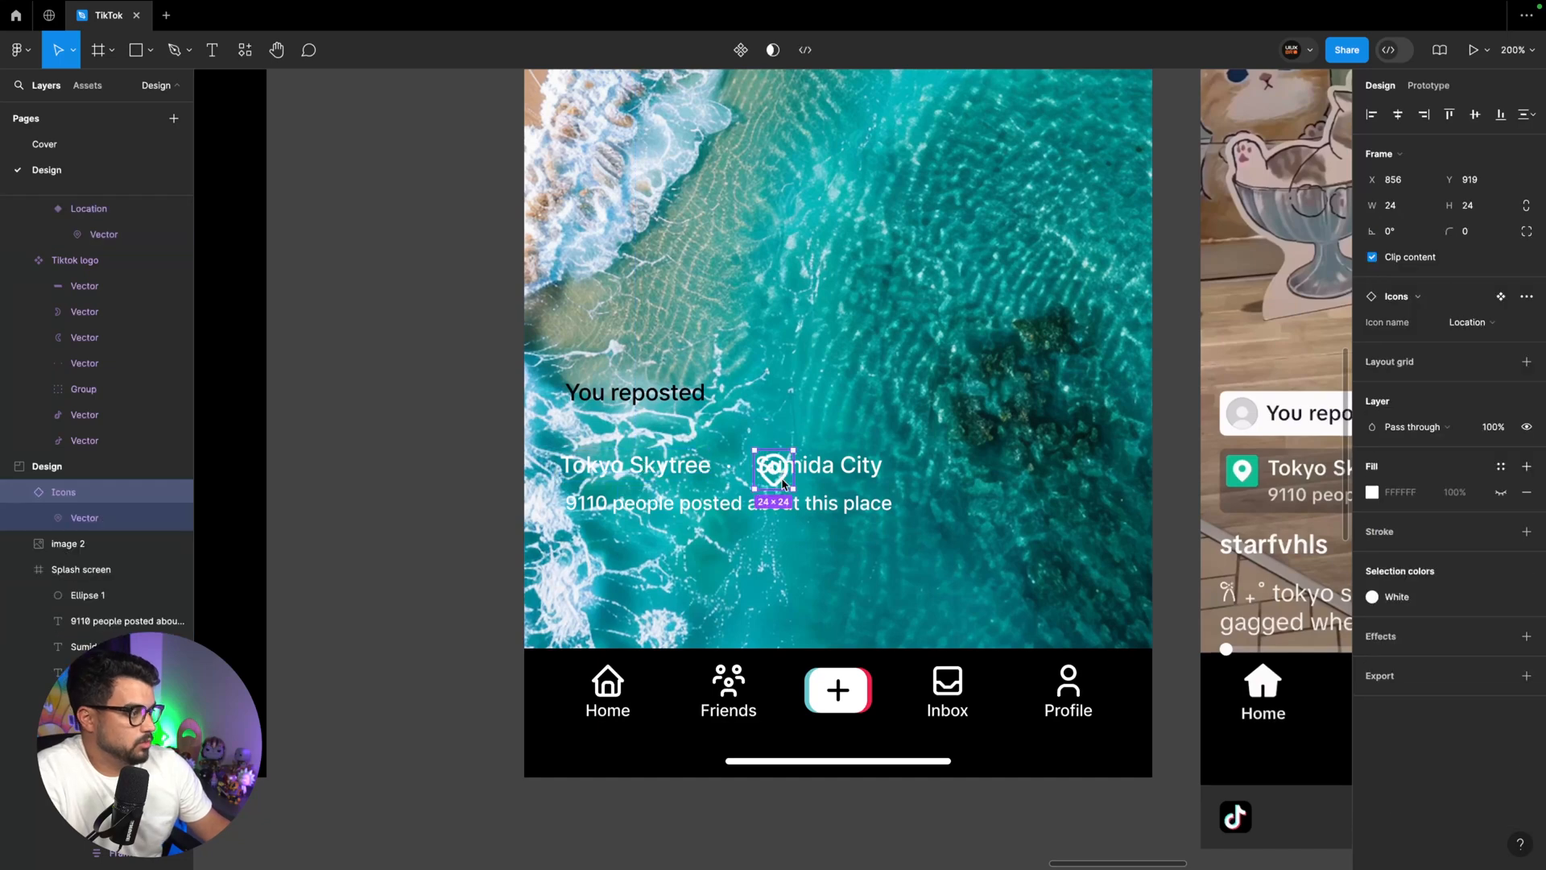
{"action": "left_click_drag", "start_coordinate": [780, 478], "coordinate": [595, 457]}
Set the Location icon instance's size to 16 × 16
{"action": "left_click", "coordinate": [1491, 211]}
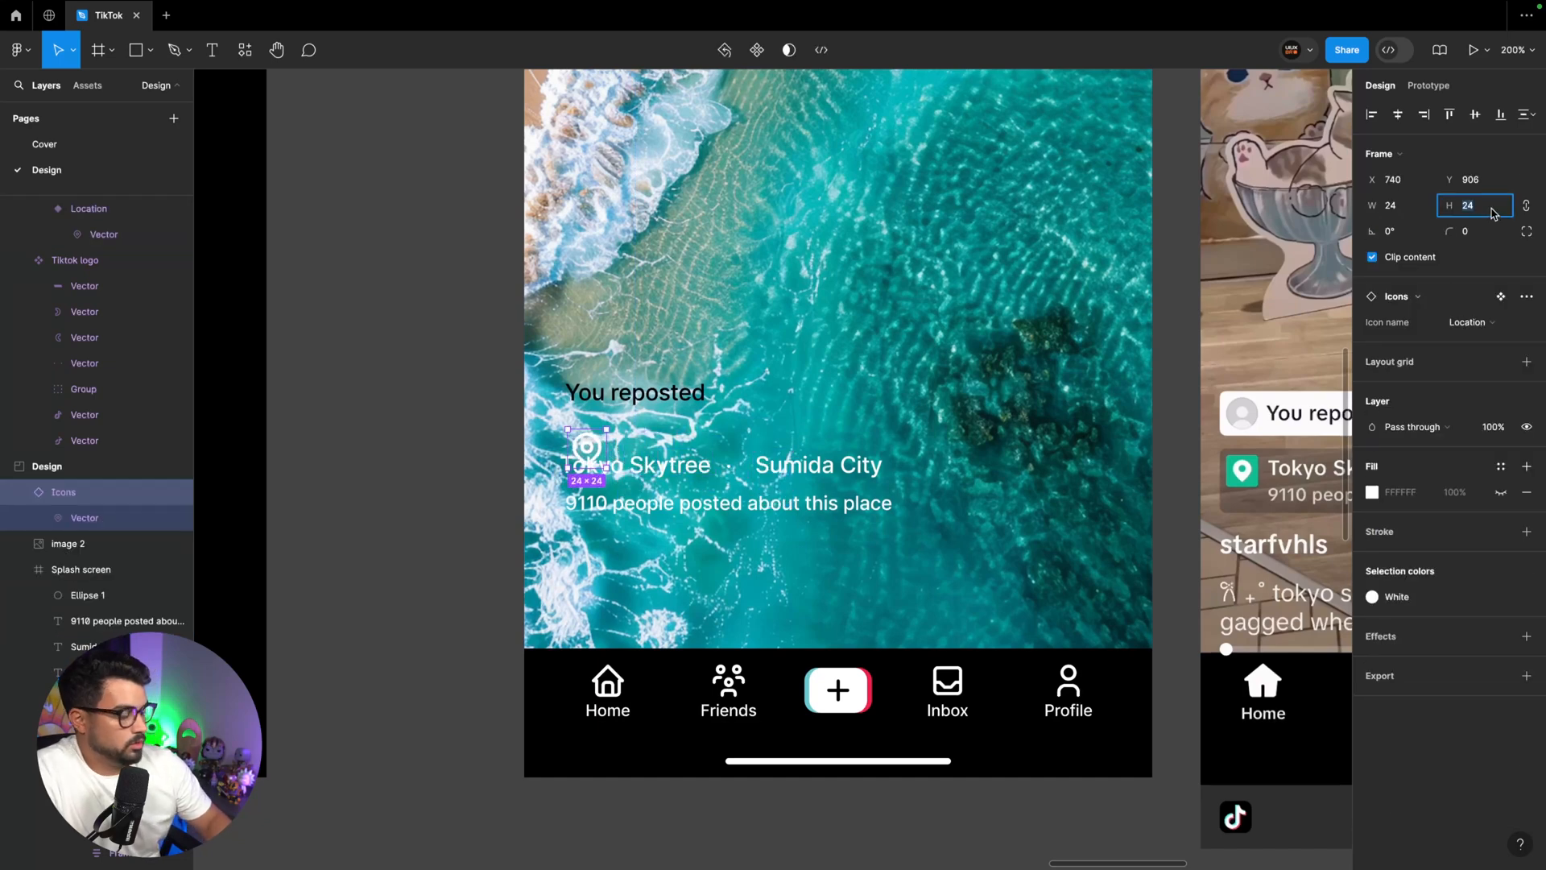
{"action": "type", "text": "16"}
{"action": "key", "text": "Return"}
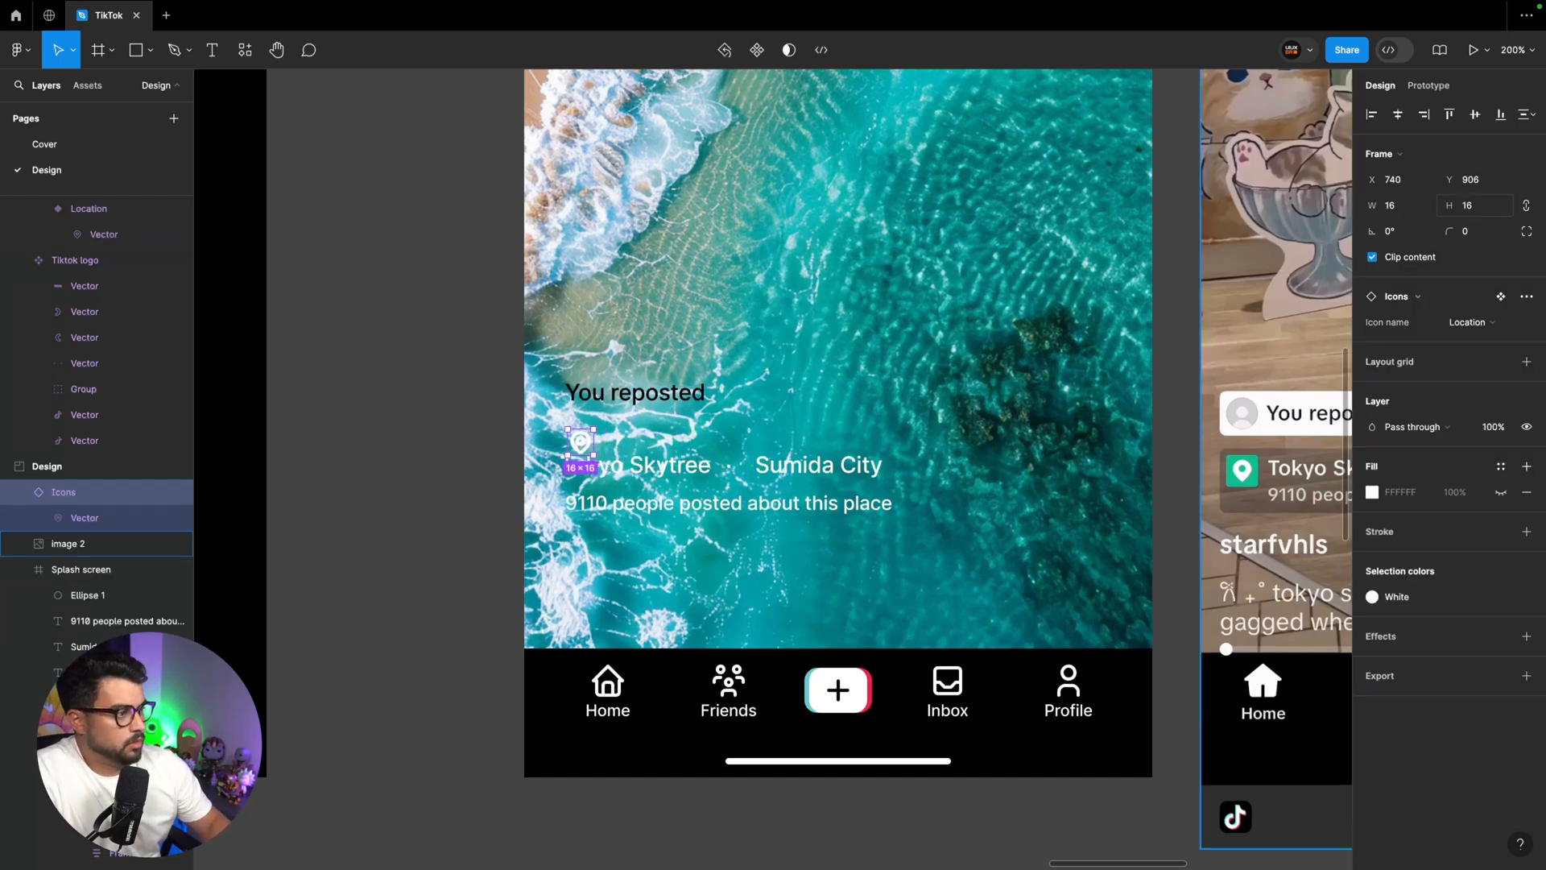
Set the stroke weight of the vector inside the Location icon instance to 1
{"action": "key", "text": "Return"}
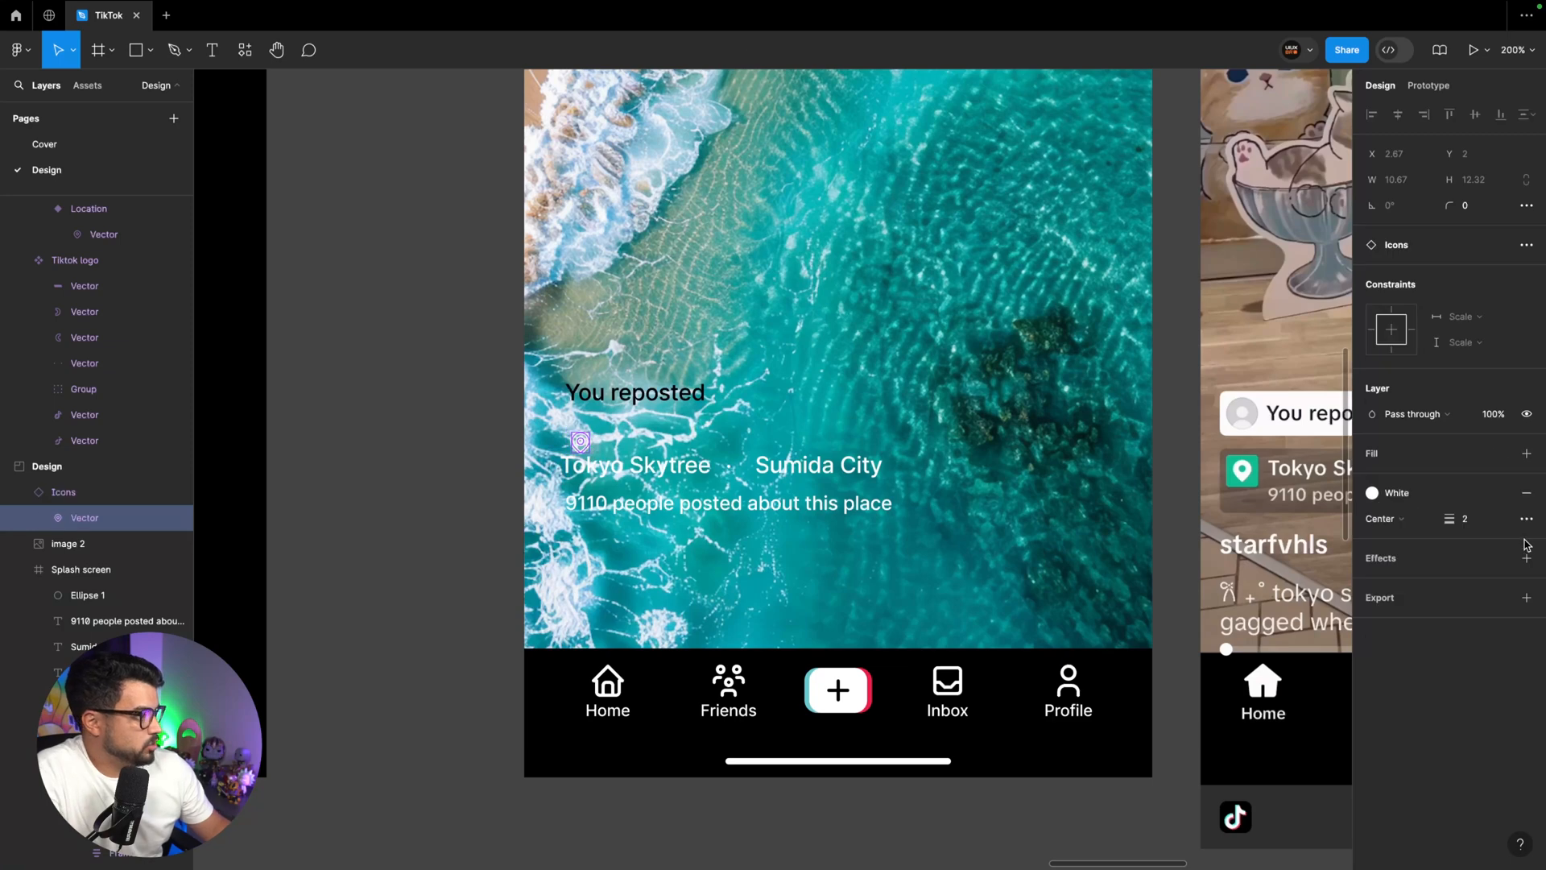
{"action": "left_click", "coordinate": [1479, 528]}
{"action": "key", "text": "Return"}
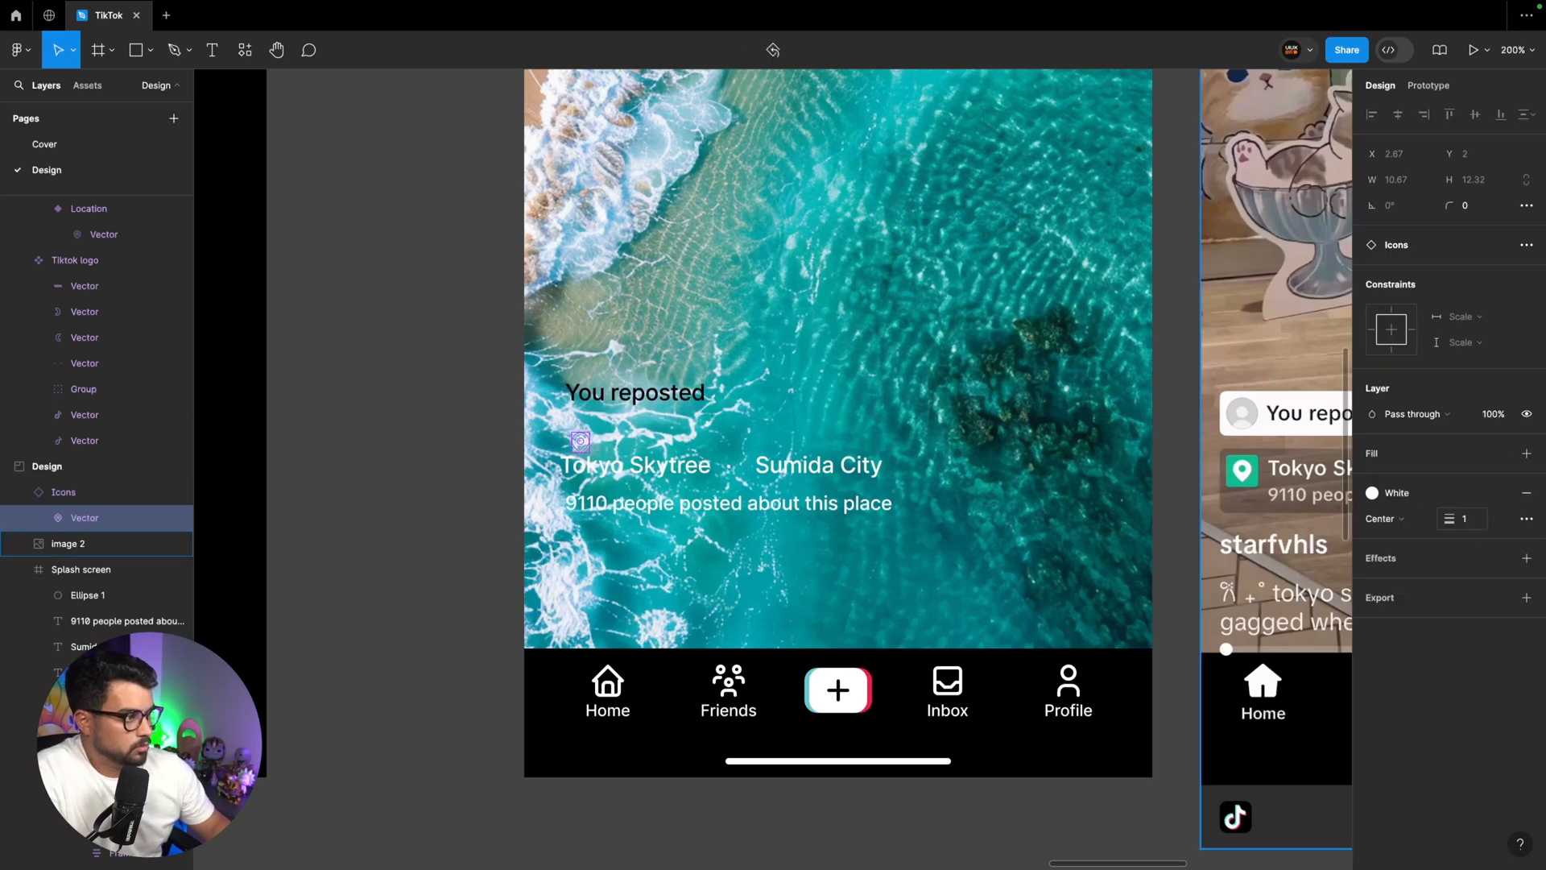
Move the Location icon to the clear area beside "Sumida City" and wrap it in auto layout with 2 horizontal and vertical padding
{"action": "left_click_drag", "start_coordinate": [582, 446], "coordinate": [1000, 488]}
{"action": "key", "text": "shift+a"}
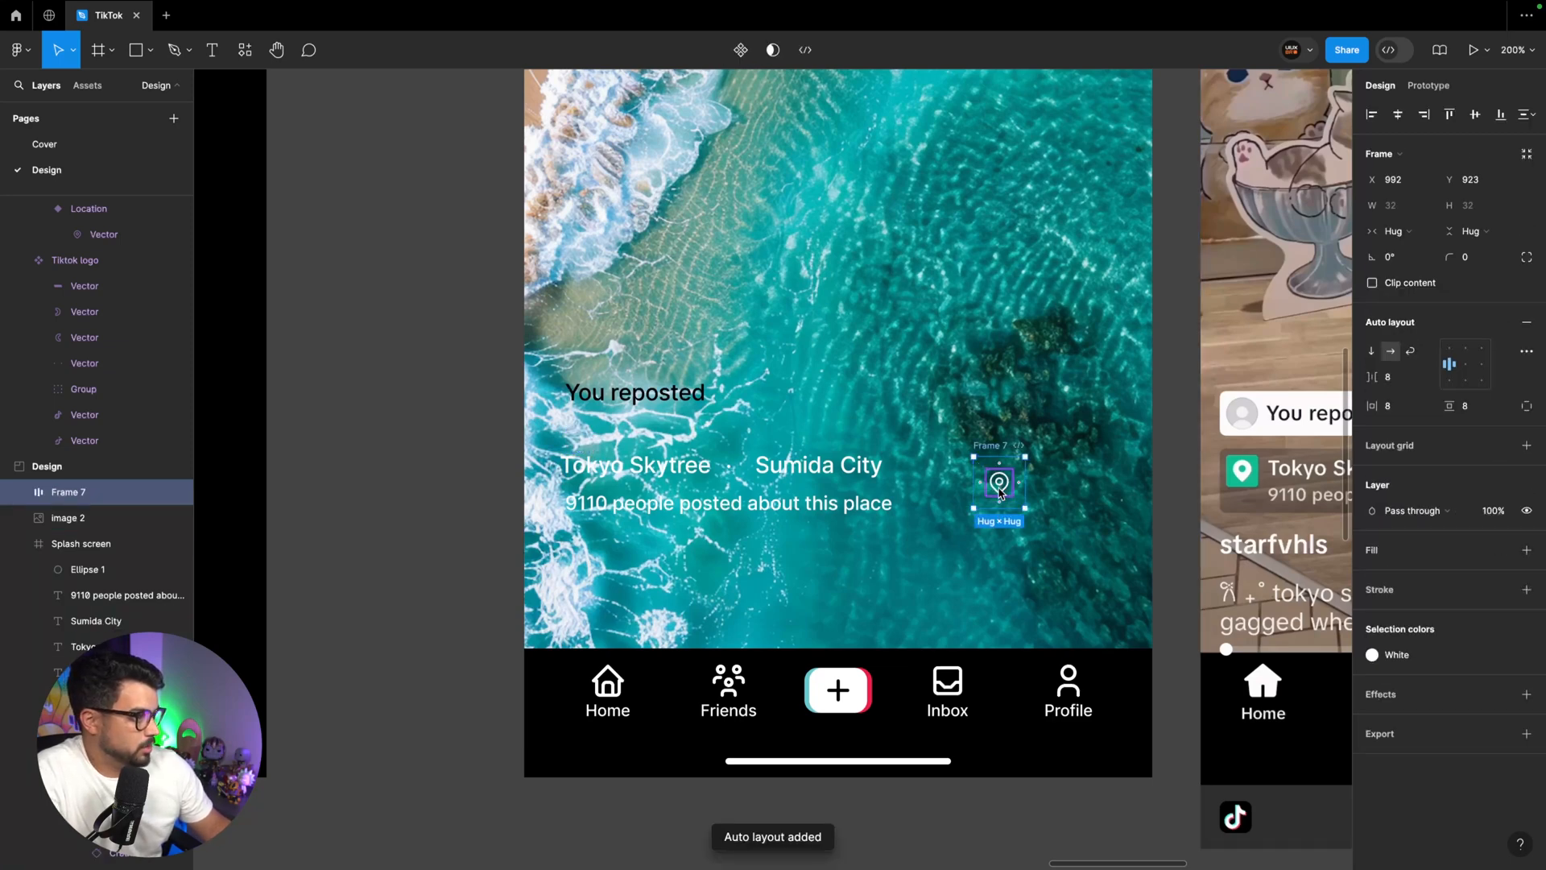
{"action": "left_click", "coordinate": [1388, 406]}
{"action": "type", "text": "2"}
{"action": "key", "text": "Tab"}
{"action": "type", "text": "2"}
{"action": "key", "text": "Tab"}
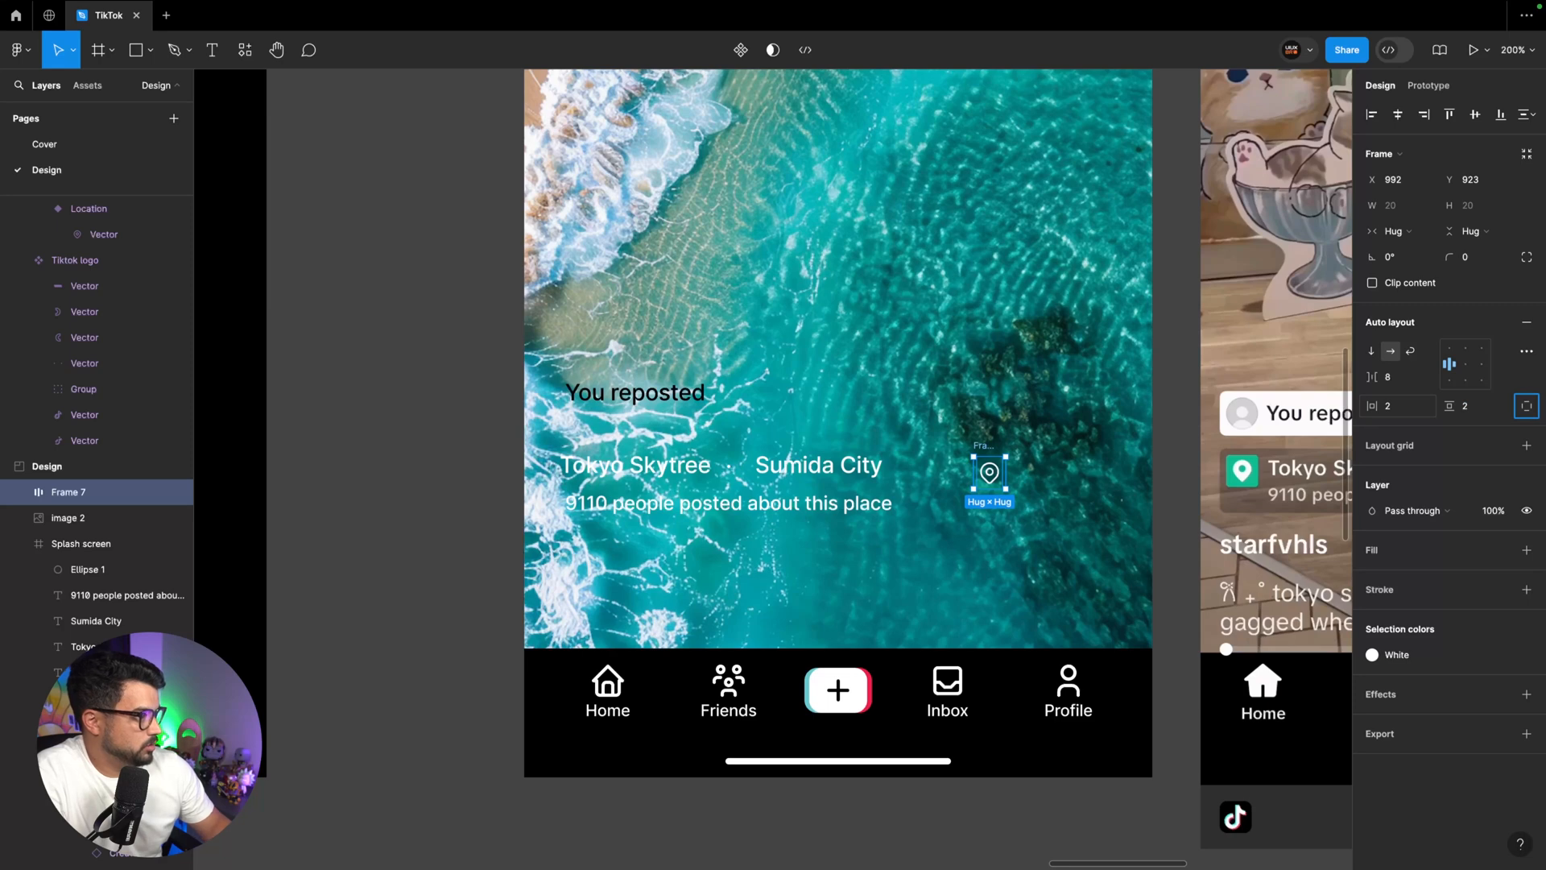
Fill the Location icon's auto layout frame with the green 12BD8F sampled from the reference screenshot's pin badge
{"action": "left_click", "coordinate": [1047, 475]}
{"action": "left_click", "coordinate": [995, 469]}
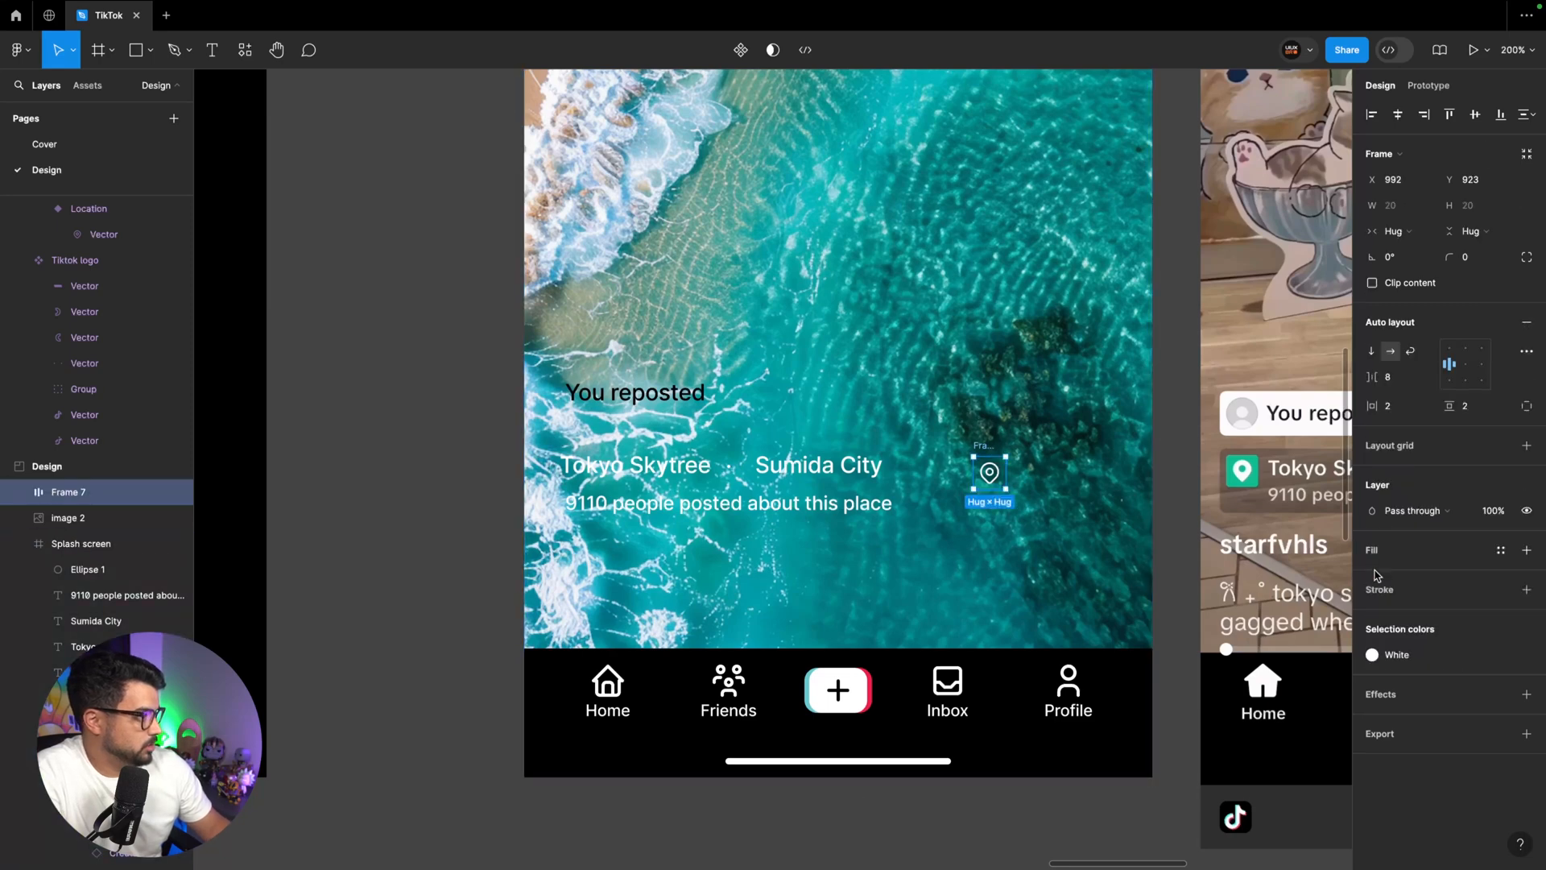
{"action": "left_click", "coordinate": [1525, 550]}
{"action": "left_click", "coordinate": [1372, 575]}
{"action": "key", "text": "i"}
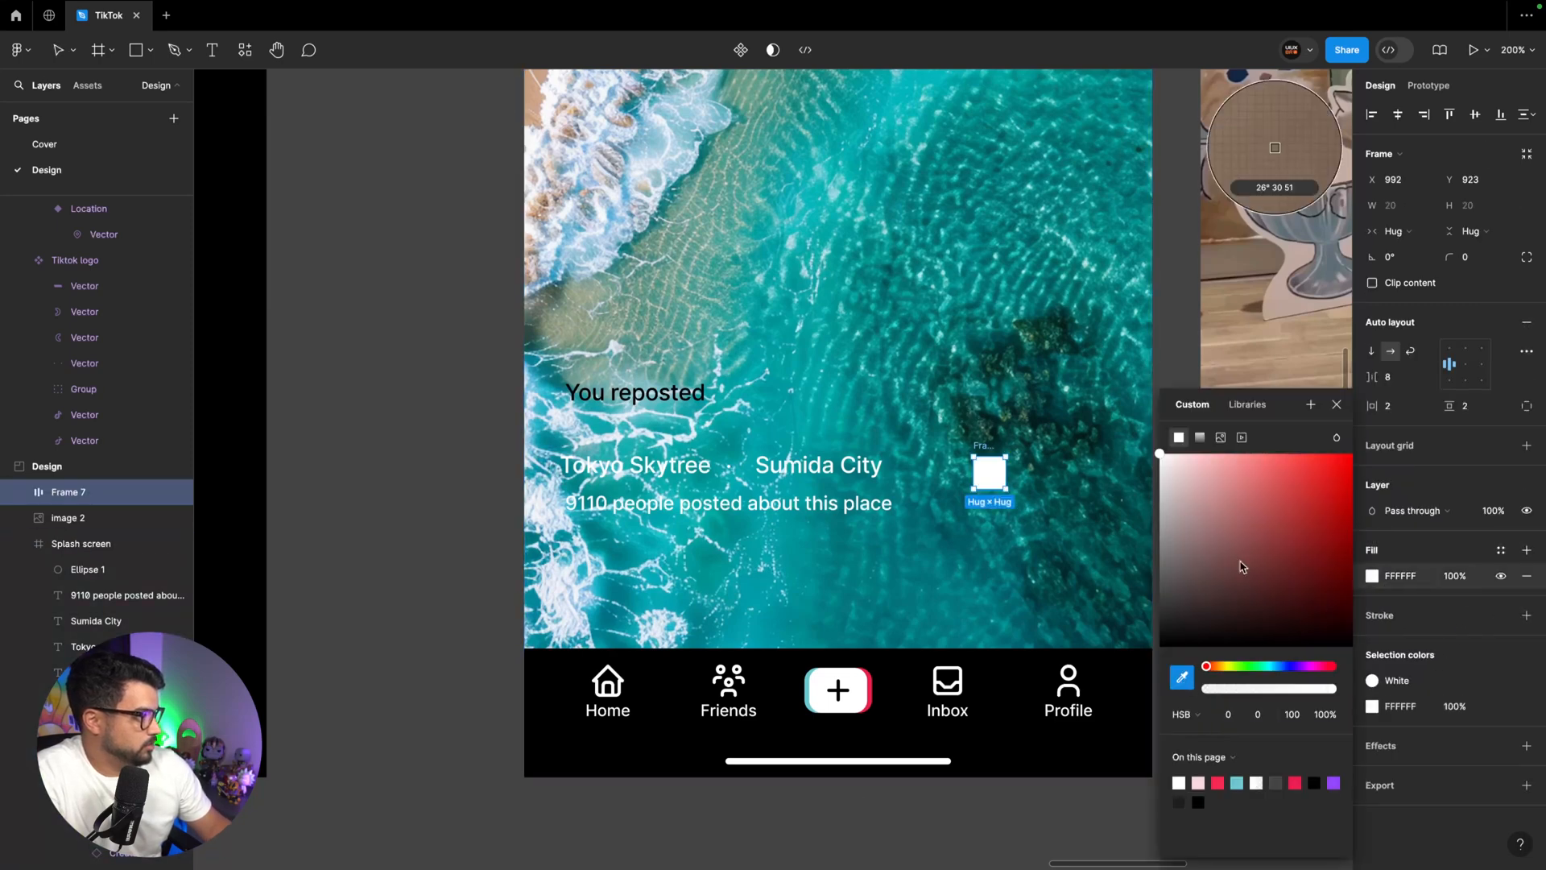
{"action": "scroll", "coordinate": [1240, 566], "scroll_direction": "right", "scroll_amount": 3}
{"action": "scroll", "coordinate": [1240, 566], "scroll_direction": "down", "scroll_amount": 2}
{"action": "left_click", "coordinate": [1006, 355]}
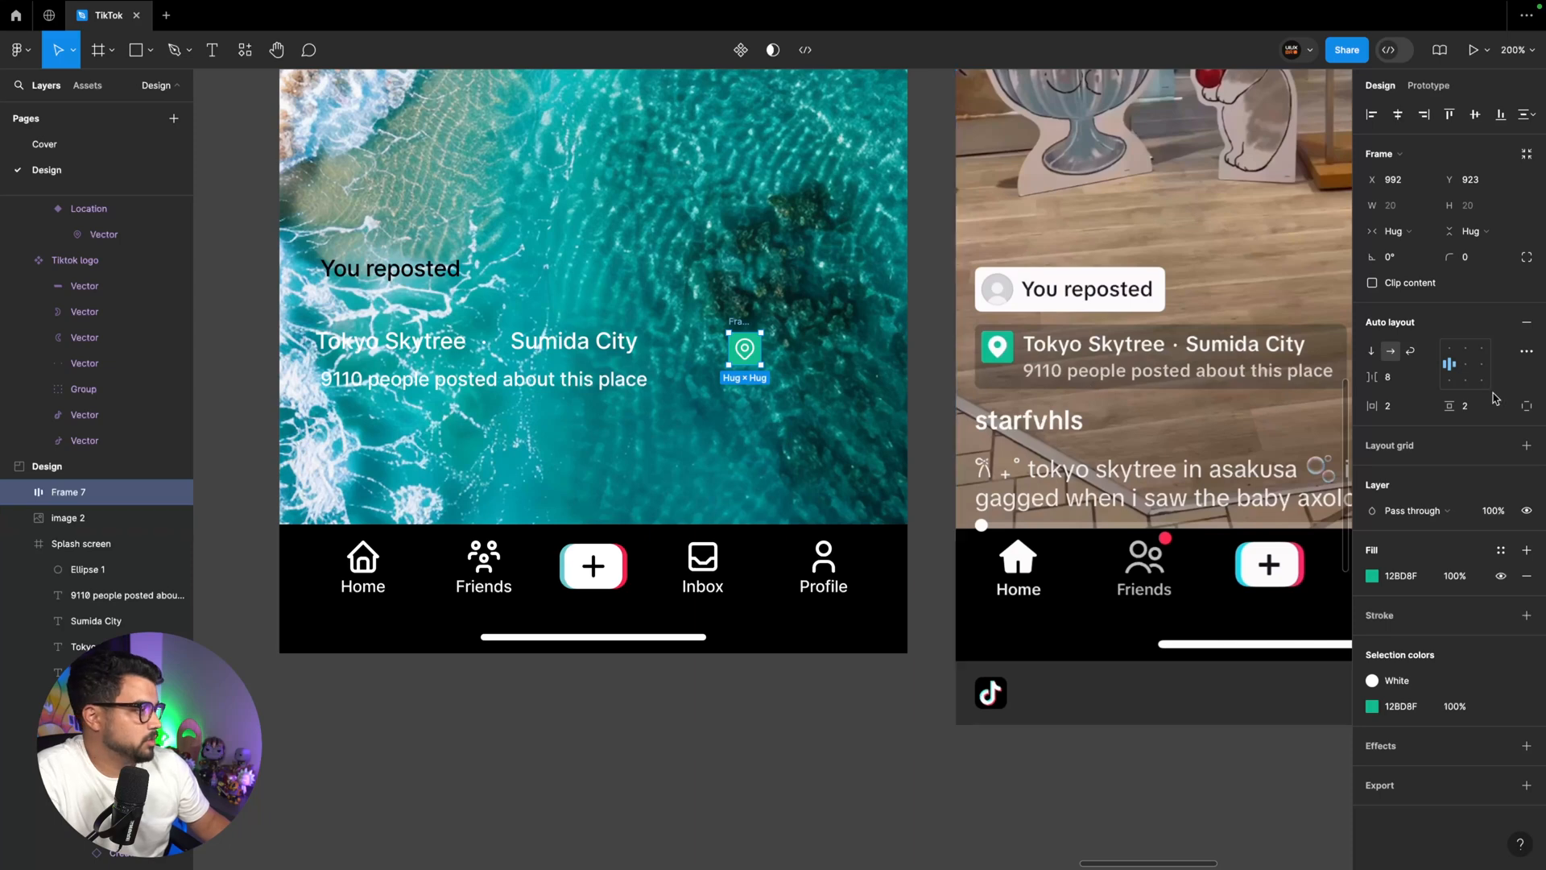
Set the corner radius of the green pin badge to 4
{"action": "left_click", "coordinate": [1477, 257]}
{"action": "type", "text": "1"}
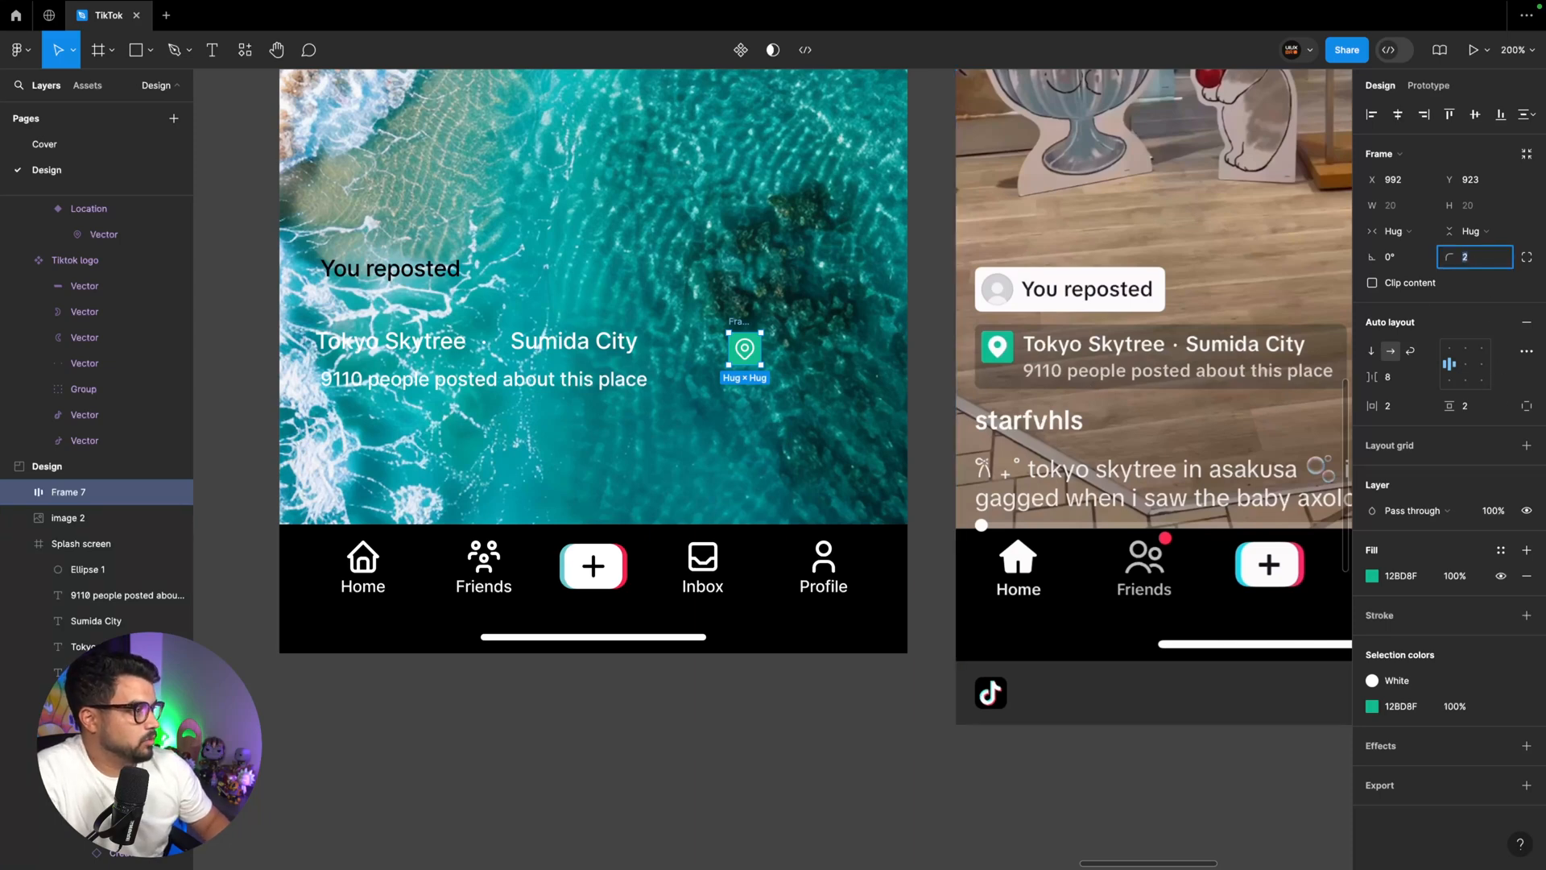
{"action": "key", "text": "Return"}
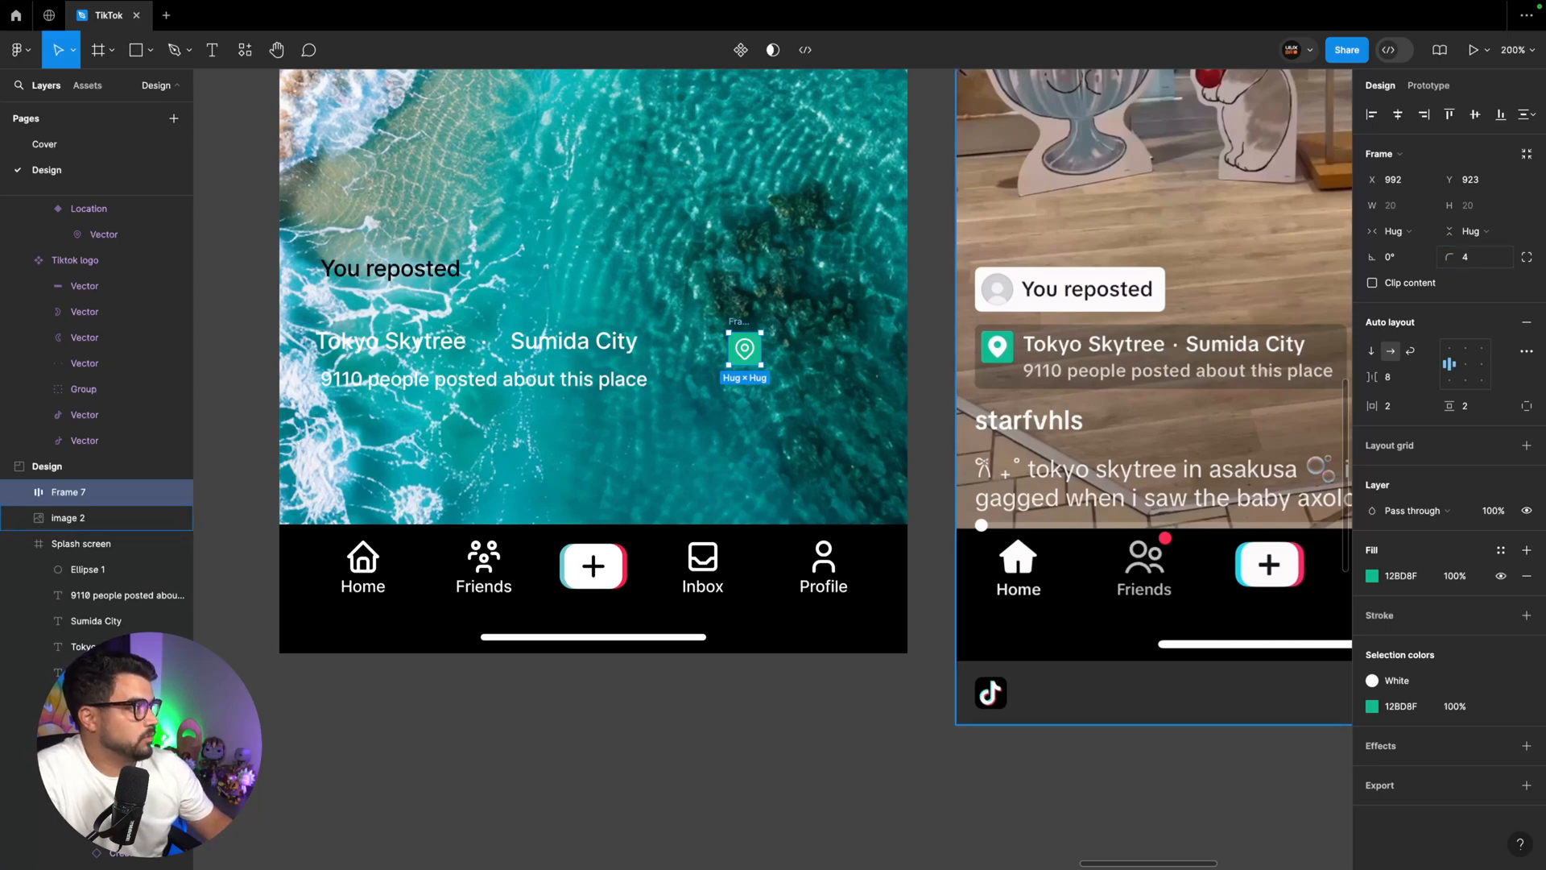
{"action": "left_click", "coordinate": [814, 403]}
Nest the green pin badge inside the feed screen's frame and rename that Splash screen frame as Home page
{"action": "left_click", "coordinate": [745, 349]}
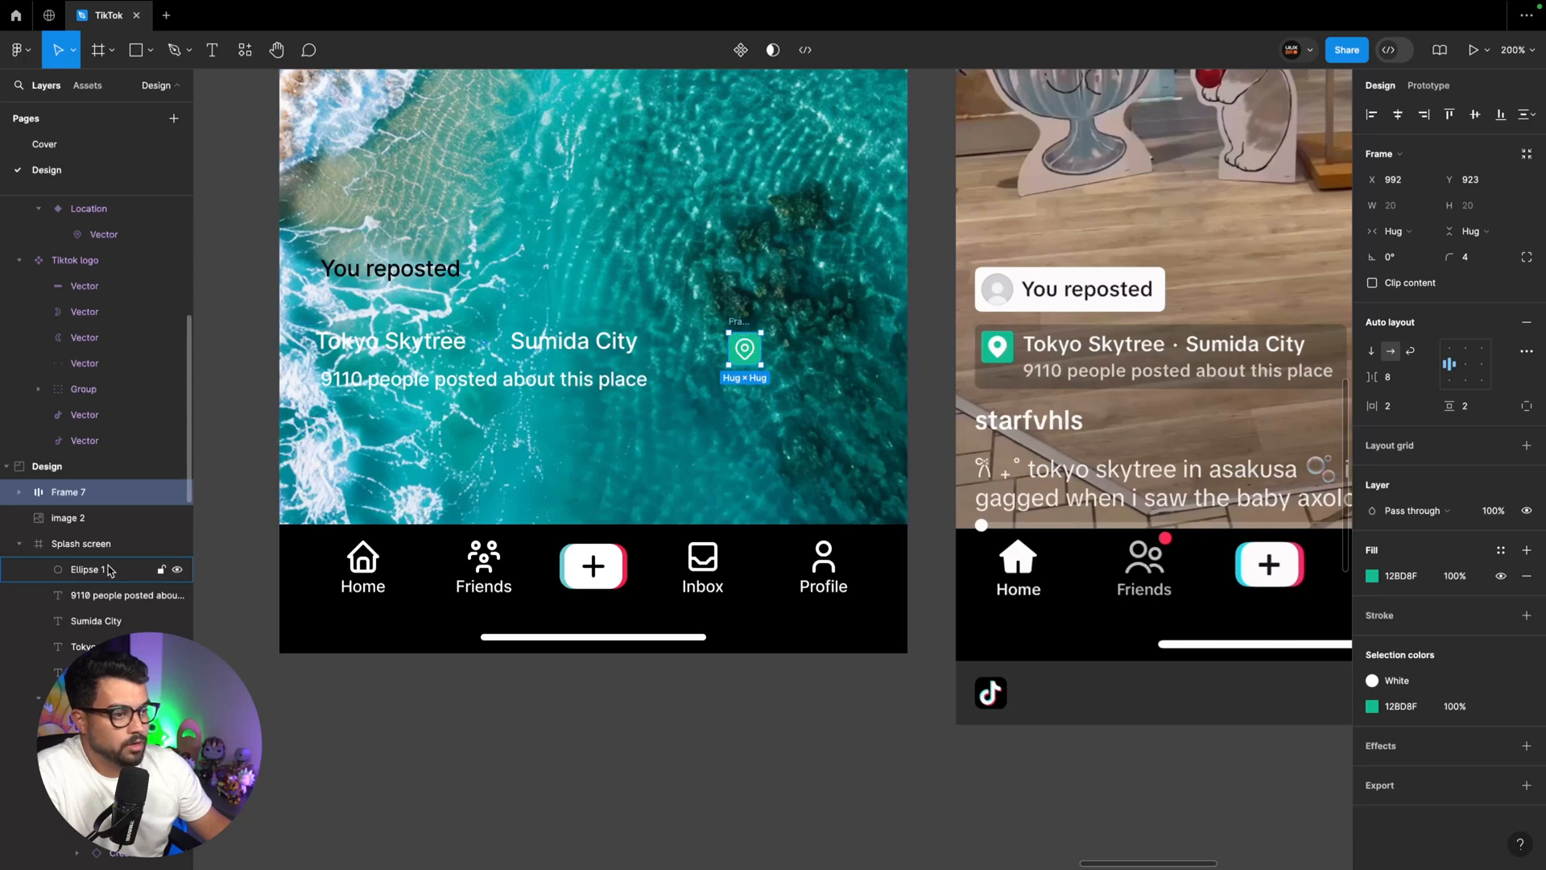
{"action": "left_click_drag", "start_coordinate": [79, 566], "coordinate": [81, 563]}
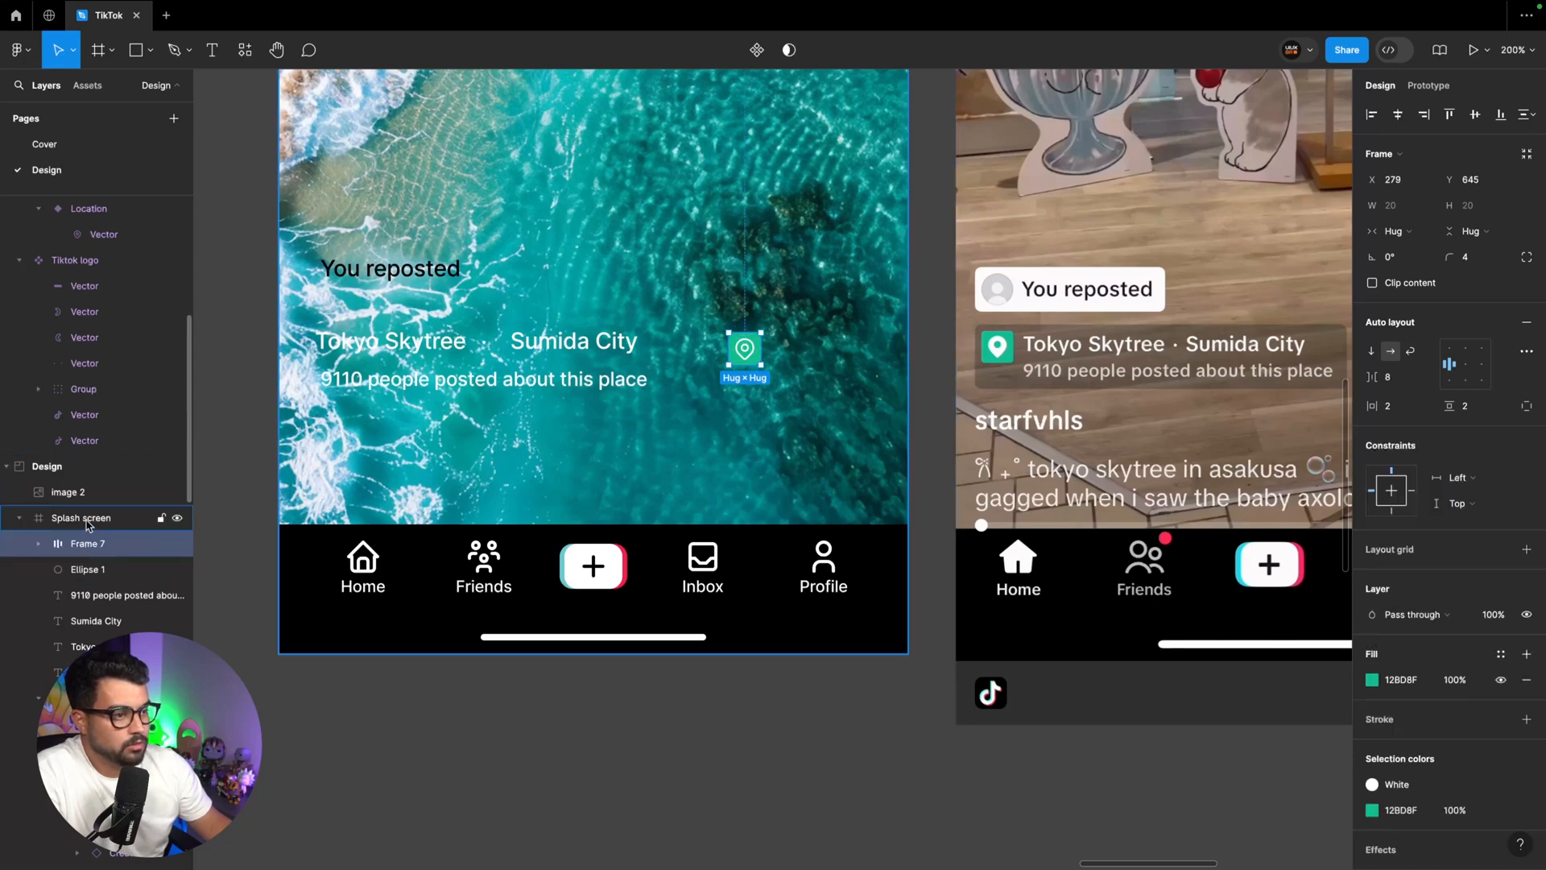
{"action": "double_click", "coordinate": [84, 519]}
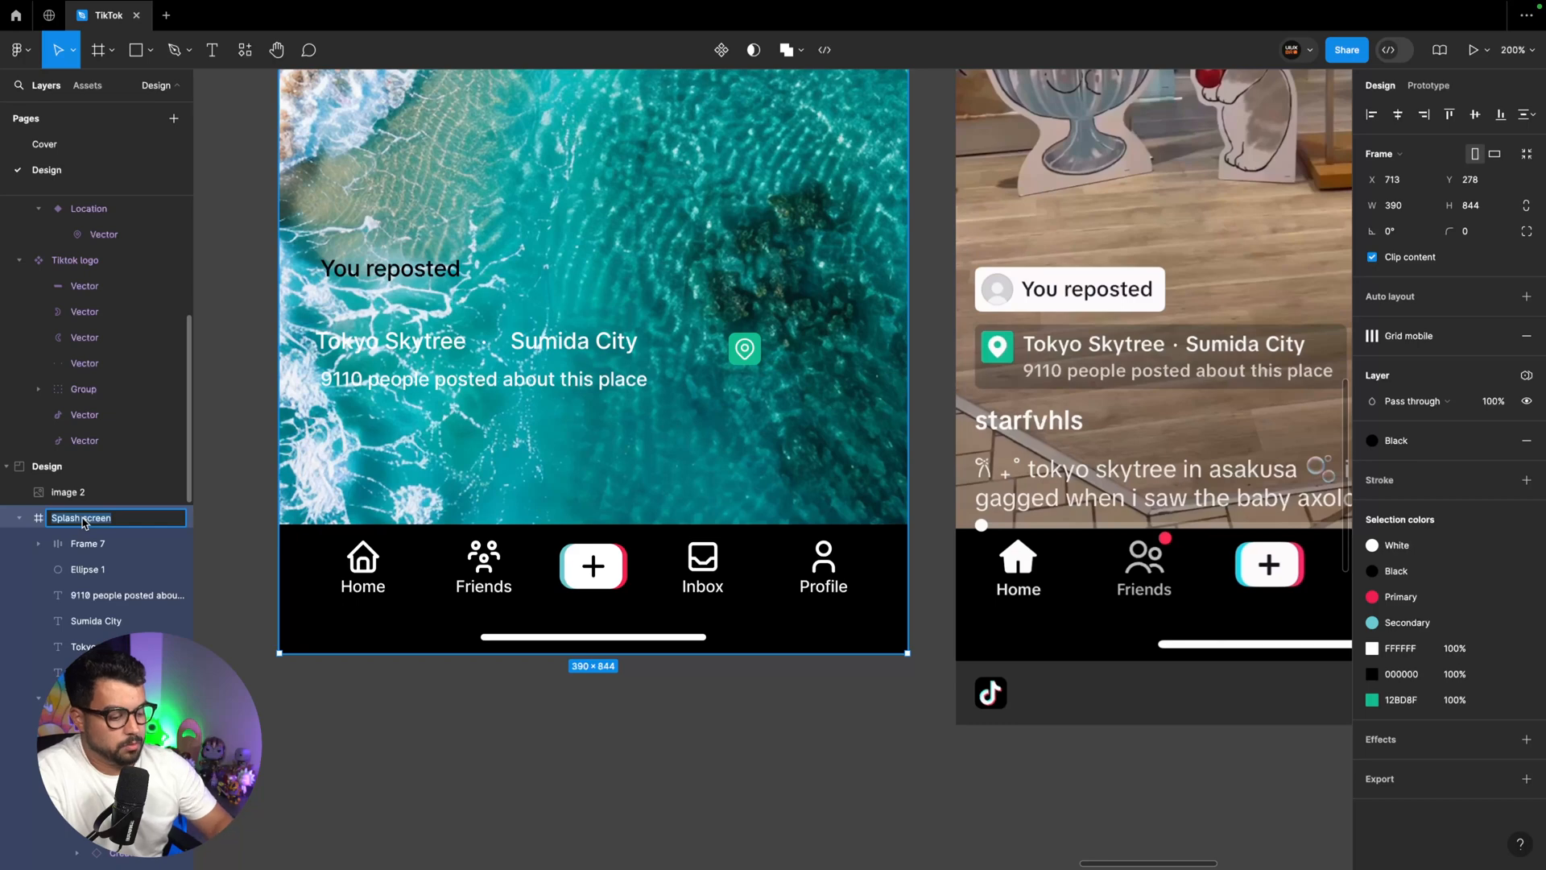
{"action": "type", "text": "Home page"}
{"action": "key", "text": "Return"}
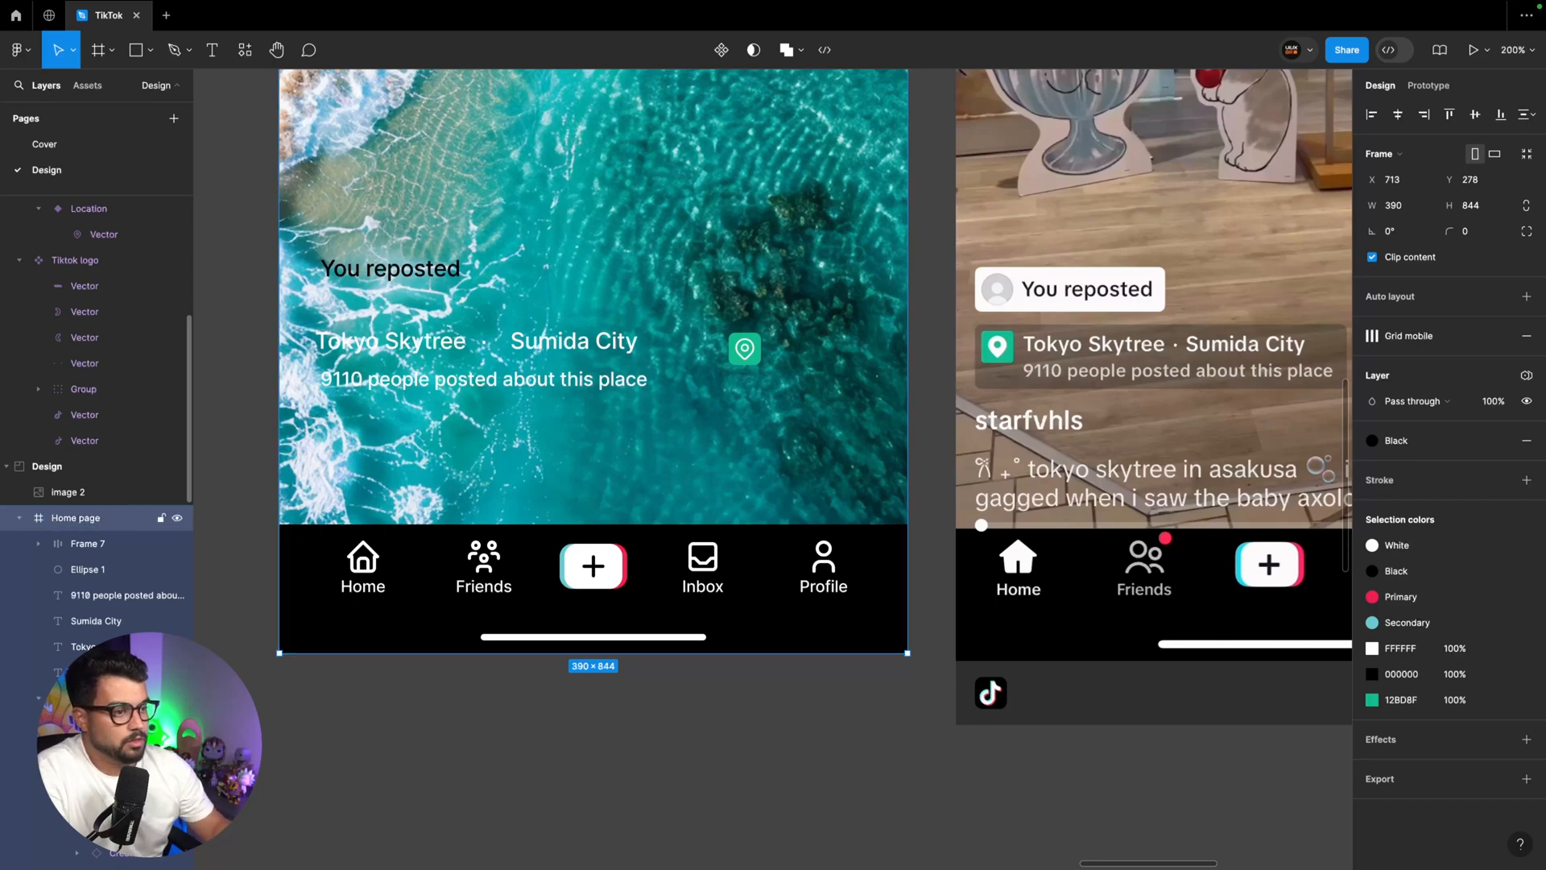
Place the green pin badge before "Tokyo Skytree" and shift the location texts beside it, with the title at X 59, Y 656
{"action": "left_click_drag", "start_coordinate": [750, 353], "coordinate": [304, 350]}
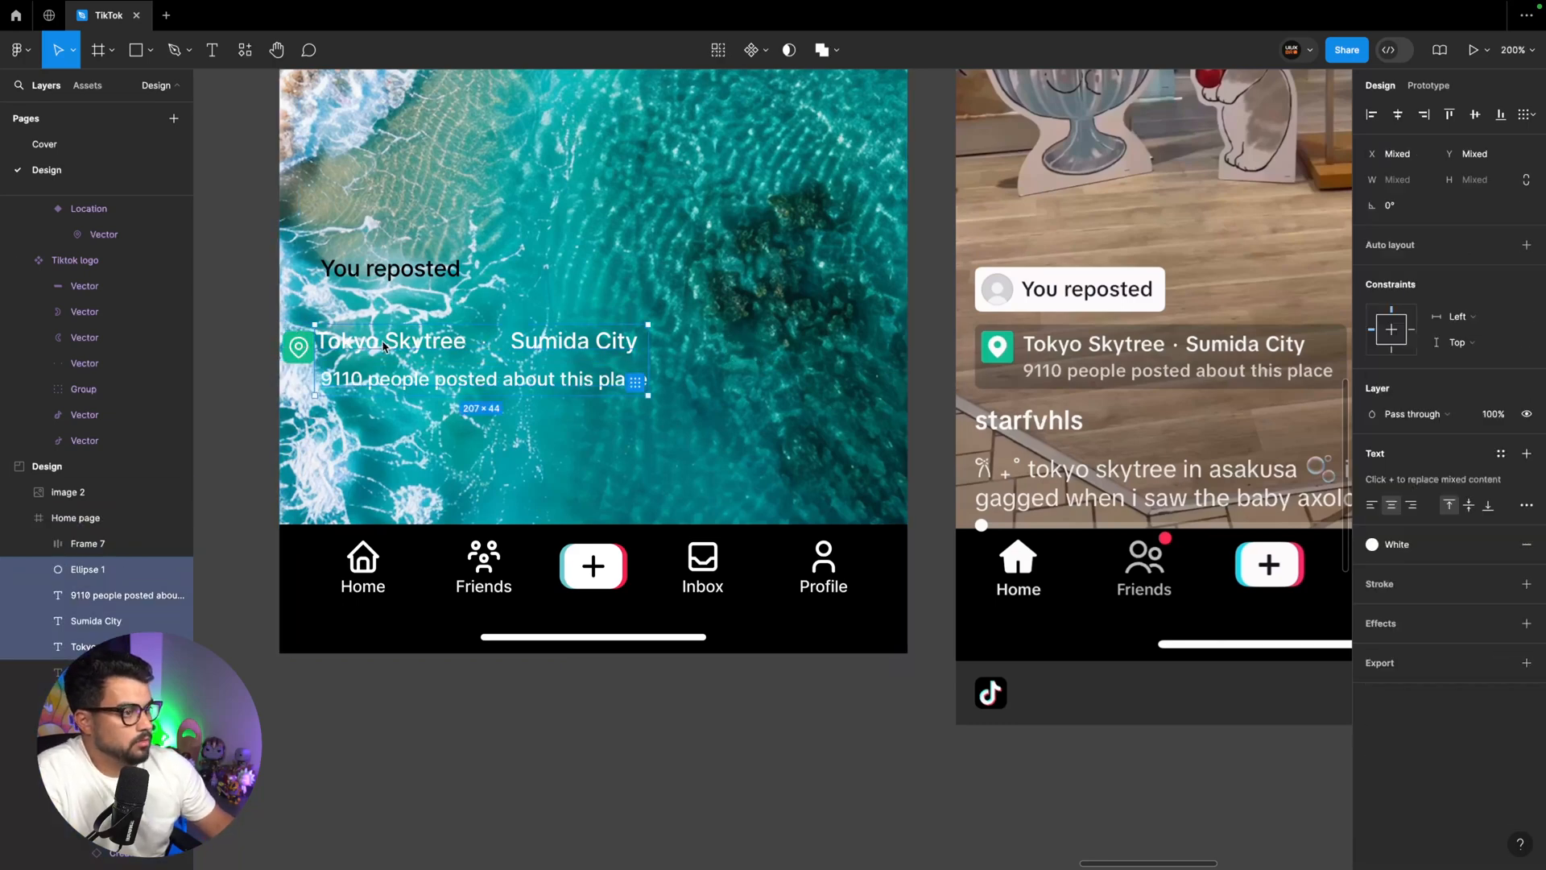
{"action": "left_click", "coordinate": [422, 407]}
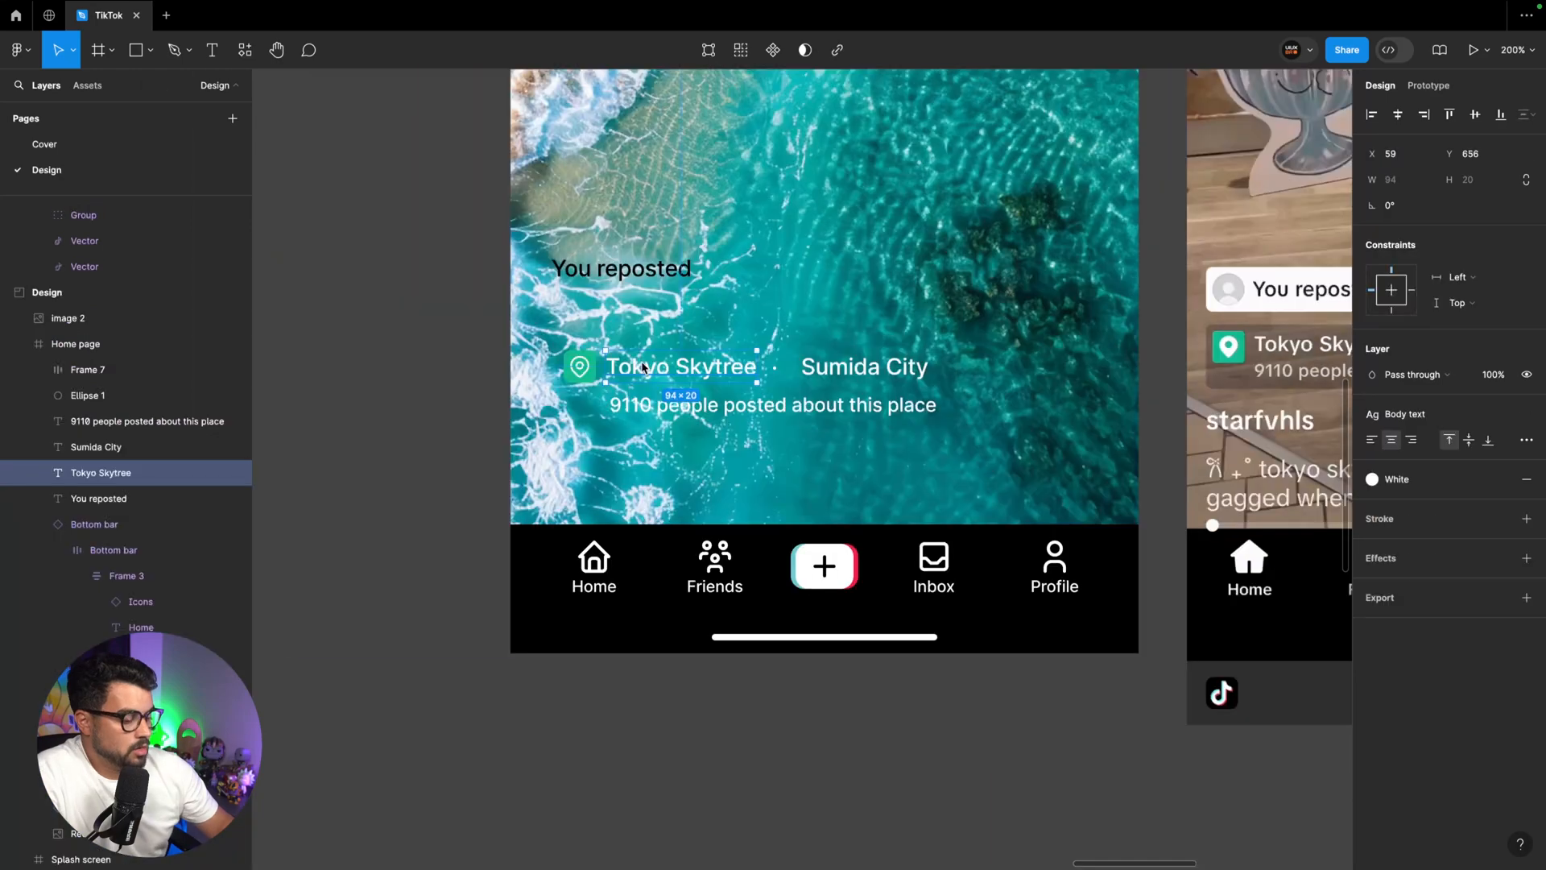
Group "Tokyo Skytree", the dot and "Sumida City" in a horizontal auto layout with a spacing of 8
{"action": "scroll", "coordinate": [802, 274], "scroll_direction": "up", "scroll_amount": 5}
{"action": "scroll", "coordinate": [642, 363], "scroll_direction": "up", "scroll_amount": 2}
{"action": "scroll", "coordinate": [642, 363], "scroll_direction": "right", "scroll_amount": 10}
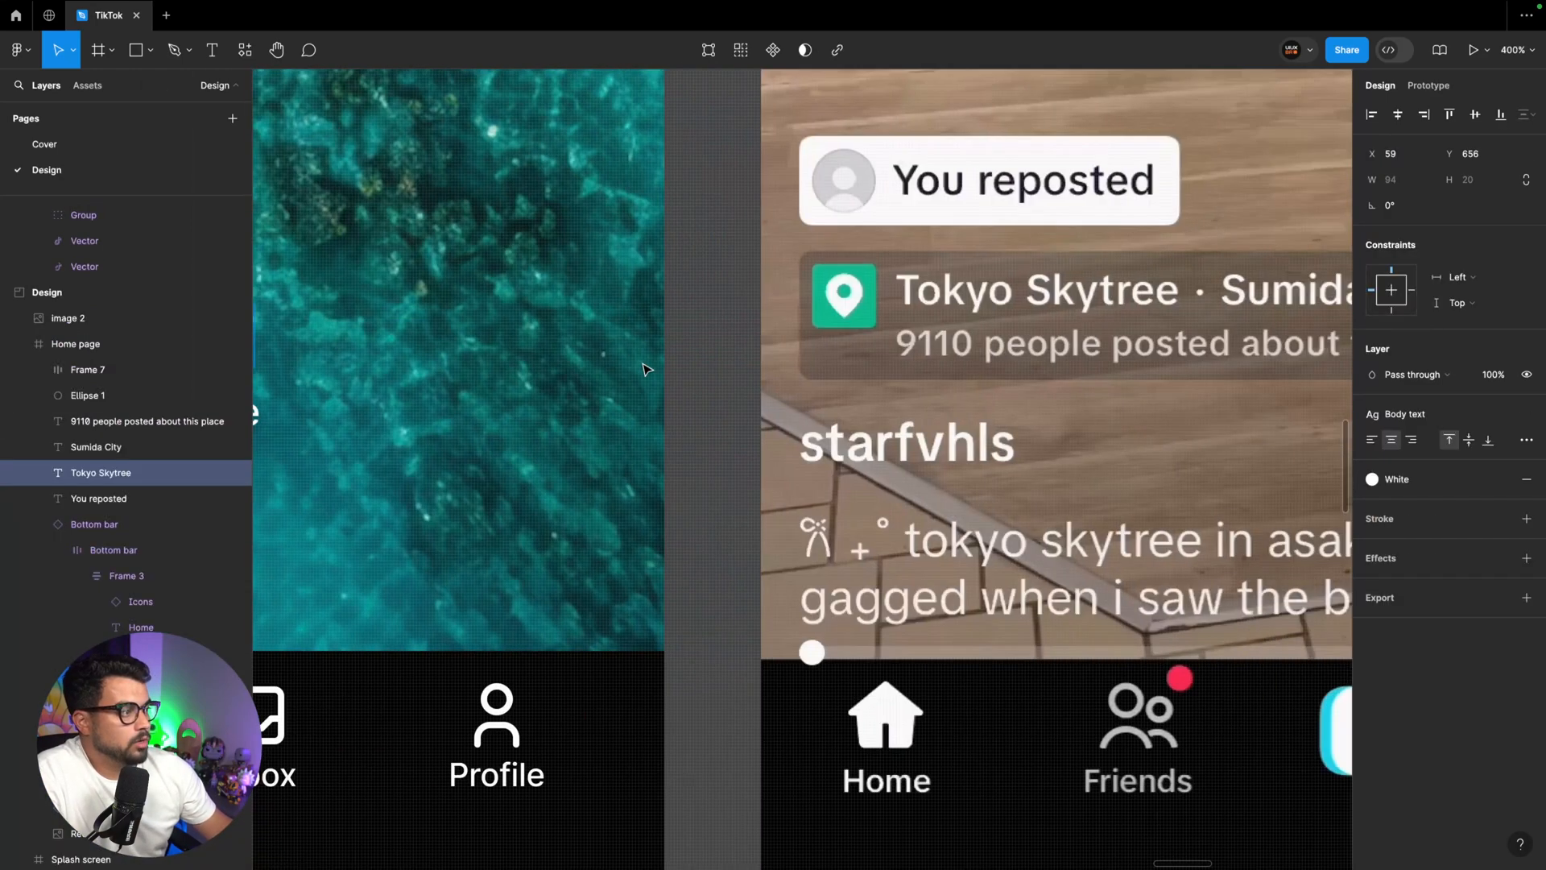
{"action": "scroll", "coordinate": [980, 303], "scroll_direction": "right", "scroll_amount": 3}
{"action": "scroll", "coordinate": [980, 304], "scroll_direction": "left", "scroll_amount": 10}
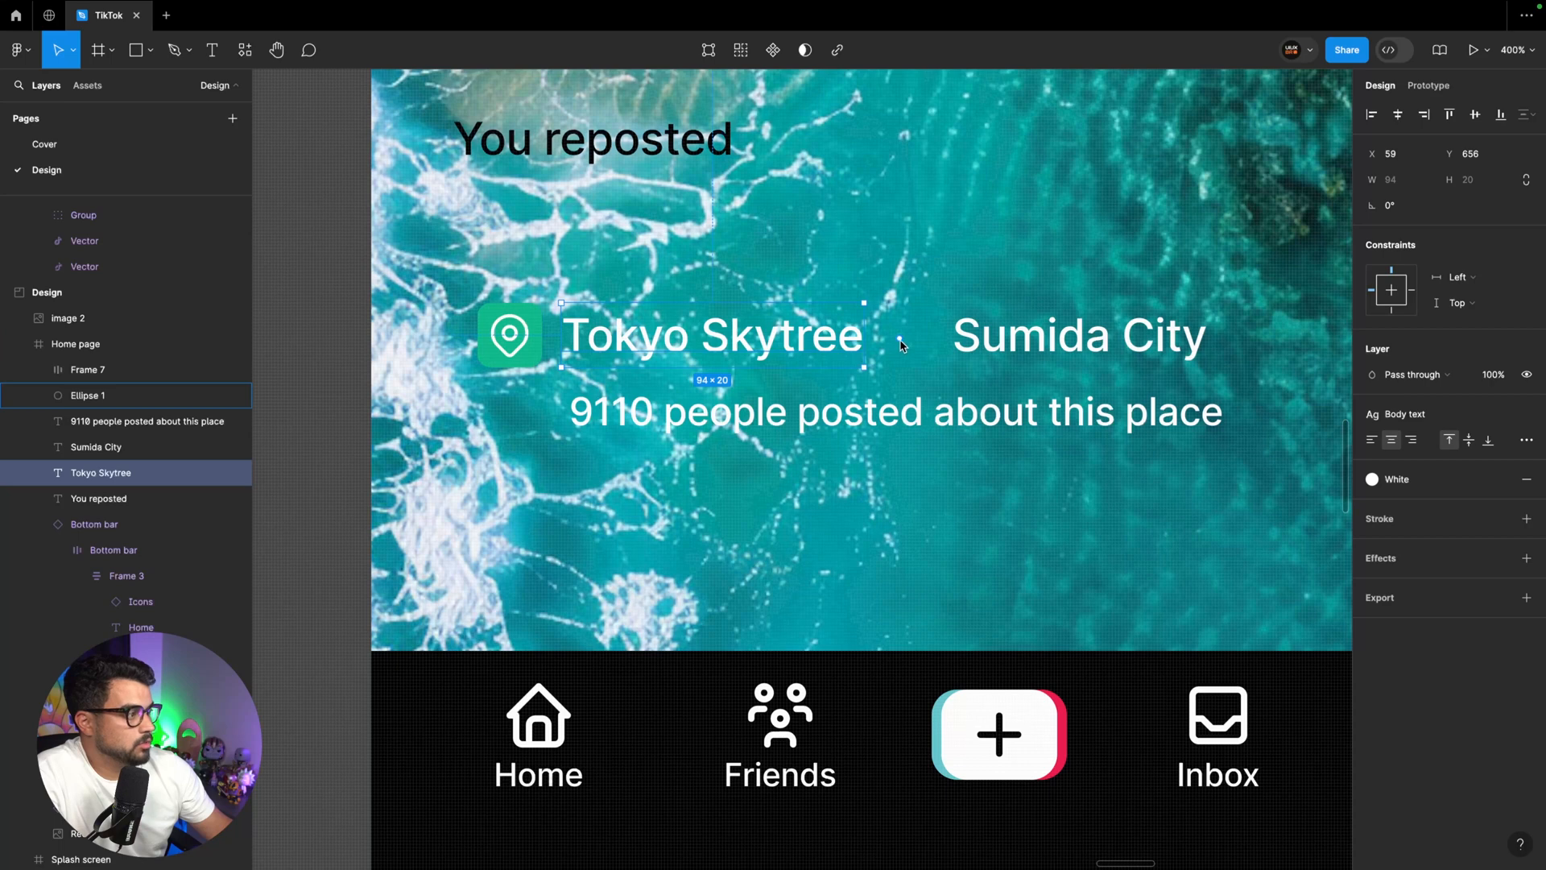
{"action": "left_click", "coordinate": [901, 340], "text": "shift"}
{"action": "left_click", "coordinate": [1047, 338], "text": "shift"}
{"action": "key", "text": "shift+a"}
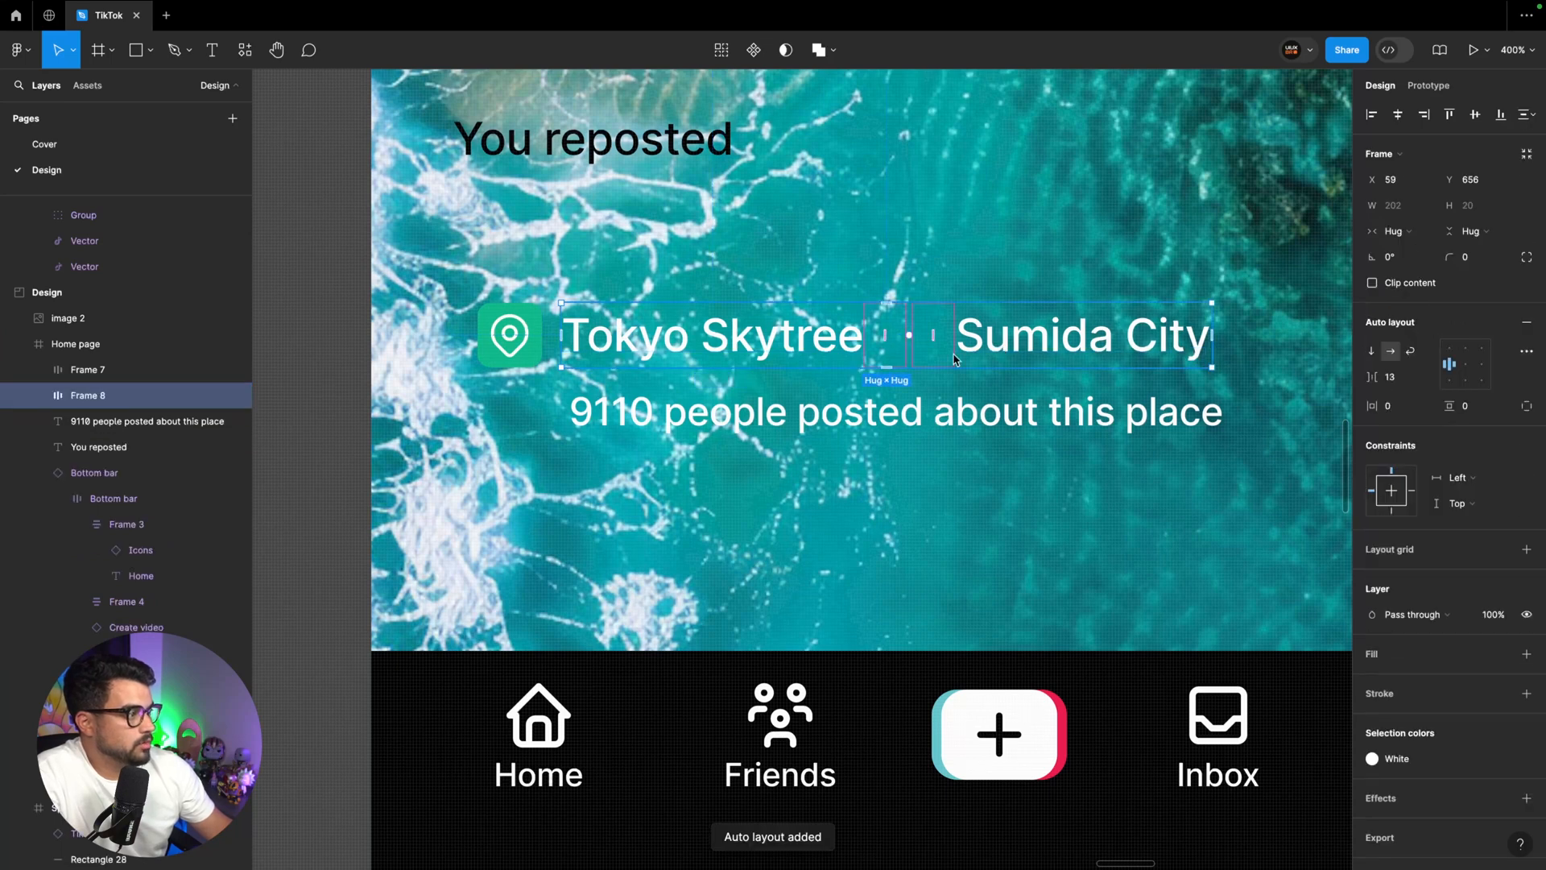
{"action": "left_click", "coordinate": [1389, 377]}
{"action": "type", "text": "8"}
{"action": "key", "text": "Return"}
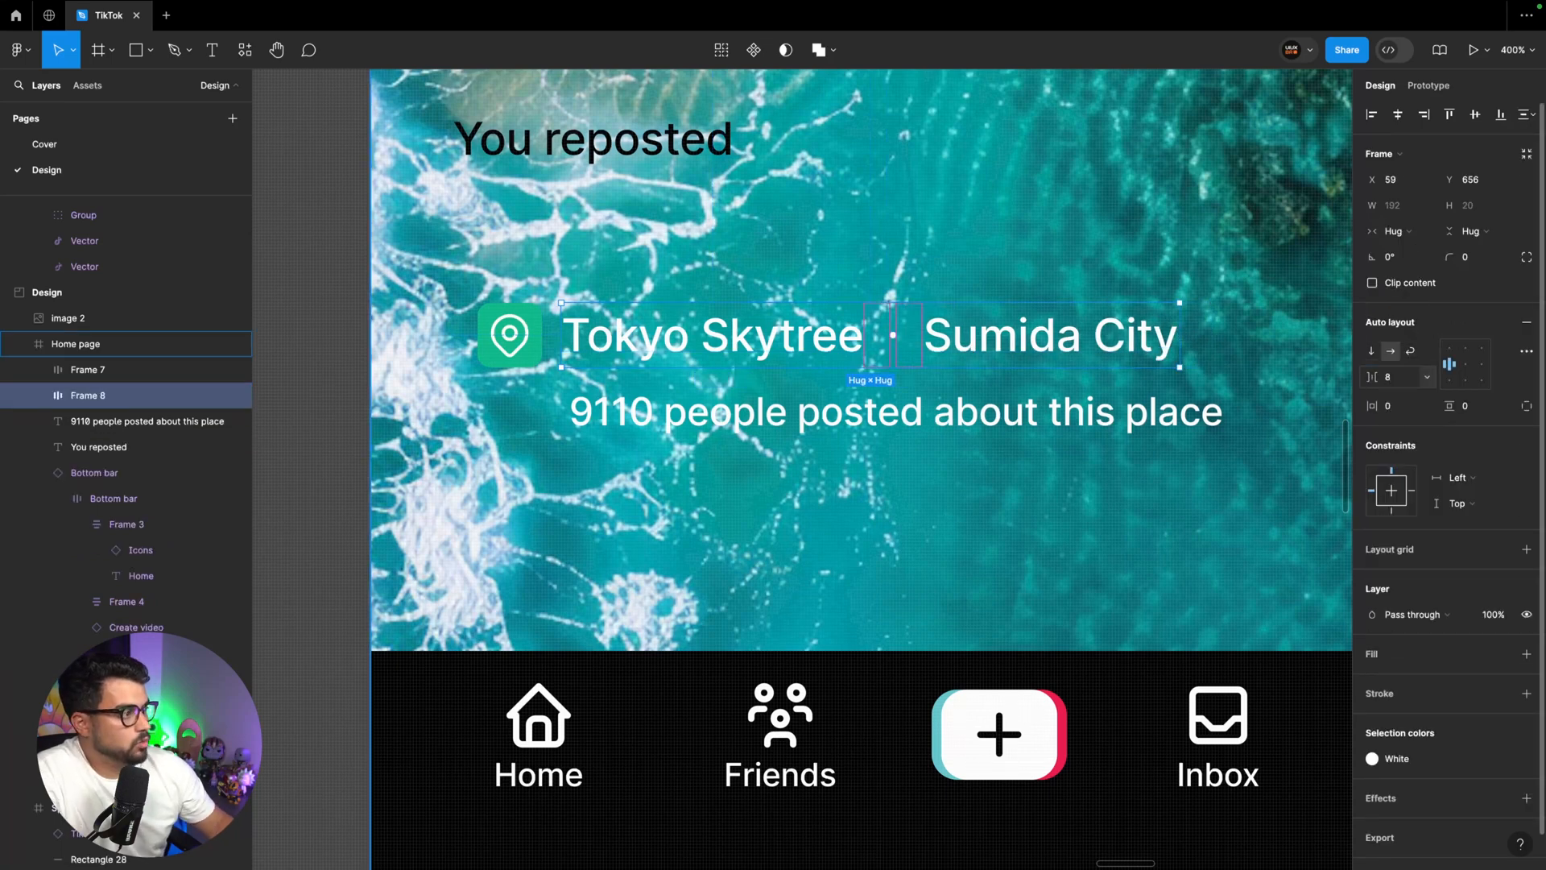
Stack the title row and "9110 people posted about this place" in a vertical auto layout with a spacing of 2
{"action": "left_click", "coordinate": [658, 420]}
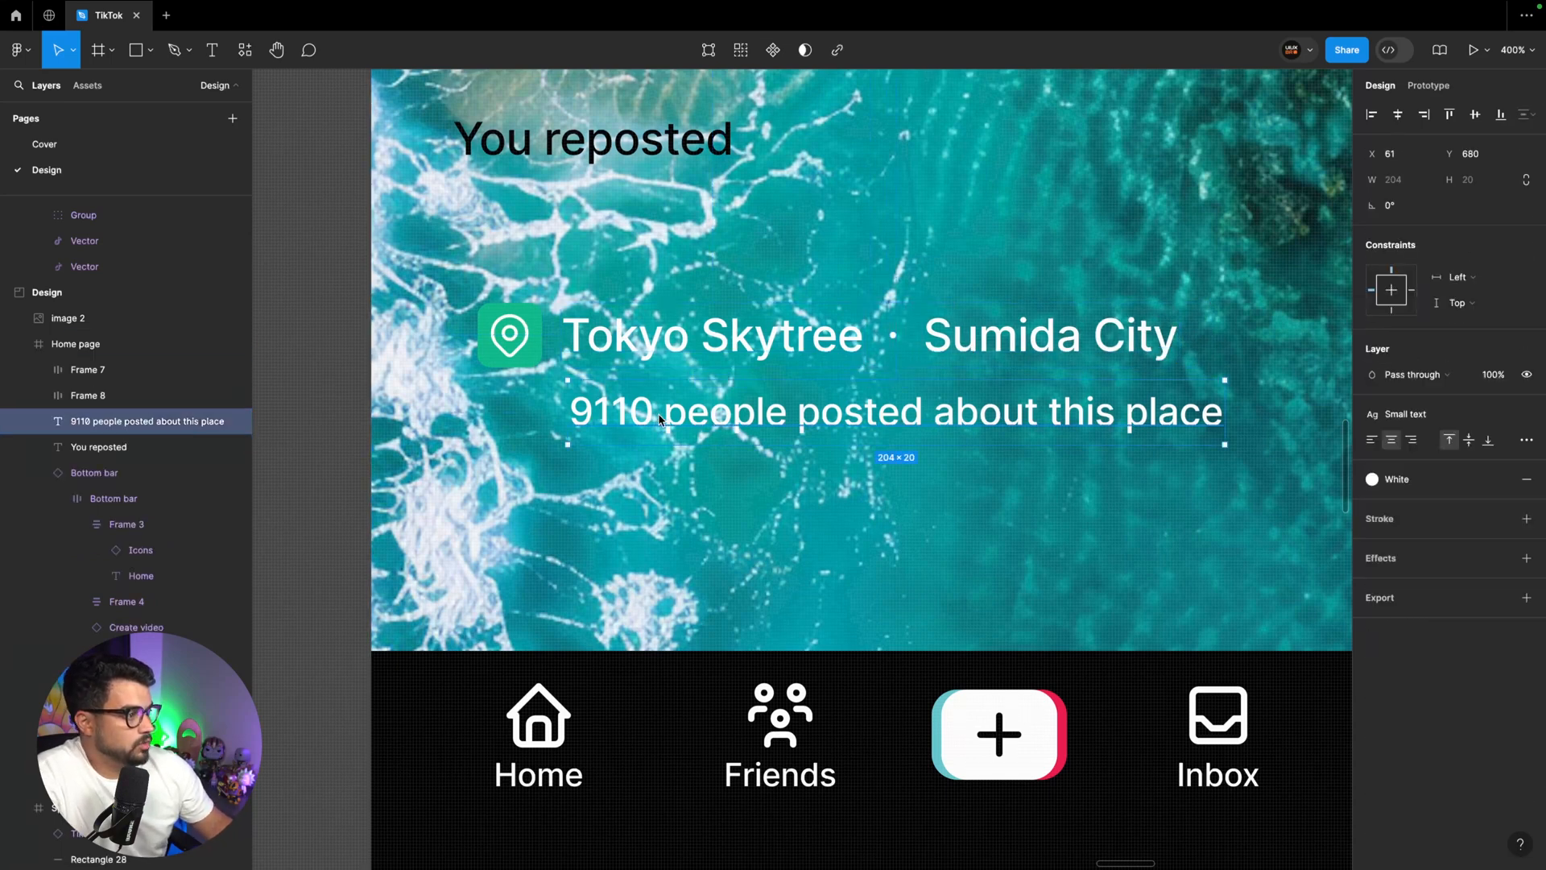
{"action": "left_click", "coordinate": [665, 363], "text": "shift"}
{"action": "key", "text": "shift+a"}
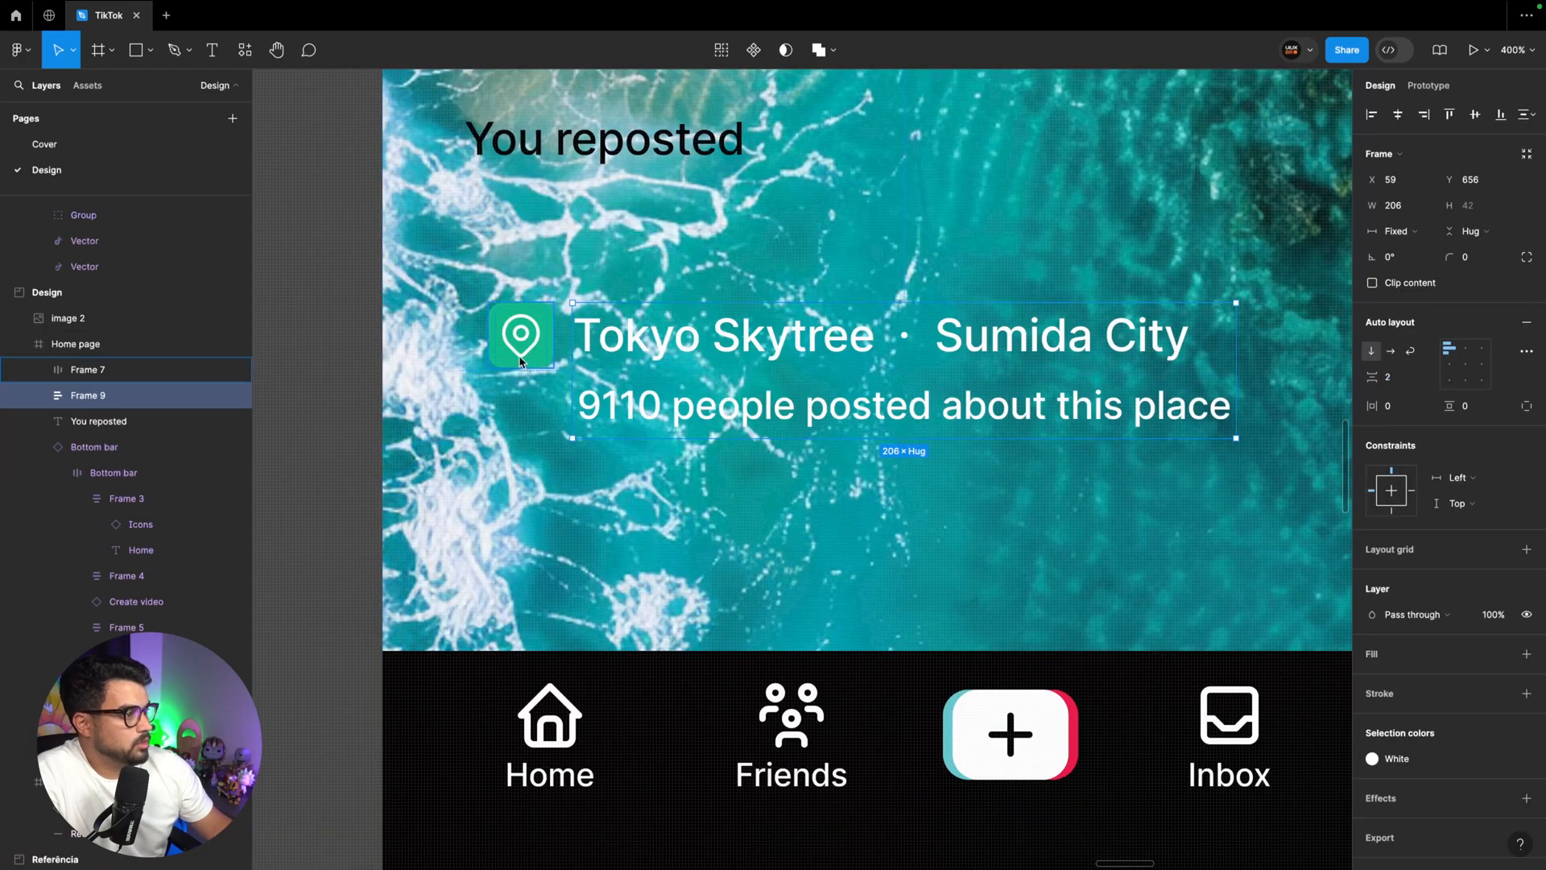
Combine the green pin badge and the location text block in one horizontal auto layout frame
{"action": "left_click", "coordinate": [521, 335]}
{"action": "left_click", "coordinate": [685, 360], "text": "shift"}
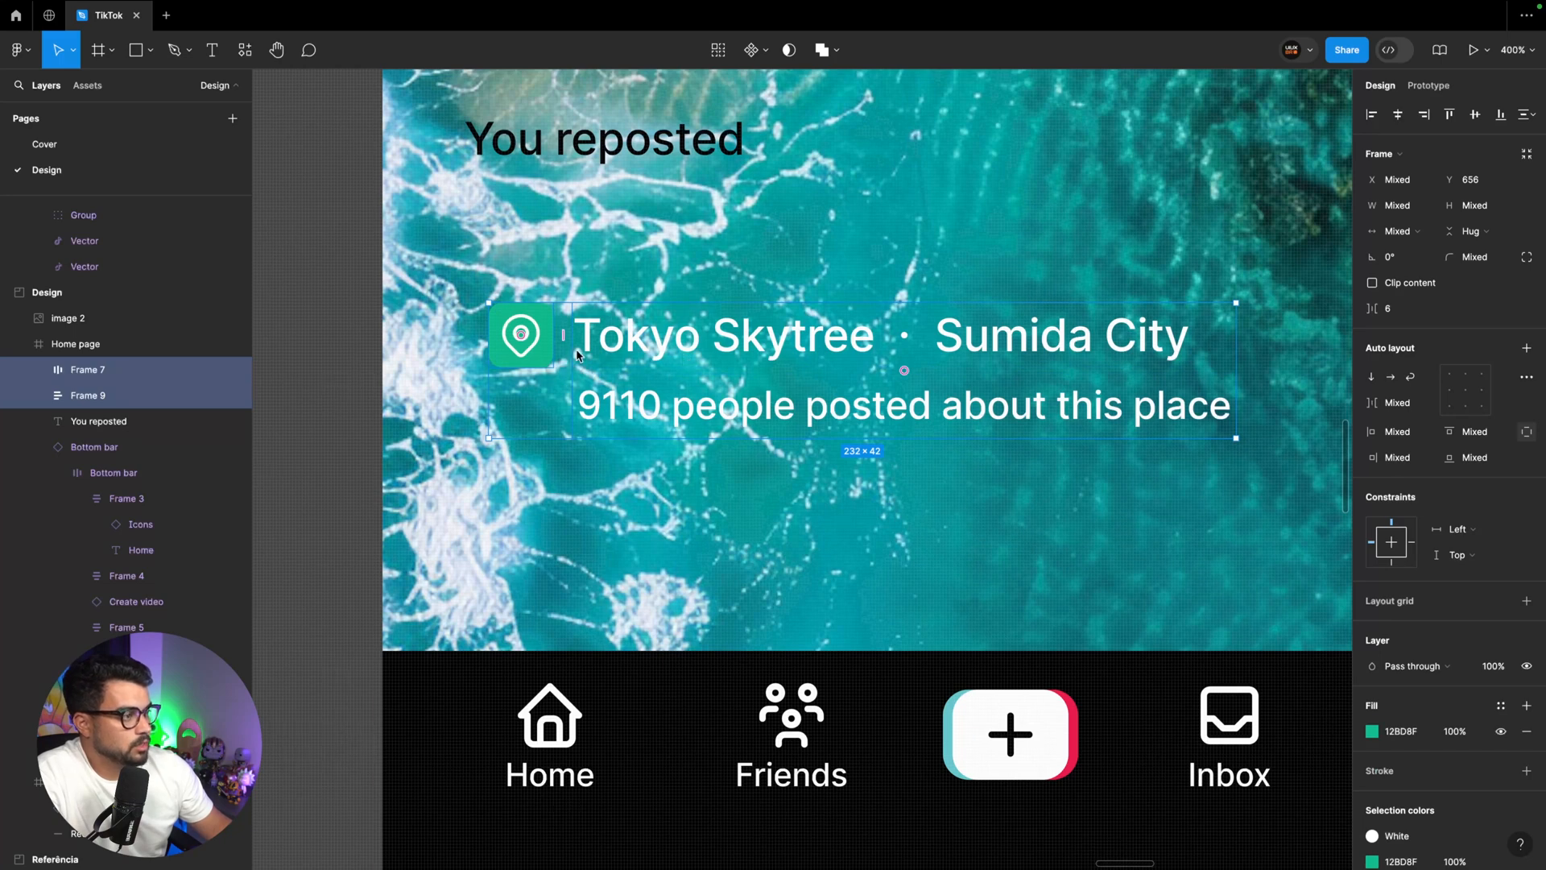
{"action": "key", "text": "shift+a"}
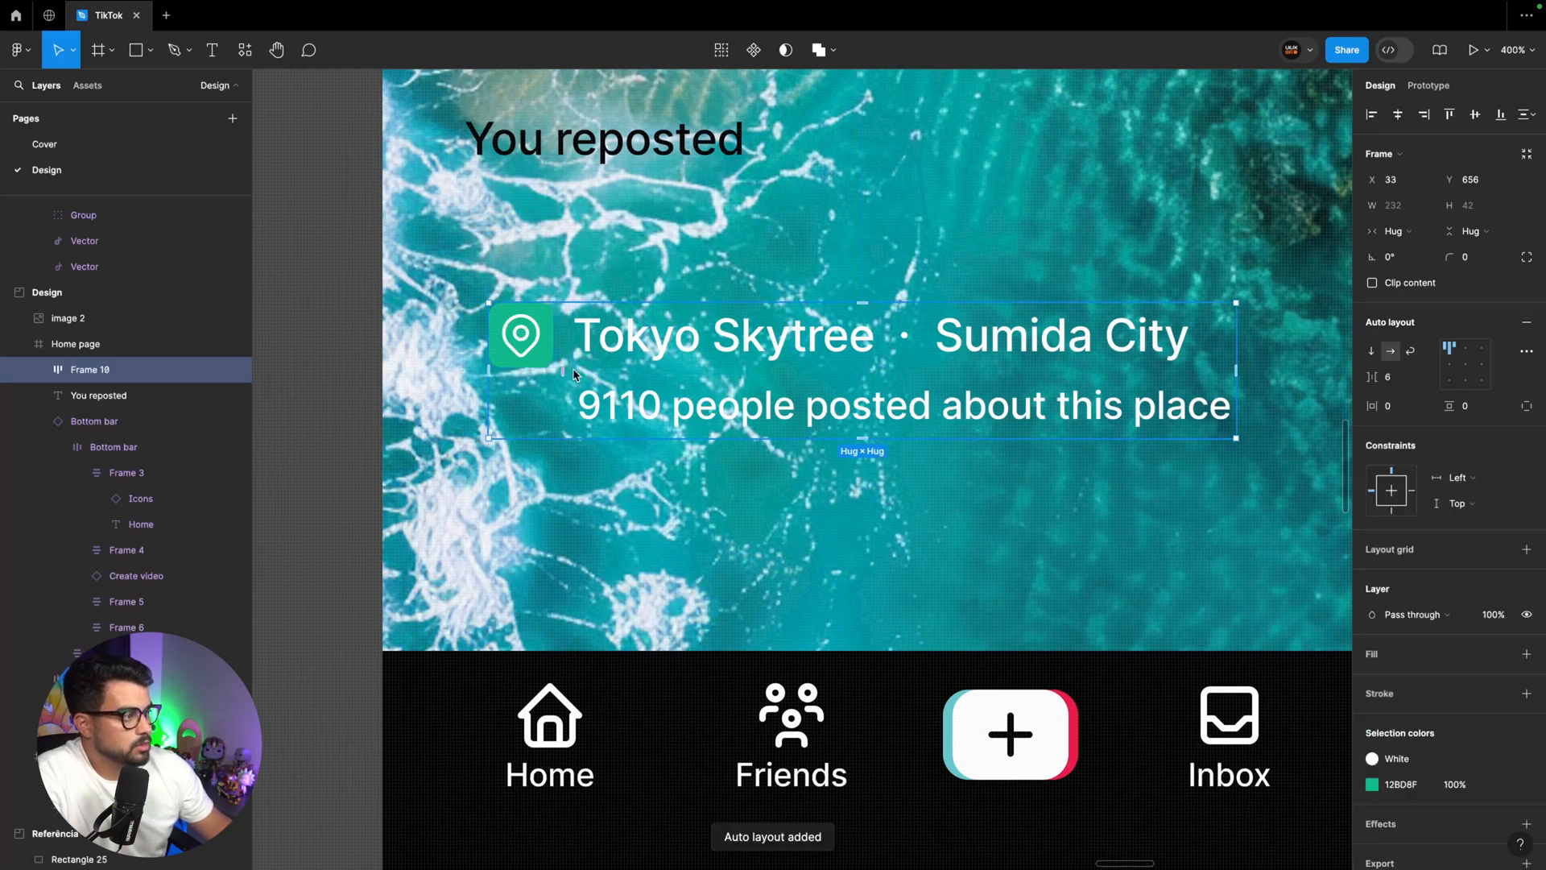
Rename the location tag's pin badge frame as Icon and its text block frame as Content
{"action": "left_click", "coordinate": [40, 371]}
{"action": "left_click", "coordinate": [104, 396]}
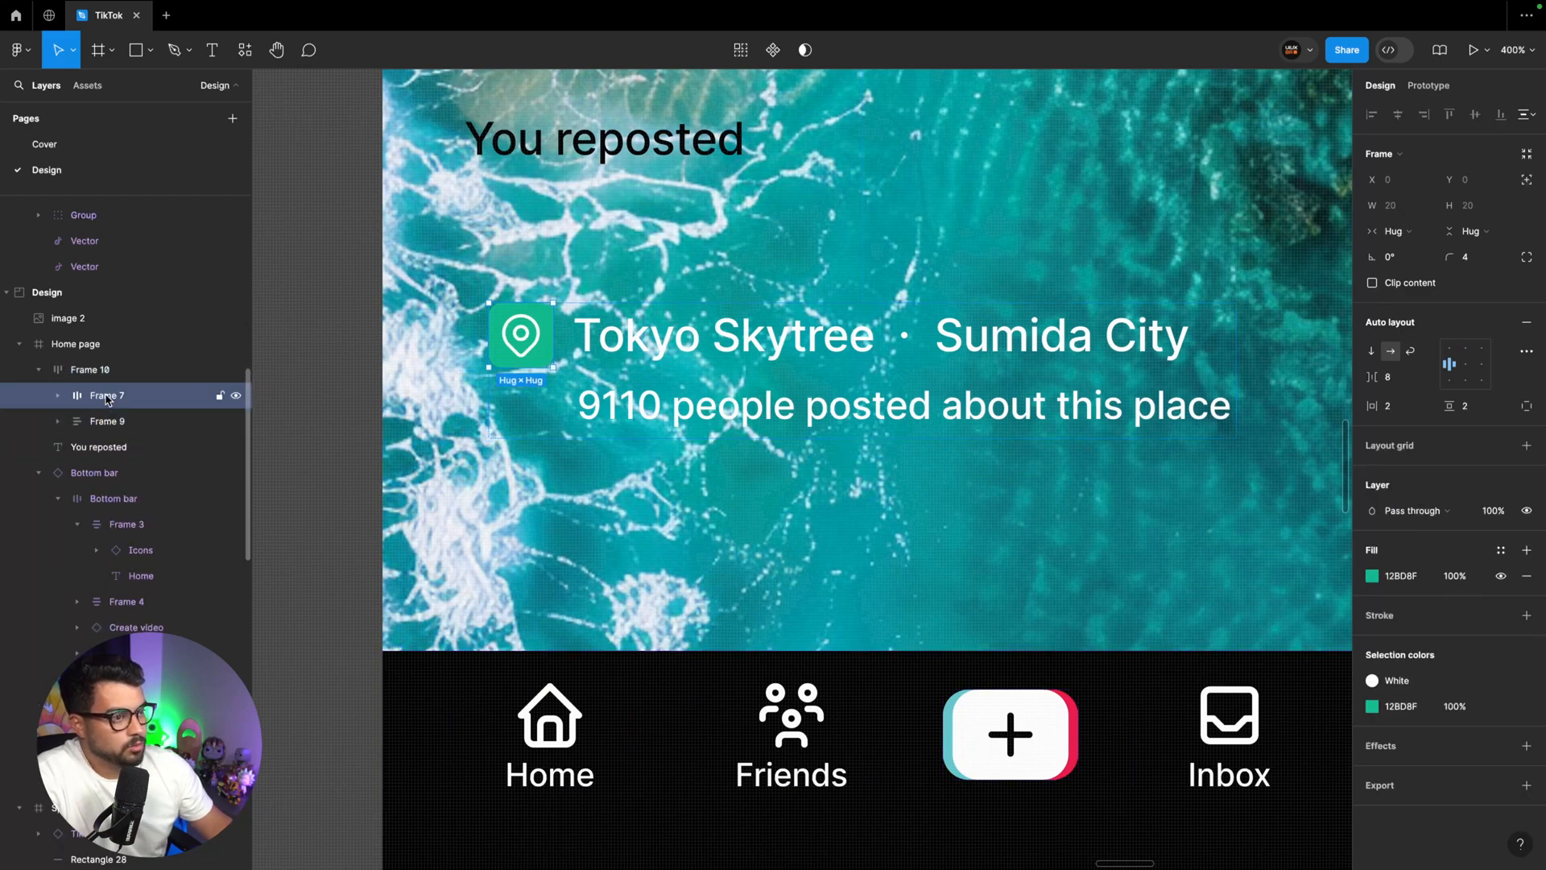
{"action": "double_click", "coordinate": [103, 395]}
{"action": "type", "text": "Icon"}
{"action": "key", "text": "Return"}
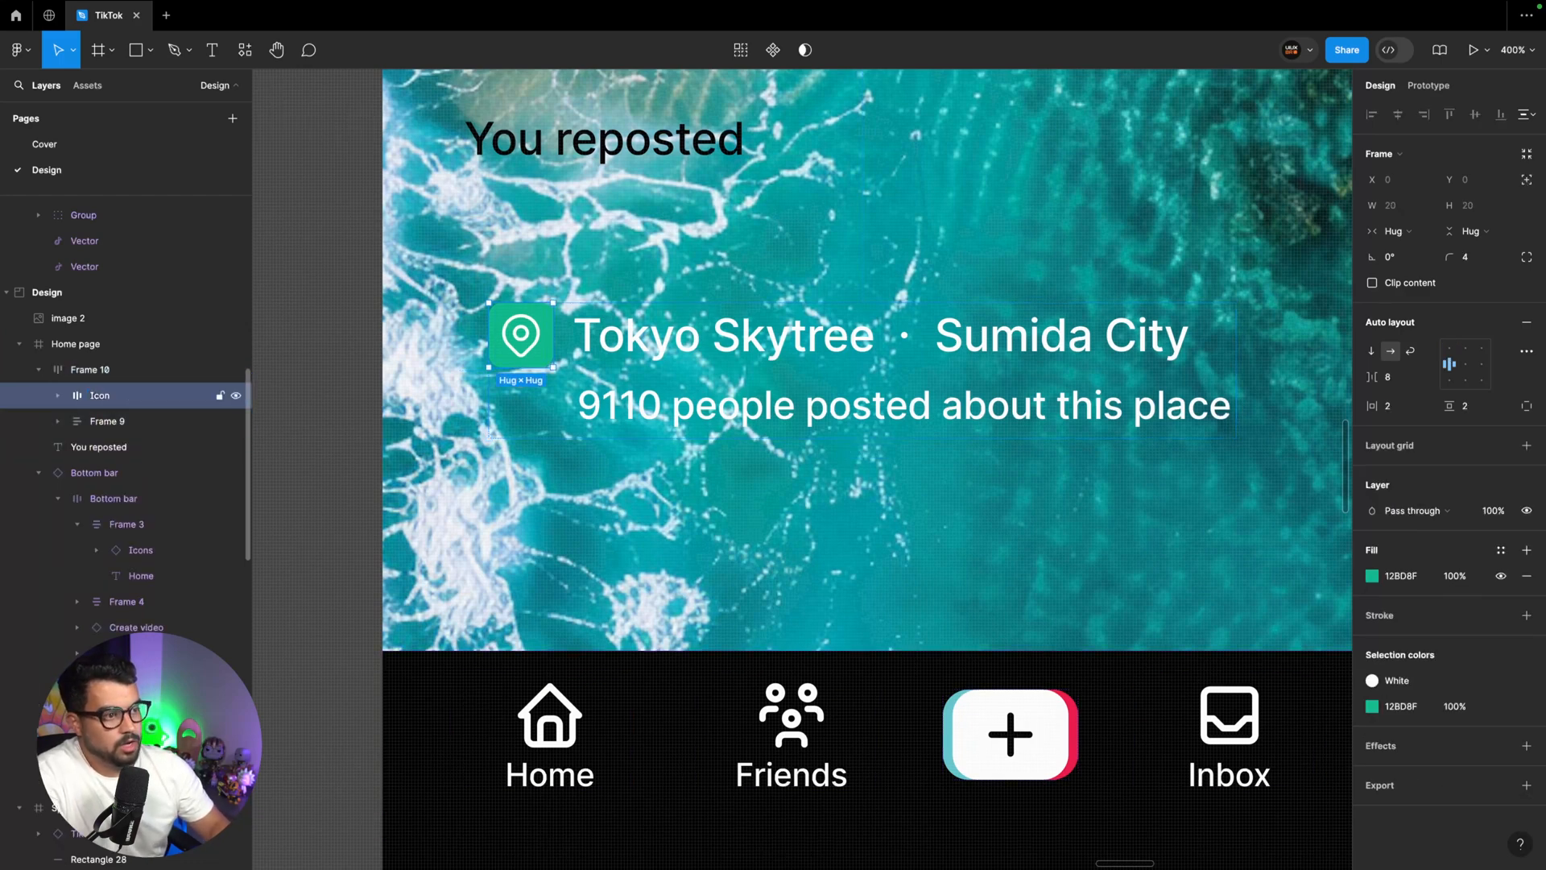
{"action": "left_click", "coordinate": [119, 420]}
{"action": "double_click", "coordinate": [103, 420]}
{"action": "type", "text": "Content"}
{"action": "key", "text": "Return"}
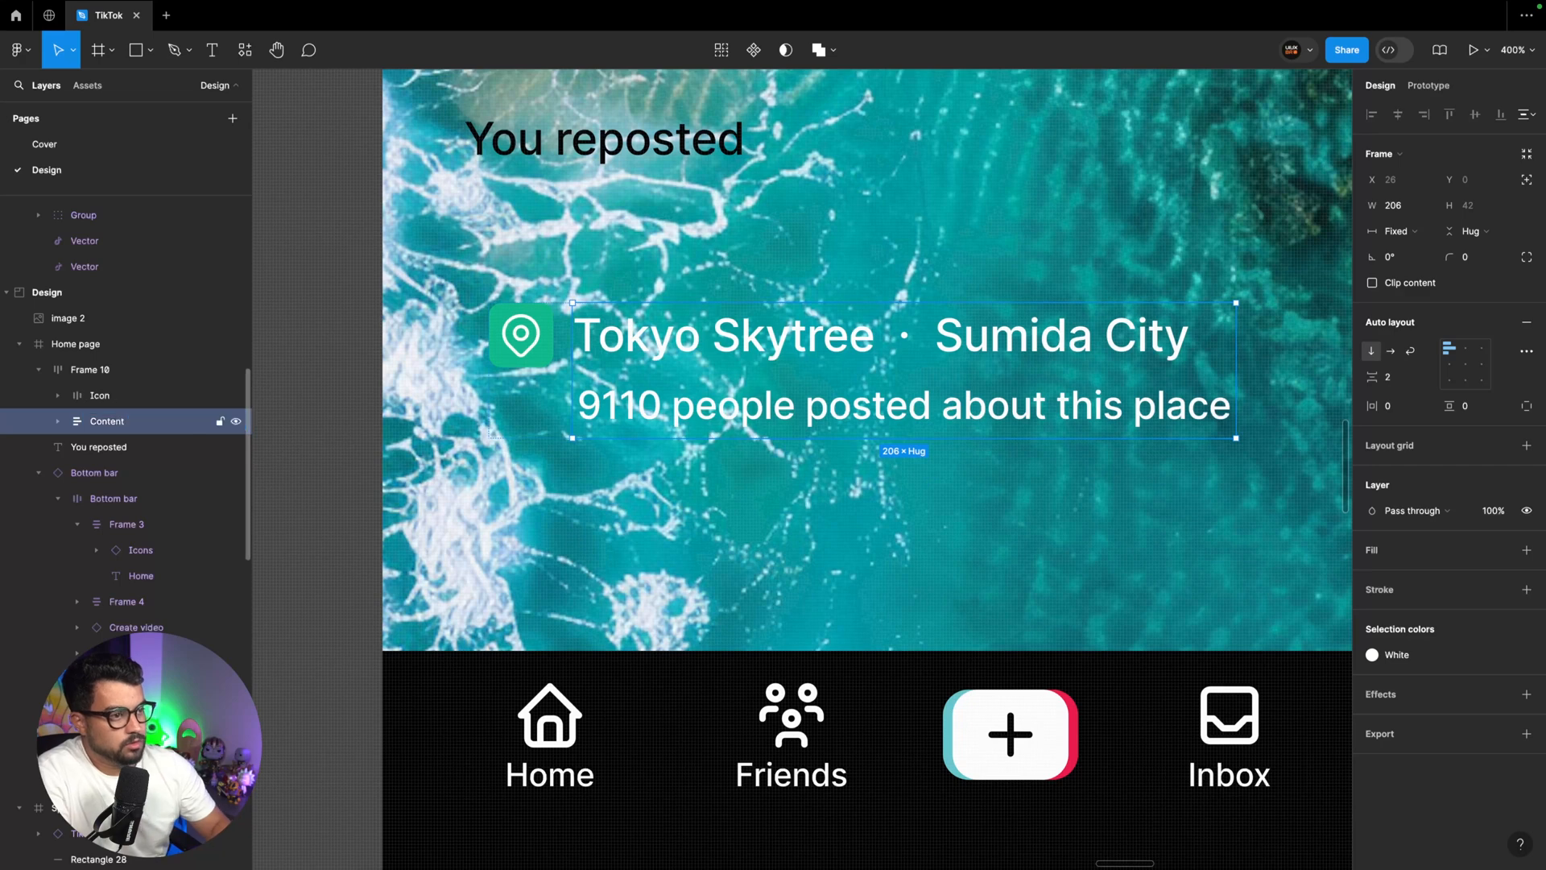
Rename the place name row inside the Content frame as Title
{"action": "left_click", "coordinate": [57, 421]}
{"action": "left_click", "coordinate": [126, 449]}
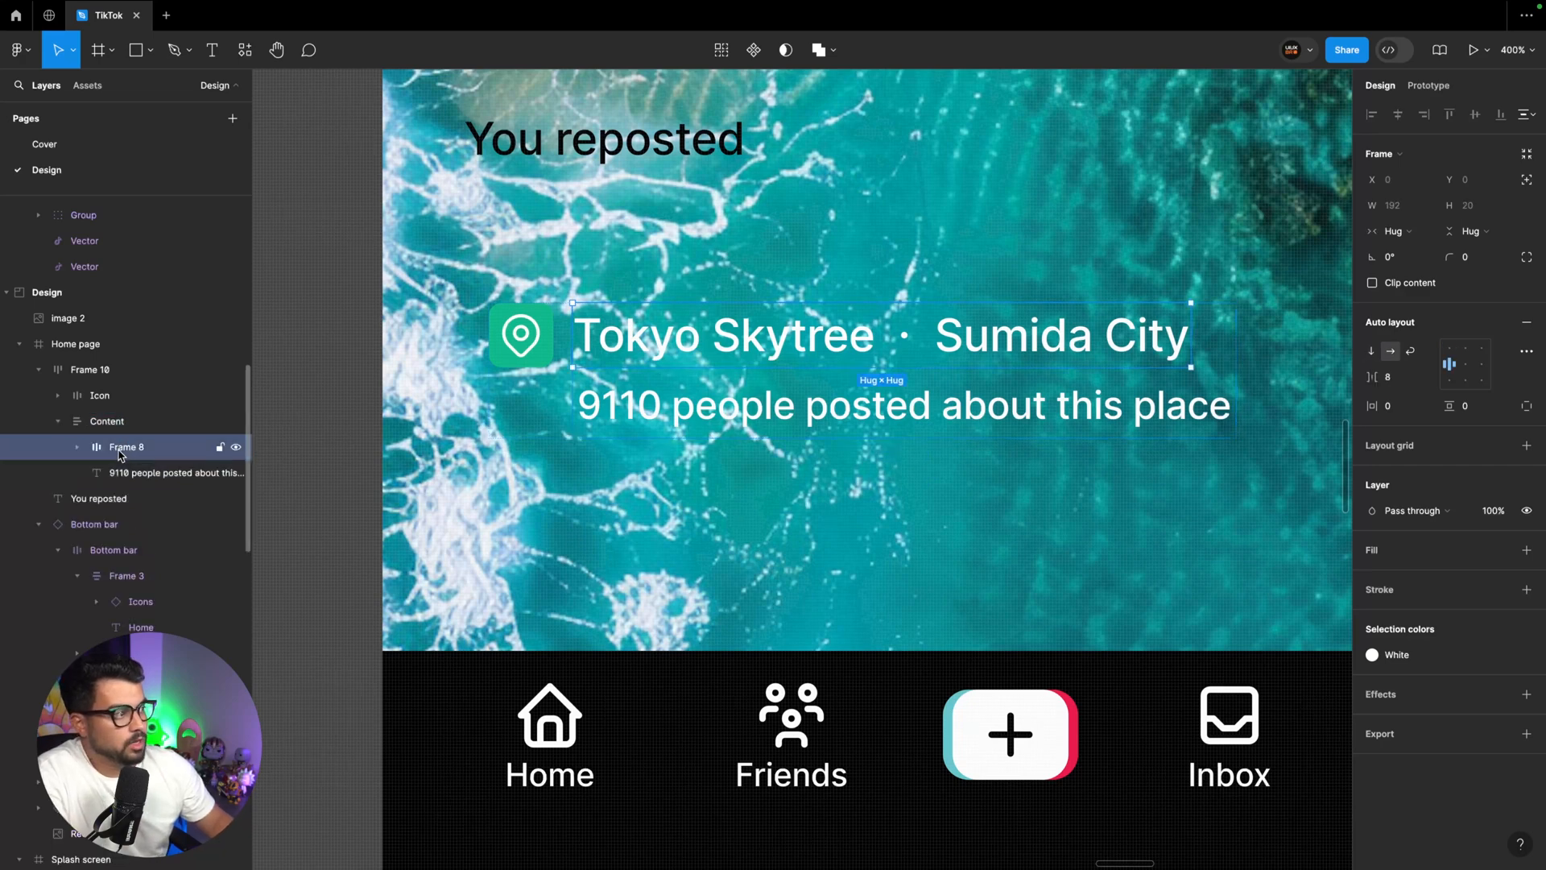
{"action": "double_click", "coordinate": [123, 448]}
{"action": "type", "text": "Title"}
{"action": "key", "text": "Return"}
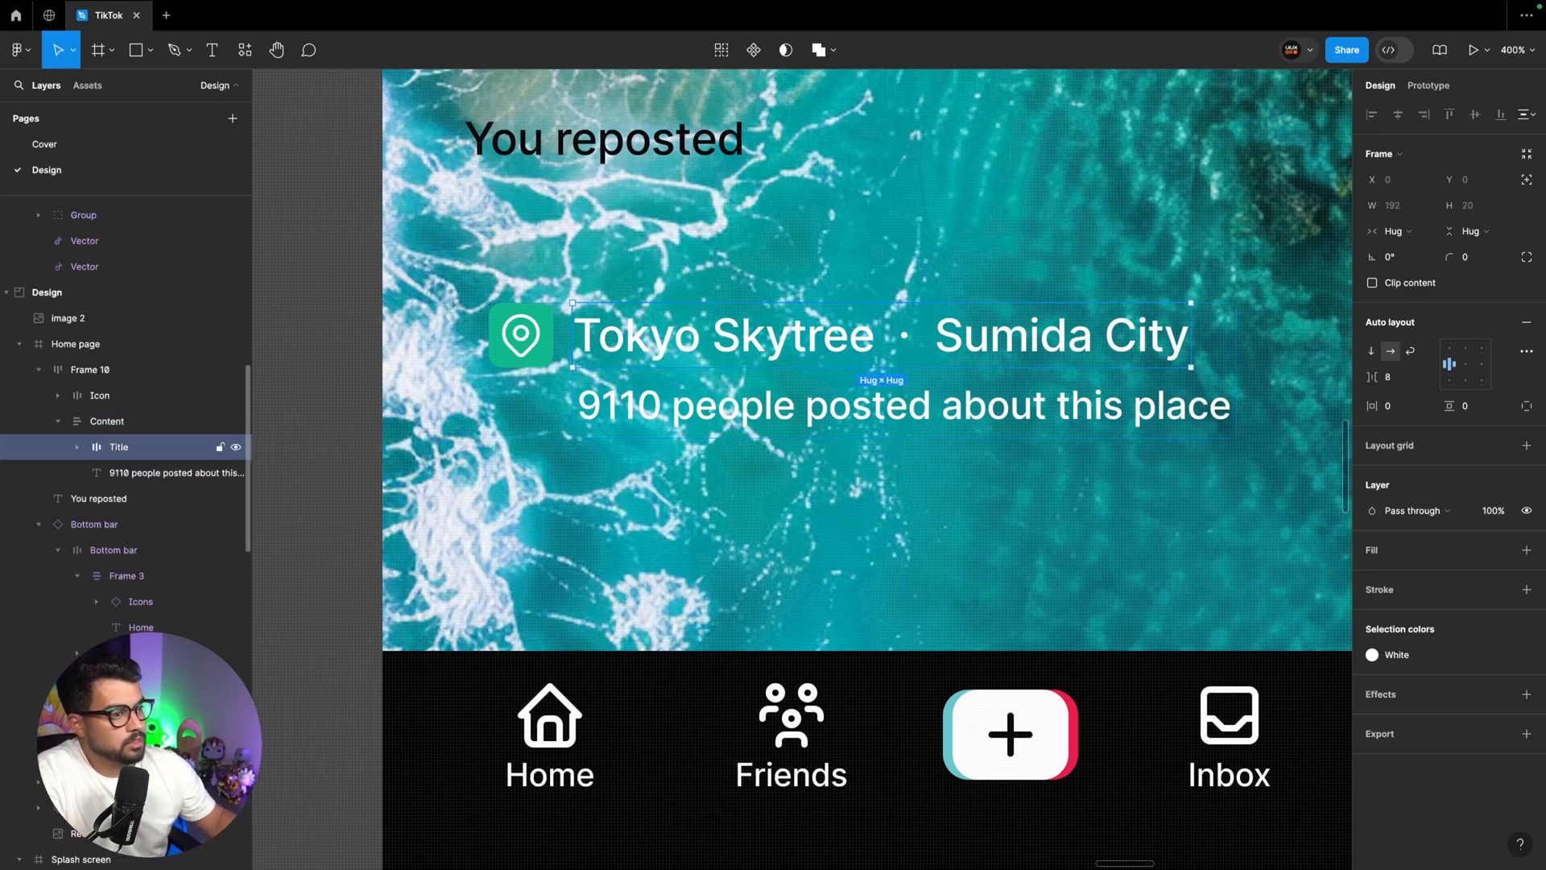
Set the horizontal and vertical padding of the whole location tag frame to 4
{"action": "left_click", "coordinate": [92, 375]}
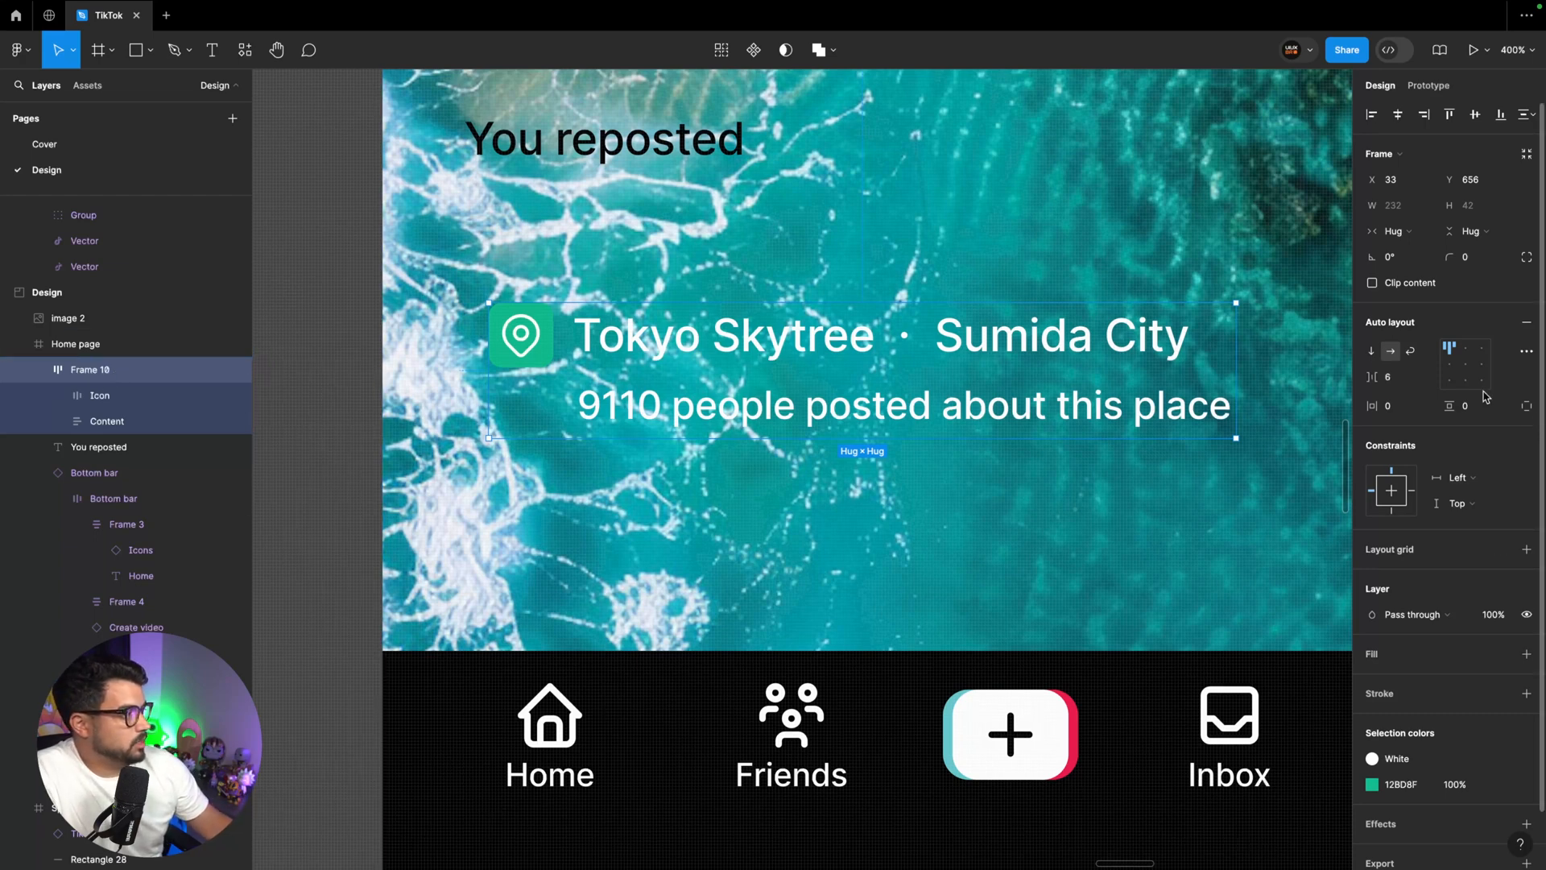
{"action": "type", "text": "8"}
{"action": "key", "text": "Return"}
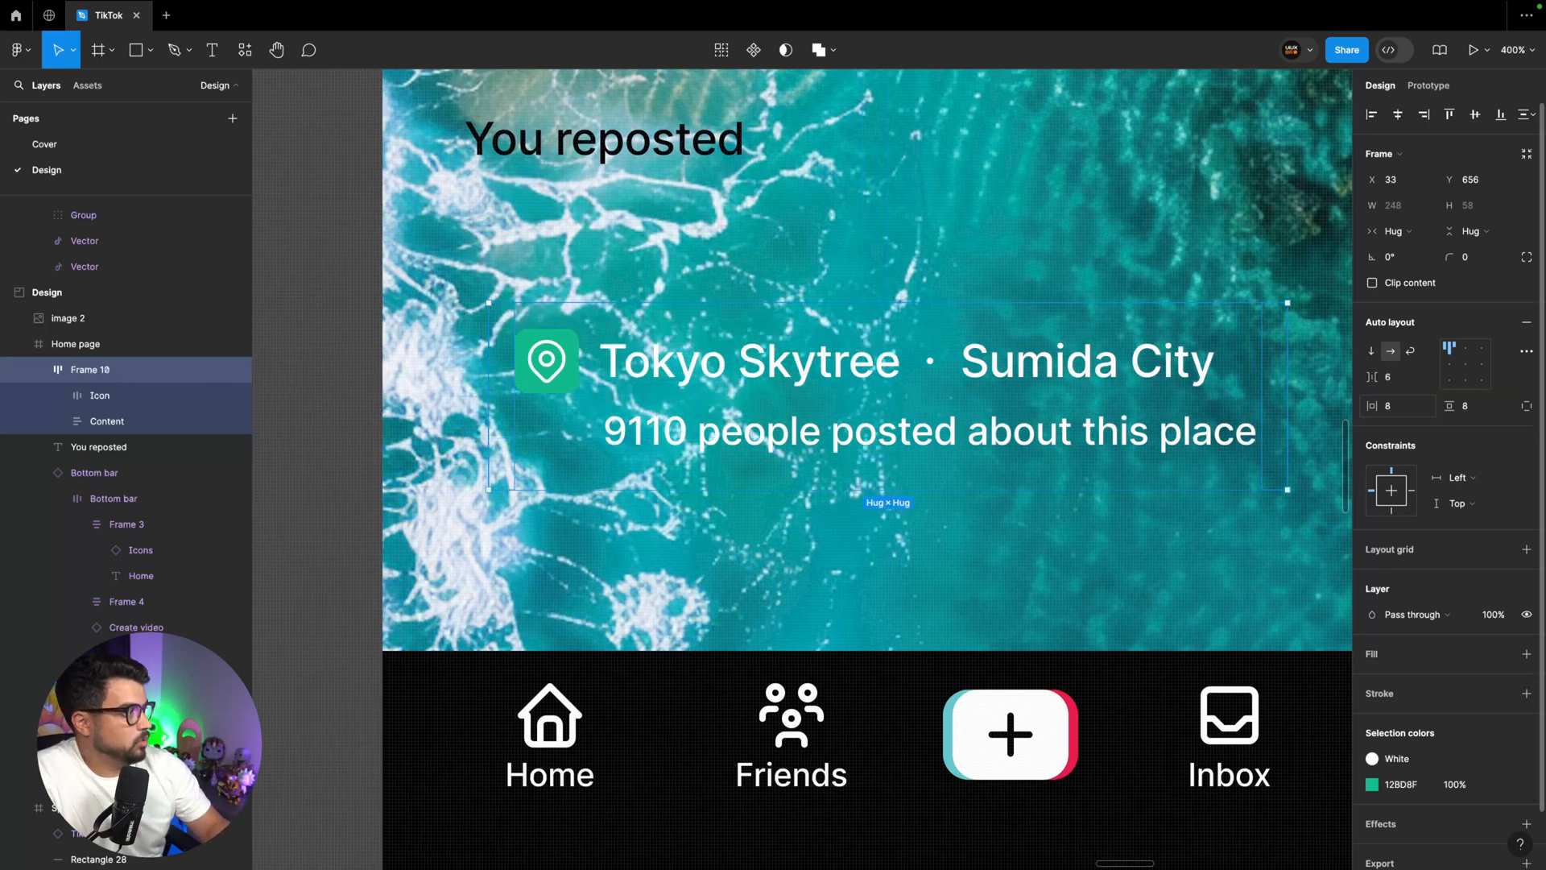
{"action": "key", "text": "Return"}
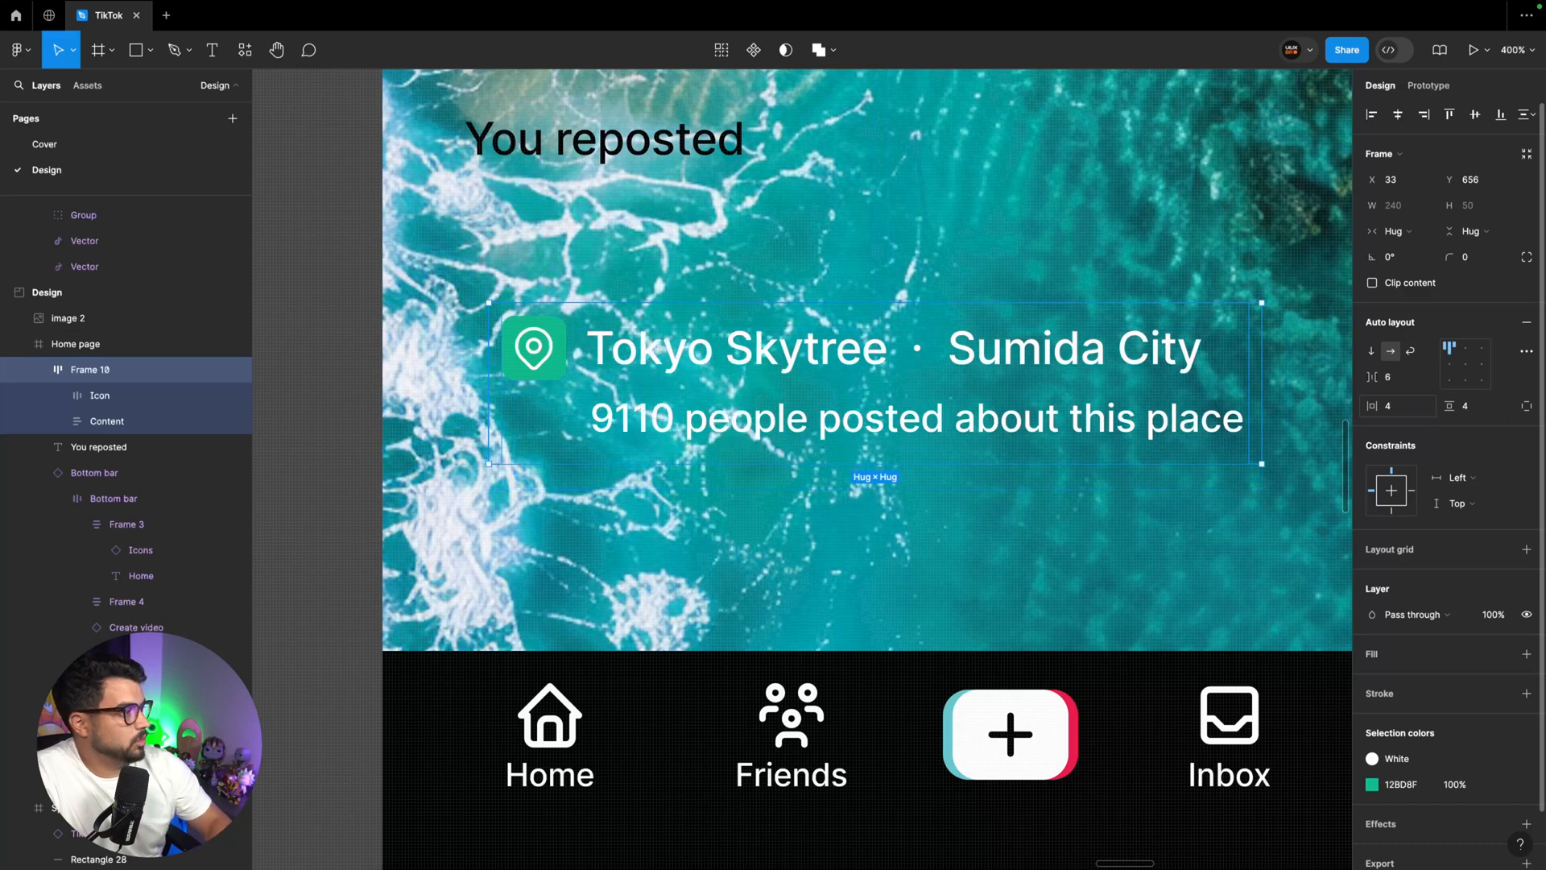
Fill the location tag frame with black 000000 at 40% opacity
{"action": "left_click", "coordinate": [1526, 653]}
{"action": "left_click", "coordinate": [1371, 679]}
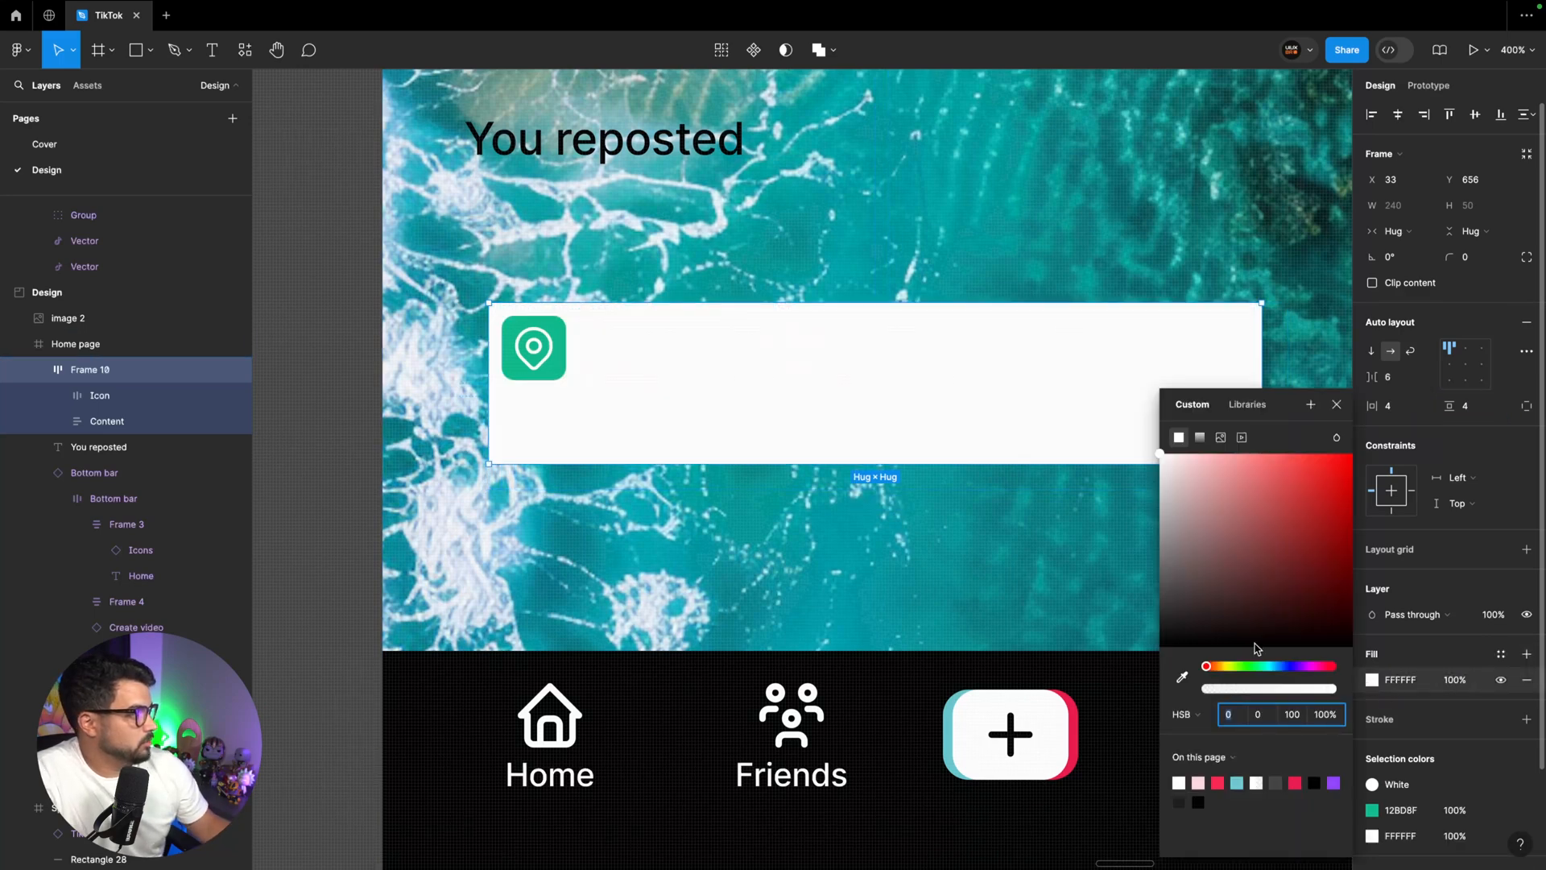
{"action": "left_click", "coordinate": [1160, 645]}
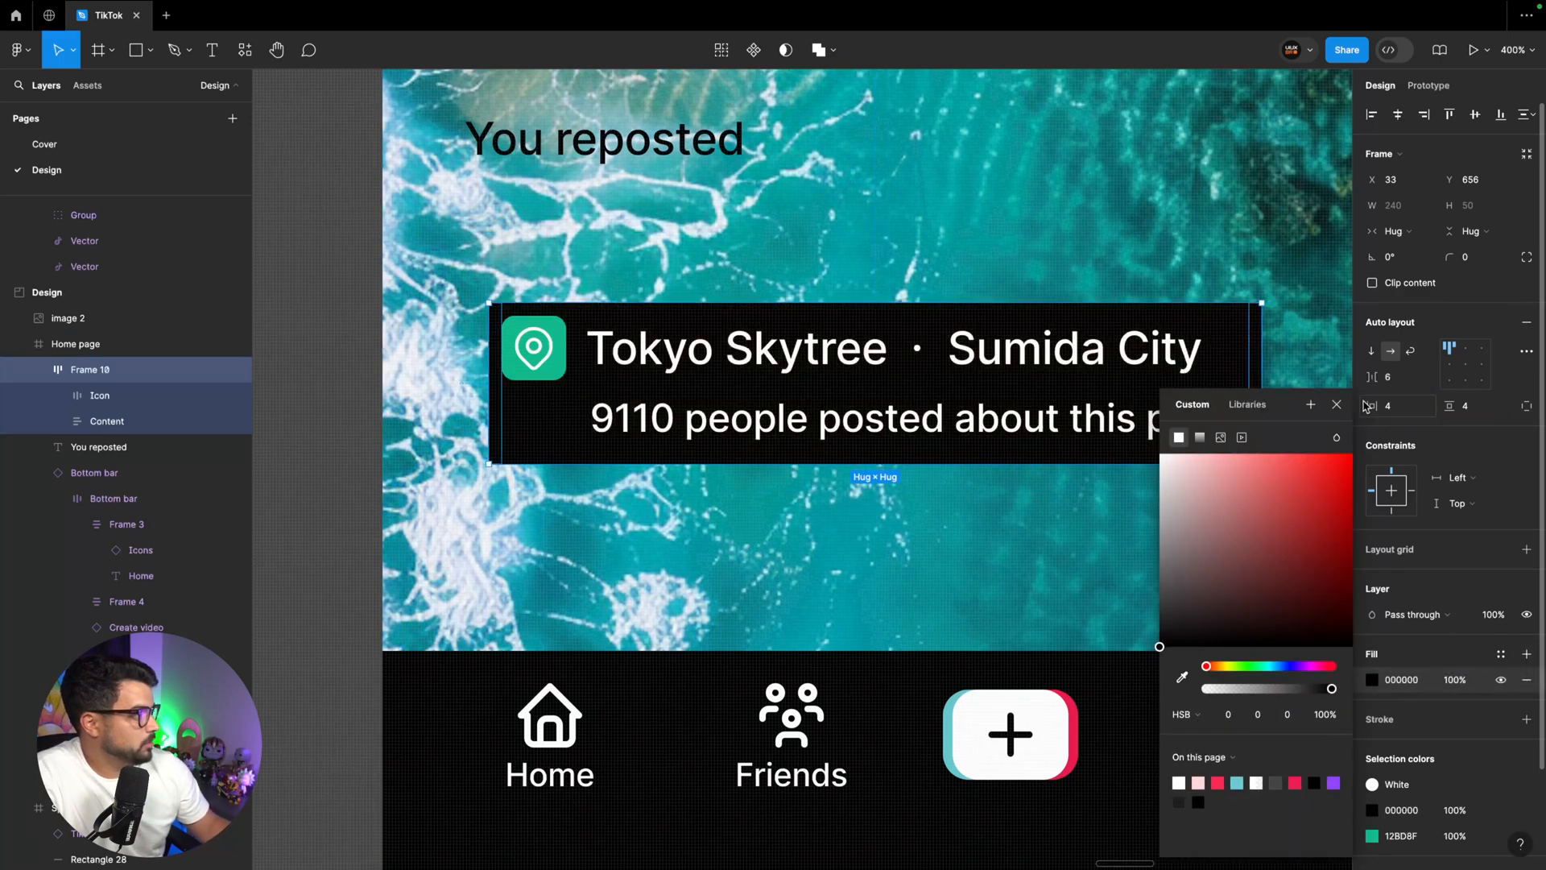
{"action": "left_click", "coordinate": [1457, 680]}
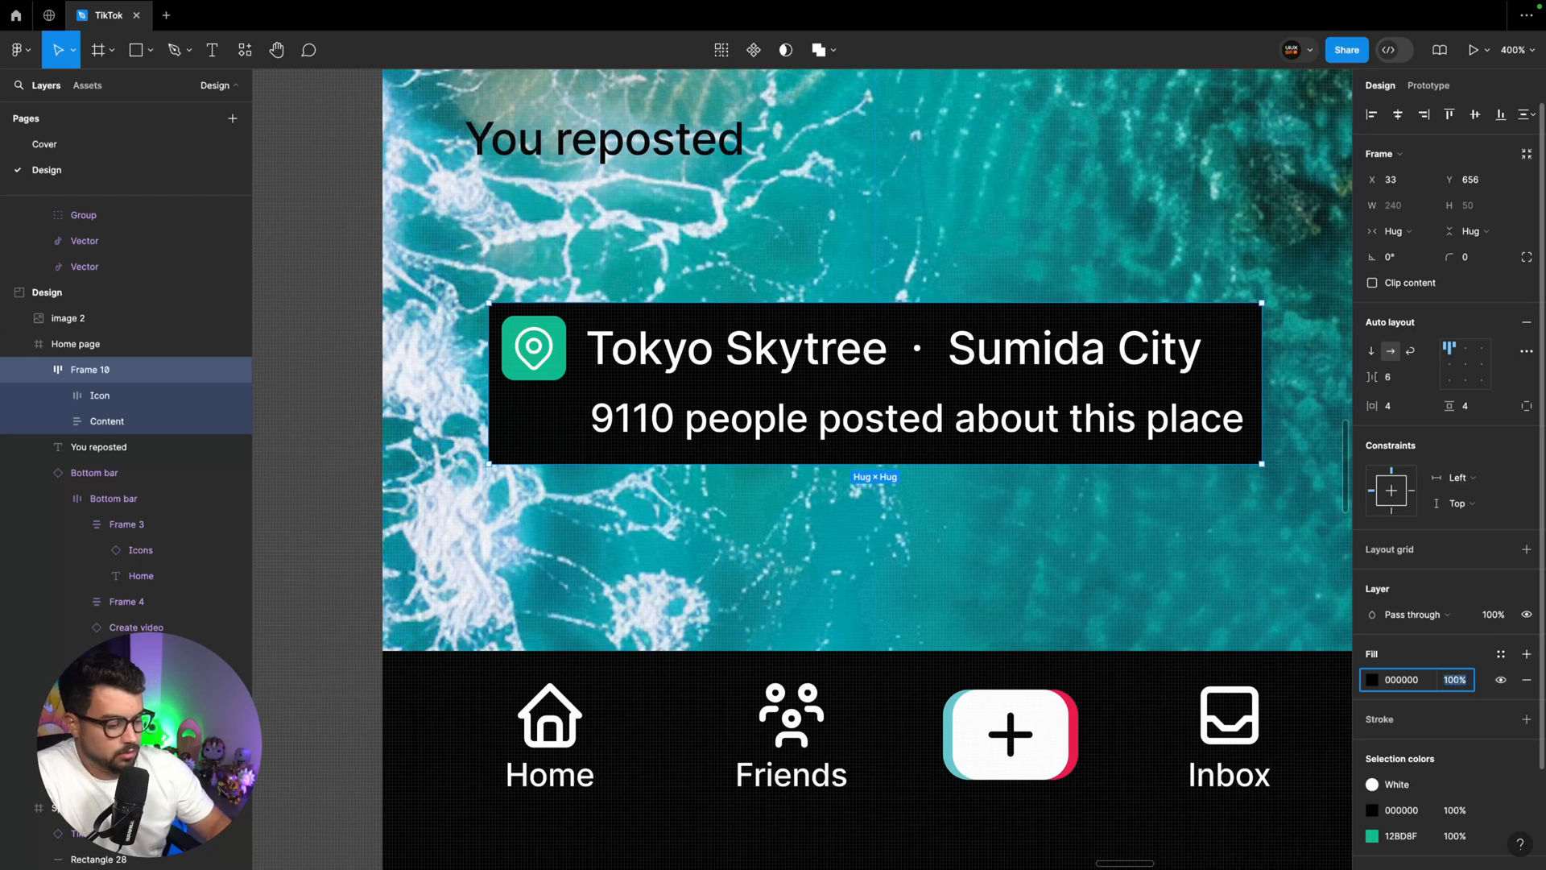
{"action": "type", "text": "40"}
{"action": "key", "text": "Return"}
Round the corners of the location tag frame with a radius of 6
{"action": "left_click", "coordinate": [1466, 257]}
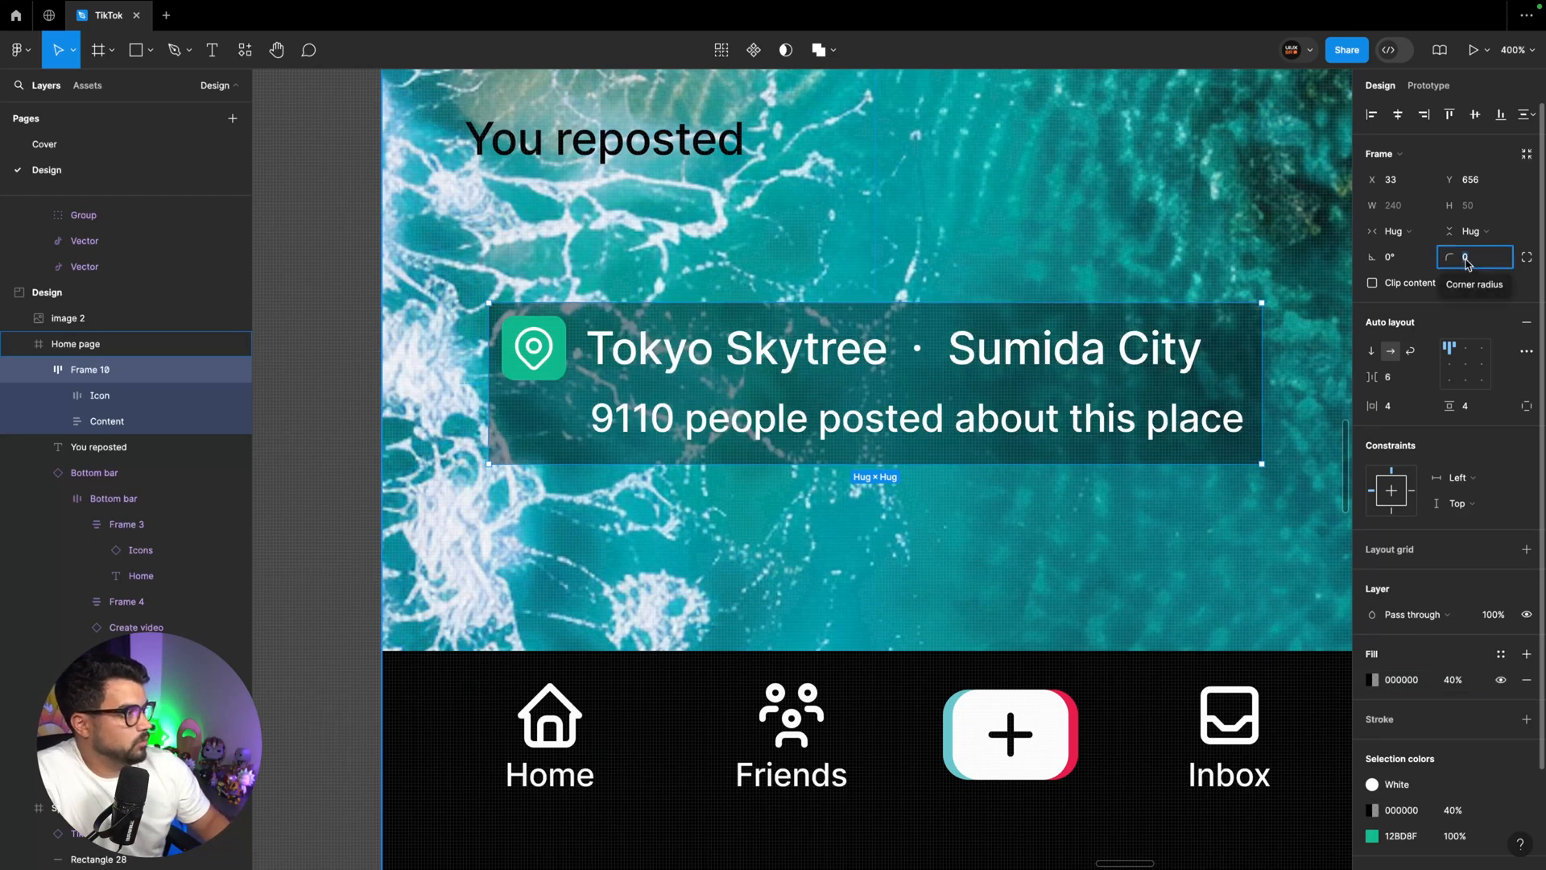
{"action": "type", "text": "1"}
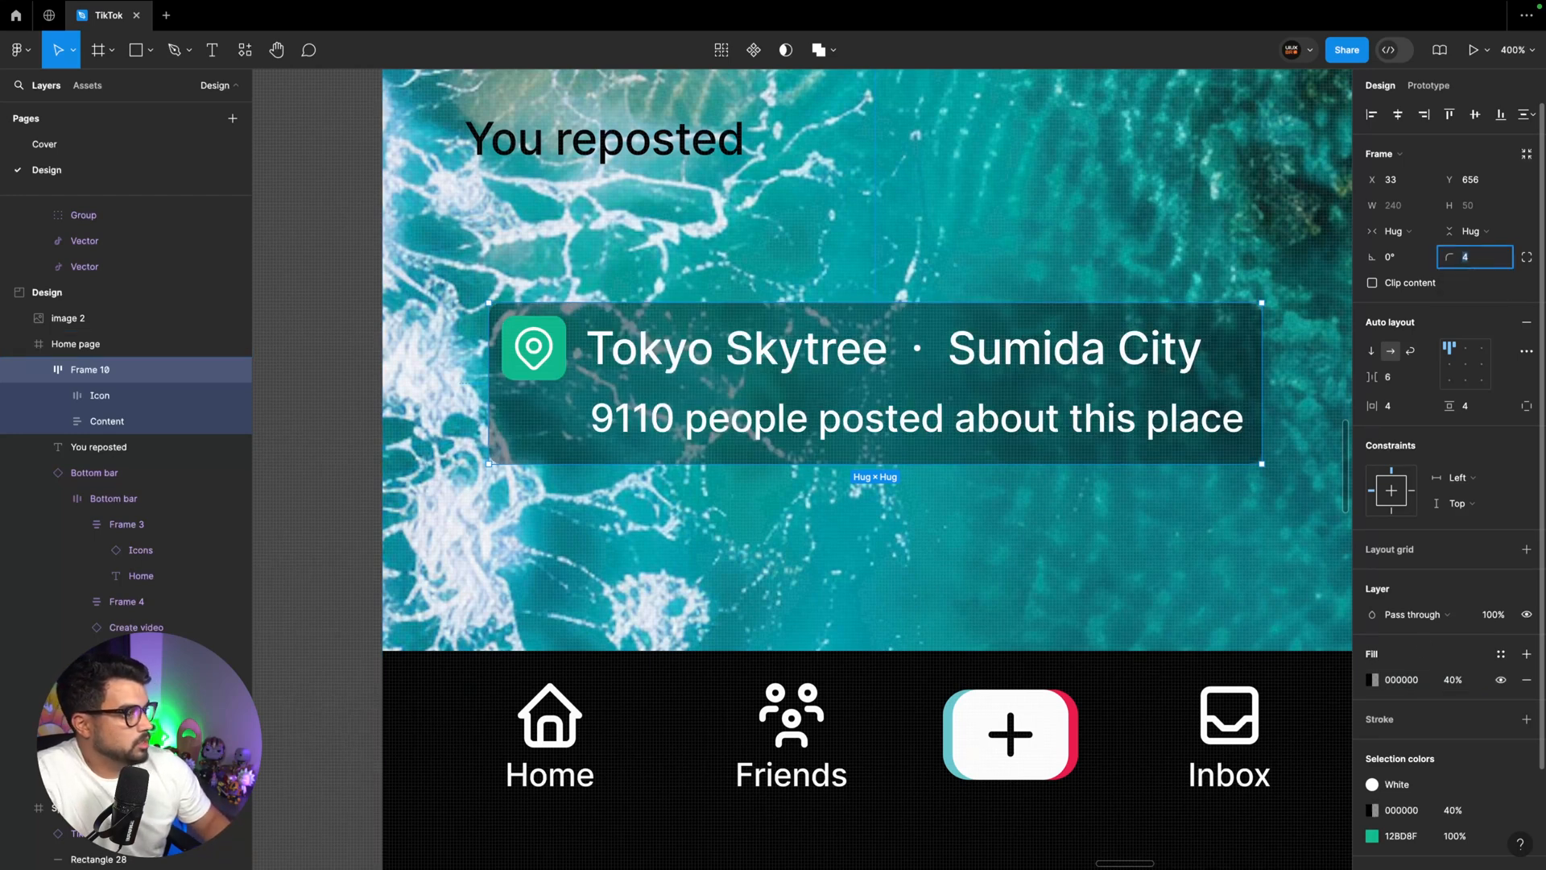
{"action": "key", "text": "super+minus"}
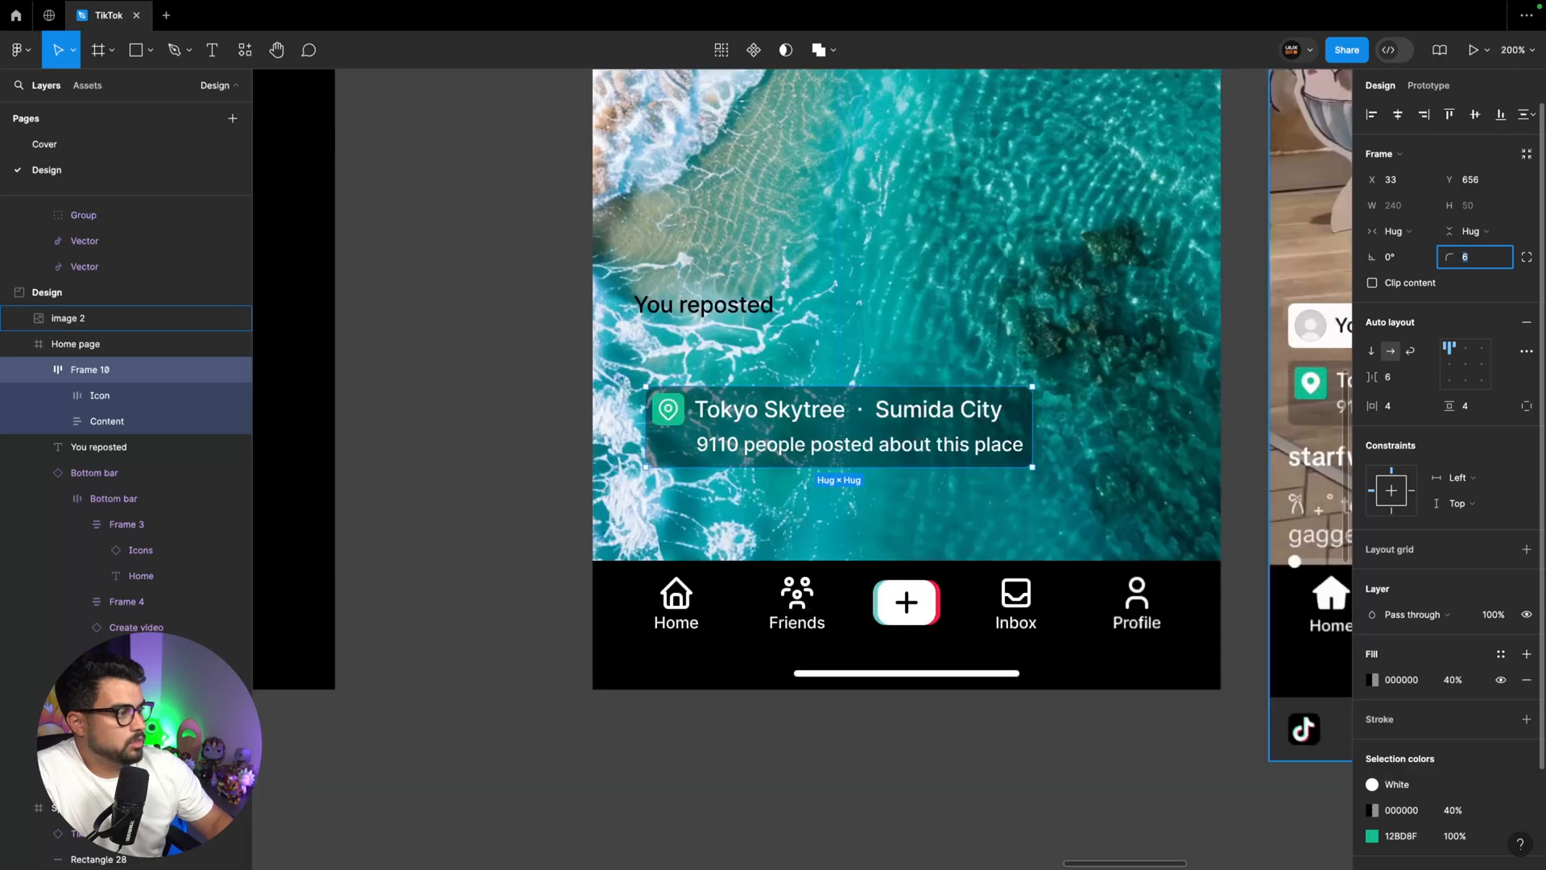
{"action": "scroll", "coordinate": [554, 433], "scroll_direction": "right", "scroll_amount": 4}
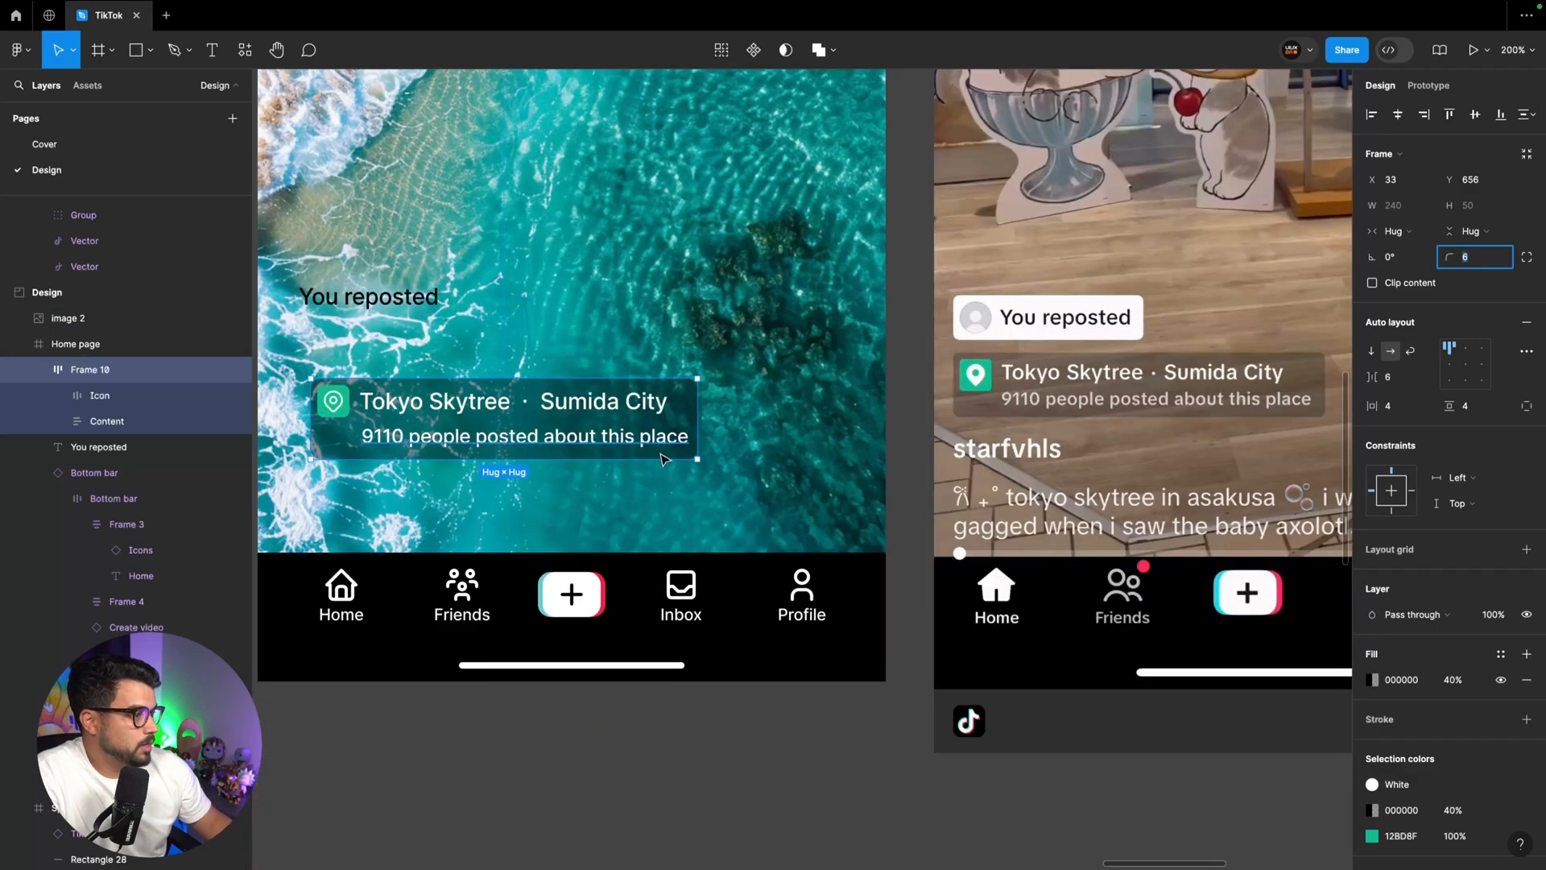
Apply the 100 grey color style to the "9110 people posted about this place" text in the location tag
{"action": "double_click", "coordinate": [682, 433]}
{"action": "left_click", "coordinate": [1400, 379]}
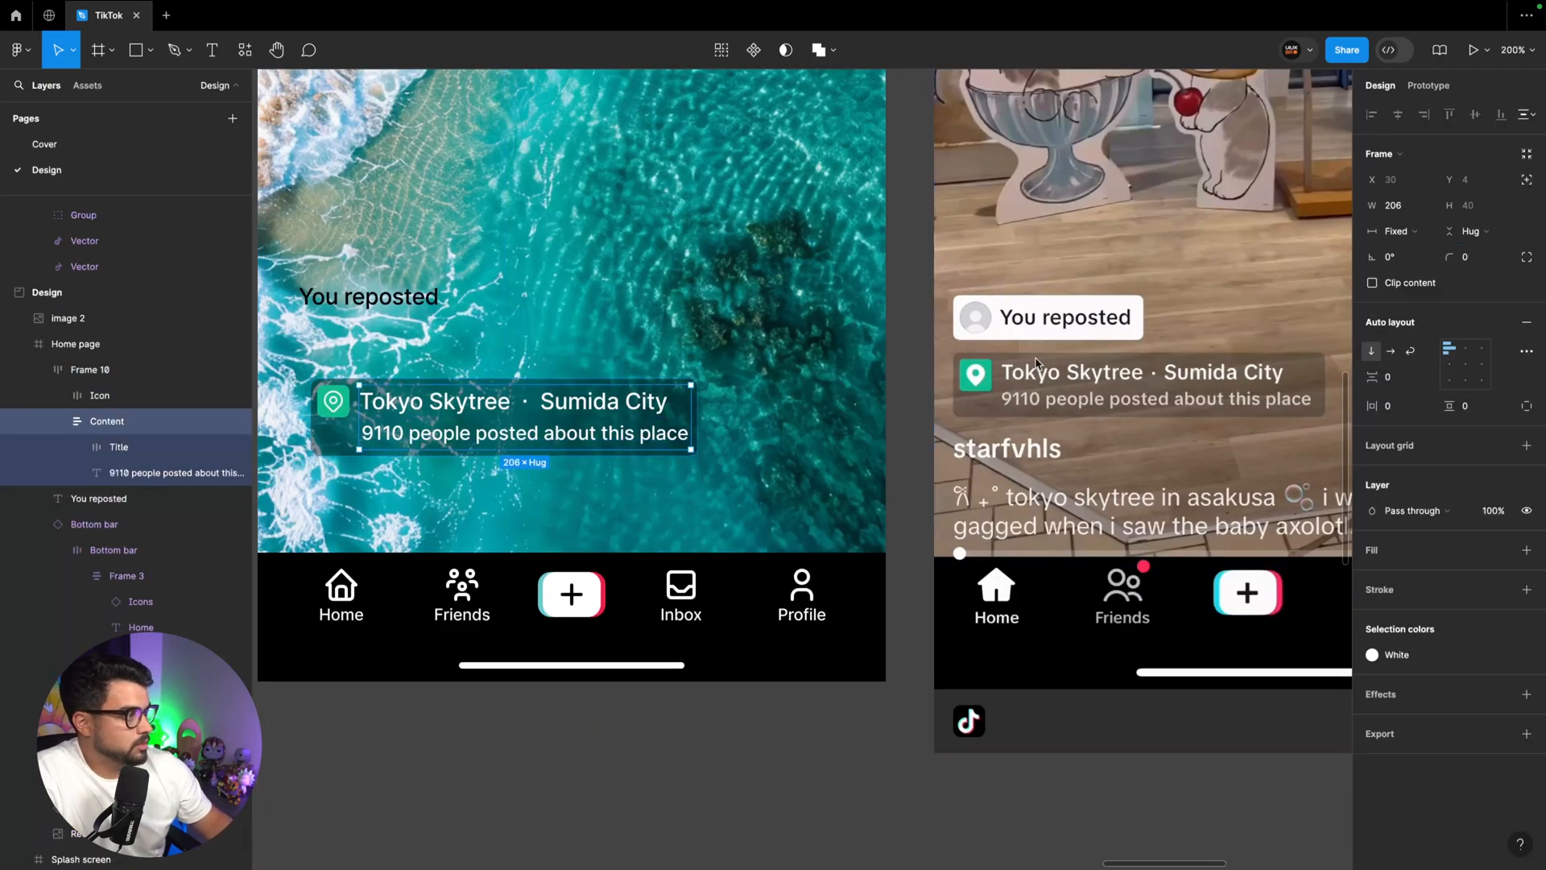
{"action": "left_click", "coordinate": [453, 478]}
{"action": "left_click", "coordinate": [474, 436], "text": "super"}
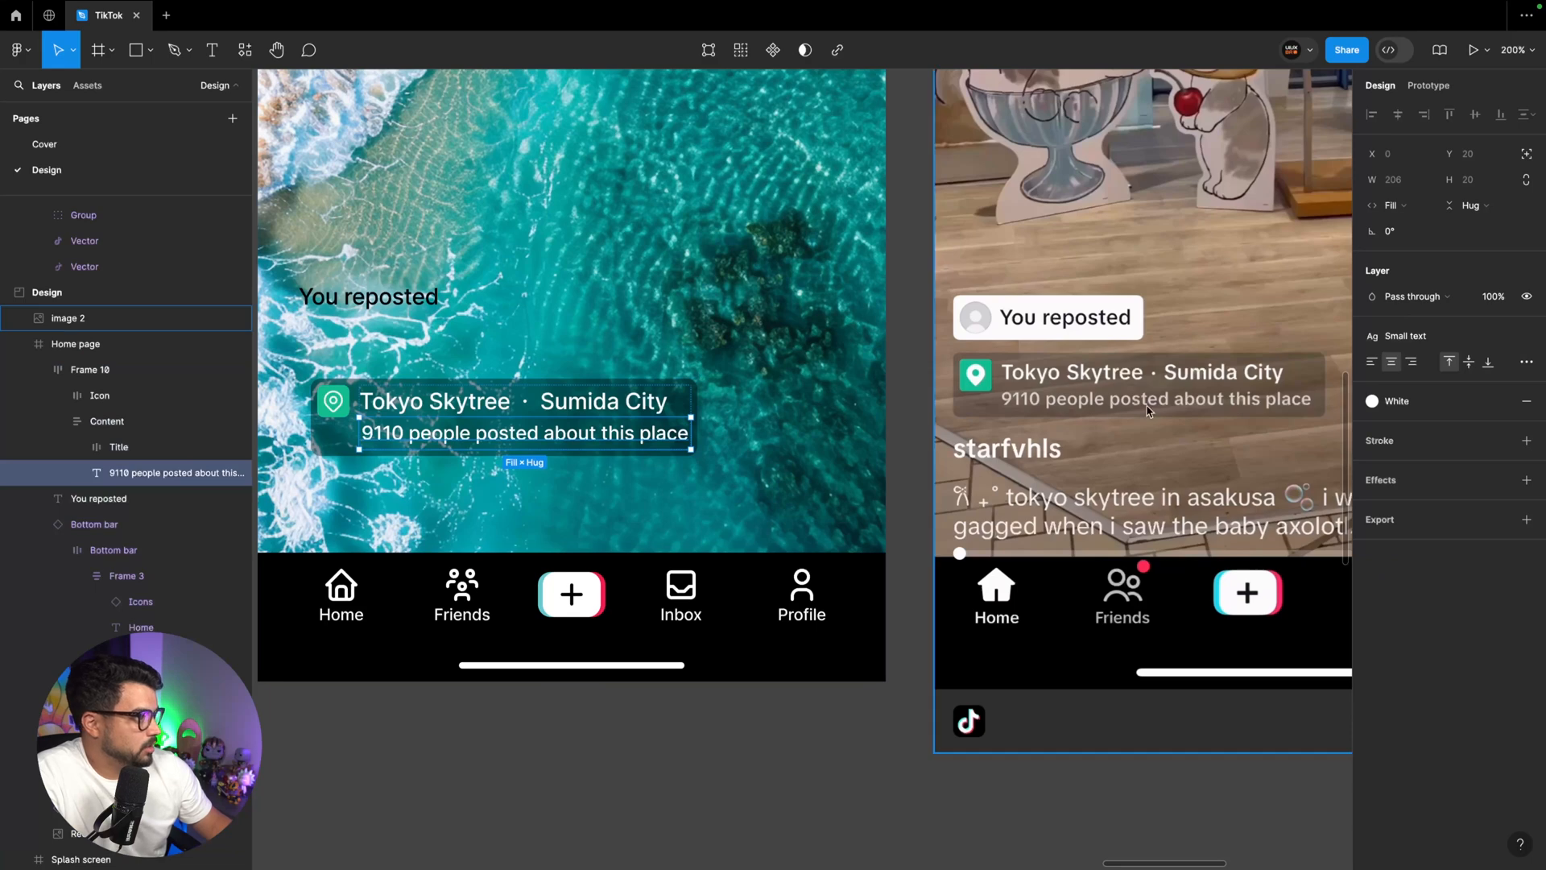
{"action": "left_click", "coordinate": [1372, 400]}
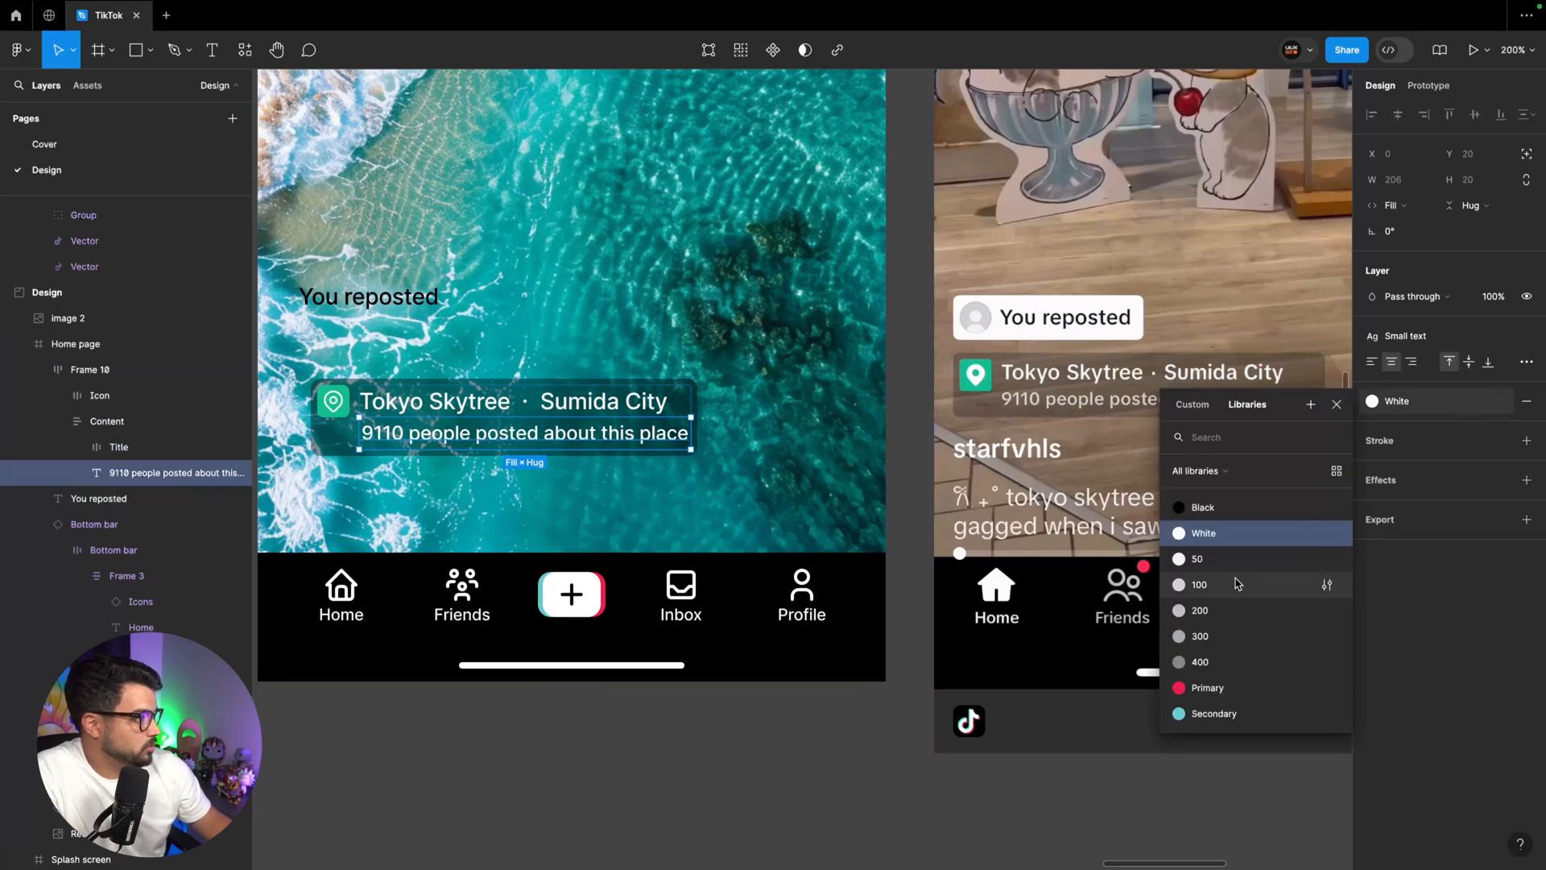
{"action": "left_click", "coordinate": [1280, 568]}
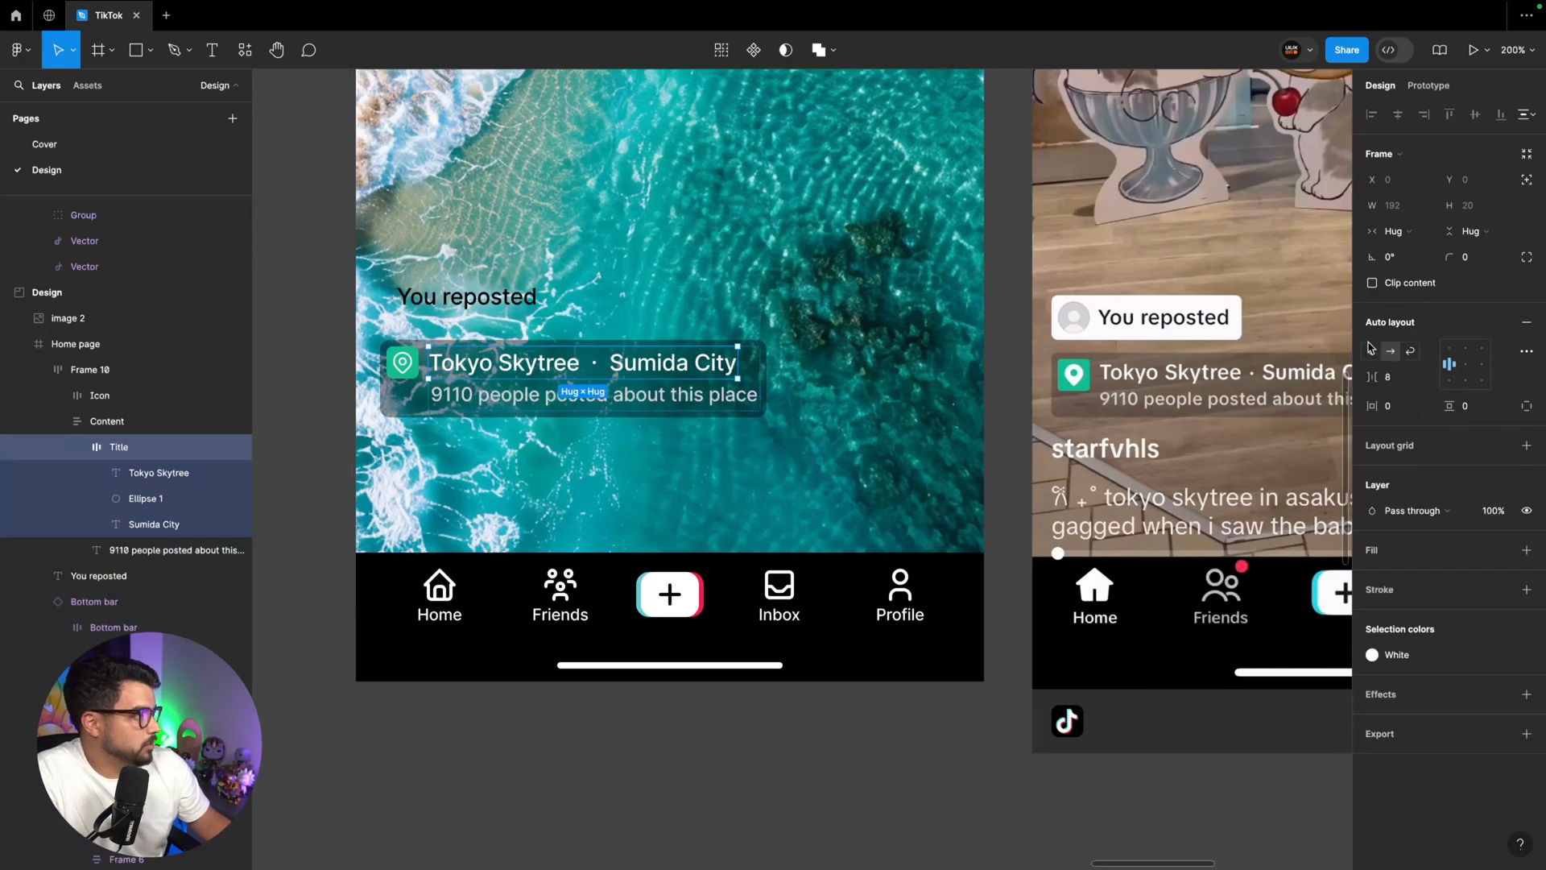
Set the spacing between items in the location tag's Title row to 4
{"action": "left_click", "coordinate": [1390, 376]}
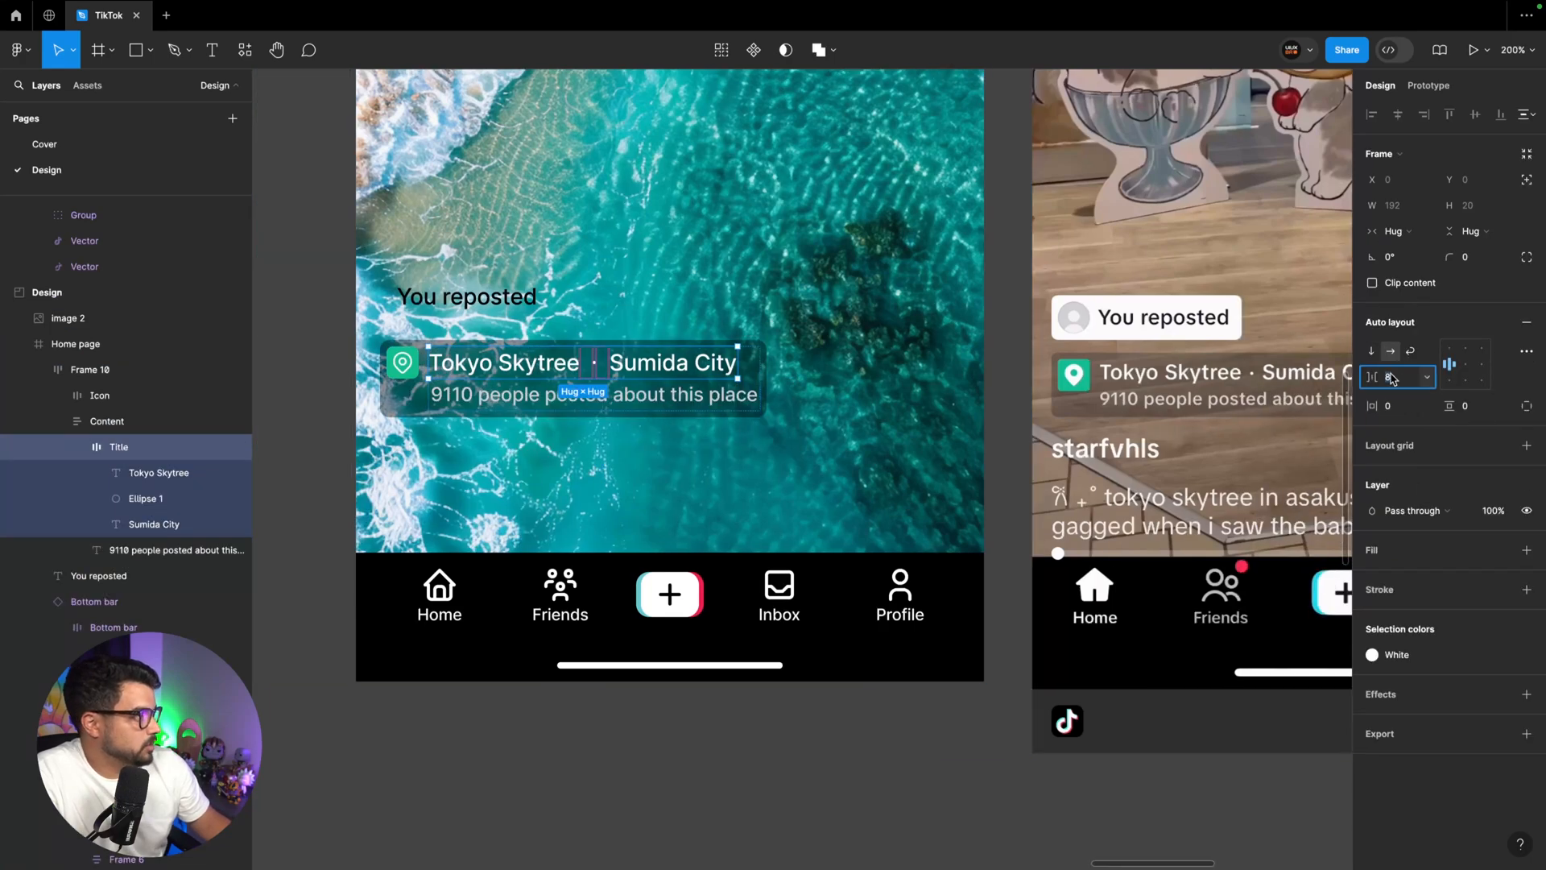
{"action": "type", "text": "4"}
{"action": "key", "text": "Return"}
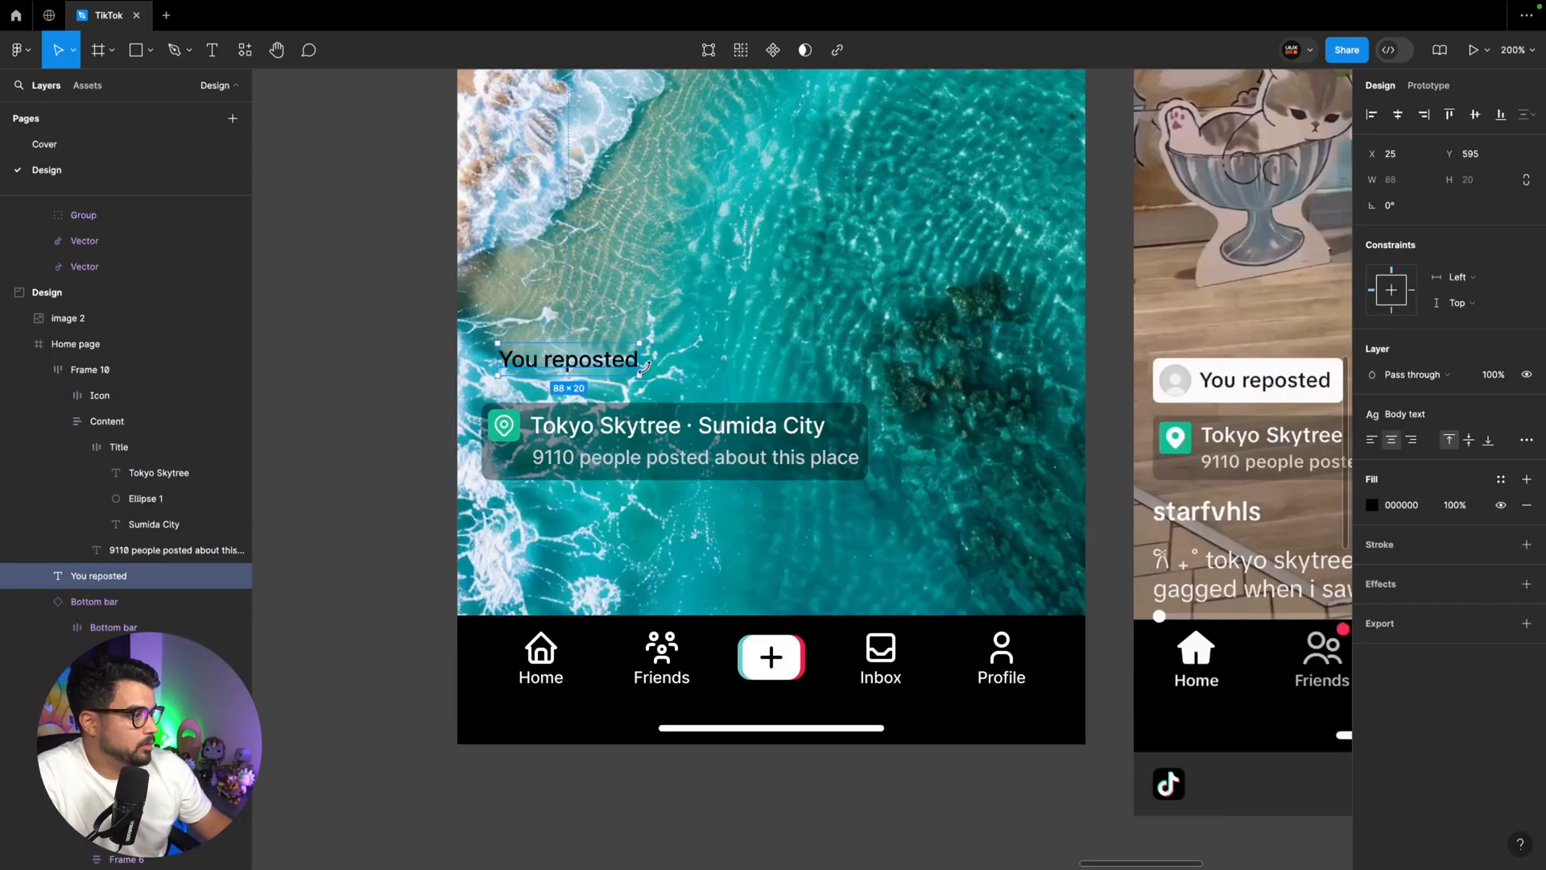
Wrap the "You reposted" text in an auto layout frame
{"action": "key", "text": "shift+a"}
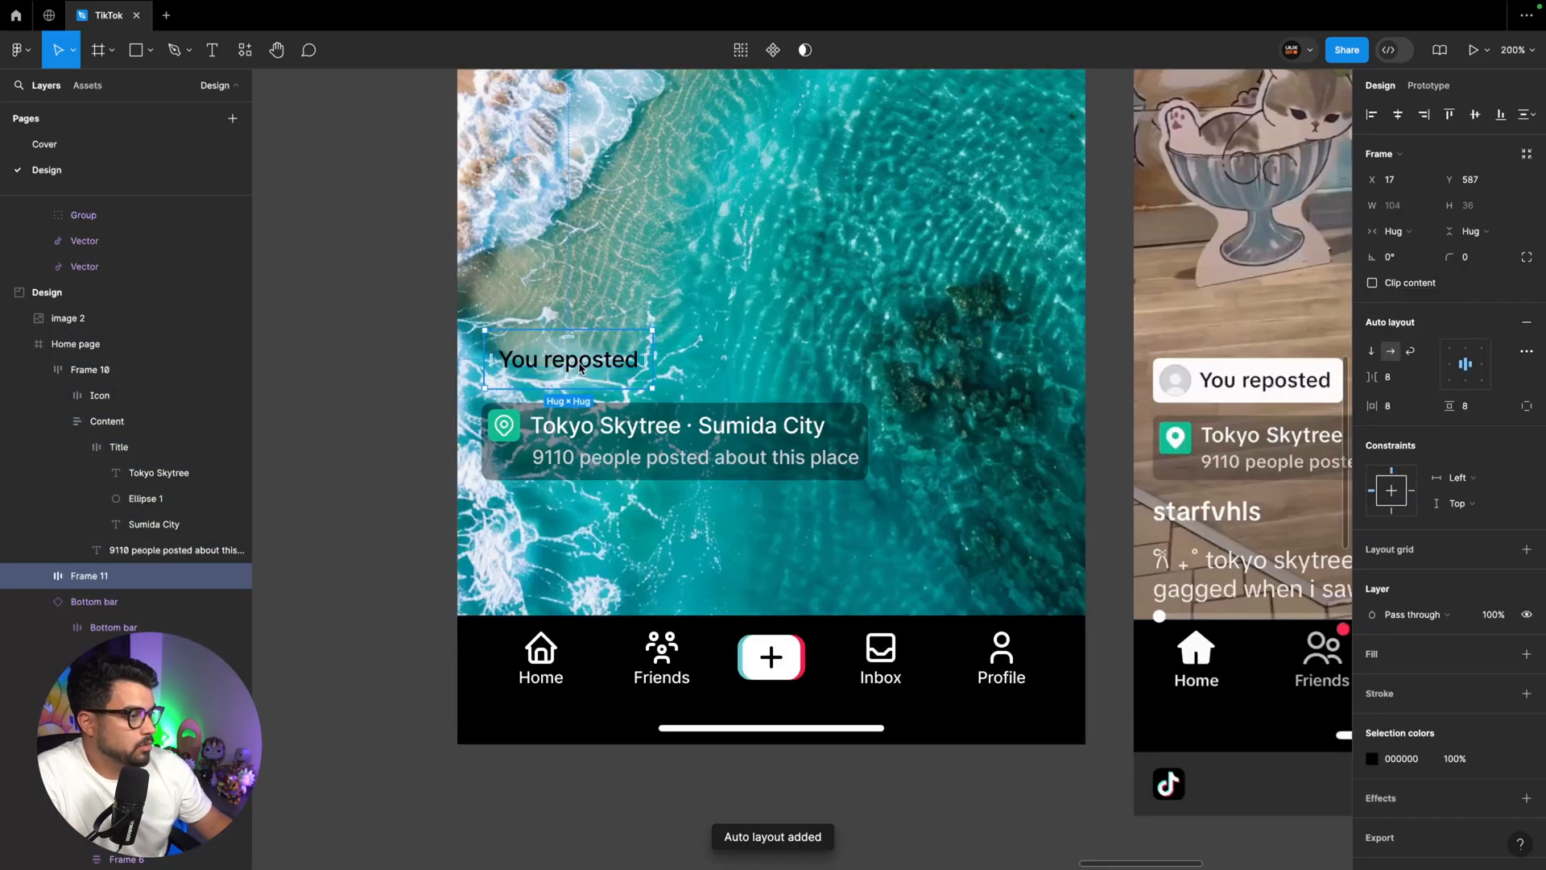
{"action": "left_click", "coordinate": [695, 348]}
{"action": "left_click", "coordinate": [603, 364]}
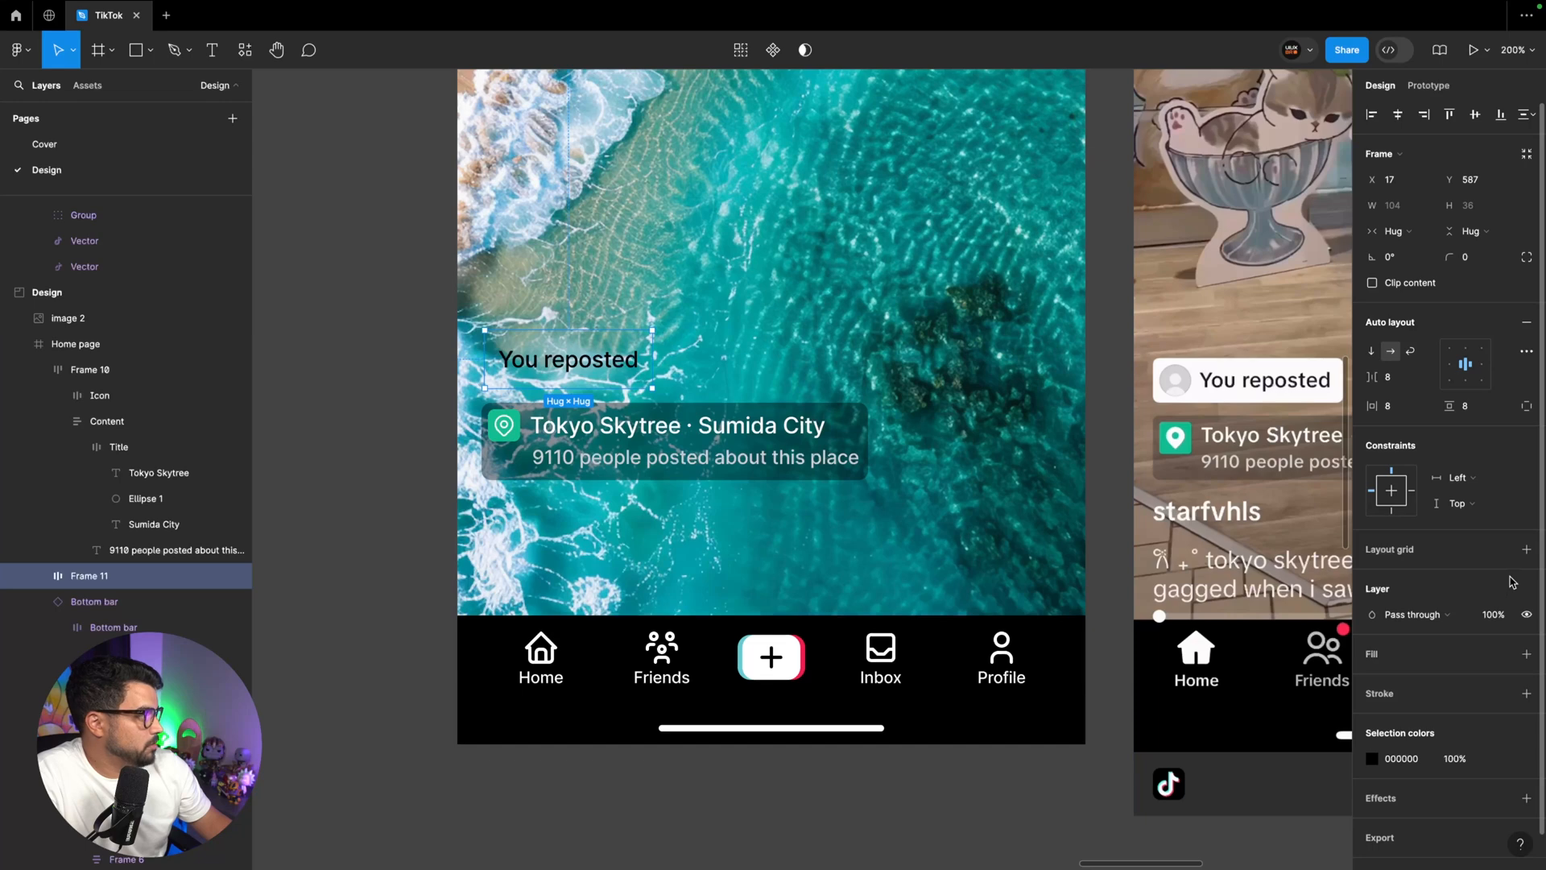
Fill the repost tag frame with the White color style and its text with the Black color style
{"action": "left_click", "coordinate": [1500, 654]}
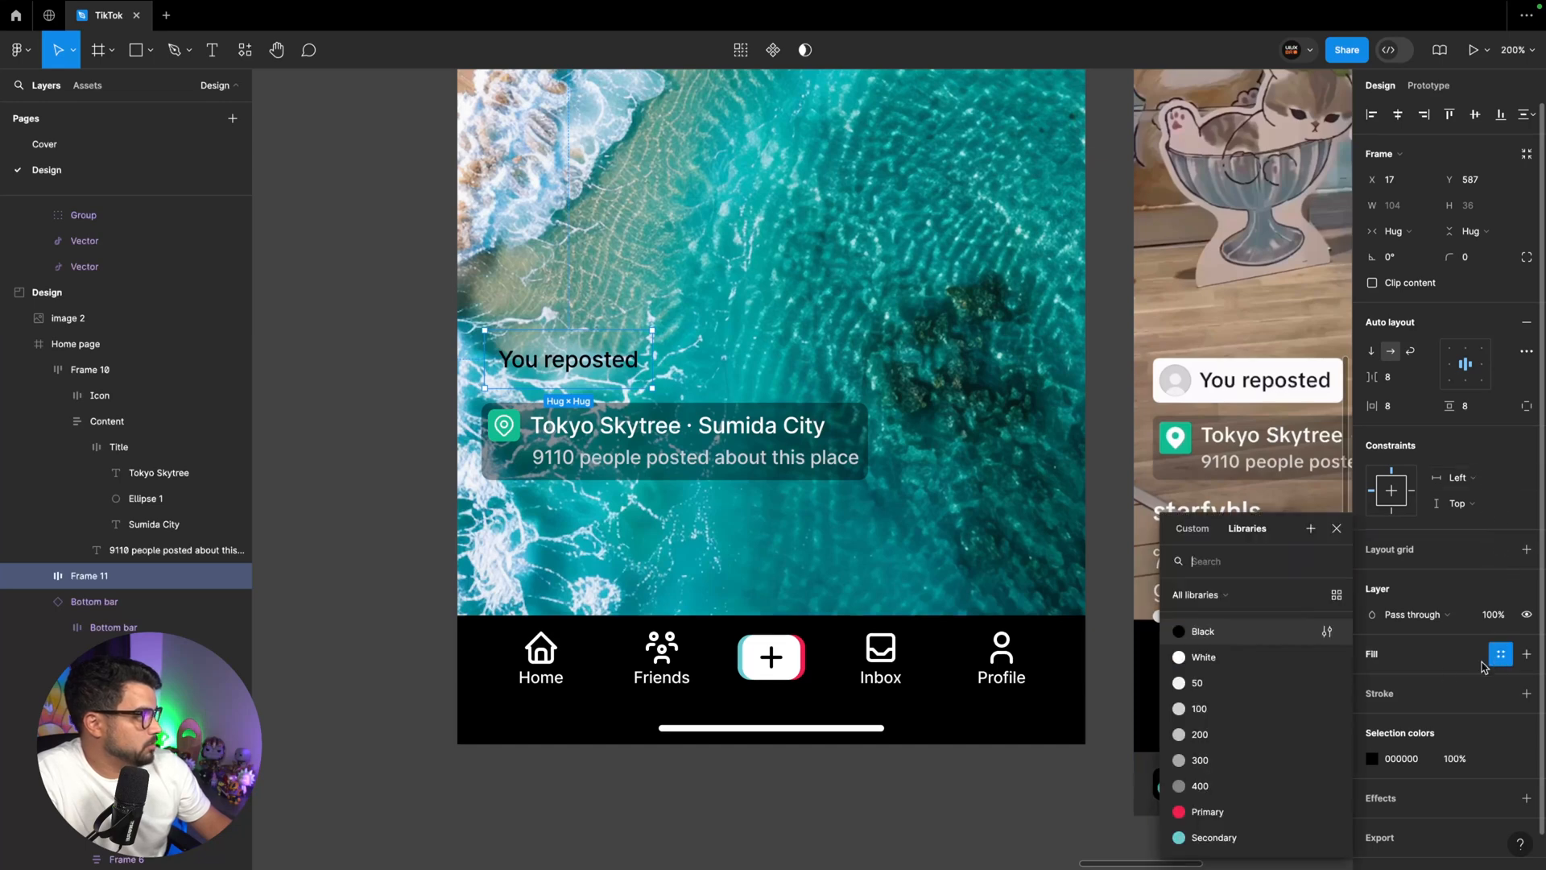
{"action": "left_click", "coordinate": [1206, 656]}
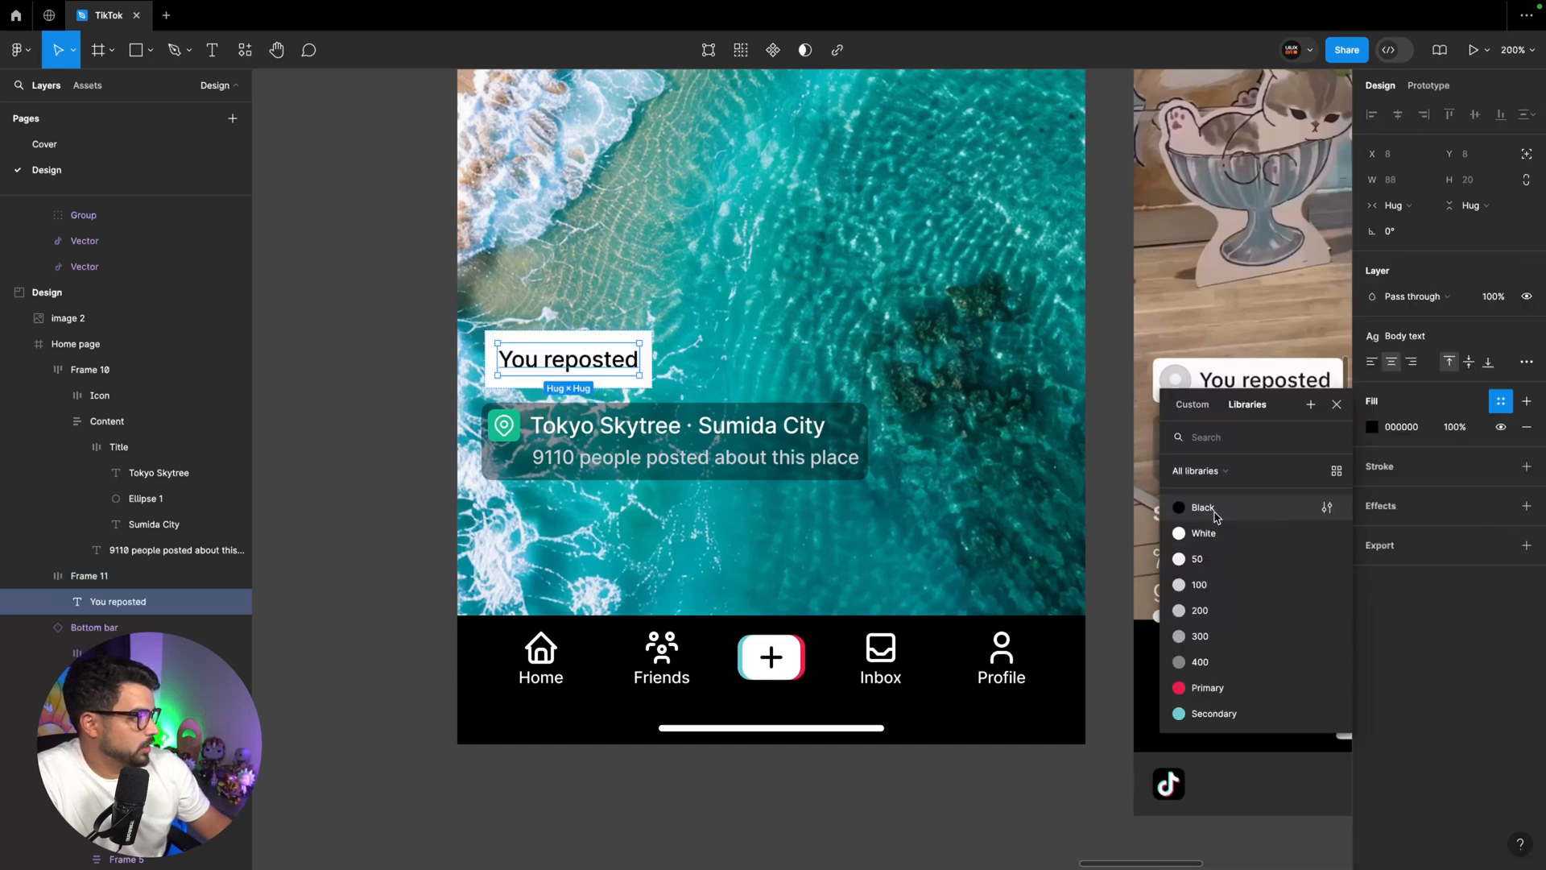
{"action": "left_click", "coordinate": [1207, 507]}
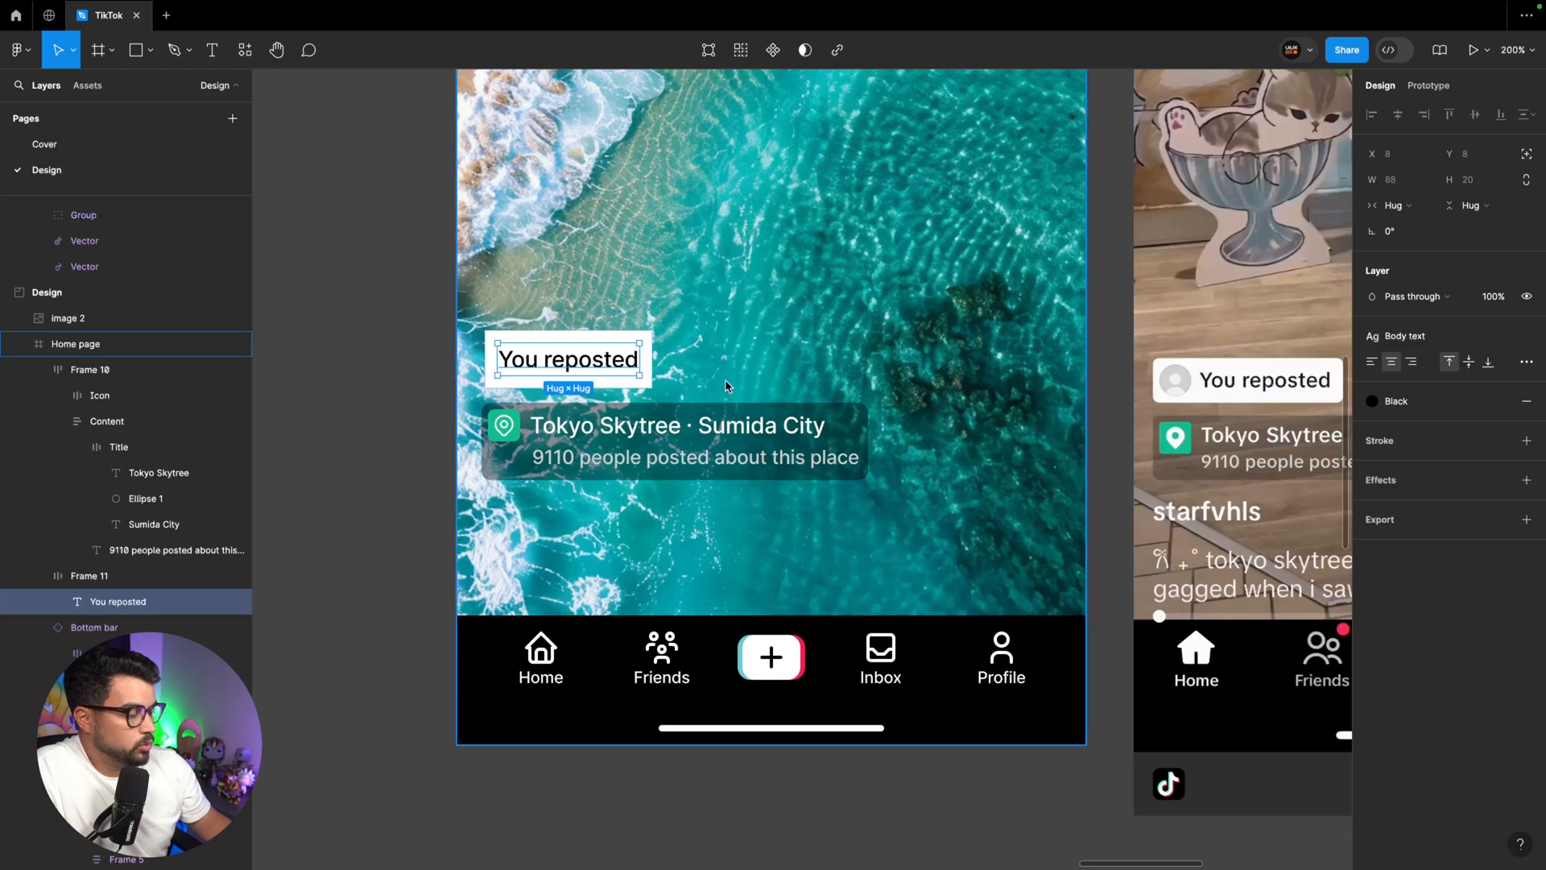
Draw a 20 × 20 circle inside the repost tag frame, in front of the "You reposted" text, as the avatar placeholder
{"action": "key", "text": "super+plus"}
{"action": "scroll", "coordinate": [694, 347], "scroll_direction": "left", "scroll_amount": 6}
{"action": "scroll", "coordinate": [694, 347], "scroll_direction": "up", "scroll_amount": 1}
{"action": "key", "text": "o"}
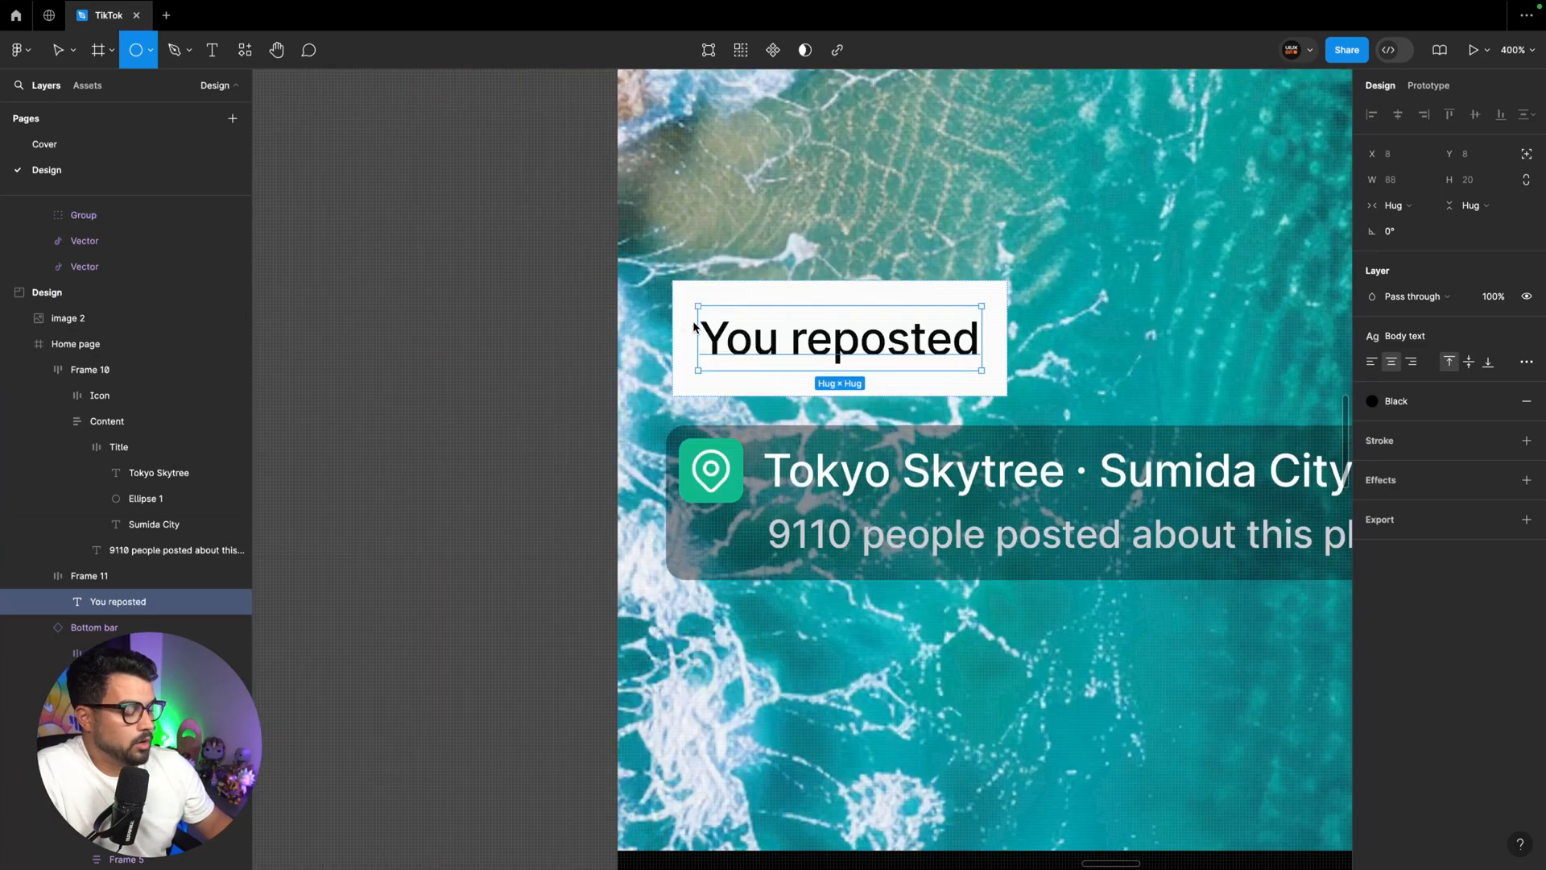
{"action": "left_click_drag", "start_coordinate": [686, 324], "coordinate": [738, 366]}
{"action": "scroll", "coordinate": [736, 364], "scroll_direction": "right", "scroll_amount": 12}
{"action": "scroll", "coordinate": [736, 365], "scroll_direction": "left", "scroll_amount": 14}
{"action": "left_click_drag", "start_coordinate": [889, 313], "coordinate": [902, 307]}
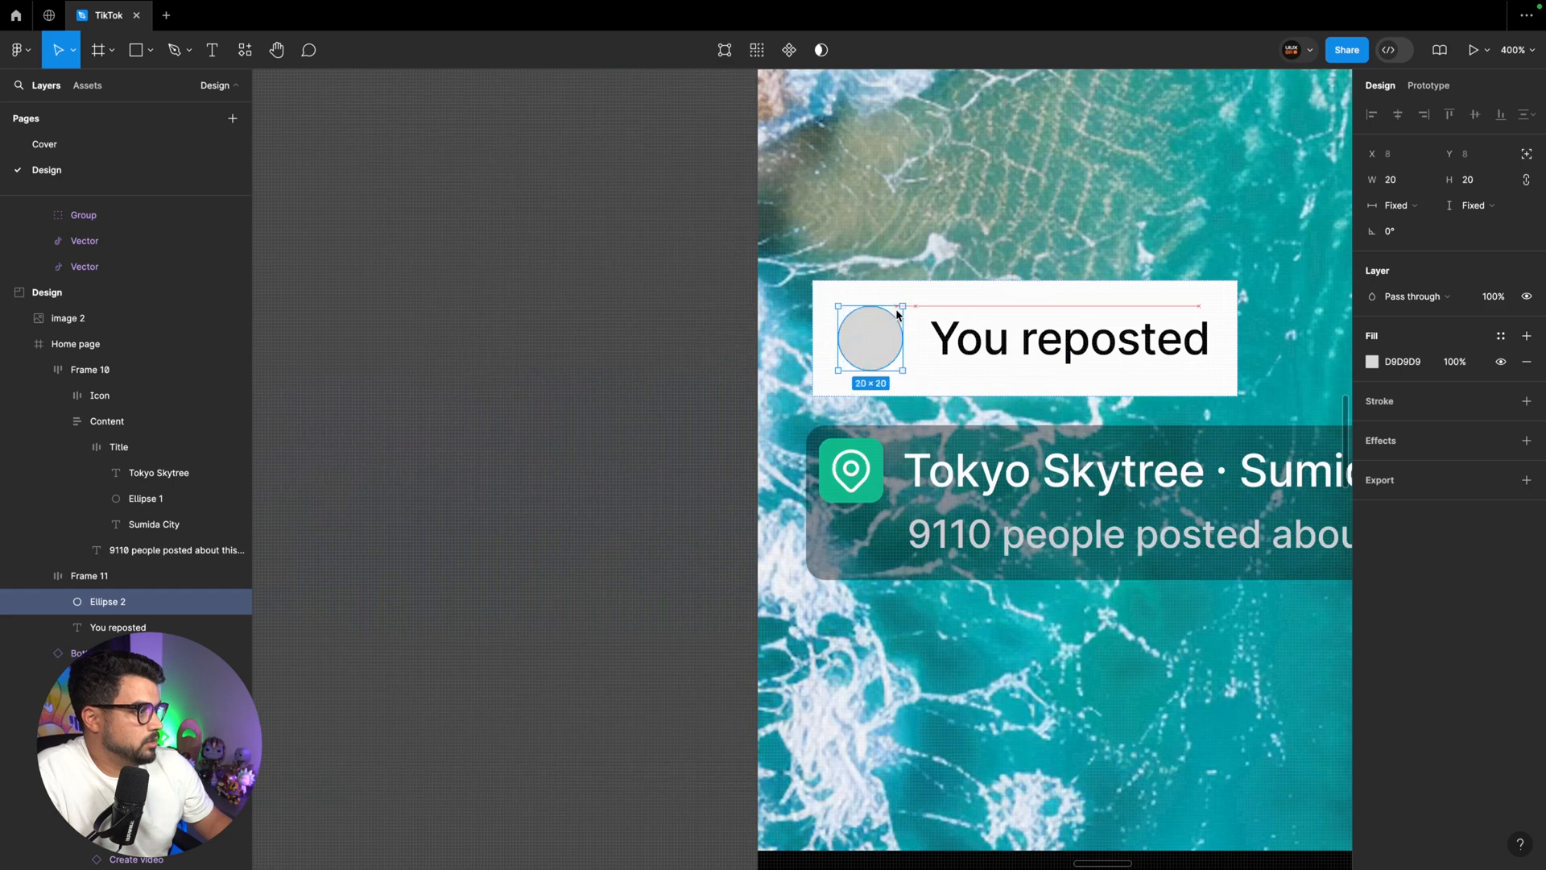
Set the horizontal and vertical padding of the repost tag frame to 4
{"action": "left_click", "coordinate": [944, 392]}
{"action": "left_click", "coordinate": [1407, 407]}
{"action": "type", "text": "4"}
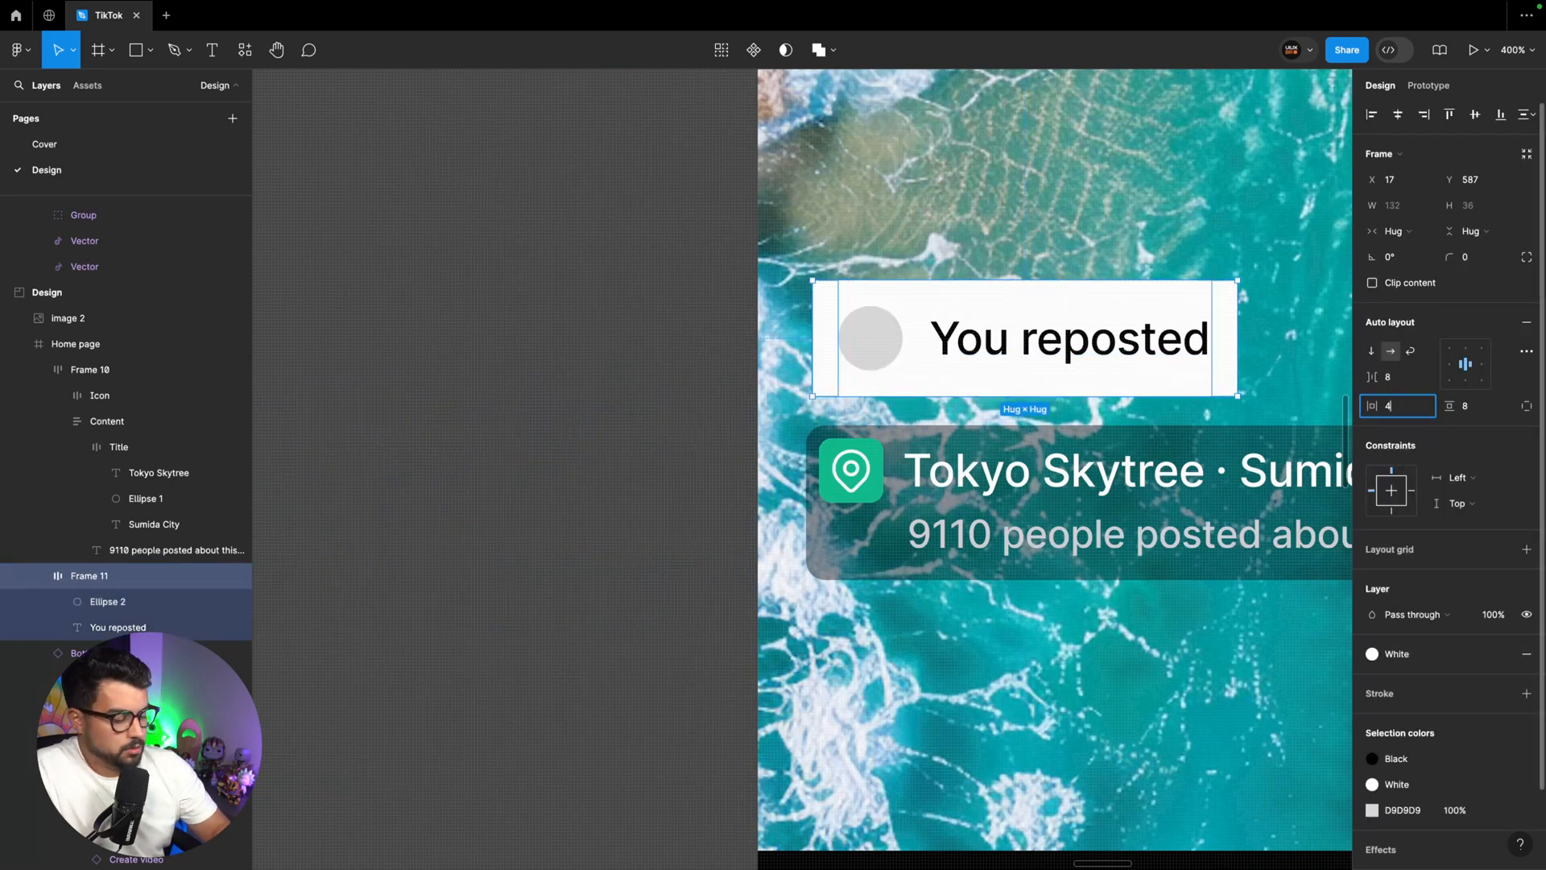
{"action": "key", "text": "Tab"}
{"action": "type", "text": "4"}
{"action": "key", "text": "Return"}
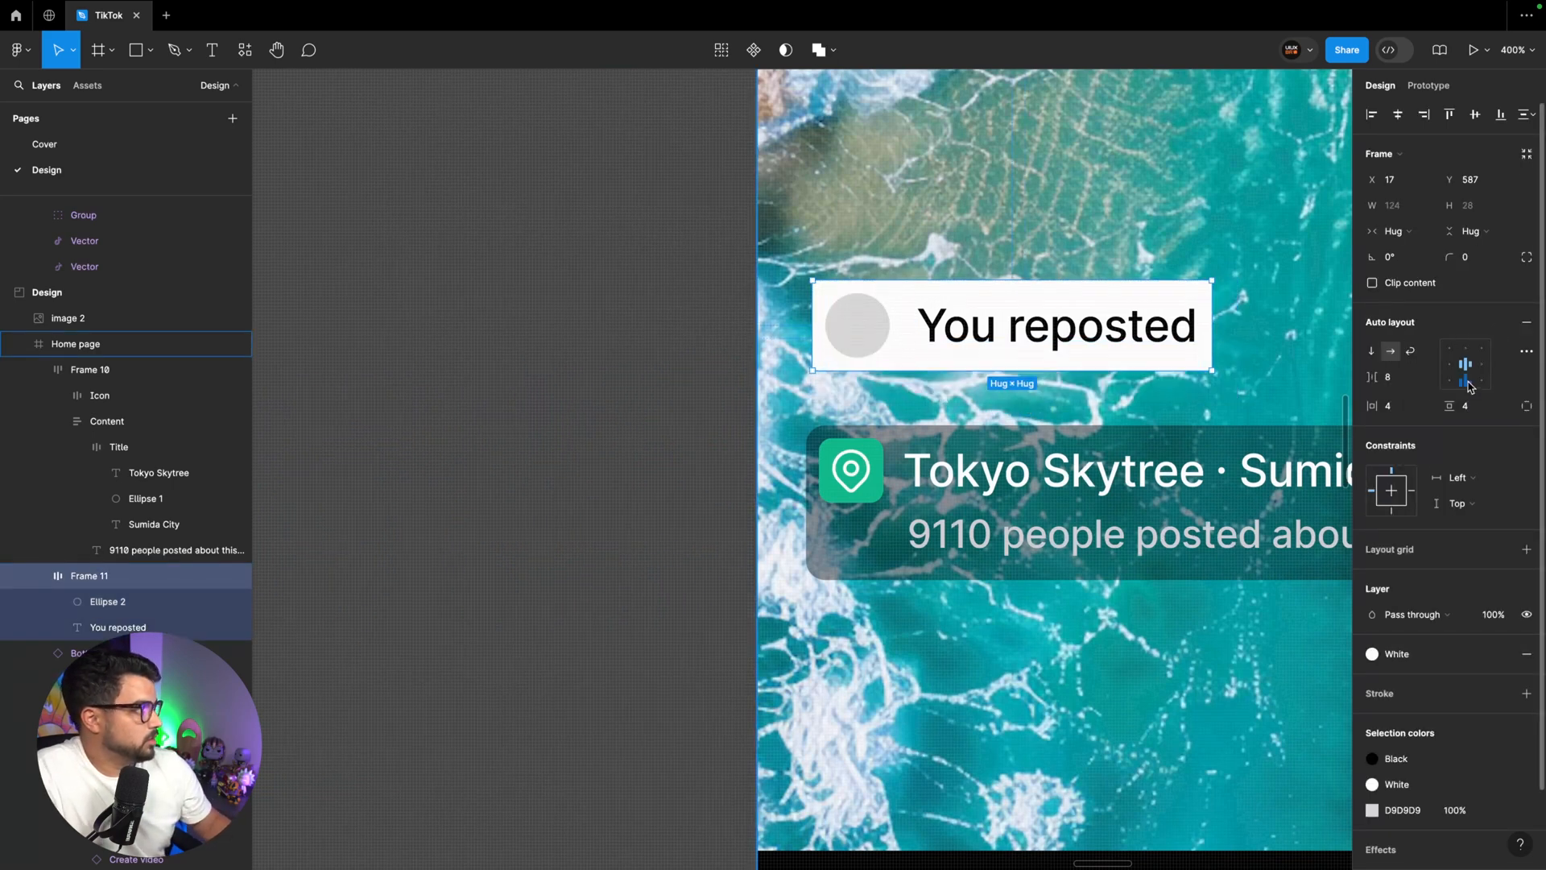
Round the corners of the repost tag frame with a radius of 6
{"action": "left_click", "coordinate": [1474, 256]}
{"action": "type", "text": "6"}
{"action": "key", "text": "Return"}
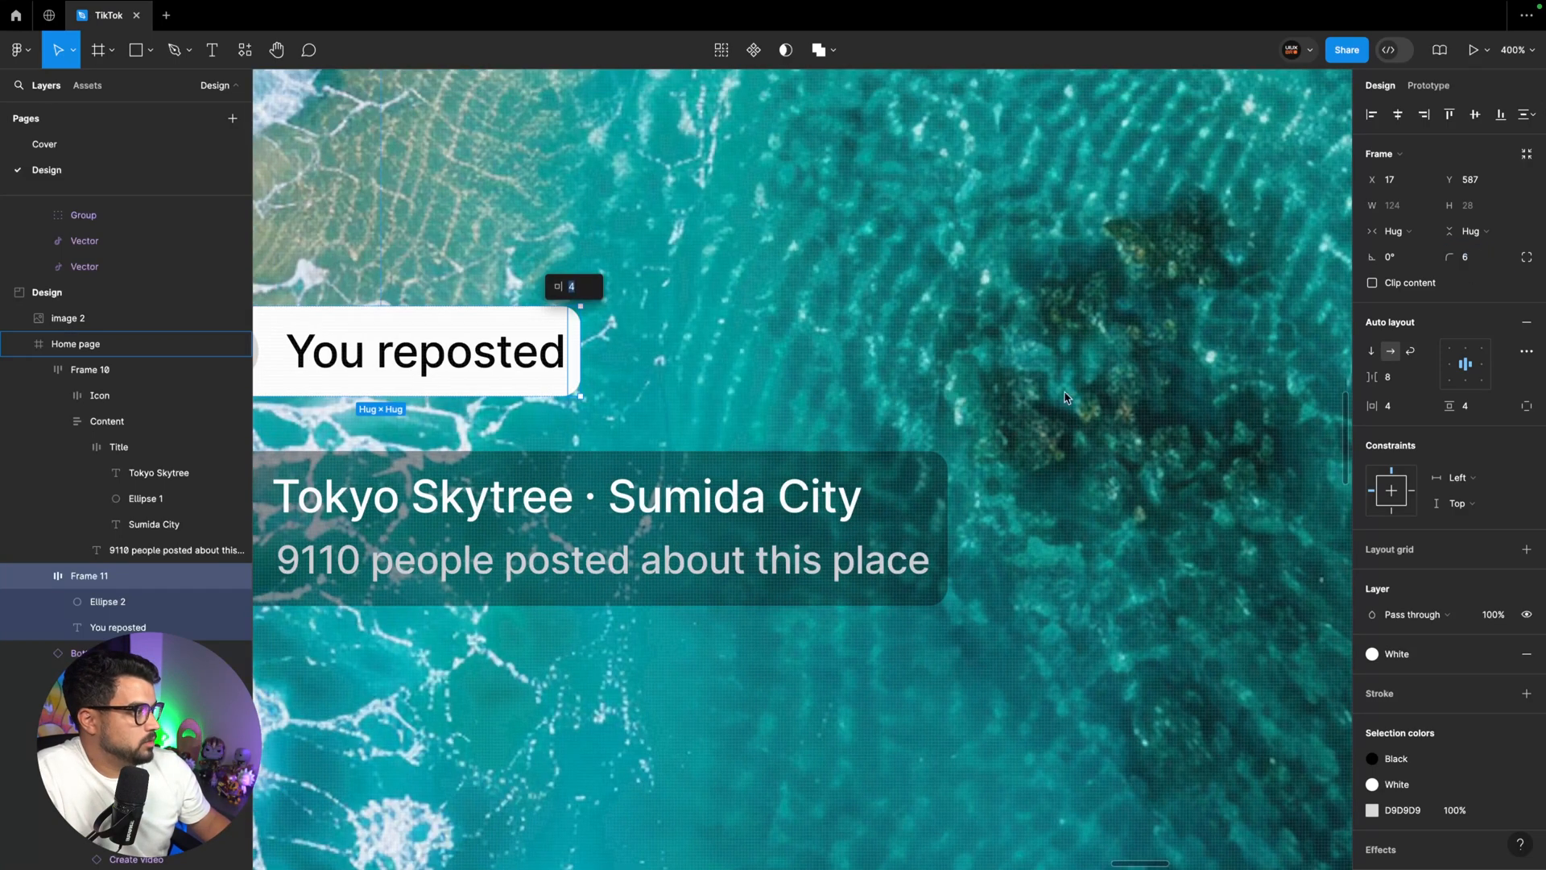
Set individual padding on the repost tag frame, raising only the right padding to 8
{"action": "left_click", "coordinate": [1527, 406]}
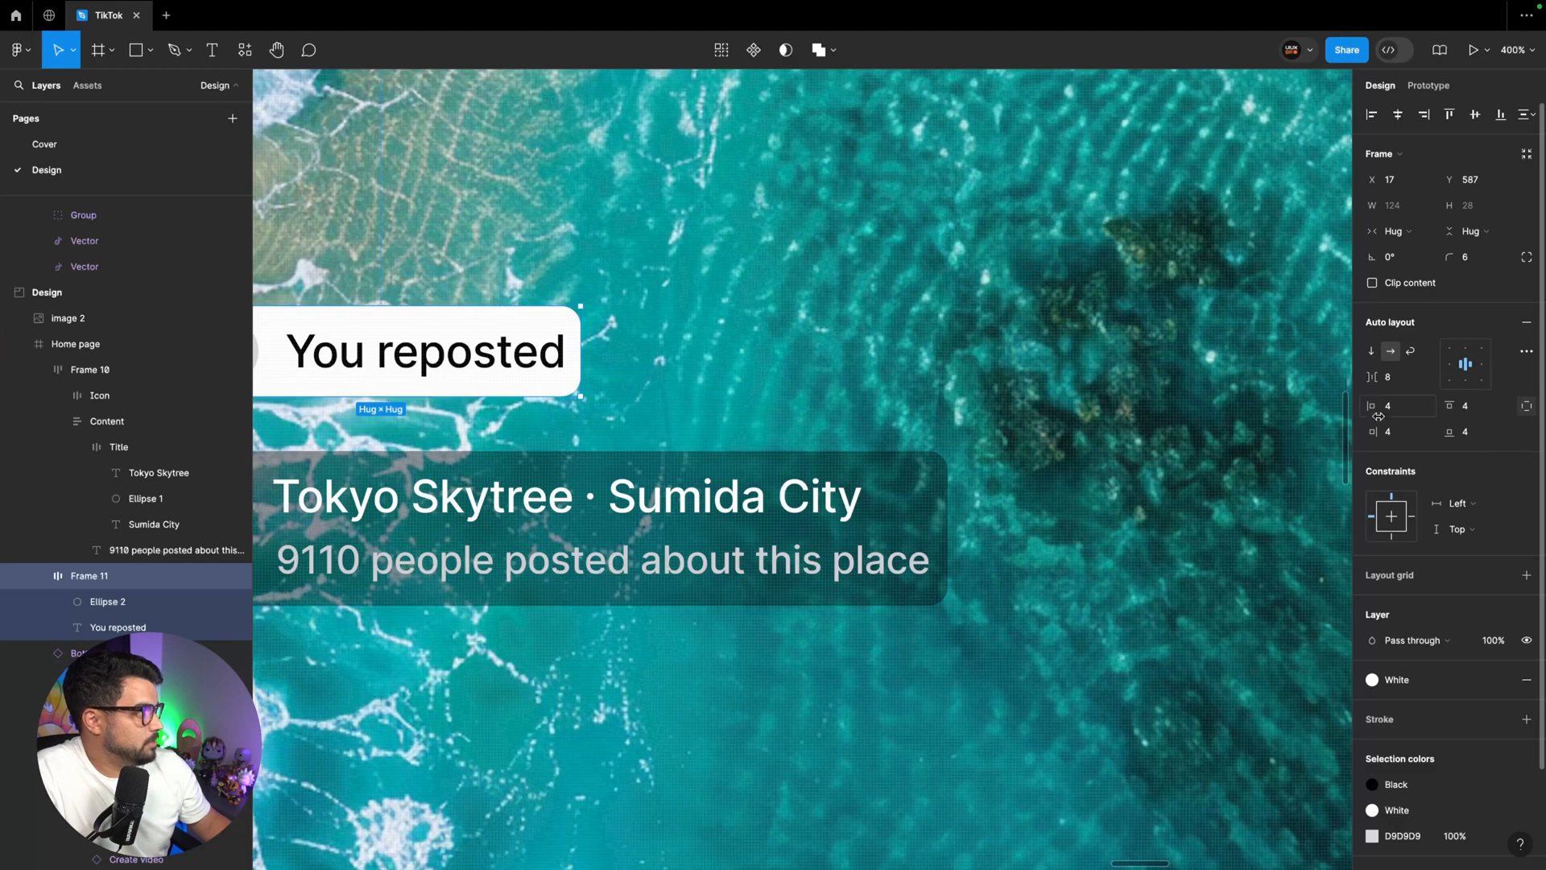
{"action": "left_click", "coordinate": [1397, 433]}
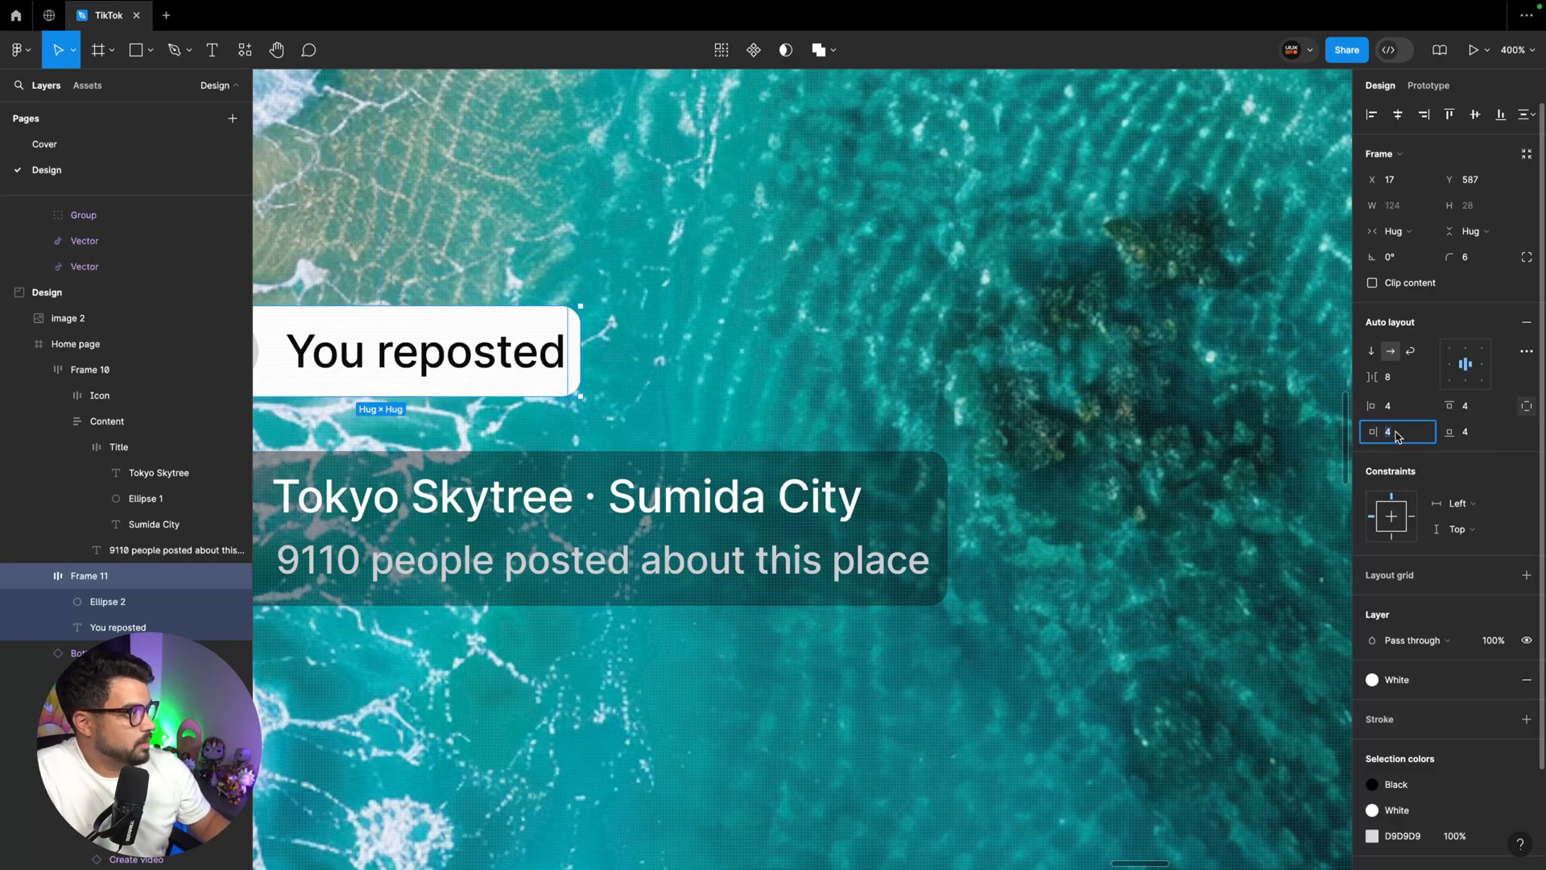
{"action": "key", "text": "Up"}
{"action": "key", "text": "Up"}
{"action": "key", "text": "Up"}
{"action": "key", "text": "Up"}
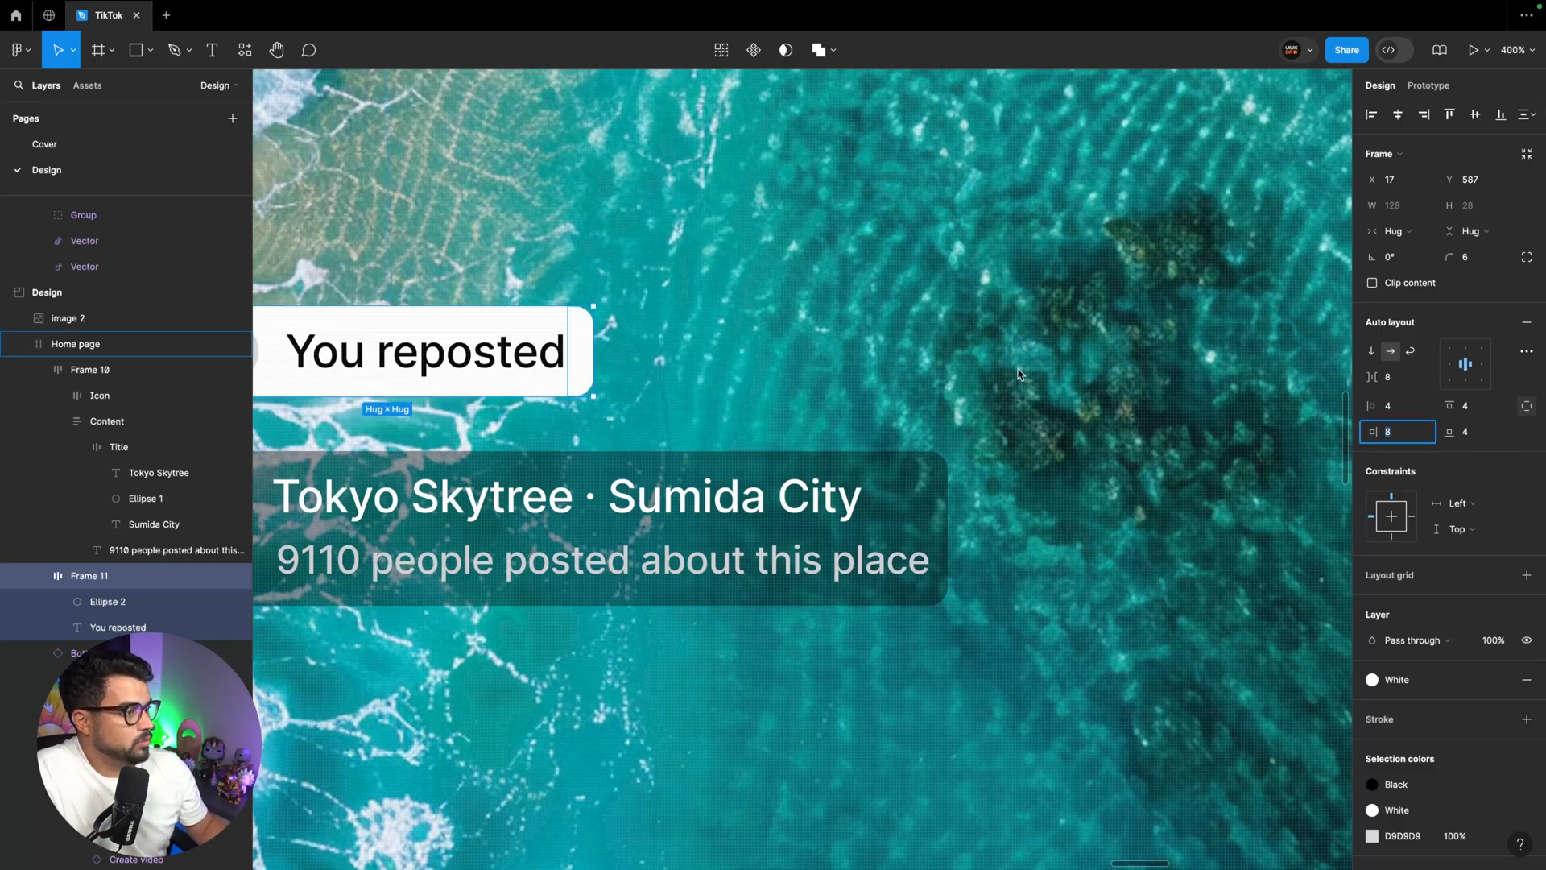
{"action": "scroll", "coordinate": [1018, 372], "scroll_direction": "left", "scroll_amount": 6}
{"action": "left_click", "coordinate": [1112, 390]}
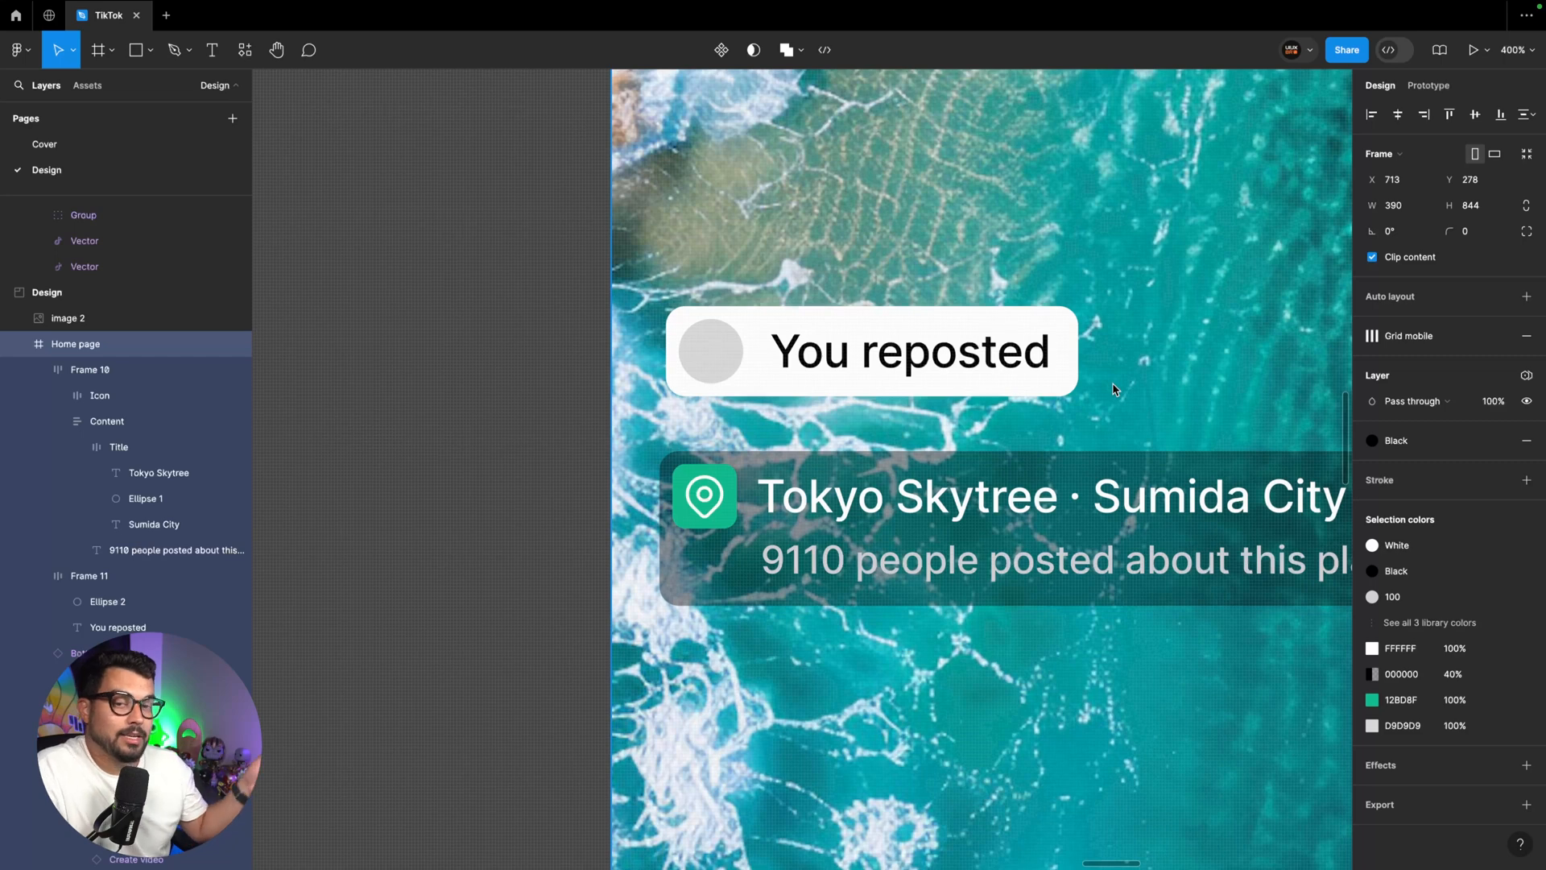
{"action": "double_click", "coordinate": [1053, 361]}
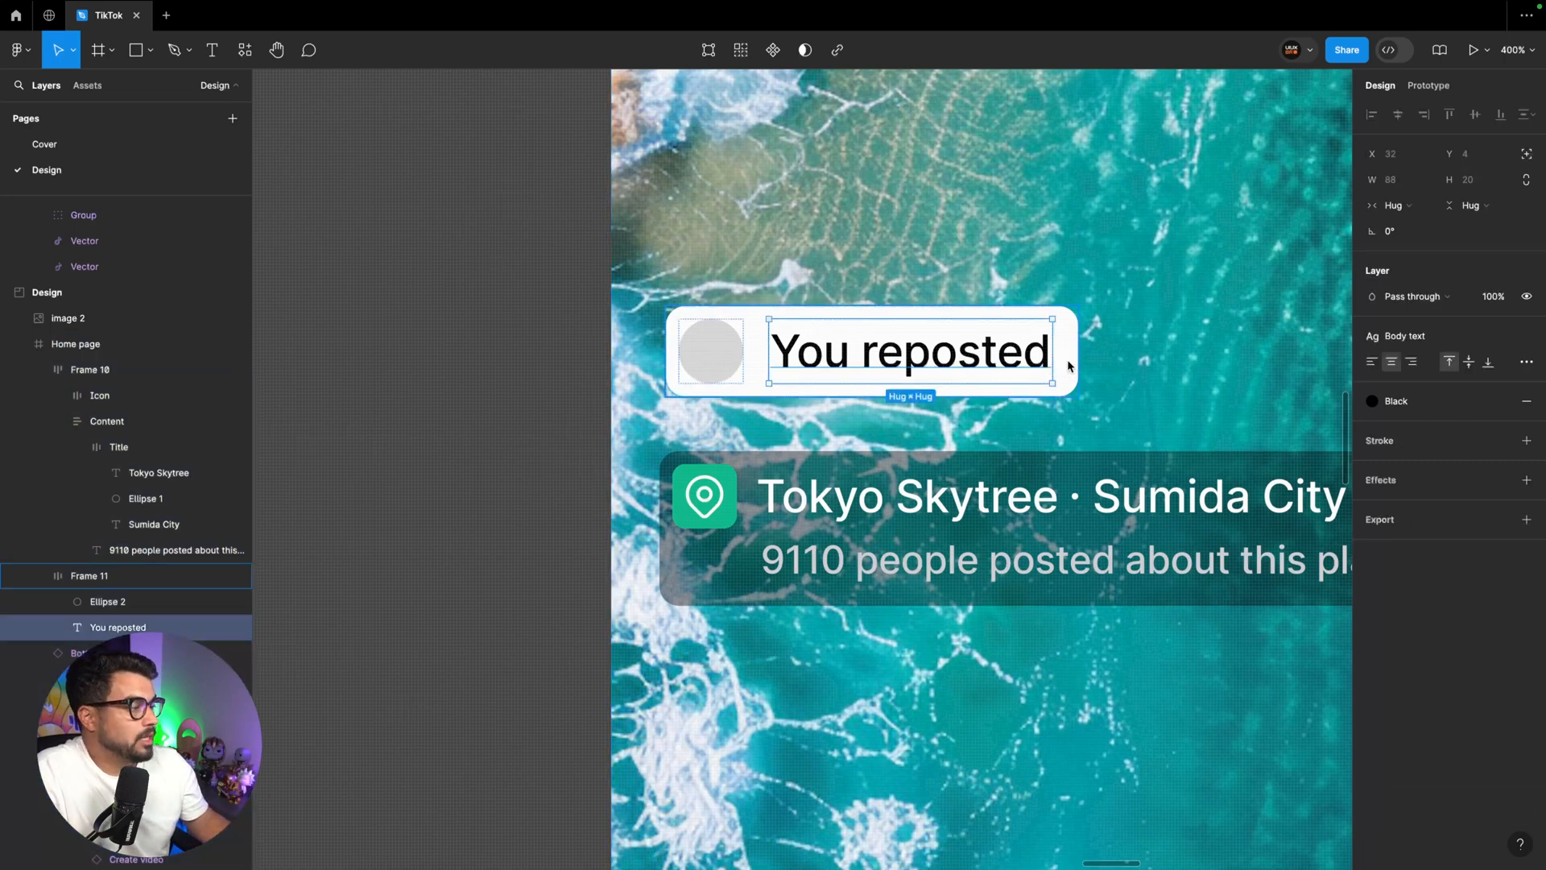
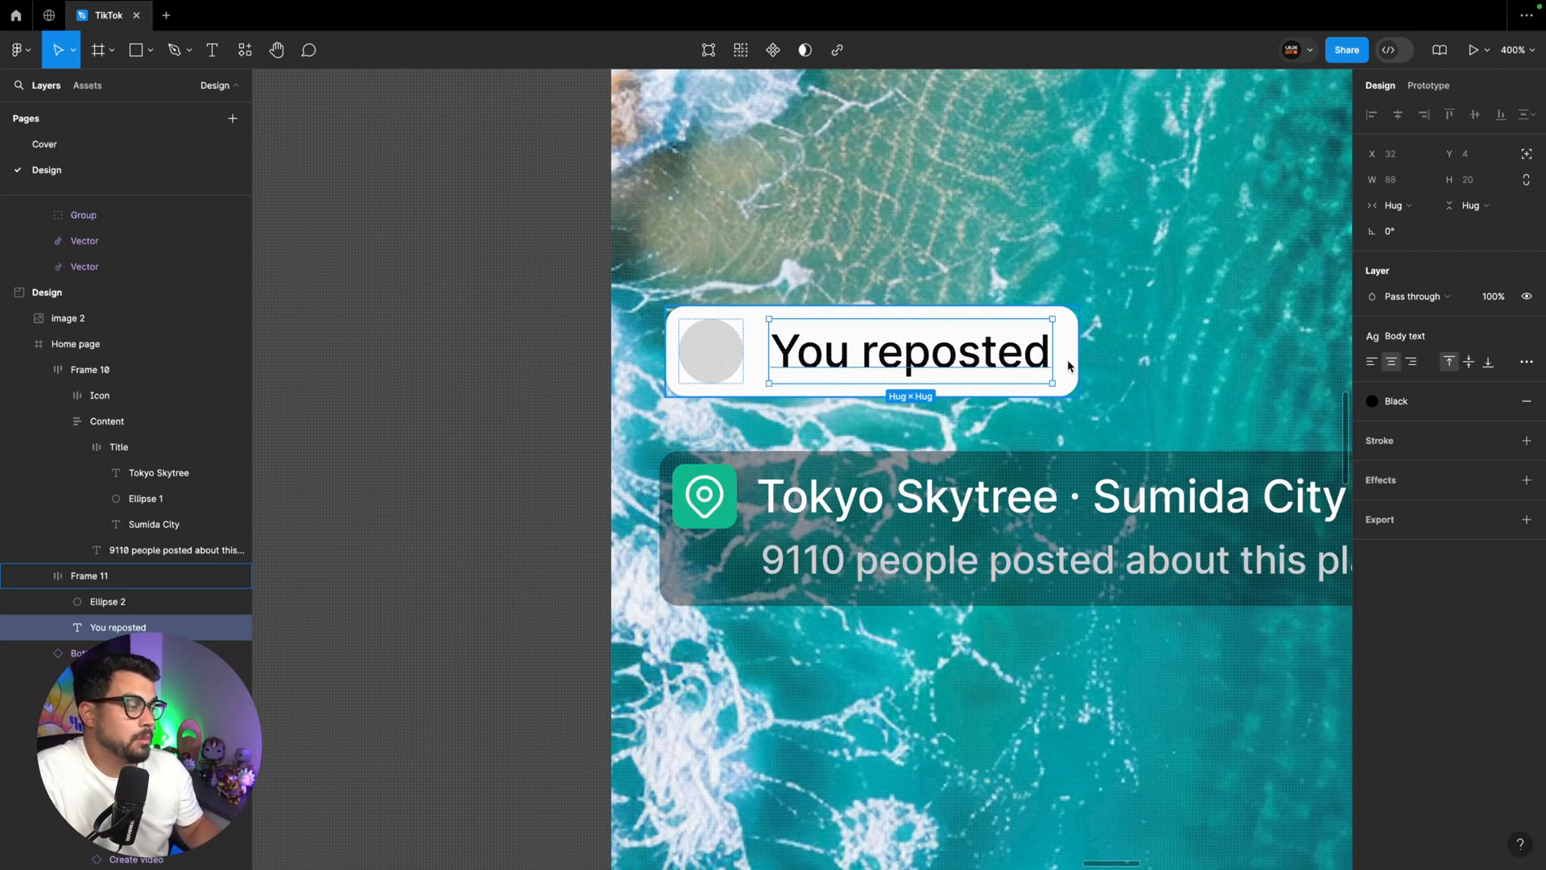
Set the gap between the avatar circle and the "You reposted" text in the repost tag frame to 4
{"action": "key", "text": "shift+Return"}
{"action": "left_click", "coordinate": [1399, 379]}
{"action": "key", "text": "Down"}
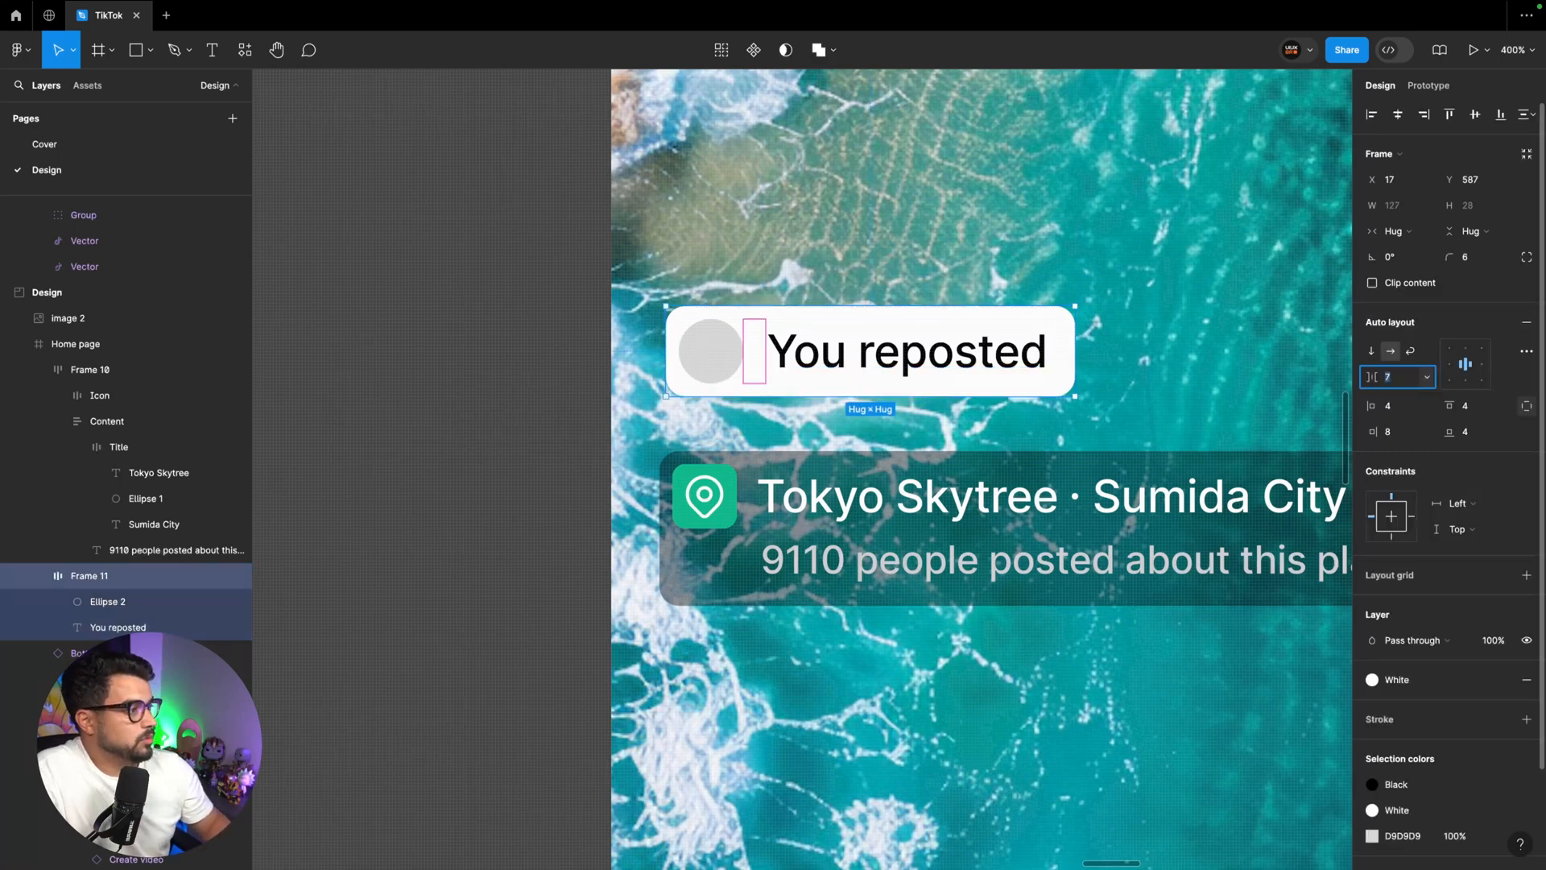
{"action": "key", "text": "Down"}
{"action": "key", "text": "Down"}
{"action": "key", "text": "Down"}
Wrap the 20 × 20 avatar circle in its own frame and apply the colour style 50 to the circle
{"action": "left_click", "coordinate": [719, 364]}
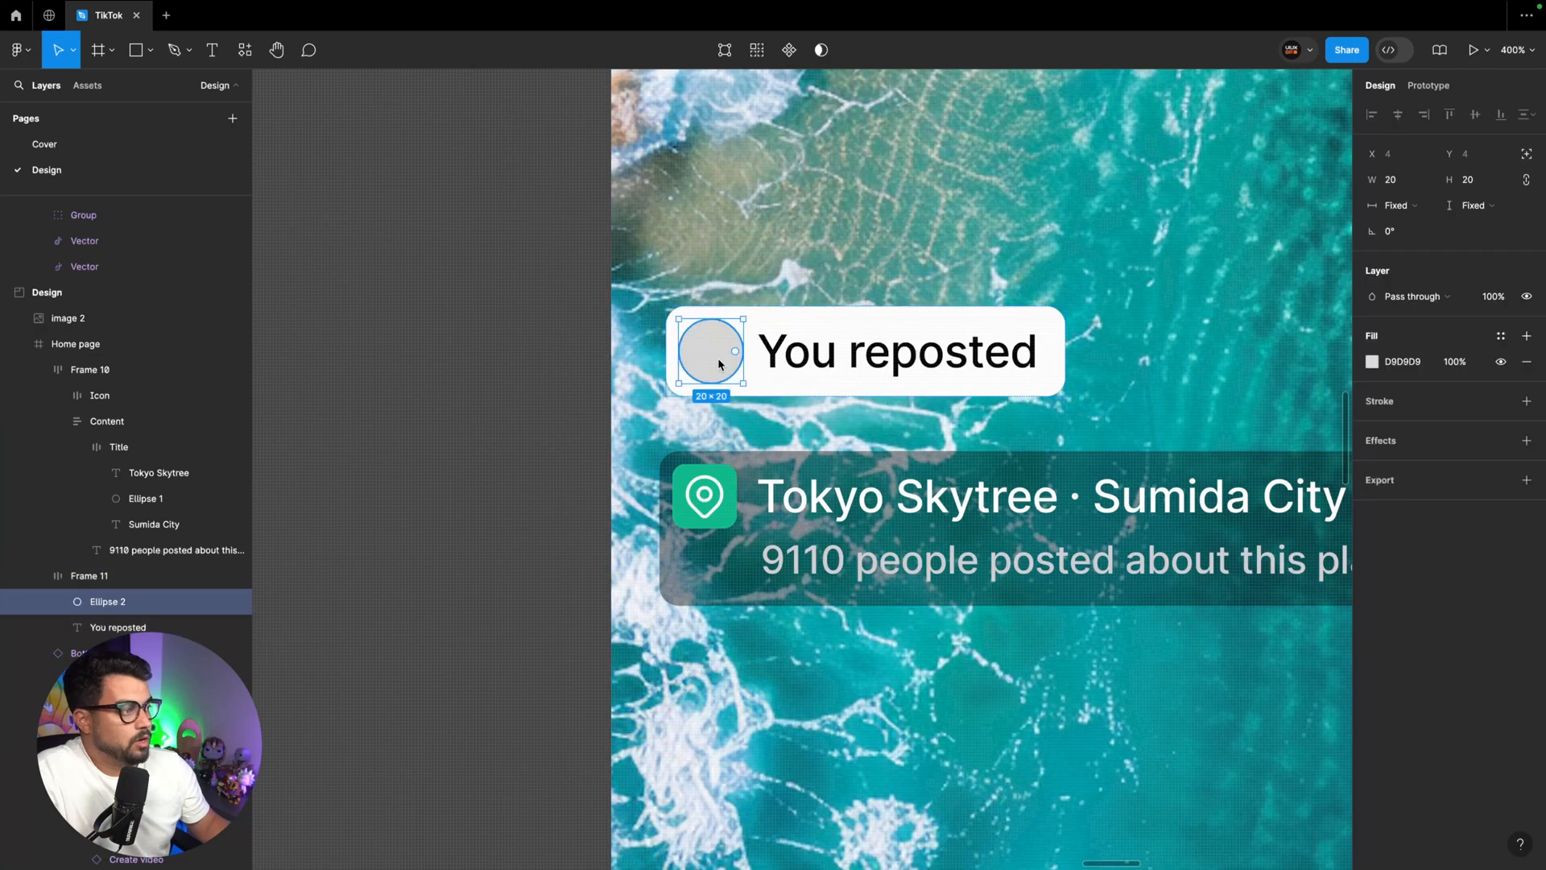
{"action": "key", "text": "shift+Return"}
{"action": "left_click", "coordinate": [716, 364]}
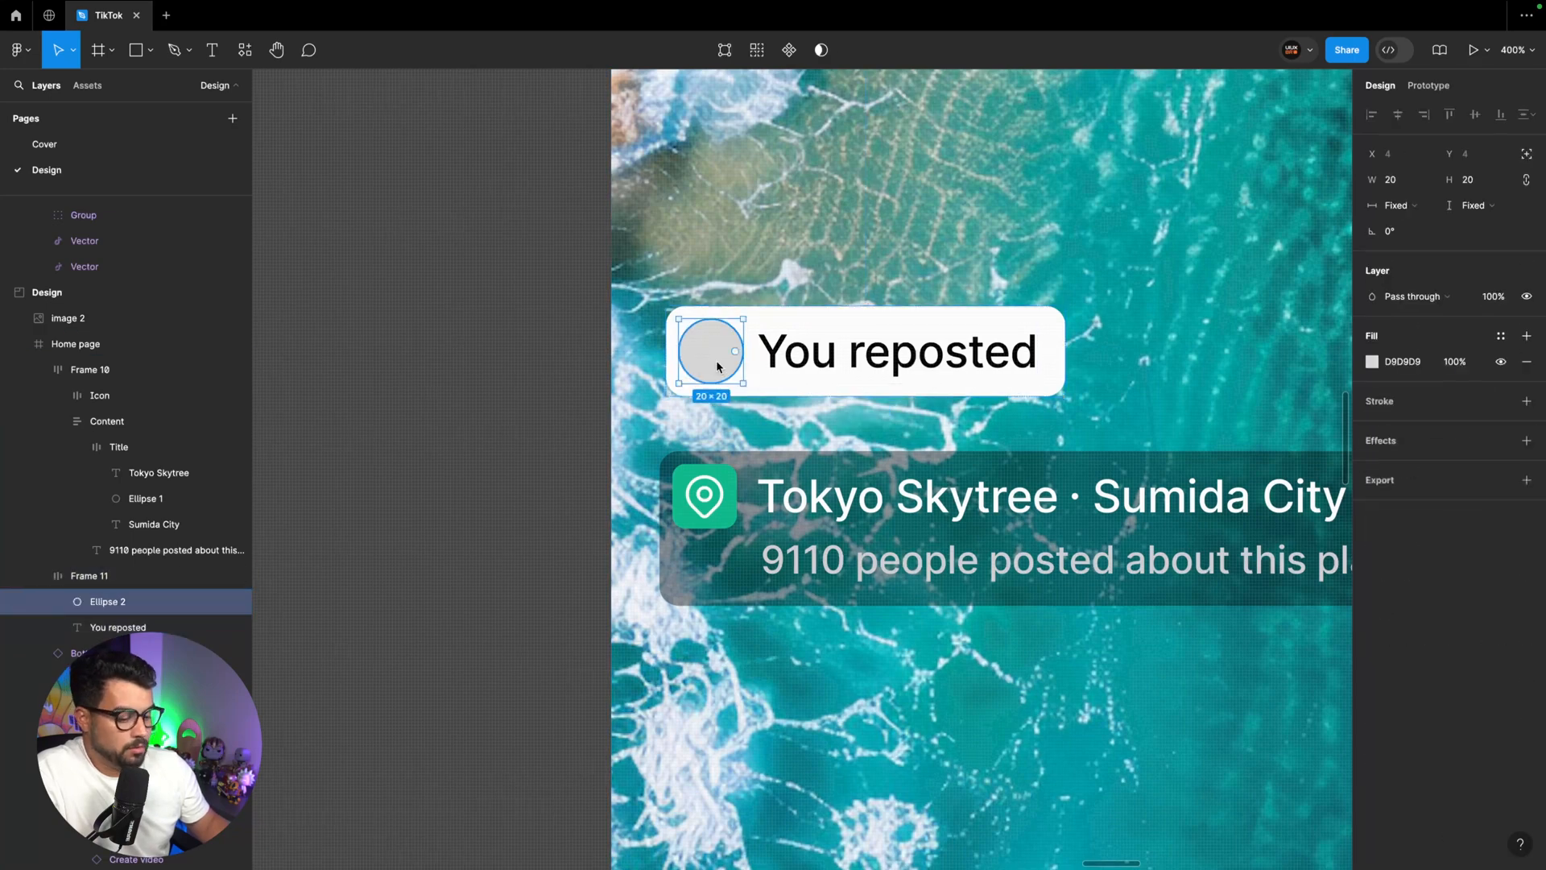
{"action": "key", "text": "alt+super+g"}
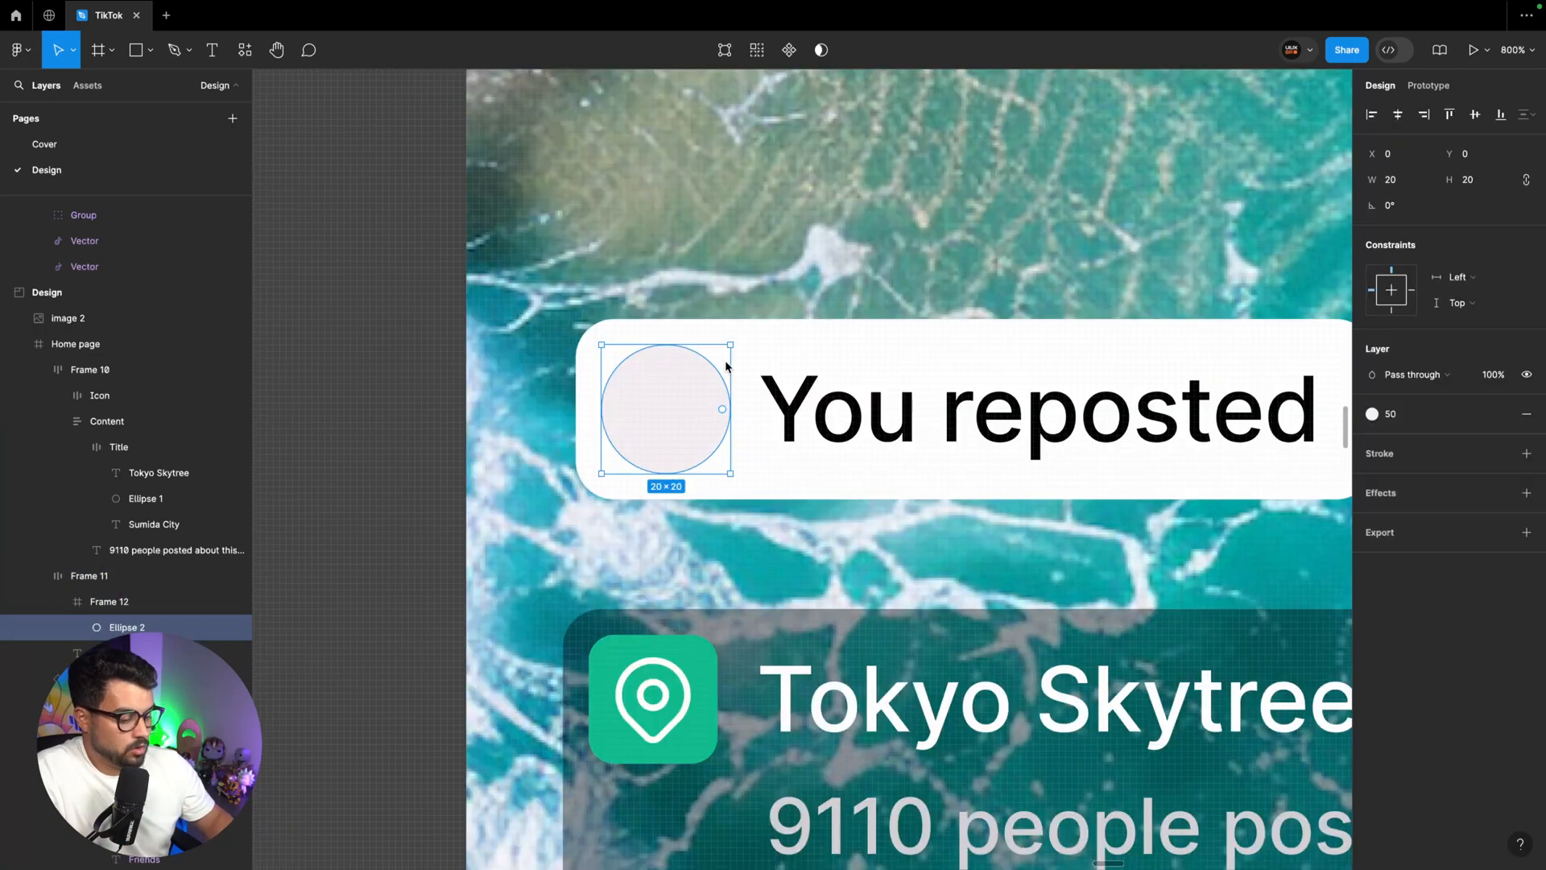
Draw a small head circle and a 13 × 13 body circle below it inside the avatar frame
{"action": "key", "text": "o"}
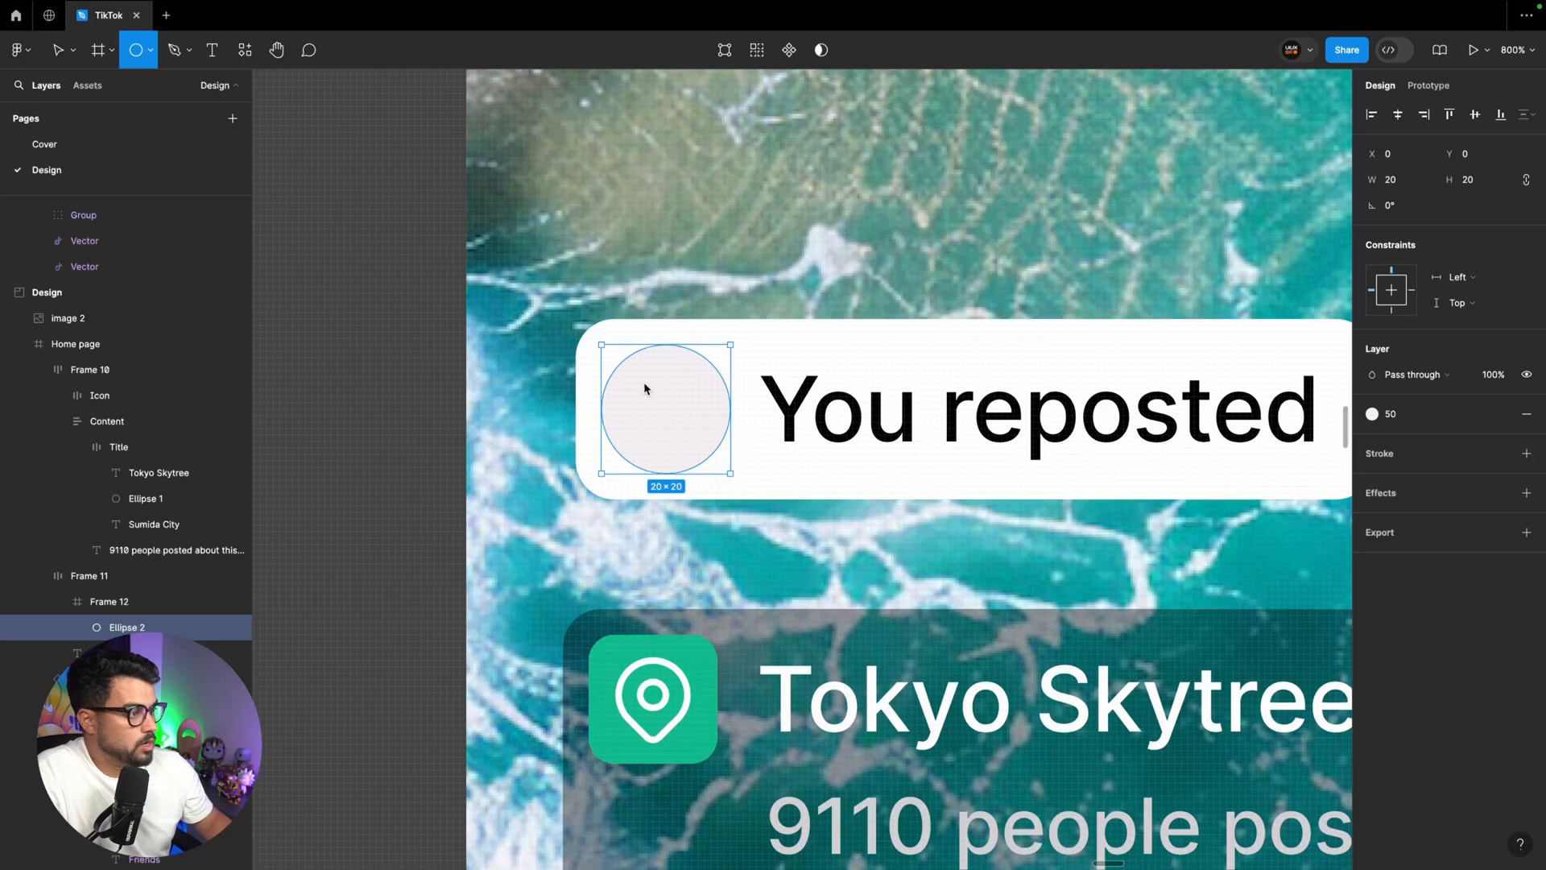
{"action": "left_click_drag", "start_coordinate": [647, 384], "coordinate": [705, 505]}
{"action": "key", "text": "v"}
{"action": "left_click_drag", "start_coordinate": [669, 452], "coordinate": [668, 459]}
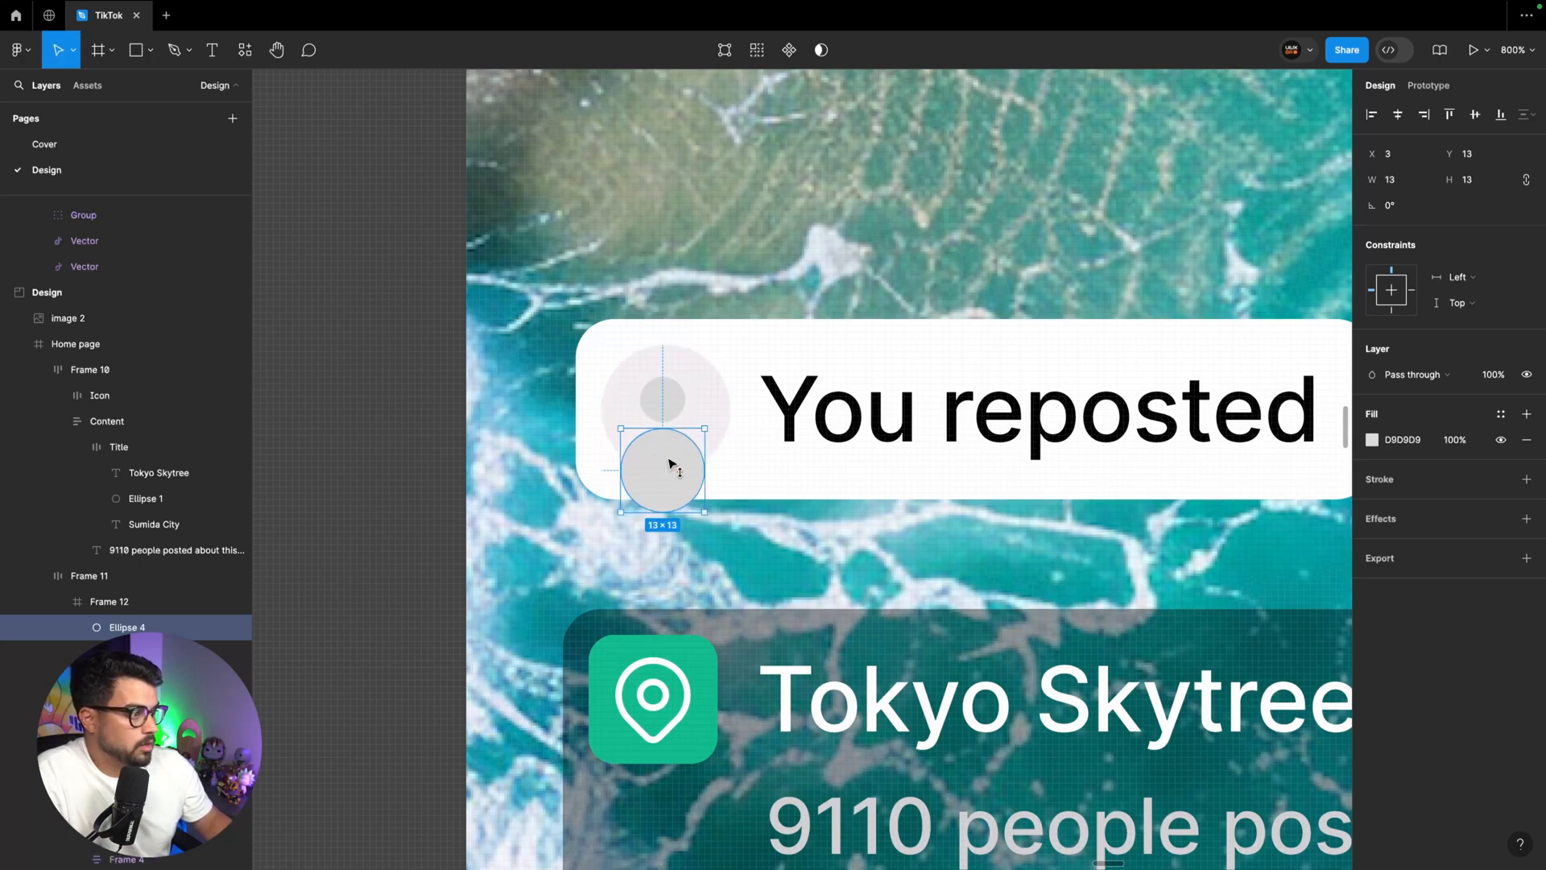
Duplicate the avatar's base circle, put the copy at the back of the avatar frame and rename it Mask
{"action": "left_click", "coordinate": [718, 429]}
{"action": "left_click_drag", "start_coordinate": [166, 382], "coordinate": [165, 397]}
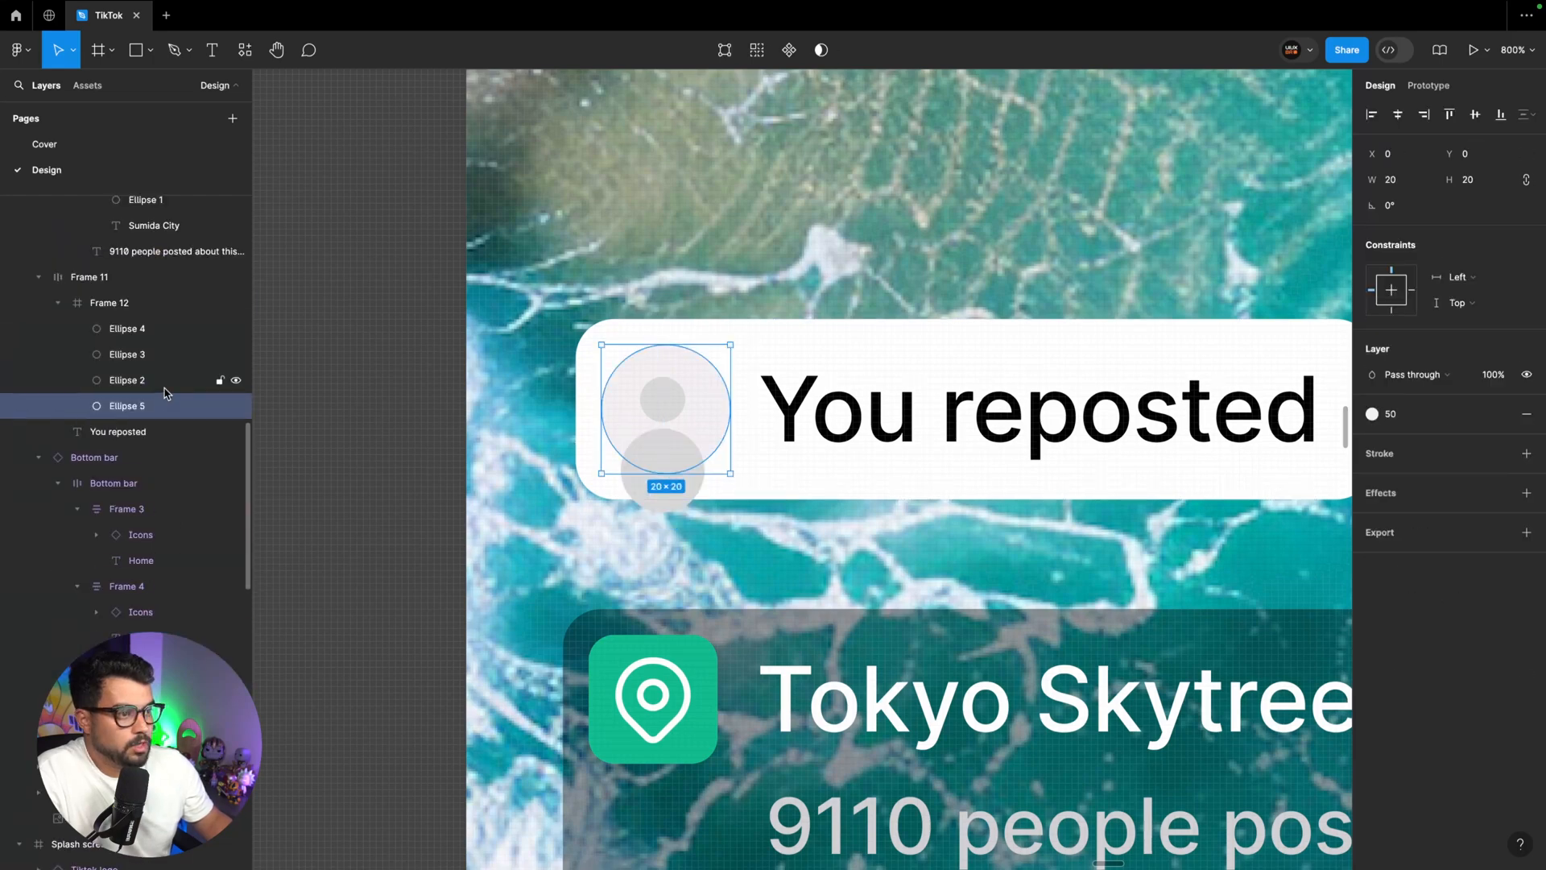
{"action": "double_click", "coordinate": [133, 405]}
{"action": "type", "text": "Mask"}
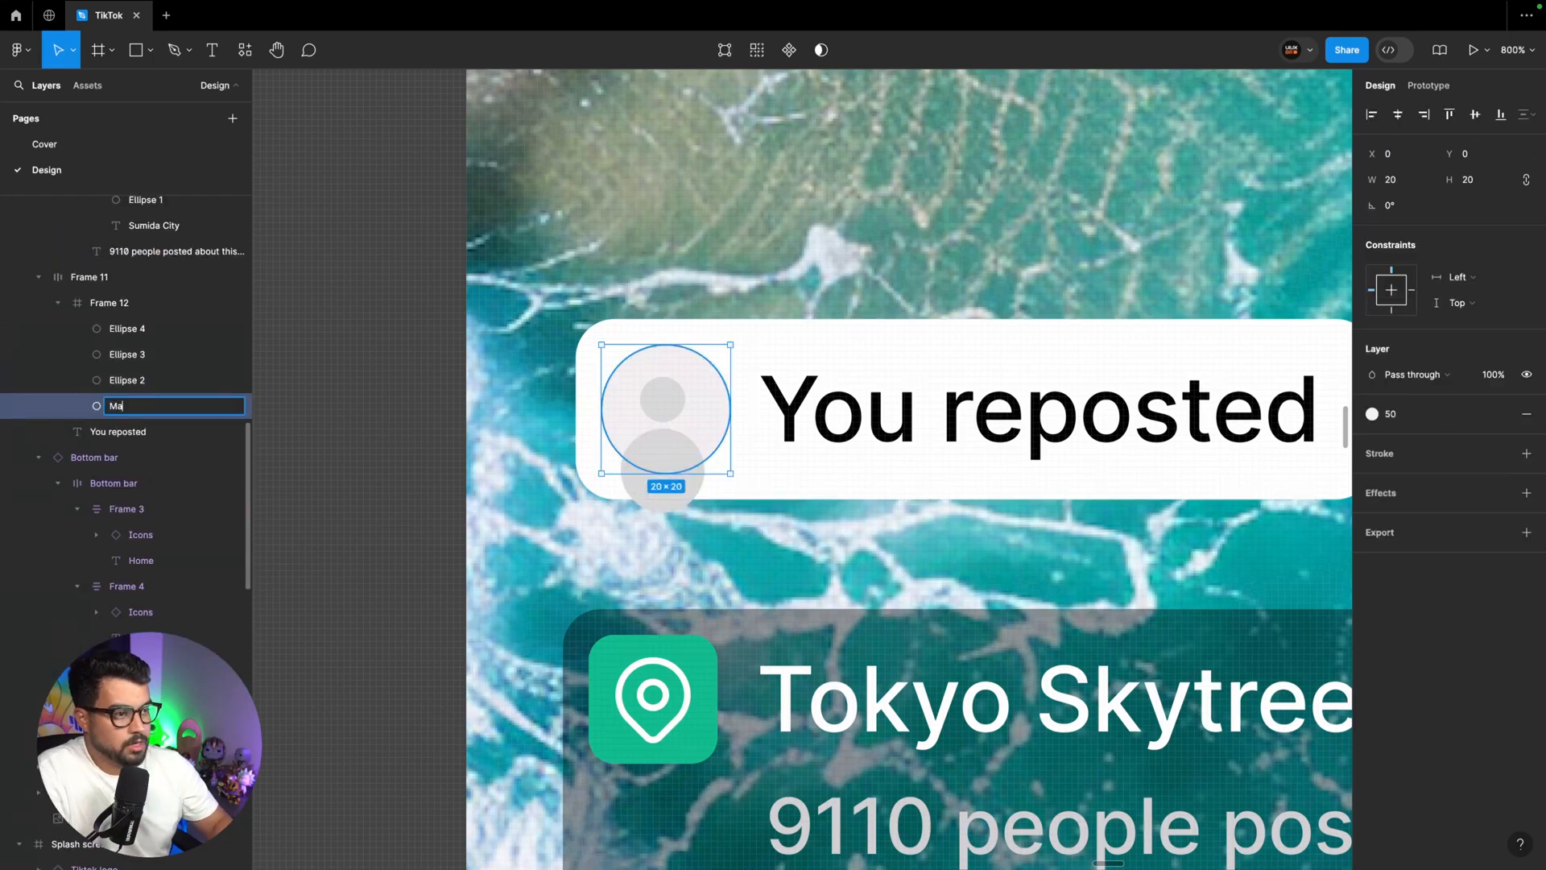
{"action": "key", "text": "Return"}
Rename the avatar frame's other three circles Base, head and body
{"action": "double_click", "coordinate": [135, 385]}
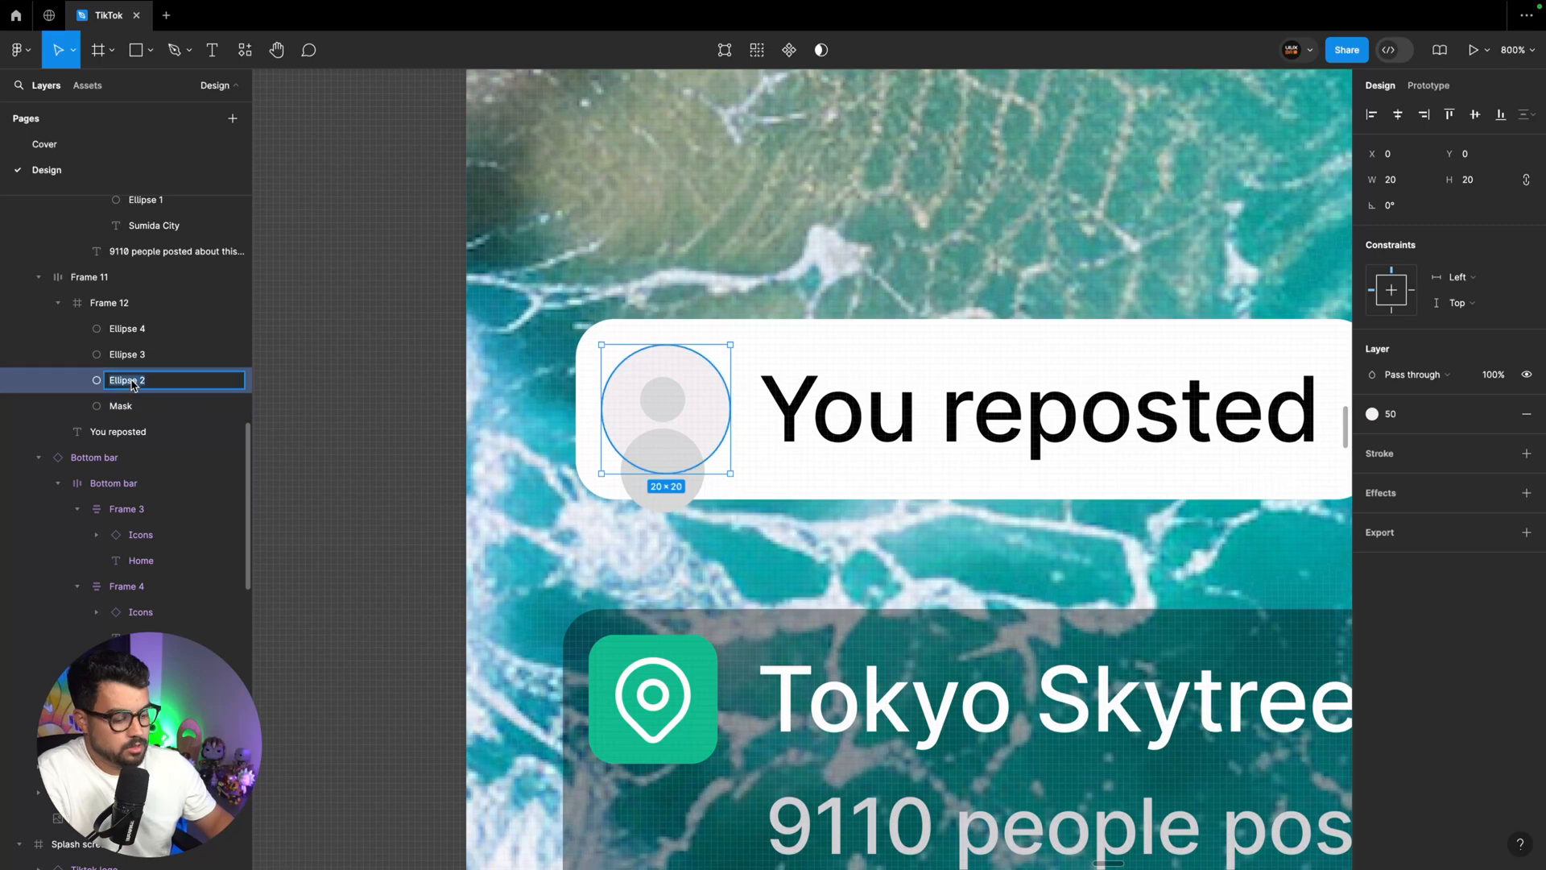
{"action": "type", "text": "Base"}
{"action": "key", "text": "Return"}
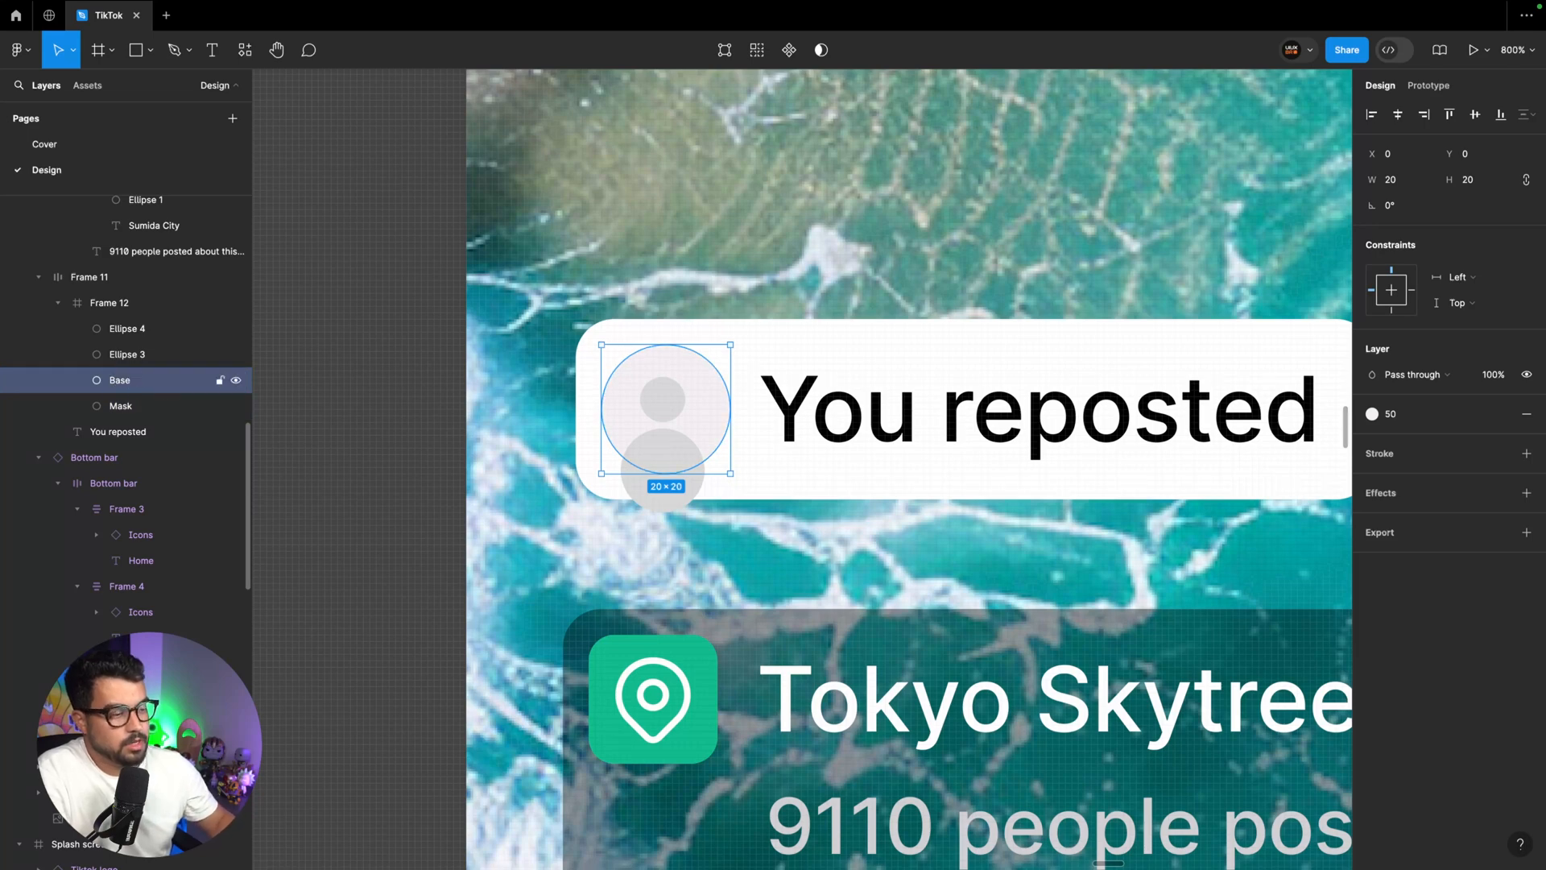
{"action": "double_click", "coordinate": [122, 354]}
{"action": "type", "text": "head"}
{"action": "key", "text": "Return"}
{"action": "double_click", "coordinate": [139, 331]}
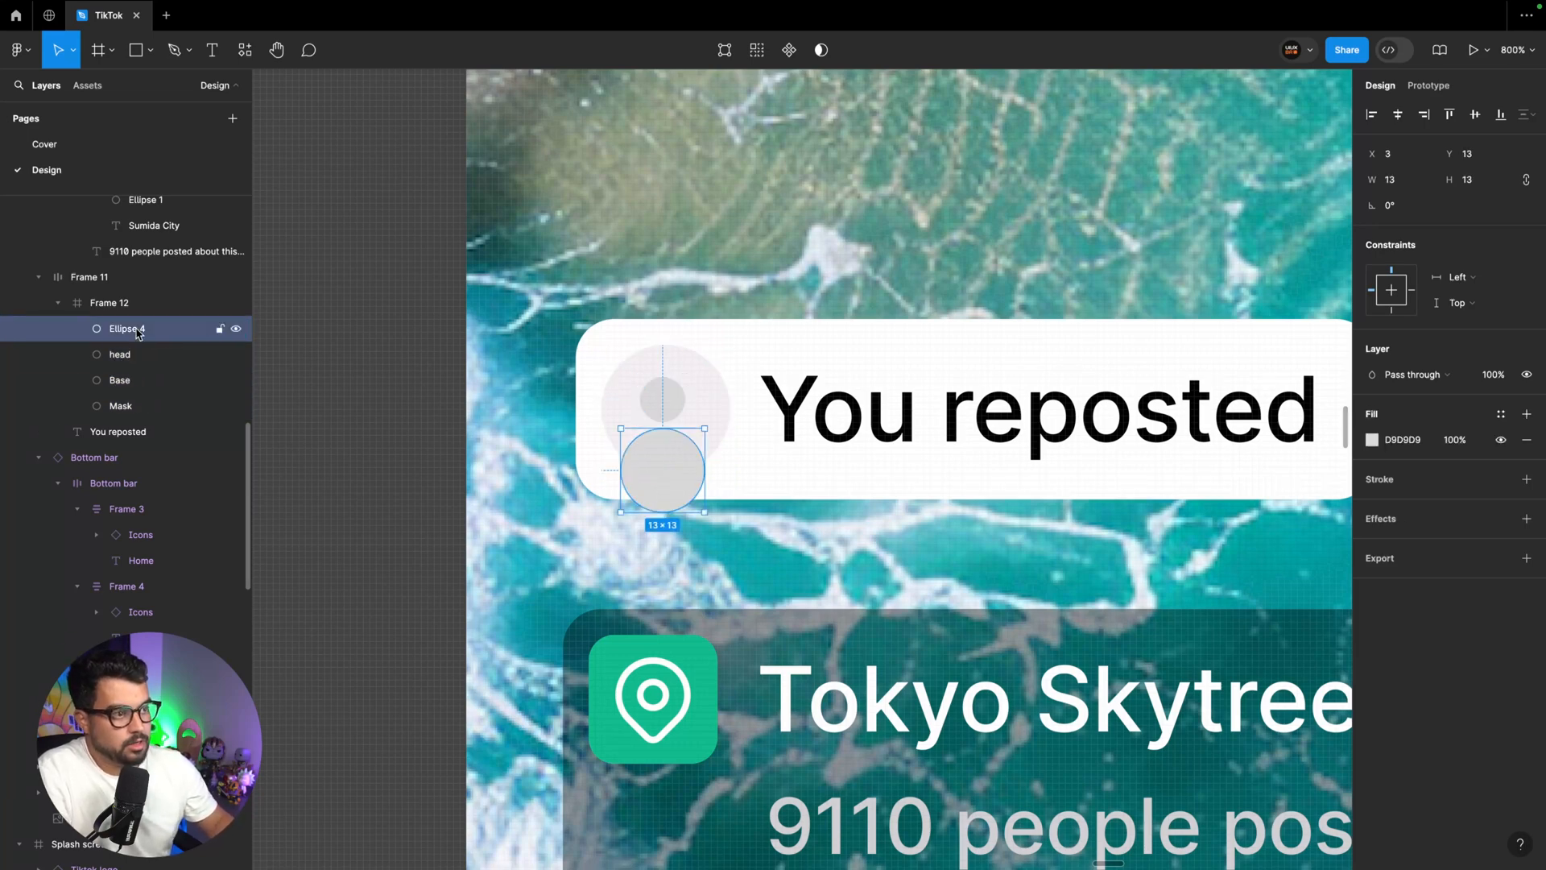
{"action": "type", "text": "body"}
{"action": "key", "text": "Return"}
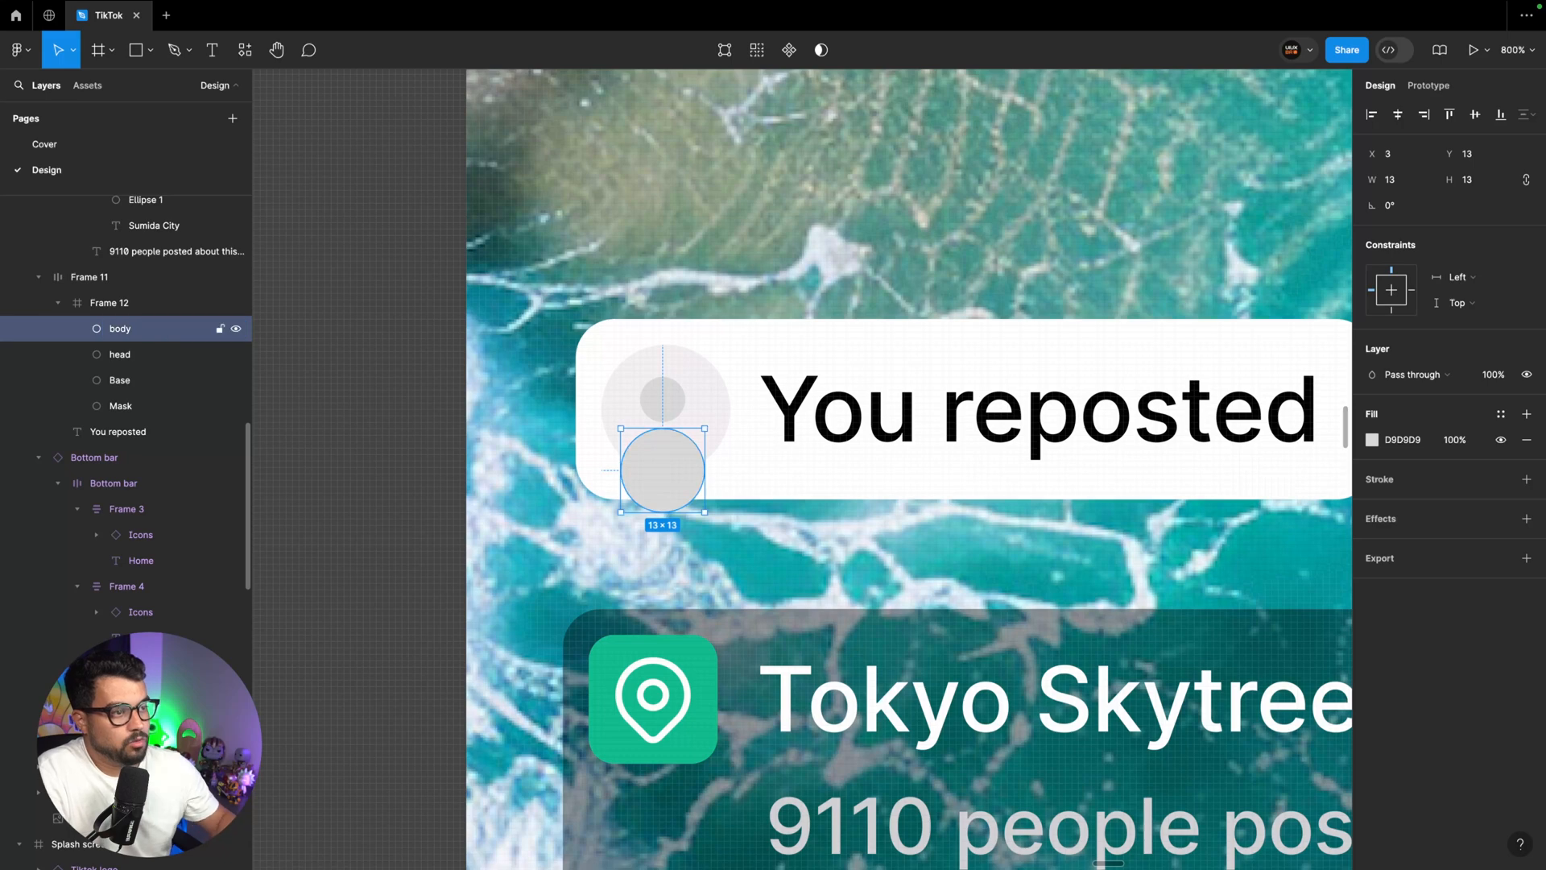
Use the Mask circle as a mask for the avatar's Base, head and body circles
{"action": "left_click", "coordinate": [121, 406]}
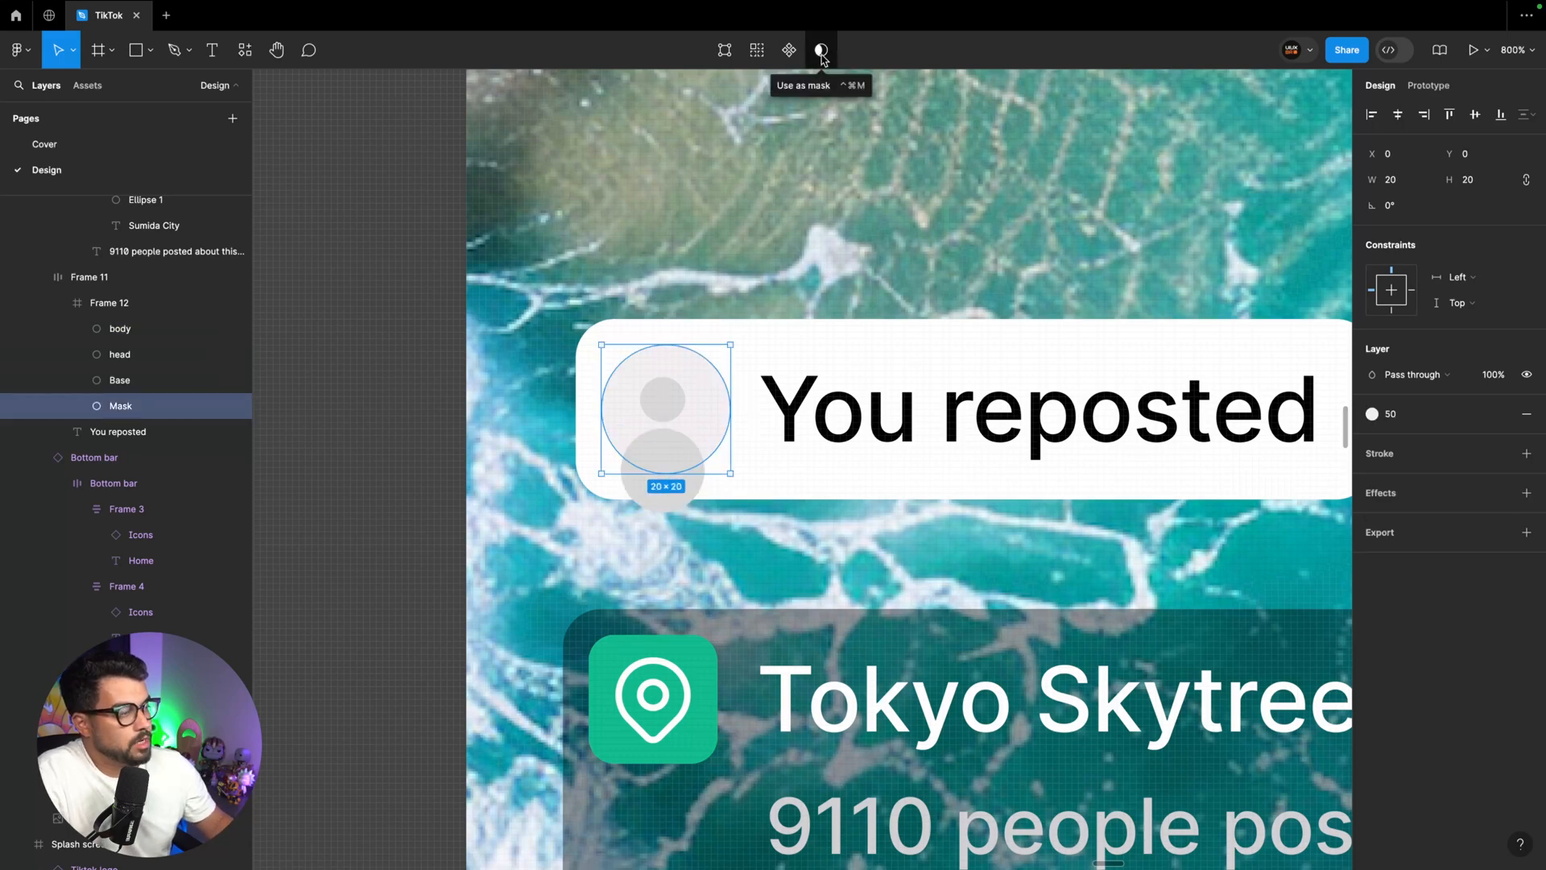
{"action": "left_click", "coordinate": [820, 53]}
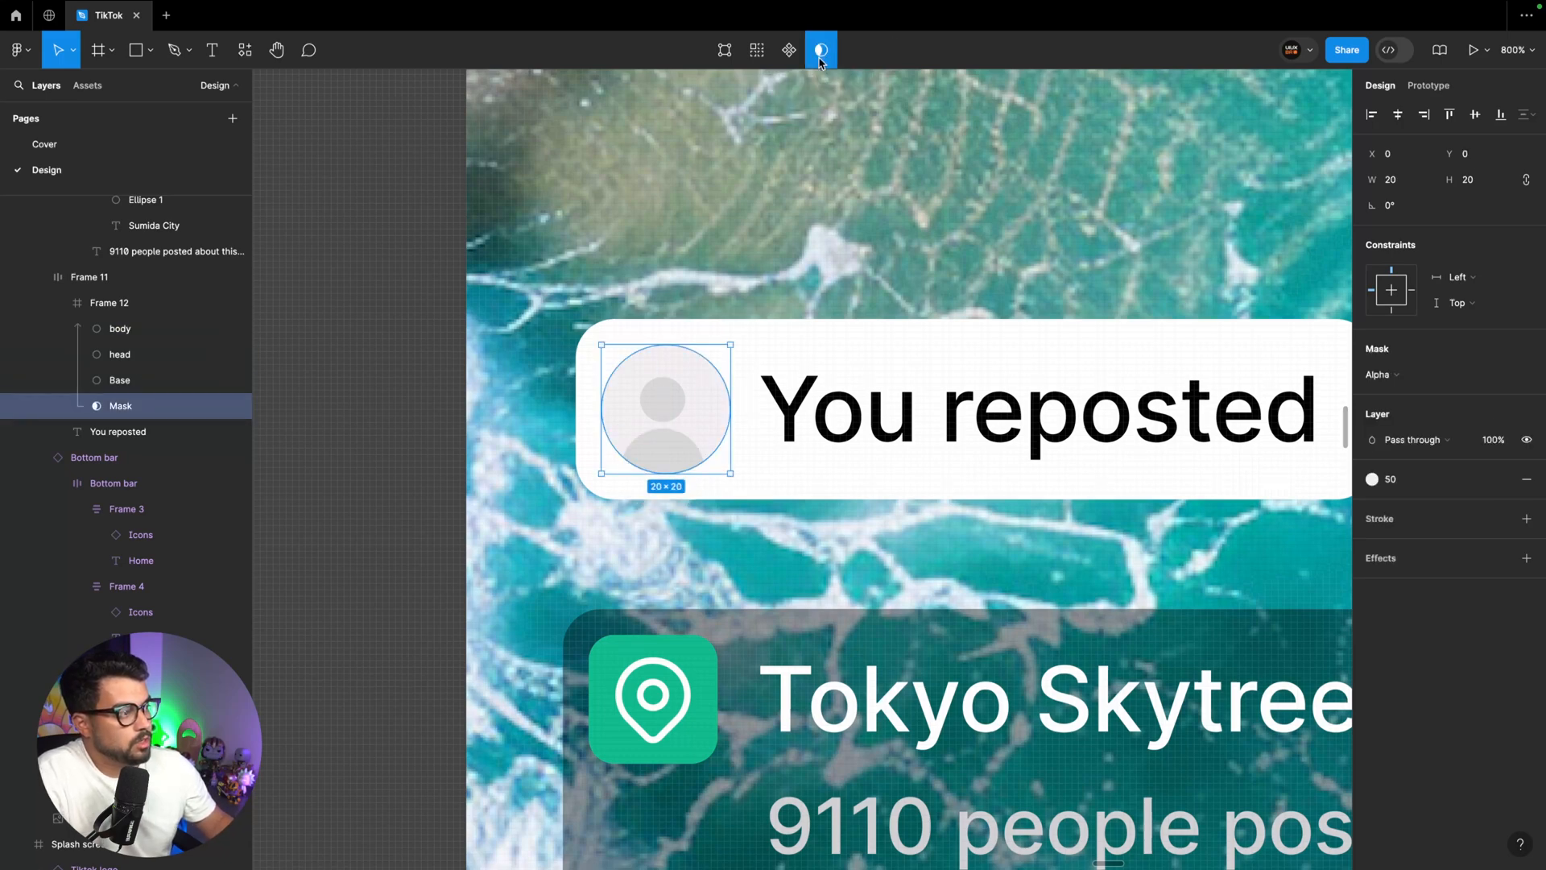
Resize the avatar's head circle to 8 × 8 and its body circle to 14 × 14, keeping both centred
{"action": "left_click", "coordinate": [672, 443]}
{"action": "left_click", "coordinate": [678, 448]}
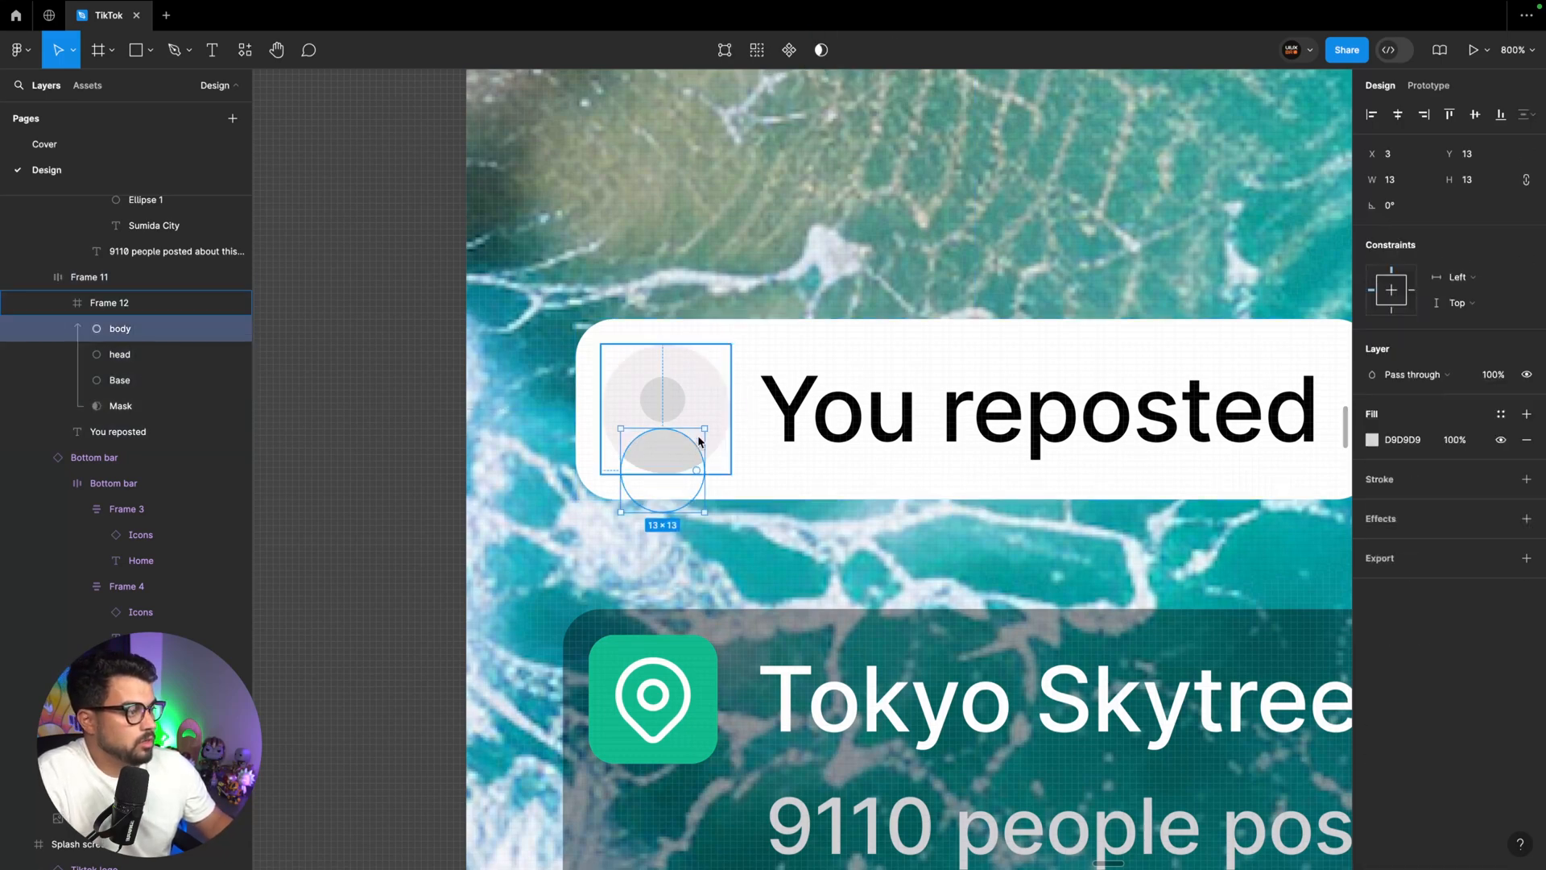
{"action": "left_click", "coordinate": [664, 407]}
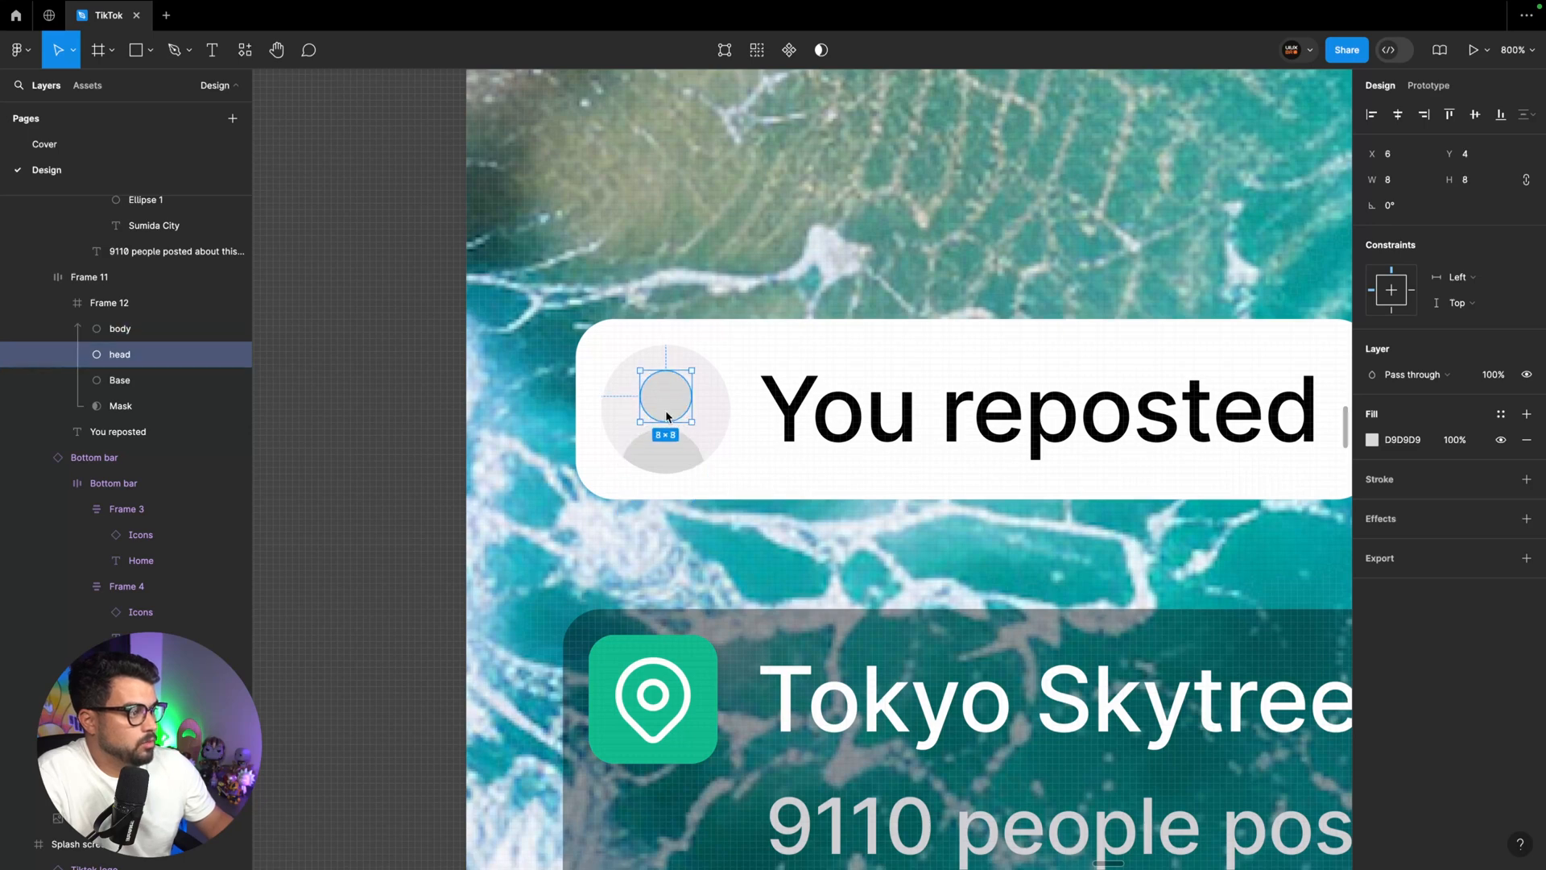
{"action": "left_click", "coordinate": [684, 453]}
{"action": "left_click", "coordinate": [765, 452]}
{"action": "double_click", "coordinate": [676, 444]}
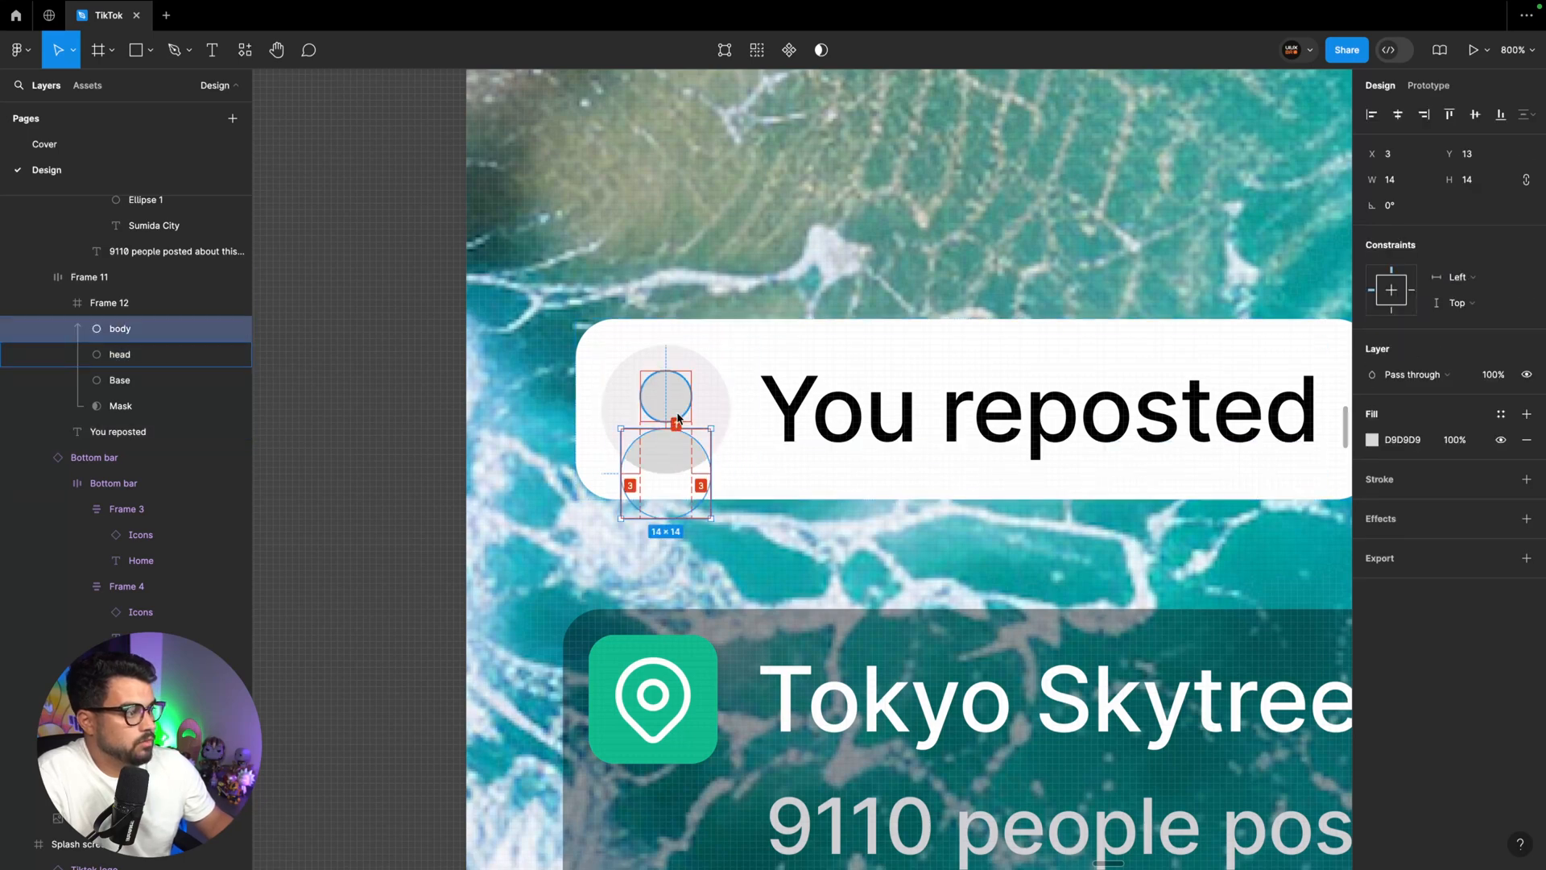
{"action": "left_click", "coordinate": [780, 423]}
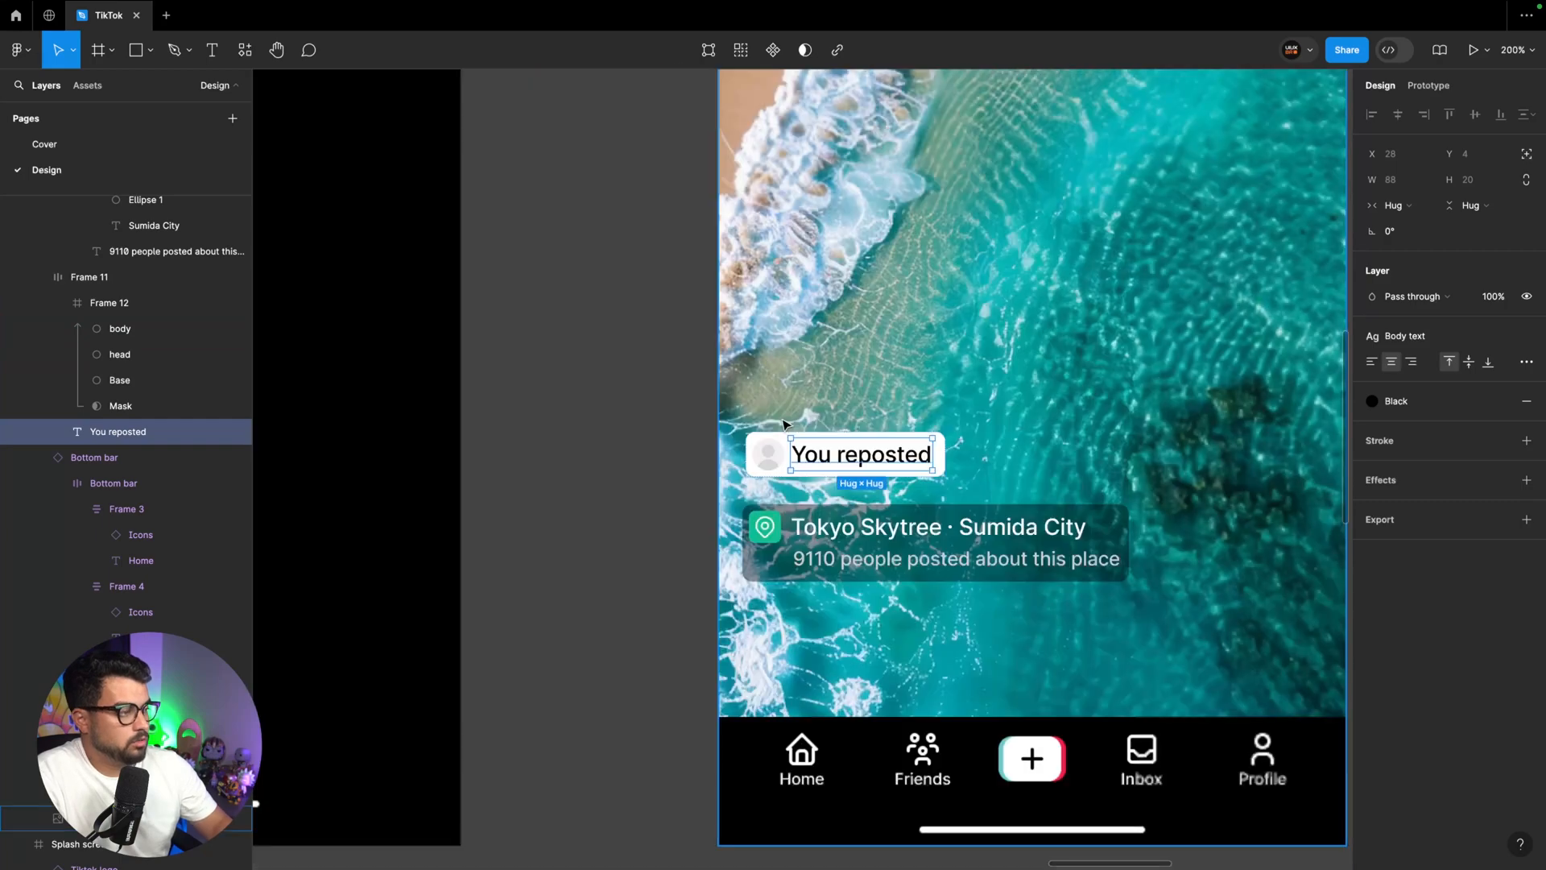
Apply a darker grey colour style to the avatar's Base circle and a lighter fill to its head and body
{"action": "key", "text": "ctrl+minus"}
{"action": "key", "text": "ctrl+minus"}
{"action": "key", "text": "ctrl+plus"}
{"action": "scroll", "coordinate": [781, 418], "scroll_direction": "left", "scroll_amount": 2}
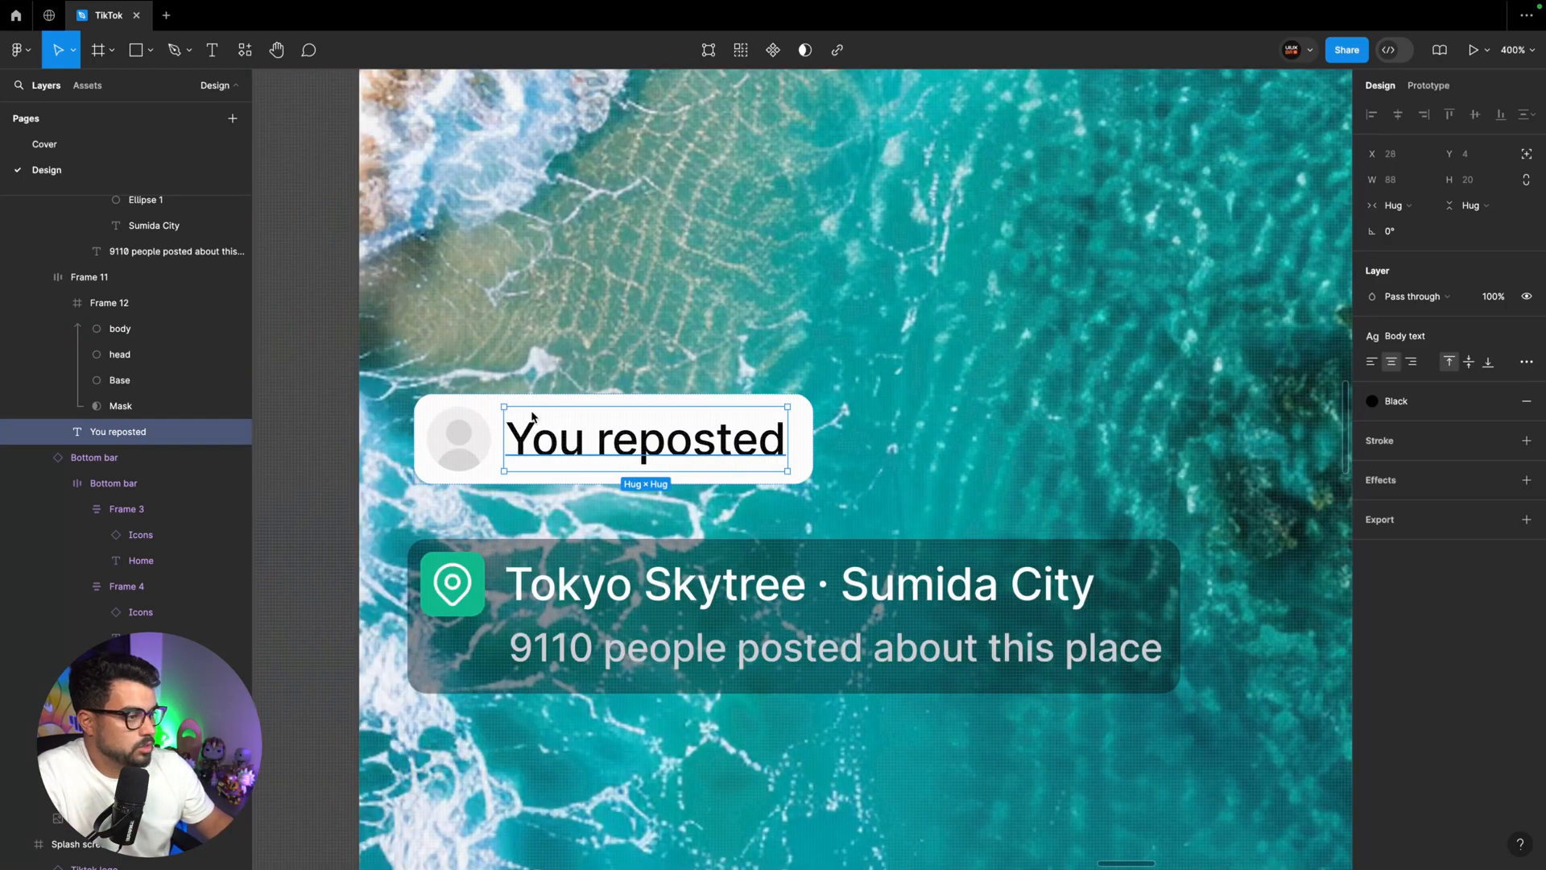
{"action": "left_click", "coordinate": [485, 437], "text": "super"}
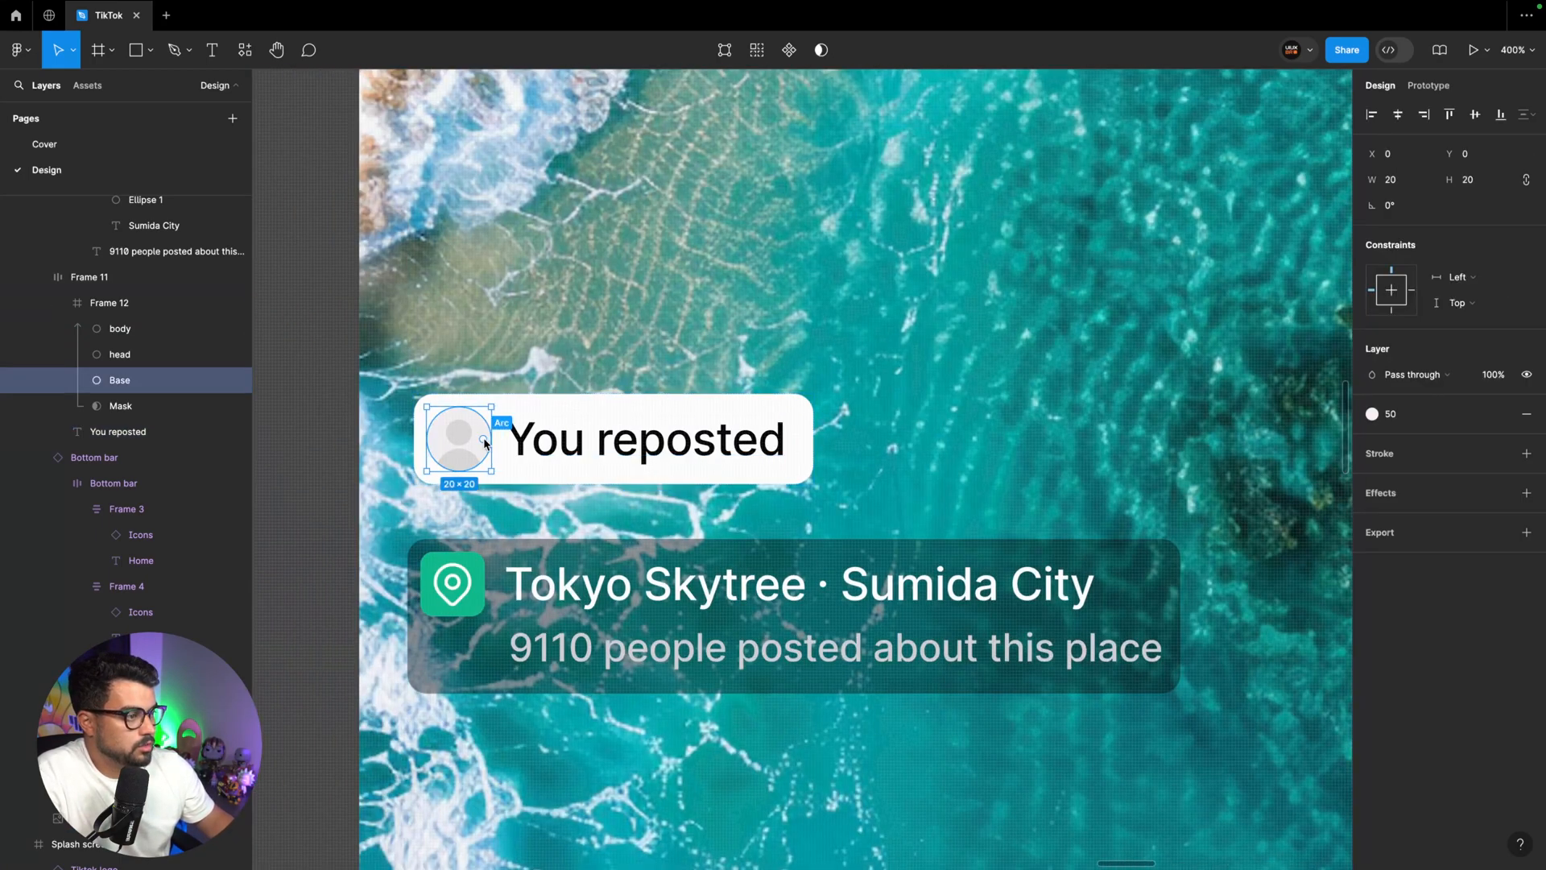
{"action": "left_click", "coordinate": [1434, 417]}
{"action": "left_click", "coordinate": [1231, 602]}
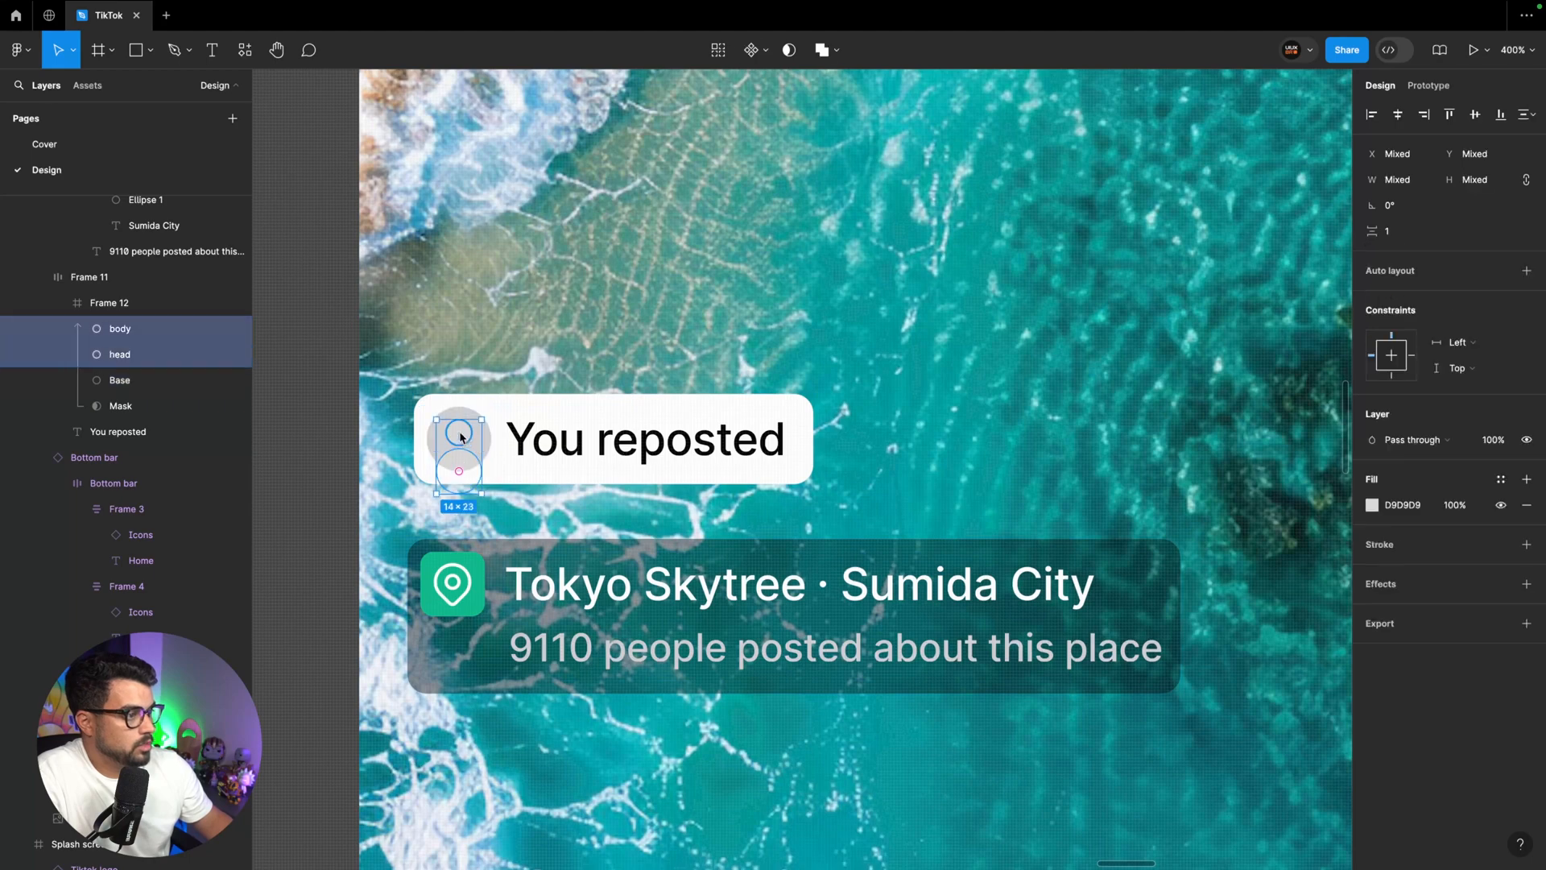
{"action": "left_click", "coordinate": [940, 448]}
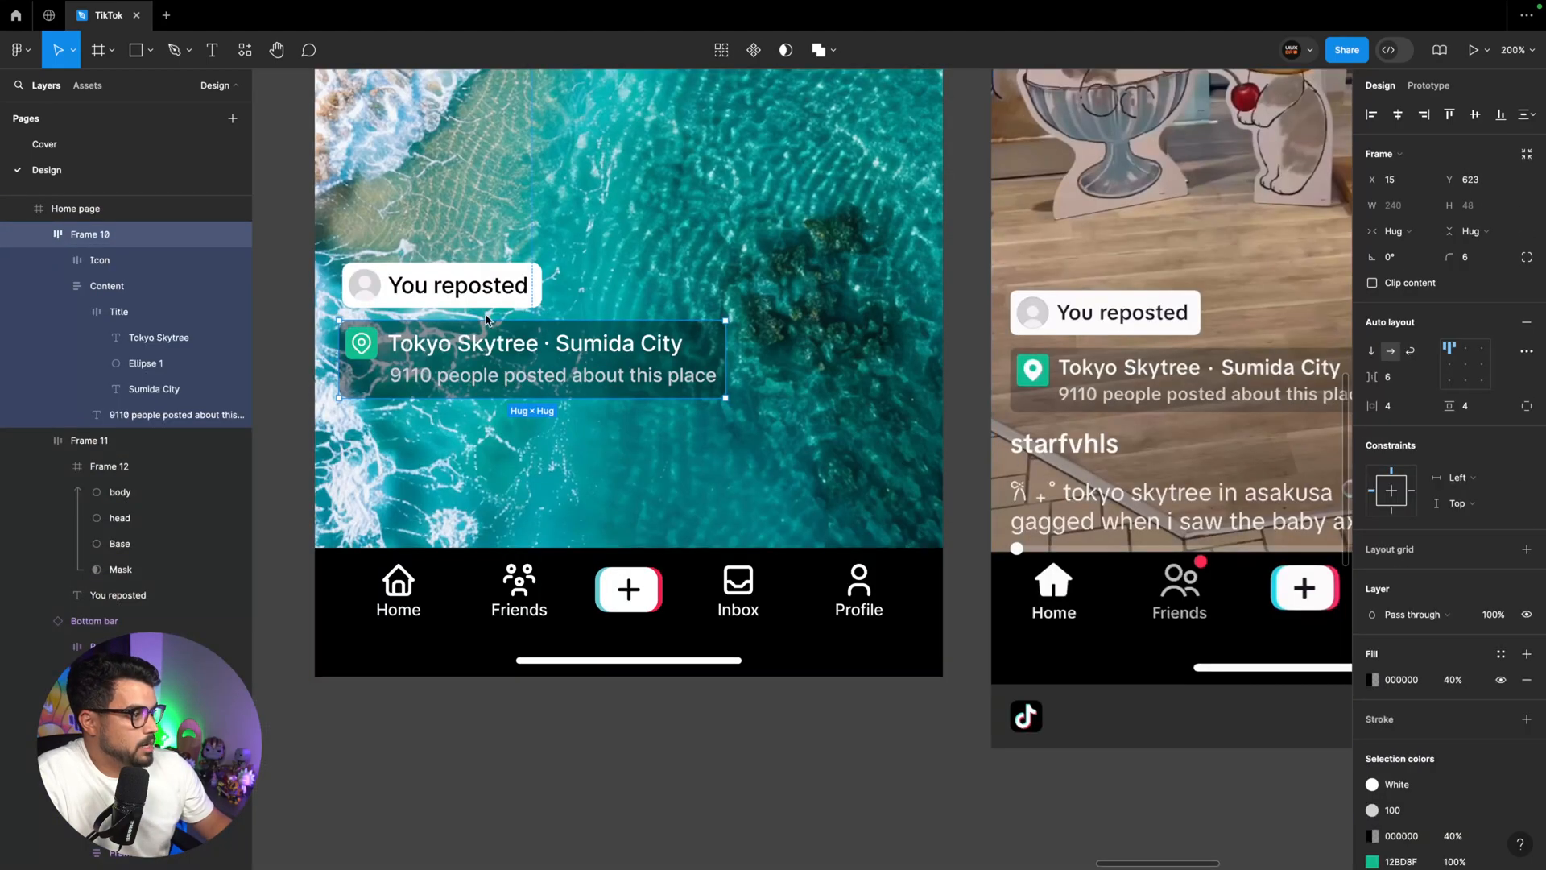
Duplicate the location tag below the original, ungroup the copy and delete its green location icon
{"action": "left_click_drag", "start_coordinate": [467, 360], "coordinate": [463, 456]}
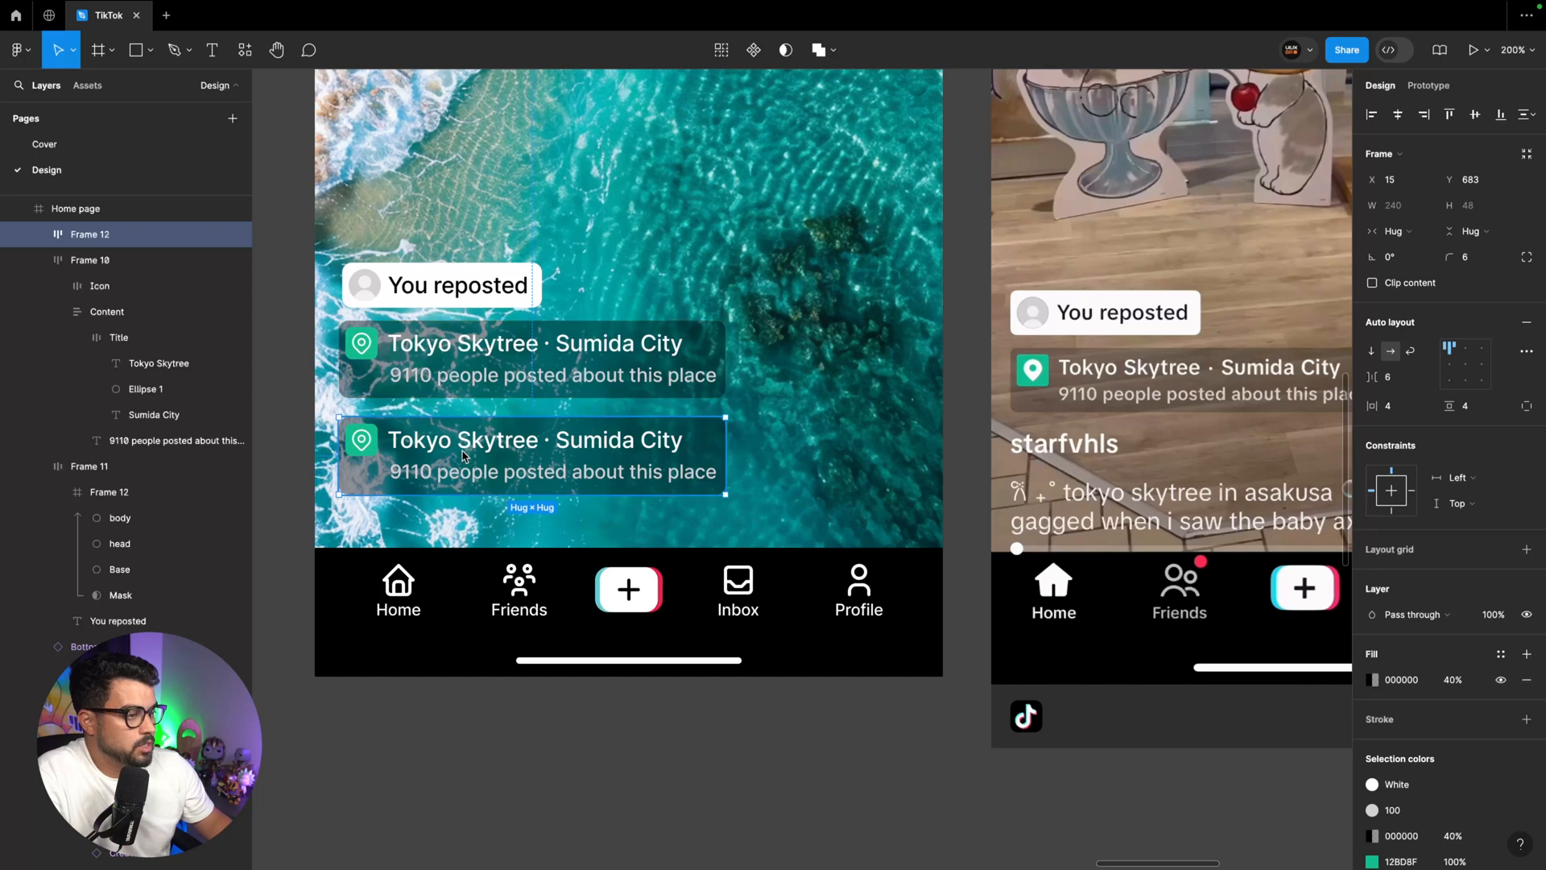
{"action": "double_click", "coordinate": [415, 455]}
{"action": "left_click", "coordinate": [366, 447]}
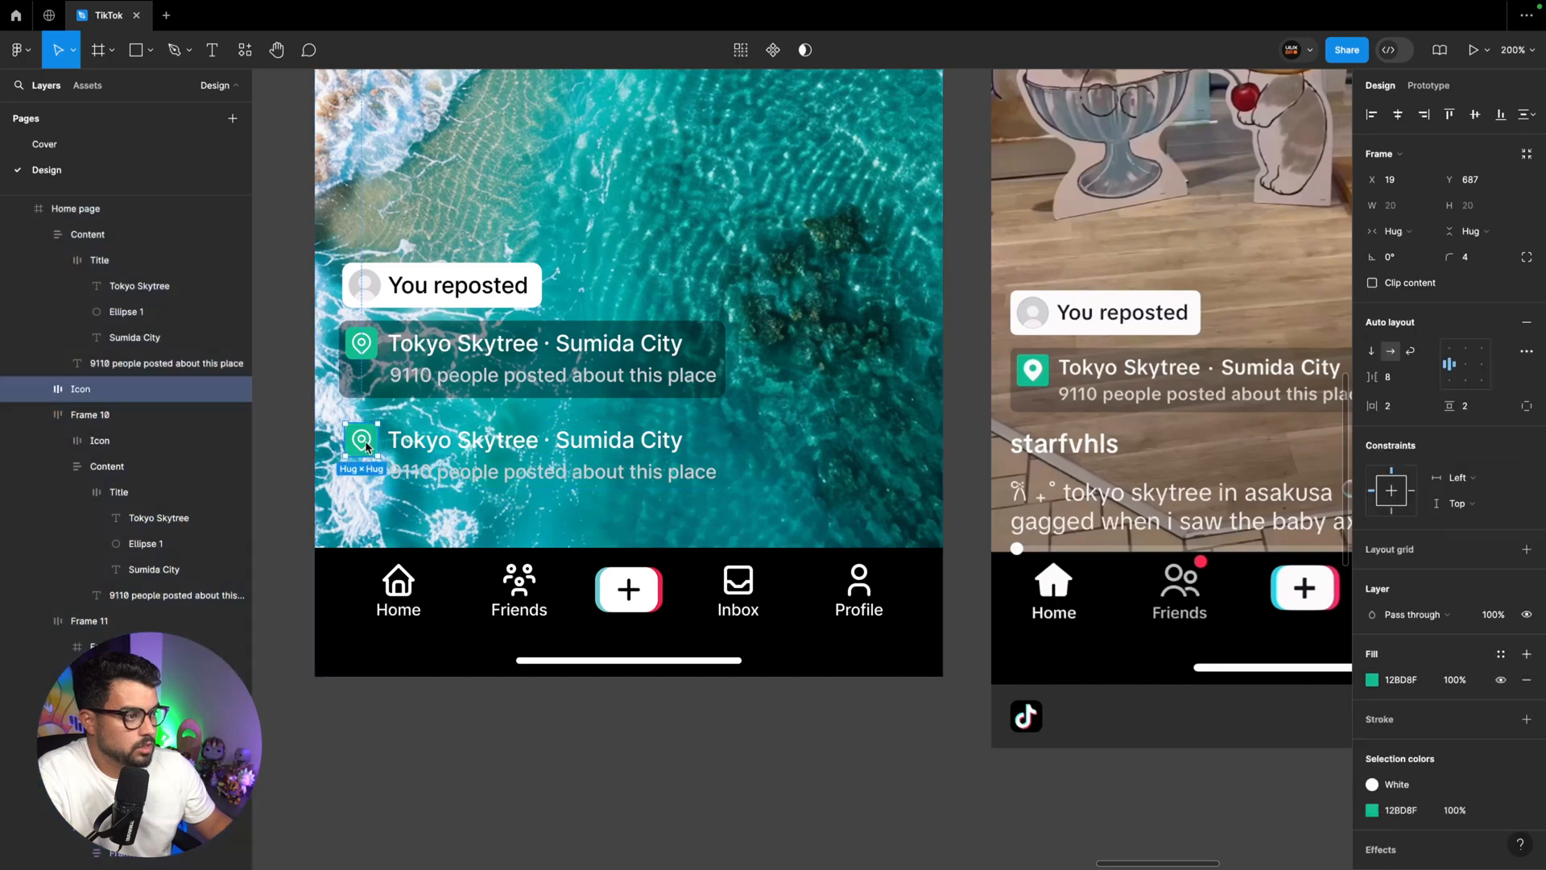
{"action": "key", "text": "Delete"}
Position the duplicated text block below the location tag at X 15, Y 701
{"action": "left_click", "coordinate": [433, 472]}
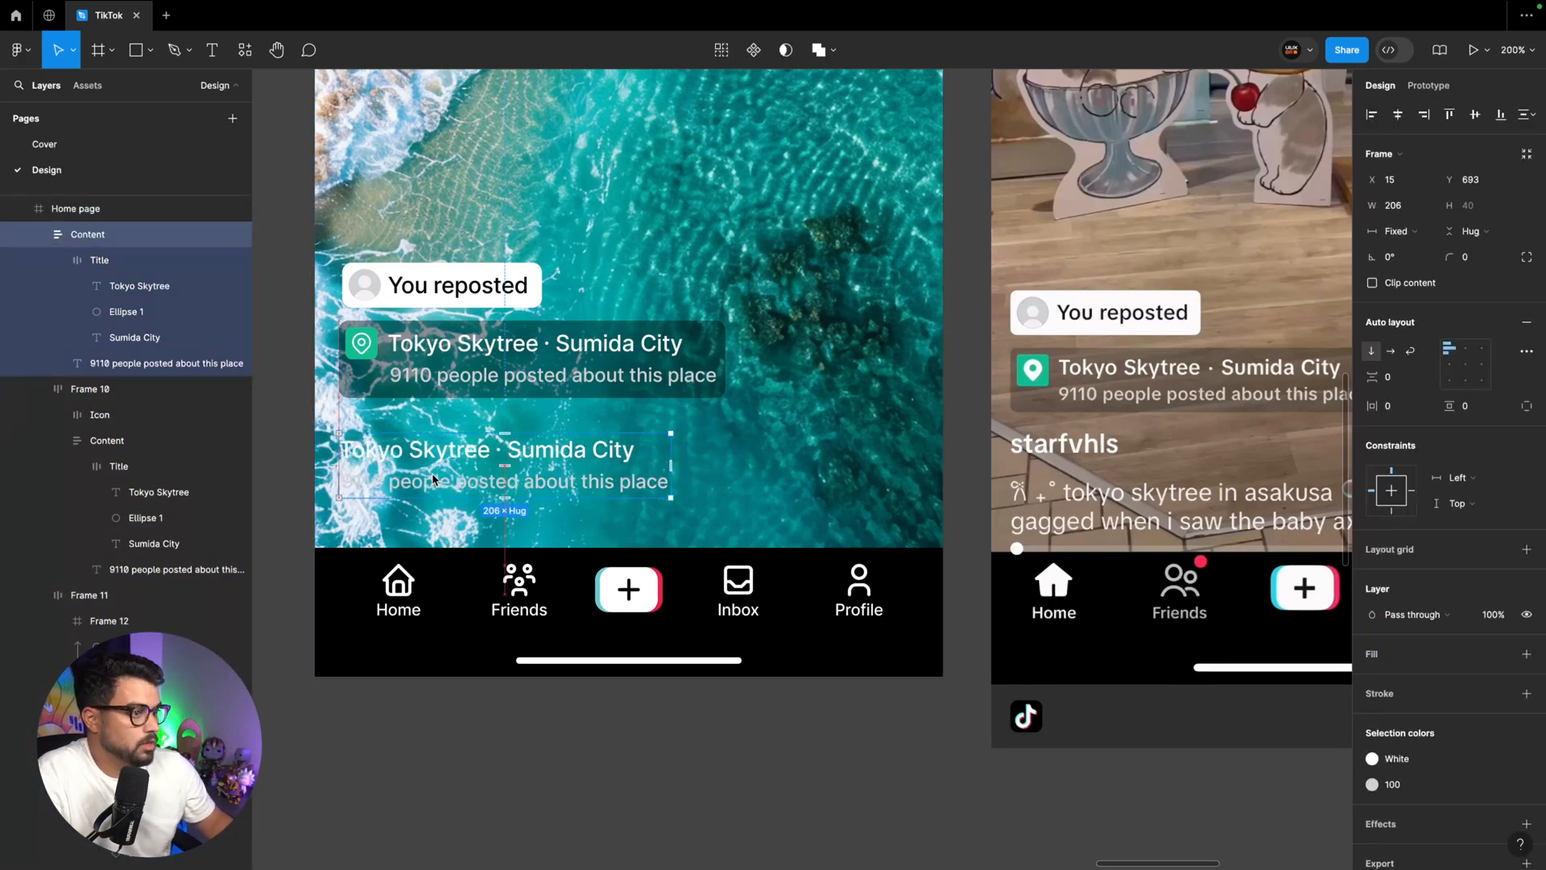
{"action": "key", "text": "Left"}
{"action": "key", "text": "Left"}
{"action": "key", "text": "shift+Down"}
{"action": "scroll", "coordinate": [515, 483], "scroll_direction": "up", "scroll_amount": 1}
{"action": "scroll", "coordinate": [515, 483], "scroll_direction": "left", "scroll_amount": 1}
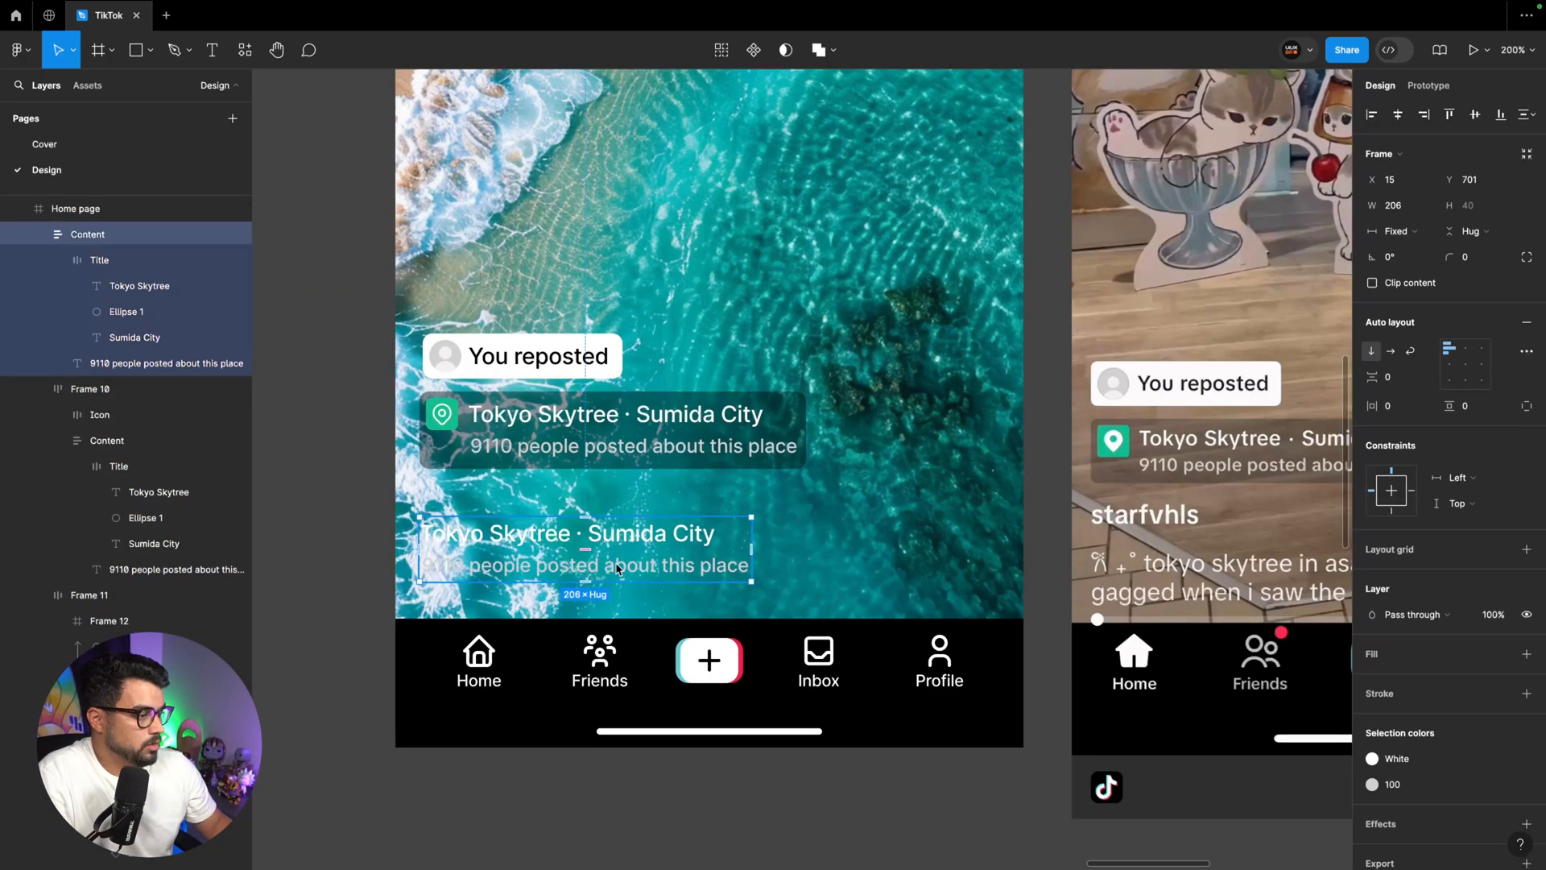
Ungroup the title row of the duplicated text block and delete its "Sumida City" text
{"action": "double_click", "coordinate": [636, 538]}
{"action": "key", "text": "super+shift+g"}
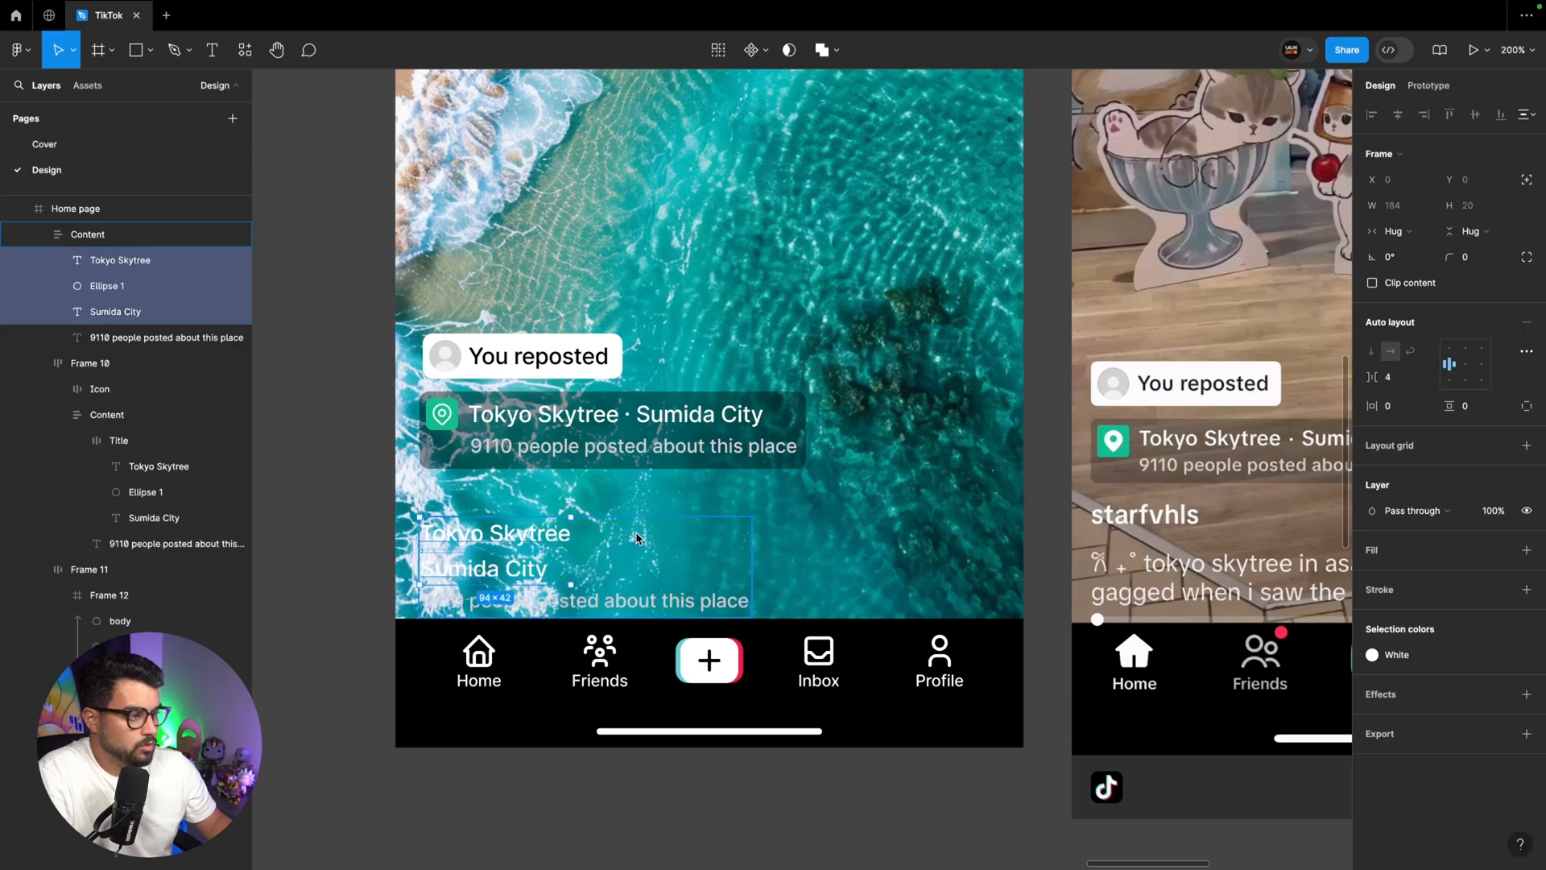
{"action": "left_click", "coordinate": [526, 576]}
{"action": "key", "text": "Delete"}
{"action": "left_click", "coordinate": [515, 550]}
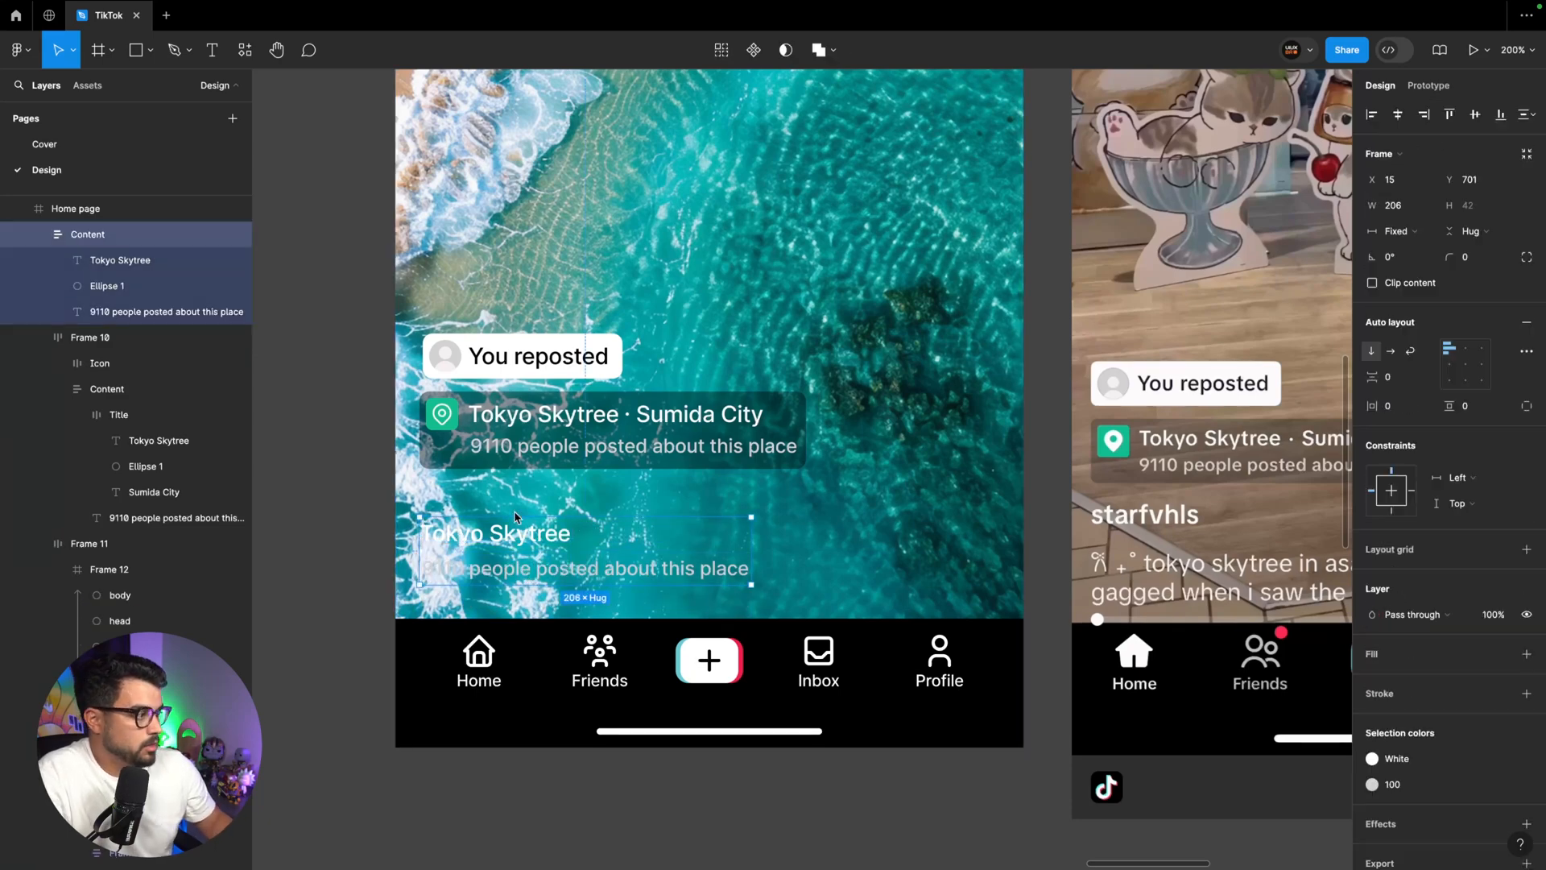
Reduce the opacity of the Home page's background photo rectangle to 60%
{"action": "key", "text": "Escape"}
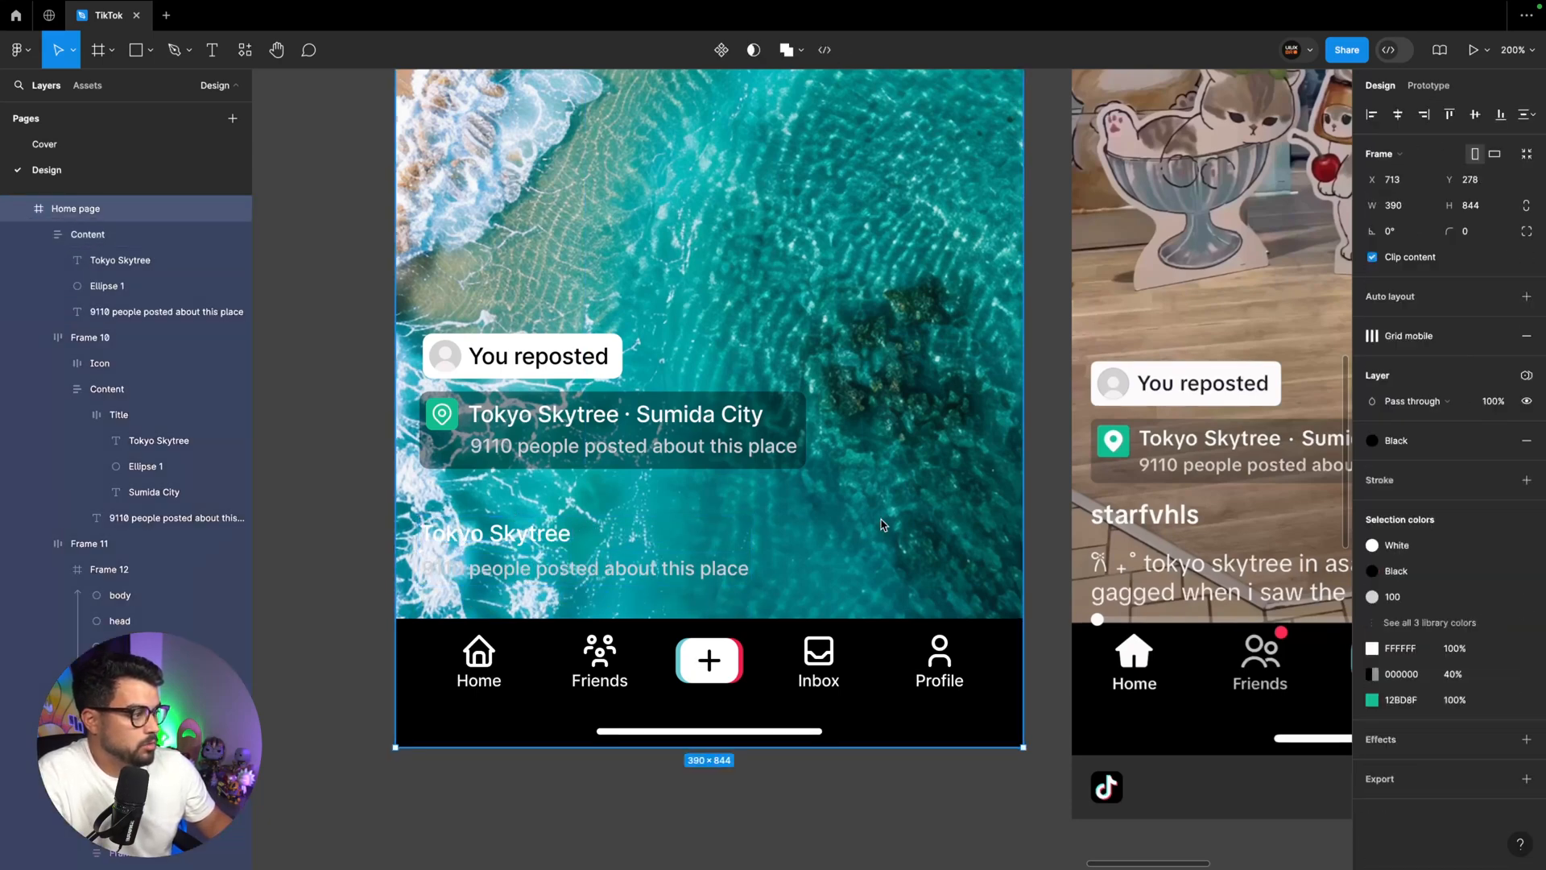
{"action": "left_click", "coordinate": [891, 530]}
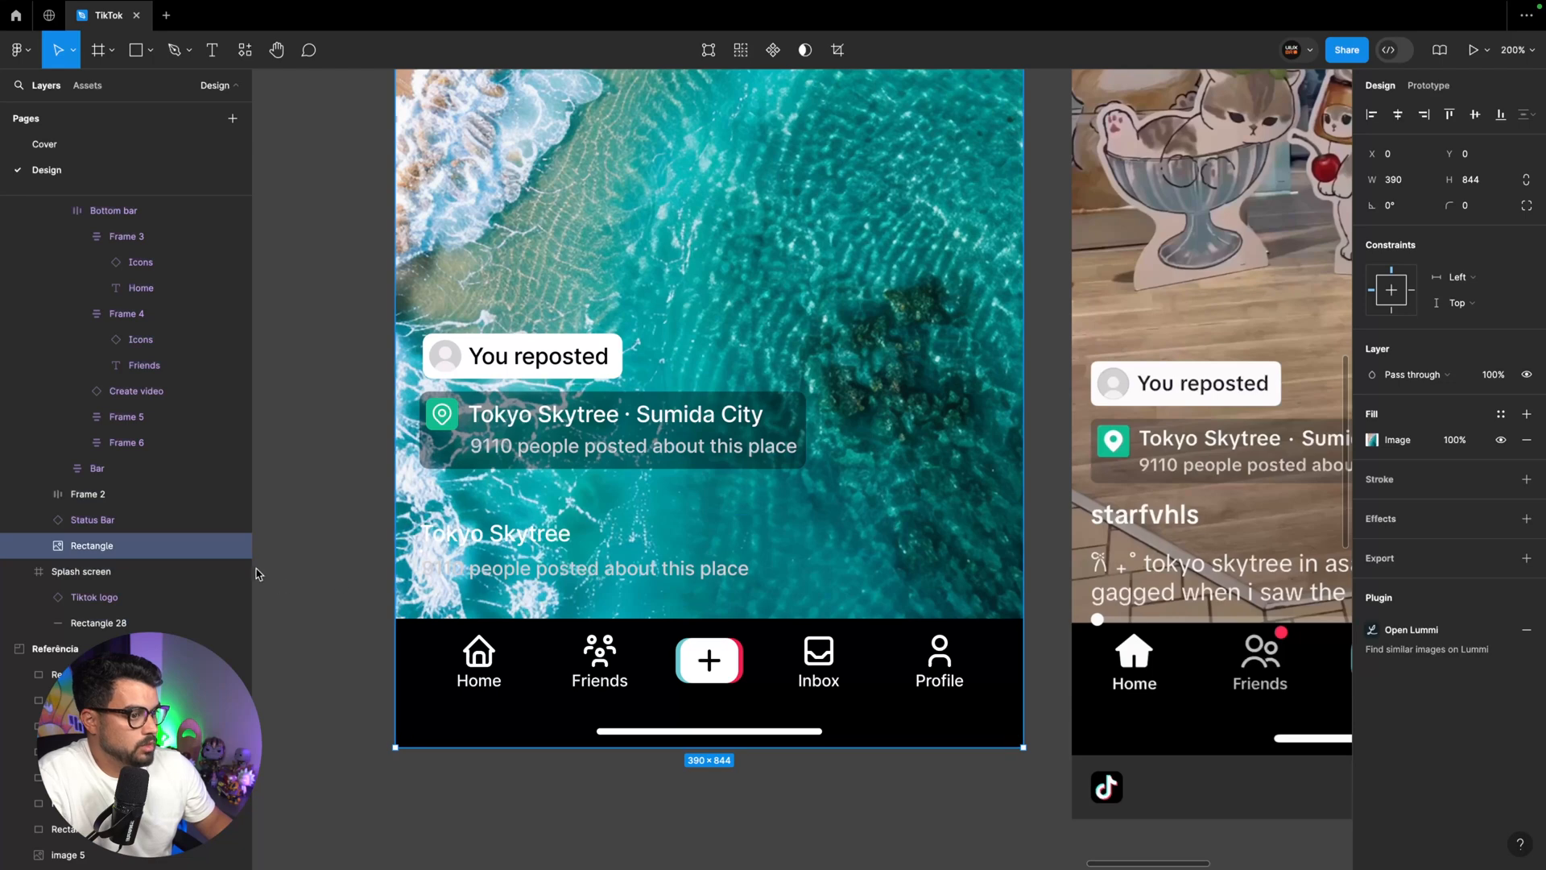
{"action": "key", "text": "6"}
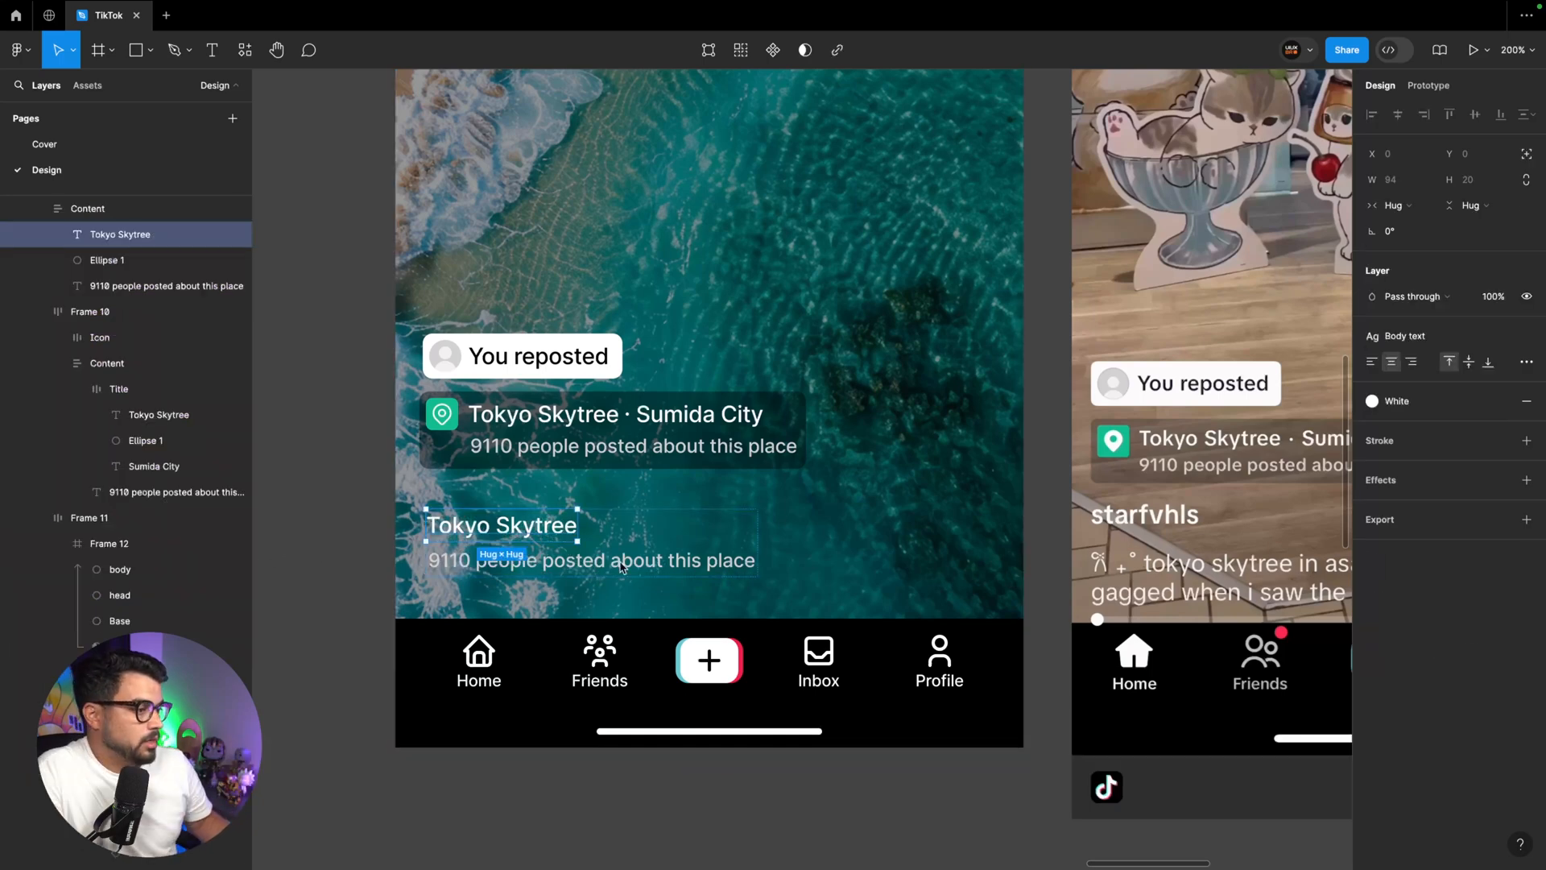
Replace the duplicated block's "Tokyo Skytree" title with the creator's username and widen the block to 351
{"action": "double_click", "coordinate": [532, 535]}
{"action": "type", "text": "Starfvhsl"}
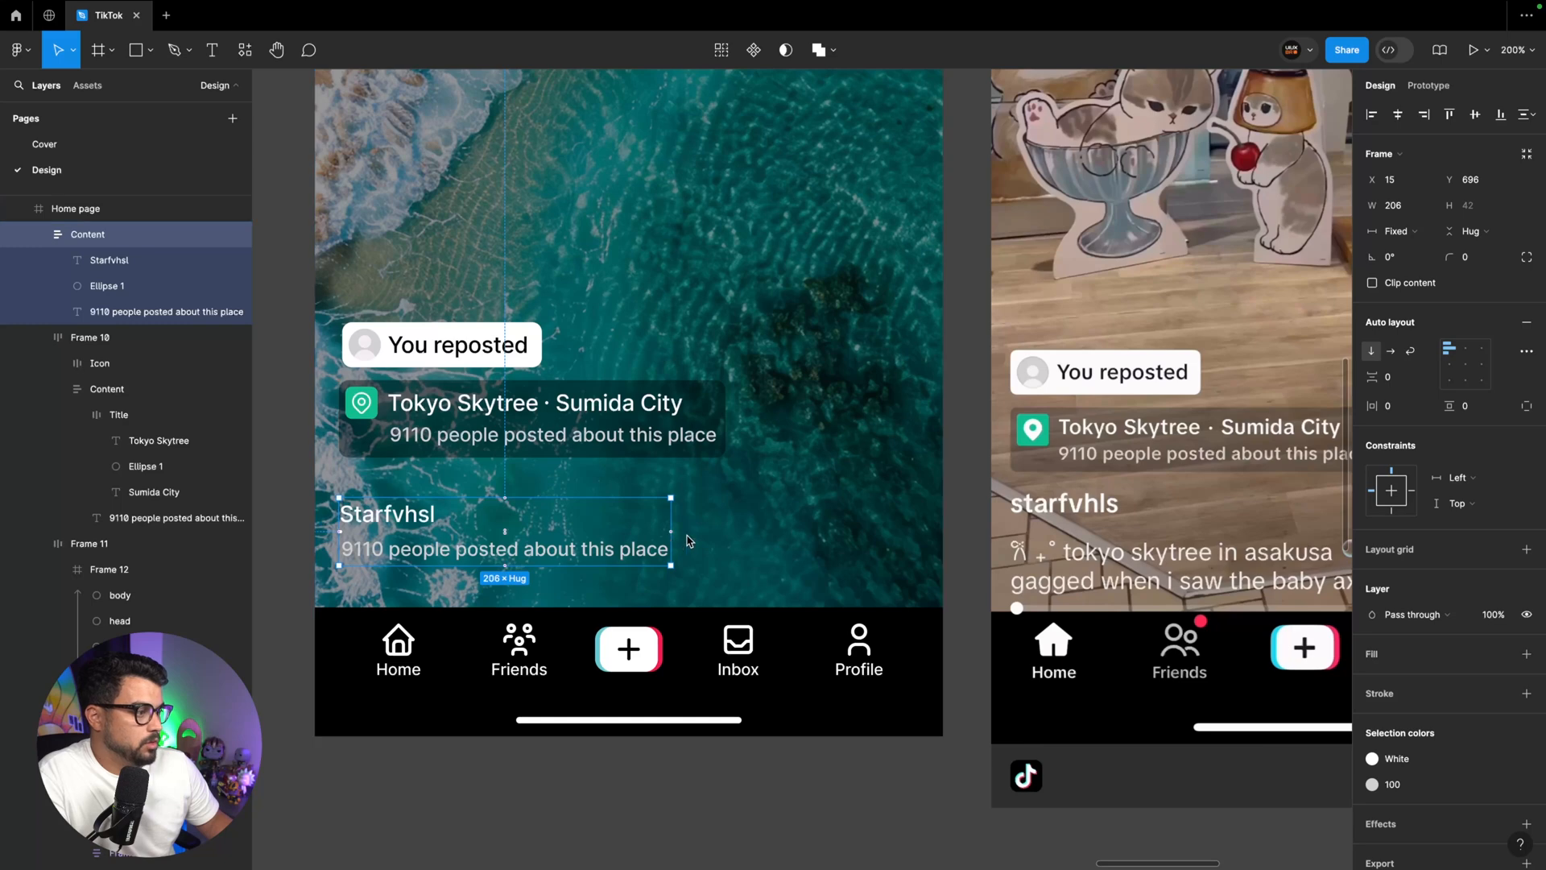
{"action": "left_click_drag", "start_coordinate": [672, 547], "coordinate": [906, 544]}
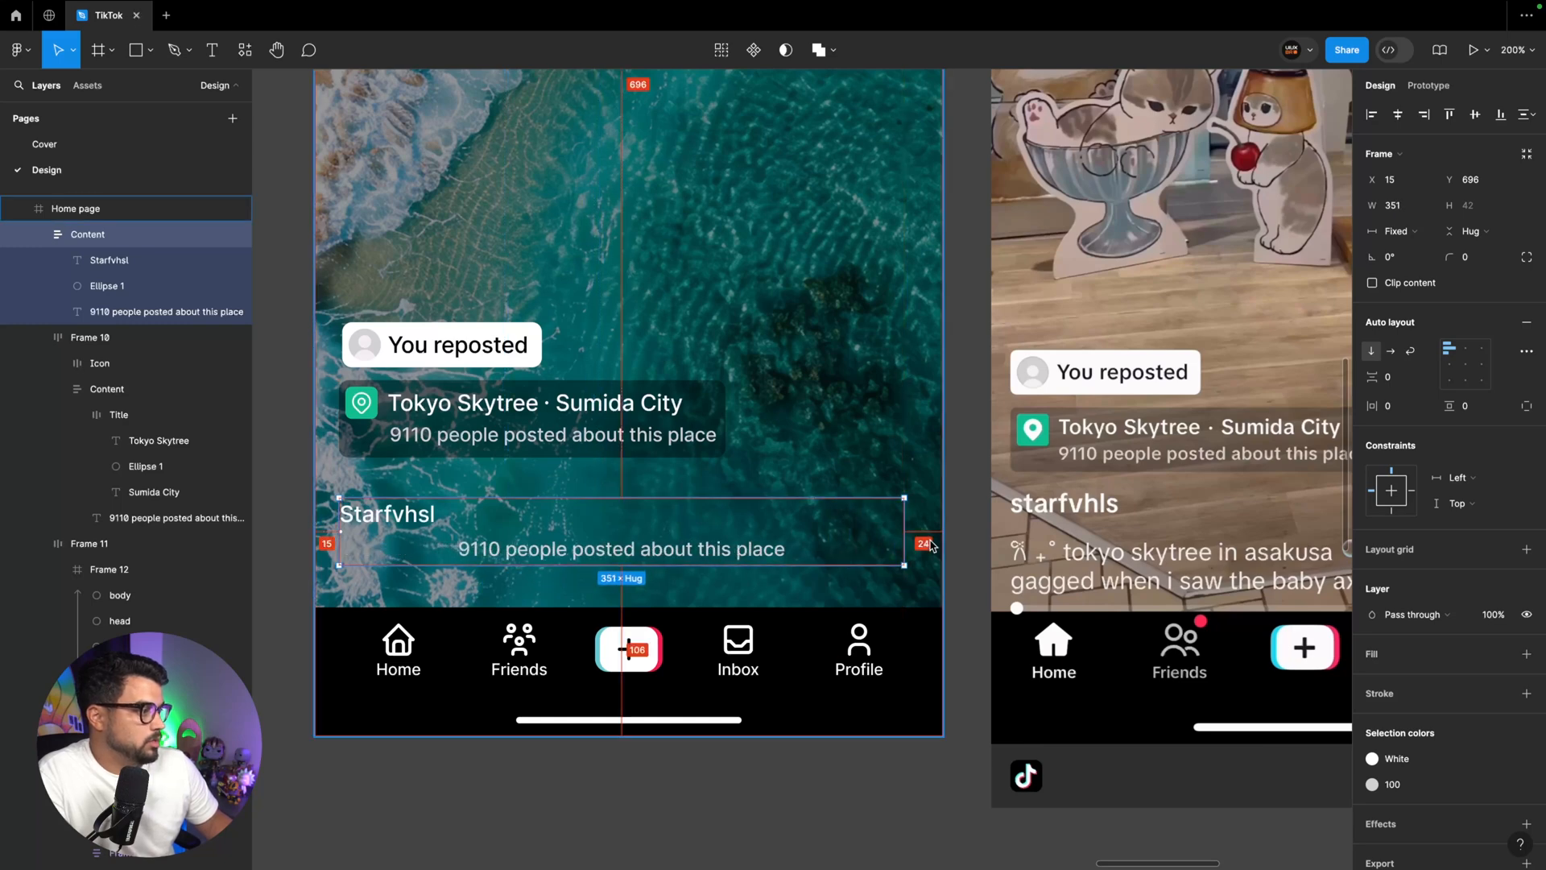
Shift the location tag right to about X 24 so it lines up with the username text block
{"action": "left_click", "coordinate": [419, 435]}
{"action": "left_click_drag", "start_coordinate": [359, 441], "coordinate": [373, 443]}
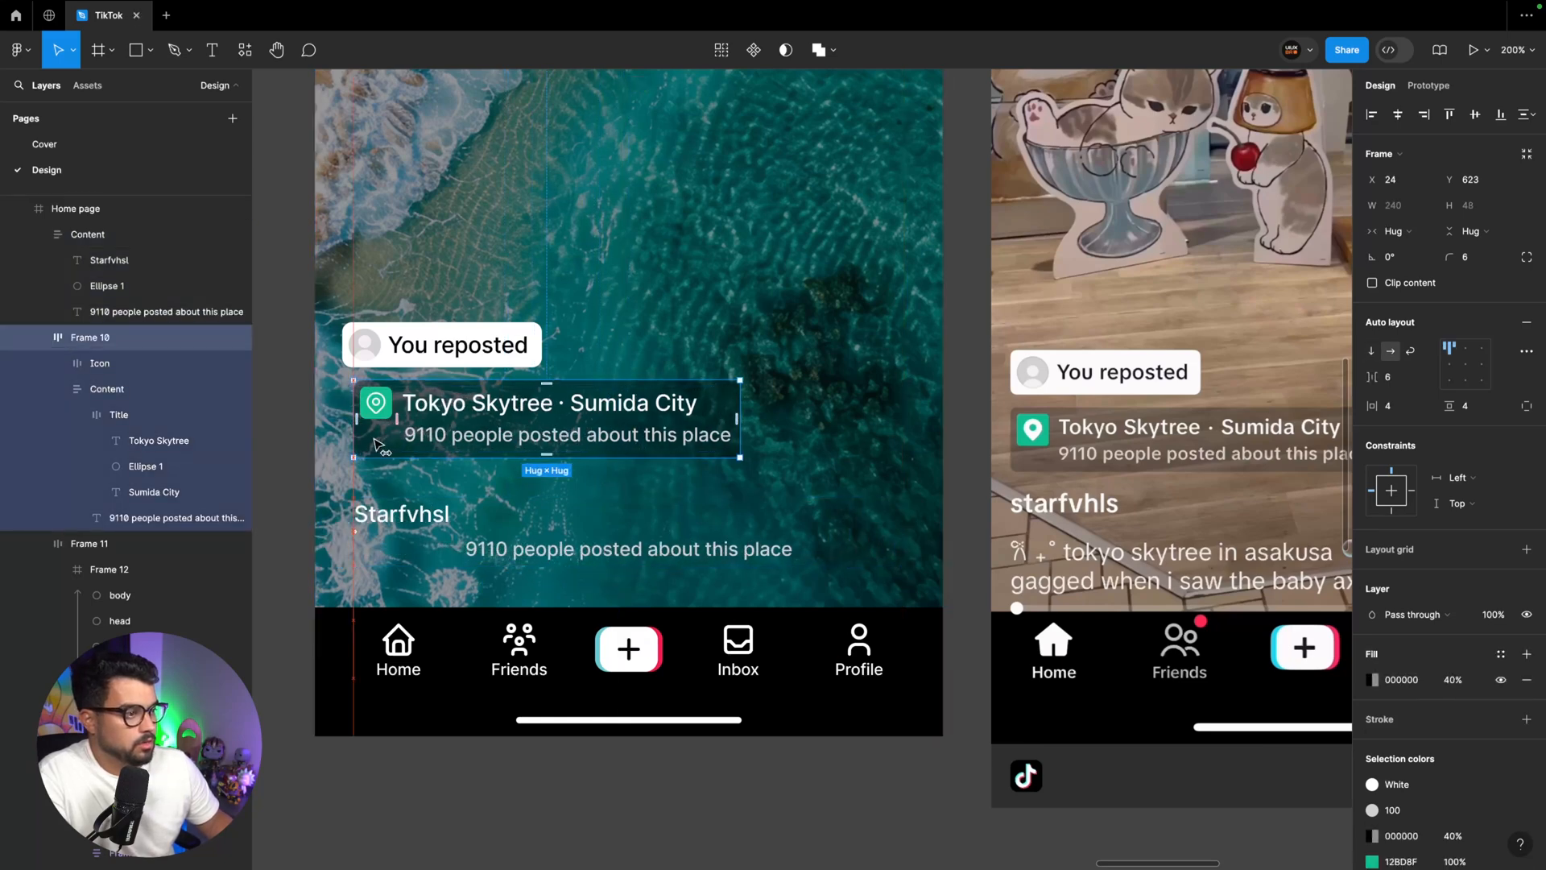
Delete the leftover dot separator ellipse from the username text block
{"action": "left_click", "coordinate": [113, 290]}
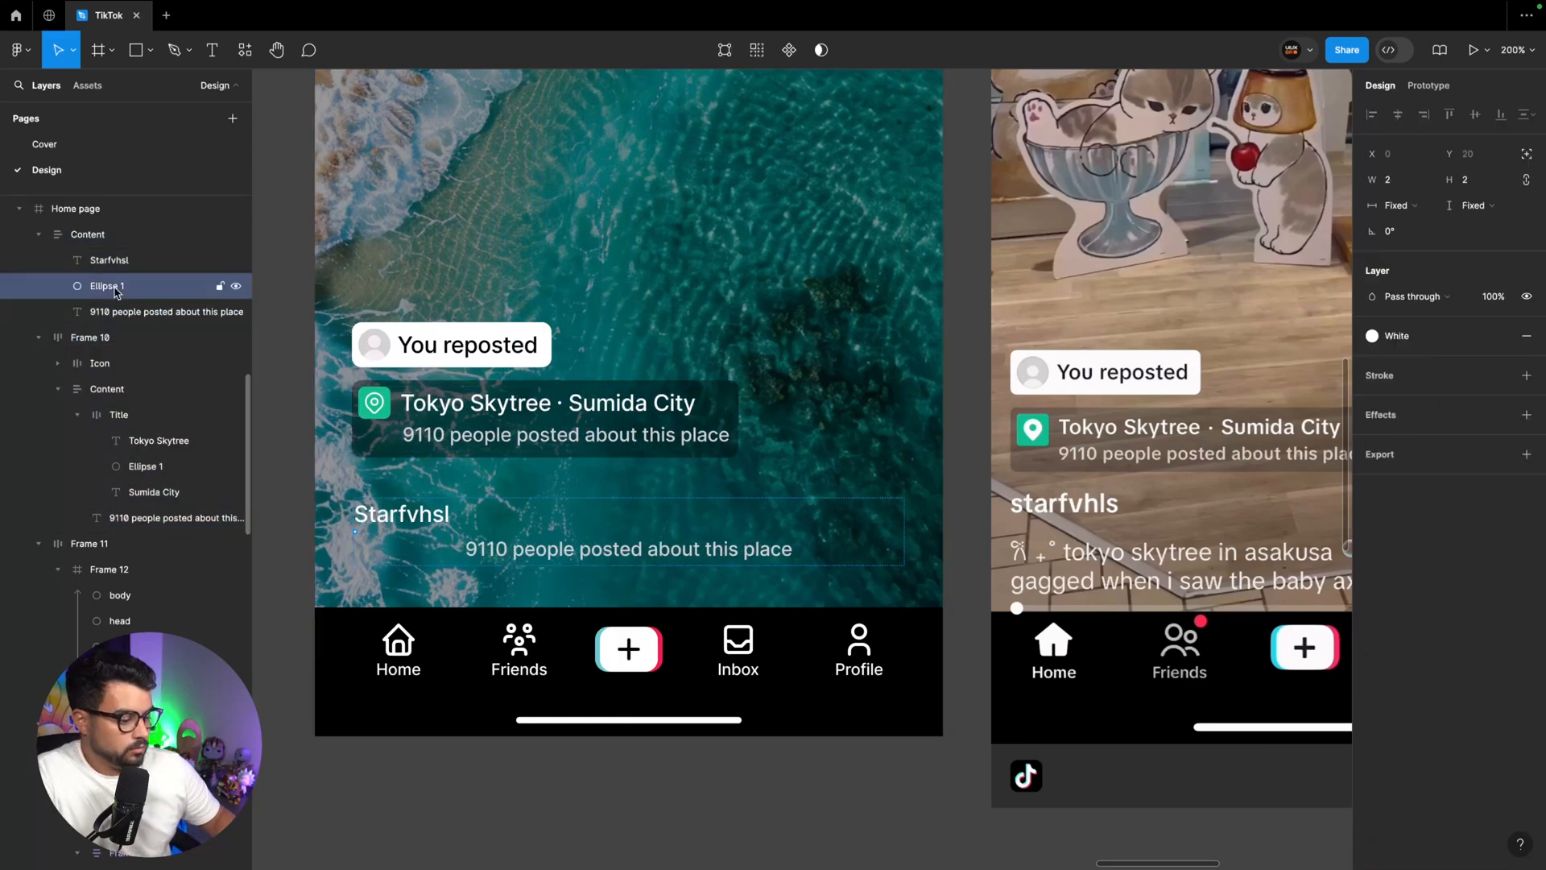
{"action": "key", "text": "Delete"}
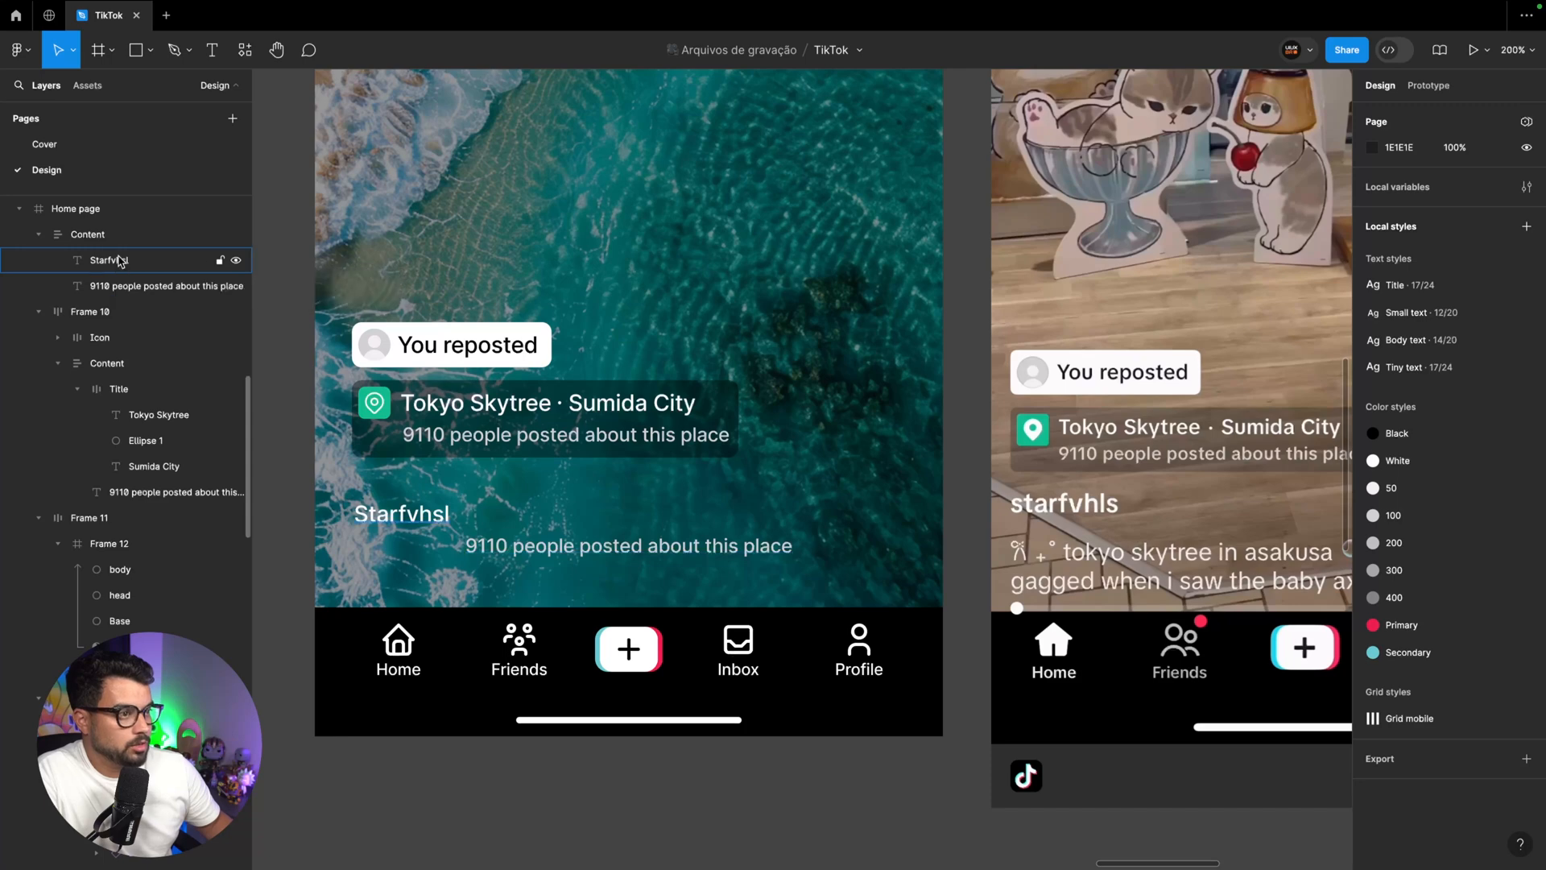
Left-align the second text line in the username text block
{"action": "left_click", "coordinate": [480, 554]}
{"action": "key", "text": "super+alt+l"}
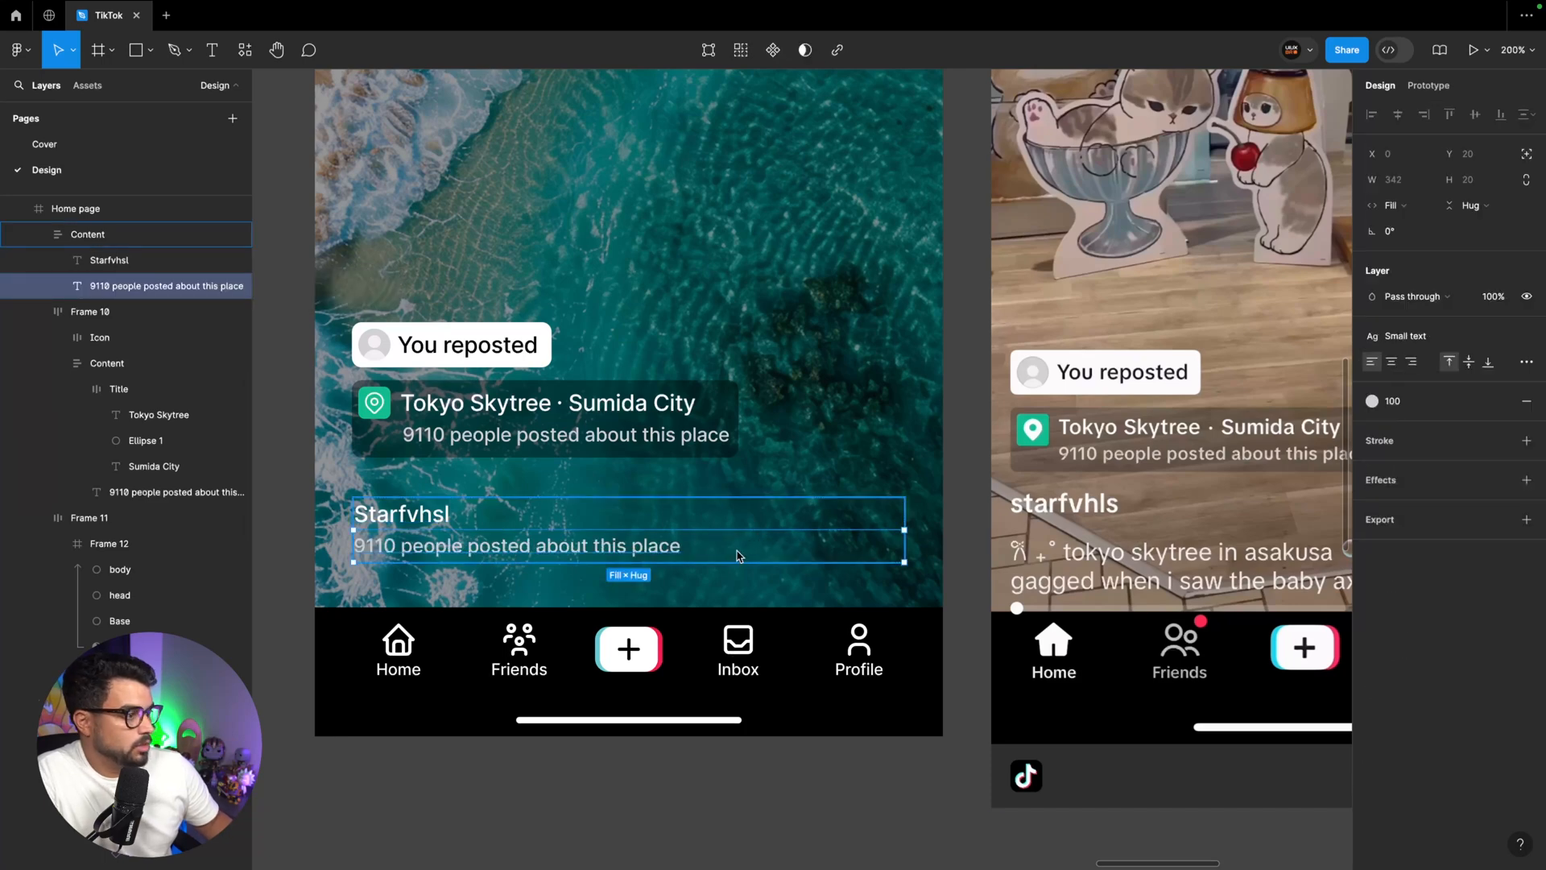
{"action": "left_click", "coordinate": [615, 598]}
Replace that line with "Tokyo skytree in asakusa I was gagged when I saw the baby axolo... more" and narrow the block to 239
{"action": "scroll", "coordinate": [1101, 558], "scroll_direction": "right", "scroll_amount": 2}
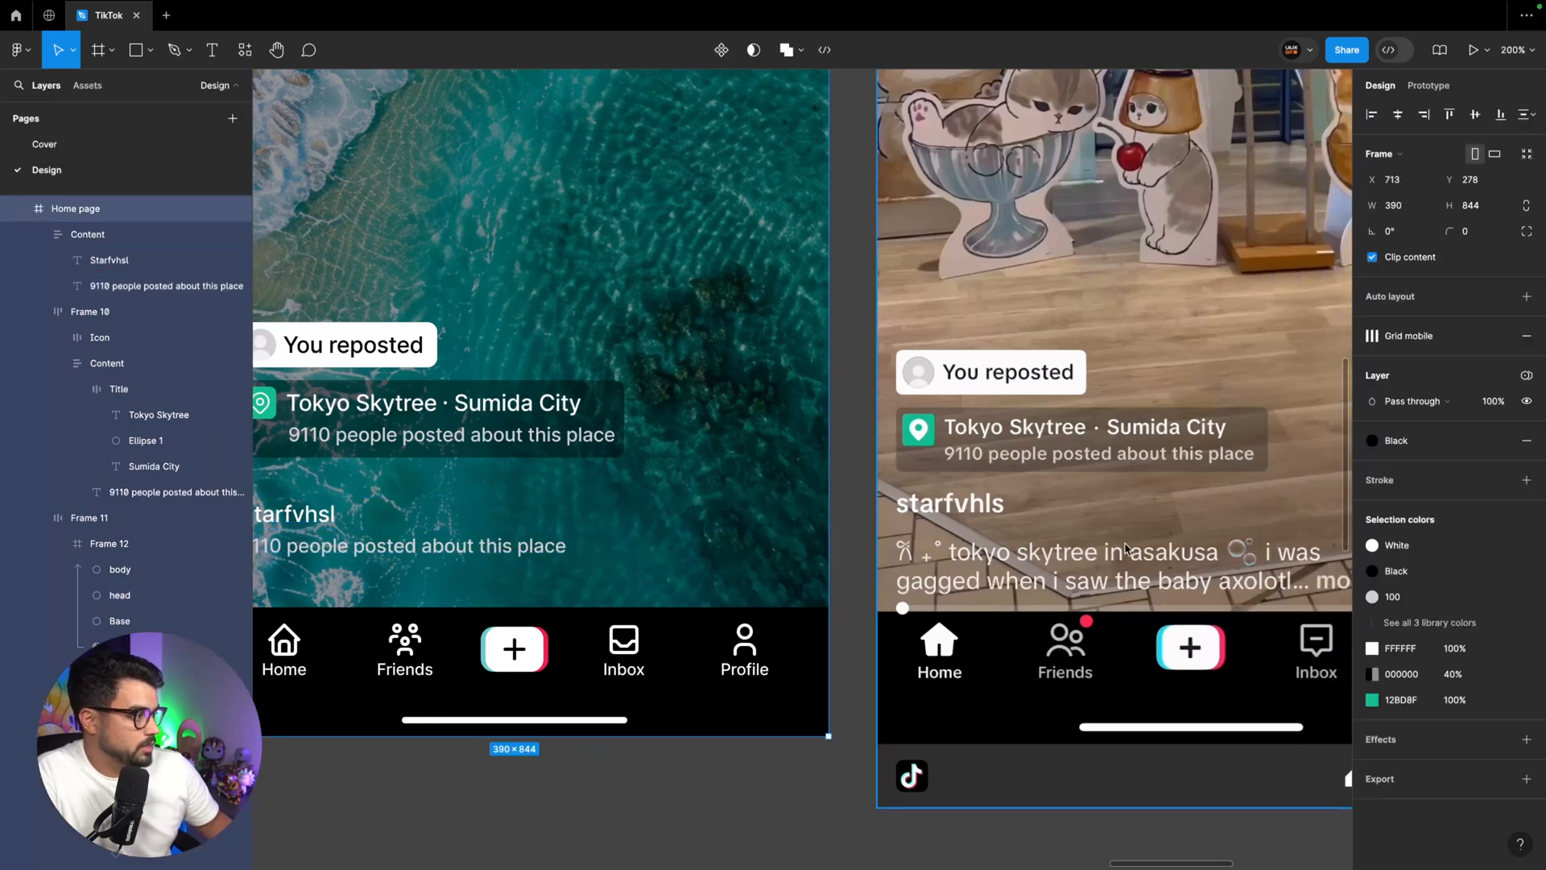
{"action": "scroll", "coordinate": [1100, 558], "scroll_direction": "right", "scroll_amount": 5}
{"action": "scroll", "coordinate": [902, 549], "scroll_direction": "left", "scroll_amount": 6}
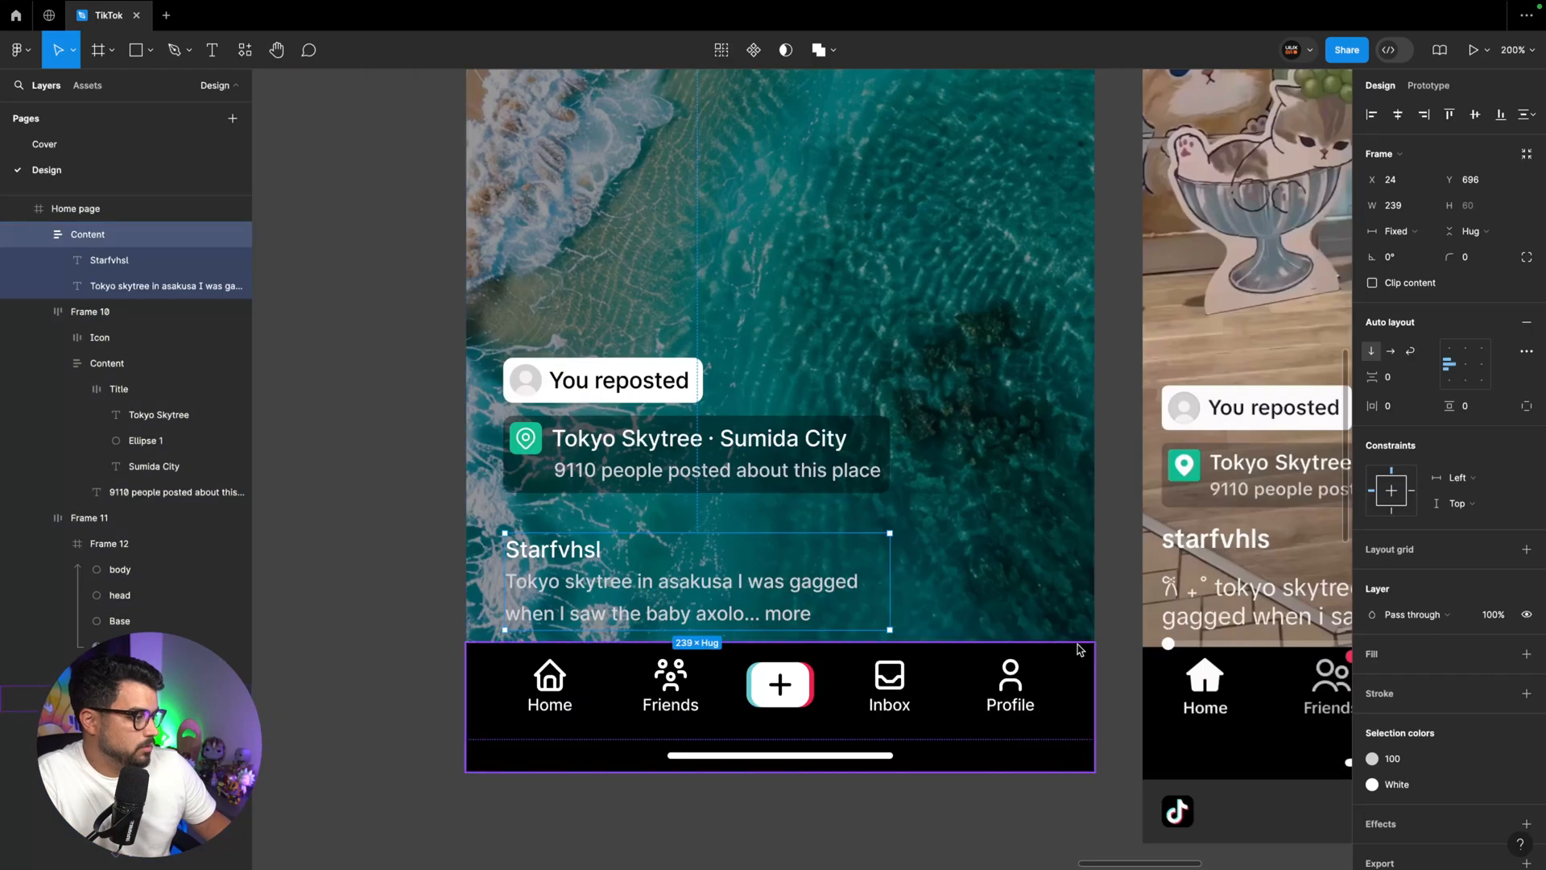
{"action": "scroll", "coordinate": [719, 706], "scroll_direction": "up", "scroll_amount": 2}
{"action": "left_click", "coordinate": [719, 706]}
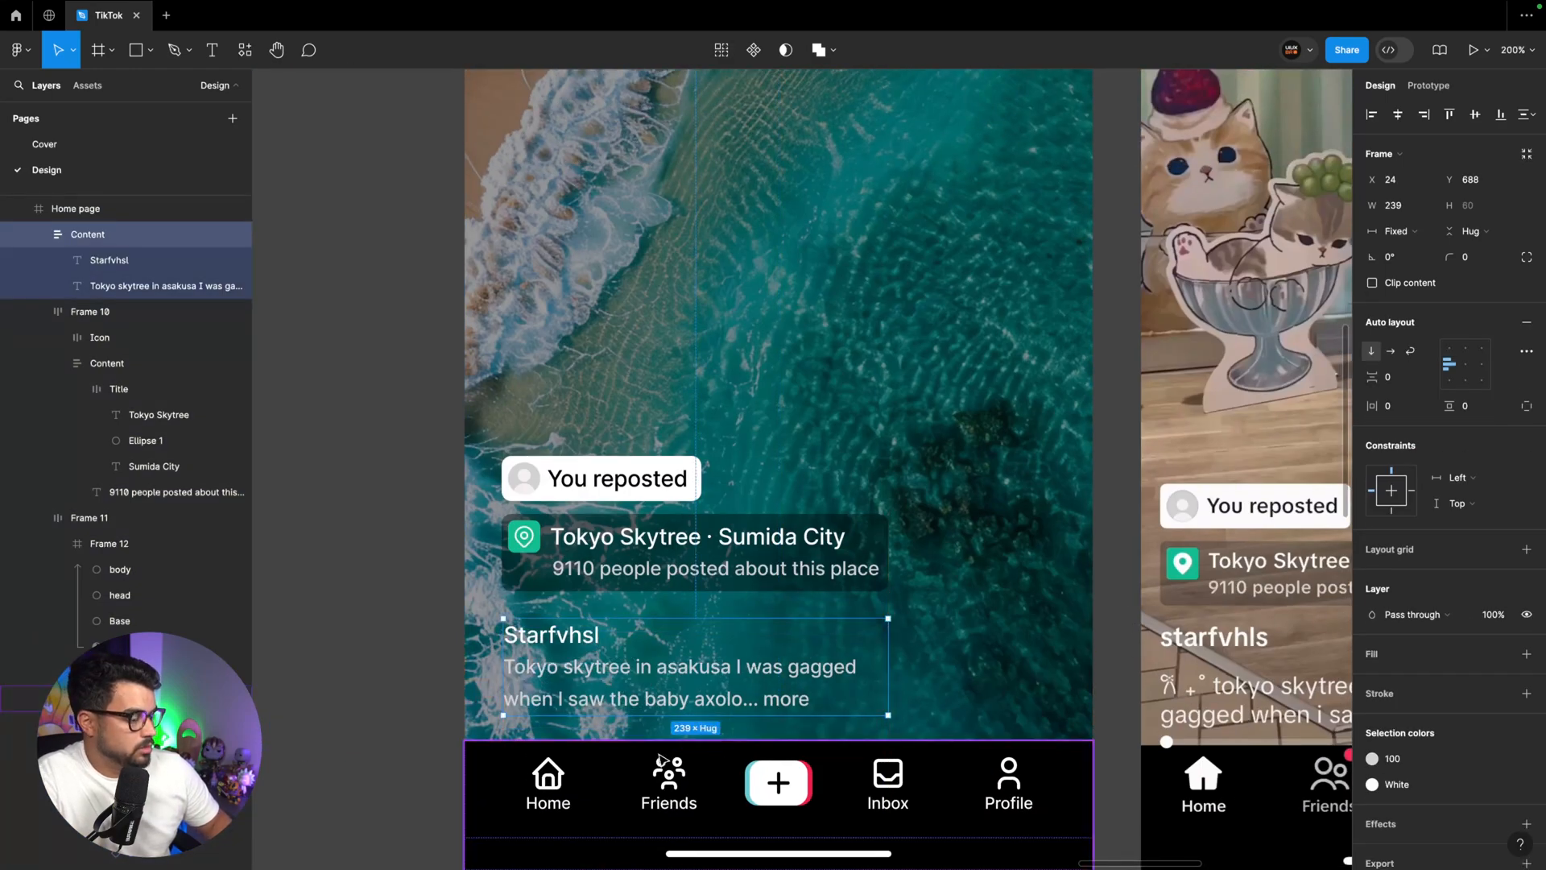
Move the caption block, location tag and repost tag left so all three line up at X 16
{"action": "scroll", "coordinate": [984, 636], "scroll_direction": "right", "scroll_amount": 3}
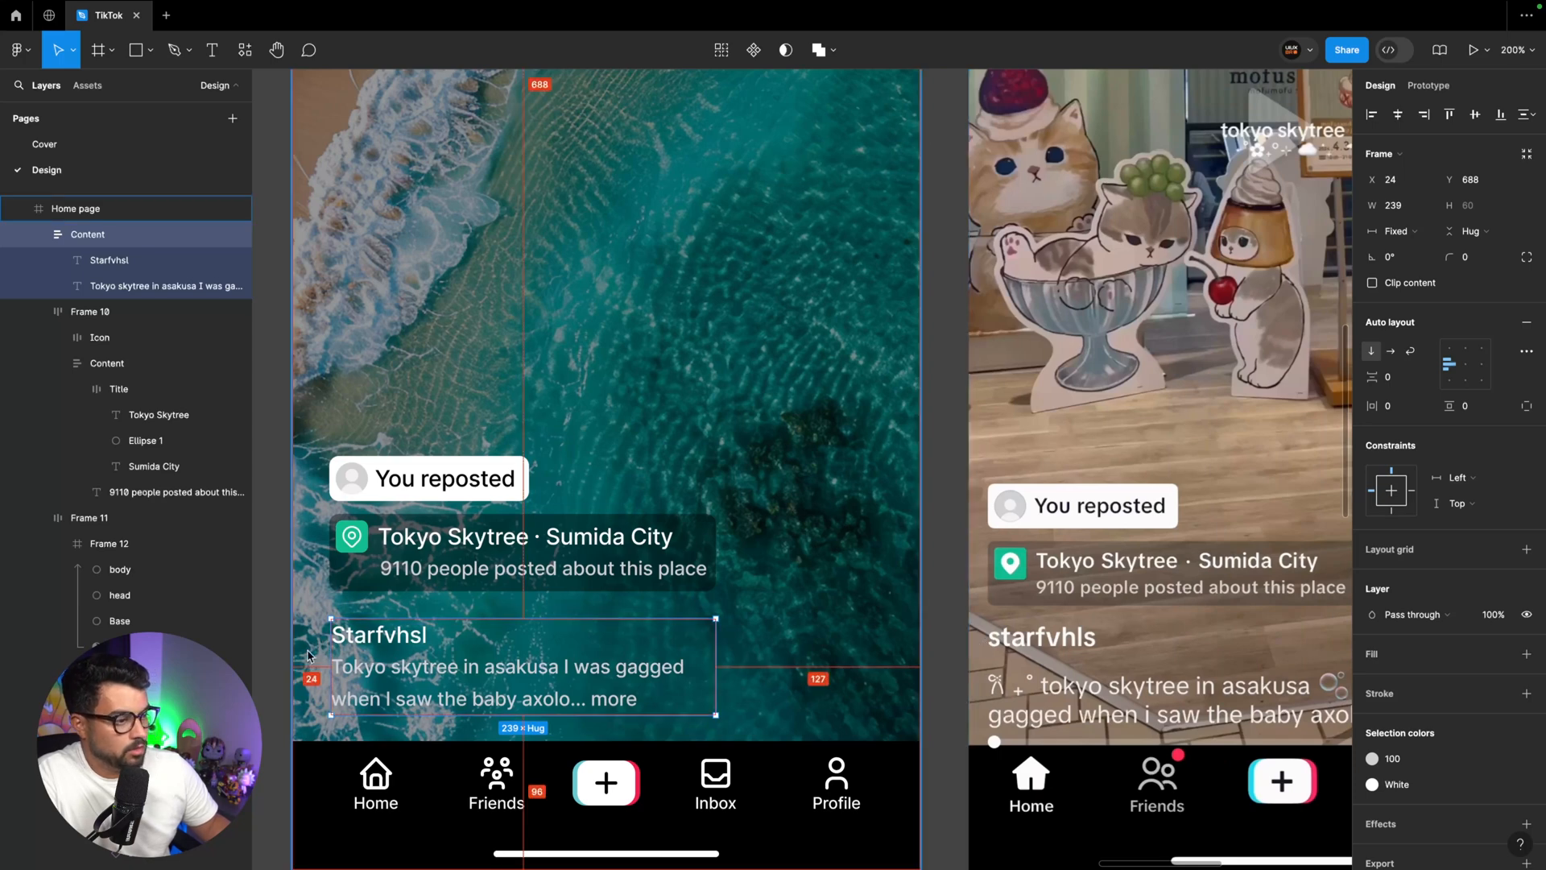
{"action": "key", "text": "shift+Left"}
{"action": "left_click", "coordinate": [332, 569]}
{"action": "key", "text": "shift+Left"}
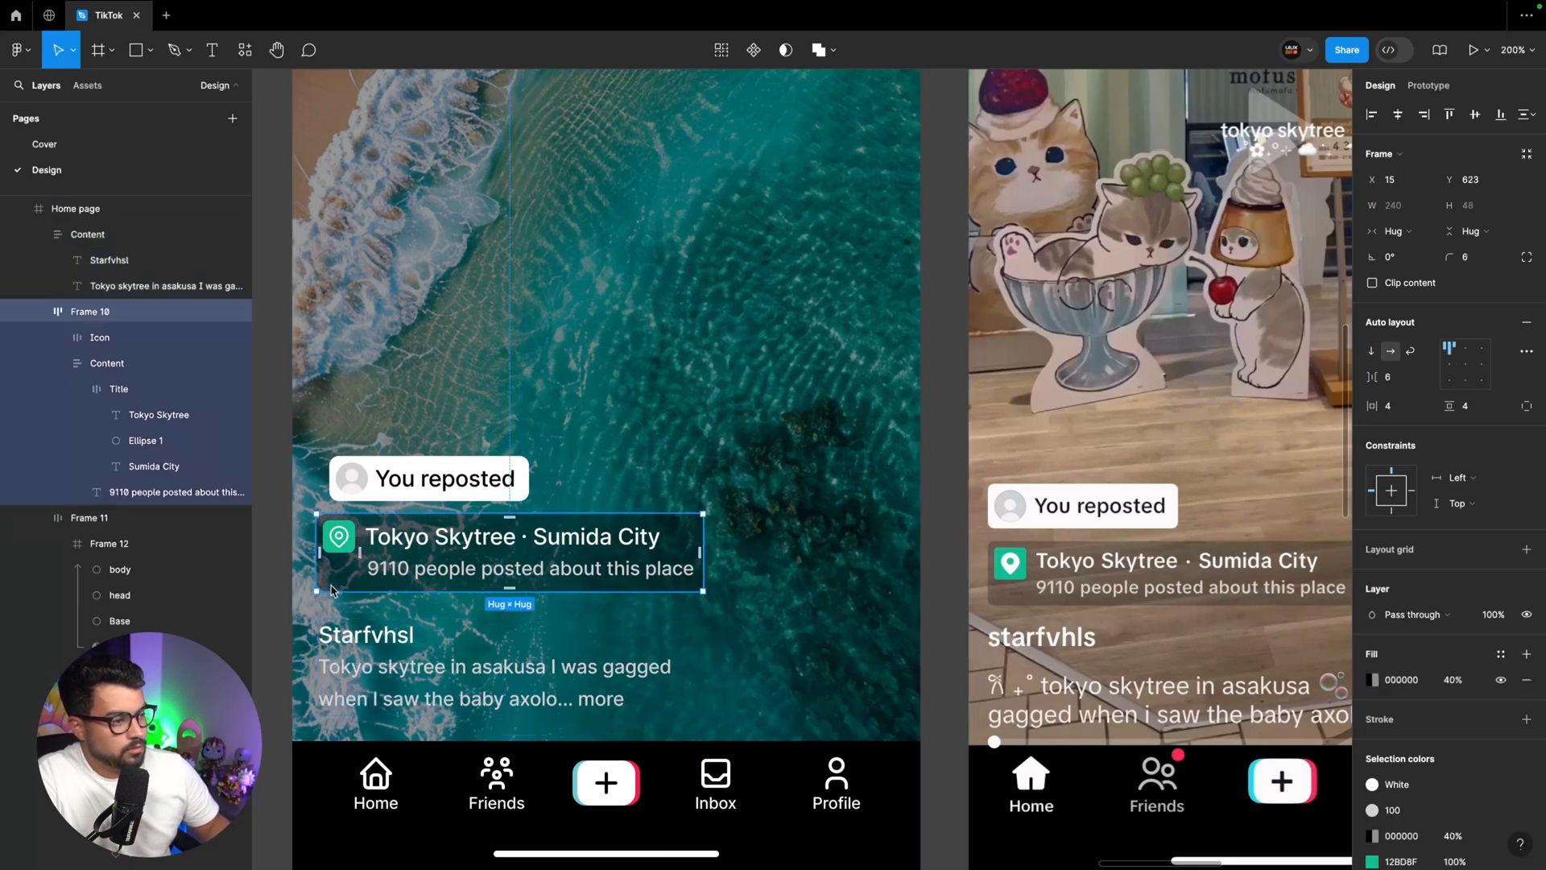
{"action": "left_click_drag", "start_coordinate": [380, 494], "coordinate": [369, 496]}
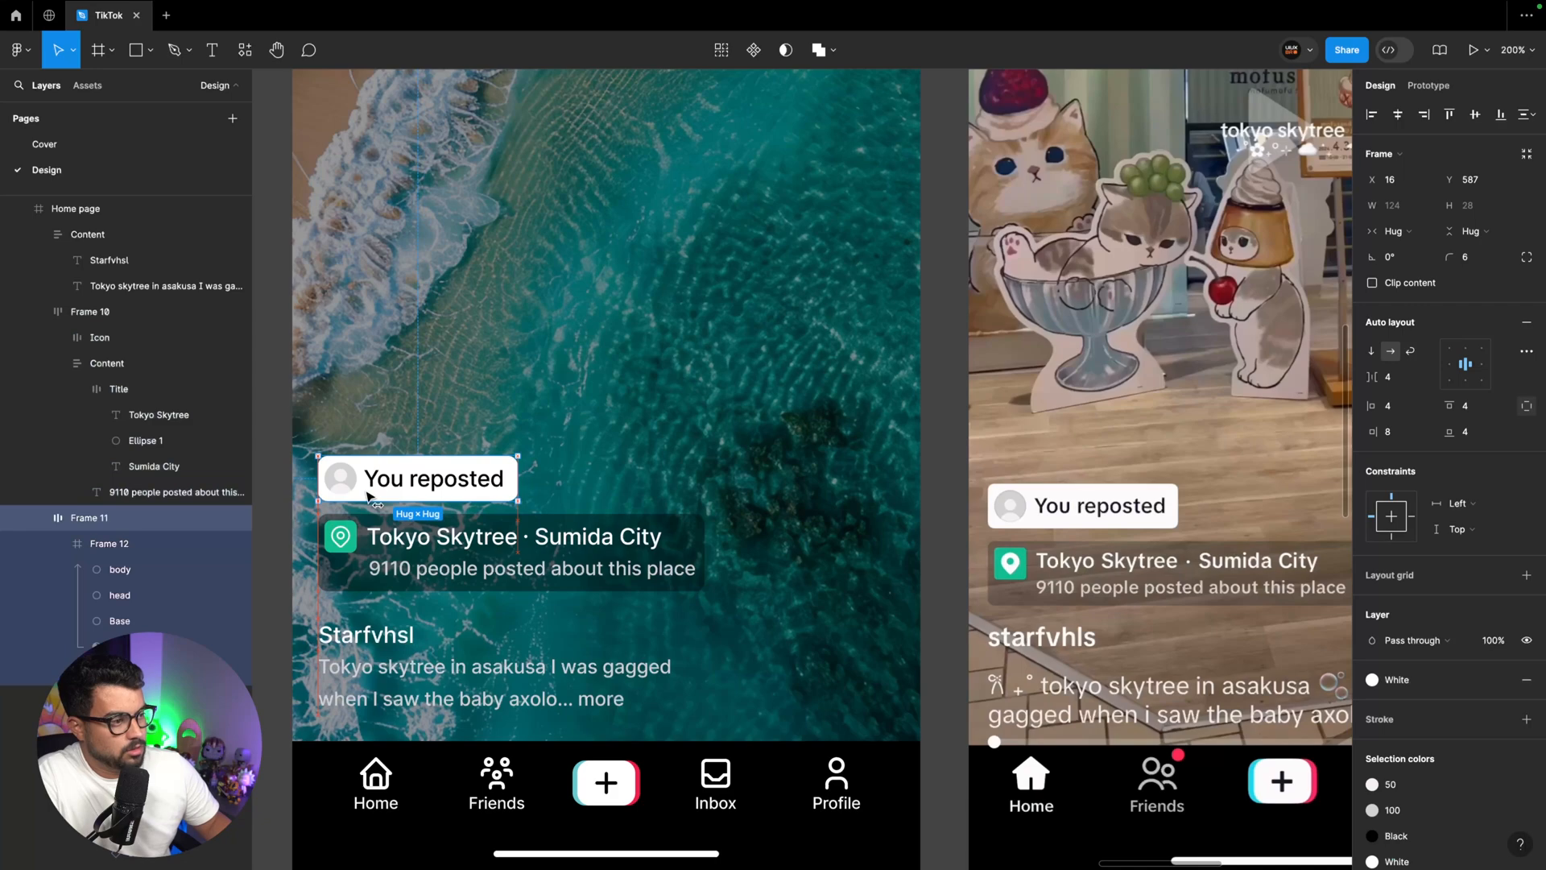
{"action": "left_click", "coordinate": [370, 555]}
{"action": "key", "text": "super+z"}
{"action": "key", "text": "super+z"}
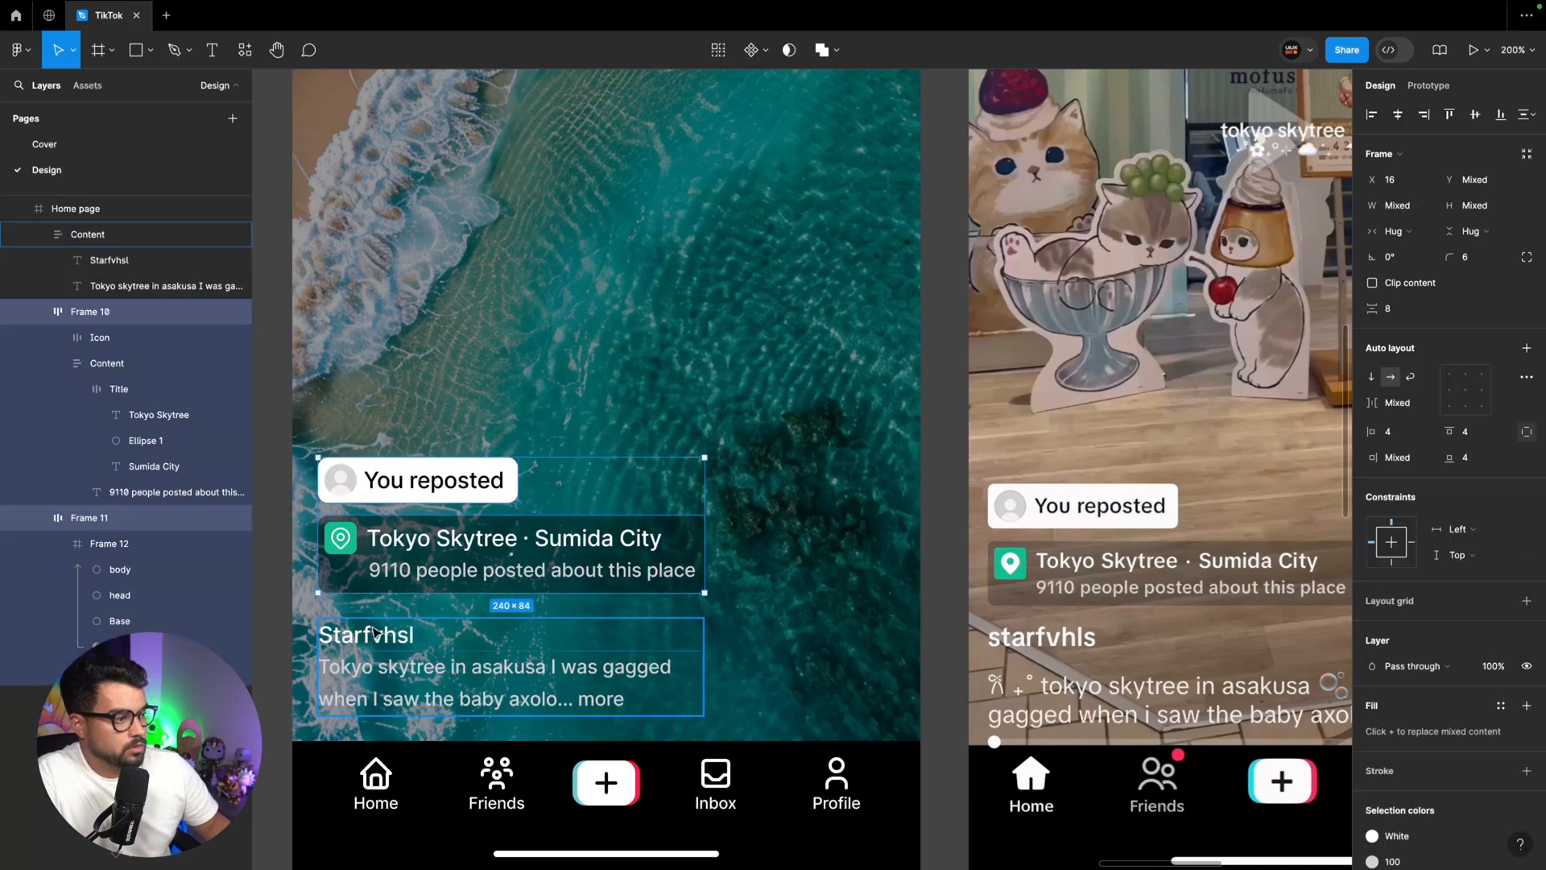
Set the left and right padding to 16 in the Bottom bar main component and return to the Home page instance
{"action": "left_click", "coordinate": [351, 787]}
{"action": "key", "text": "minus"}
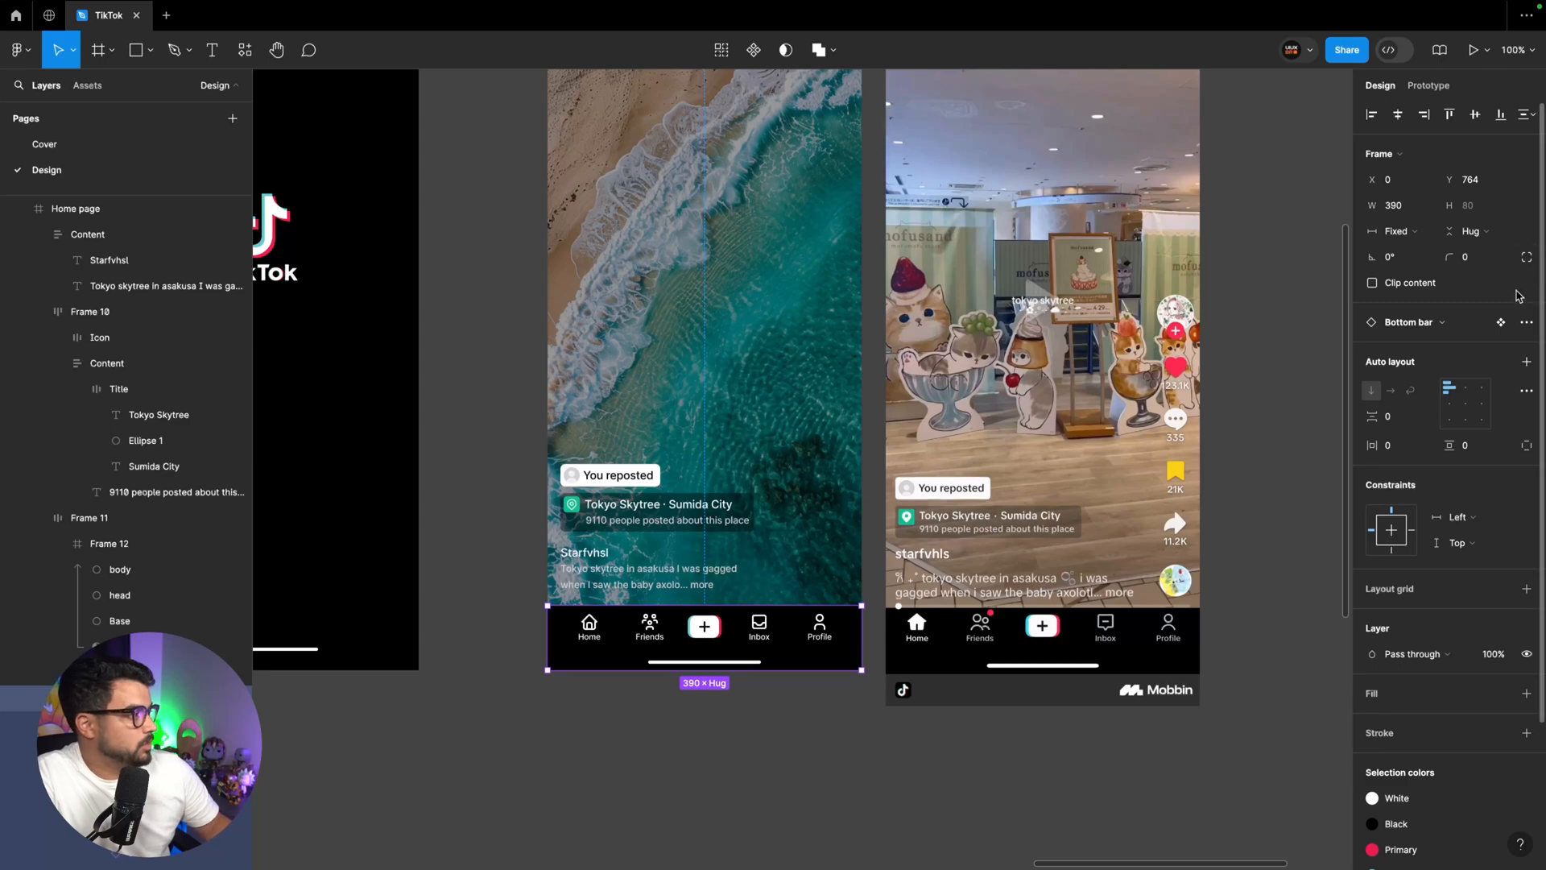
{"action": "left_click", "coordinate": [1502, 323]}
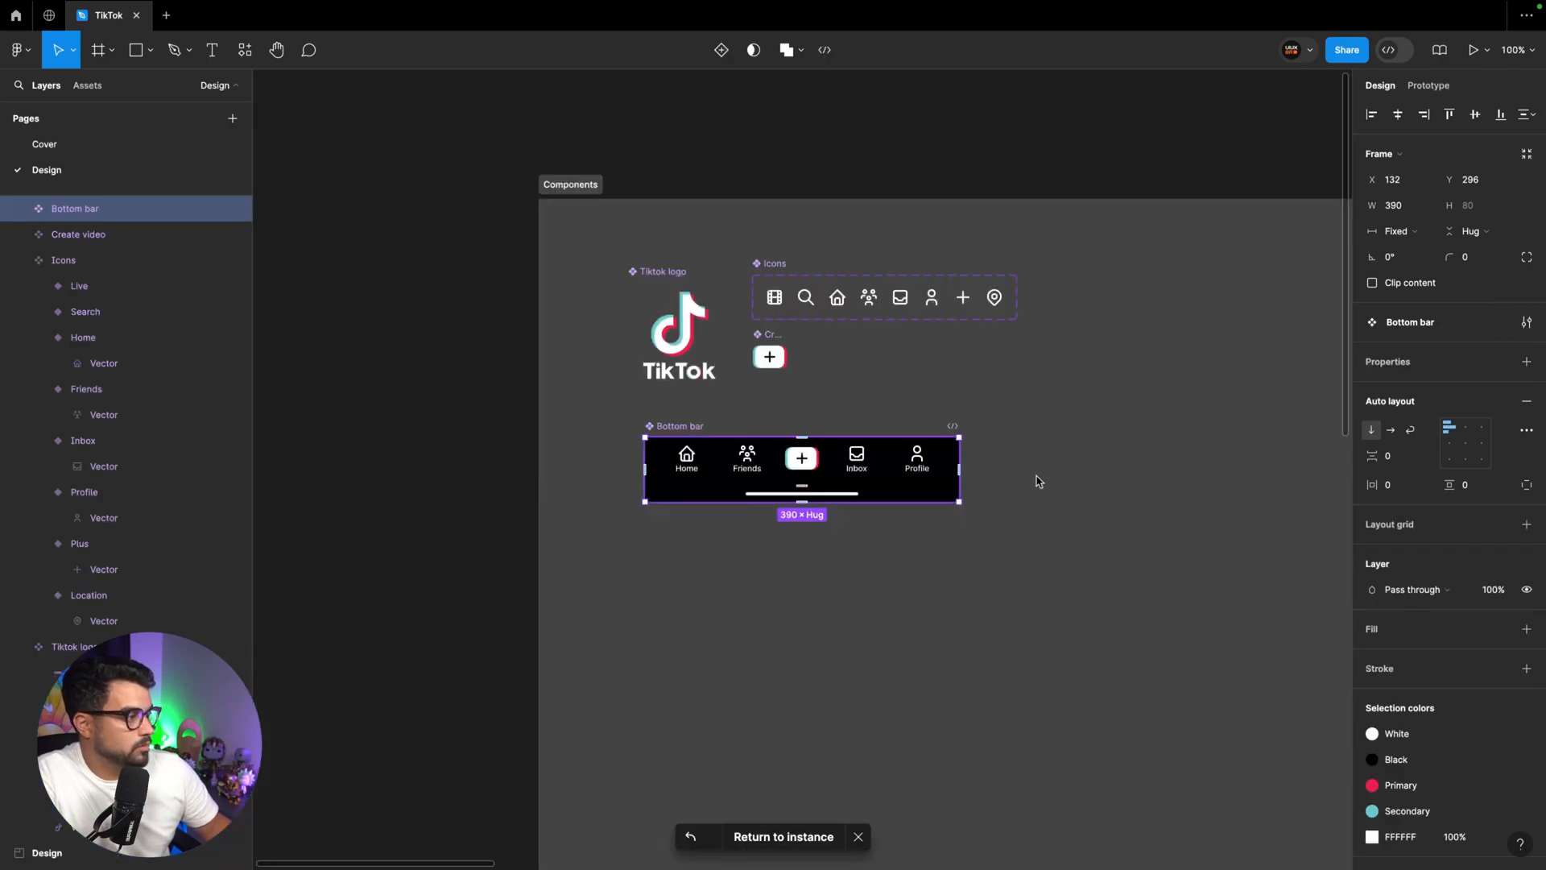
{"action": "double_click", "coordinate": [902, 473]}
{"action": "left_click", "coordinate": [1405, 476]}
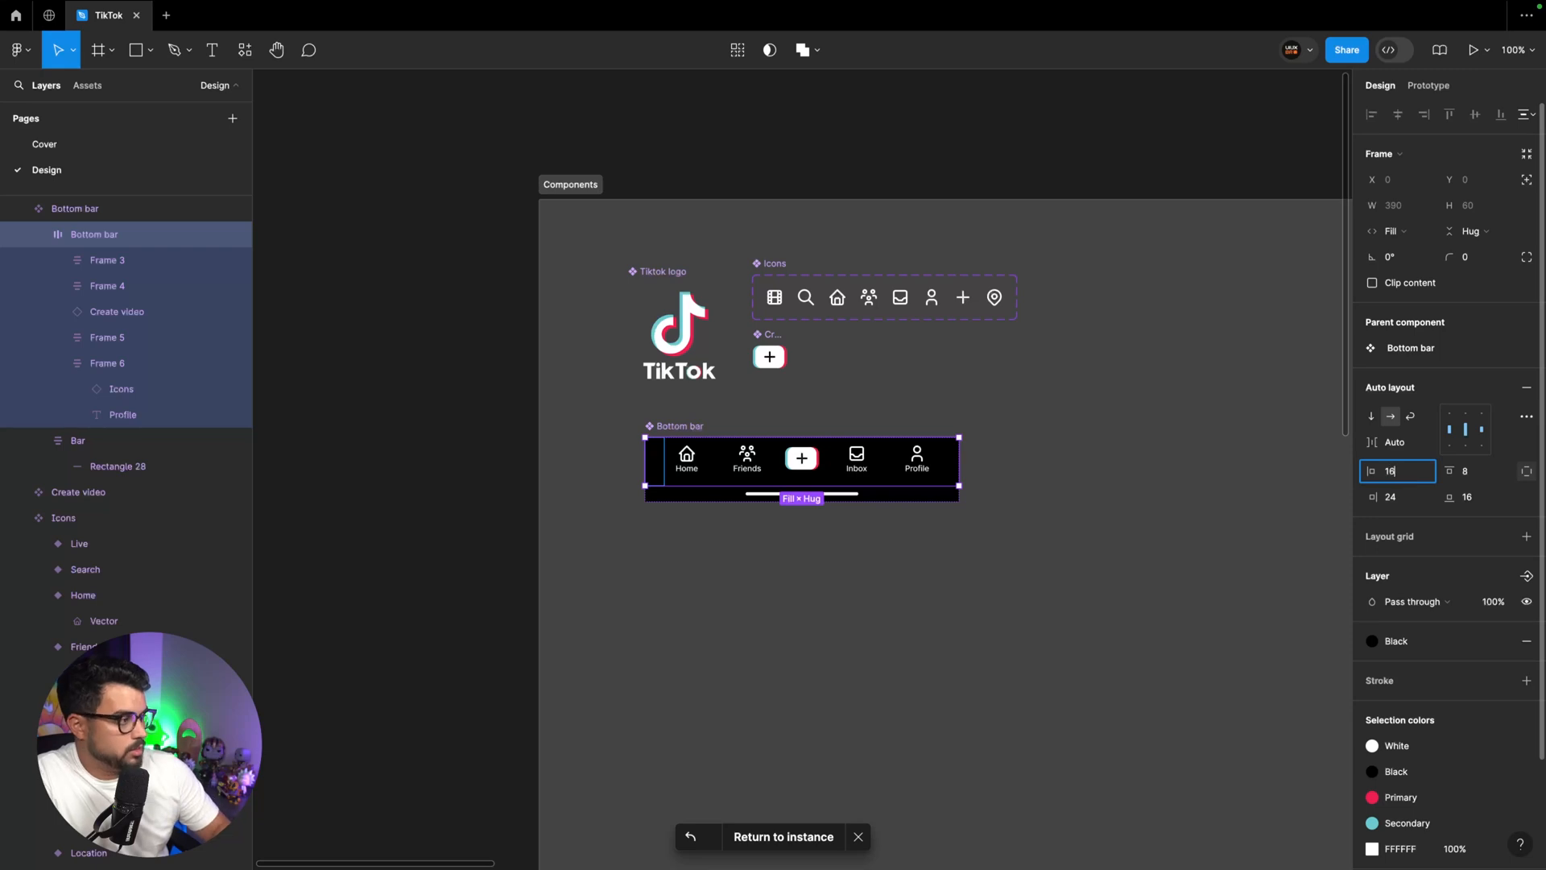
{"action": "type", "text": "16"}
{"action": "key", "text": "Tab"}
{"action": "key", "text": "Return"}
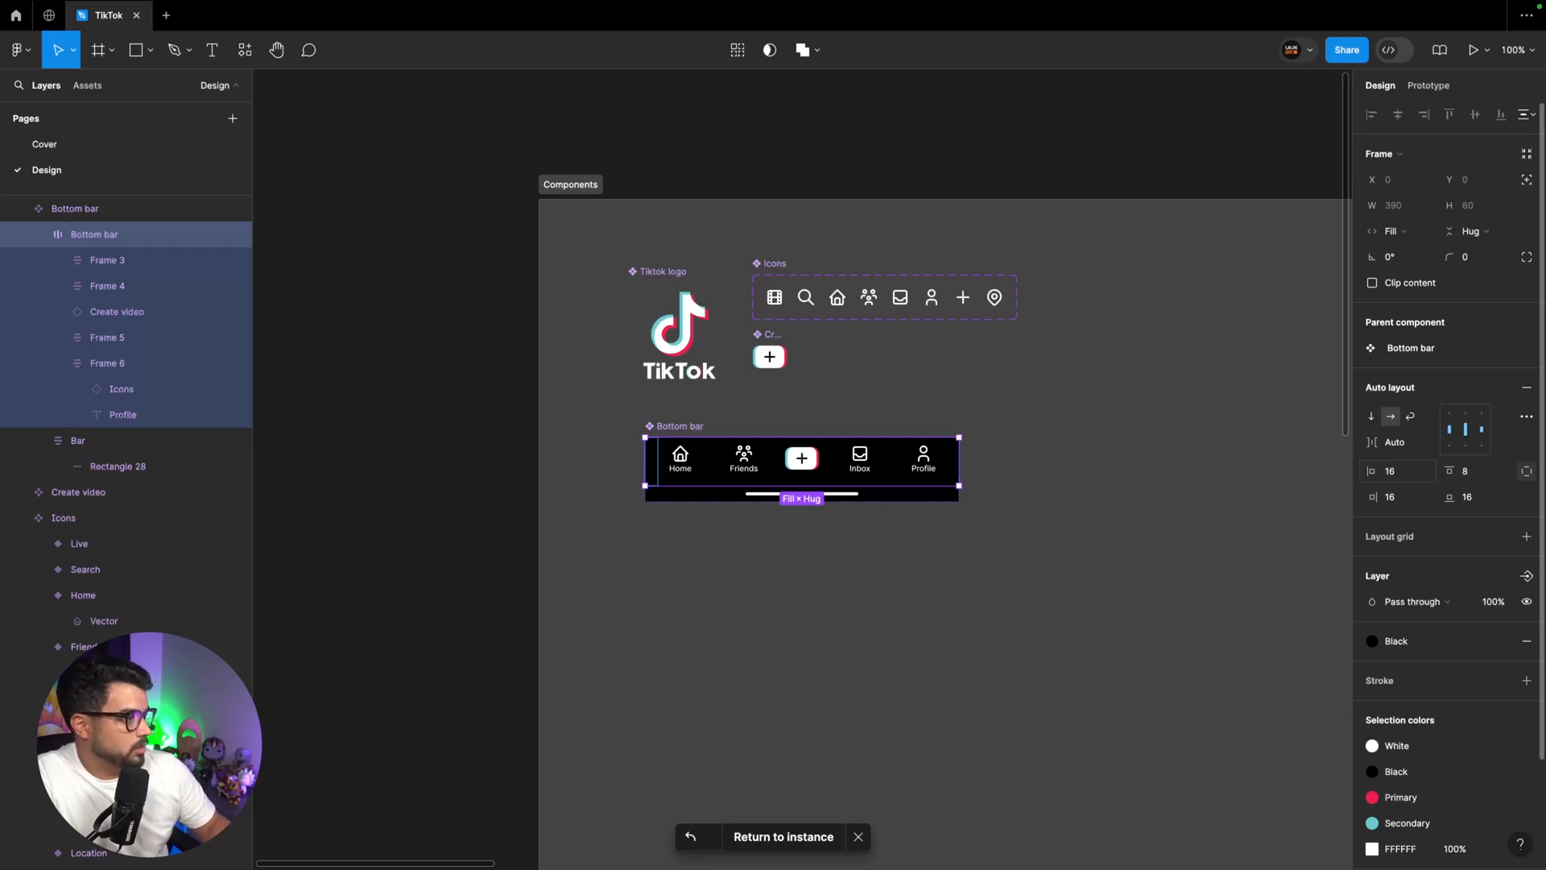
{"action": "left_click", "coordinate": [1090, 534]}
{"action": "left_click", "coordinate": [902, 487]}
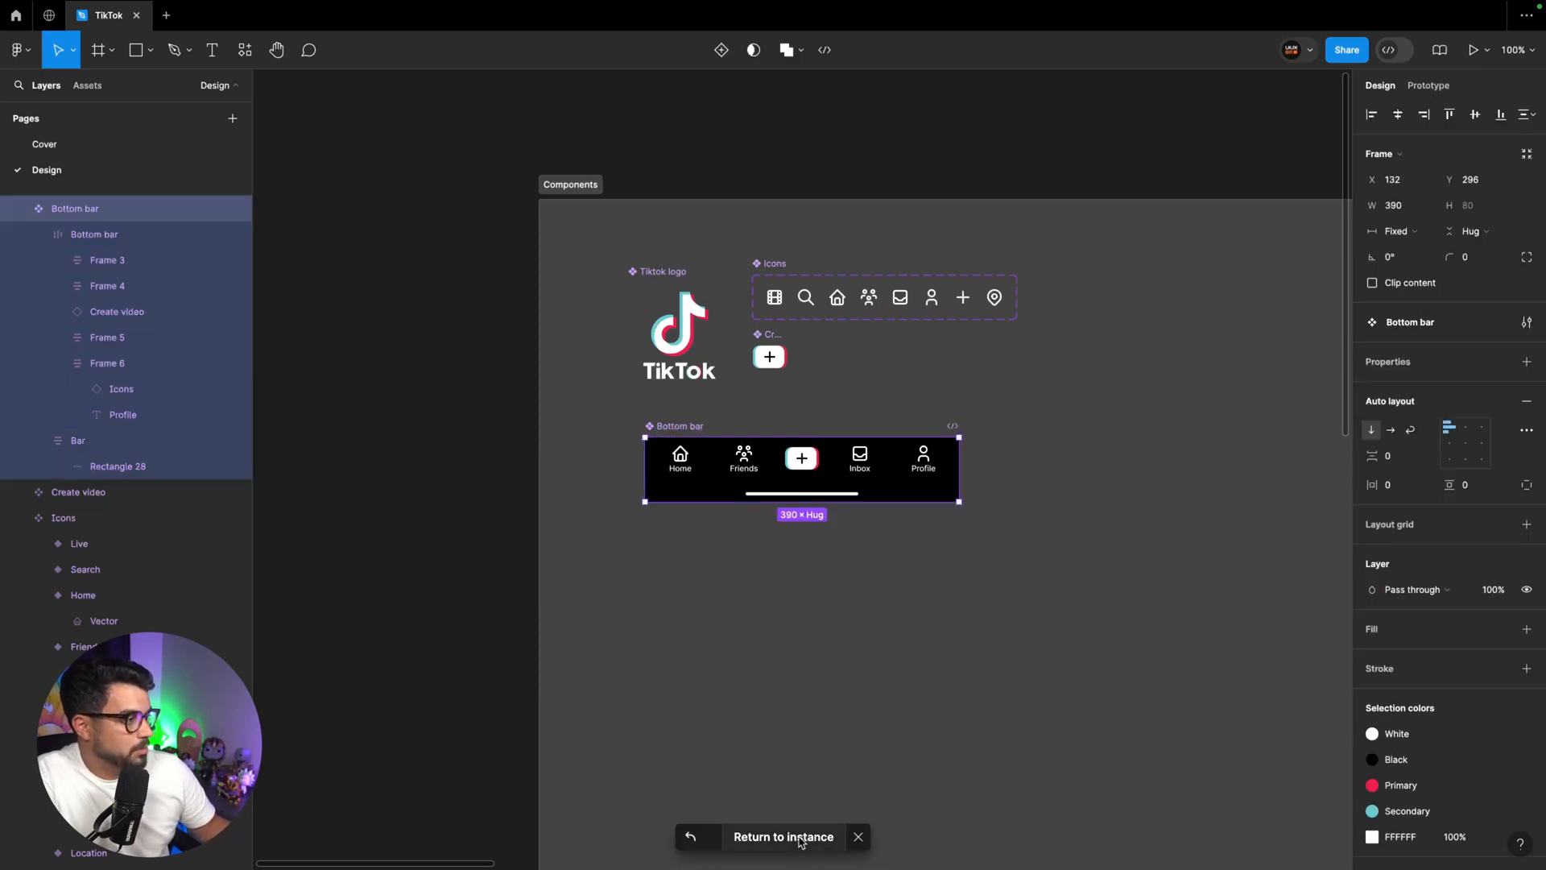
{"action": "left_click", "coordinate": [801, 837]}
Place a Live icon instance at about X 314, Y 301 on the Home page and open the Tabler Icons plugin
{"action": "scroll", "coordinate": [909, 528], "scroll_direction": "right", "scroll_amount": 2}
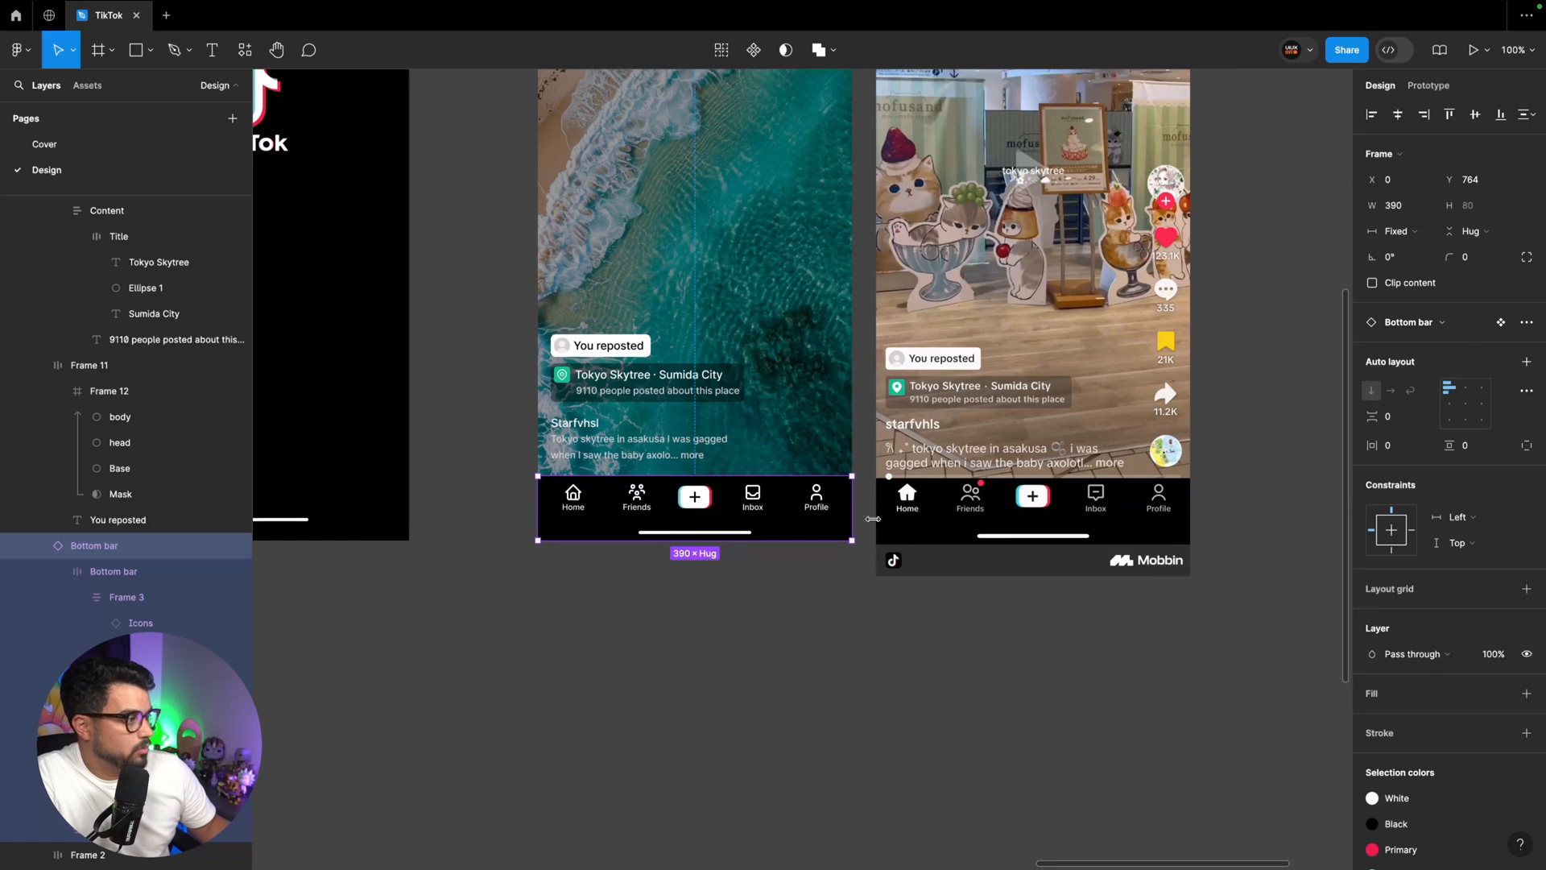
{"action": "scroll", "coordinate": [838, 544], "scroll_direction": "up", "scroll_amount": 1}
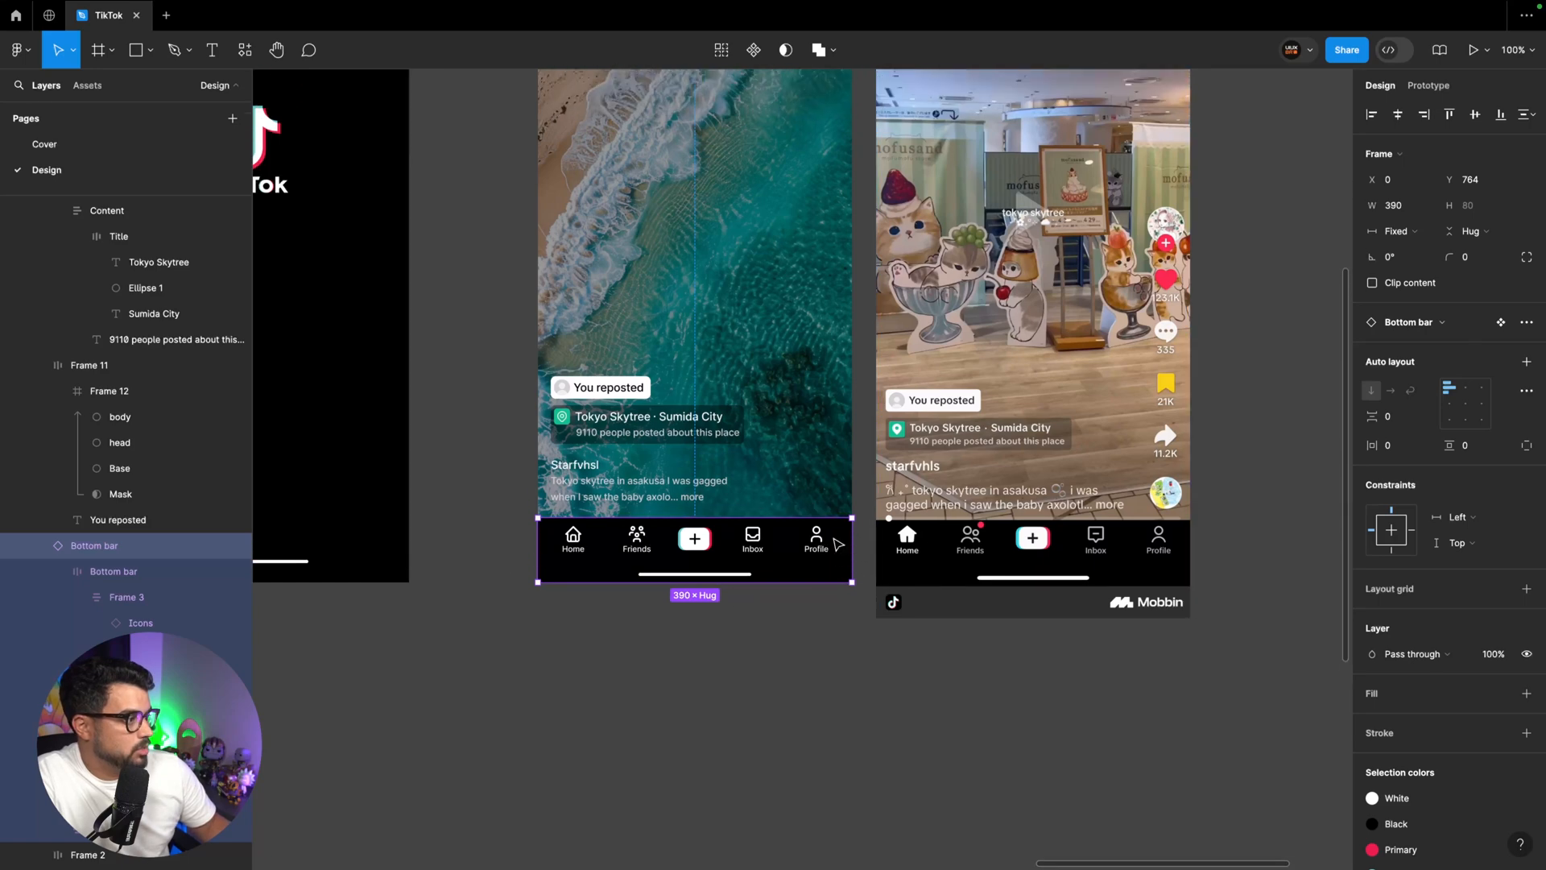
{"action": "scroll", "coordinate": [831, 551], "scroll_direction": "up", "scroll_amount": 1}
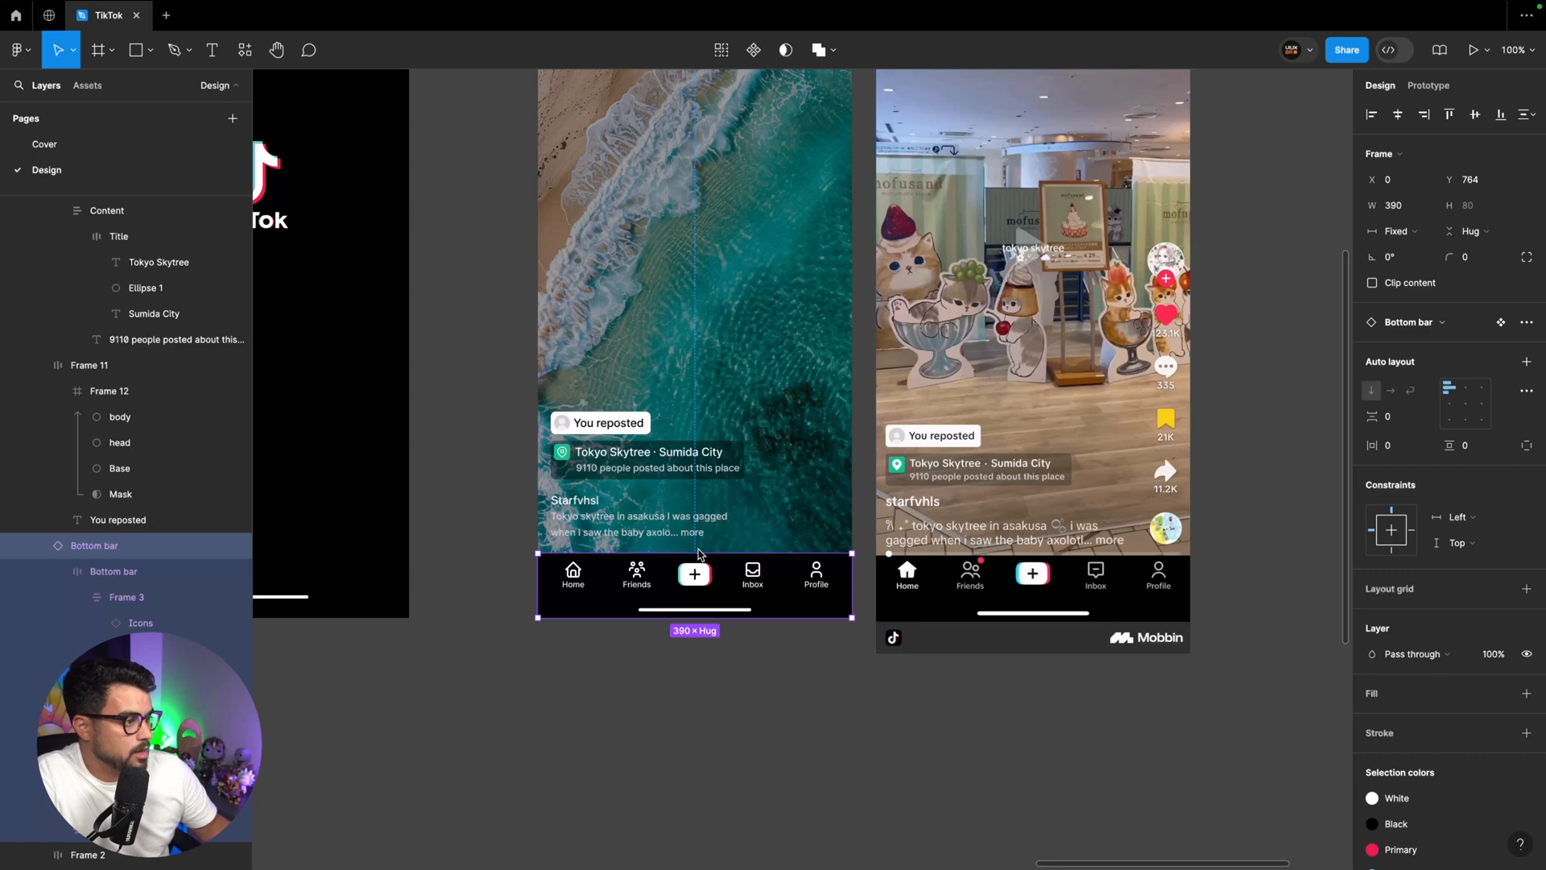
{"action": "scroll", "coordinate": [703, 556], "scroll_direction": "up", "scroll_amount": 5}
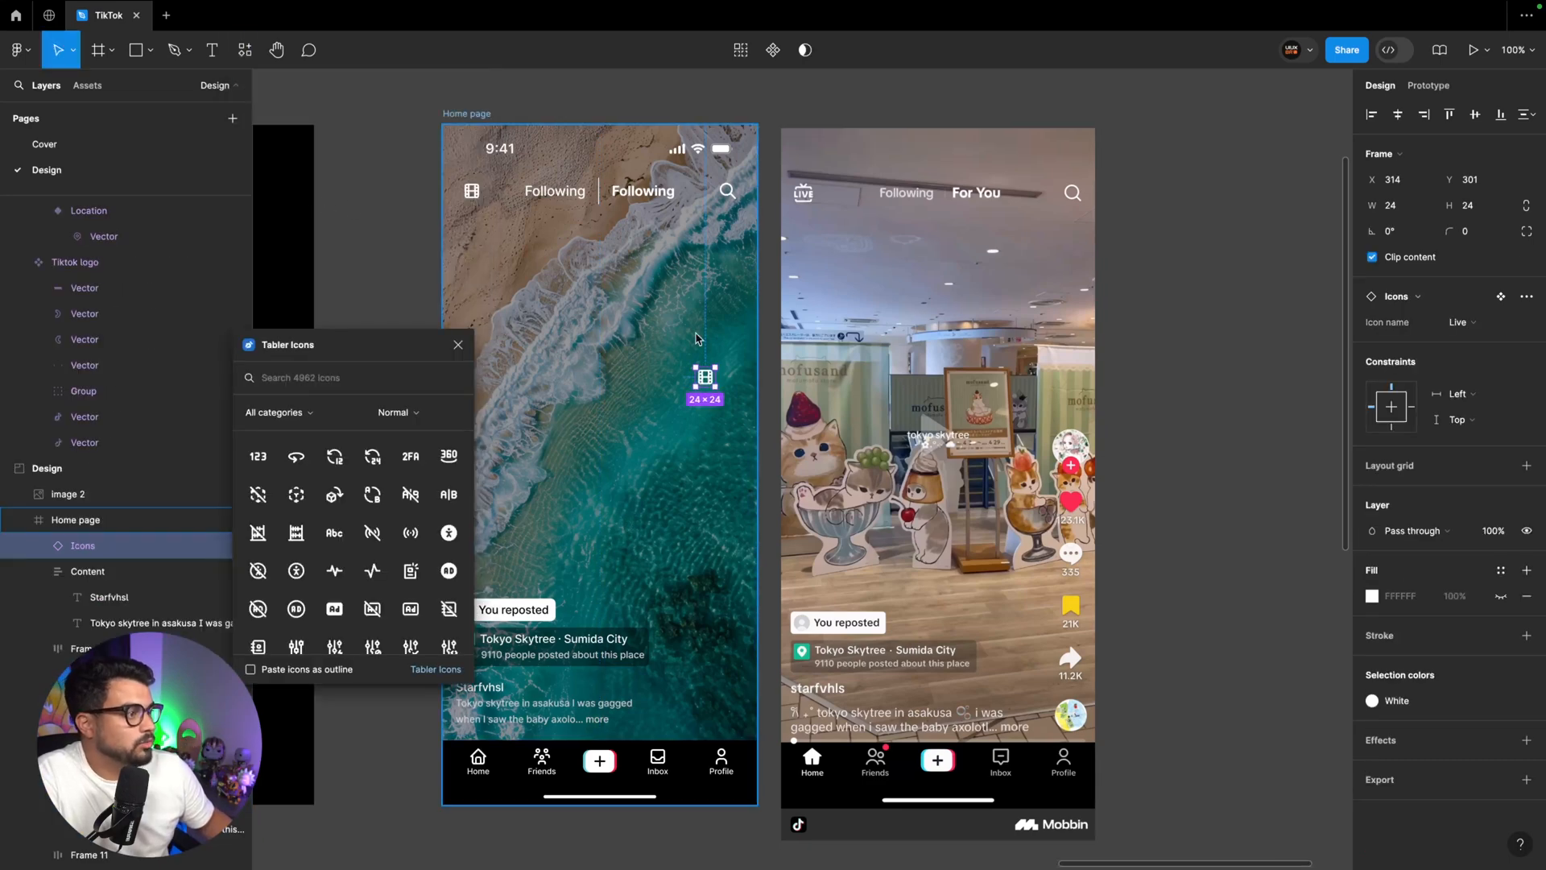
Search Tabler Icons for "like" and insert the filled heart icon beside the reference screenshot
{"action": "scroll", "coordinate": [818, 393], "scroll_direction": "right", "scroll_amount": 4}
{"action": "key", "text": "super+equal"}
{"action": "left_click", "coordinate": [818, 393]}
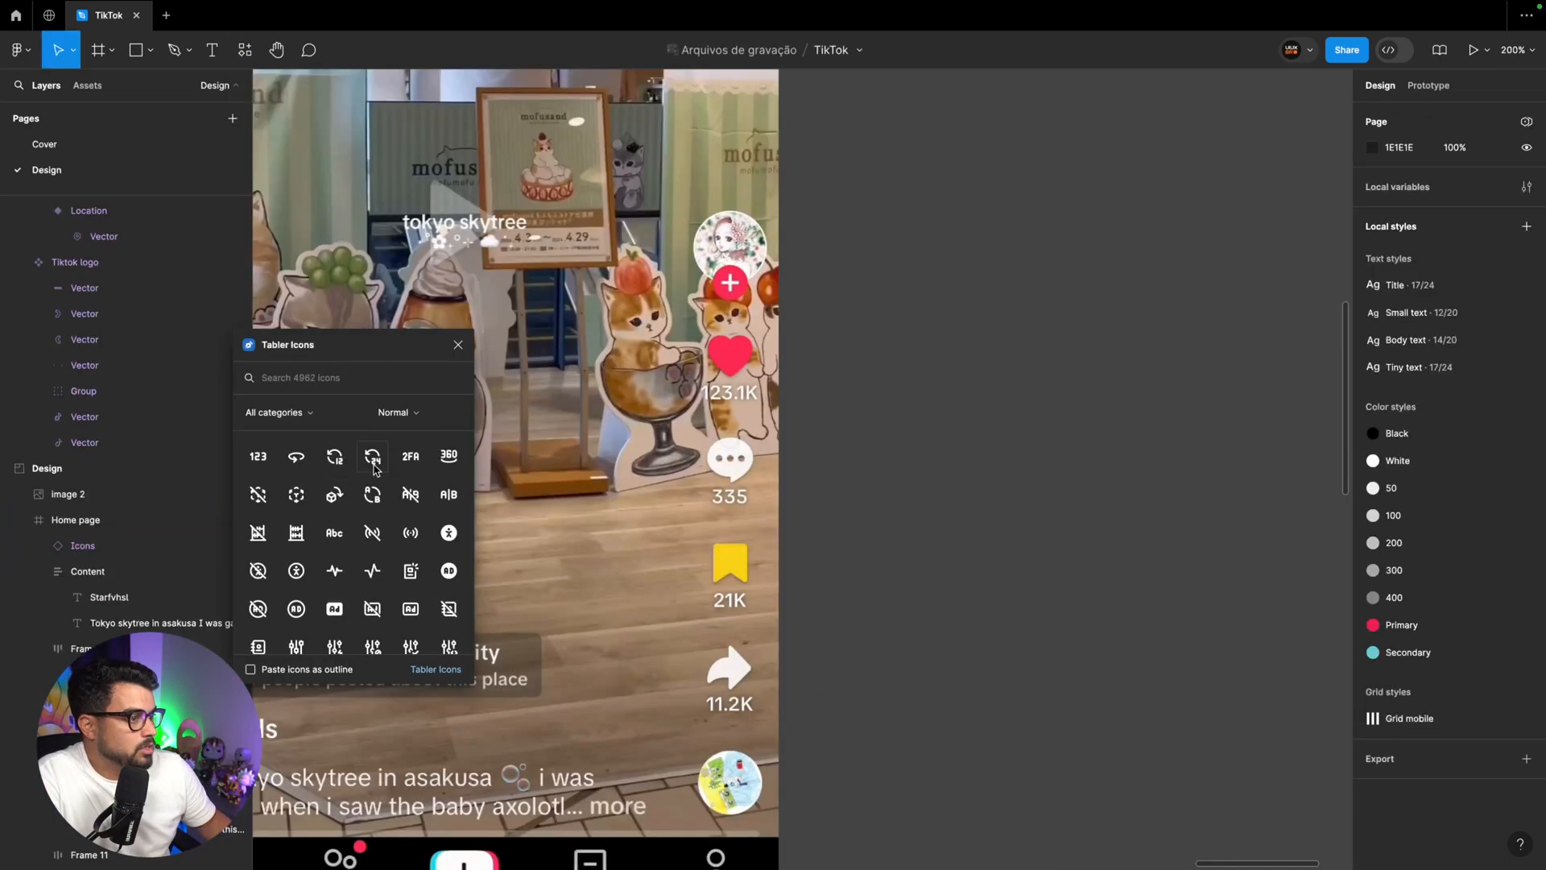
{"action": "left_click", "coordinate": [342, 379]}
{"action": "type", "text": "like"}
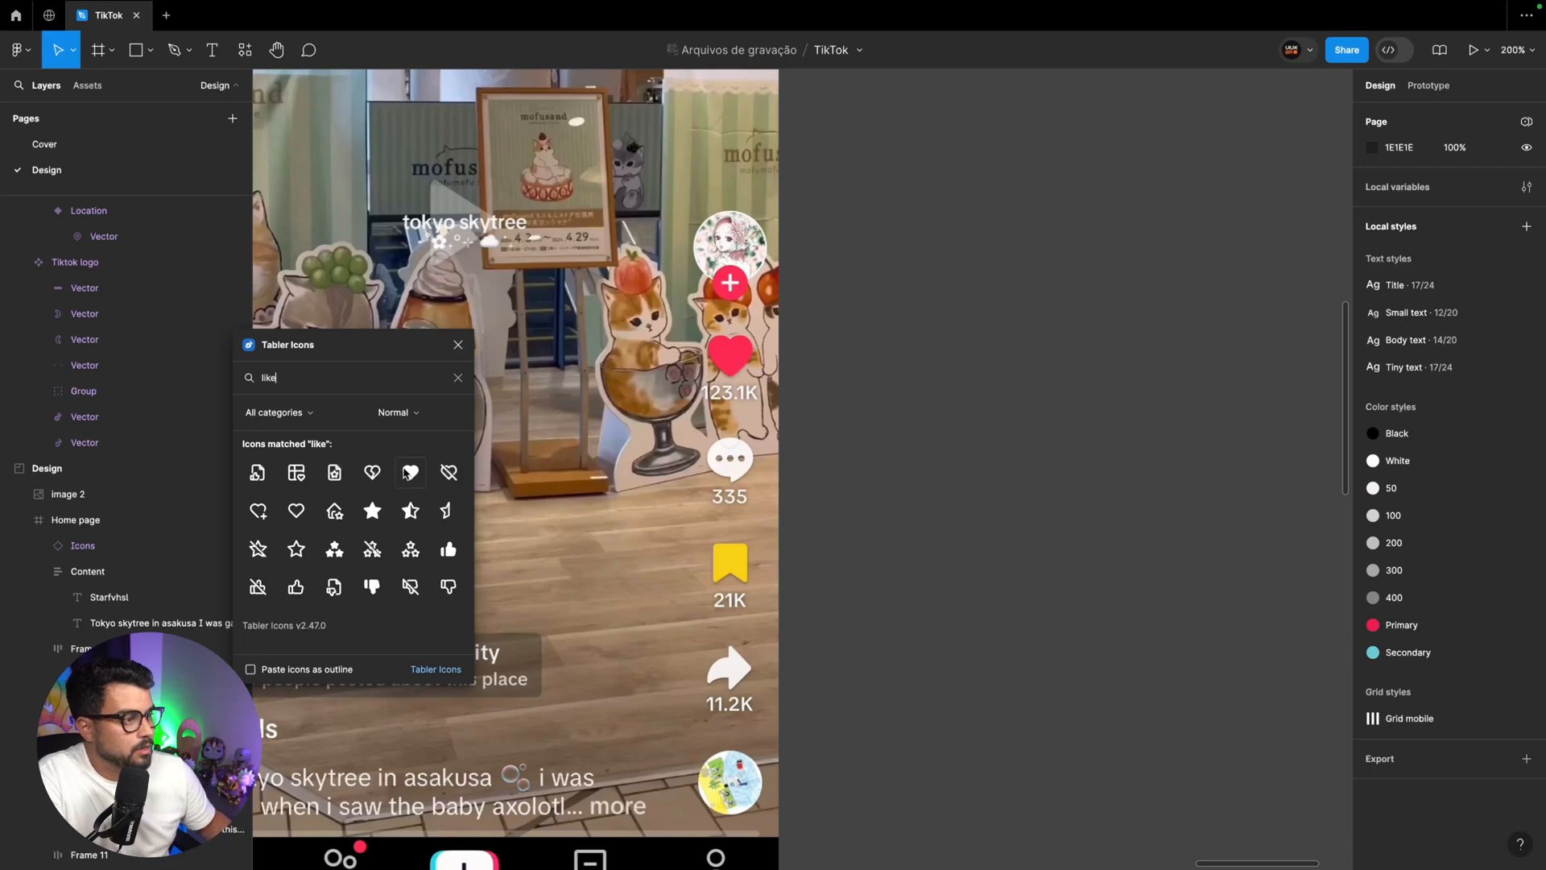
{"action": "left_click", "coordinate": [409, 473]}
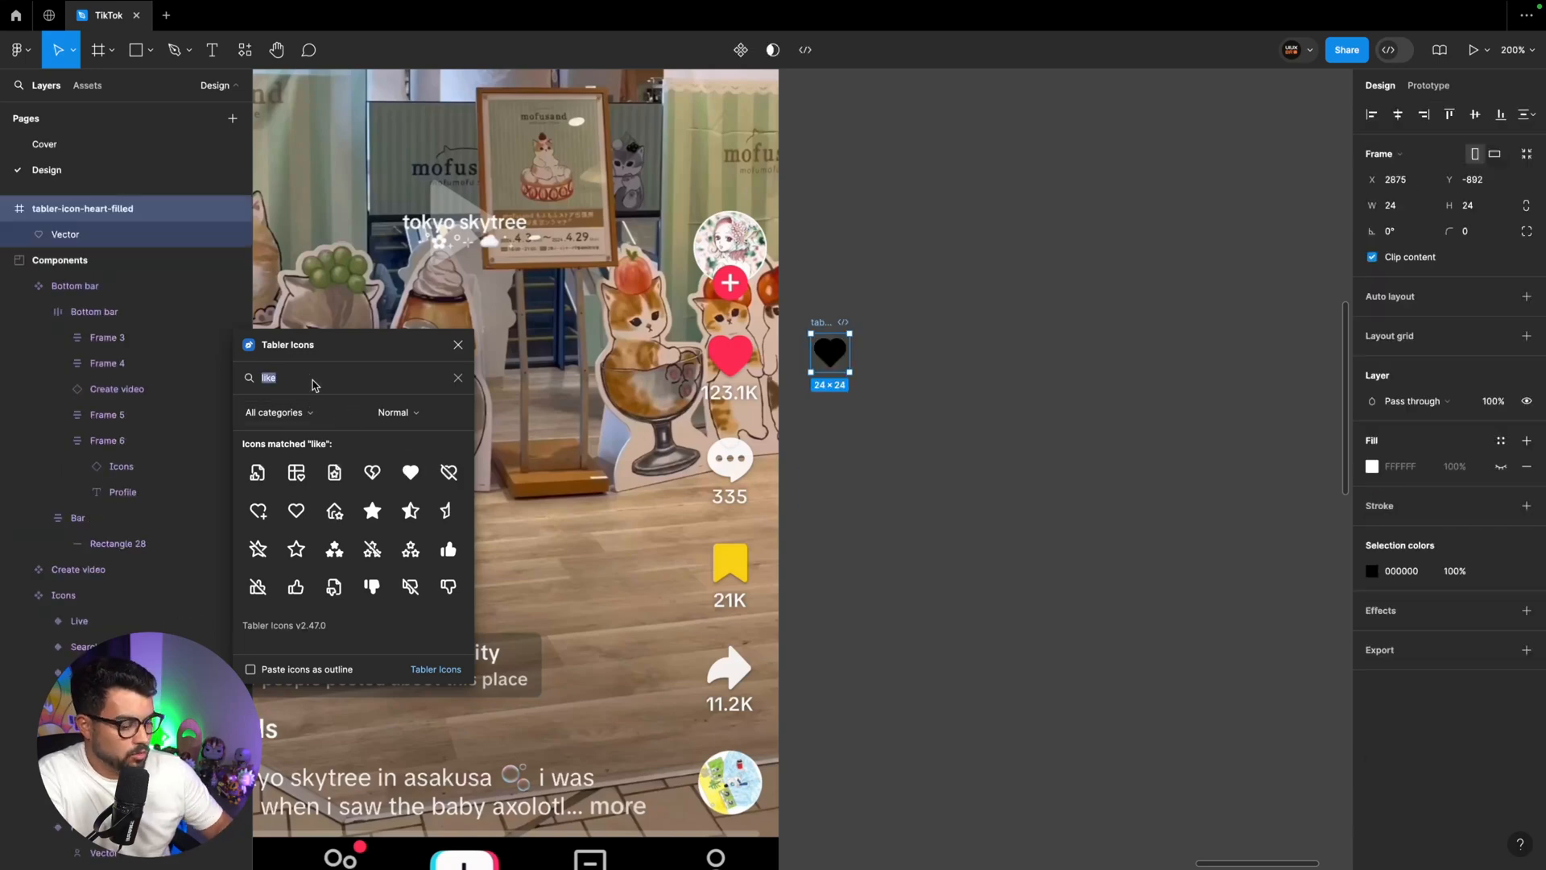
Insert the message icon from a "commen" search and the filled star icon from a "favor" search
{"action": "type", "text": "commen"}
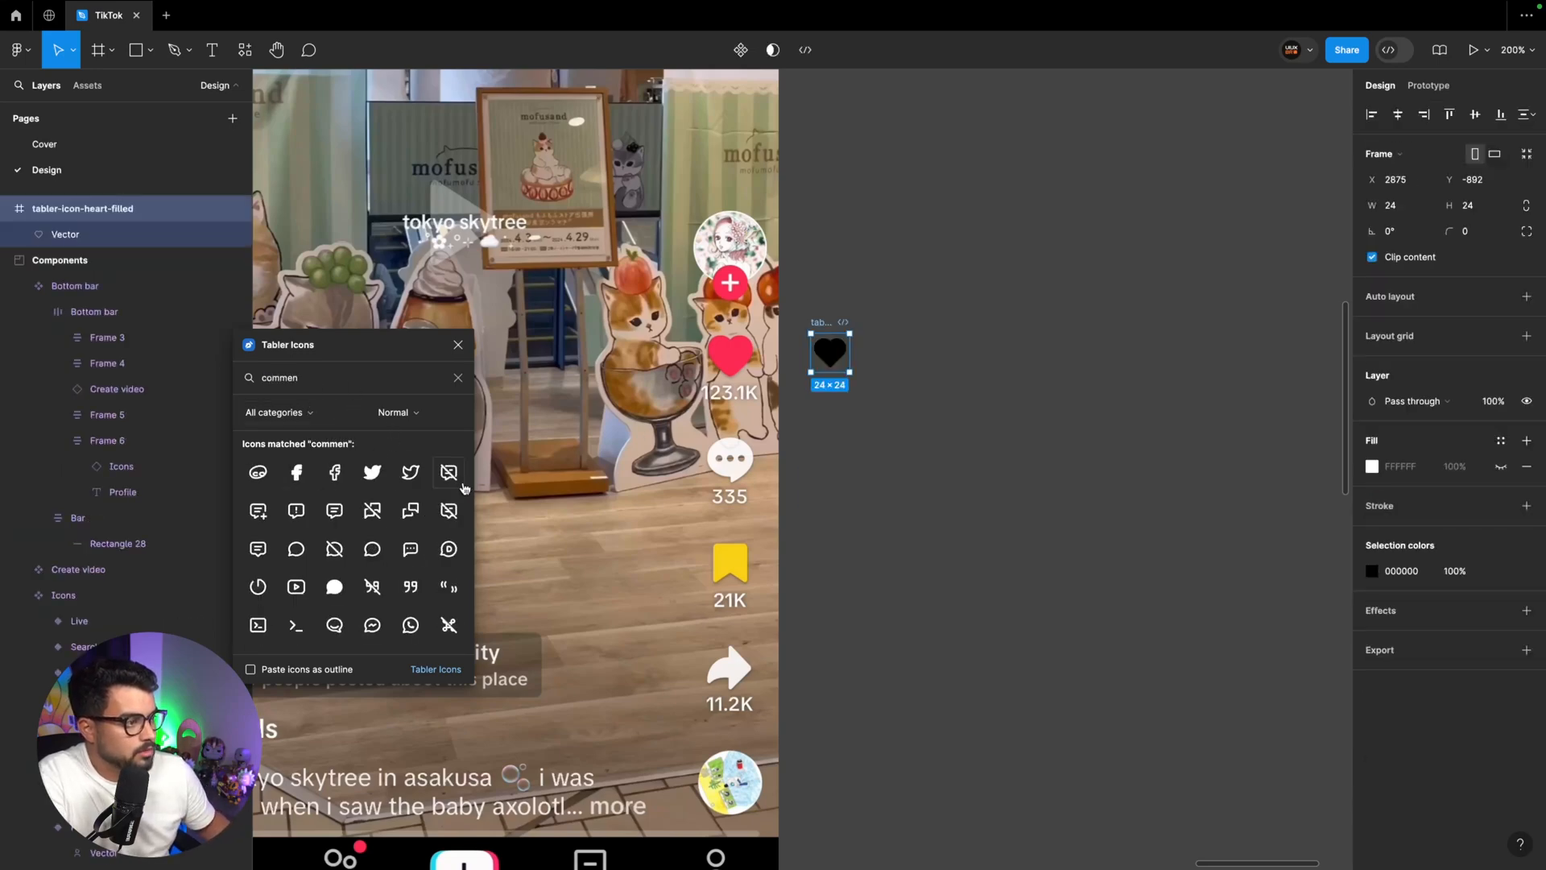
{"action": "left_click", "coordinate": [334, 510]}
{"action": "left_click", "coordinate": [315, 381]}
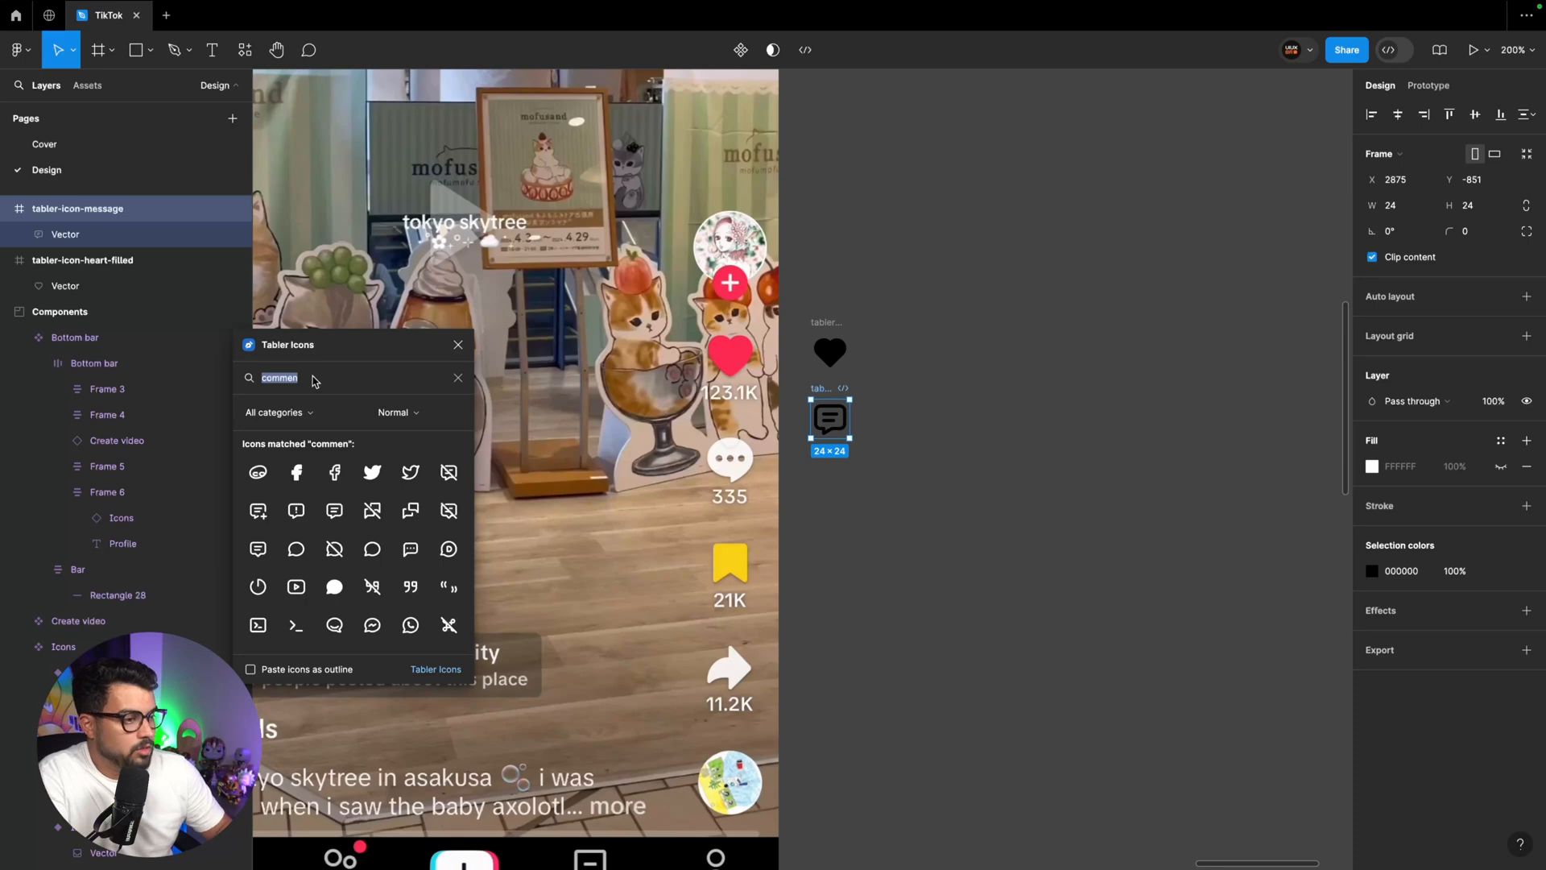
{"action": "type", "text": "favor"}
{"action": "left_click", "coordinate": [448, 472]}
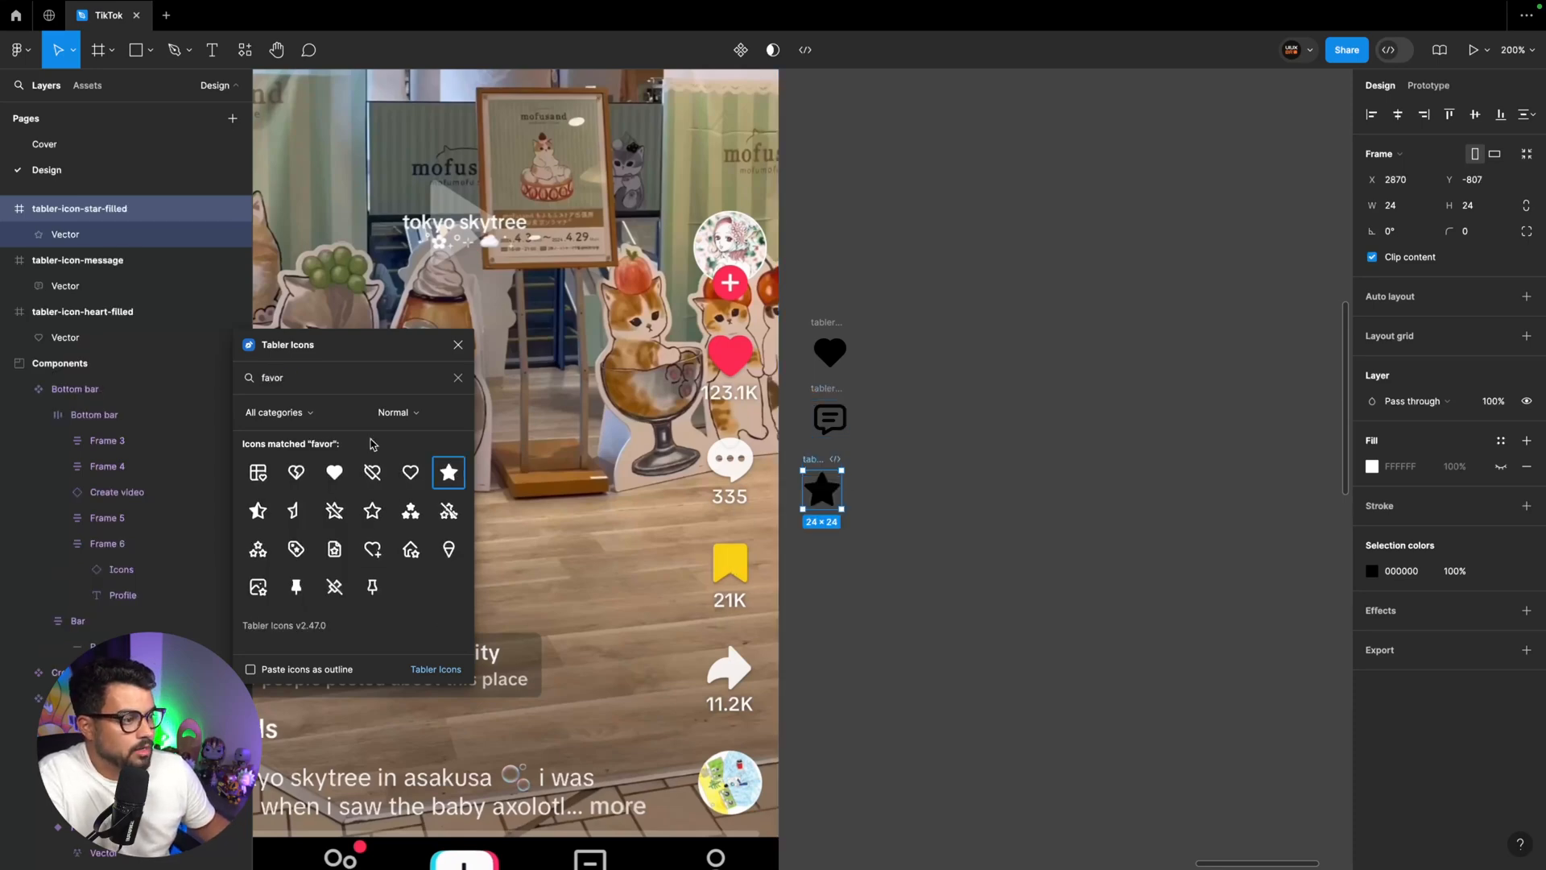
Search Tabler Icons for "share" and insert the curved share arrow icon below the star
{"action": "left_click", "coordinate": [311, 384]}
{"action": "type", "text": "share"}
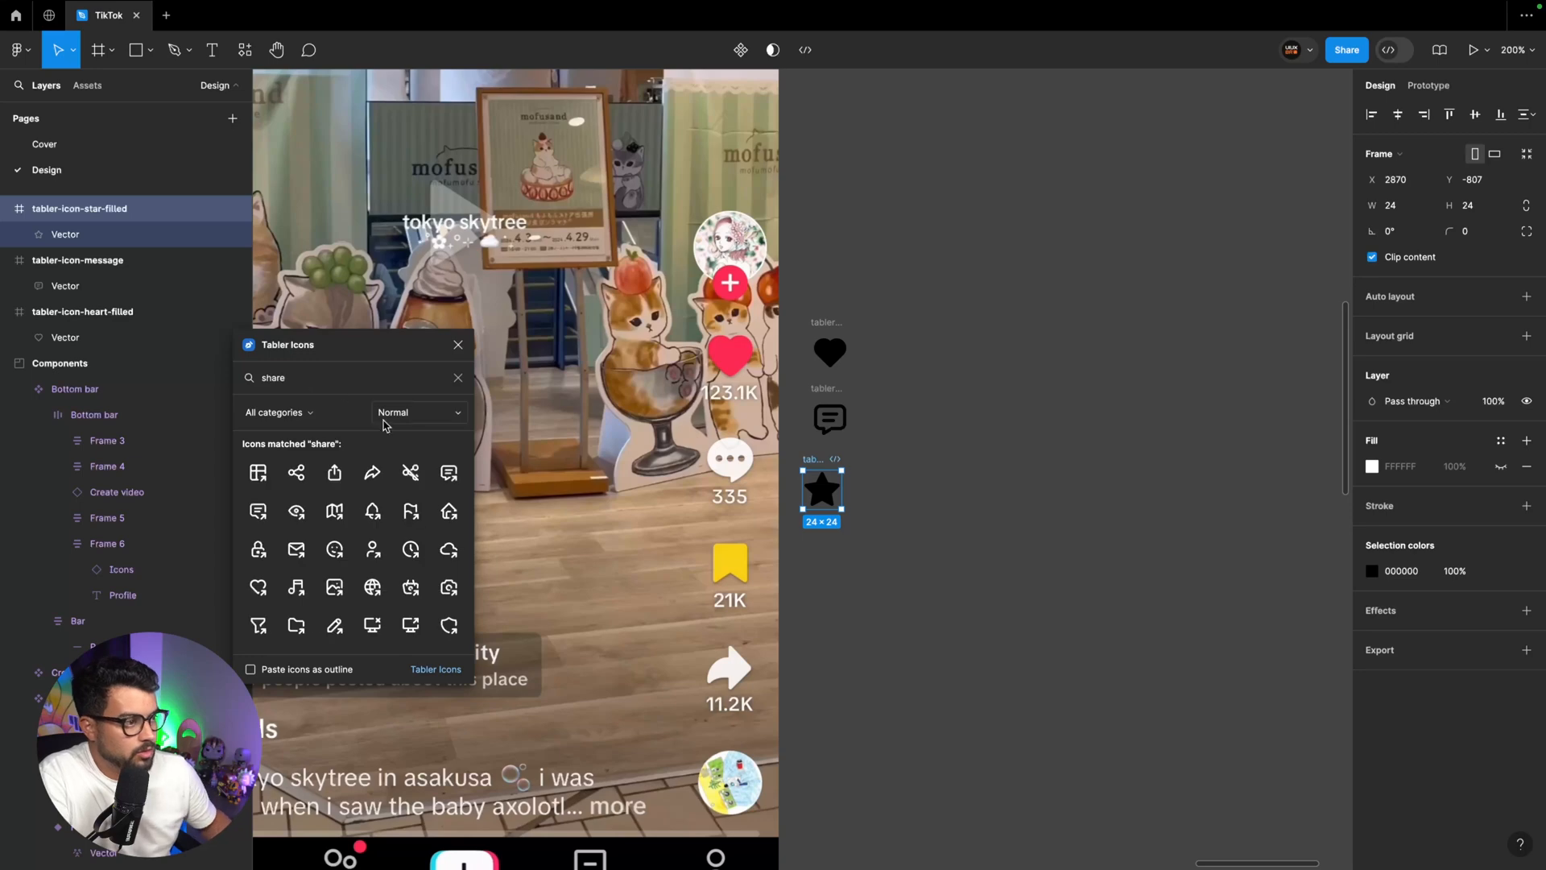
{"action": "left_click", "coordinate": [372, 473]}
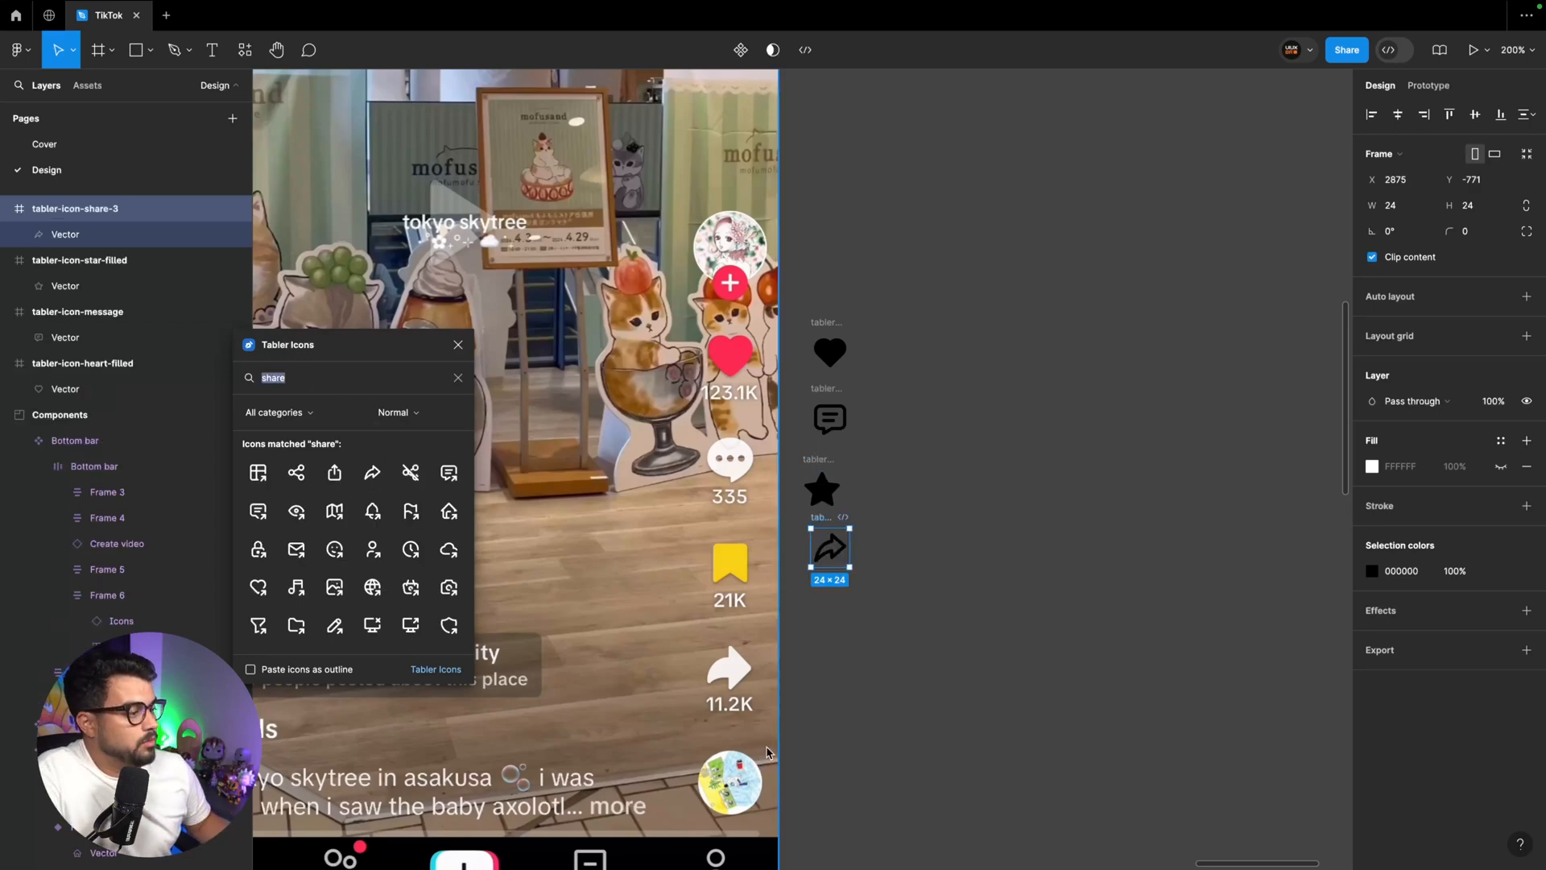
Move the heart, message, star and share icons into the Components section beside the Icons component set
{"action": "left_click_drag", "start_coordinate": [934, 669], "coordinate": [808, 304]}
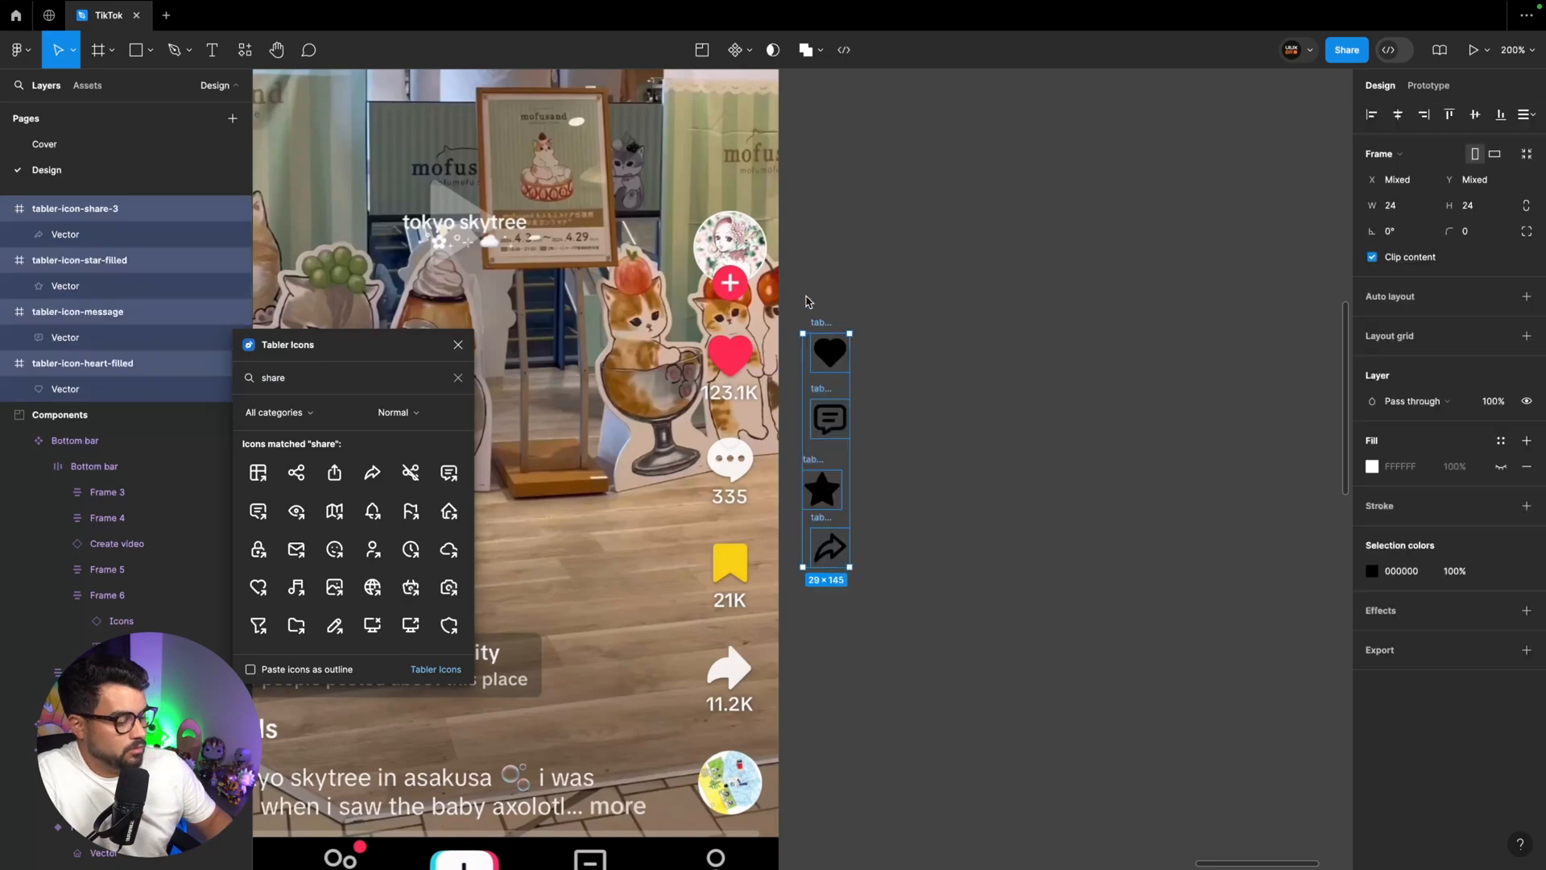
{"action": "key", "text": "minus"}
{"action": "key", "text": "minus"}
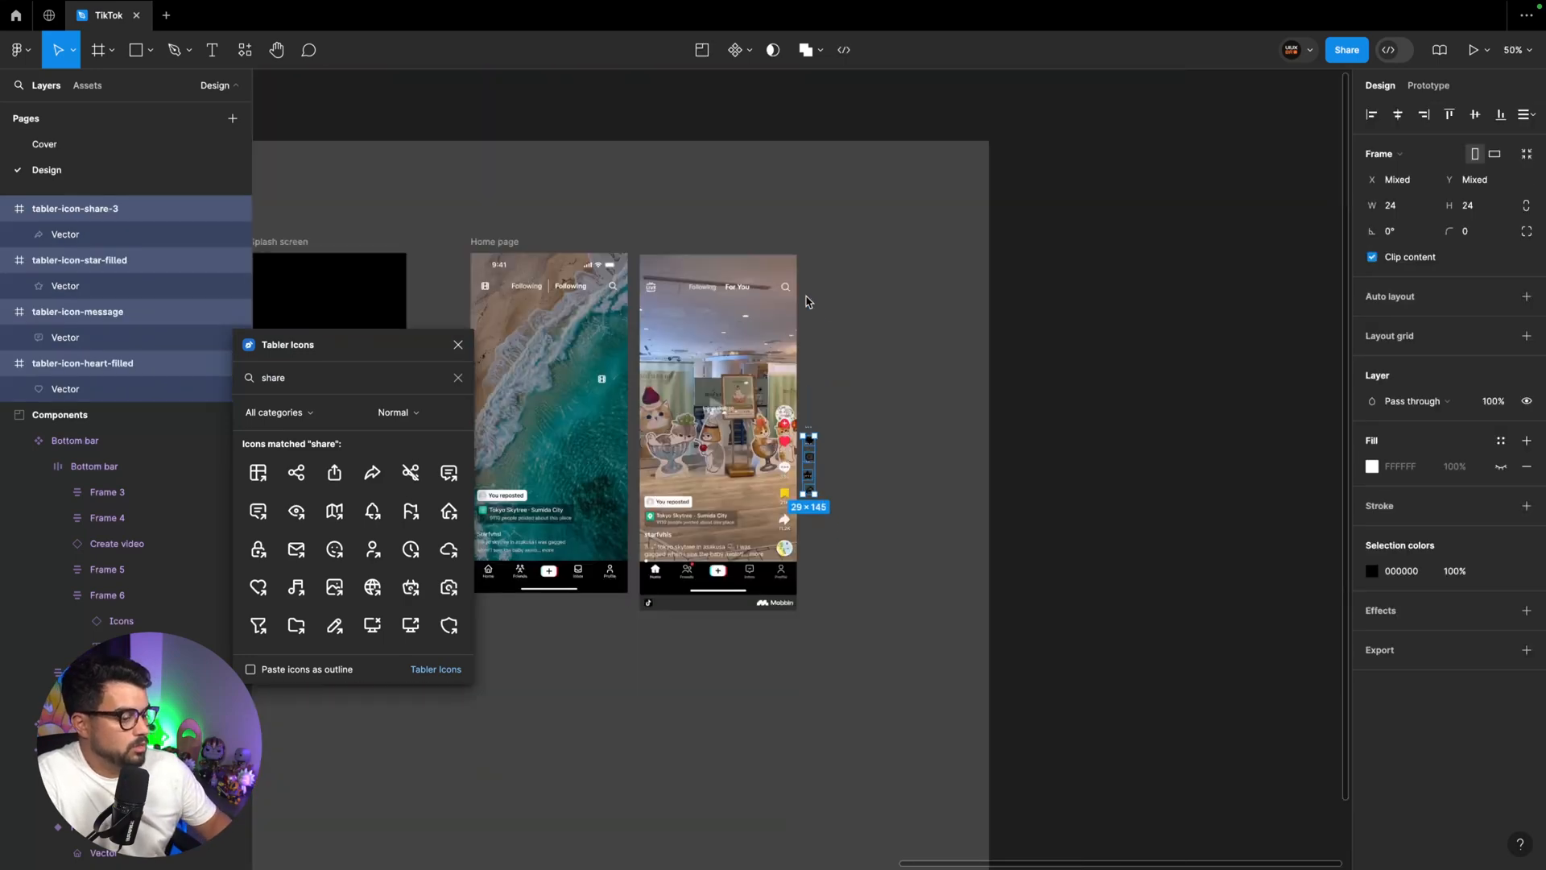
{"action": "left_click", "coordinate": [807, 303]}
{"action": "scroll", "coordinate": [725, 298], "scroll_direction": "left", "scroll_amount": 10}
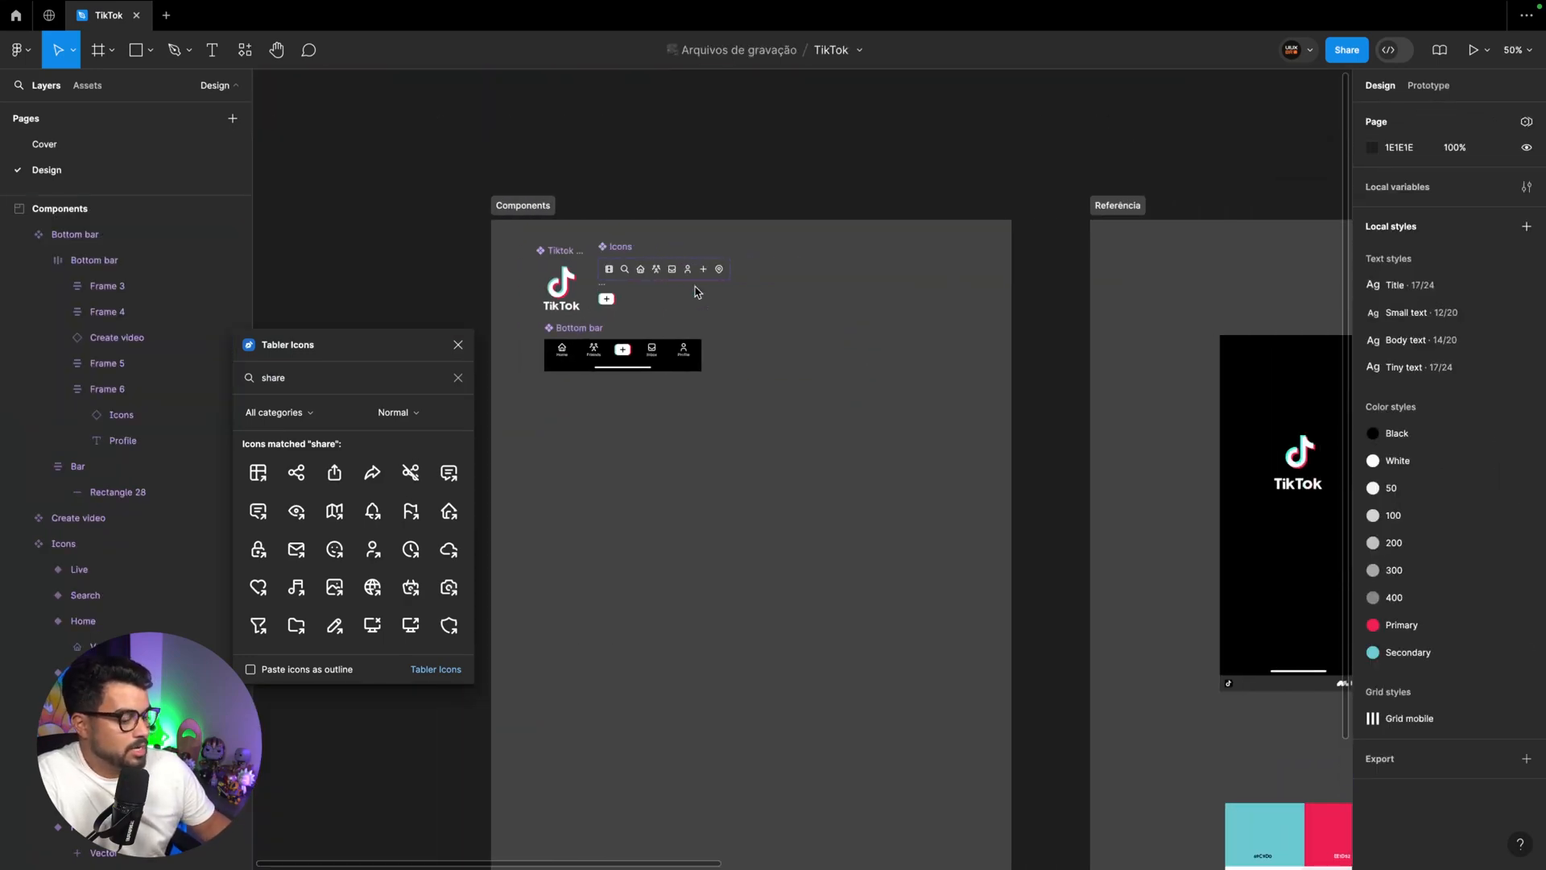
{"action": "key", "text": "plus"}
{"action": "key", "text": "plus"}
{"action": "scroll", "coordinate": [697, 292], "scroll_direction": "up", "scroll_amount": 13}
{"action": "scroll", "coordinate": [697, 292], "scroll_direction": "down", "scroll_amount": 6}
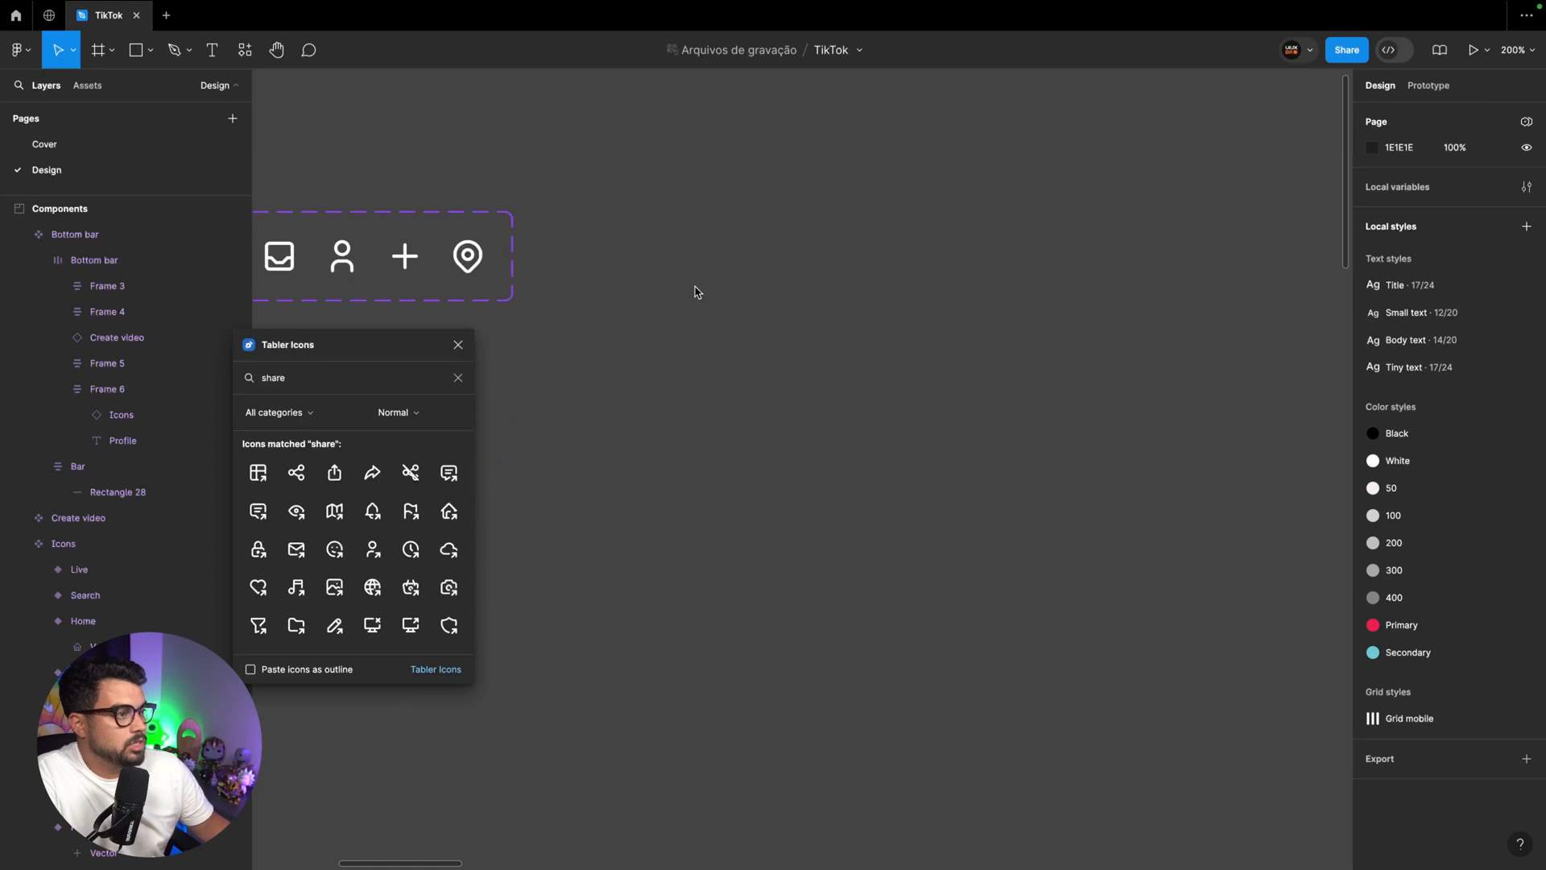
{"action": "key", "text": "ctrl+v"}
Turn the four icons into separate components and add them as variants at the end of the Icons component set
{"action": "left_click_drag", "start_coordinate": [805, 354], "coordinate": [648, 208]}
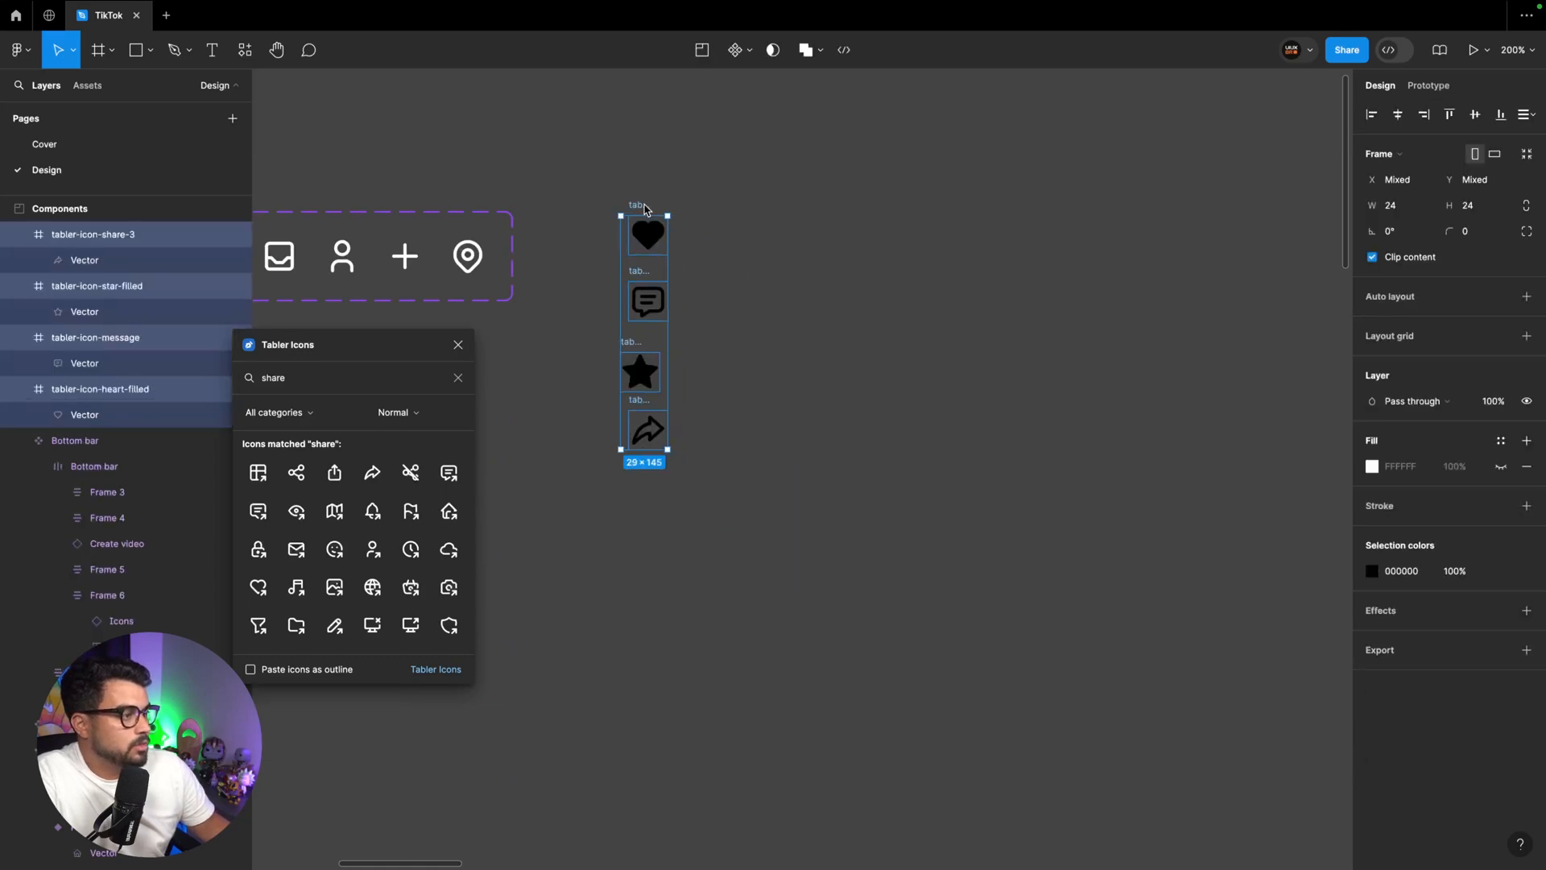
{"action": "left_click", "coordinate": [749, 52]}
{"action": "left_click", "coordinate": [749, 108]}
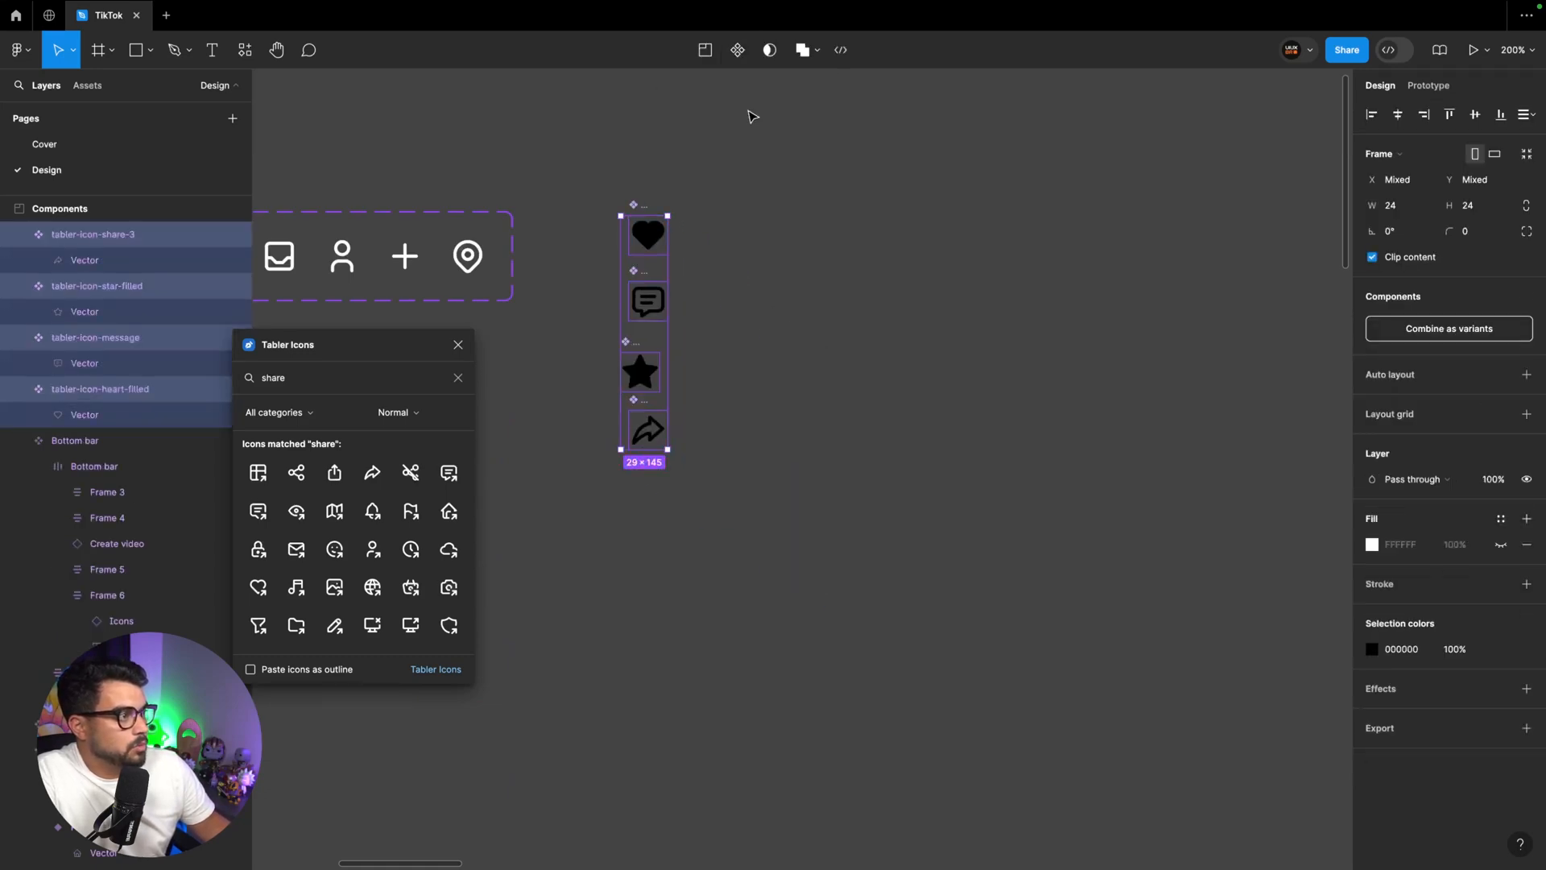
{"action": "left_click_drag", "start_coordinate": [644, 209], "coordinate": [516, 245]}
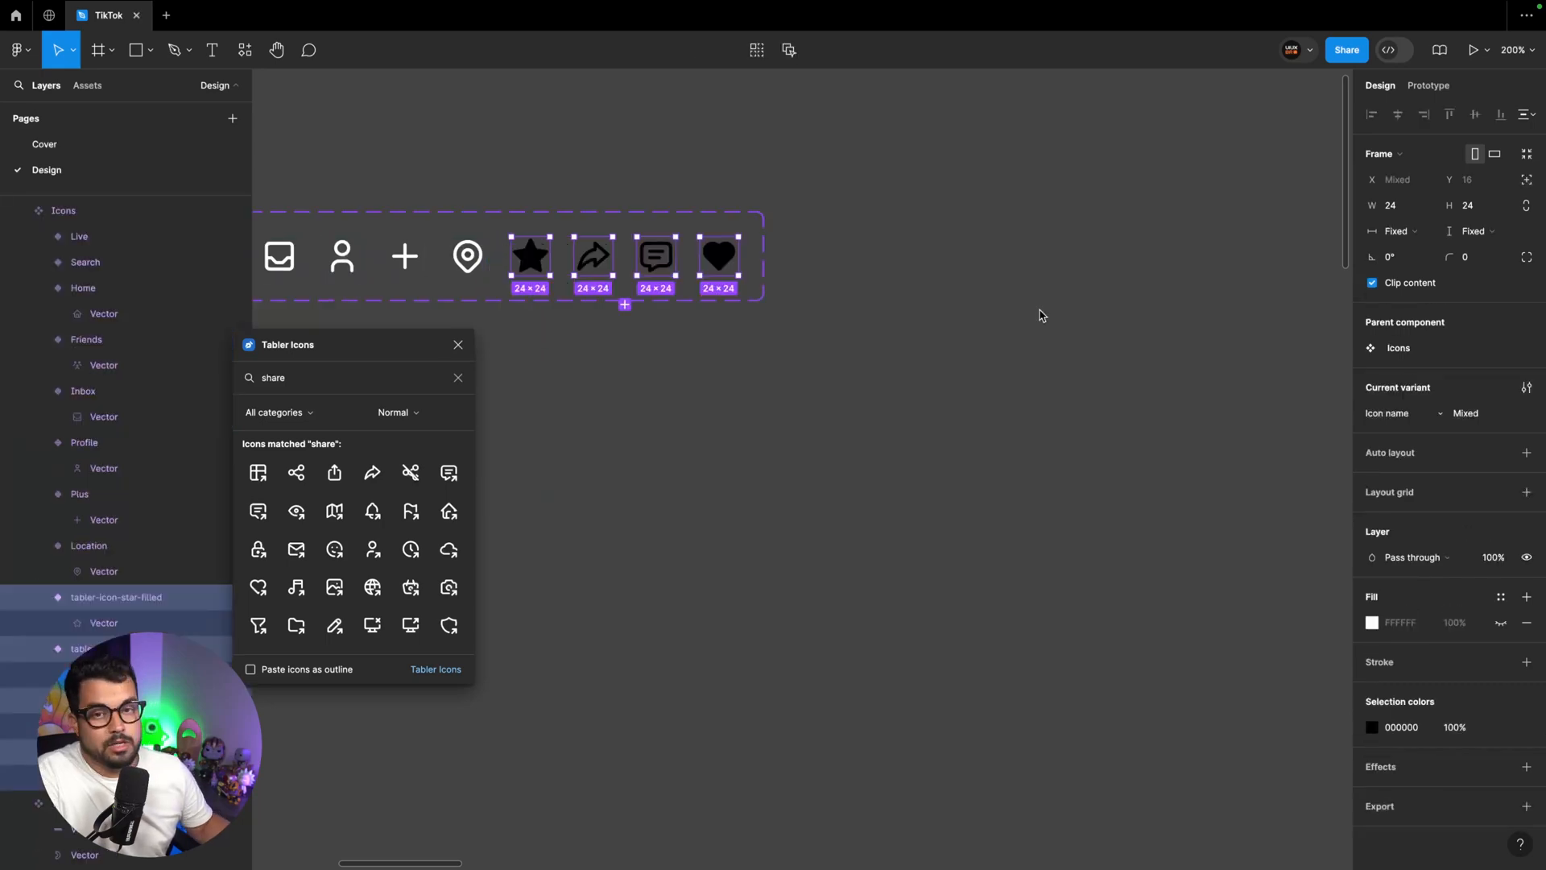
Apply the White color style to the star, share, message and heart icon variants
{"action": "left_click", "coordinate": [1502, 727]}
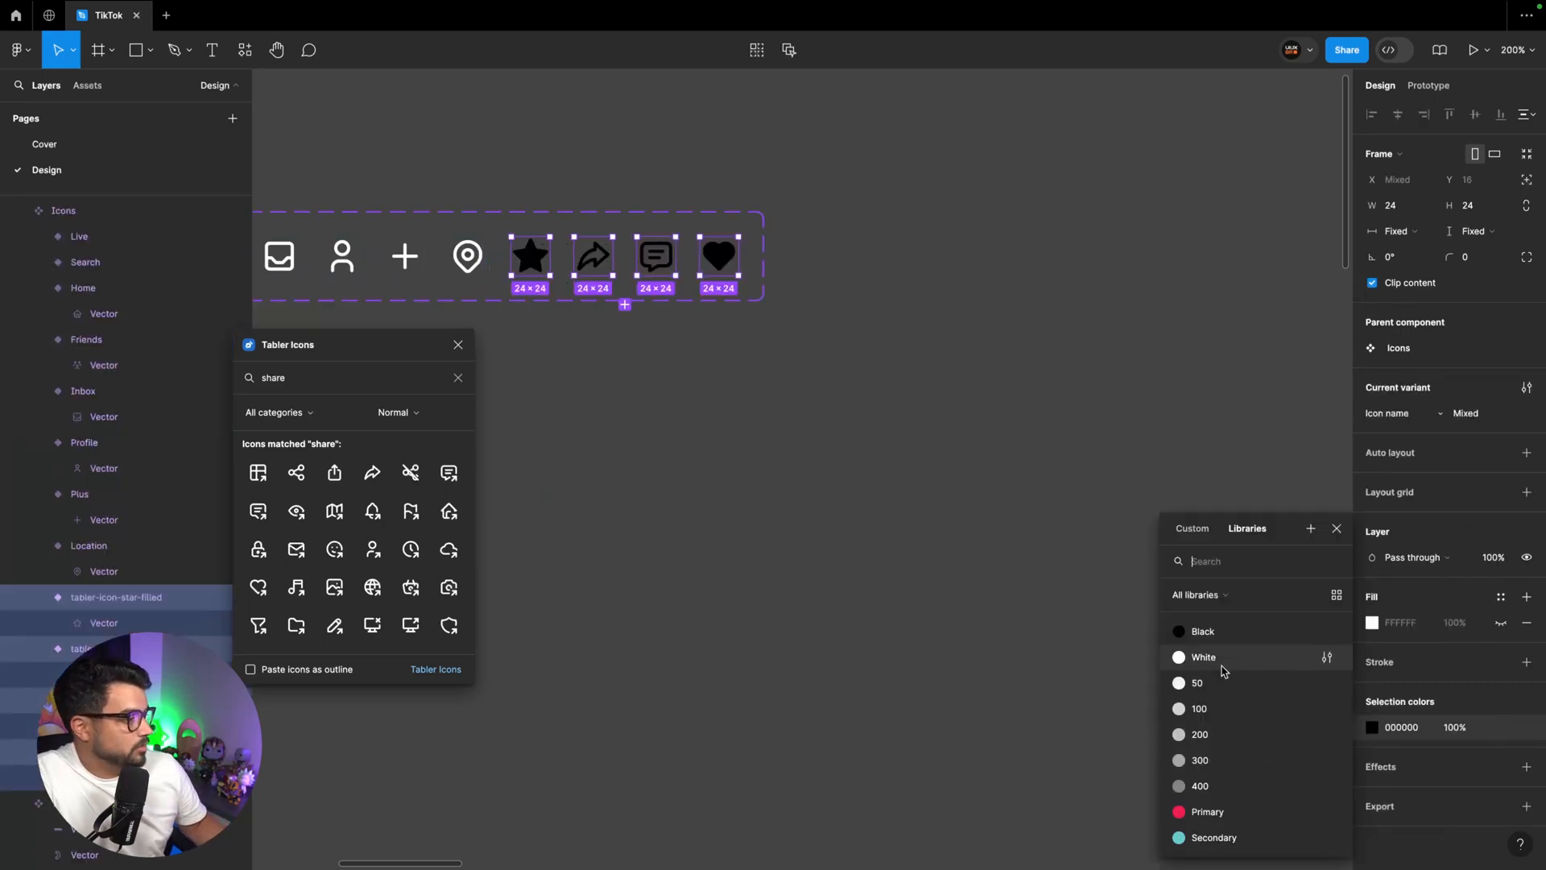
{"action": "left_click", "coordinate": [1204, 657]}
{"action": "scroll", "coordinate": [614, 337], "scroll_direction": "up", "scroll_amount": 3}
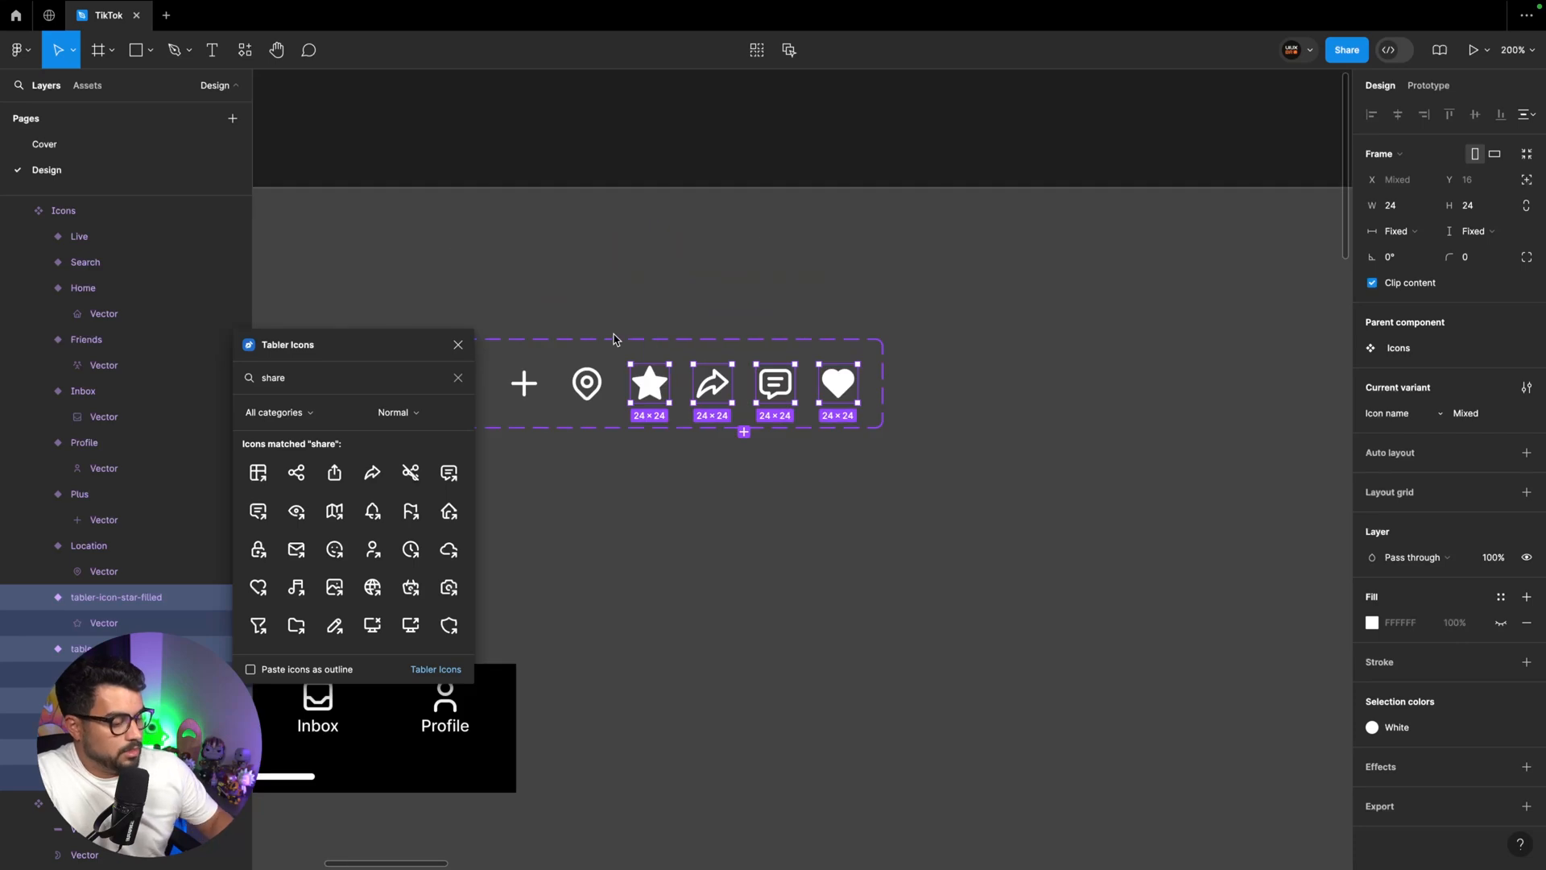
{"action": "scroll", "coordinate": [614, 336], "scroll_direction": "left", "scroll_amount": 3}
{"action": "scroll", "coordinate": [615, 332], "scroll_direction": "up", "scroll_amount": 3}
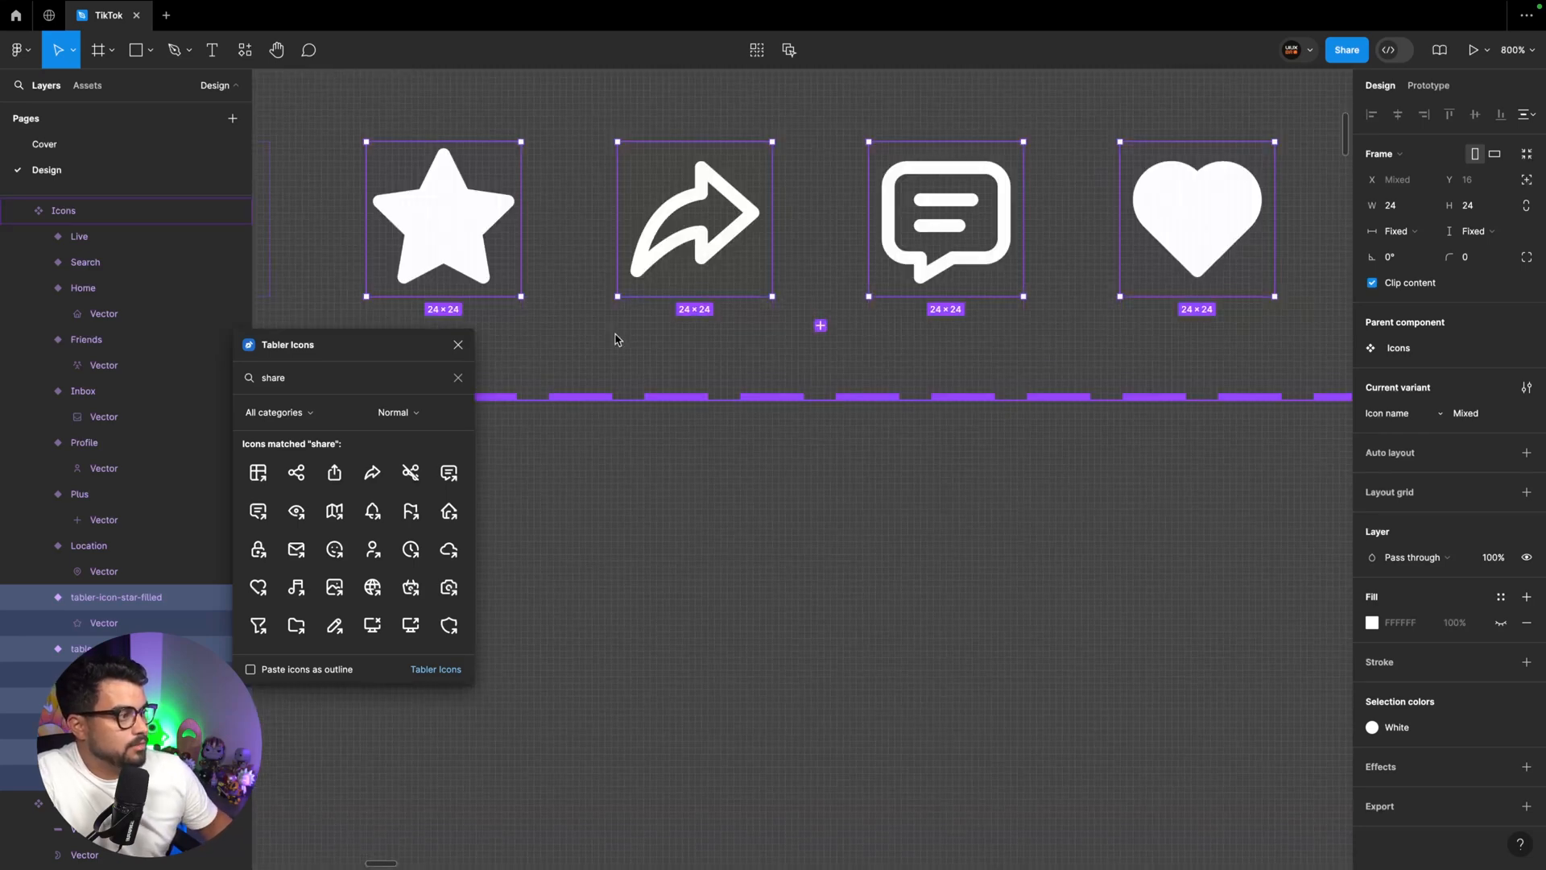
Remove the share arrow's stroke and give it a fill with the White color style
{"action": "scroll", "coordinate": [699, 265], "scroll_direction": "down", "scroll_amount": 1}
{"action": "double_click", "coordinate": [713, 262]}
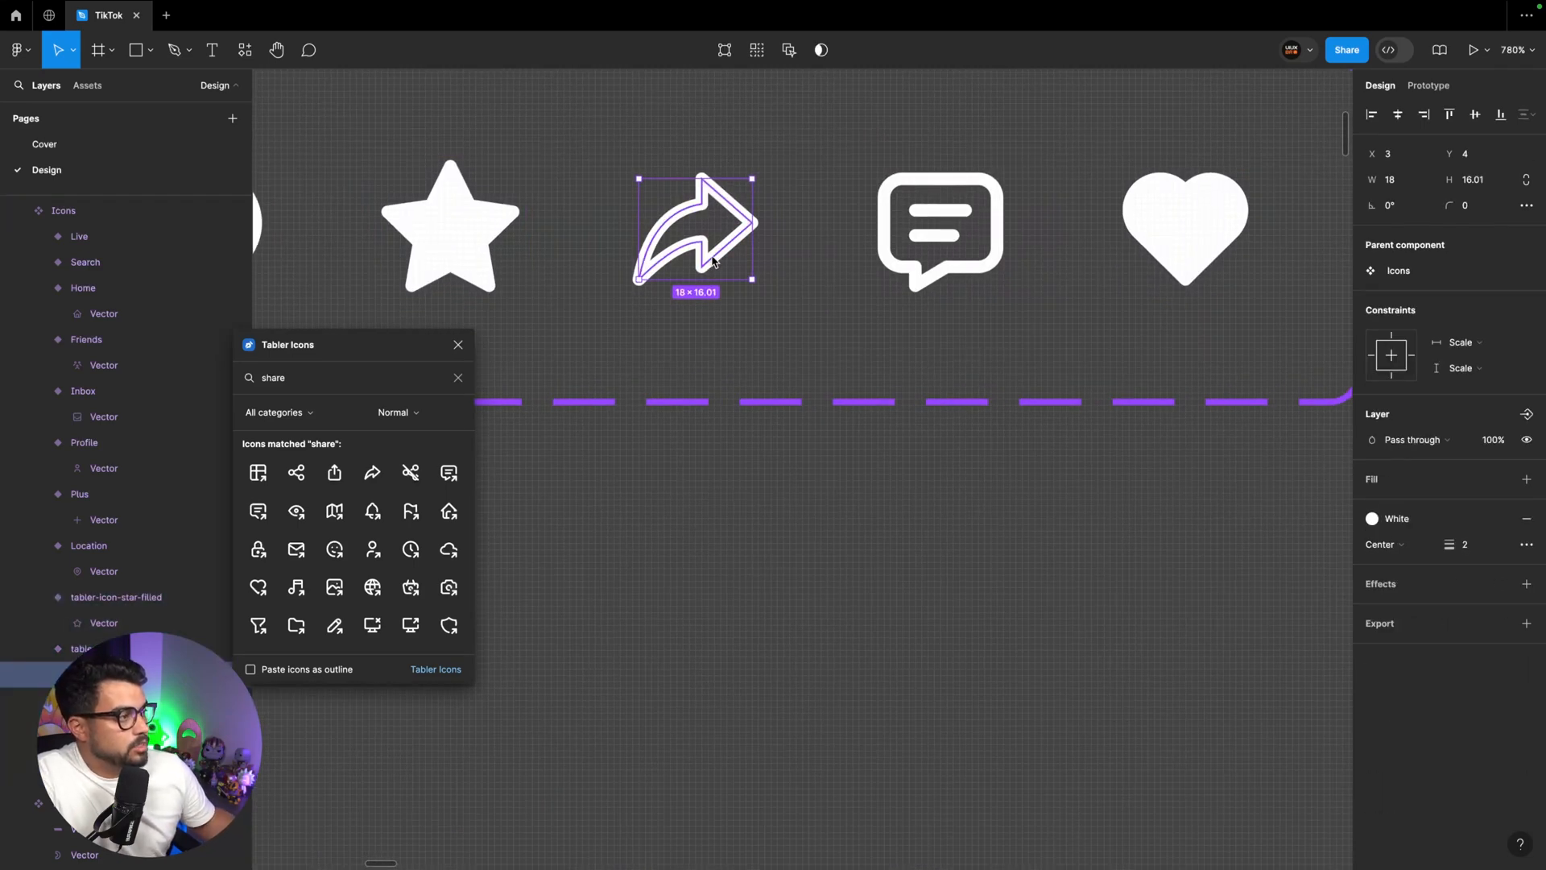
{"action": "left_click", "coordinate": [1526, 519]}
{"action": "left_click", "coordinate": [1501, 480]}
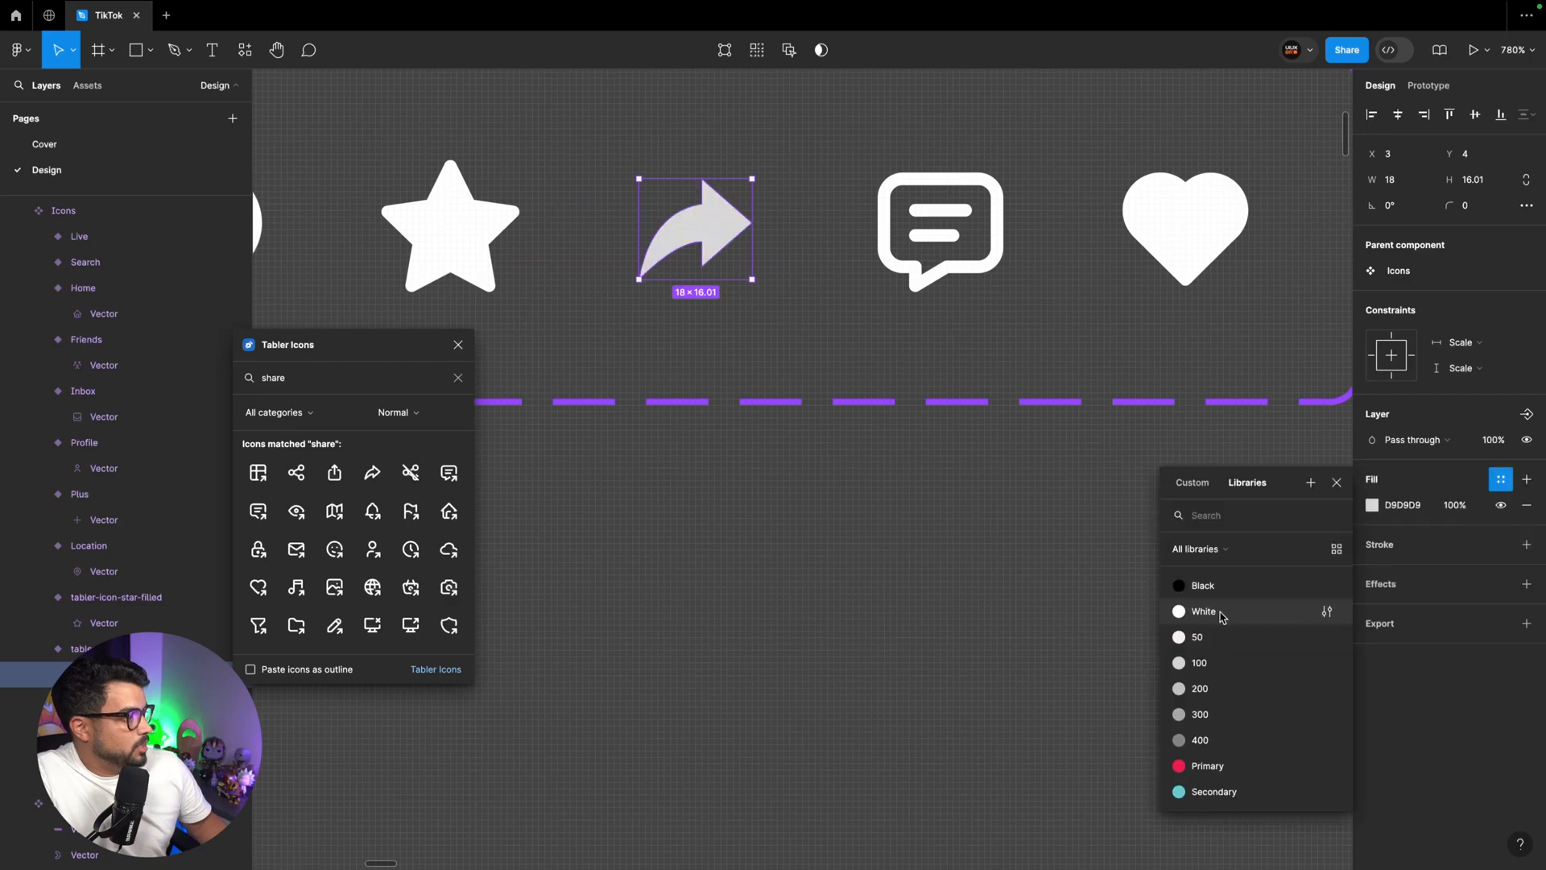
{"action": "left_click", "coordinate": [1213, 612]}
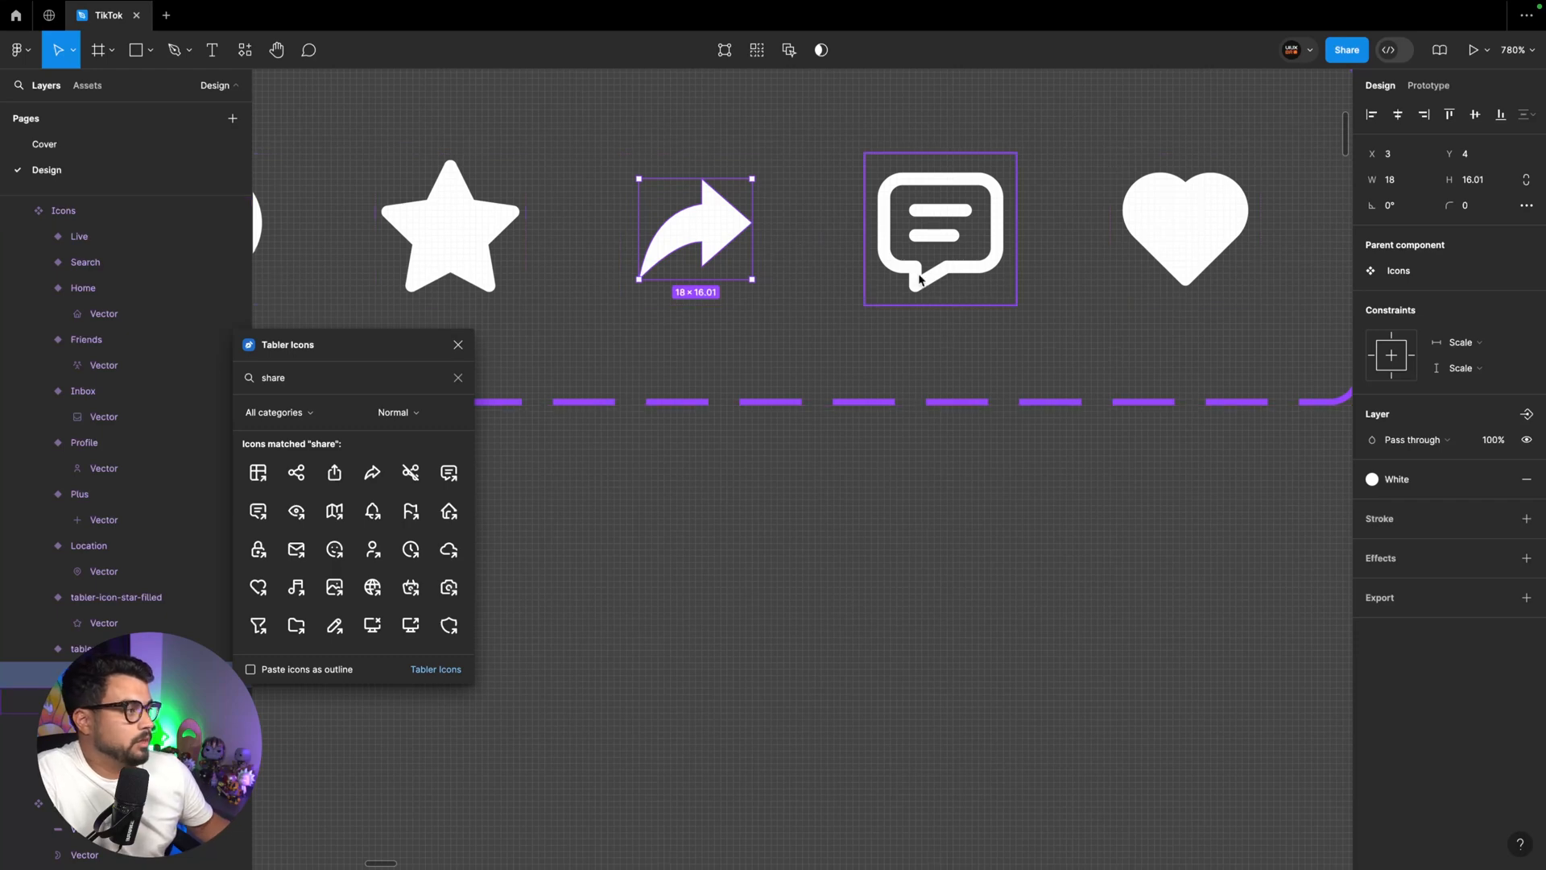
Remove the message icon's stroke and fill the speech bubble with the White color style
{"action": "left_click", "coordinate": [934, 241]}
{"action": "left_click", "coordinate": [1524, 520]}
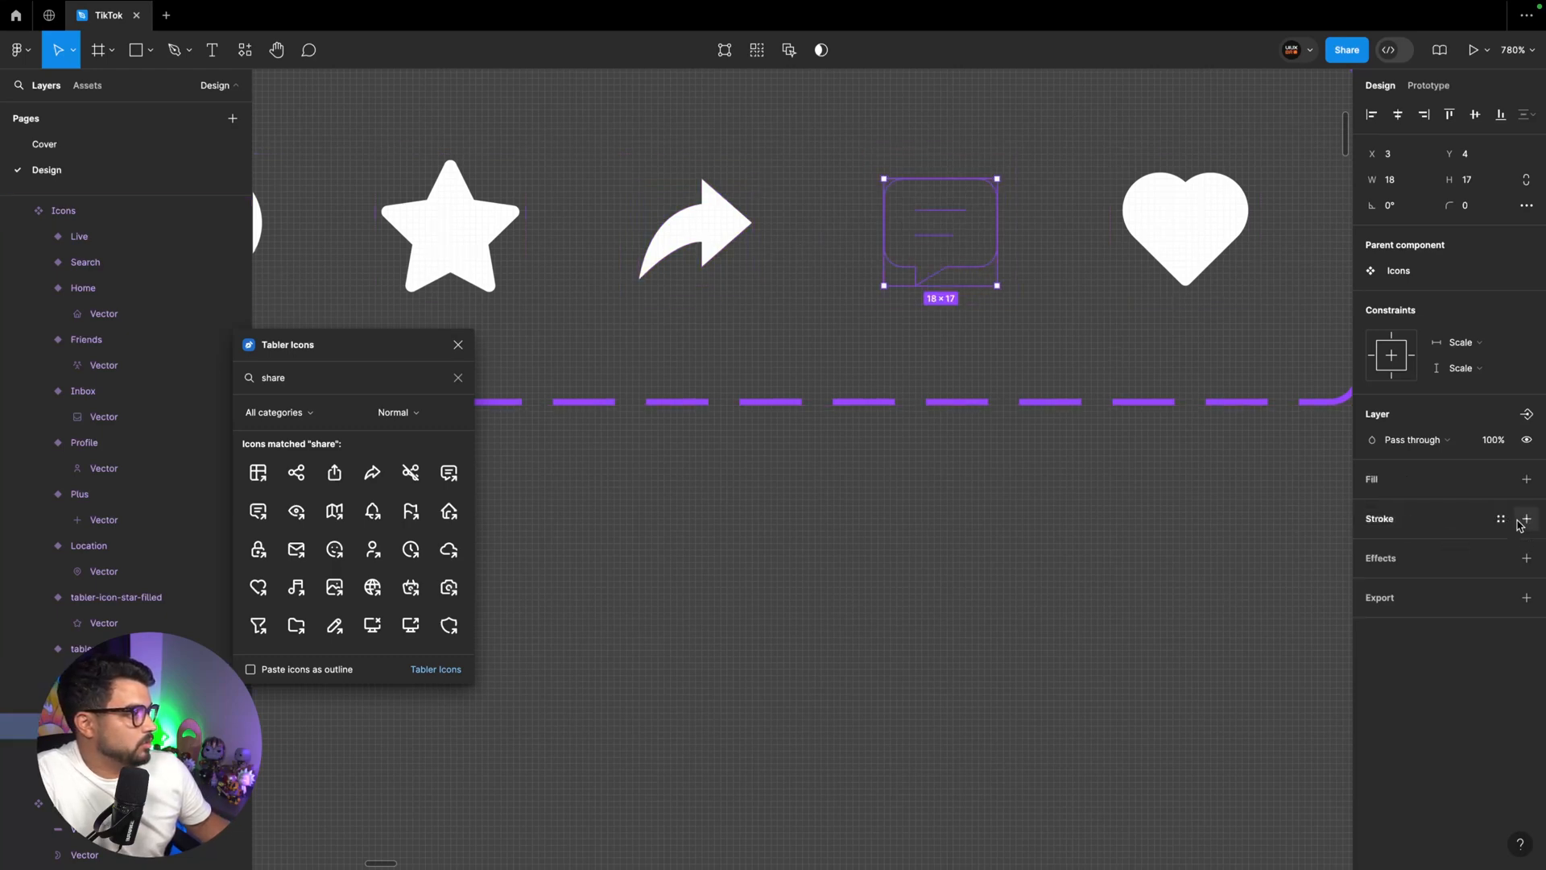
{"action": "left_click", "coordinate": [1526, 480]}
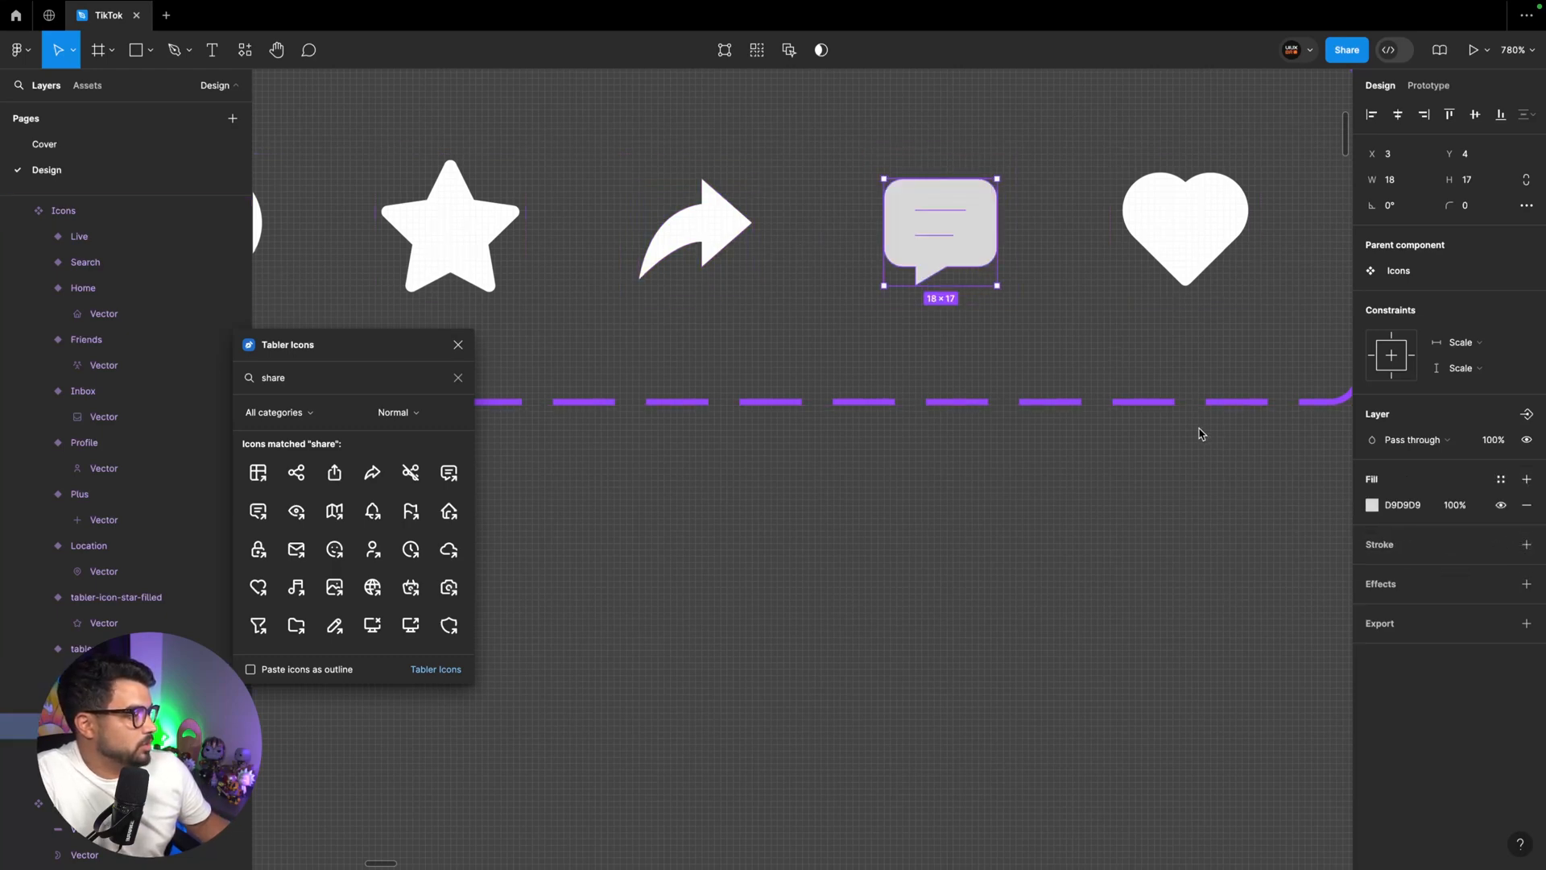
{"action": "left_click", "coordinate": [1500, 479]}
{"action": "left_click", "coordinate": [1183, 611]}
Delete the two inner text-line paths from the message icon's vector
{"action": "scroll", "coordinate": [1071, 454], "scroll_direction": "up", "scroll_amount": 3}
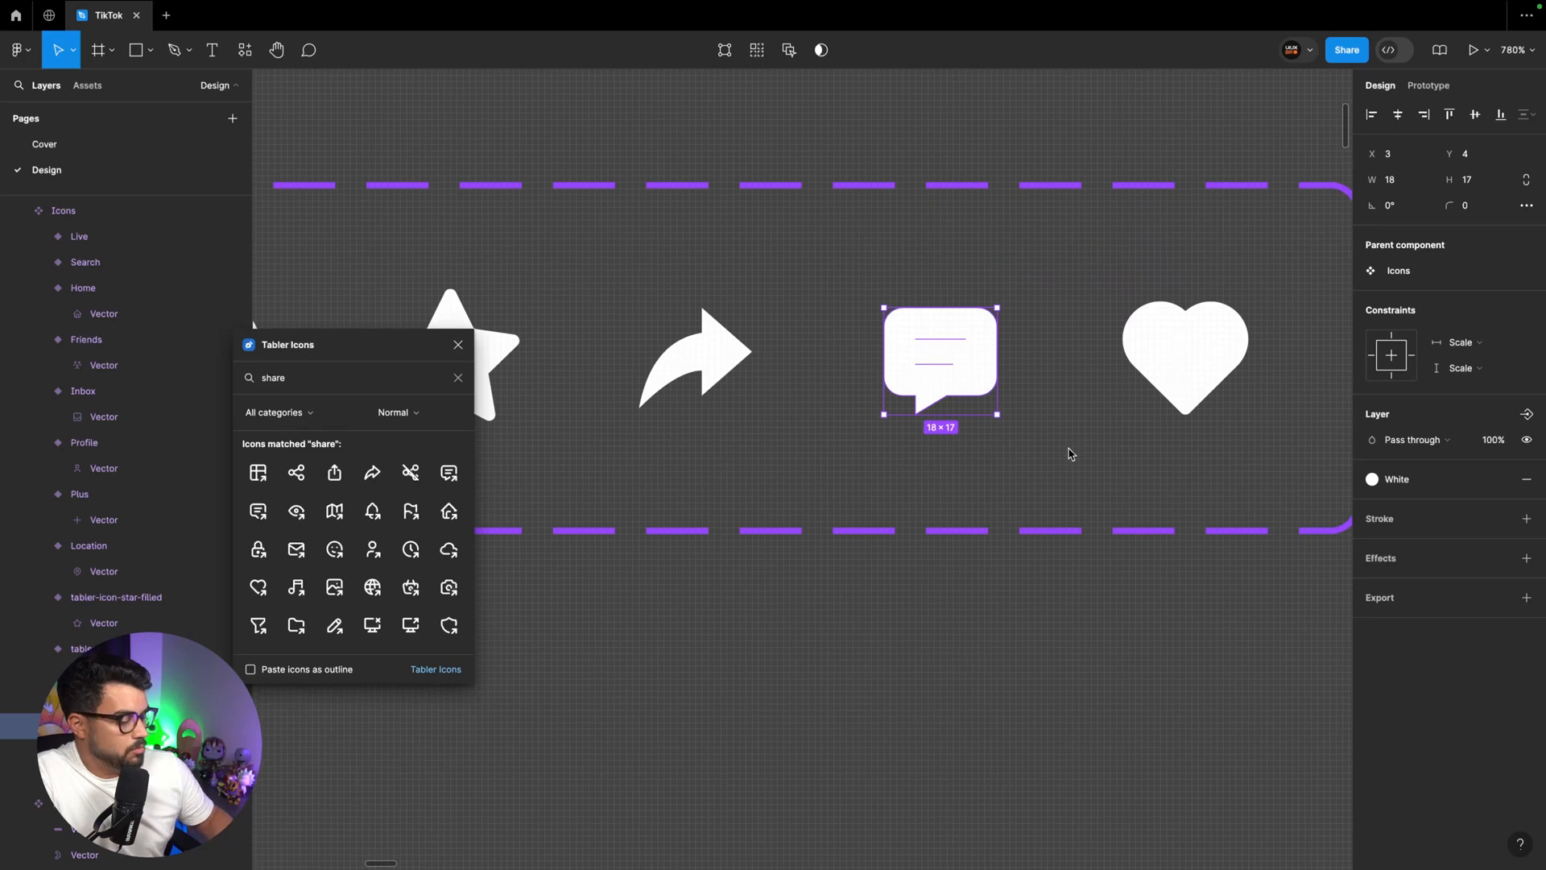
{"action": "scroll", "coordinate": [991, 410], "scroll_direction": "up", "scroll_amount": 5}
{"action": "double_click", "coordinate": [994, 410]}
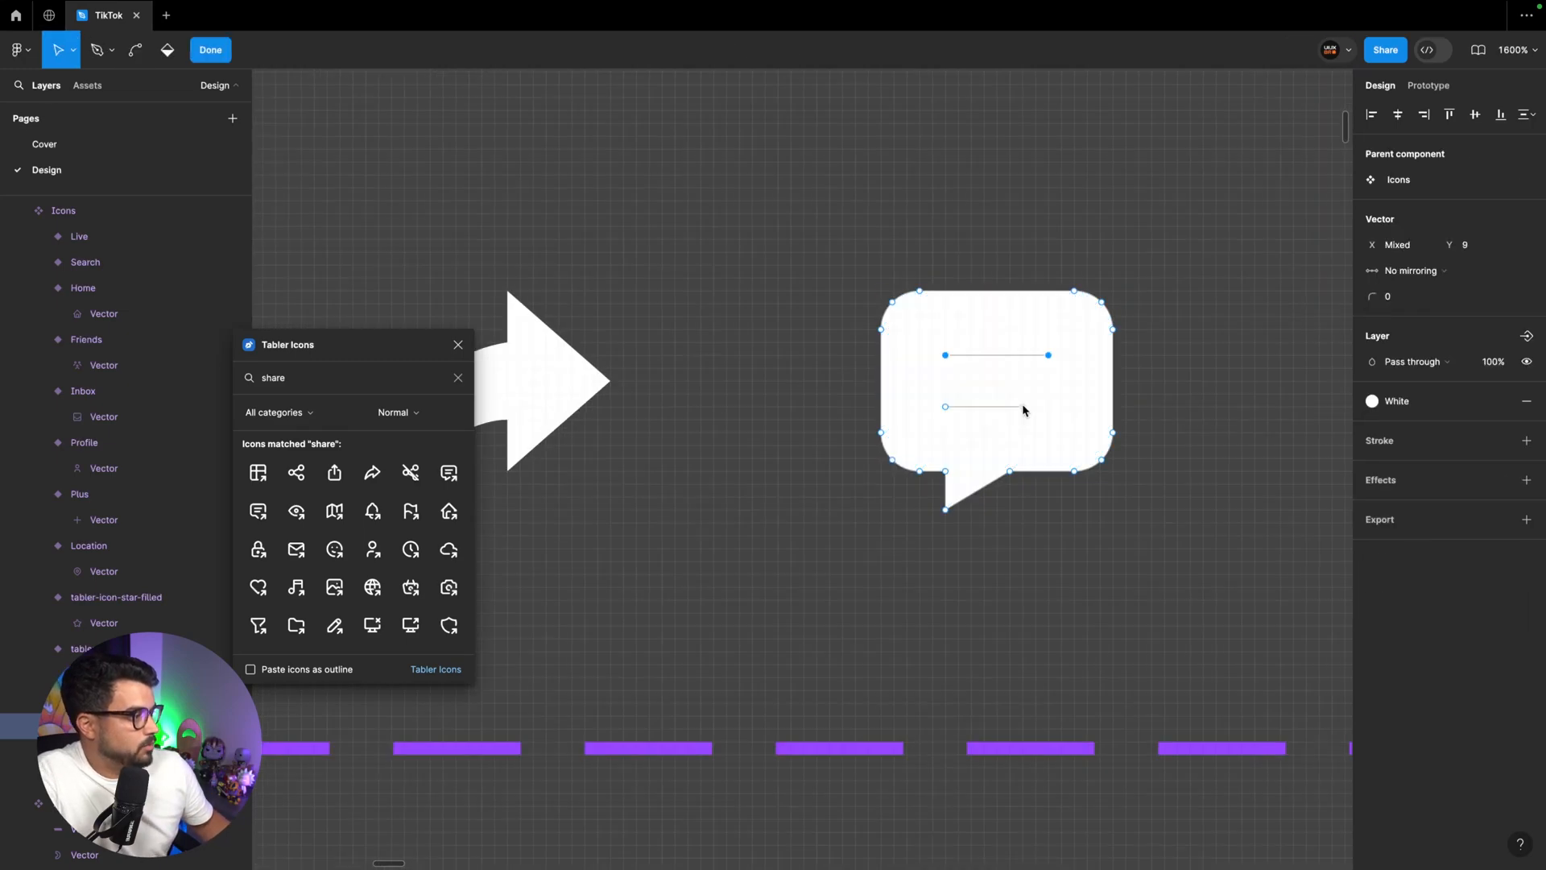
{"action": "left_click", "coordinate": [1023, 407], "text": "shift"}
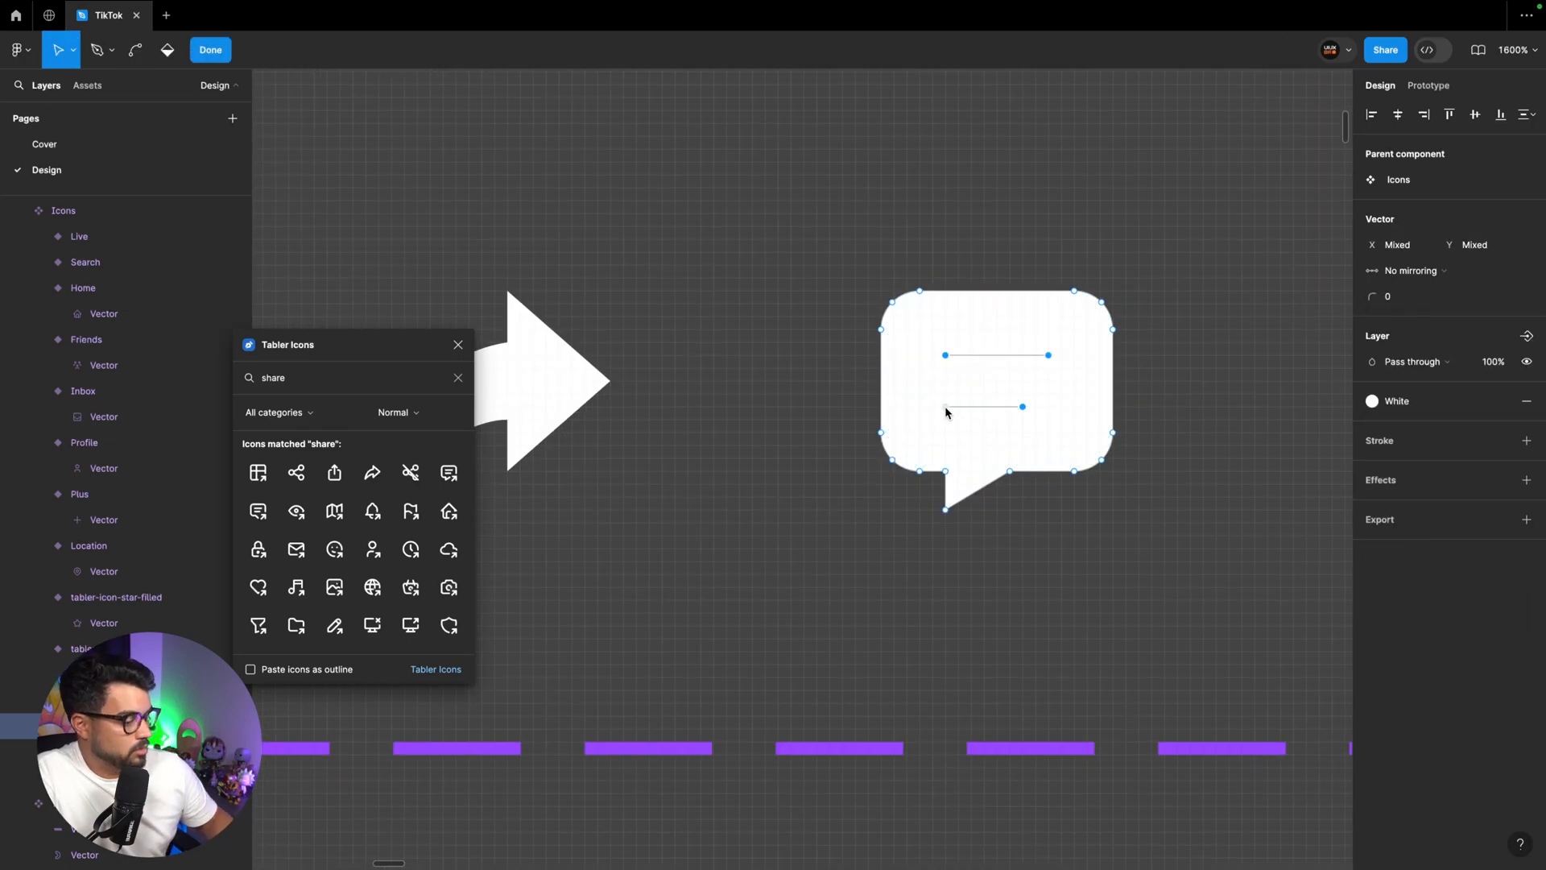
{"action": "key", "text": "Delete"}
{"action": "key", "text": "l"}
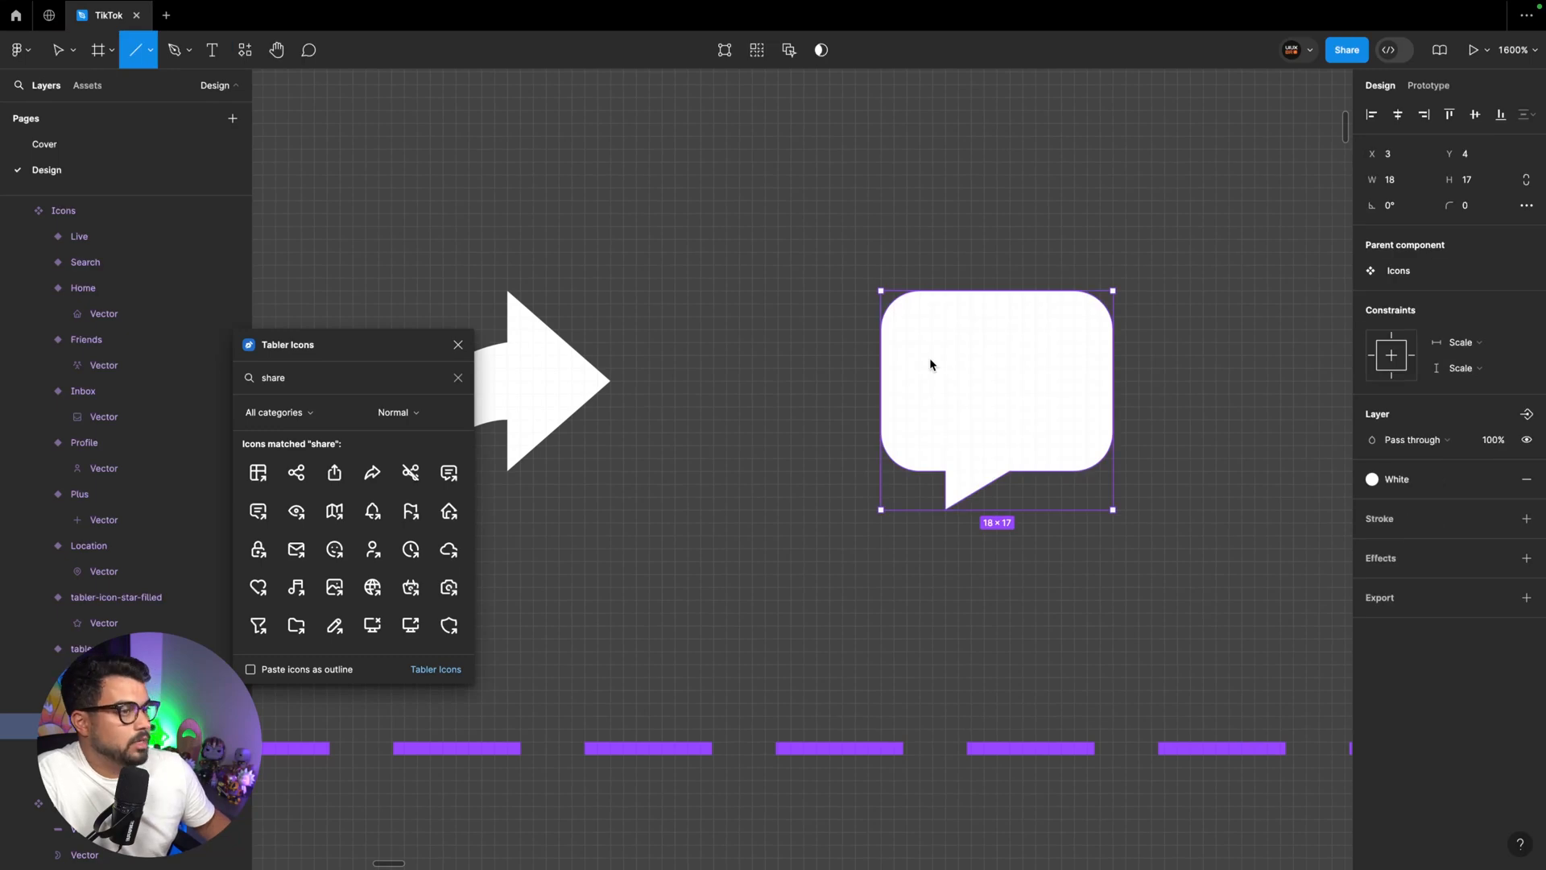
{"action": "key", "text": "Escape"}
{"action": "double_click", "coordinate": [959, 377]}
{"action": "key", "text": "Escape"}
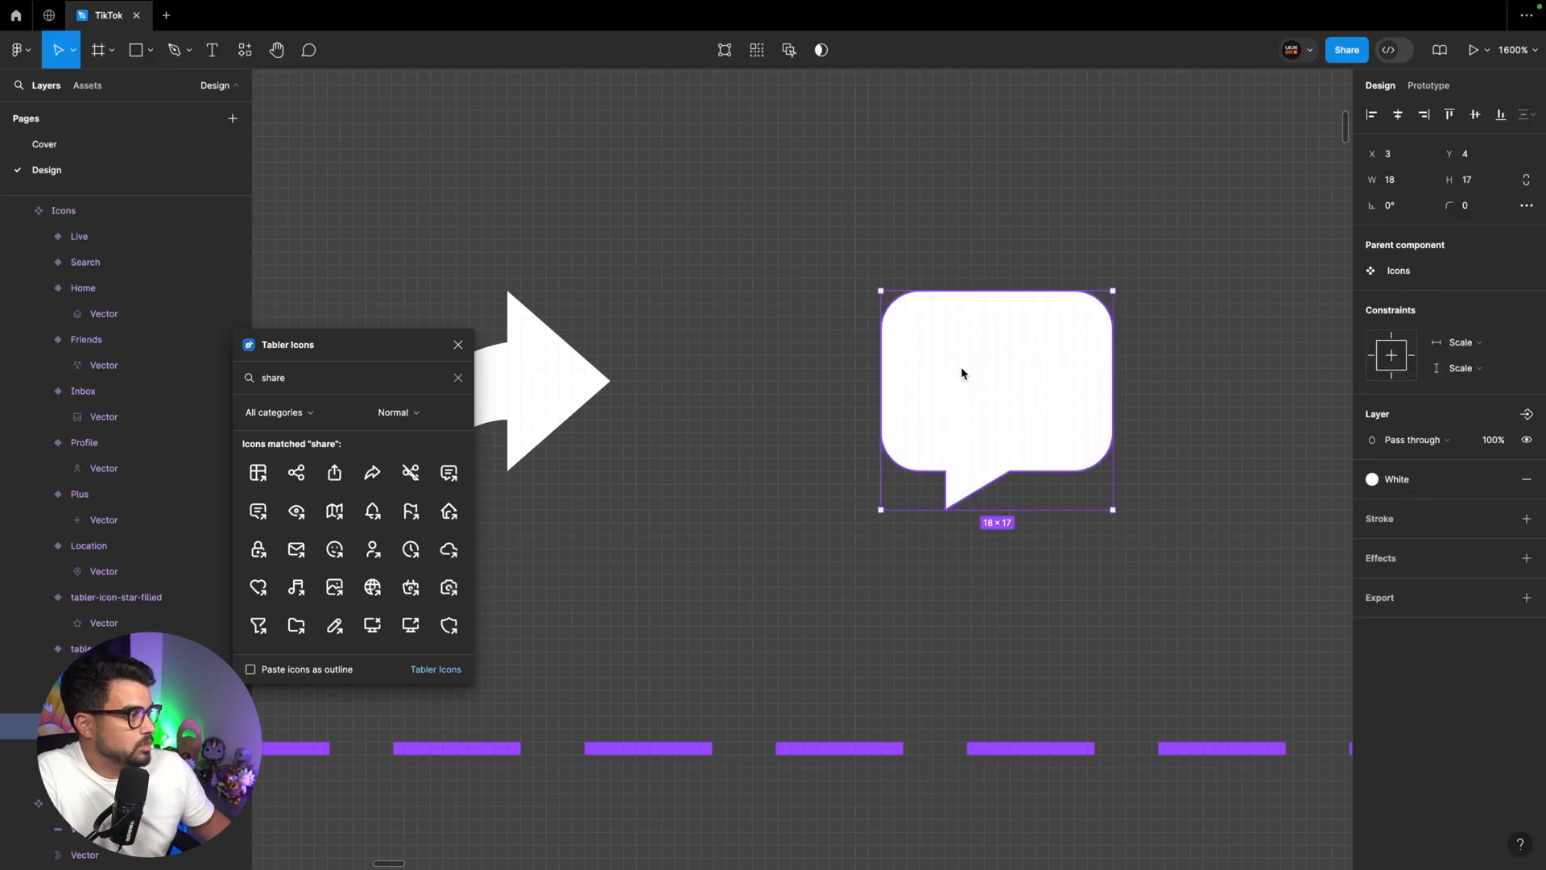
Draw a 10 × 1 bar inside the message bubble with a shorter bar about 7 wide below it, both with corner radius 1
{"action": "key", "text": "r"}
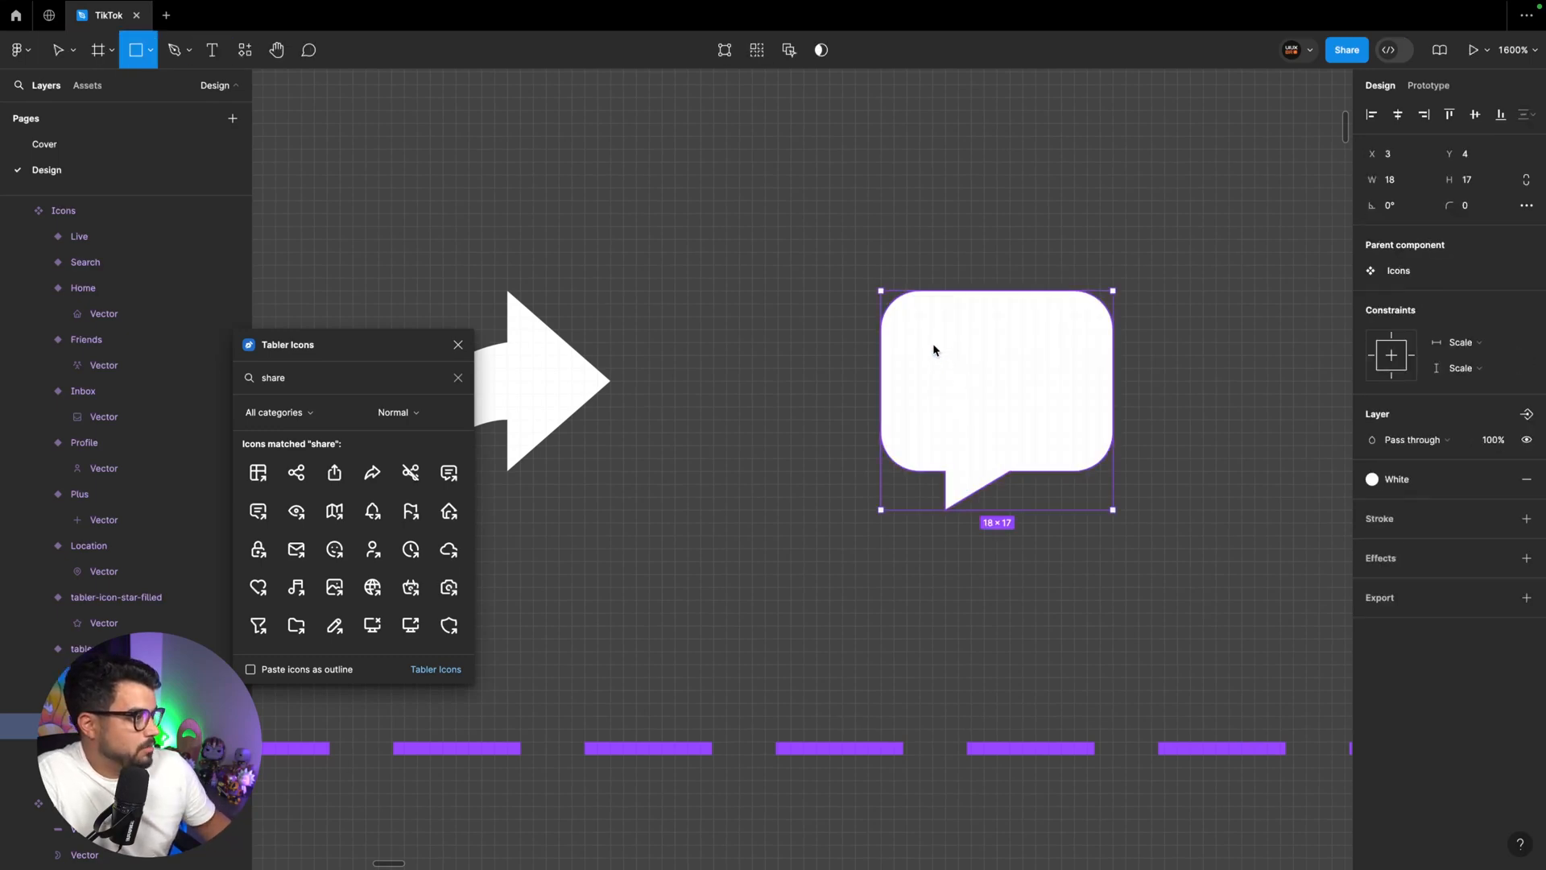
{"action": "mouse_move", "coordinate": [933, 346]}
{"action": "left_mouse_down"}
{"action": "mouse_move", "coordinate": [1022, 373]}
{"action": "mouse_move", "coordinate": [1072, 367]}
{"action": "left_mouse_up"}
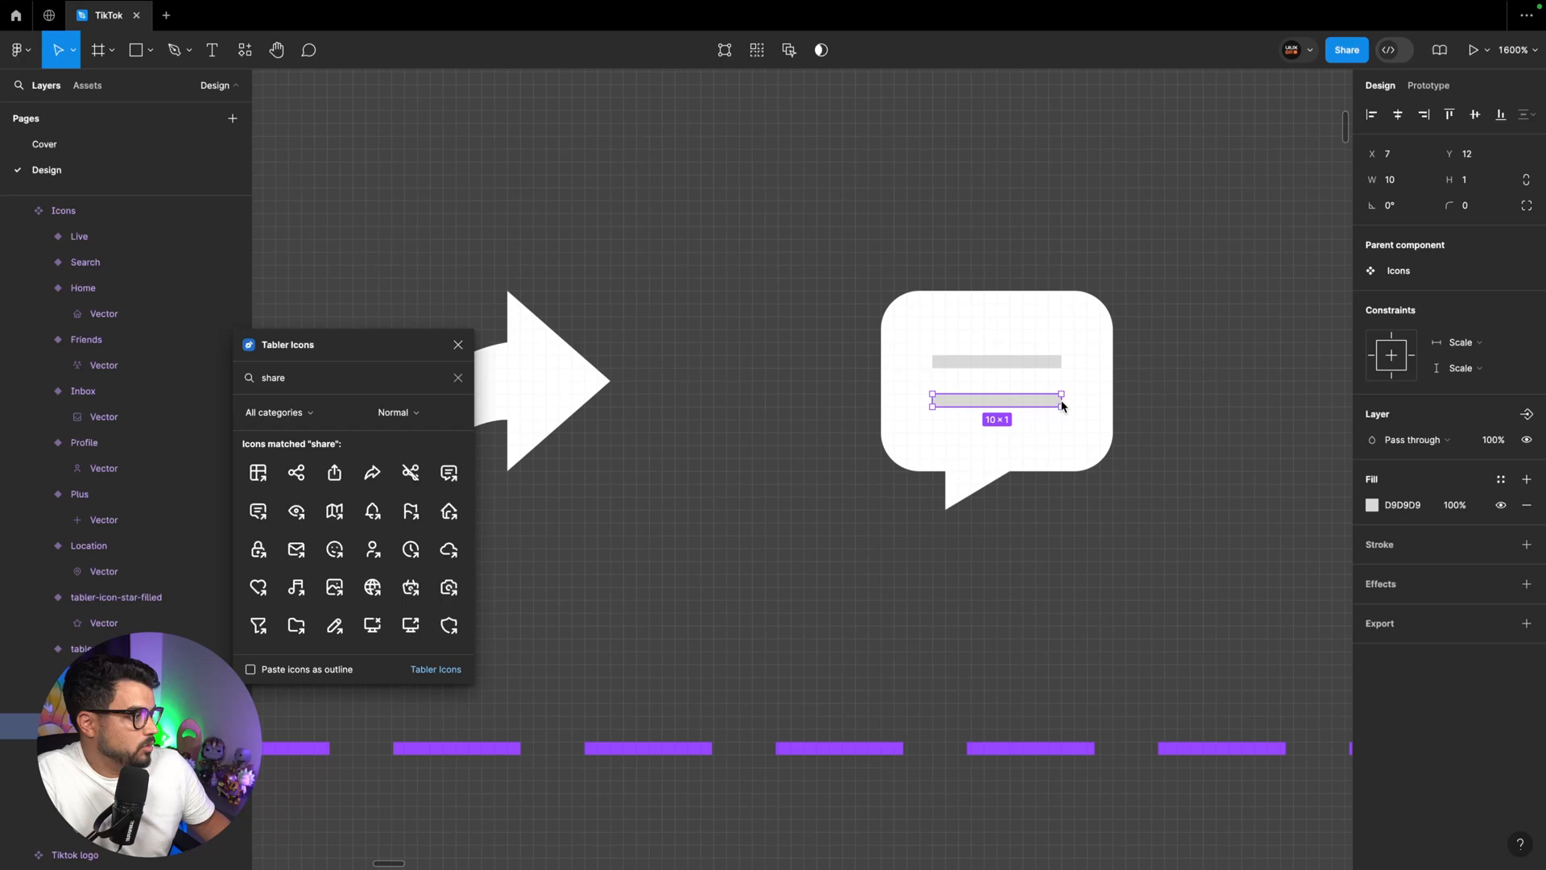
{"action": "left_click_drag", "start_coordinate": [1061, 404], "coordinate": [1027, 402]}
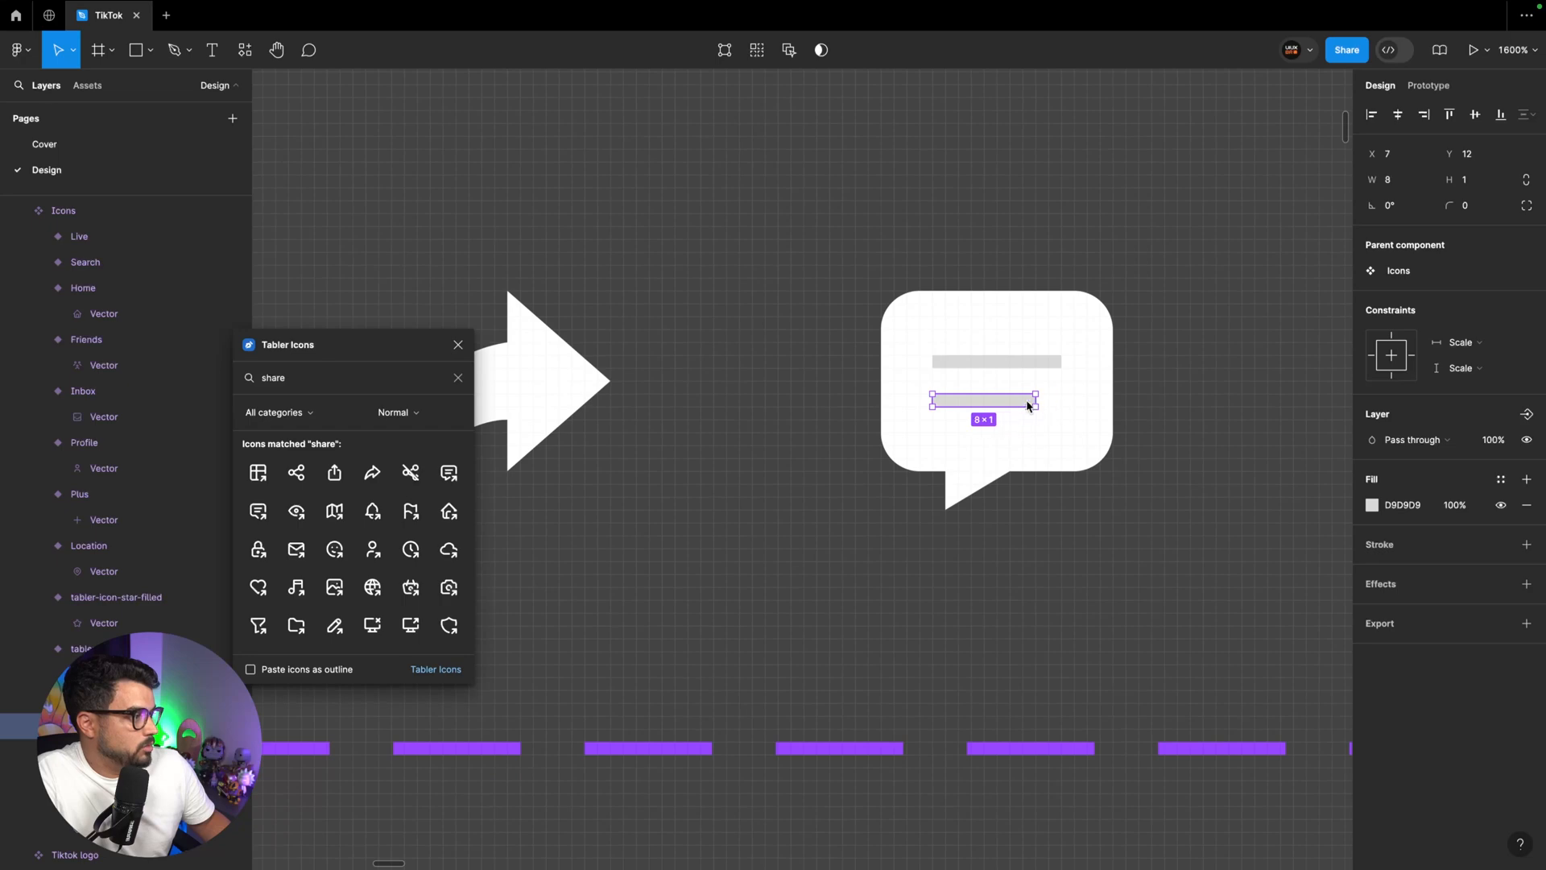
{"action": "left_click", "coordinate": [1021, 362], "text": "shift"}
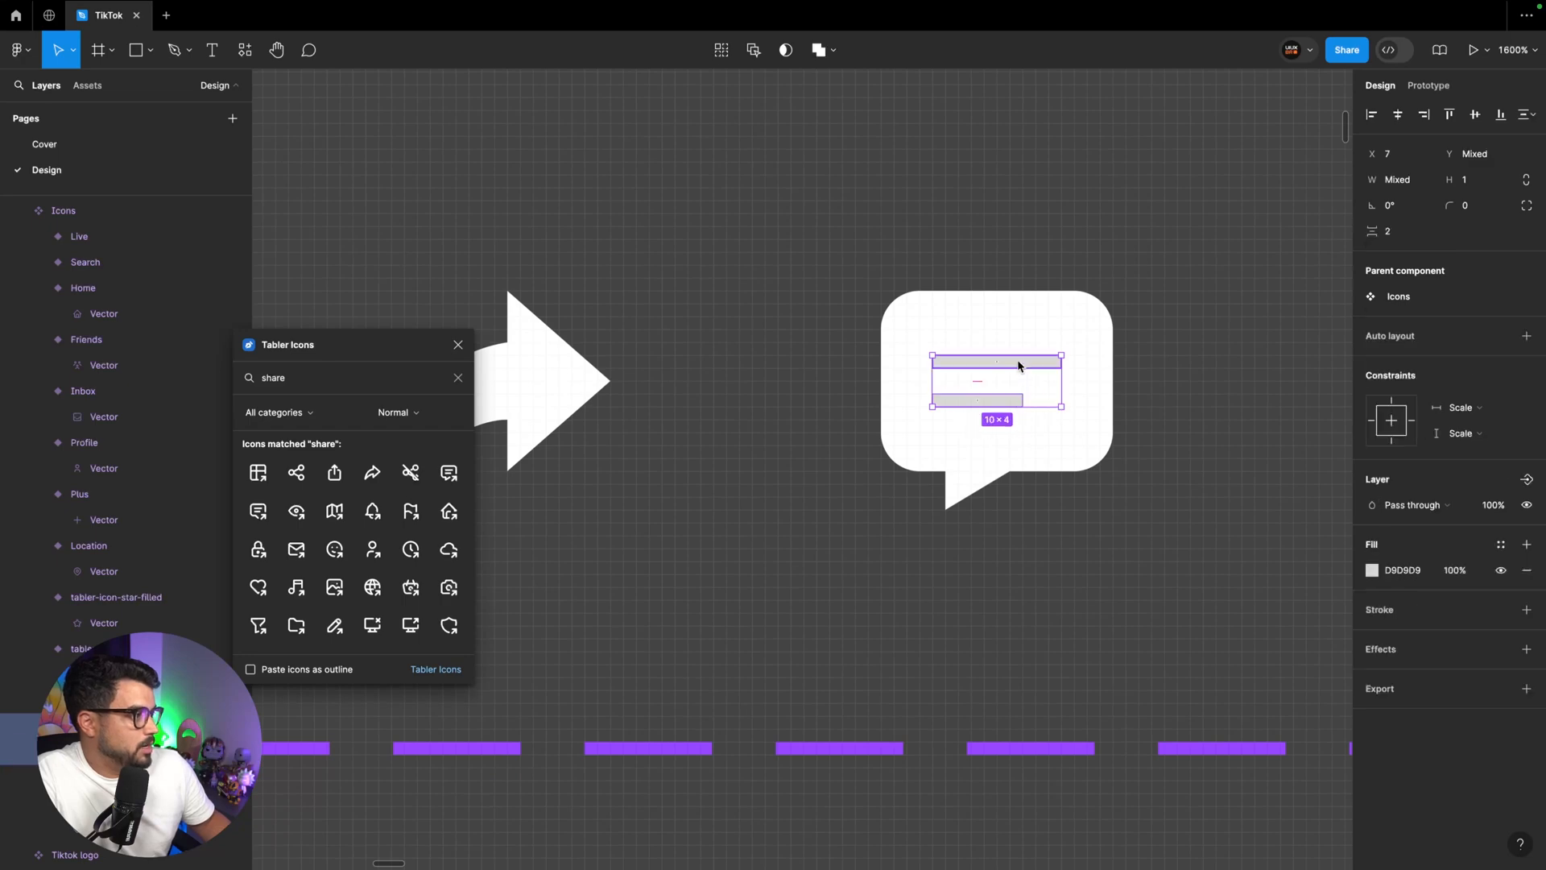
{"action": "left_click", "coordinate": [1480, 209]}
{"action": "type", "text": "1"}
Subtract the two rounded bars from the message bubble so they become cut-outs
{"action": "left_click", "coordinate": [1083, 344], "text": "shift"}
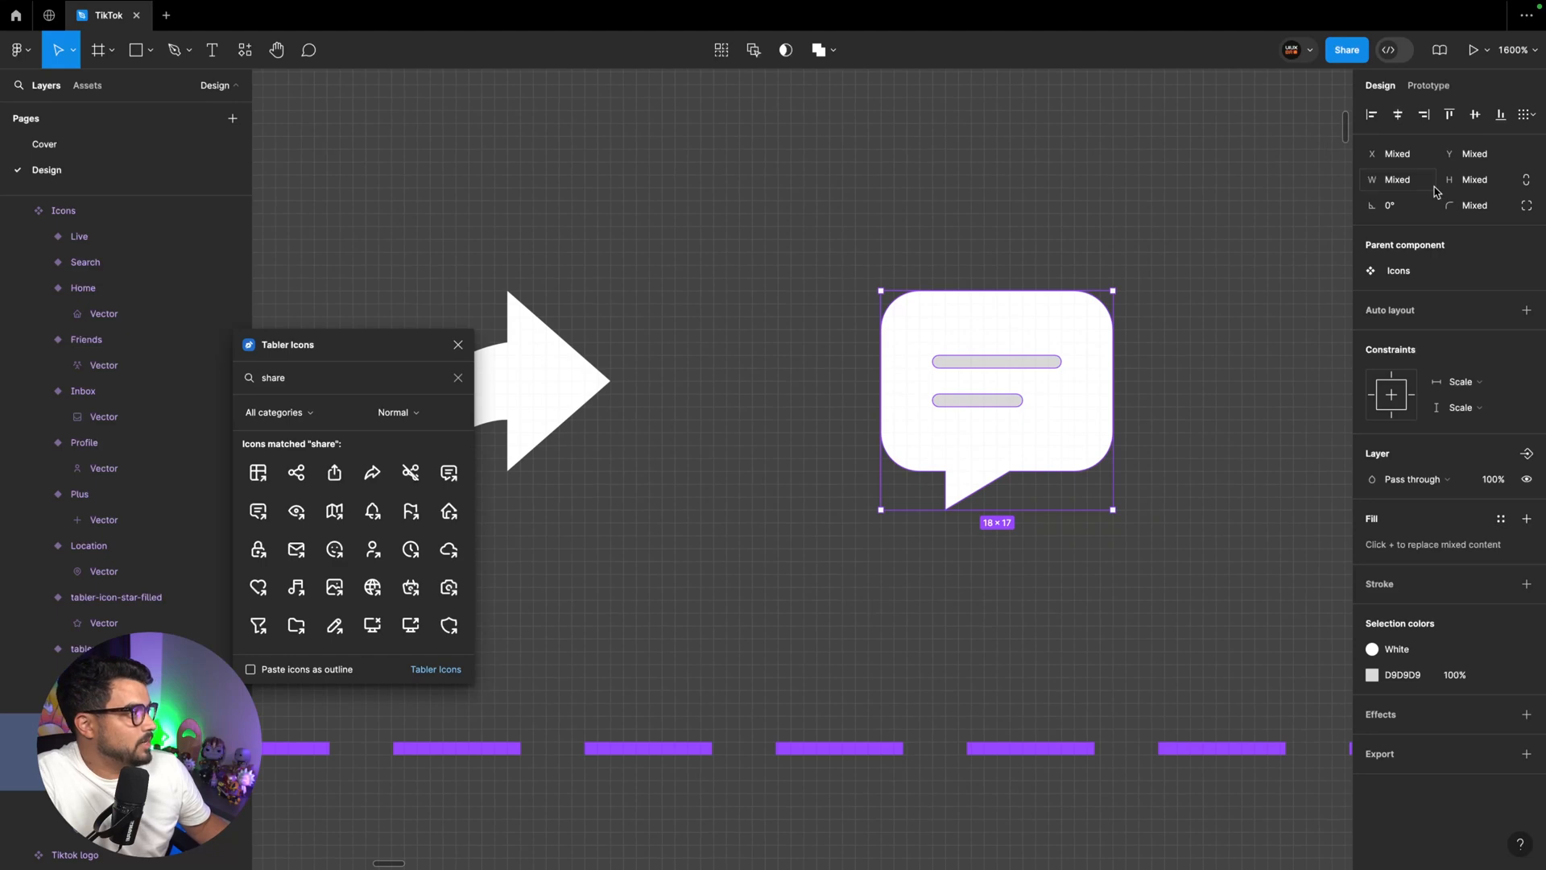
{"action": "left_click", "coordinate": [836, 53]}
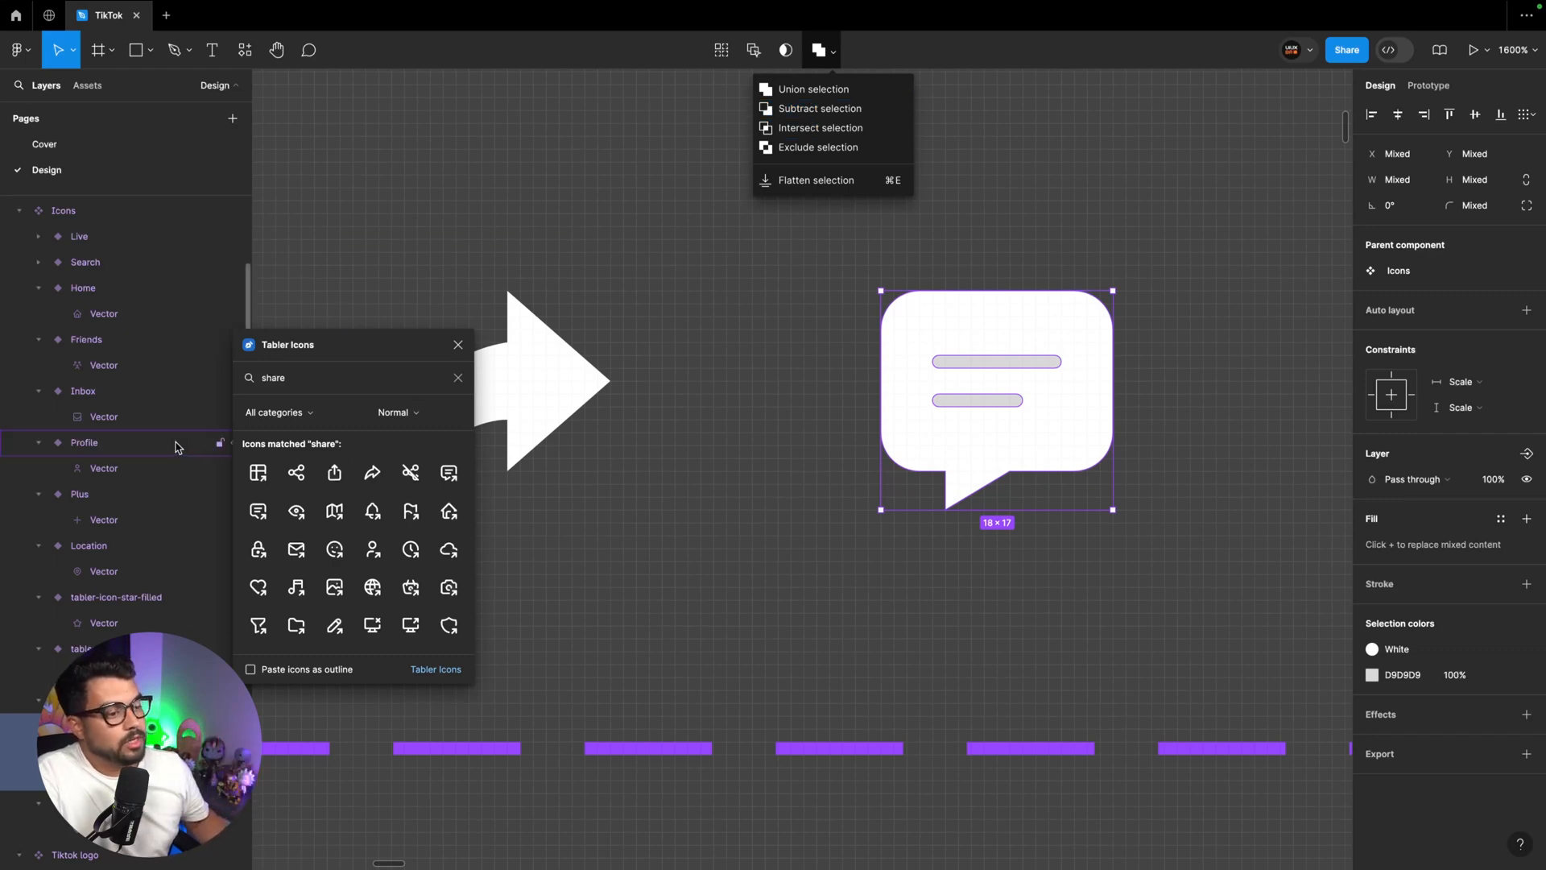
{"action": "scroll", "coordinate": [180, 442], "scroll_direction": "down", "scroll_amount": 5}
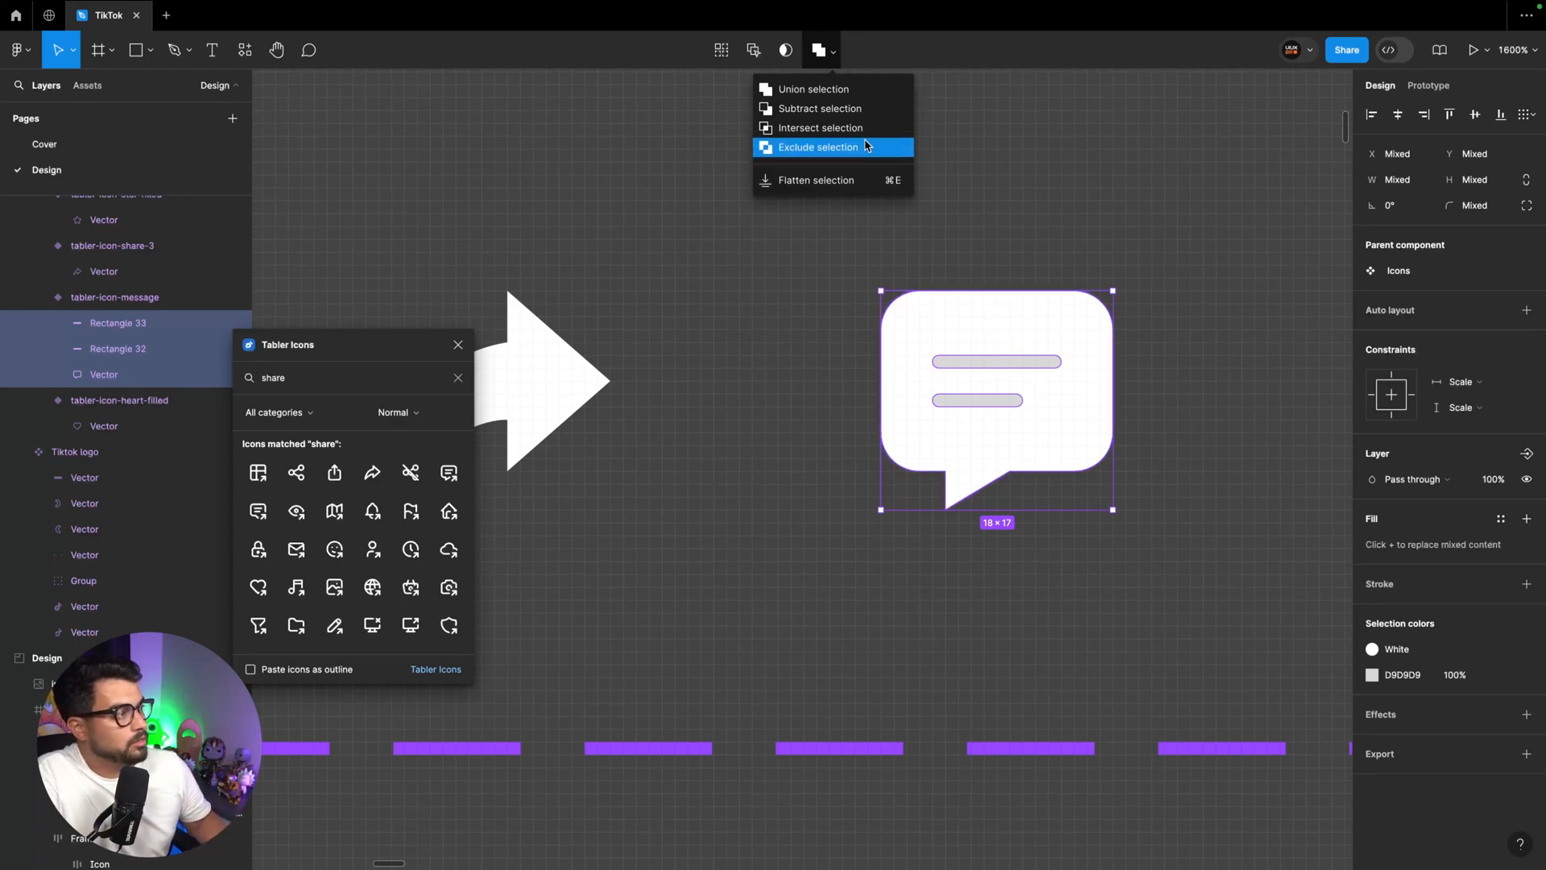
{"action": "left_click", "coordinate": [832, 110]}
{"action": "left_click", "coordinate": [1229, 442]}
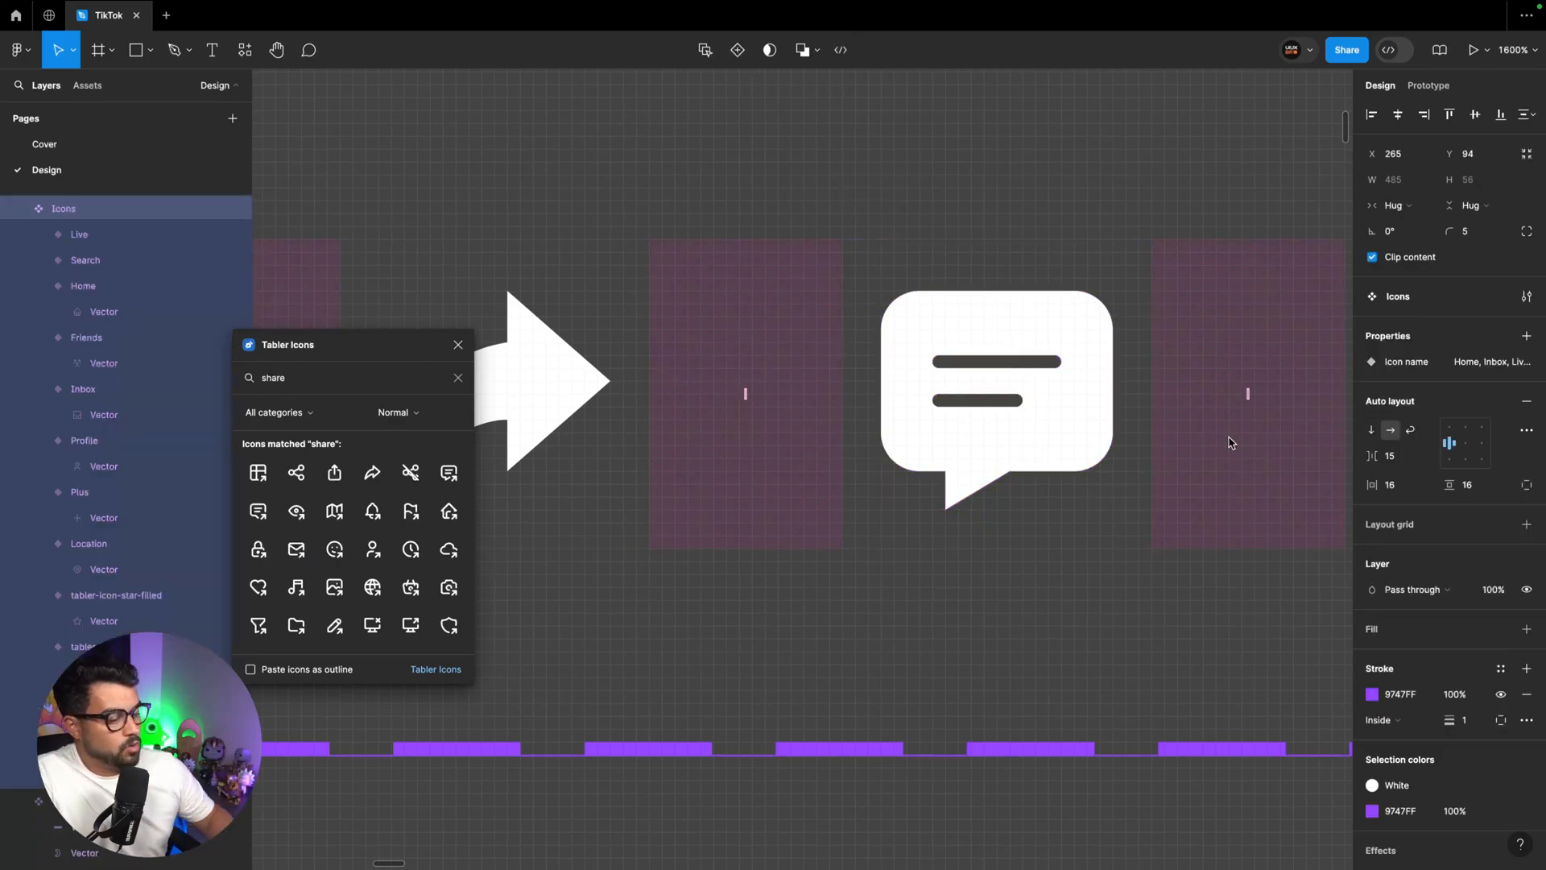
In the Icons set's Icon name property, rename the heart value to Like and the message value to Comment
{"action": "key", "text": "super+minus"}
{"action": "left_click", "coordinate": [926, 426]}
{"action": "key", "text": "super+minus"}
{"action": "left_click", "coordinate": [1150, 425]}
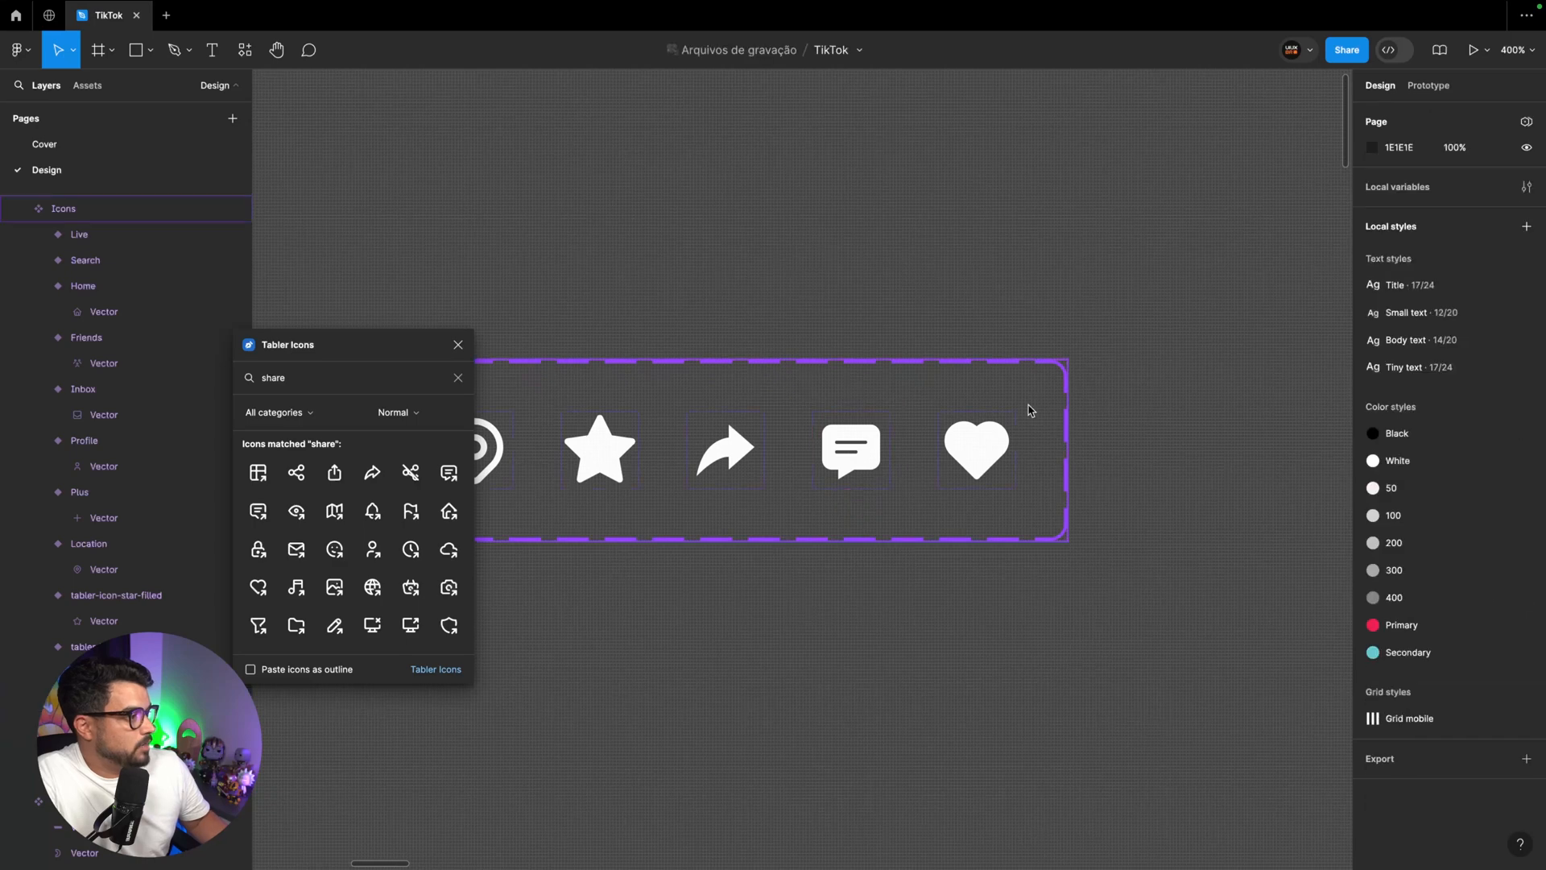
{"action": "left_click", "coordinate": [1030, 411]}
{"action": "left_click", "coordinate": [1499, 362]}
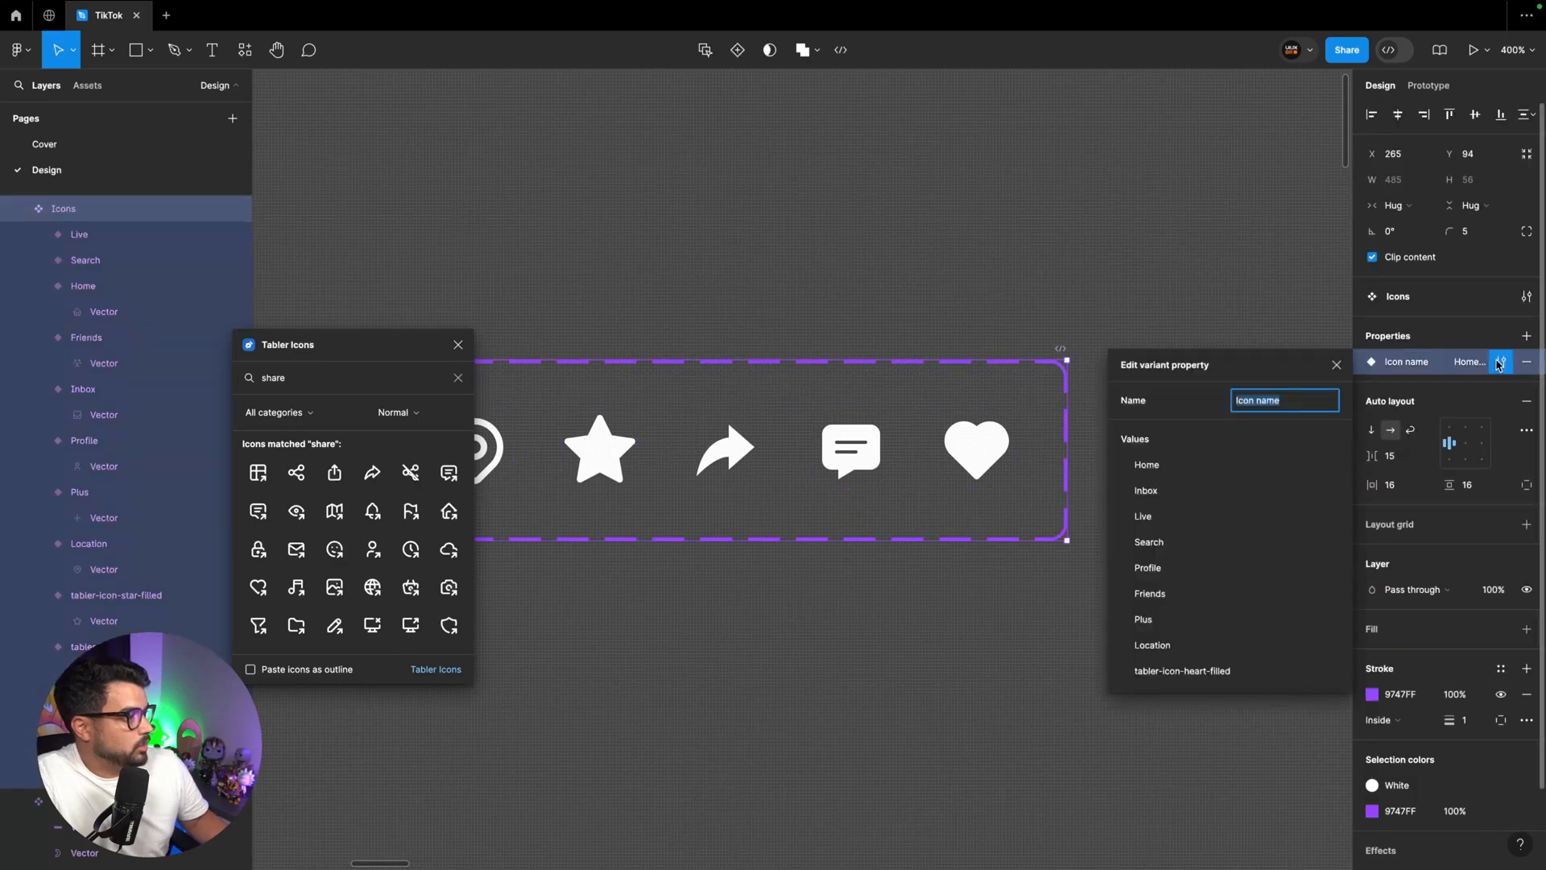
{"action": "scroll", "coordinate": [1336, 556], "scroll_direction": "down", "scroll_amount": 3}
{"action": "double_click", "coordinate": [1184, 599]}
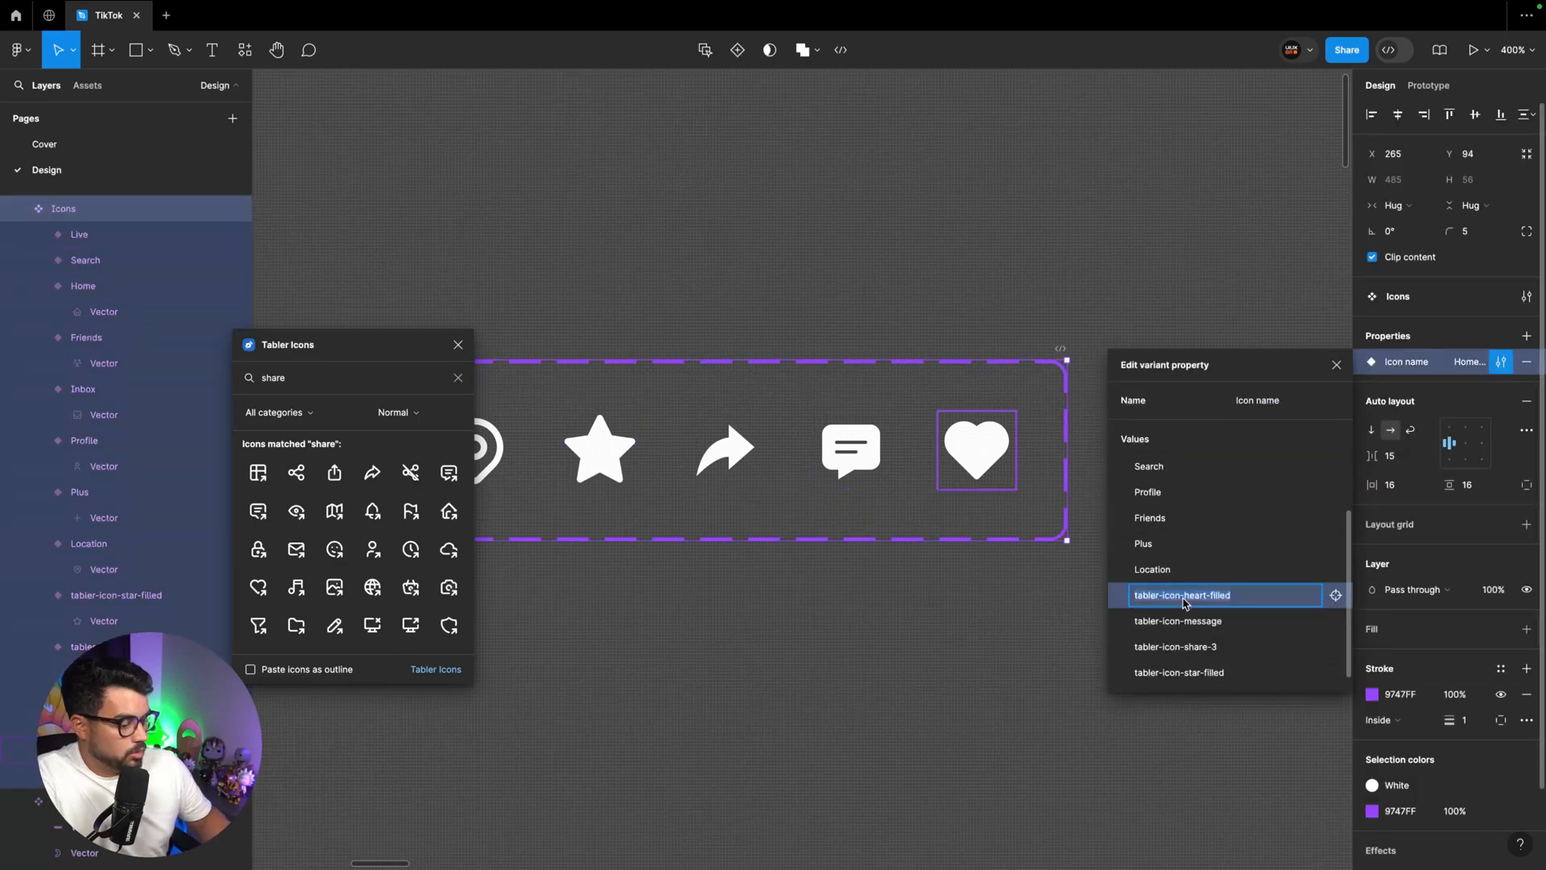
{"action": "type", "text": "Like"}
{"action": "key", "text": "Tab"}
{"action": "type", "text": "Comment"}
{"action": "key", "text": "Return"}
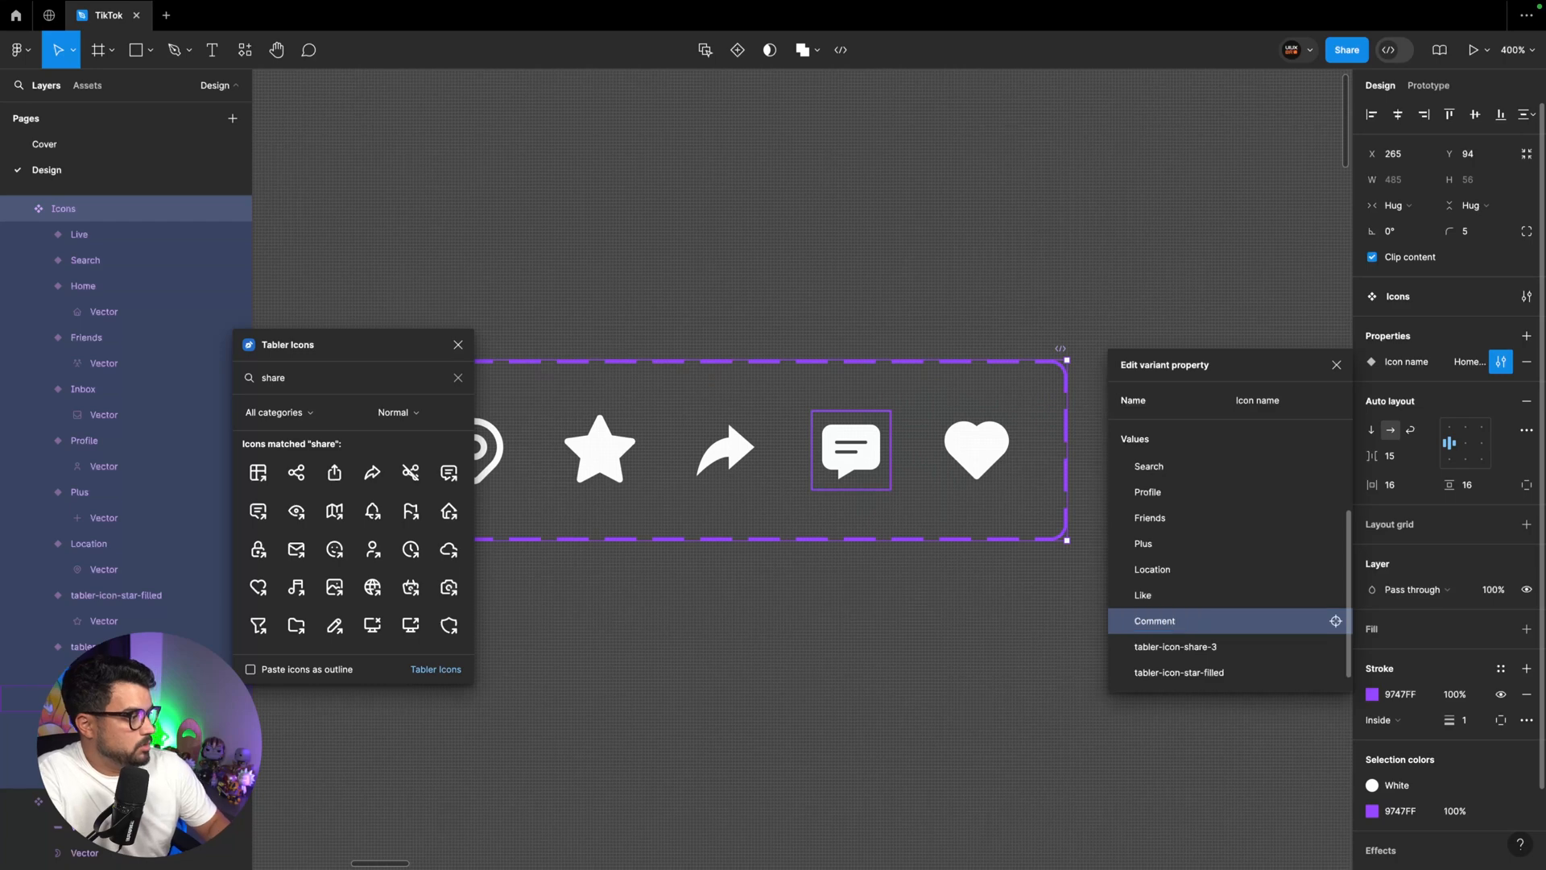
Rename the share arrow's variant value to Share and the star's value to Favourite
{"action": "key", "text": "Tab"}
{"action": "type", "text": "Share"}
{"action": "double_click", "coordinate": [1188, 672]}
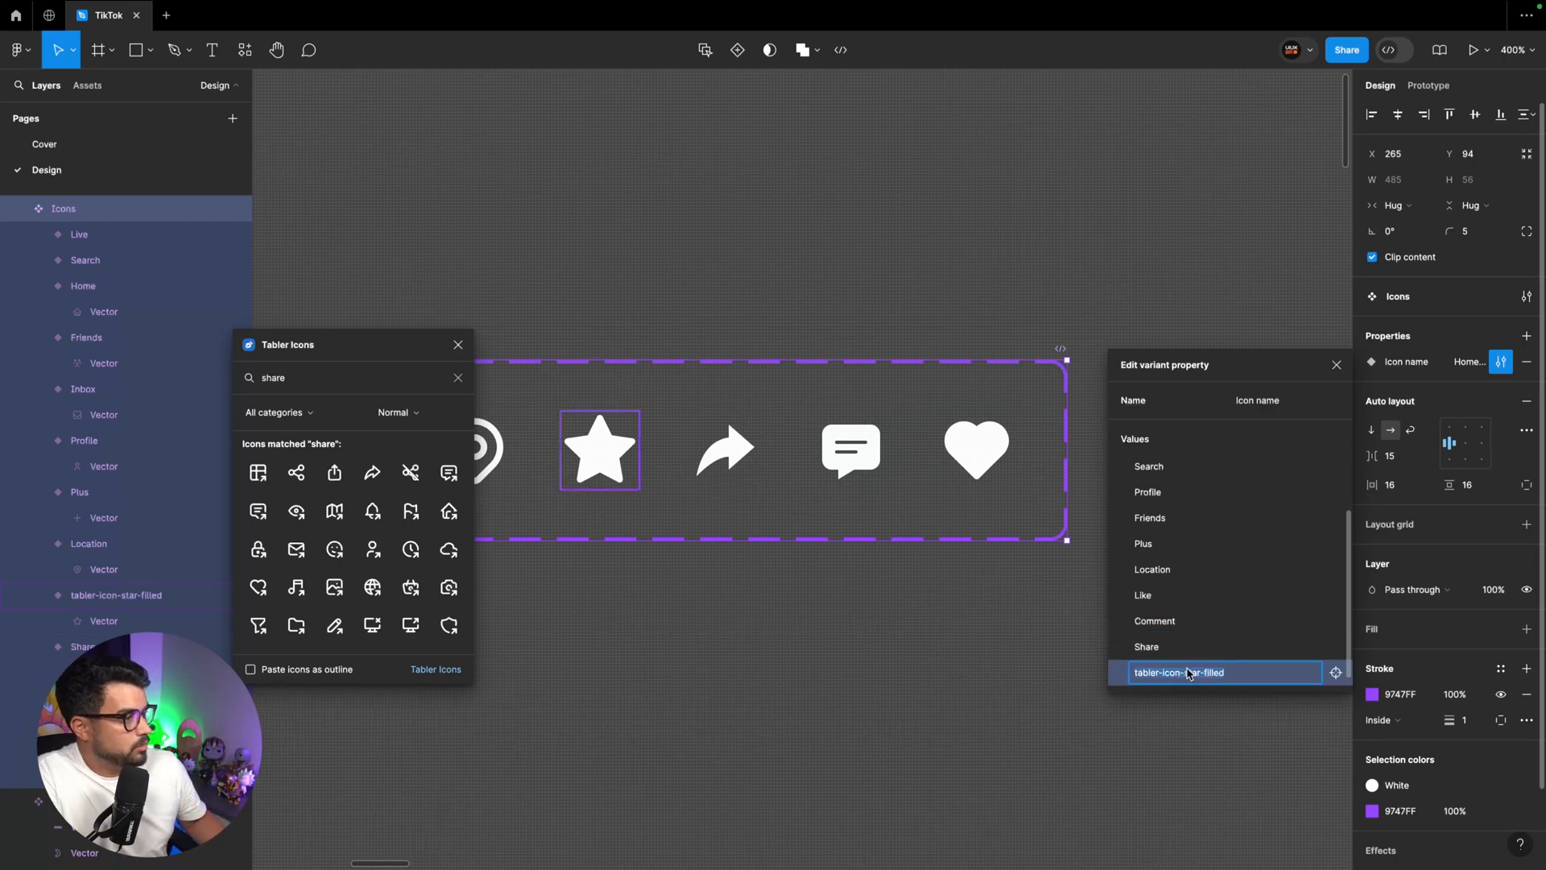
{"action": "type", "text": "Favor"}
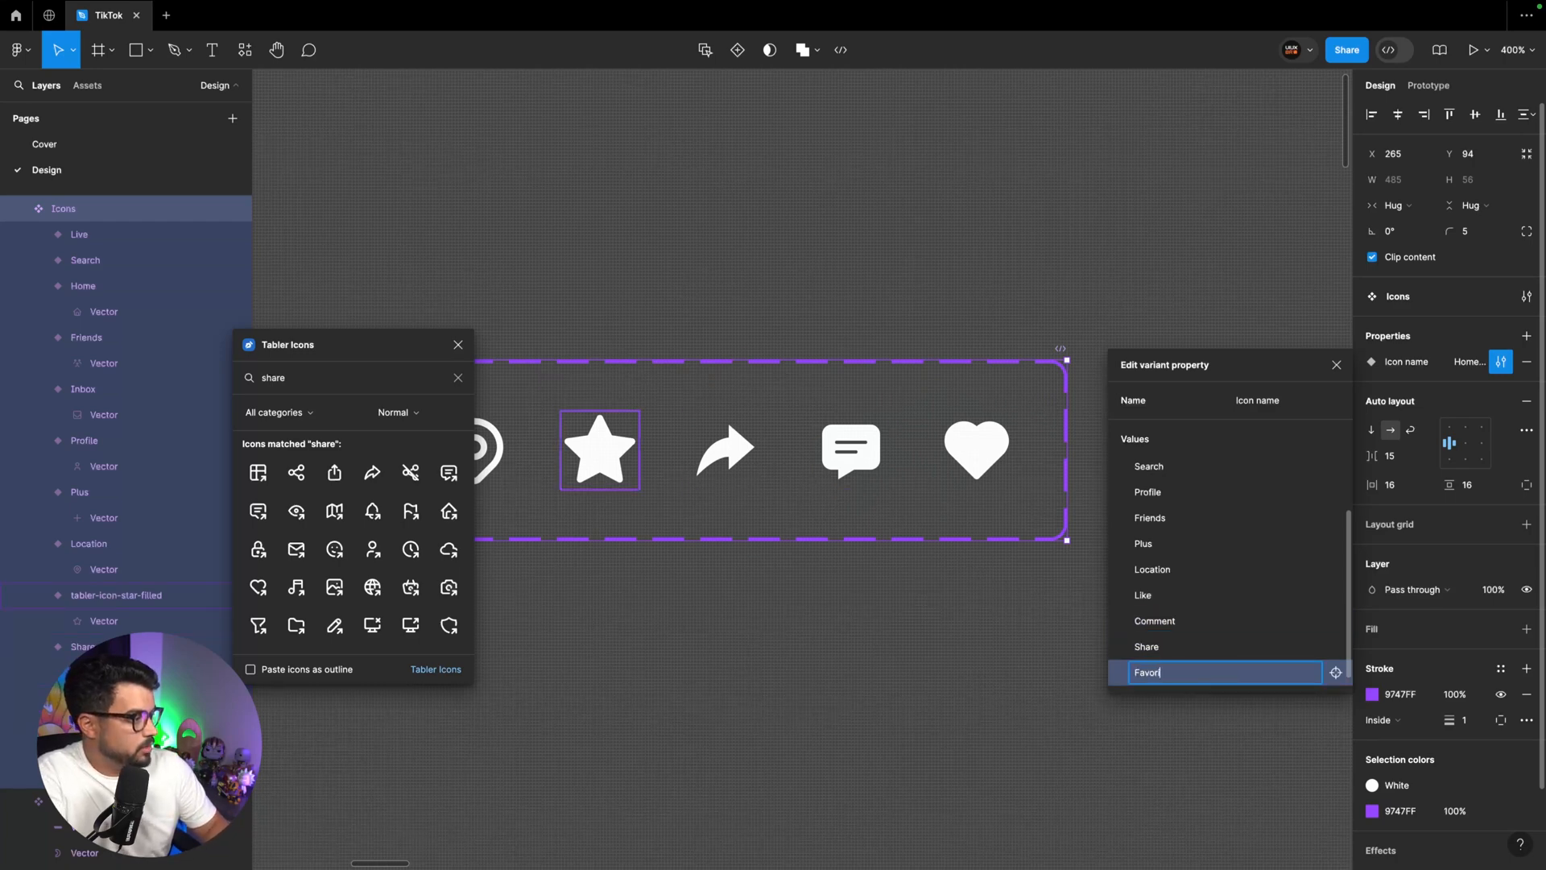
{"action": "left_click", "coordinate": [769, 458]}
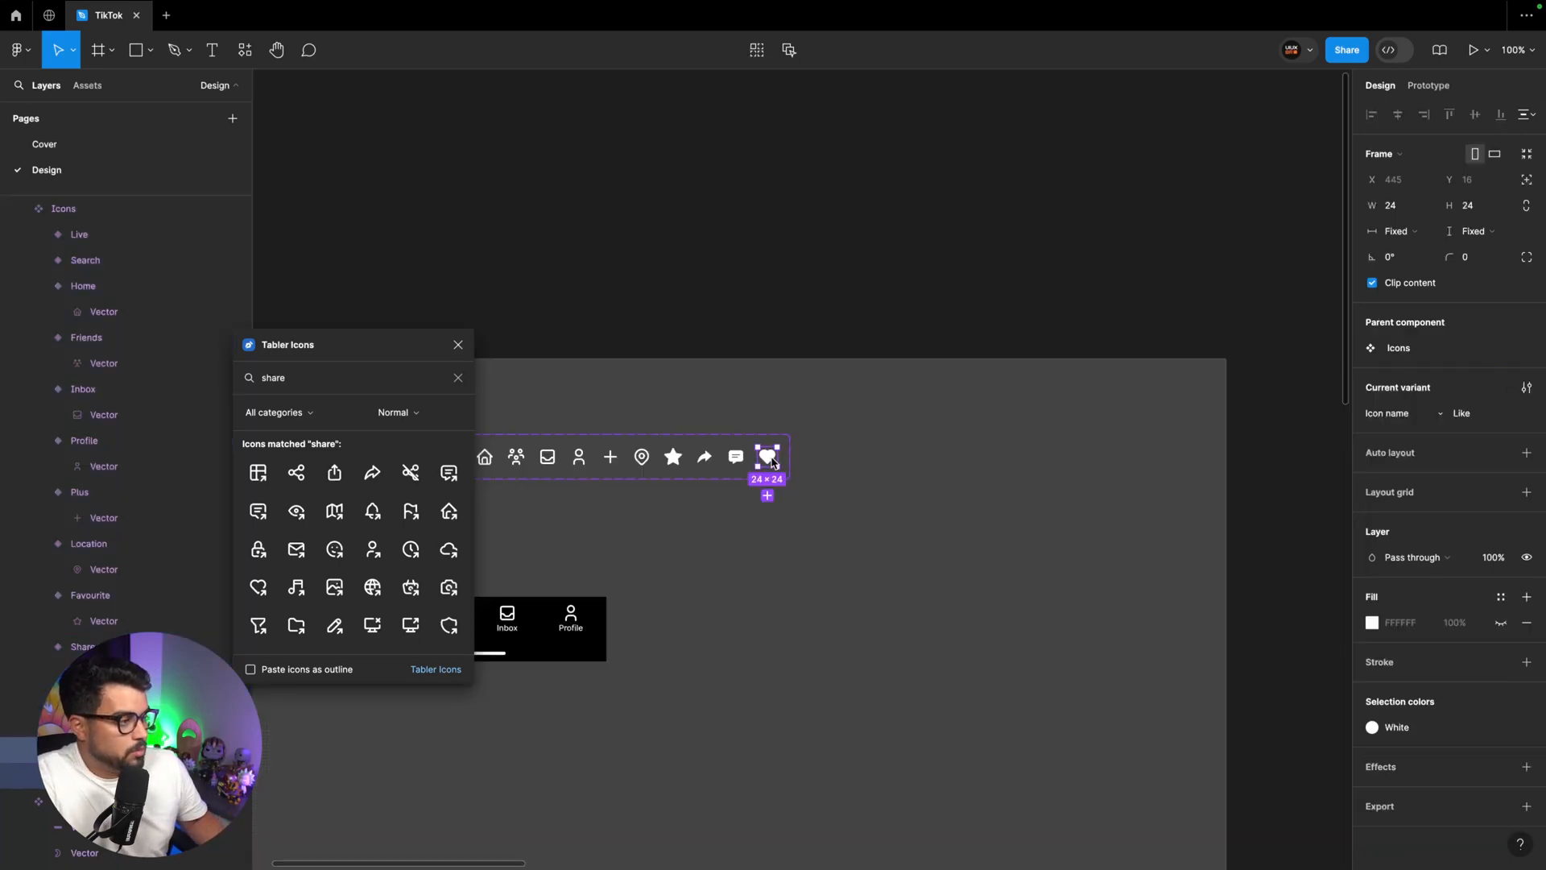
Place an instance of the Like icon near the right edge of the Home page frame, about halfway down
{"action": "scroll", "coordinate": [999, 497], "scroll_direction": "right", "scroll_amount": 20}
{"action": "scroll", "coordinate": [999, 497], "scroll_direction": "down", "scroll_amount": 5}
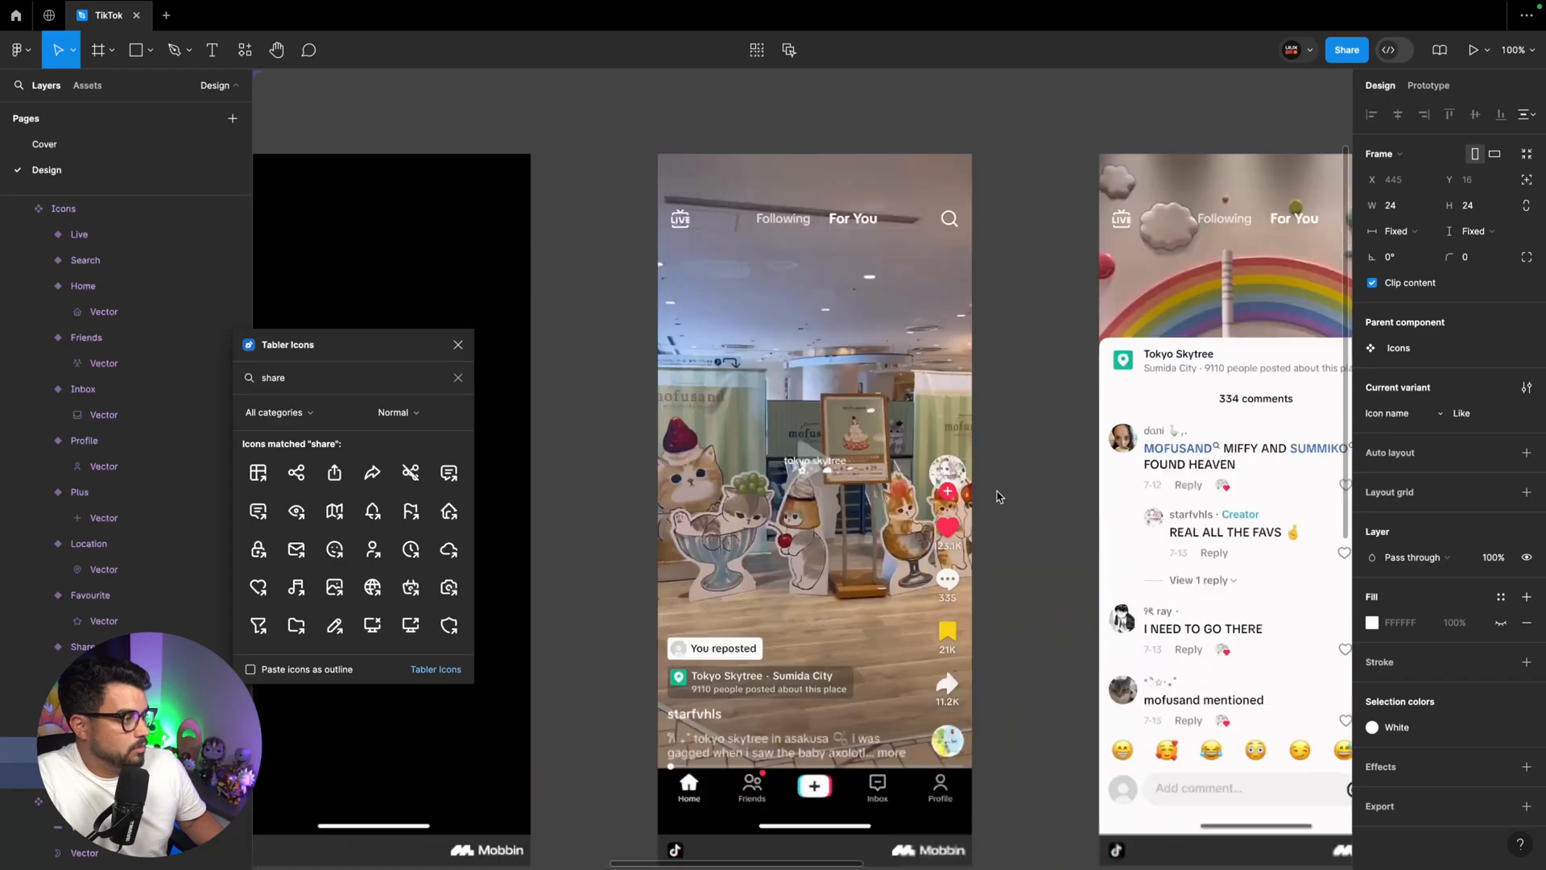
{"action": "scroll", "coordinate": [998, 497], "scroll_direction": "up", "scroll_amount": 2}
{"action": "scroll", "coordinate": [999, 497], "scroll_direction": "right", "scroll_amount": 6}
{"action": "left_click", "coordinate": [828, 358]}
{"action": "key", "text": "Delete"}
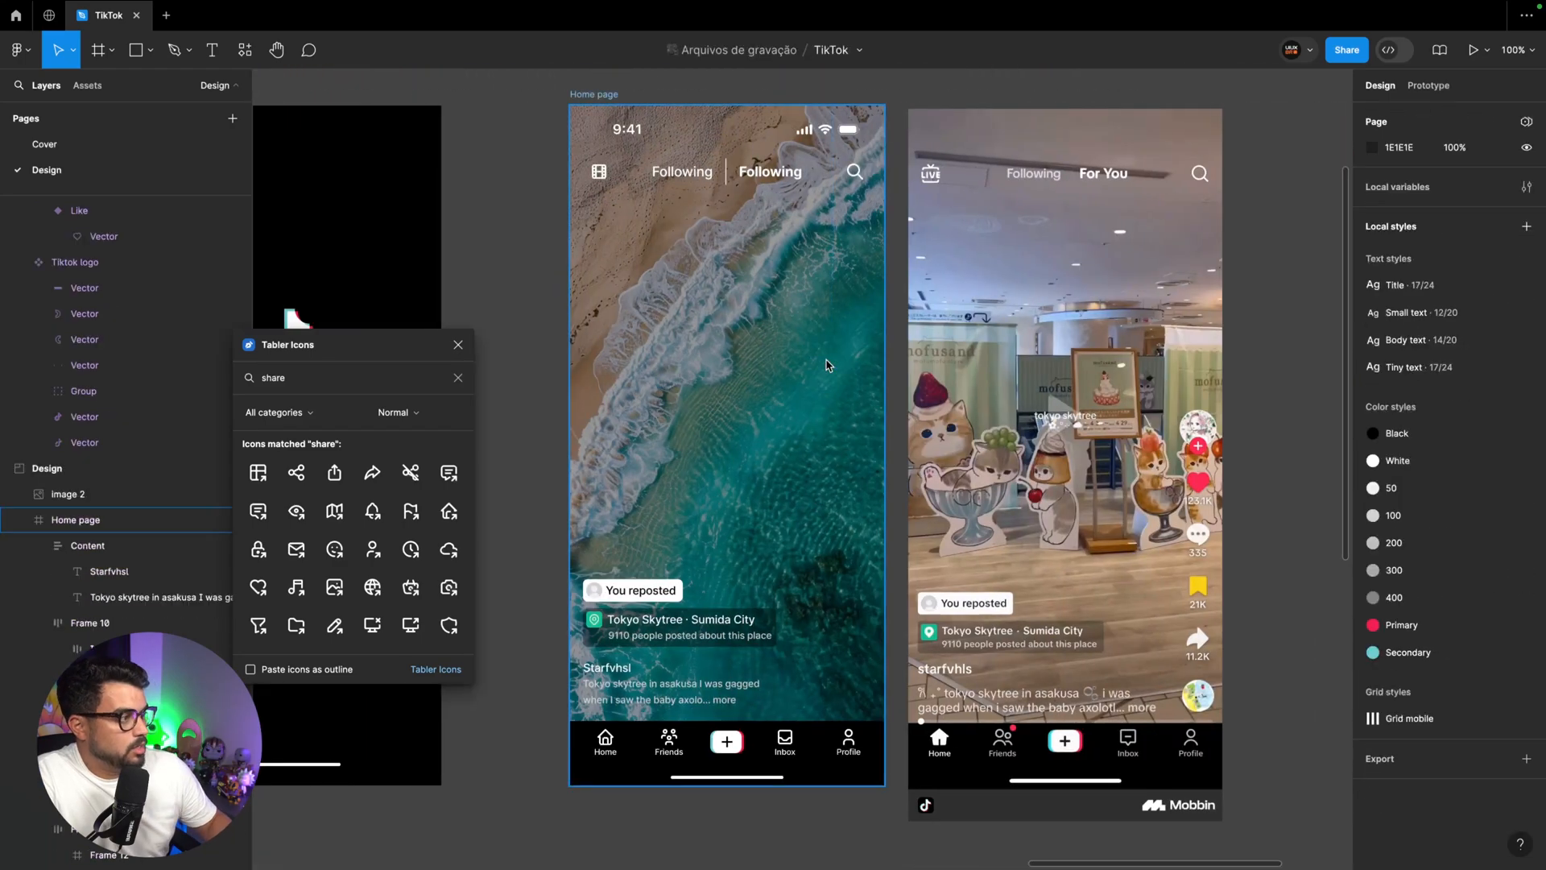
{"action": "key", "text": "super+v"}
{"action": "left_click_drag", "start_coordinate": [727, 129], "coordinate": [858, 444]}
Resize the Like icon on the Home page to 32 × 32 and position it at X 340, Y 412
{"action": "type", "text": "32"}
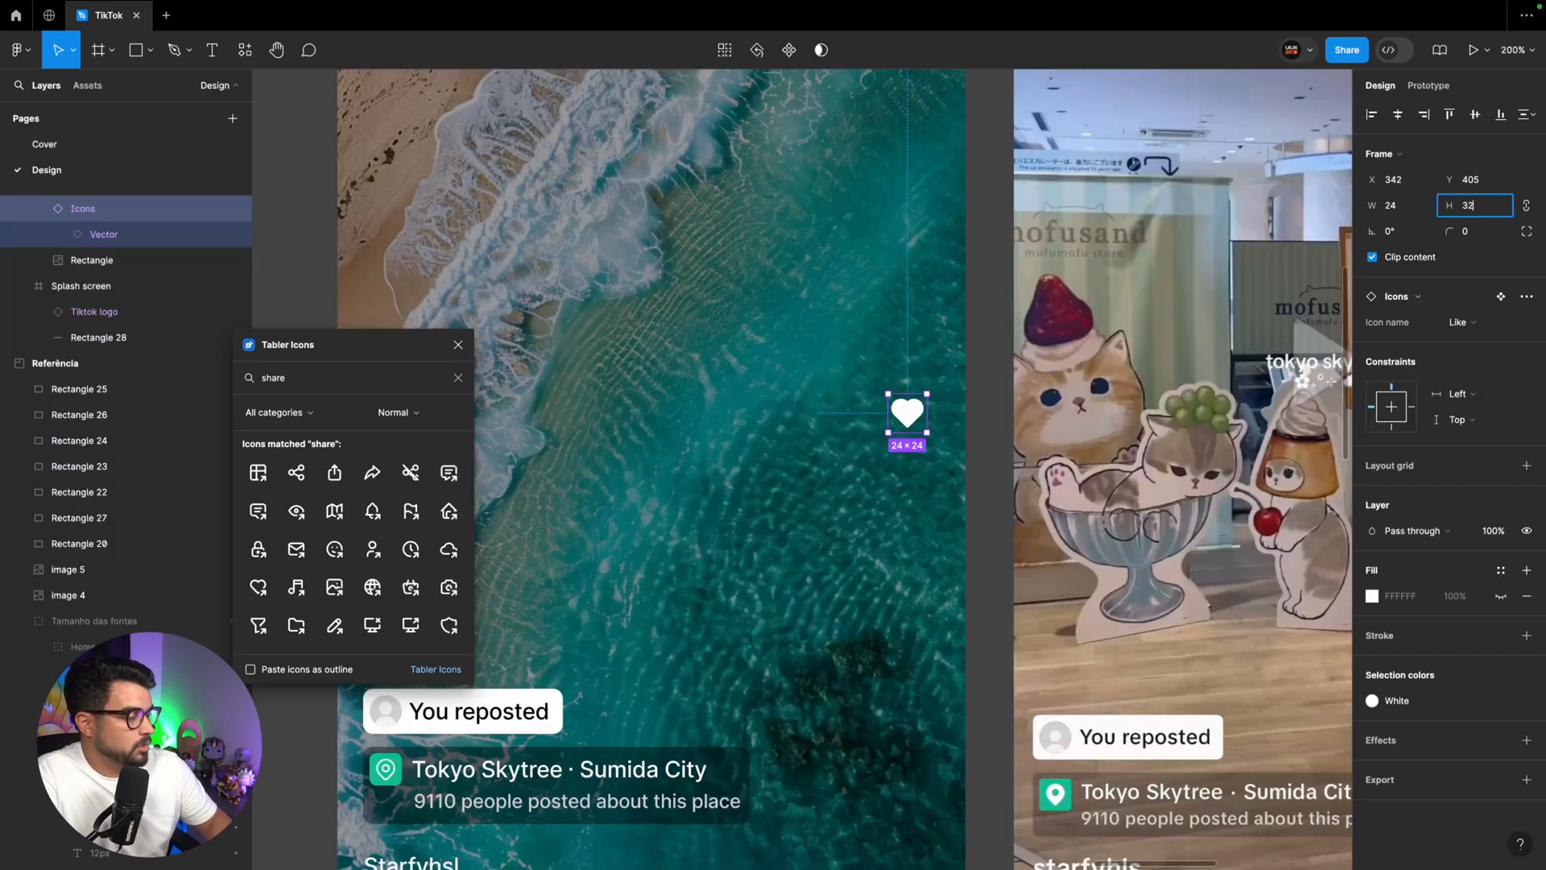
{"action": "key", "text": "Return"}
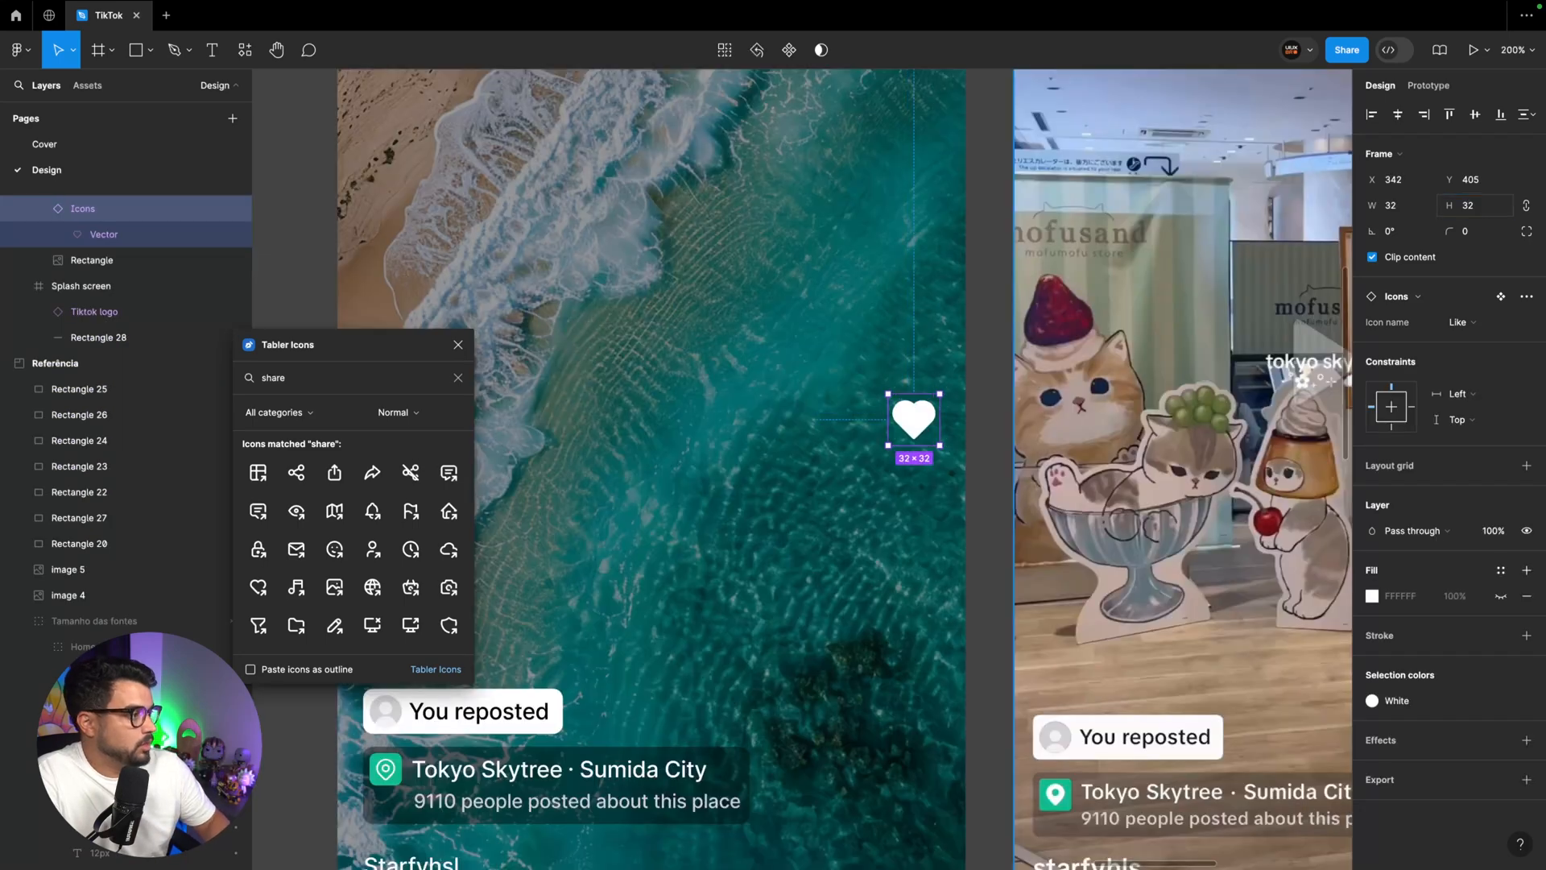
{"action": "scroll", "coordinate": [1017, 446], "scroll_direction": "down", "scroll_amount": 2}
{"action": "left_click_drag", "start_coordinate": [883, 273], "coordinate": [880, 285]}
Duplicate the Like icon downward at 68 px intervals to form a vertical column of four icons
{"action": "scroll", "coordinate": [880, 285], "scroll_direction": "right", "scroll_amount": 5}
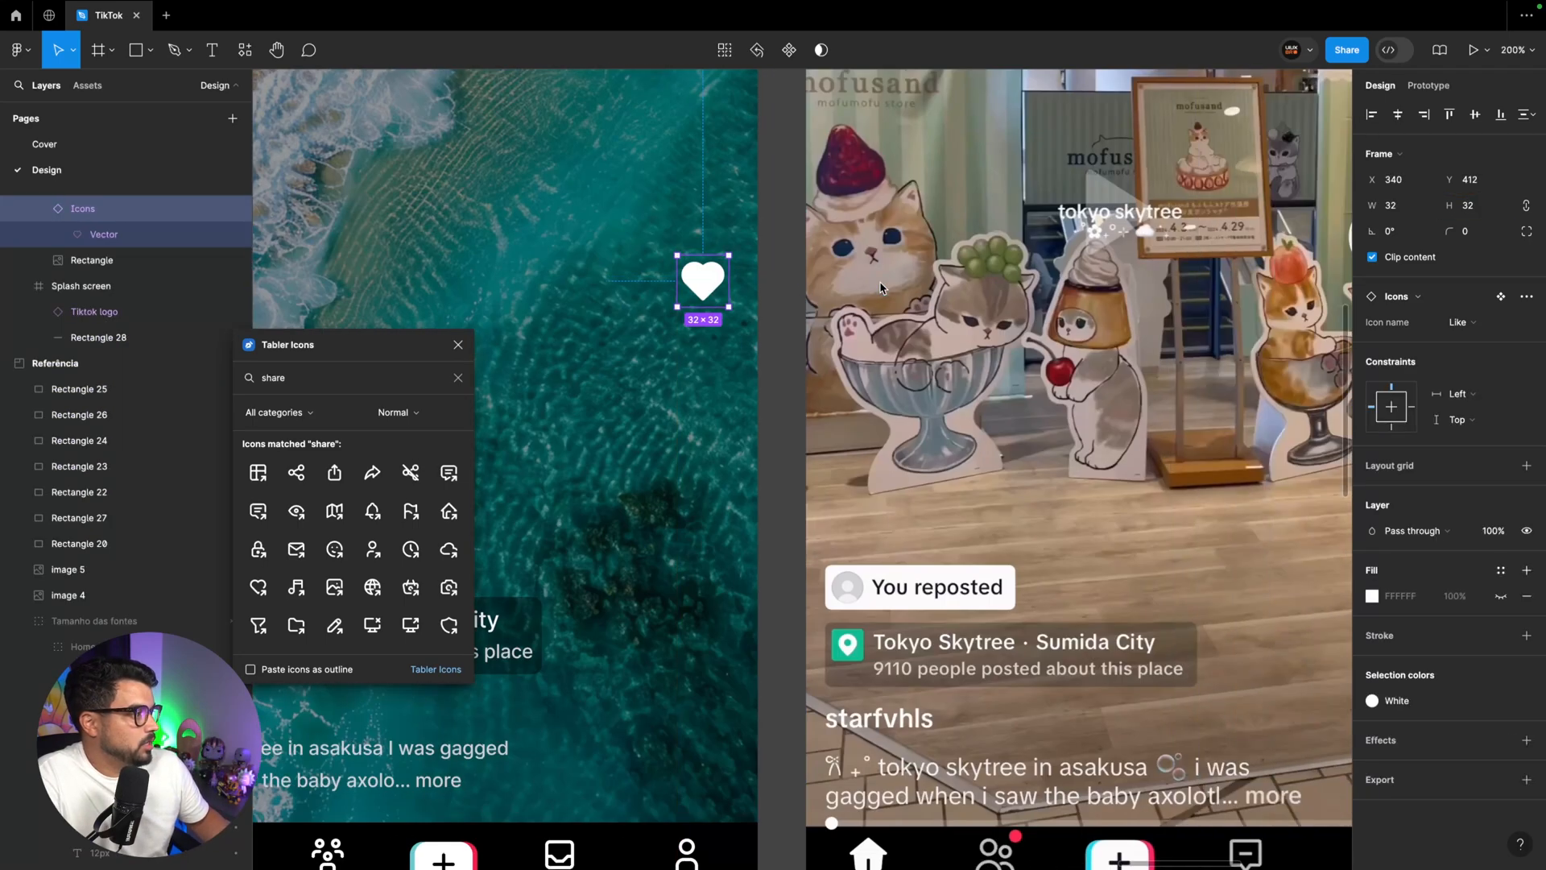
{"action": "scroll", "coordinate": [880, 289], "scroll_direction": "left", "scroll_amount": 1}
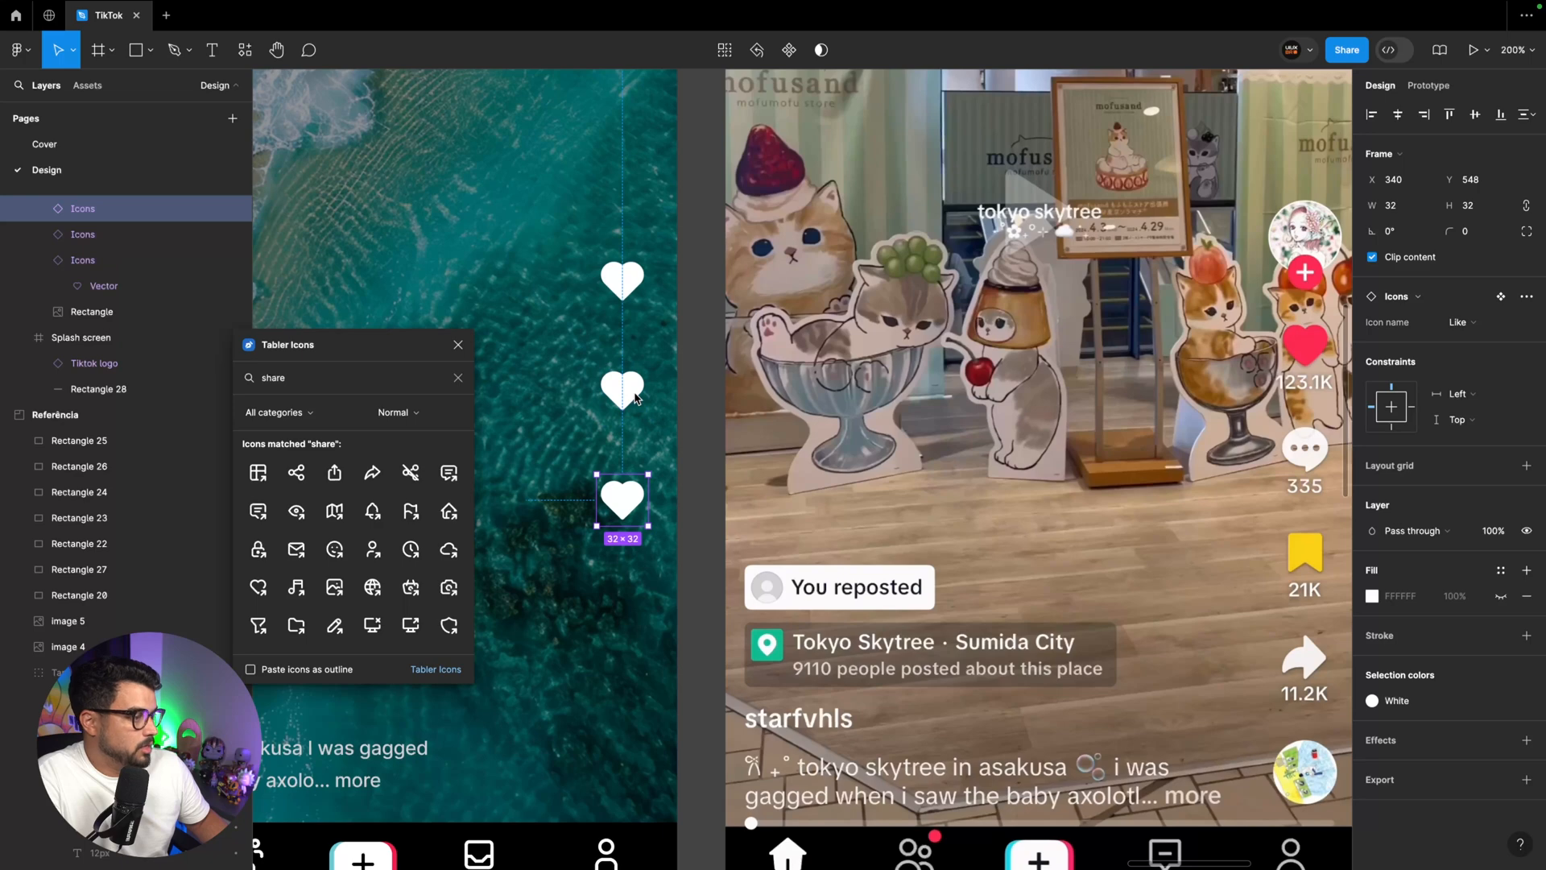
{"action": "key", "text": "ctrl+d"}
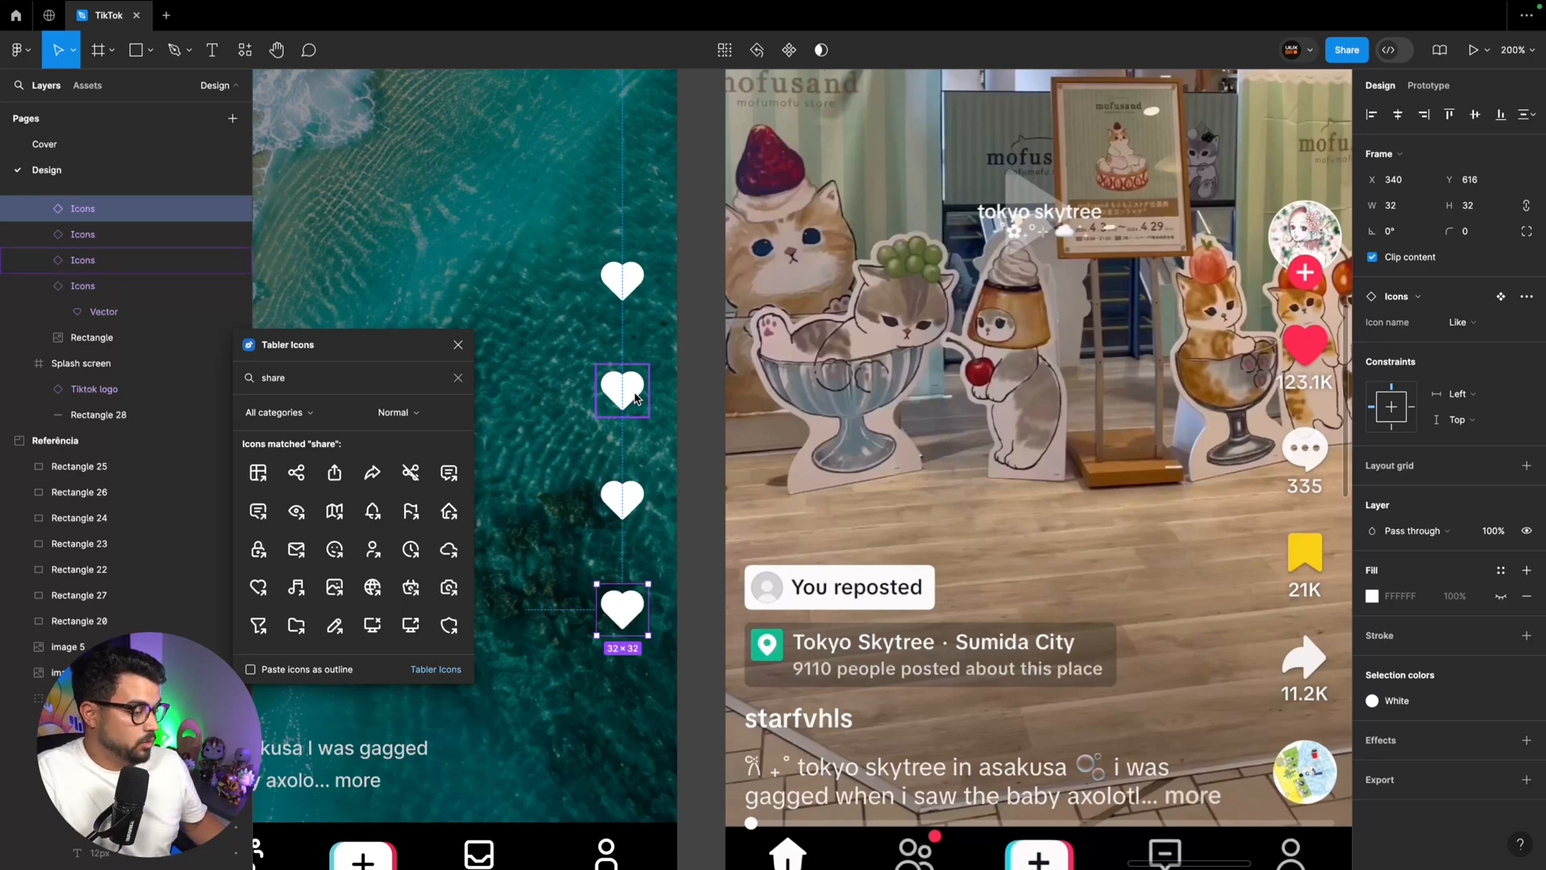
{"action": "key", "text": "ctrl+d"}
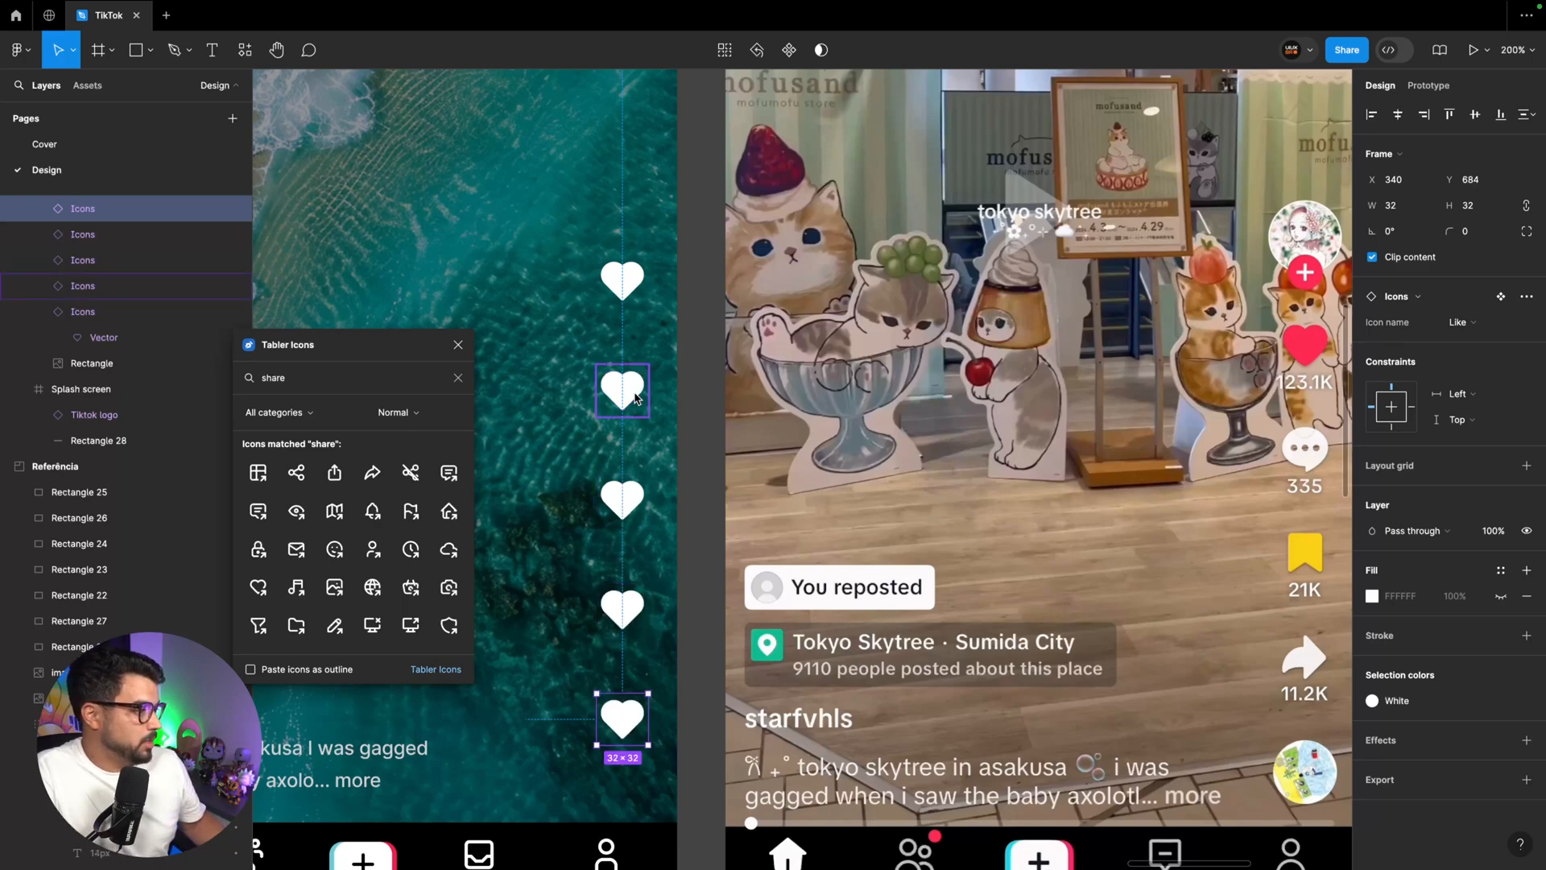
{"action": "key", "text": "ctrl+z"}
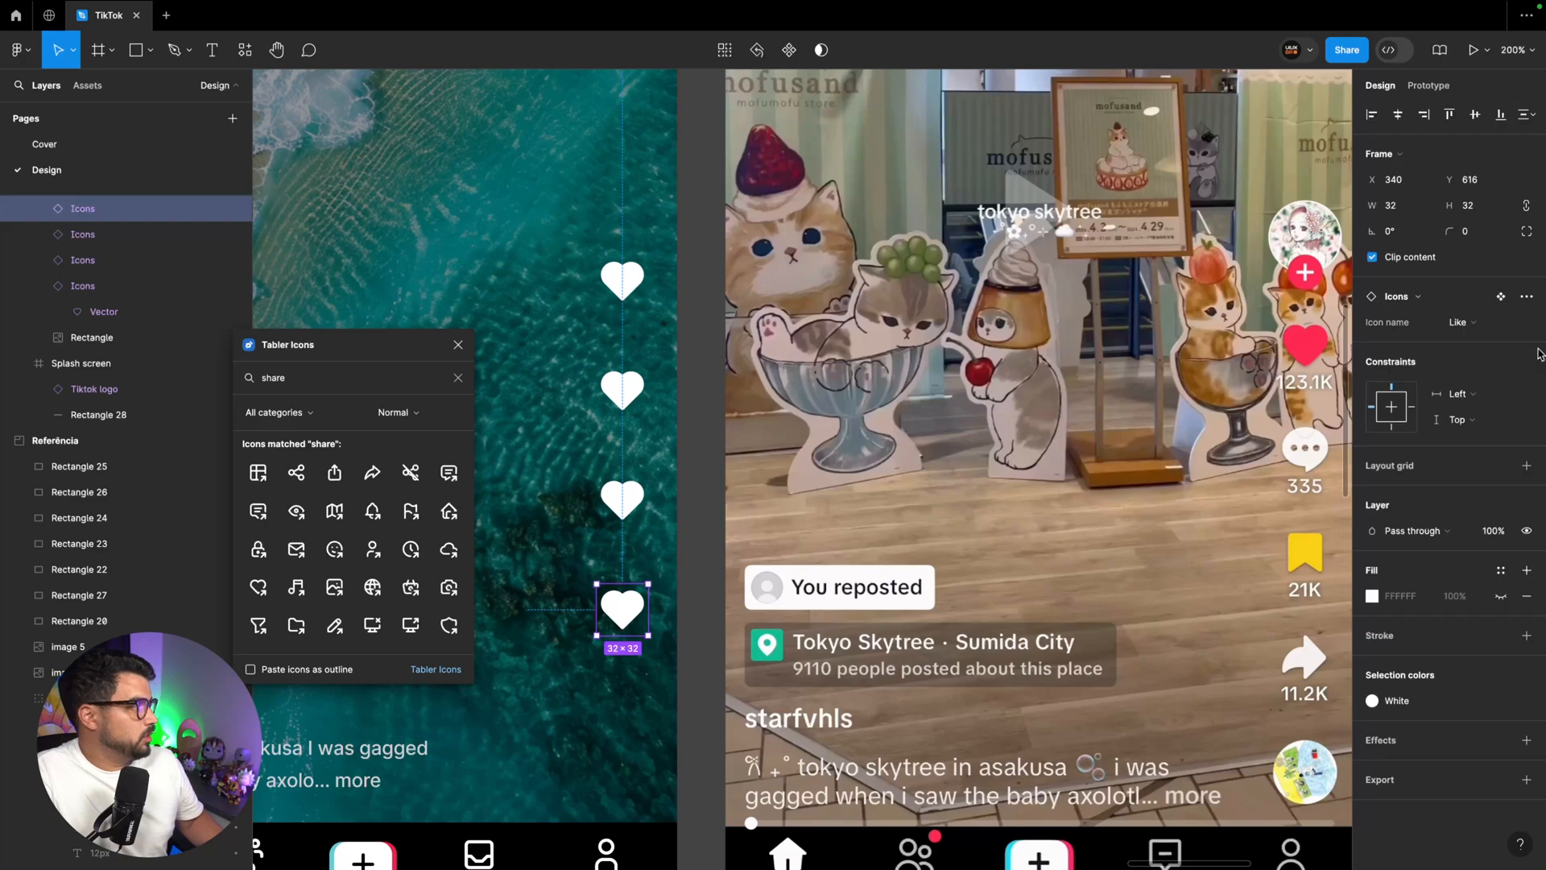
Switch the icon column's variants from the bottom up to Share, Favourite and Comment, keeping Like as the top icon
{"action": "left_click", "coordinate": [1462, 322]}
{"action": "left_click", "coordinate": [1441, 356]}
{"action": "key", "text": "Tab"}
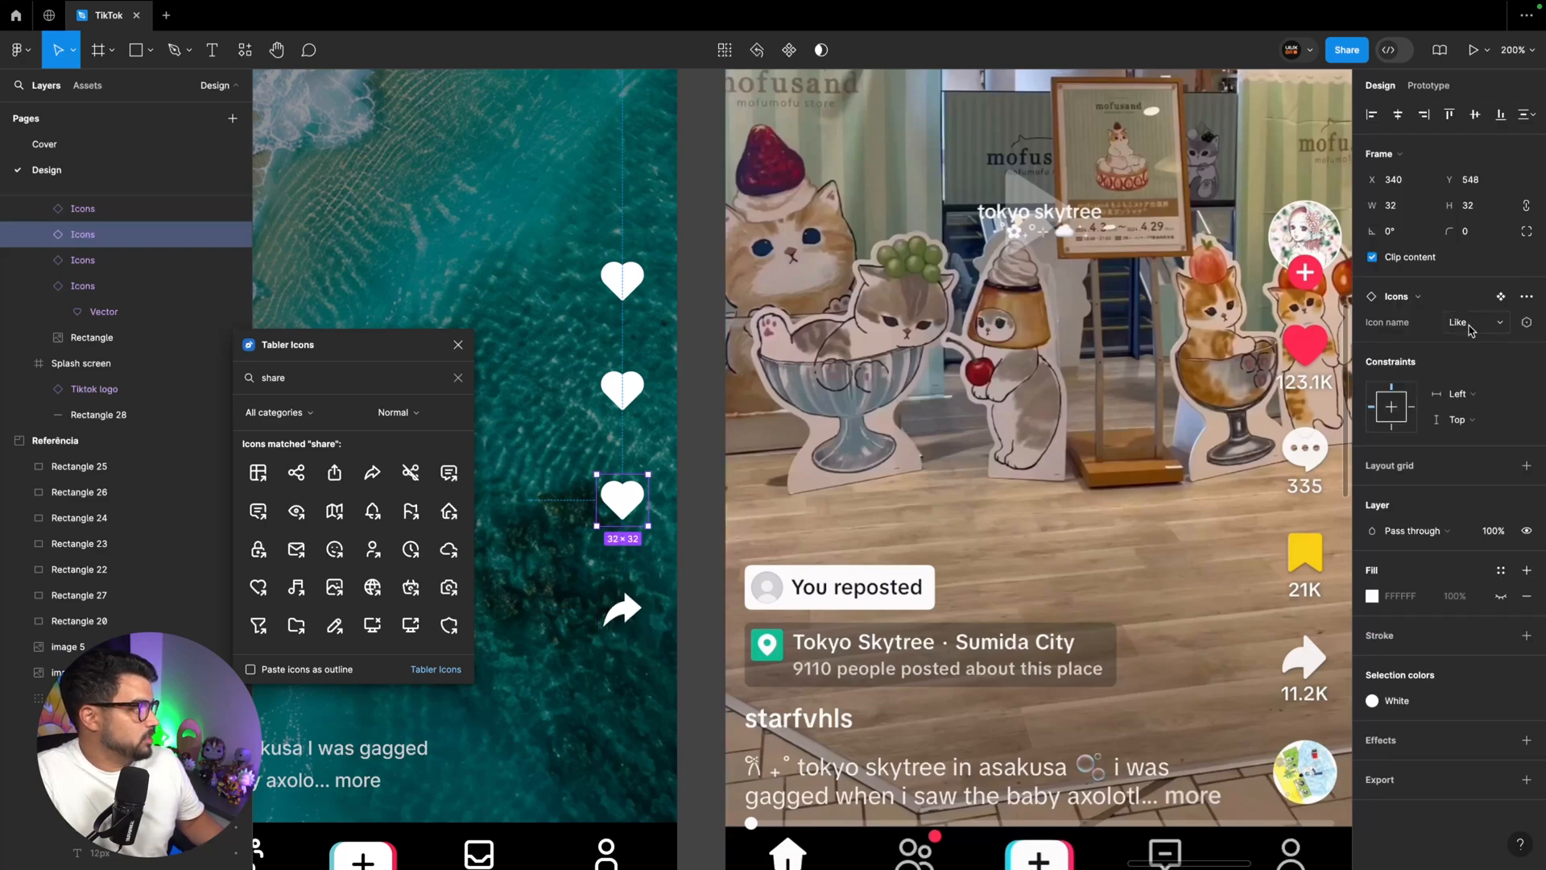
{"action": "left_click", "coordinate": [1467, 323]}
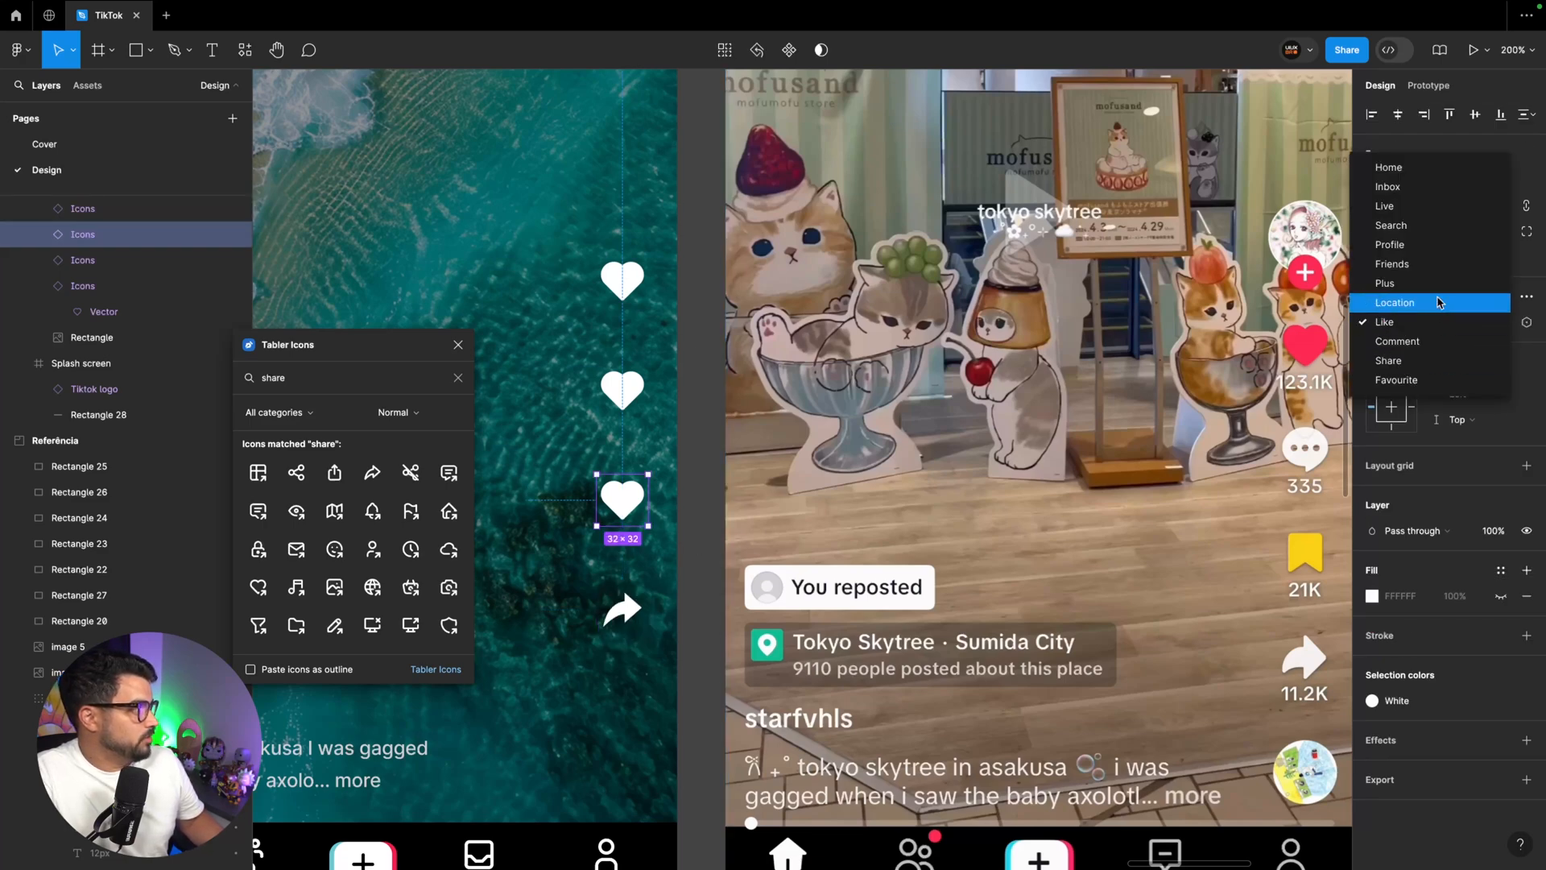
{"action": "left_click", "coordinate": [1423, 380]}
{"action": "key", "text": "Tab"}
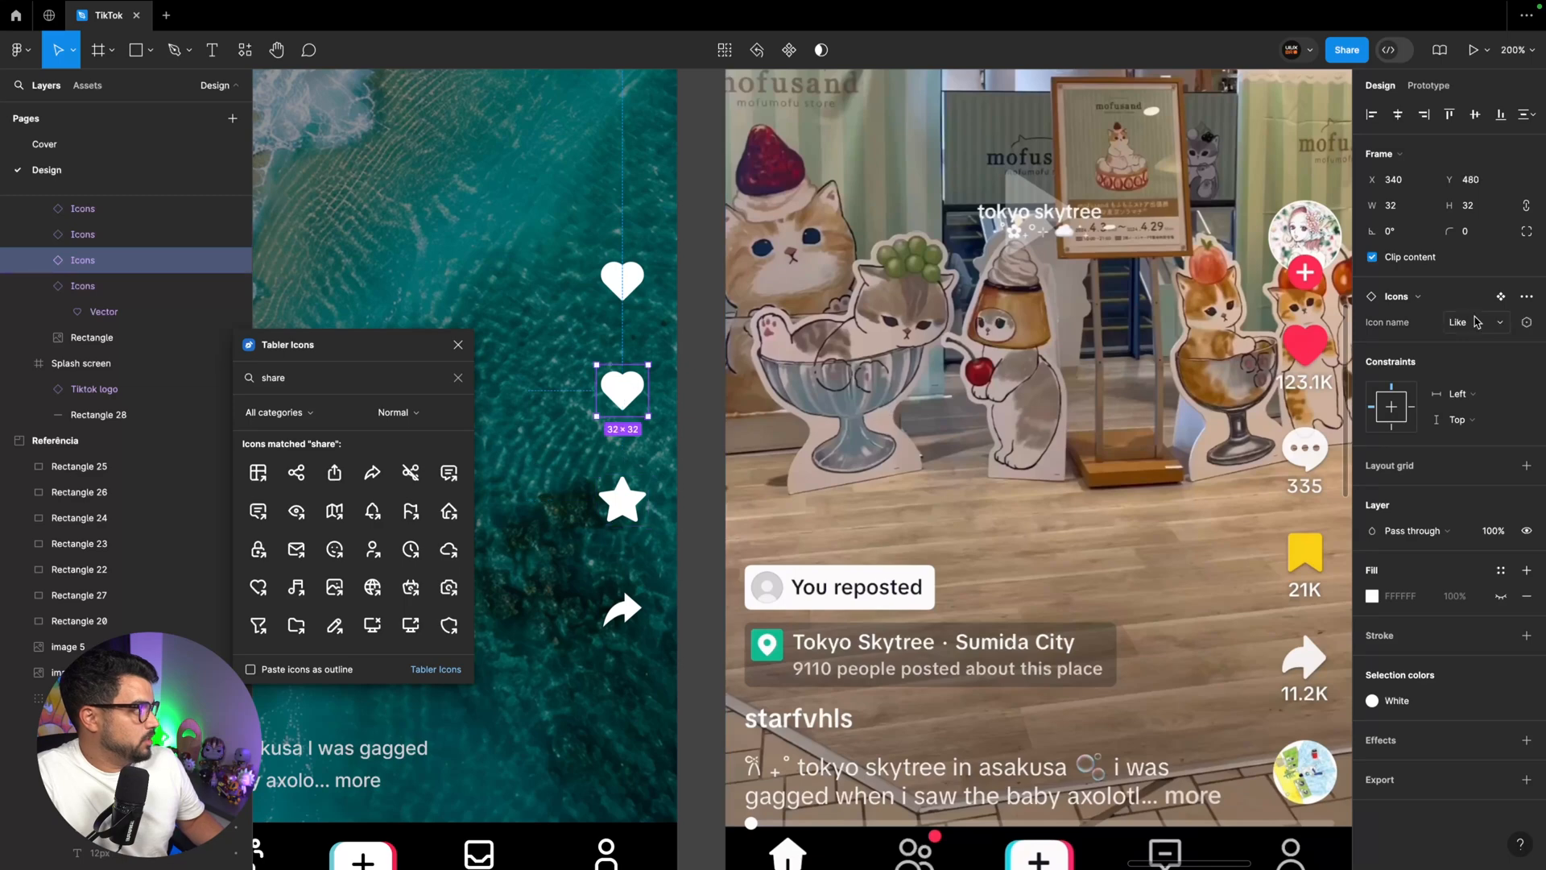
{"action": "left_click", "coordinate": [1476, 323]}
{"action": "left_click", "coordinate": [1453, 340]}
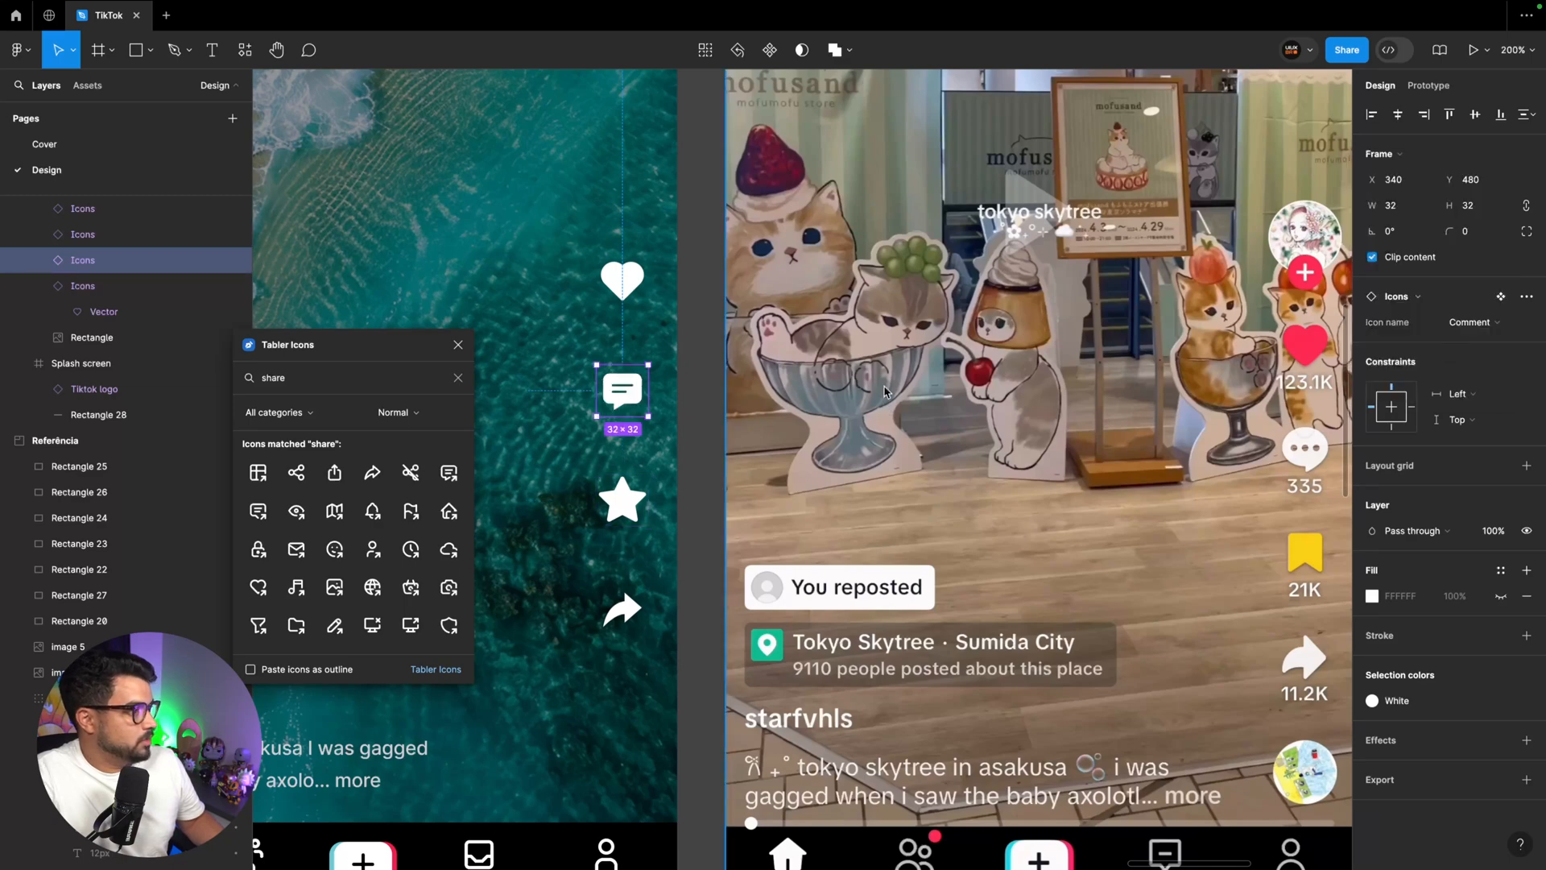
Add the count text "123.1K" beneath the Like icon on the Home page and apply the Small text style
{"action": "scroll", "coordinate": [886, 393], "scroll_direction": "right", "scroll_amount": 2}
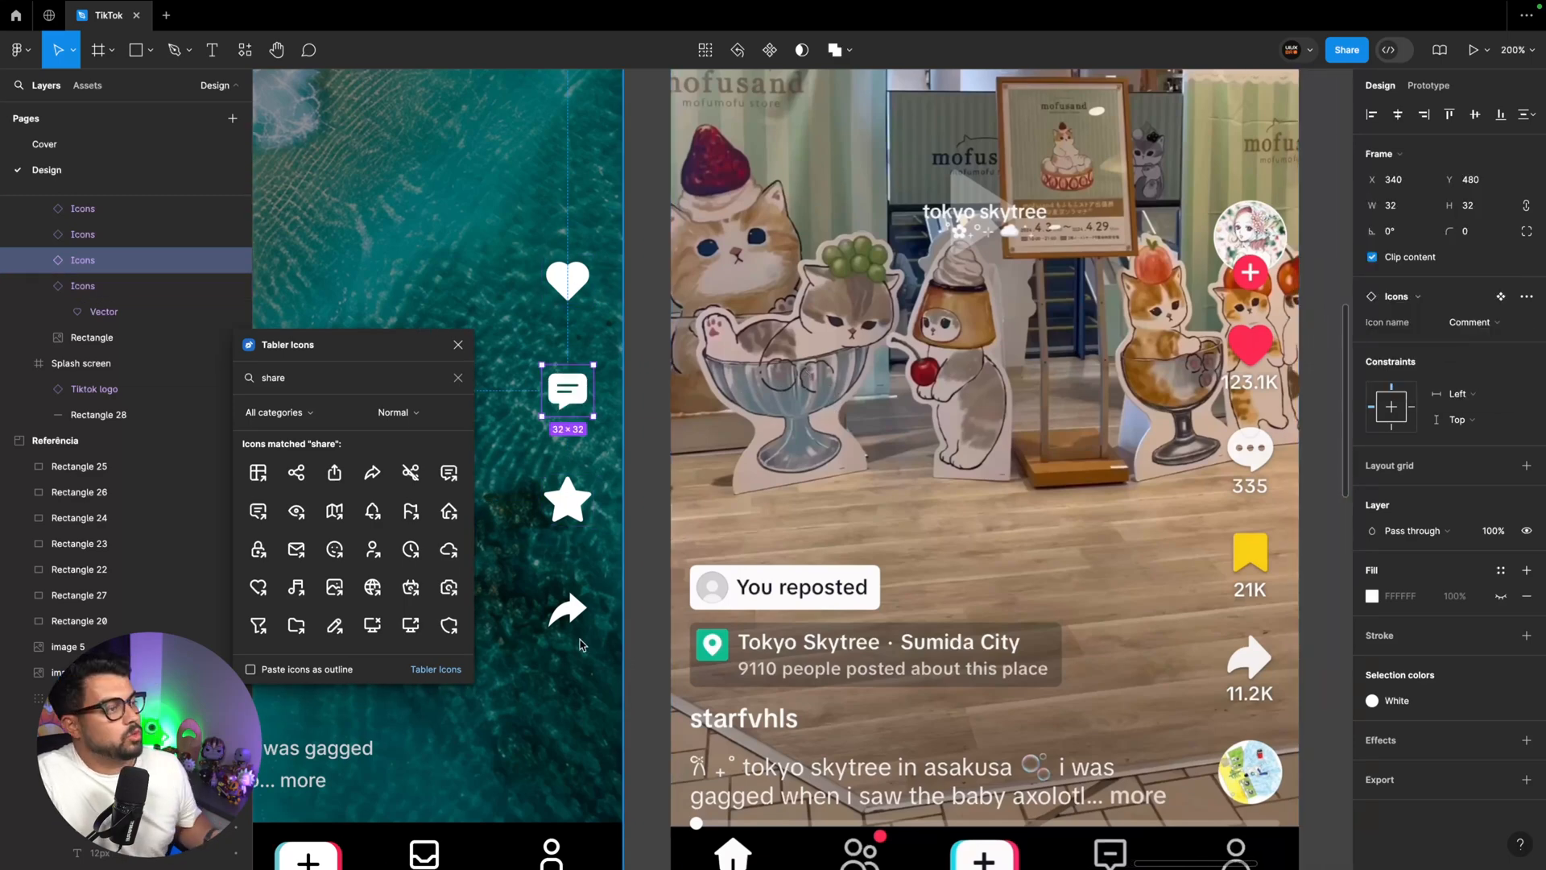
{"action": "key", "text": "t"}
{"action": "left_click", "coordinate": [582, 324]}
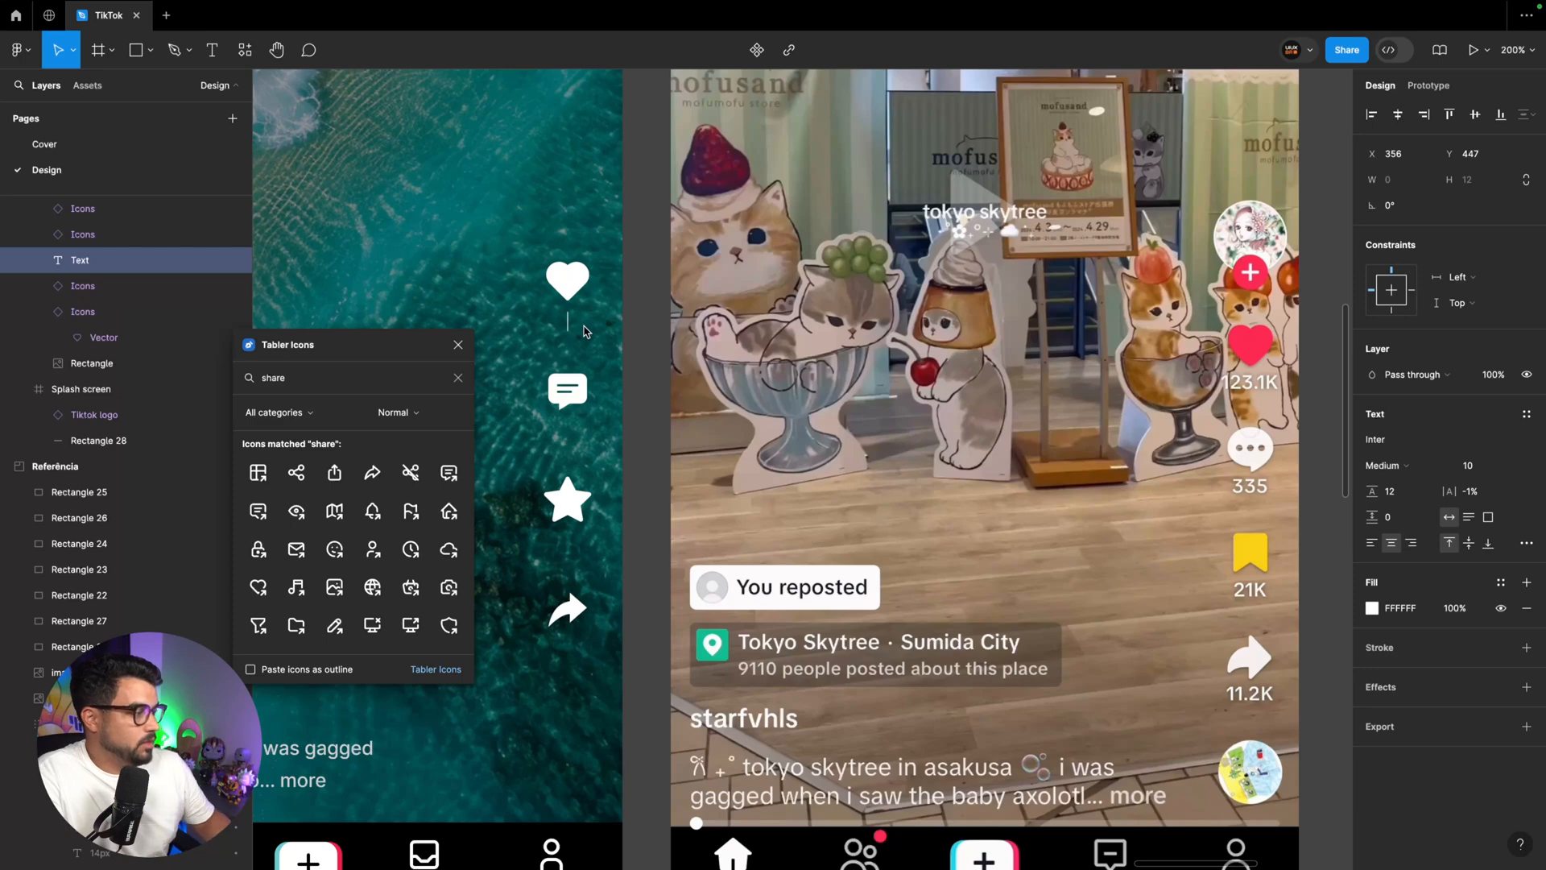
{"action": "type", "text": "123.1"}
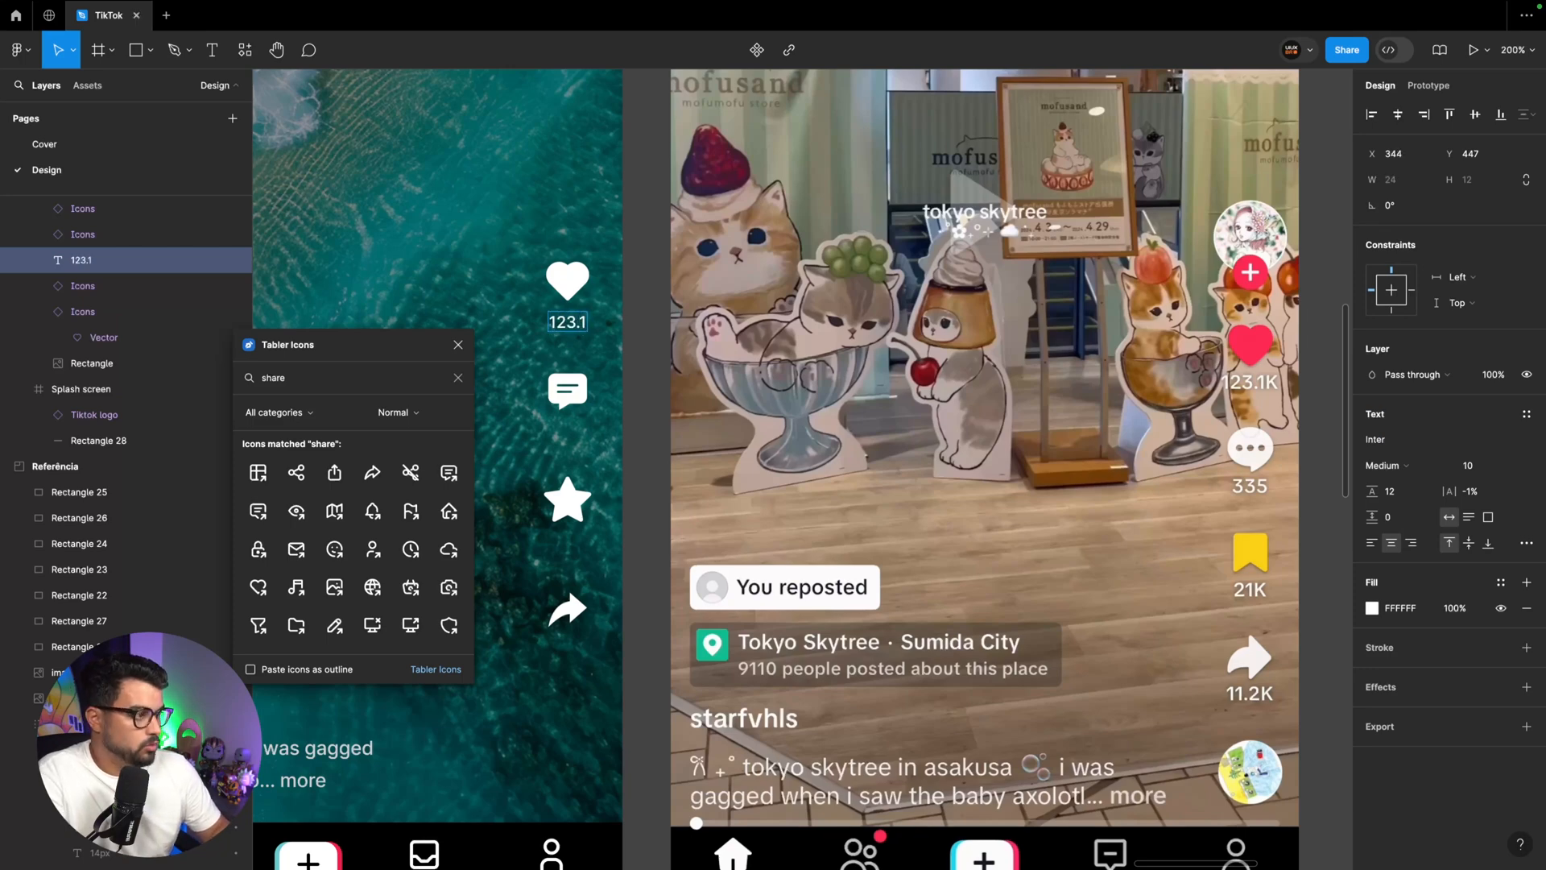
{"action": "type", "text": "K"}
{"action": "key", "text": "Escape"}
{"action": "left_click", "coordinate": [1526, 414]}
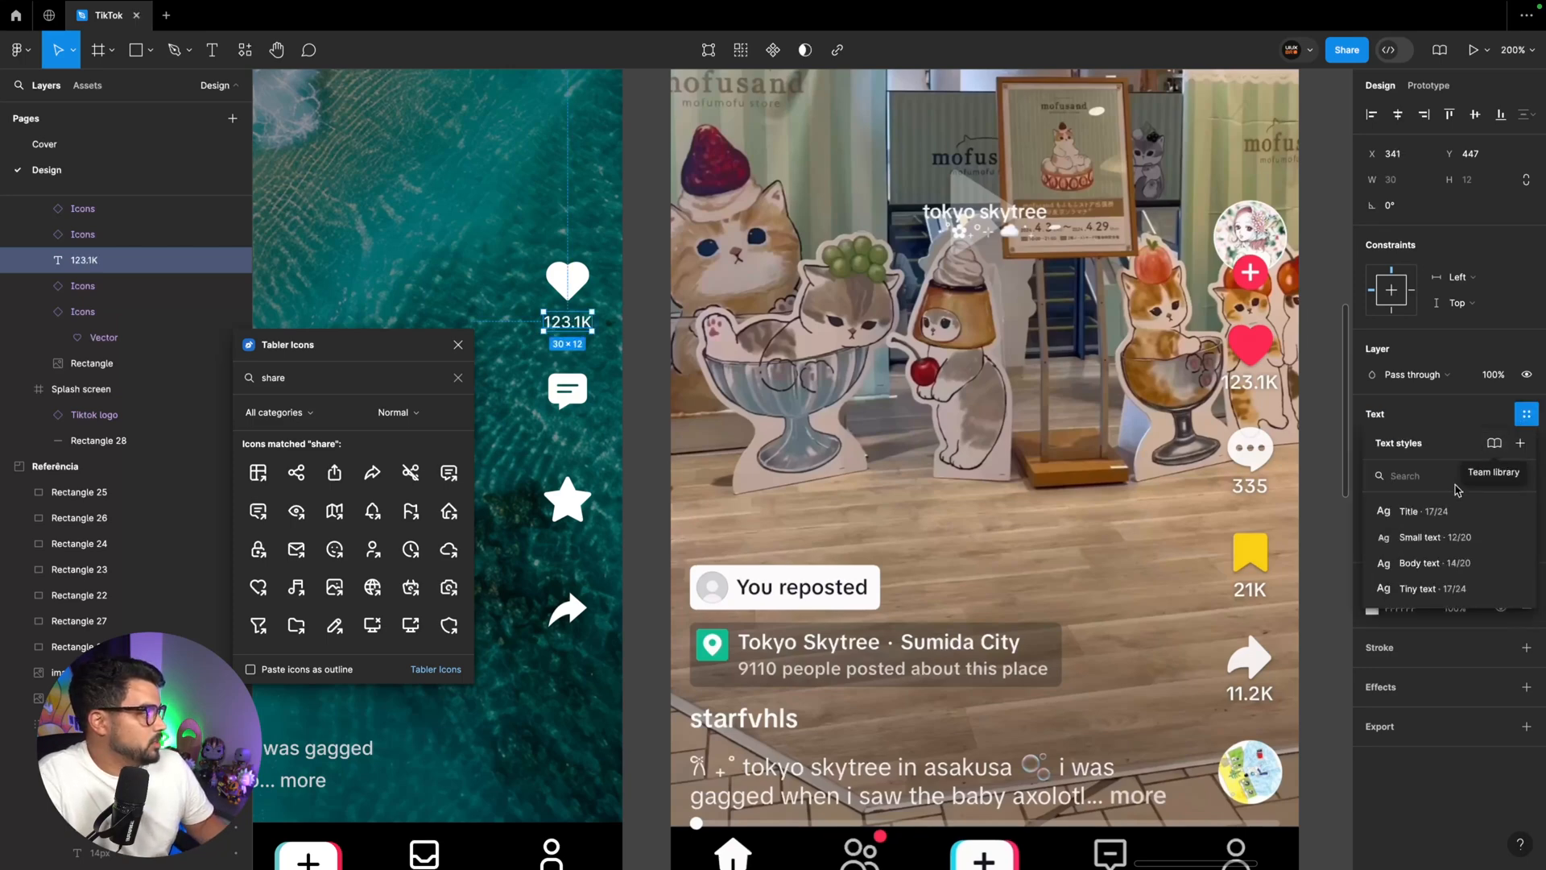
{"action": "left_click", "coordinate": [1429, 537]}
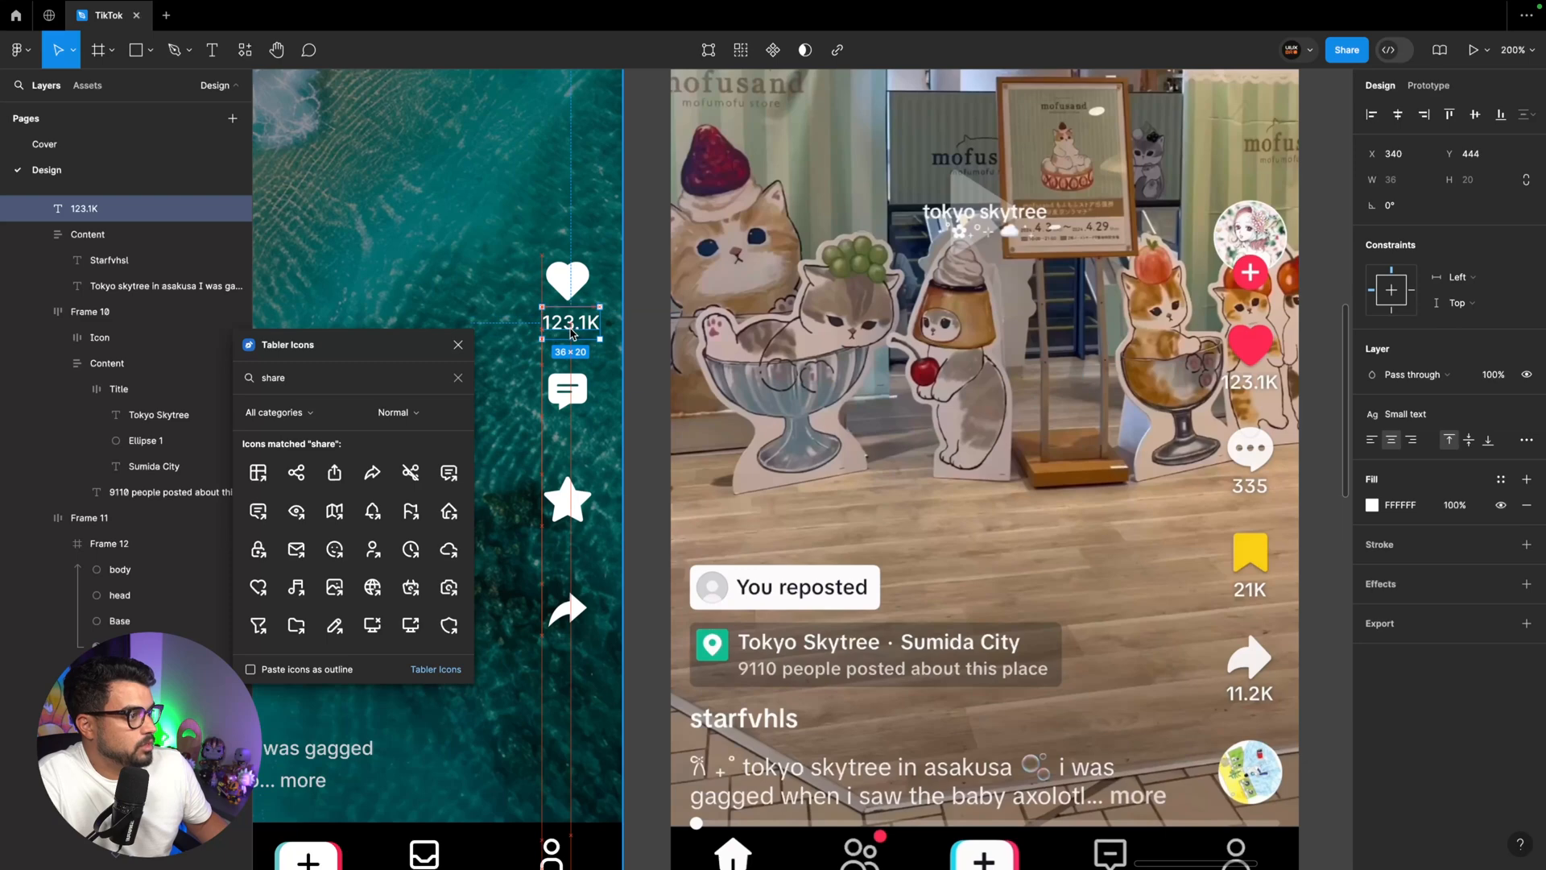
Wrap the Like icon and its count in a vertical auto layout with its contents aligned top centre
{"action": "left_click", "coordinate": [578, 286], "text": "shift"}
{"action": "key", "text": "shift+a"}
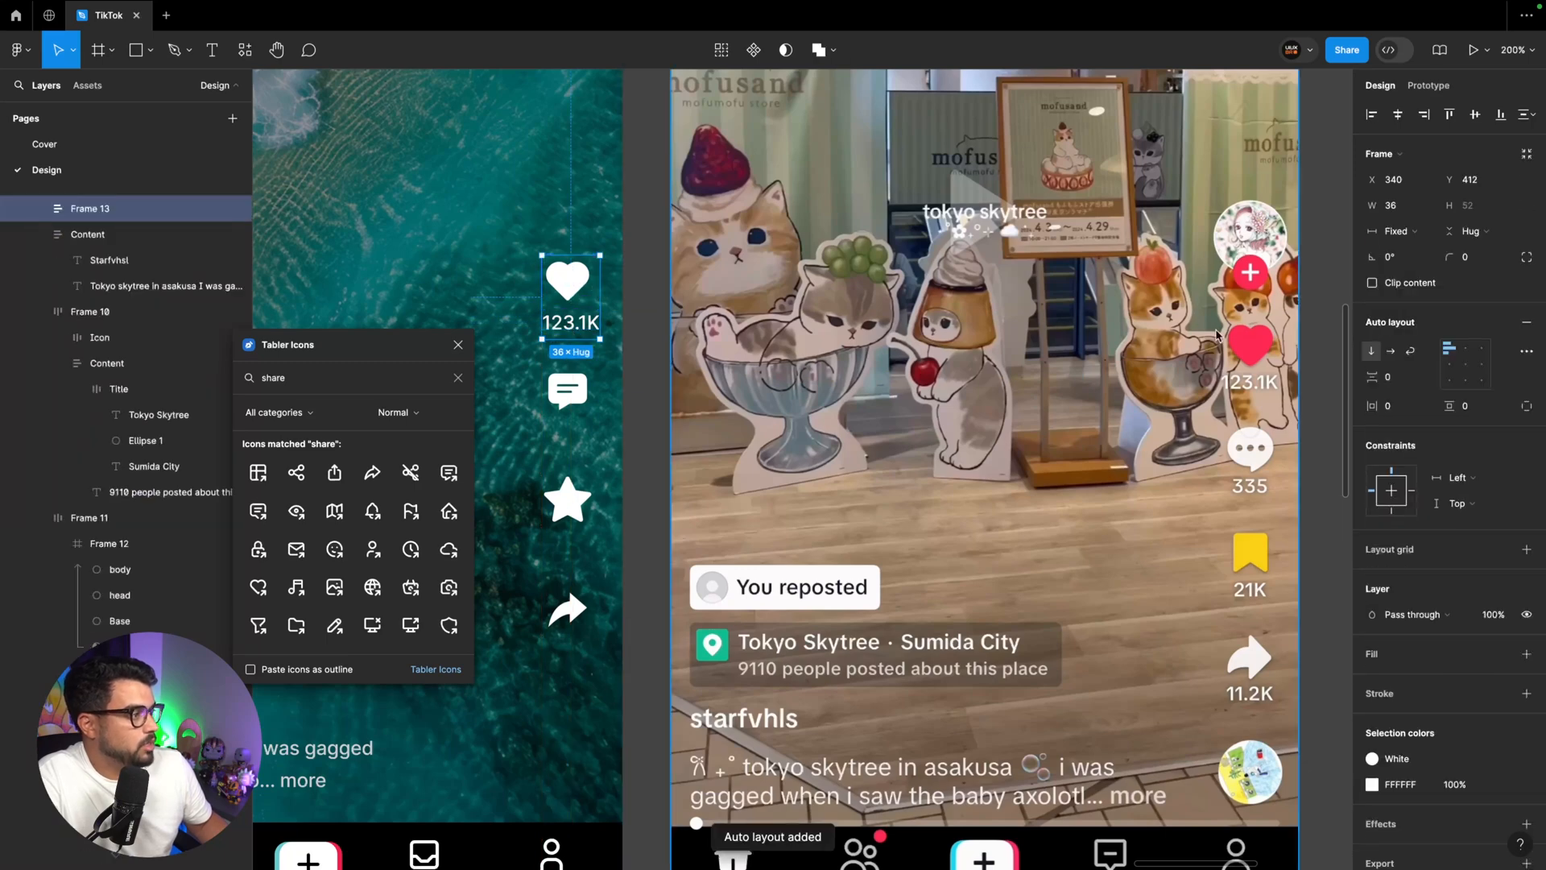
{"action": "left_click", "coordinate": [1468, 356]}
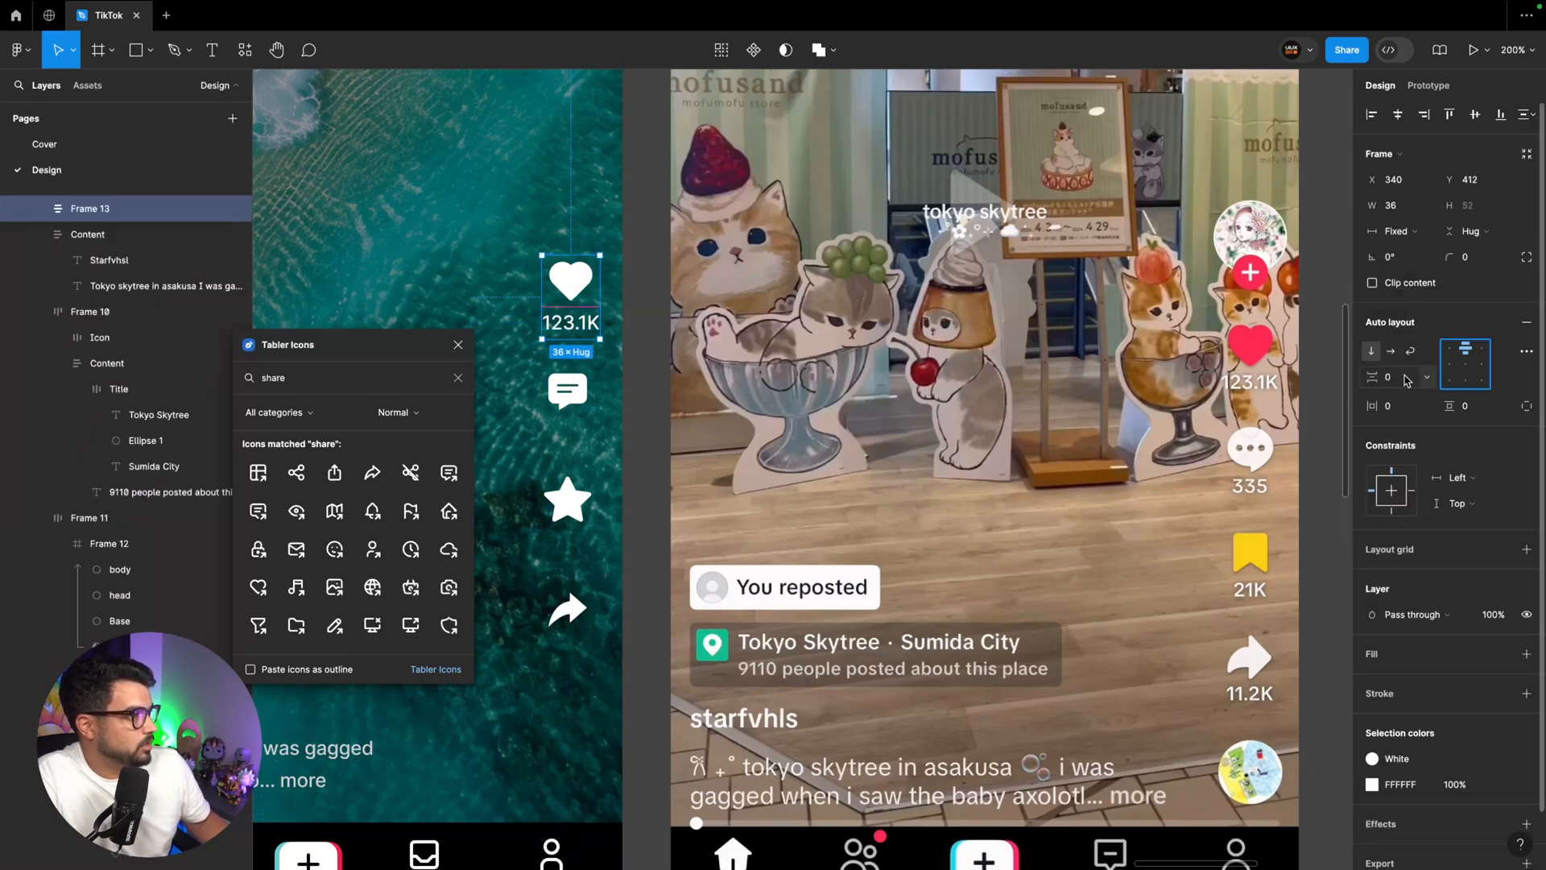
{"action": "left_click", "coordinate": [647, 384]}
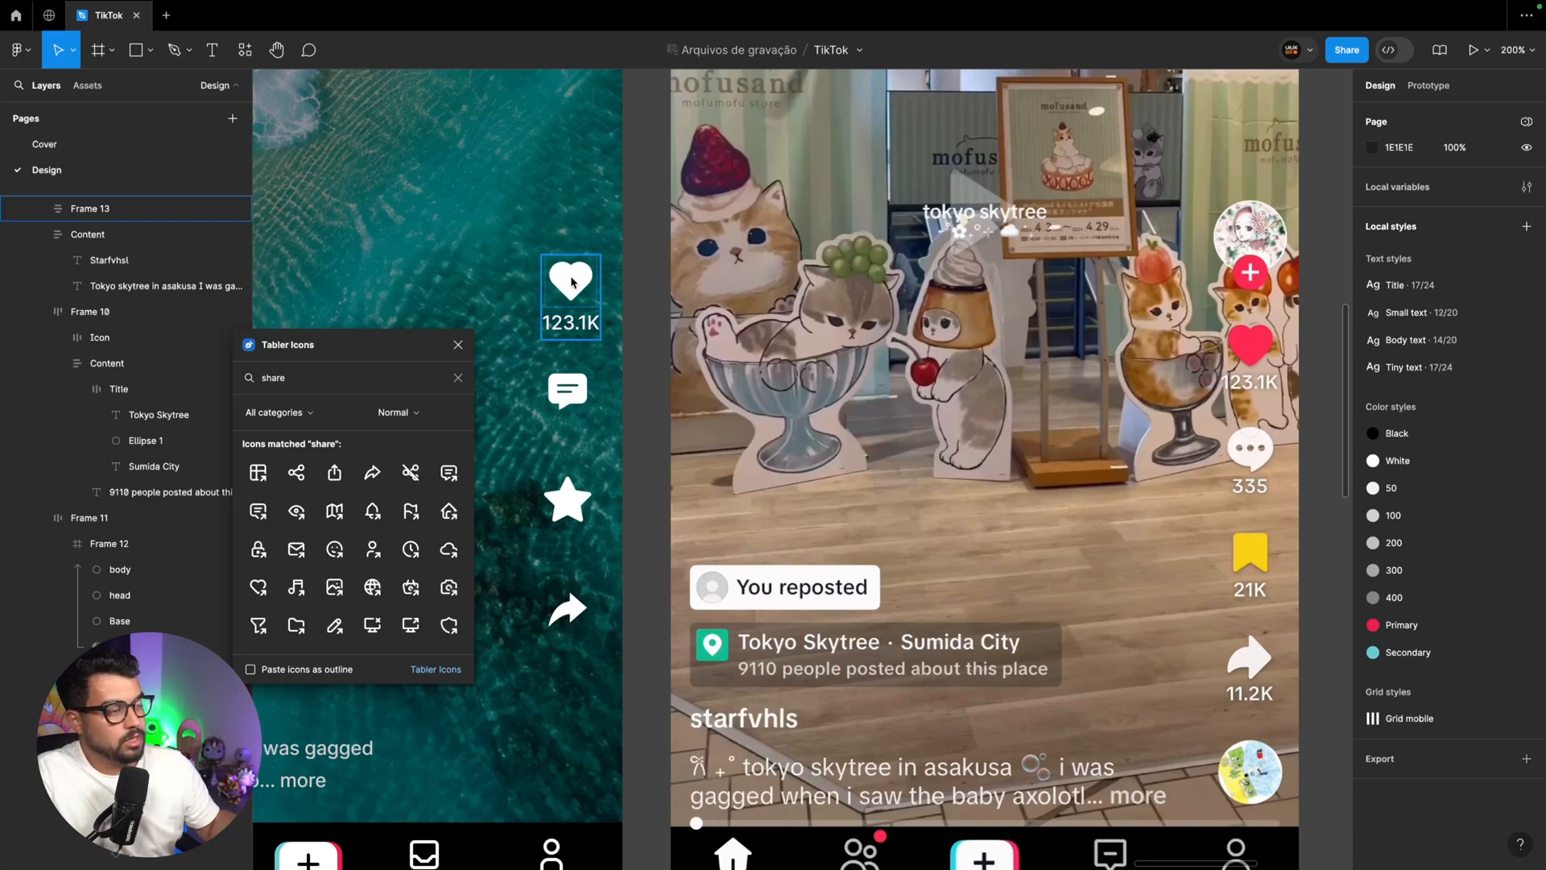
Duplicate the like count beneath the Comment icon and change the copy's text to "334"
{"action": "left_click_drag", "start_coordinate": [627, 327], "coordinate": [629, 439]}
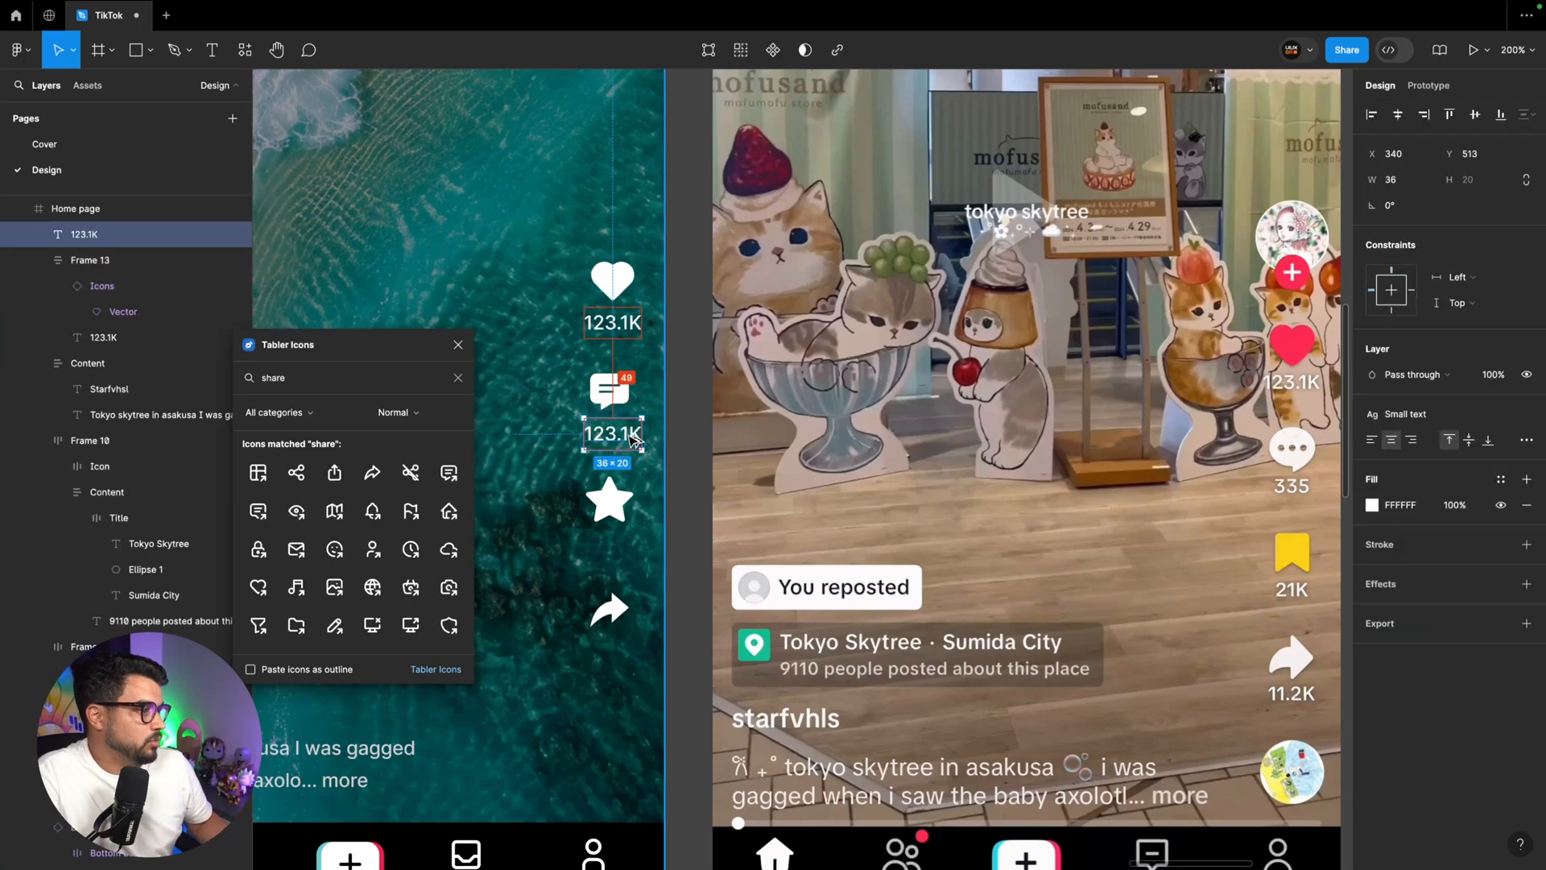
{"action": "double_click", "coordinate": [629, 439]}
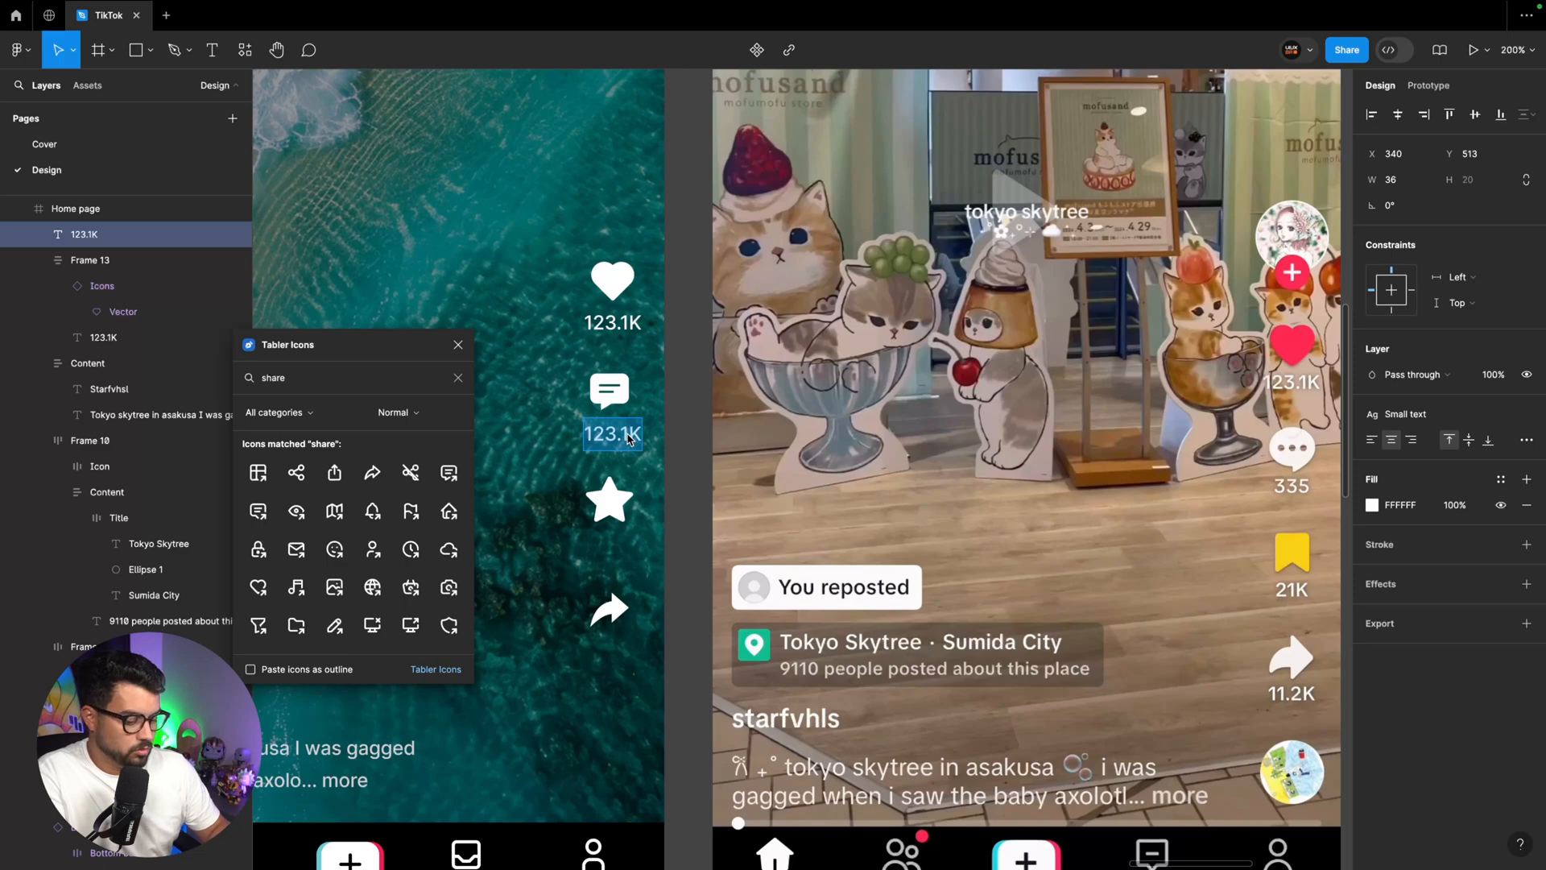
{"action": "type", "text": "334"}
{"action": "key", "text": "Escape"}
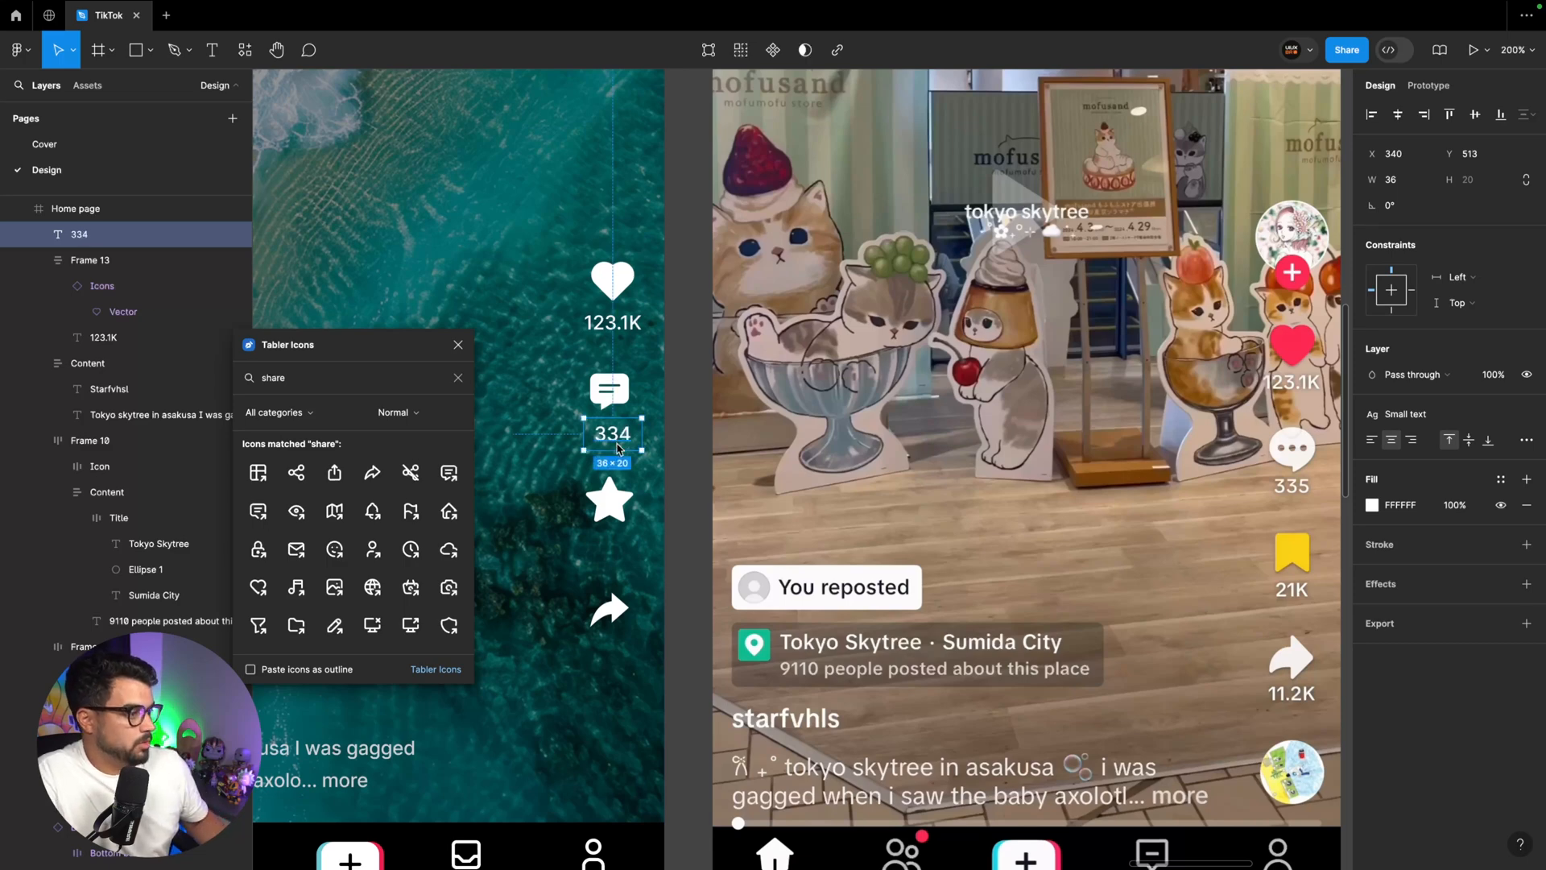
Duplicate the count beneath the Favourite and Share icons, and change the copies to "21K" and "11.2k"
{"action": "left_click_drag", "start_coordinate": [619, 448], "coordinate": [631, 657]}
{"action": "double_click", "coordinate": [620, 548]}
{"action": "type", "text": "21K"}
{"action": "key", "text": "Escape"}
{"action": "double_click", "coordinate": [631, 656]}
{"action": "type", "text": "11.2"}
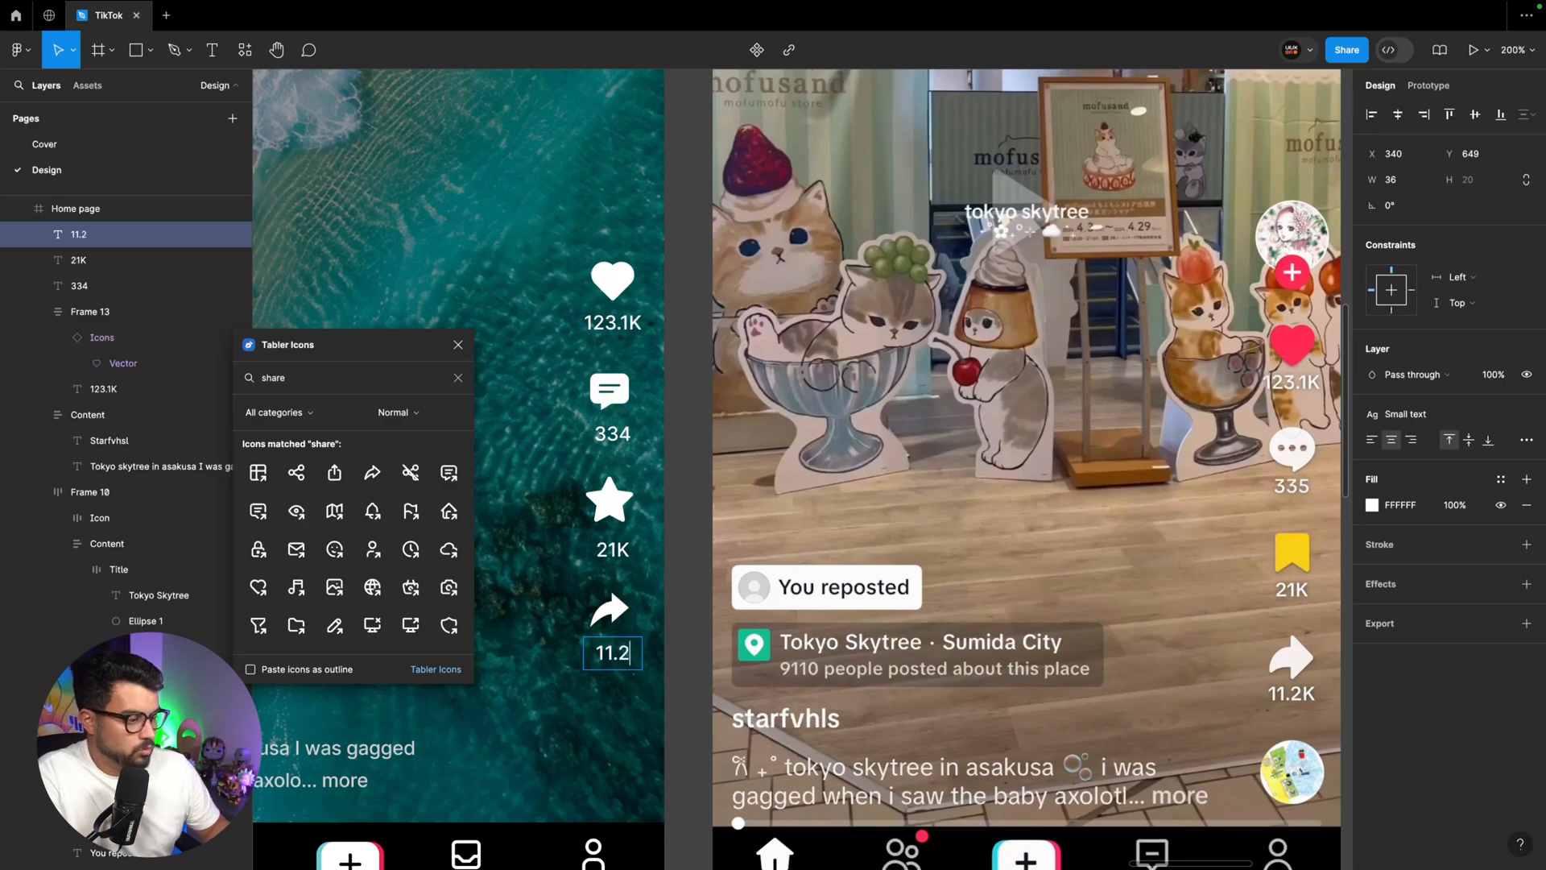
{"action": "key", "text": "Escape"}
{"action": "type", "text": "k"}
Recolour the Like icon on the Home page with the Primary colour style
{"action": "double_click", "coordinate": [613, 282]}
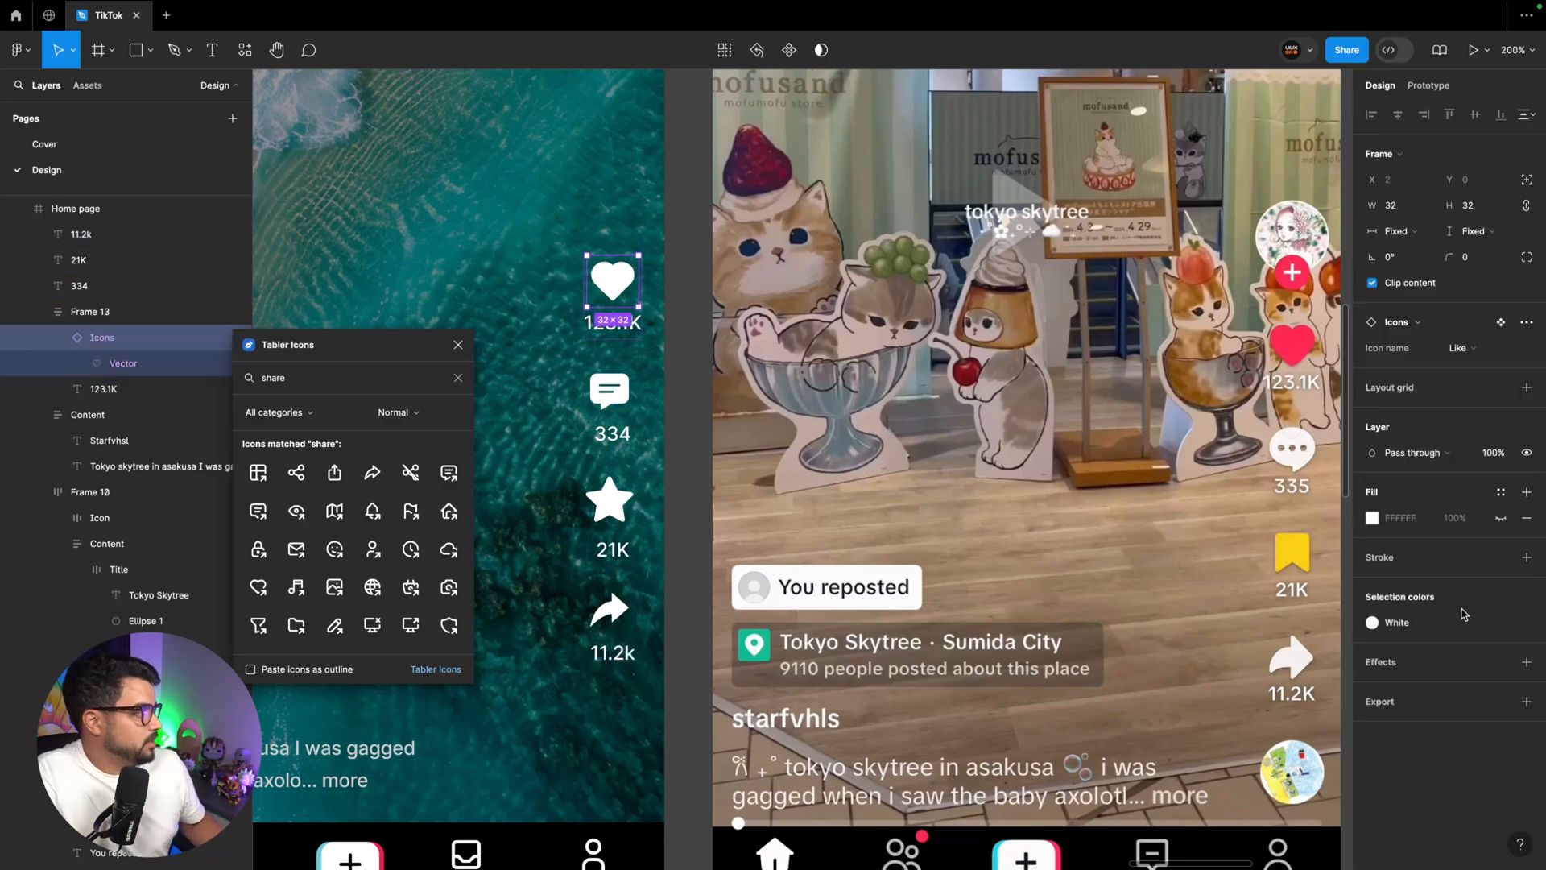
{"action": "left_click", "coordinate": [1401, 624]}
{"action": "left_click", "coordinate": [1225, 813]}
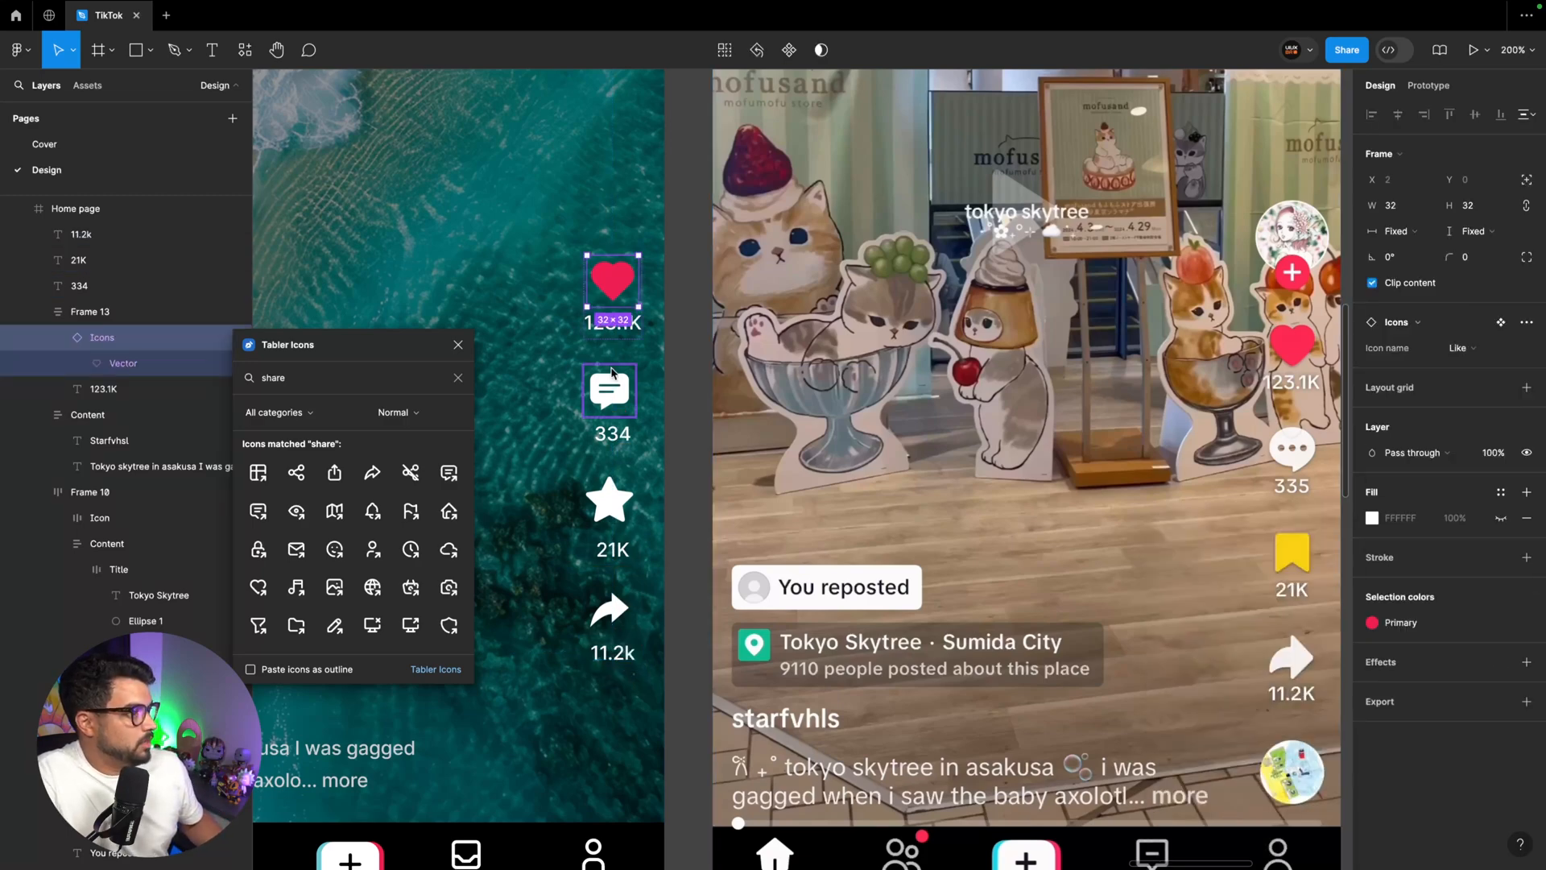
Wrap the Comment, Favourite and Share icons each with their count in a vertical auto layout, centred horizontally
{"action": "scroll", "coordinate": [610, 391], "scroll_direction": "right", "scroll_amount": 1}
{"action": "left_click", "coordinate": [608, 391]}
{"action": "left_click", "coordinate": [608, 430], "text": "shift"}
{"action": "key", "text": "shift+a"}
{"action": "left_click", "coordinate": [609, 504]}
{"action": "left_click", "coordinate": [616, 545], "text": "shift"}
{"action": "key", "text": "shift+a"}
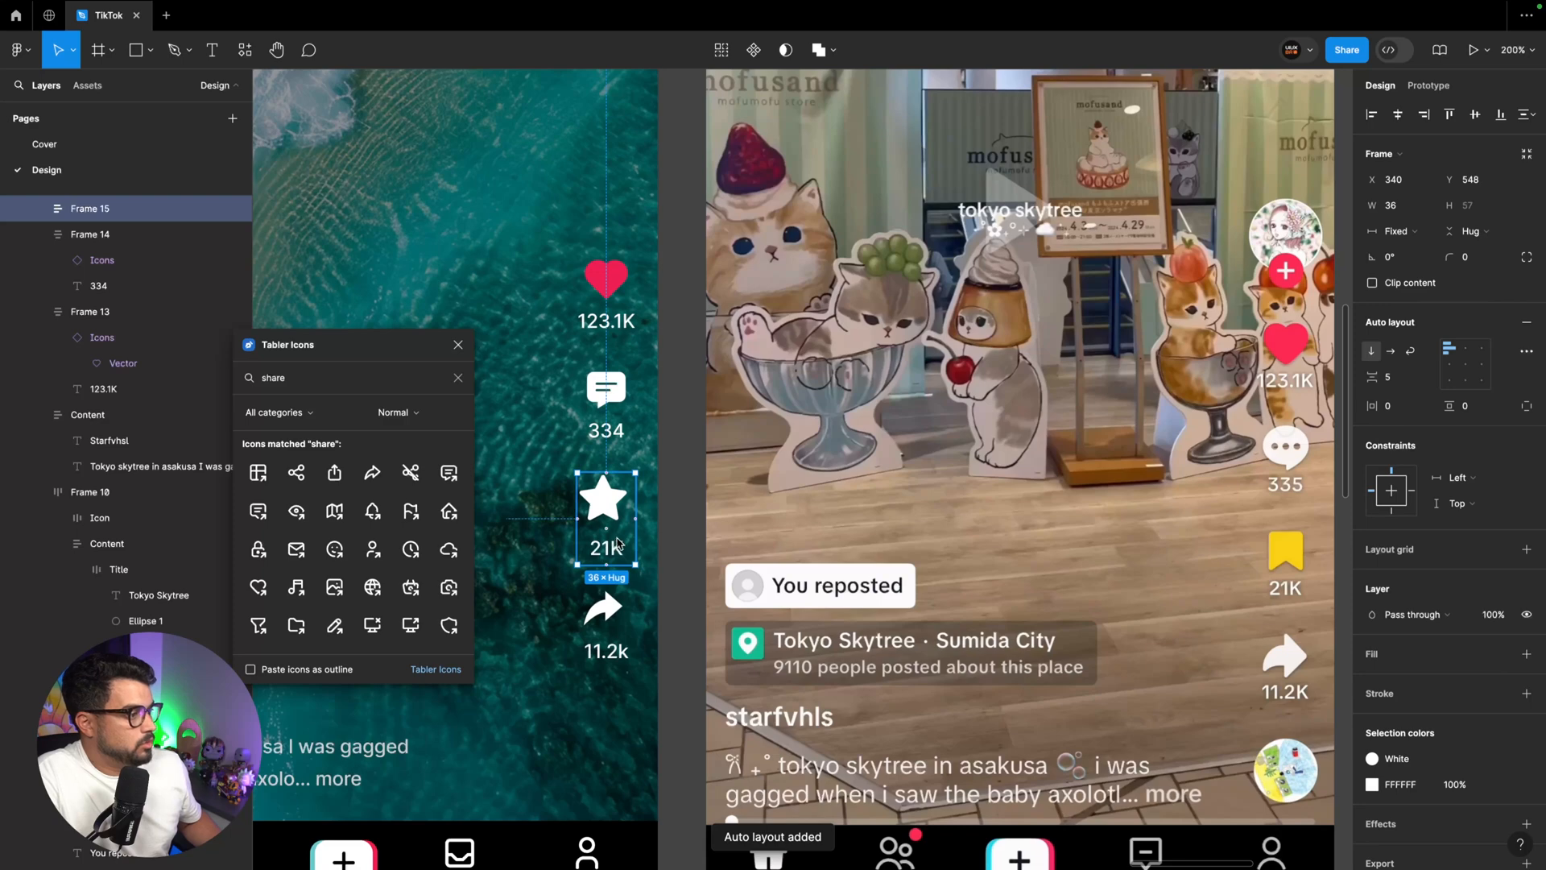
{"action": "key", "text": "alt+h"}
{"action": "left_click", "coordinate": [606, 616]}
{"action": "left_click", "coordinate": [605, 651], "text": "shift"}
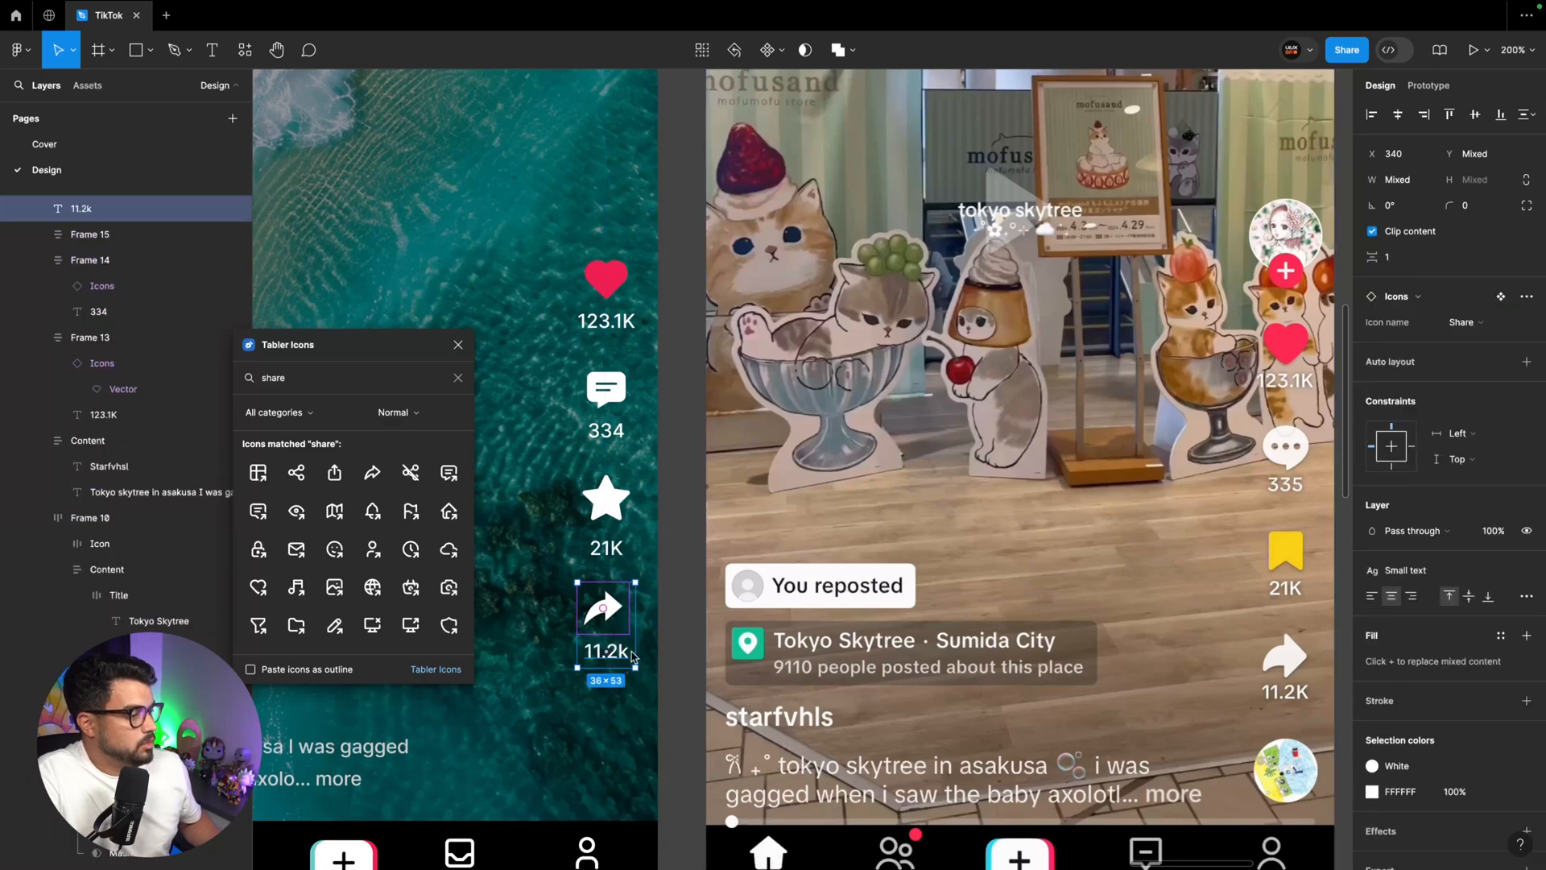
{"action": "key", "text": "shift+a"}
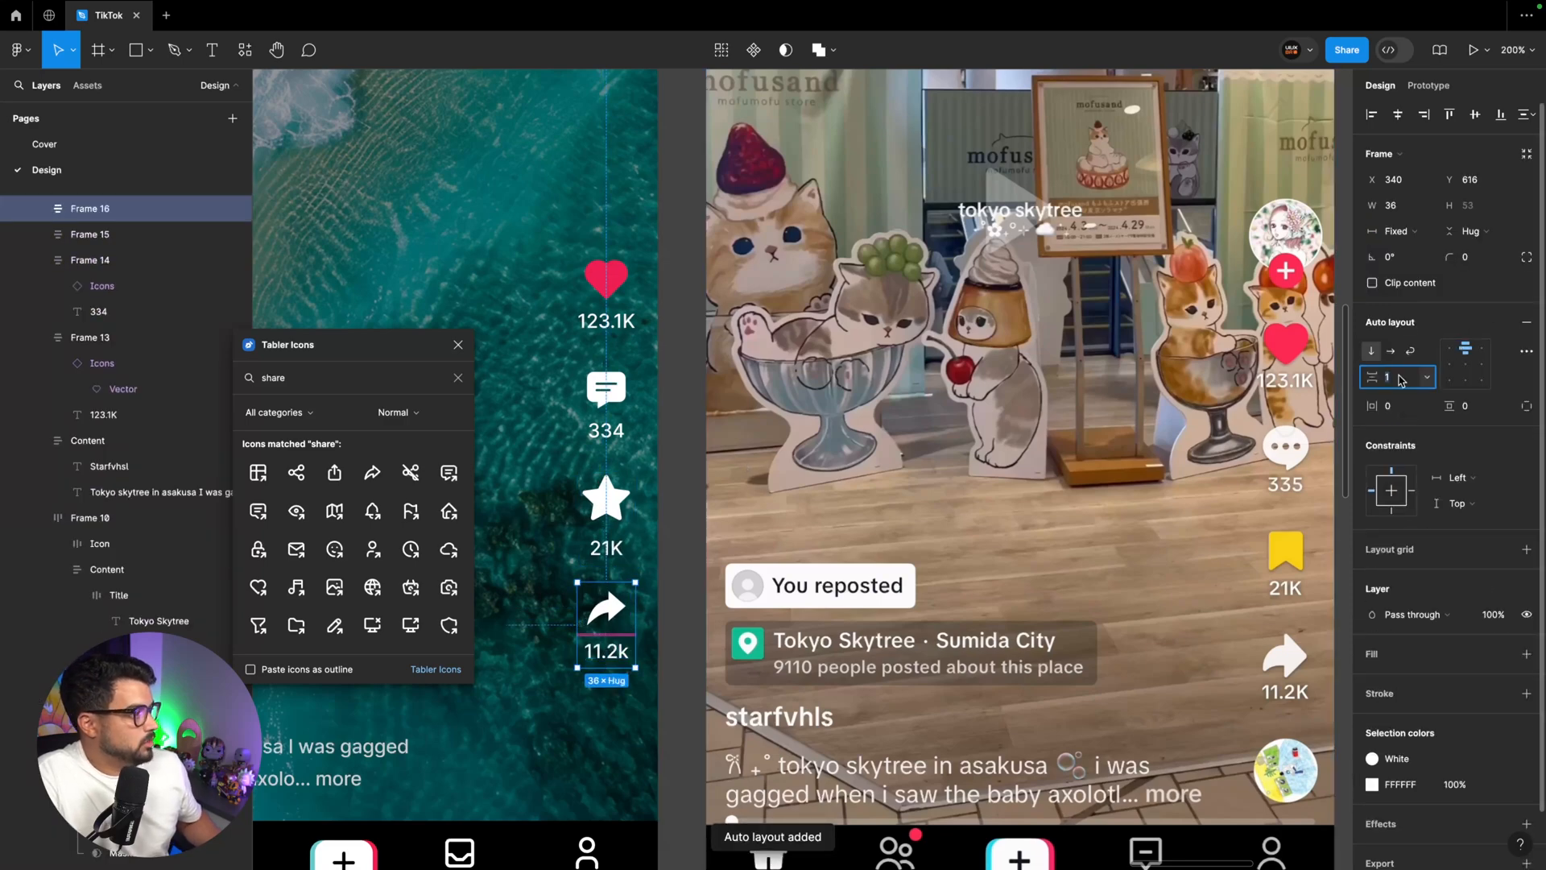
Set the vertical gap between icon and count to 0 in the Share and Favourite groups
{"action": "left_click", "coordinate": [577, 518]}
{"action": "left_click", "coordinate": [1401, 381]}
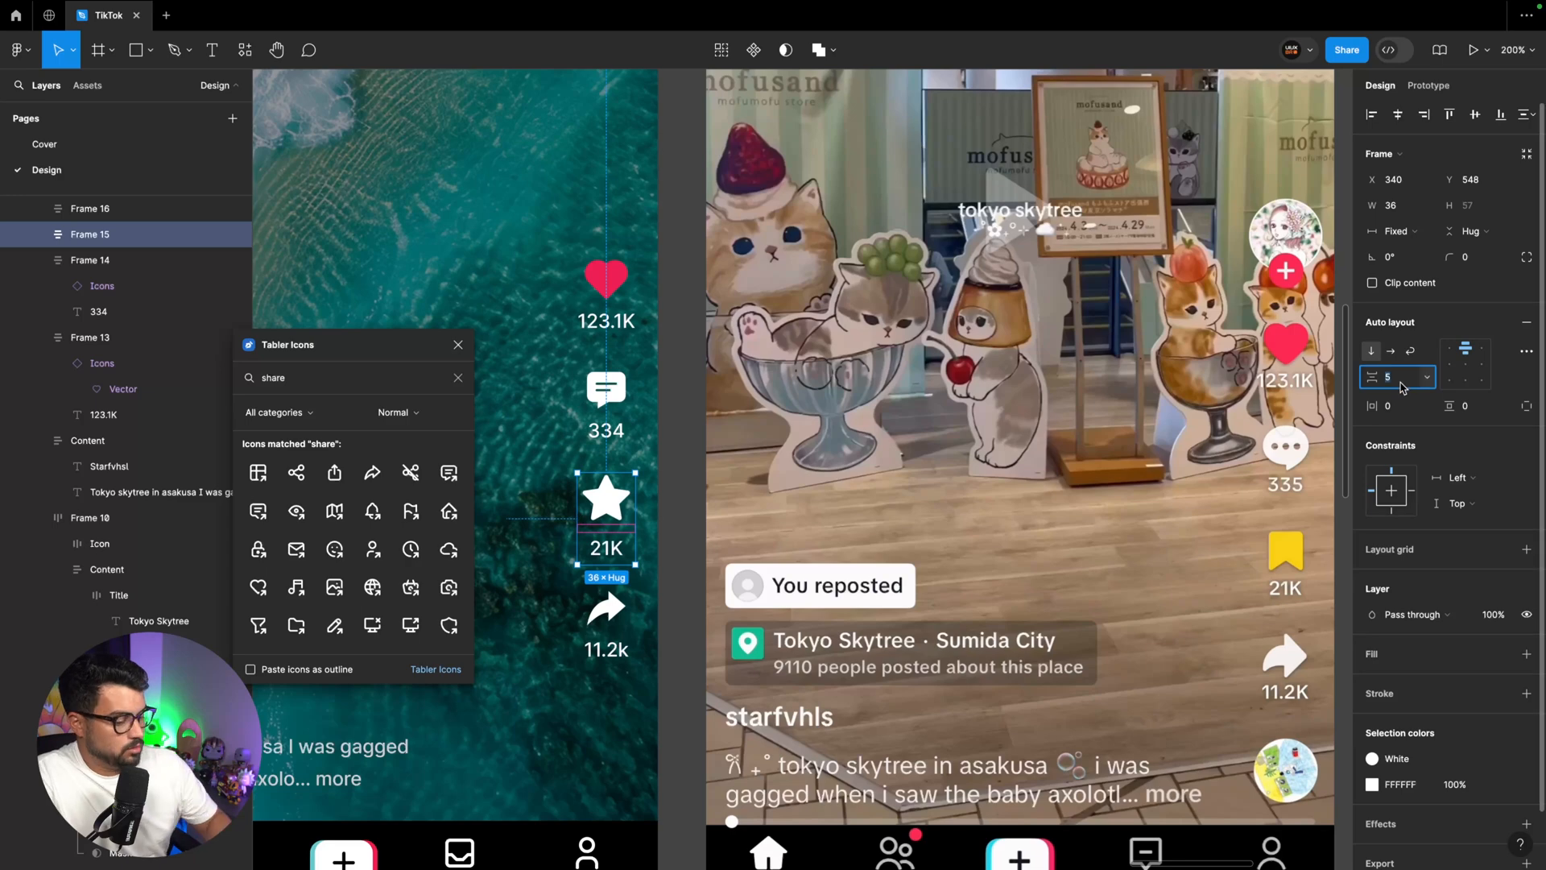
{"action": "type", "text": "0"}
{"action": "key", "text": "Return"}
Combine the four icon-and-count groups into one vertical auto layout with a 16 px gap
{"action": "left_click", "coordinate": [607, 415], "text": "shift"}
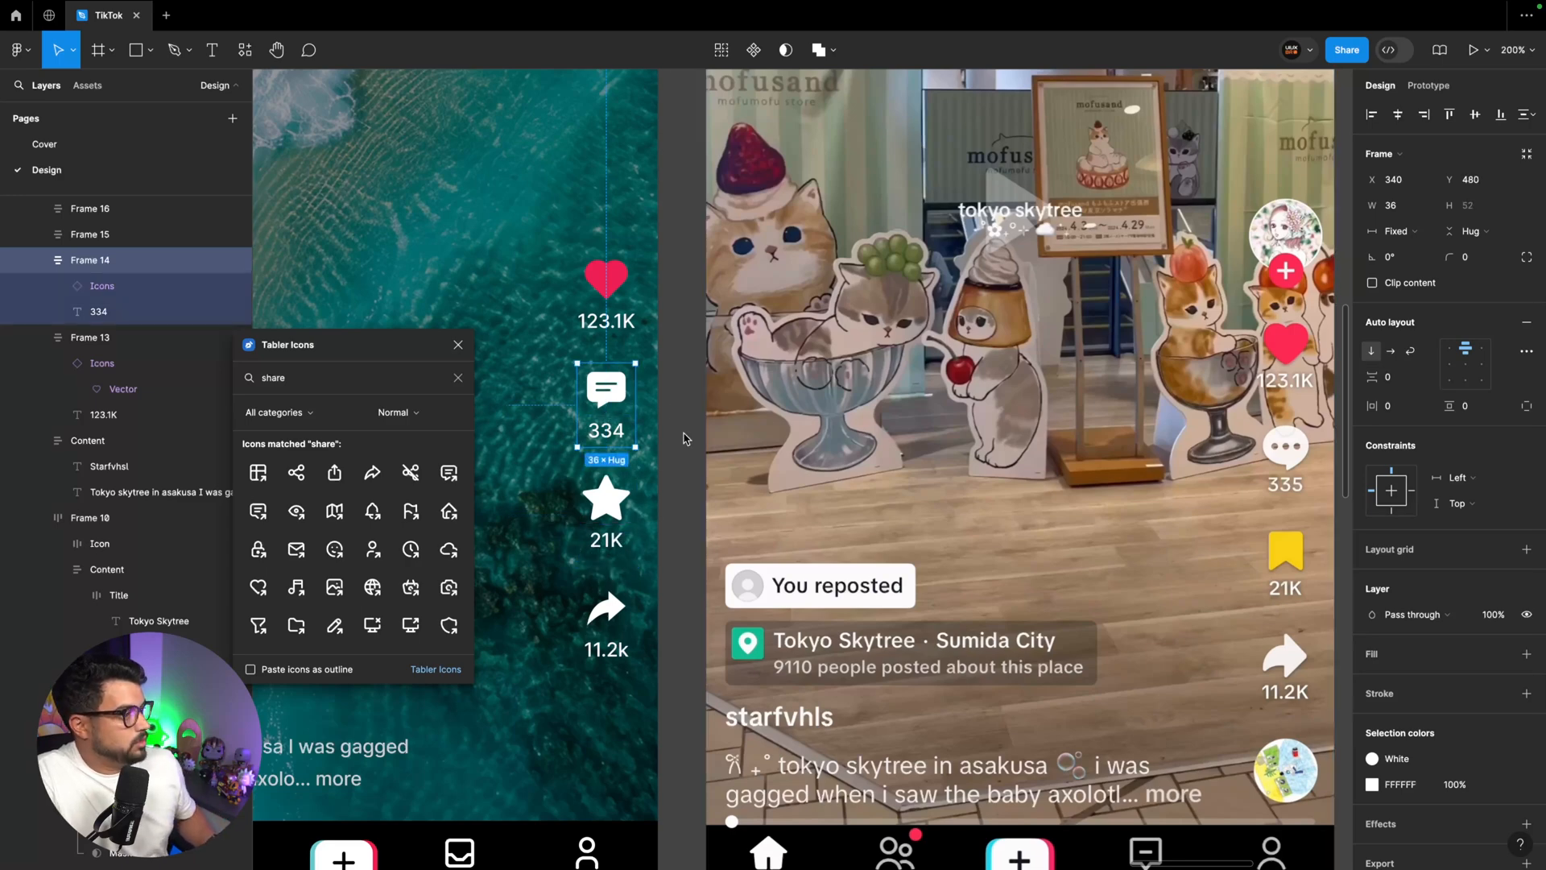
{"action": "left_click", "coordinate": [607, 612], "text": "shift"}
{"action": "left_click", "coordinate": [613, 316], "text": "shift"}
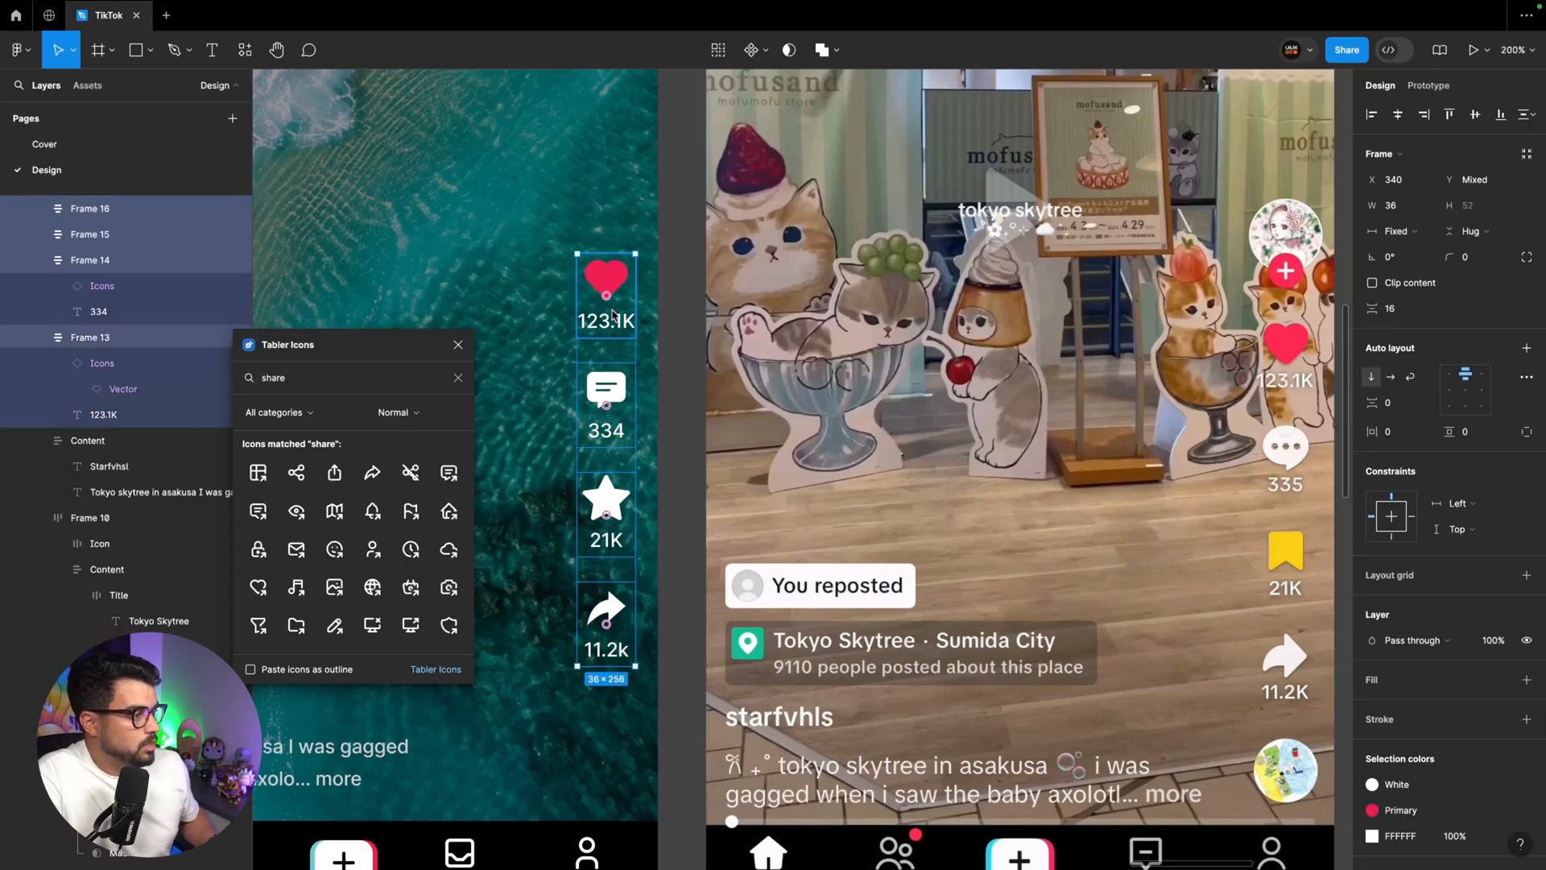
{"action": "key", "text": "shift+a"}
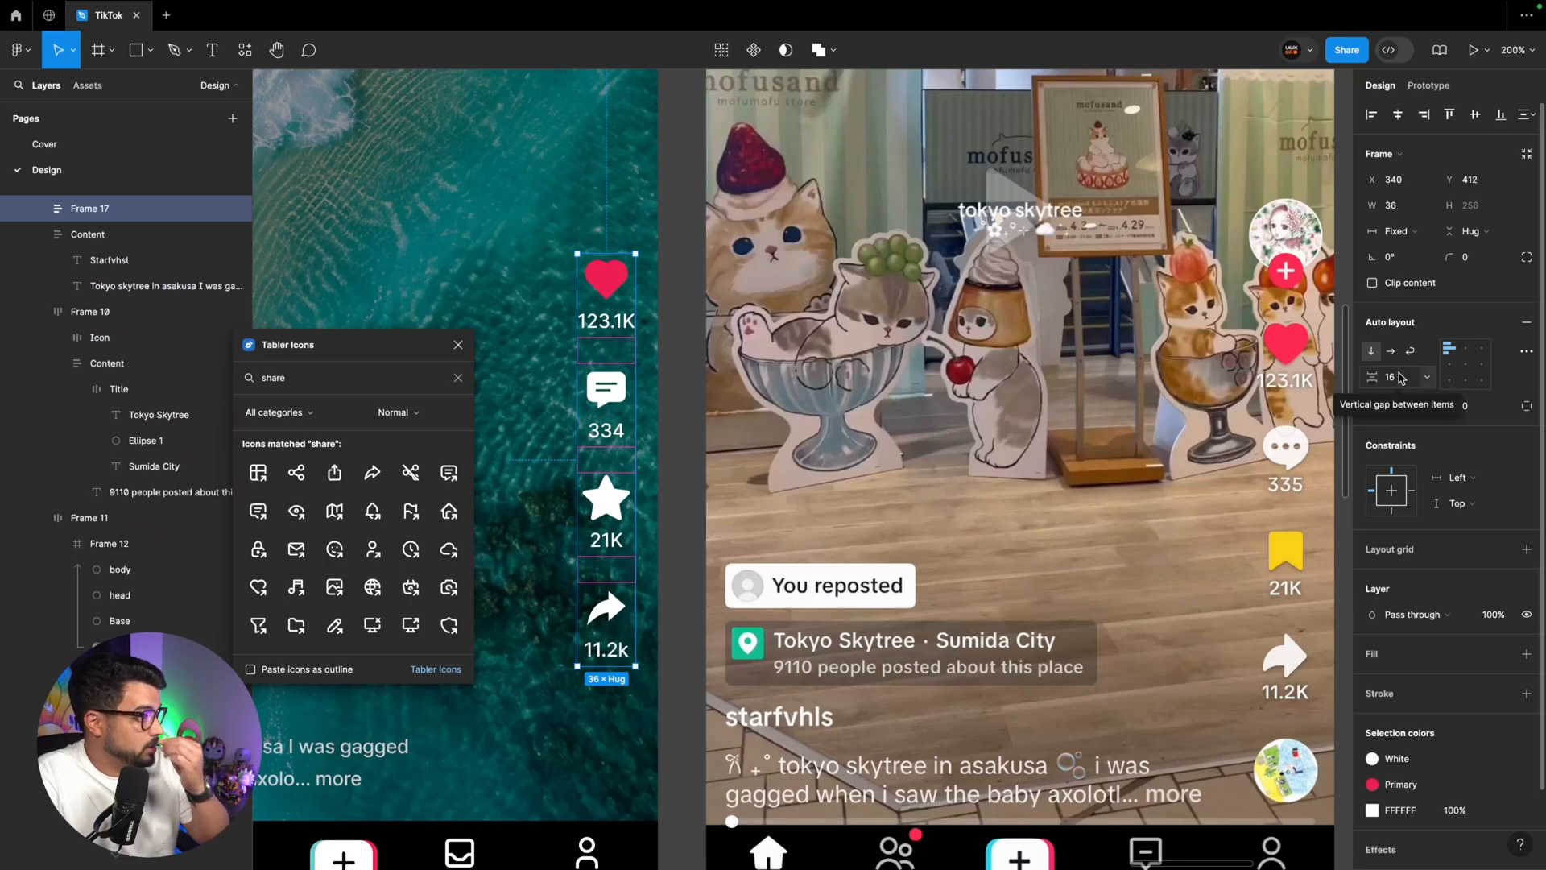
Add a black drop shadow at 100% opacity to the four icon shapes and count texts inside the column
{"action": "scroll", "coordinate": [1333, 475], "scroll_direction": "up", "scroll_amount": 5}
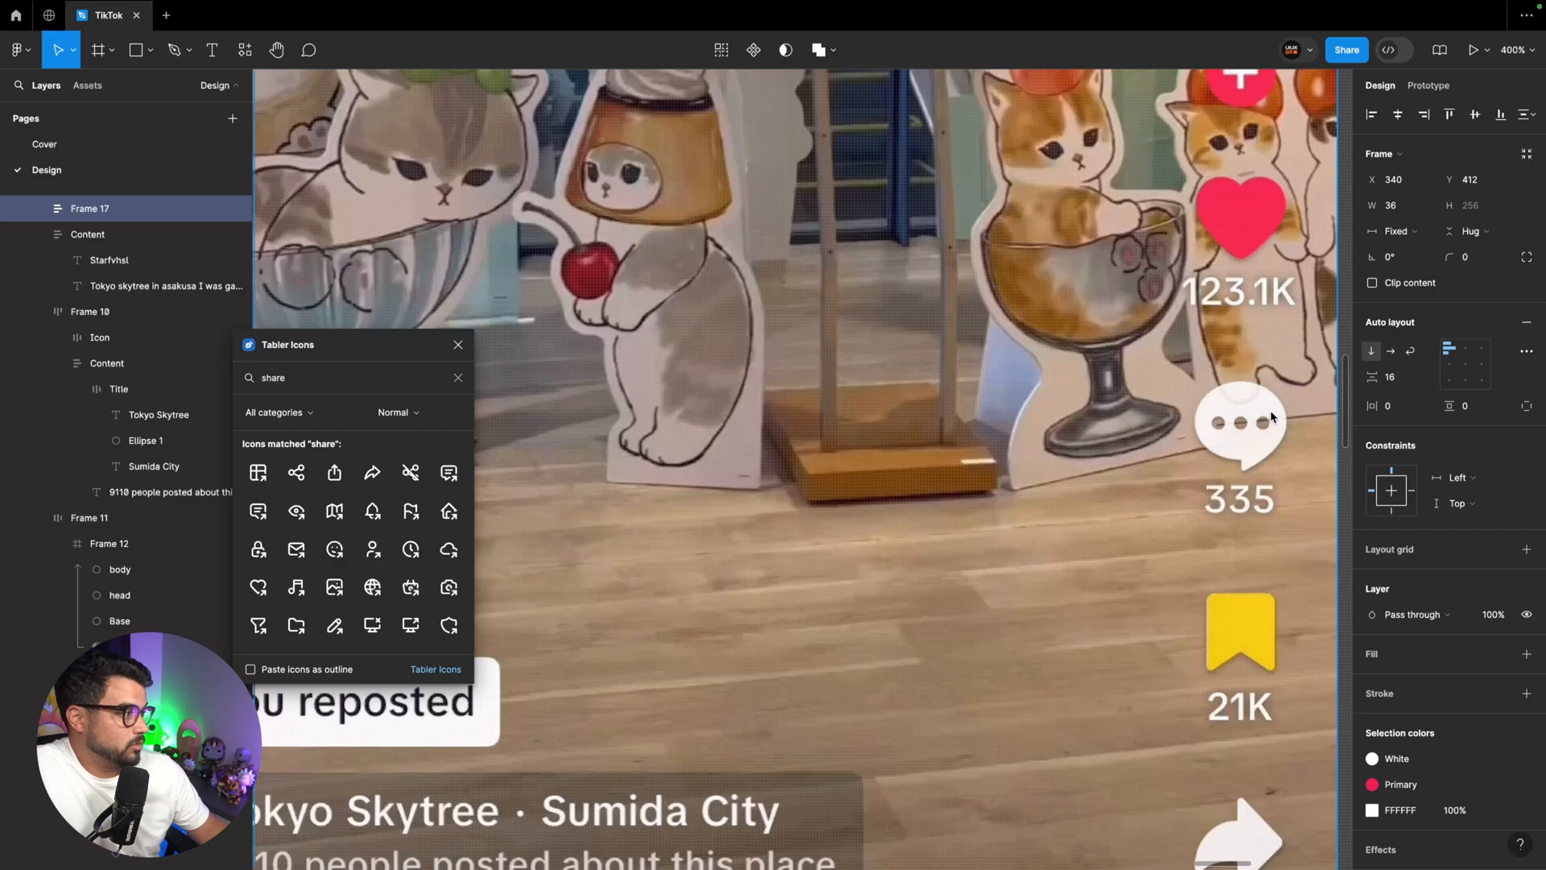
{"action": "scroll", "coordinate": [1239, 461], "scroll_direction": "left", "scroll_amount": 10}
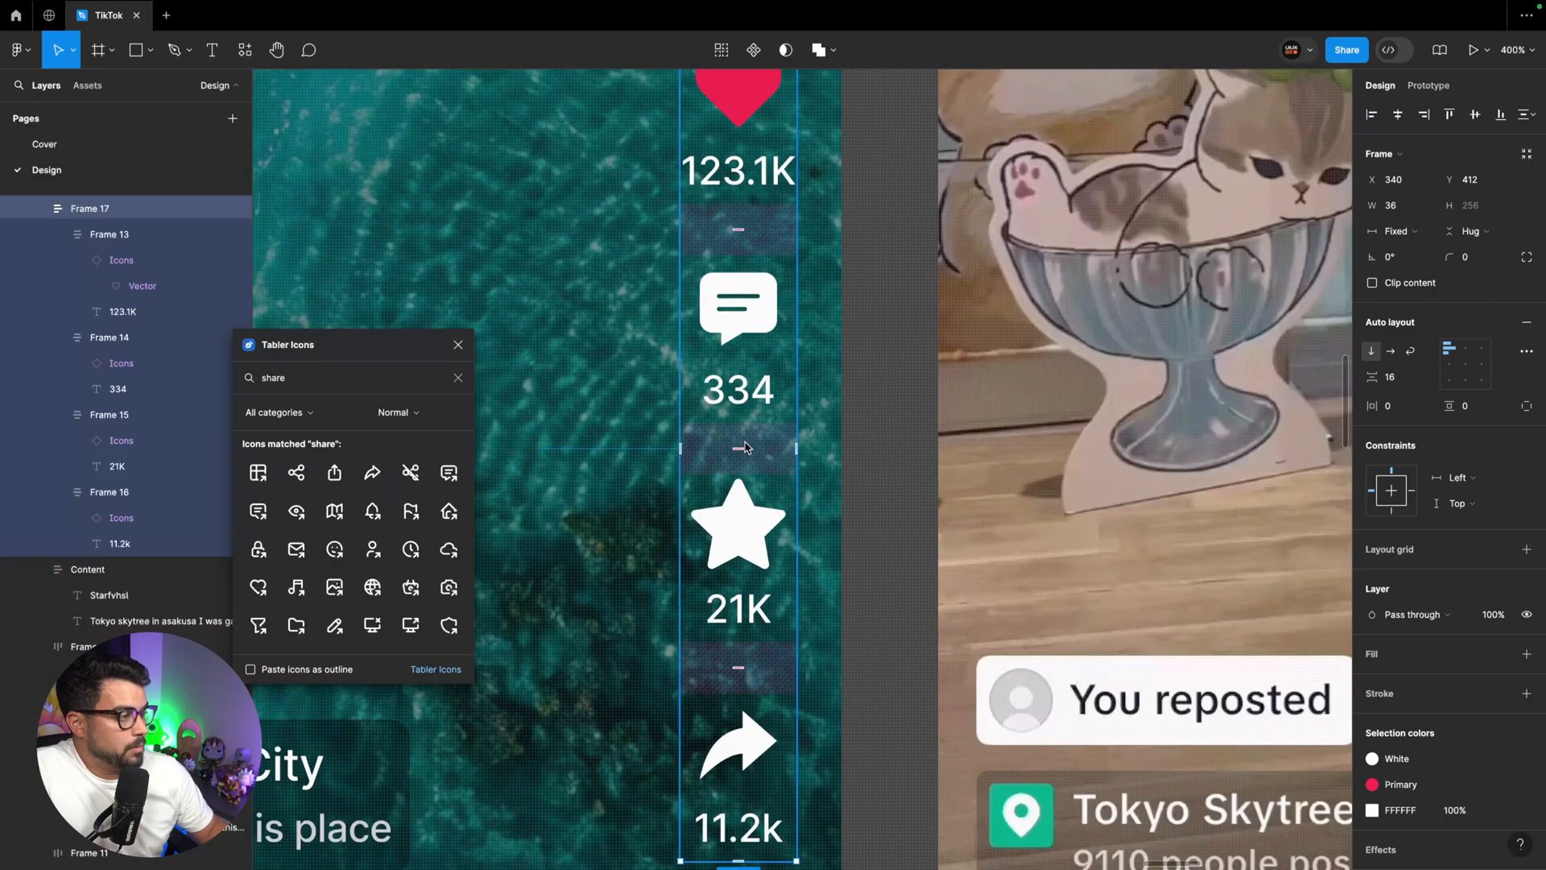
{"action": "key", "text": "Return"}
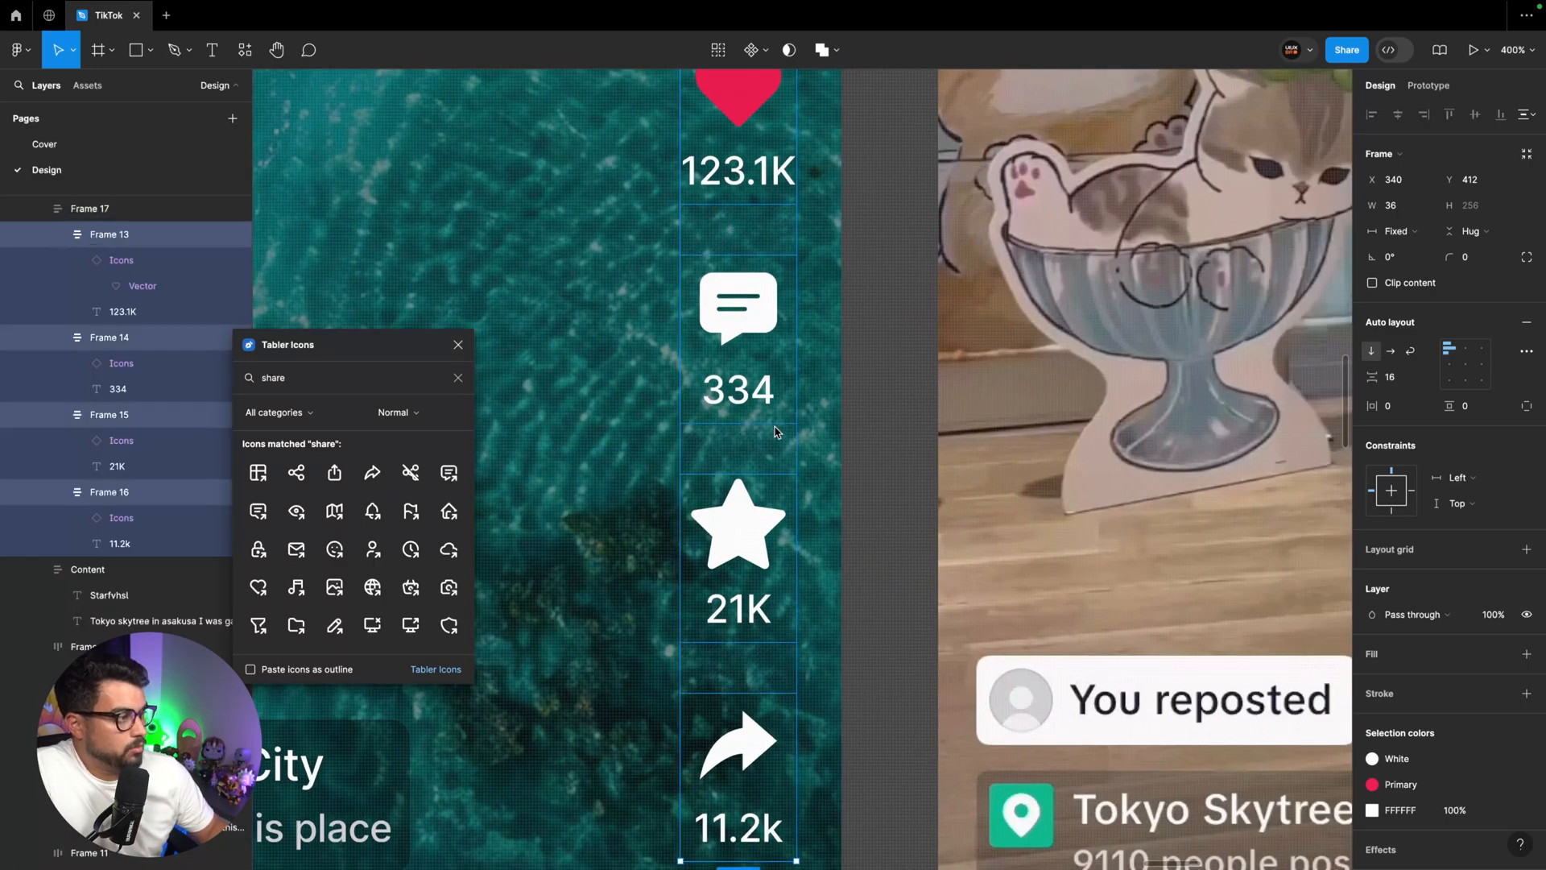
{"action": "key", "text": "Return"}
{"action": "key", "text": "Return"}
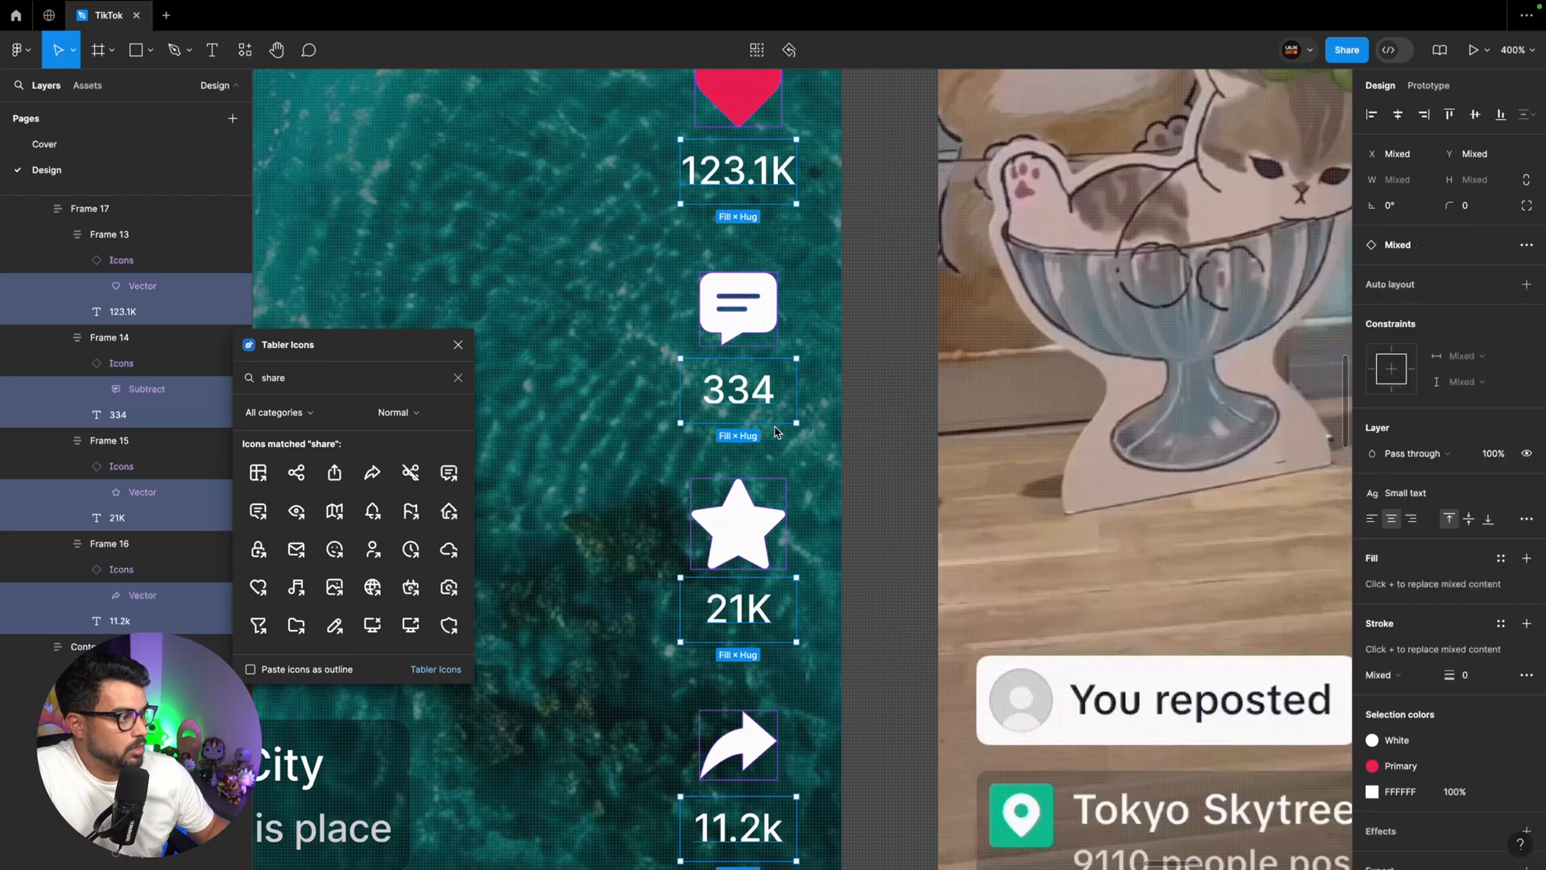
{"action": "scroll", "coordinate": [775, 432], "scroll_direction": "left", "scroll_amount": 2}
{"action": "scroll", "coordinate": [1526, 829], "scroll_direction": "down", "scroll_amount": 1}
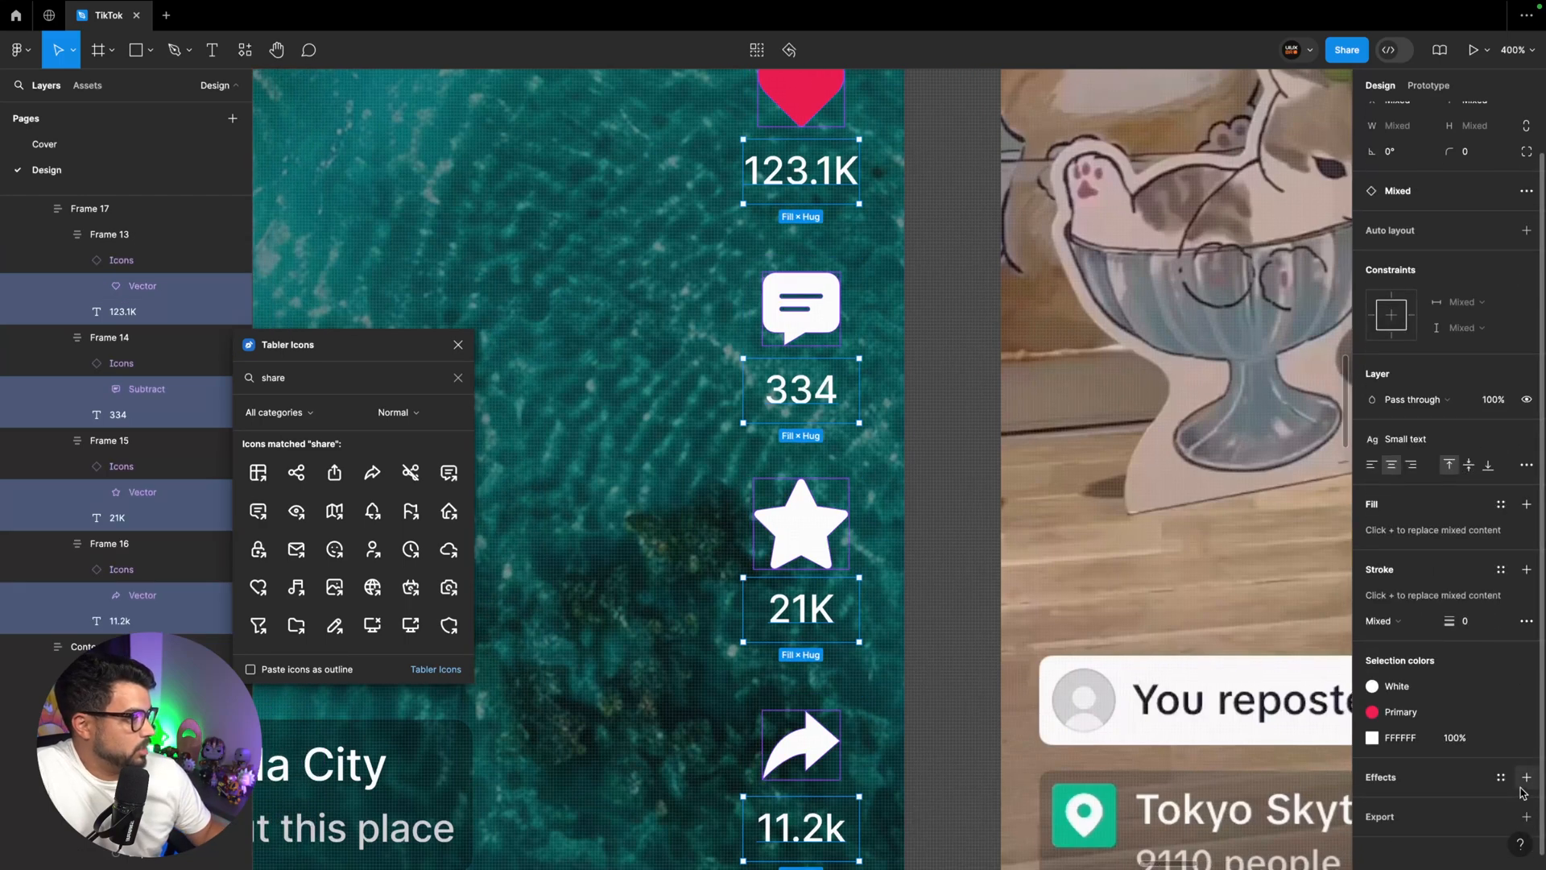
{"action": "left_click", "coordinate": [1526, 778]}
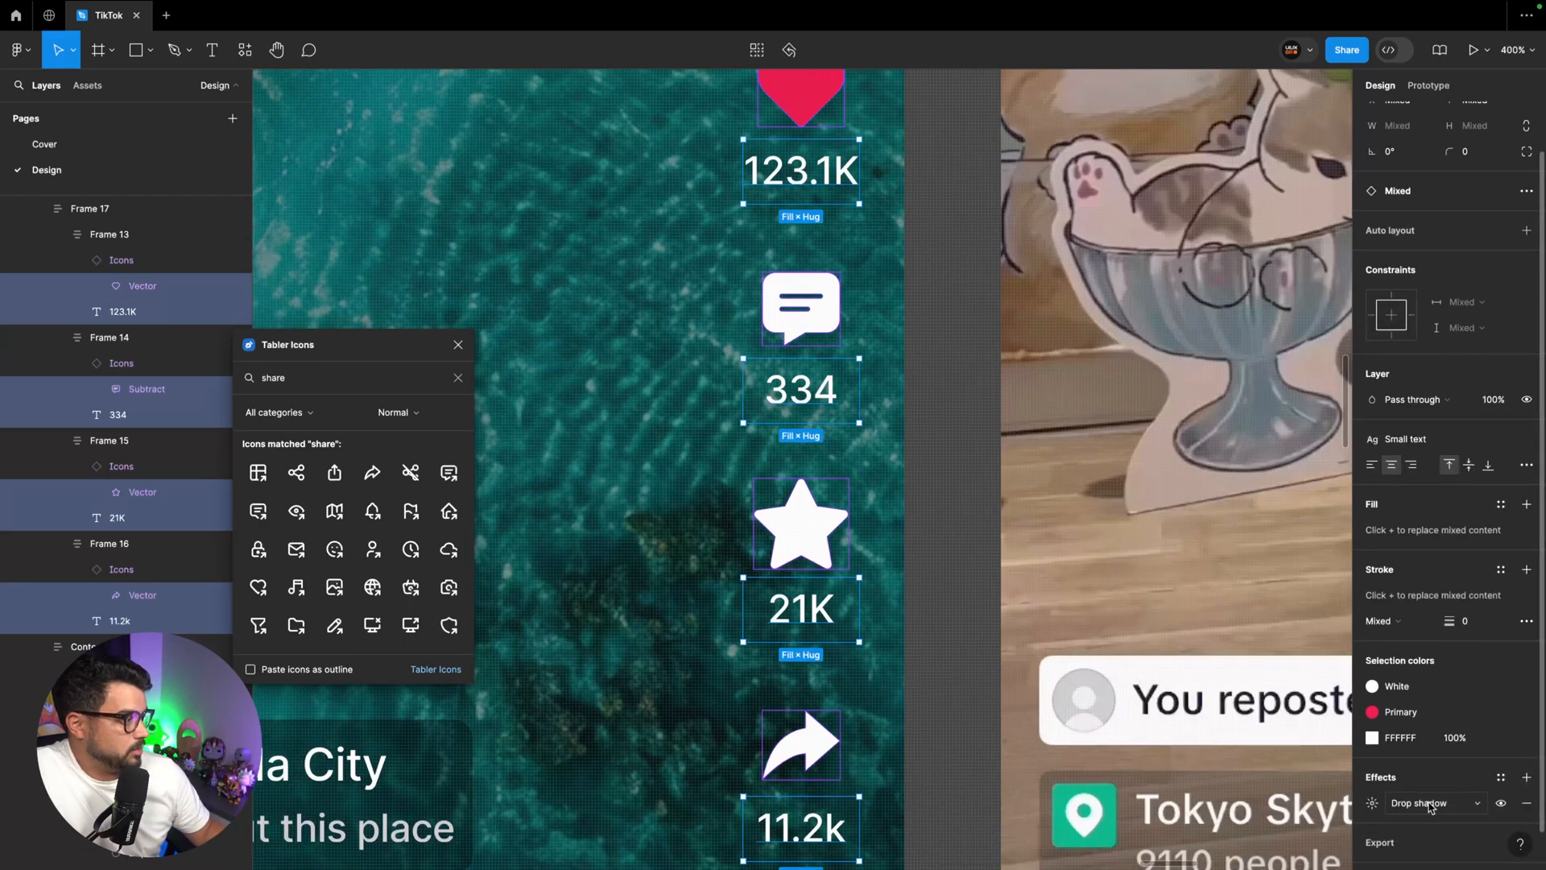
{"action": "left_click", "coordinate": [1373, 804]}
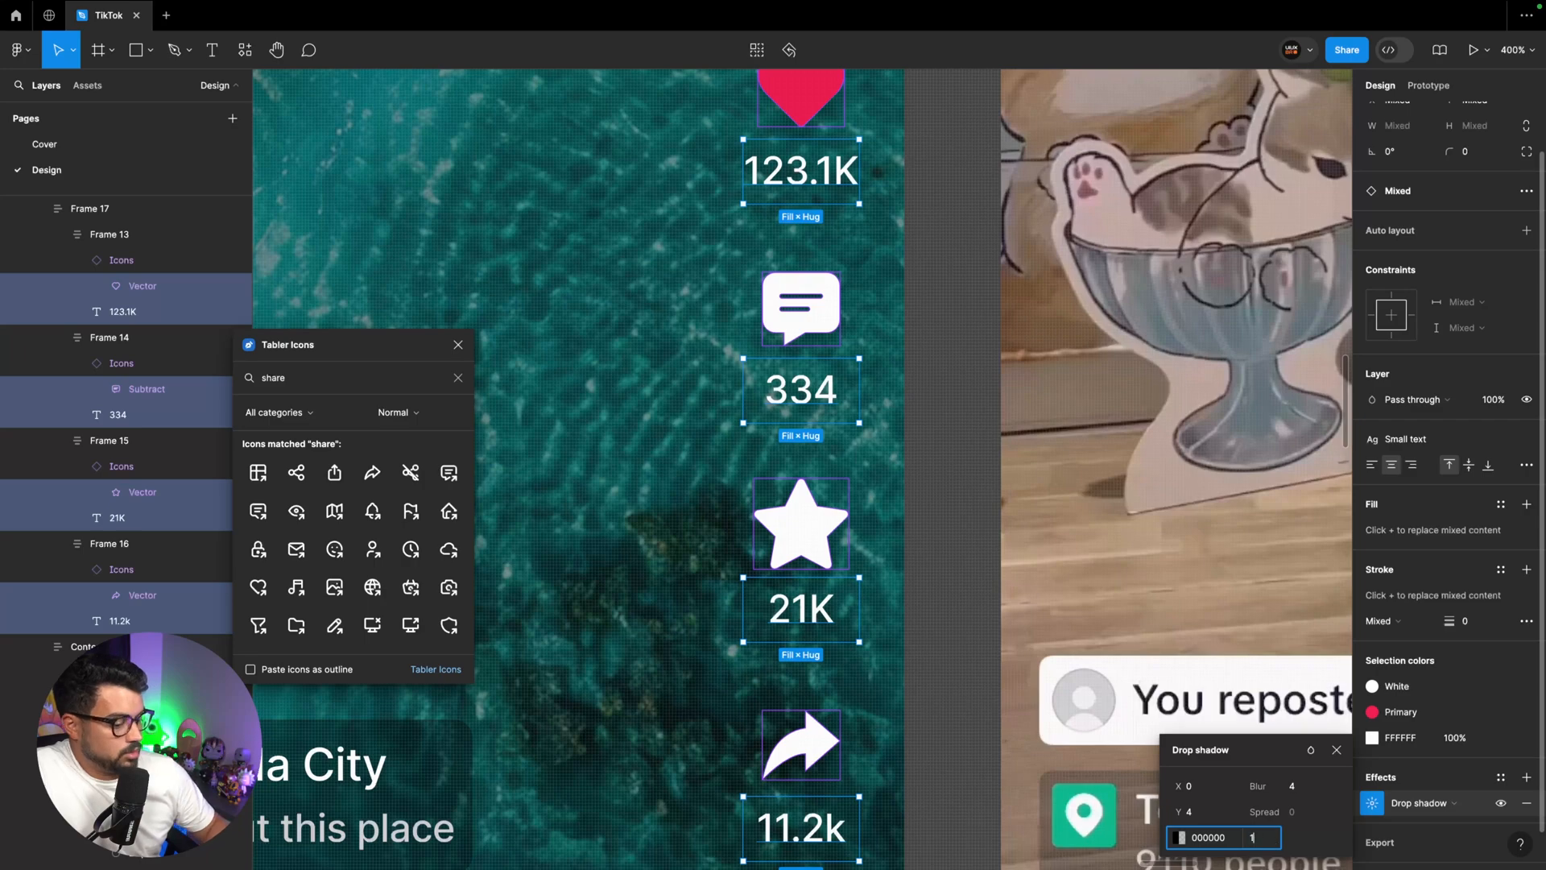
{"action": "type", "text": "100"}
{"action": "key", "text": "Return"}
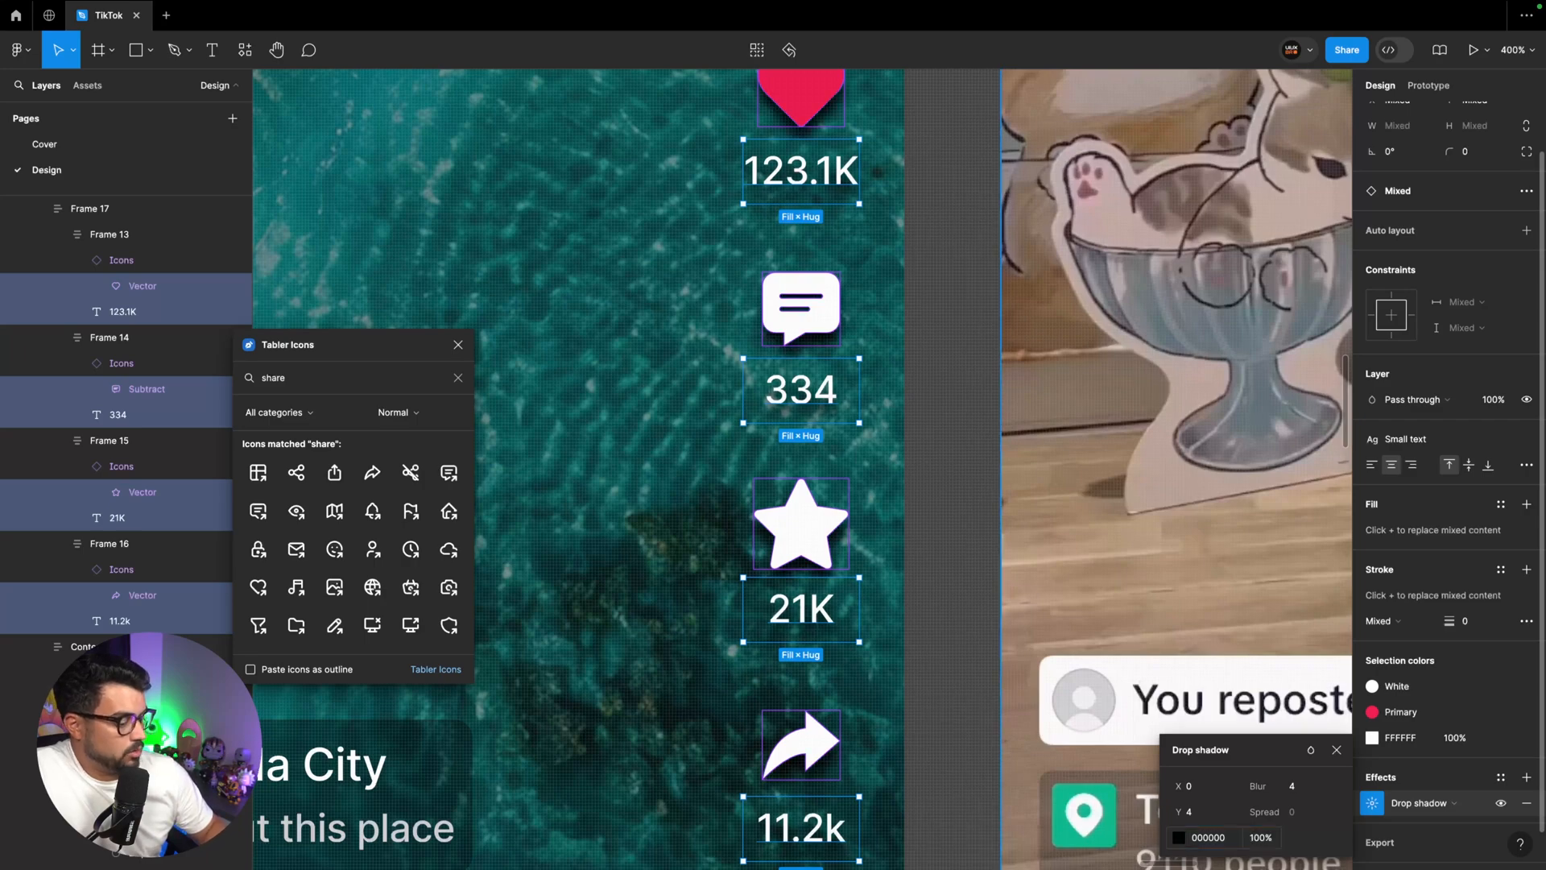
Soften the icons' and counts' drop shadow to 32% opacity with a blur of 2 and a Y offset of 2
{"action": "key", "text": "minus"}
{"action": "left_click", "coordinate": [1262, 838]}
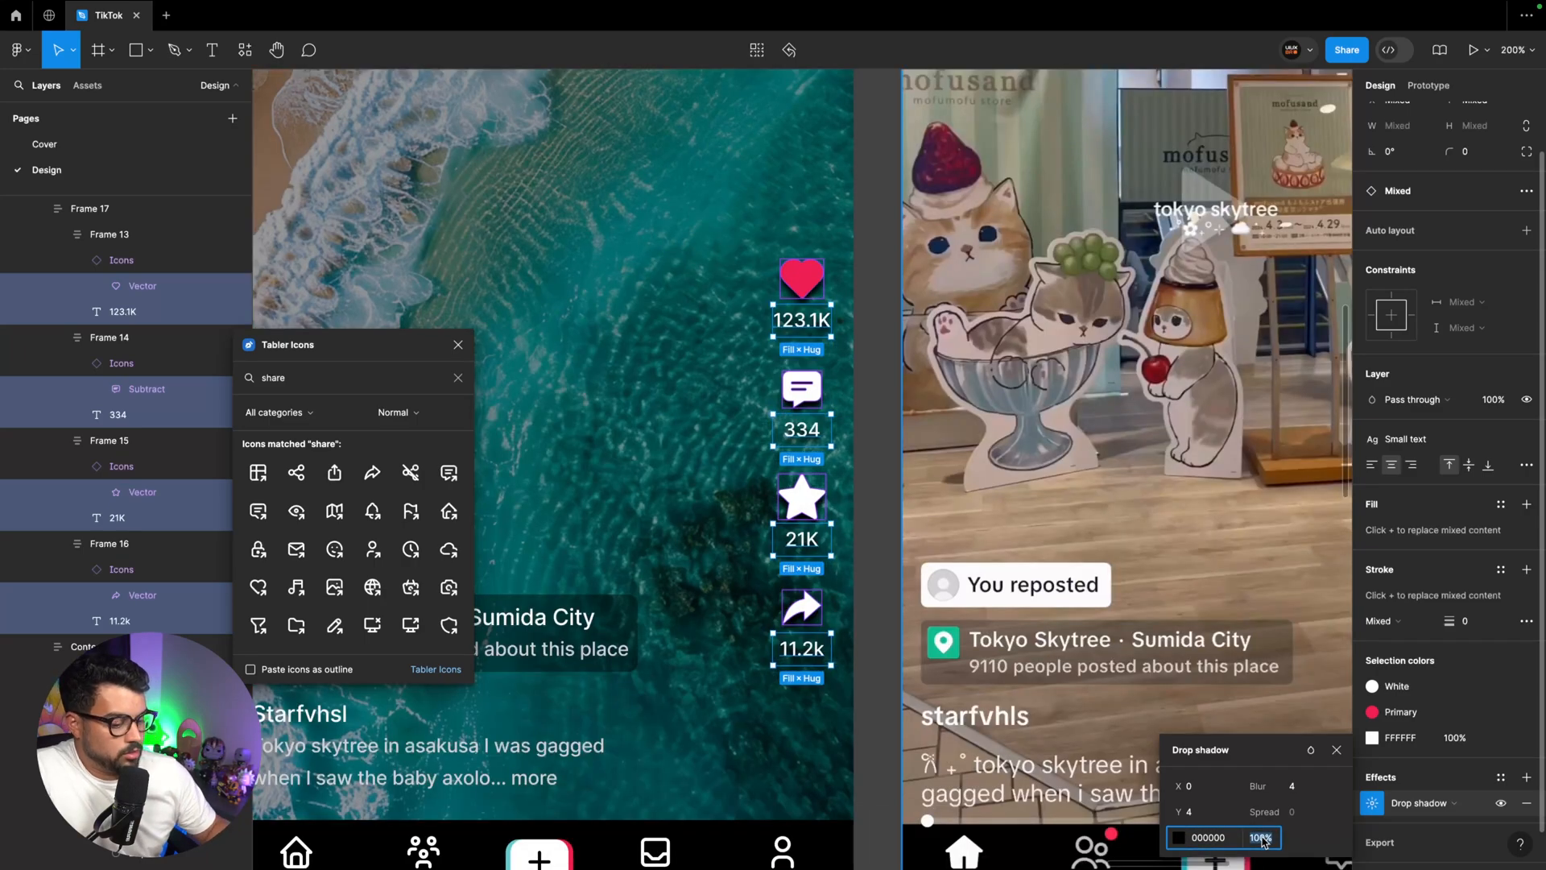
{"action": "type", "text": "32"}
{"action": "left_click", "coordinate": [1298, 792]}
{"action": "type", "text": "2"}
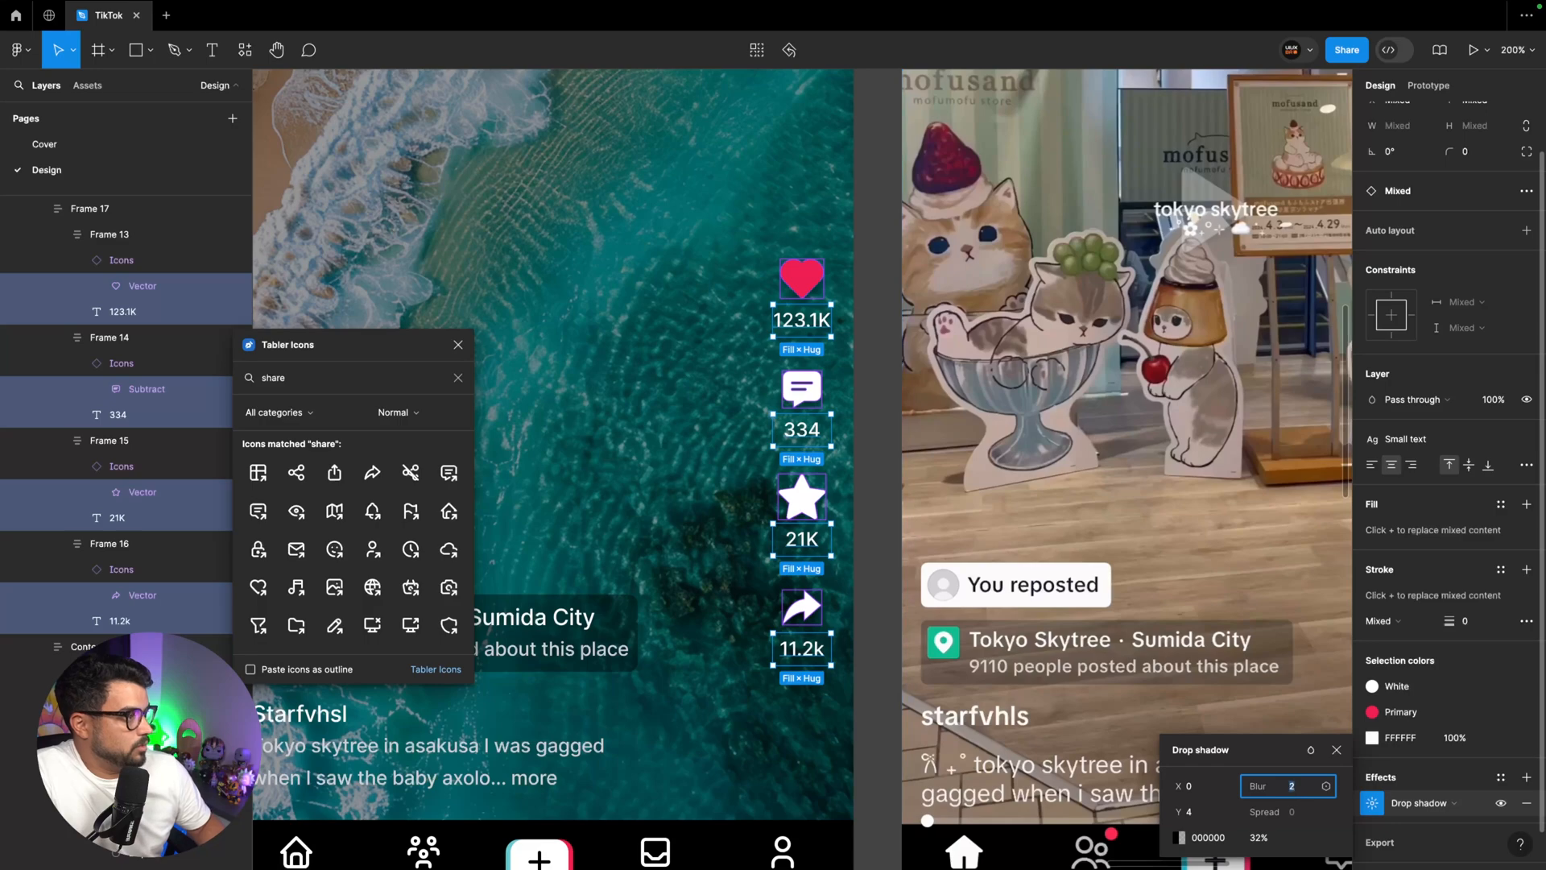
{"action": "left_click", "coordinate": [1197, 815]}
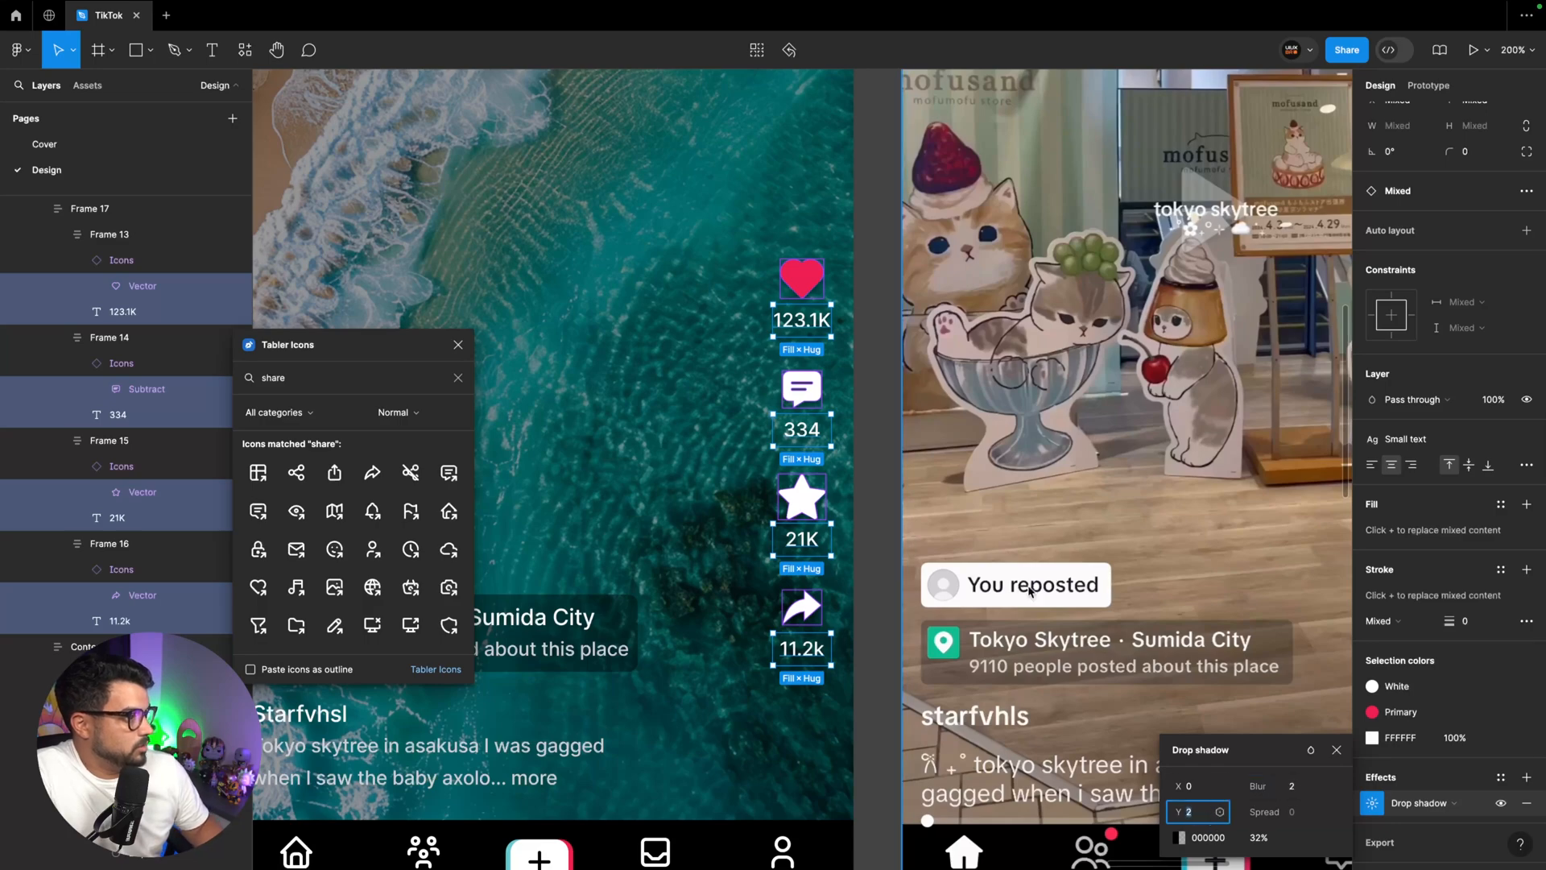
Examine the shadows of the side icons and counts up close in the reference screenshot
{"action": "left_click", "coordinate": [970, 553]}
{"action": "scroll", "coordinate": [970, 552], "scroll_direction": "right", "scroll_amount": 6}
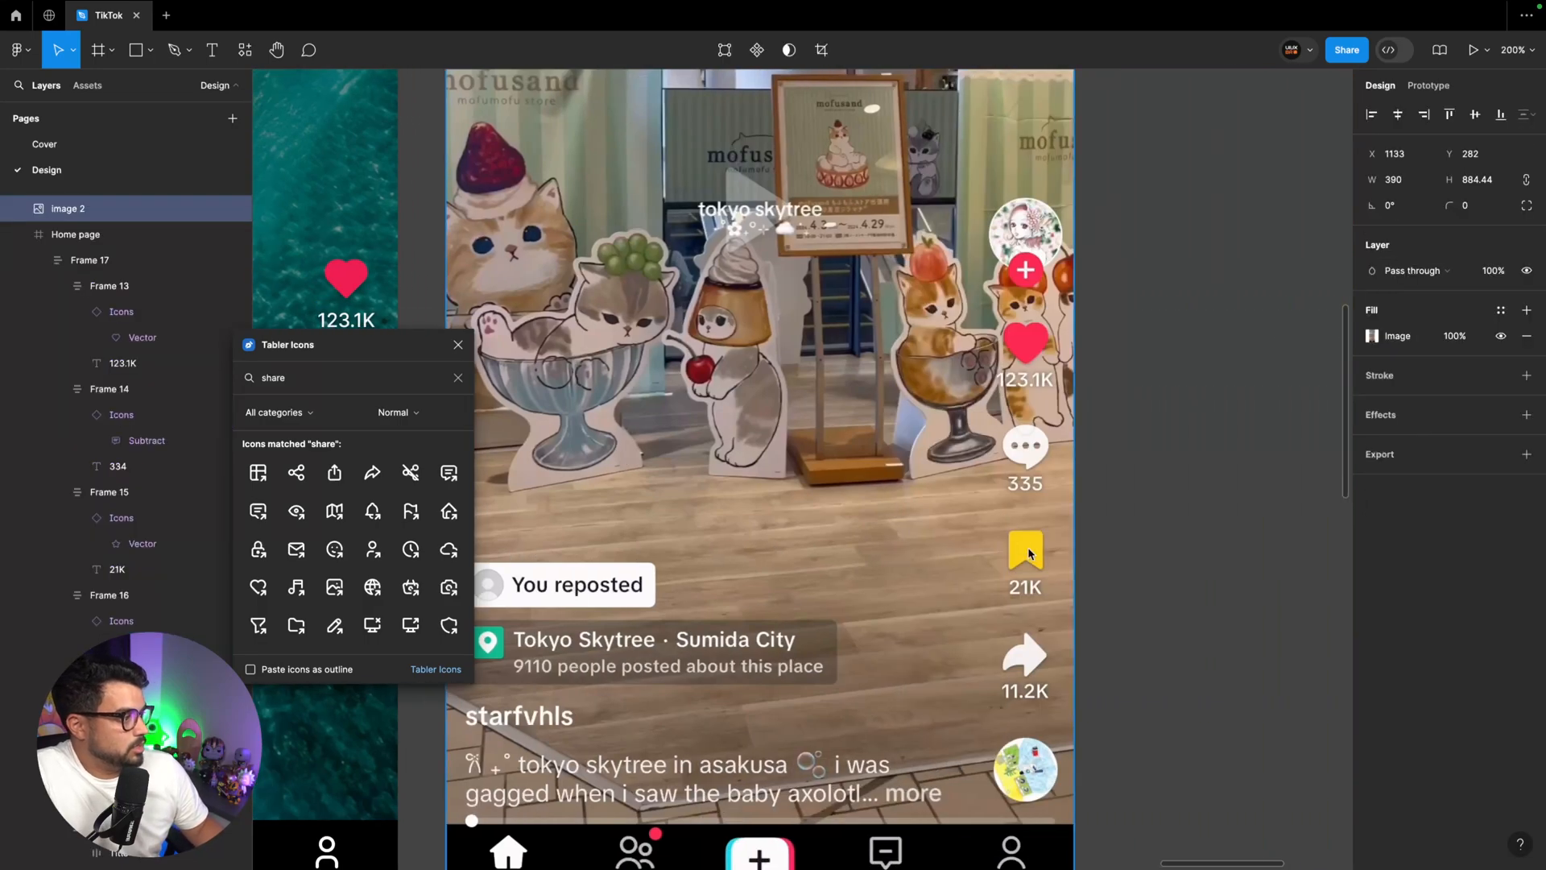
{"action": "scroll", "coordinate": [1026, 460], "scroll_direction": "right", "scroll_amount": 1}
{"action": "scroll", "coordinate": [956, 460], "scroll_direction": "down", "scroll_amount": 2}
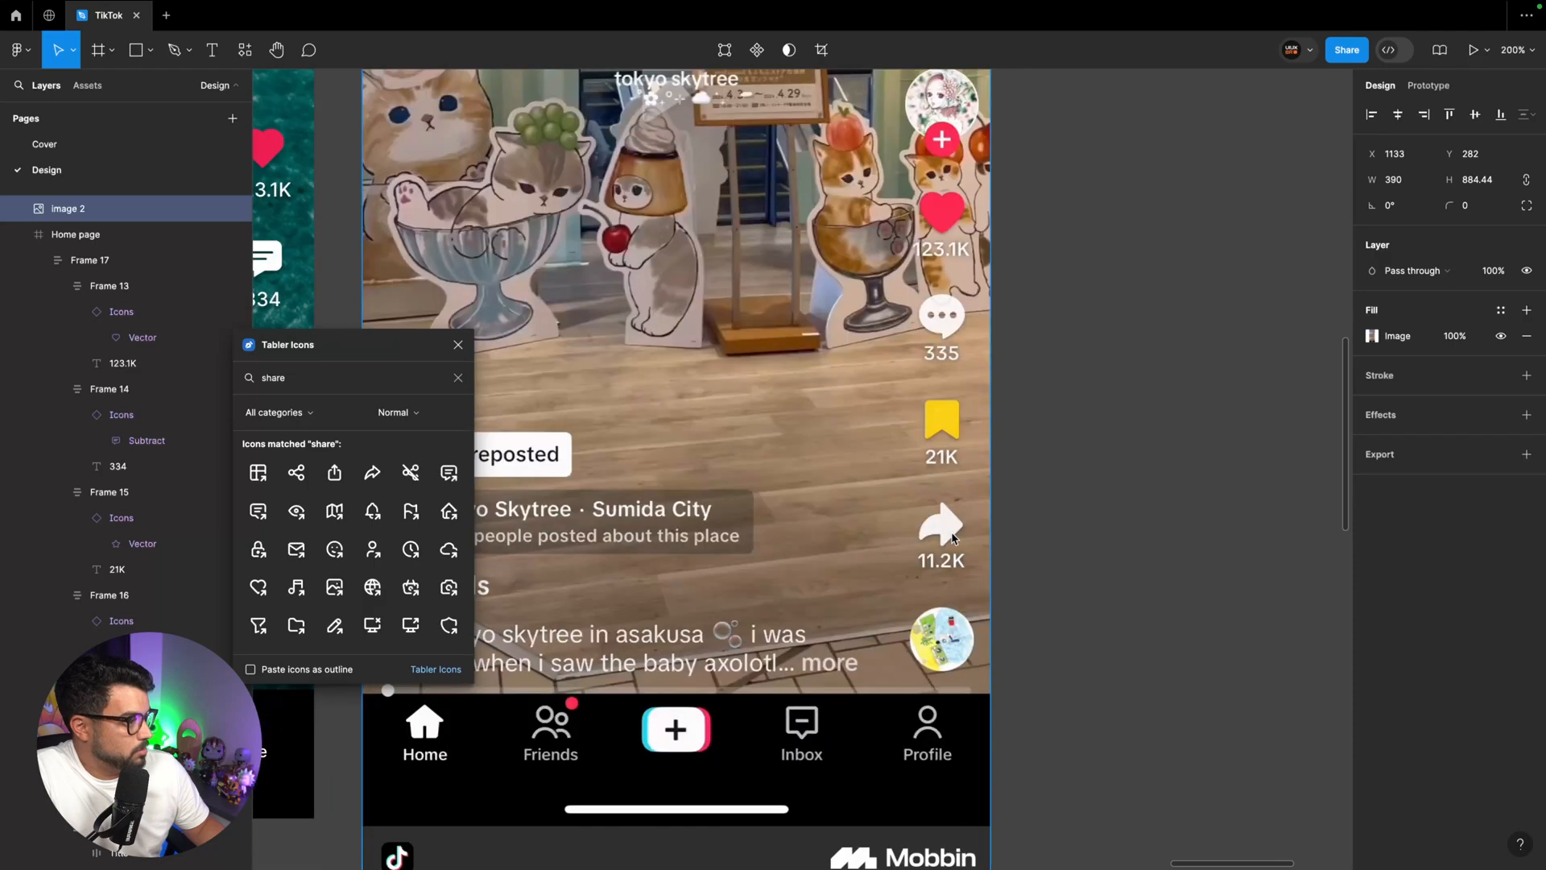
{"action": "scroll", "coordinate": [956, 483], "scroll_direction": "left", "scroll_amount": 4}
{"action": "scroll", "coordinate": [952, 538], "scroll_direction": "right", "scroll_amount": 3}
{"action": "scroll", "coordinate": [952, 537], "scroll_direction": "up", "scroll_amount": 5}
{"action": "scroll", "coordinate": [954, 535], "scroll_direction": "right", "scroll_amount": 6}
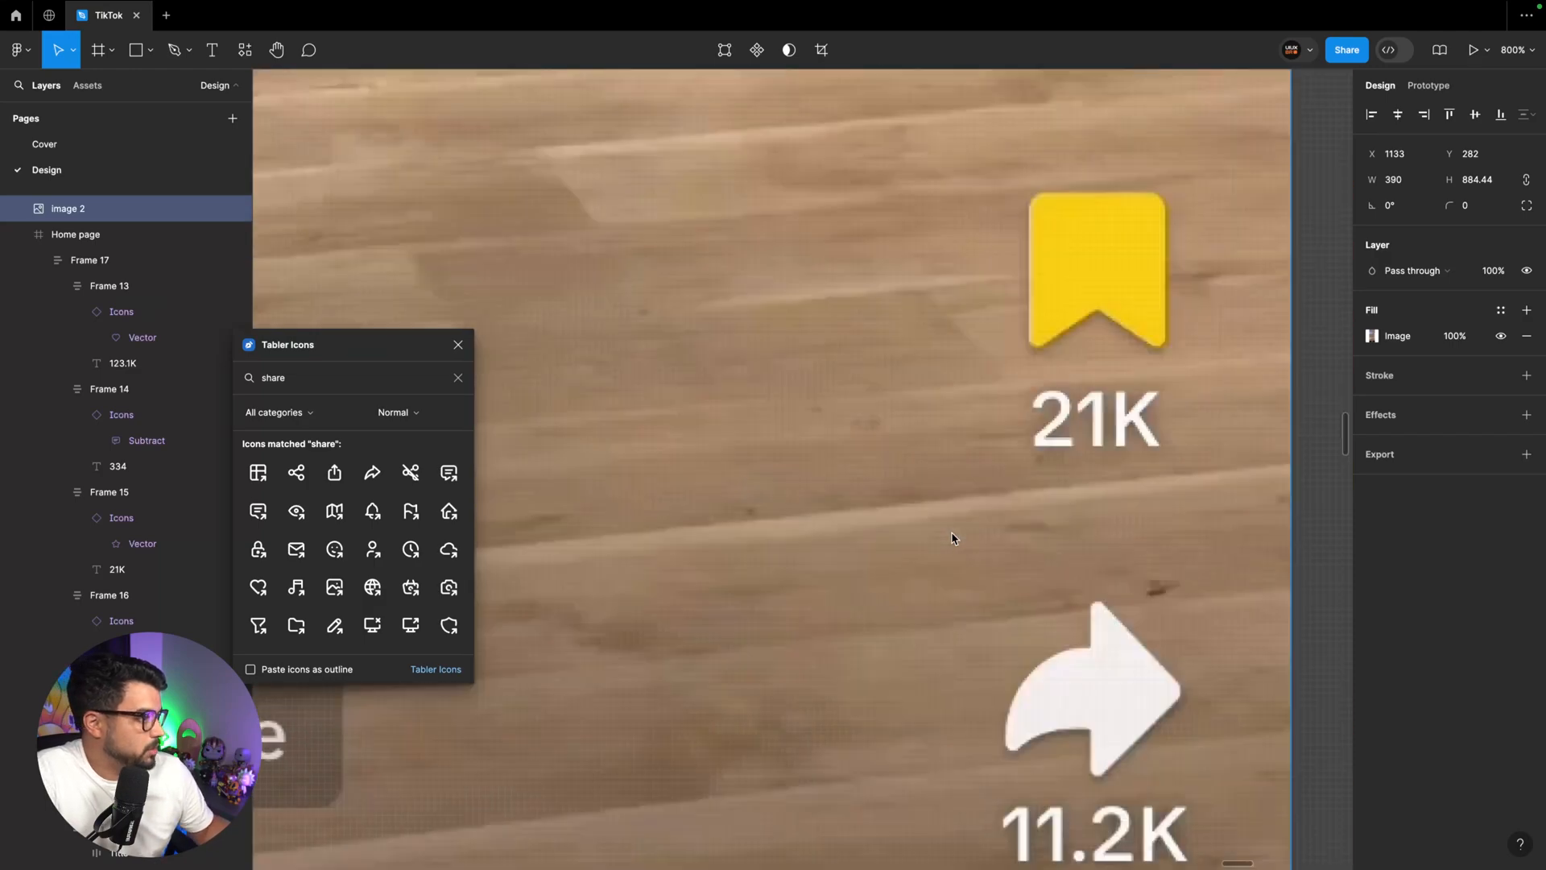
{"action": "scroll", "coordinate": [954, 535], "scroll_direction": "left", "scroll_amount": 2}
{"action": "scroll", "coordinate": [939, 449], "scroll_direction": "down", "scroll_amount": 5}
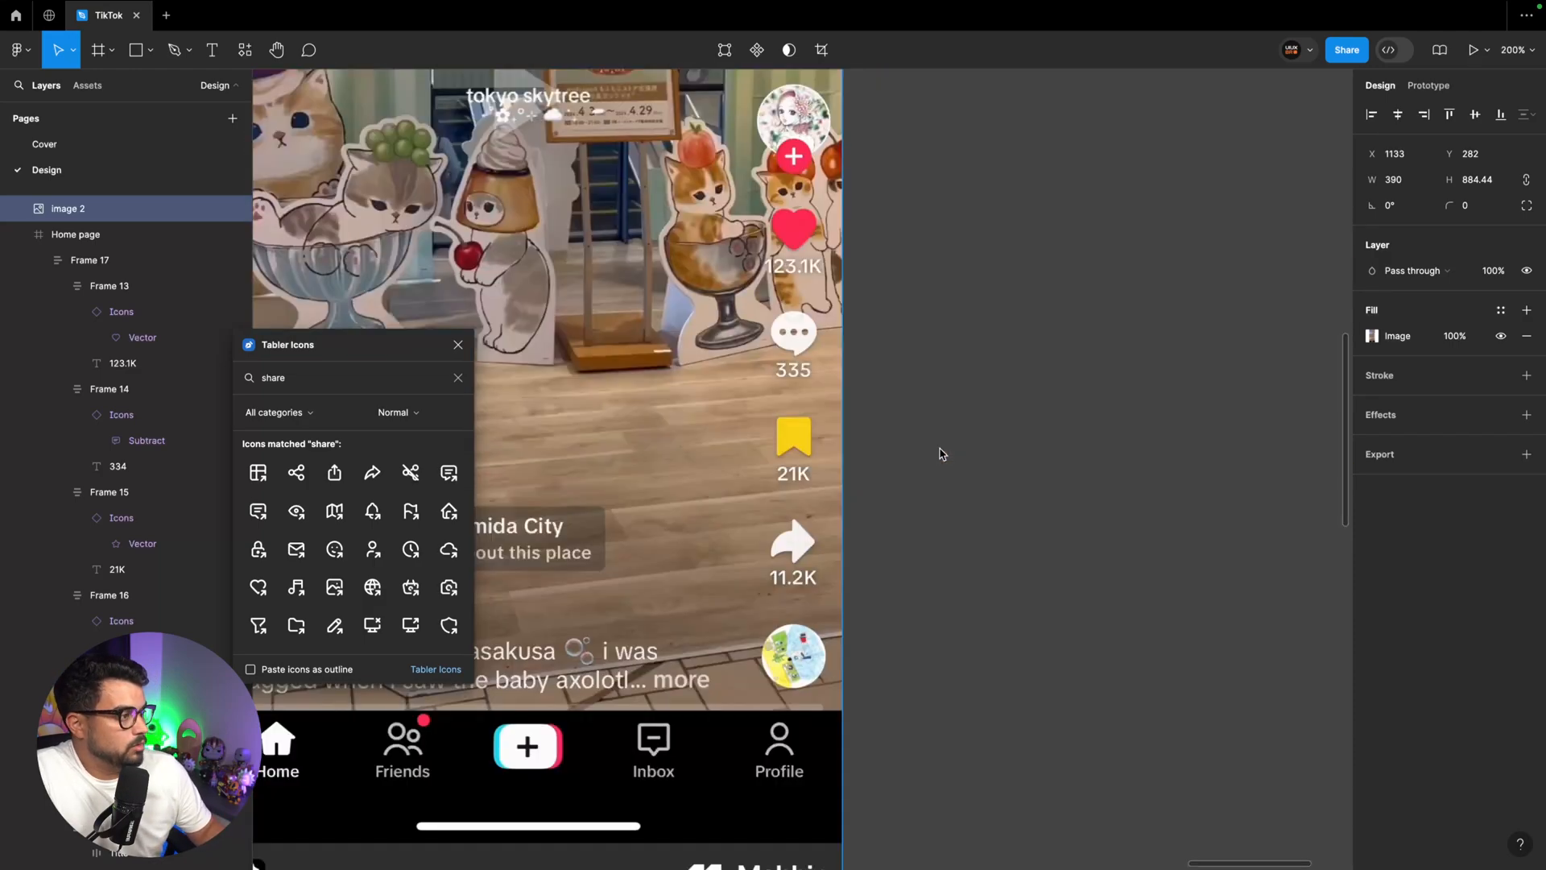
Set the layer opacity of the comment and share icons in the Home page's side column to 80%
{"action": "scroll", "coordinate": [939, 448], "scroll_direction": "left", "scroll_amount": 2}
{"action": "scroll", "coordinate": [934, 403], "scroll_direction": "up", "scroll_amount": 2}
{"action": "scroll", "coordinate": [926, 343], "scroll_direction": "left", "scroll_amount": 6}
{"action": "scroll", "coordinate": [923, 346], "scroll_direction": "down", "scroll_amount": 1}
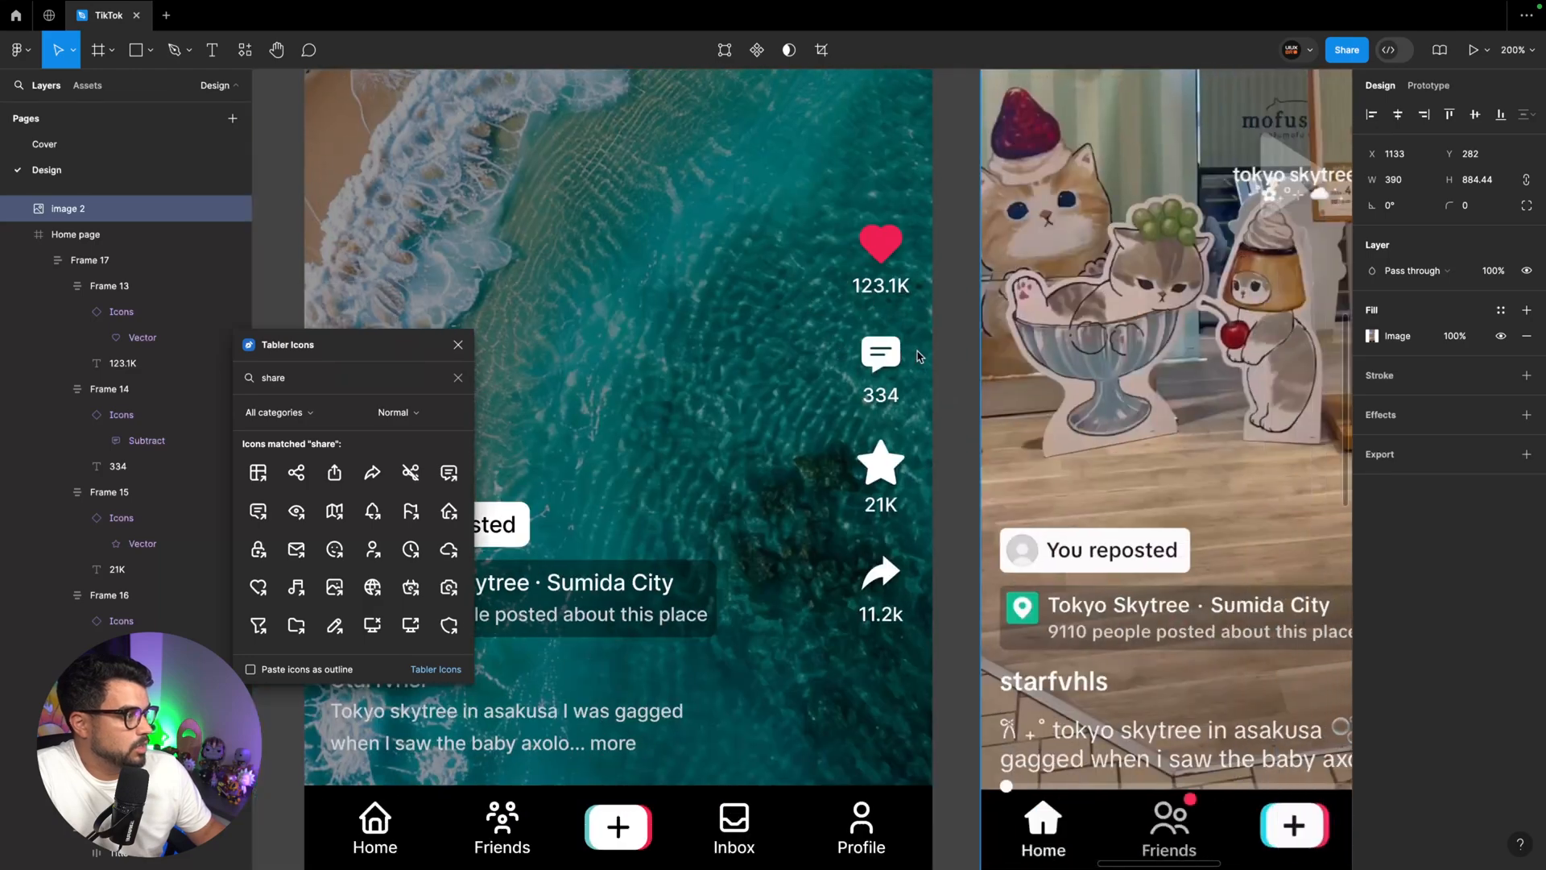
{"action": "scroll", "coordinate": [917, 350], "scroll_direction": "right", "scroll_amount": 1}
{"action": "left_click", "coordinate": [833, 360], "text": "super"}
{"action": "left_click", "coordinate": [838, 399], "text": "super"}
{"action": "left_click", "coordinate": [832, 360]}
{"action": "scroll", "coordinate": [833, 359], "scroll_direction": "right", "scroll_amount": 2}
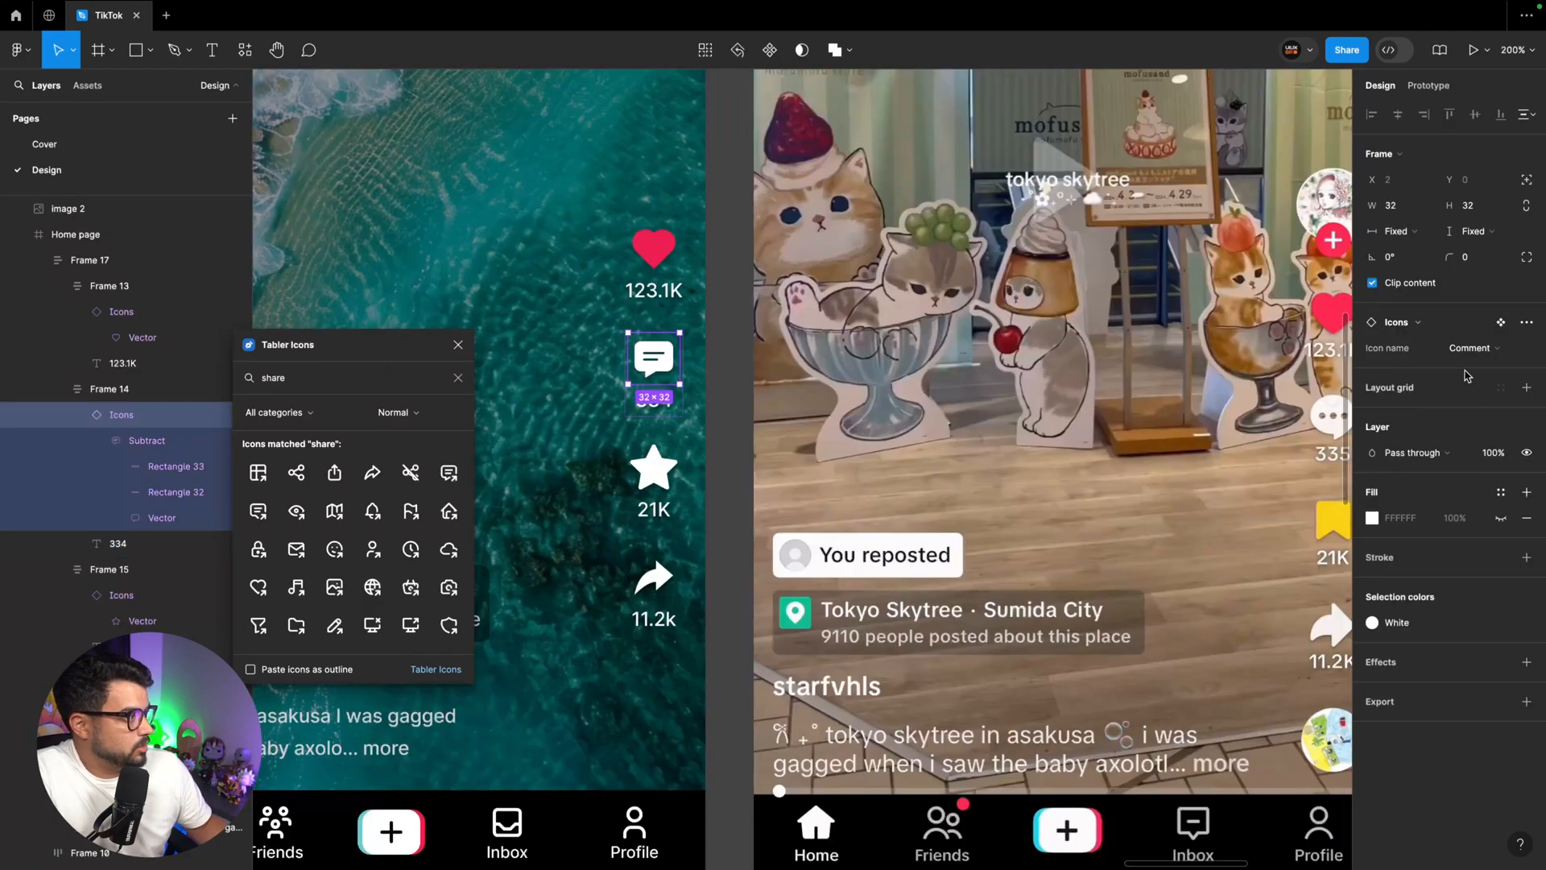
{"action": "key", "text": "8"}
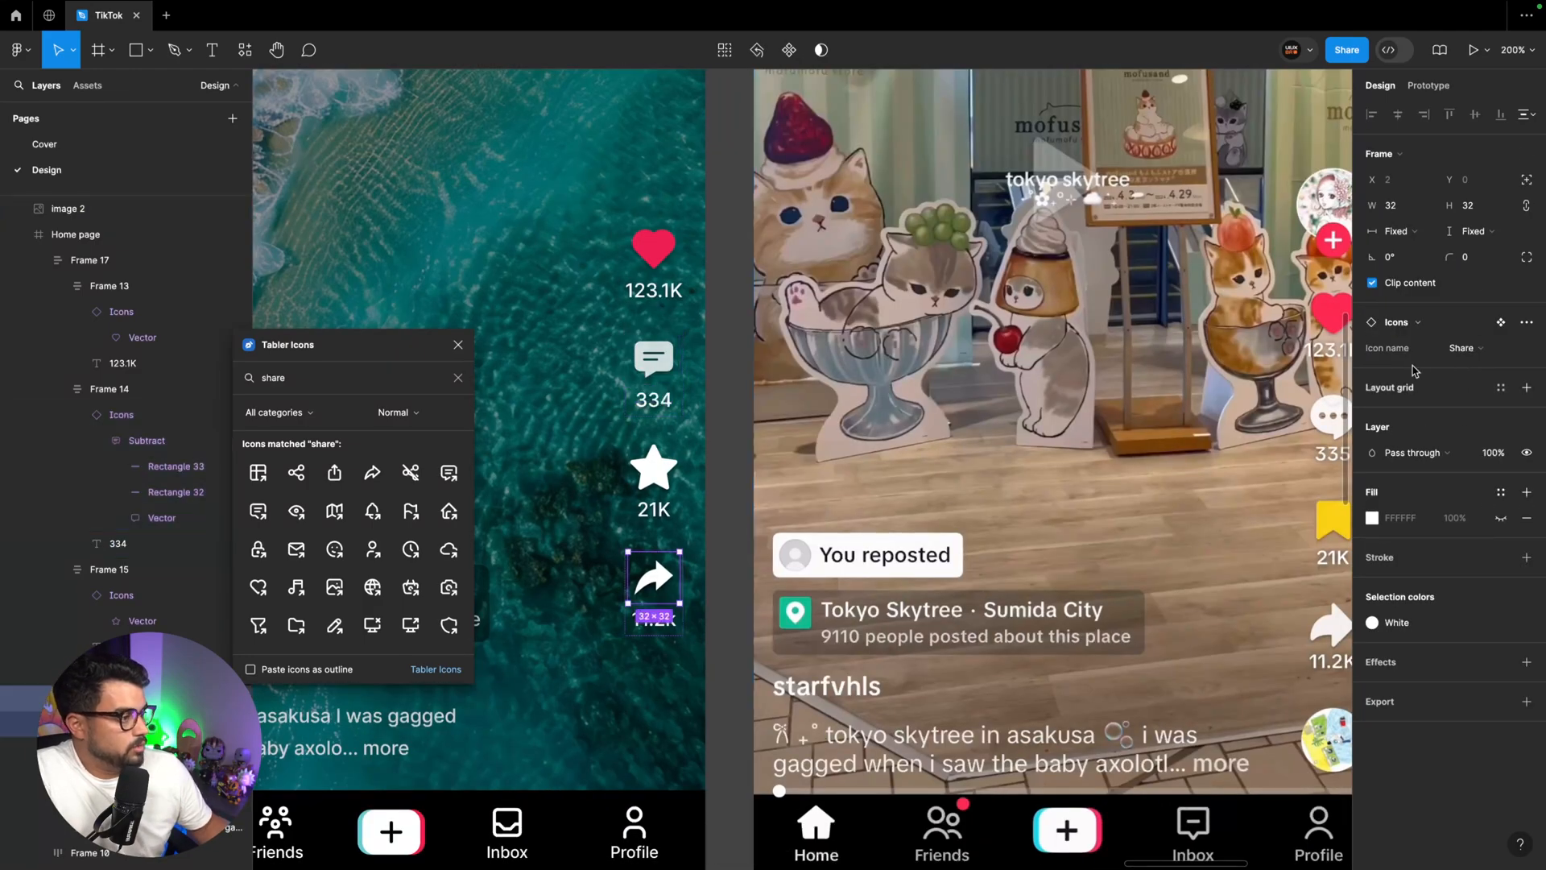
{"action": "key", "text": "8"}
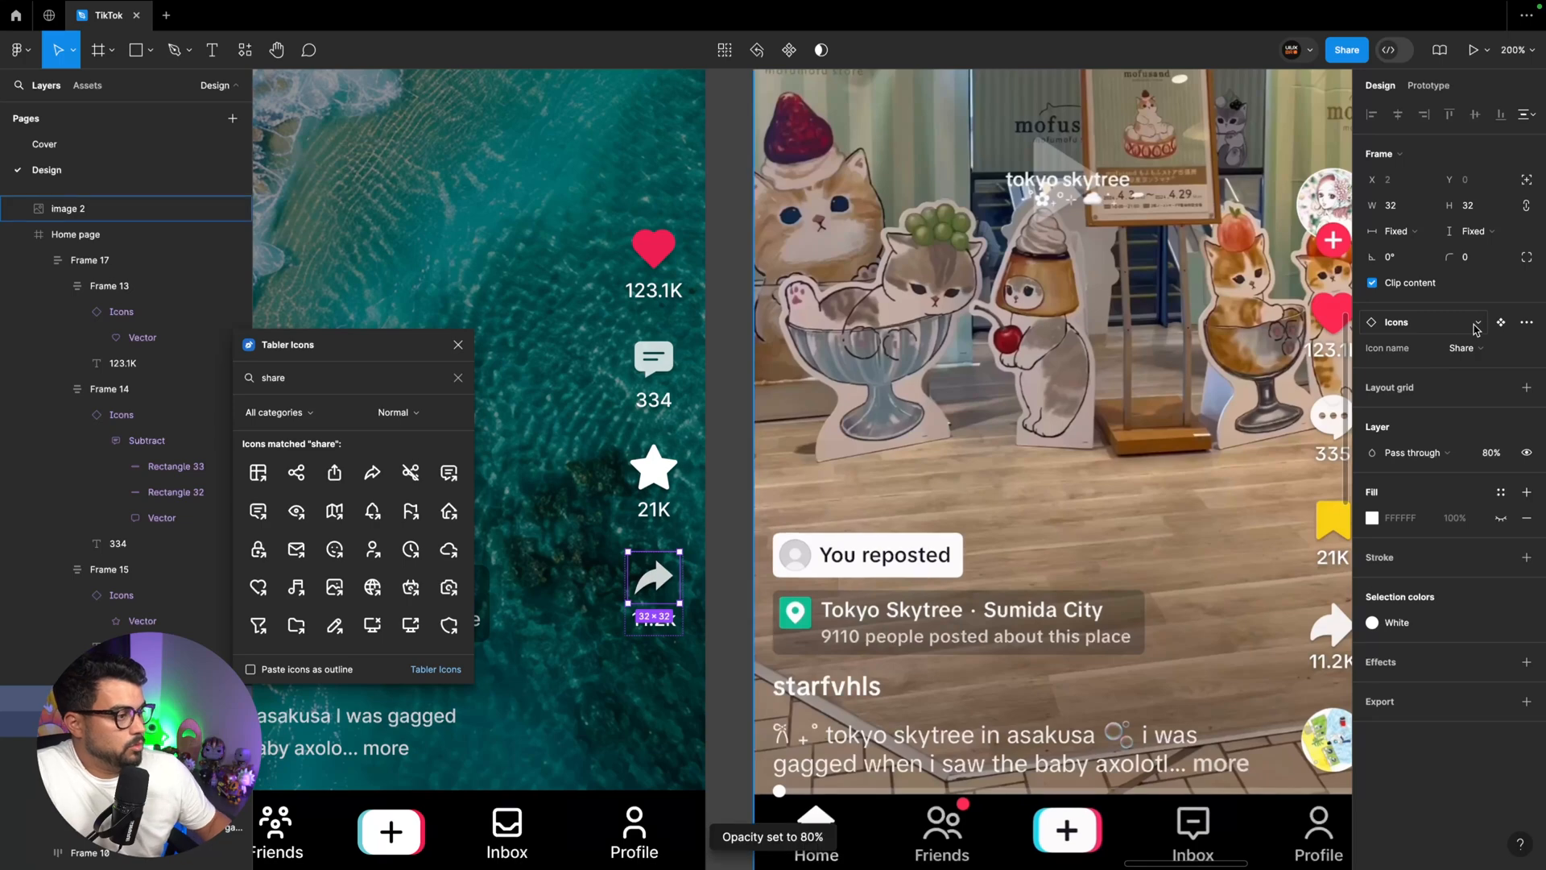
Detach the star icon's White fill style and recolour it with the yellow FAD016 sampled from the reference's bookmark icon
{"action": "left_click", "coordinate": [653, 507], "text": "super"}
{"action": "left_click", "coordinate": [654, 475], "text": "super"}
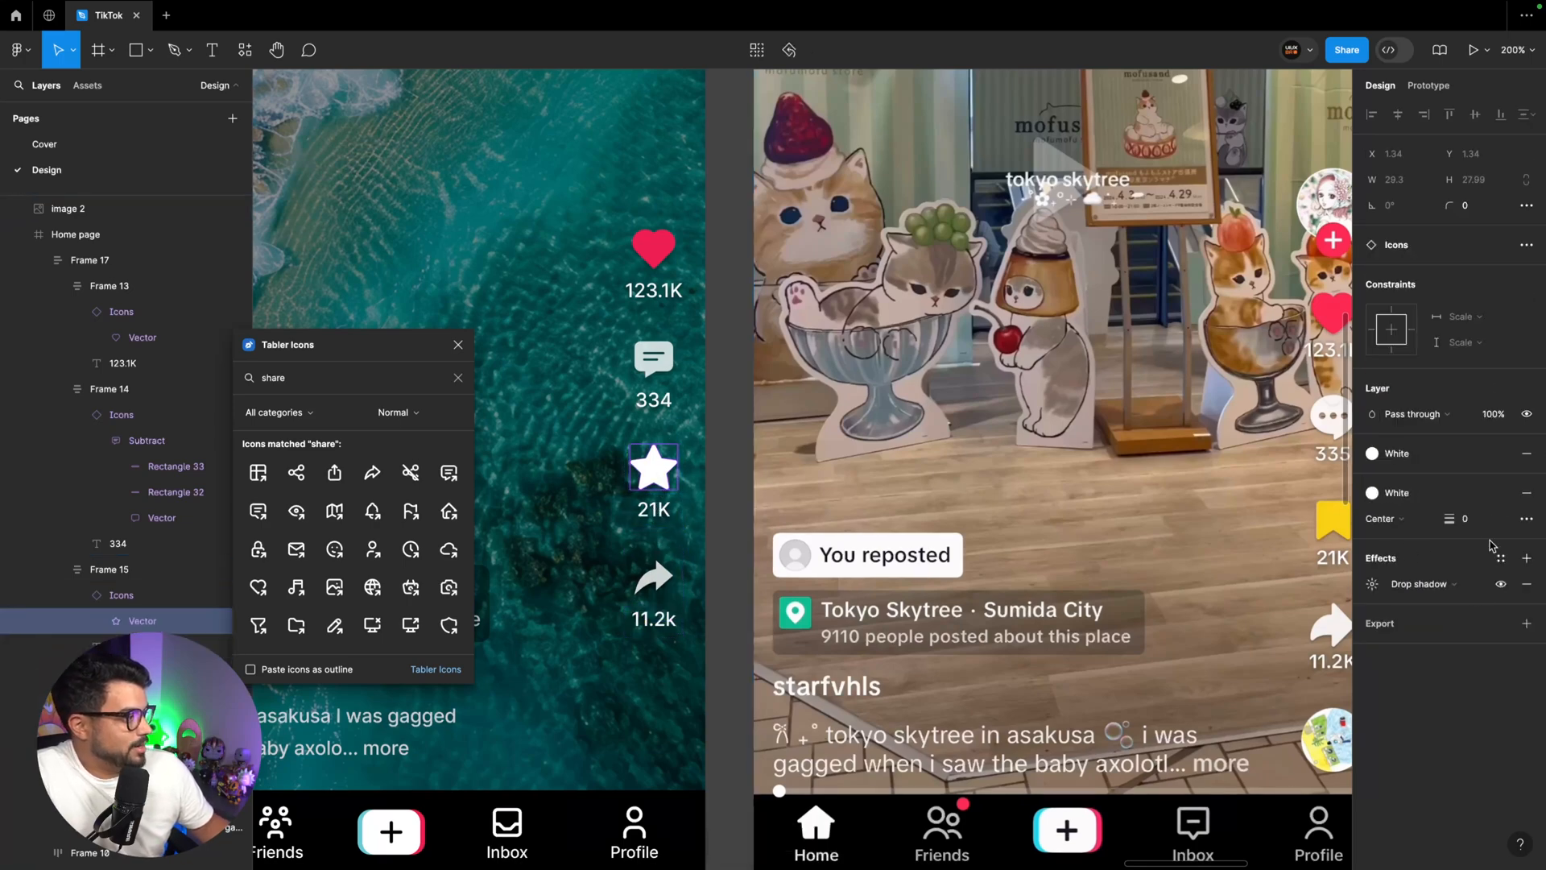
{"action": "left_click", "coordinate": [1501, 454]}
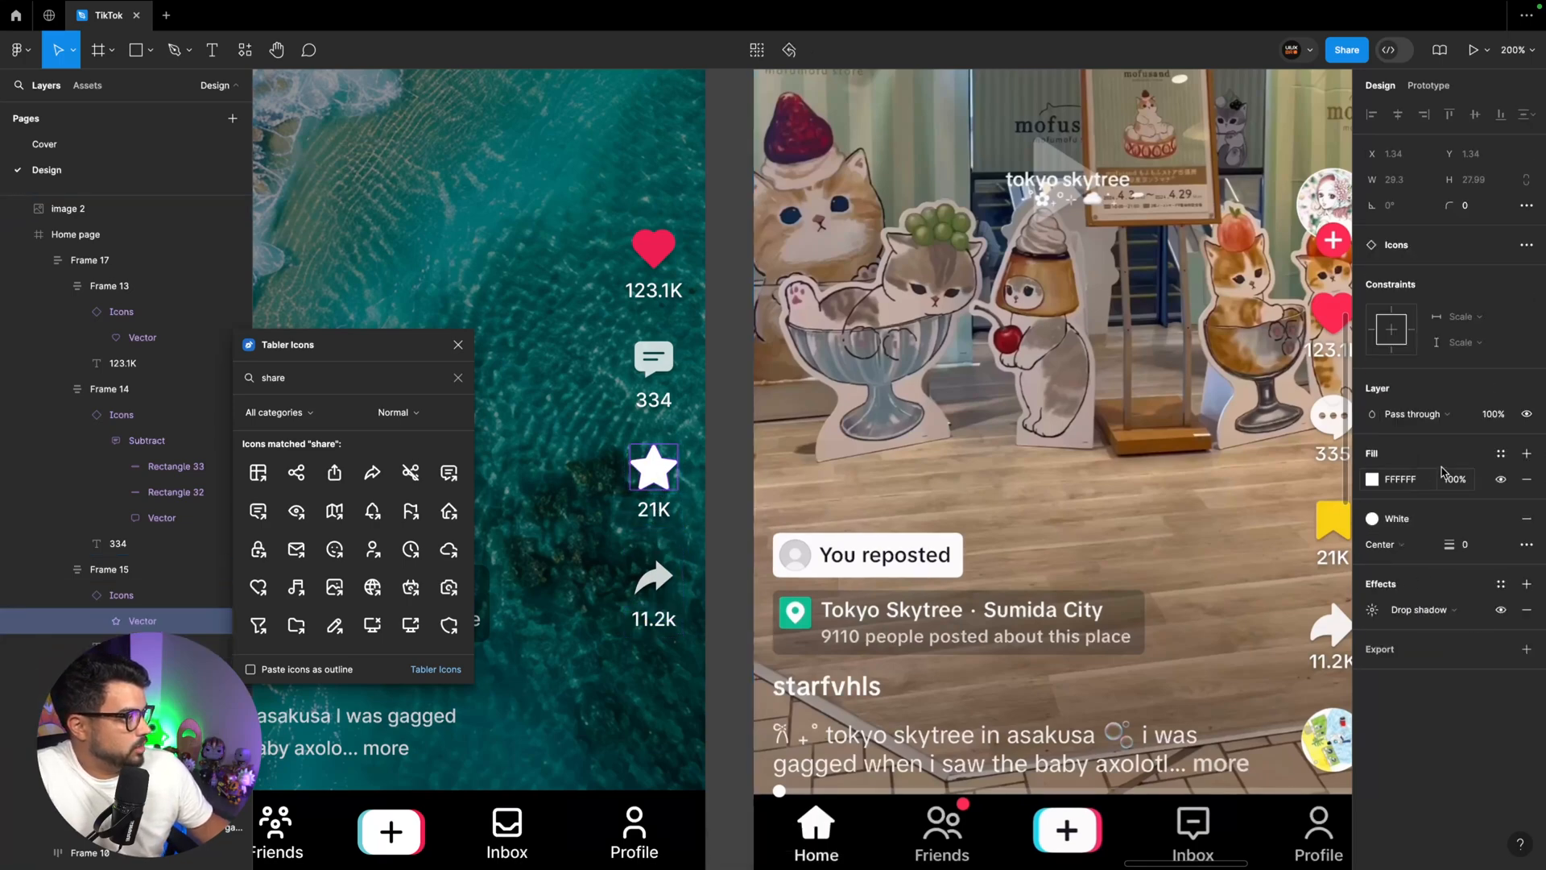
{"action": "left_click", "coordinate": [1372, 479]}
{"action": "key", "text": "i"}
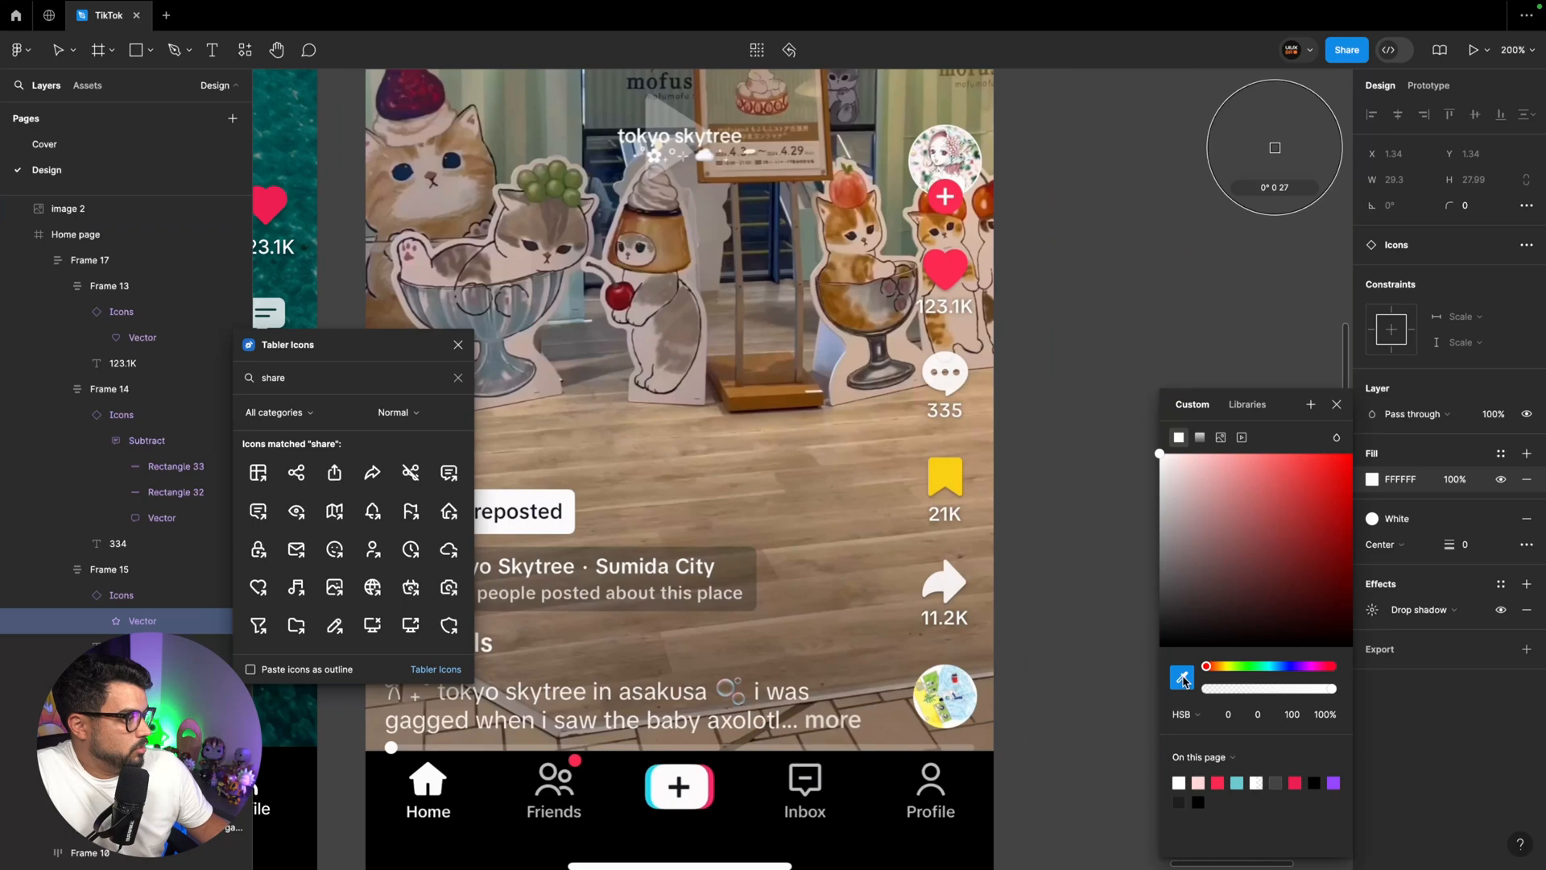
{"action": "left_click", "coordinate": [936, 466]}
{"action": "scroll", "coordinate": [936, 467], "scroll_direction": "left", "scroll_amount": 6}
{"action": "left_click", "coordinate": [869, 474]}
{"action": "scroll", "coordinate": [868, 475], "scroll_direction": "left", "scroll_amount": 1}
{"action": "key", "text": "super+minus"}
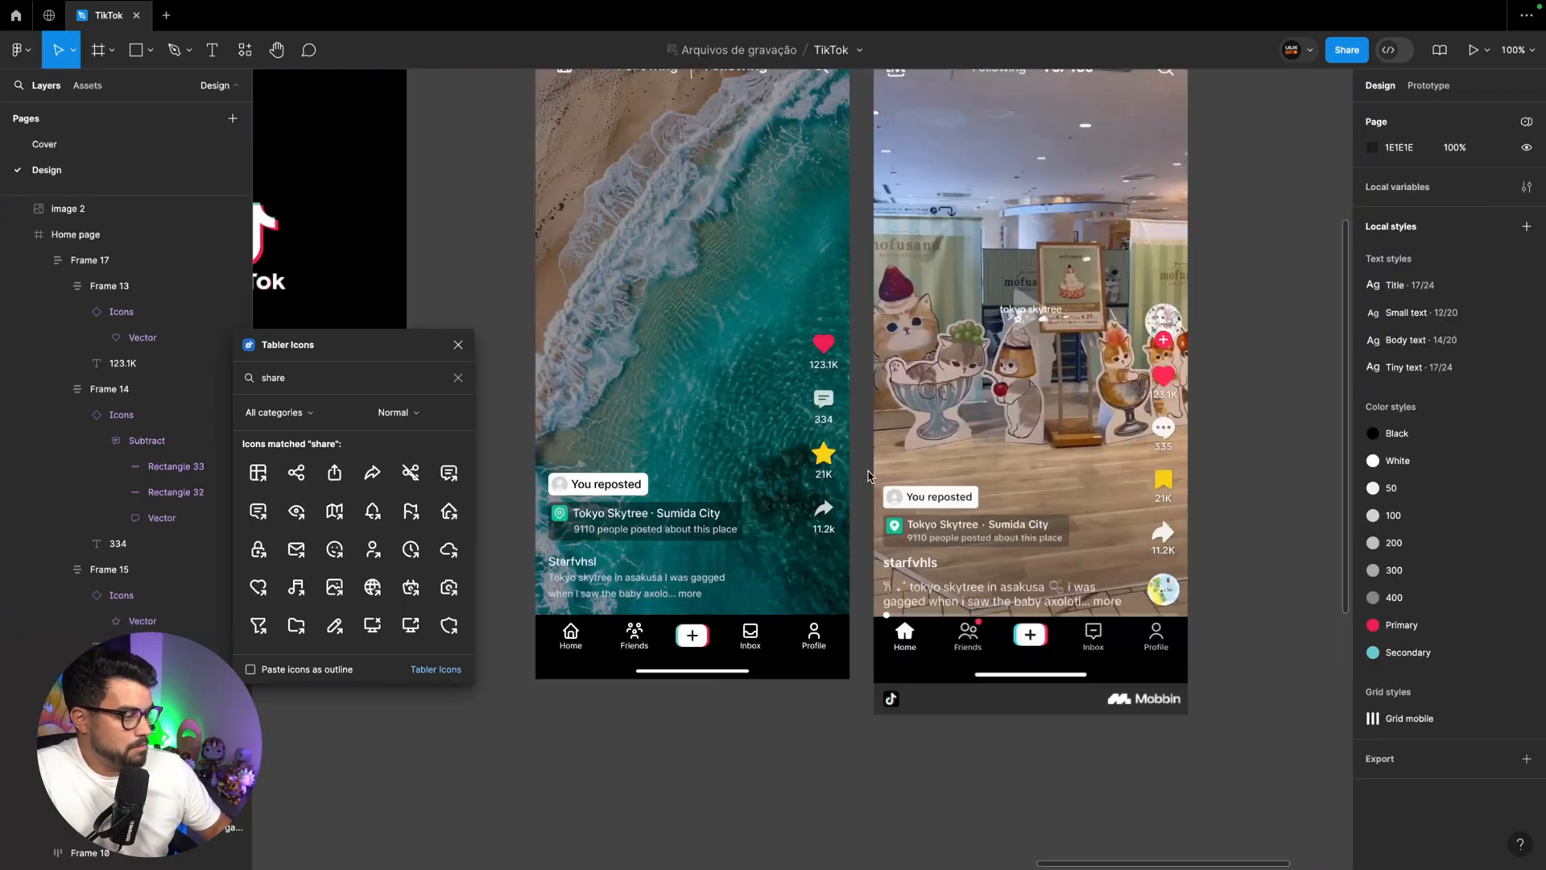
Draw a 48 × 48 circle above the heart icon at the top of the side column
{"action": "left_click", "coordinate": [823, 491]}
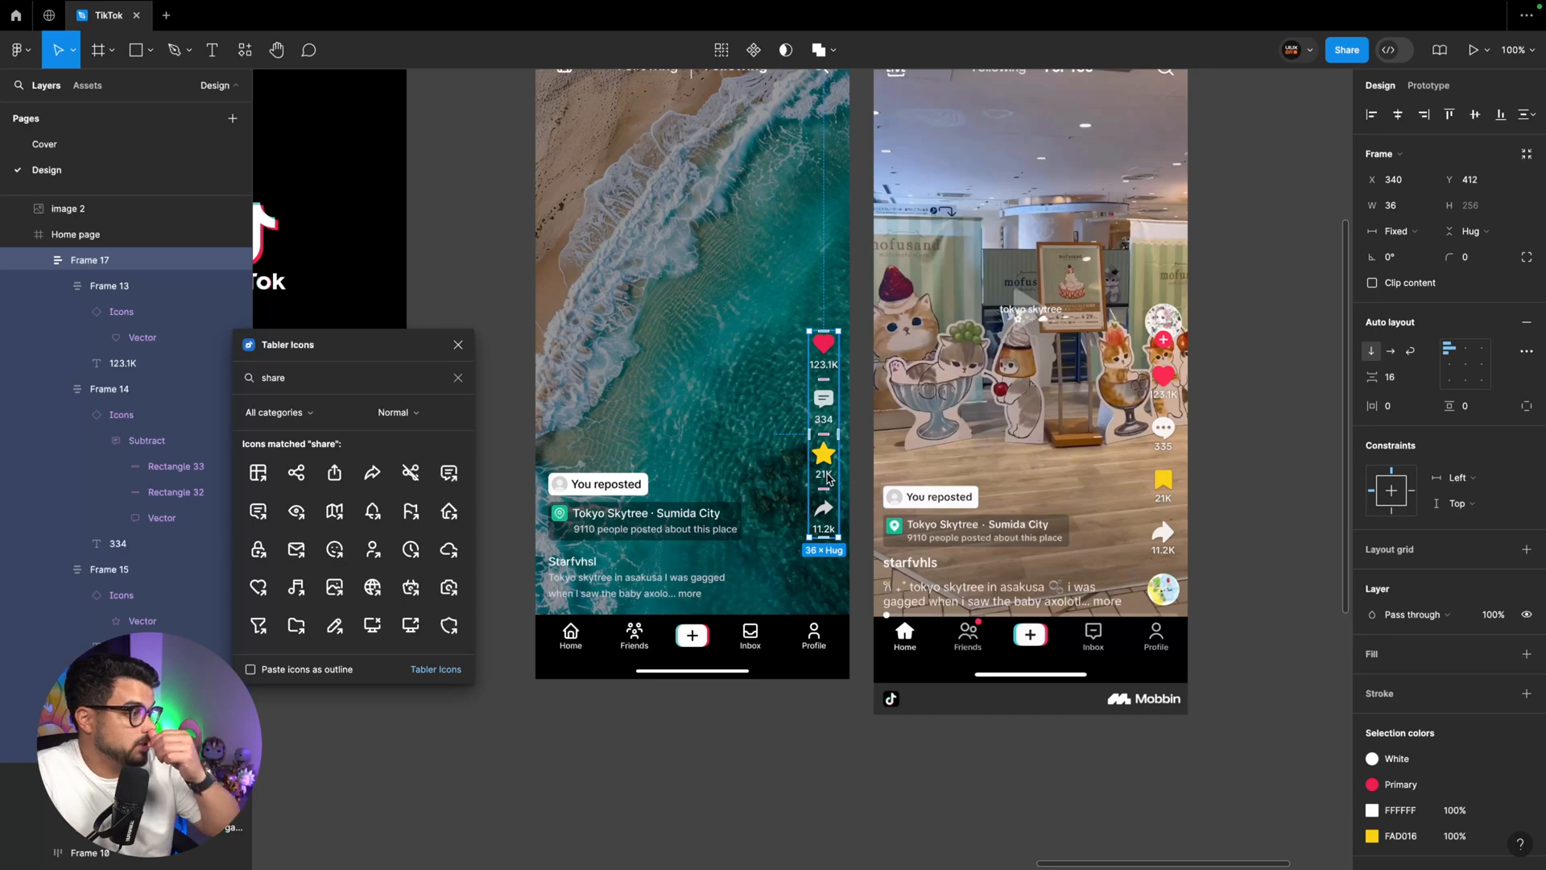
{"action": "key", "text": "super+plus"}
{"action": "key", "text": "o"}
{"action": "left_click_drag", "start_coordinate": [792, 323], "coordinate": [860, 403]}
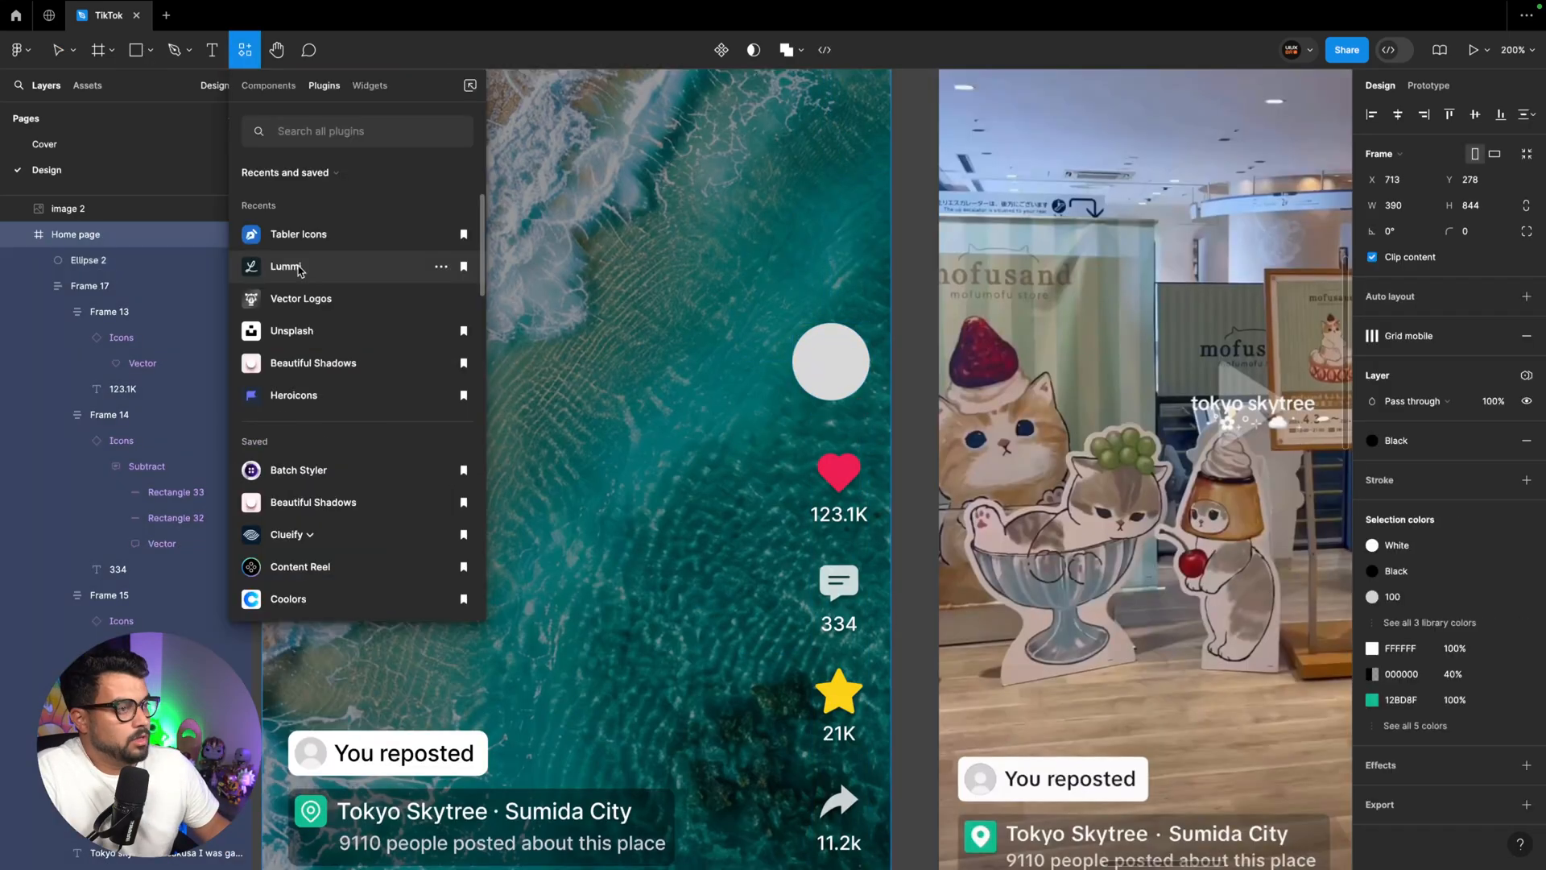
Fill the circle with a portrait of a curly-haired person in a scarf from the Lummi plugin's Avatars category
{"action": "left_click", "coordinate": [303, 269]}
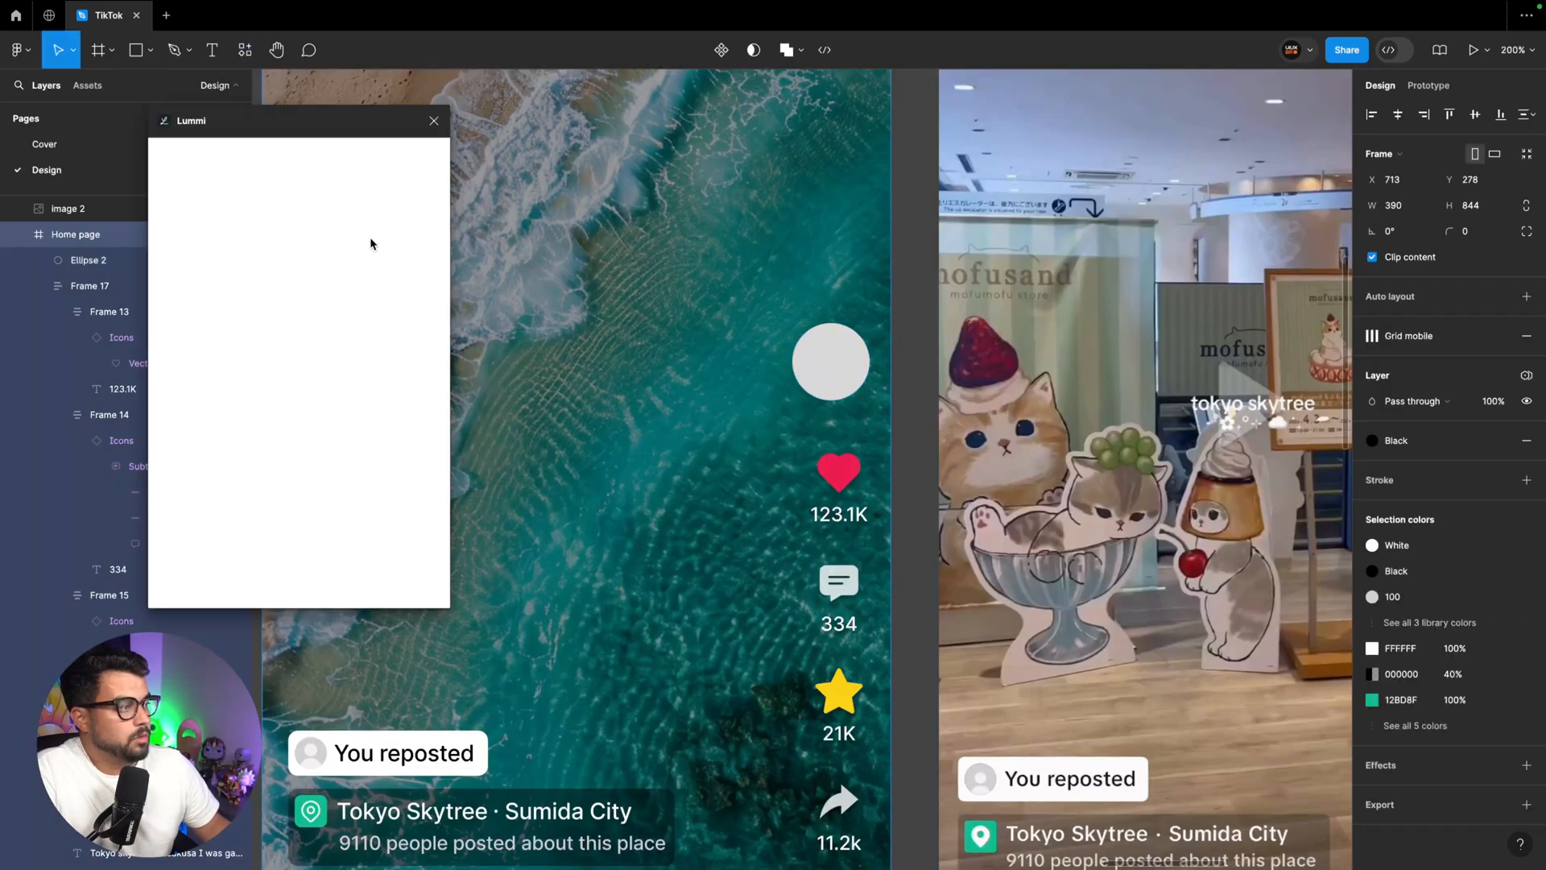
{"action": "left_click", "coordinate": [829, 357]}
{"action": "left_click", "coordinate": [314, 153]}
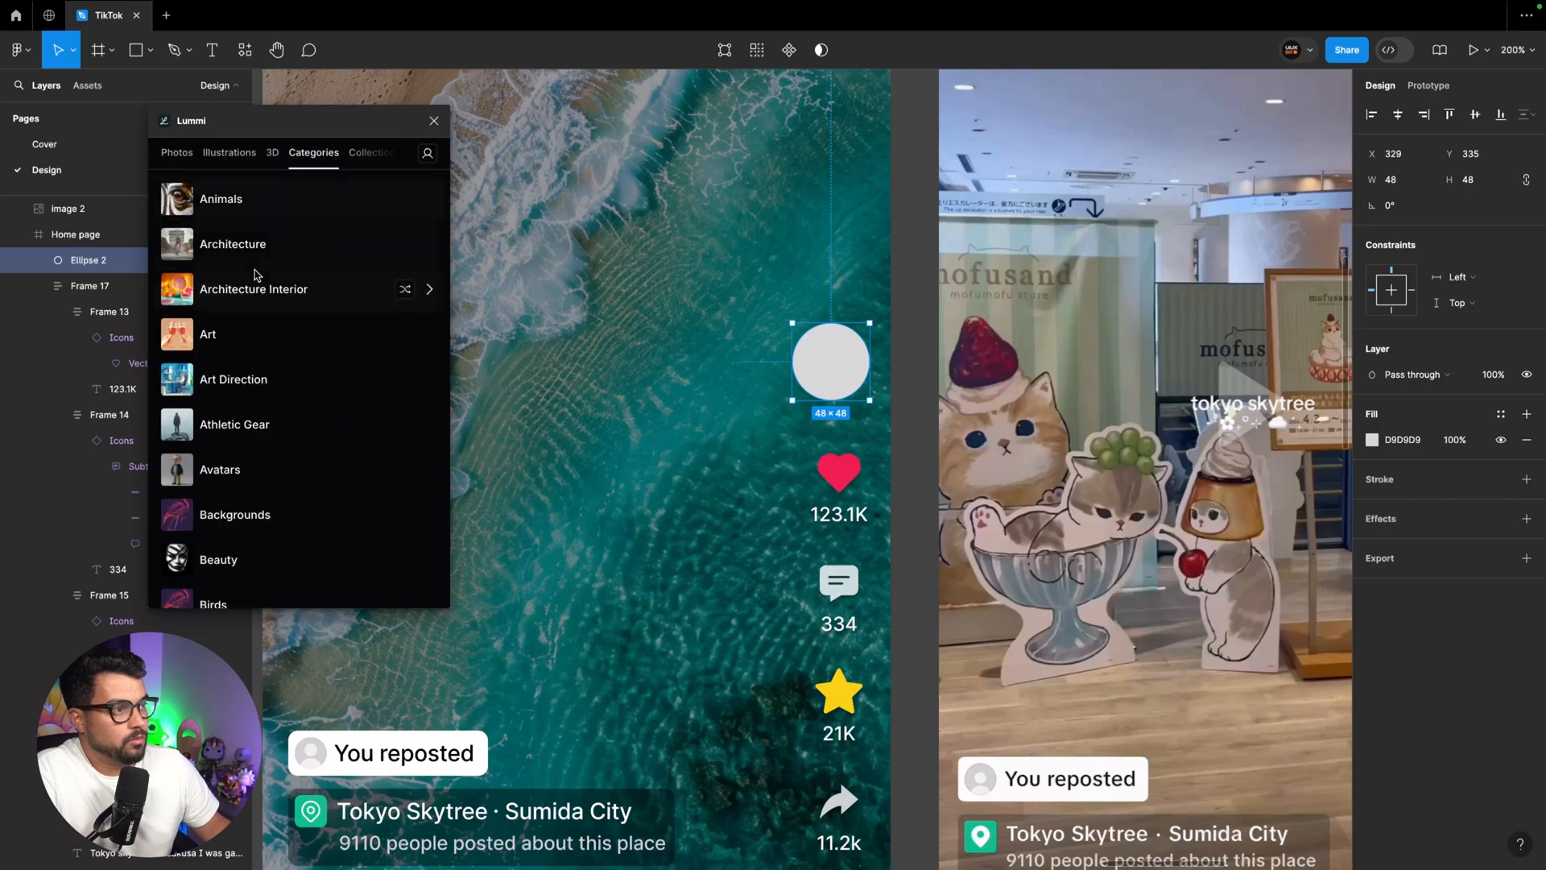
{"action": "scroll", "coordinate": [266, 322], "scroll_direction": "down", "scroll_amount": 1}
{"action": "left_click", "coordinate": [363, 424]}
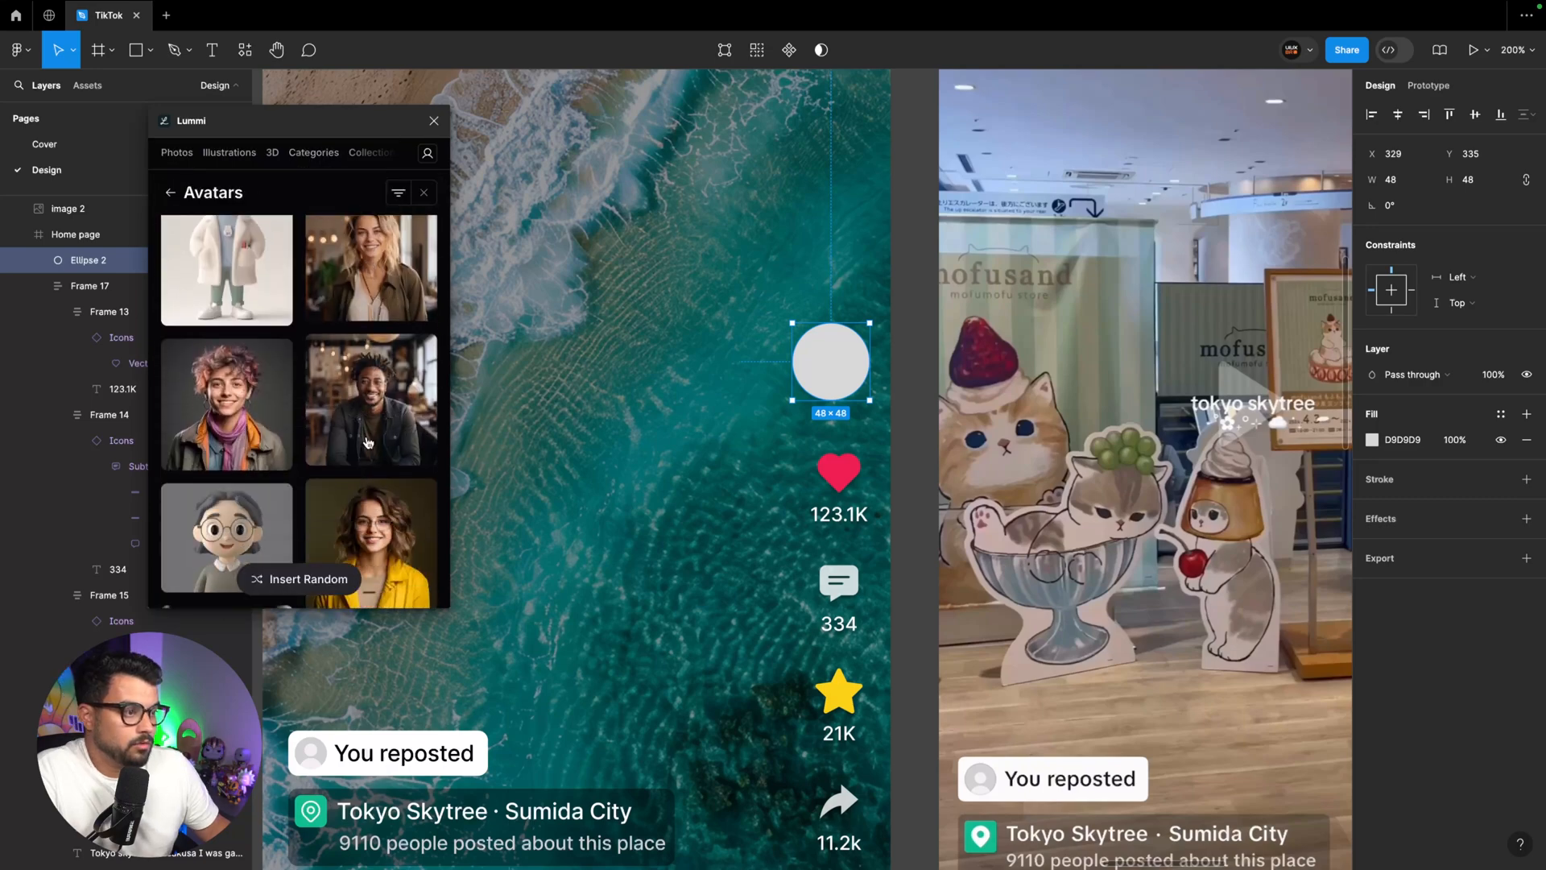
{"action": "left_click", "coordinate": [236, 408]}
{"action": "scroll", "coordinate": [886, 418], "scroll_direction": "right", "scroll_amount": 3}
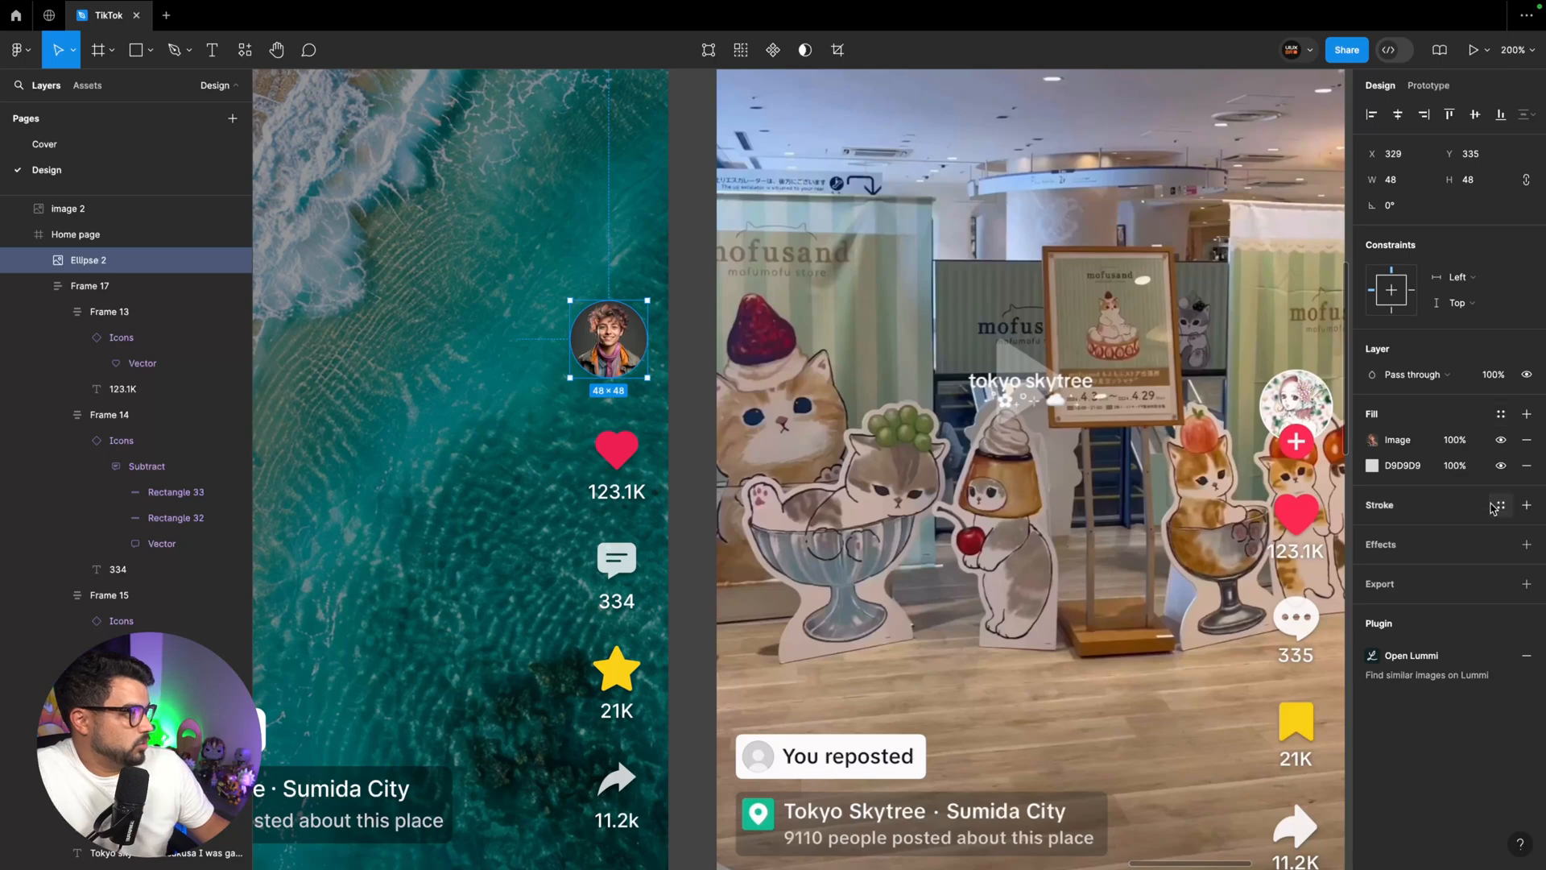
Give the avatar circle a 1 px inside stroke in white FFFFFF and add a drop shadow
{"action": "left_click", "coordinate": [1526, 505]}
{"action": "left_click", "coordinate": [1376, 531]}
{"action": "type", "text": "fff"}
{"action": "key", "text": "Return"}
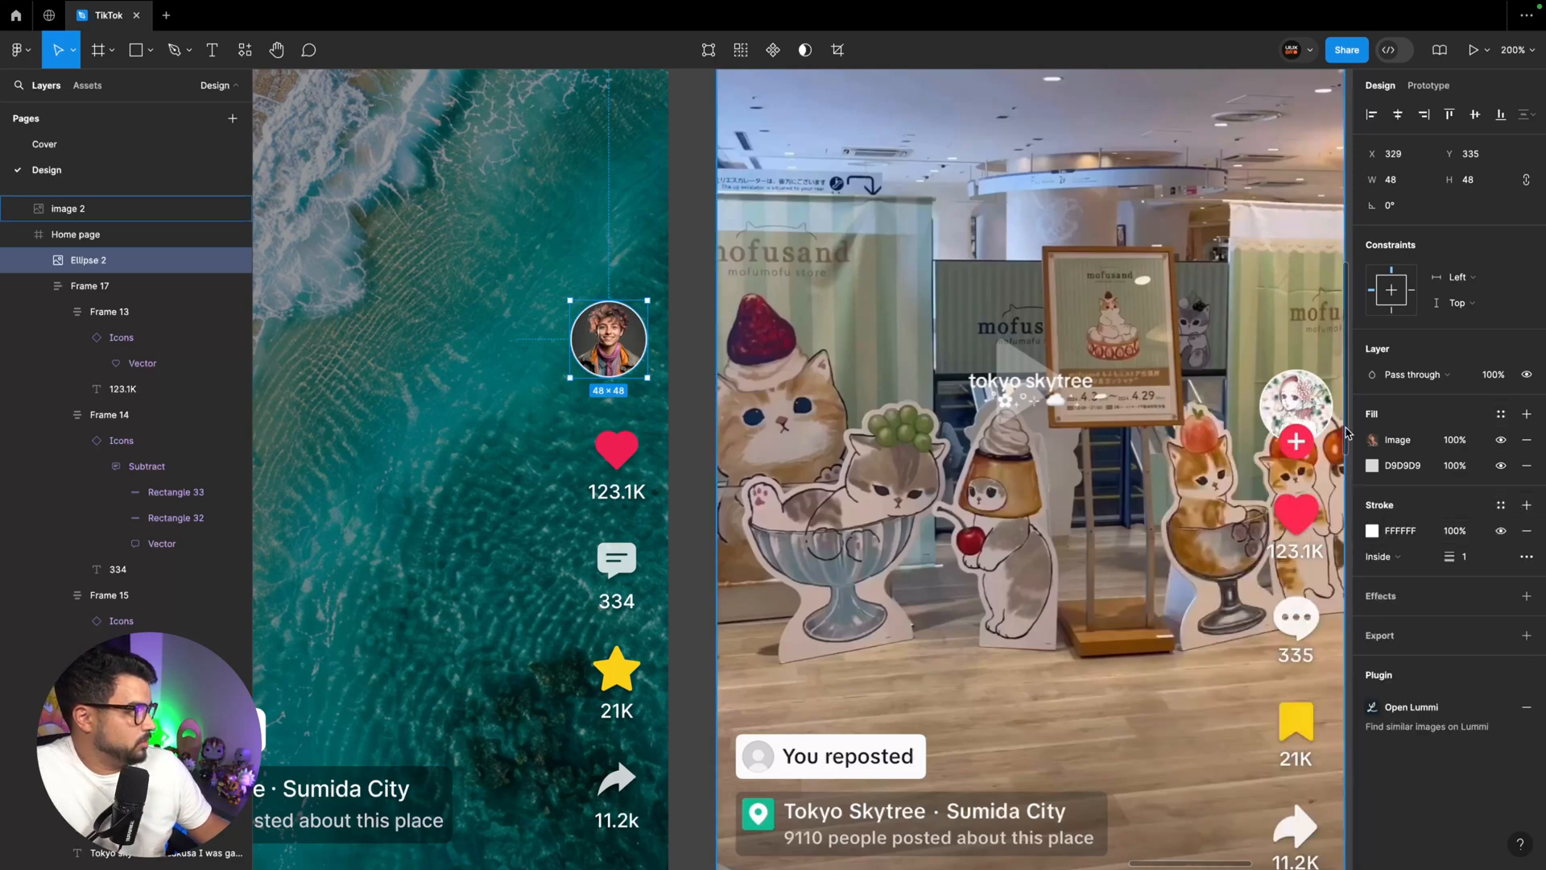
{"action": "left_click", "coordinate": [1527, 596]}
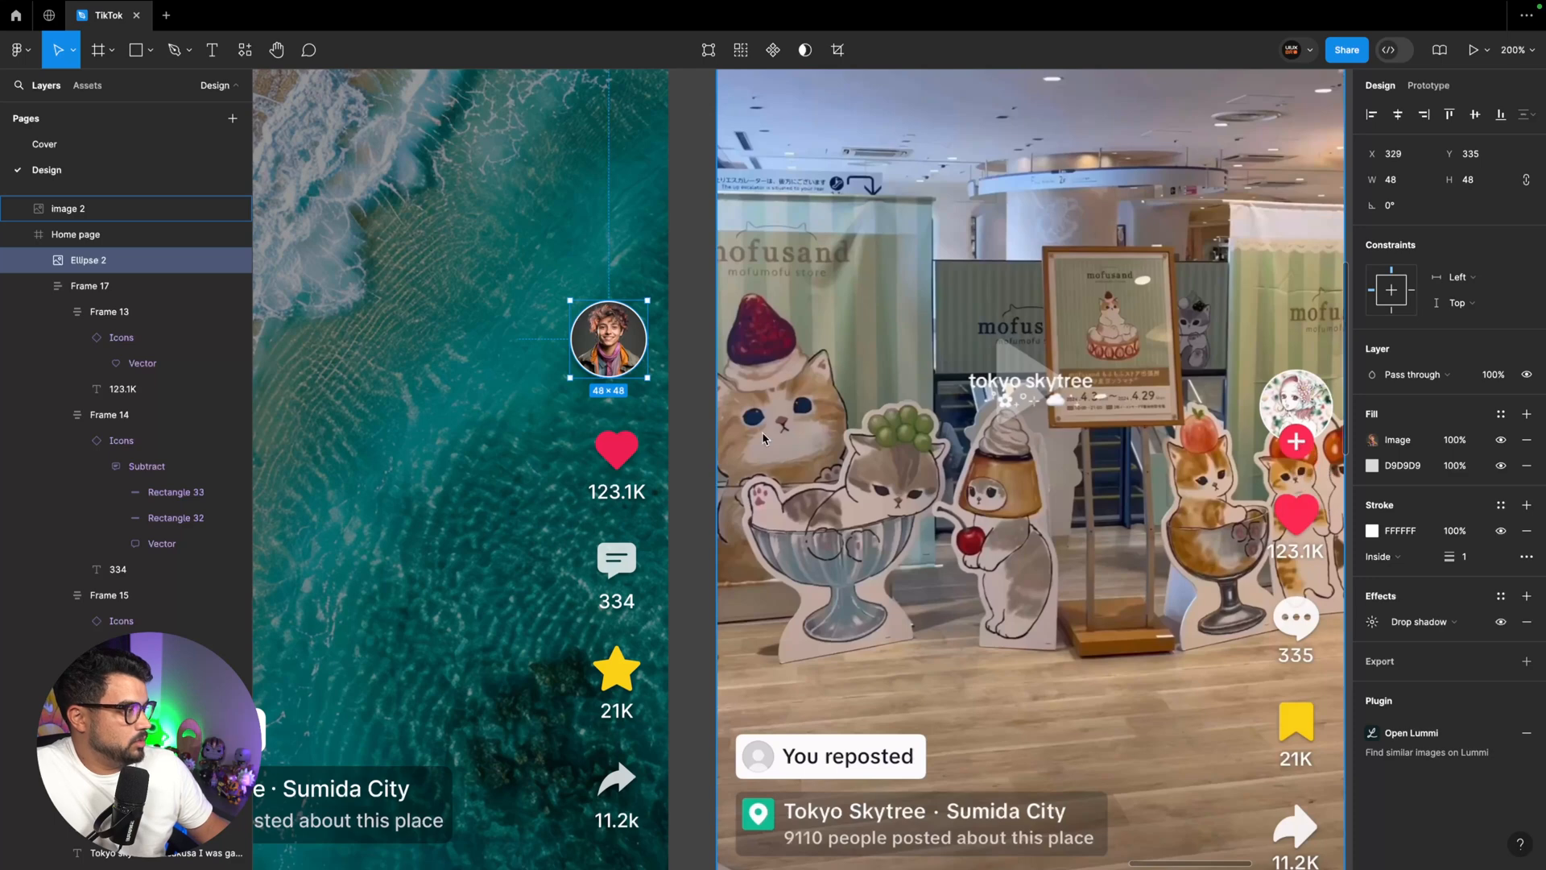
Place an Icons component instance on the avatar's lower edge, switch it to Plus and resize it to 16 × 16
{"action": "left_click", "coordinate": [87, 85]}
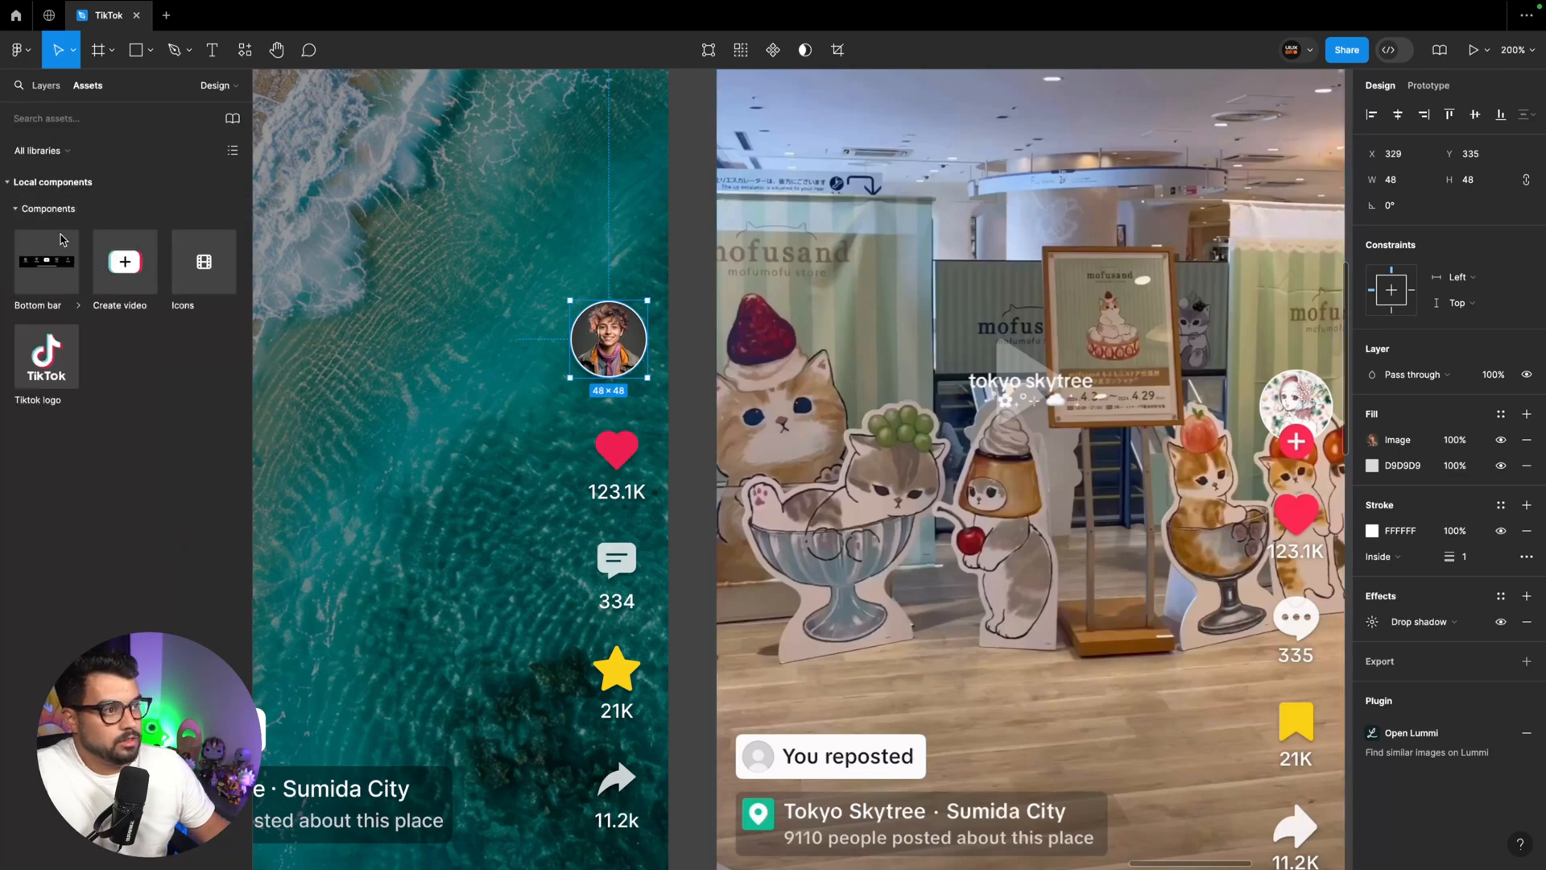
{"action": "left_click_drag", "start_coordinate": [204, 262], "coordinate": [556, 377]}
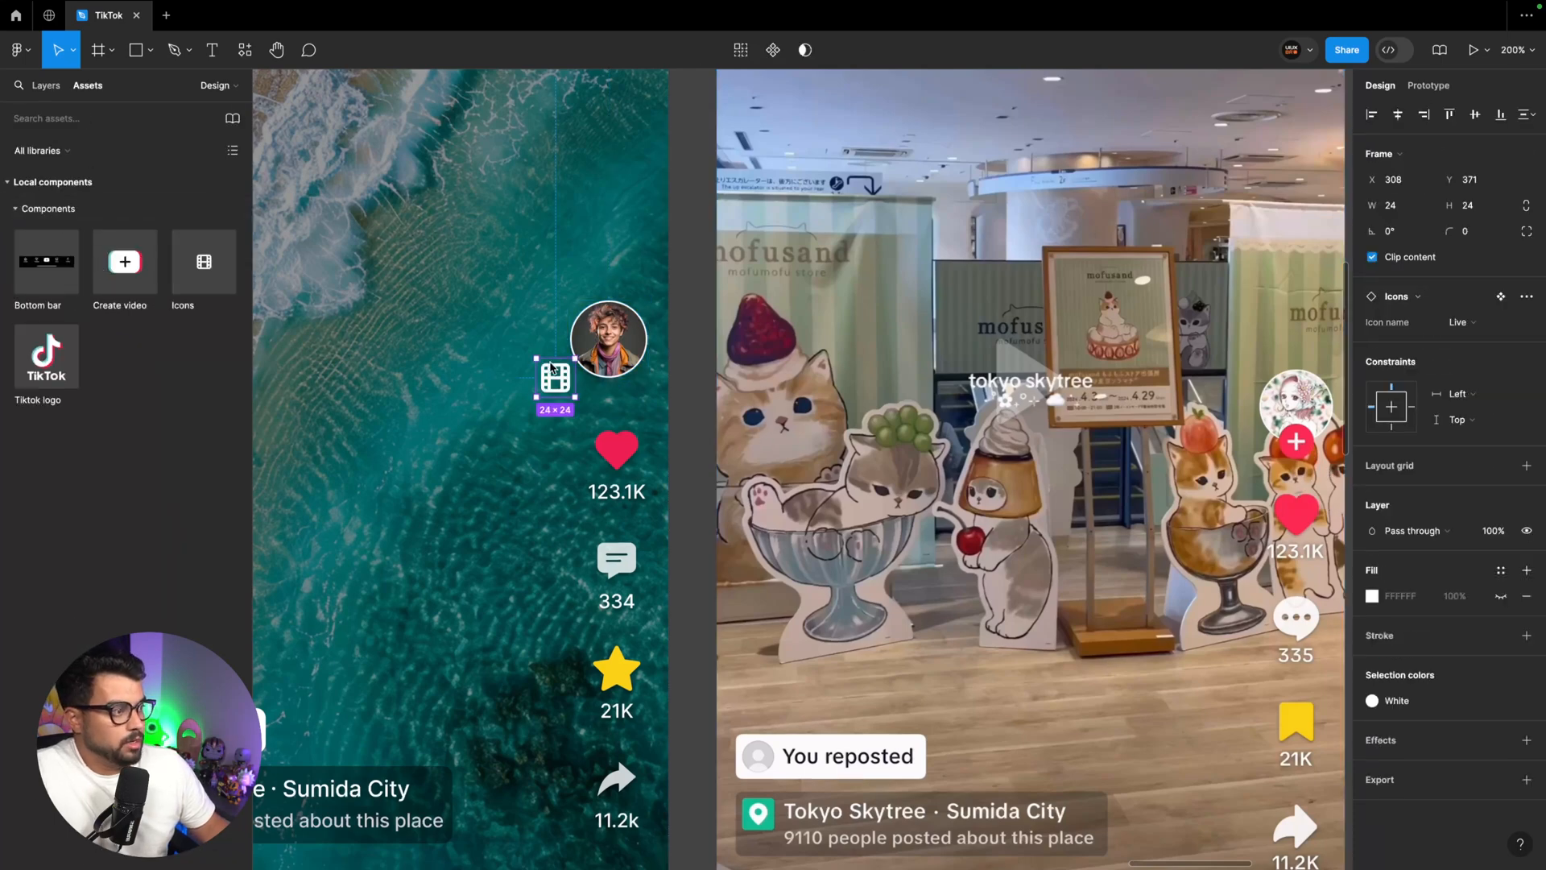
{"action": "left_click", "coordinate": [1460, 322]}
{"action": "left_click", "coordinate": [1433, 419]}
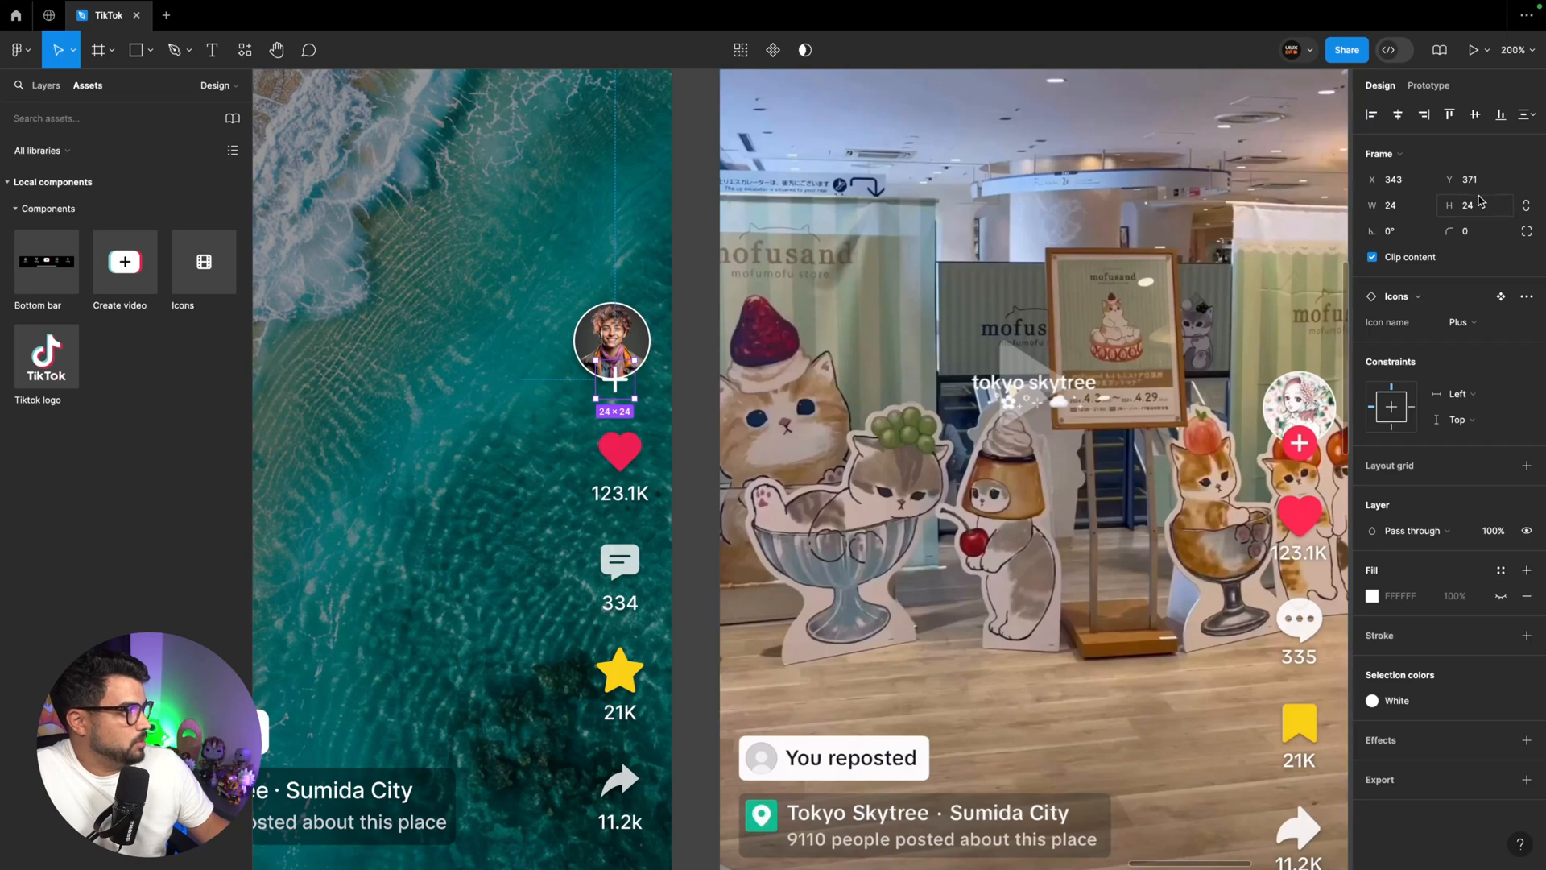
{"action": "left_click", "coordinate": [1482, 205]}
{"action": "type", "text": "16"}
{"action": "key", "text": "Return"}
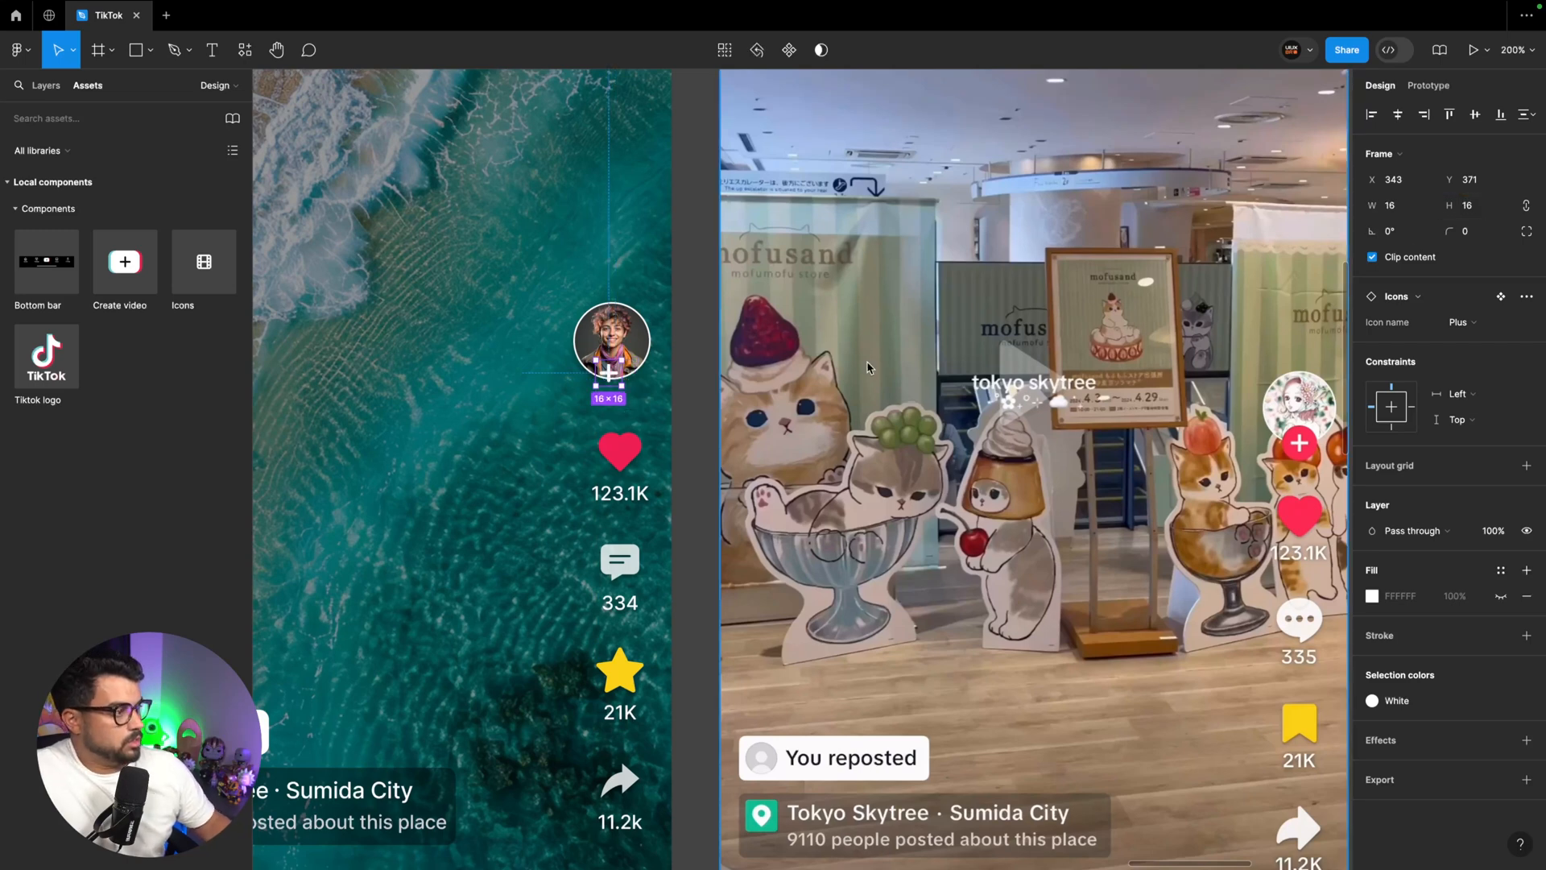
Wrap the plus icon in an auto layout with 2 px padding on all sides, a Primary fill and a corner radius of 32
{"action": "key", "text": "shift+a"}
{"action": "left_click", "coordinate": [1394, 406]}
{"action": "type", "text": "2"}
{"action": "key", "text": "Tab"}
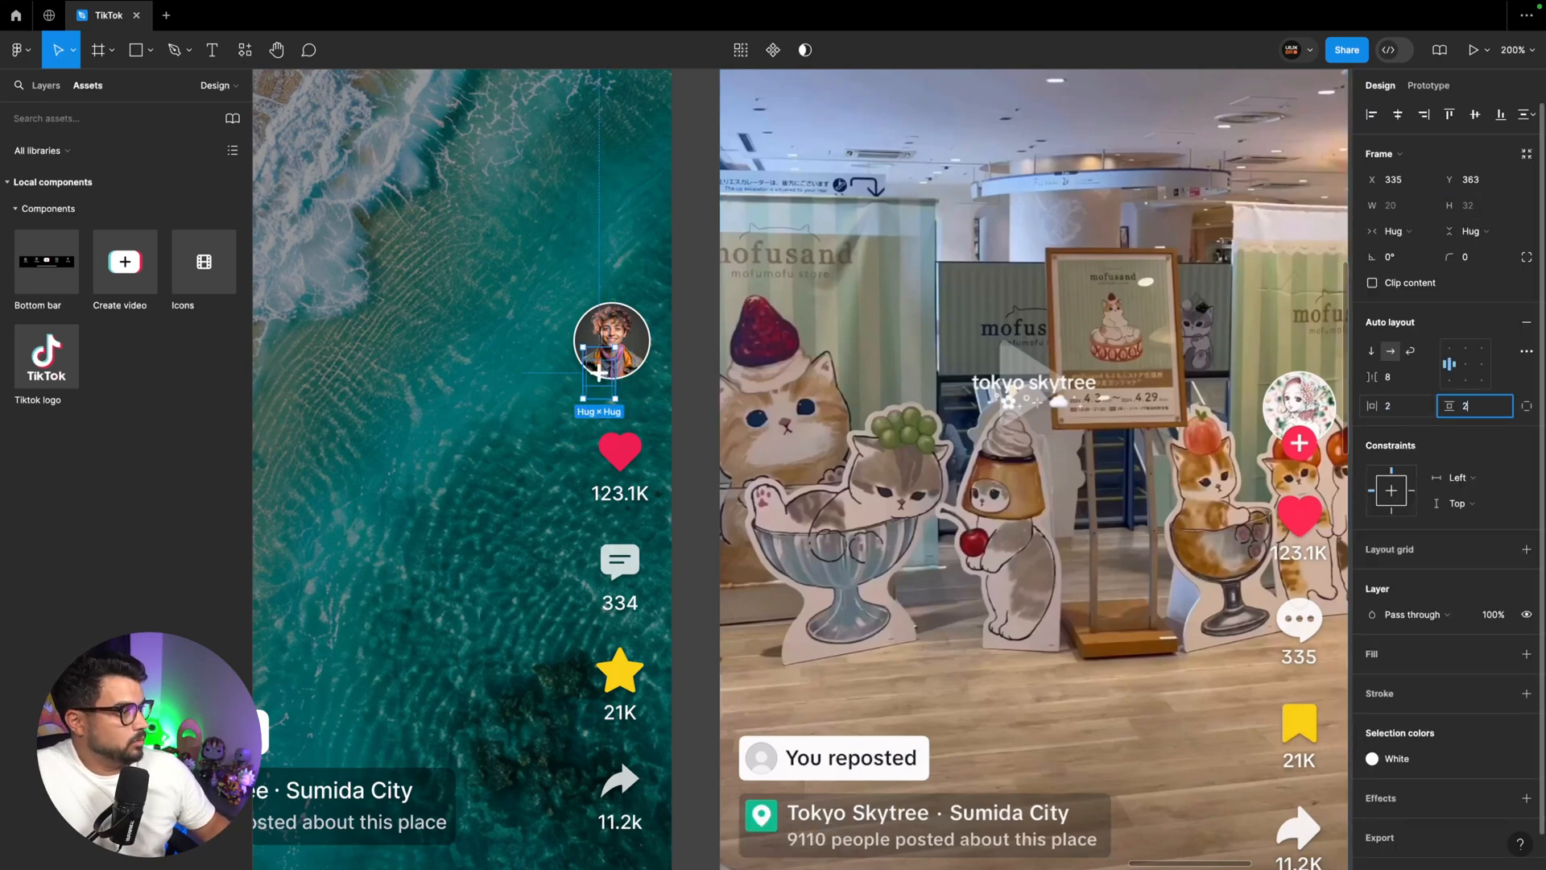
{"action": "type", "text": "2"}
{"action": "key", "text": "Return"}
{"action": "left_click", "coordinate": [1501, 654]}
{"action": "left_click", "coordinate": [1208, 811]}
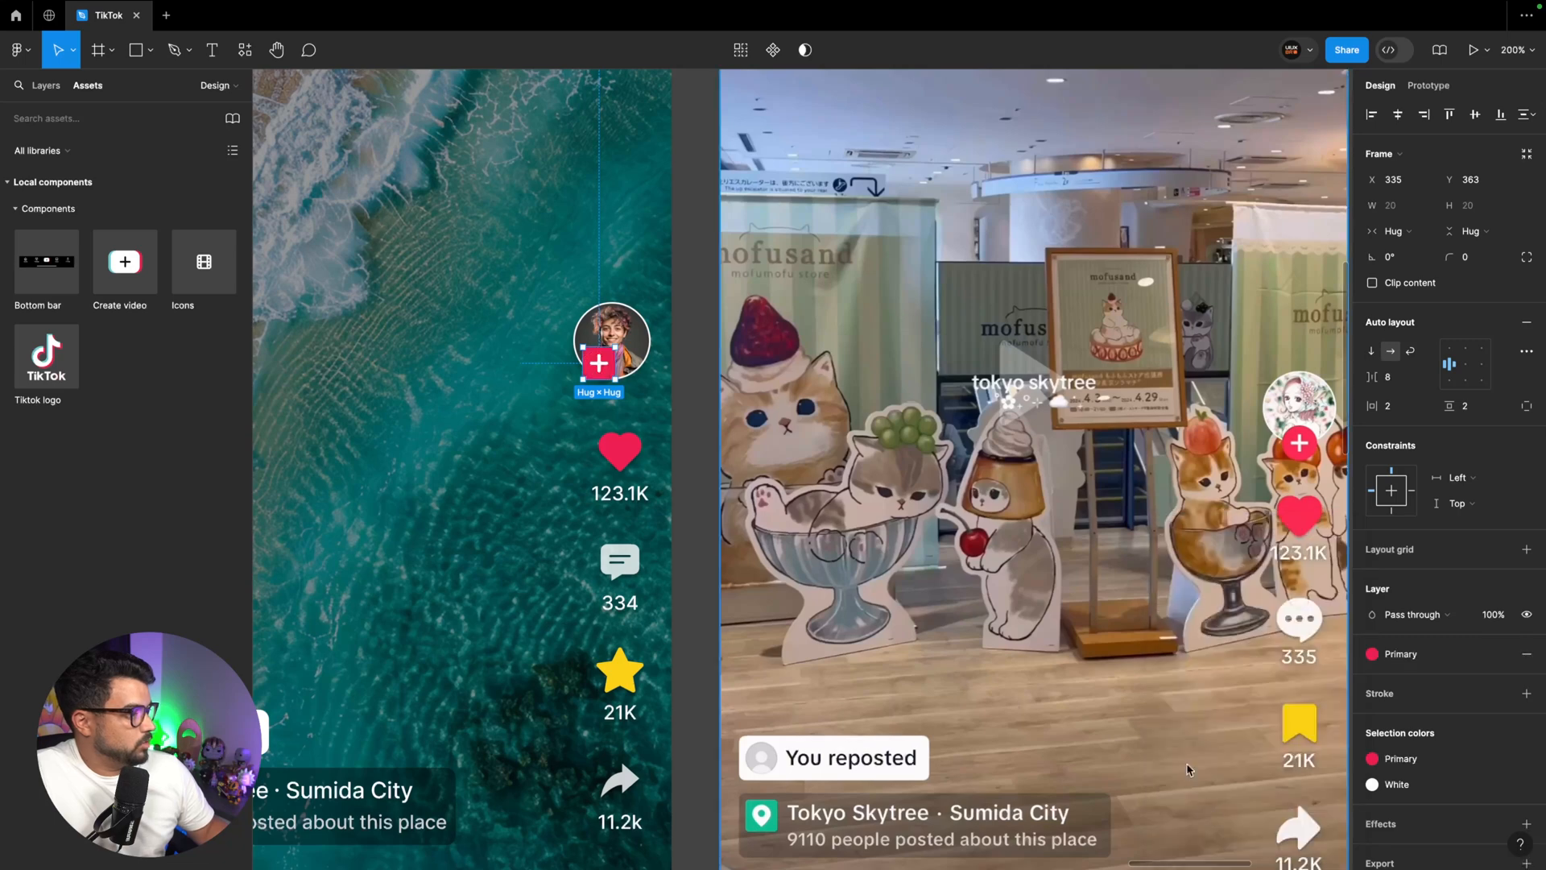
{"action": "left_click", "coordinate": [1484, 263]}
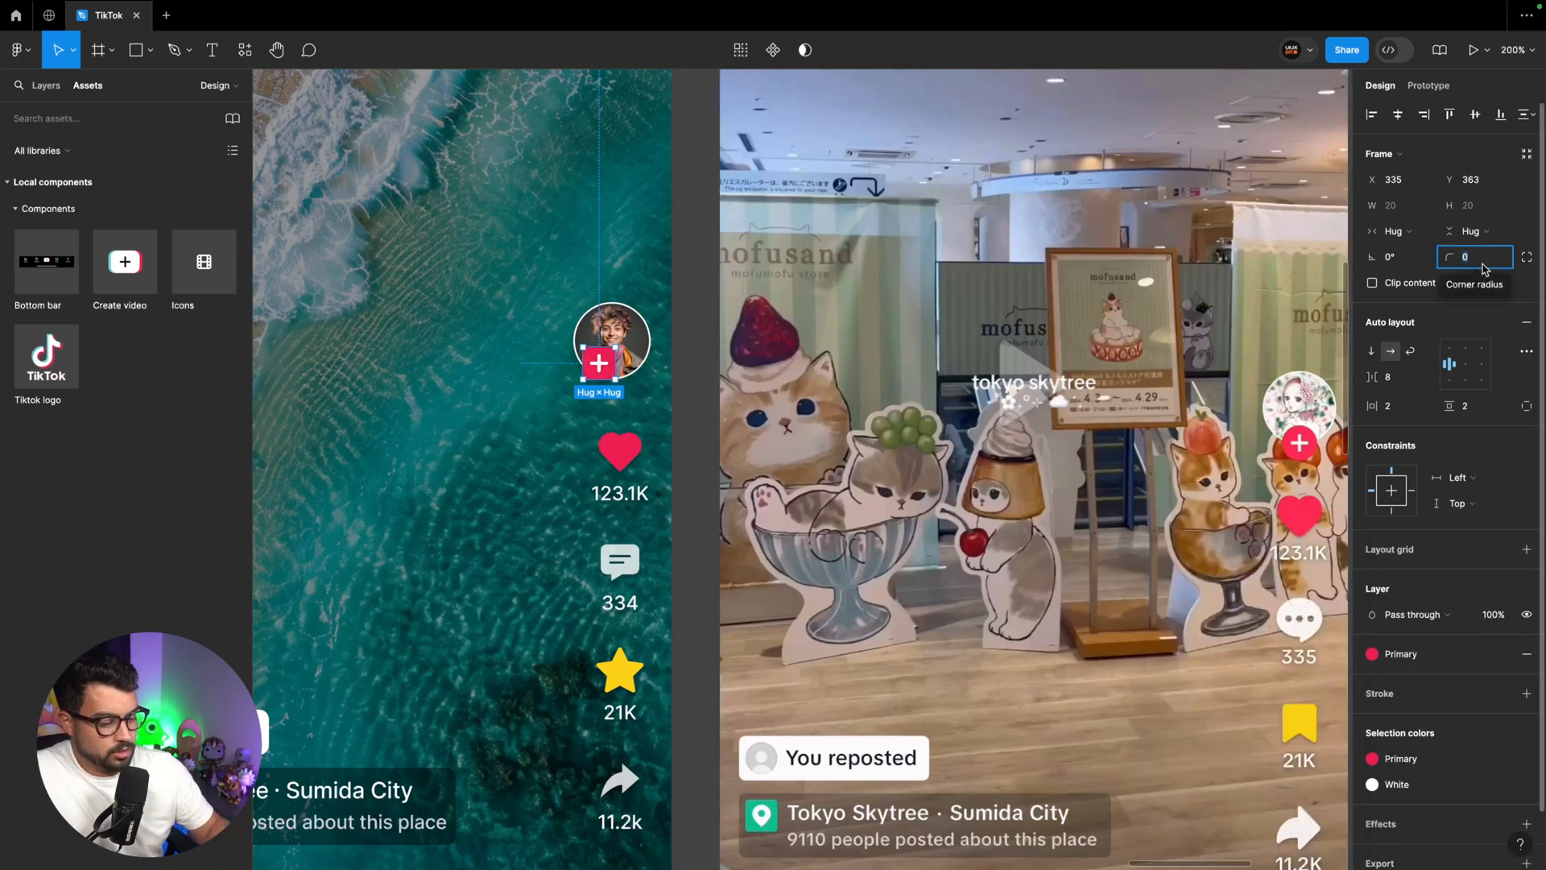
{"action": "type", "text": "32"}
{"action": "key", "text": "Return"}
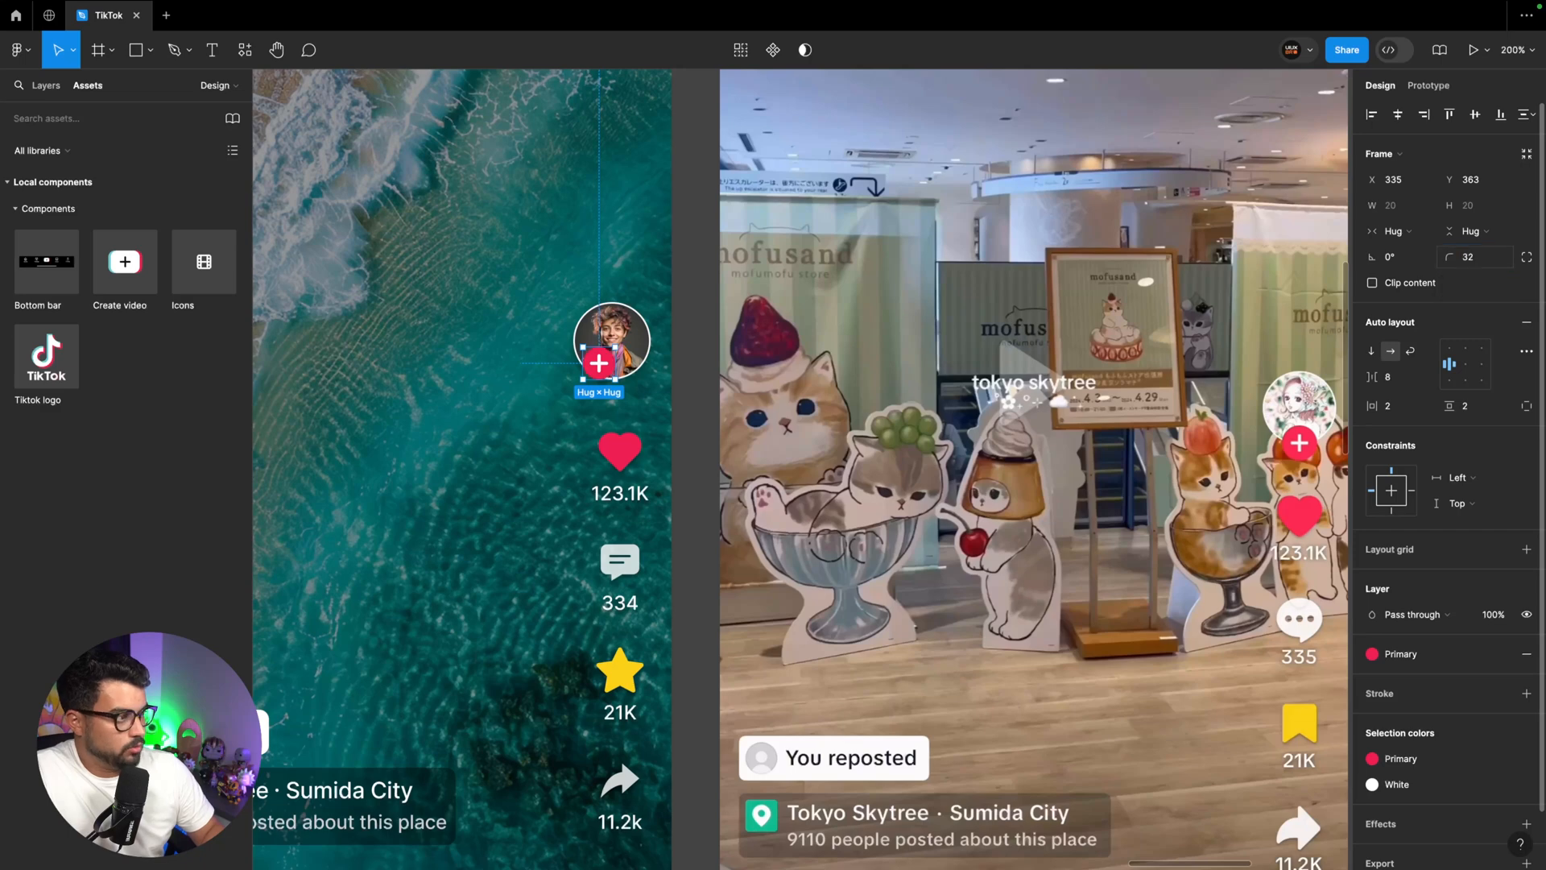
Combine the avatar and plus badge into a vertical auto layout, with the badge absolutely positioned at X 14, Y 38 over the avatar's bottom edge
{"action": "left_click", "coordinate": [631, 343], "text": "shift"}
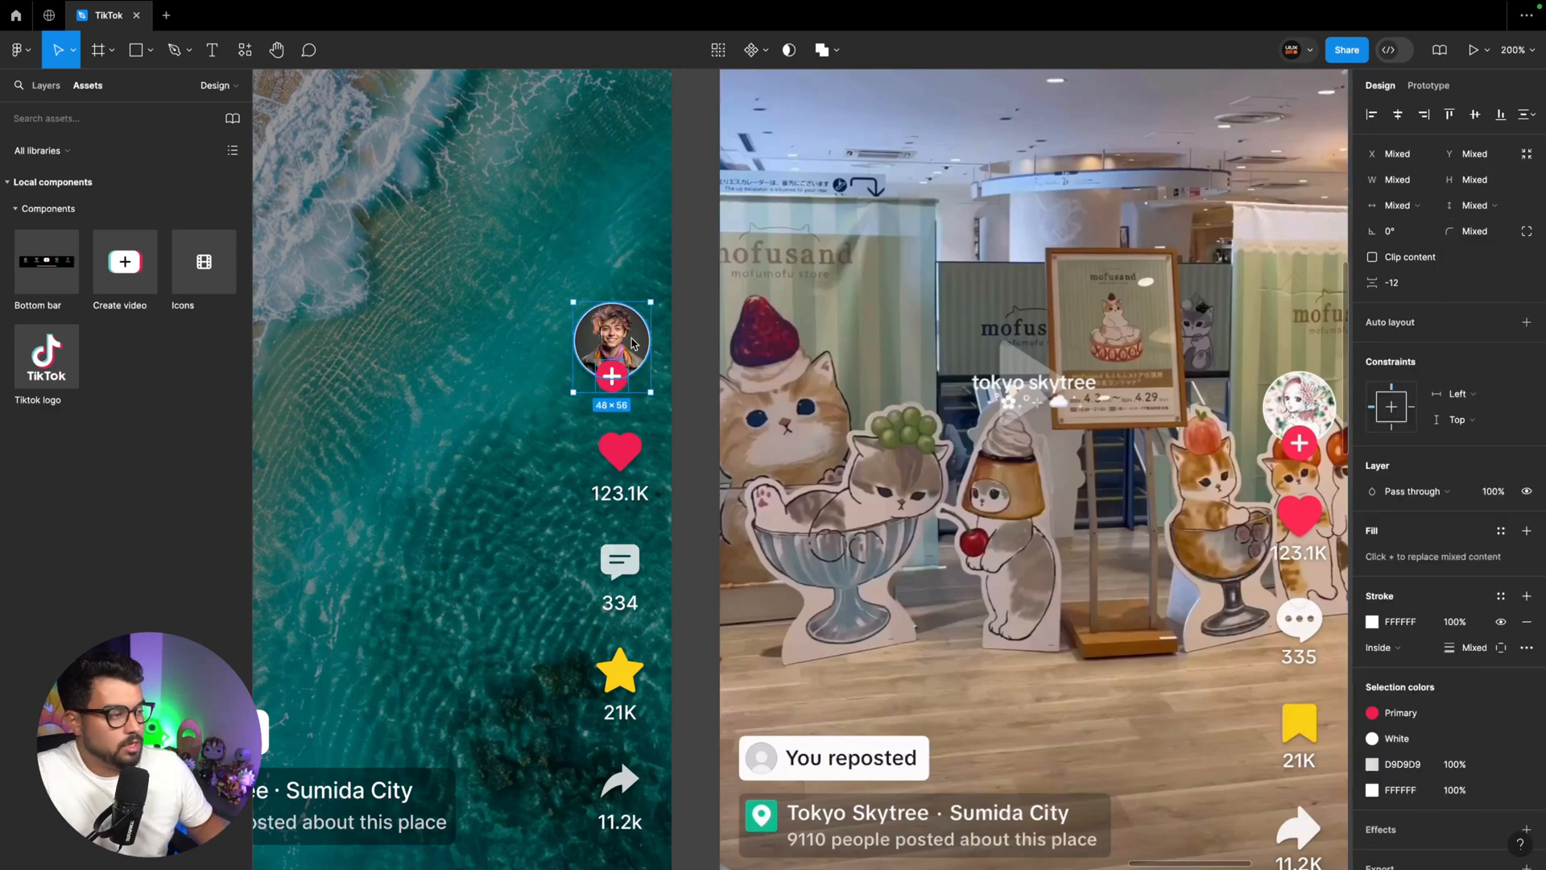
{"action": "key", "text": "shift+a"}
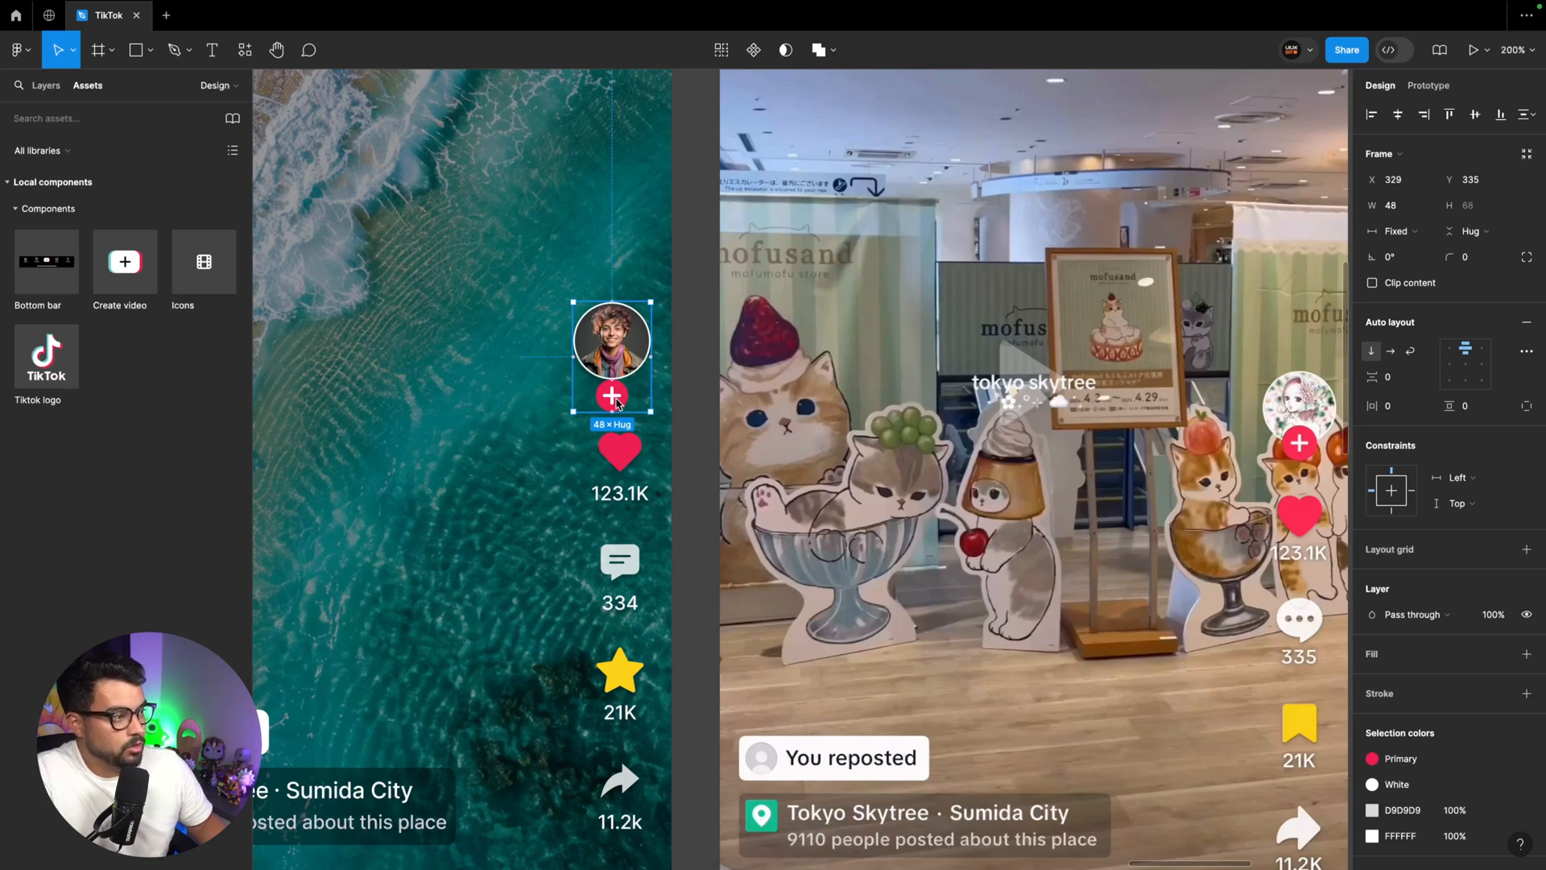
{"action": "left_click", "coordinate": [615, 398]}
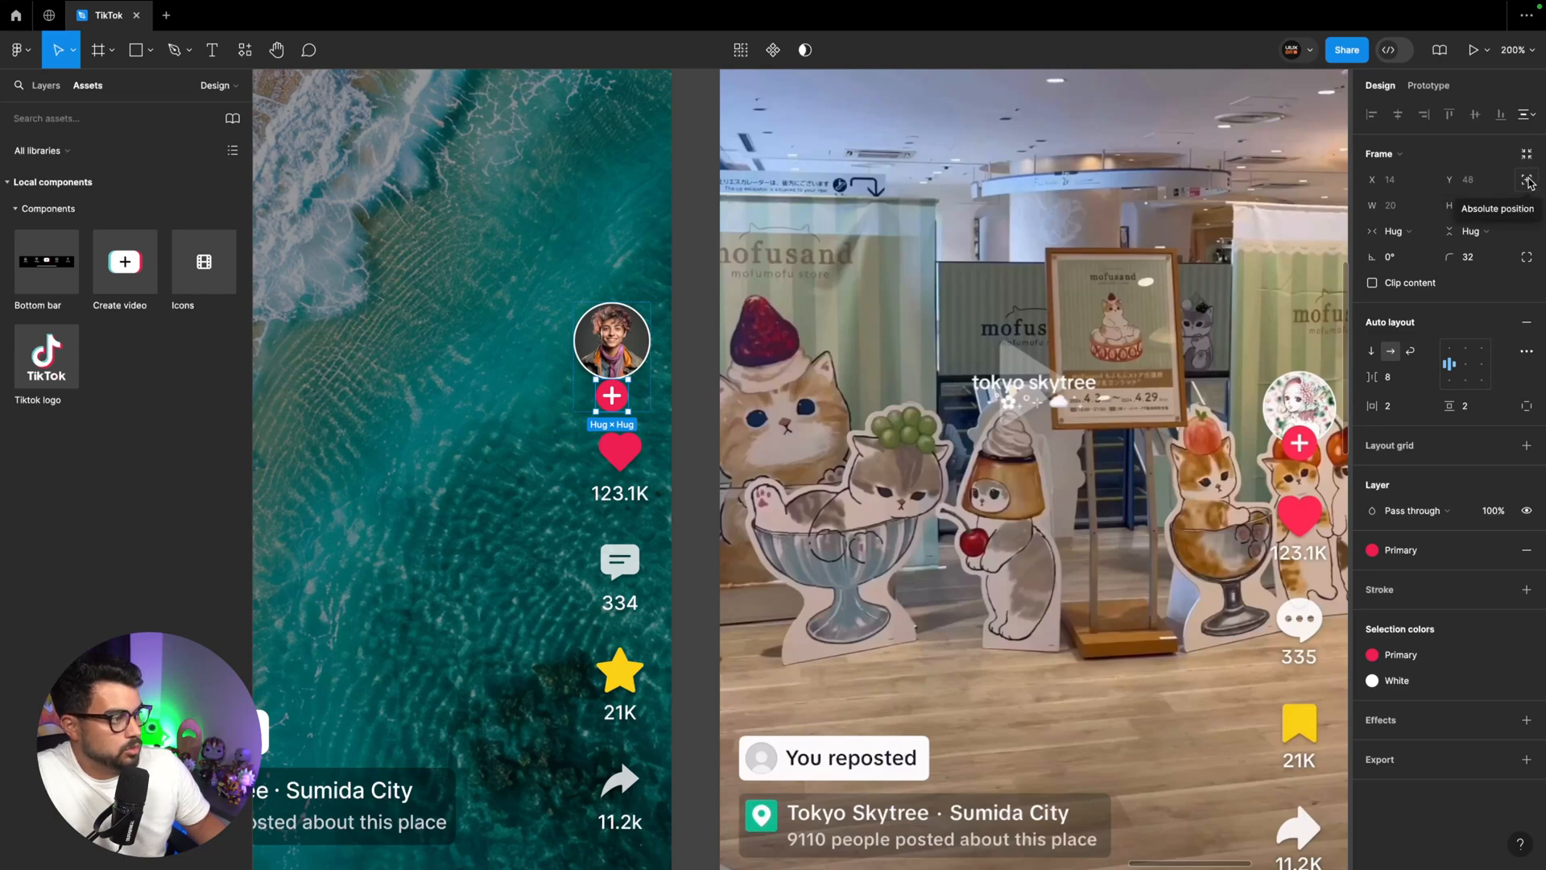
{"action": "left_click", "coordinate": [1529, 183]}
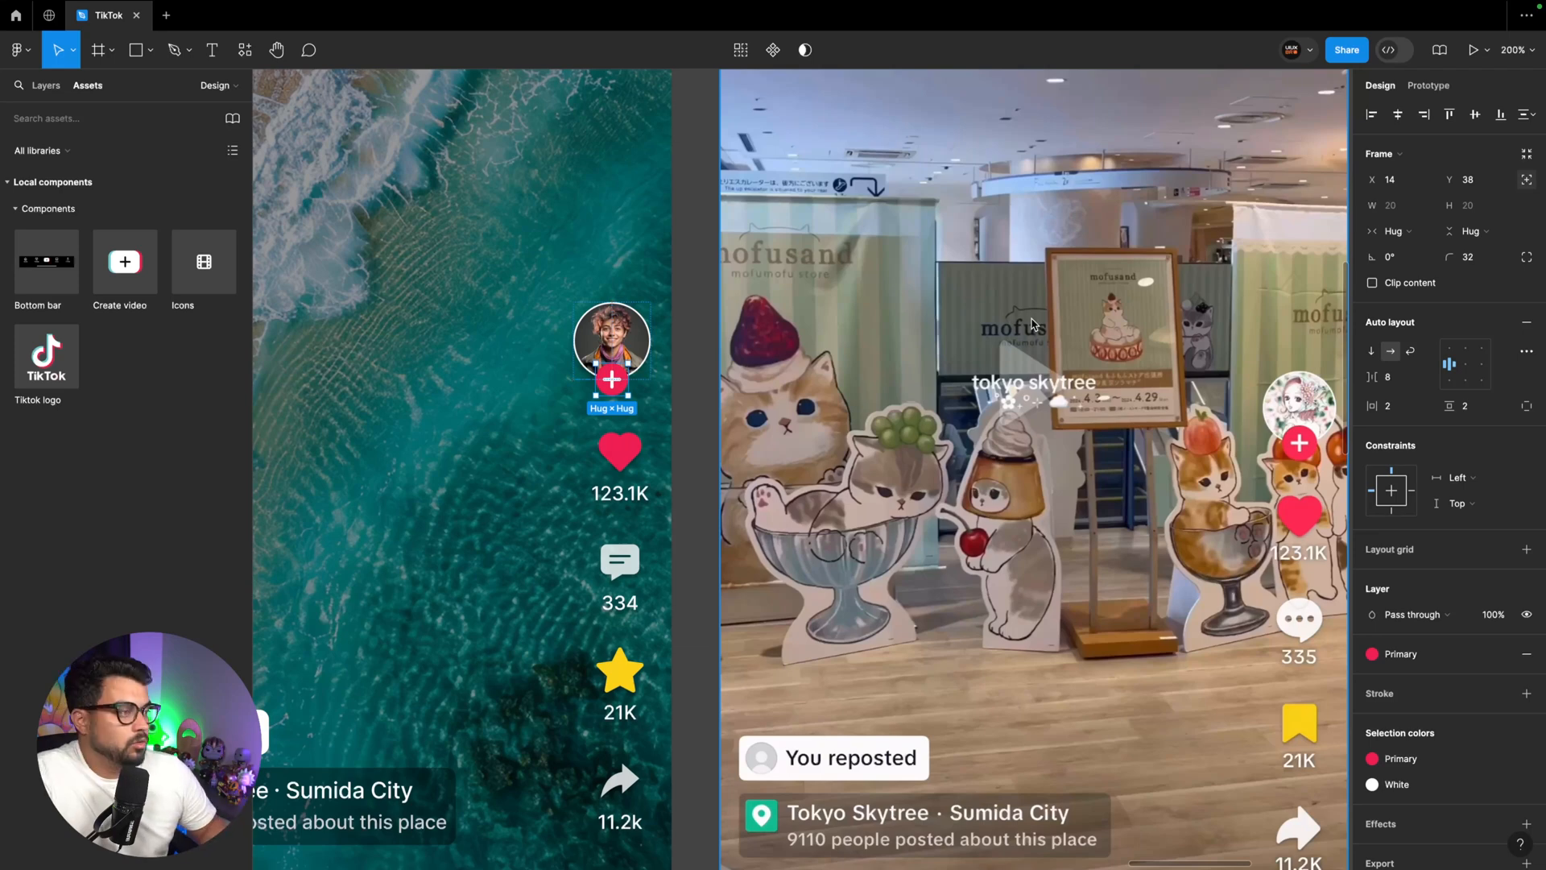
Centre the icon column under the avatar and shift both to 16 px from the Home page frame's right edge
{"action": "left_click", "coordinate": [618, 356]}
{"action": "key", "text": "alt"}
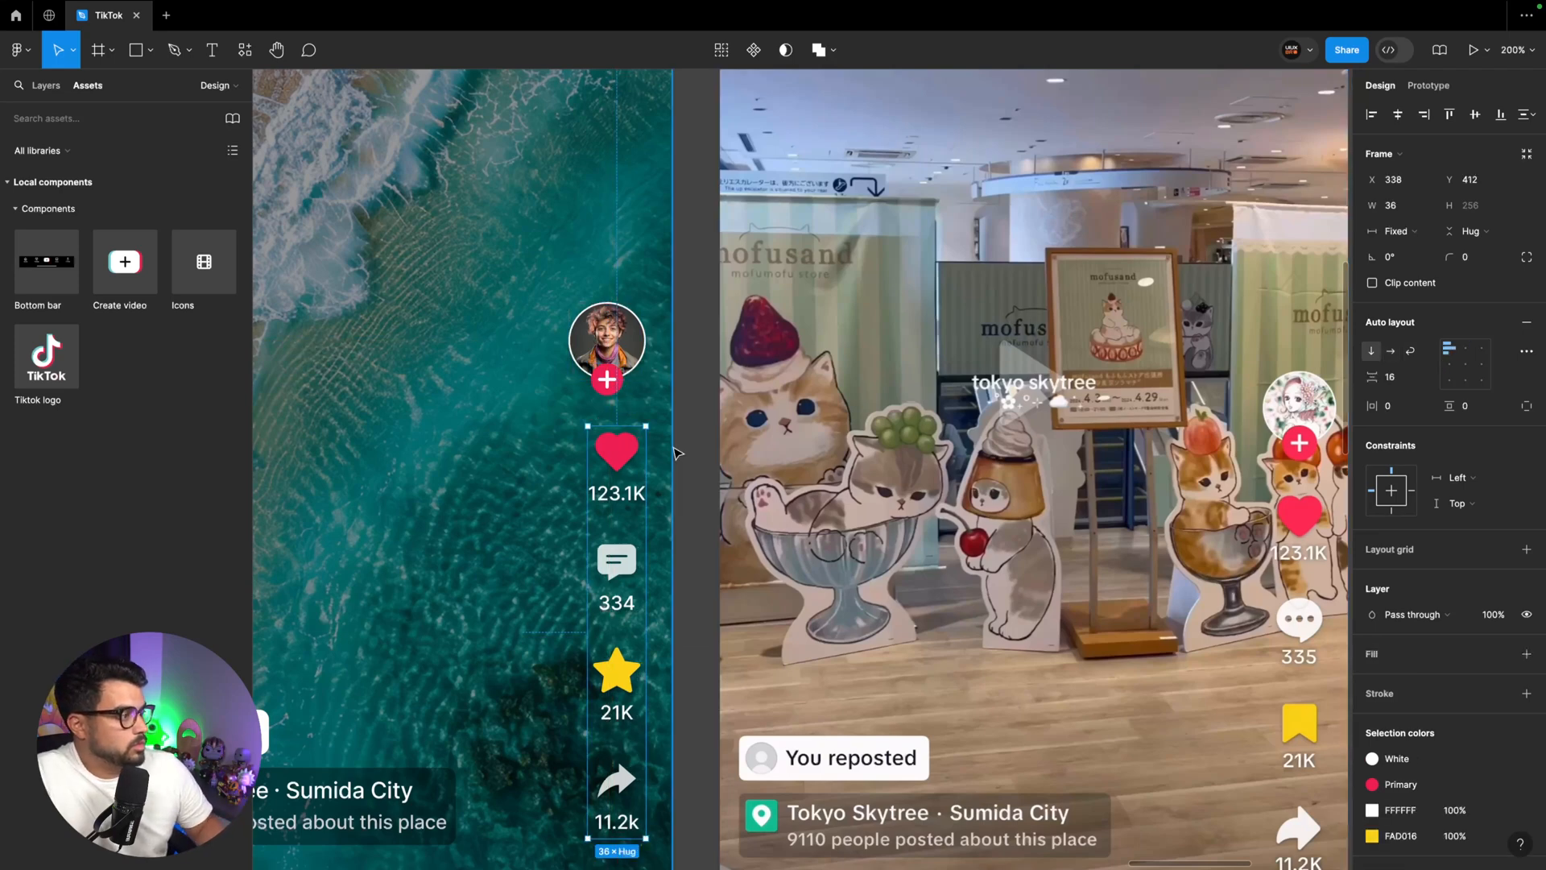
{"action": "scroll", "coordinate": [673, 448], "scroll_direction": "right", "scroll_amount": 2}
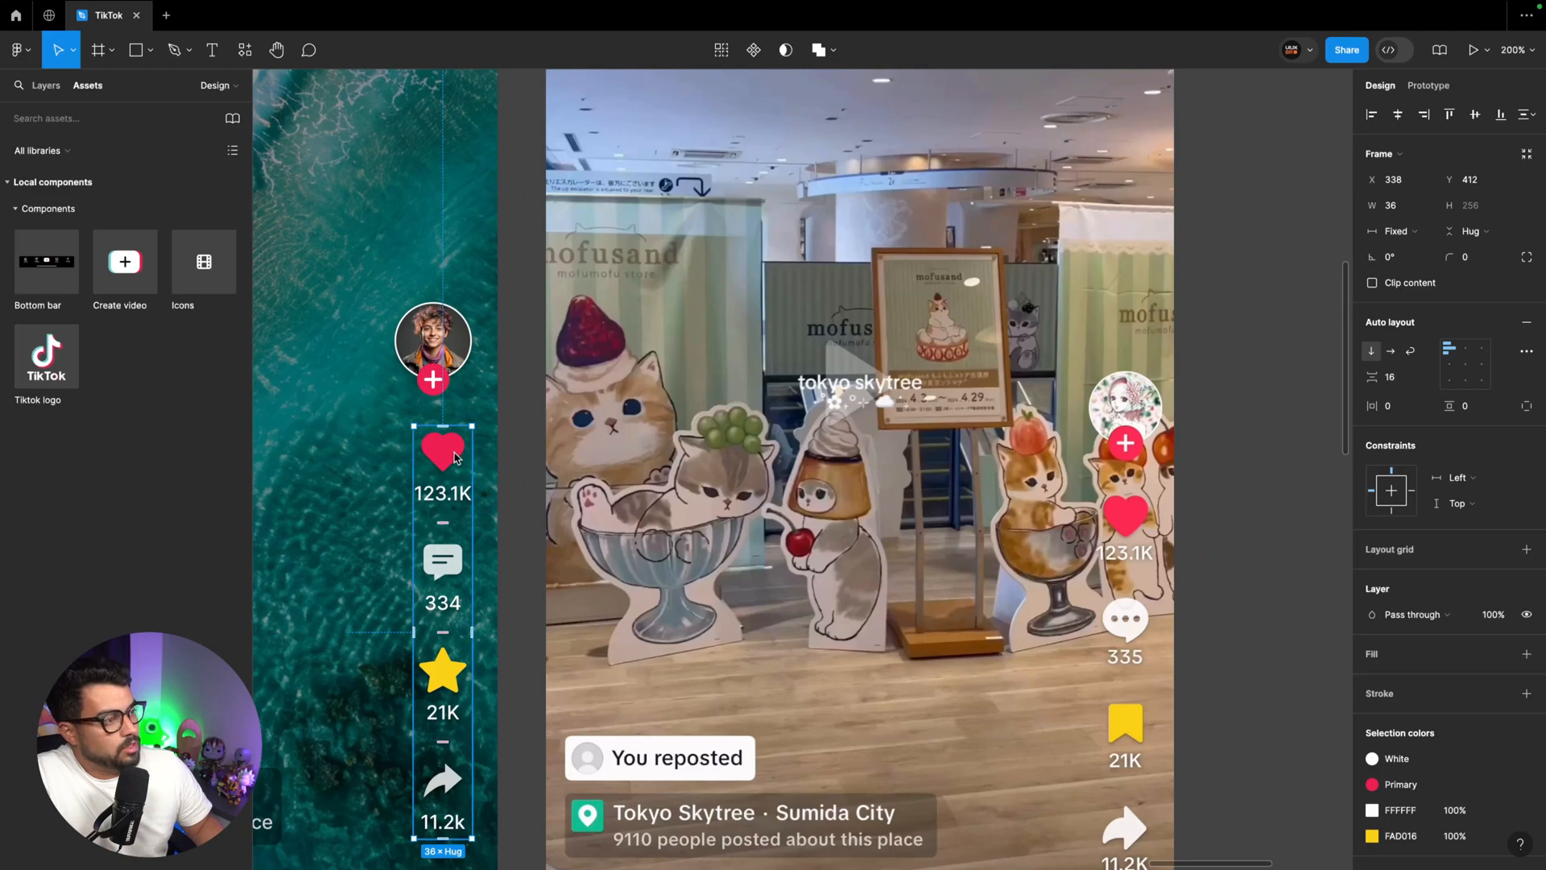
{"action": "key", "text": "Left"}
{"action": "key", "text": "Left"}
{"action": "key", "text": "Left"}
{"action": "key", "text": "Left"}
{"action": "key", "text": "Left"}
{"action": "key", "text": "Left"}
{"action": "left_click", "coordinate": [463, 353], "text": "shift"}
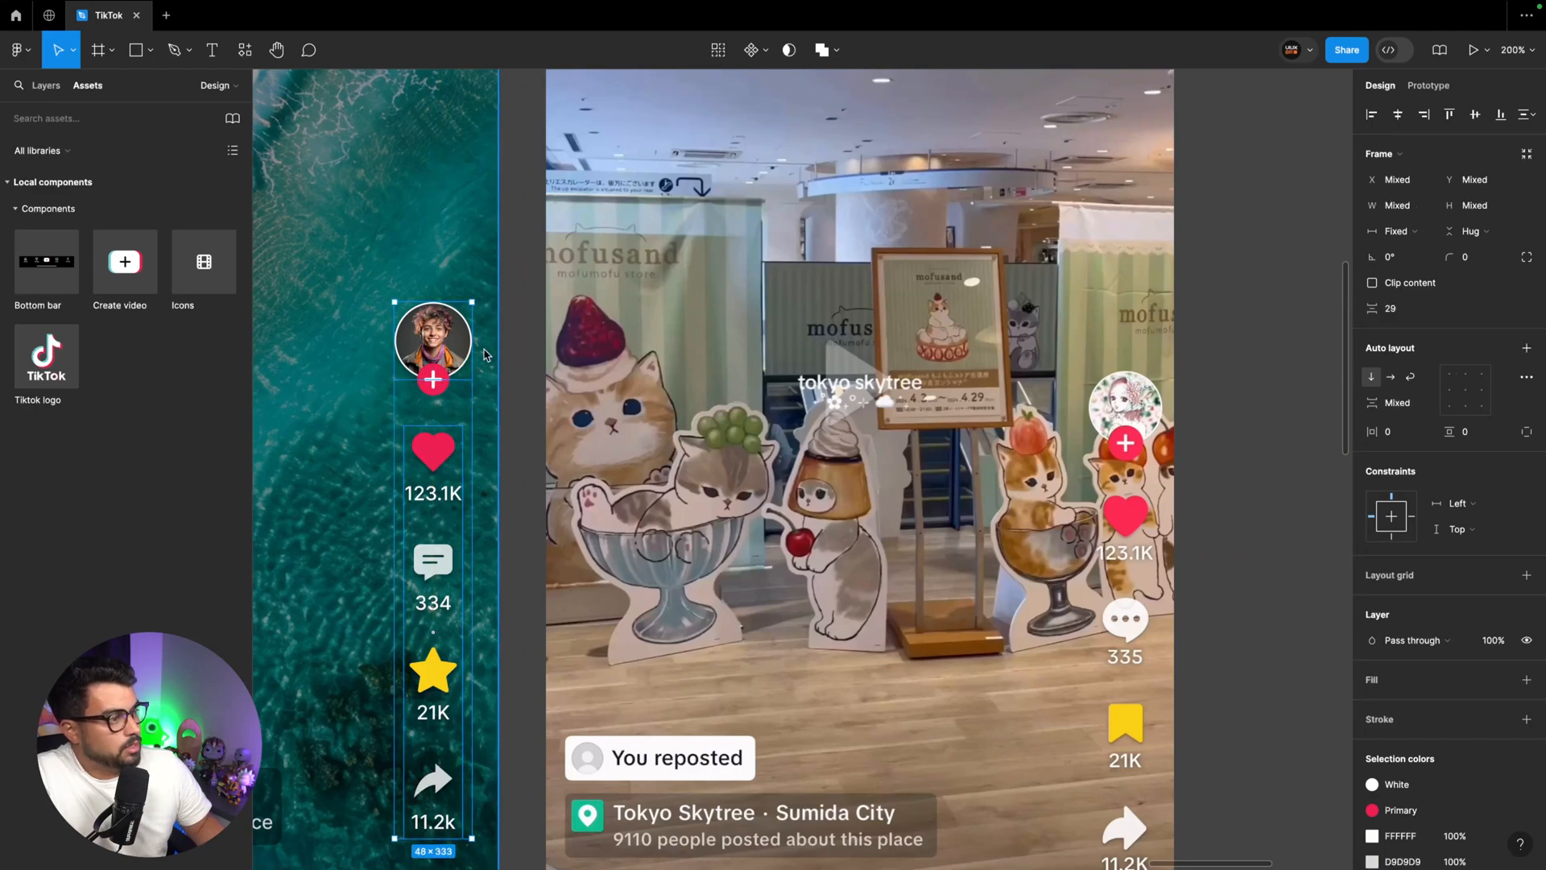
{"action": "scroll", "coordinate": [495, 368], "scroll_direction": "down", "scroll_amount": 1}
{"action": "key", "text": "alt"}
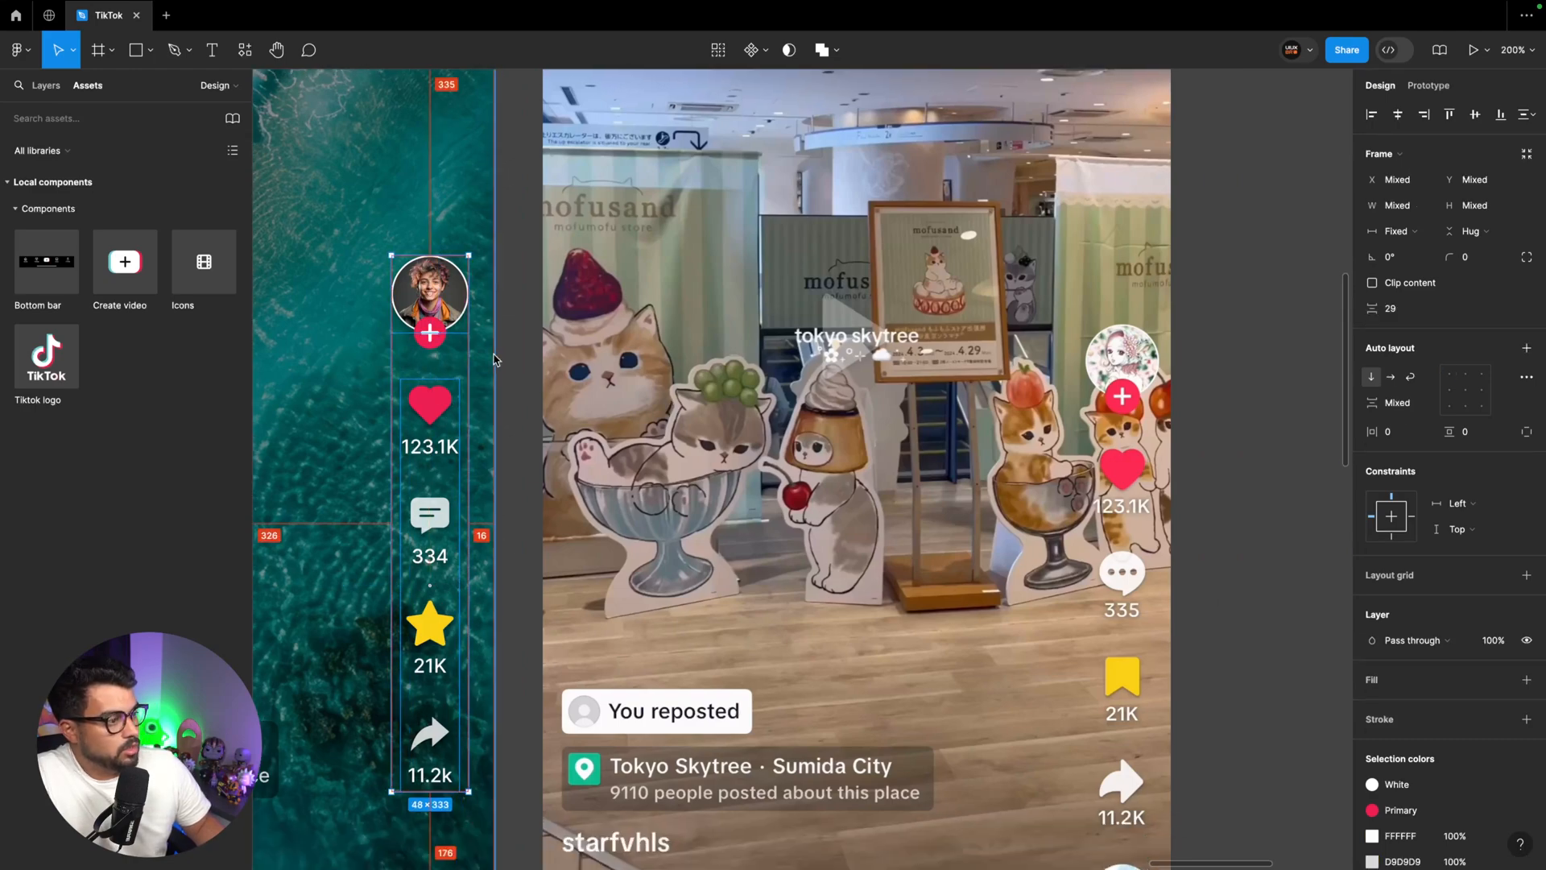
{"action": "left_click", "coordinate": [504, 361]}
Combine the avatar group and the icon column into one vertical auto layout
{"action": "scroll", "coordinate": [516, 370], "scroll_direction": "left", "scroll_amount": 2}
{"action": "scroll", "coordinate": [515, 370], "scroll_direction": "down", "scroll_amount": 1}
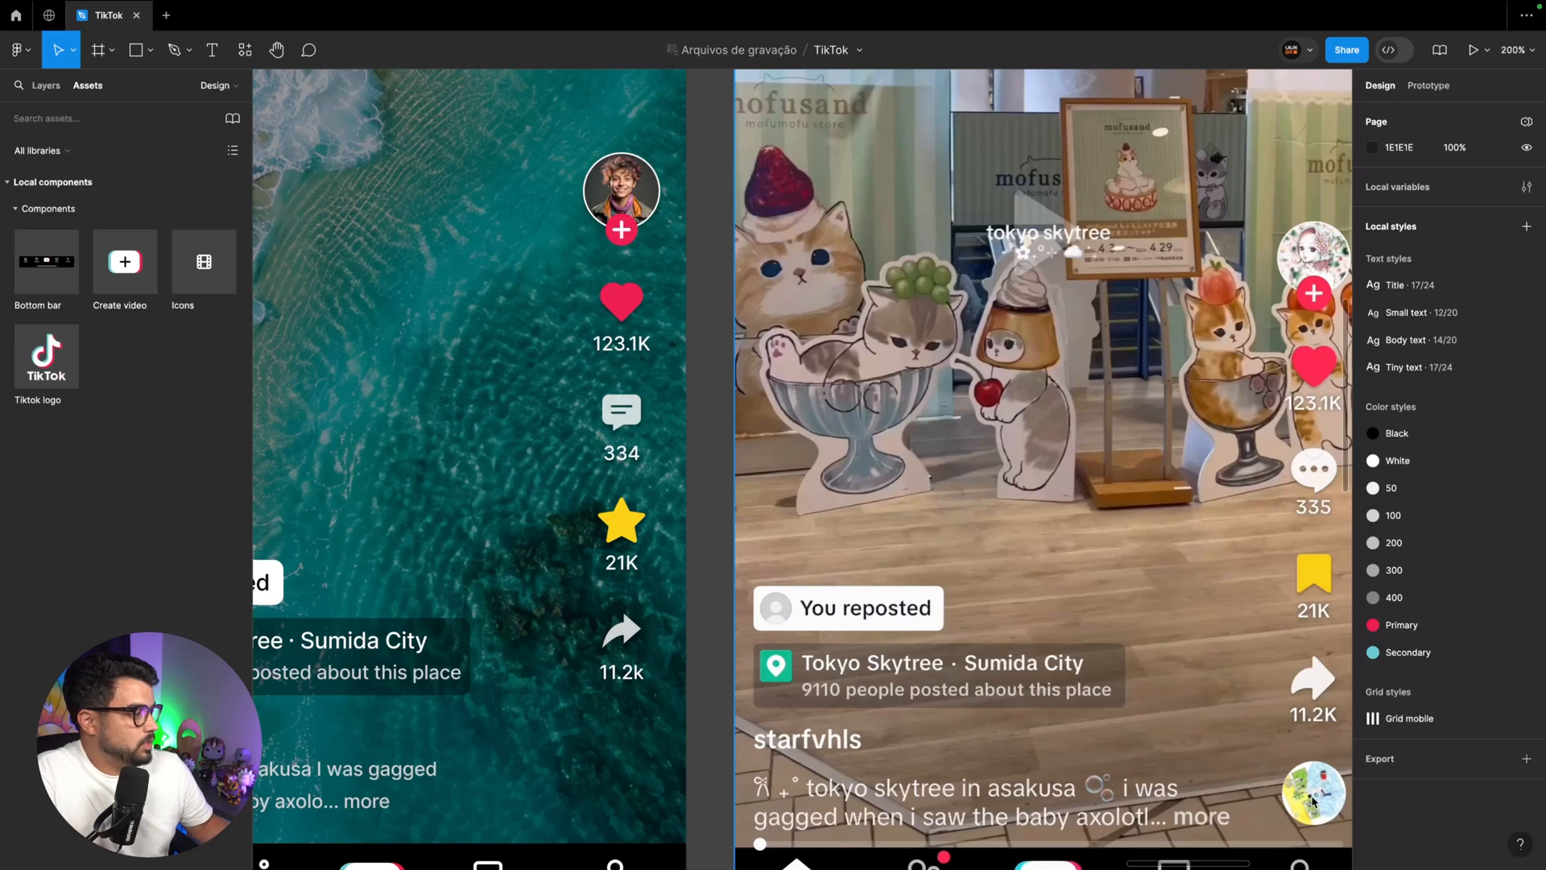
{"action": "left_click", "coordinate": [622, 301]}
{"action": "left_click", "coordinate": [620, 187], "text": "shift"}
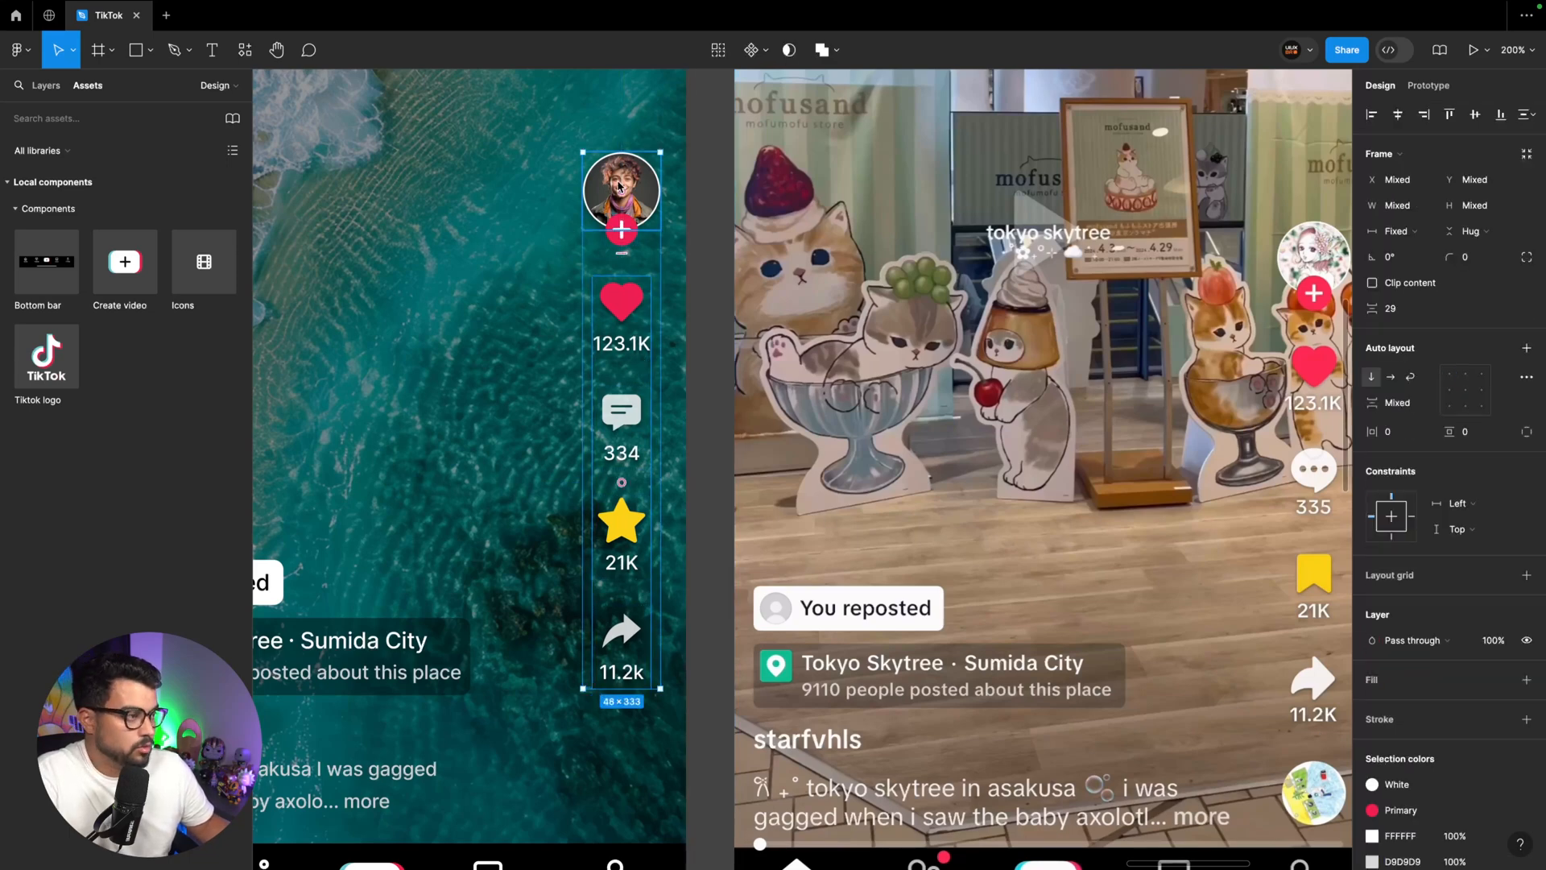
{"action": "left_click", "coordinate": [46, 85]}
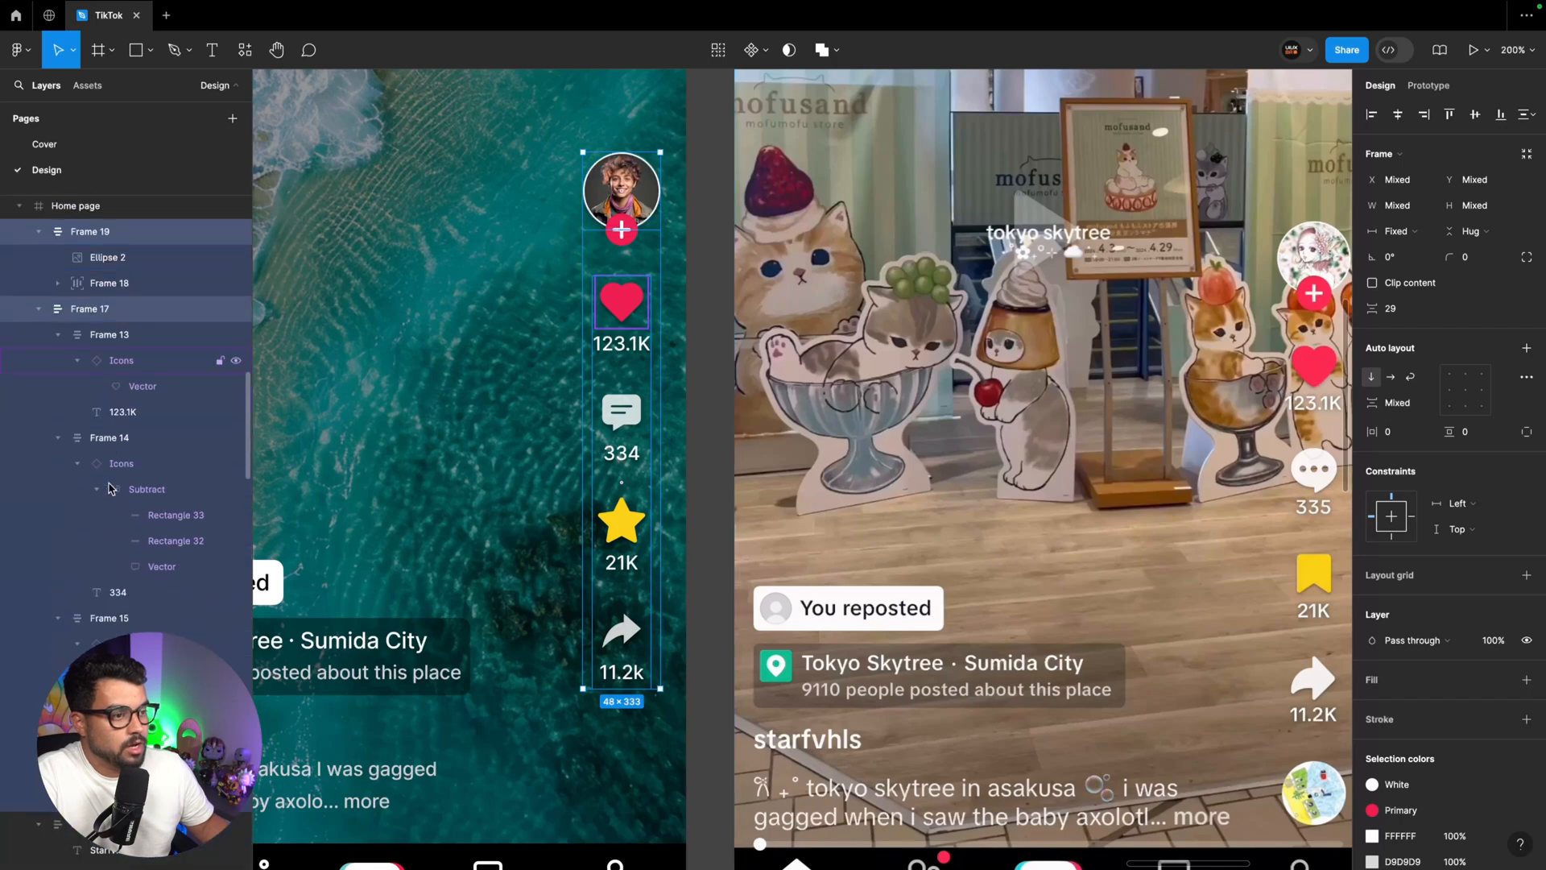
{"action": "key", "text": "shift+a"}
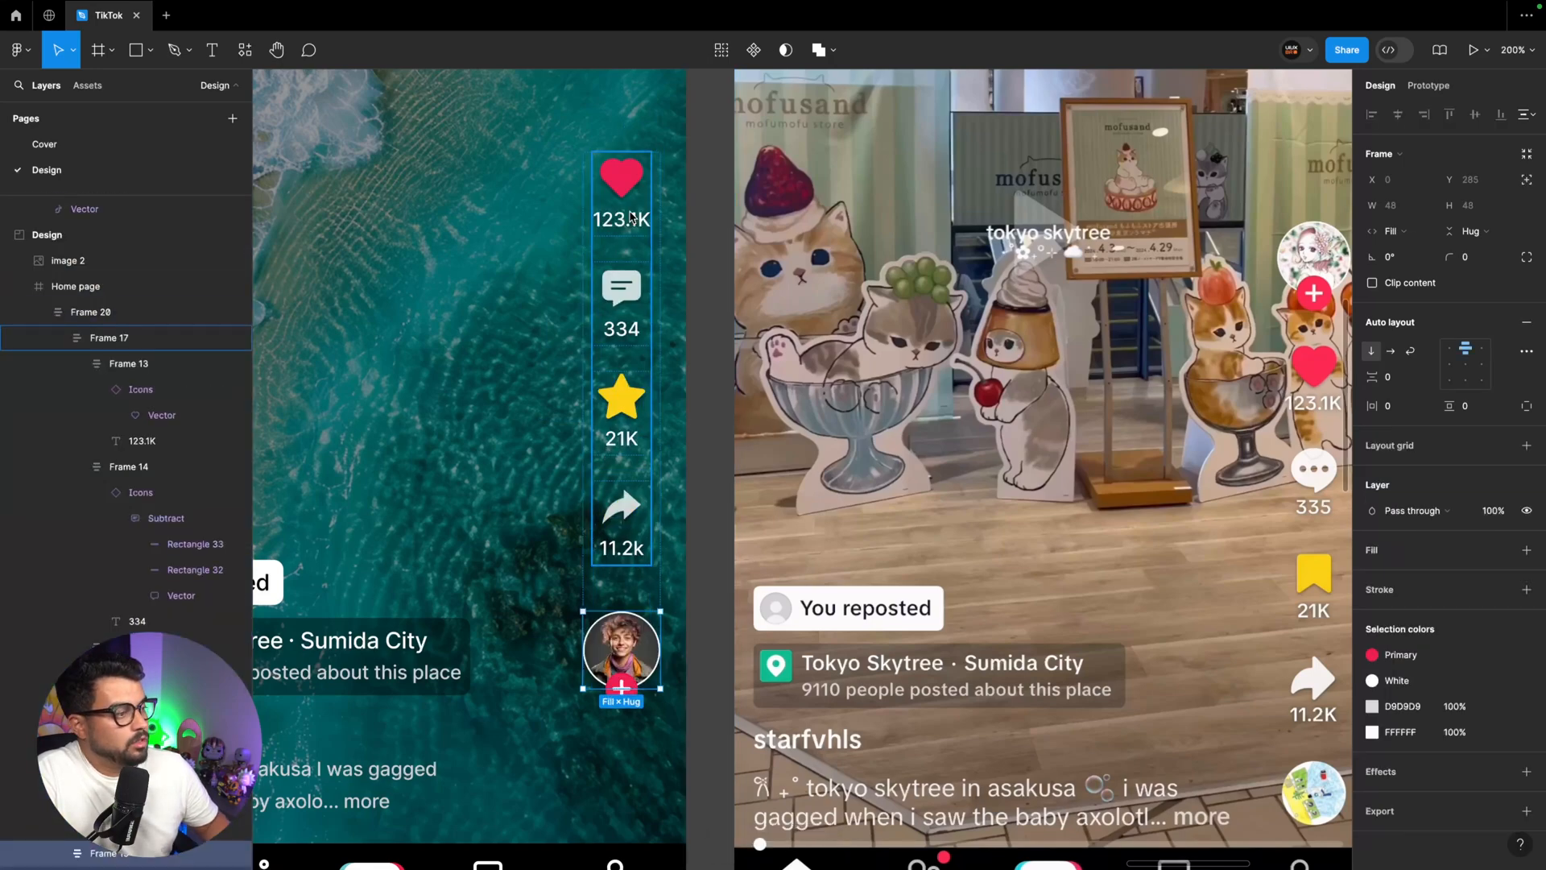
Place the avatar with its plus badge above the icon column, and duplicate it to the bottom of the column
{"action": "key", "text": "Up"}
{"action": "key", "text": "ctrl+d"}
{"action": "key", "text": "Down"}
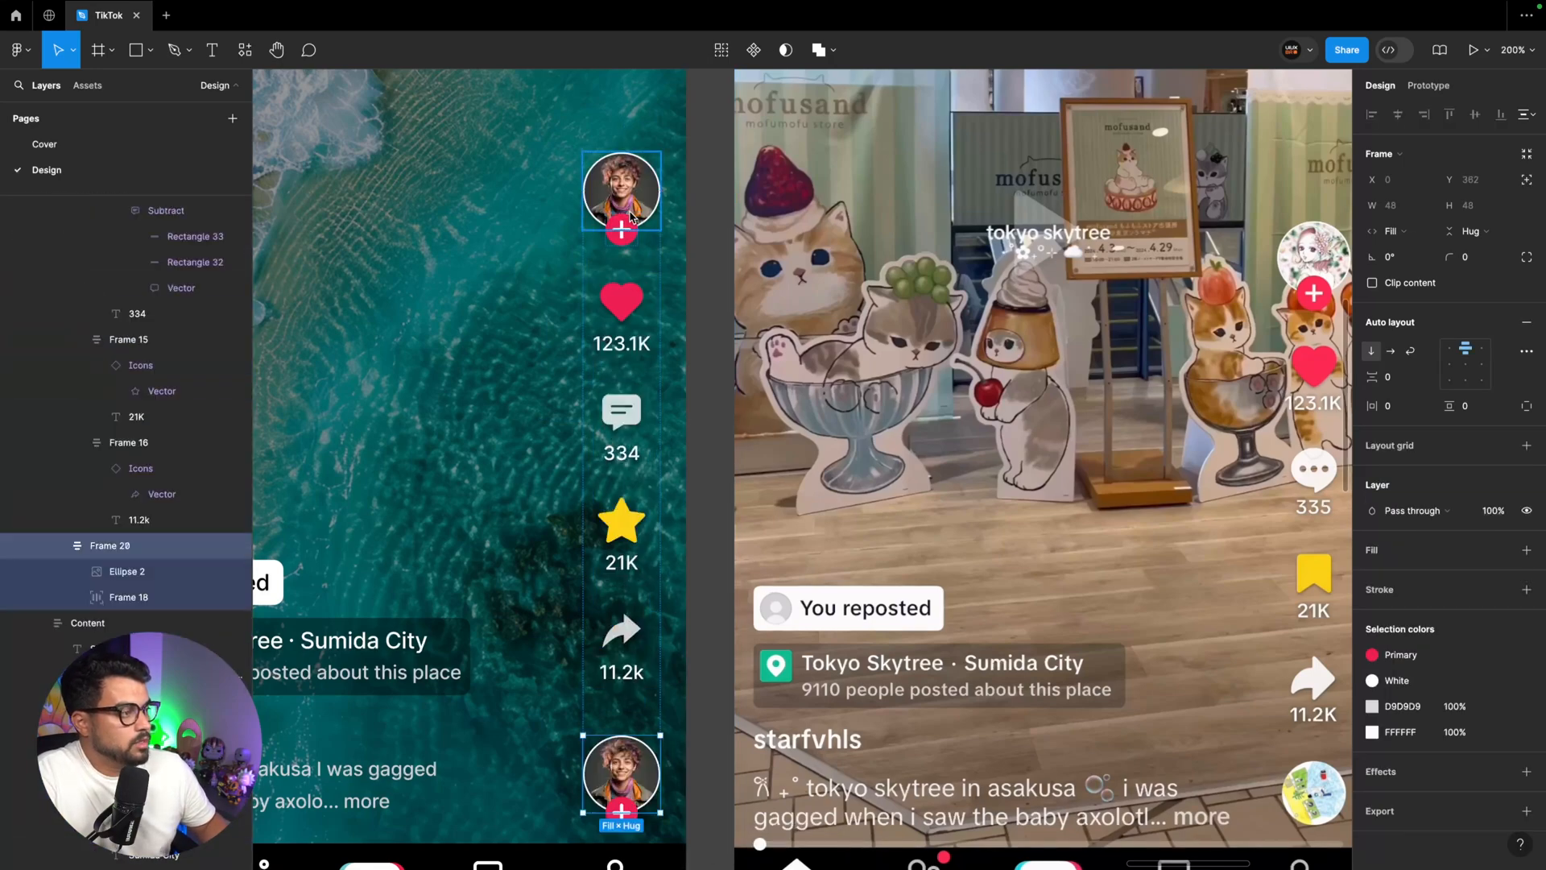
{"action": "scroll", "coordinate": [642, 451], "scroll_direction": "down", "scroll_amount": 5}
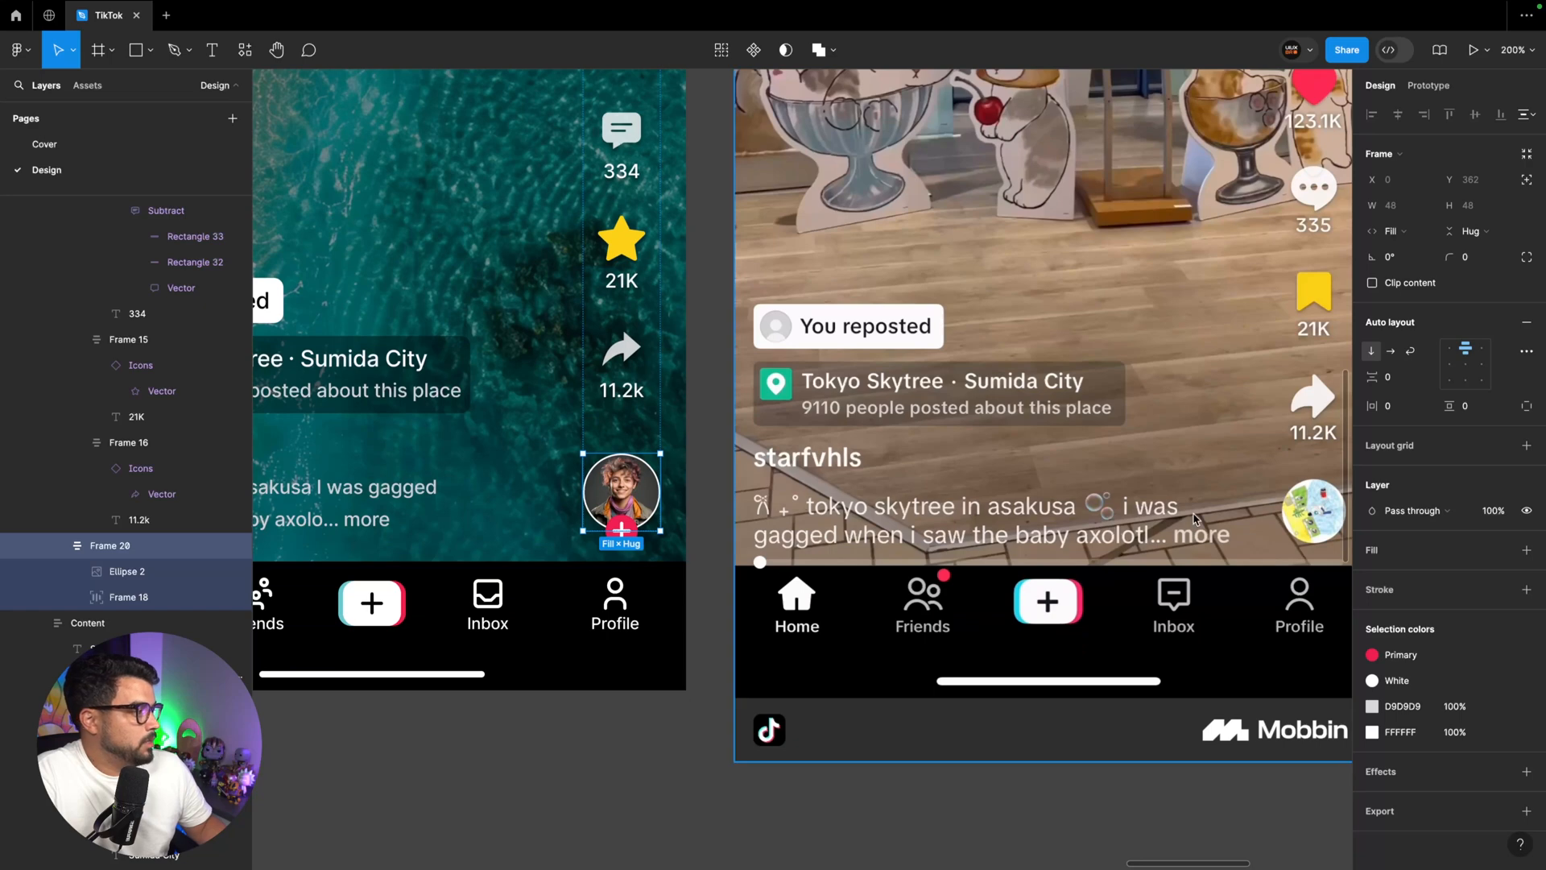
Delete the plus badge from the bottom avatar and replace the avatar's picture with an image from the Lummi plugin
{"action": "left_click", "coordinate": [628, 523]}
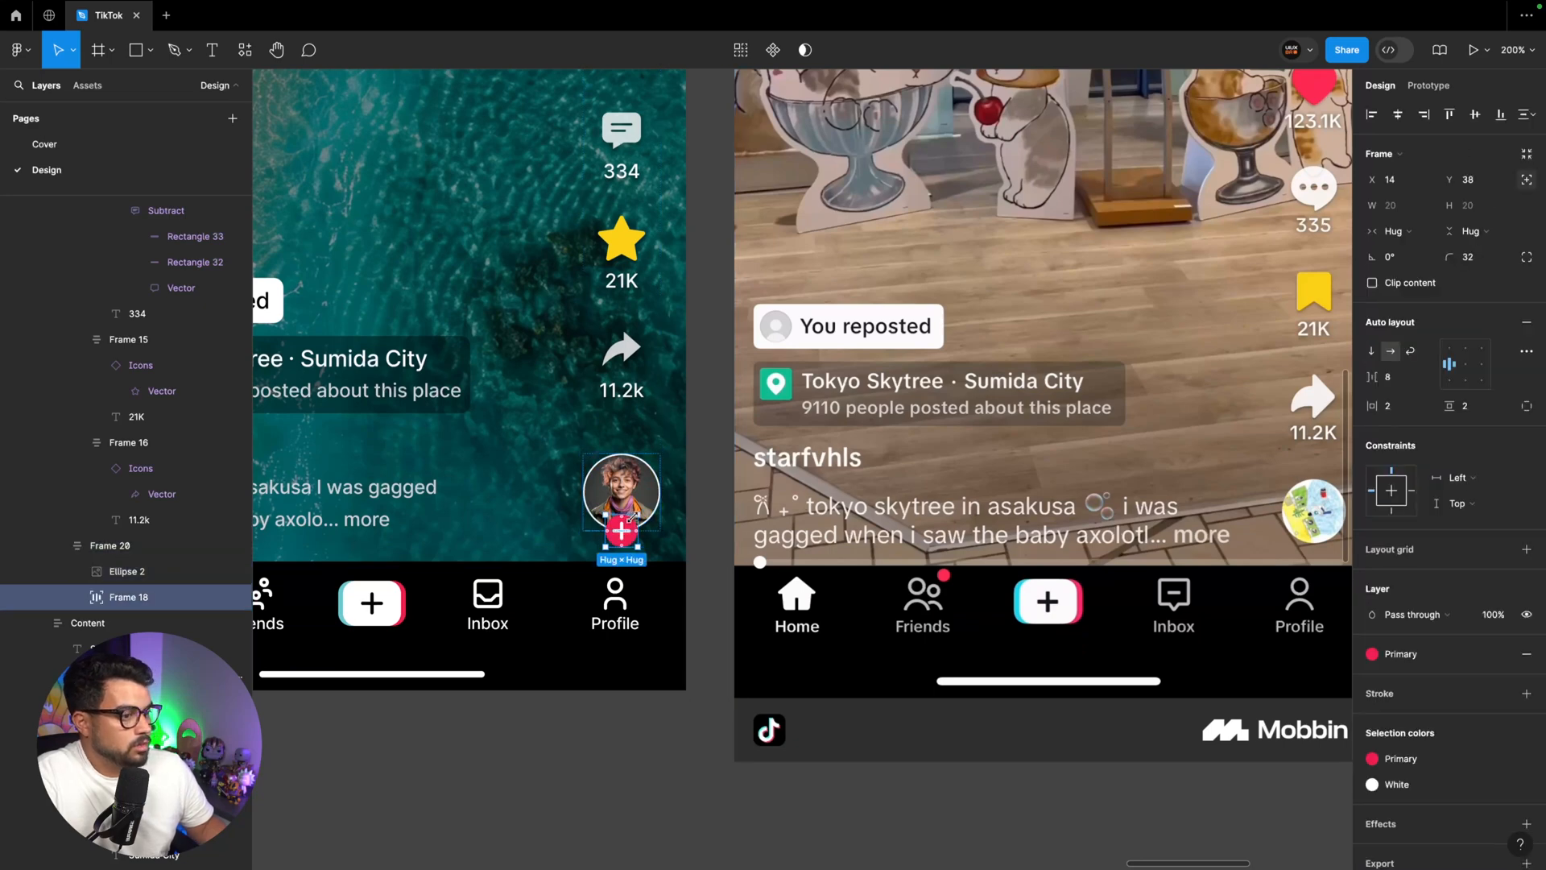
{"action": "key", "text": "Delete"}
{"action": "left_click", "coordinate": [634, 494]}
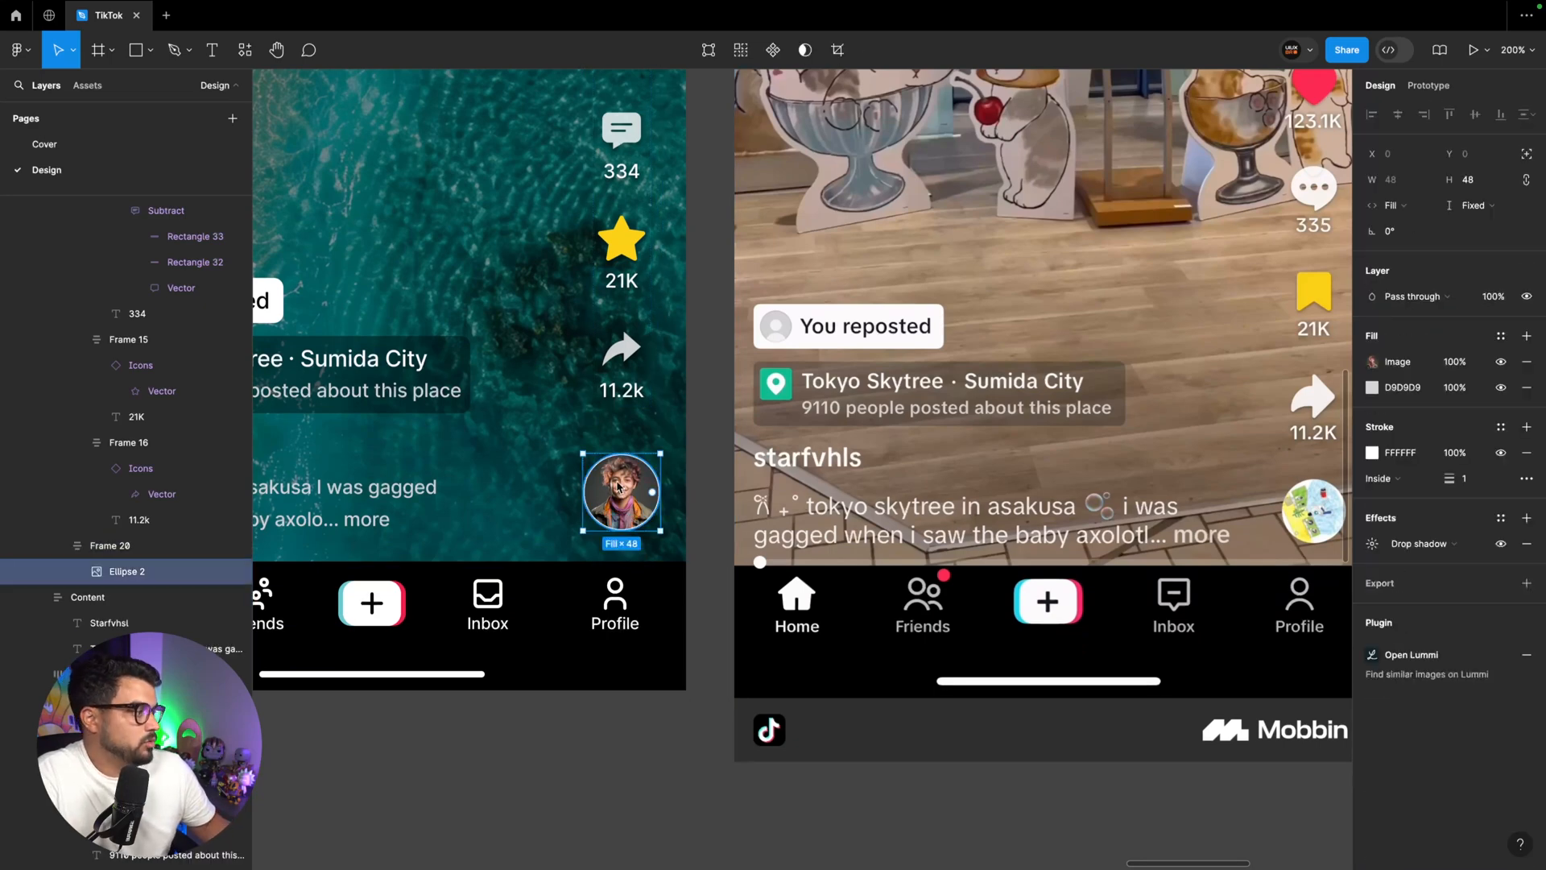
{"action": "left_click", "coordinate": [245, 50]}
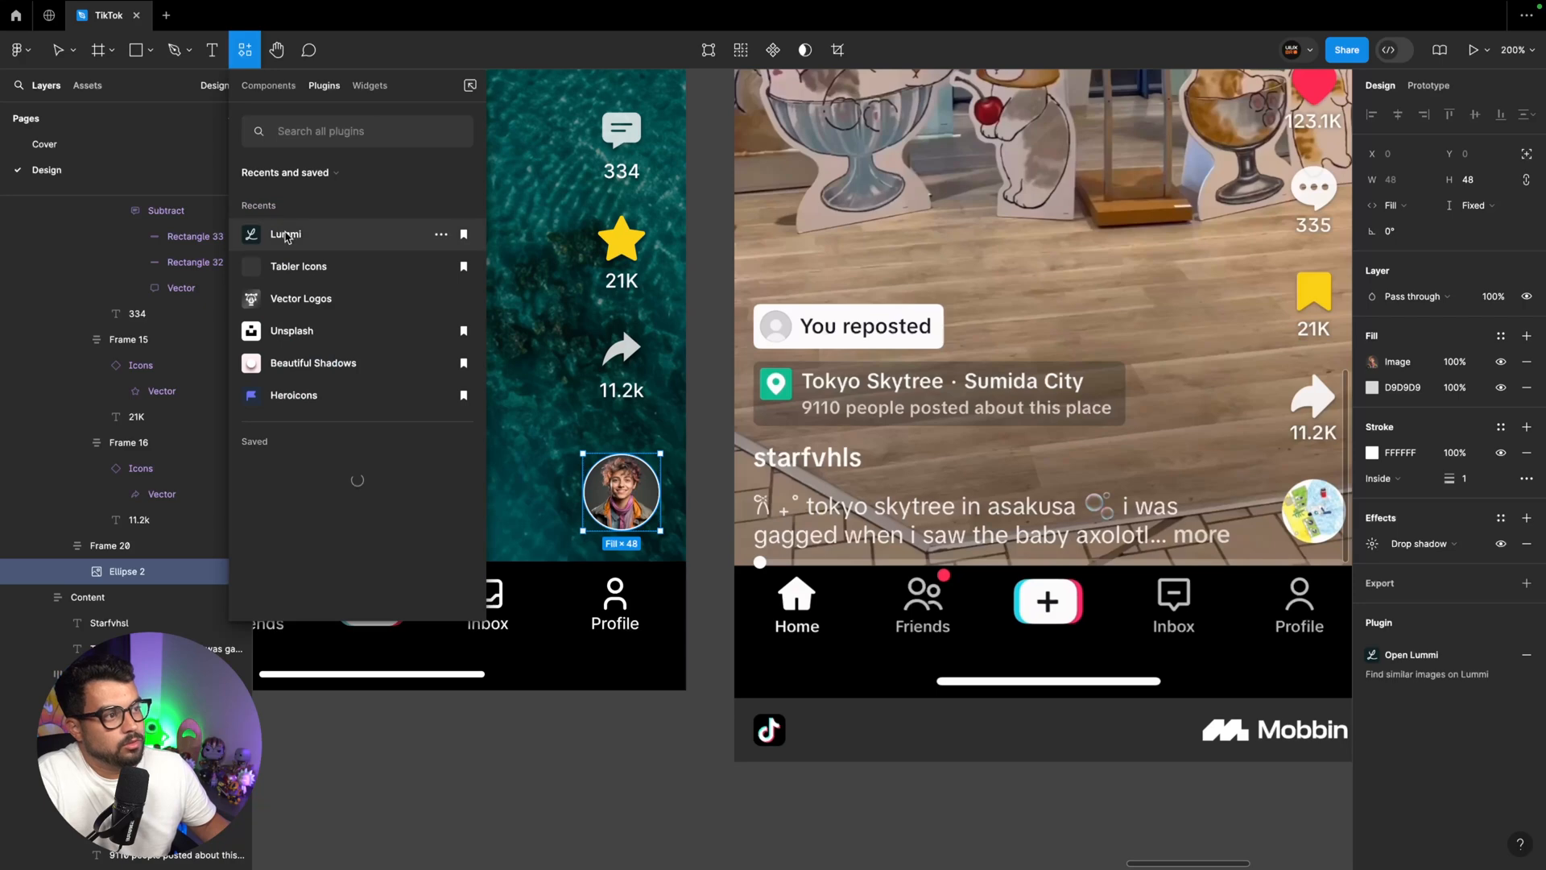
{"action": "left_click", "coordinate": [286, 232]}
{"action": "left_click", "coordinate": [233, 276]}
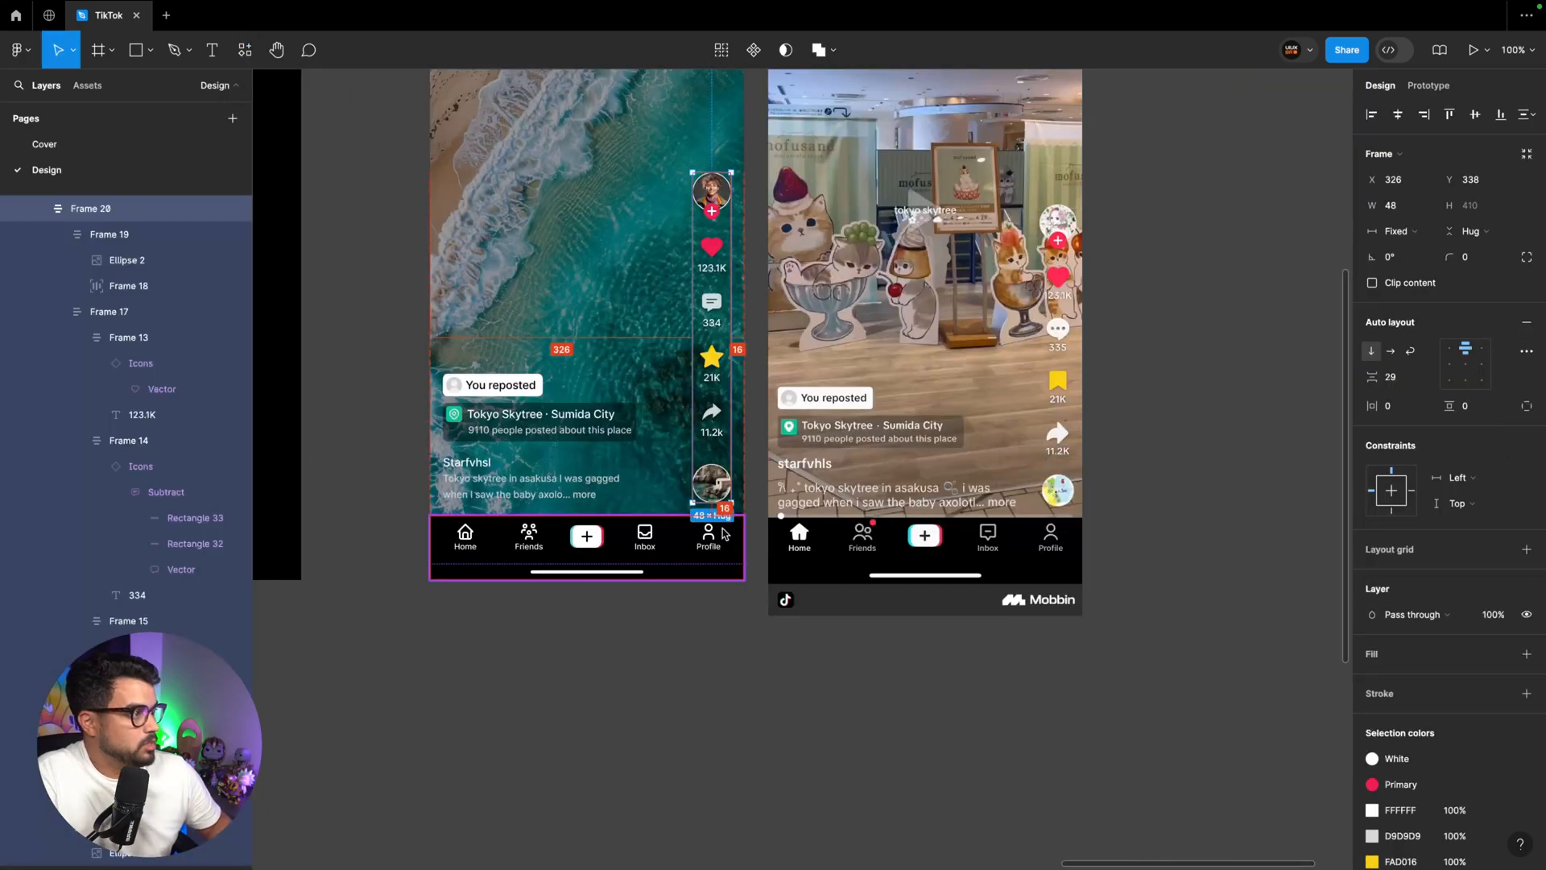
Delete the reference screenshot beside the Home page frame in the Design section
{"action": "scroll", "coordinate": [729, 499], "scroll_direction": "up", "scroll_amount": 4}
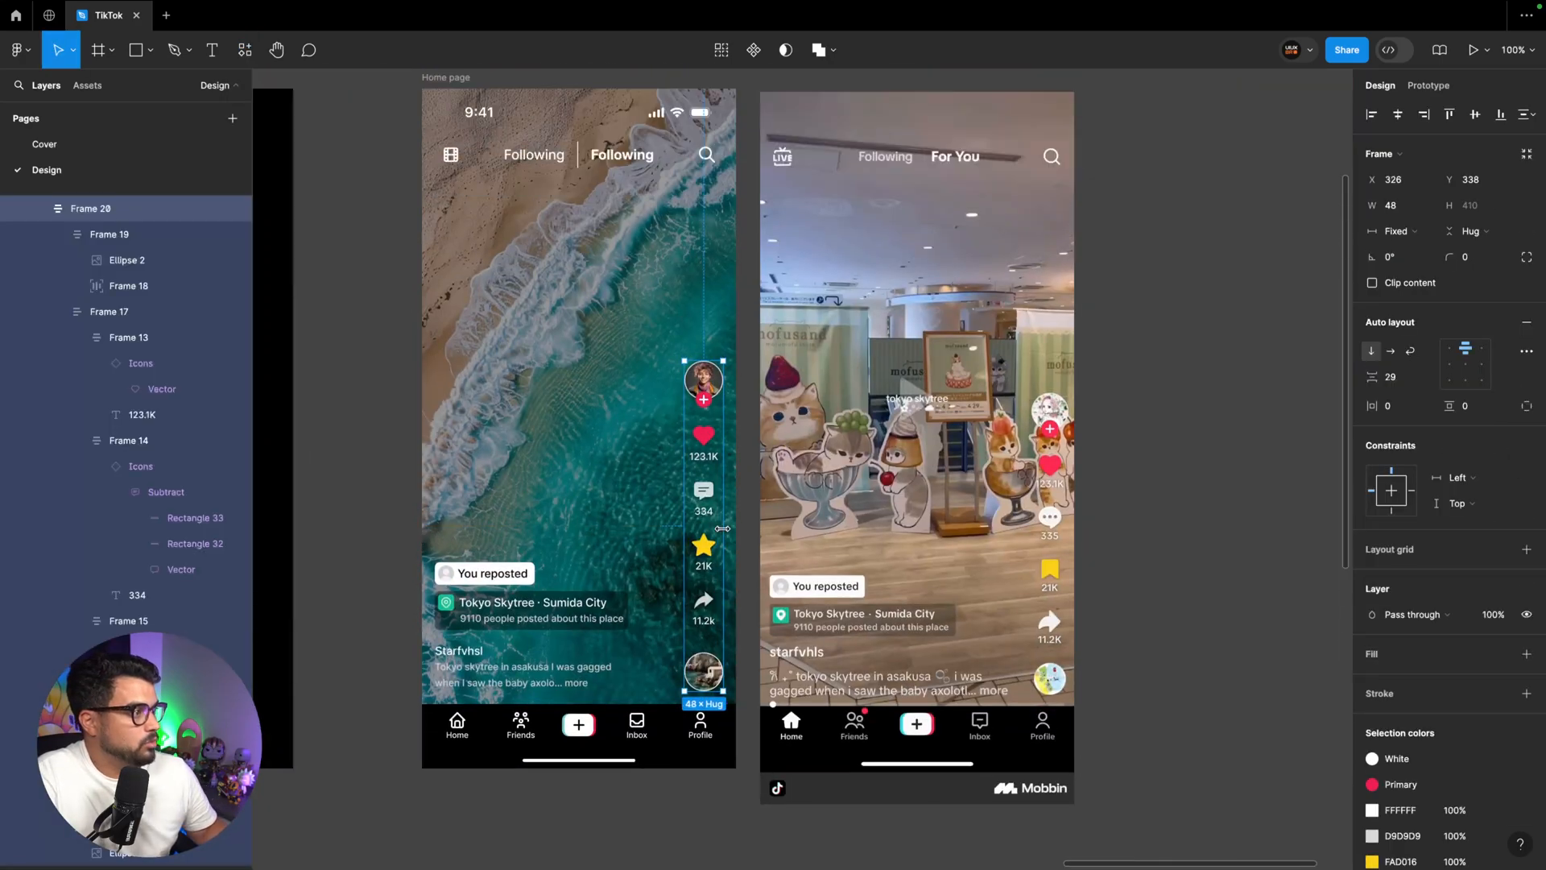
{"action": "scroll", "coordinate": [738, 463], "scroll_direction": "down", "scroll_amount": 3}
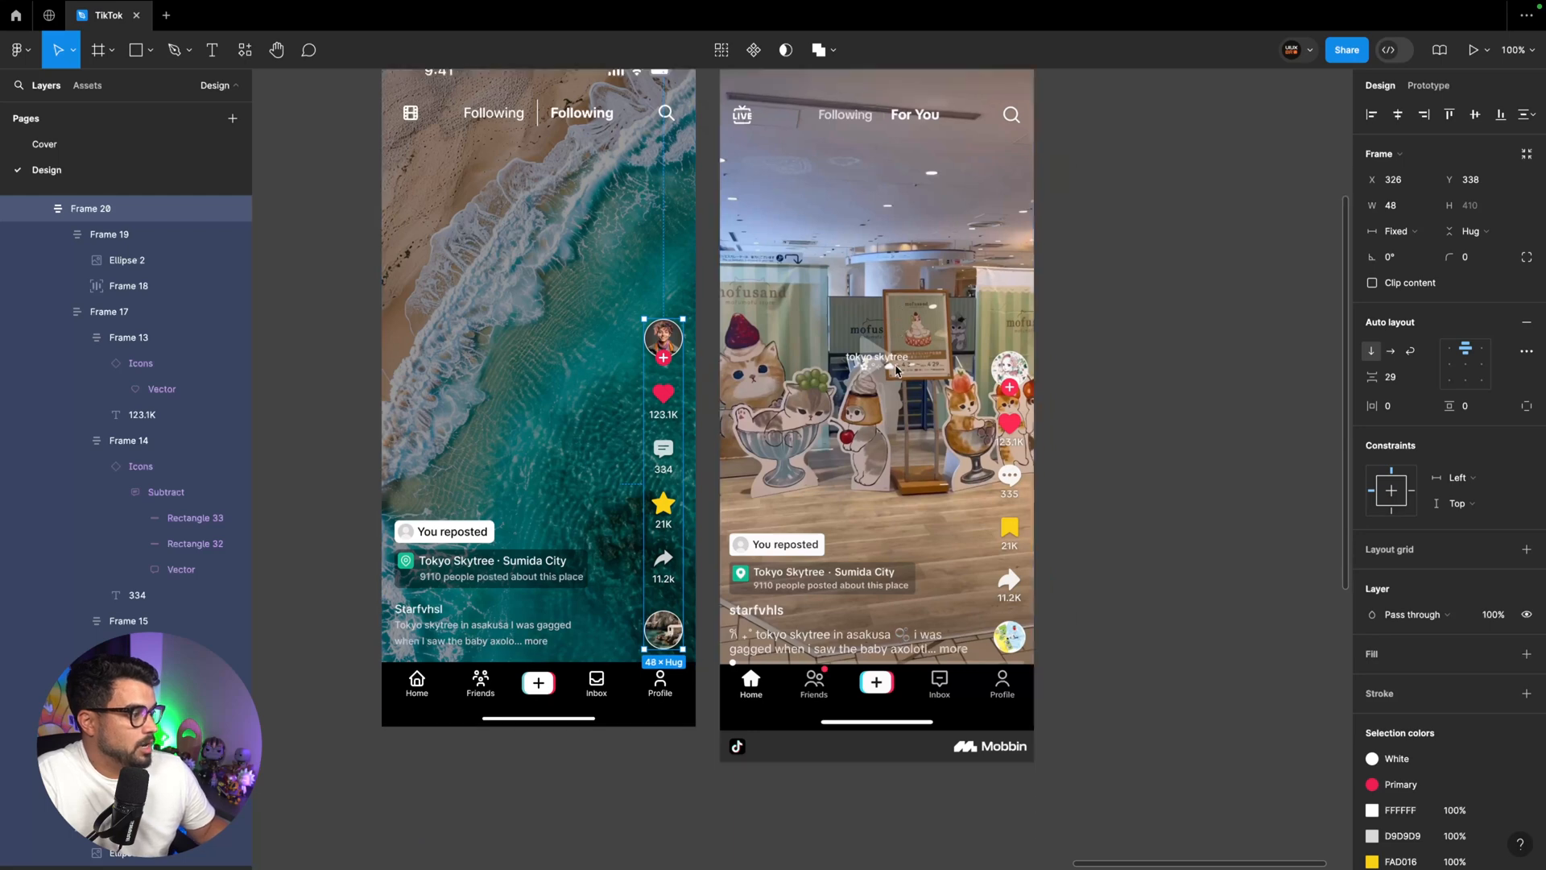
{"action": "left_click", "coordinate": [837, 506]}
{"action": "left_click_drag", "start_coordinate": [838, 505], "coordinate": [852, 480]}
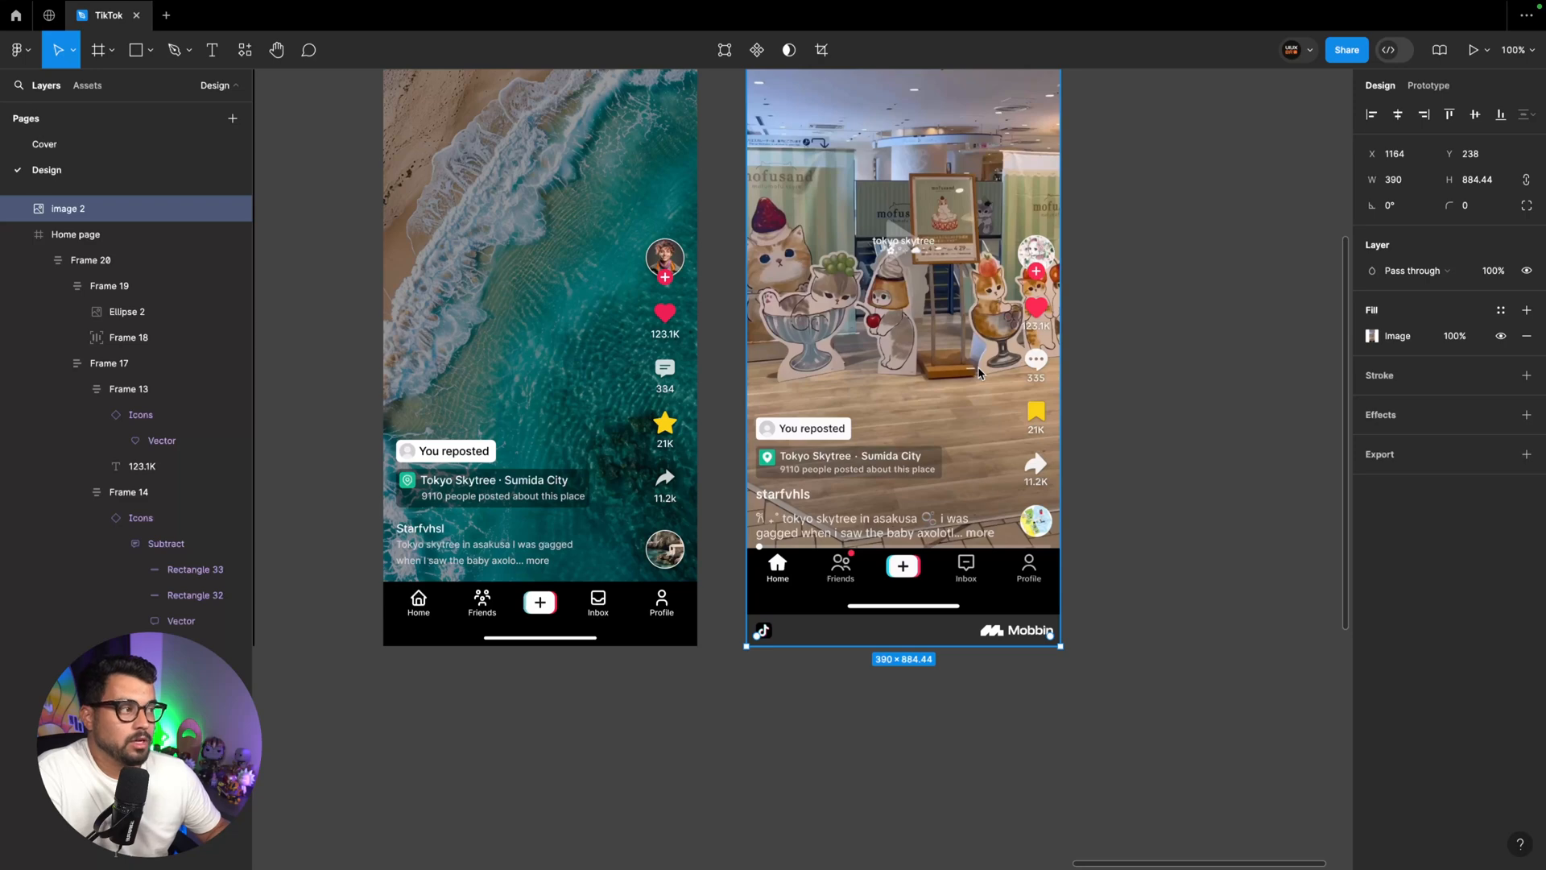
{"action": "key", "text": "minus"}
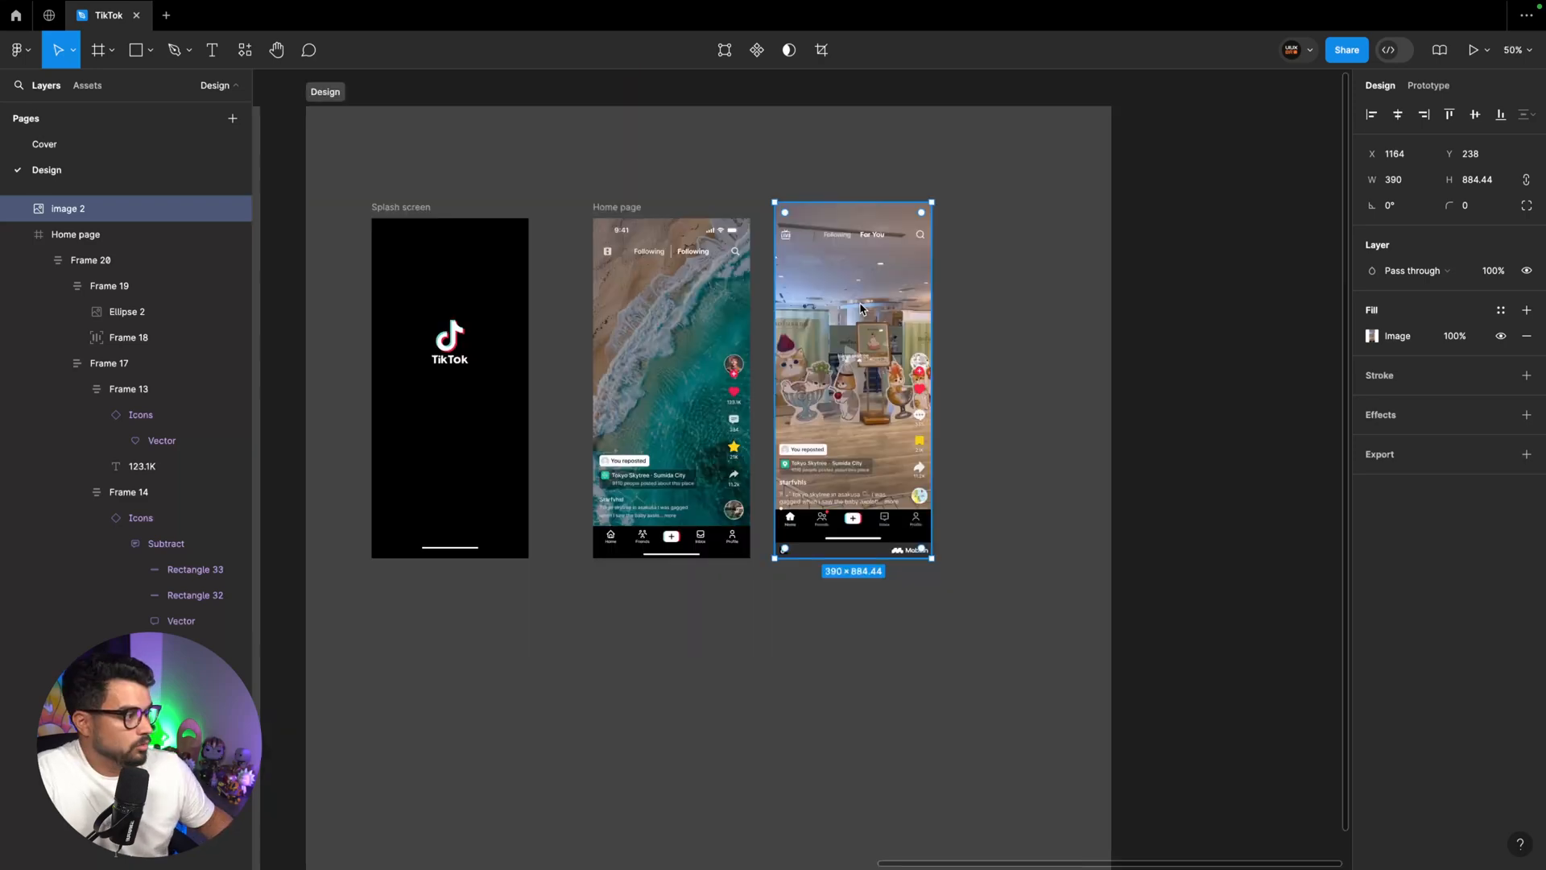
{"action": "key", "text": "Delete"}
Copy the comments reference screenshot into the Design section, placing it beyond the Home page with room for another frame between
{"action": "scroll", "coordinate": [845, 314], "scroll_direction": "left", "scroll_amount": 9}
{"action": "left_click", "coordinate": [722, 335]}
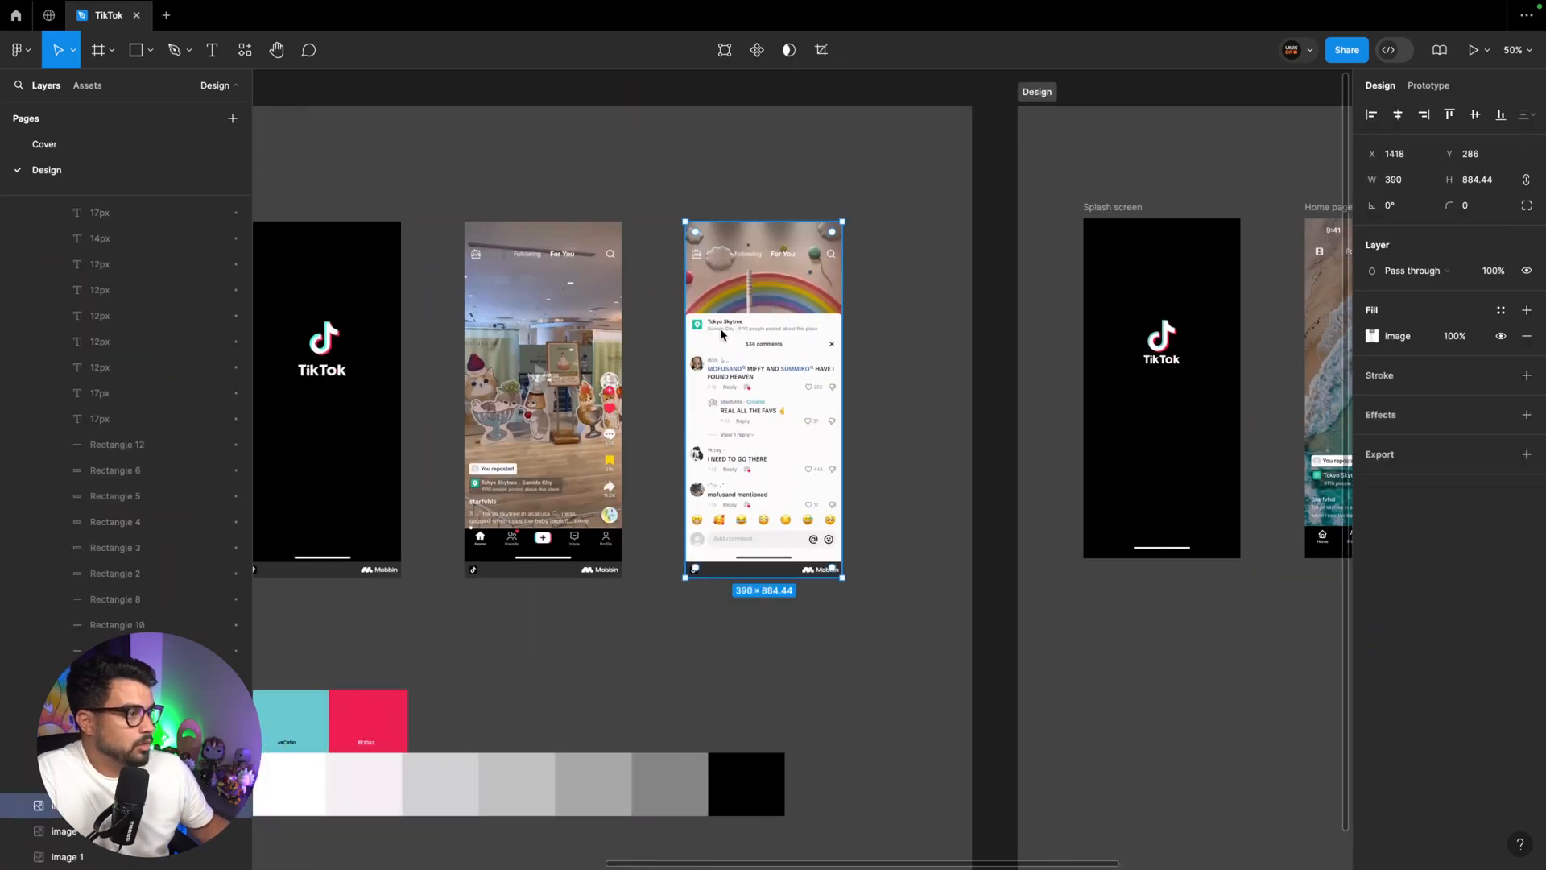
{"action": "scroll", "coordinate": [708, 338], "scroll_direction": "right", "scroll_amount": 5}
{"action": "left_click_drag", "start_coordinate": [344, 402], "coordinate": [1230, 407]}
{"action": "scroll", "coordinate": [1128, 407], "scroll_direction": "right", "scroll_amount": 5}
{"action": "left_click_drag", "start_coordinate": [916, 407], "coordinate": [953, 409]}
{"action": "scroll", "coordinate": [952, 408], "scroll_direction": "up", "scroll_amount": 1}
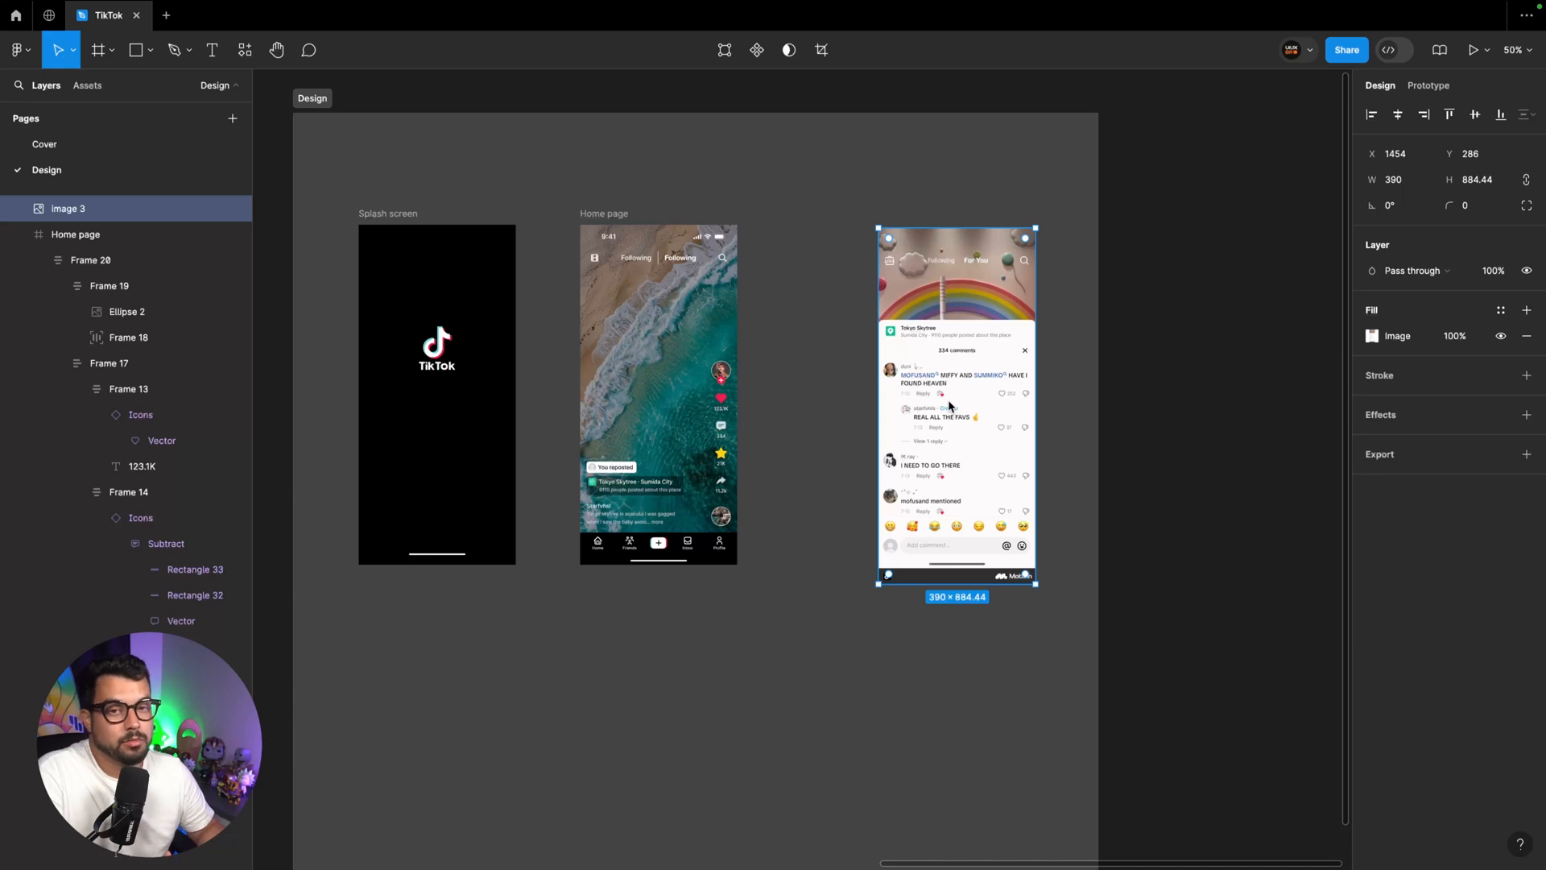
{"action": "left_click_drag", "start_coordinate": [949, 406], "coordinate": [1018, 364]}
Duplicate the Home page frame to X 1261, Y 278 and rename the copy "Comments"
{"action": "left_click_drag", "start_coordinate": [597, 219], "coordinate": [817, 219]}
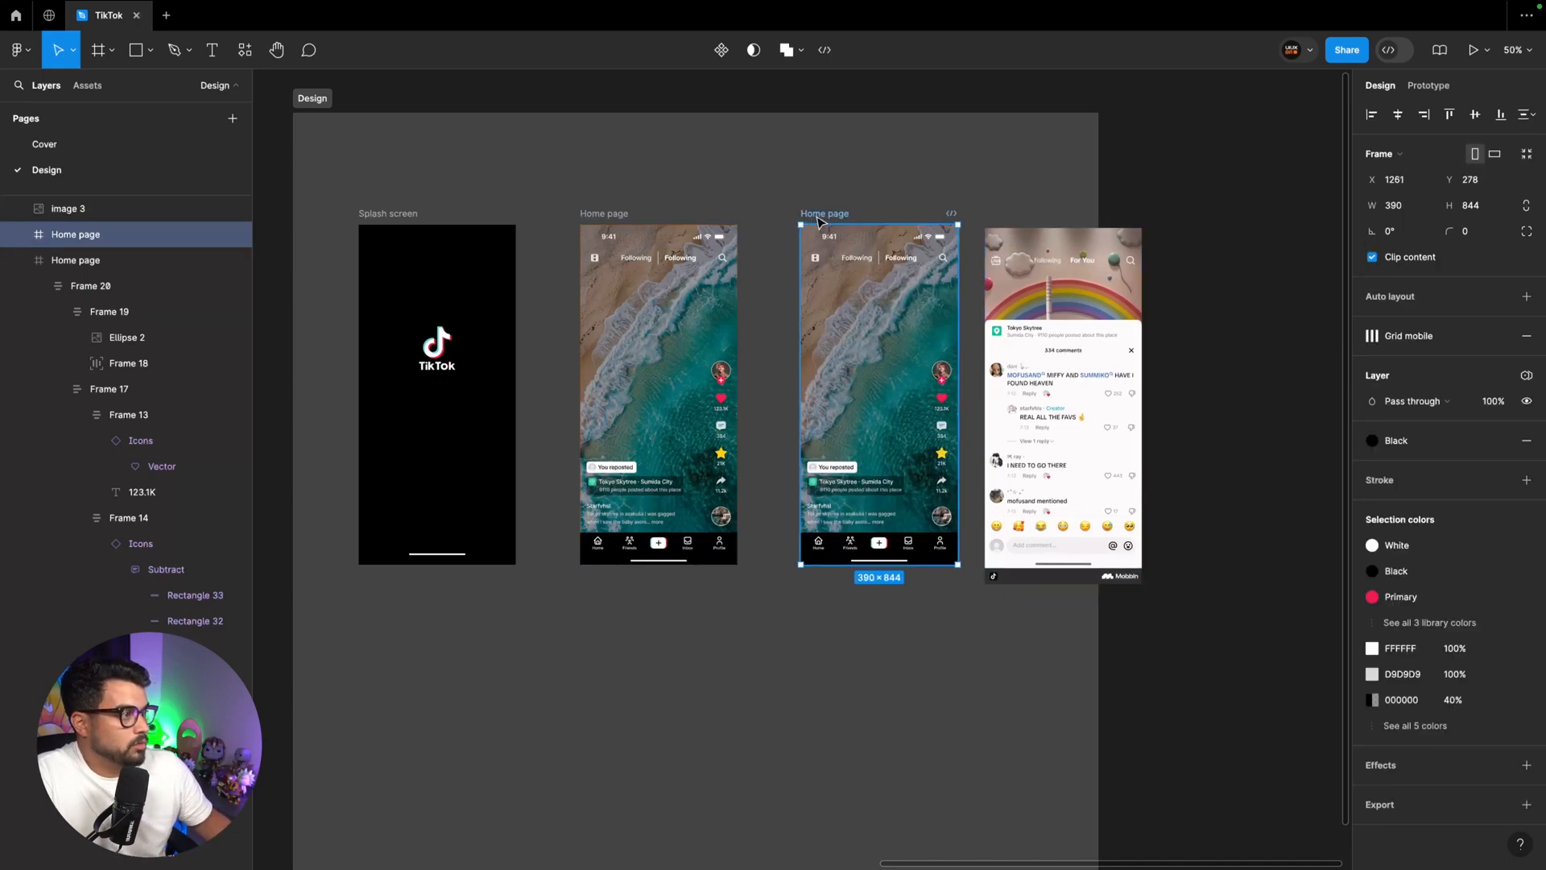
{"action": "double_click", "coordinate": [818, 214]}
{"action": "type", "text": "Comment"}
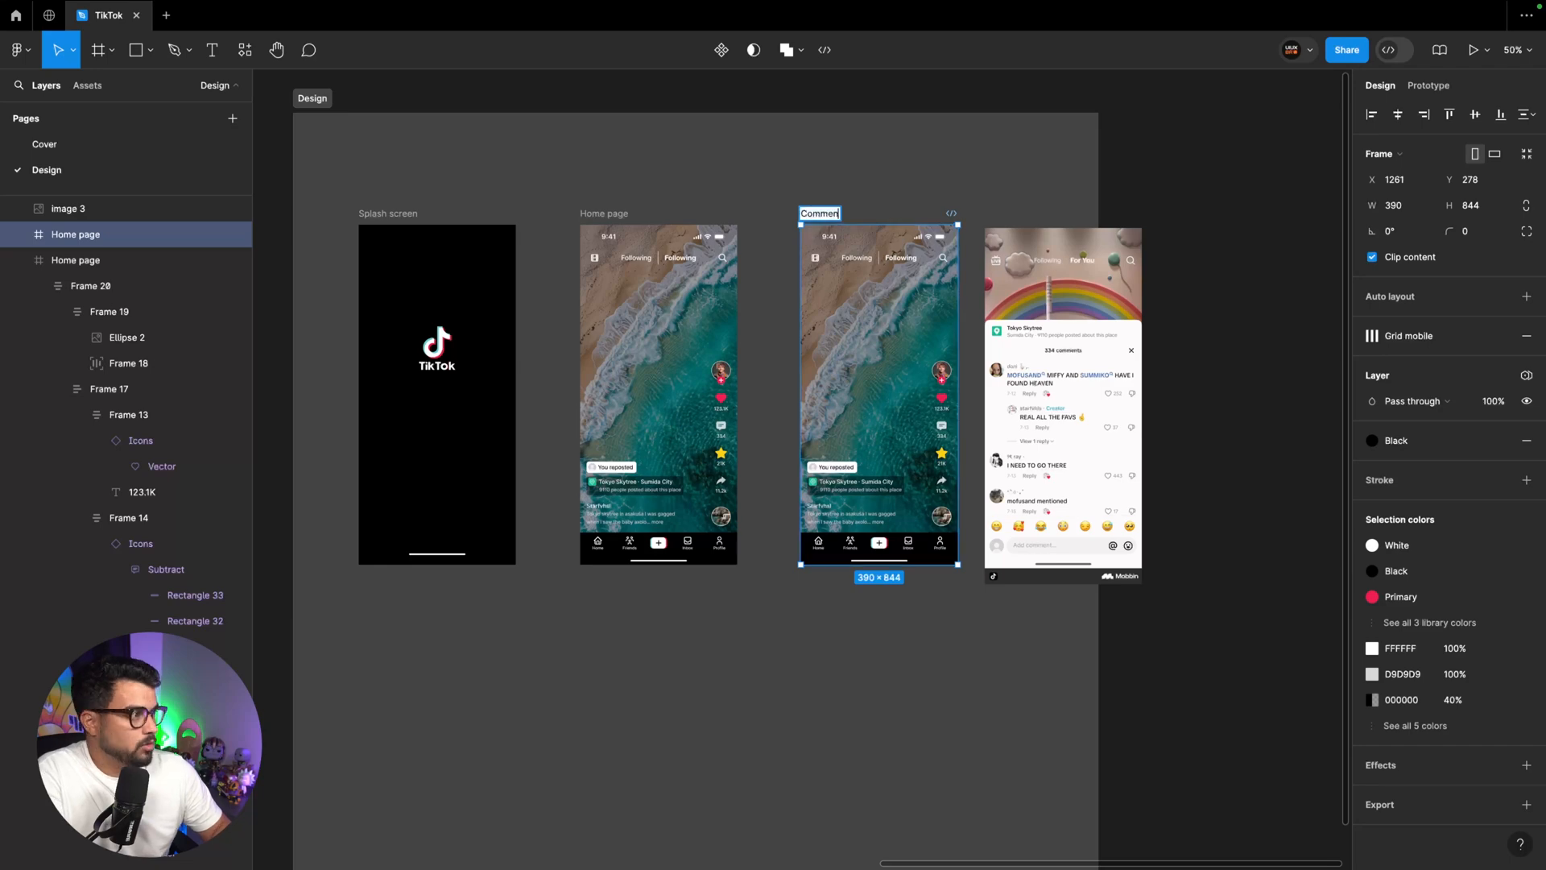
{"action": "type", "text": "s"}
{"action": "key", "text": "Return"}
{"action": "scroll", "coordinate": [824, 204], "scroll_direction": "right", "scroll_amount": 3}
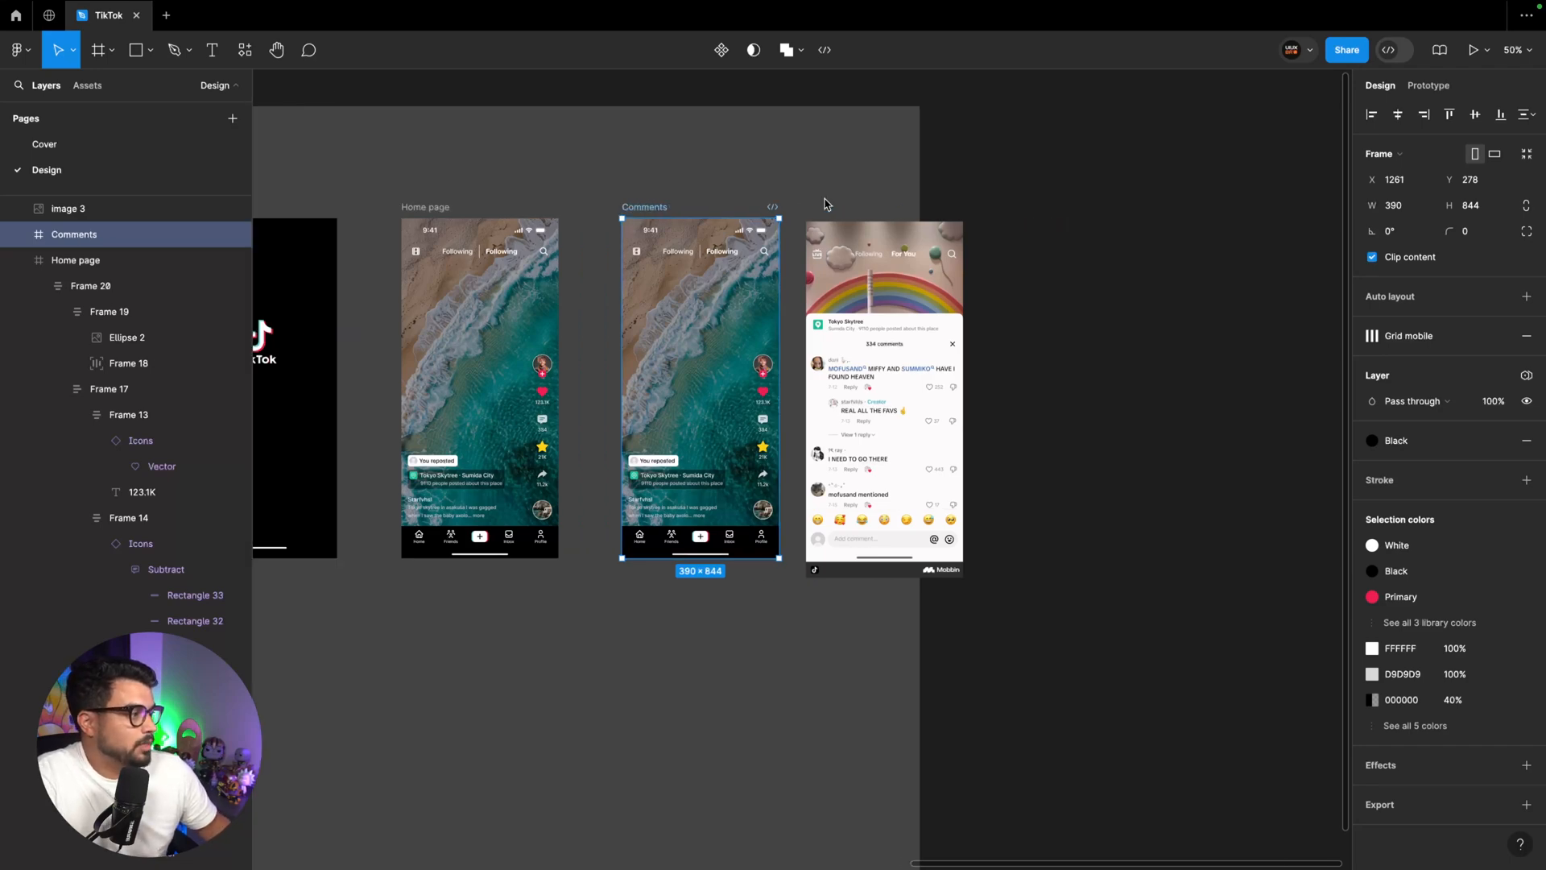
Widen the Design section to 2550 px and move the comments reference farther from the Comments frame
{"action": "left_click", "coordinate": [603, 550]}
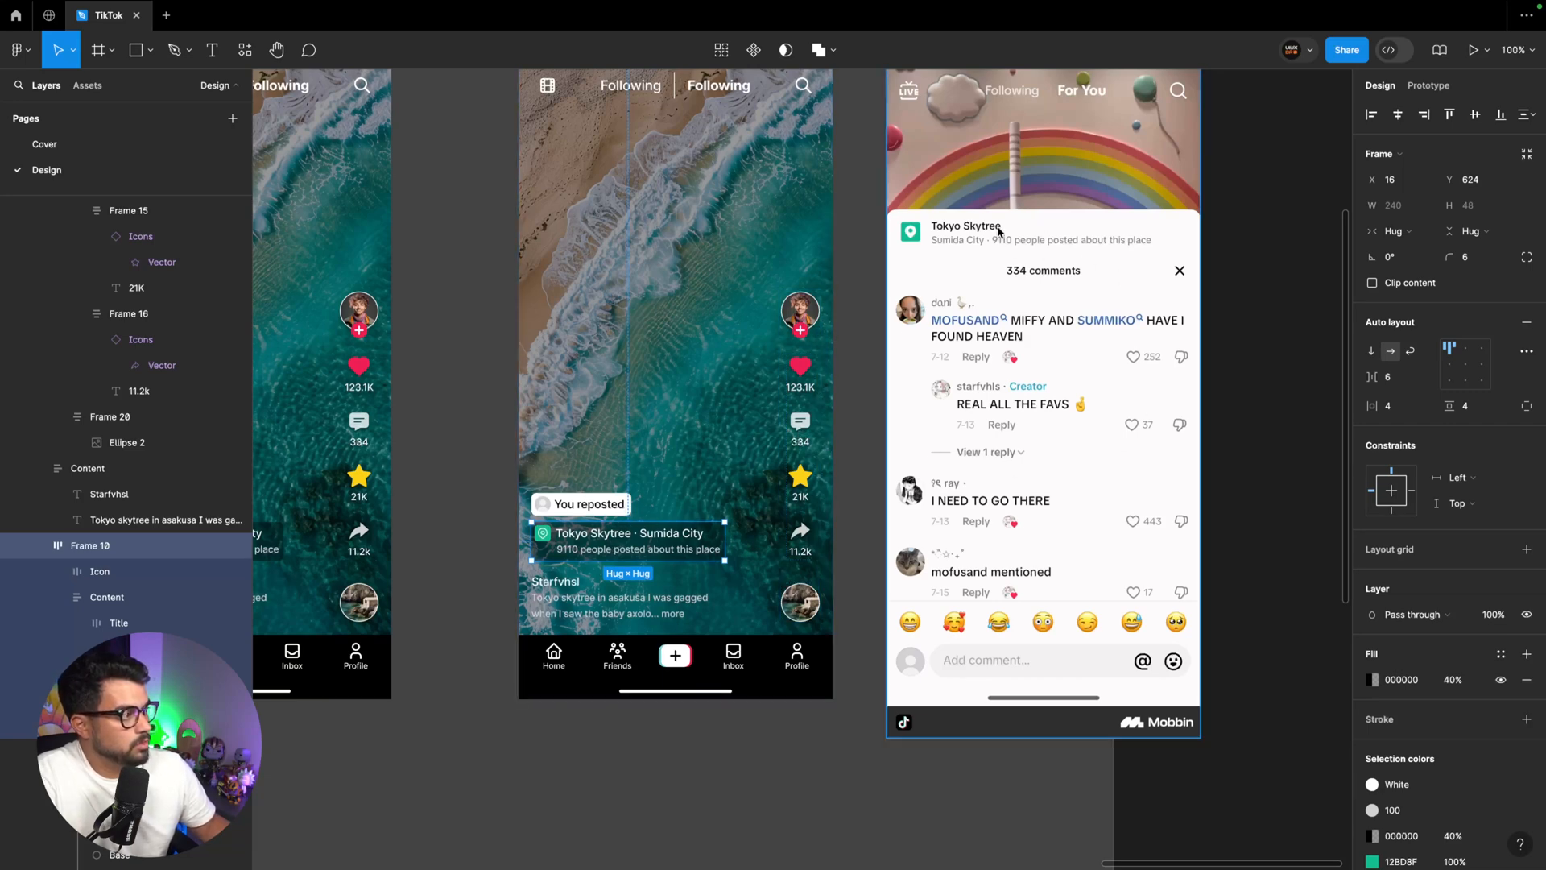
{"action": "key", "text": "ctrl+minus"}
{"action": "scroll", "coordinate": [861, 381], "scroll_direction": "left", "scroll_amount": 4}
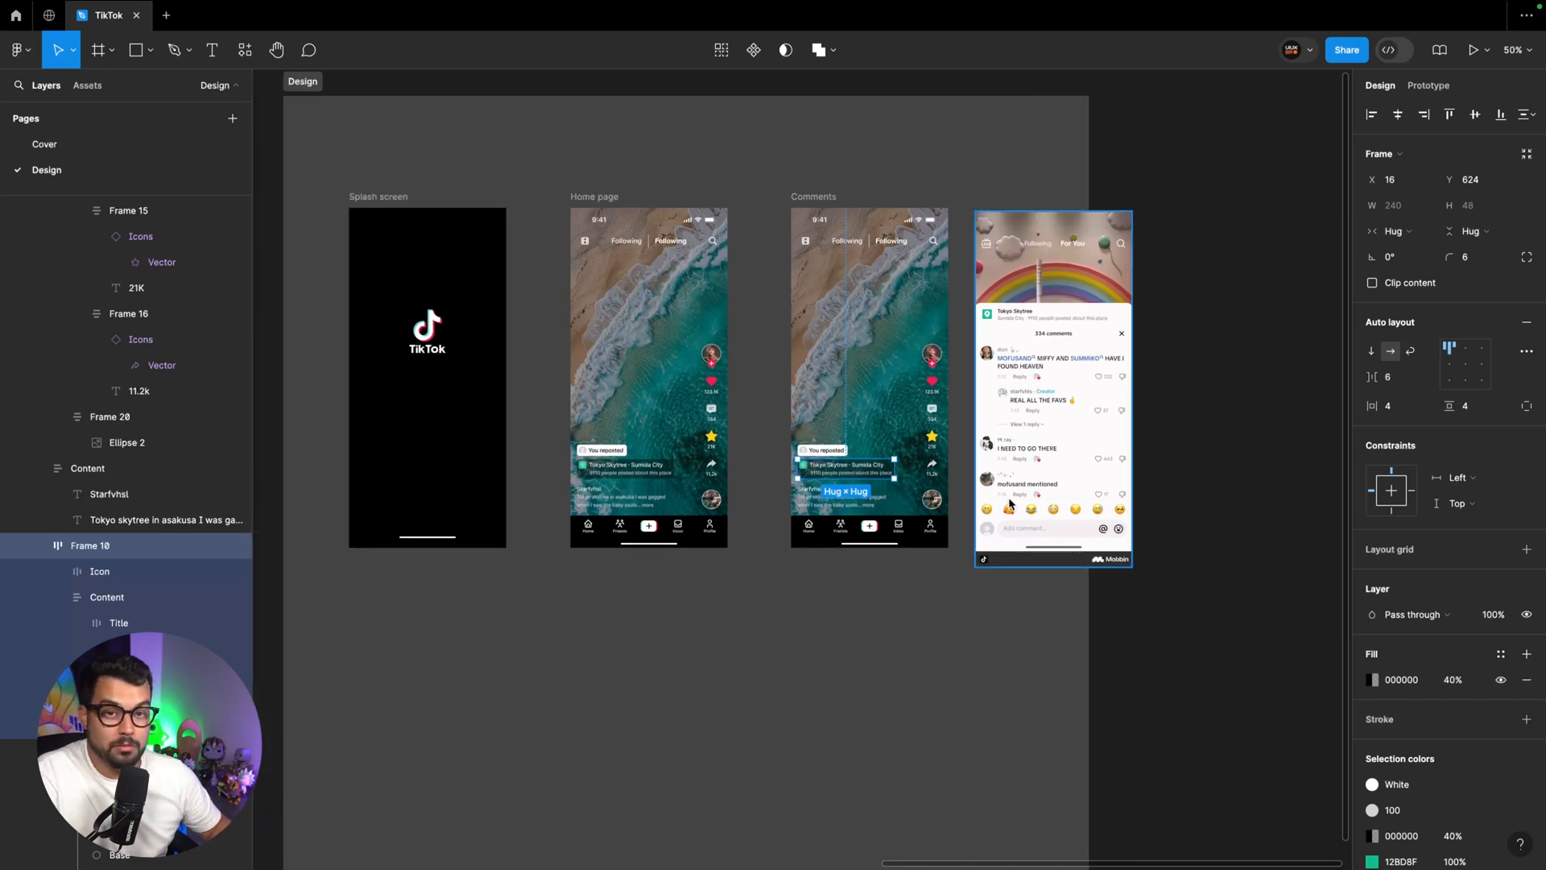
{"action": "left_click", "coordinate": [304, 83]}
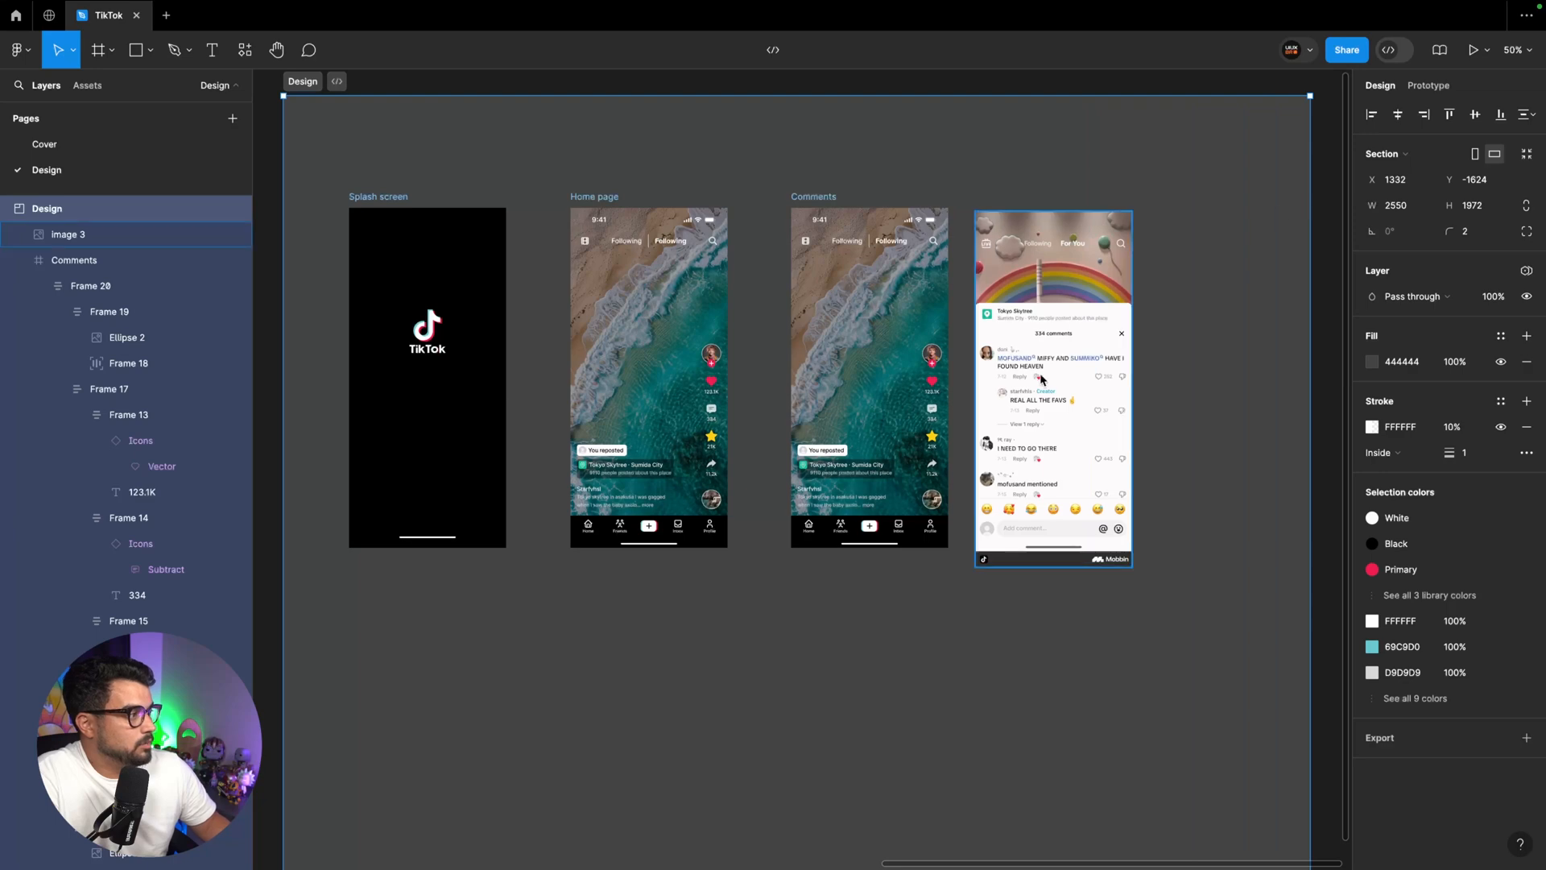
{"action": "left_click", "coordinate": [1037, 430]}
Place a copy of the Comments frame's Tokyo Skytree location tag in the empty space beside it at X 1777, Y 472
{"action": "key", "text": "ctrl+plus"}
{"action": "scroll", "coordinate": [1201, 369], "scroll_direction": "right", "scroll_amount": 8}
{"action": "scroll", "coordinate": [1202, 368], "scroll_direction": "up", "scroll_amount": 4}
{"action": "left_click", "coordinate": [542, 612]}
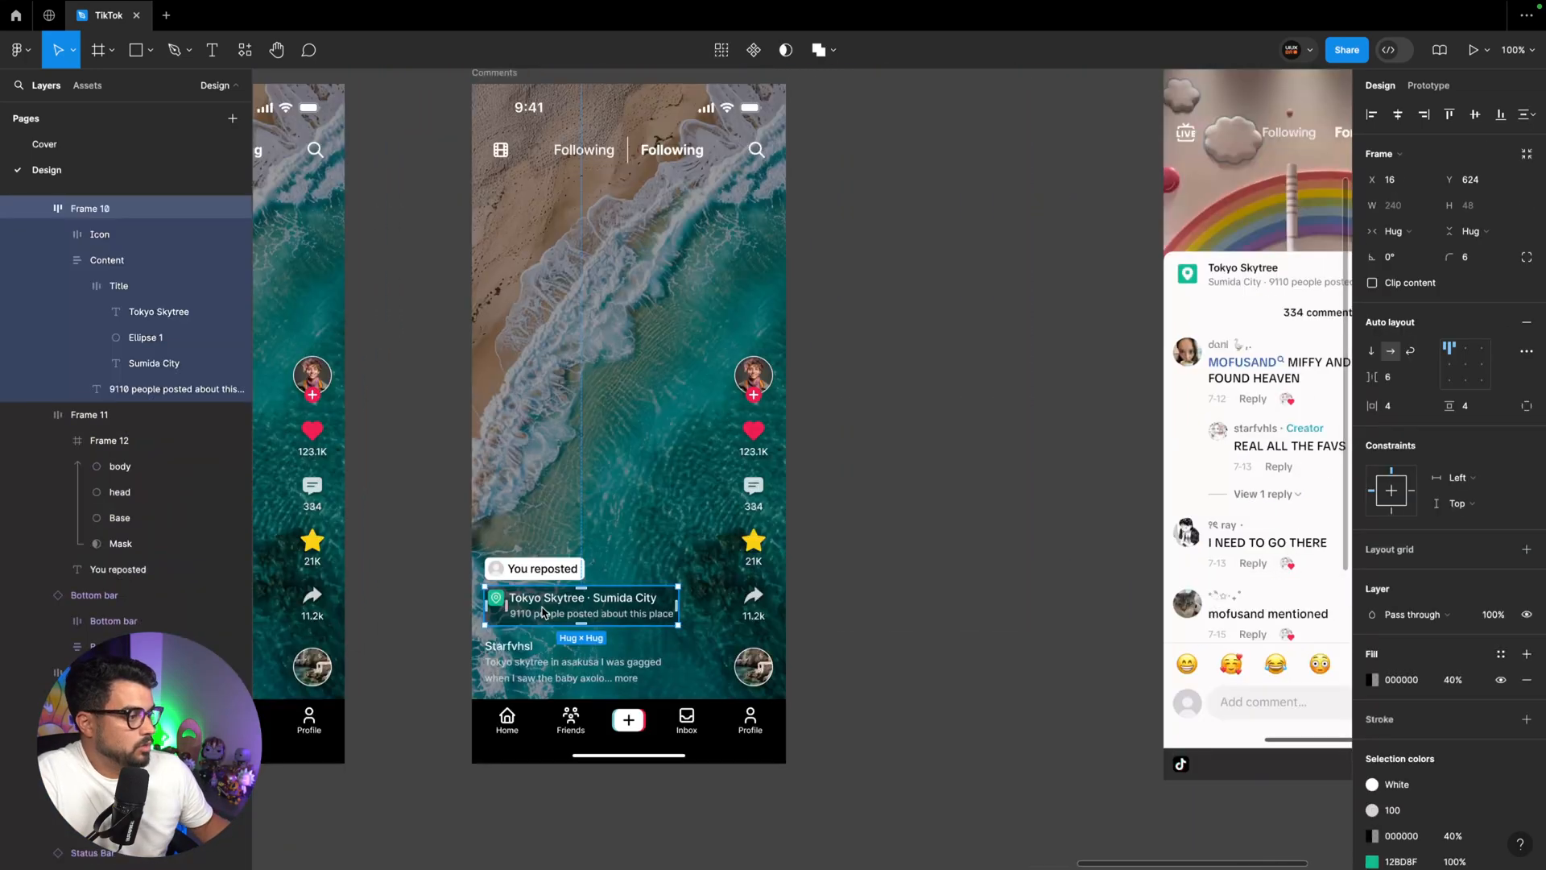
{"action": "scroll", "coordinate": [955, 269], "scroll_direction": "right", "scroll_amount": 3}
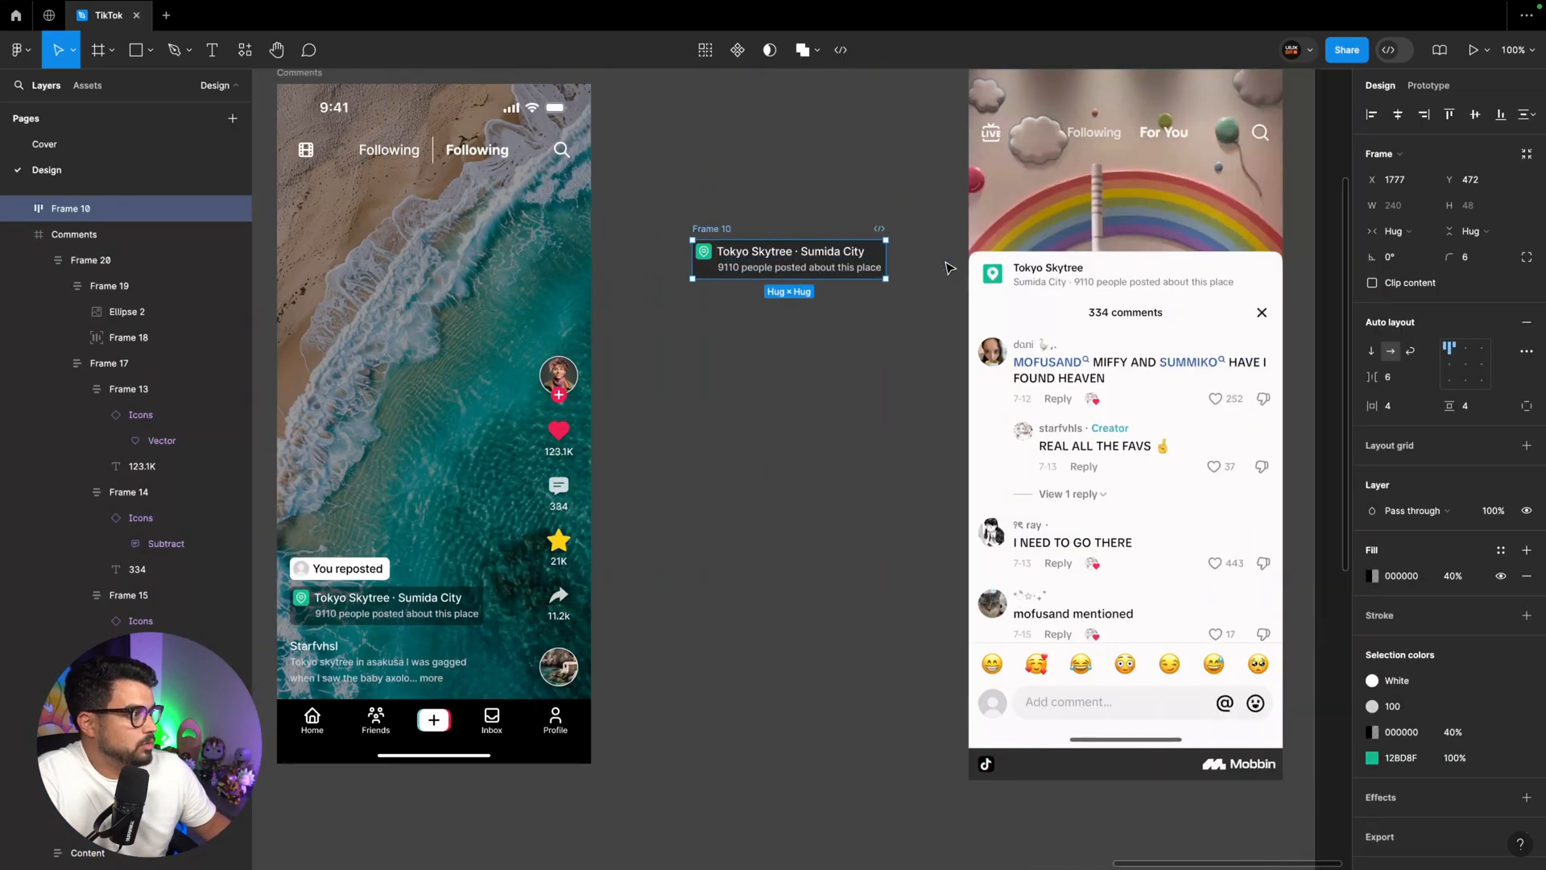
Rename the copied location tag "Header bottom sheet"
{"action": "double_click", "coordinate": [661, 244]}
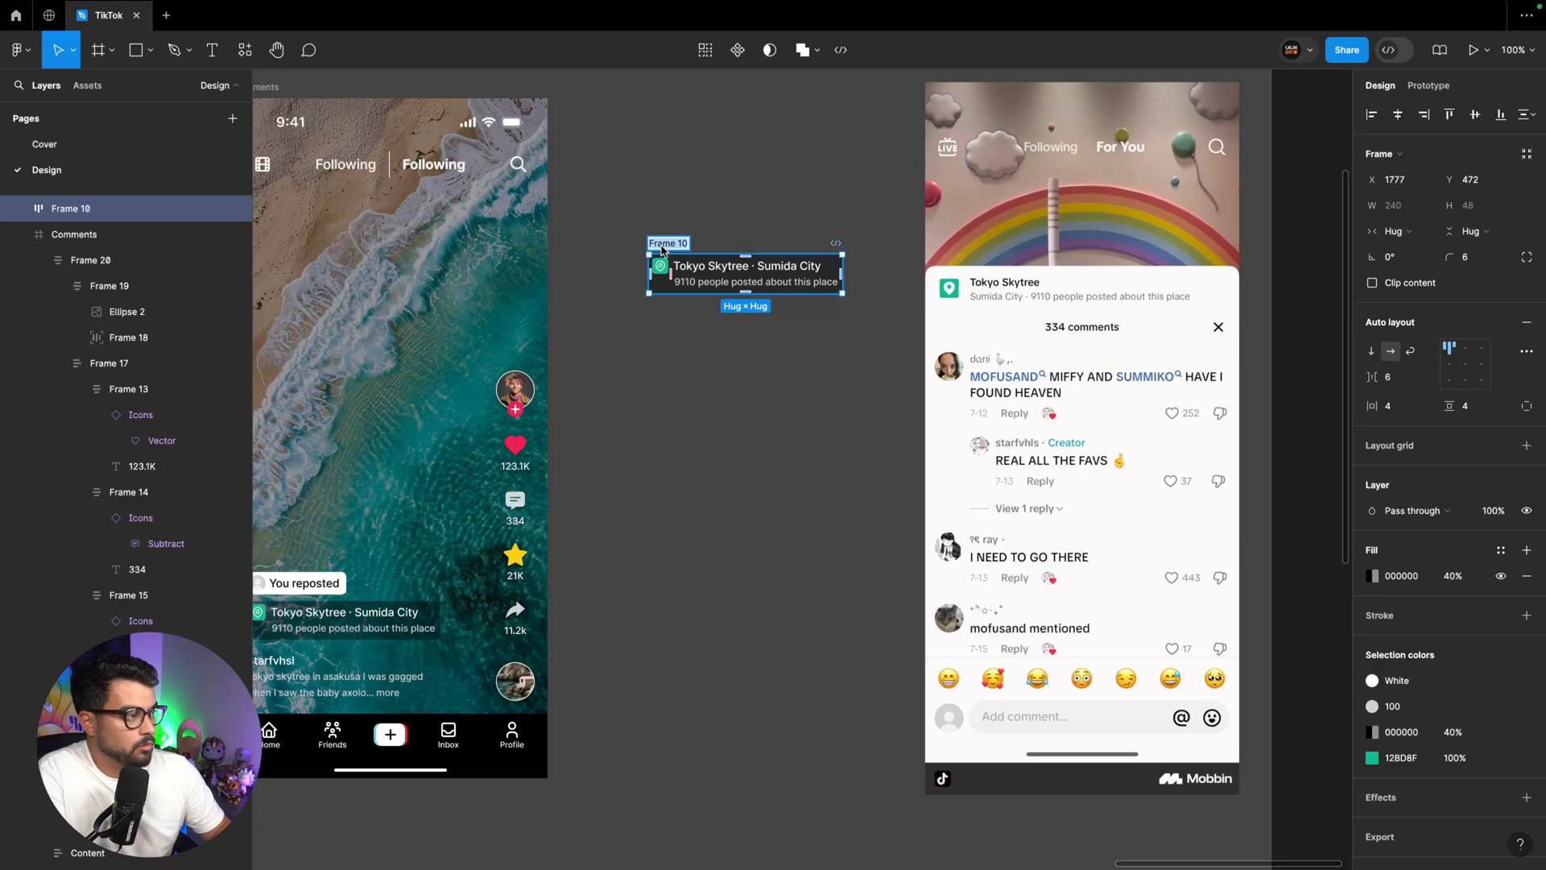
{"action": "type", "text": "Header bottom sheet"}
{"action": "key", "text": "Return"}
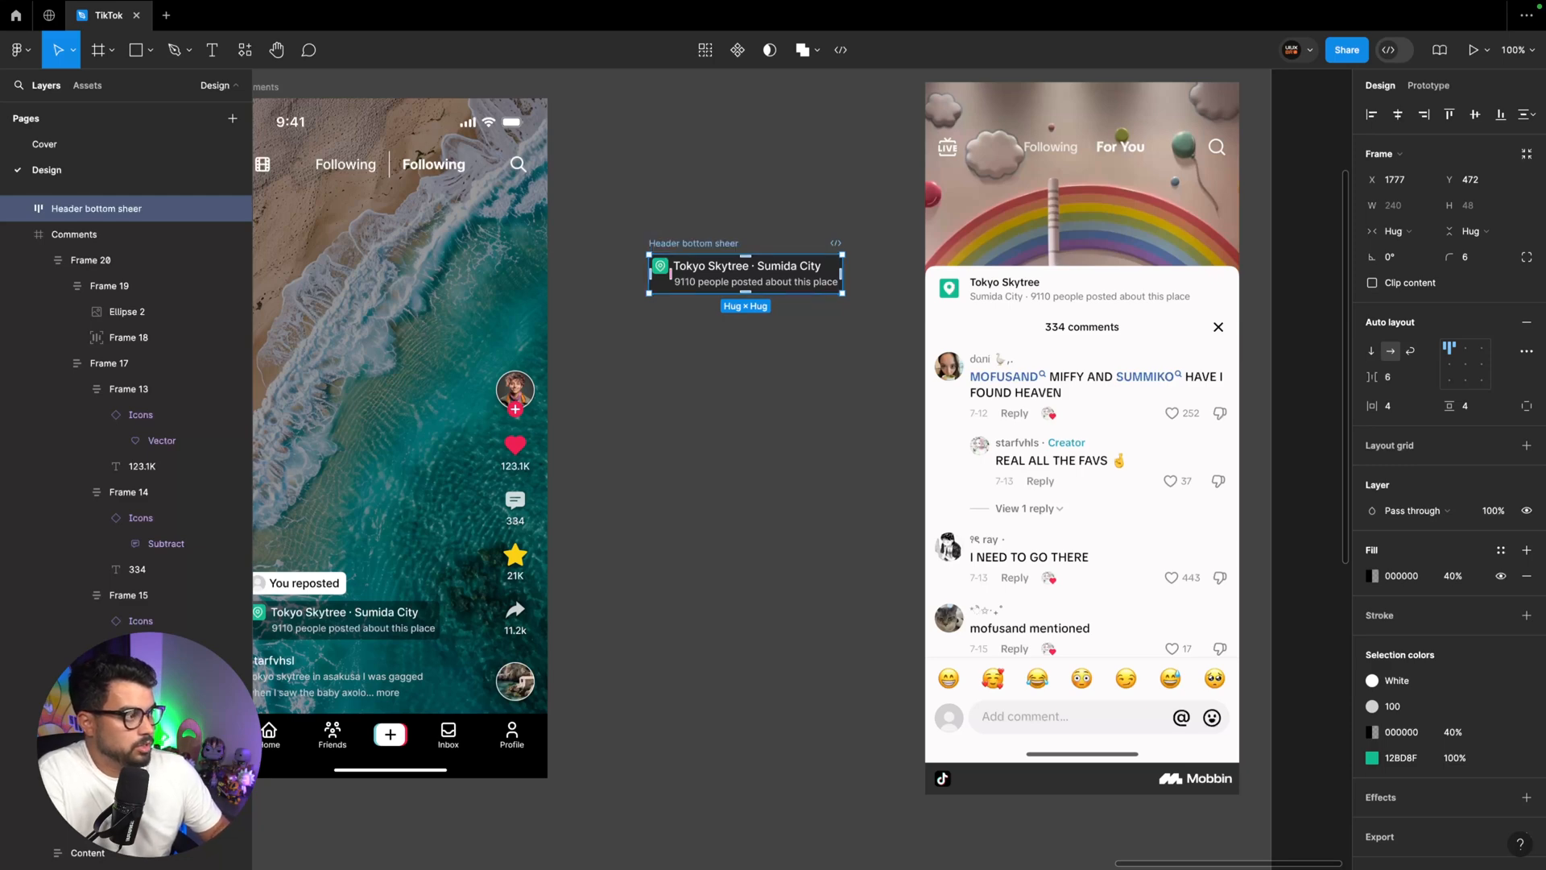
{"action": "double_click", "coordinate": [661, 244]}
{"action": "key", "text": "Return"}
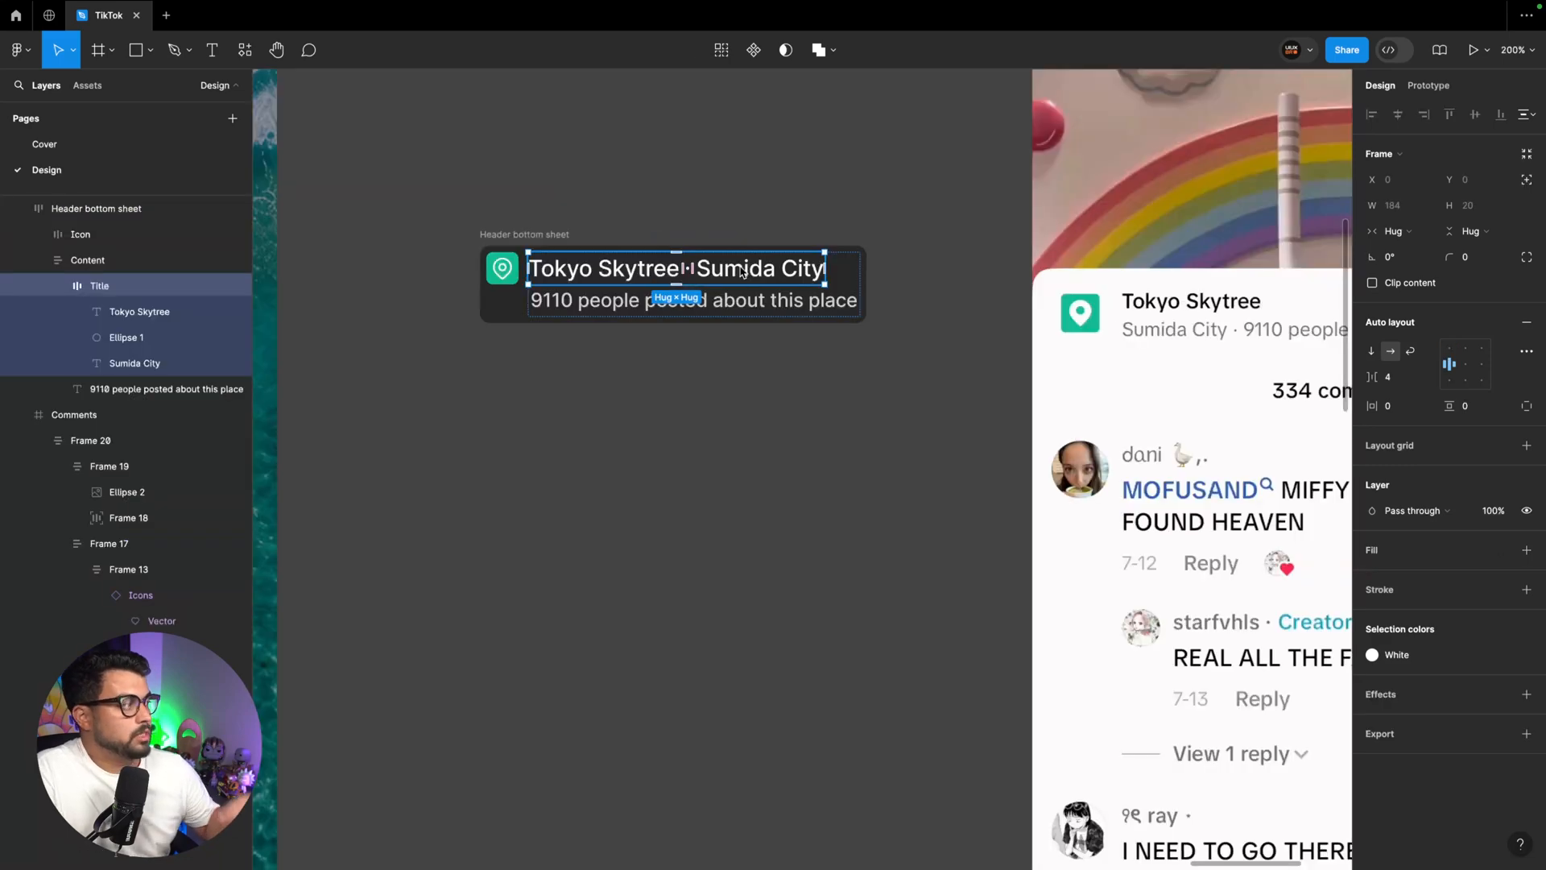
Duplicate the header's title row and replace the copy's Sumida City text with the "9110 people posted about this place" text
{"action": "key", "text": "ctrl+d"}
{"action": "scroll", "coordinate": [697, 341], "scroll_direction": "right", "scroll_amount": 3}
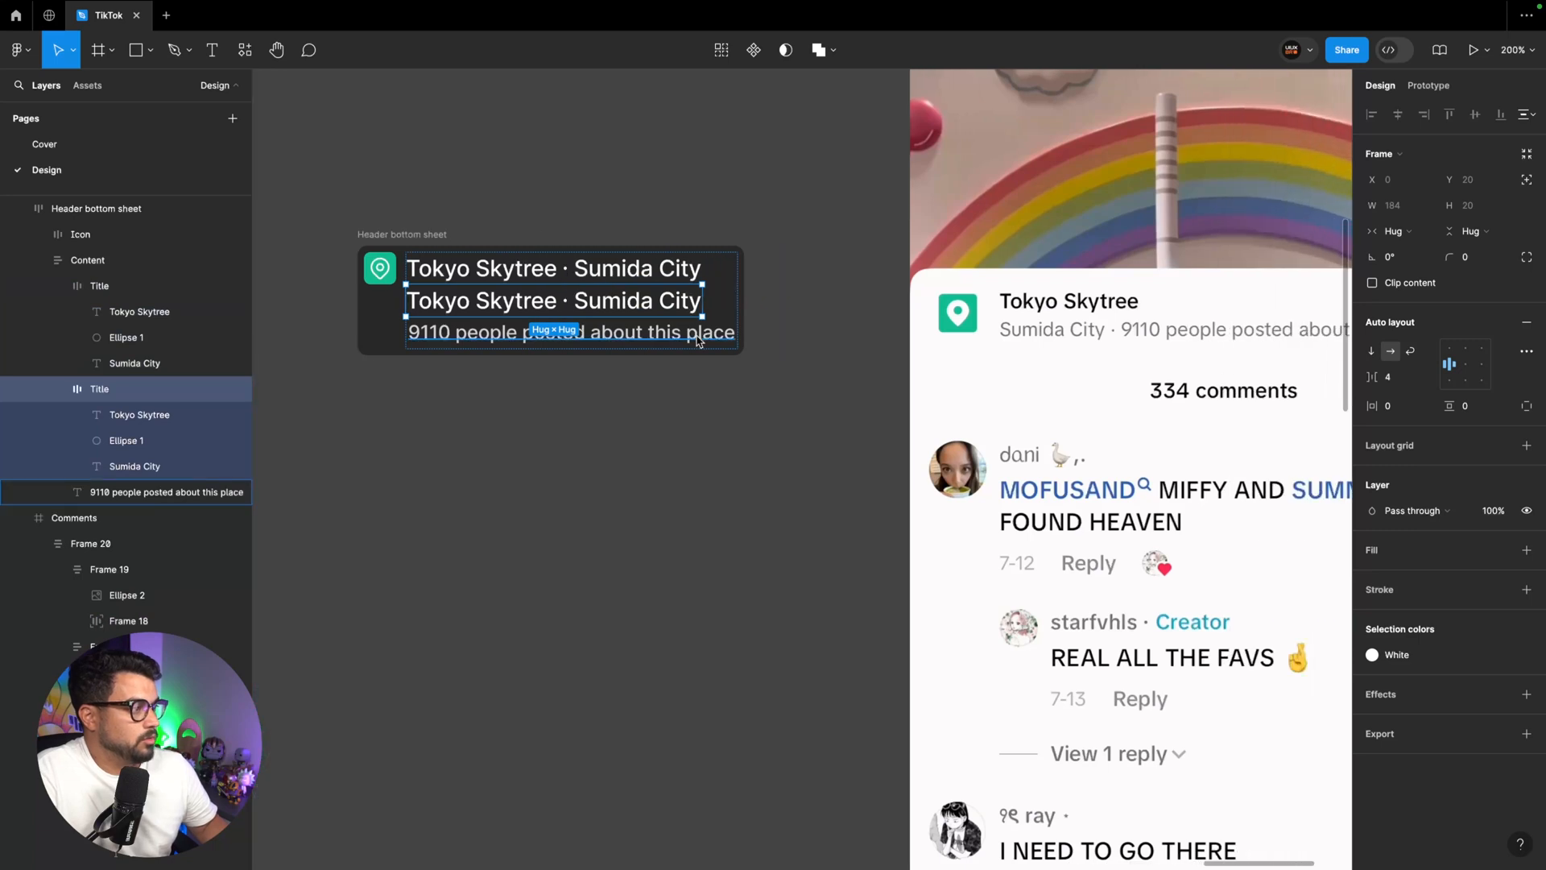
{"action": "left_click", "coordinate": [697, 341]}
{"action": "double_click", "coordinate": [656, 339]}
{"action": "key", "text": "ctrl+c"}
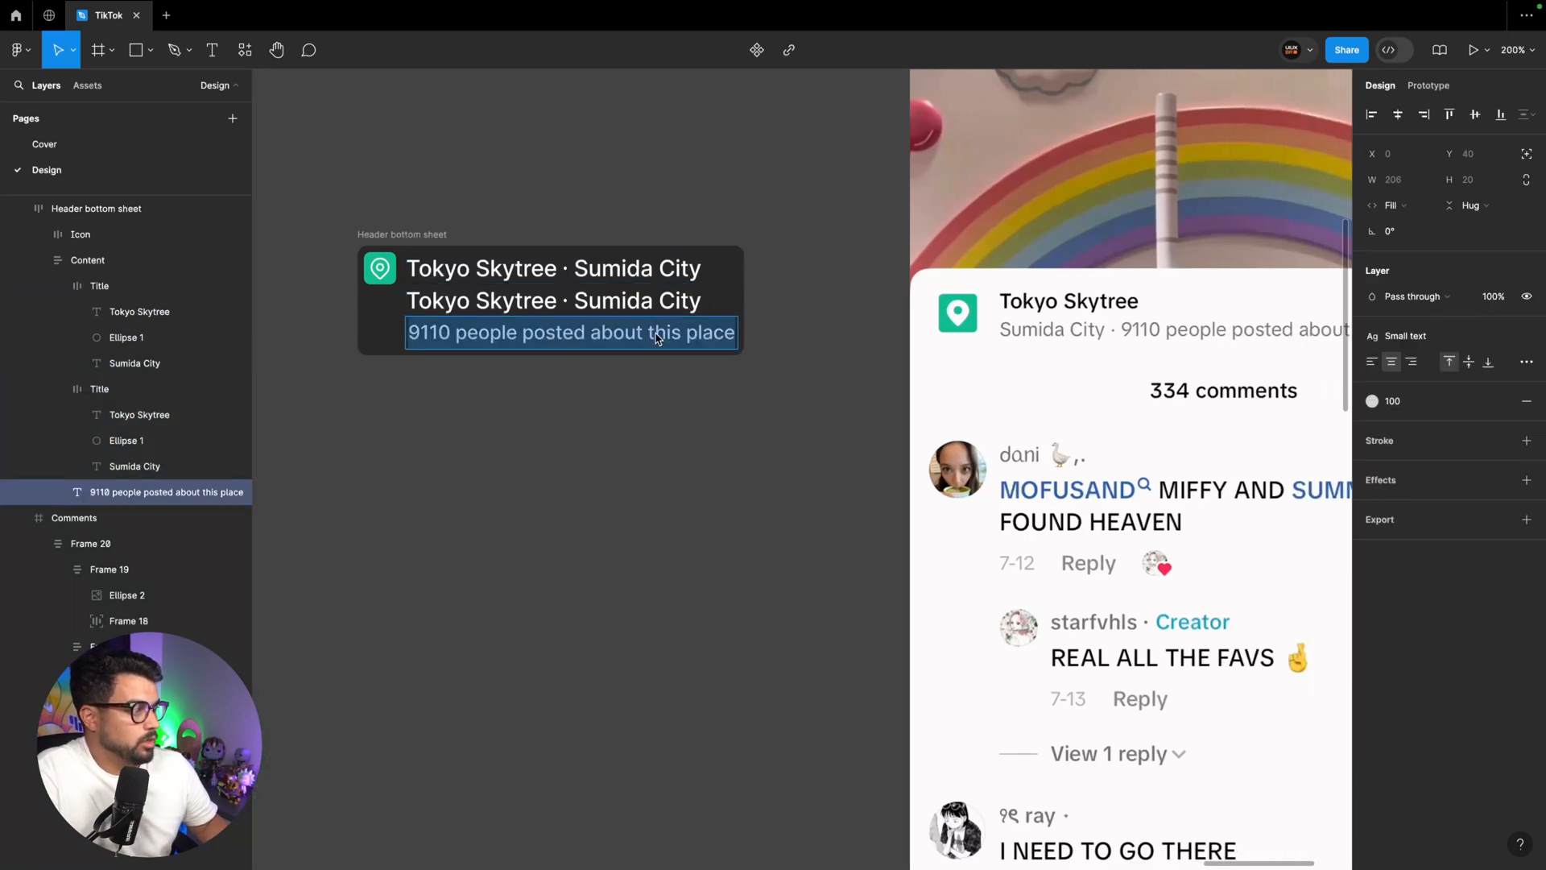
{"action": "double_click", "coordinate": [620, 313]}
{"action": "key", "text": "ctrl+v"}
Change the second row's first text to "Sumida city" and delete the leftover posts line below it
{"action": "double_click", "coordinate": [512, 309]}
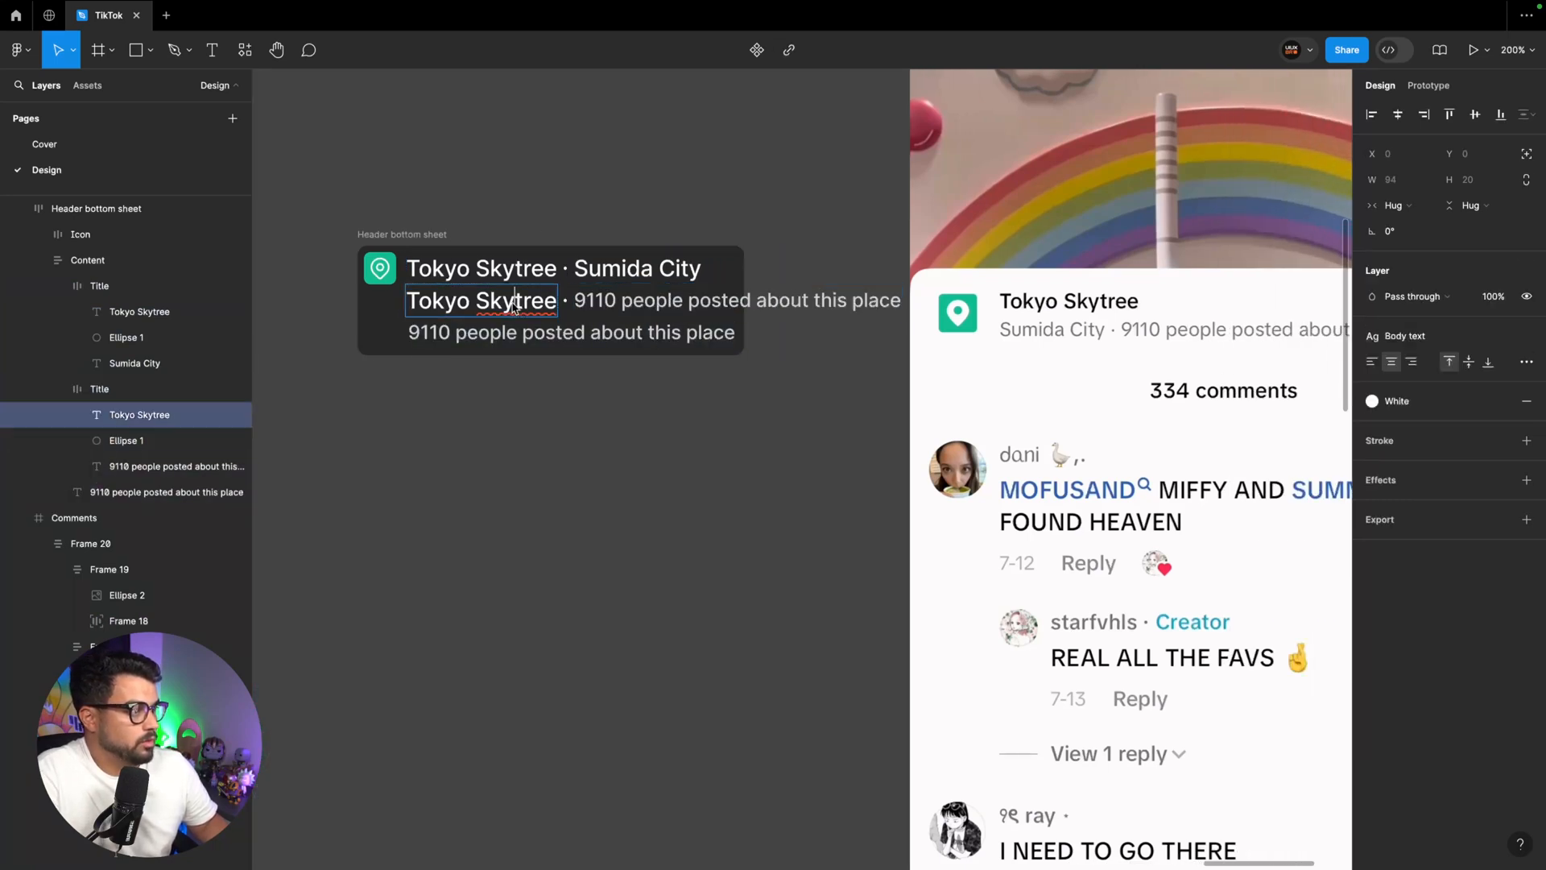
{"action": "type", "text": "Sumida city"}
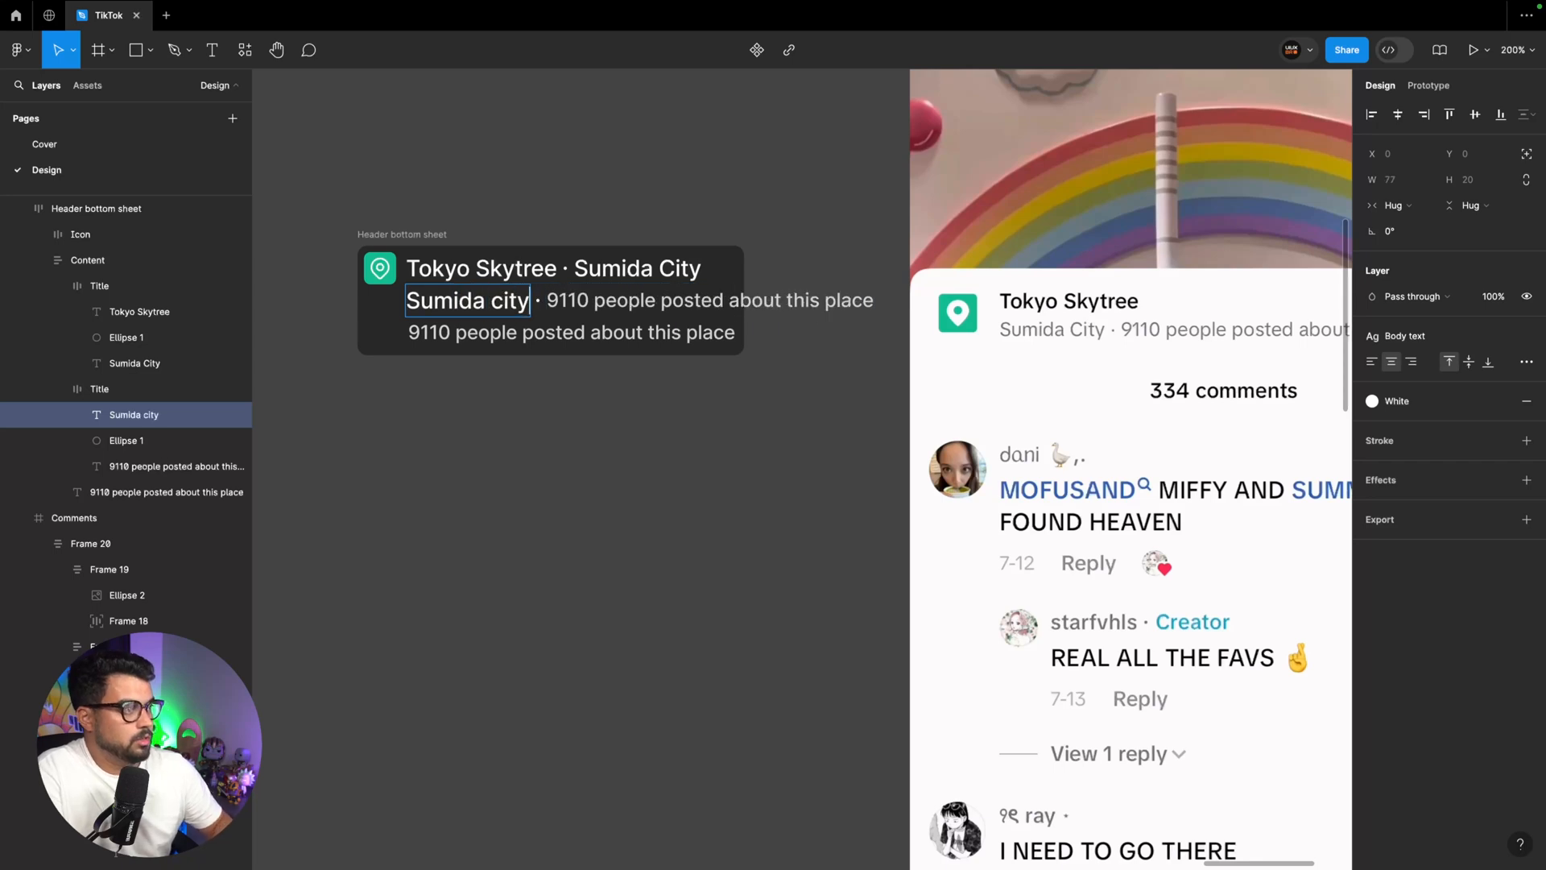
{"action": "left_click", "coordinate": [596, 333]}
{"action": "key", "text": "BackSpace"}
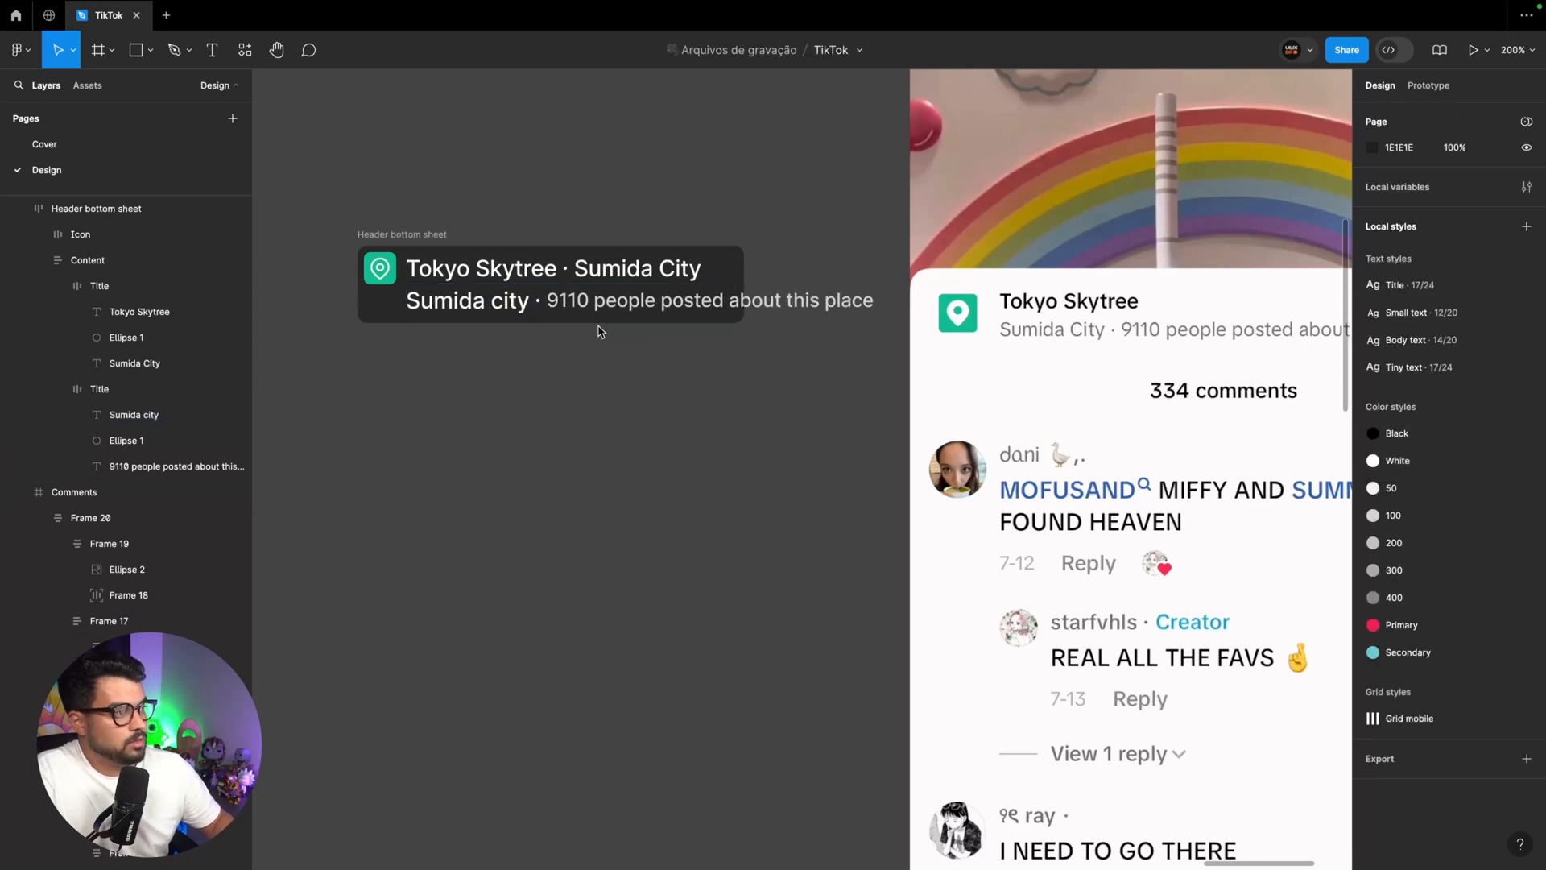
Set the header's Content frame to hug its contents horizontally
{"action": "left_click", "coordinate": [455, 262]}
{"action": "left_click", "coordinate": [1397, 231]}
{"action": "left_click", "coordinate": [1417, 248]}
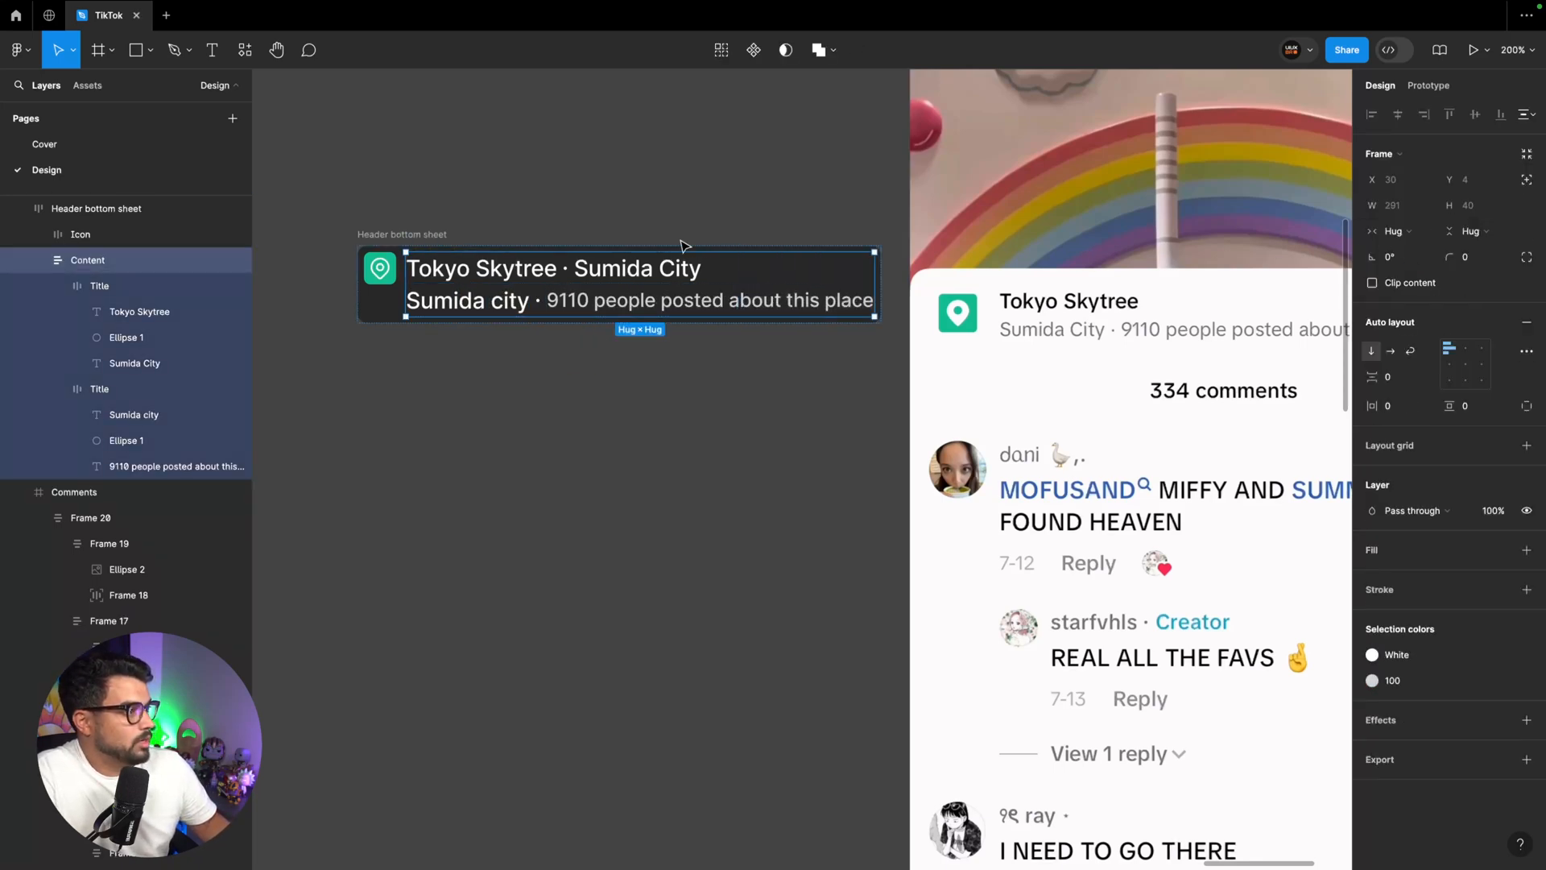
Set the Header bottom sheet frame's horizontal padding to 16 and its fill to the White style
{"action": "scroll", "coordinate": [642, 226], "scroll_direction": "left", "scroll_amount": 1}
{"action": "left_click", "coordinate": [452, 235]}
{"action": "left_click", "coordinate": [1397, 405]}
{"action": "type", "text": "16"}
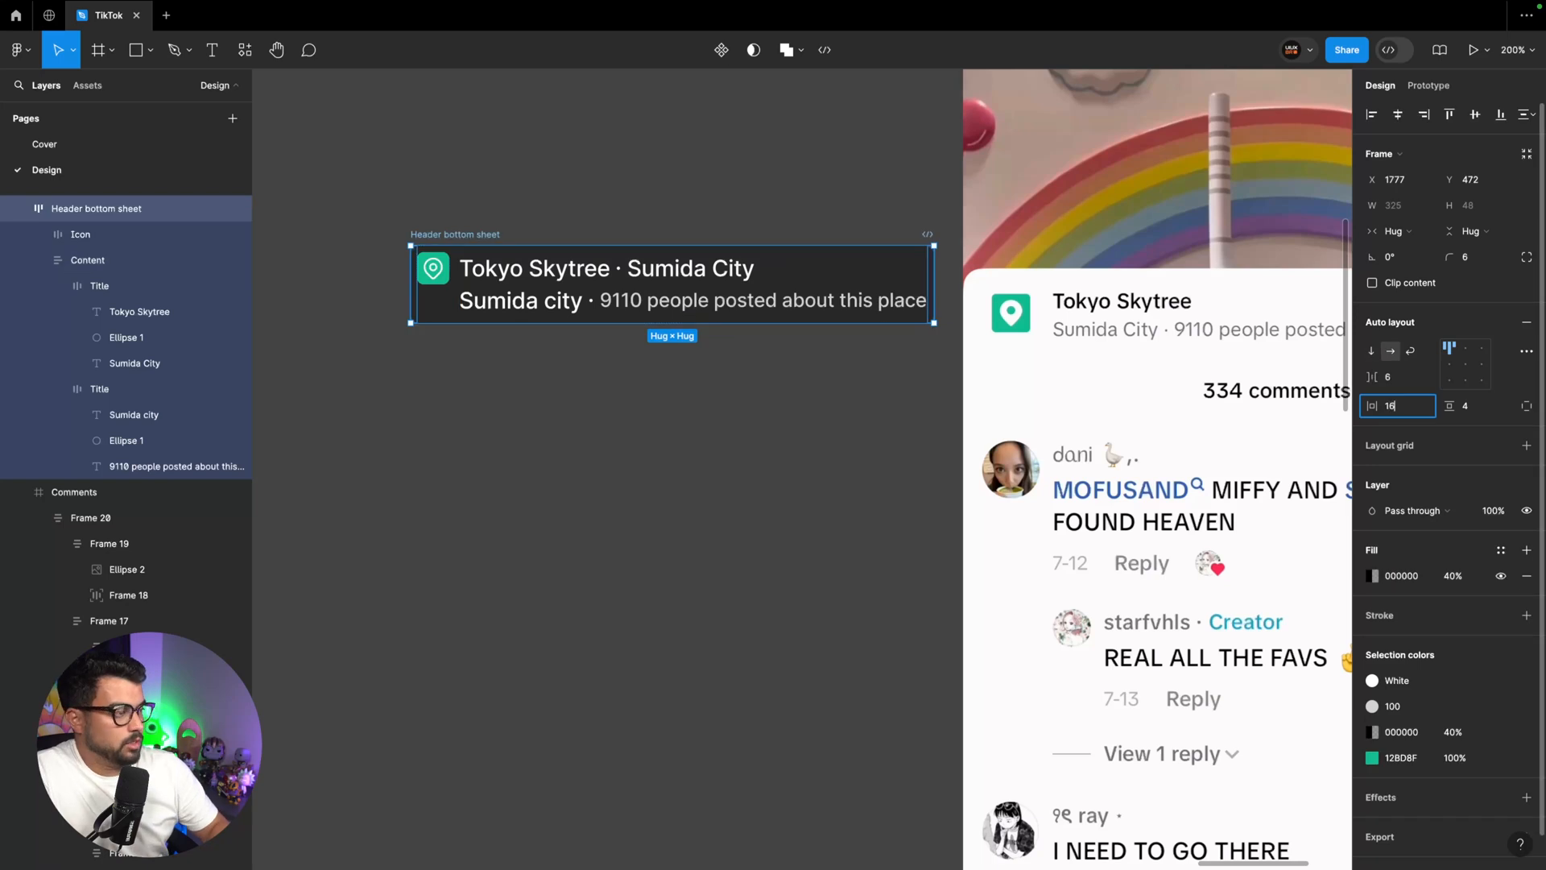
{"action": "key", "text": "Return"}
{"action": "key", "text": "super+minus"}
{"action": "left_click_drag", "start_coordinate": [650, 353], "coordinate": [622, 358]}
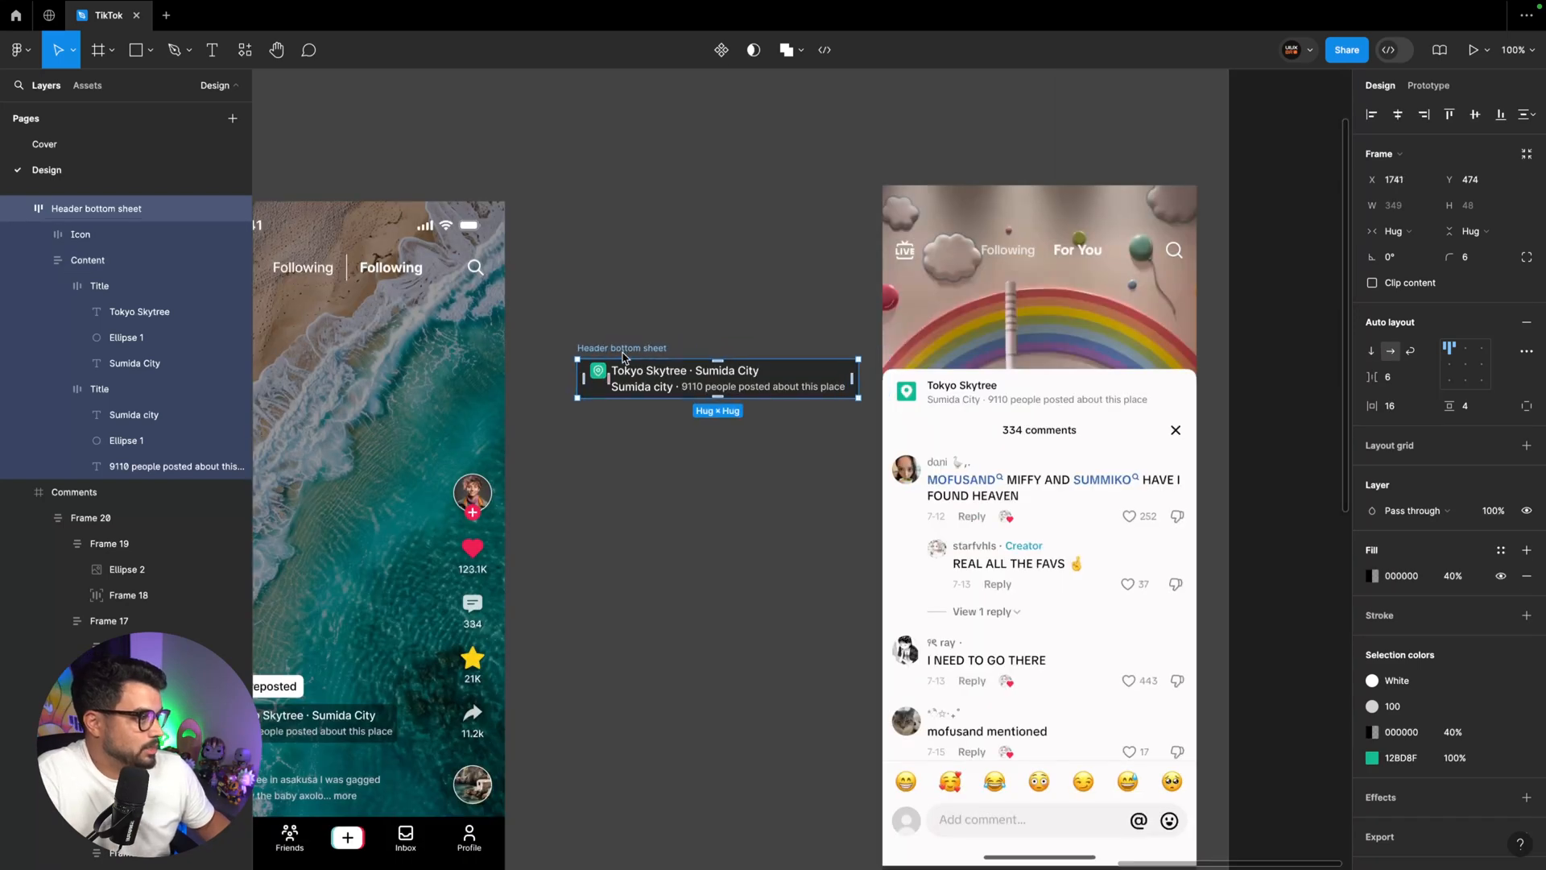
{"action": "left_click", "coordinate": [1500, 550]}
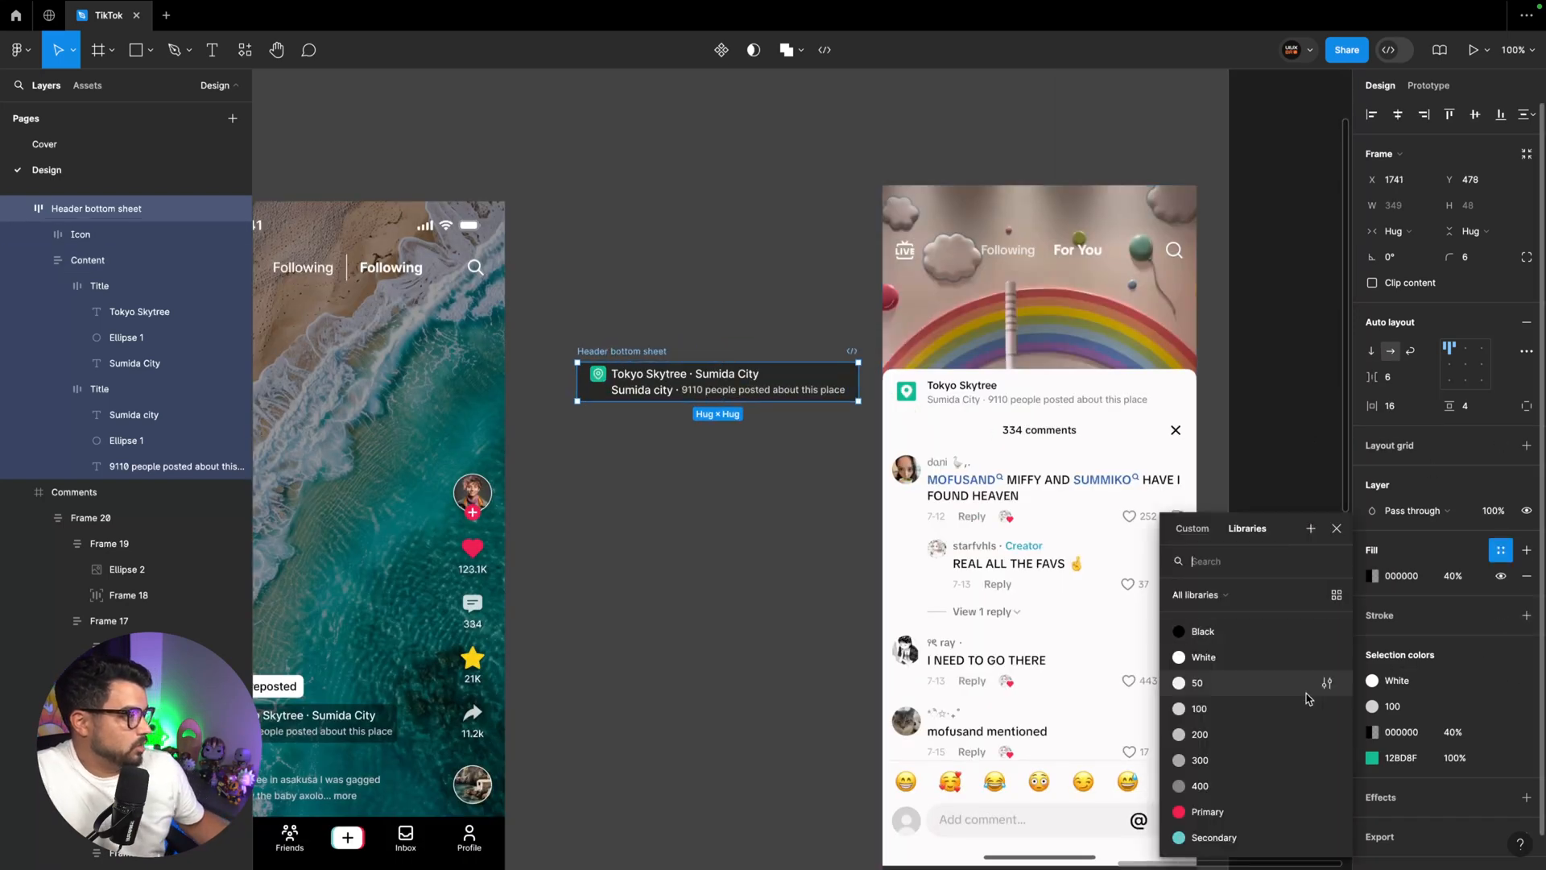
{"action": "left_click", "coordinate": [1240, 655]}
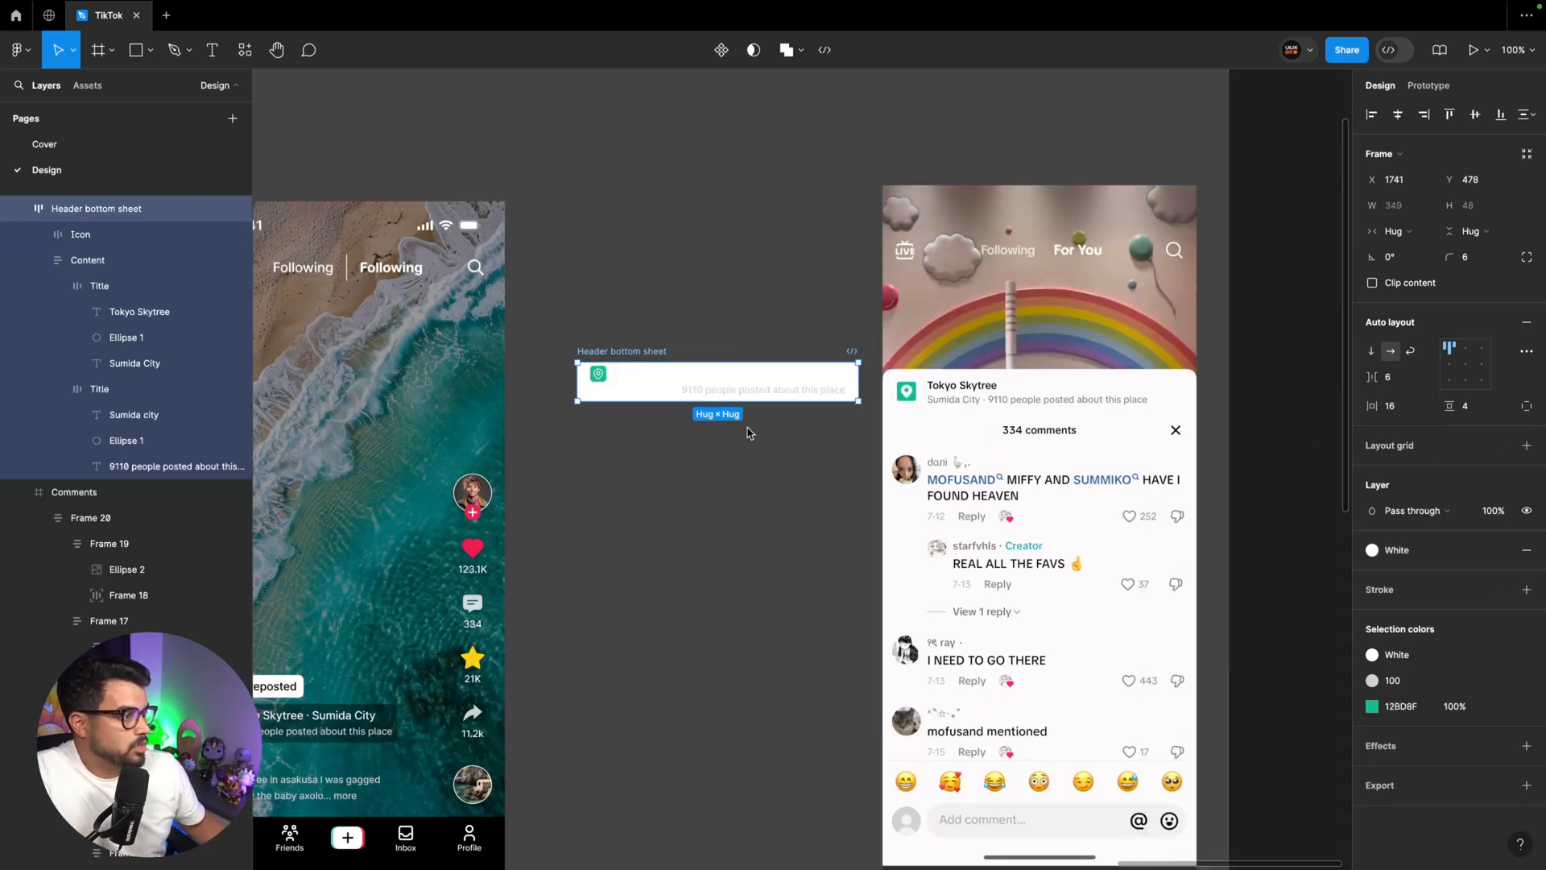
Recolor the header's Content frame, changing its White color to the Black style and its 100 color to the 400 style
{"action": "double_click", "coordinate": [640, 380]}
{"action": "left_click", "coordinate": [1417, 656]}
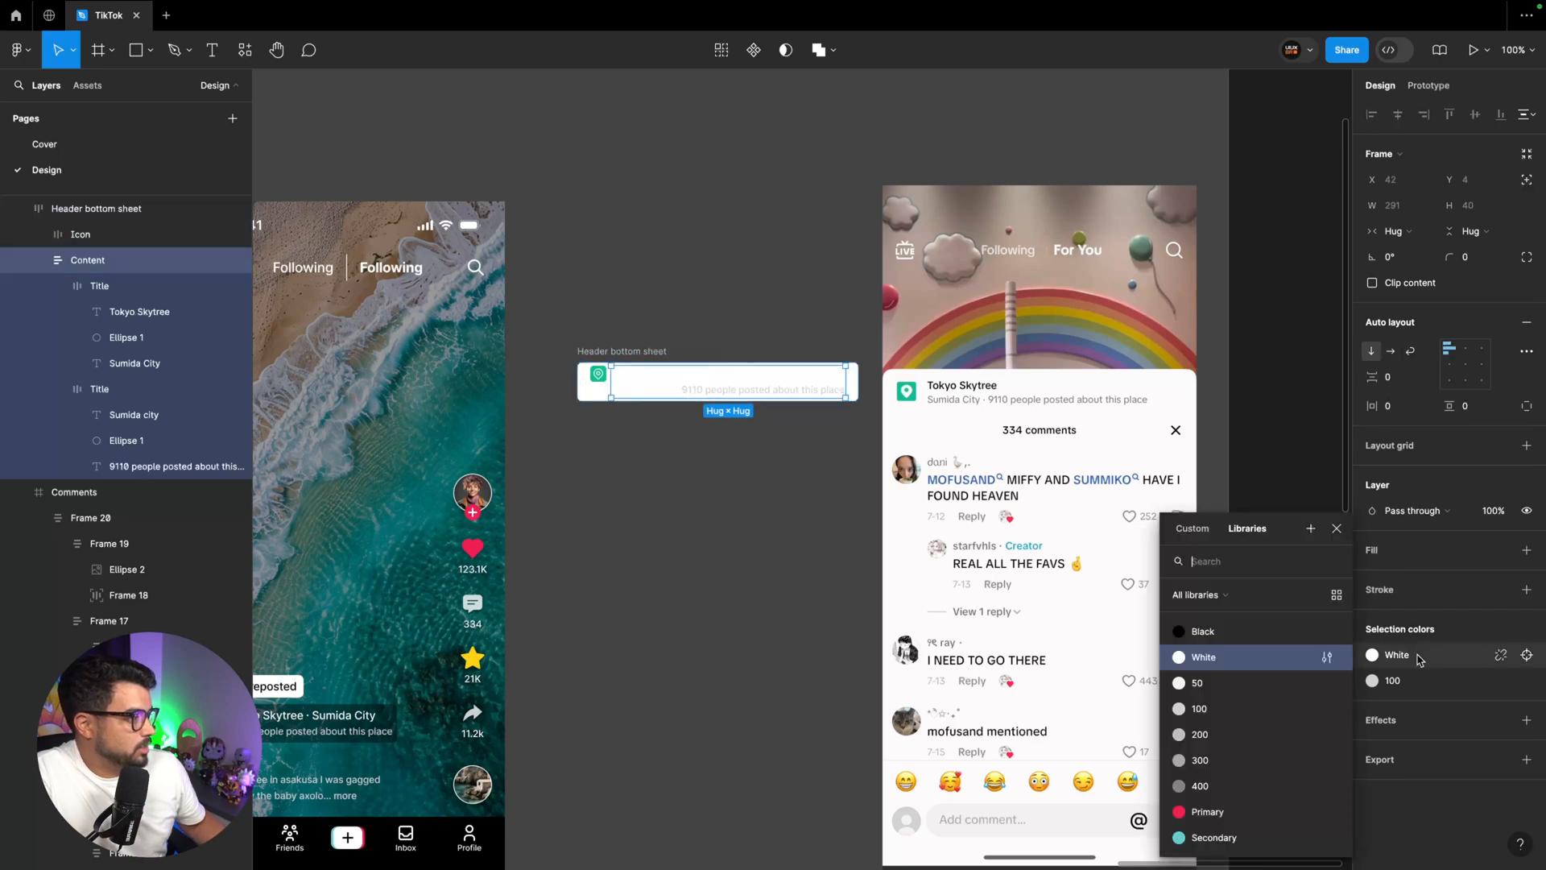
{"action": "left_click", "coordinate": [1216, 633]}
{"action": "left_click", "coordinate": [1406, 684]}
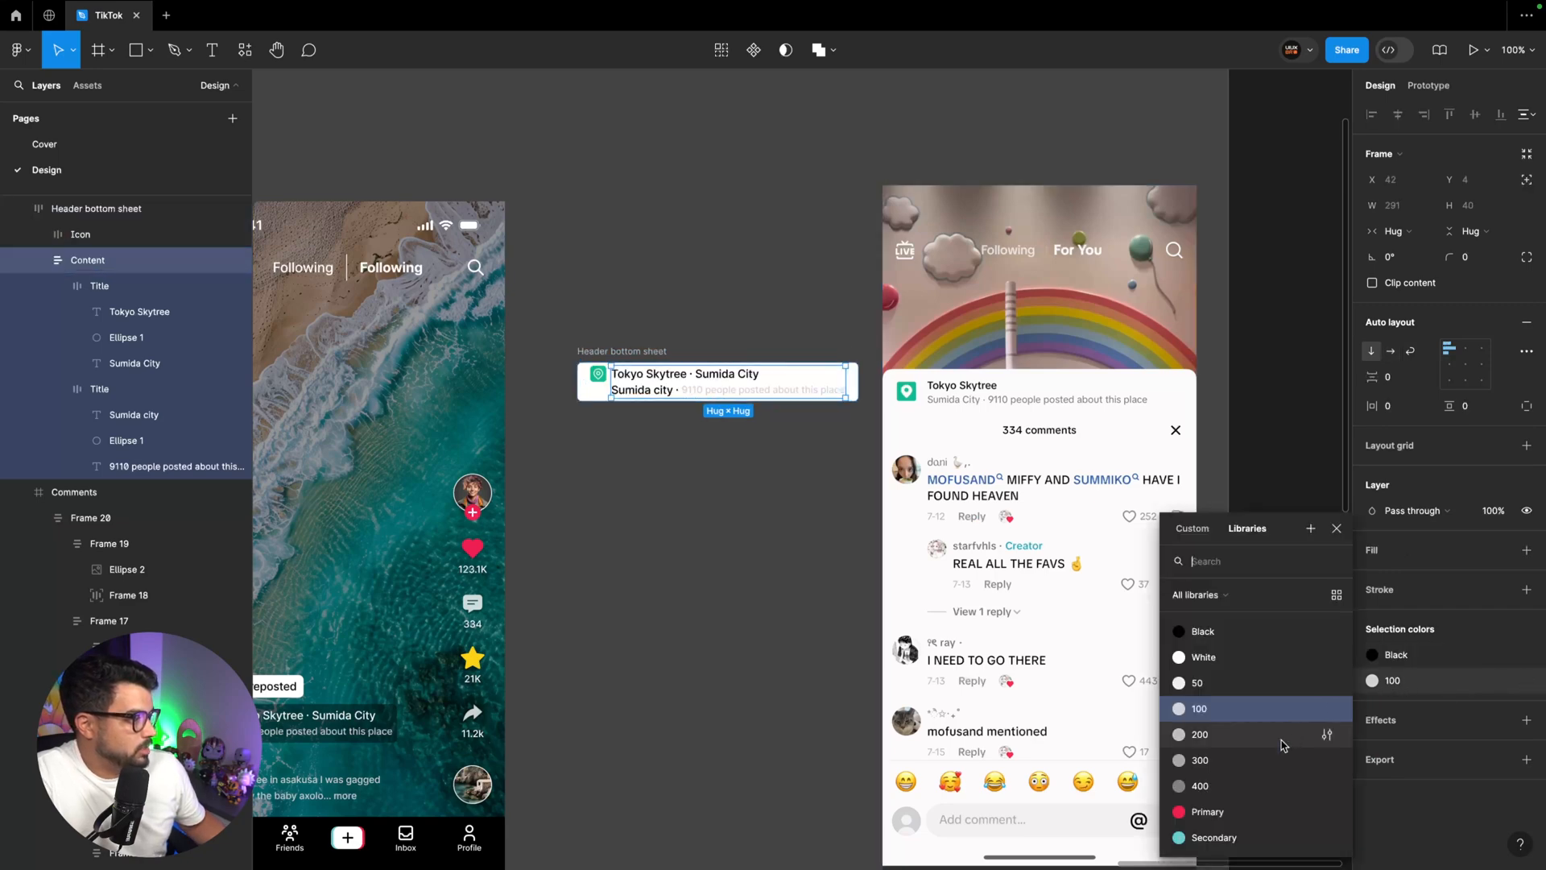
{"action": "left_click", "coordinate": [1263, 785]}
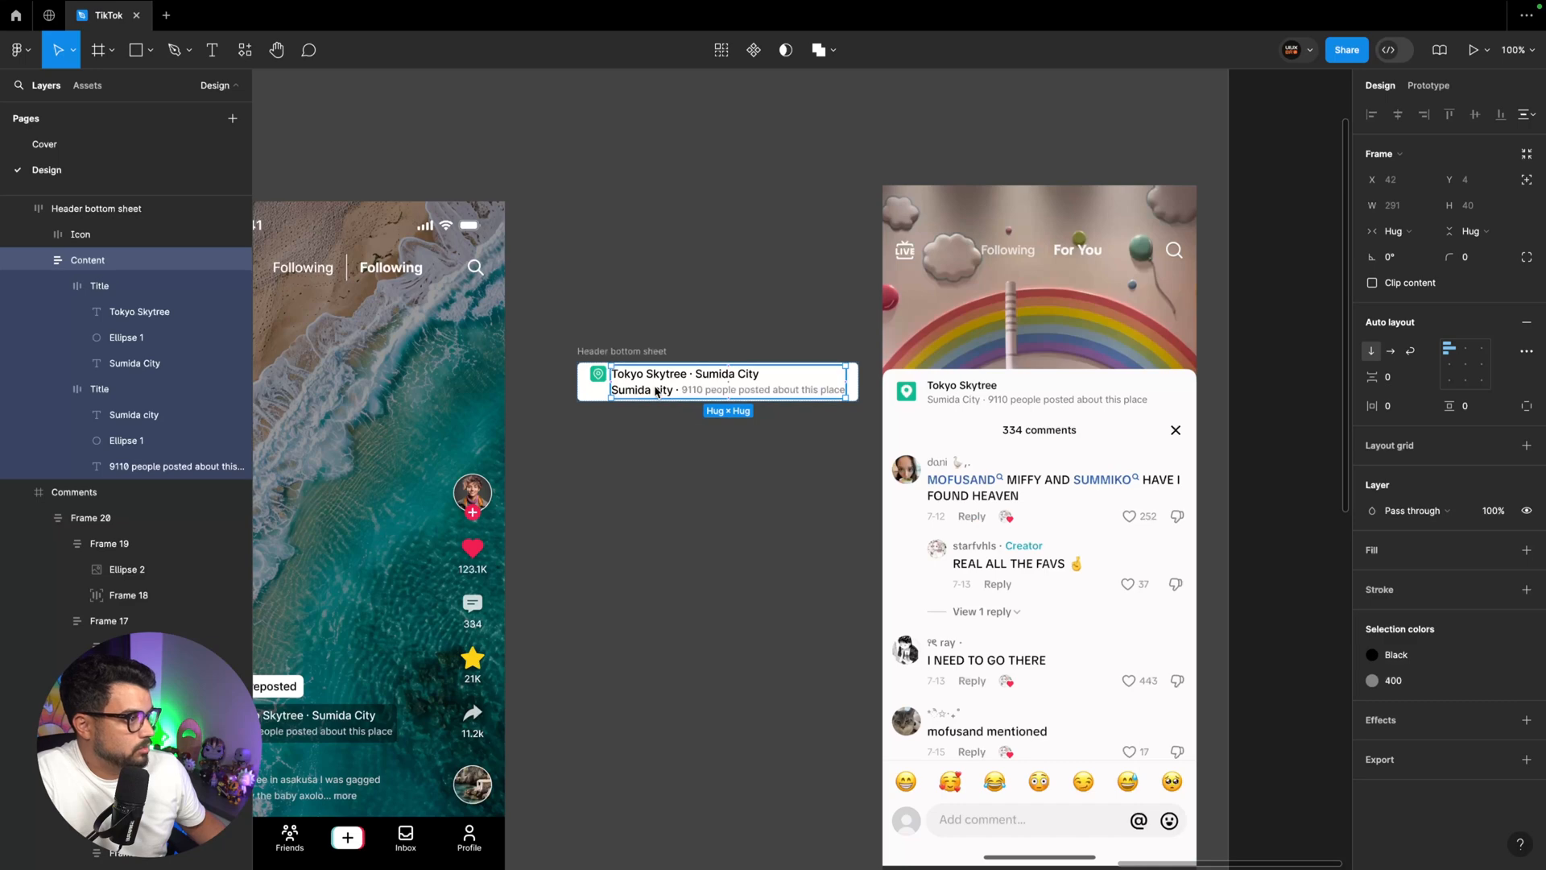
Change the Black color in the header's second title row to the 400 style
{"action": "double_click", "coordinate": [699, 376]}
{"action": "left_click", "coordinate": [705, 390]}
{"action": "left_click", "coordinate": [1406, 654]}
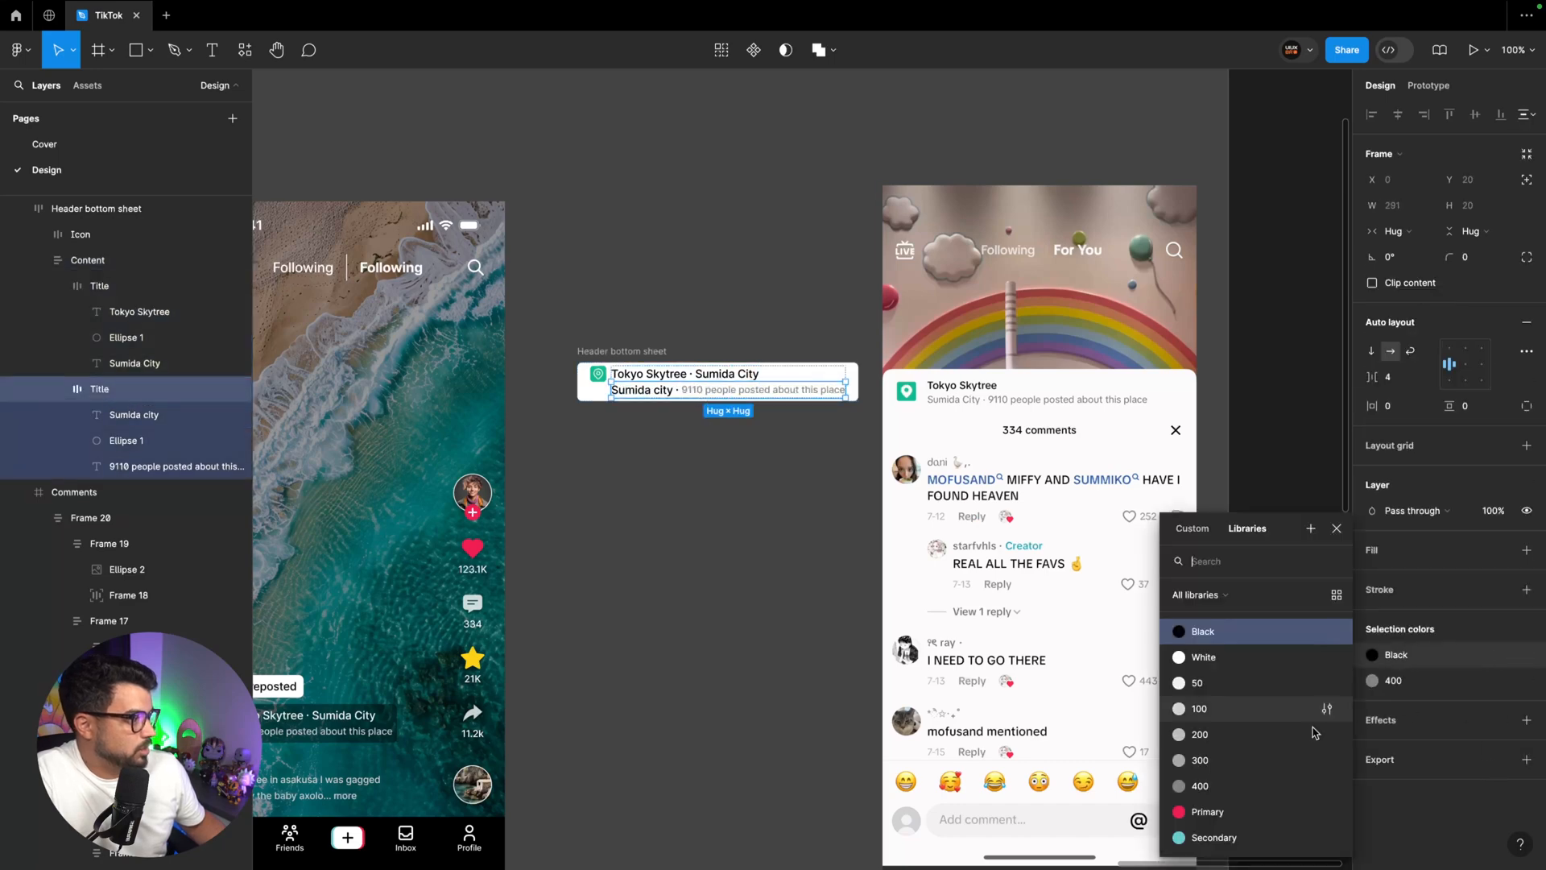
{"action": "left_click", "coordinate": [1237, 781]}
{"action": "left_click", "coordinate": [673, 512]}
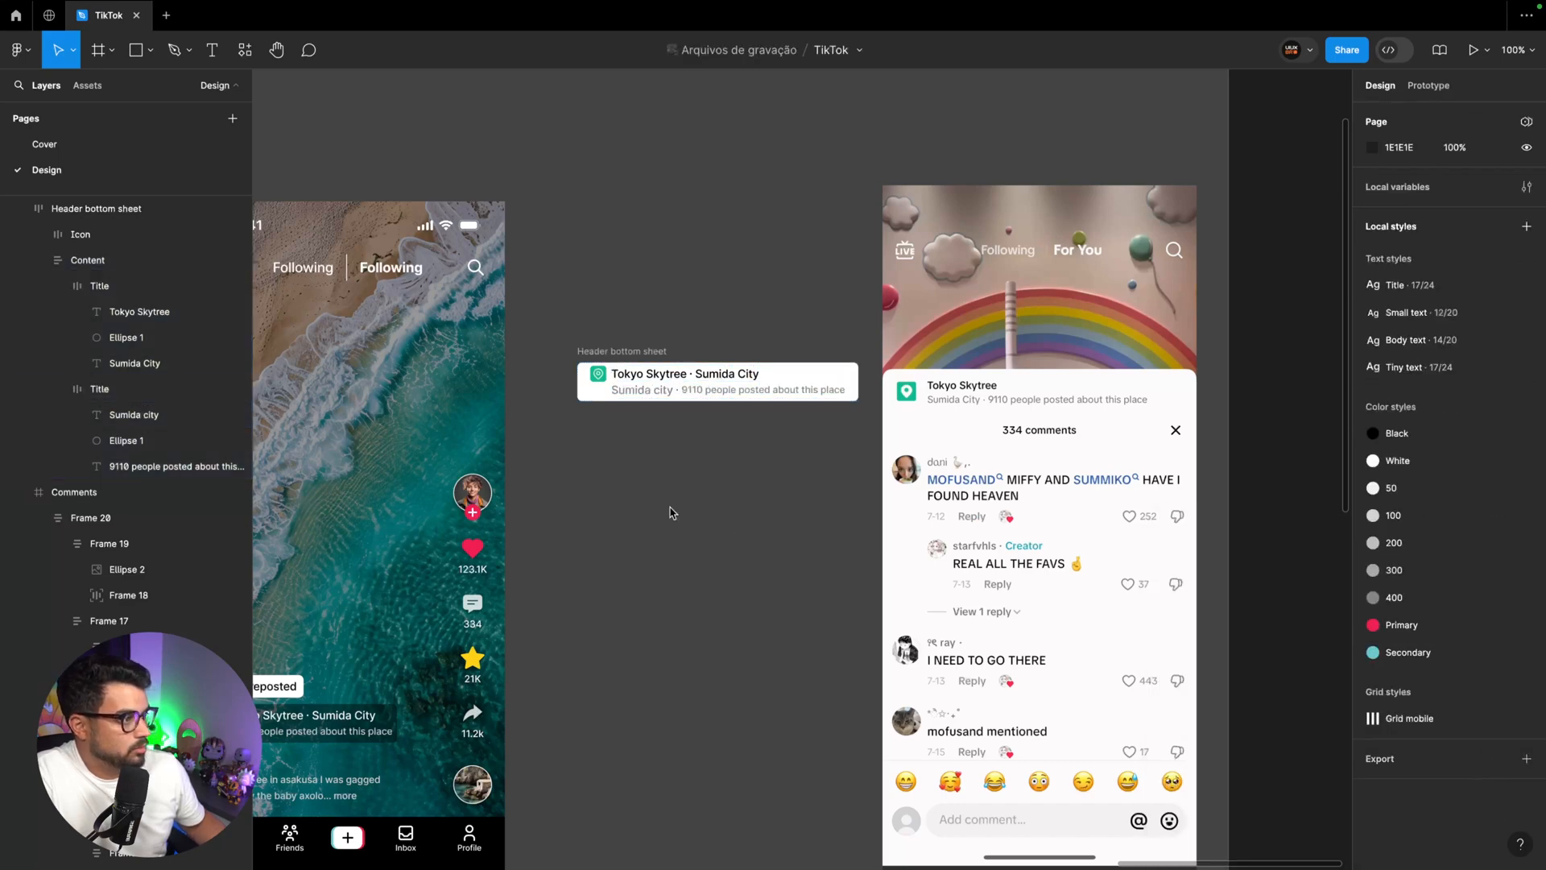
Apply the Small text style to the Tokyo Skytree and Sumida City texts in the header's first row
{"action": "key", "text": "ctrl+equal"}
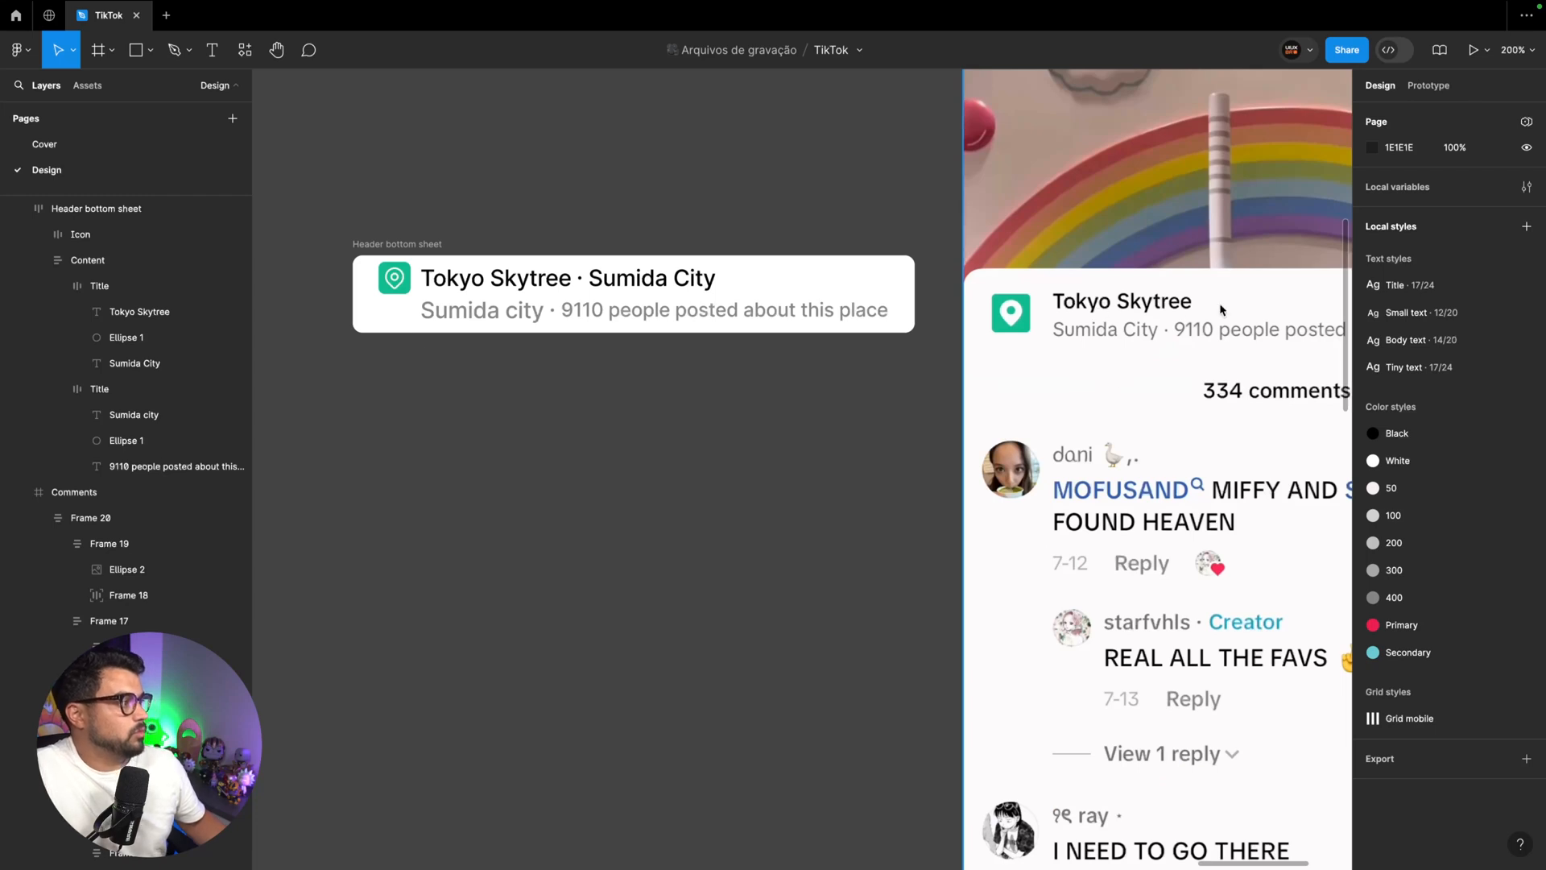
{"action": "left_click", "coordinate": [497, 279], "text": "super"}
{"action": "left_click", "coordinate": [632, 279], "text": "shift+super"}
{"action": "left_click", "coordinate": [1436, 382]}
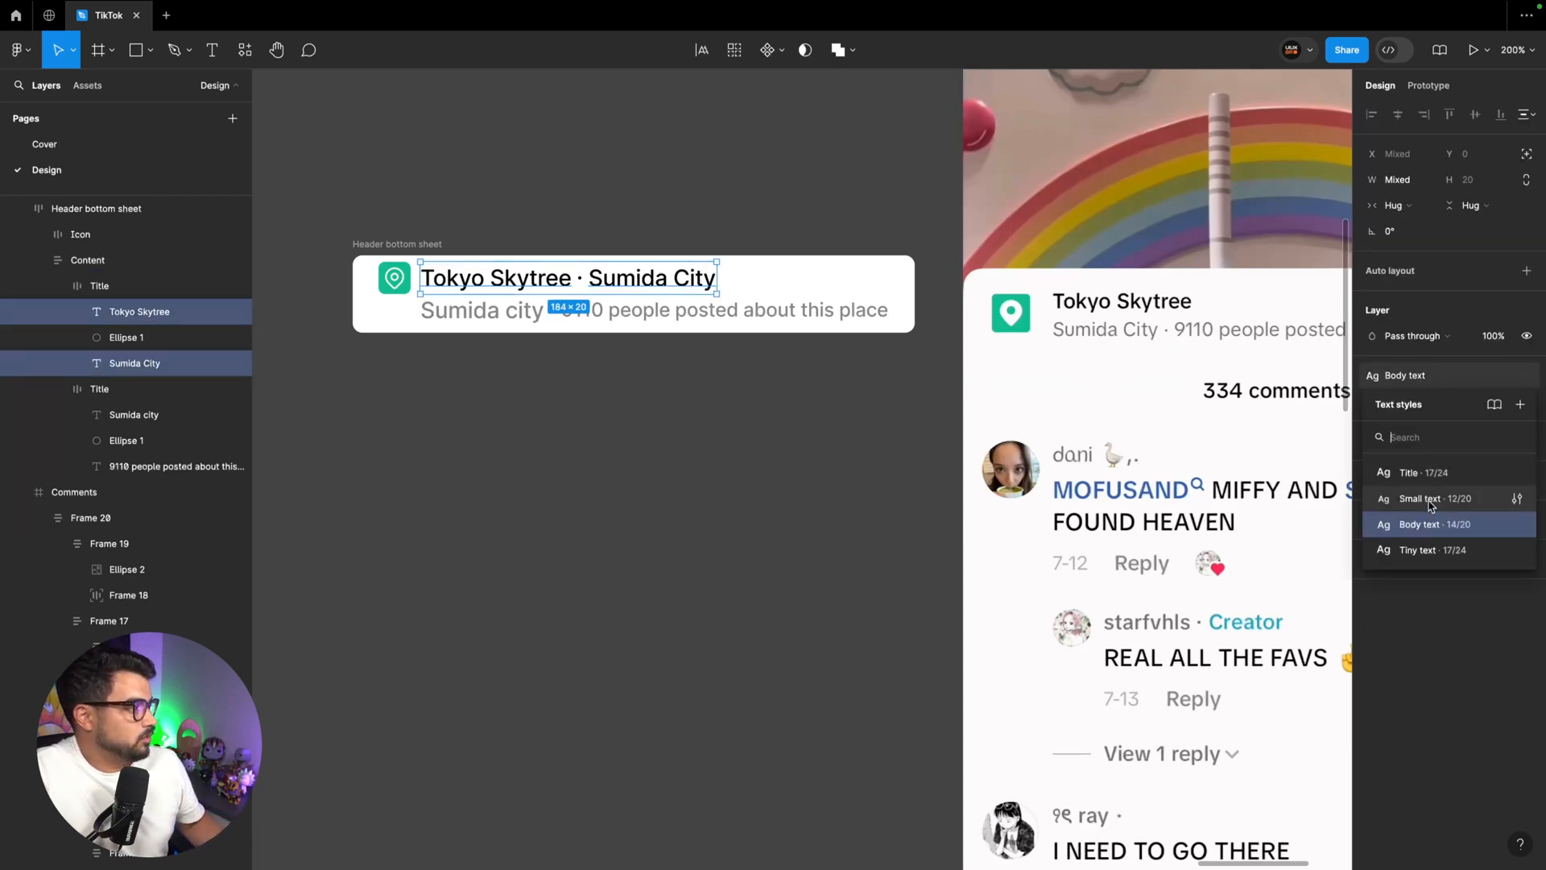
{"action": "left_click", "coordinate": [1430, 503]}
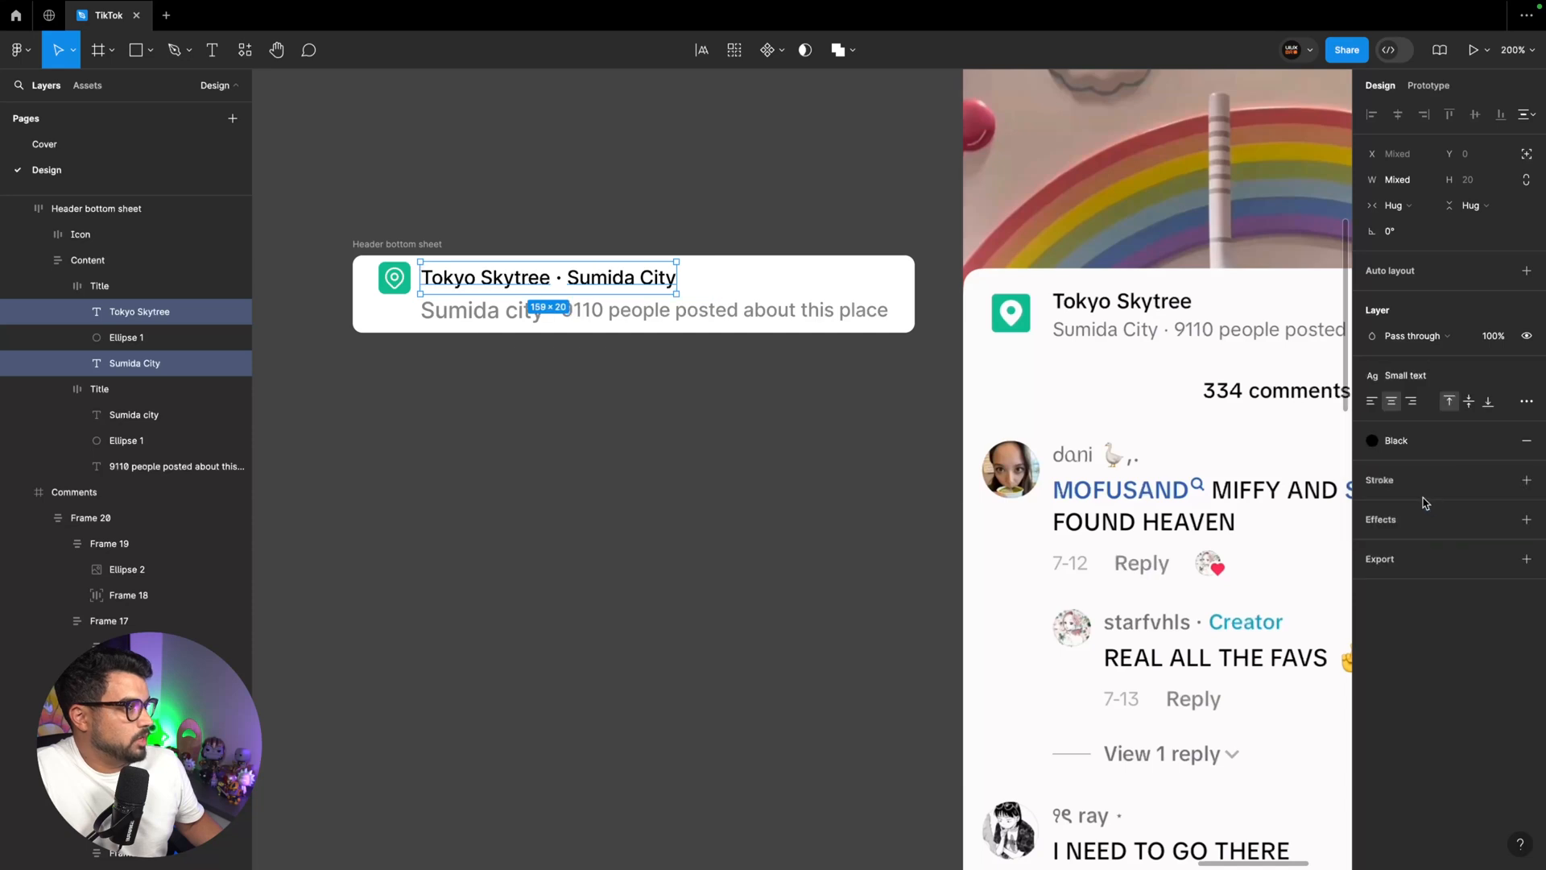
Apply the Small text style to both texts in the header's second row
{"action": "left_click", "coordinate": [515, 312], "text": "super"}
{"action": "left_click", "coordinate": [602, 314], "text": "shift+super"}
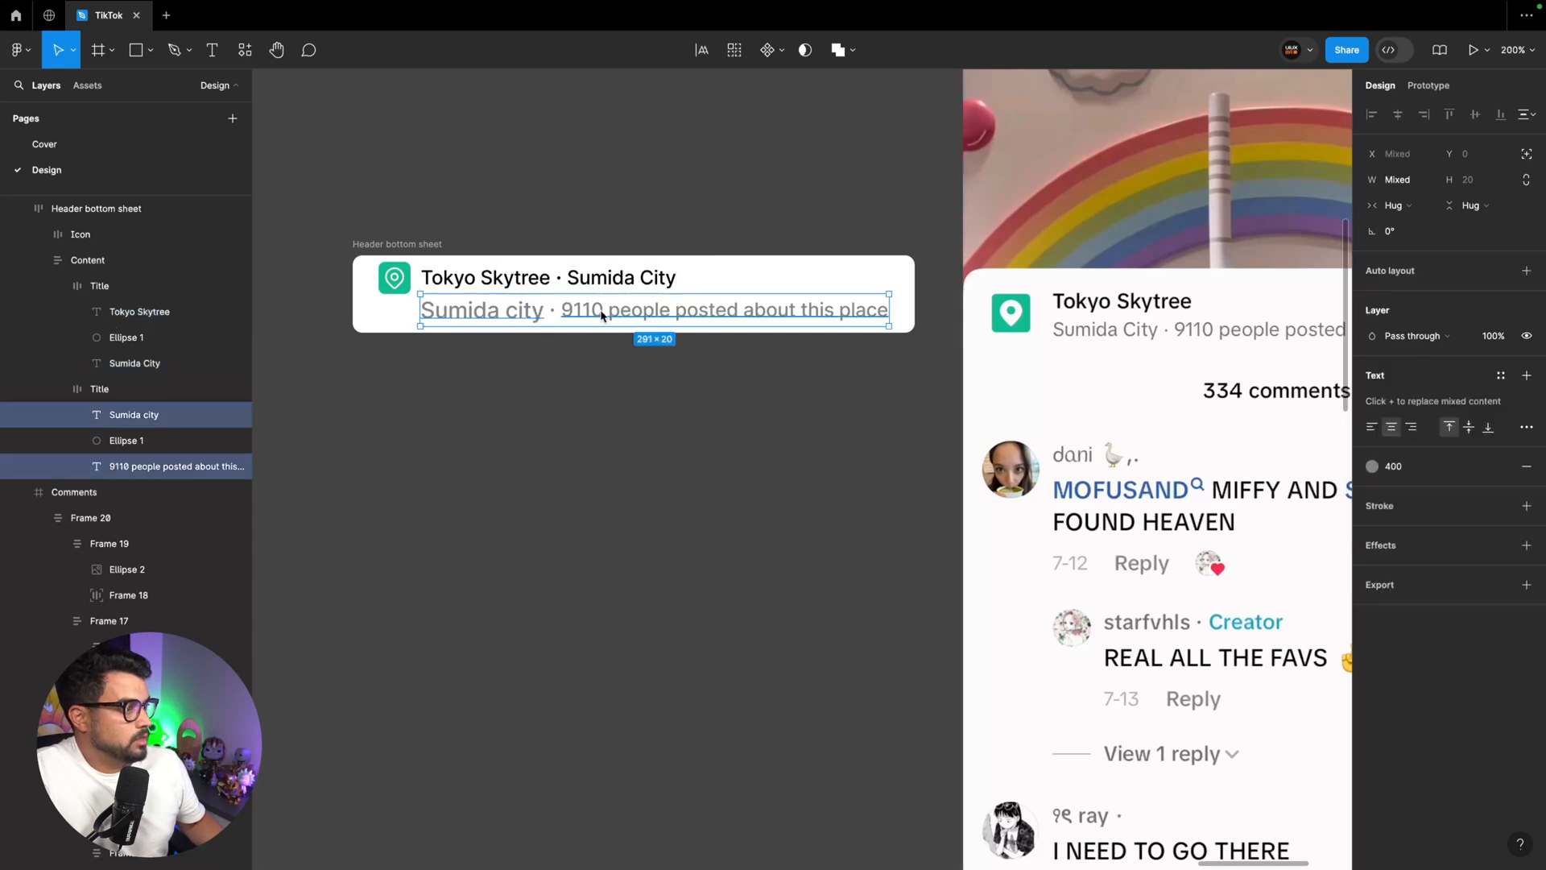
{"action": "left_click", "coordinate": [1498, 376]}
{"action": "left_click", "coordinate": [1437, 525]}
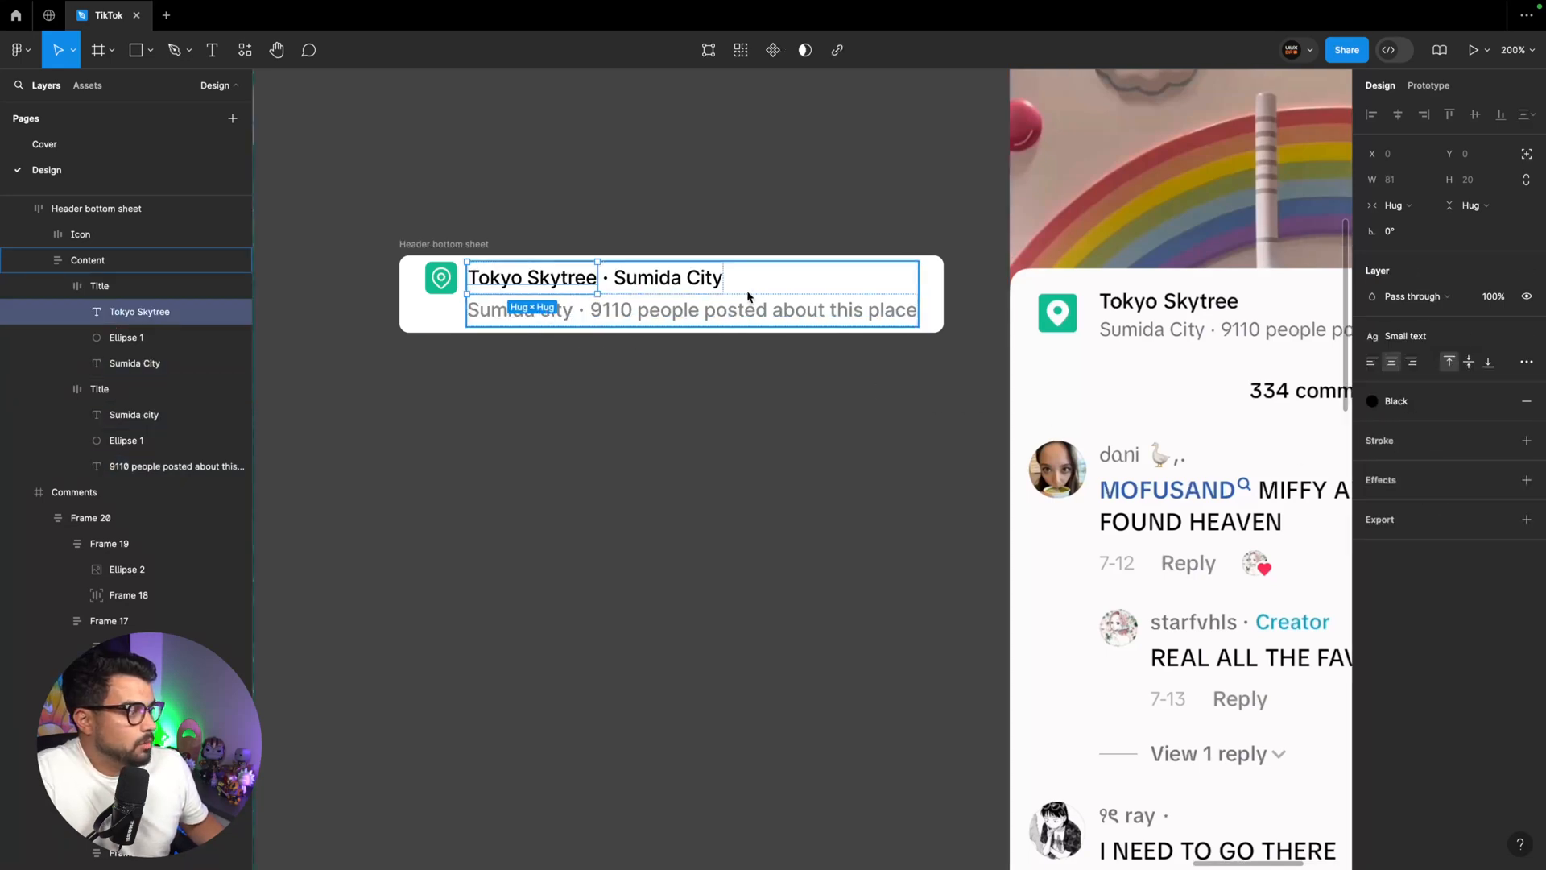
Edit the Small text style and set its line height to 16
{"action": "scroll", "coordinate": [563, 298], "scroll_direction": "right", "scroll_amount": 3}
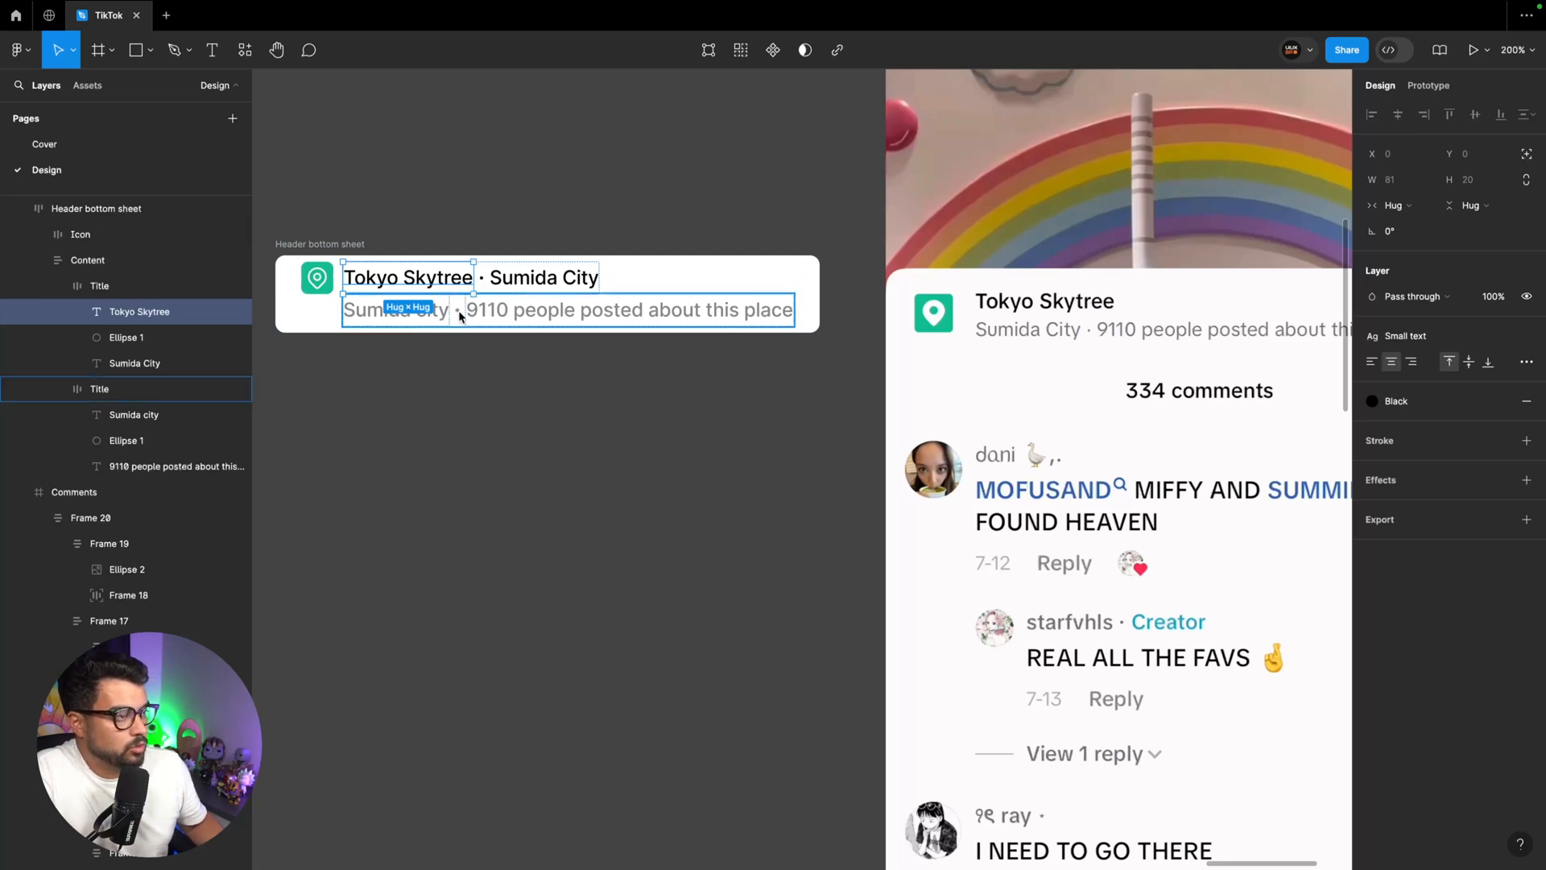
{"action": "left_click", "coordinate": [1408, 335]}
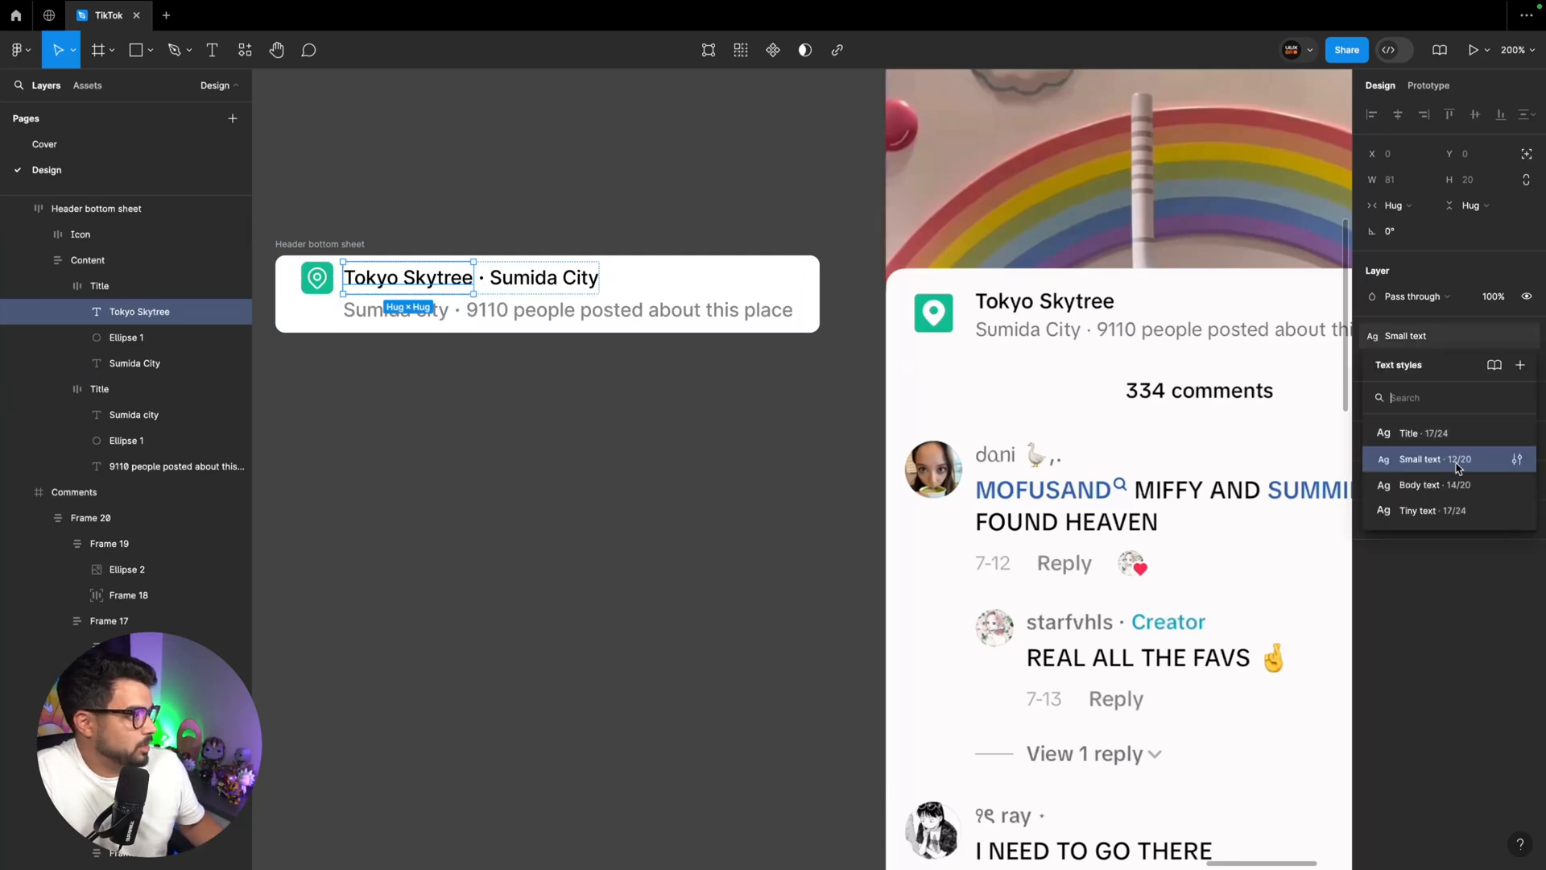
{"action": "left_click", "coordinate": [1516, 460]}
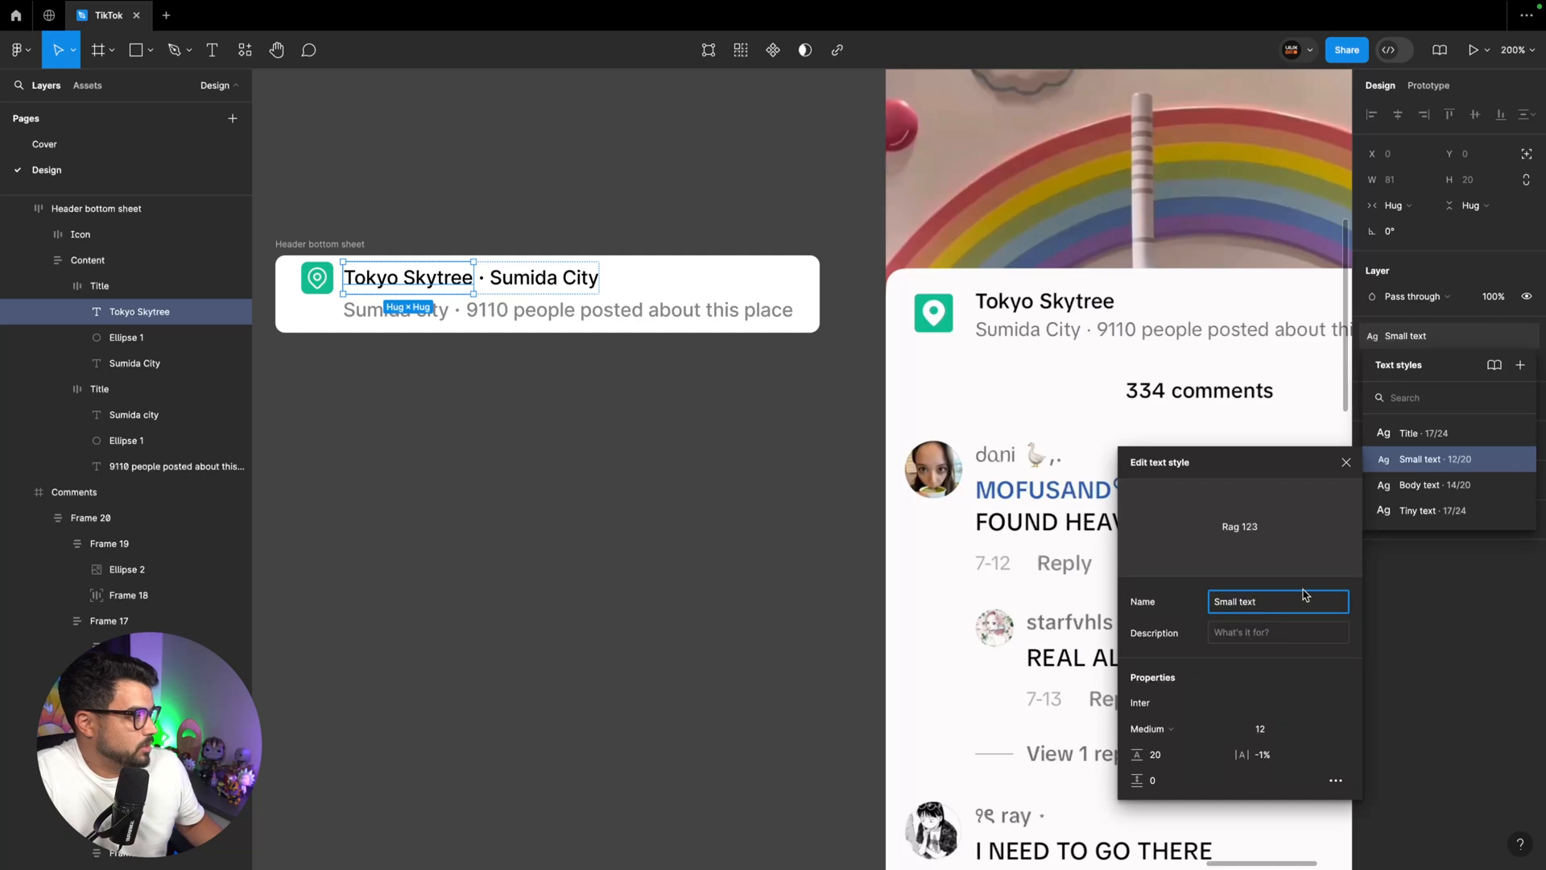
{"action": "left_click", "coordinate": [1172, 758]}
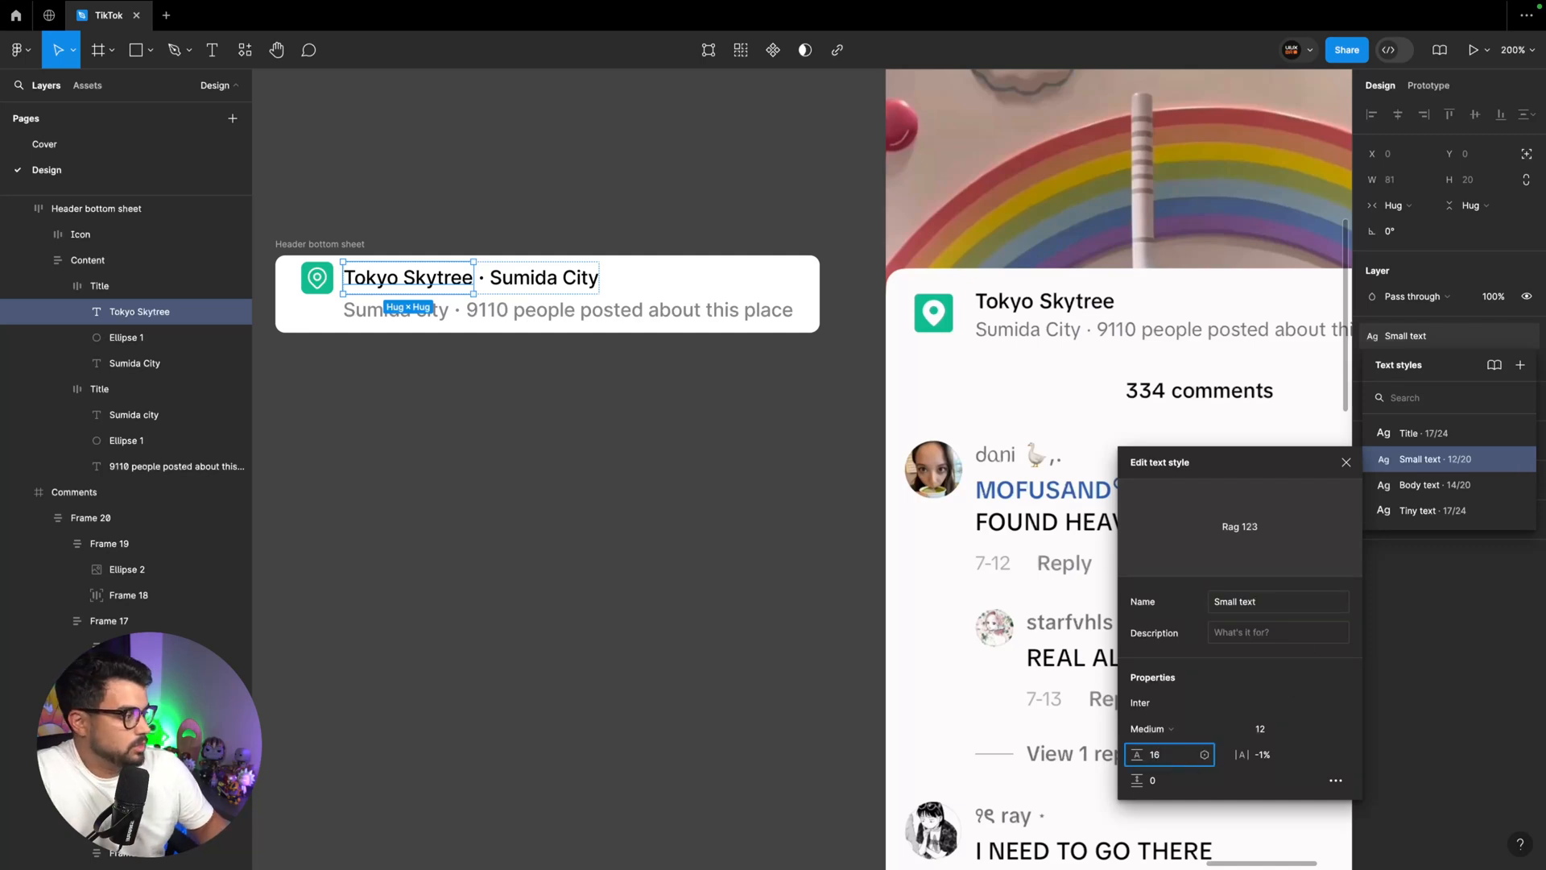
{"action": "type", "text": "16"}
{"action": "key", "text": "Return"}
{"action": "left_click", "coordinate": [646, 471]}
{"action": "scroll", "coordinate": [645, 403], "scroll_direction": "left", "scroll_amount": 2}
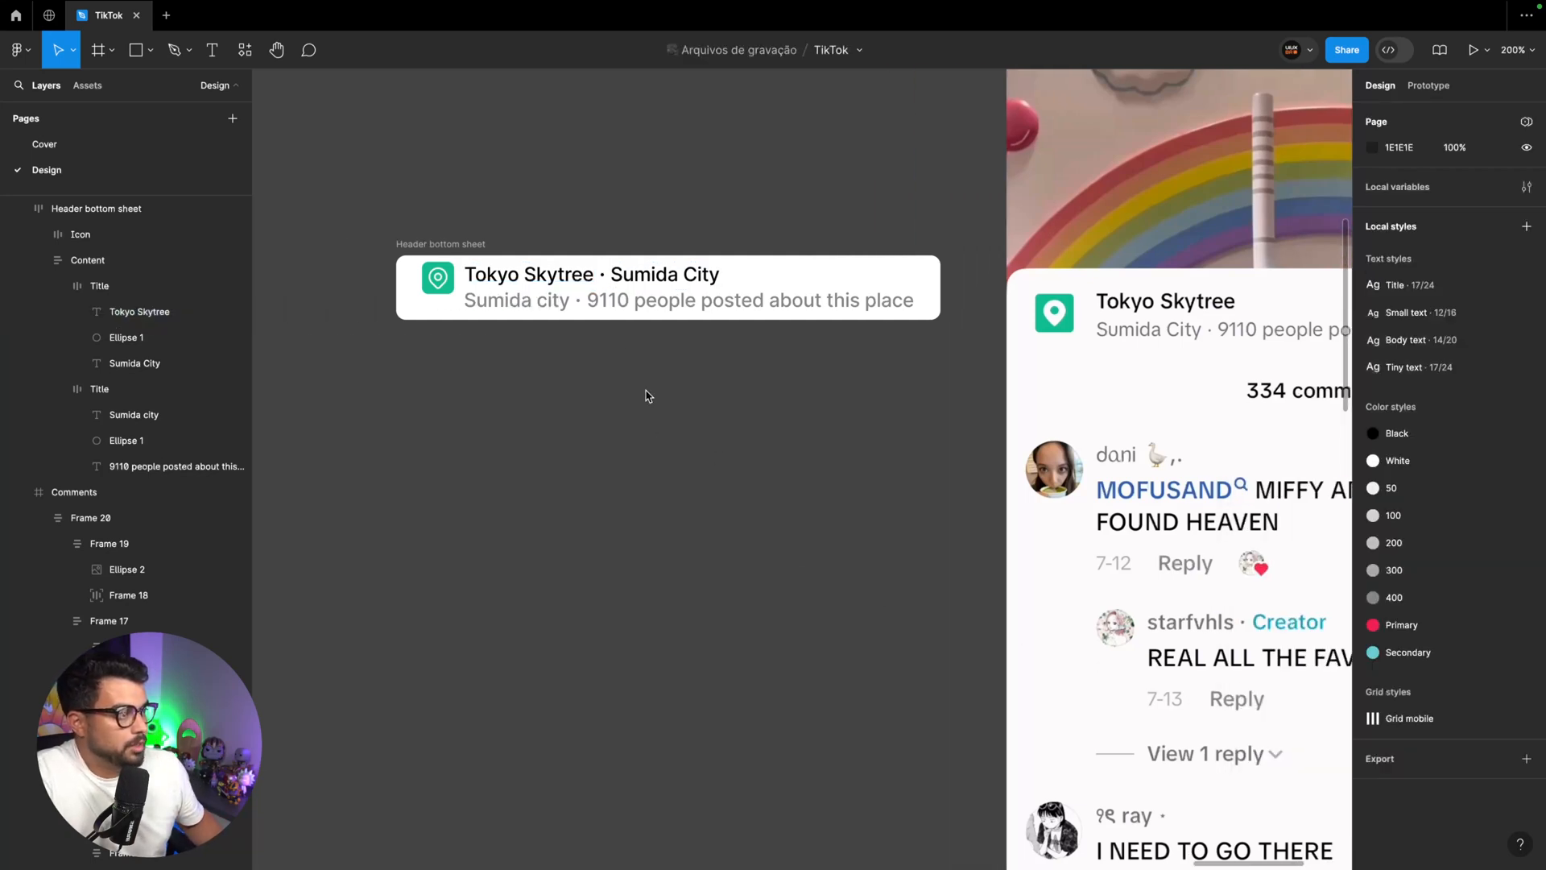
Set the vertical gap in the video screen's location tag Content frame to 2 and nudge the tag and "You reposted" badge slightly down
{"action": "key", "text": "super+minus"}
{"action": "scroll", "coordinate": [611, 354], "scroll_direction": "left", "scroll_amount": 2}
{"action": "scroll", "coordinate": [513, 269], "scroll_direction": "down", "scroll_amount": 3}
{"action": "scroll", "coordinate": [513, 269], "scroll_direction": "left", "scroll_amount": 2}
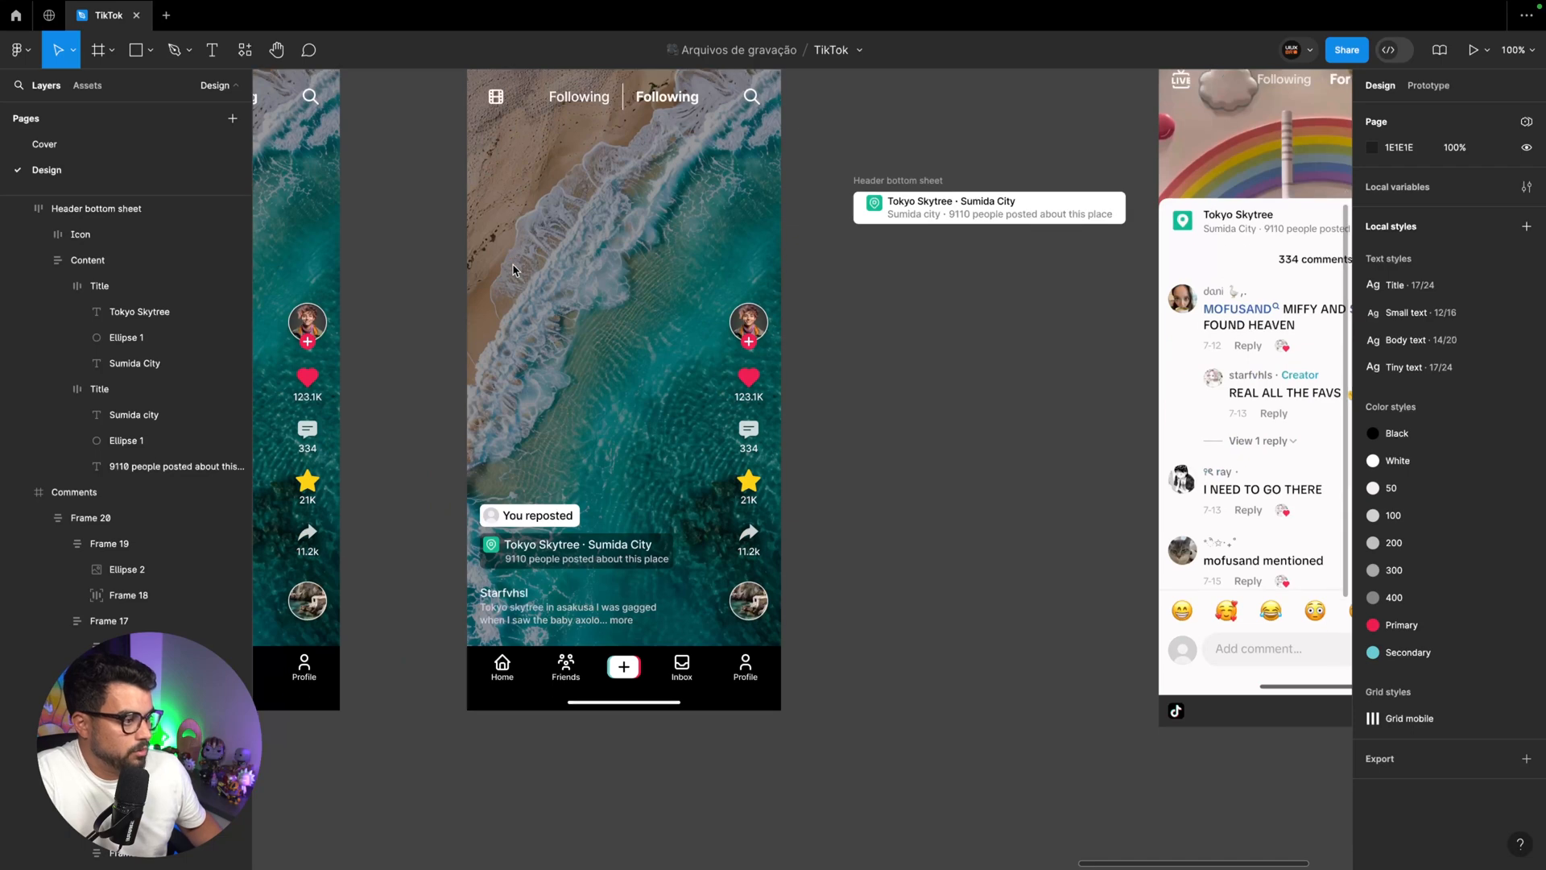
{"action": "left_click", "coordinate": [540, 567]}
{"action": "double_click", "coordinate": [540, 564]}
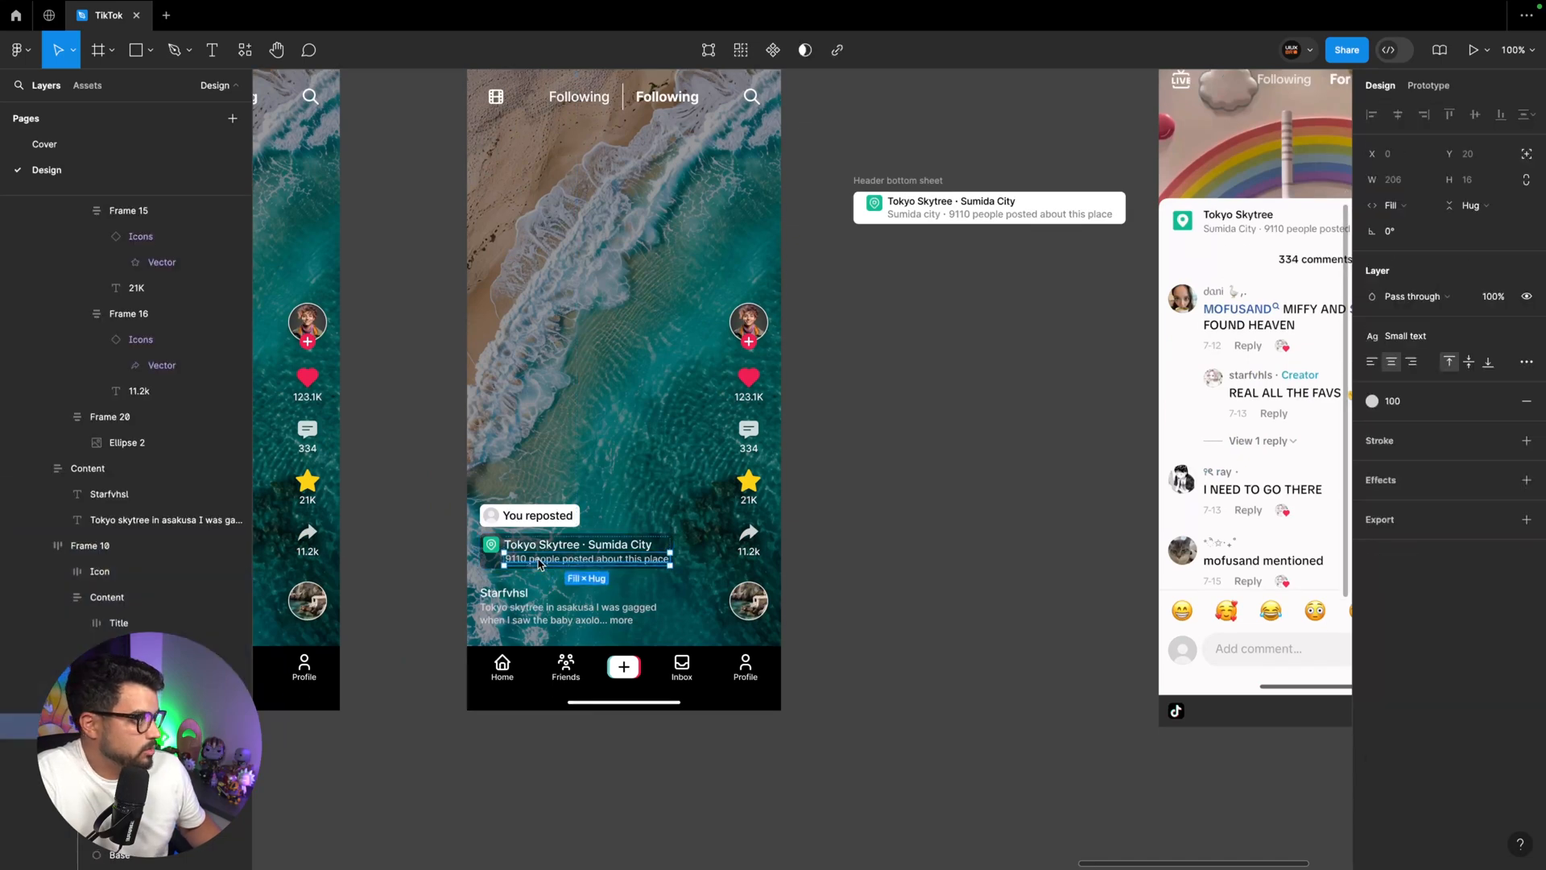
{"action": "left_click", "coordinate": [495, 566]}
{"action": "key", "text": "super+z"}
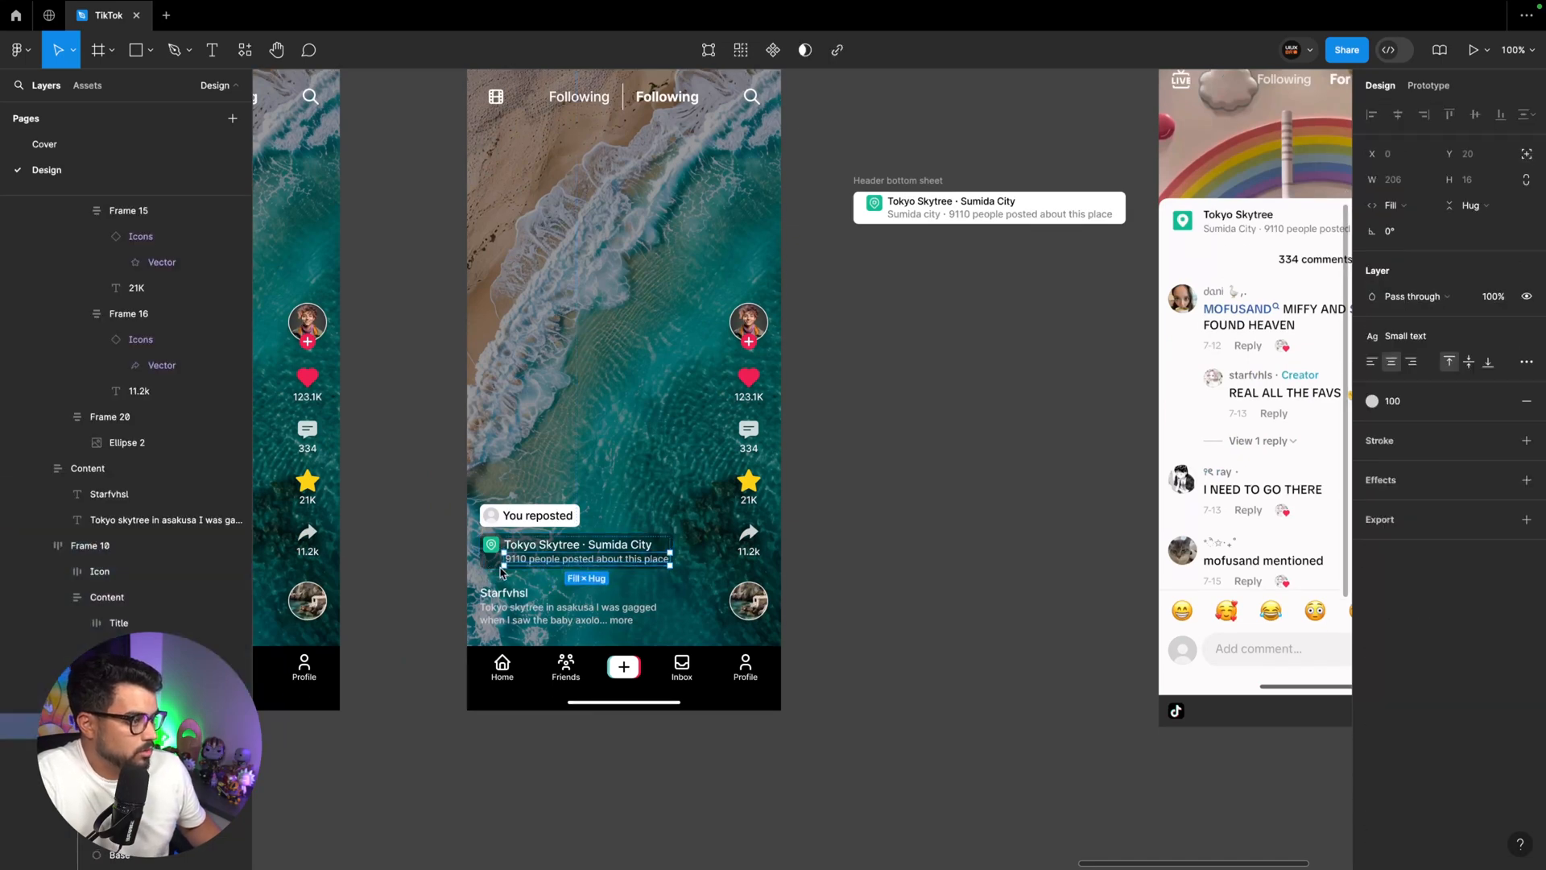
{"action": "key", "text": "super+plus"}
{"action": "left_click", "coordinate": [1405, 381]}
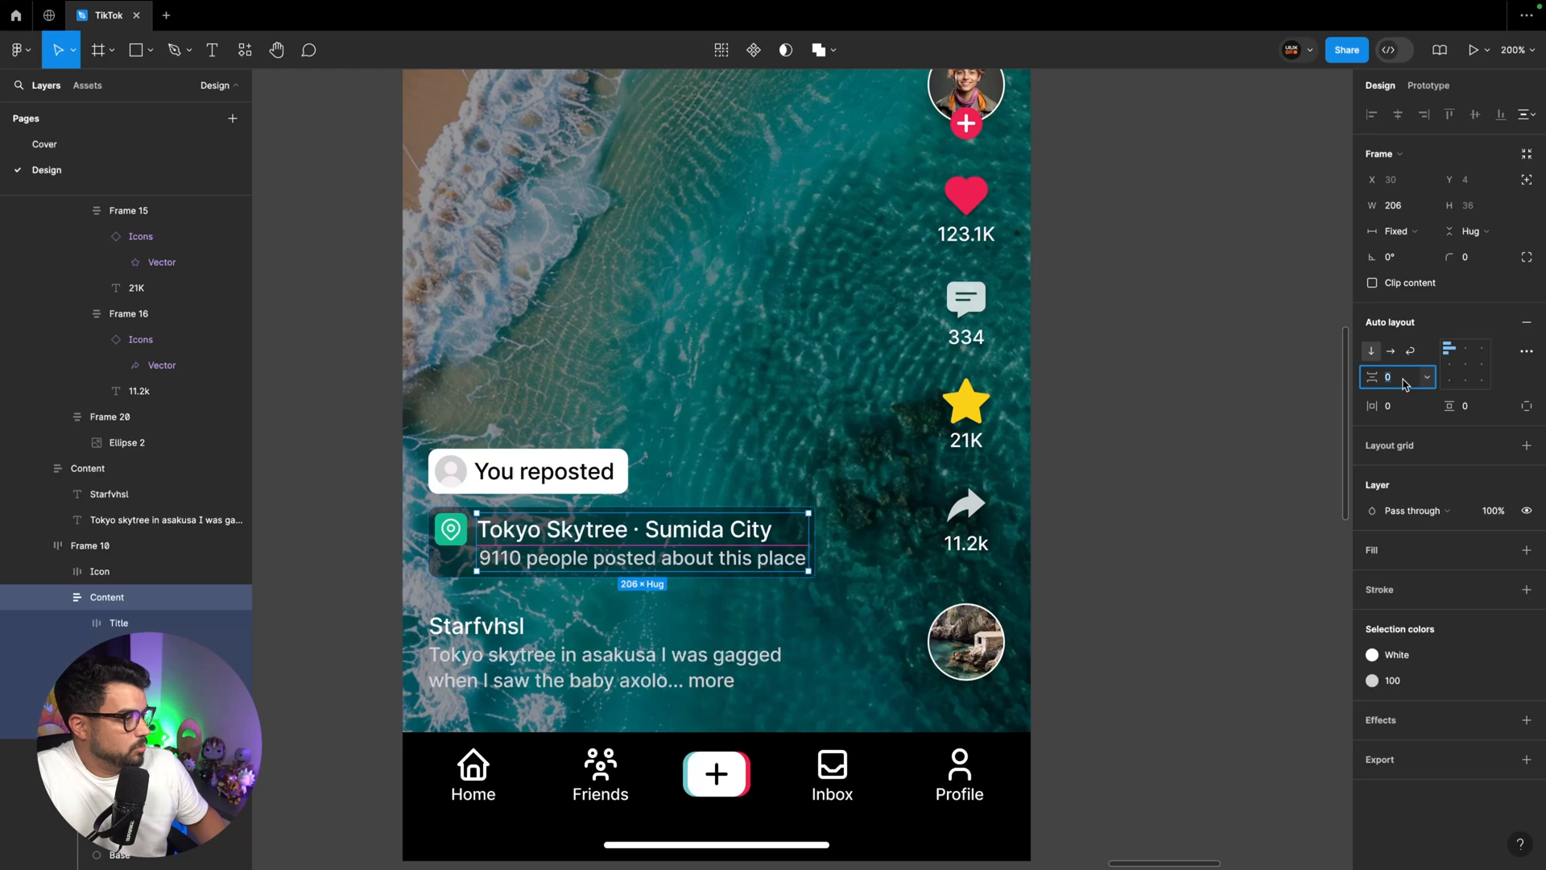
{"action": "type", "text": "2"}
{"action": "key", "text": "Return"}
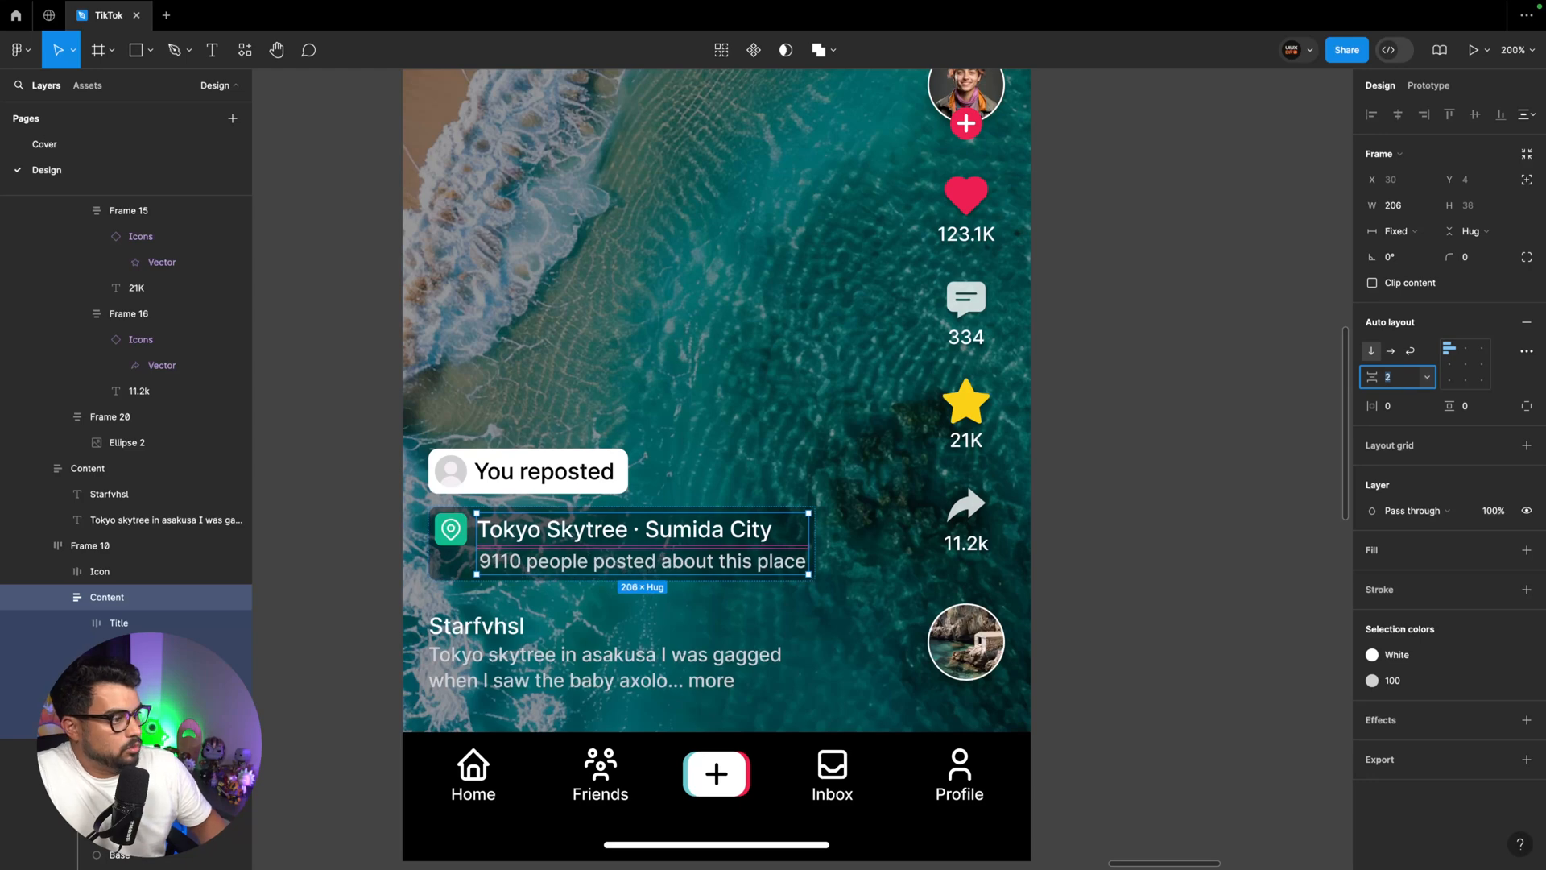
{"action": "left_click", "coordinate": [567, 649], "text": "shift"}
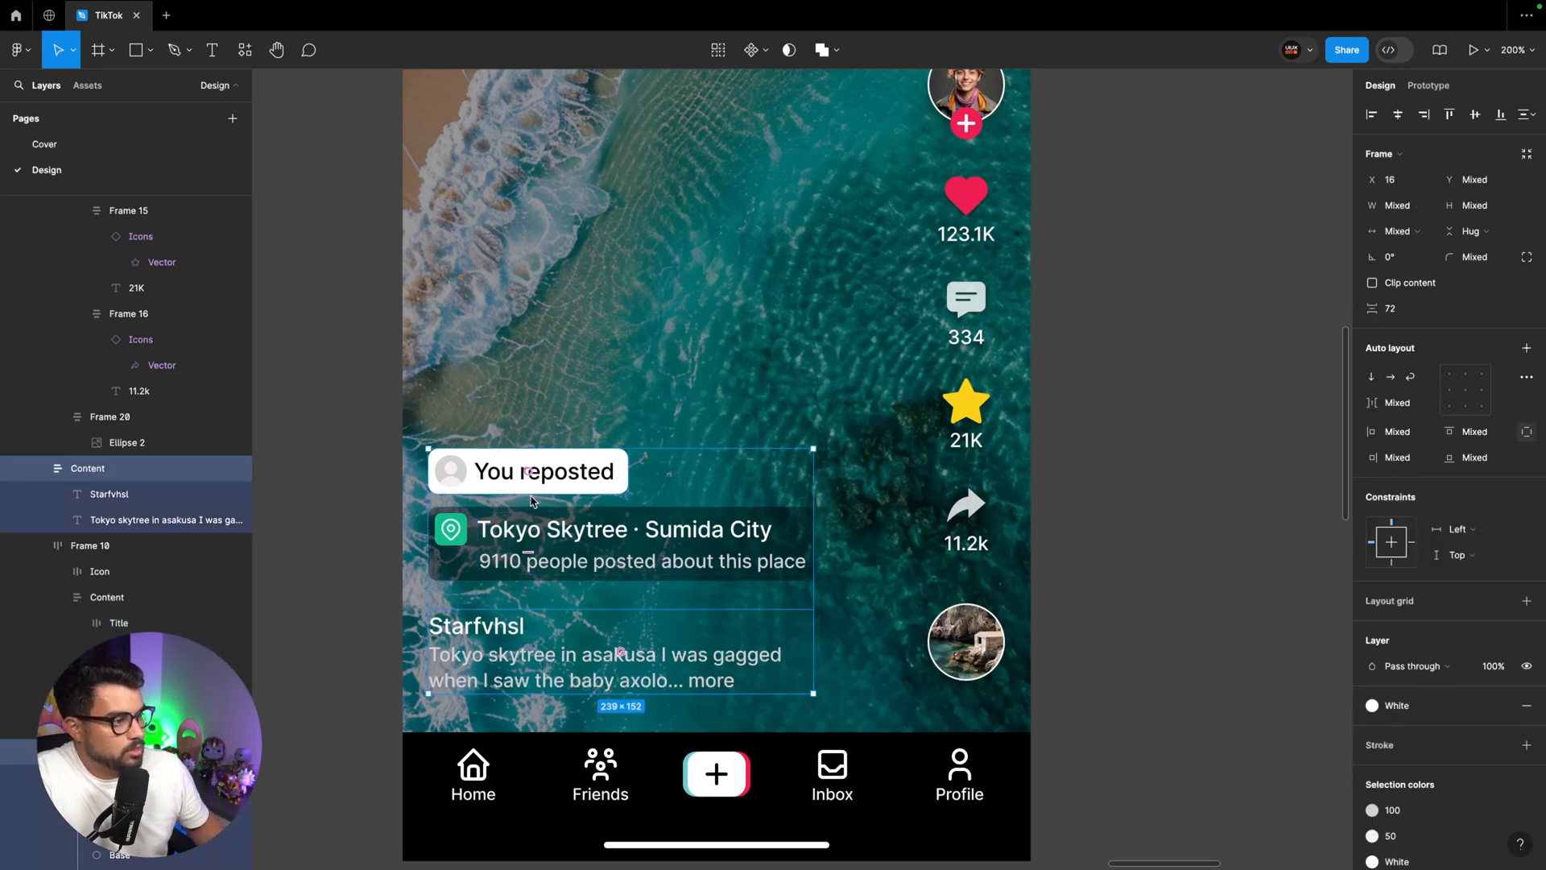
{"action": "left_click", "coordinate": [532, 515]}
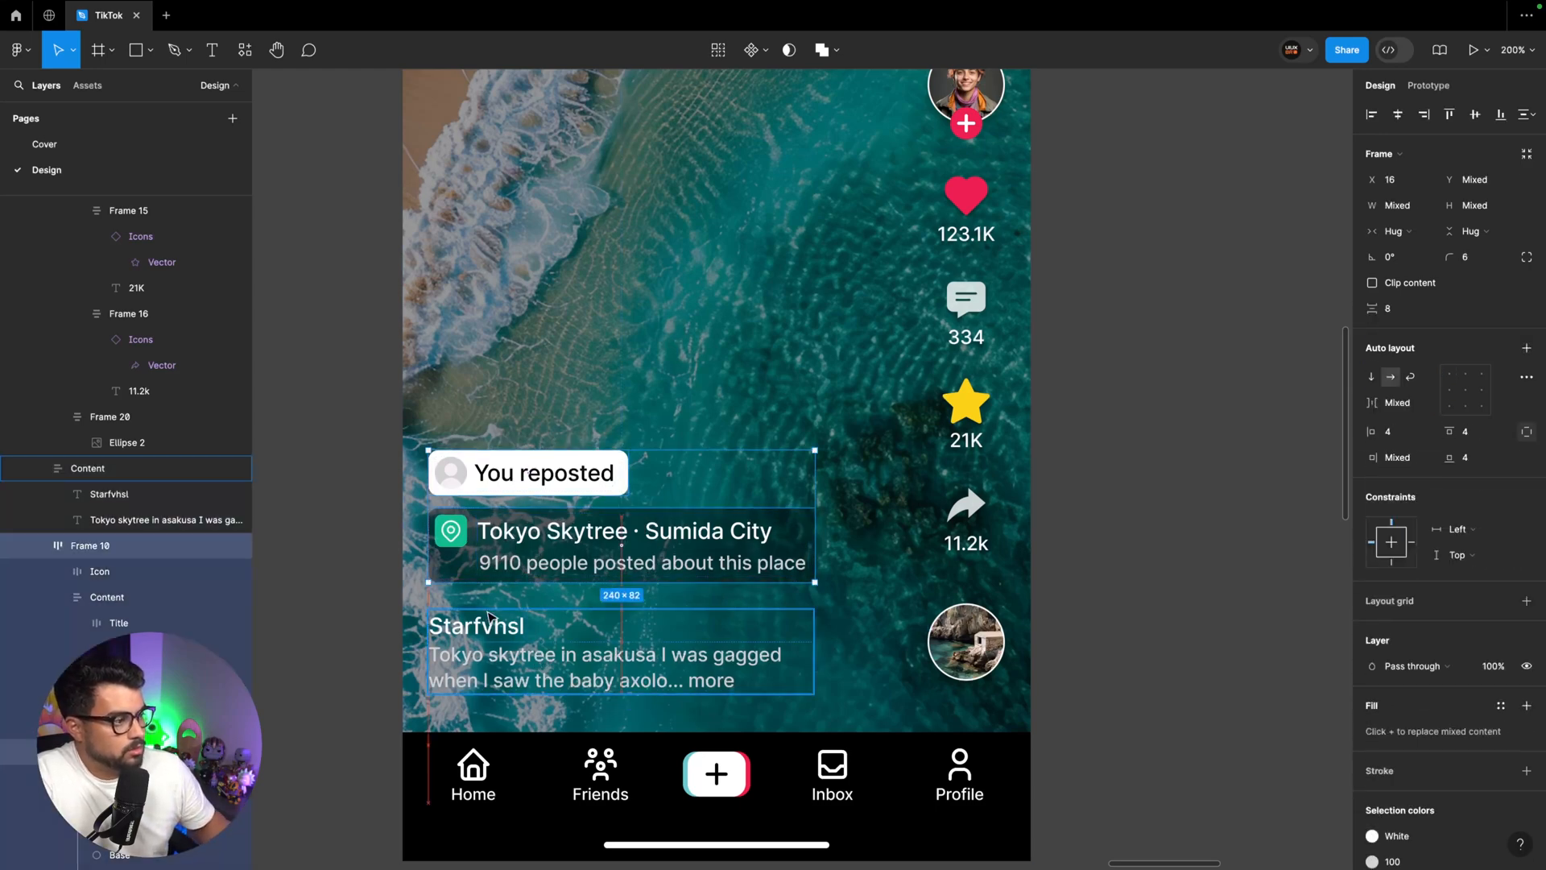
Resize the Location icon in the Header bottom sheet to 20 × 20
{"action": "key", "text": "super+minus"}
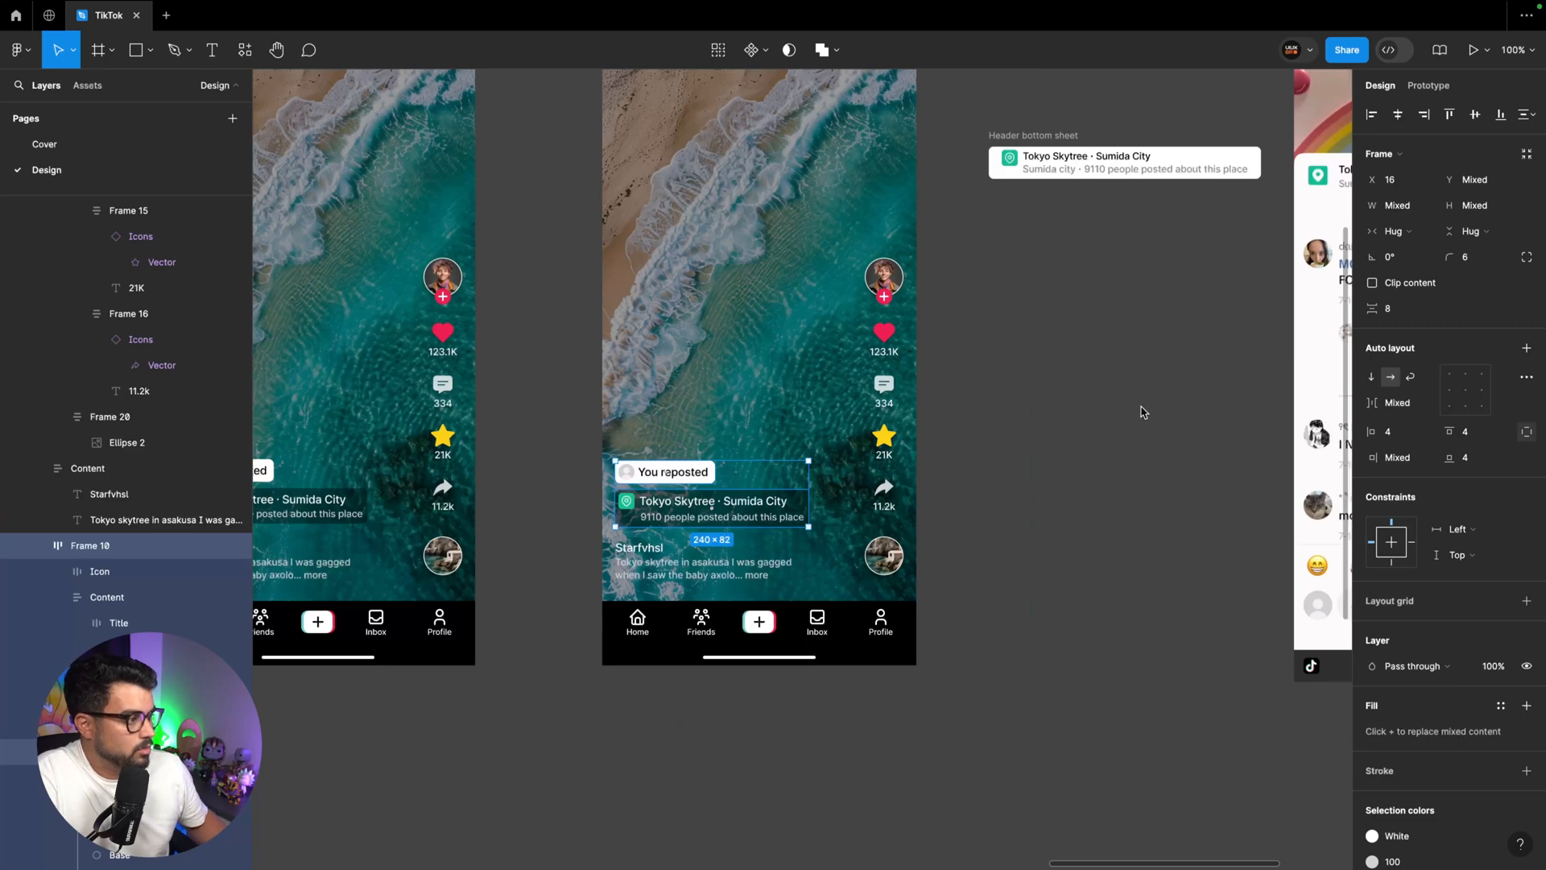
{"action": "scroll", "coordinate": [1141, 411], "scroll_direction": "right", "scroll_amount": 5}
{"action": "key", "text": "super+plus"}
{"action": "scroll", "coordinate": [776, 346], "scroll_direction": "left", "scroll_amount": 2}
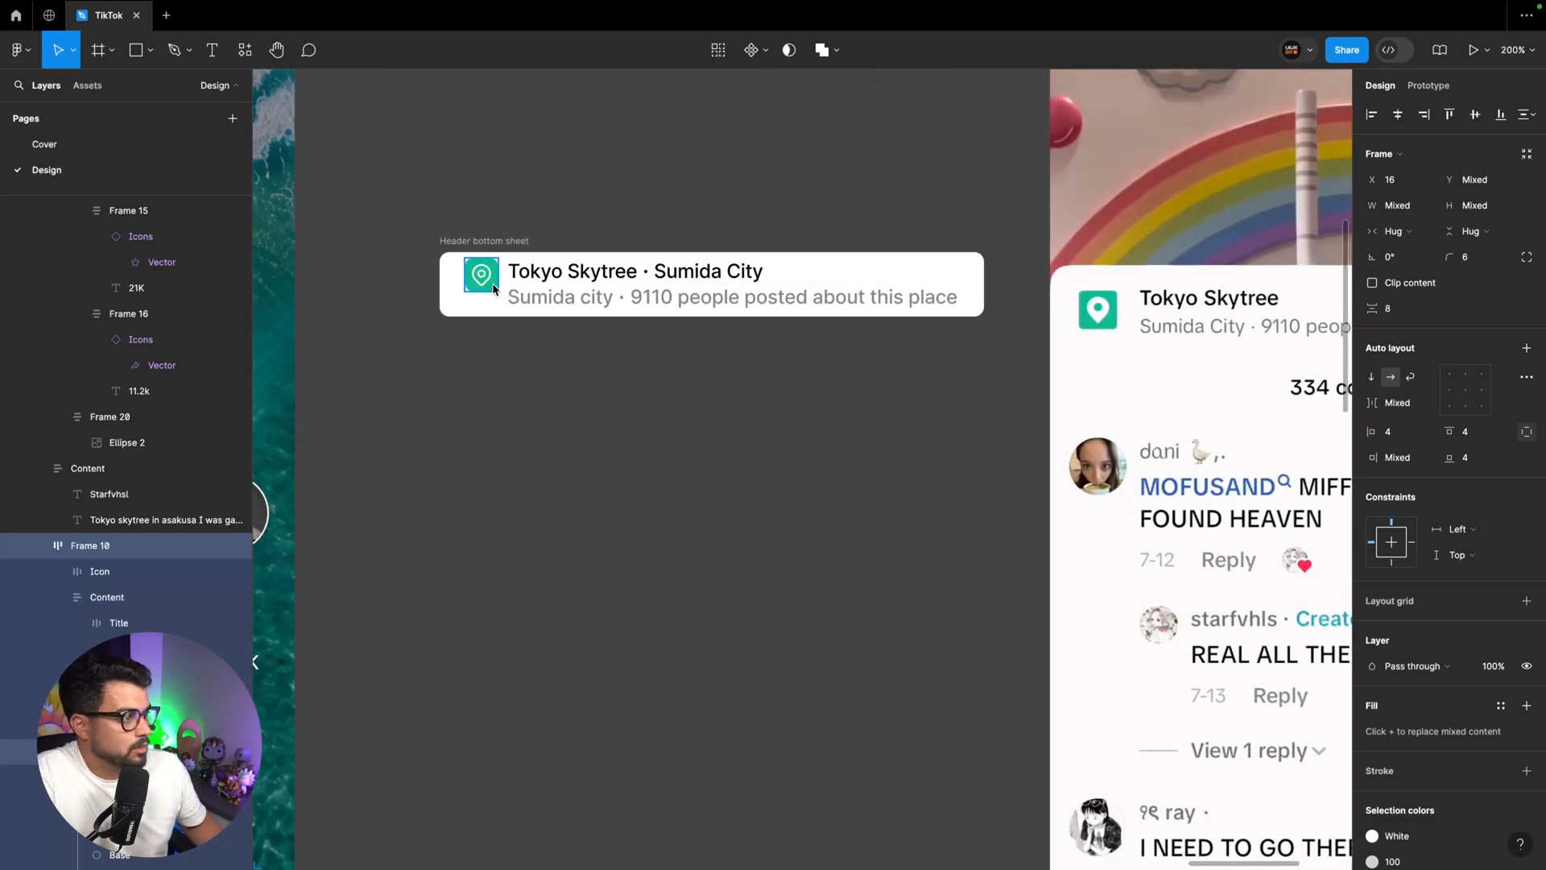
{"action": "left_click", "coordinate": [483, 278]}
{"action": "left_click", "coordinate": [483, 278]}
{"action": "left_click", "coordinate": [1488, 208]}
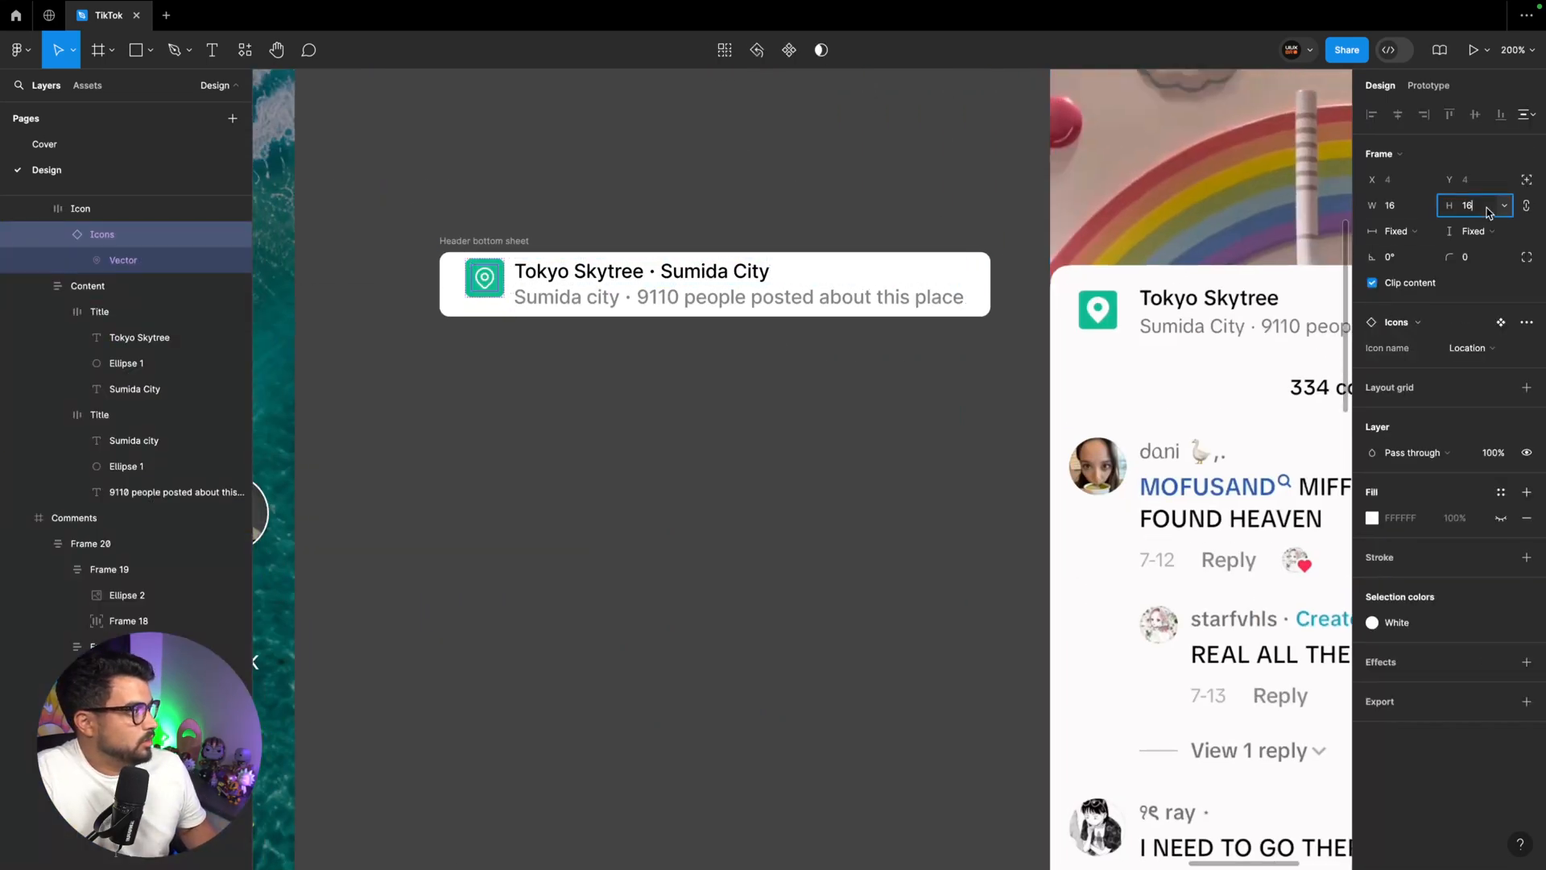
{"action": "key", "text": "BackSpace"}
{"action": "key", "text": "BackSpace"}
{"action": "type", "text": "20"}
{"action": "key", "text": "Return"}
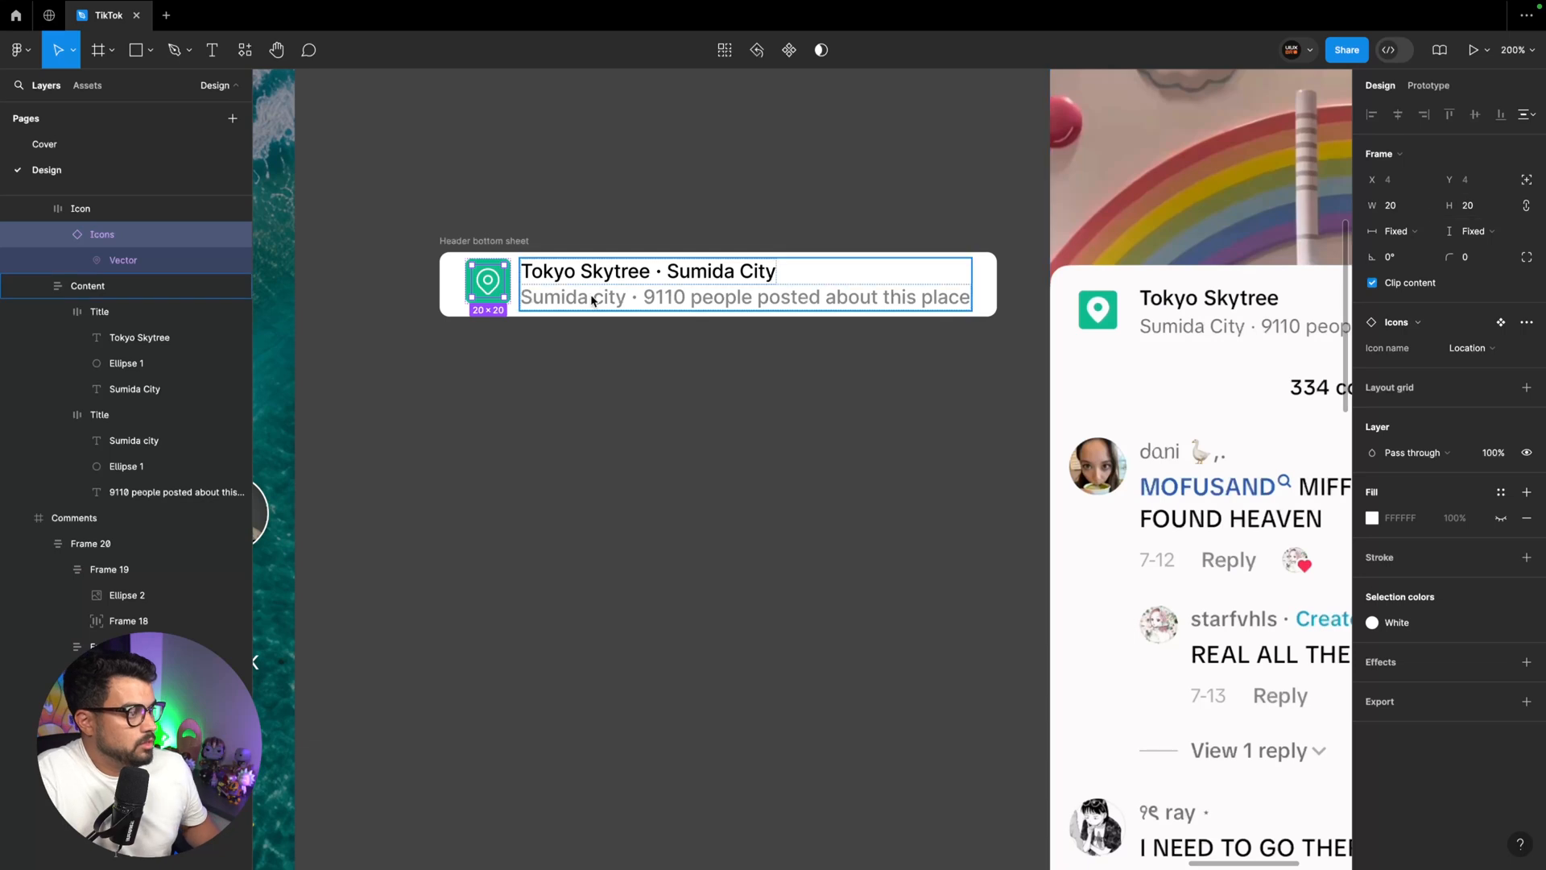
Set the Header bottom sheet frame's item spacing to 12 and its vertical padding to 12
{"action": "left_click", "coordinate": [542, 300]}
{"action": "left_click", "coordinate": [446, 274]}
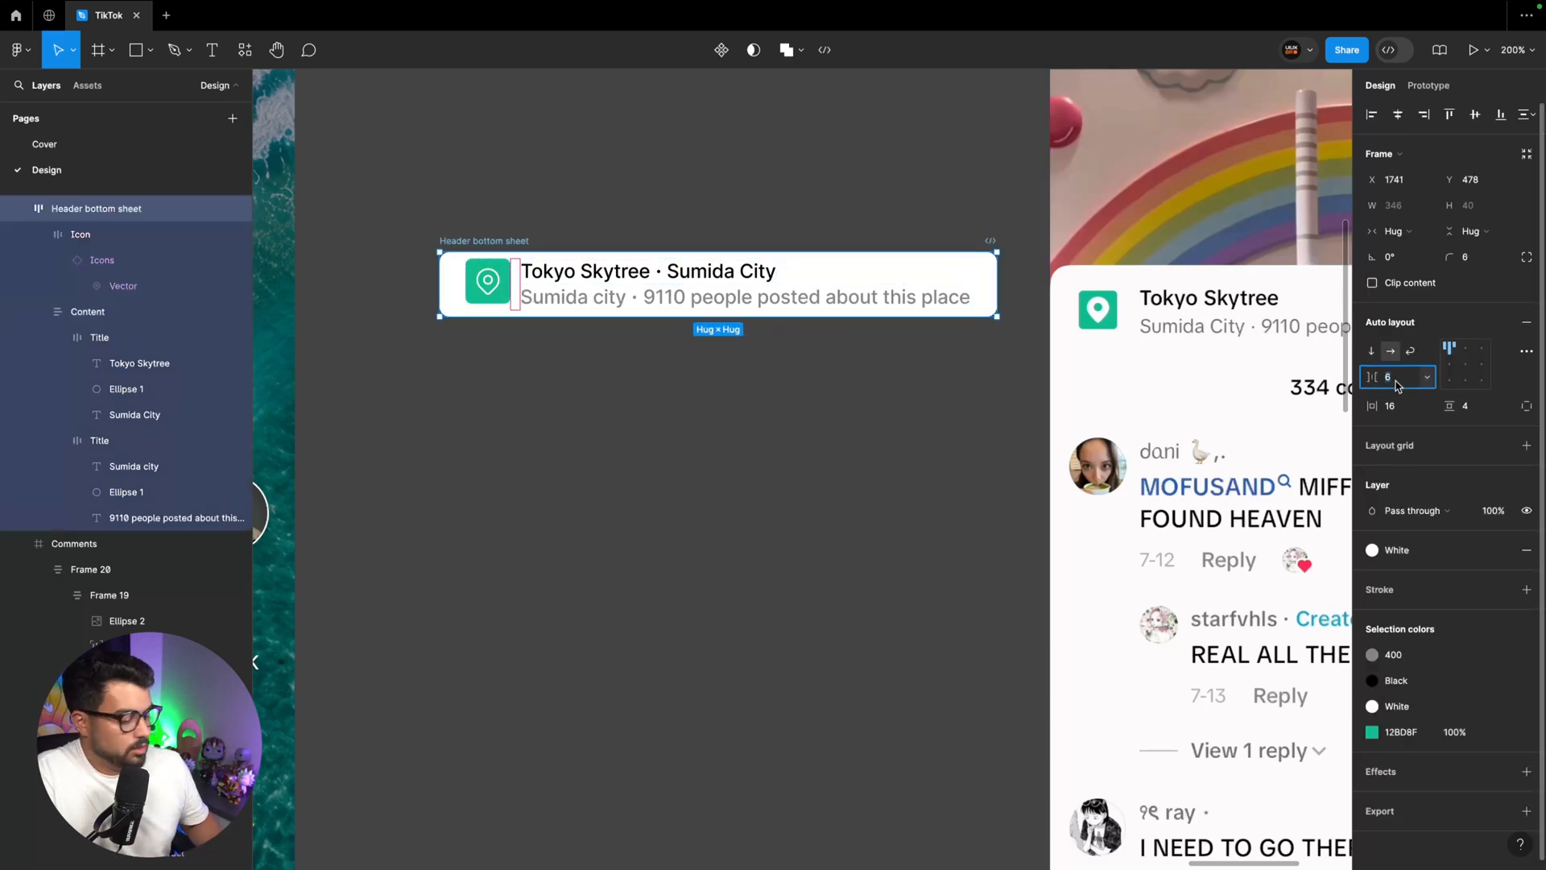
{"action": "key", "text": "Return"}
{"action": "scroll", "coordinate": [963, 346], "scroll_direction": "right", "scroll_amount": 3}
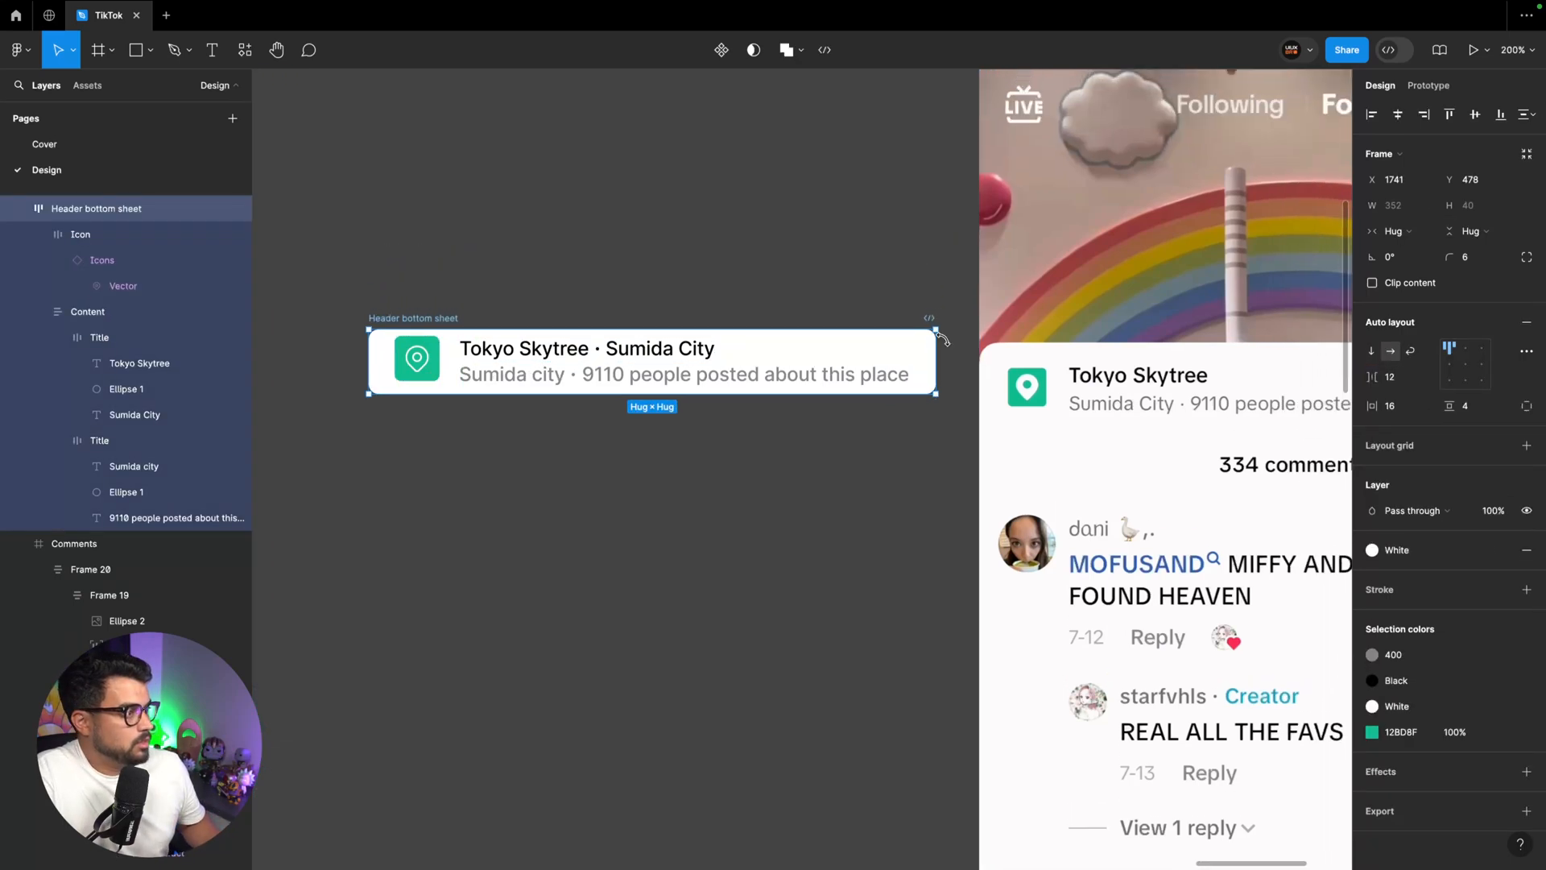
{"action": "key", "text": "super+minus"}
{"action": "left_click", "coordinate": [1476, 407]}
{"action": "type", "text": "8"}
{"action": "key", "text": "Return"}
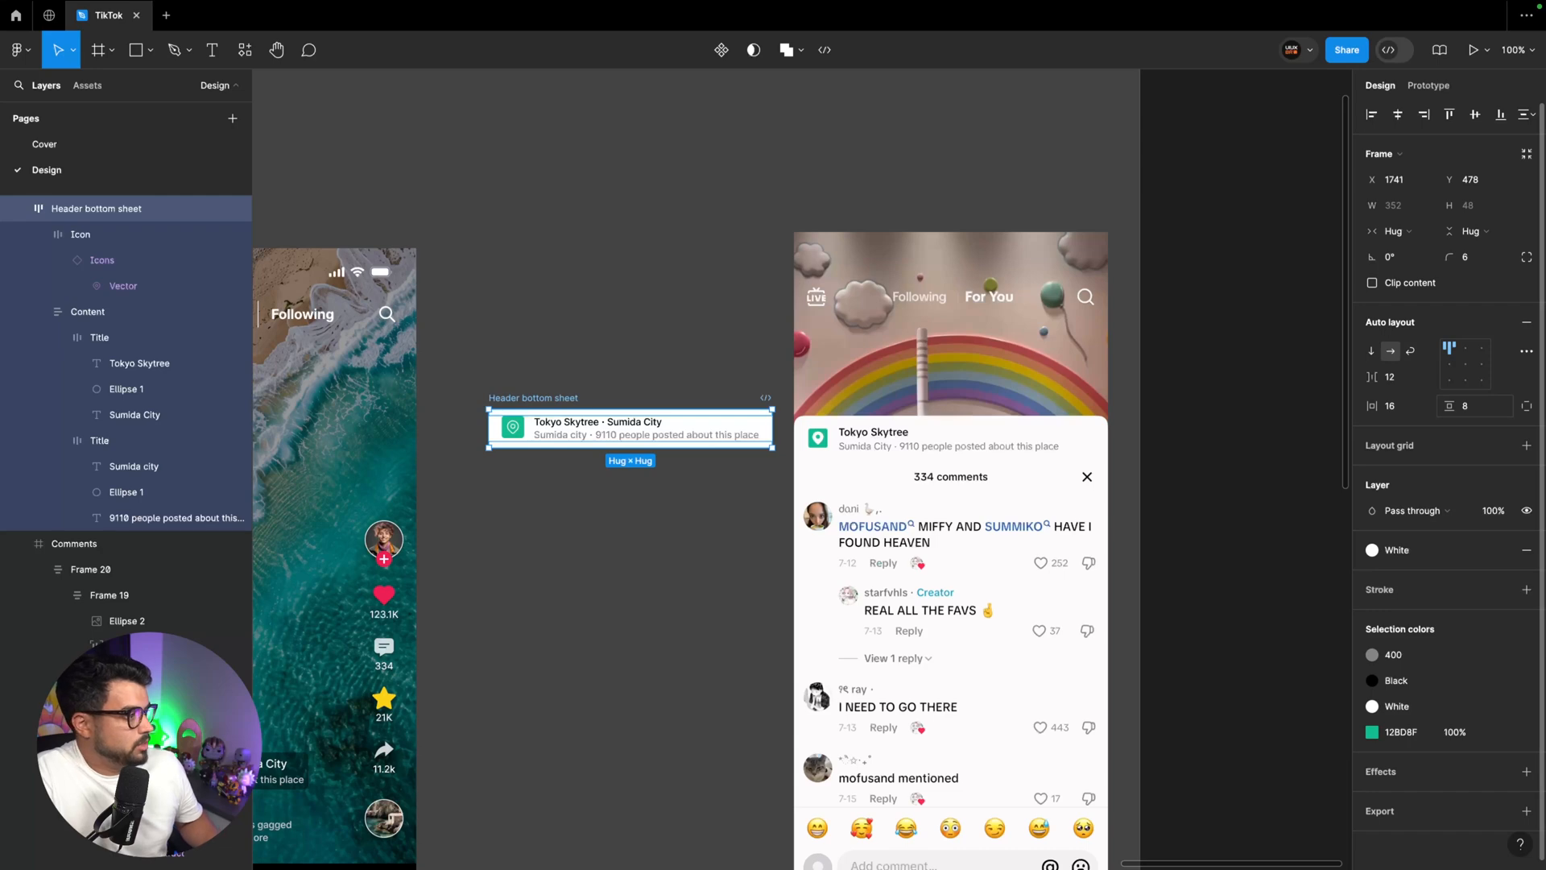
{"action": "type", "text": "12"}
{"action": "key", "text": "Return"}
Draw a circle, size it to 32 × 32 against the reference comment's avatar, and place it below the header's icon
{"action": "scroll", "coordinate": [542, 397], "scroll_direction": "down", "scroll_amount": 2}
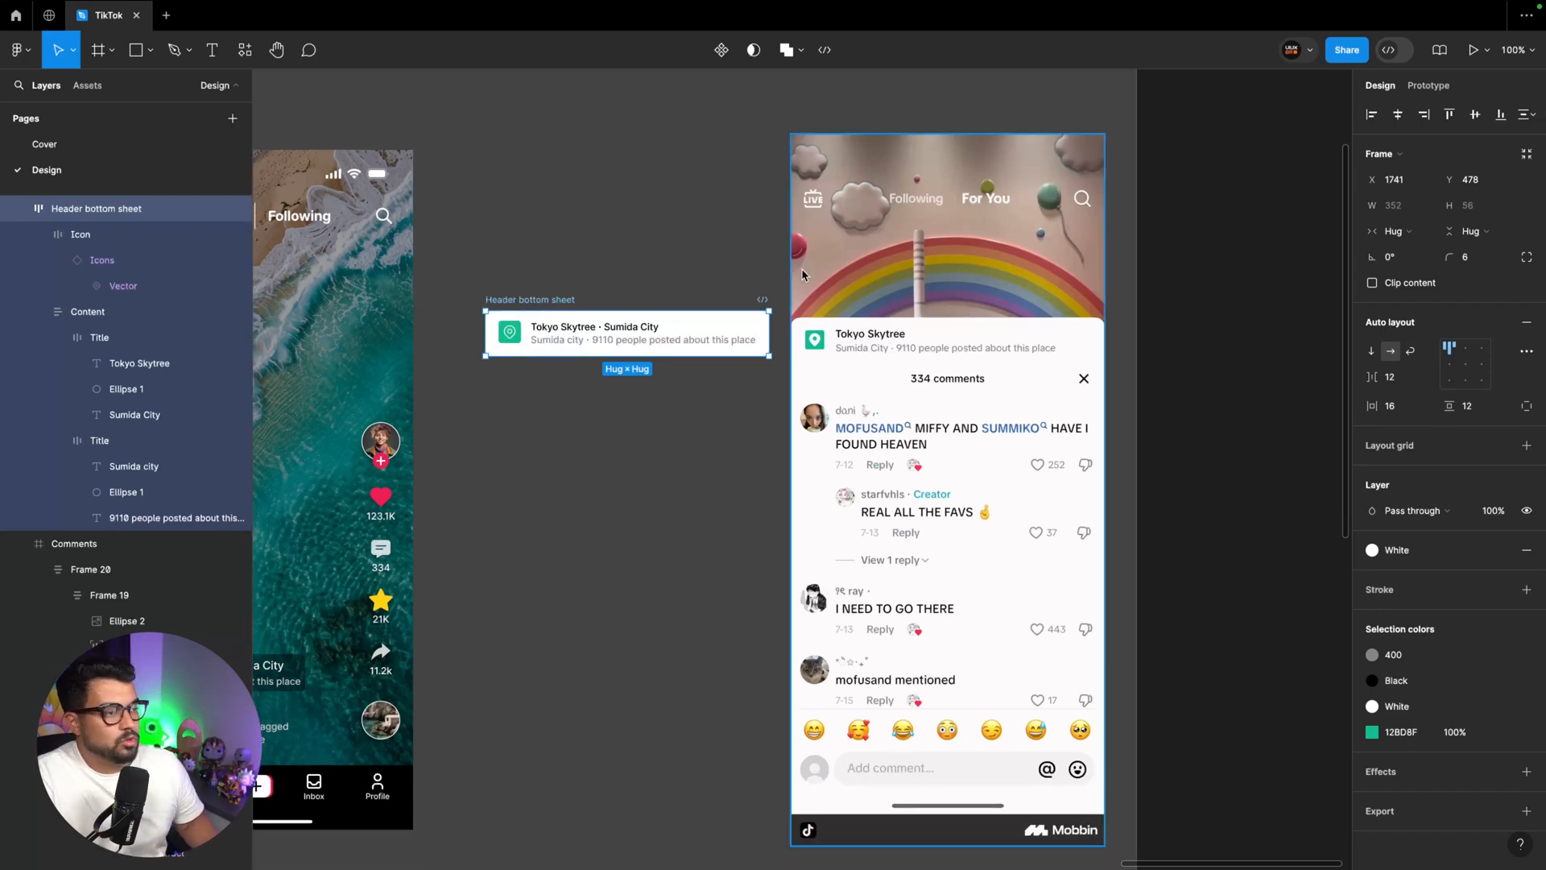
{"action": "scroll", "coordinate": [799, 437], "scroll_direction": "up", "scroll_amount": 5}
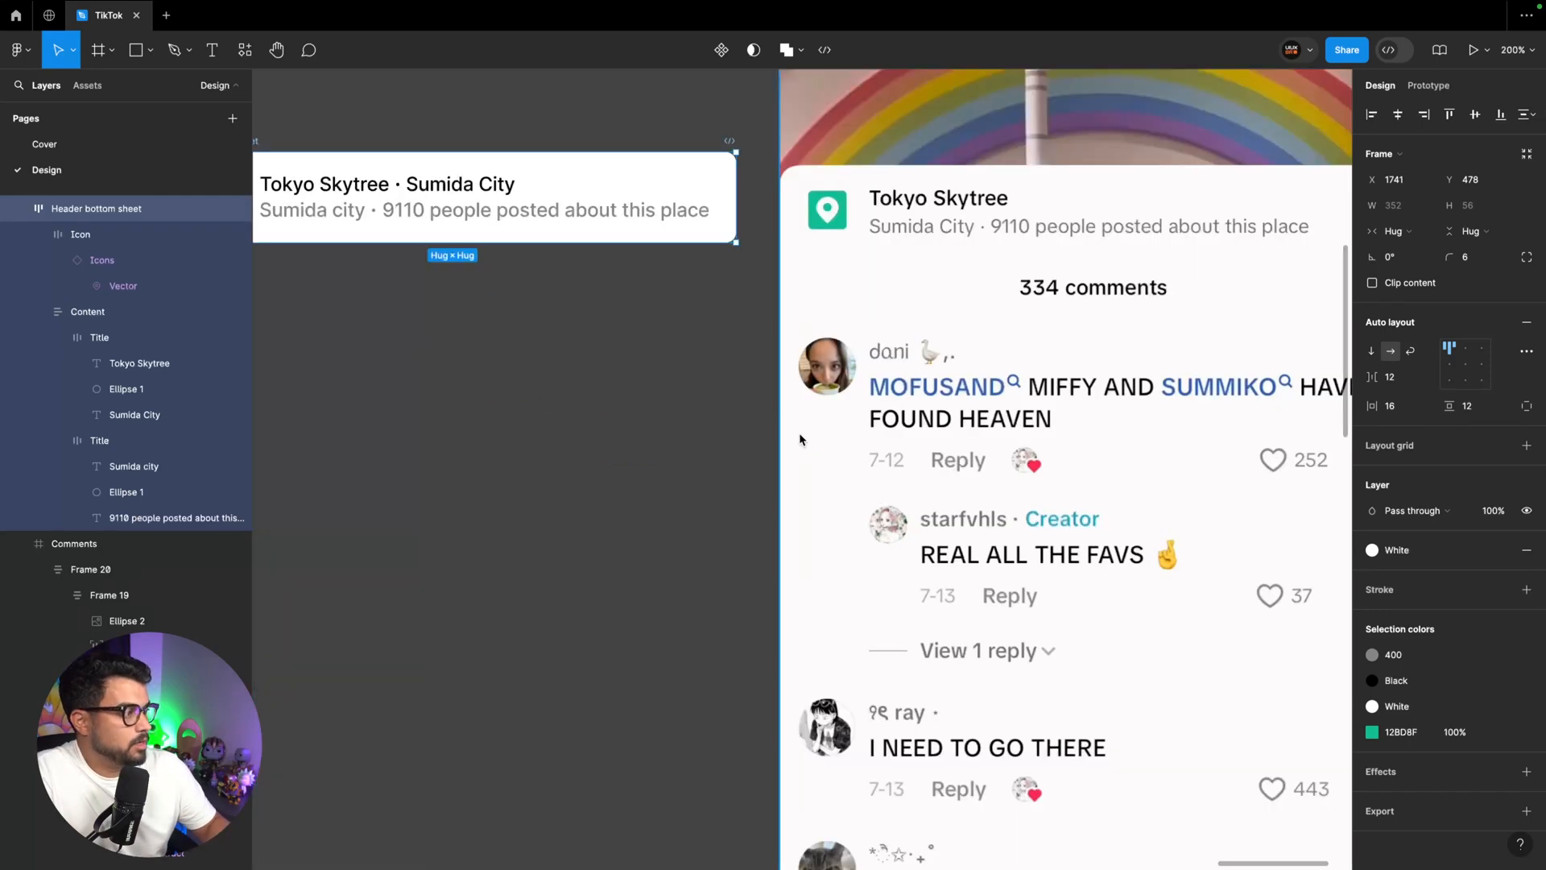
{"action": "scroll", "coordinate": [801, 434], "scroll_direction": "left", "scroll_amount": 3}
{"action": "key", "text": "o"}
{"action": "left_click_drag", "start_coordinate": [382, 376], "coordinate": [421, 415]}
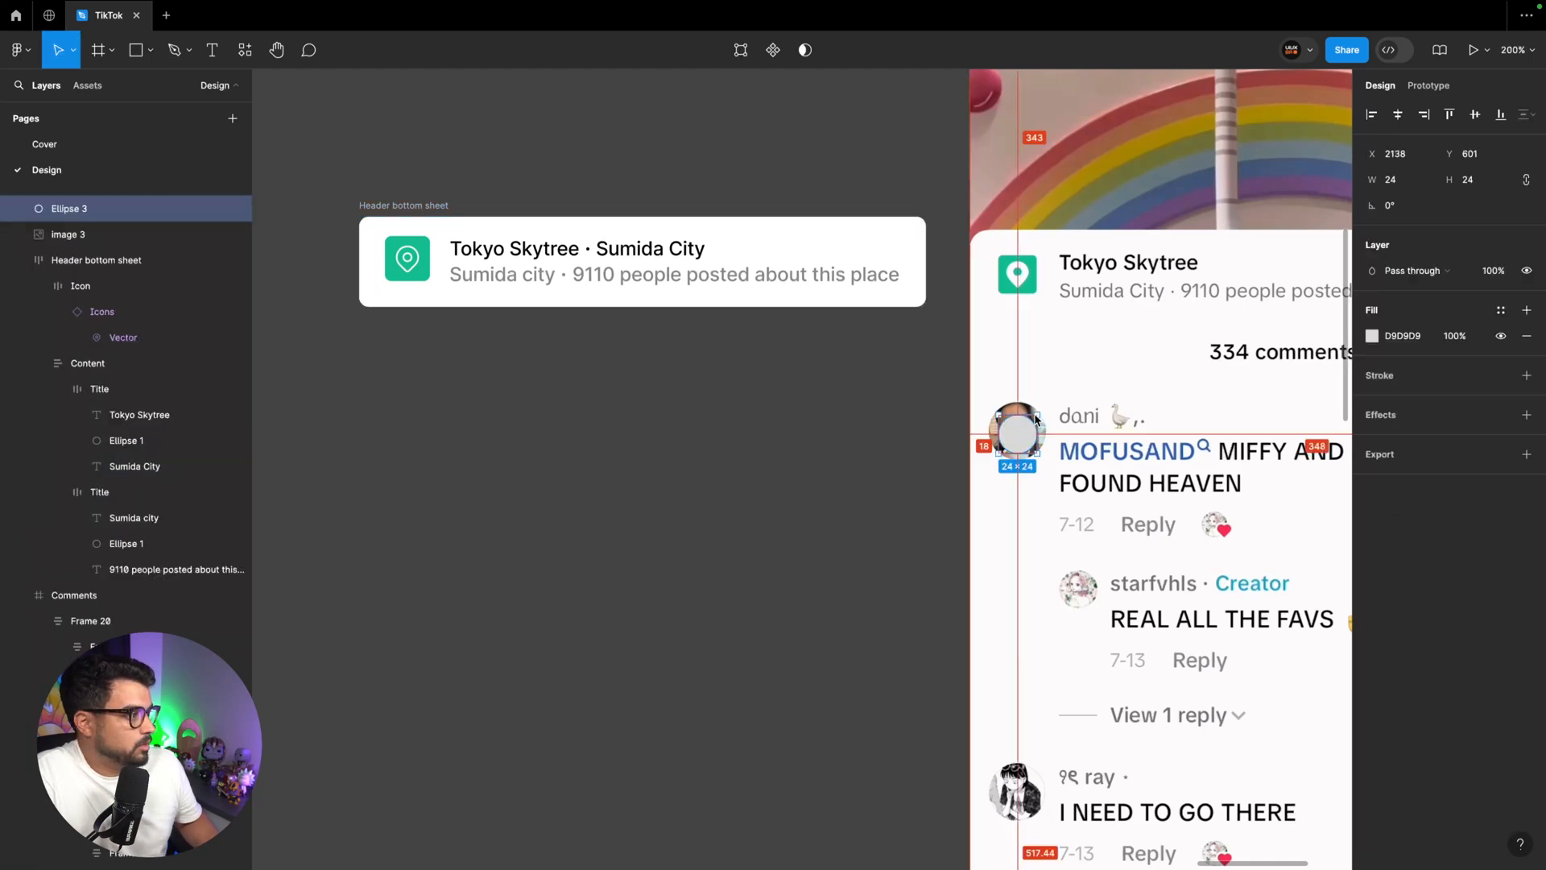
{"action": "left_click_drag", "start_coordinate": [1036, 415], "coordinate": [397, 428]}
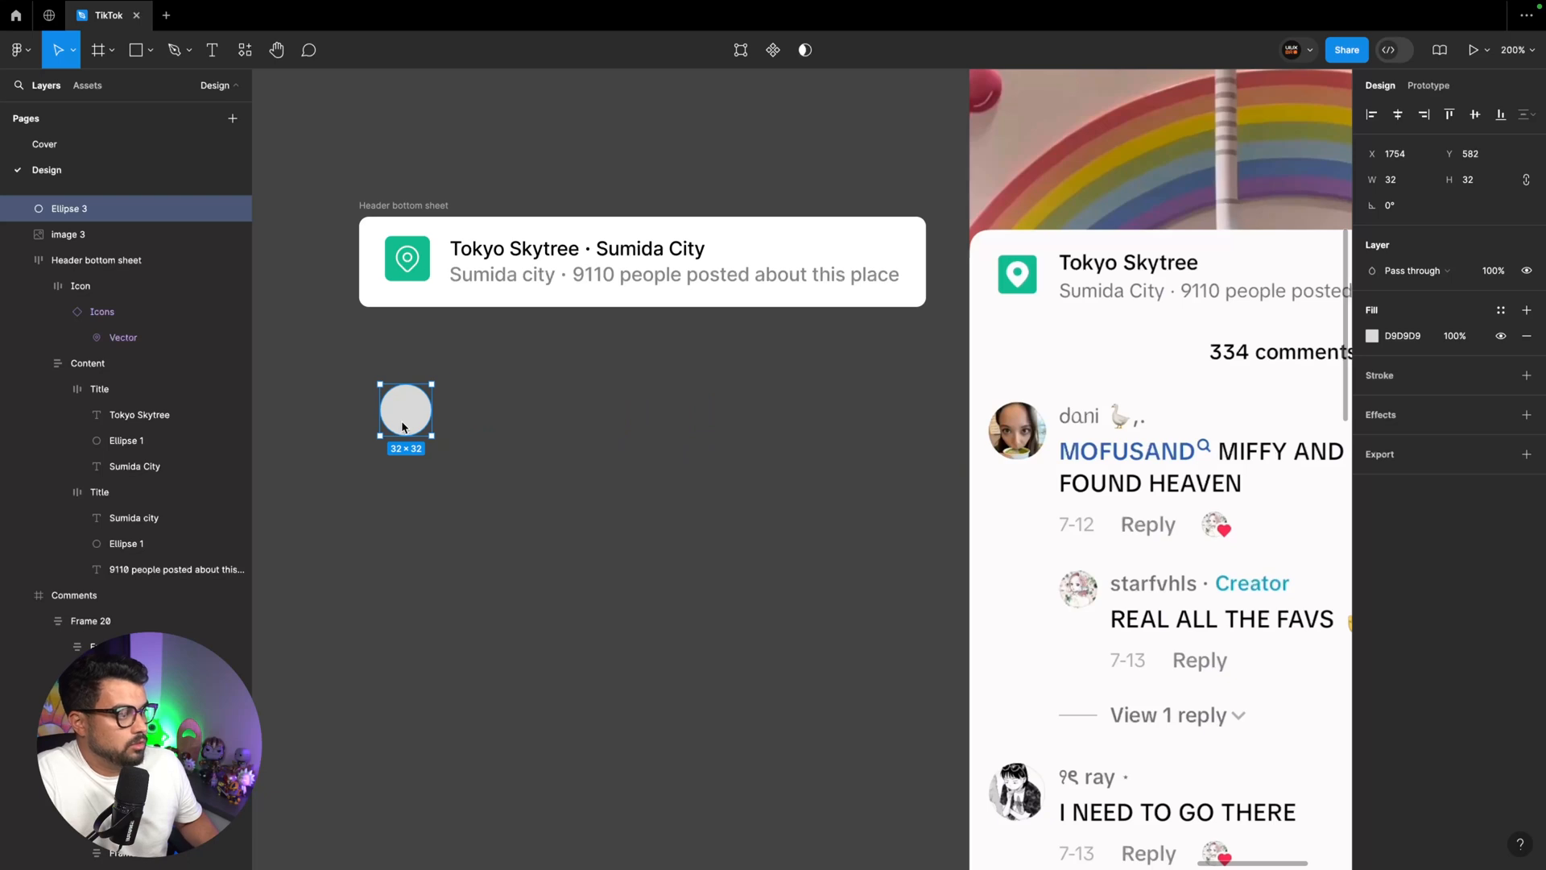
Add the text "User_name" beside the circle and place a copy below it, widened to about 274
{"action": "key", "text": "t"}
{"action": "left_click", "coordinate": [455, 408]}
{"action": "type", "text": "User"}
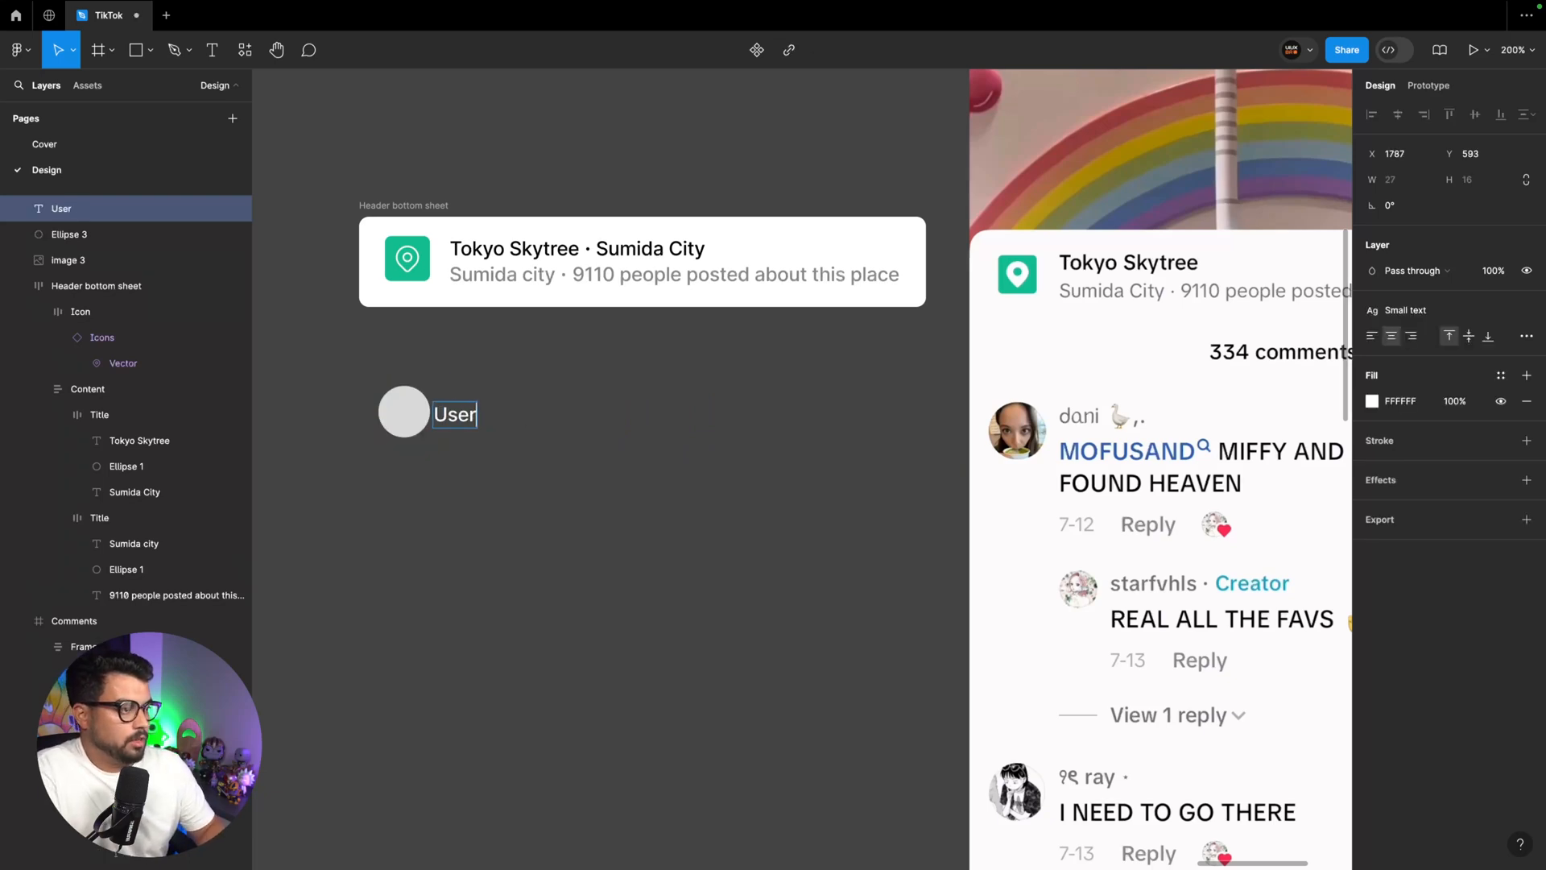
{"action": "type", "text": "_name"}
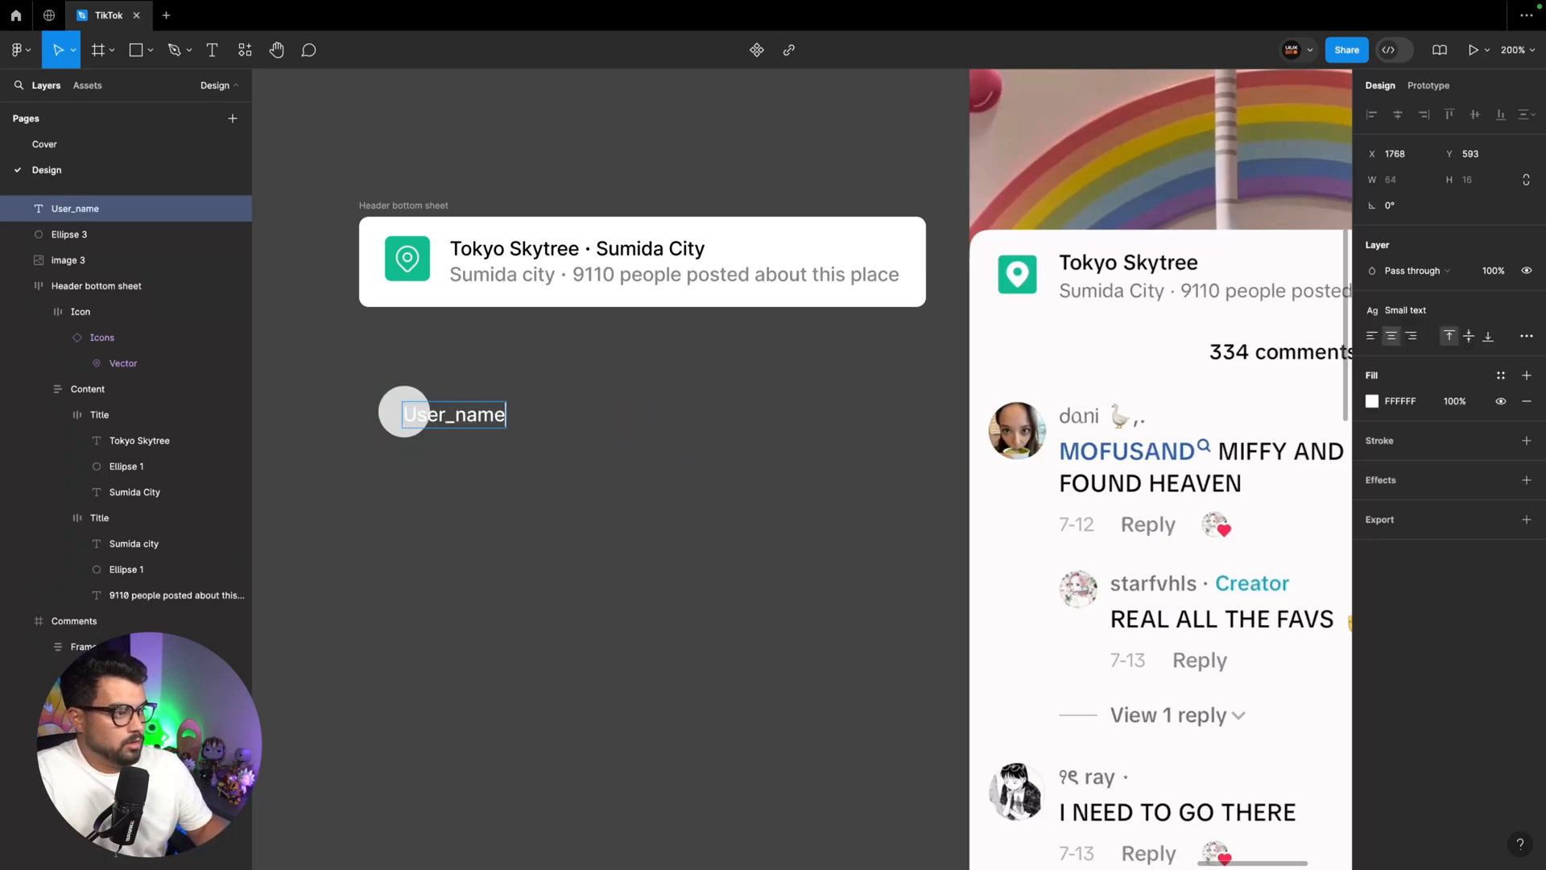
{"action": "key", "text": "Escape"}
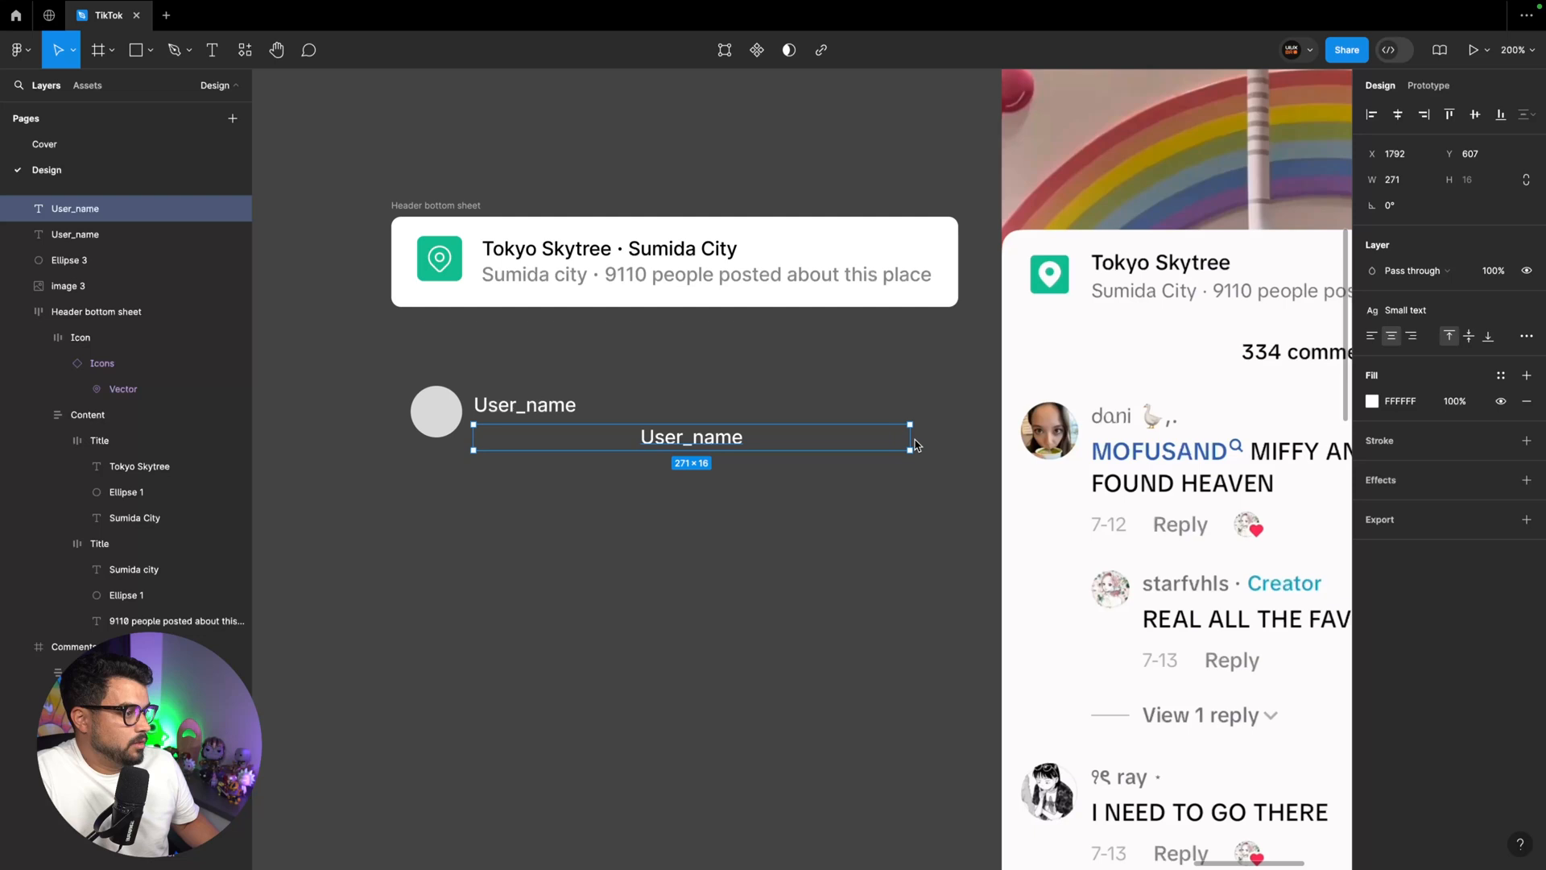
{"action": "left_click_drag", "start_coordinate": [914, 444], "coordinate": [917, 445]}
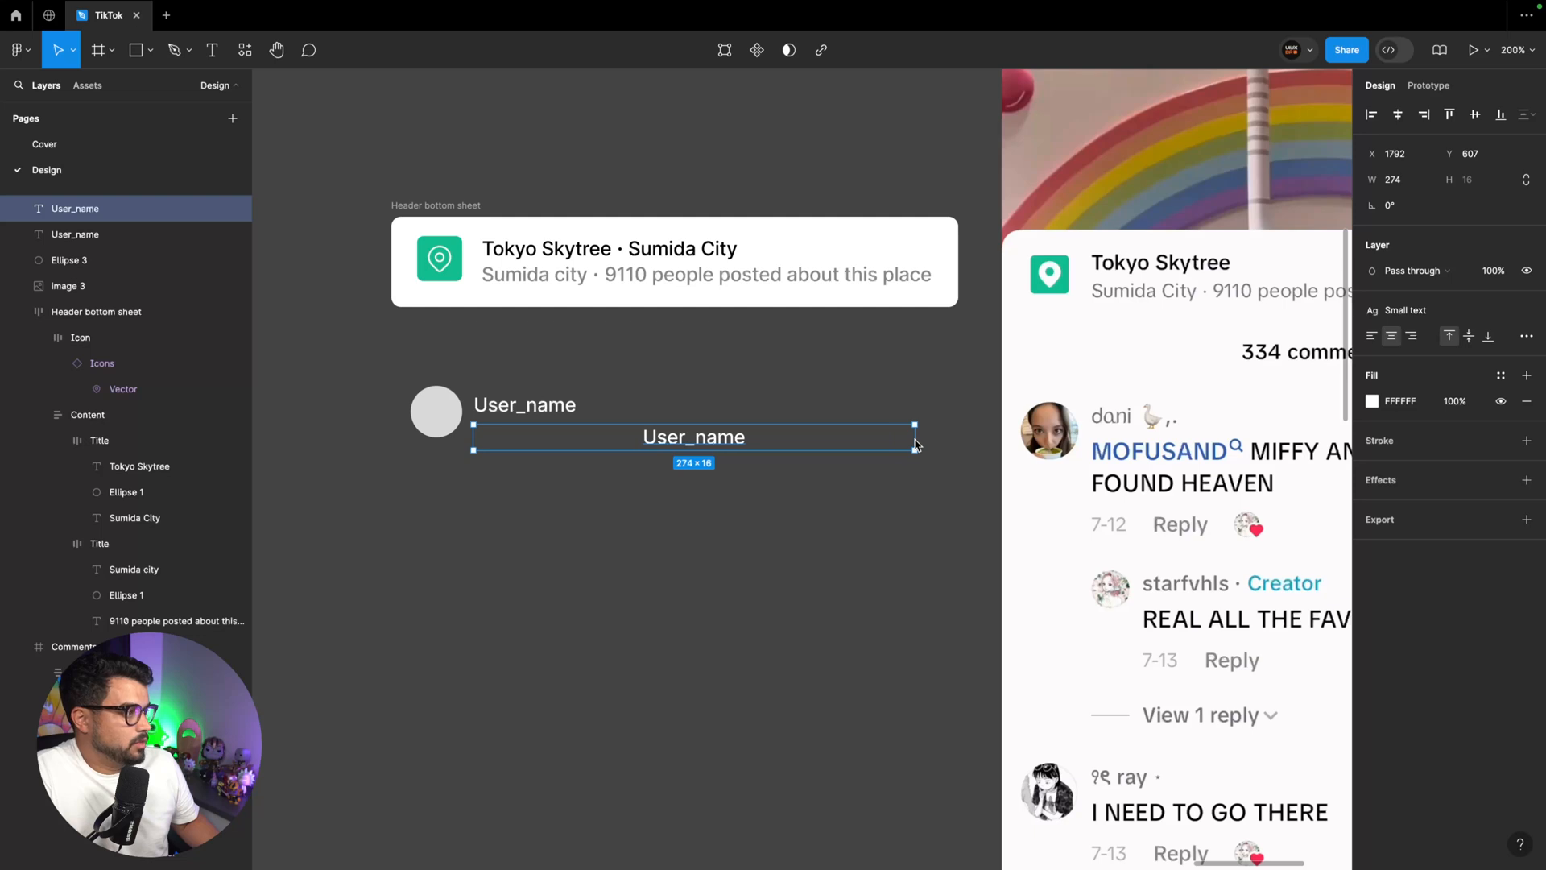
Left-align the widened lower "User_name" text and change its wording to "Comment"
{"action": "left_click", "coordinate": [1373, 336]}
{"action": "double_click", "coordinate": [748, 431]}
{"action": "type", "text": "Comment"}
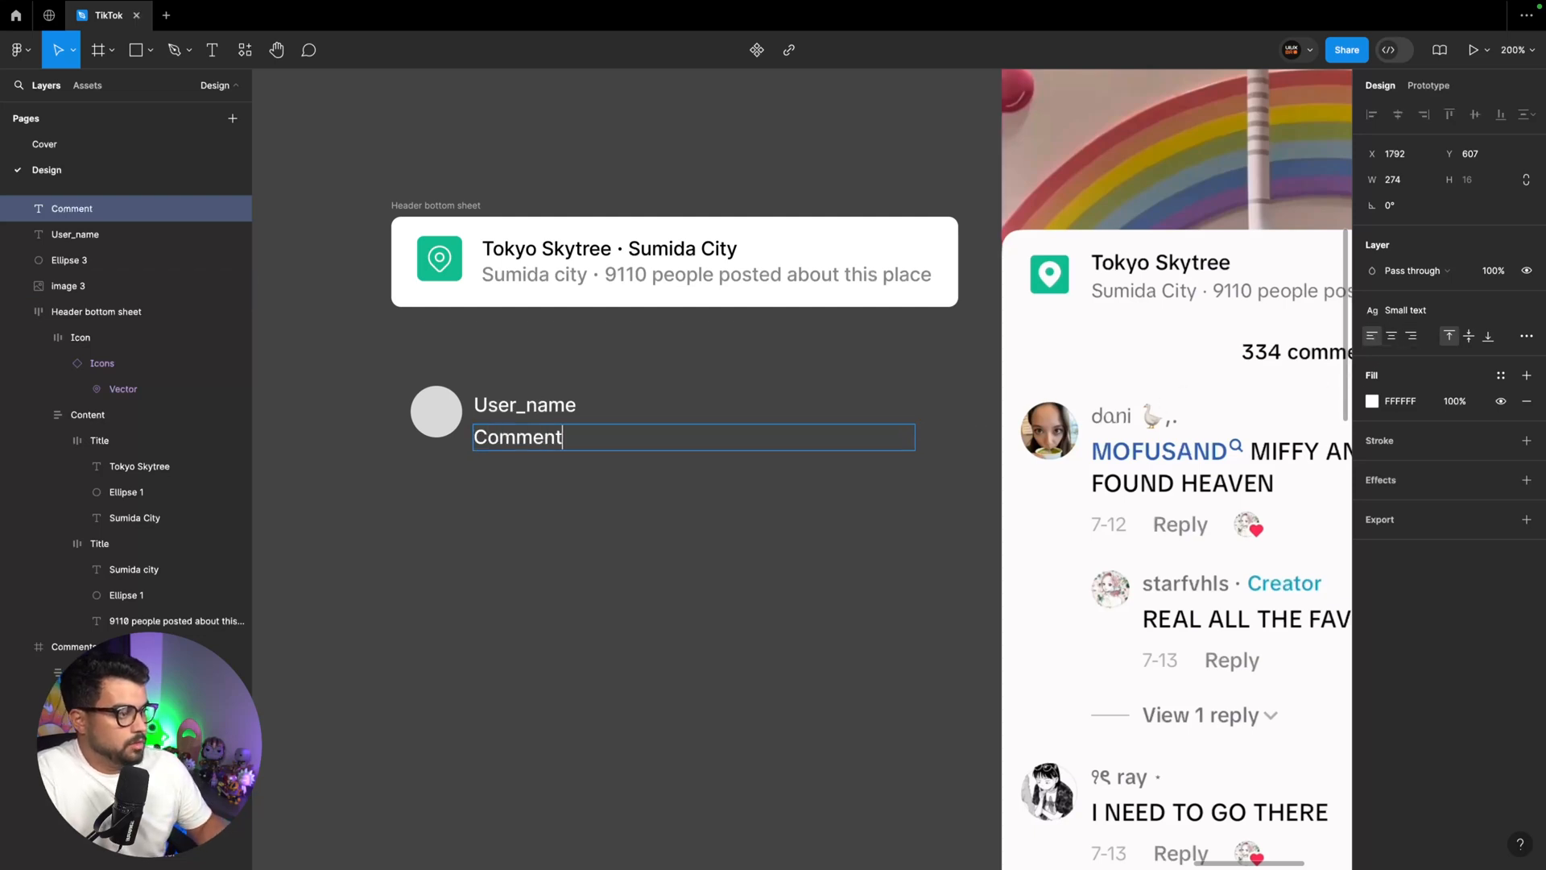
{"action": "key", "text": "Escape"}
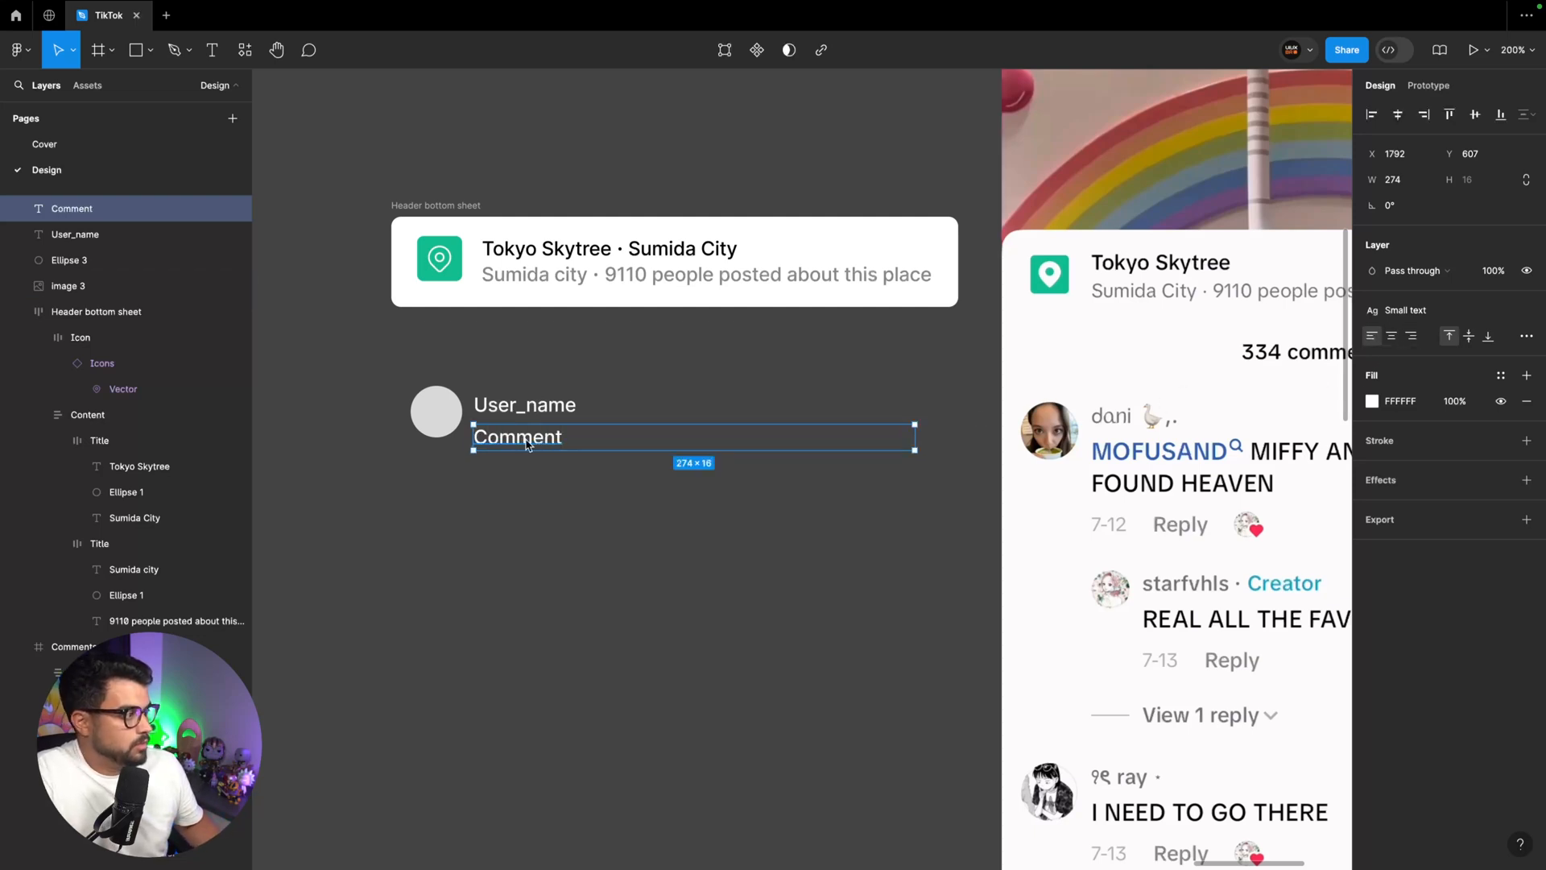
Duplicate the "Comment" text 4 px below it as "7/12" and add a "Reply" text beside the date
{"action": "scroll", "coordinate": [528, 445], "scroll_direction": "right", "scroll_amount": 2}
{"action": "scroll", "coordinate": [528, 443], "scroll_direction": "down", "scroll_amount": 1}
{"action": "left_click_drag", "start_coordinate": [408, 391], "coordinate": [406, 422]}
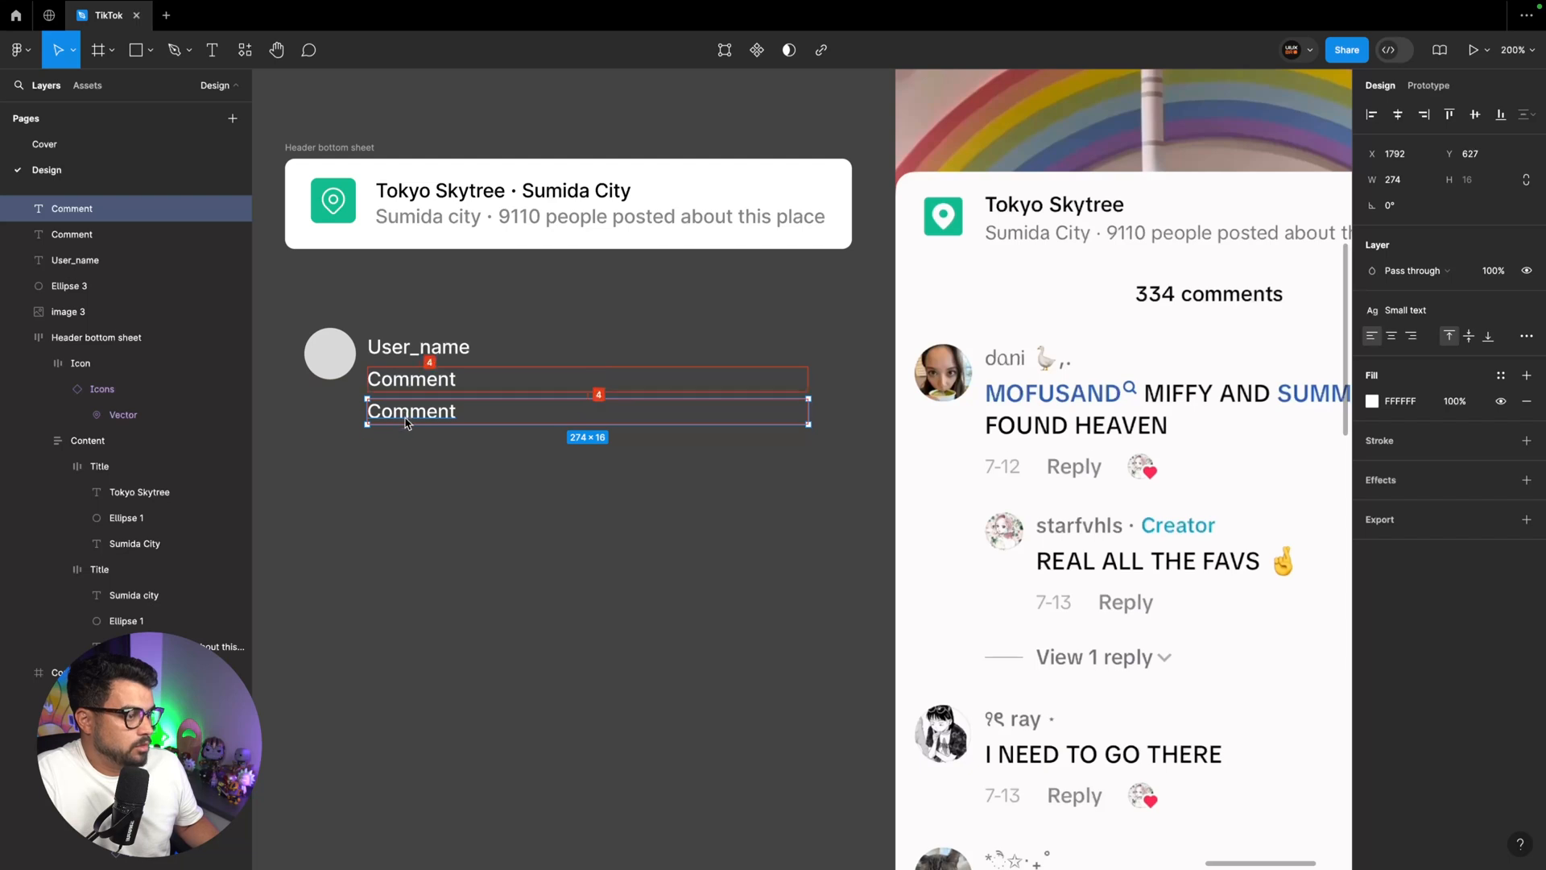
{"action": "double_click", "coordinate": [407, 422]}
{"action": "type", "text": "7"}
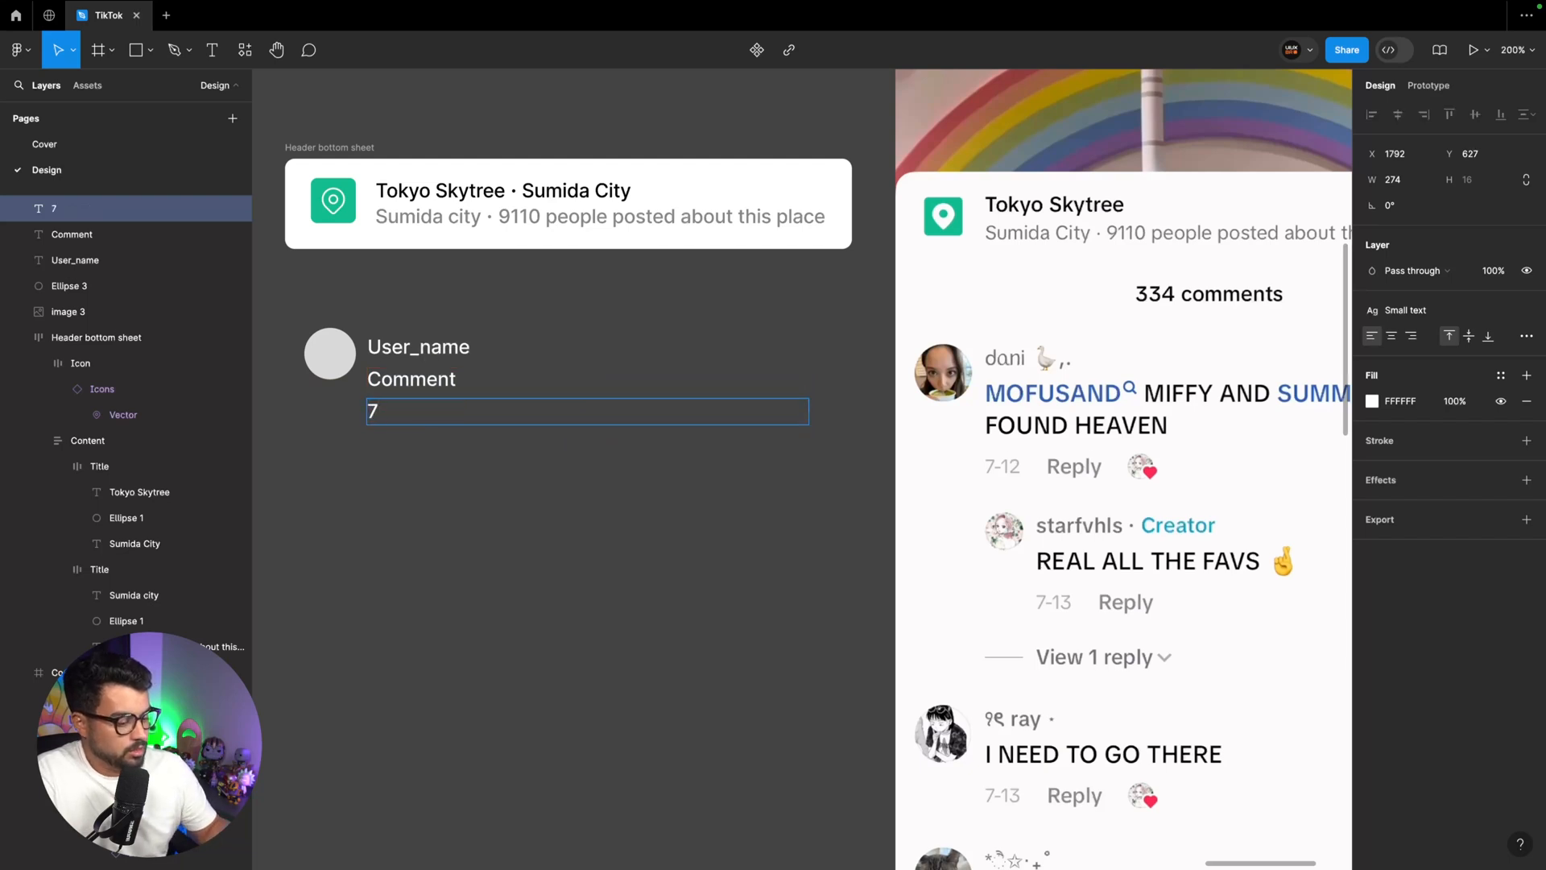
{"action": "type", "text": "/12"}
{"action": "key", "text": "Escape"}
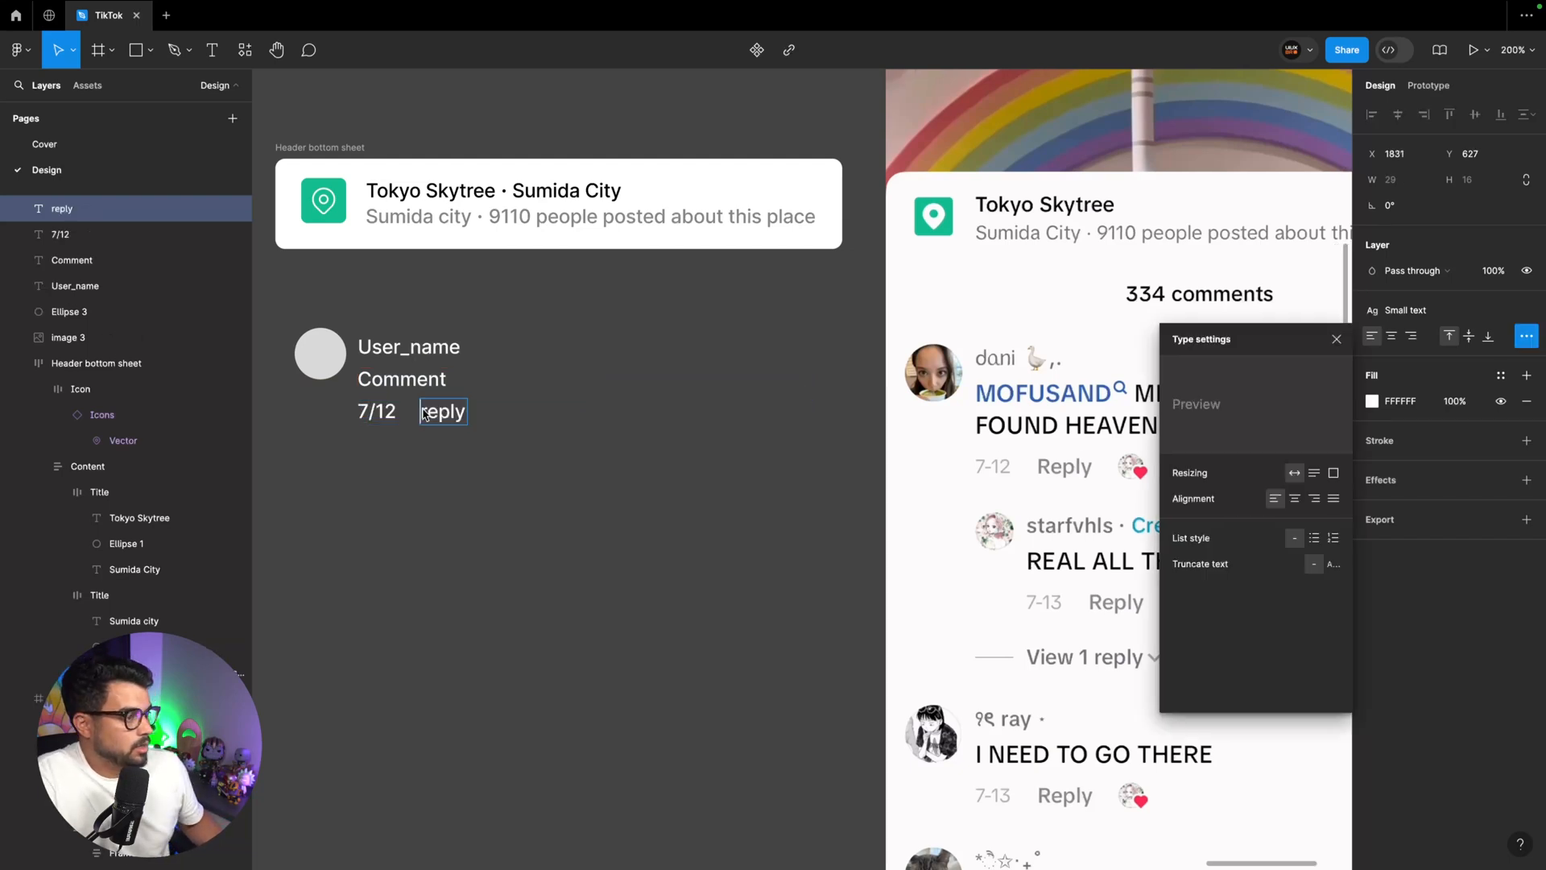
{"action": "type", "text": "Reply"}
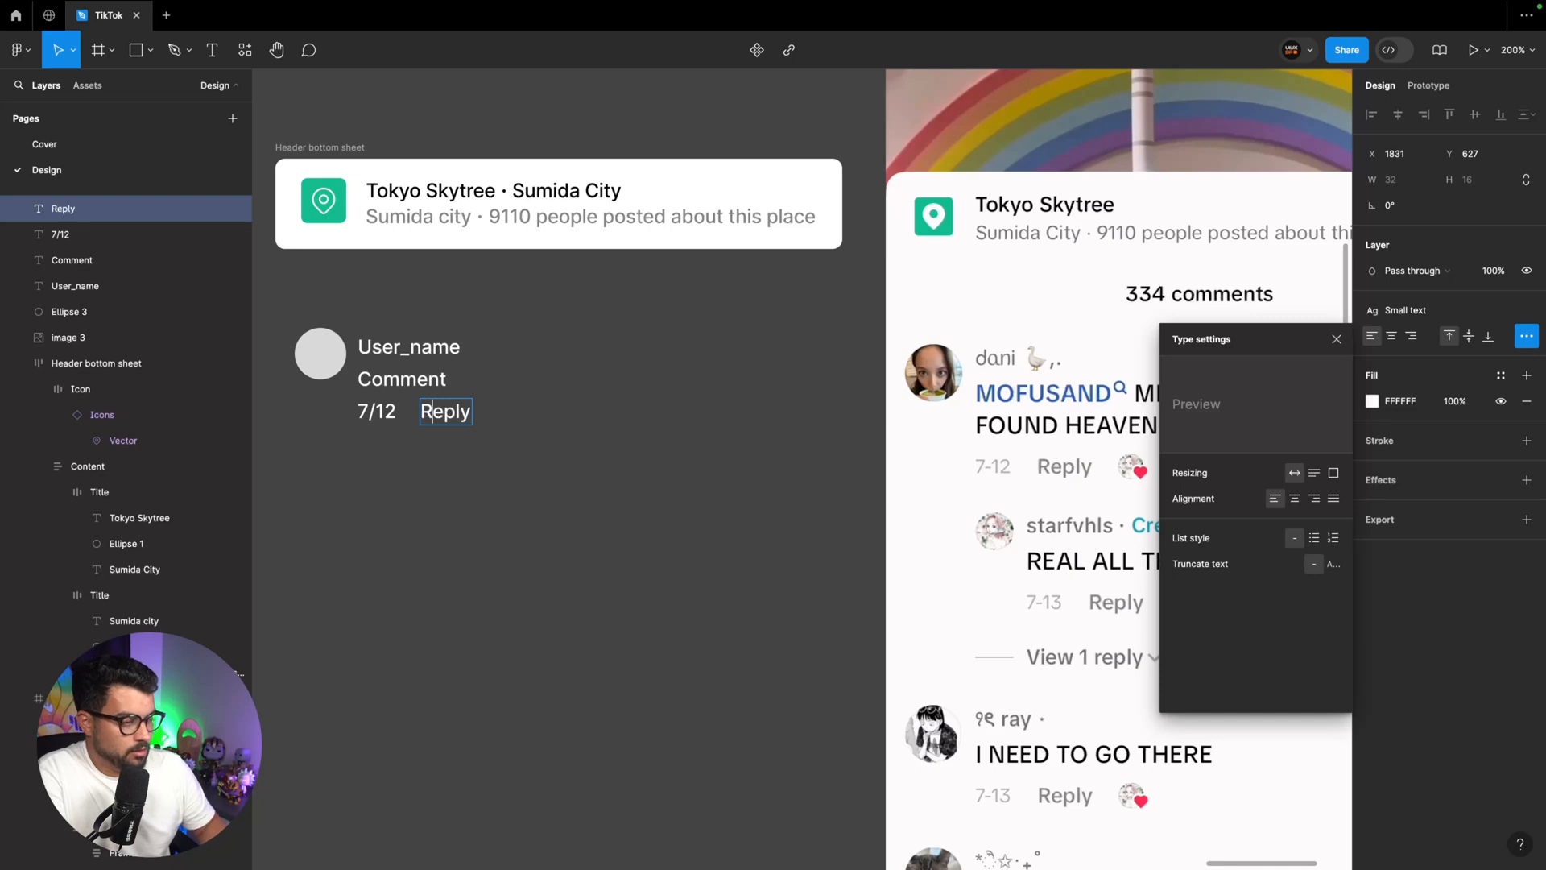
{"action": "key", "text": "Escape"}
Place a copy of the avatar circle beside "Reply" and shrink it to 16 × 16
{"action": "scroll", "coordinate": [448, 411], "scroll_direction": "right", "scroll_amount": 2}
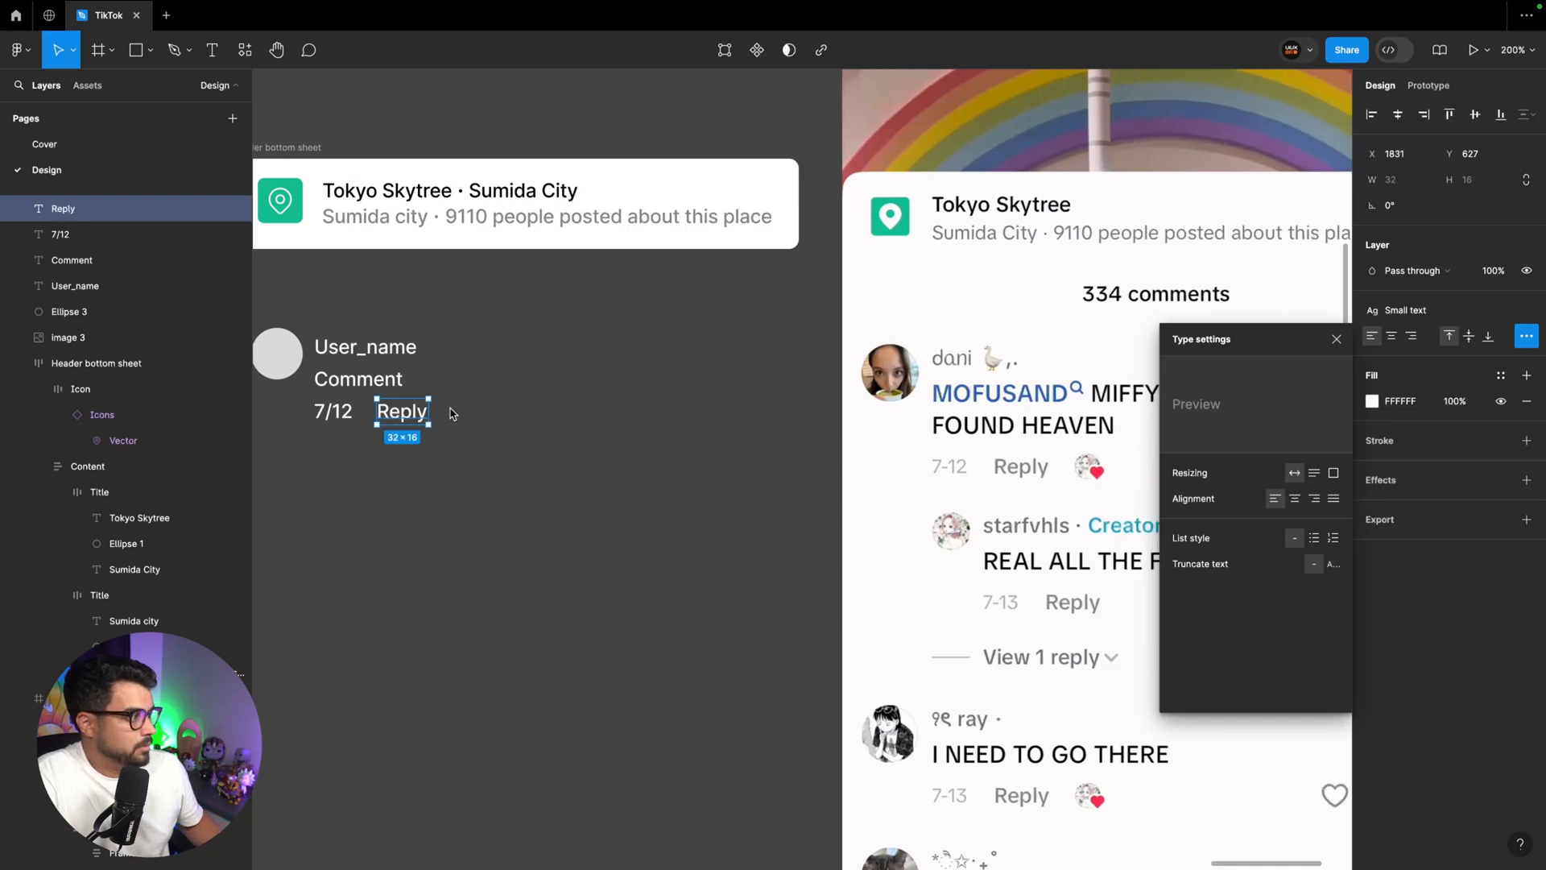
{"action": "left_click", "coordinate": [298, 361]}
{"action": "left_click_drag", "start_coordinate": [292, 353], "coordinate": [480, 424]}
{"action": "left_click_drag", "start_coordinate": [509, 450], "coordinate": [483, 425]}
Copy the red Like icon from the video screen onto the small circle's lower corner, bring it in front, and size it to 12 × 12
{"action": "scroll", "coordinate": [483, 424], "scroll_direction": "left", "scroll_amount": 8}
{"action": "scroll", "coordinate": [483, 425], "scroll_direction": "down", "scroll_amount": 3}
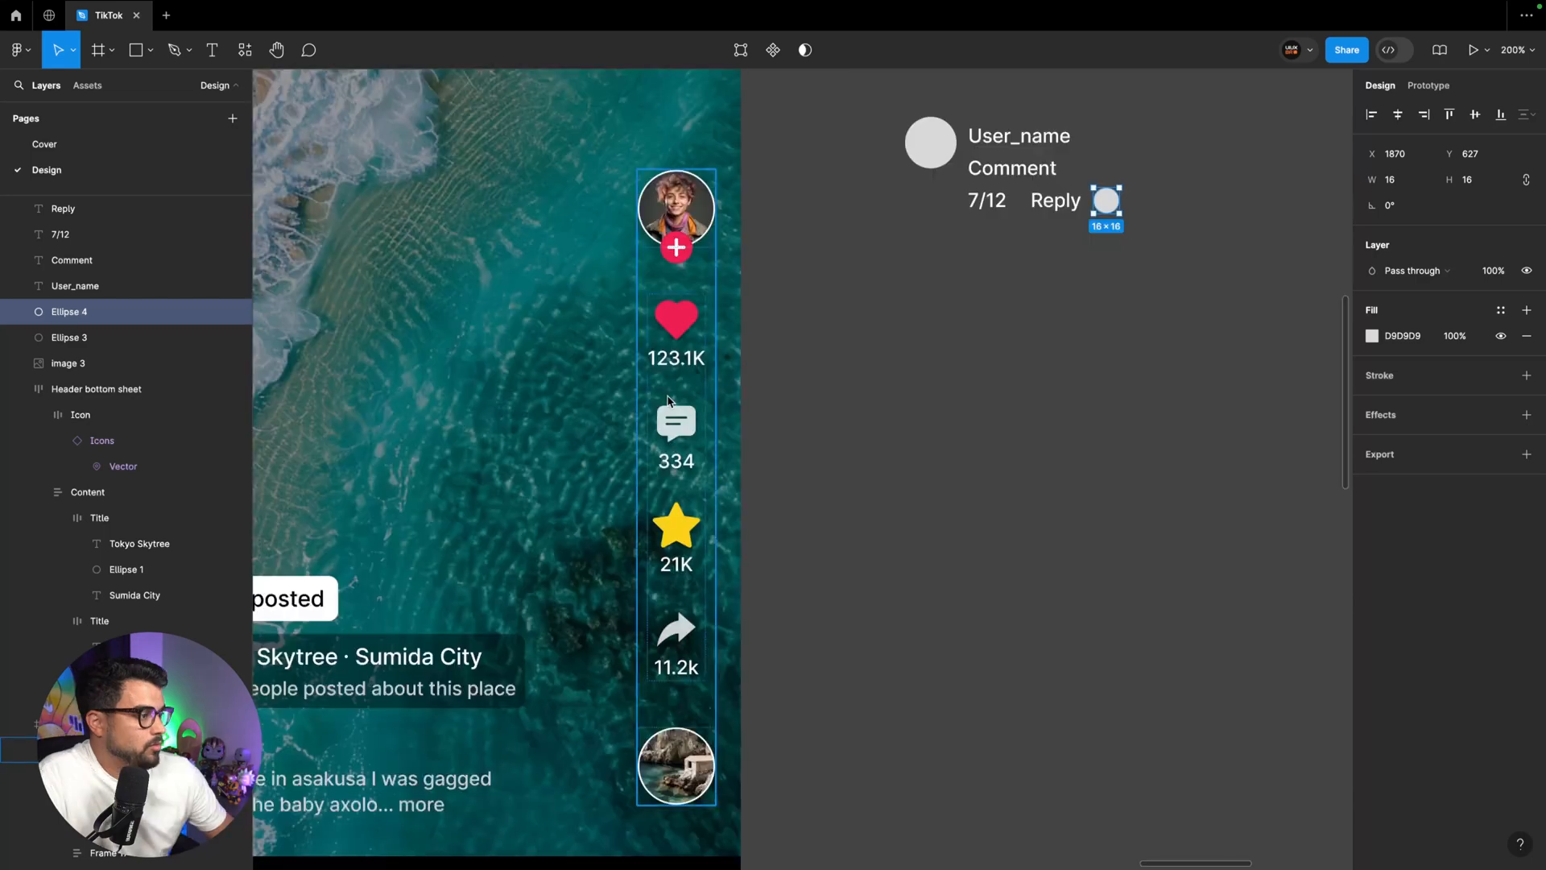
{"action": "left_click", "coordinate": [660, 359], "text": "super"}
{"action": "left_click", "coordinate": [691, 330]}
{"action": "left_click_drag", "start_coordinate": [687, 328], "coordinate": [1096, 254]}
{"action": "scroll", "coordinate": [1096, 254], "scroll_direction": "right", "scroll_amount": 3}
{"action": "left_click", "coordinate": [904, 255], "text": "super"}
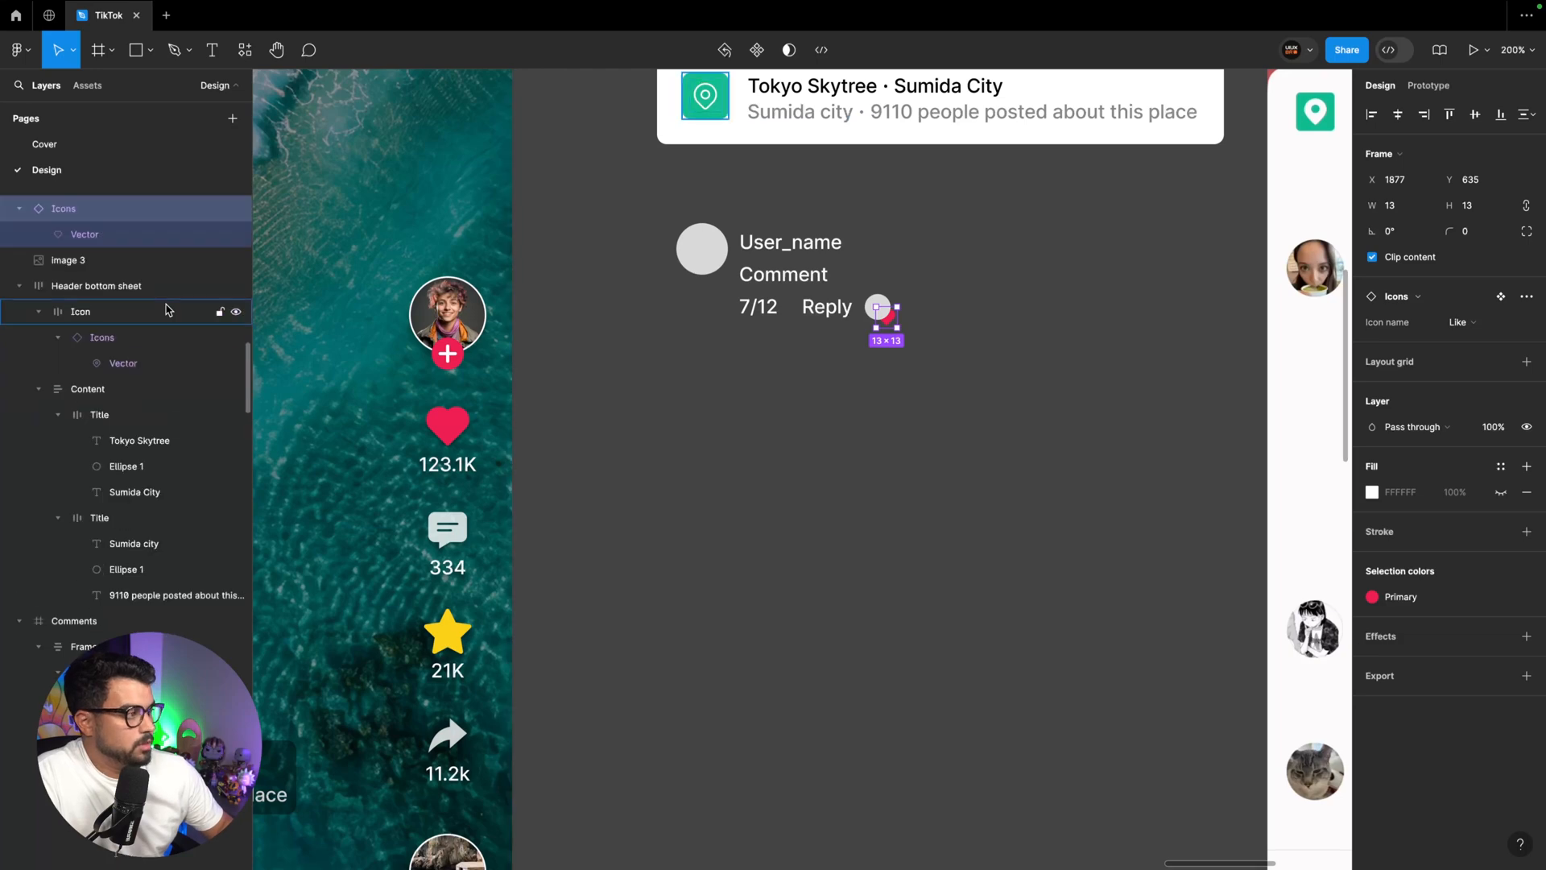
{"action": "key", "text": "super+]"}
{"action": "key", "text": "super+]"}
{"action": "key", "text": "super+]"}
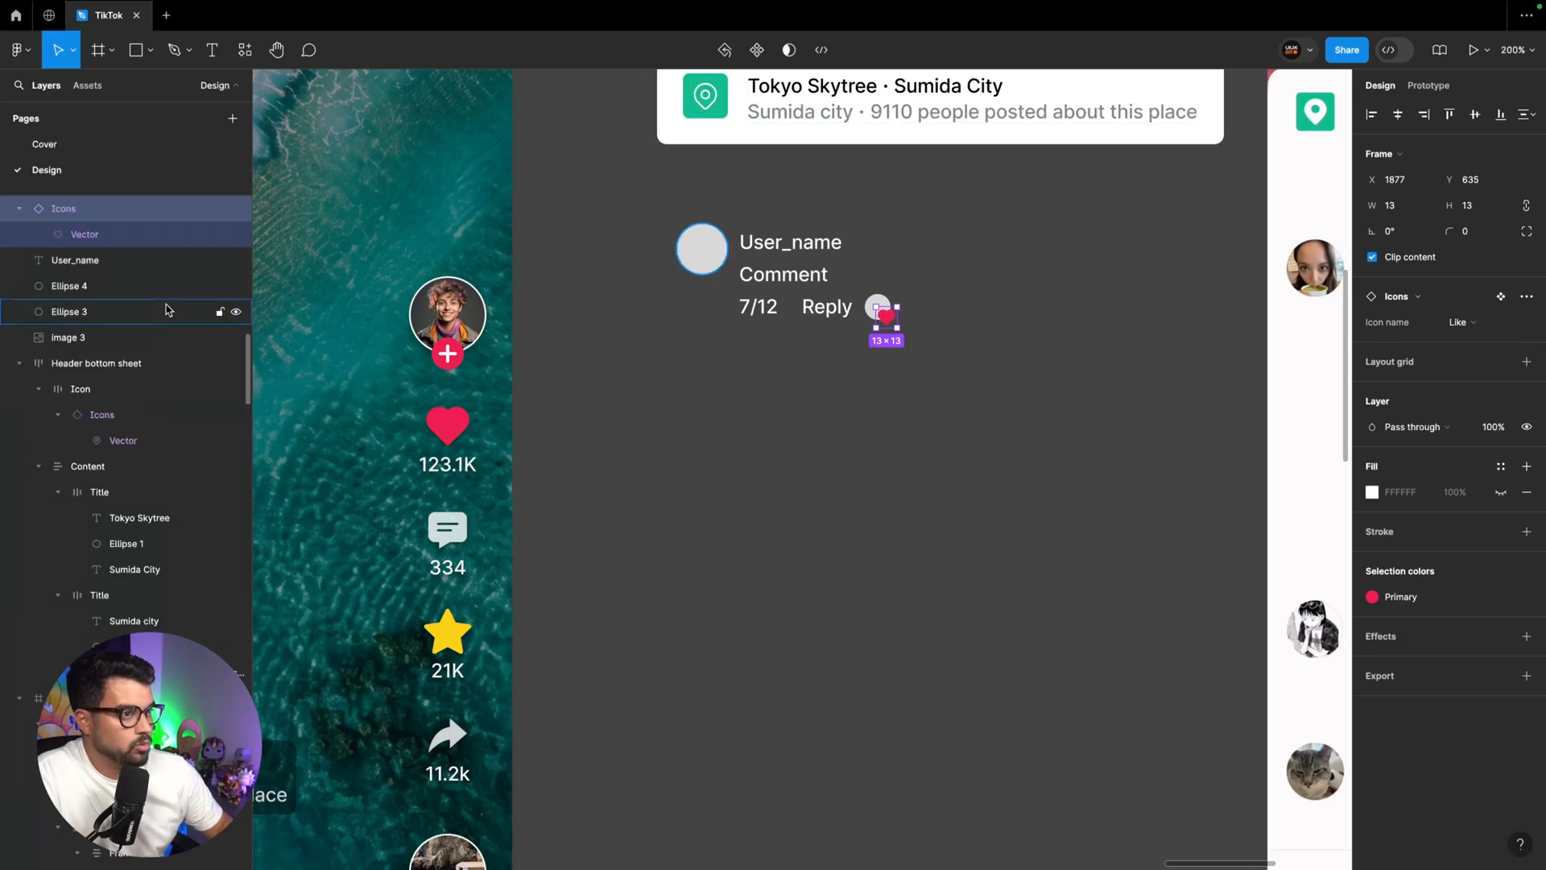
{"action": "scroll", "coordinate": [947, 364], "scroll_direction": "right", "scroll_amount": 5}
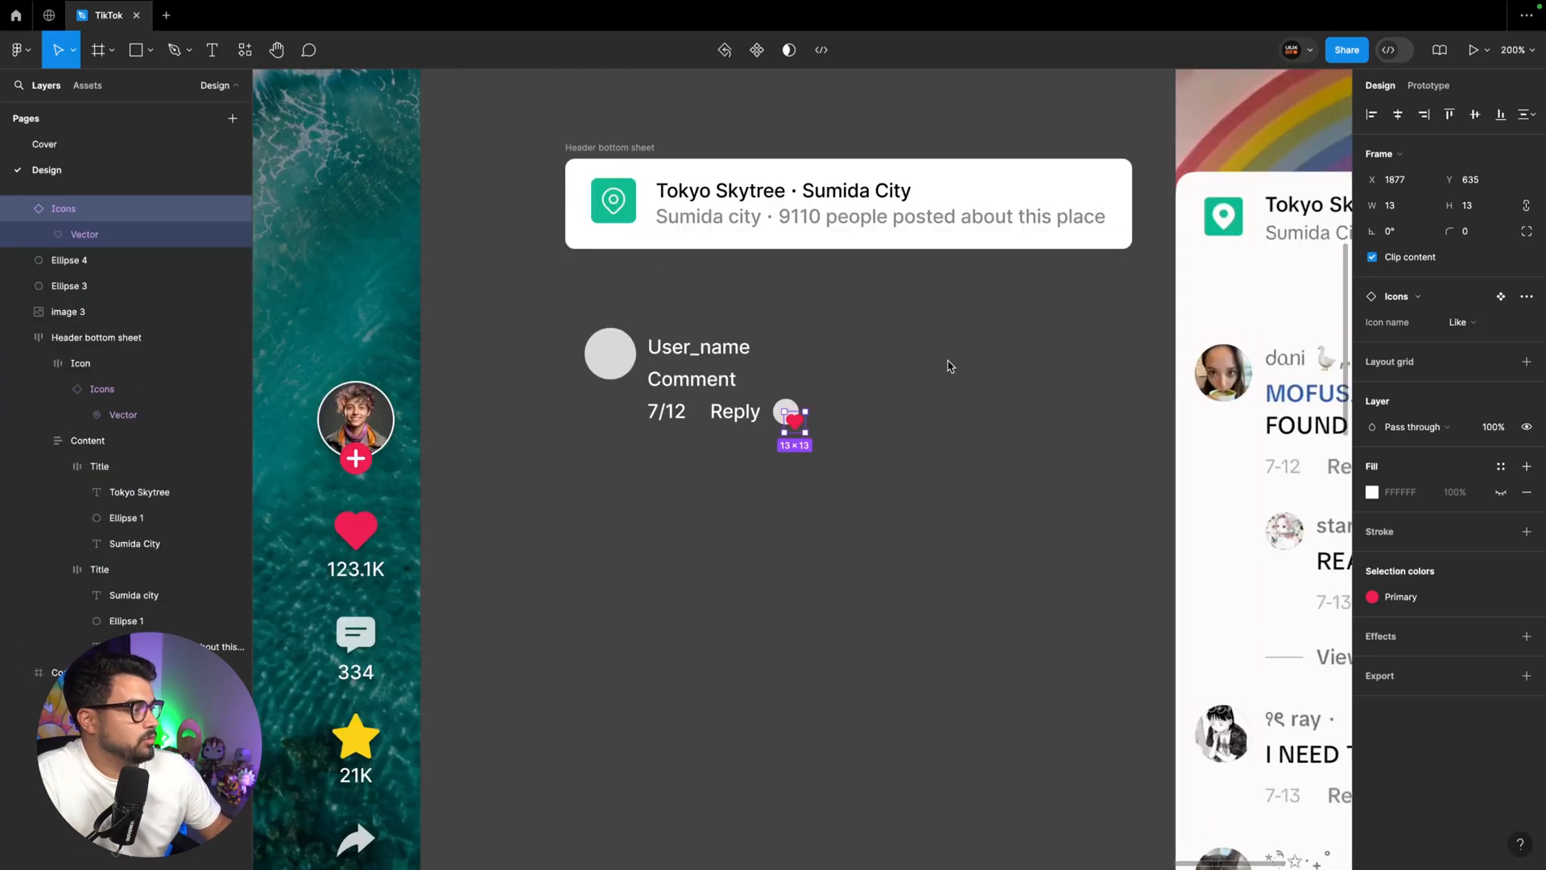
{"action": "key", "text": "Up"}
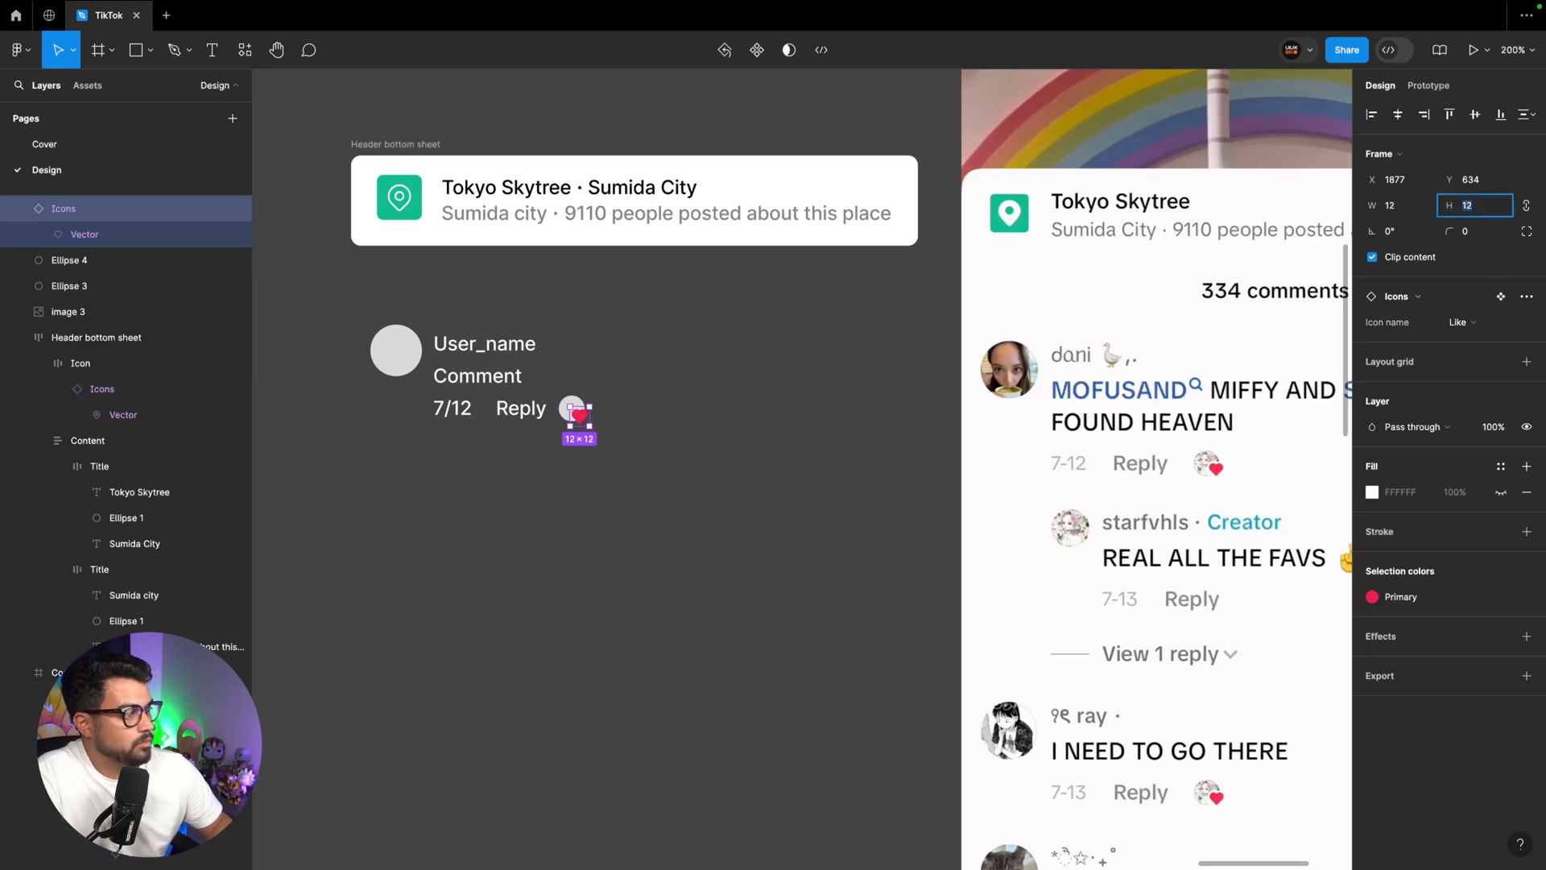
Wrap the small circle and heart in an auto layout frame, and absolutely position the heart over the circle's lower-right edge
{"action": "left_click_drag", "start_coordinate": [628, 364], "coordinate": [566, 431]}
{"action": "key", "text": "shift+a"}
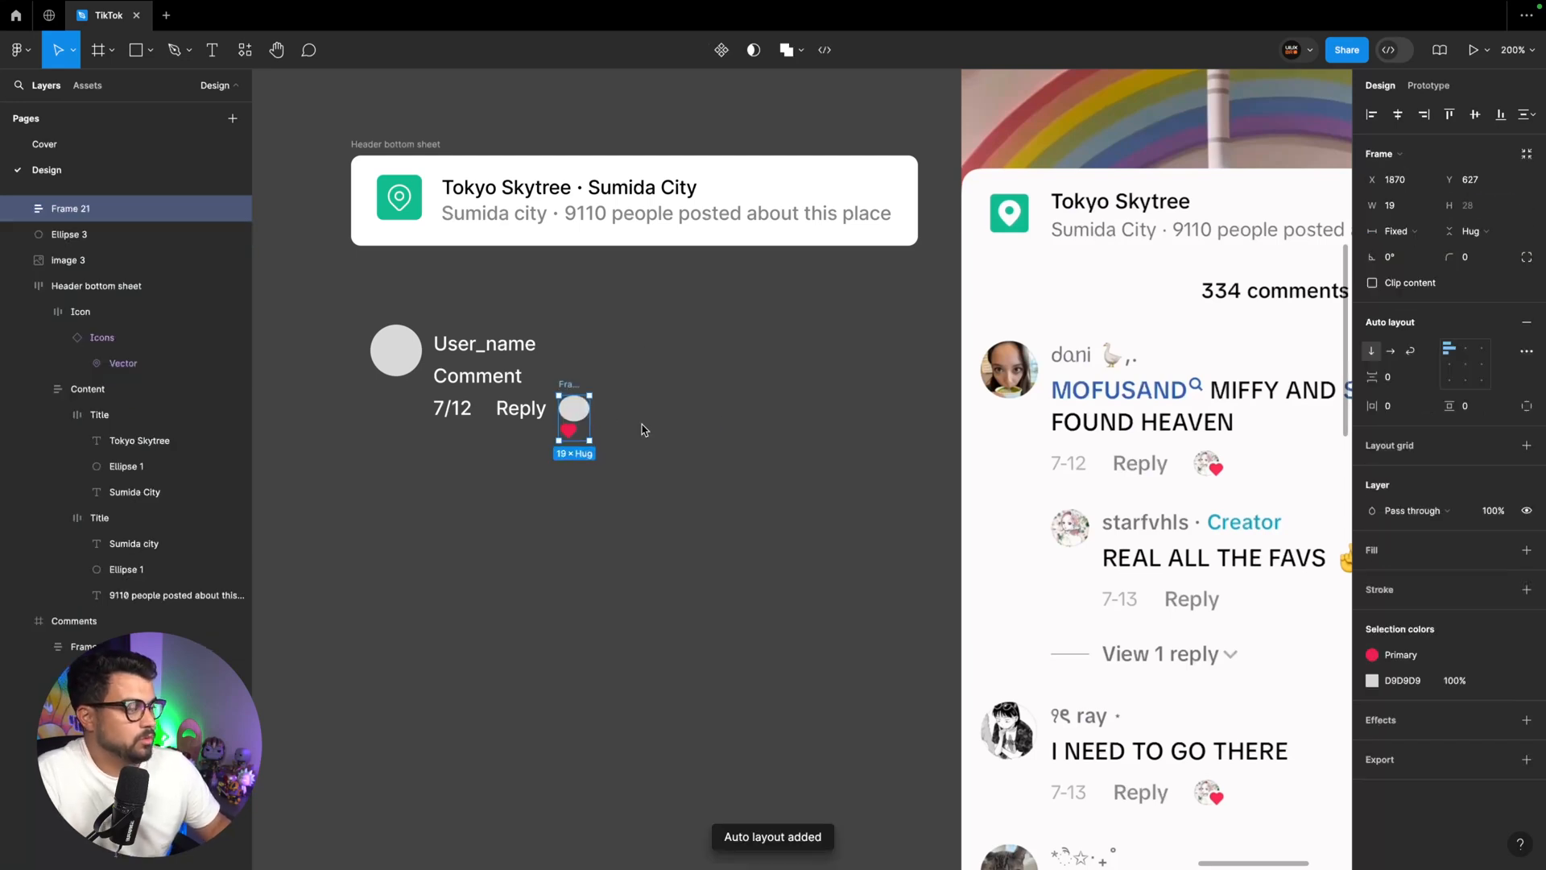
{"action": "scroll", "coordinate": [608, 462], "scroll_direction": "up", "scroll_amount": 5}
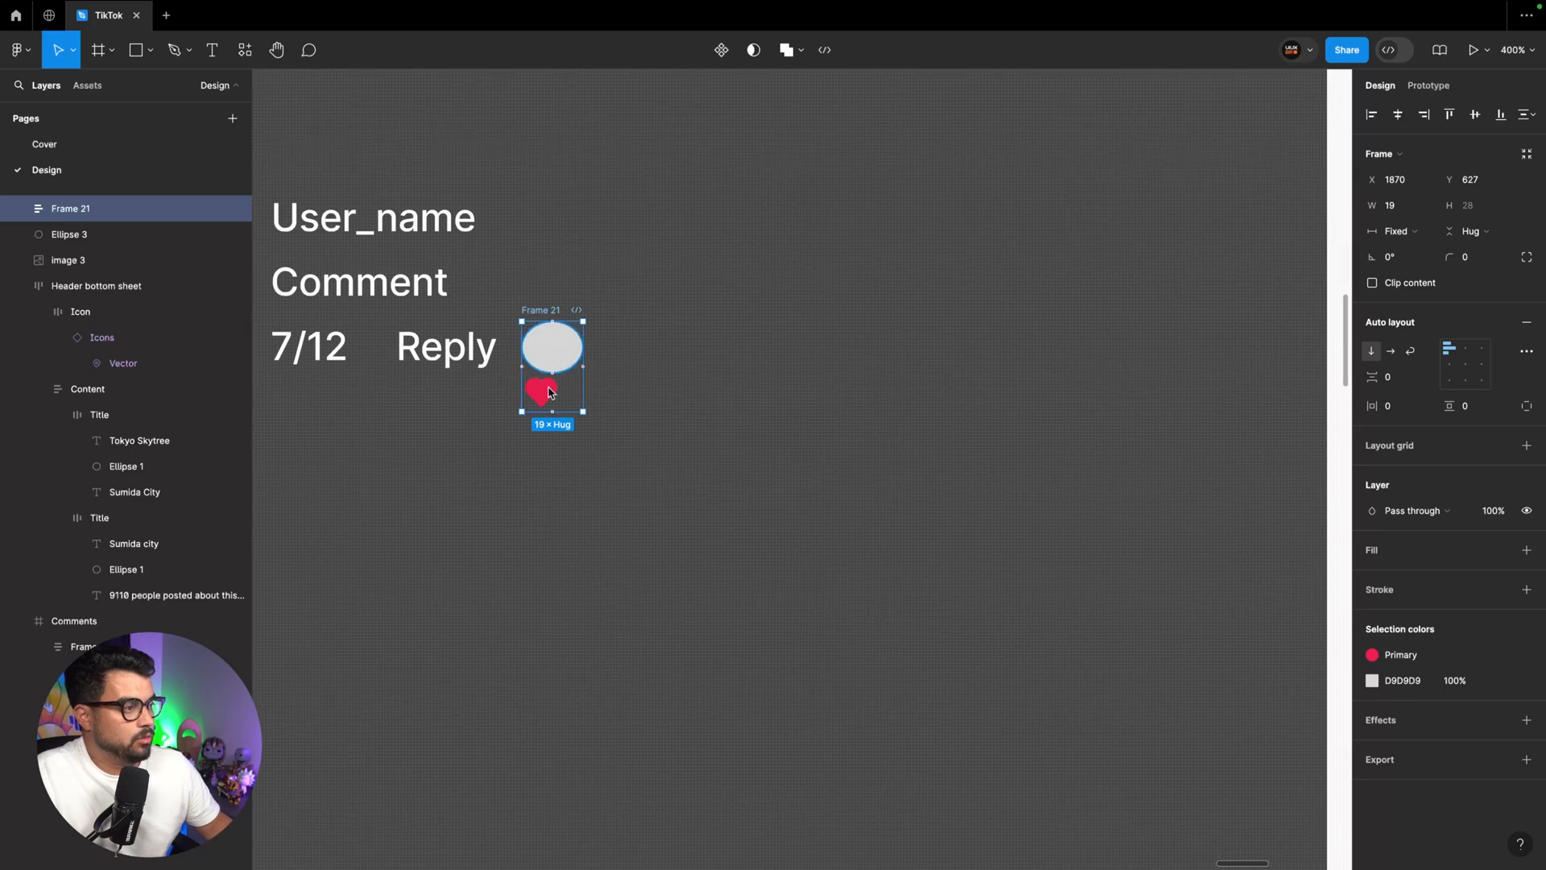
{"action": "left_click", "coordinate": [541, 392]}
{"action": "left_click", "coordinate": [1526, 179]}
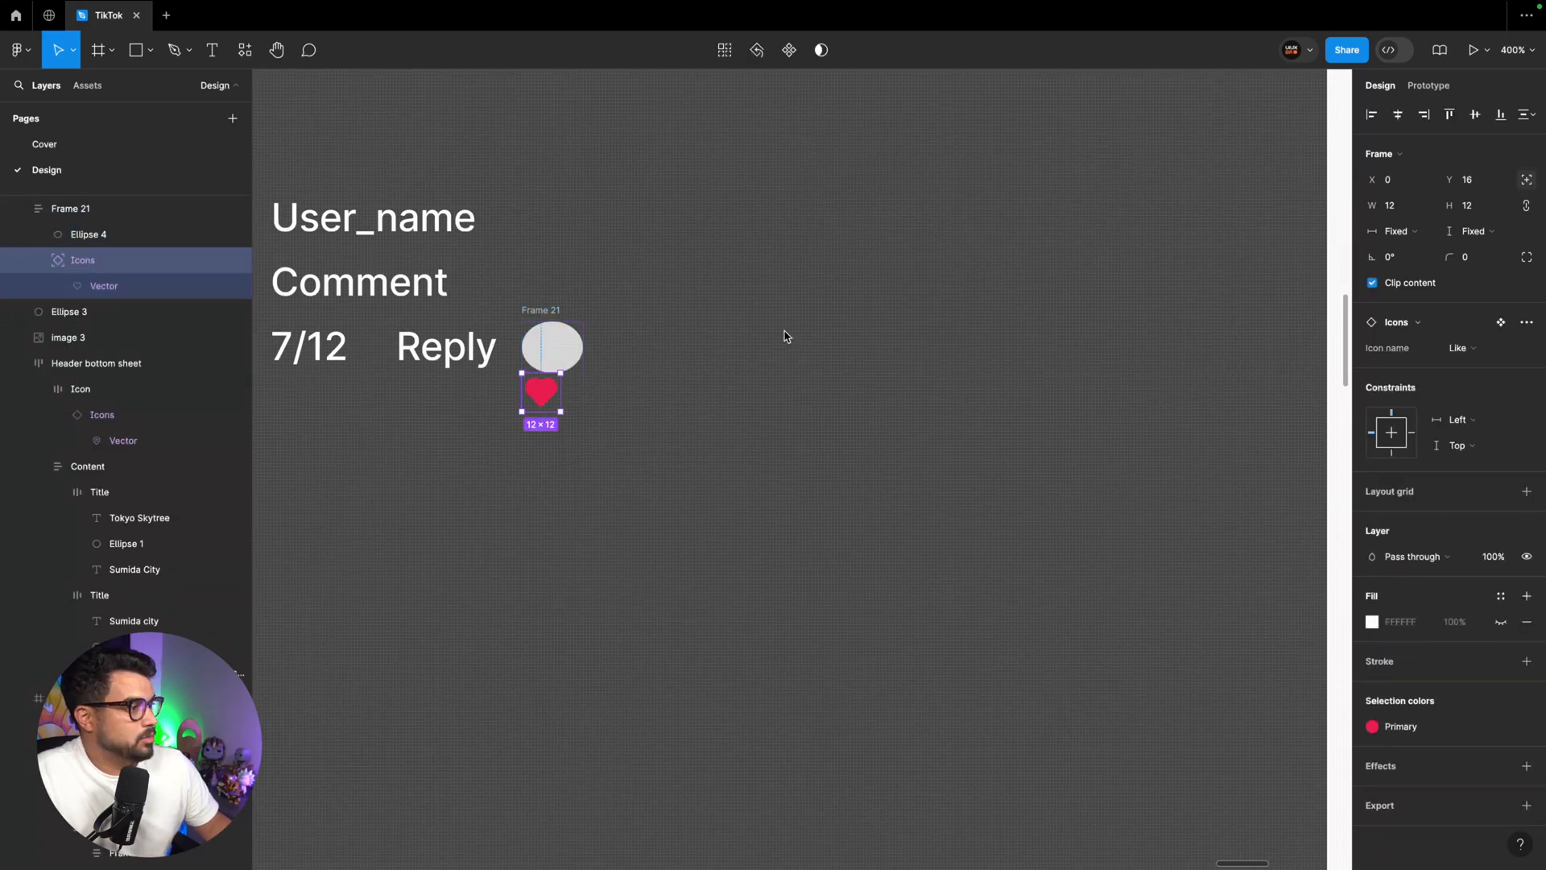
{"action": "left_click_drag", "start_coordinate": [547, 403], "coordinate": [570, 375]}
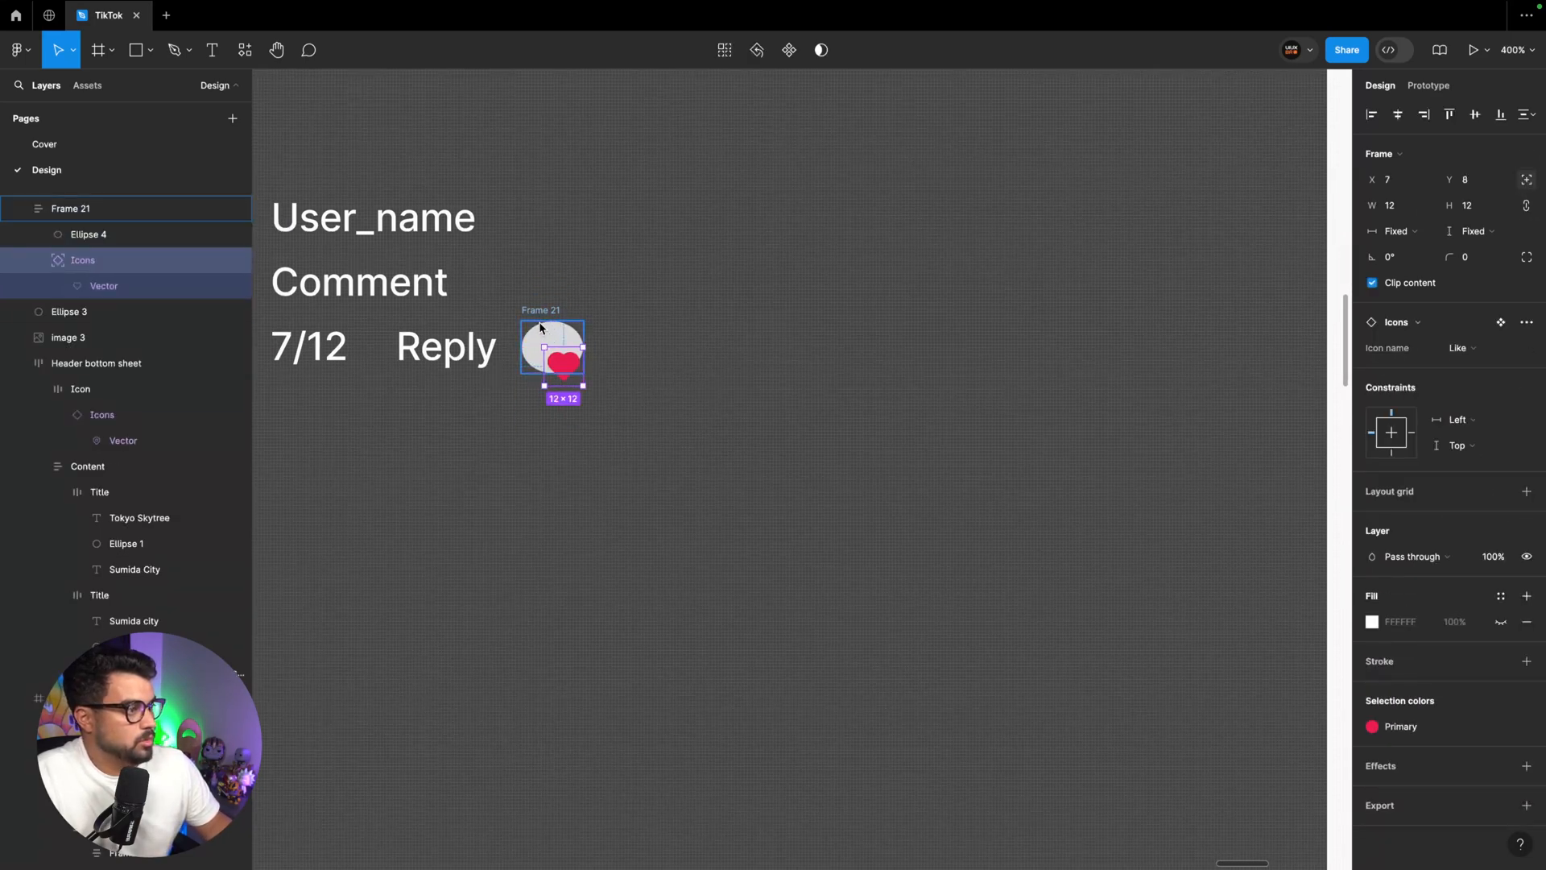
Set the width of the small circle inside the auto layout frame to 16
{"action": "left_click", "coordinate": [539, 313]}
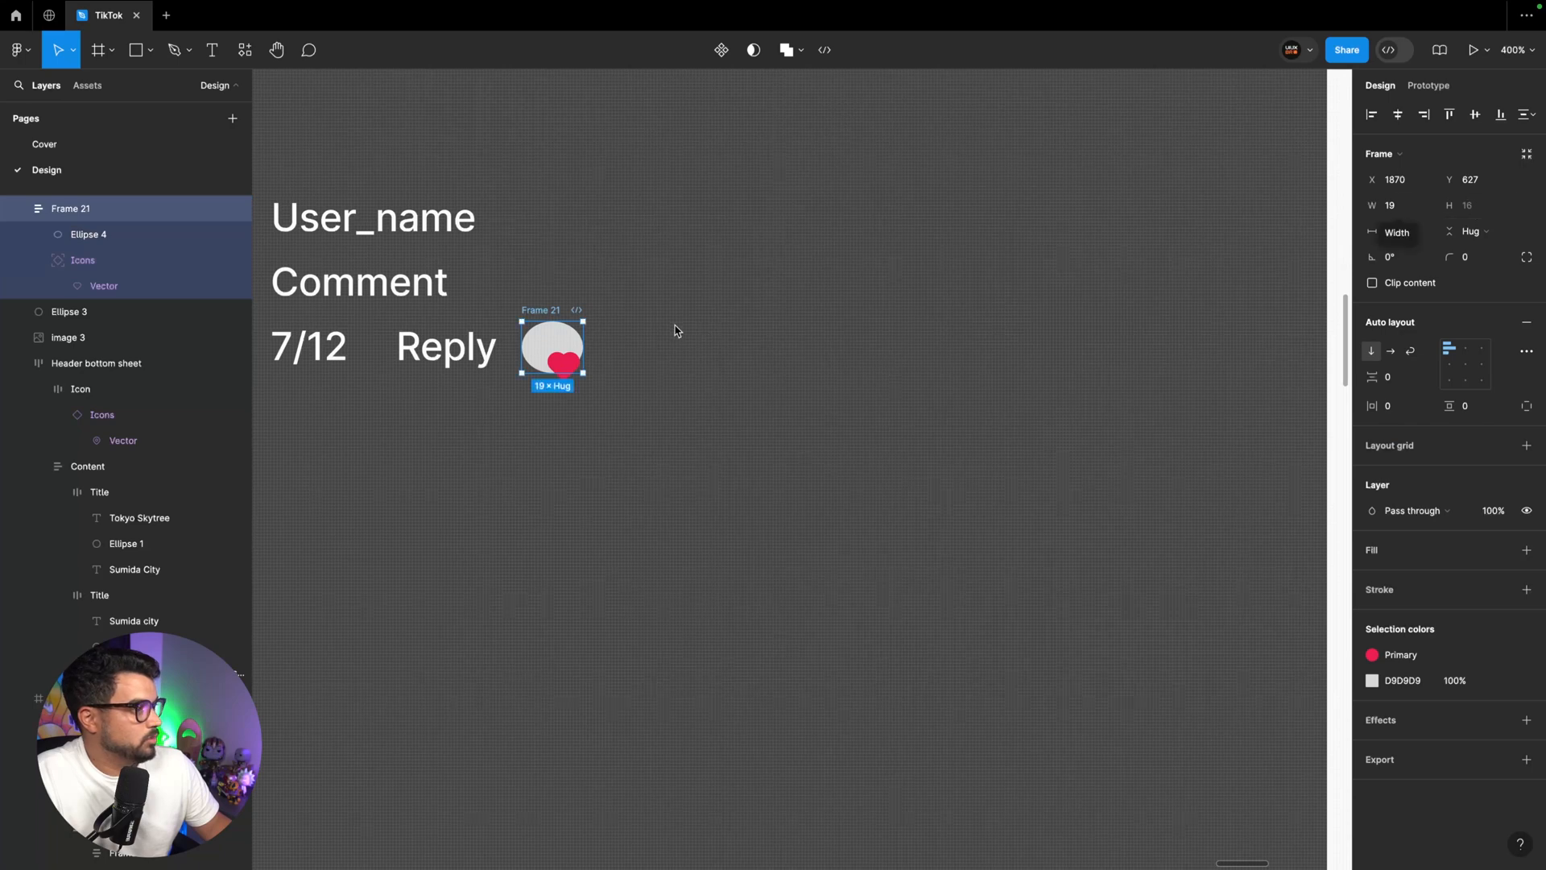
{"action": "left_click", "coordinate": [559, 338]}
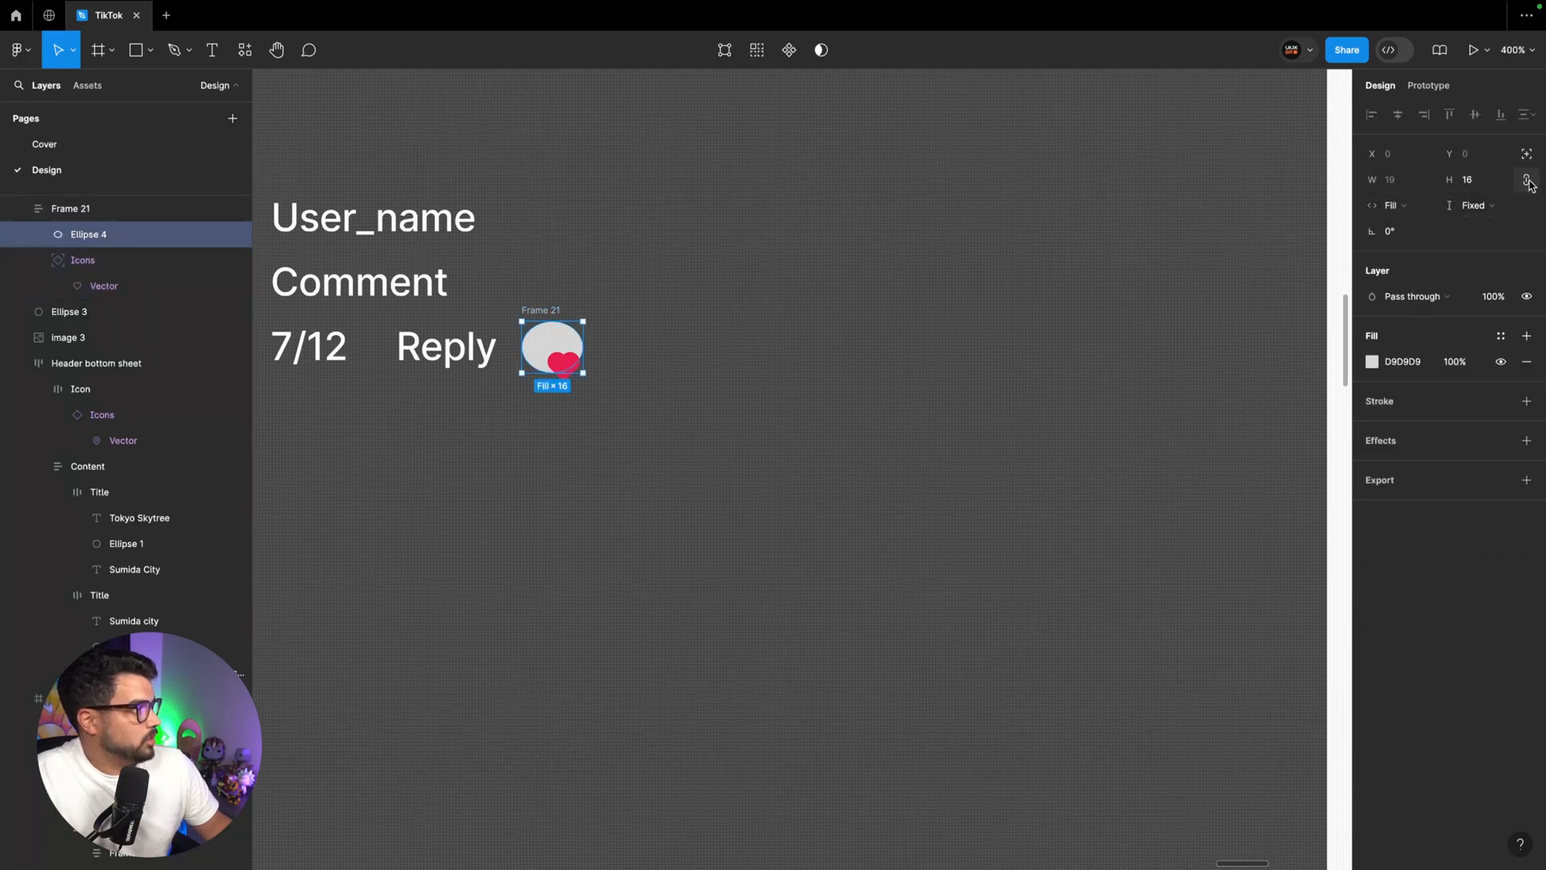
{"action": "left_click", "coordinate": [1392, 182]}
{"action": "type", "text": "16"}
{"action": "key", "text": "Return"}
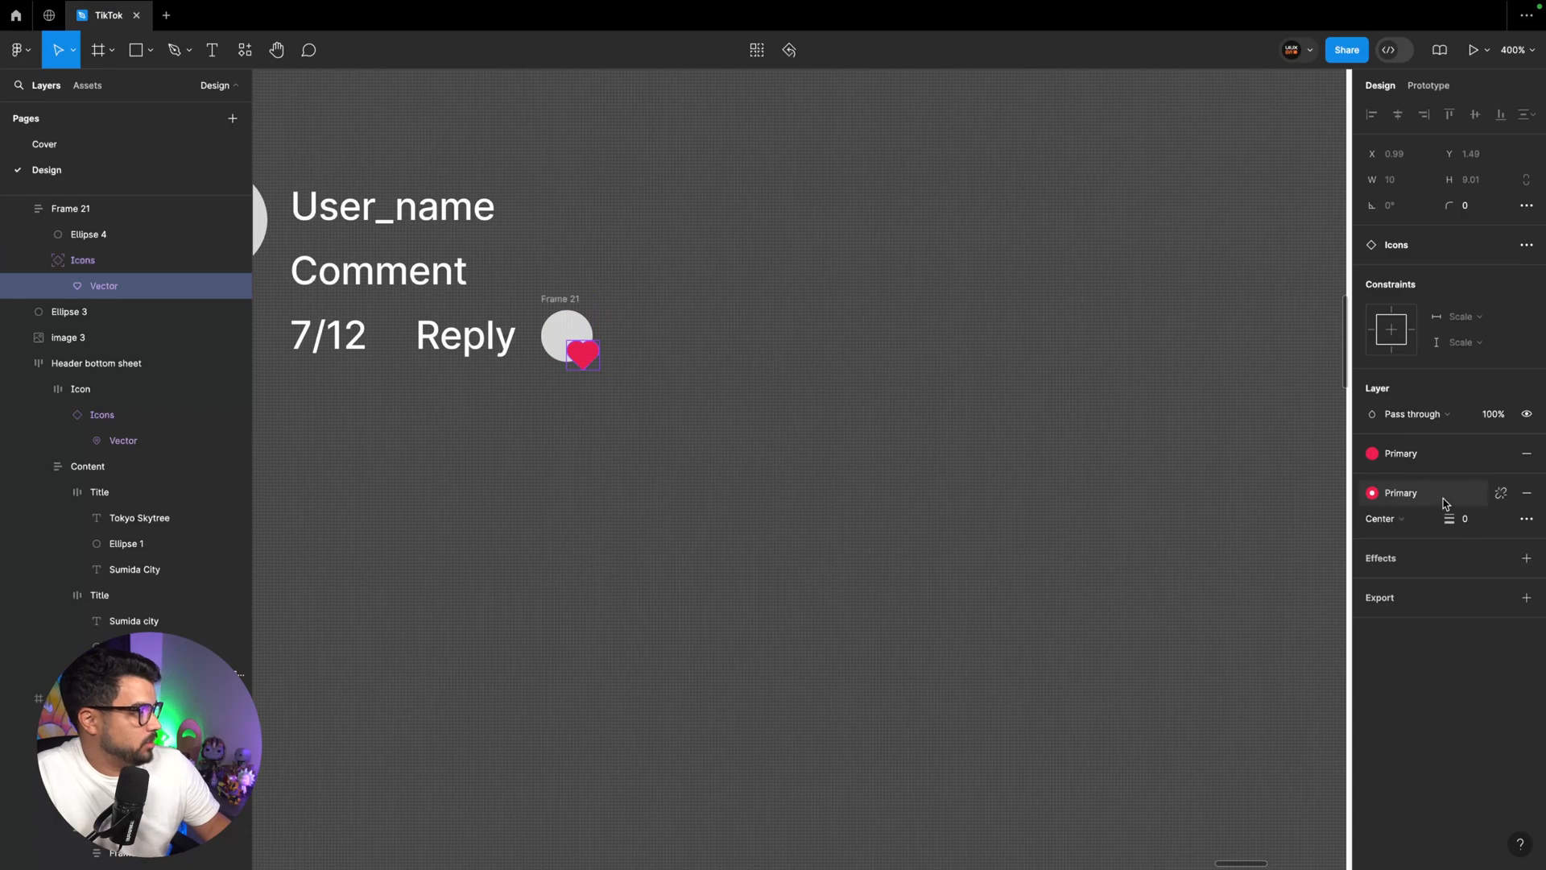
Give the small heart a white stroke of 1 and fill the small circle with a portrait from the Lummi plugin
{"action": "left_click", "coordinate": [1471, 521]}
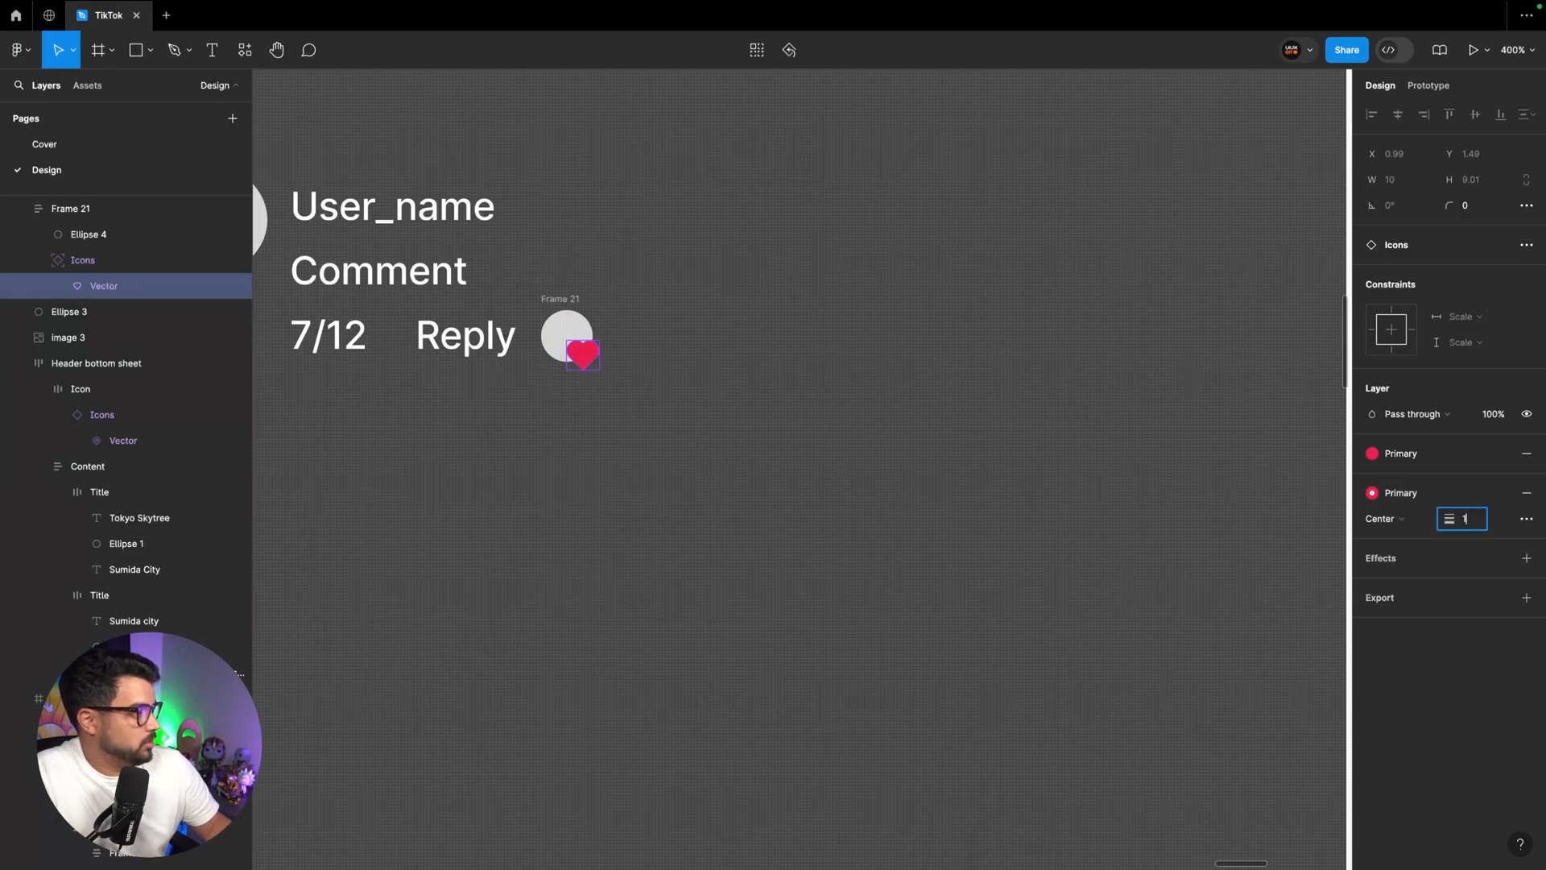
{"action": "key", "text": "shift+i"}
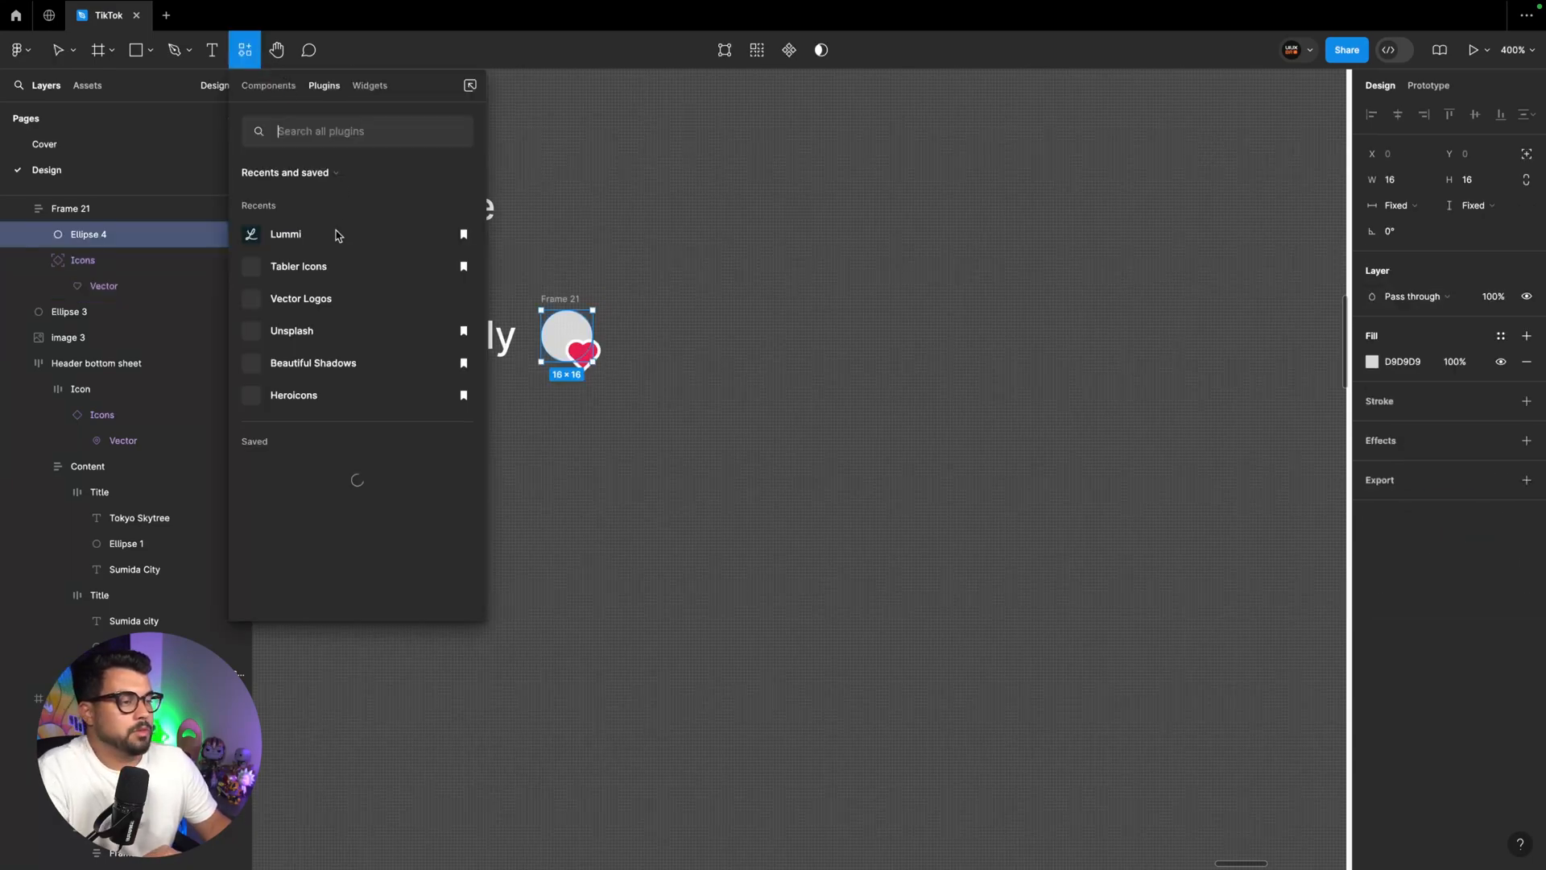
{"action": "left_click", "coordinate": [336, 234]}
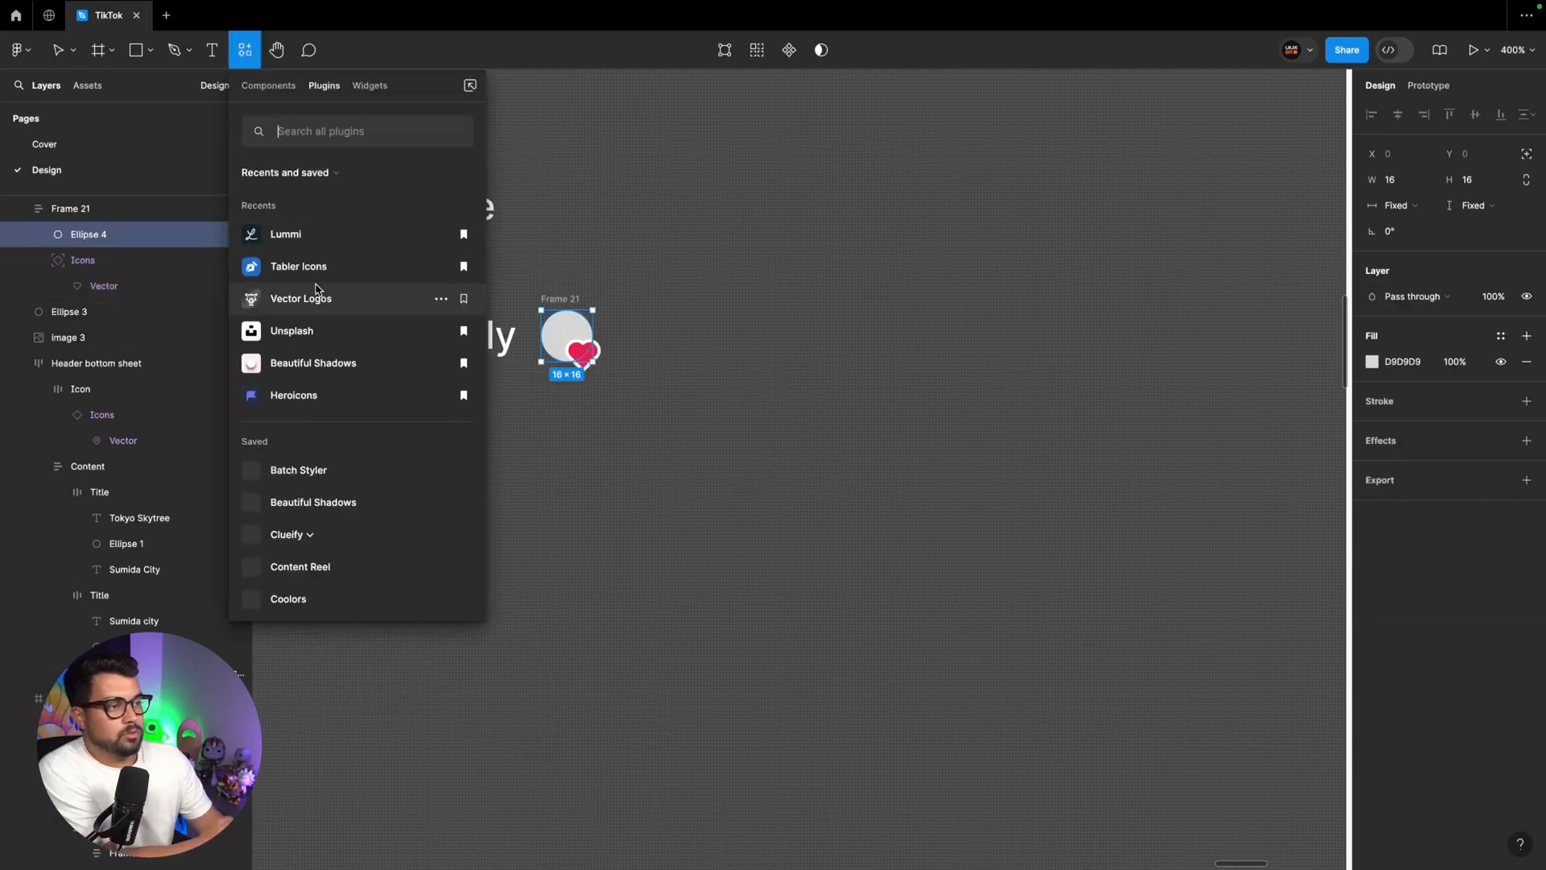
{"action": "left_click", "coordinate": [434, 121]}
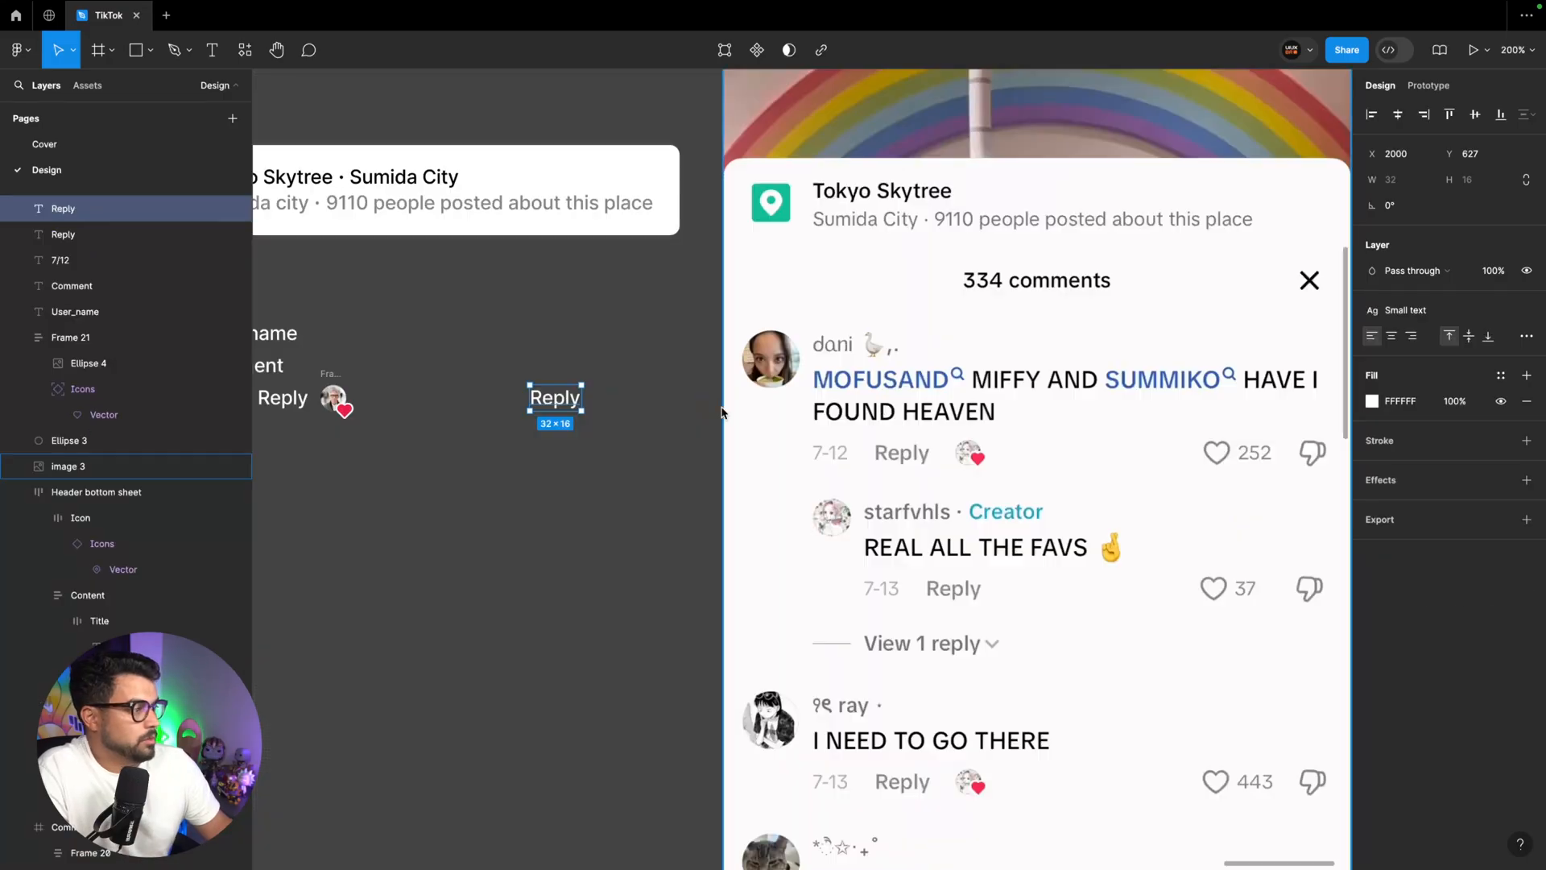
Change the copied "Reply" text at the far end of the row to "252"
{"action": "key", "text": "Return"}
{"action": "type", "text": "252"}
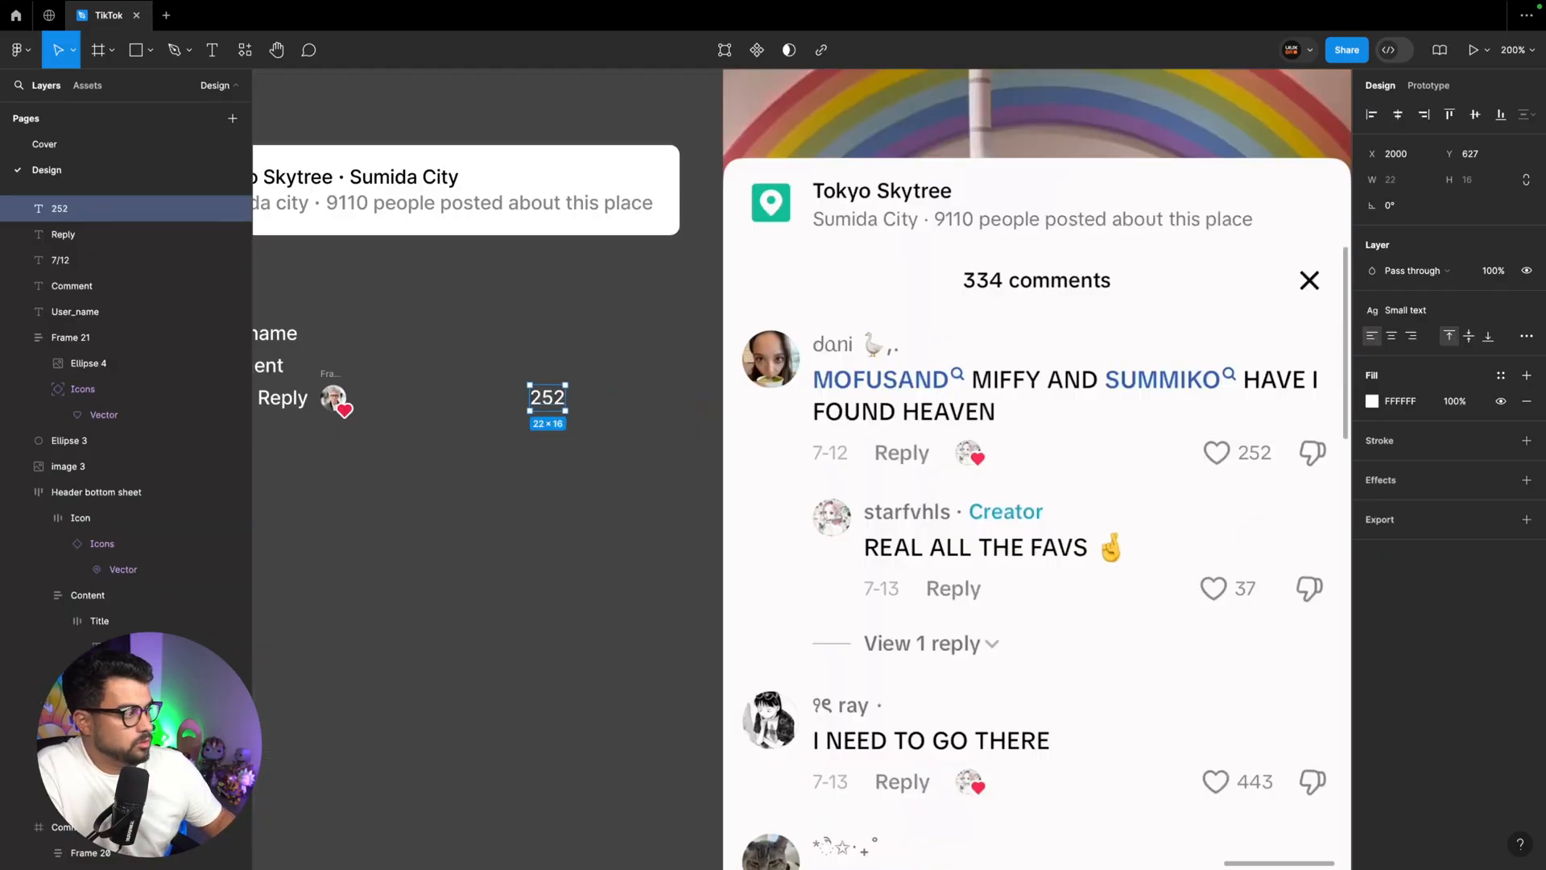
Place a heart icon copy without fill and with a white outline before "252", and another copy after it
{"action": "left_click", "coordinate": [340, 406], "text": "super"}
{"action": "key", "text": "super+c"}
{"action": "left_click", "coordinate": [429, 403]}
{"action": "key", "text": "super+v"}
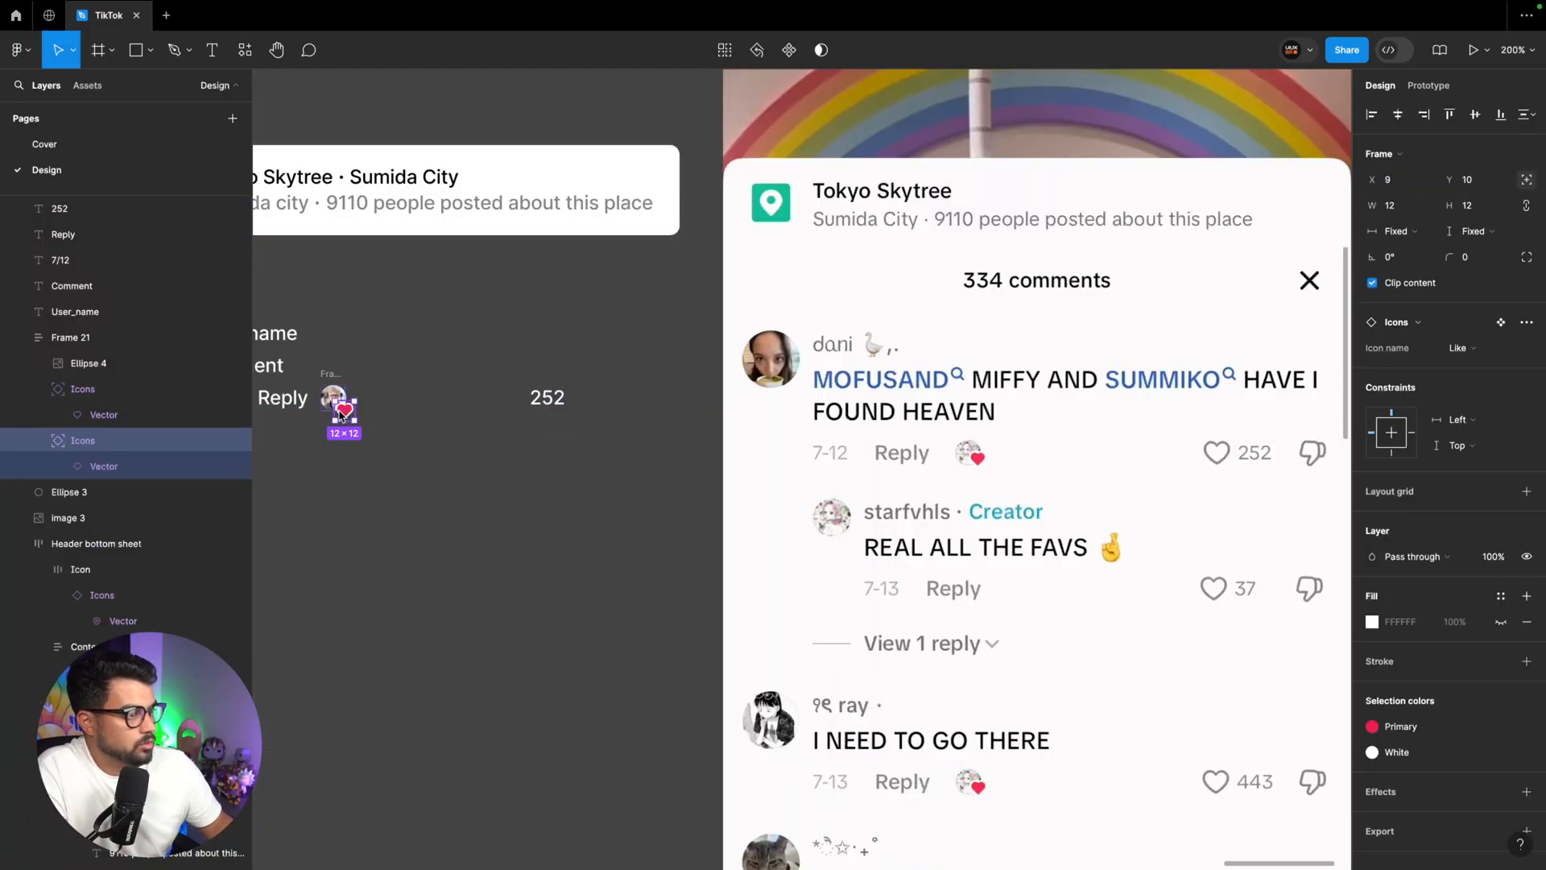
{"action": "left_click_drag", "start_coordinate": [339, 410], "coordinate": [541, 421]}
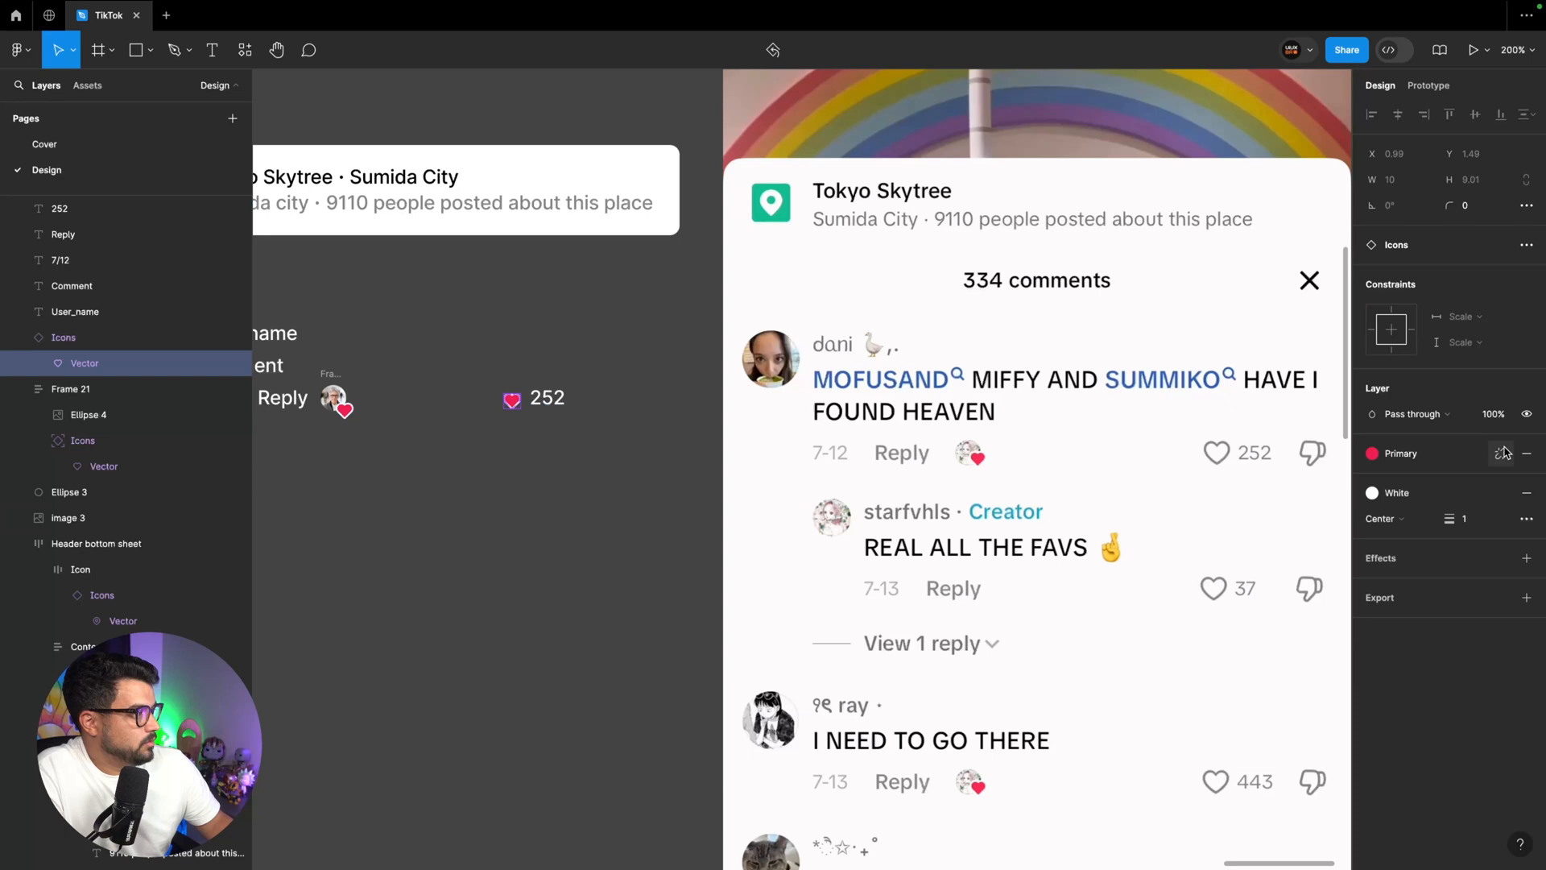
{"action": "left_click", "coordinate": [1527, 453]}
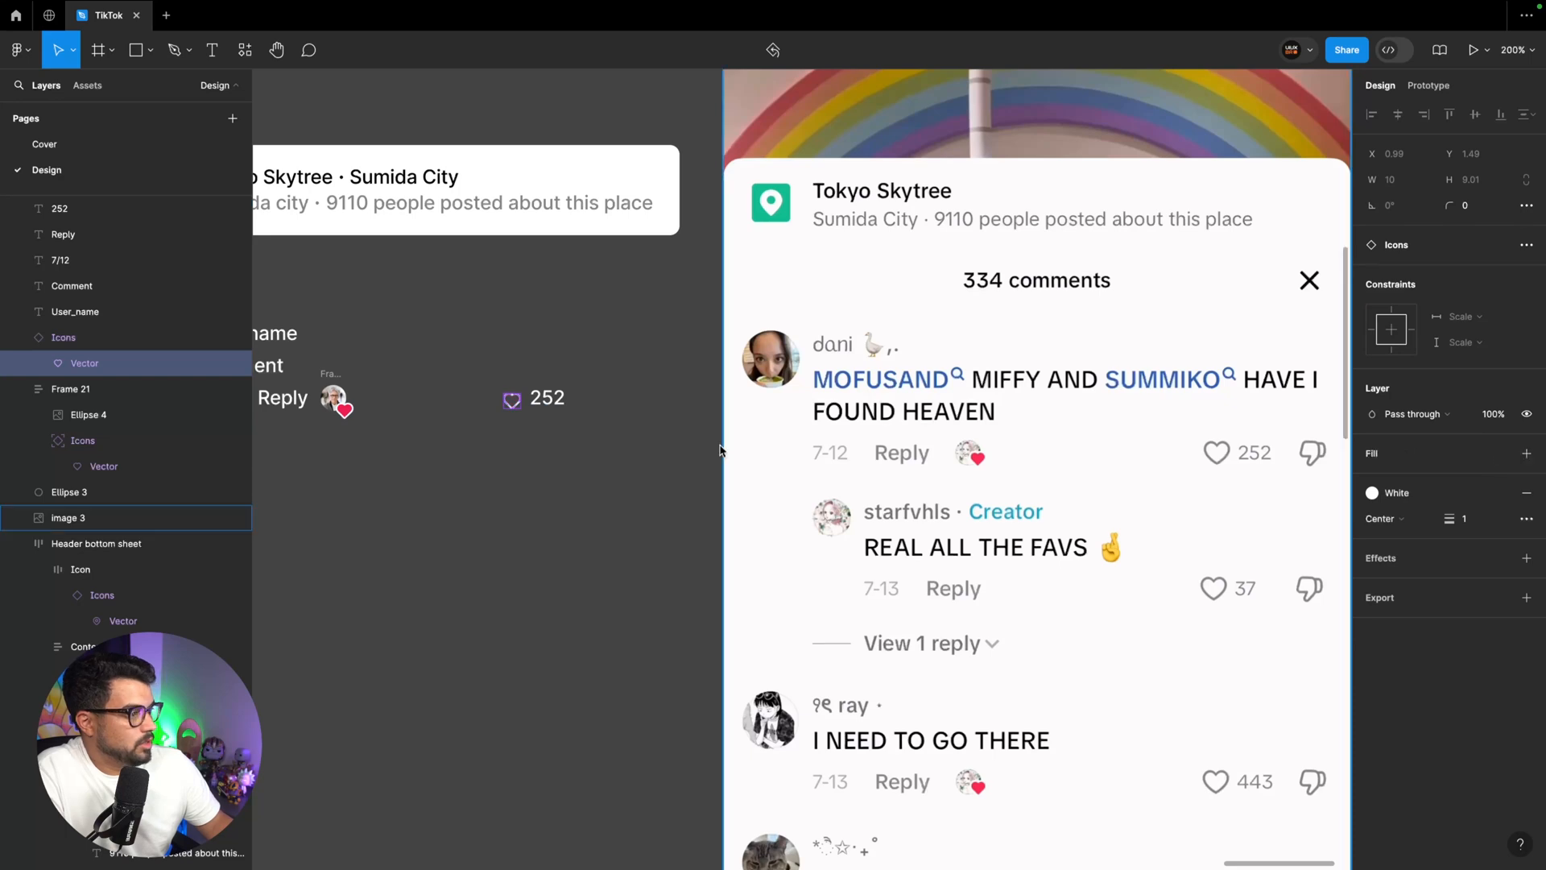
{"action": "left_click", "coordinate": [675, 446]}
{"action": "key", "text": "super+v"}
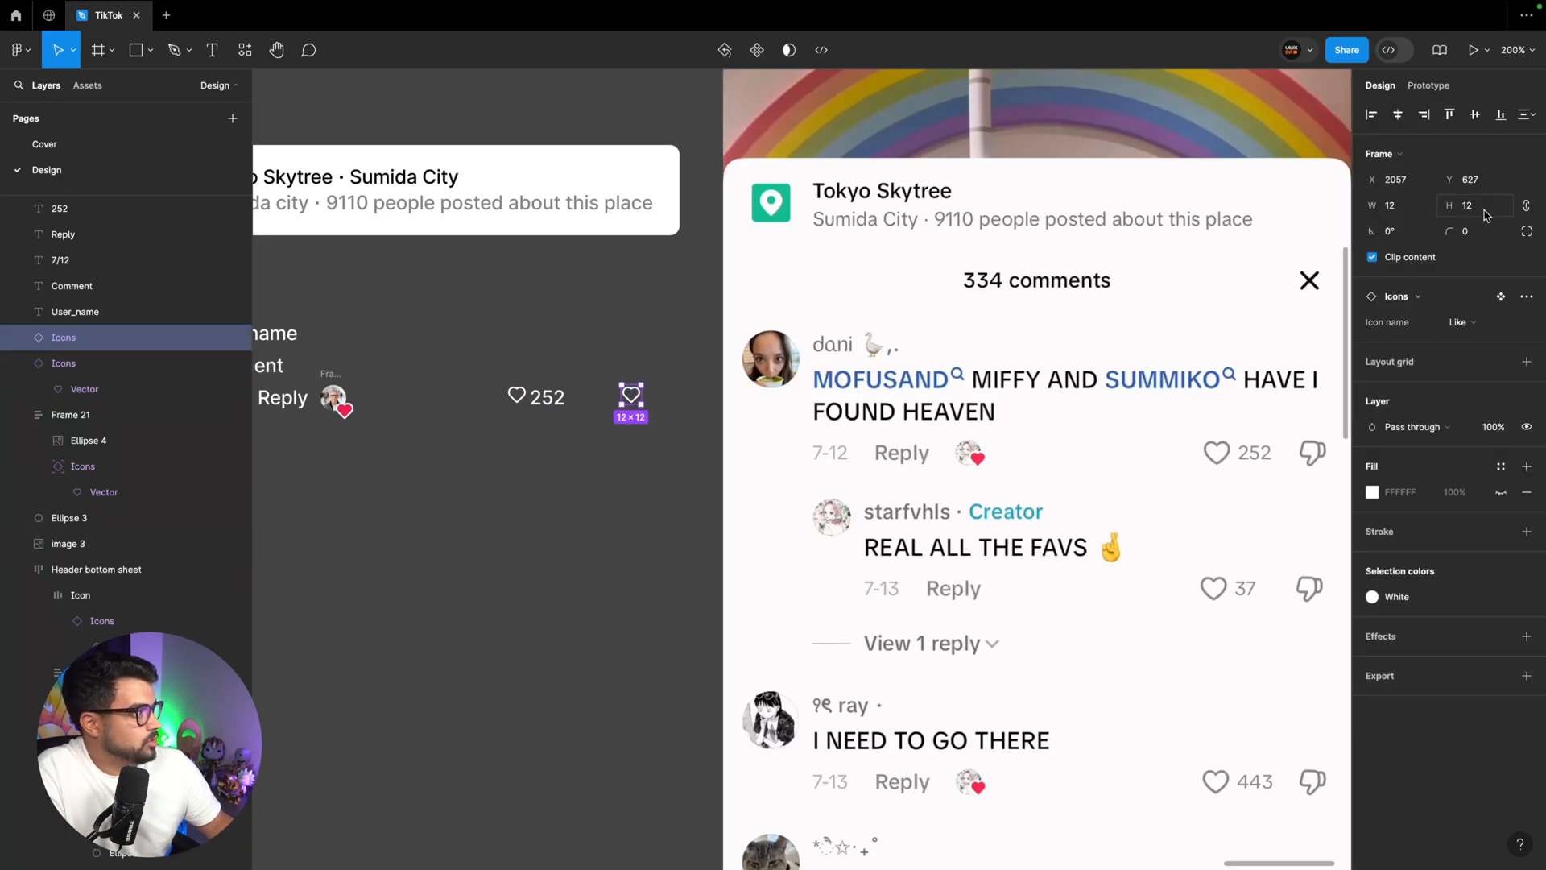
Insert the thumb-down icon from the Tabler Icons plugin below the second outlined heart and flip it horizontally
{"action": "left_click", "coordinate": [244, 50]}
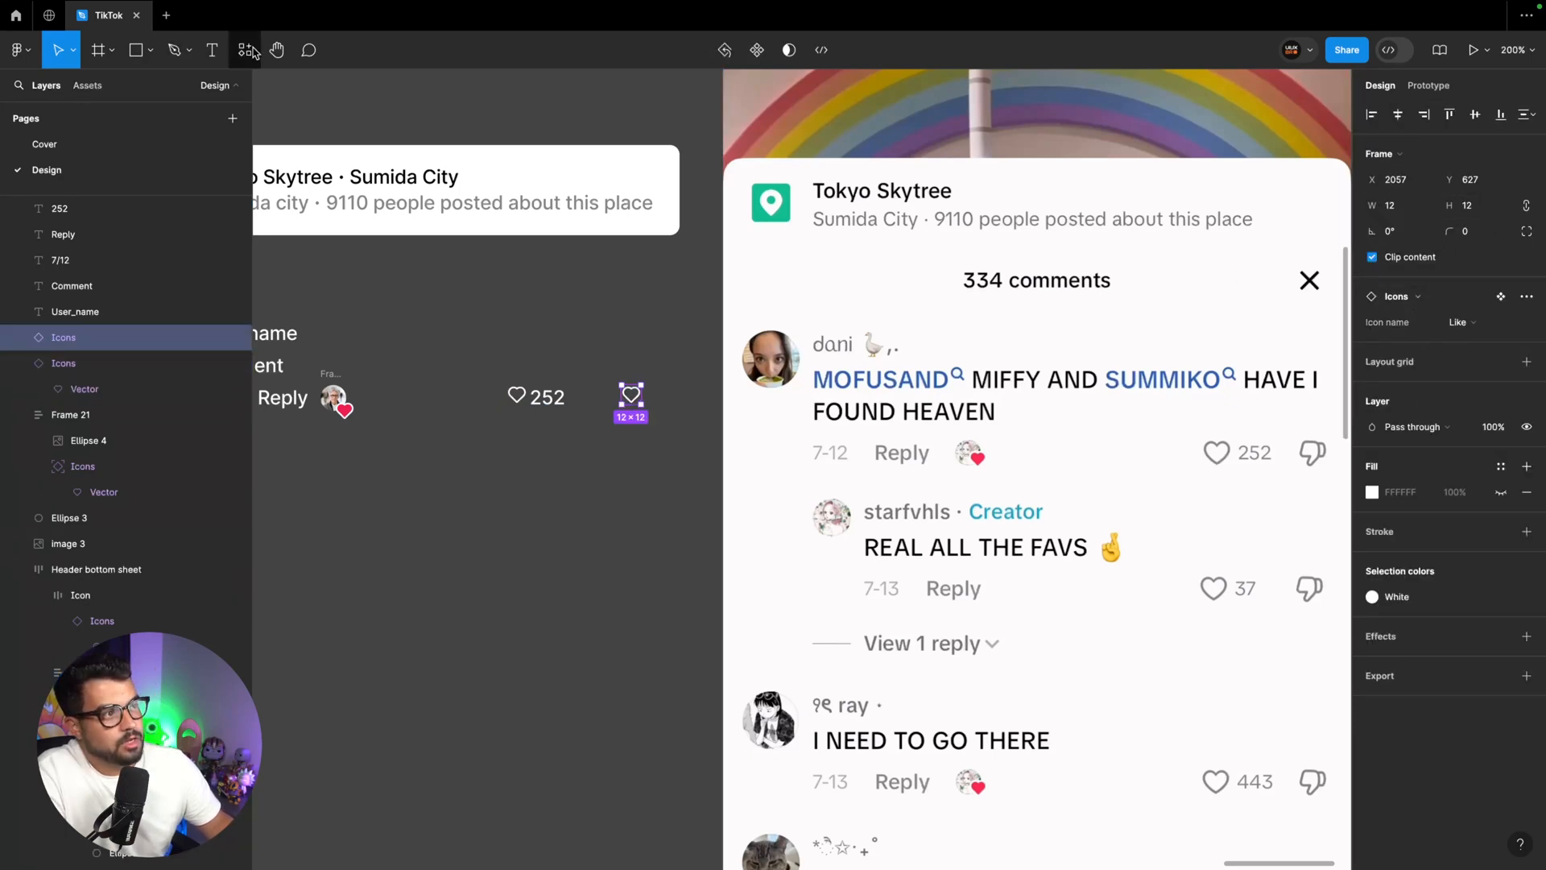
{"action": "left_click", "coordinate": [288, 267]}
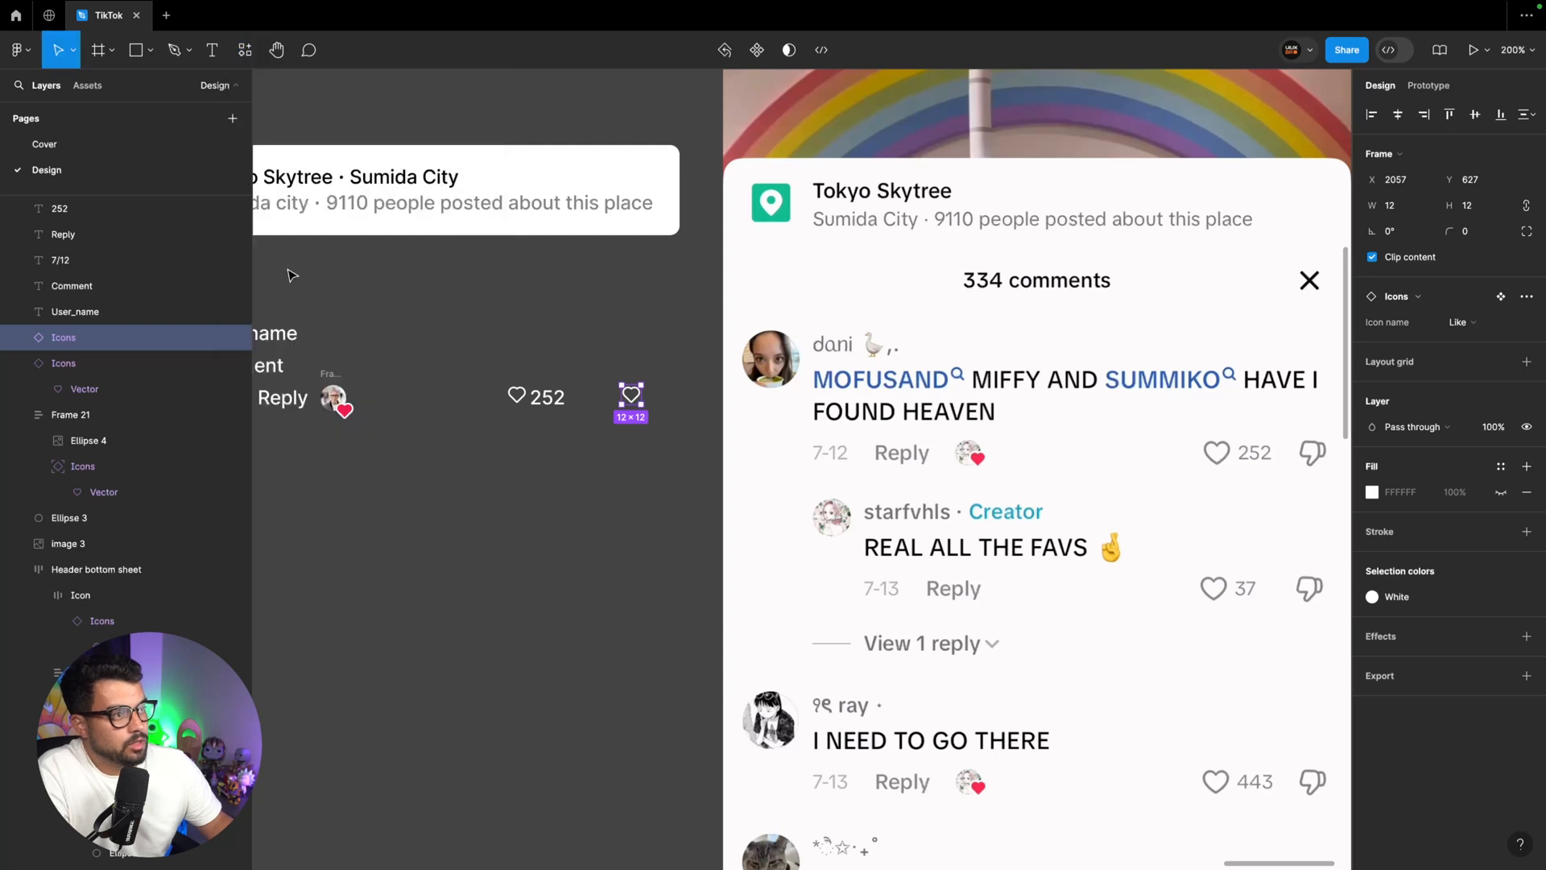
{"action": "type", "text": "disli"}
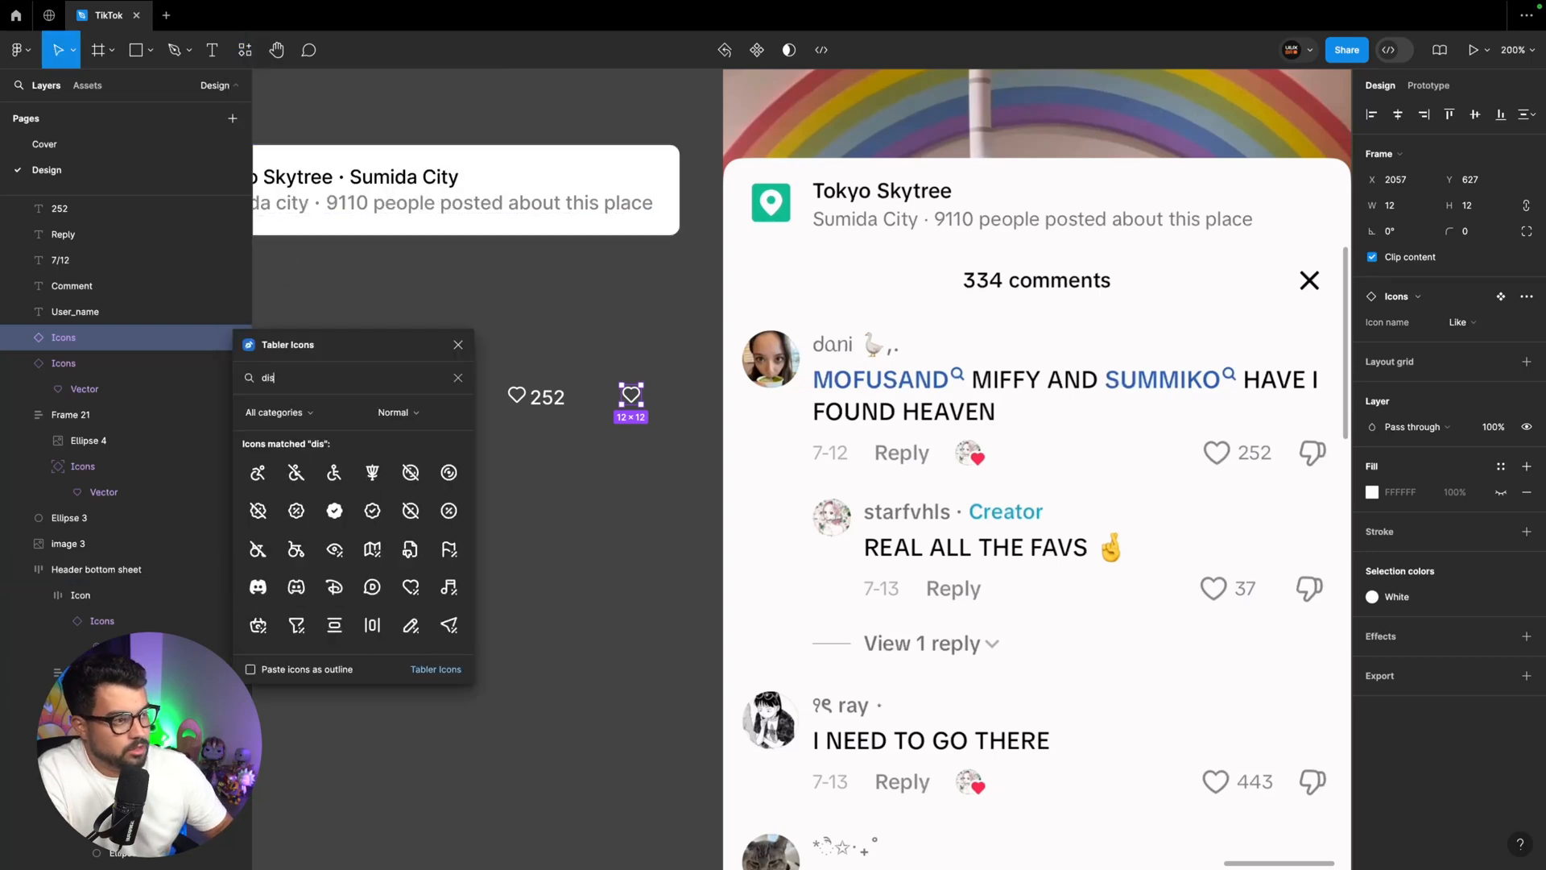
{"action": "left_click_drag", "start_coordinate": [372, 472], "coordinate": [636, 464]}
{"action": "right_click", "coordinate": [636, 465]}
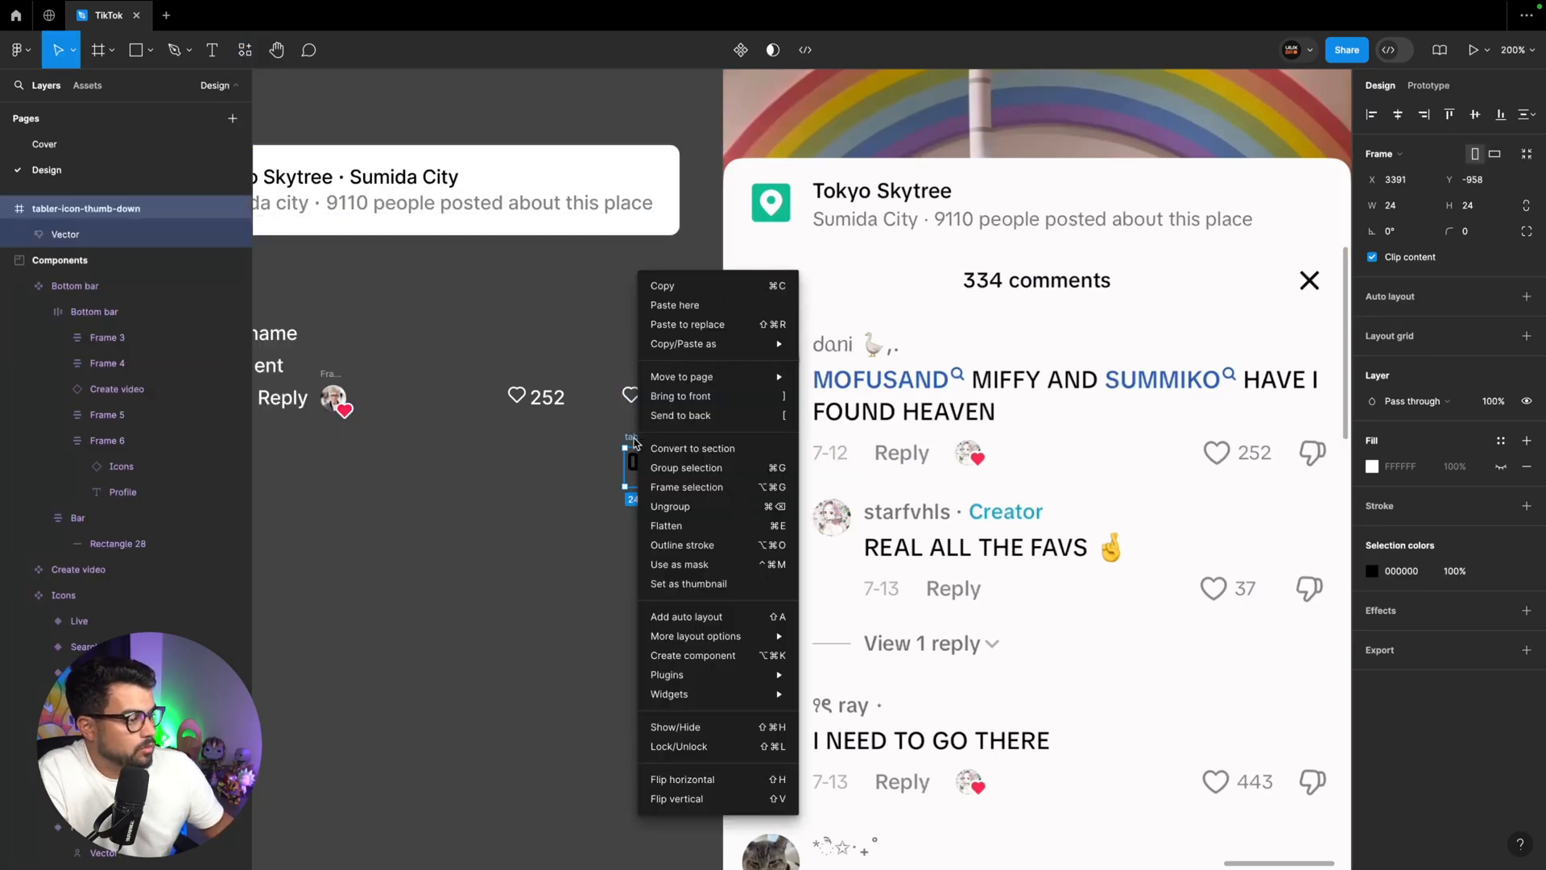
{"action": "left_click", "coordinate": [703, 777]}
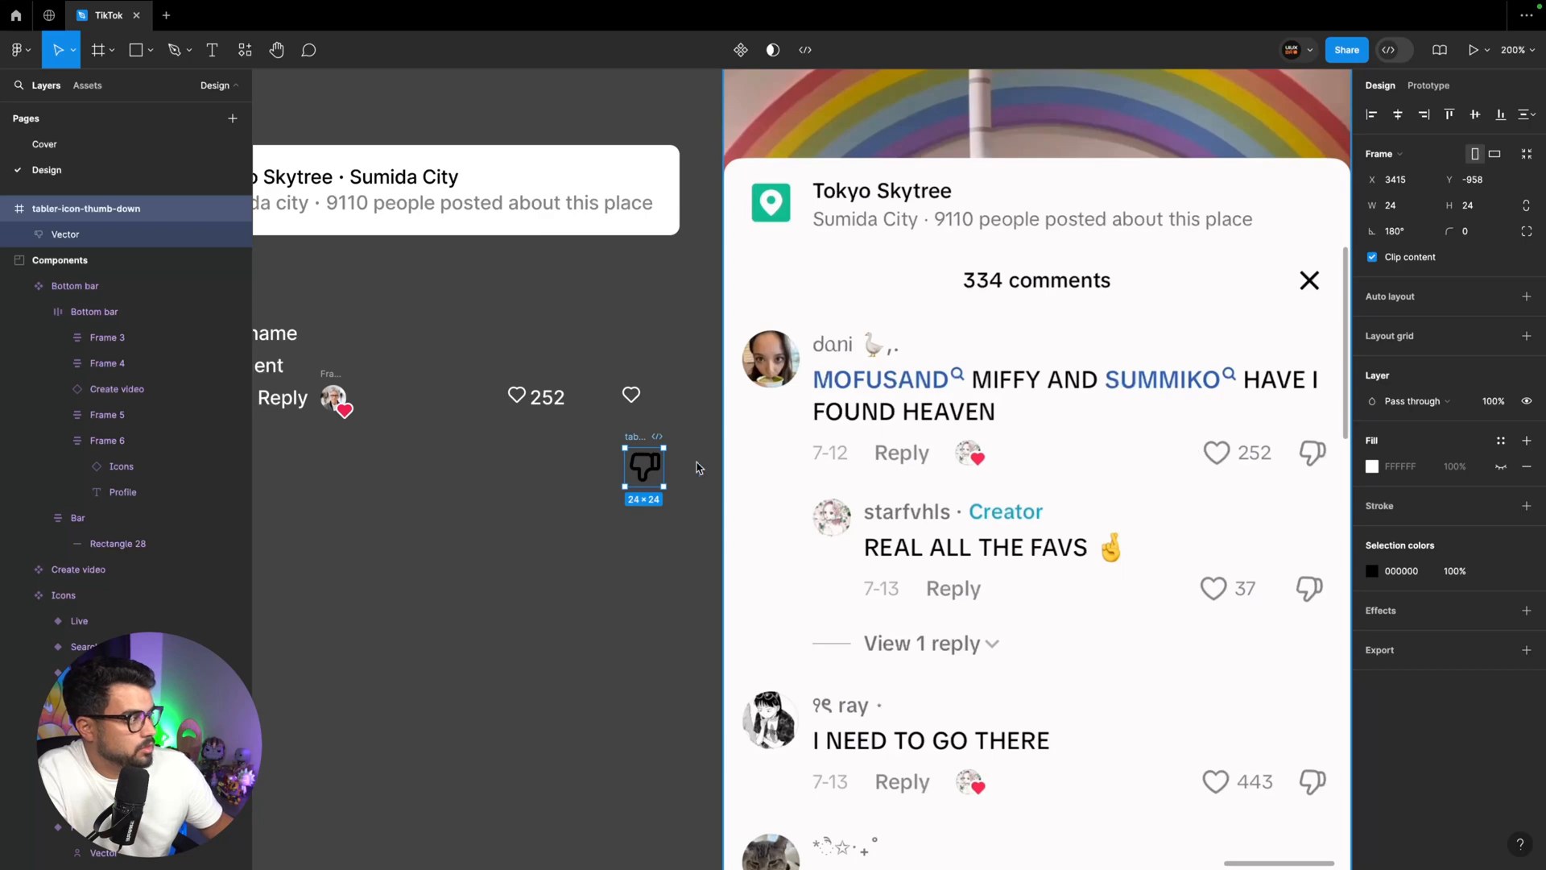
Move the thumb-down icon into the Components section, beside the Icons component set
{"action": "key", "text": "Escape"}
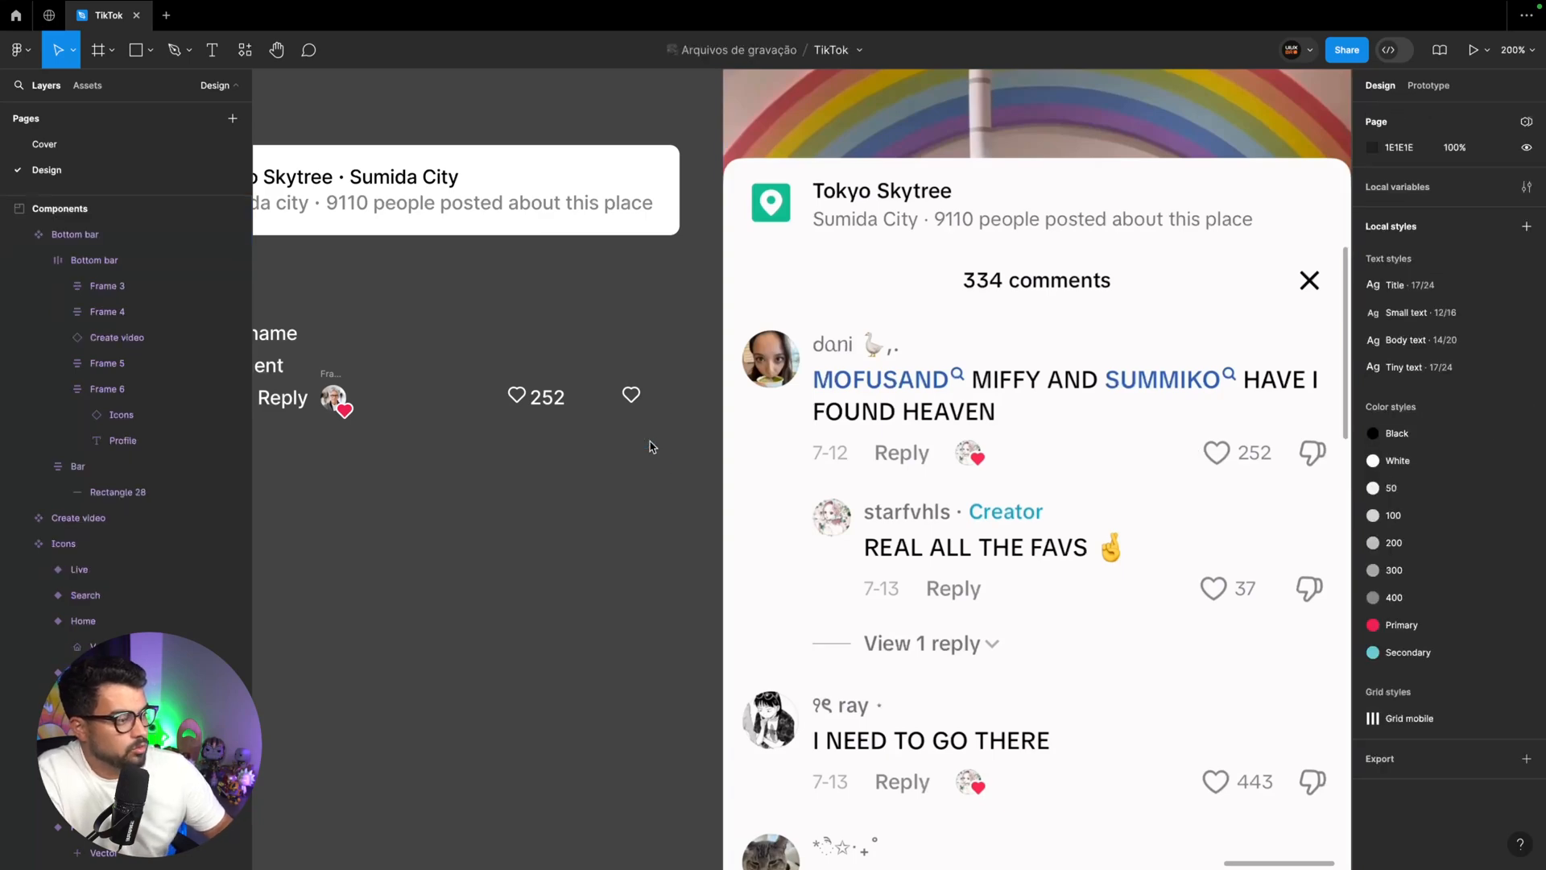
{"action": "scroll", "coordinate": [636, 448], "scroll_direction": "down", "scroll_amount": 10}
{"action": "scroll", "coordinate": [636, 448], "scroll_direction": "up", "scroll_amount": 10}
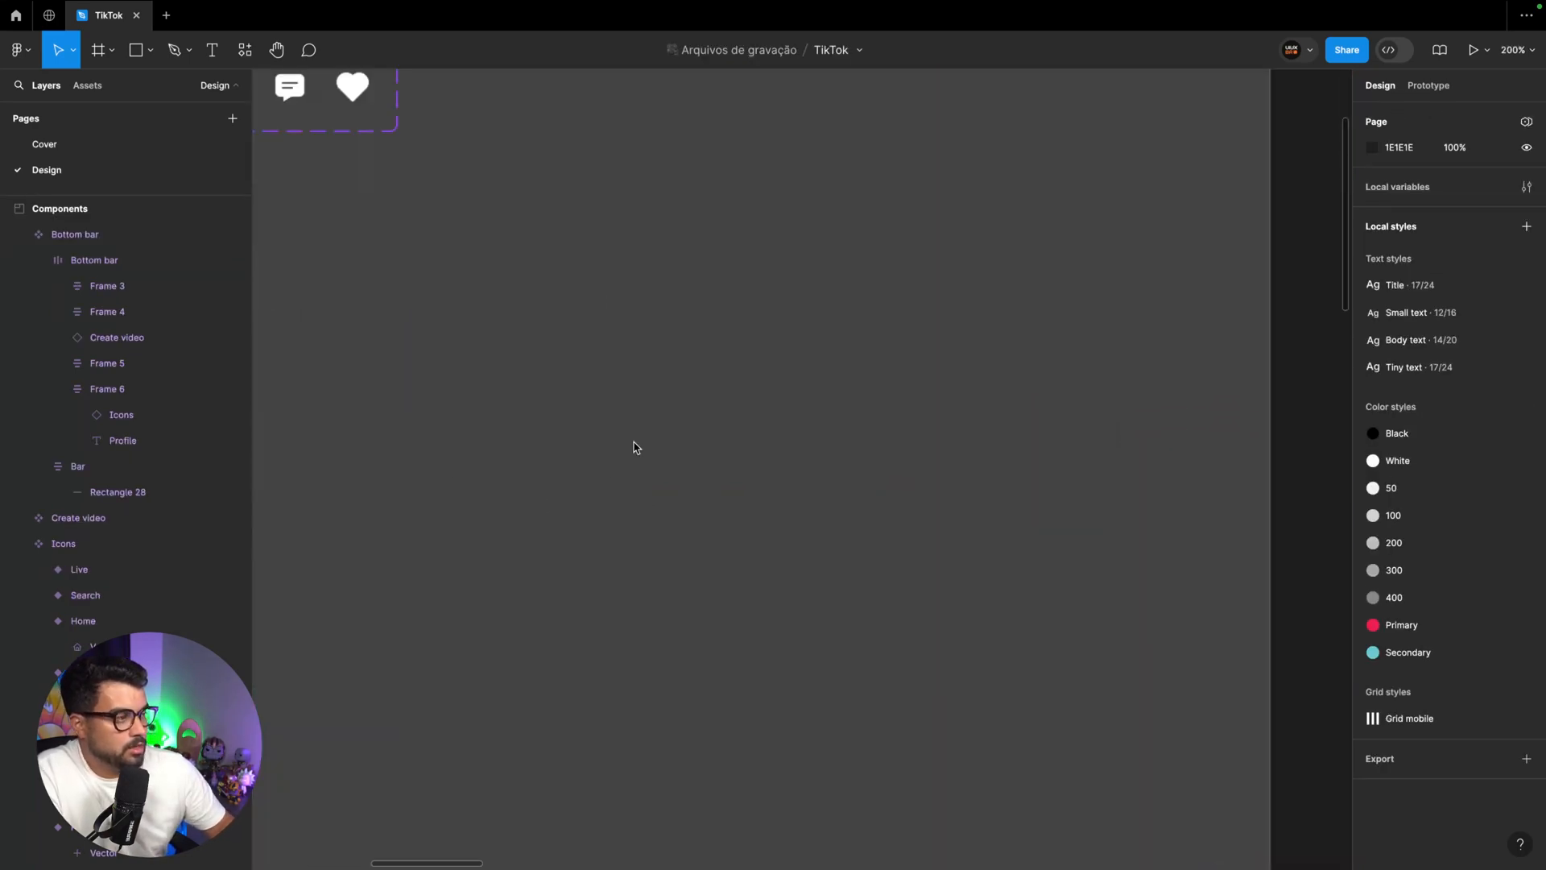
{"action": "scroll", "coordinate": [856, 590], "scroll_direction": "up", "scroll_amount": 5}
{"action": "left_click", "coordinate": [802, 463]}
{"action": "left_click_drag", "start_coordinate": [797, 441], "coordinate": [986, 422]}
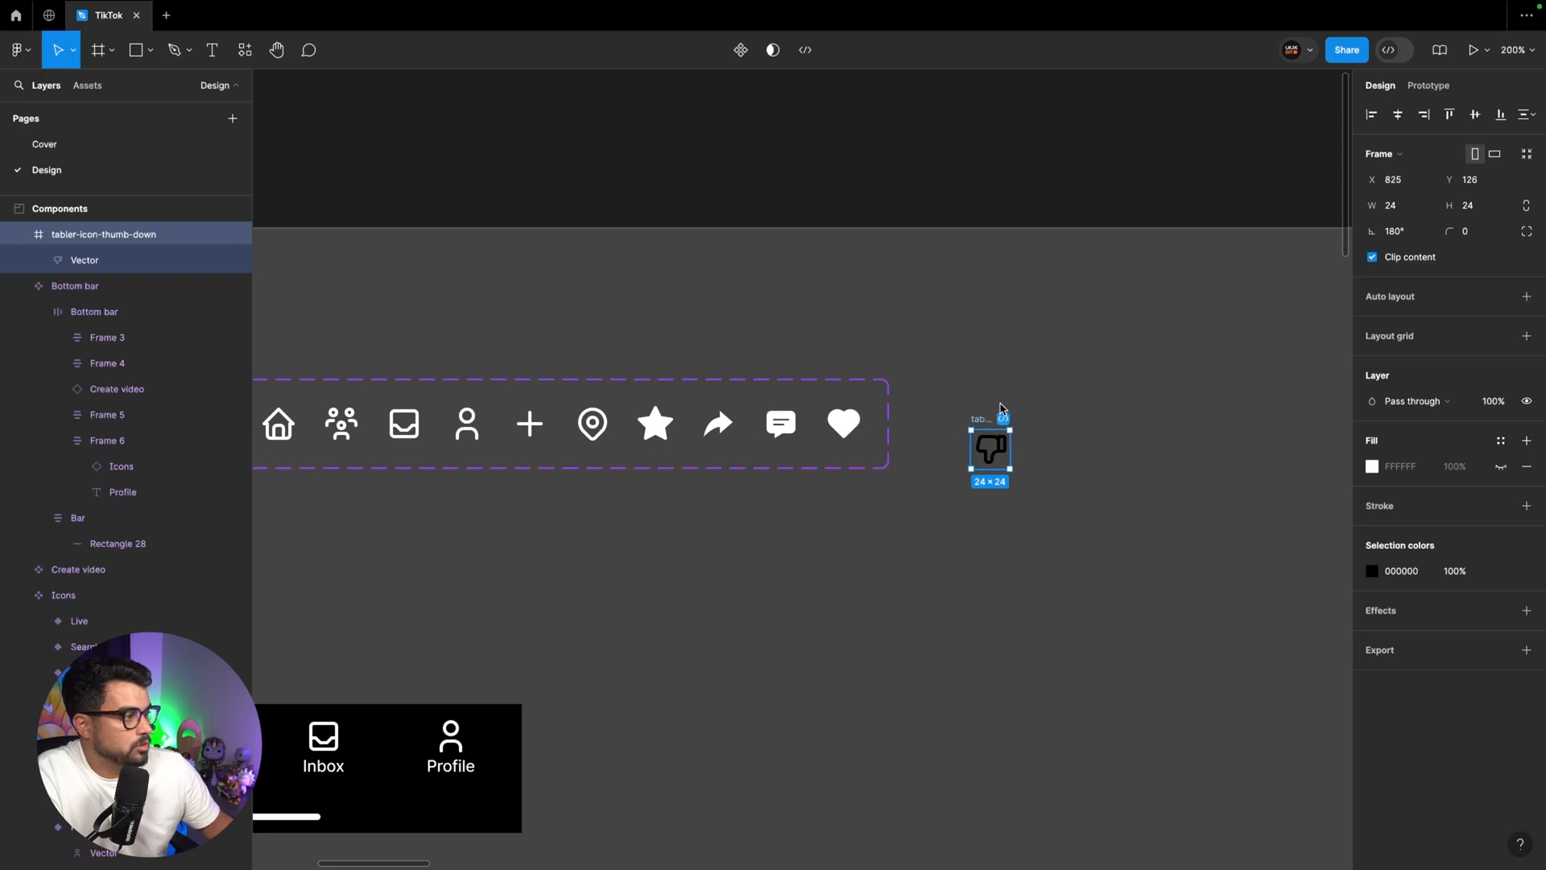
Make the thumb-down icon a component named Dislike, add it to the Icons component set and apply the White colour style
{"action": "key", "text": "ctrl+alt+k"}
{"action": "double_click", "coordinate": [1437, 297]}
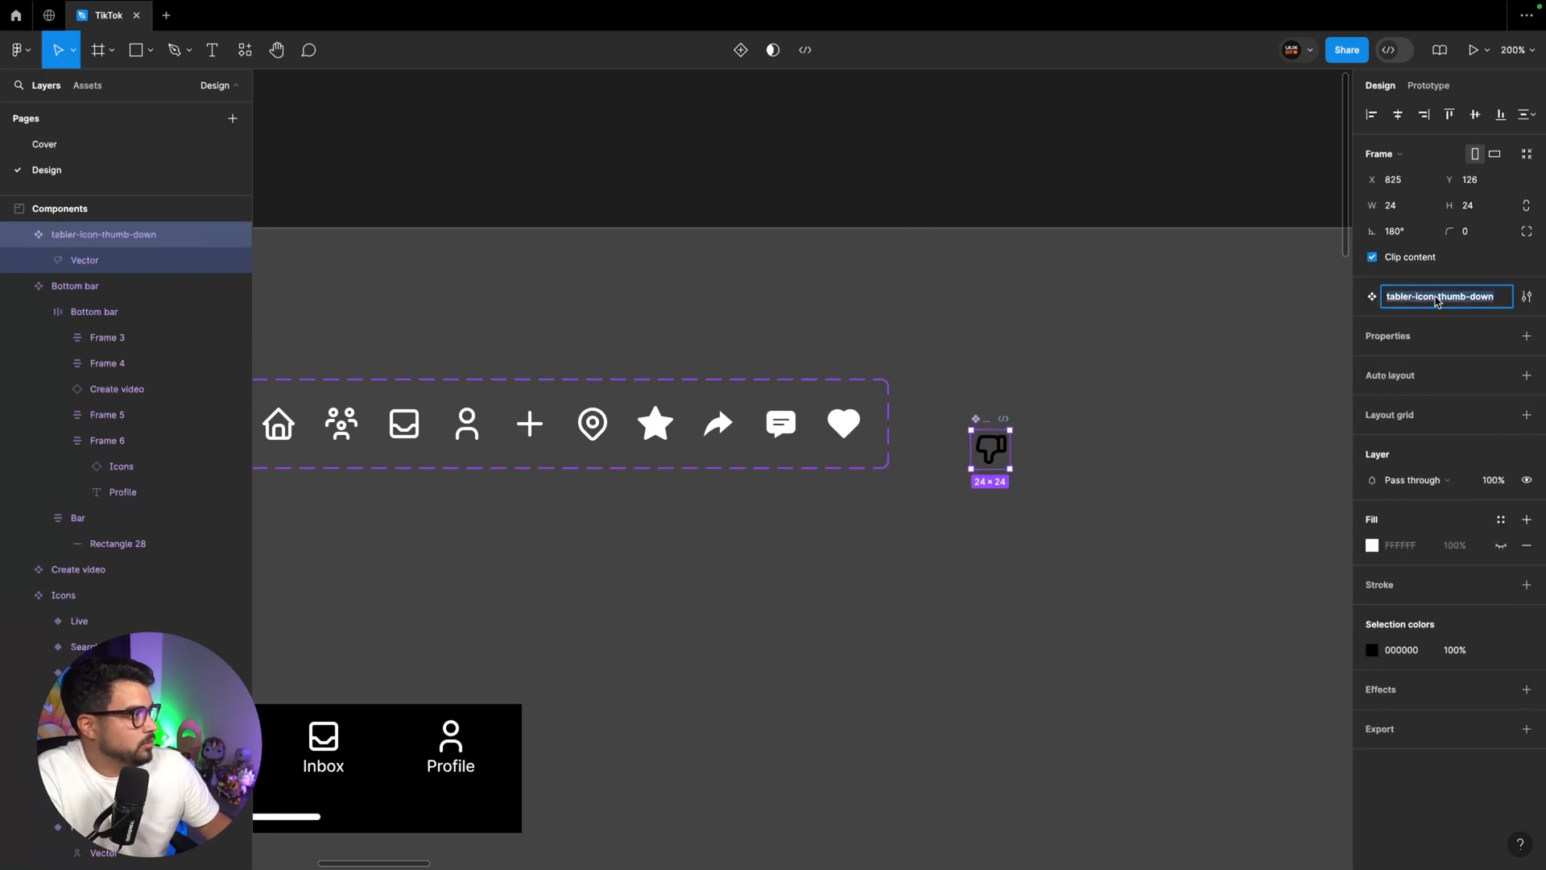
{"action": "type", "text": "Dislike"}
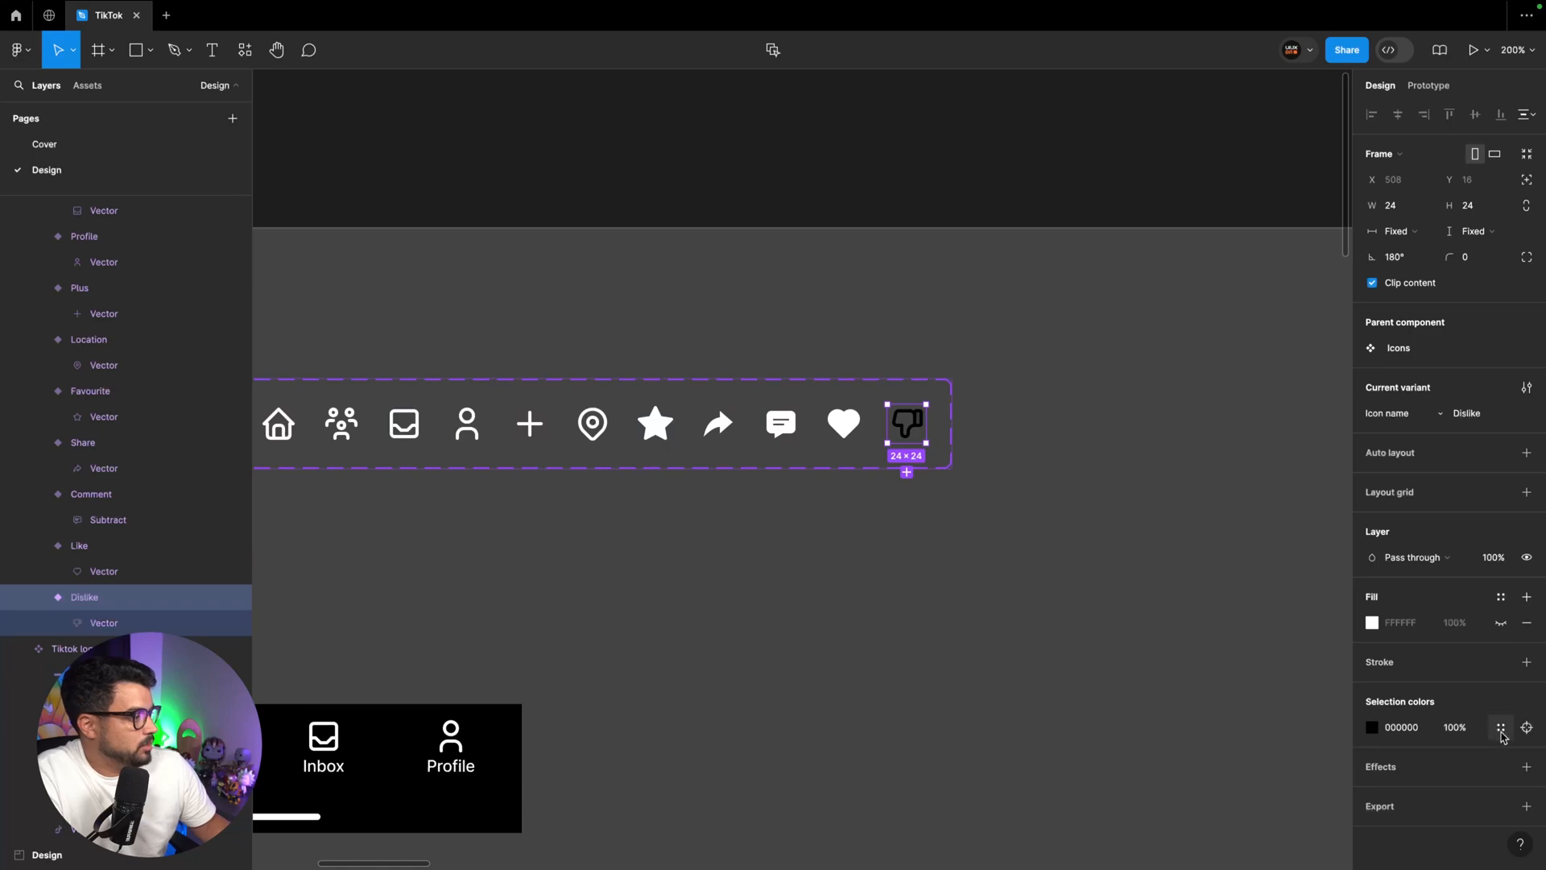
Swap the second outlined heart in the comment row for the Dislike icon variant and flip it horizontally
{"action": "key", "text": "shift+1"}
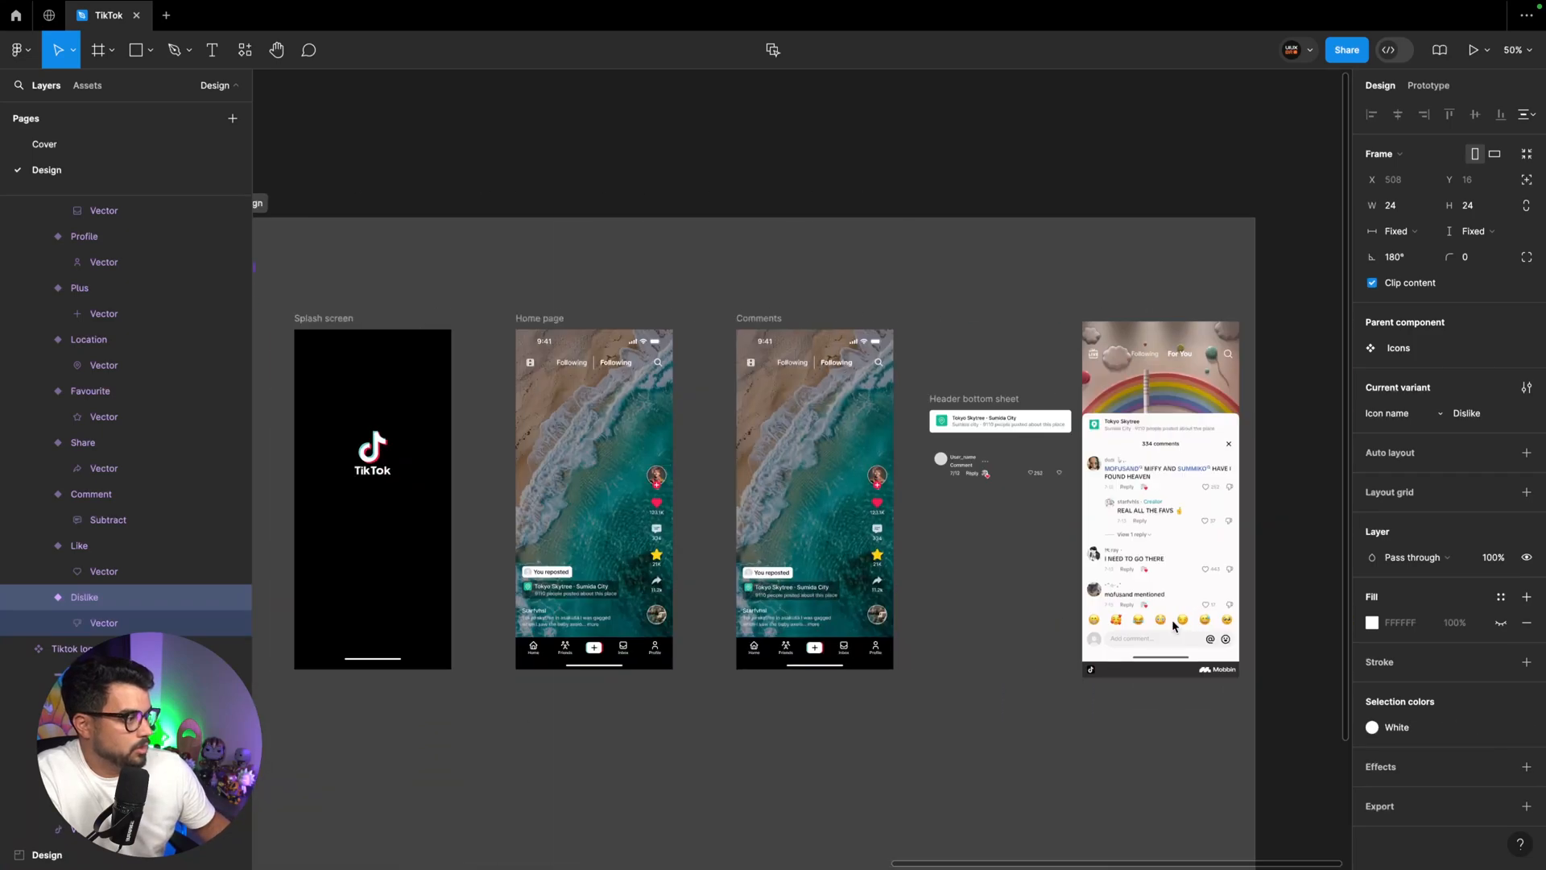
{"action": "scroll", "coordinate": [1174, 626], "scroll_direction": "right", "scroll_amount": 2}
{"action": "key", "text": "super+equal"}
{"action": "key", "text": "super+equal"}
{"action": "left_click", "coordinate": [1192, 481]}
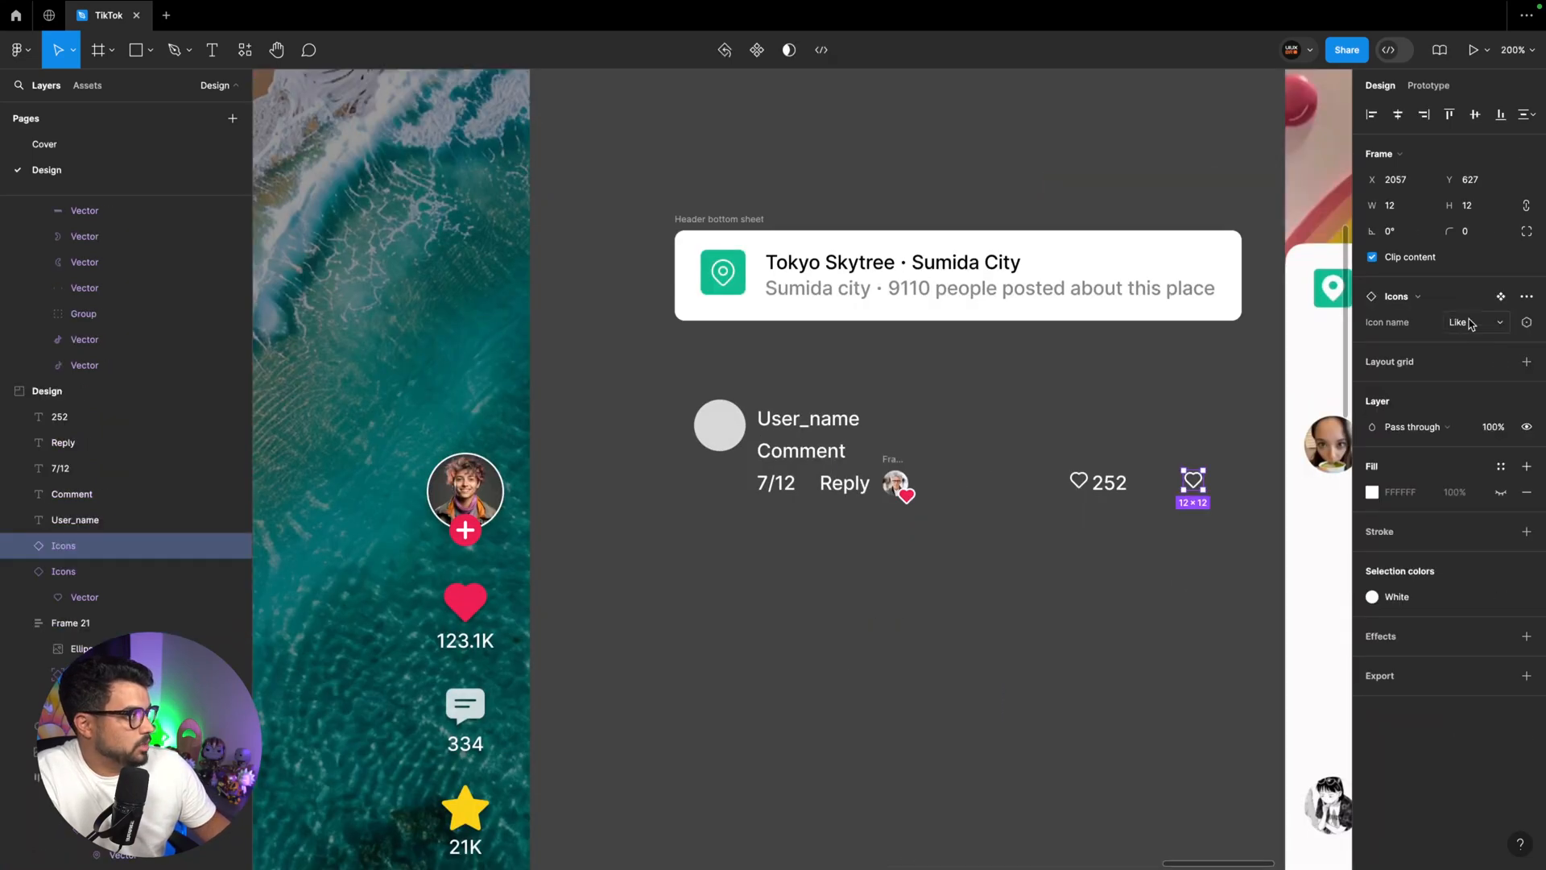
{"action": "left_click", "coordinate": [1469, 323]}
{"action": "left_click", "coordinate": [1445, 415]}
{"action": "right_click", "coordinate": [1196, 482]}
{"action": "left_click", "coordinate": [1248, 780]}
{"action": "scroll", "coordinate": [1247, 628], "scroll_direction": "left", "scroll_amount": 1}
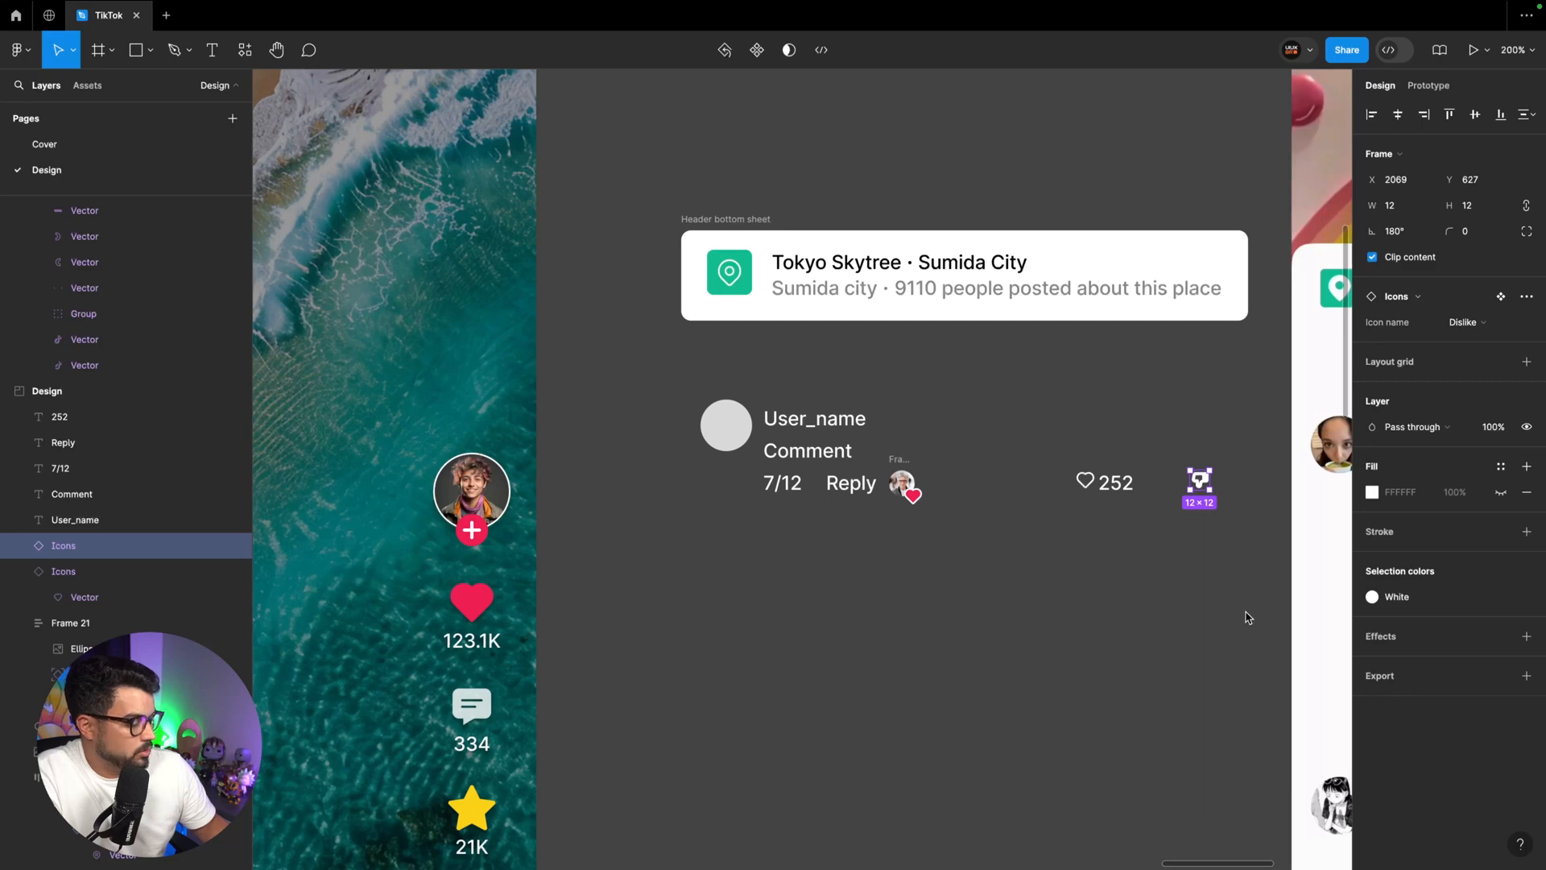
Set the Dislike icon and the heart before "252" to 16 × 16, keeping the heart 4 from the number
{"action": "key", "text": "Return"}
{"action": "type", "text": "16"}
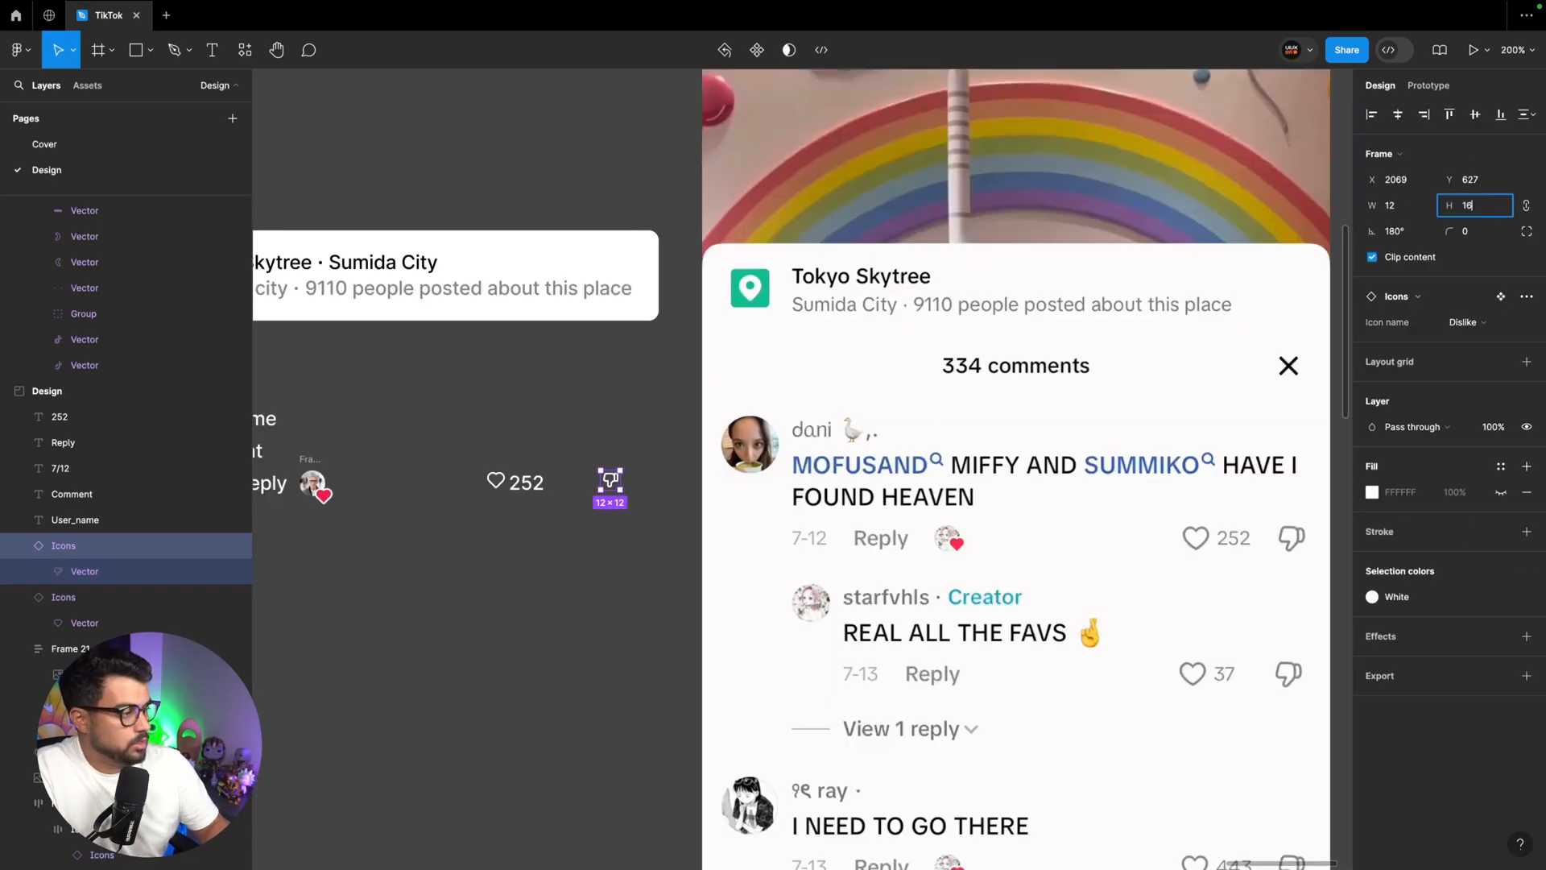
{"action": "key", "text": "Return"}
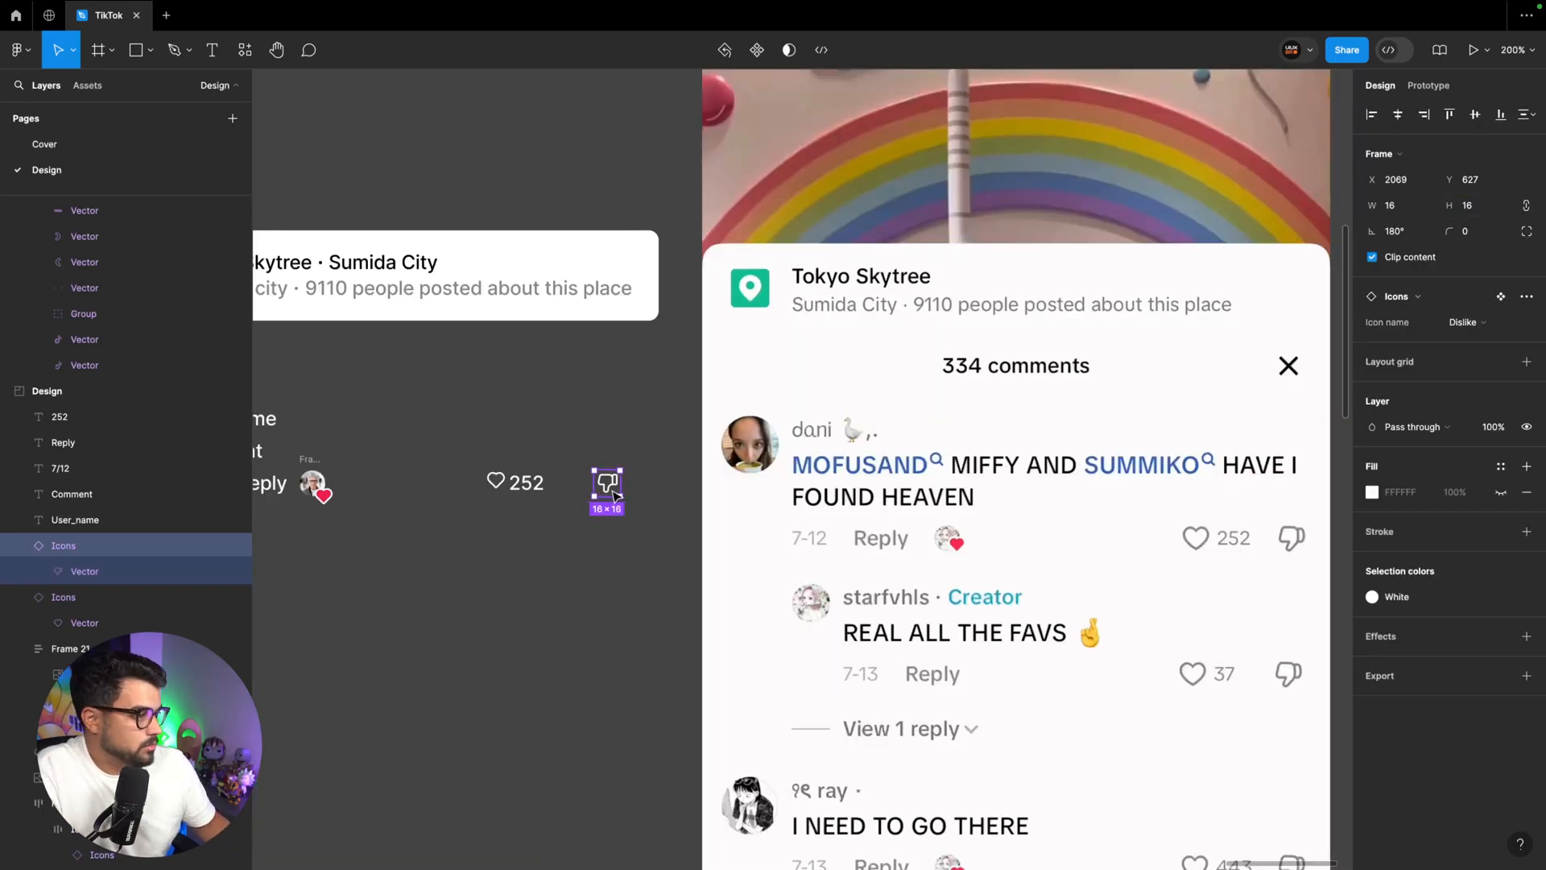
{"action": "left_click", "coordinate": [496, 482]}
{"action": "scroll", "coordinate": [576, 525], "scroll_direction": "left", "scroll_amount": 3}
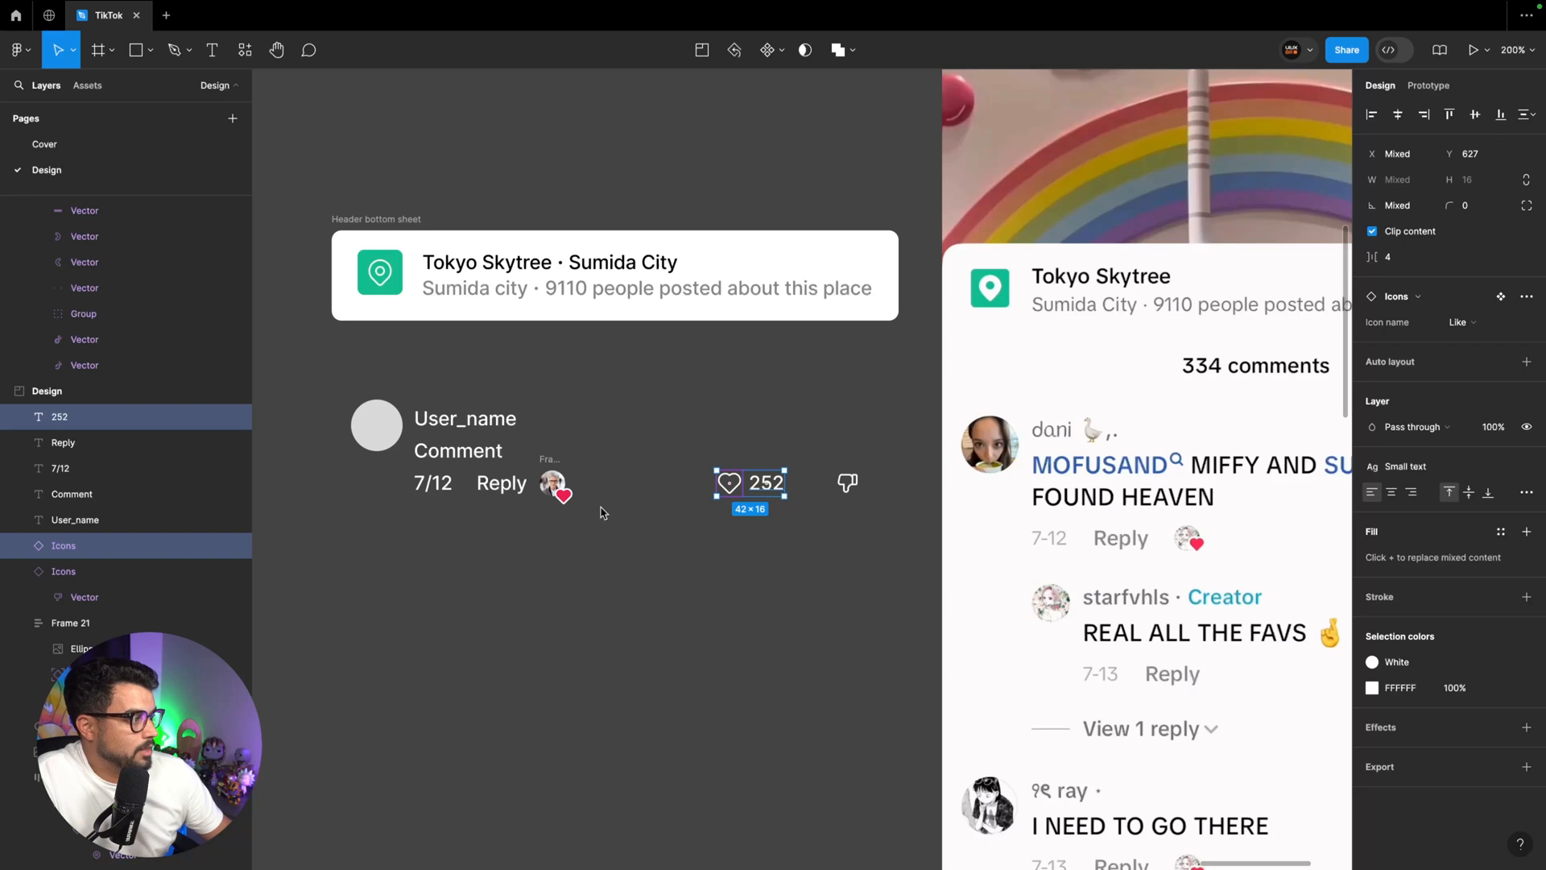
Move the grey avatar circle slightly down so its top lines up with the User_name text
{"action": "scroll", "coordinate": [491, 450], "scroll_direction": "up", "scroll_amount": 1}
{"action": "left_click", "coordinate": [384, 462]}
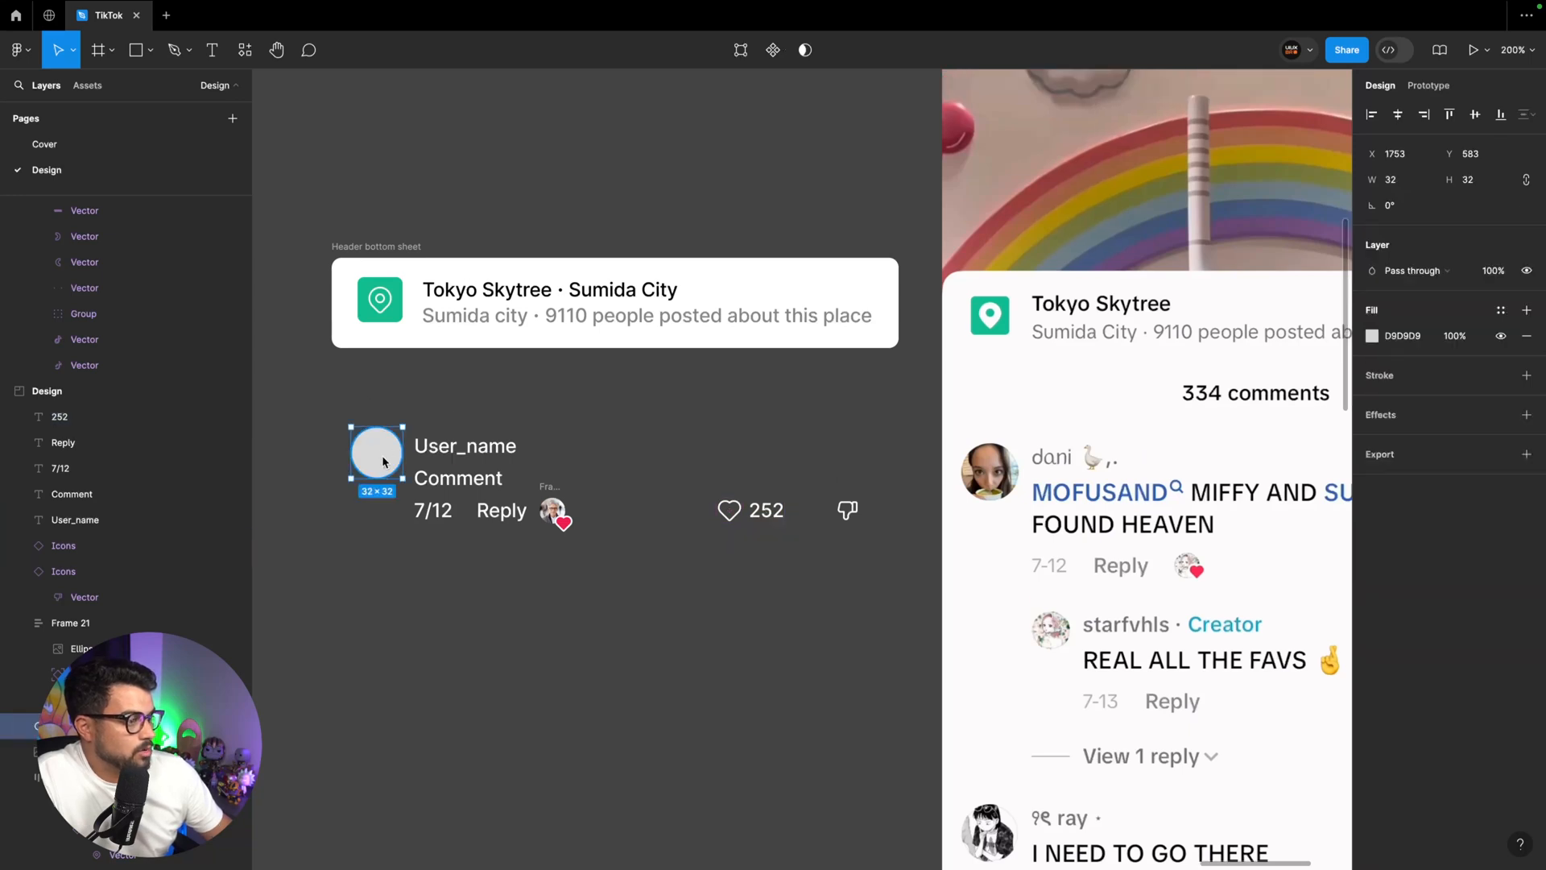
{"action": "left_click_drag", "start_coordinate": [385, 462], "coordinate": [389, 474]}
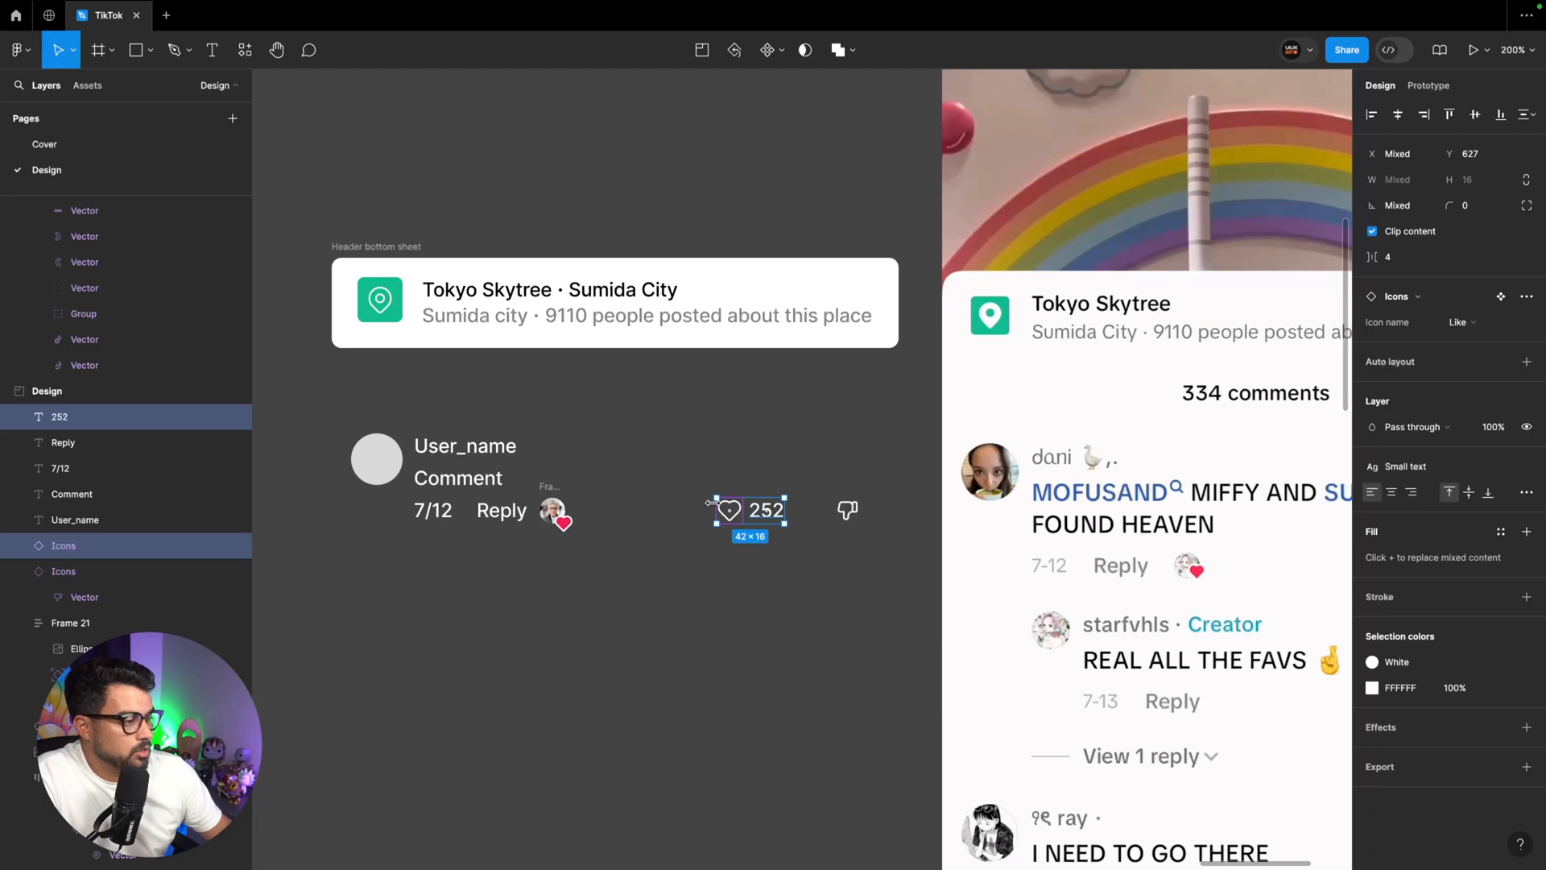
Group the heart icon and "252" in a horizontal auto layout frame named "Like"
{"action": "key", "text": "shift+a"}
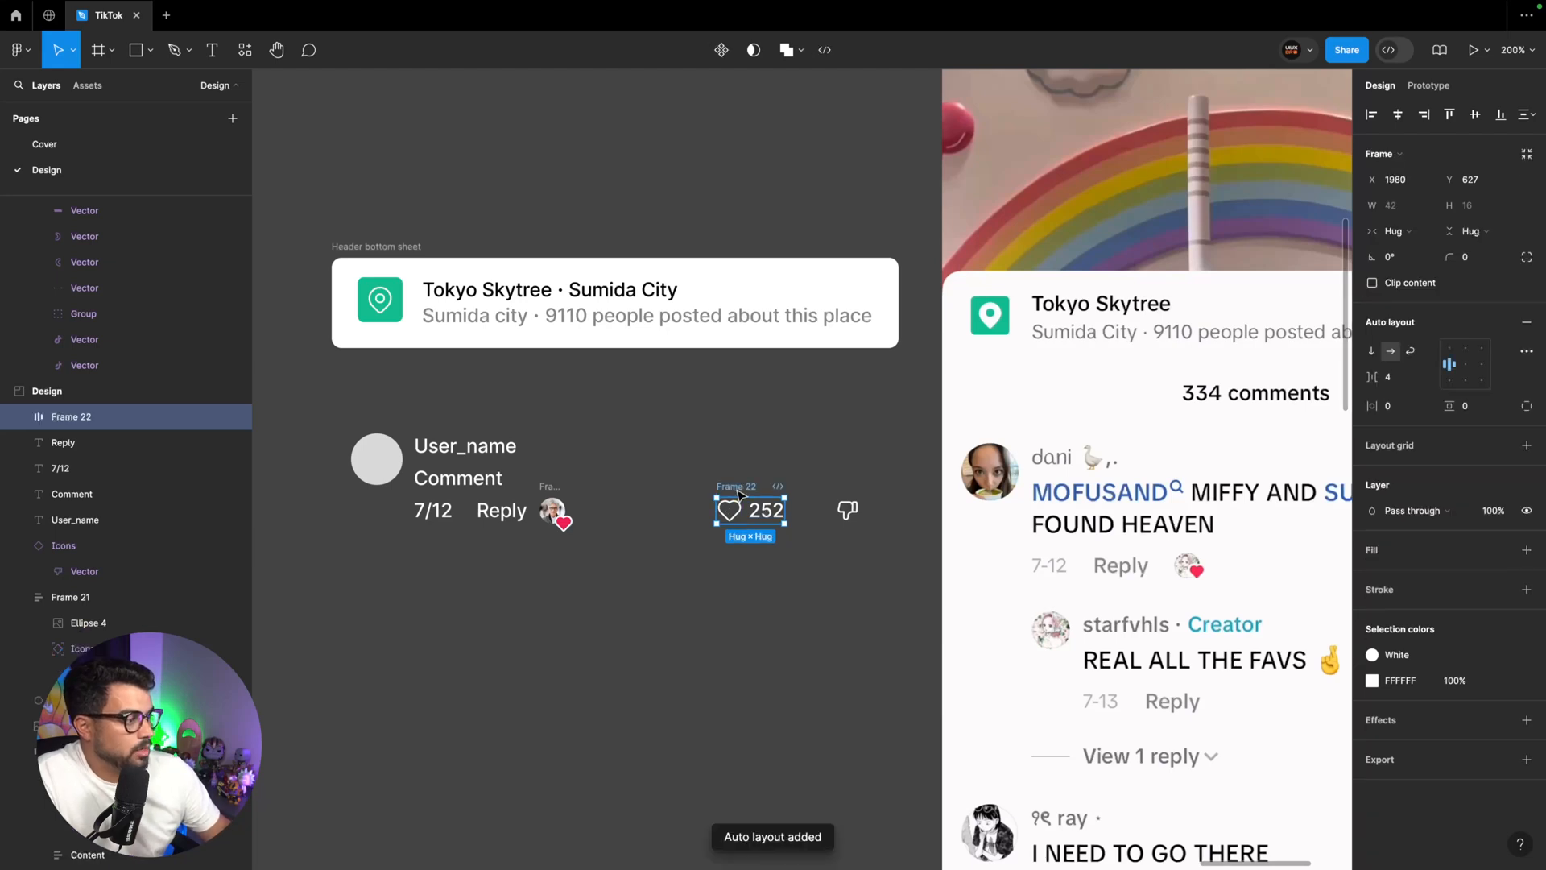
{"action": "double_click", "coordinate": [743, 488]}
{"action": "type", "text": "K"}
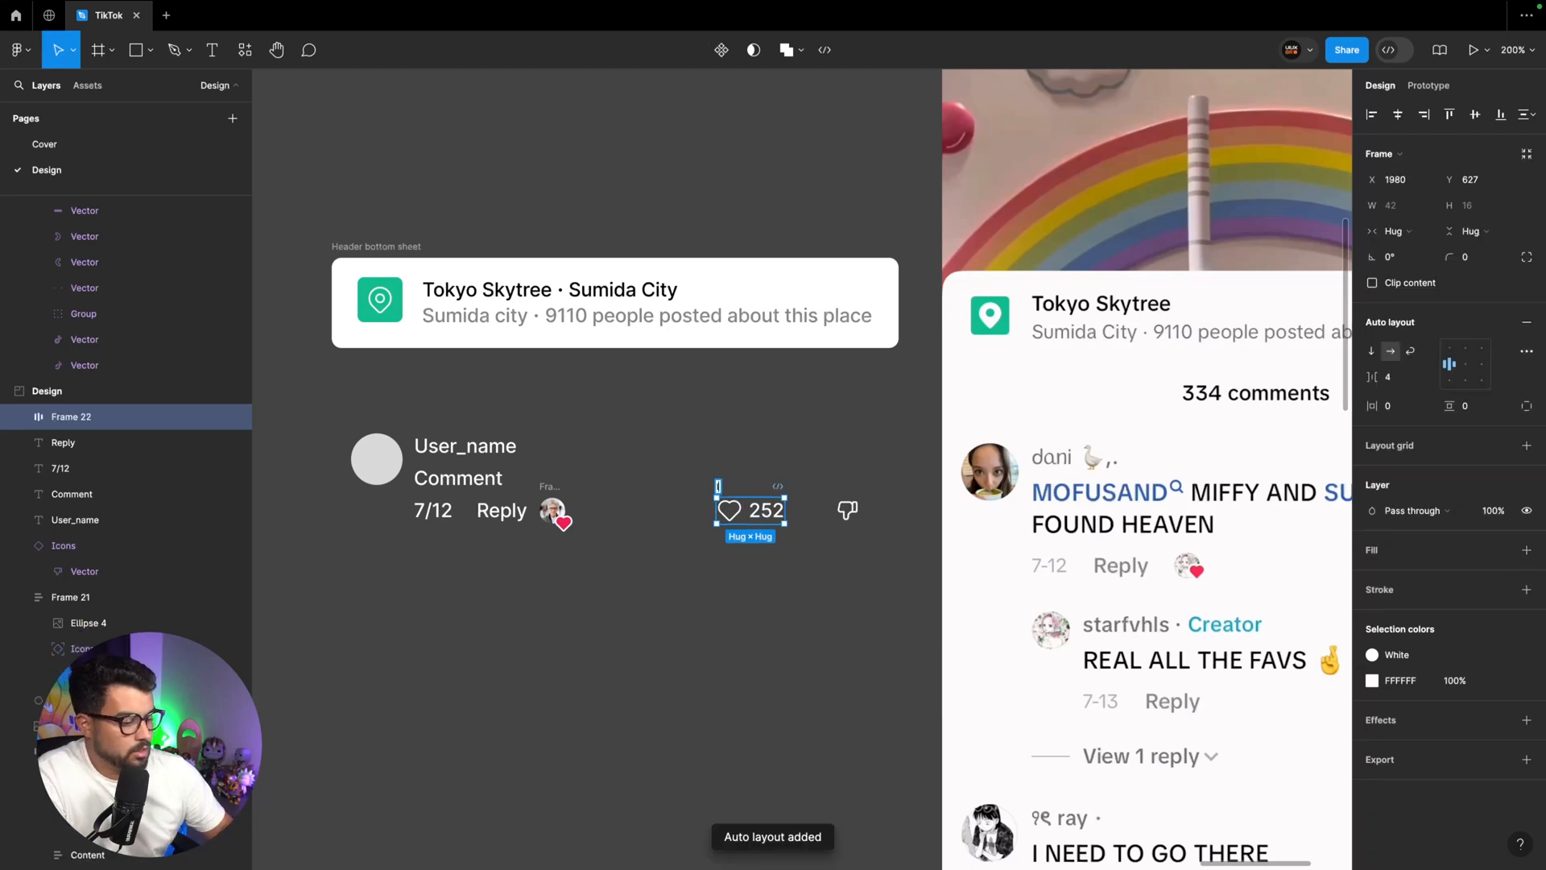
{"action": "type", "text": "Like"}
Combine the Like frame and the Dislike icon into one horizontal auto layout row
{"action": "left_click_drag", "start_coordinate": [874, 535], "coordinate": [728, 491]}
{"action": "scroll", "coordinate": [728, 490], "scroll_direction": "right", "scroll_amount": 3}
{"action": "key", "text": "shift+a"}
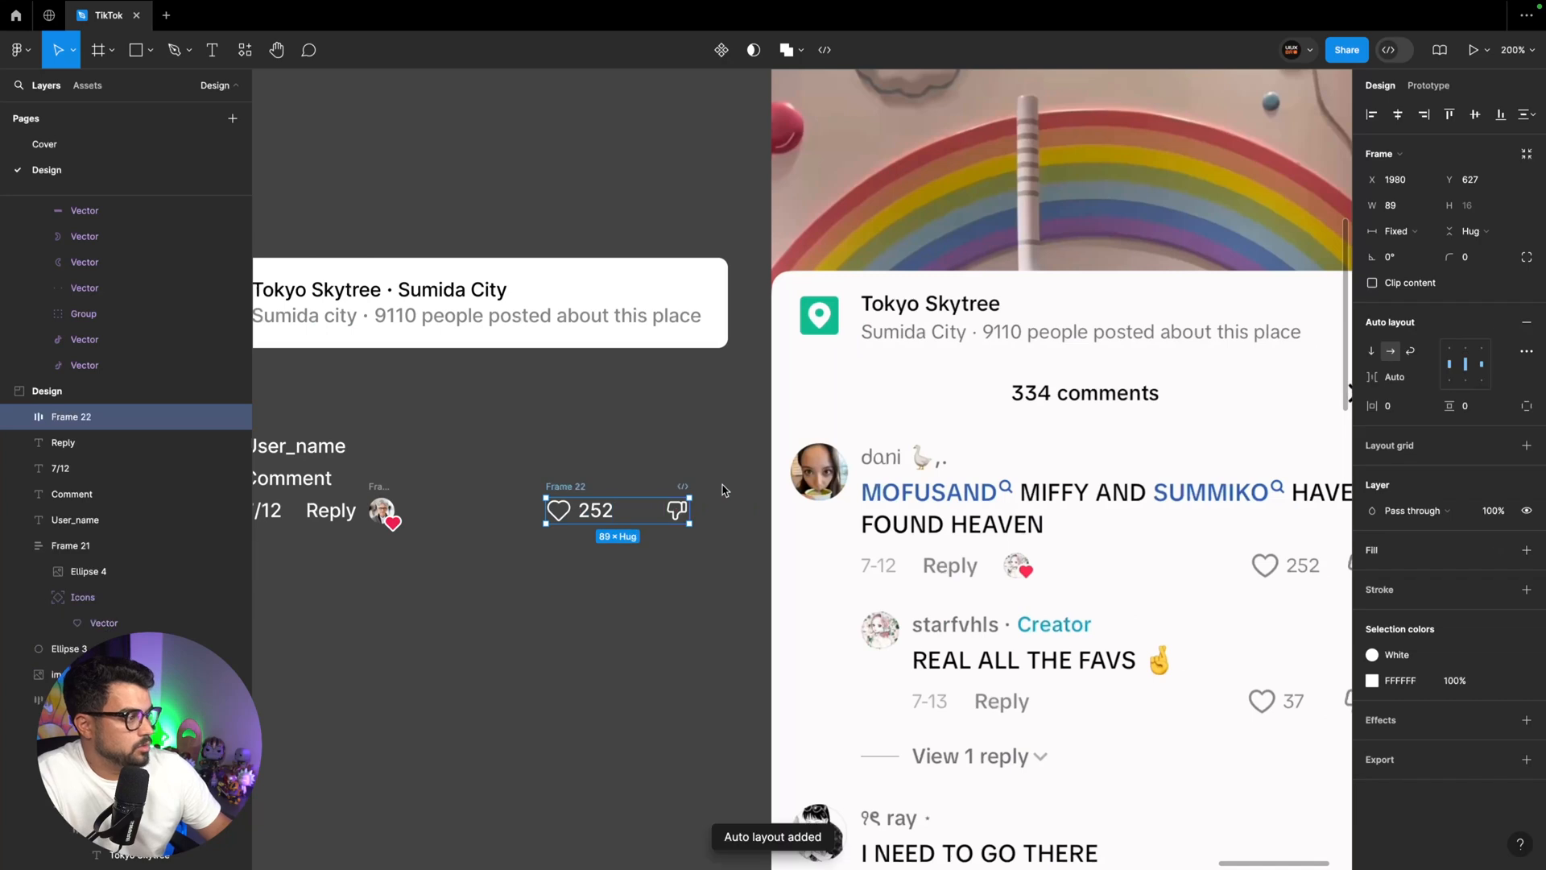
Wrap "7/12", "Reply" and the small avatar with the red heart in an auto layout row
{"action": "scroll", "coordinate": [640, 489], "scroll_direction": "left", "scroll_amount": 3}
{"action": "left_click", "coordinate": [507, 509]}
{"action": "left_click", "coordinate": [460, 510], "text": "shift"}
{"action": "left_click", "coordinate": [392, 510], "text": "shift"}
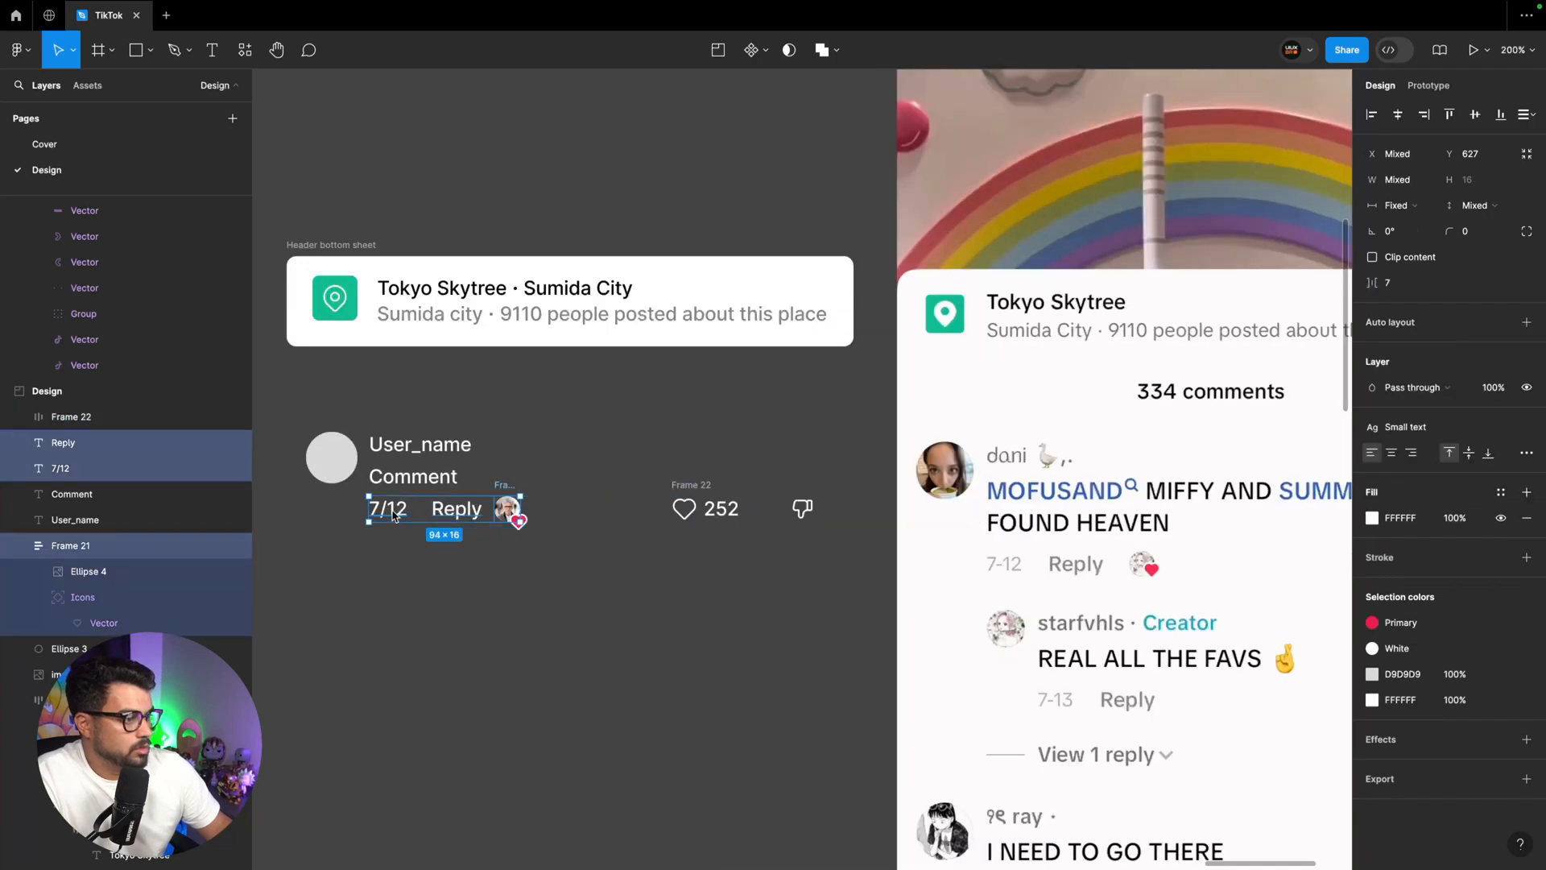
{"action": "scroll", "coordinate": [391, 509], "scroll_direction": "left", "scroll_amount": 1}
{"action": "key", "text": "shift+a"}
Stack the User_name and Comment texts in a vertical auto layout frame
{"action": "left_click", "coordinate": [447, 478]}
{"action": "left_click", "coordinate": [451, 454], "text": "shift"}
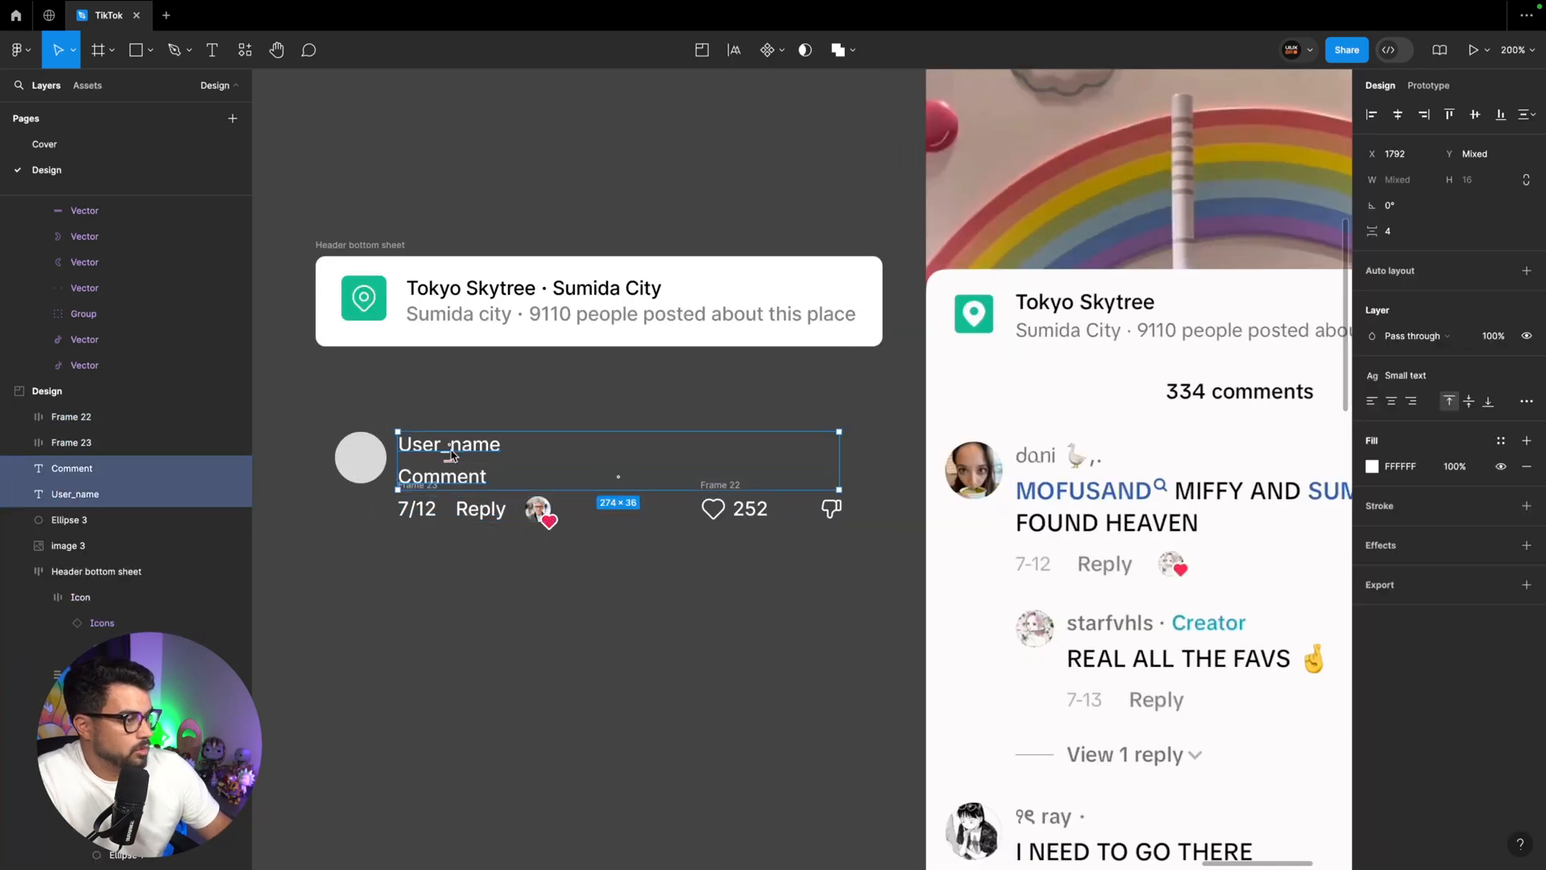
{"action": "key", "text": "shift+a"}
Combine the date-and-reply row with the like-and-dislike row in a single horizontal auto layout frame
{"action": "left_click", "coordinate": [720, 486]}
{"action": "left_click", "coordinate": [420, 487], "text": "shift"}
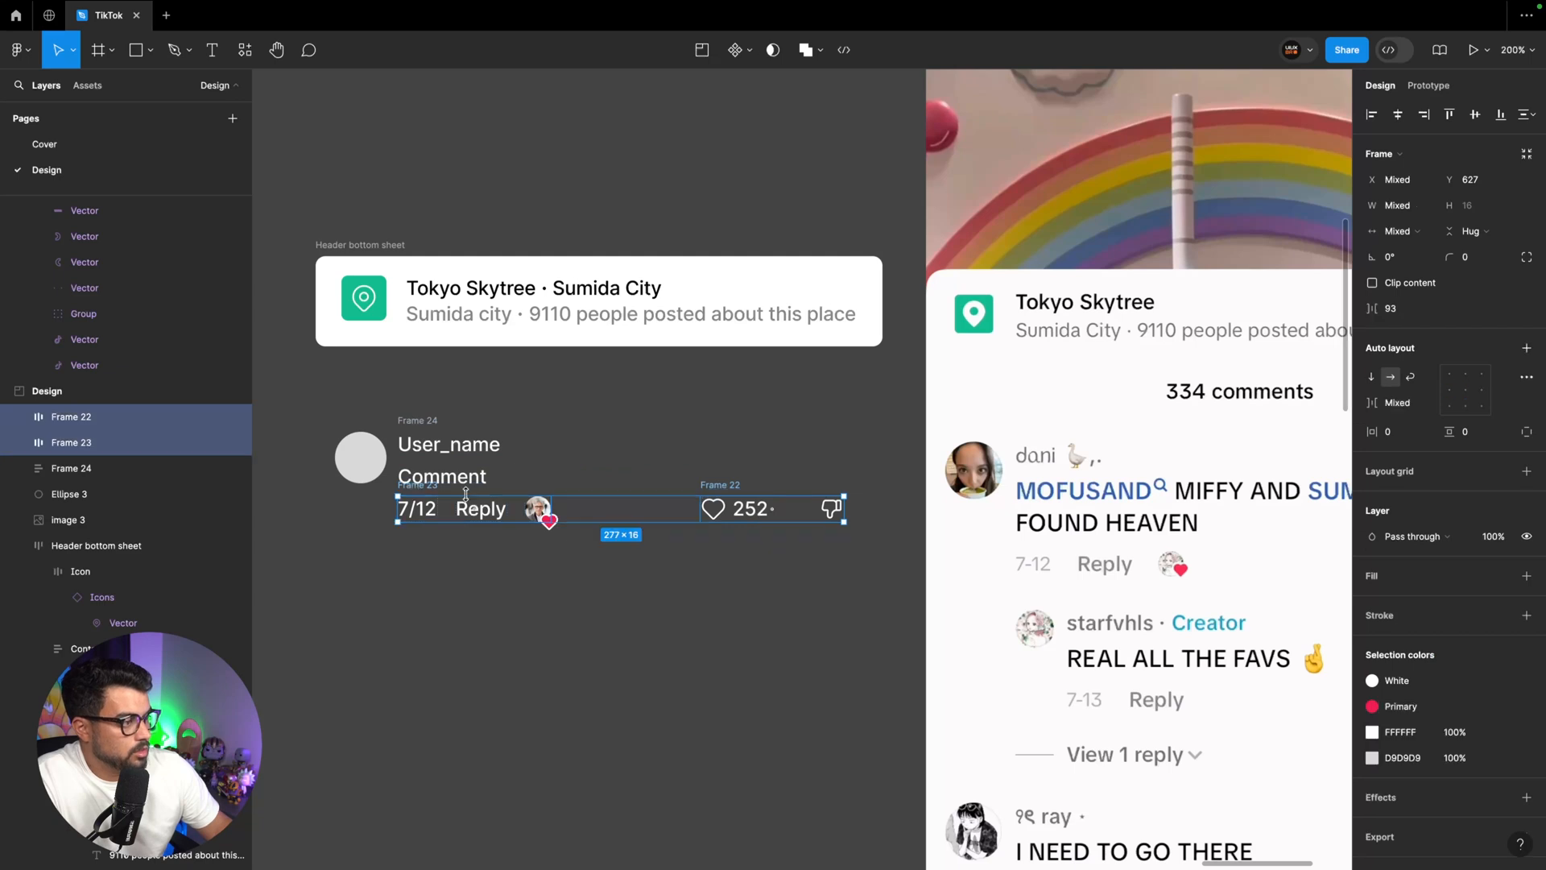
{"action": "key", "text": "shift+a"}
Stack the name-and-comment frame above the action row in auto layout, and wrap that stack with the avatar circle in a horizontal auto layout
{"action": "left_click", "coordinate": [425, 488]}
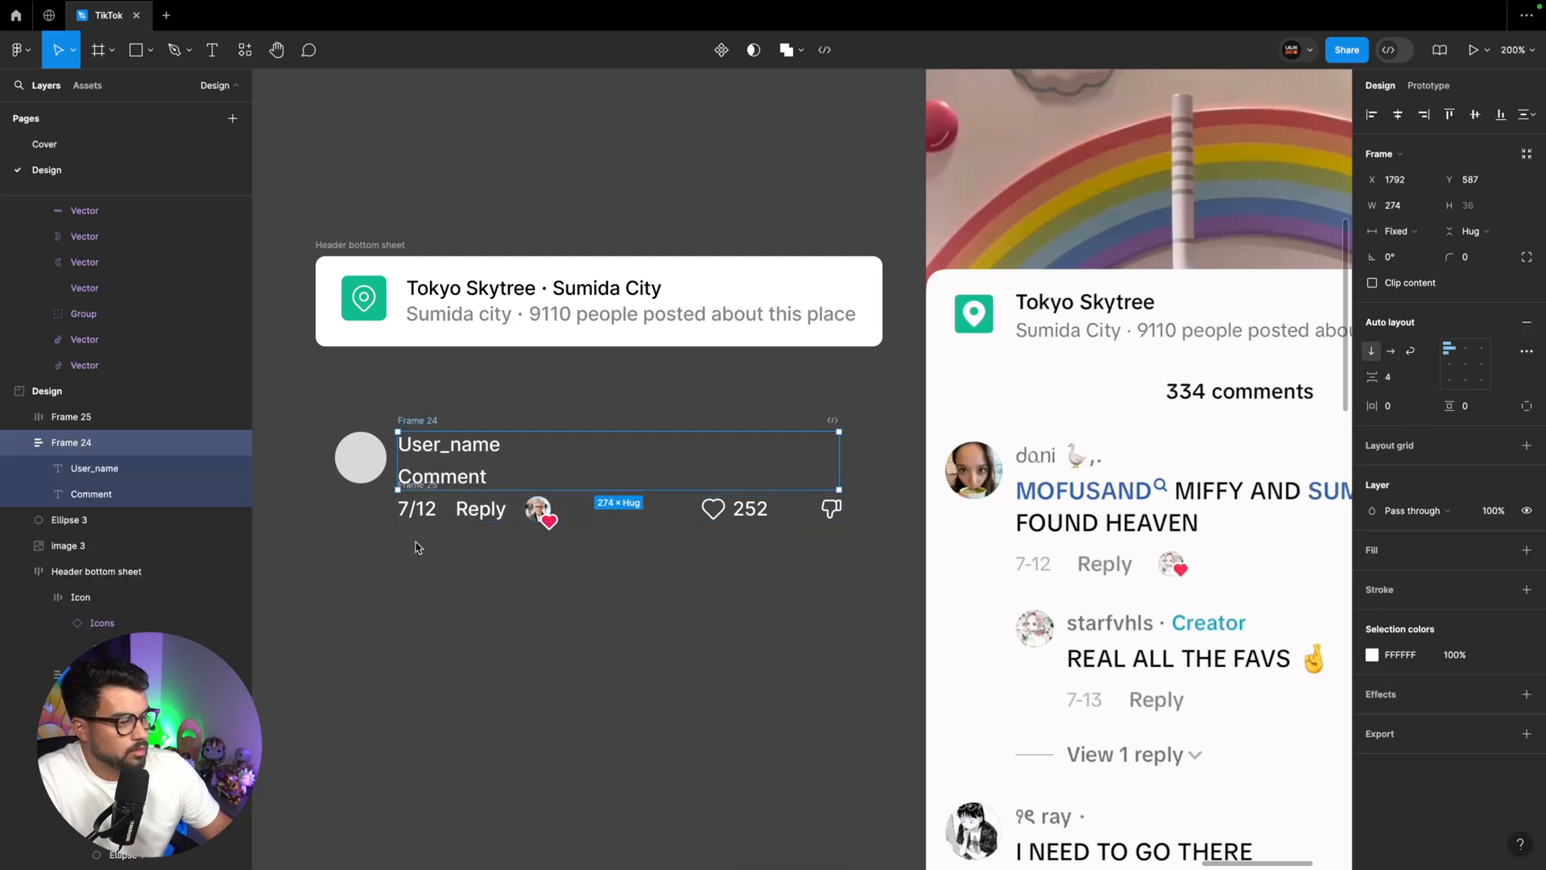
{"action": "left_click", "coordinate": [417, 509], "text": "shift"}
{"action": "left_click", "coordinate": [358, 459], "text": "shift"}
{"action": "key", "text": "shift+a"}
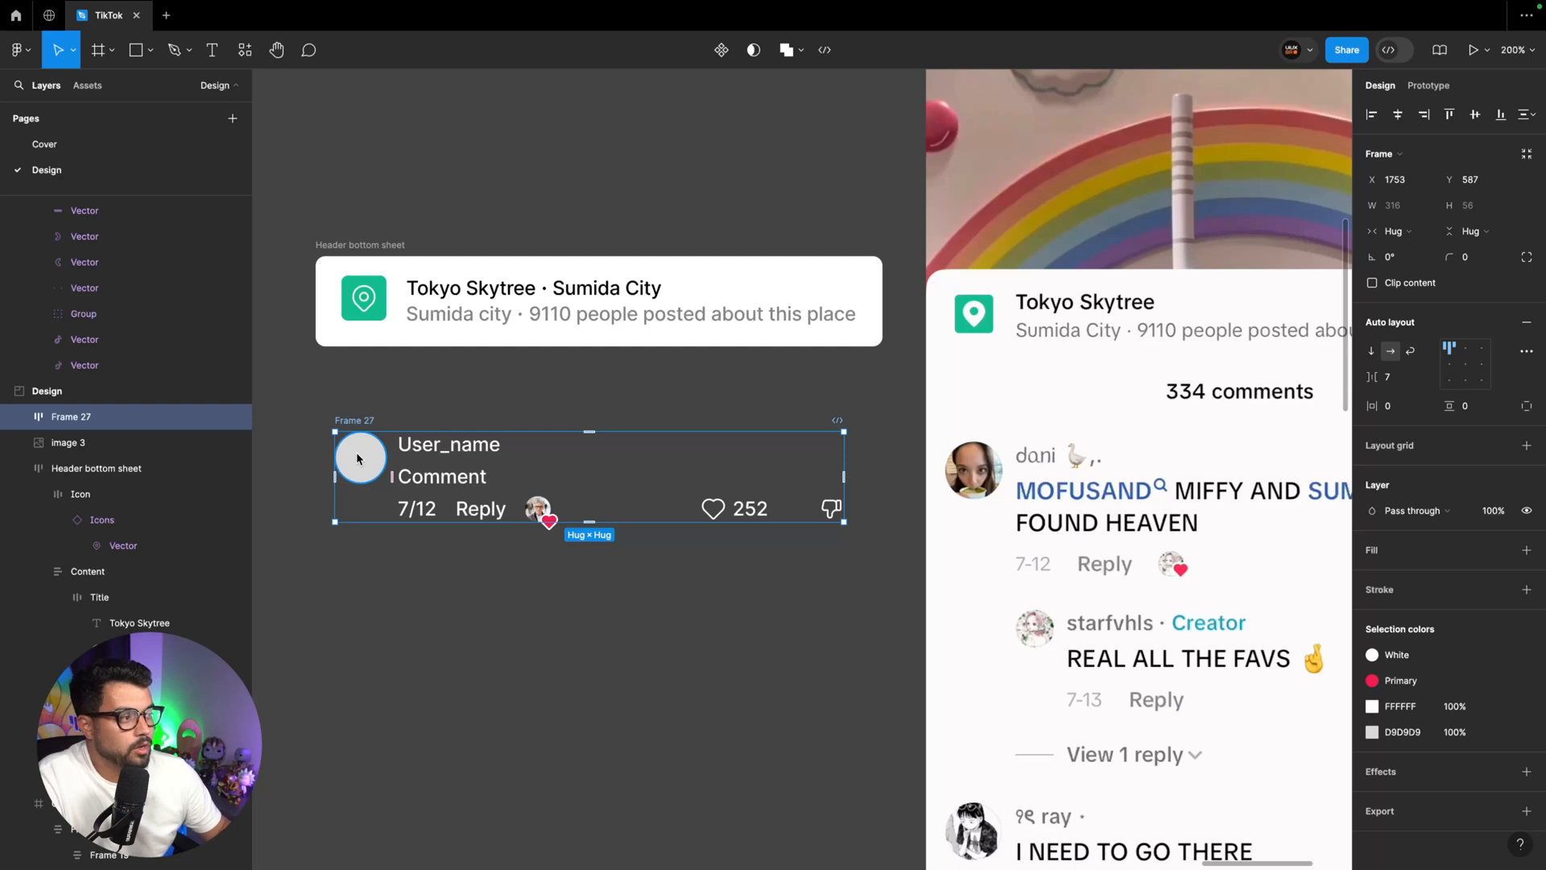
Check the sizing of the action row and the name-and-comment frame nested inside the comment item
{"action": "double_click", "coordinate": [479, 513]}
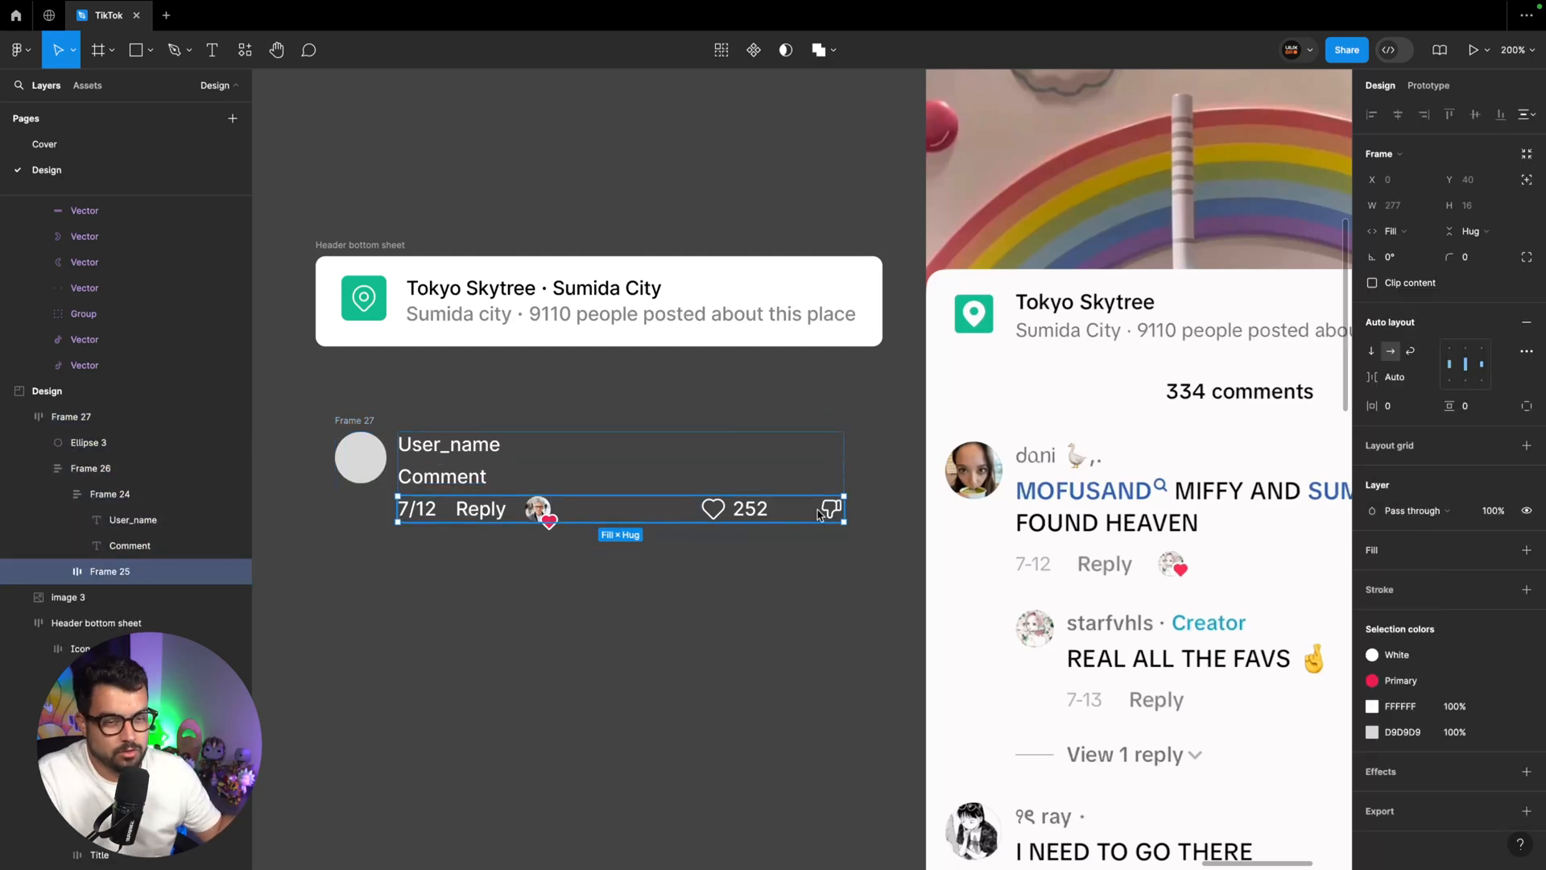
{"action": "left_click", "coordinate": [483, 471]}
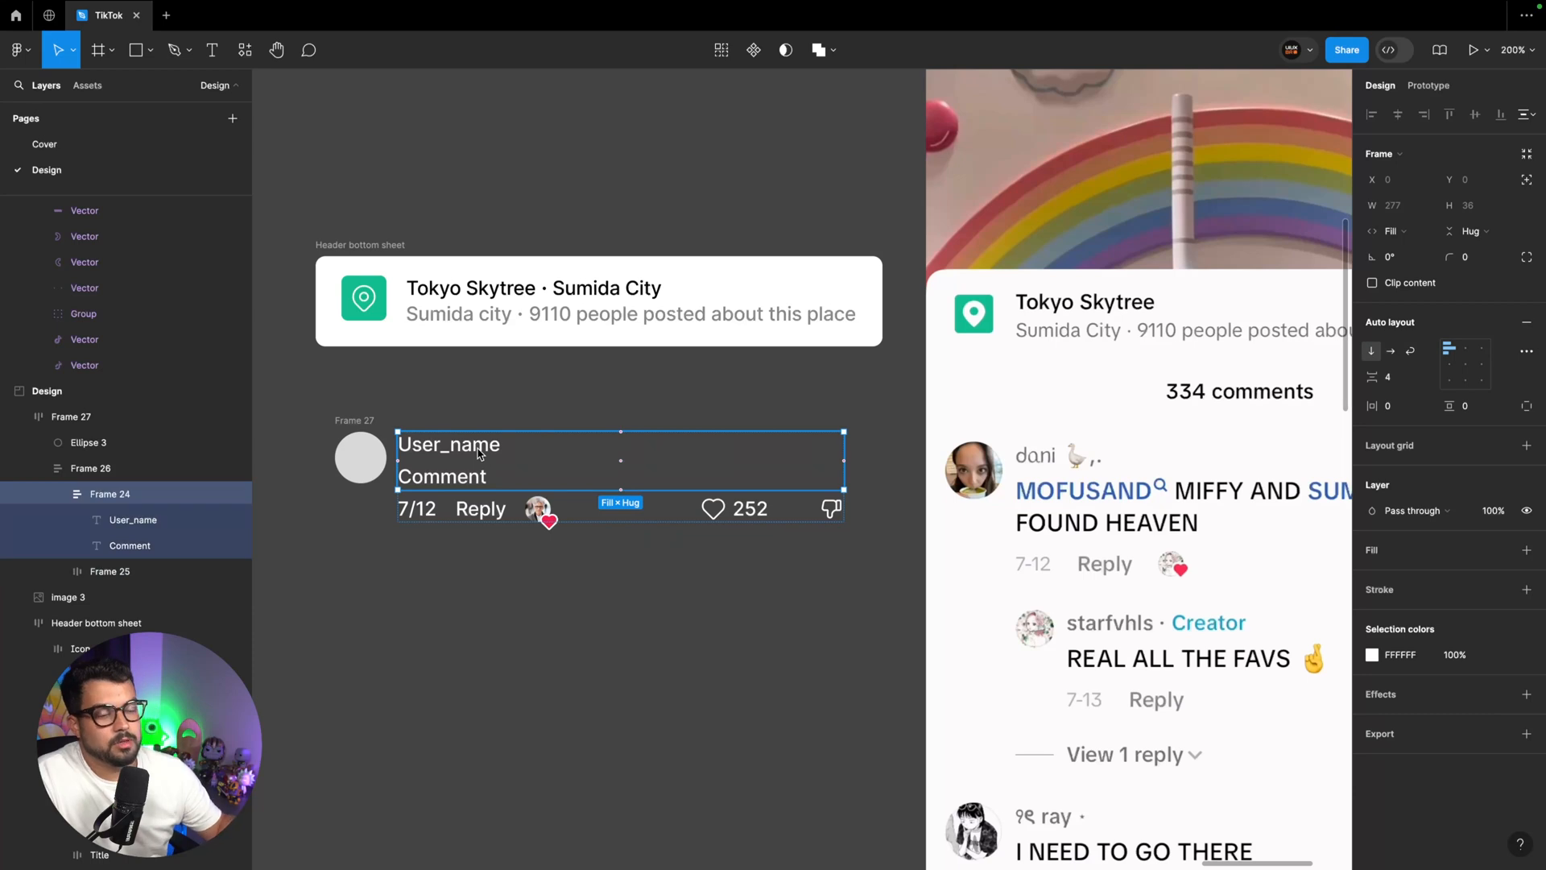
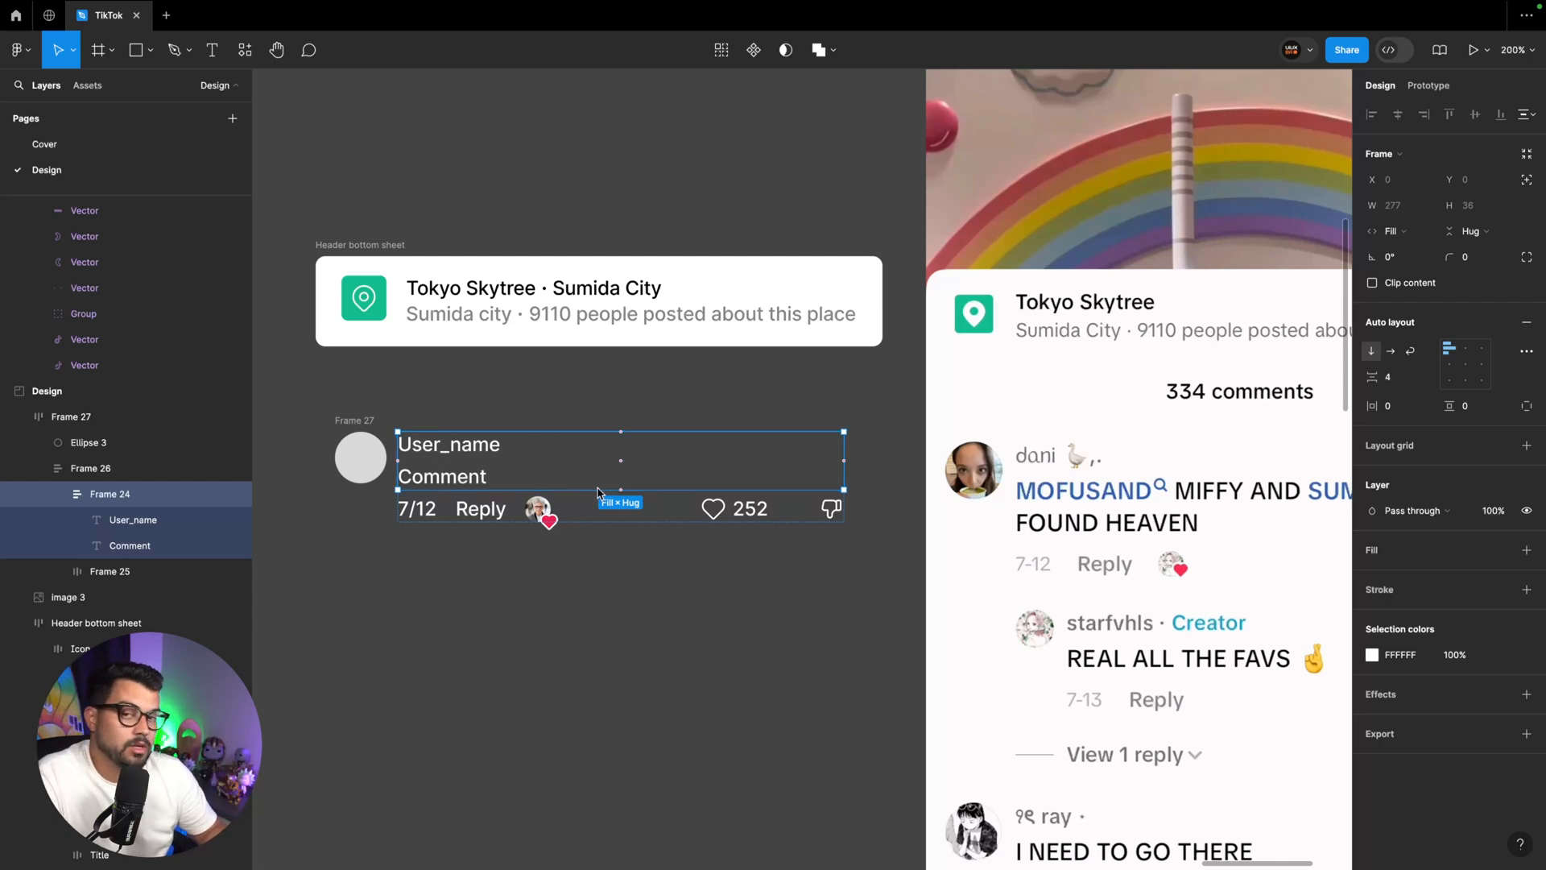
Fill the grey avatar circle with a man's portrait photo from the Avatars category of the Lummi plugin
{"action": "left_click", "coordinate": [360, 457]}
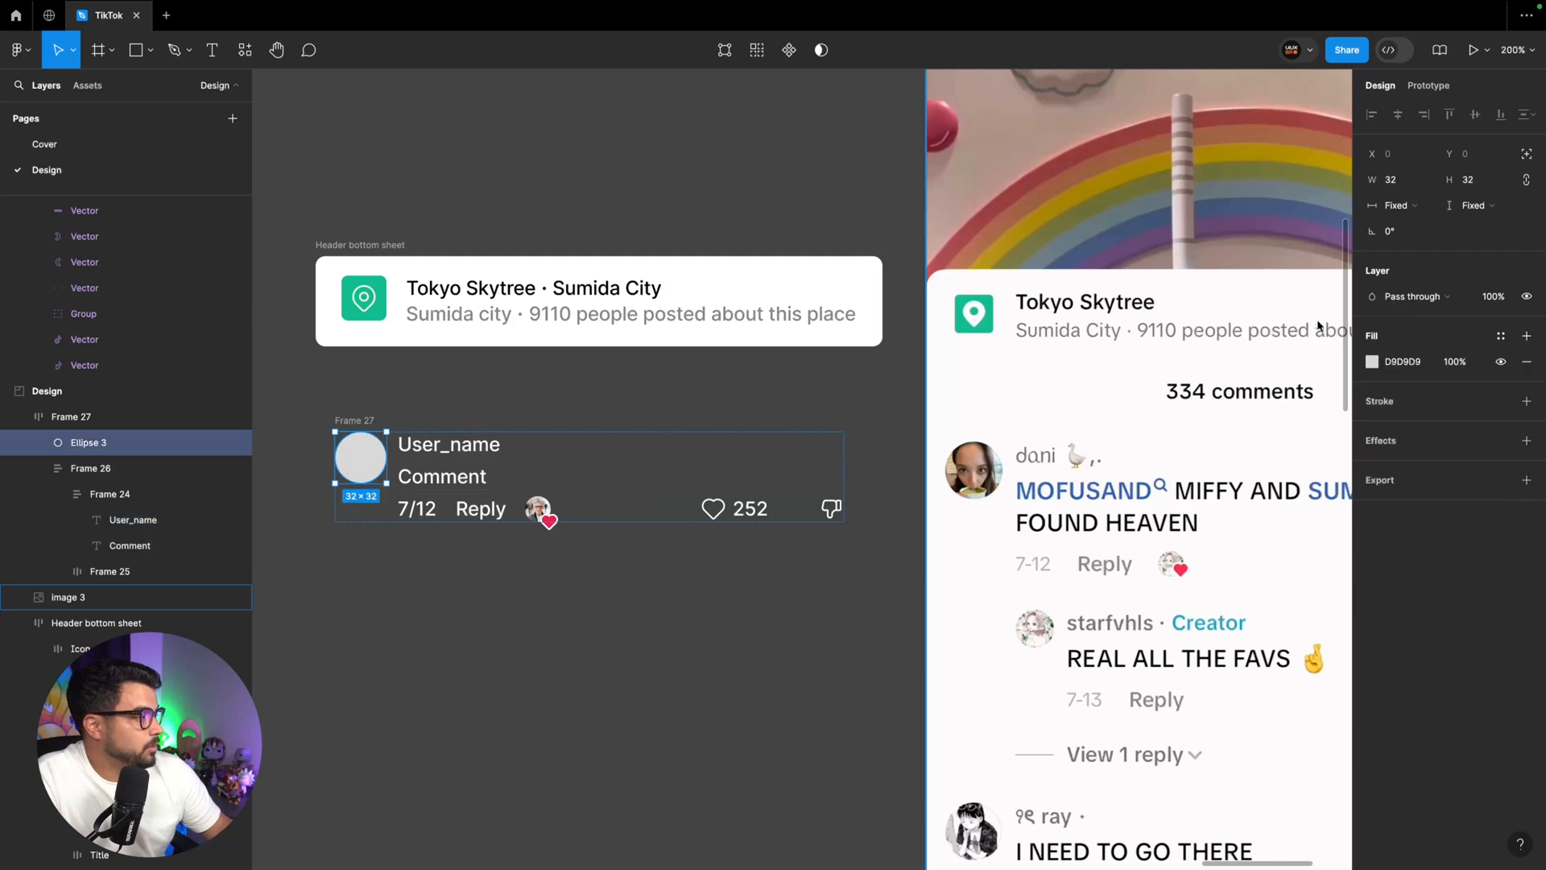
{"action": "left_click", "coordinate": [245, 50]}
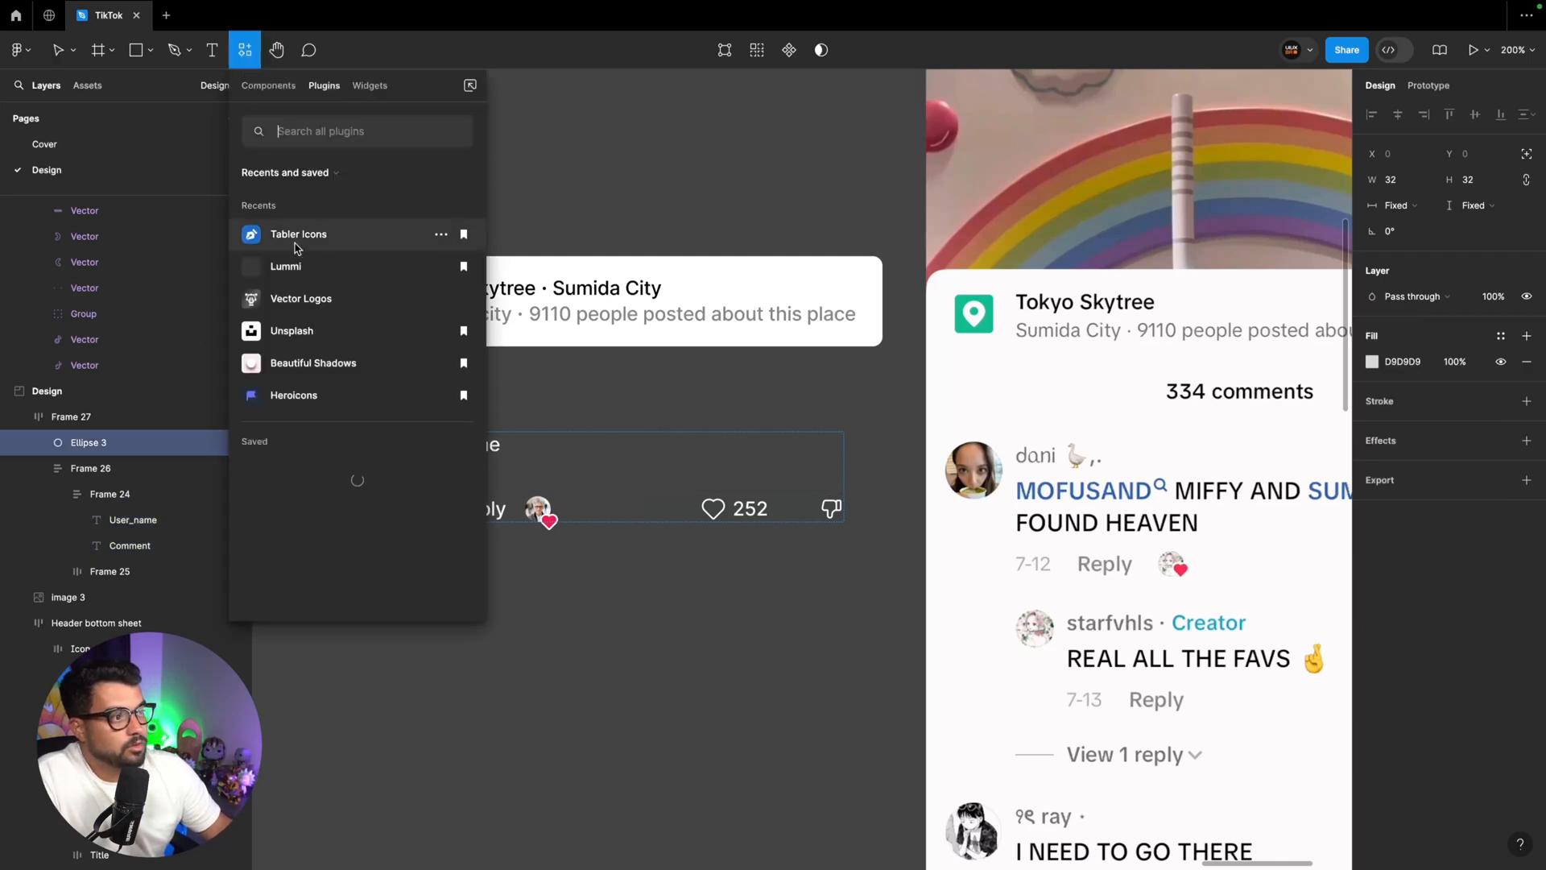
{"action": "left_click", "coordinate": [287, 266]}
{"action": "left_click", "coordinate": [316, 153]}
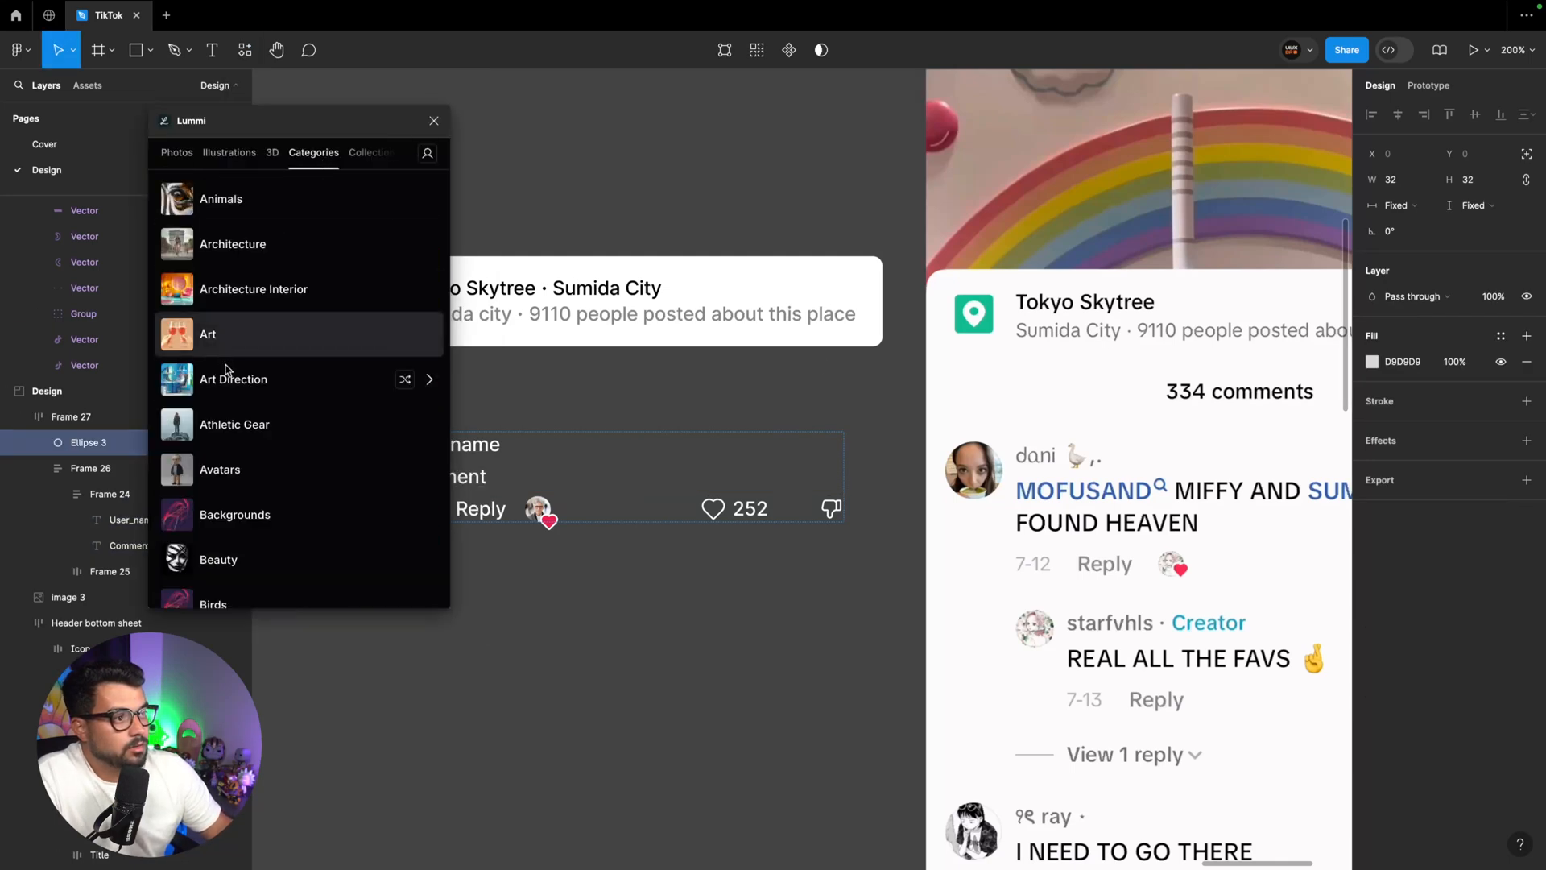
{"action": "left_click", "coordinate": [240, 468]}
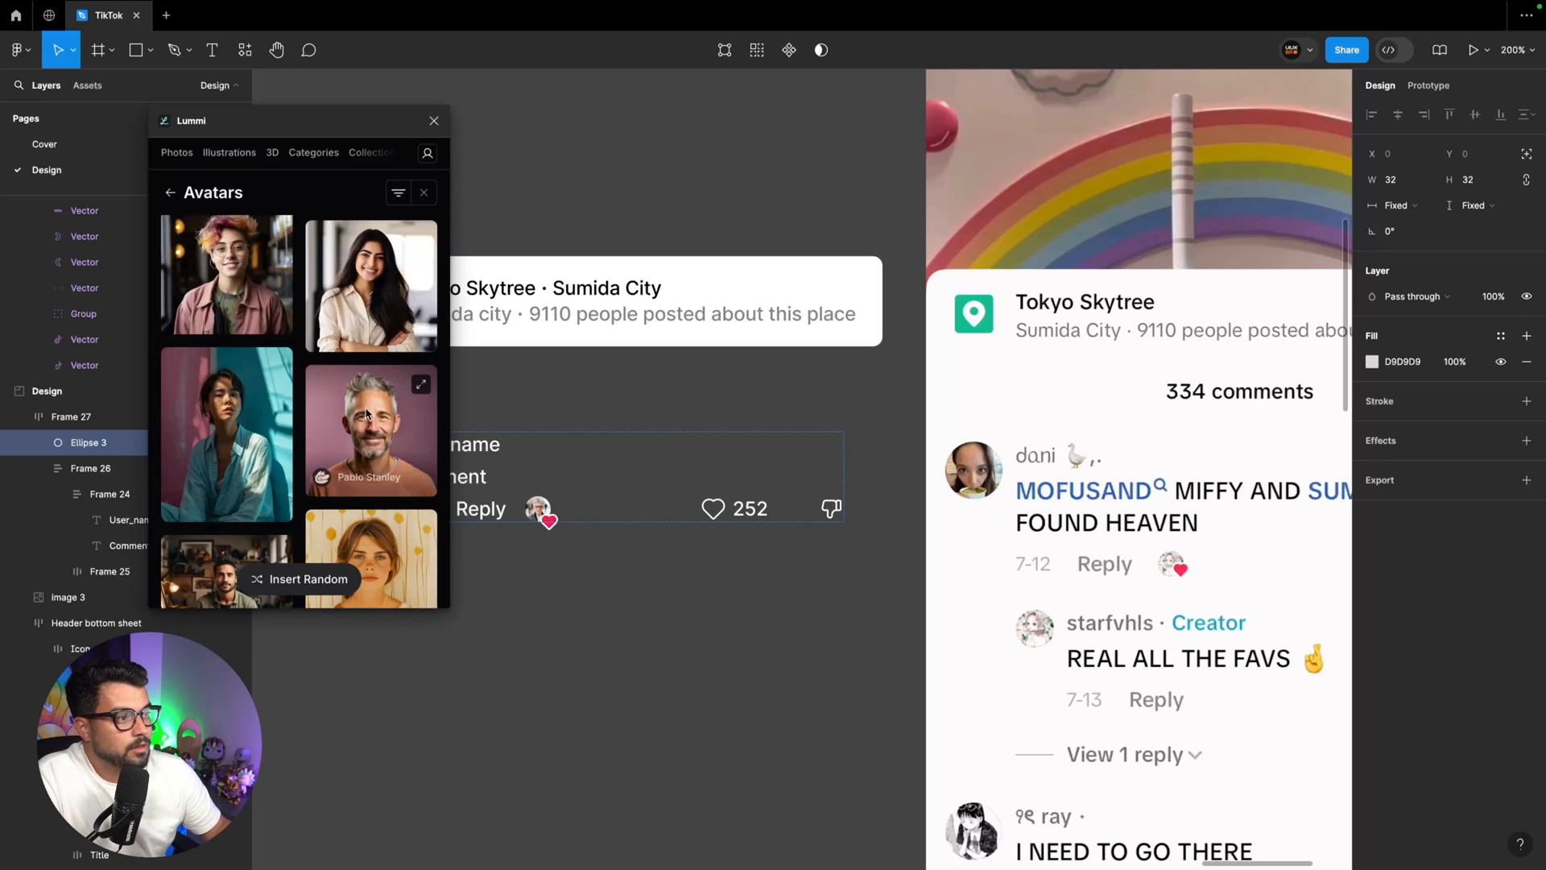
{"action": "left_click", "coordinate": [367, 410]}
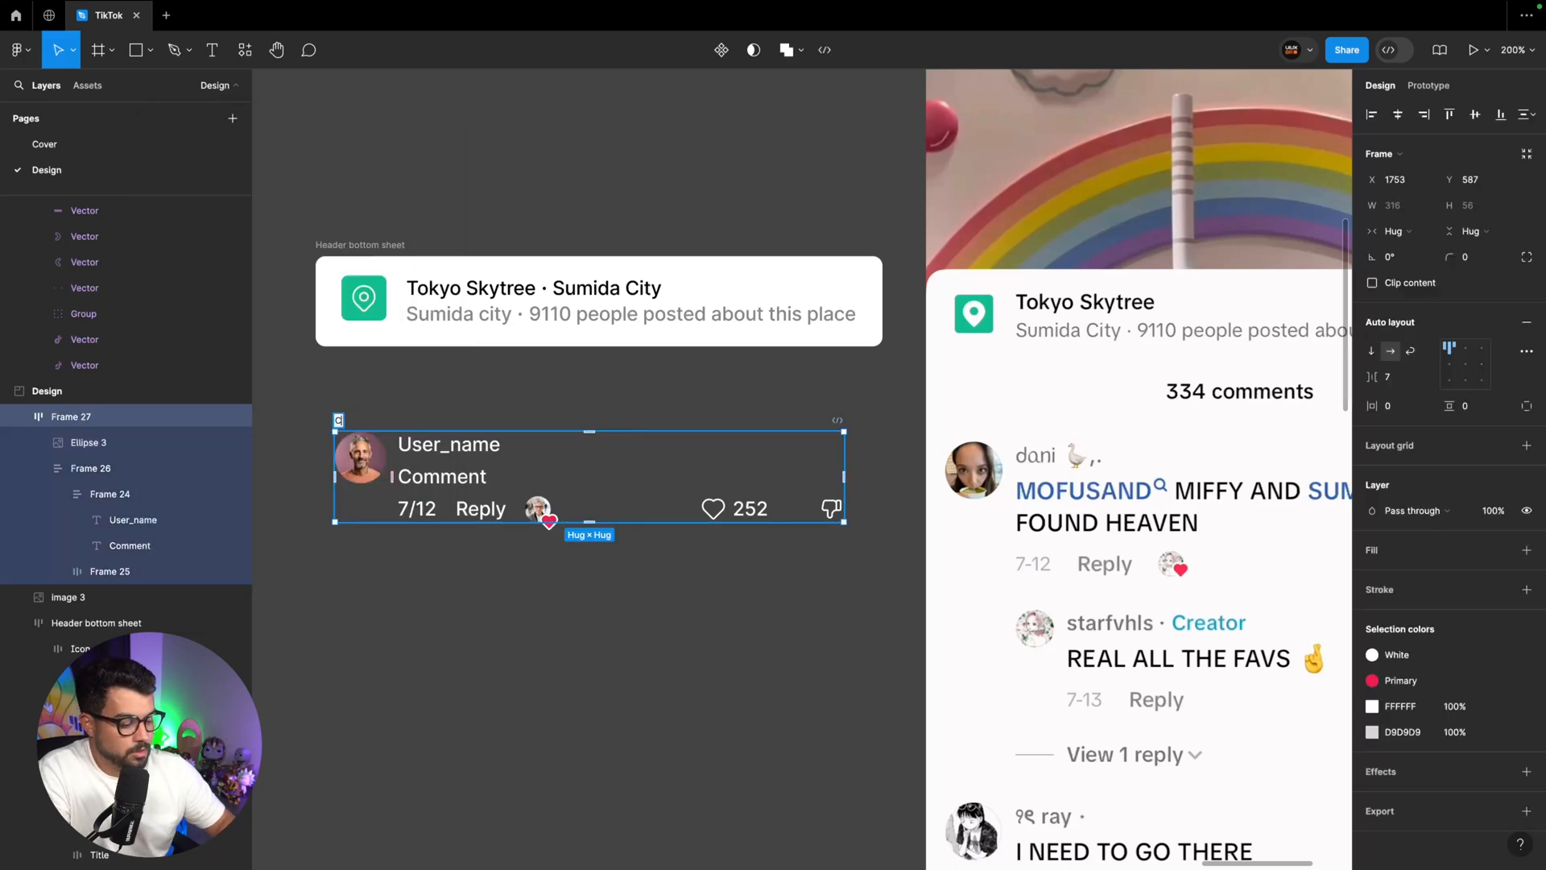
Rename the outer comment frame as Comment and set its horizontal padding to 16
{"action": "type", "text": "Comment"}
{"action": "key", "text": "Return"}
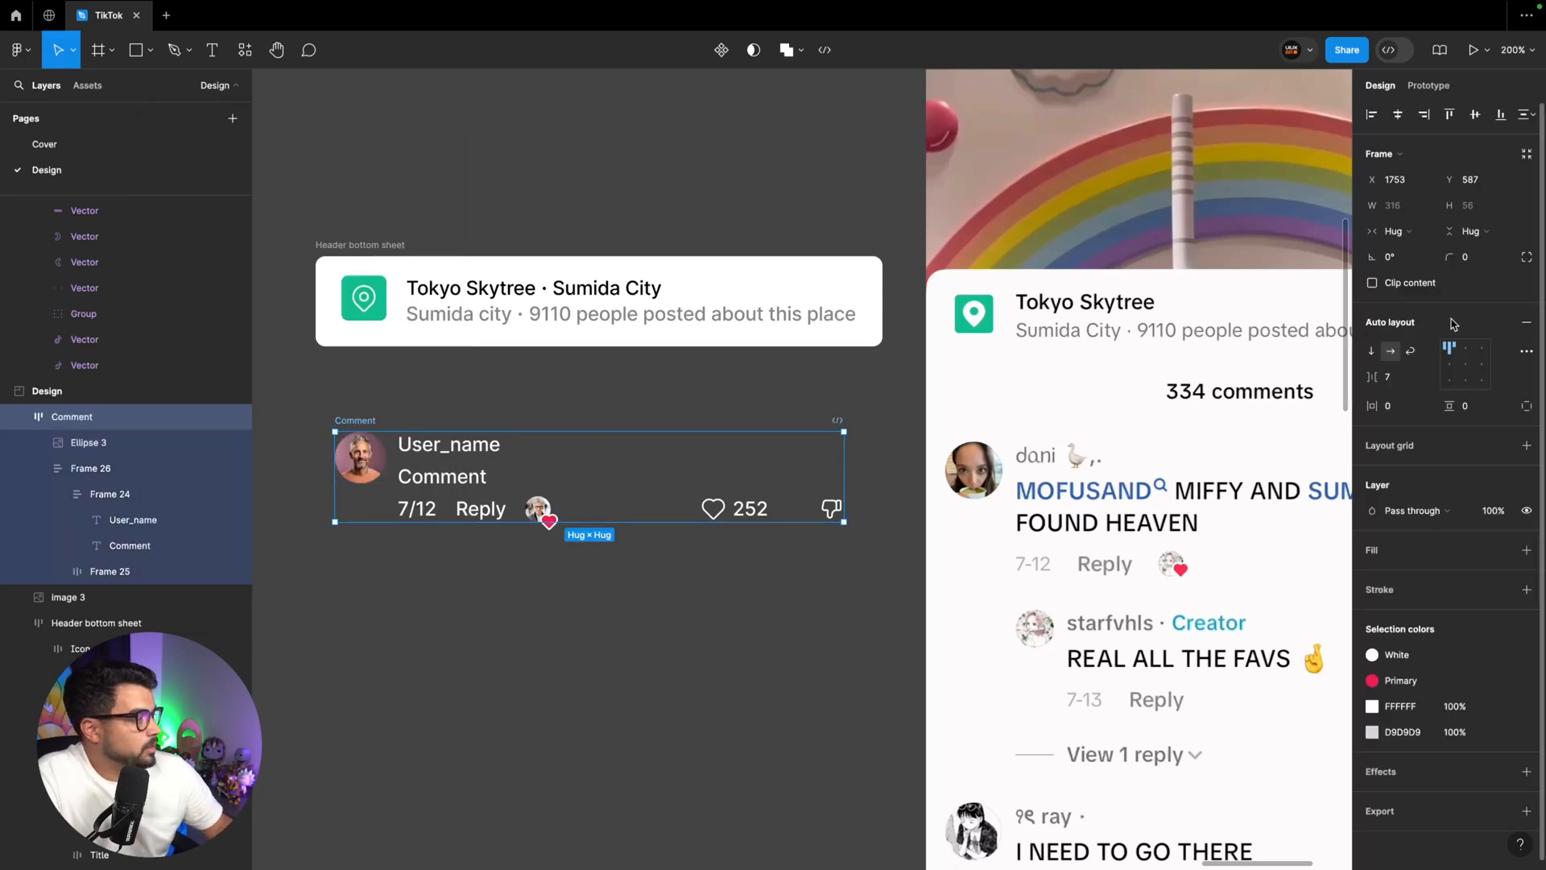
{"action": "left_click", "coordinate": [1397, 408]}
{"action": "type", "text": "16"}
{"action": "key", "text": "Return"}
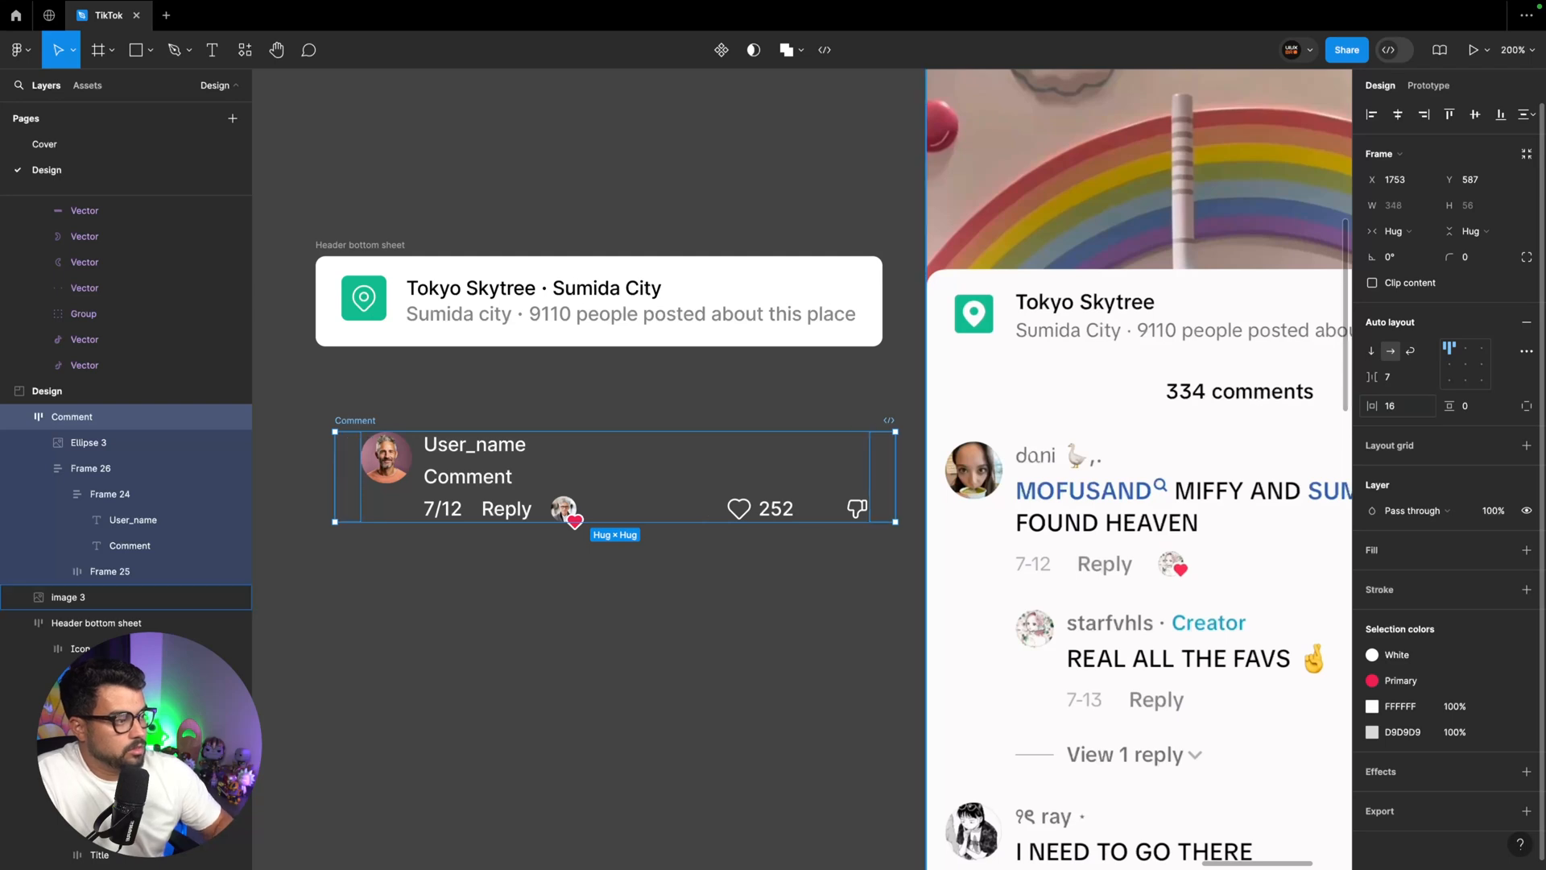
Set the corner radius of the Header bottom sheet frame to 0
{"action": "left_click", "coordinate": [438, 341]}
{"action": "left_click", "coordinate": [1477, 265]}
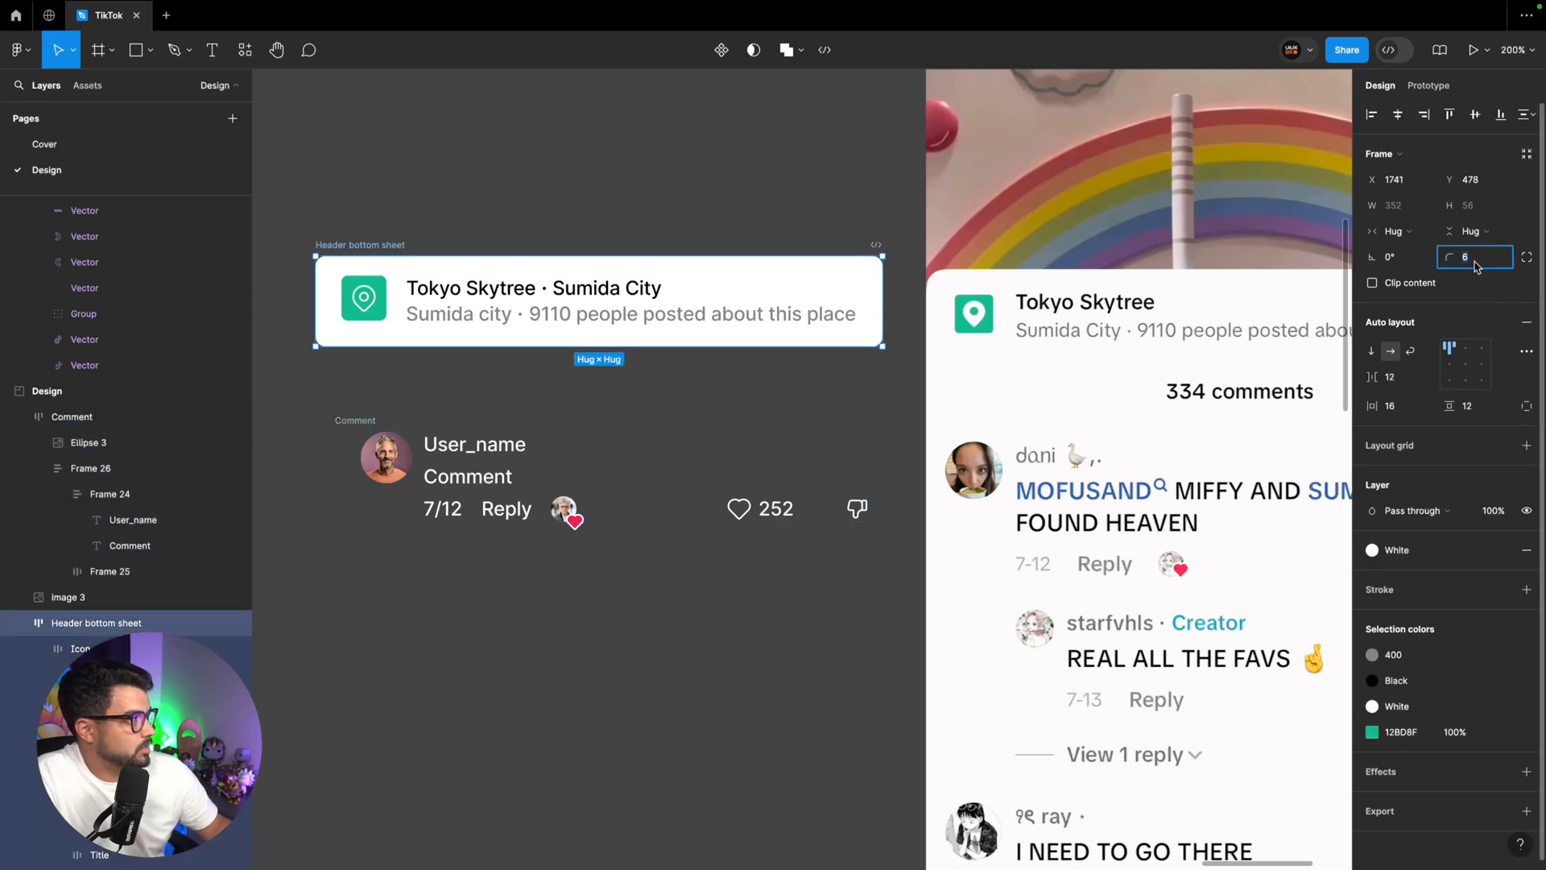
{"action": "type", "text": "0"}
{"action": "key", "text": "Return"}
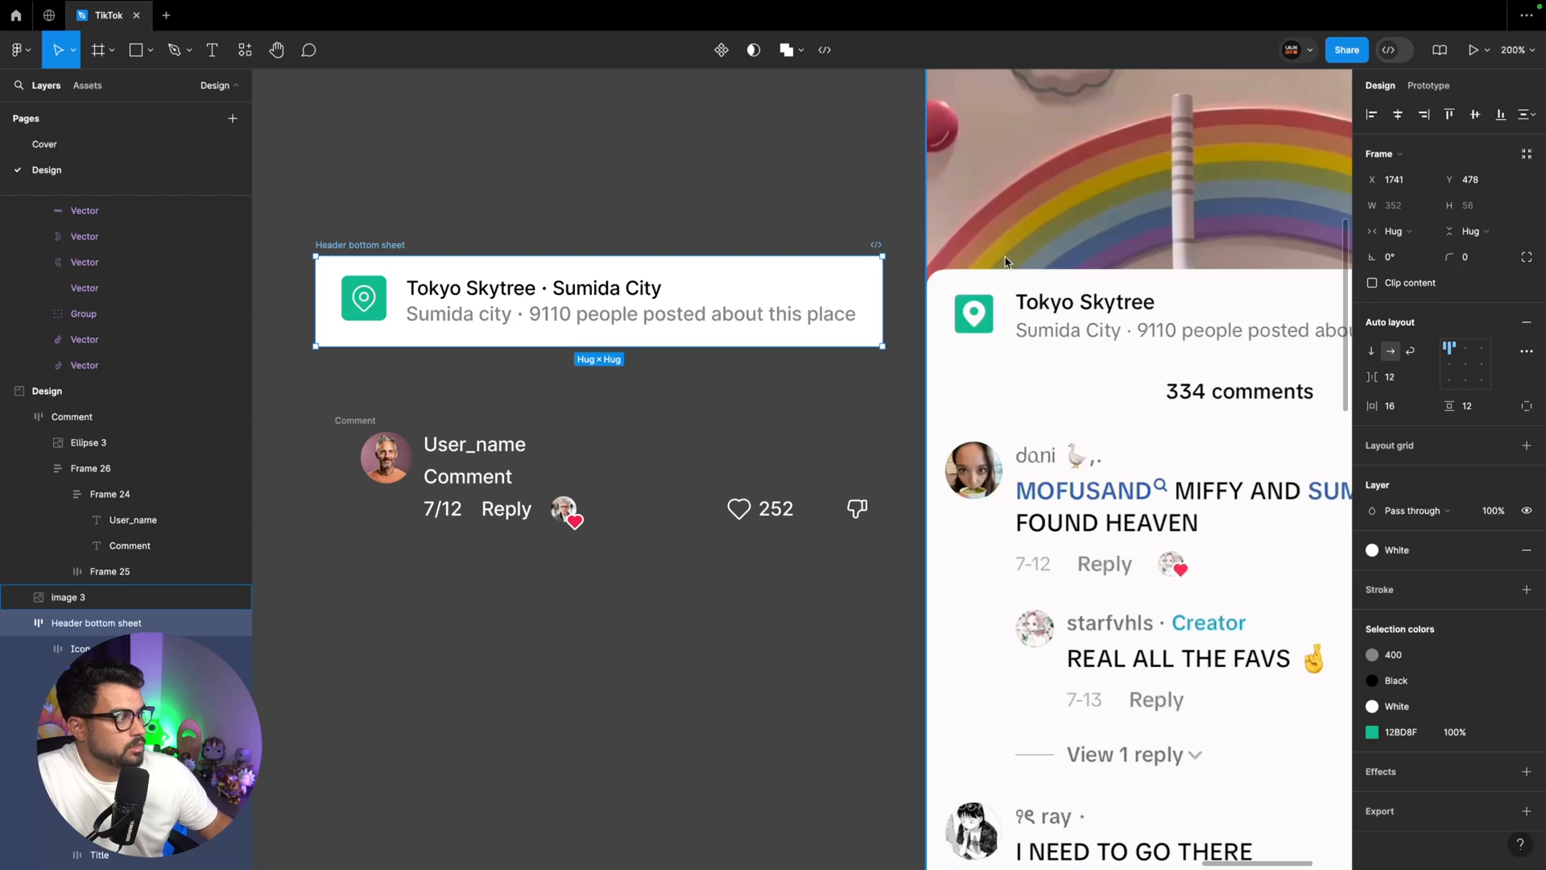
Move the Comment frame beneath the header sheet at X 1741, Y 549, and set its vertical padding to 16
{"action": "left_click_drag", "start_coordinate": [356, 424], "coordinate": [340, 363]}
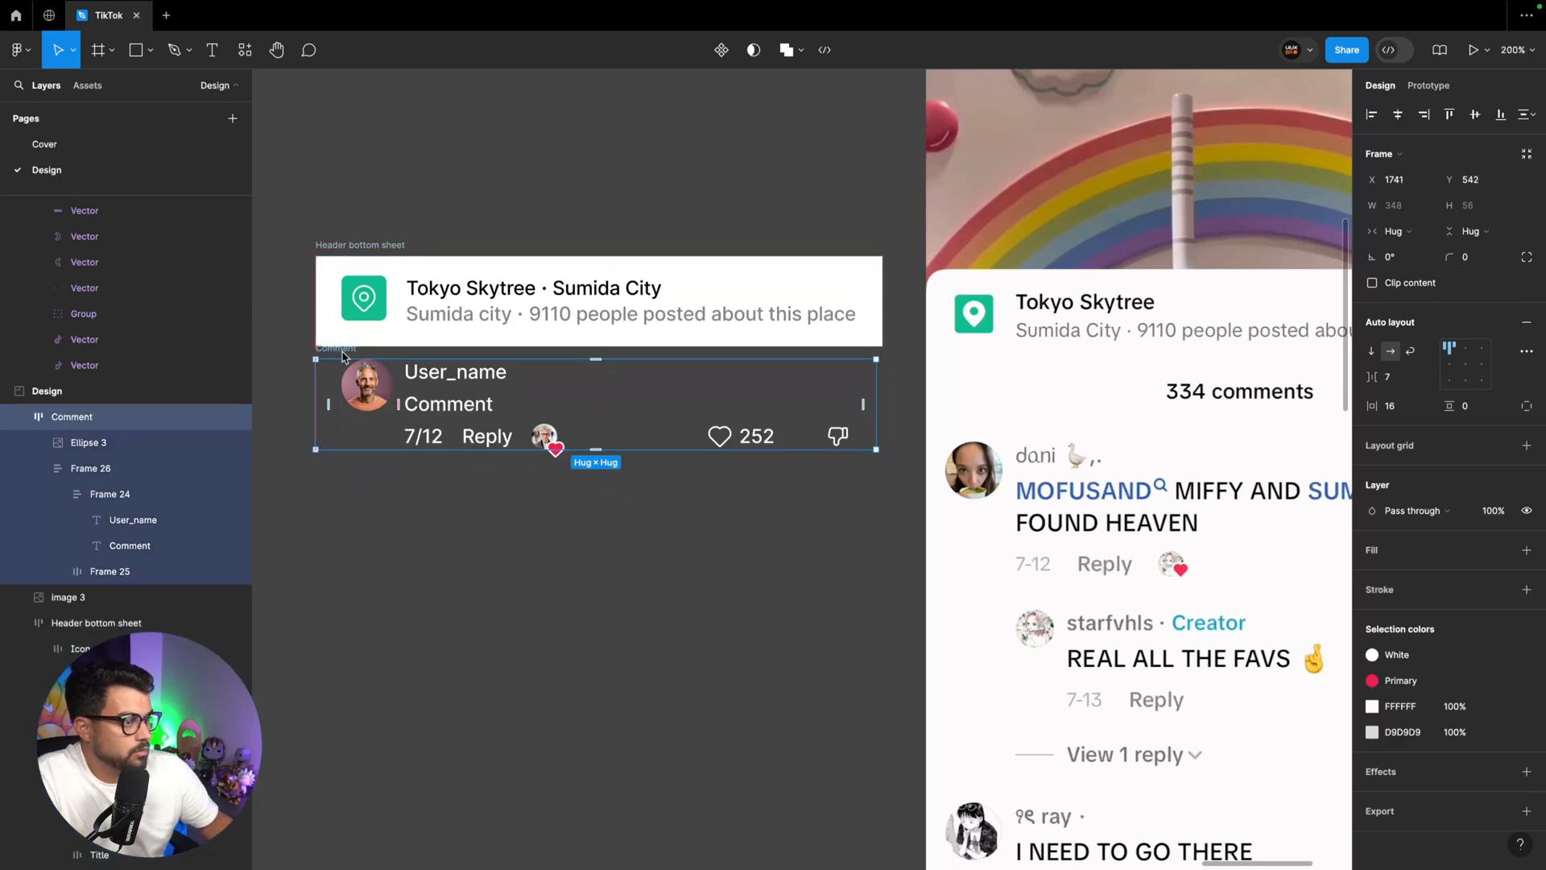
{"action": "left_click", "coordinate": [1481, 407]}
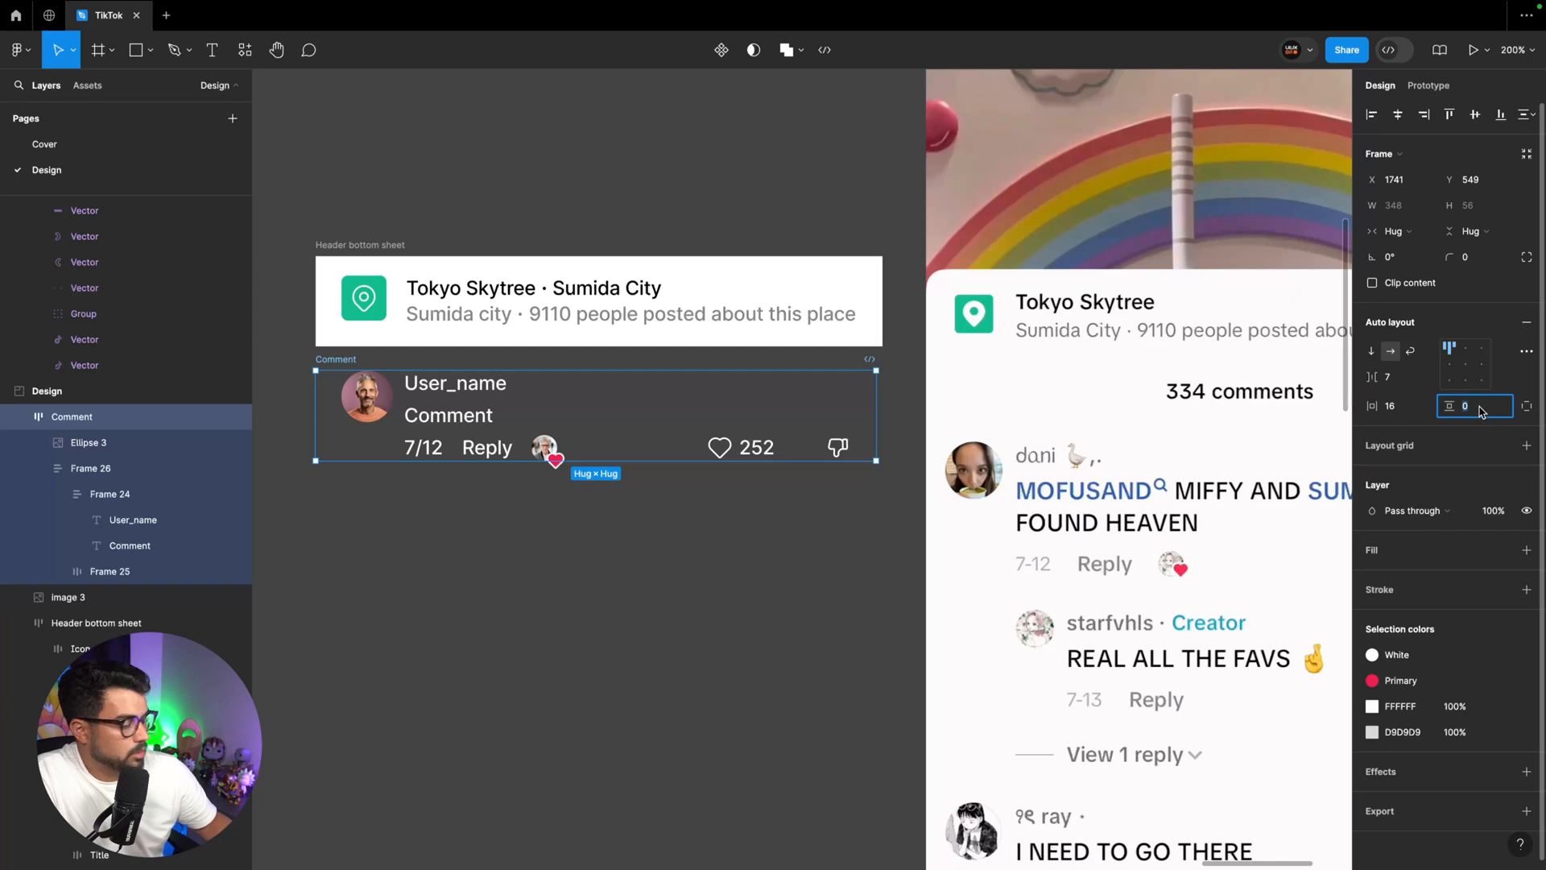
{"action": "type", "text": "16"}
{"action": "key", "text": "Return"}
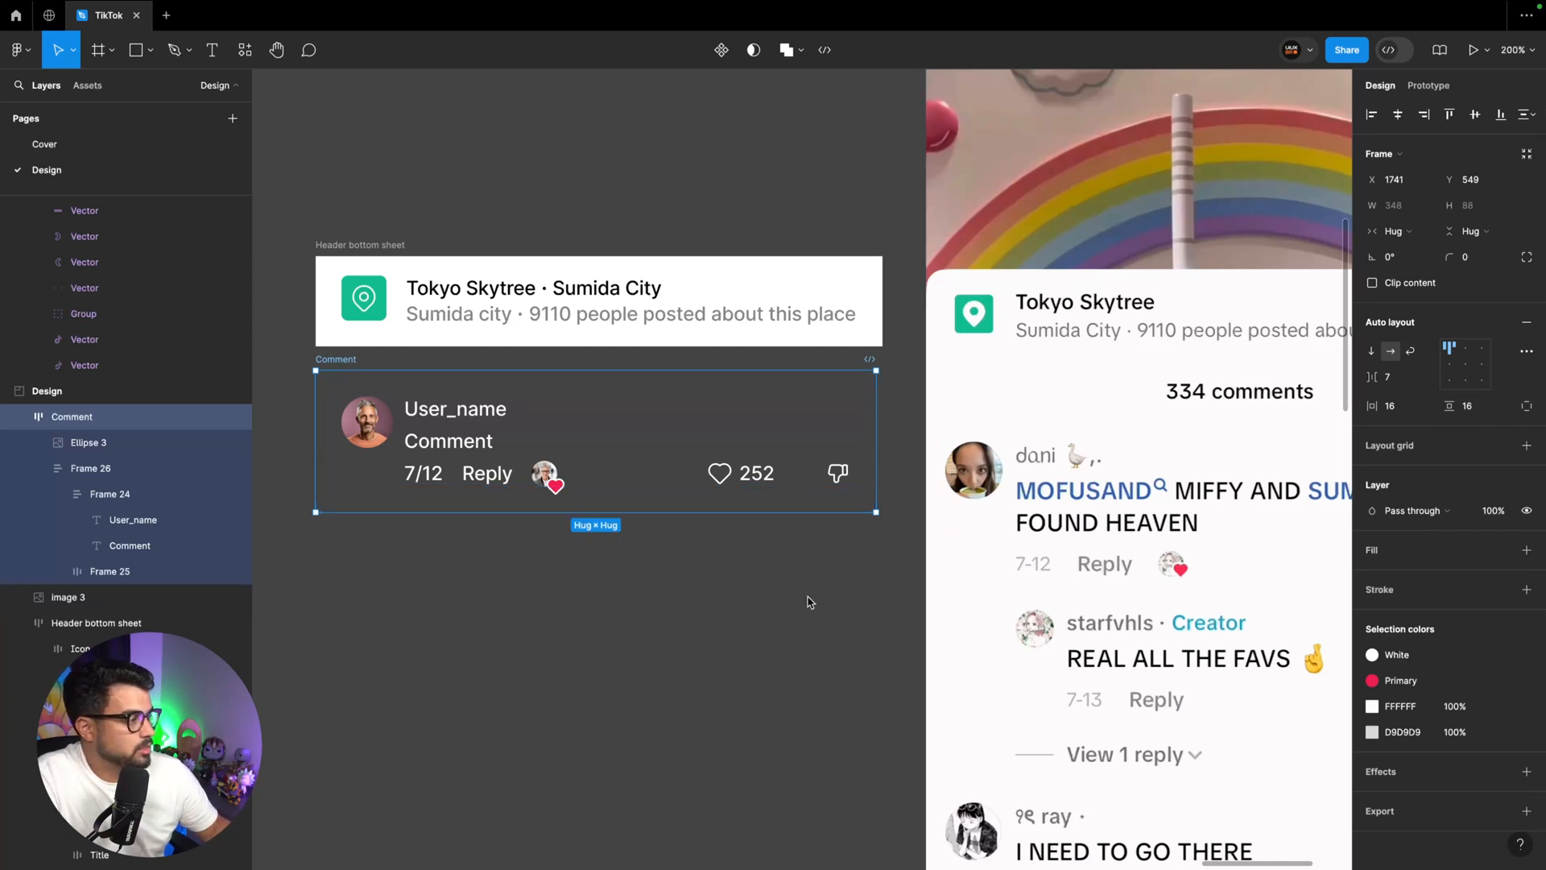
Apply the Black colour style to the Comment text
{"action": "scroll", "coordinate": [797, 574], "scroll_direction": "up", "scroll_amount": 1}
{"action": "left_click", "coordinate": [473, 458]}
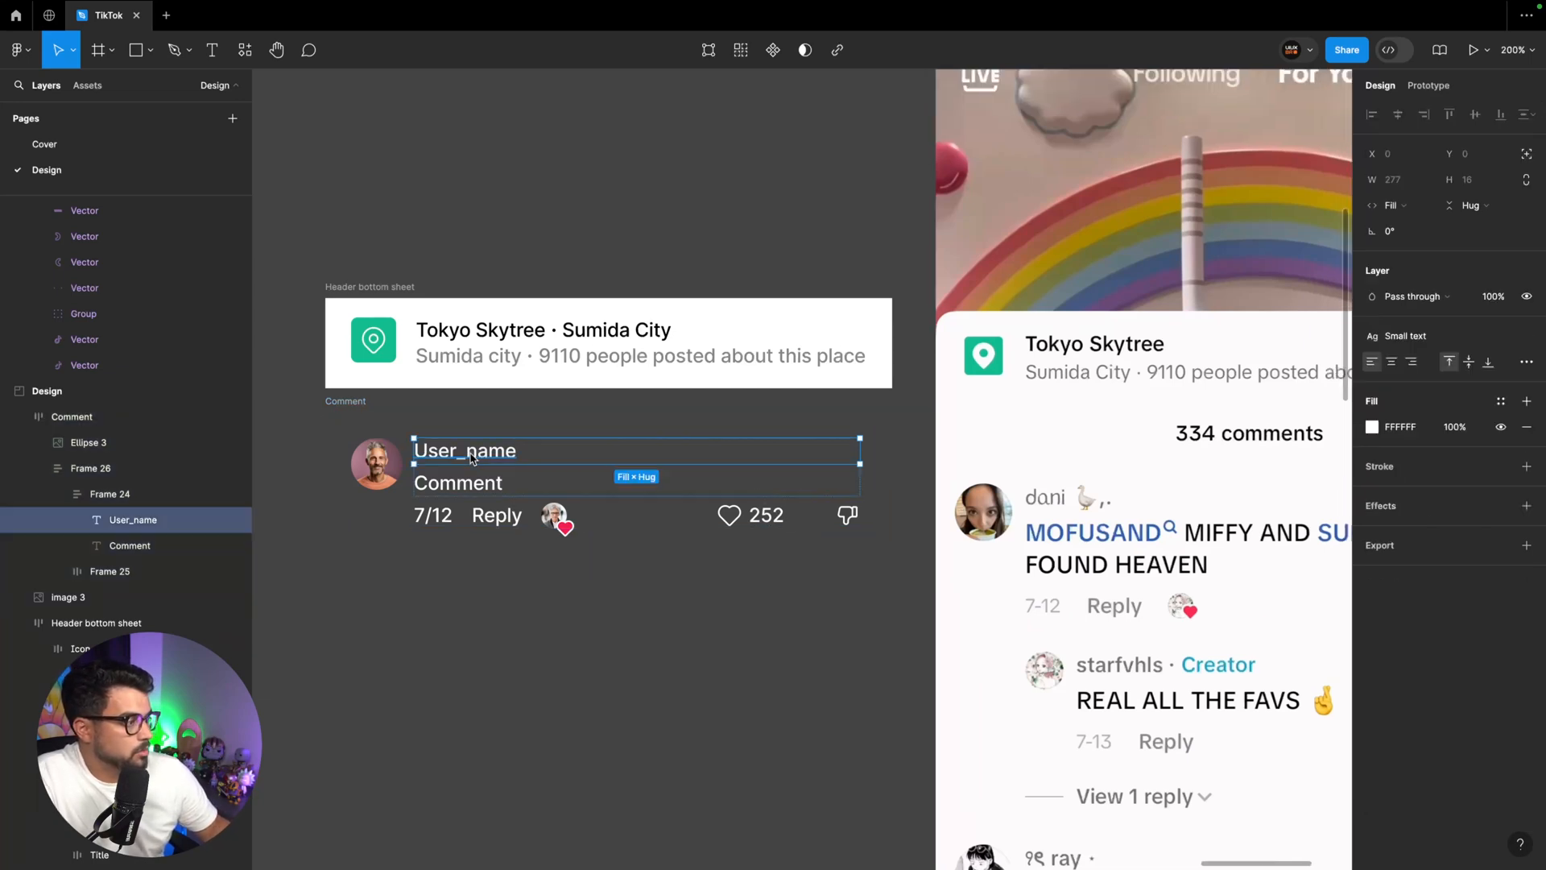
{"action": "left_click", "coordinate": [469, 475]}
{"action": "left_click", "coordinate": [1500, 400]}
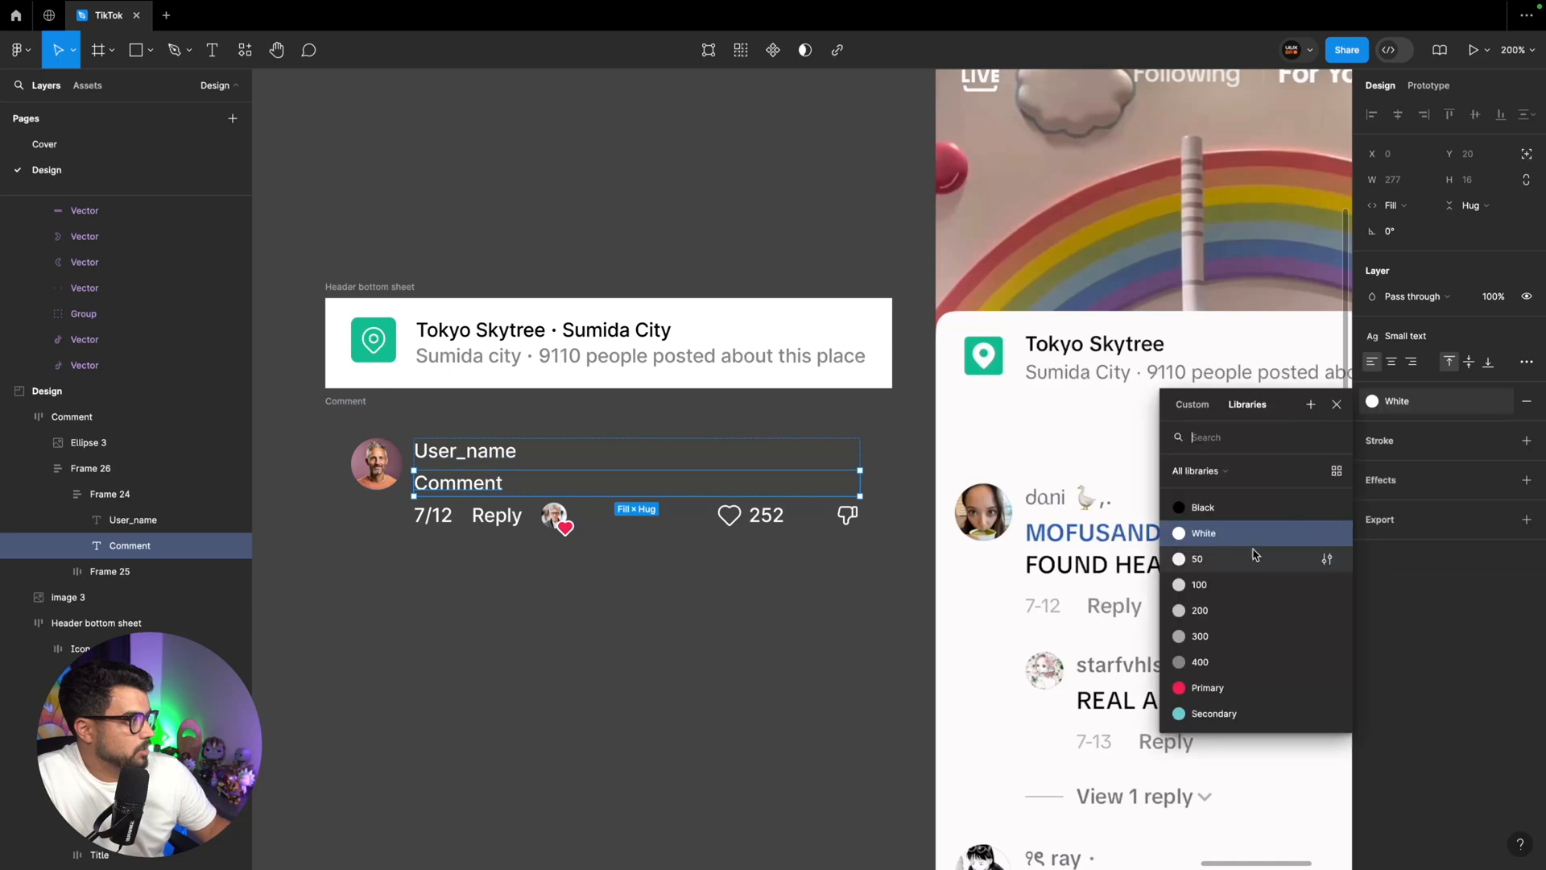
{"action": "left_click", "coordinate": [1195, 507]}
Apply the 400 colour style to the User_name and Reply texts and to the like count and icons group
{"action": "left_click", "coordinate": [531, 463]}
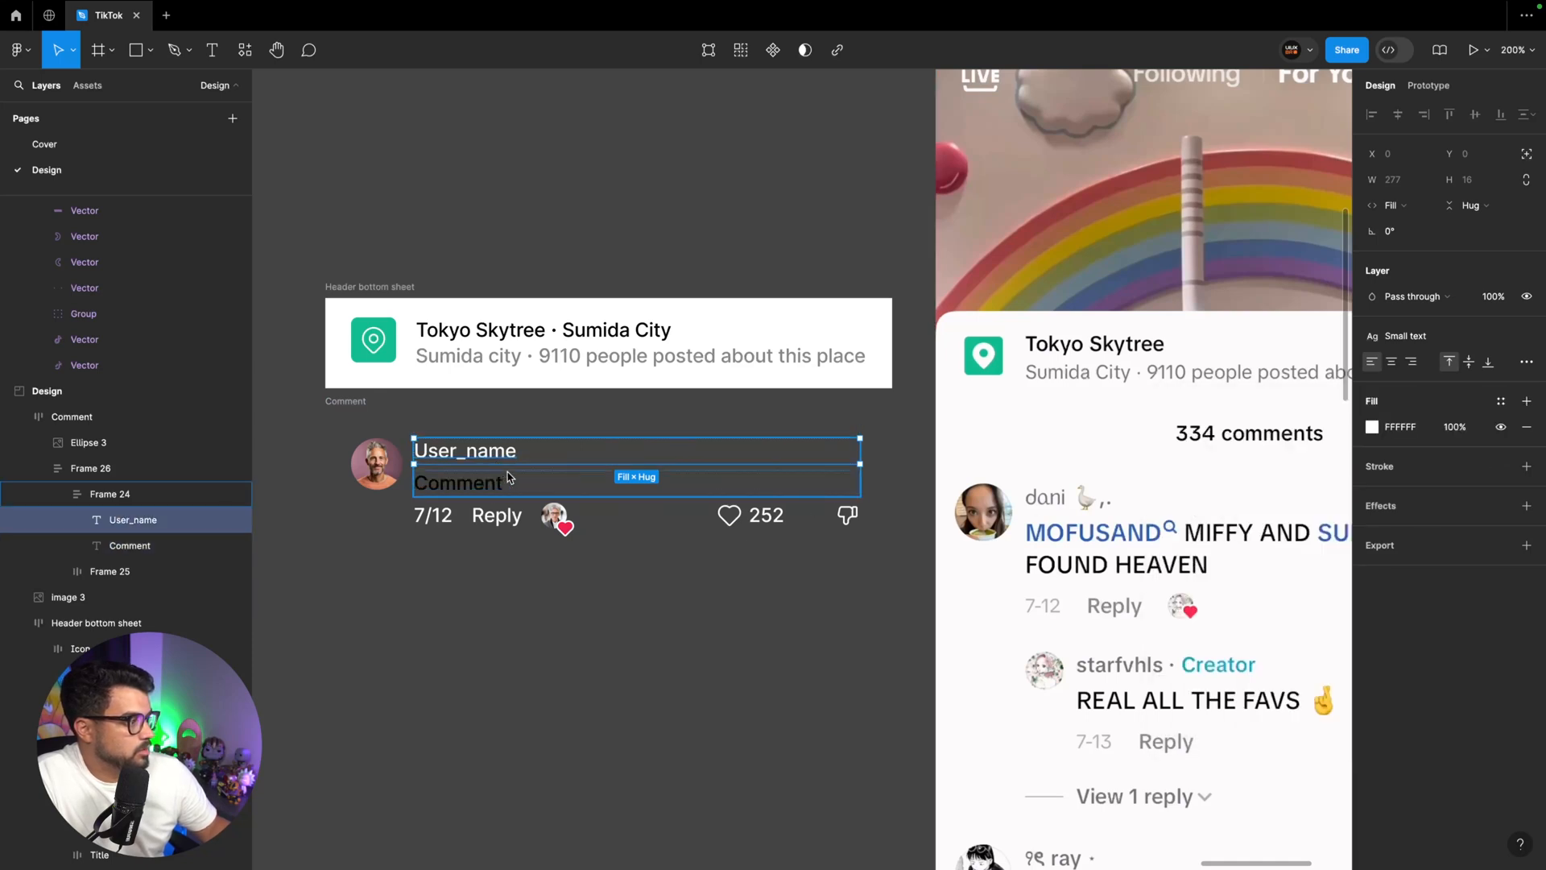
{"action": "scroll", "coordinate": [509, 476], "scroll_direction": "right", "scroll_amount": 4}
{"action": "scroll", "coordinate": [509, 483], "scroll_direction": "right", "scroll_amount": 5}
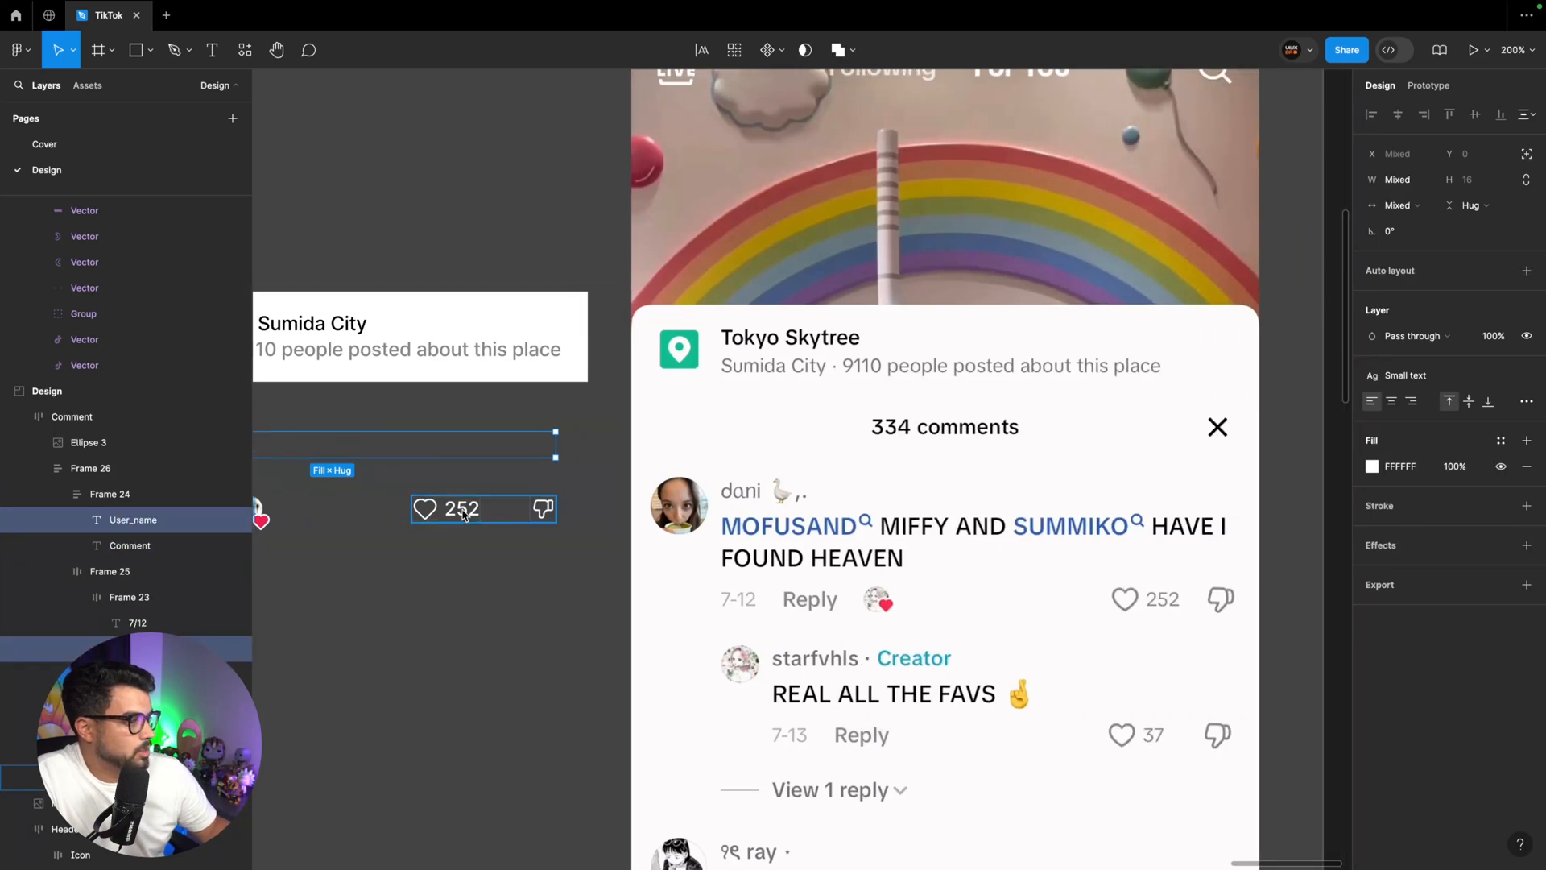
{"action": "left_click", "coordinate": [551, 512], "text": "shift"}
{"action": "left_click", "coordinate": [1500, 622]}
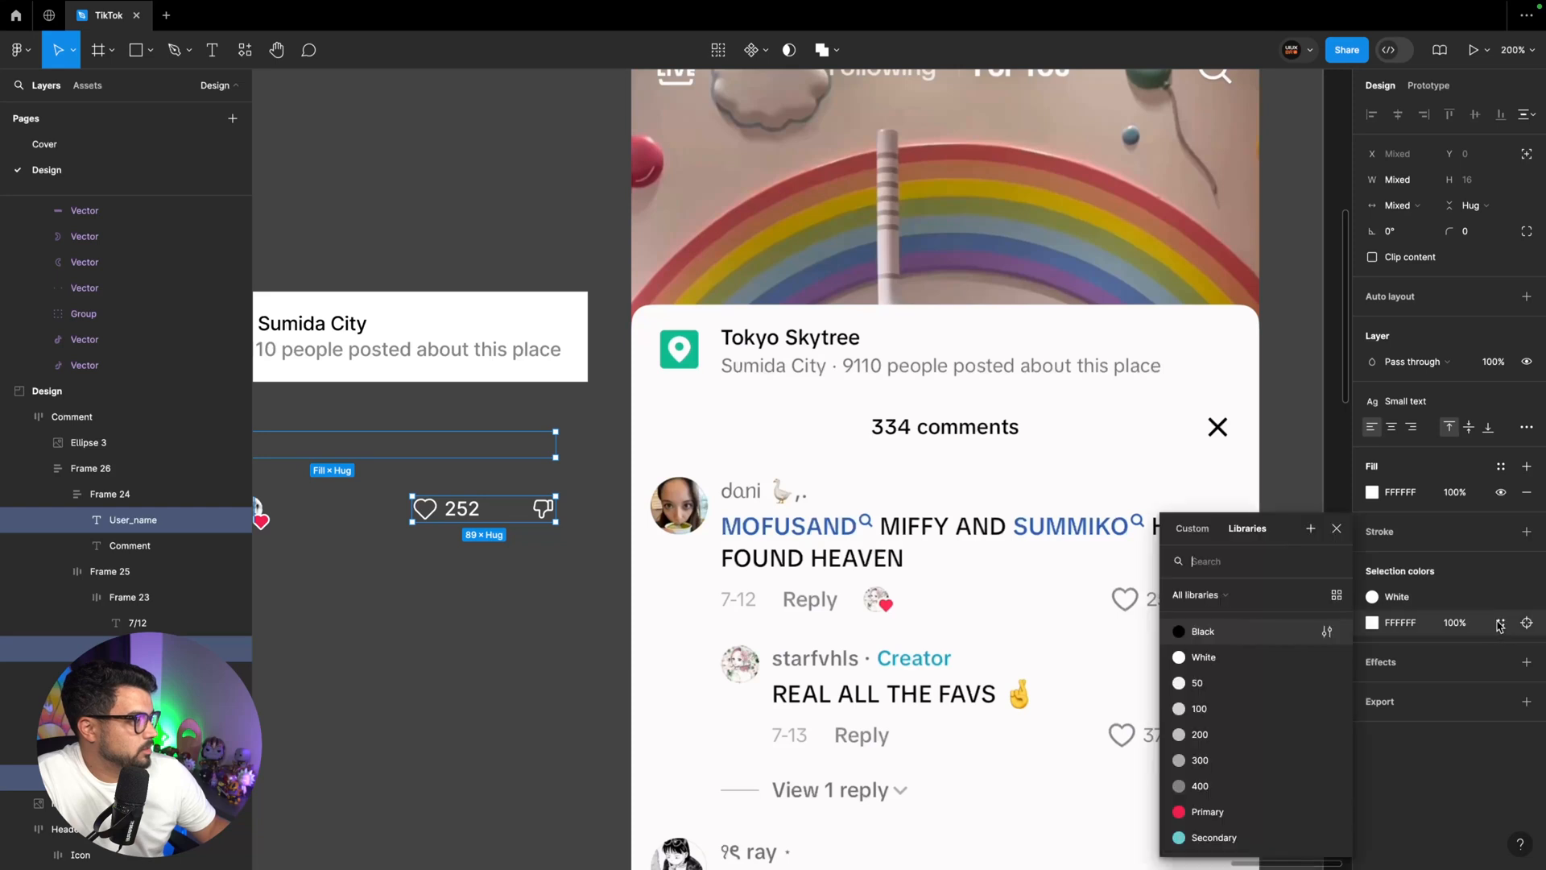
{"action": "left_click", "coordinate": [1247, 661]}
{"action": "left_click", "coordinate": [1435, 574]}
{"action": "left_click", "coordinate": [1240, 786]}
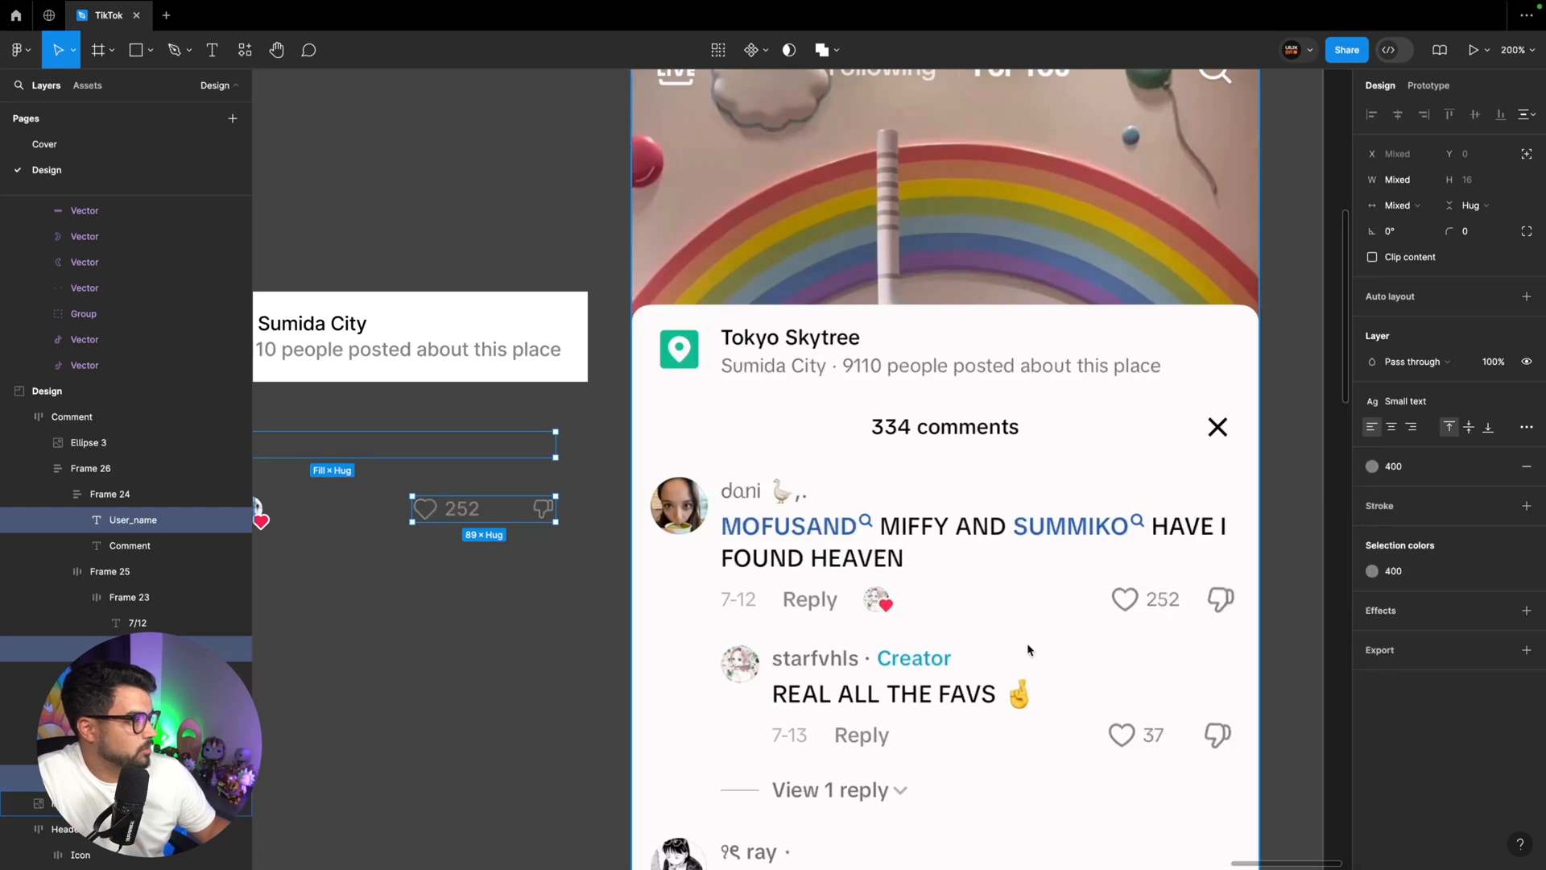
Apply the 300 colour style to the 7/12 date text
{"action": "scroll", "coordinate": [713, 496], "scroll_direction": "left", "scroll_amount": 8}
{"action": "left_click", "coordinate": [413, 516]}
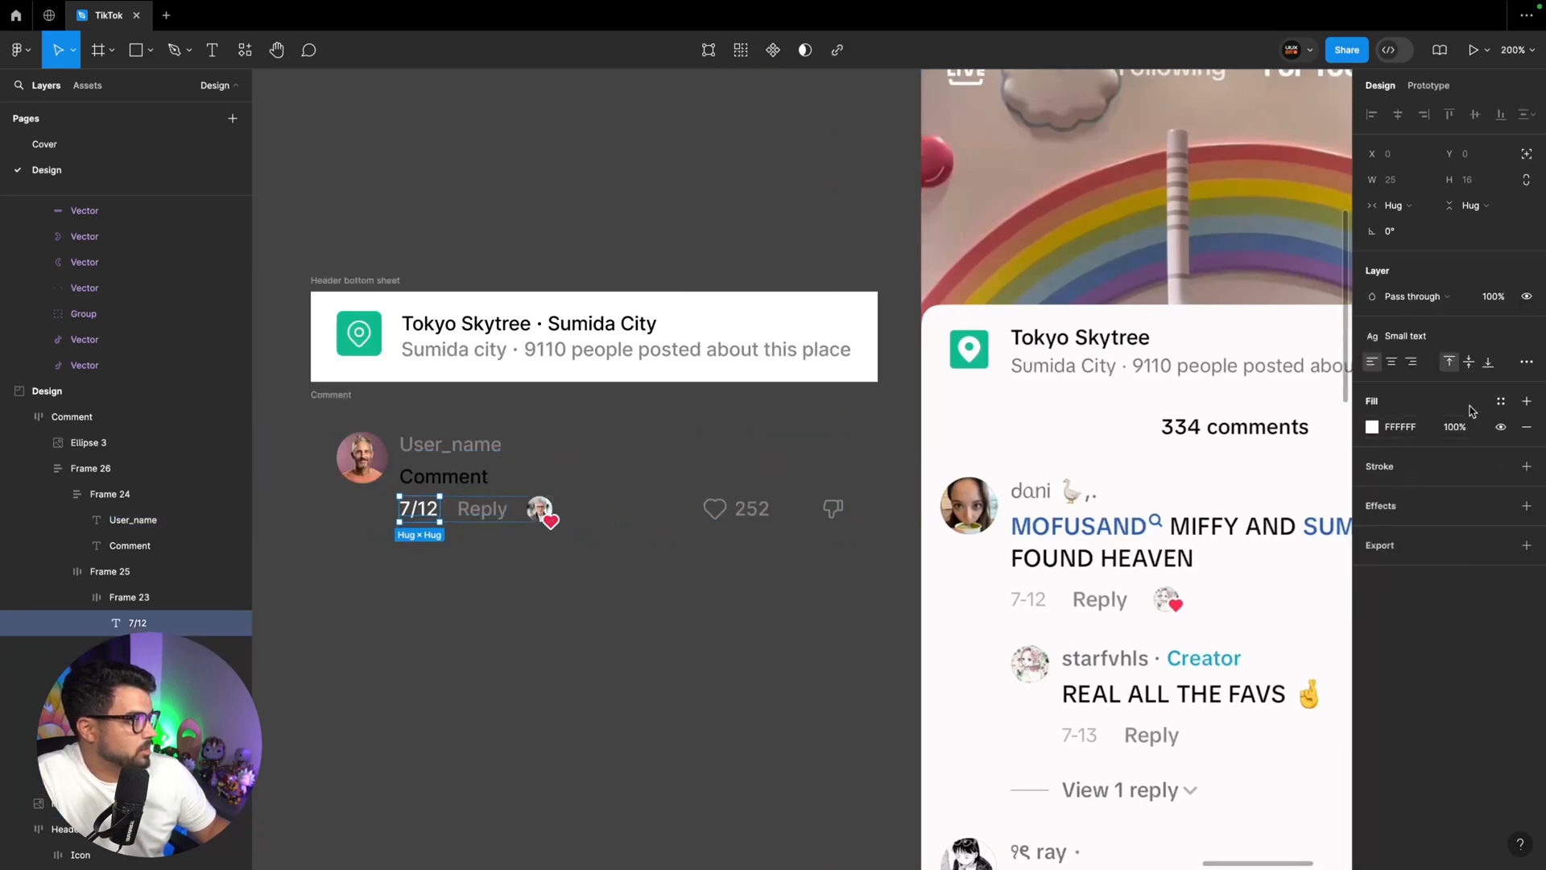
{"action": "left_click", "coordinate": [1500, 401]}
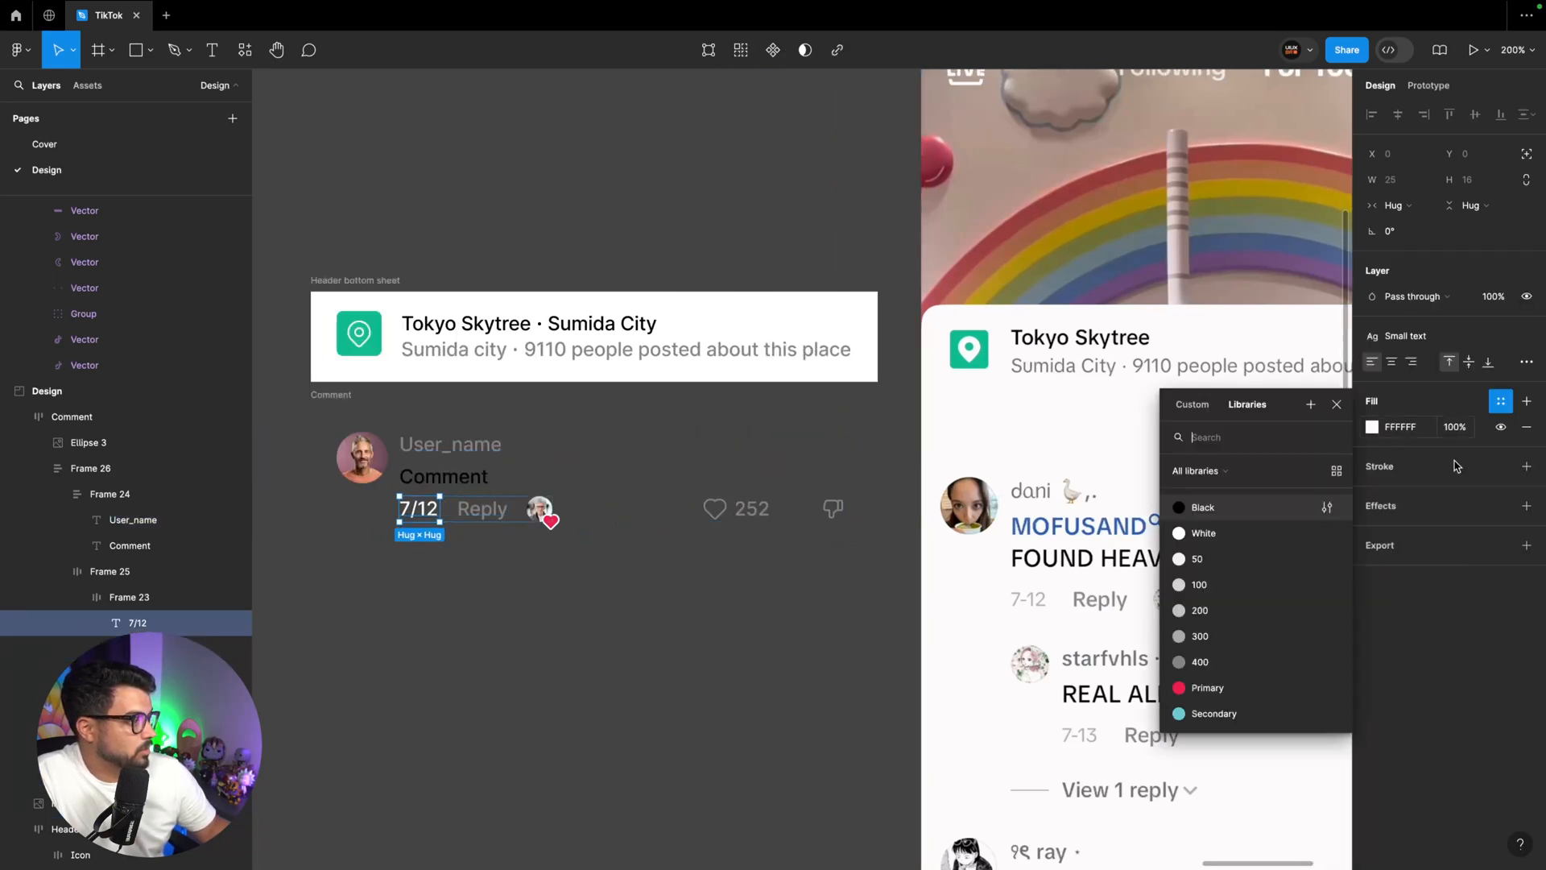
{"action": "left_click", "coordinate": [1249, 612]}
{"action": "left_click", "coordinate": [667, 631]}
Fill the Comment frame with the White colour style
{"action": "left_click", "coordinate": [636, 531]}
{"action": "left_click", "coordinate": [1500, 550]}
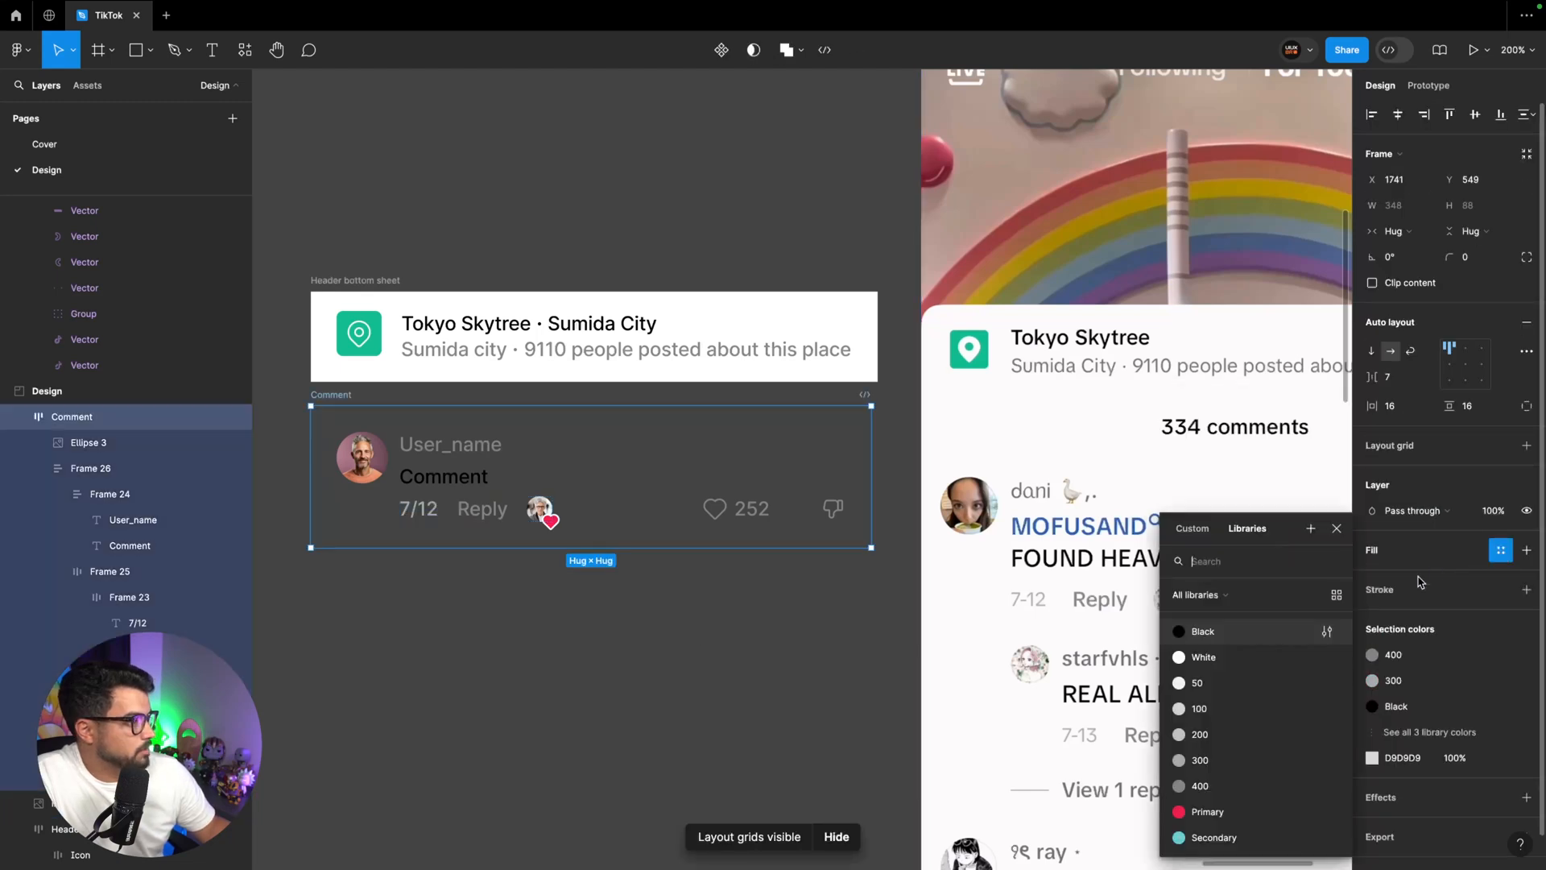
{"action": "left_click", "coordinate": [1216, 658]}
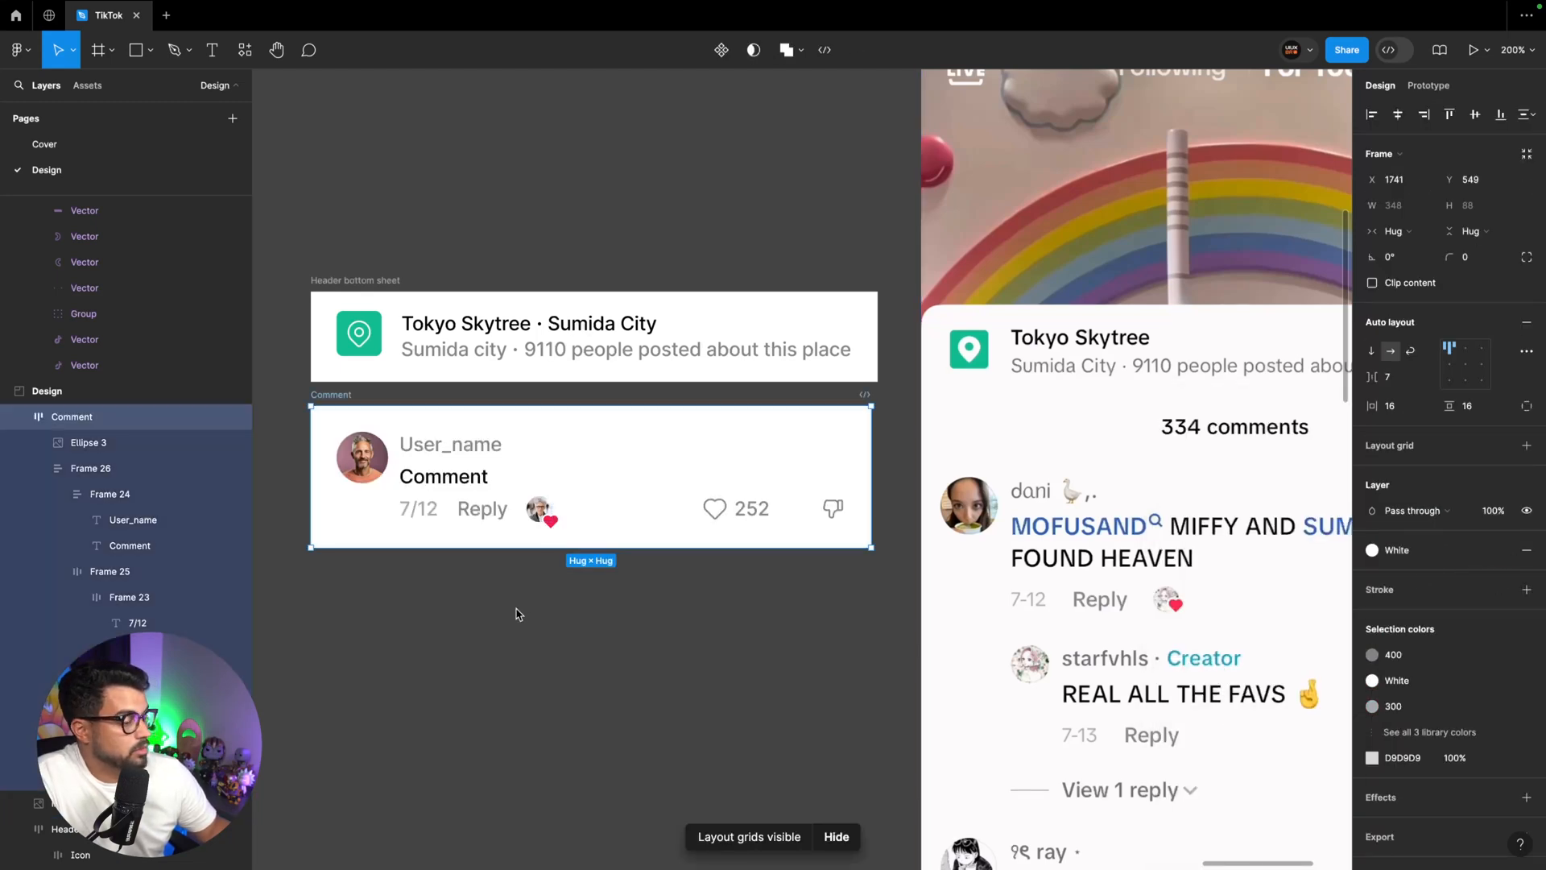
Set the spacing between user name and comment text to 2, and between that text block and the row below to 8
{"action": "left_click", "coordinate": [489, 474], "text": "super"}
{"action": "left_click", "coordinate": [1400, 379]}
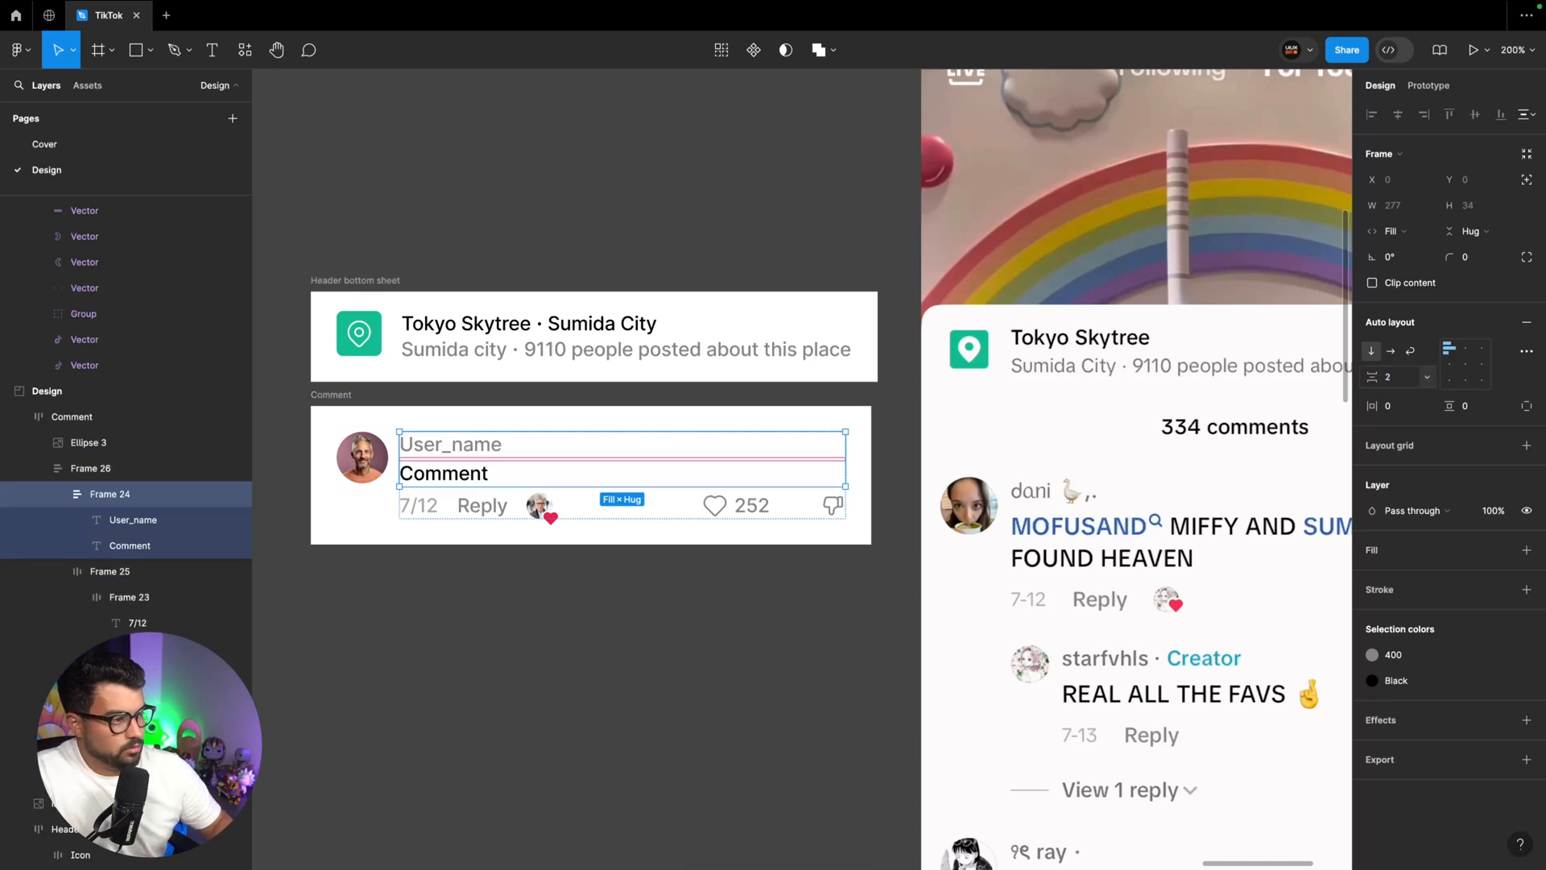
{"action": "key", "text": "Escape"}
{"action": "key", "text": "Escape"}
{"action": "left_click", "coordinate": [1399, 379]}
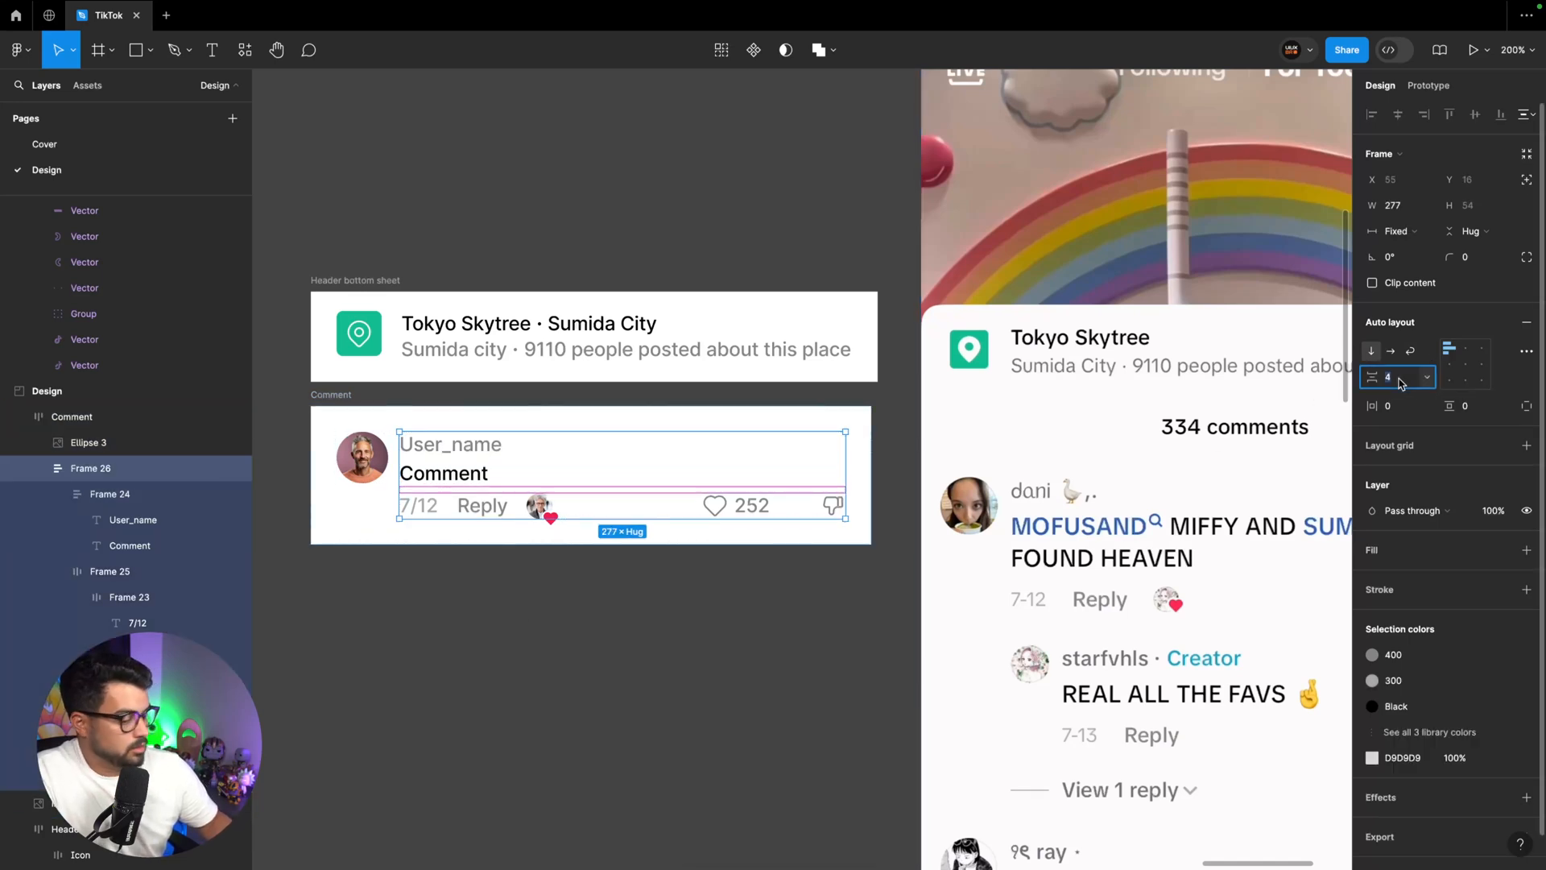
{"action": "key", "text": "Return"}
{"action": "left_click", "coordinate": [706, 696]}
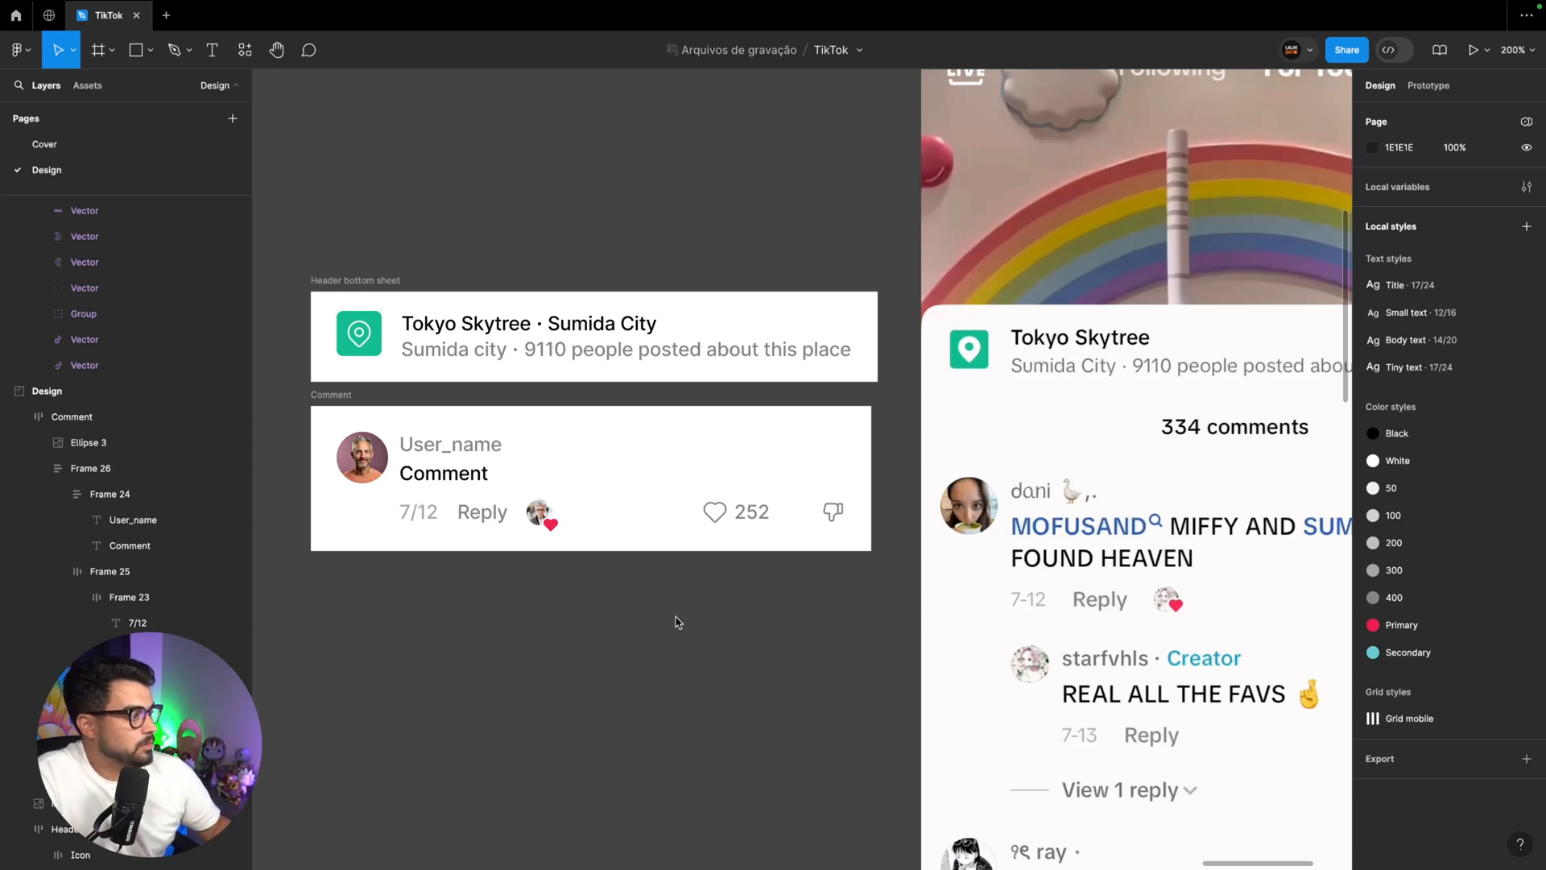
Try the placeholder string "UVAJKVHKSJHVSJVBJS" as the comment text and undo it
{"action": "left_click", "coordinate": [443, 473]}
{"action": "double_click", "coordinate": [442, 473]}
{"action": "type", "text": "UVAJKVHKSJHVSJV"}
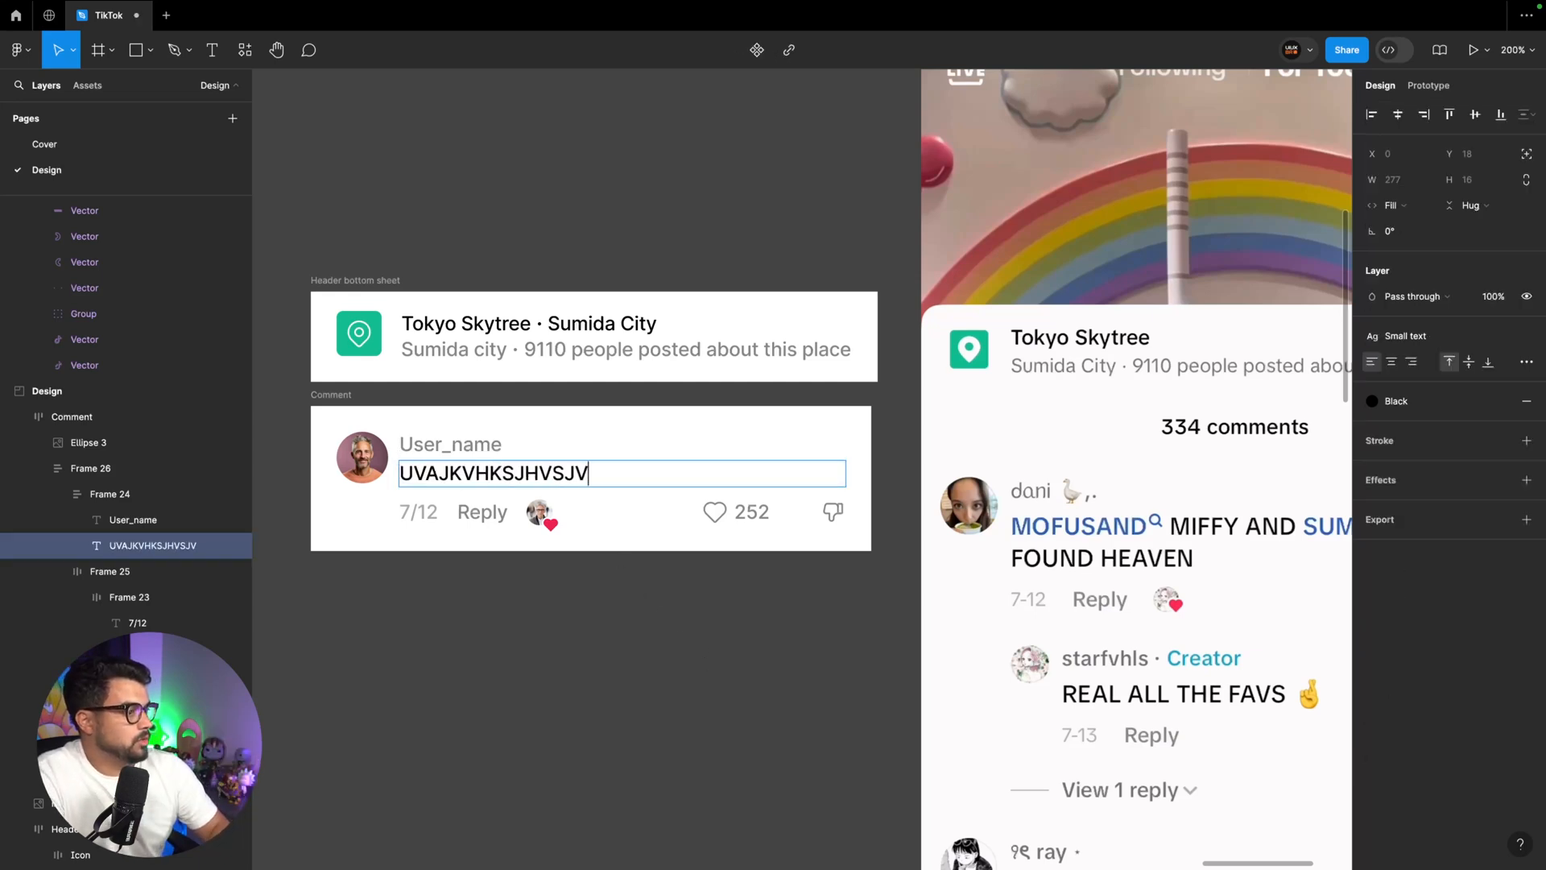
{"action": "type", "text": "BJS"}
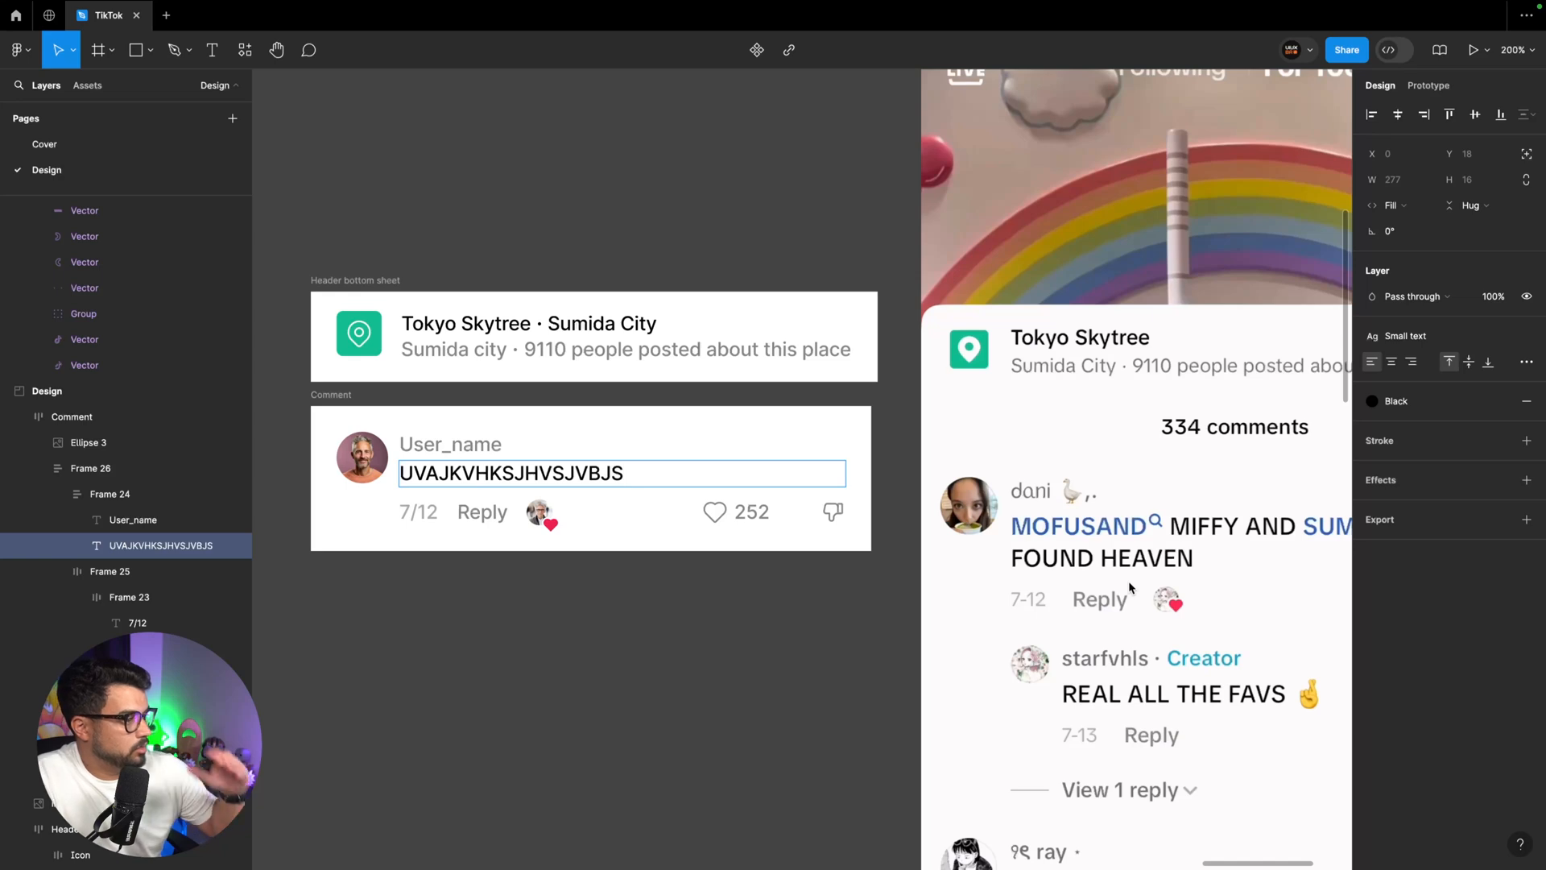
{"action": "scroll", "coordinate": [1196, 534], "scroll_direction": "right", "scroll_amount": 4}
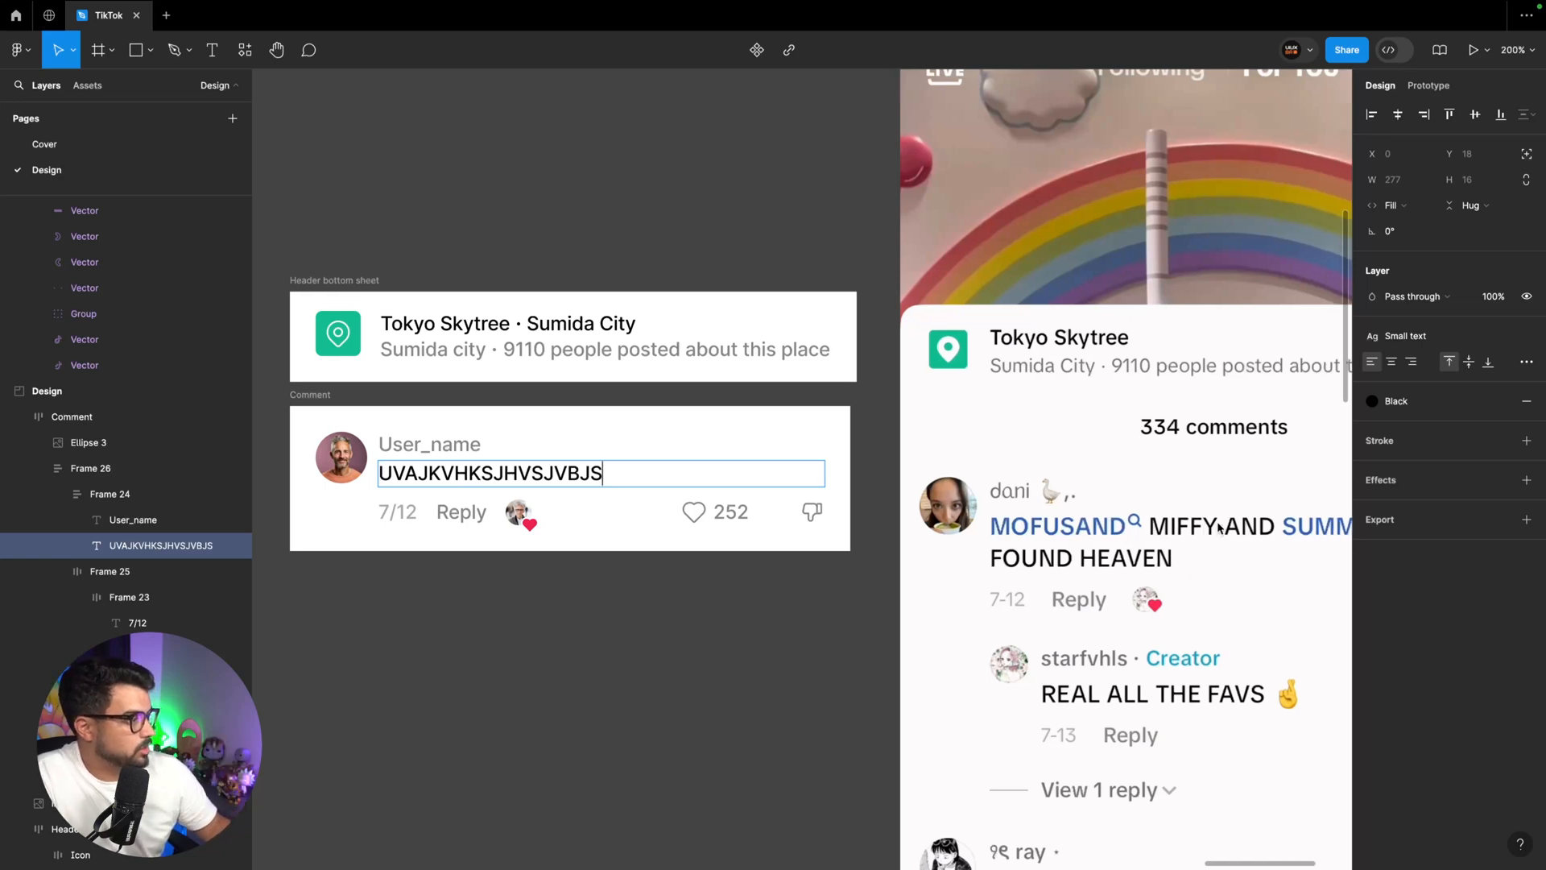
{"action": "scroll", "coordinate": [1196, 534], "scroll_direction": "left", "scroll_amount": 3}
{"action": "key", "text": "ctrl+z"}
{"action": "left_click", "coordinate": [597, 649]}
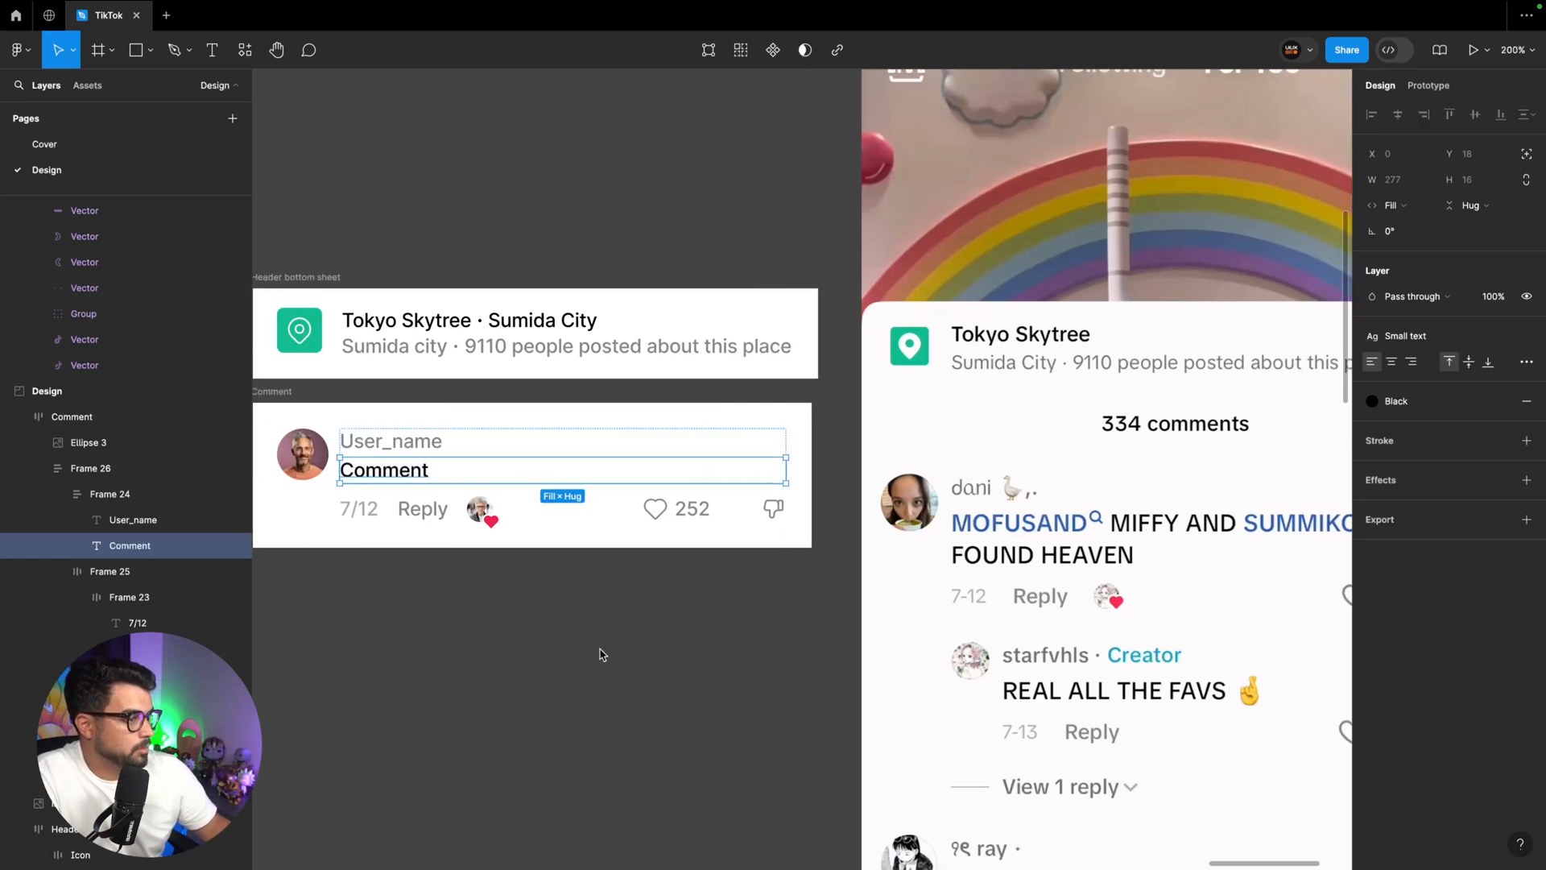
{"action": "left_click", "coordinate": [599, 646]}
Widen the Comment frame to about 419 and set the content frame beside the avatar to fill its width
{"action": "scroll", "coordinate": [616, 629], "scroll_direction": "left", "scroll_amount": 3}
{"action": "scroll", "coordinate": [618, 628], "scroll_direction": "left", "scroll_amount": 1}
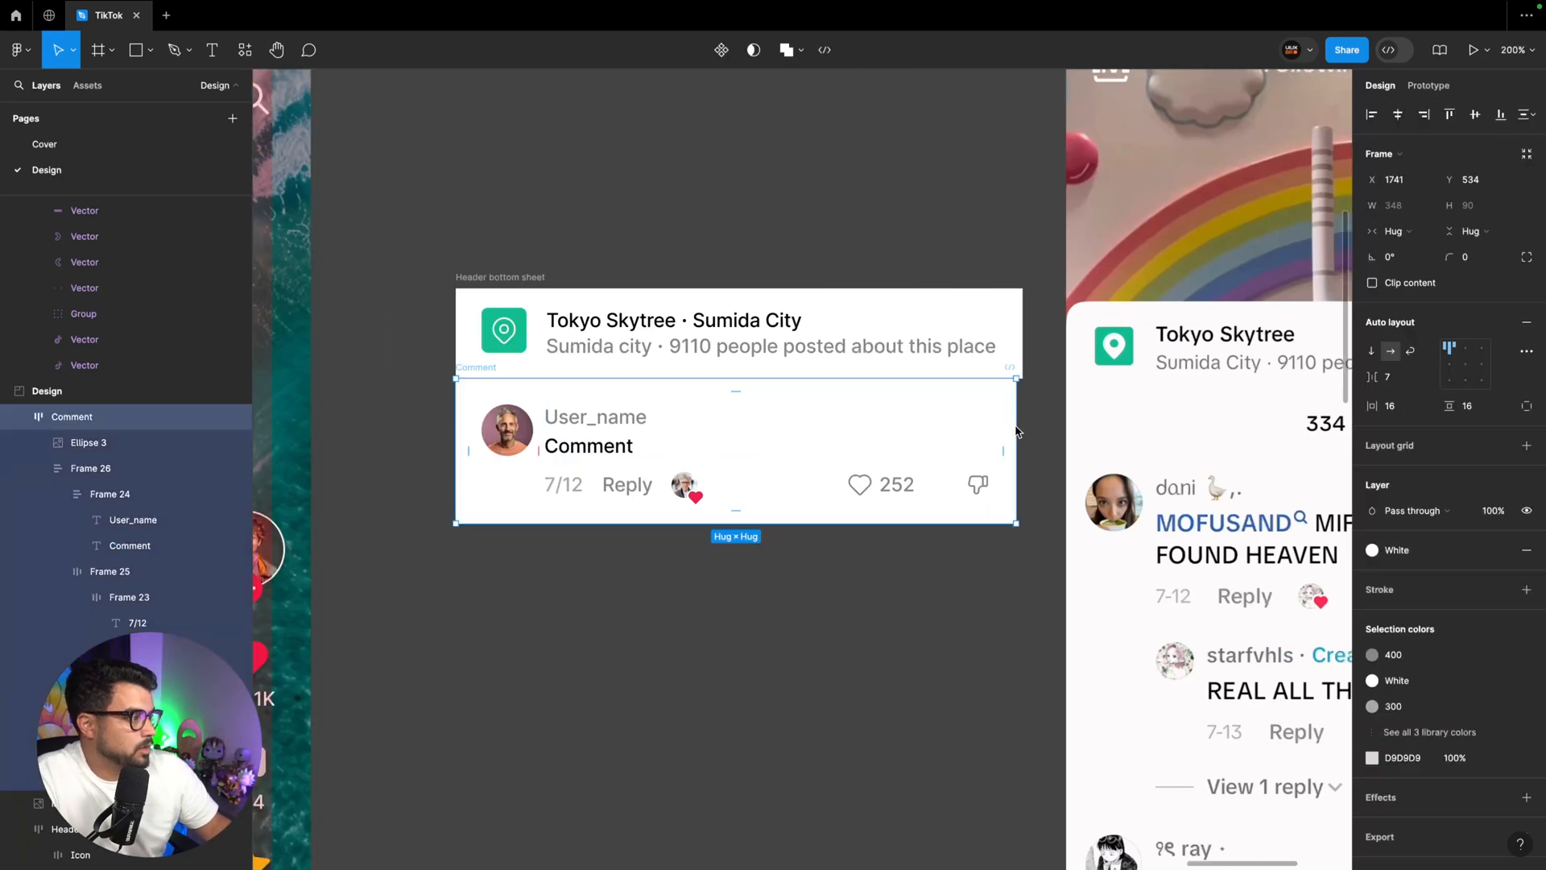
{"action": "left_click_drag", "start_coordinate": [1016, 435], "coordinate": [1129, 432]}
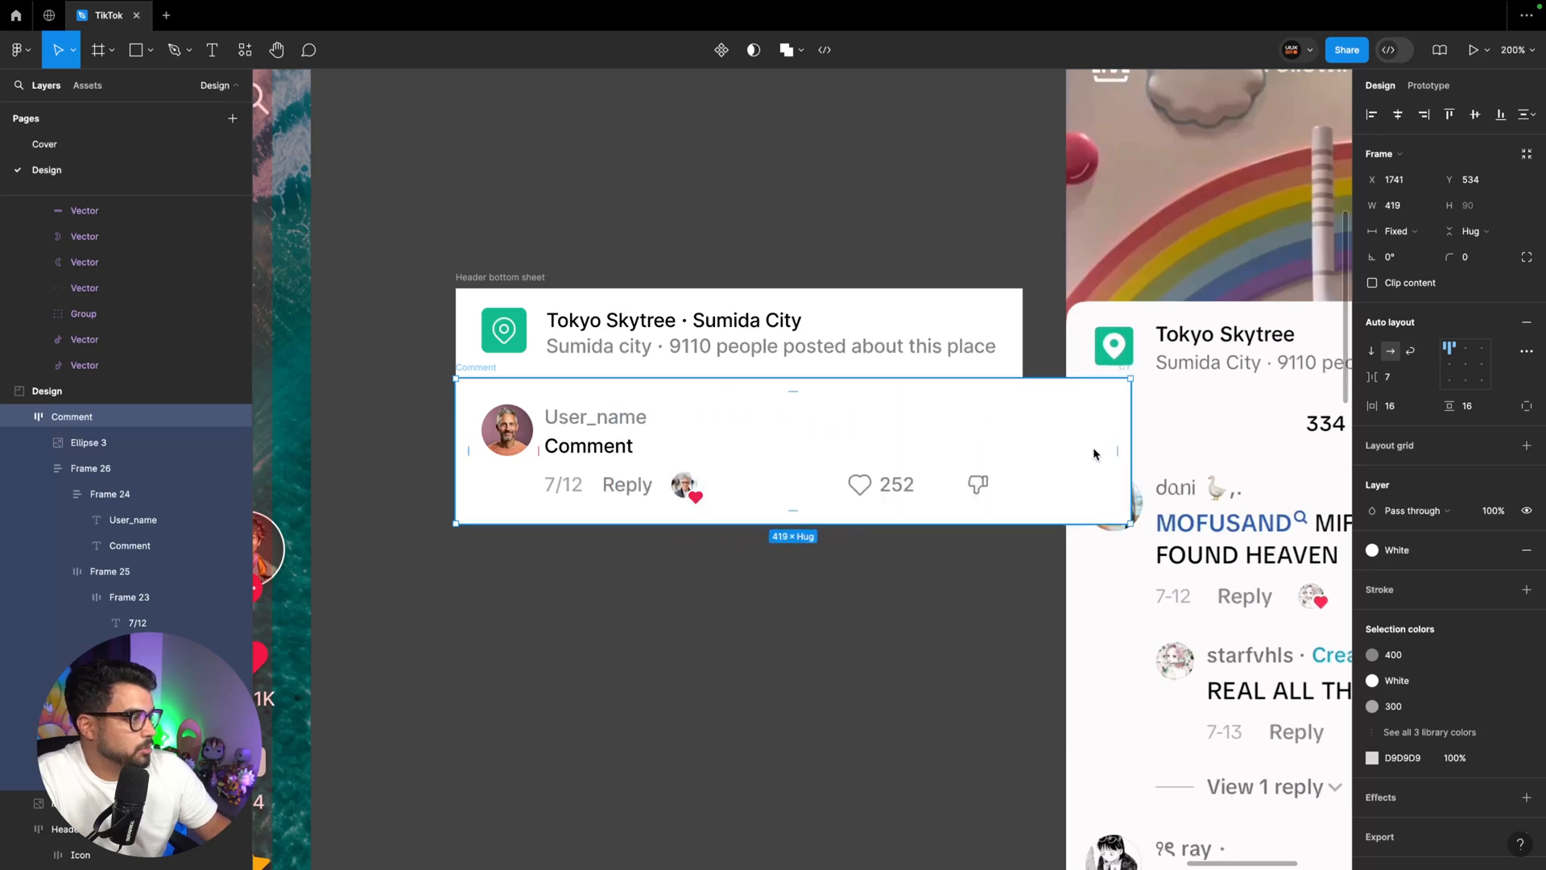
{"action": "left_click", "coordinate": [902, 489]}
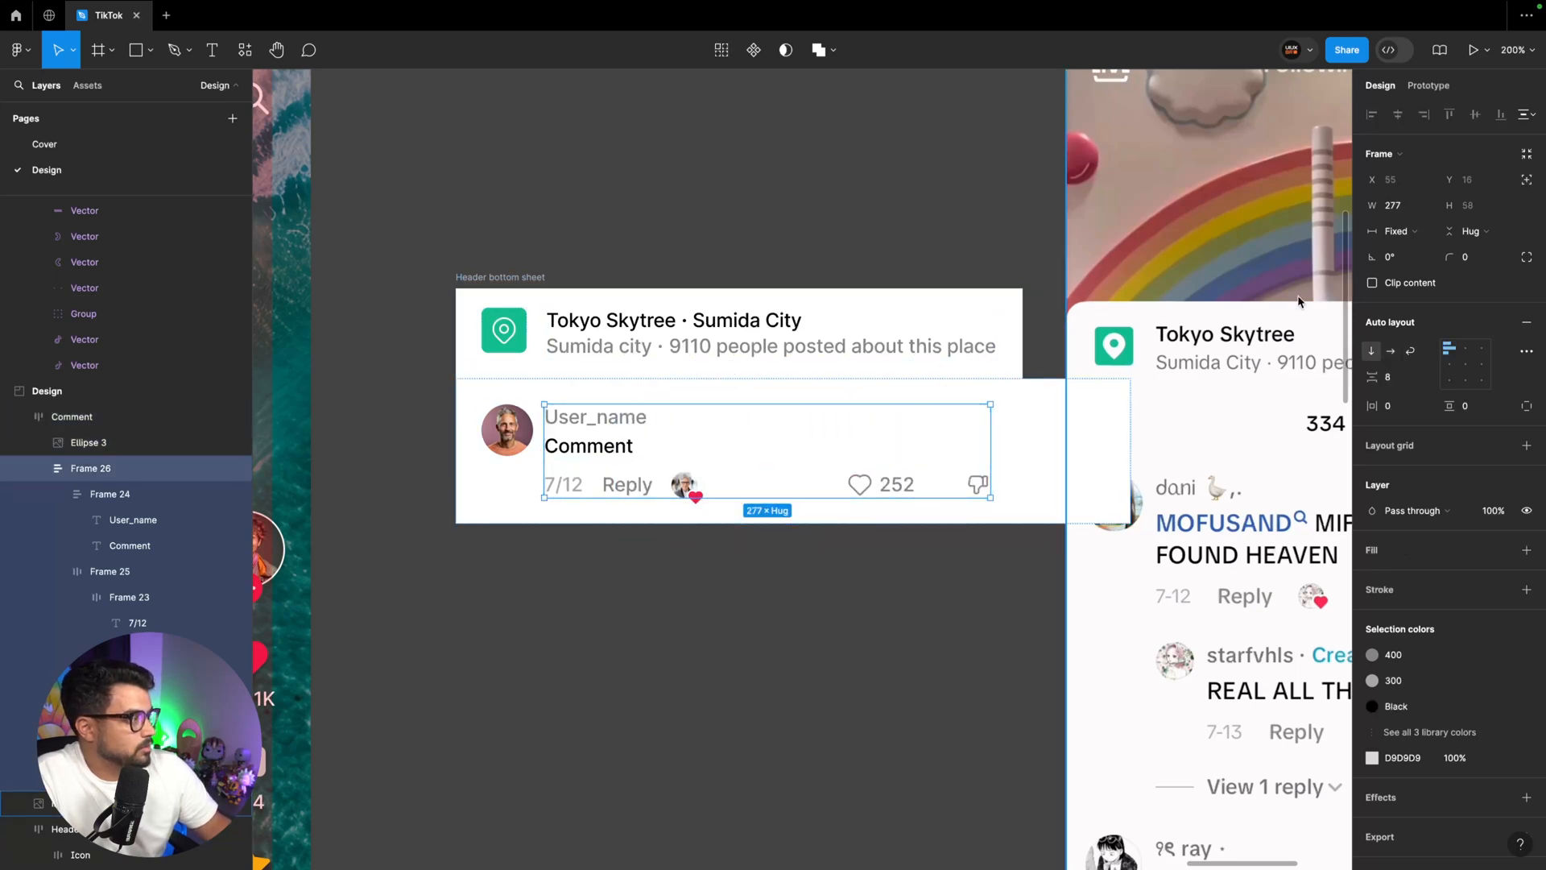
{"action": "left_click", "coordinate": [1415, 233]}
{"action": "left_click", "coordinate": [1422, 278]}
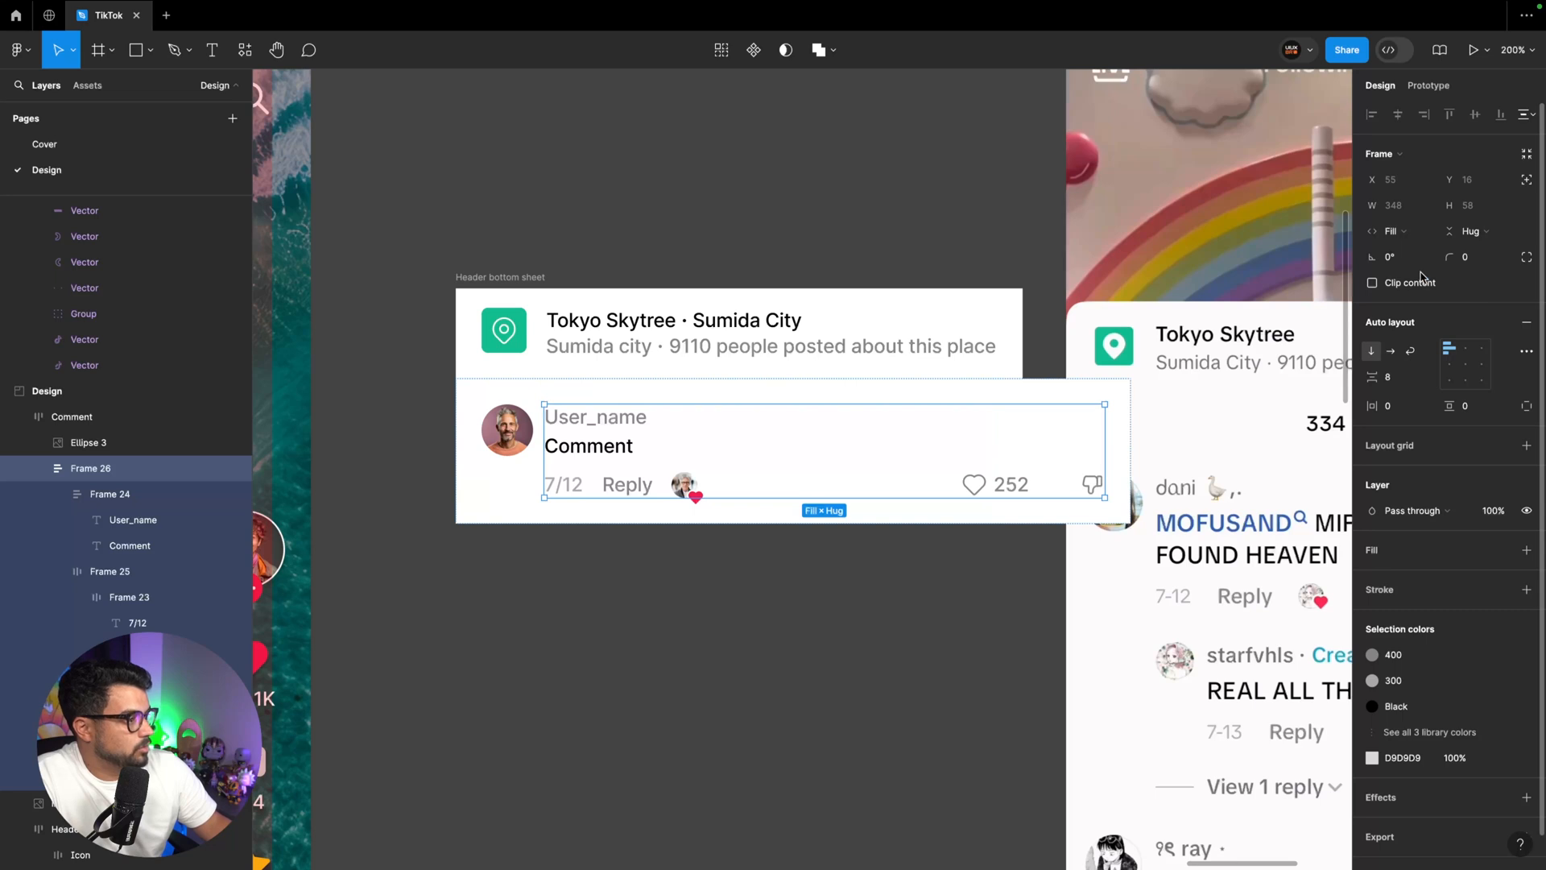
Try narrowing the Comment frame to about 329 wide, and undo the resize
{"action": "left_click", "coordinate": [640, 484]}
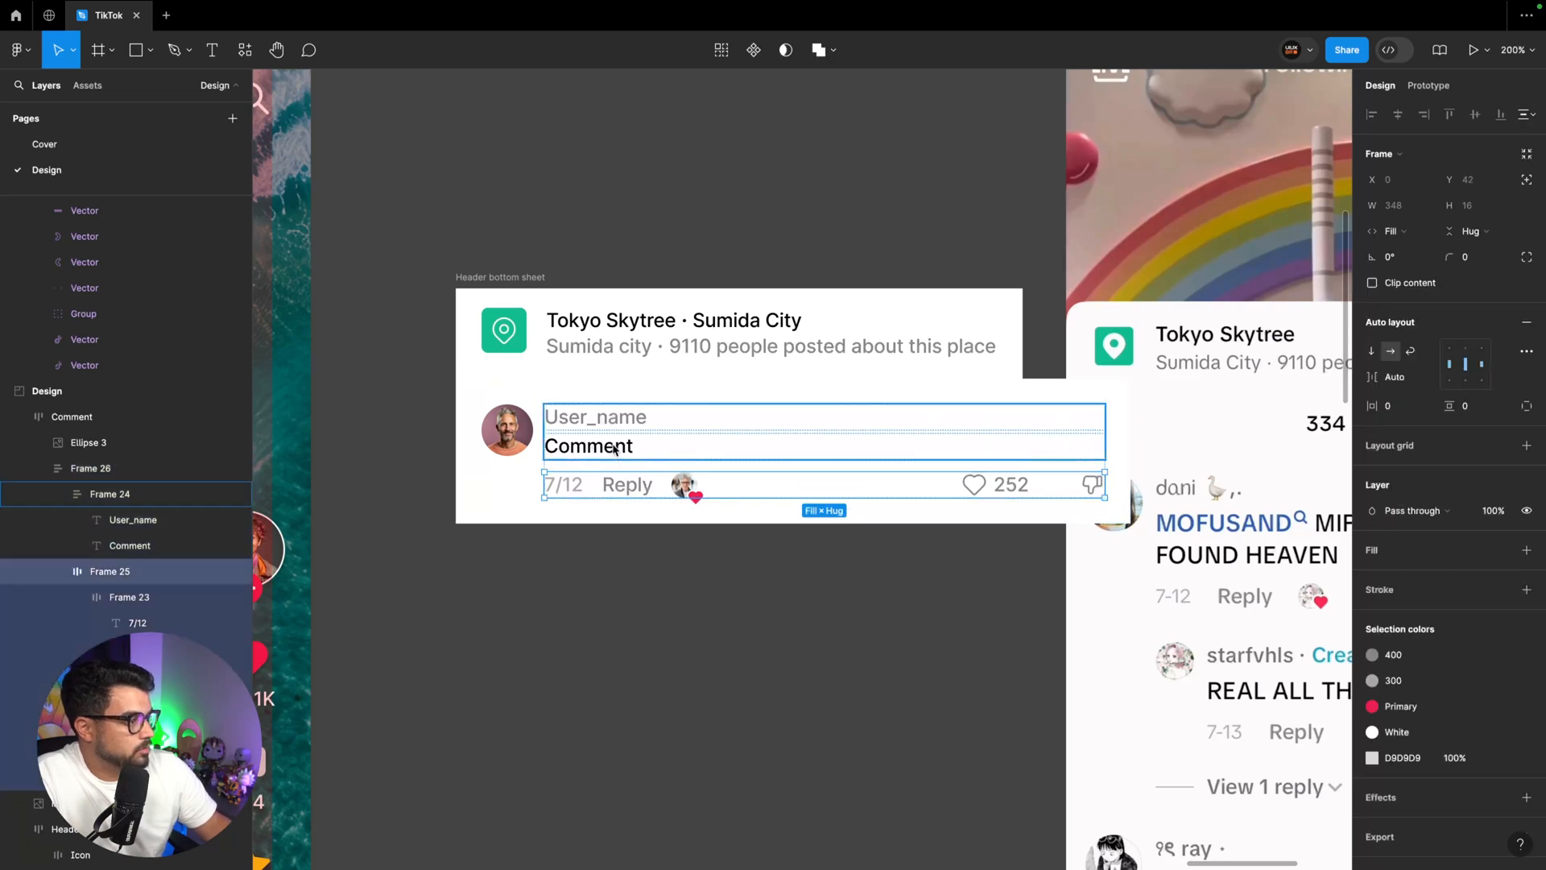
{"action": "left_click", "coordinate": [483, 370]}
{"action": "left_click_drag", "start_coordinate": [1132, 425], "coordinate": [991, 425]}
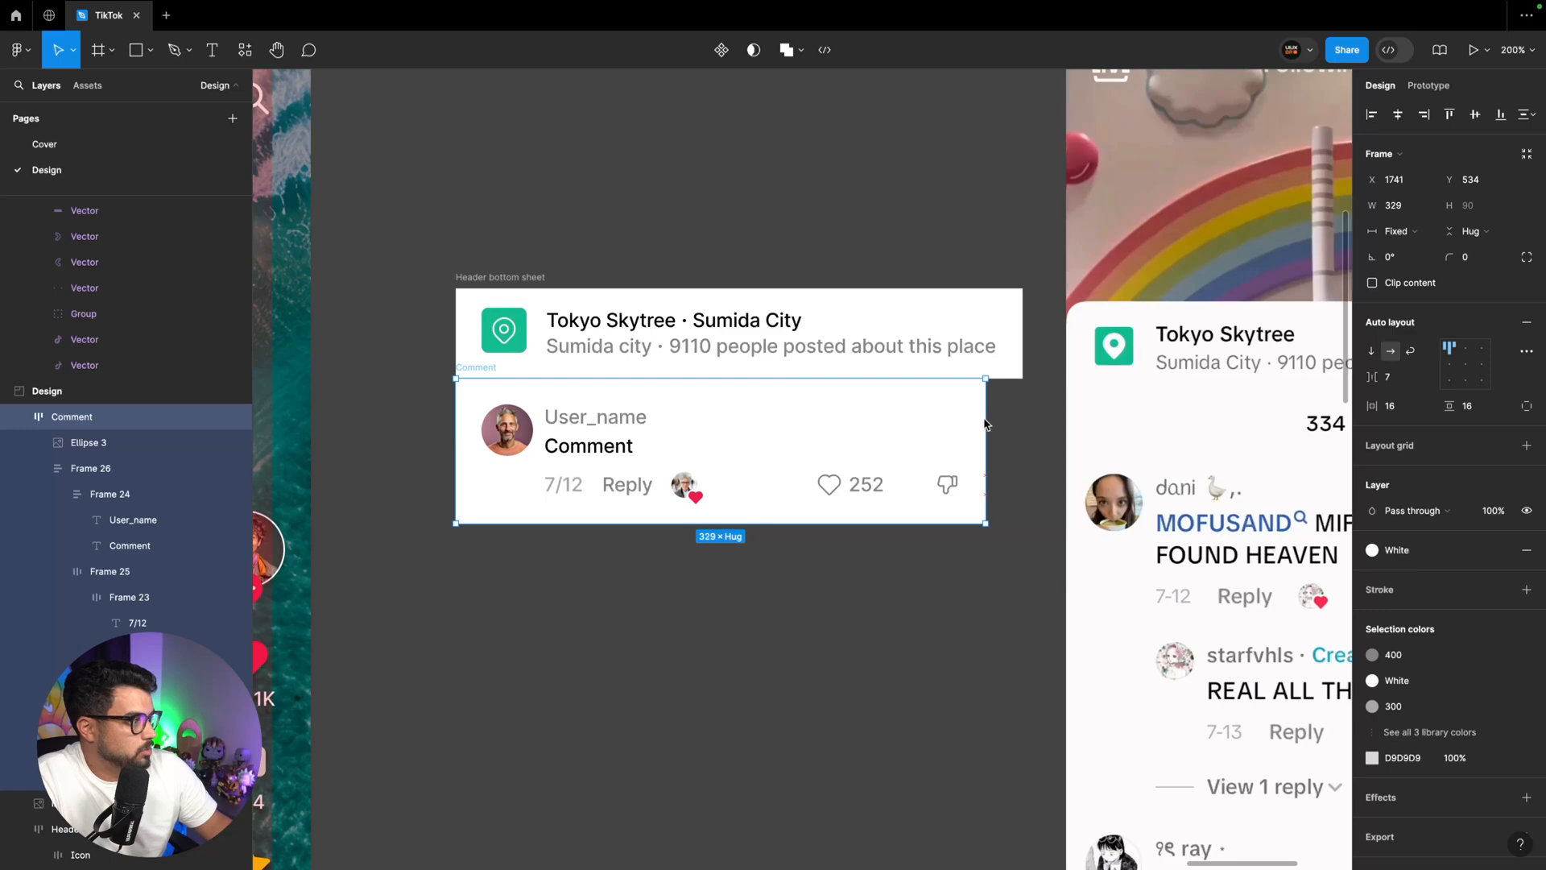
{"action": "key", "text": "ctrl+z"}
Set the gap between the like count and the dislike icon to 16 and make their frame hug its contents horizontally
{"action": "left_click", "coordinate": [575, 442], "text": "super"}
{"action": "left_click", "coordinate": [963, 486]}
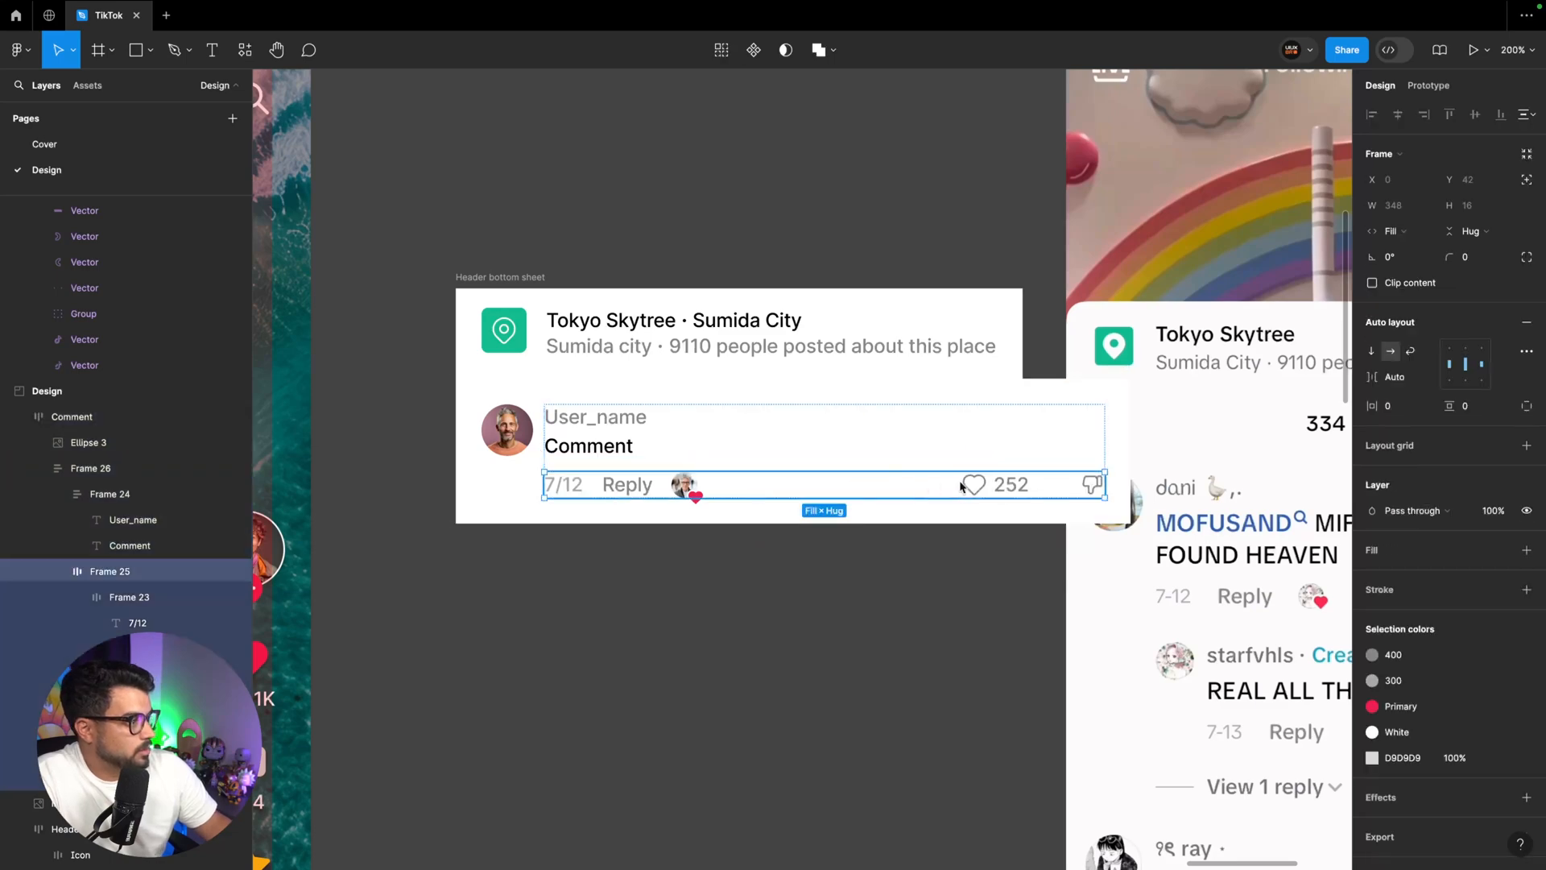
{"action": "left_click", "coordinate": [1011, 486], "text": "super"}
{"action": "left_click", "coordinate": [1052, 484]}
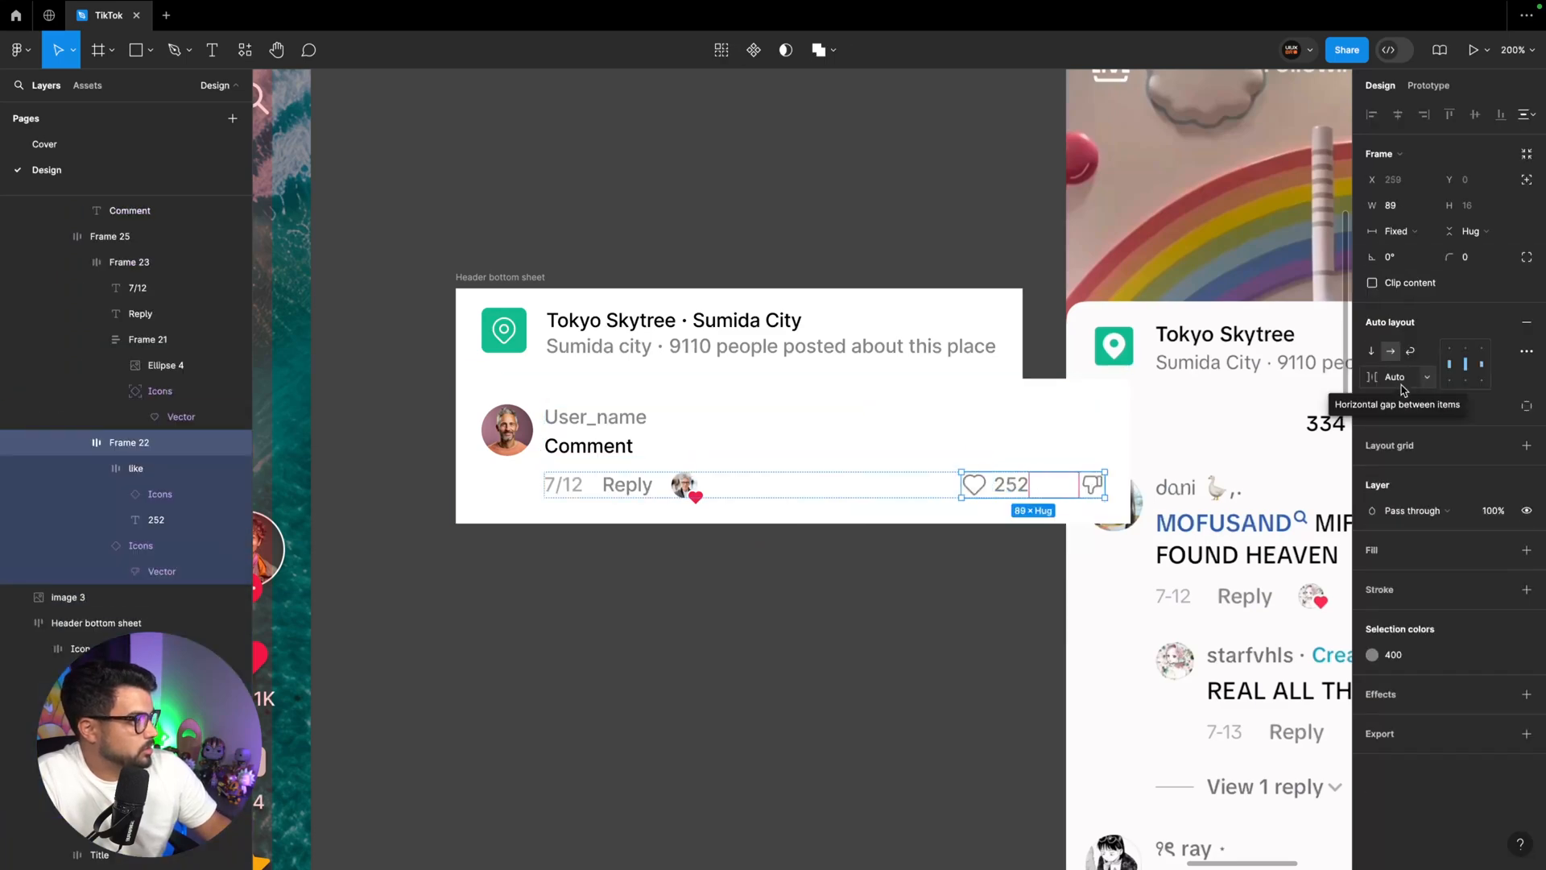
{"action": "scroll", "coordinate": [1403, 390], "scroll_direction": "right", "scroll_amount": 5}
{"action": "left_click", "coordinate": [1403, 390]}
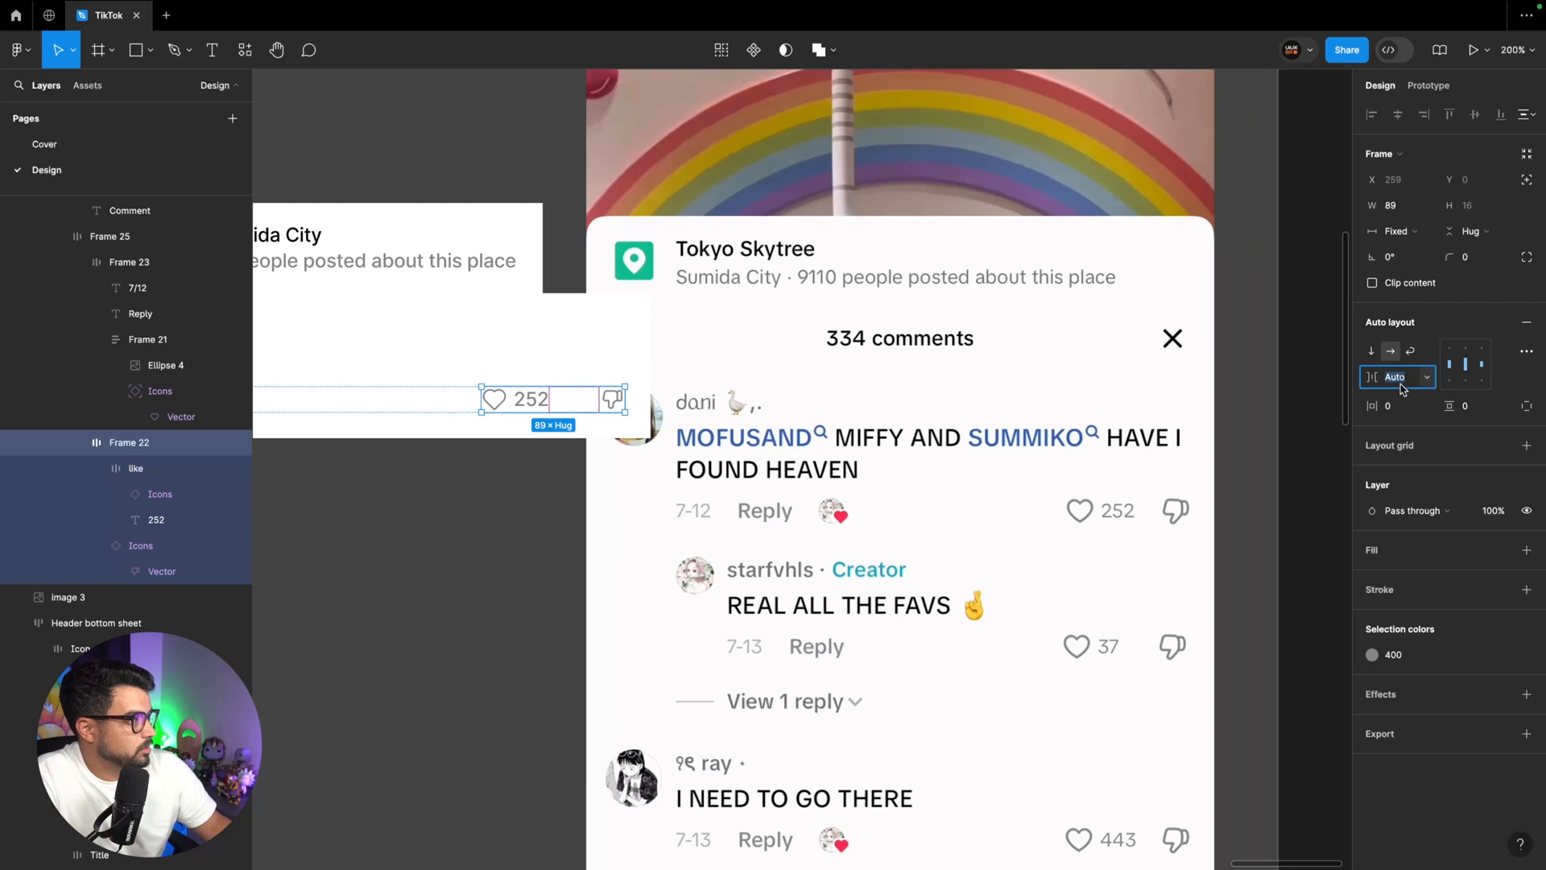
{"action": "type", "text": "16"}
{"action": "key", "text": "Return"}
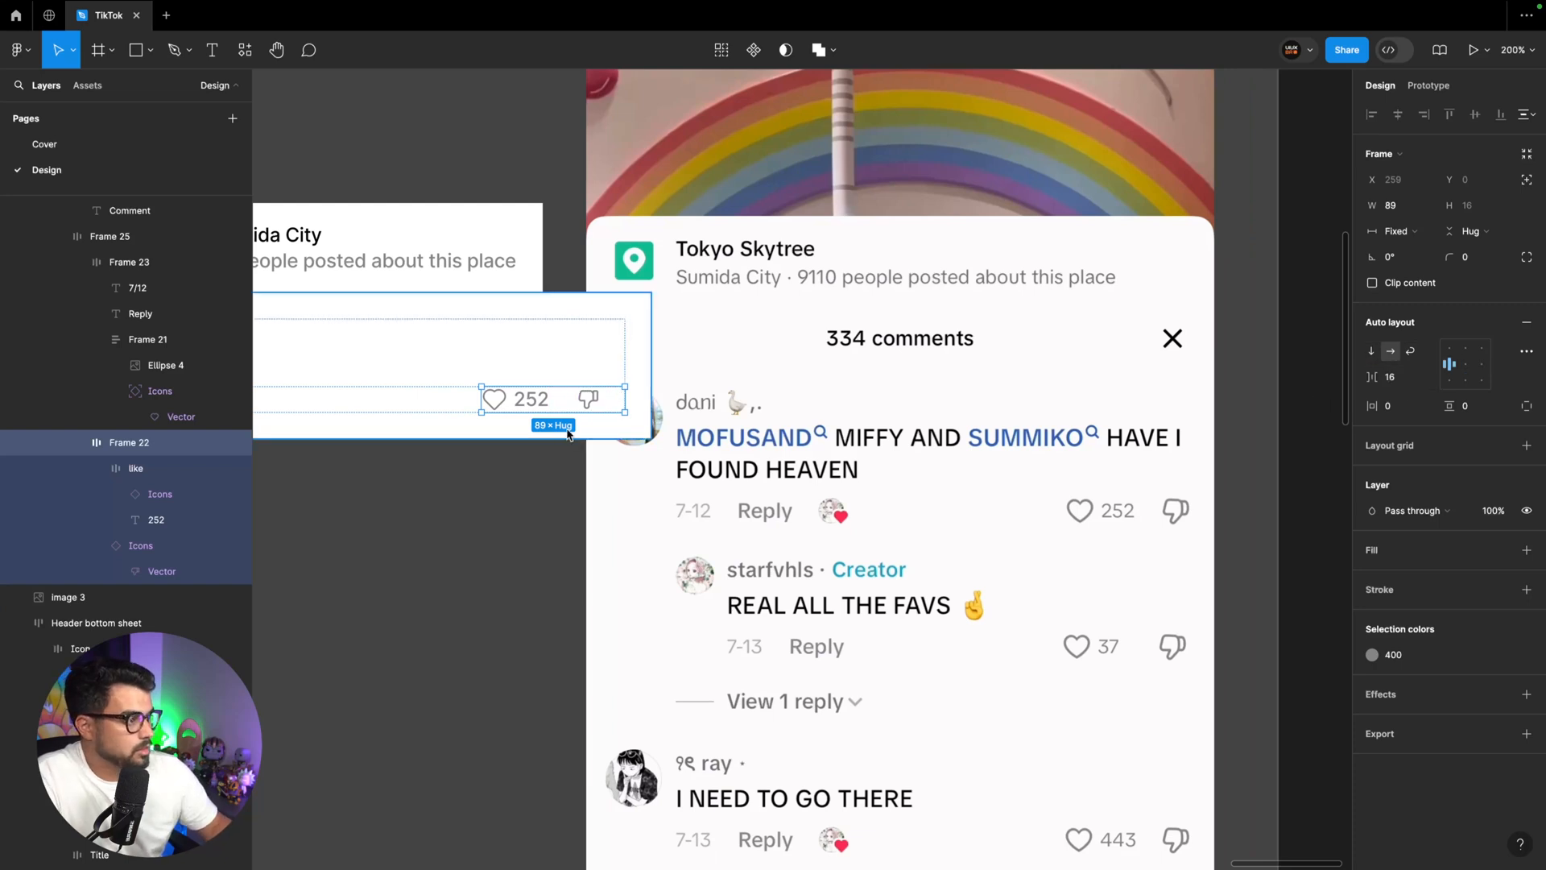
{"action": "left_click", "coordinate": [1395, 232]}
{"action": "left_click", "coordinate": [1420, 253]}
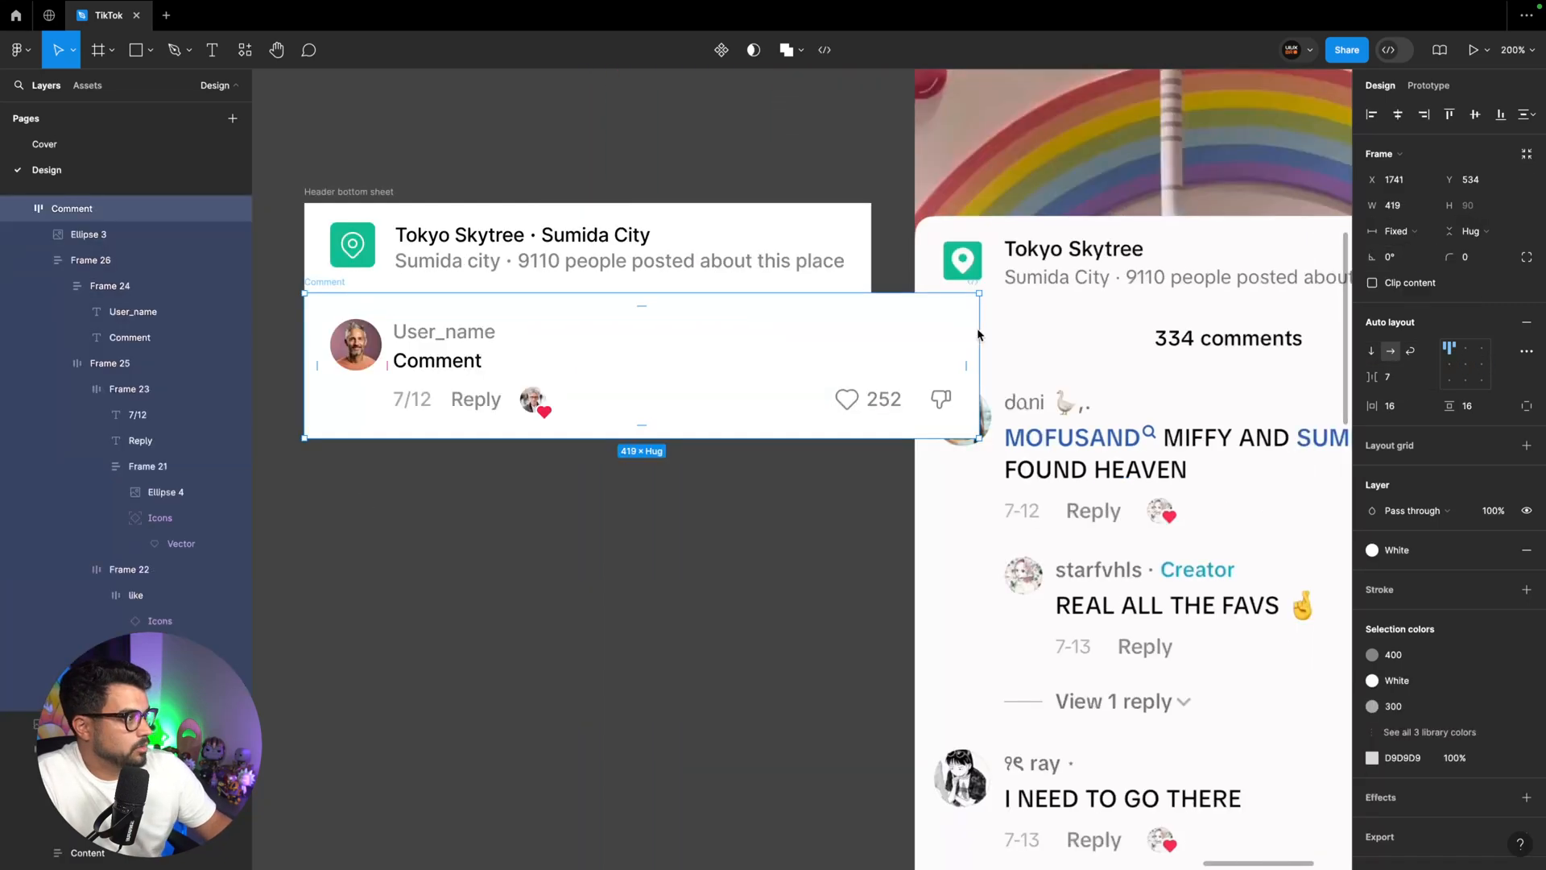
Narrow the Comment frame to 352 wide and place a duplicate of it directly below
{"action": "left_click_drag", "start_coordinate": [979, 325], "coordinate": [874, 324]}
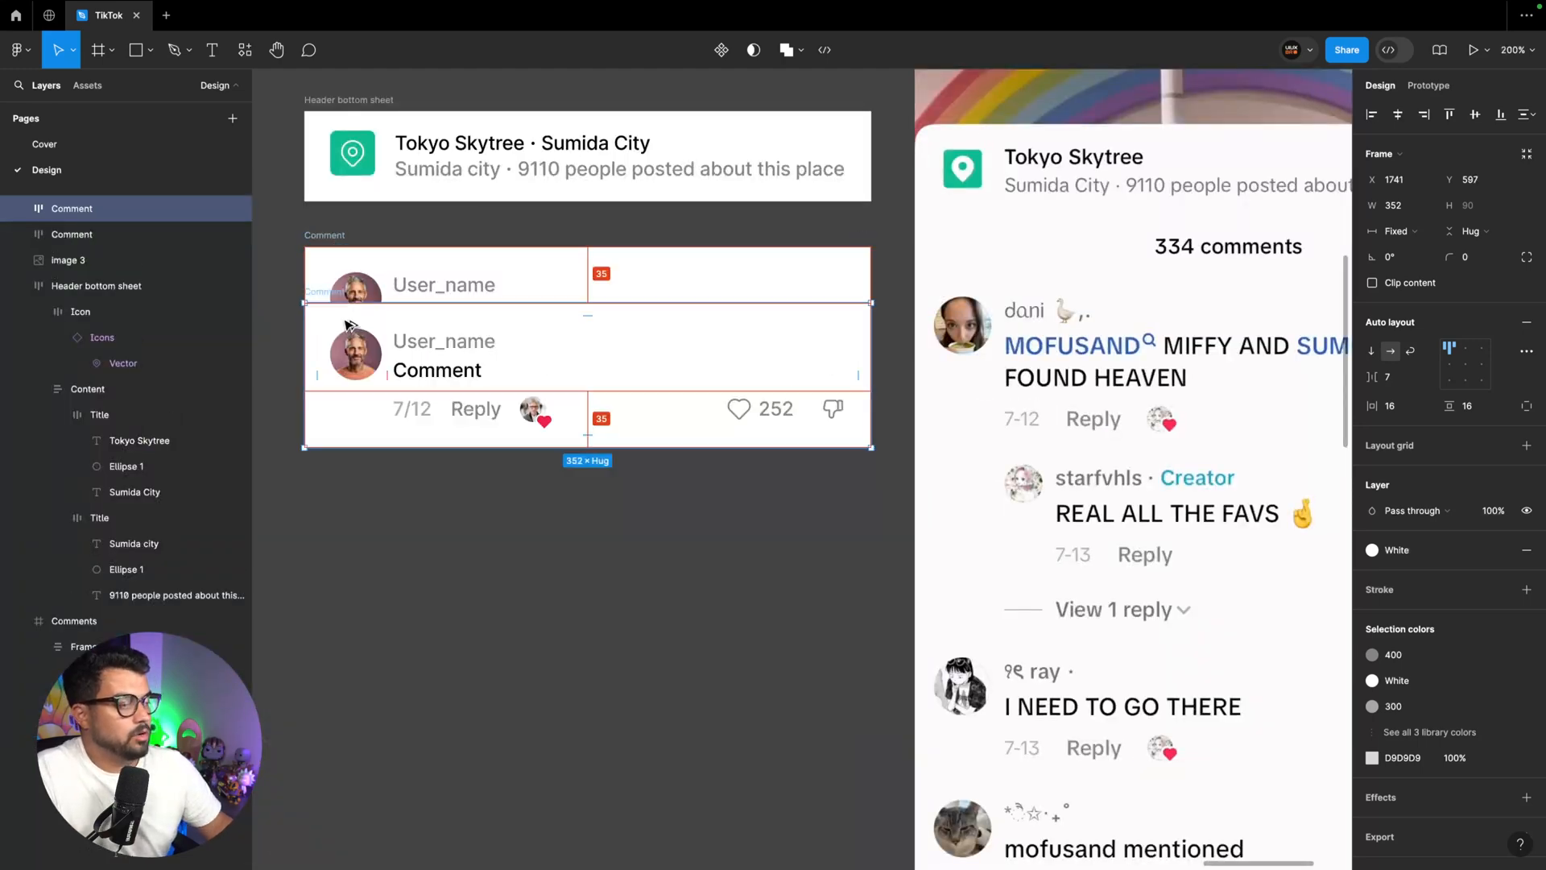
{"action": "left_click_drag", "start_coordinate": [355, 310], "coordinate": [354, 427]}
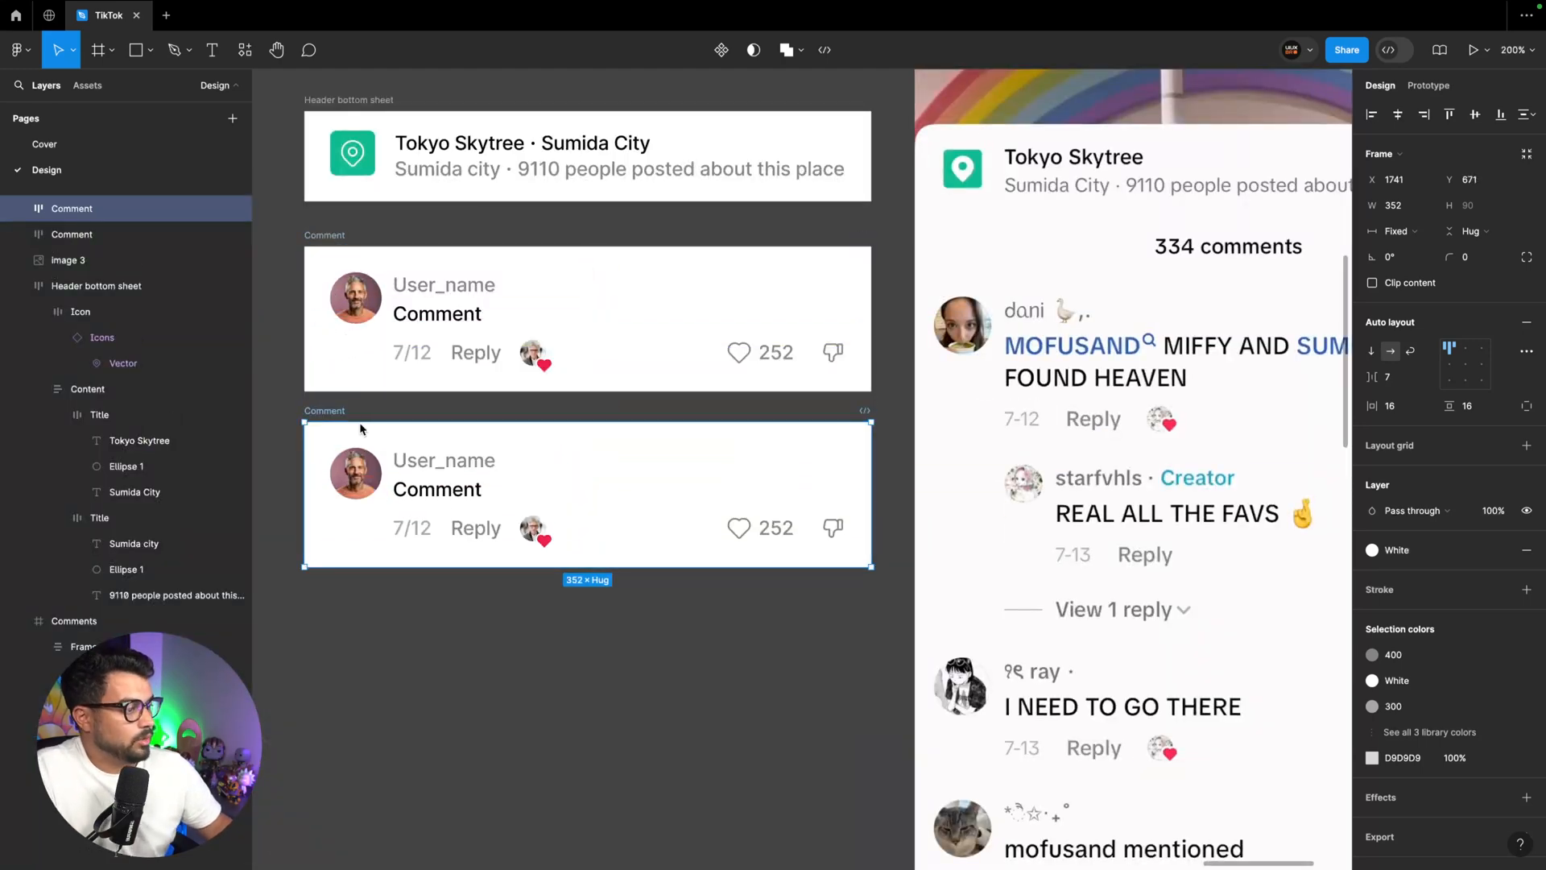
Shrink the avatar circle in the duplicated comment to 20 × 20
{"action": "left_click", "coordinate": [422, 462], "text": "super"}
{"action": "left_click", "coordinate": [355, 492]}
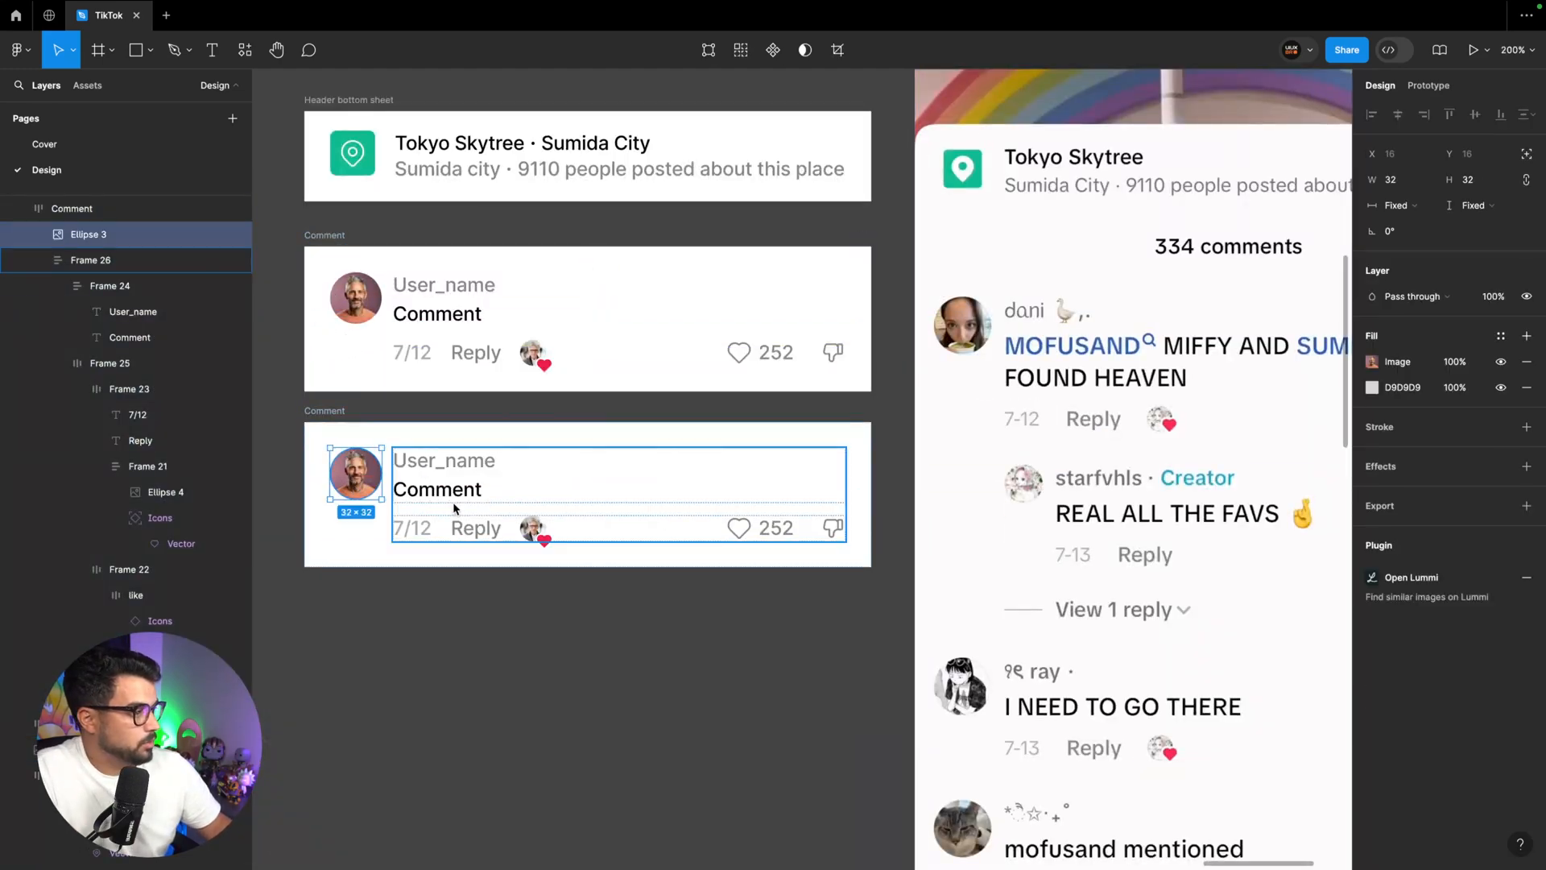
{"action": "left_click_drag", "start_coordinate": [382, 498], "coordinate": [362, 480]}
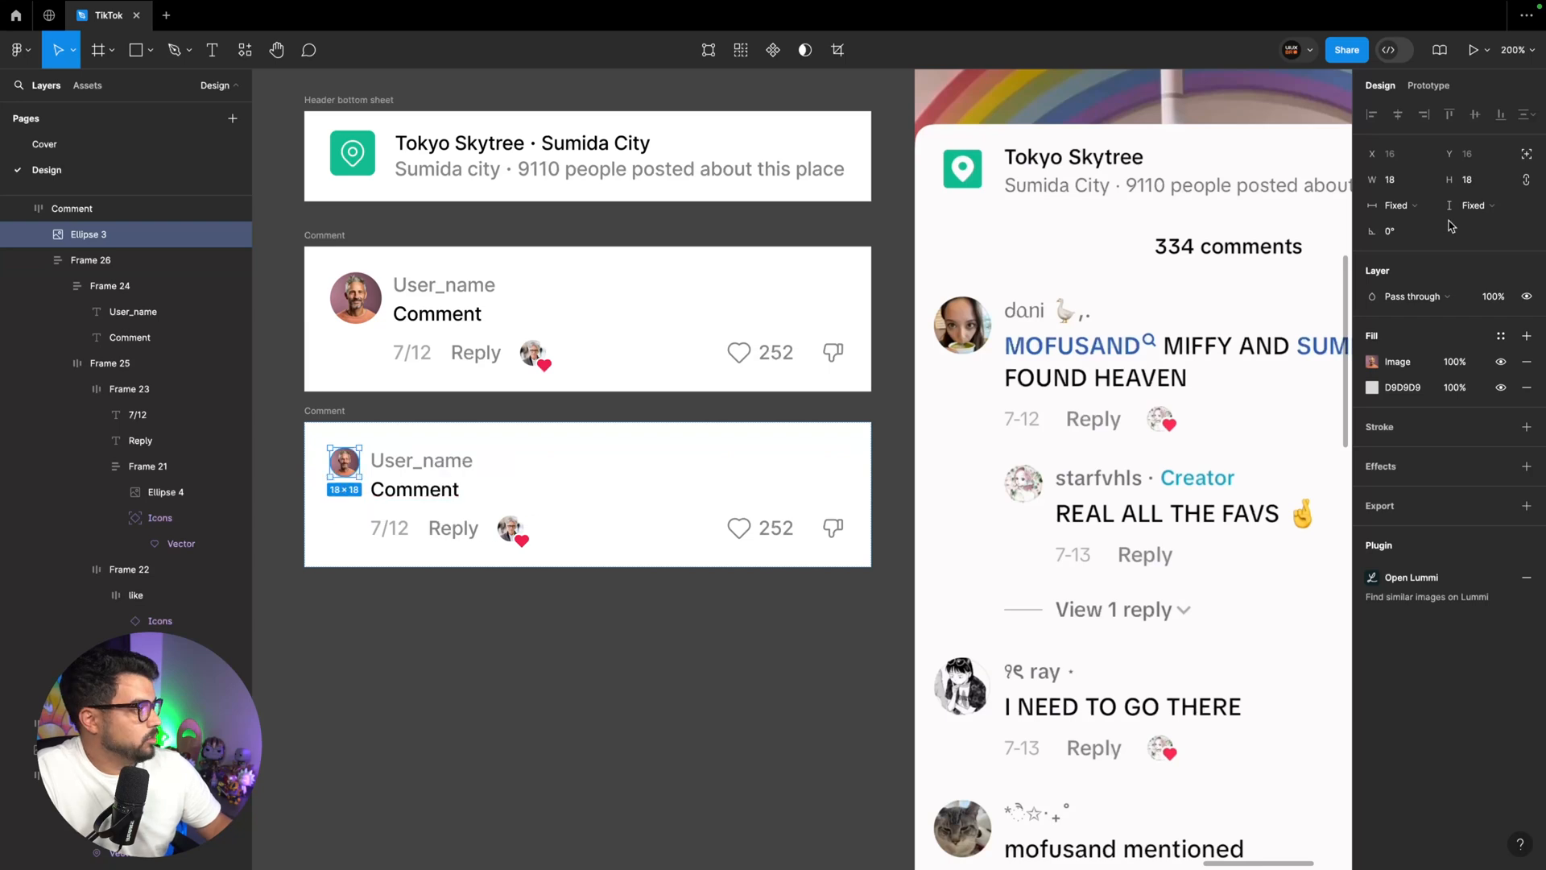
{"action": "scroll", "coordinate": [995, 435], "scroll_direction": "down", "scroll_amount": 1}
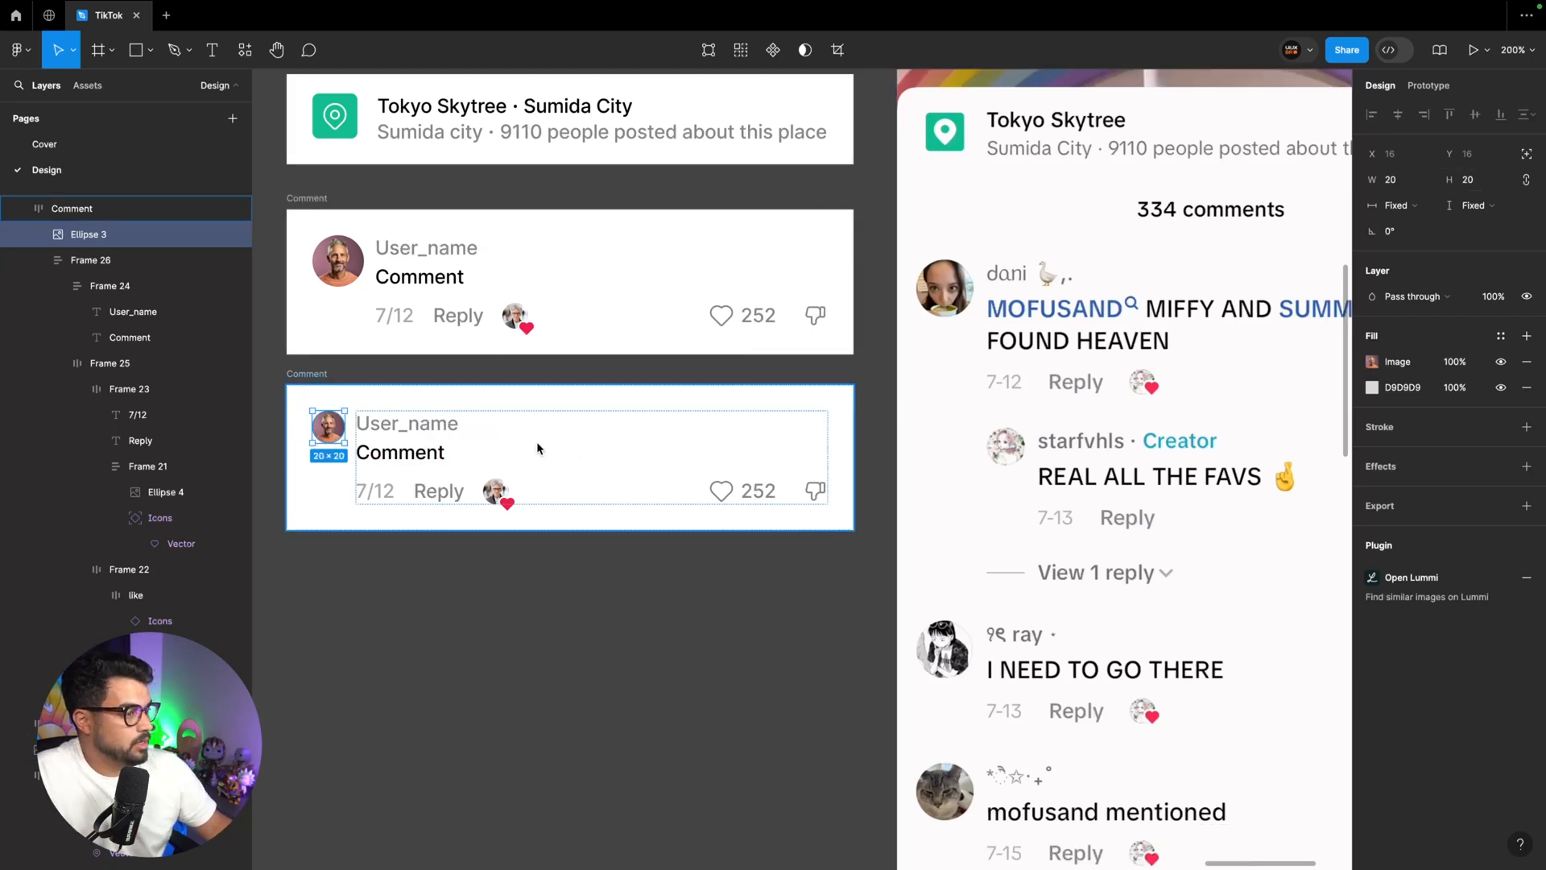
Indent the duplicated comment with a left padding of 56, and set the avatar-to-content gap to 8 in both comment frames
{"action": "left_click", "coordinate": [319, 376]}
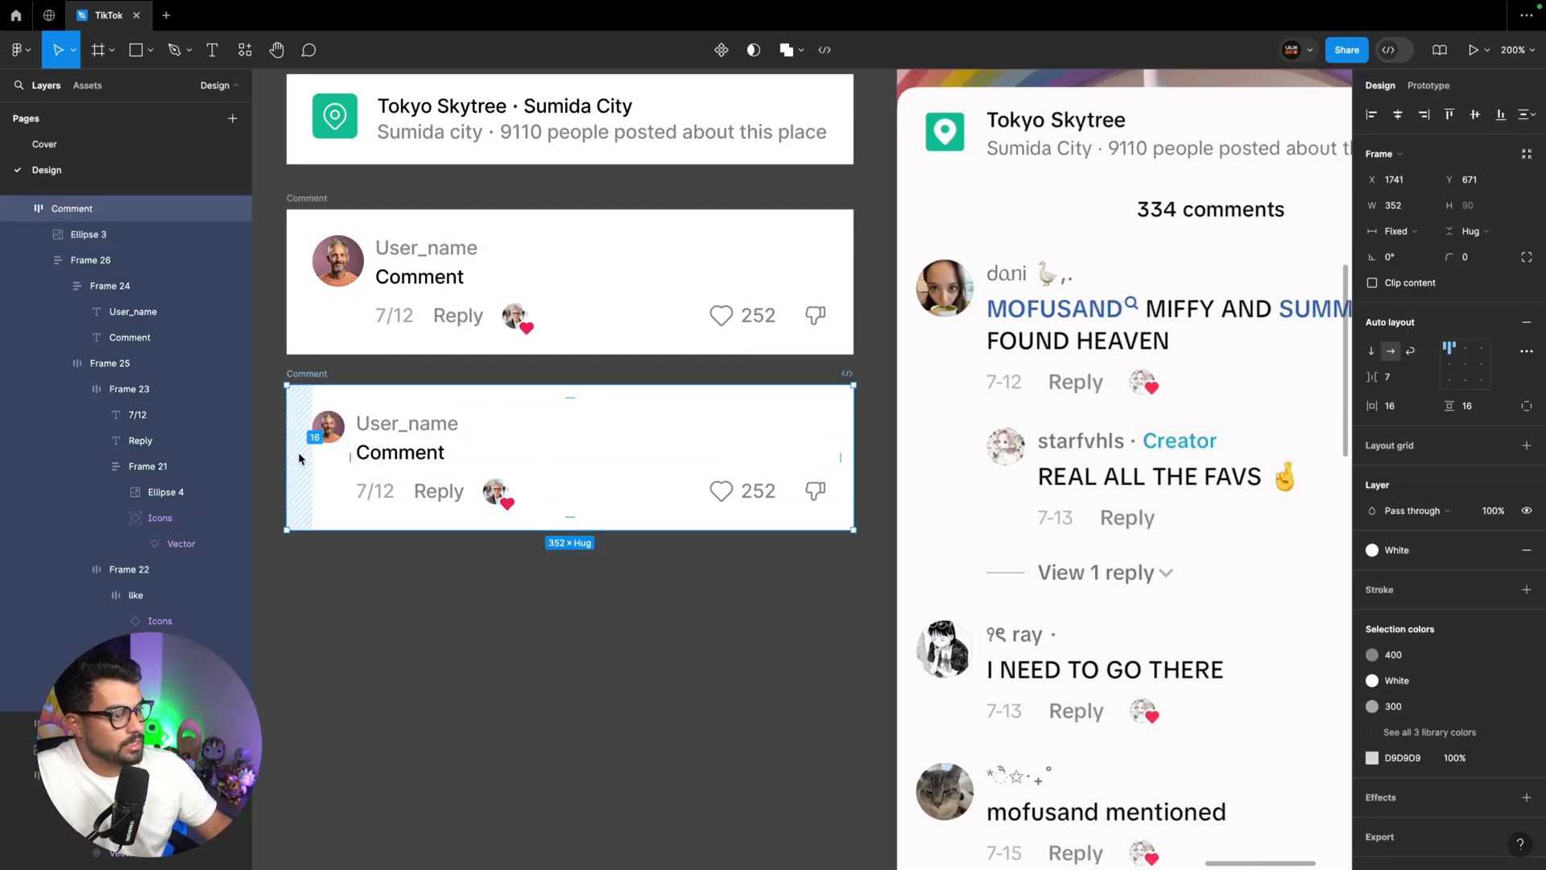
{"action": "left_click_drag", "start_coordinate": [298, 451], "coordinate": [298, 458]}
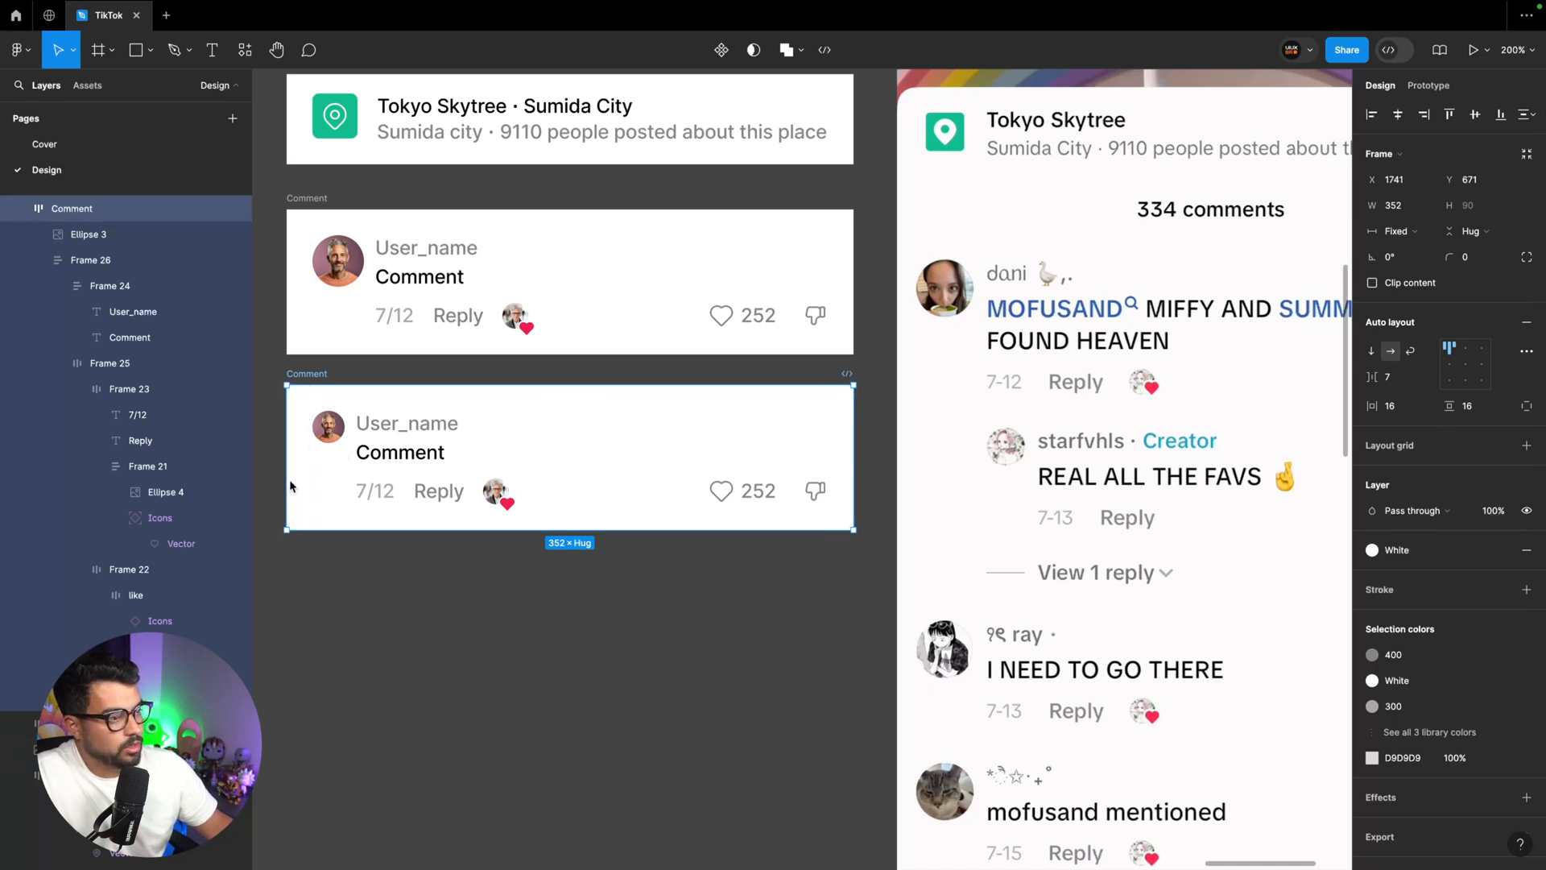
{"action": "left_click_drag", "start_coordinate": [299, 465], "coordinate": [364, 459]}
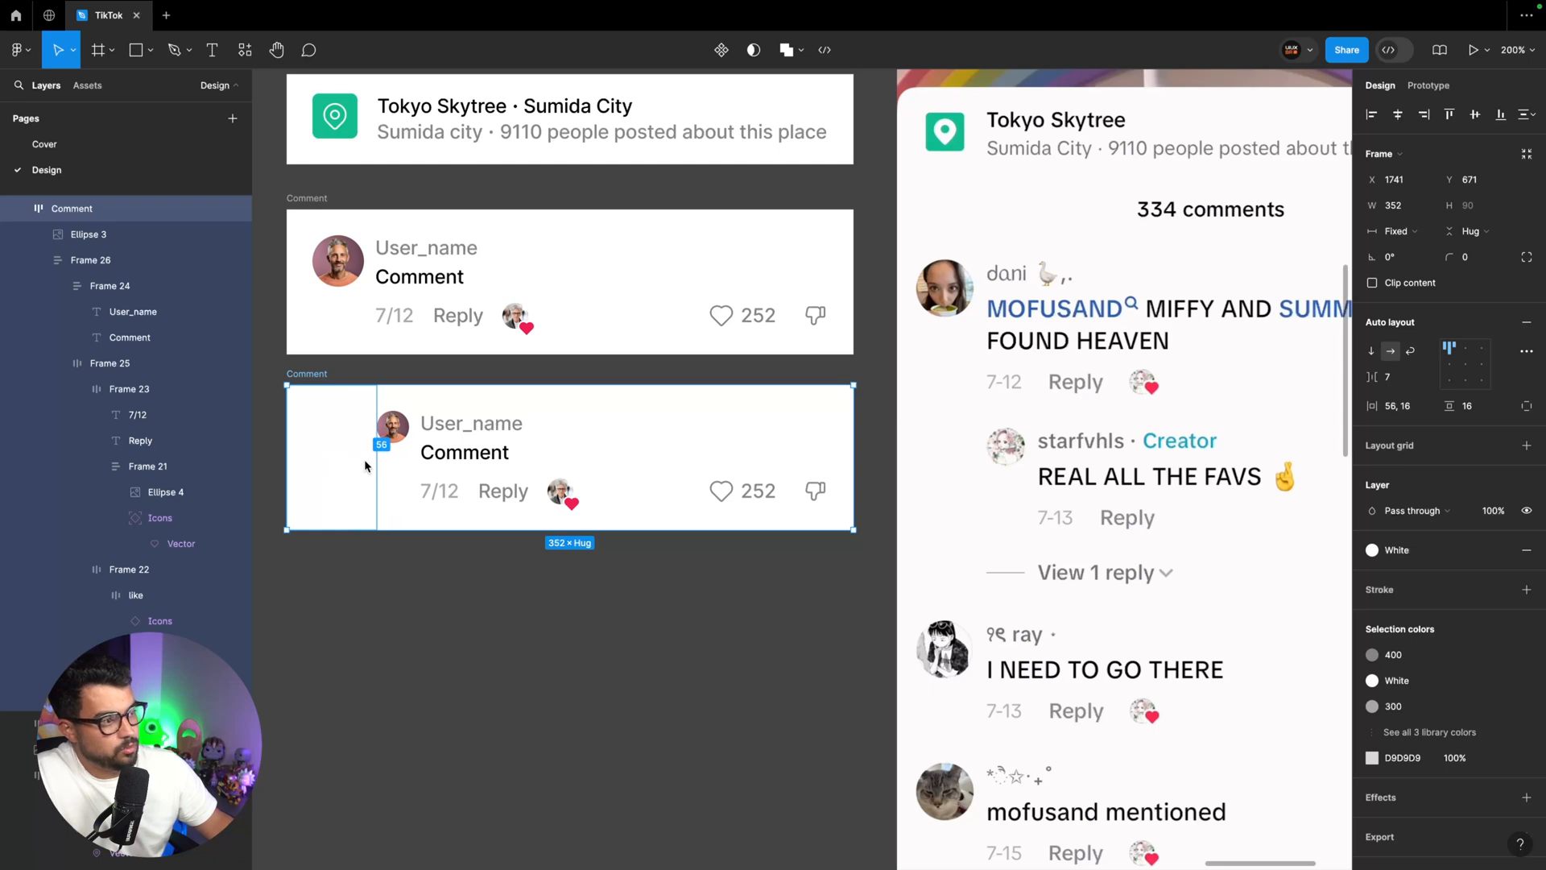
{"action": "left_click", "coordinate": [390, 314]}
Rename the duplicated, indented frame to "Comment reply"
{"action": "left_click", "coordinate": [310, 375]}
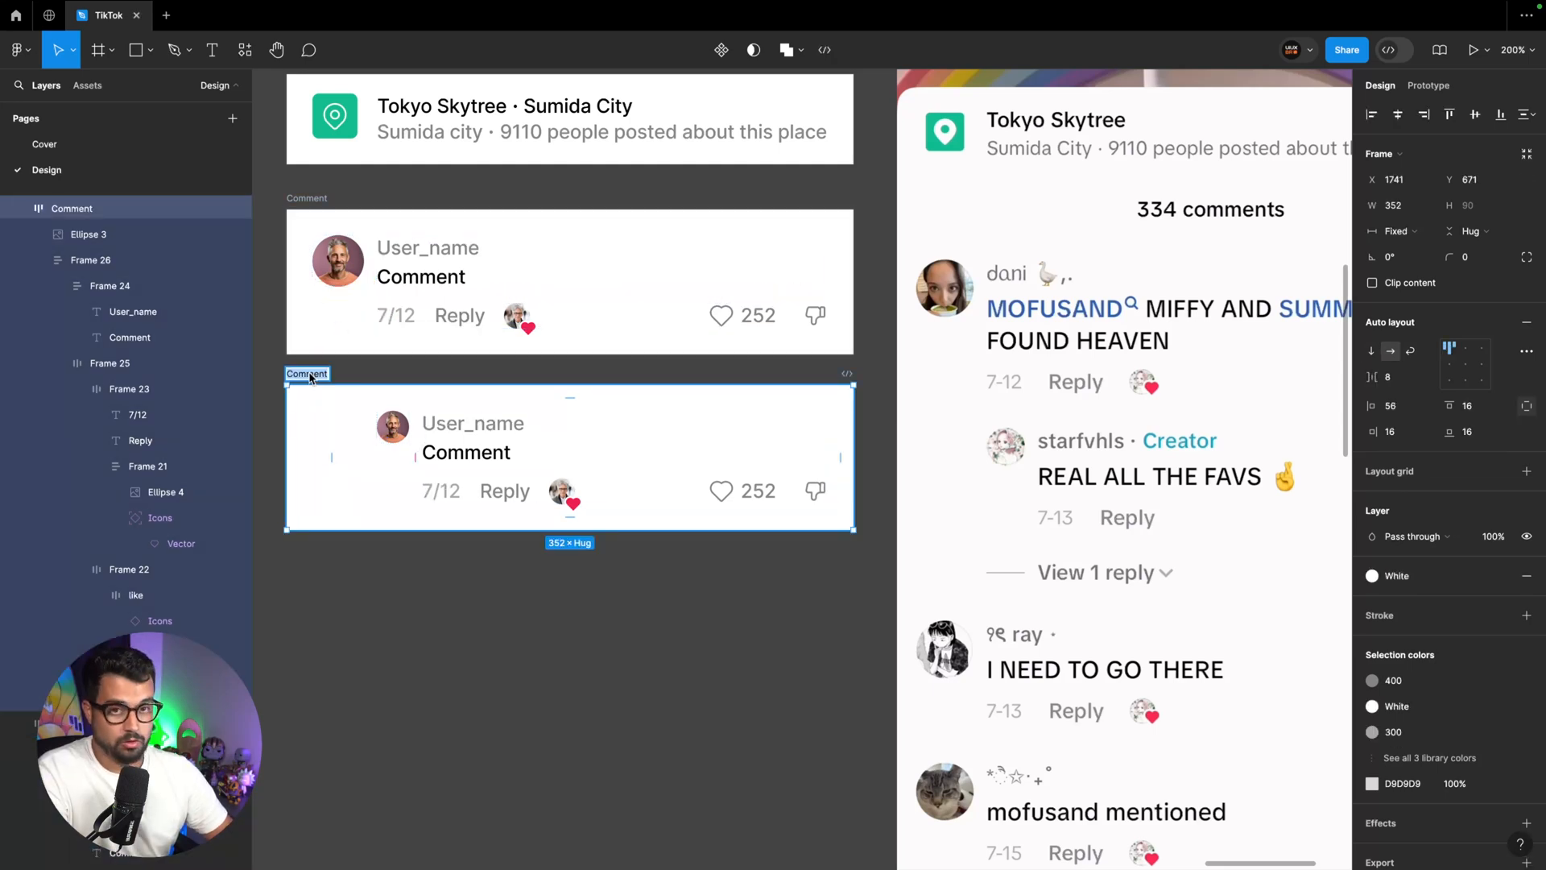
{"action": "double_click", "coordinate": [310, 375]}
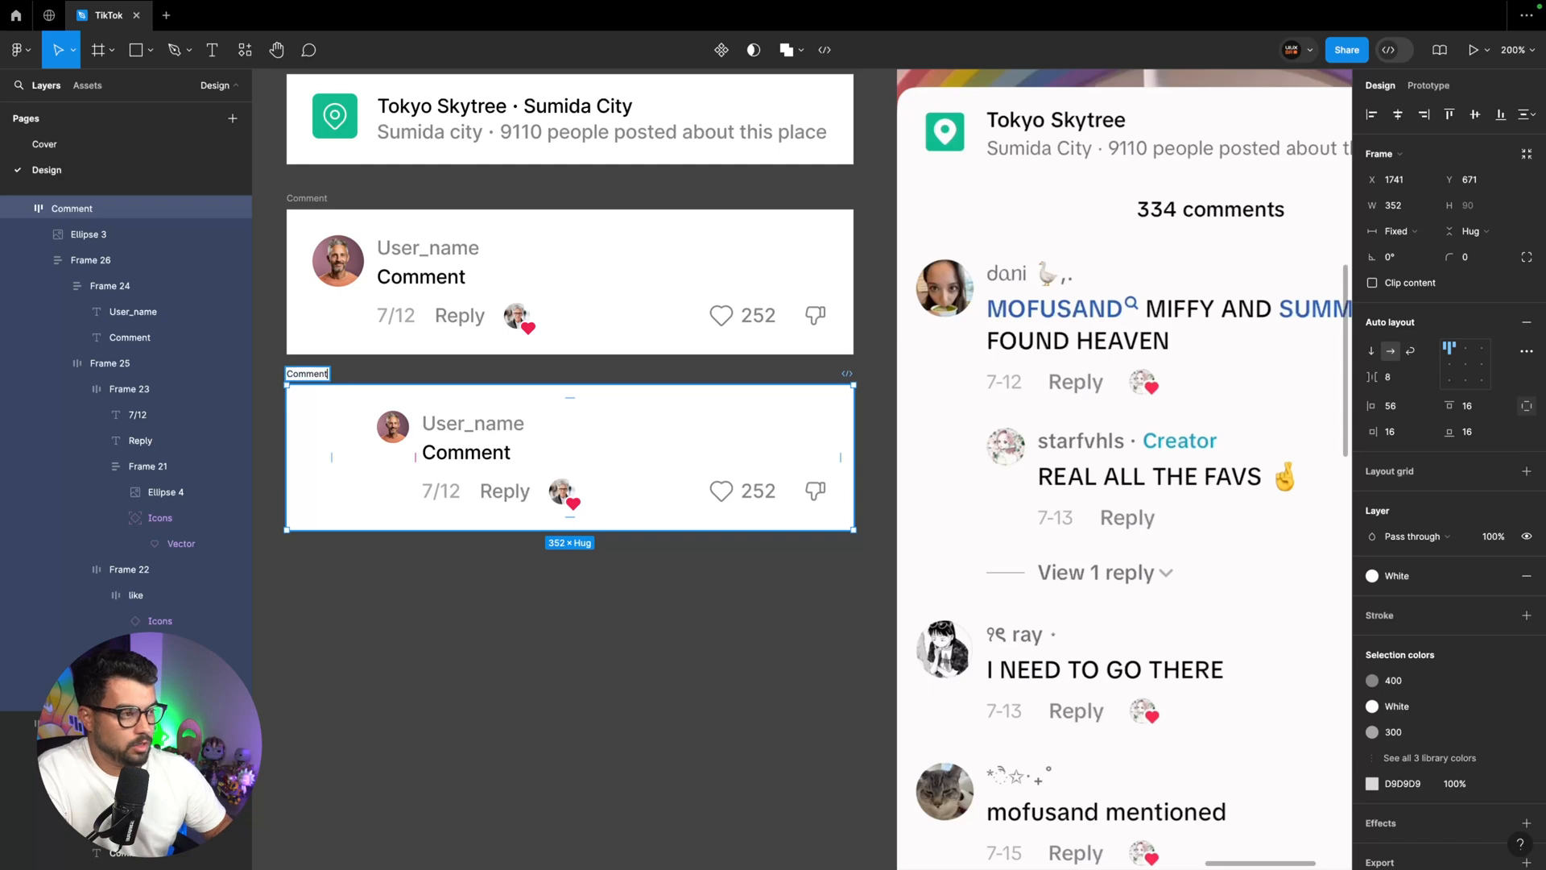
{"action": "type", "text": "reply"}
{"action": "key", "text": "Return"}
Duplicate the Comment reply frame below itself and delete the copy's date and reaction row and its comment text
{"action": "scroll", "coordinate": [1102, 494], "scroll_direction": "down", "scroll_amount": 1}
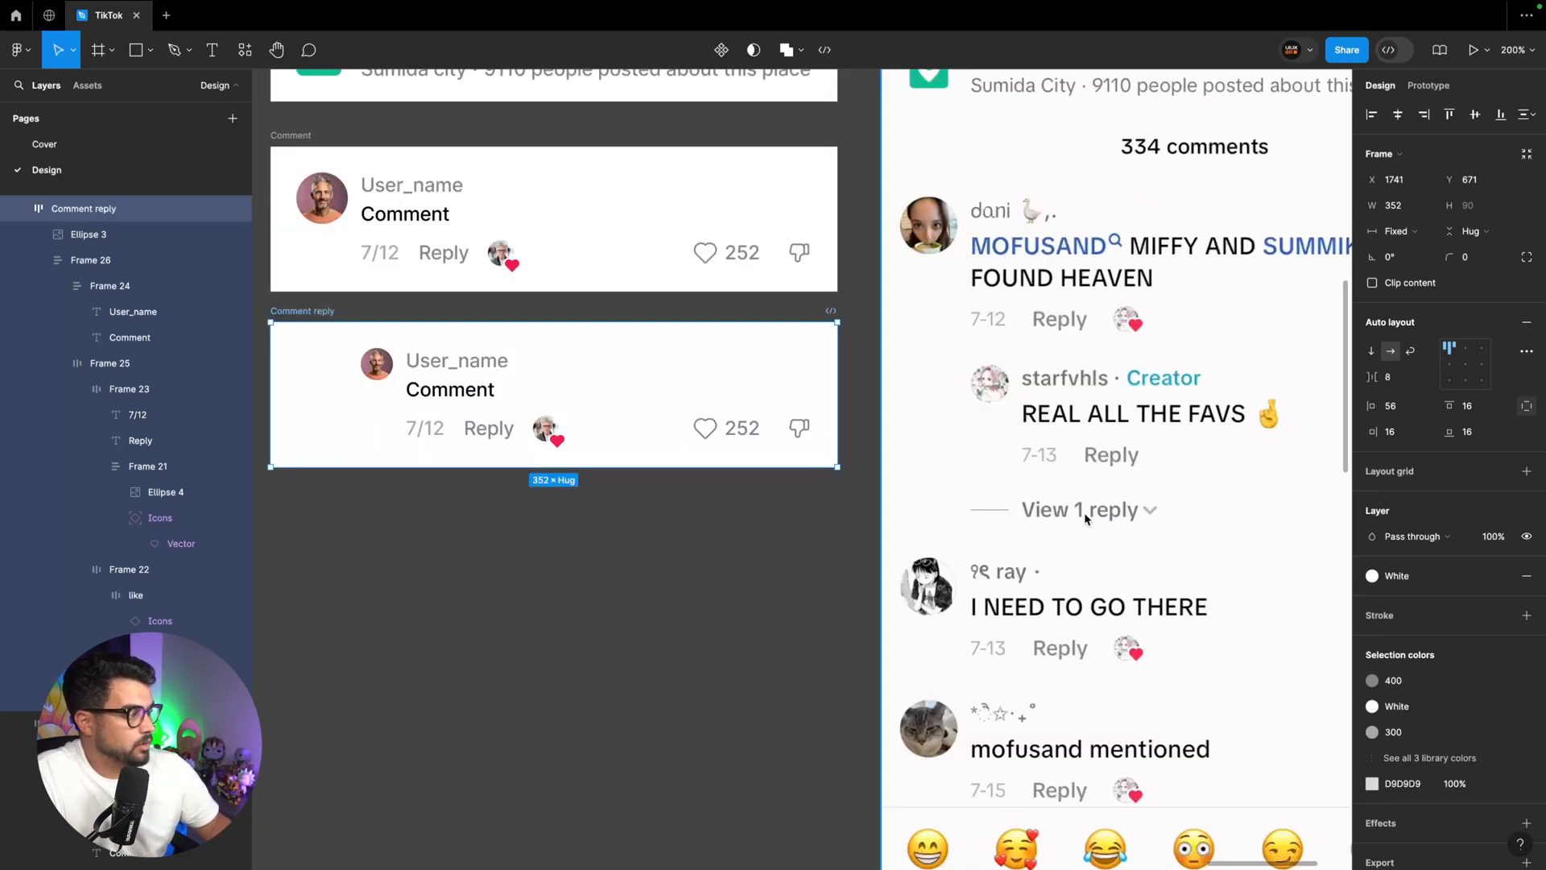
{"action": "left_click_drag", "start_coordinate": [330, 312], "coordinate": [330, 473]}
{"action": "double_click", "coordinate": [461, 592]}
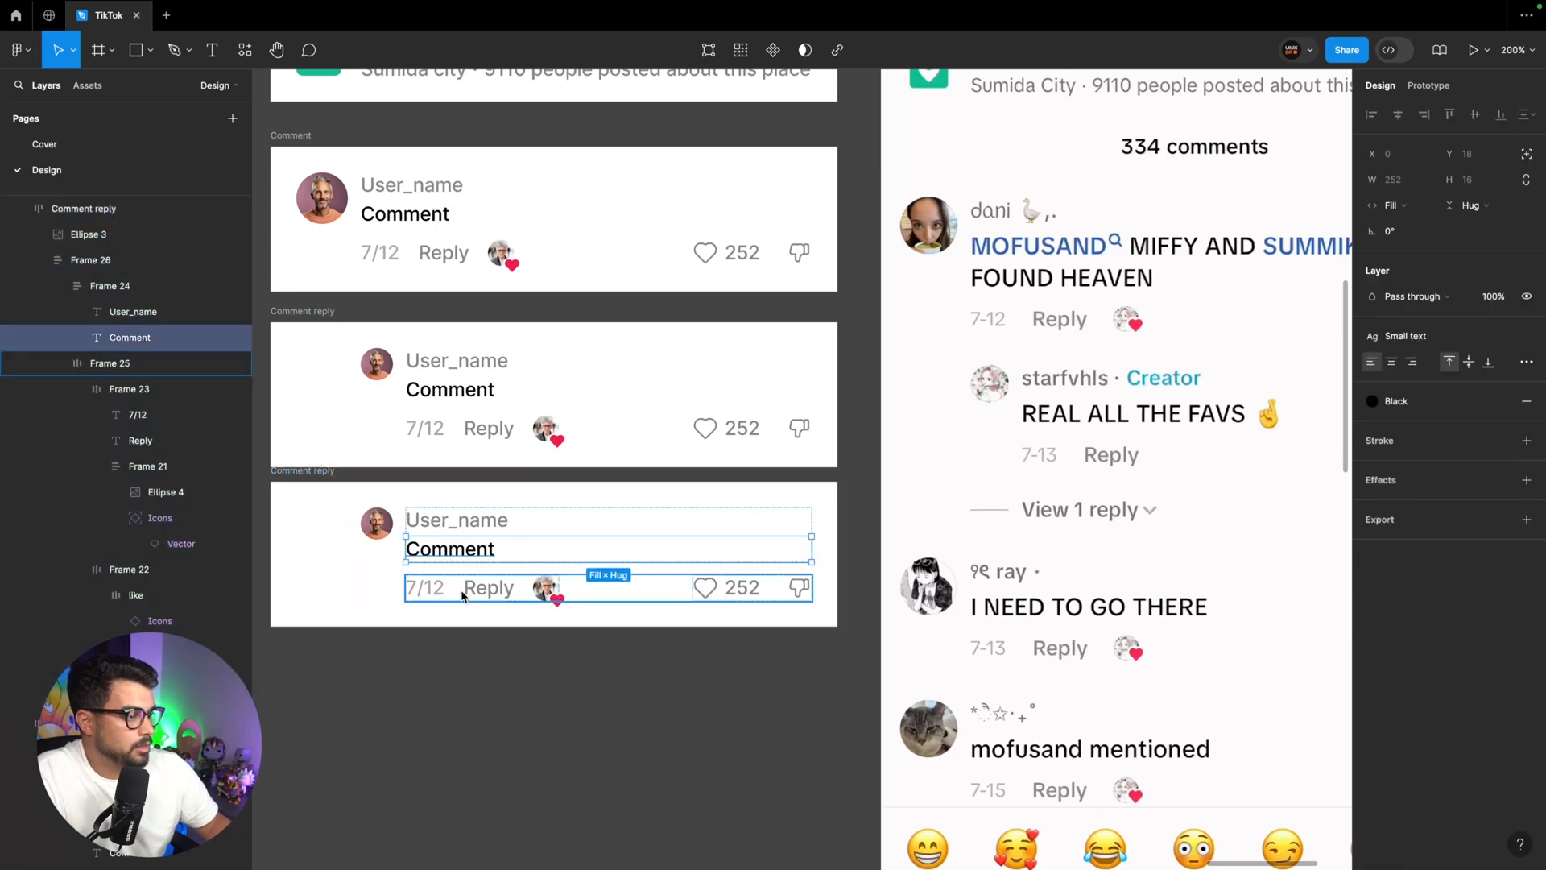
{"action": "key", "text": "Delete"}
{"action": "left_click", "coordinate": [473, 551]}
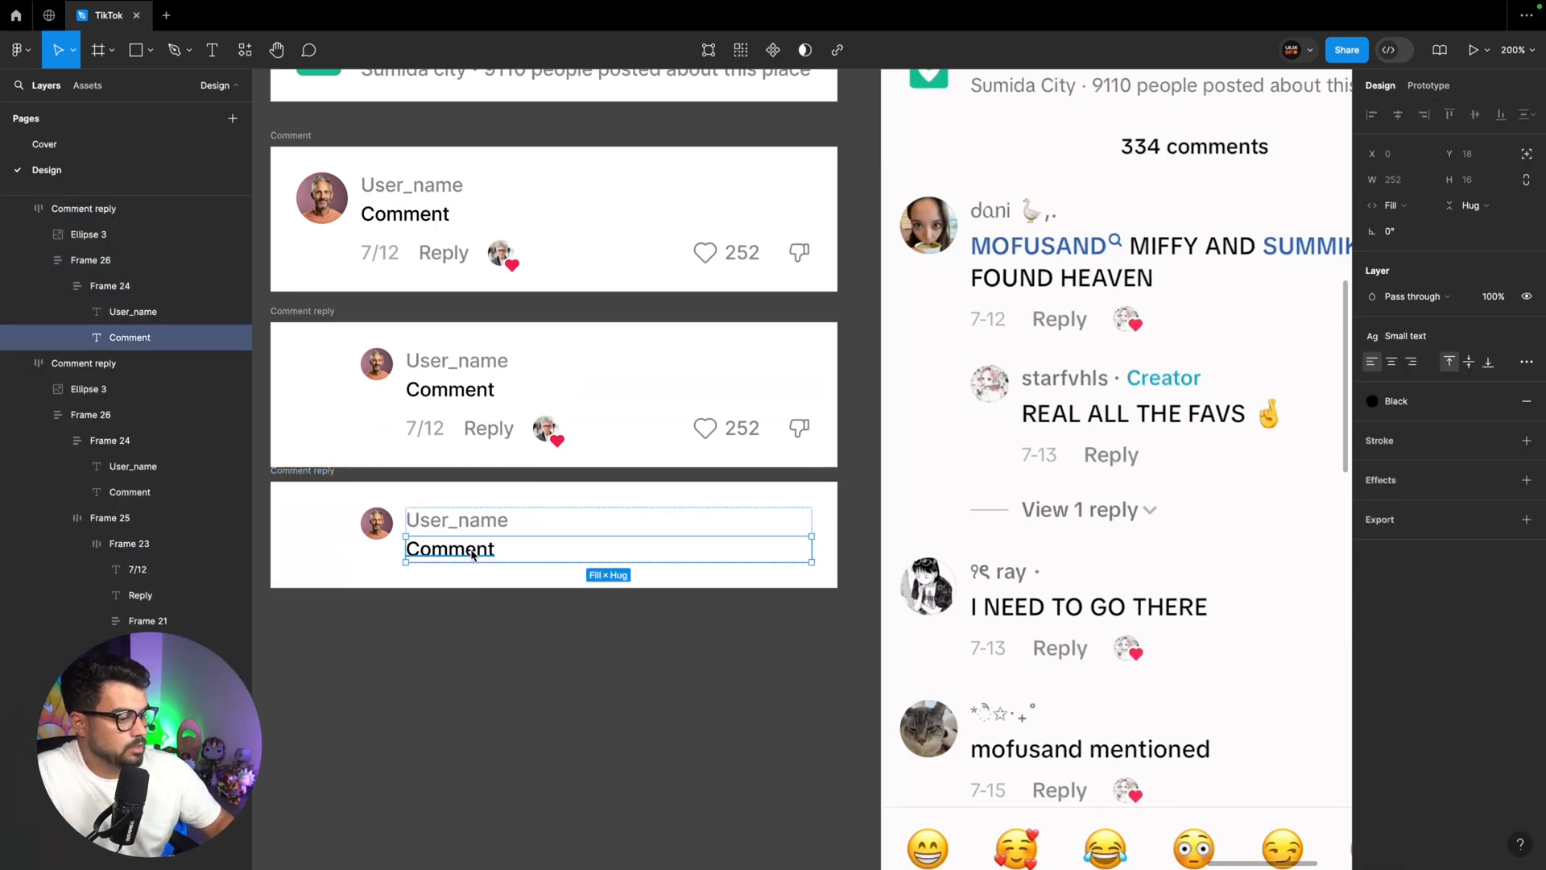
{"action": "key", "text": "Delete"}
Replace the user name text in the lowest Comment reply frame with "View 1 reply"
{"action": "double_click", "coordinate": [470, 520]}
{"action": "type", "text": "View "}
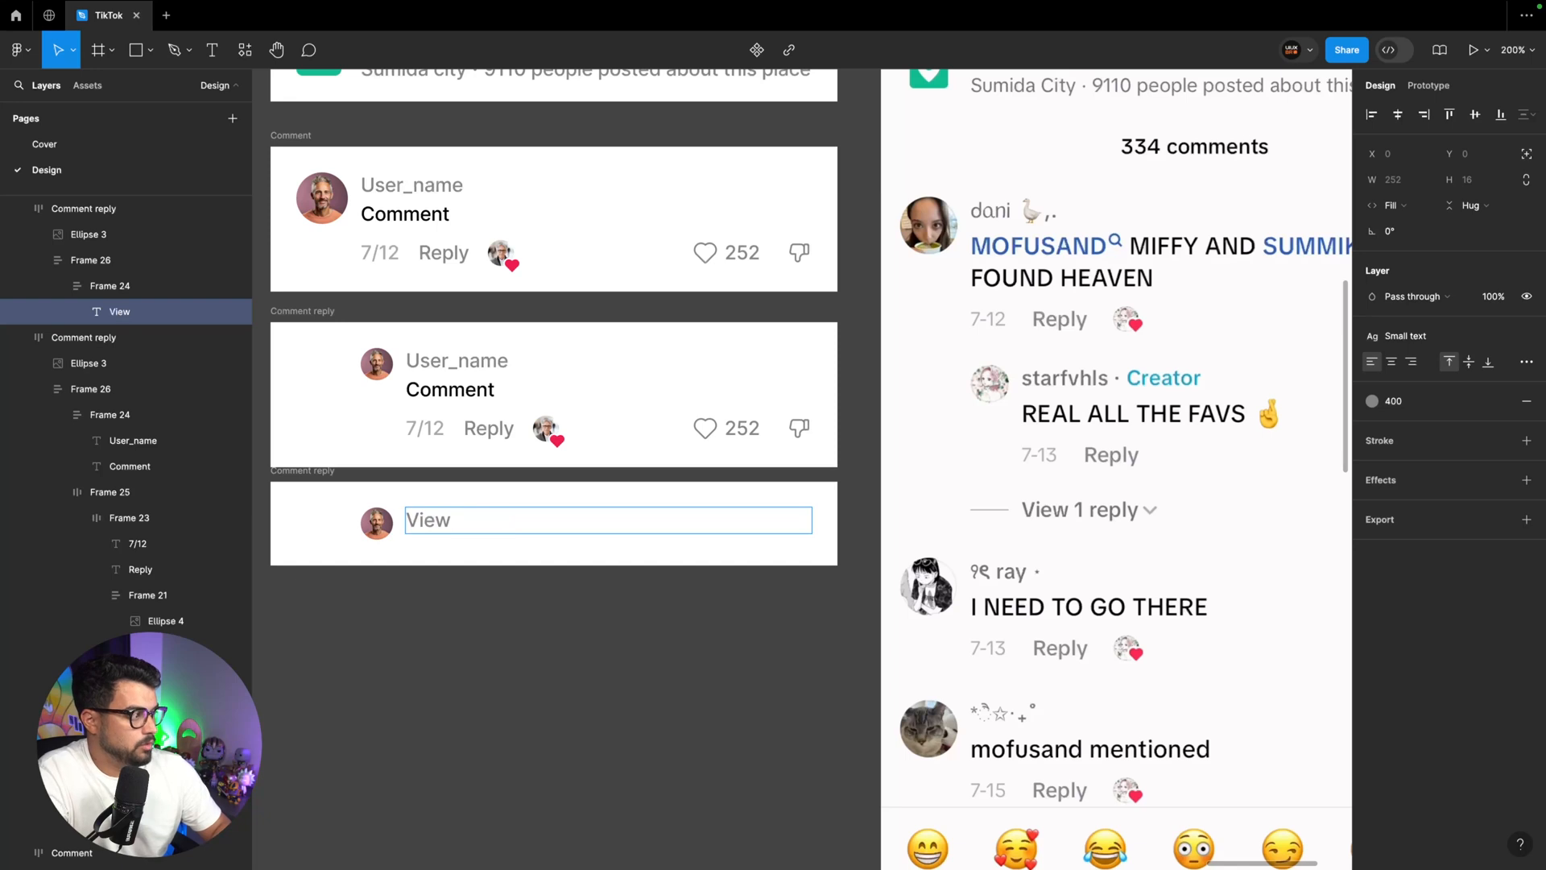
{"action": "type", "text": "1 reply"}
{"action": "key", "text": "Escape"}
Paste the heart icon instance into the "View 1 reply" text frame and switch that frame to a horizontal layout
{"action": "key", "text": "ctrl+v"}
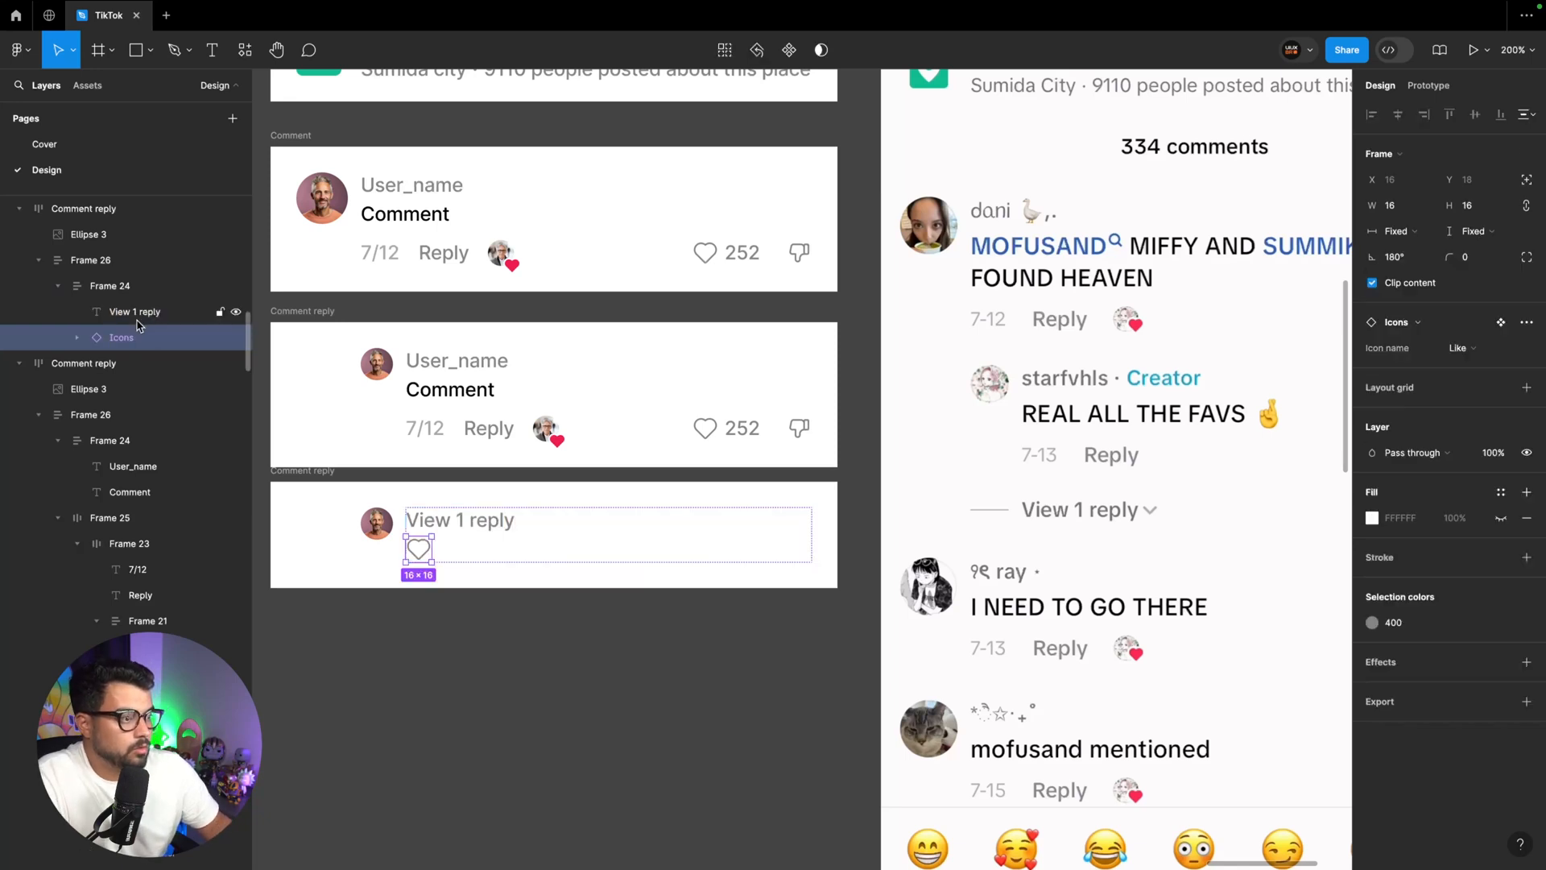
{"action": "left_click", "coordinate": [110, 293]}
{"action": "left_click", "coordinate": [1387, 354]}
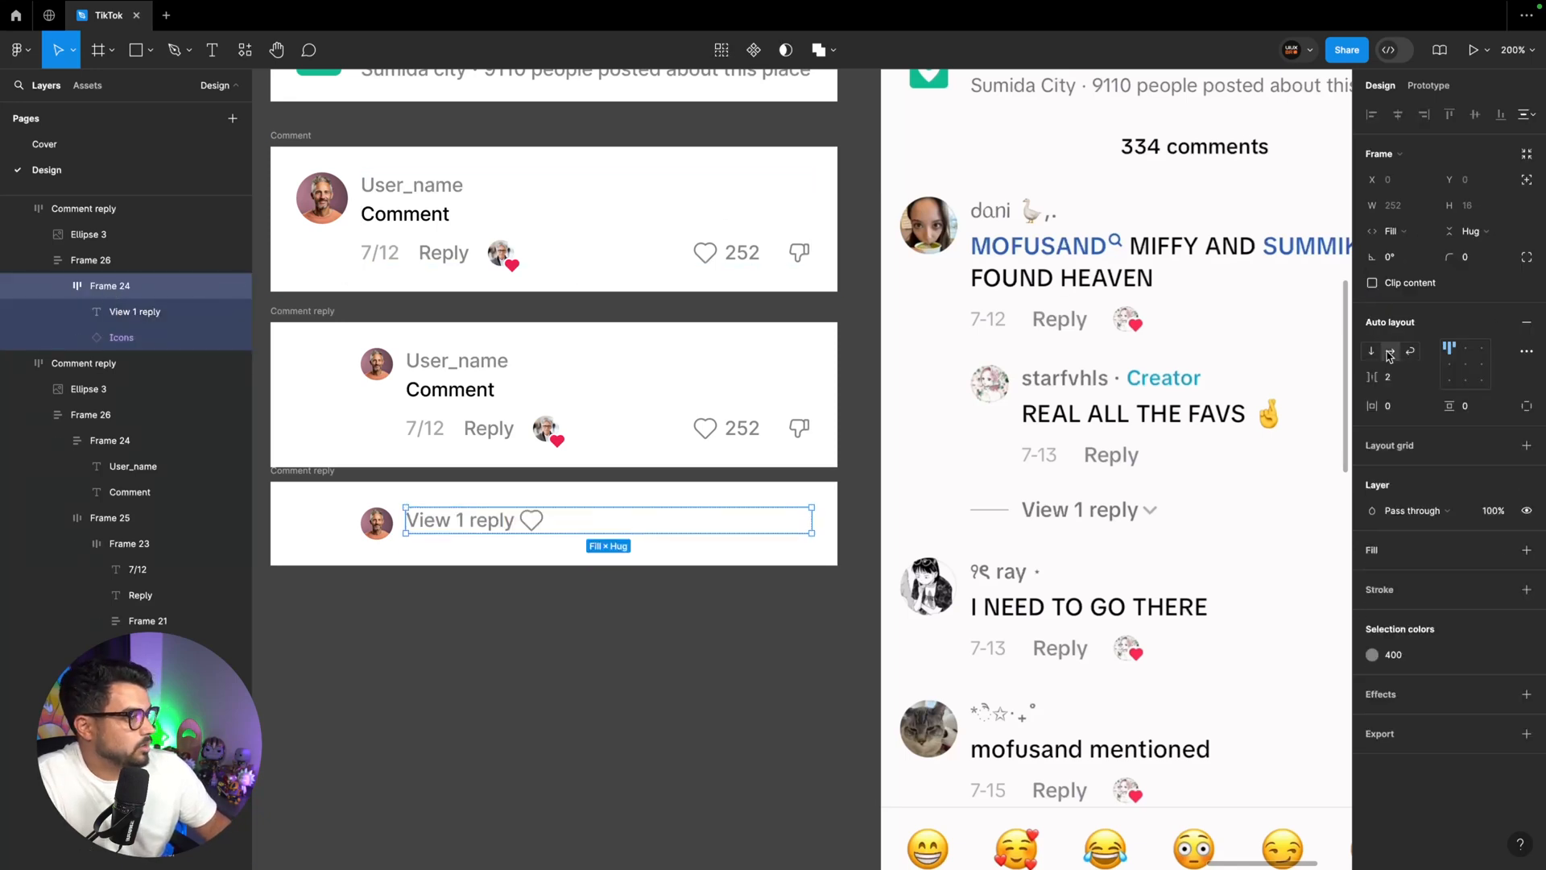
Search the Tabler Icons plugin for "chevron", insert the plain down chevron, and cut it from the canvas
{"action": "left_click", "coordinate": [121, 337]}
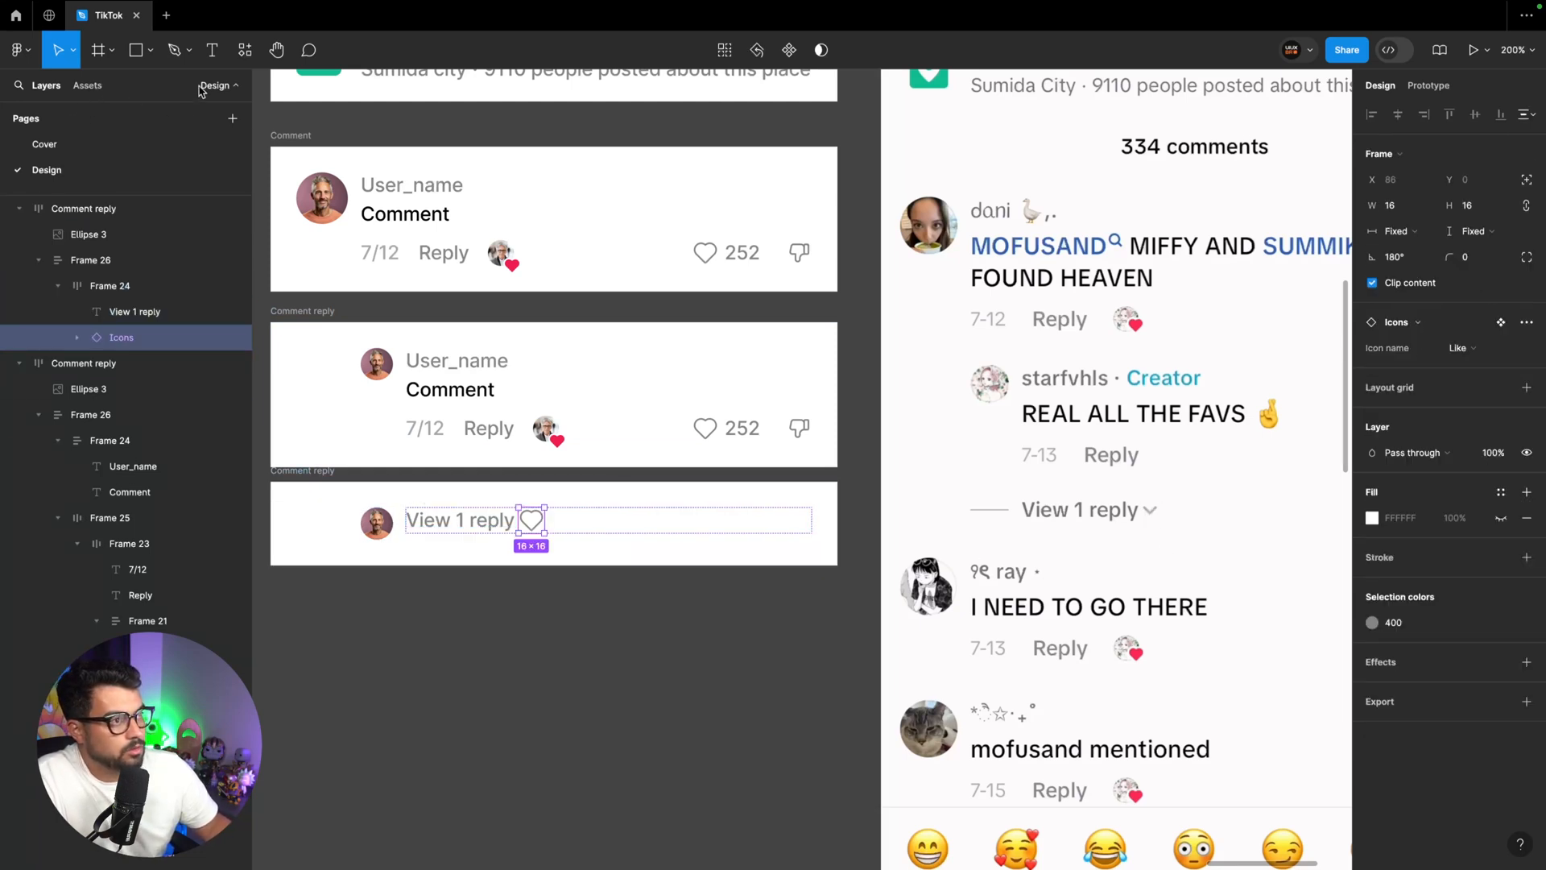
{"action": "left_click", "coordinate": [242, 53]}
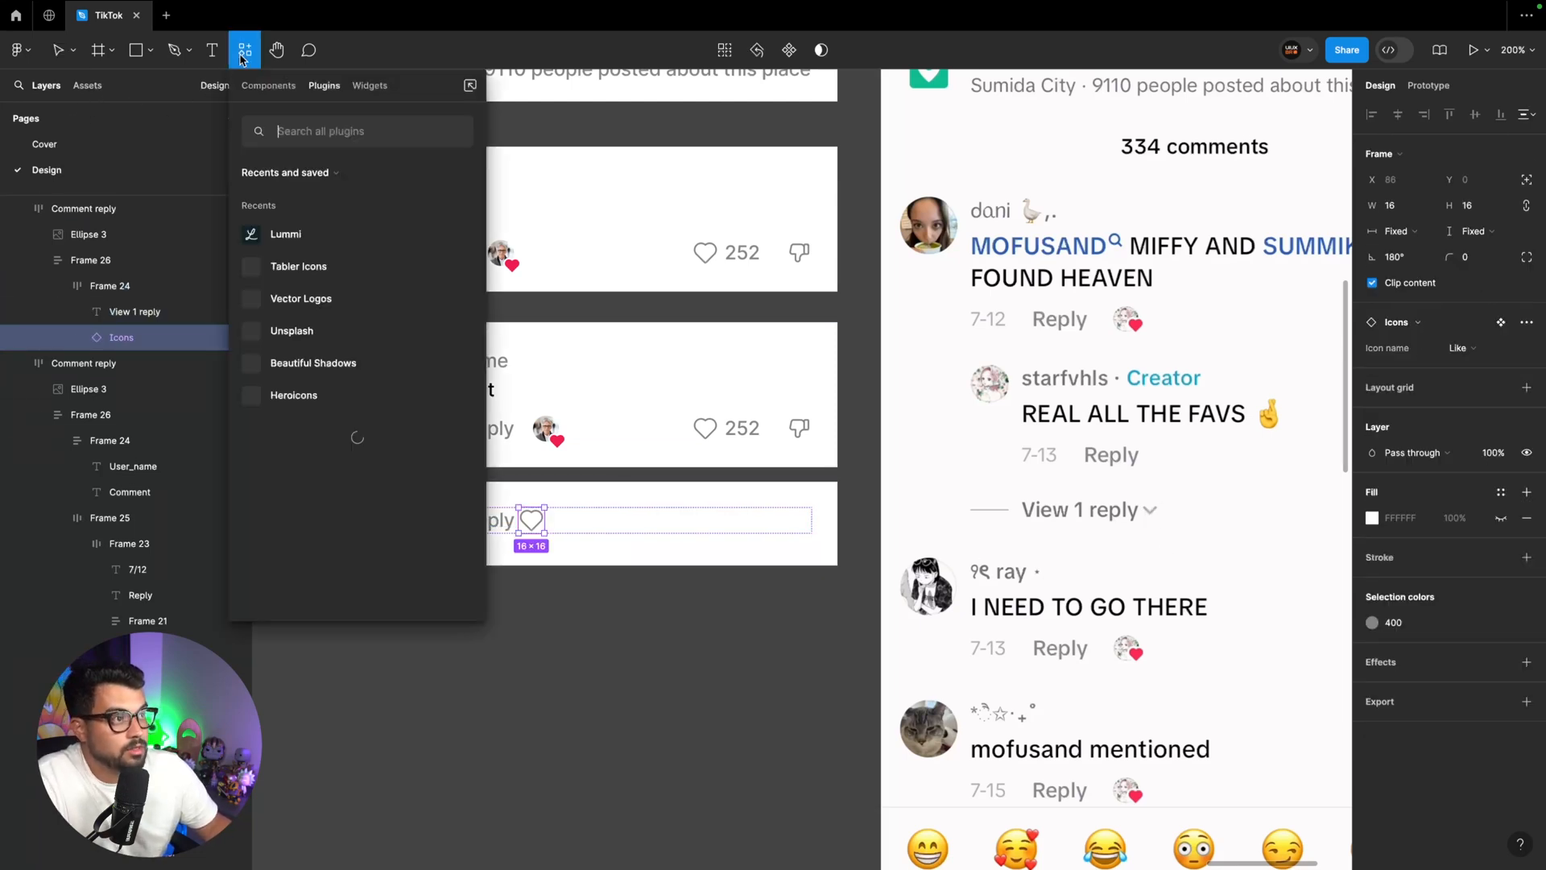
{"action": "left_click", "coordinate": [301, 268]}
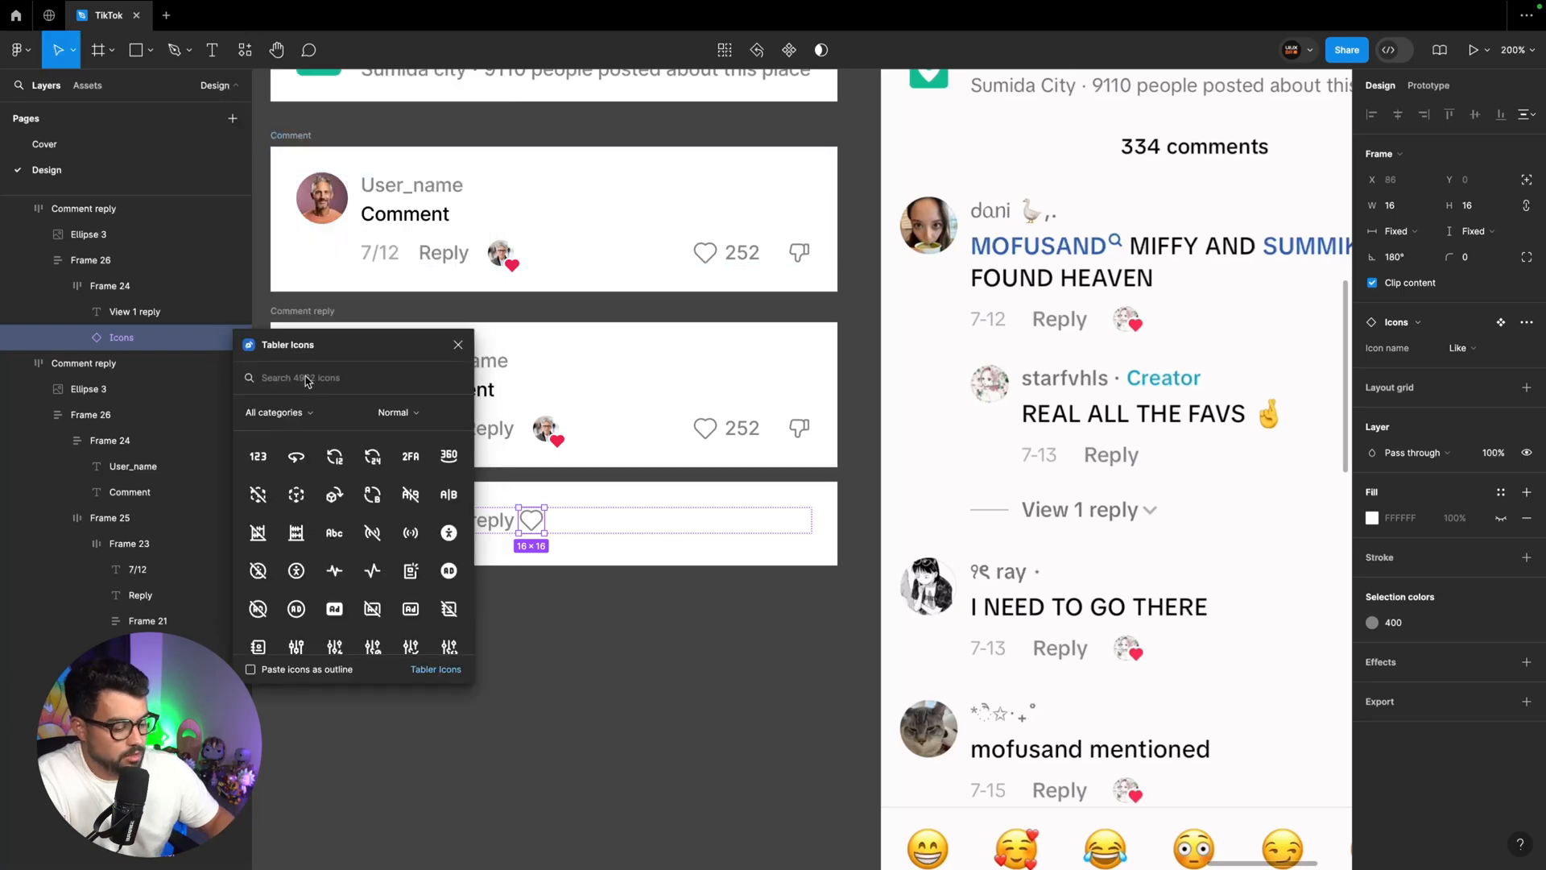
{"action": "type", "text": "chevron"}
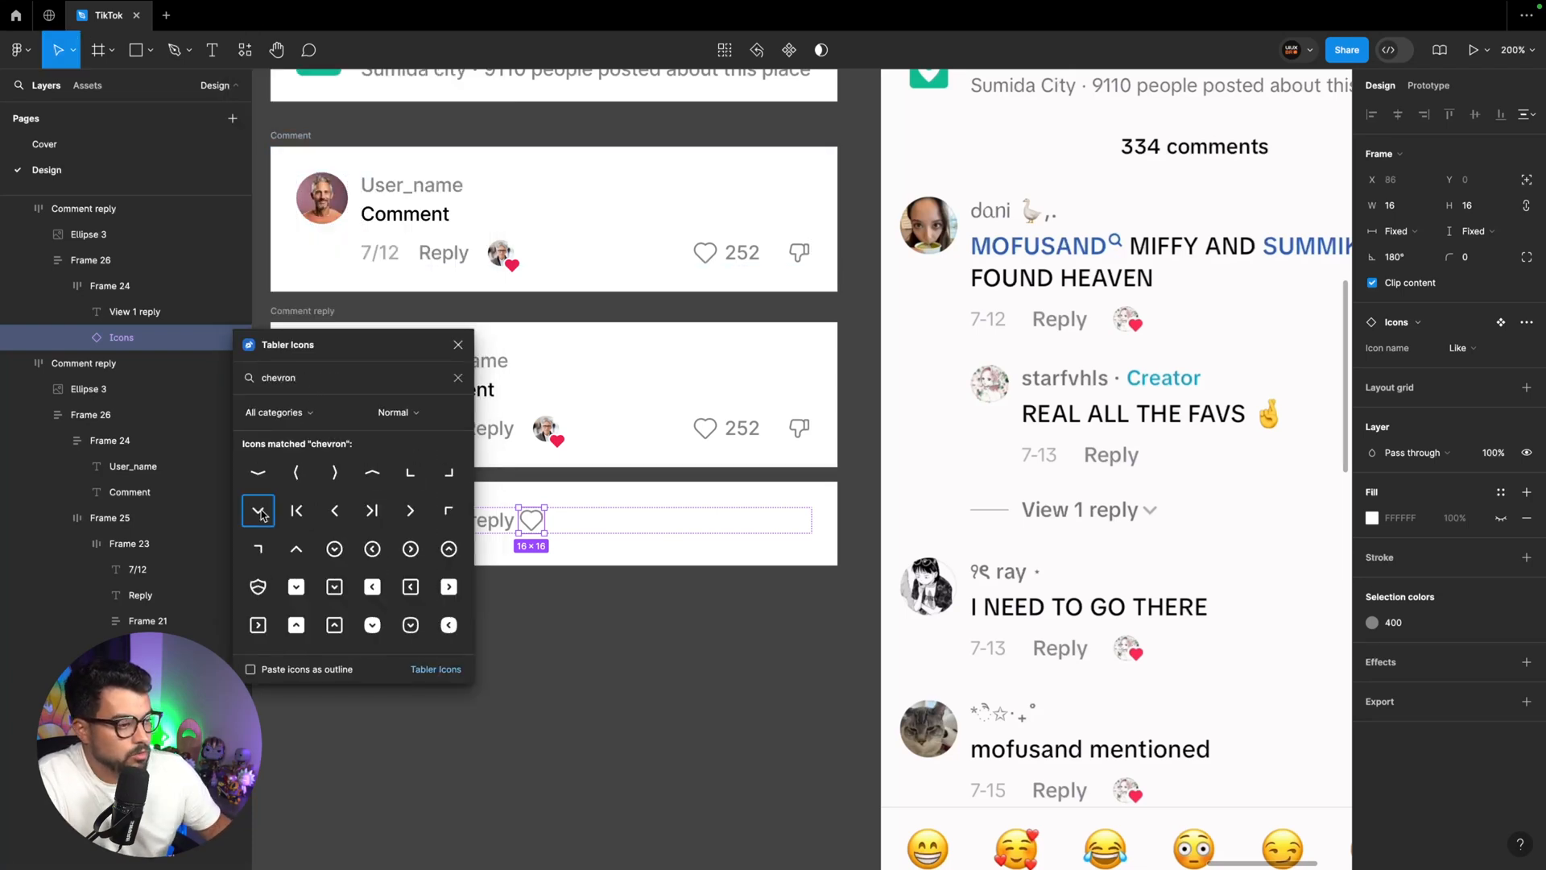
{"action": "left_click", "coordinate": [257, 510]}
{"action": "key", "text": "super+x"}
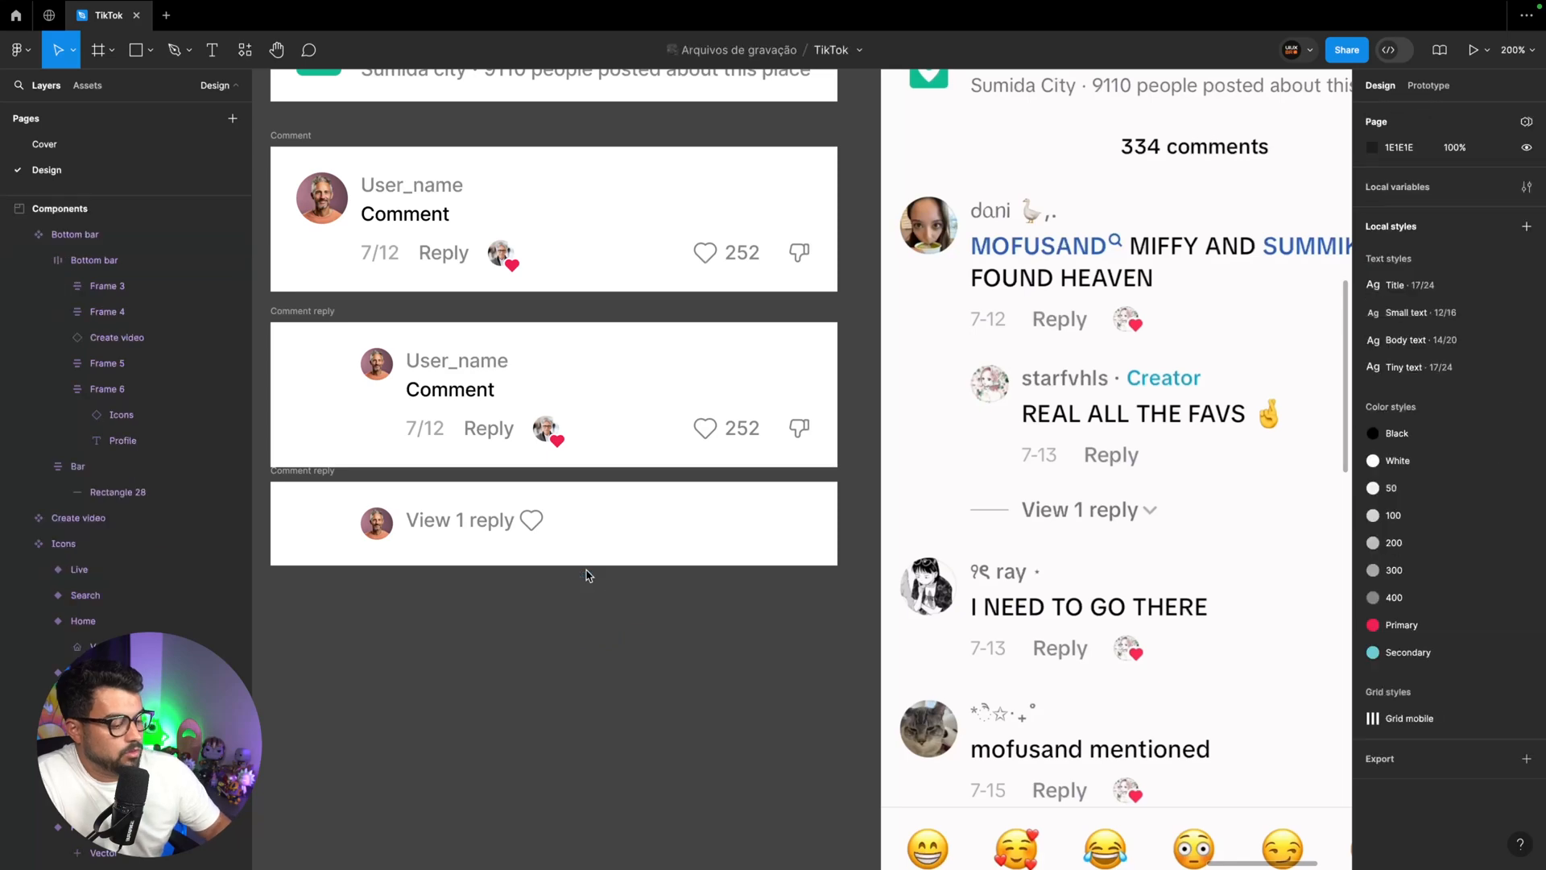
Paste the chevron icon into the Components section near the Icons component set
{"action": "key", "text": "super+minus"}
{"action": "key", "text": "super+minus"}
{"action": "scroll", "coordinate": [590, 572], "scroll_direction": "left", "scroll_amount": 15}
{"action": "scroll", "coordinate": [595, 574], "scroll_direction": "left", "scroll_amount": 8}
{"action": "scroll", "coordinate": [594, 575], "scroll_direction": "up", "scroll_amount": 2}
{"action": "scroll", "coordinate": [594, 575], "scroll_direction": "right", "scroll_amount": 8}
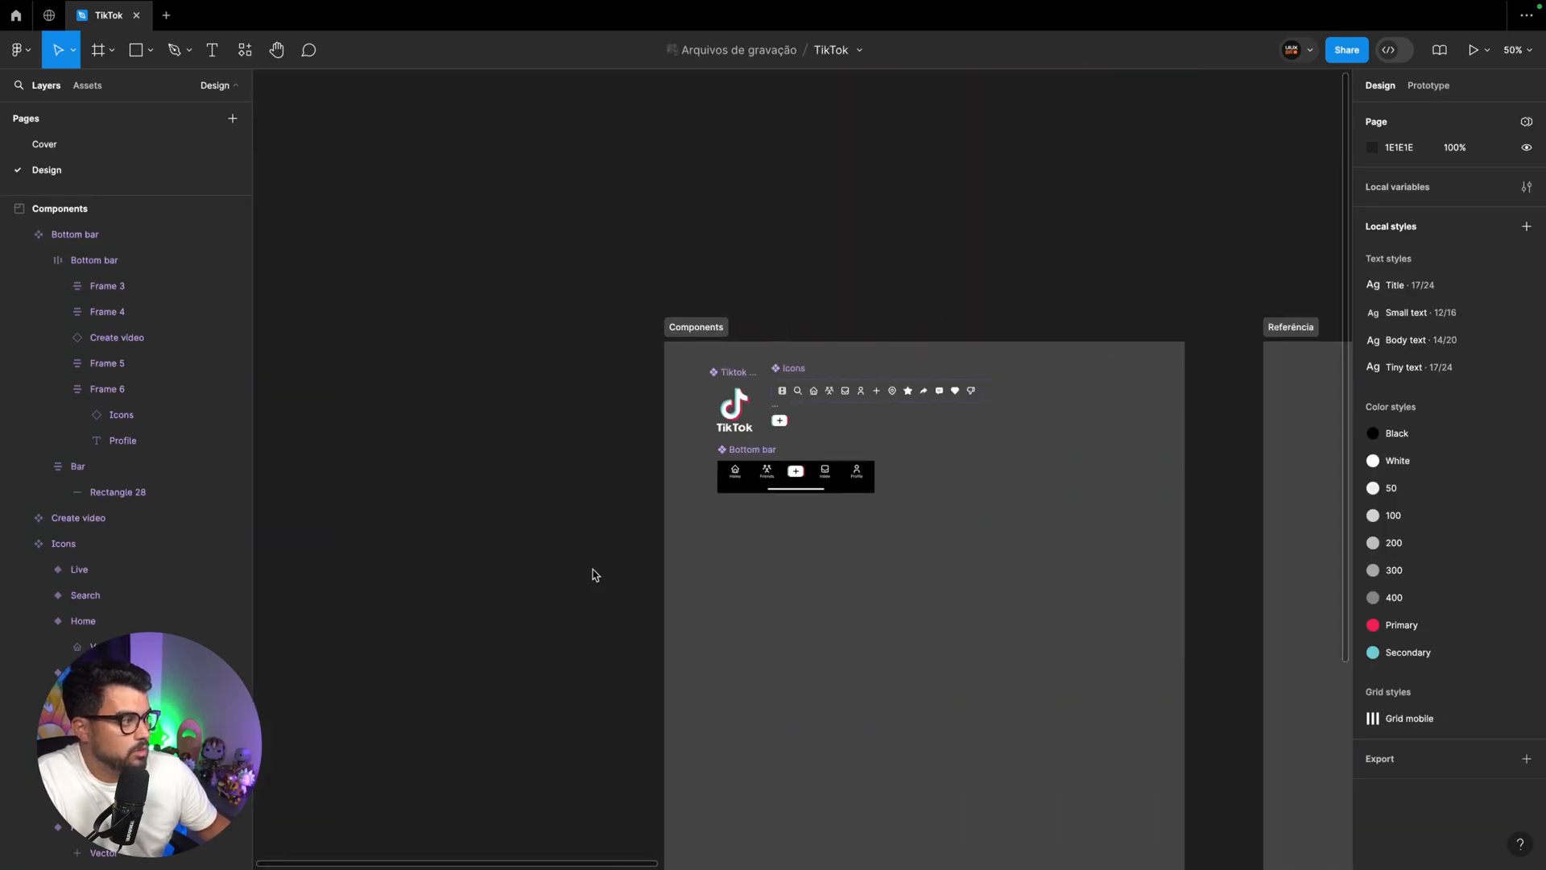
{"action": "key", "text": "super+plus"}
{"action": "key", "text": "super+plus"}
{"action": "scroll", "coordinate": [594, 575], "scroll_direction": "up", "scroll_amount": 2}
{"action": "left_click", "coordinate": [680, 524]}
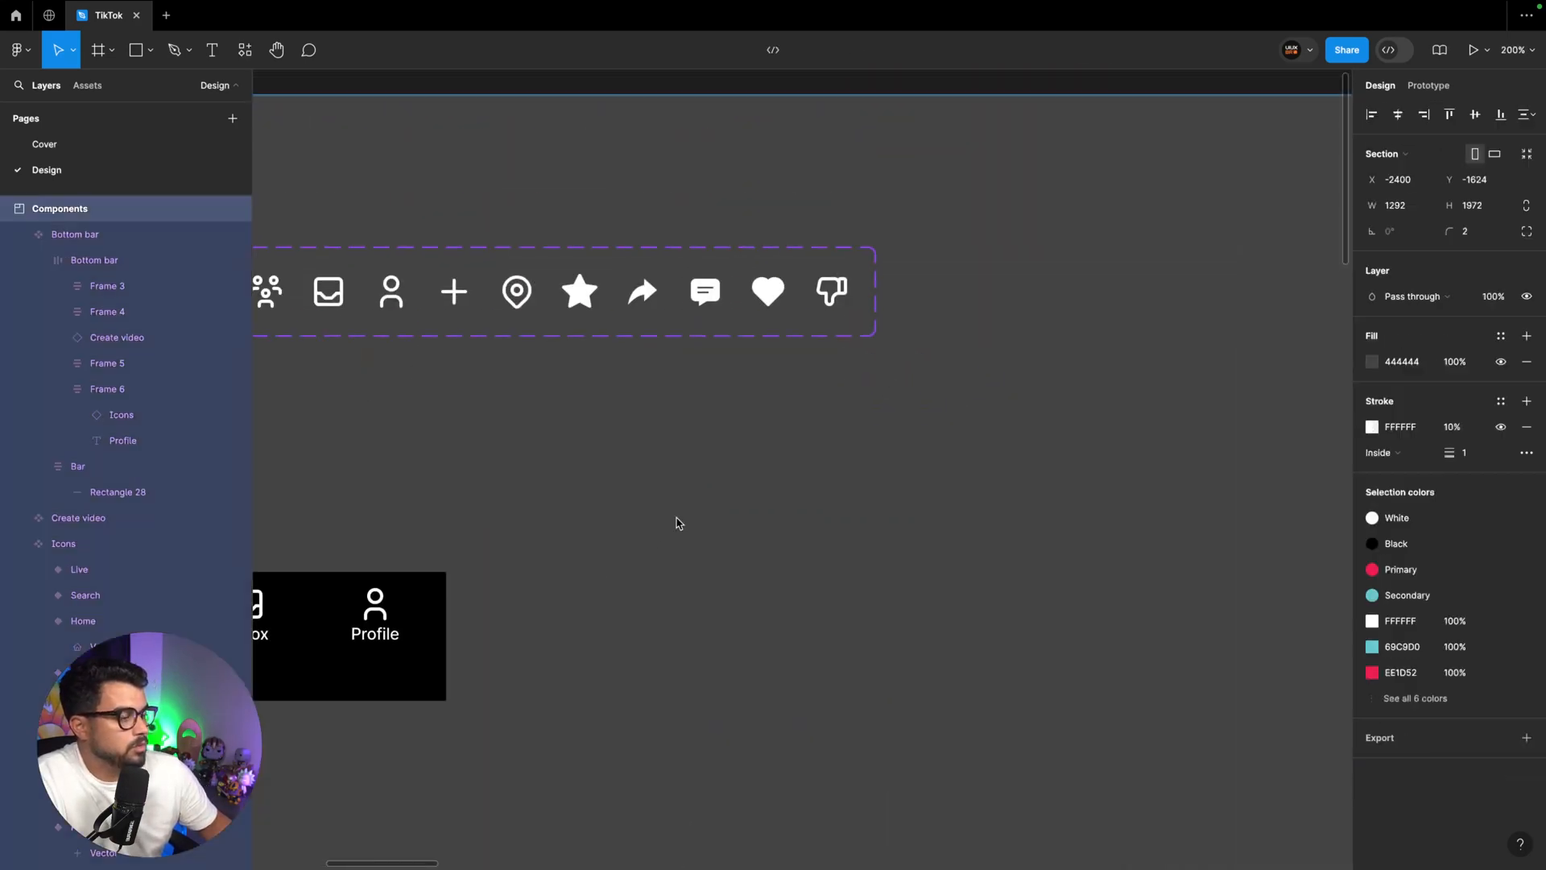
{"action": "key", "text": "super+v"}
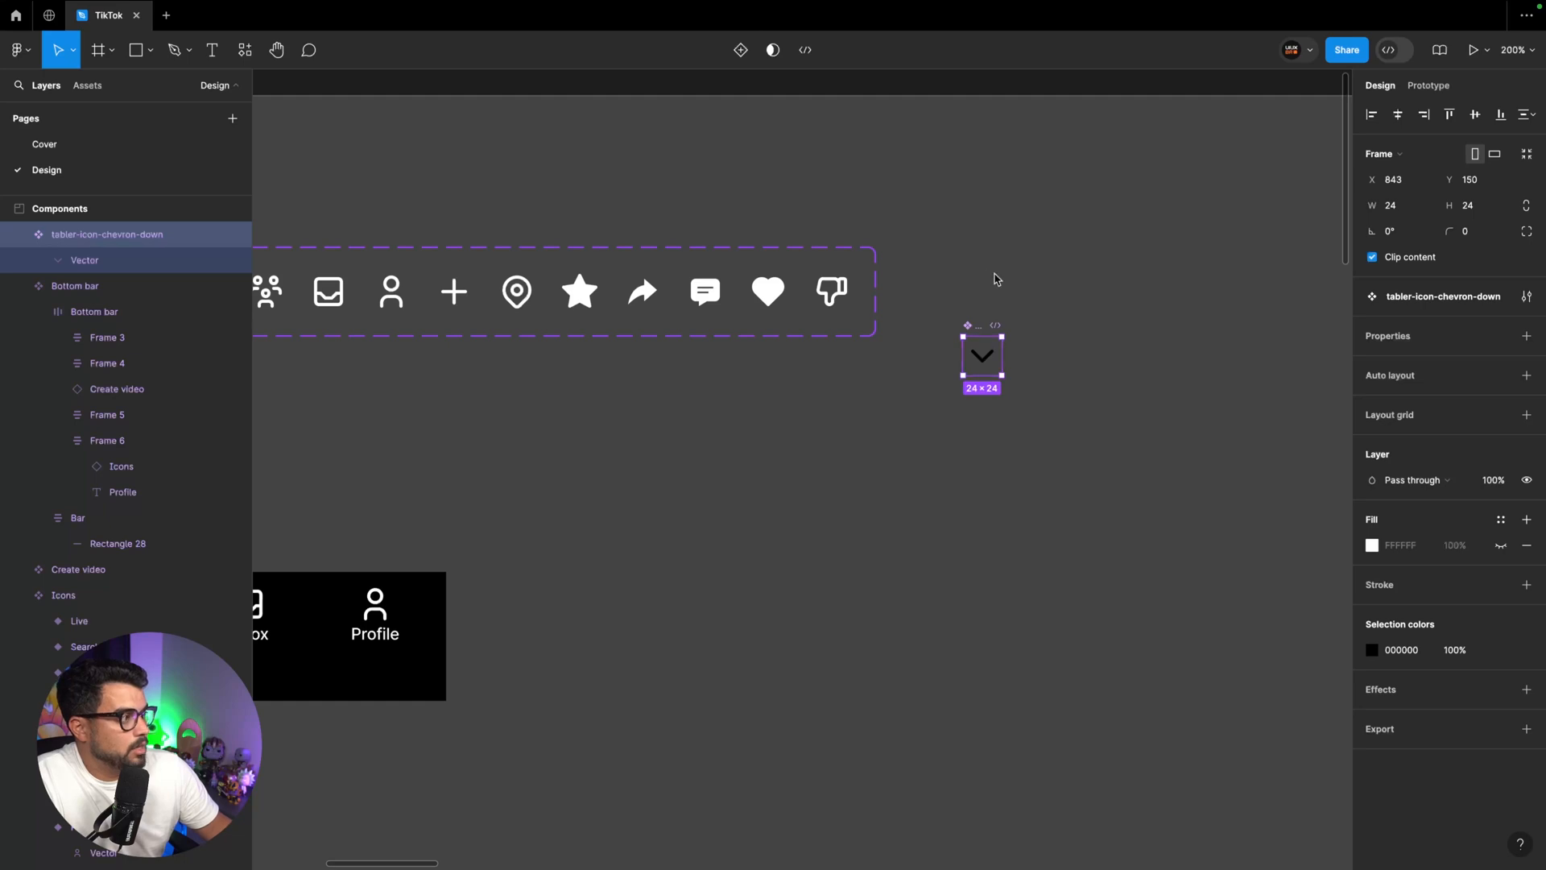
Rename the pasted icon component to "Chevron" and apply the White colour style to it
{"action": "double_click", "coordinate": [1441, 298]}
{"action": "type", "text": "Che"}
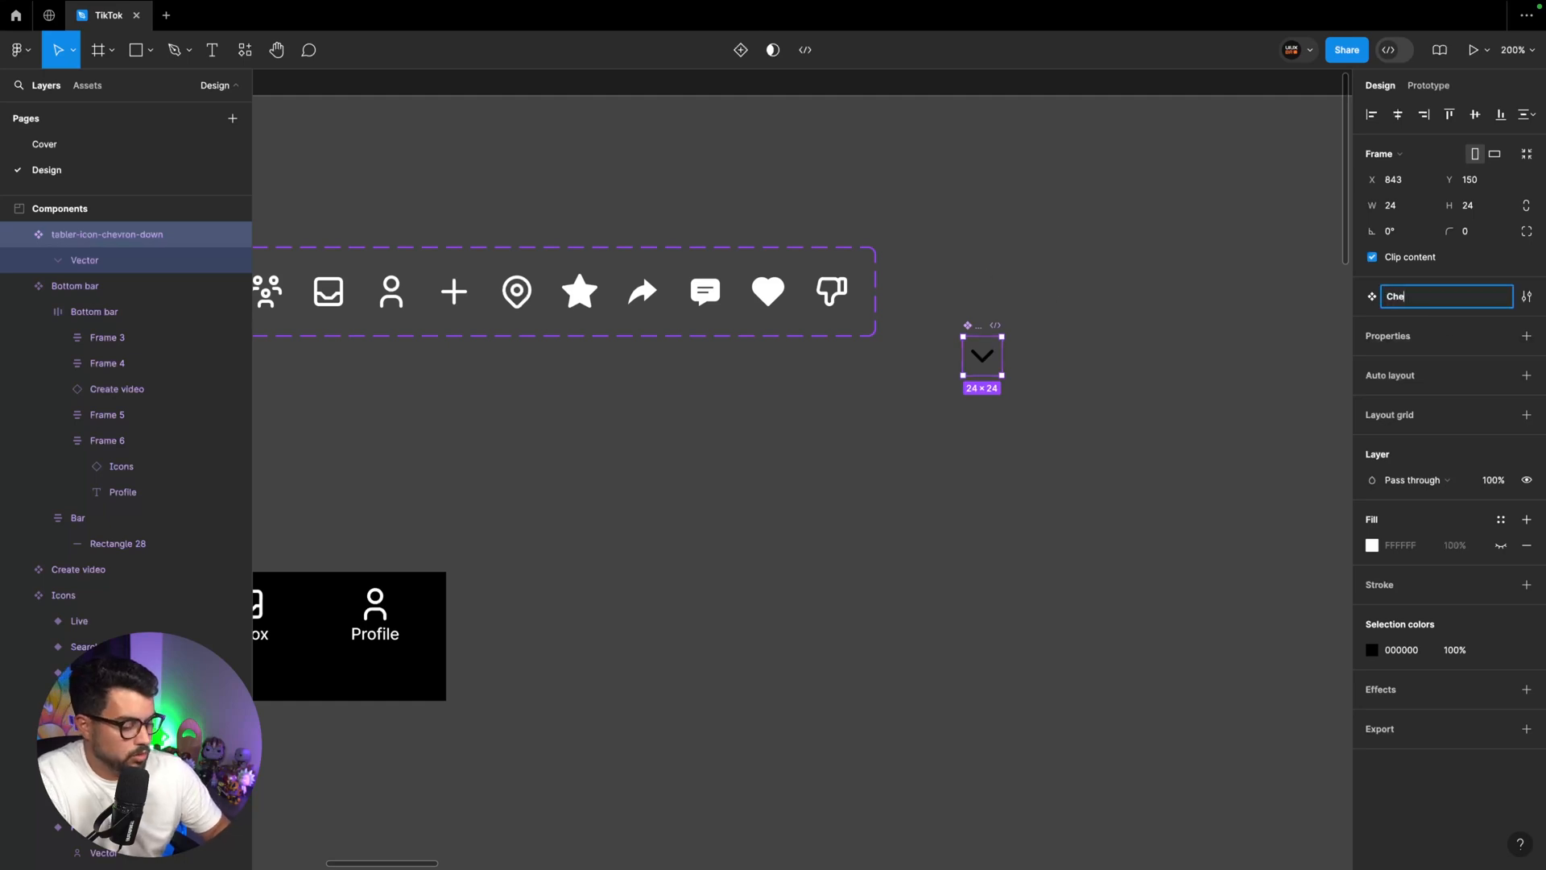
{"action": "type", "text": "vron"}
{"action": "left_click", "coordinate": [1500, 650]}
{"action": "left_click", "coordinate": [1199, 657]}
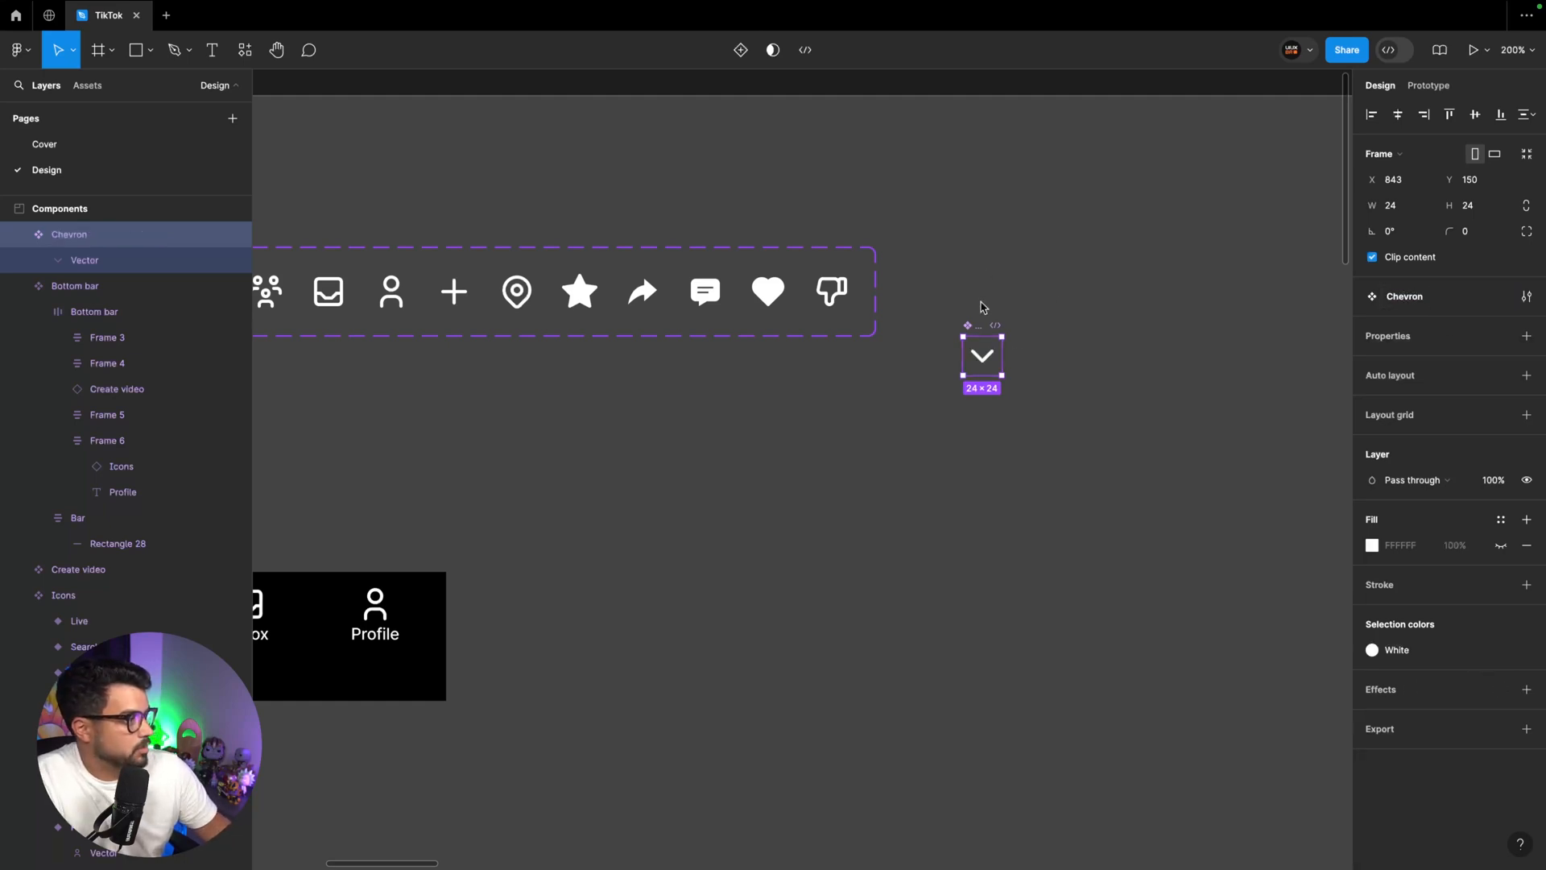
Add Chevron as the last variant of the Icons set and swap the heart beside "View 1 reply" to Chevron
{"action": "left_click_drag", "start_coordinate": [979, 327], "coordinate": [882, 273]}
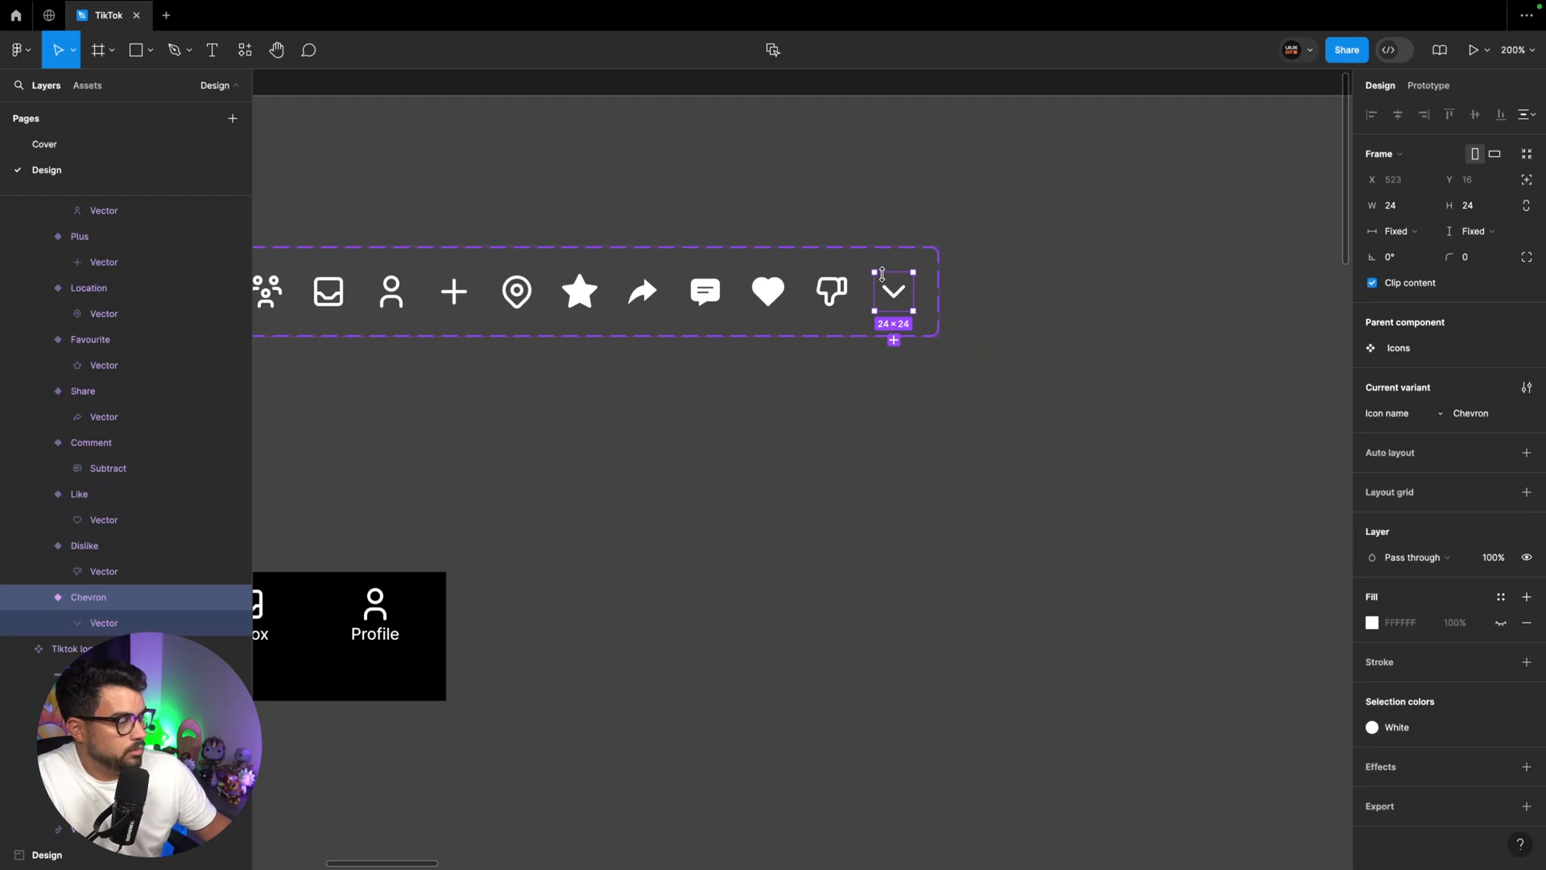
{"action": "key", "text": "shift+1"}
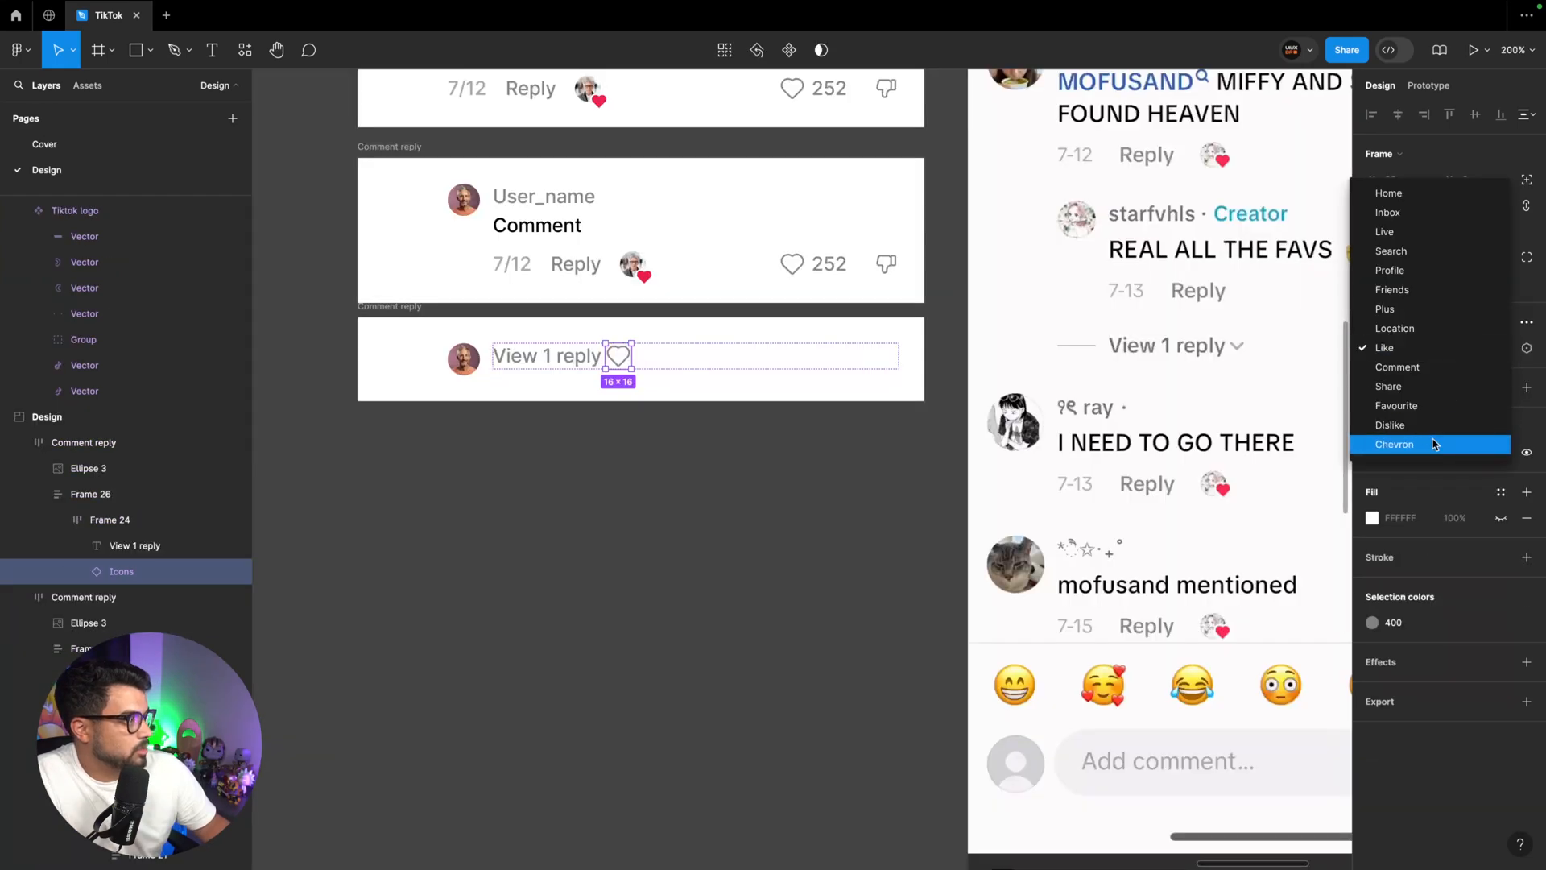
{"action": "left_click", "coordinate": [1433, 444]}
{"action": "left_click", "coordinate": [725, 431]}
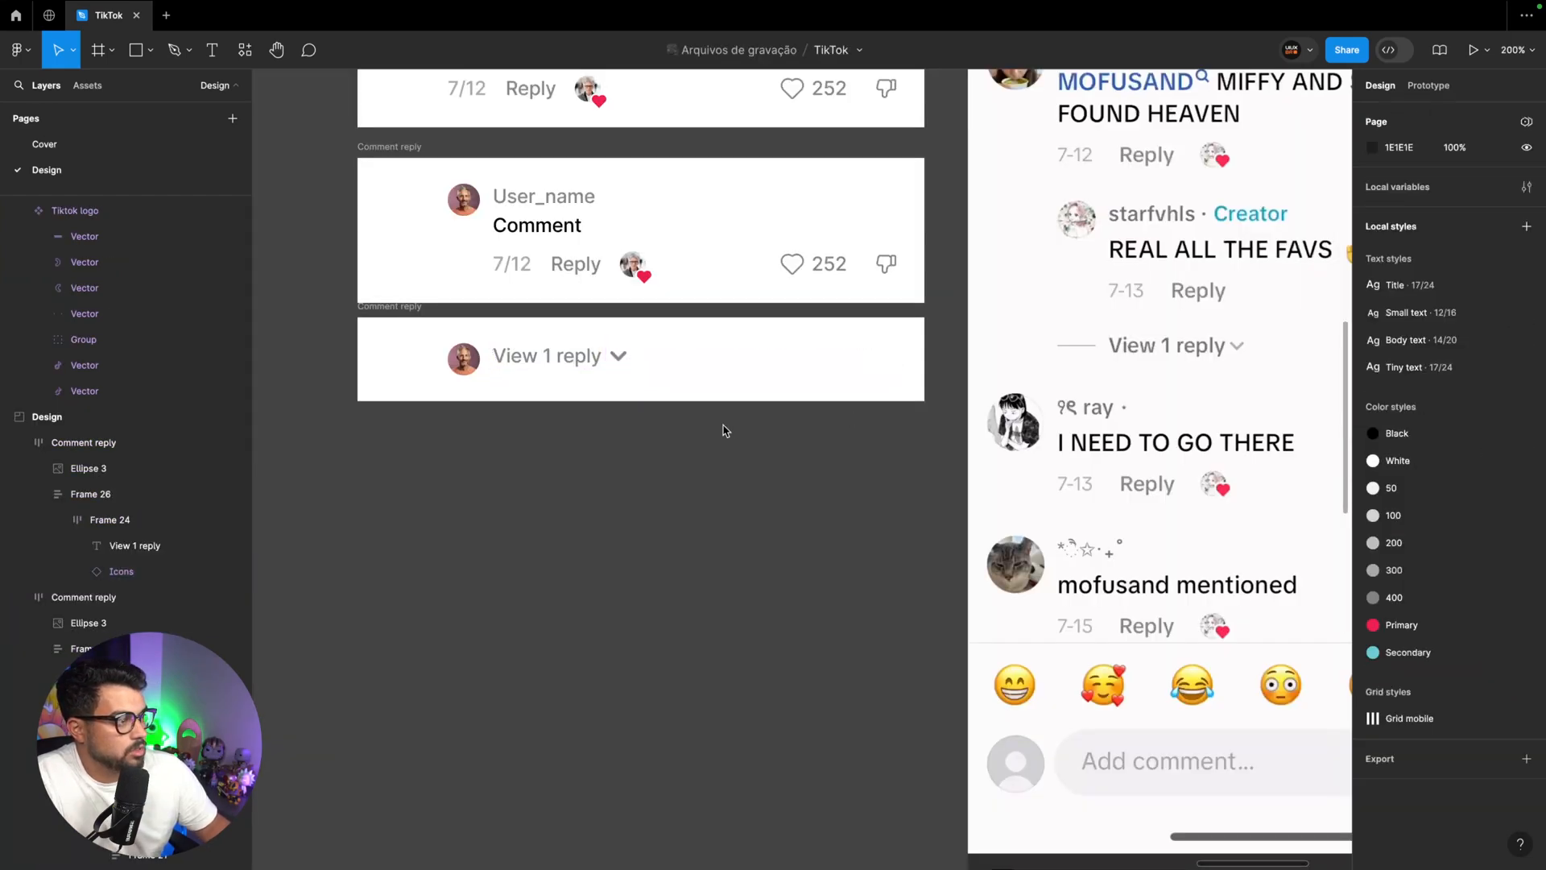
{"action": "scroll", "coordinate": [564, 370], "scroll_direction": "up", "scroll_amount": 1}
{"action": "left_click", "coordinate": [461, 392]}
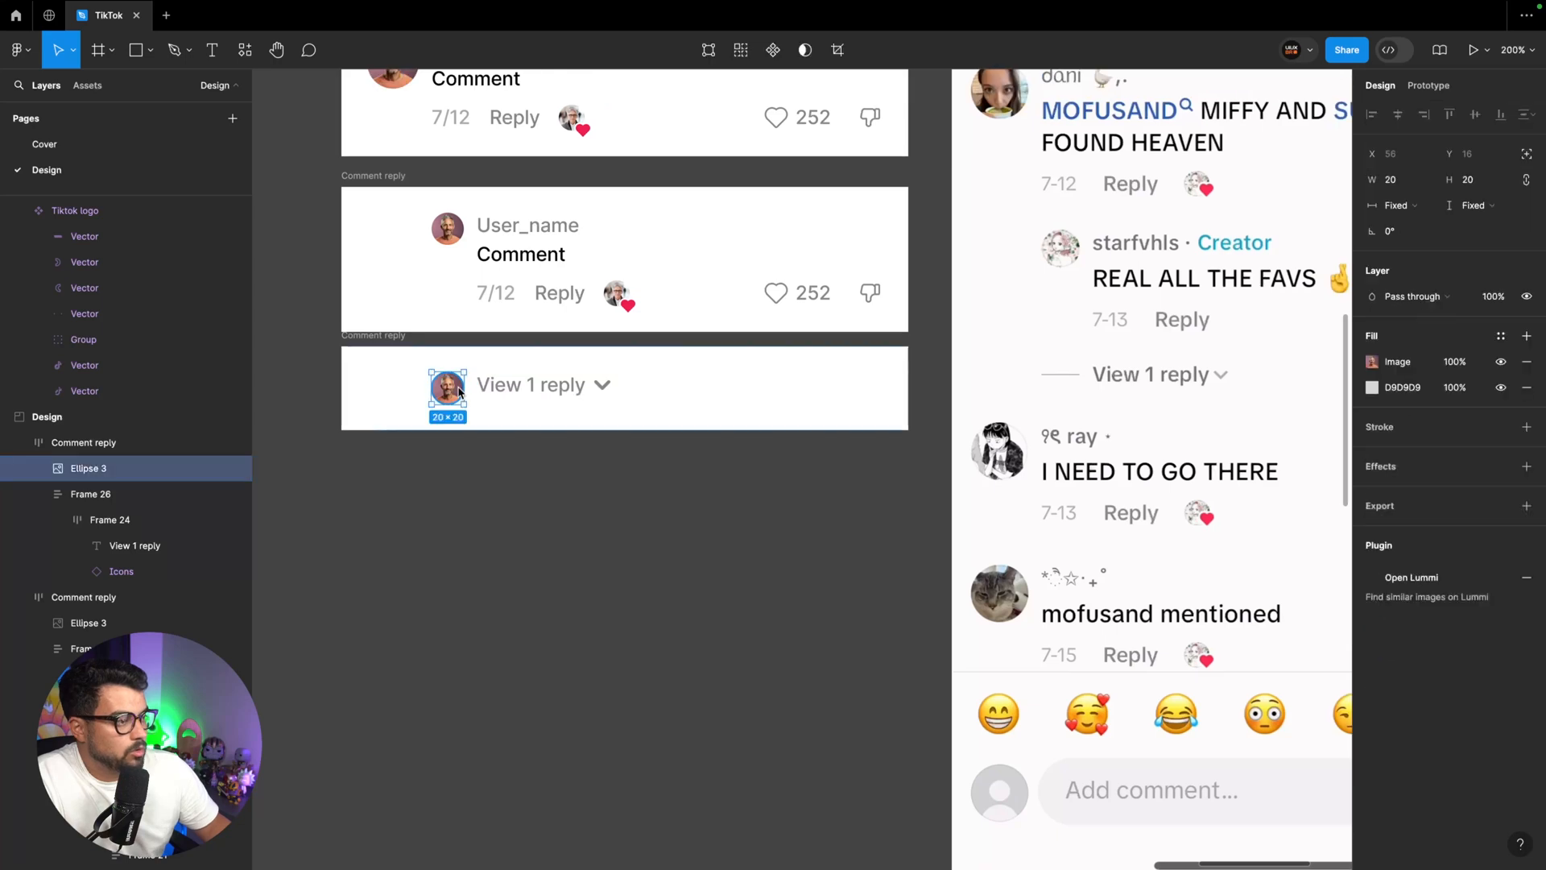
{"action": "key", "text": "l"}
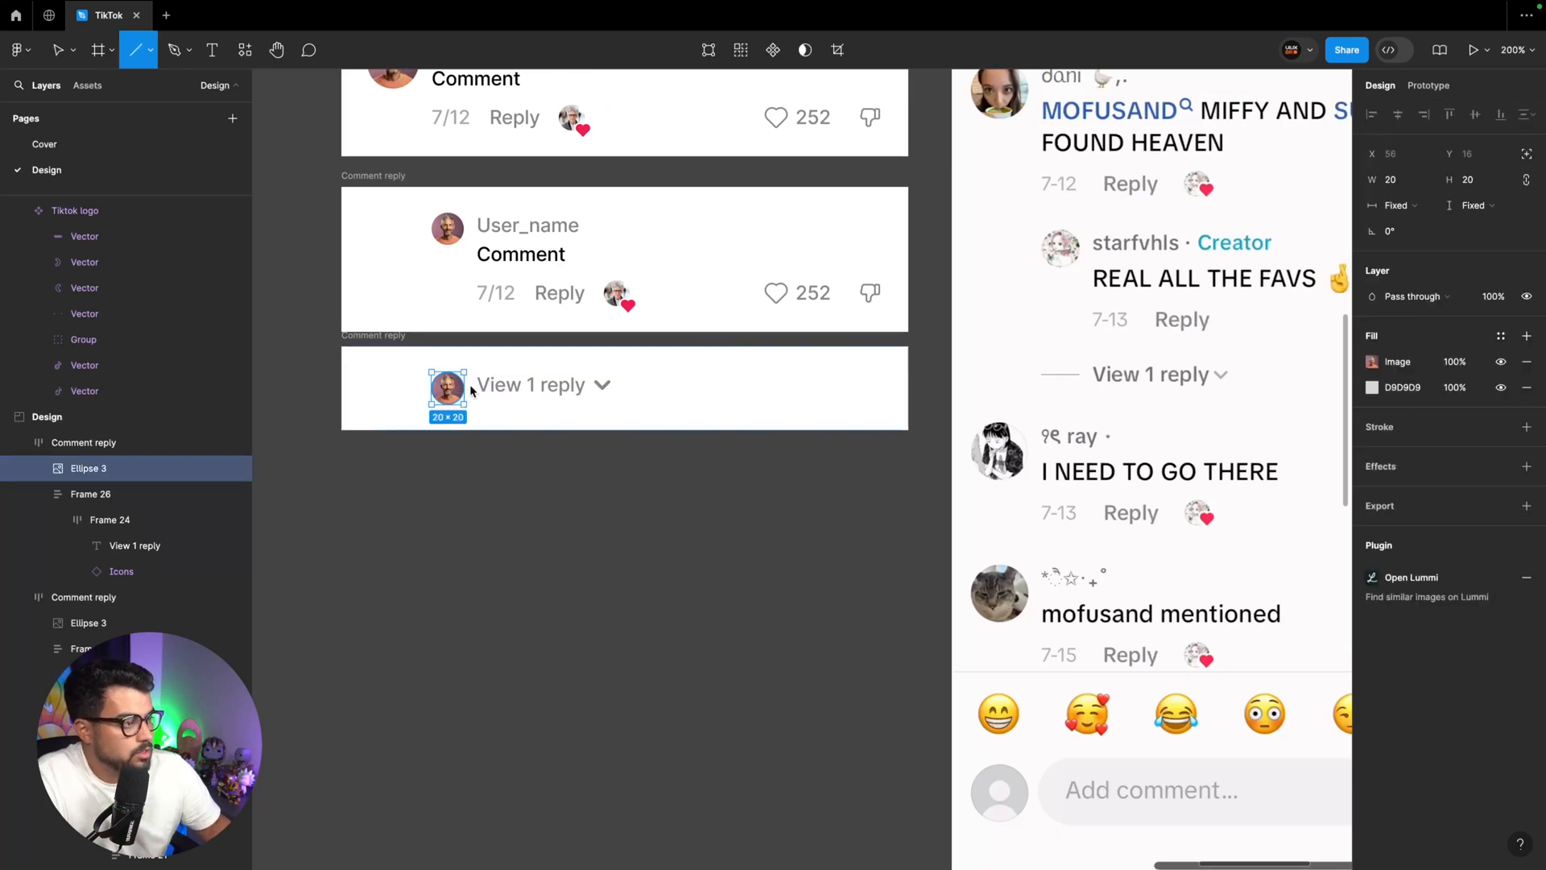
{"action": "left_click_drag", "start_coordinate": [474, 387], "coordinate": [447, 388]}
{"action": "key", "text": "super+z"}
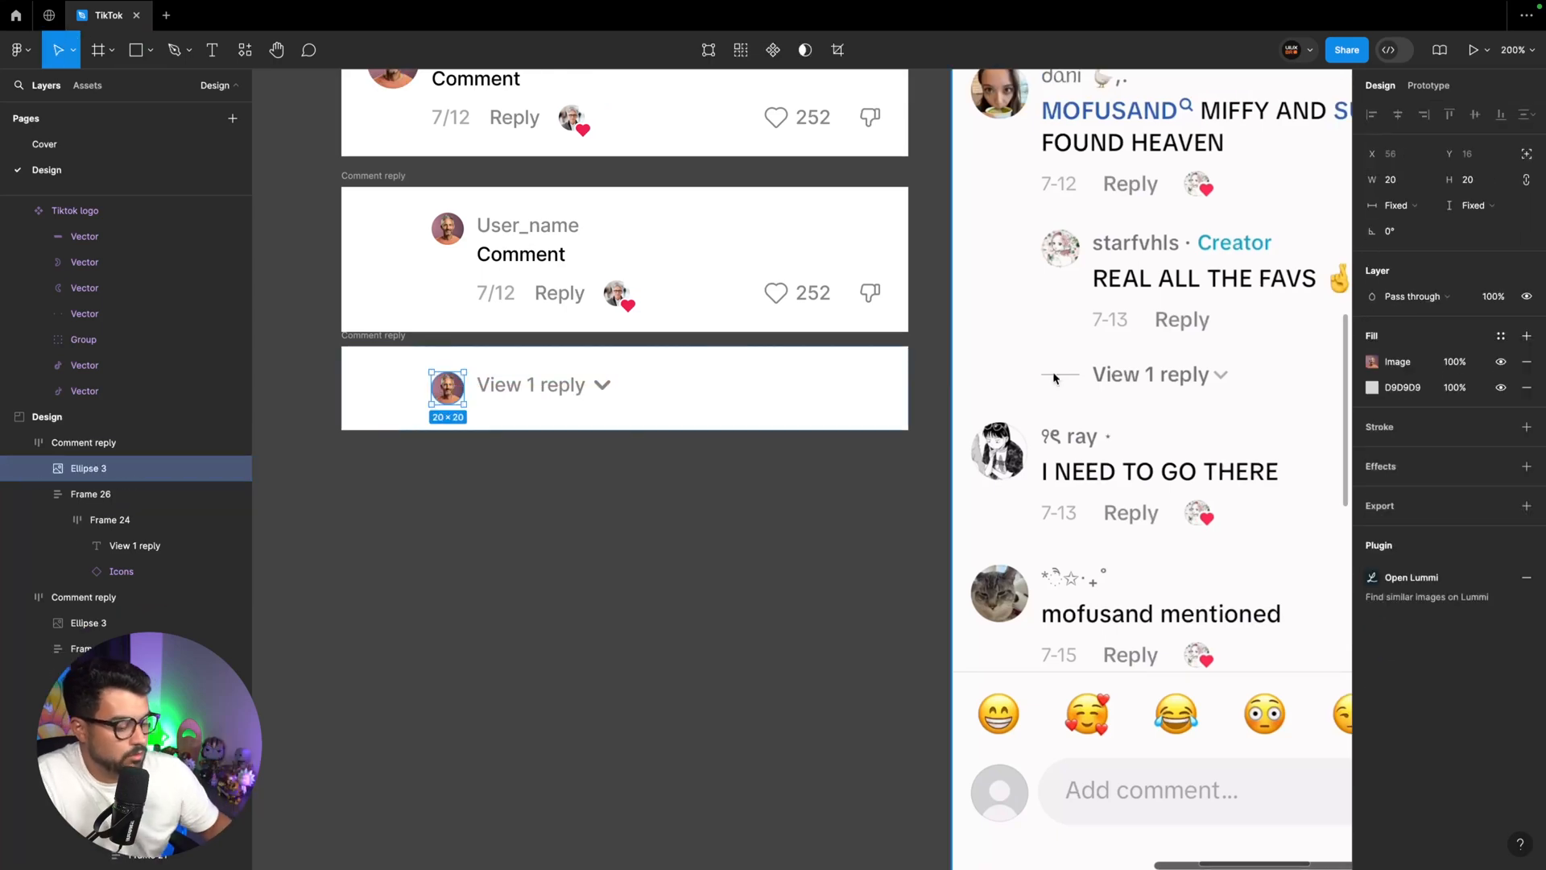
Draw a horizontal line 20 px wide across the avatar beside "View 1 reply" and replace the avatar with it
{"action": "key", "text": "l"}
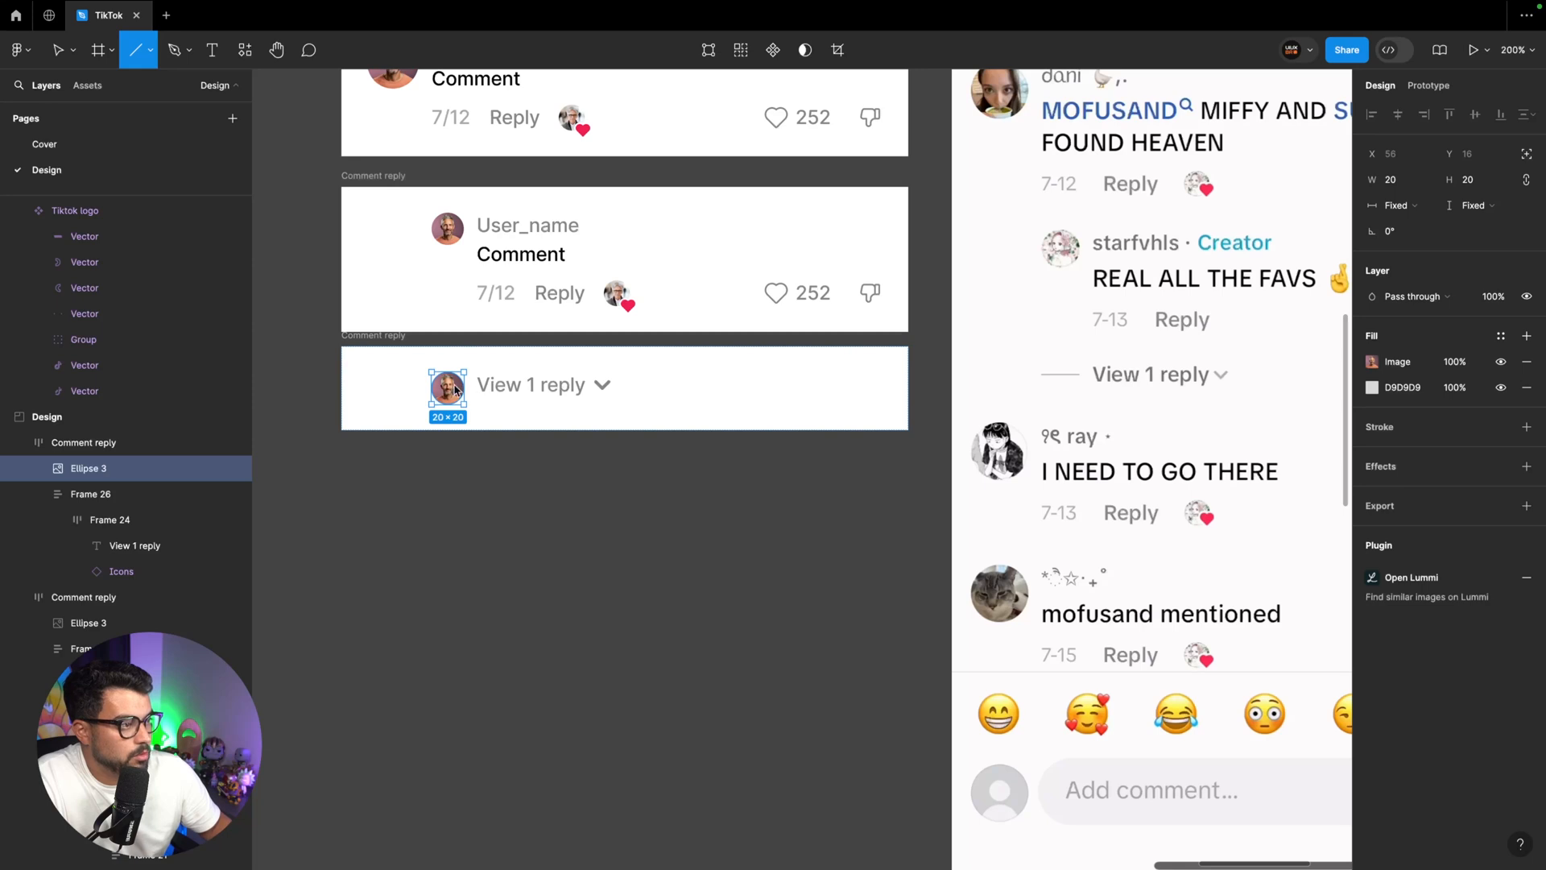
{"action": "left_click_drag", "start_coordinate": [464, 385], "coordinate": [433, 393]}
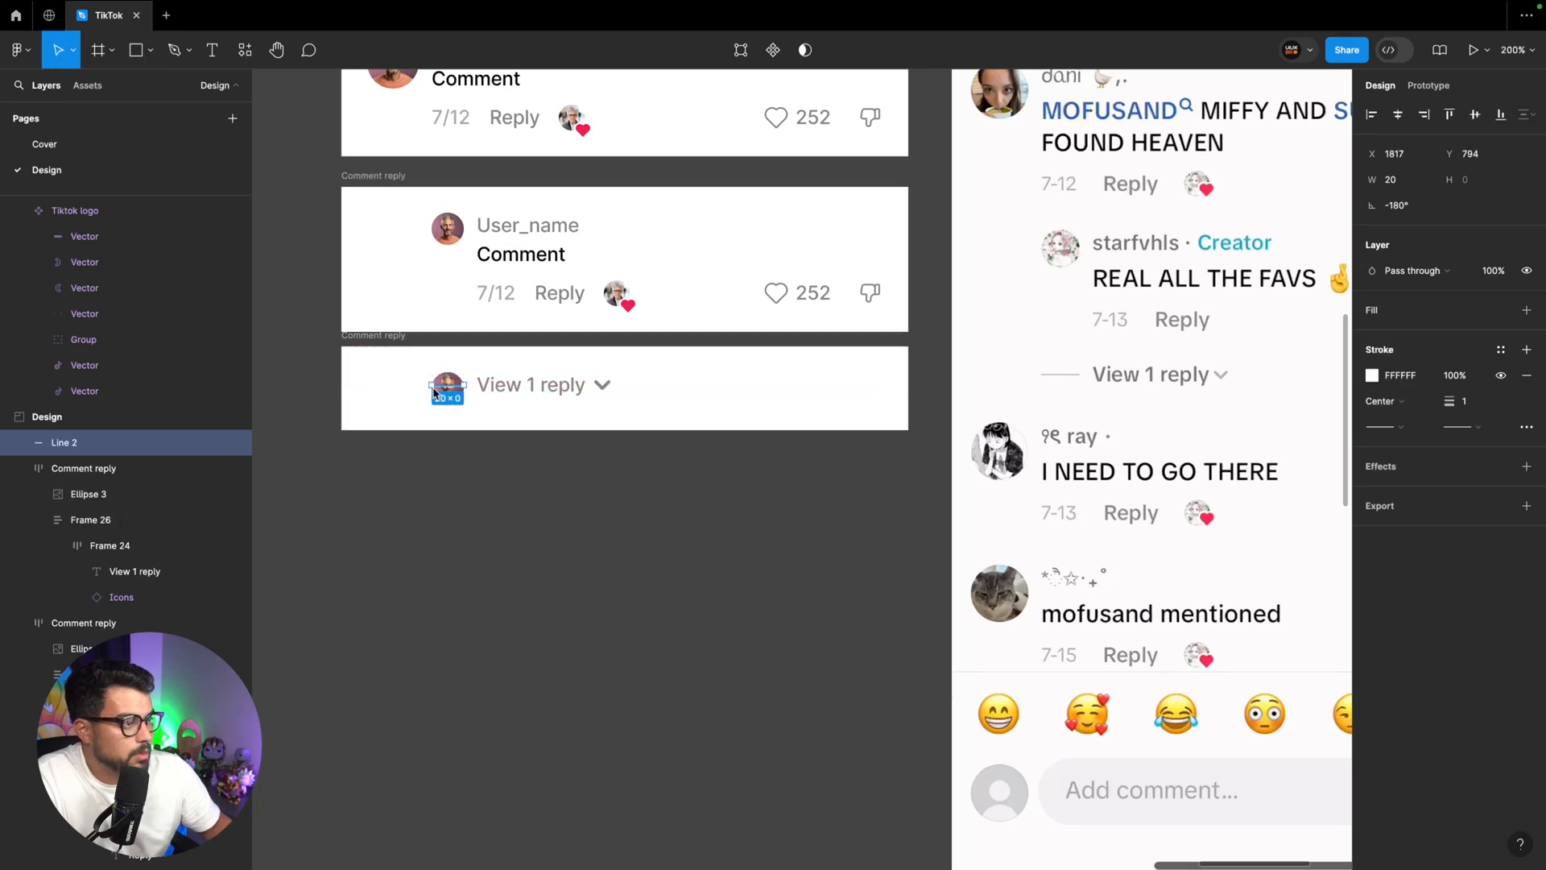
{"action": "key", "text": "super+x"}
{"action": "left_click", "coordinate": [465, 407]}
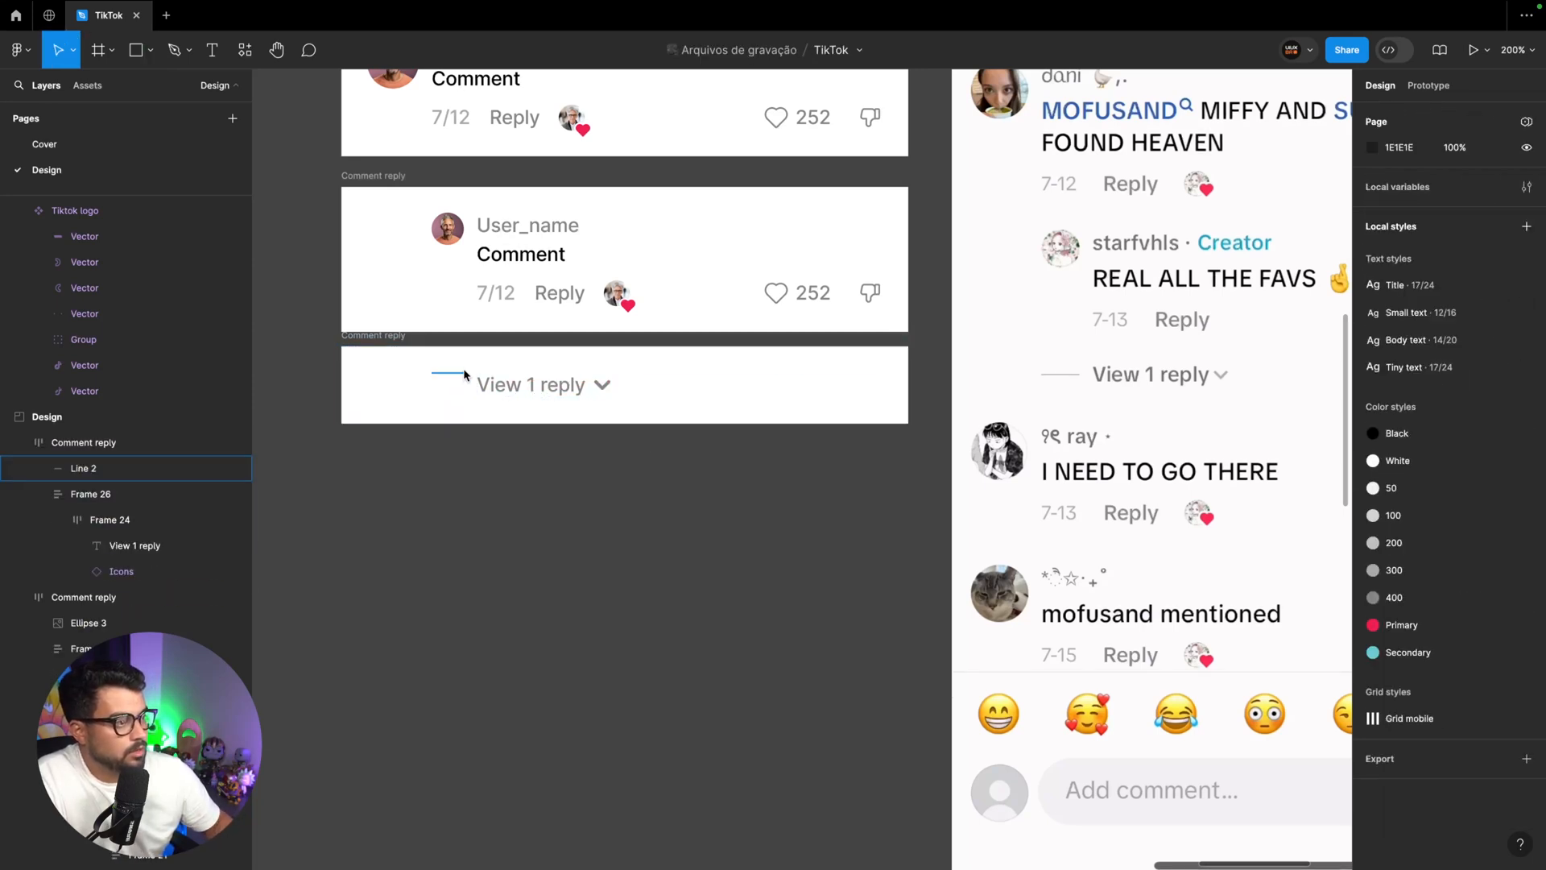
{"action": "left_click", "coordinate": [463, 371]}
Apply the 400 colour style to the line's stroke and centre the "View 1 reply" row's contents vertically
{"action": "left_click", "coordinate": [1499, 381]}
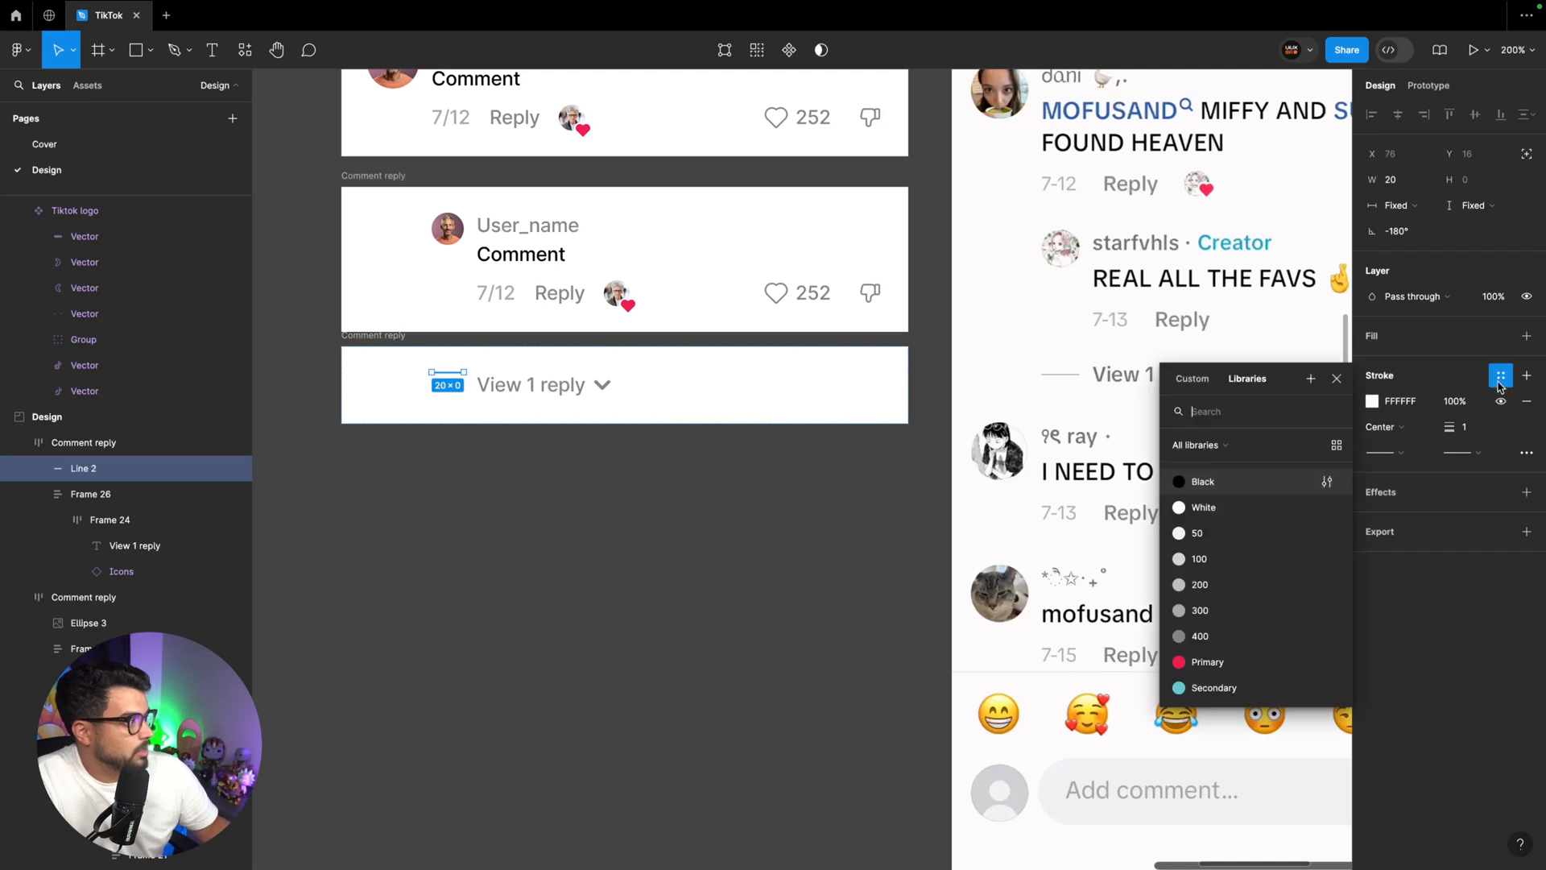
{"action": "left_click", "coordinate": [1272, 635]}
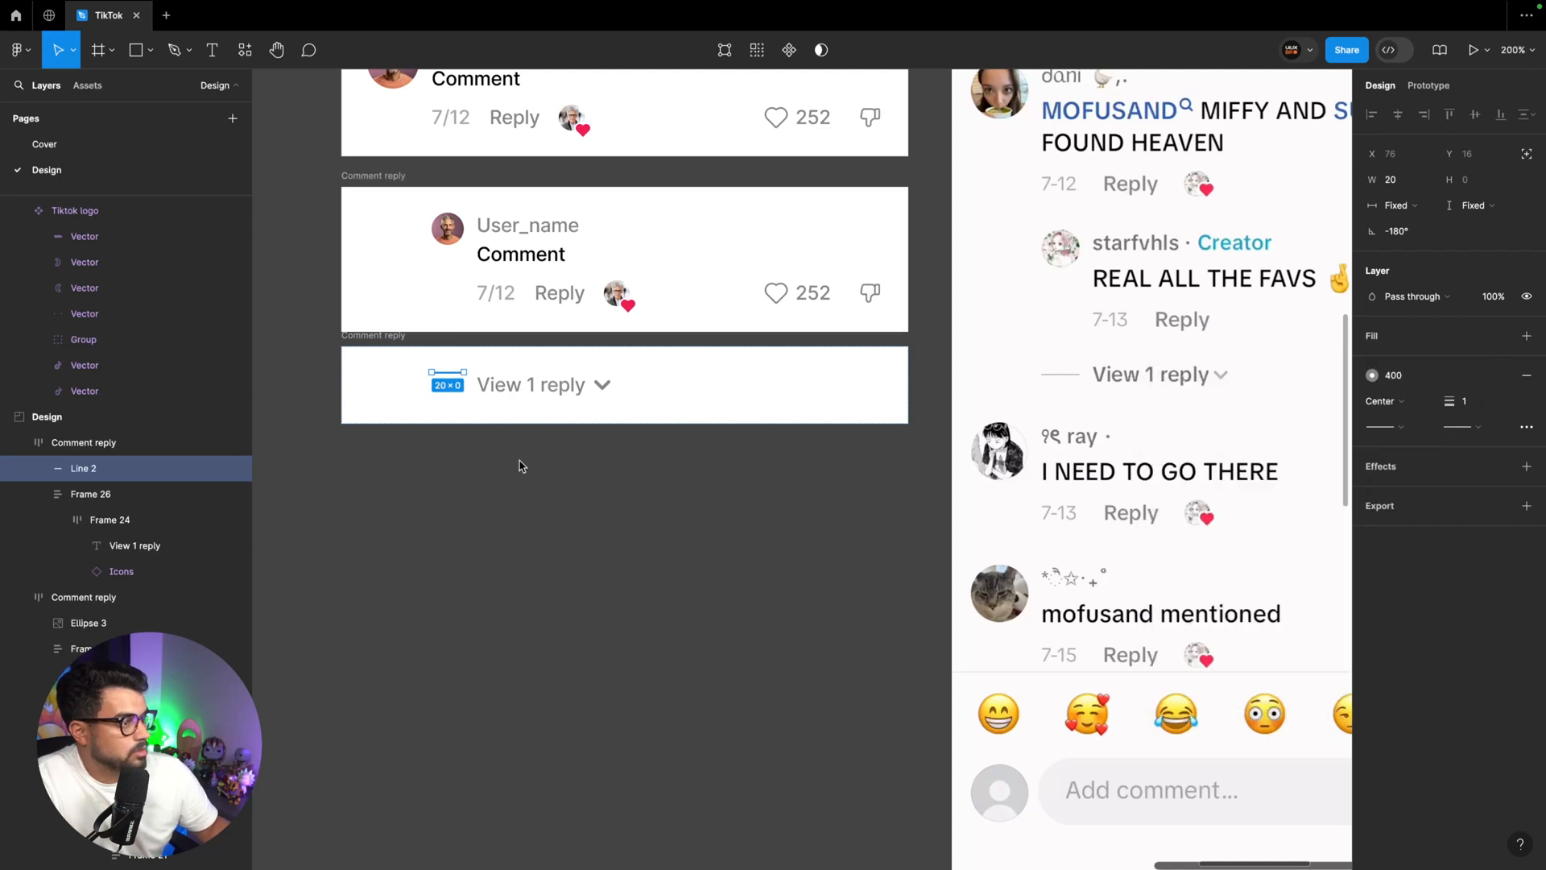
{"action": "key", "text": "Escape"}
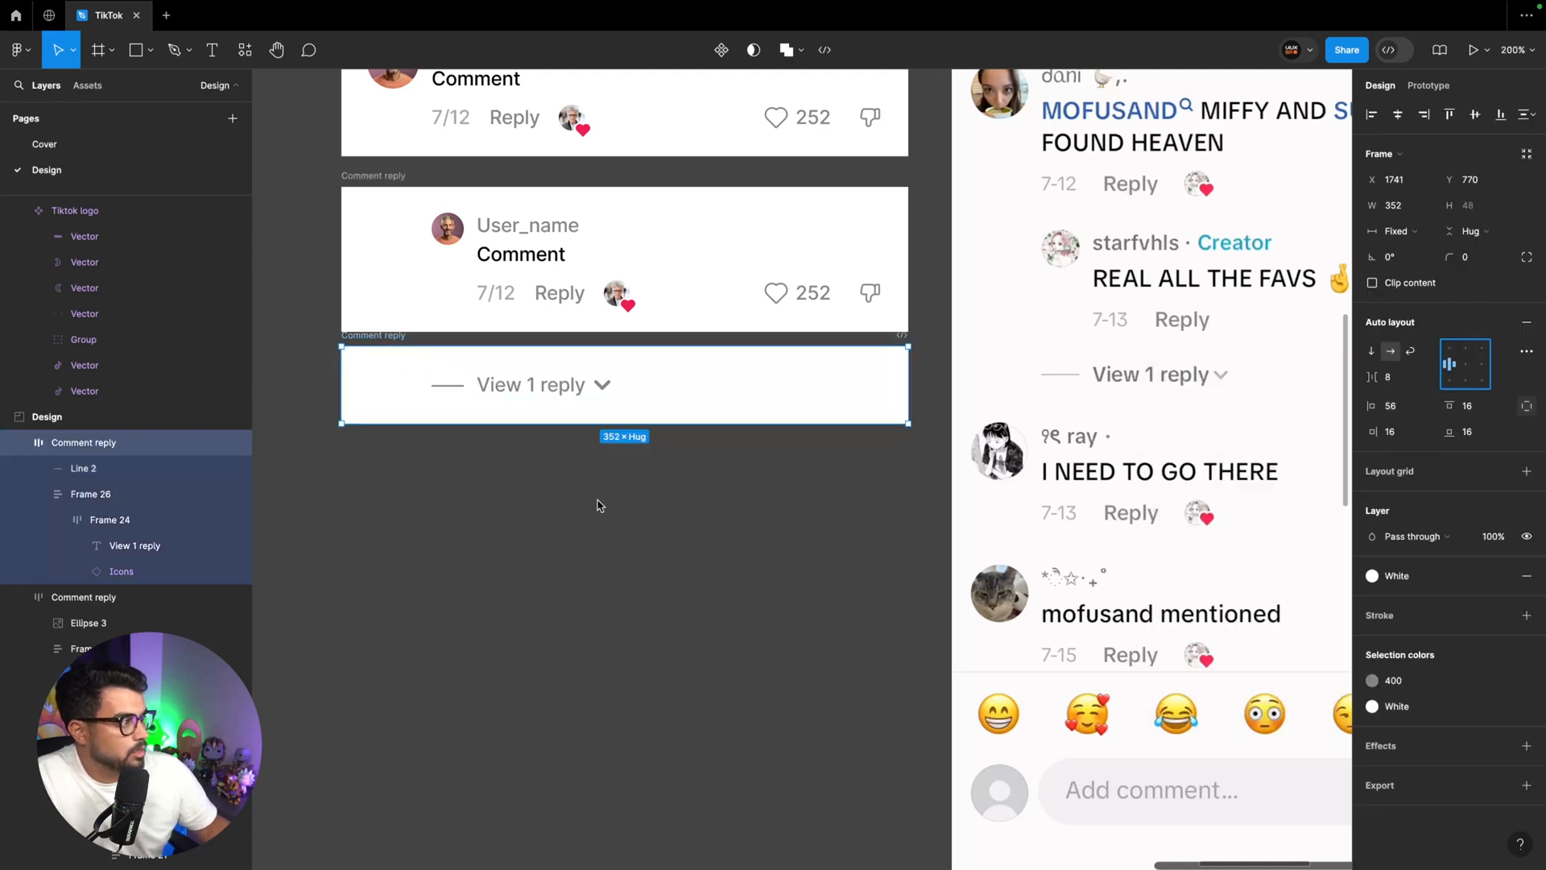
{"action": "left_click", "coordinate": [555, 476]}
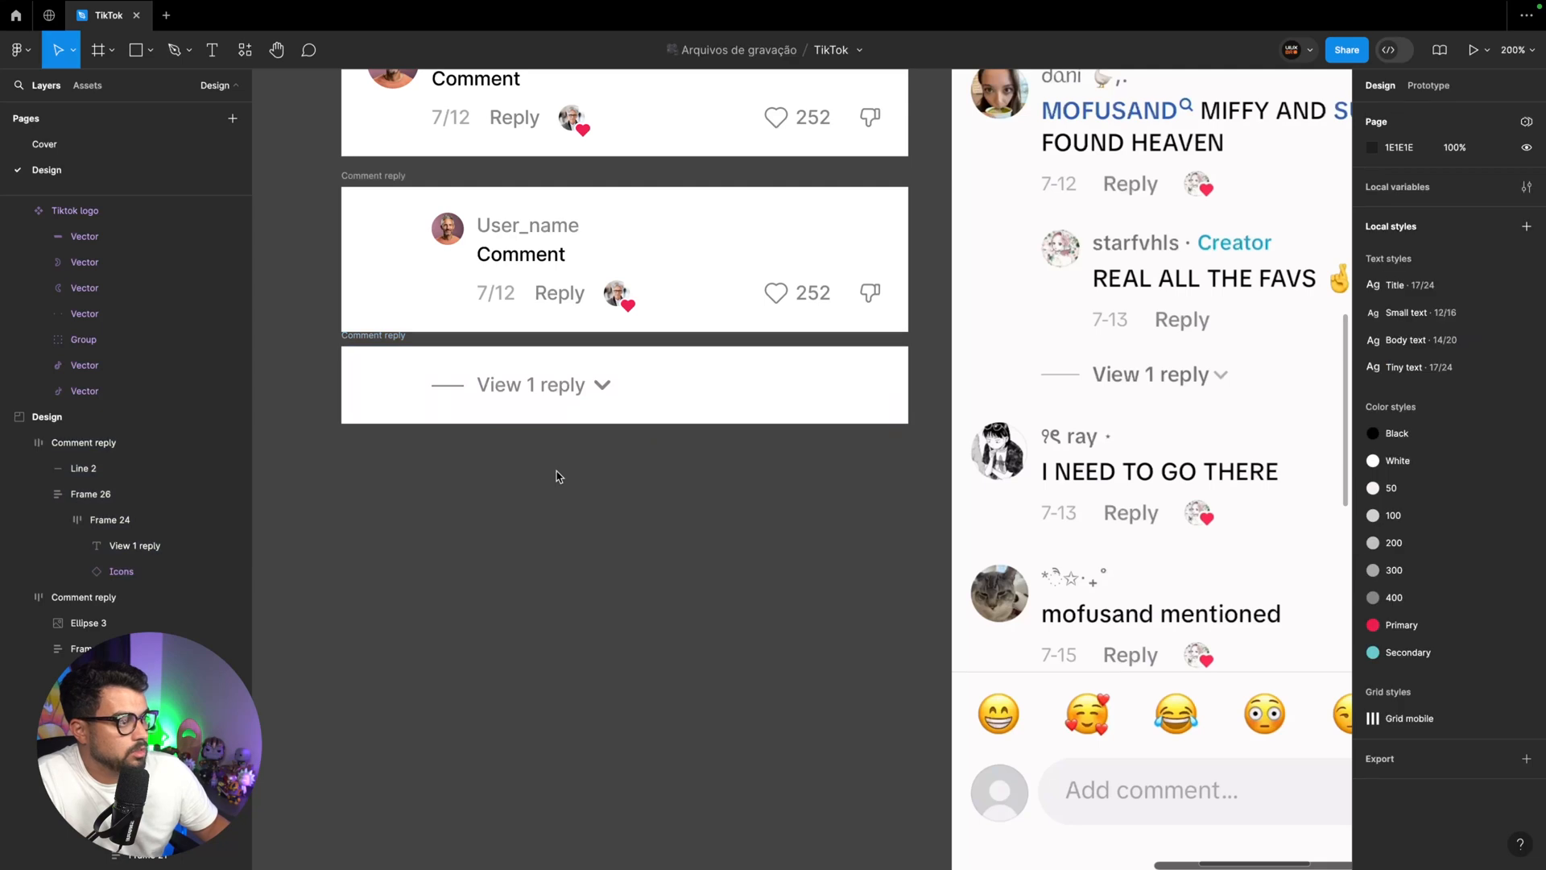
Apply the 300 colour style to the chevron icon beside "View 1 reply"
{"action": "left_click", "coordinate": [603, 385]}
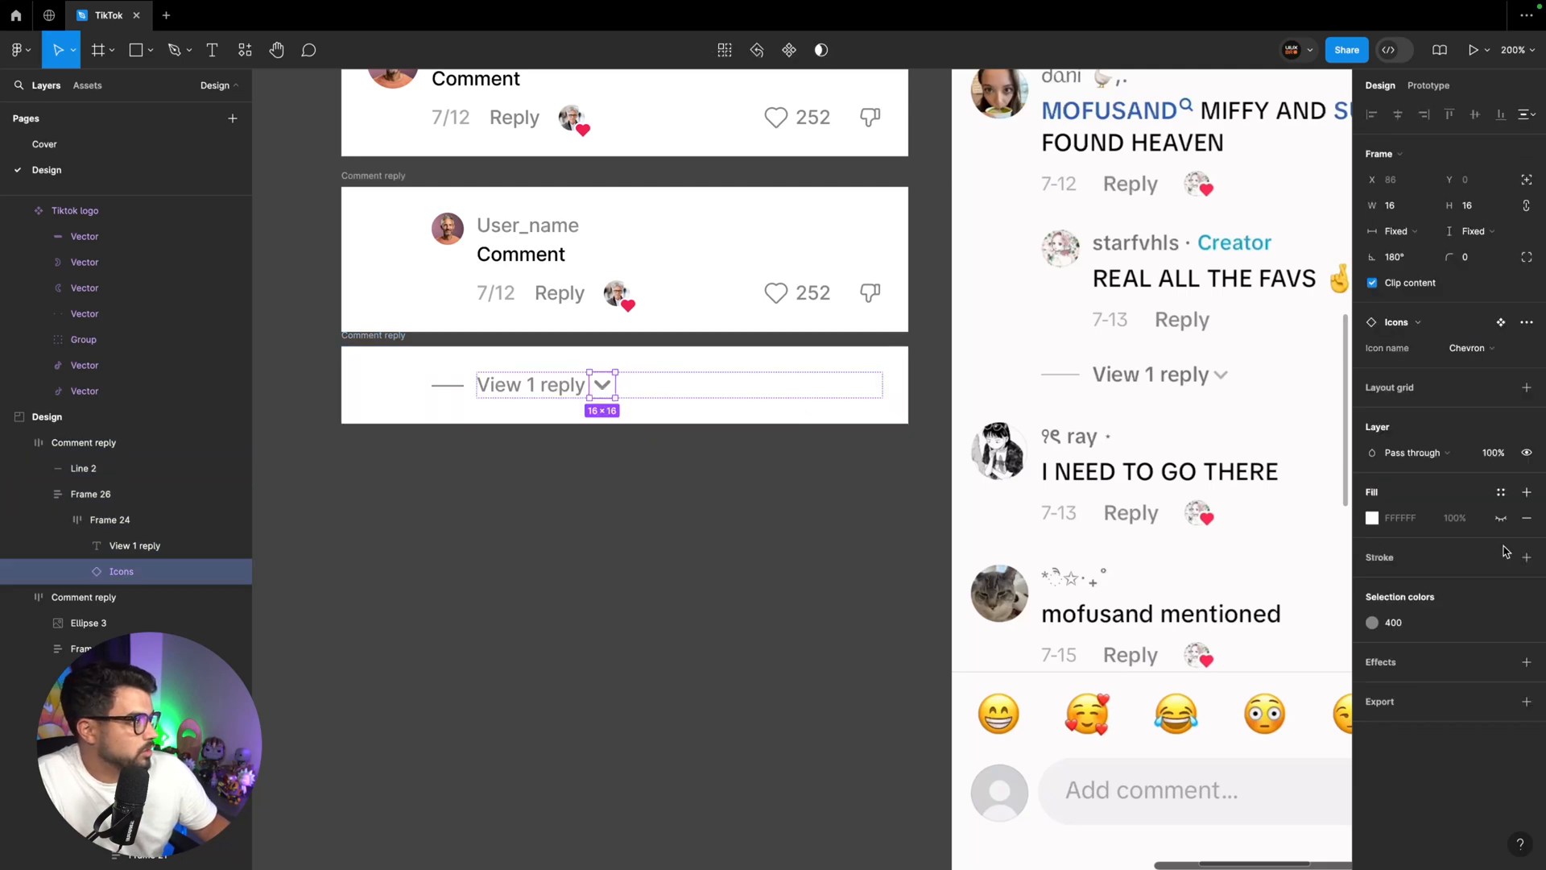
{"action": "left_click", "coordinate": [1410, 622]}
{"action": "left_click", "coordinate": [1230, 755]}
{"action": "left_click", "coordinate": [840, 610]}
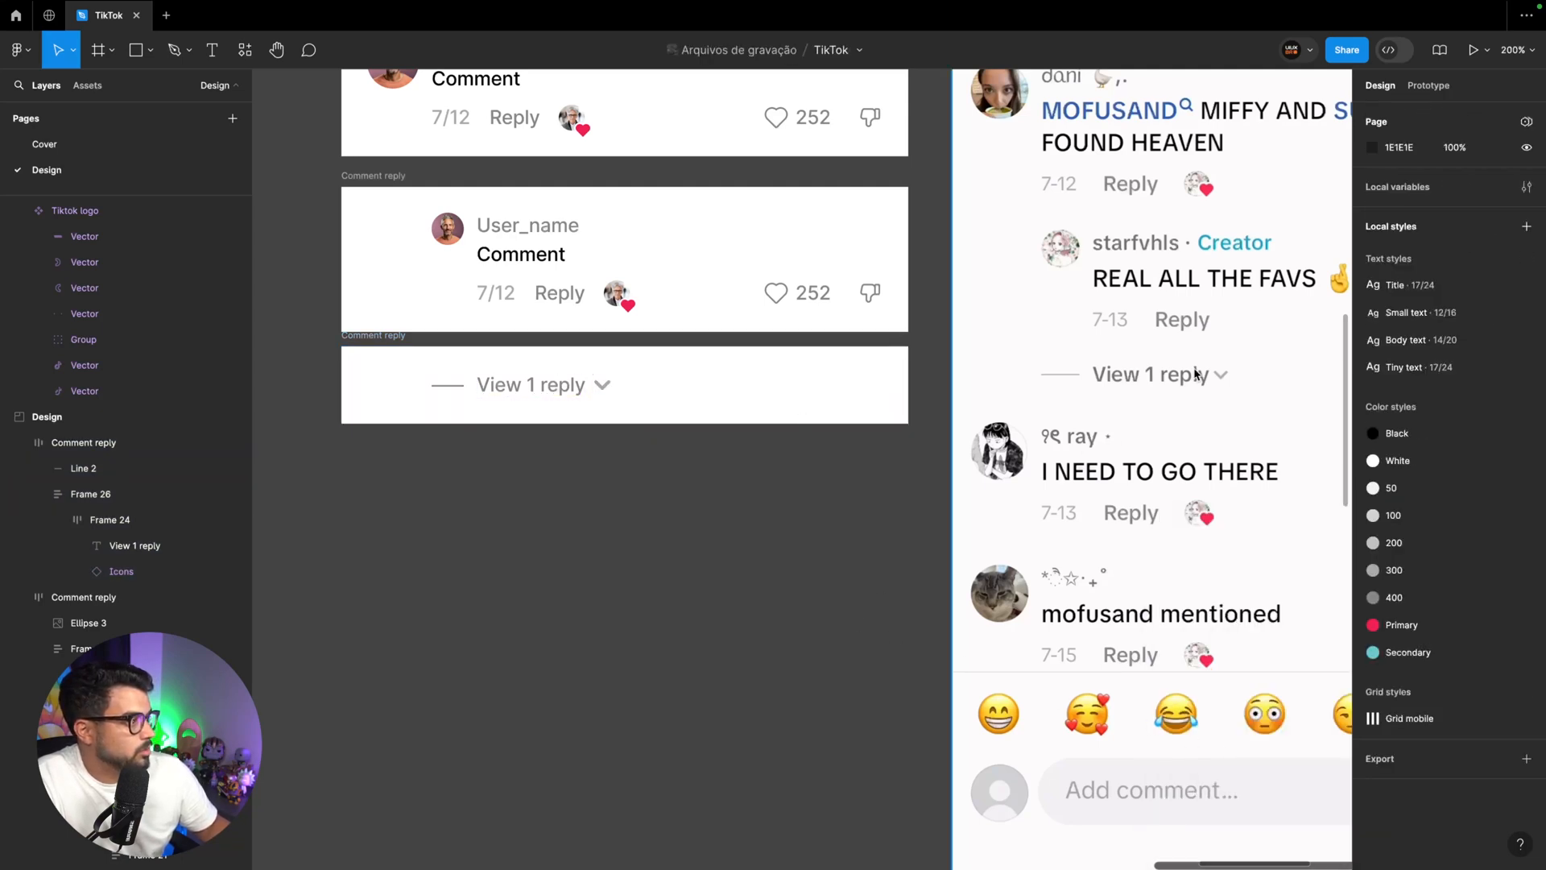
Rename the frame containing "View 1 reply" as "View reply" and move it 10 px down
{"action": "scroll", "coordinate": [552, 387], "scroll_direction": "left", "scroll_amount": 2}
{"action": "left_click", "coordinate": [552, 386]}
{"action": "double_click", "coordinate": [443, 335]}
{"action": "type", "text": "View r"}
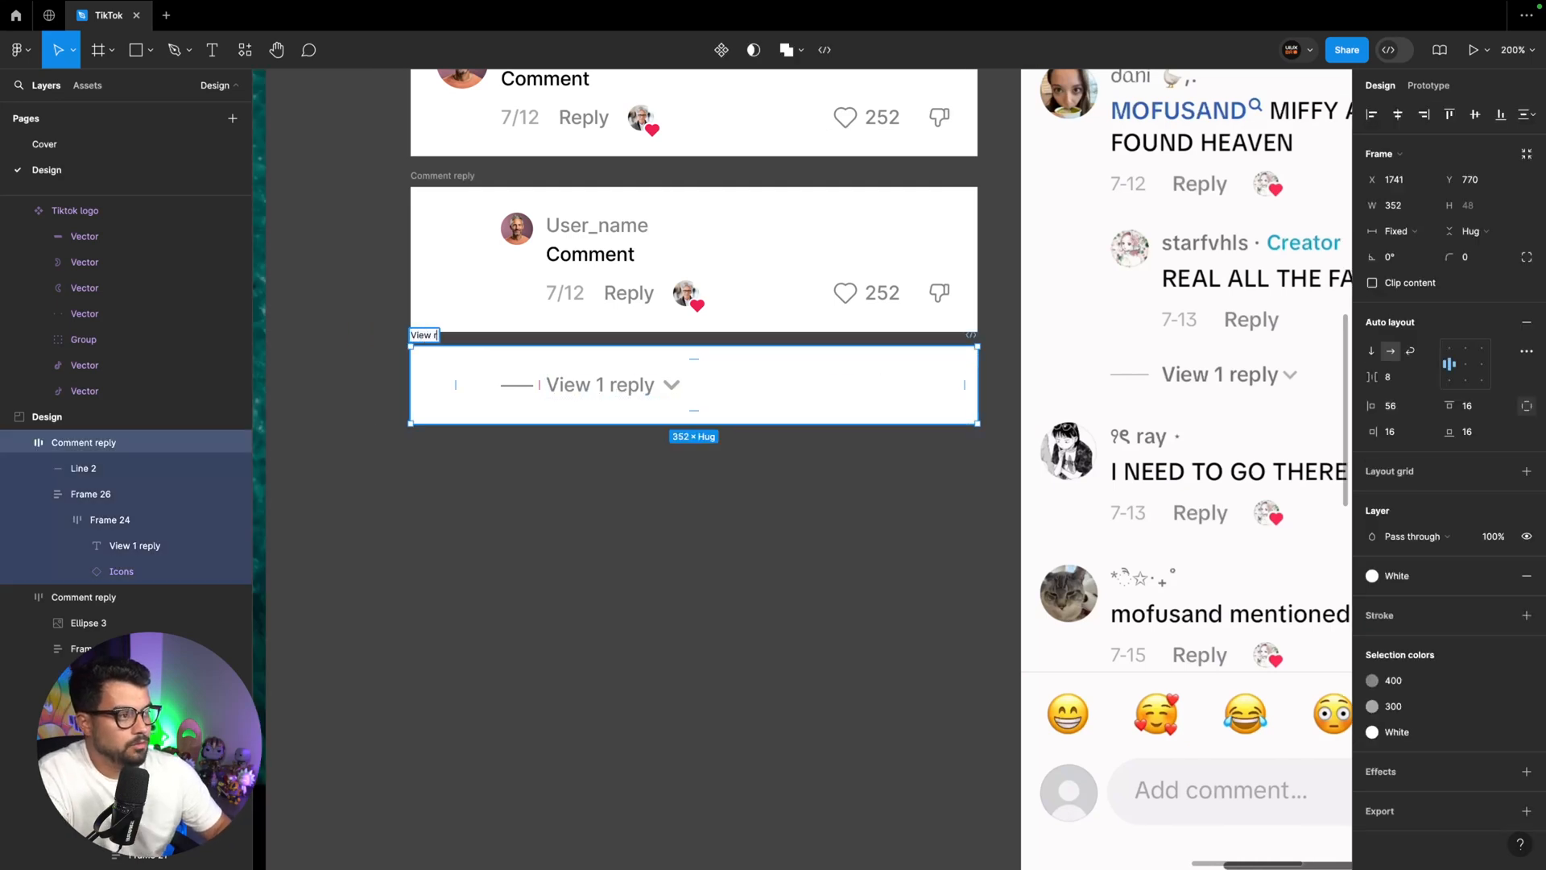
{"action": "type", "text": "eply"}
{"action": "key", "text": "Return"}
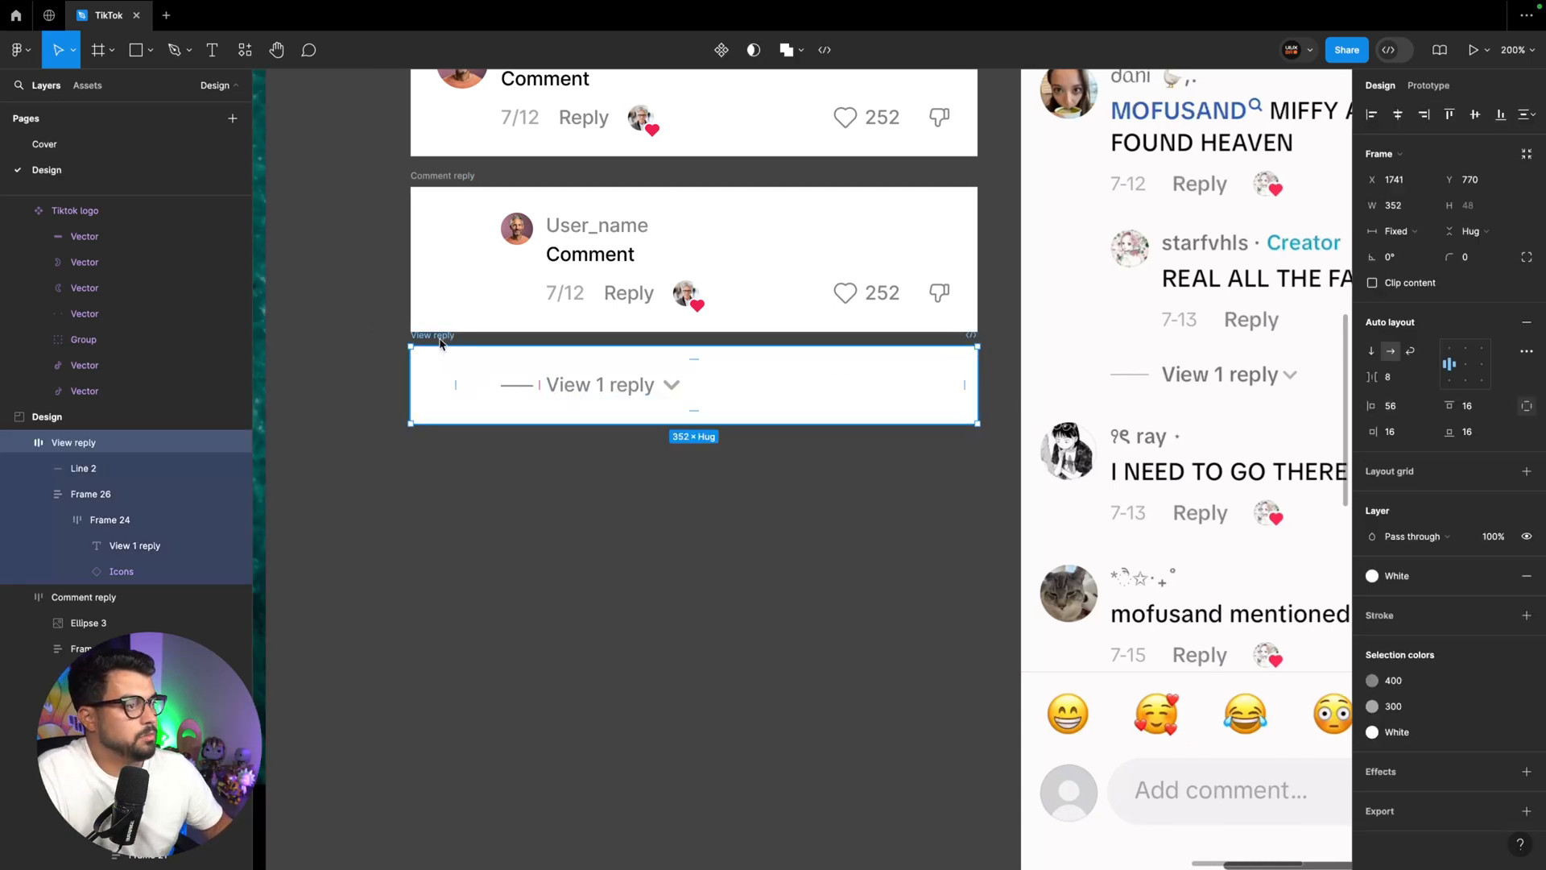
{"action": "left_click_drag", "start_coordinate": [443, 341], "coordinate": [443, 357]}
Set the View reply frame's vertical auto layout padding to 8
{"action": "key", "text": "shift+0"}
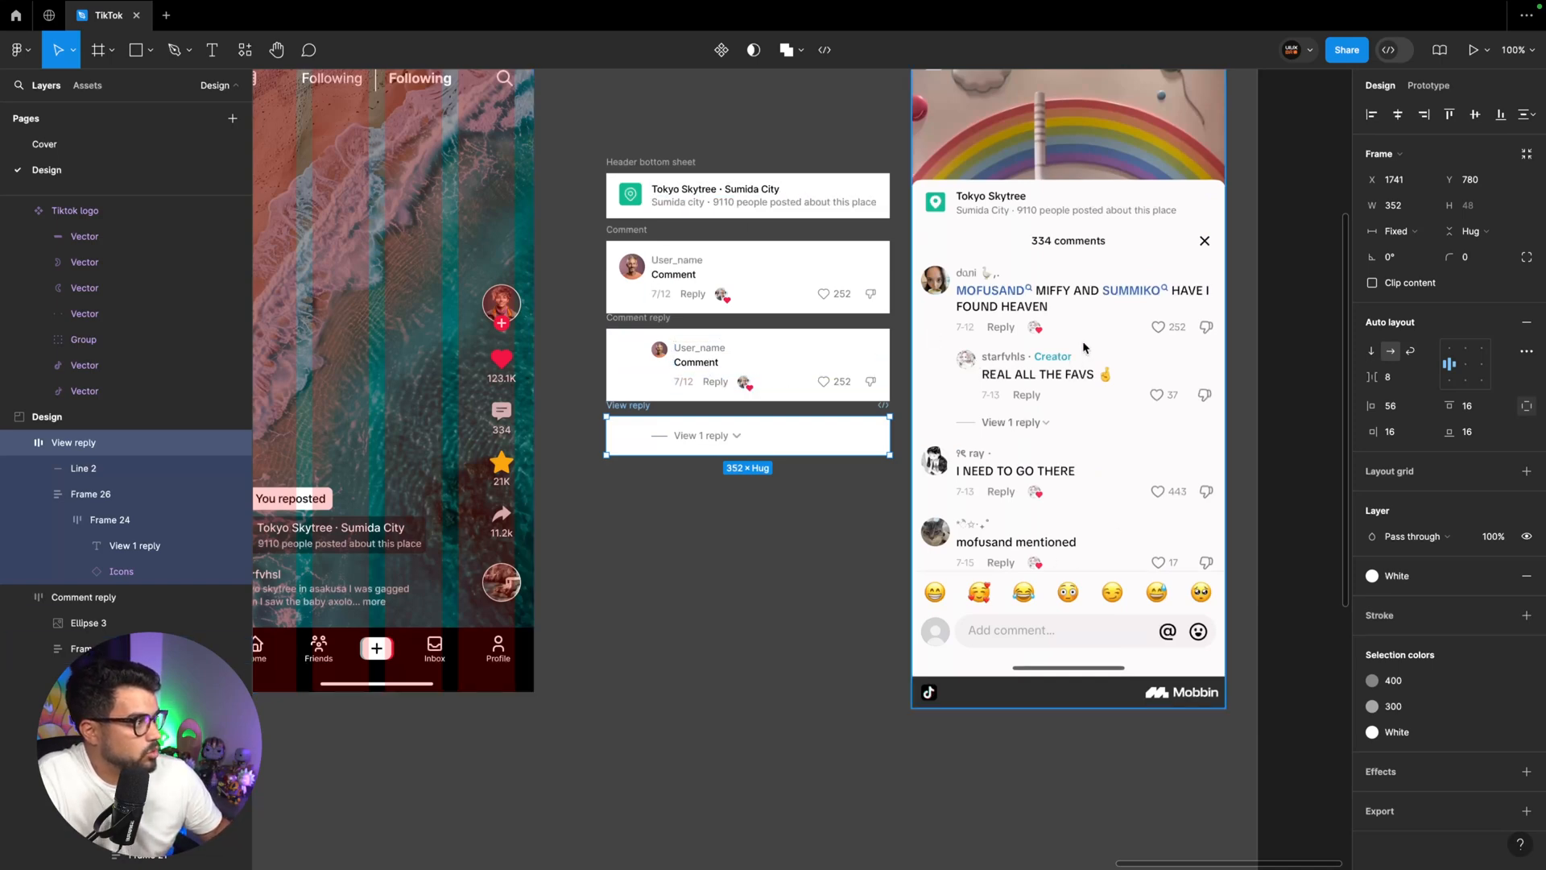
{"action": "scroll", "coordinate": [1139, 297], "scroll_direction": "left", "scroll_amount": 4}
{"action": "scroll", "coordinate": [1139, 297], "scroll_direction": "up", "scroll_amount": 2}
{"action": "scroll", "coordinate": [1139, 297], "scroll_direction": "right", "scroll_amount": 4}
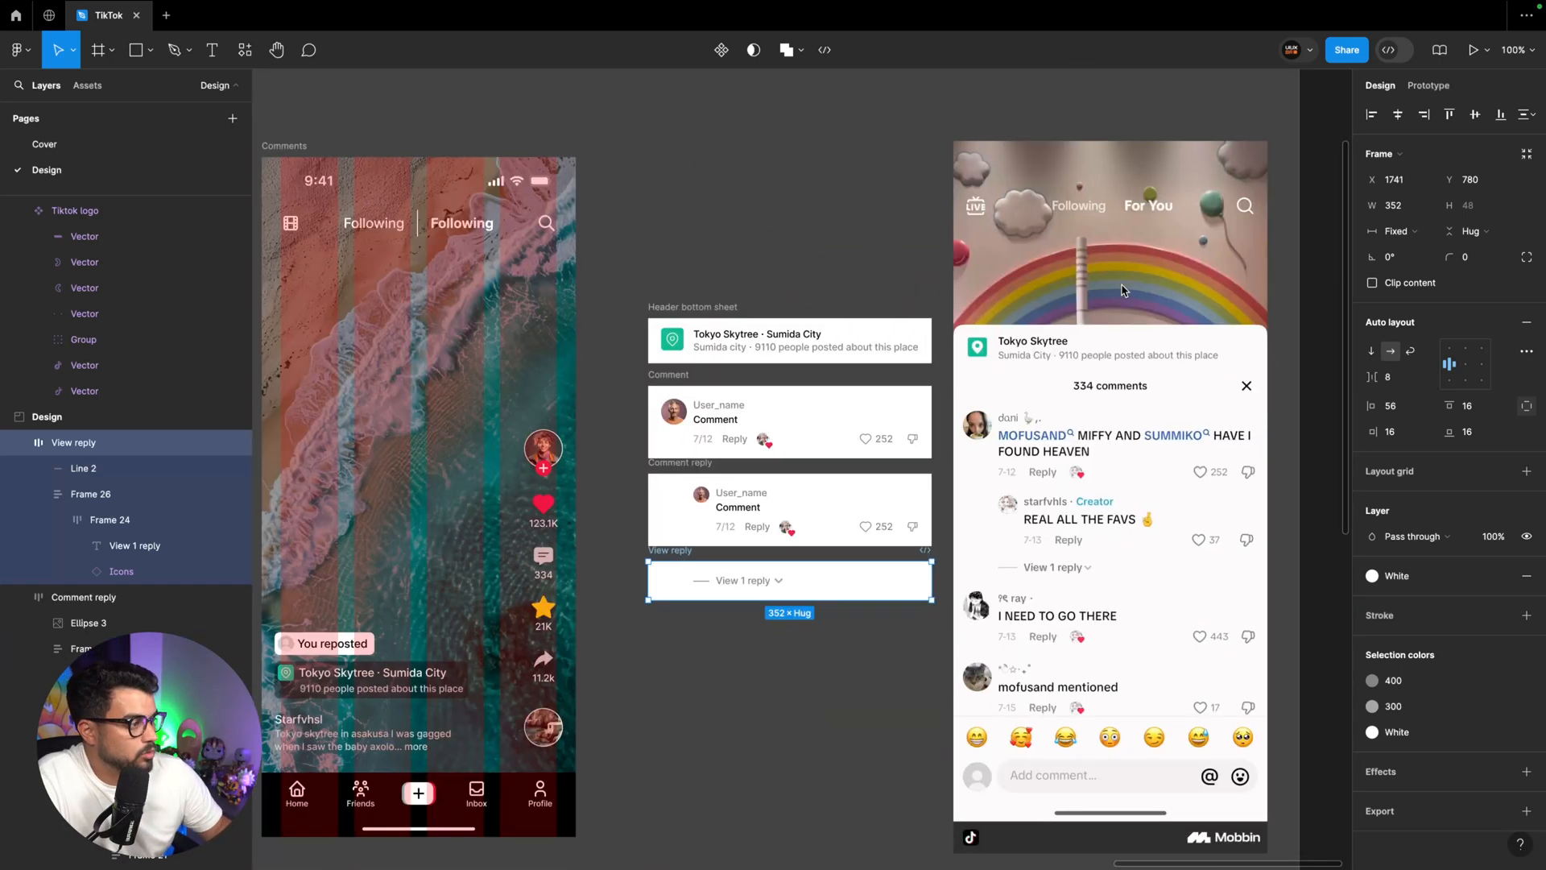
{"action": "key", "text": "plus"}
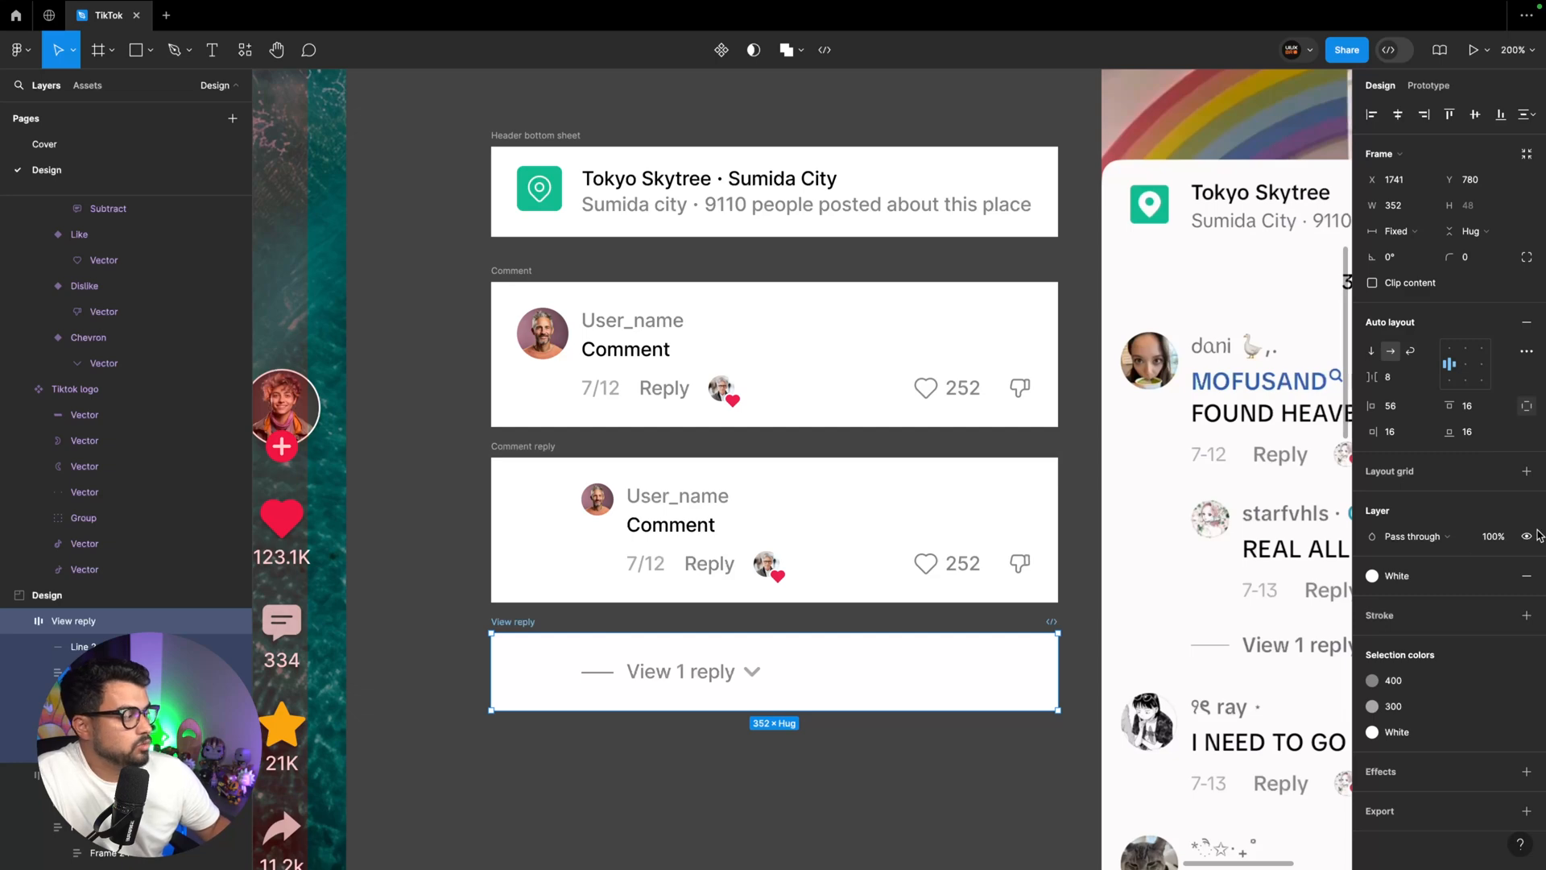
{"action": "left_click", "coordinate": [1524, 408]}
{"action": "left_click", "coordinate": [1486, 410]}
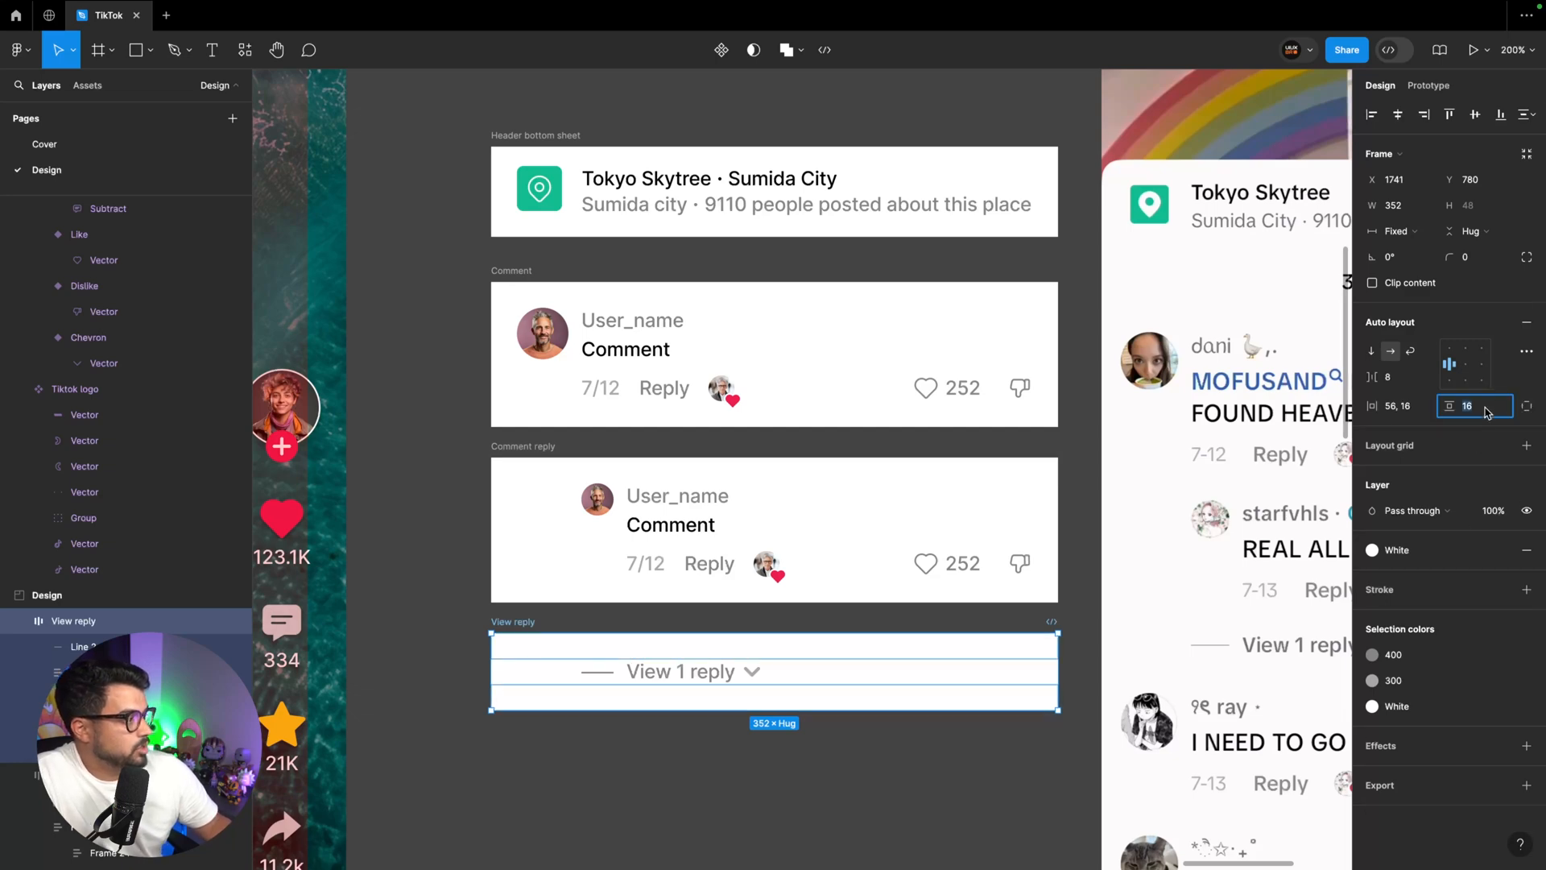
{"action": "type", "text": "8"}
{"action": "key", "text": "Return"}
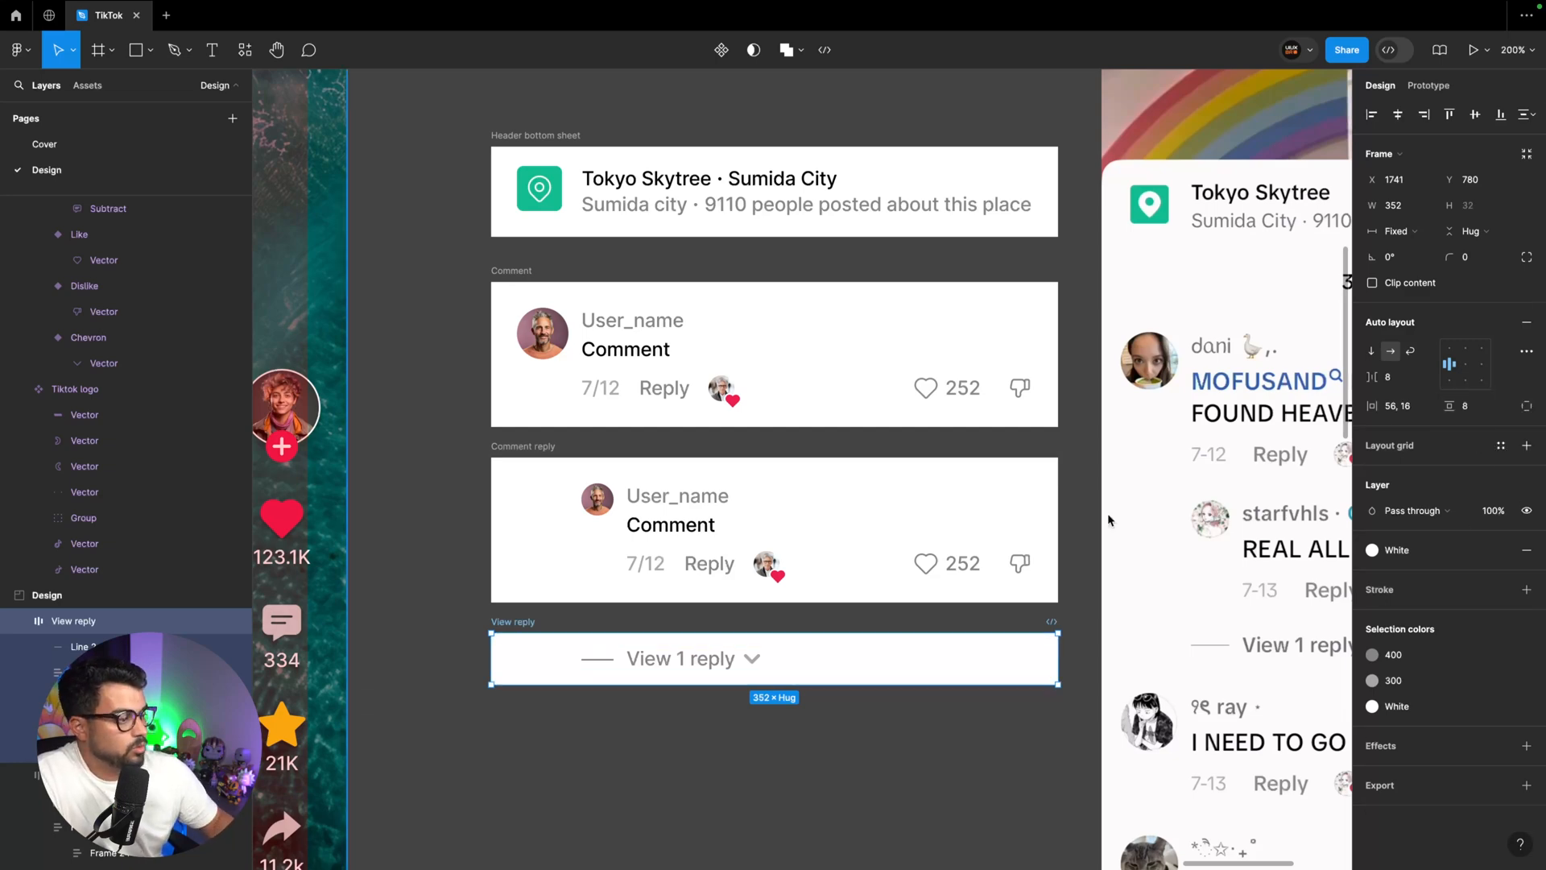
Wrap the Comment, Comment reply and View reply frames in one vertical auto layout frame named "Comment"
{"action": "left_click", "coordinate": [593, 466], "text": "shift"}
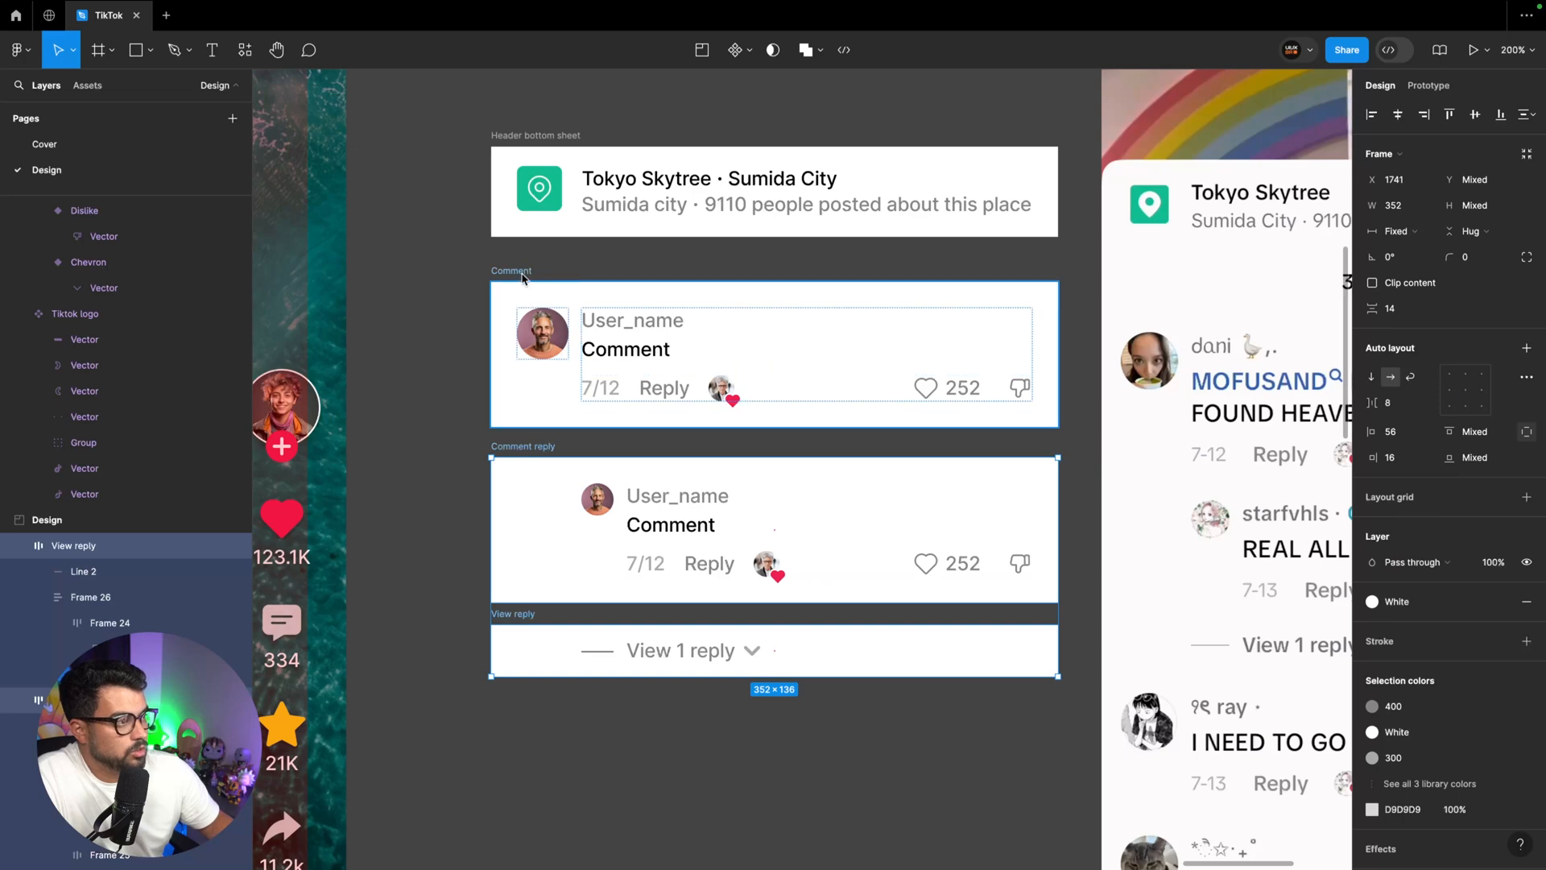
{"action": "left_click", "coordinate": [522, 278], "text": "shift"}
{"action": "key", "text": "shift+a"}
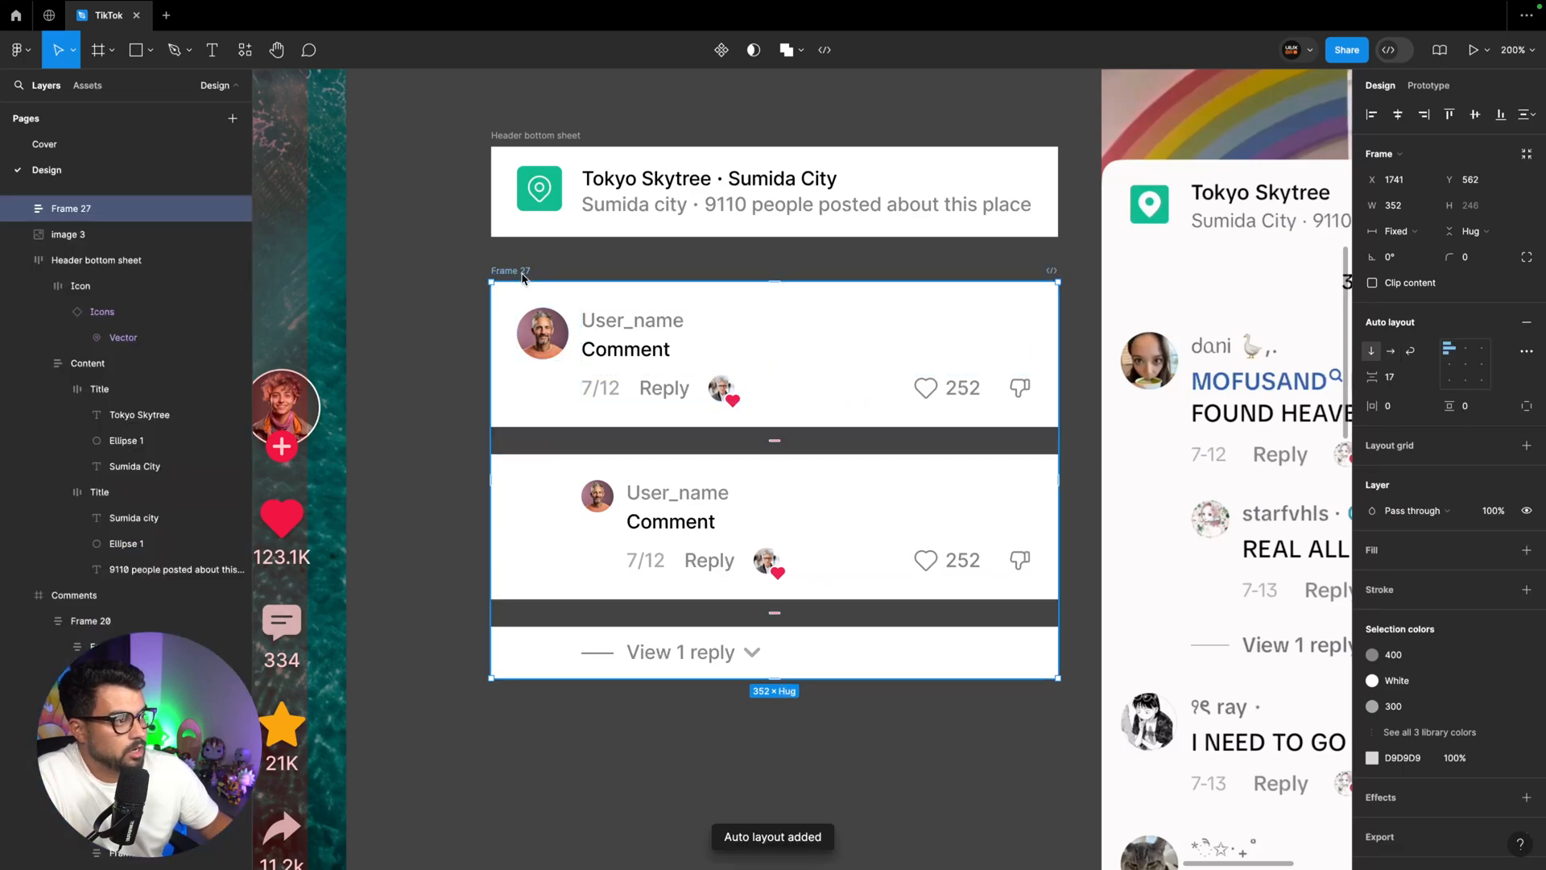
{"action": "double_click", "coordinate": [522, 274]}
{"action": "type", "text": "Comment"}
{"action": "key", "text": "Return"}
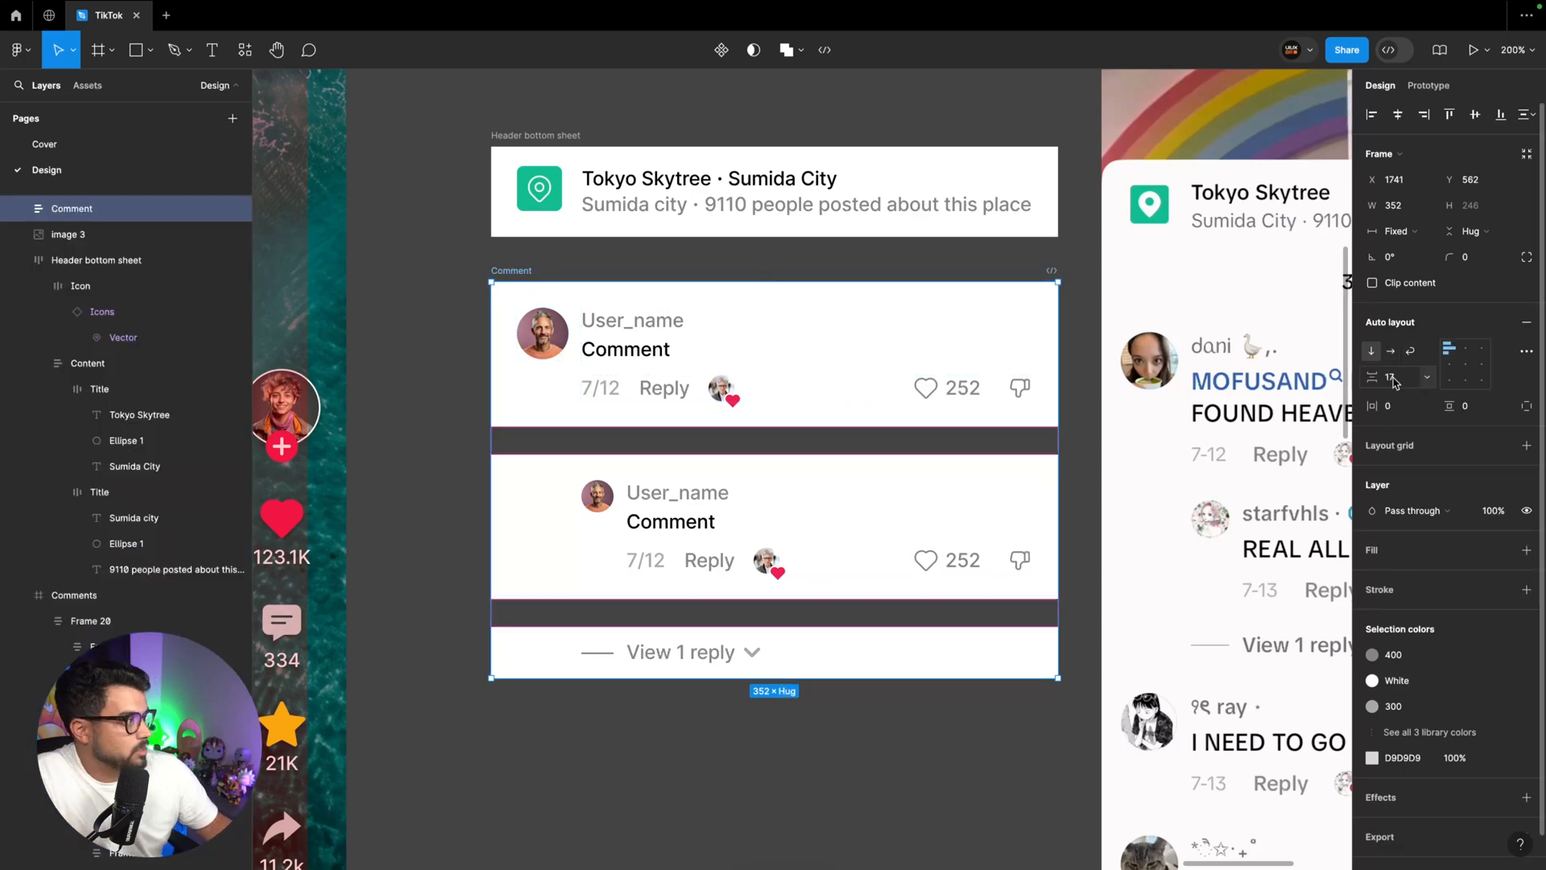
Set the vertical gap between items in the combined Comment frame to 0
{"action": "left_click", "coordinate": [1395, 380]}
{"action": "type", "text": "0"}
{"action": "key", "text": "Return"}
Paste the combined Comment frame into the Components section below the Bottom bar and turn it into a component
{"action": "scroll", "coordinate": [714, 439], "scroll_direction": "right", "scroll_amount": 2}
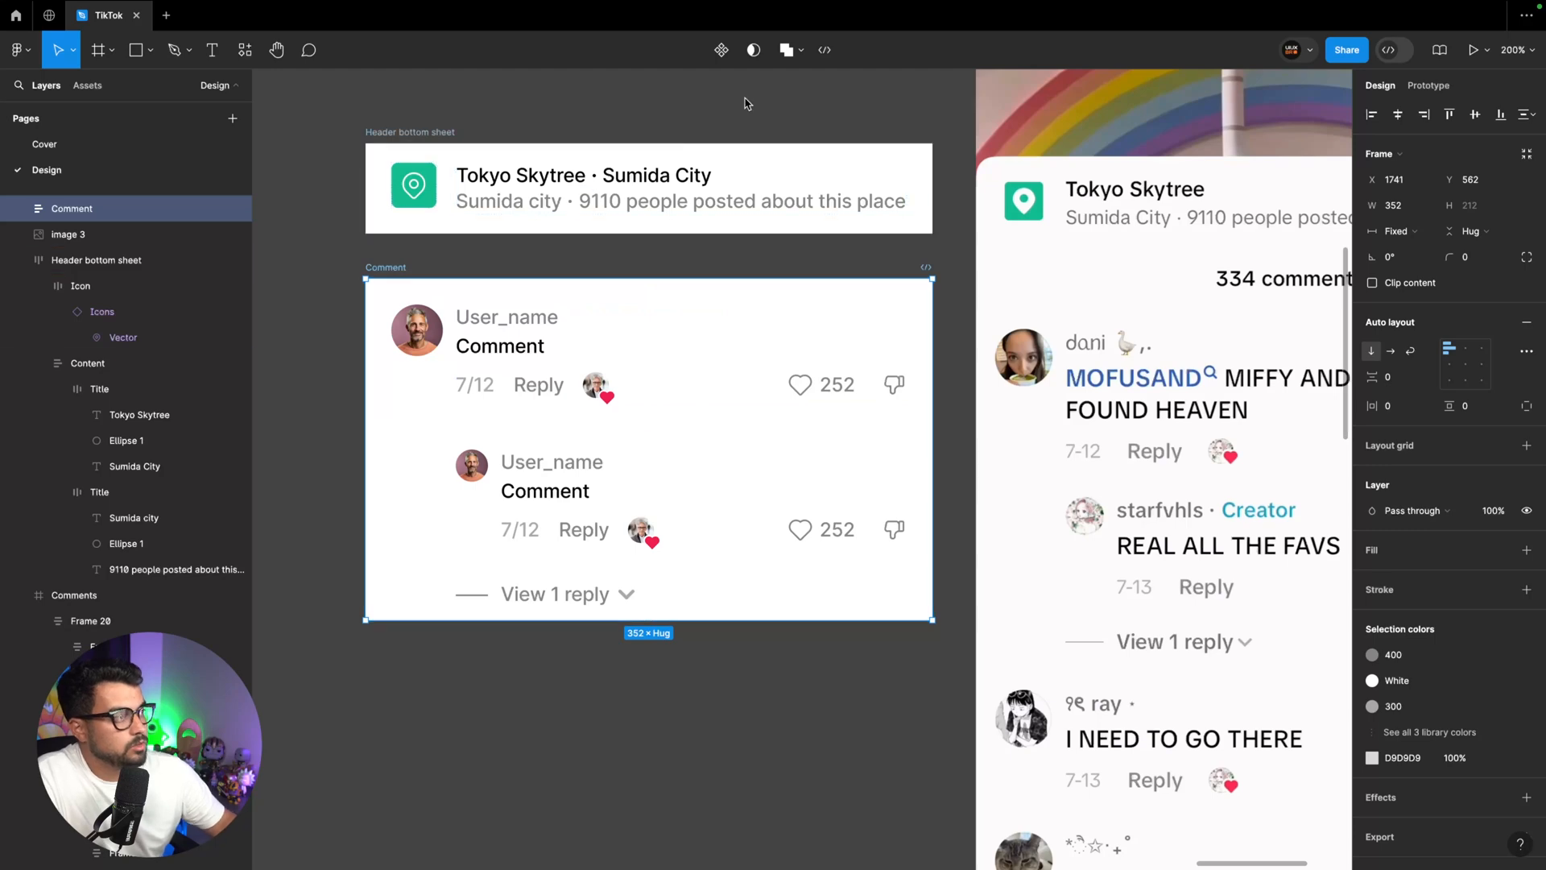
{"action": "scroll", "coordinate": [616, 372], "scroll_direction": "down", "scroll_amount": 15}
{"action": "scroll", "coordinate": [616, 371], "scroll_direction": "left", "scroll_amount": 3}
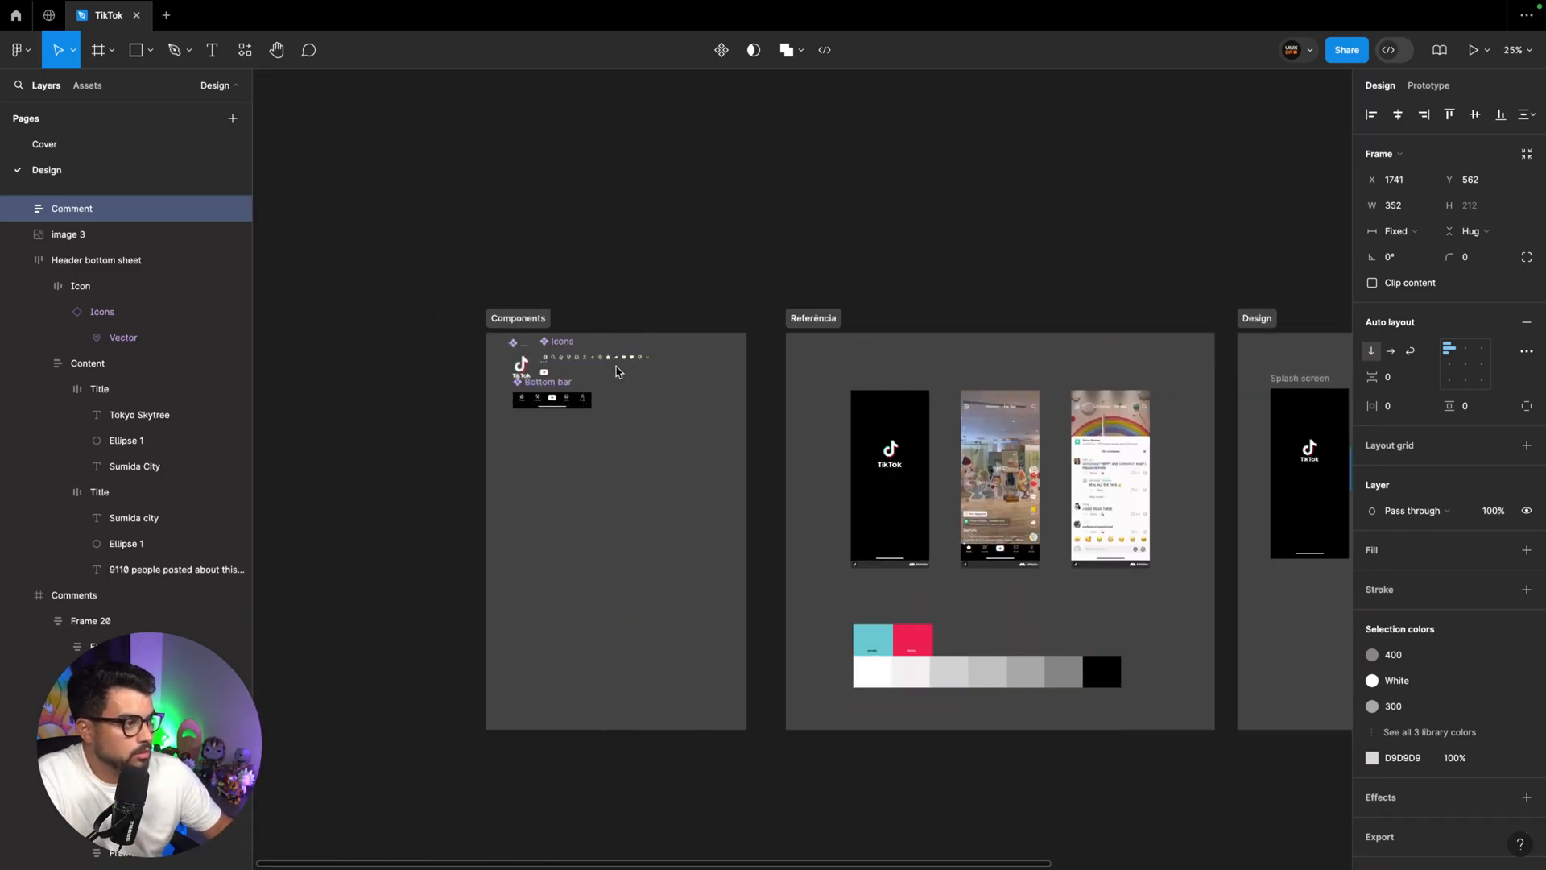
{"action": "scroll", "coordinate": [616, 371], "scroll_direction": "up", "scroll_amount": 10}
{"action": "scroll", "coordinate": [616, 372], "scroll_direction": "left", "scroll_amount": 5}
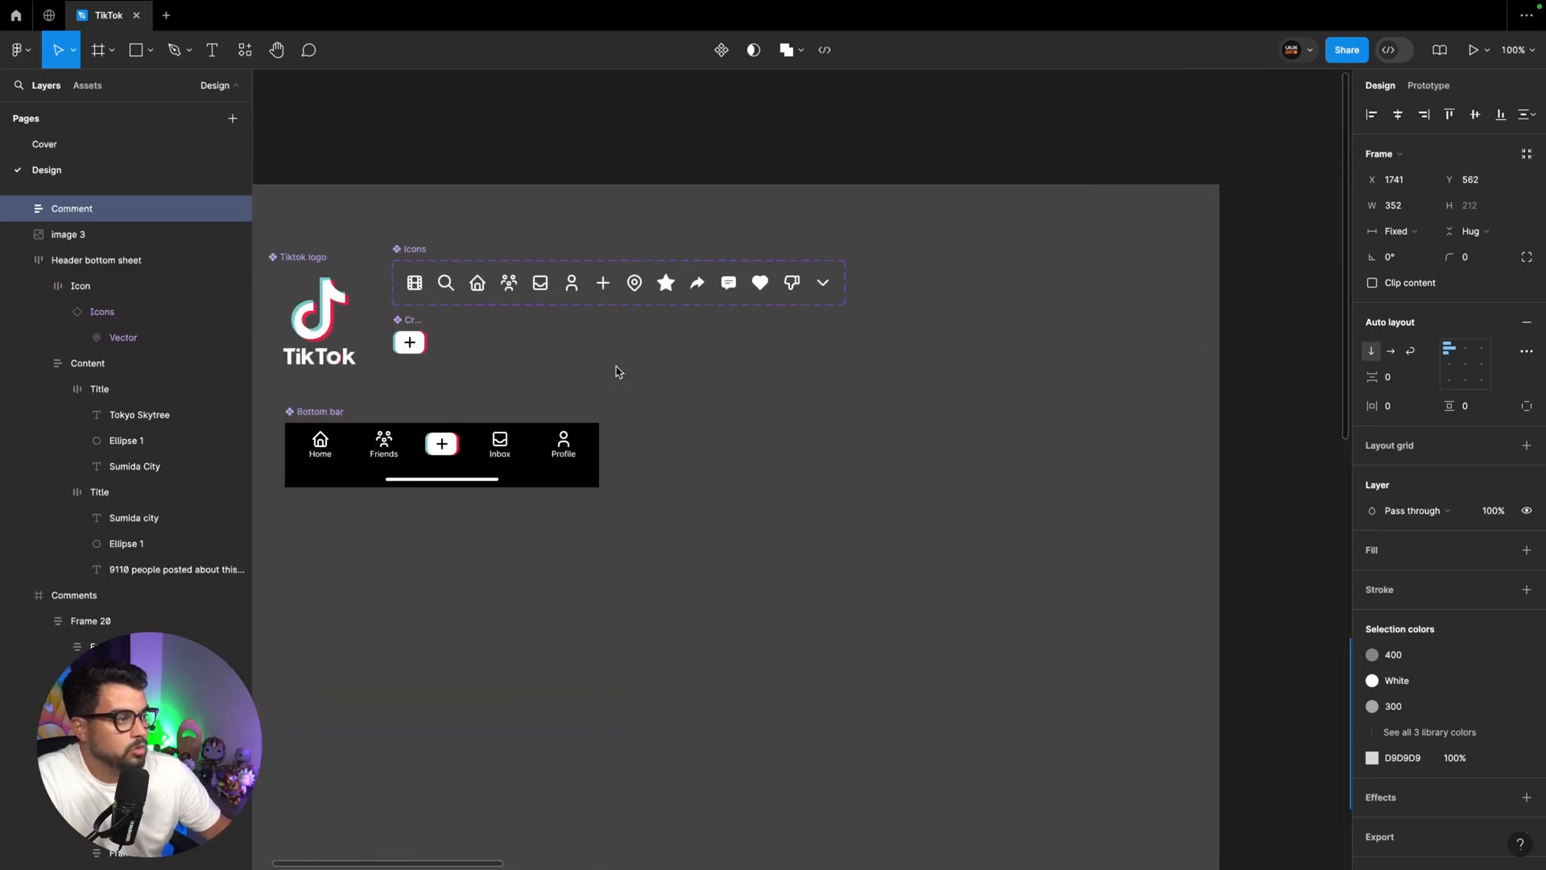
{"action": "left_click", "coordinate": [366, 177]}
{"action": "scroll", "coordinate": [508, 255], "scroll_direction": "down", "scroll_amount": 3}
{"action": "key", "text": "ctrl+v"}
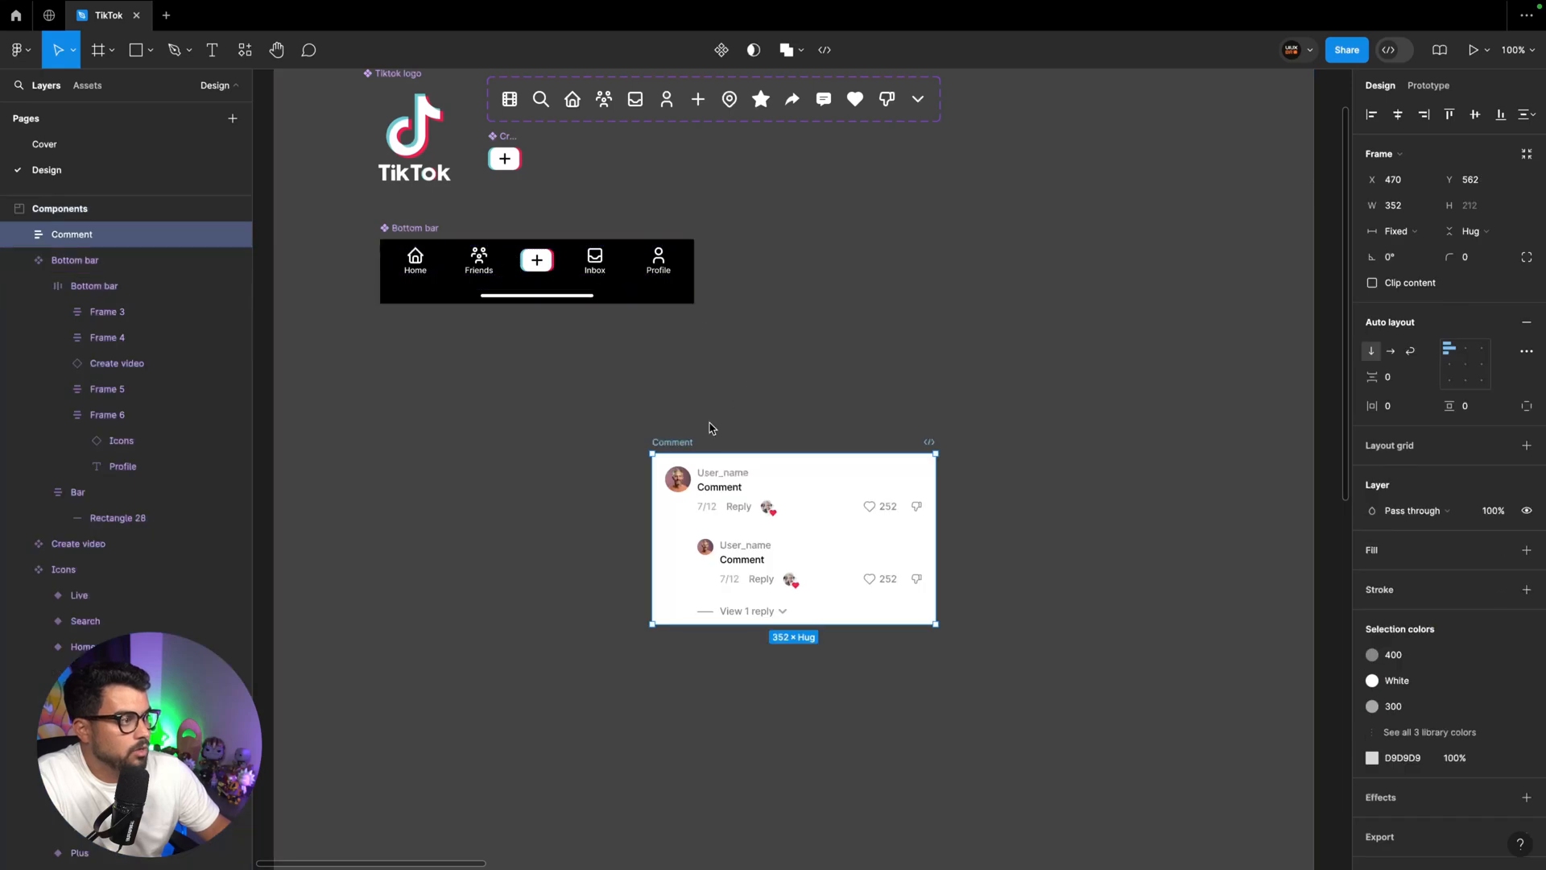
{"action": "left_click_drag", "start_coordinate": [681, 442], "coordinate": [418, 337]}
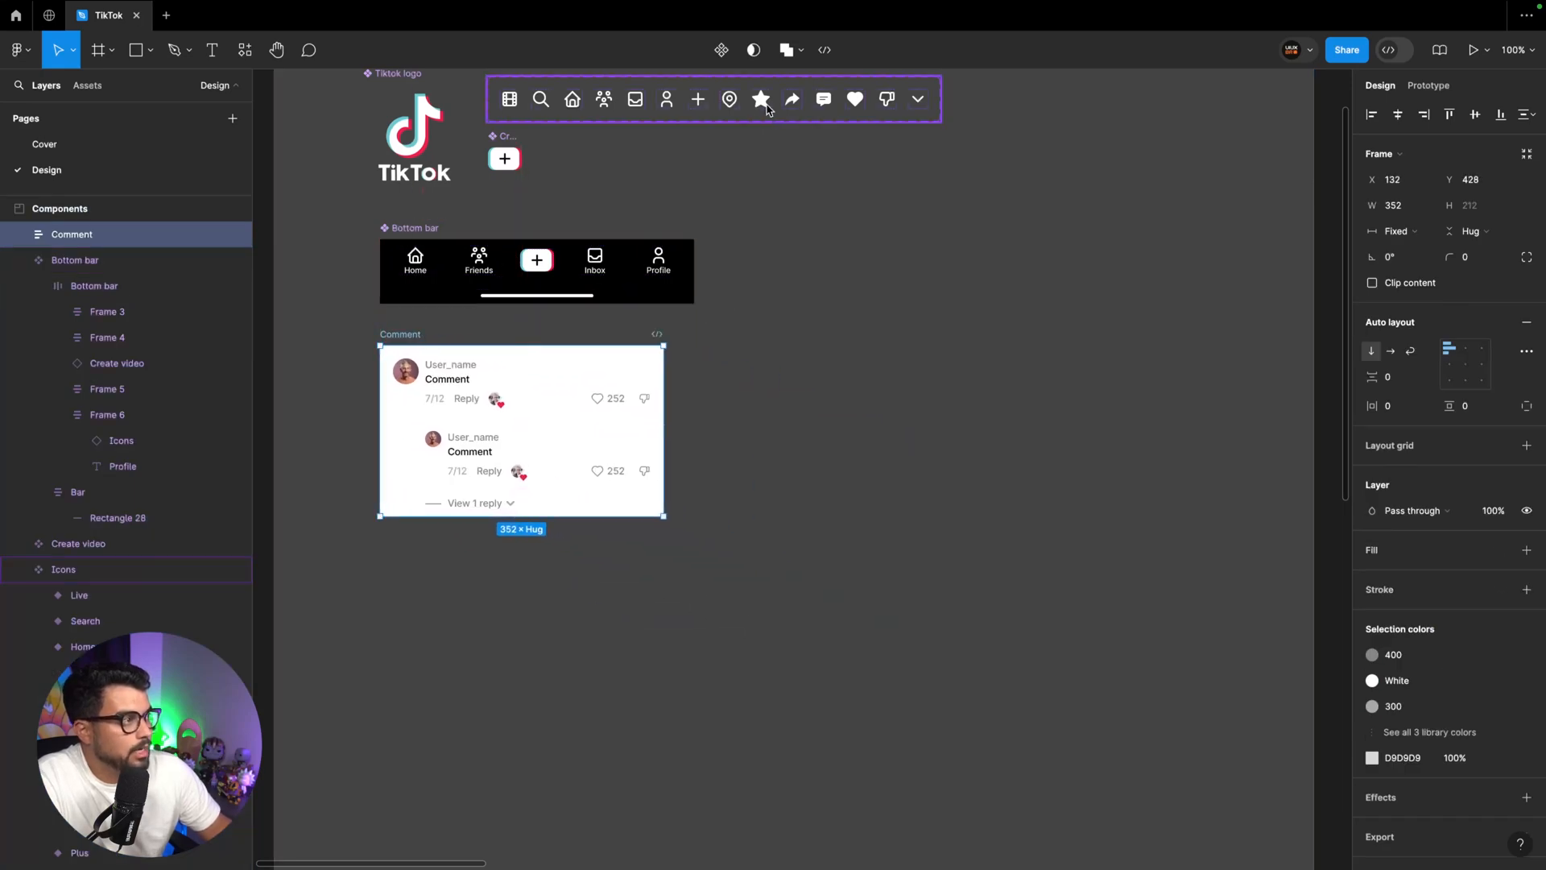
{"action": "left_click", "coordinate": [721, 50]}
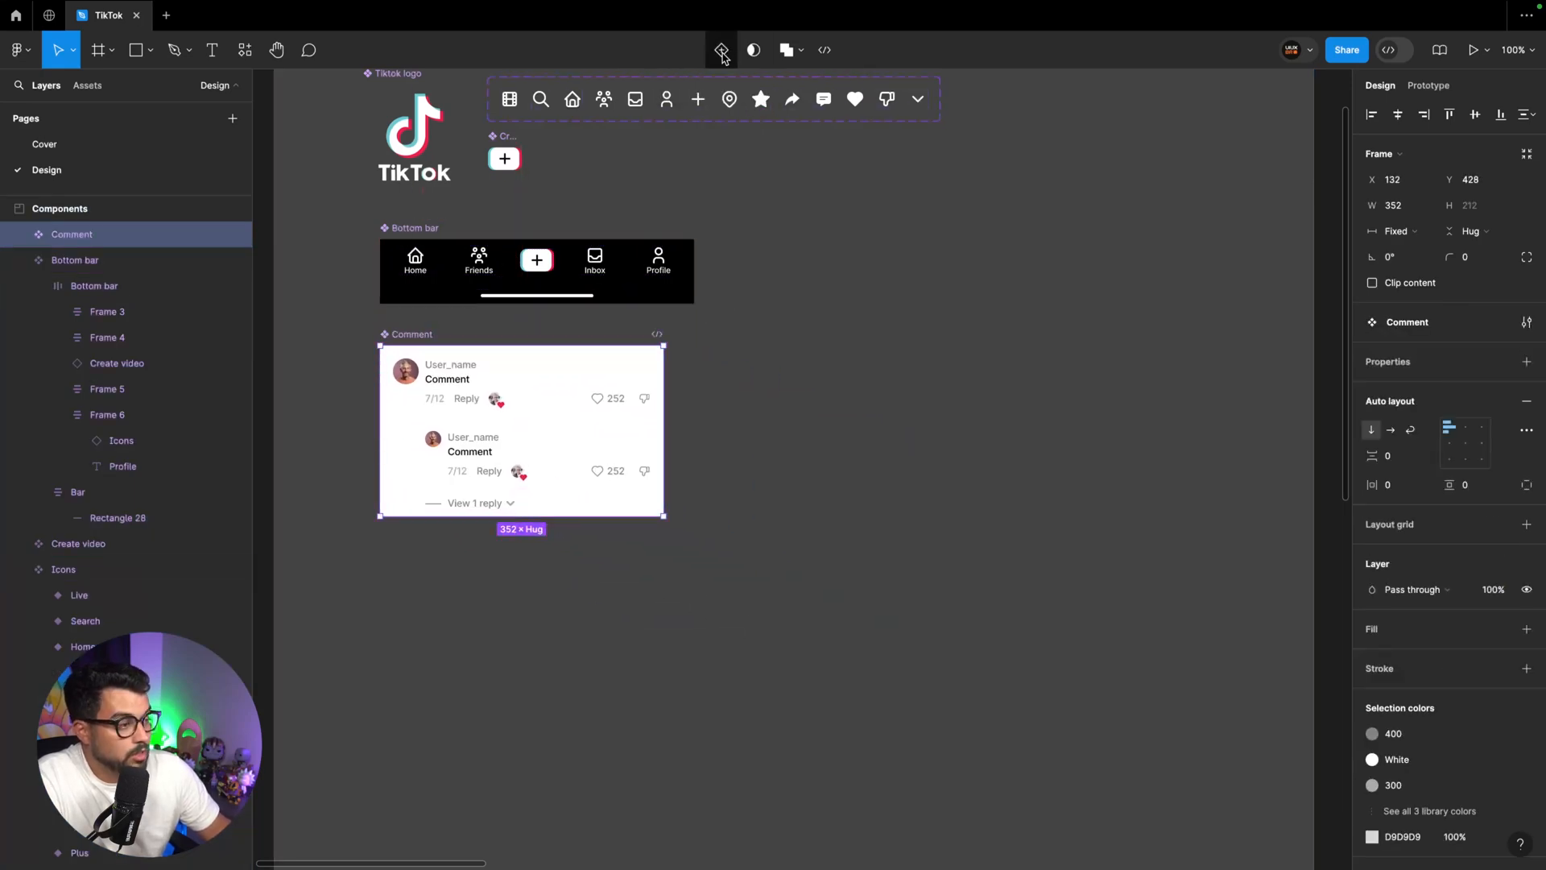
Create a boolean property "Show View reply" with the value False for the component's View reply layer
{"action": "left_click", "coordinate": [452, 450], "text": "ctrl"}
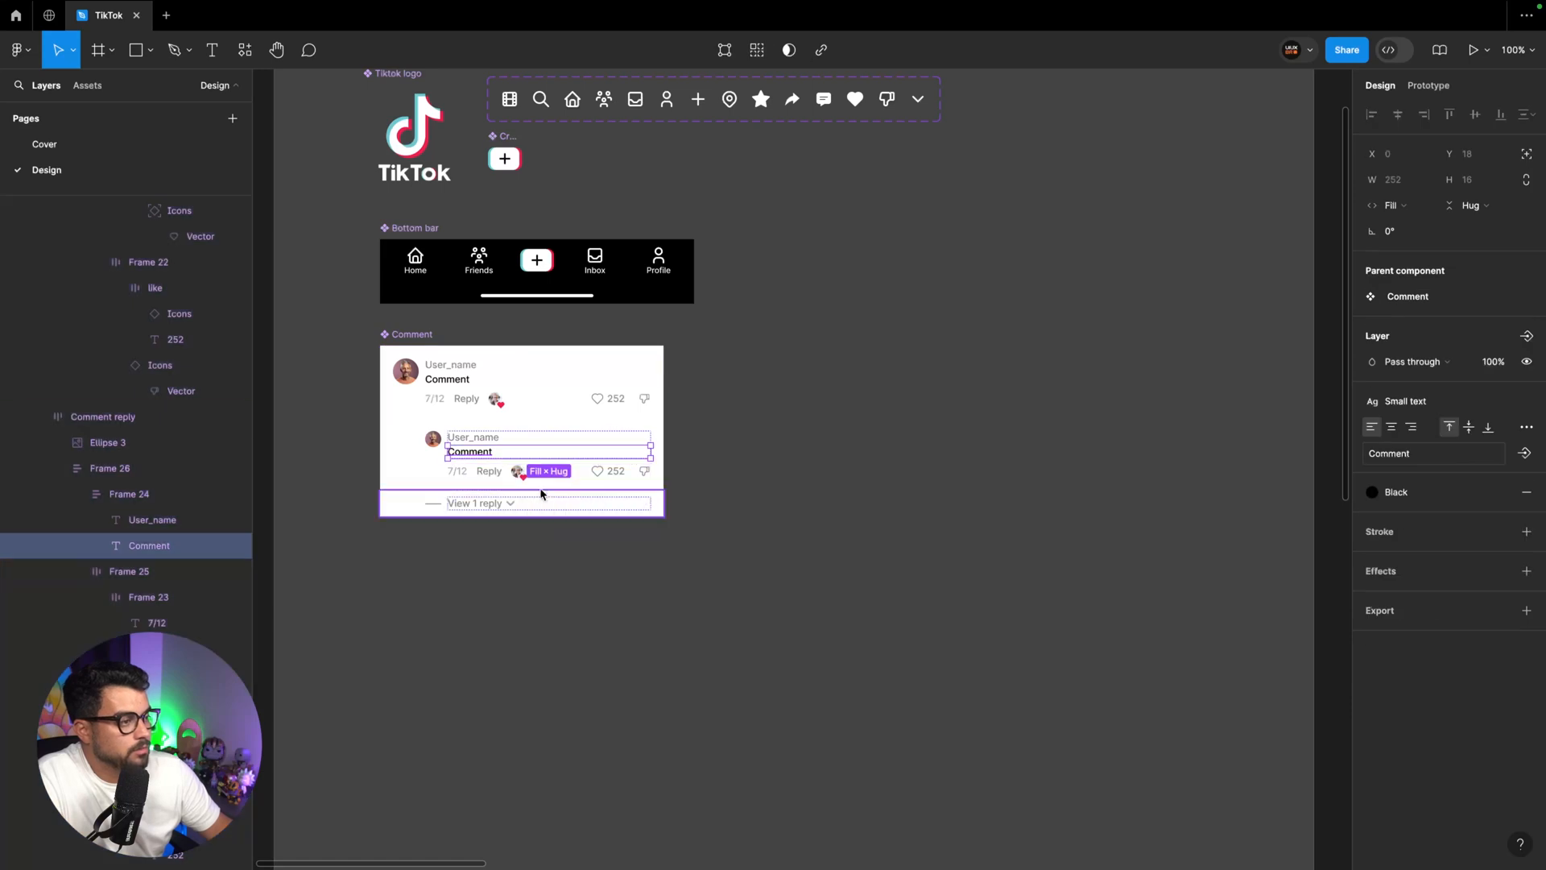
{"action": "left_click", "coordinate": [545, 501]}
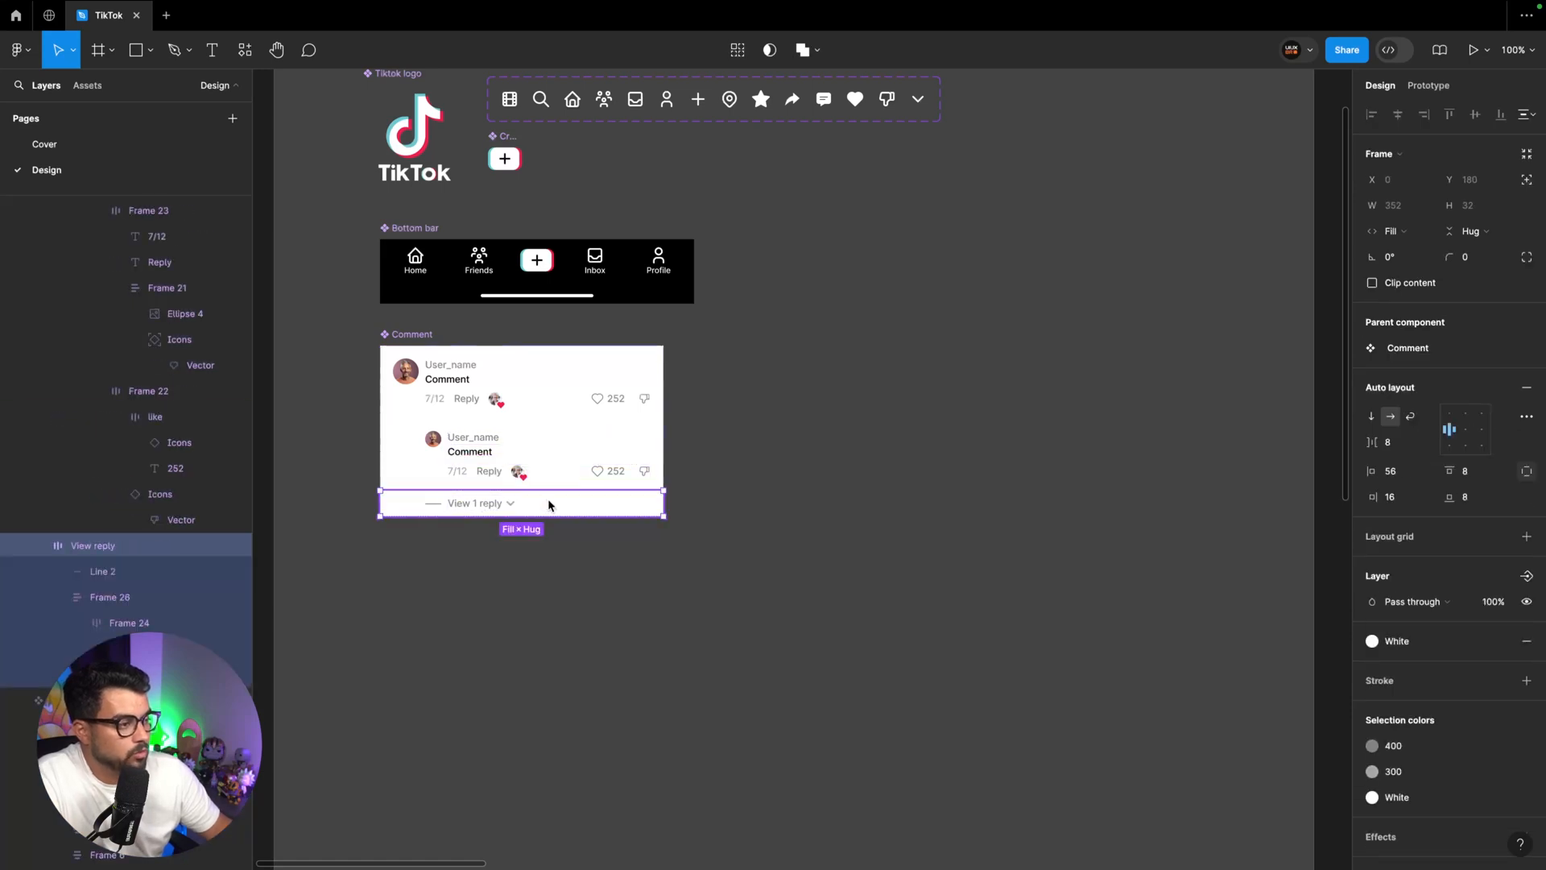
{"action": "left_click", "coordinate": [1528, 577]}
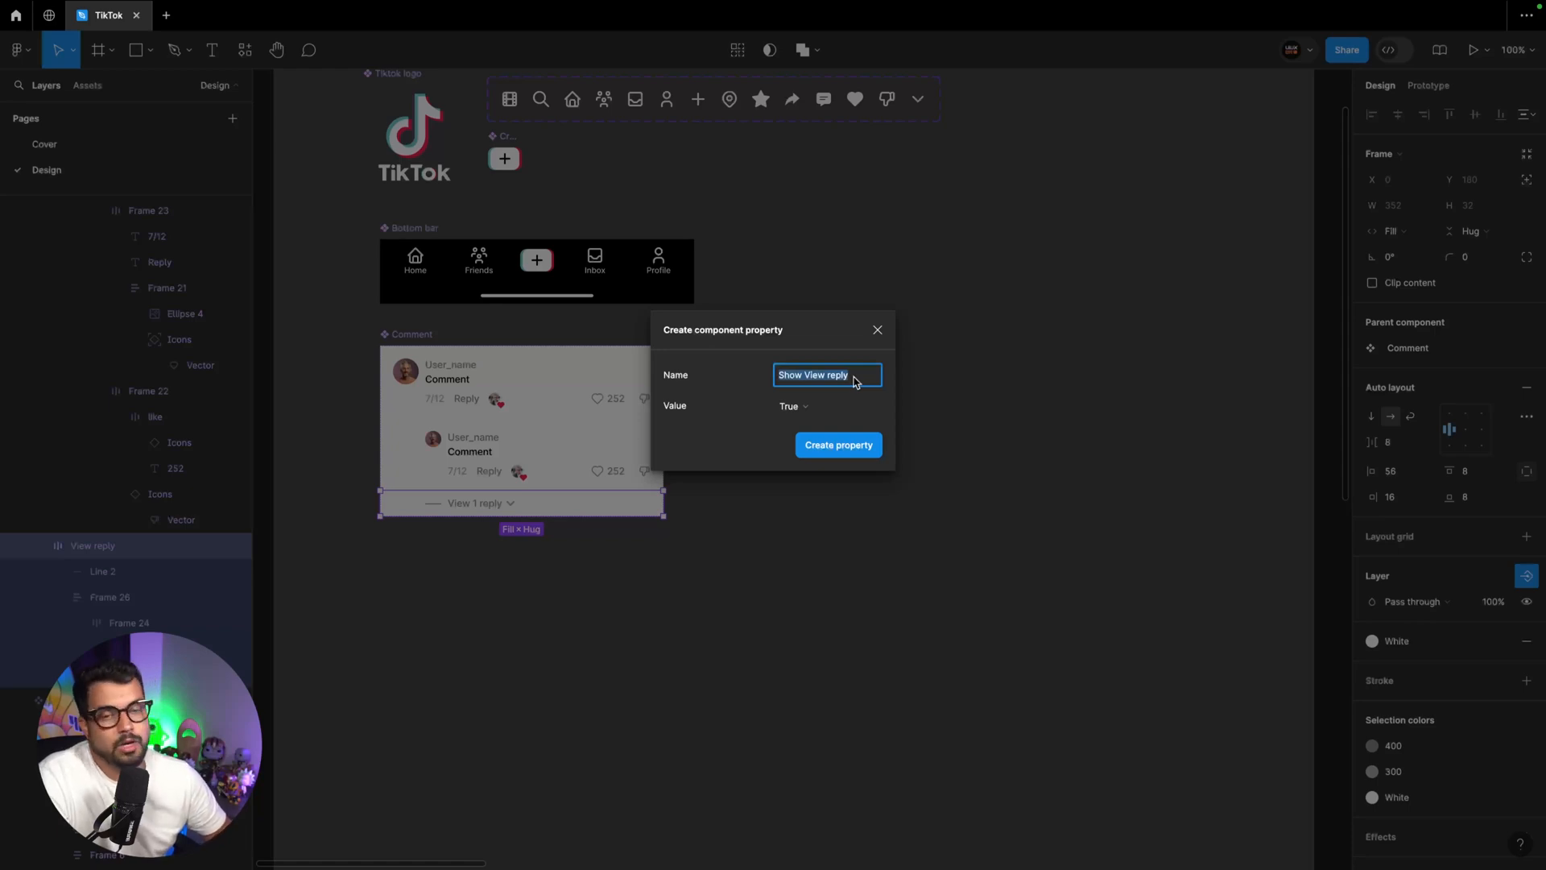
{"action": "left_click", "coordinate": [799, 415]}
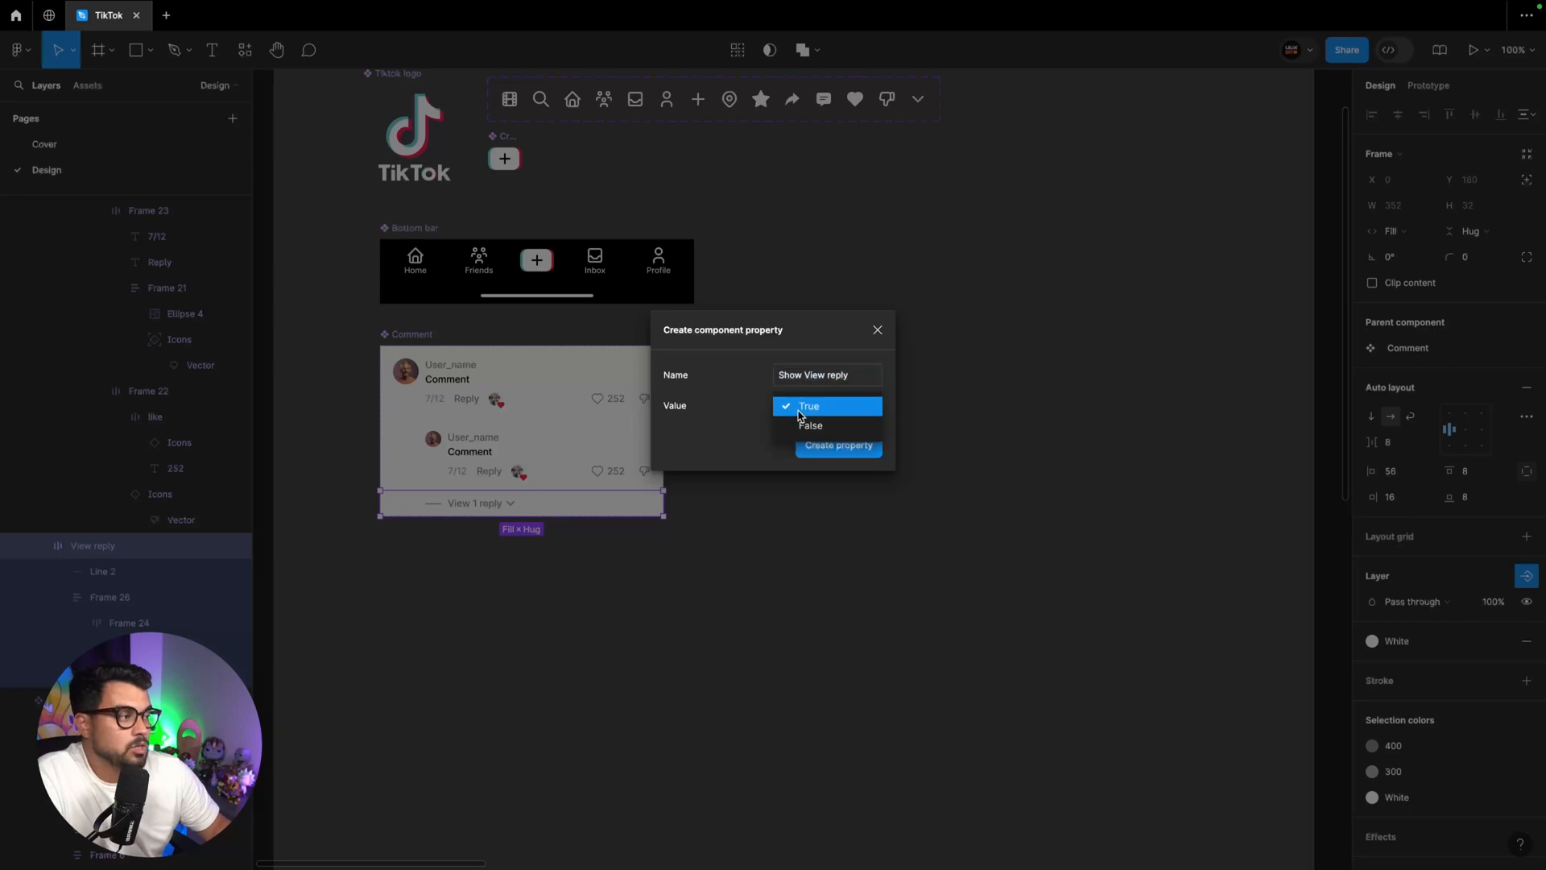
{"action": "left_click", "coordinate": [804, 428]}
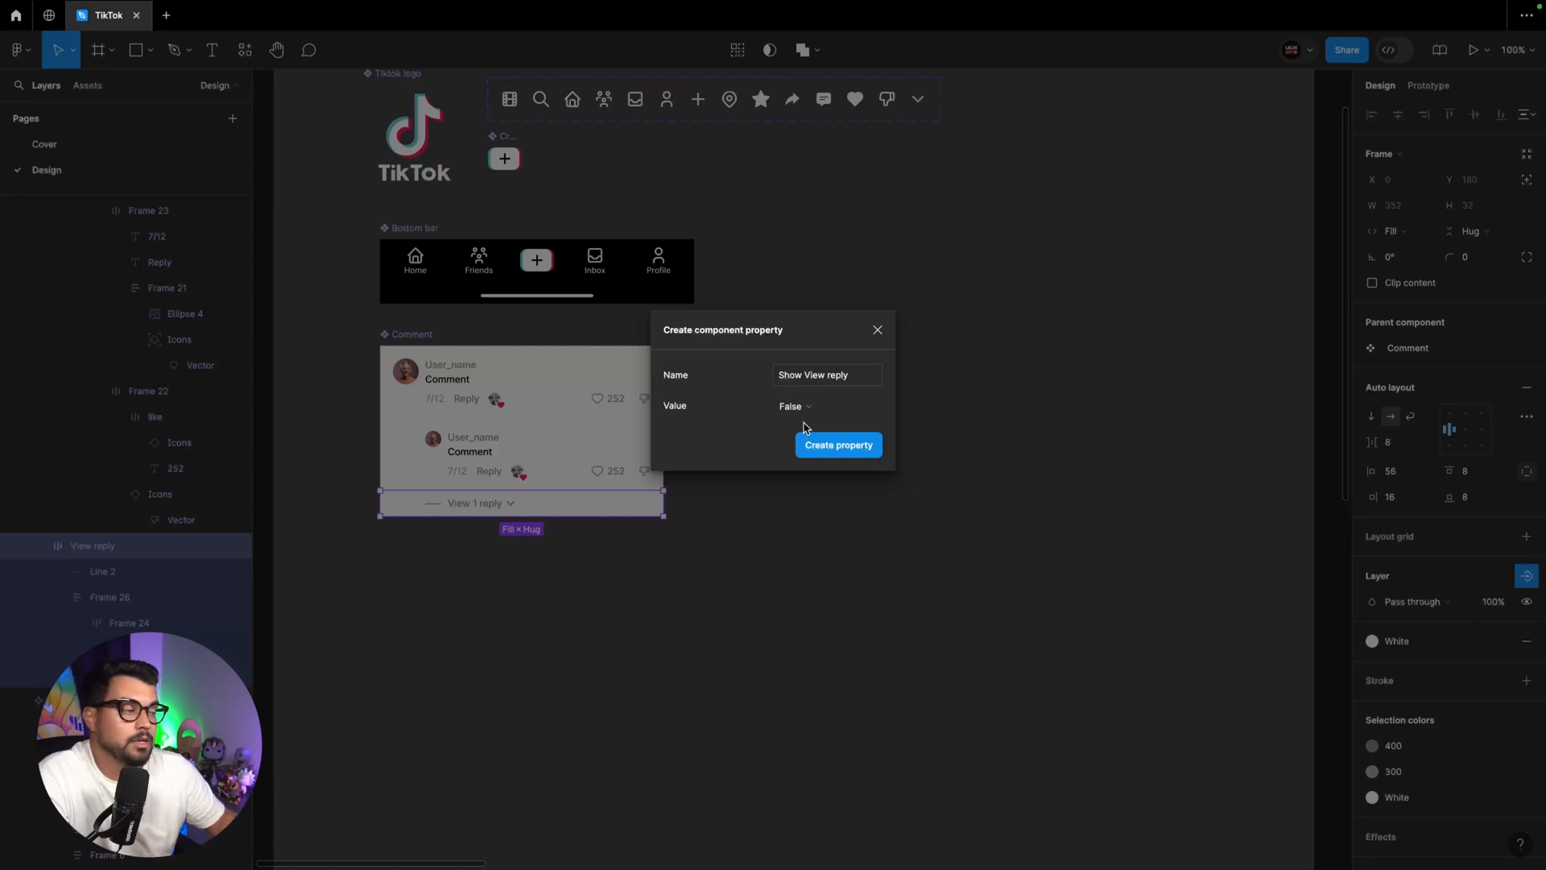
{"action": "left_click", "coordinate": [847, 445]}
Create a boolean property "Show Comment reply" with the value False for the component's Comment reply layer
{"action": "left_click", "coordinate": [527, 440]}
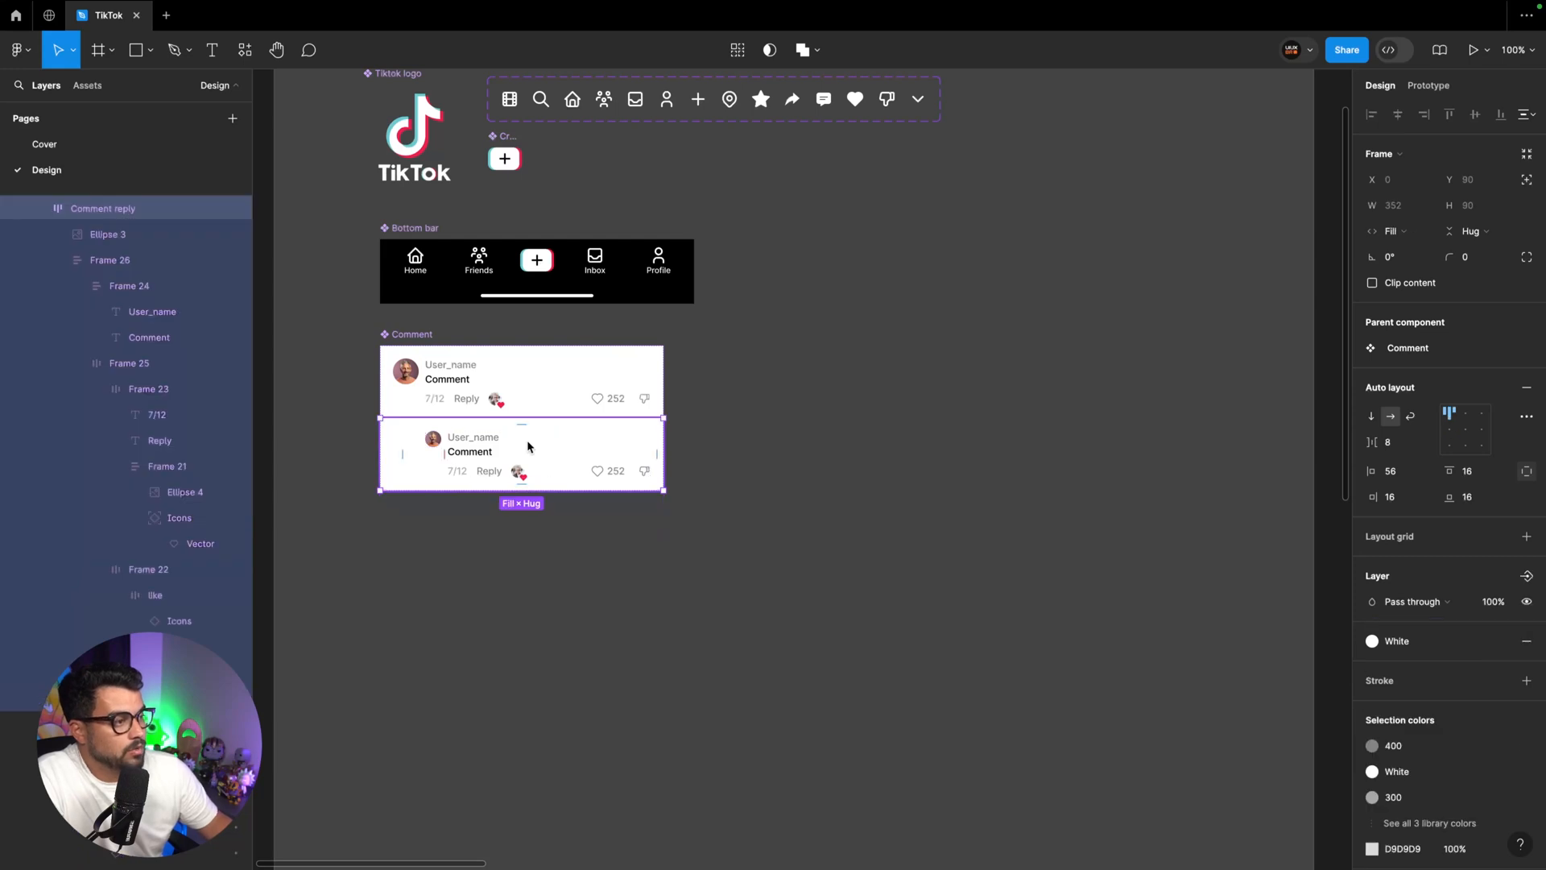
{"action": "left_click", "coordinate": [1525, 576]}
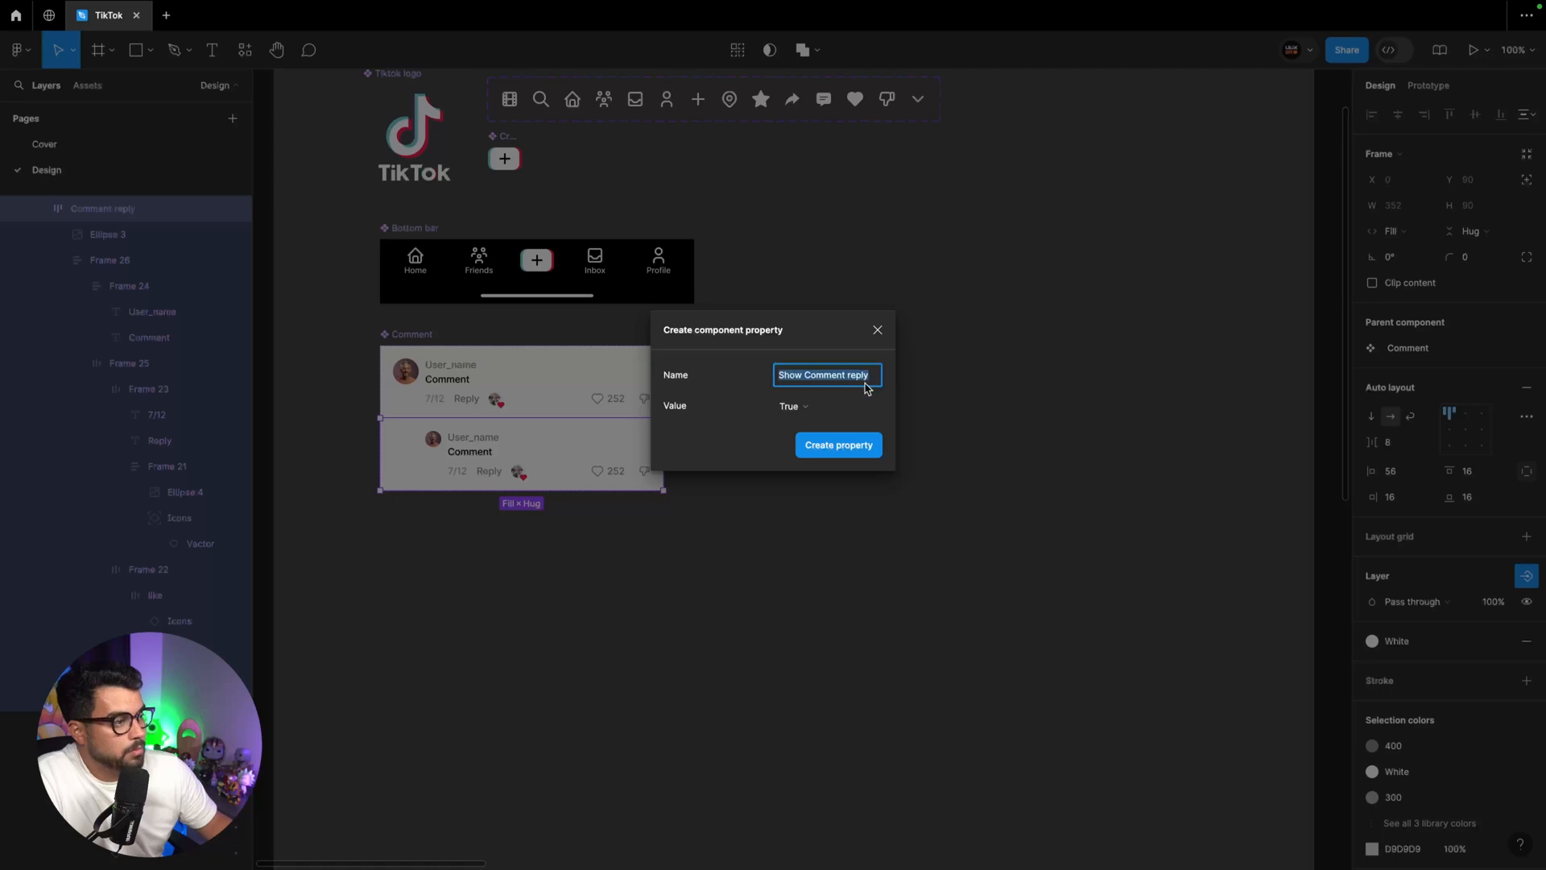
{"action": "left_click", "coordinate": [792, 406]}
{"action": "left_click", "coordinate": [808, 428]}
{"action": "left_click", "coordinate": [838, 446]}
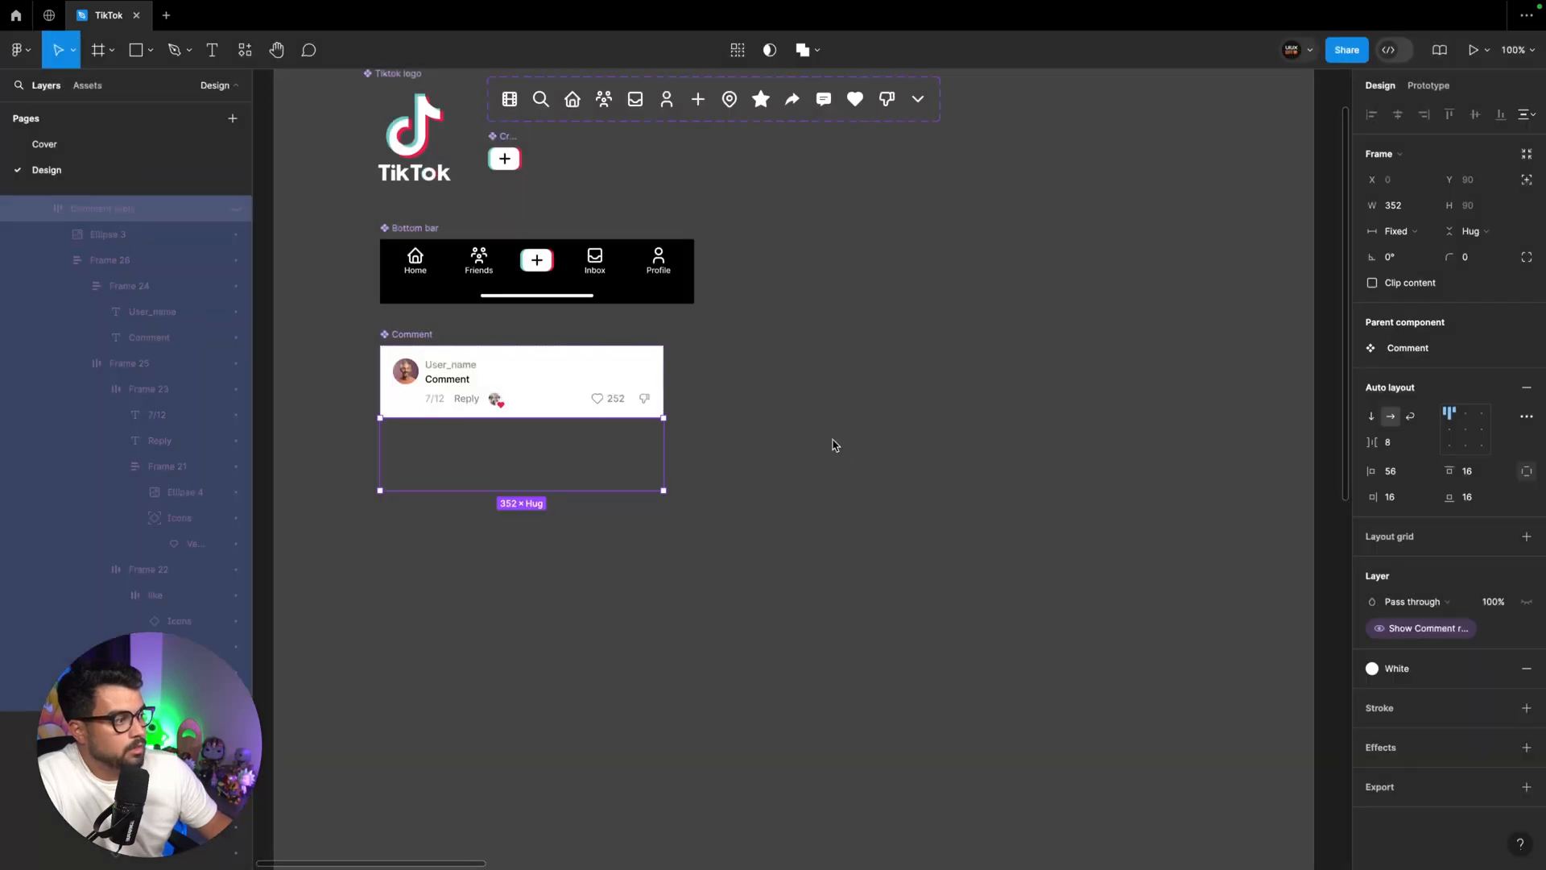
{"action": "left_click", "coordinate": [705, 374]}
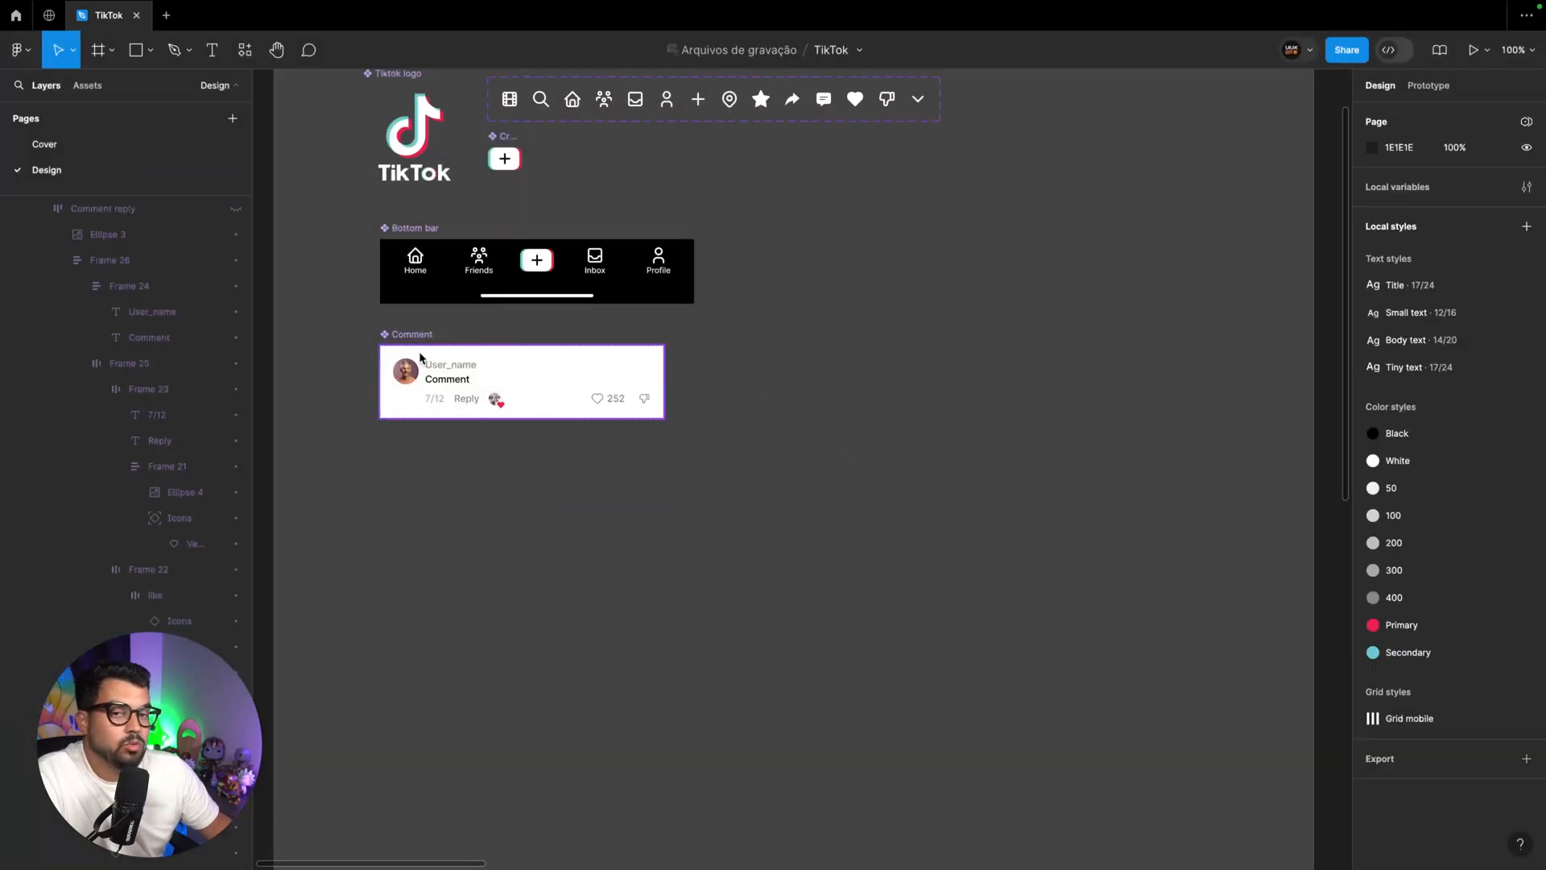
Place an instance of the Comment component beside the original and turn on its Show View reply and Show Comment reply properties
{"action": "left_click", "coordinate": [417, 337]}
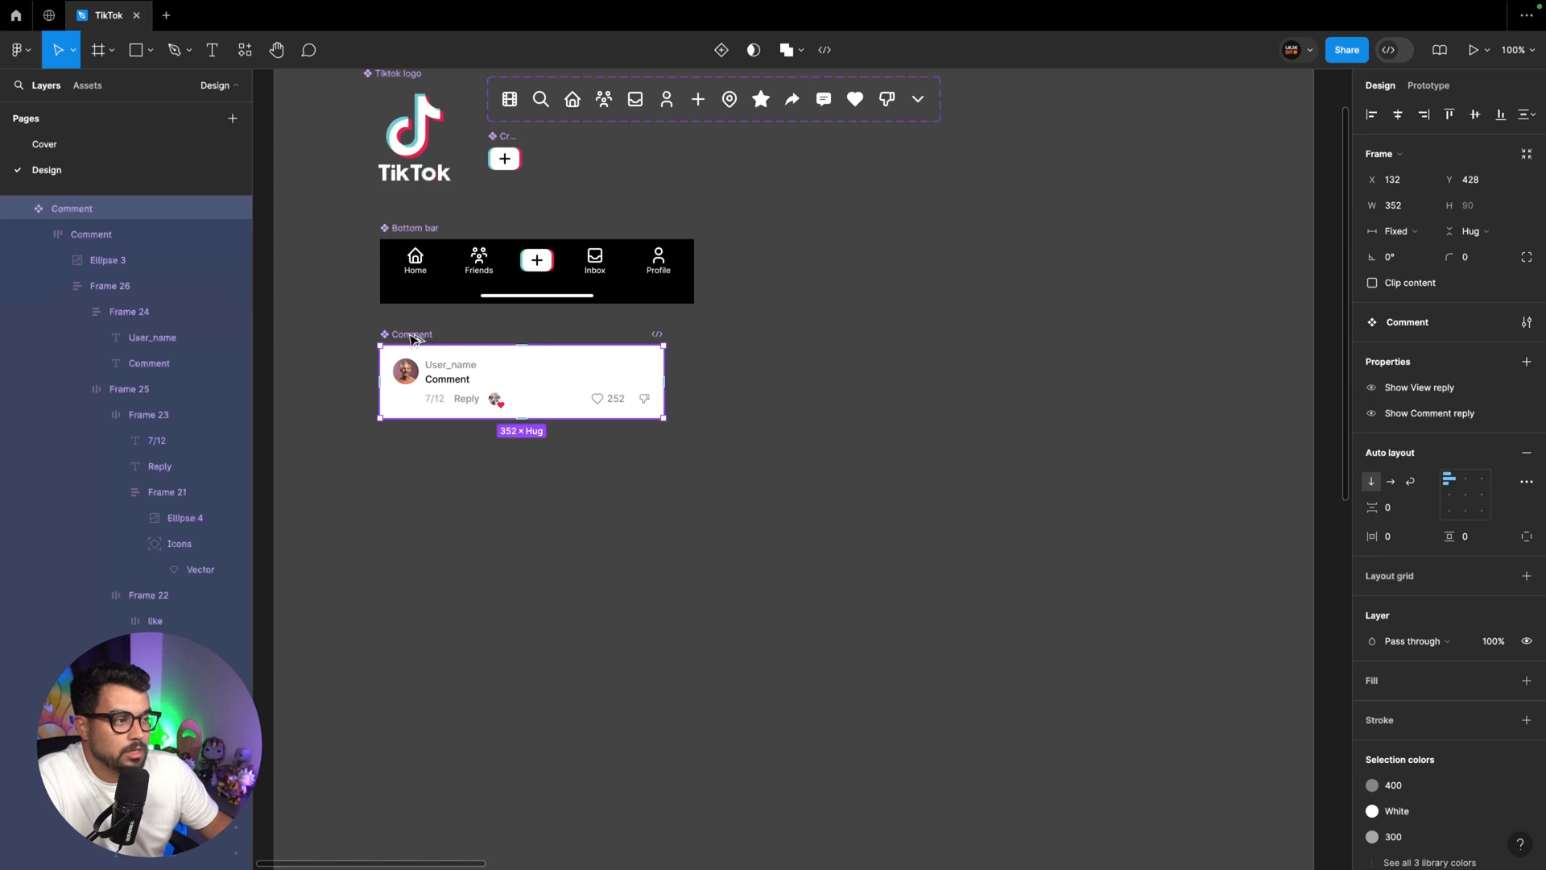
{"action": "left_click_drag", "start_coordinate": [412, 338], "coordinate": [826, 338]}
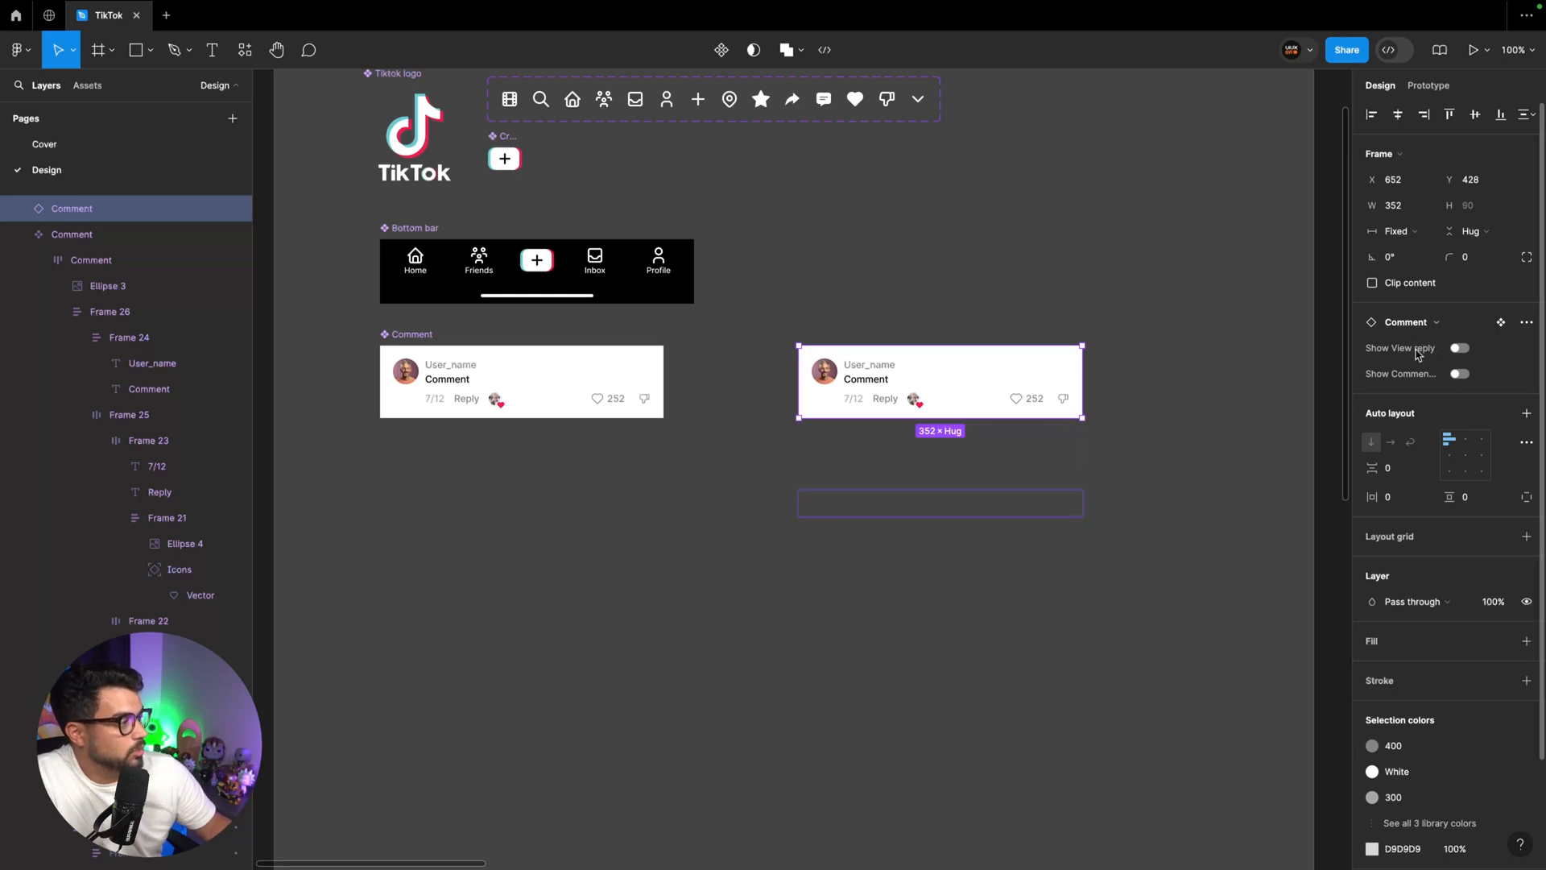
{"action": "left_click", "coordinate": [1463, 352]}
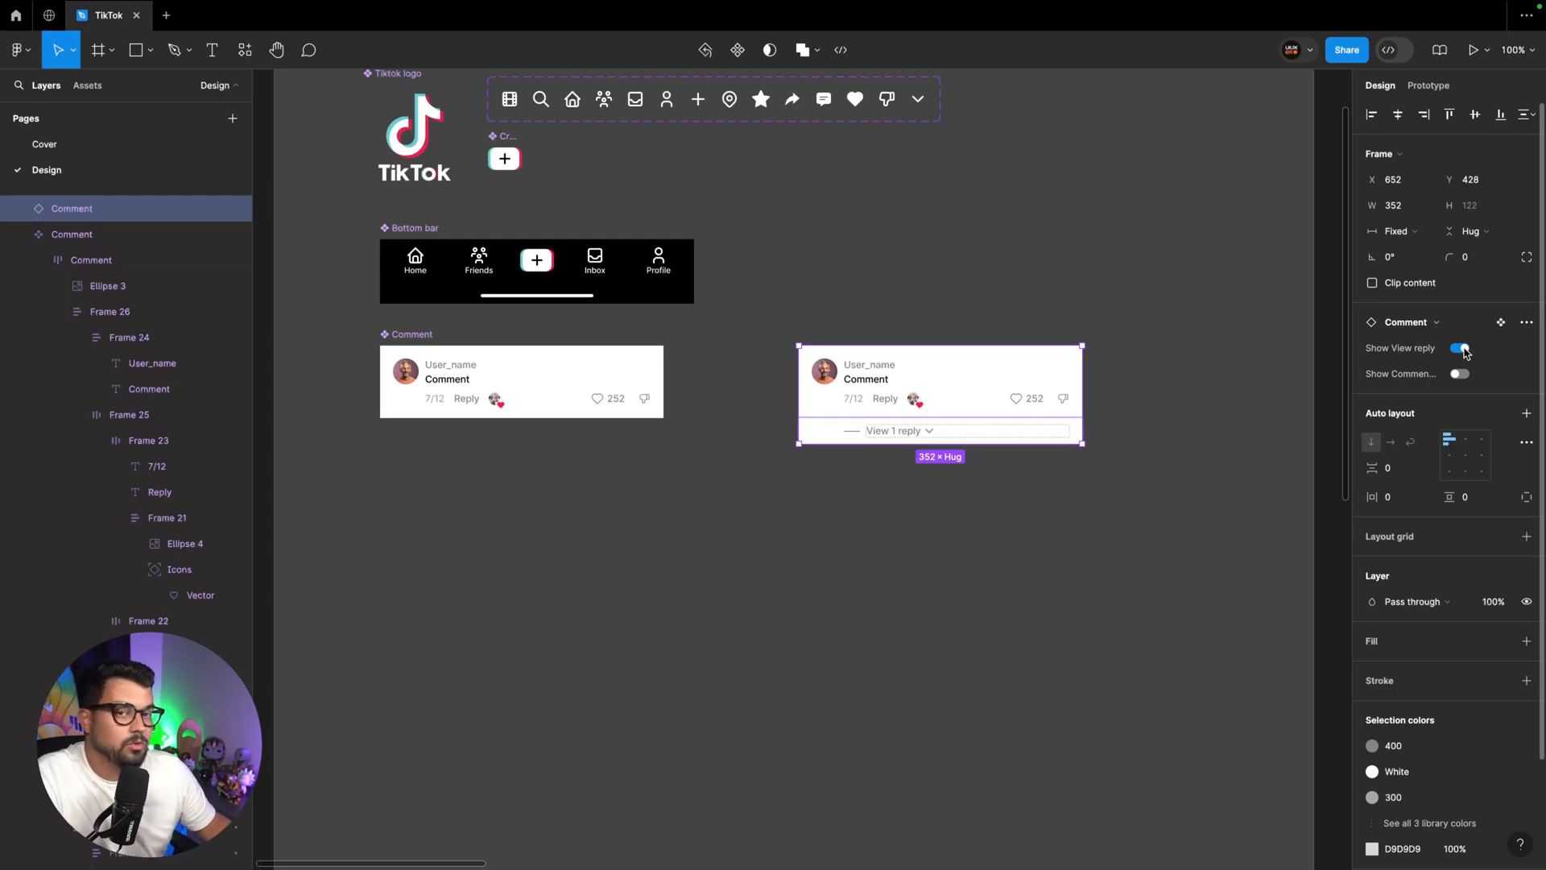
{"action": "left_click", "coordinate": [1462, 375]}
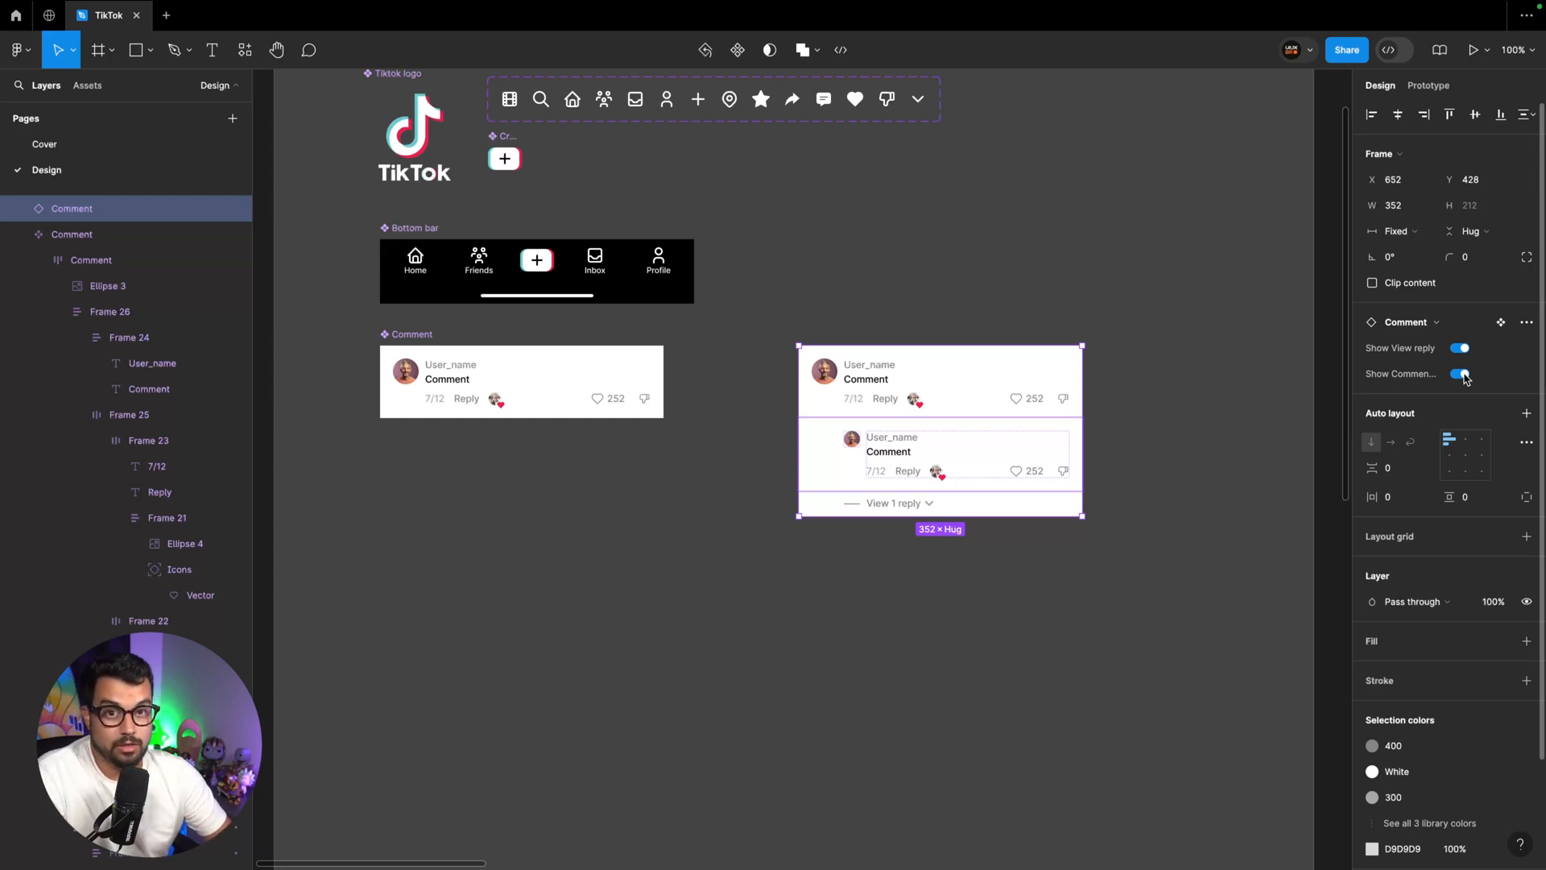
{"action": "key", "text": "Escape"}
Reorder the main Comment component's properties so Show Comment reply comes before Show View reply
{"action": "left_click", "coordinate": [430, 336]}
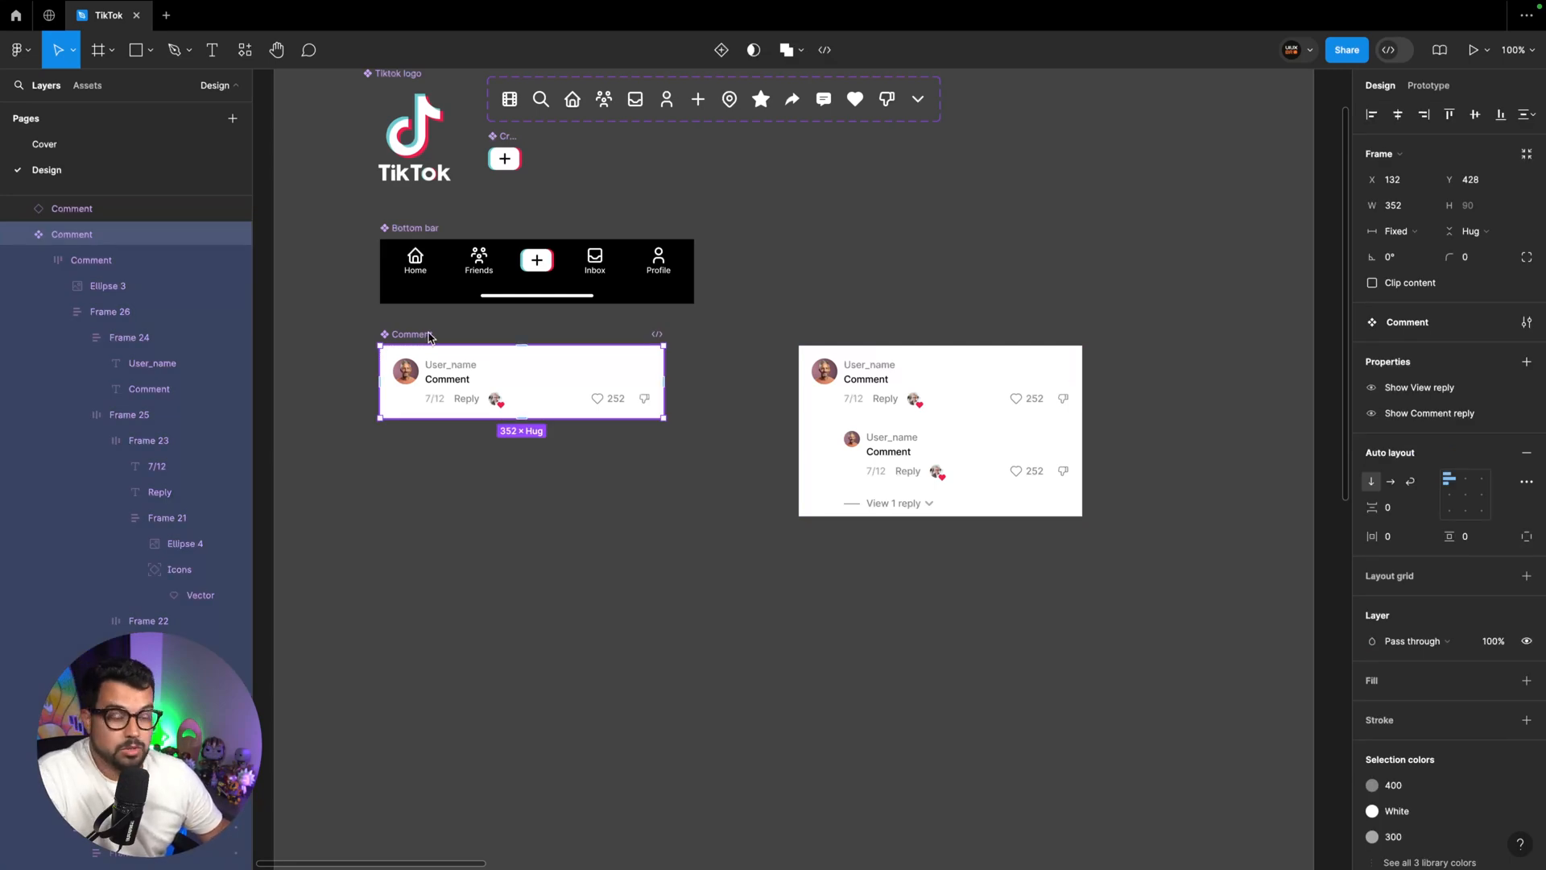
{"action": "key", "text": "Escape"}
{"action": "left_click", "coordinate": [421, 335]}
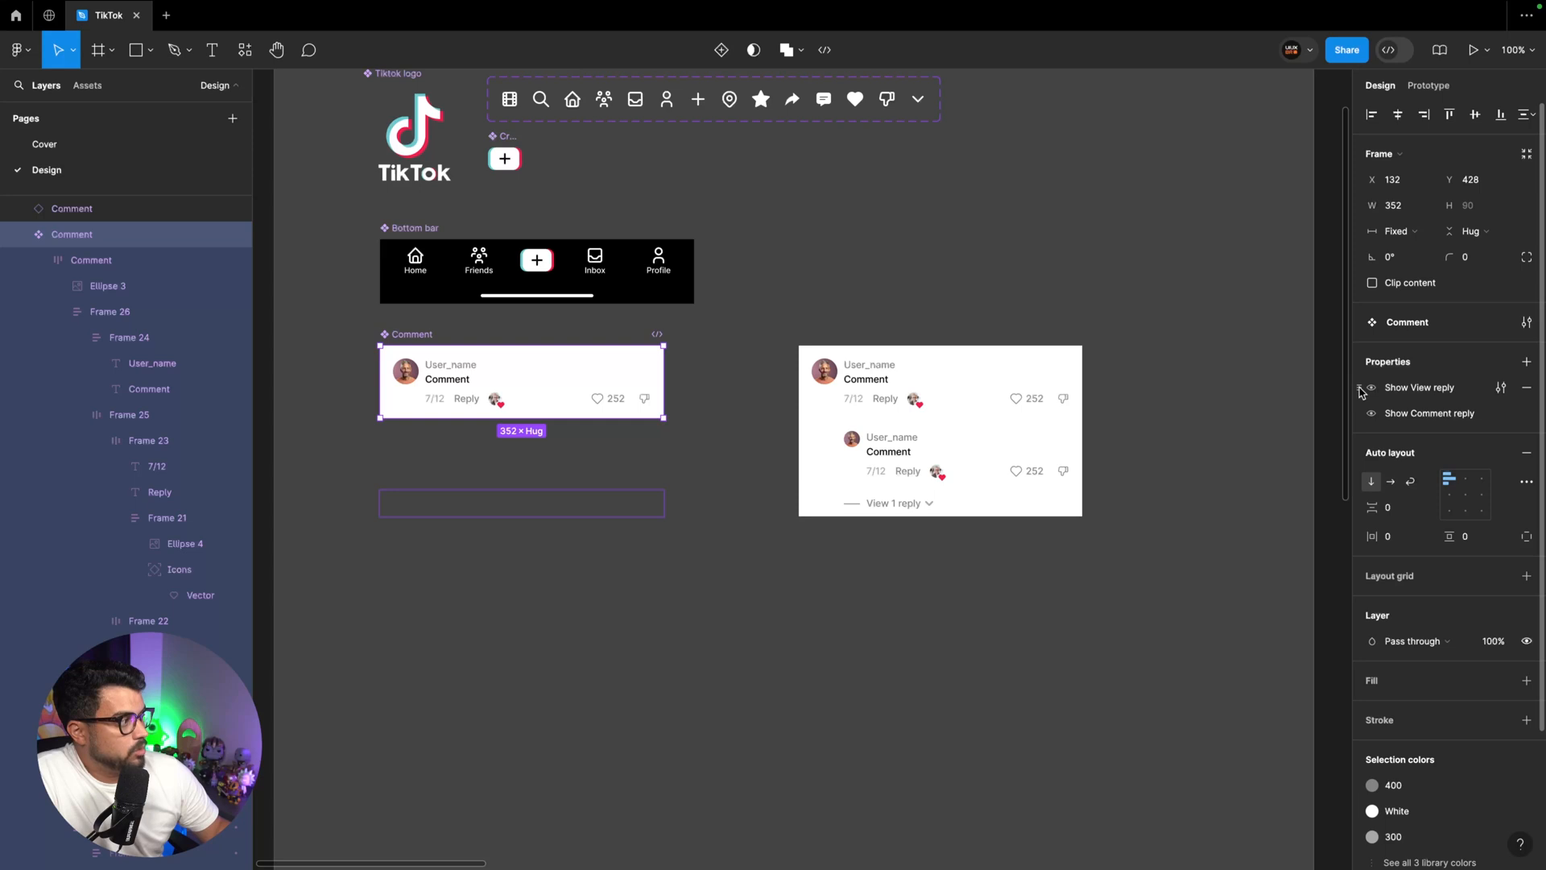
{"action": "left_click_drag", "start_coordinate": [1360, 394], "coordinate": [1365, 423]}
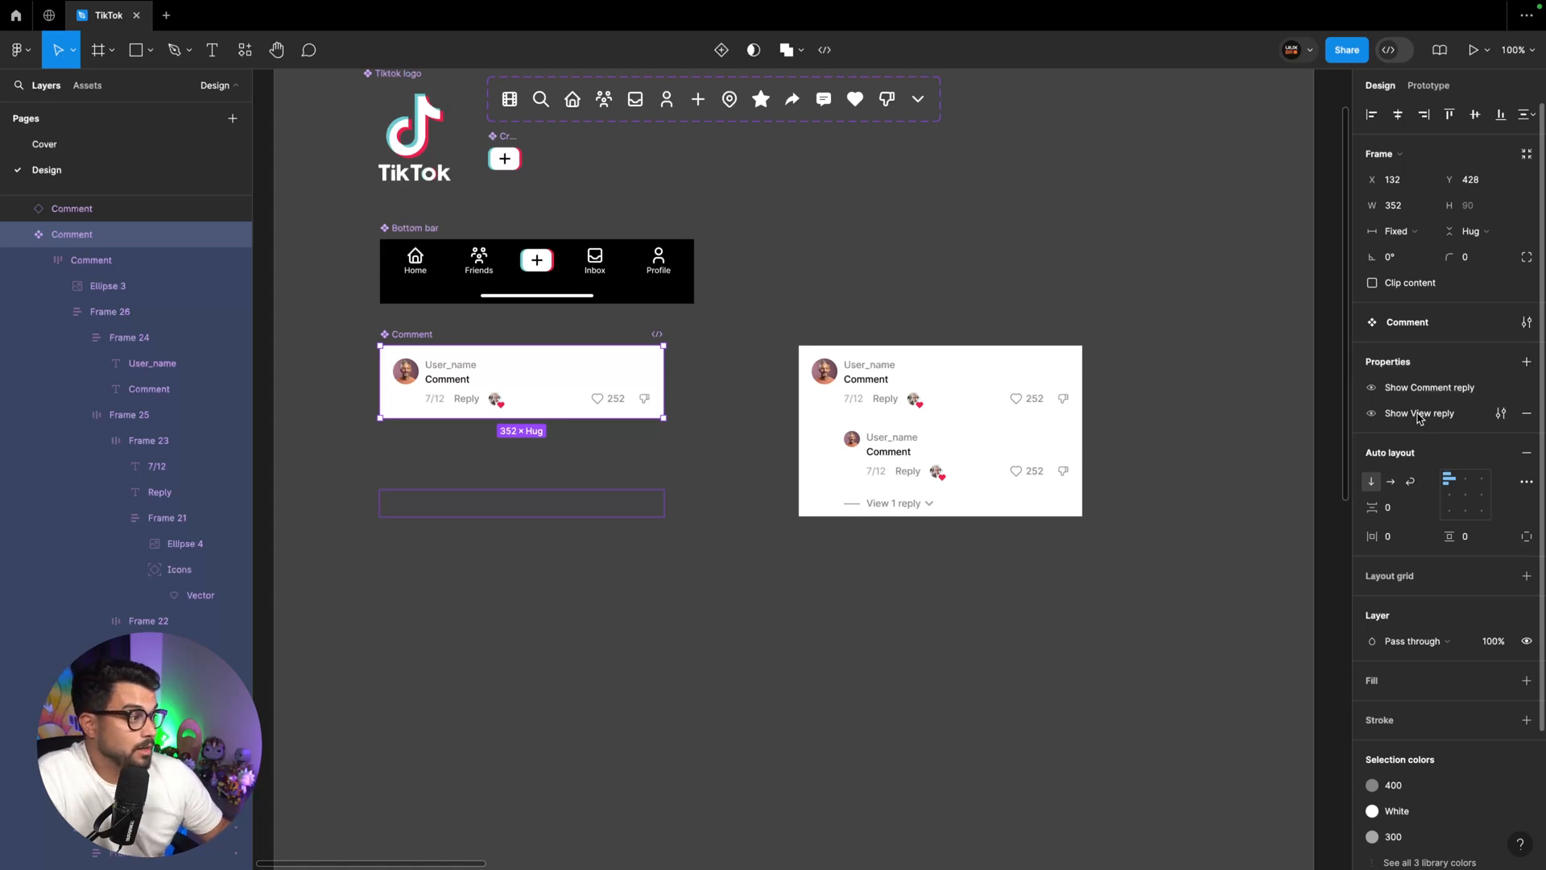
Move the Comment instance to the Design section and align it directly beneath the Header bottom sheet frame
{"action": "left_click", "coordinate": [923, 322]}
{"action": "scroll", "coordinate": [922, 406], "scroll_direction": "down", "scroll_amount": 1}
{"action": "left_click", "coordinate": [923, 406]}
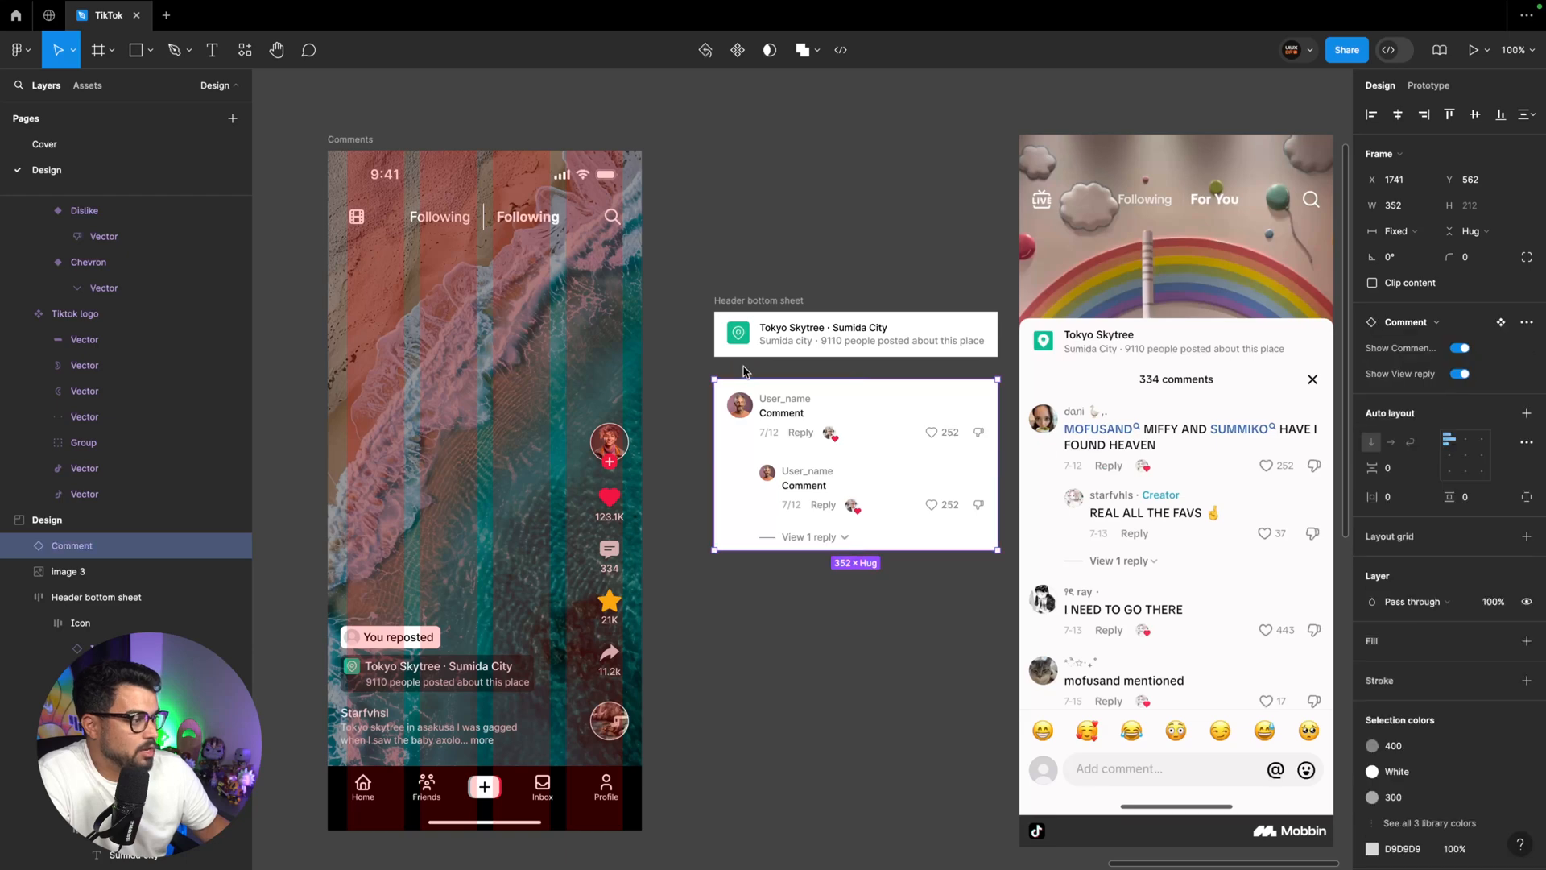
{"action": "key", "text": "ctrl+alt+k"}
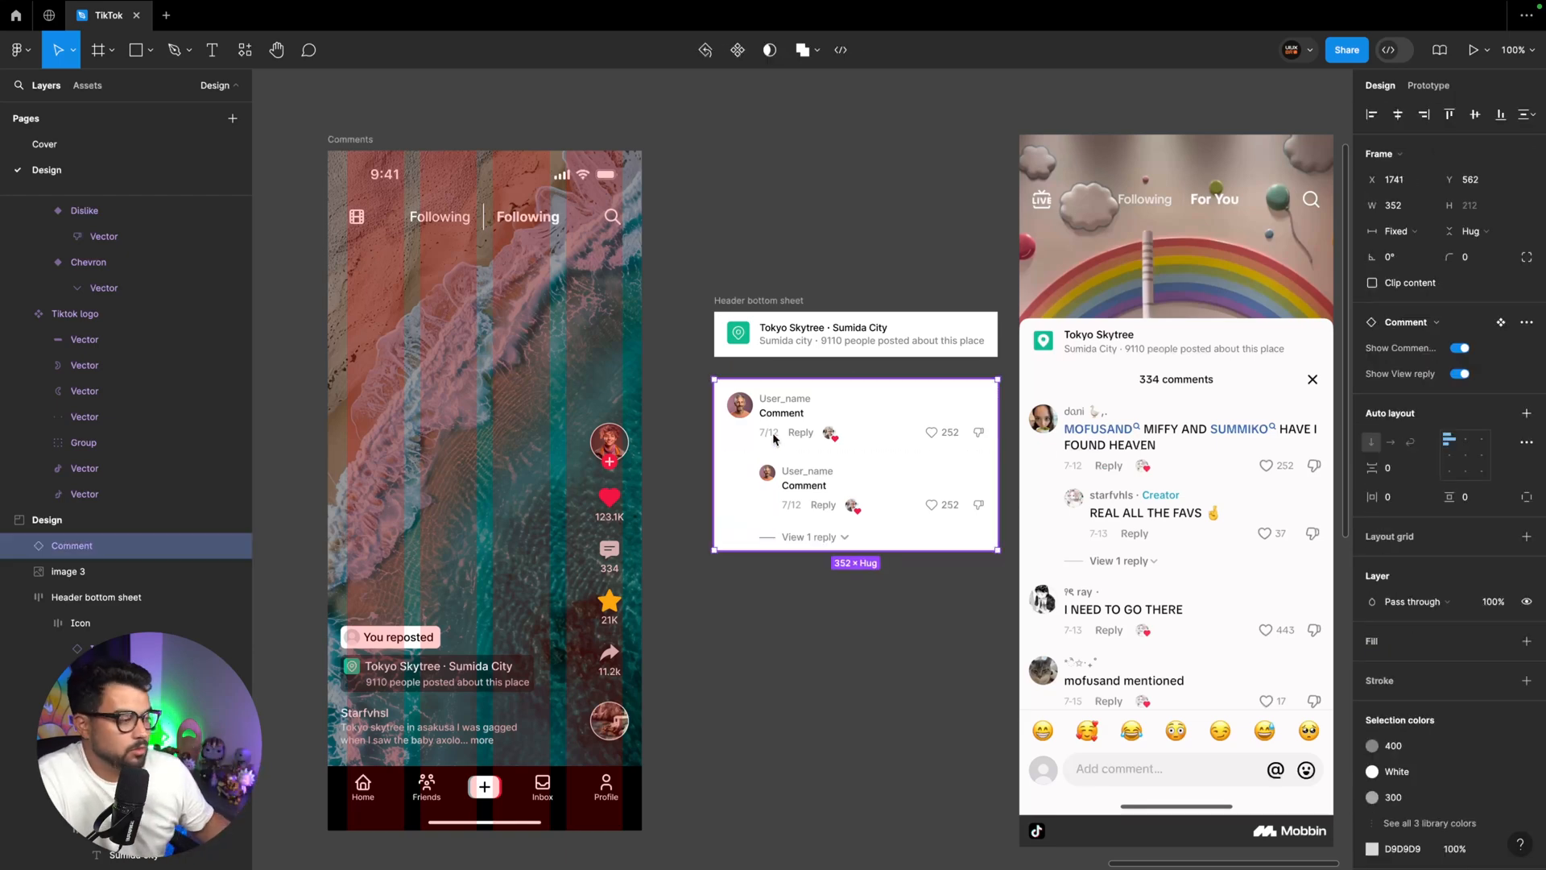
{"action": "left_click_drag", "start_coordinate": [891, 524], "coordinate": [894, 501]}
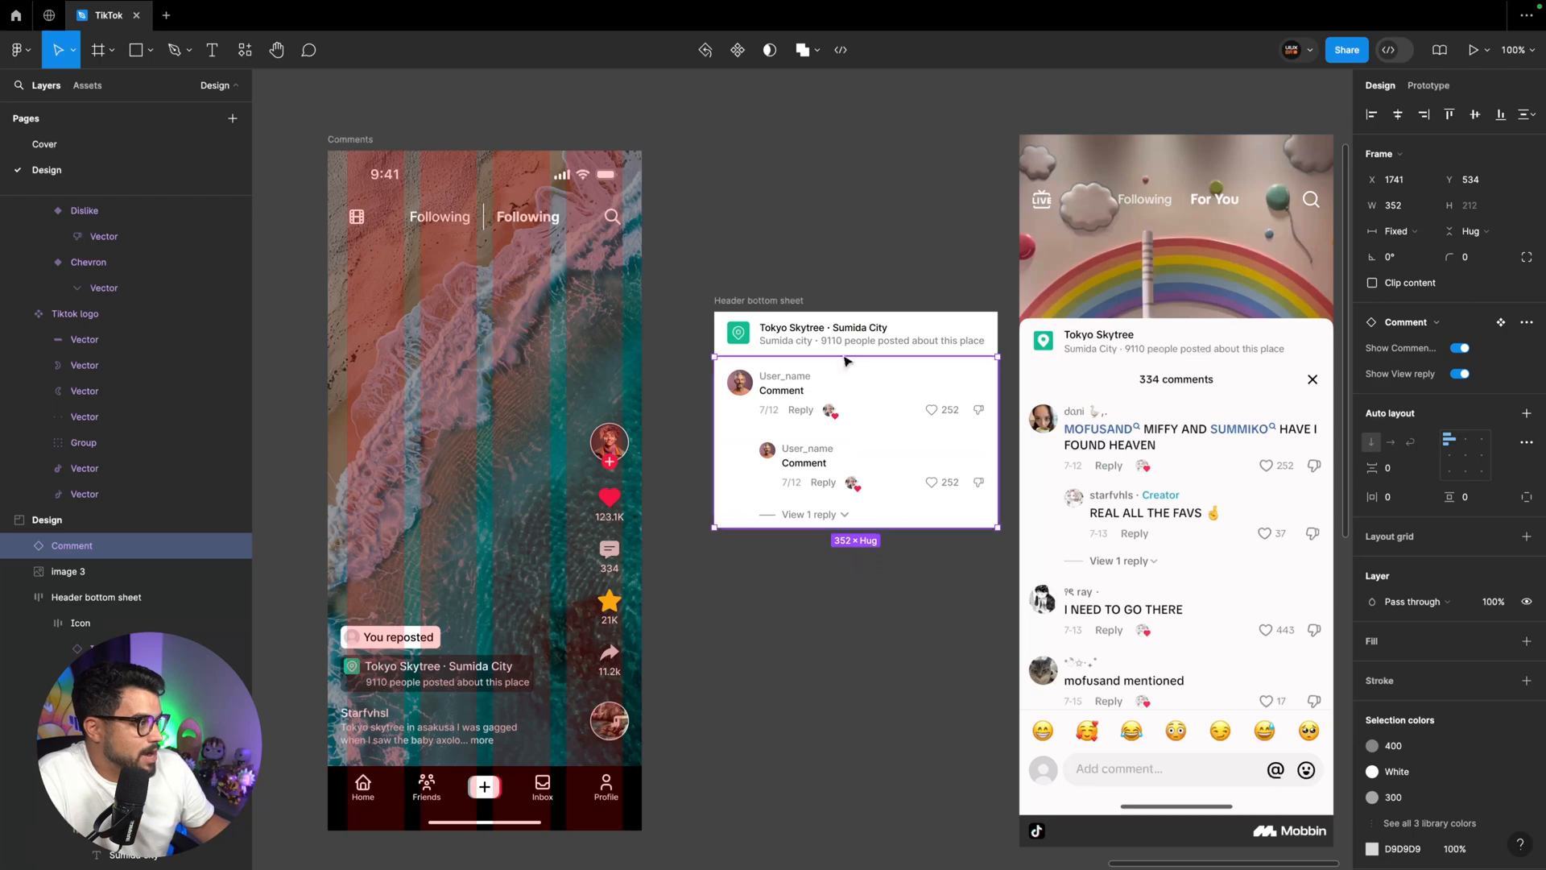
Wrap the Header bottom sheet frame and the Comment instance together in one vertical auto layout frame
{"action": "left_click", "coordinate": [764, 289]}
{"action": "left_click", "coordinate": [766, 301]}
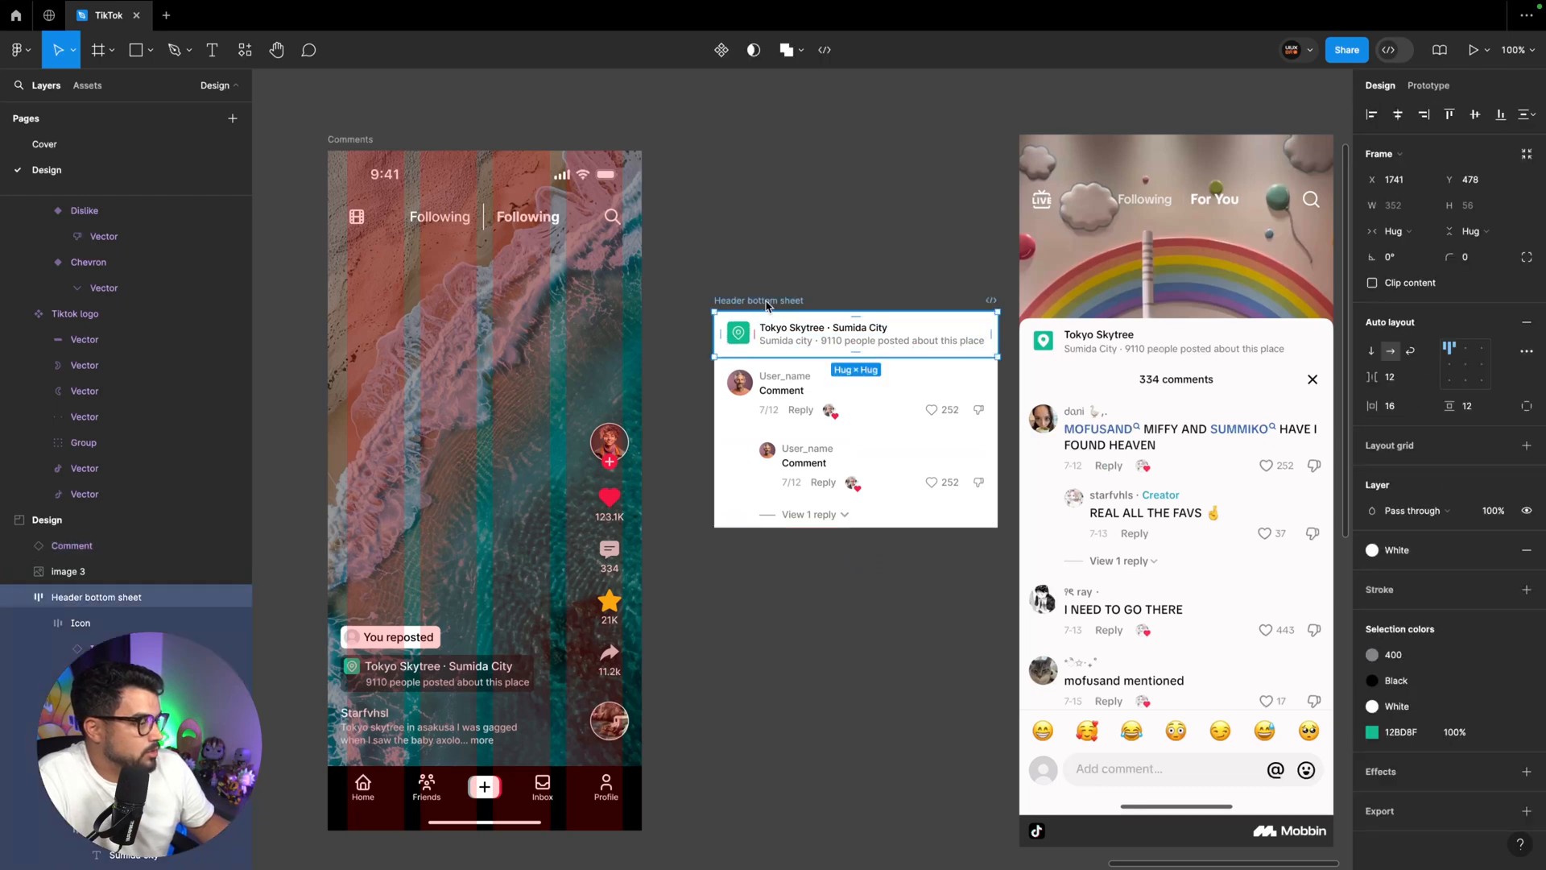
{"action": "left_click", "coordinate": [768, 489], "text": "shift"}
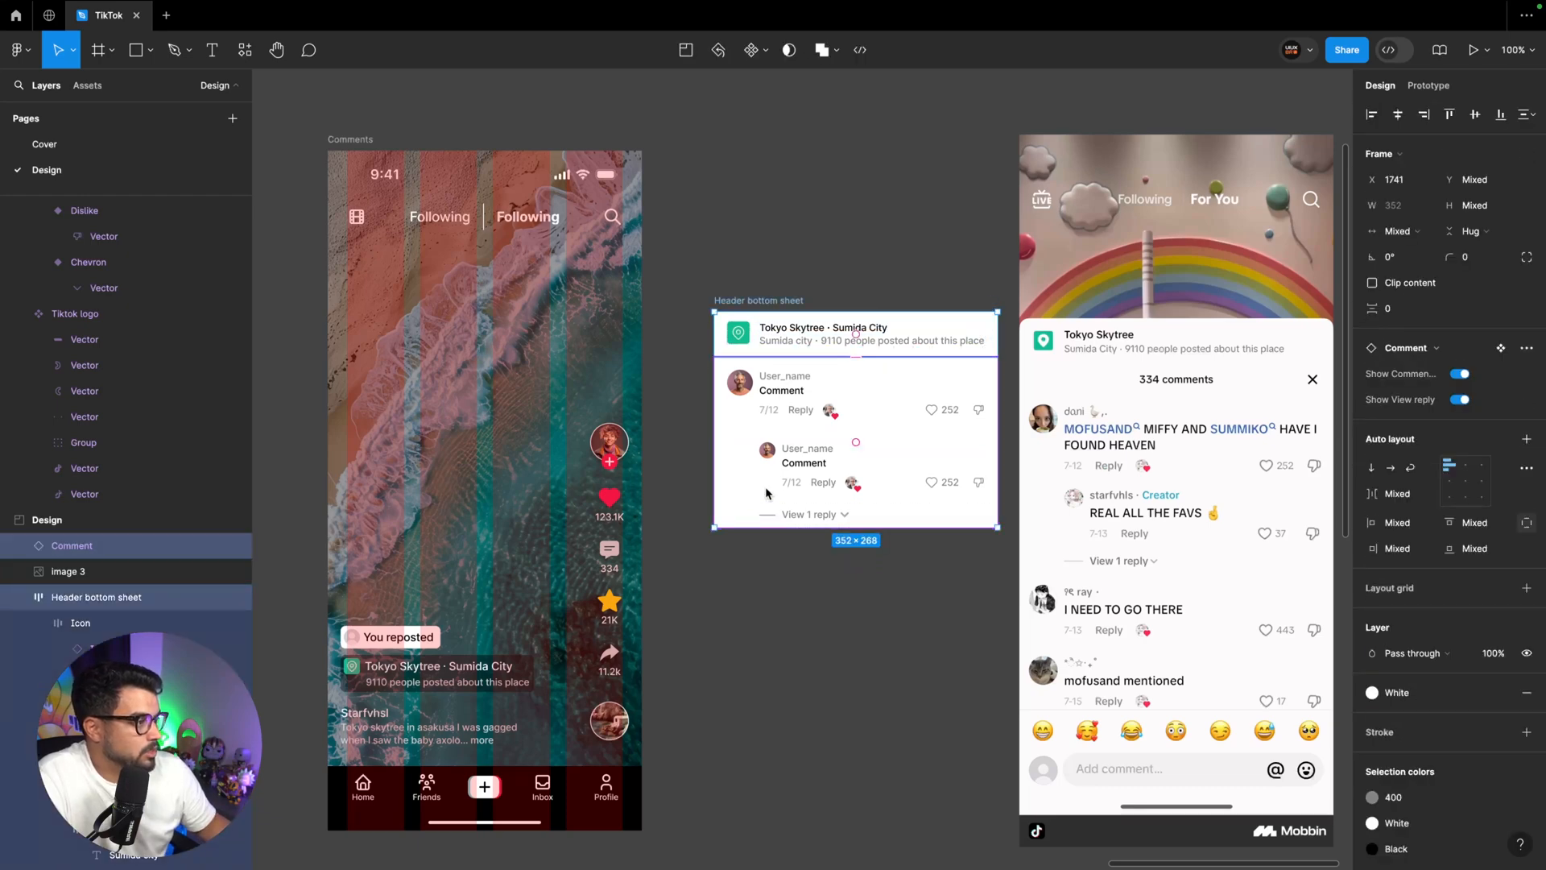
{"action": "key", "text": "shift+a"}
{"action": "left_click", "coordinate": [835, 269]}
Add a "334 comments" text layer on the empty canvas below the combined header and comment frame, following the reference screenshot
{"action": "key", "text": "super+plus"}
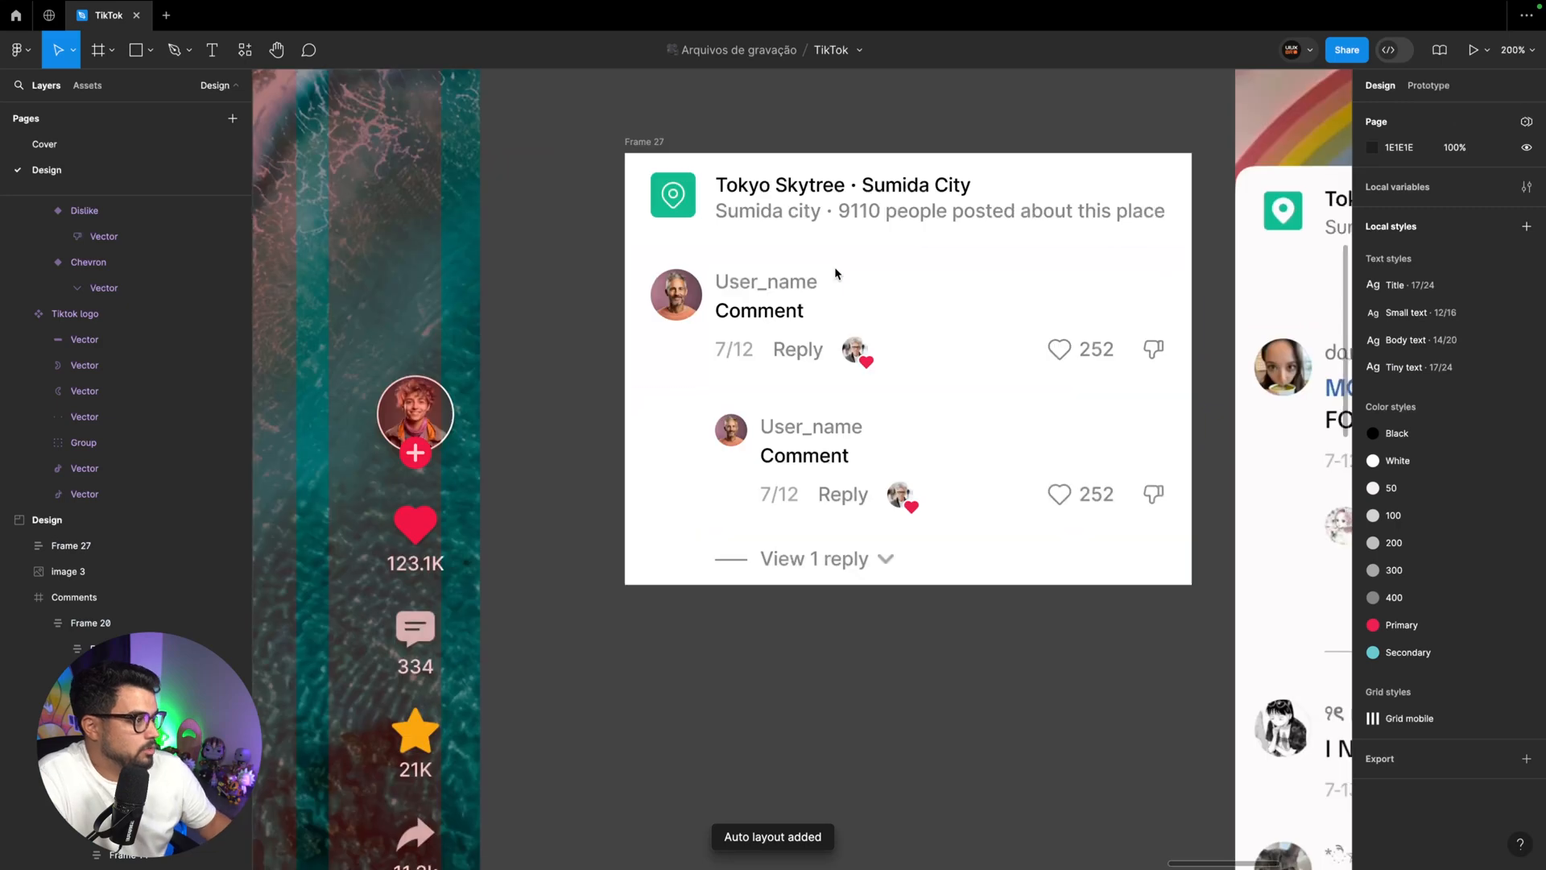
{"action": "scroll", "coordinate": [835, 269], "scroll_direction": "right", "scroll_amount": 9}
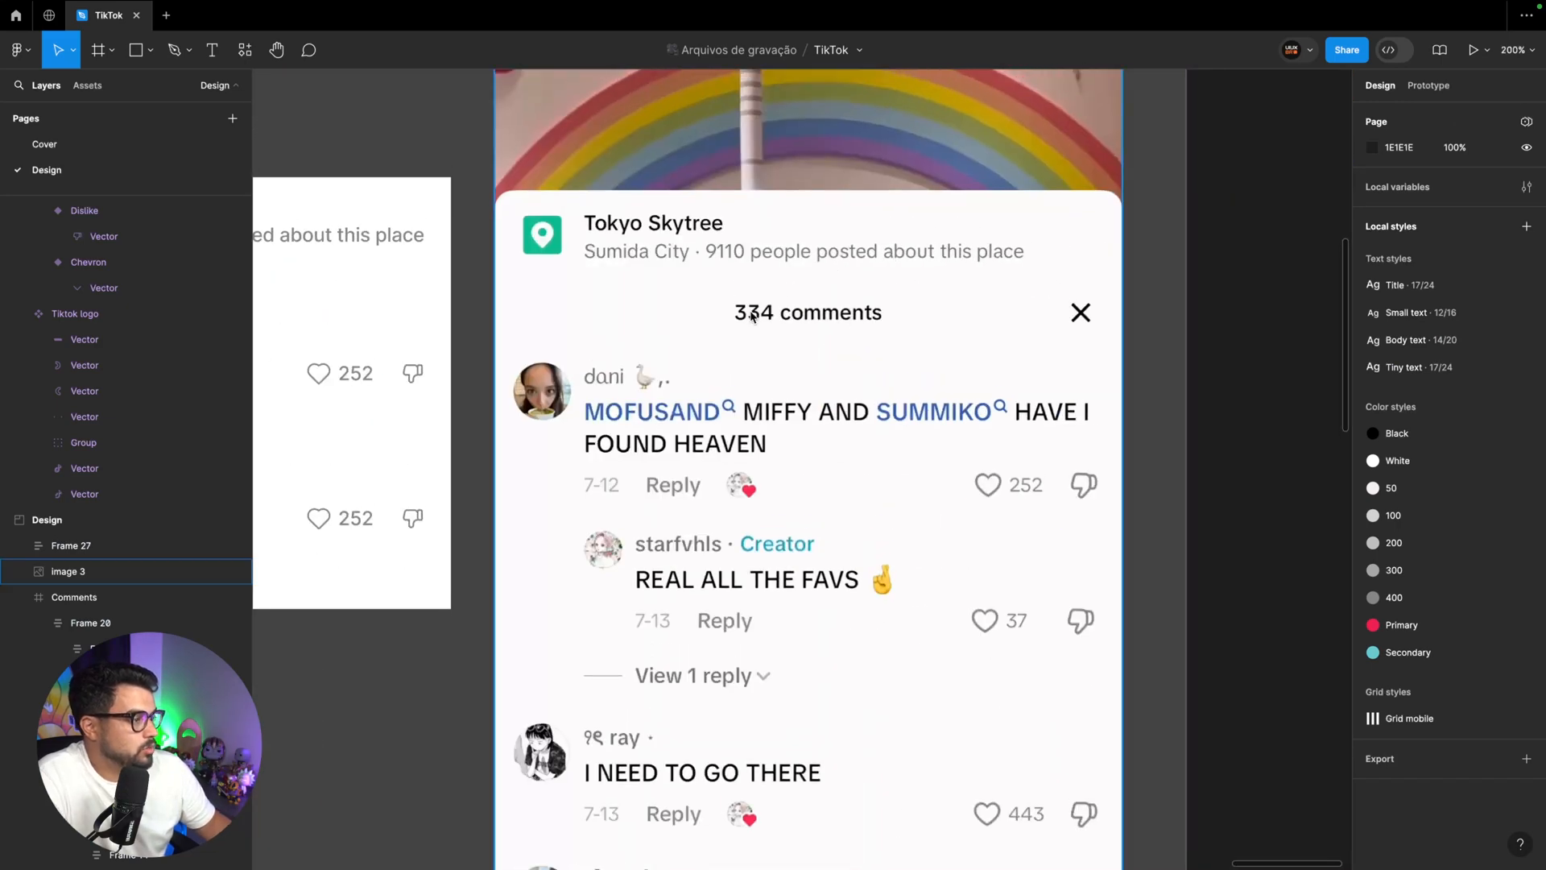
{"action": "scroll", "coordinate": [902, 319], "scroll_direction": "left", "scroll_amount": 3}
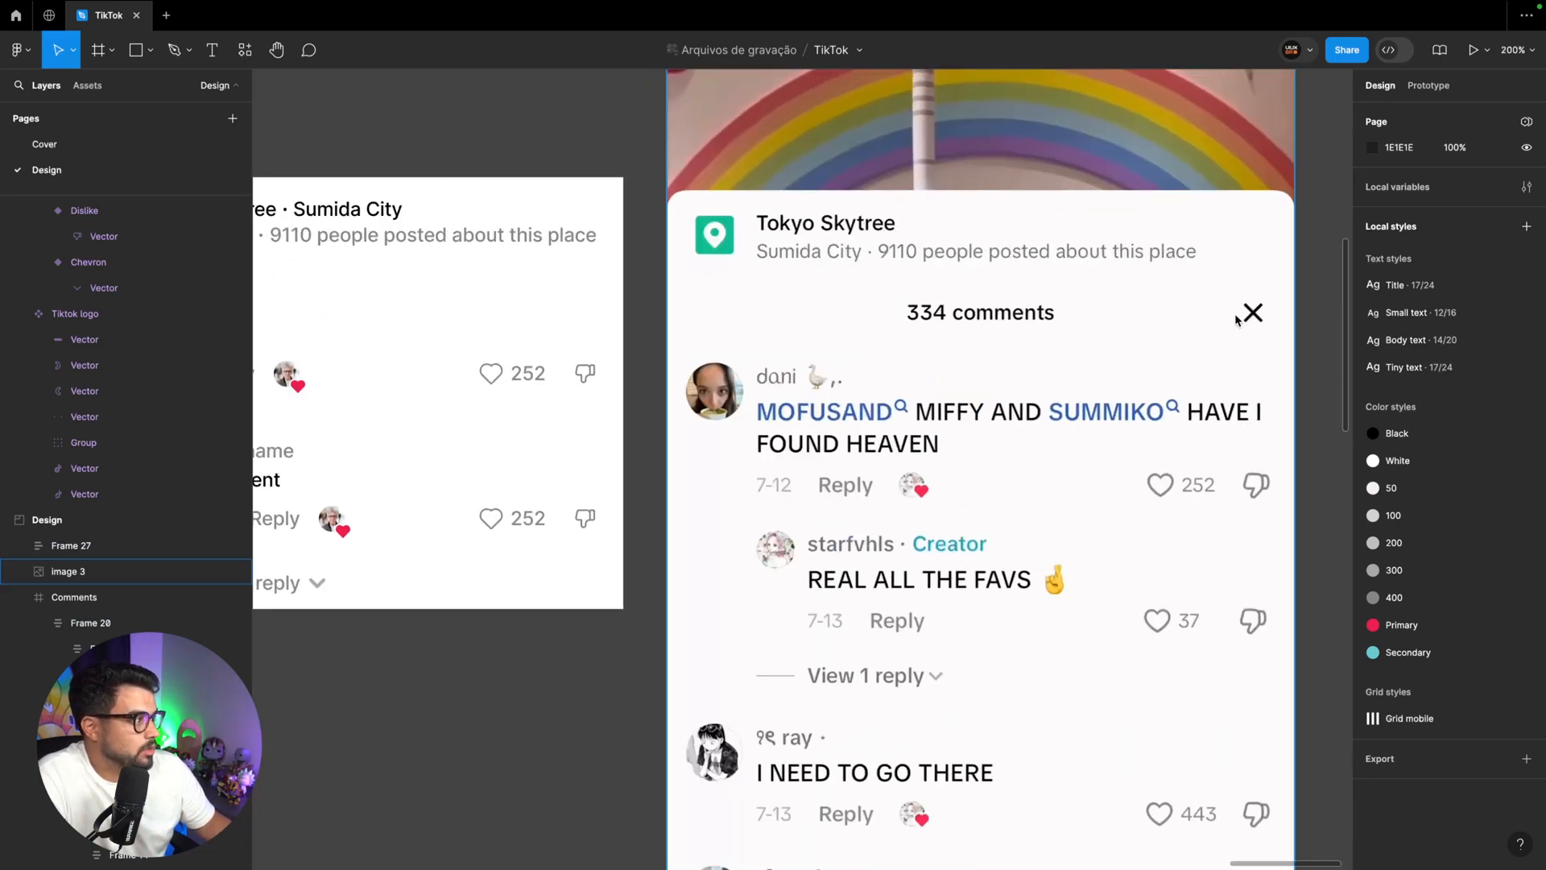
{"action": "scroll", "coordinate": [513, 337], "scroll_direction": "left", "scroll_amount": 5}
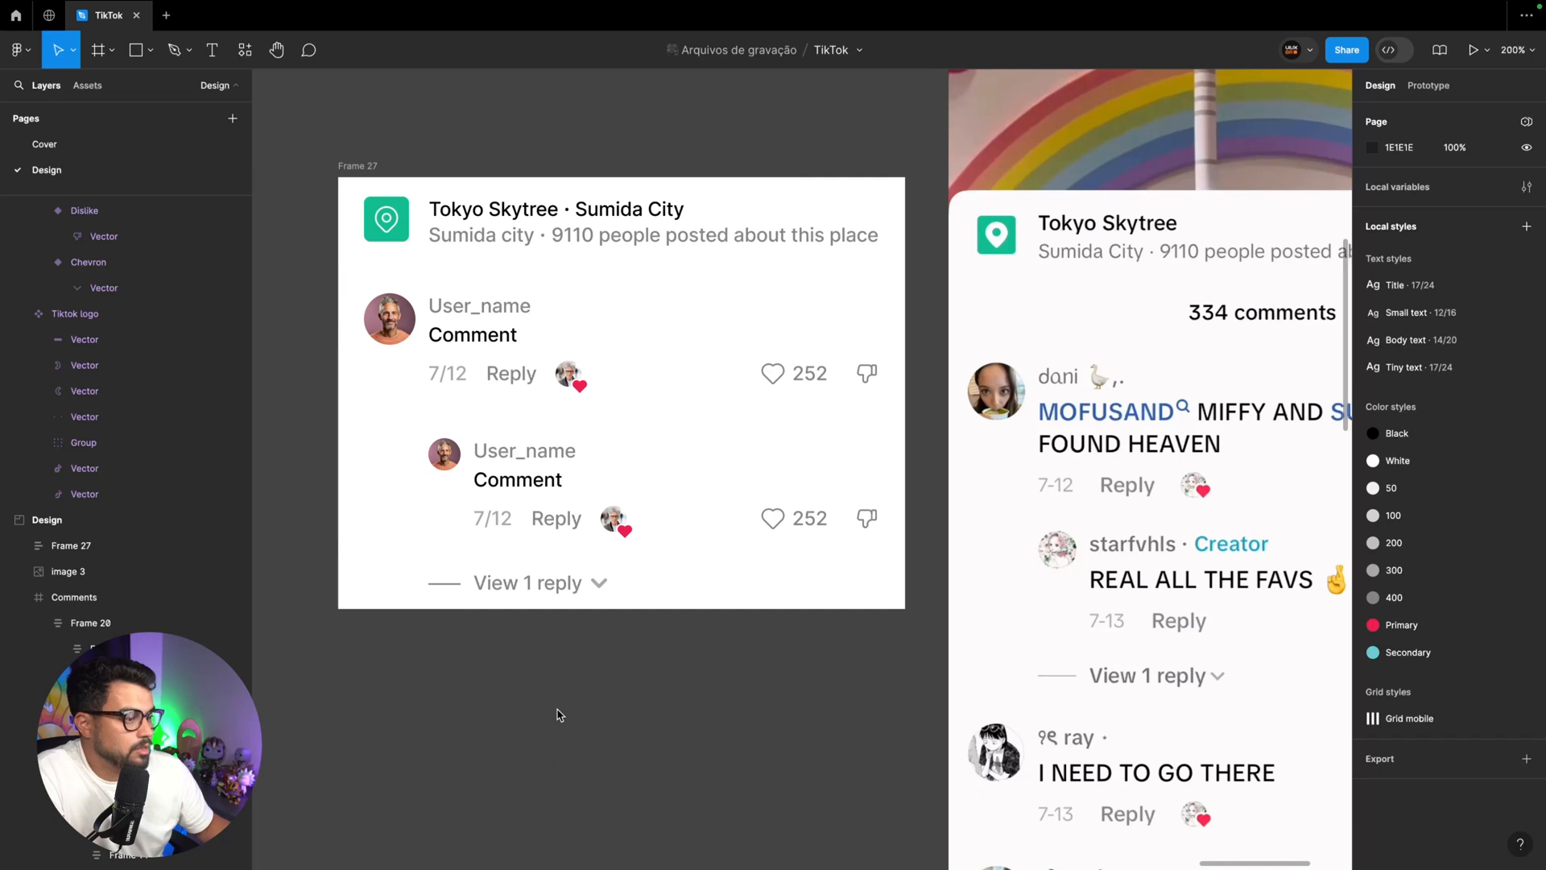
{"action": "key", "text": "t"}
{"action": "left_click", "coordinate": [552, 684]}
{"action": "type", "text": "334"}
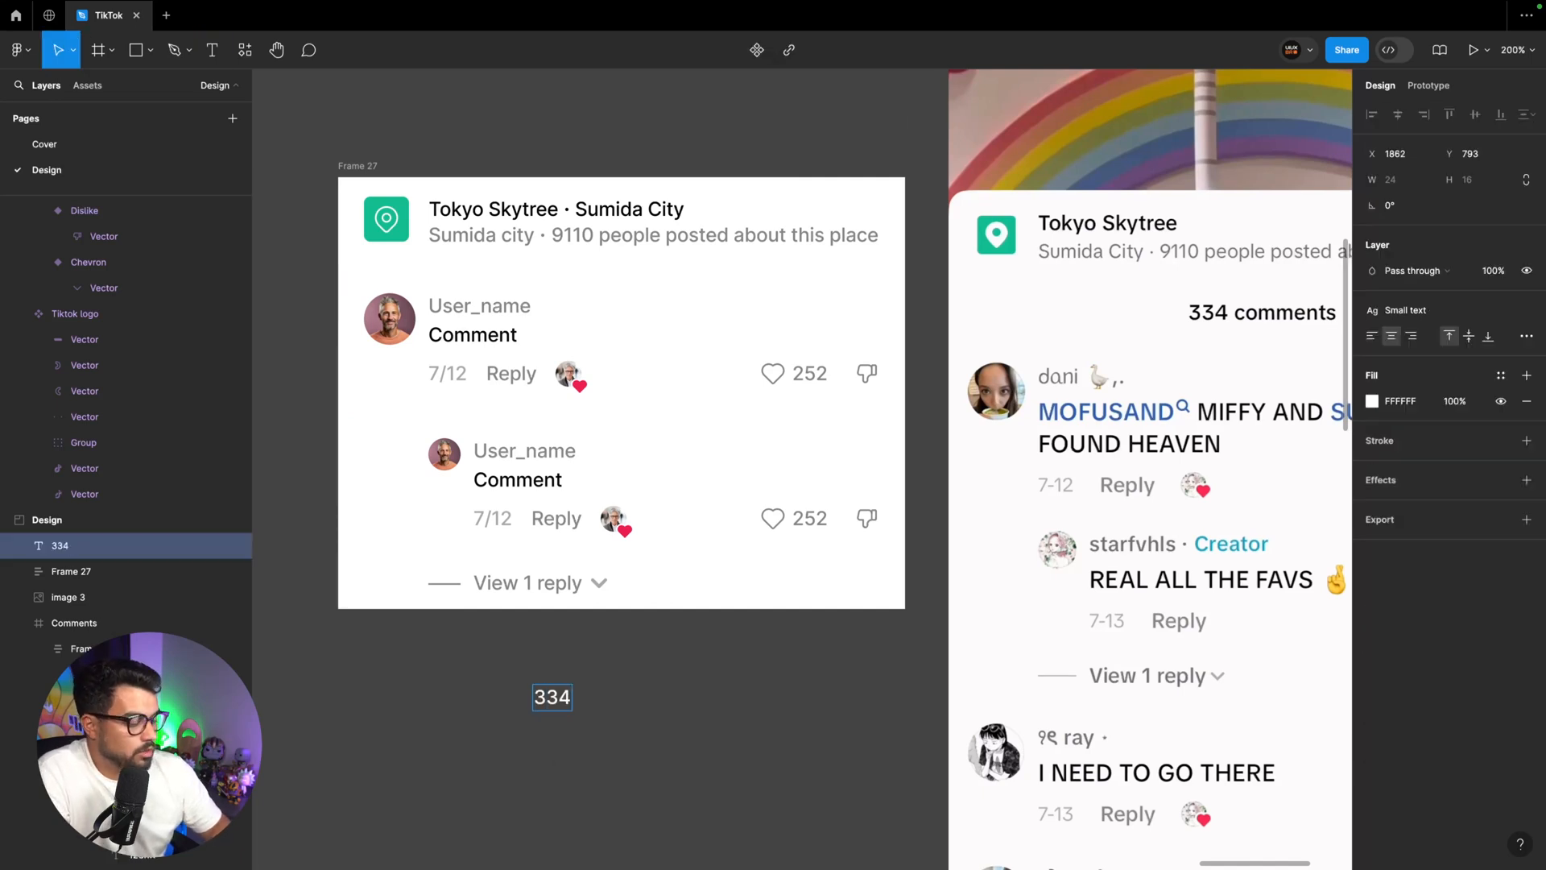
{"action": "type", "text": " comments"}
{"action": "key", "text": "Escape"}
{"action": "scroll", "coordinate": [258, 203], "scroll_direction": "down", "scroll_amount": 1}
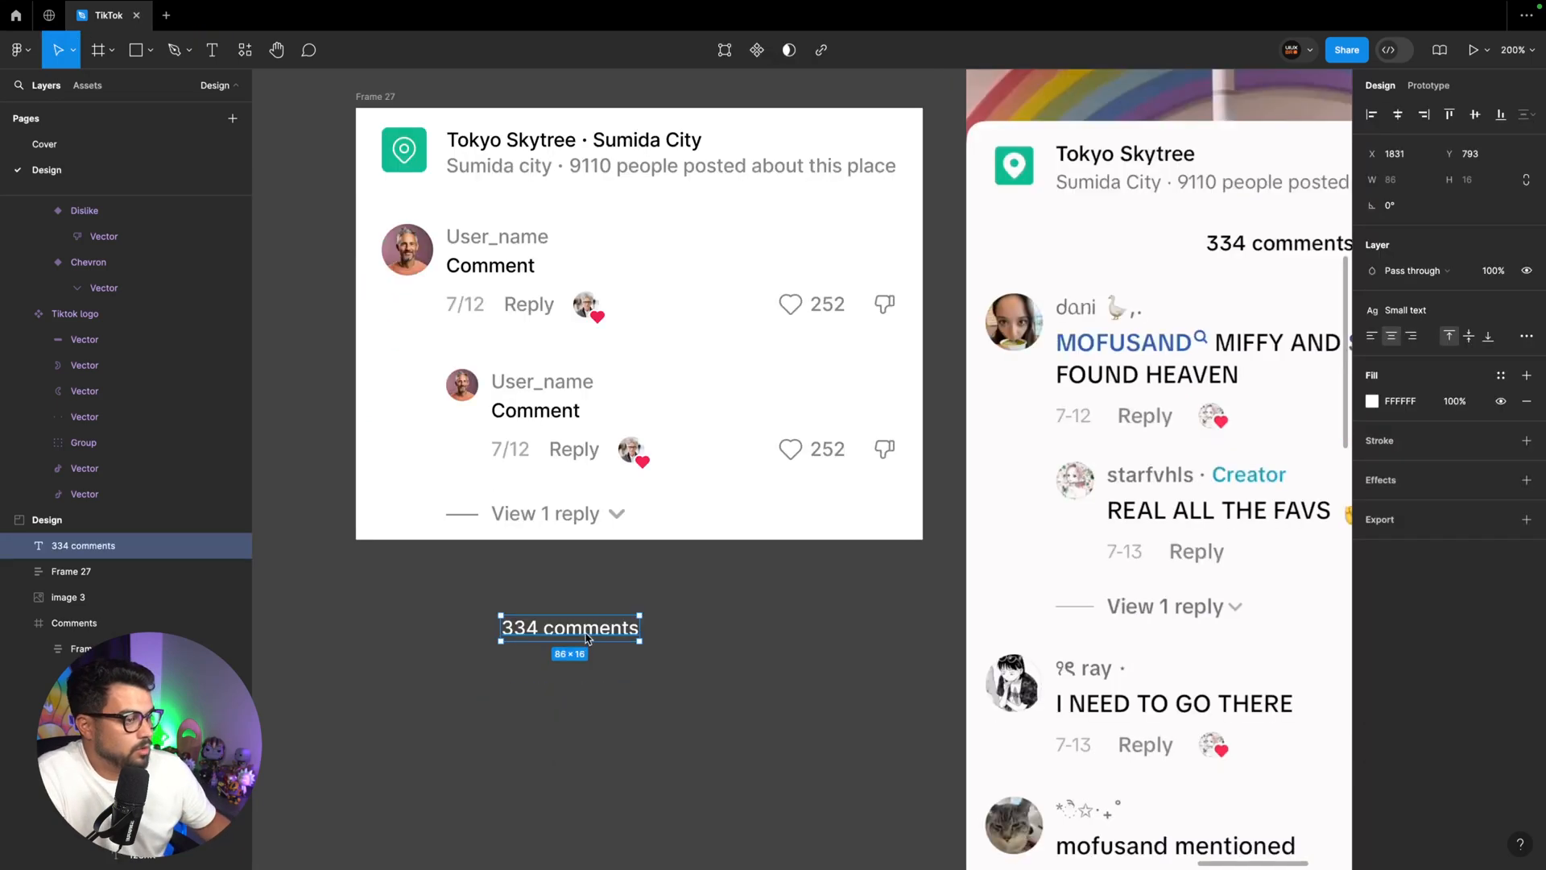
Insert the x icon from the Tabler Icons plugin and place it beside the "334 comments" text
{"action": "left_click", "coordinate": [245, 50]}
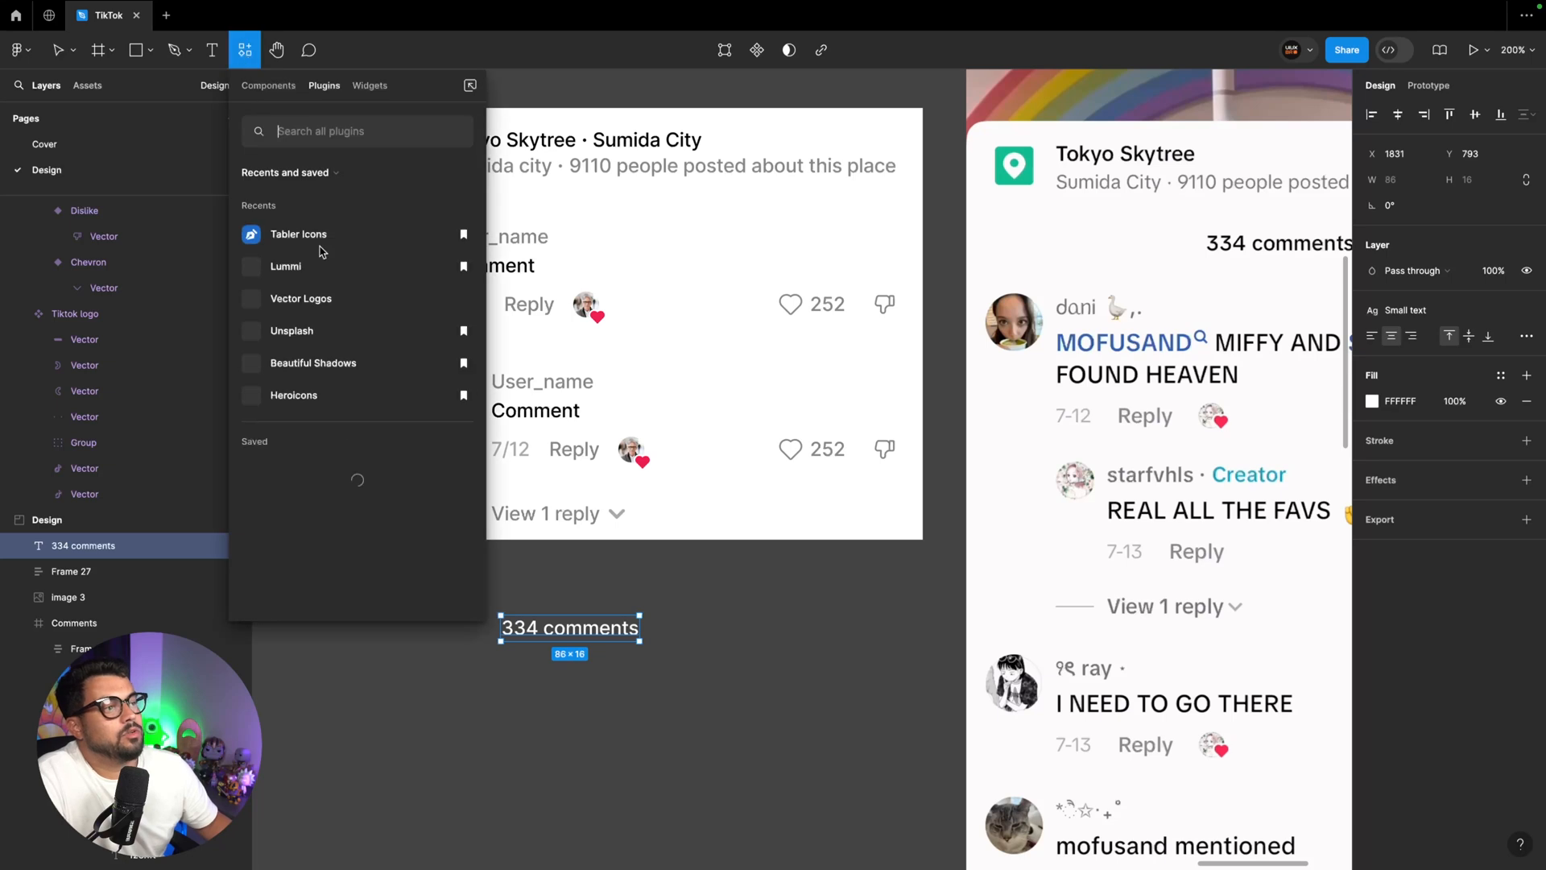
{"action": "left_click", "coordinate": [305, 238]}
{"action": "type", "text": "x"}
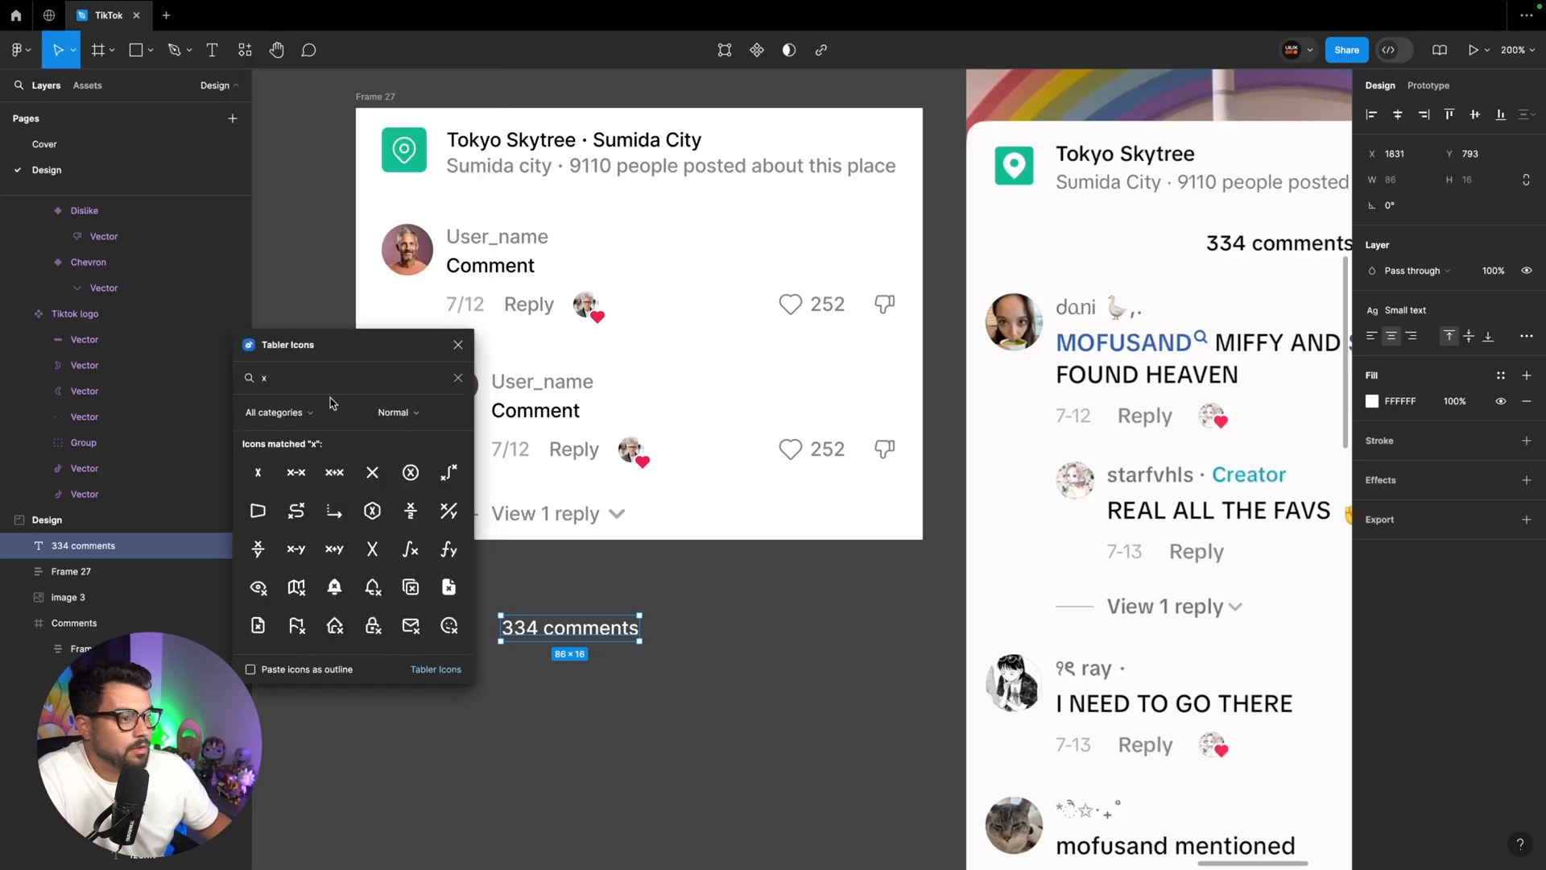
{"action": "left_click", "coordinate": [371, 473]}
{"action": "left_click_drag", "start_coordinate": [821, 490], "coordinate": [732, 633]}
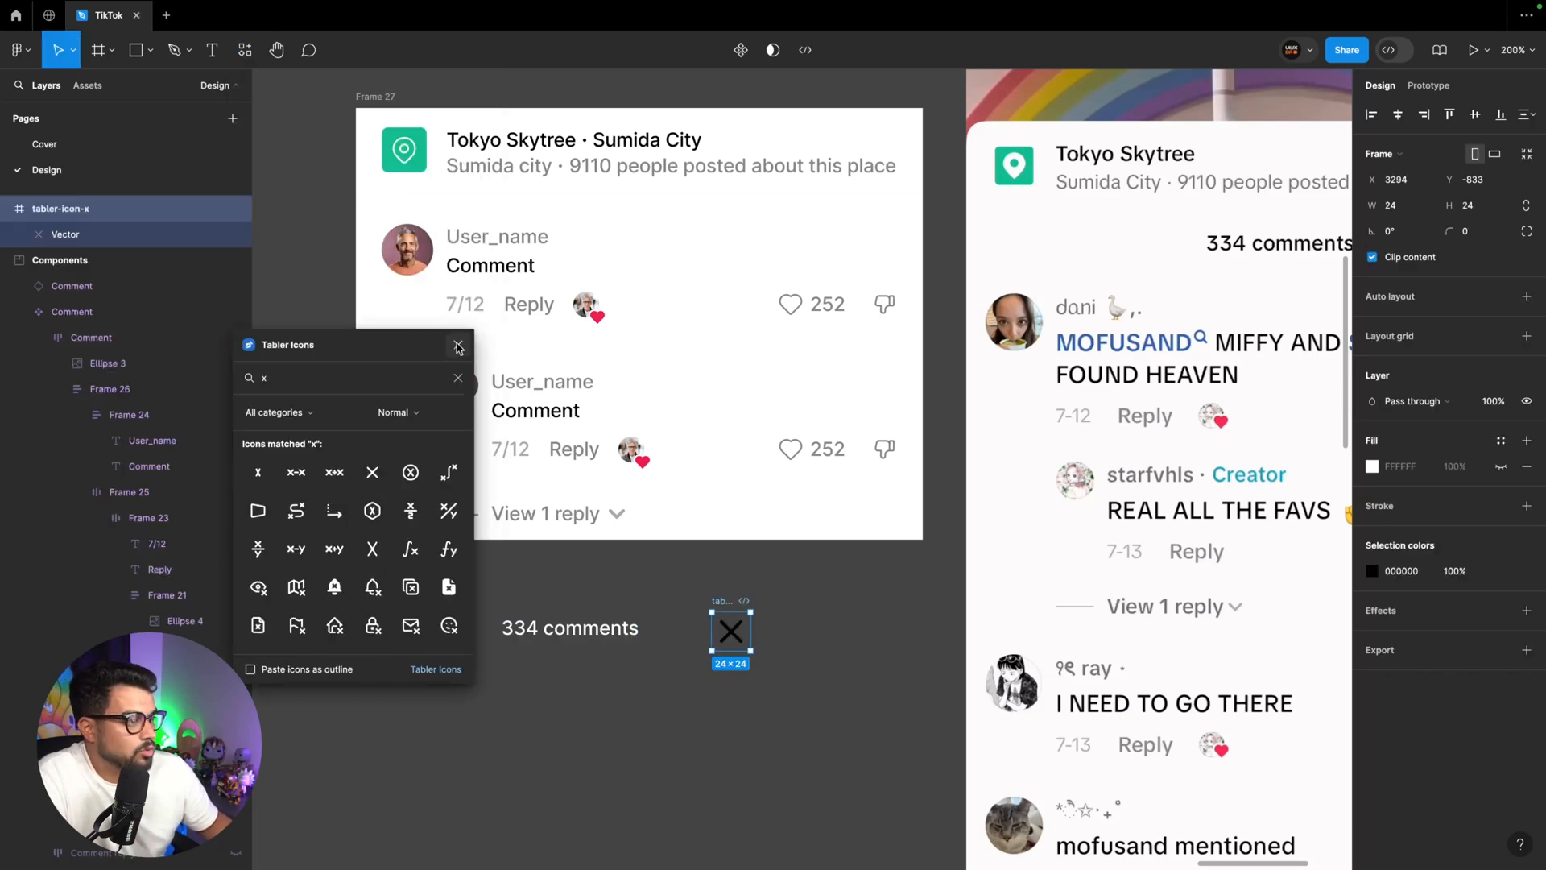
{"action": "left_click", "coordinate": [459, 346]}
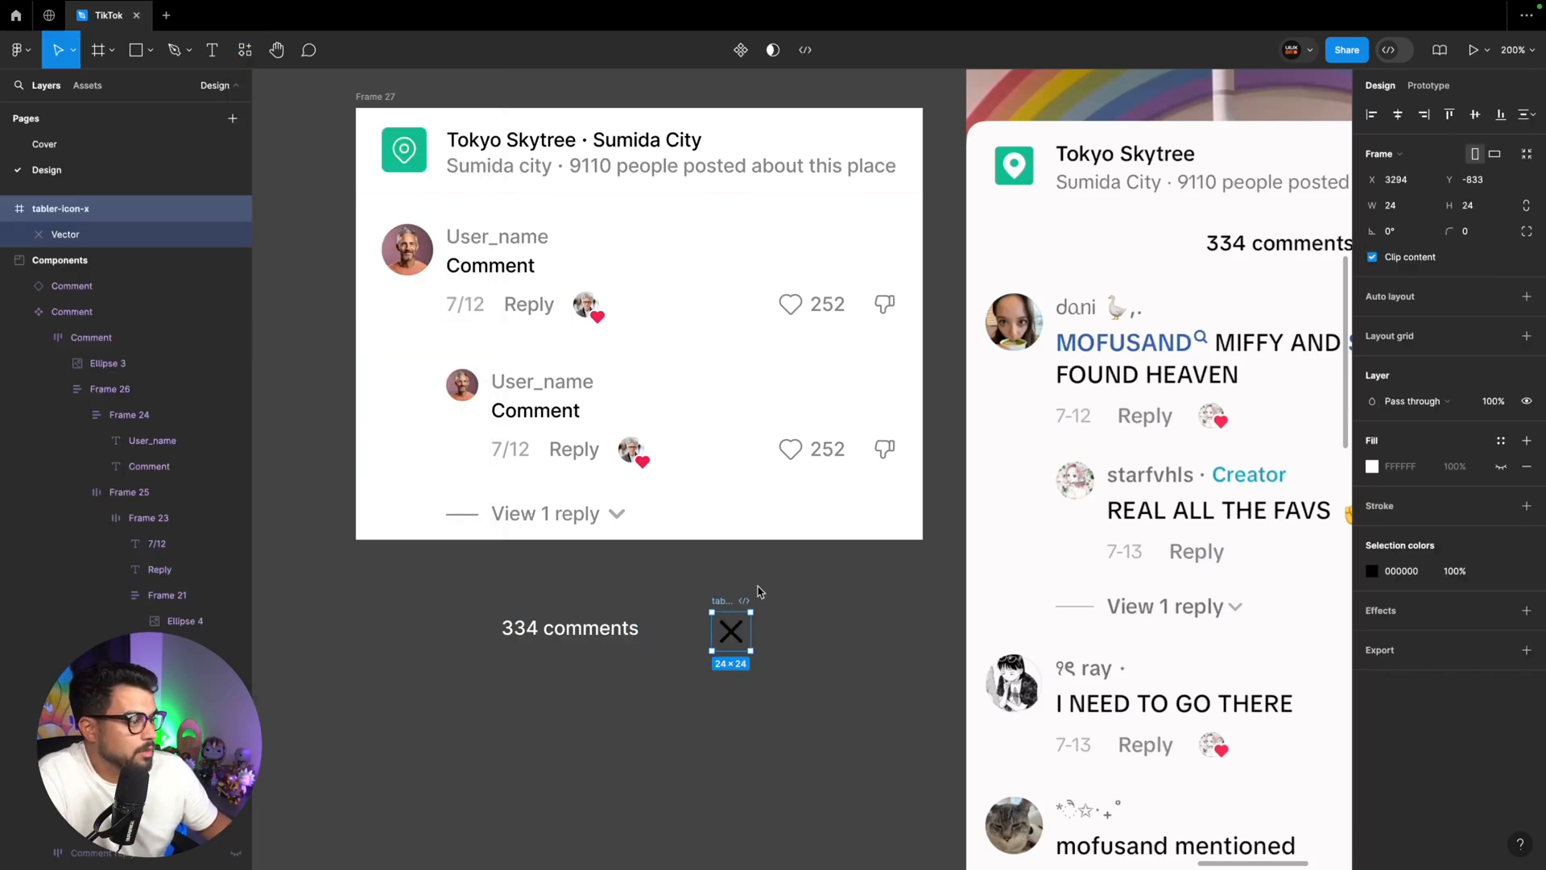
Move the x icon into the Components section, next to the end of the Icons component set
{"action": "key", "text": "super+x"}
{"action": "key", "text": "super+minus"}
{"action": "key", "text": "super+minus"}
{"action": "key", "text": "super+minus"}
{"action": "scroll", "coordinate": [764, 525], "scroll_direction": "left", "scroll_amount": 7}
{"action": "scroll", "coordinate": [759, 523], "scroll_direction": "left", "scroll_amount": 7}
{"action": "scroll", "coordinate": [756, 525], "scroll_direction": "up", "scroll_amount": 4}
{"action": "scroll", "coordinate": [756, 525], "scroll_direction": "up", "scroll_amount": 5}
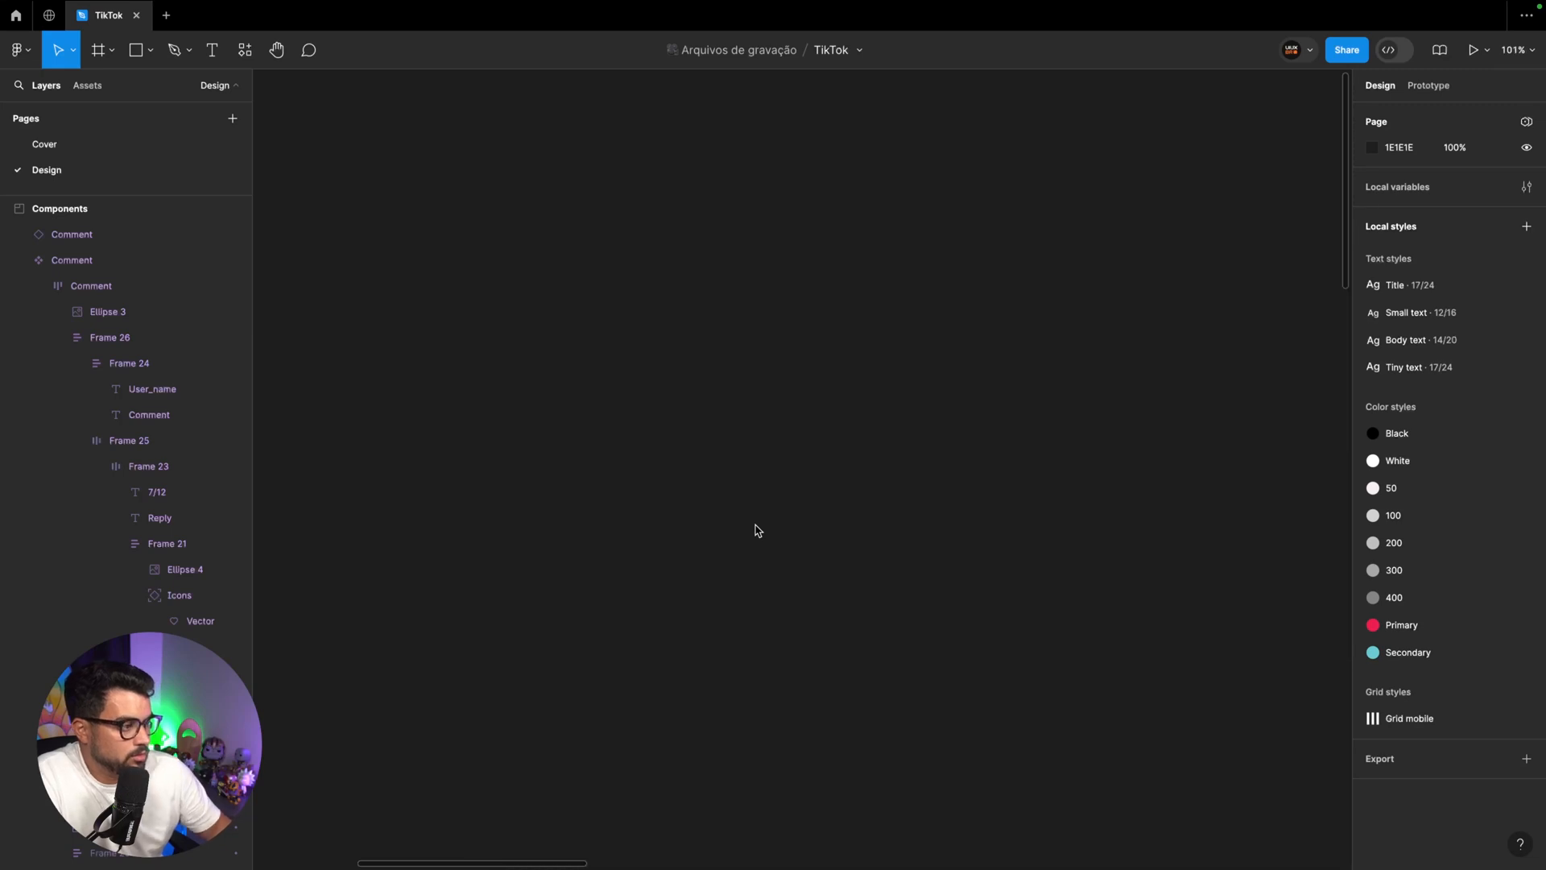
{"action": "key", "text": "super+v"}
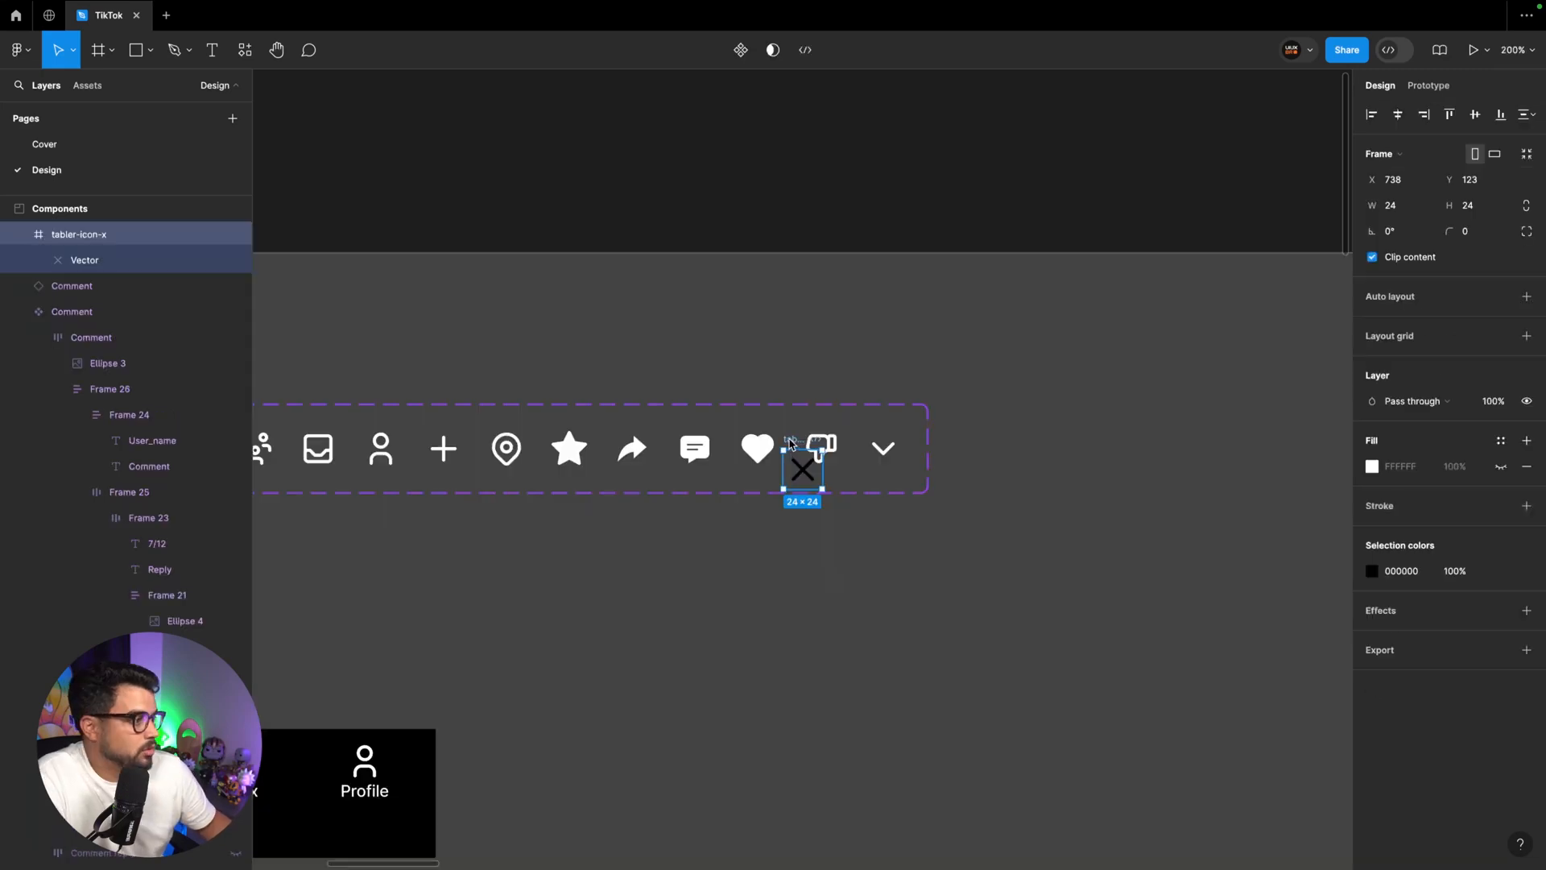
{"action": "left_click_drag", "start_coordinate": [790, 443], "coordinate": [1012, 428]}
Rename the x icon "Close", colour it White and add it to the Icons component set as a variant
{"action": "double_click", "coordinate": [1013, 425]}
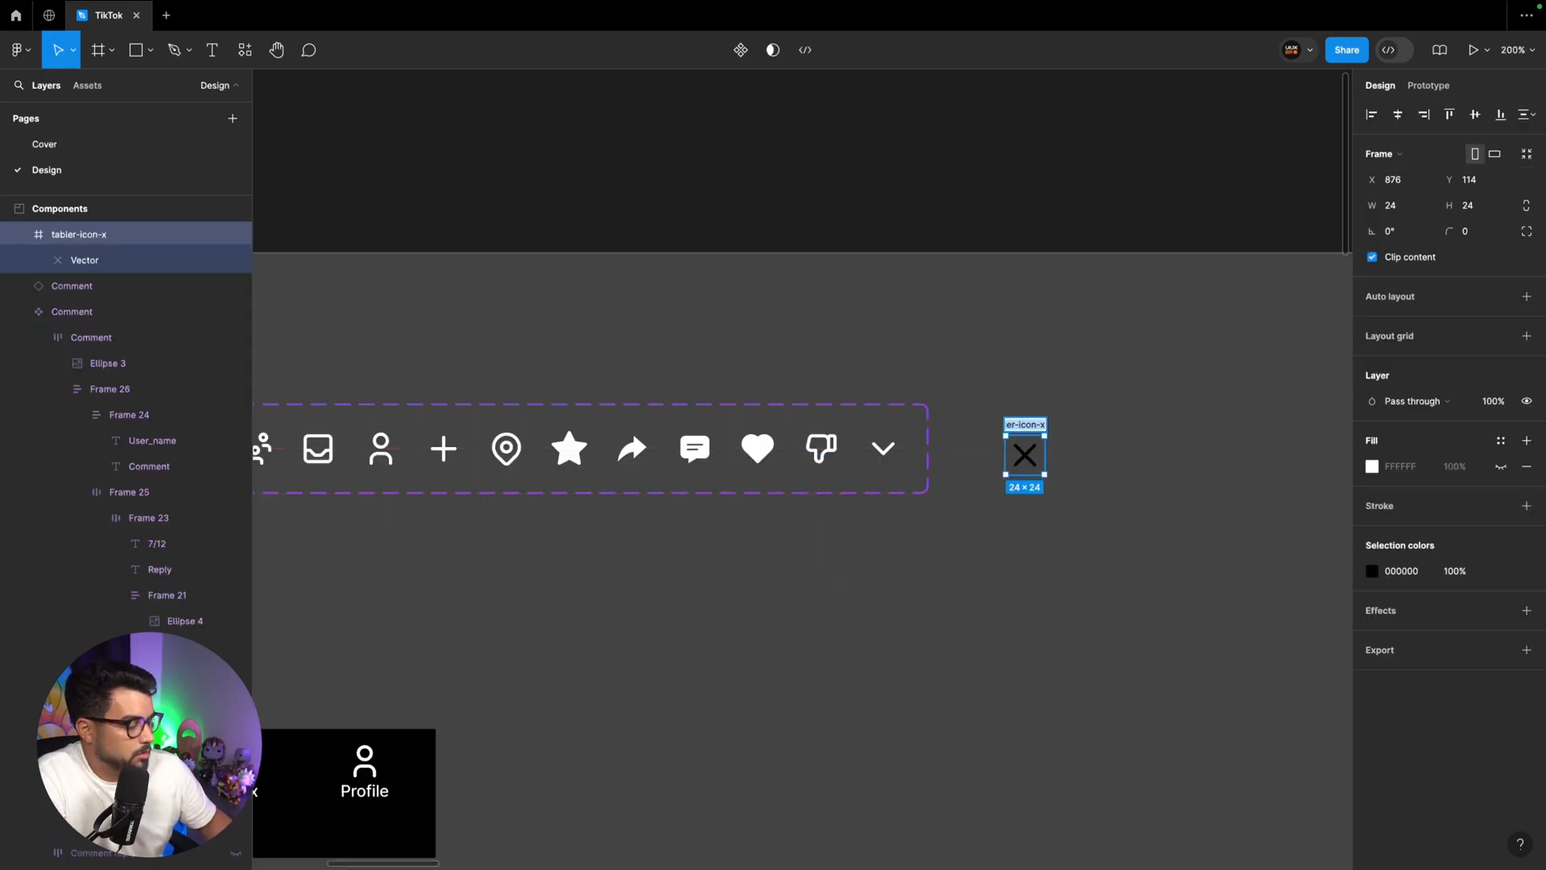
{"action": "type", "text": "Close"}
{"action": "key", "text": "Return"}
{"action": "key", "text": "super+alt+k"}
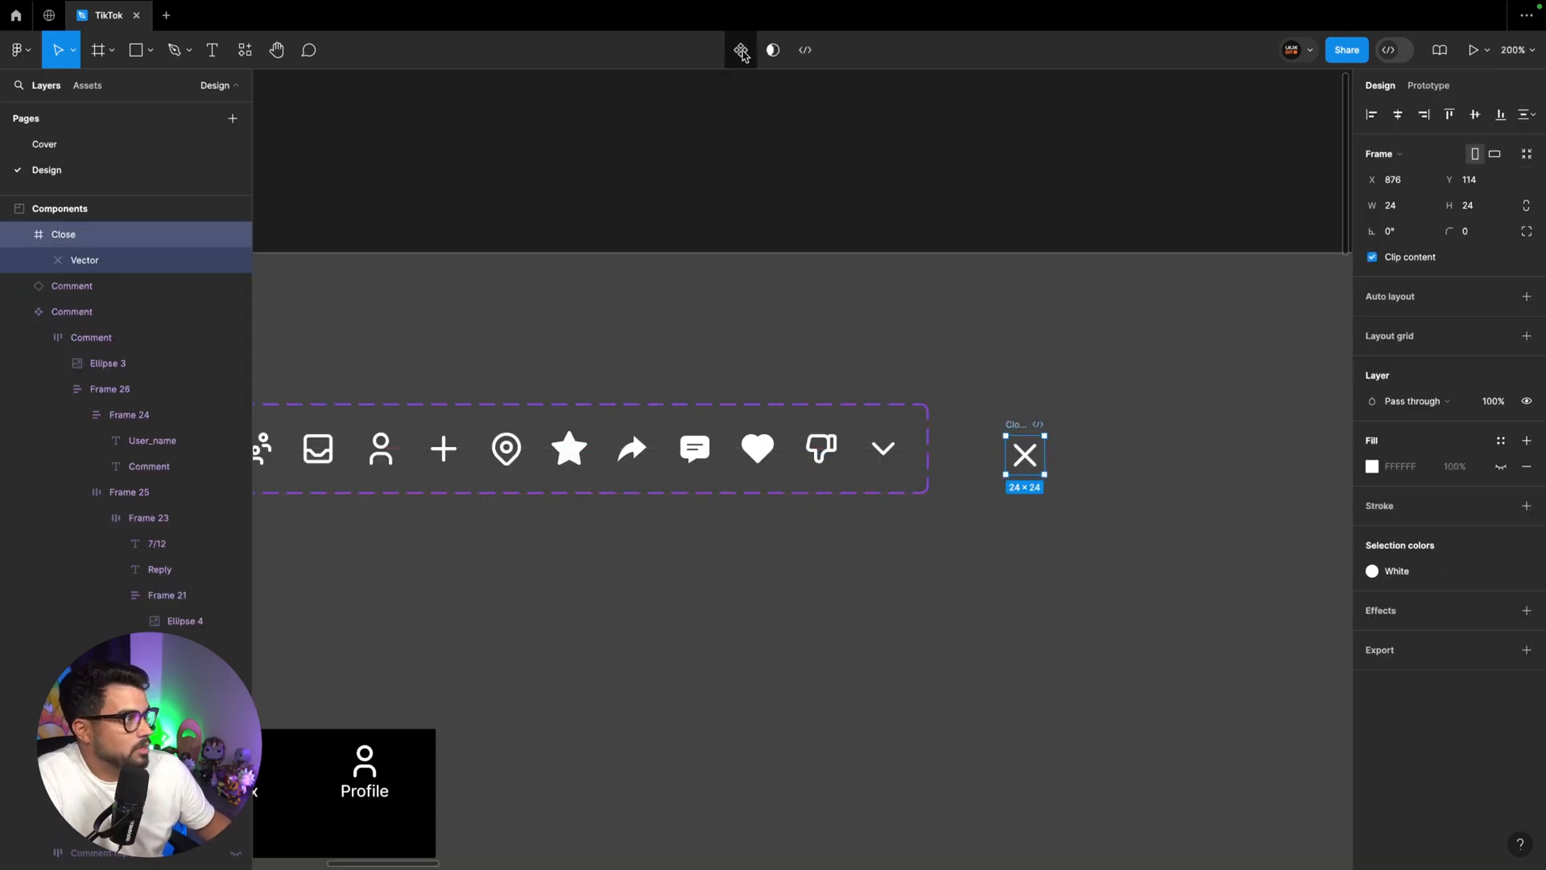
{"action": "left_click_drag", "start_coordinate": [1031, 437], "coordinate": [953, 431]}
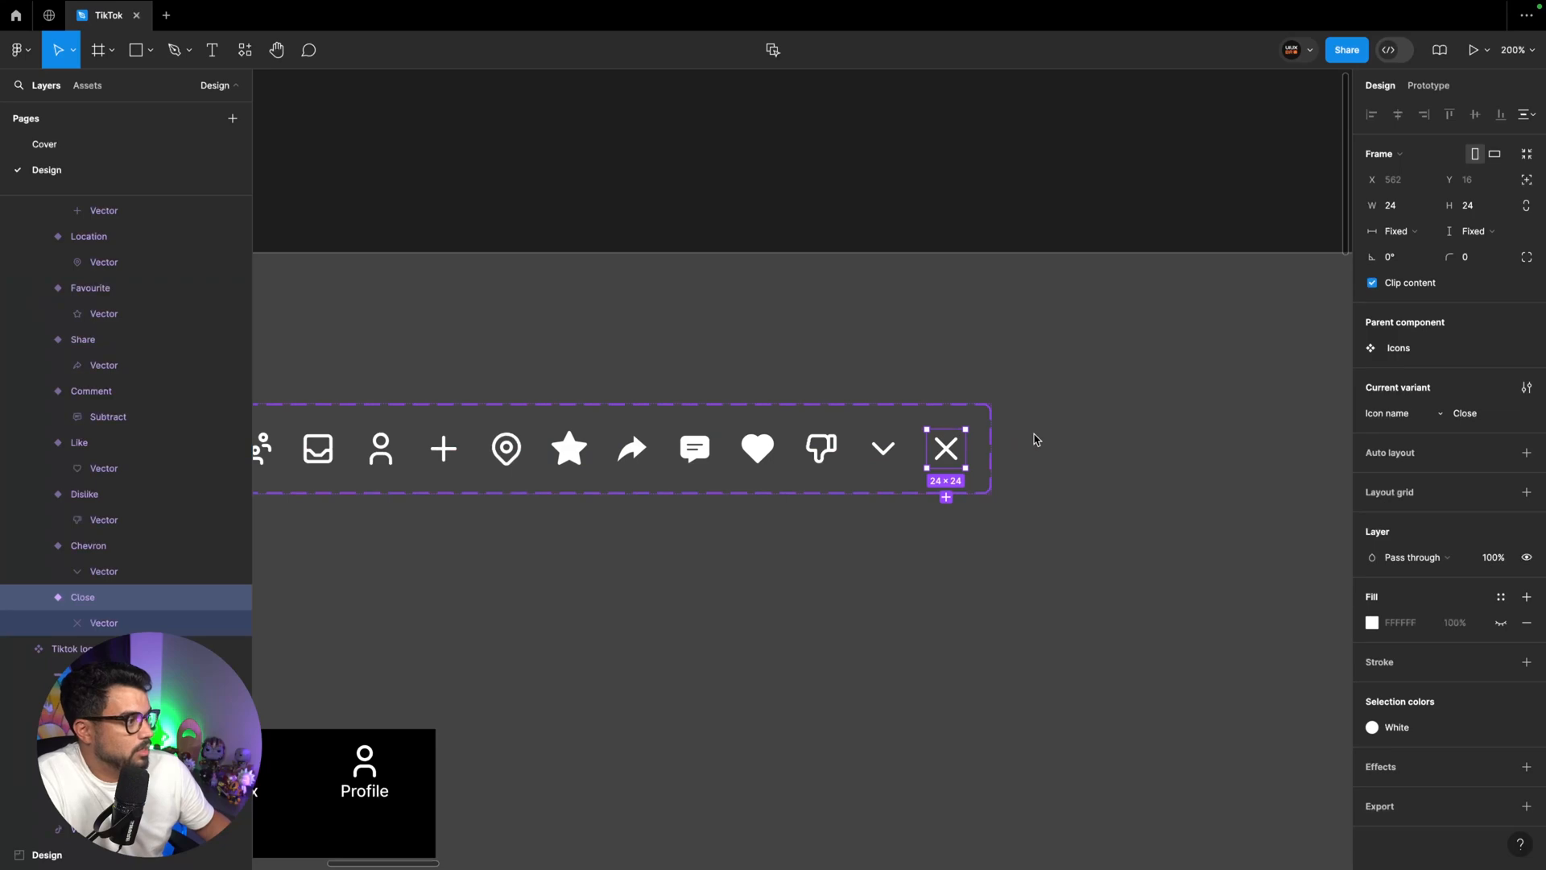
Place an instance of the Close icon beside the "334 comments" text in the Design section
{"action": "key", "text": "super+minus"}
{"action": "key", "text": "super+minus"}
{"action": "scroll", "coordinate": [1036, 440], "scroll_direction": "right", "scroll_amount": 20}
{"action": "scroll", "coordinate": [1037, 440], "scroll_direction": "down", "scroll_amount": 4}
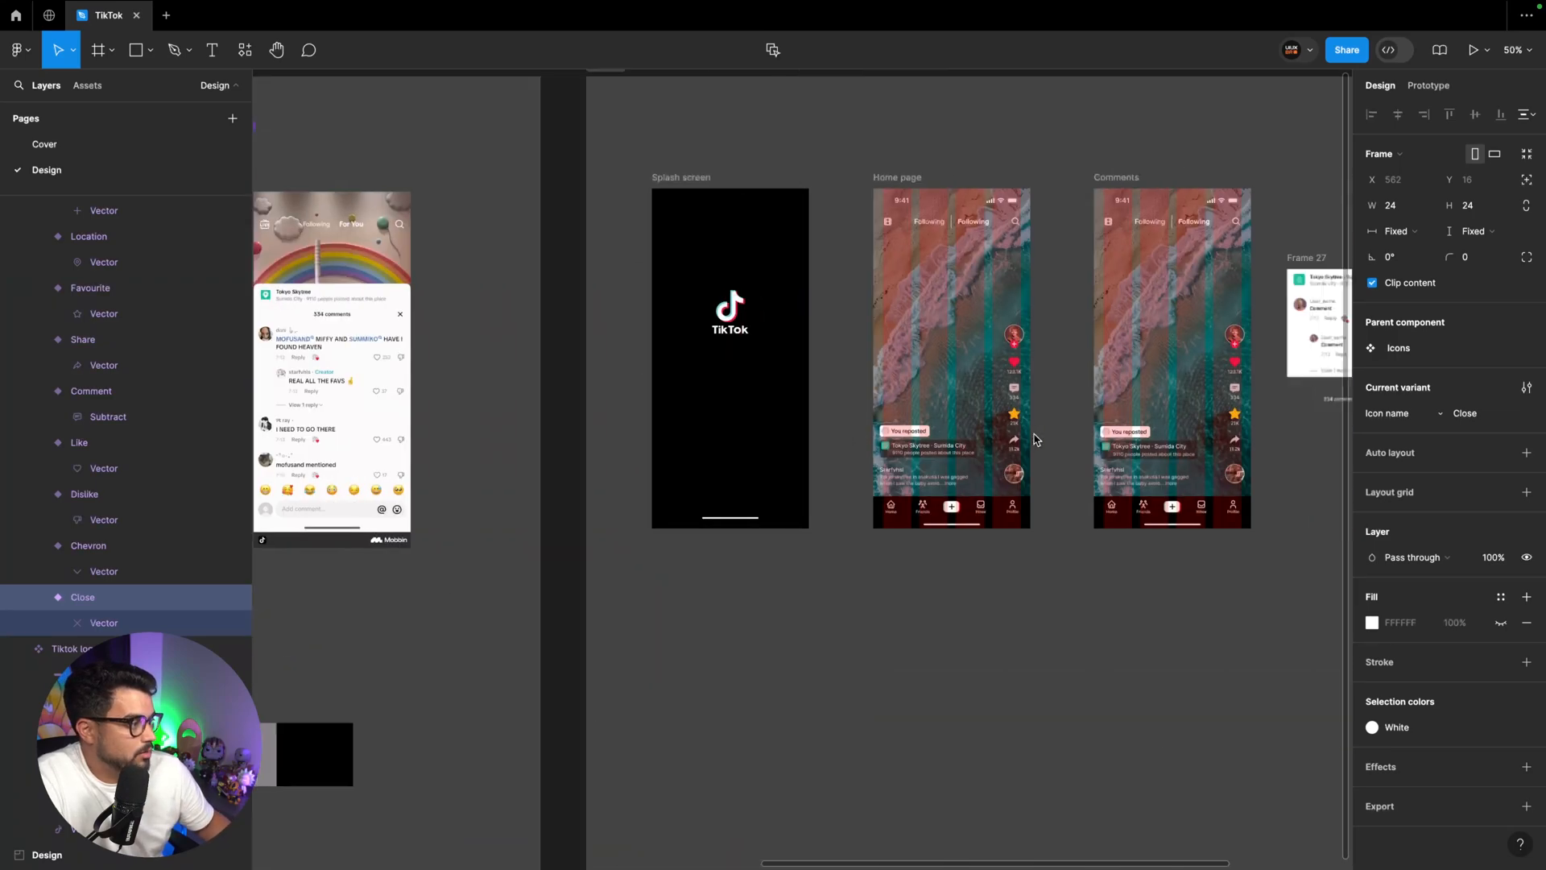
{"action": "key", "text": "super+plus"}
{"action": "key", "text": "super+plus"}
{"action": "scroll", "coordinate": [1036, 438], "scroll_direction": "up", "scroll_amount": 4}
{"action": "key", "text": "super+v"}
{"action": "left_click_drag", "start_coordinate": [804, 471], "coordinate": [1141, 576]}
Wrap the "334 comments" text and the Close icon in a horizontal auto layout frame
{"action": "left_click", "coordinate": [870, 583], "text": "shift"}
{"action": "scroll", "coordinate": [870, 583], "scroll_direction": "right", "scroll_amount": 1}
{"action": "scroll", "coordinate": [869, 583], "scroll_direction": "right", "scroll_amount": 3}
{"action": "scroll", "coordinate": [870, 583], "scroll_direction": "up", "scroll_amount": 3}
{"action": "key", "text": "shift+a"}
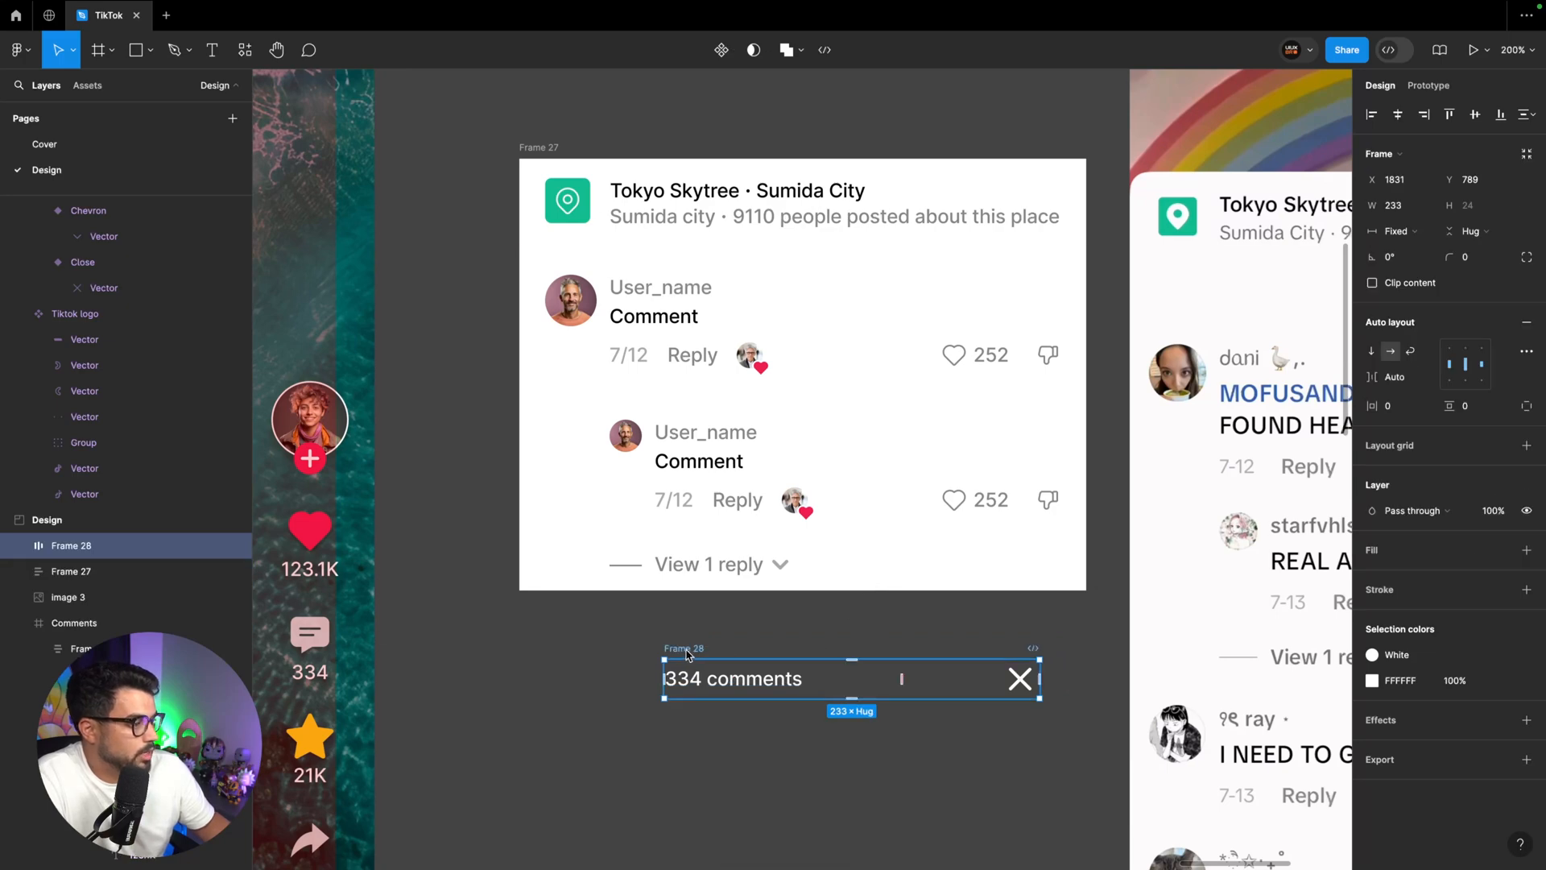
Set the width of the "334 comments" text to Fill container
{"action": "scroll", "coordinate": [612, 636], "scroll_direction": "right", "scroll_amount": 3}
{"action": "scroll", "coordinate": [612, 636], "scroll_direction": "down", "scroll_amount": 1}
{"action": "left_click", "coordinate": [546, 624]}
{"action": "left_click", "coordinate": [1393, 205]}
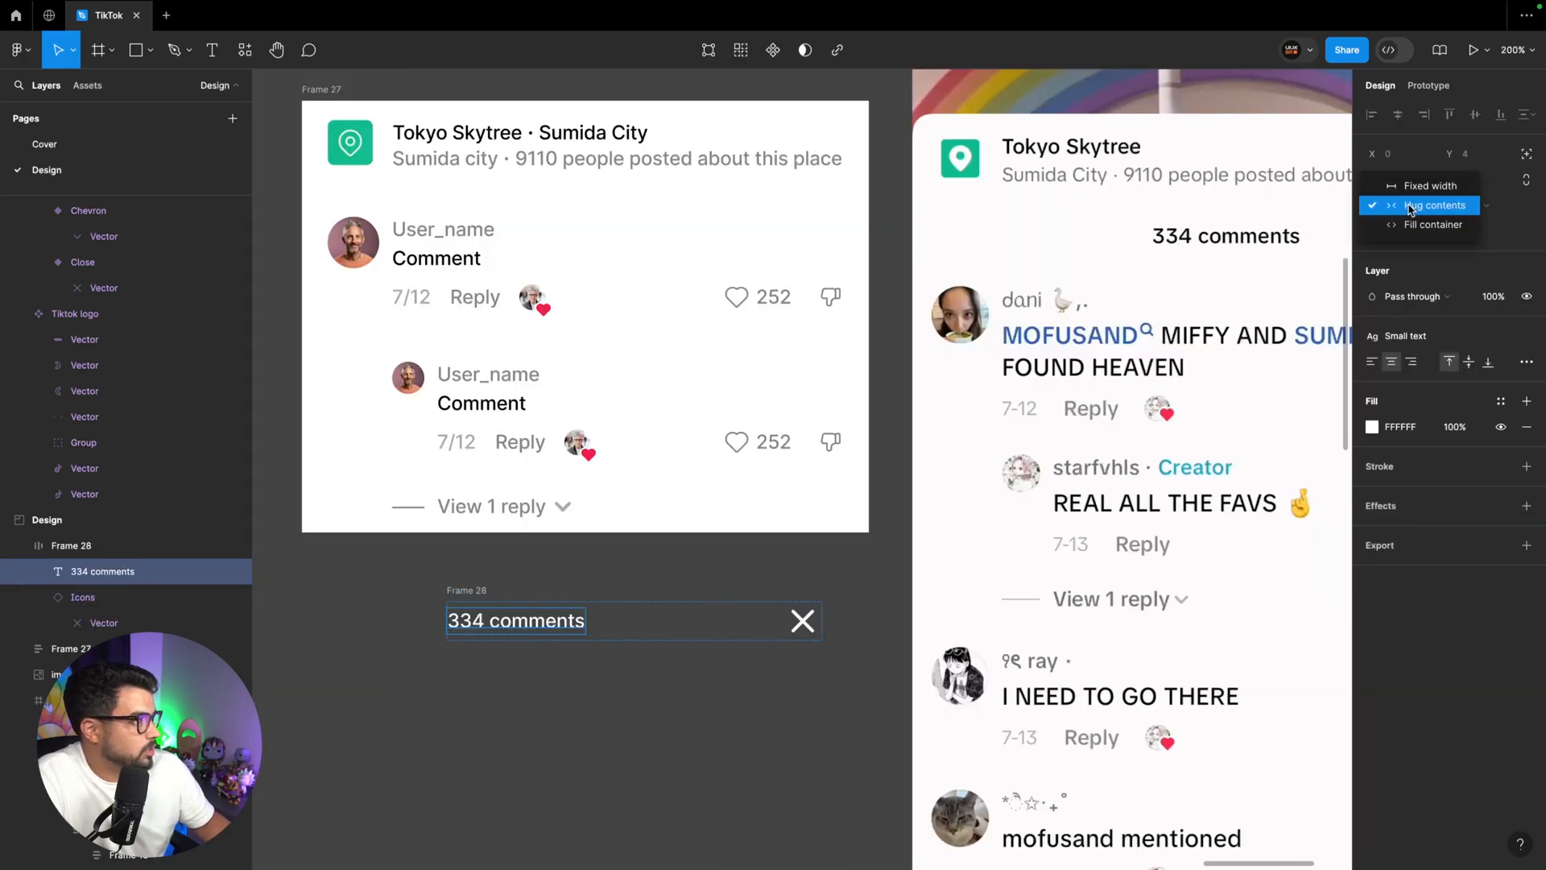
{"action": "left_click", "coordinate": [1405, 232]}
Apply the Black colour style to the text and icon in the "334 comments" row
{"action": "left_click", "coordinate": [491, 591]}
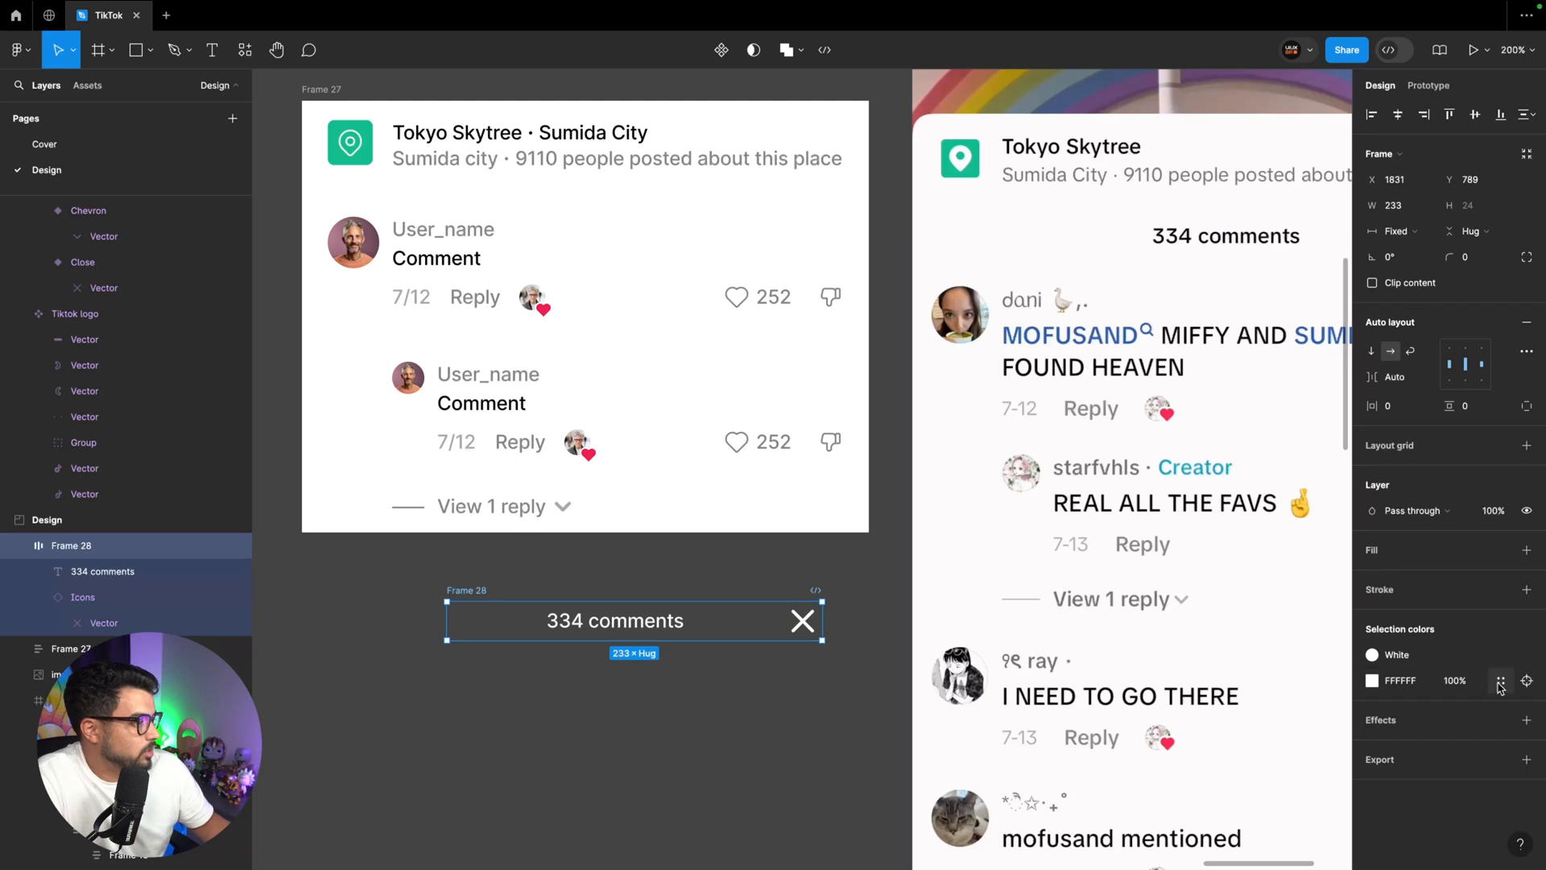
{"action": "left_click", "coordinate": [1401, 662]}
{"action": "left_click", "coordinate": [1203, 632]}
Insert the "334 comments" row between the location header and the first comment, with its width filling the container
{"action": "scroll", "coordinate": [621, 723], "scroll_direction": "up", "scroll_amount": 3}
{"action": "scroll", "coordinate": [620, 723], "scroll_direction": "left", "scroll_amount": 1}
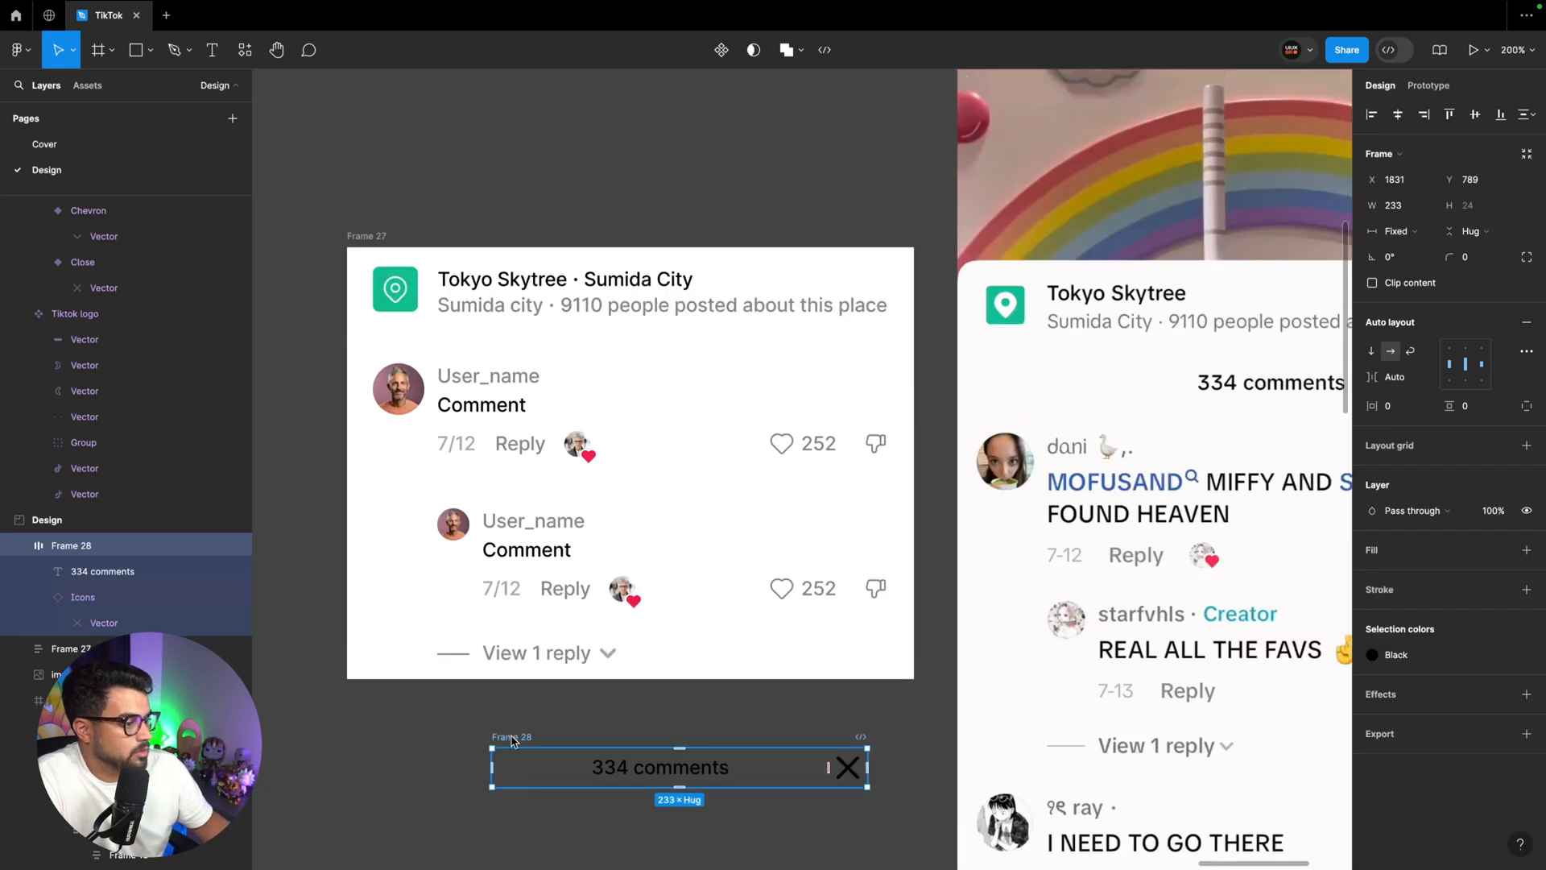
{"action": "left_click_drag", "start_coordinate": [512, 736], "coordinate": [561, 348]}
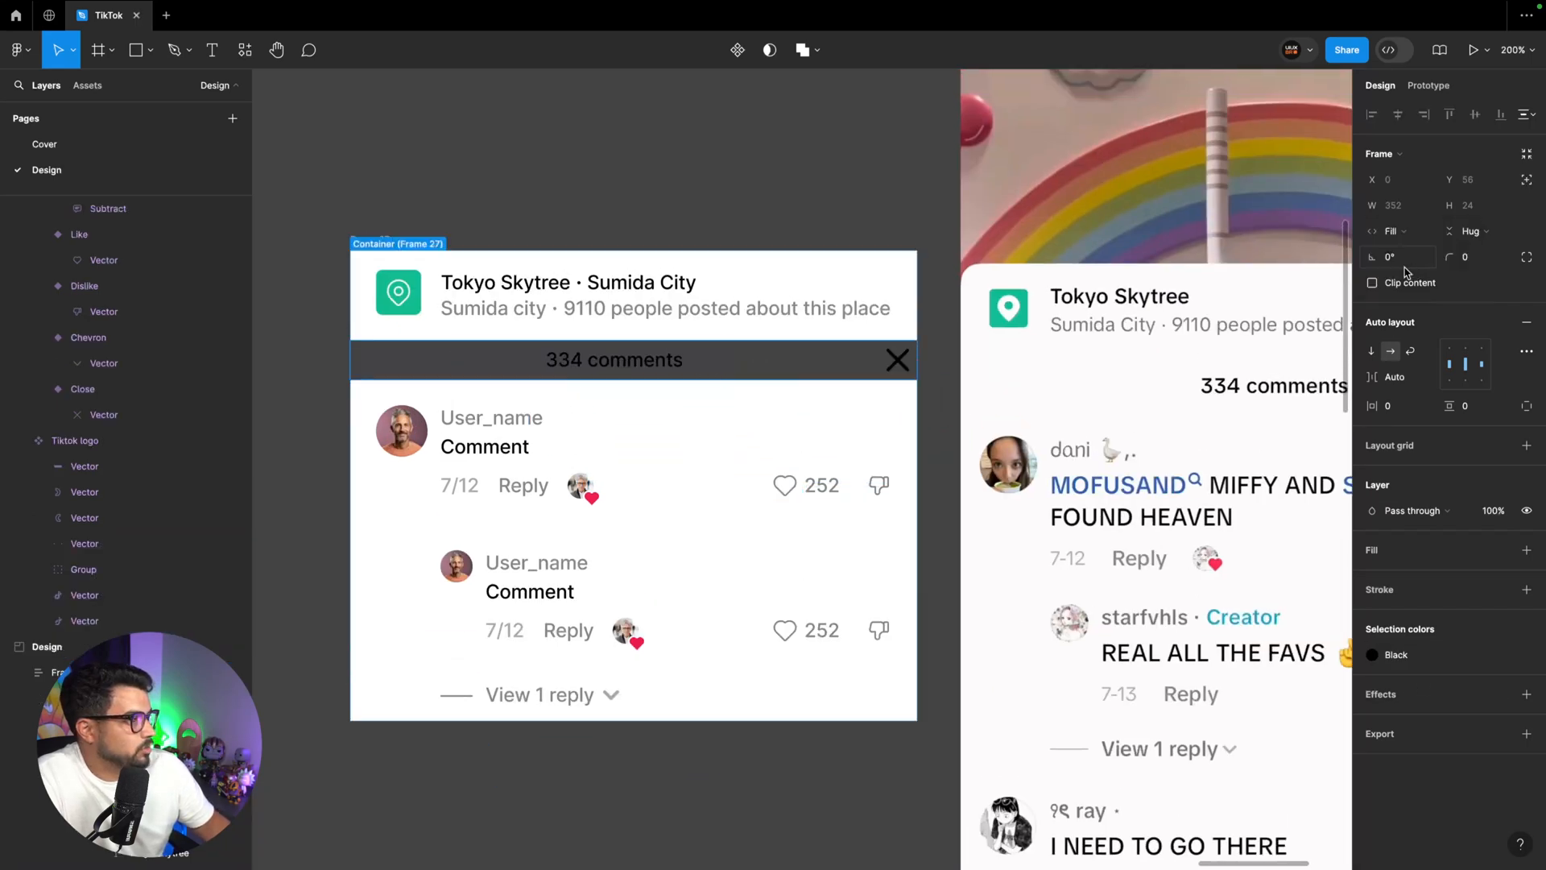
Set the horizontal padding of the "334 comments" row to 16
{"action": "scroll", "coordinate": [580, 344], "scroll_direction": "right", "scroll_amount": 5}
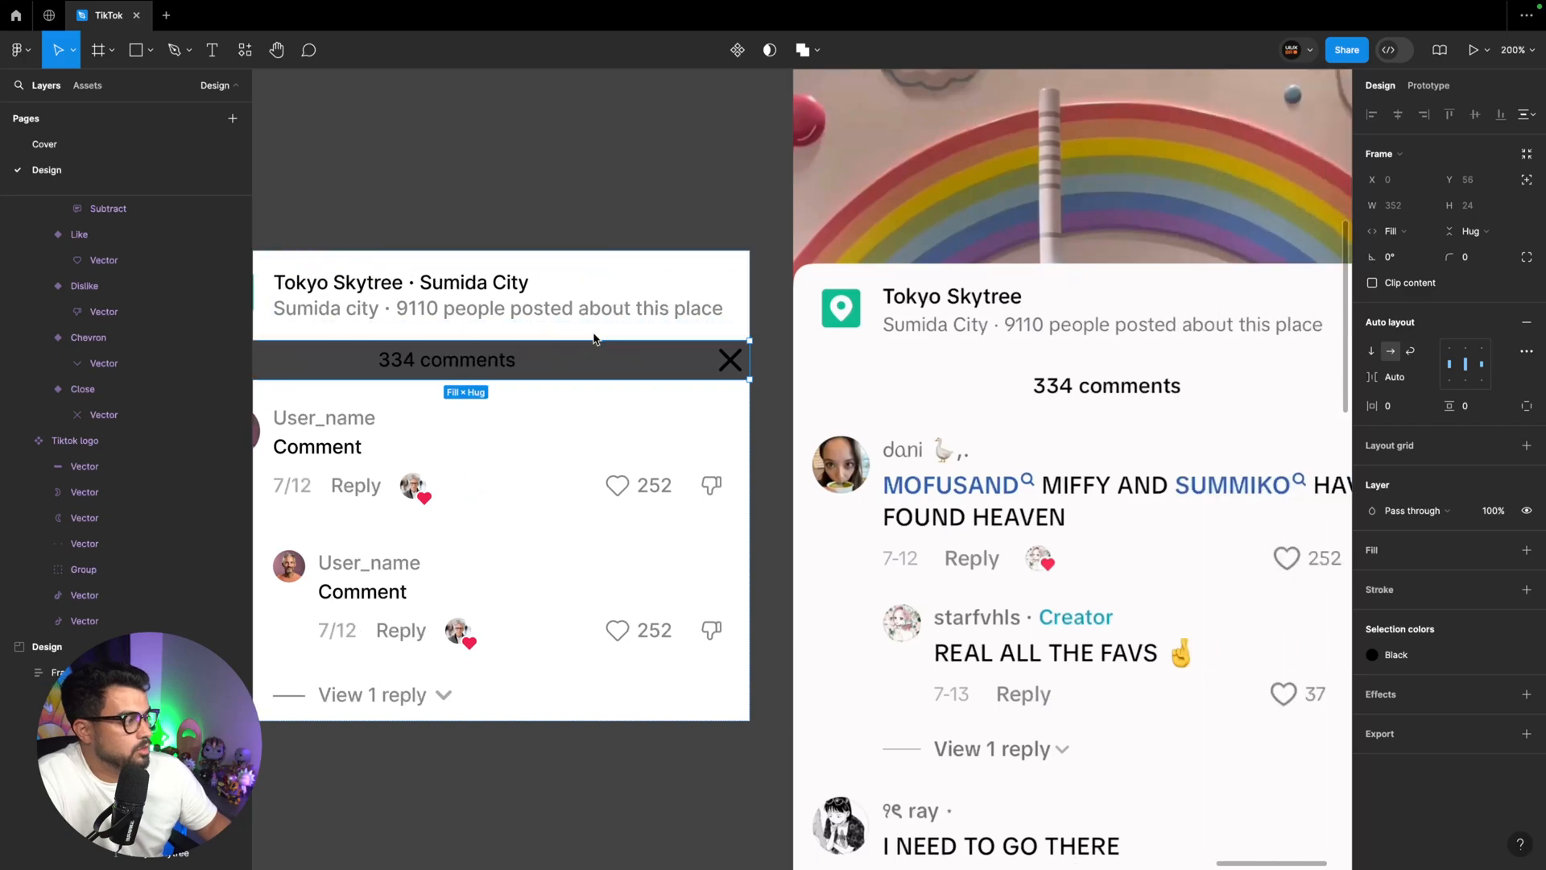
{"action": "left_click", "coordinate": [1397, 405]}
{"action": "type", "text": "1"}
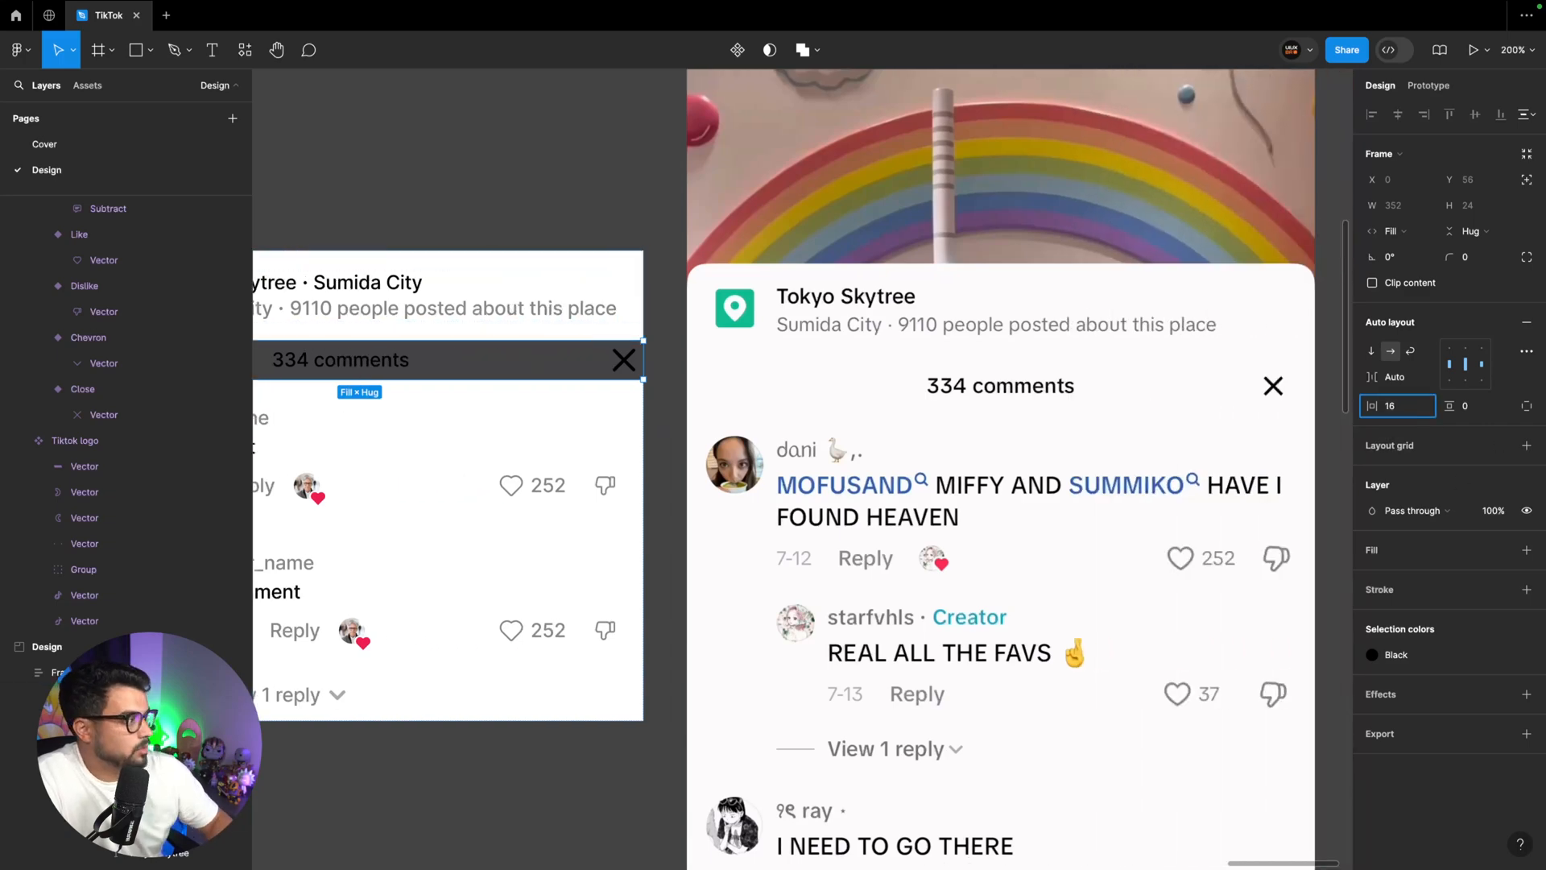
{"action": "type", "text": "6"}
{"action": "key", "text": "Return"}
{"action": "scroll", "coordinate": [1303, 422], "scroll_direction": "left", "scroll_amount": 3}
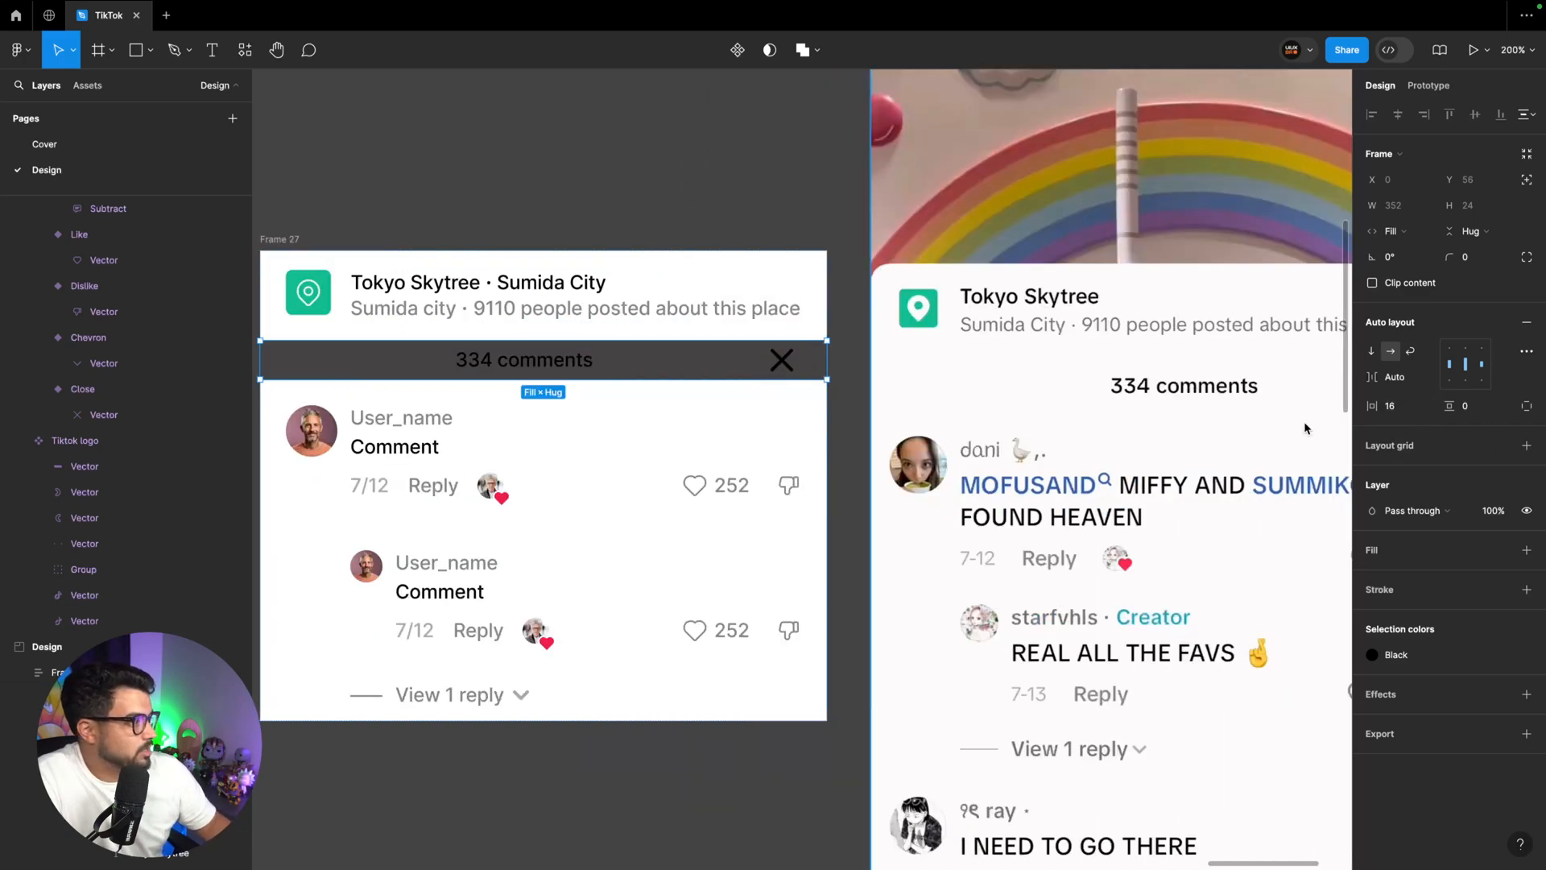
Apply the White colour style as the fill of the "334 comments" row
{"action": "scroll", "coordinate": [1304, 426], "scroll_direction": "right", "scroll_amount": 3}
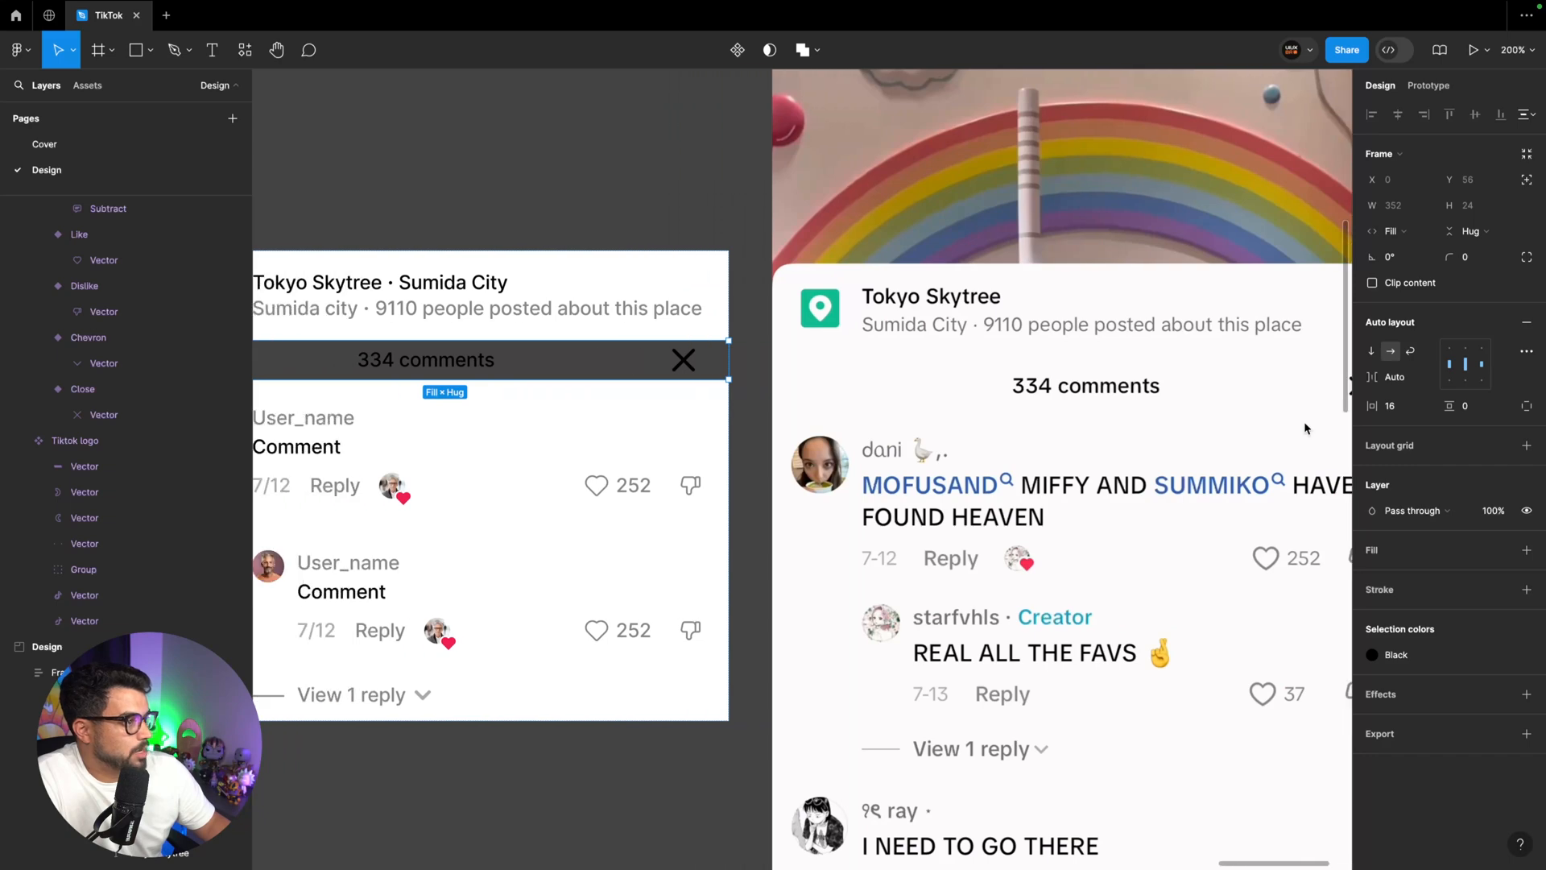
{"action": "left_click", "coordinate": [1503, 550]}
{"action": "left_click", "coordinate": [1230, 646]}
{"action": "scroll", "coordinate": [816, 341], "scroll_direction": "left", "scroll_amount": 3}
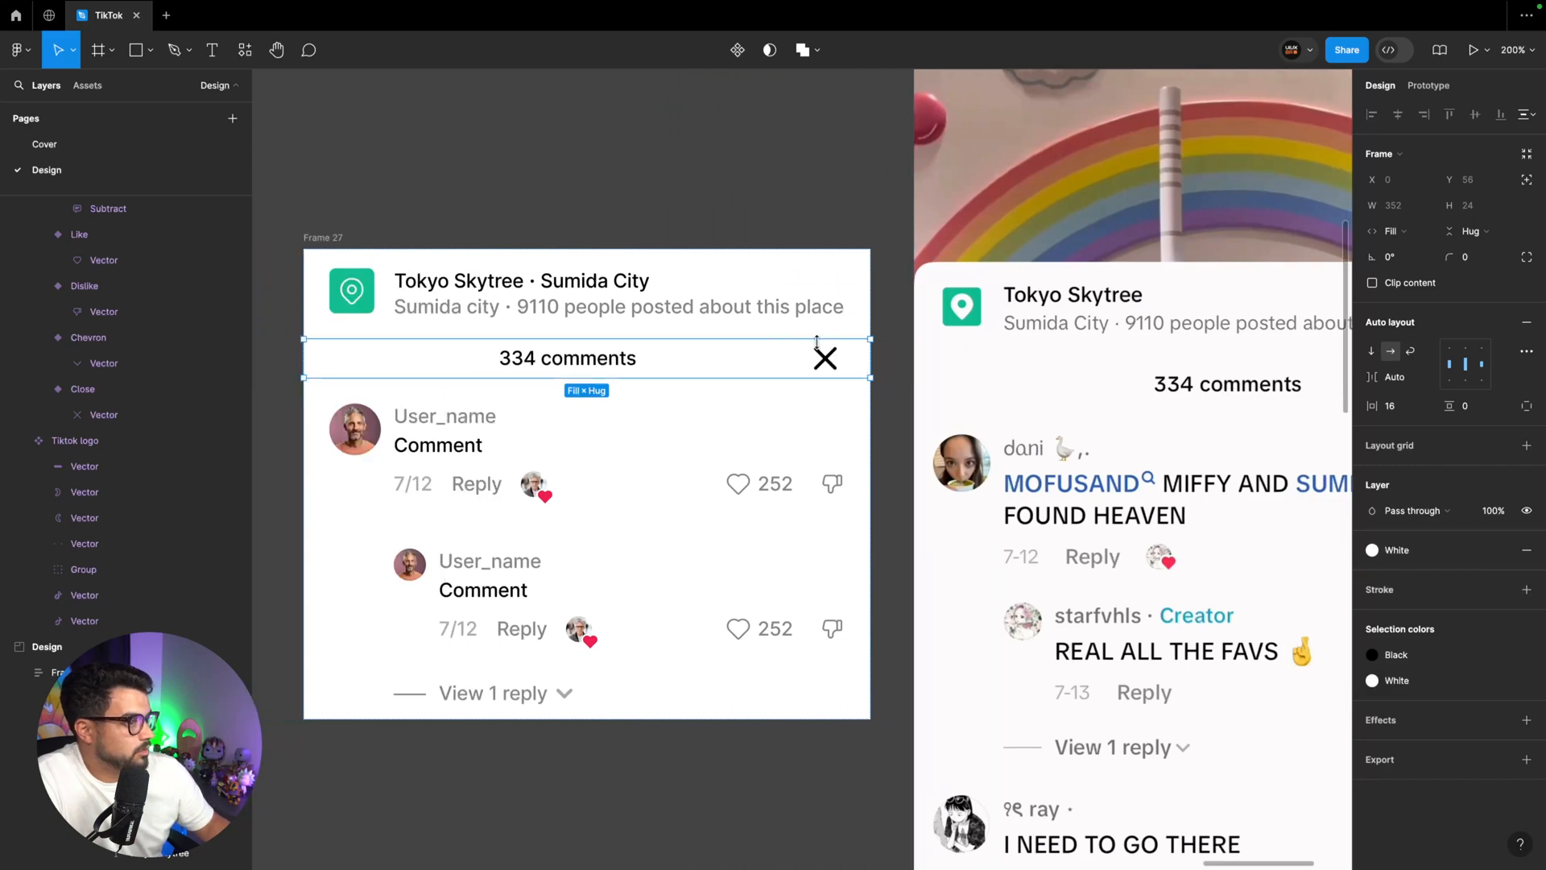
Duplicate the Close icon, move the copy before the "334 comments" text and set the copy's opacity to 0%
{"action": "left_click", "coordinate": [541, 362]}
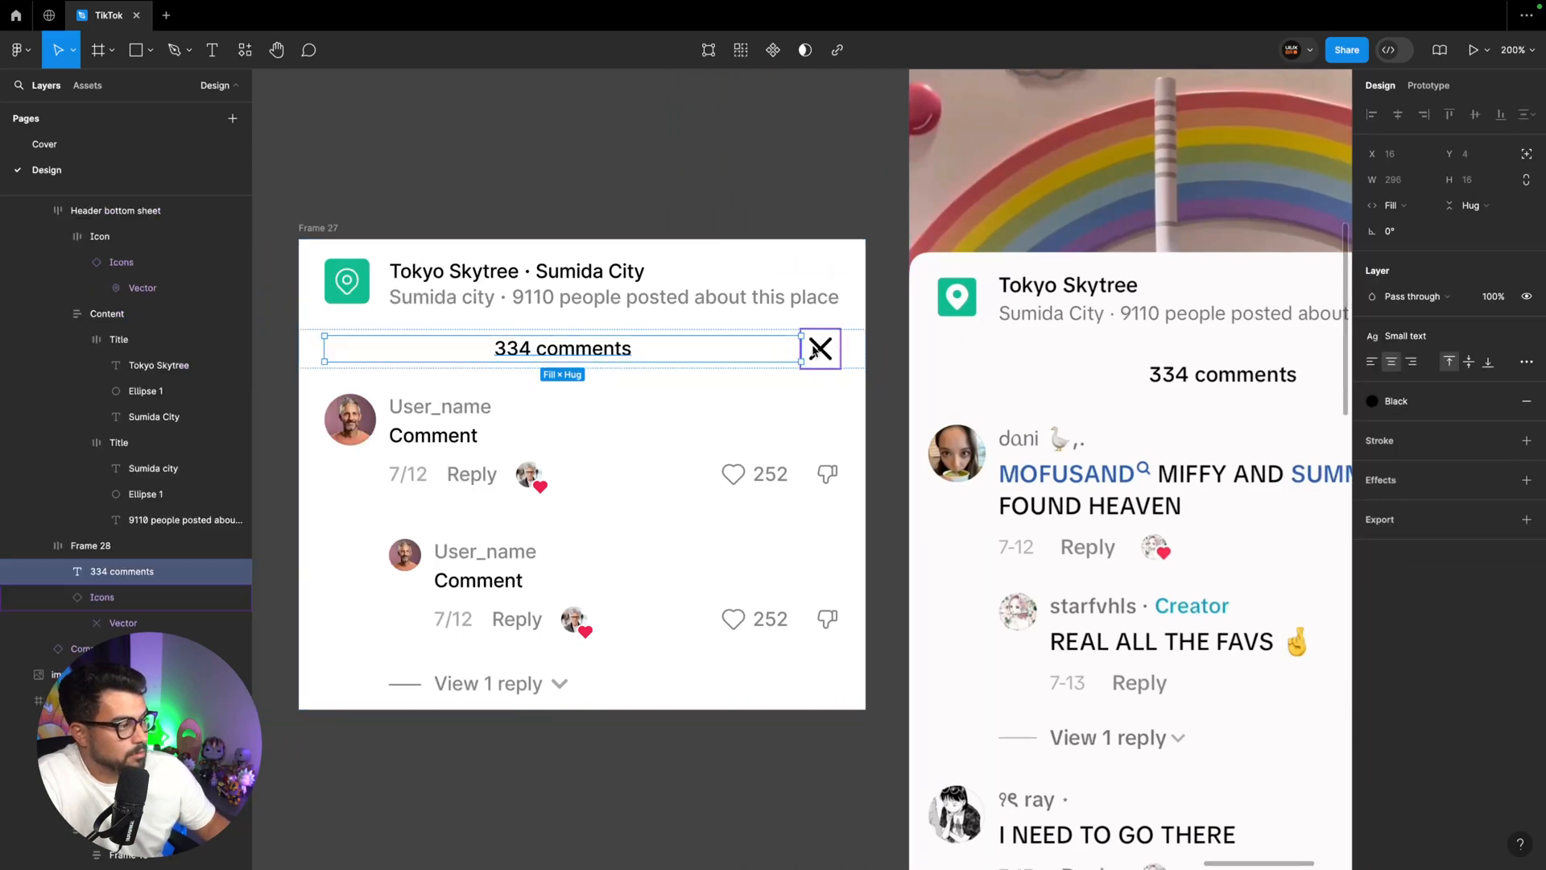
{"action": "scroll", "coordinate": [631, 349], "scroll_direction": "right", "scroll_amount": 5}
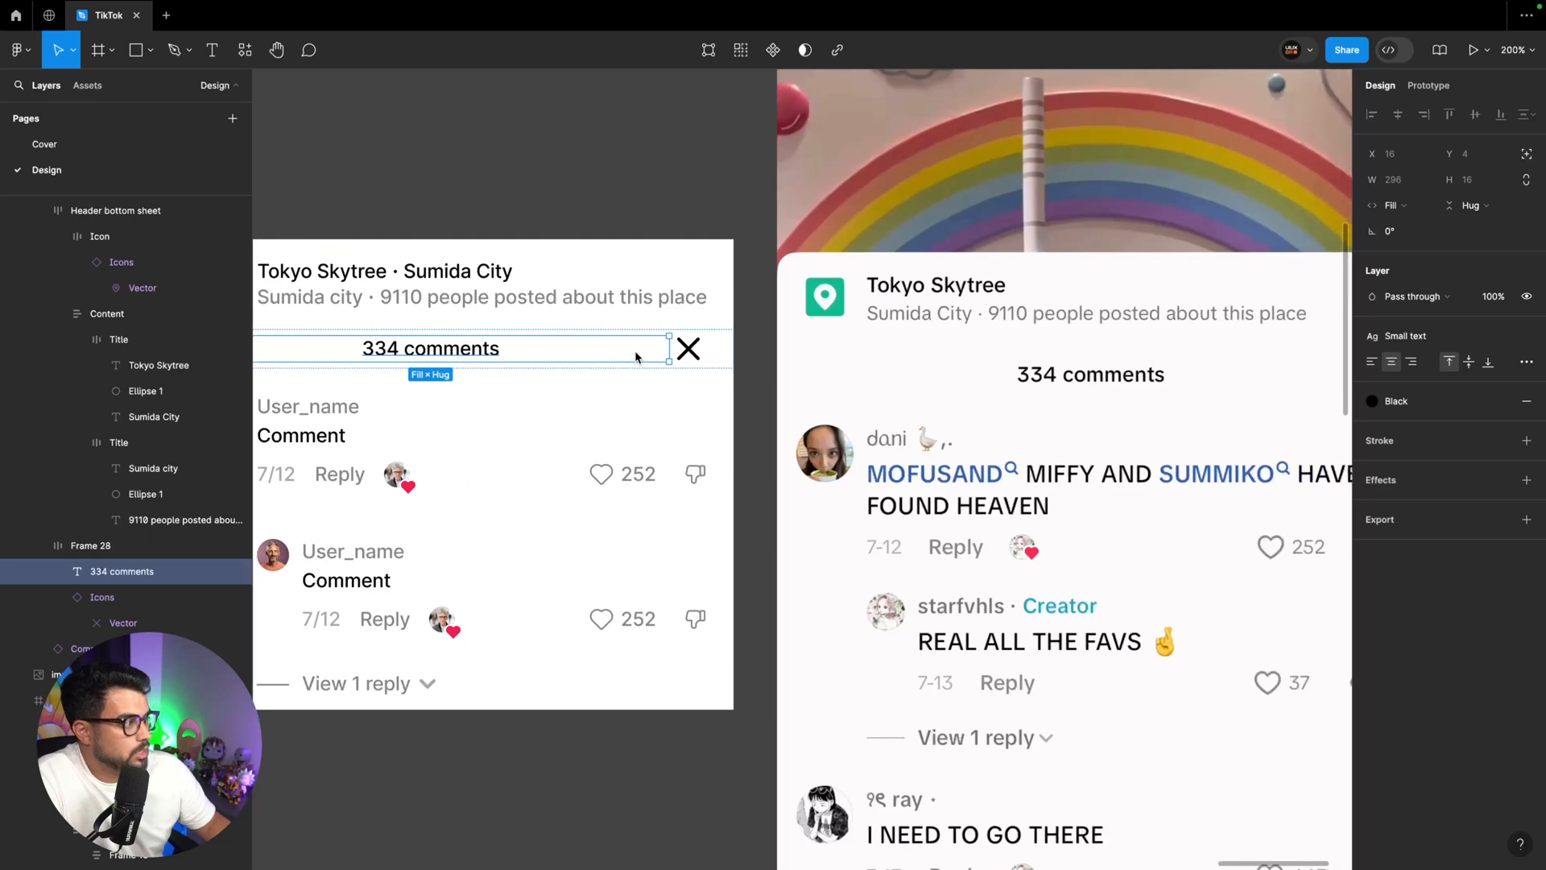
{"action": "scroll", "coordinate": [805, 370], "scroll_direction": "left", "scroll_amount": 1}
{"action": "left_click", "coordinate": [712, 347]}
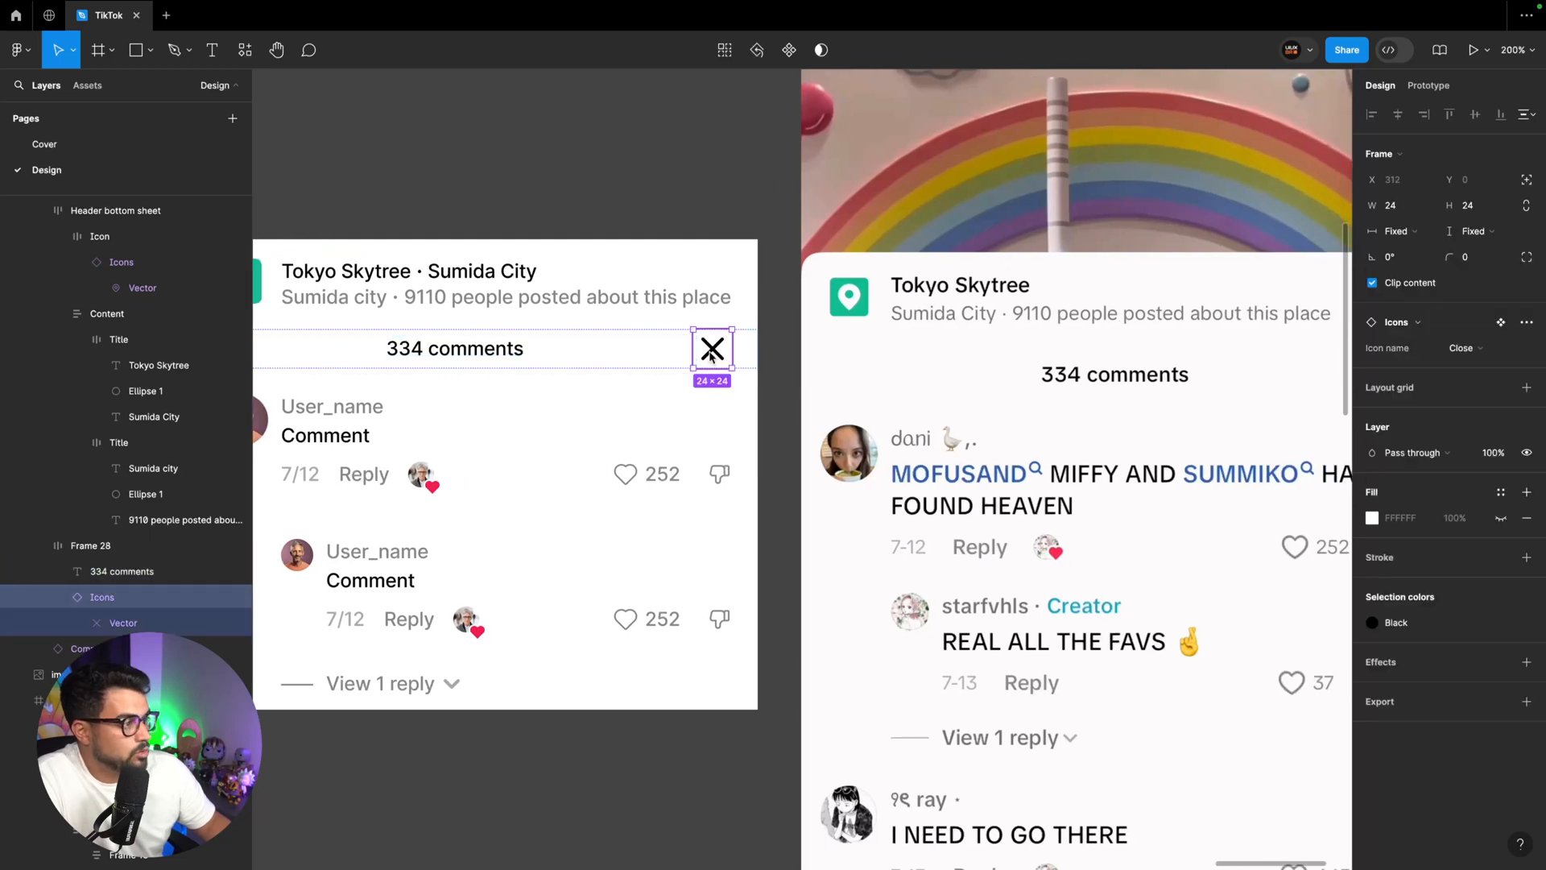
{"action": "scroll", "coordinate": [708, 350], "scroll_direction": "left", "scroll_amount": 5}
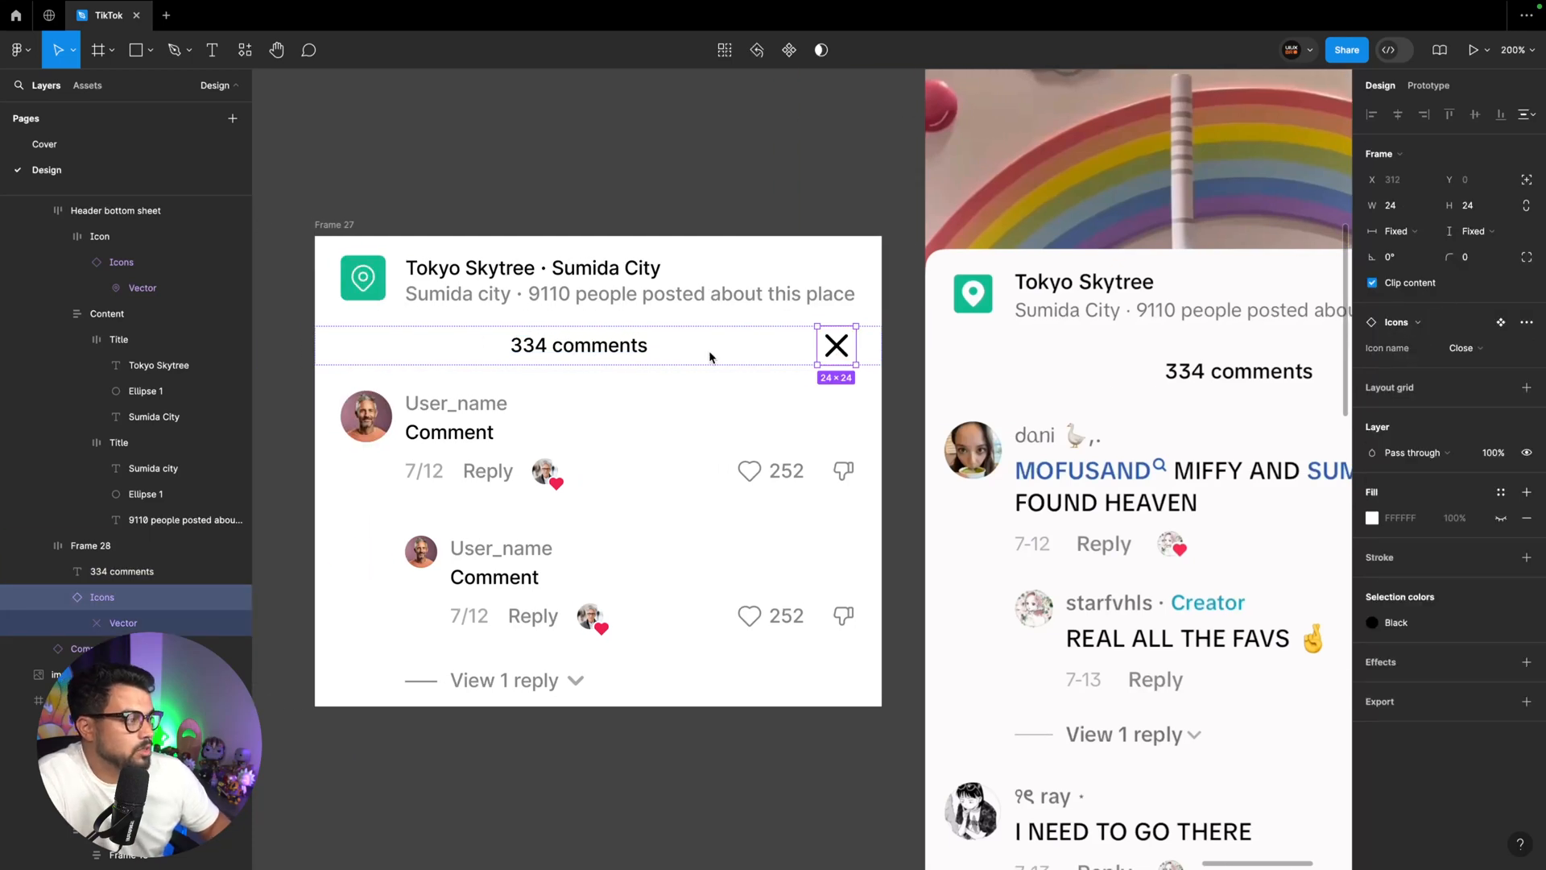
{"action": "key", "text": "ctrl+d"}
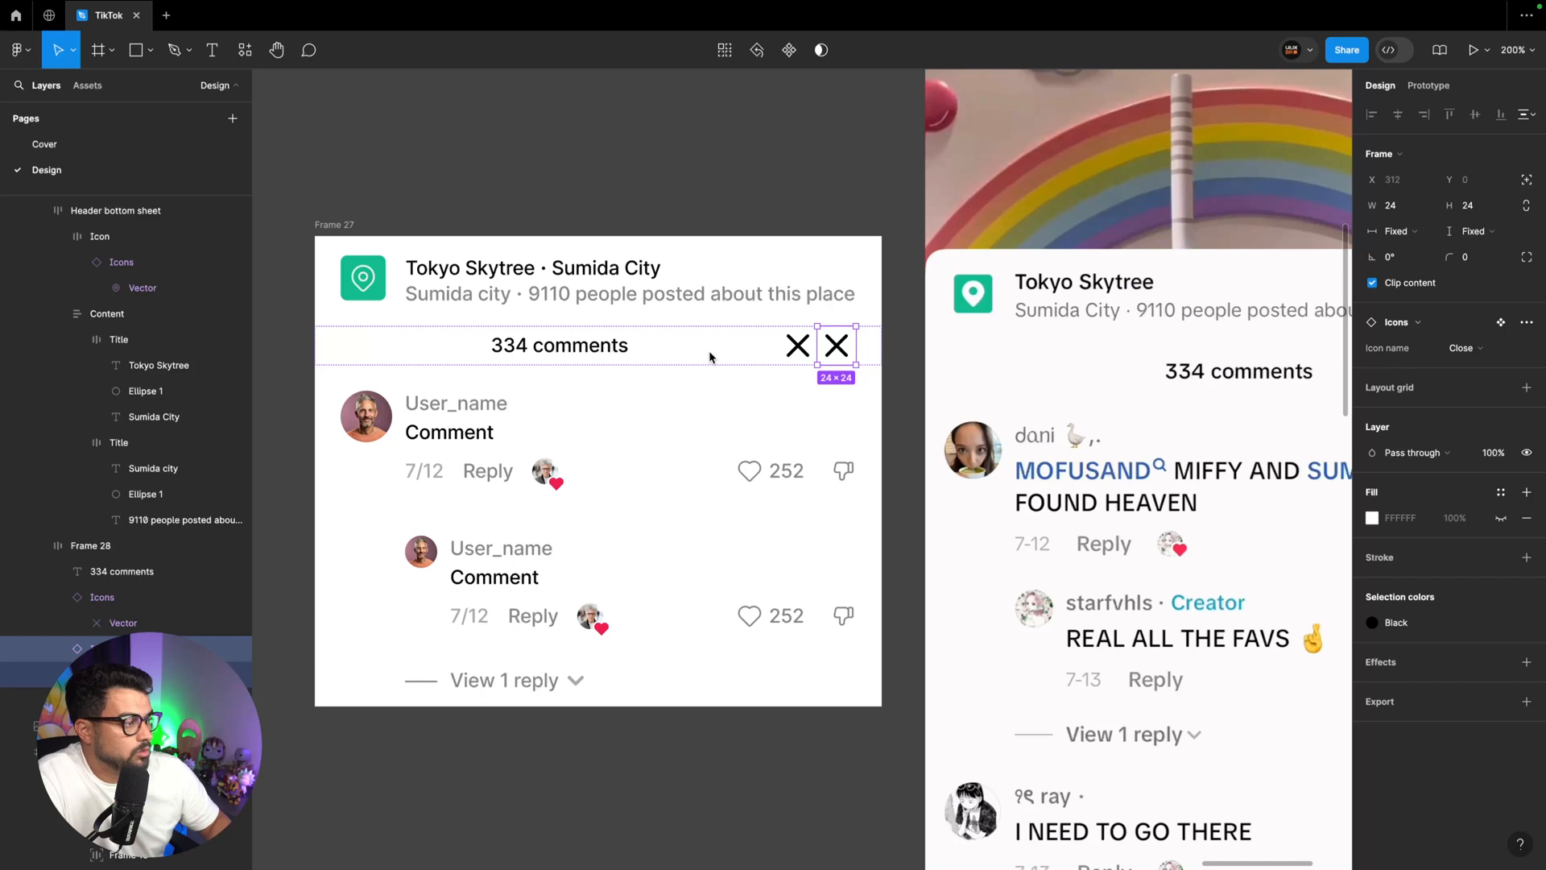
{"action": "key", "text": "Left"}
{"action": "key", "text": "Left"}
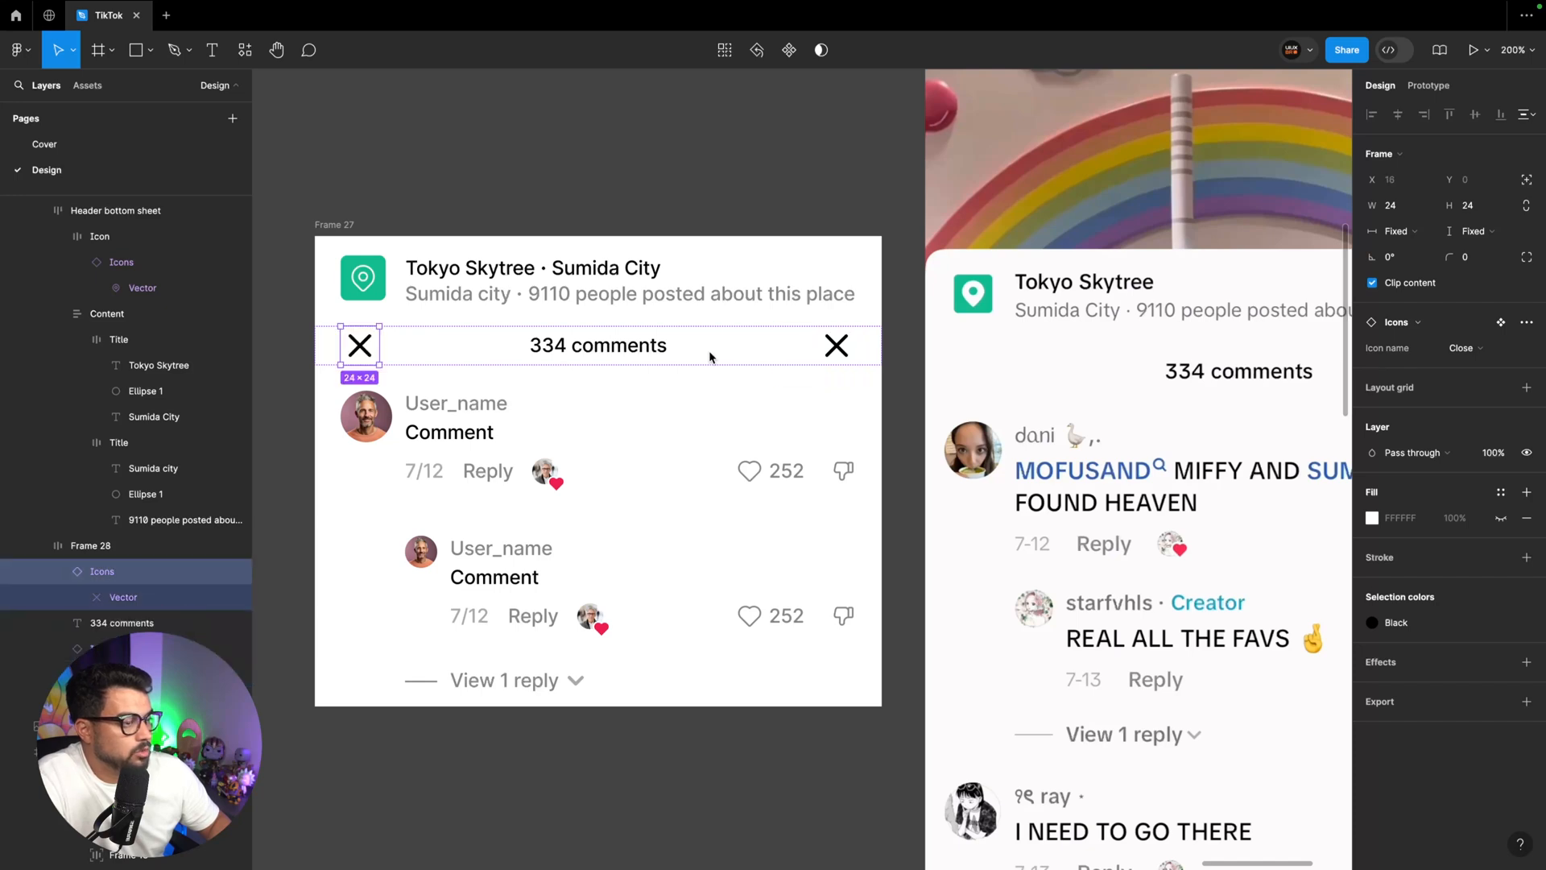
{"action": "key", "text": "0"}
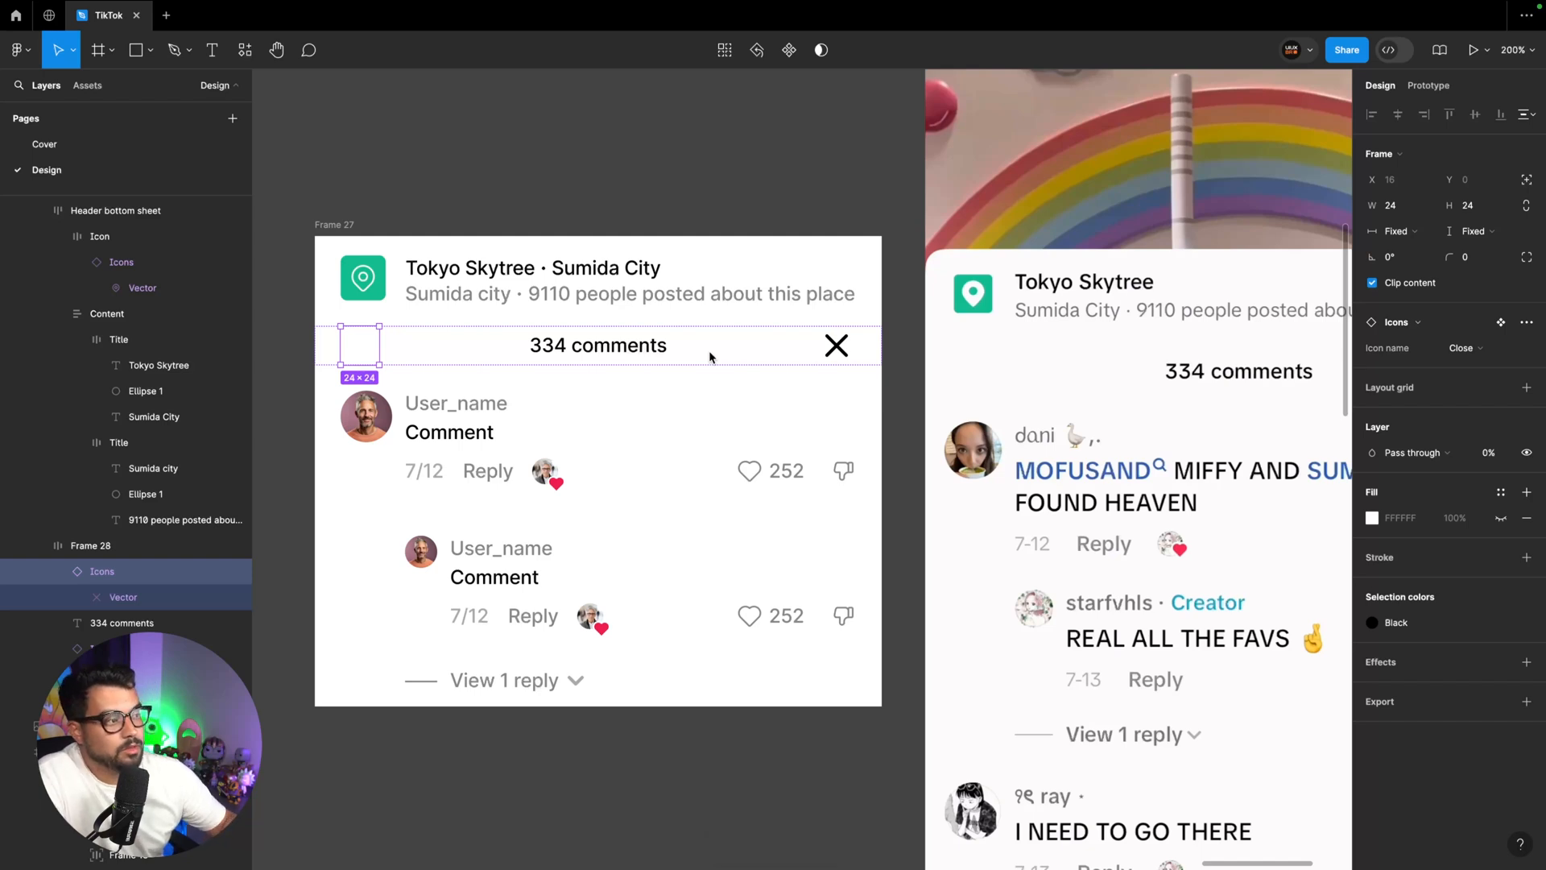
{"action": "left_click", "coordinate": [634, 353]}
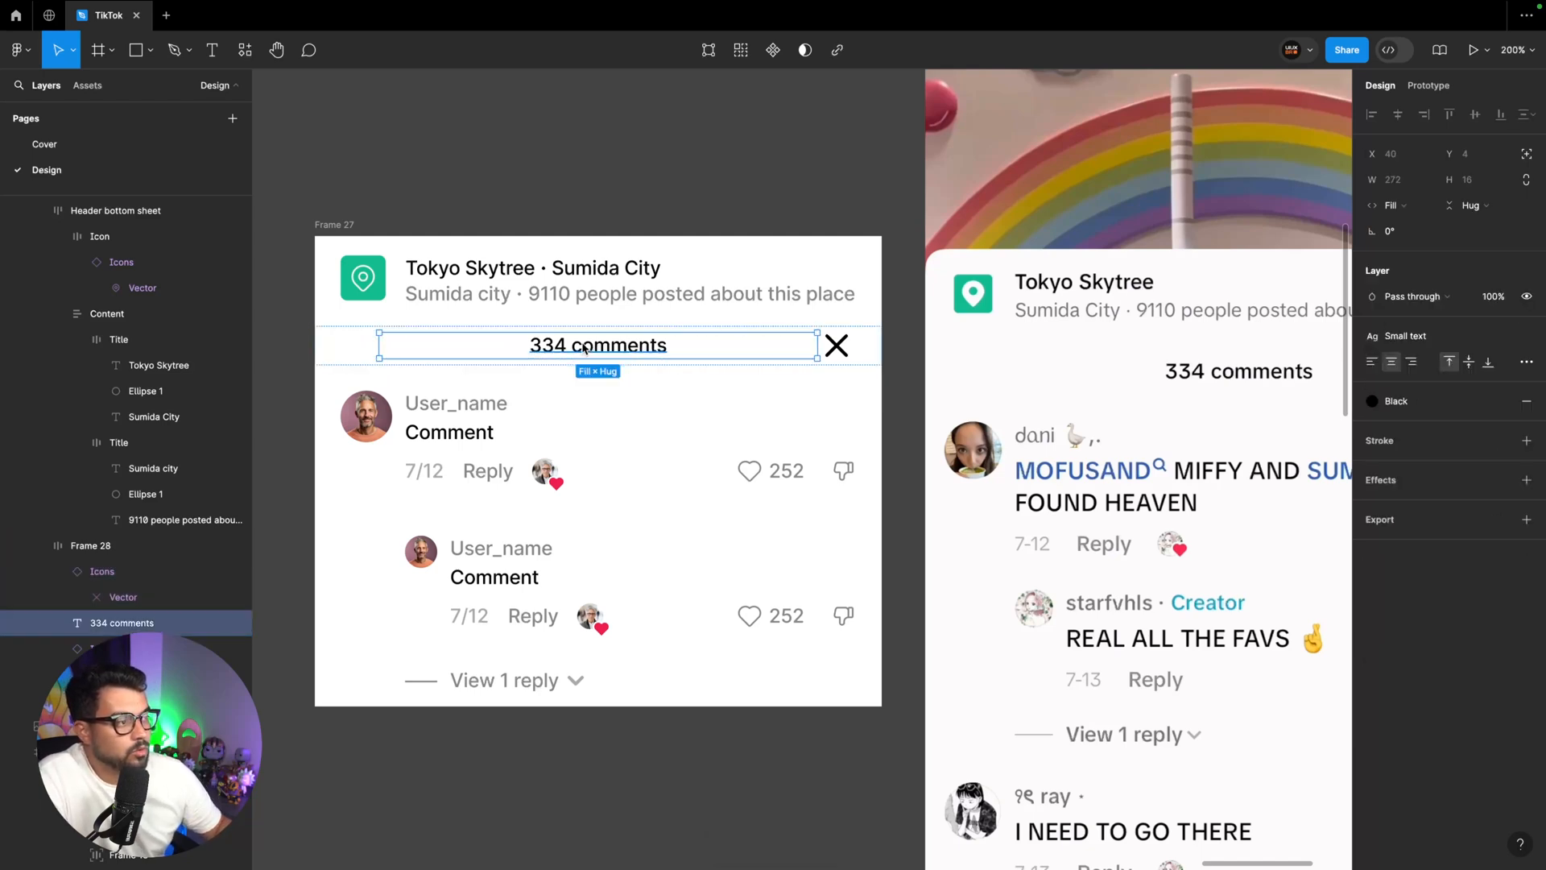
{"action": "left_click", "coordinate": [604, 211]}
Set the vertical padding of the "334 comments" row to 8
{"action": "left_click", "coordinate": [827, 347]}
{"action": "scroll", "coordinate": [824, 353], "scroll_direction": "right", "scroll_amount": 1}
{"action": "scroll", "coordinate": [823, 352], "scroll_direction": "left", "scroll_amount": 2}
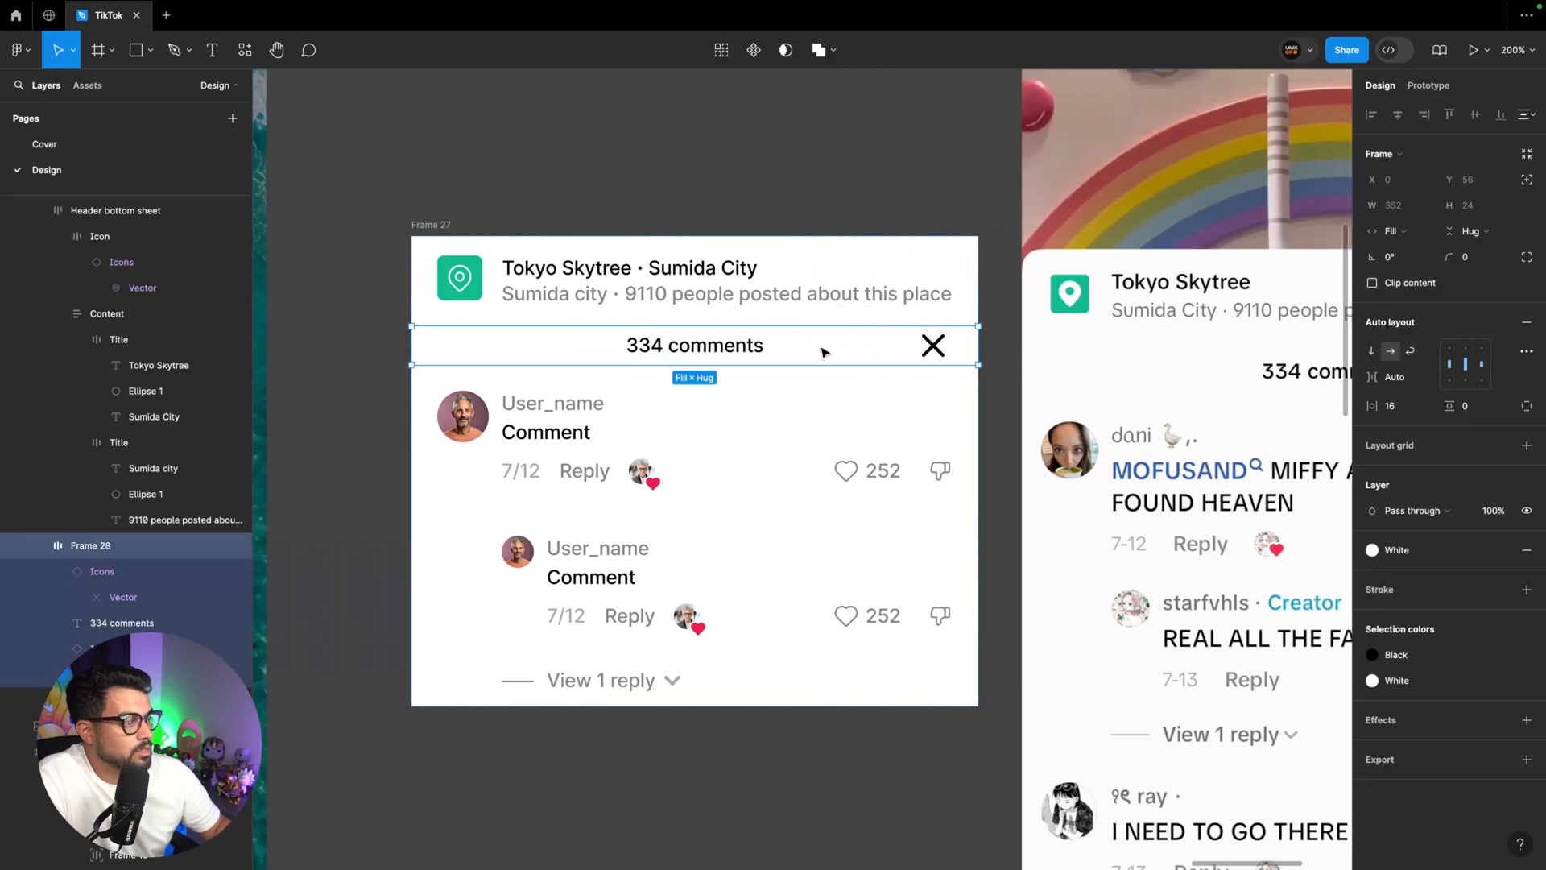
{"action": "scroll", "coordinate": [819, 345], "scroll_direction": "right", "scroll_amount": 1}
{"action": "left_click", "coordinate": [1484, 407]}
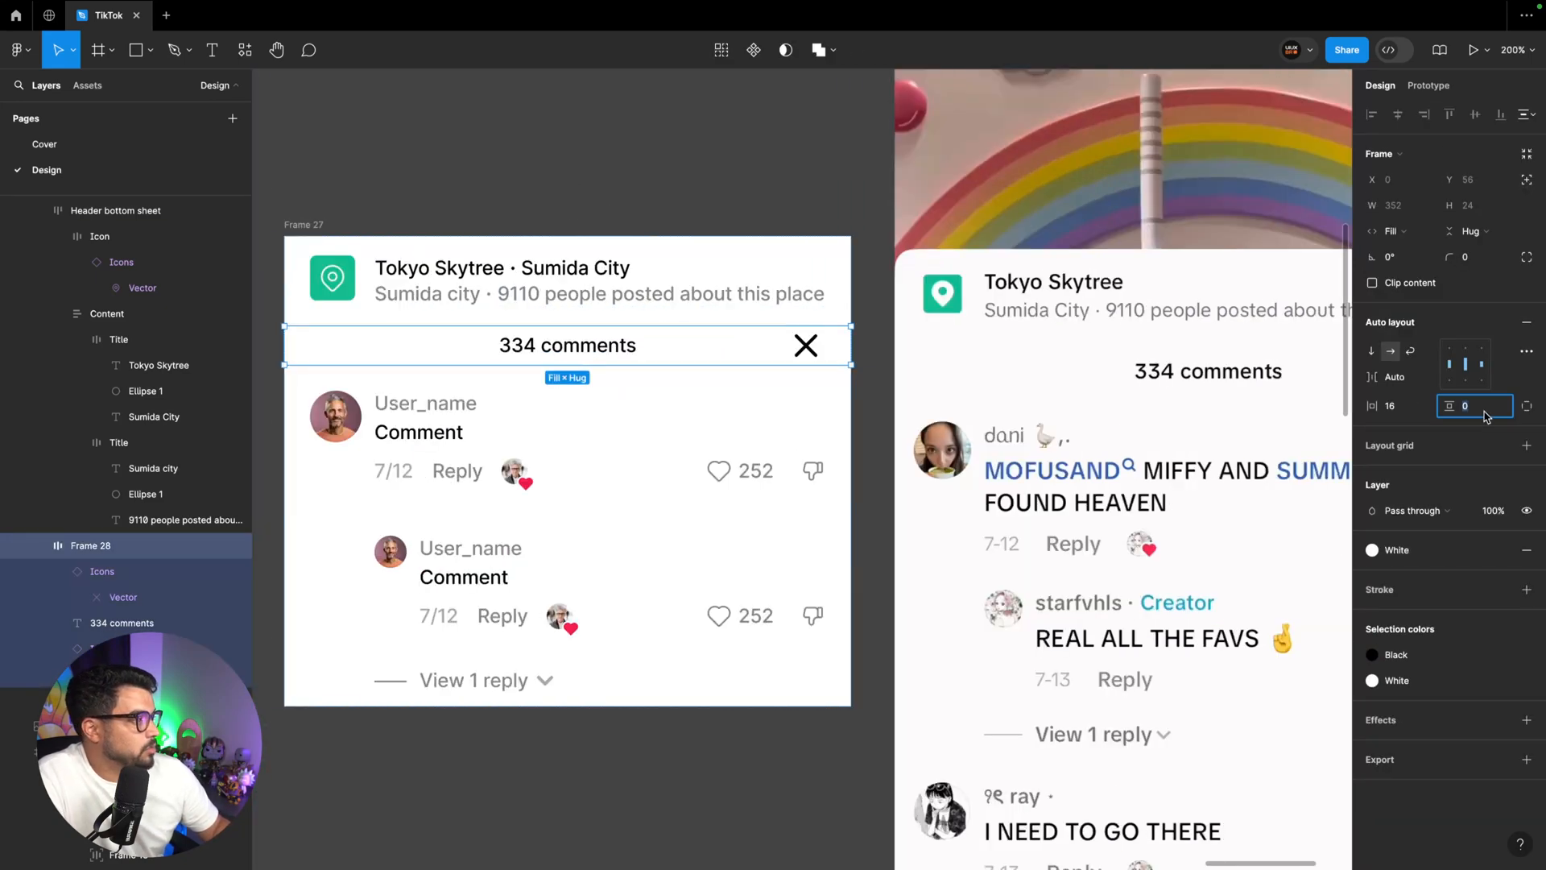
{"action": "type", "text": "16"}
{"action": "key", "text": "Return"}
{"action": "type", "text": "8"}
{"action": "key", "text": "Return"}
Resize the visible and the transparent Close icons in the "334 comments" row to 20 × 20 with proportions constrained
{"action": "left_click", "coordinate": [1012, 302]}
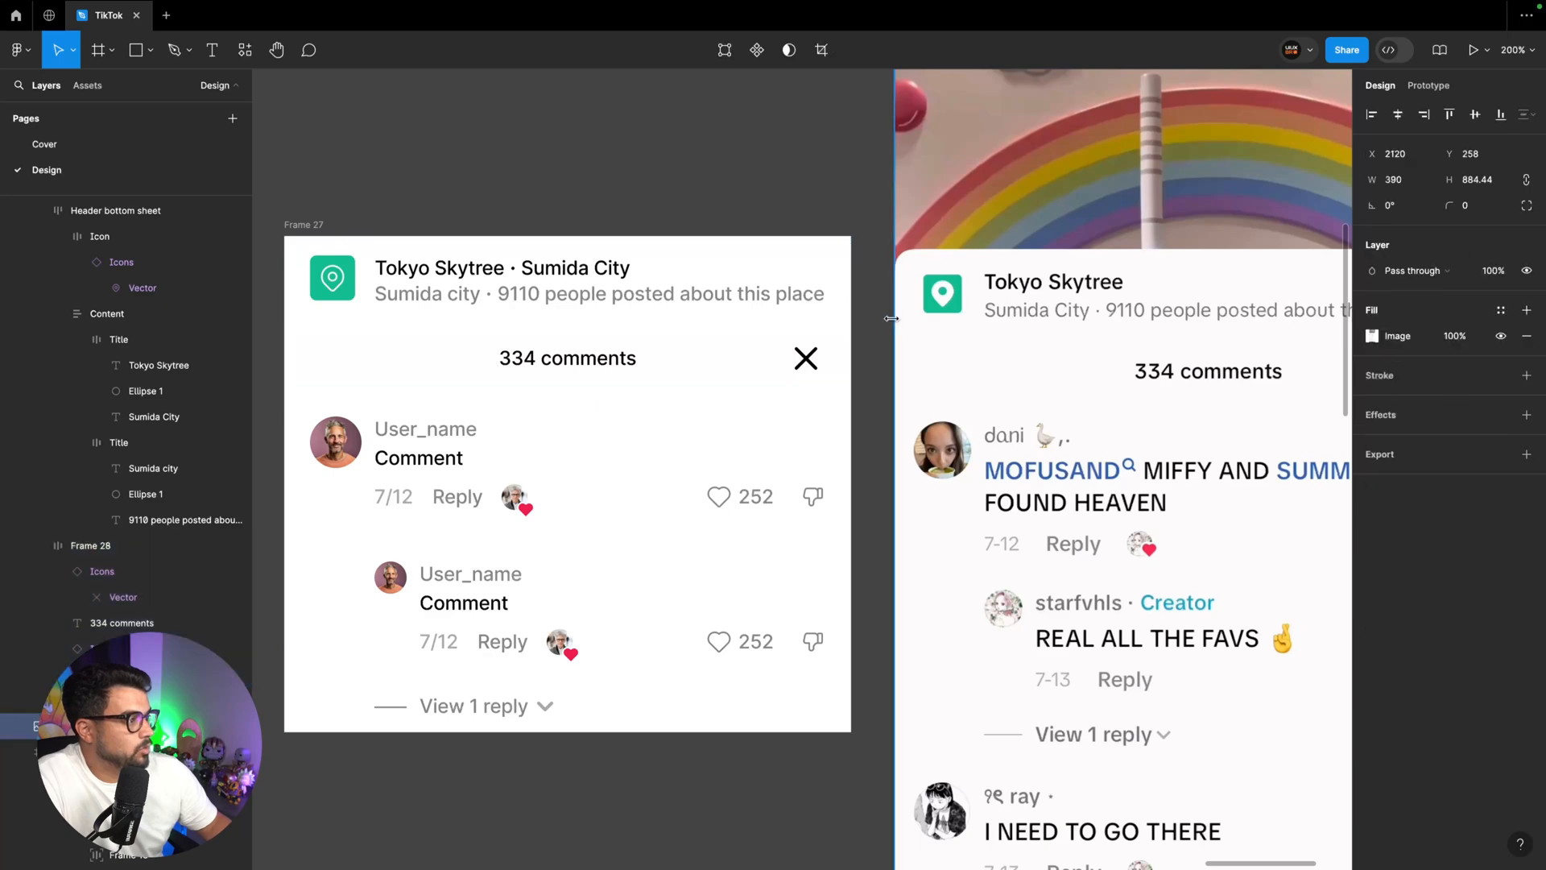
{"action": "key", "text": "ctrl+minus"}
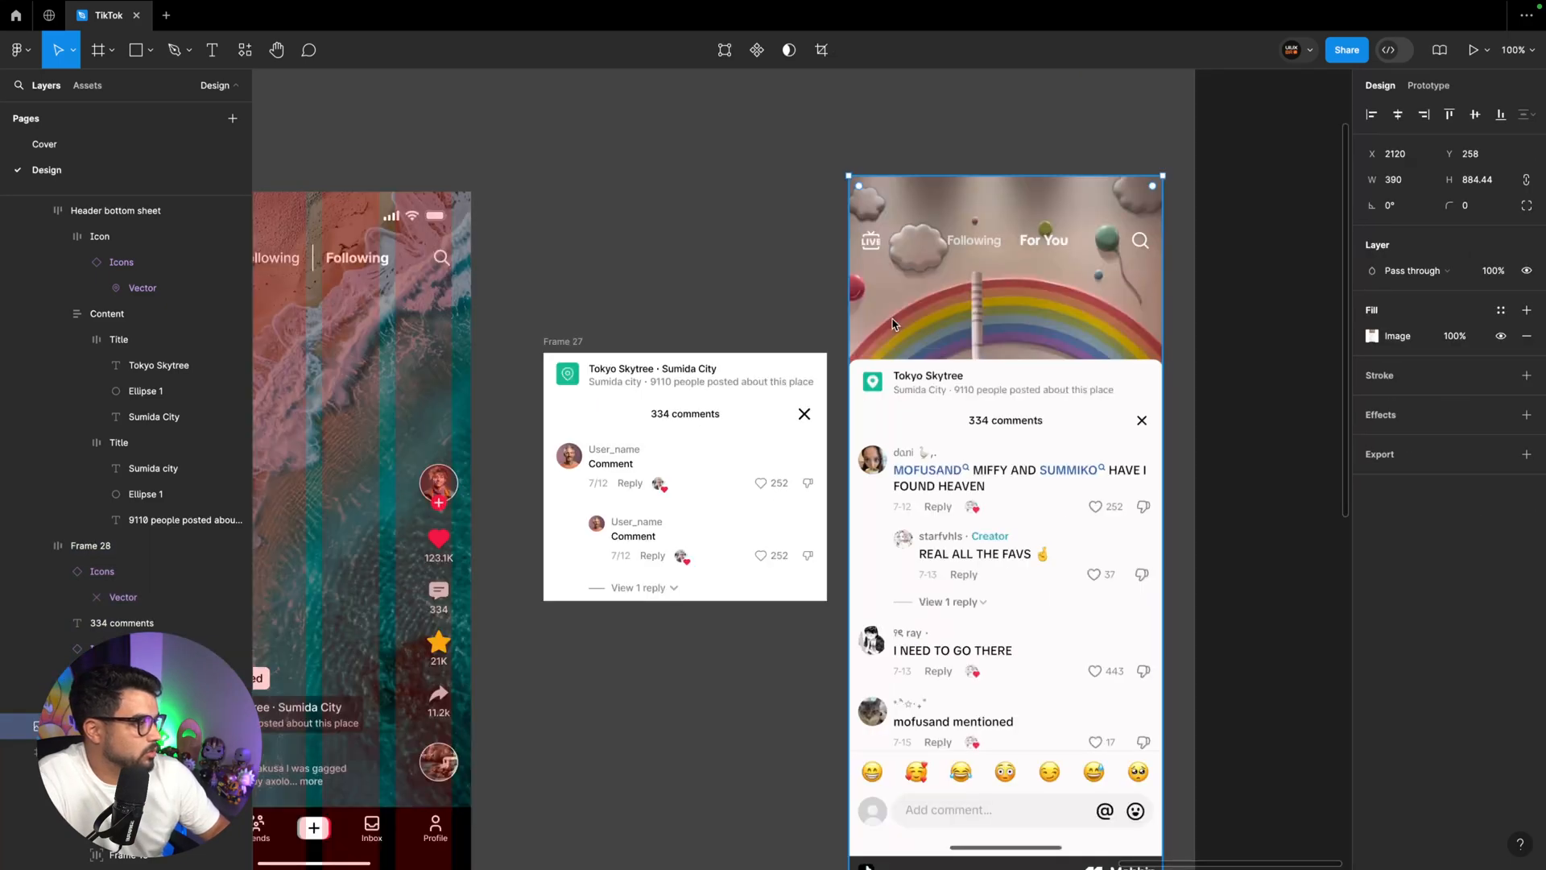
{"action": "left_click", "coordinate": [687, 411]}
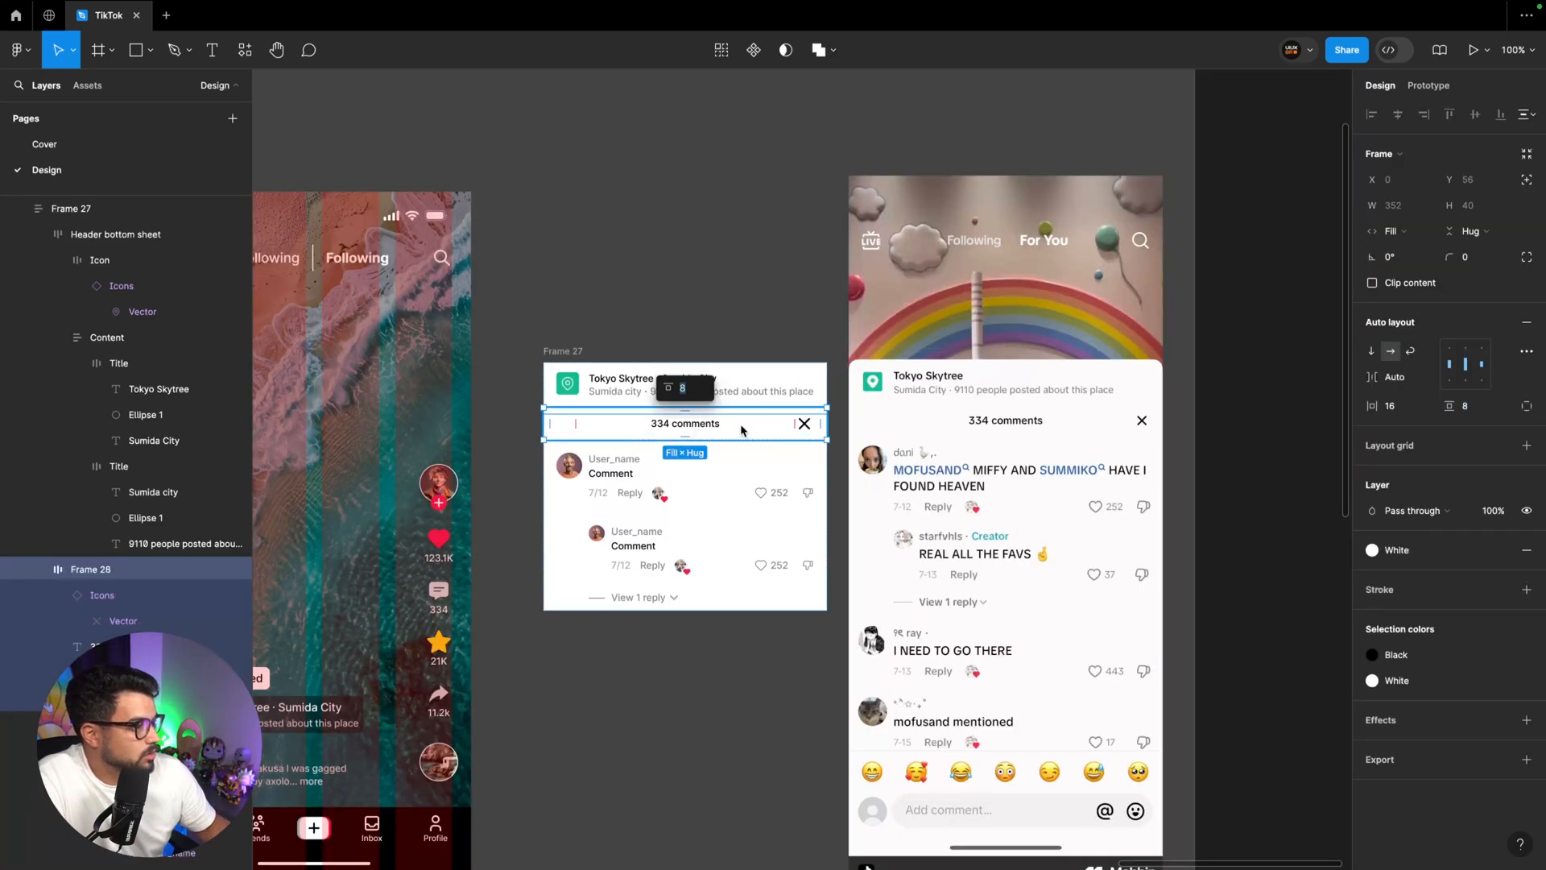
{"action": "double_click", "coordinate": [803, 424]}
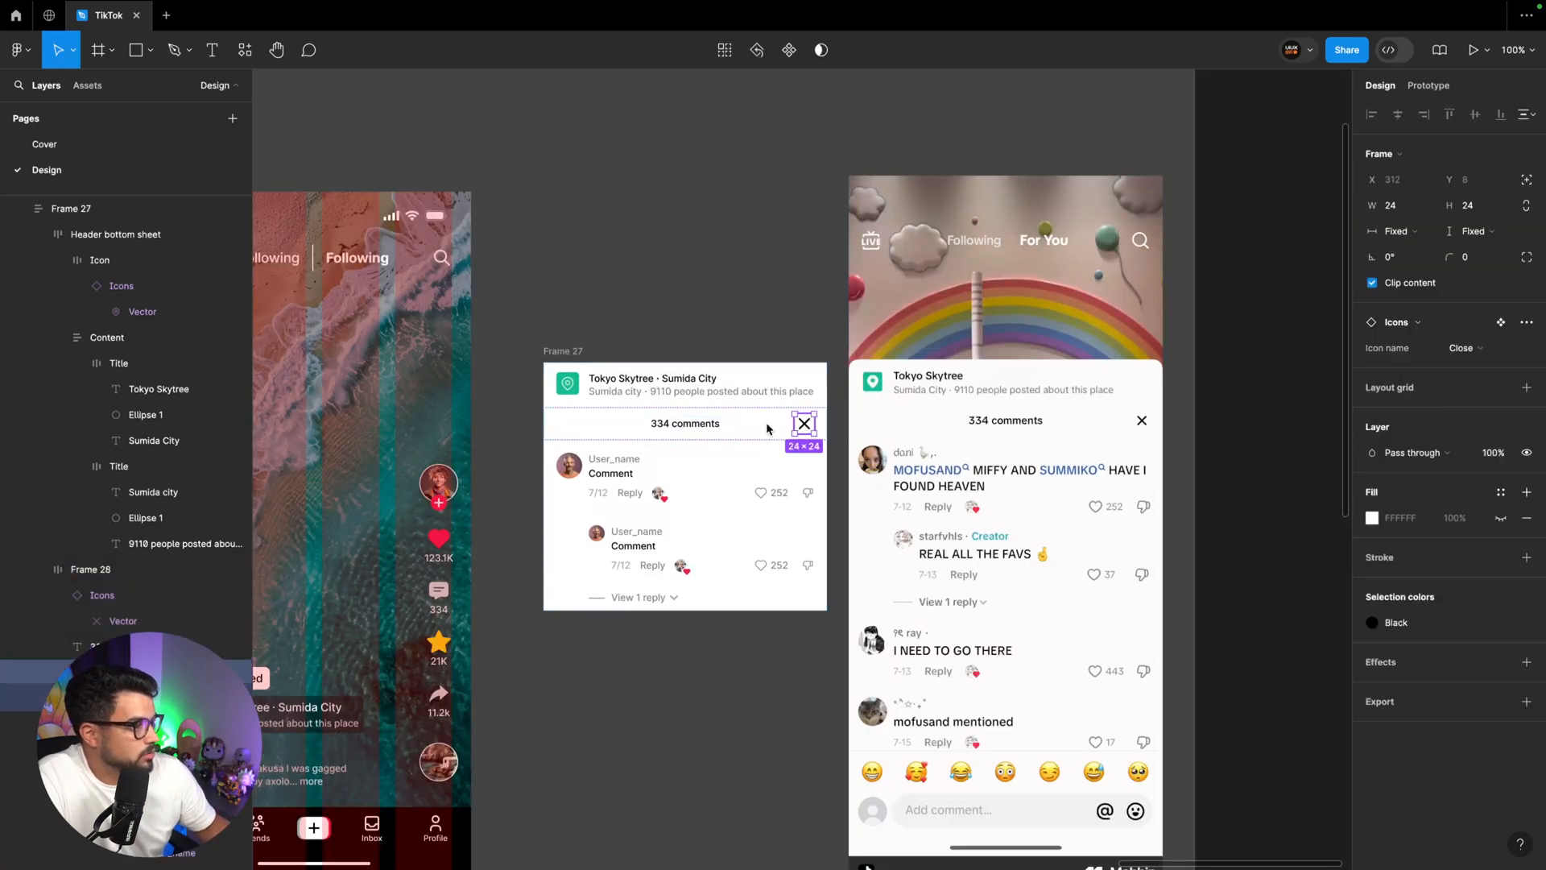
{"action": "left_click", "coordinate": [569, 425], "text": "shift"}
{"action": "left_click", "coordinate": [1527, 206]}
{"action": "left_click", "coordinate": [1483, 206]}
{"action": "type", "text": "20"}
{"action": "key", "text": "Return"}
Duplicate the Comment instance three times below the first one
{"action": "left_click", "coordinate": [699, 471]}
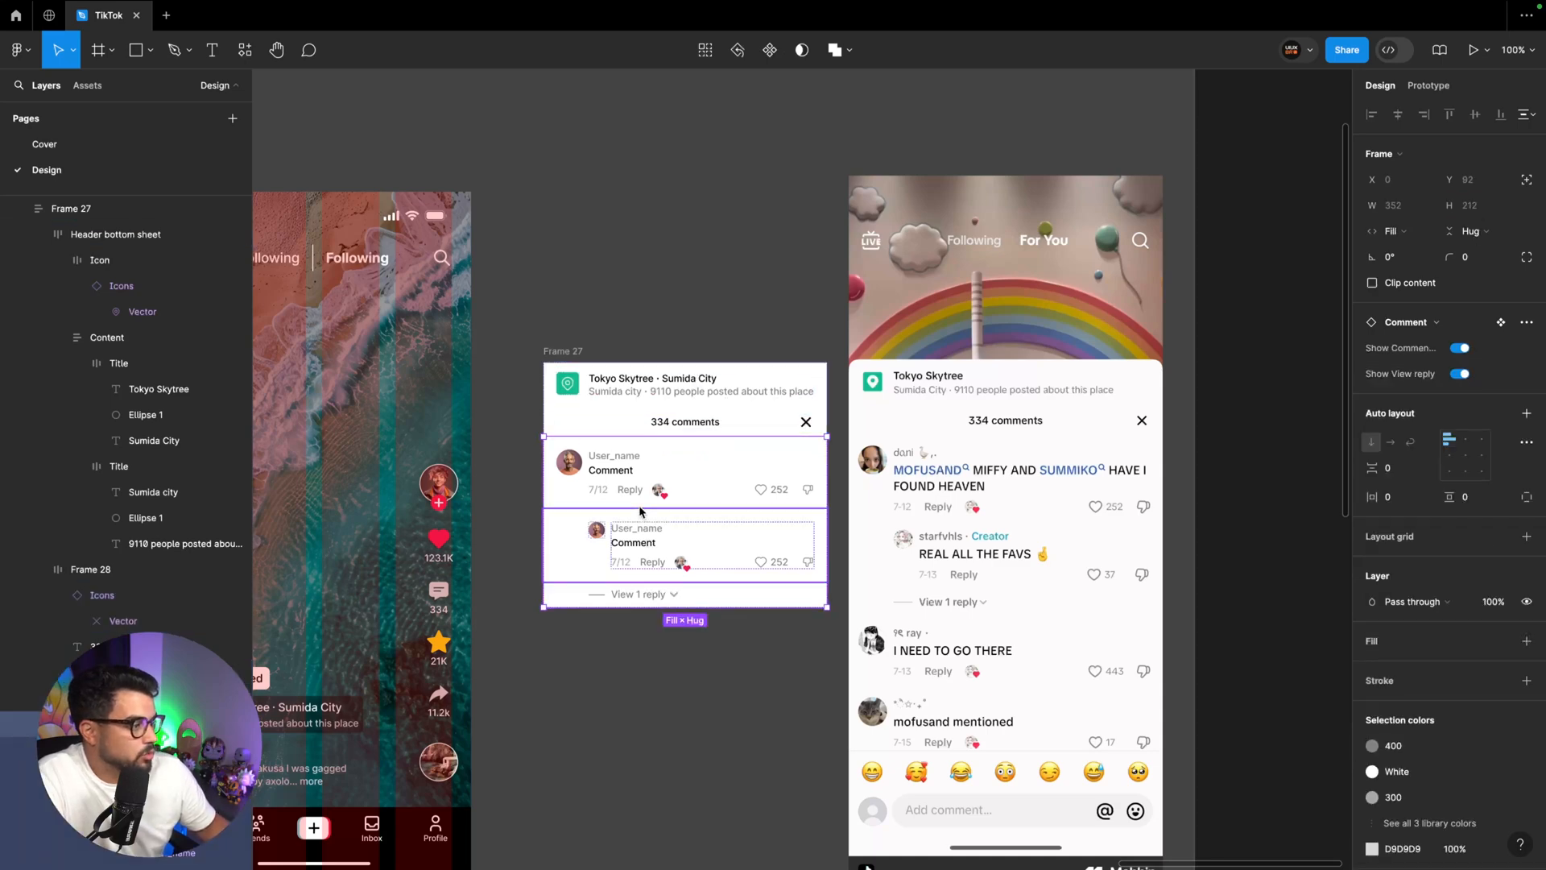
{"action": "key", "text": "ctrl+d"}
{"action": "key", "text": "ctrl+d"}
{"action": "key", "text": "ctrl+d"}
{"action": "scroll", "coordinate": [641, 510], "scroll_direction": "down", "scroll_amount": 5}
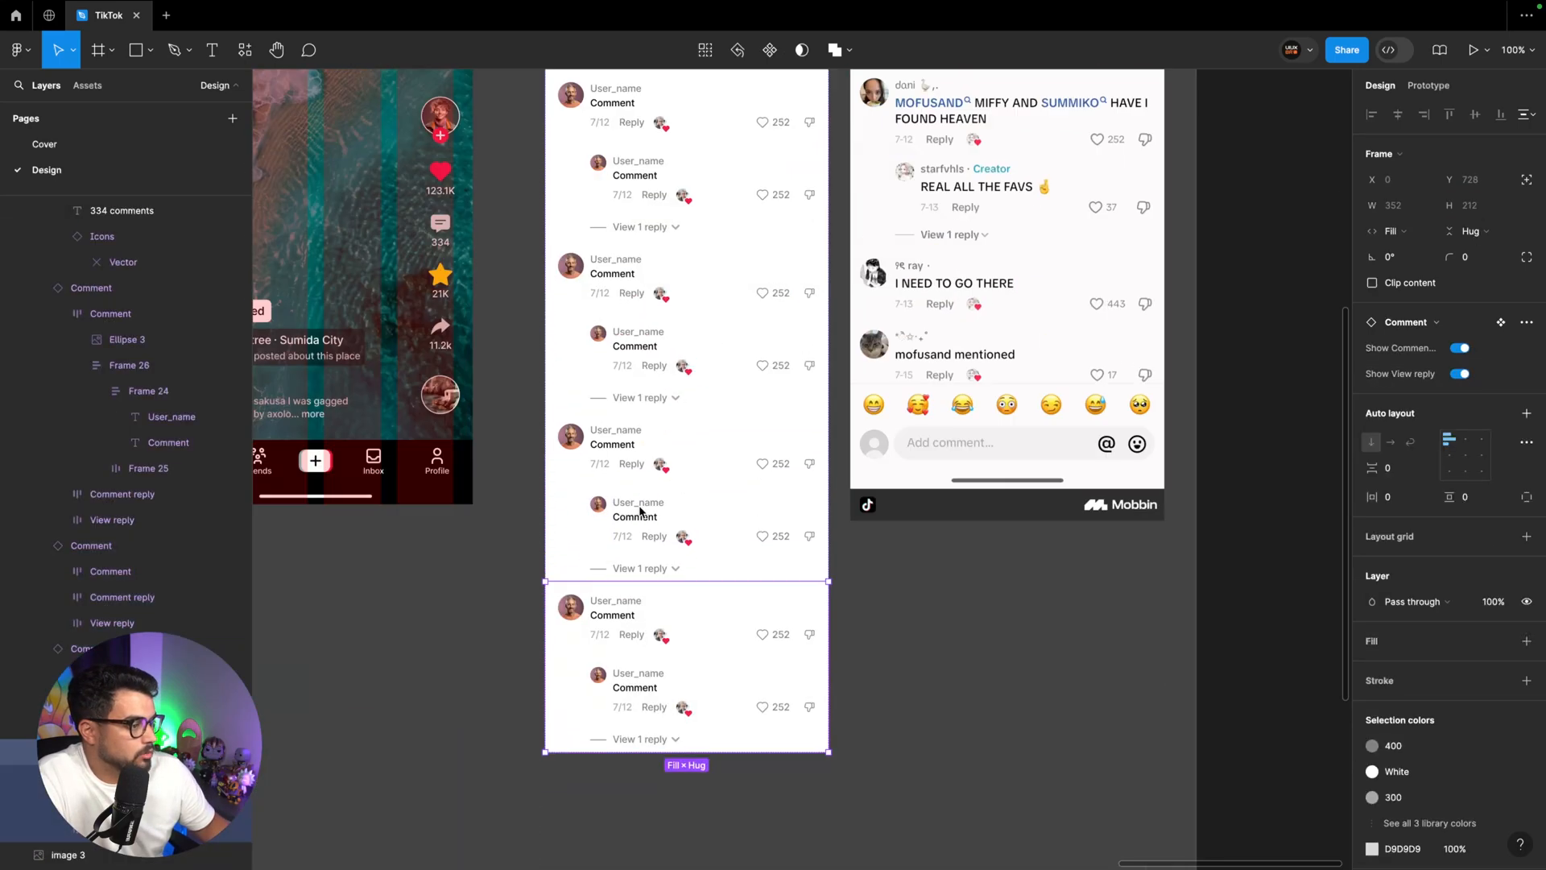
Turn off the comment reply and View reply properties on the three duplicated Comment instances
{"action": "scroll", "coordinate": [704, 586], "scroll_direction": "up", "scroll_amount": 1}
{"action": "left_click", "coordinate": [705, 517], "text": "shift"}
{"action": "left_click", "coordinate": [687, 356], "text": "shift"}
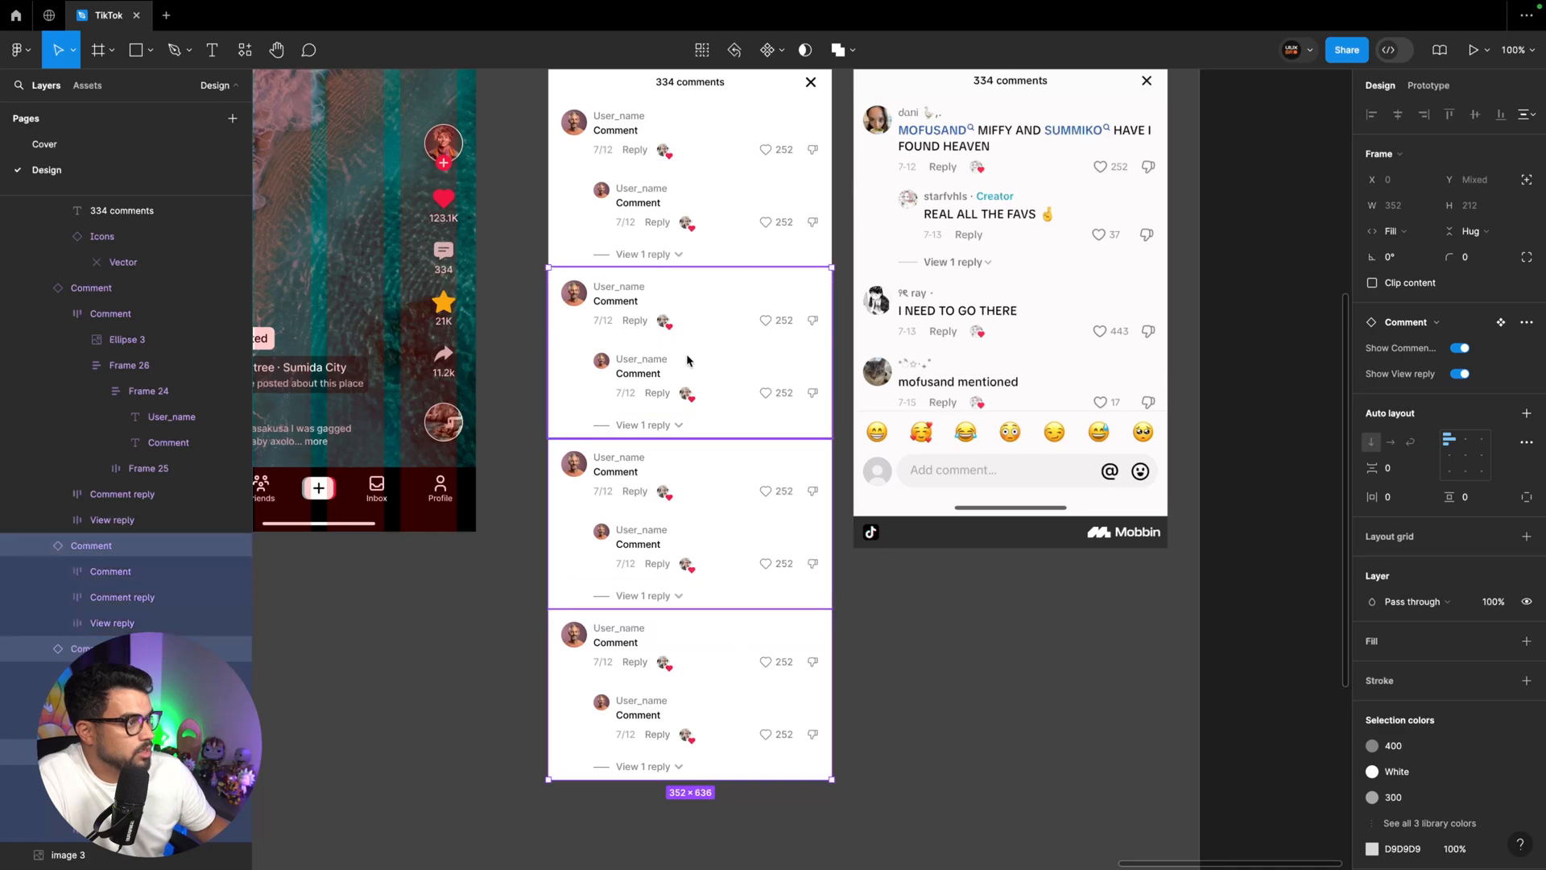
{"action": "left_click", "coordinate": [1459, 374]}
{"action": "left_click", "coordinate": [1459, 349]}
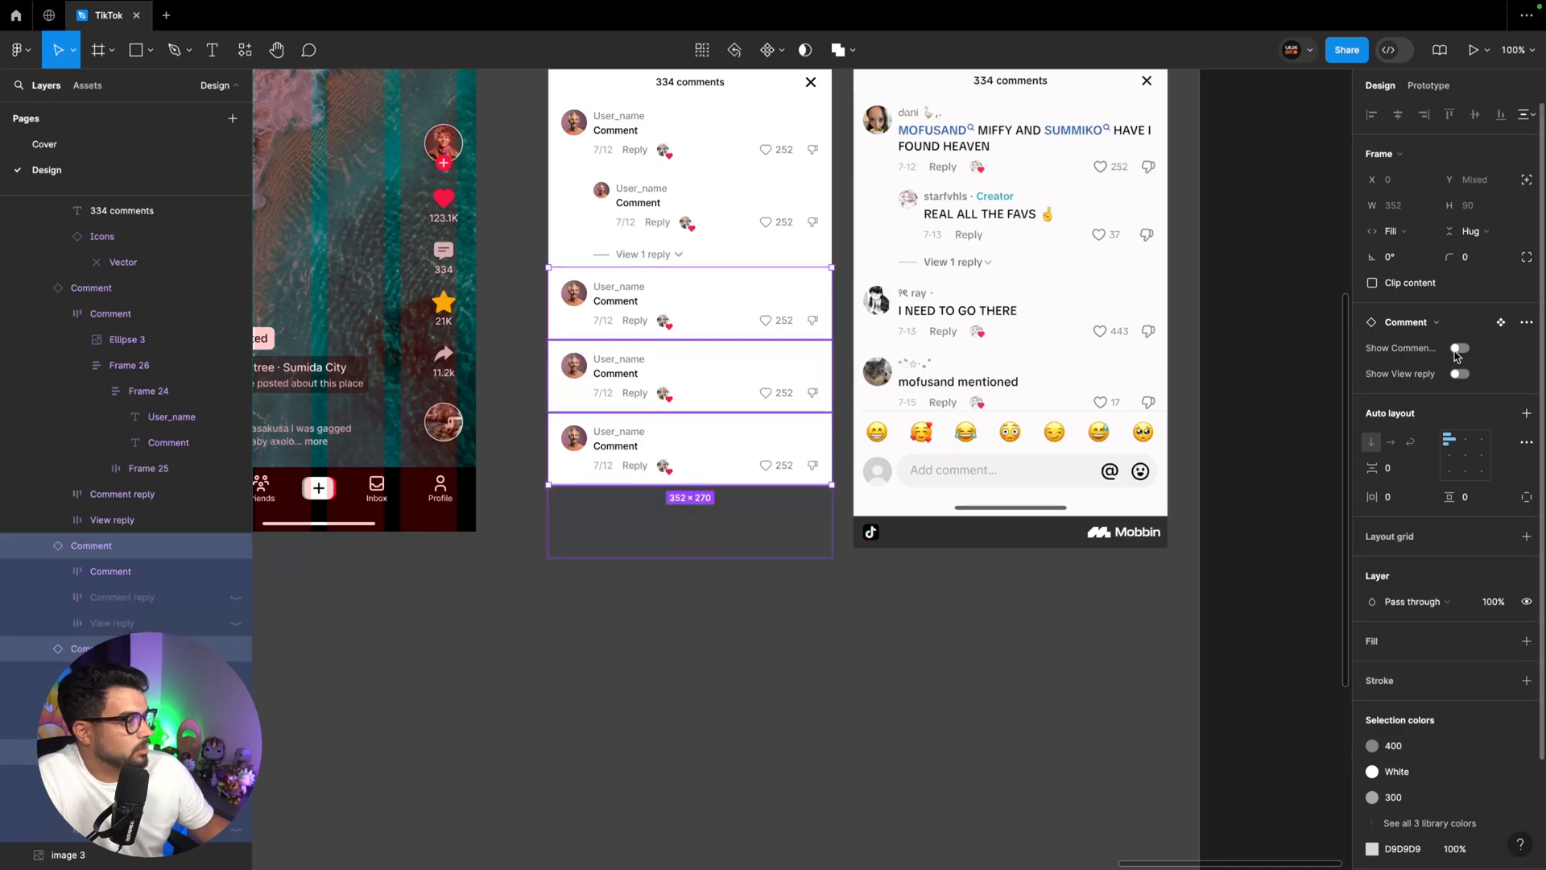
Rename the frame holding the header and comments as "Bottom sheet"
{"action": "scroll", "coordinate": [690, 363], "scroll_direction": "up", "scroll_amount": 2}
{"action": "left_click", "coordinate": [577, 149]}
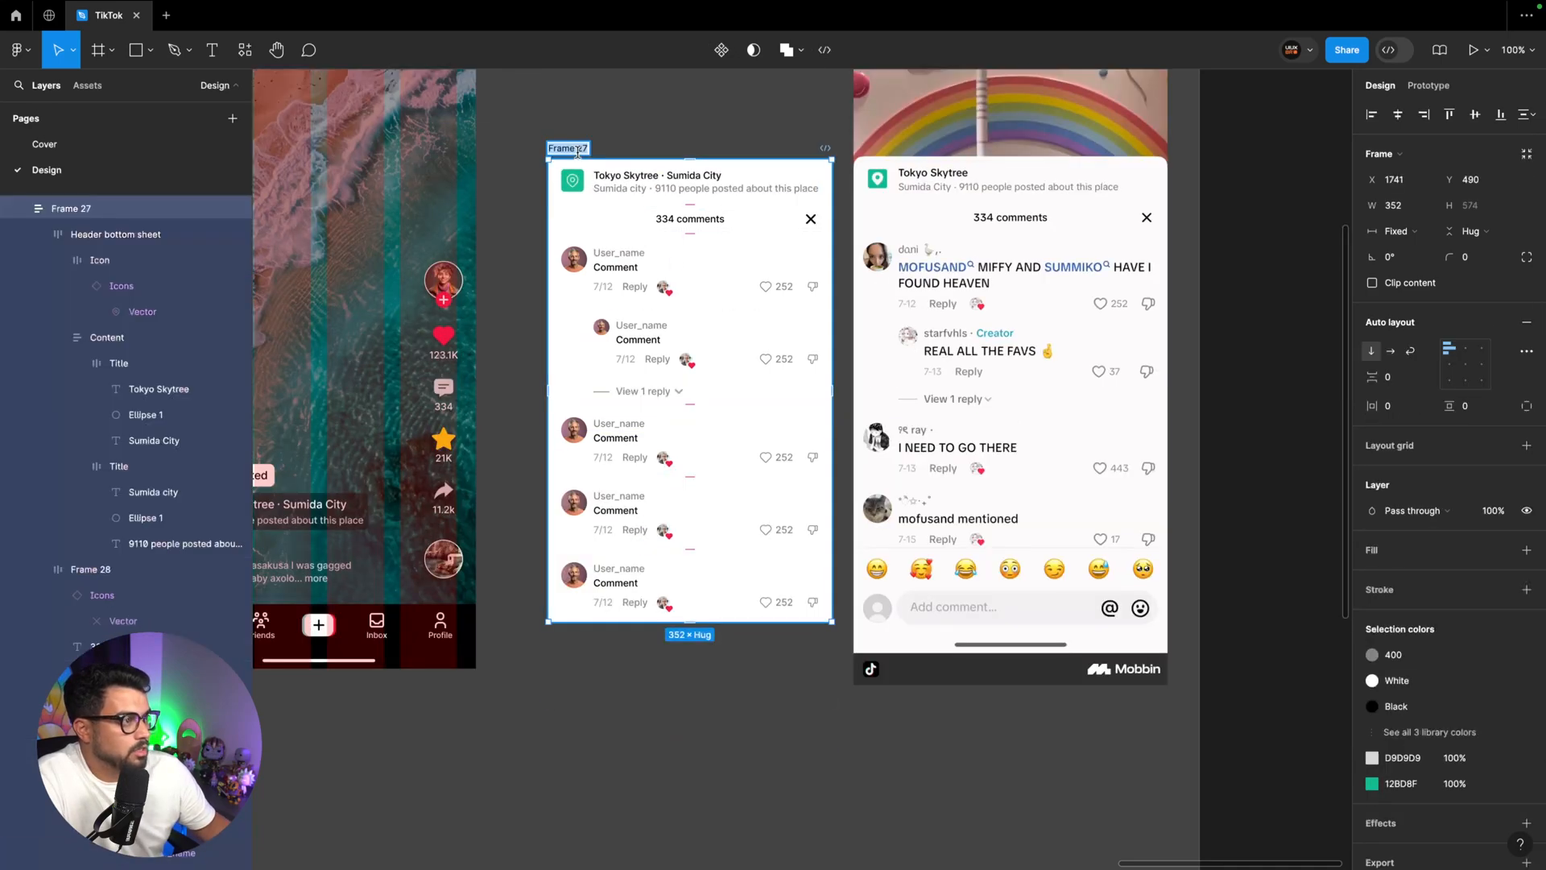
{"action": "type", "text": "Bottom sheet"}
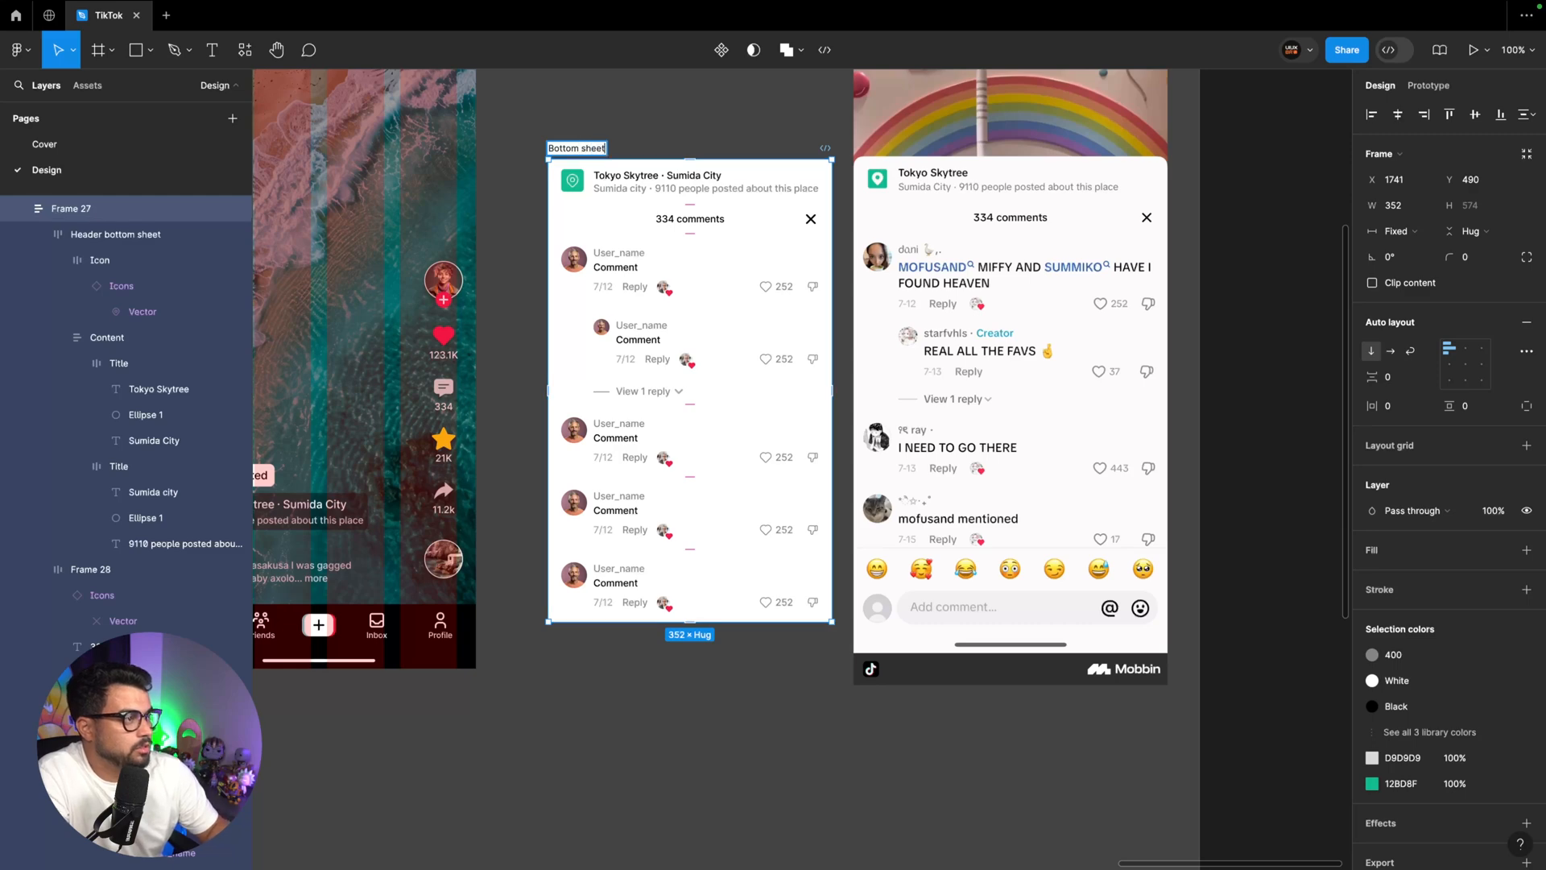
{"action": "key", "text": "Return"}
Fill the avatars of the three lower comments with random images from the Avatars category of the Lummi plugin
{"action": "scroll", "coordinate": [554, 266], "scroll_direction": "up", "scroll_amount": 1}
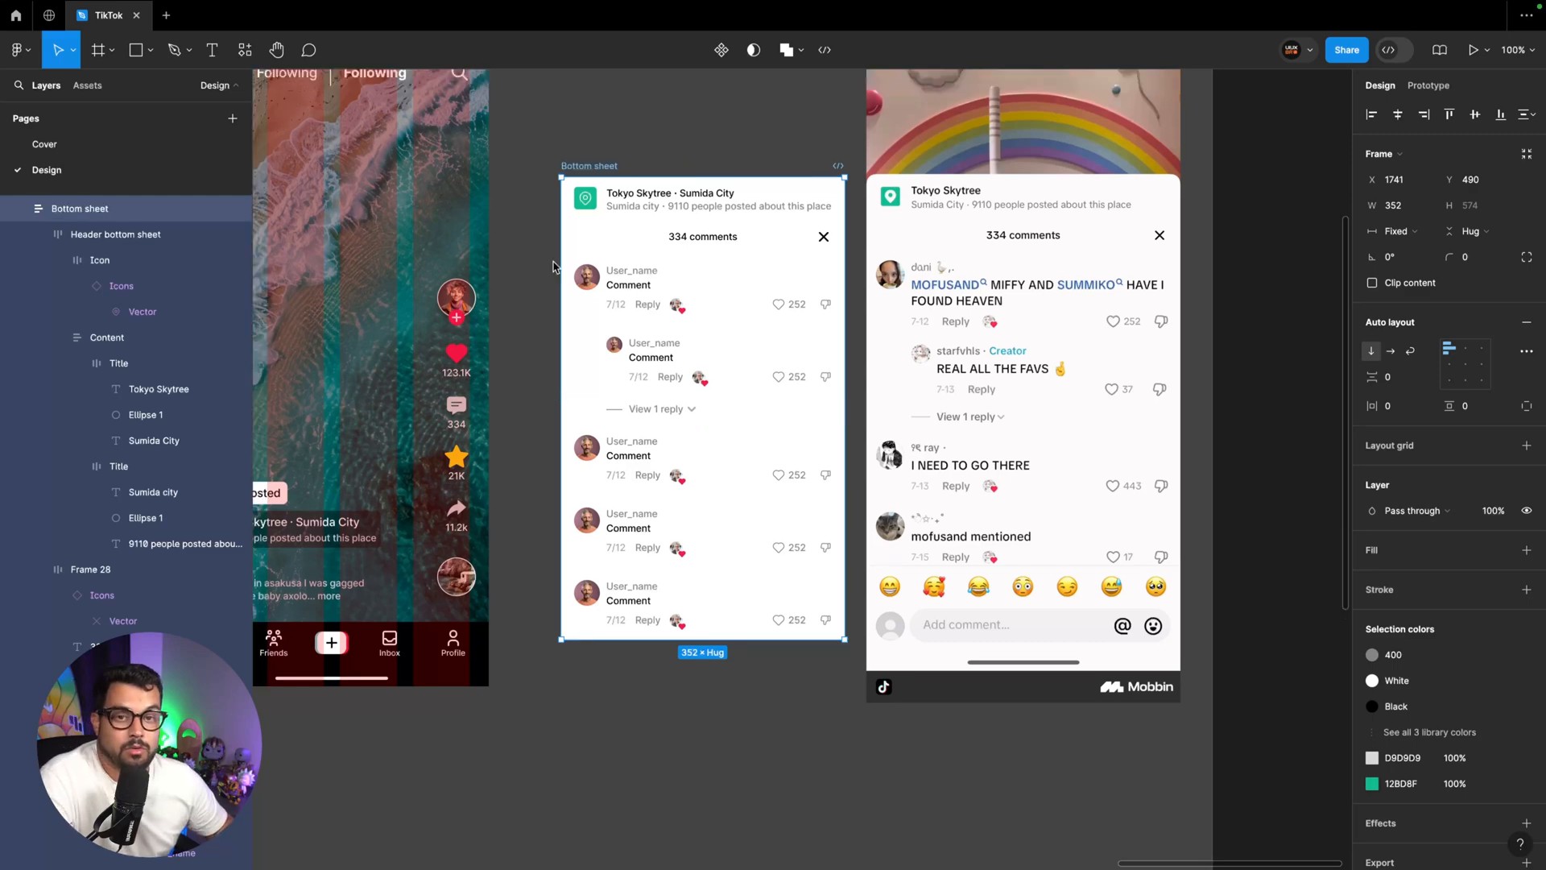
{"action": "left_click", "coordinate": [587, 447], "text": "ctrl"}
{"action": "left_click", "coordinate": [587, 525], "text": "shift+super"}
{"action": "left_click", "coordinate": [588, 597], "text": "shift+super"}
{"action": "key", "text": "shift+i"}
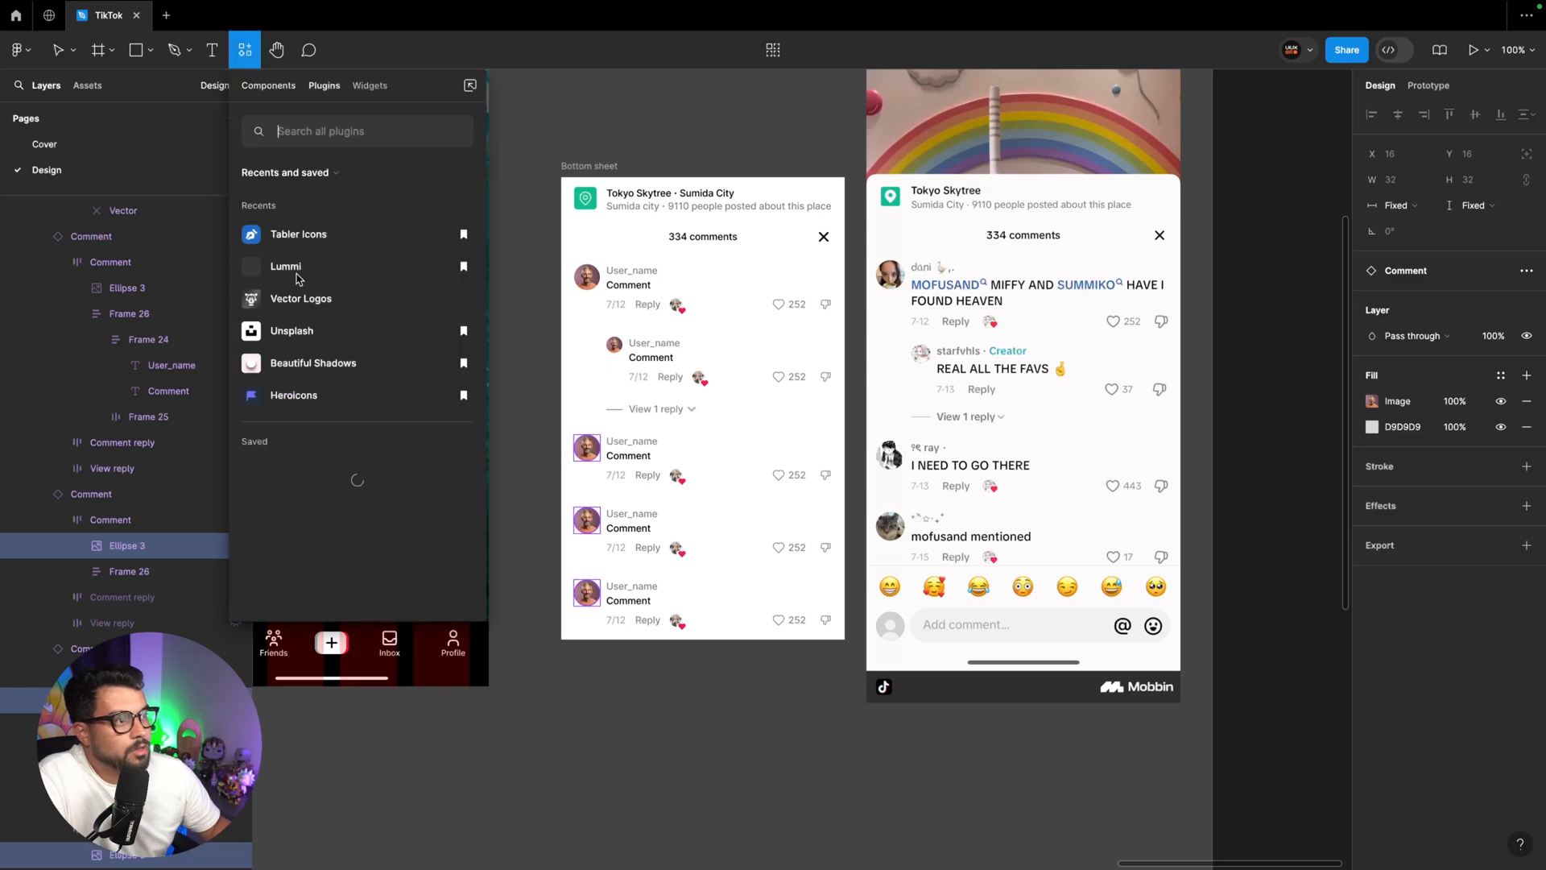
{"action": "left_click", "coordinate": [284, 271]}
{"action": "left_click", "coordinate": [313, 152]}
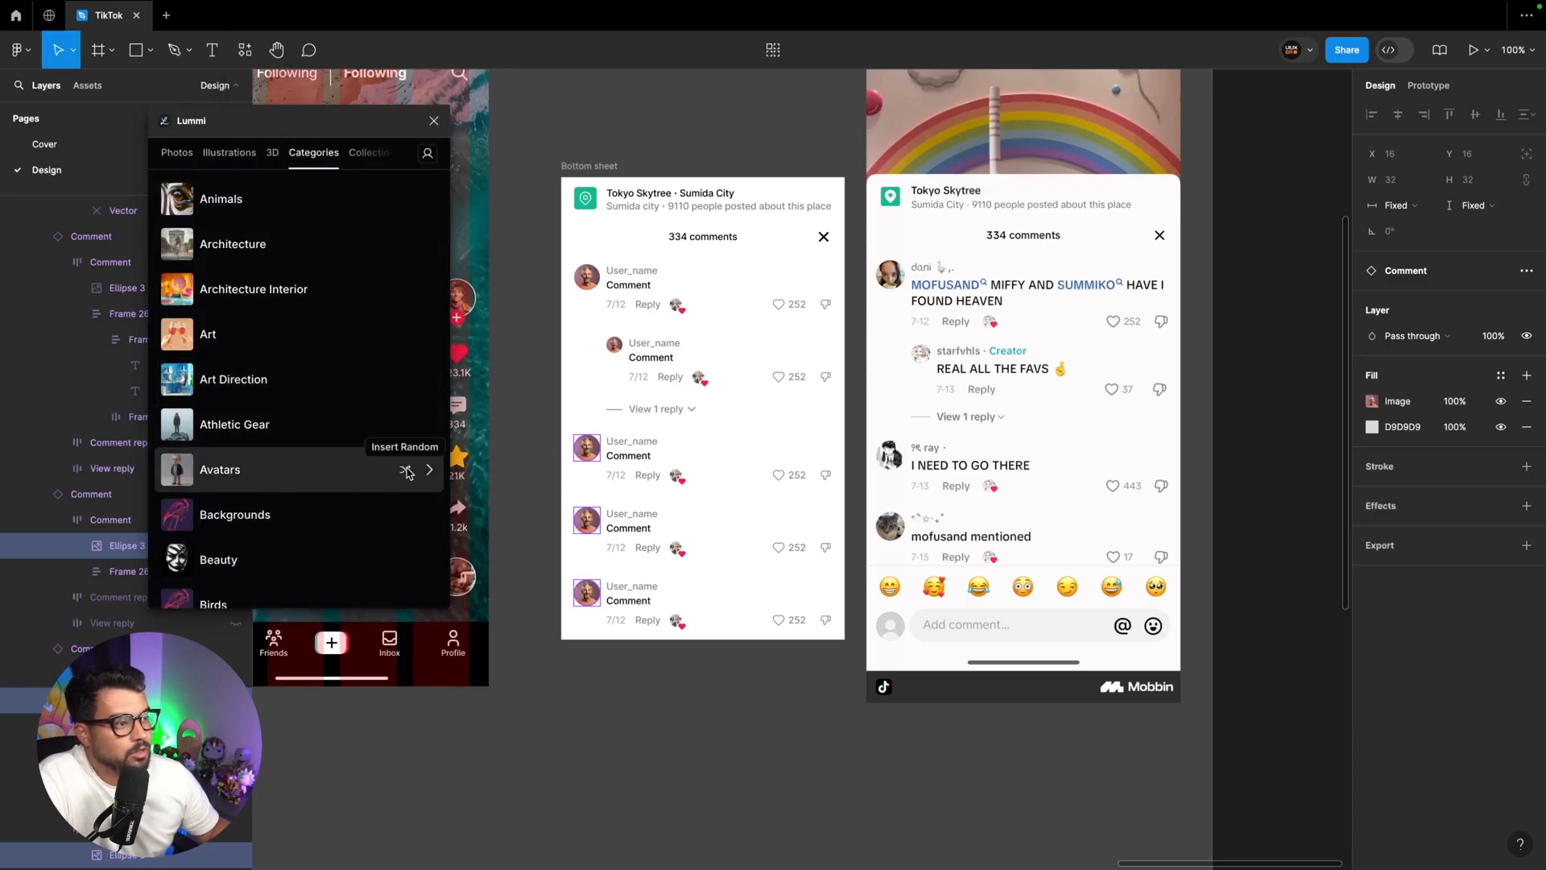
{"action": "left_click", "coordinate": [405, 471]}
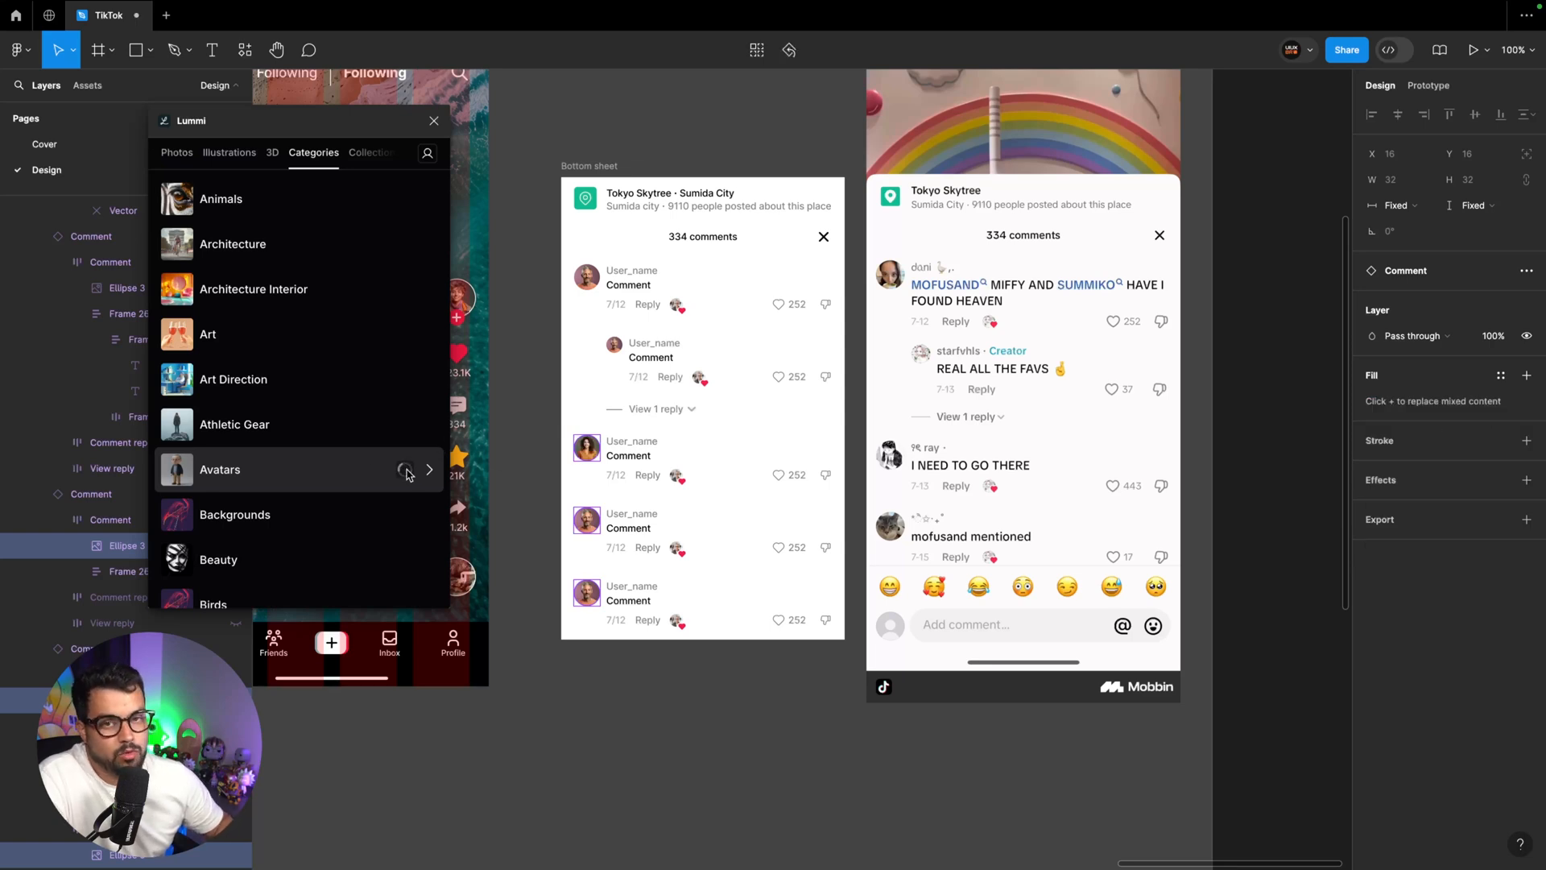
Replace all five User_name texts in the bottom sheet with Full Name (first last) content from the Content Reel plugin
{"action": "left_click", "coordinate": [635, 515]}
{"action": "left_click", "coordinate": [434, 120]}
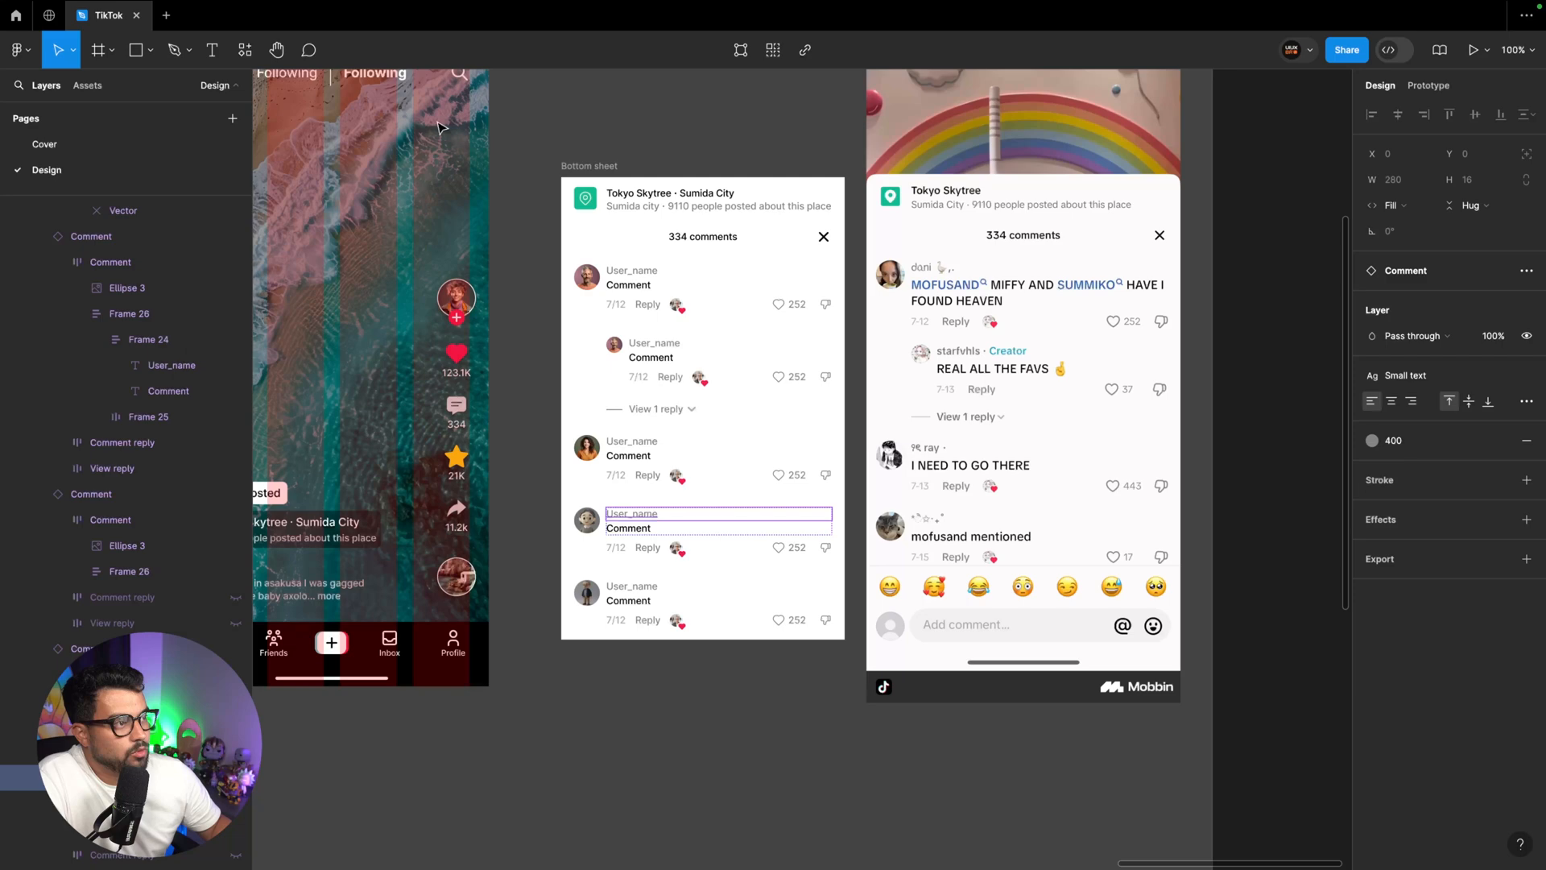
{"action": "left_click", "coordinate": [244, 51]}
{"action": "type", "text": "co"}
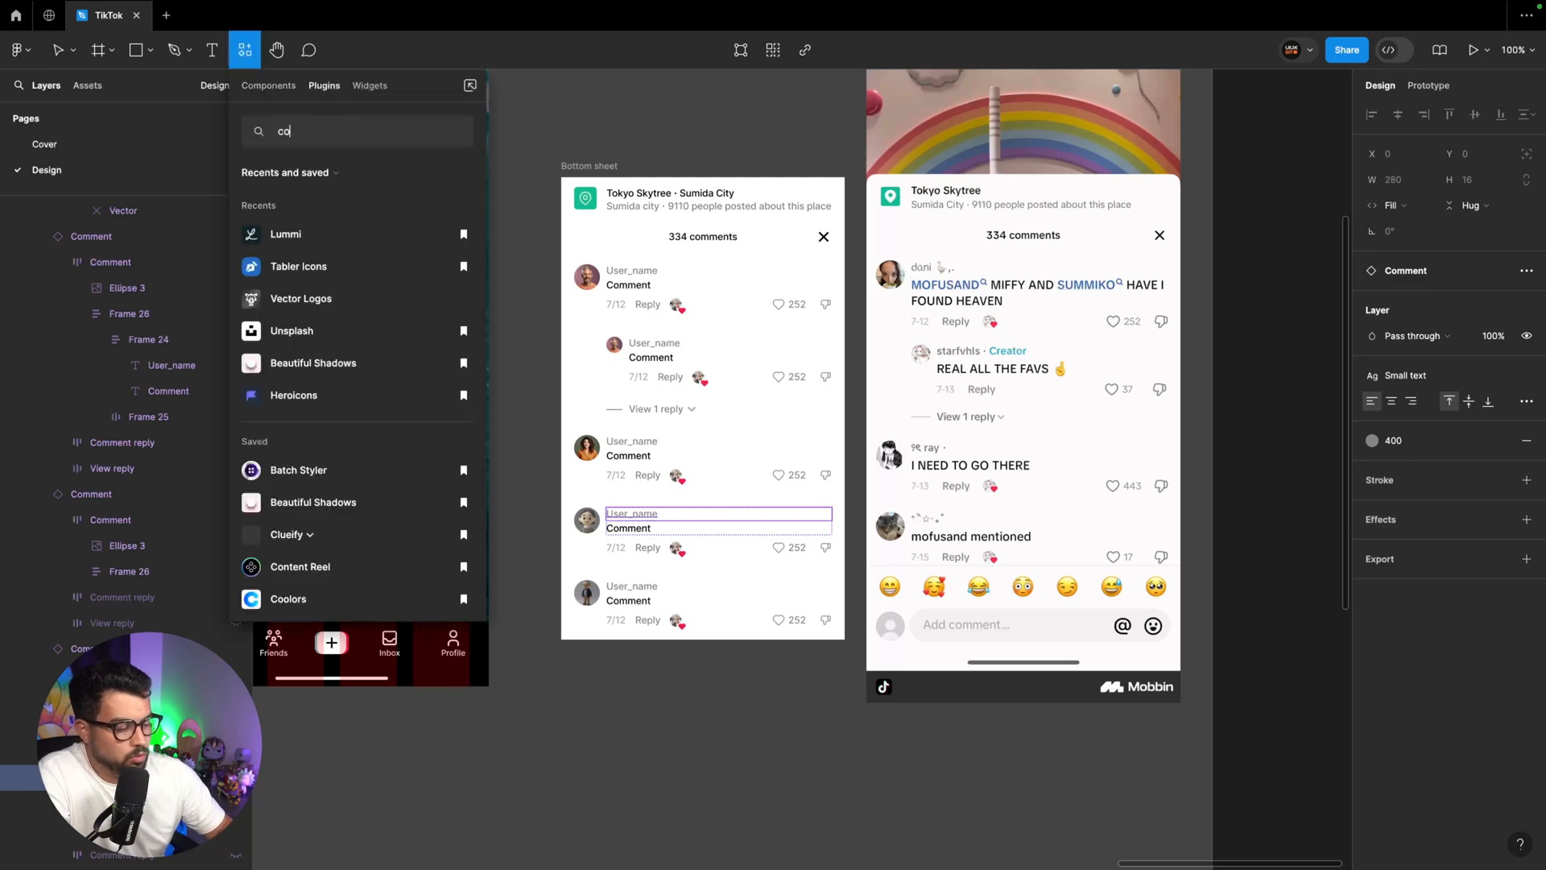
{"action": "type", "text": "ntent"}
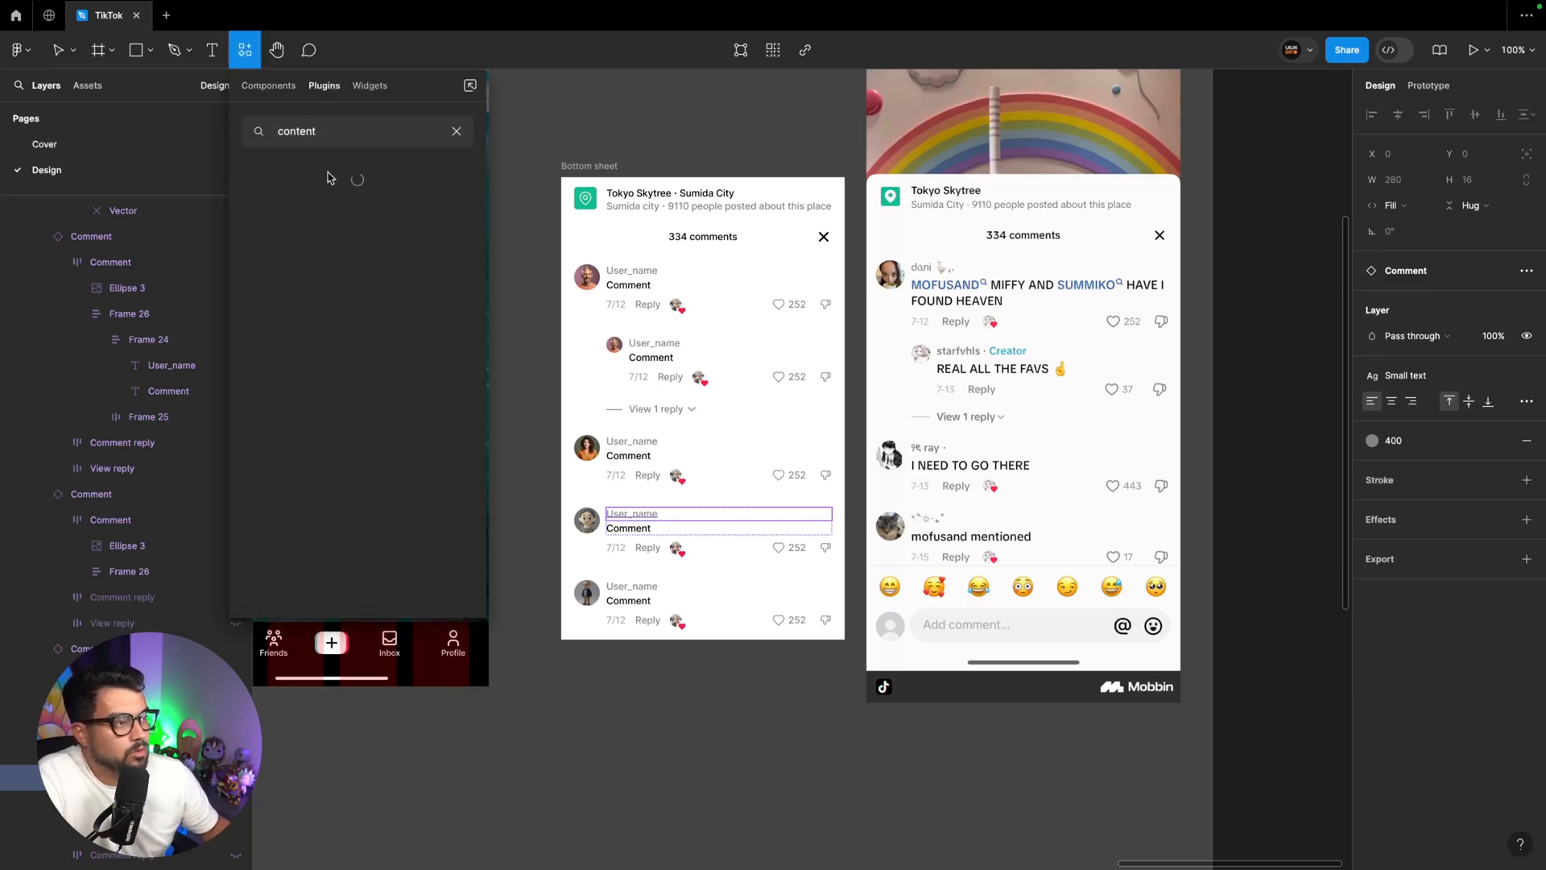
{"action": "left_click", "coordinate": [628, 586], "text": "super"}
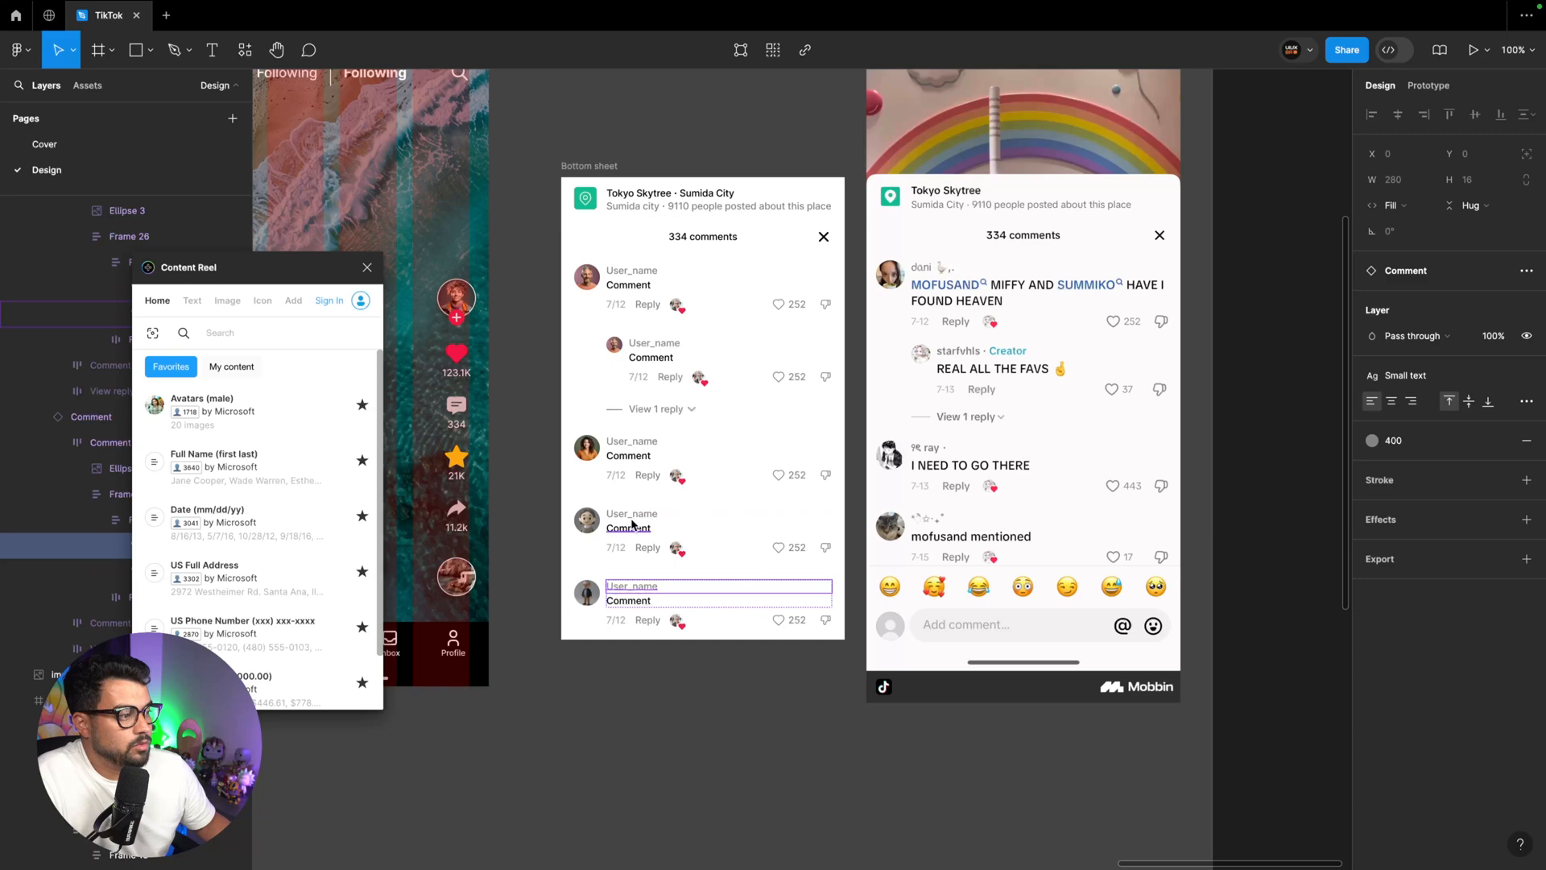
{"action": "left_click", "coordinate": [632, 514], "text": "shift+super"}
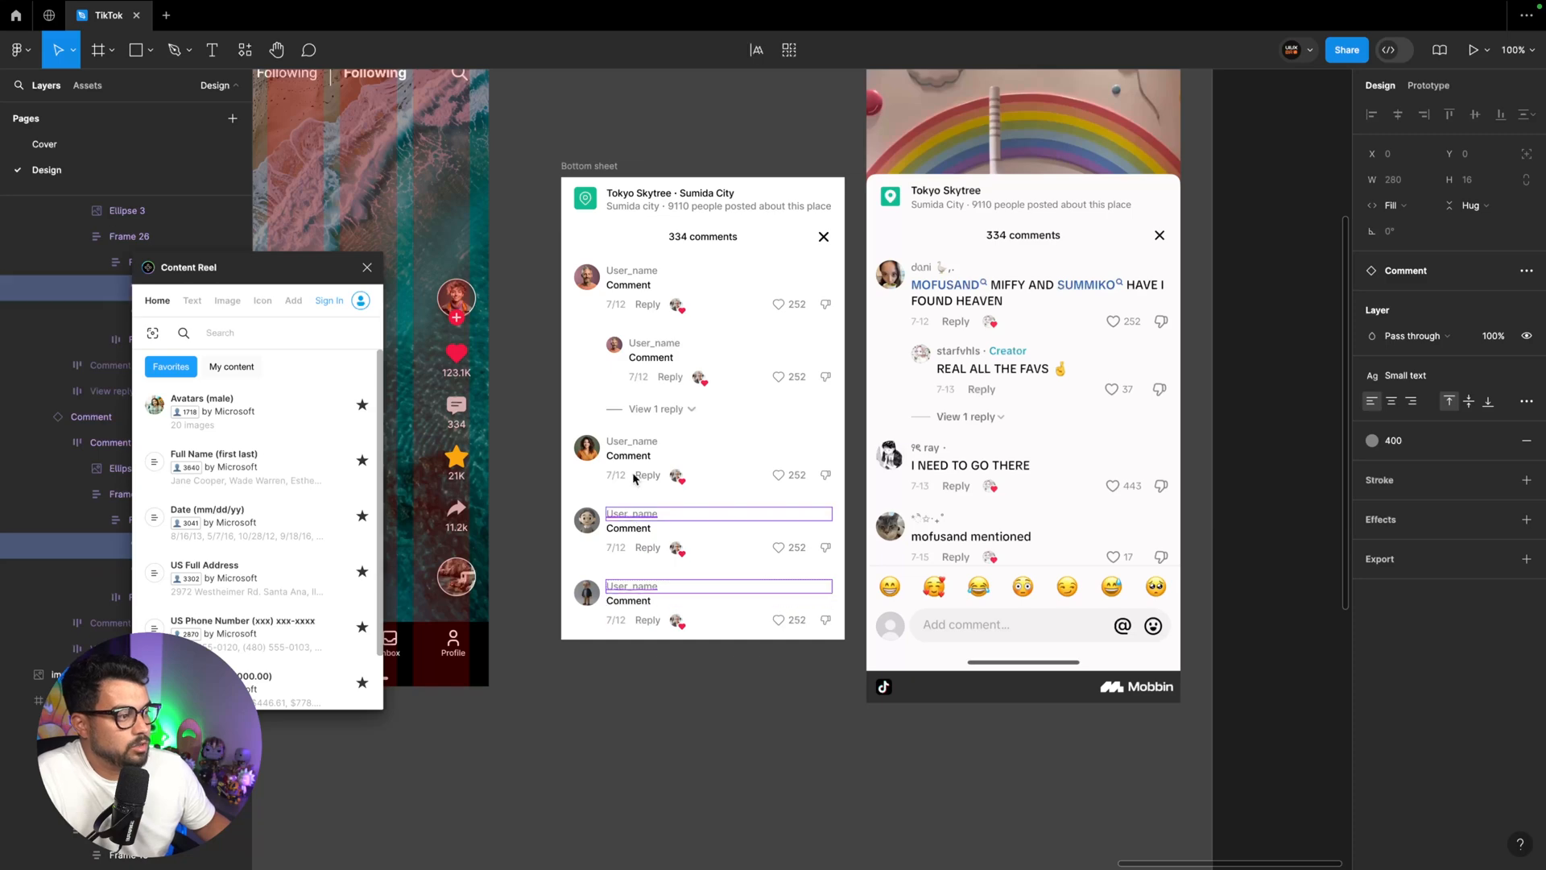
{"action": "left_click", "coordinate": [632, 440], "text": "shift+super"}
{"action": "left_click", "coordinate": [632, 344], "text": "shift+super"}
{"action": "left_click", "coordinate": [633, 270], "text": "shift+super"}
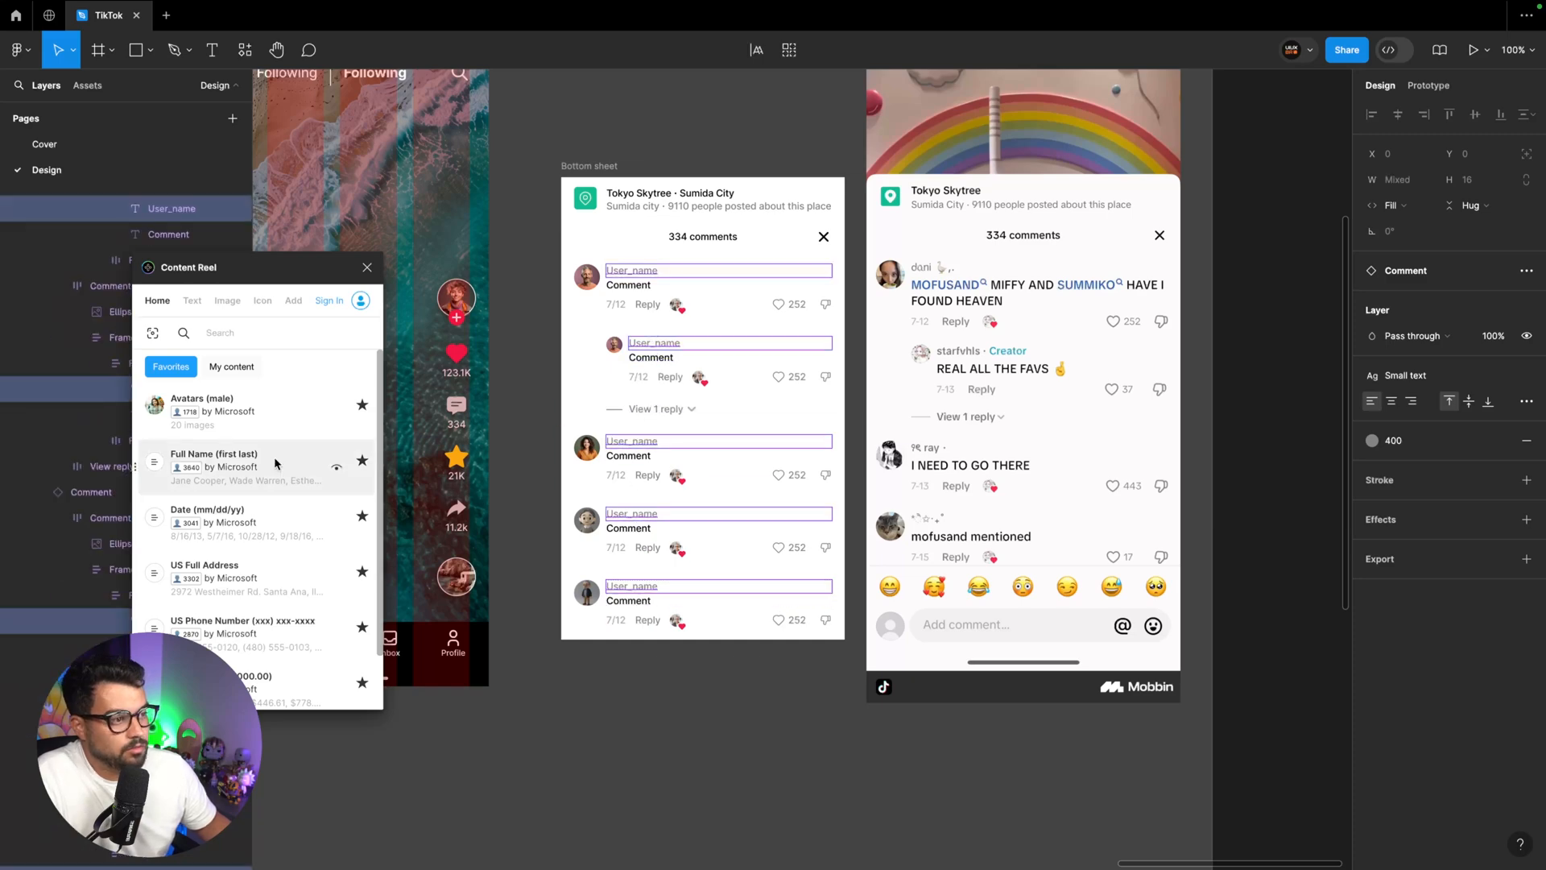
{"action": "left_click", "coordinate": [297, 471]}
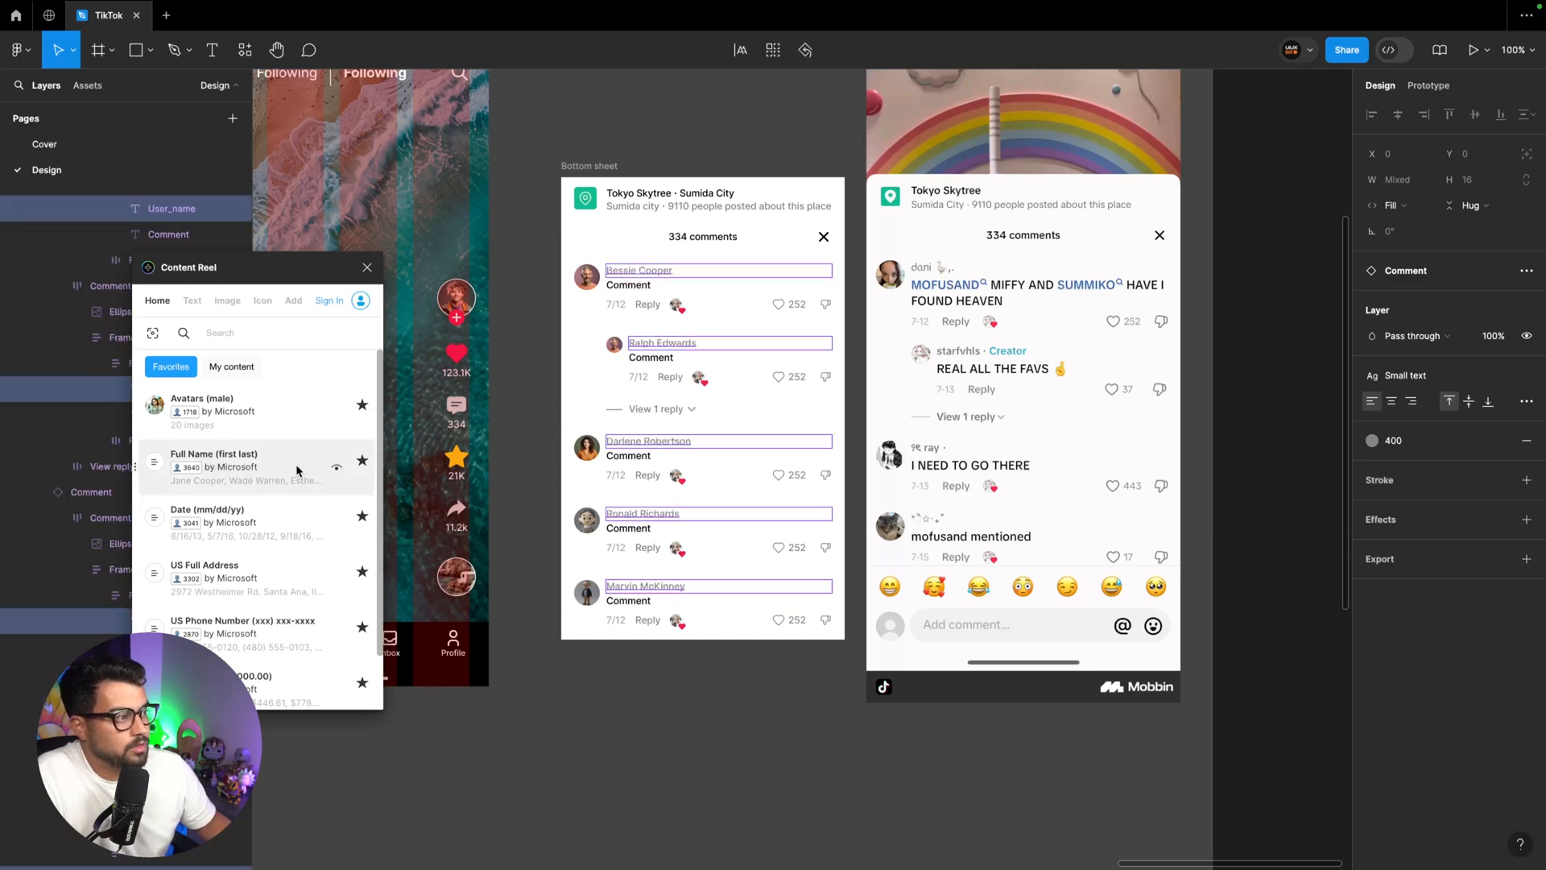
{"action": "left_click", "coordinate": [652, 636]}
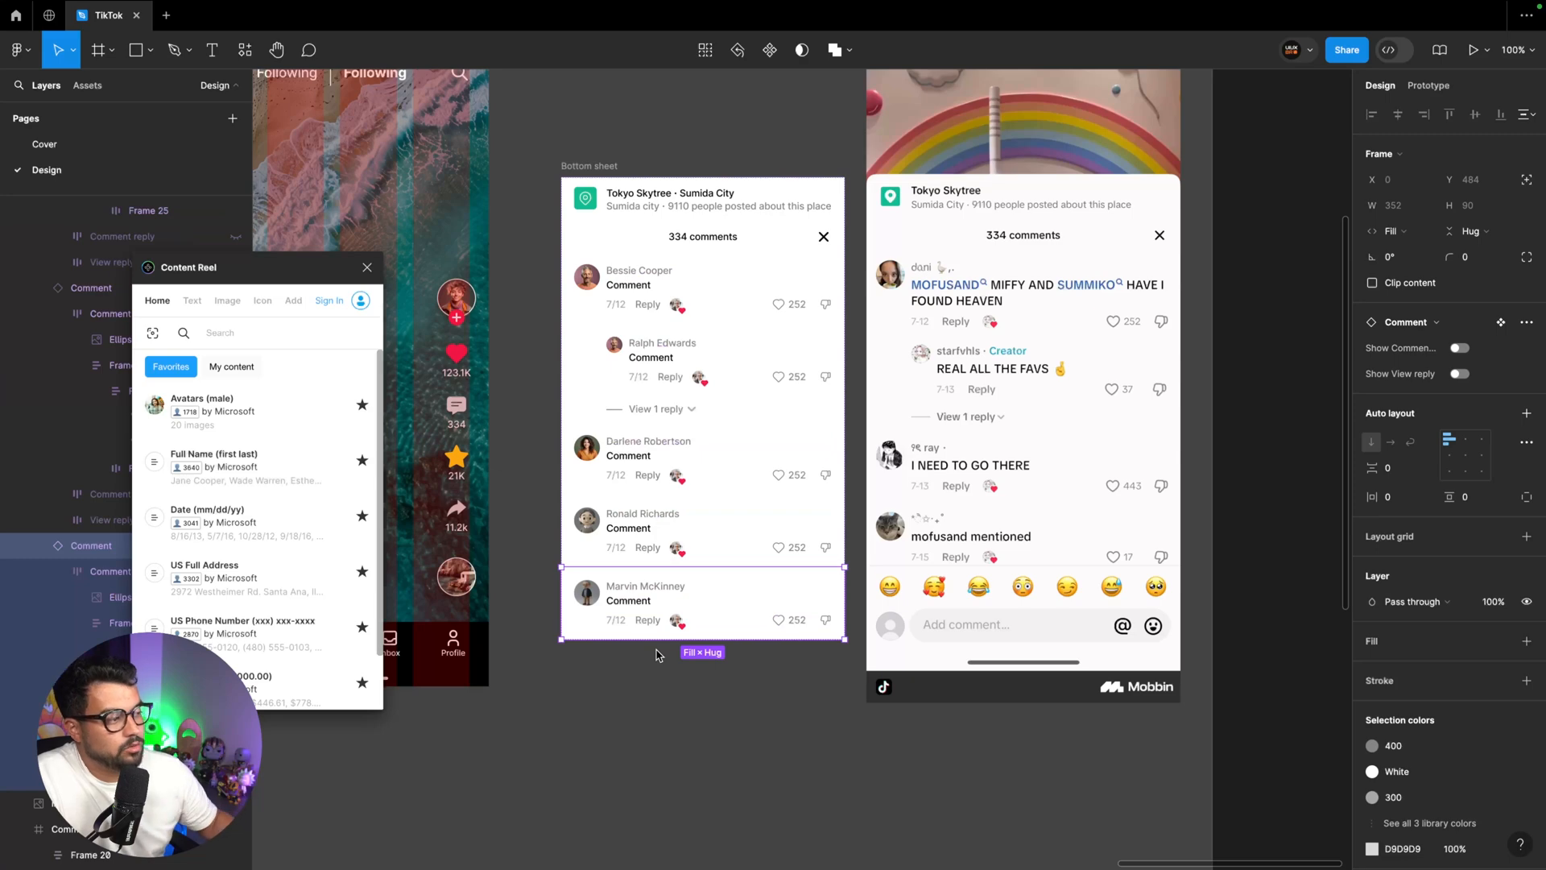
{"action": "left_click", "coordinate": [636, 600], "text": "super"}
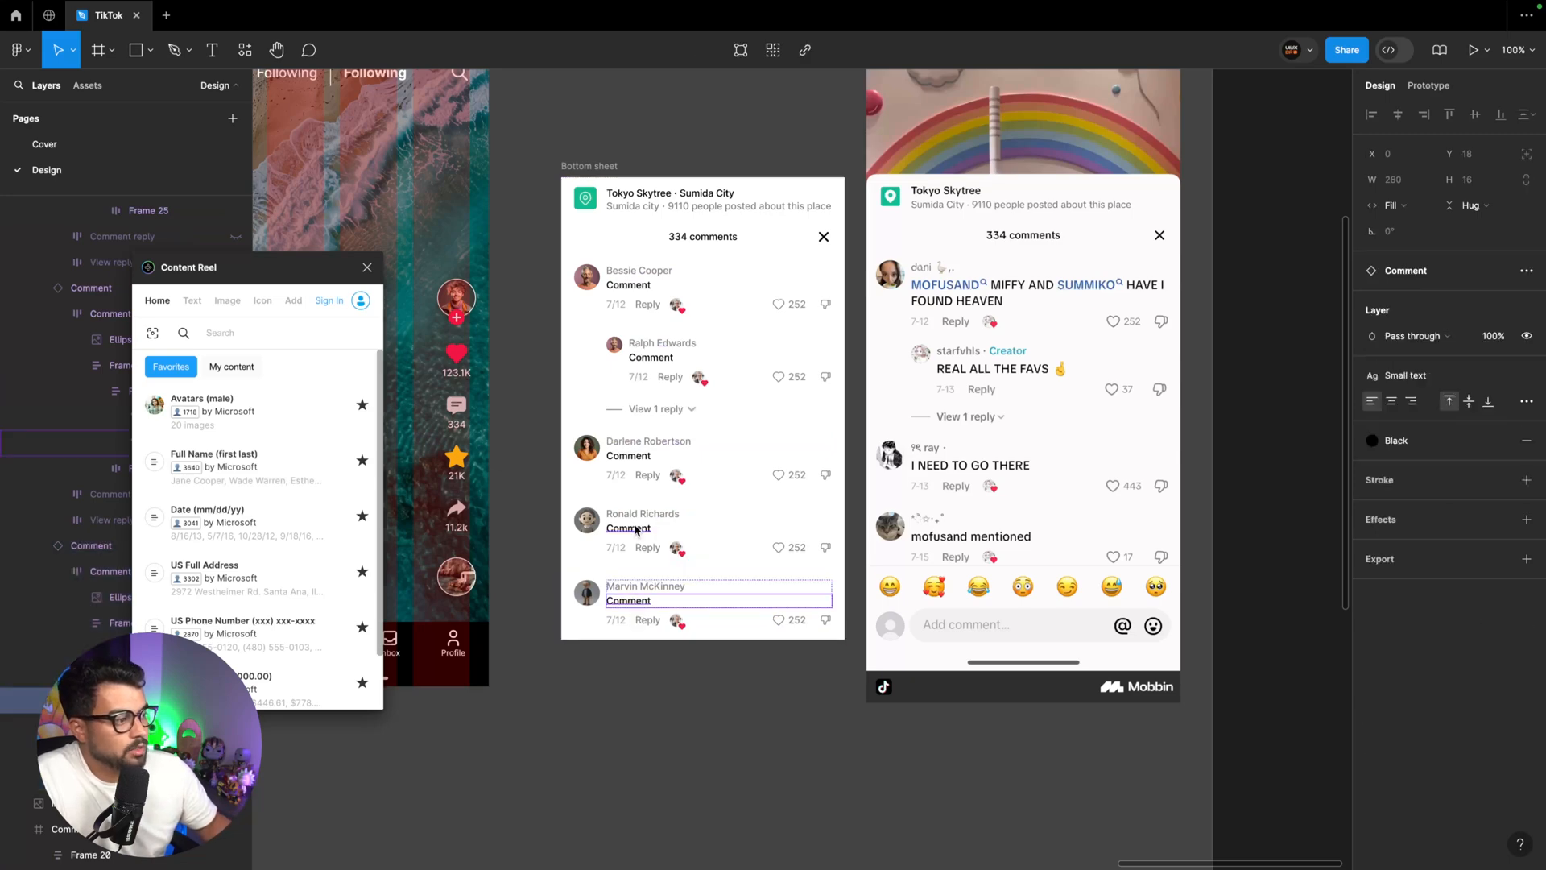
{"action": "left_click", "coordinate": [636, 528], "text": "shift+super"}
{"action": "left_click", "coordinate": [636, 456], "text": "shift+super"}
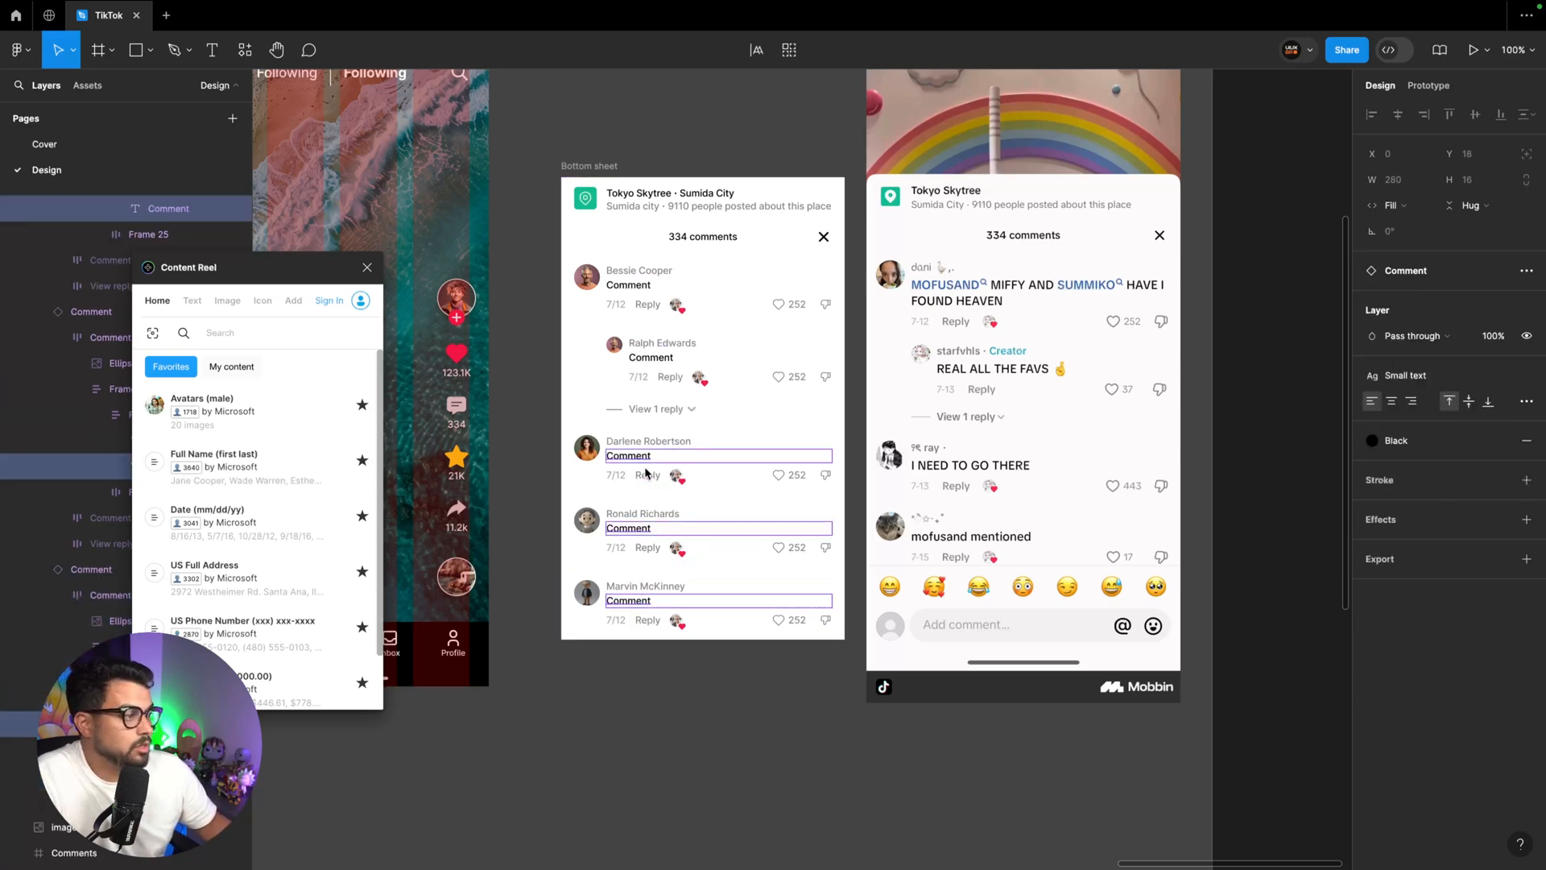
{"action": "left_click", "coordinate": [691, 636]}
Rewrite the bottom sheet's comment texts, in order, as "Best beach in town.", "Real all the favs", "I need to go there", "Great waves!!" and "Paradise!"
{"action": "double_click", "coordinate": [619, 457], "text": "super"}
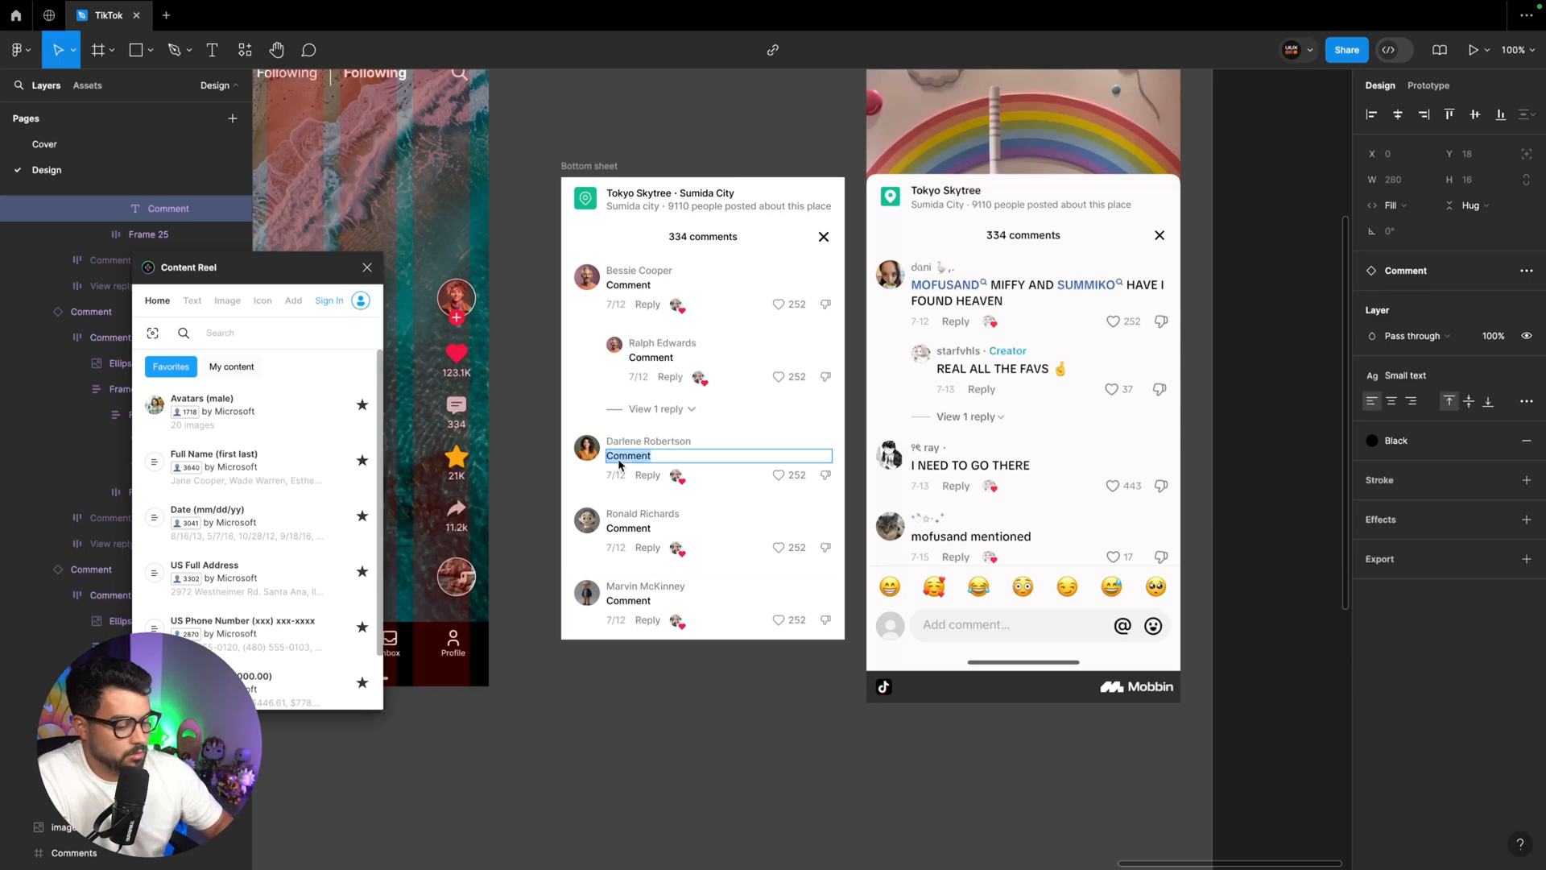
{"action": "type", "text": "I need to go there"}
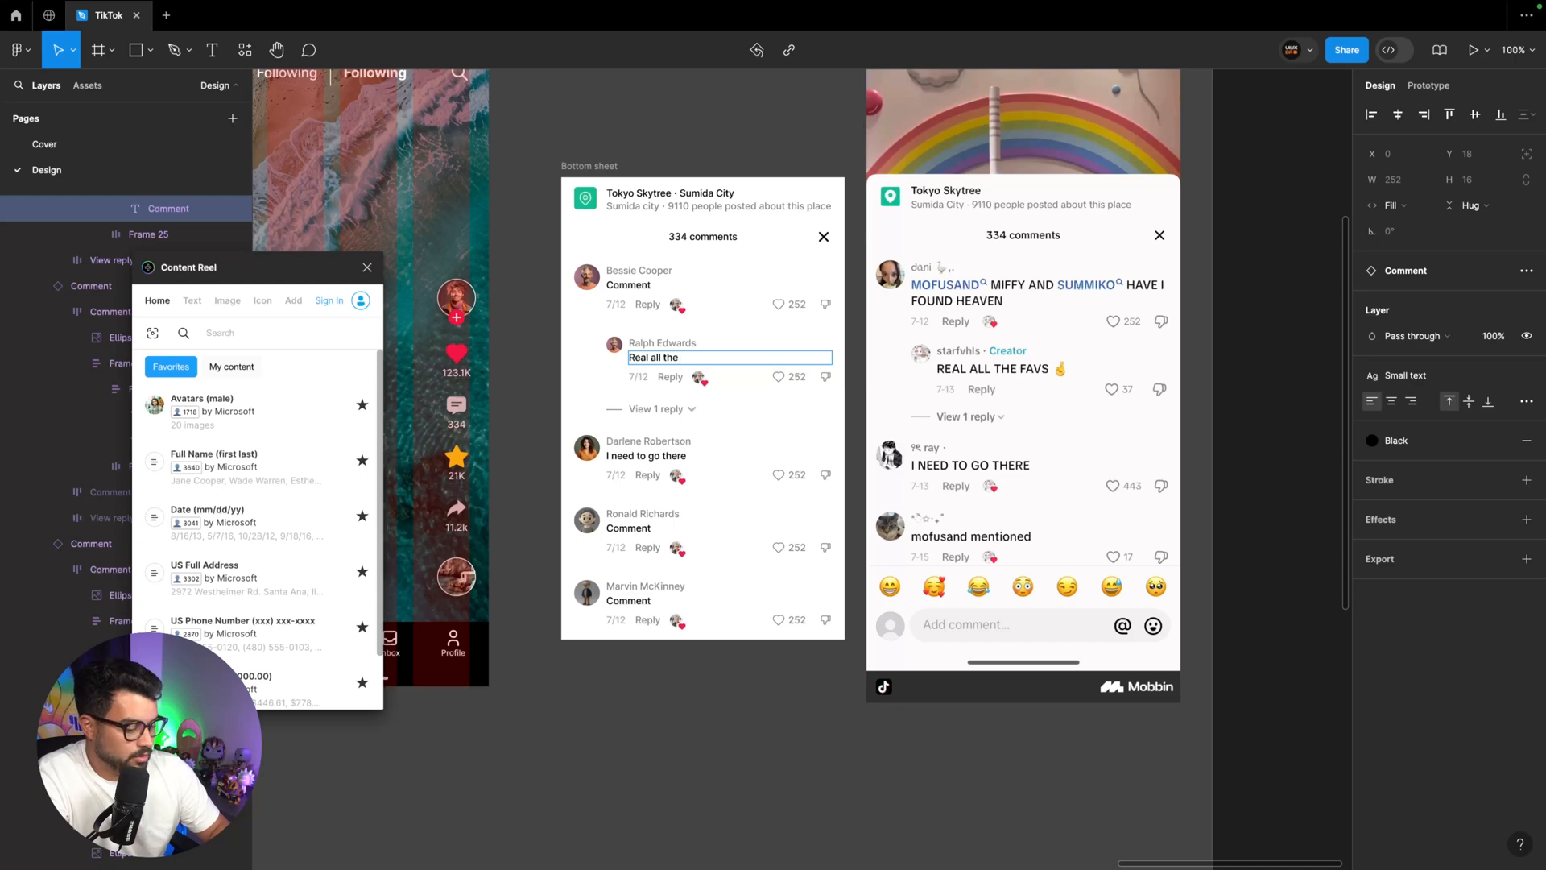
{"action": "type", "text": "st beach in town"}
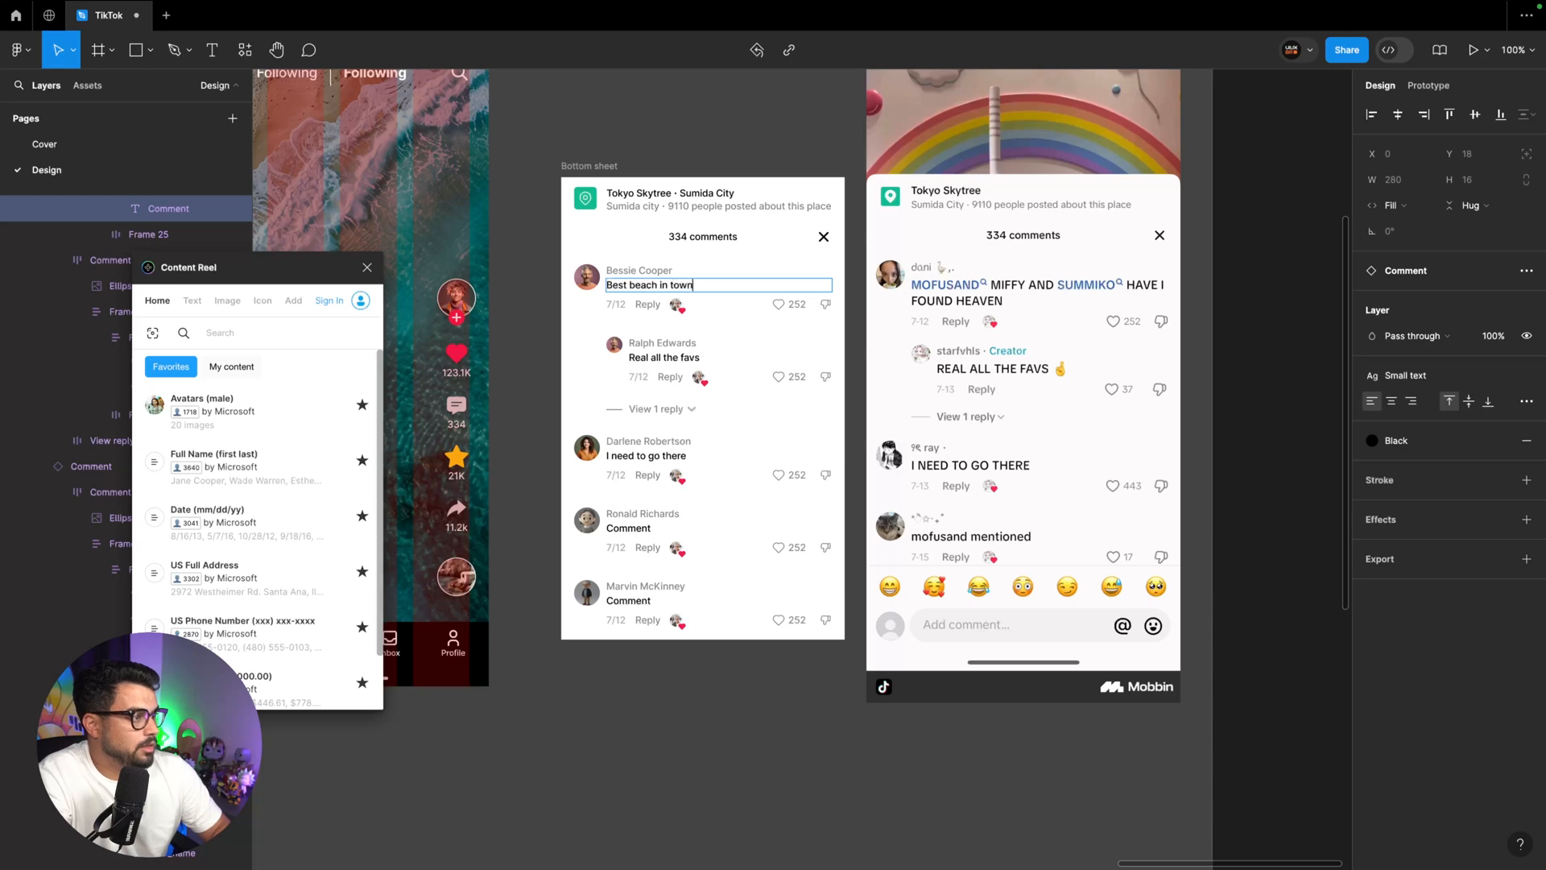
{"action": "type", "text": "."}
{"action": "type", "text": "Gre"}
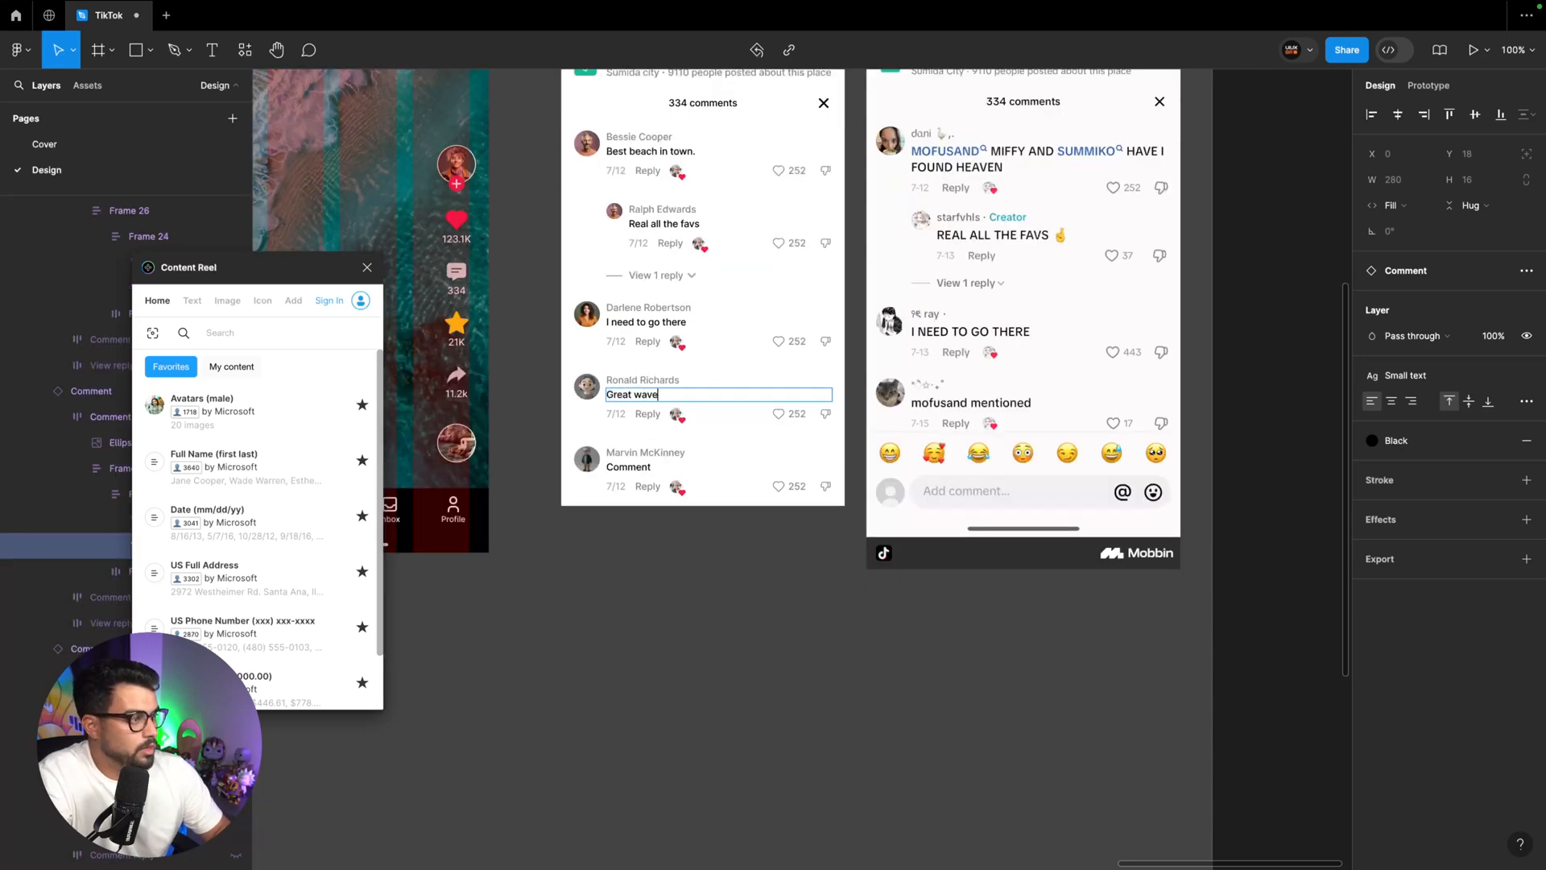
{"action": "type", "text": "!"}
{"action": "type", "text": "!"}
{"action": "type", "text": "Pa"}
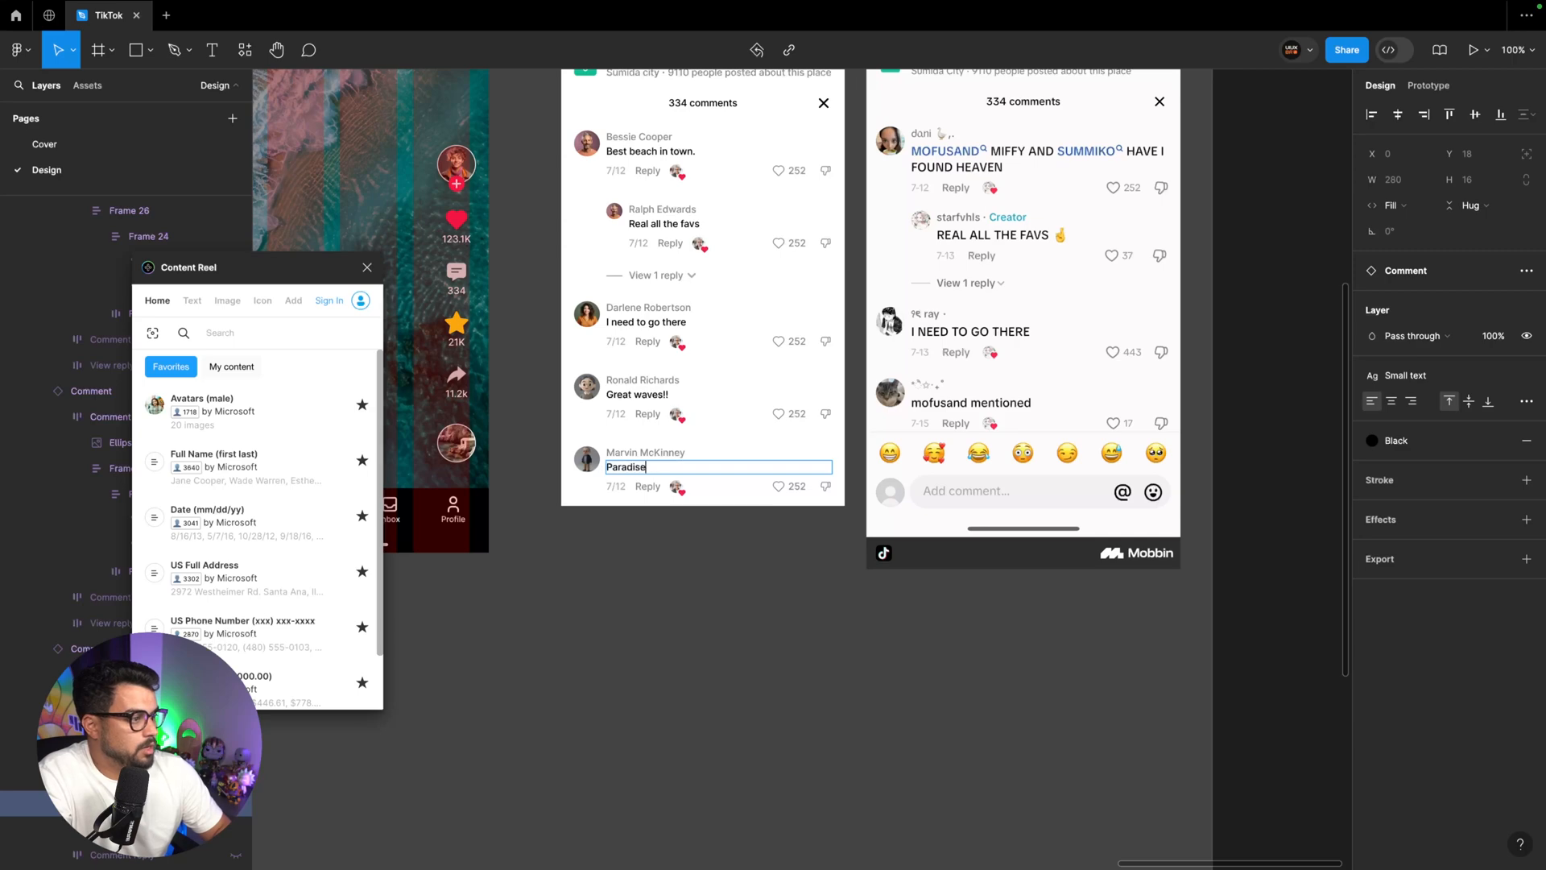
{"action": "type", "text": "!"}
{"action": "left_click", "coordinate": [666, 541]}
Try widening the Bottom sheet frame to about 501 px to test how its contents stretch
{"action": "scroll", "coordinate": [666, 541], "scroll_direction": "up", "scroll_amount": 3}
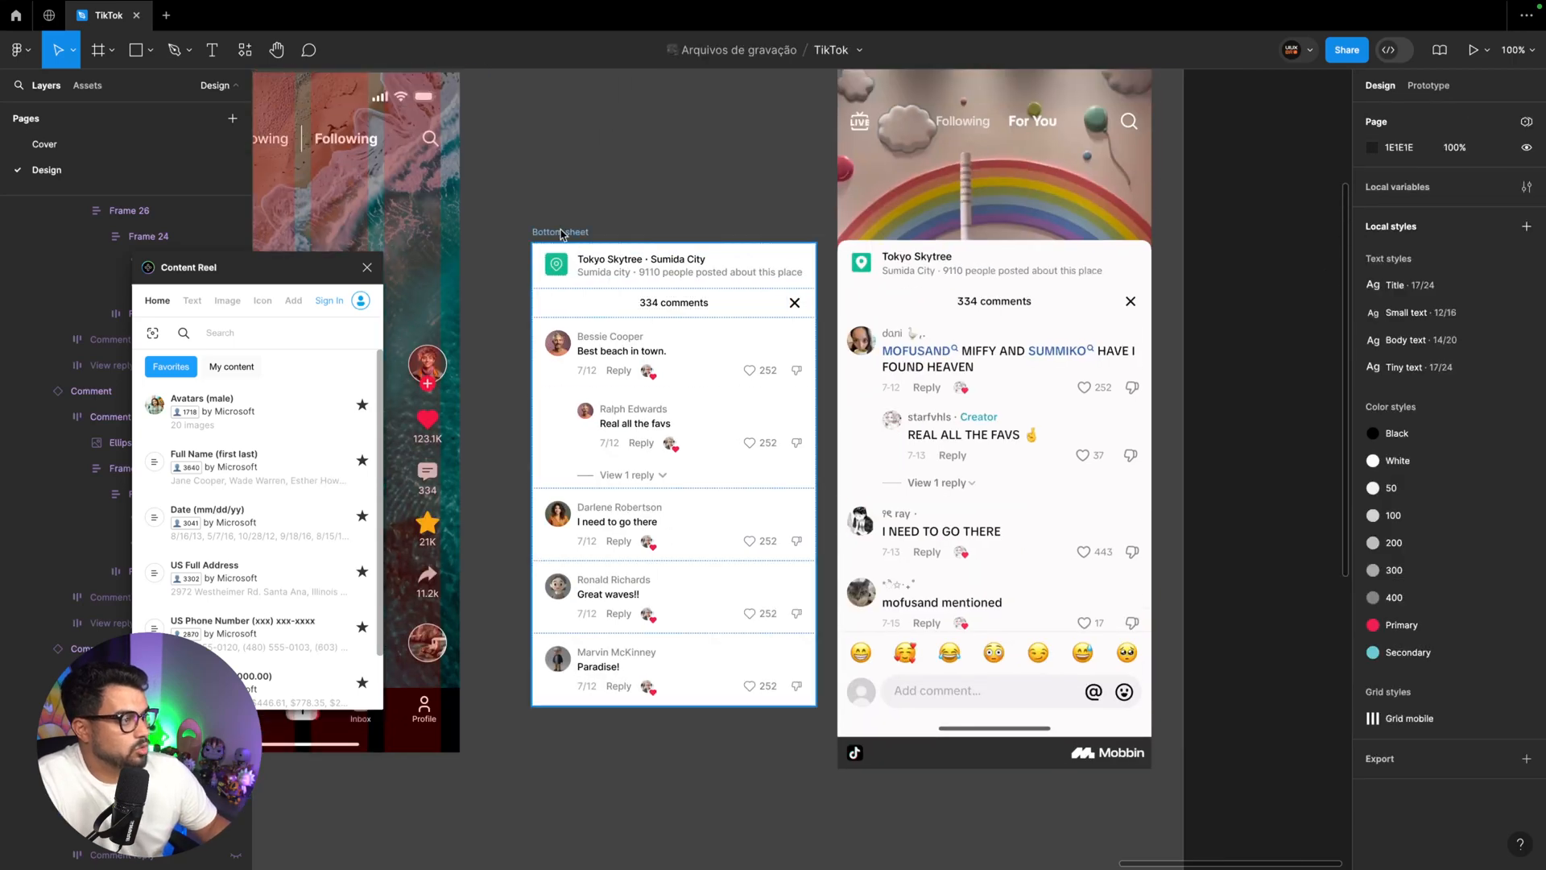
{"action": "left_click", "coordinate": [561, 234]}
{"action": "left_click_drag", "start_coordinate": [816, 351], "coordinate": [932, 348]}
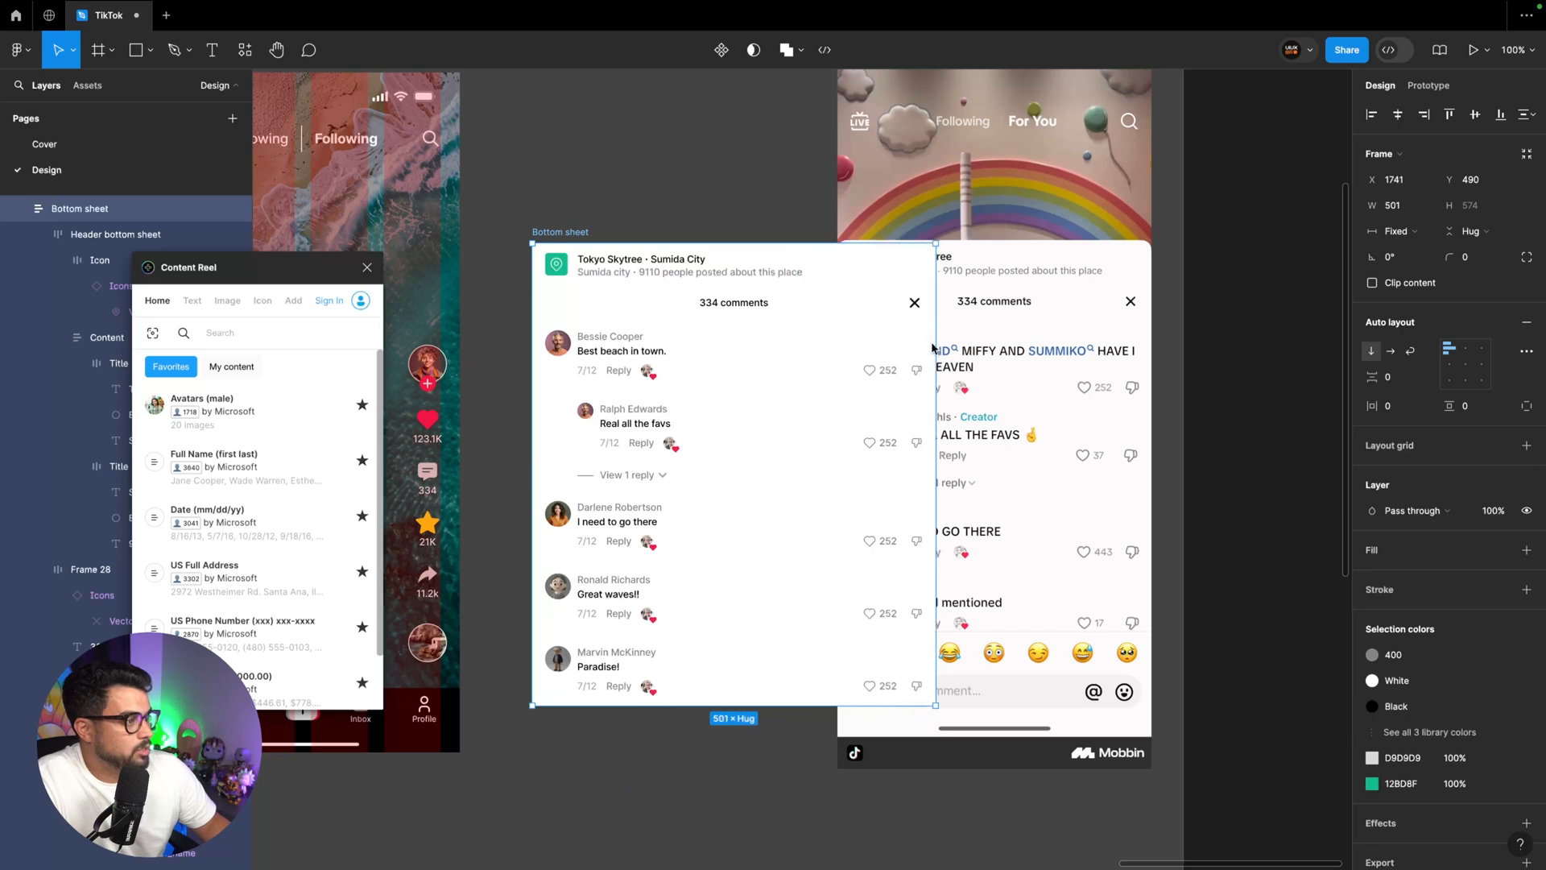
{"action": "key", "text": "super+z"}
Check the sizing of the header's layers and widen the Bottom sheet frame to about 379 px
{"action": "left_click", "coordinate": [683, 278]}
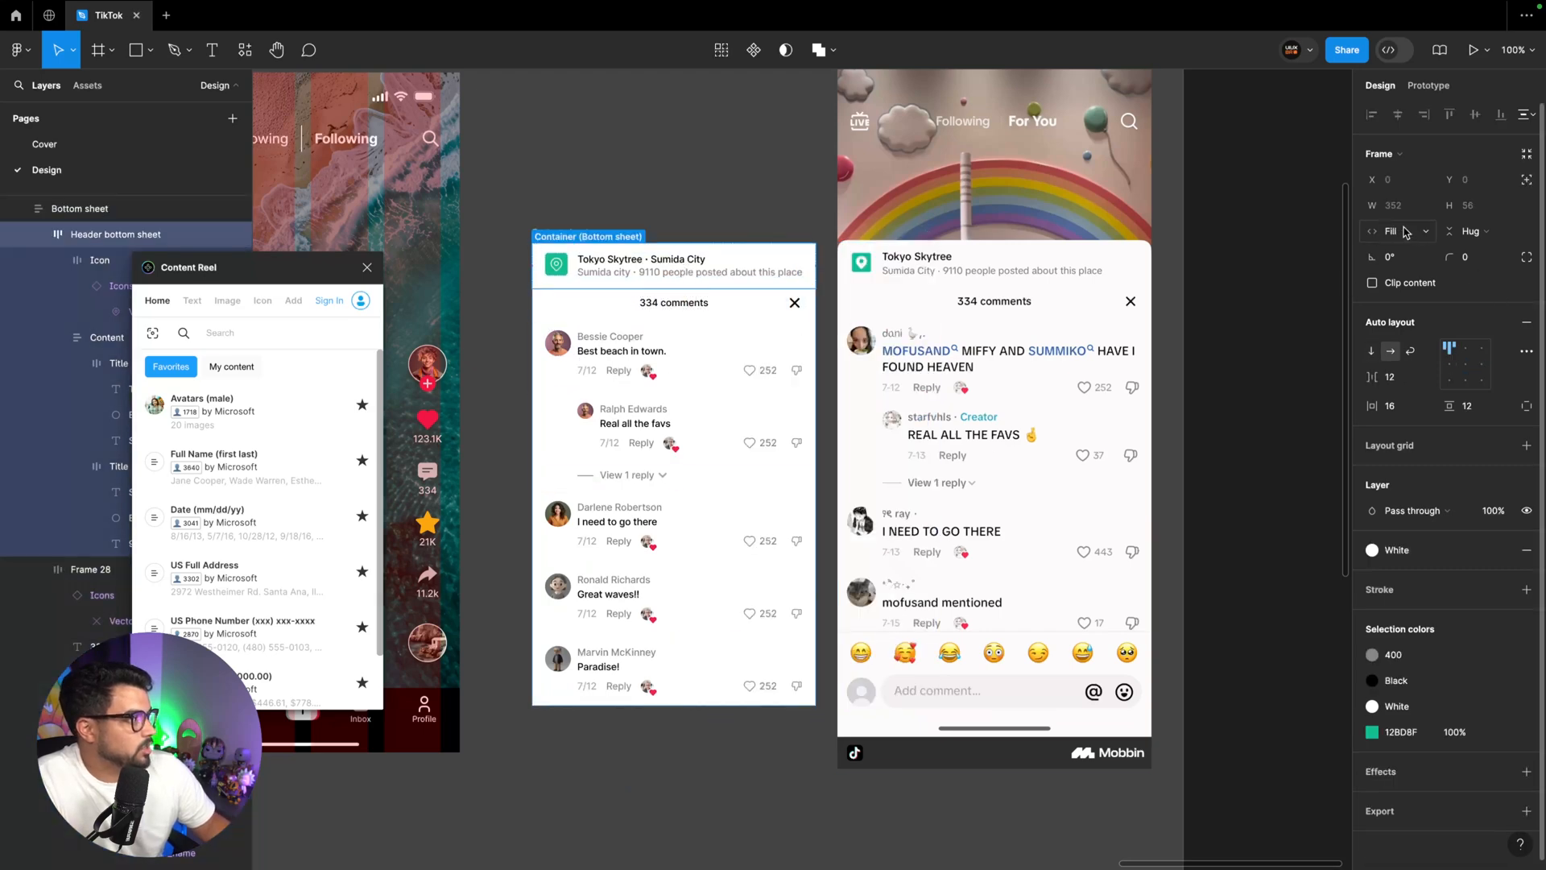
{"action": "left_click", "coordinate": [668, 303]}
{"action": "left_click", "coordinate": [592, 276]}
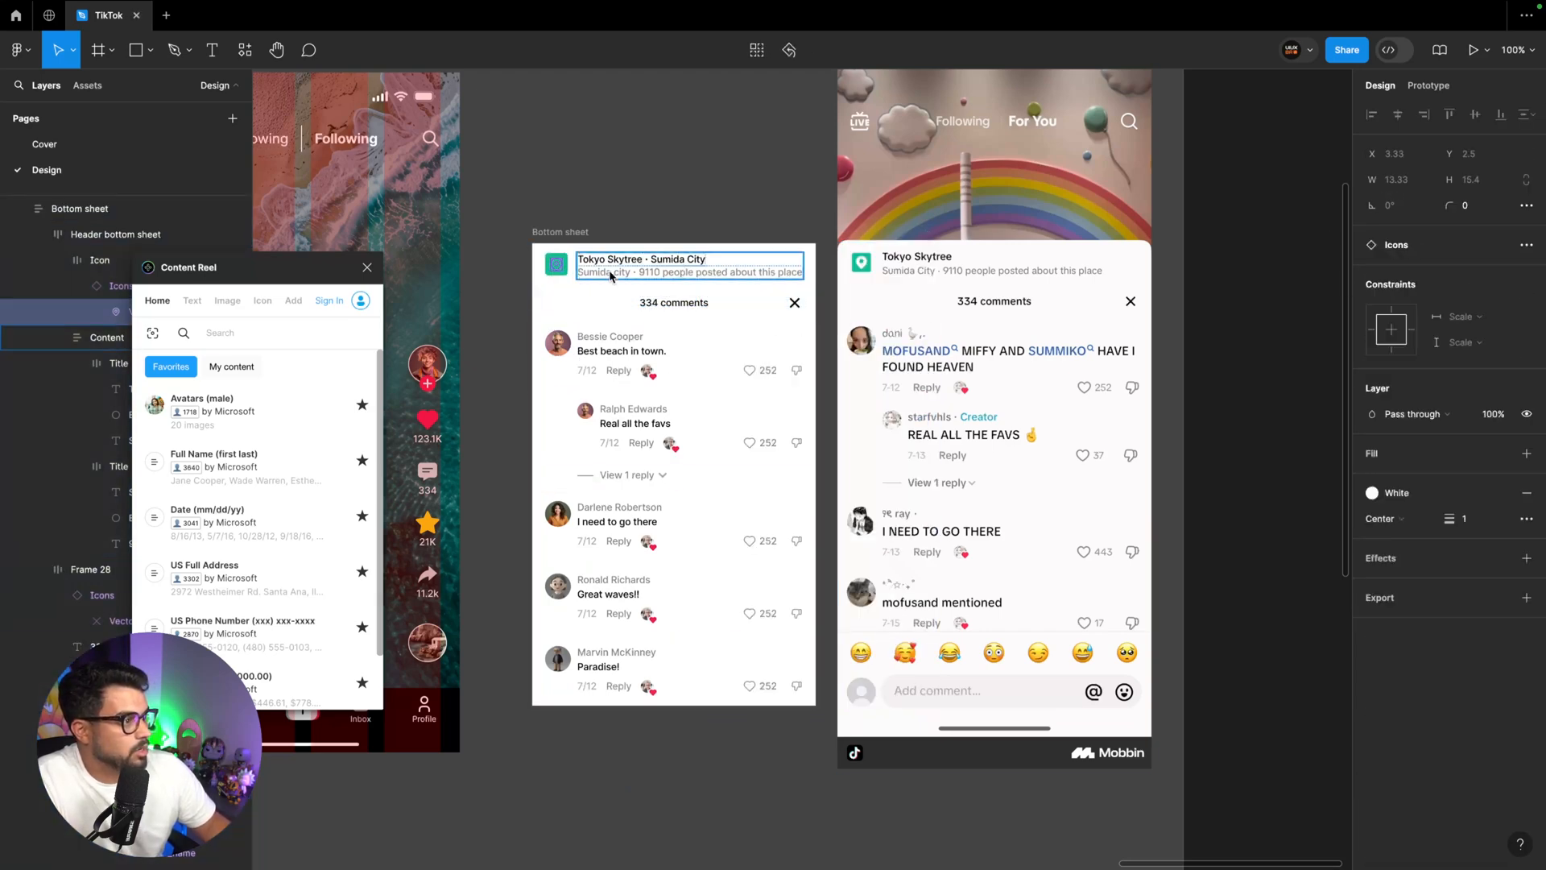
{"action": "left_click", "coordinate": [728, 273]}
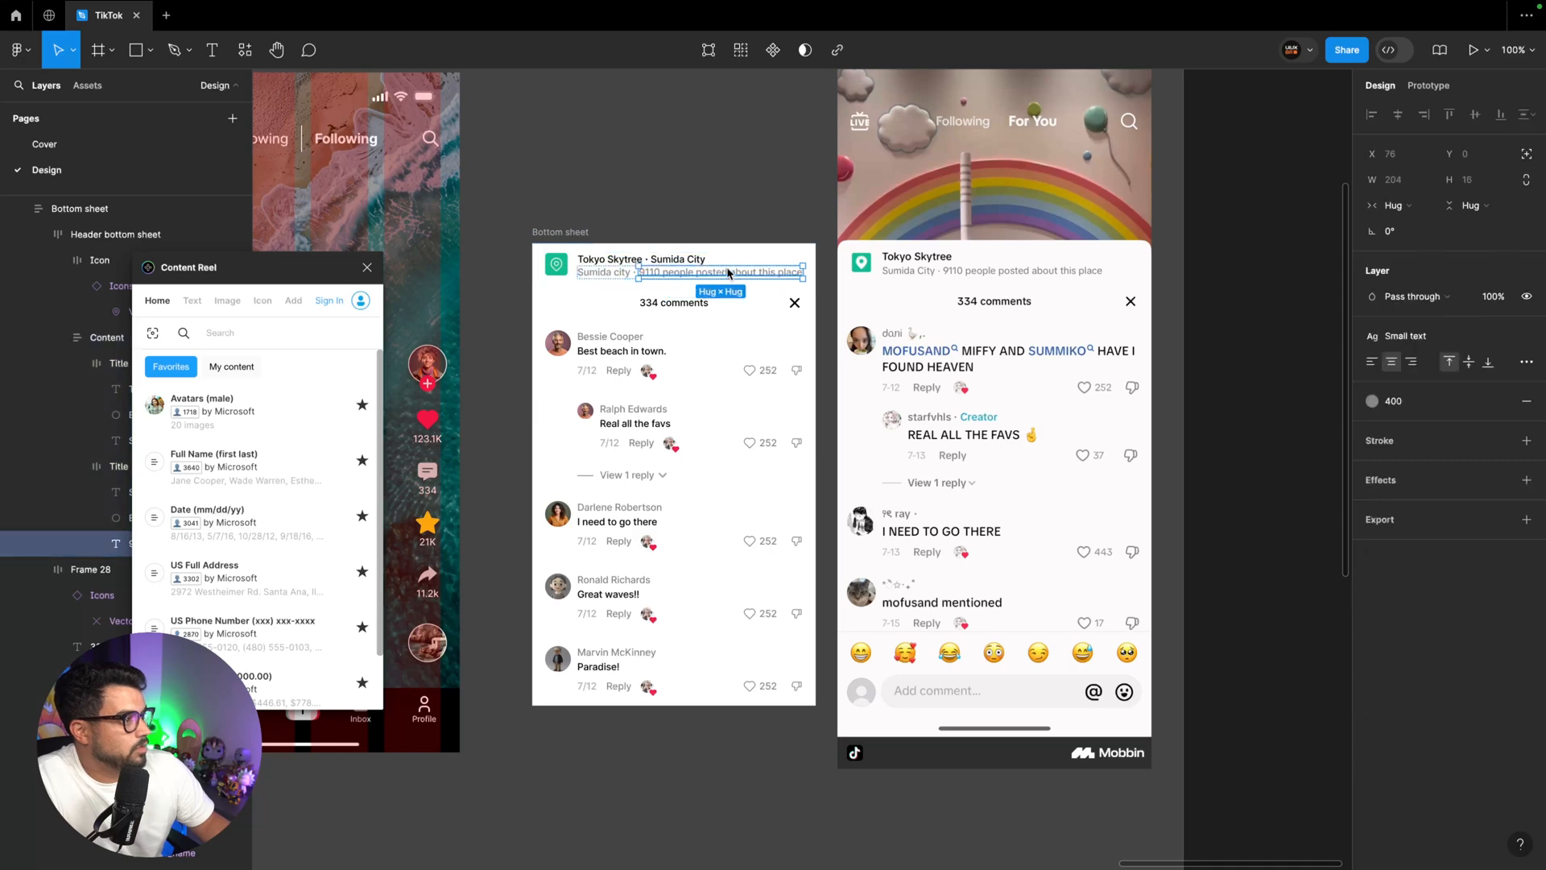
{"action": "mouse_move", "coordinate": [816, 313]}
{"action": "left_mouse_down"}
{"action": "mouse_move", "coordinate": [770, 315]}
{"action": "mouse_move", "coordinate": [910, 325]}
{"action": "mouse_move", "coordinate": [838, 325]}
{"action": "left_mouse_up"}
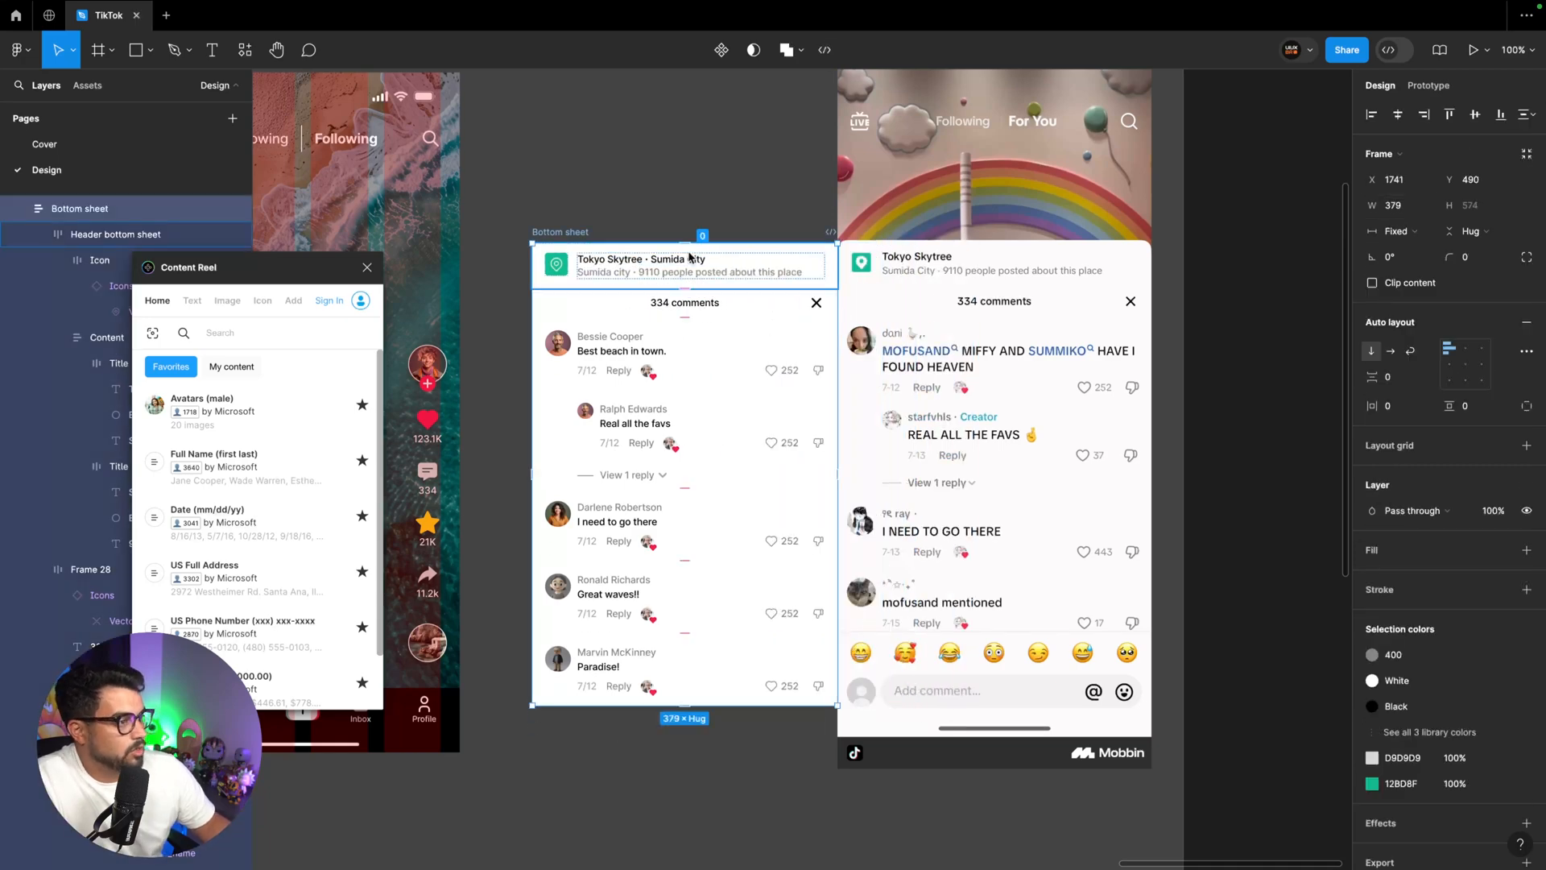
Hide the layout grids on the Comments frame and close the Content Reel plugin
{"action": "key", "text": "ctrl+minus"}
{"action": "left_click", "coordinate": [719, 301]}
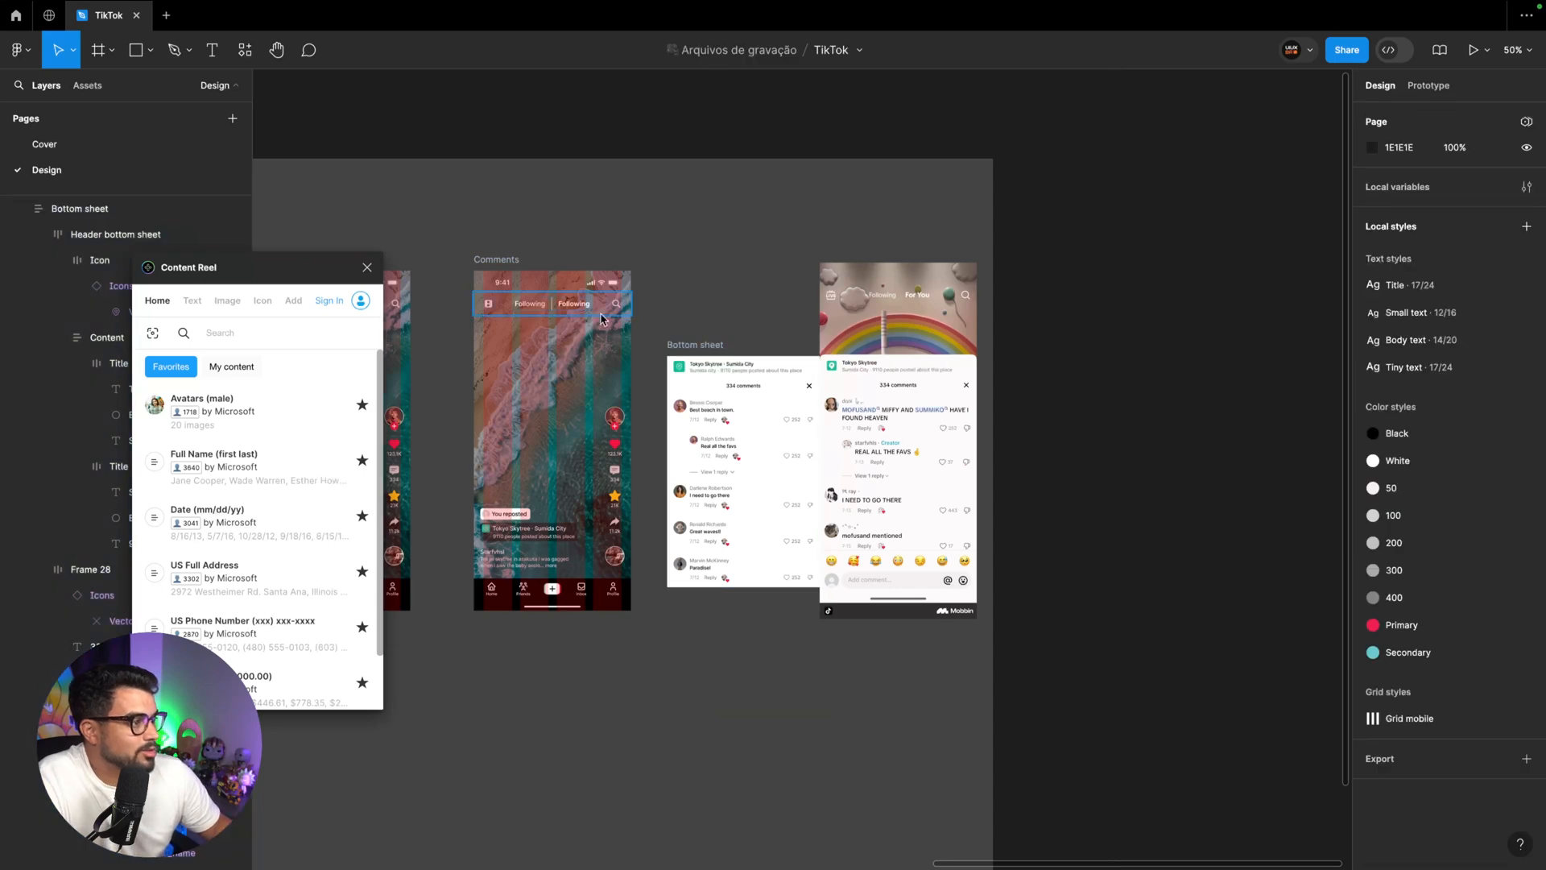
{"action": "left_click", "coordinate": [509, 261]}
{"action": "key", "text": "shift+g"}
{"action": "scroll", "coordinate": [792, 249], "scroll_direction": "left", "scroll_amount": 2}
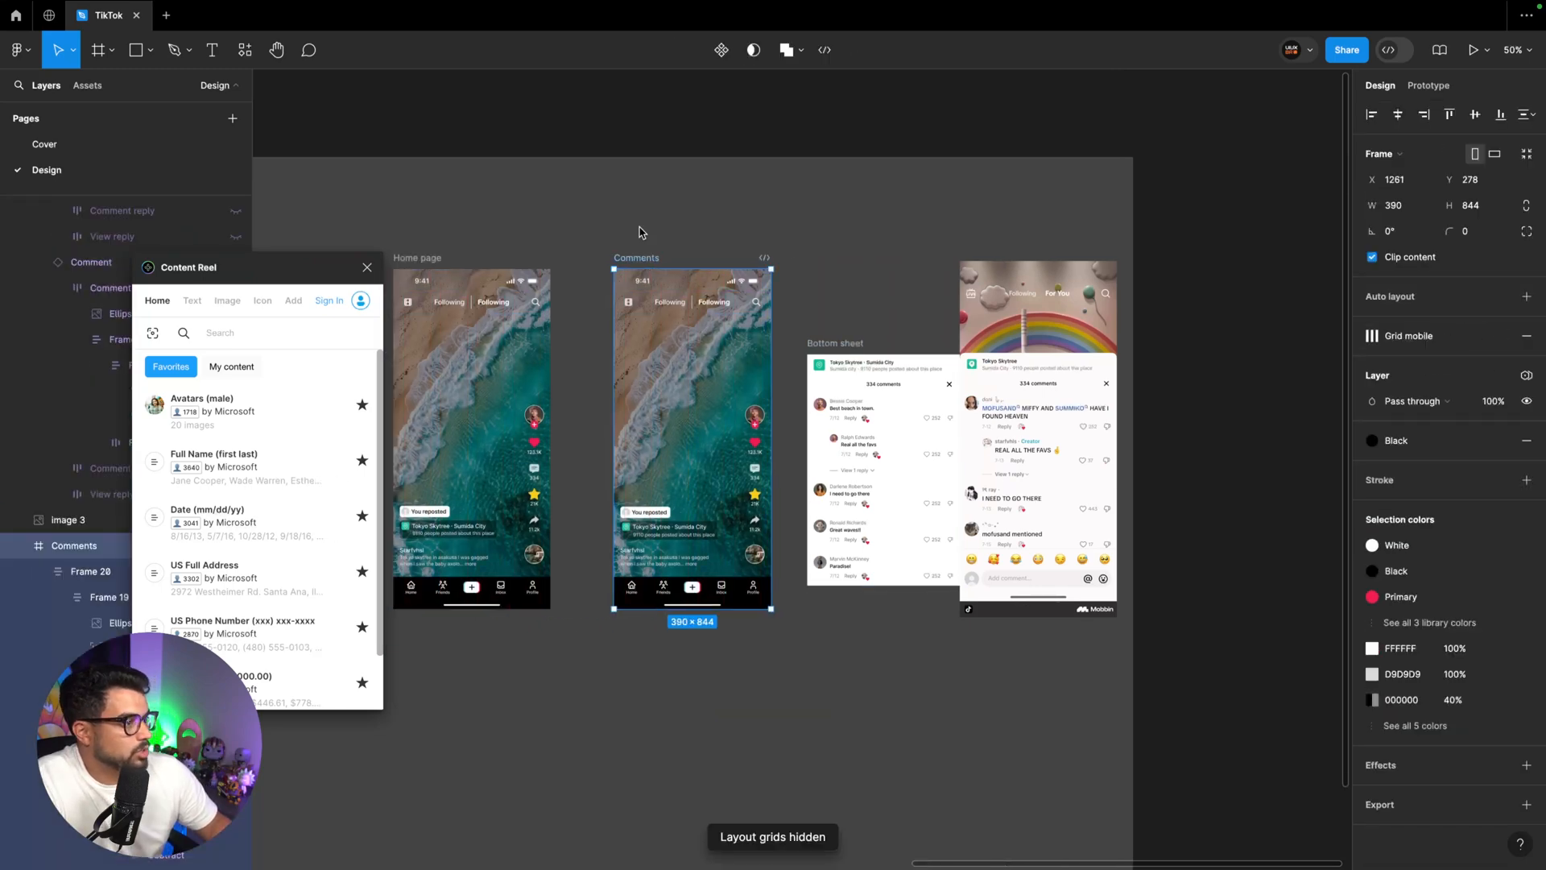
{"action": "key", "text": "ctrl+plus"}
{"action": "left_click", "coordinate": [367, 267]}
{"action": "scroll", "coordinate": [668, 294], "scroll_direction": "up", "scroll_amount": 2}
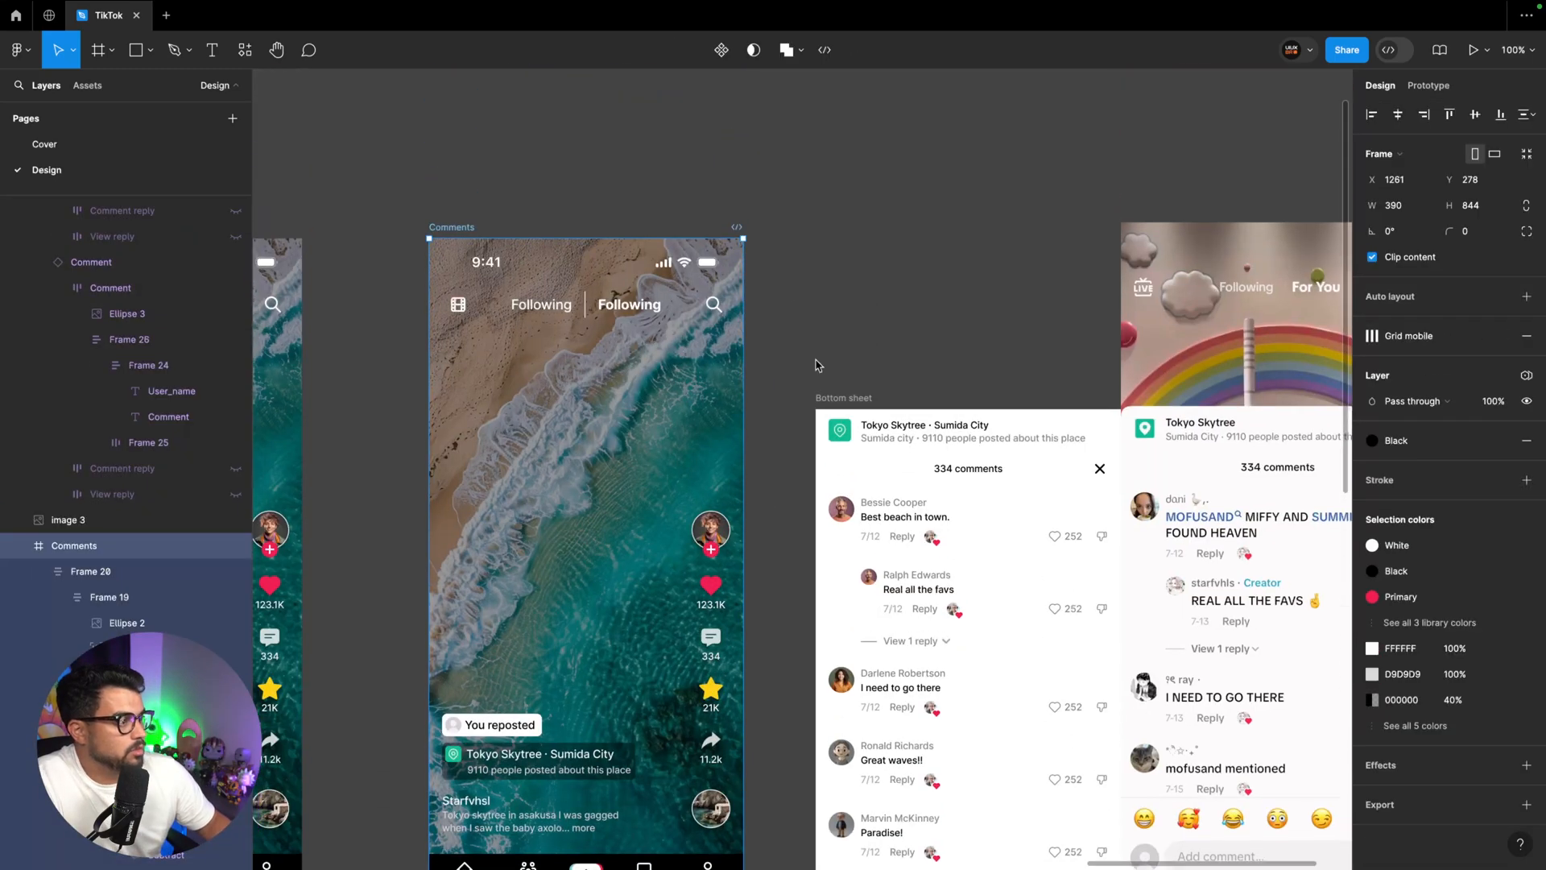
Place the Bottom sheet in the Comments frame at X 1, Y 270 with a width of 389, collapsing the frame's other layers
{"action": "scroll", "coordinate": [818, 366], "scroll_direction": "down", "scroll_amount": 1}
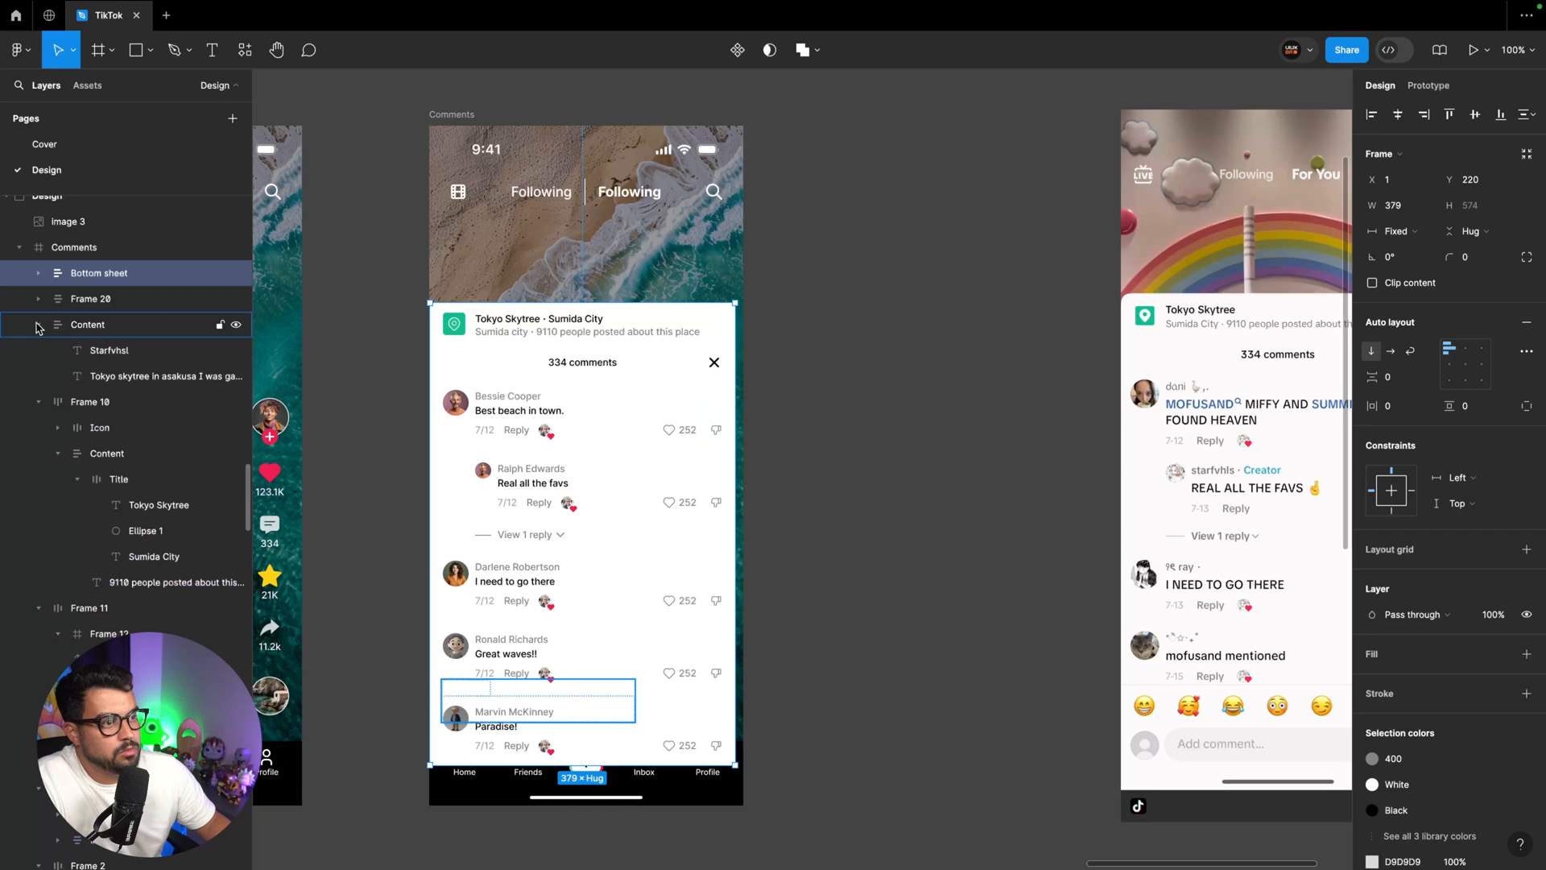
{"action": "left_click", "coordinate": [38, 326]}
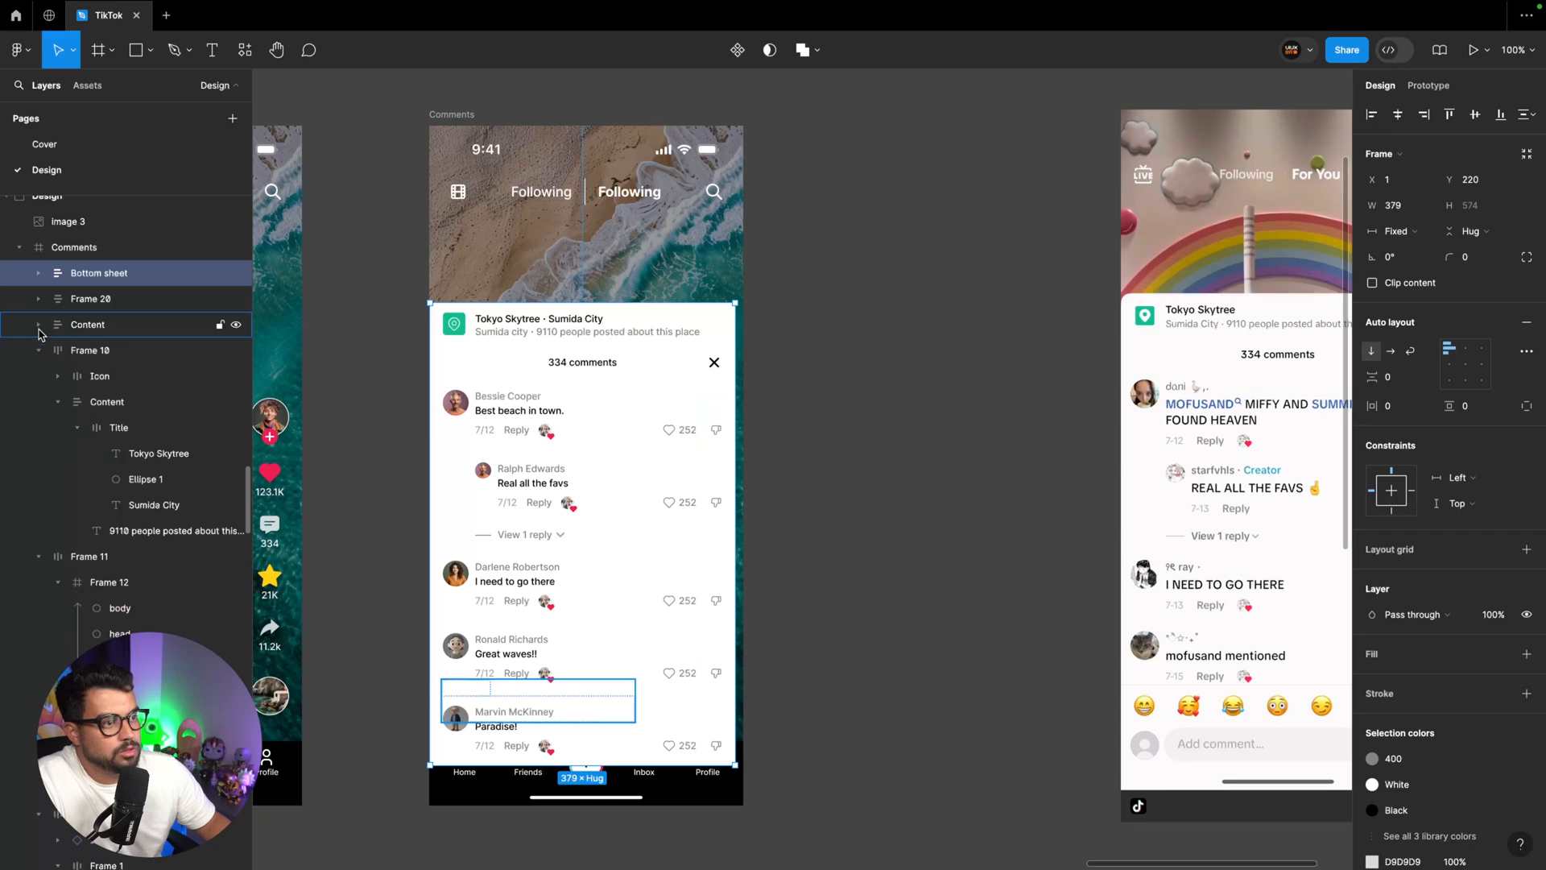
{"action": "left_click", "coordinate": [38, 352]}
{"action": "left_click", "coordinate": [38, 378]}
{"action": "left_click", "coordinate": [38, 481]}
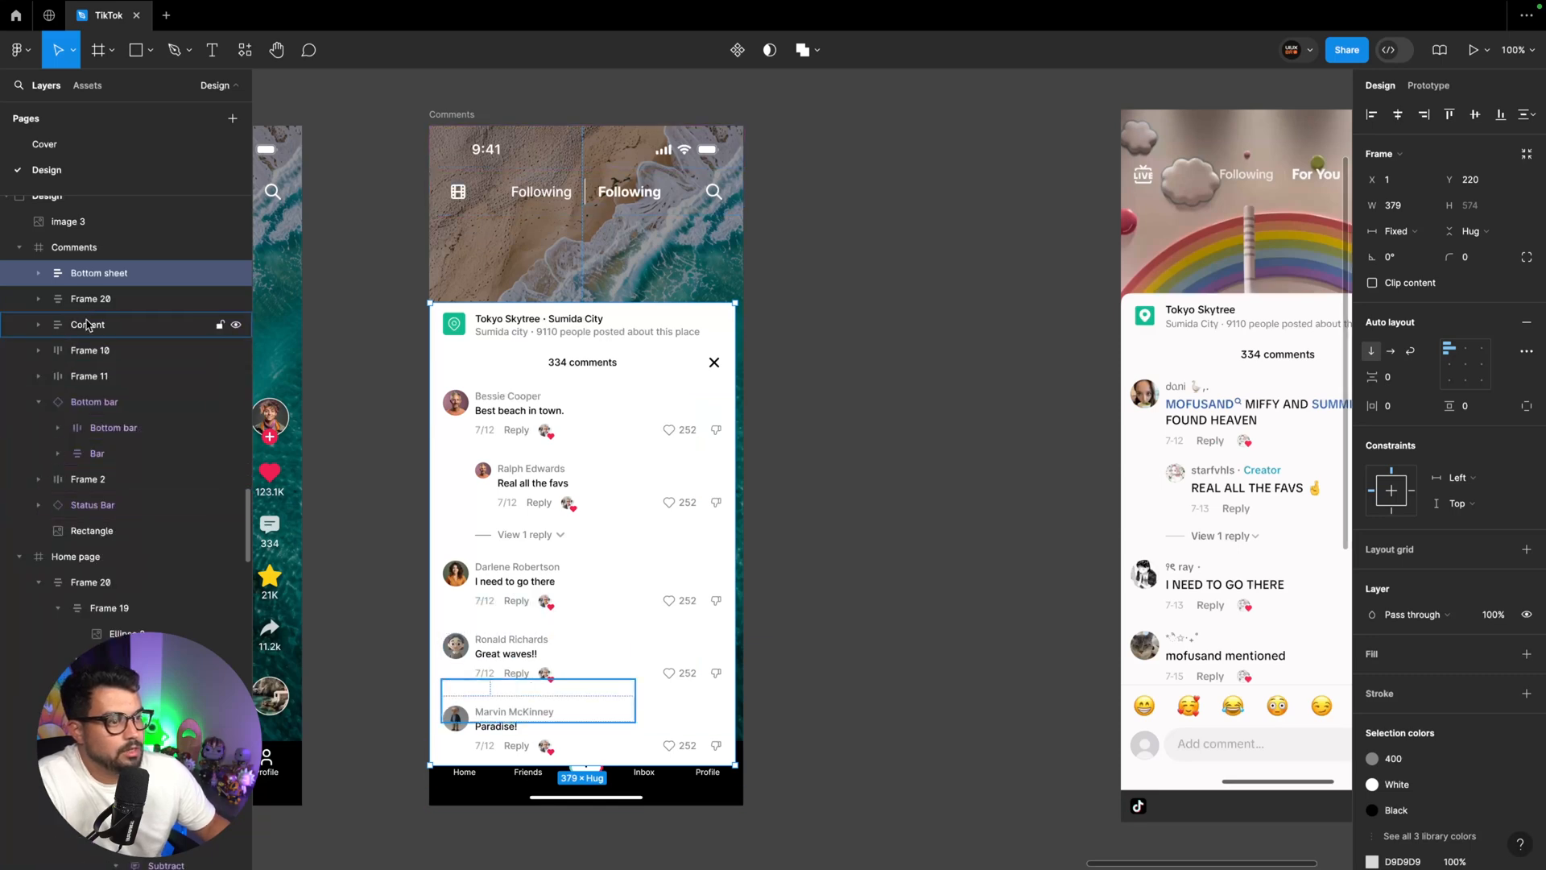
{"action": "left_click", "coordinate": [38, 401]}
{"action": "left_click_drag", "start_coordinate": [735, 466], "coordinate": [743, 466]}
{"action": "left_click_drag", "start_coordinate": [644, 434], "coordinate": [646, 474]}
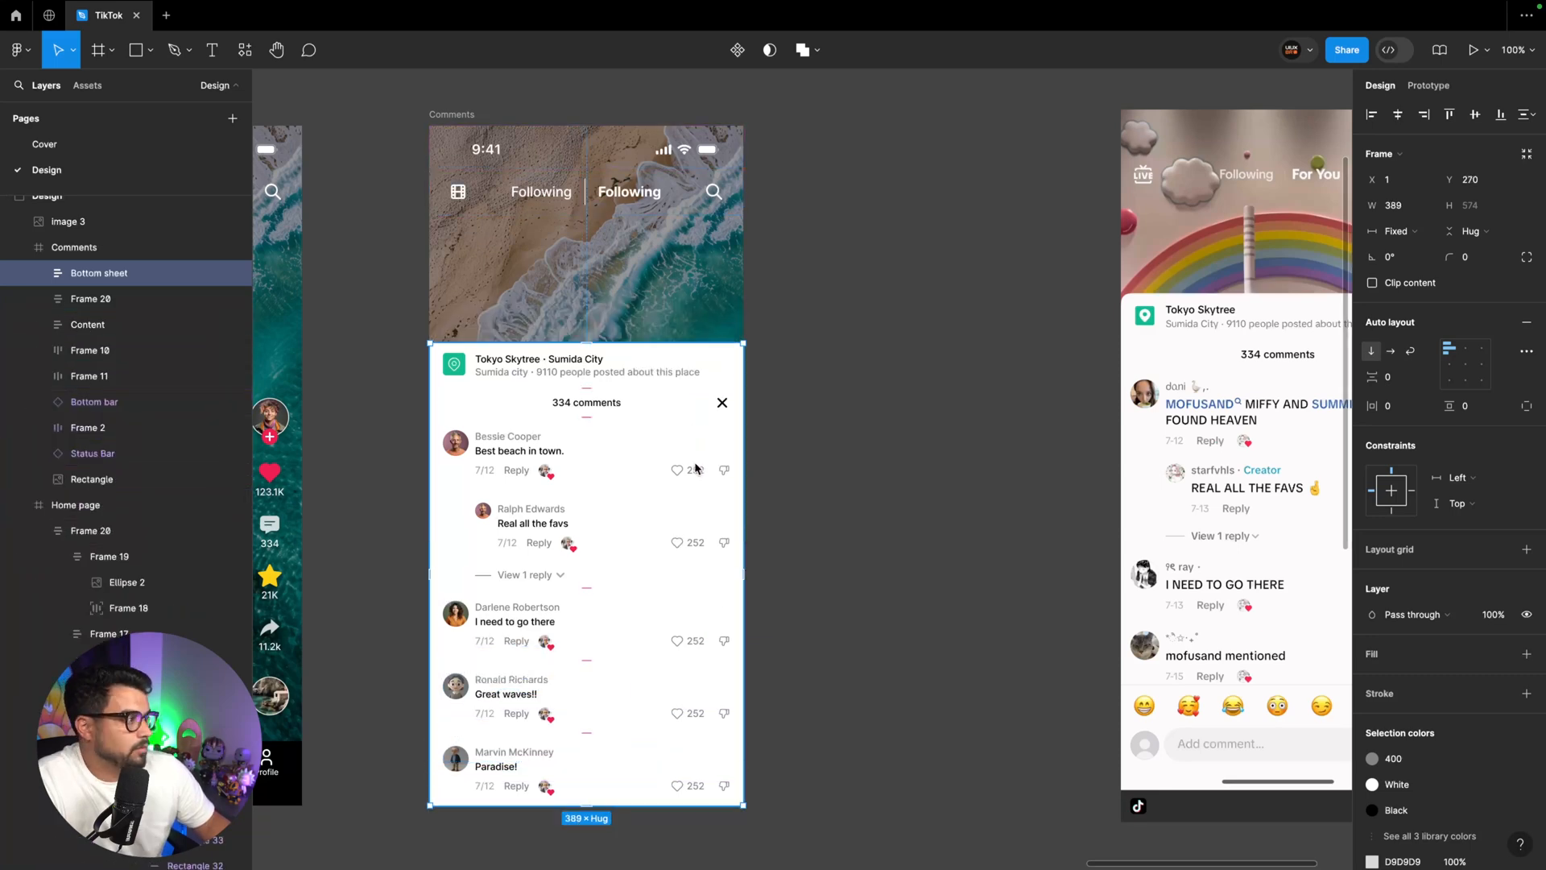
Round only the two top corners of the Bottom sheet with a radius of 16
{"action": "left_click", "coordinate": [1527, 259]}
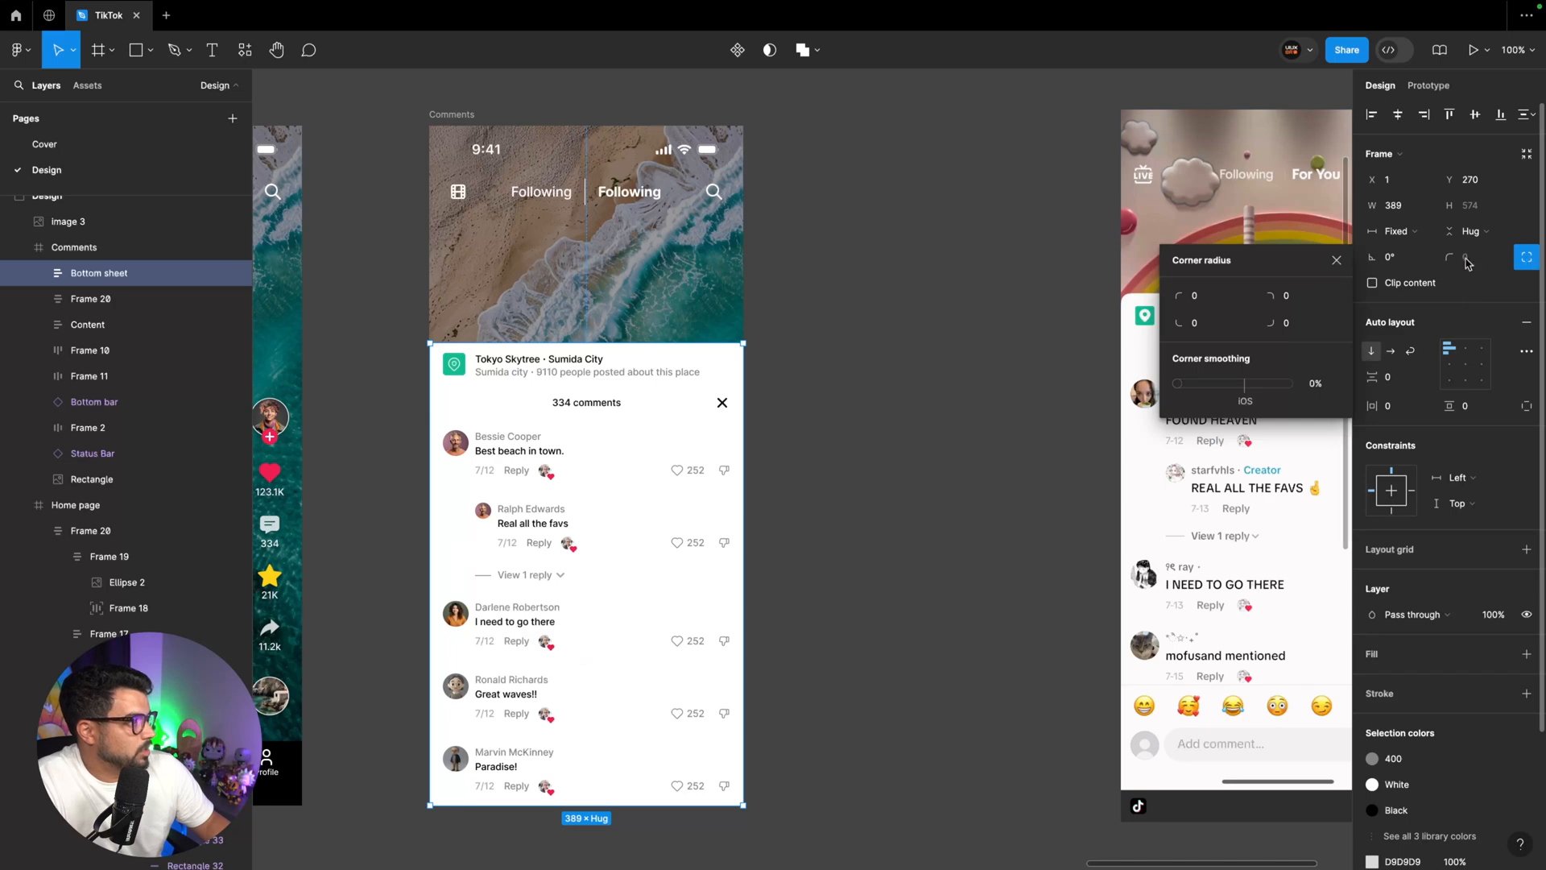
{"action": "left_click", "coordinate": [1196, 298]}
{"action": "type", "text": "16"}
{"action": "key", "text": "Tab"}
{"action": "type", "text": "1"}
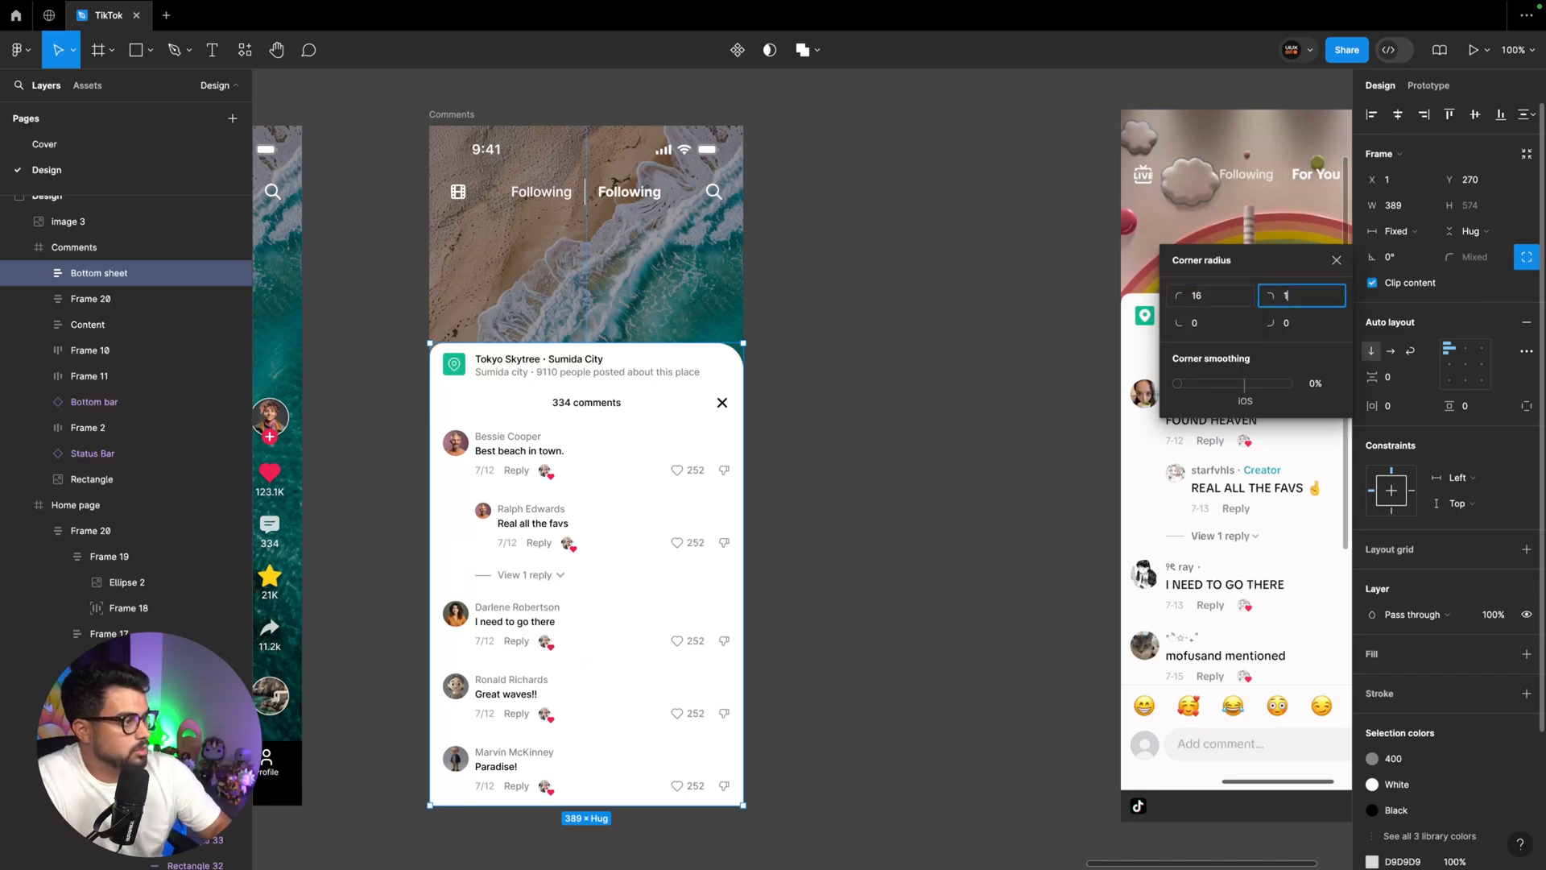
{"action": "key", "text": "Return"}
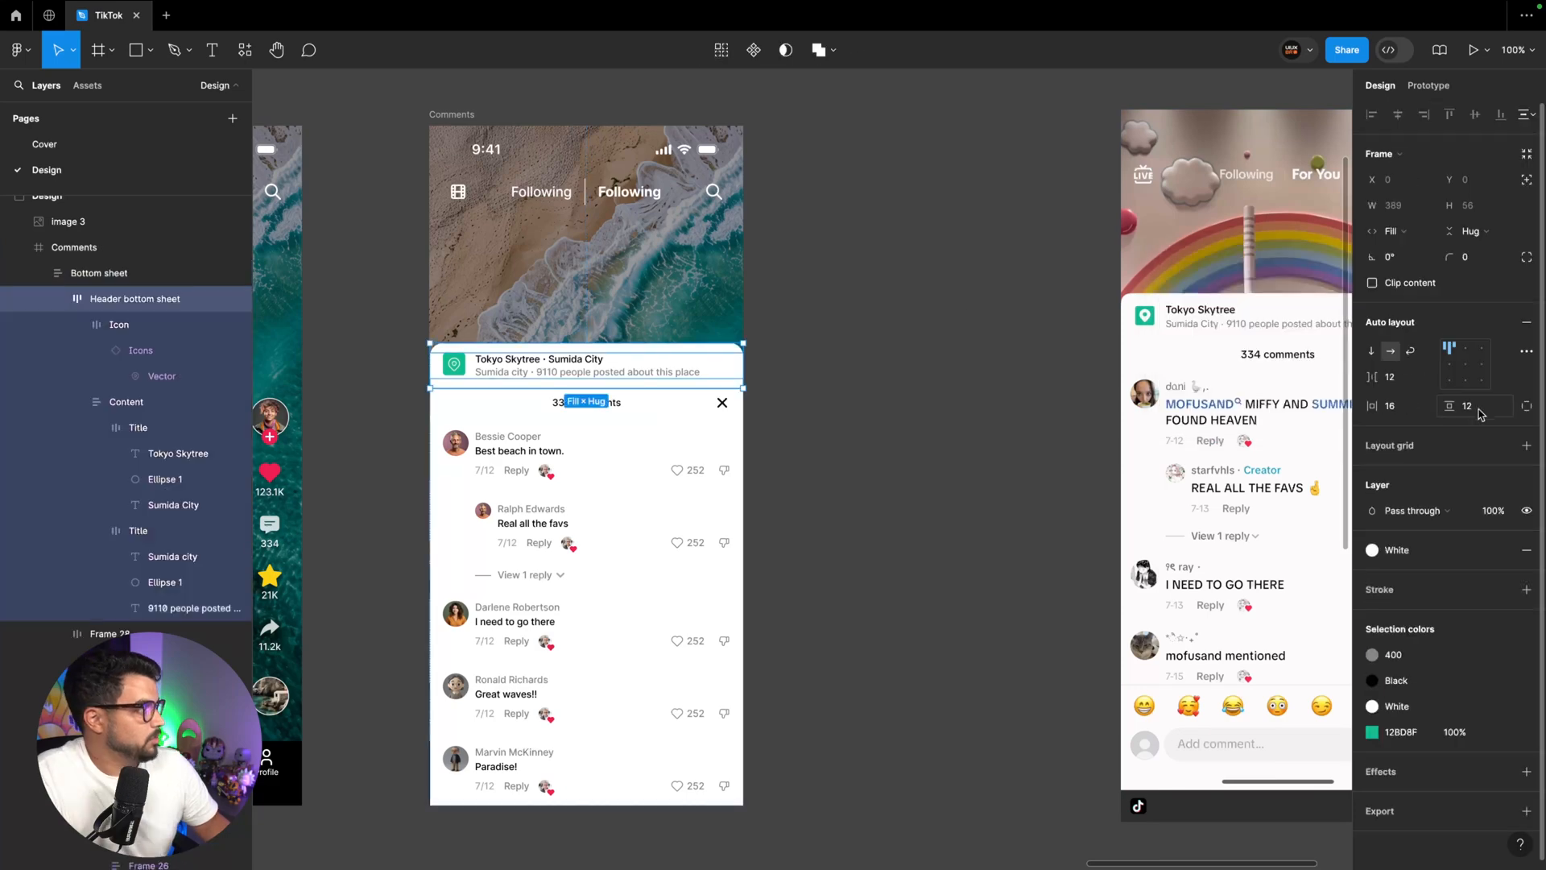
Set the top padding of the Header bottom sheet frame to 20, independently of its bottom padding
{"action": "left_click", "coordinate": [1522, 407]}
{"action": "left_click", "coordinate": [1485, 408]}
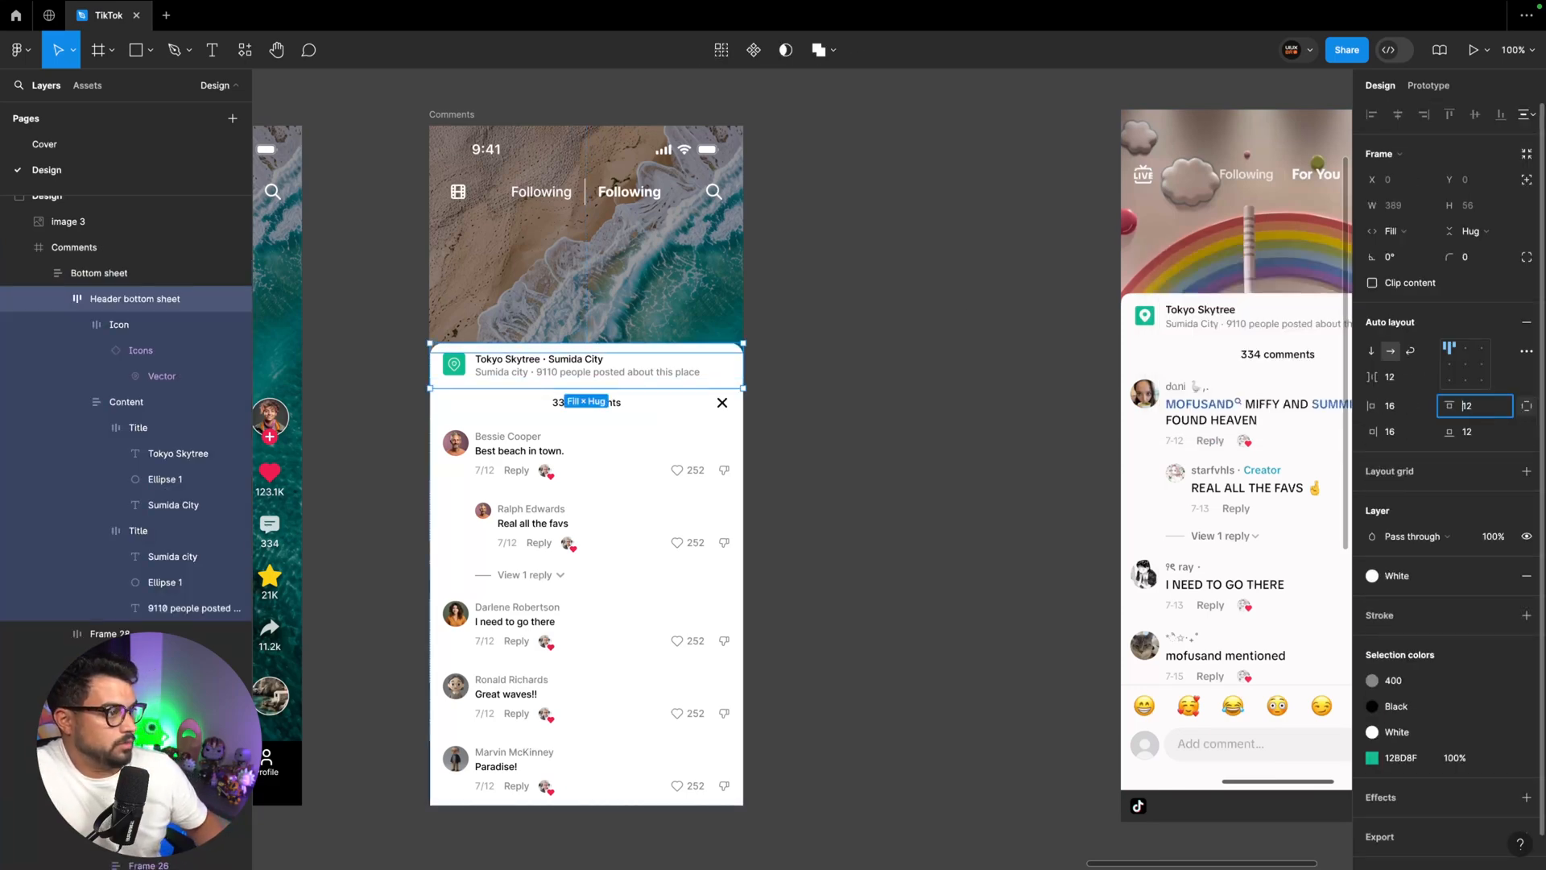
{"action": "key", "text": "Up"}
{"action": "key", "text": "Up"}
{"action": "key", "text": "Up"}
{"action": "key", "text": "Up"}
{"action": "key", "text": "Up"}
{"action": "key", "text": "Up"}
{"action": "key", "text": "Up"}
{"action": "key", "text": "Up"}
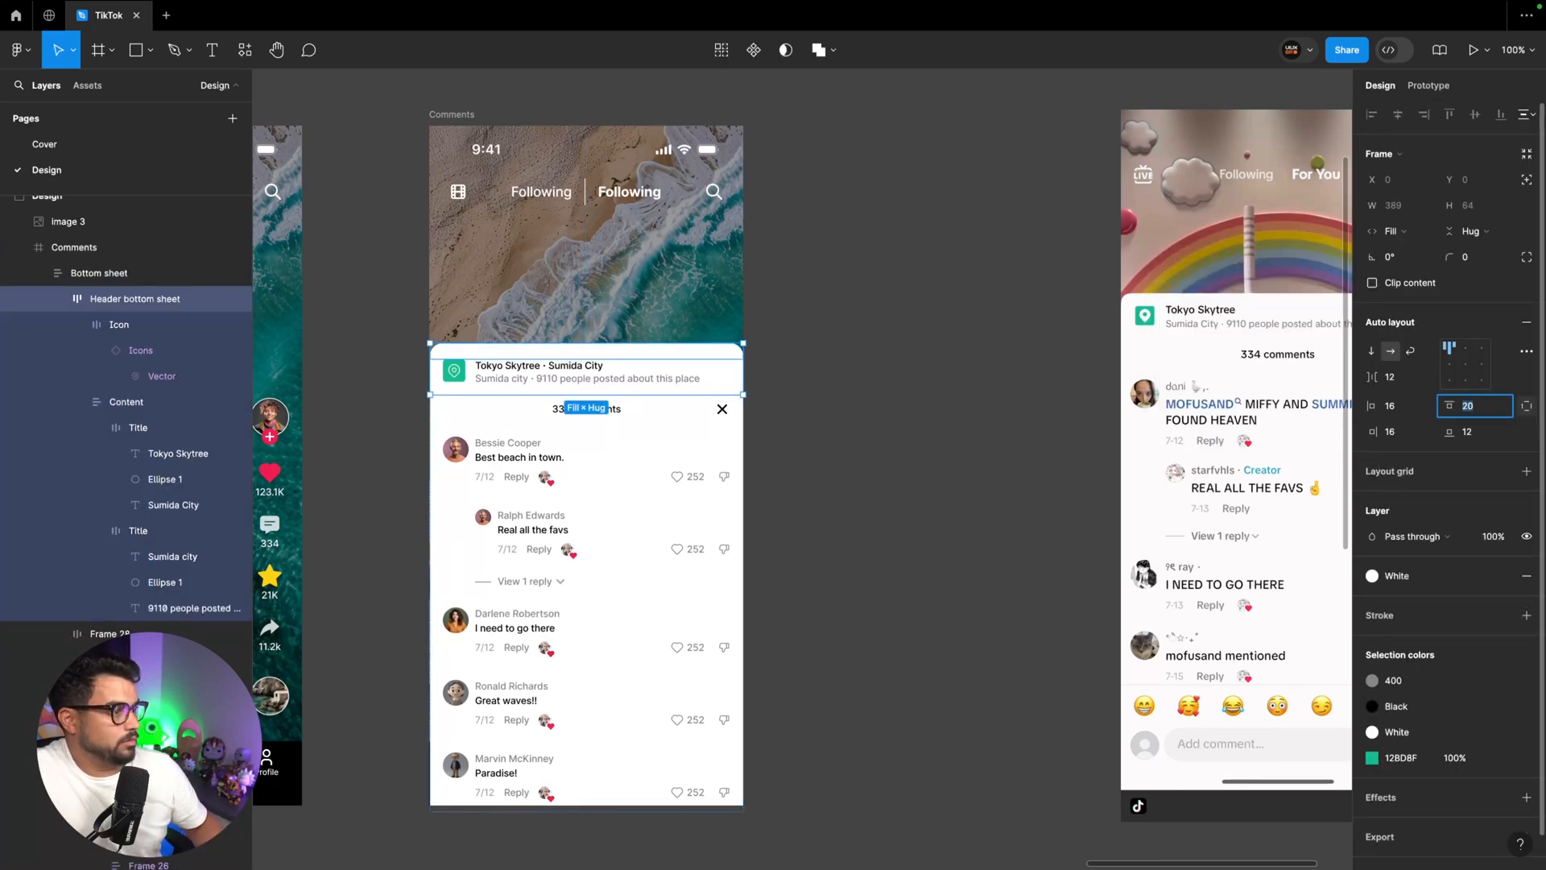
{"action": "left_click", "coordinate": [1013, 388]}
Move the Bottom sheet up to Y 262 within the Comments frame
{"action": "left_click", "coordinate": [536, 364]}
{"action": "left_click_drag", "start_coordinate": [539, 374], "coordinate": [542, 361]}
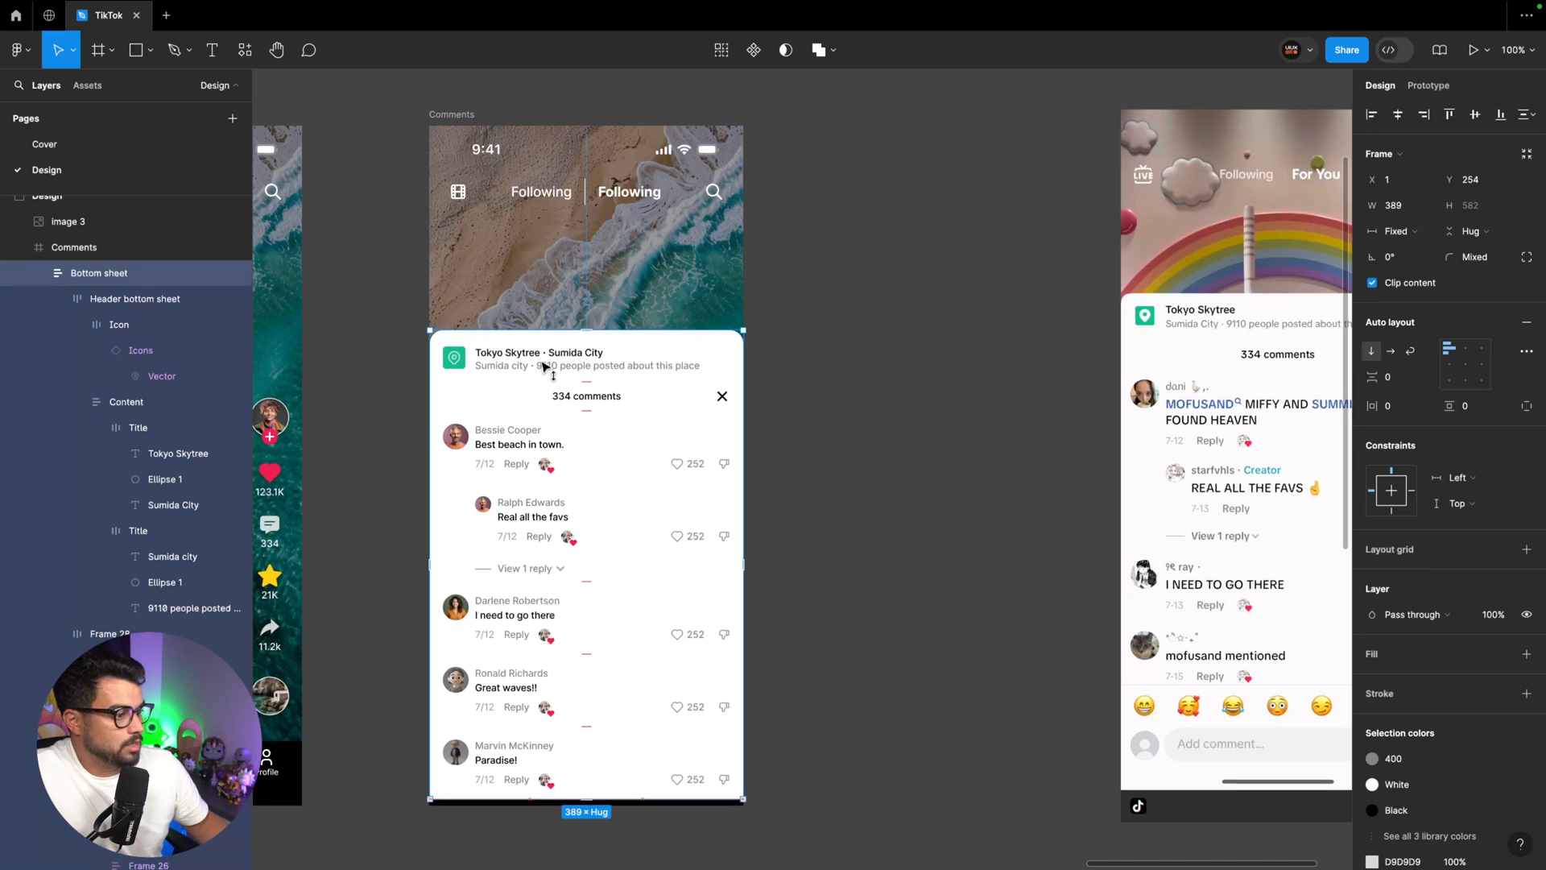
{"action": "key", "text": "shift+Down"}
Examine the emoji row and comment field of the reference screen and the repost avatar on the Home page
{"action": "scroll", "coordinate": [542, 362], "scroll_direction": "right", "scroll_amount": 4}
{"action": "scroll", "coordinate": [542, 363], "scroll_direction": "down", "scroll_amount": 2}
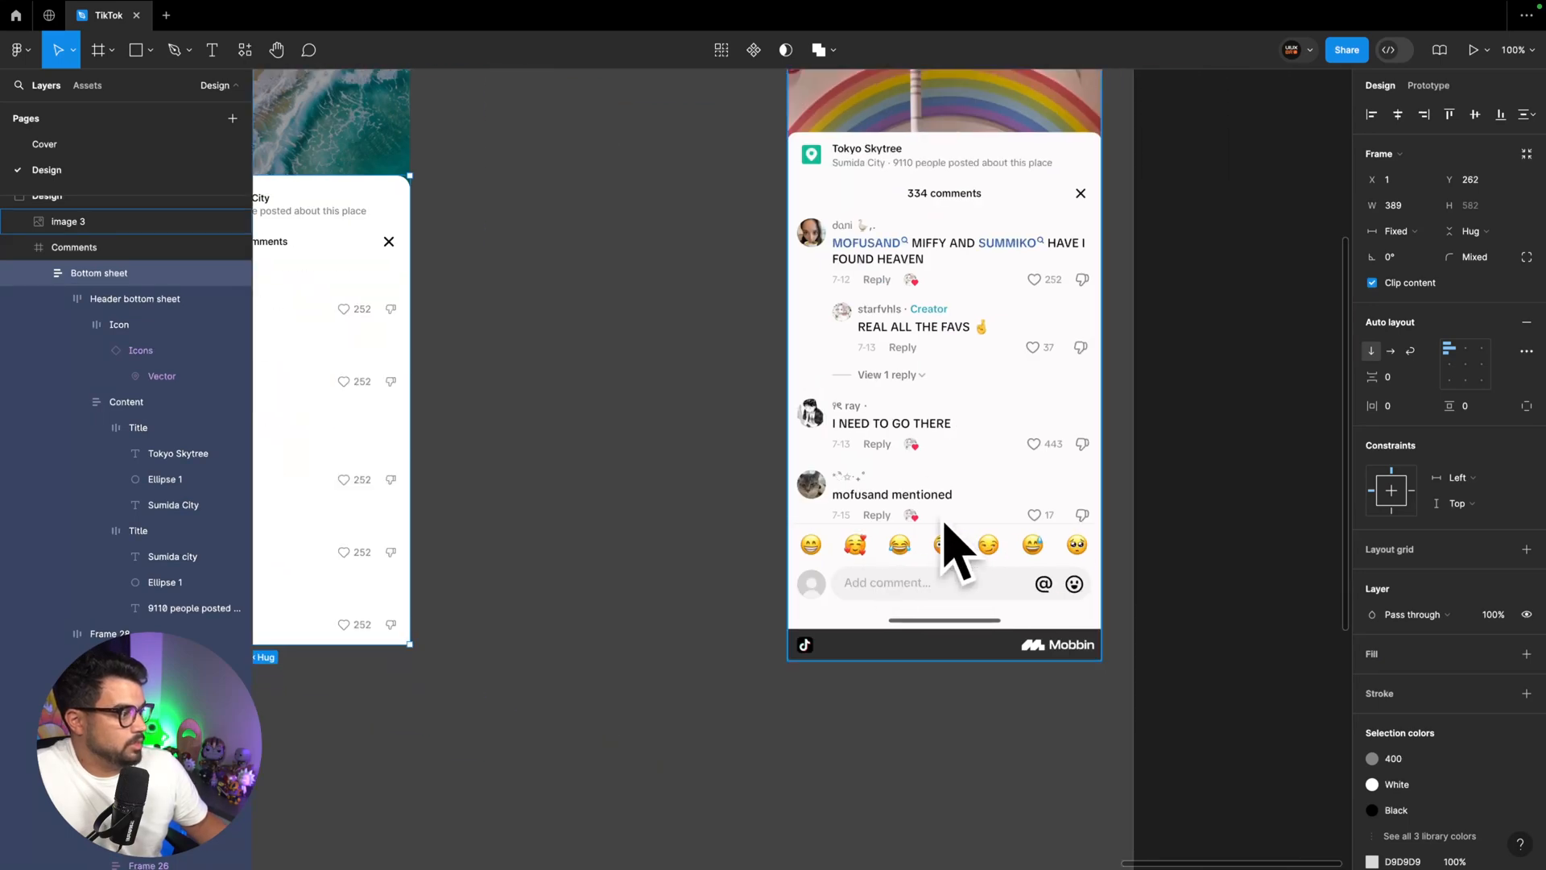
{"action": "scroll", "coordinate": [946, 527], "scroll_direction": "down", "scroll_amount": 5}
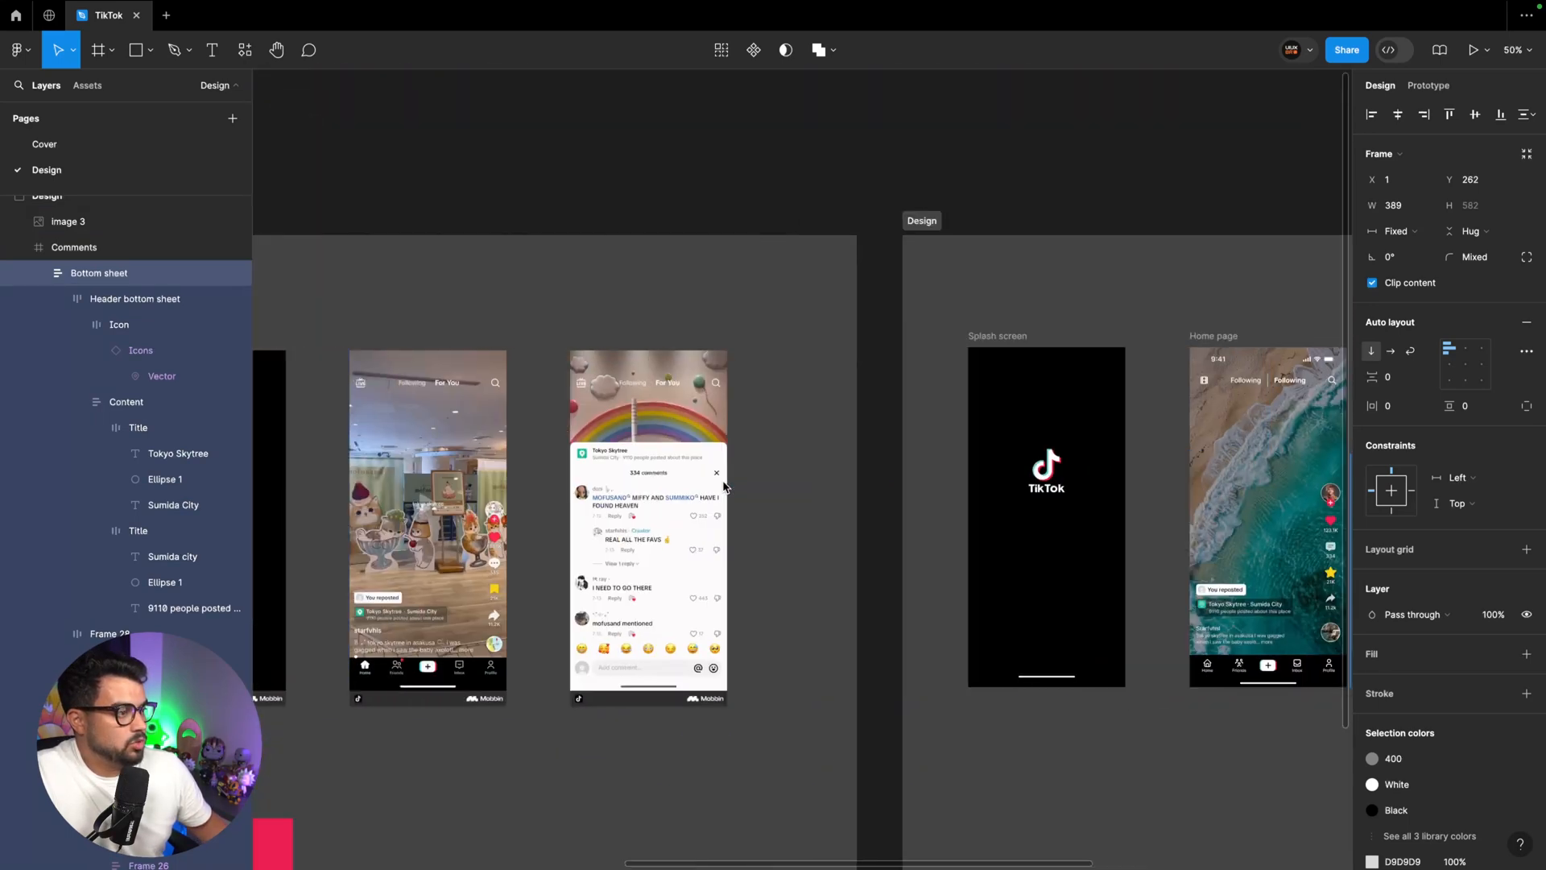
{"action": "scroll", "coordinate": [723, 487], "scroll_direction": "left", "scroll_amount": 3}
{"action": "scroll", "coordinate": [723, 487], "scroll_direction": "right", "scroll_amount": 8}
{"action": "scroll", "coordinate": [723, 486], "scroll_direction": "up", "scroll_amount": 6}
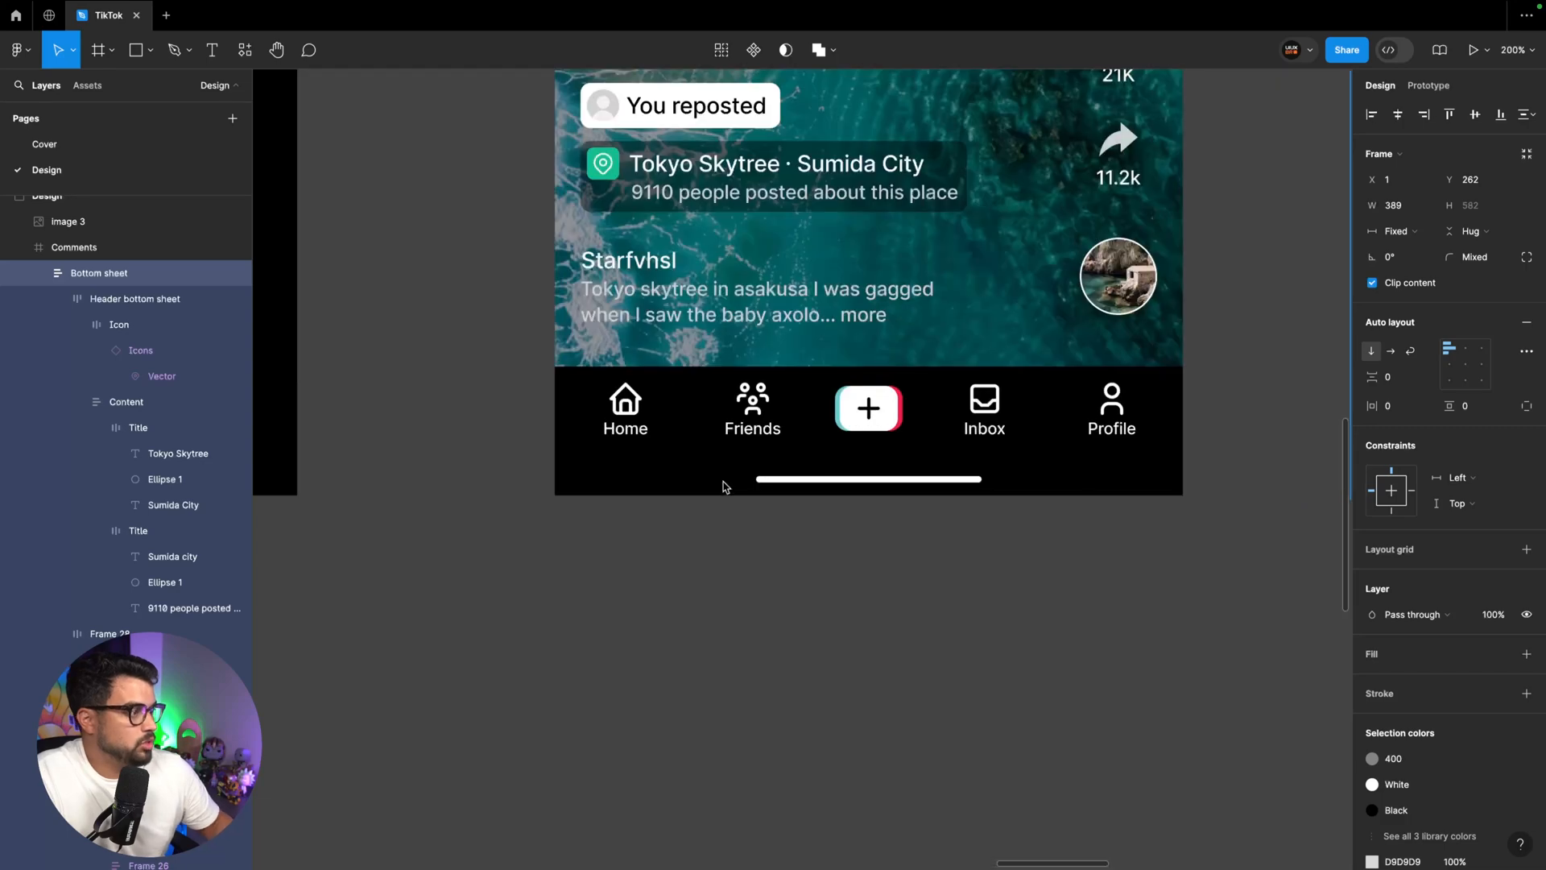
{"action": "scroll", "coordinate": [726, 487], "scroll_direction": "up", "scroll_amount": 2}
{"action": "double_click", "coordinate": [605, 243]}
{"action": "scroll", "coordinate": [976, 249], "scroll_direction": "right", "scroll_amount": 9}
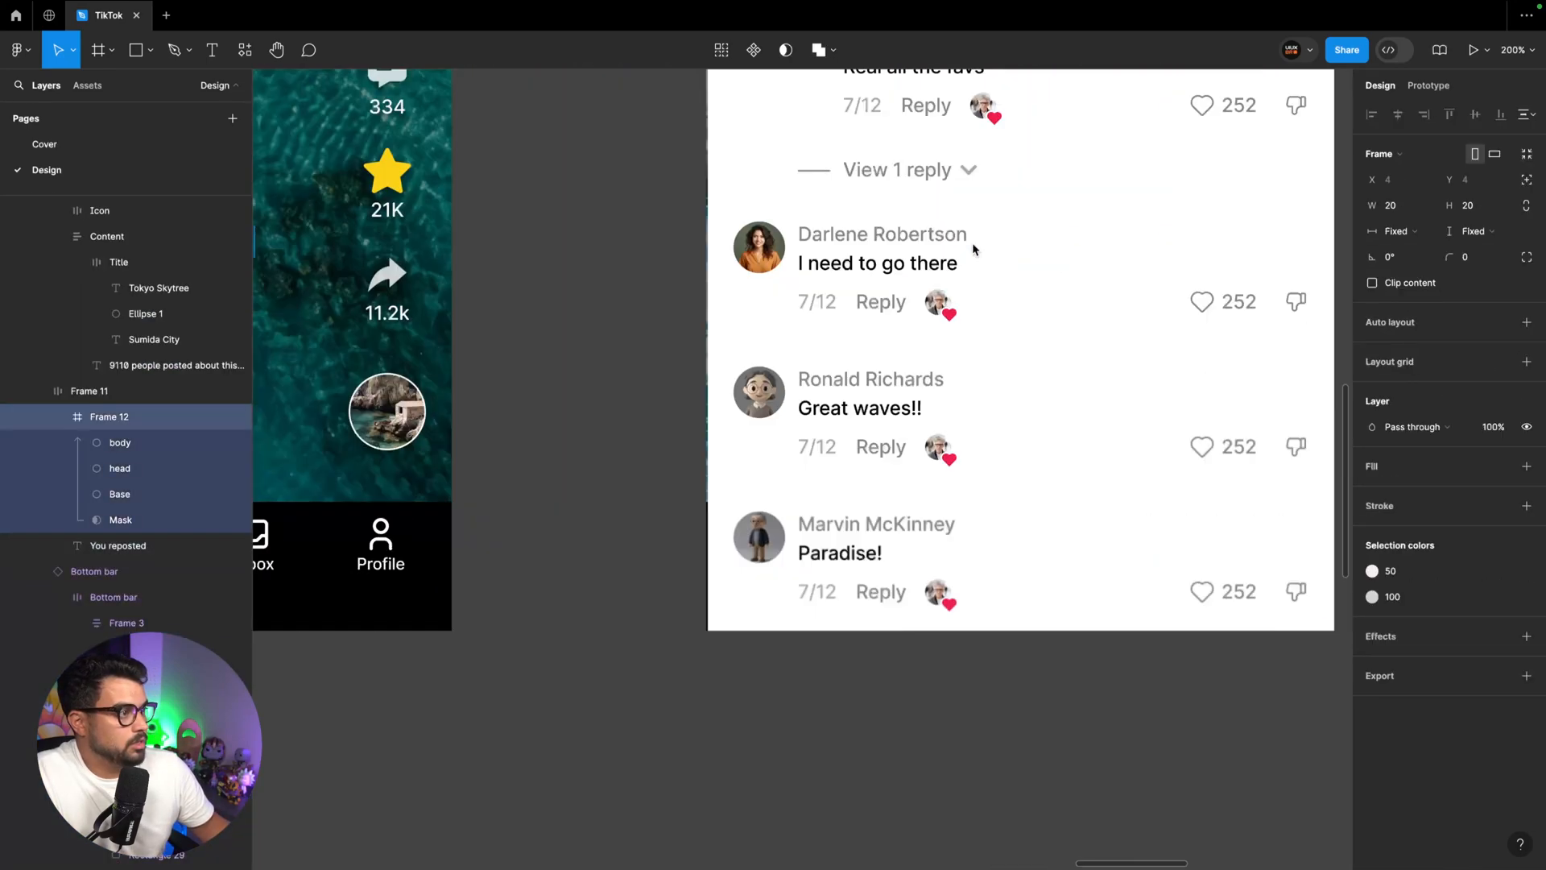
Lock the Bottom sheet layer and draw a rectangle about 389 × 104 across the bottom of the Comments frame
{"action": "left_click", "coordinate": [39, 286]}
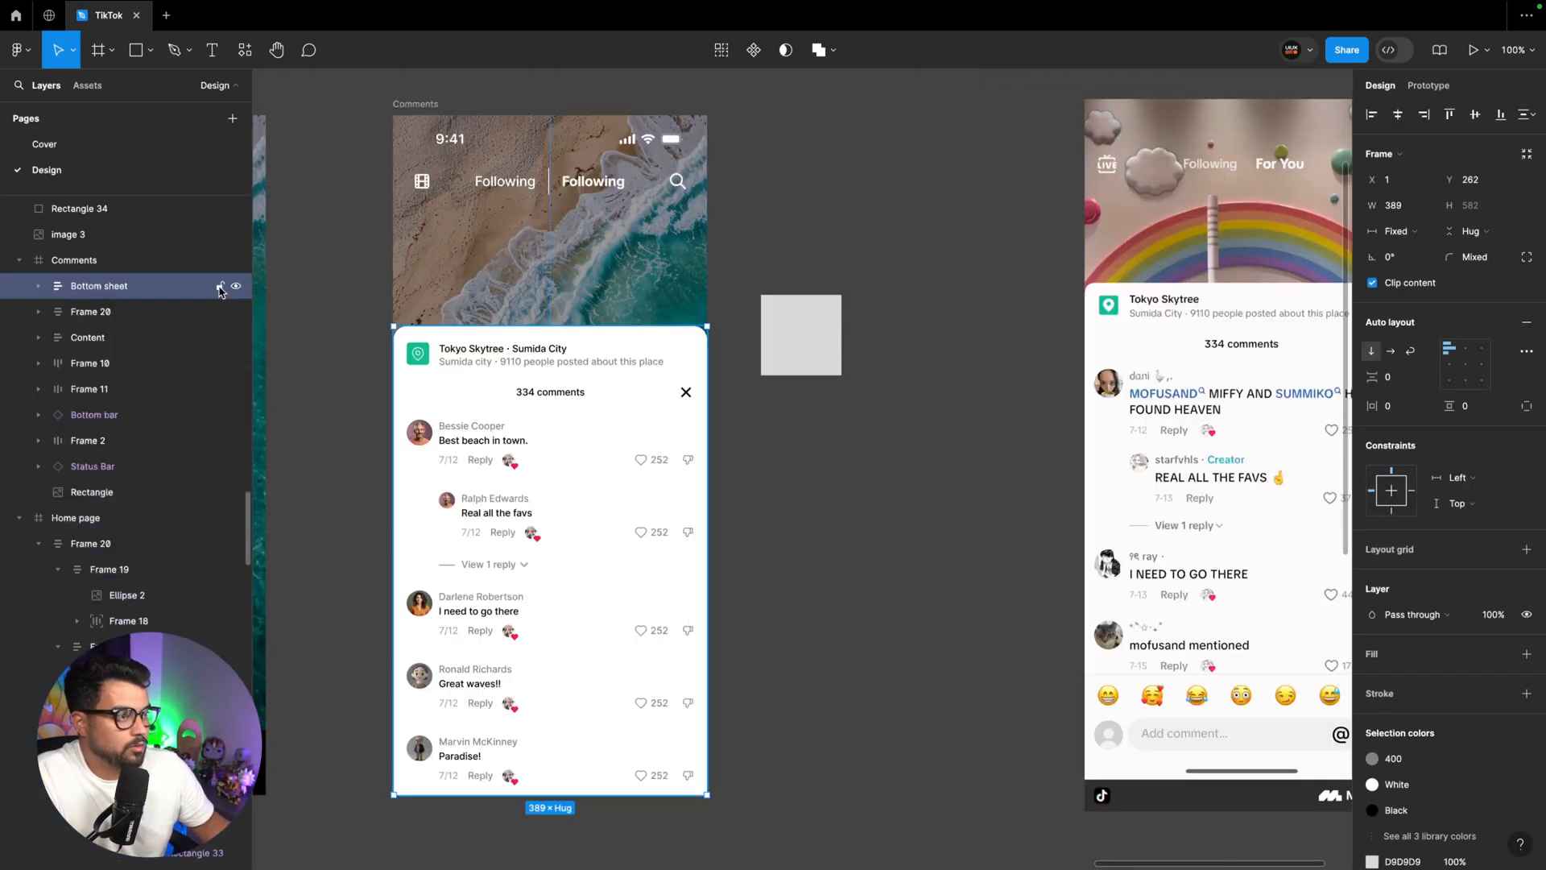
{"action": "left_click", "coordinate": [220, 286]}
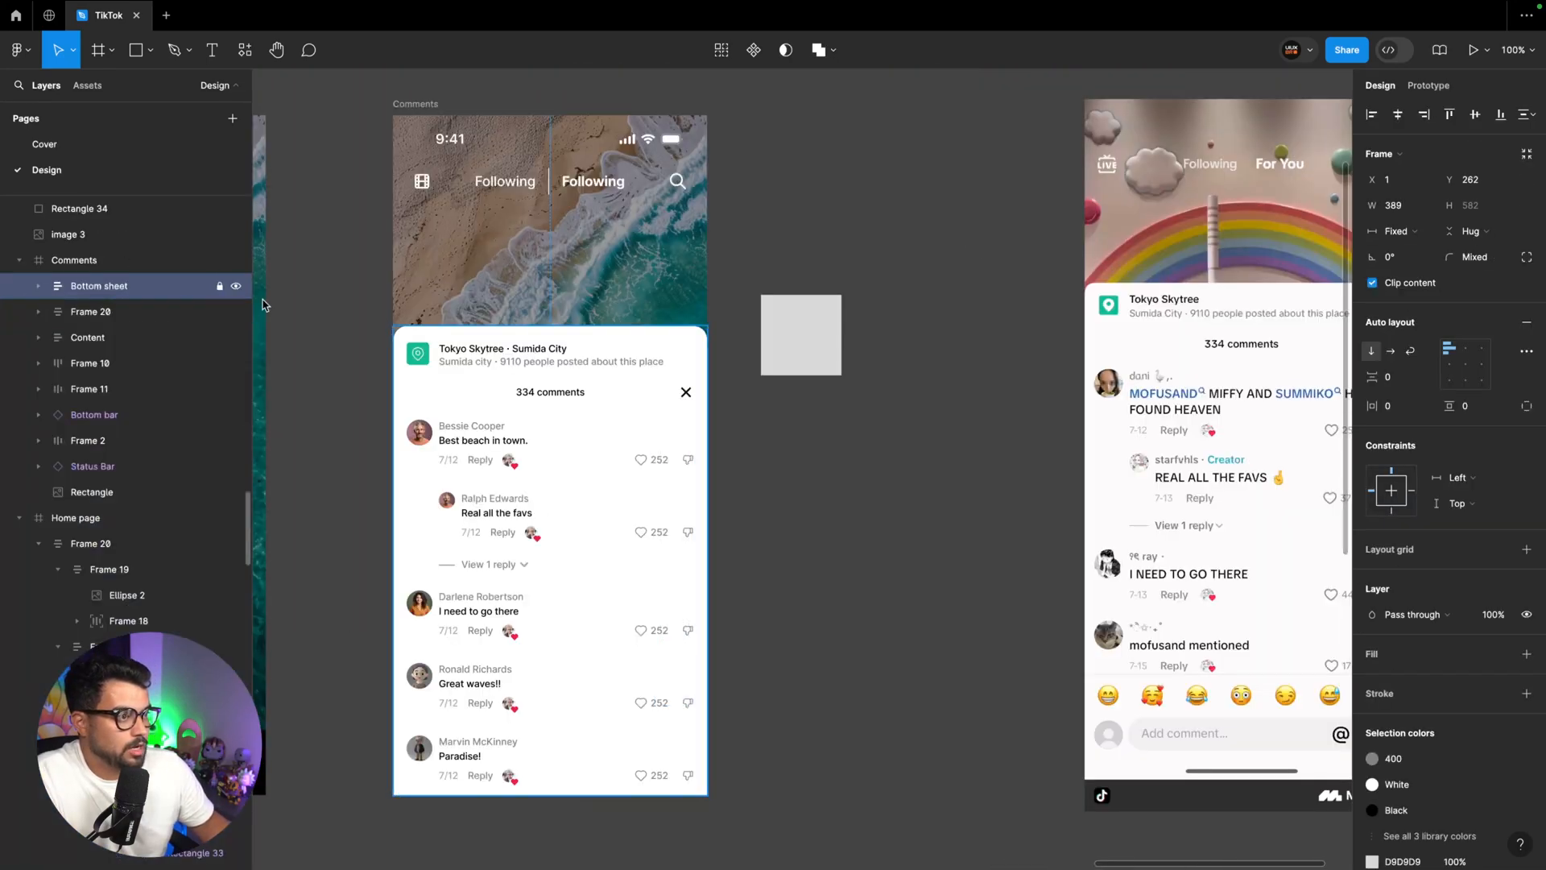
{"action": "left_click", "coordinate": [794, 529]}
{"action": "key", "text": "r"}
{"action": "left_click_drag", "start_coordinate": [394, 710], "coordinate": [708, 797]}
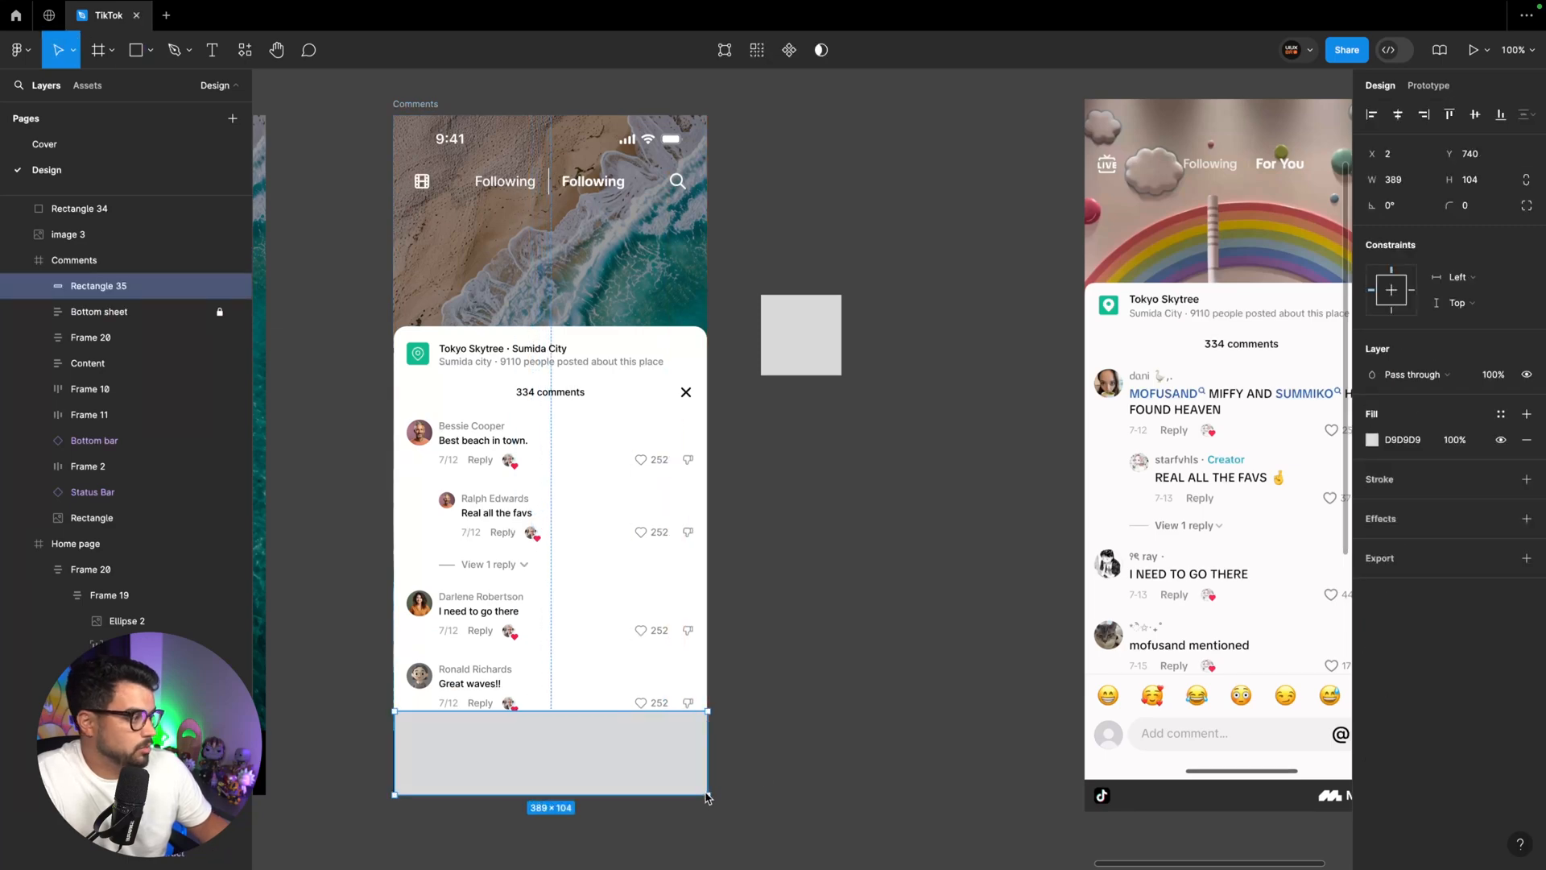
Give the bottom rectangle a top-only stroke in colour style 100 and a White fill
{"action": "left_click", "coordinate": [1500, 479]}
{"action": "left_click", "coordinate": [1227, 659]}
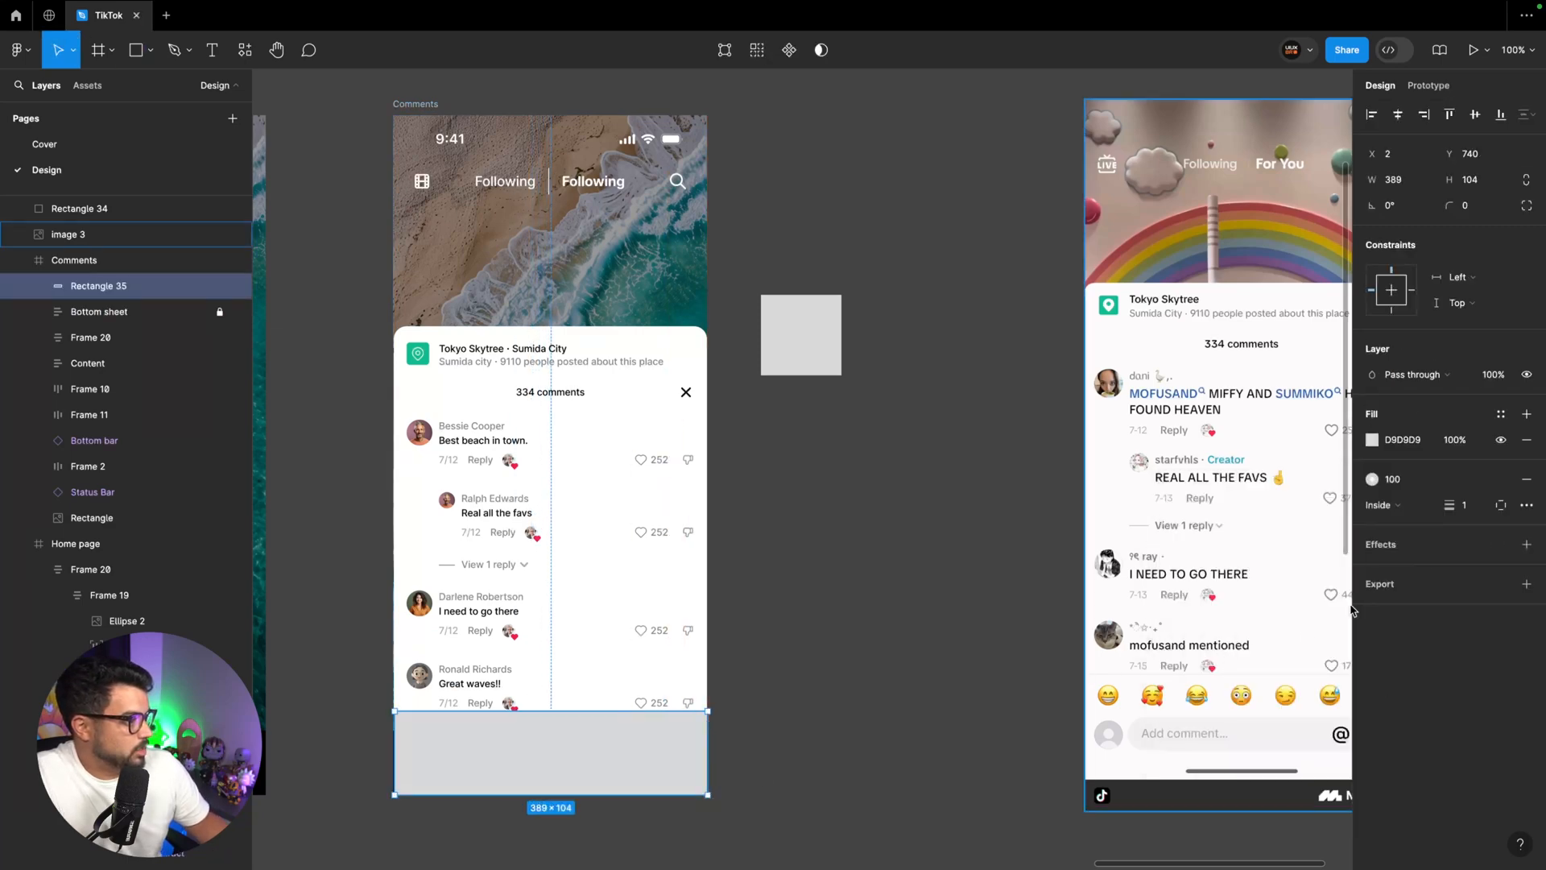
{"action": "left_click", "coordinate": [1500, 505]}
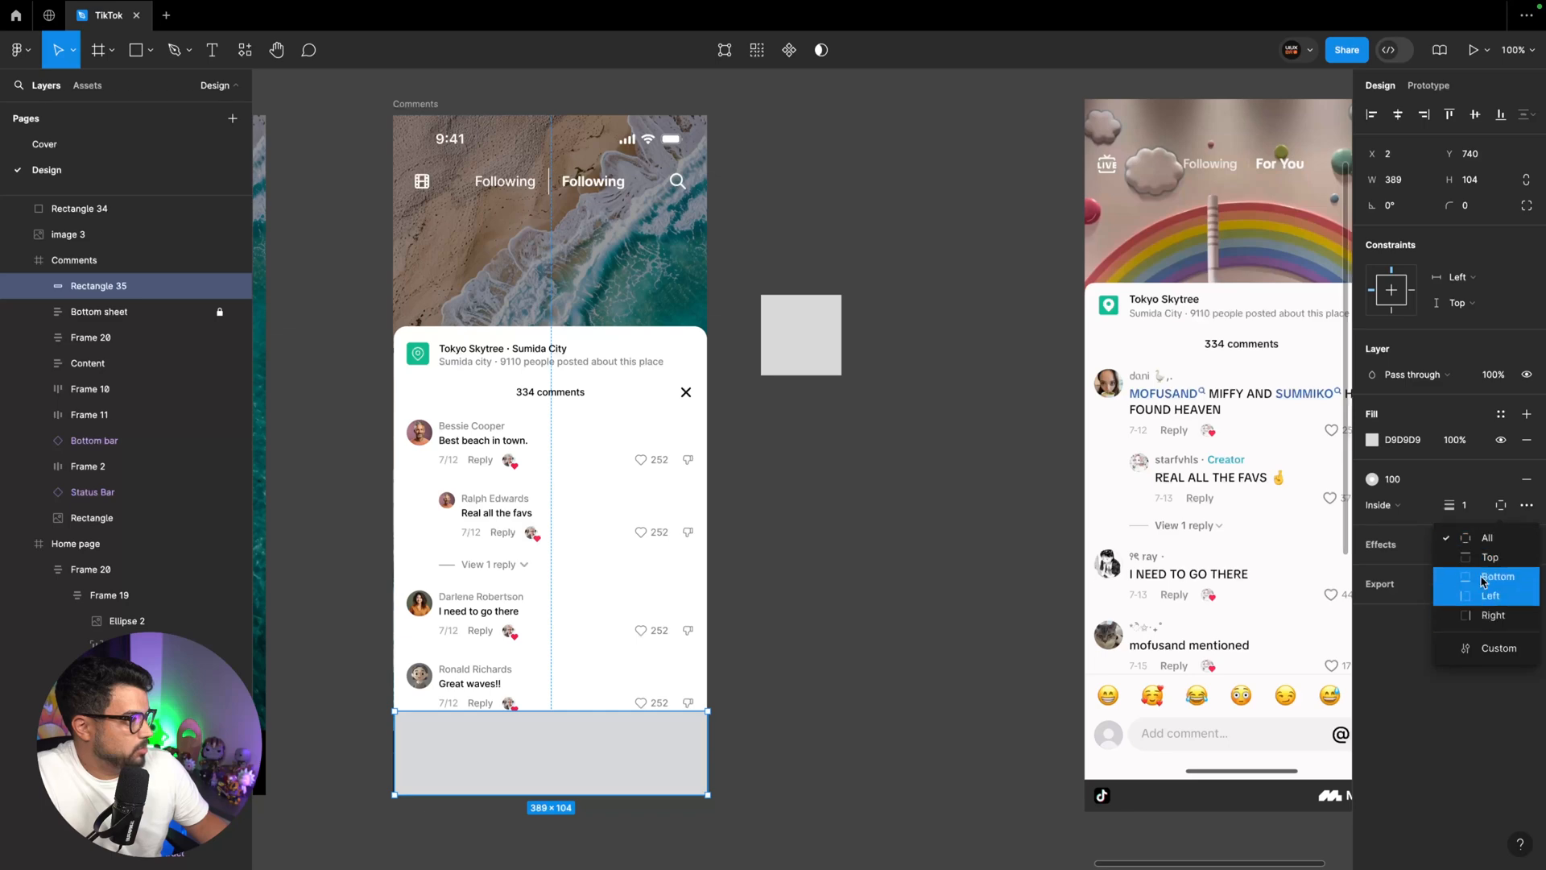
{"action": "left_click", "coordinate": [1491, 557]}
{"action": "left_click", "coordinate": [1500, 414]}
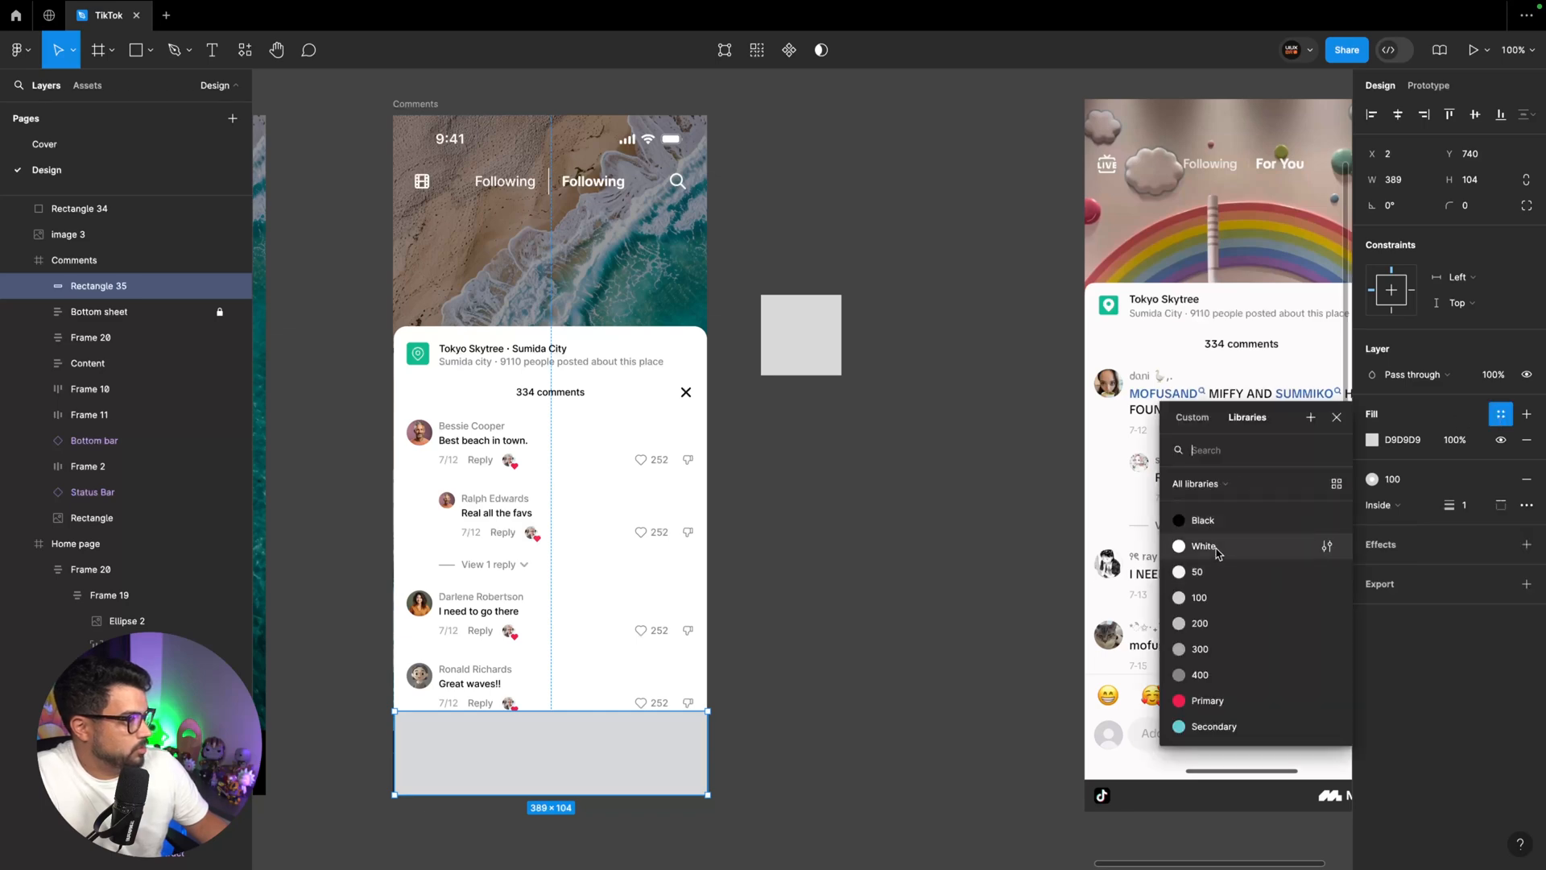
{"action": "left_click", "coordinate": [1211, 548]}
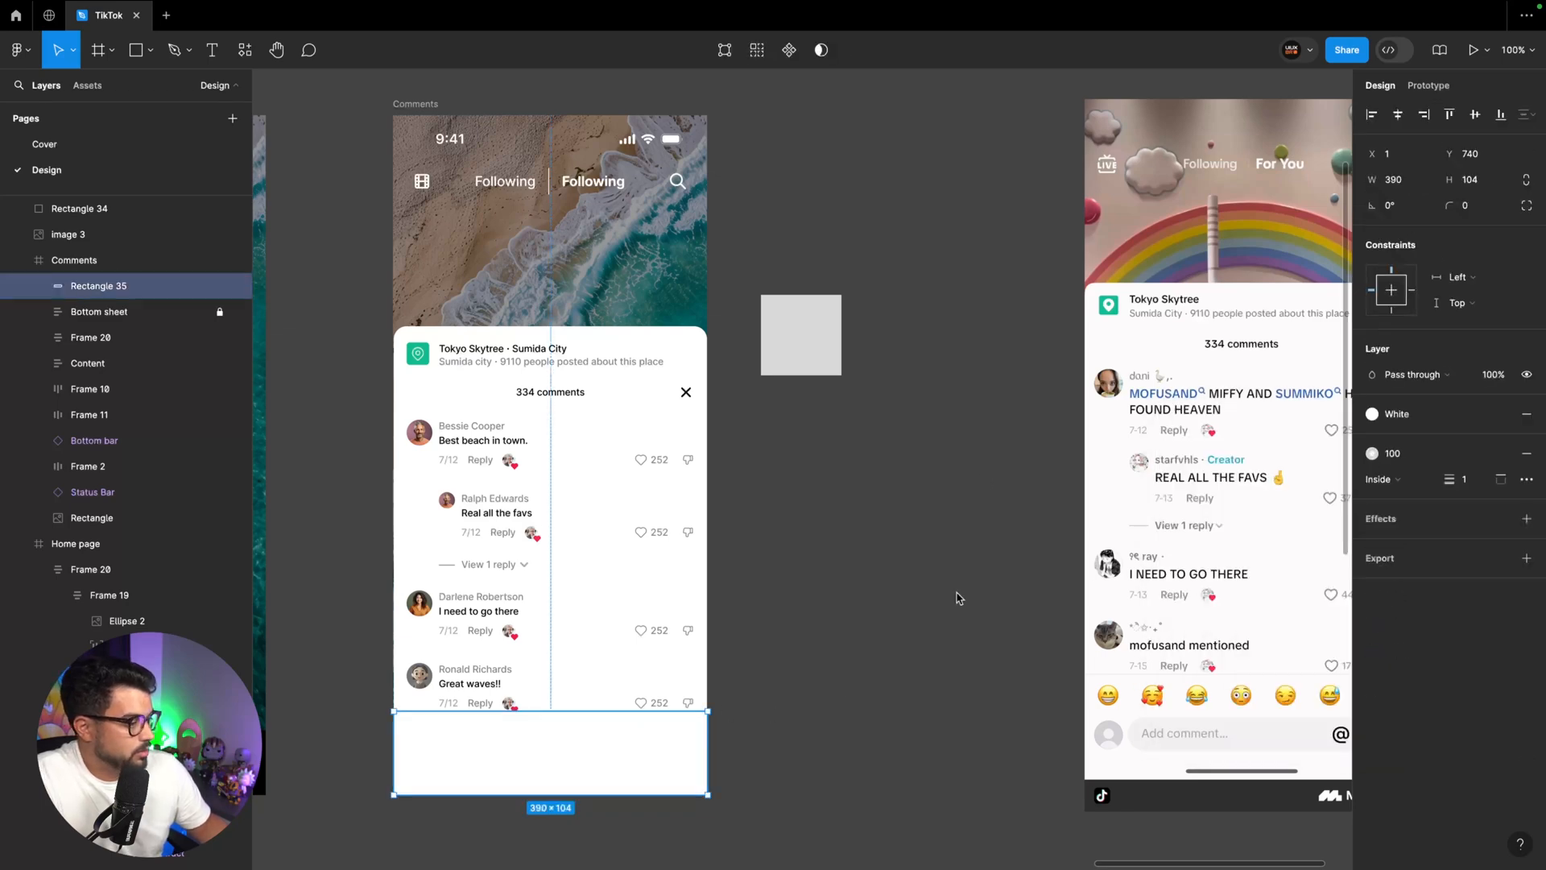
Draw a rectangle about 304 × 42 over the reference screen's comment field and set its height to 40
{"action": "scroll", "coordinate": [837, 574], "scroll_direction": "down", "scroll_amount": 5}
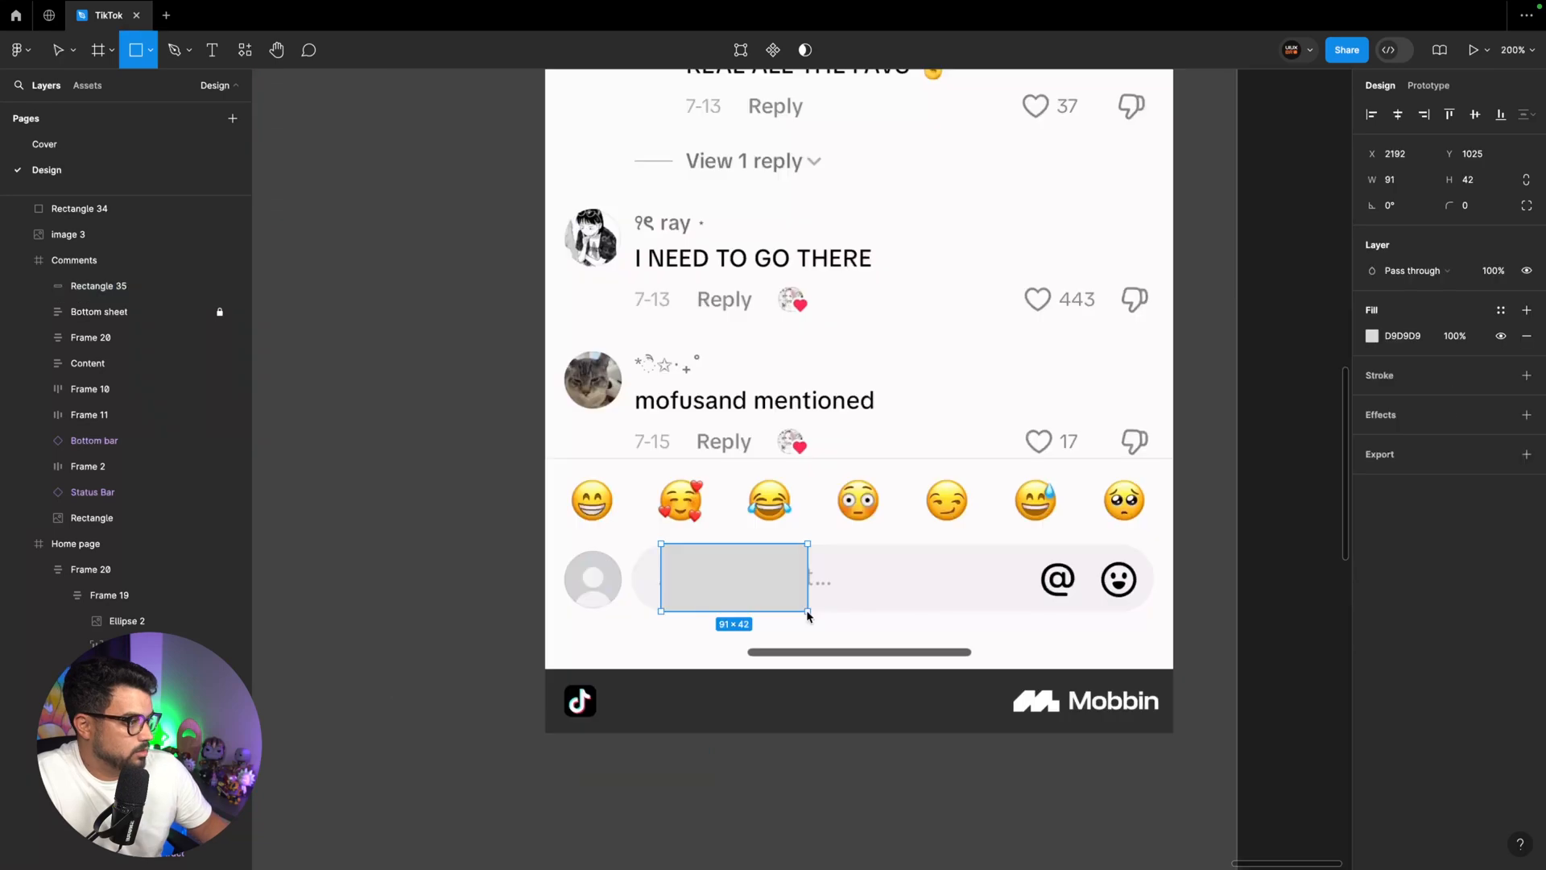
{"action": "mouse_move", "coordinate": [661, 544]}
{"action": "left_mouse_down"}
{"action": "mouse_move", "coordinate": [807, 611]}
{"action": "mouse_move", "coordinate": [994, 578]}
{"action": "mouse_move", "coordinate": [1148, 582]}
{"action": "left_mouse_up"}
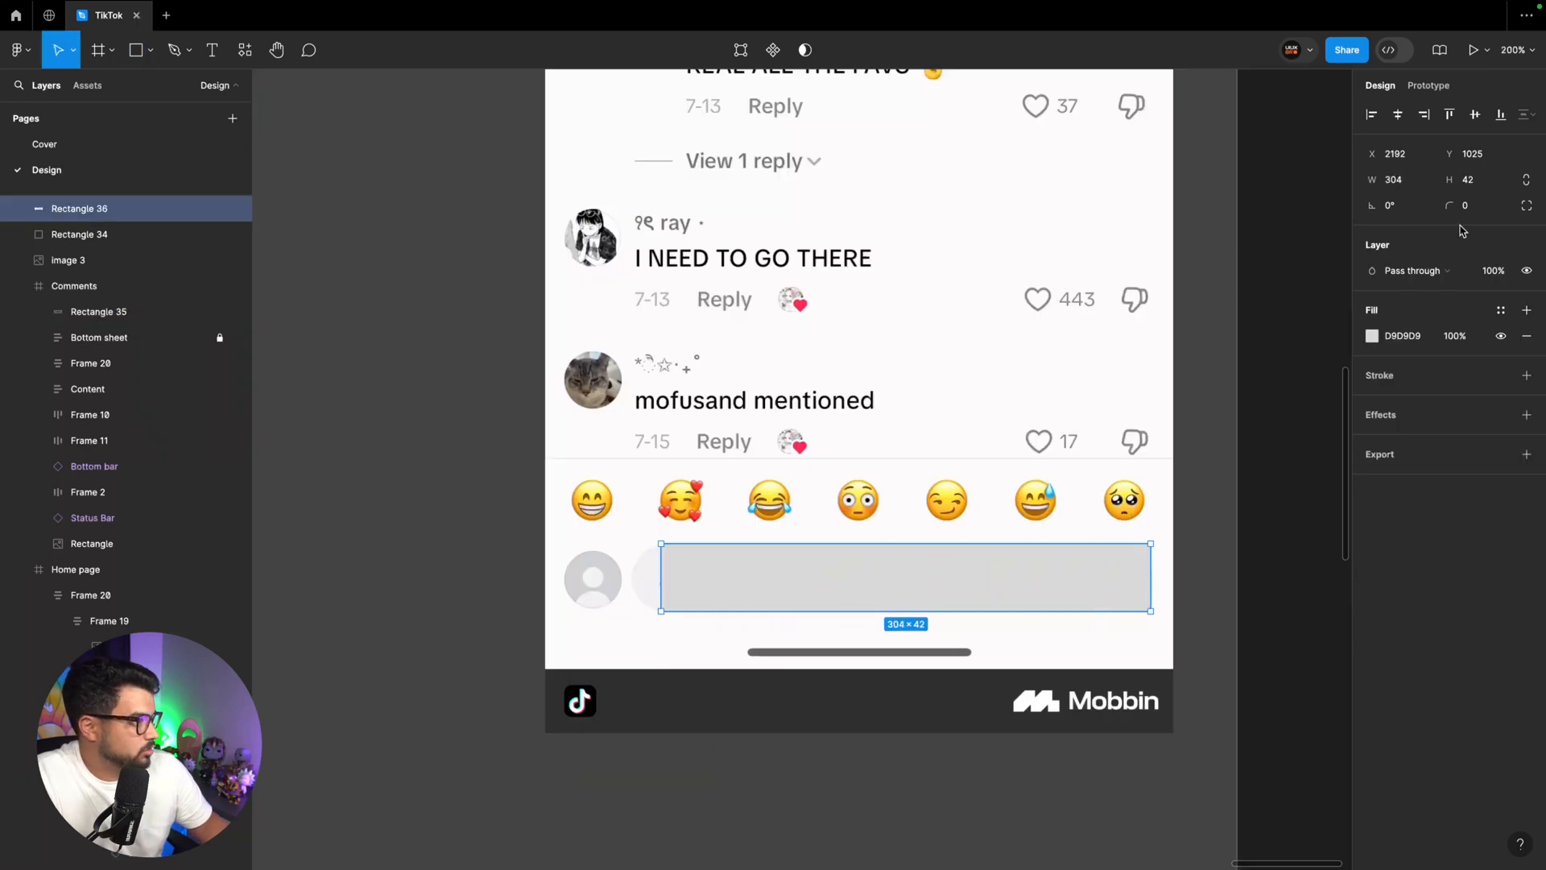
{"action": "left_click", "coordinate": [1471, 179]}
{"action": "type", "text": "40"}
{"action": "key", "text": "Return"}
Place the comment field rectangle in the Comments frame's bottom bar with corner radius 32 and fill style 50
{"action": "key", "text": "super+minus"}
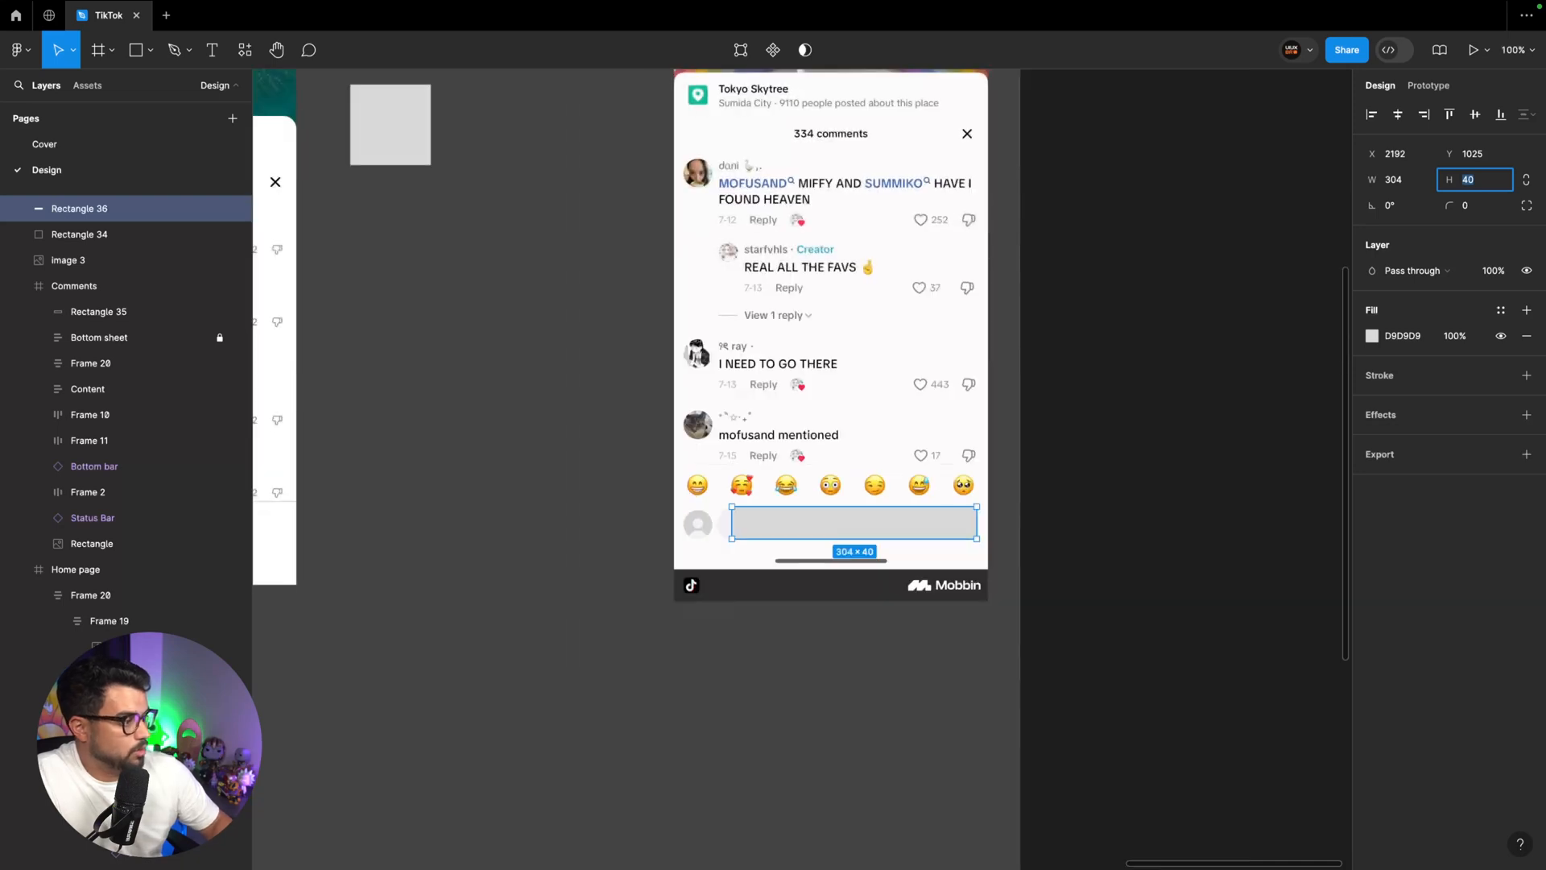
{"action": "left_click", "coordinate": [1486, 207]}
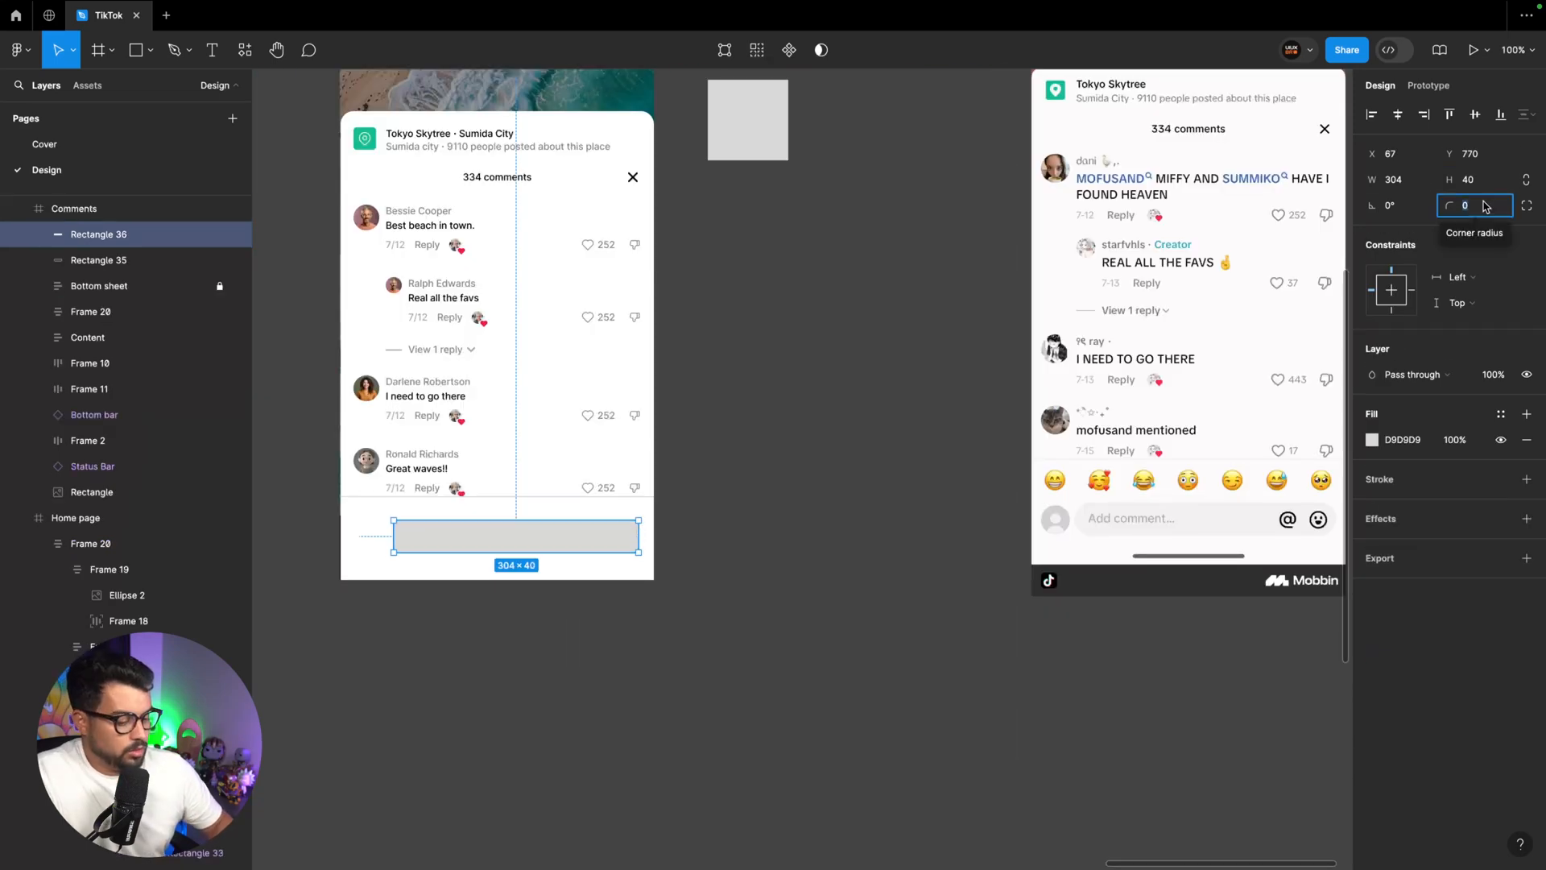
{"action": "type", "text": "32"}
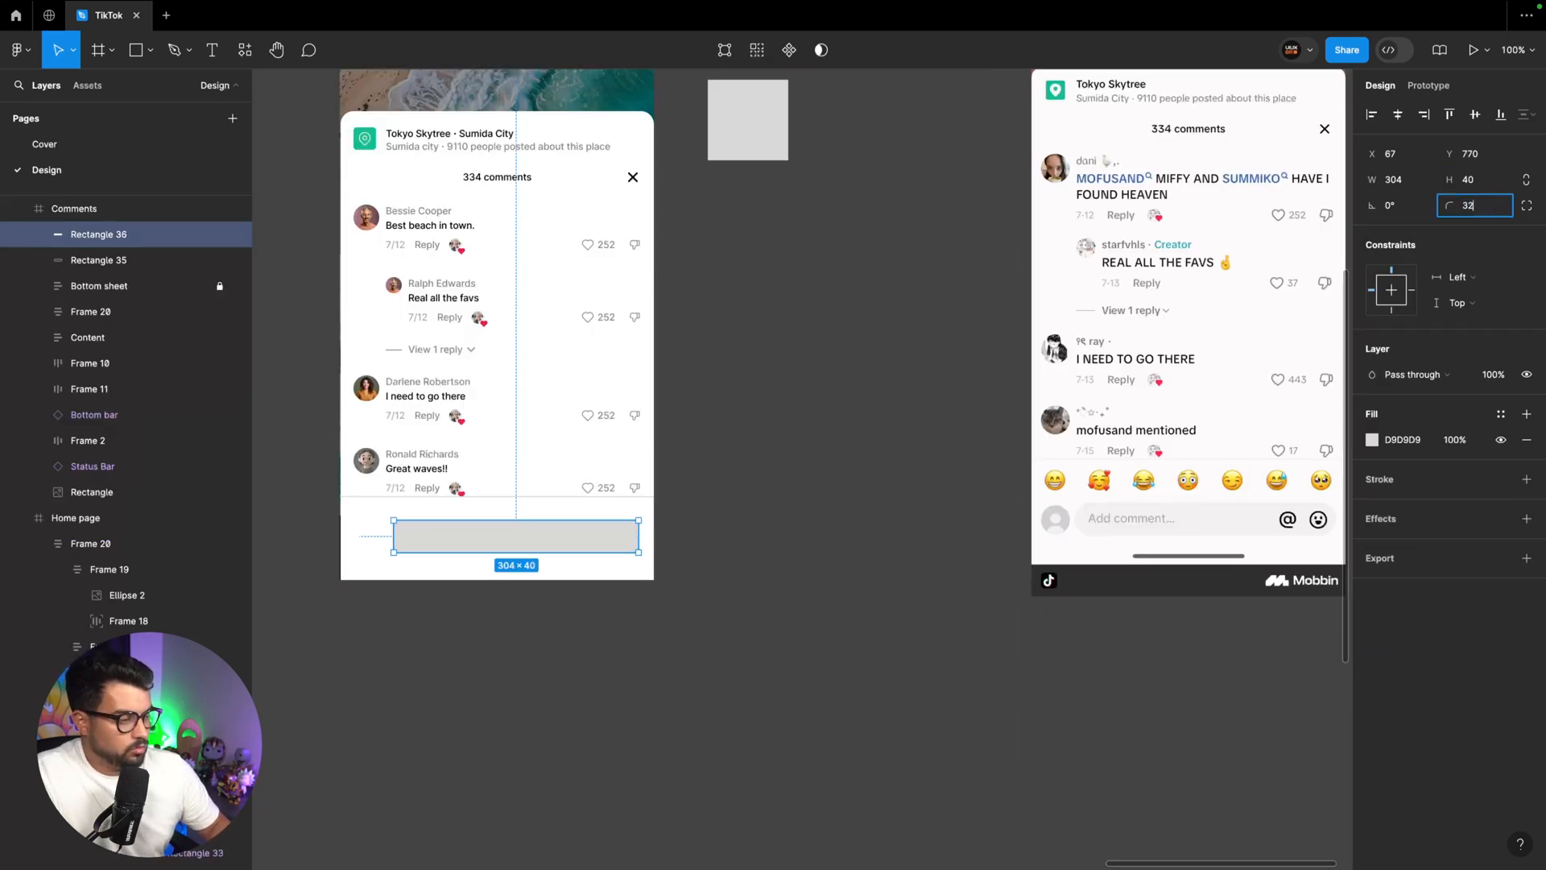
{"action": "key", "text": "Return"}
{"action": "scroll", "coordinate": [860, 451], "scroll_direction": "left", "scroll_amount": 2}
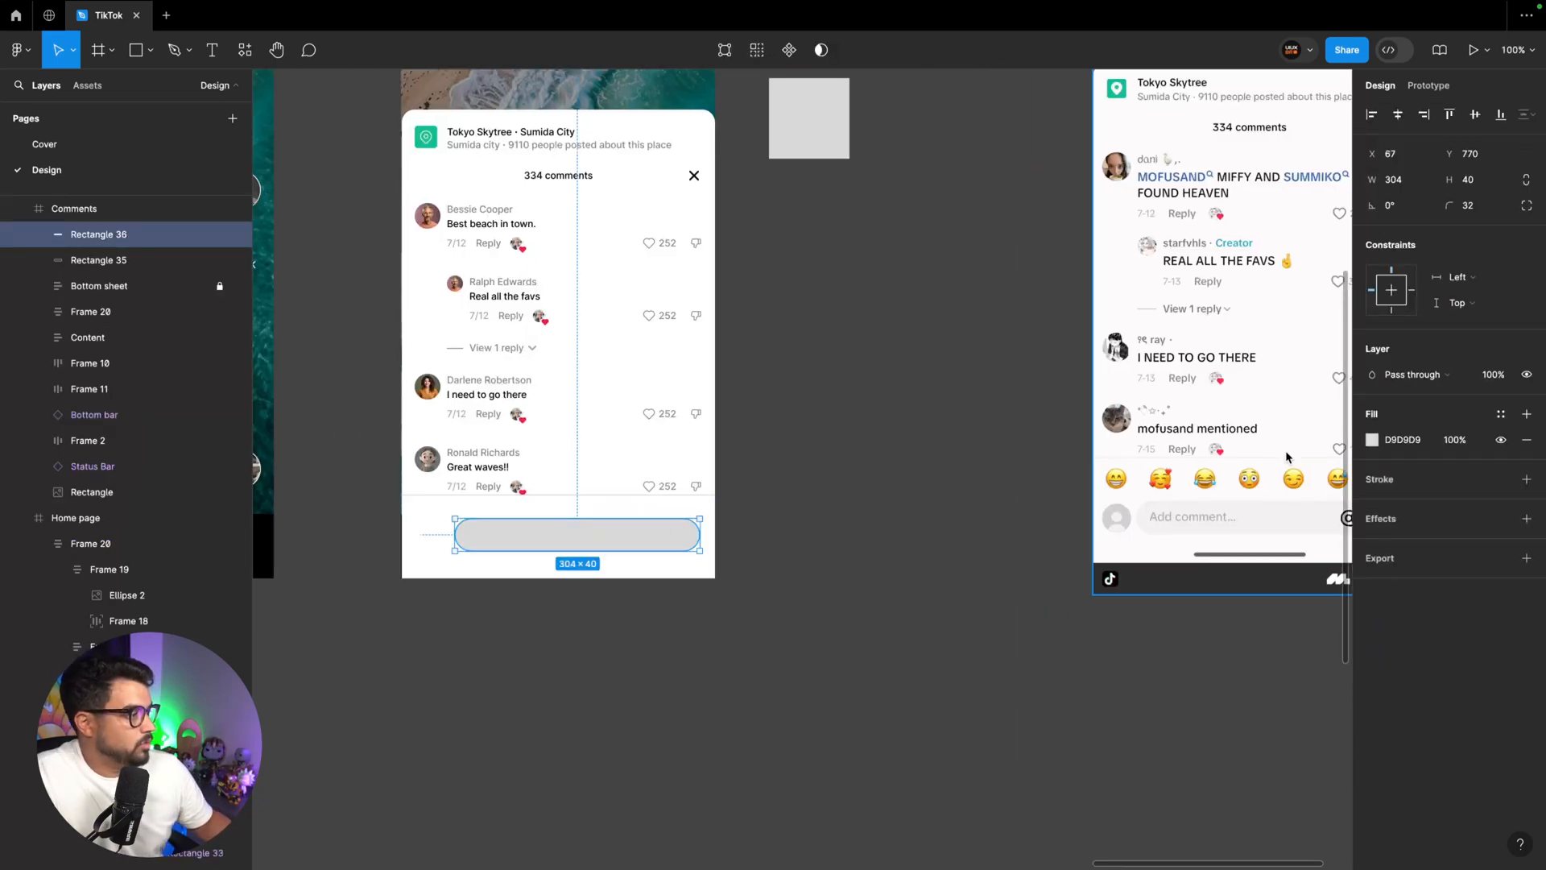
{"action": "left_click", "coordinate": [1501, 414]}
{"action": "left_click", "coordinate": [1224, 523]}
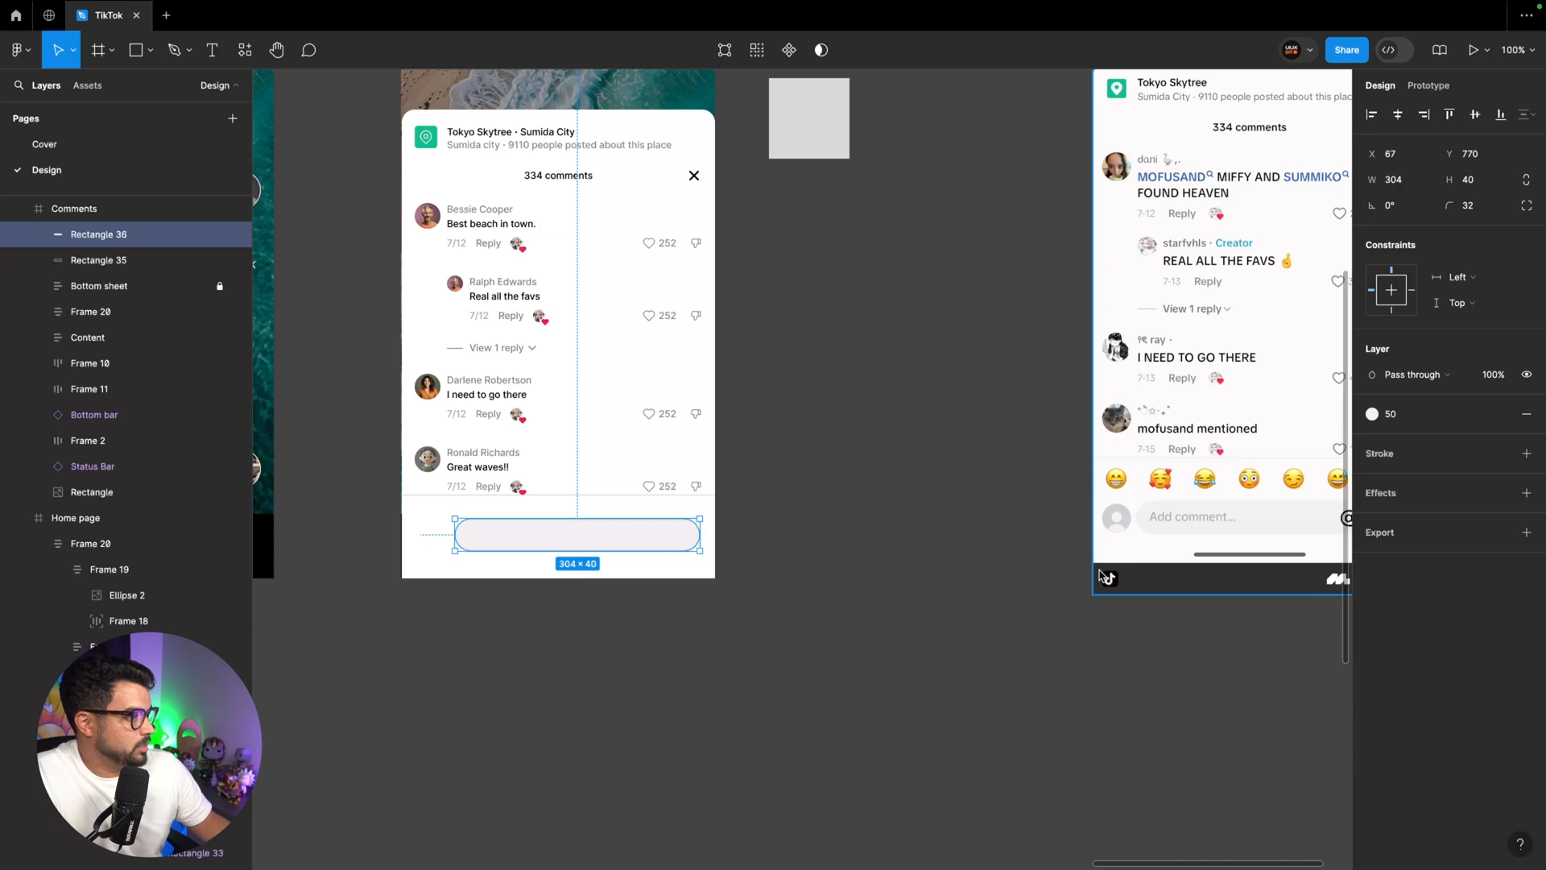
{"action": "left_click", "coordinate": [1003, 570]}
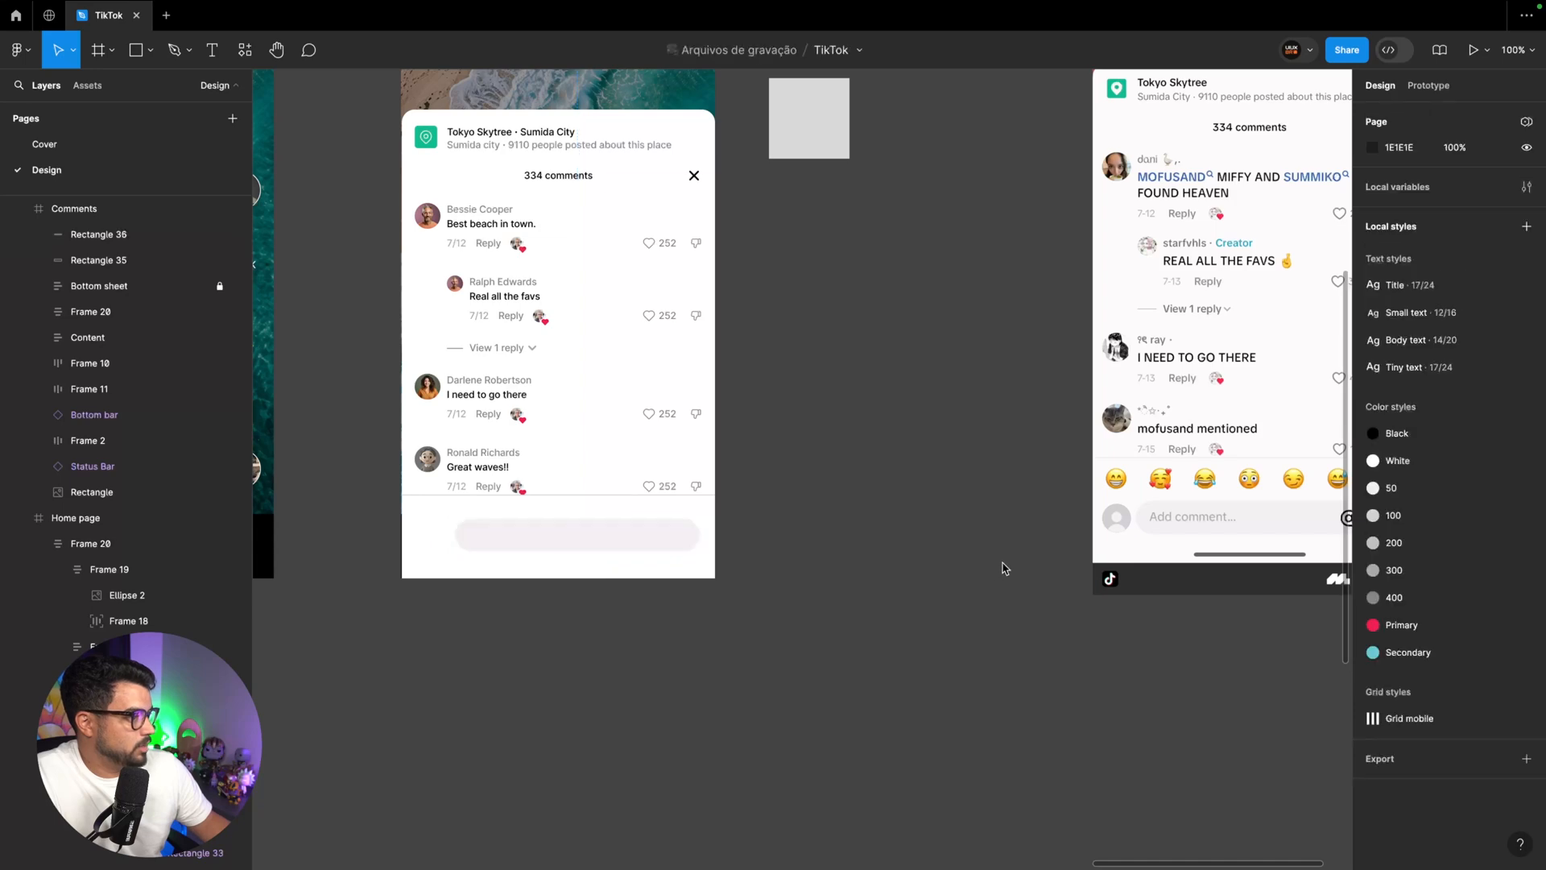
Paste the grey avatar placeholder beside the comment field in the Comments frame and scale it to 40 × 40
{"action": "scroll", "coordinate": [940, 529], "scroll_direction": "left", "scroll_amount": 3}
{"action": "left_click", "coordinate": [619, 531]}
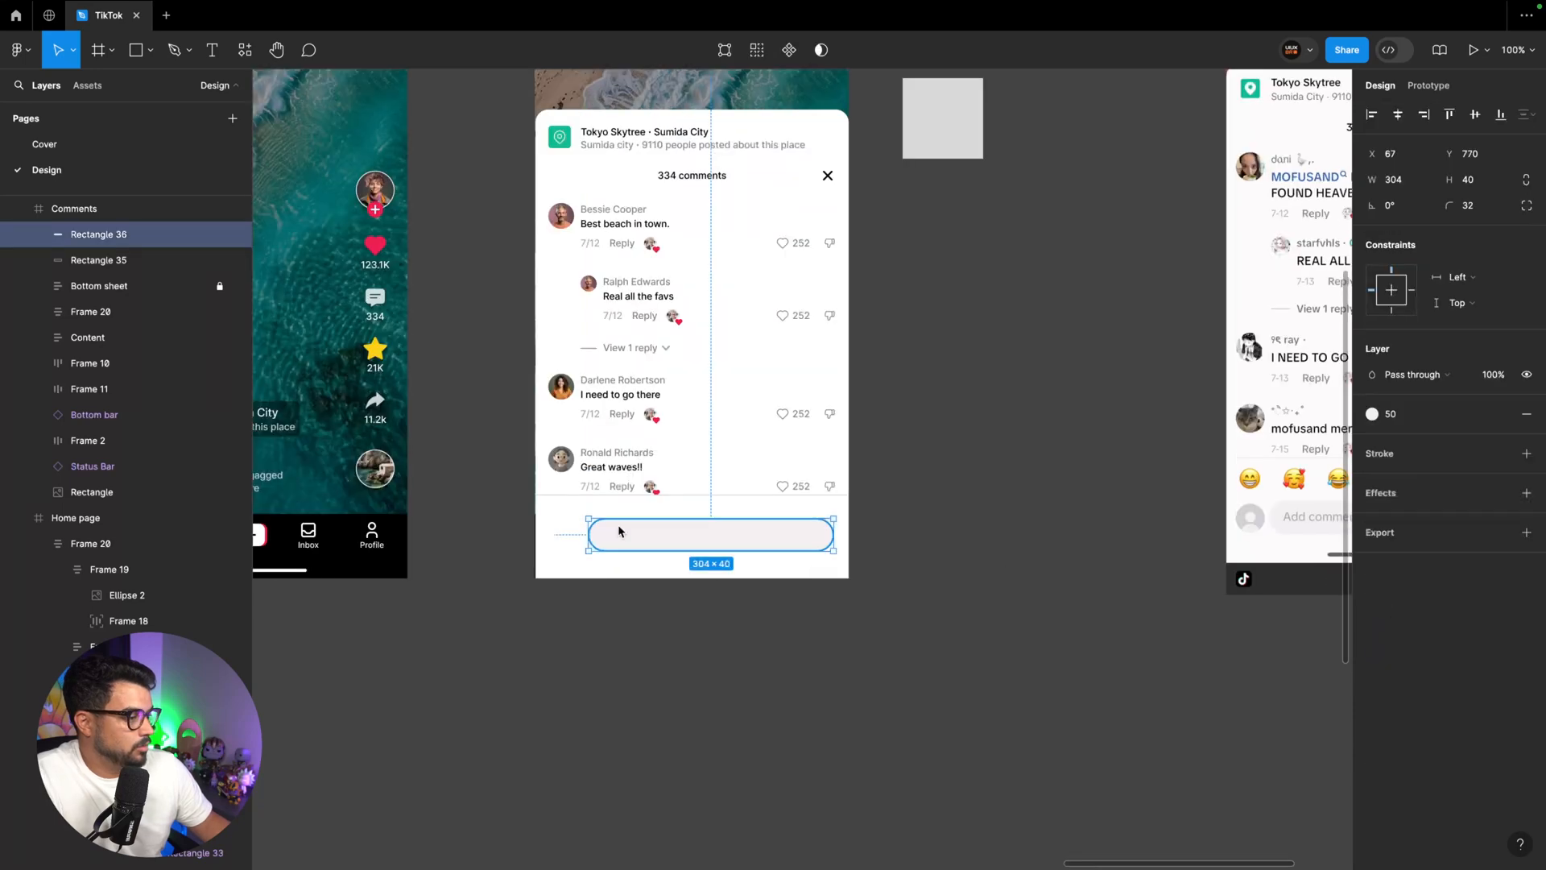
{"action": "key", "text": "super+v"}
{"action": "left_click_drag", "start_coordinate": [541, 124], "coordinate": [573, 753]}
{"action": "key", "text": "k"}
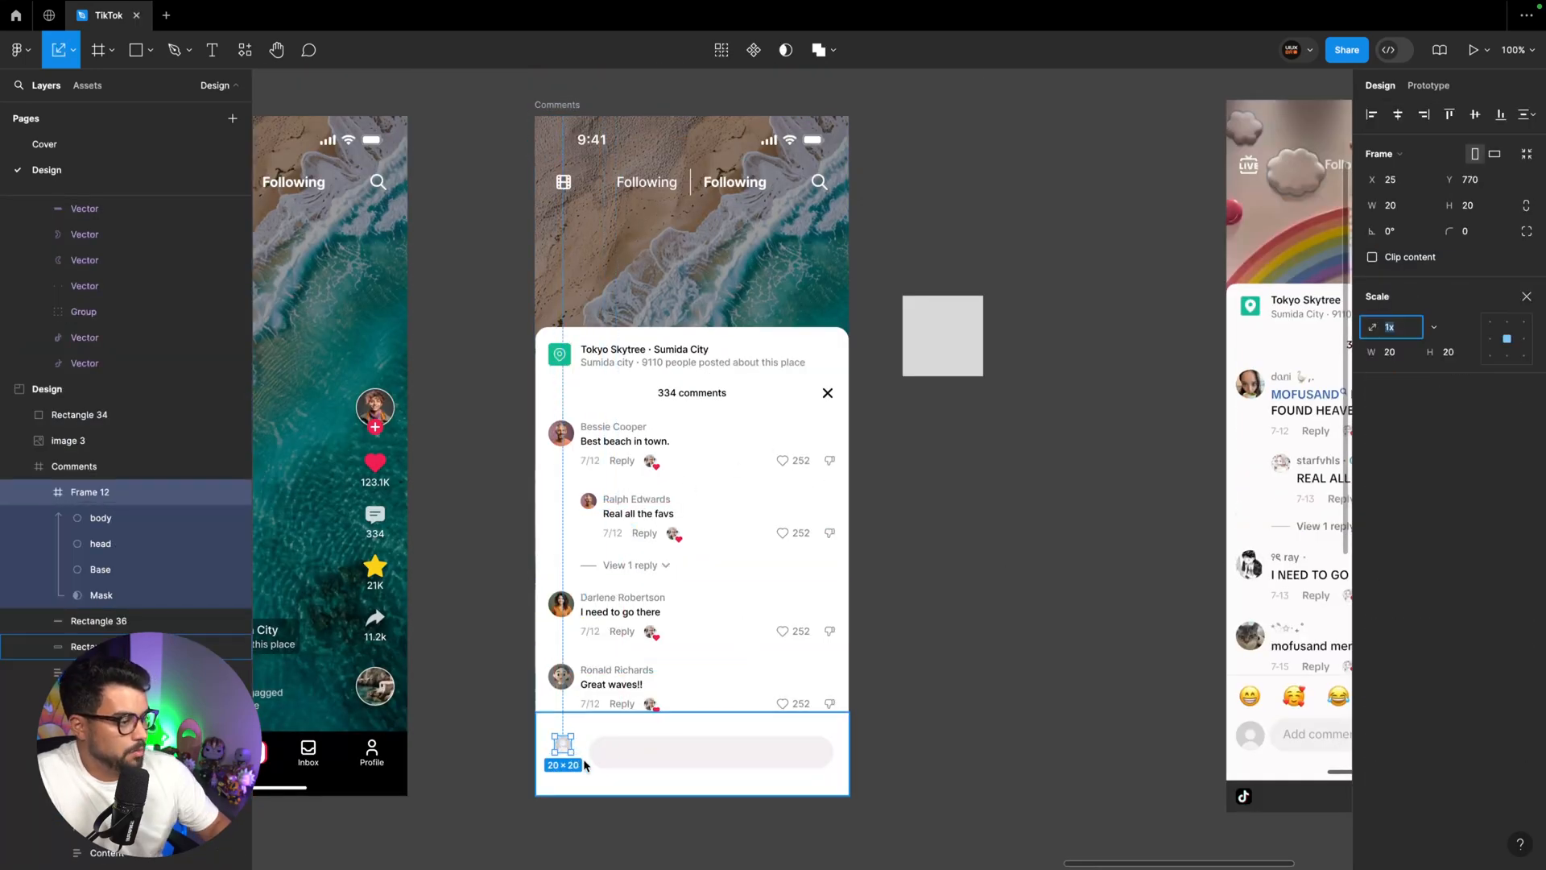
{"action": "left_click", "coordinate": [1401, 358]}
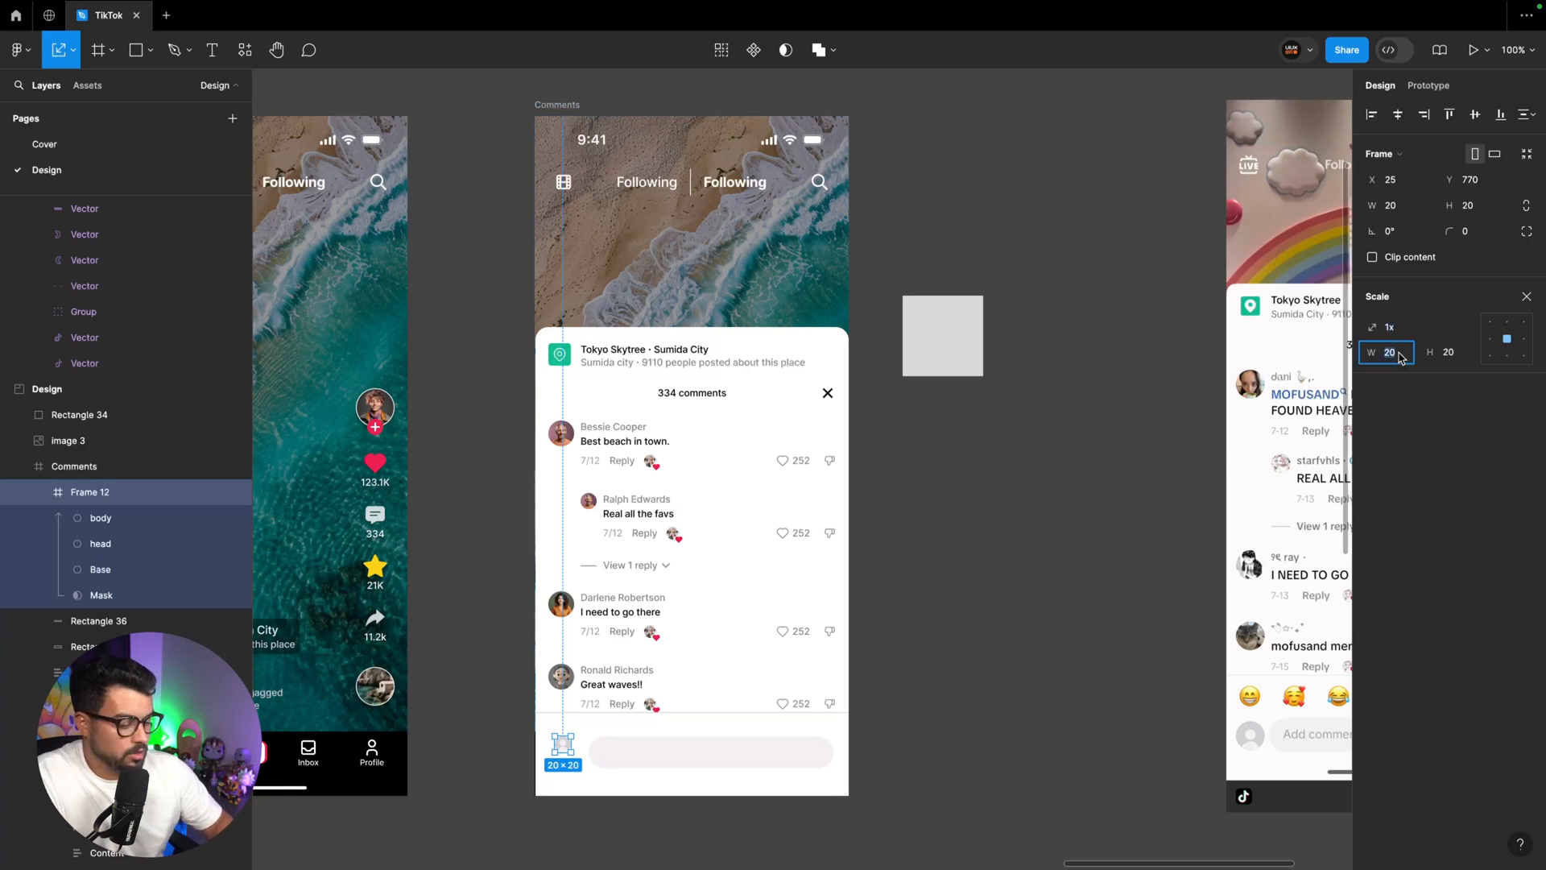
{"action": "key", "text": "Return"}
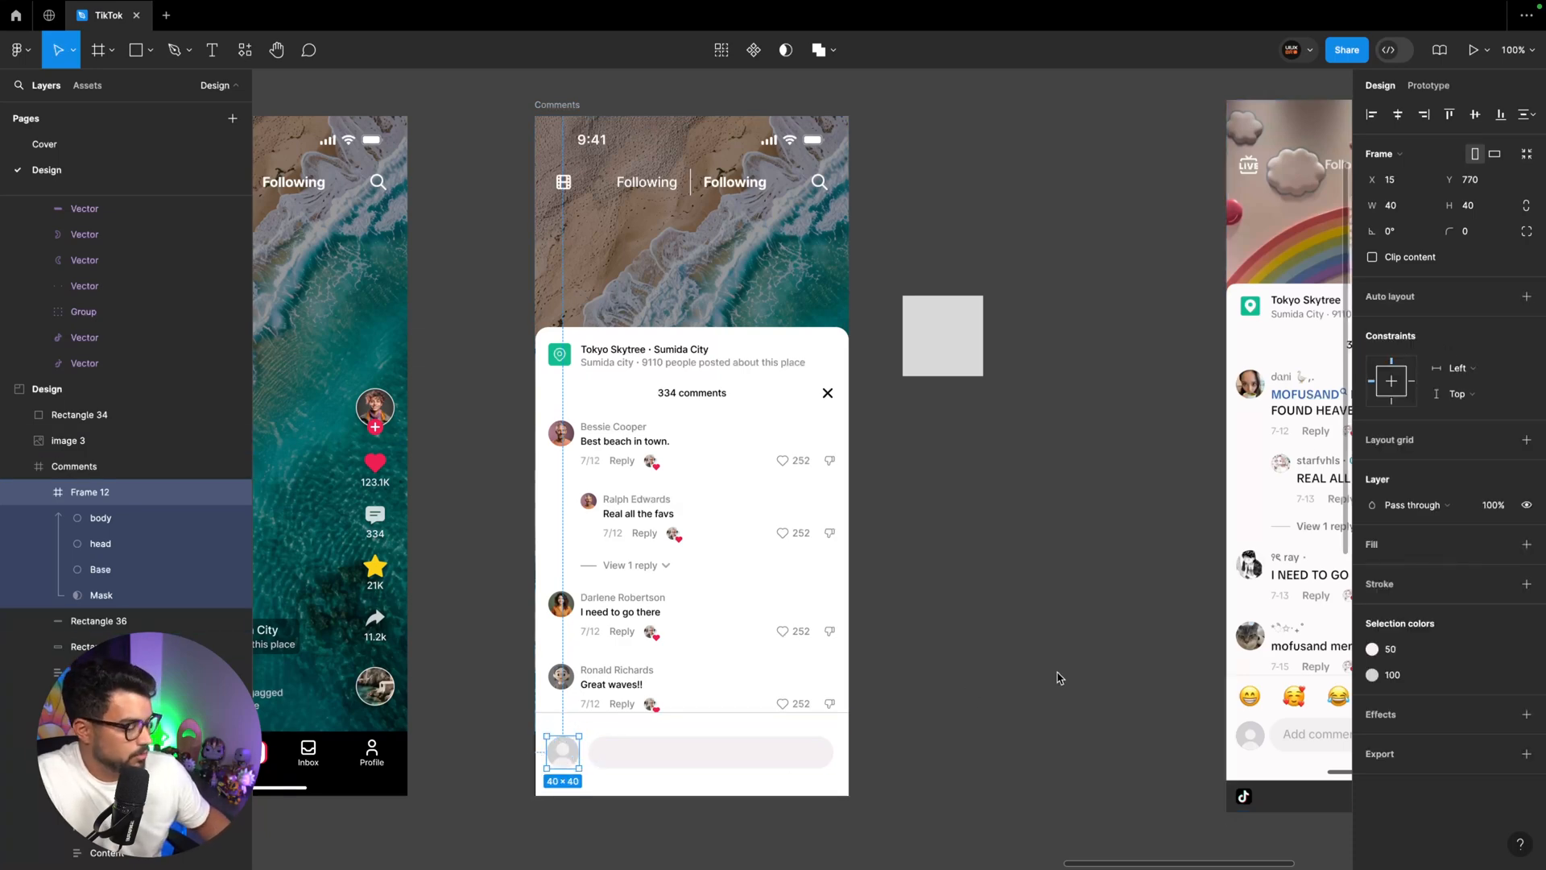
Set the Bottom sheet's width to 390 and its X position to 0
{"action": "key", "text": "ctrl+plus"}
{"action": "scroll", "coordinate": [1060, 678], "scroll_direction": "down", "scroll_amount": 5}
{"action": "scroll", "coordinate": [1060, 678], "scroll_direction": "left", "scroll_amount": 2}
{"action": "left_click", "coordinate": [491, 583]}
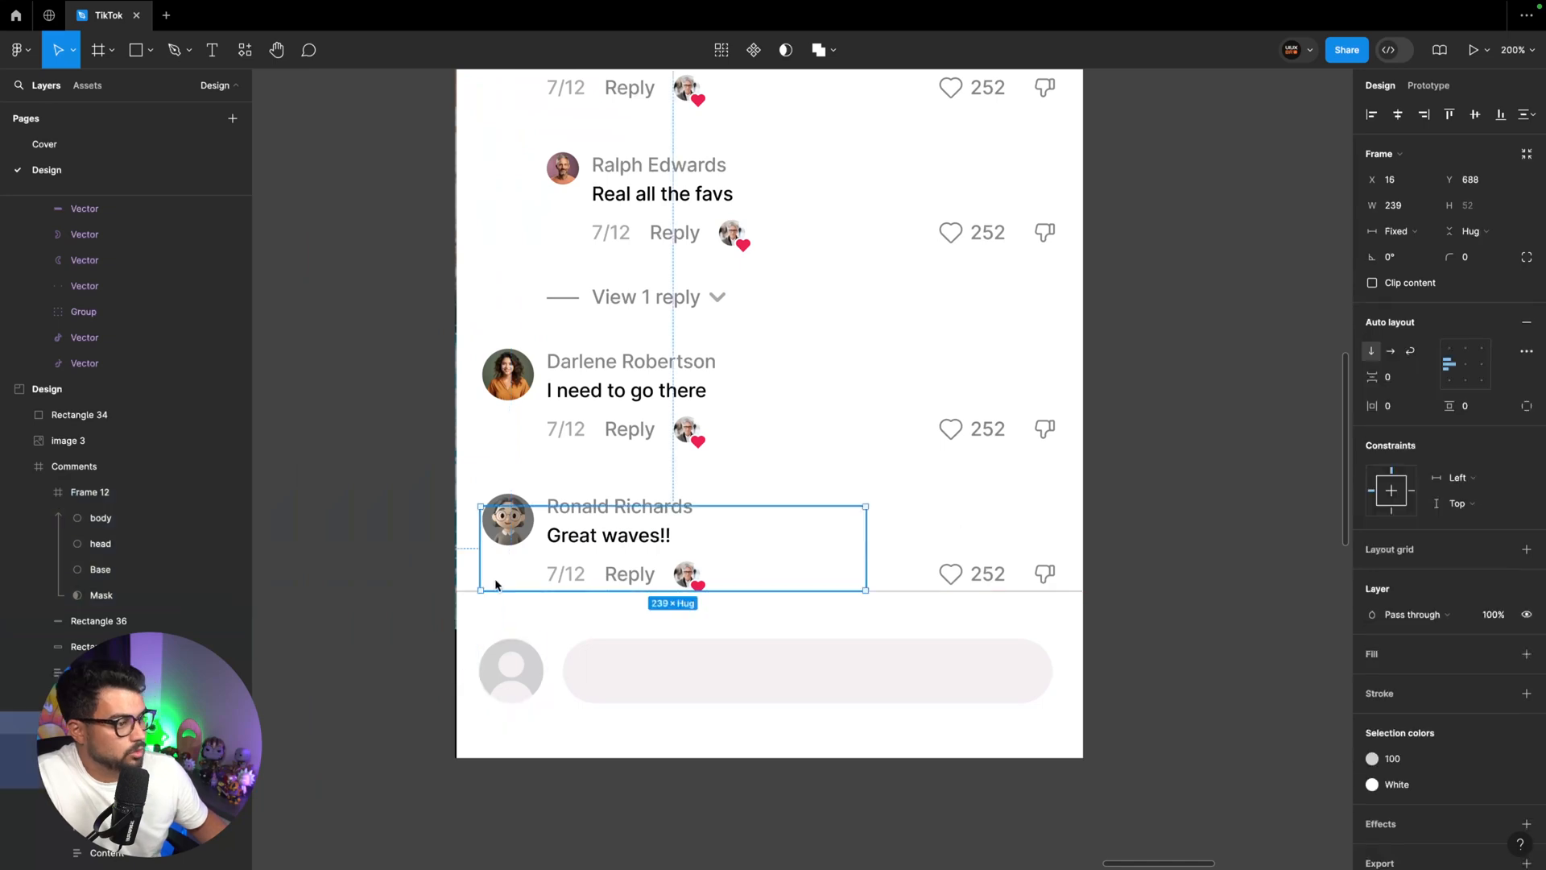
{"action": "left_click", "coordinate": [660, 698]}
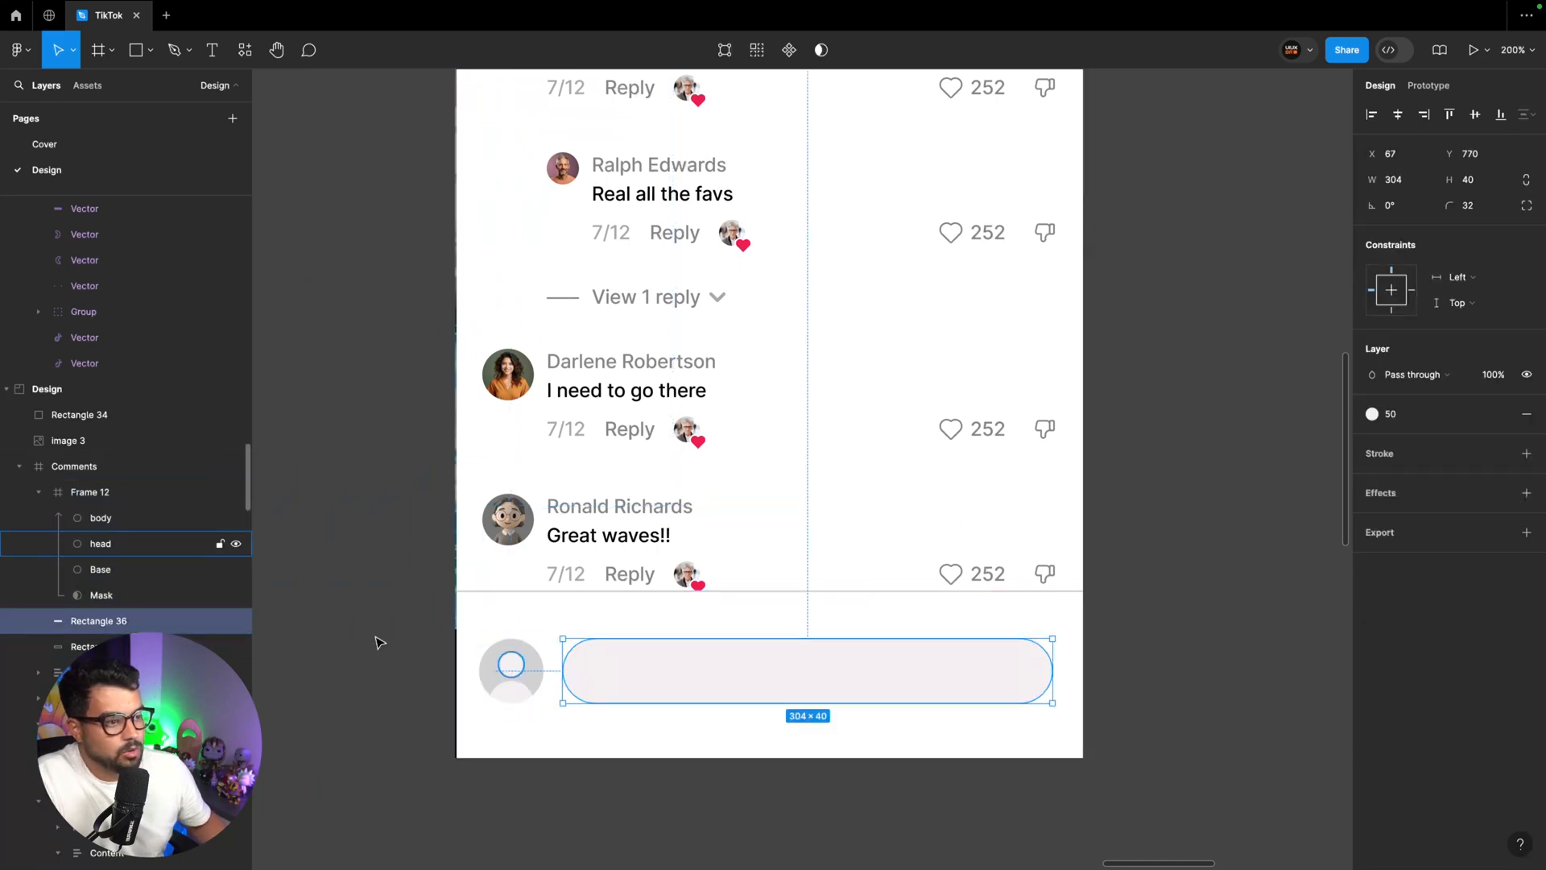
{"action": "left_click", "coordinate": [583, 558]}
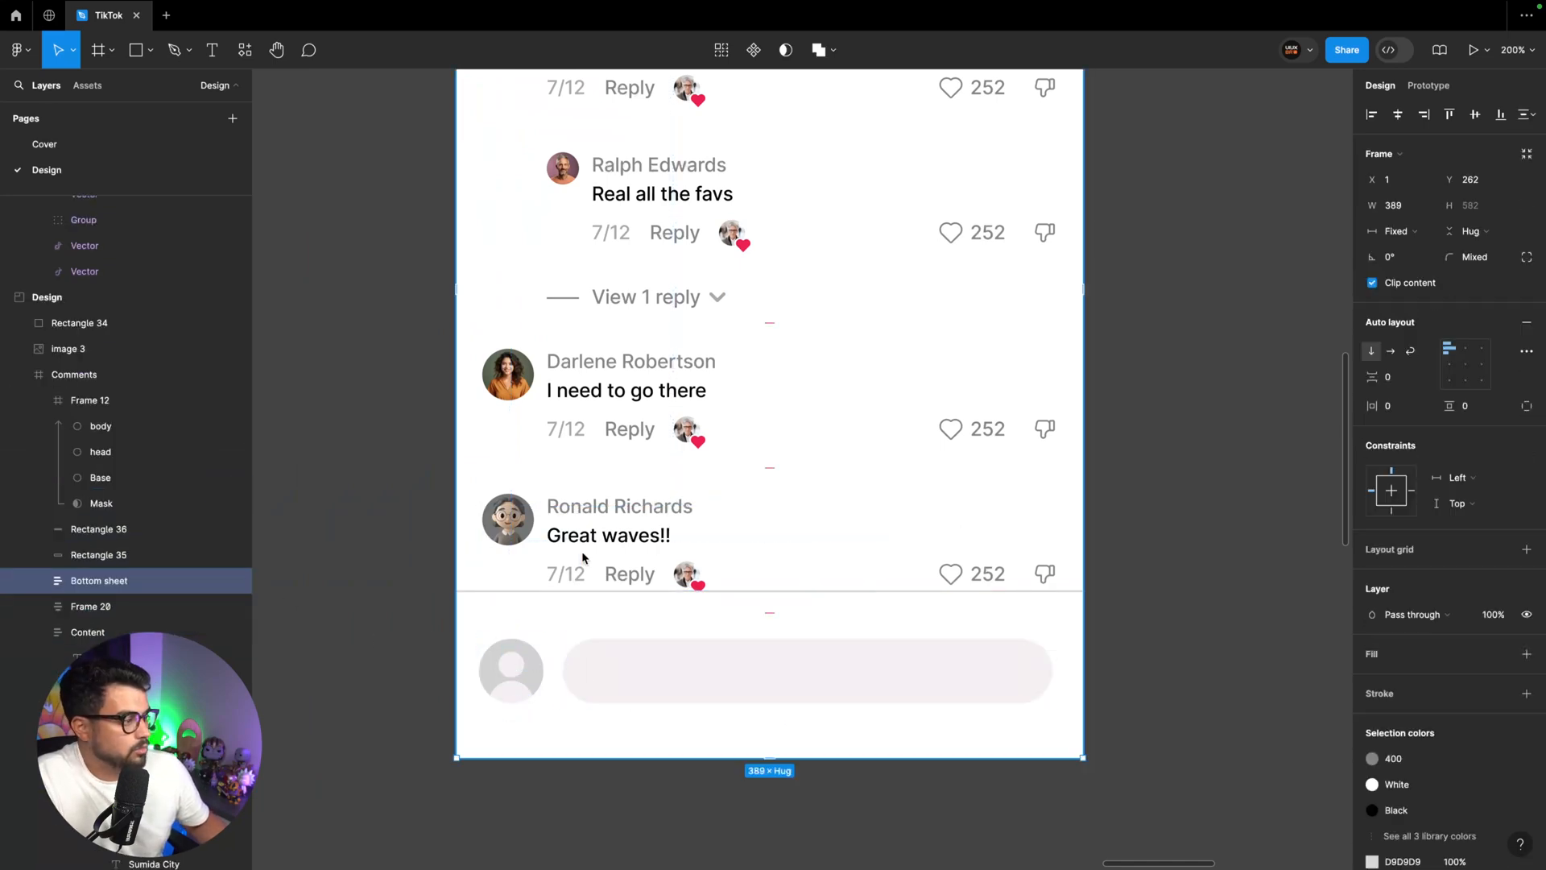
{"action": "left_click", "coordinate": [1397, 206]}
{"action": "type", "text": "390"}
{"action": "key", "text": "Return"}
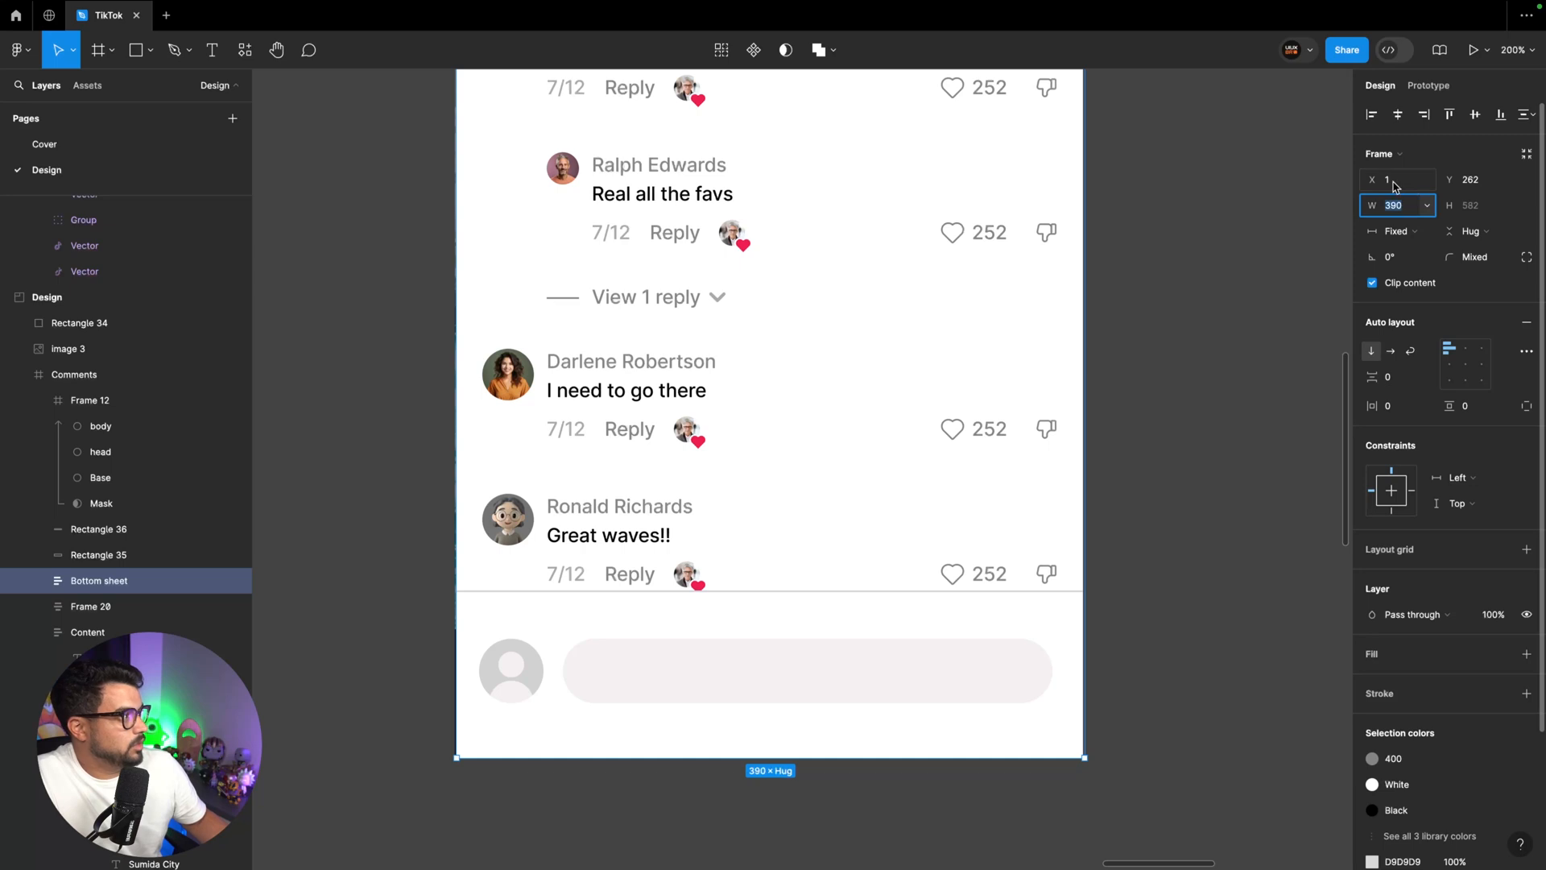
{"action": "left_click", "coordinate": [1396, 180]}
{"action": "type", "text": "0"}
{"action": "key", "text": "Return"}
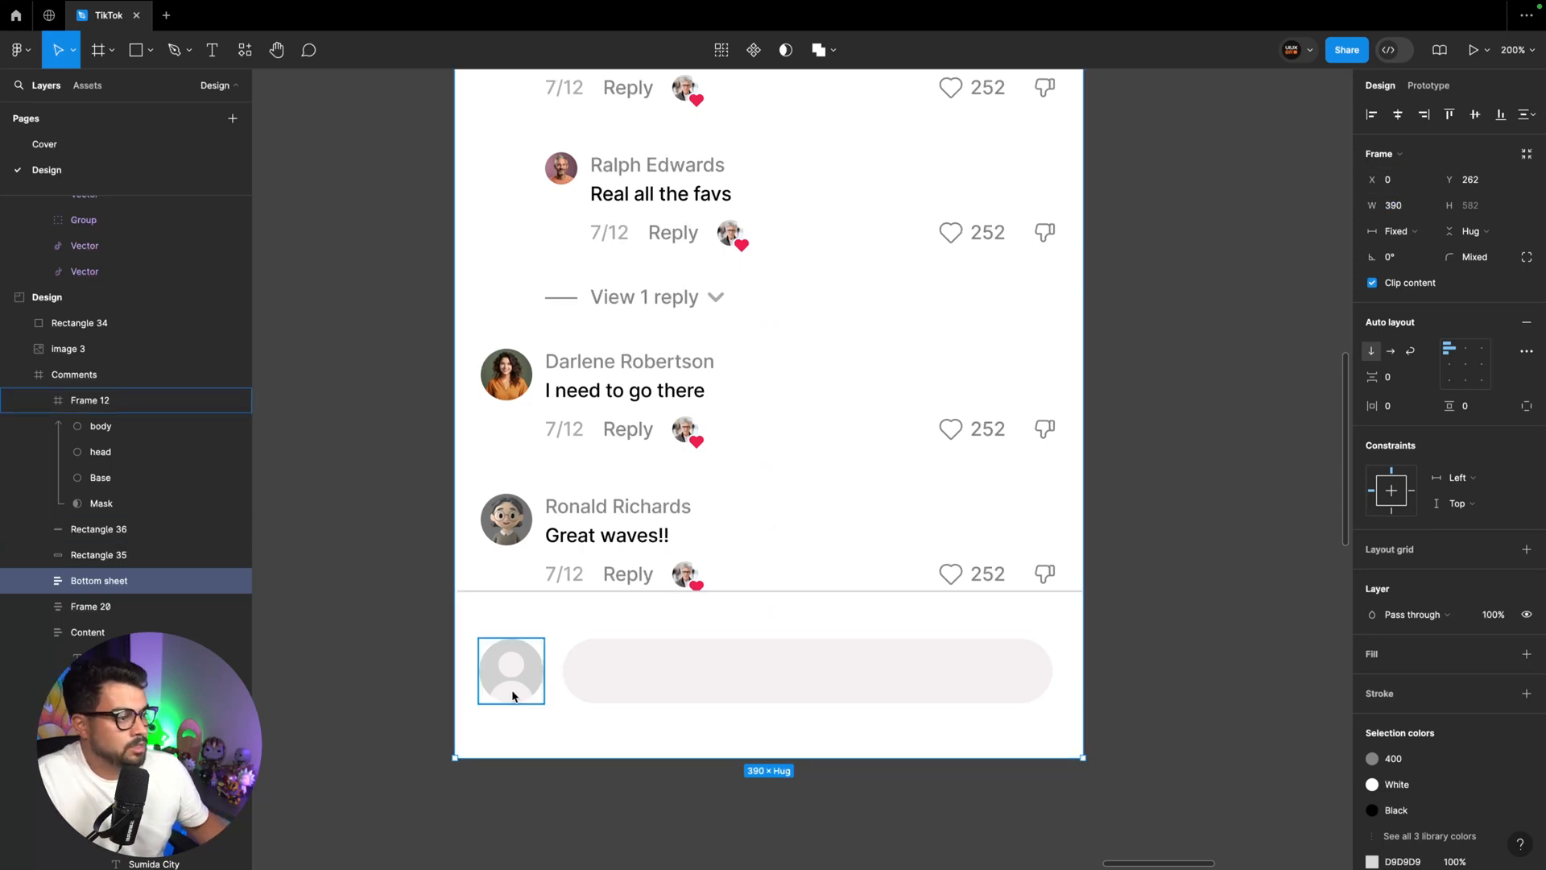
Align the white bottom rectangle to X 0 and paste the home indicator bar at the bottom of the Comments frame
{"action": "left_click", "coordinate": [494, 616]}
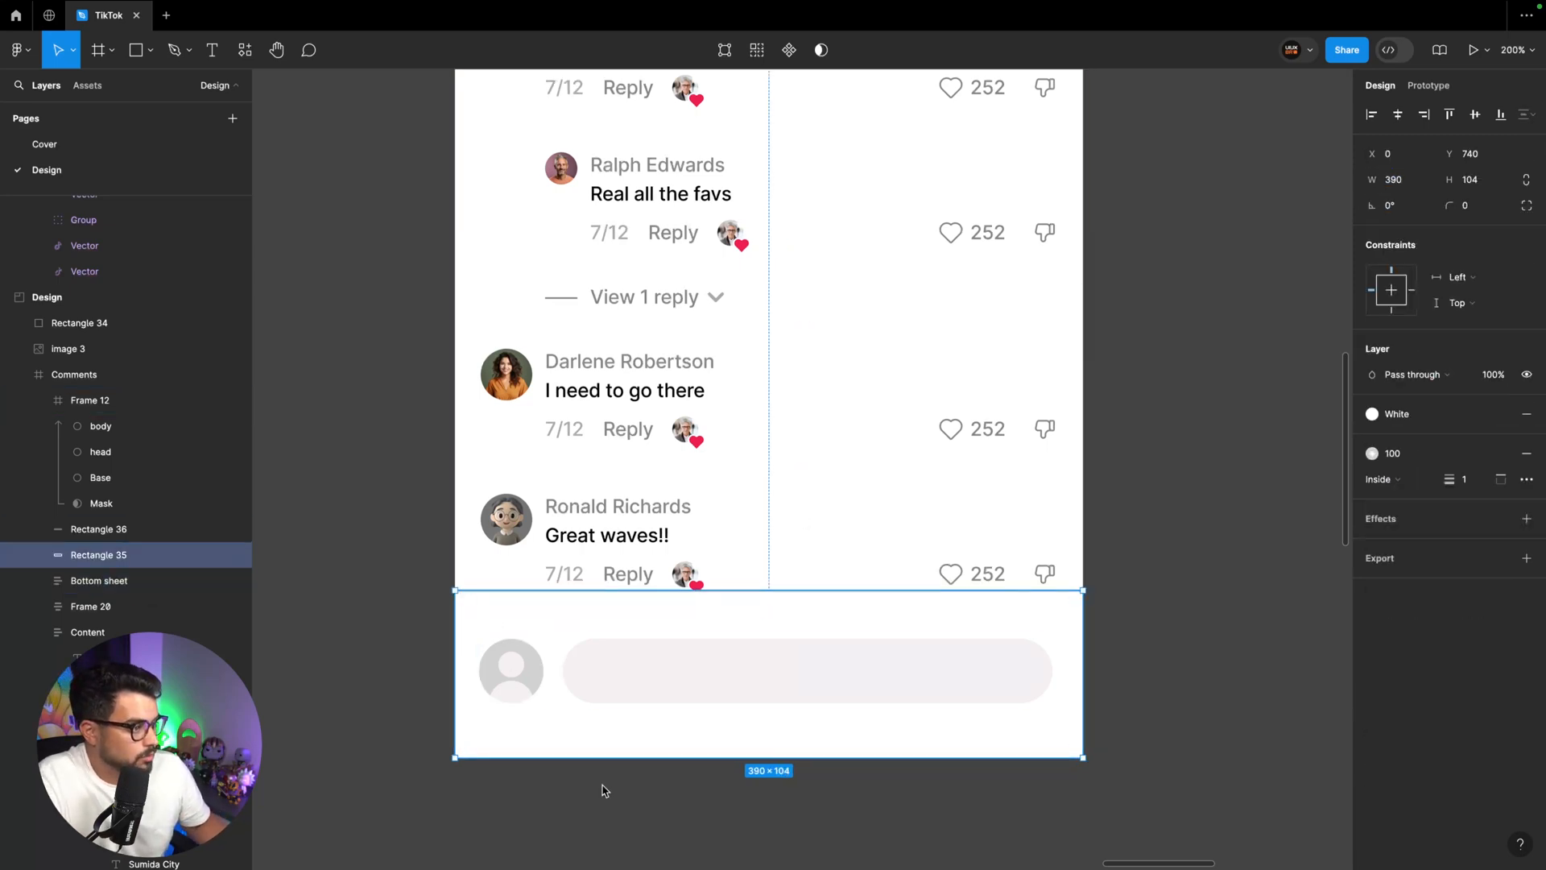
{"action": "left_click", "coordinate": [602, 673]}
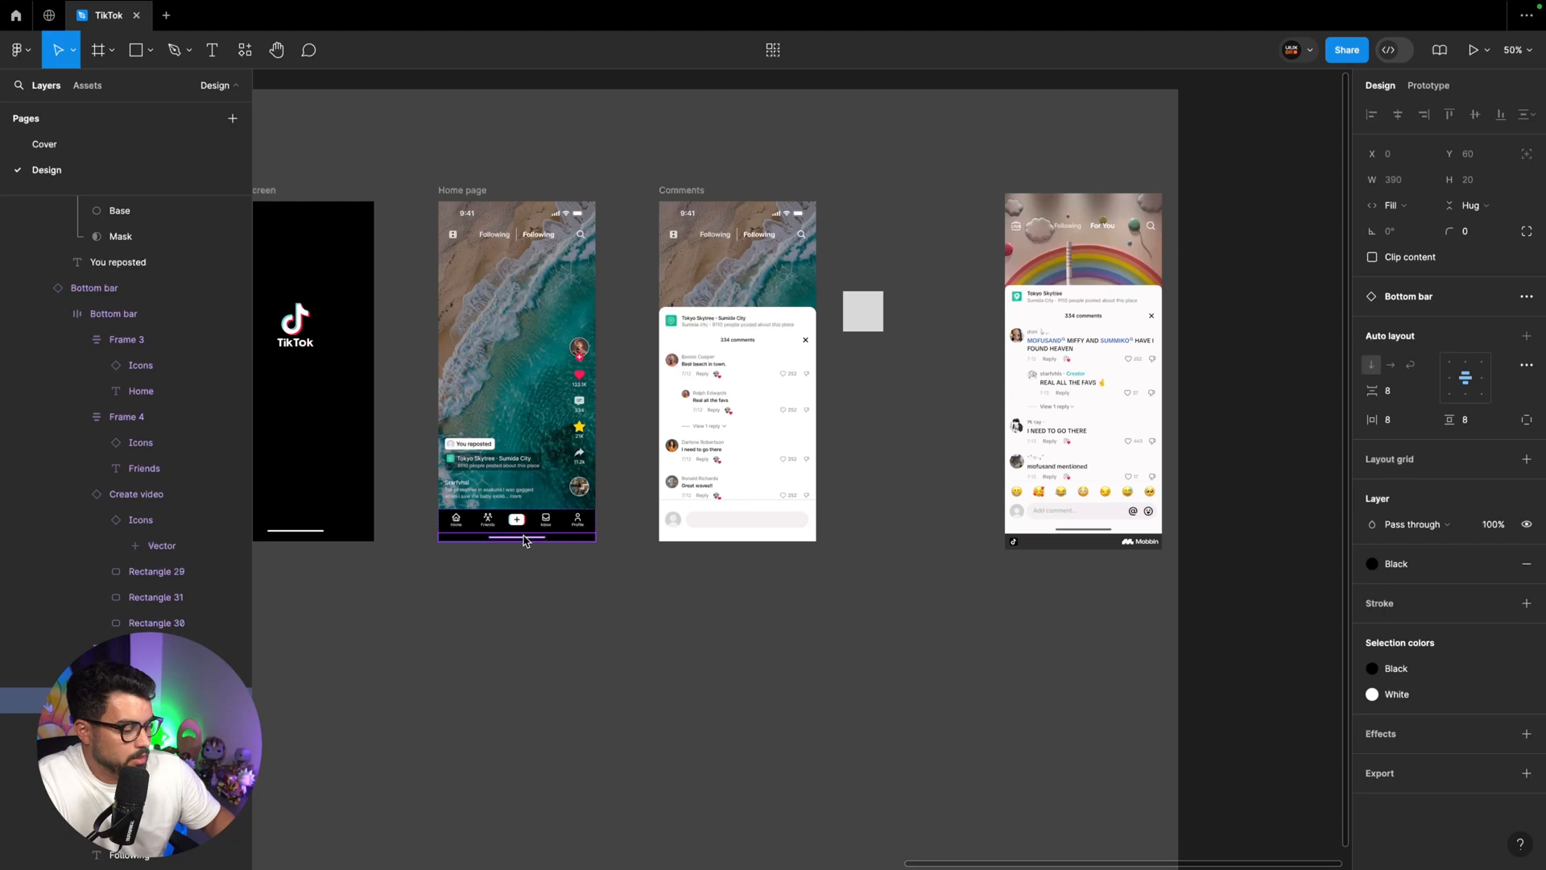
{"action": "key", "text": "super+plus"}
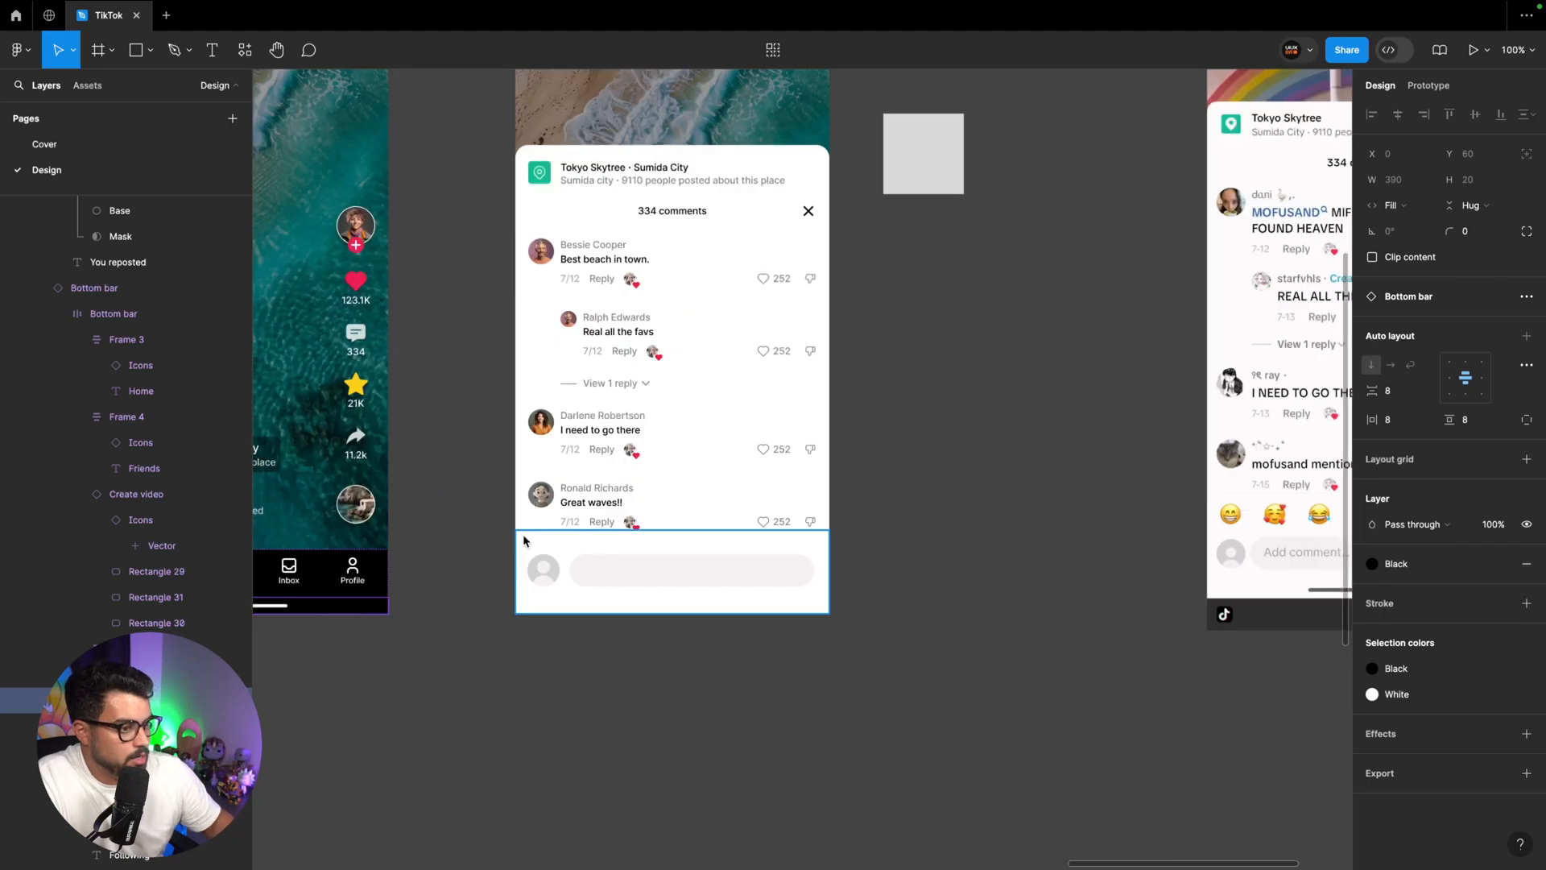
{"action": "left_click", "coordinate": [658, 591]}
{"action": "key", "text": "super+v"}
{"action": "left_click_drag", "start_coordinate": [650, 132], "coordinate": [649, 749]}
{"action": "key", "text": "Up"}
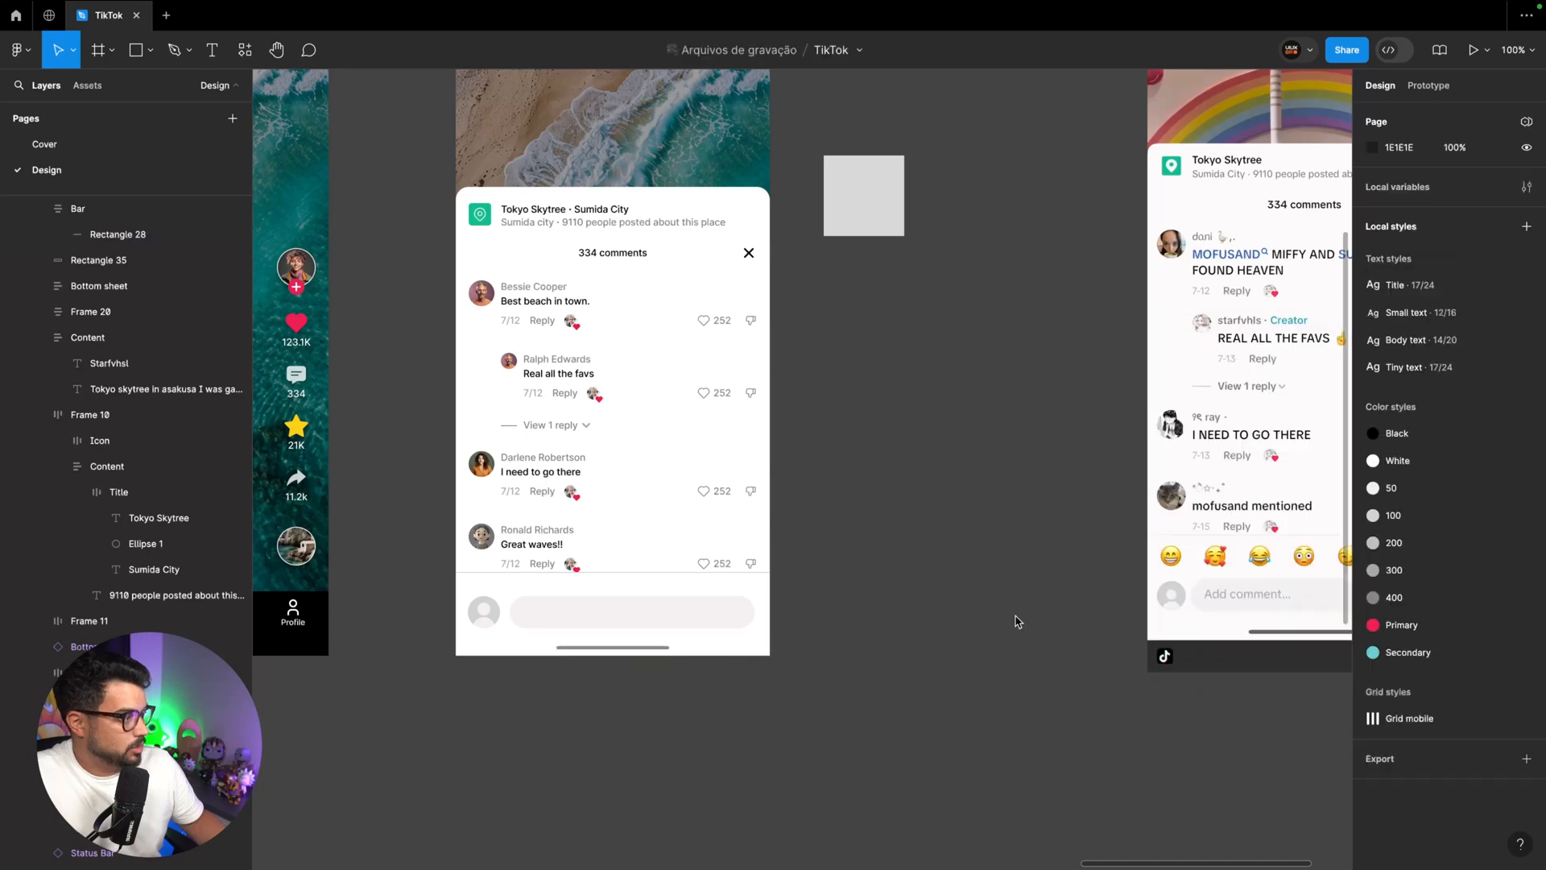
Relock the Bottom sheet layer and place the text "Add comment..." inside the rounded comment field
{"action": "left_click", "coordinate": [699, 646]}
{"action": "key", "text": "alt"}
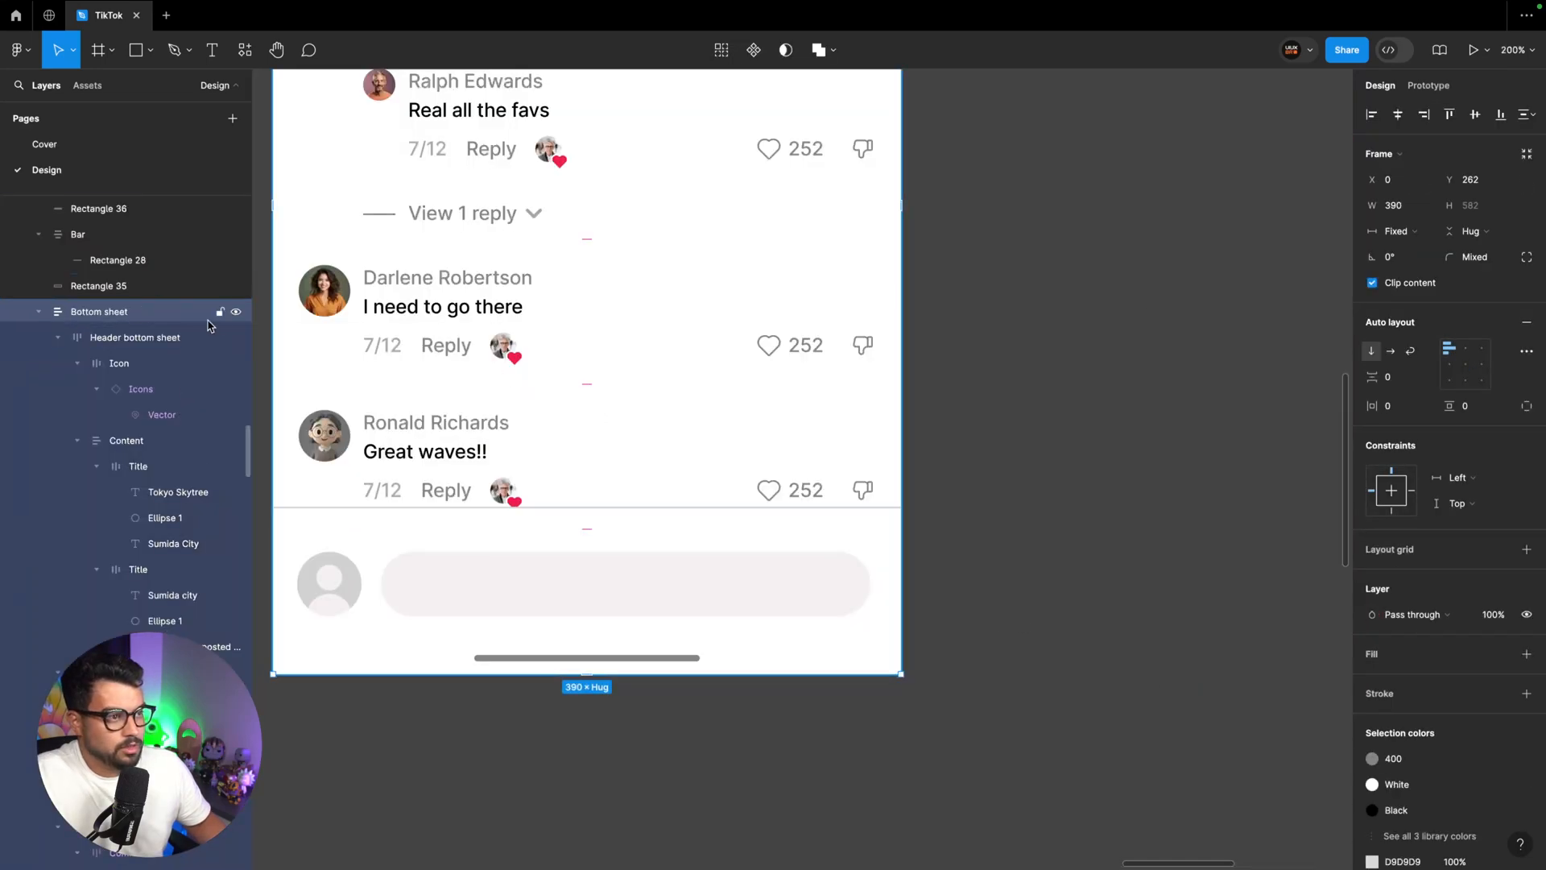
{"action": "left_click", "coordinate": [435, 570]}
{"action": "key", "text": "t"}
{"action": "left_click", "coordinate": [409, 584]}
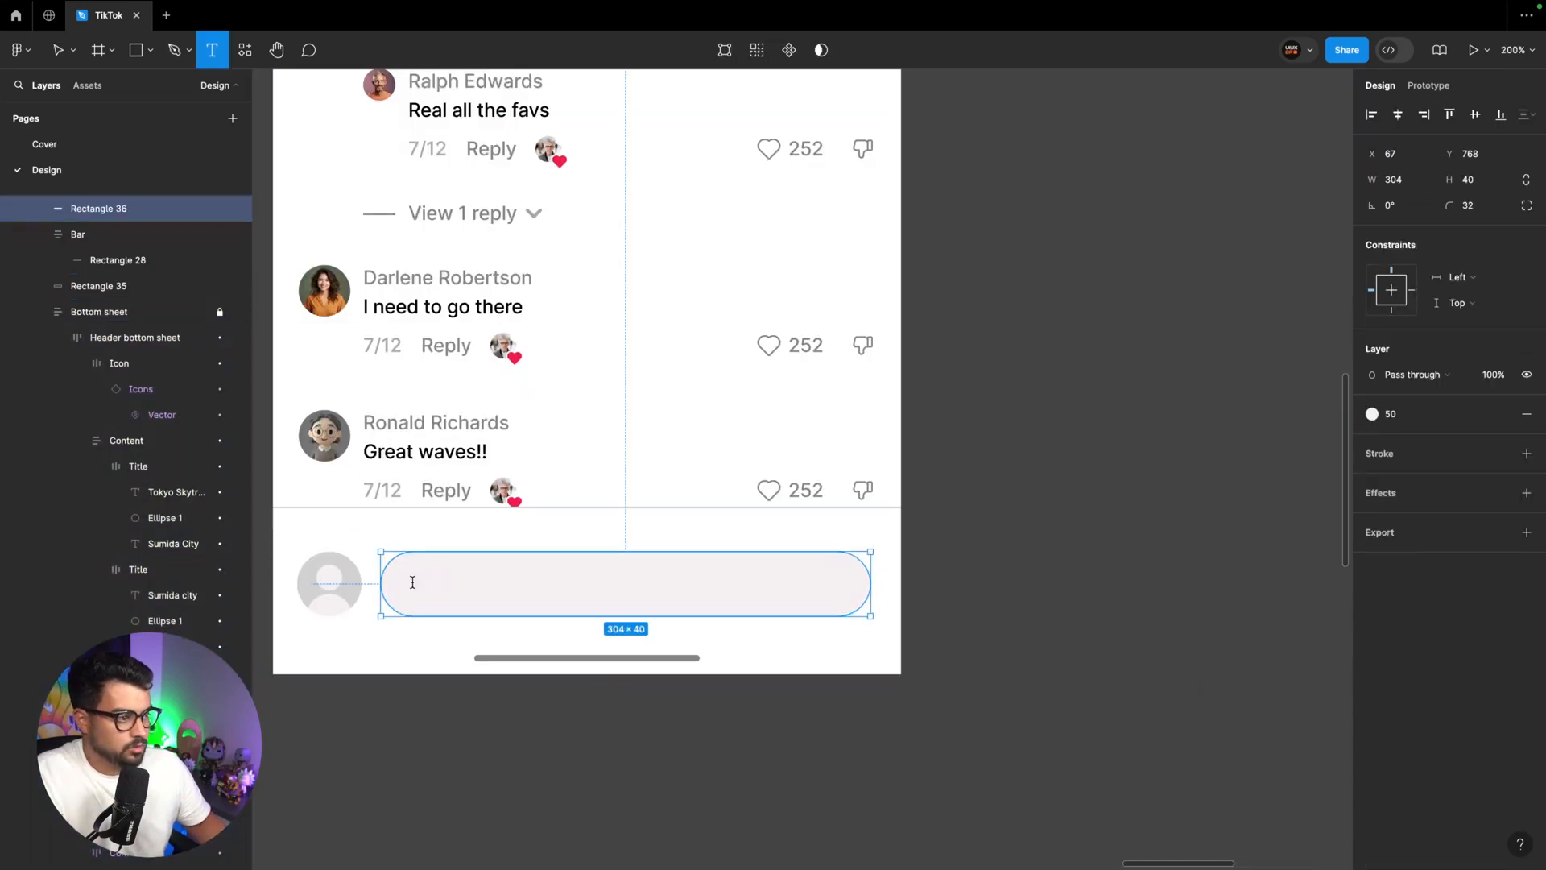
{"action": "type", "text": "Add comment..."}
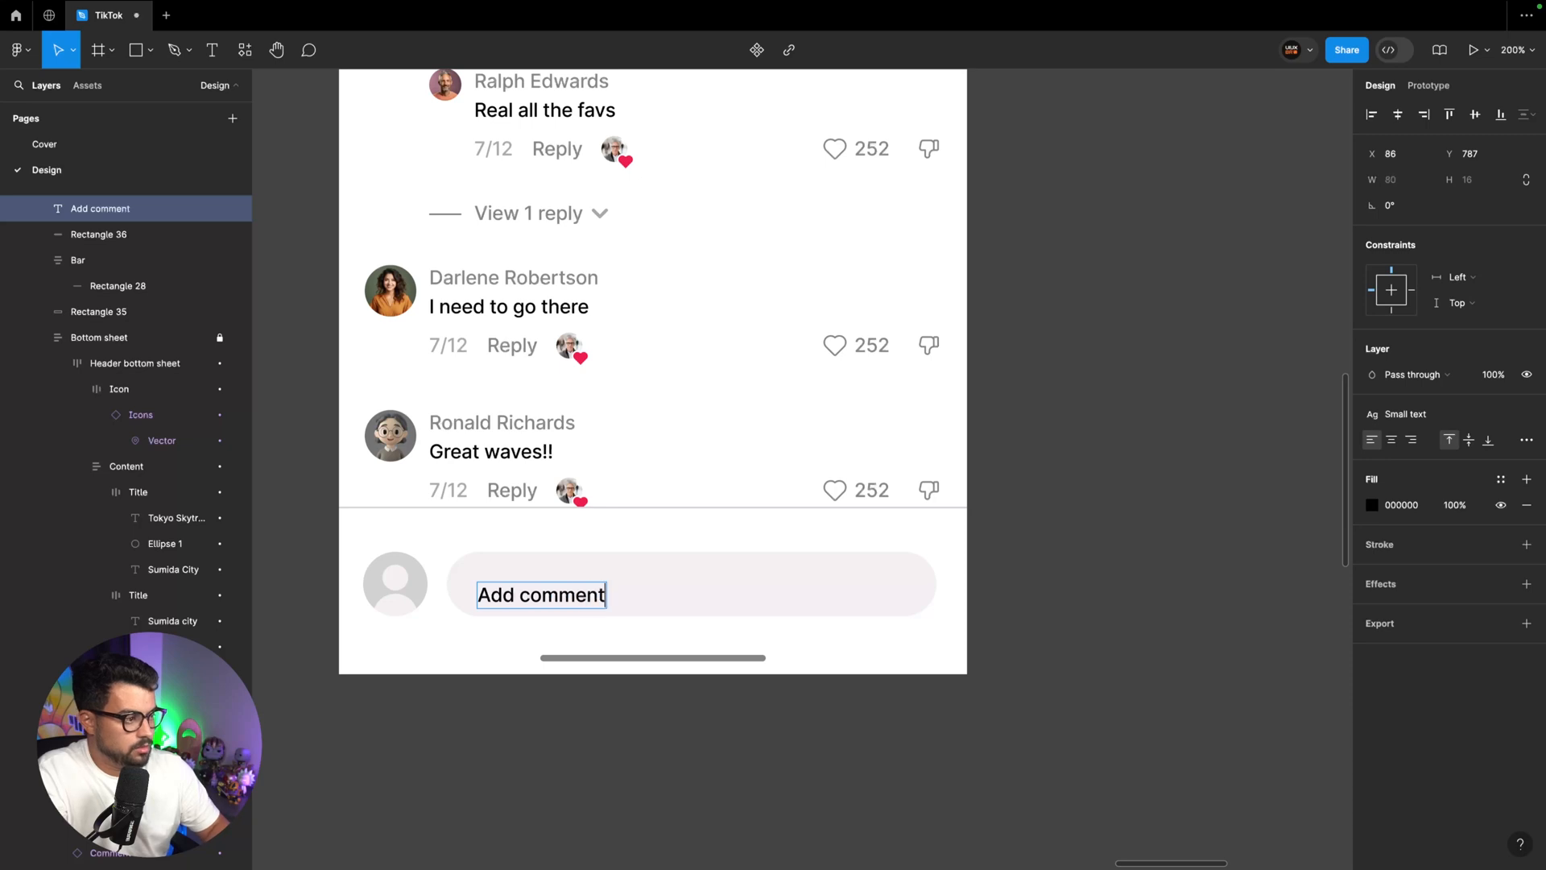
{"action": "key", "text": "Escape"}
{"action": "left_click_drag", "start_coordinate": [555, 600], "coordinate": [550, 589]}
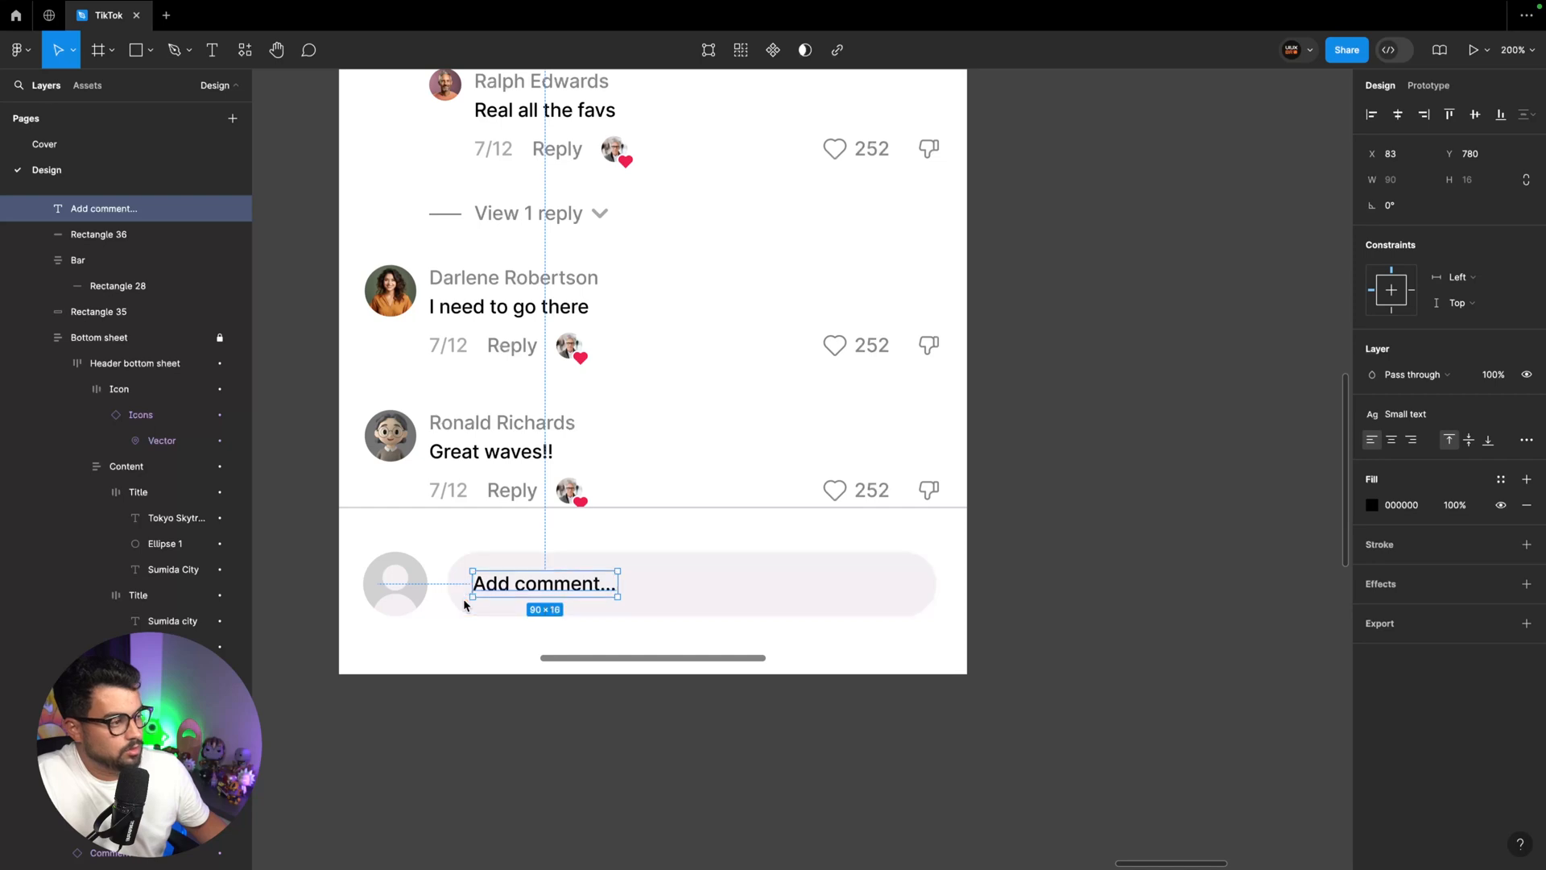
Give the comment placeholder text the Body text style and colour style 300
{"action": "left_click", "coordinate": [1500, 480]}
{"action": "left_click", "coordinate": [1224, 608]}
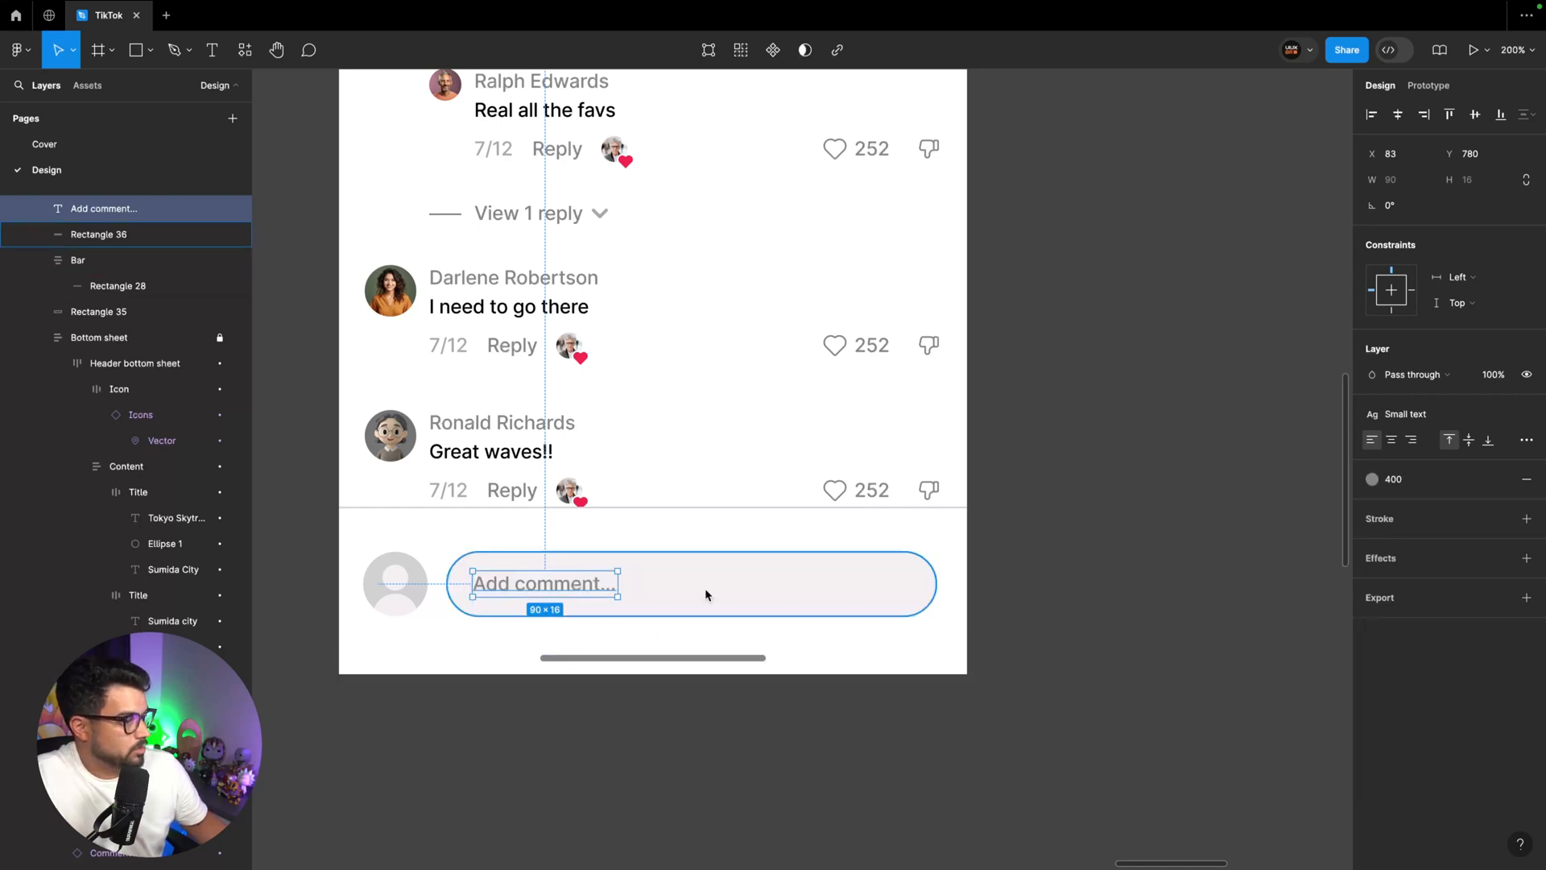
{"action": "scroll", "coordinate": [1223, 472], "scroll_direction": "right", "scroll_amount": 1}
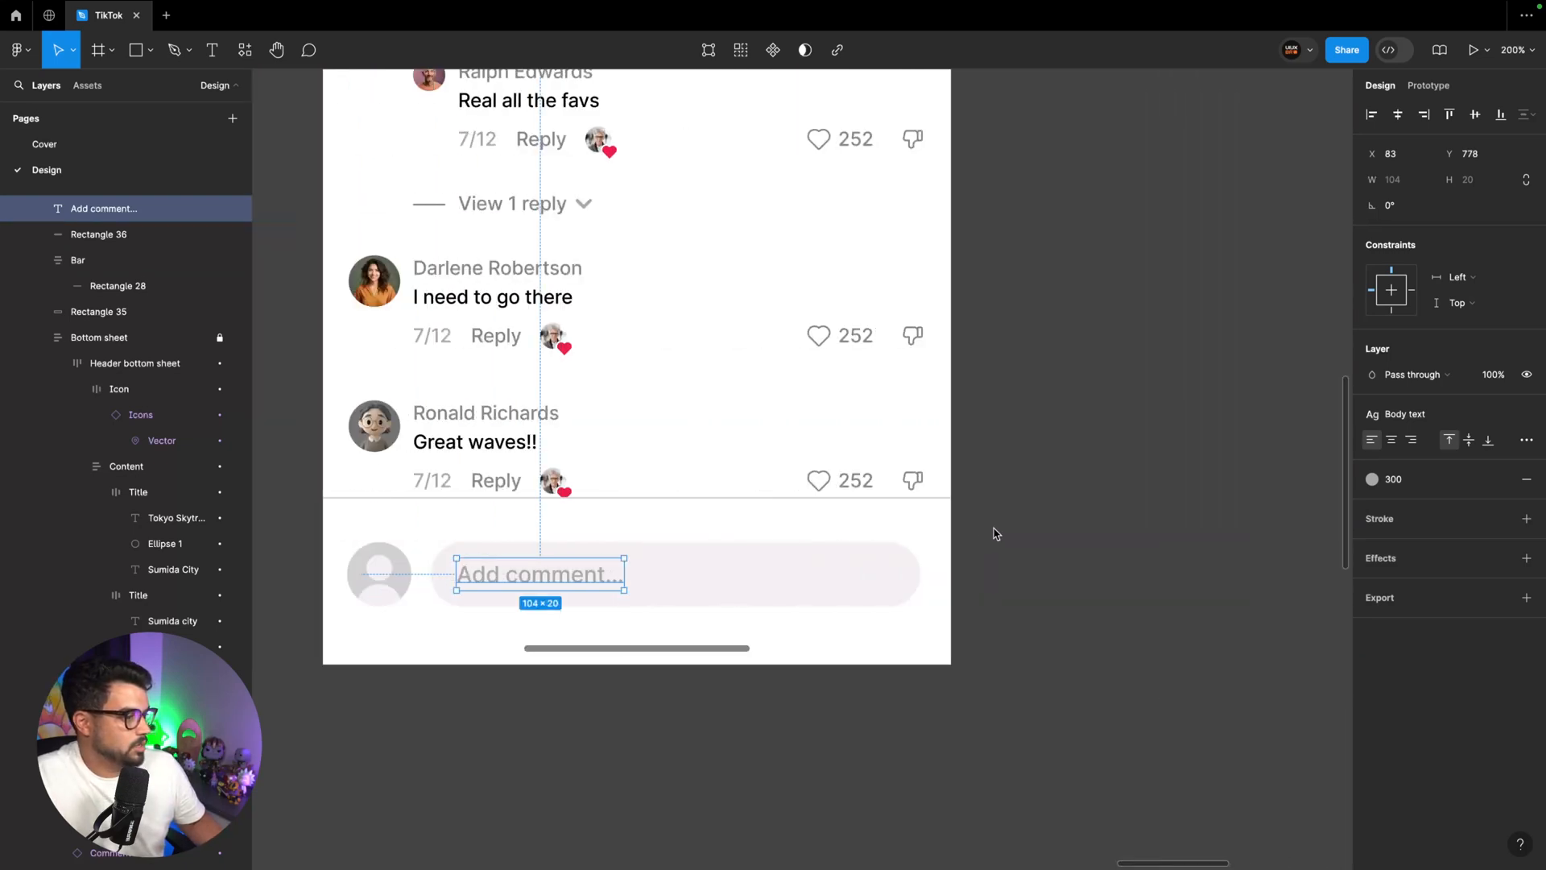
Insert the @ icon from the Tabler Icons plugin and place it on the canvas beside the Comments frame
{"action": "left_click", "coordinate": [244, 50]}
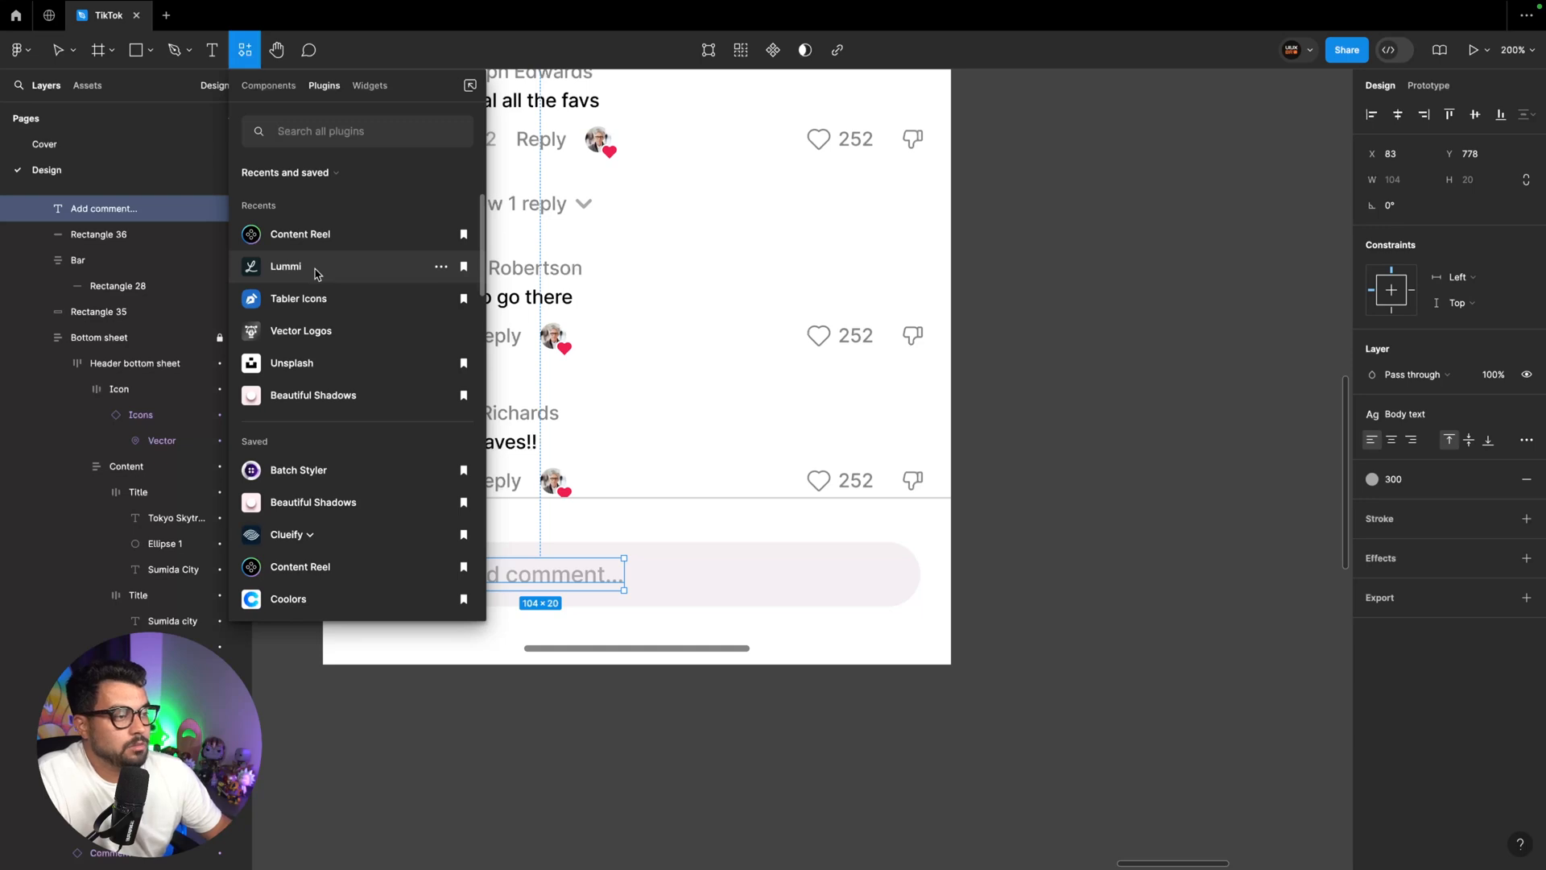
{"action": "left_click", "coordinate": [318, 268]}
{"action": "type", "text": "@"}
{"action": "left_click", "coordinate": [296, 472]}
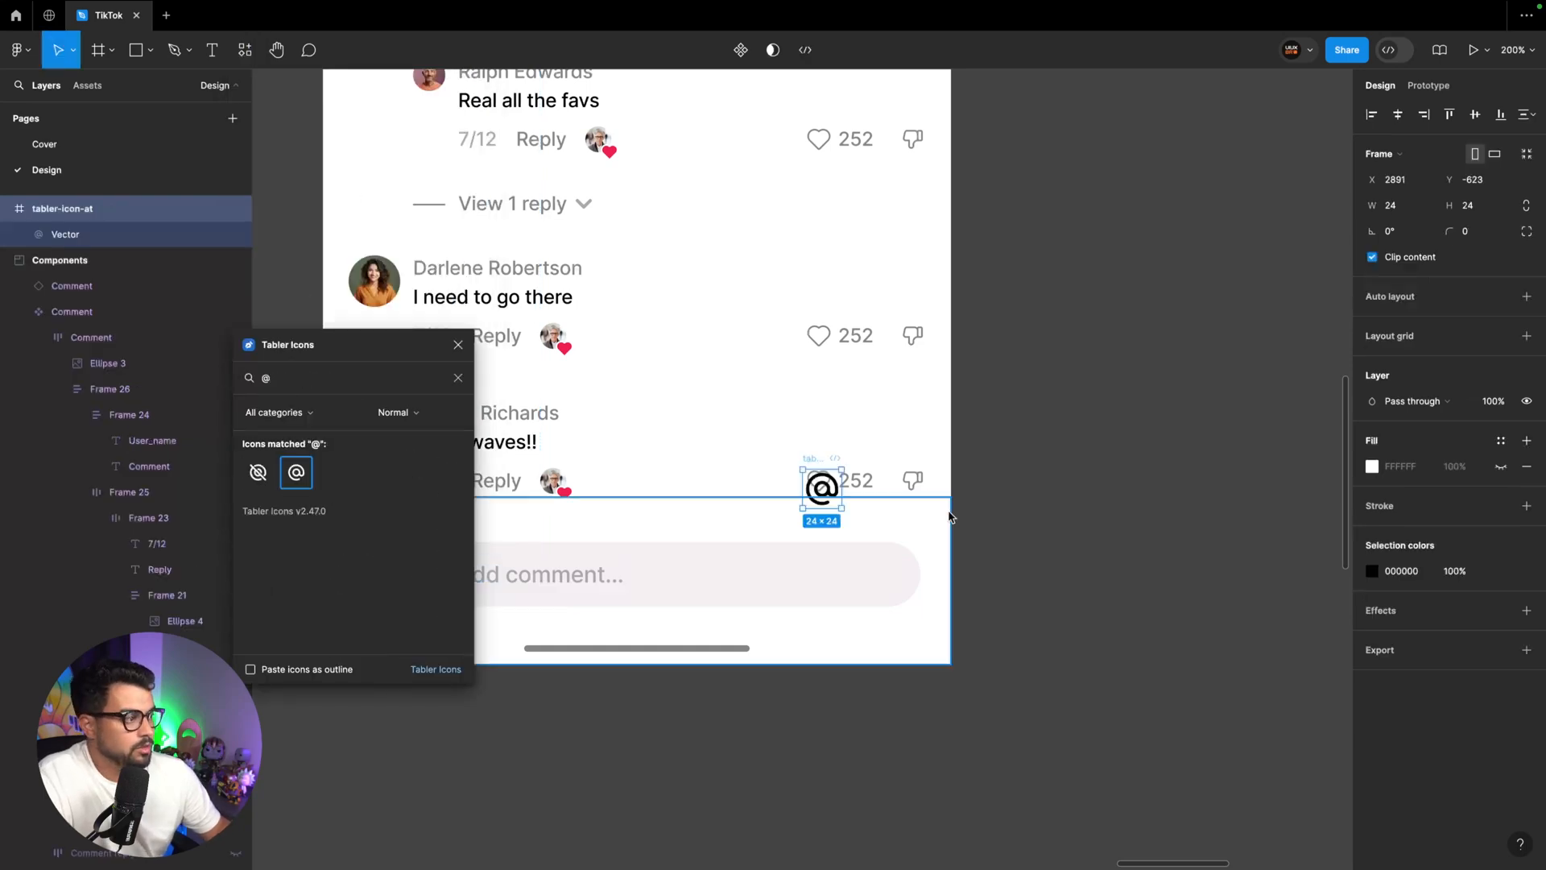
{"action": "left_click_drag", "start_coordinate": [819, 486], "coordinate": [1010, 486]}
Find a smile icon in Tabler Icons, insert mood-smile-beam and place it beside the @ icon
{"action": "double_click", "coordinate": [285, 378]}
{"action": "type", "text": "smile"}
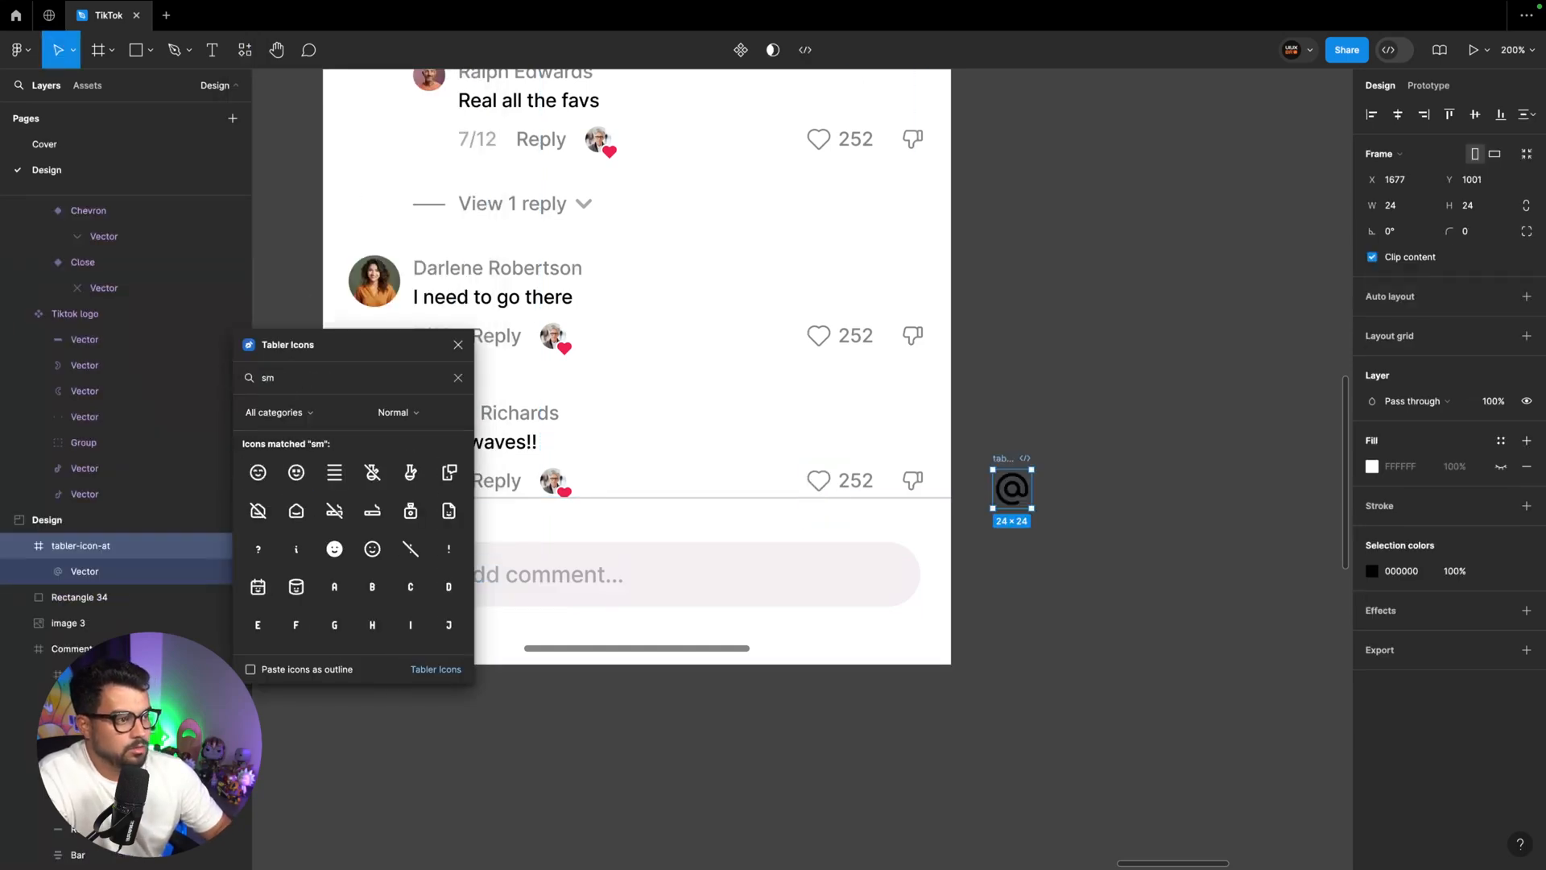
{"action": "left_click", "coordinate": [258, 473]}
{"action": "left_click_drag", "start_coordinate": [822, 487], "coordinate": [1072, 492]}
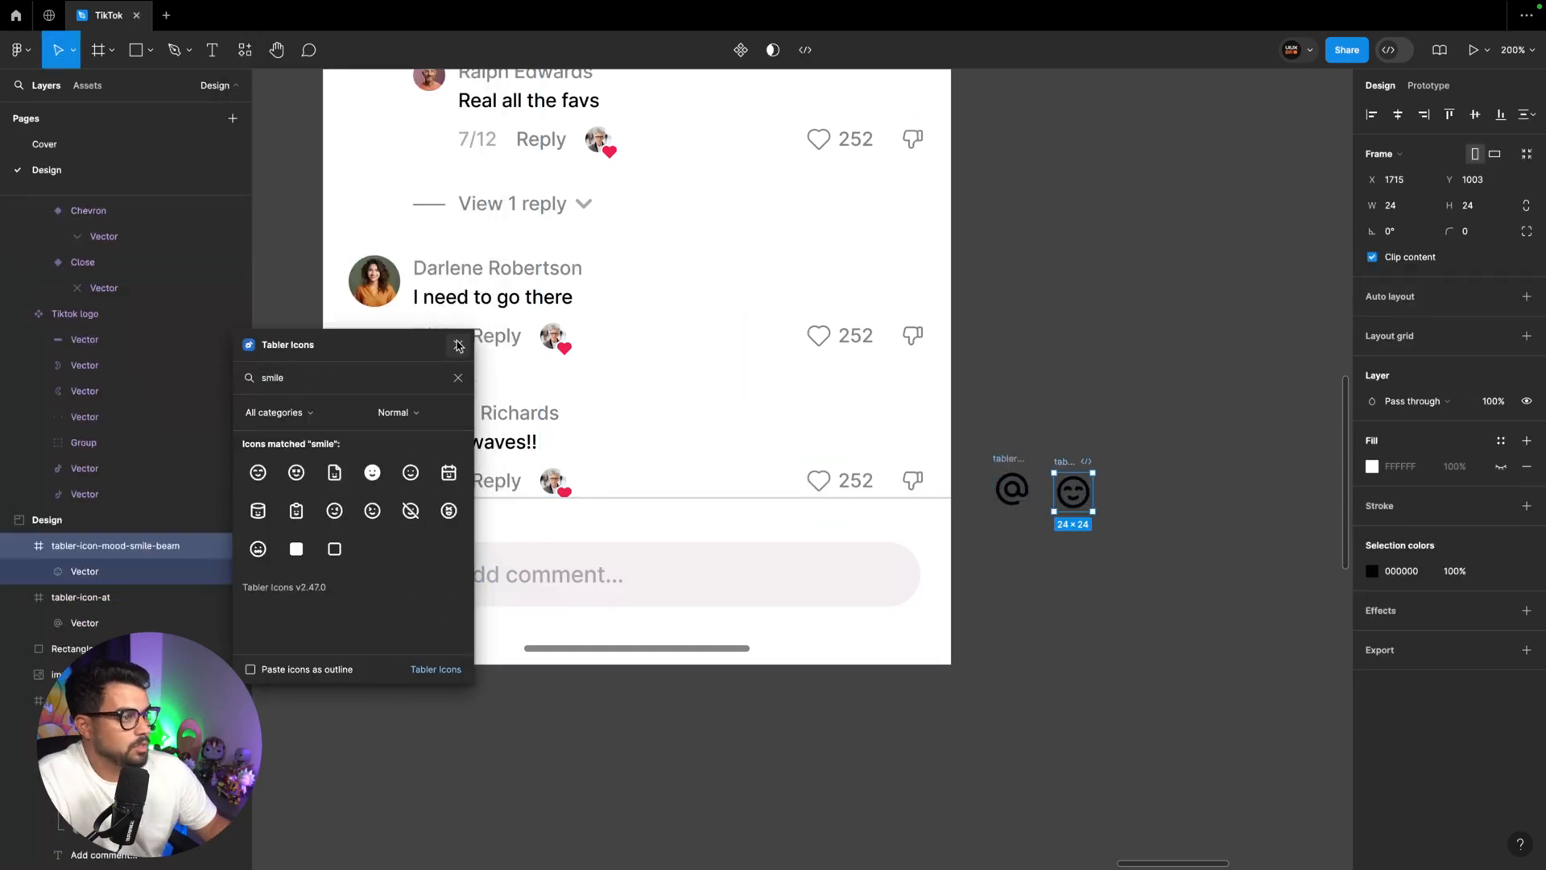
{"action": "left_click", "coordinate": [458, 345]}
{"action": "left_click", "coordinate": [1016, 458], "text": "shift"}
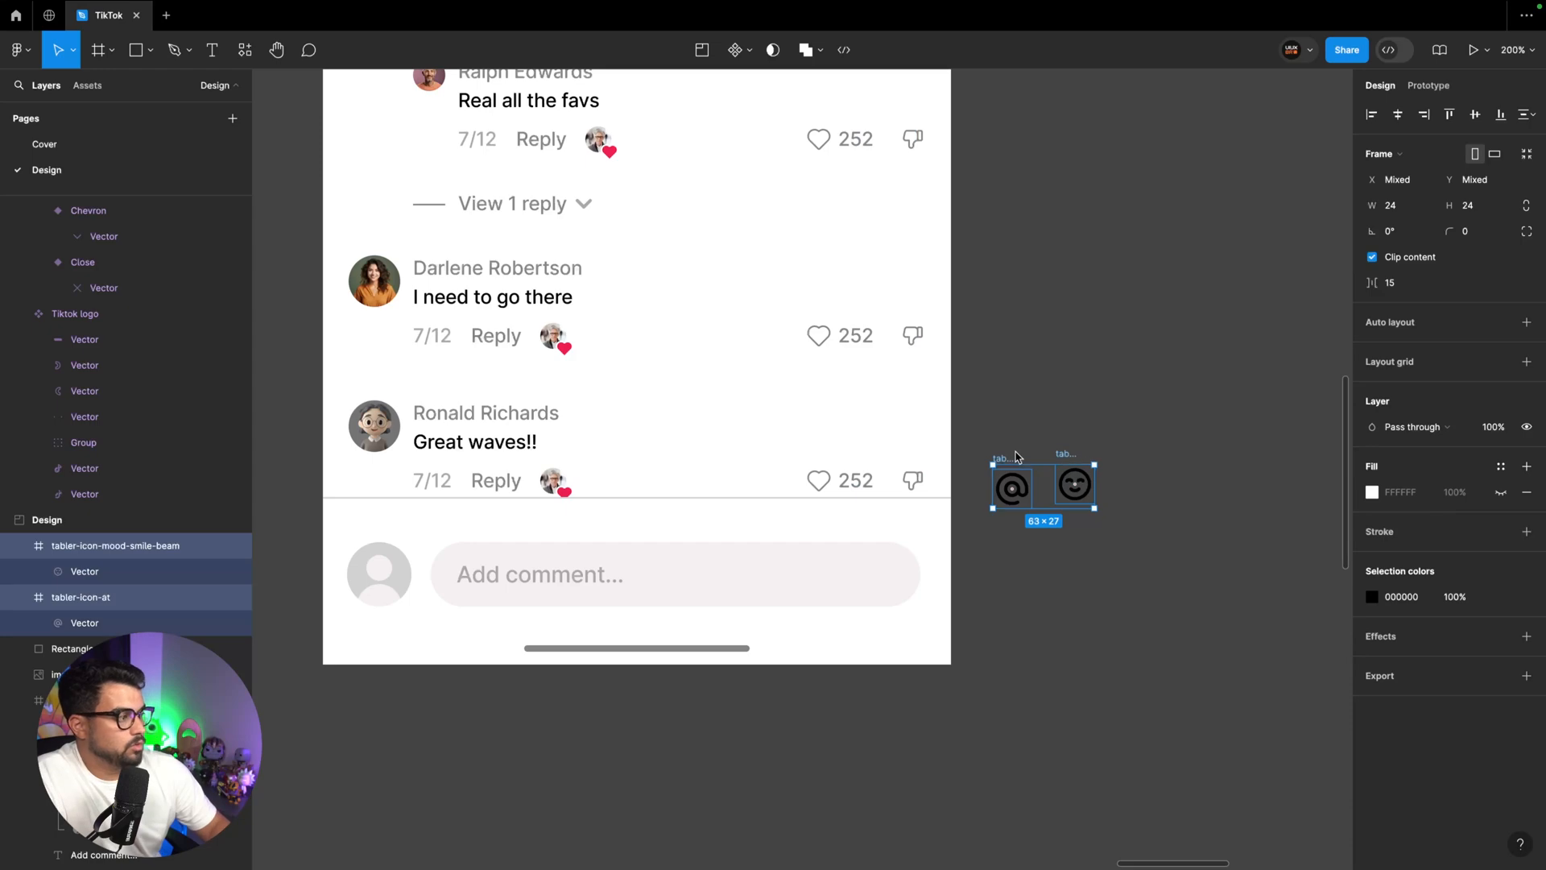
Move the @ and smile icons next to the Icons component set
{"action": "key", "text": "super+x"}
{"action": "key", "text": "super+minus"}
{"action": "scroll", "coordinate": [1016, 457], "scroll_direction": "left", "scroll_amount": 20}
{"action": "key", "text": "super+plus"}
{"action": "scroll", "coordinate": [1012, 457], "scroll_direction": "up", "scroll_amount": 8}
{"action": "scroll", "coordinate": [1013, 457], "scroll_direction": "down", "scroll_amount": 4}
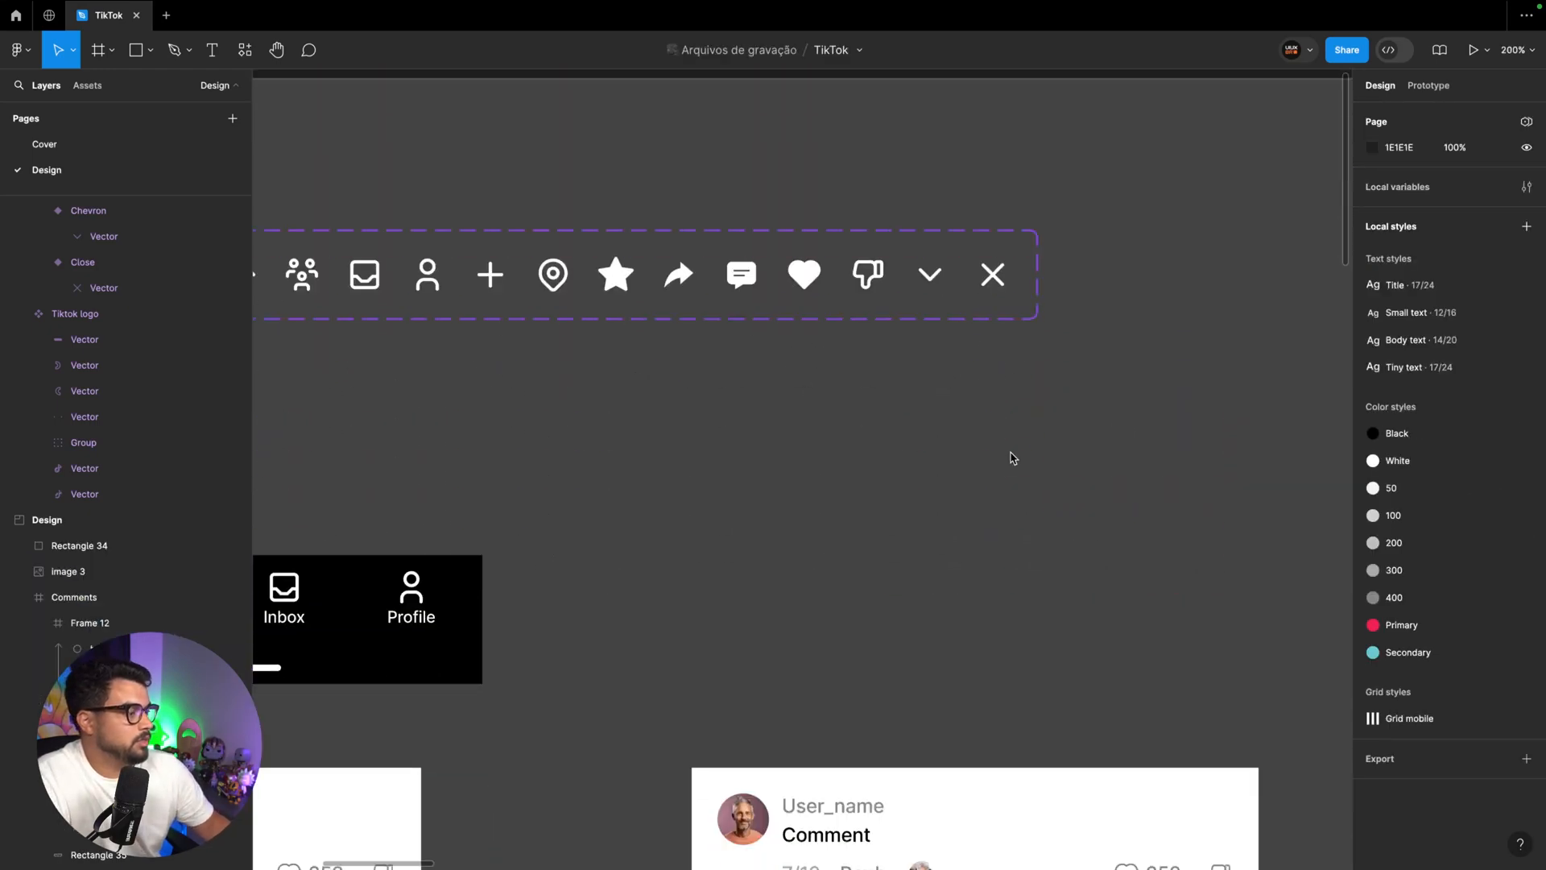
{"action": "key", "text": "super+v"}
Apply the White colour style to both icons and turn each one into its own component
{"action": "left_click", "coordinate": [1501, 597]}
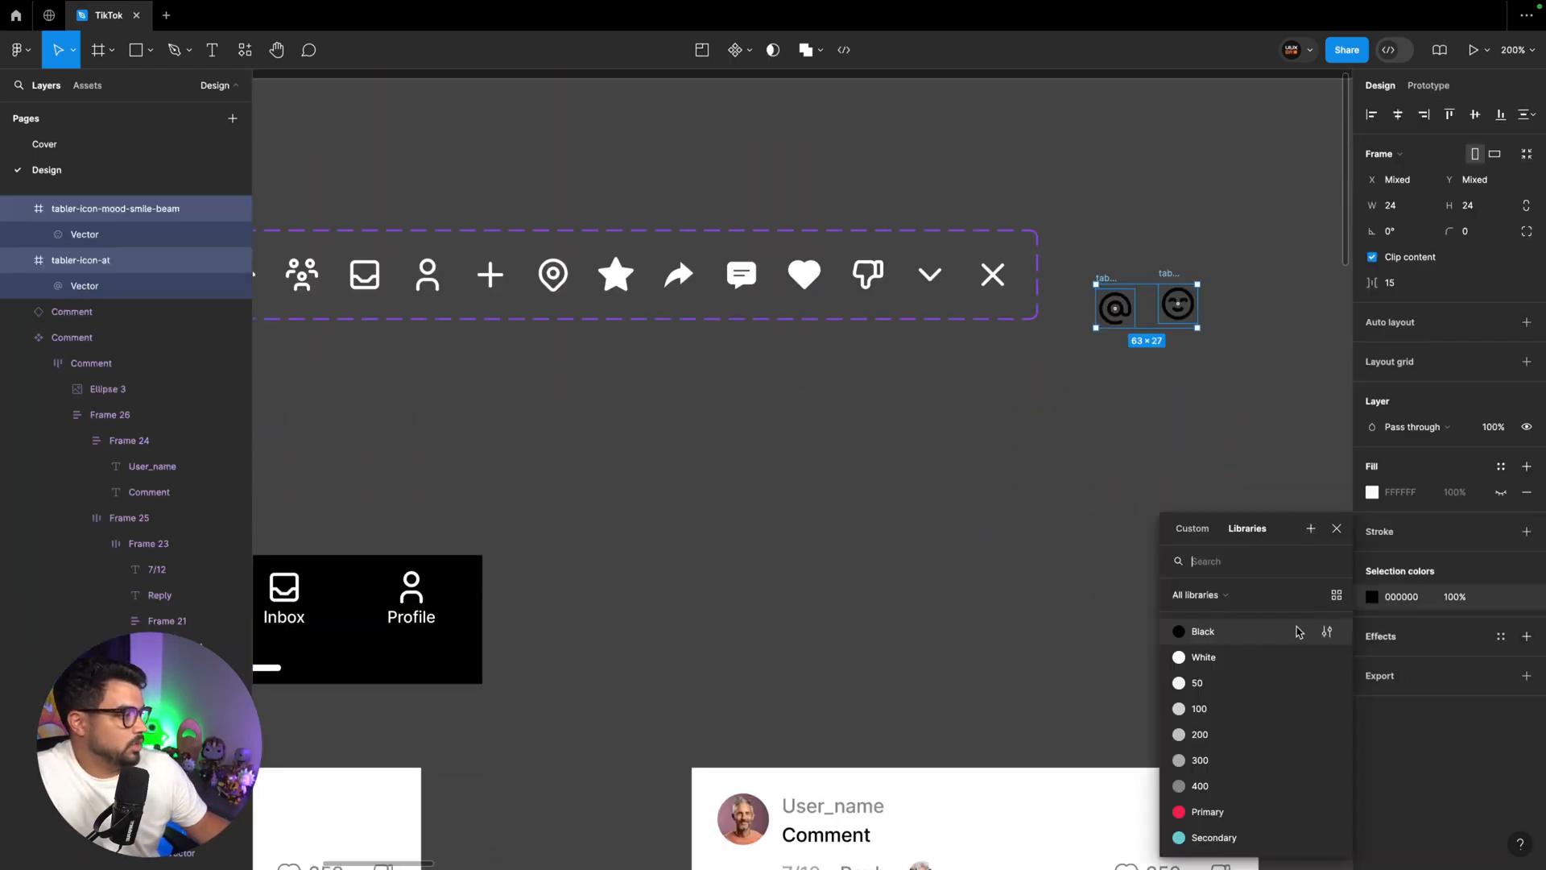
{"action": "left_click", "coordinate": [1203, 657]}
{"action": "left_click", "coordinate": [748, 50]}
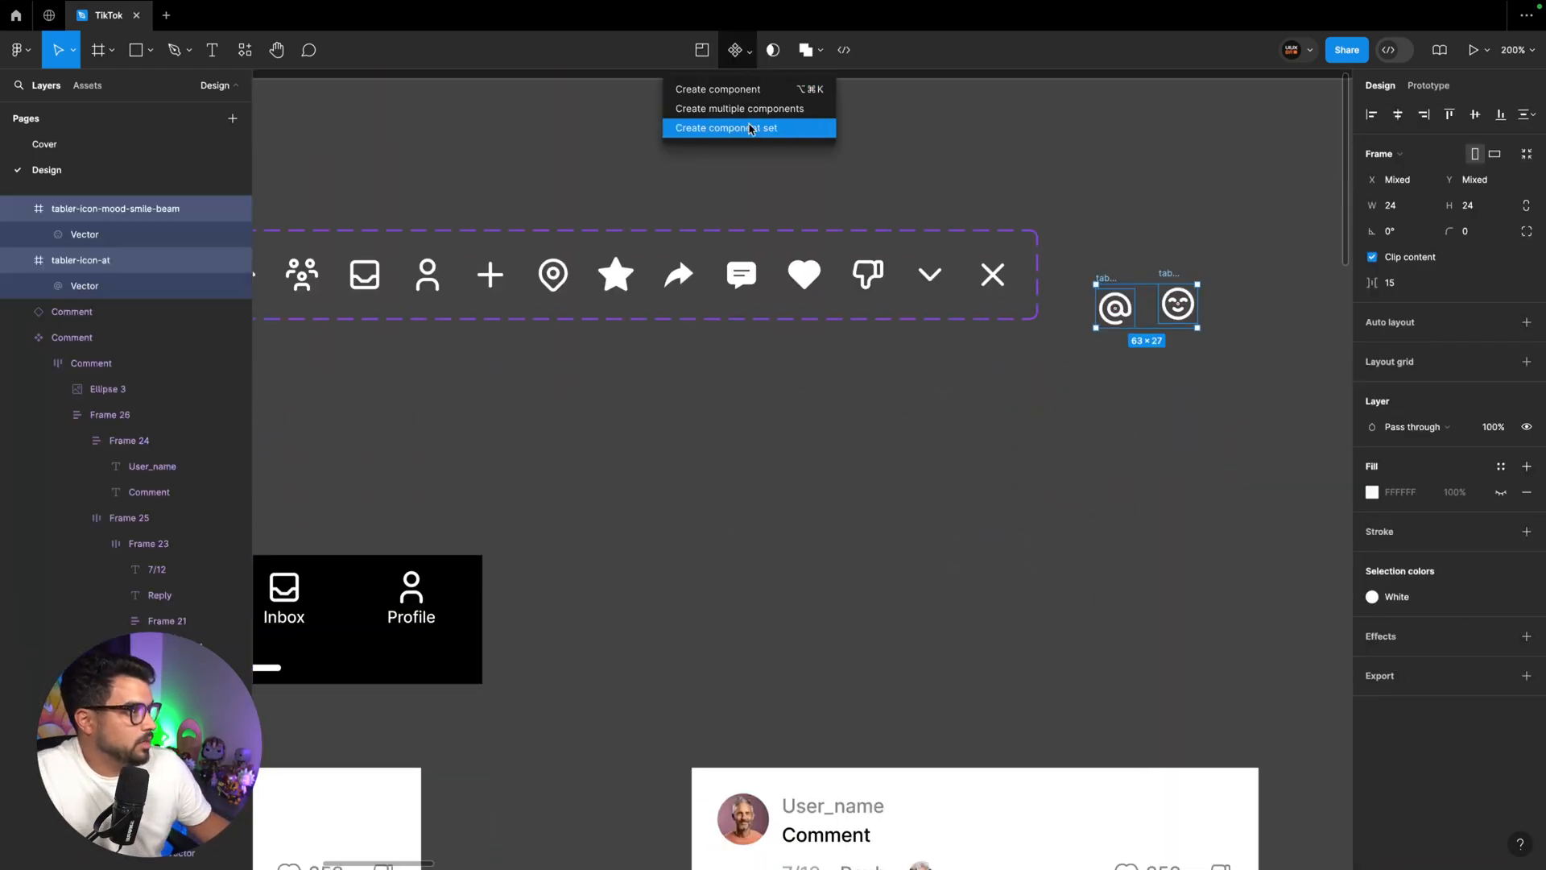
{"action": "left_click", "coordinate": [811, 127]}
Rename the two new icon components as @ and Emoji and add them to the Icons component set
{"action": "left_click", "coordinate": [1109, 288]}
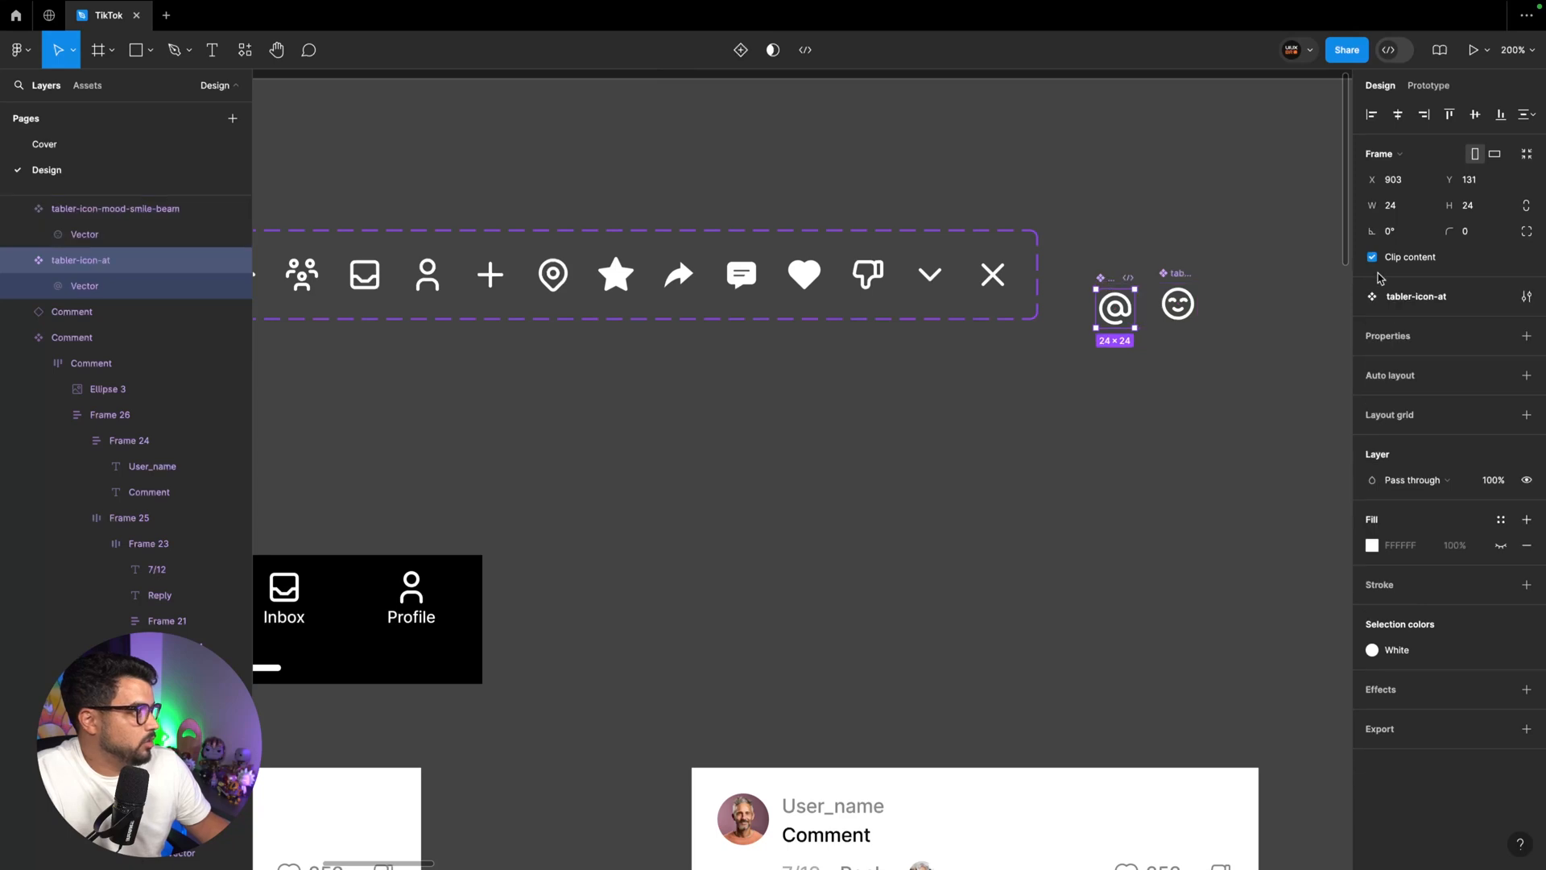
{"action": "left_click", "coordinate": [1413, 296]}
{"action": "type", "text": "@"}
{"action": "left_click", "coordinate": [1178, 304]}
{"action": "left_click", "coordinate": [1434, 296]}
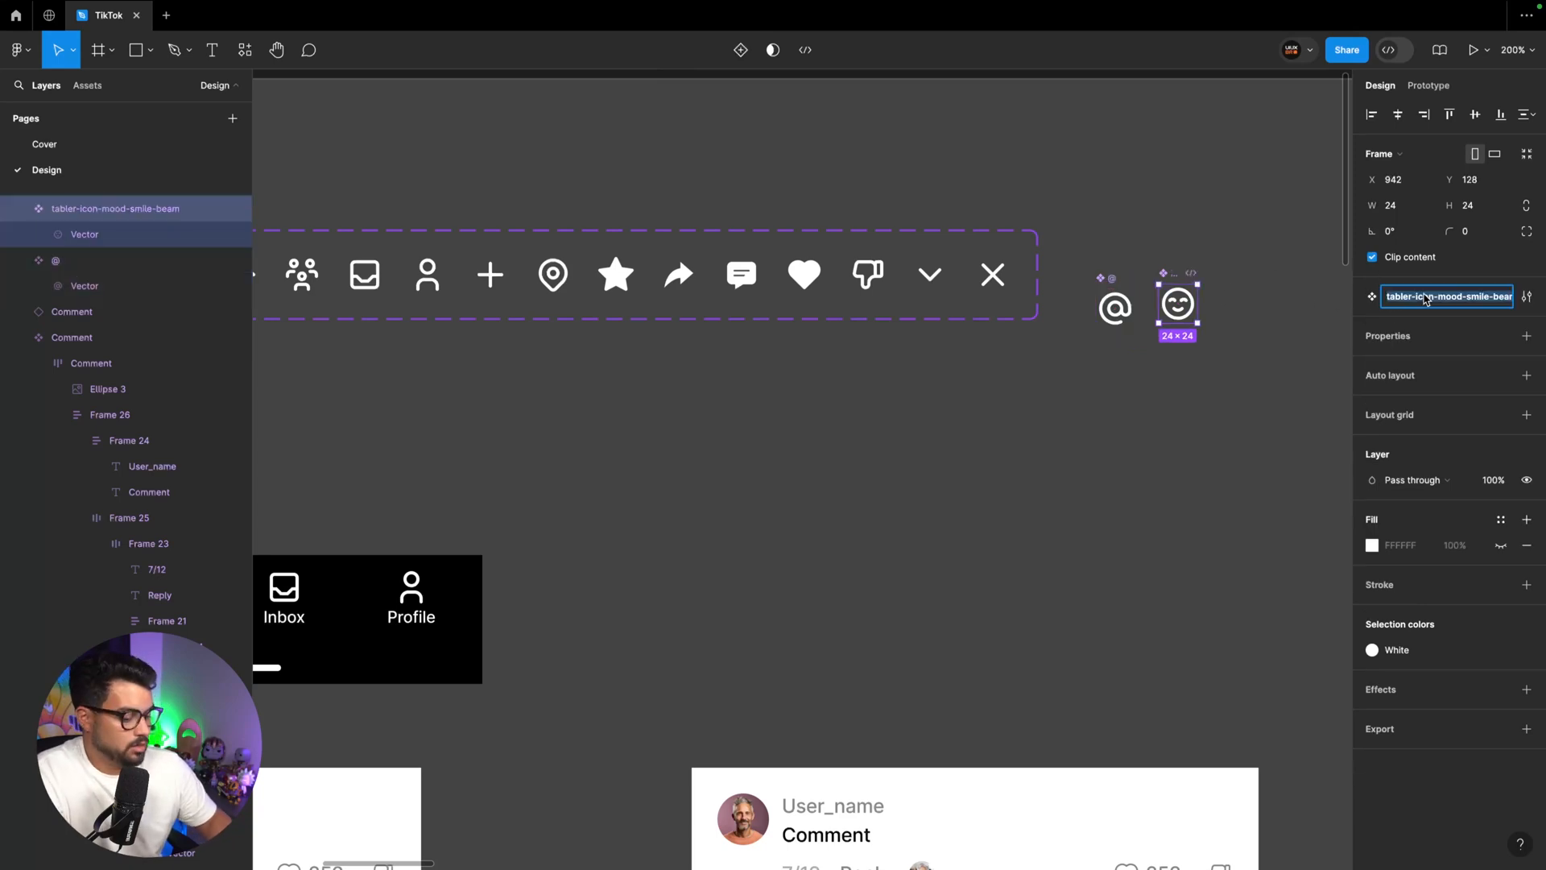
{"action": "type", "text": "Emo"}
{"action": "type", "text": "ji"}
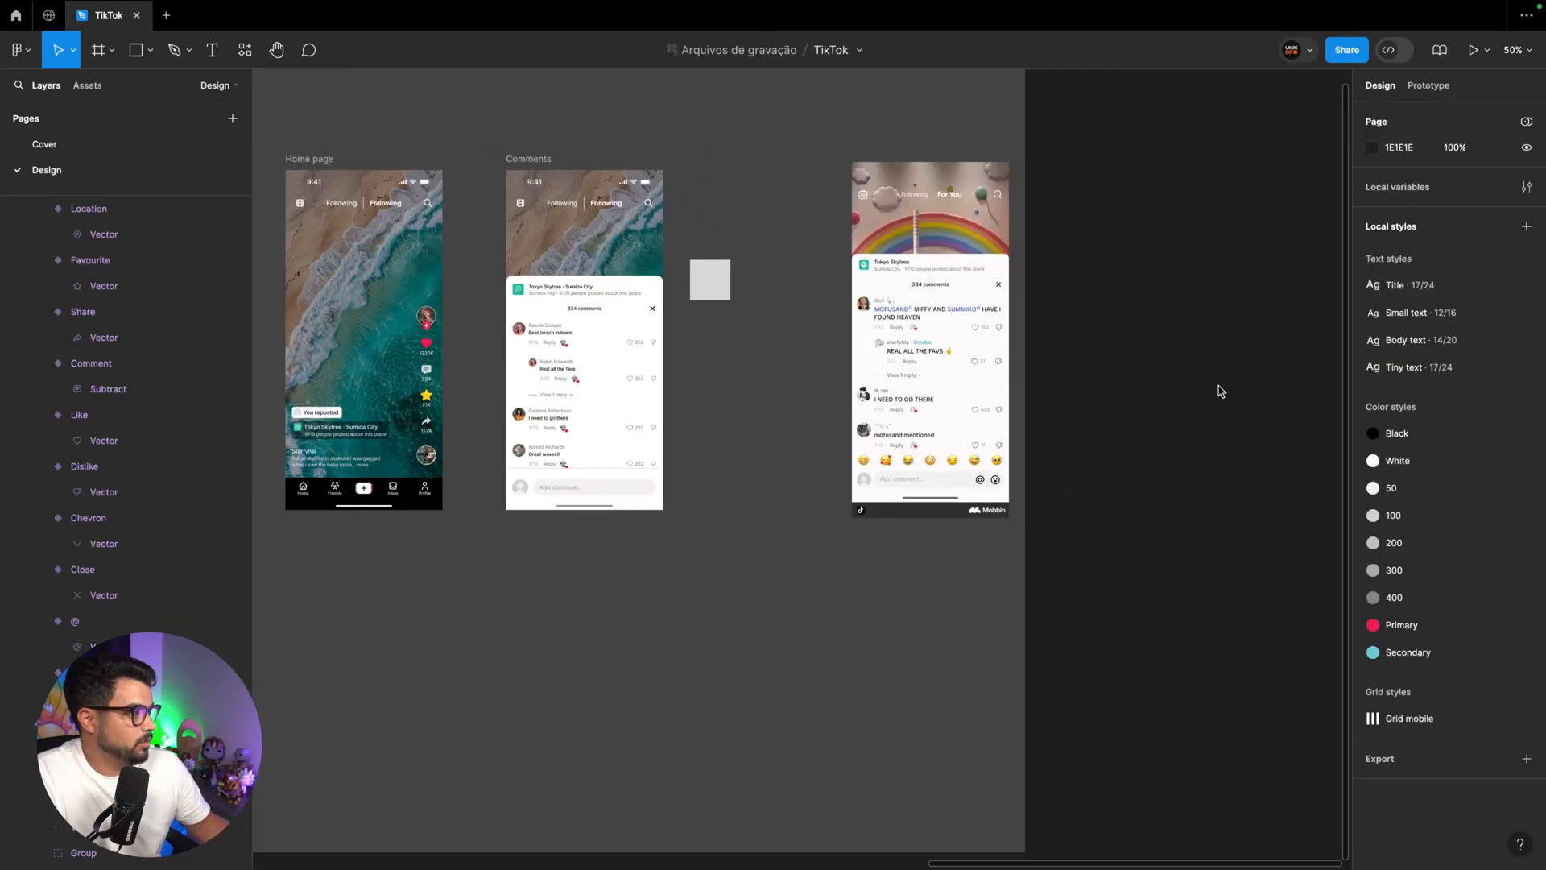
{"action": "scroll", "coordinate": [1216, 390], "scroll_direction": "left", "scroll_amount": 5}
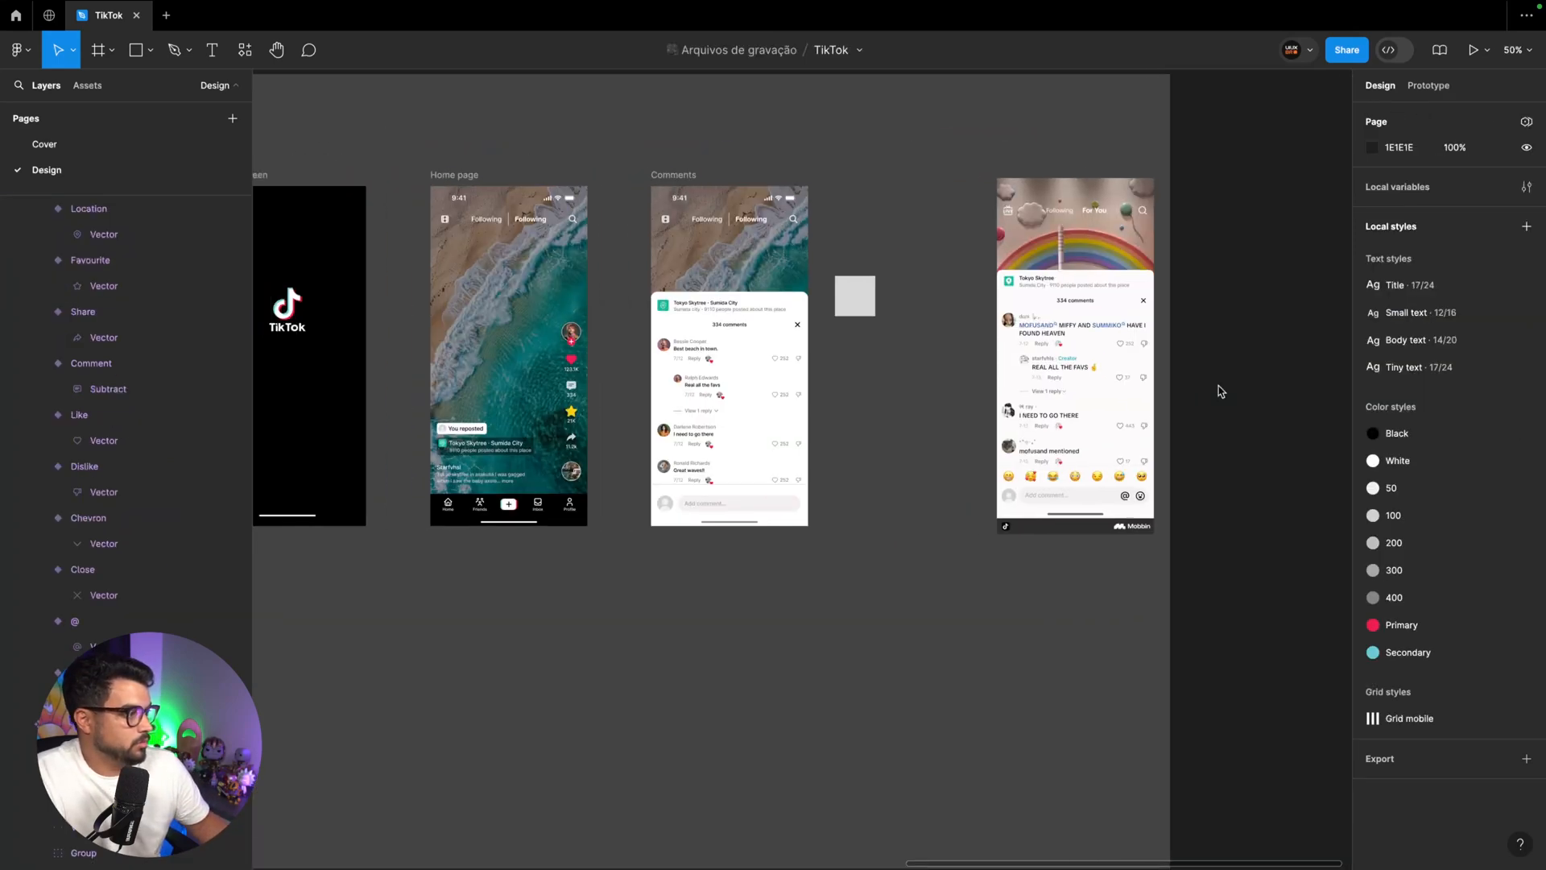
Place Black @ and Emoji instances of the Icons component, spaced 12 apart, at the right end of the comment field
{"action": "scroll", "coordinate": [1216, 391], "scroll_direction": "up", "scroll_amount": 5}
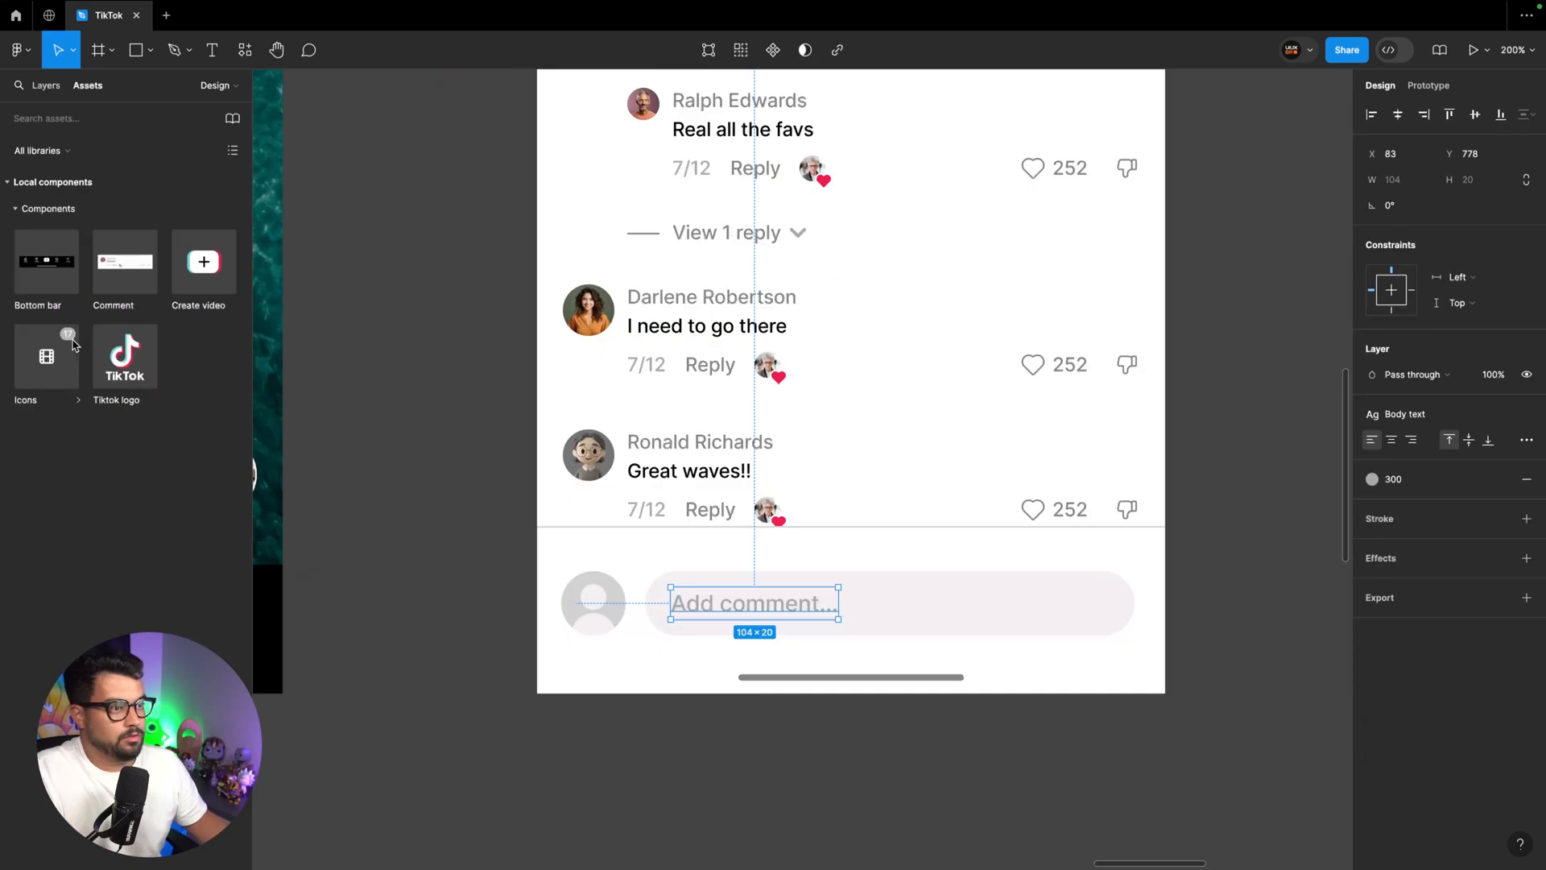
{"action": "left_click_drag", "start_coordinate": [46, 357], "coordinate": [1029, 604]}
{"action": "left_click", "coordinate": [1417, 321]}
{"action": "left_click", "coordinate": [1417, 573]}
{"action": "left_click", "coordinate": [1457, 322]}
{"action": "left_click", "coordinate": [1393, 338]}
{"action": "left_click", "coordinate": [968, 604], "text": "shift"}
{"action": "scroll", "coordinate": [1030, 604], "scroll_direction": "right", "scroll_amount": 1}
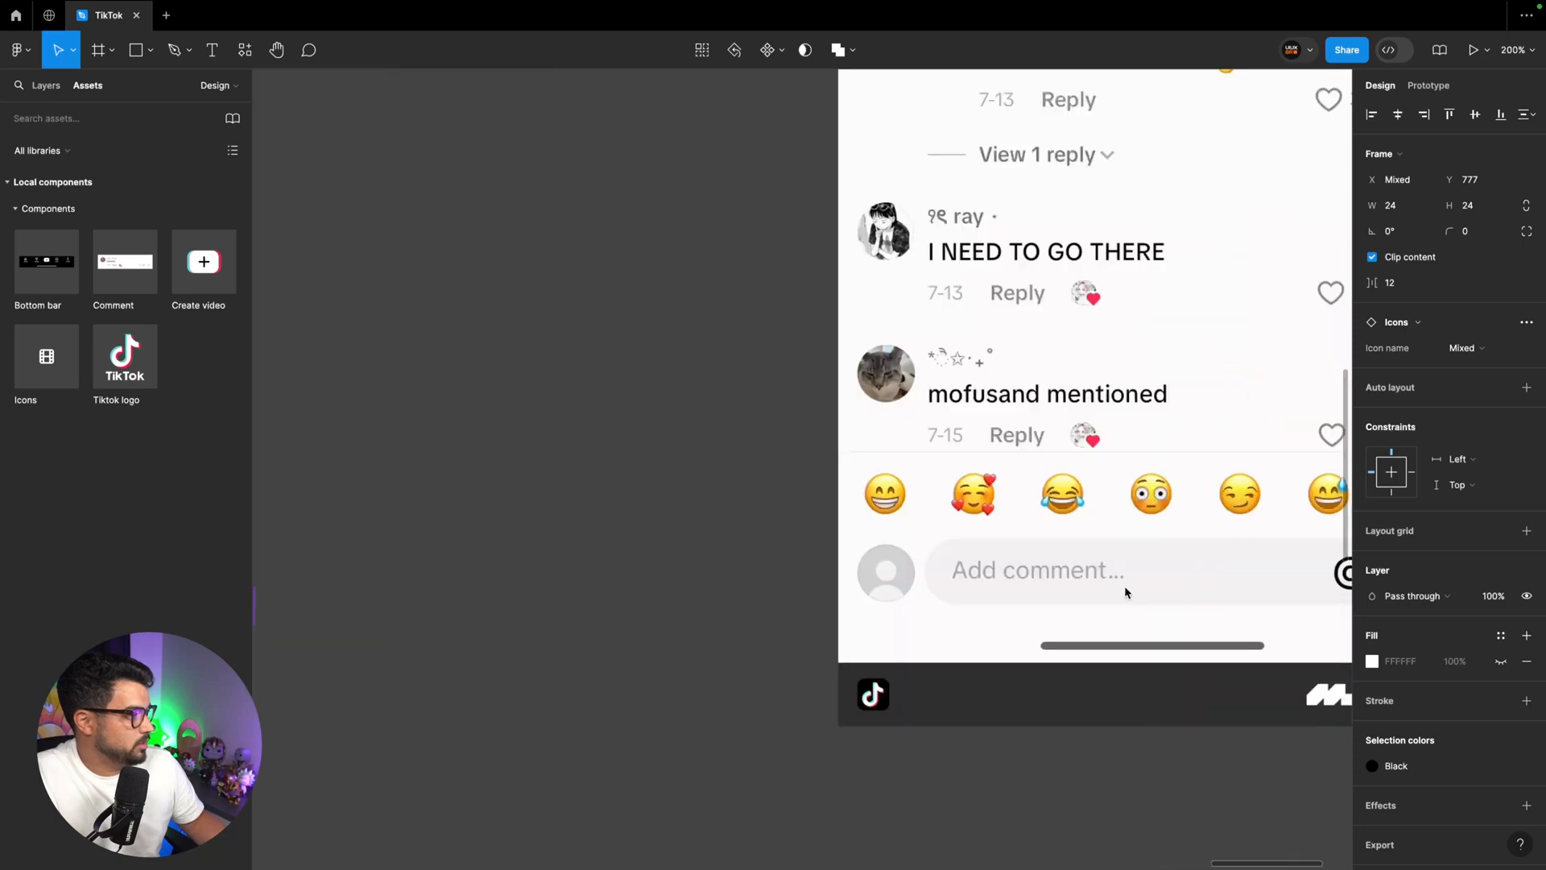
{"action": "scroll", "coordinate": [1124, 586], "scroll_direction": "right", "scroll_amount": 3}
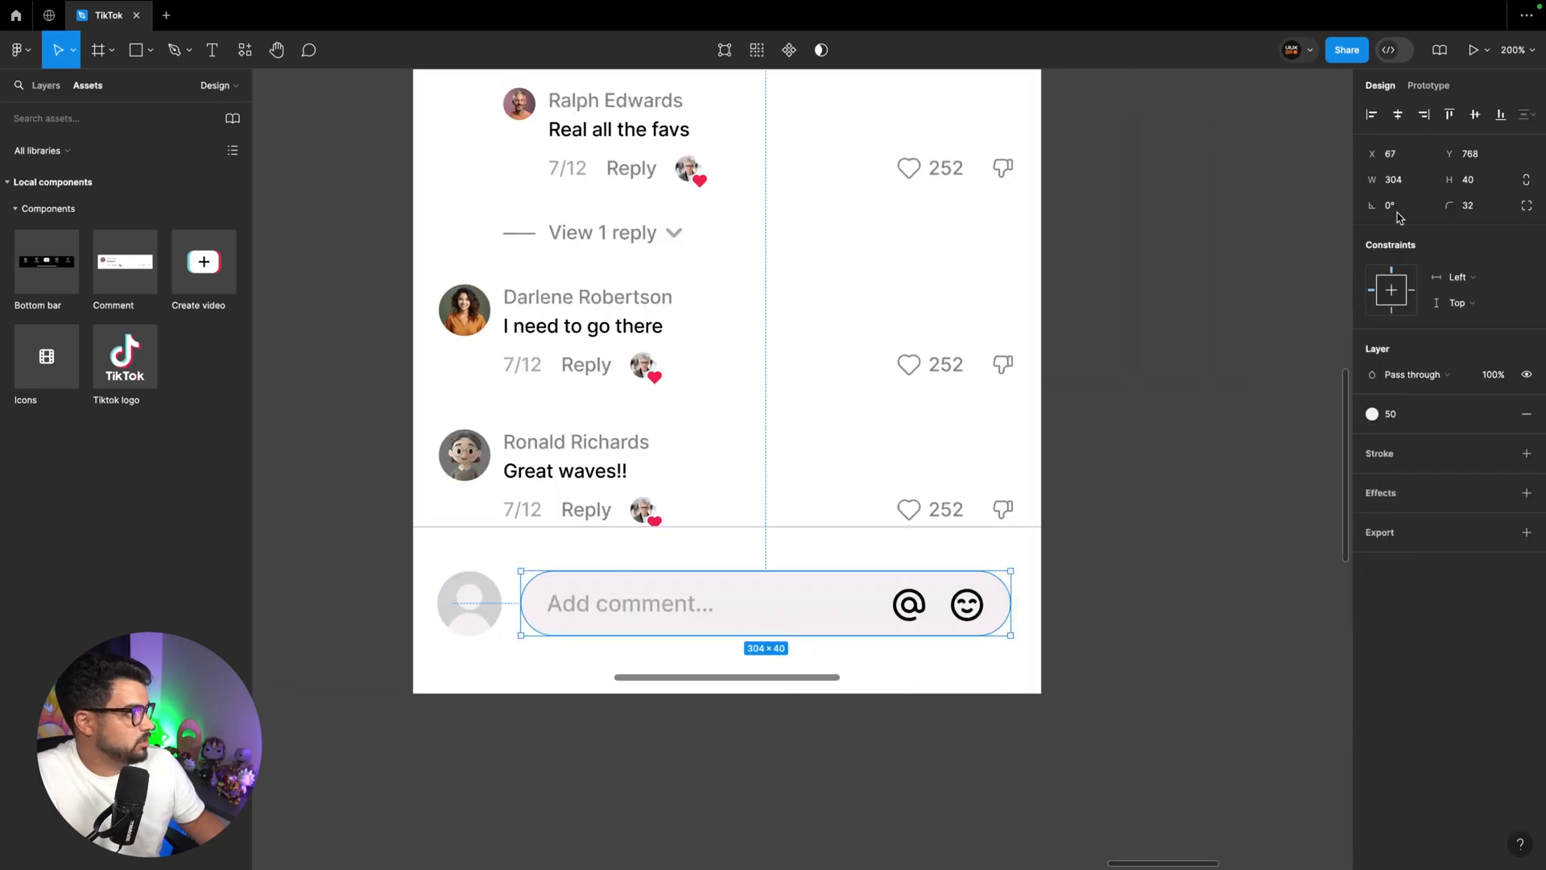
Set the width of the rounded comment field background to 307
{"action": "left_click", "coordinate": [1395, 179]}
{"action": "key", "text": "Up"}
{"action": "key", "text": "Up"}
{"action": "key", "text": "Up"}
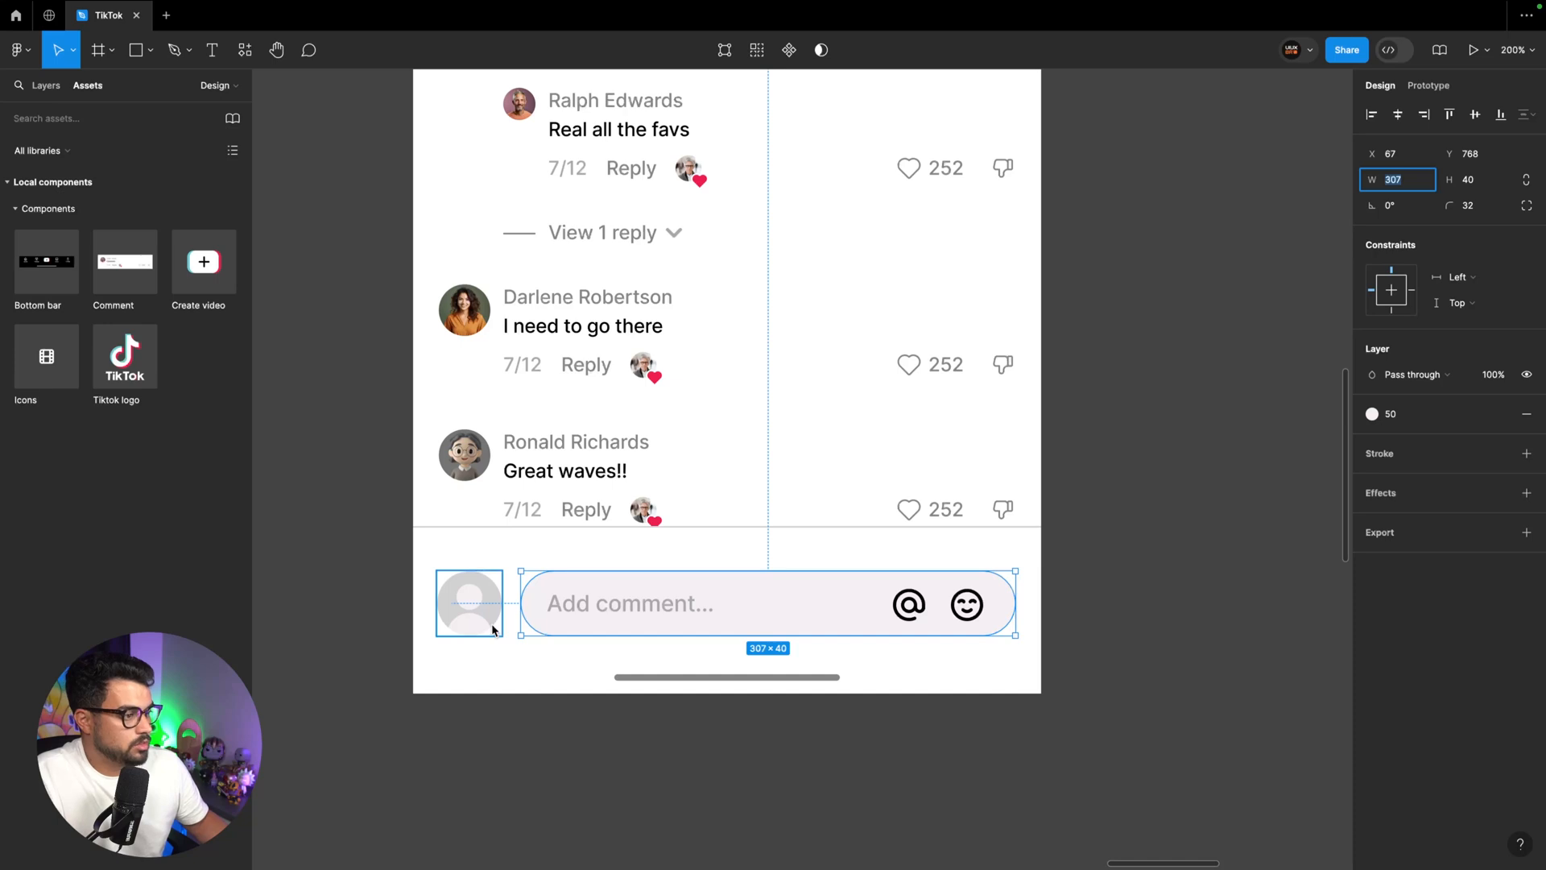
Wrap the @ and emoji icons in an auto layout, and combine it with the "Add comment..." text in a horizontal auto layout row
{"action": "left_click", "coordinate": [951, 621]}
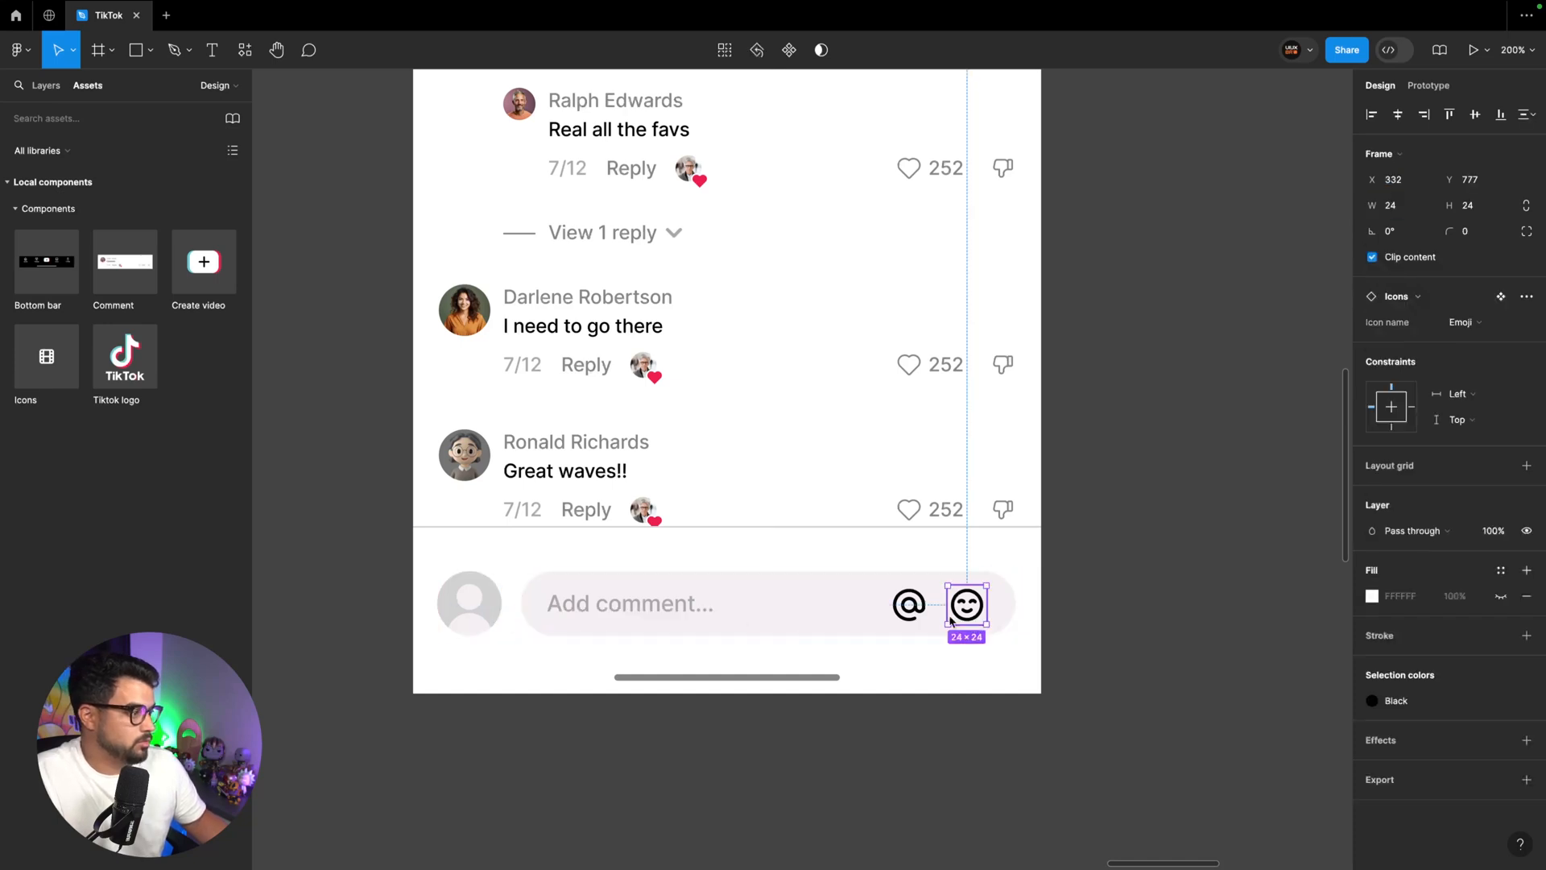
{"action": "left_click", "coordinate": [909, 603], "text": "shift"}
{"action": "key", "text": "shift+a"}
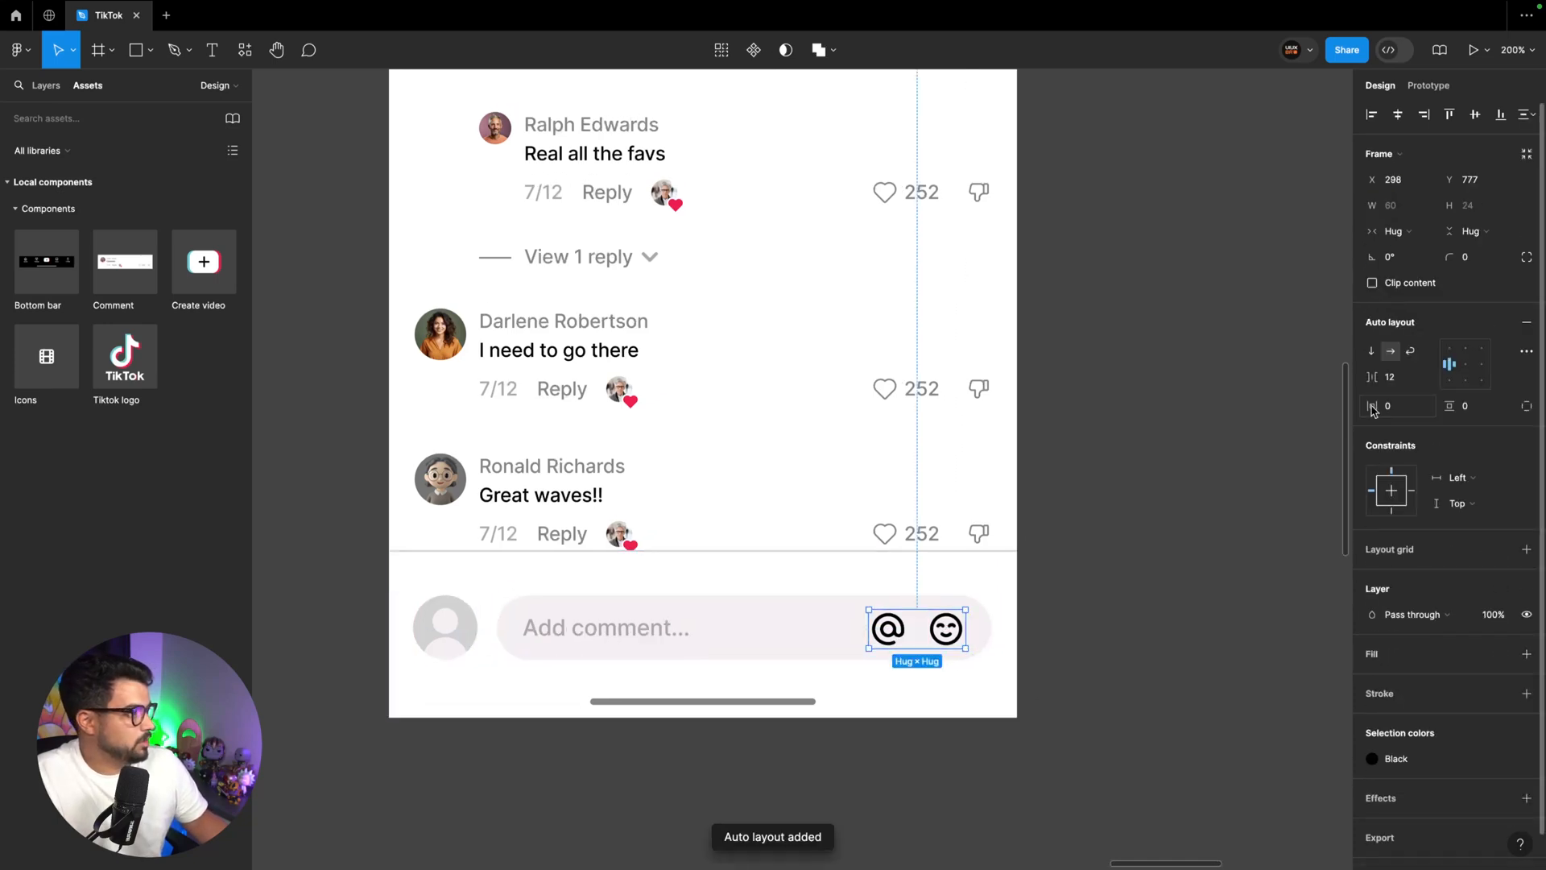
{"action": "left_click", "coordinate": [624, 638], "text": "shift"}
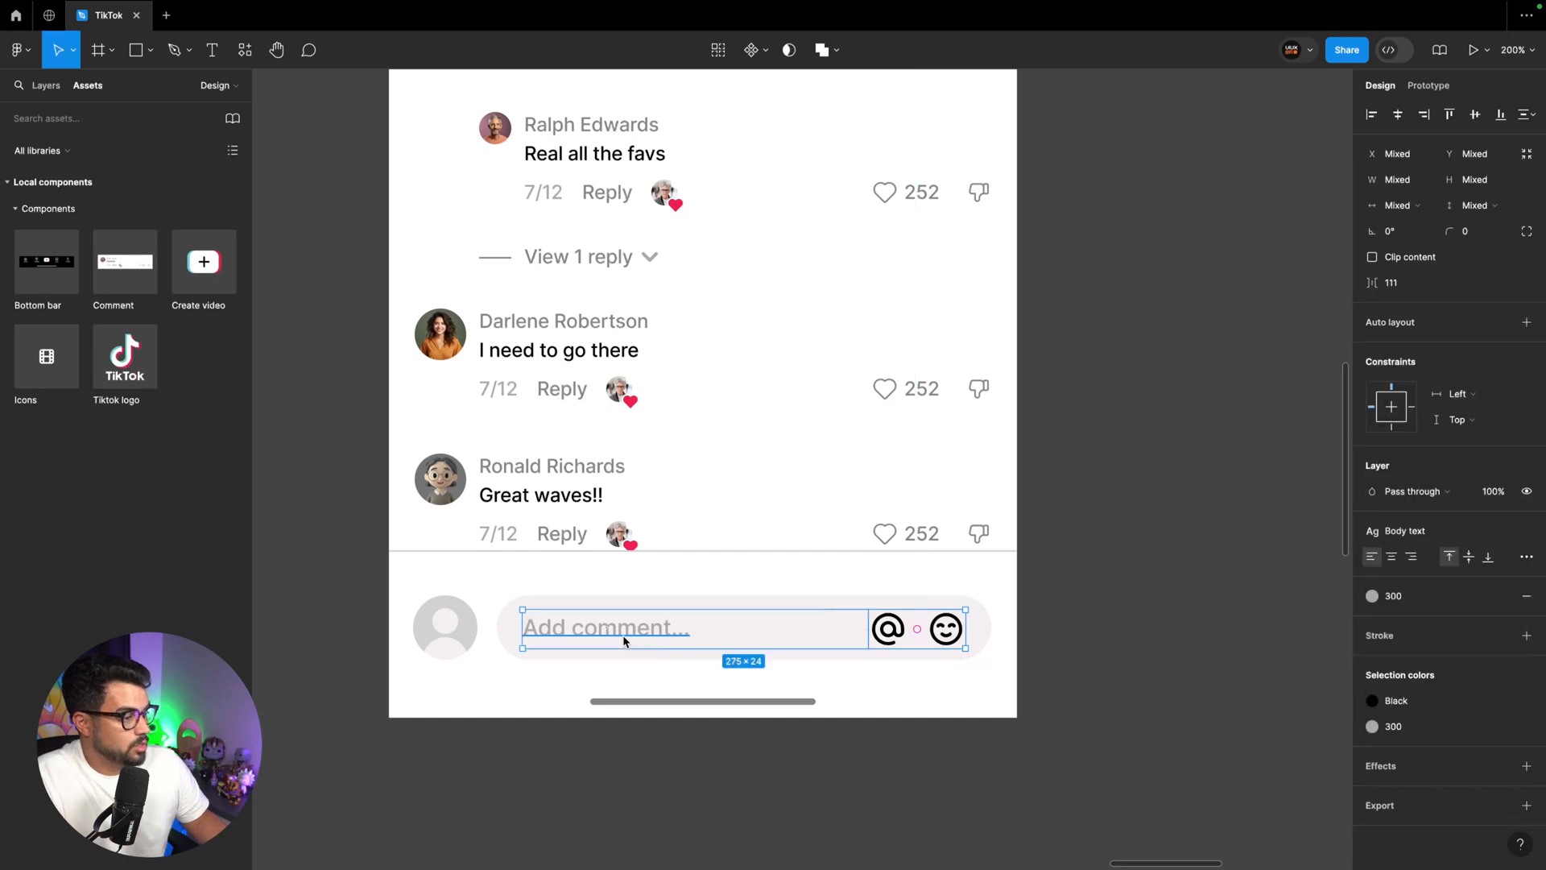
{"action": "key", "text": "shift+a"}
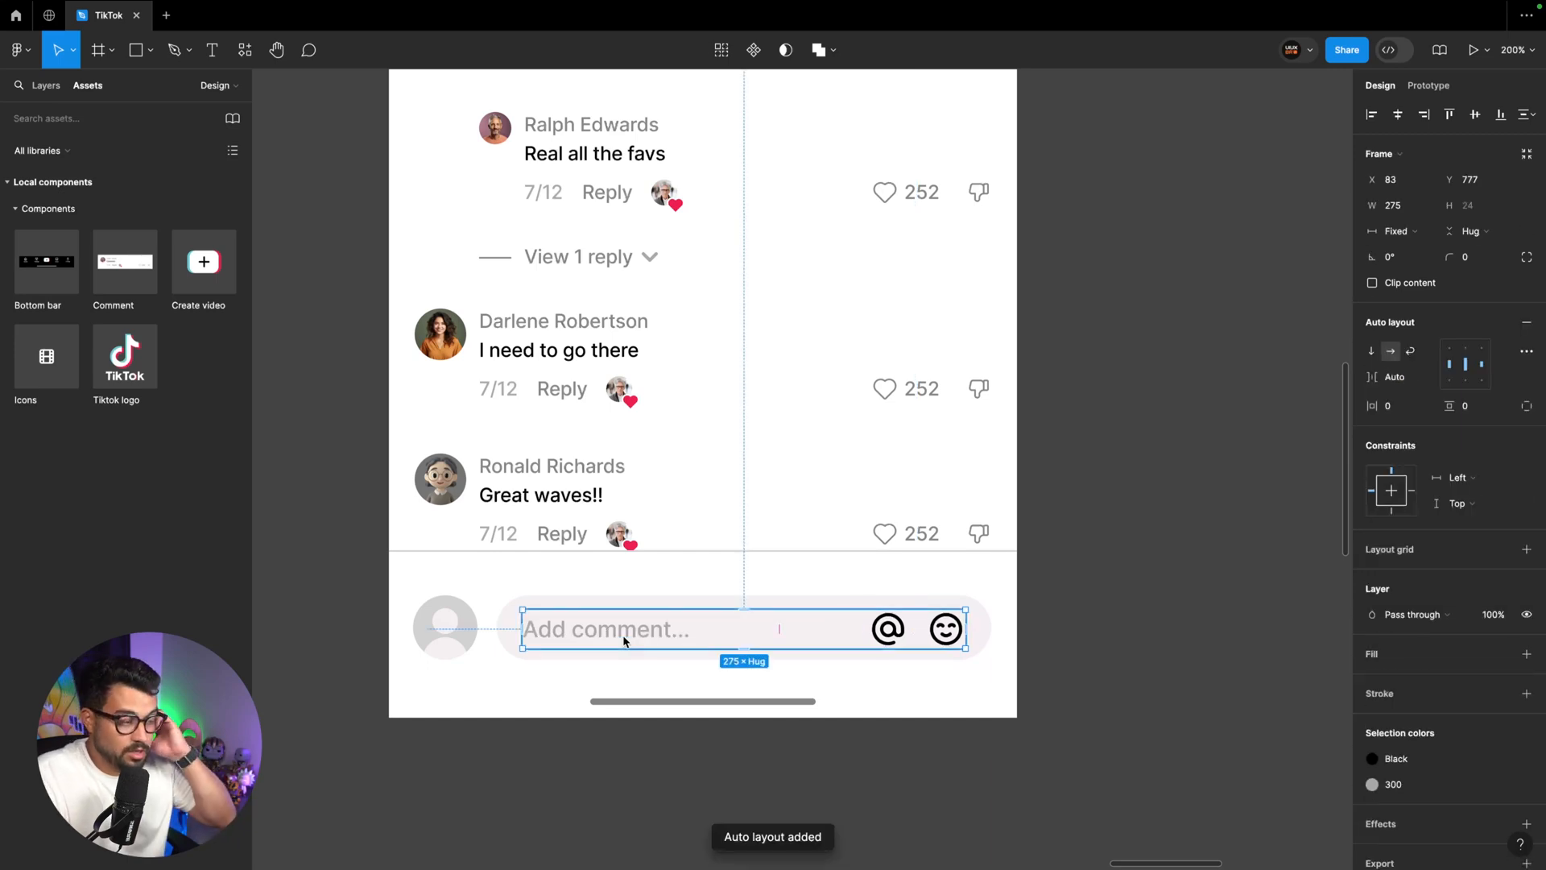
Wrap the placeholder-and-icons row together with its rounded background in one auto layout frame
{"action": "left_click", "coordinate": [46, 86]}
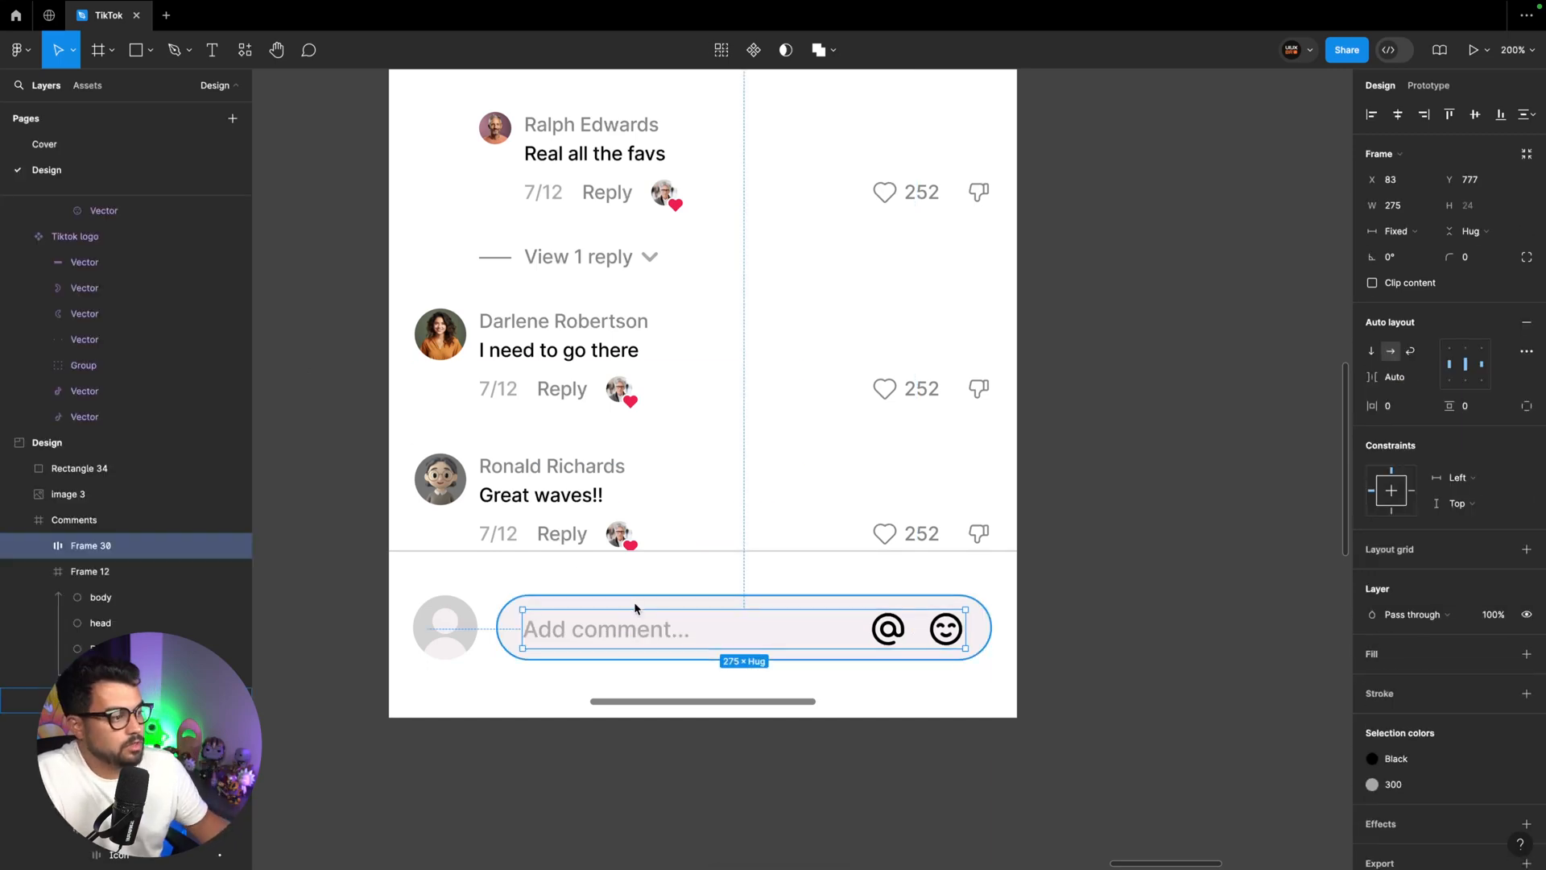
{"action": "left_click", "coordinate": [636, 599], "text": "shift"}
{"action": "key", "text": "shift+a"}
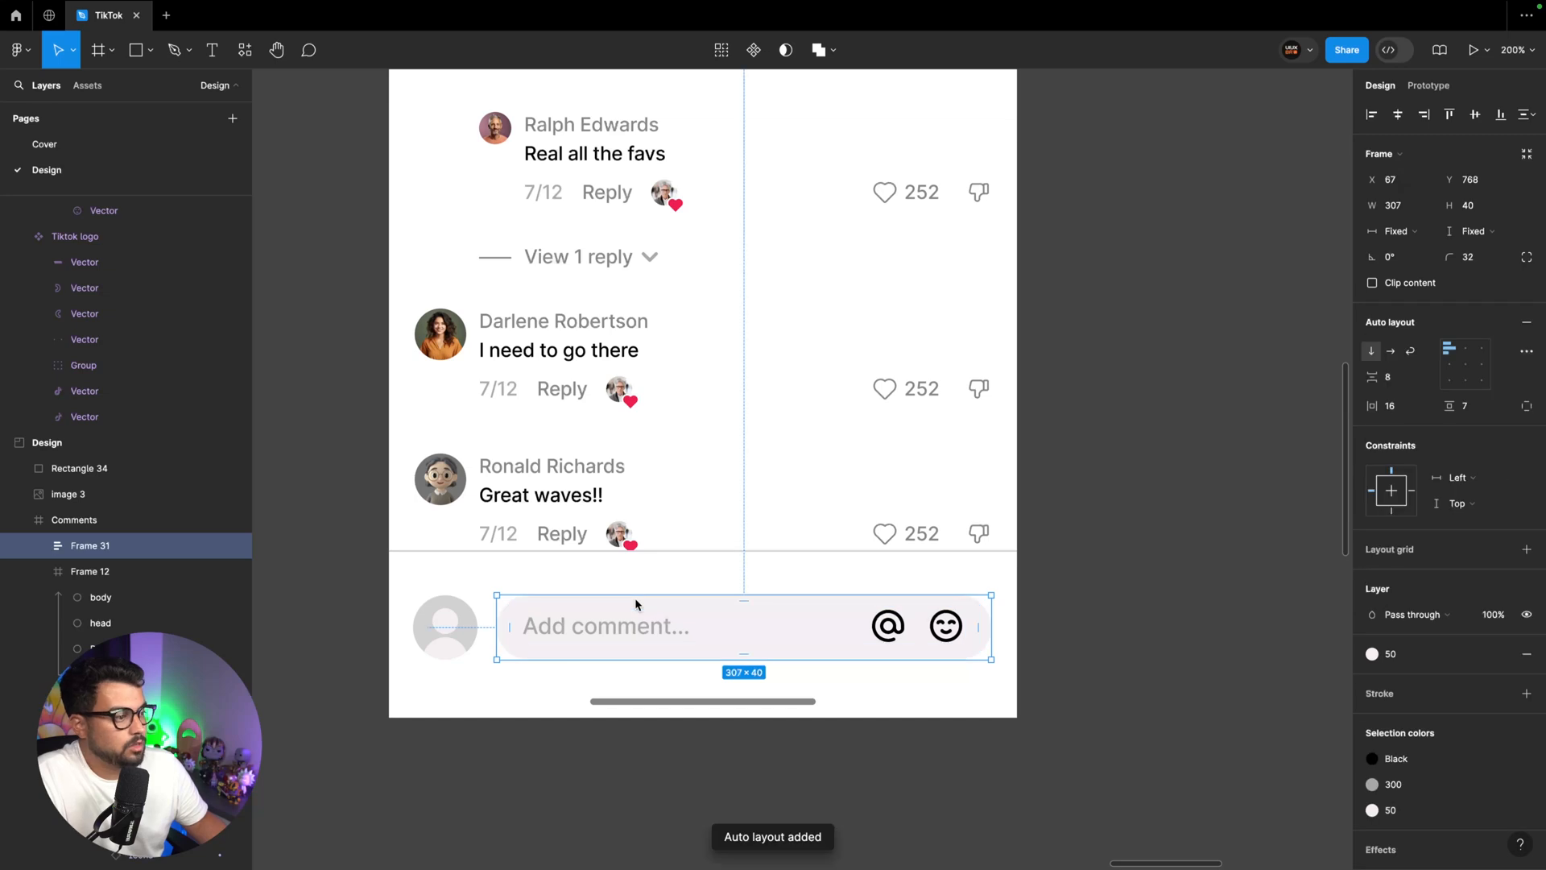
Rename the comment field frame as Input field and combine it with the avatar frame in a horizontal auto layout
{"action": "double_click", "coordinate": [90, 546]}
{"action": "type", "text": "In"}
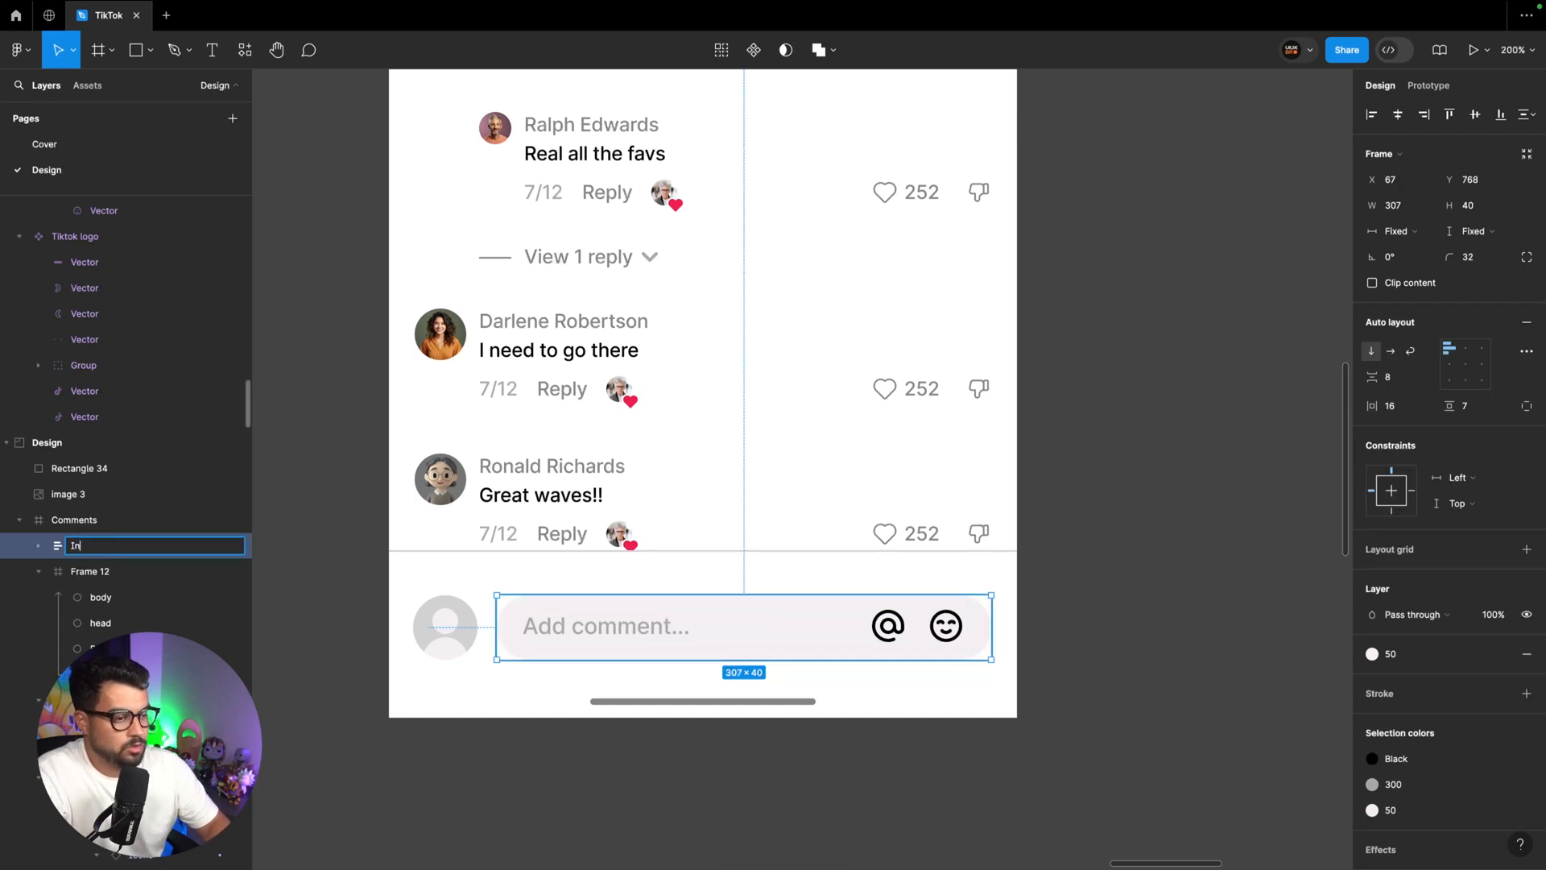
{"action": "type", "text": "put field"}
{"action": "key", "text": "Return"}
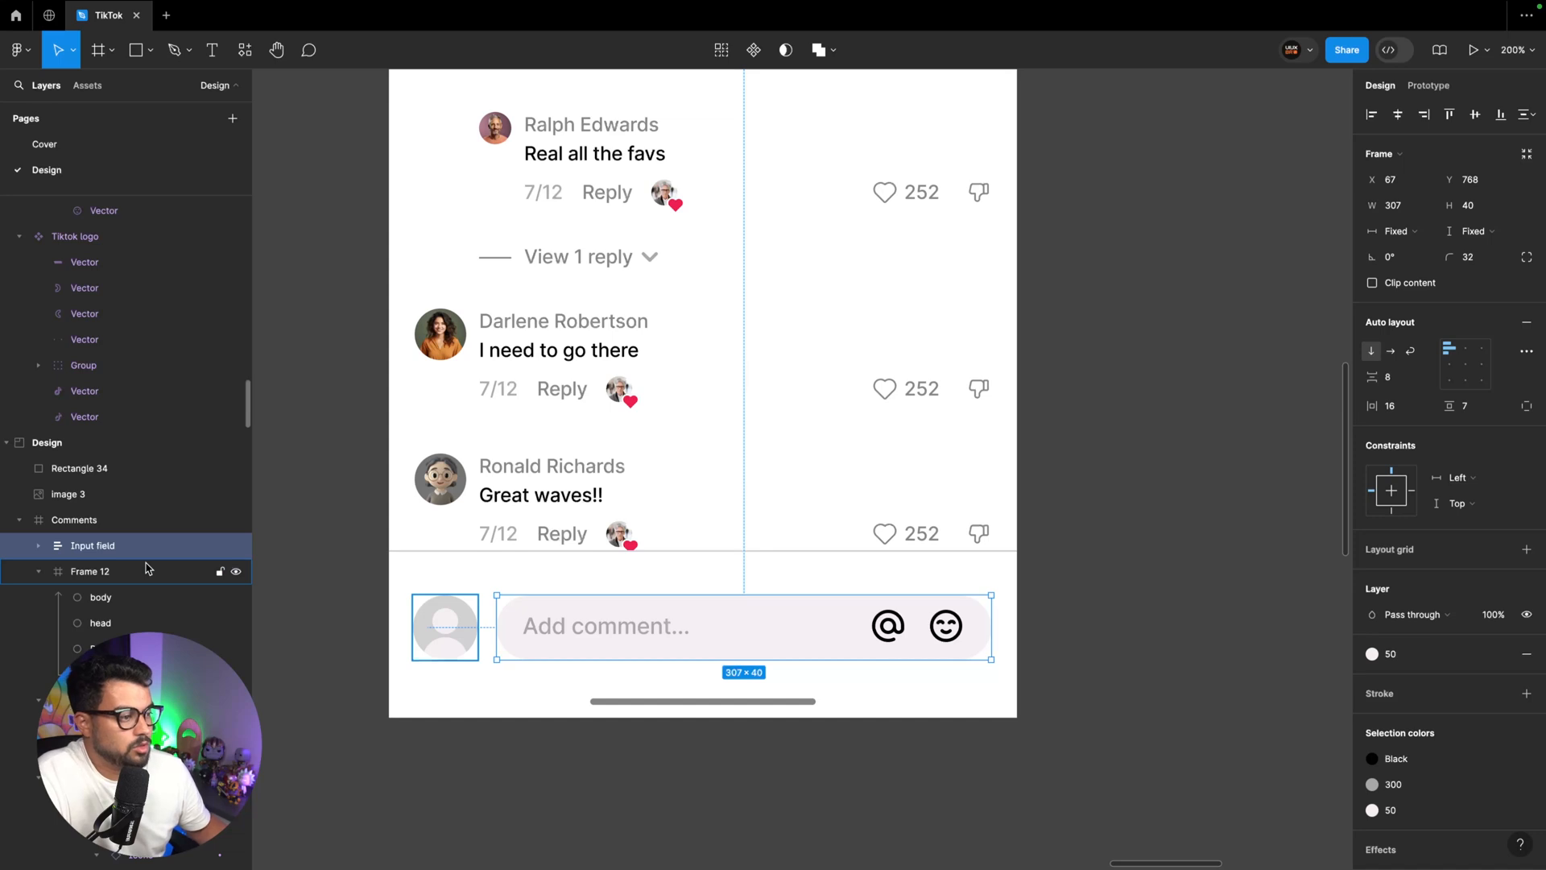
{"action": "left_click", "coordinate": [147, 571], "text": "shift"}
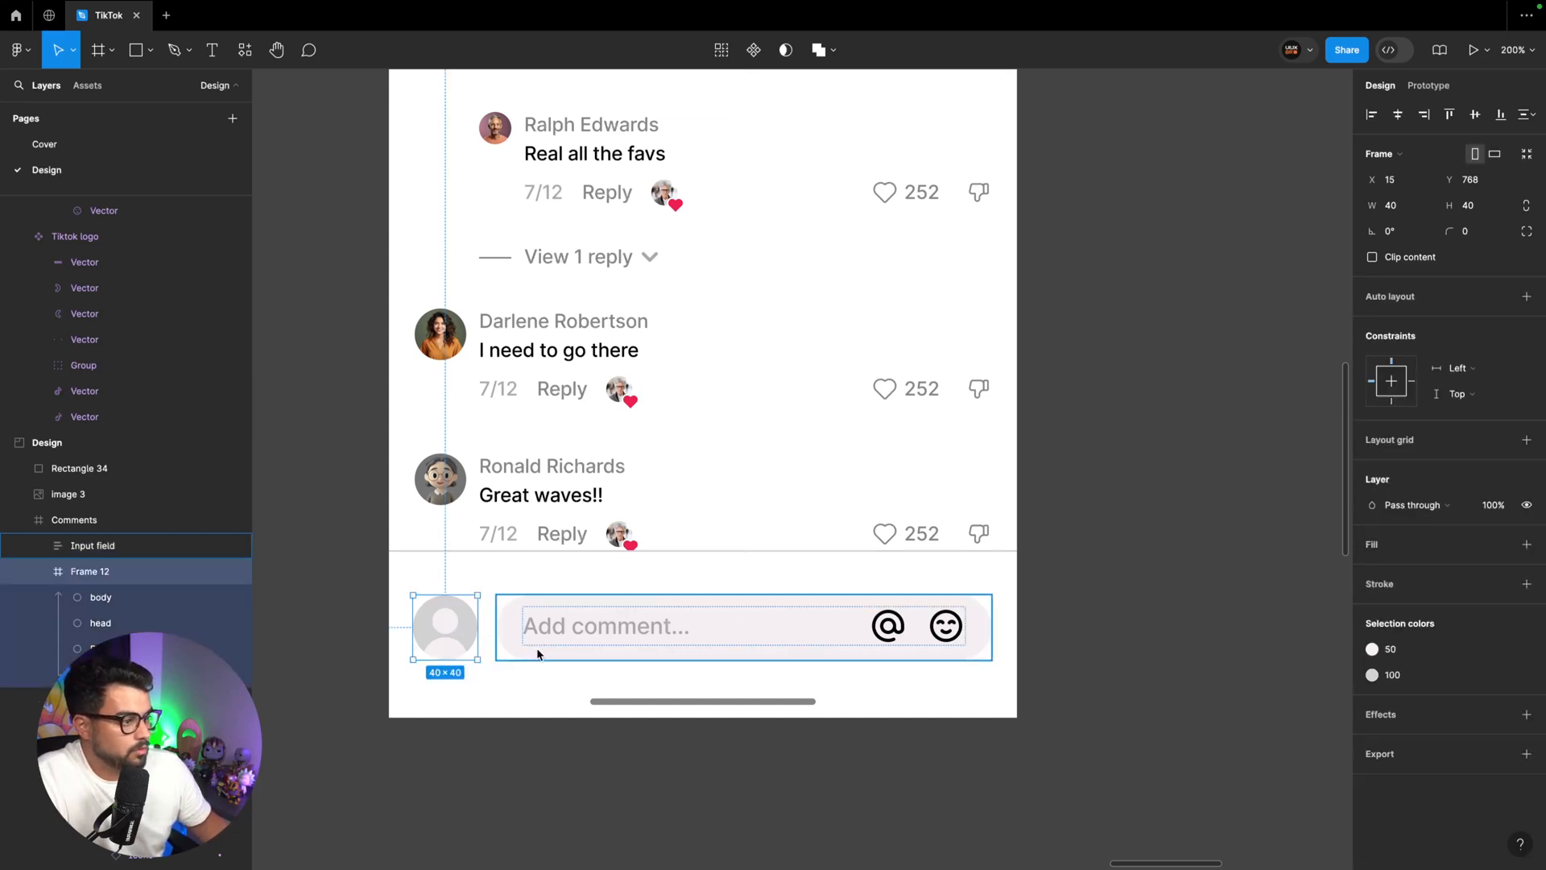
{"action": "key", "text": "shift+a"}
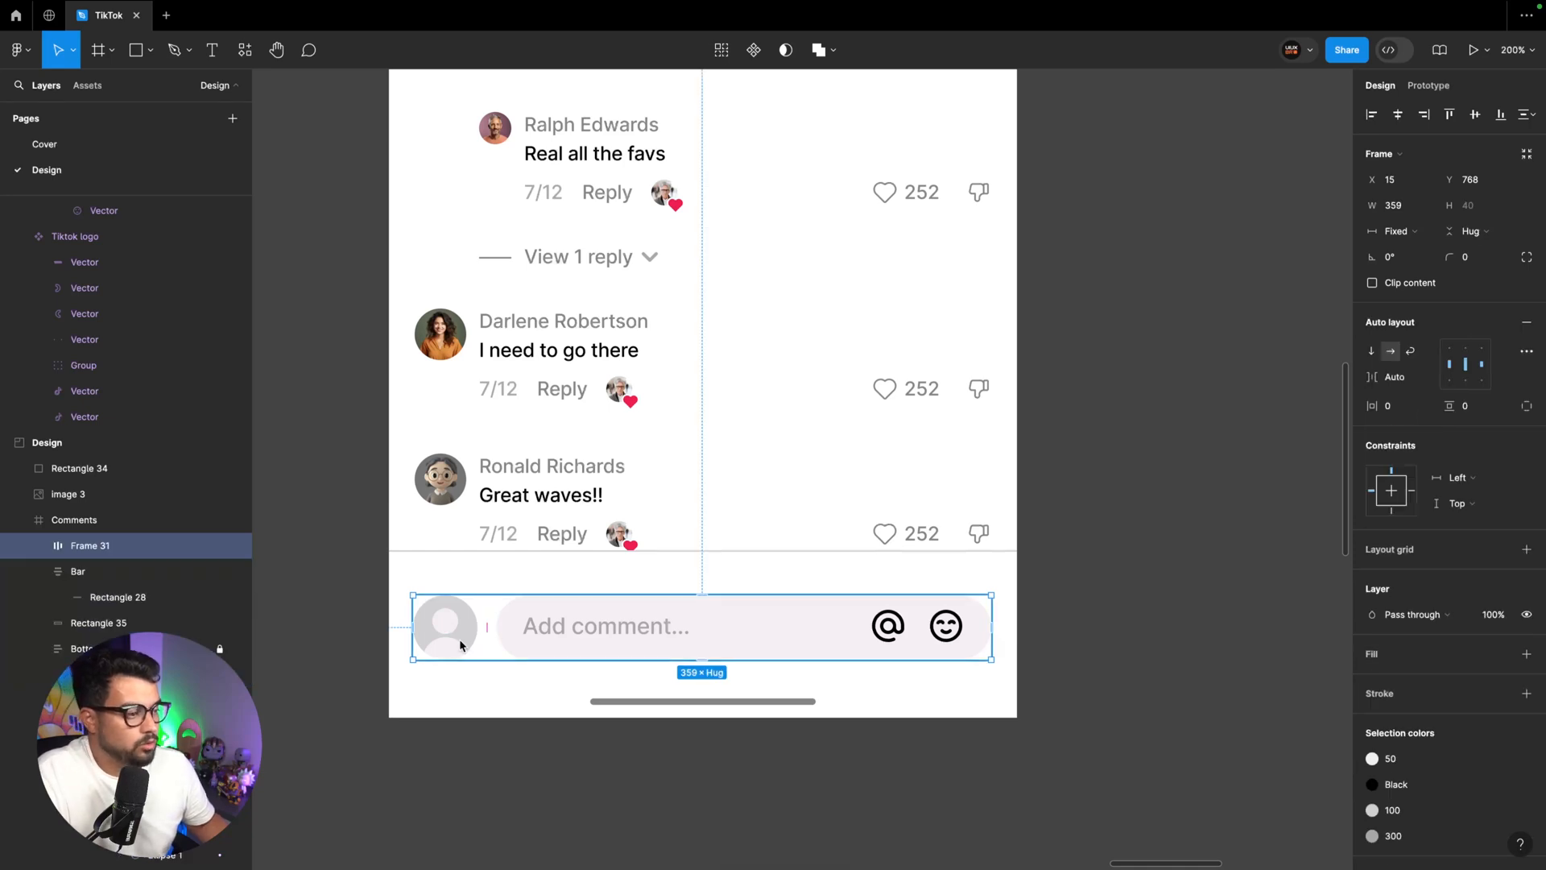
Make room for an emoji row by extending the white bottom bar rectangle upward to a height of 141 and nudging the comment row slightly up
{"action": "scroll", "coordinate": [460, 644], "scroll_direction": "right", "scroll_amount": 15}
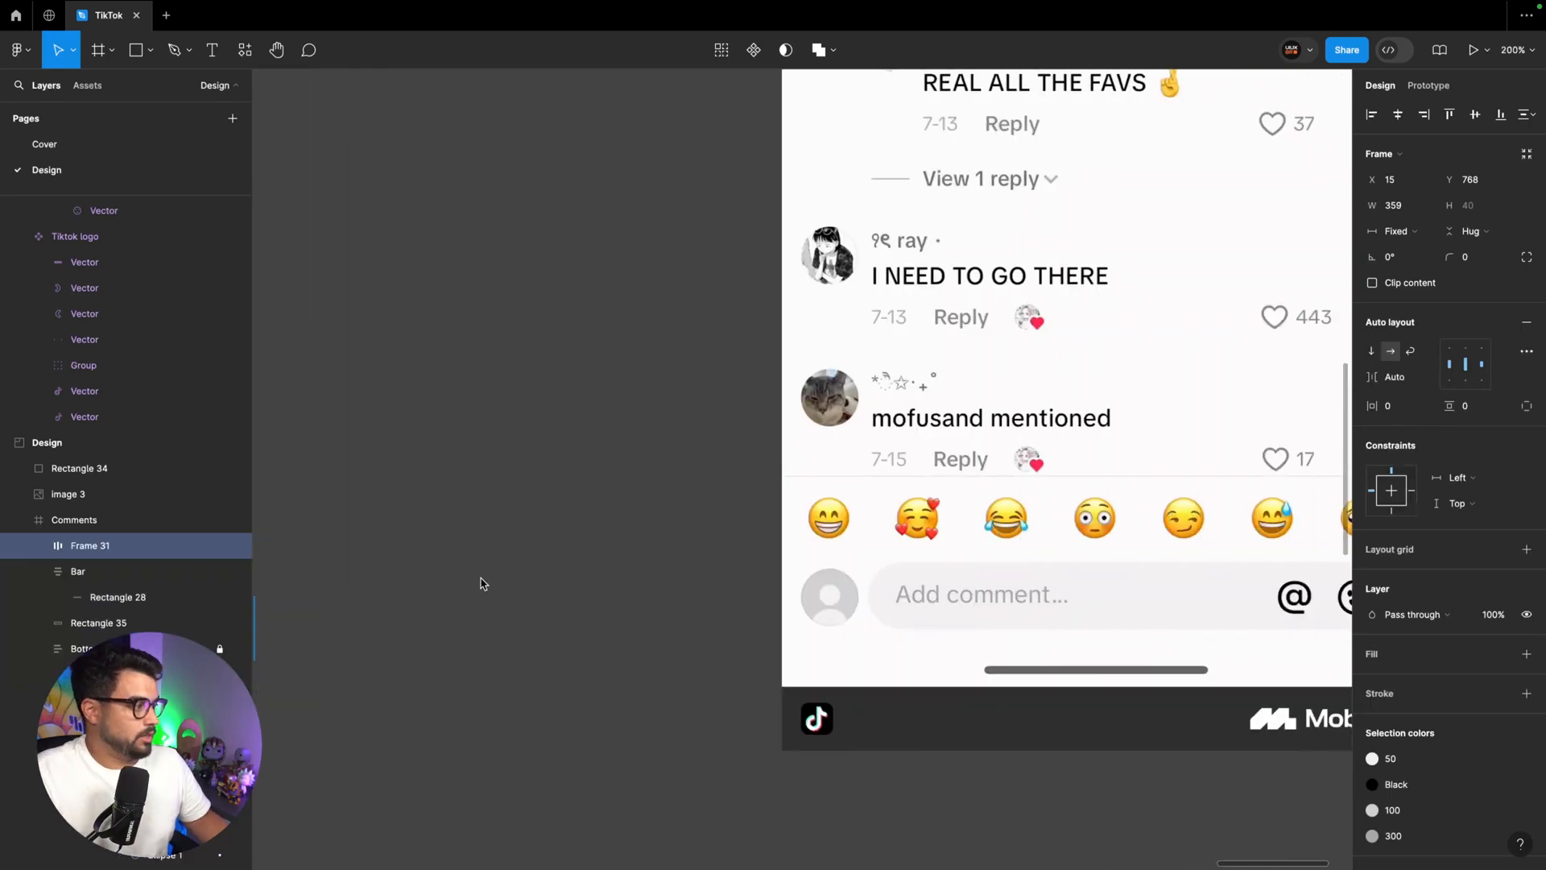
{"action": "scroll", "coordinate": [1128, 531], "scroll_direction": "right", "scroll_amount": 4}
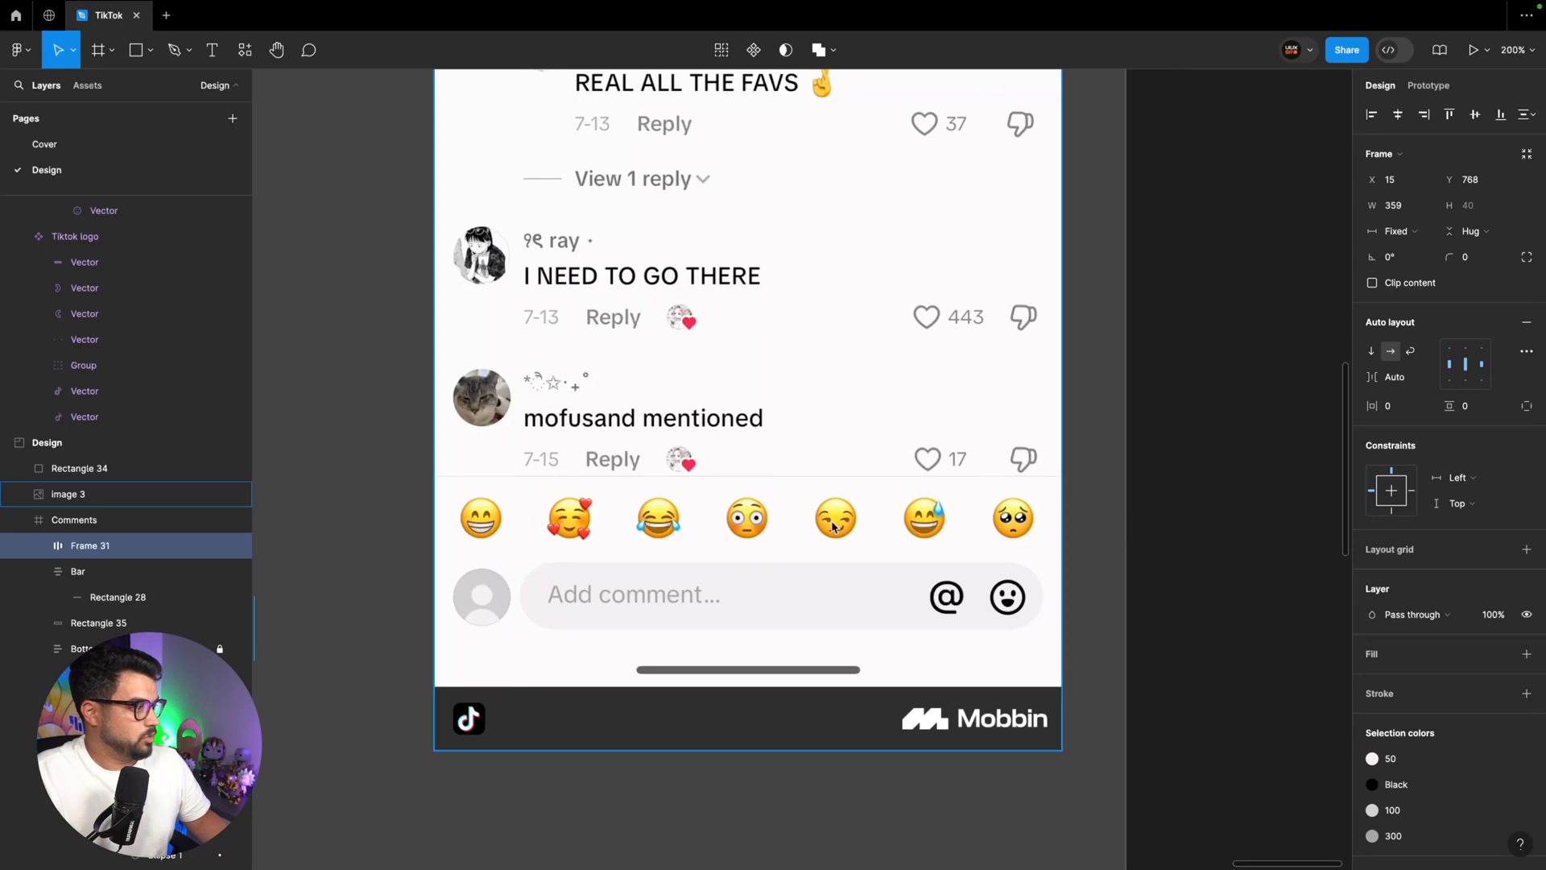
{"action": "scroll", "coordinate": [833, 528], "scroll_direction": "left", "scroll_amount": 20}
{"action": "scroll", "coordinate": [833, 525], "scroll_direction": "right", "scroll_amount": 2}
{"action": "scroll", "coordinate": [832, 525], "scroll_direction": "down", "scroll_amount": 2}
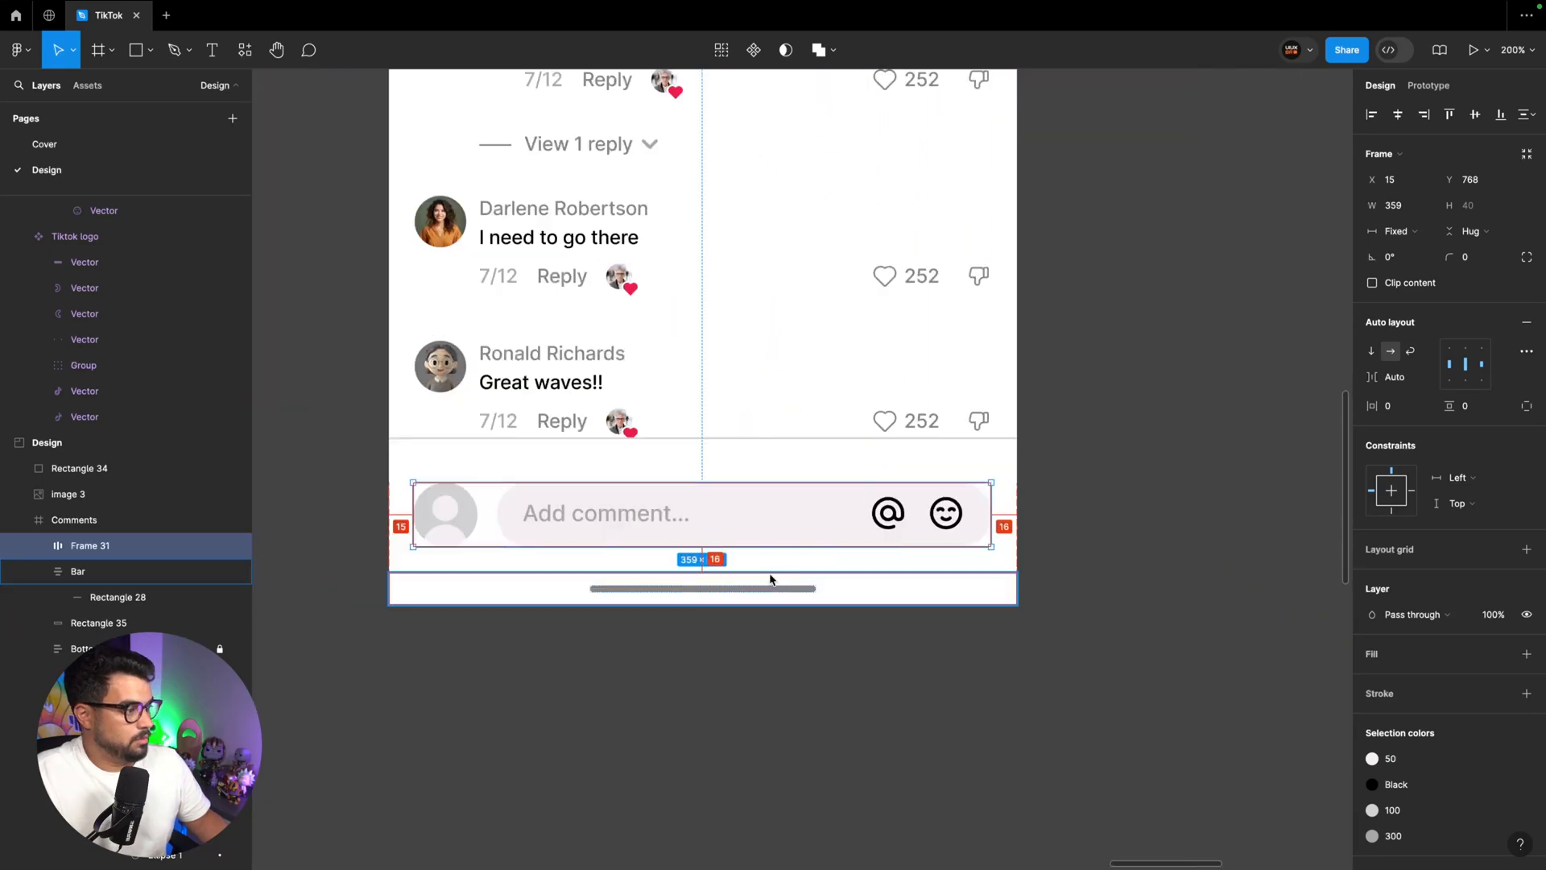
{"action": "scroll", "coordinate": [831, 523], "scroll_direction": "right", "scroll_amount": 4}
{"action": "left_click", "coordinate": [649, 444]}
{"action": "left_click_drag", "start_coordinate": [658, 441], "coordinate": [658, 399]}
{"action": "left_click_drag", "start_coordinate": [773, 399], "coordinate": [717, 377]}
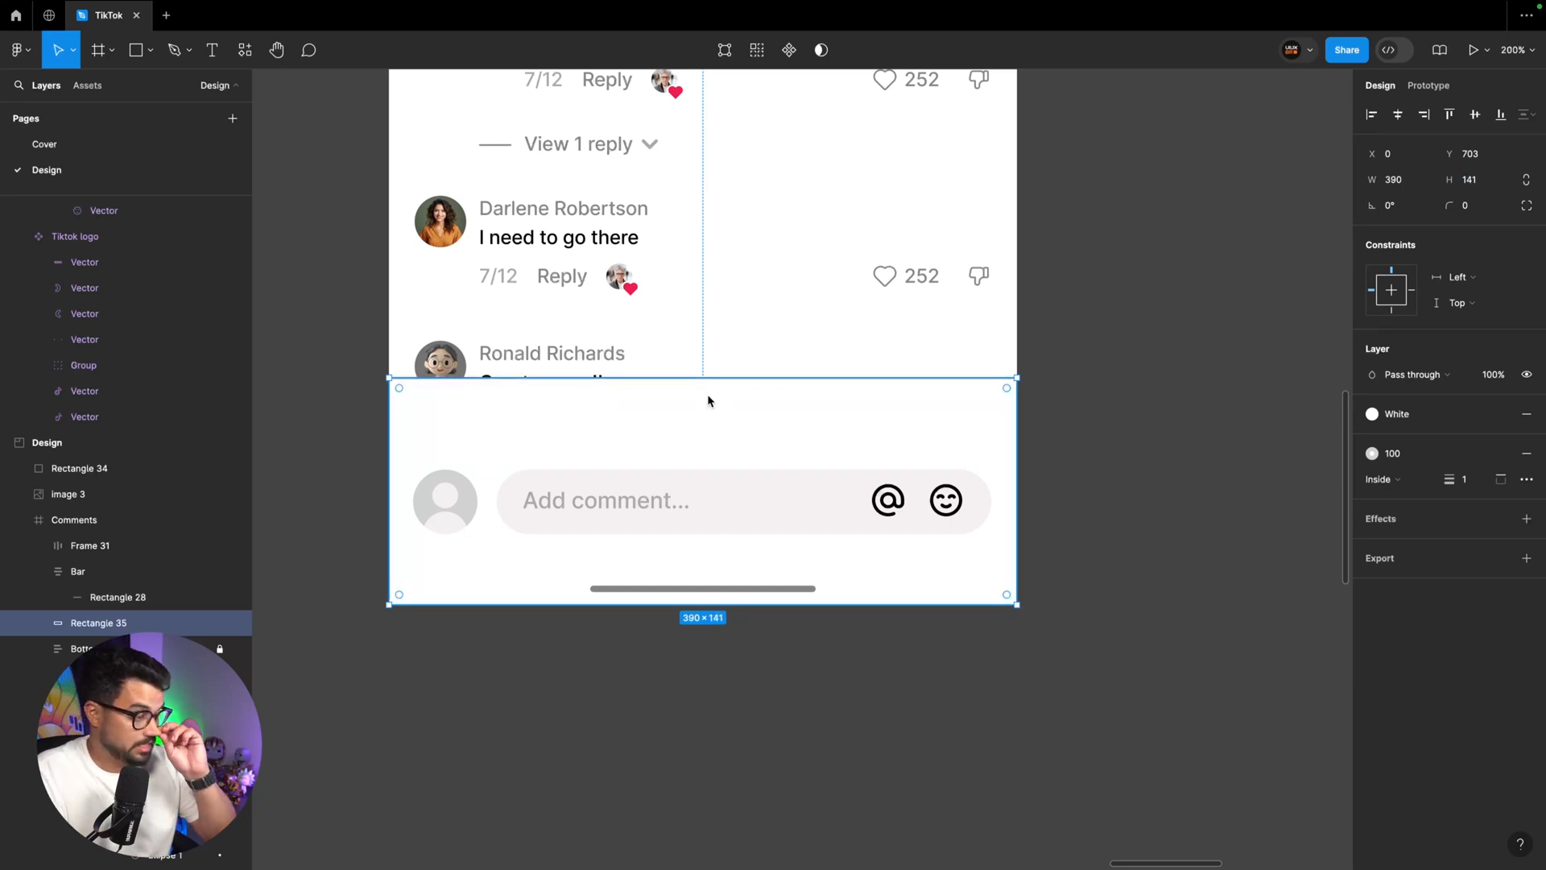
Place a new text layer in the empty area of the bottom bar above the comment field
{"action": "key", "text": "t"}
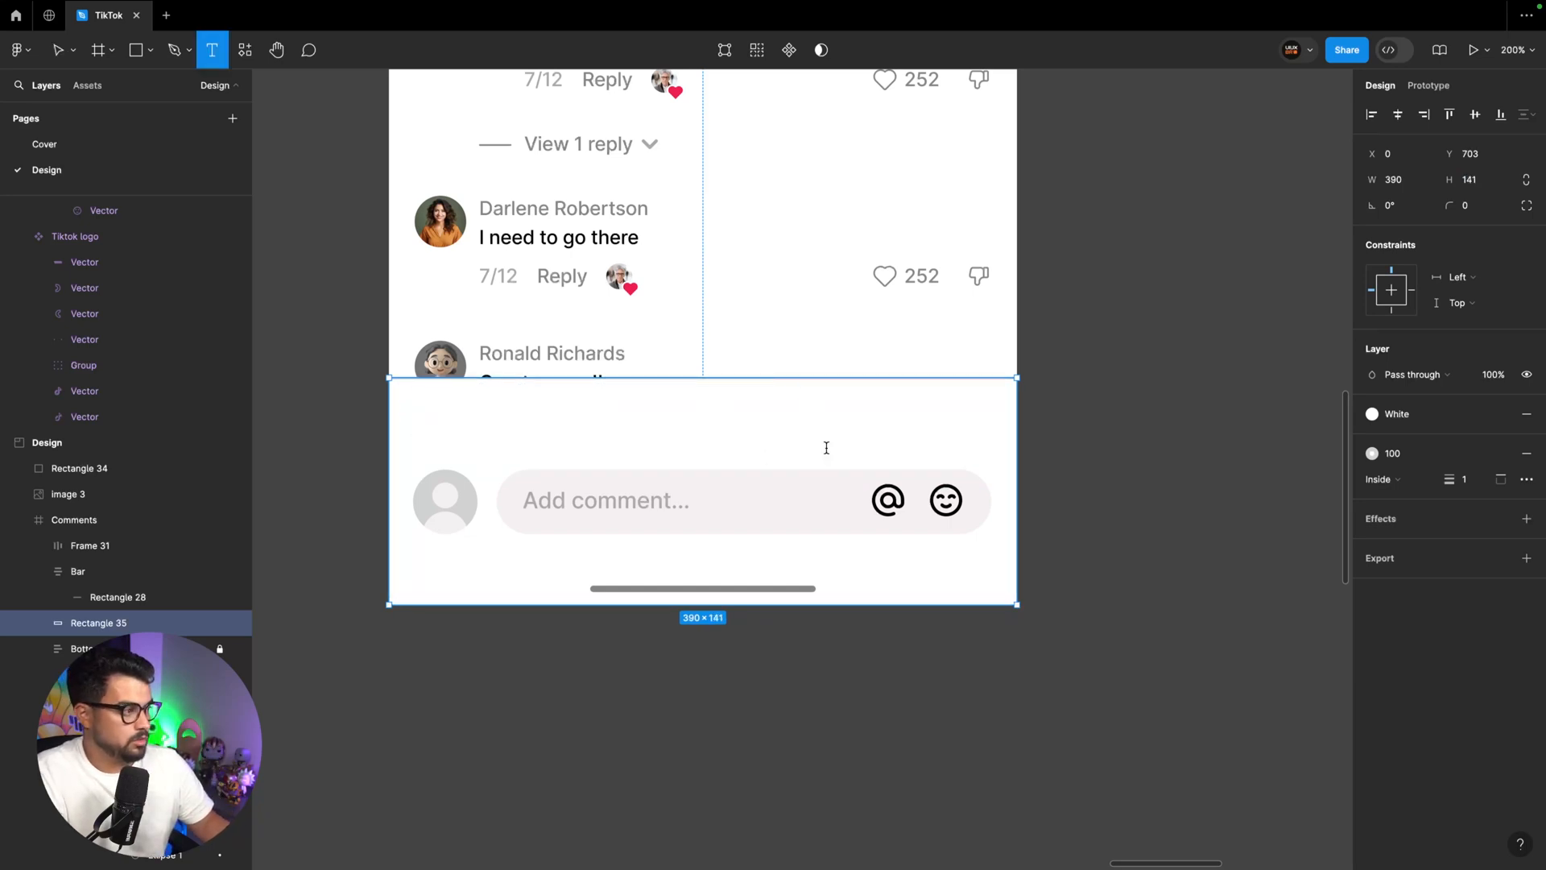
{"action": "left_click", "coordinate": [826, 447]}
{"action": "scroll", "coordinate": [826, 448], "scroll_direction": "right", "scroll_amount": 2}
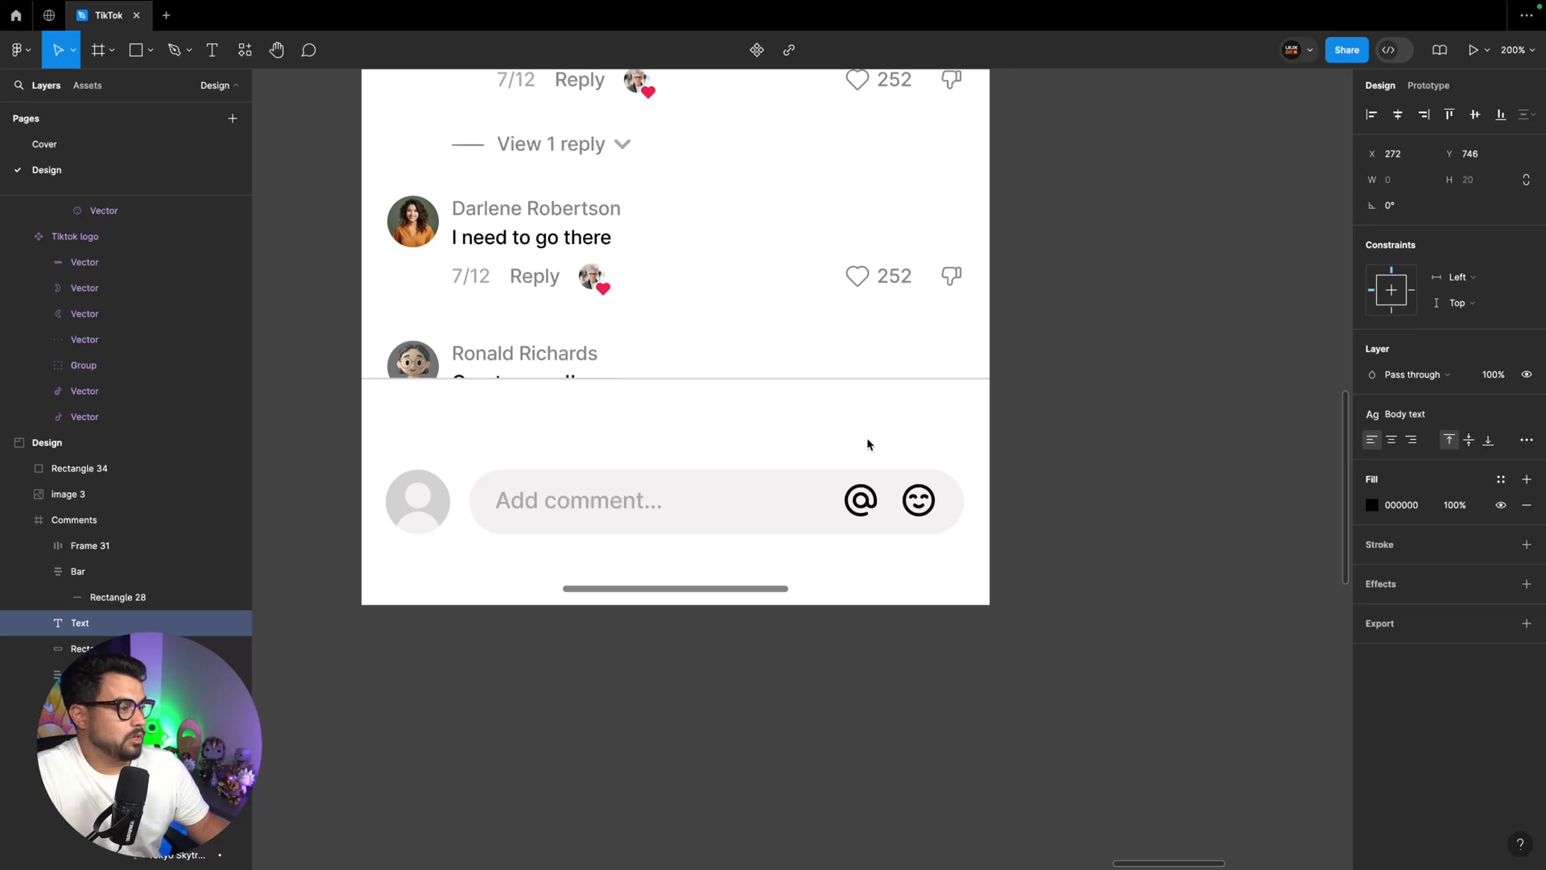
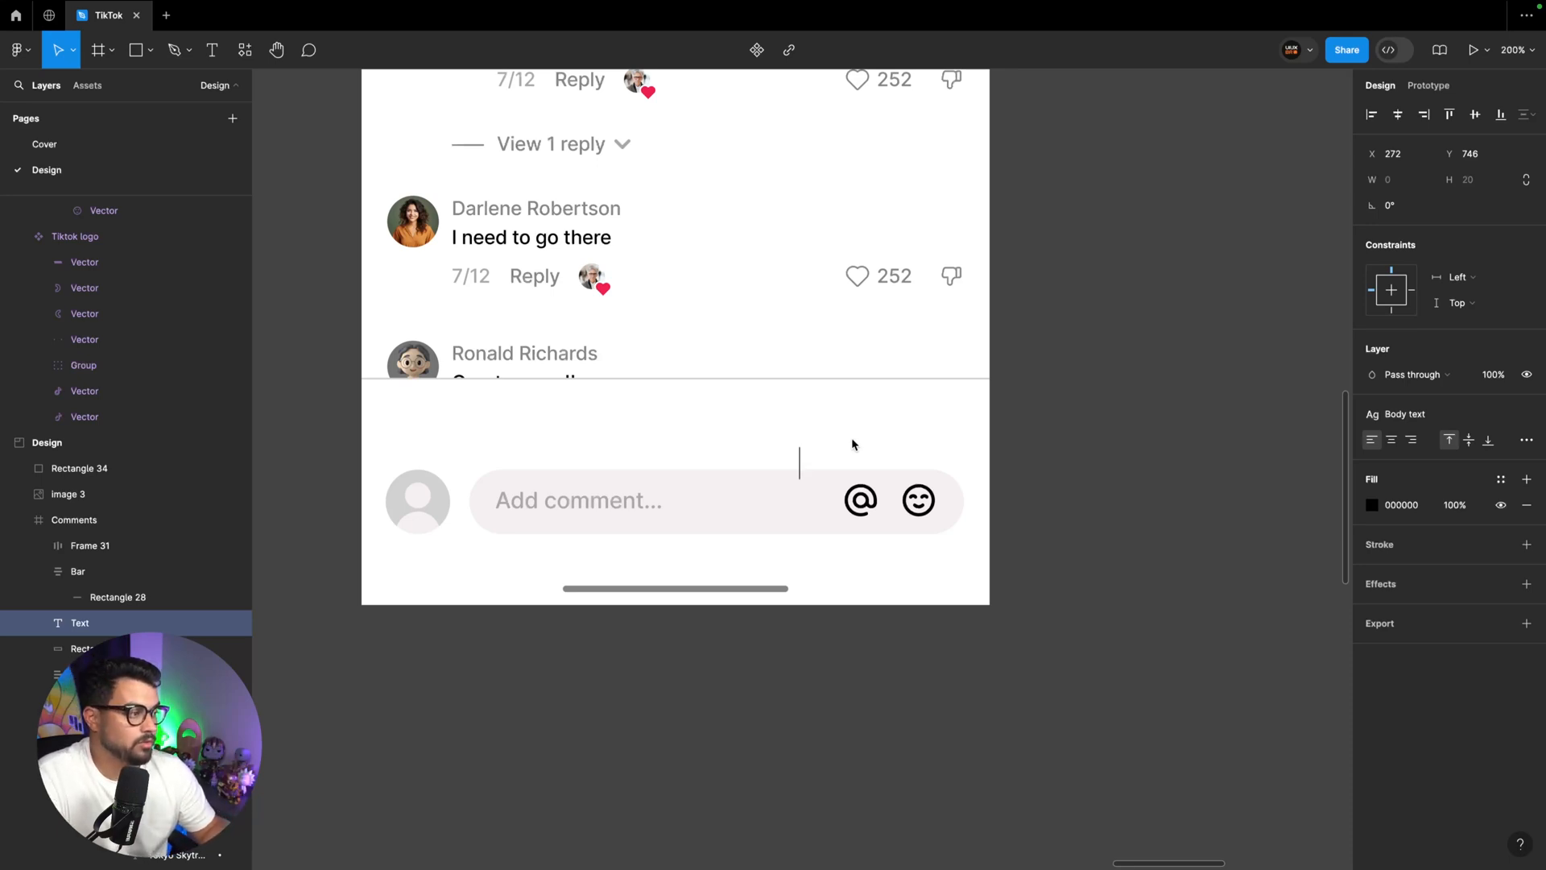
Insert a grinning face emoji into the new text layer and place it above the avatar
{"action": "key", "text": "ctrl+super+space"}
{"action": "scroll", "coordinate": [725, 568], "scroll_direction": "down", "scroll_amount": 3}
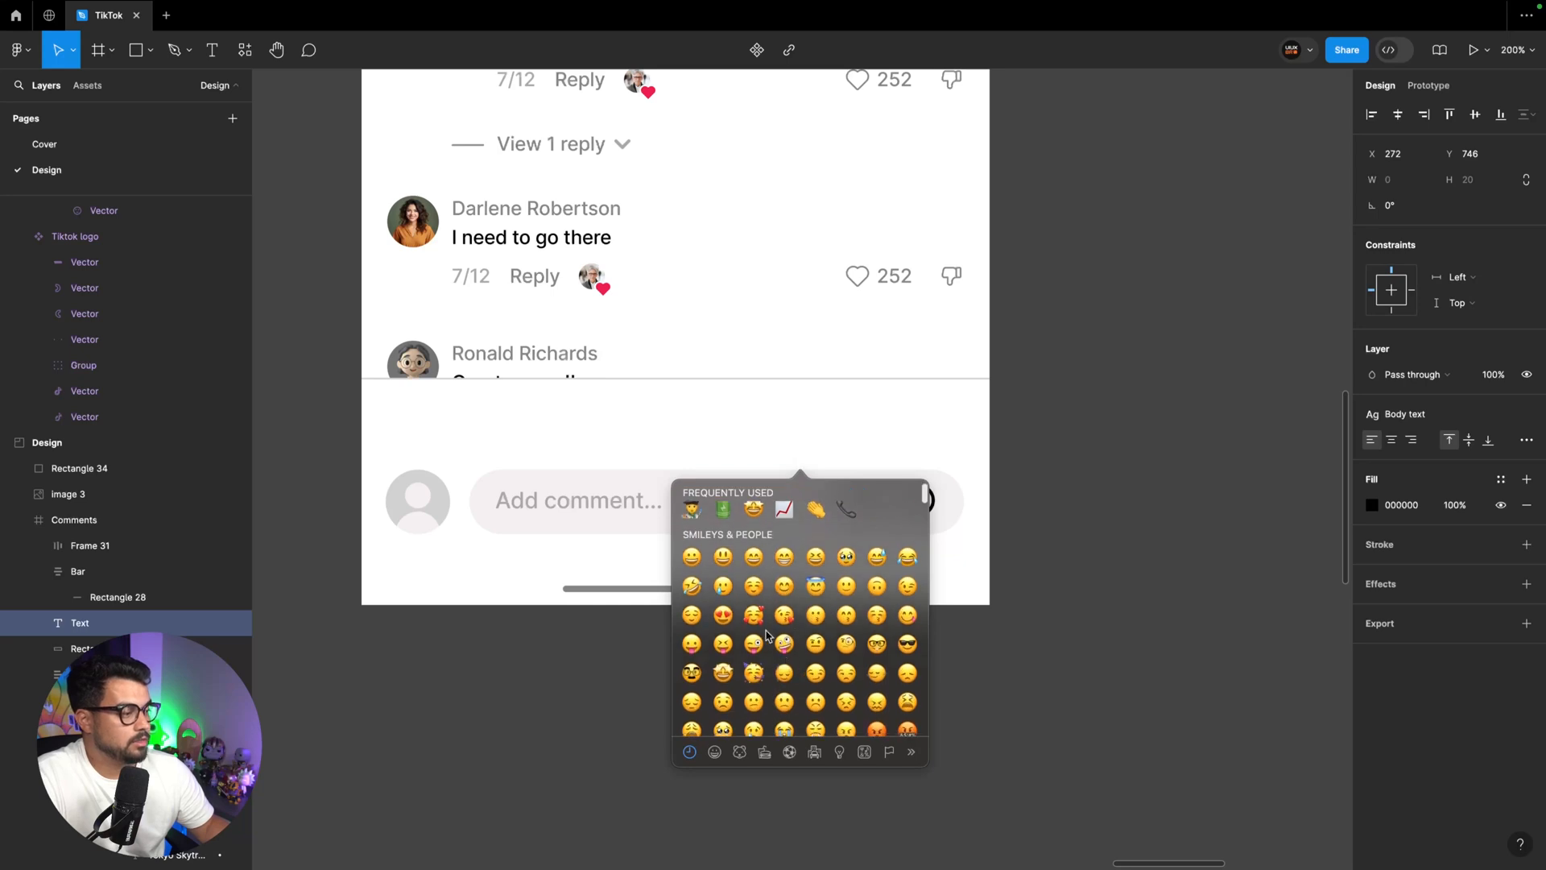
{"action": "left_click", "coordinate": [752, 556]}
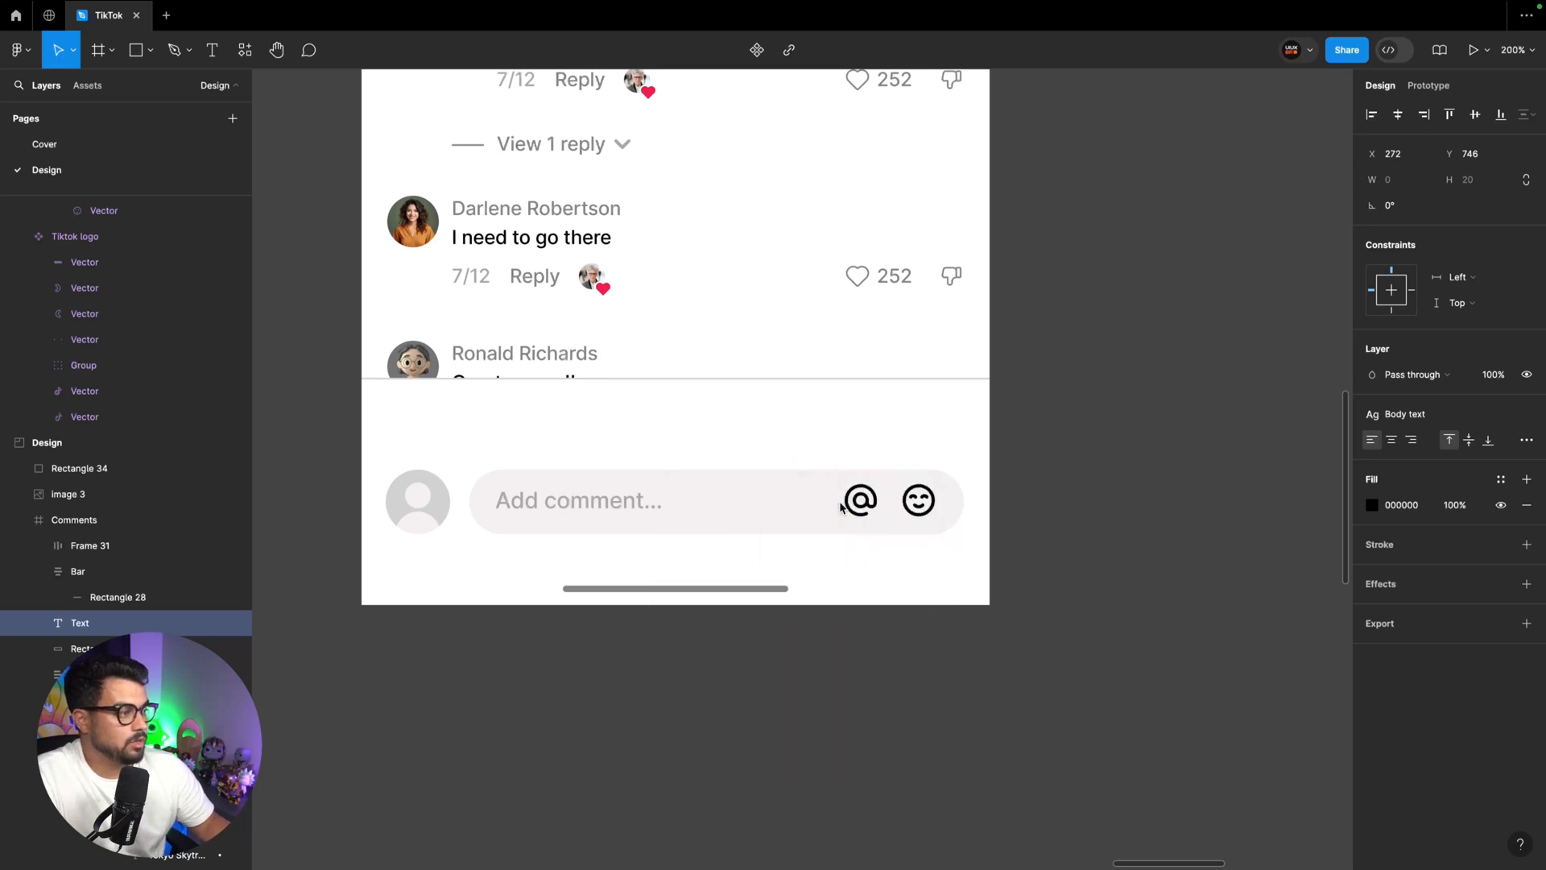
{"action": "key", "text": "Escape"}
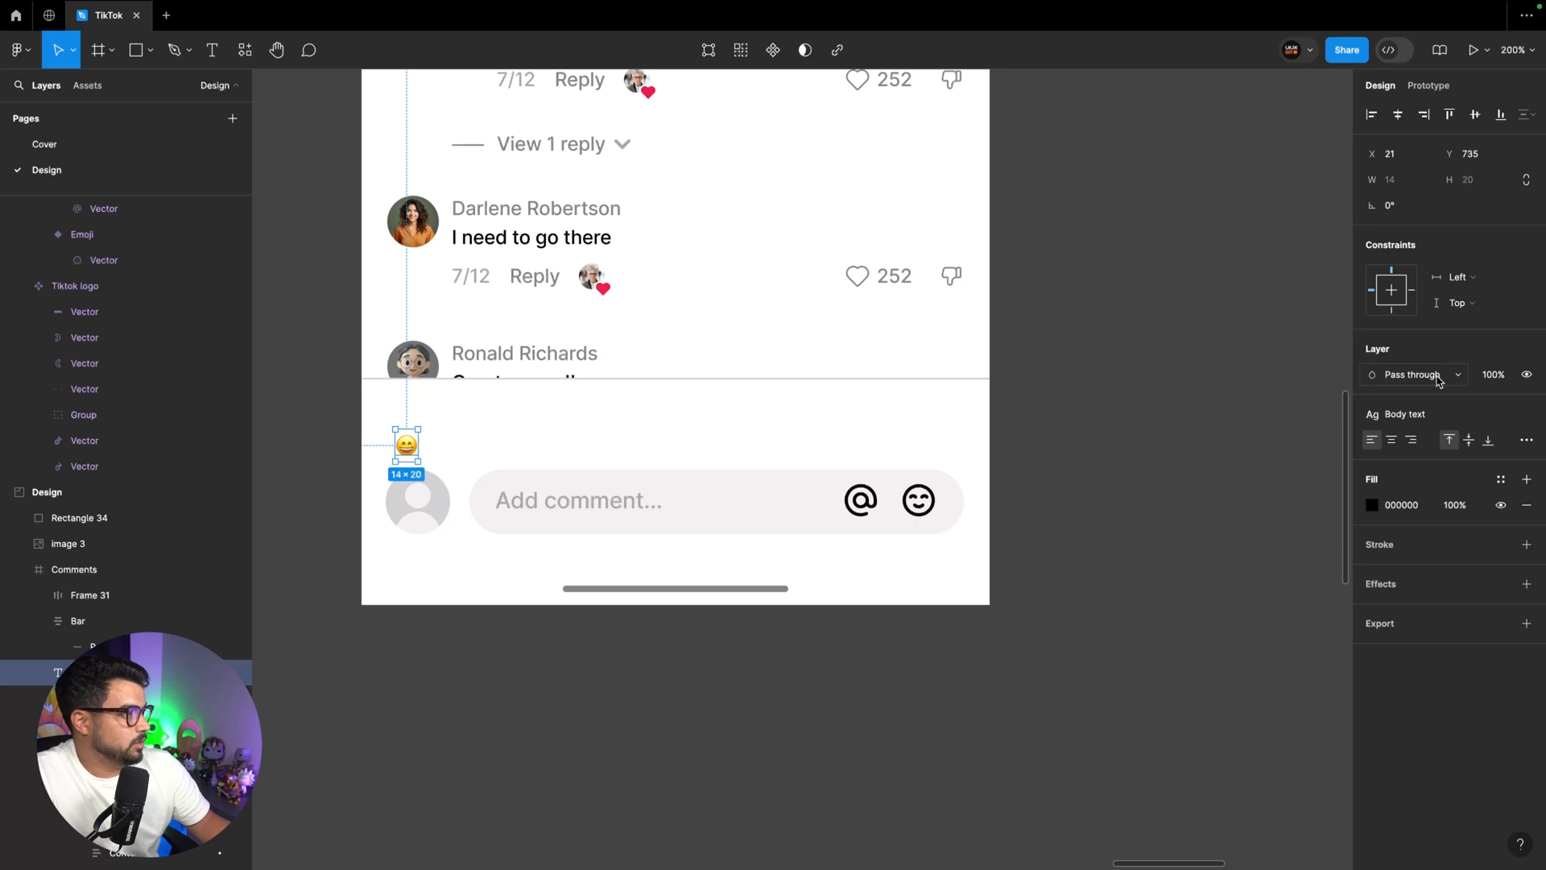
Detach the emoji from the Body text style, then set its font size to 28 and line height to 36
{"action": "left_click", "coordinate": [1526, 414]}
{"action": "left_click", "coordinate": [1478, 467]}
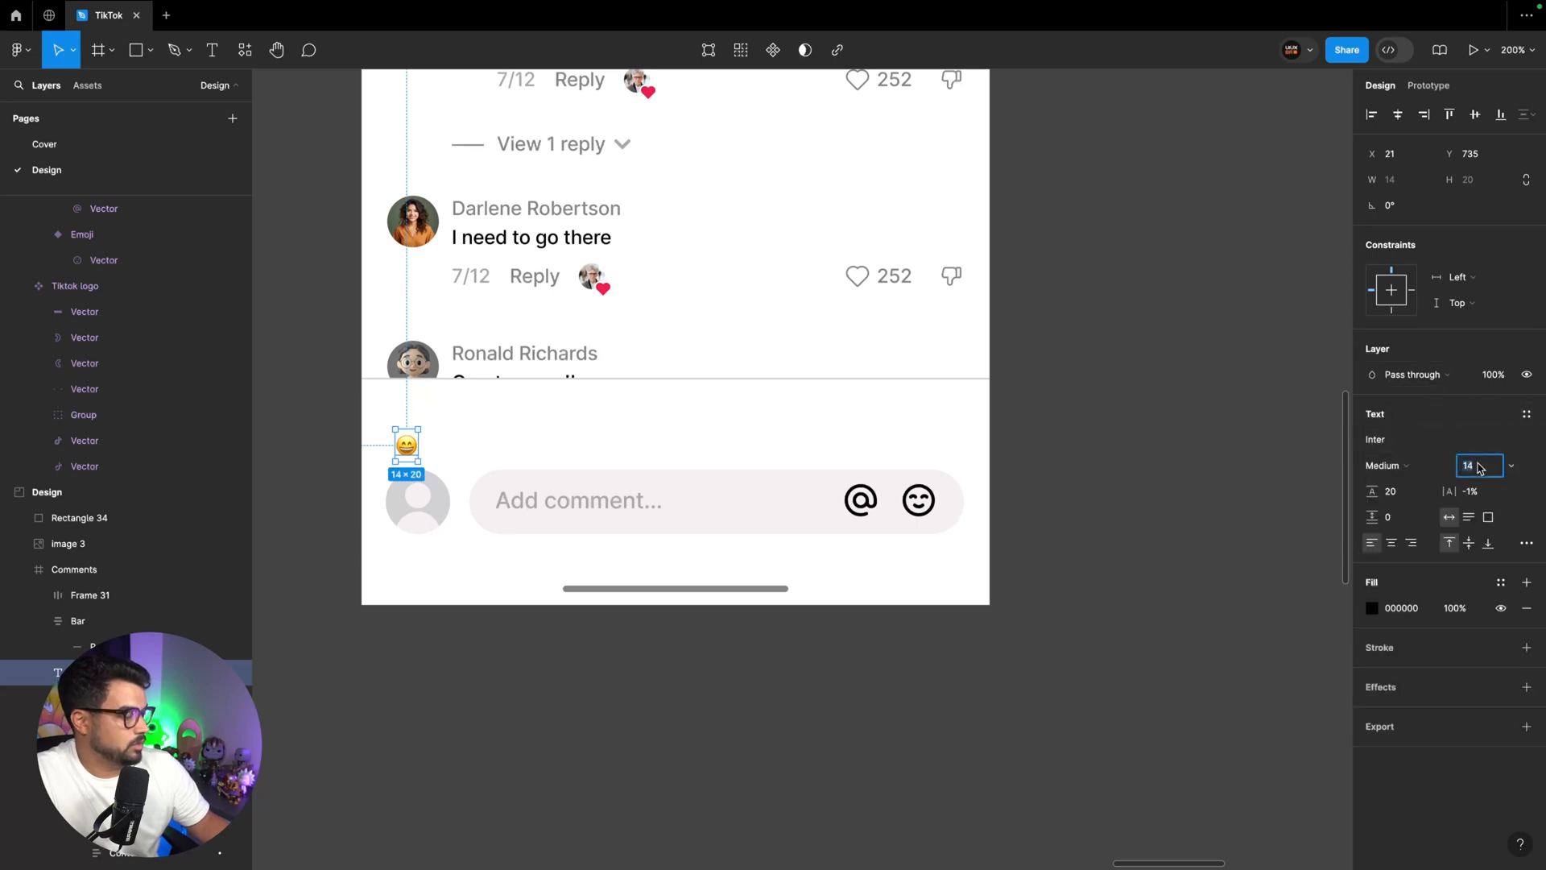
{"action": "type", "text": "28"}
{"action": "key", "text": "Return"}
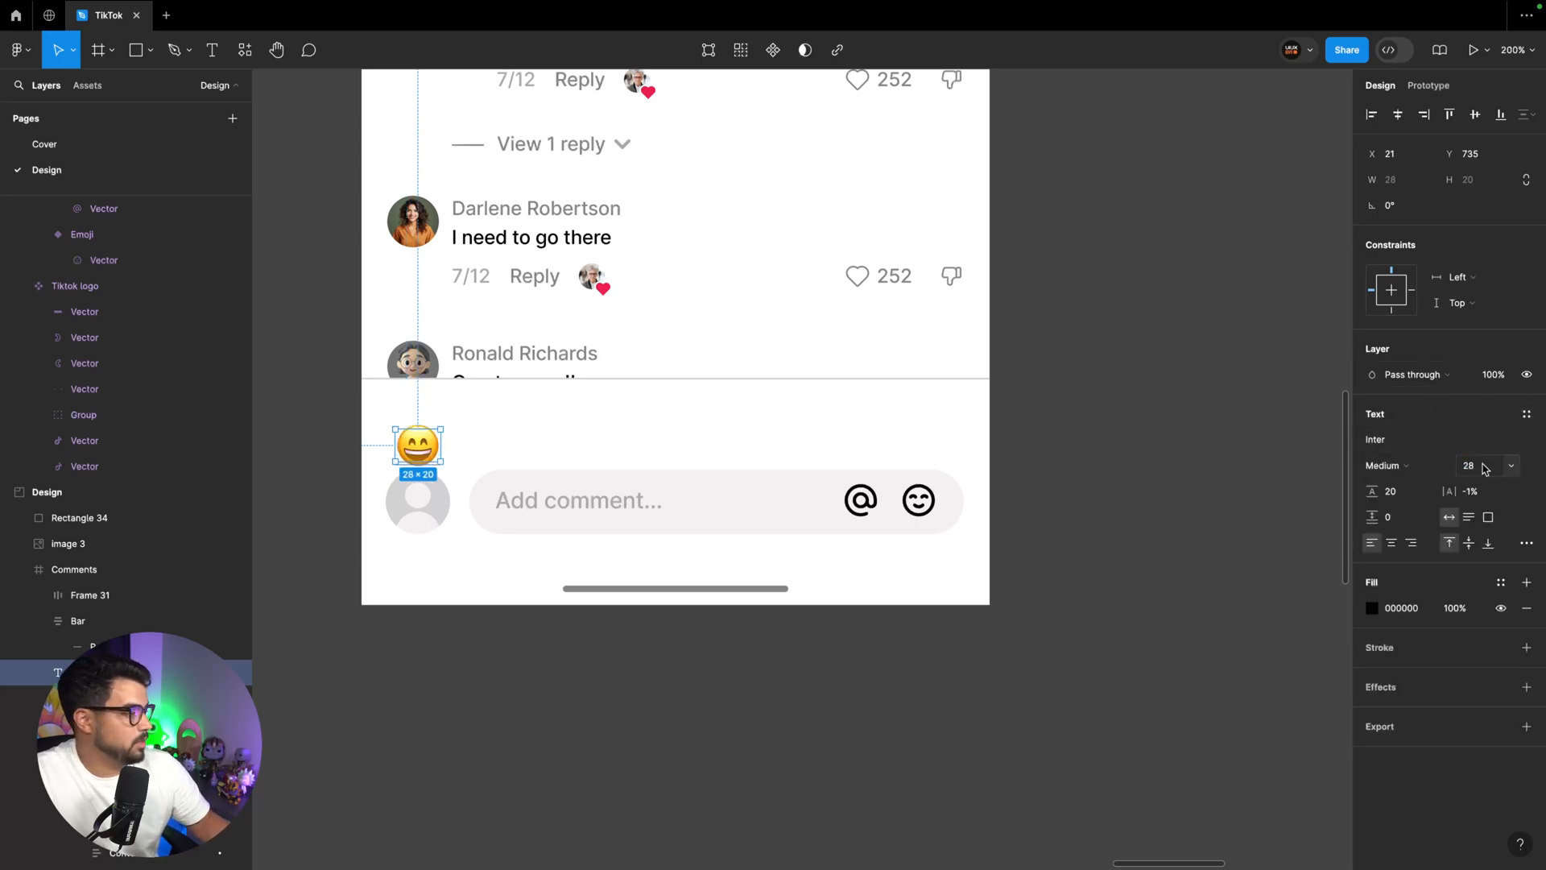
{"action": "left_click", "coordinate": [1402, 496]}
{"action": "type", "text": "36"}
{"action": "key", "text": "Return"}
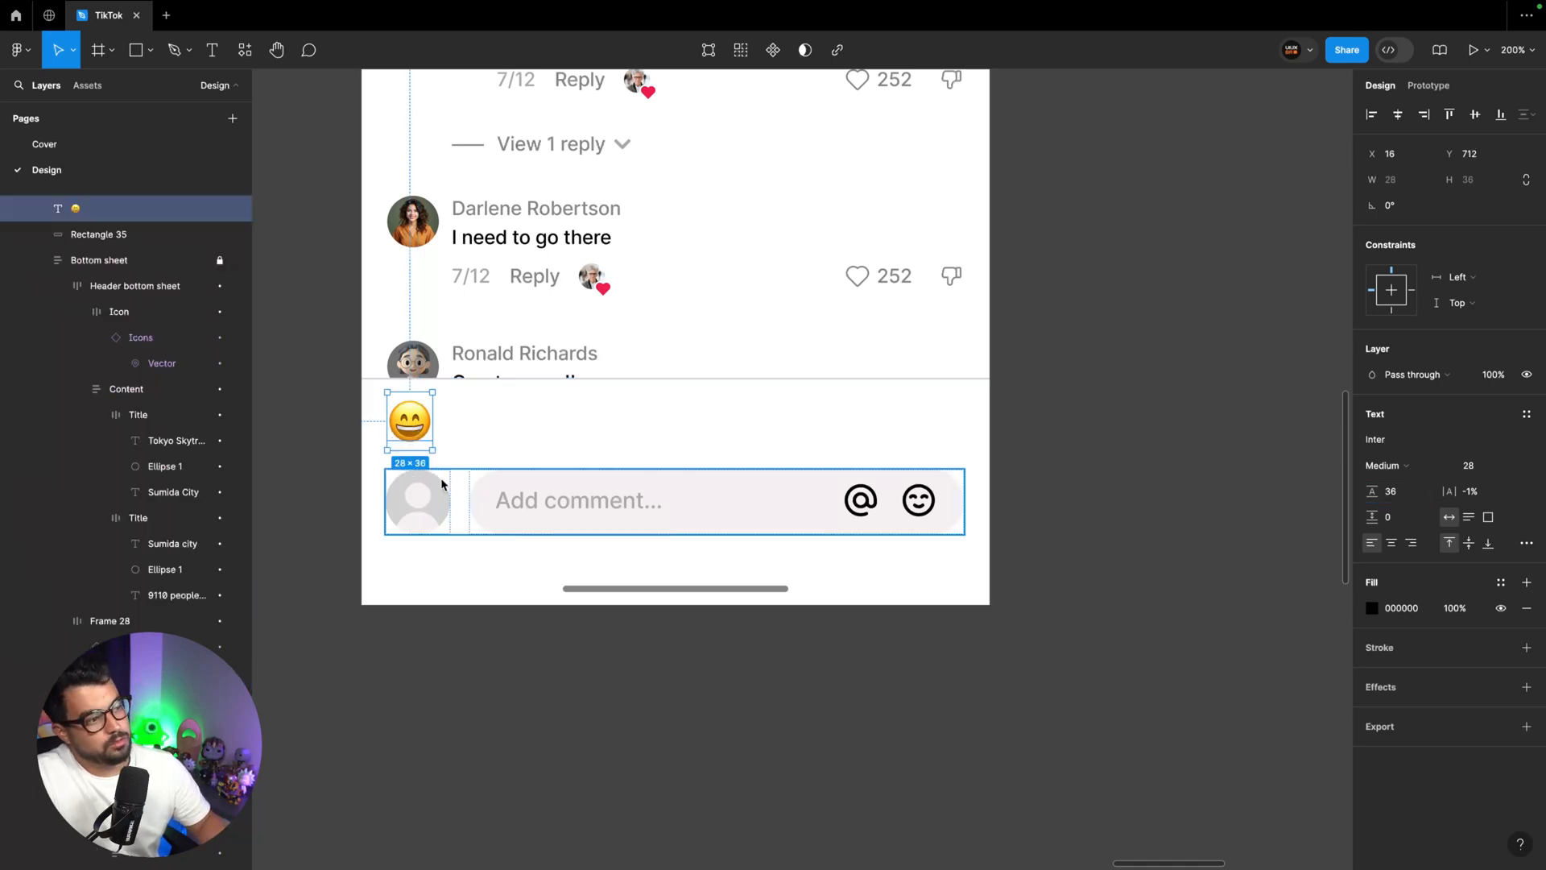
Check the spacing around the emoji and nudge it down to Y 716, above the comment row
{"action": "key", "text": "alt"}
{"action": "left_click", "coordinate": [708, 590]}
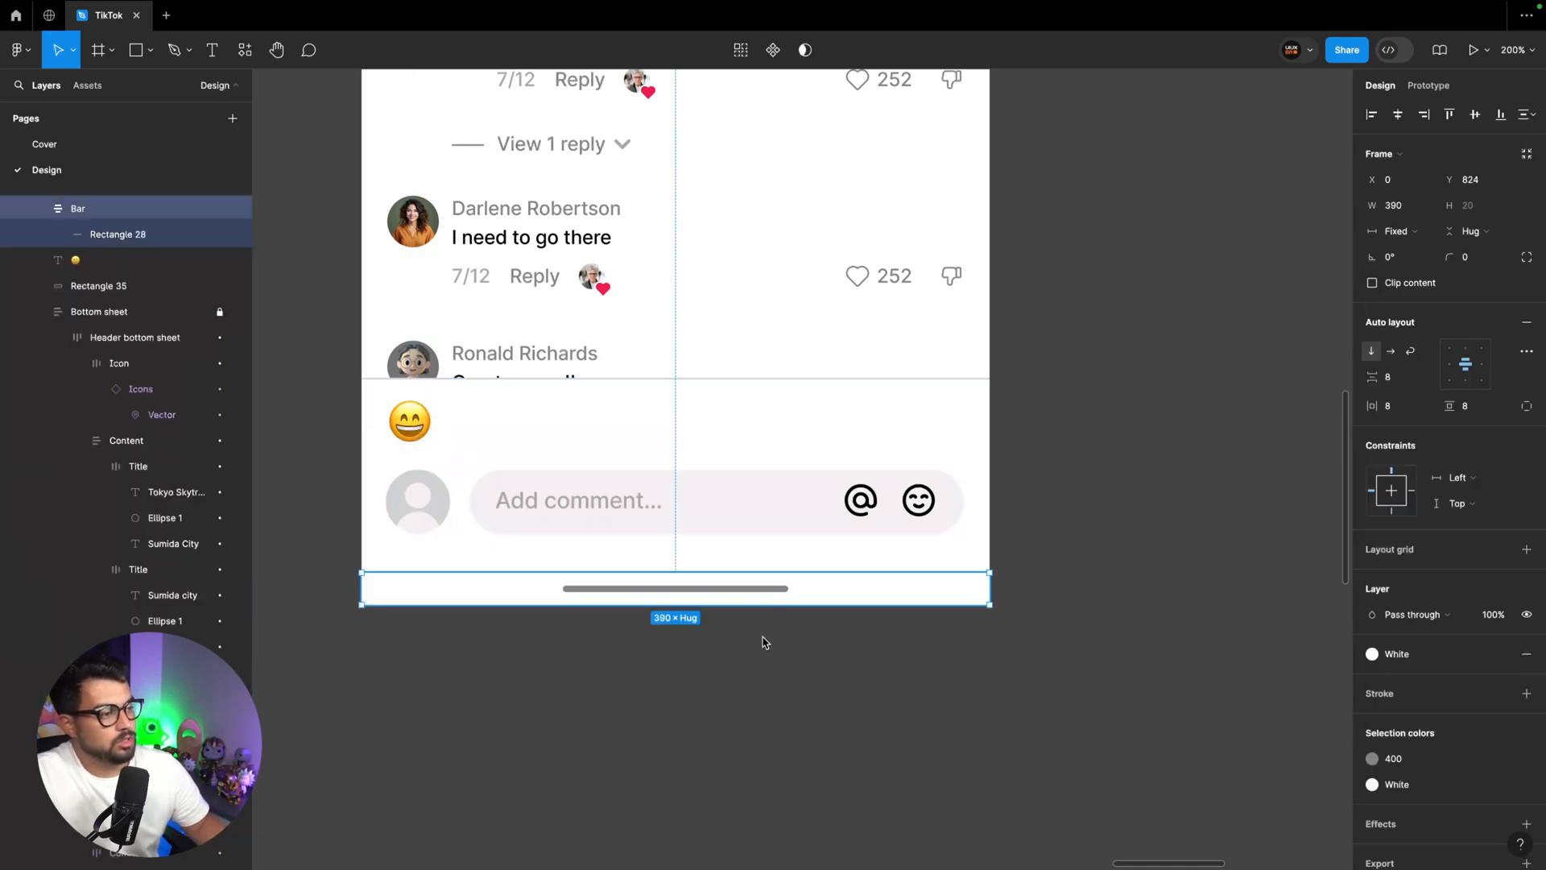
{"action": "left_click_drag", "start_coordinate": [410, 441], "coordinate": [409, 447]}
{"action": "left_click", "coordinate": [452, 475]}
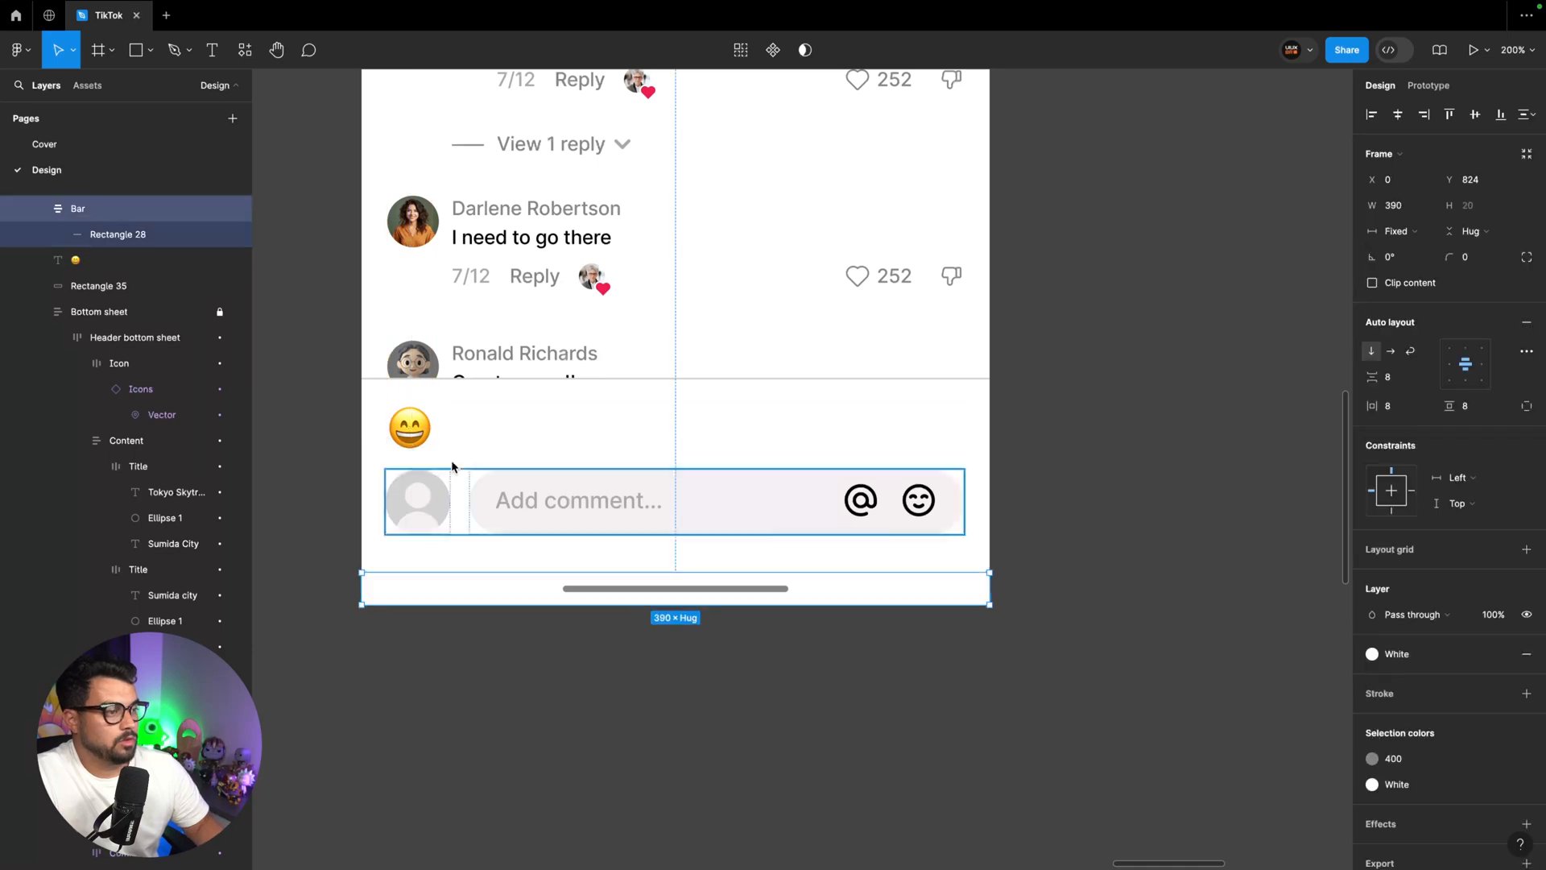
Duplicate the emoji into an evenly spaced horizontal row with gaps of 12, keeping seven copies
{"action": "left_click", "coordinate": [410, 427]}
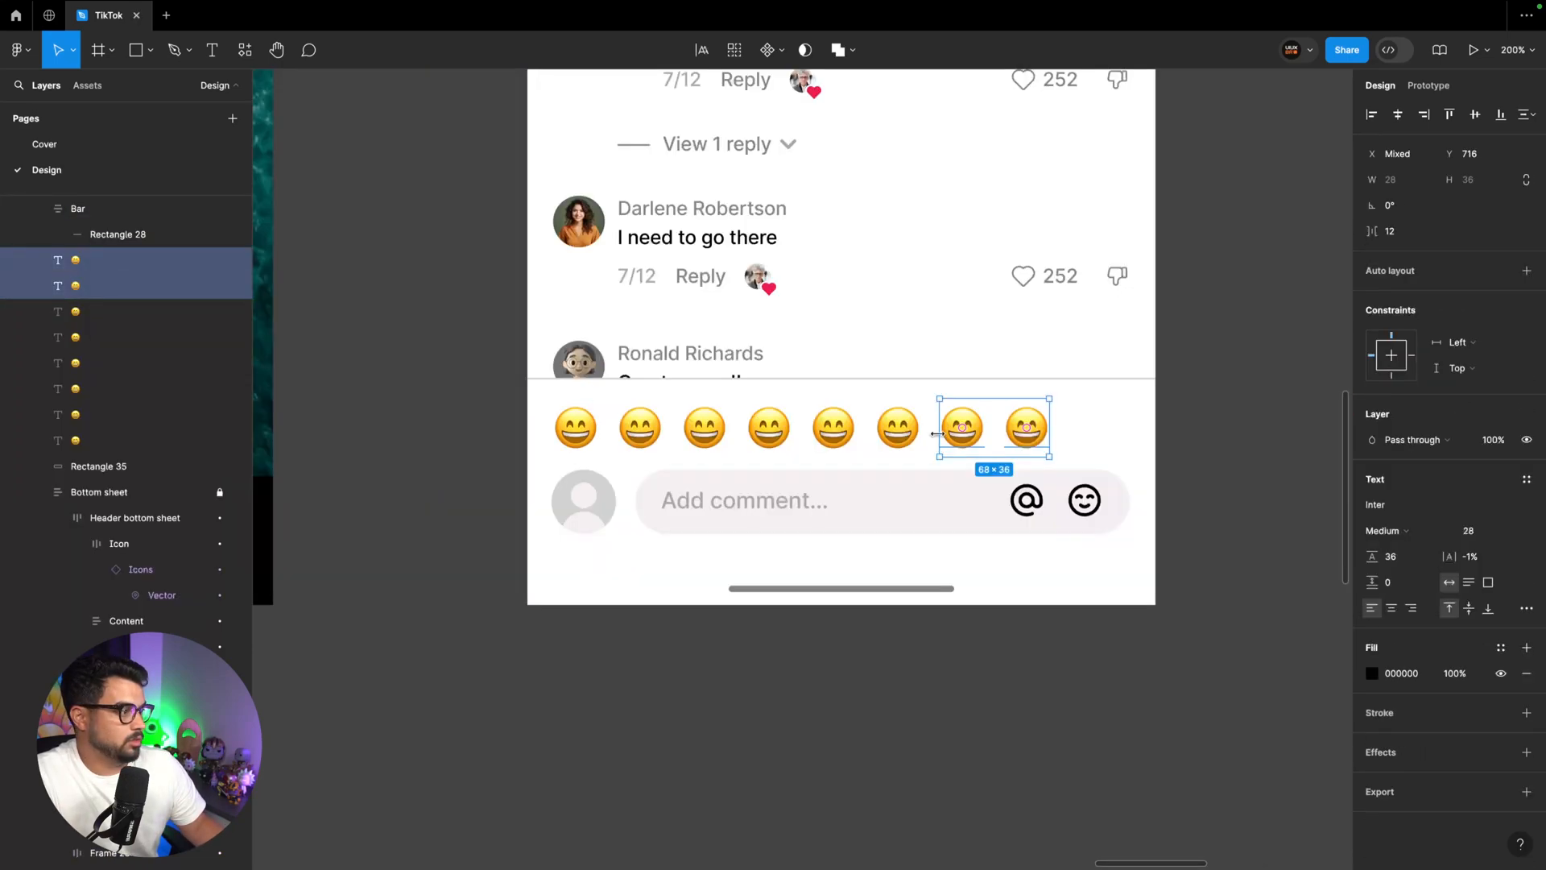
{"action": "left_click", "coordinate": [1026, 426]}
{"action": "key", "text": "Delete"}
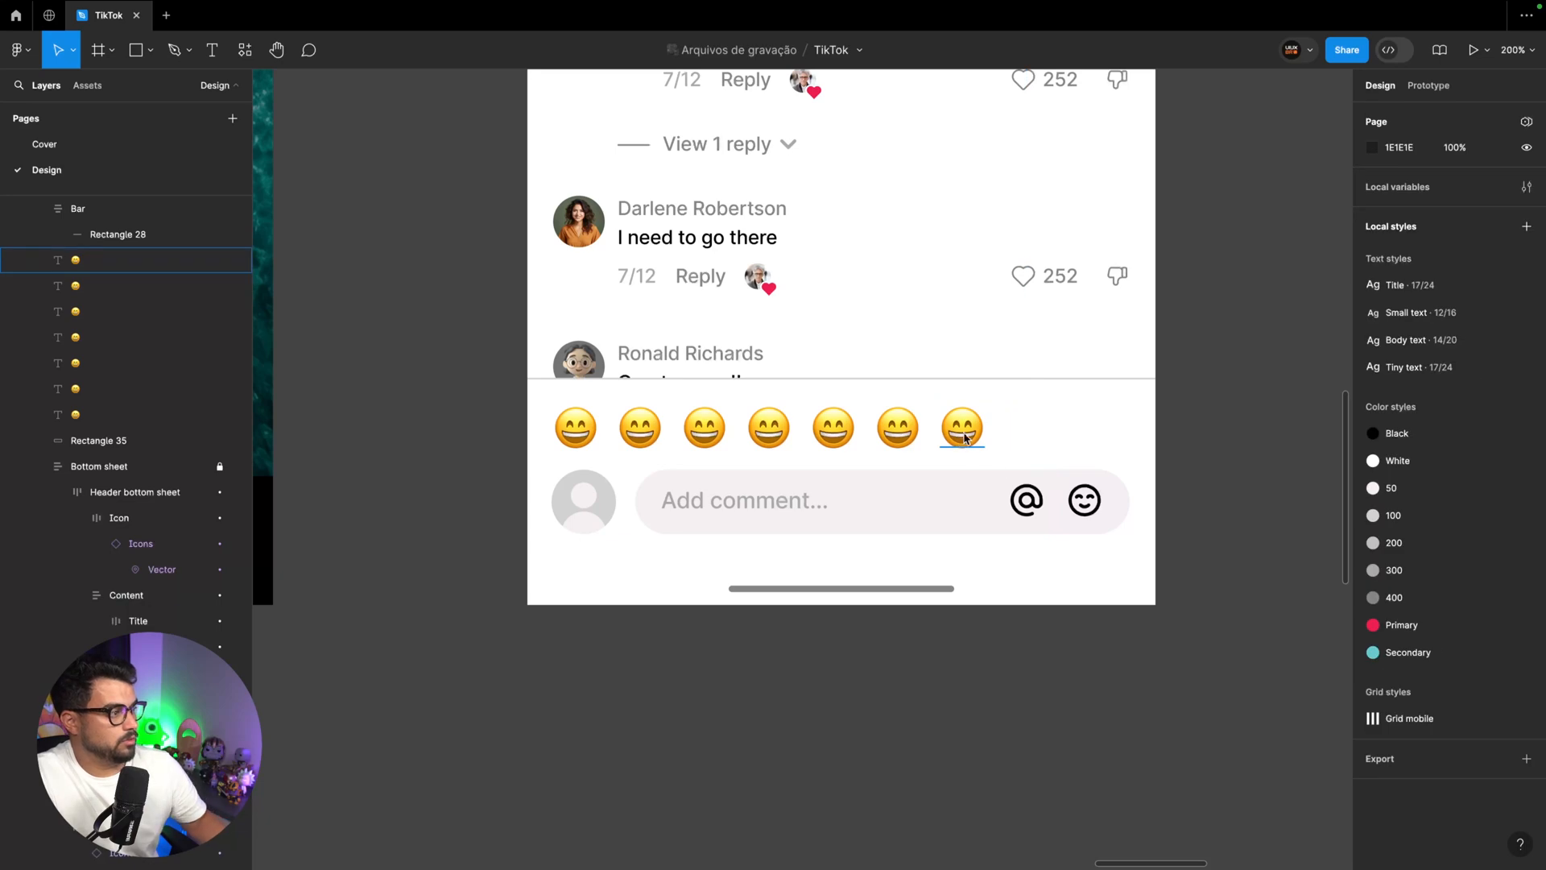
Wrap the seven emojis in a horizontal auto layout with automatic spacing and widen it to 358
{"action": "left_click", "coordinate": [570, 429]}
{"action": "left_click", "coordinate": [639, 431], "text": "shift"}
{"action": "left_click", "coordinate": [734, 433], "text": "shift"}
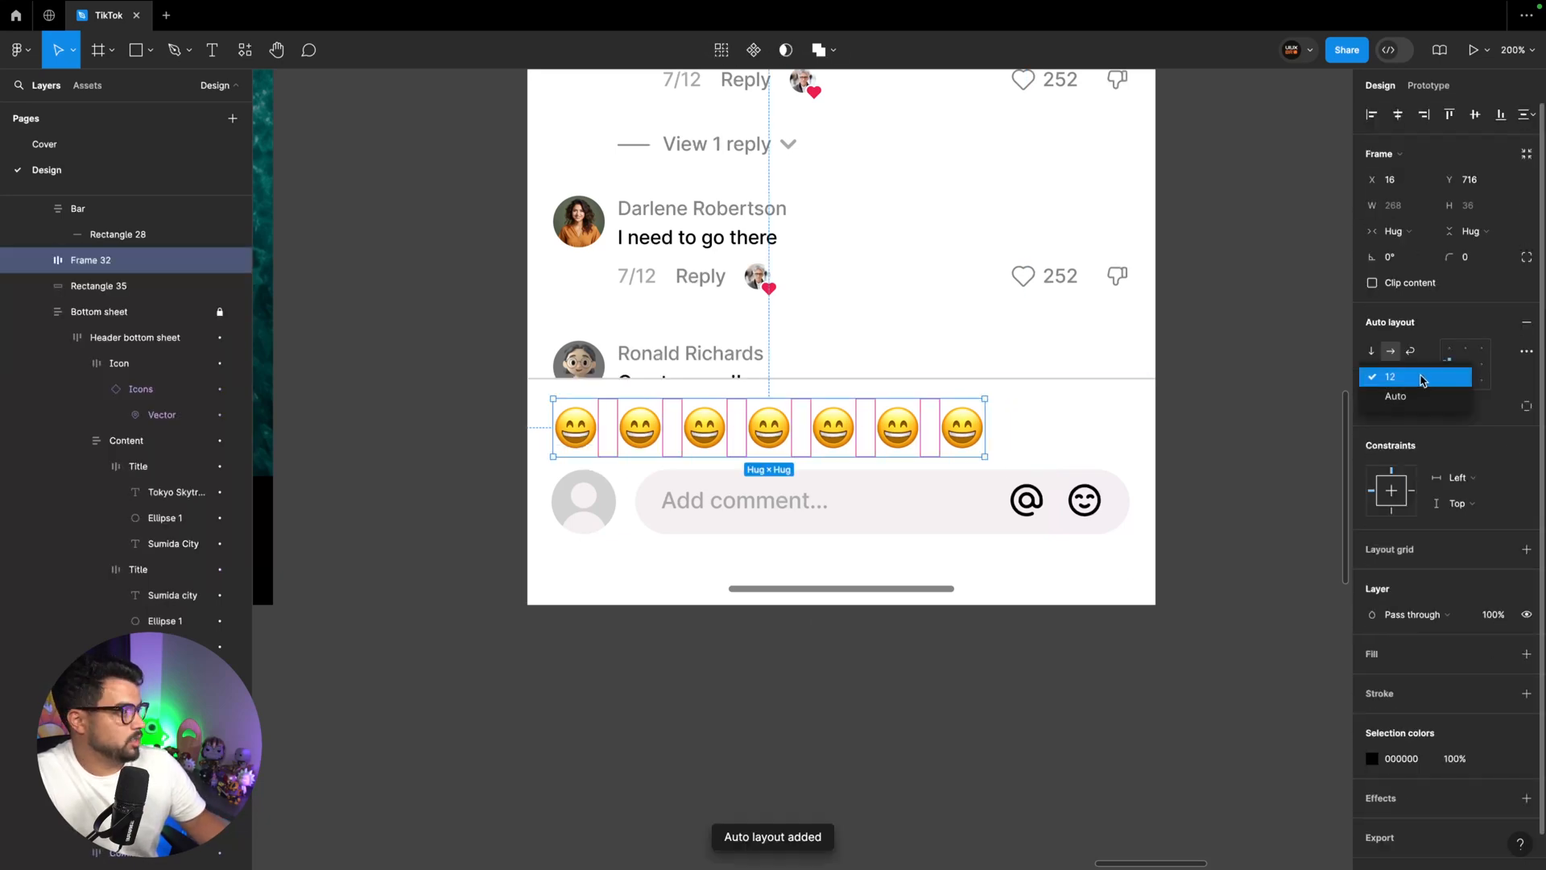
{"action": "left_click", "coordinate": [1417, 395]}
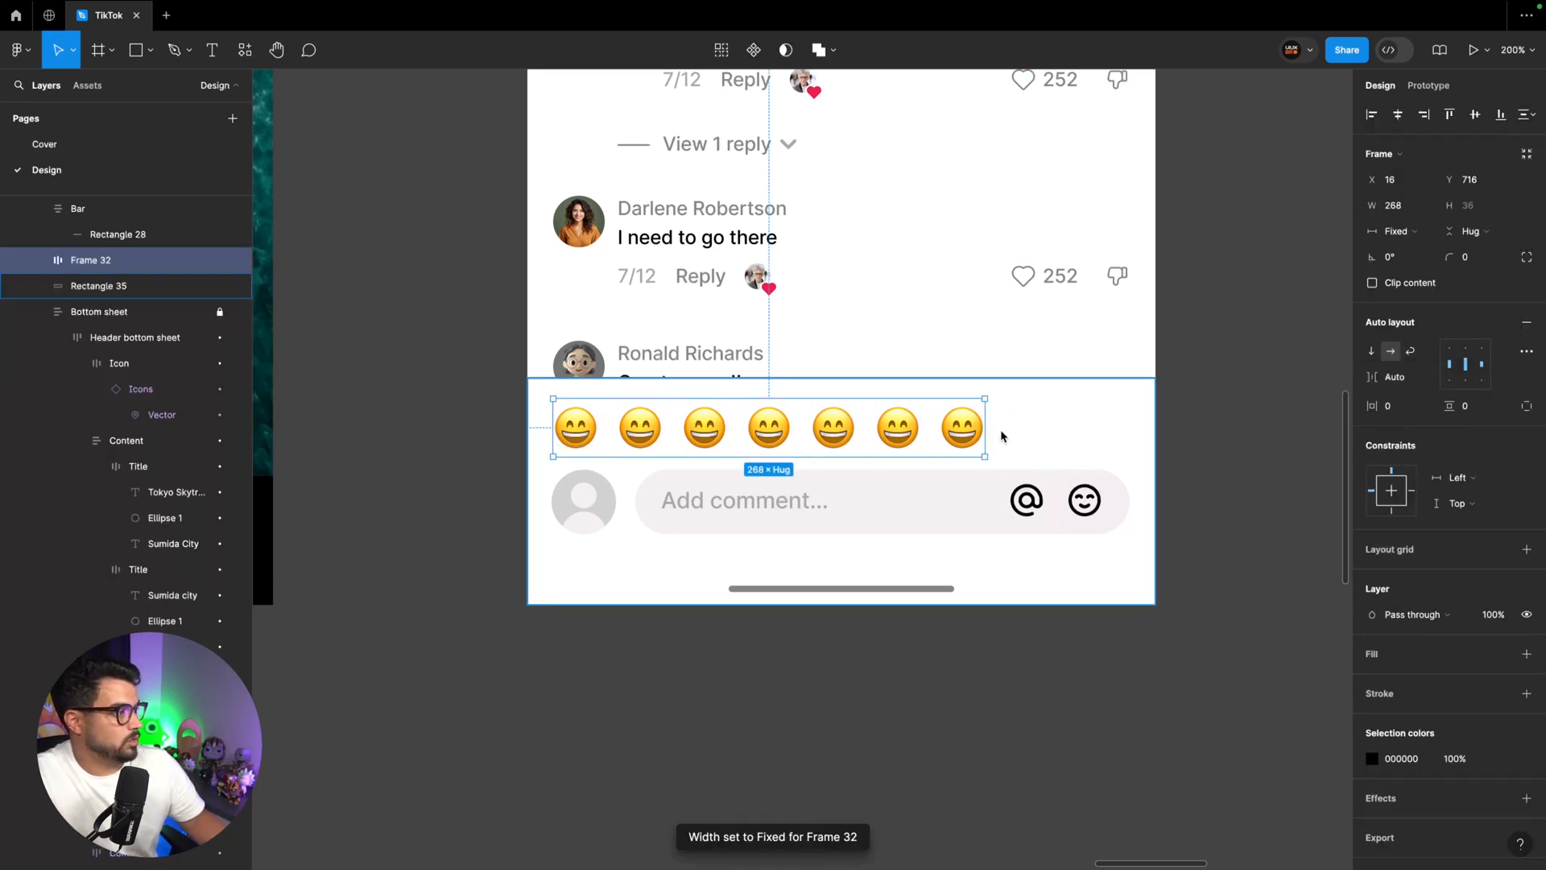
{"action": "left_click_drag", "start_coordinate": [984, 427], "coordinate": [1130, 441]}
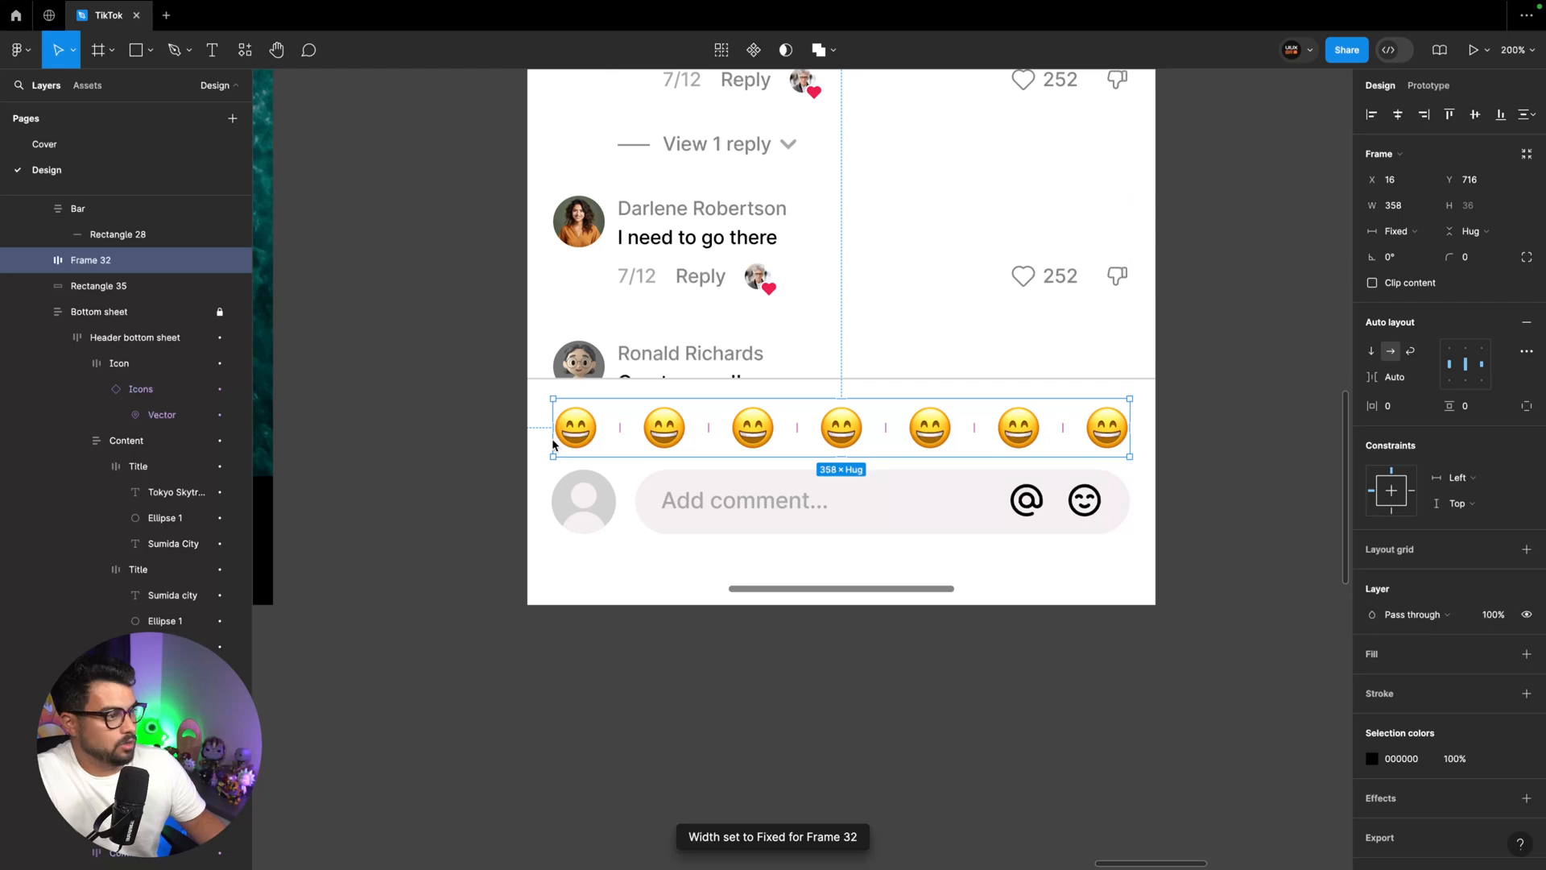
Replace the second to seventh emojis with smiling, halo, teary-eyed, winking-tongue, nerd and partying faces
{"action": "double_click", "coordinate": [663, 437]}
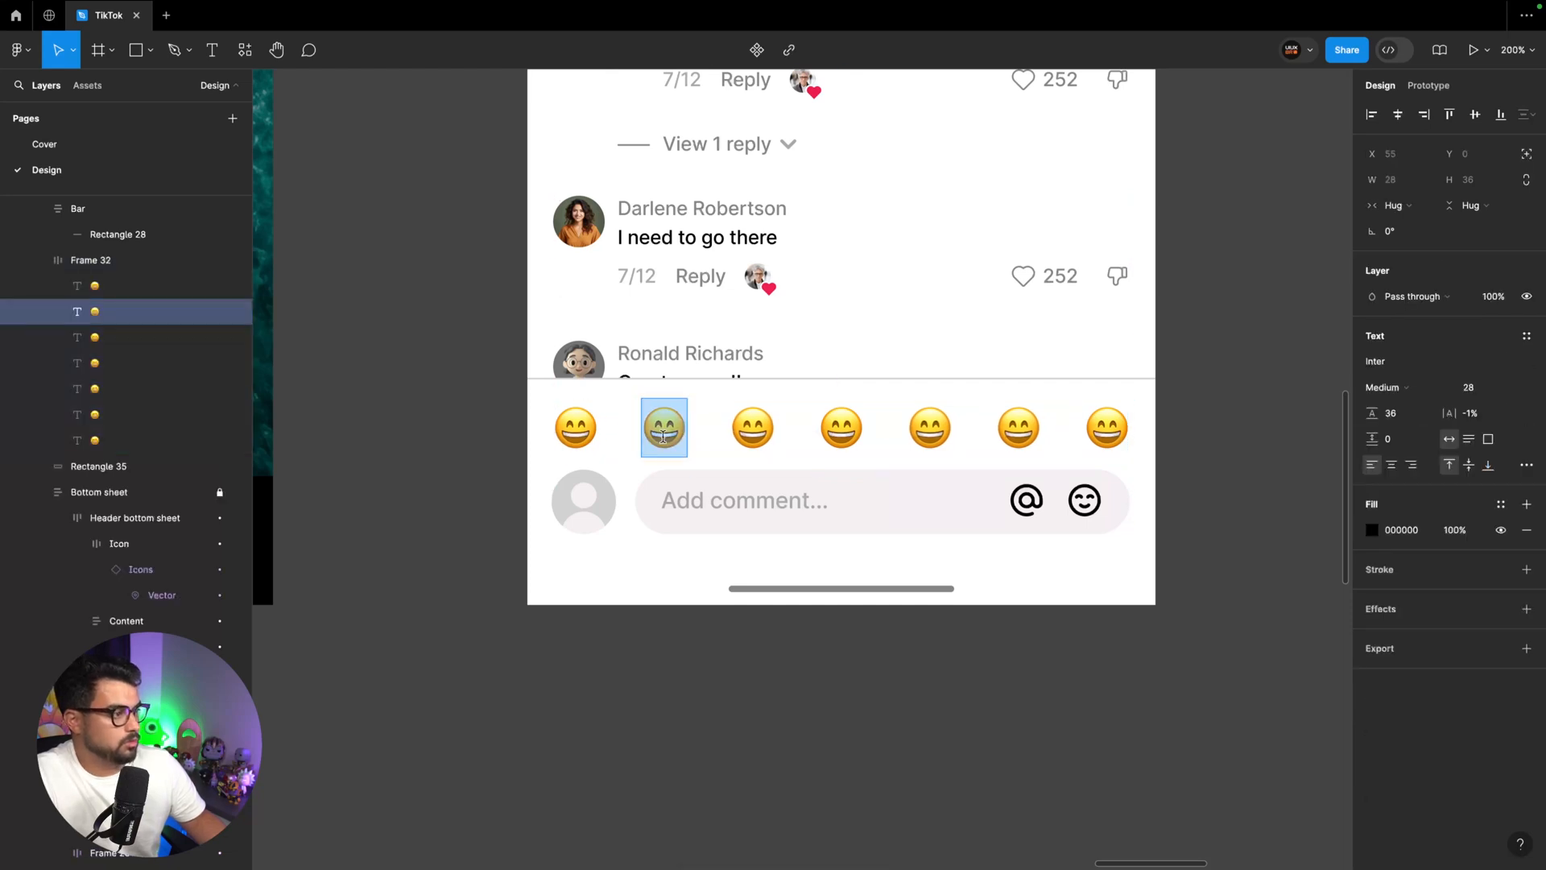
{"action": "key", "text": "ctrl+super+space"}
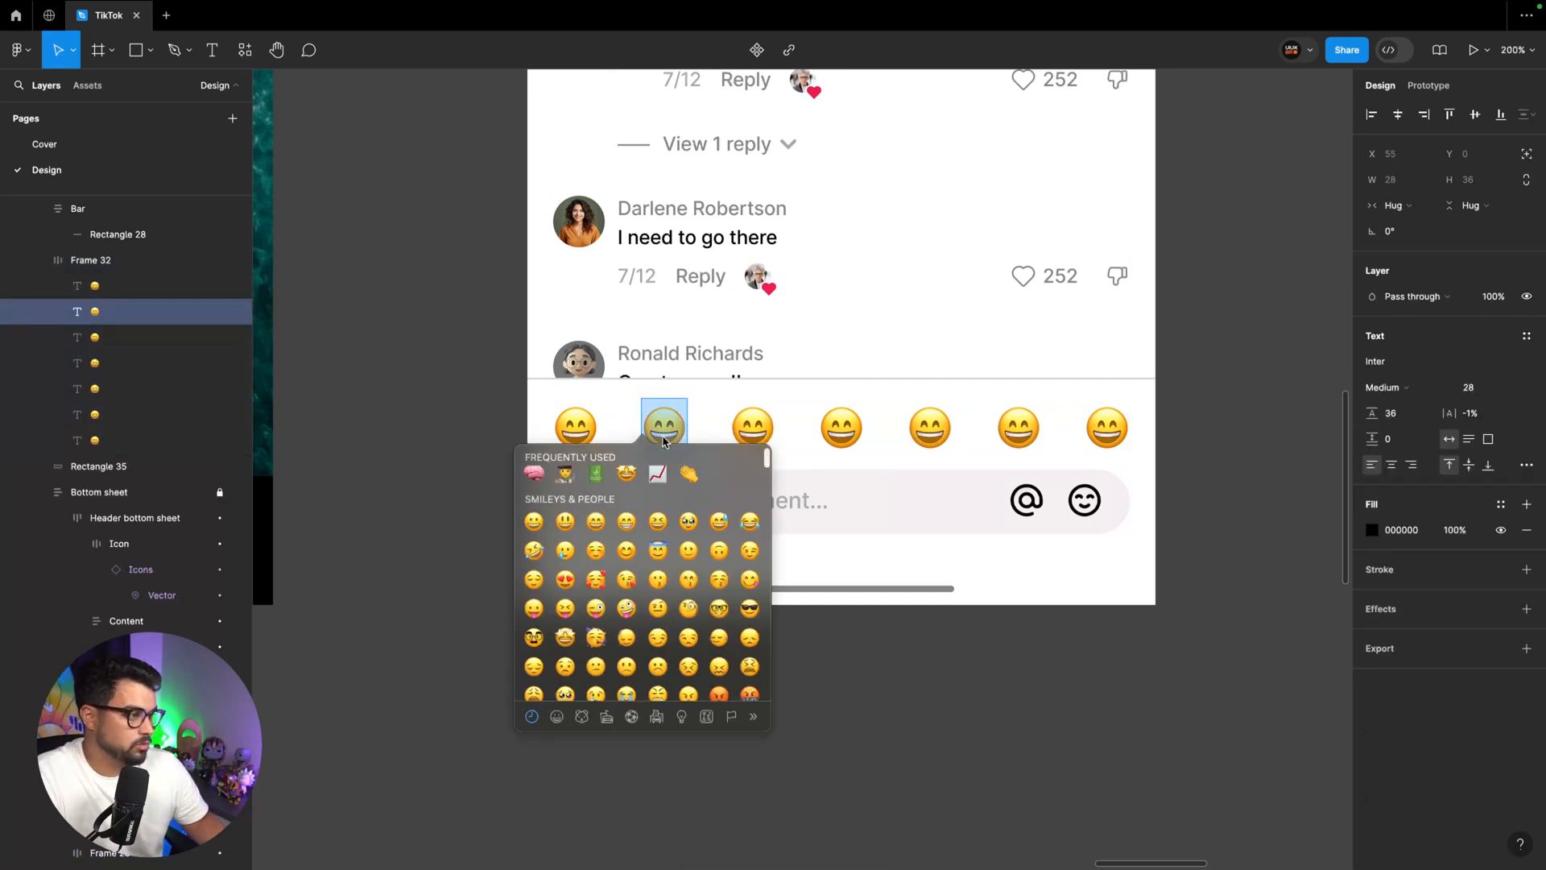
{"action": "left_click", "coordinate": [599, 556]}
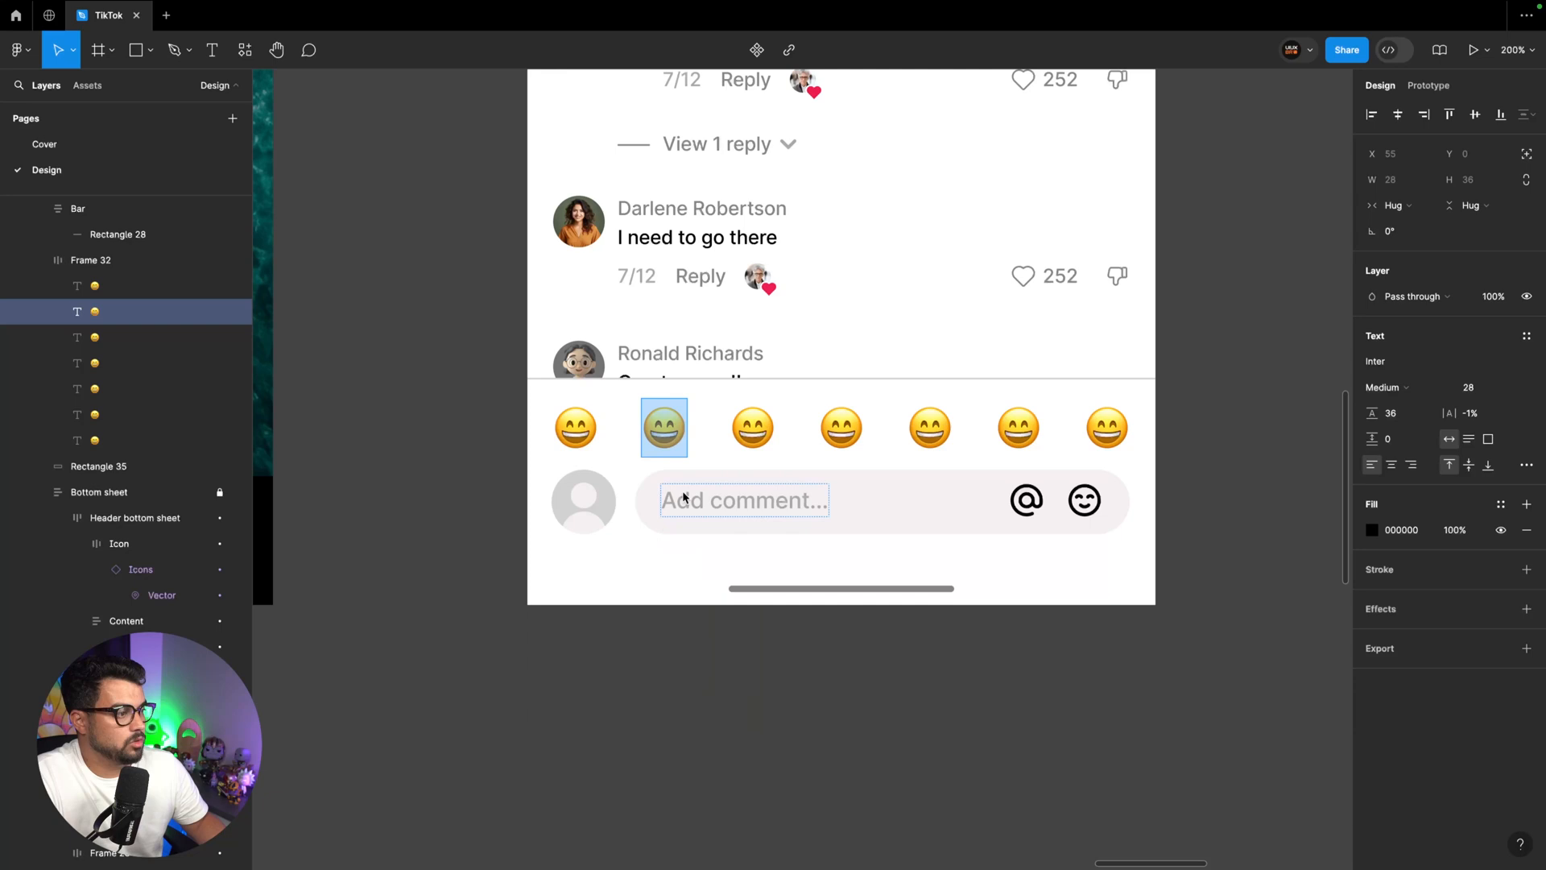
{"action": "double_click", "coordinate": [762, 440]}
{"action": "double_click", "coordinate": [761, 440]}
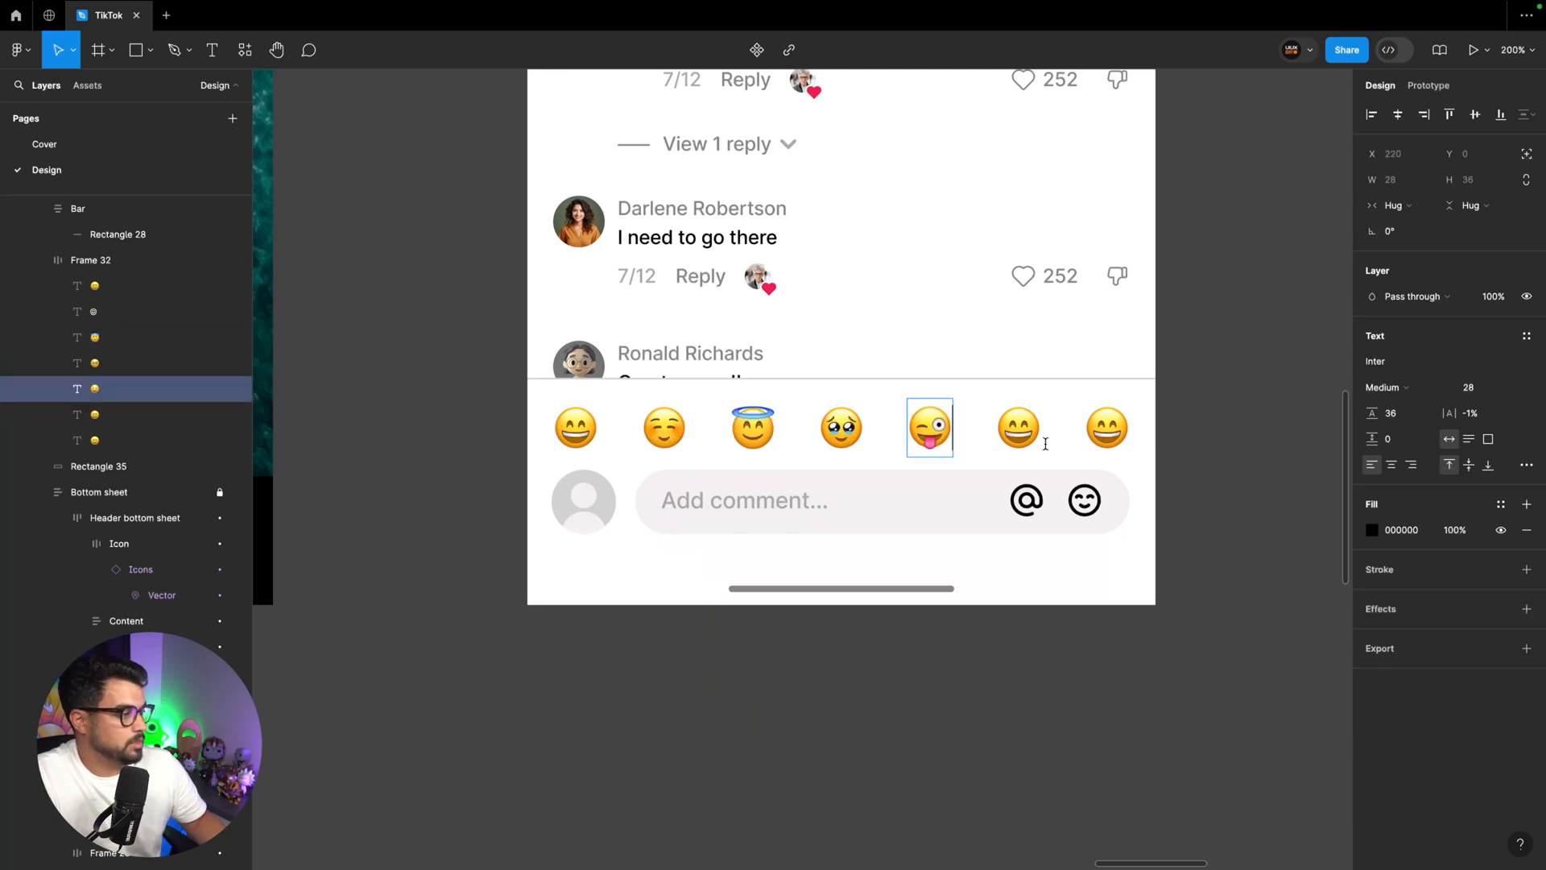
{"action": "double_click", "coordinate": [1017, 440]}
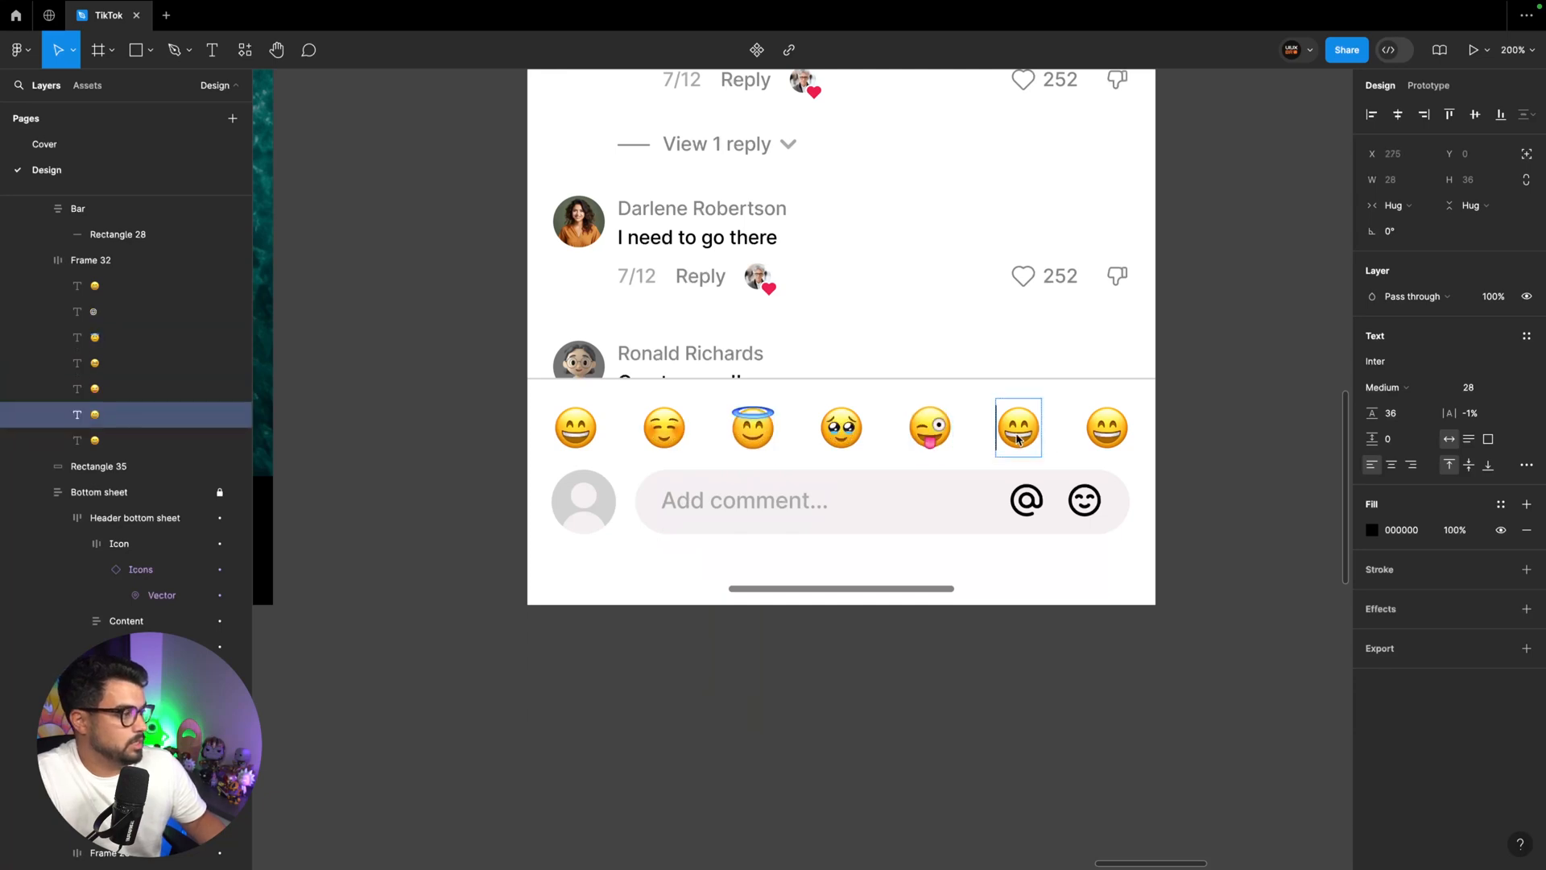
{"action": "double_click", "coordinate": [1017, 440]}
{"action": "key", "text": "ctrl+super+space"}
{"action": "left_click", "coordinate": [958, 646]}
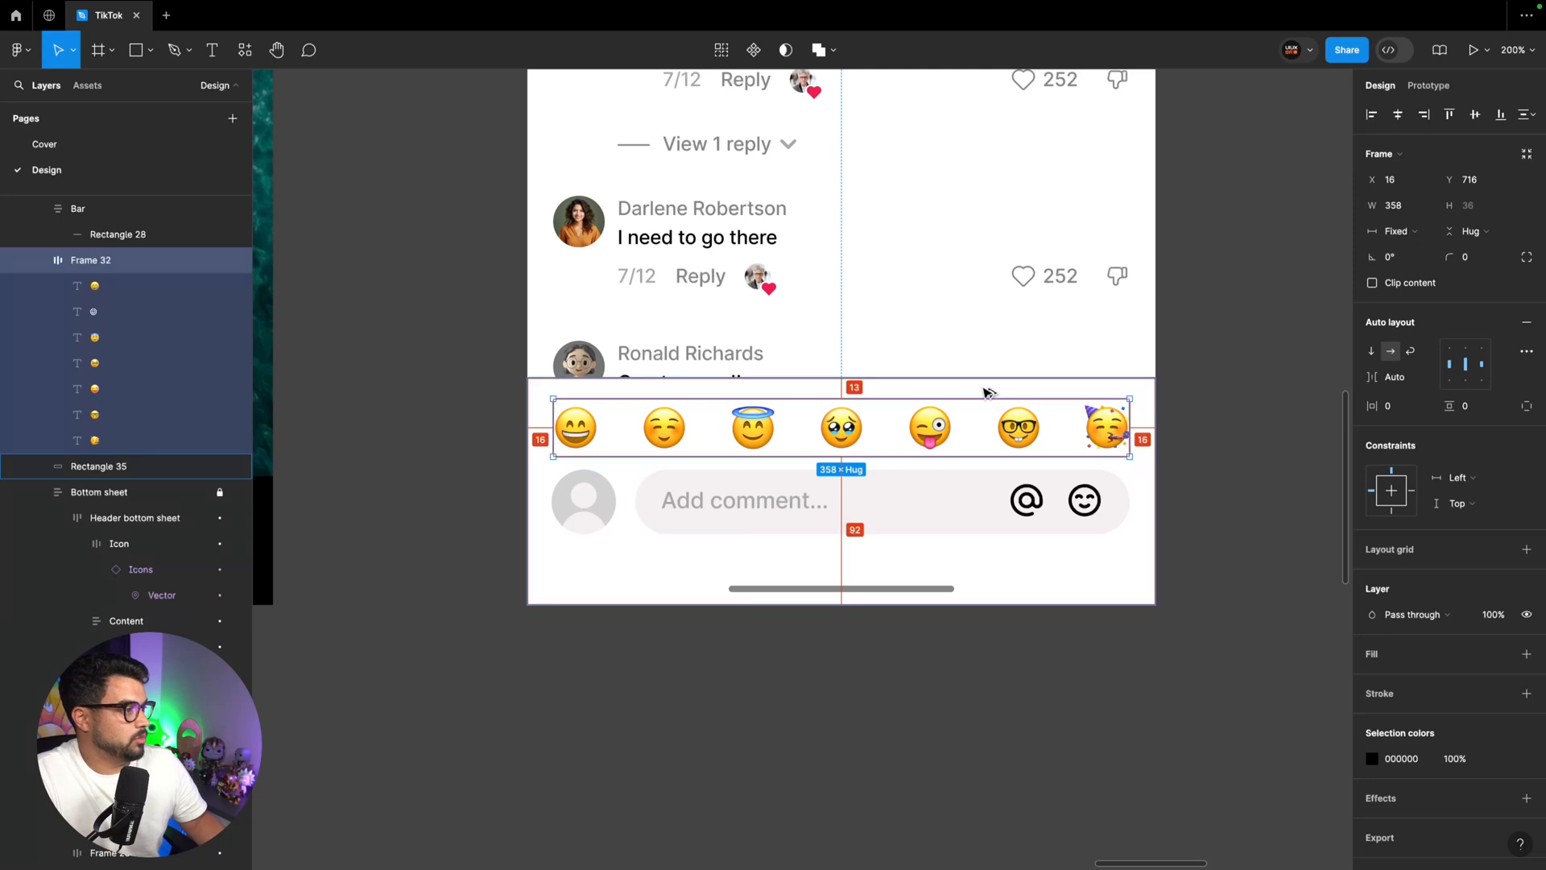
Lower the top edge of the white bottom bar rectangle so its height is 140 and the emoji row has a 12 top margin
{"action": "left_click", "coordinate": [983, 389]}
{"action": "left_click", "coordinate": [1470, 178]}
{"action": "left_click", "coordinate": [1337, 340]}
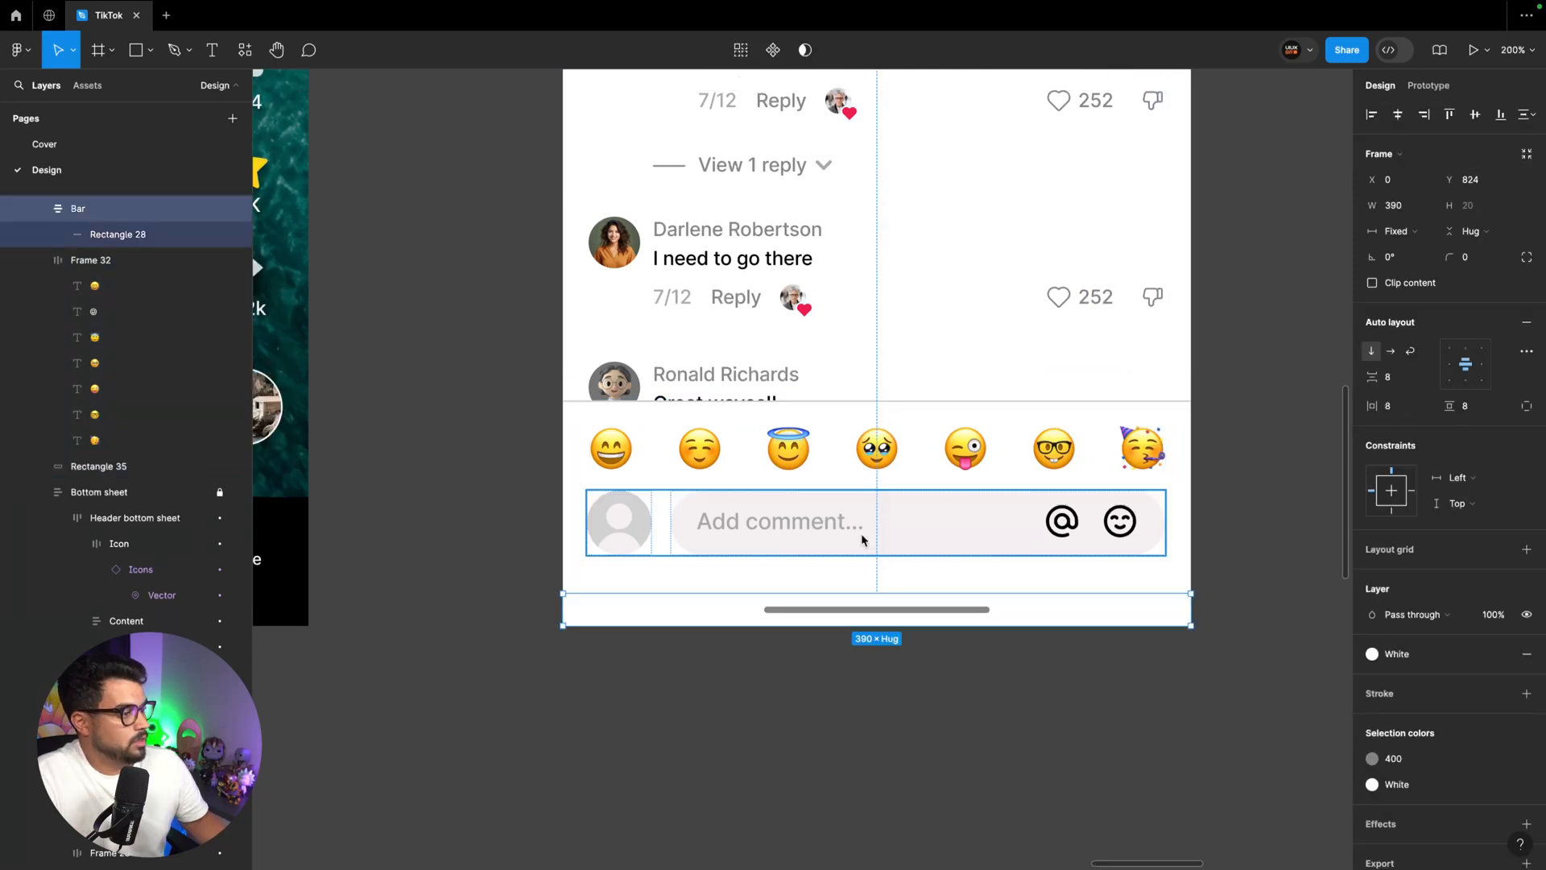
Align the emoji row and the comment row with each other at X 16 and width 358
{"action": "left_click", "coordinate": [863, 517]}
{"action": "left_click", "coordinate": [855, 459], "text": "shift"}
{"action": "left_click", "coordinate": [854, 460]}
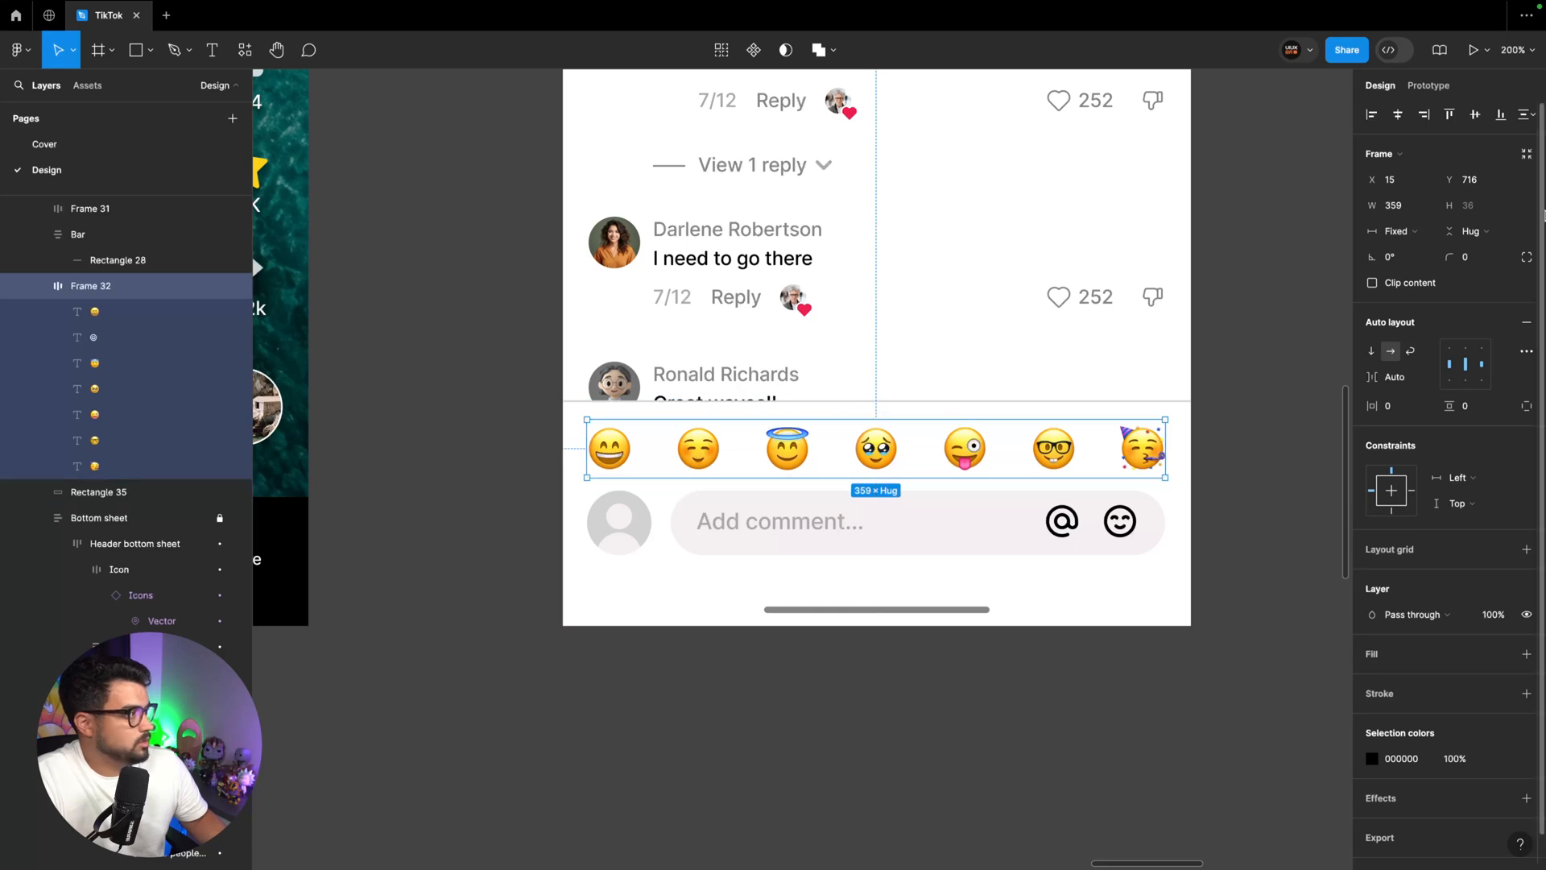
{"action": "left_click", "coordinate": [1408, 210]}
{"action": "key", "text": "Down"}
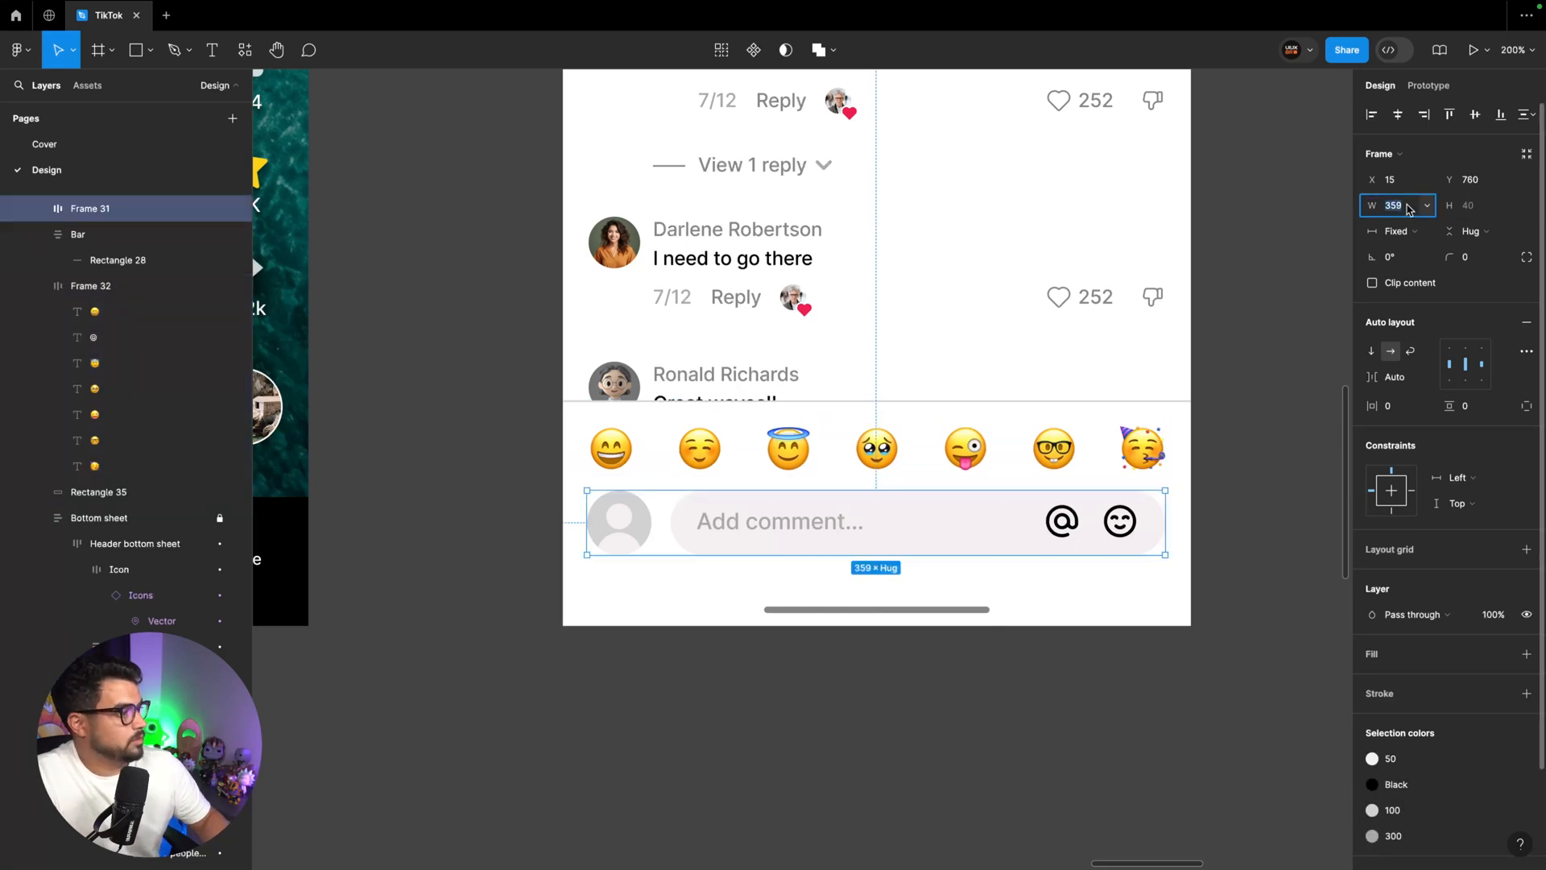
{"action": "key", "text": "Down"}
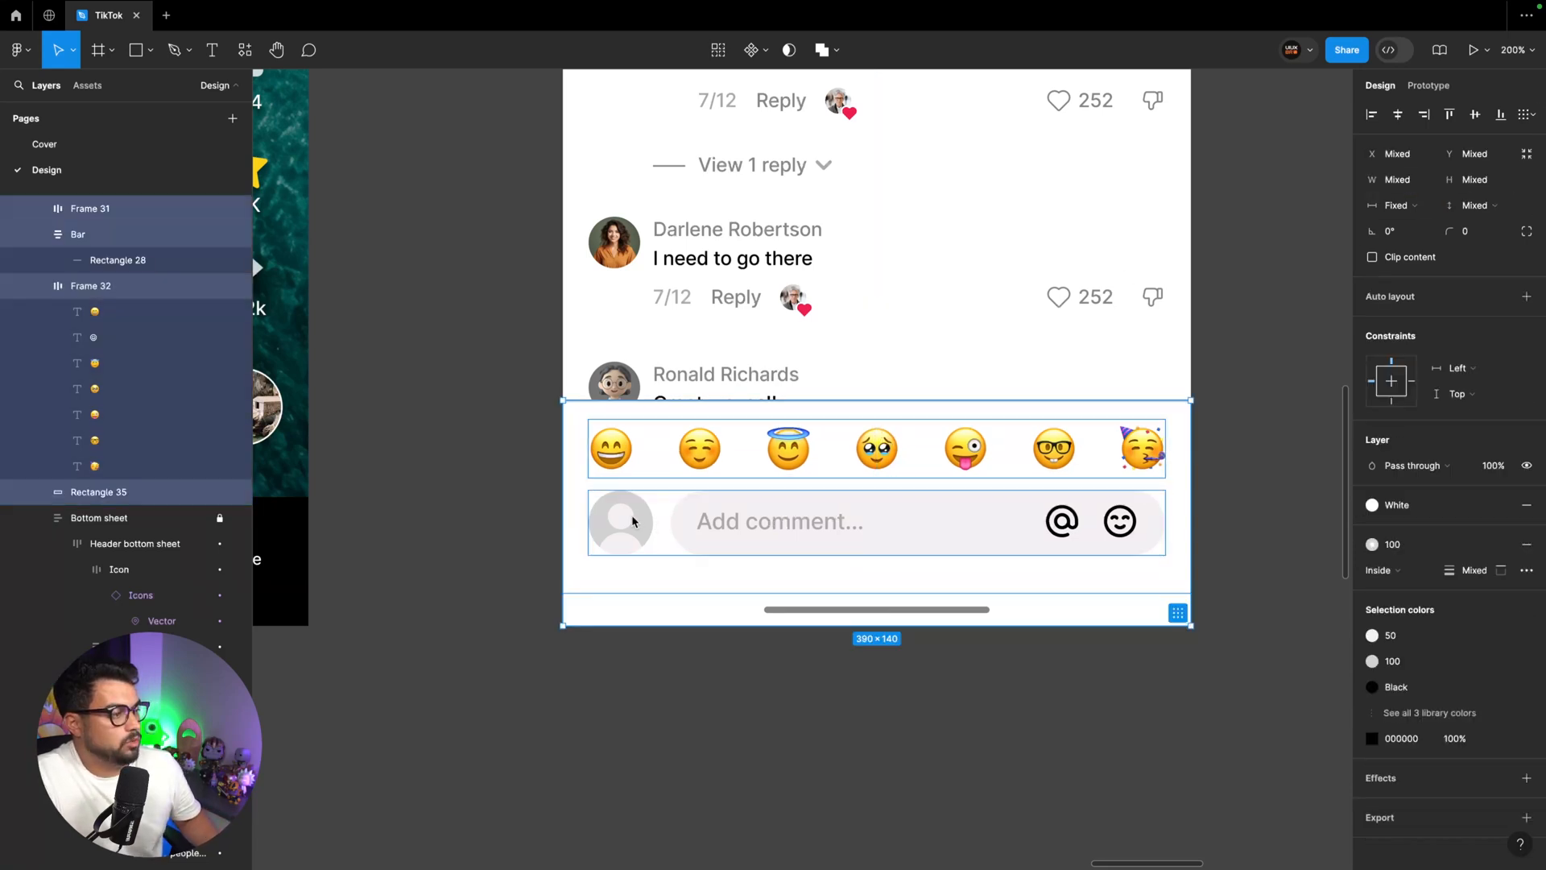
Apply a suggested auto layout to all the bottom bar elements and set its top padding to 12
{"action": "right_click", "coordinate": [599, 470]}
{"action": "mouse_move", "coordinate": [671, 636]}
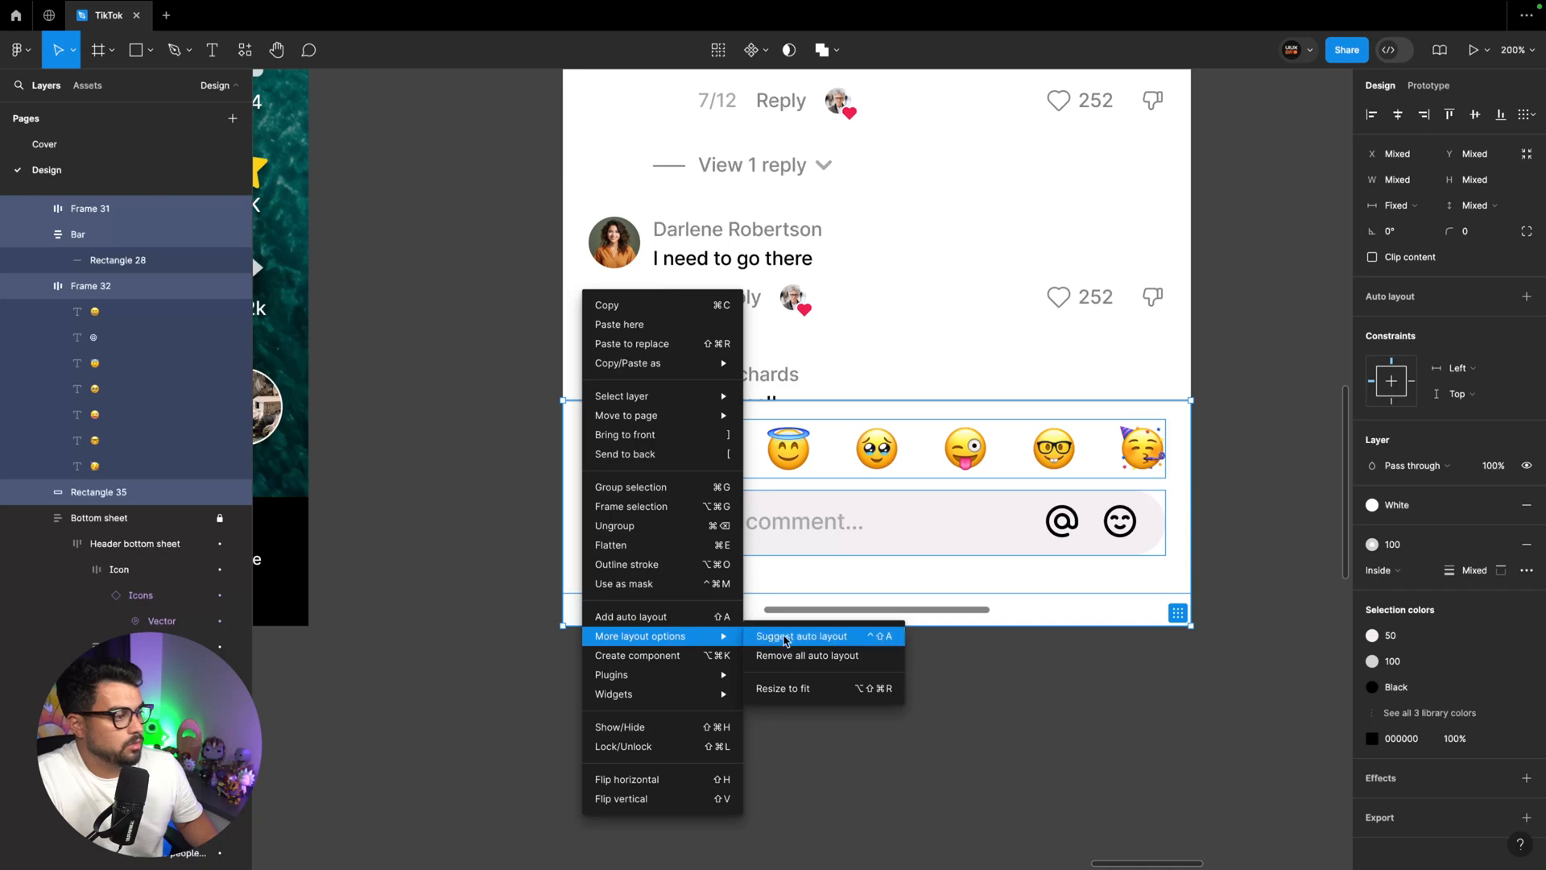
{"action": "left_click", "coordinate": [787, 637]}
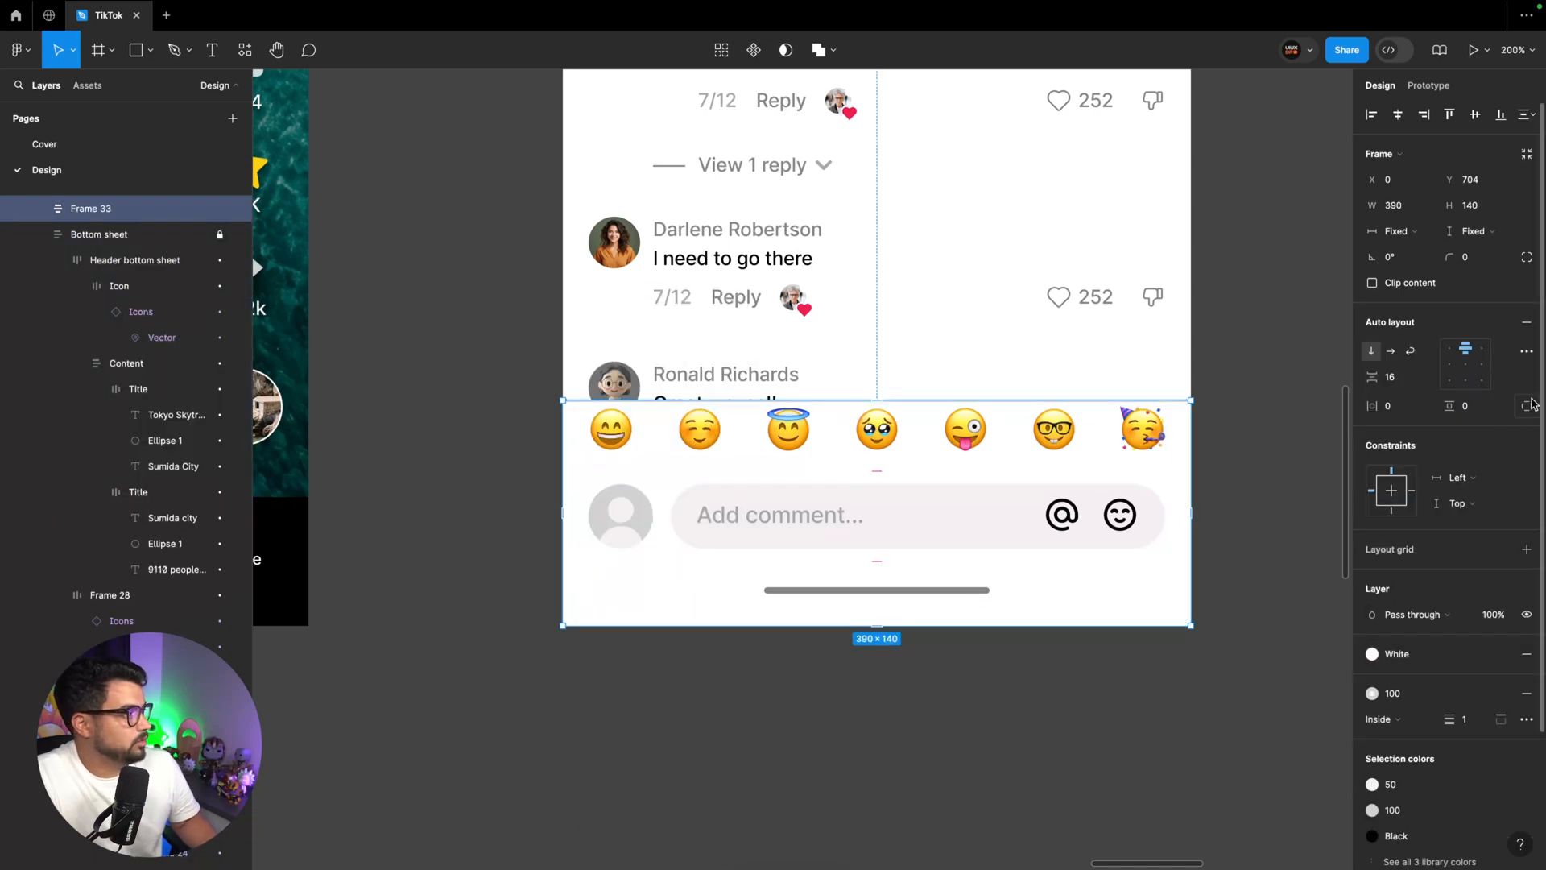
{"action": "left_click", "coordinate": [1527, 406]}
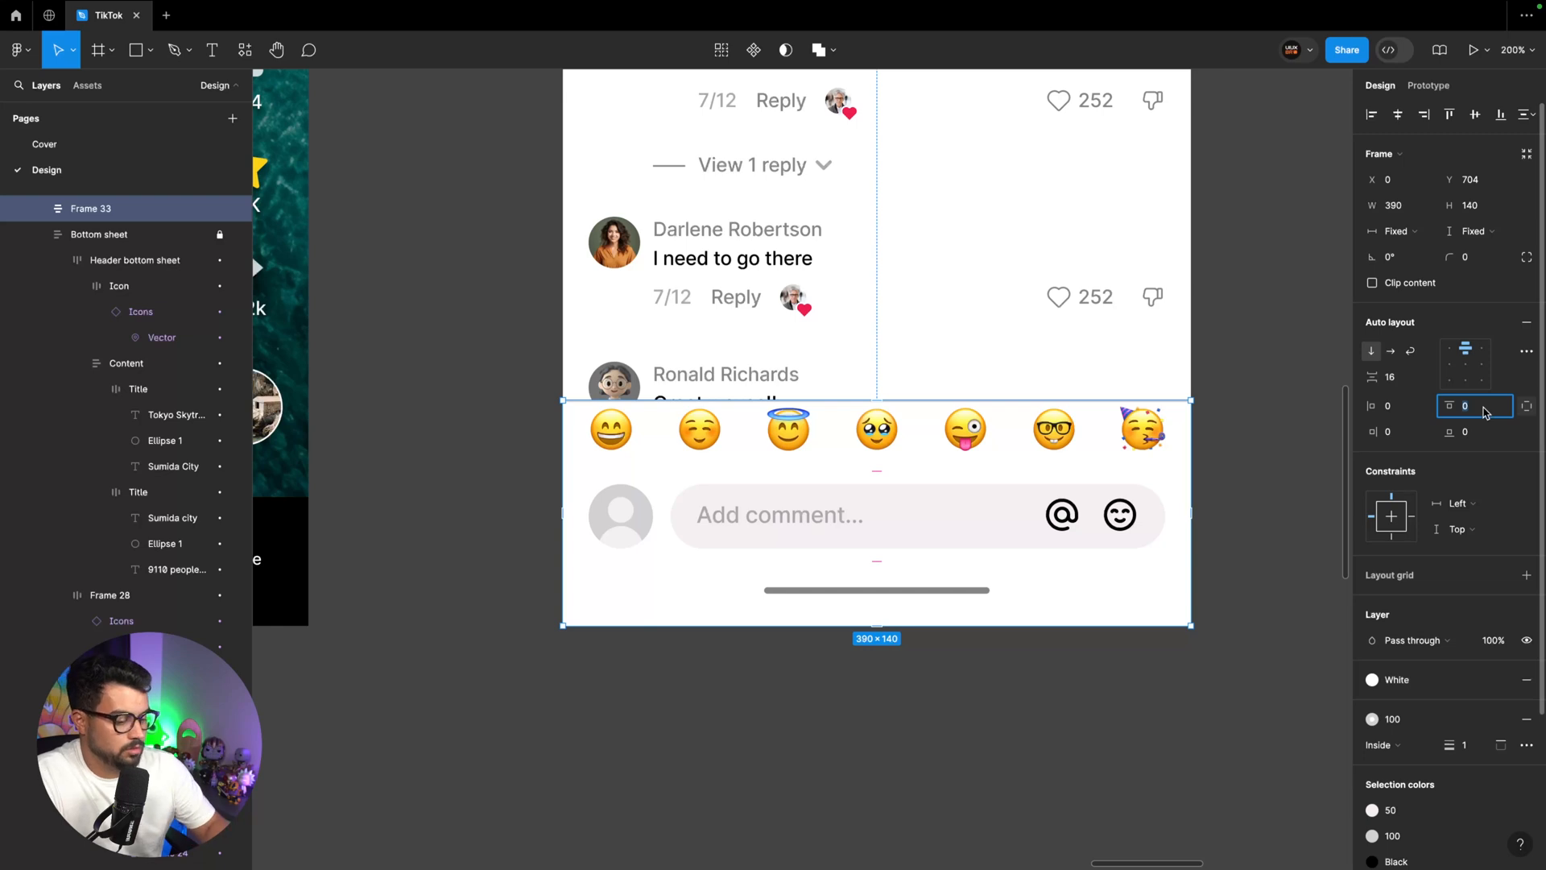
{"action": "type", "text": "12"}
{"action": "key", "text": "Return"}
Wrap the emoji row and the comment row in a vertical auto layout with a gap of 12
{"action": "left_click", "coordinate": [925, 509]}
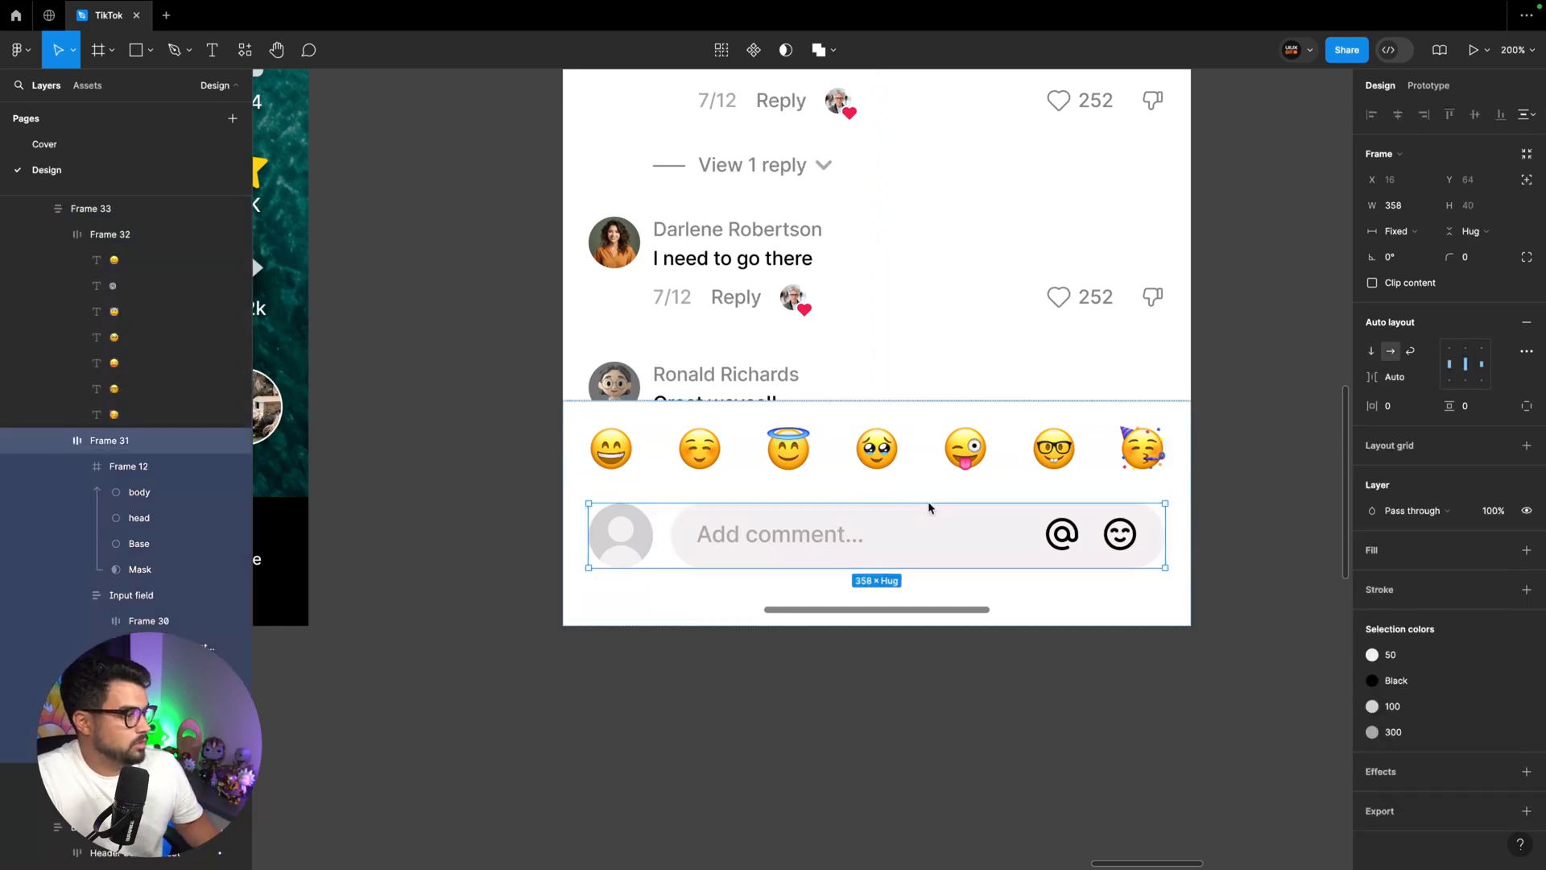
{"action": "left_click", "coordinate": [908, 603]}
{"action": "left_click", "coordinate": [902, 534]}
{"action": "left_click", "coordinate": [889, 458]}
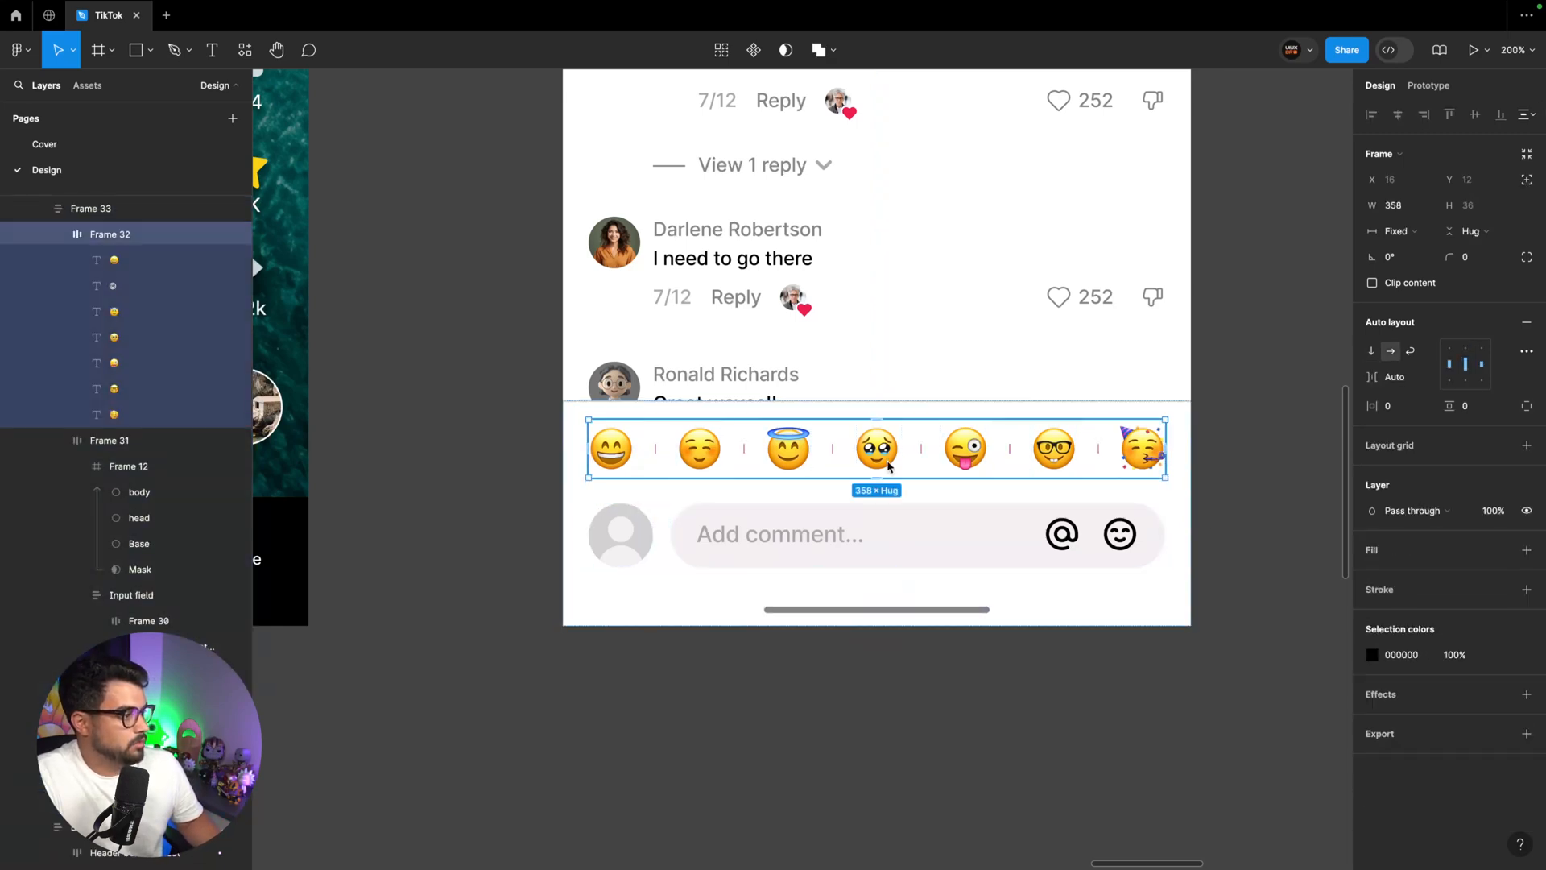
{"action": "left_click", "coordinate": [903, 523]}
{"action": "left_click", "coordinate": [907, 475], "text": "shift"}
{"action": "key", "text": "shift+a"}
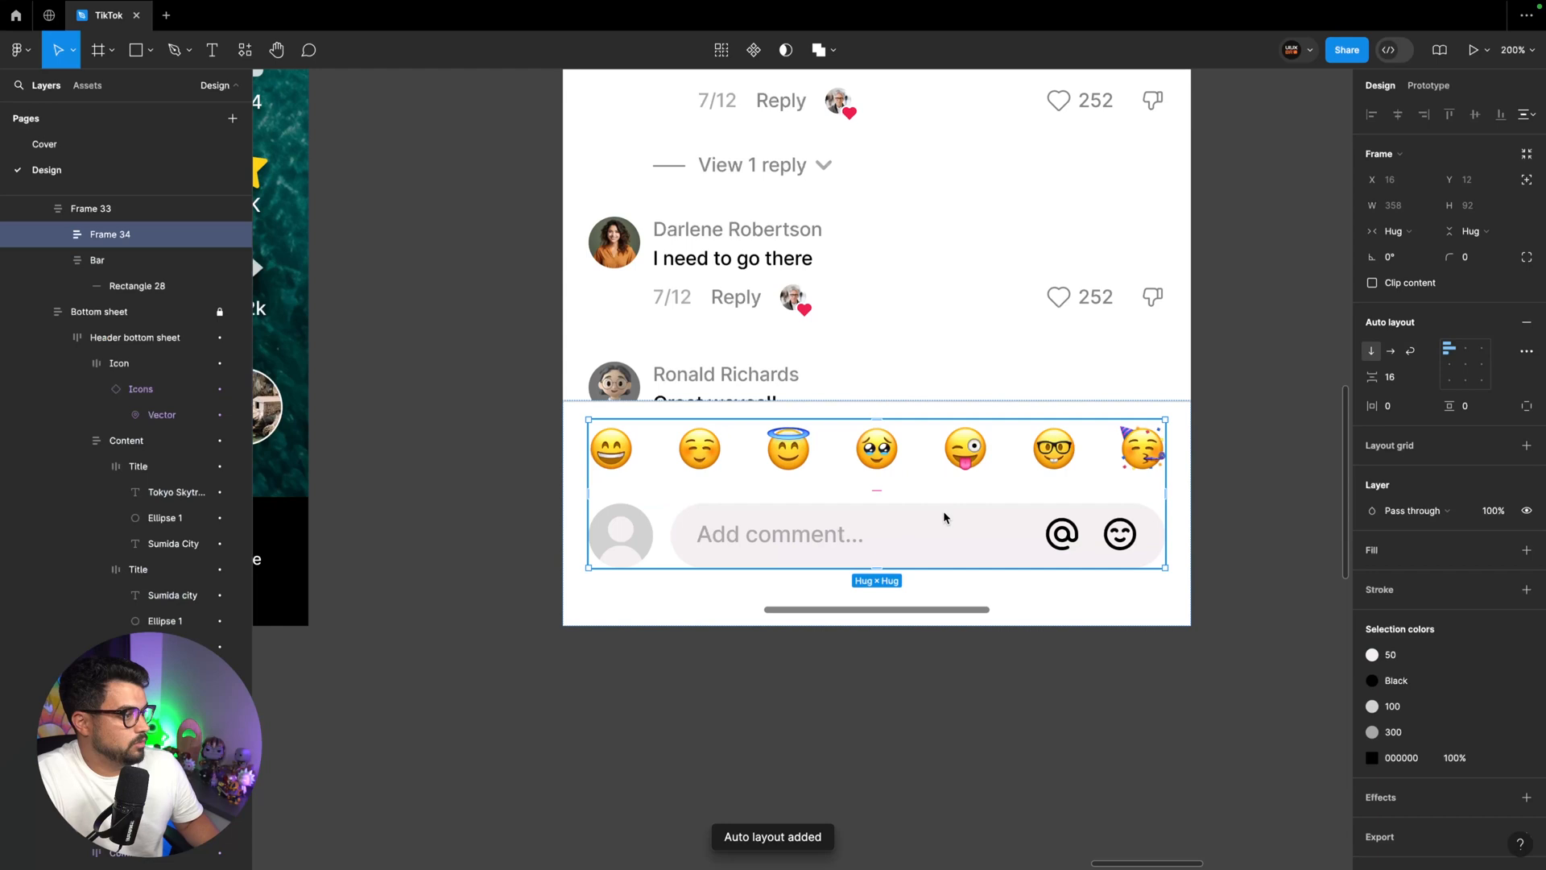
{"action": "left_click", "coordinate": [1408, 378]}
{"action": "type", "text": "12"}
{"action": "key", "text": "Return"}
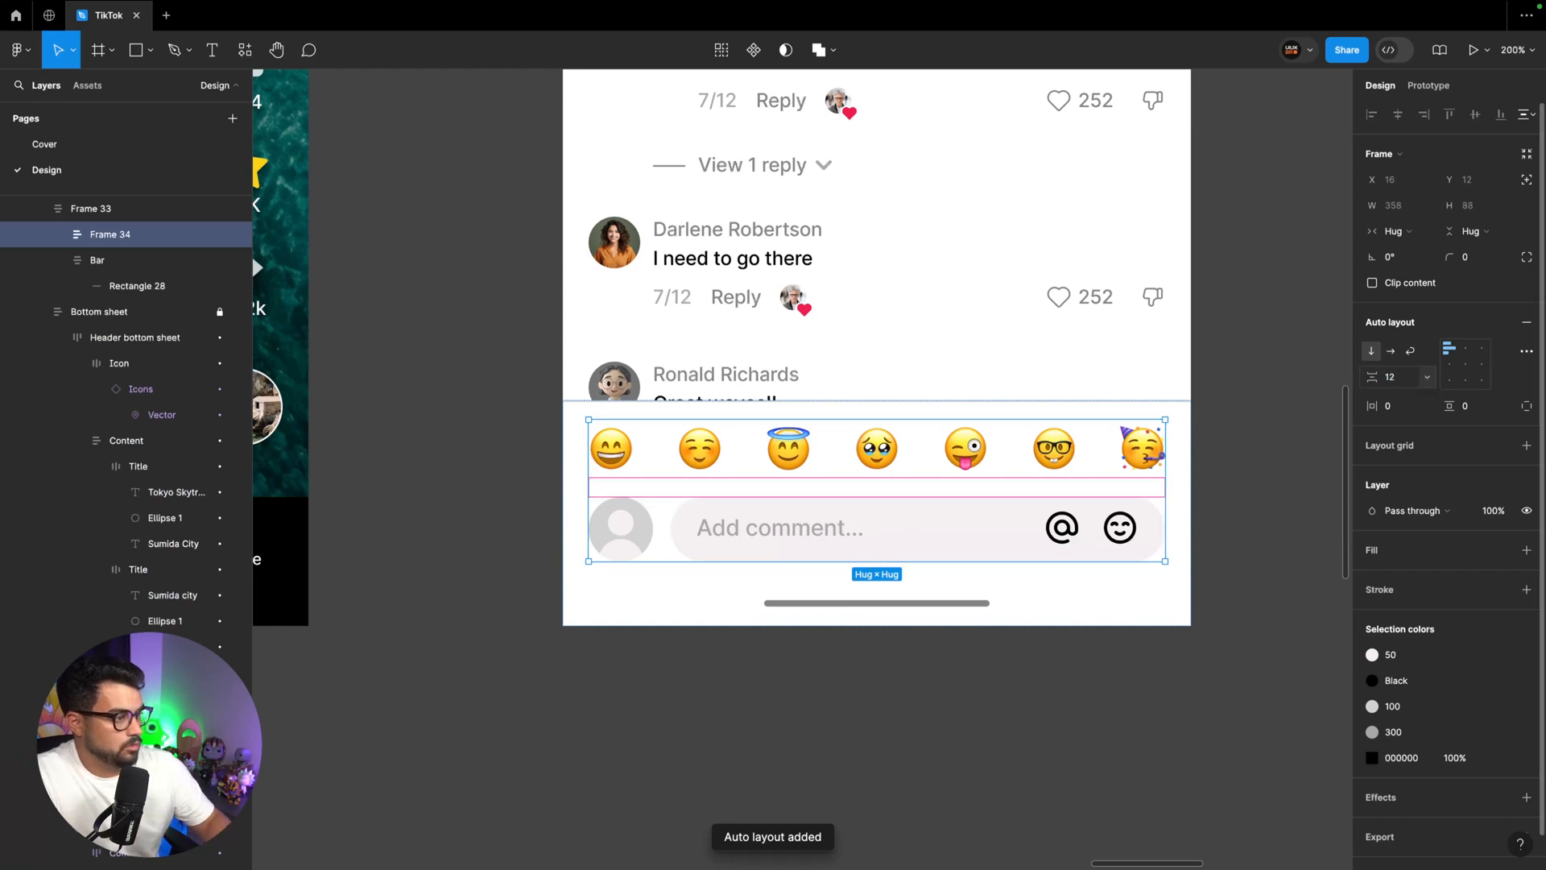
Make the whole bottom bar frame hug its height and move it down to Y 708 at the screen's bottom edge
{"action": "left_click", "coordinate": [1324, 477]}
{"action": "left_click", "coordinate": [1079, 559]}
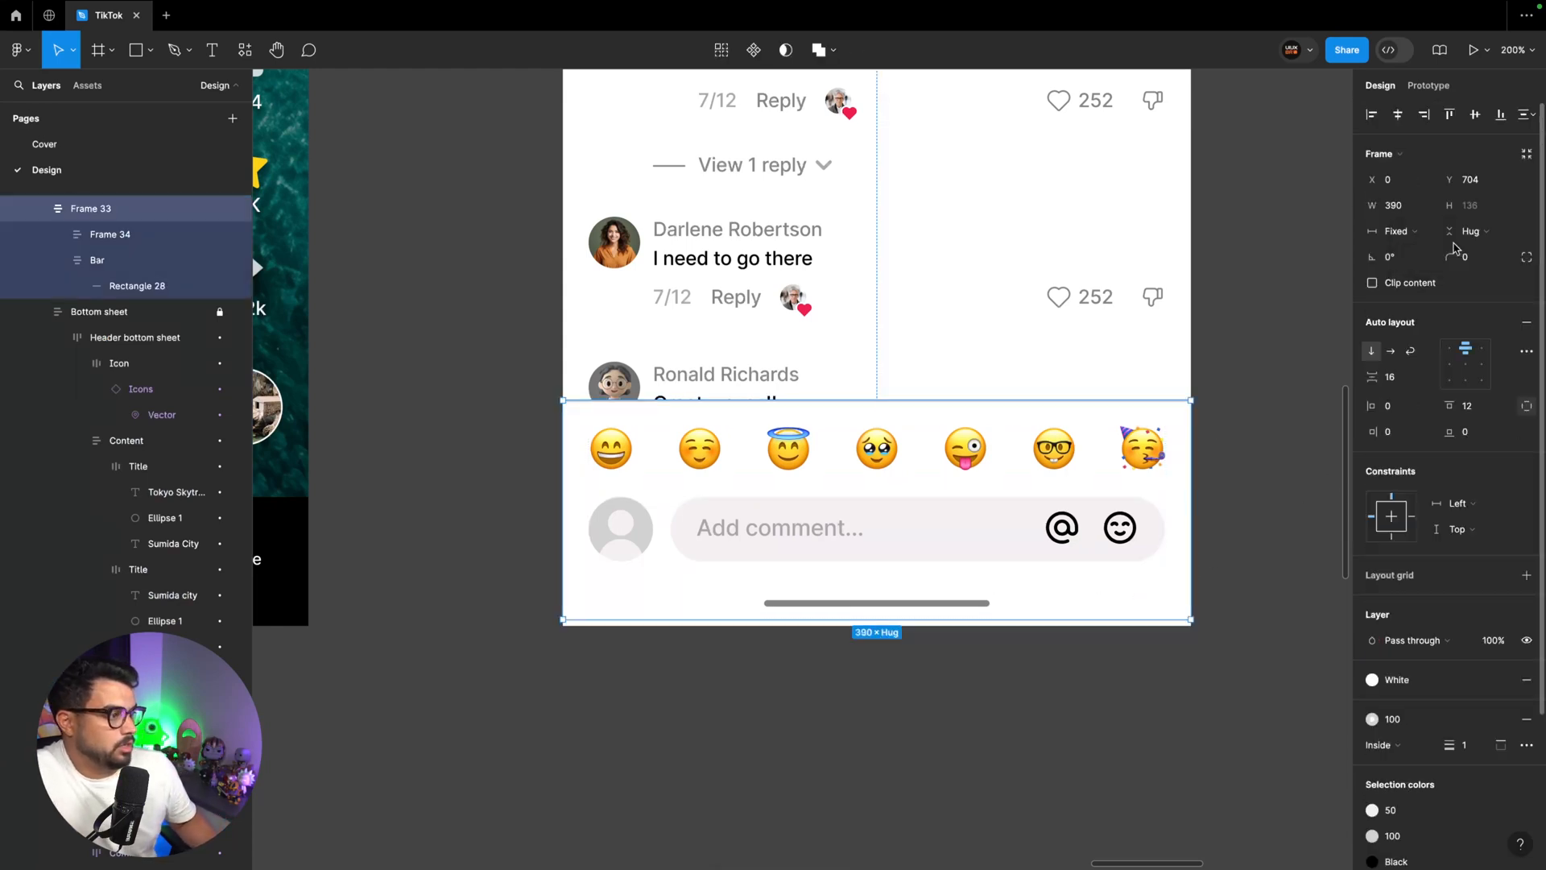
{"action": "key", "text": "Down"}
{"action": "key", "text": "Down"}
{"action": "key", "text": "Down"}
{"action": "key", "text": "Down"}
{"action": "key", "text": "super+minus"}
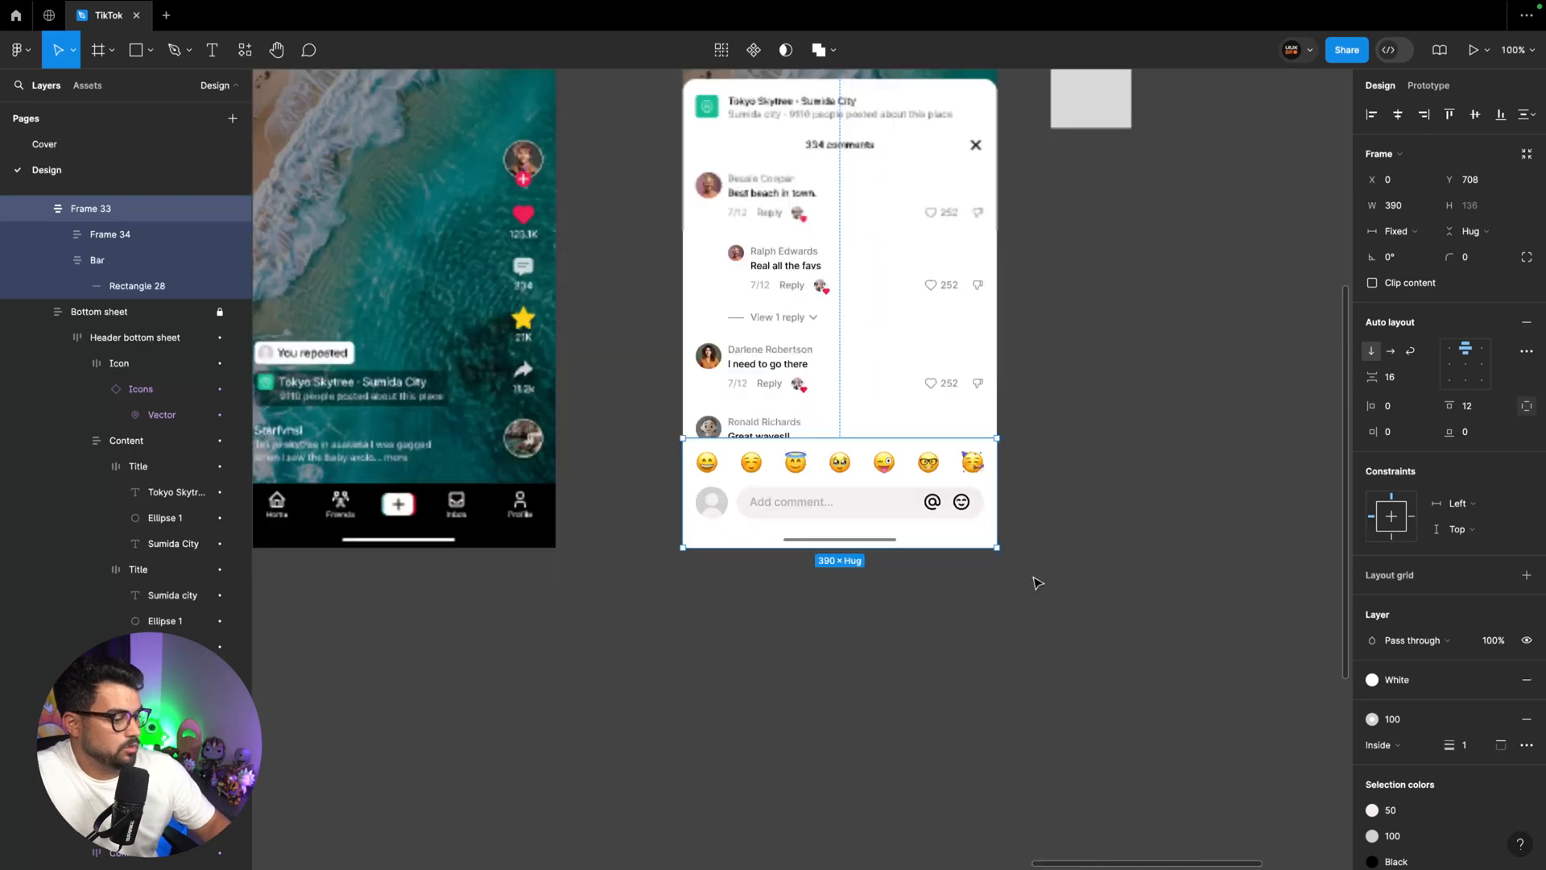
{"action": "scroll", "coordinate": [886, 515], "scroll_direction": "up", "scroll_amount": 1}
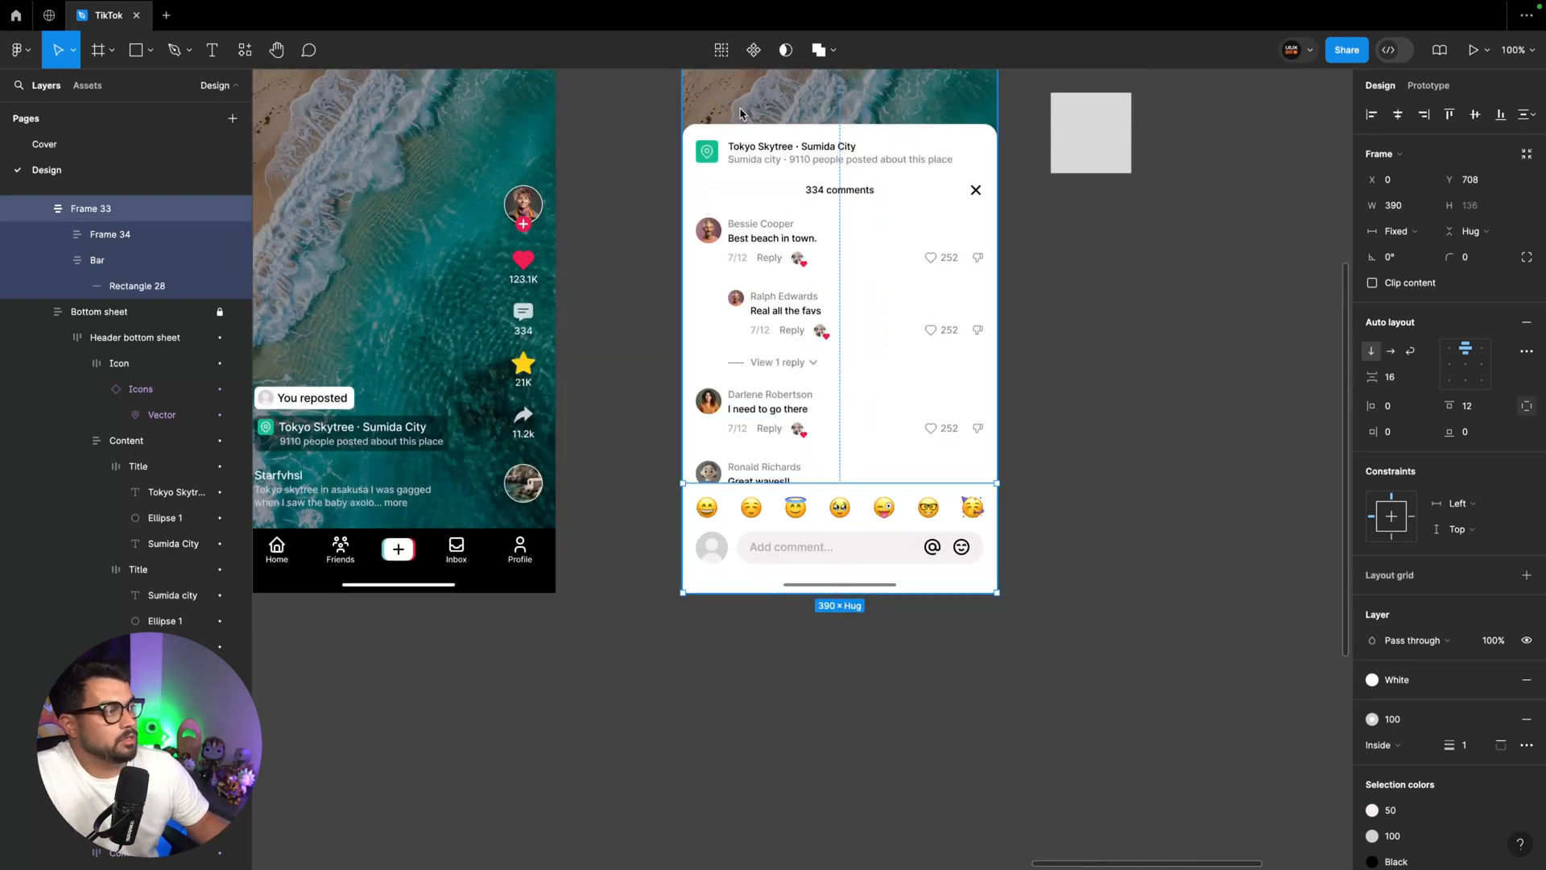
Turn the bottom bar frame into a component and rename it Add comment
{"action": "key", "text": "super+alt+k"}
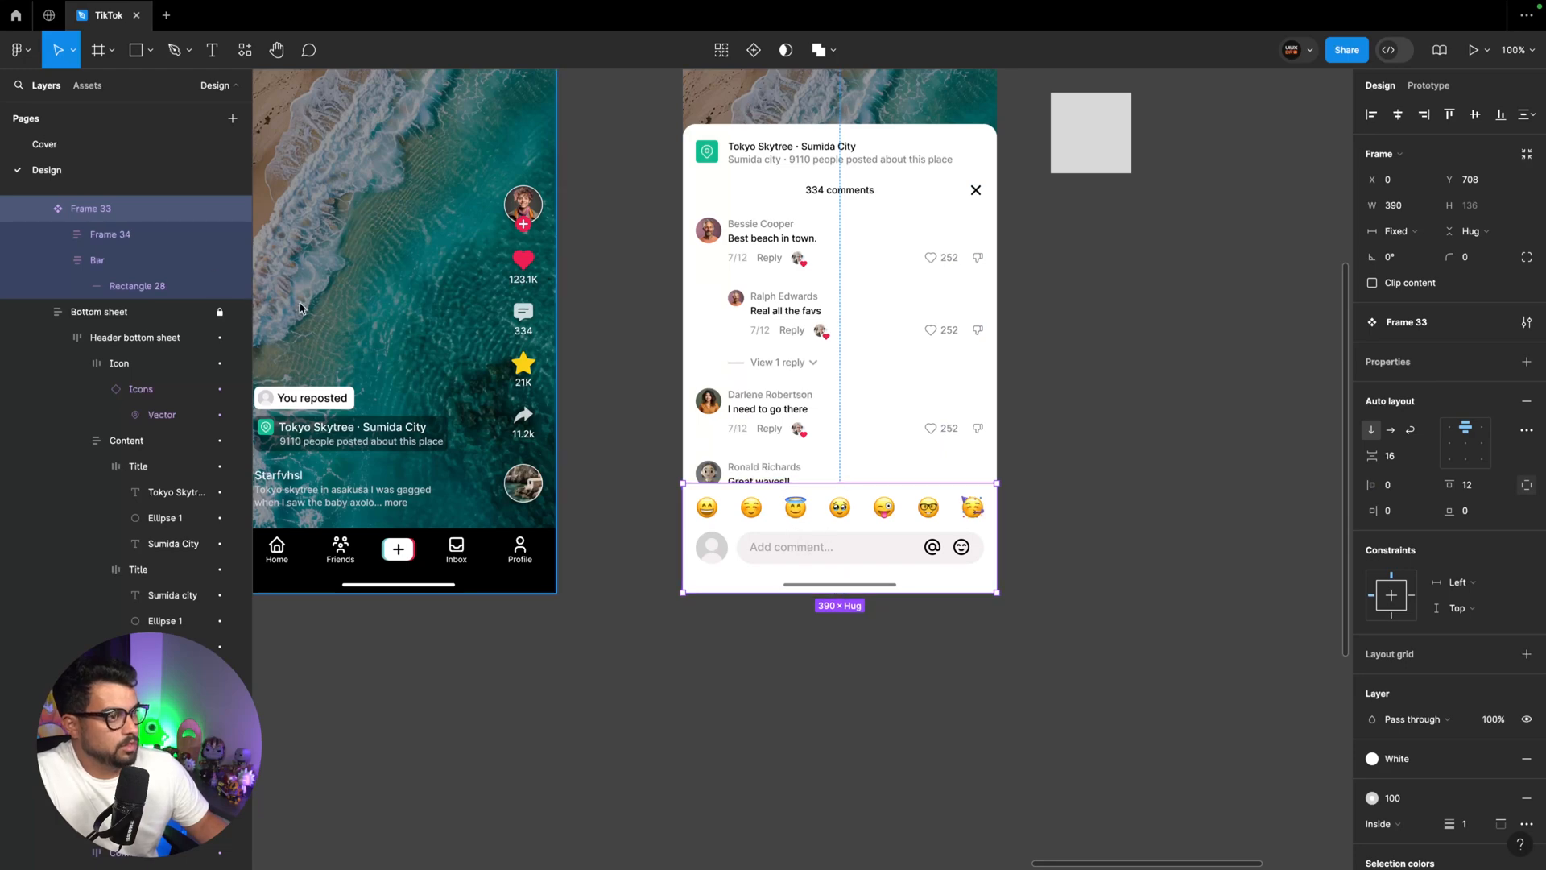
{"action": "double_click", "coordinate": [100, 213]}
{"action": "type", "text": "A"}
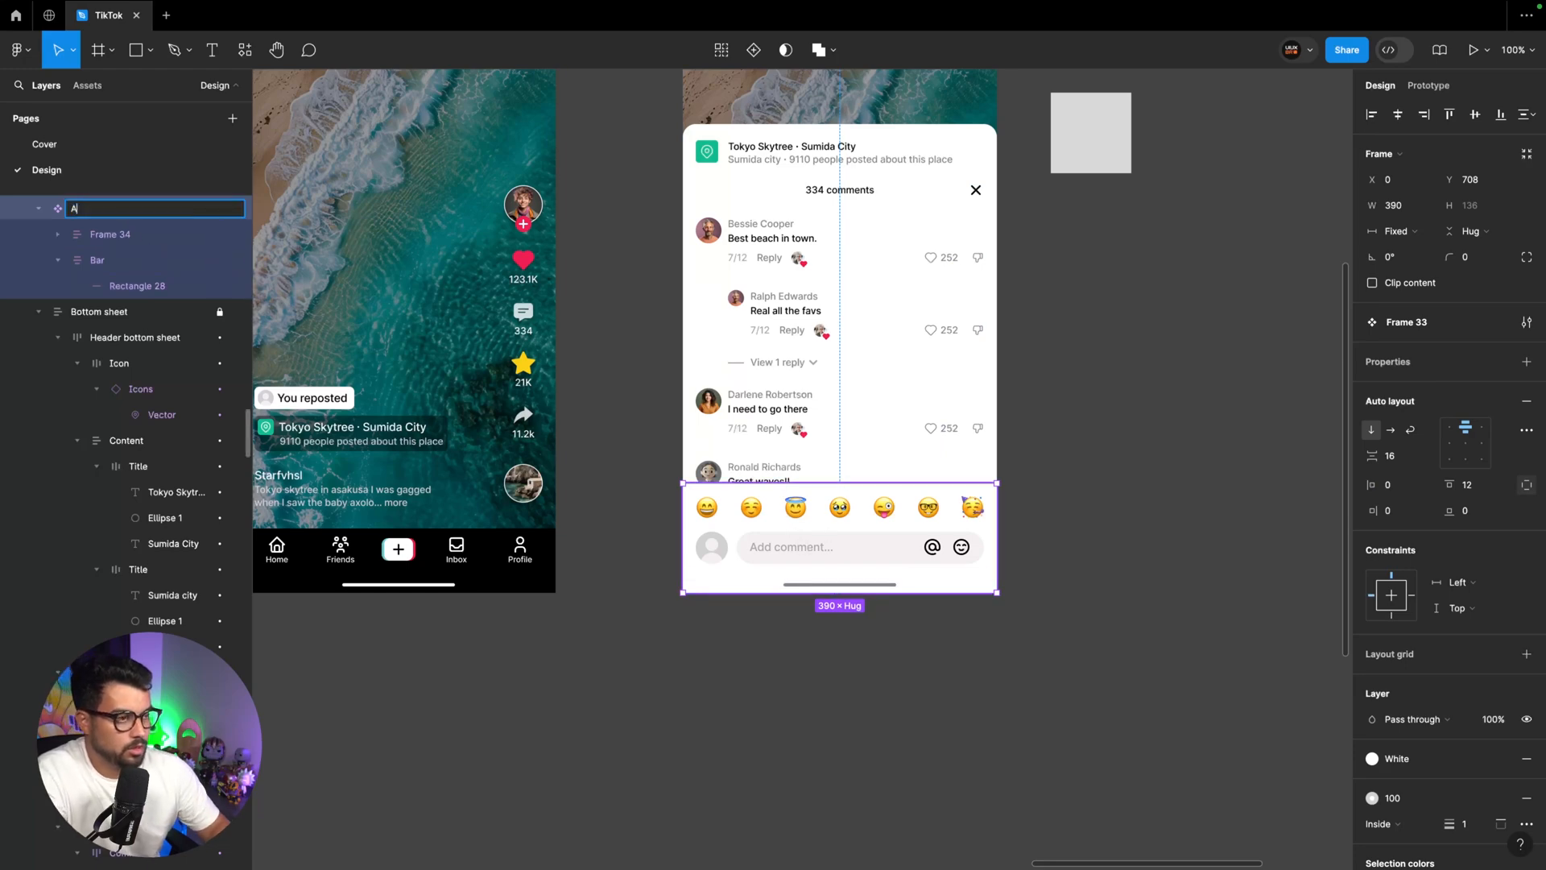
{"action": "type", "text": "dd comment"}
{"action": "key", "text": "Return"}
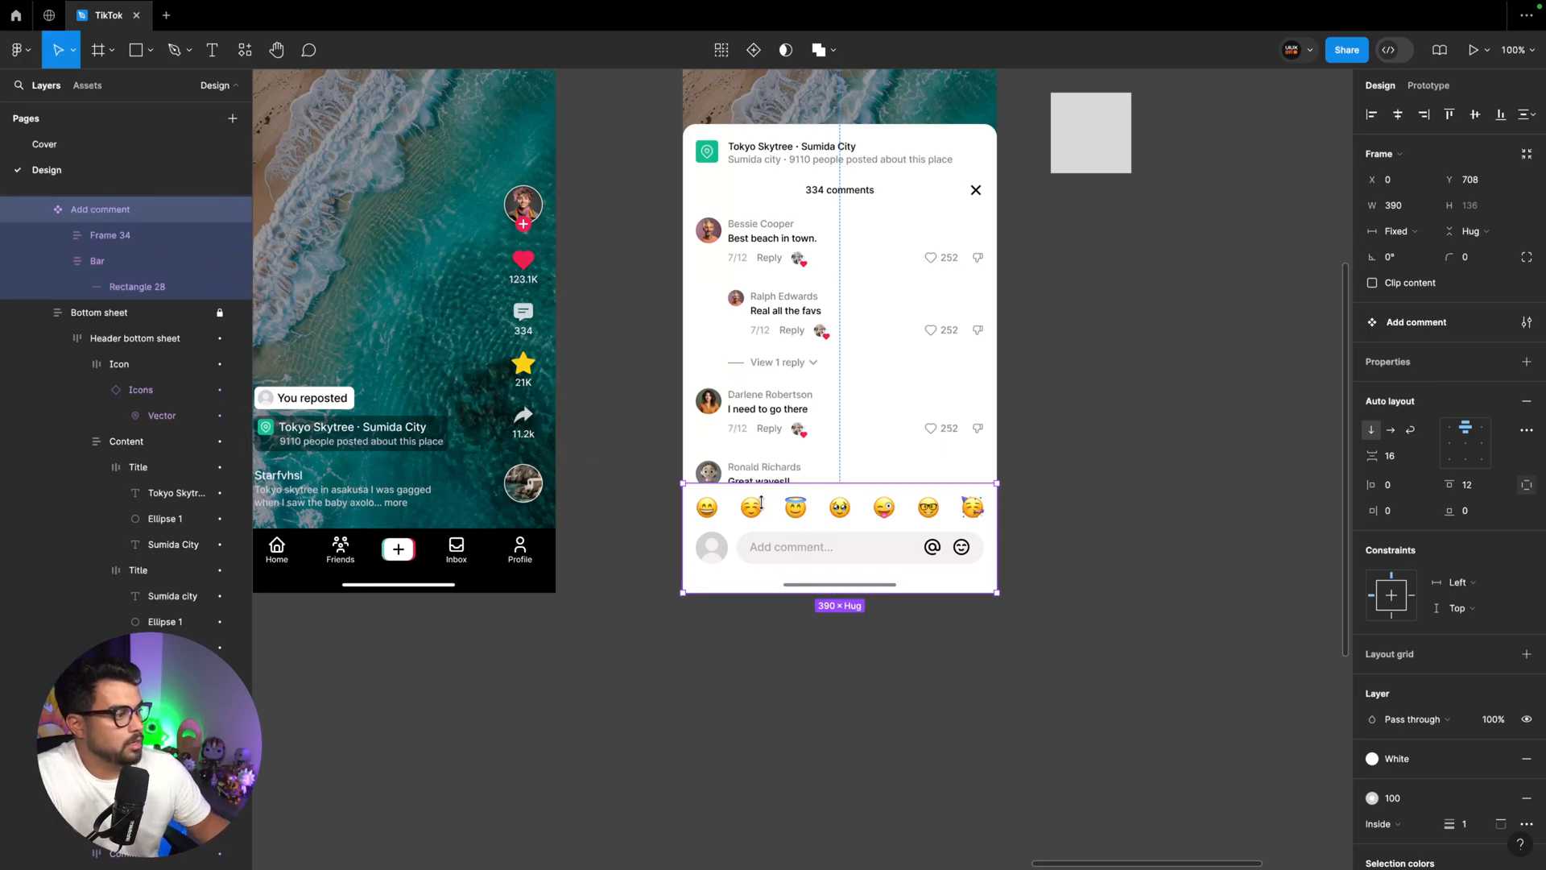
Move the Add comment main component below the Comments screen and place an instance of it at the bottom of the screen
{"action": "left_click_drag", "start_coordinate": [817, 516], "coordinate": [817, 668]}
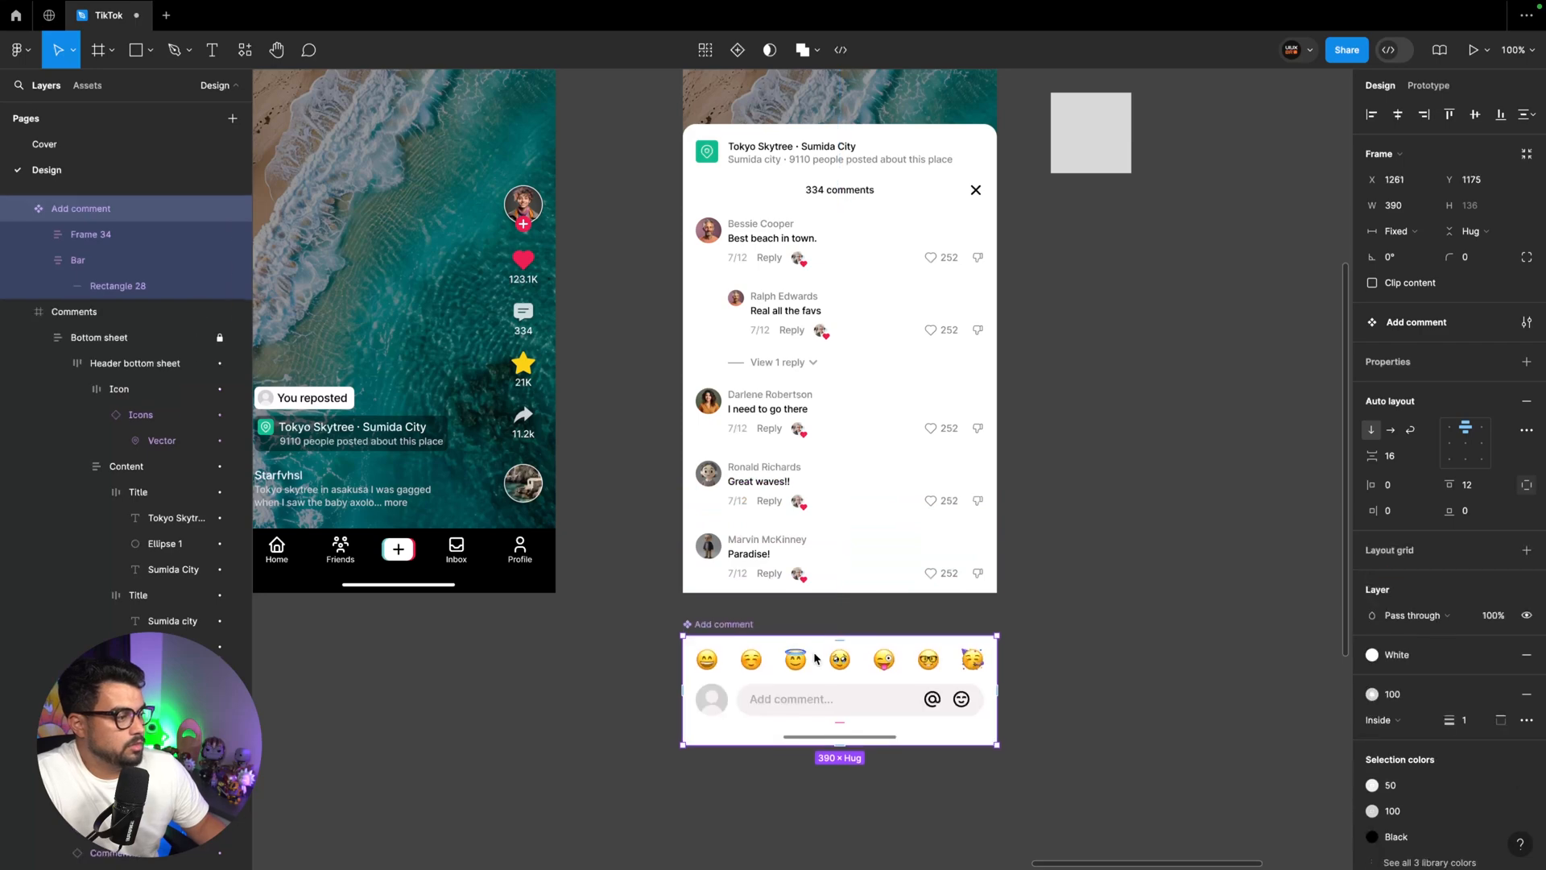
{"action": "left_click_drag", "start_coordinate": [735, 629], "coordinate": [739, 480]}
{"action": "left_click", "coordinate": [701, 626]}
{"action": "key", "text": "super+minus"}
{"action": "key", "text": "super+minus"}
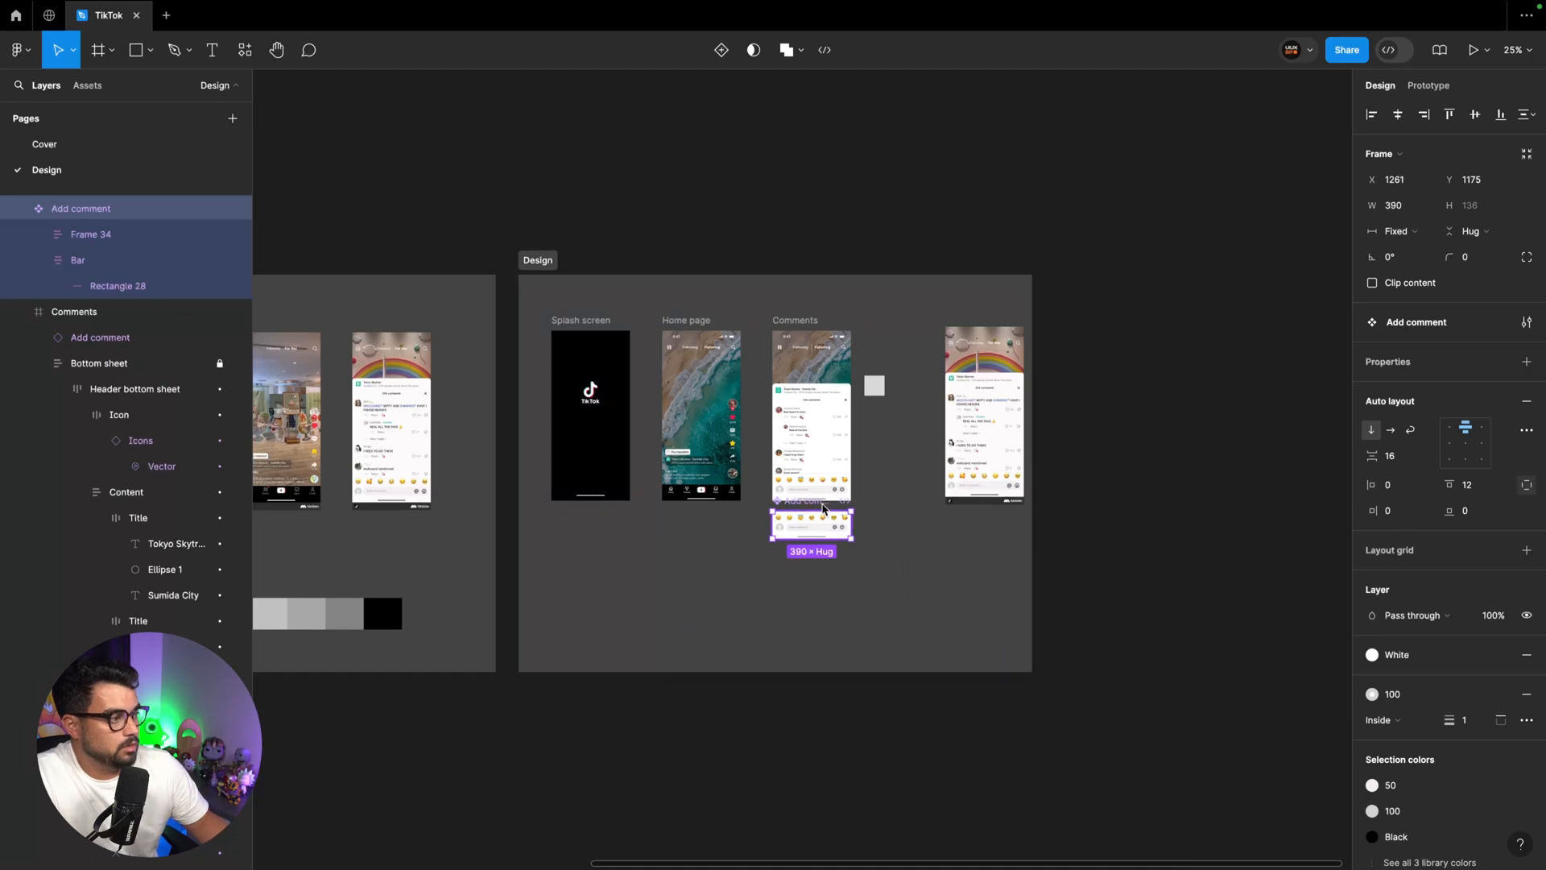
Move the Add comment main component into the Components section, below the Comment component at X 132, Y 640
{"action": "left_click_drag", "start_coordinate": [823, 506], "coordinate": [384, 532]}
{"action": "scroll", "coordinate": [387, 532], "scroll_direction": "left", "scroll_amount": 5}
{"action": "scroll", "coordinate": [423, 531], "scroll_direction": "left", "scroll_amount": 3}
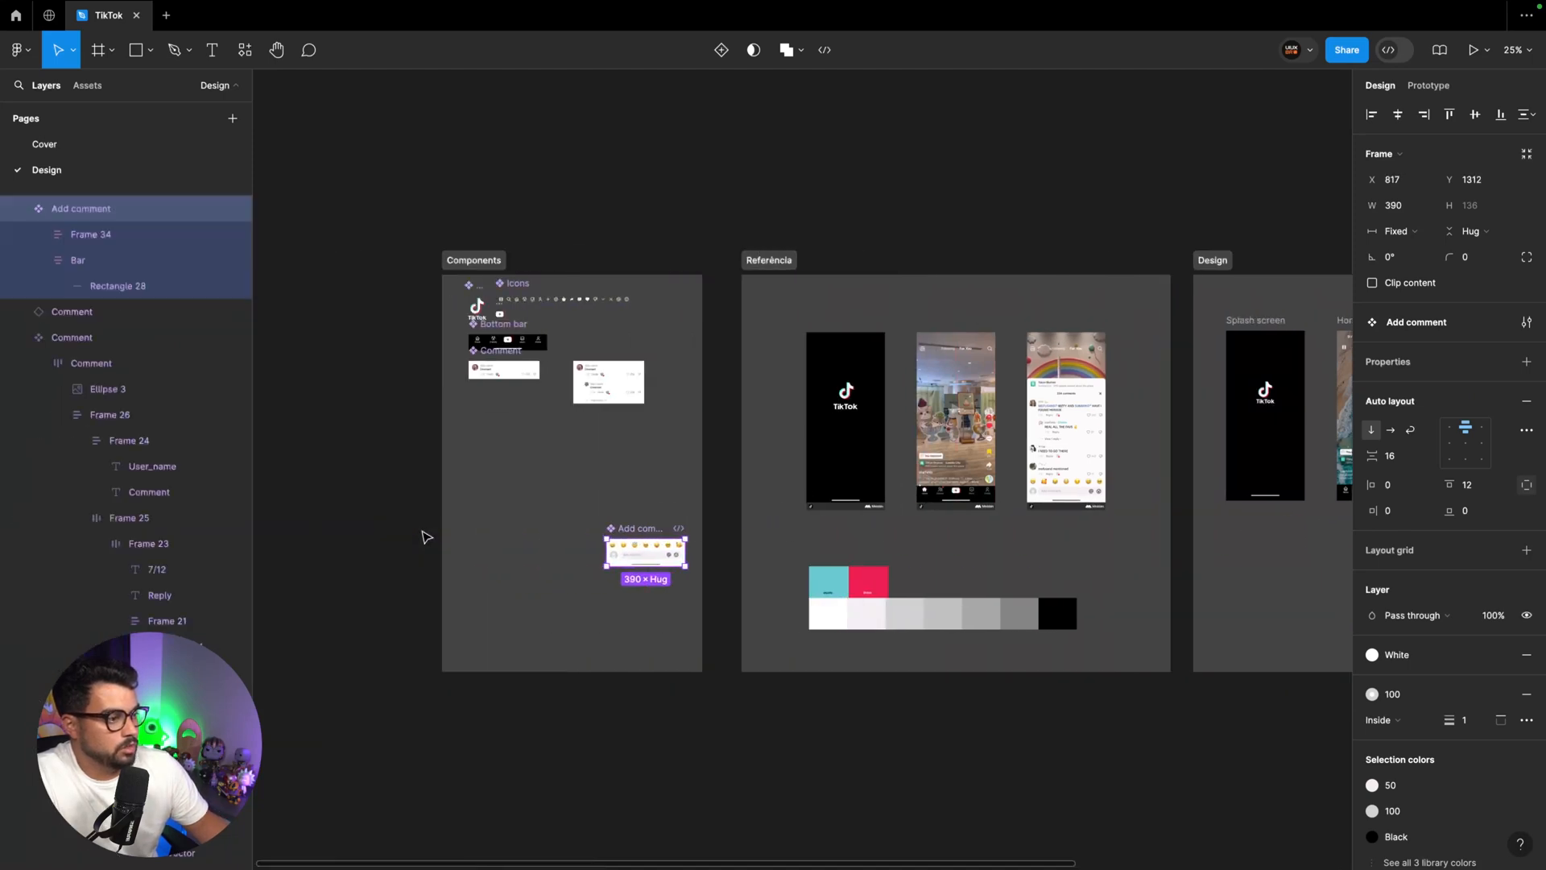
{"action": "scroll", "coordinate": [426, 537], "scroll_direction": "left", "scroll_amount": 3}
{"action": "left_click_drag", "start_coordinate": [877, 548], "coordinate": [740, 411]}
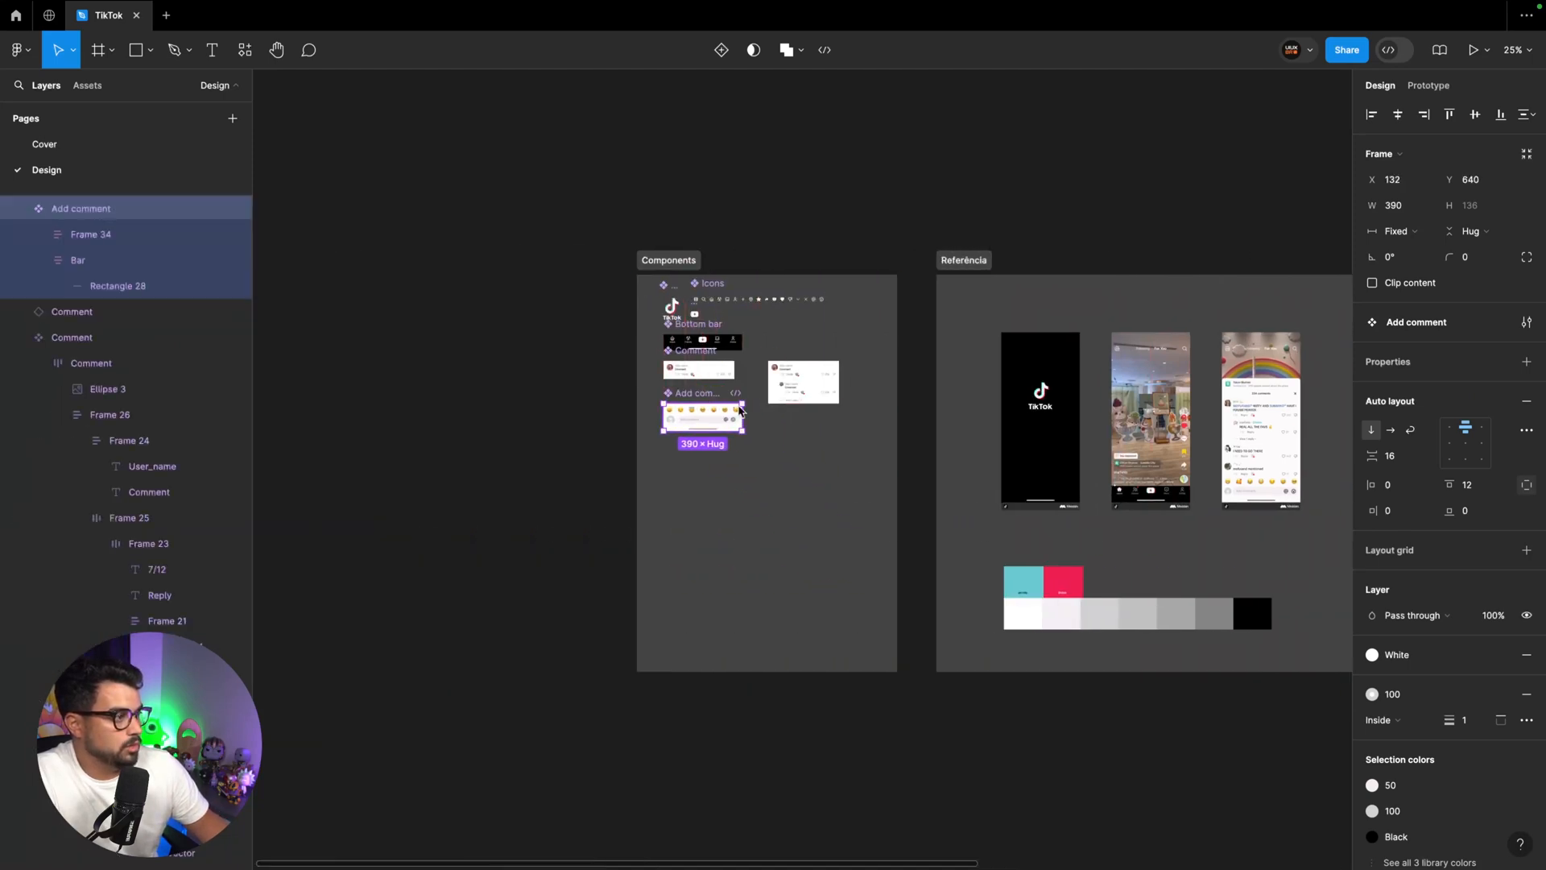
Delete the reference screenshot and the loose grey square beside the Comments screen
{"action": "scroll", "coordinate": [739, 411], "scroll_direction": "right", "scroll_amount": 12}
{"action": "scroll", "coordinate": [797, 451], "scroll_direction": "up", "scroll_amount": 3}
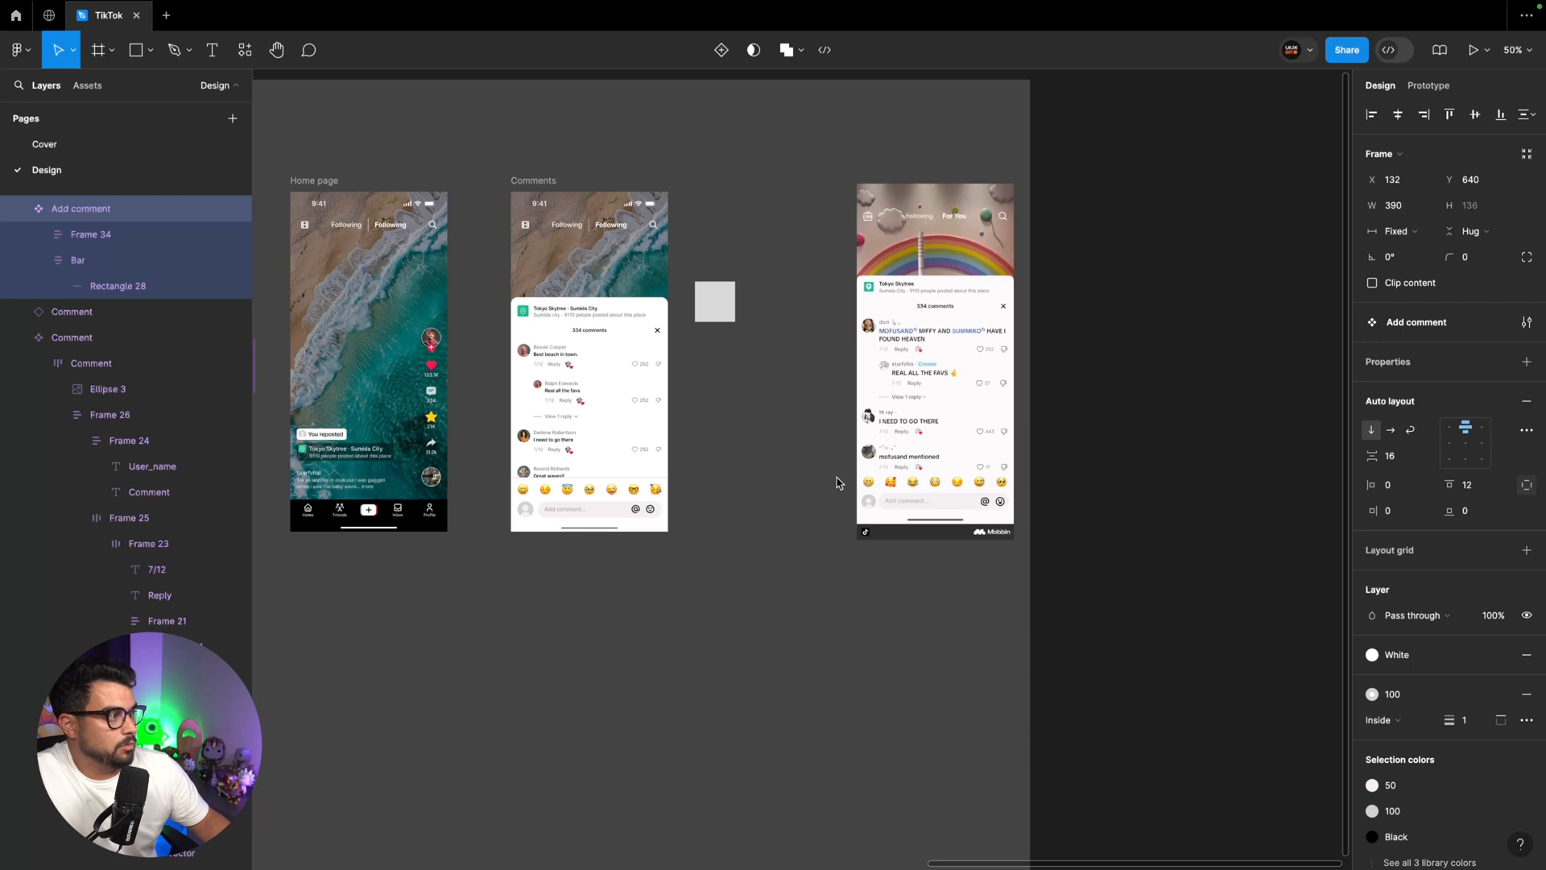
{"action": "left_click", "coordinate": [963, 331]}
{"action": "left_click", "coordinate": [717, 308], "text": "shift"}
{"action": "key", "text": "Delete"}
Move the Comments screen slightly away from the Home page, to X 1291 at Y 278
{"action": "scroll", "coordinate": [719, 311], "scroll_direction": "up", "scroll_amount": 3}
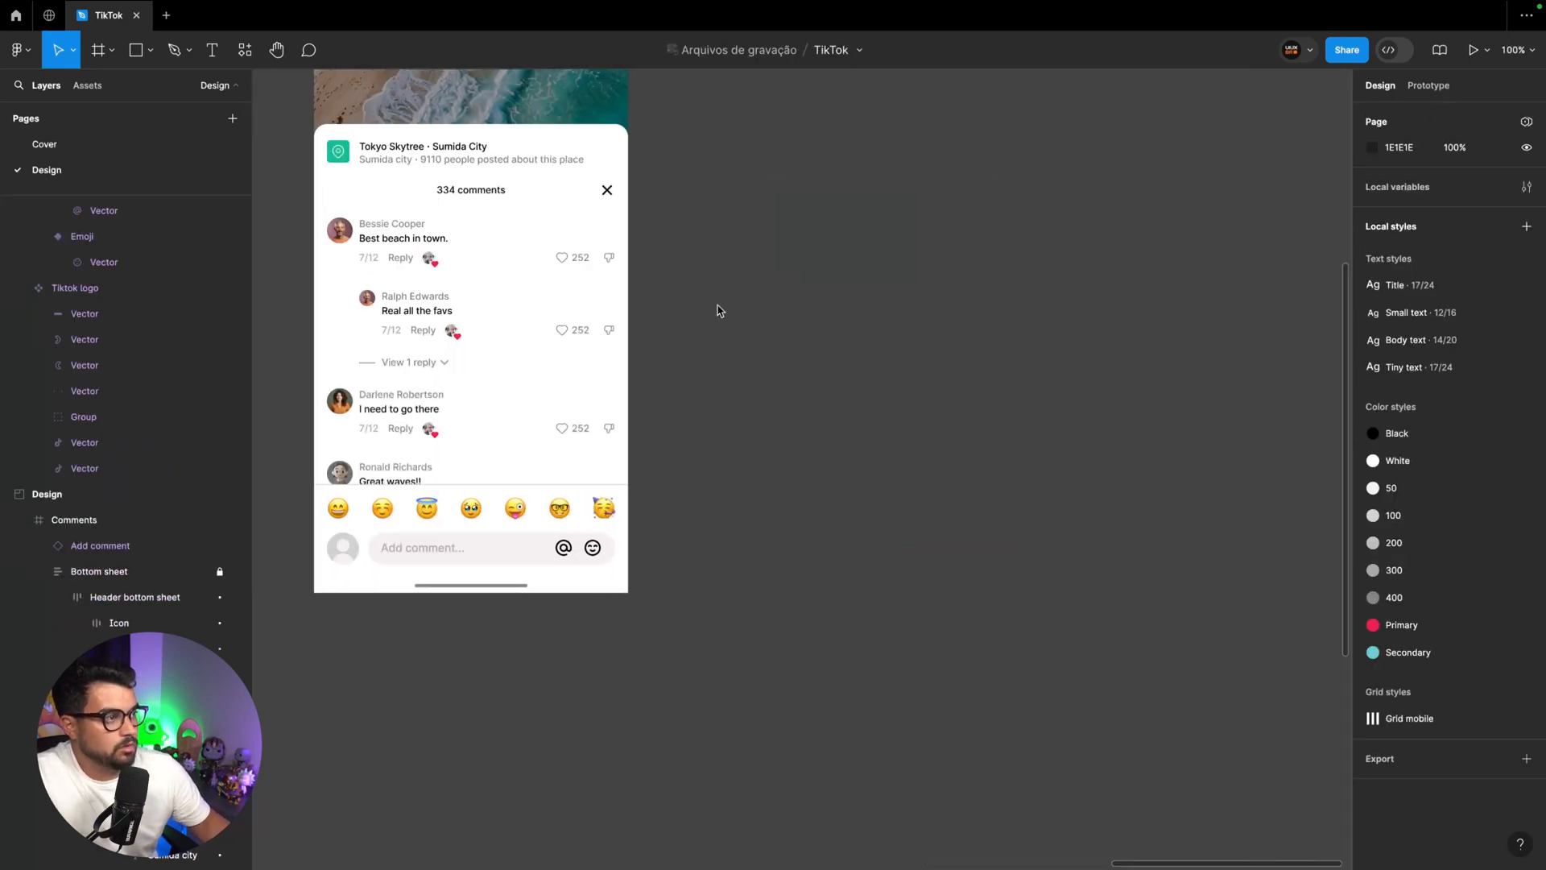
{"action": "scroll", "coordinate": [719, 311], "scroll_direction": "left", "scroll_amount": 5}
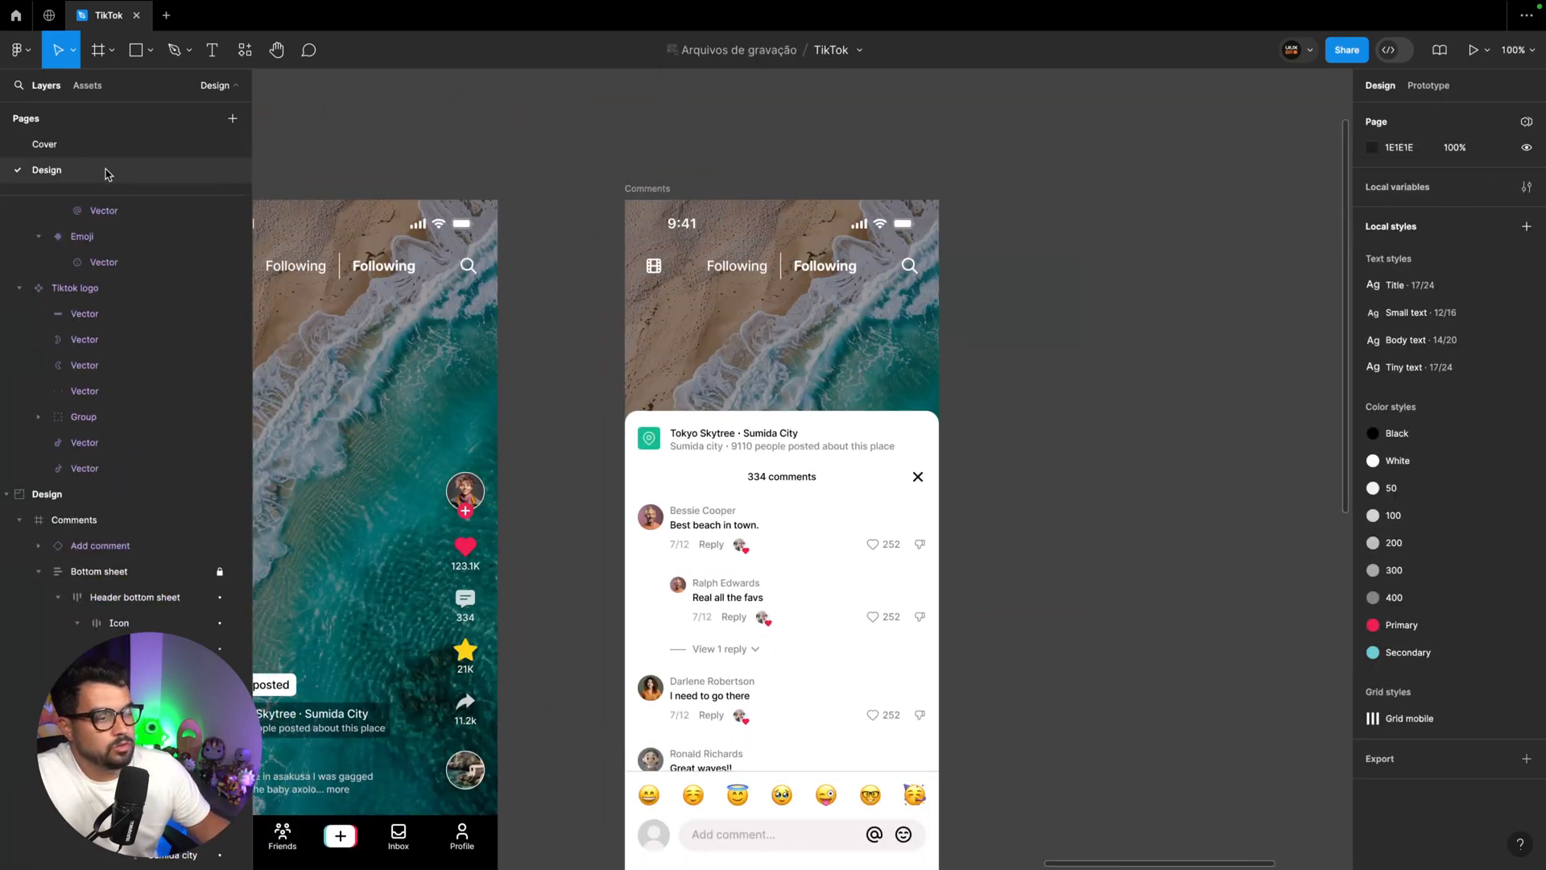
{"action": "left_click", "coordinate": [74, 519]}
{"action": "scroll", "coordinate": [644, 196], "scroll_direction": "down", "scroll_amount": 3}
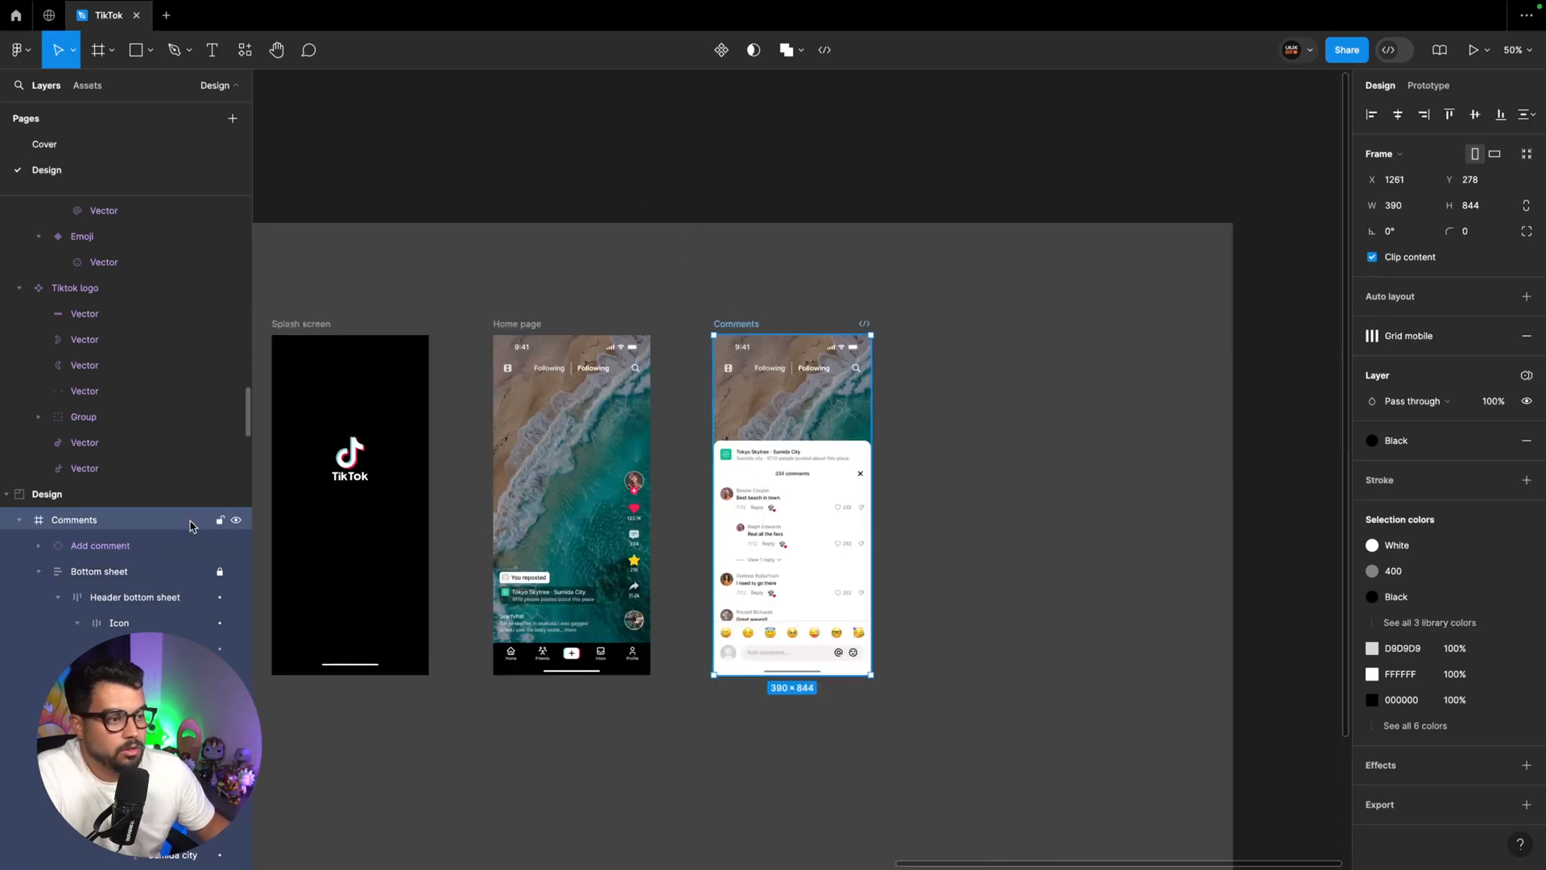
{"action": "scroll", "coordinate": [748, 324], "scroll_direction": "left", "scroll_amount": 1}
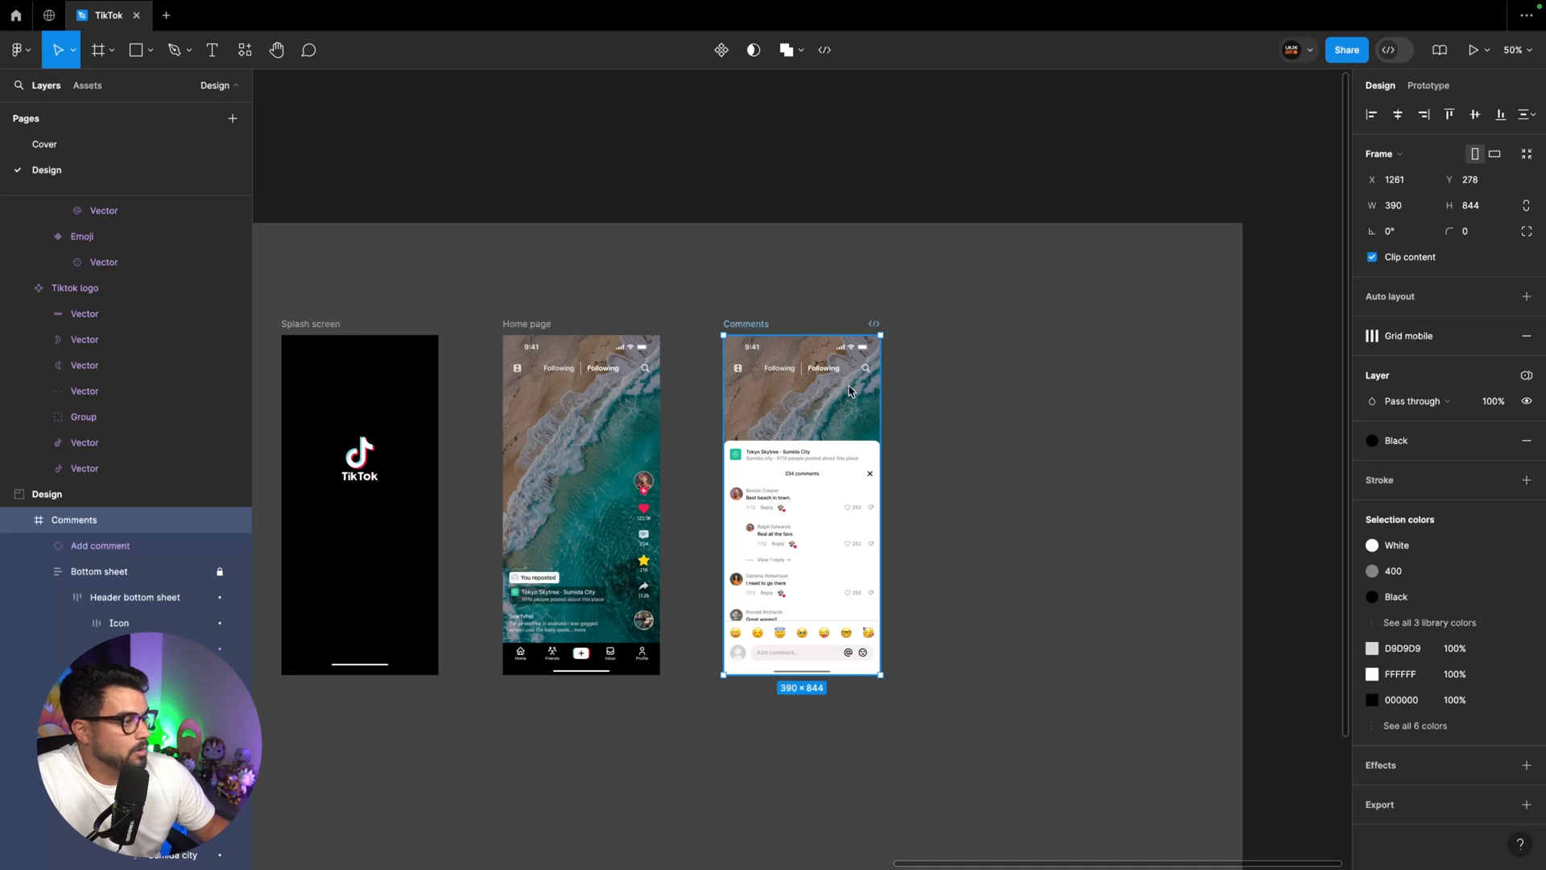
{"action": "left_click_drag", "start_coordinate": [745, 325], "coordinate": [758, 327]}
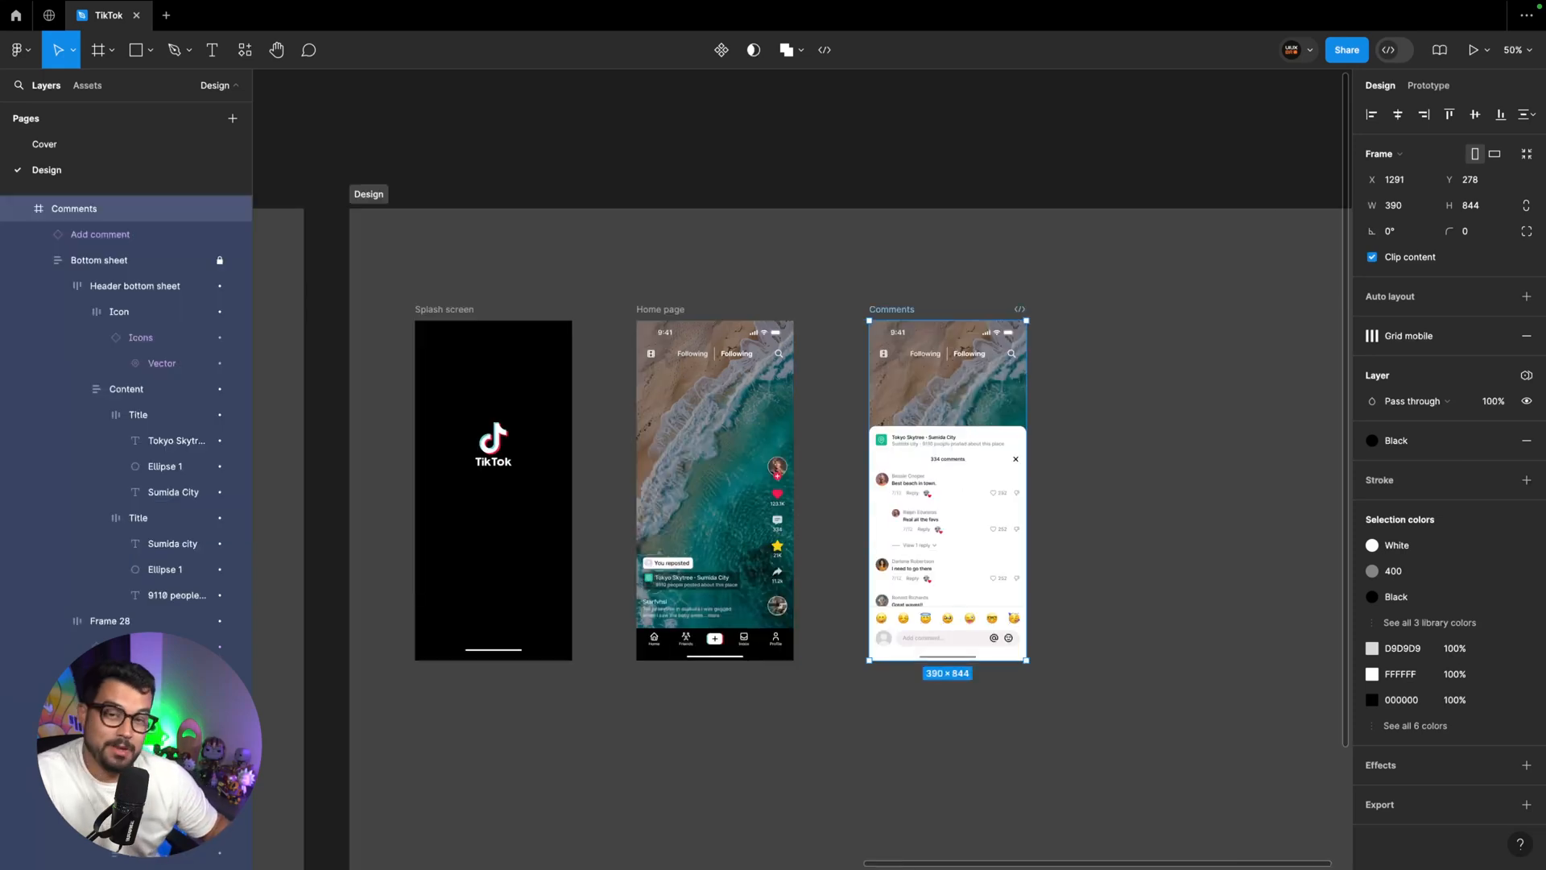
Shrink the Design section to fit around its three screens and place a duplicate of it to its right
{"action": "left_click", "coordinate": [375, 199]}
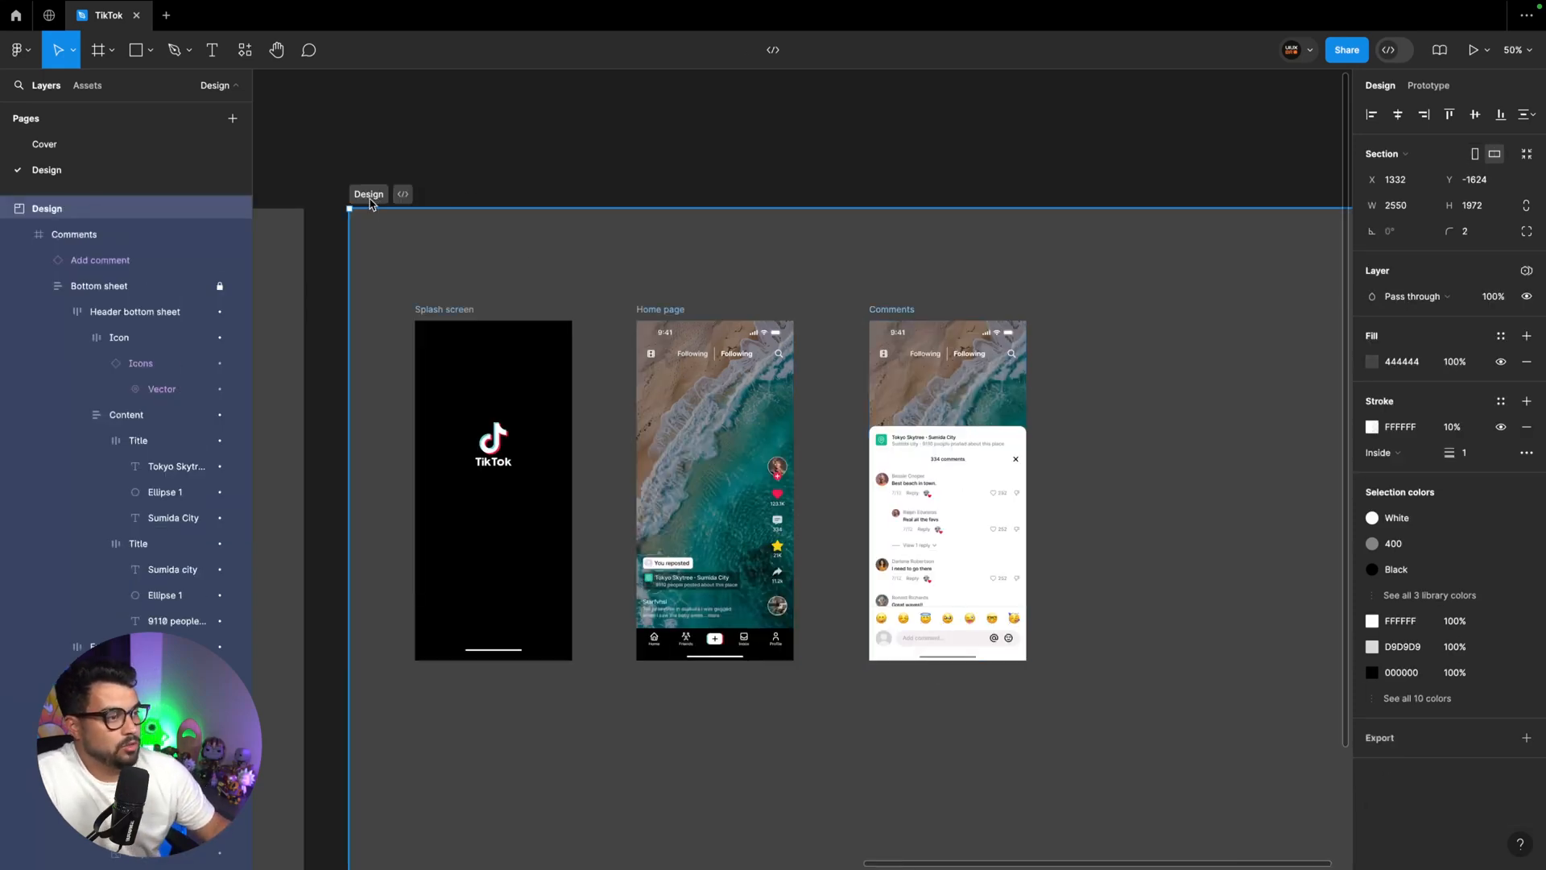
{"action": "key", "text": "ctrl+minus"}
{"action": "scroll", "coordinate": [439, 283], "scroll_direction": "down", "scroll_amount": 3}
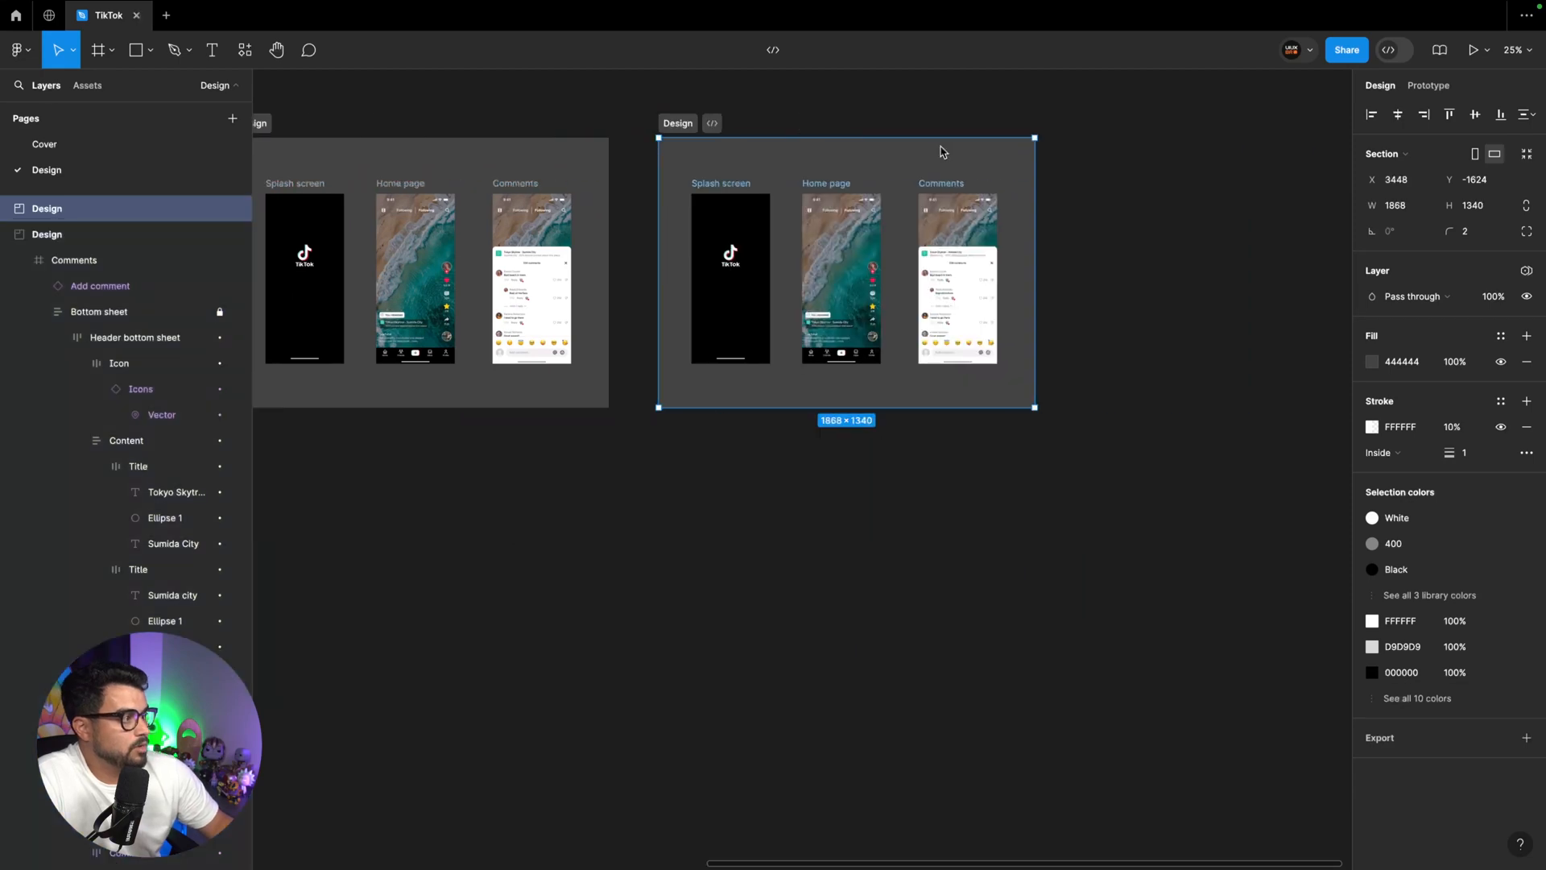
{"action": "scroll", "coordinate": [966, 297], "scroll_direction": "right", "scroll_amount": 1}
Enlarge the duplicated section to 3380 × 2420 and rename it Protótipo
{"action": "left_click_drag", "start_coordinate": [959, 407], "coordinate": [1263, 625]}
{"action": "key", "text": "ctrl+r"}
{"action": "type", "text": "Profile"}
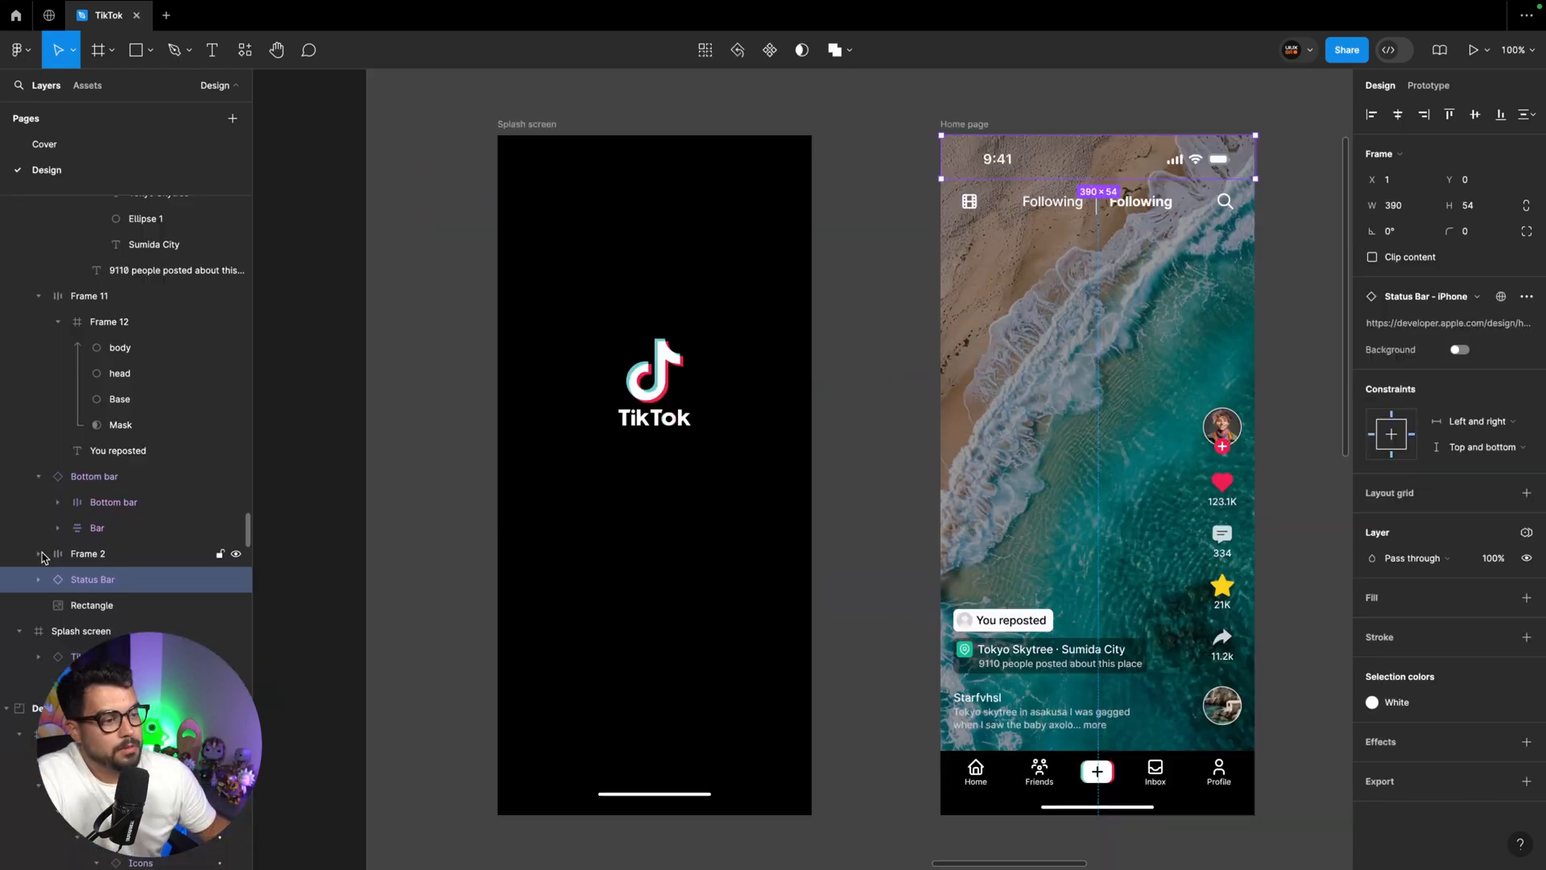
Wrap all layers of the Home page in the Protótipo section in one frame and rename it Home design
{"action": "scroll", "coordinate": [80, 491], "scroll_direction": "up", "scroll_amount": 3}
{"action": "left_click", "coordinate": [35, 447]}
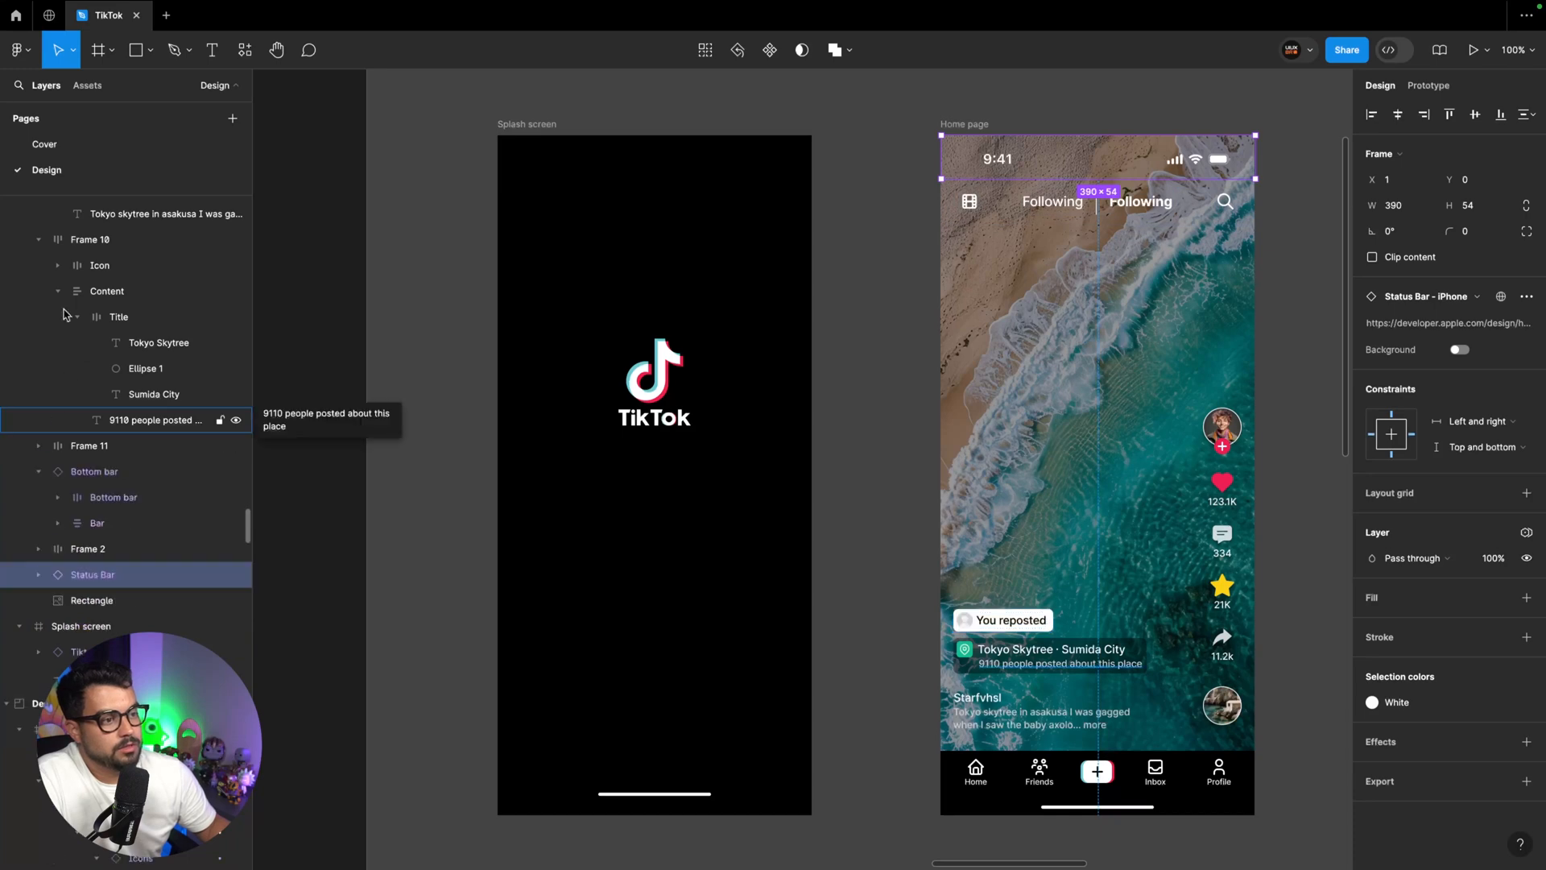
{"action": "left_click", "coordinate": [37, 240]}
{"action": "scroll", "coordinate": [40, 362], "scroll_direction": "up", "scroll_amount": 5}
{"action": "left_click", "coordinate": [39, 433]}
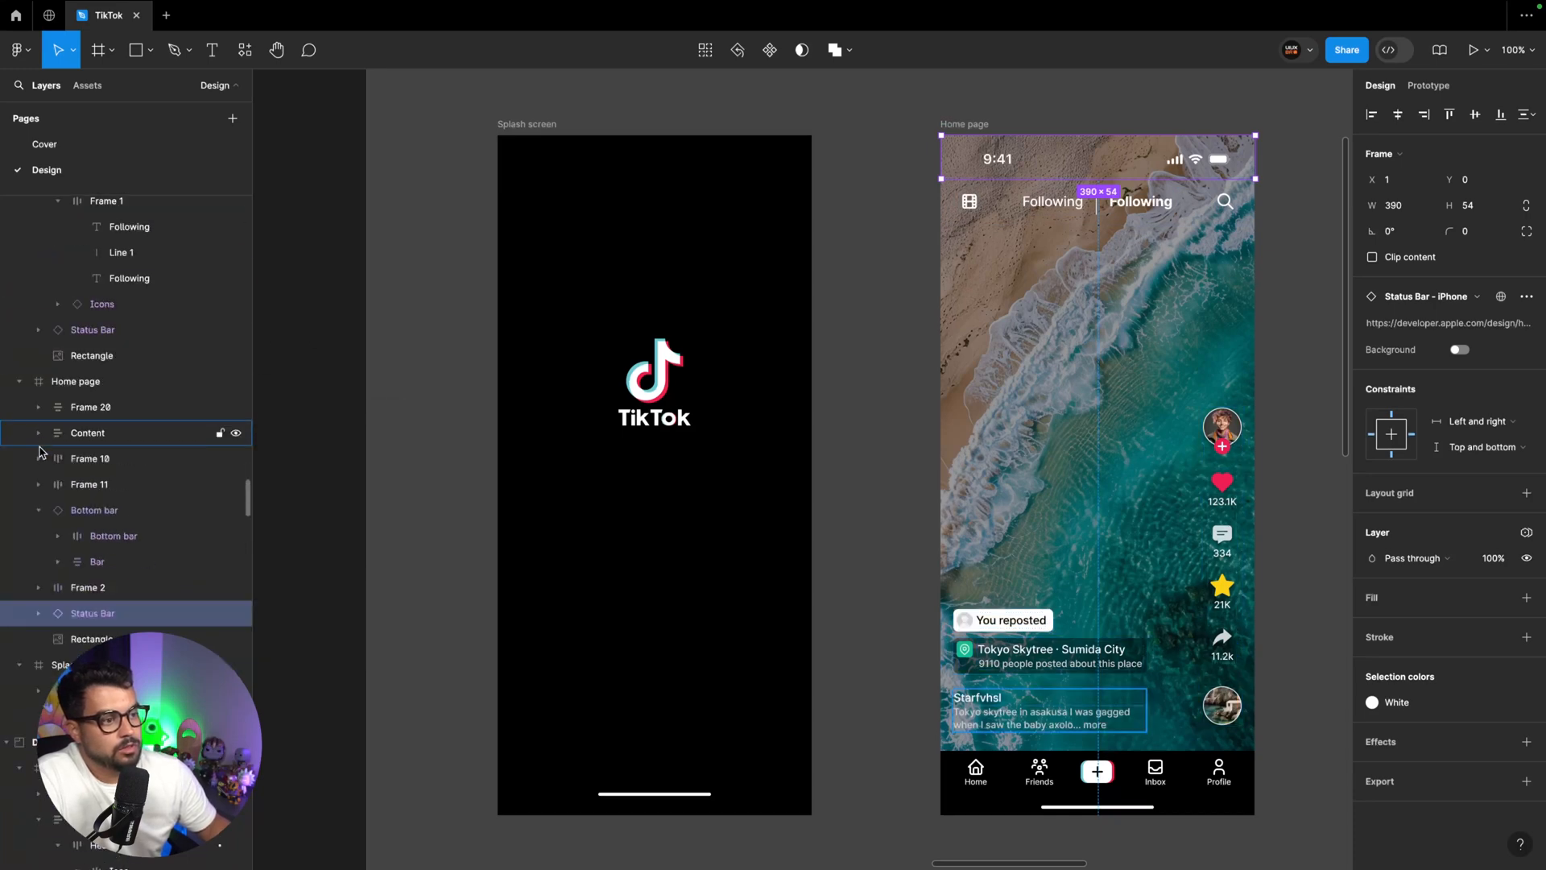
{"action": "left_click", "coordinate": [39, 511]}
{"action": "left_click", "coordinate": [91, 587]}
{"action": "left_click", "coordinate": [99, 409], "text": "shift"}
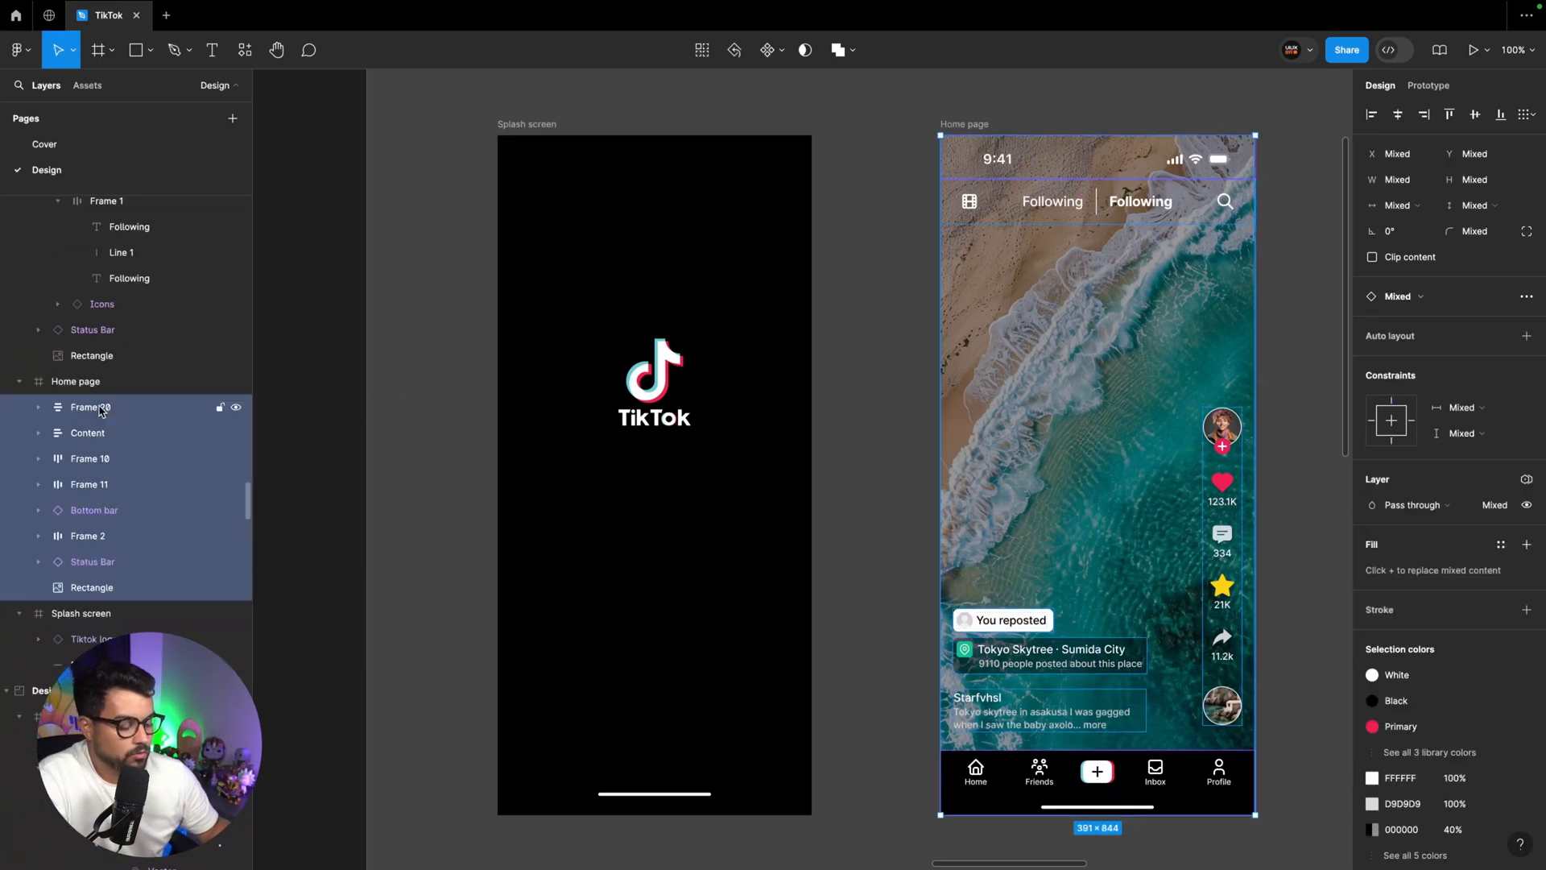
{"action": "key", "text": "ctrl+alt+g"}
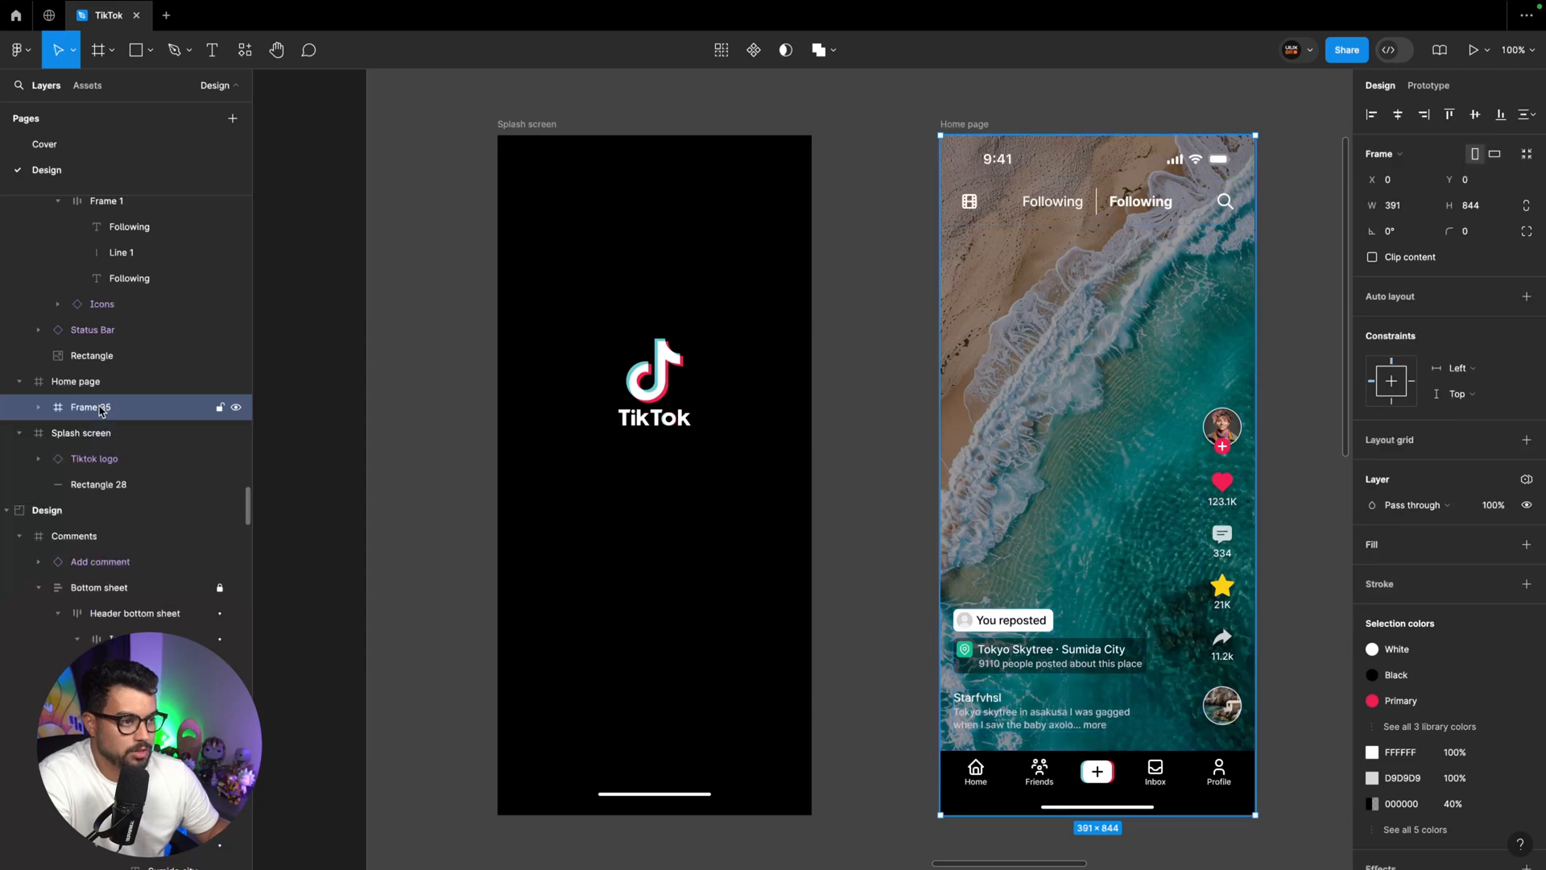
{"action": "double_click", "coordinate": [99, 407]}
{"action": "type", "text": "Home design"}
{"action": "key", "text": "Return"}
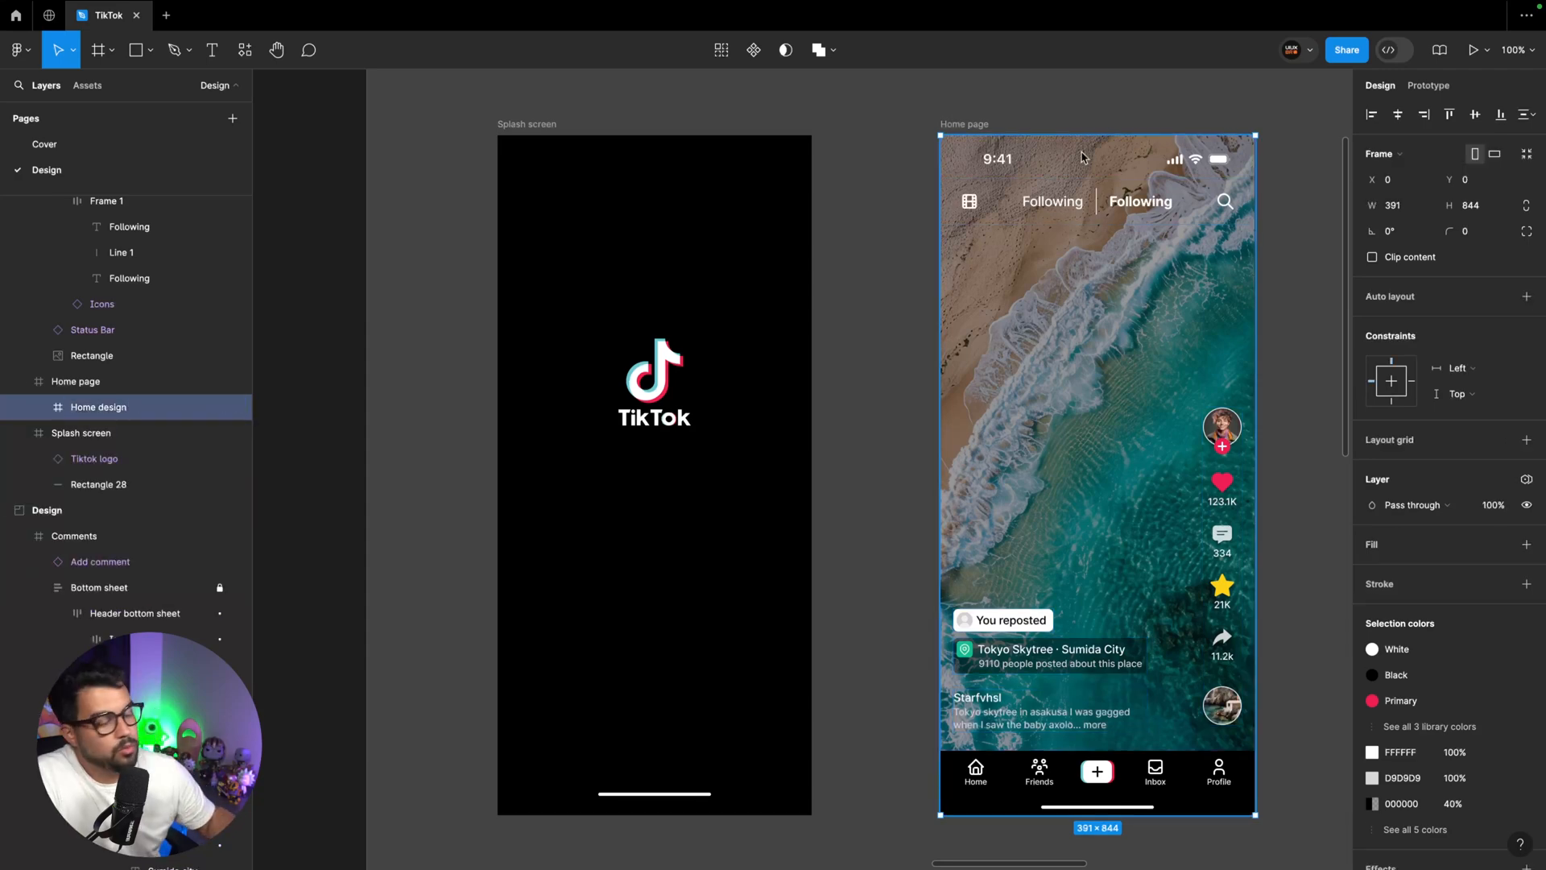
Connect the Splash screen to the Home page with a prototype interaction triggered After delay
{"action": "scroll", "coordinate": [1082, 158], "scroll_direction": "left", "scroll_amount": 4}
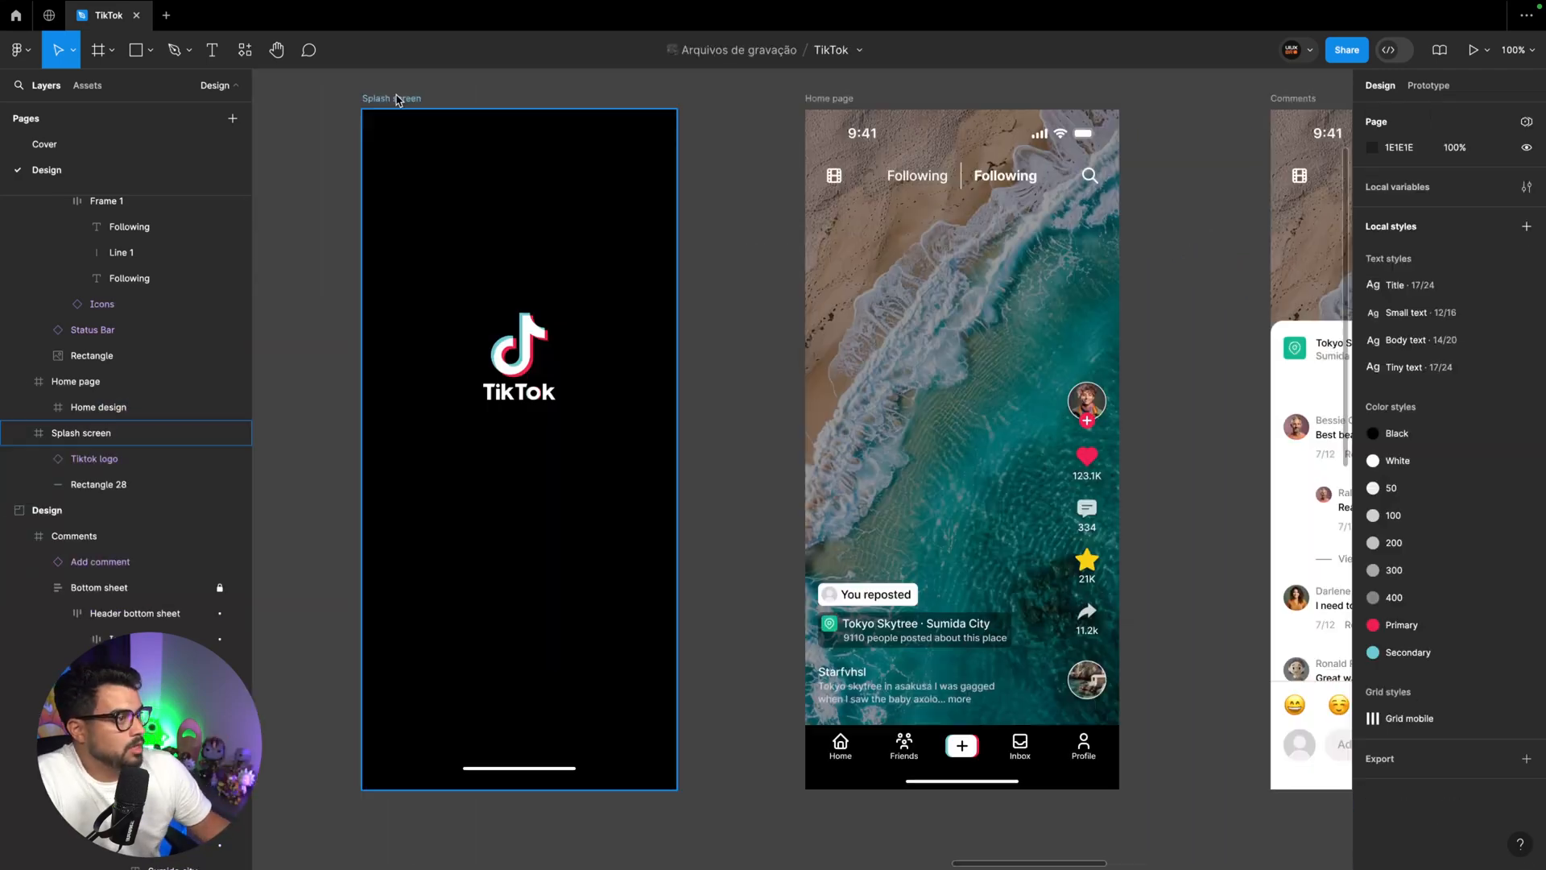
{"action": "left_click", "coordinate": [396, 99]}
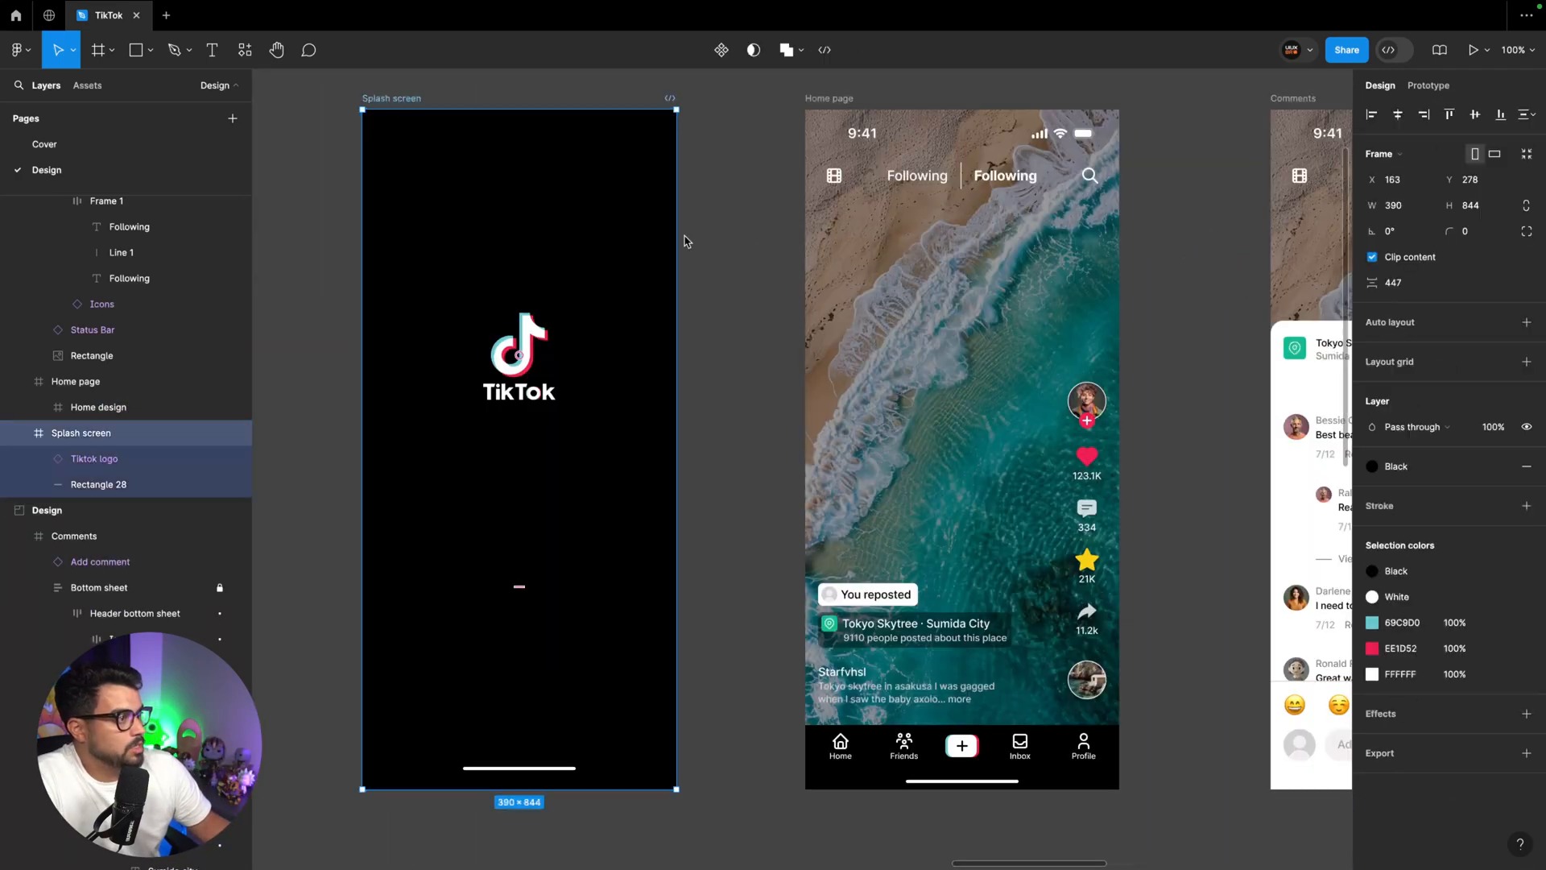
{"action": "left_click", "coordinate": [1434, 90]}
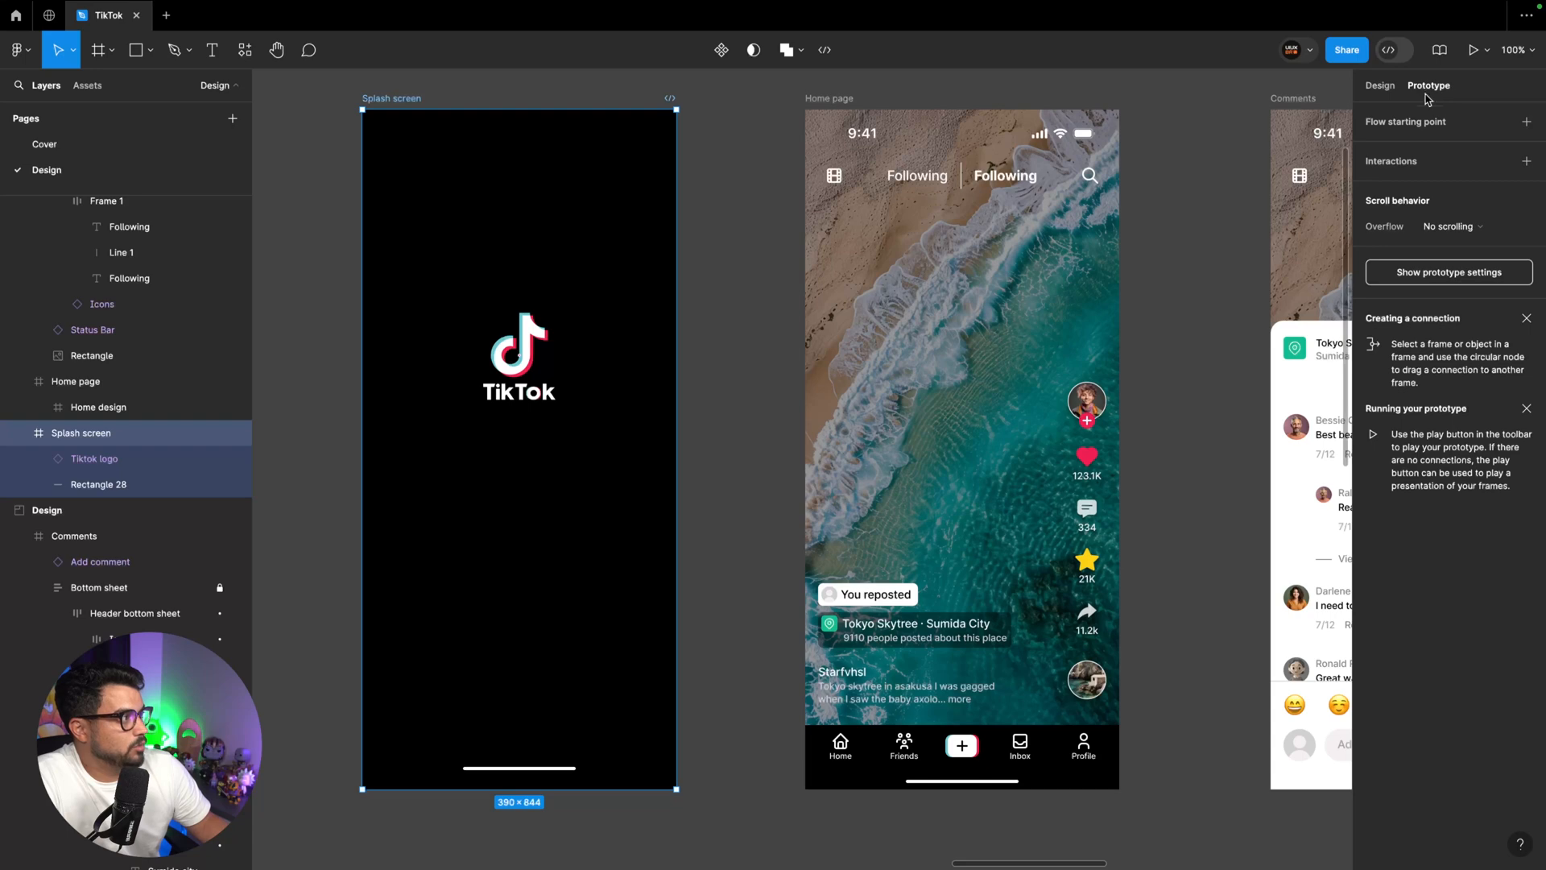
{"action": "left_click_drag", "start_coordinate": [676, 449], "coordinate": [831, 451]}
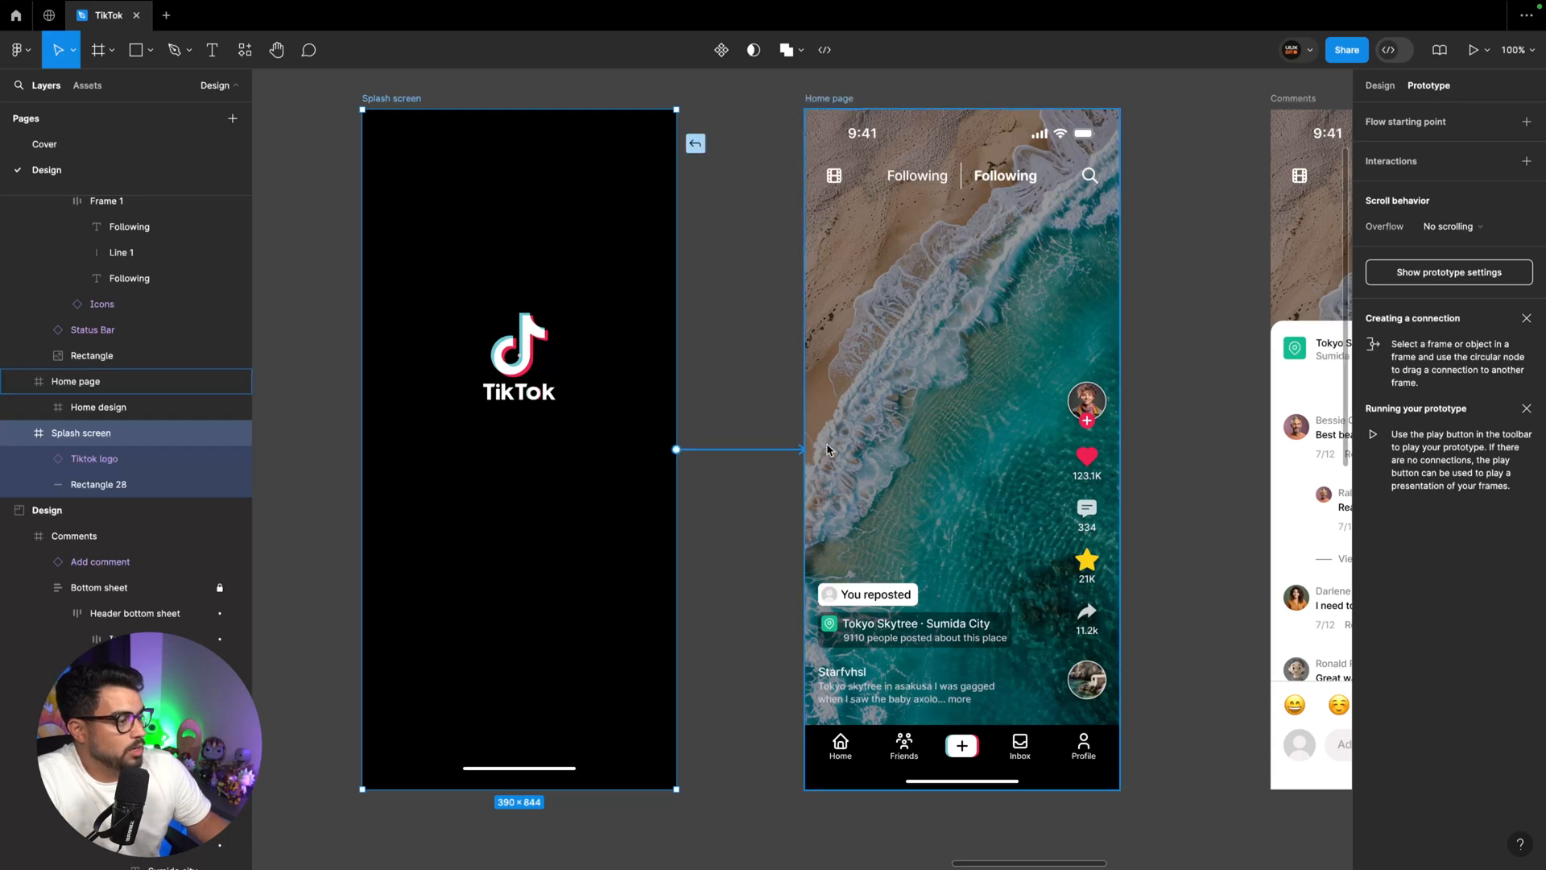
{"action": "left_click", "coordinate": [748, 491]}
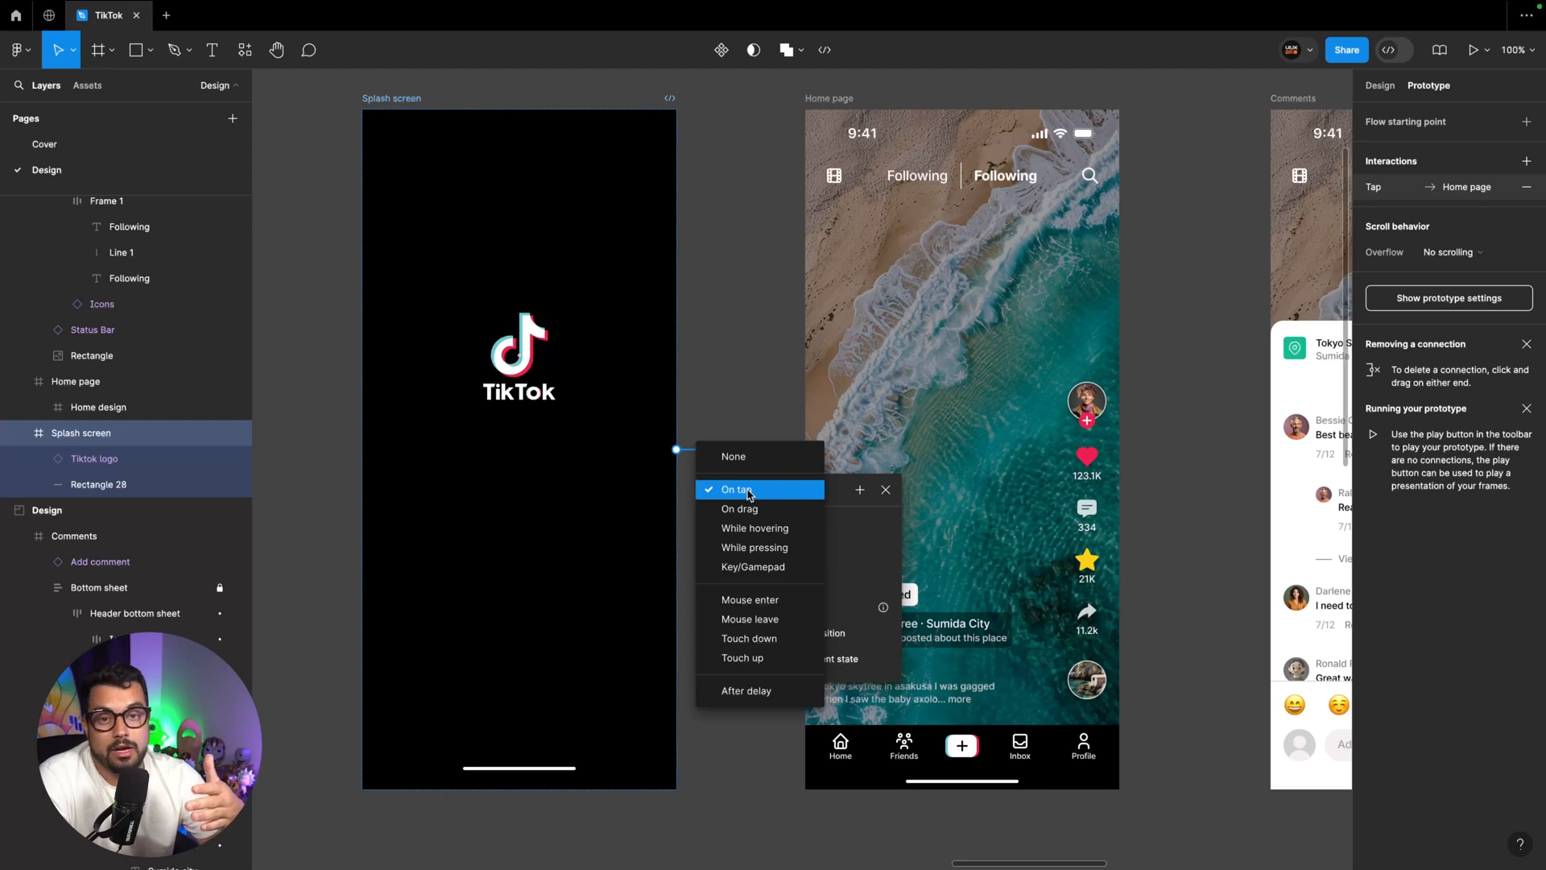
{"action": "left_click", "coordinate": [770, 691]}
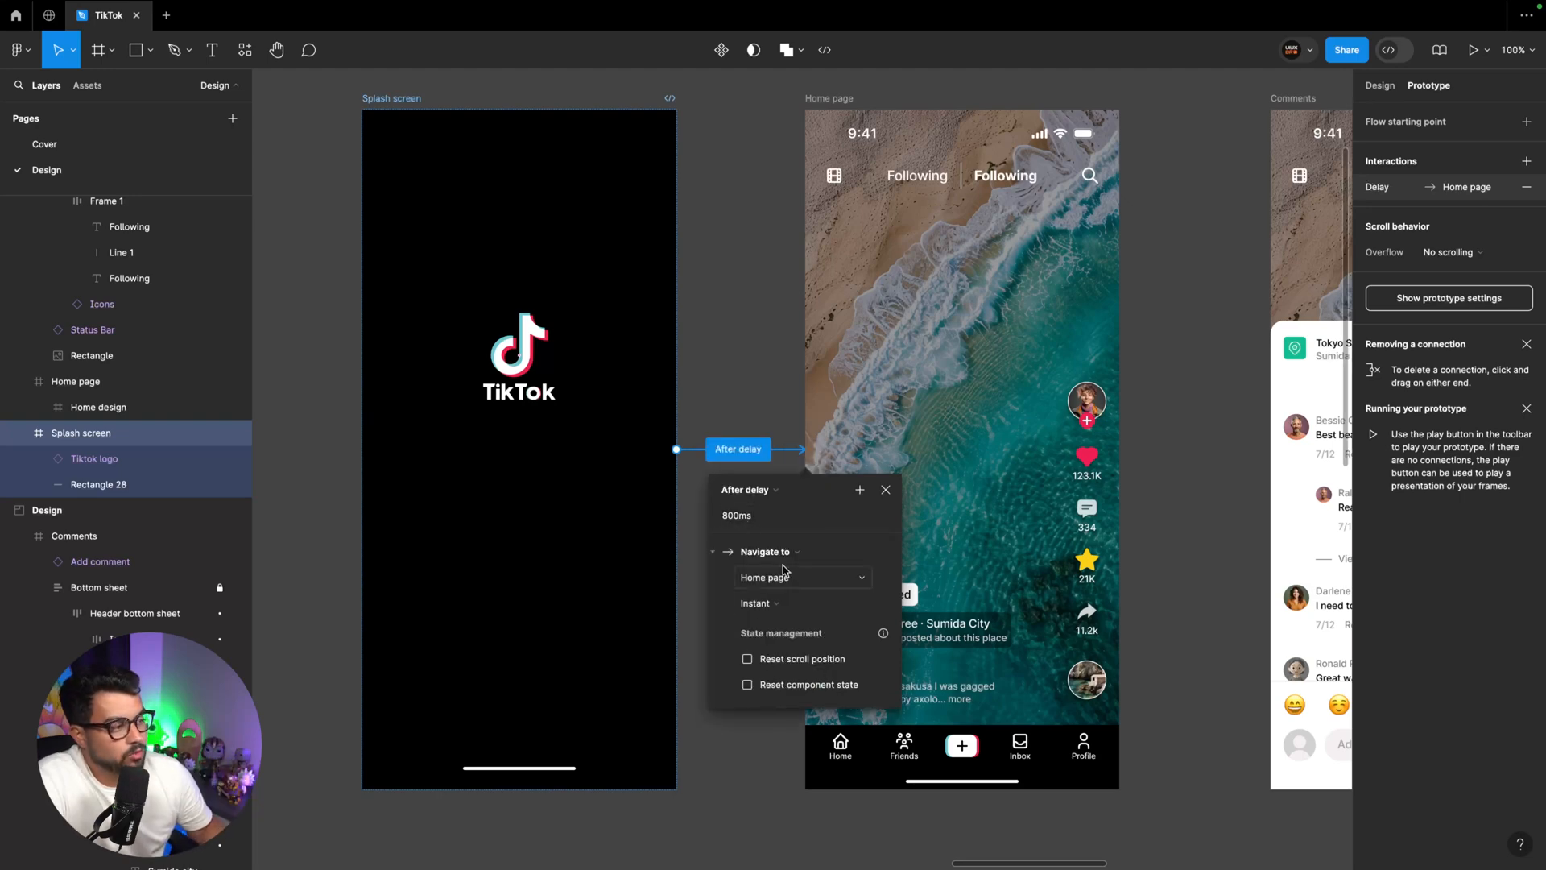
Set the splash-to-home transition to Smart animate with Slow easing
{"action": "left_click", "coordinate": [759, 604]}
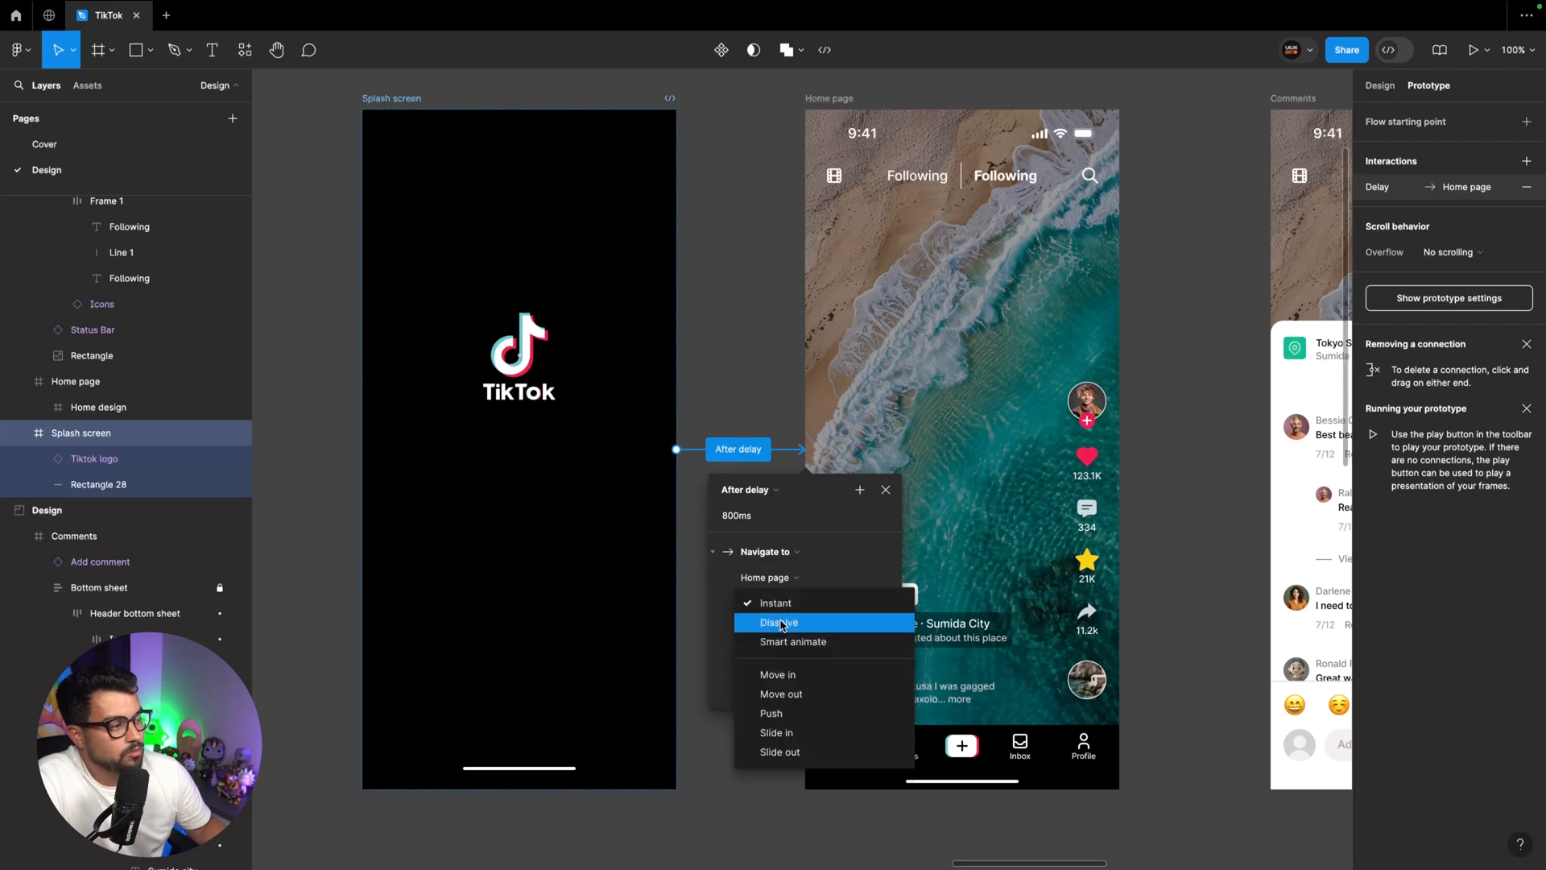
{"action": "left_click", "coordinate": [787, 642]}
{"action": "left_click", "coordinate": [787, 640]}
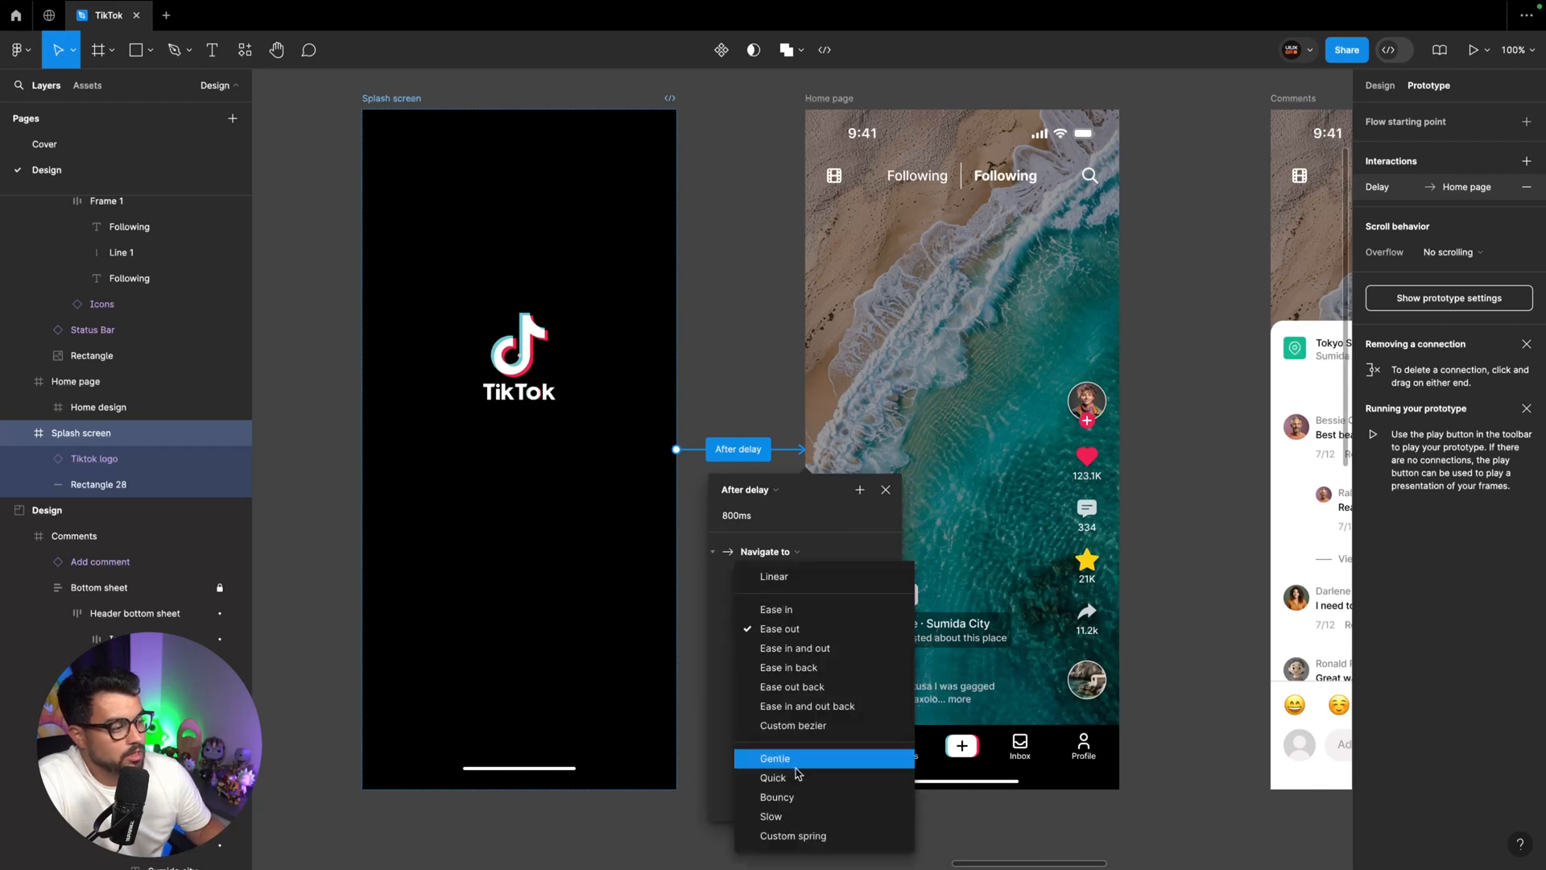
{"action": "left_click", "coordinate": [797, 814]}
{"action": "key", "text": "Escape"}
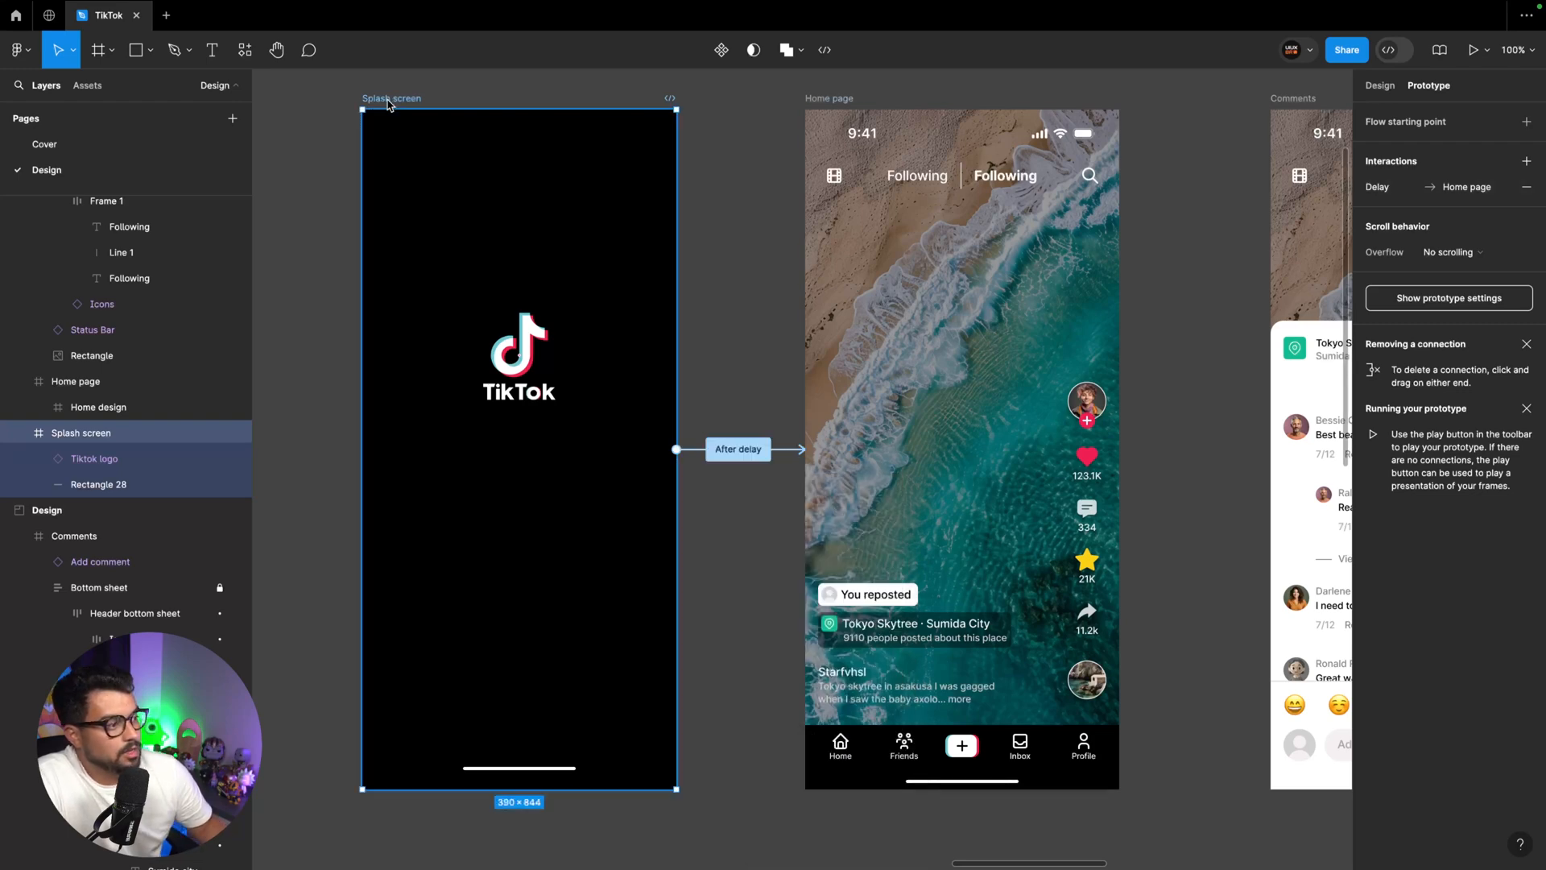
Make the Splash screen a flow starting point named TikTok and preview the flow
{"action": "left_click", "coordinate": [1527, 122]}
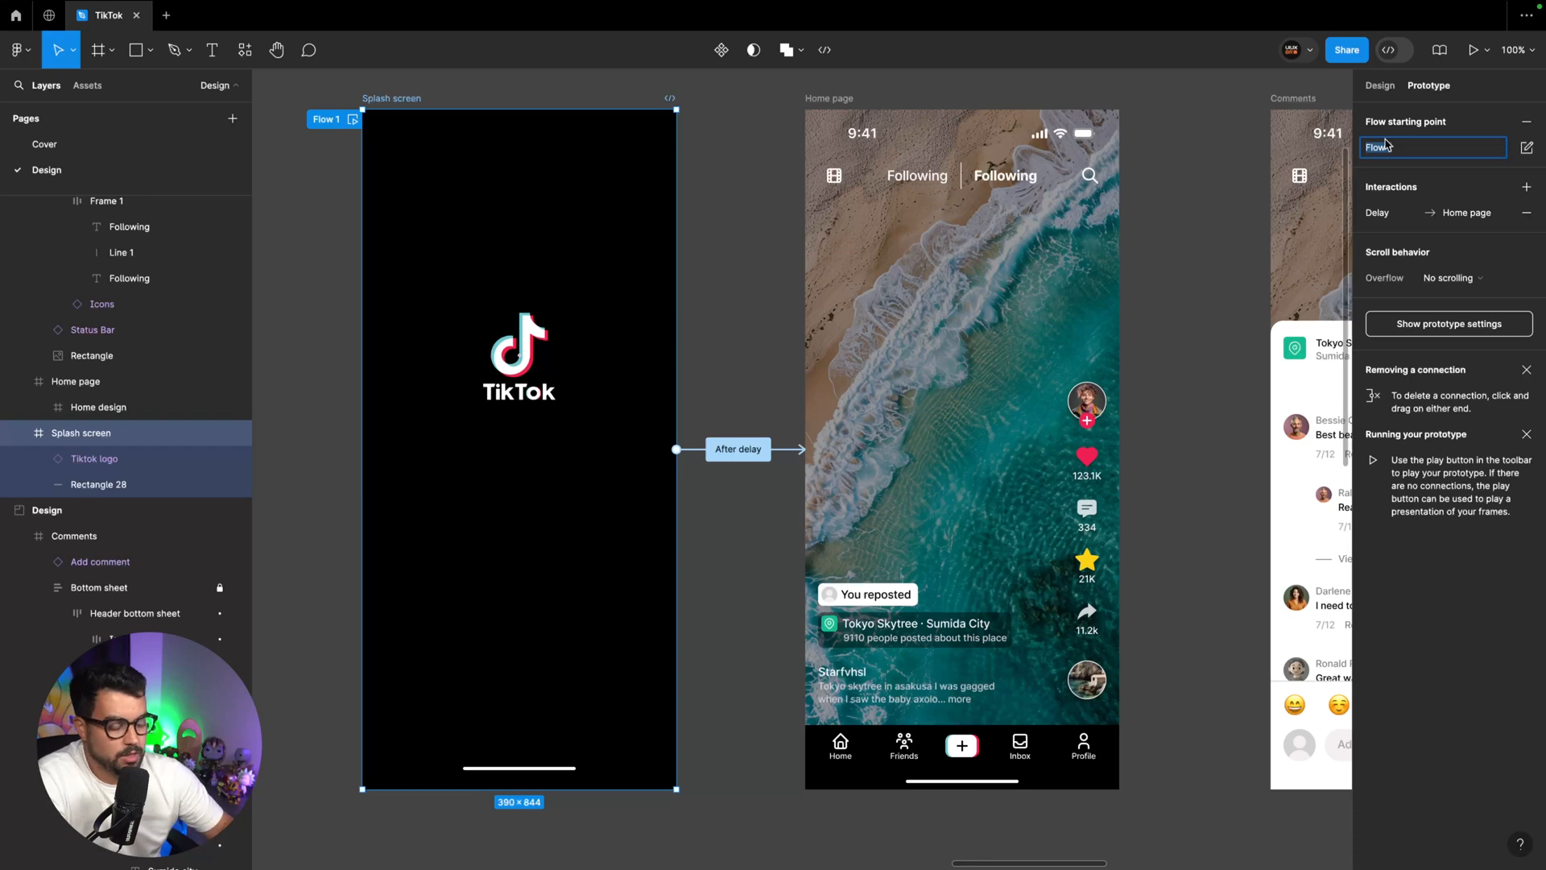
{"action": "type", "text": "TikTok"}
{"action": "key", "text": "Return"}
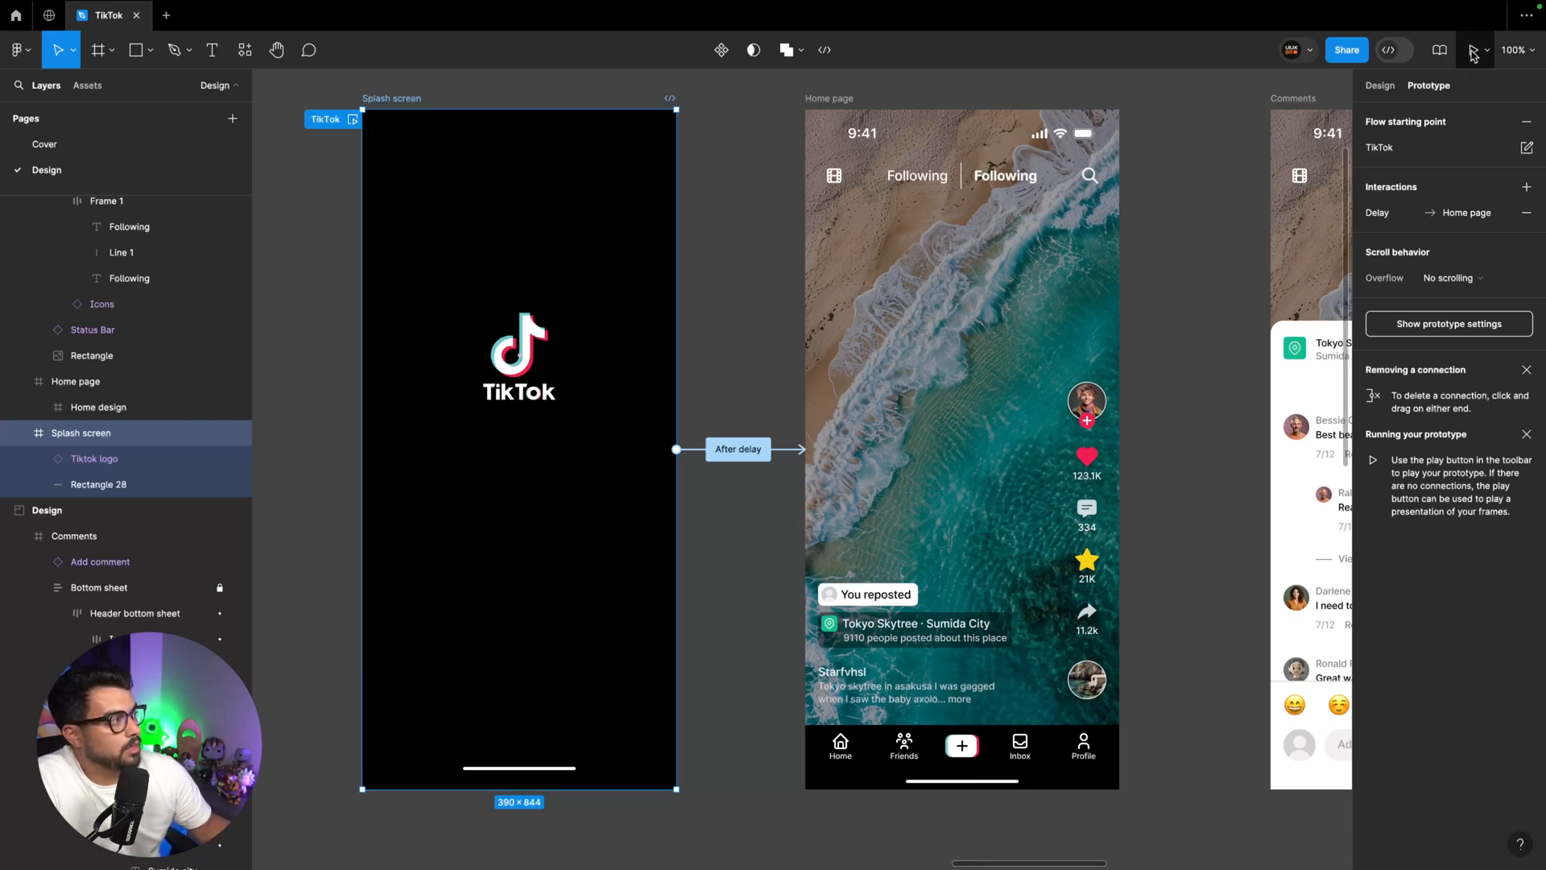
{"action": "left_click", "coordinate": [353, 121]}
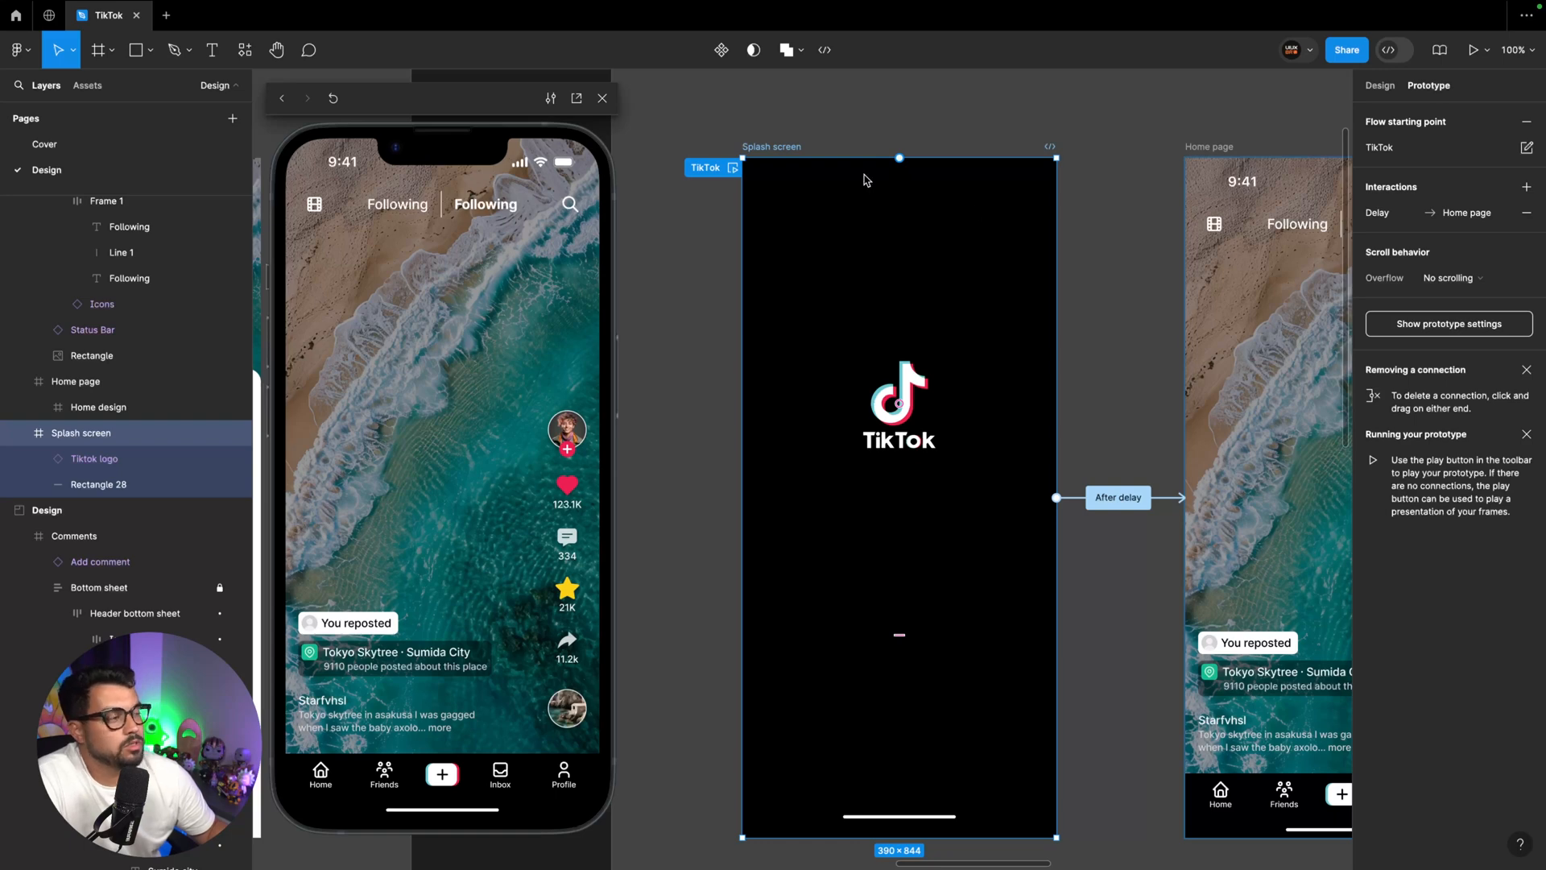
Set the delay of the splash-to-home interaction to 2000 ms
{"action": "left_click", "coordinate": [1118, 496]}
{"action": "left_click", "coordinate": [1061, 572]}
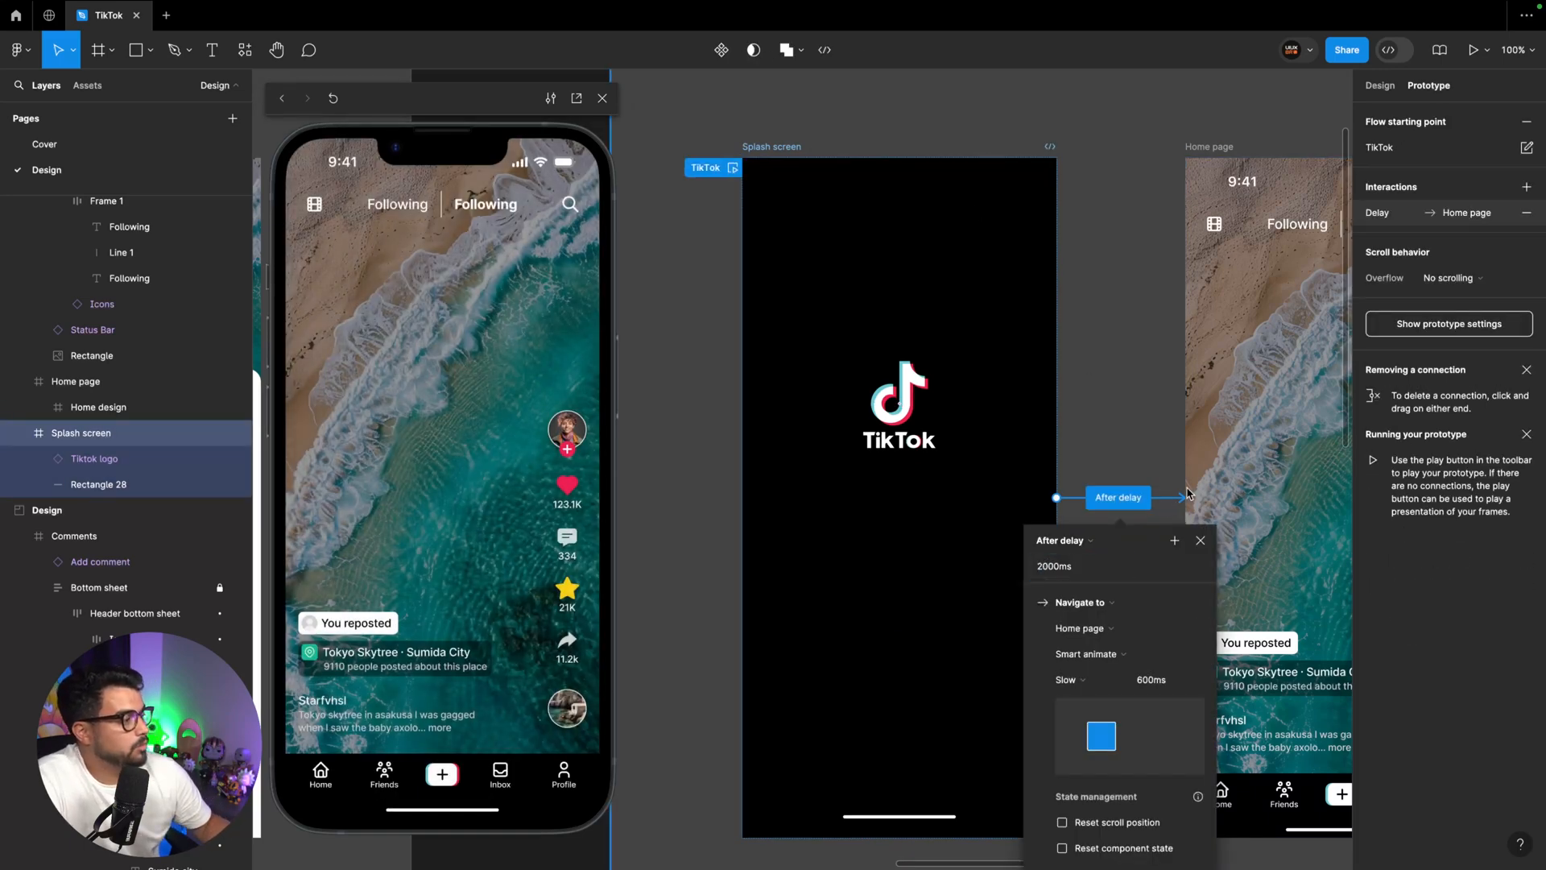
{"action": "left_click", "coordinate": [1234, 185]}
Paste a copy of the Home design frame into the Splash screen and set its opacity to 0%
{"action": "left_click", "coordinate": [107, 412]}
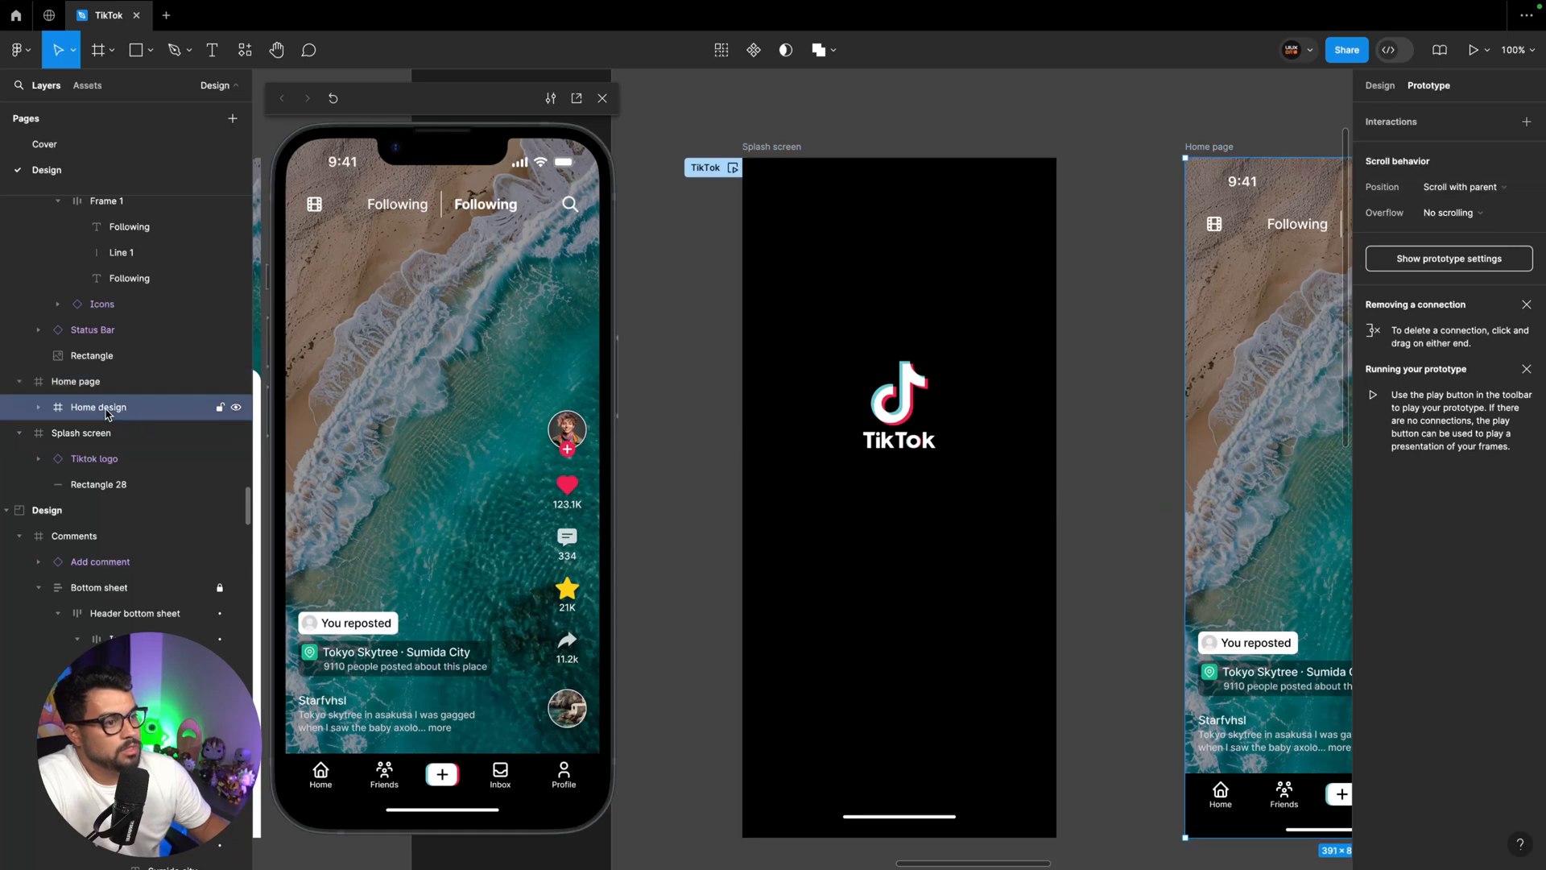
{"action": "left_click", "coordinate": [996, 331]}
{"action": "key", "text": "super+v"}
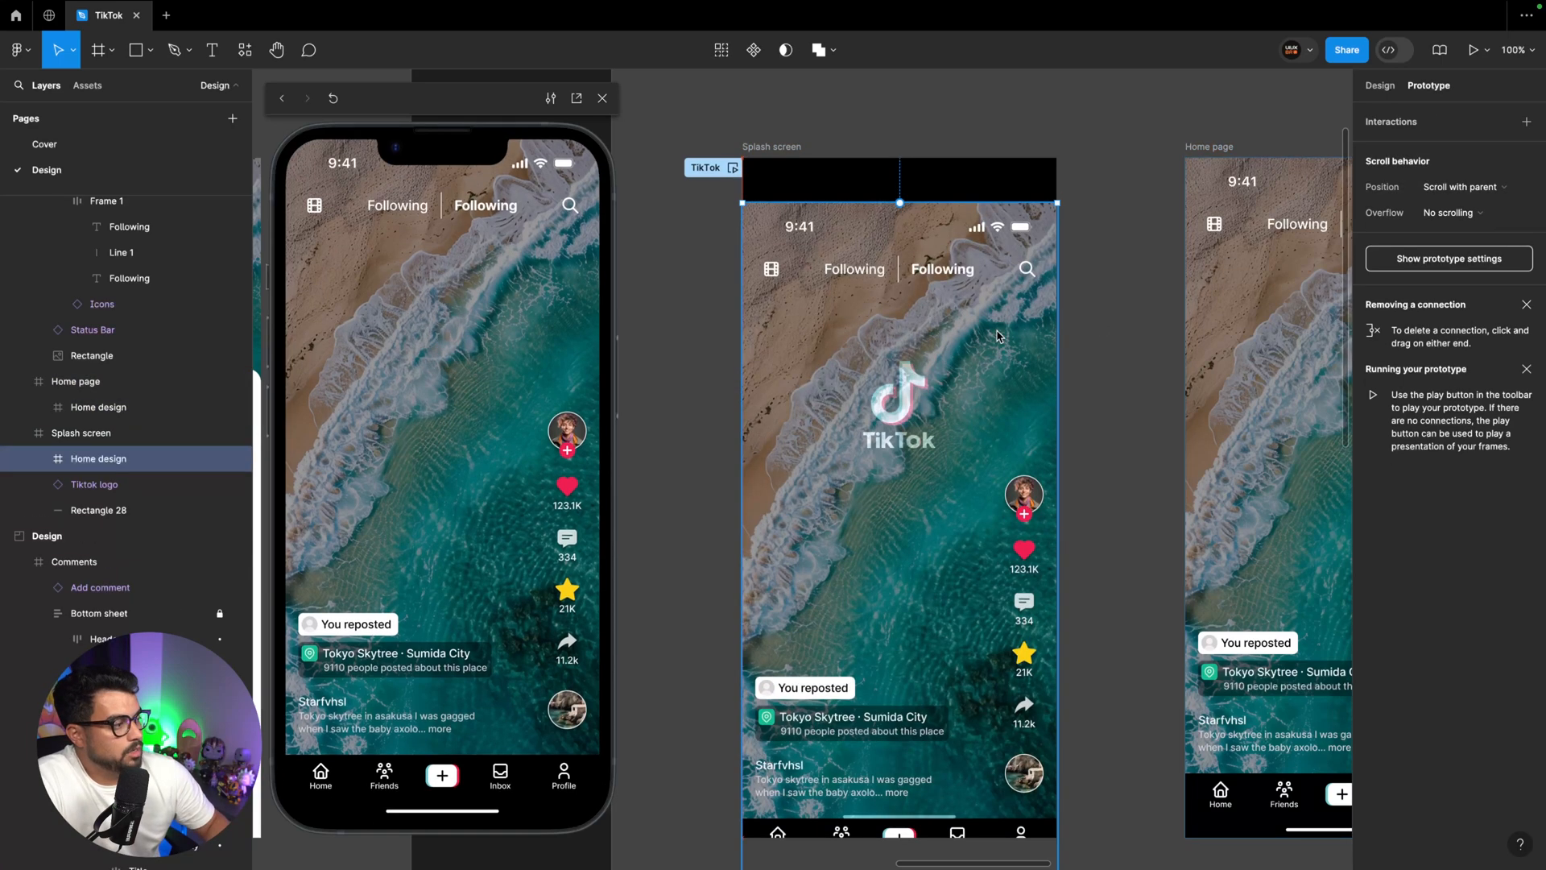
{"action": "key", "text": "0"}
{"action": "key", "text": "0"}
{"action": "left_click", "coordinate": [1075, 417]}
Draw a 390 × 844 rectangle that covers the entire Splash screen
{"action": "left_click", "coordinate": [790, 180]}
{"action": "key", "text": "r"}
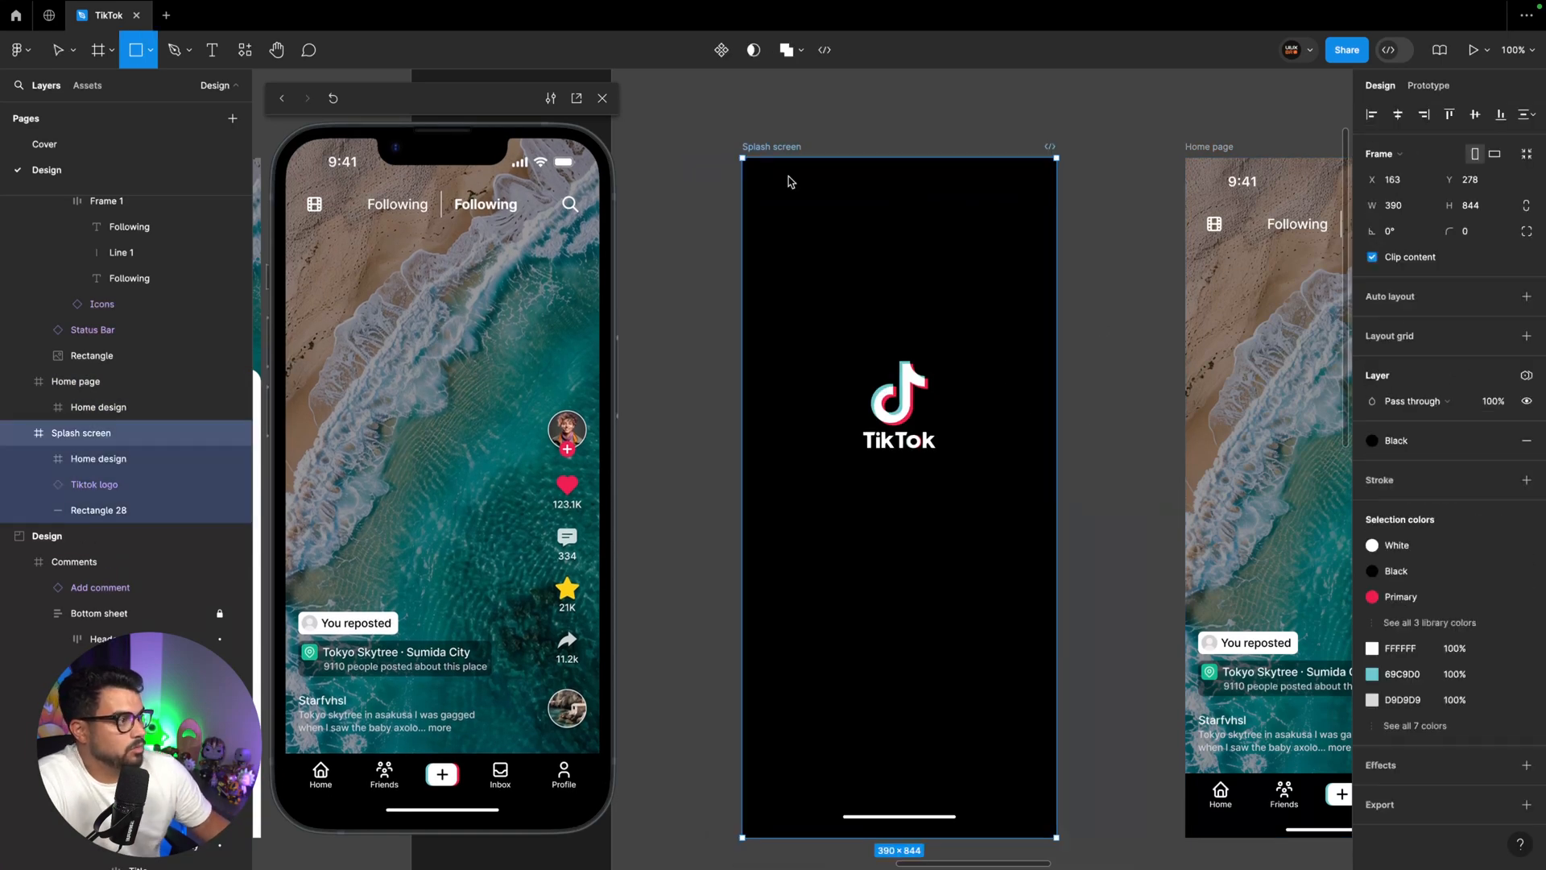
{"action": "left_click_drag", "start_coordinate": [762, 165], "coordinate": [1057, 842]}
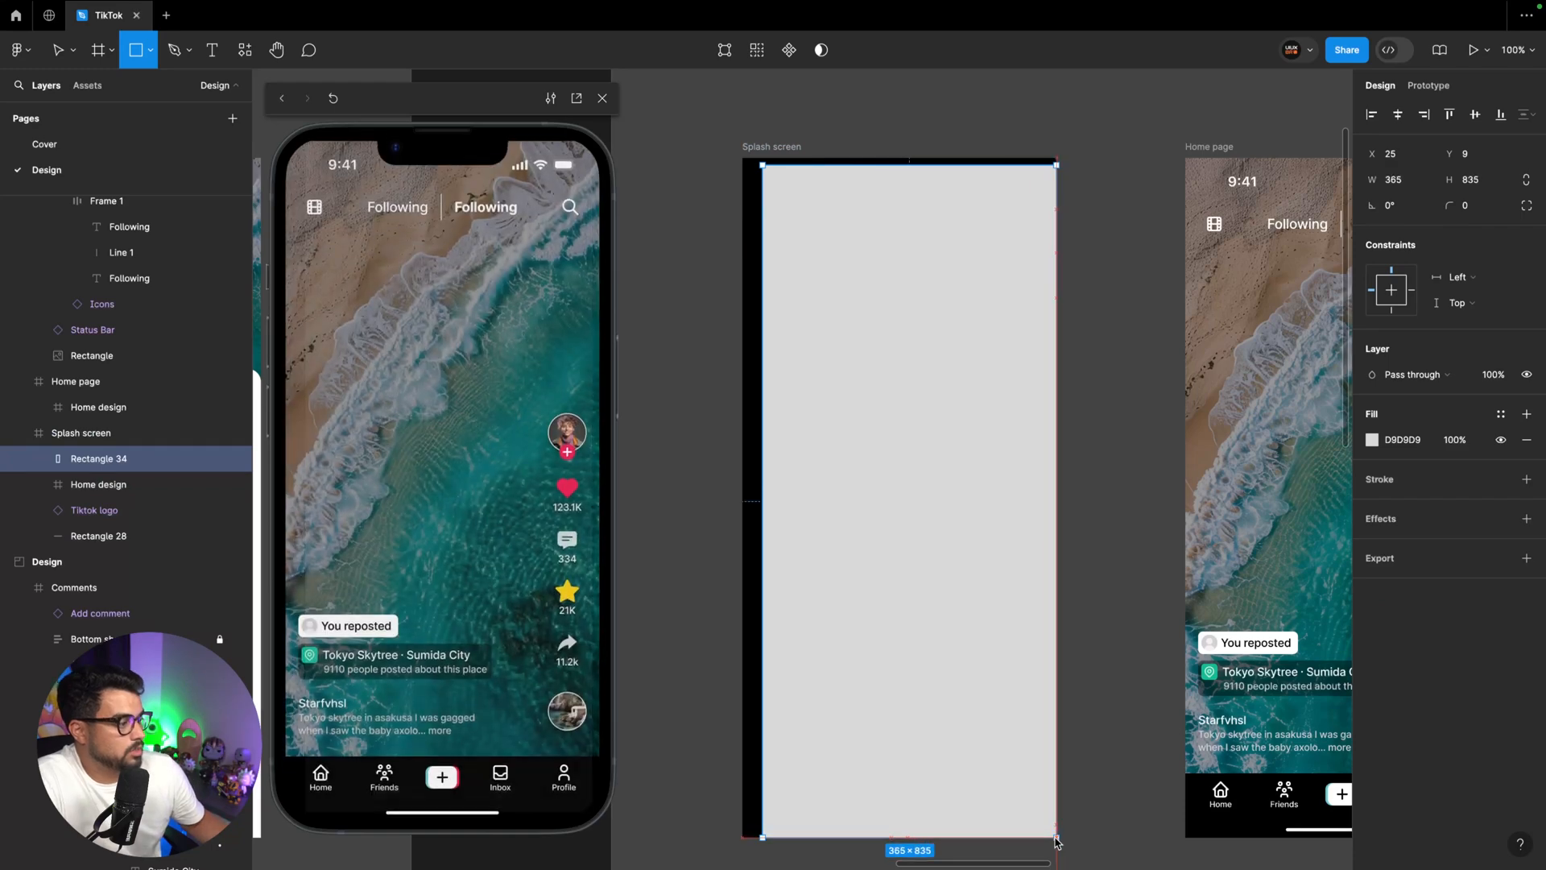
{"action": "left_click_drag", "start_coordinate": [762, 165], "coordinate": [741, 158]}
Send the new rectangle to the back of the Splash screen's layers and fill it with the Black style
{"action": "left_click", "coordinate": [765, 148]}
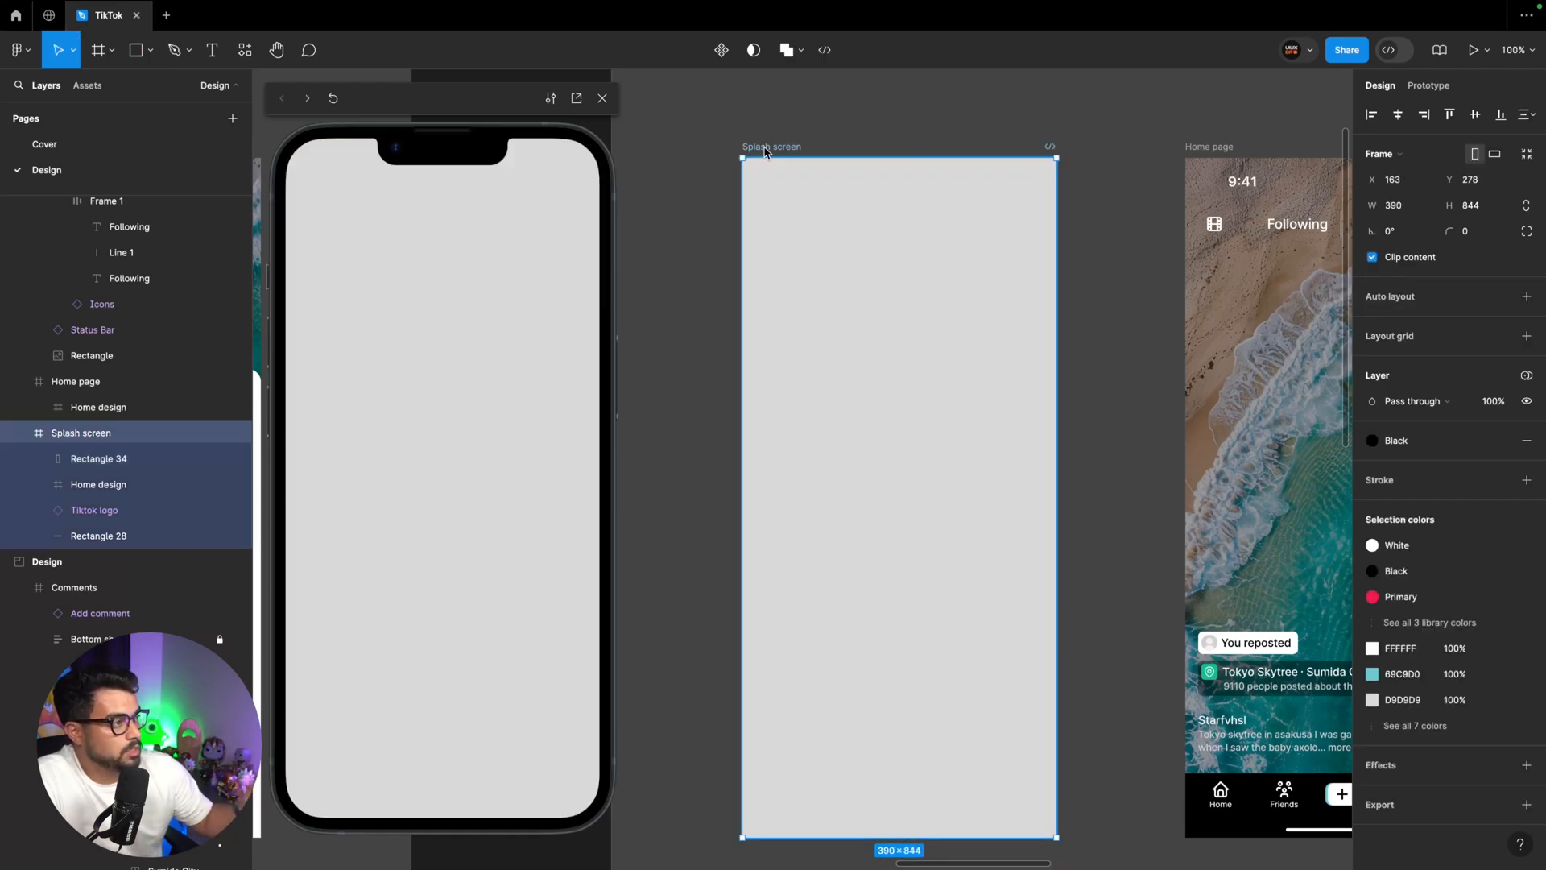
{"action": "left_click_drag", "start_coordinate": [93, 459], "coordinate": [99, 551]}
{"action": "left_click", "coordinate": [1372, 440]}
{"action": "left_click", "coordinate": [1207, 521]}
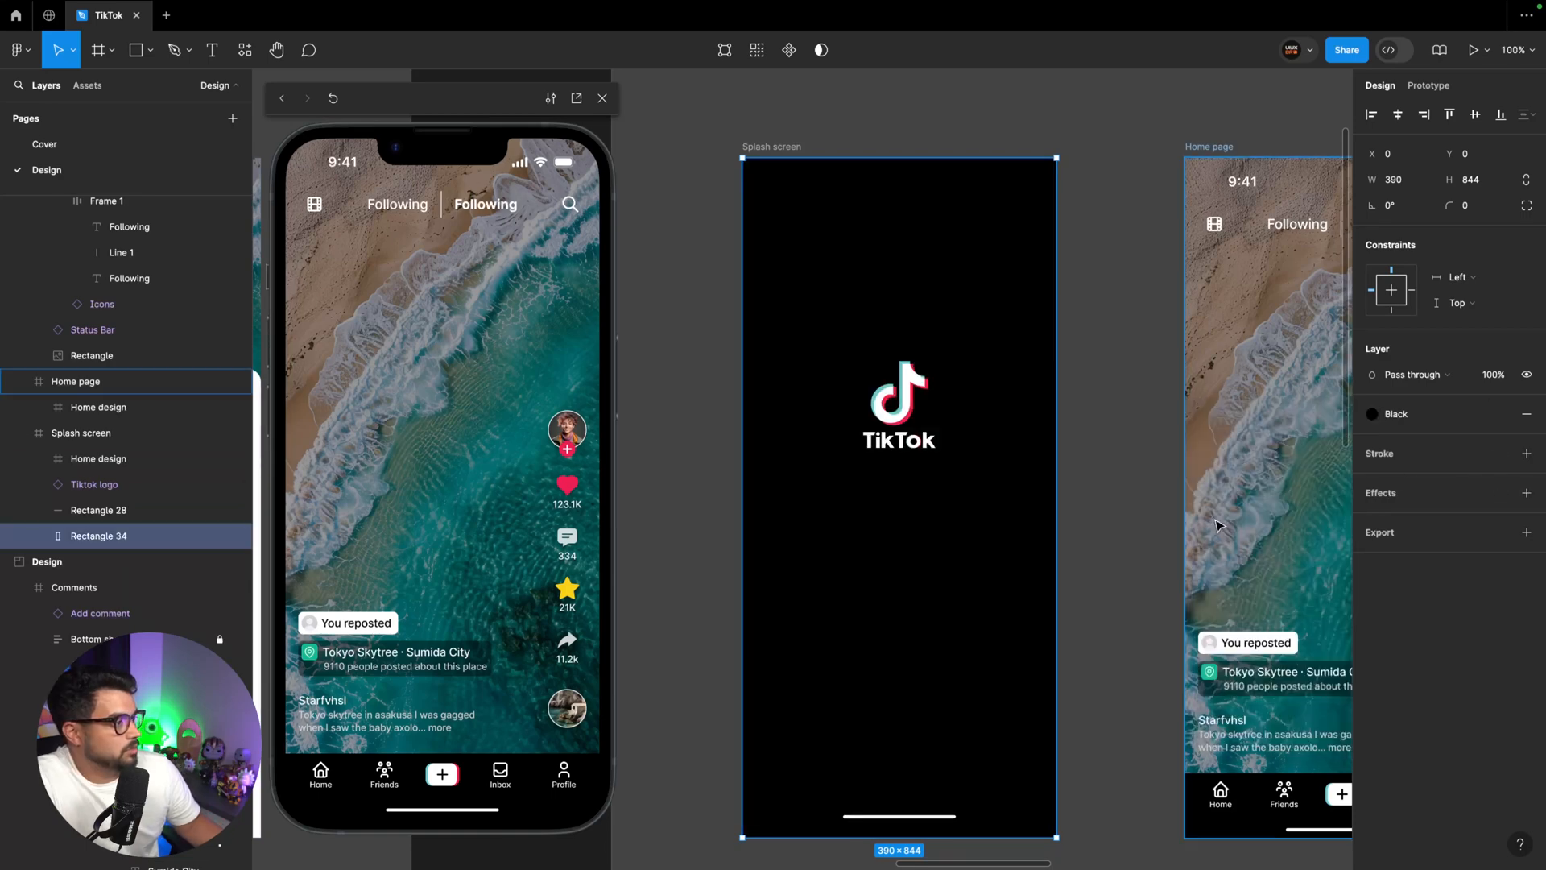
{"action": "left_click", "coordinate": [85, 434]}
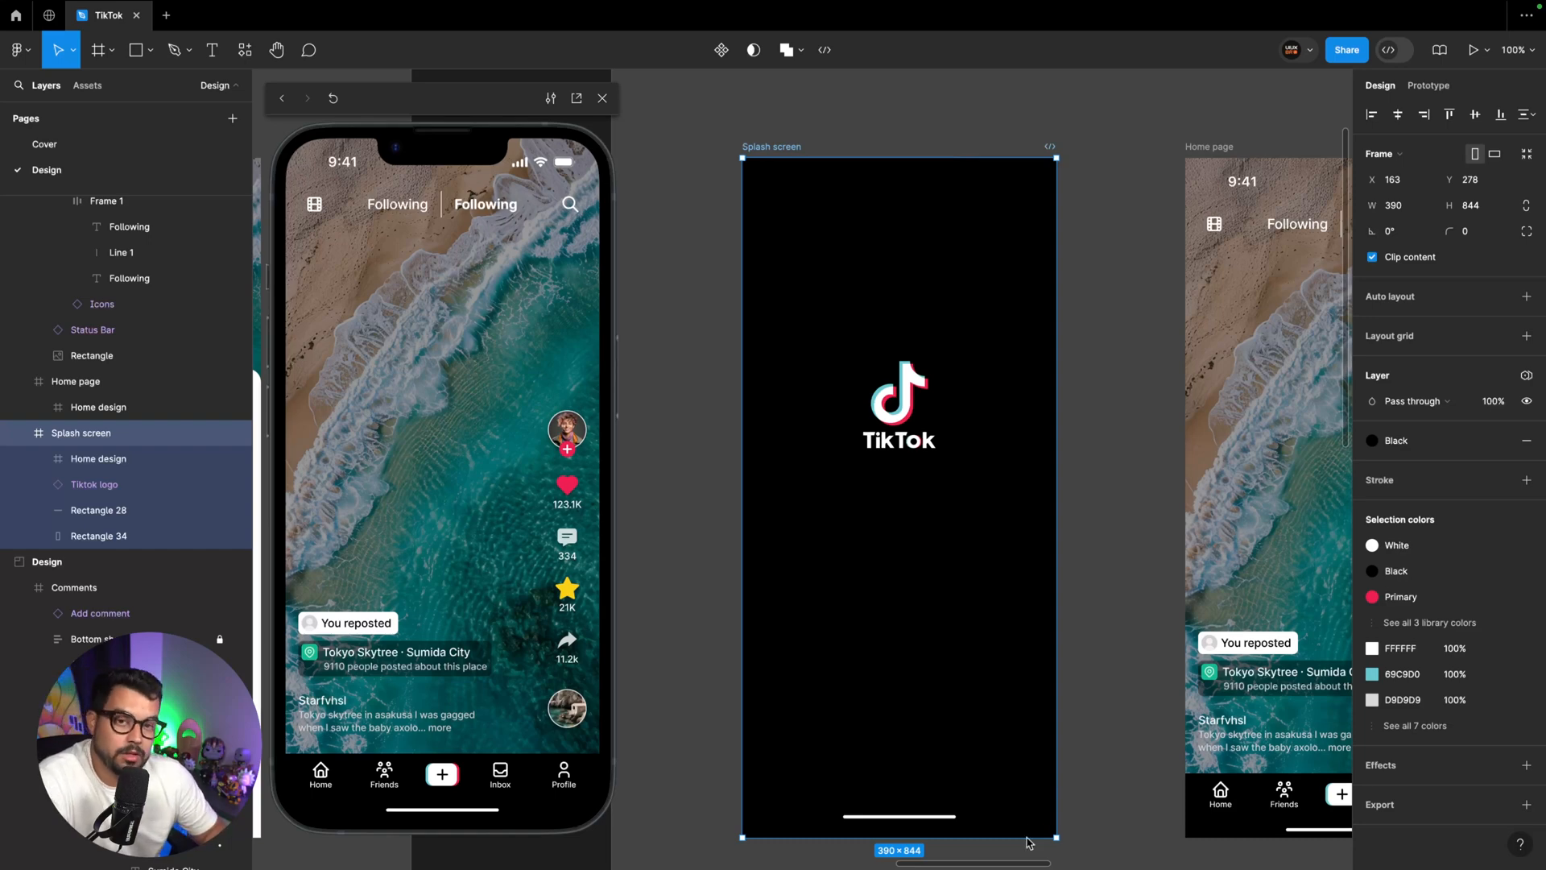
Rename the full-size black rectangle in the Splash screen as Background
{"action": "left_click", "coordinate": [100, 534]}
{"action": "left_click", "coordinate": [95, 458]}
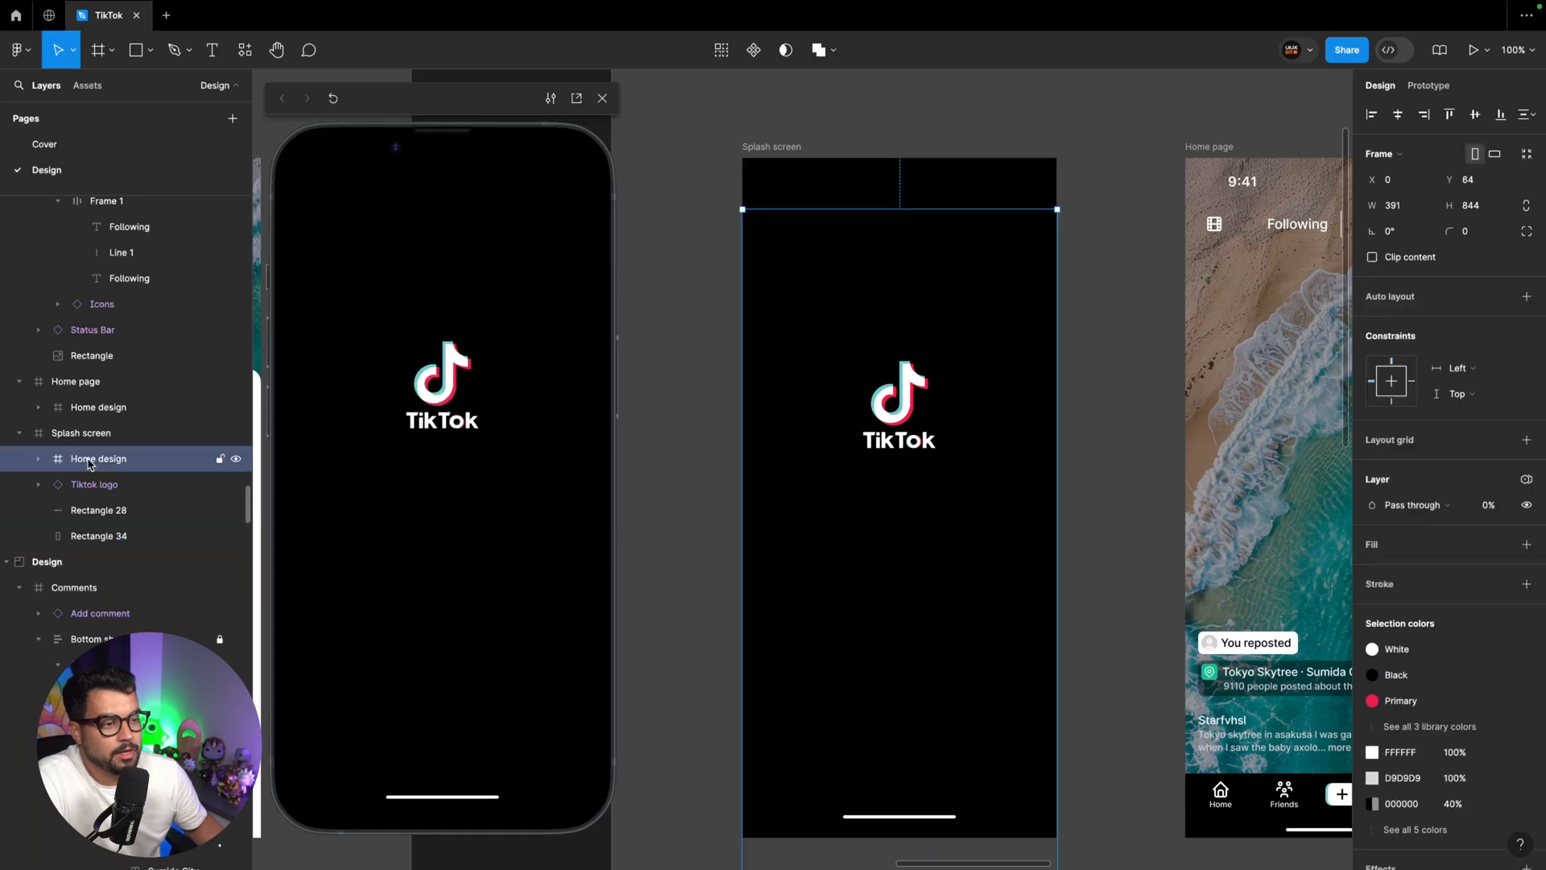
{"action": "left_click", "coordinate": [101, 538]}
{"action": "double_click", "coordinate": [101, 536]}
{"action": "type", "text": "B"}
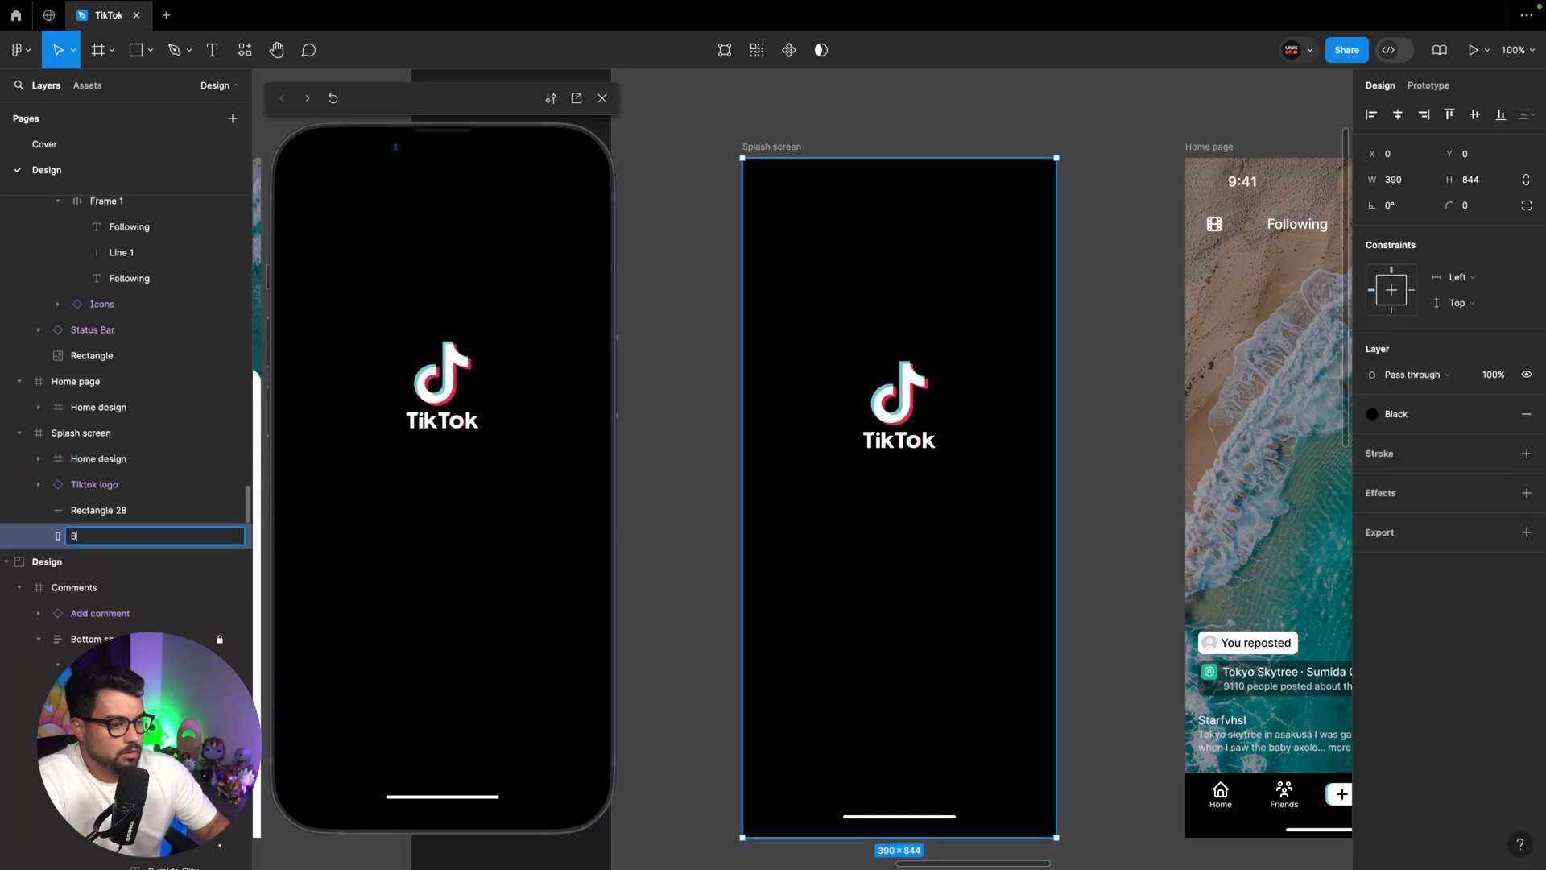
{"action": "type", "text": "ackground"}
{"action": "key", "text": "Return"}
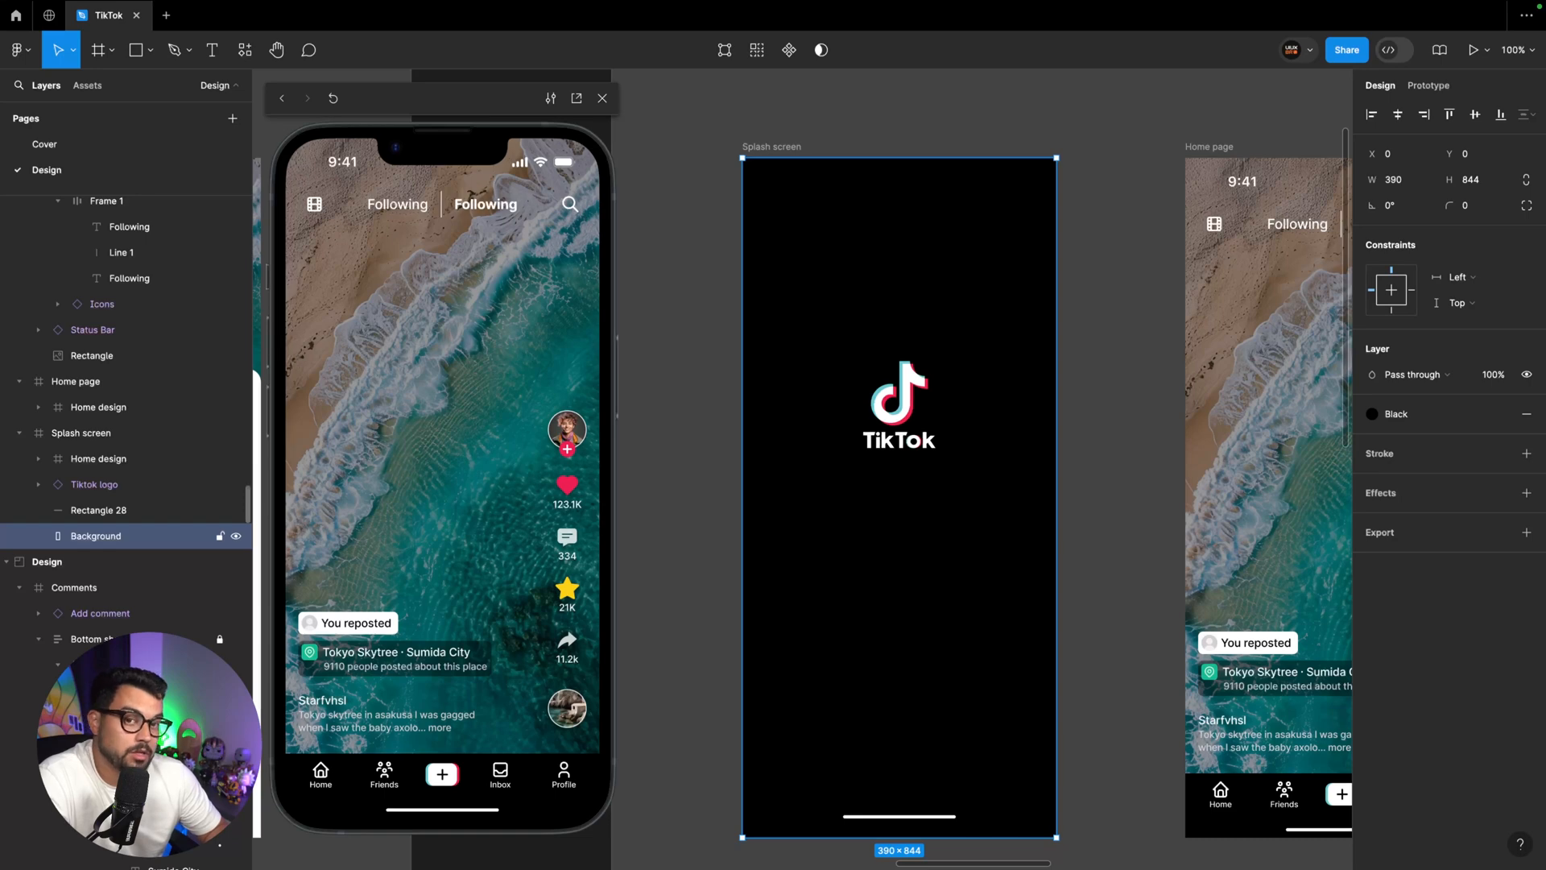
Paste a copy of the Background rectangle into the Home page frame and place it beneath the Home design layer
{"action": "scroll", "coordinate": [733, 435], "scroll_direction": "right", "scroll_amount": 3}
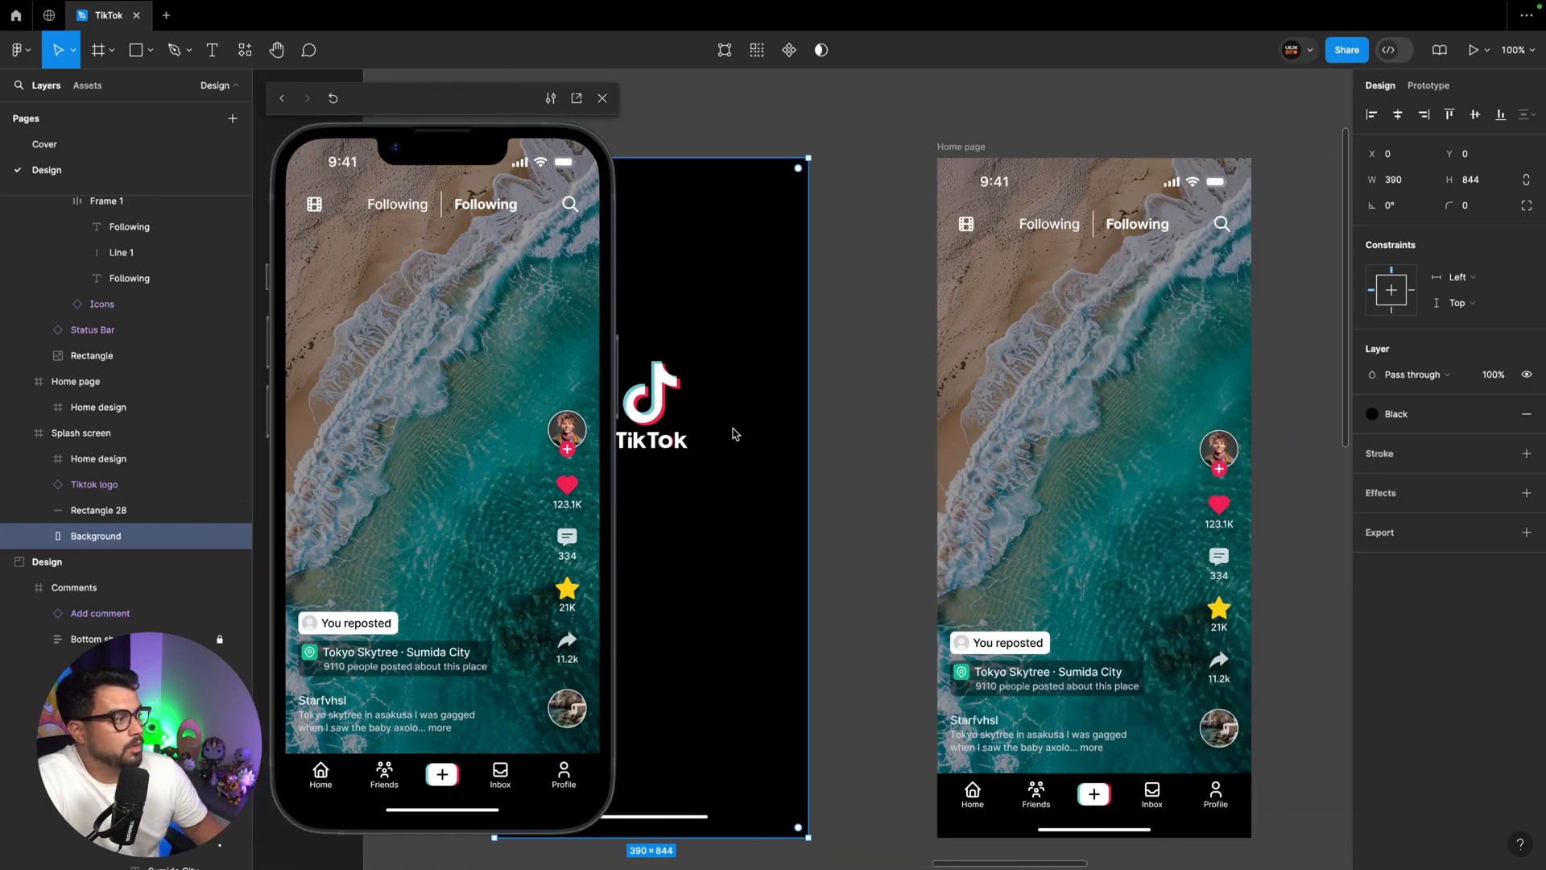
{"action": "left_click", "coordinate": [989, 147]}
{"action": "key", "text": "ctrl+v"}
{"action": "left_click_drag", "start_coordinate": [95, 406], "coordinate": [95, 443]}
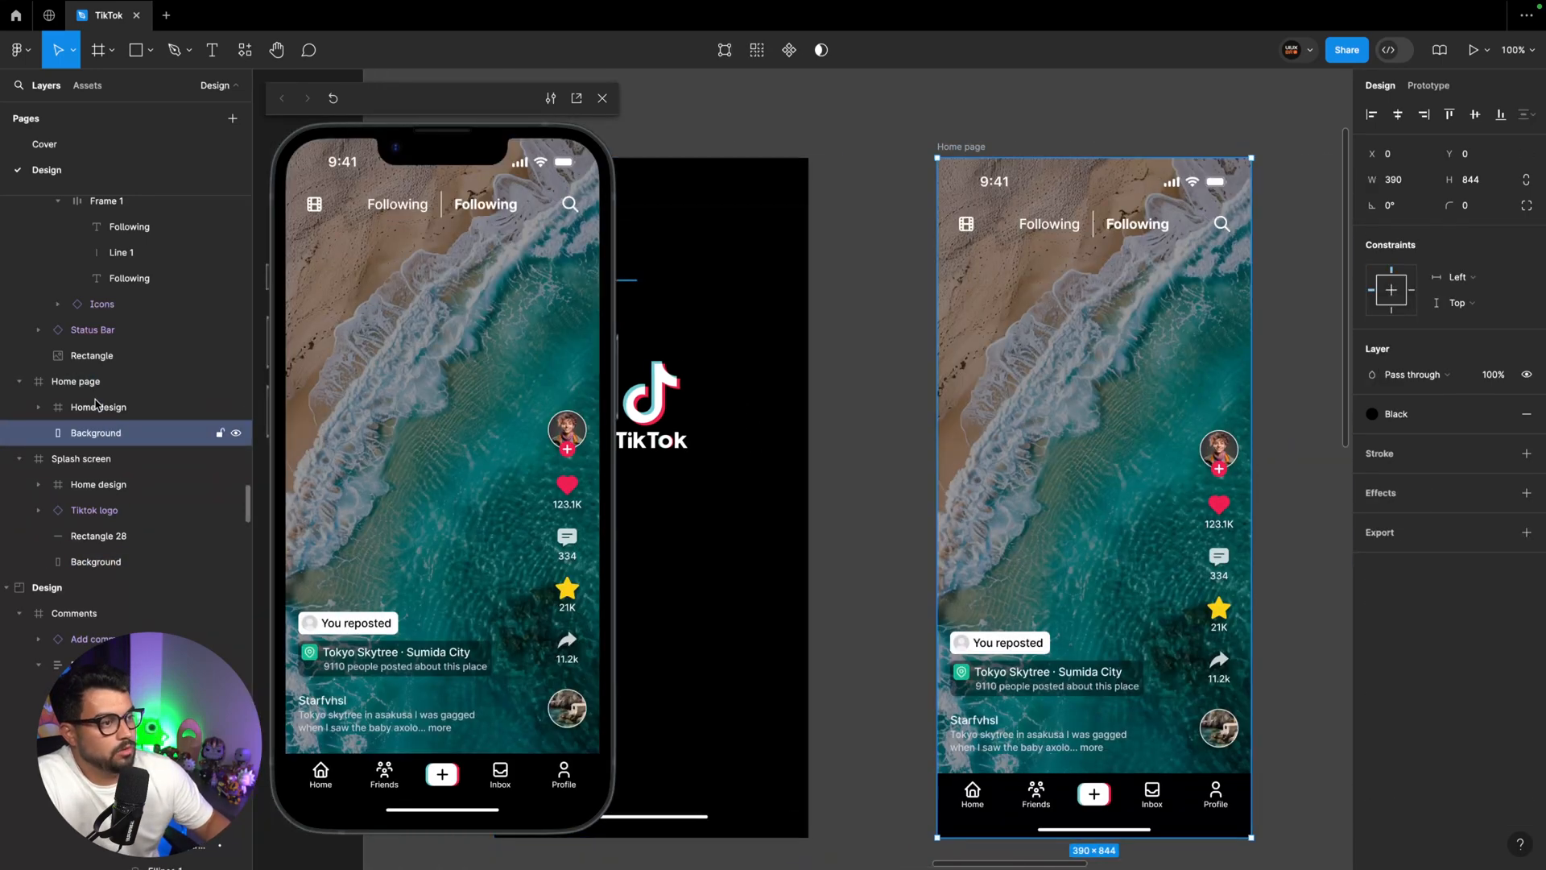
Paste a copy of the Splash screen's TikTok logo into the Home page and move it up out of the frame
{"action": "left_click", "coordinate": [105, 537]}
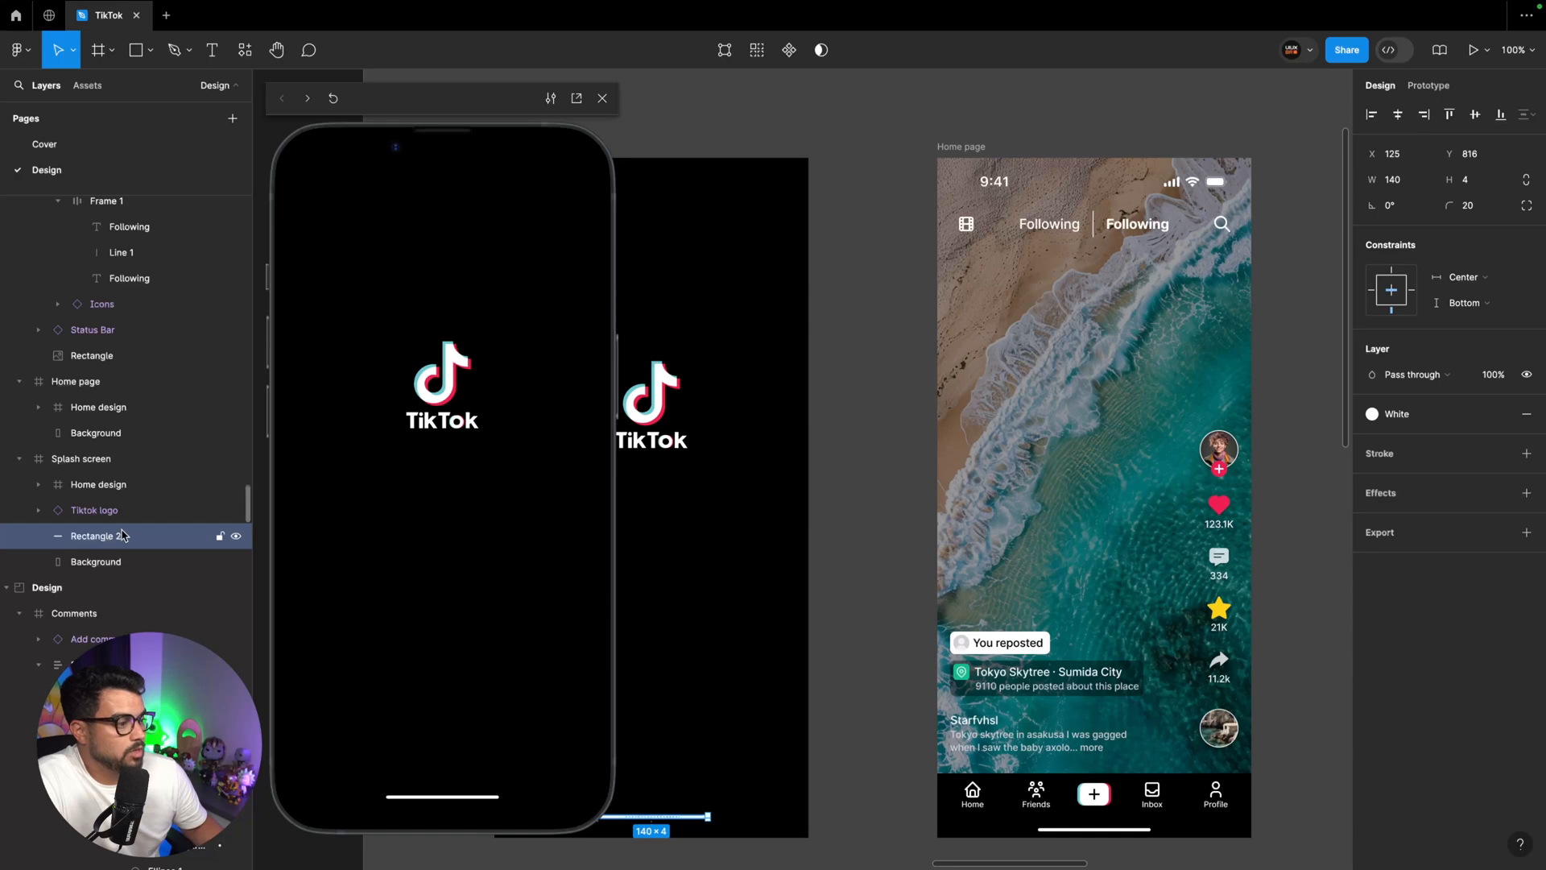
{"action": "left_click", "coordinate": [99, 509]}
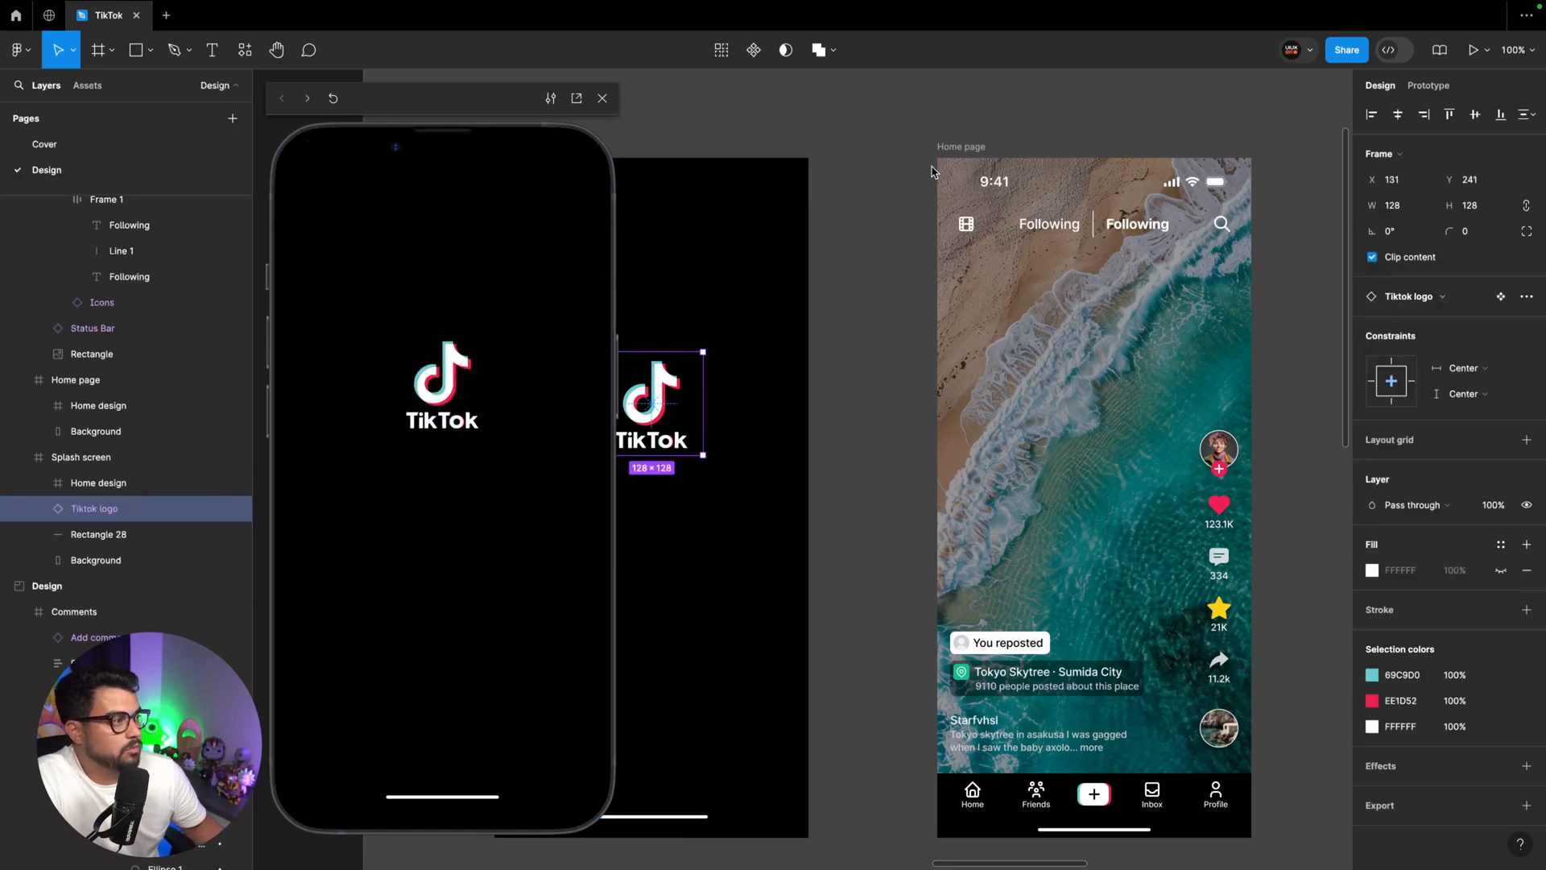
{"action": "left_click", "coordinate": [978, 150]}
{"action": "key", "text": "ctrl+v"}
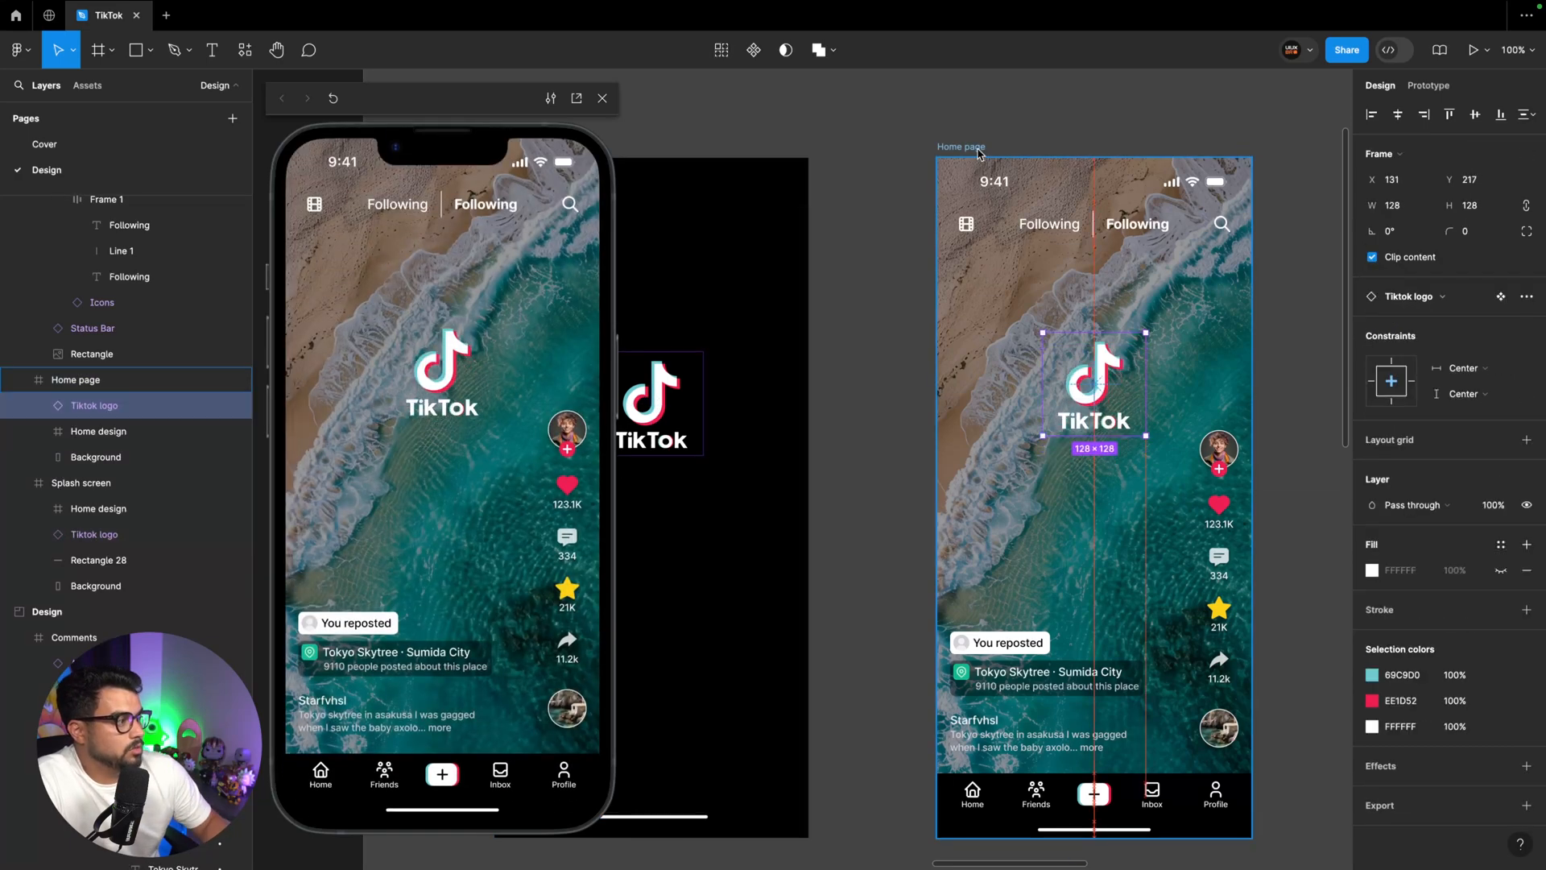
{"action": "key", "text": "Up"}
{"action": "key", "text": "Up"}
{"action": "key", "text": "Up"}
{"action": "key", "text": "Up"}
{"action": "key", "text": "Up"}
{"action": "key", "text": "Up"}
{"action": "key", "text": "Up"}
{"action": "key", "text": "Up"}
{"action": "key", "text": "Up"}
{"action": "key", "text": "Up"}
{"action": "key", "text": "Up"}
{"action": "key", "text": "Up"}
{"action": "key", "text": "Up"}
{"action": "key", "text": "Up"}
{"action": "key", "text": "Up"}
{"action": "key", "text": "Up"}
{"action": "key", "text": "Up"}
{"action": "key", "text": "Up"}
{"action": "key", "text": "Up"}
{"action": "key", "text": "Up"}
{"action": "scroll", "coordinate": [979, 153], "scroll_direction": "left", "scroll_amount": 5}
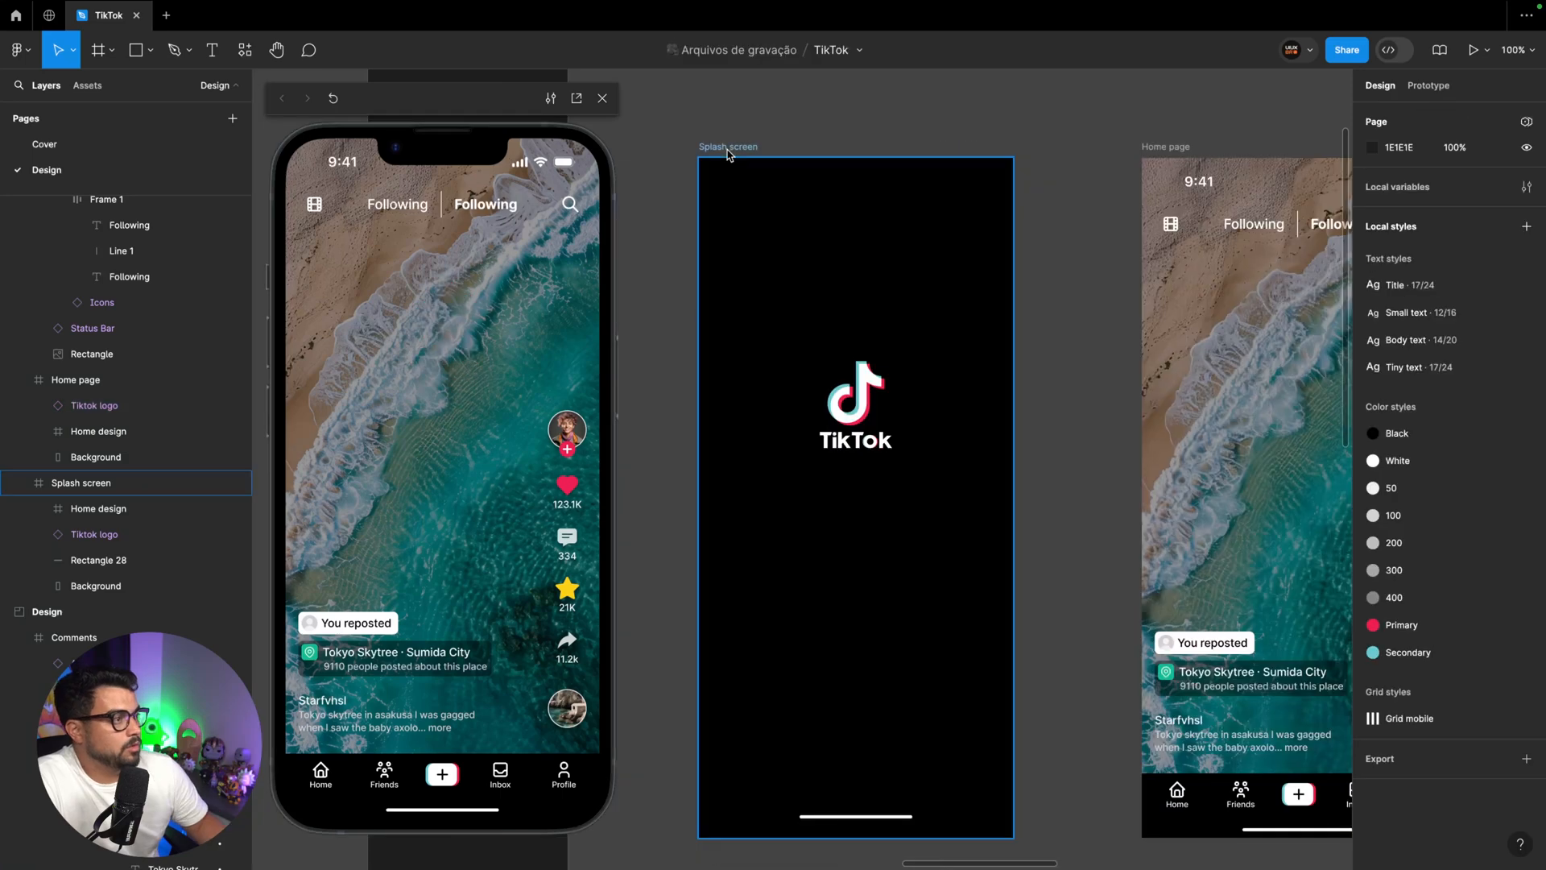
Check the splash-to-home transition in the prototype preview and close the preview
{"action": "left_click", "coordinate": [729, 150]}
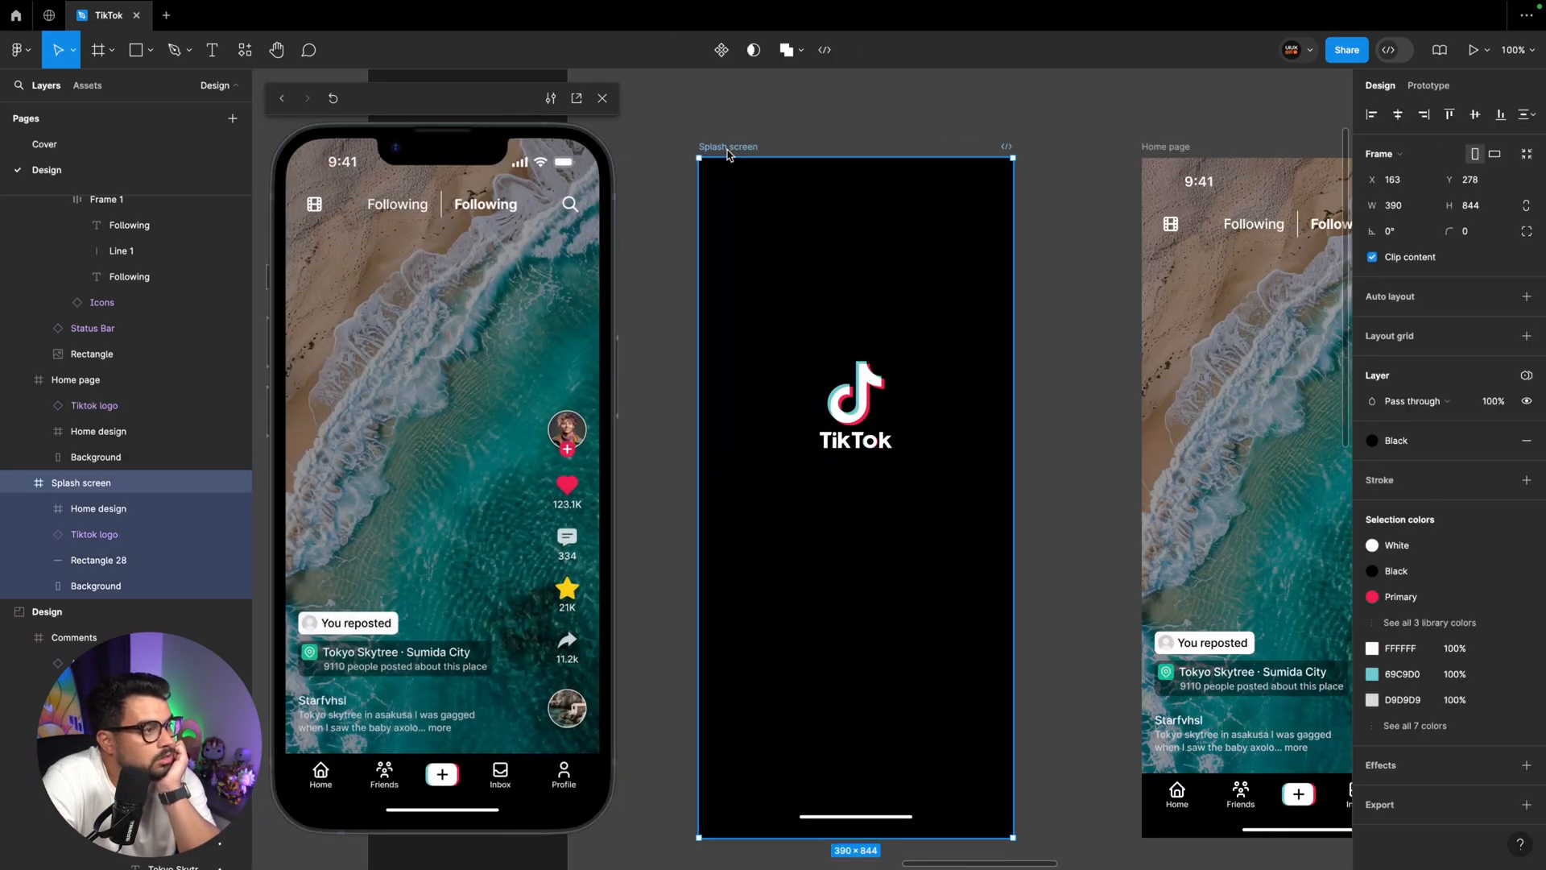
{"action": "key", "text": "r"}
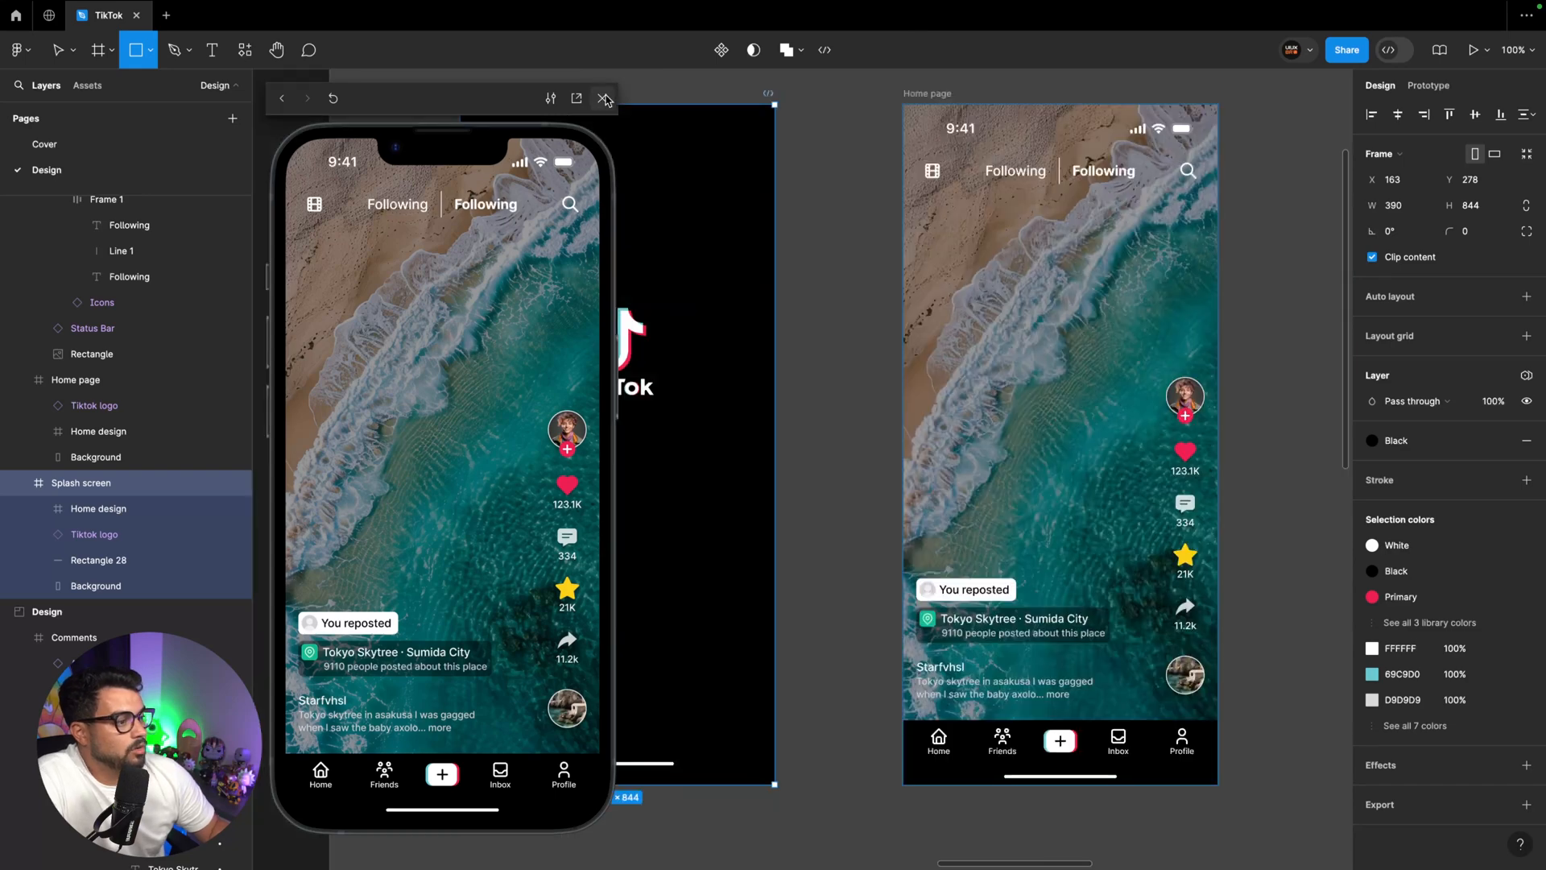
{"action": "left_click", "coordinate": [604, 100]}
Link the Home page's comment icon group to the Comments frame with an on-tap Navigate to interaction using Smart animate, Slow, 600 ms
{"action": "scroll", "coordinate": [613, 105], "scroll_direction": "right", "scroll_amount": 4}
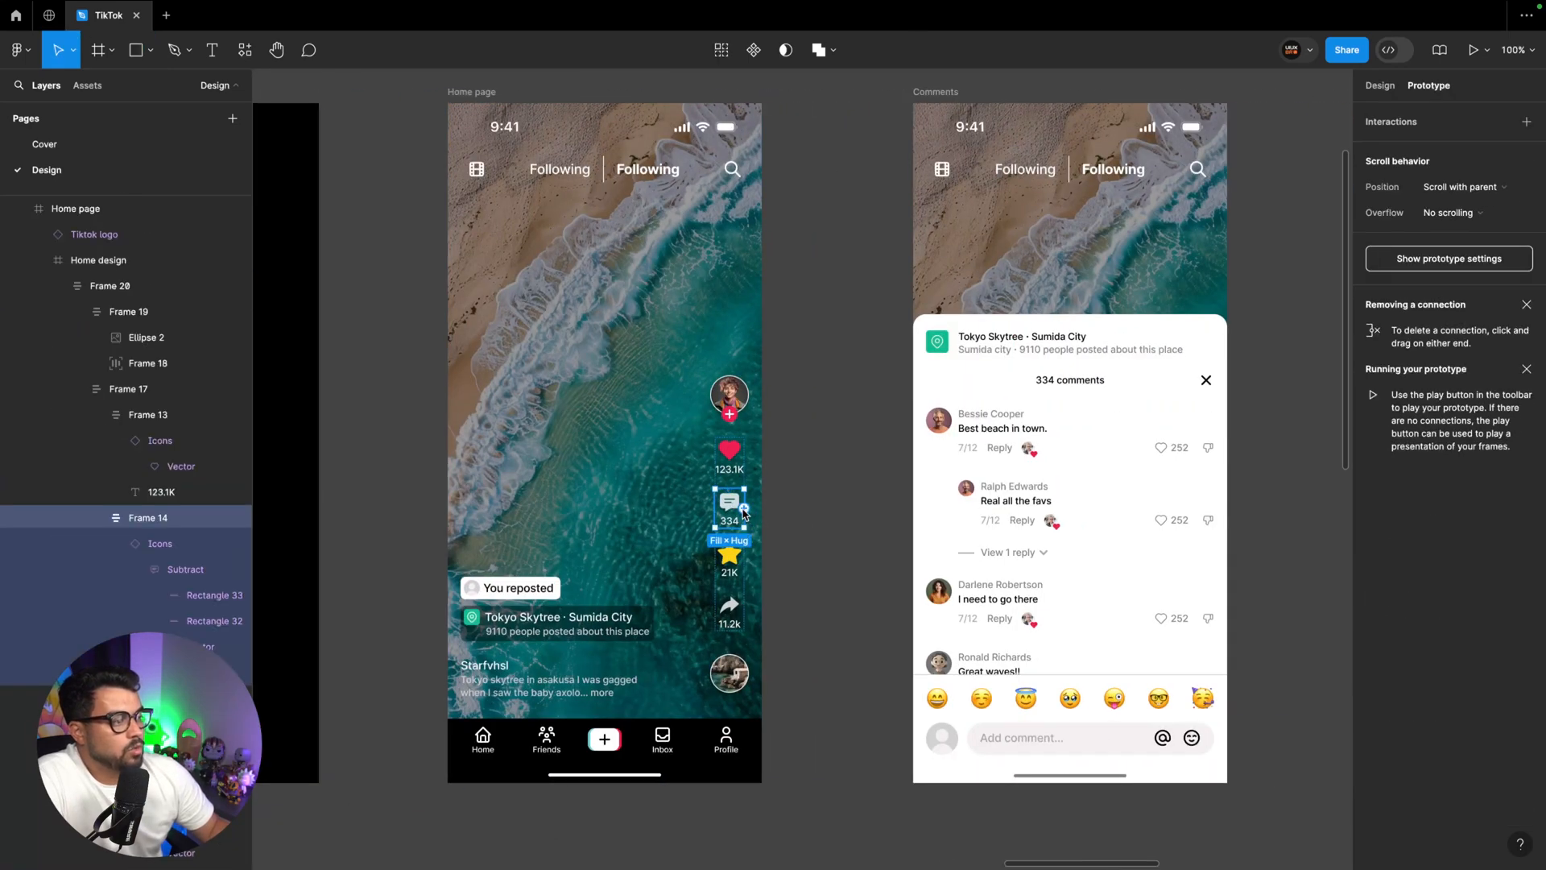
{"action": "left_click_drag", "start_coordinate": [744, 509], "coordinate": [943, 344]}
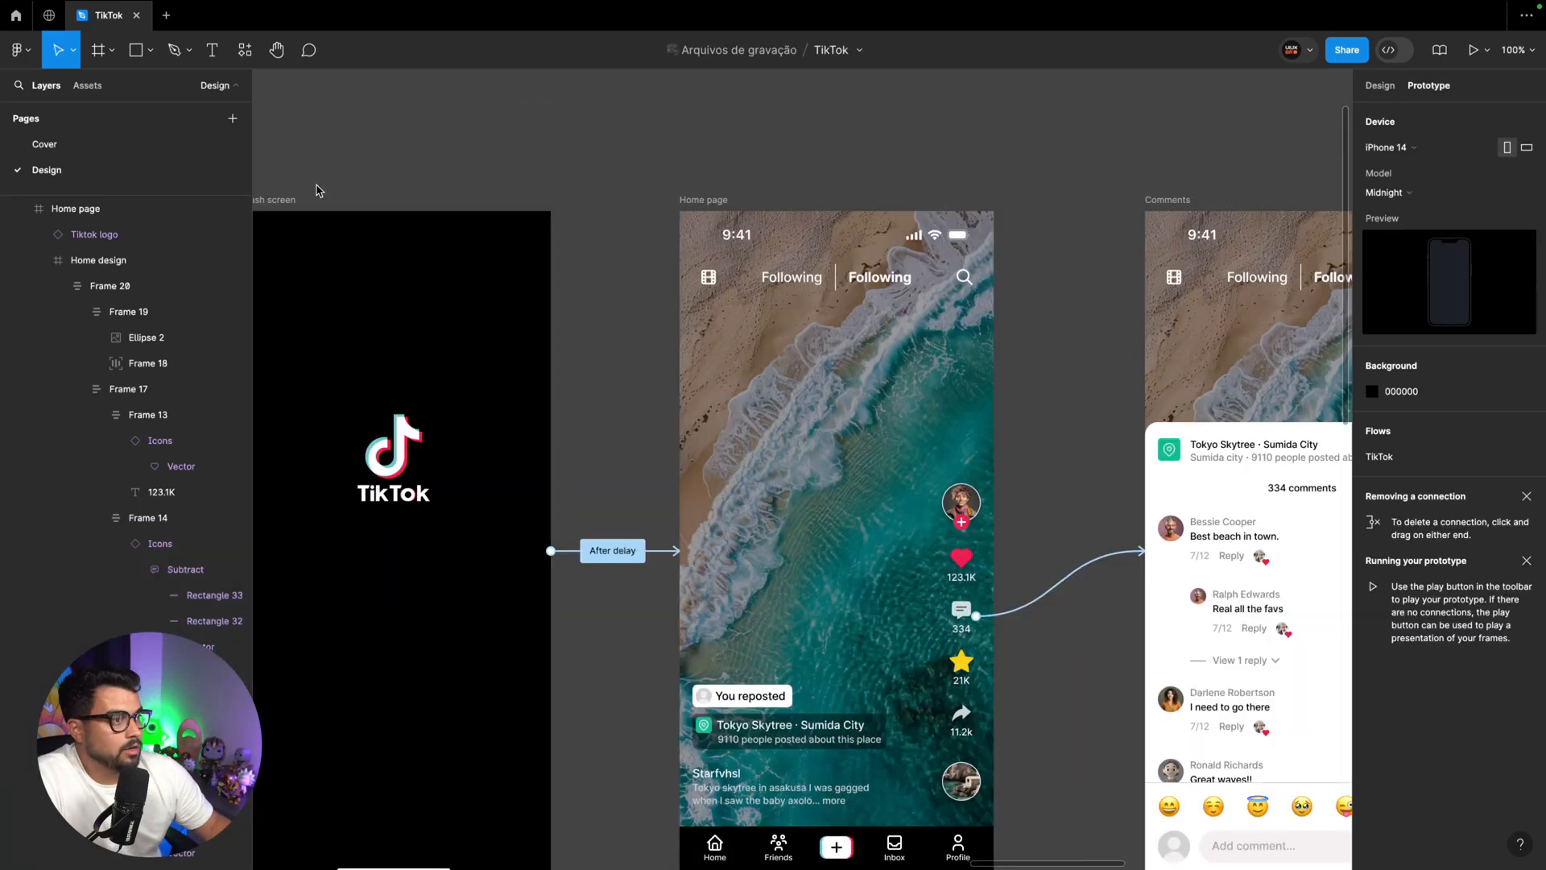
Preview the flow from the Splash screen and test opening the comments from the comment icon
{"action": "left_click", "coordinate": [282, 200]}
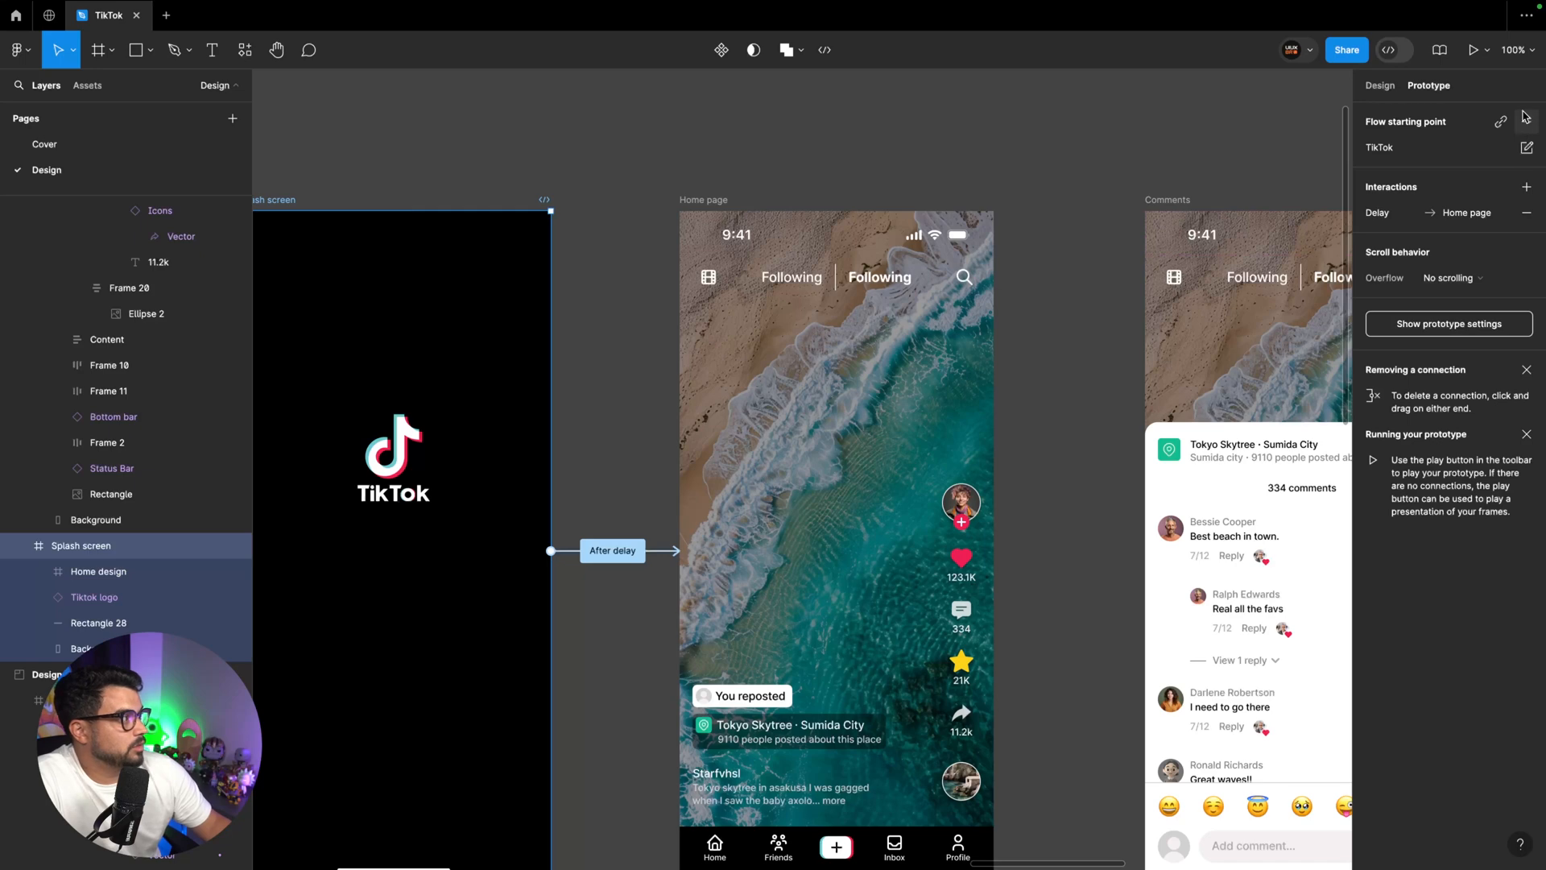
{"action": "left_click", "coordinate": [1524, 119]}
{"action": "left_click", "coordinate": [567, 537]}
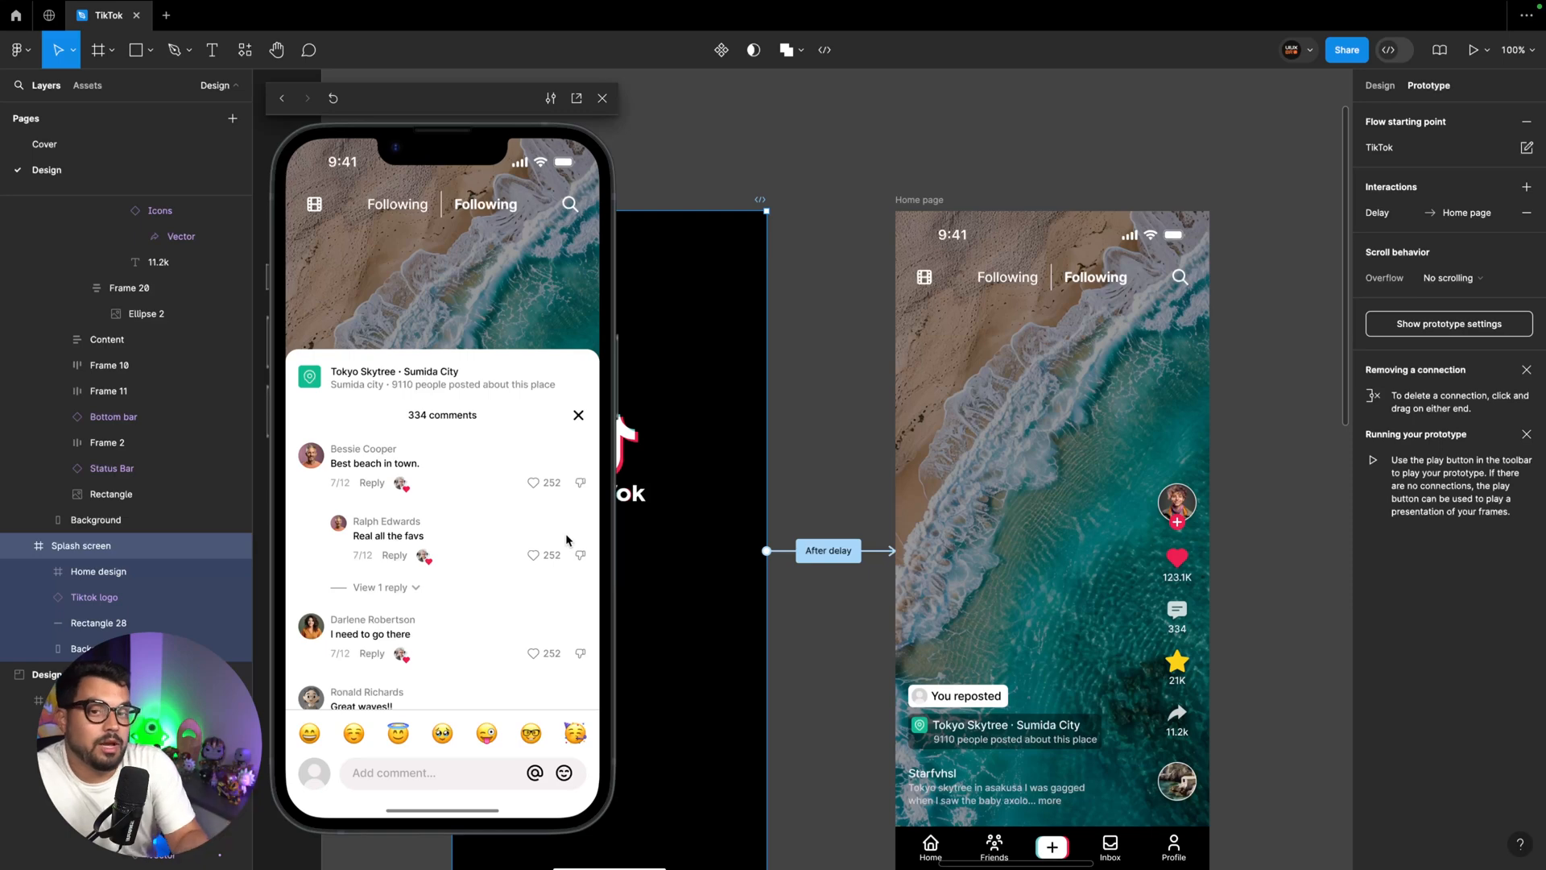
Paste a copy of the Comments frame's bottom sheet into the Home page and move it below the frame to Y 851
{"action": "scroll", "coordinate": [967, 483], "scroll_direction": "right", "scroll_amount": 5}
{"action": "scroll", "coordinate": [966, 483], "scroll_direction": "down", "scroll_amount": 2}
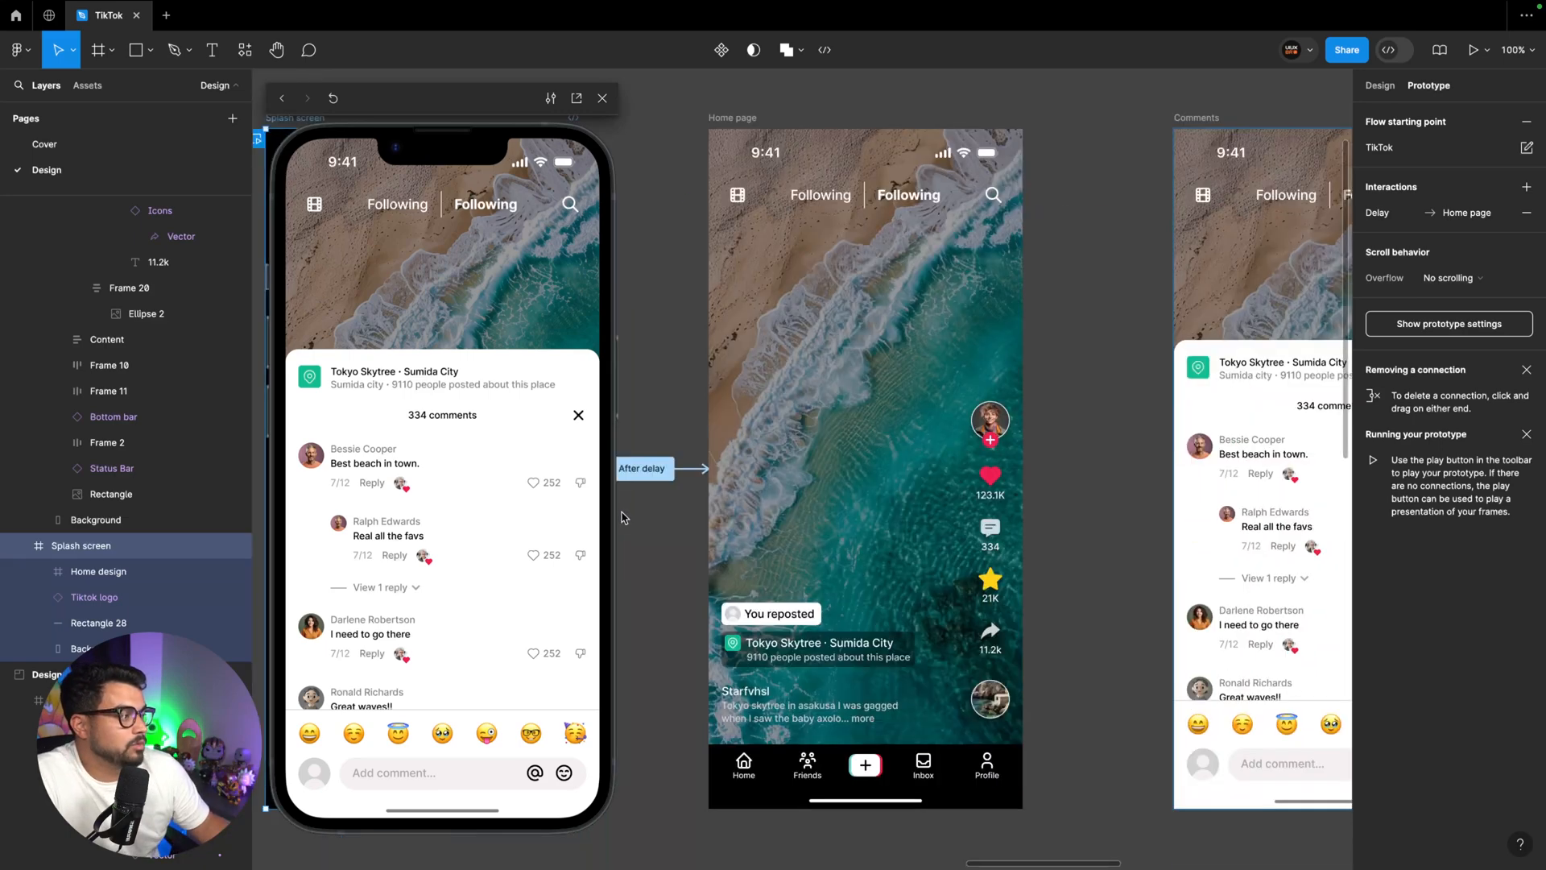
{"action": "left_click", "coordinate": [1379, 85]}
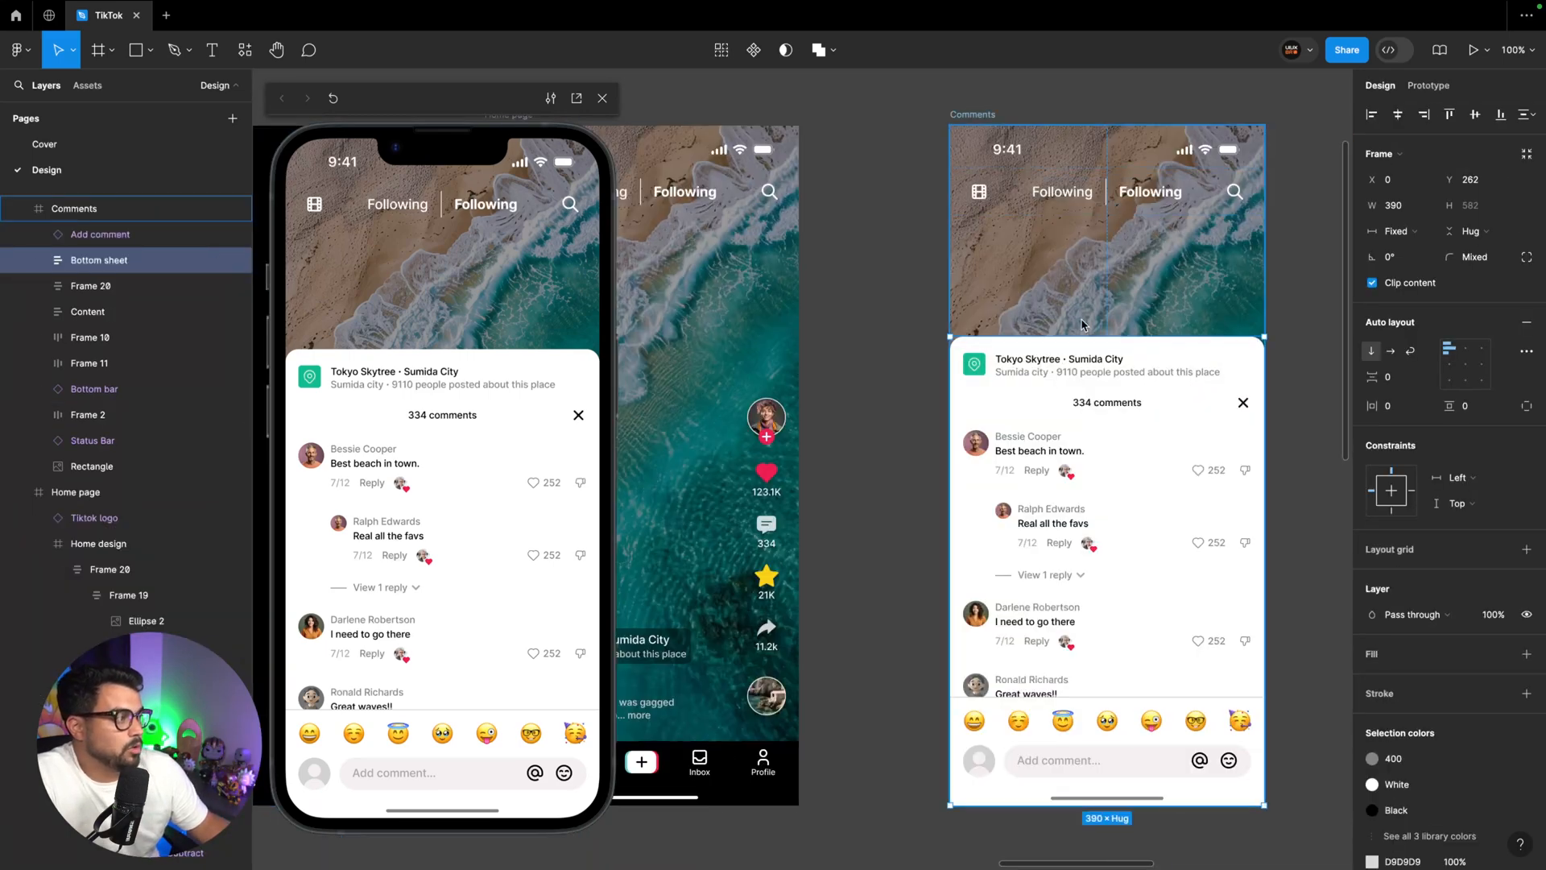
{"action": "scroll", "coordinate": [1081, 325], "scroll_direction": "left", "scroll_amount": 3}
{"action": "left_click", "coordinate": [698, 116]}
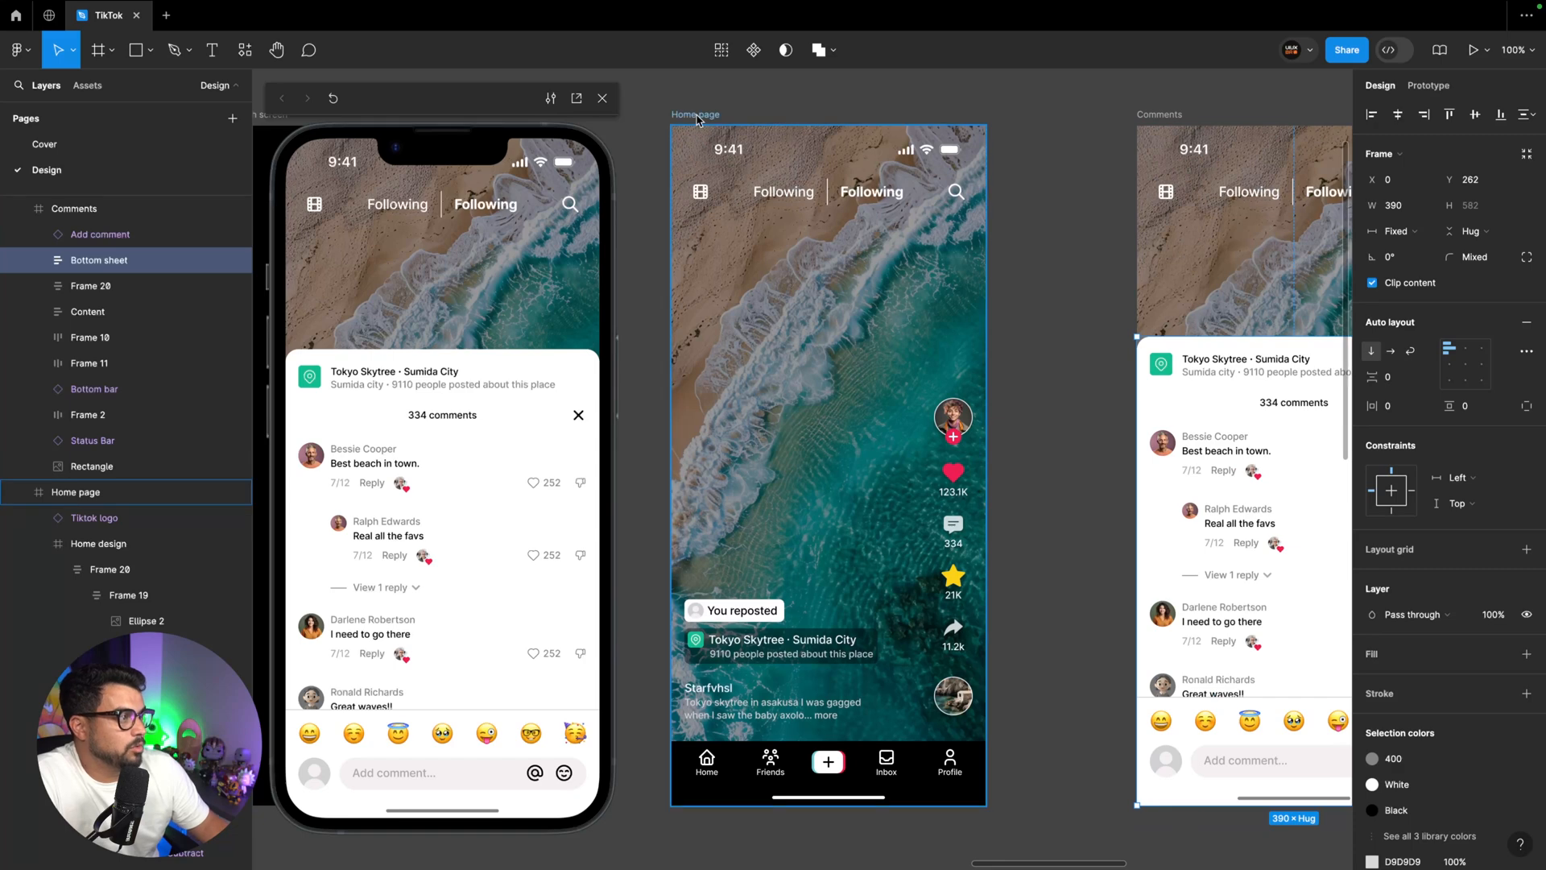
{"action": "key", "text": "ctrl+v"}
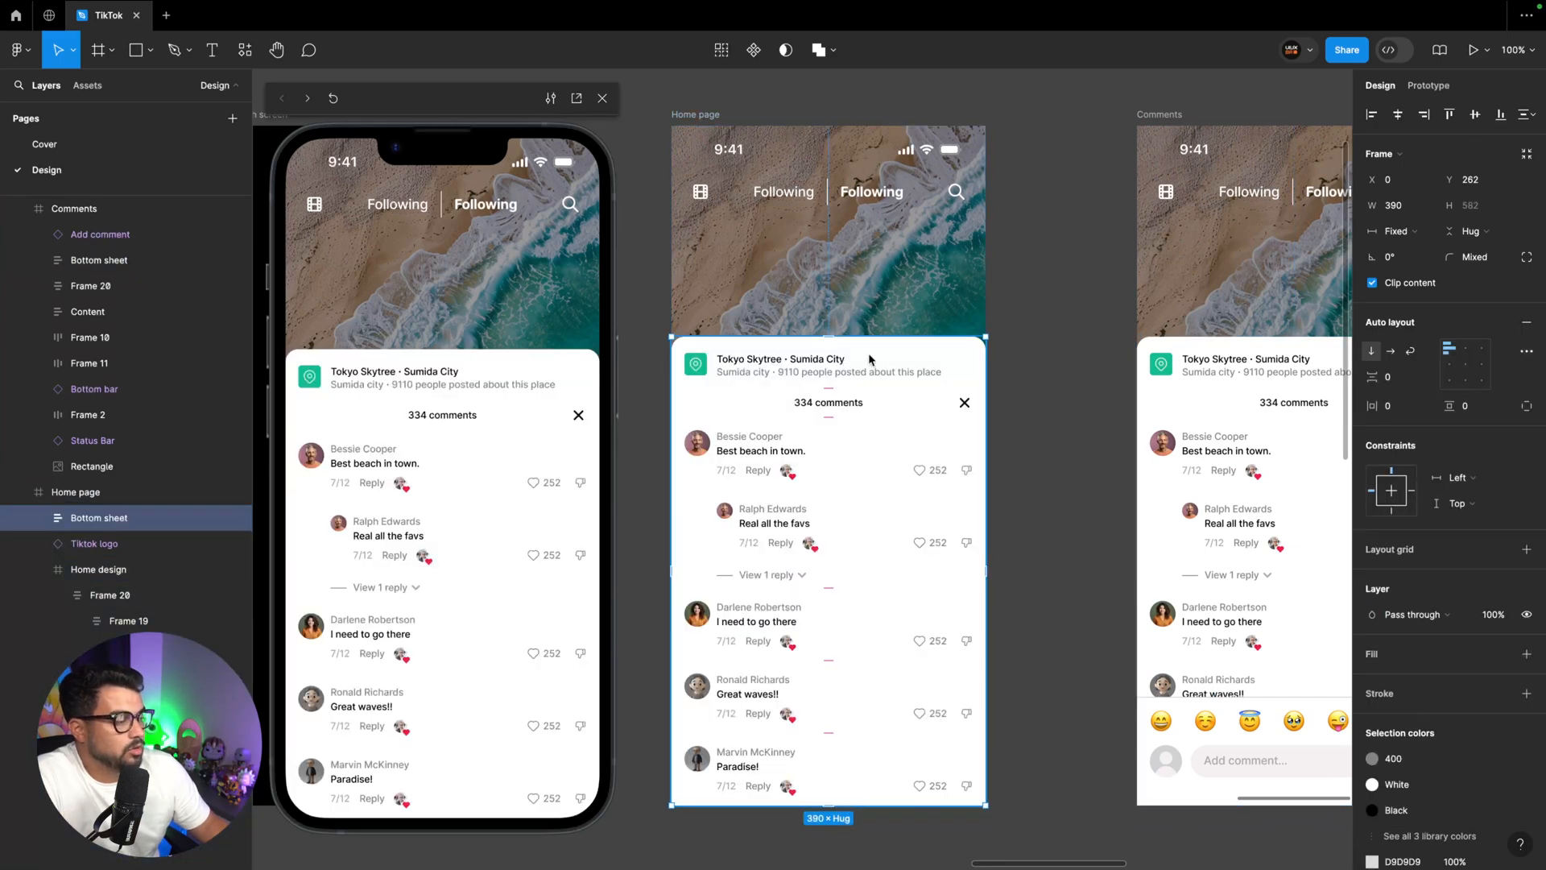
{"action": "left_click_drag", "start_coordinate": [870, 359], "coordinate": [896, 835]}
Paste a copy of the Add comment bar into the Home page, move it below the frame and test the comments transition in the preview
{"action": "scroll", "coordinate": [1089, 555], "scroll_direction": "right", "scroll_amount": 5}
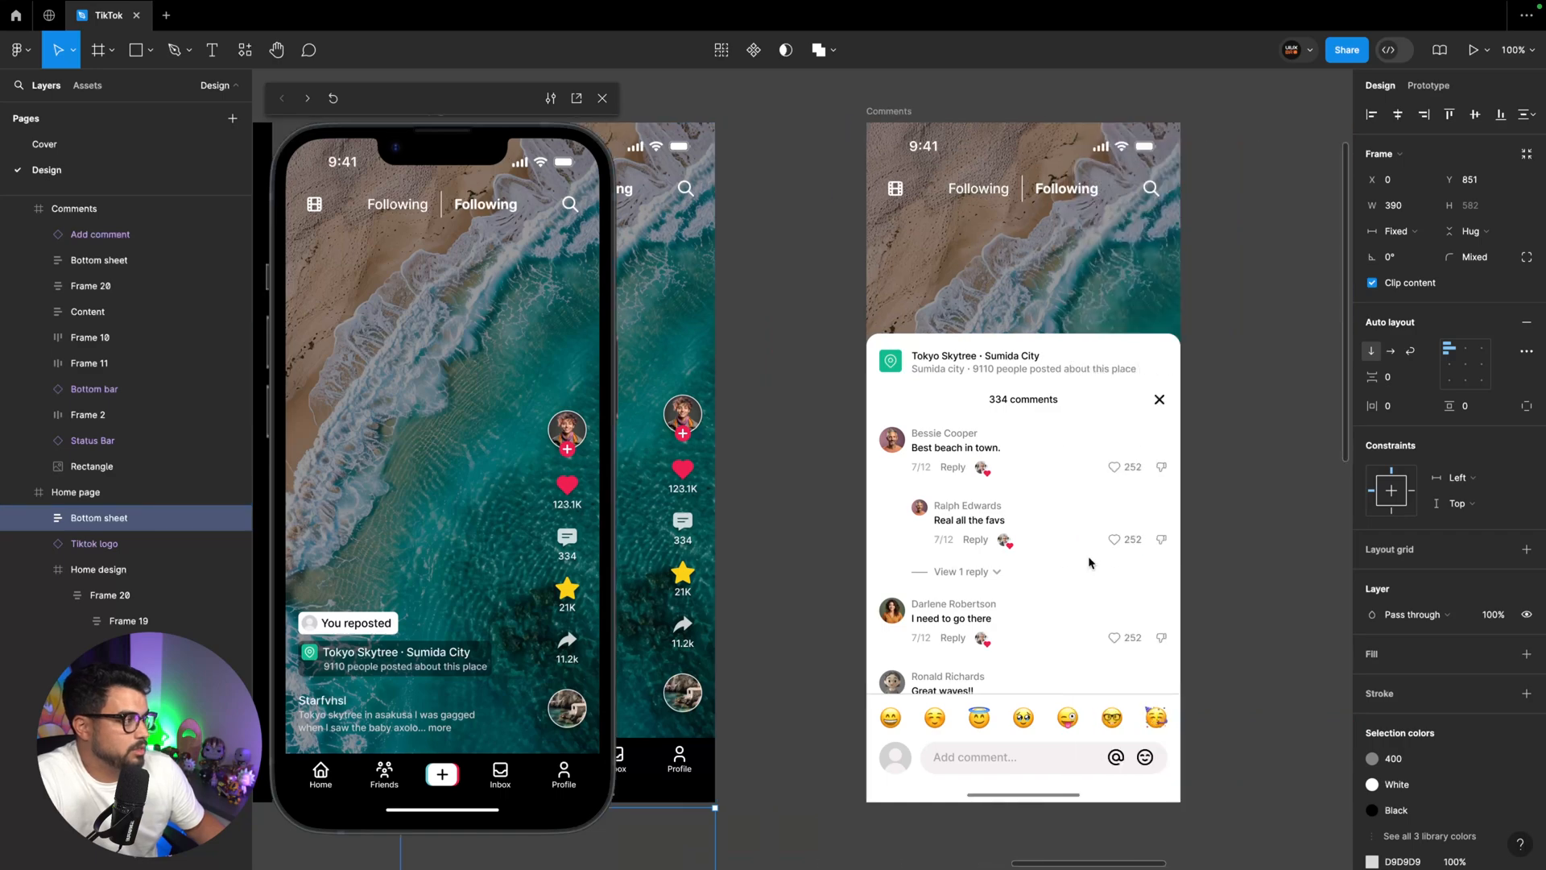
{"action": "left_click", "coordinate": [945, 746]}
{"action": "scroll", "coordinate": [949, 725], "scroll_direction": "left", "scroll_amount": 4}
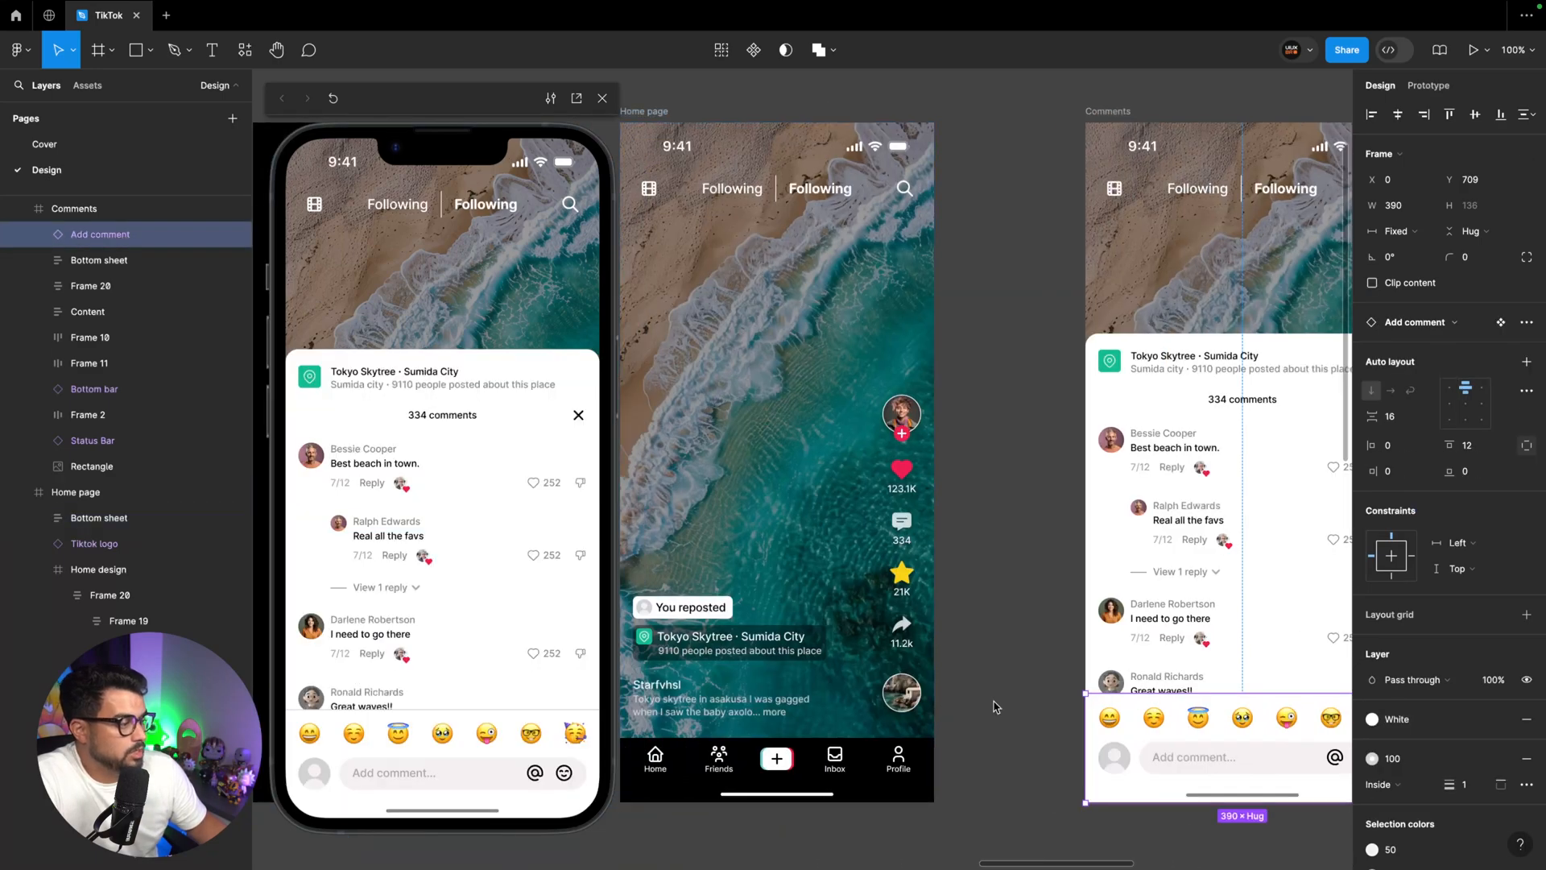
{"action": "key", "text": "ctrl+c"}
{"action": "left_click", "coordinate": [642, 111]}
{"action": "key", "text": "ctrl+v"}
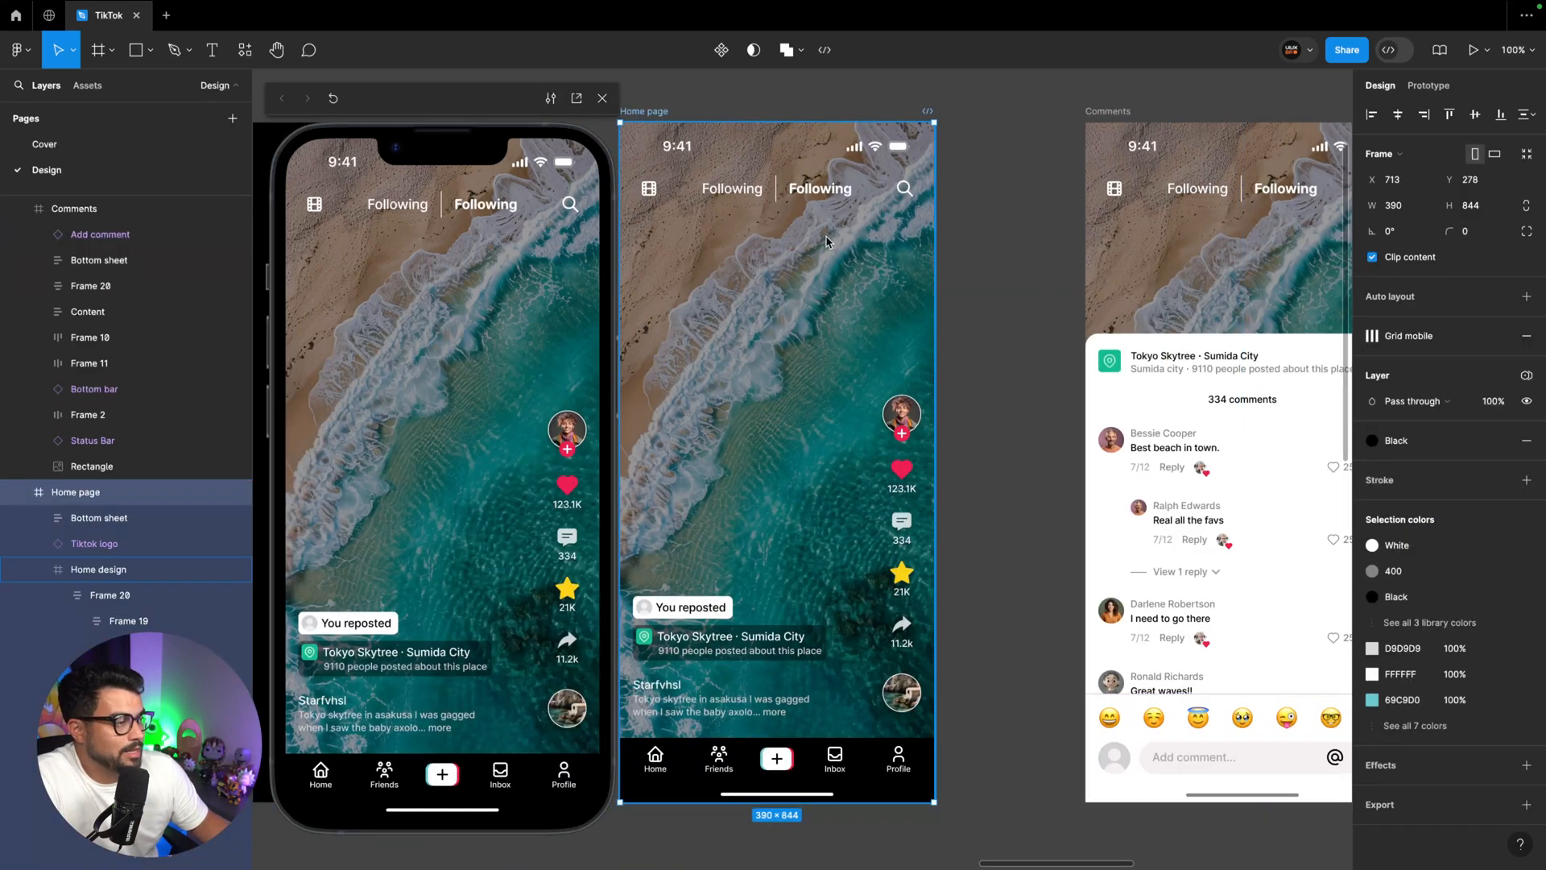
{"action": "scroll", "coordinate": [837, 246], "scroll_direction": "down", "scroll_amount": 4}
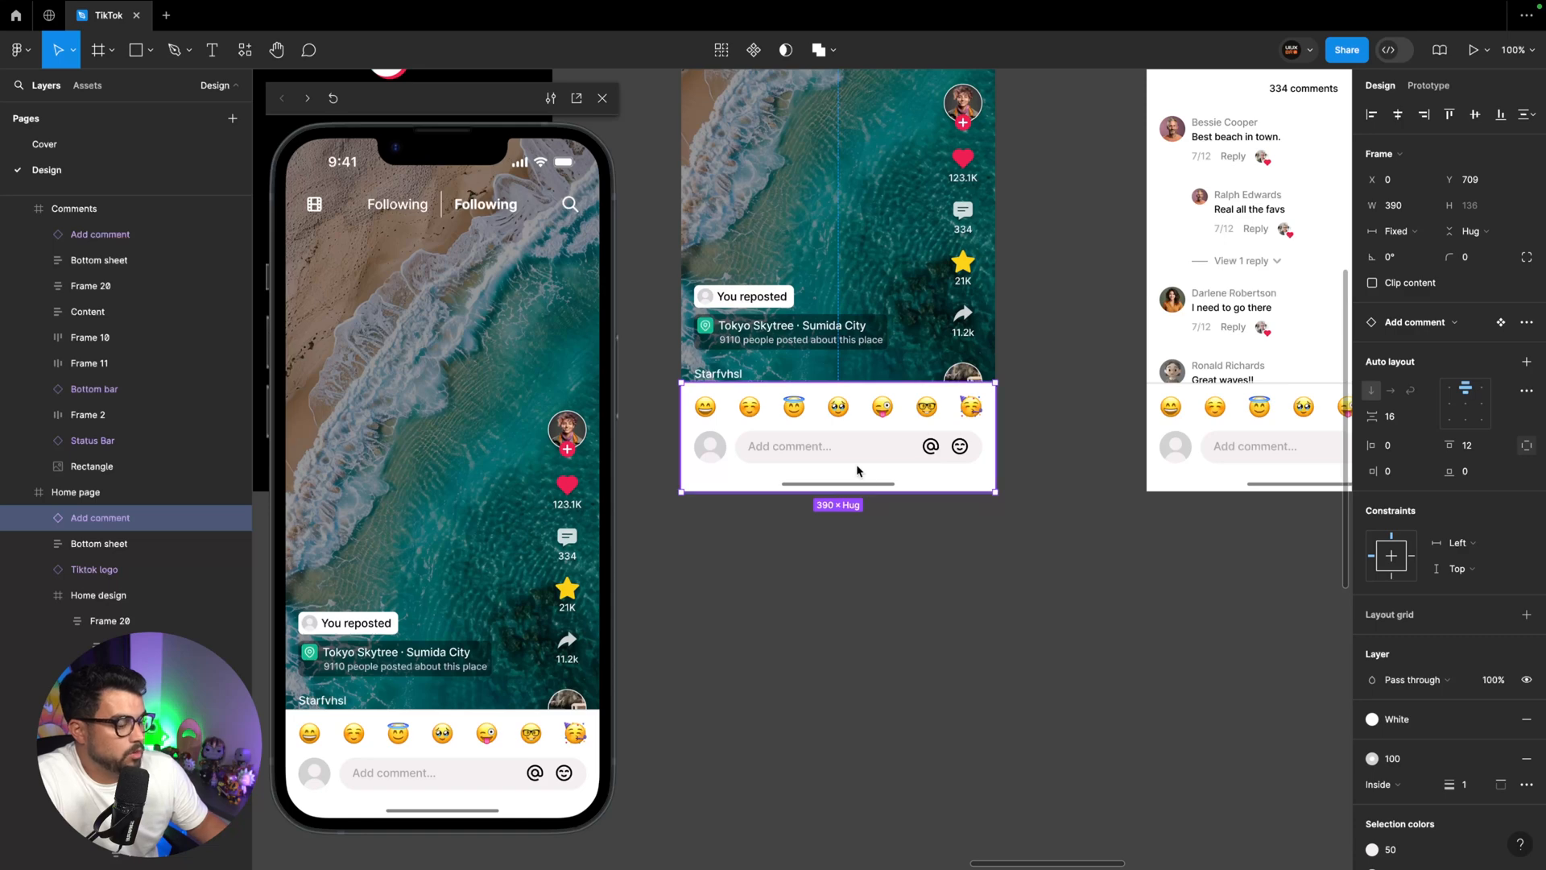
{"action": "left_click_drag", "start_coordinate": [857, 463], "coordinate": [857, 526]}
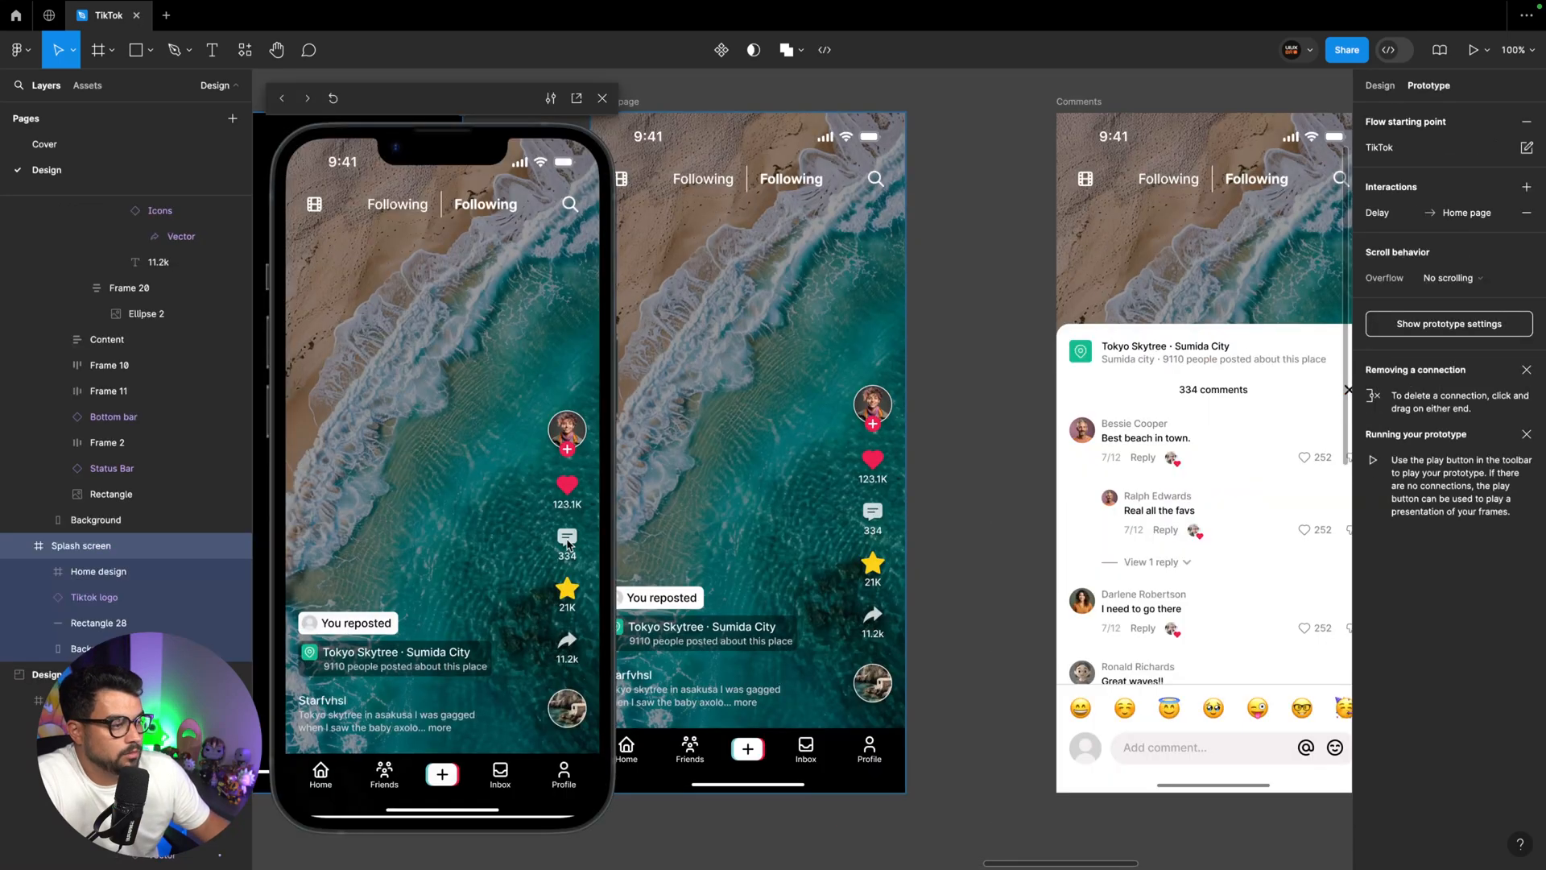
{"action": "left_click", "coordinate": [569, 542]}
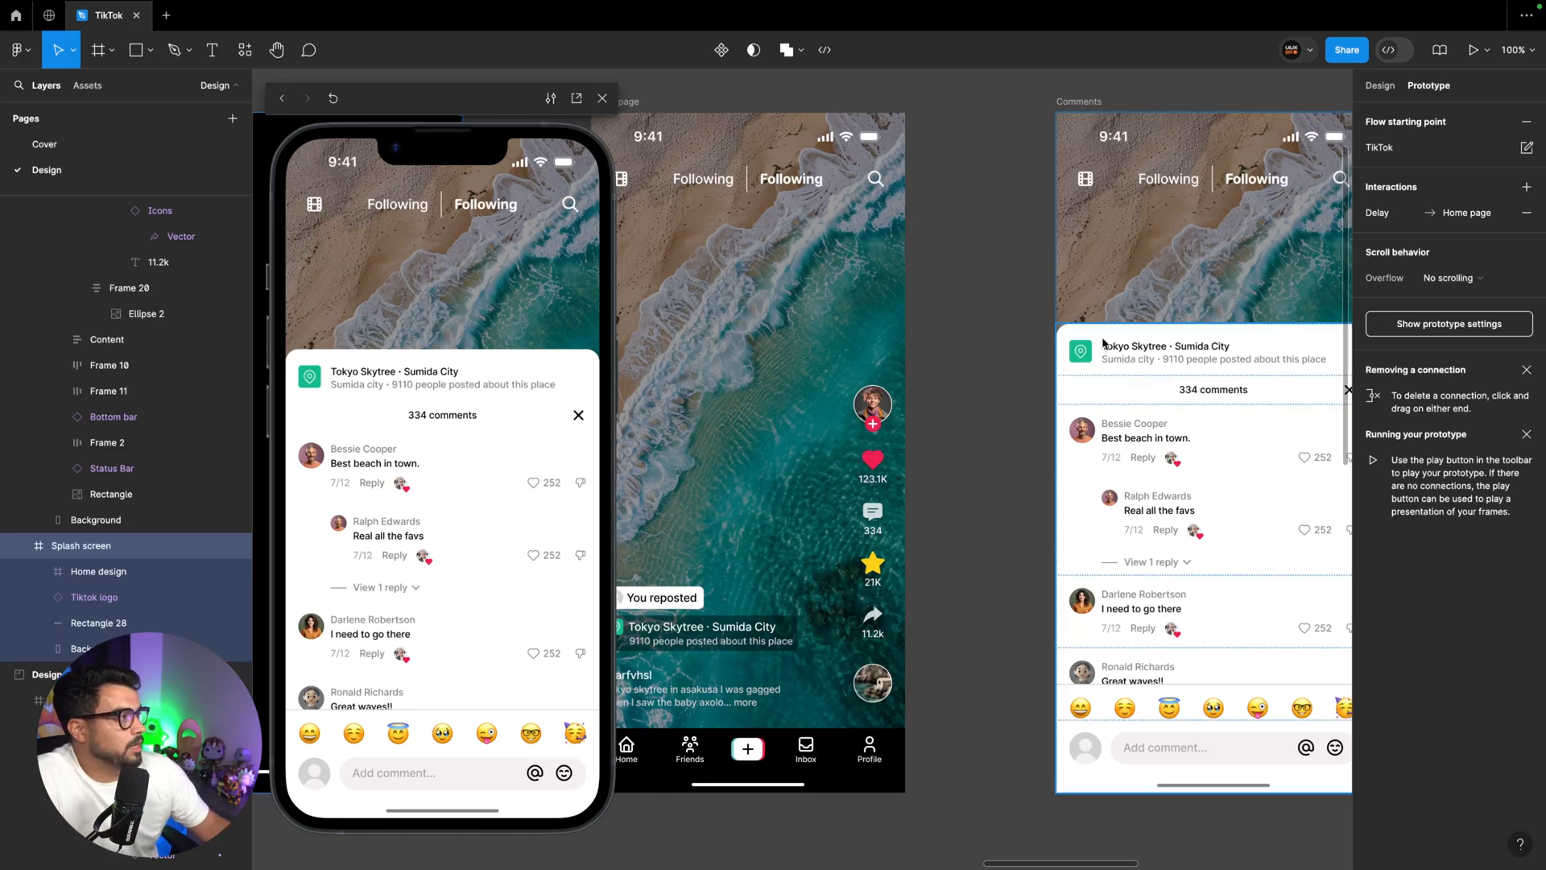
Link the Comments frame's close icon to the Home page with an on-tap Navigate to interaction using Smart animate, Slow, 600 ms
{"action": "scroll", "coordinate": [1075, 393], "scroll_direction": "right", "scroll_amount": 3}
{"action": "left_click", "coordinate": [1075, 393]}
{"action": "left_click", "coordinate": [1075, 393]}
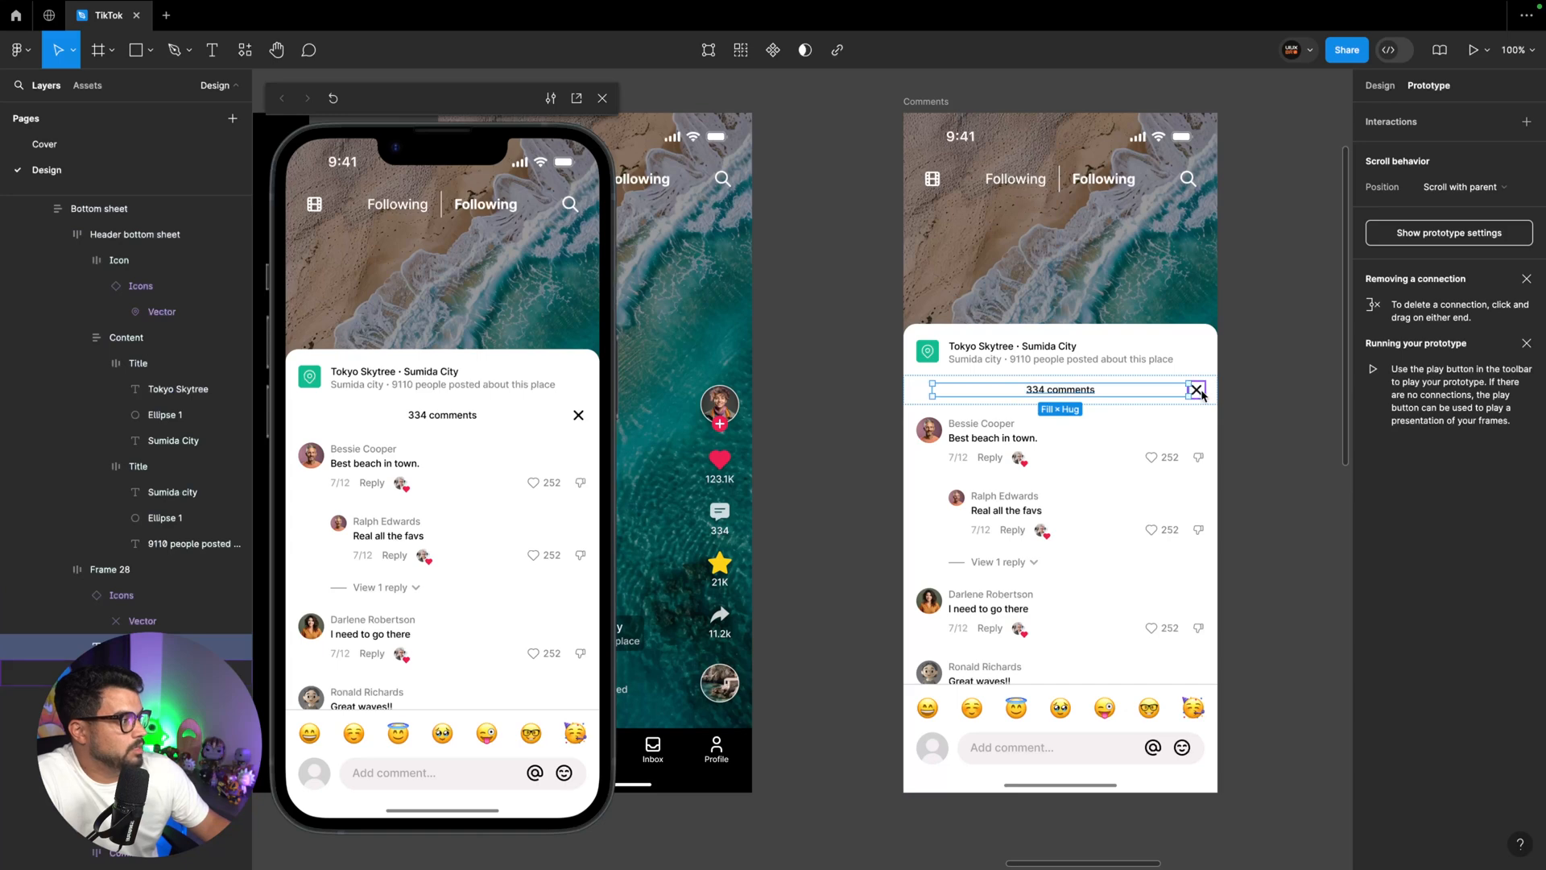
{"action": "left_click", "coordinate": [1201, 392]}
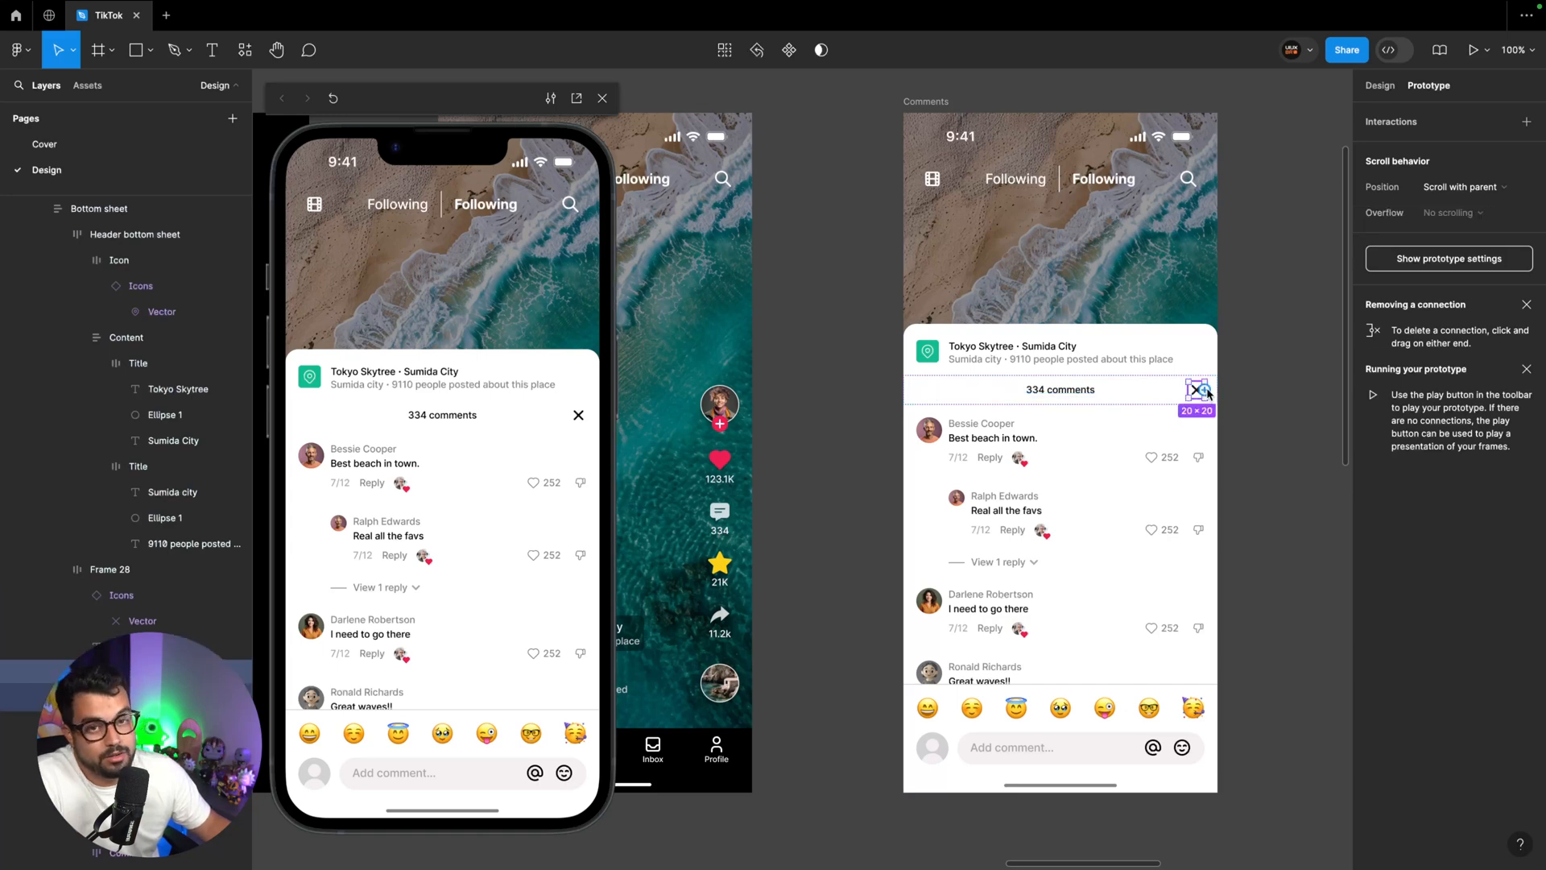
{"action": "left_click_drag", "start_coordinate": [1206, 391], "coordinate": [744, 434]}
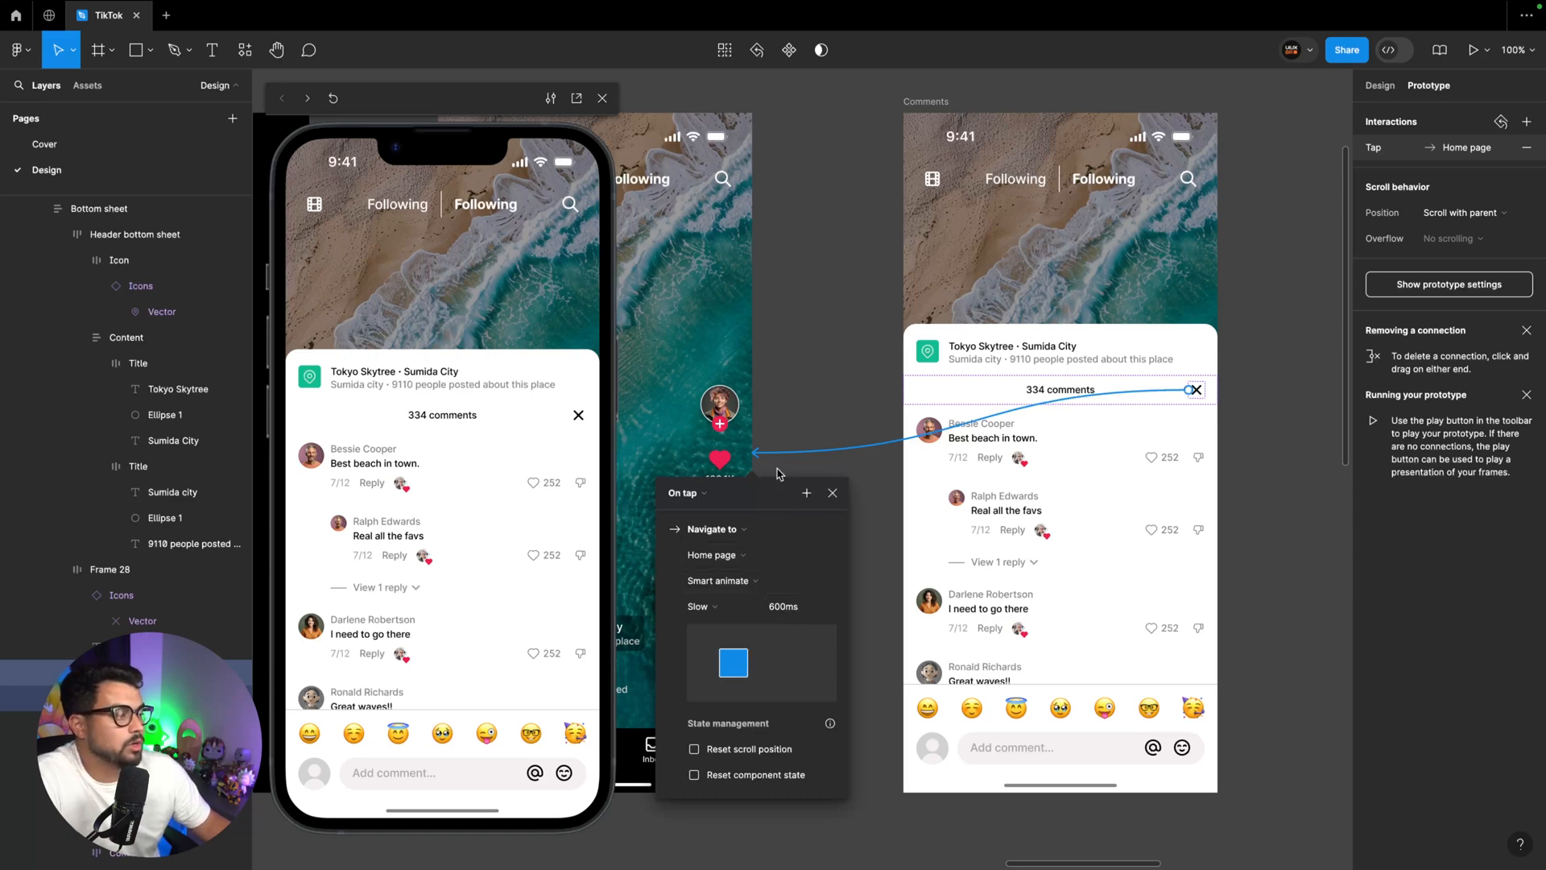
{"action": "key", "text": "Escape"}
Test closing and reopening the comments sheet in the prototype preview
{"action": "left_click", "coordinate": [578, 414]}
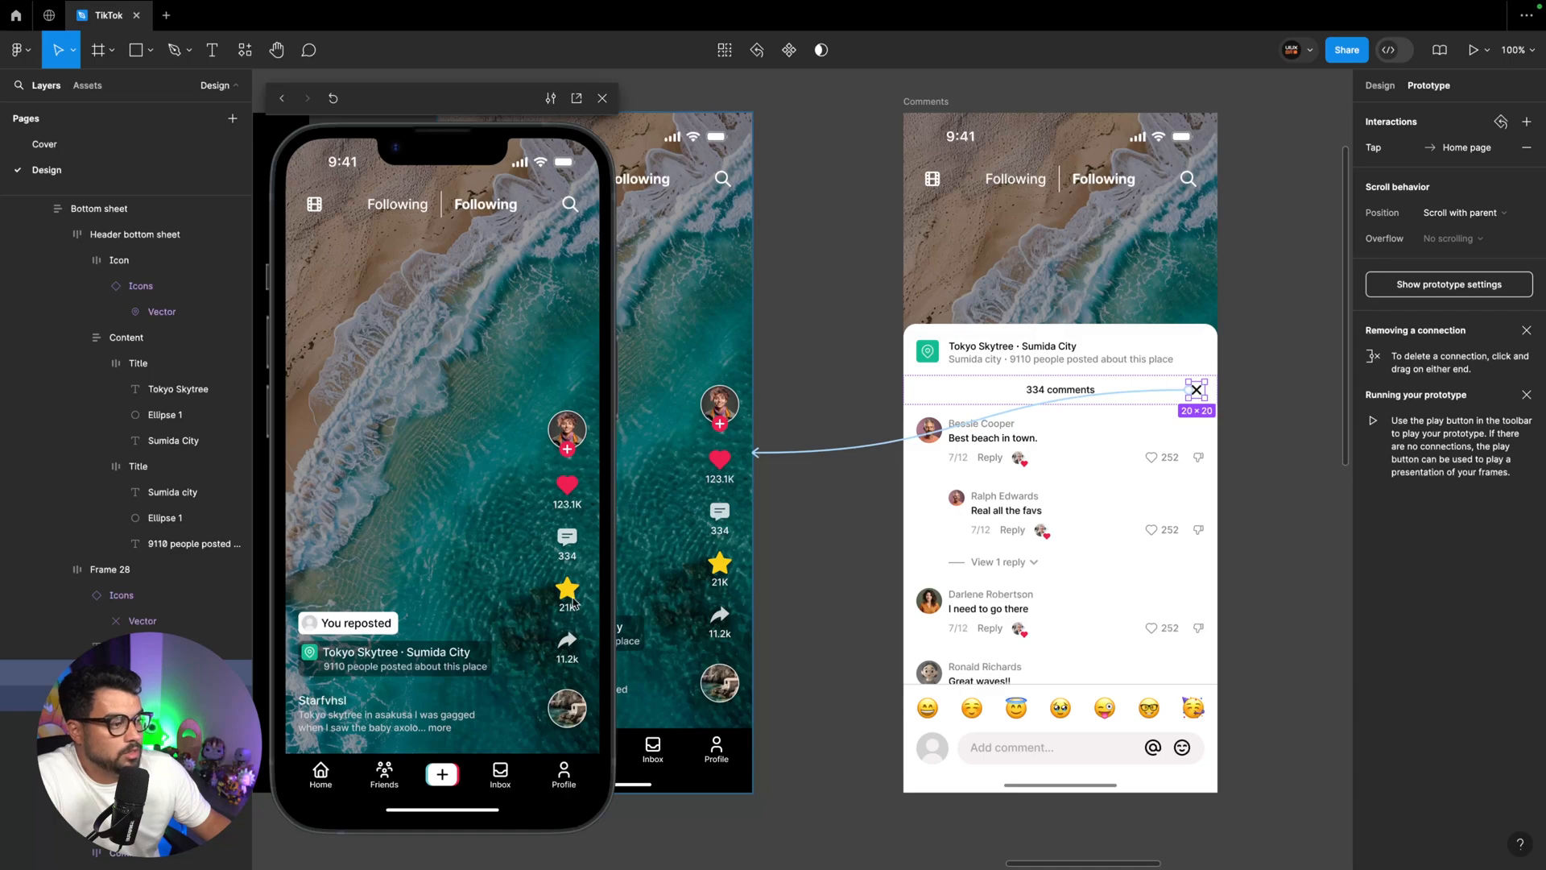
{"action": "left_click", "coordinate": [567, 537]}
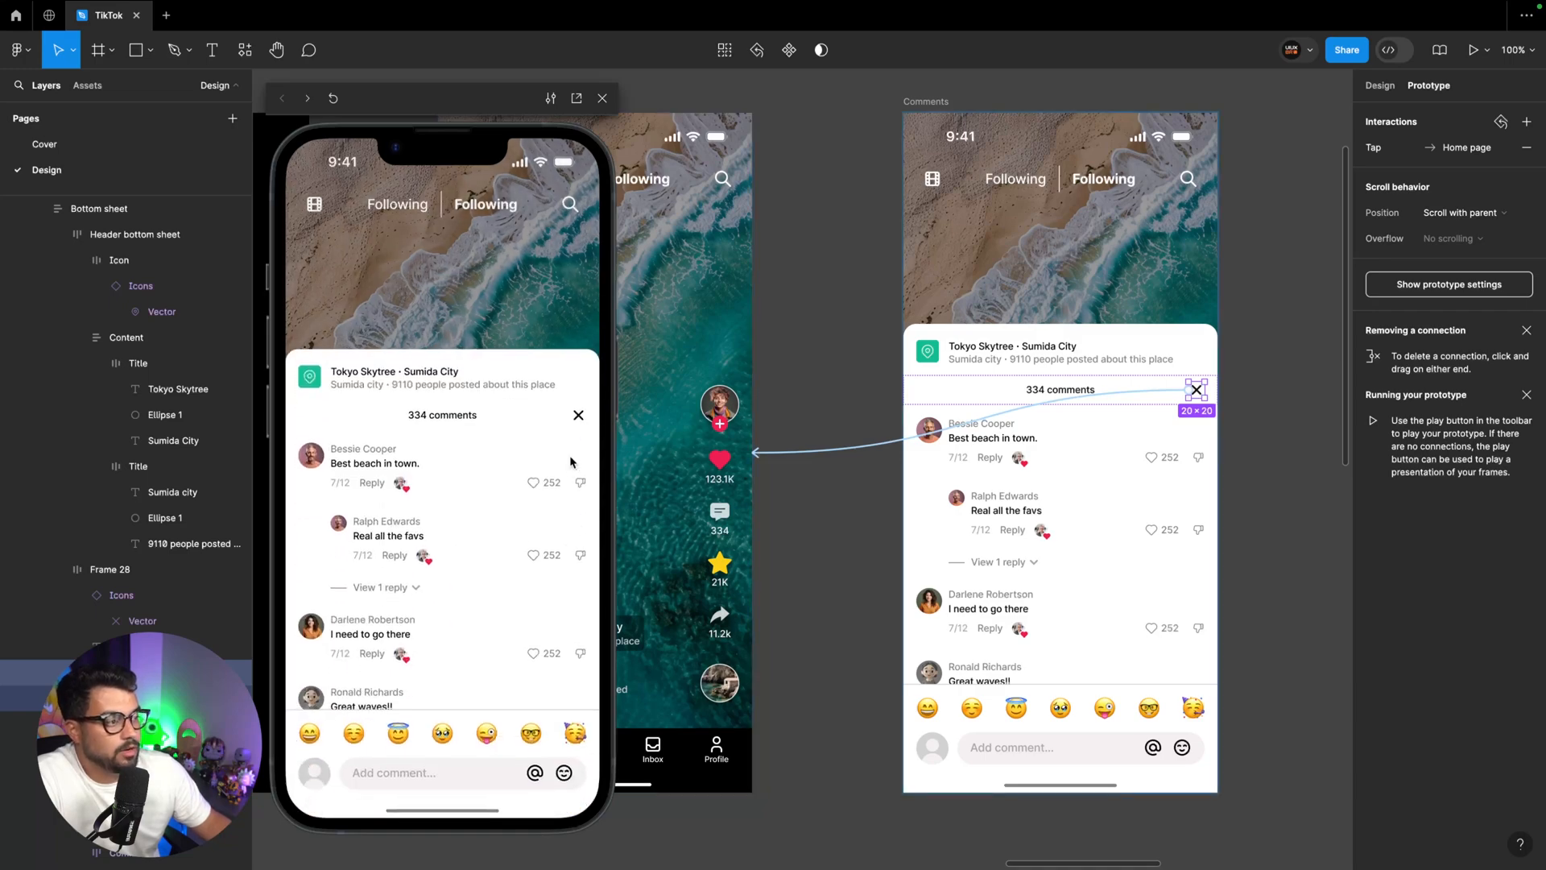
{"action": "left_click", "coordinate": [578, 414]}
Draw a rectangle over the Comments frame, resize it to 390 × 844 and move it inside that frame
{"action": "scroll", "coordinate": [853, 602], "scroll_direction": "up", "scroll_amount": 3}
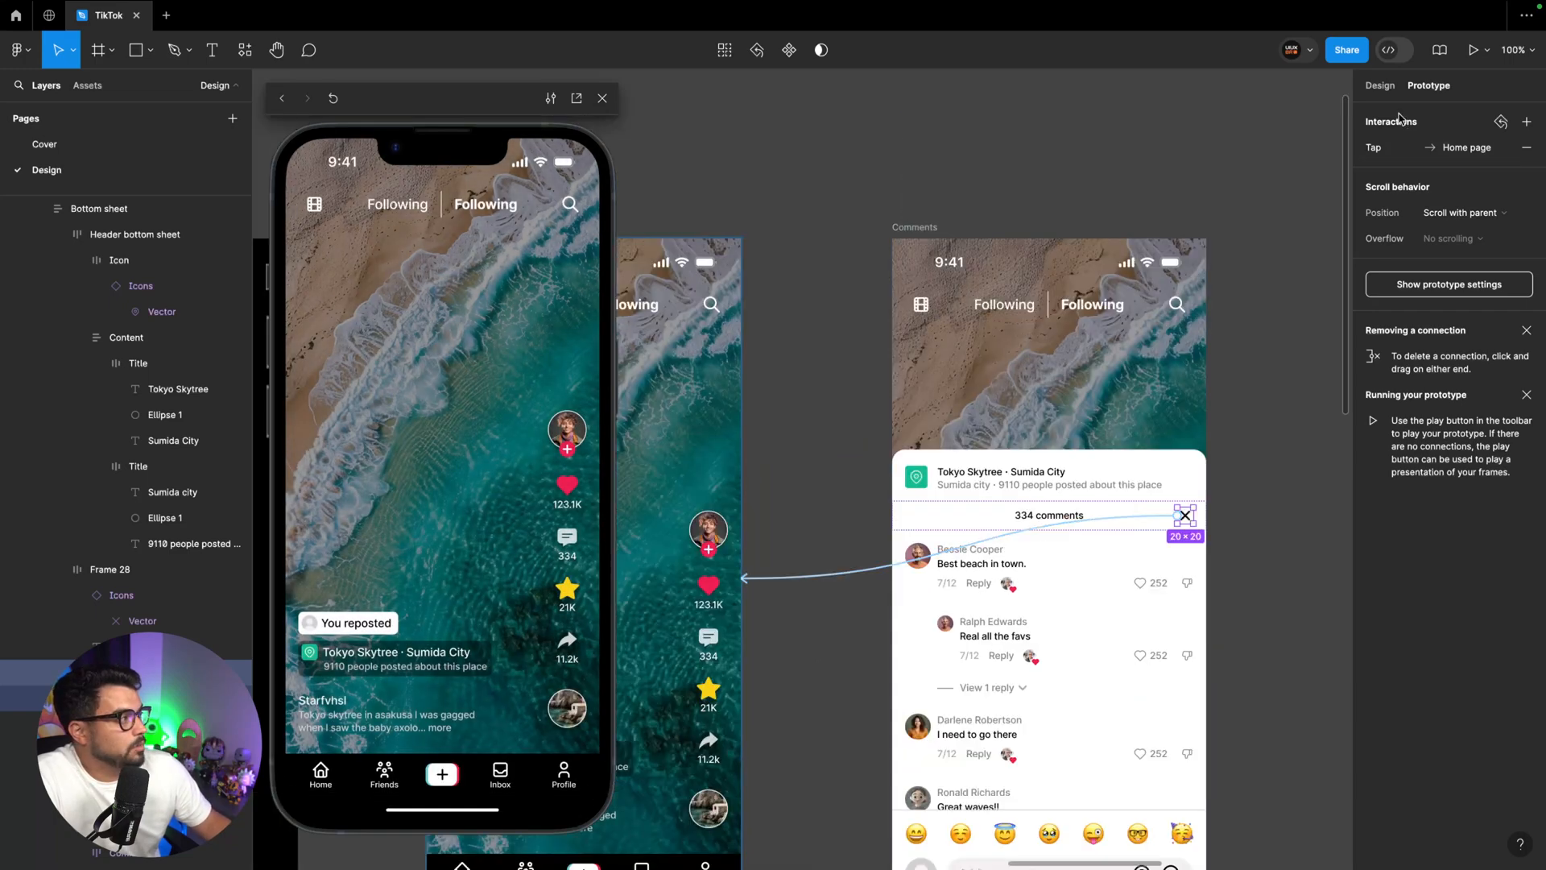
{"action": "left_click", "coordinate": [1379, 86]}
{"action": "scroll", "coordinate": [816, 316], "scroll_direction": "down", "scroll_amount": 2}
{"action": "scroll", "coordinate": [816, 316], "scroll_direction": "left", "scroll_amount": 2}
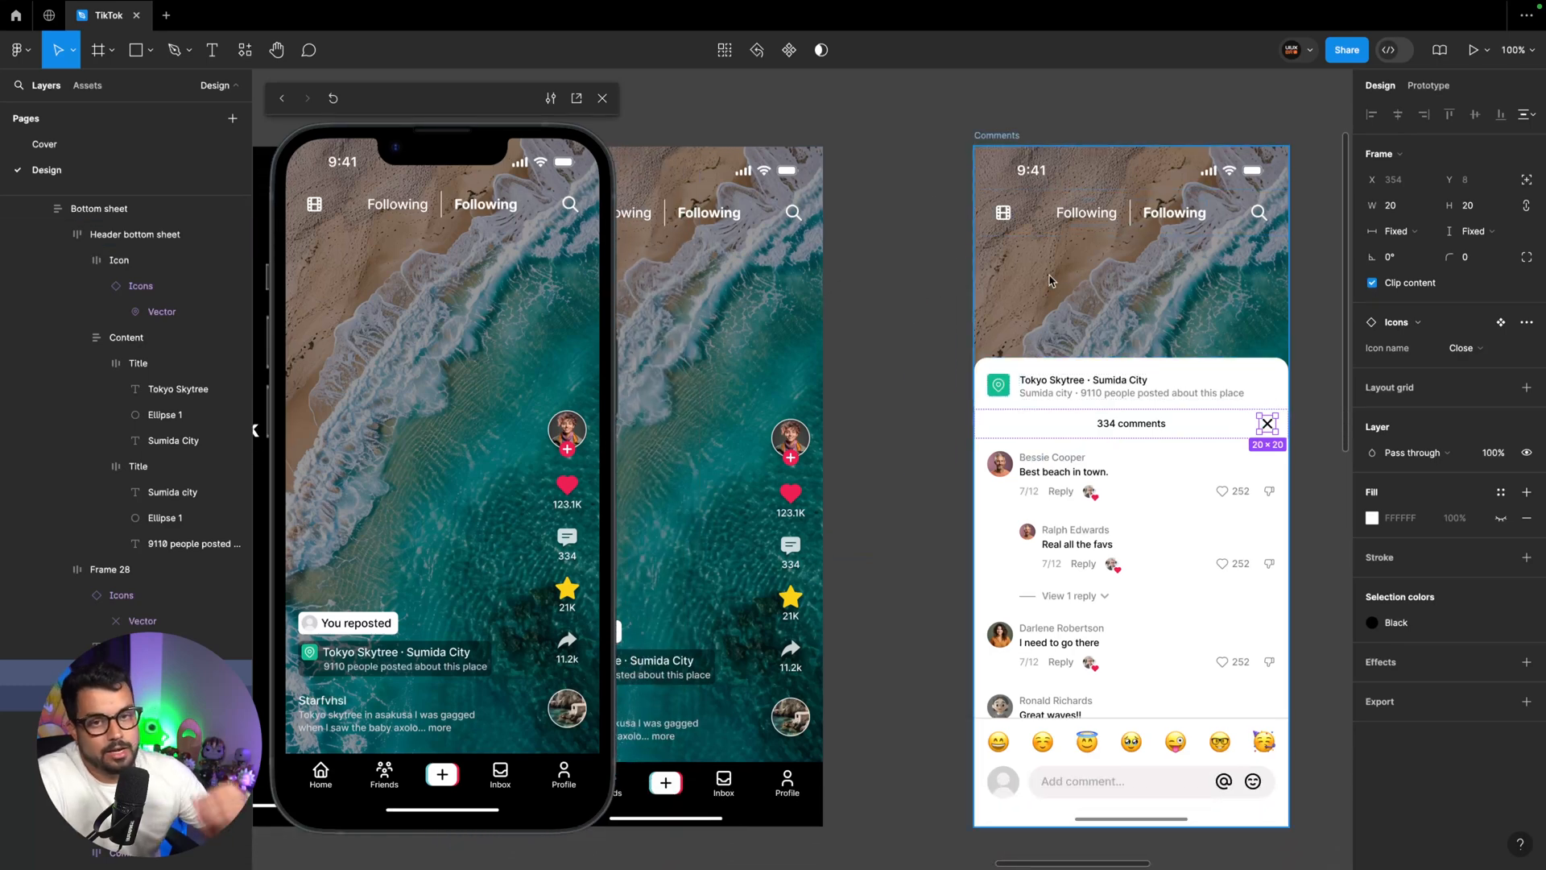
{"action": "key", "text": "r"}
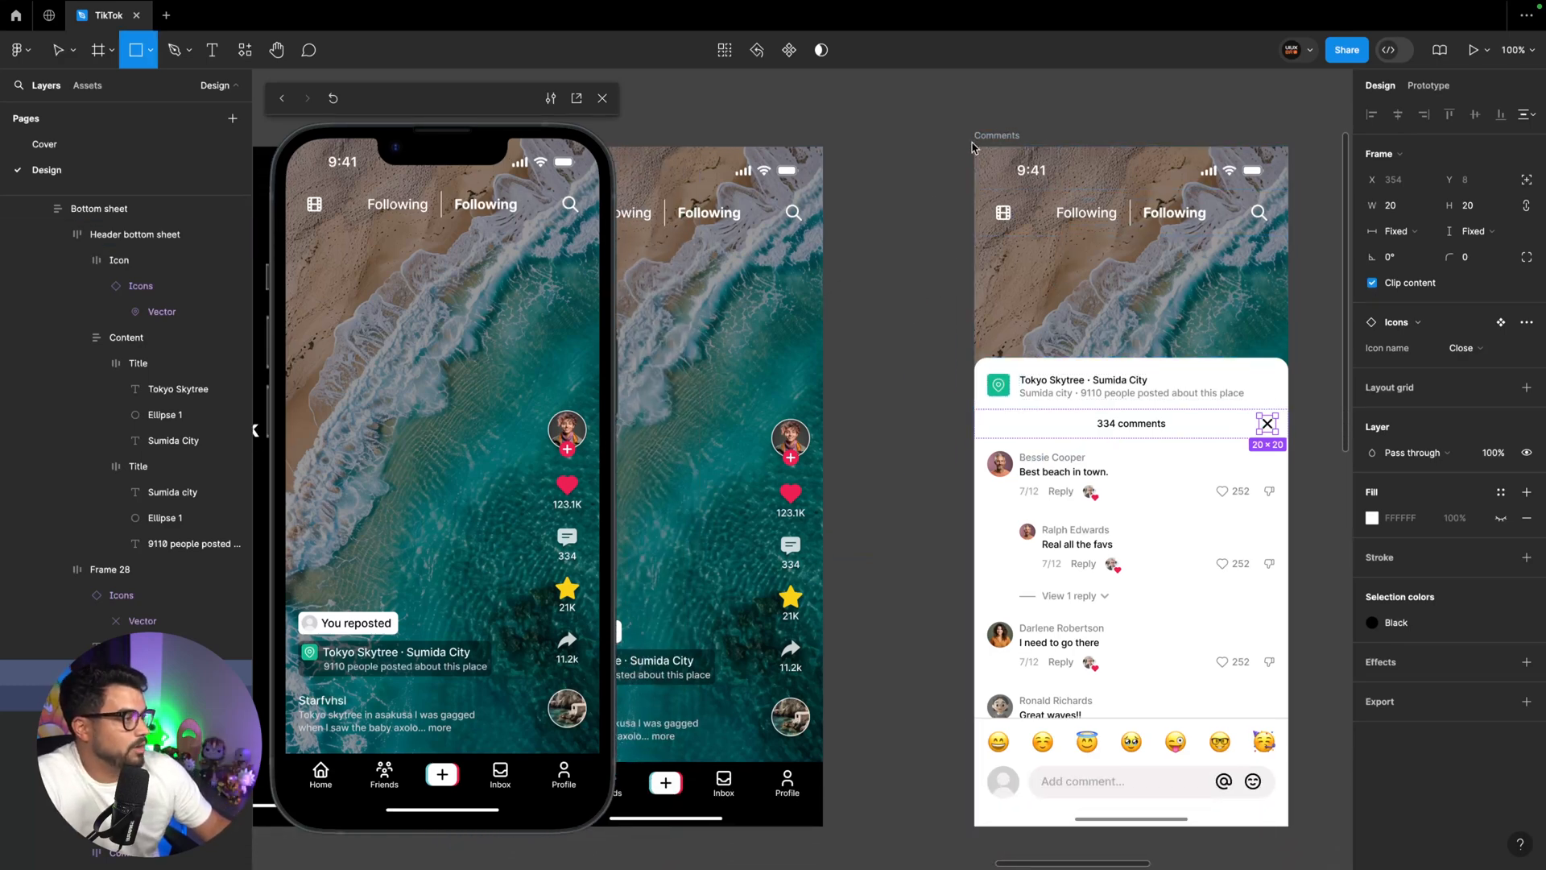
{"action": "mouse_move", "coordinate": [970, 142]}
{"action": "left_mouse_down"}
{"action": "mouse_move", "coordinate": [1101, 234]}
{"action": "mouse_move", "coordinate": [1256, 406]}
{"action": "mouse_move", "coordinate": [1290, 830]}
{"action": "left_mouse_up"}
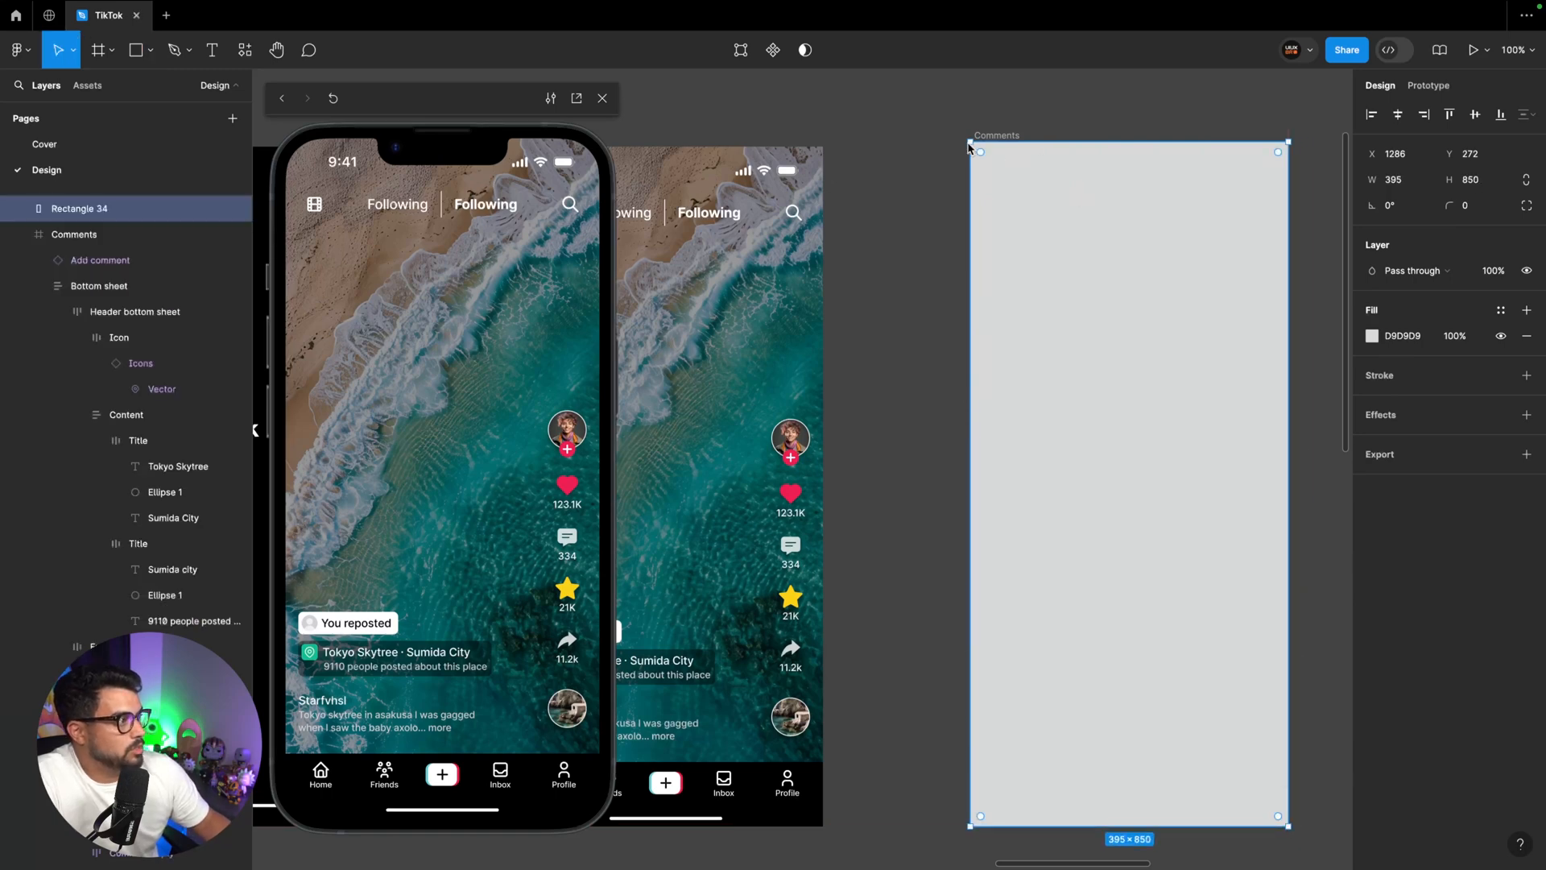
{"action": "mouse_move", "coordinate": [970, 142]}
{"action": "left_mouse_down"}
{"action": "mouse_move", "coordinate": [996, 176]}
{"action": "mouse_move", "coordinate": [976, 147]}
{"action": "left_mouse_up"}
{"action": "key", "text": "ctrl+x"}
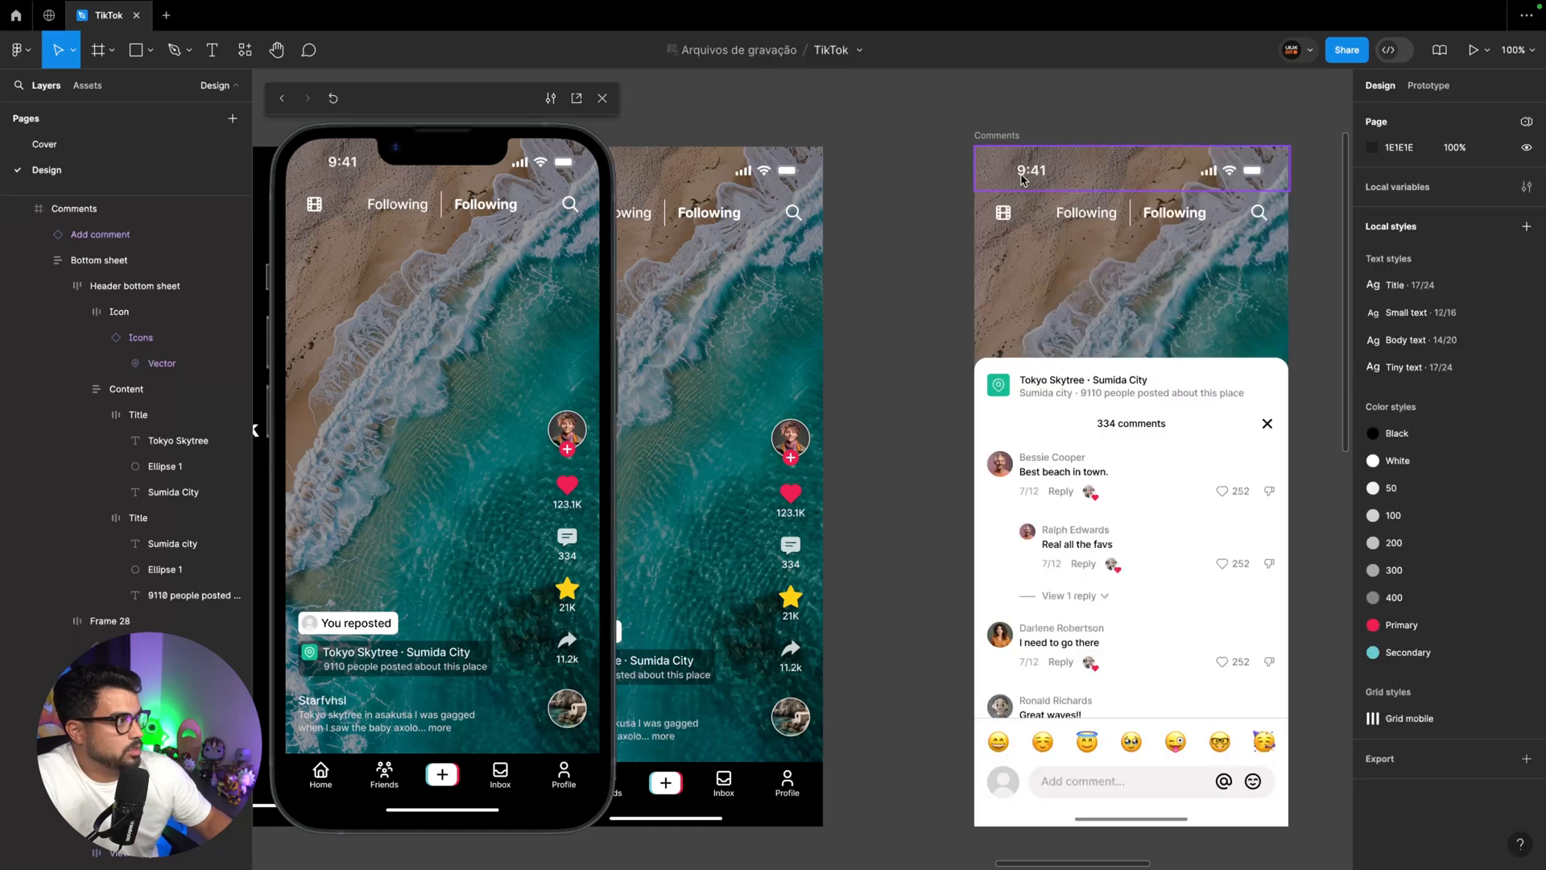
{"action": "left_click", "coordinate": [1000, 146]}
{"action": "key", "text": "ctrl+v"}
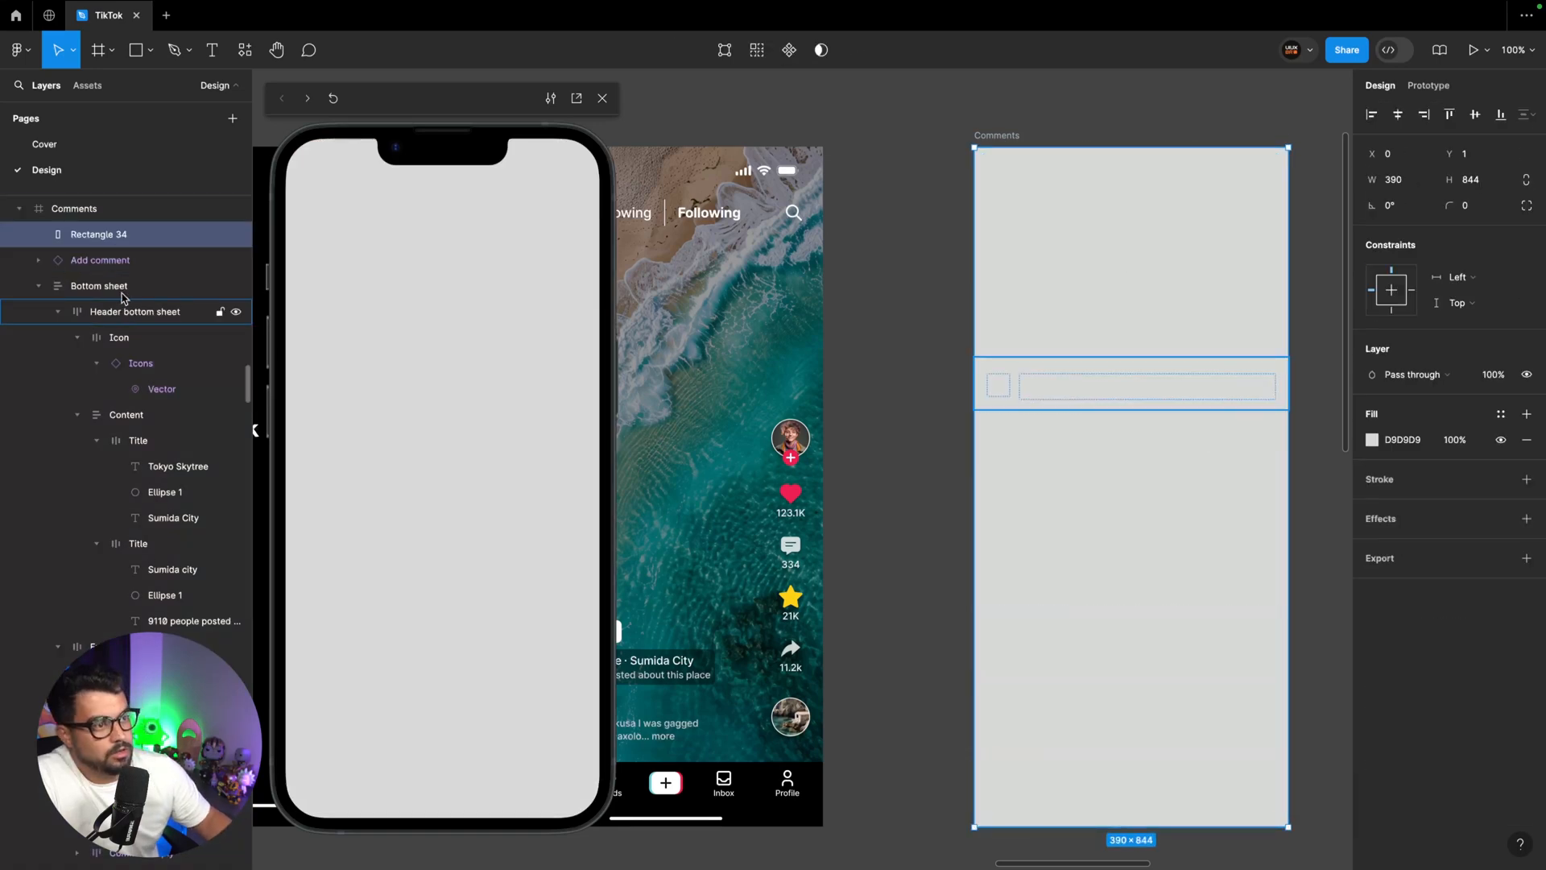
Rename the new rectangle "Overlay" and place it beneath the Bottom sheet in the Comments frame's layer order
{"action": "double_click", "coordinate": [99, 234]}
{"action": "type", "text": "Over"}
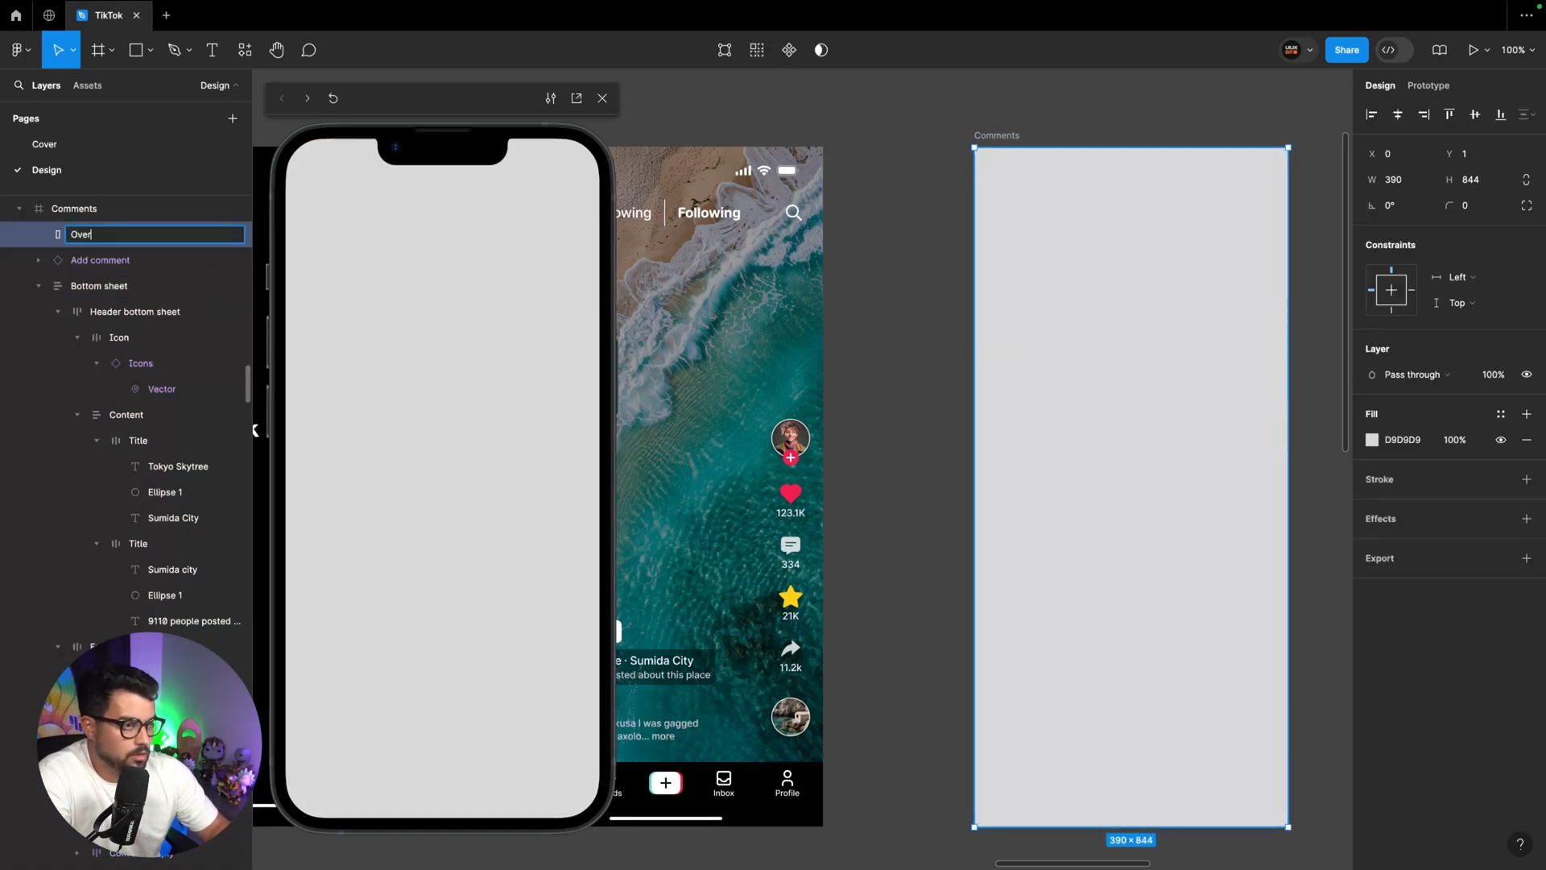
{"action": "type", "text": "lay"}
{"action": "key", "text": "Return"}
{"action": "left_click_drag", "start_coordinate": [88, 234], "coordinate": [97, 298]}
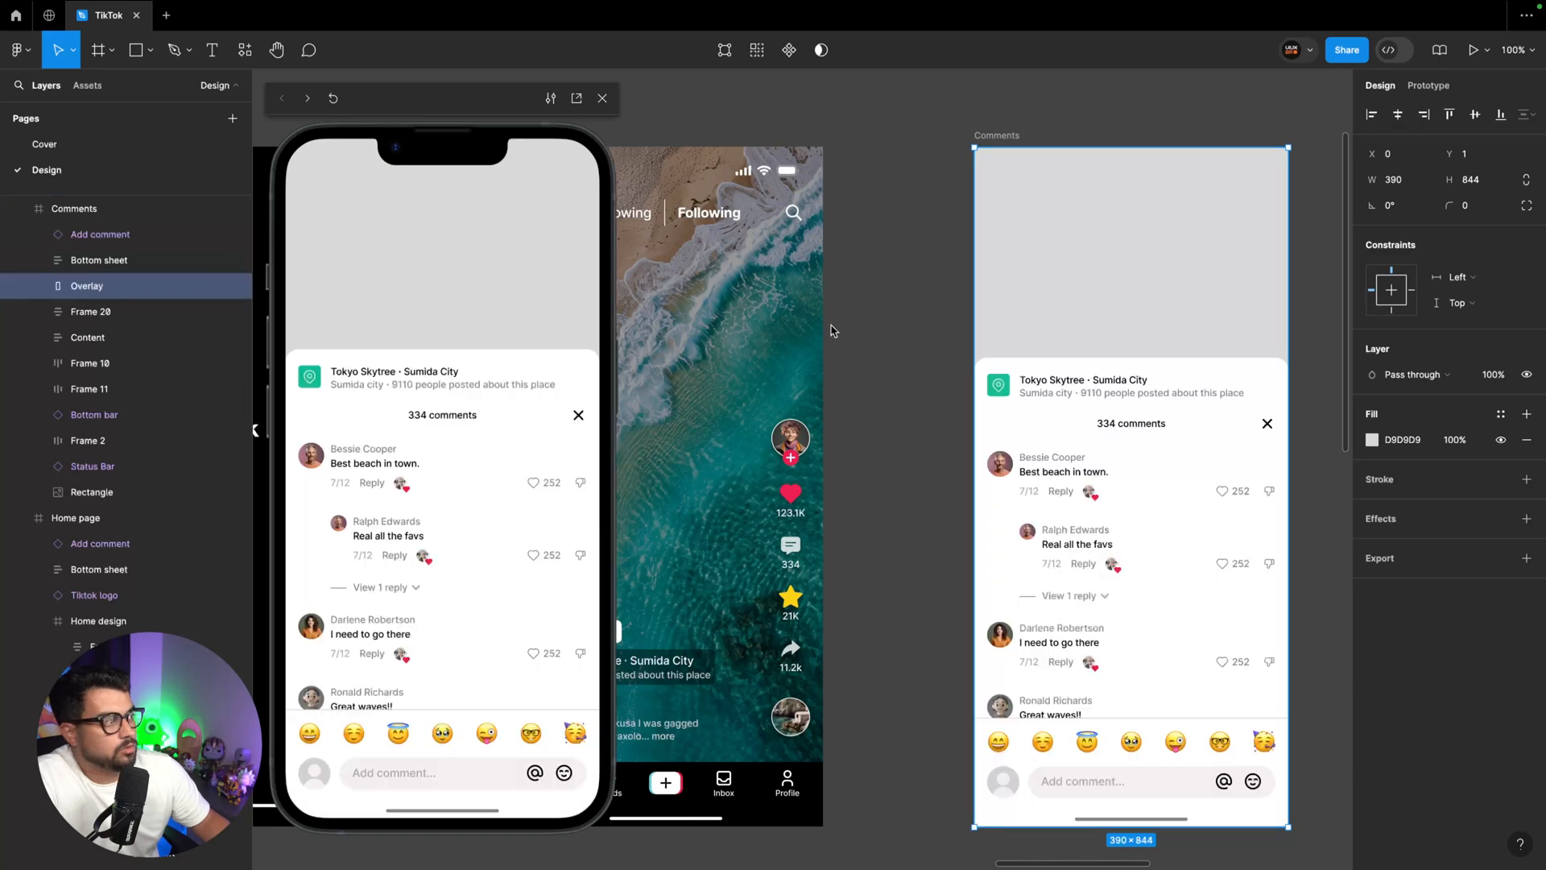
Apply the Black color style to the Comments frame's Overlay and set its layer opacity to 60%
{"action": "left_click", "coordinate": [1500, 414]}
{"action": "left_click", "coordinate": [1229, 529]}
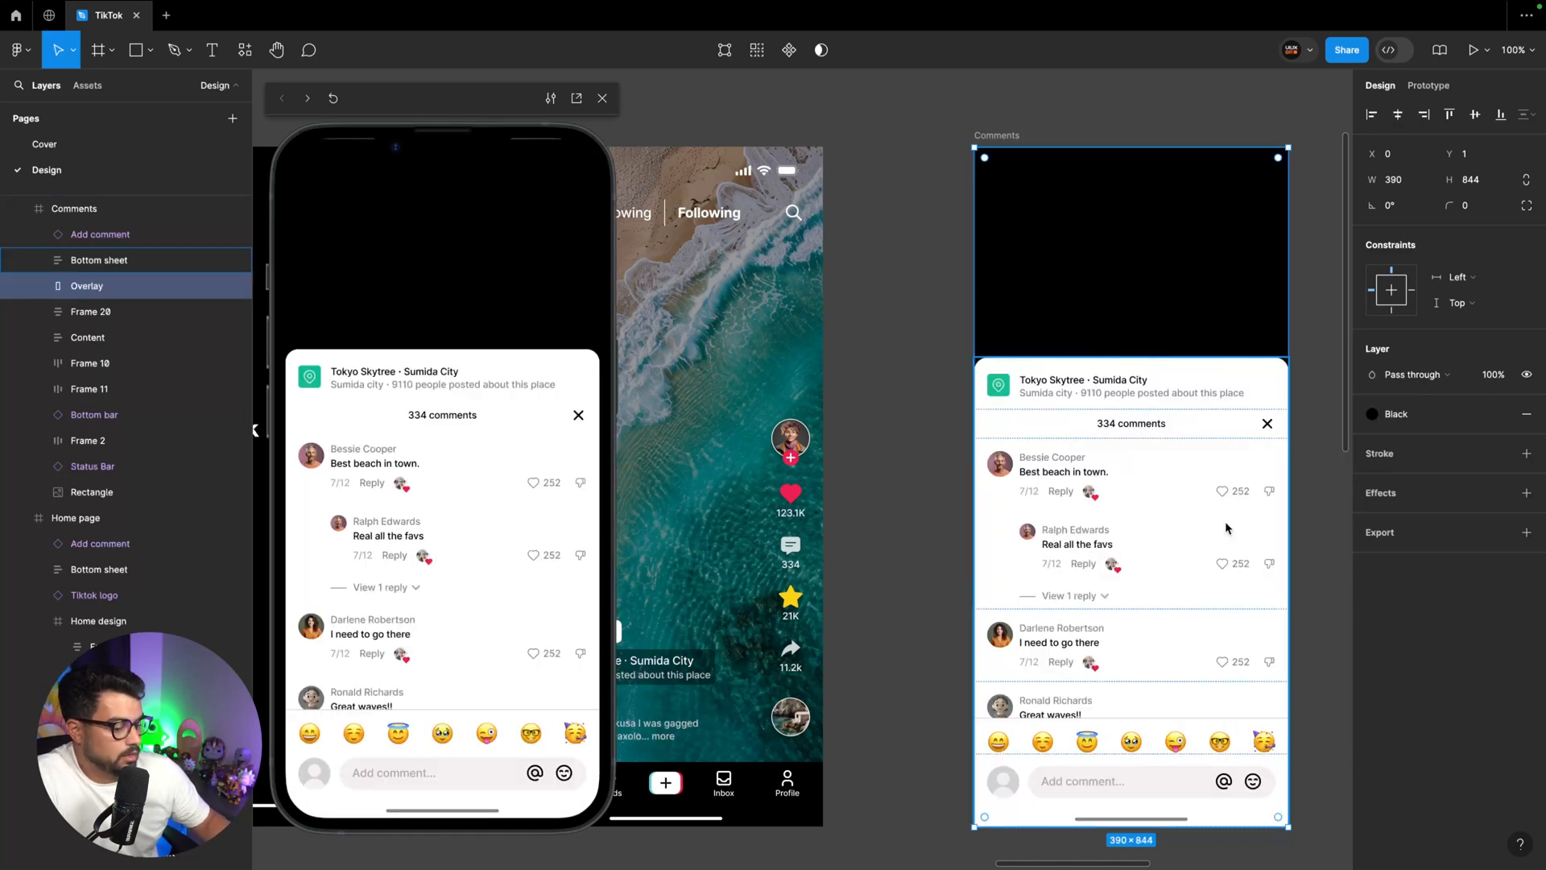
{"action": "key", "text": "6"}
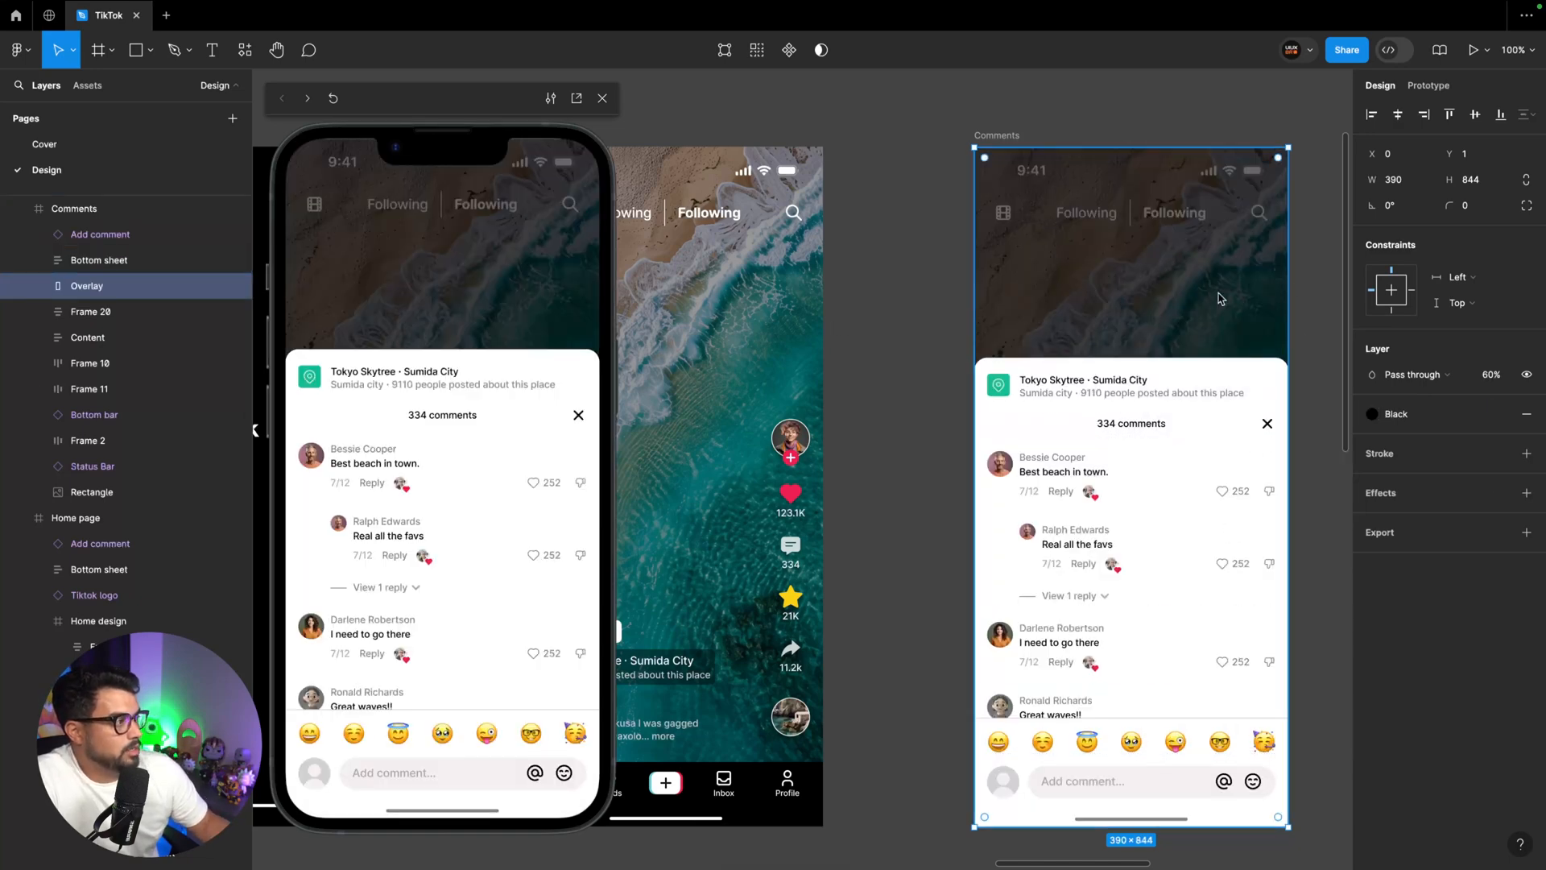
Paste a copy of the Overlay into the Home page, place it beneath the Bottom sheet and set its opacity to 0%
{"action": "scroll", "coordinate": [815, 171], "scroll_direction": "left", "scroll_amount": 3}
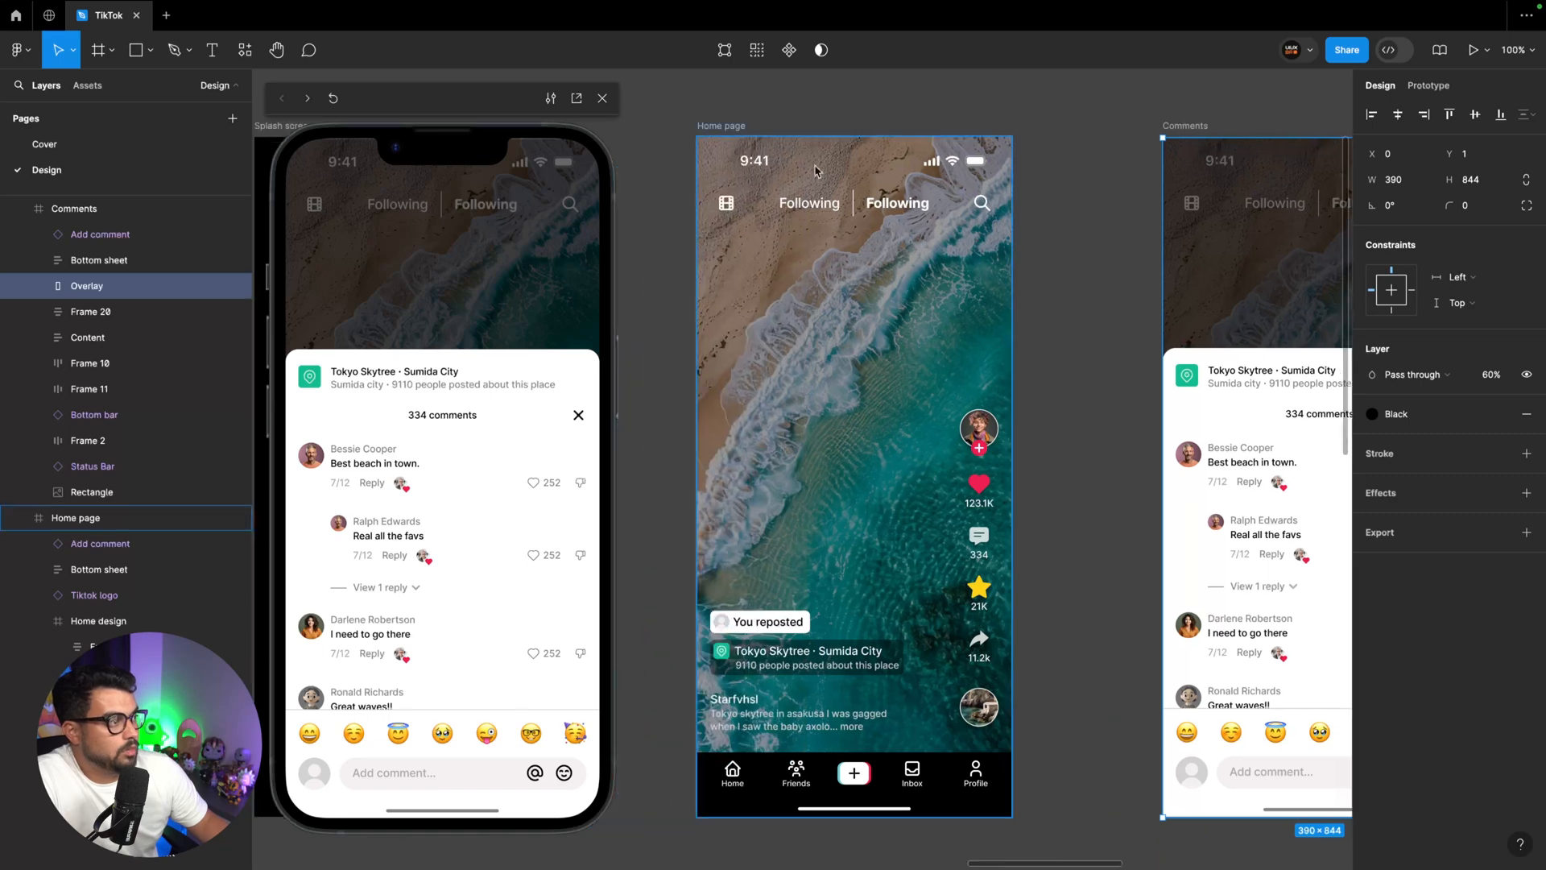
{"action": "left_click", "coordinate": [736, 126]}
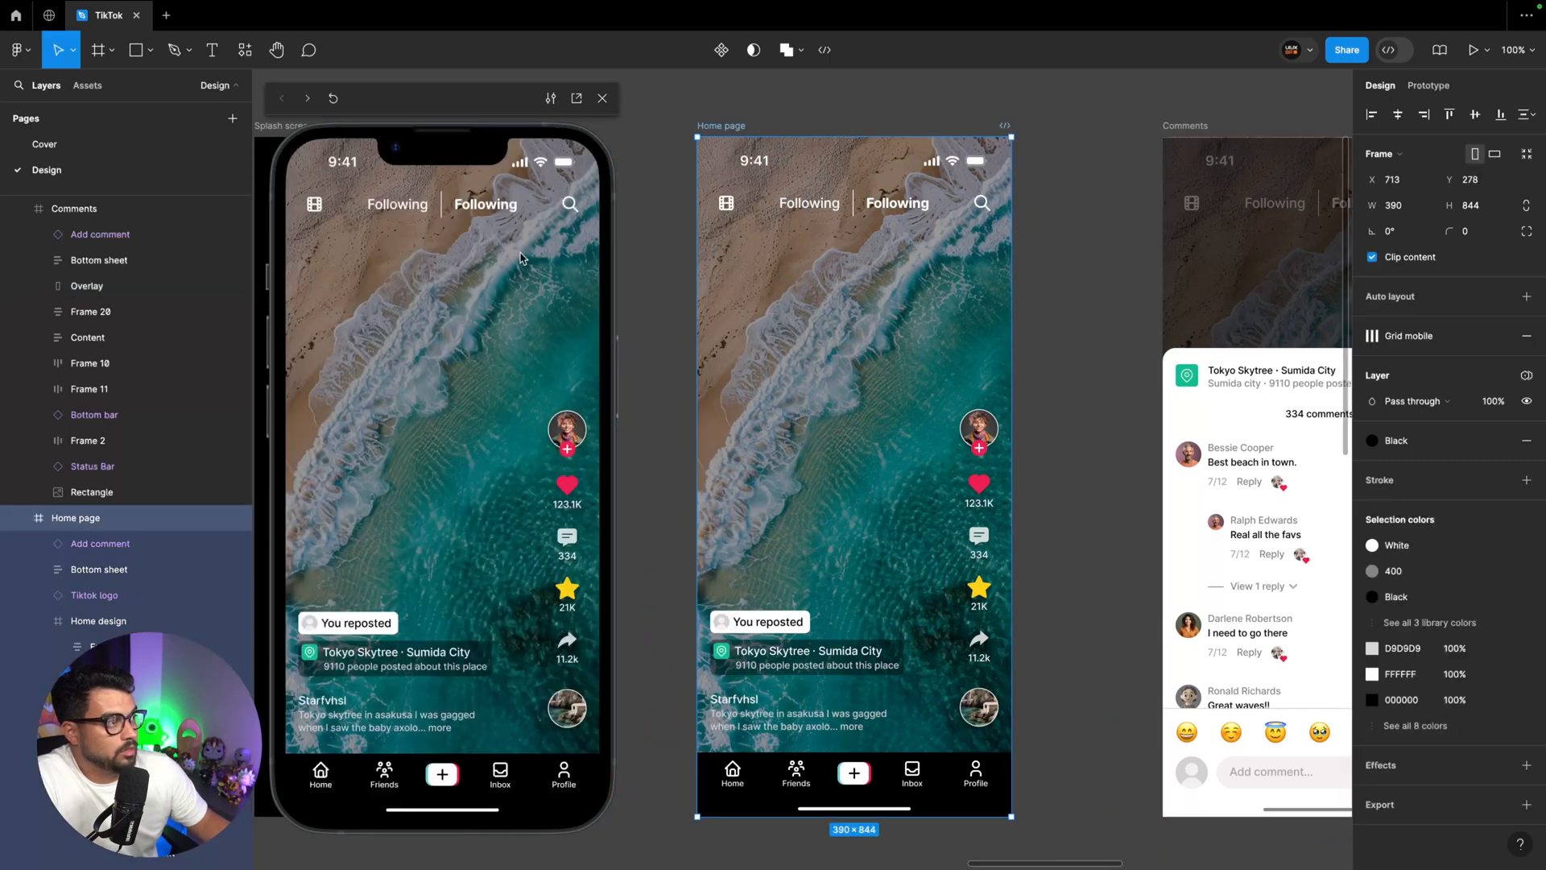
{"action": "left_click", "coordinate": [40, 620]}
{"action": "scroll", "coordinate": [105, 483], "scroll_direction": "down", "scroll_amount": 3}
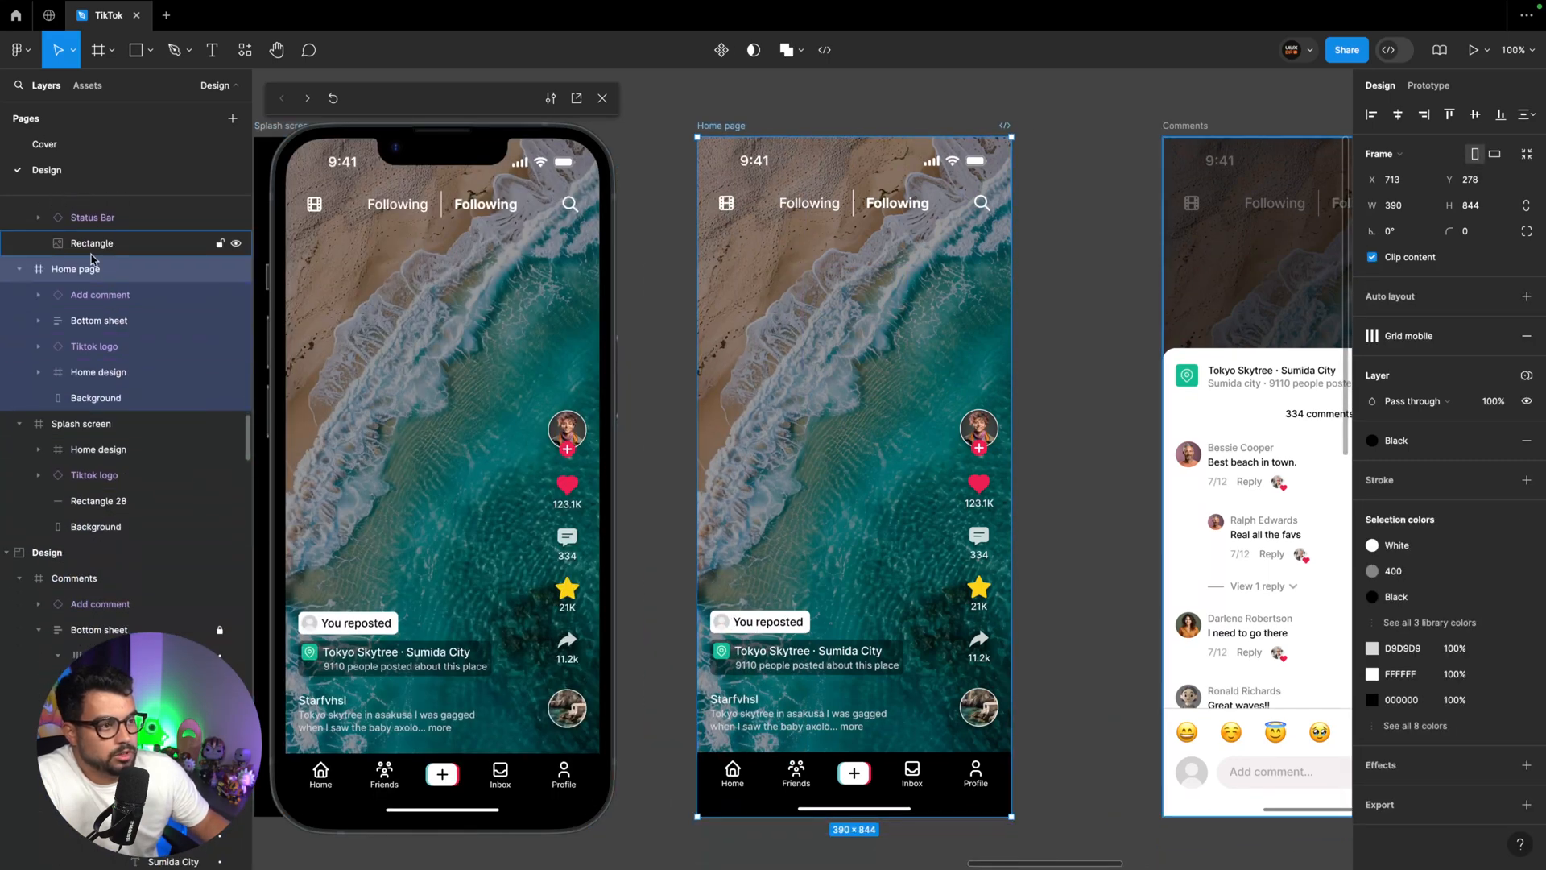
{"action": "key", "text": "super+v"}
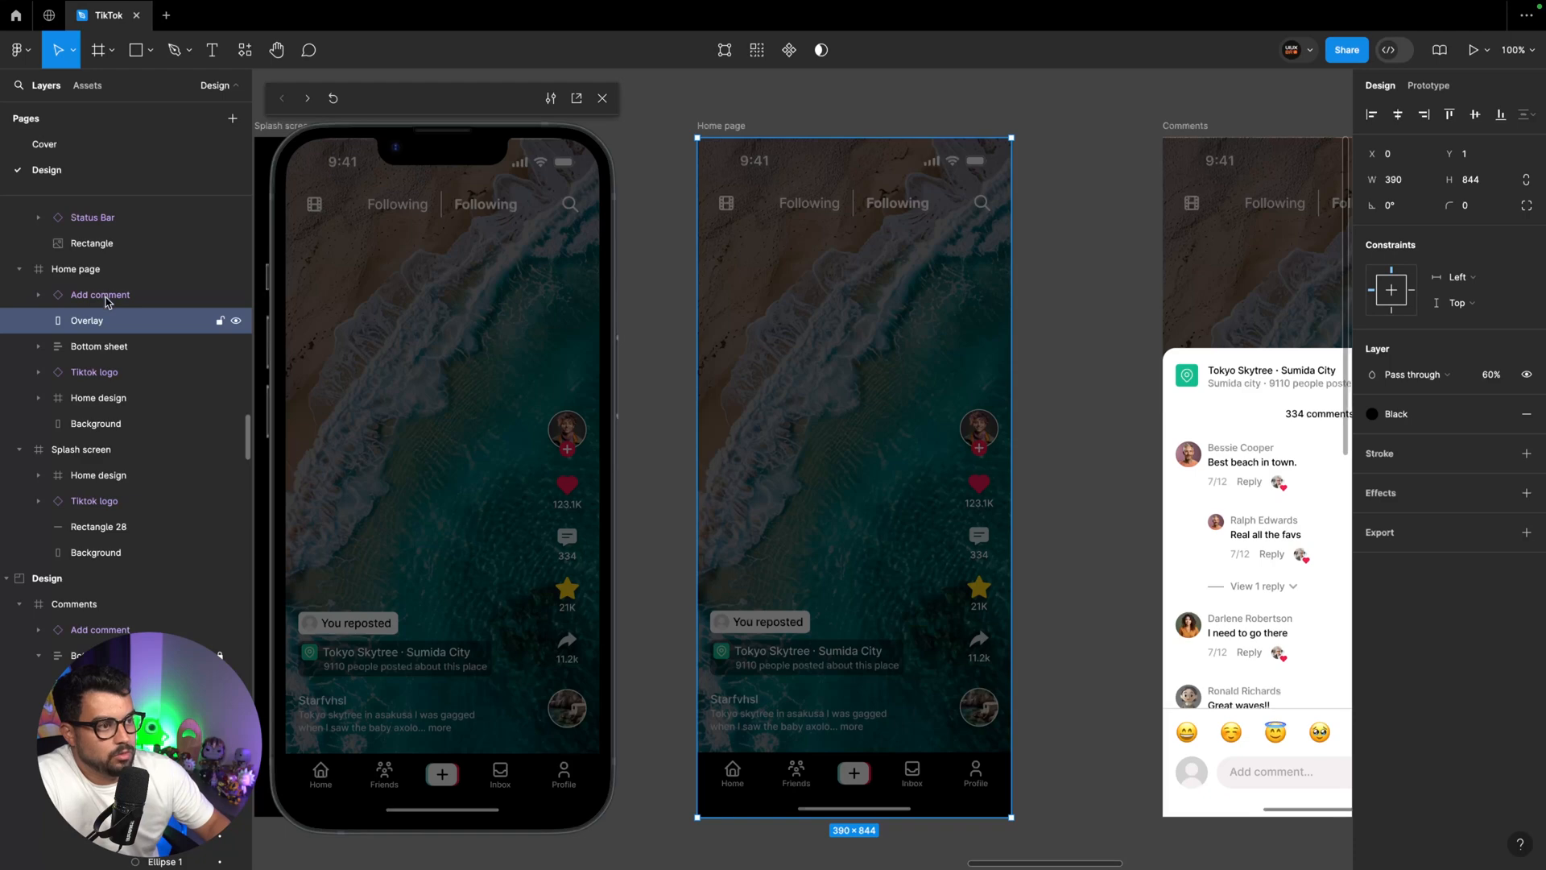
{"action": "key", "text": "super+["}
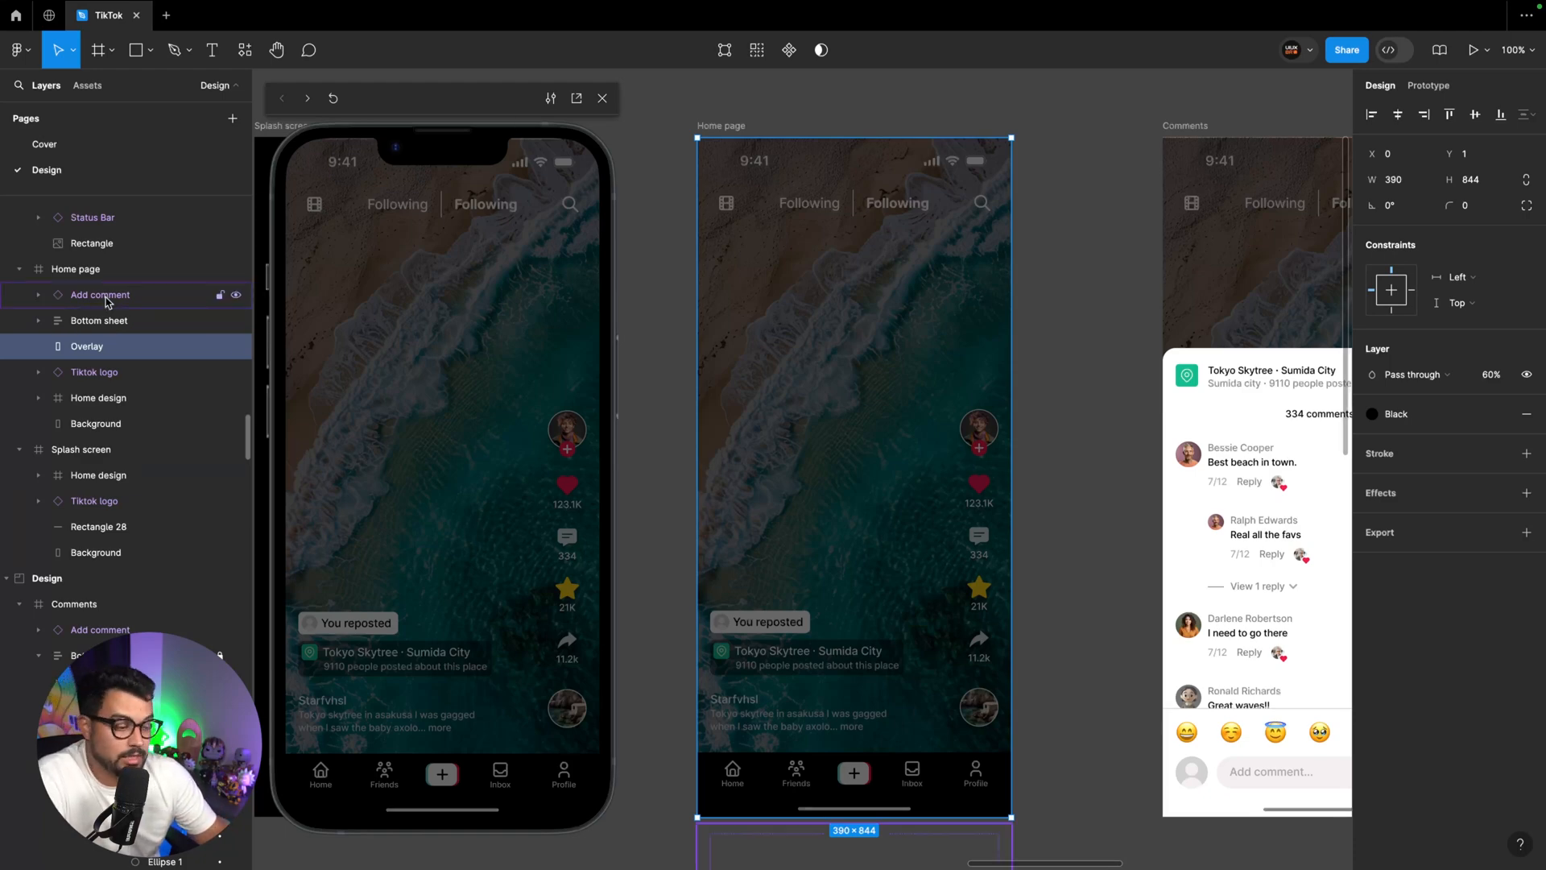
{"action": "key", "text": "0"}
{"action": "key", "text": "0"}
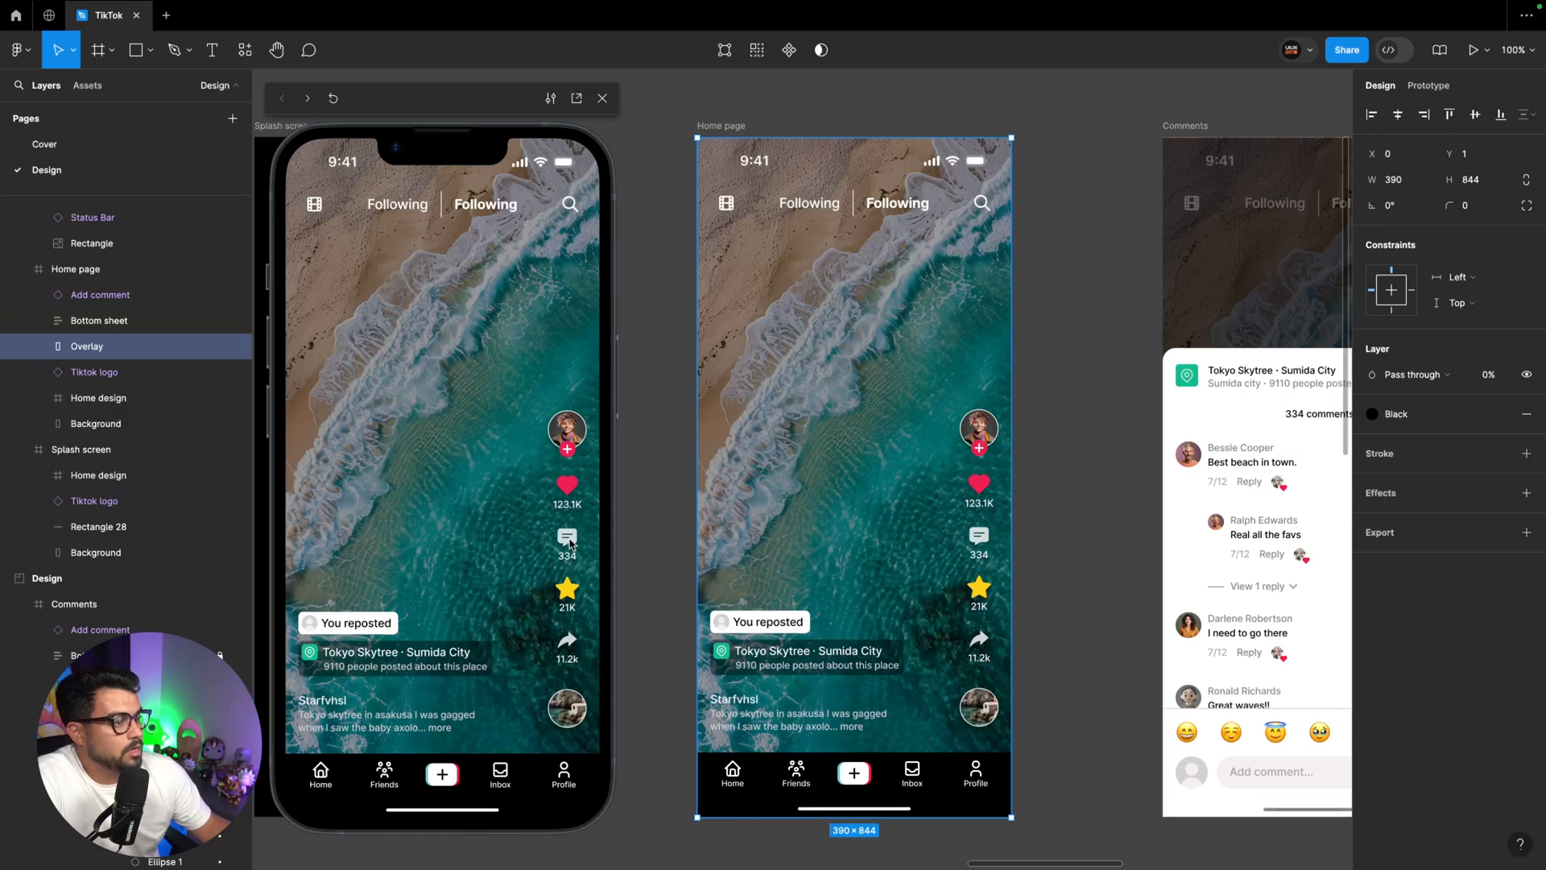
Test the overlay fade by opening and closing the comments sheet in the prototype preview
{"action": "left_click", "coordinate": [568, 539]}
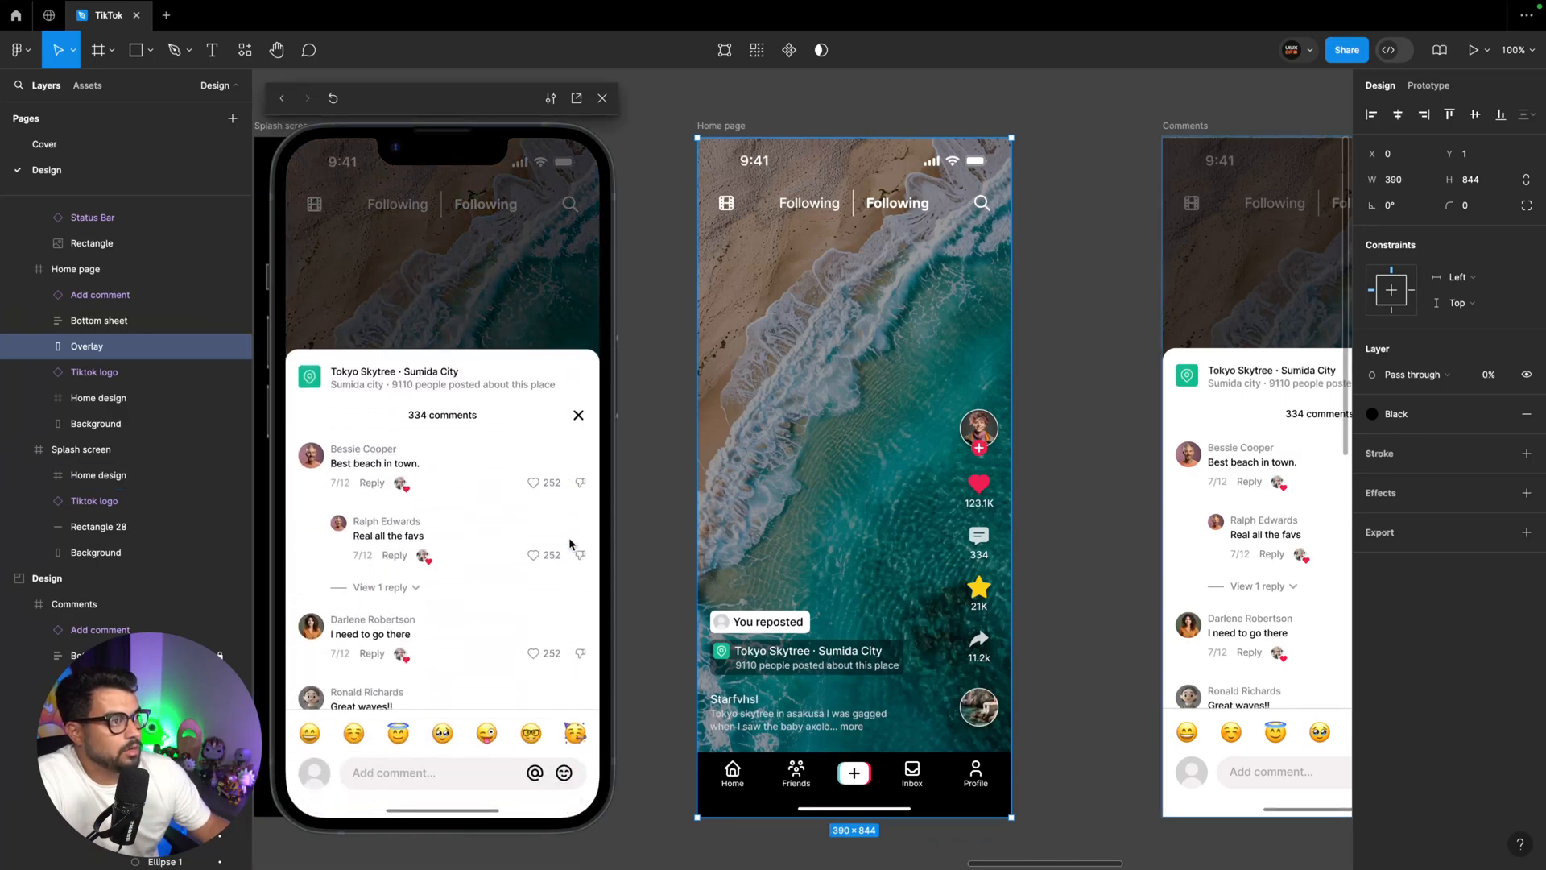
{"action": "left_click", "coordinate": [578, 414]}
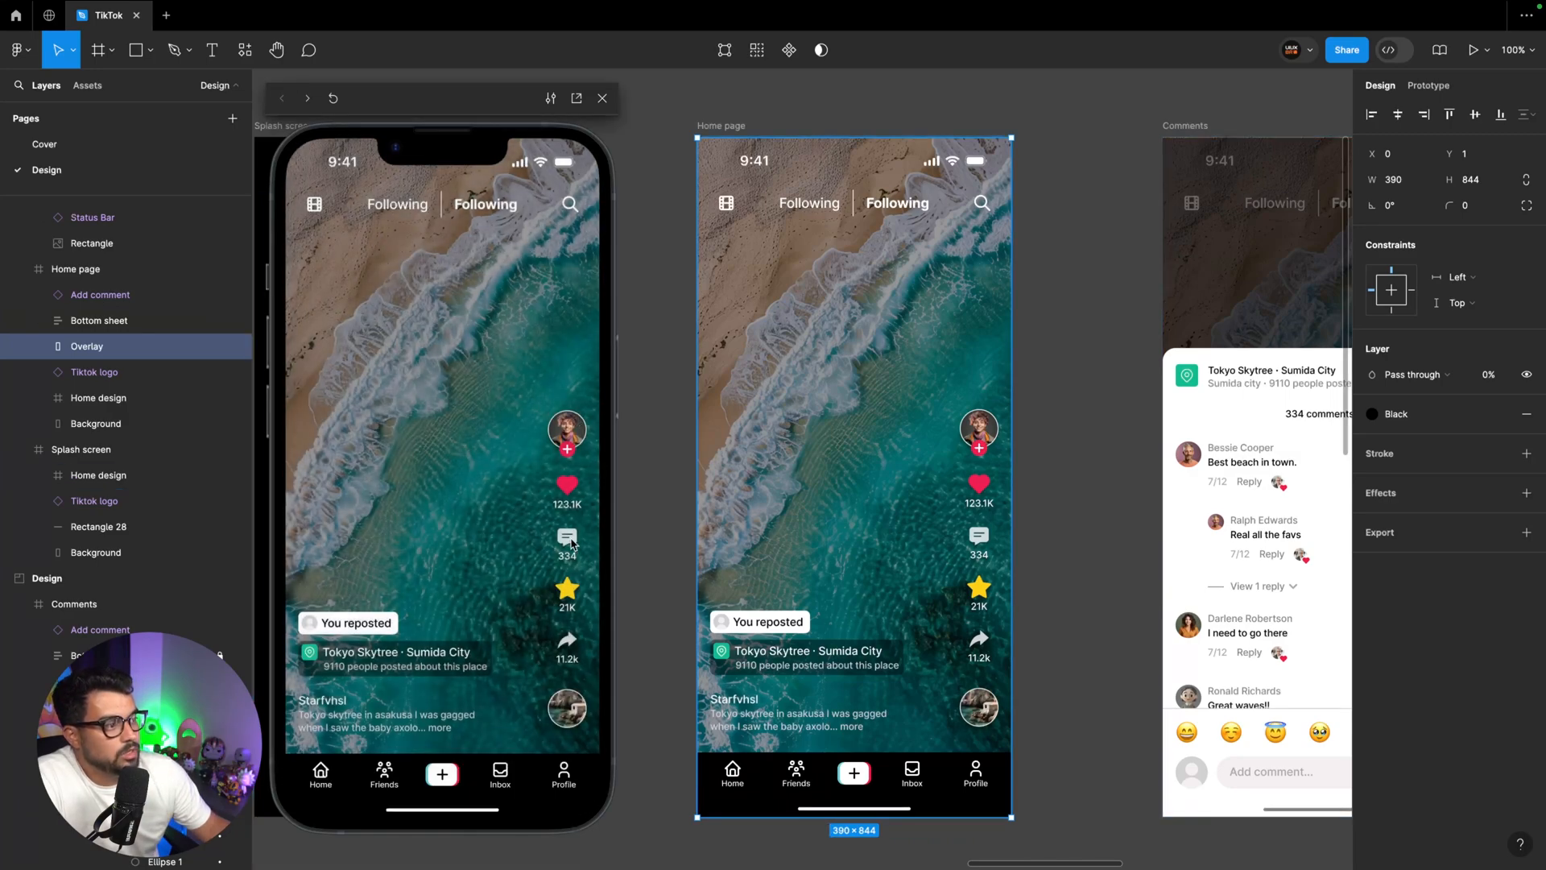
{"action": "left_click", "coordinate": [568, 541]}
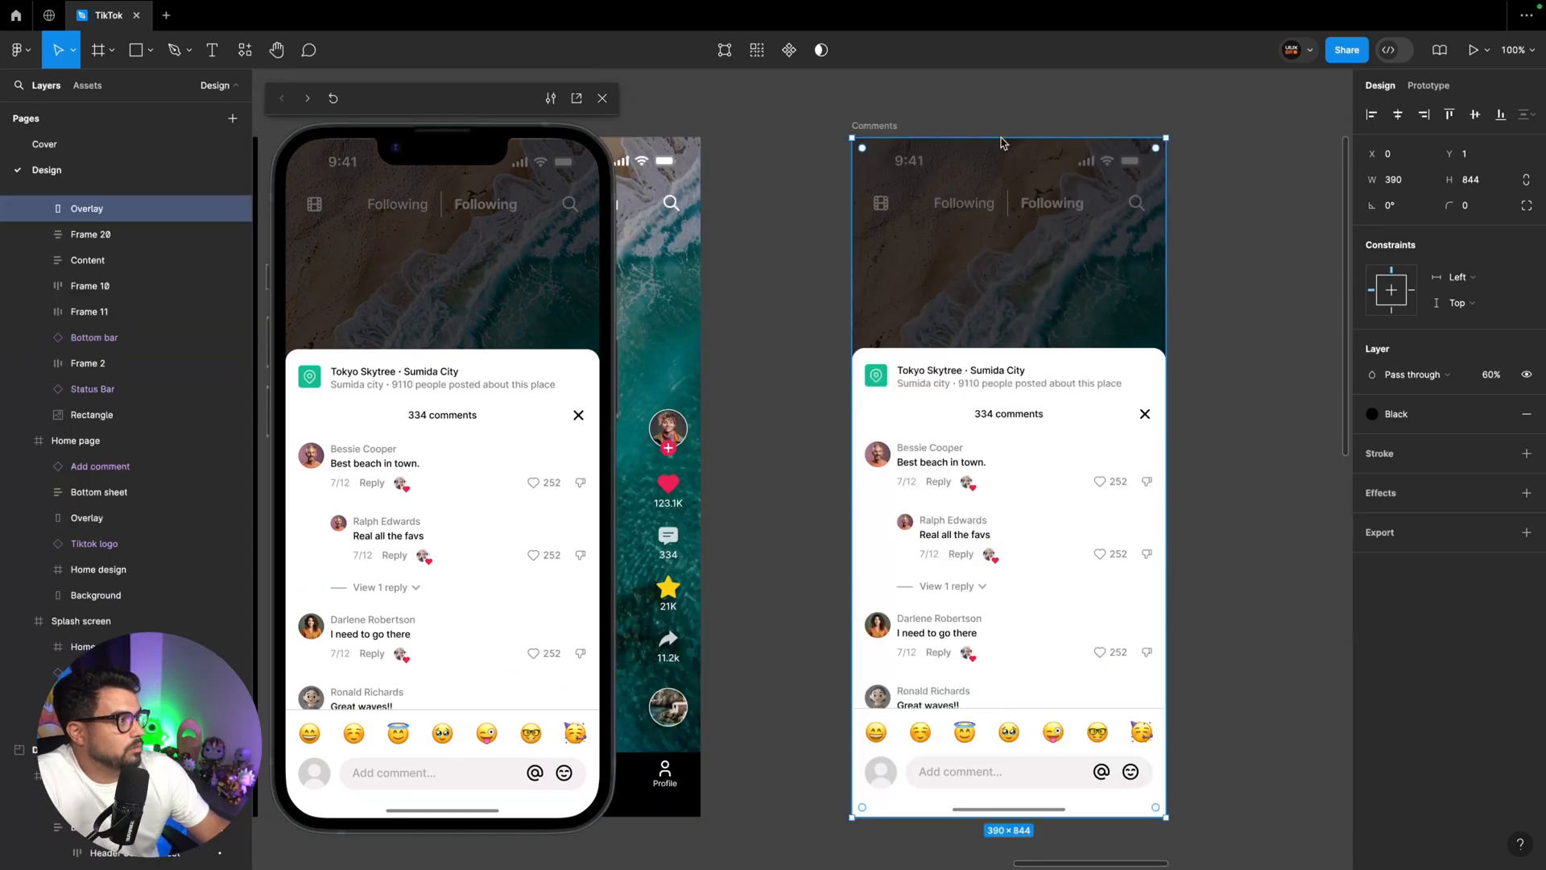
{"action": "left_click_drag", "start_coordinate": [1003, 138], "coordinate": [1002, 137]}
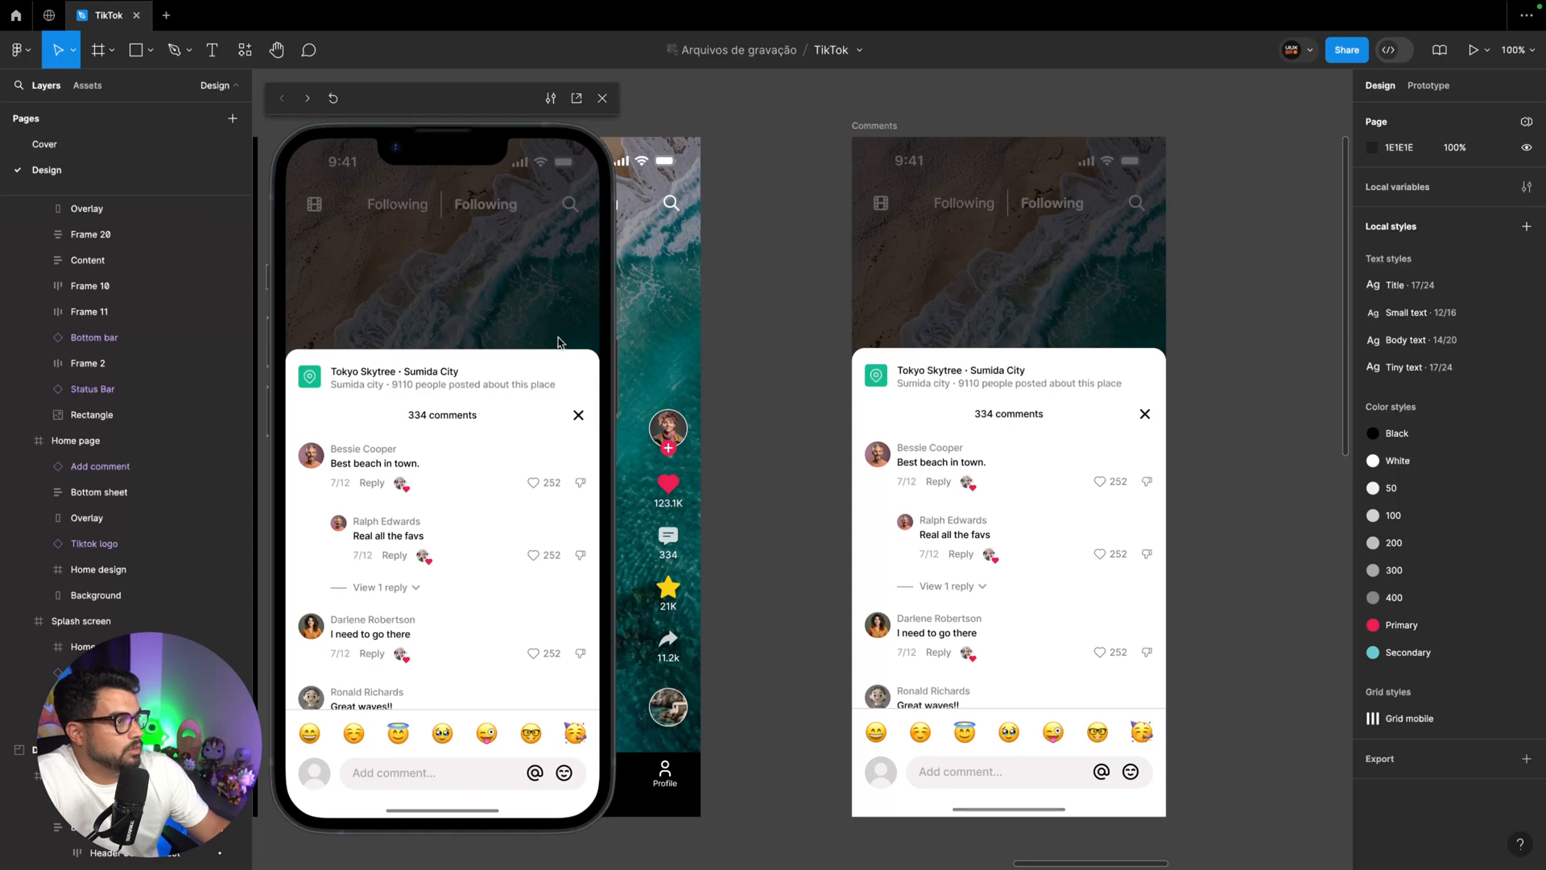
{"action": "left_click", "coordinate": [576, 415]}
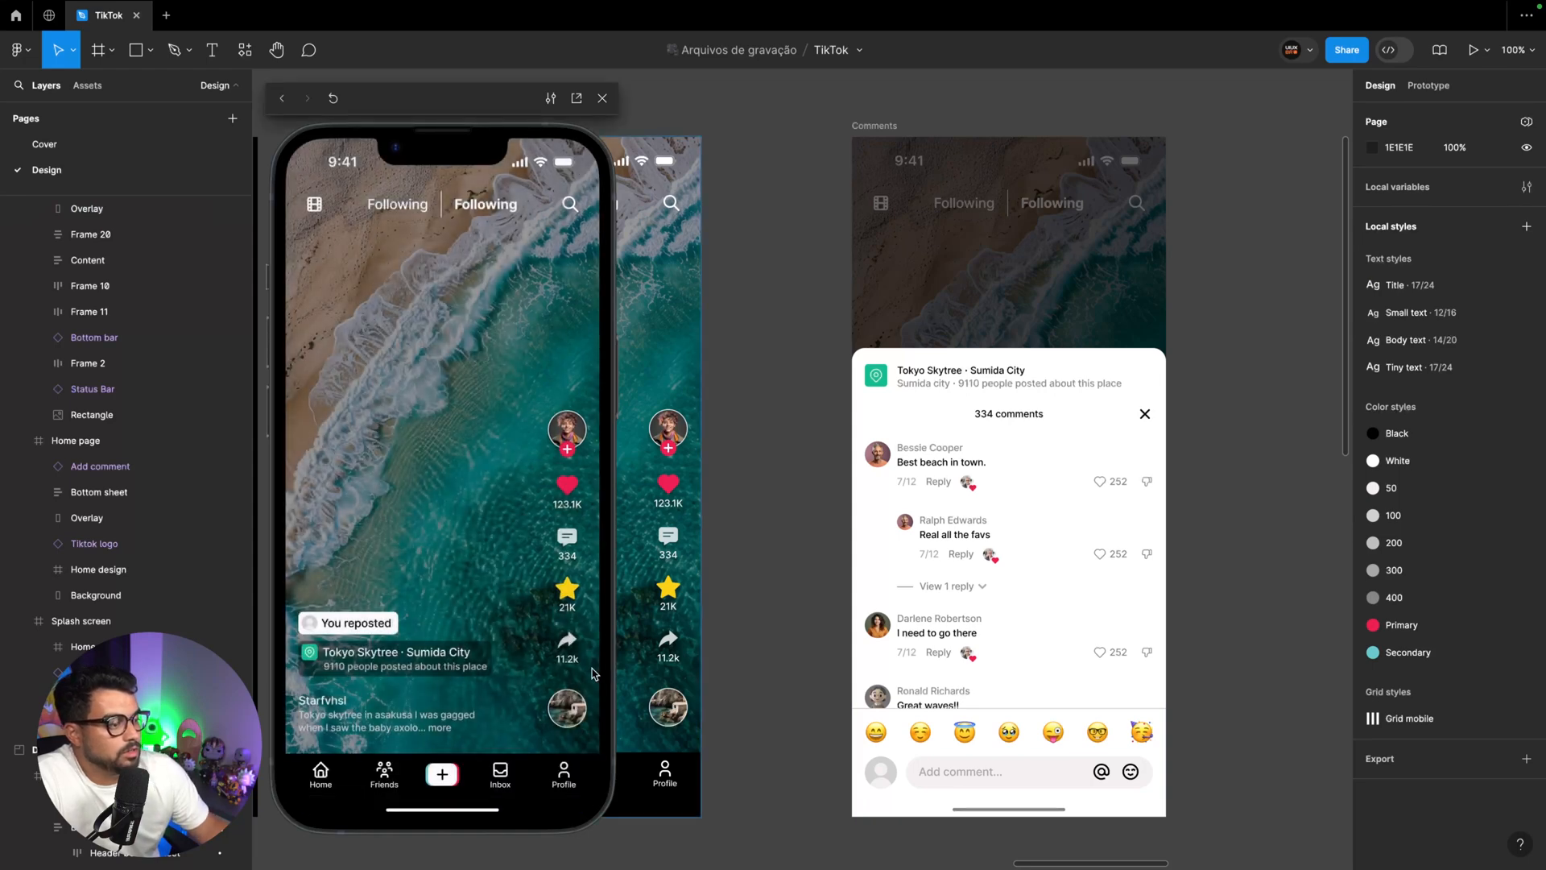
Close the prototype preview and duplicate the Splash screen, Home page and Comments frames directly below the originals
{"action": "key", "text": "minus"}
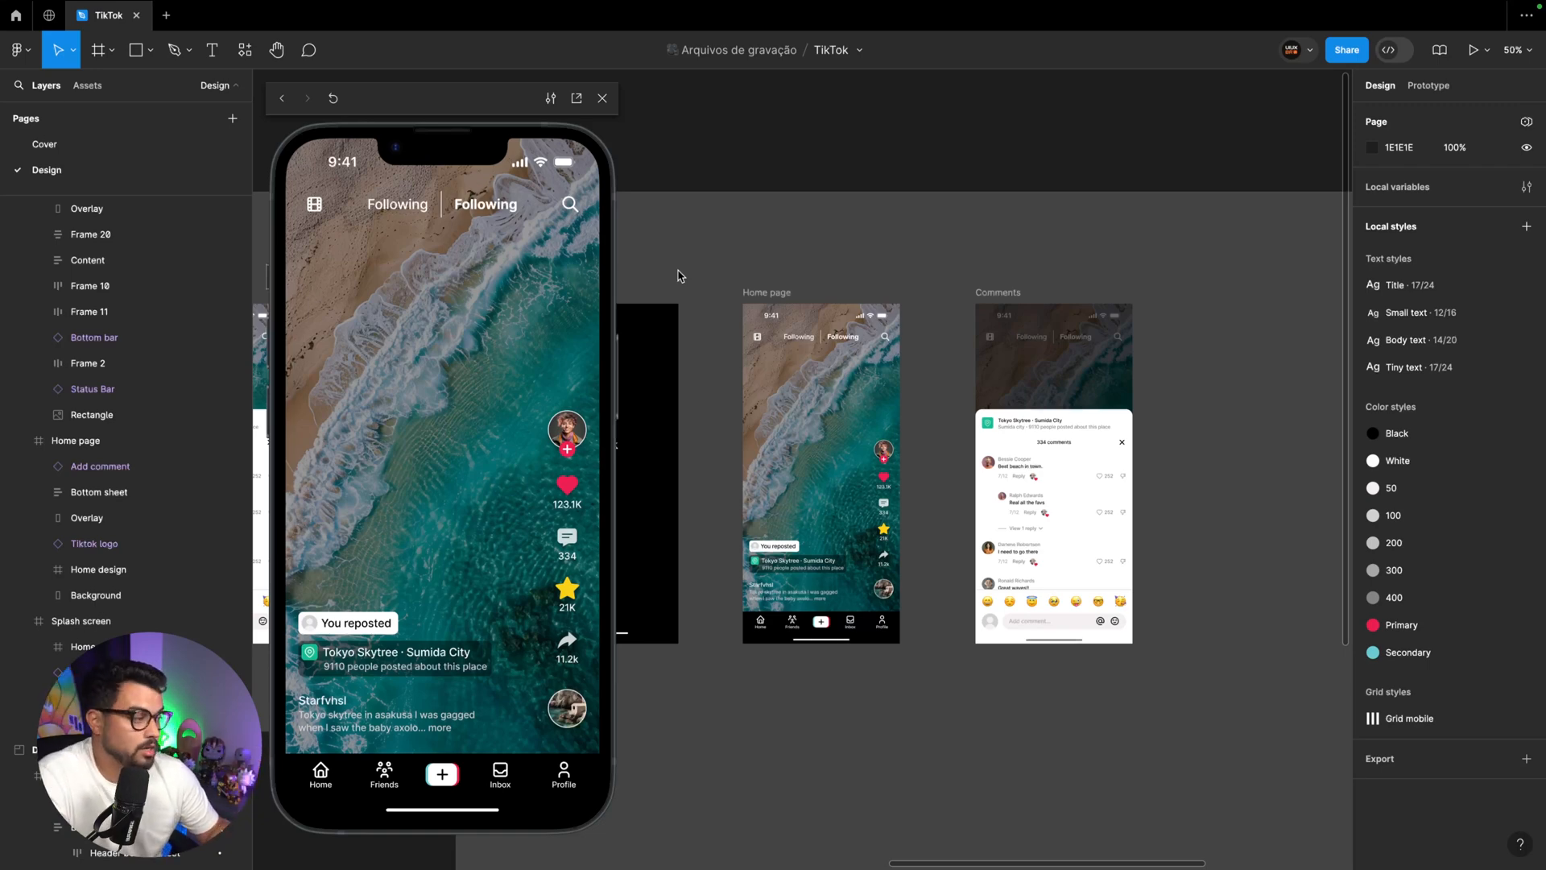
{"action": "left_click", "coordinate": [602, 98]}
{"action": "scroll", "coordinate": [705, 242], "scroll_direction": "down", "scroll_amount": 5}
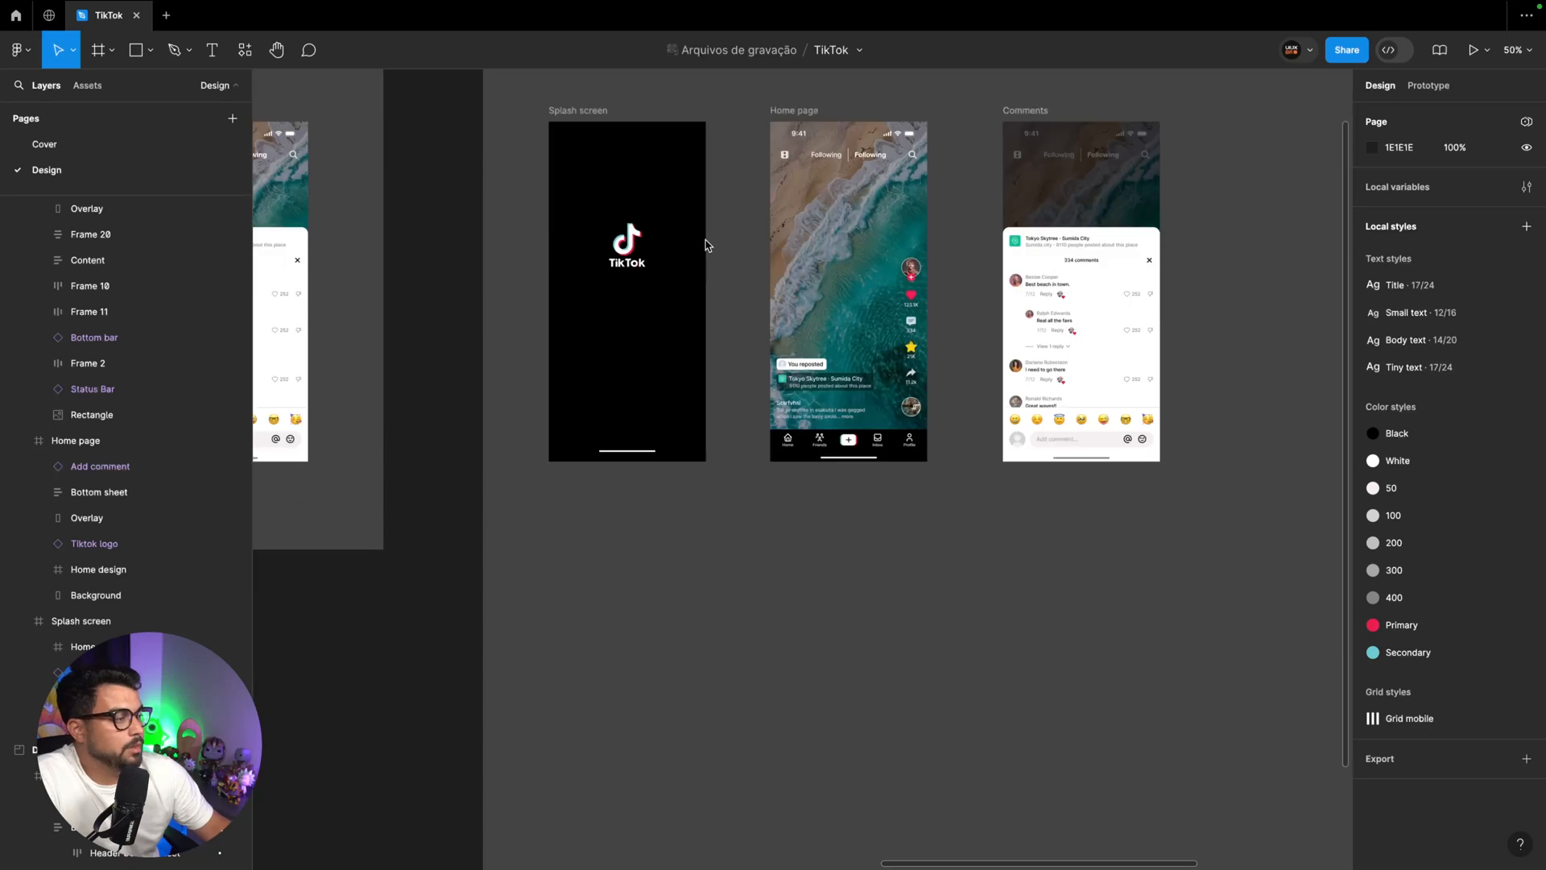
{"action": "left_click", "coordinate": [580, 110]}
{"action": "left_click", "coordinate": [796, 111], "text": "shift"}
{"action": "left_click", "coordinate": [1031, 115], "text": "shift"}
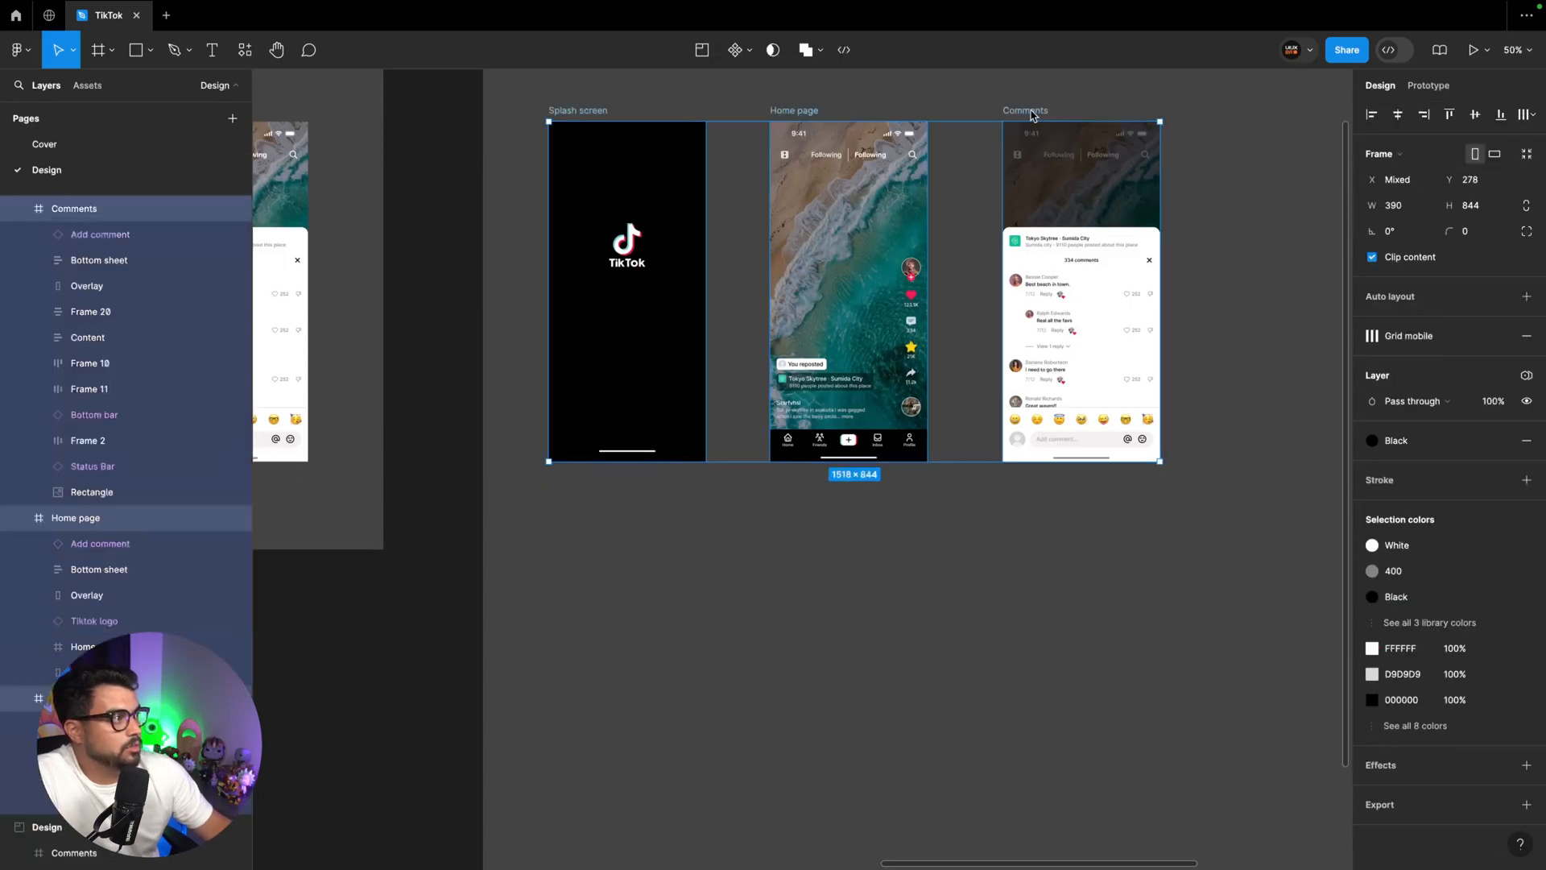
{"action": "left_click_drag", "start_coordinate": [1031, 112], "coordinate": [1030, 517]}
{"action": "scroll", "coordinate": [1031, 517], "scroll_direction": "down", "scroll_amount": 4}
{"action": "left_click", "coordinate": [958, 338]}
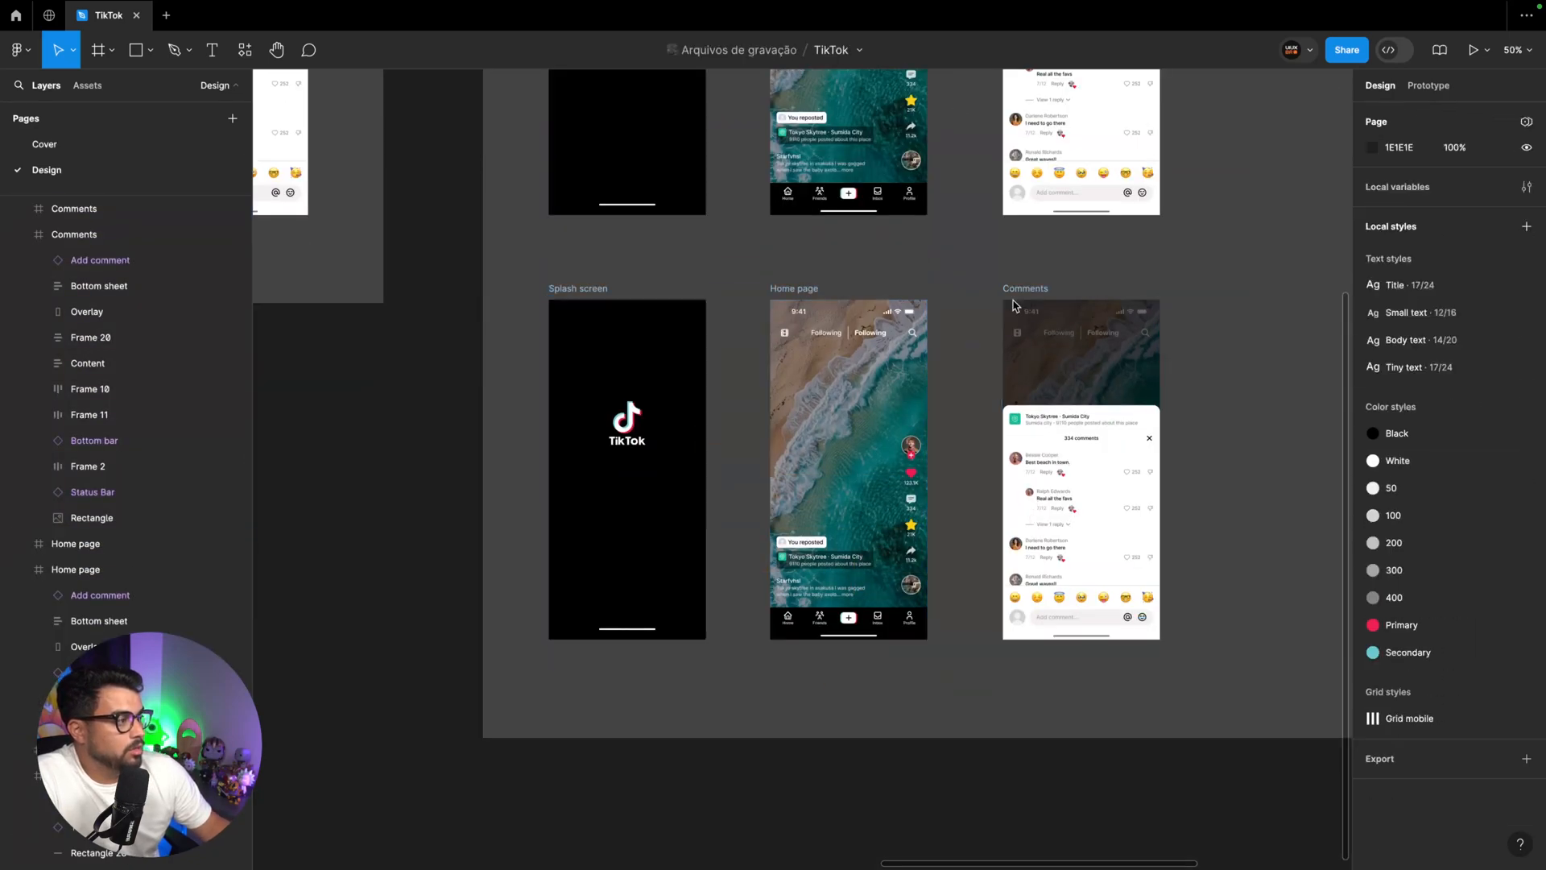
Take the Bottom sheet and Add comment bar out of the duplicated Comments frame and delete that frame's leftovers
{"action": "left_click", "coordinate": [1037, 288]}
{"action": "left_click", "coordinate": [1063, 439]}
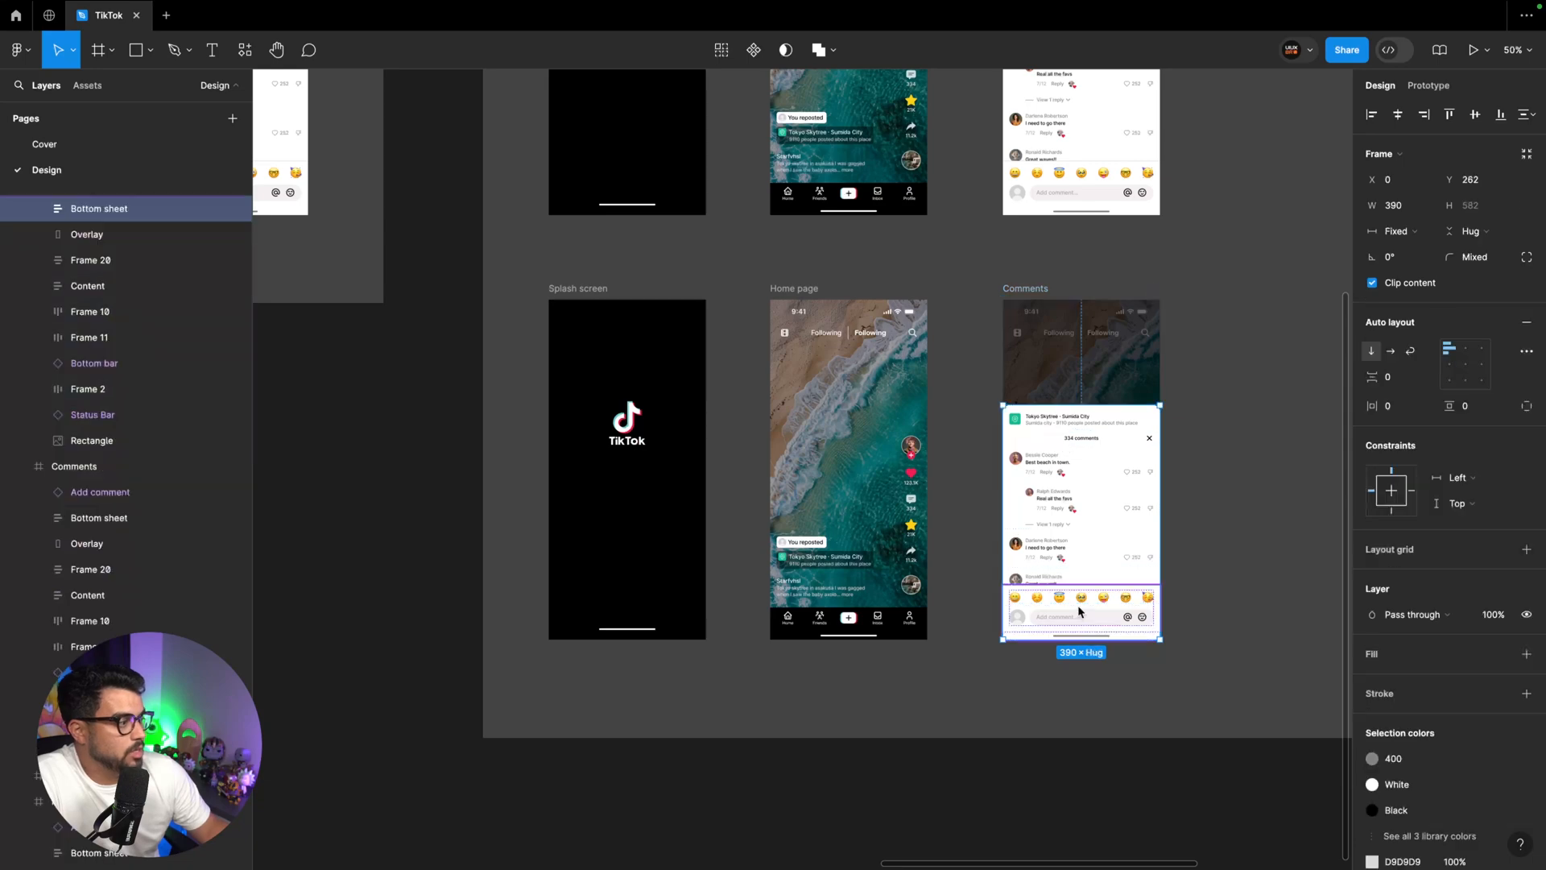
{"action": "left_click", "coordinate": [1080, 613]}
{"action": "key", "text": "shift+Return"}
{"action": "left_click_drag", "start_coordinate": [1040, 505], "coordinate": [1230, 508]}
{"action": "left_click", "coordinate": [851, 241]}
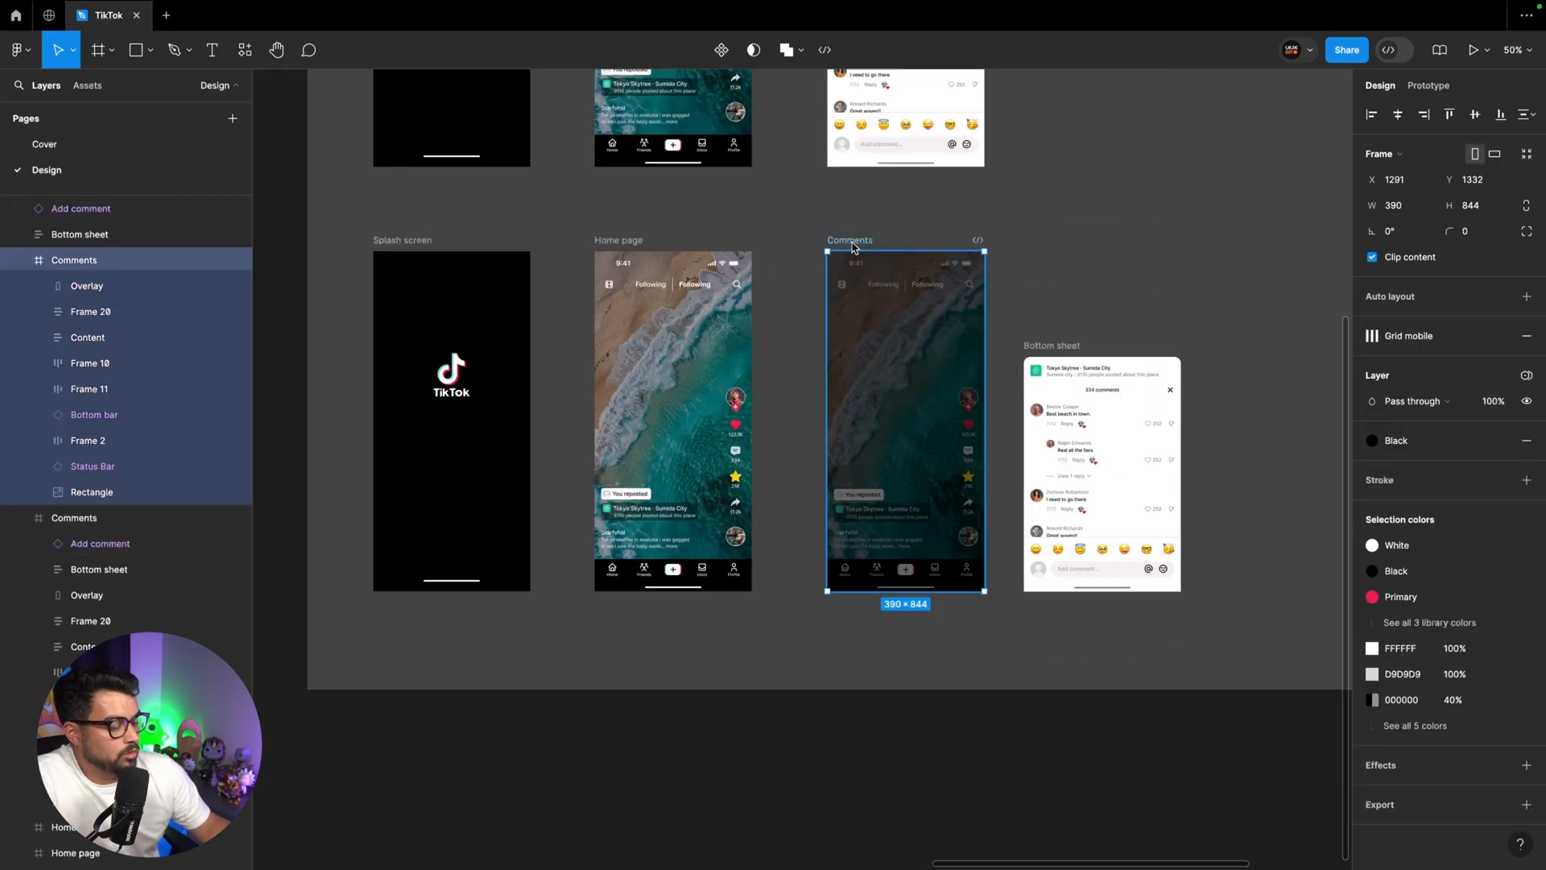
{"action": "key", "text": "Delete"}
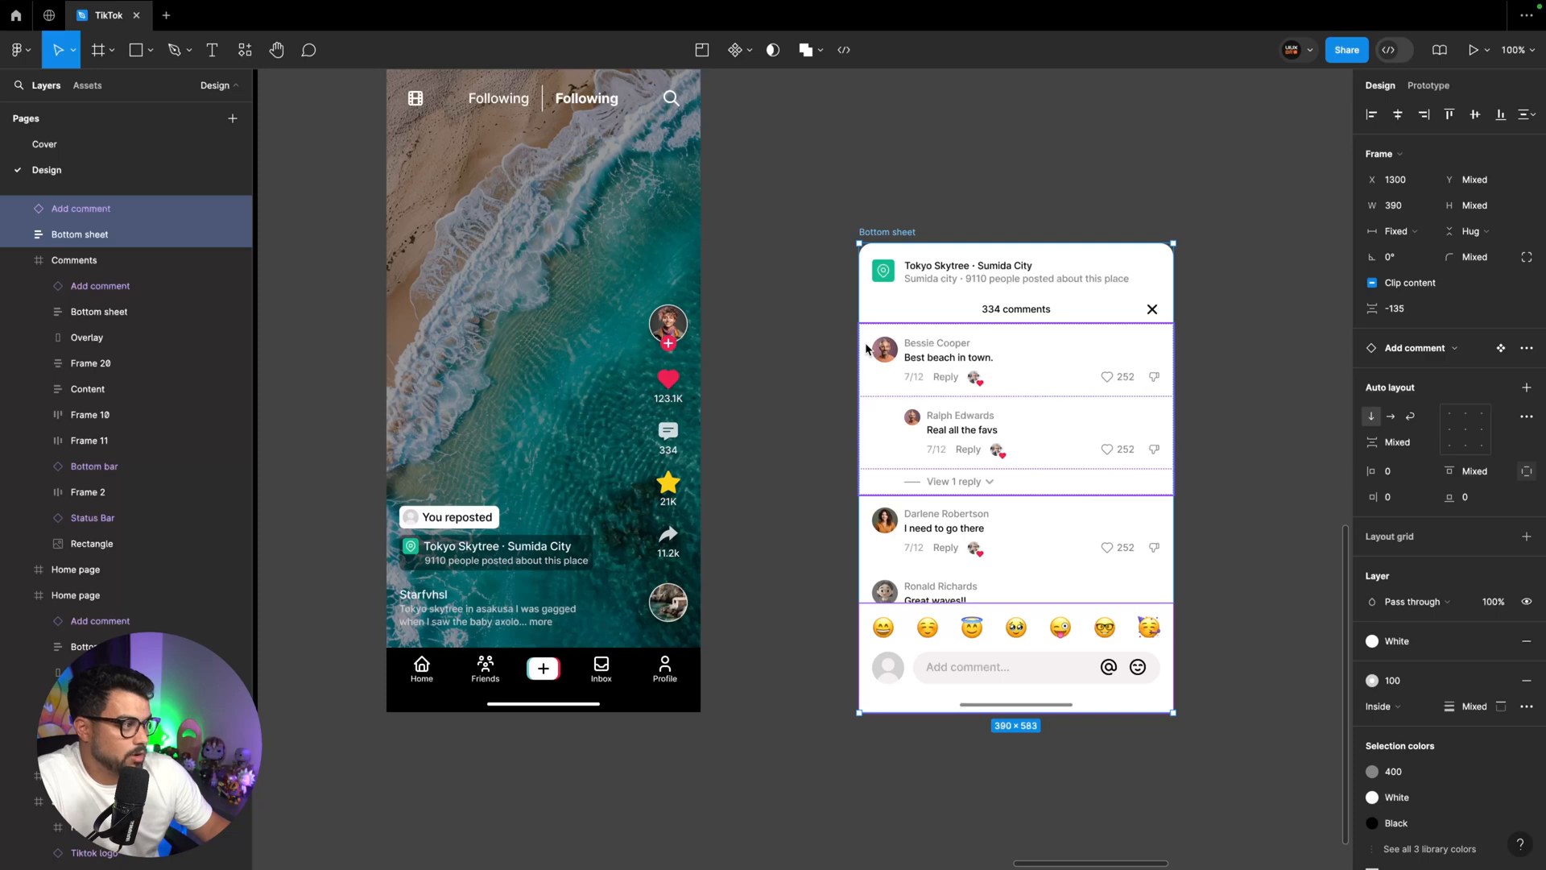
Wrap the Bottom sheet and Add comment bar in auto layout, with the bar absolutely positioned at the sheet's lower edge
{"action": "key", "text": "shift+a"}
{"action": "left_click", "coordinate": [1033, 745]}
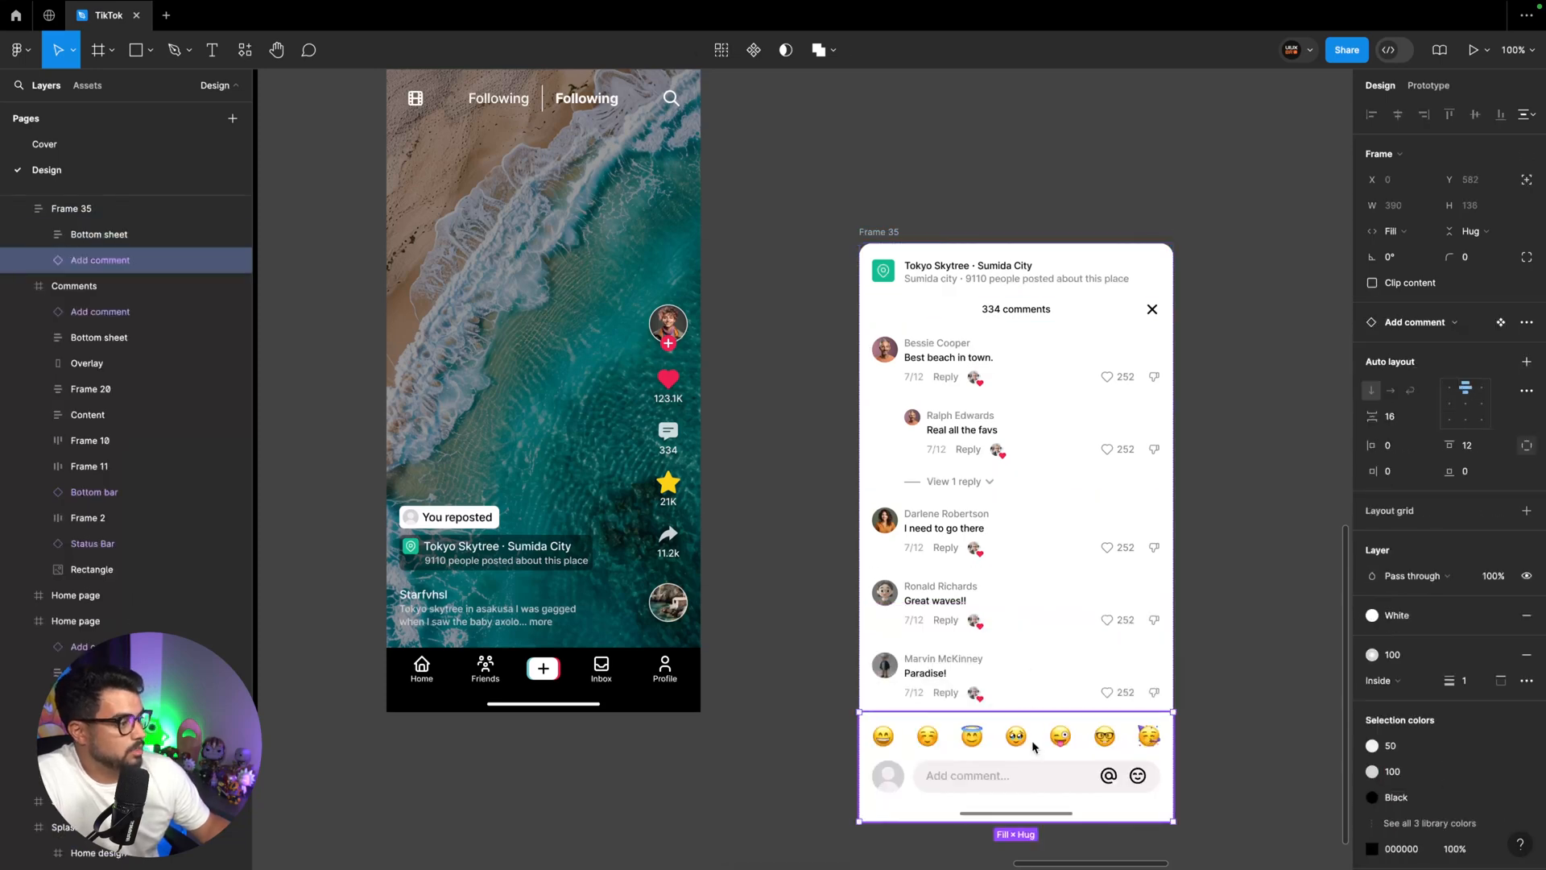
{"action": "left_click", "coordinate": [1527, 180]}
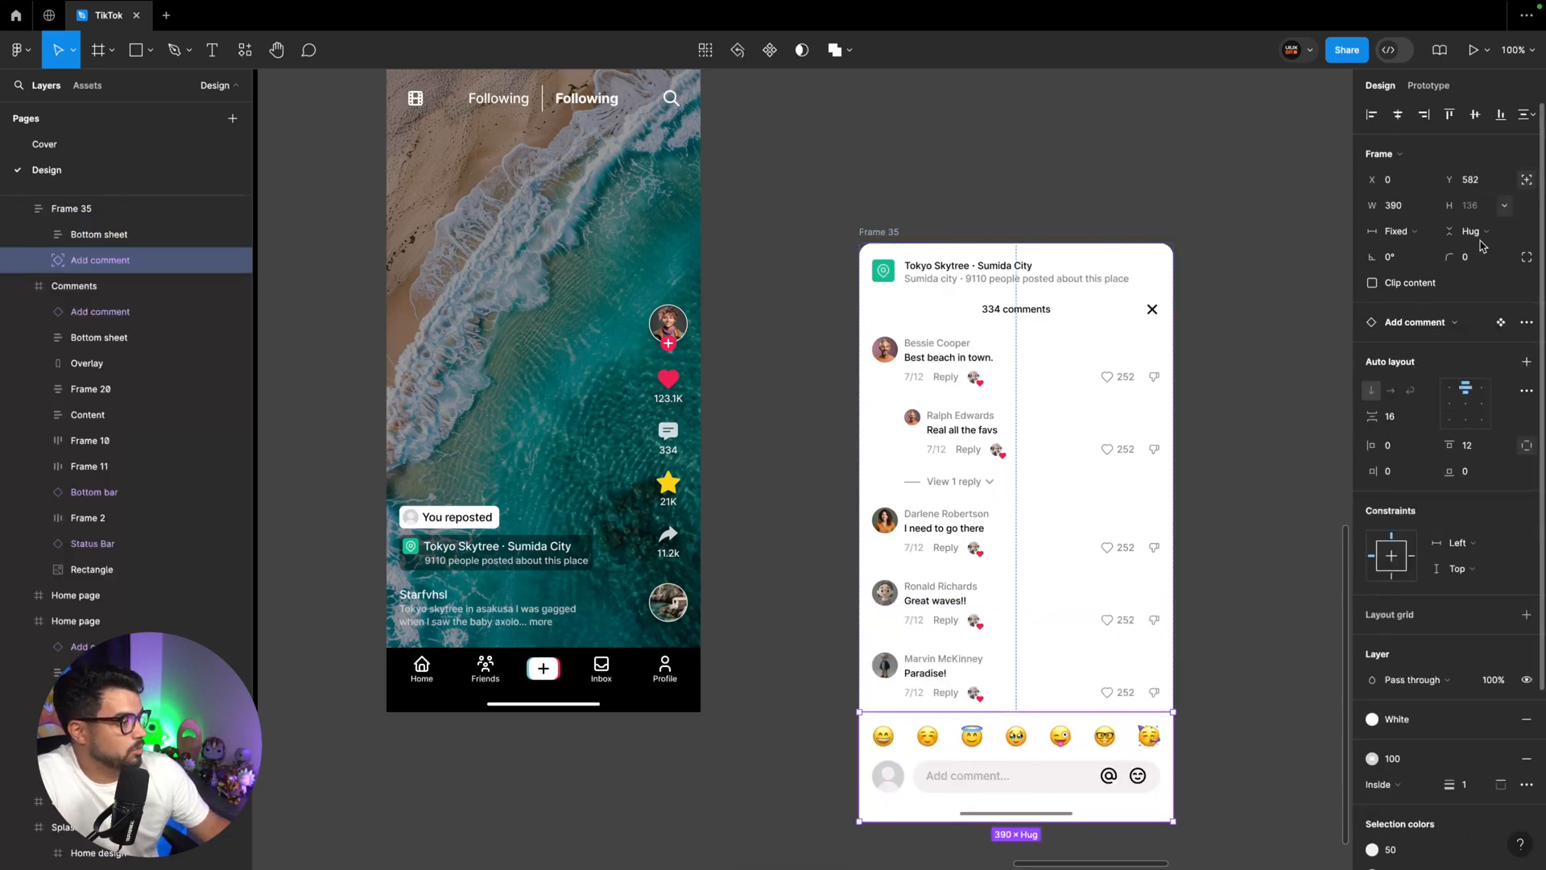
{"action": "left_click_drag", "start_coordinate": [1111, 774], "coordinate": [1091, 666]}
Rename the new auto layout frame "Bottom sheet"
{"action": "left_click", "coordinate": [880, 210]}
{"action": "left_click", "coordinate": [878, 234]}
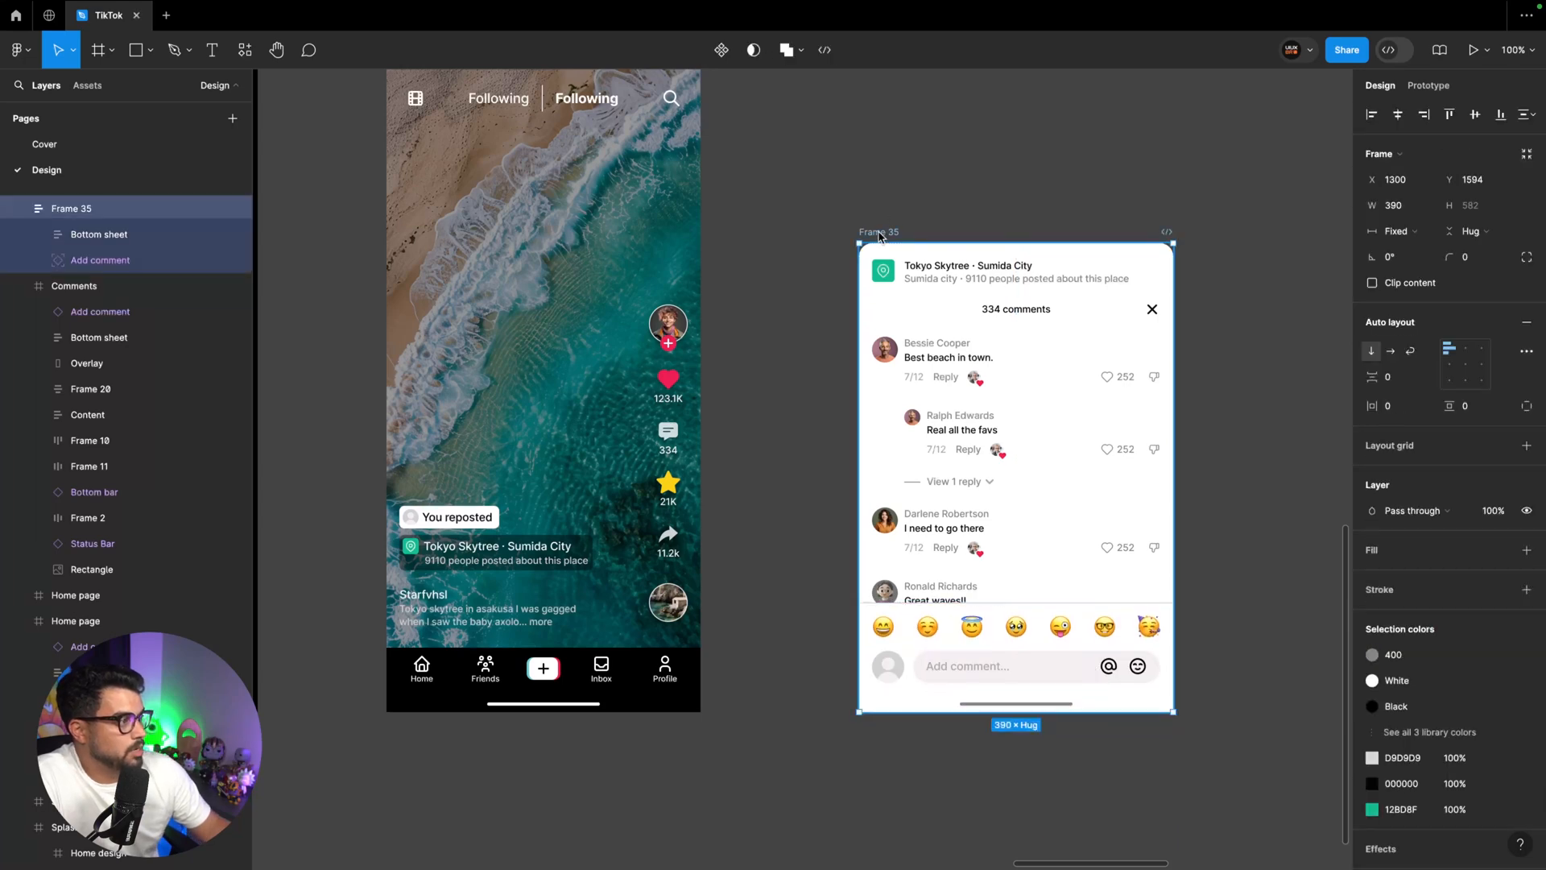
{"action": "double_click", "coordinate": [879, 233]}
{"action": "type", "text": "Bottom sheet"}
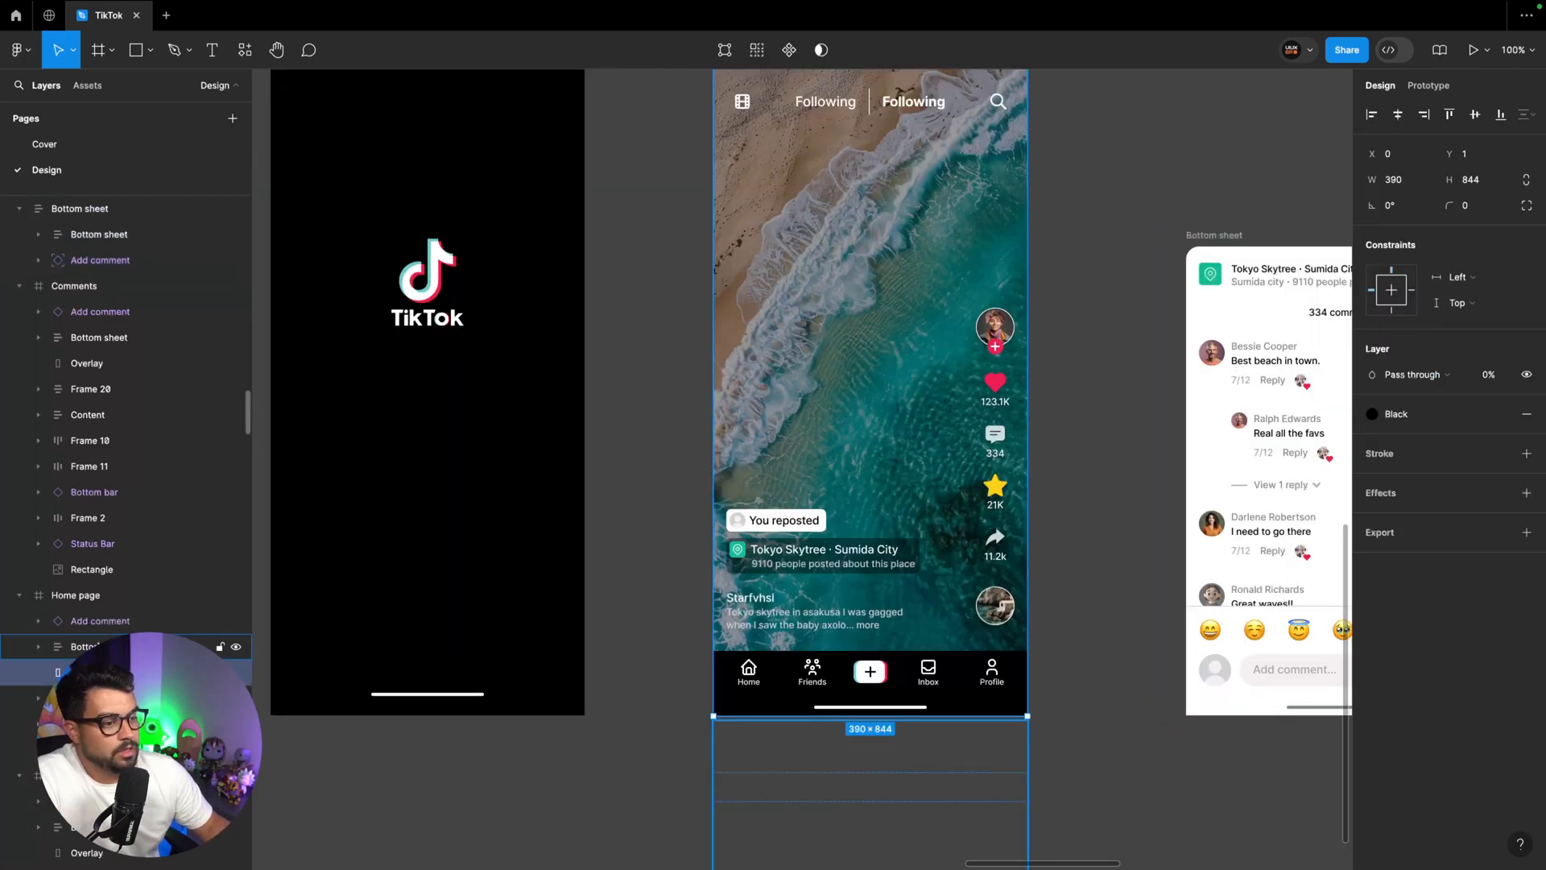
Delete the Add comment, Bottom sheet and Overlay layers from the duplicated Home page
{"action": "left_click", "coordinate": [145, 646]}
{"action": "left_click", "coordinate": [101, 621], "text": "shift"}
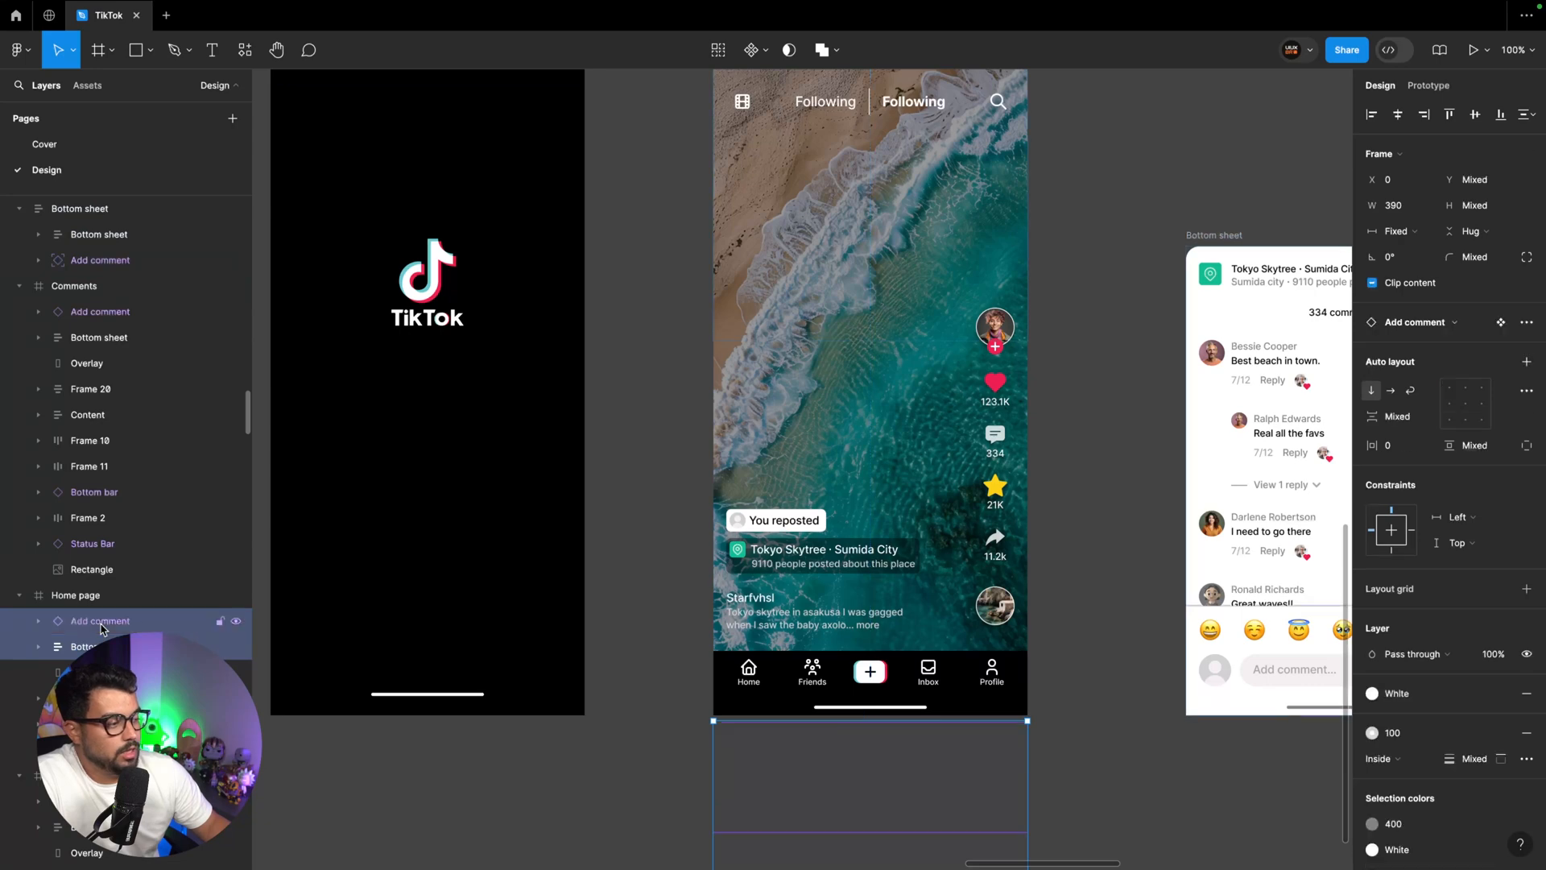
{"action": "key", "text": "Delete"}
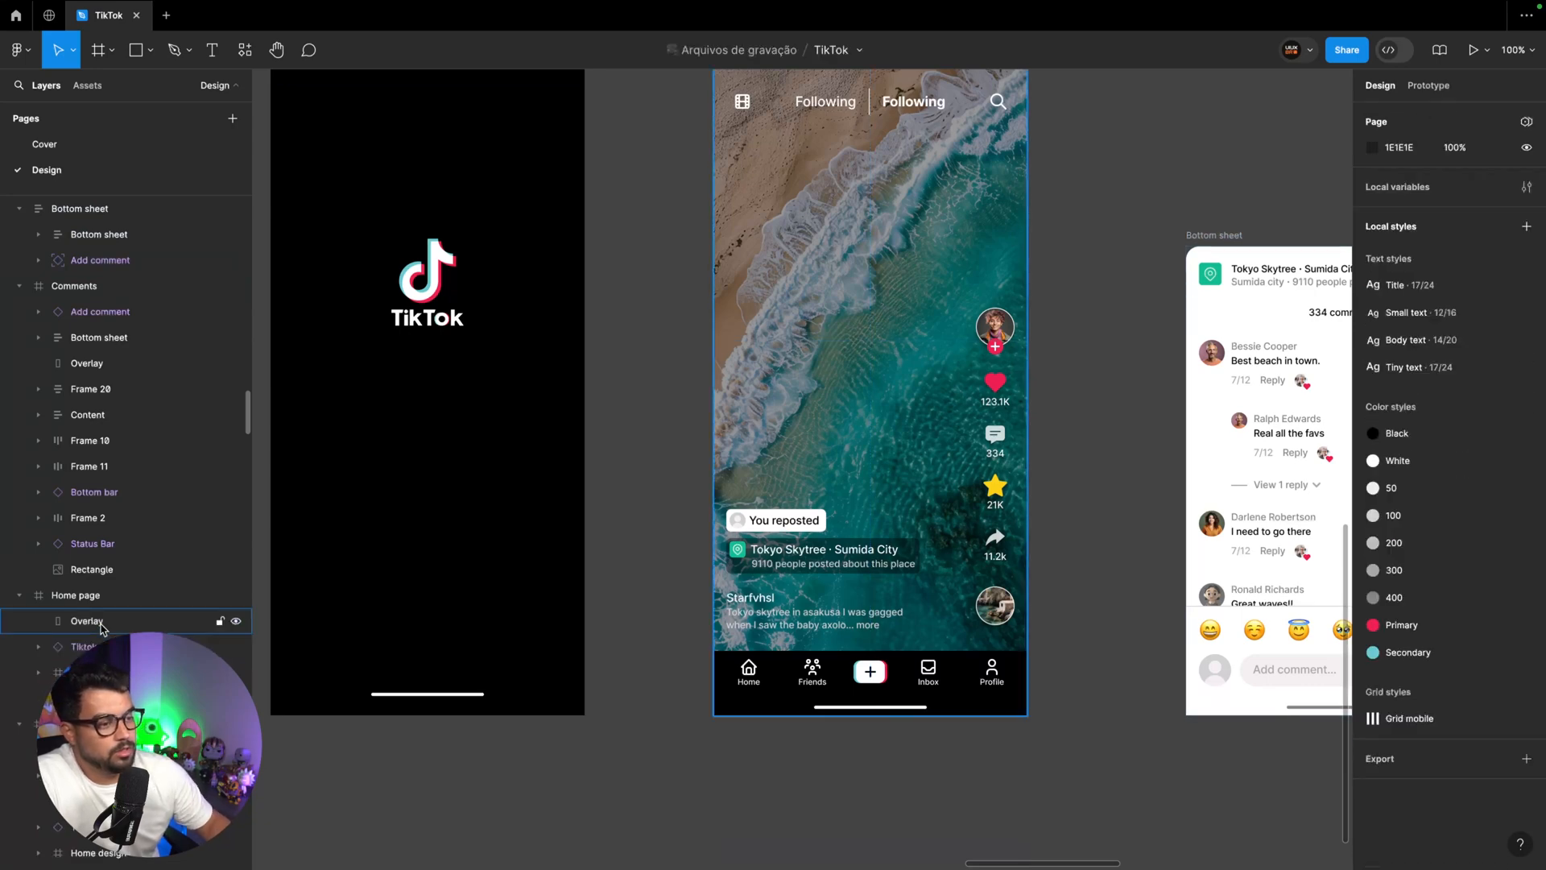
{"action": "left_click", "coordinate": [101, 624]}
{"action": "key", "text": "Delete"}
{"action": "scroll", "coordinate": [869, 403], "scroll_direction": "up", "scroll_amount": 2}
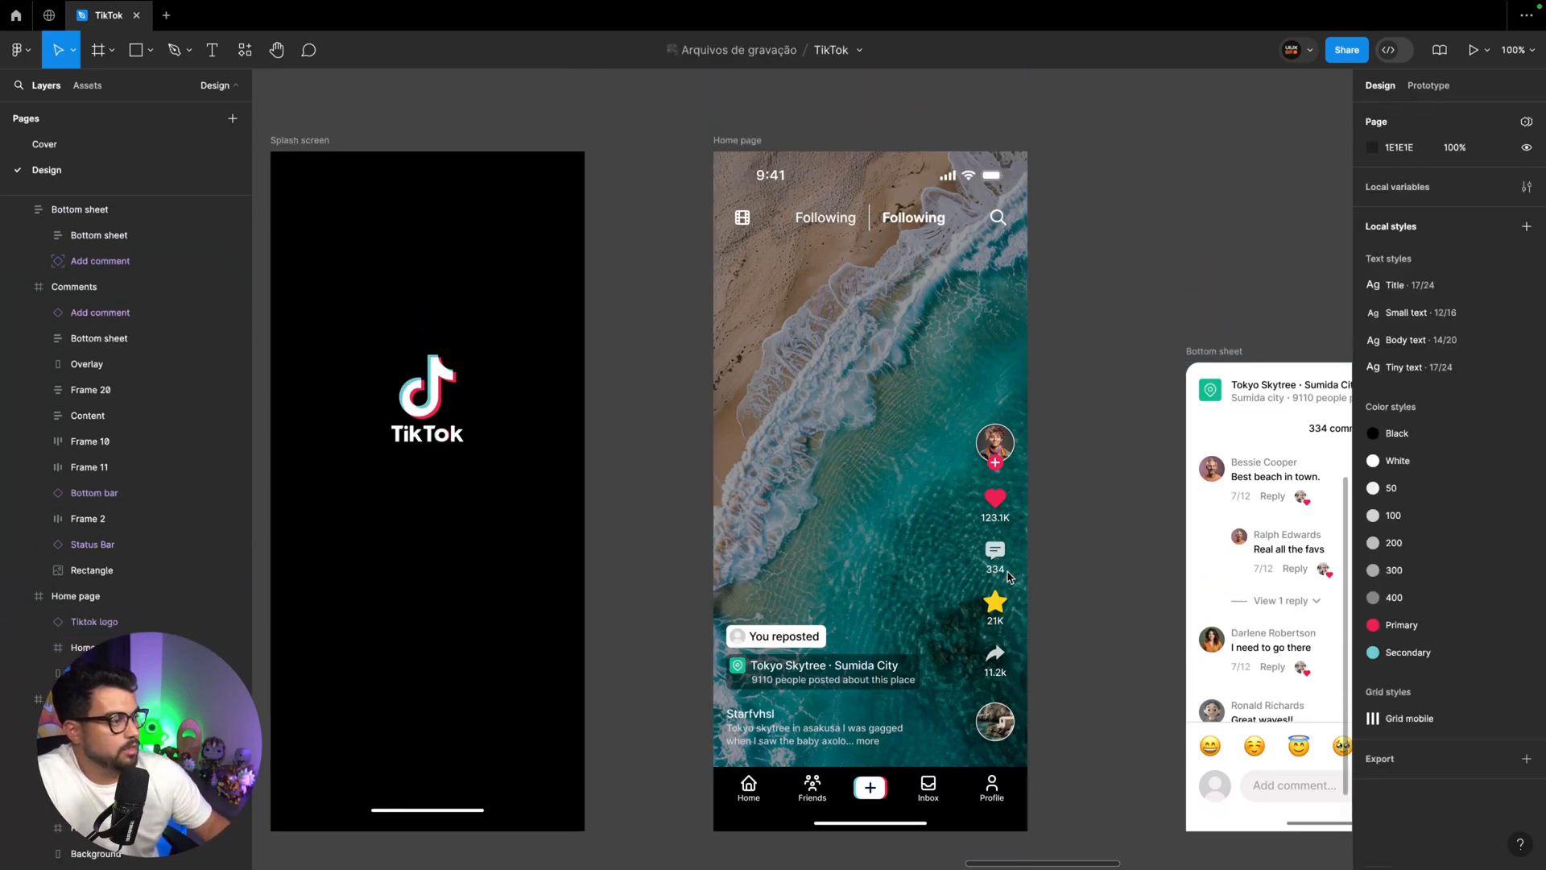
Link the duplicated Home page's comment icon to the Bottom sheet frame with an on-tap Open overlay interaction positioned Bottom center
{"action": "left_click", "coordinate": [1428, 84]}
{"action": "scroll", "coordinate": [1098, 374], "scroll_direction": "right", "scroll_amount": 5}
{"action": "scroll", "coordinate": [1098, 373], "scroll_direction": "down", "scroll_amount": 1}
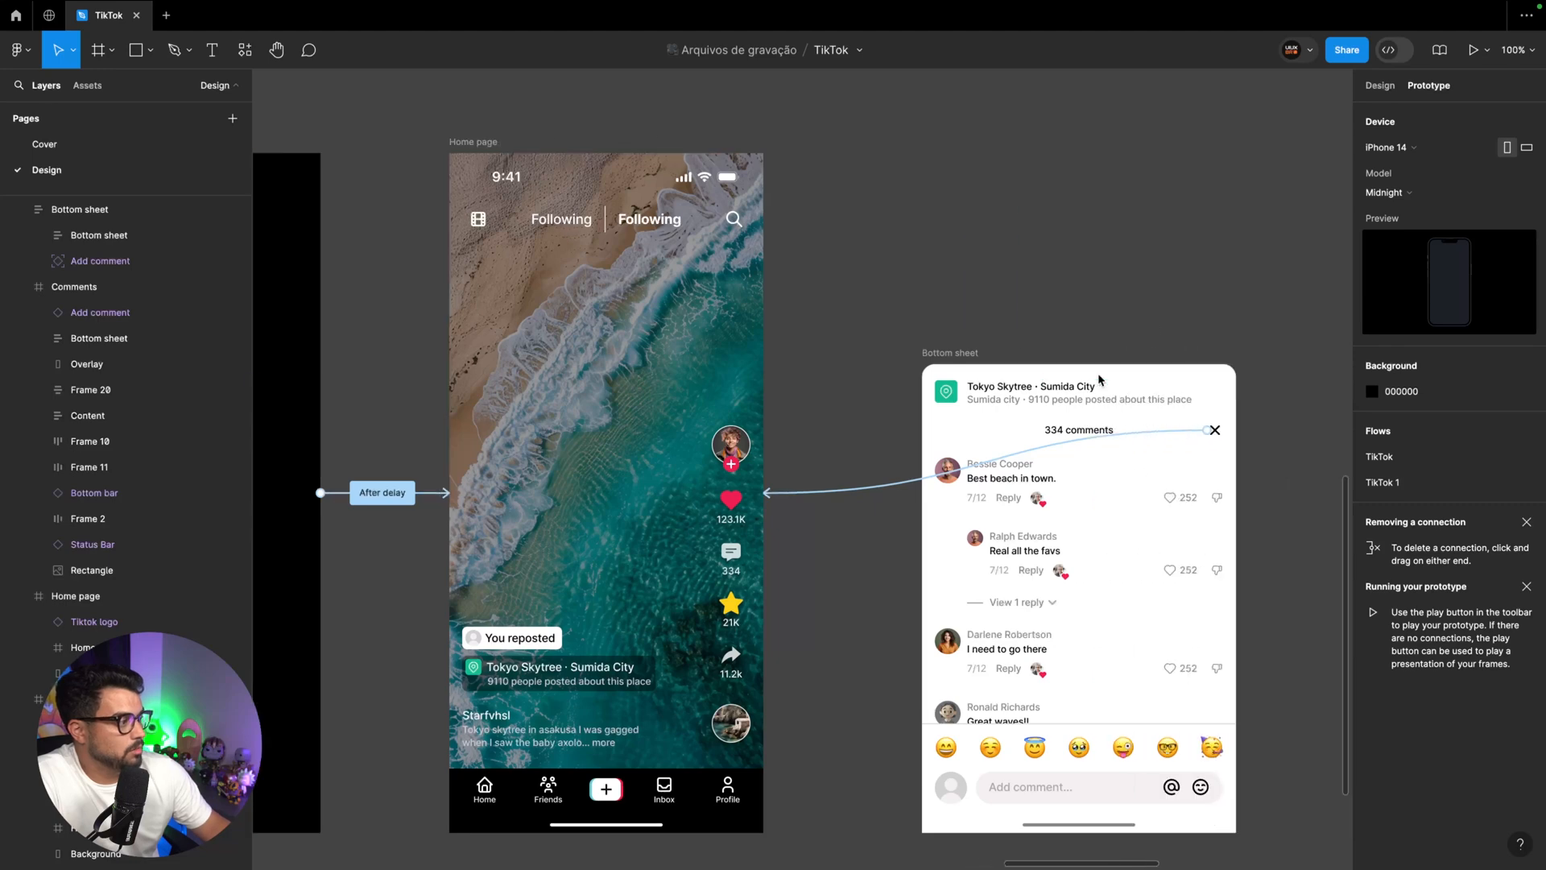
{"action": "left_click", "coordinate": [797, 524]}
{"action": "left_click_drag", "start_coordinate": [799, 523], "coordinate": [1006, 494]}
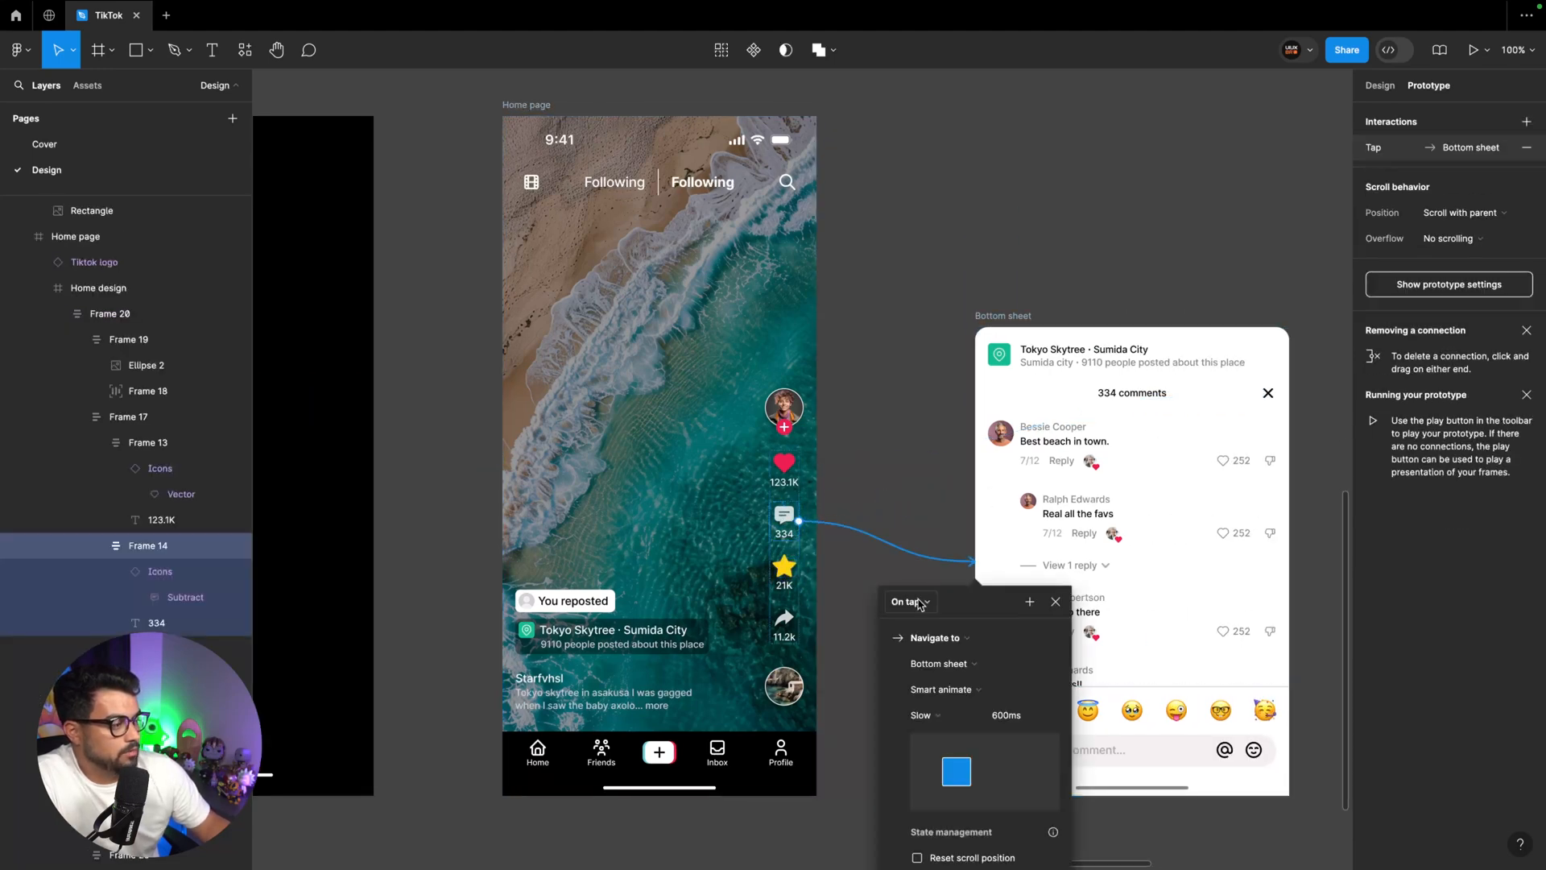
{"action": "left_click", "coordinate": [951, 641]}
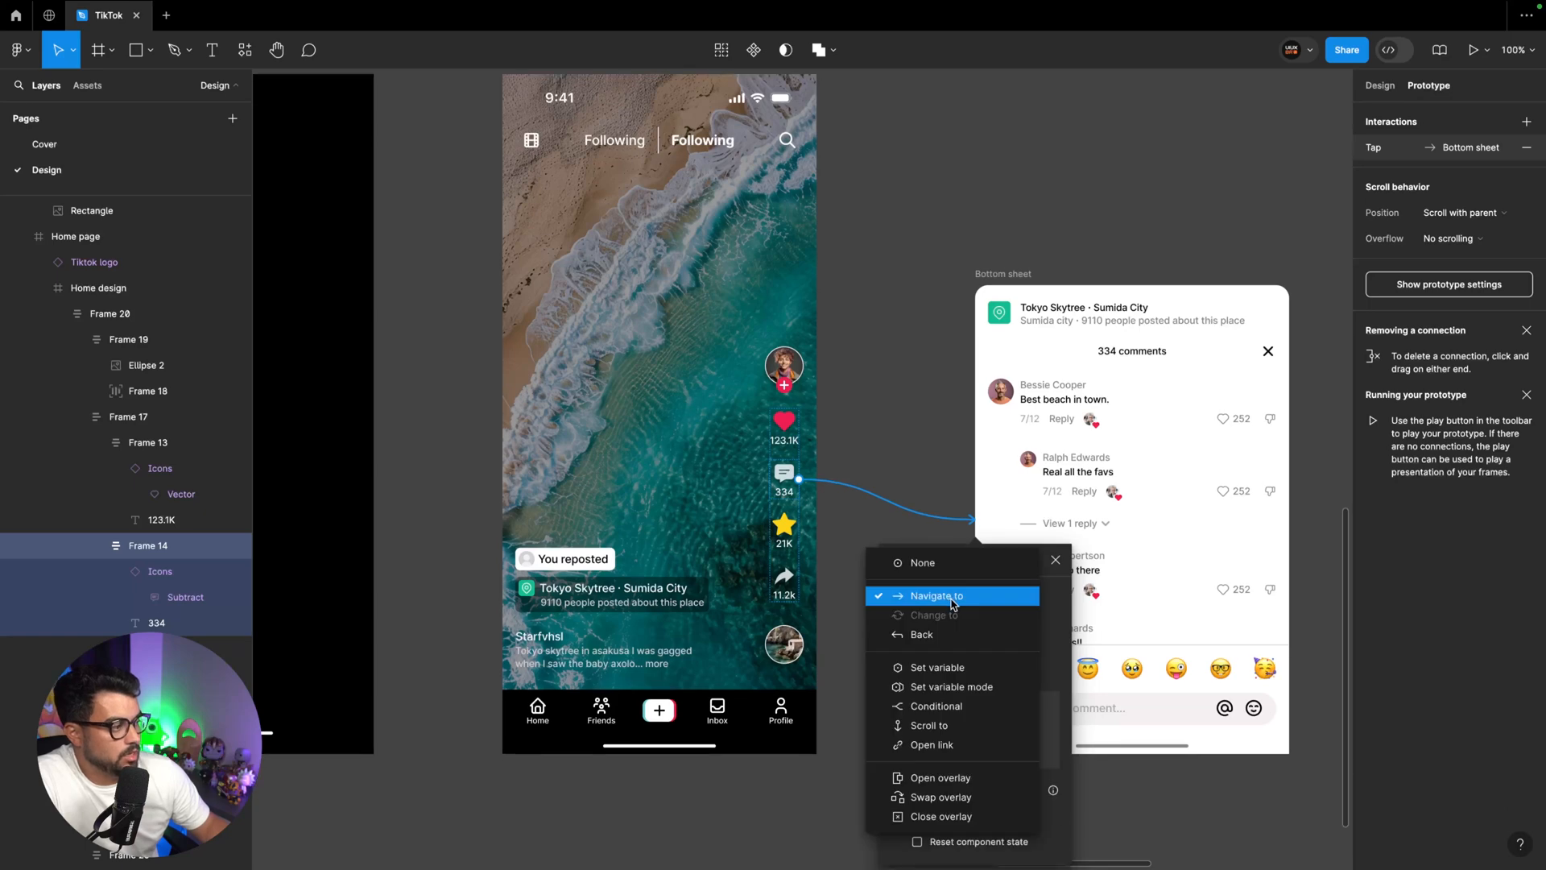
{"action": "left_click", "coordinate": [954, 773]}
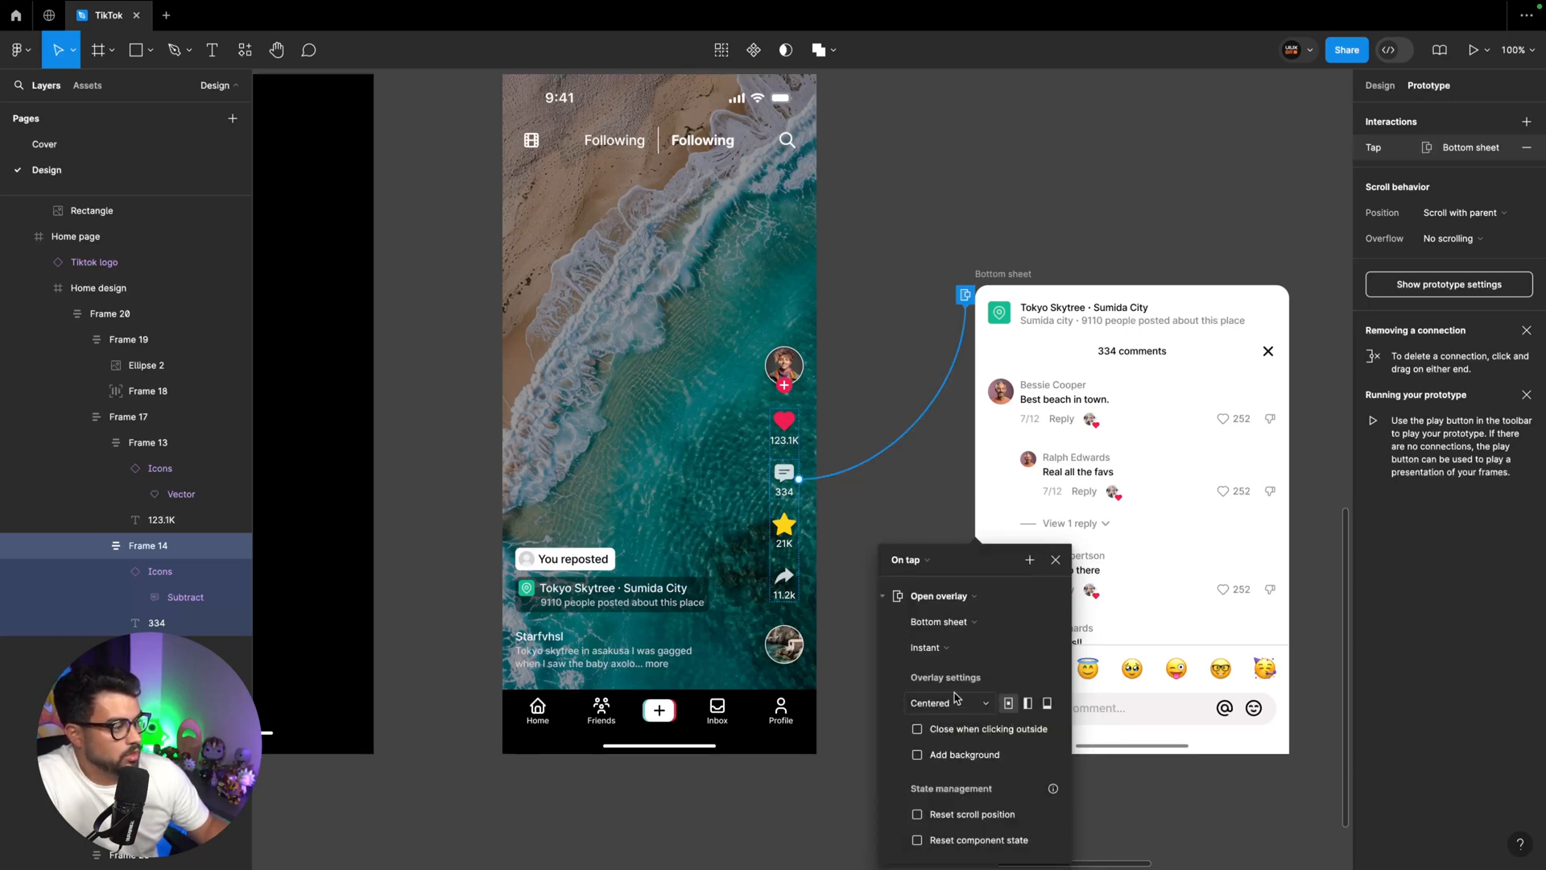
{"action": "left_click", "coordinate": [1047, 703]}
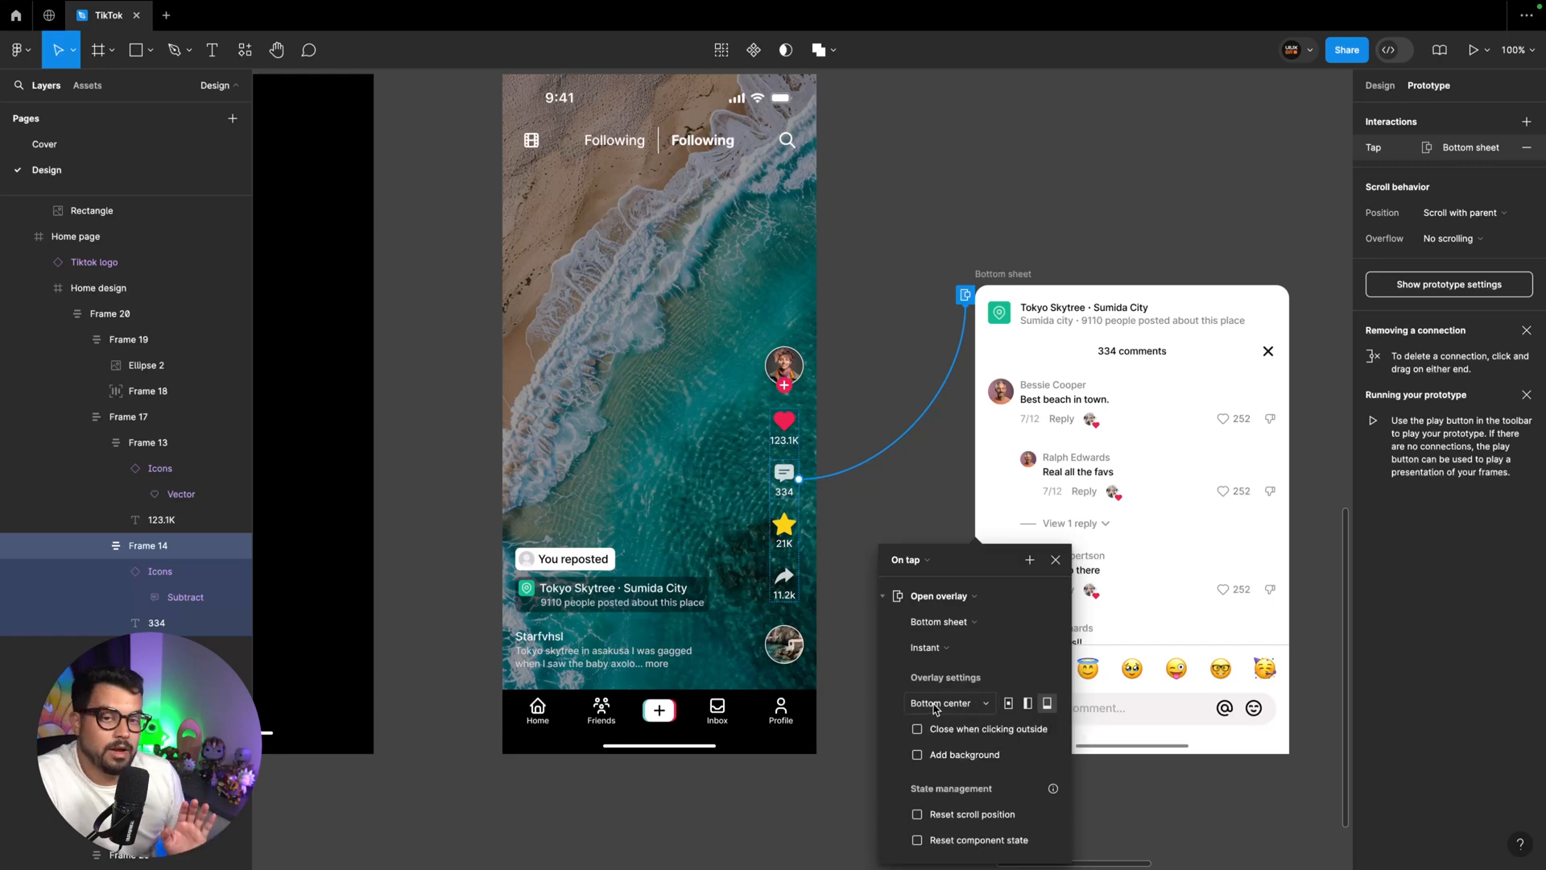
Set the overlay's animation to Move in with an upward direction
{"action": "left_click", "coordinate": [943, 649]}
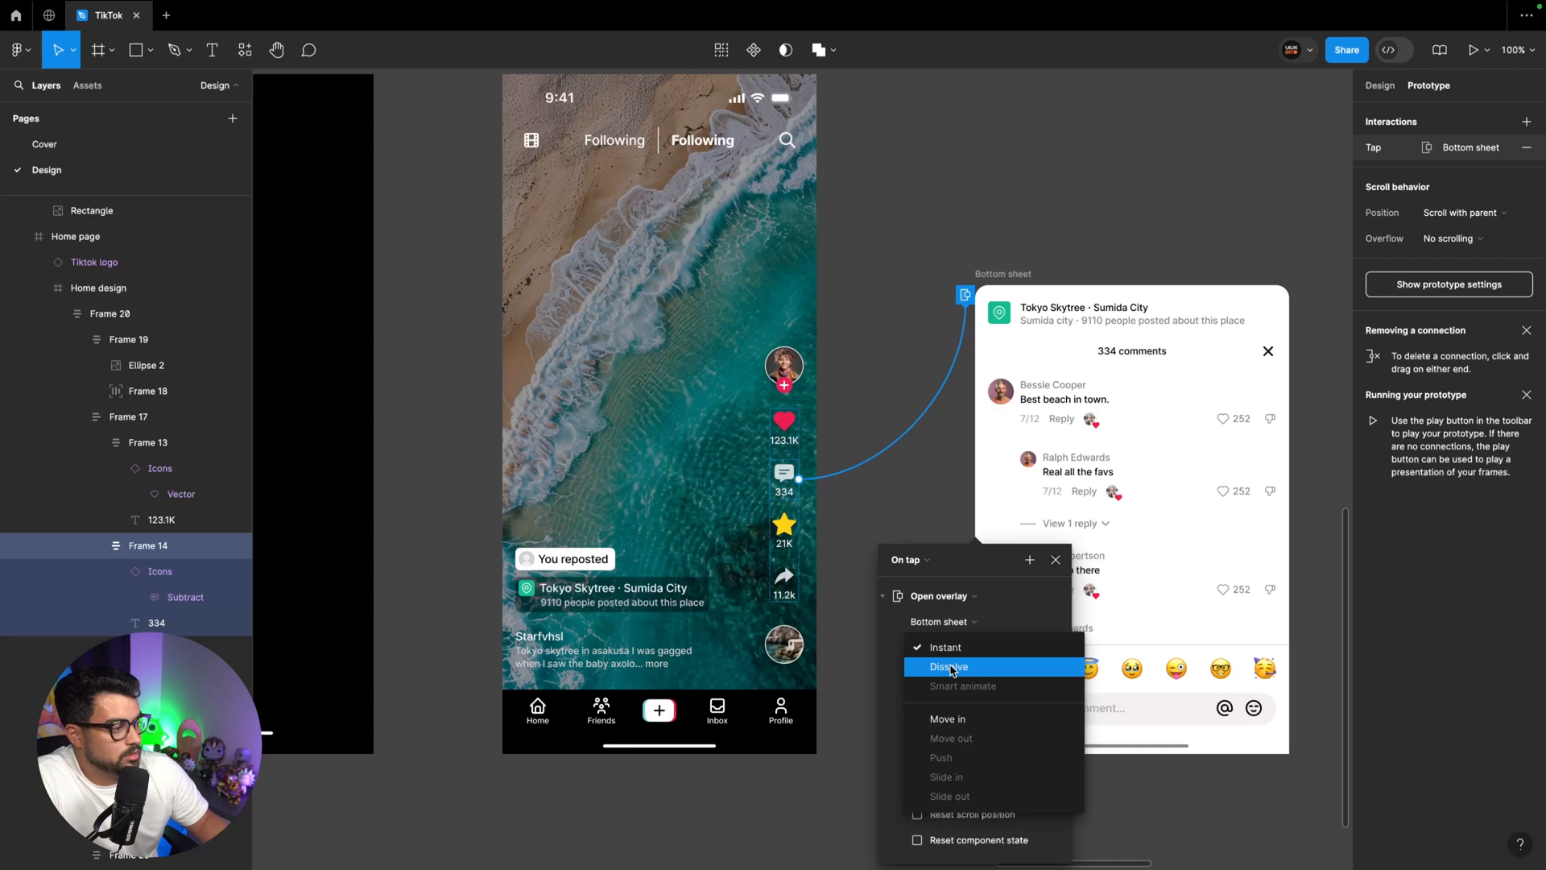
{"action": "left_click", "coordinate": [958, 718]}
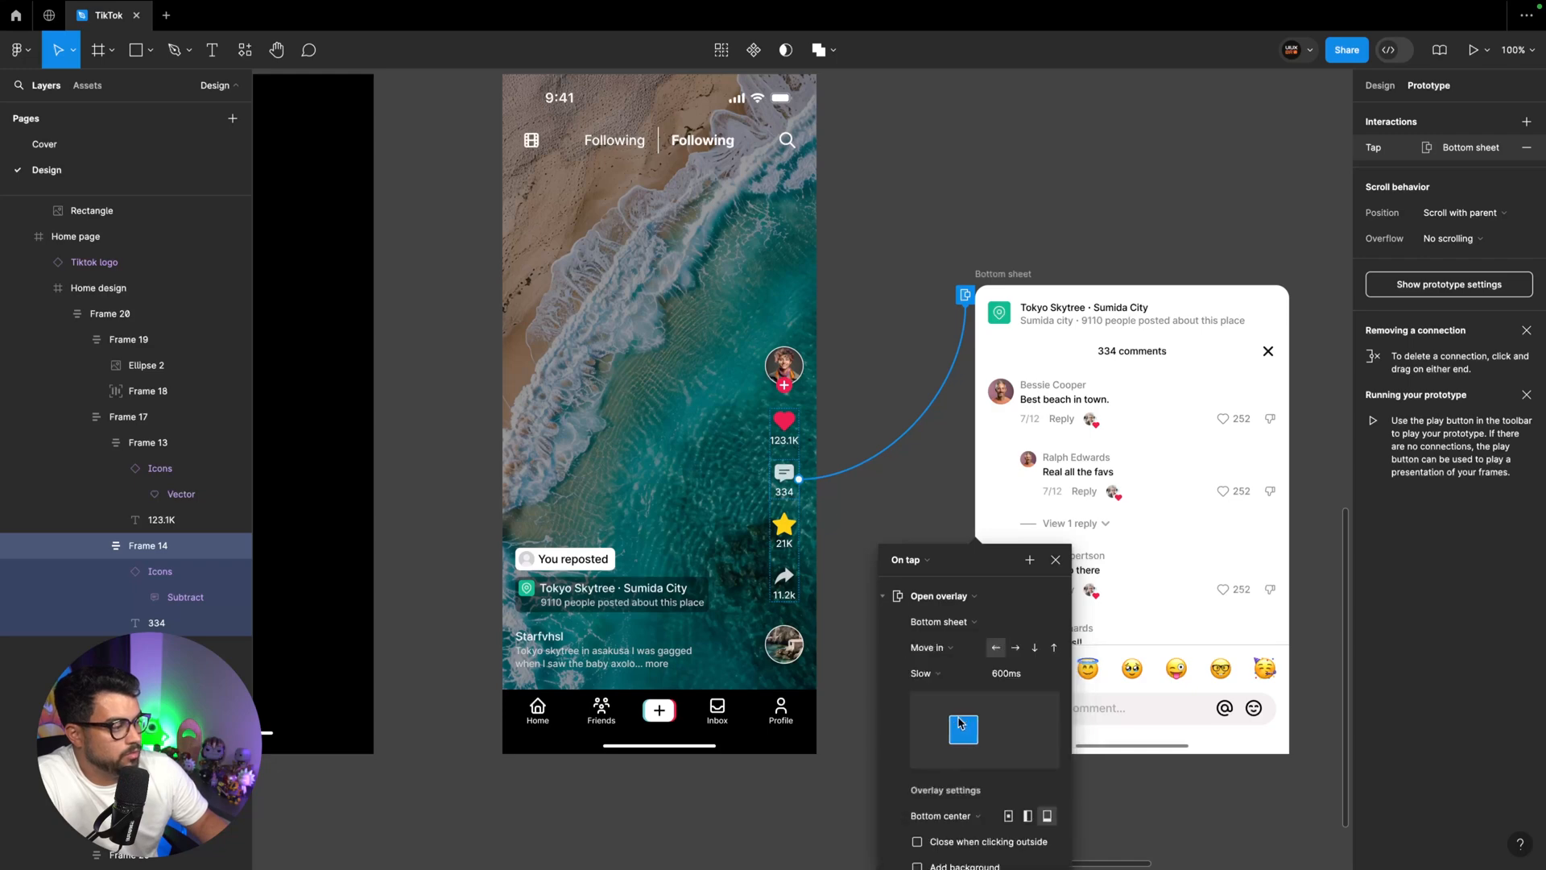
{"action": "left_click", "coordinate": [1053, 649]}
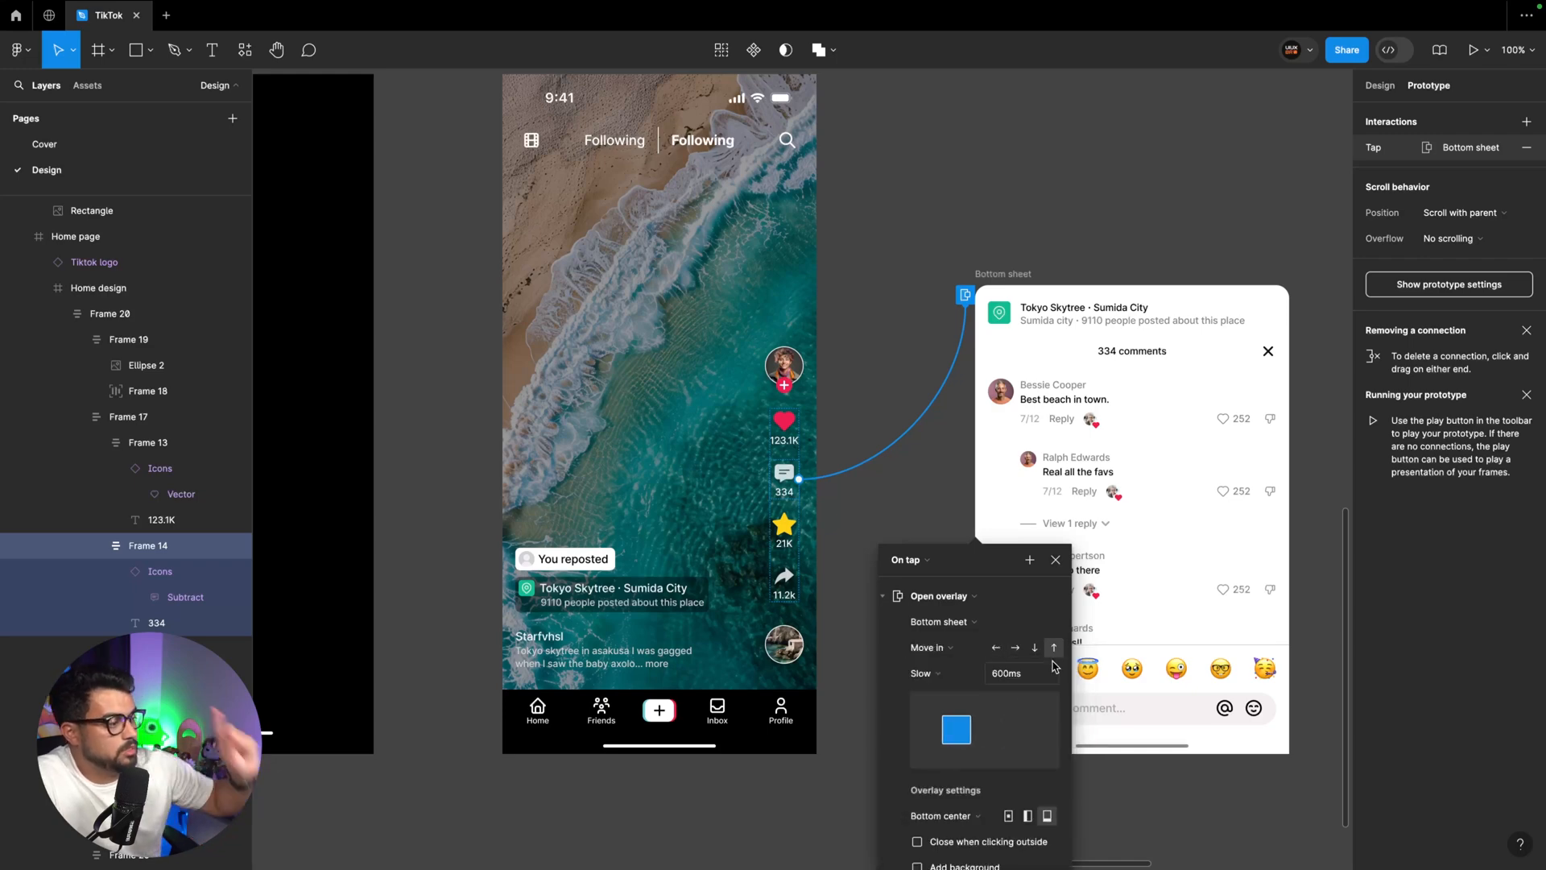
{"action": "left_click", "coordinate": [939, 268]}
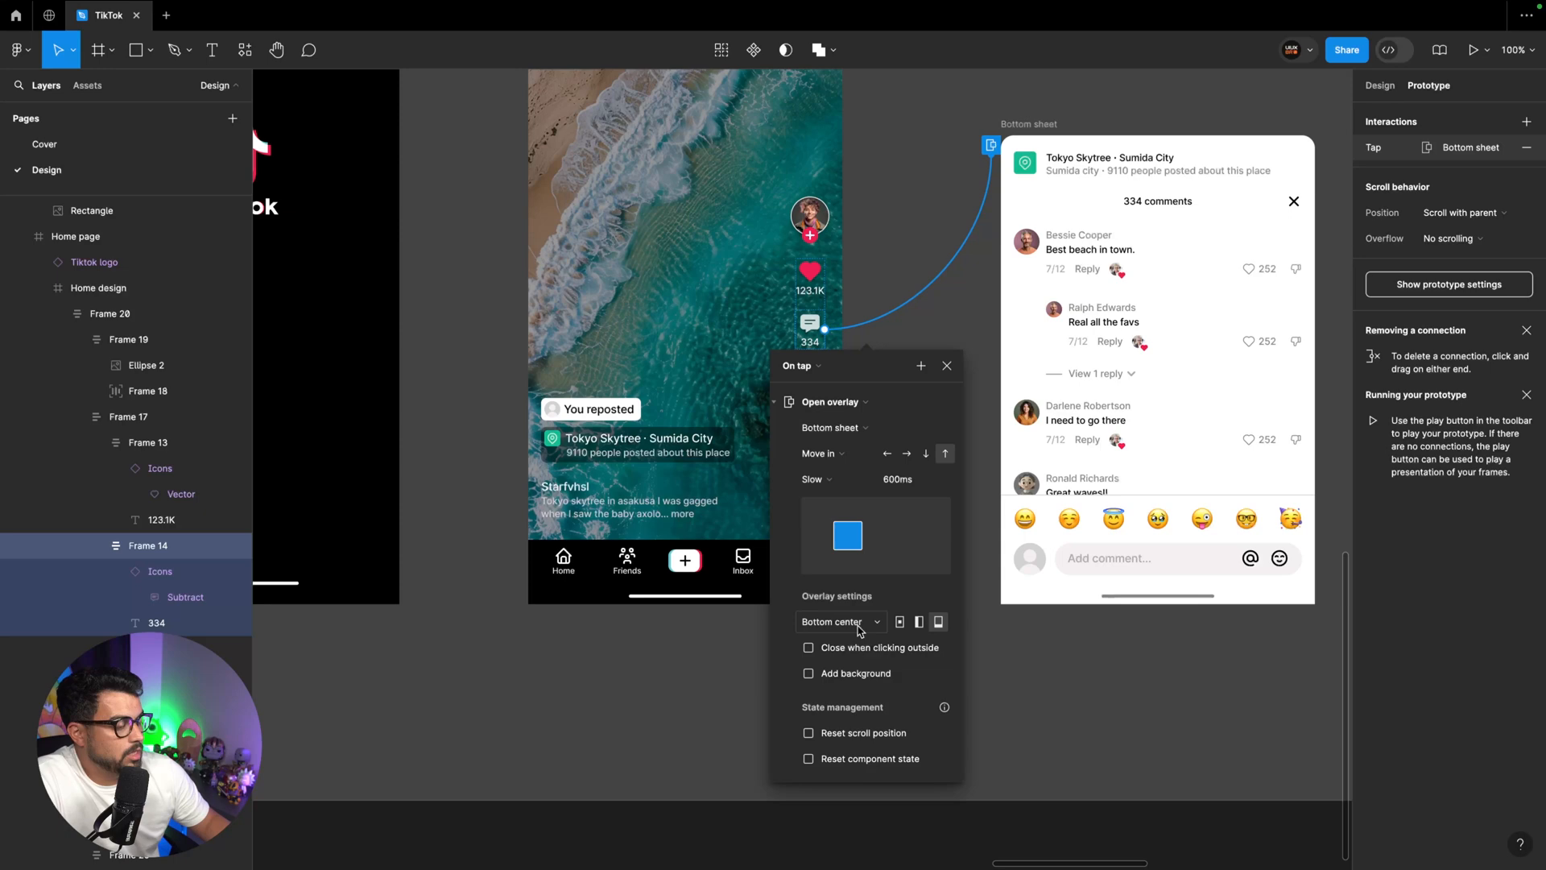
Add a black background behind the Bottom sheet overlay and raise its opacity
{"action": "left_click", "coordinate": [809, 676]}
{"action": "left_click", "coordinate": [890, 688]}
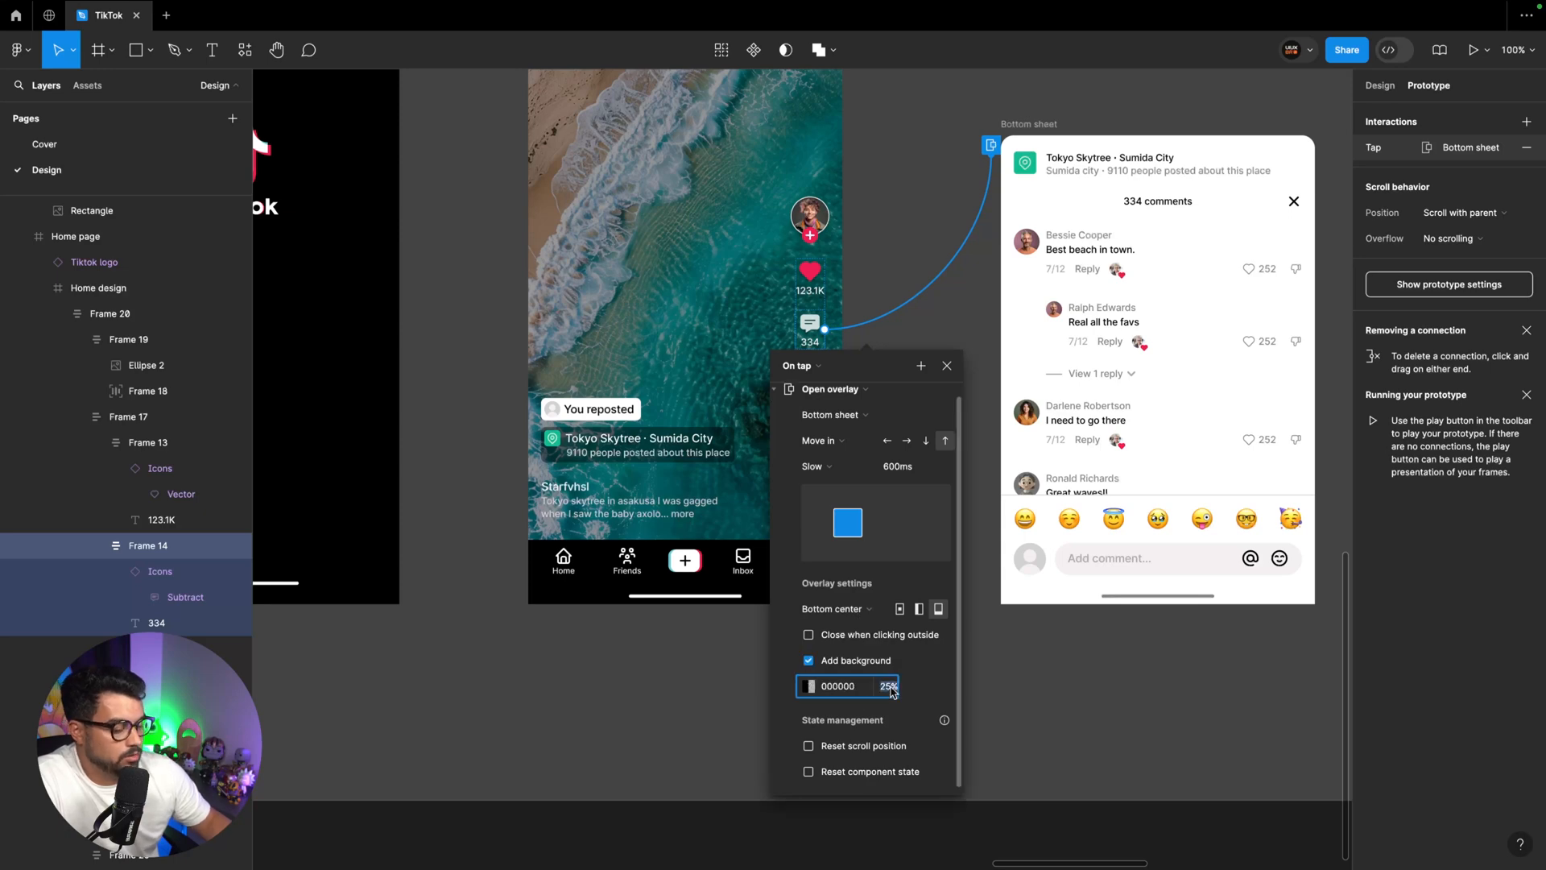
{"action": "type", "text": "60"}
{"action": "key", "text": "Return"}
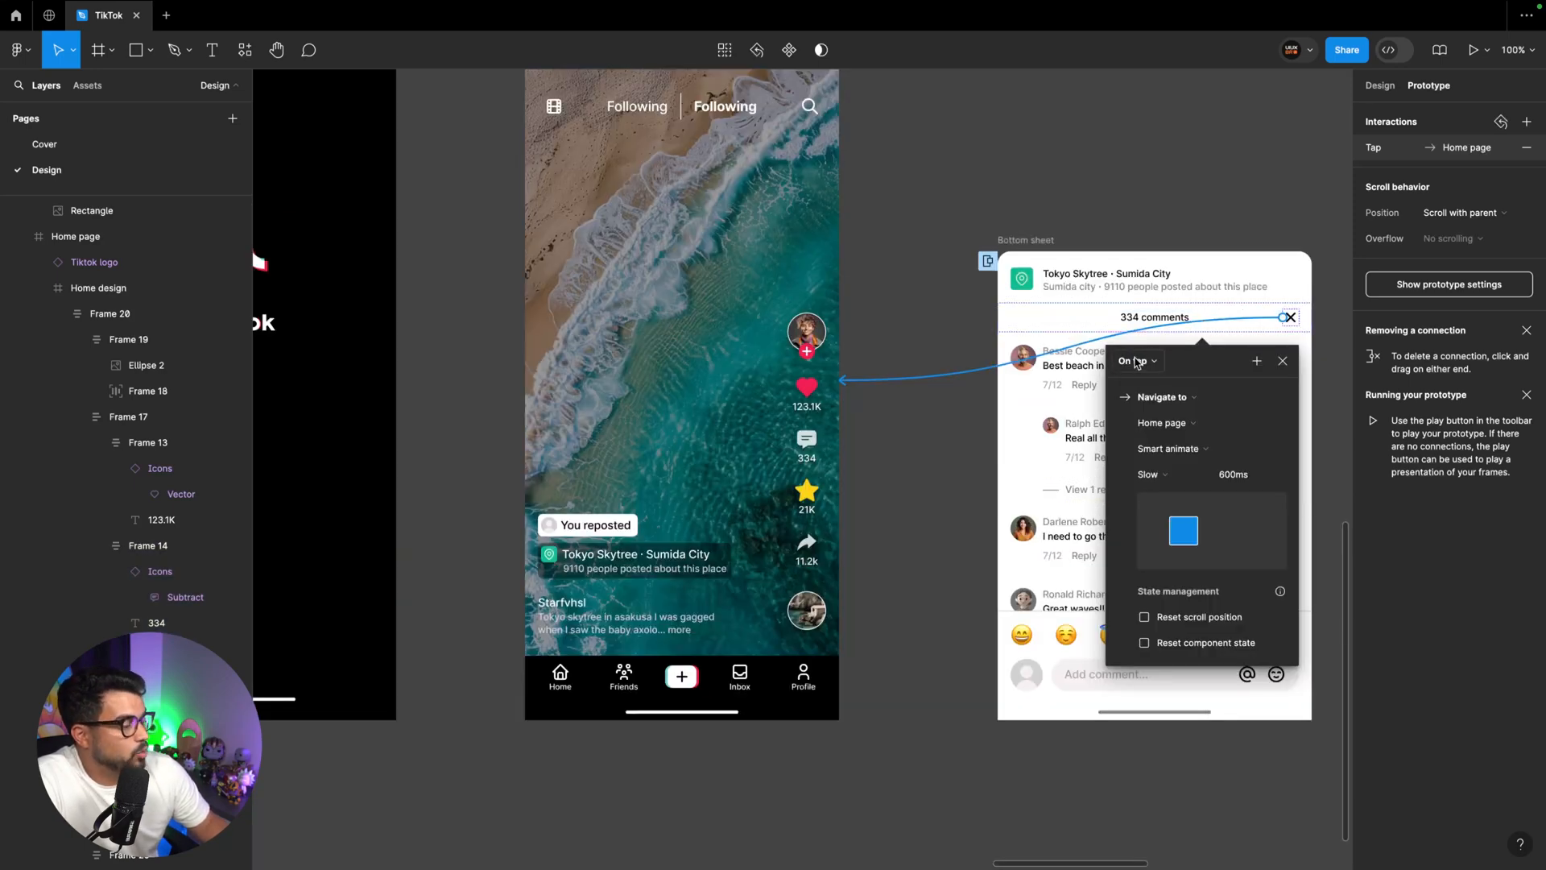
Change the on-tap action of the Bottom sheet's X icon to Close overlay
{"action": "left_click", "coordinate": [1184, 398]}
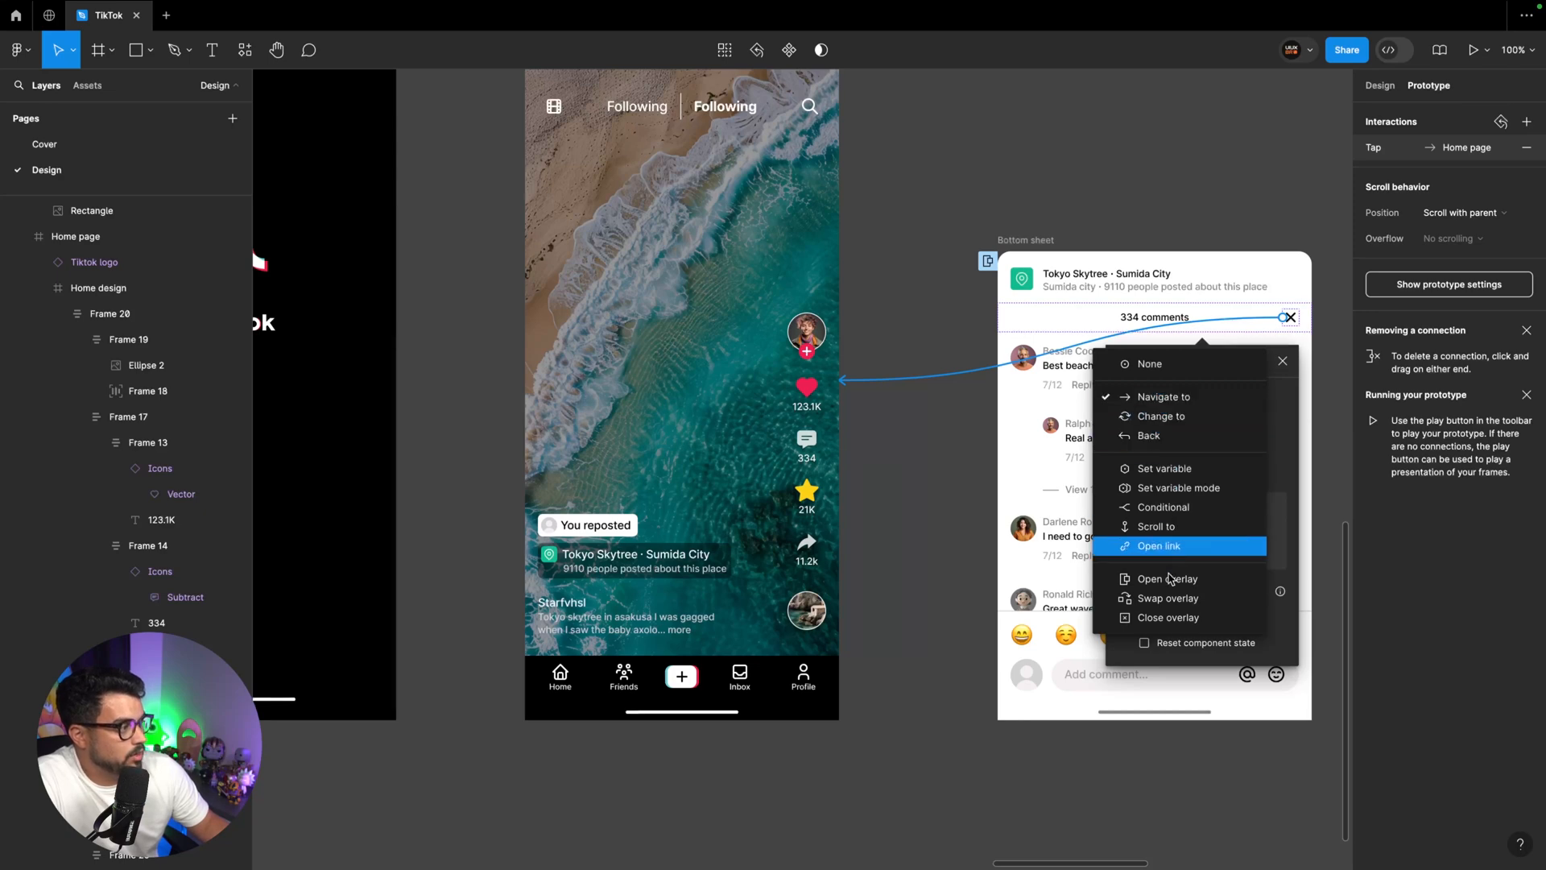
{"action": "left_click", "coordinate": [1168, 618]}
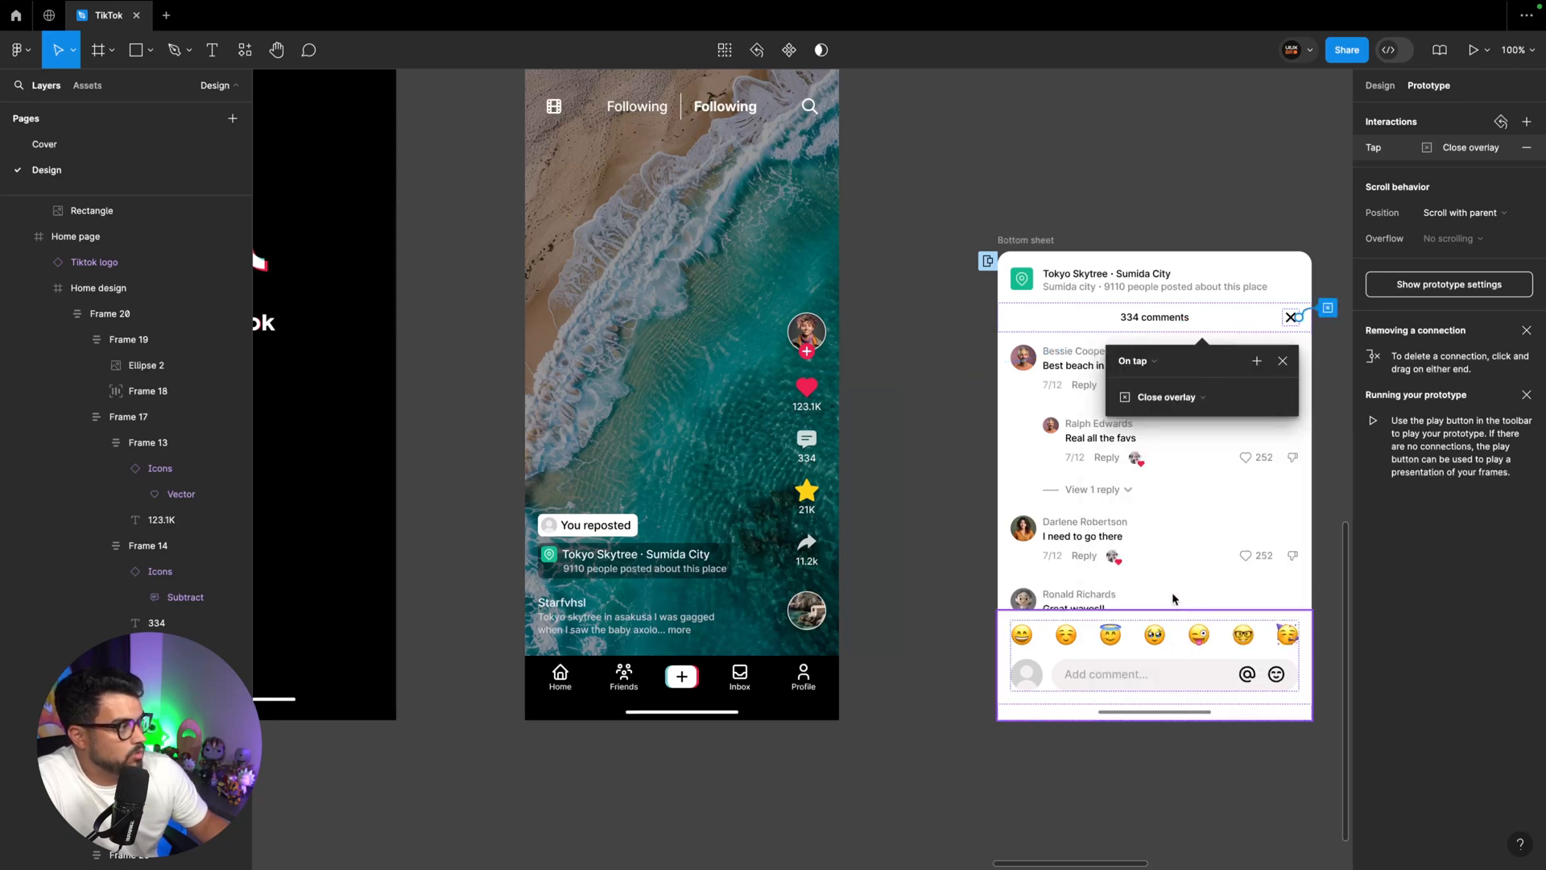
{"action": "left_click", "coordinate": [1080, 188]}
Rename the duplicated Splash screen's flow starting point "TikTok 2"
{"action": "scroll", "coordinate": [950, 196], "scroll_direction": "left", "scroll_amount": 4}
{"action": "scroll", "coordinate": [951, 196], "scroll_direction": "up", "scroll_amount": 2}
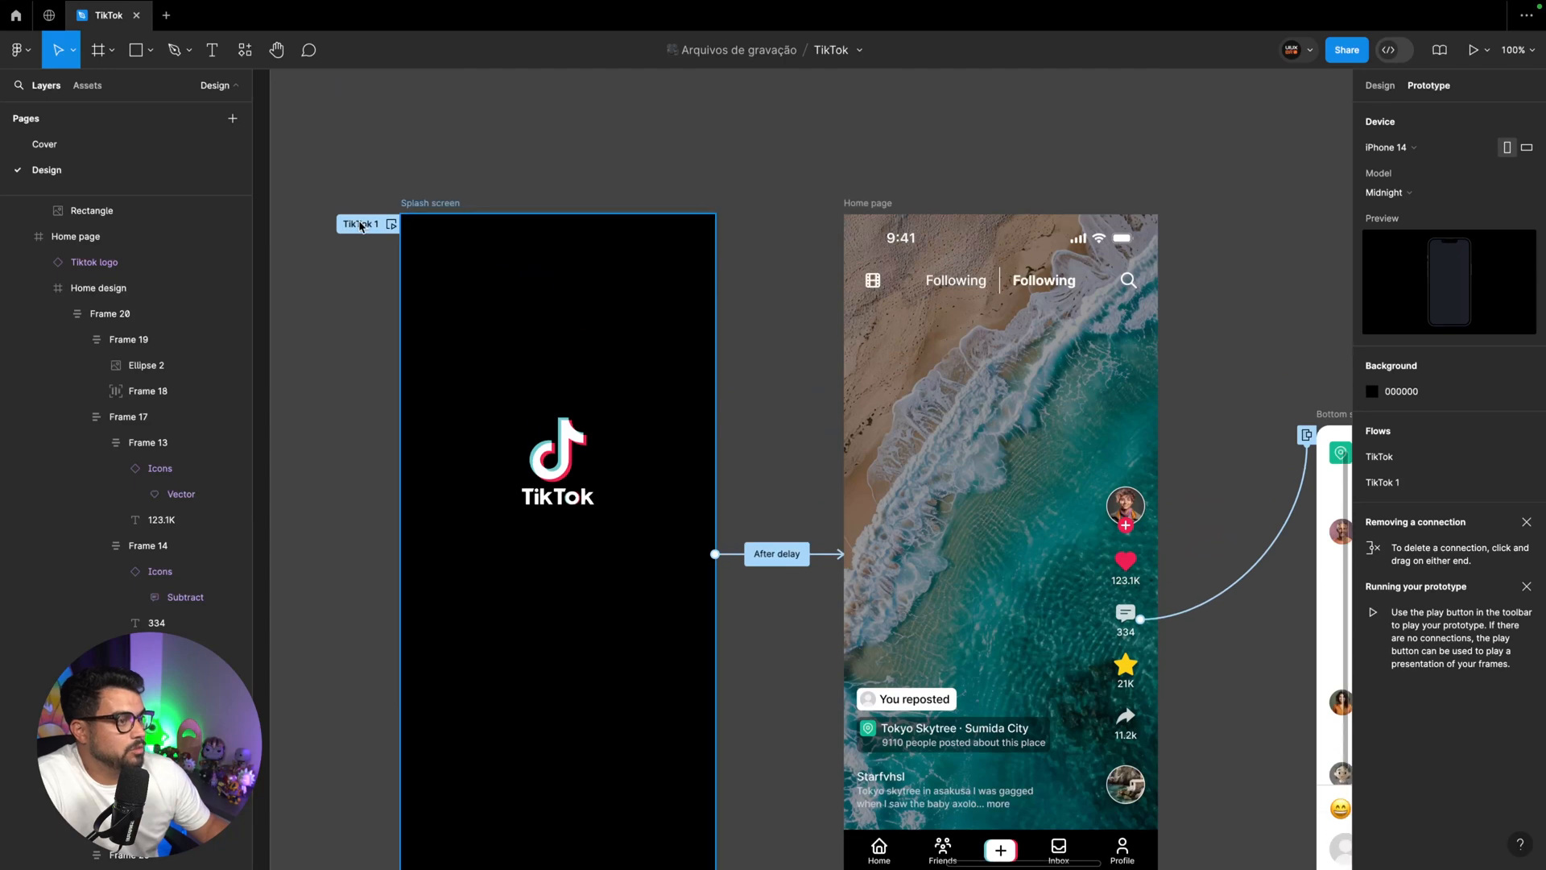
{"action": "left_click", "coordinate": [363, 230]}
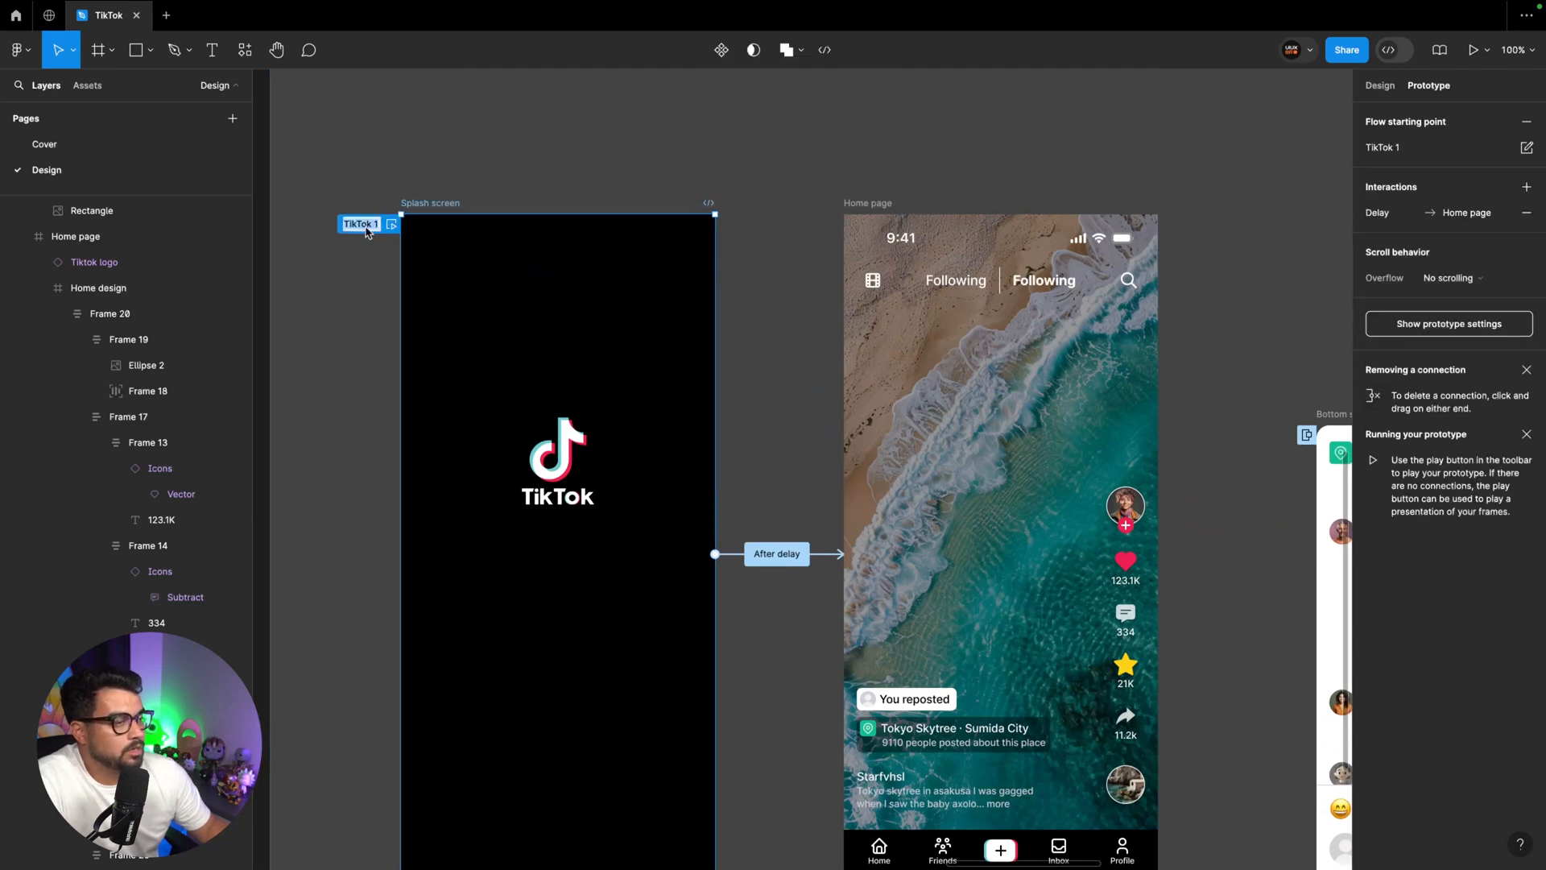
{"action": "type", "text": "TikTok 2"}
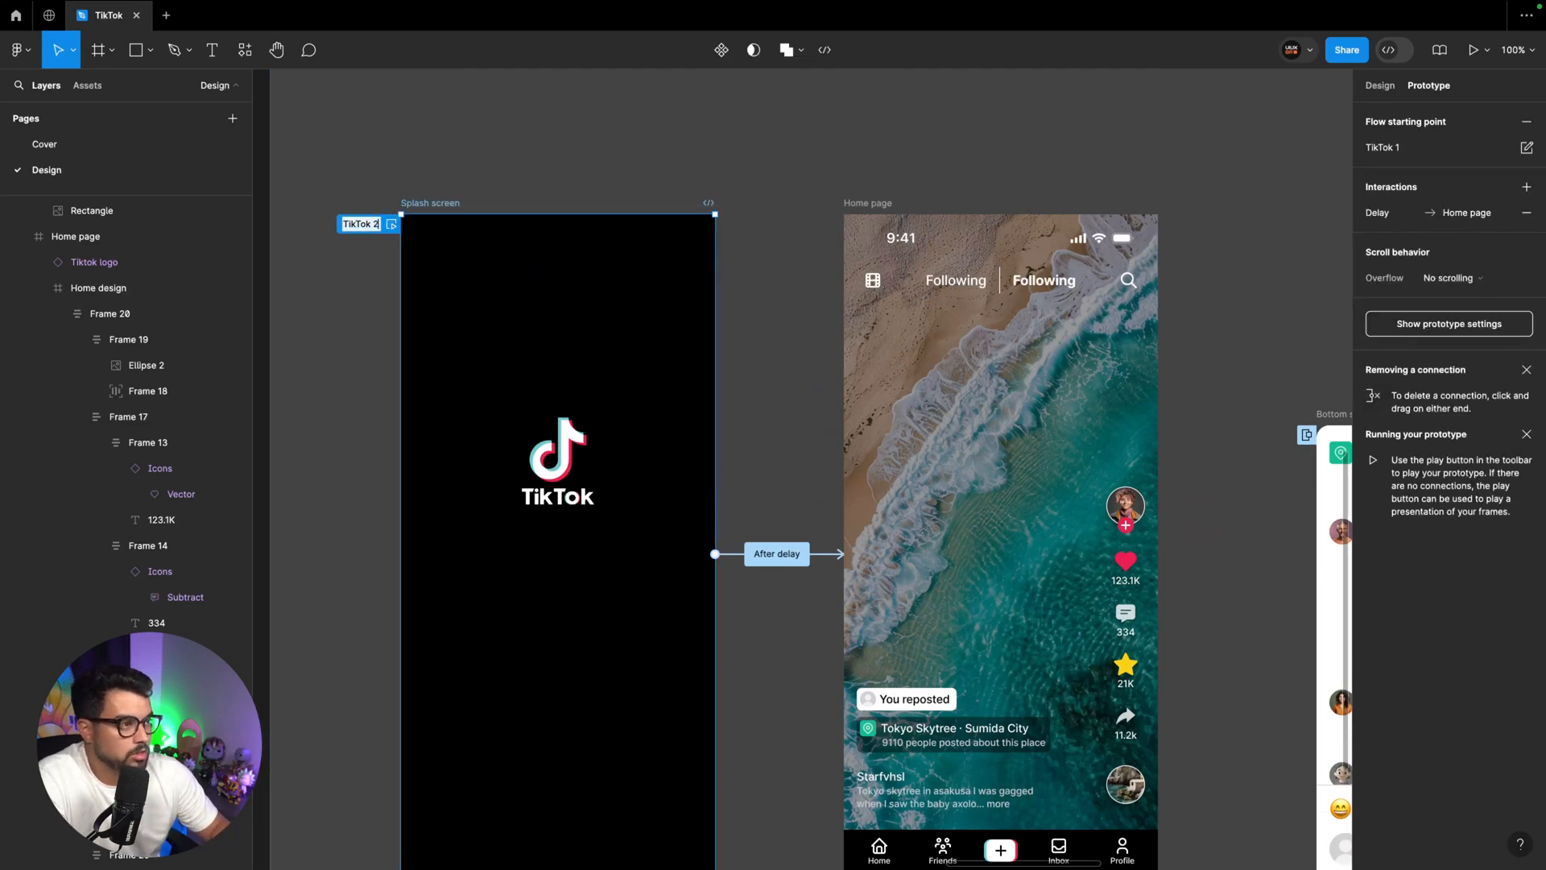
{"action": "key", "text": "Return"}
Rename the original Splash screen's flow starting point "TikTok 1"
{"action": "scroll", "coordinate": [388, 238], "scroll_direction": "down", "scroll_amount": 10}
{"action": "left_click", "coordinate": [365, 199]}
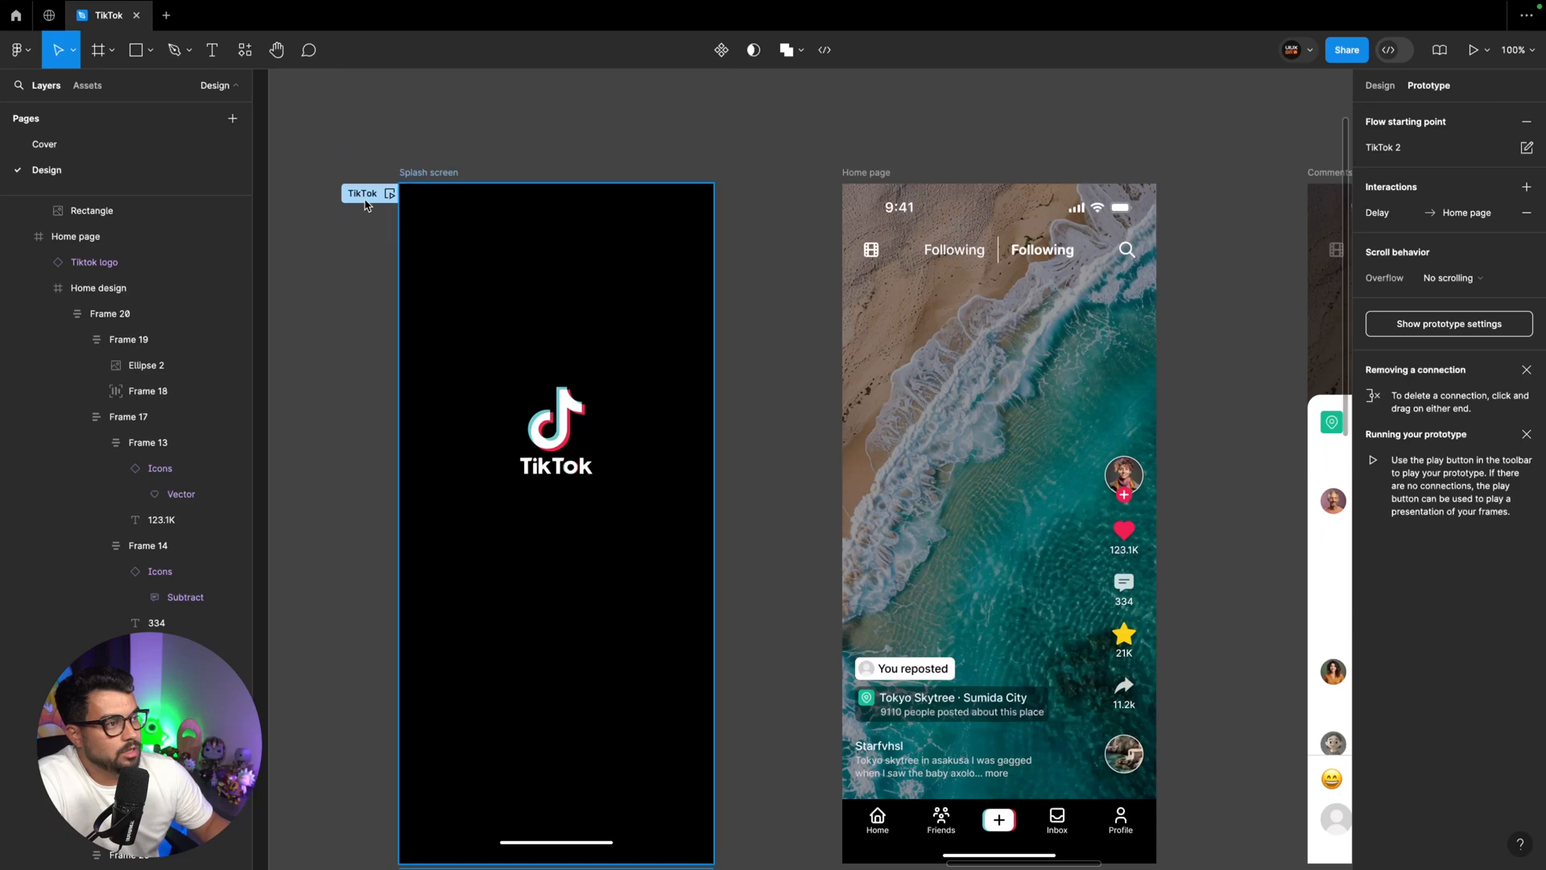
{"action": "double_click", "coordinate": [365, 199]}
{"action": "key", "text": "Right"}
{"action": "type", "text": "3"}
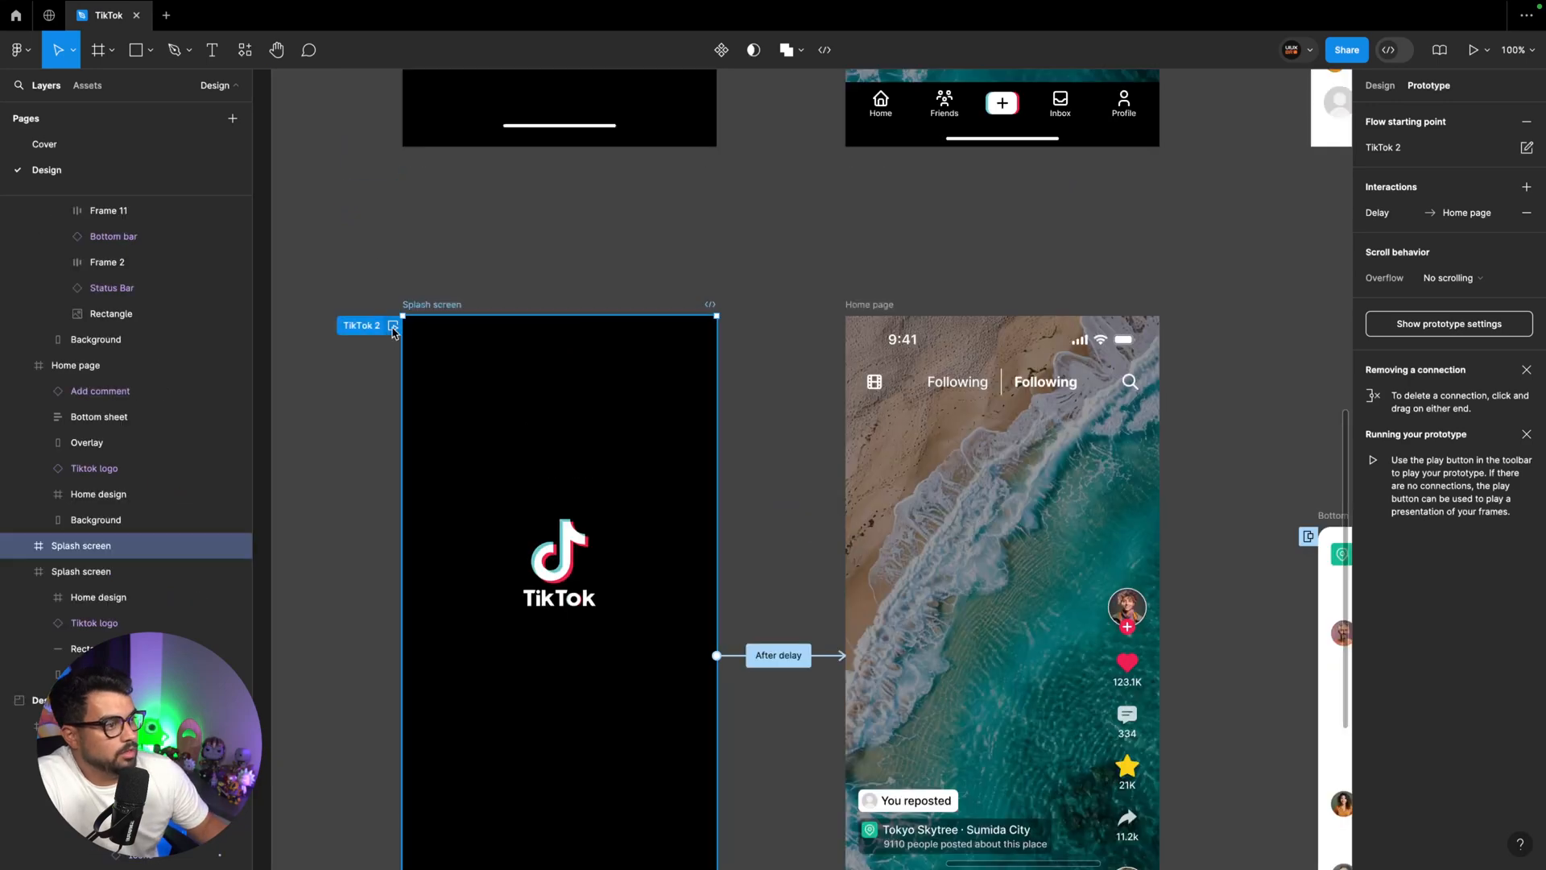
Preview the TikTok 2 flow, open and close the comments sheet in it, and close the preview
{"action": "left_click", "coordinate": [395, 326]}
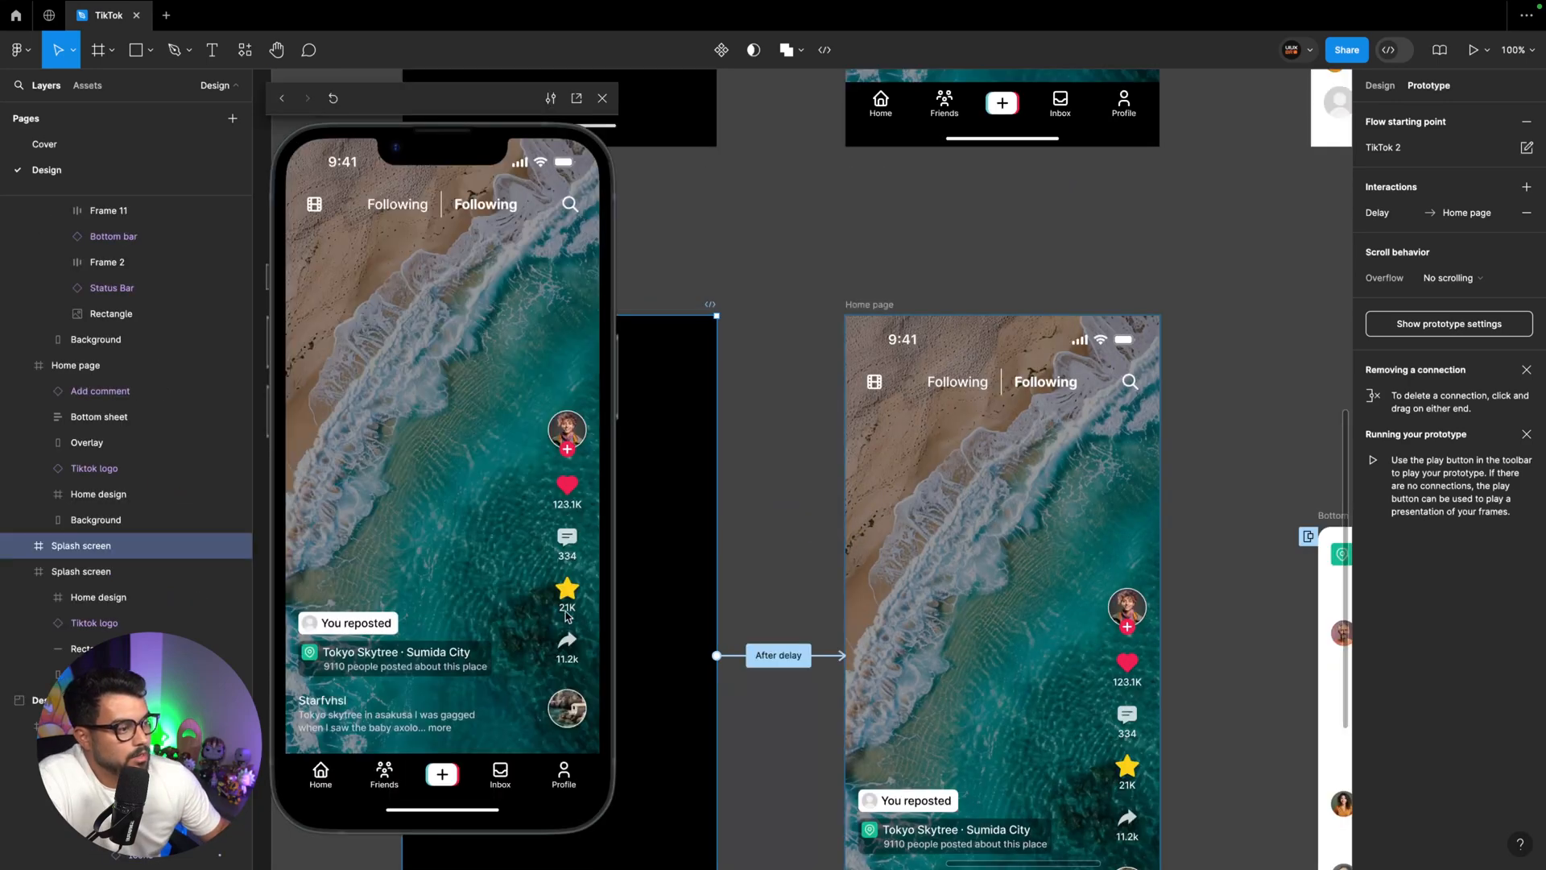
{"action": "left_click", "coordinate": [568, 541]}
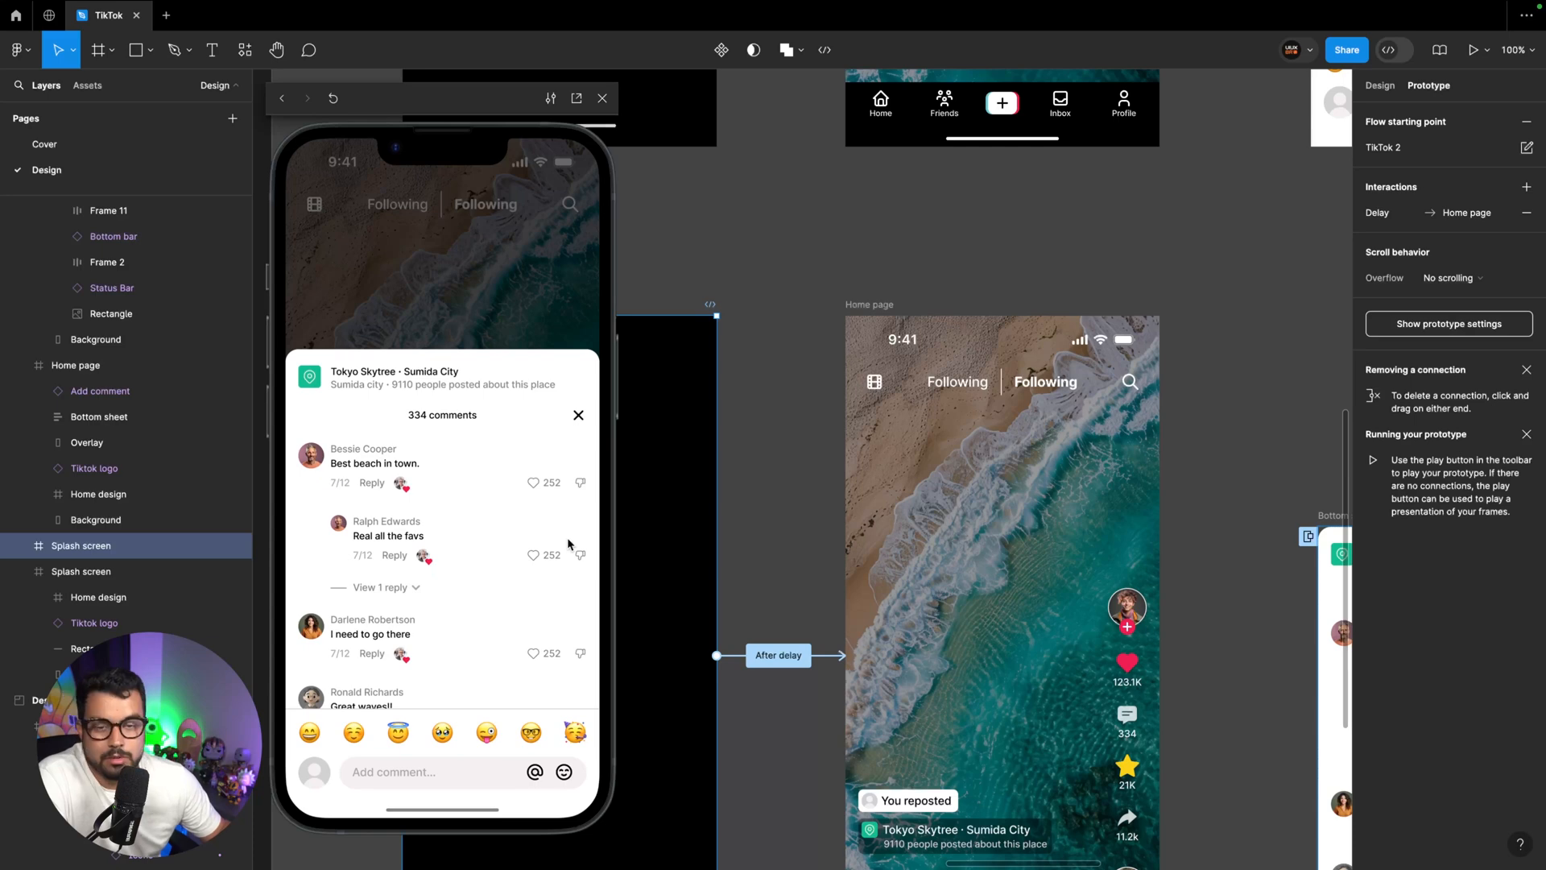
{"action": "left_click", "coordinate": [578, 415]}
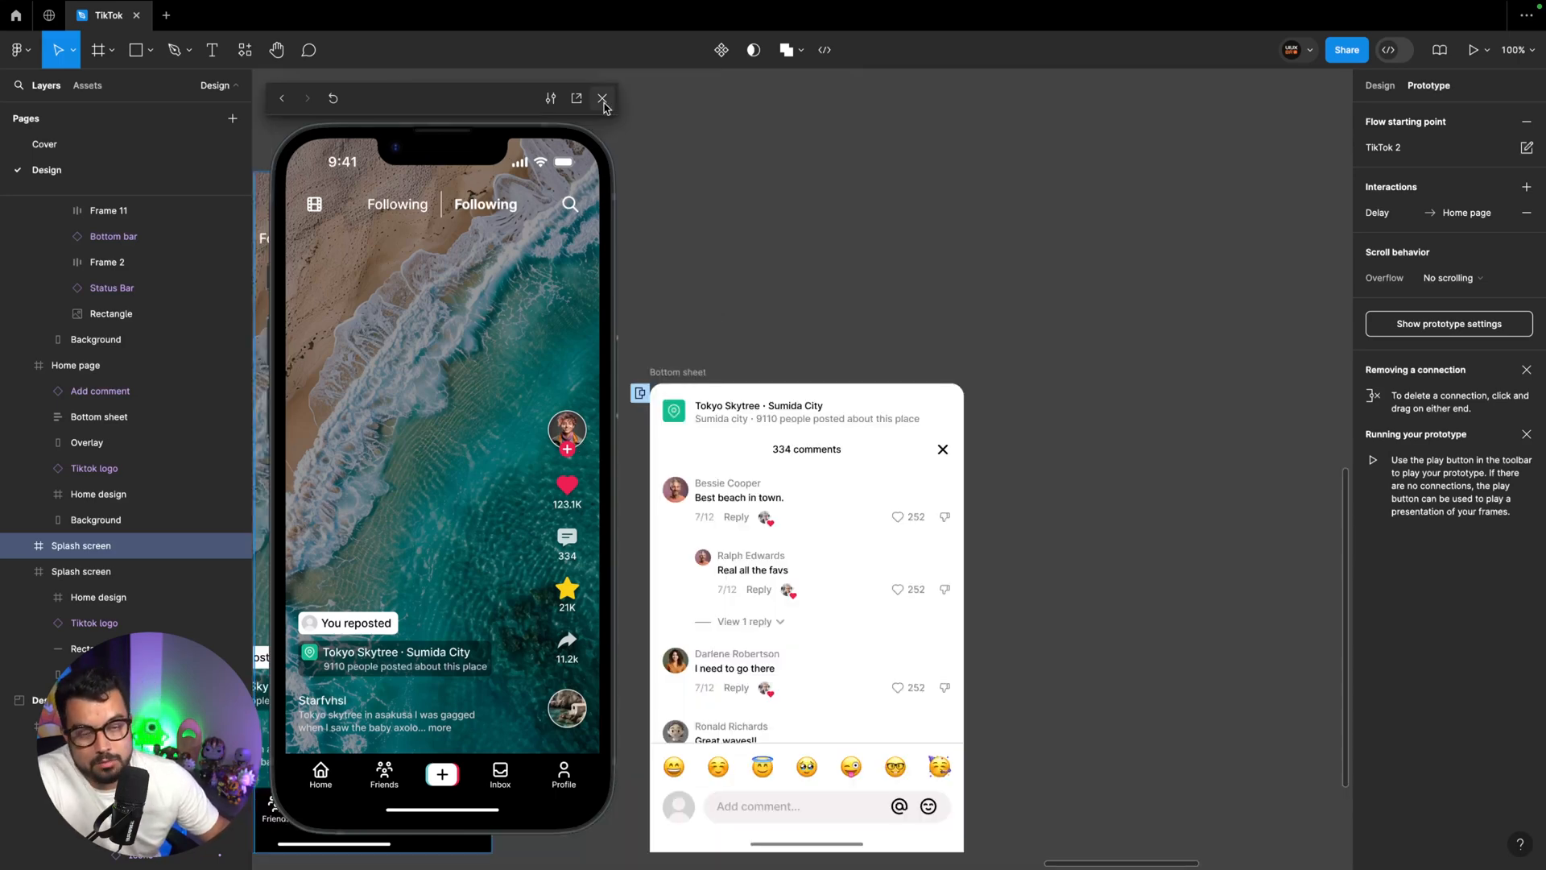
{"action": "left_click", "coordinate": [602, 99]}
Present the prototype from the original Splash screen and open the comments sheet in the TikTok 1 flow
{"action": "scroll", "coordinate": [752, 156], "scroll_direction": "up", "scroll_amount": 5}
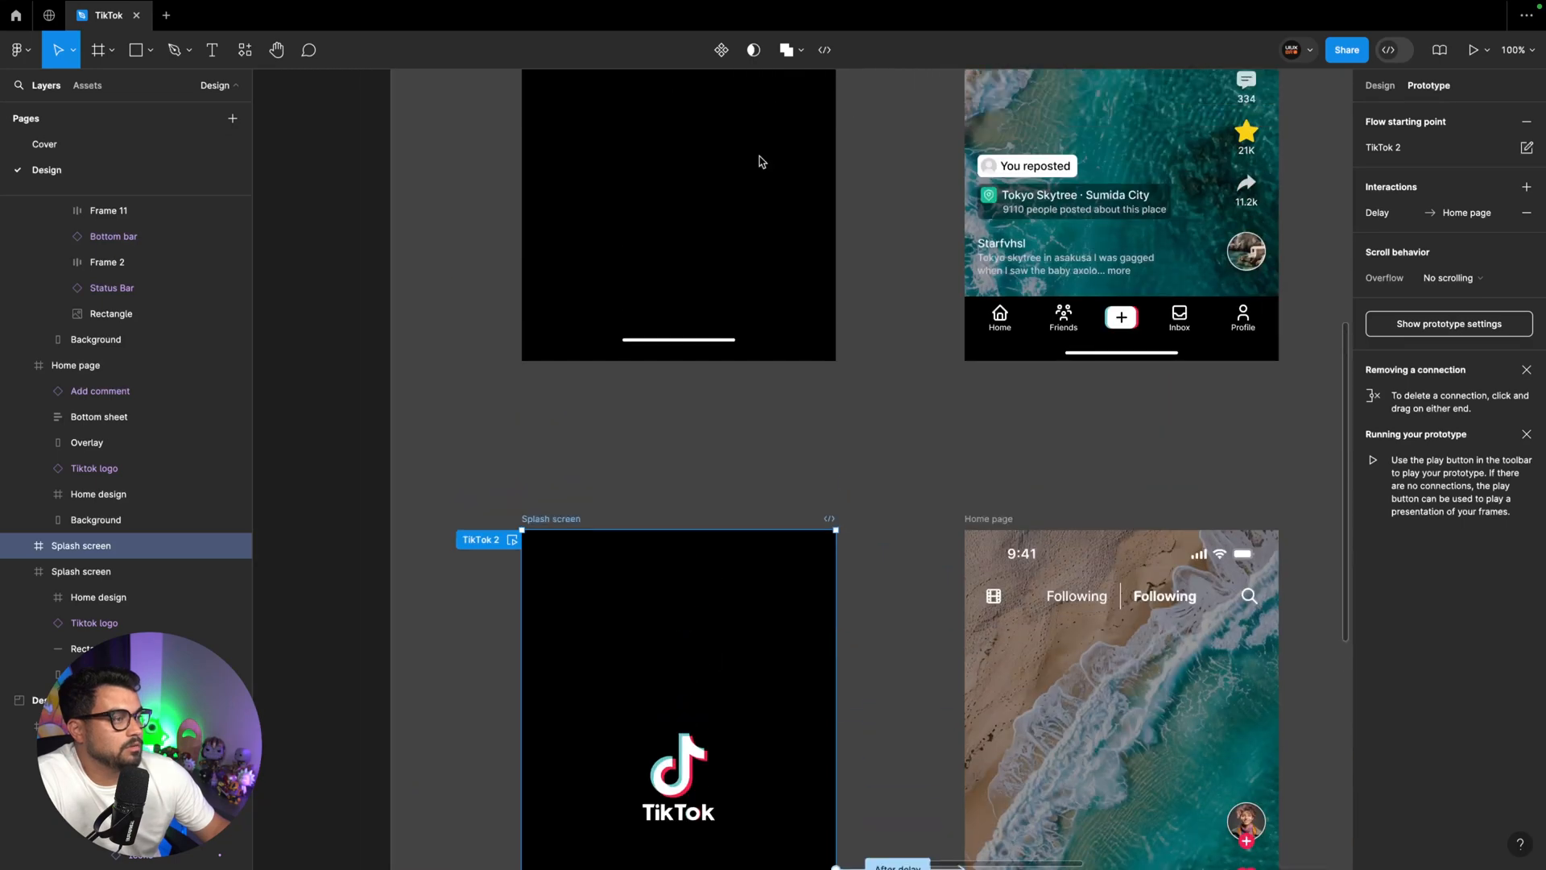
{"action": "left_click", "coordinate": [519, 302]}
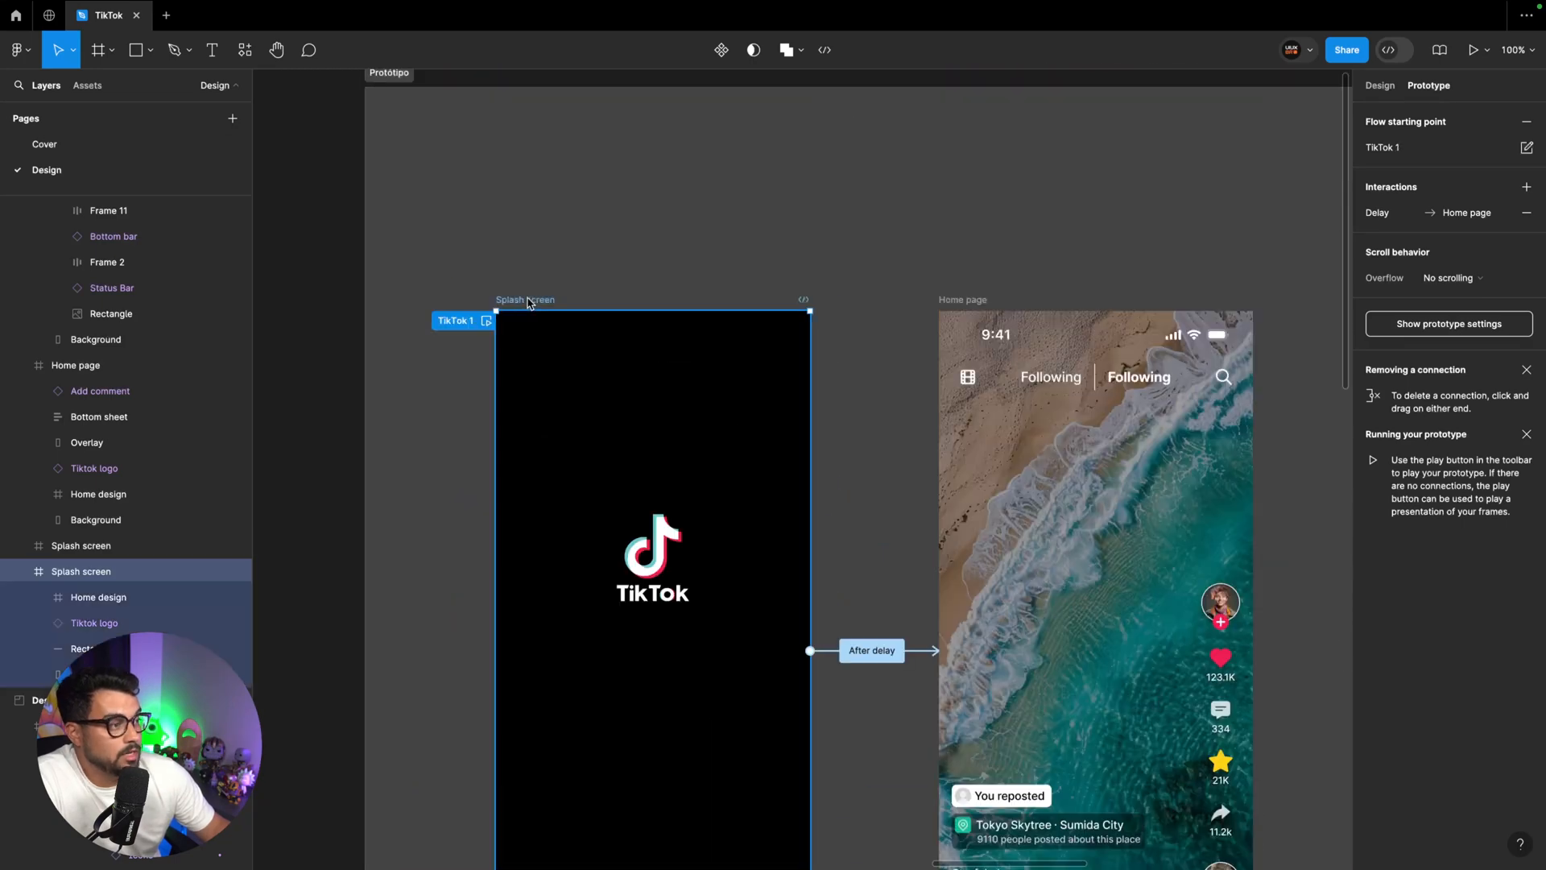
{"action": "left_click", "coordinate": [1474, 53]}
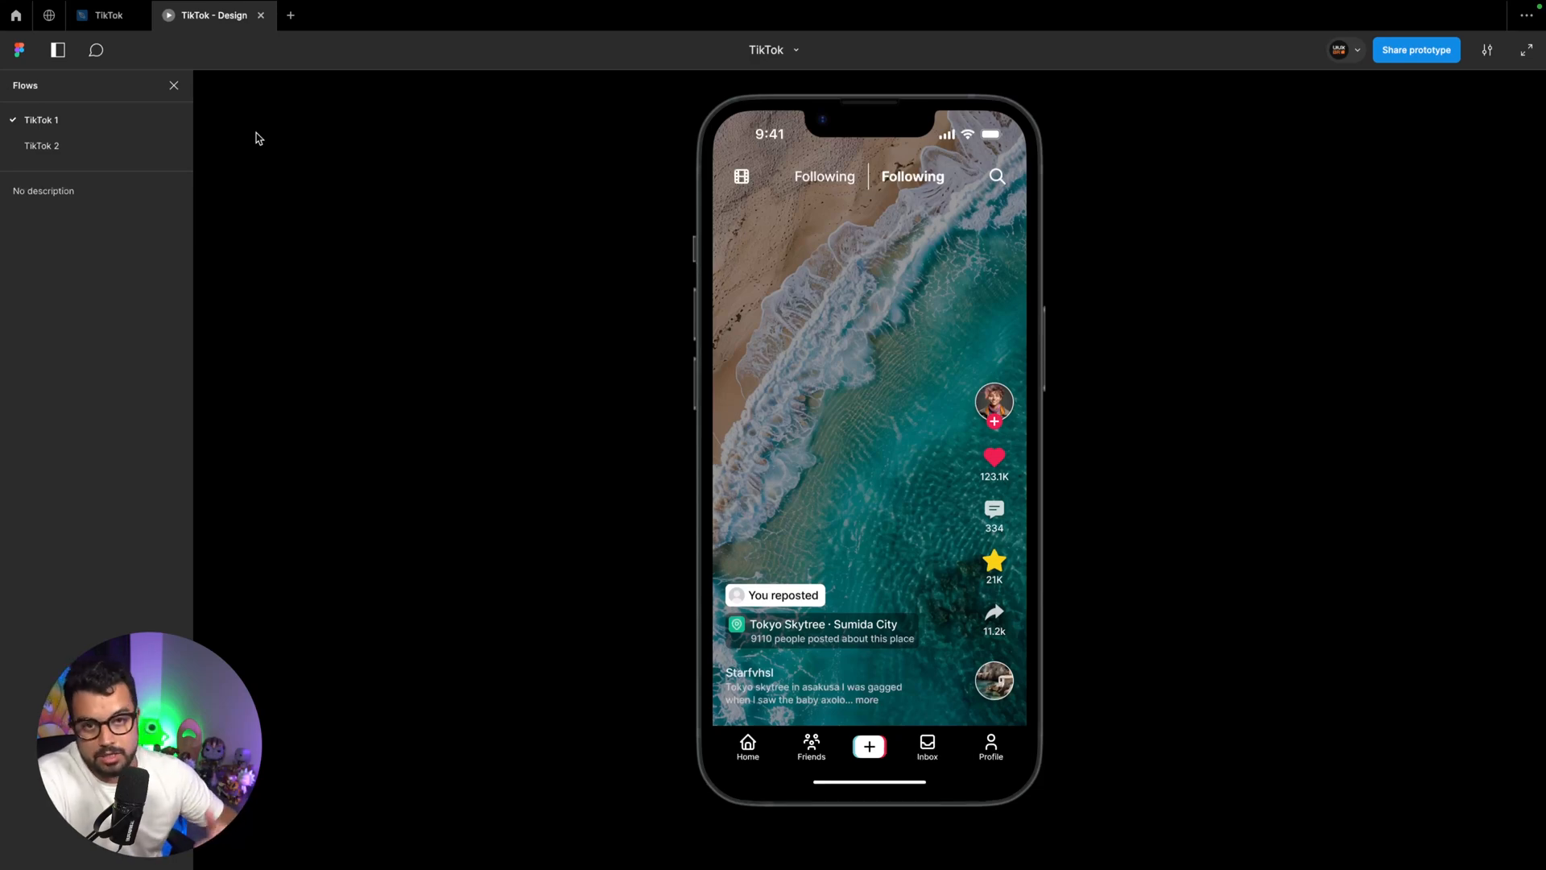
{"action": "left_click", "coordinate": [60, 123]}
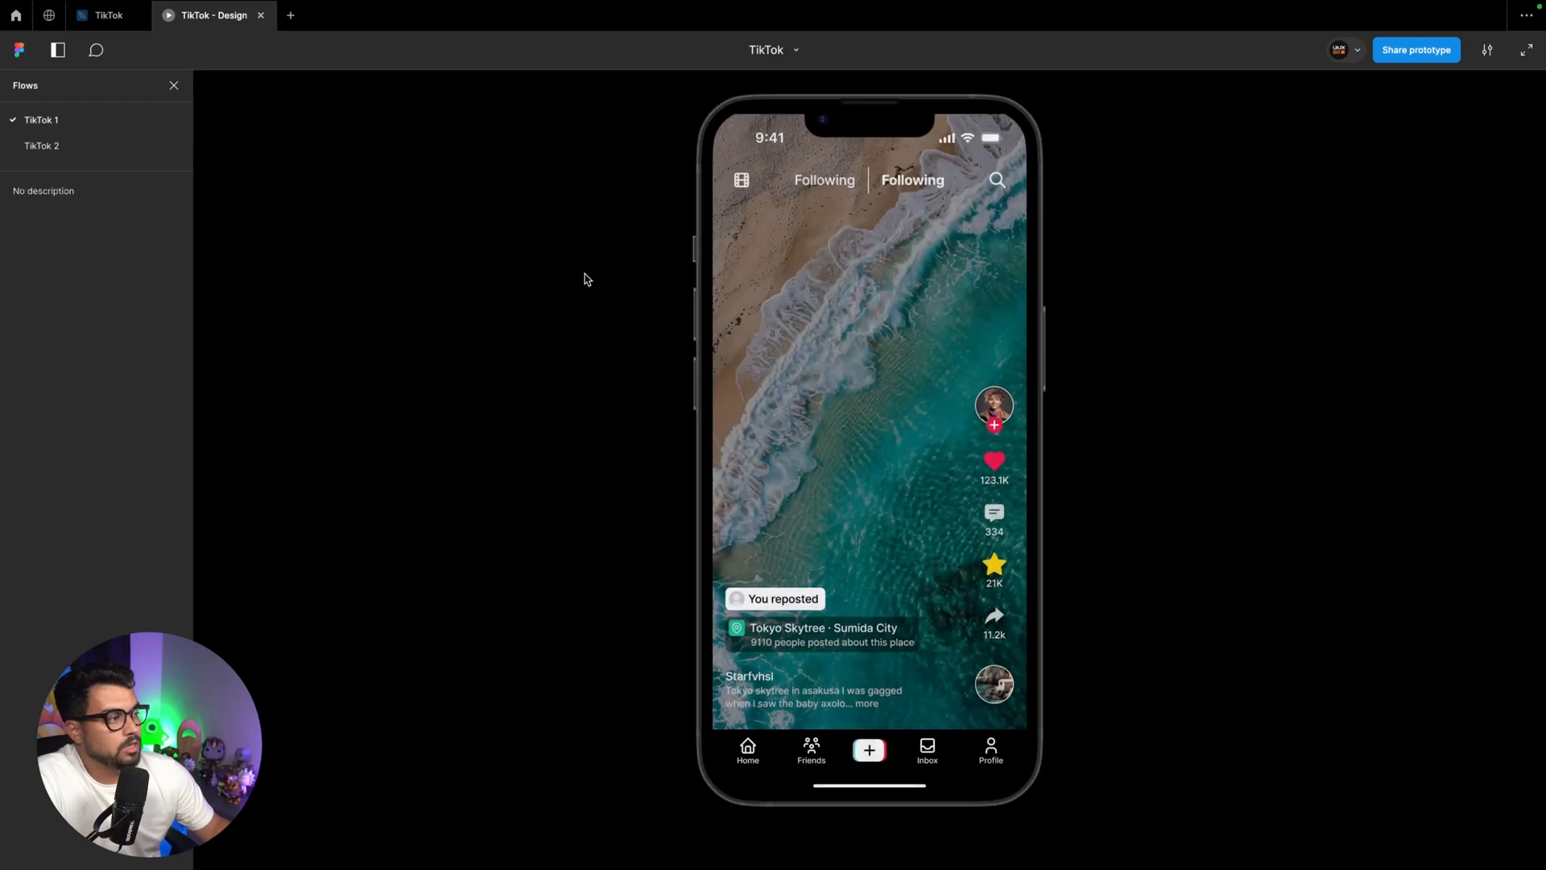
{"action": "left_click", "coordinate": [995, 515]}
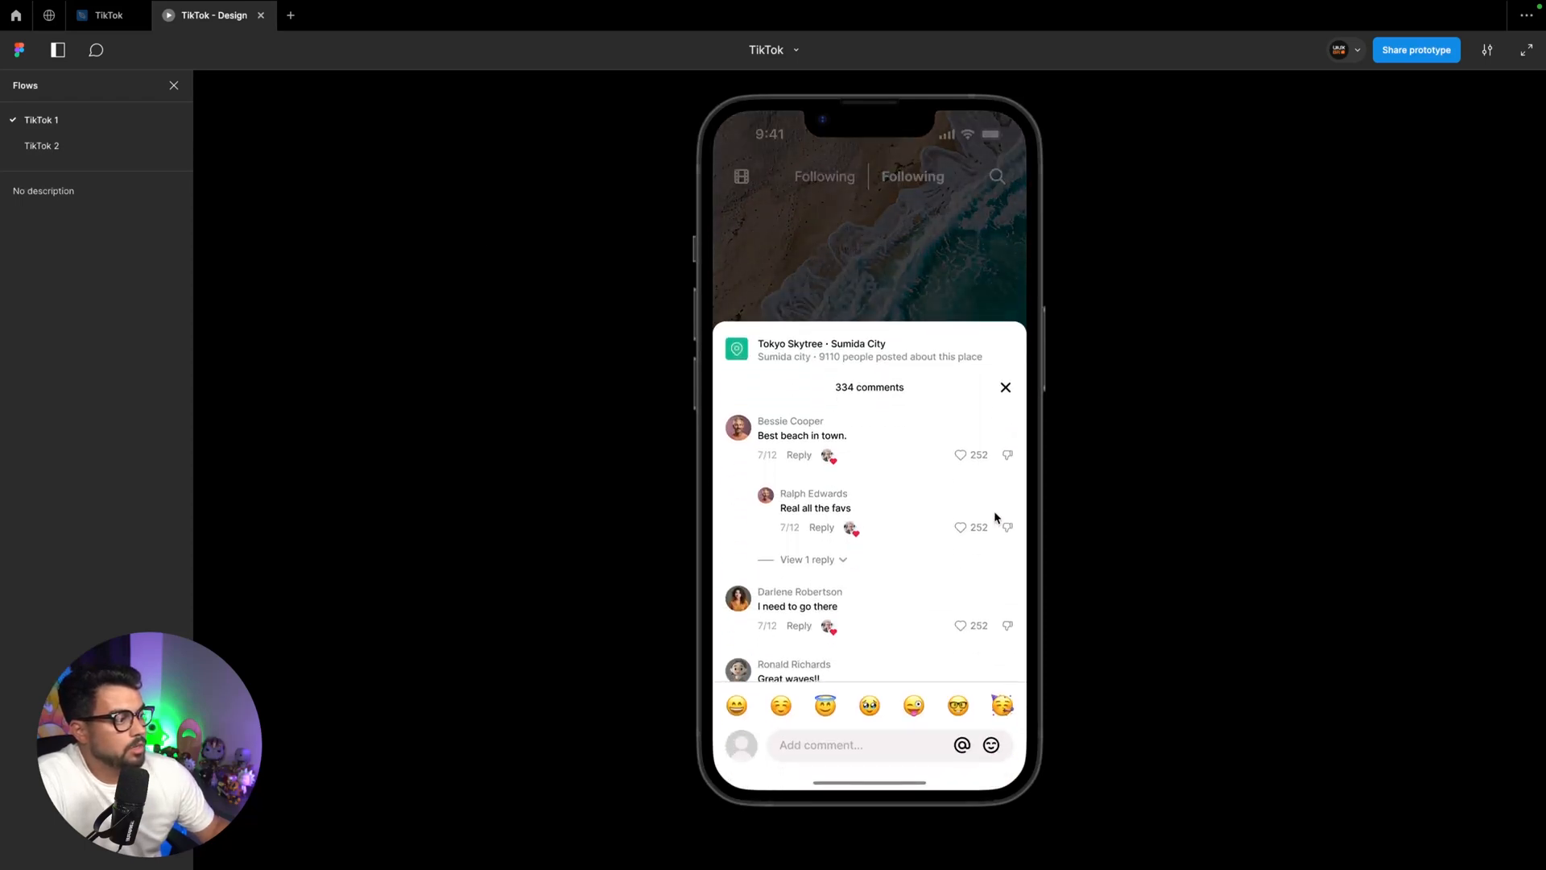
Alternate between the TikTok 2 and TikTok 1 flows and open the comments sheet in each to compare their animations
{"action": "left_click", "coordinate": [42, 145]}
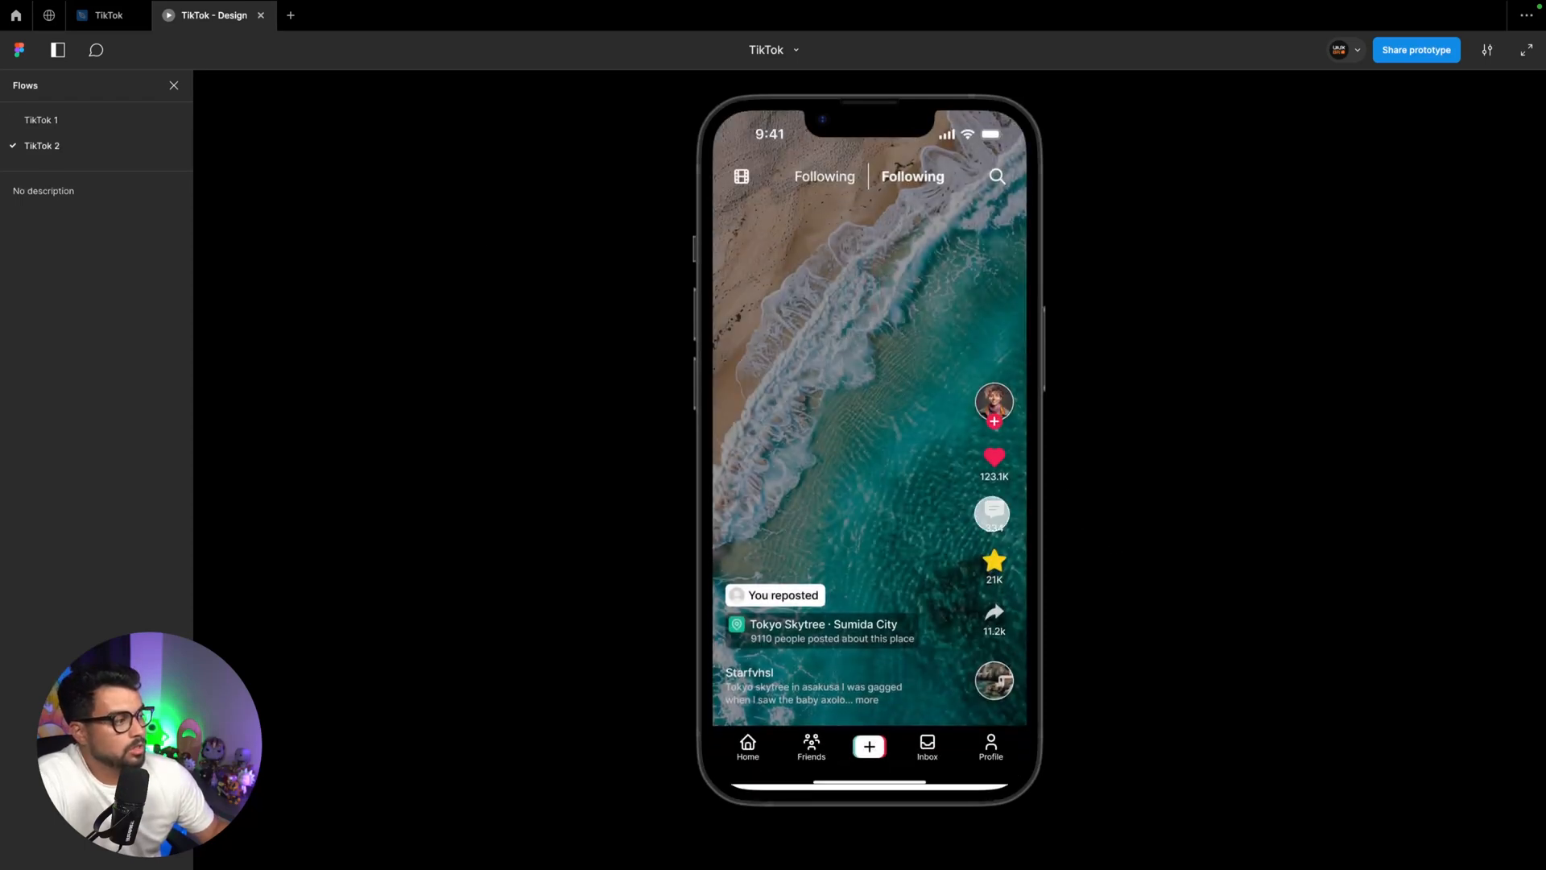
{"action": "left_click", "coordinate": [993, 514]}
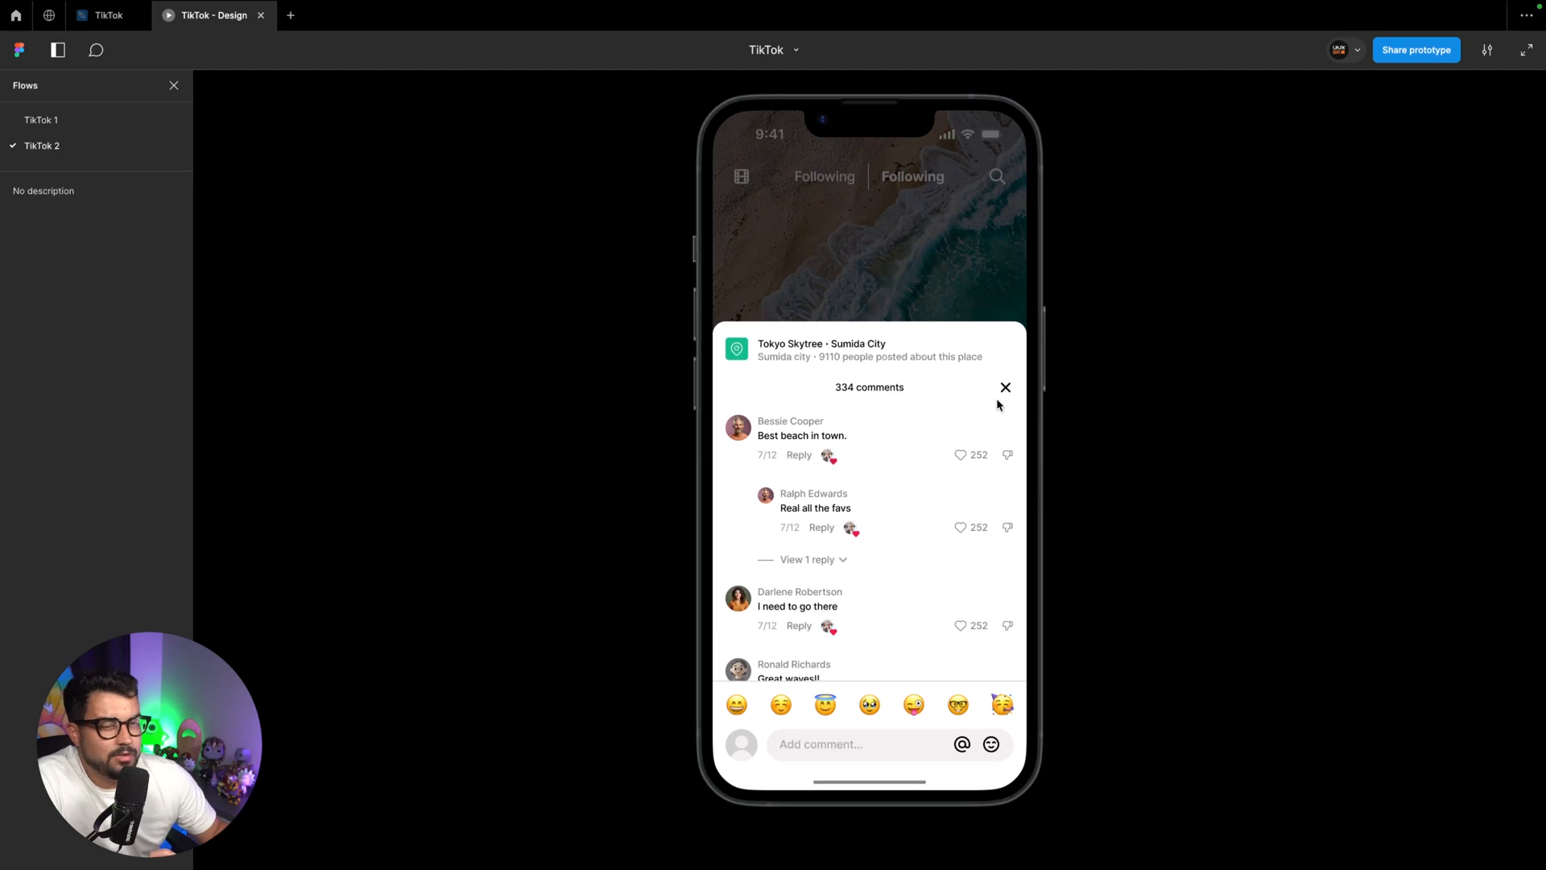
{"action": "left_click", "coordinate": [41, 121]}
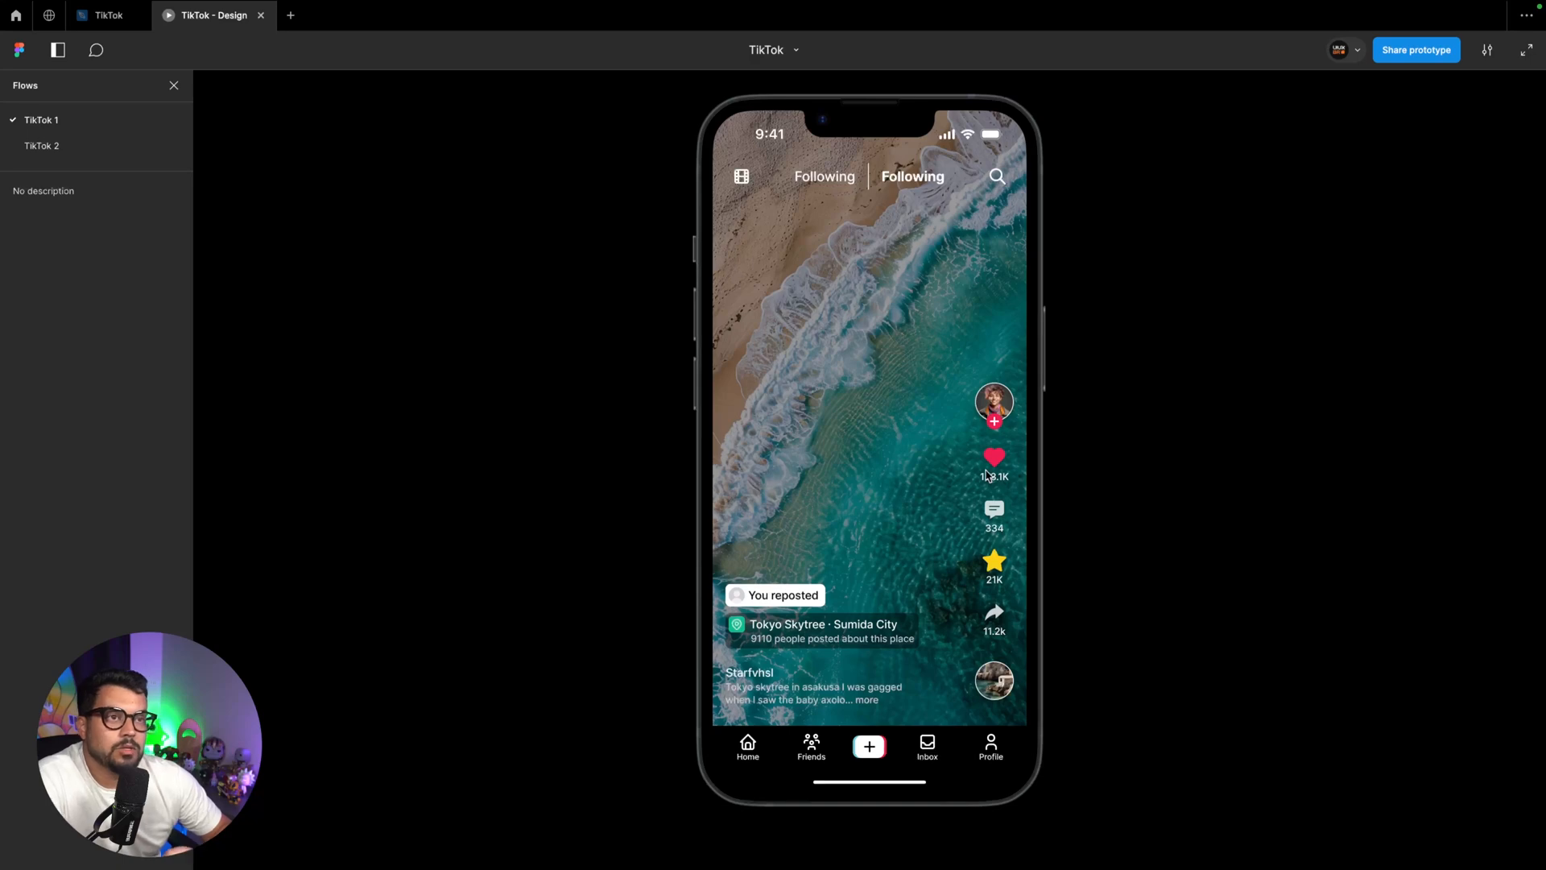
{"action": "left_click", "coordinate": [994, 511]}
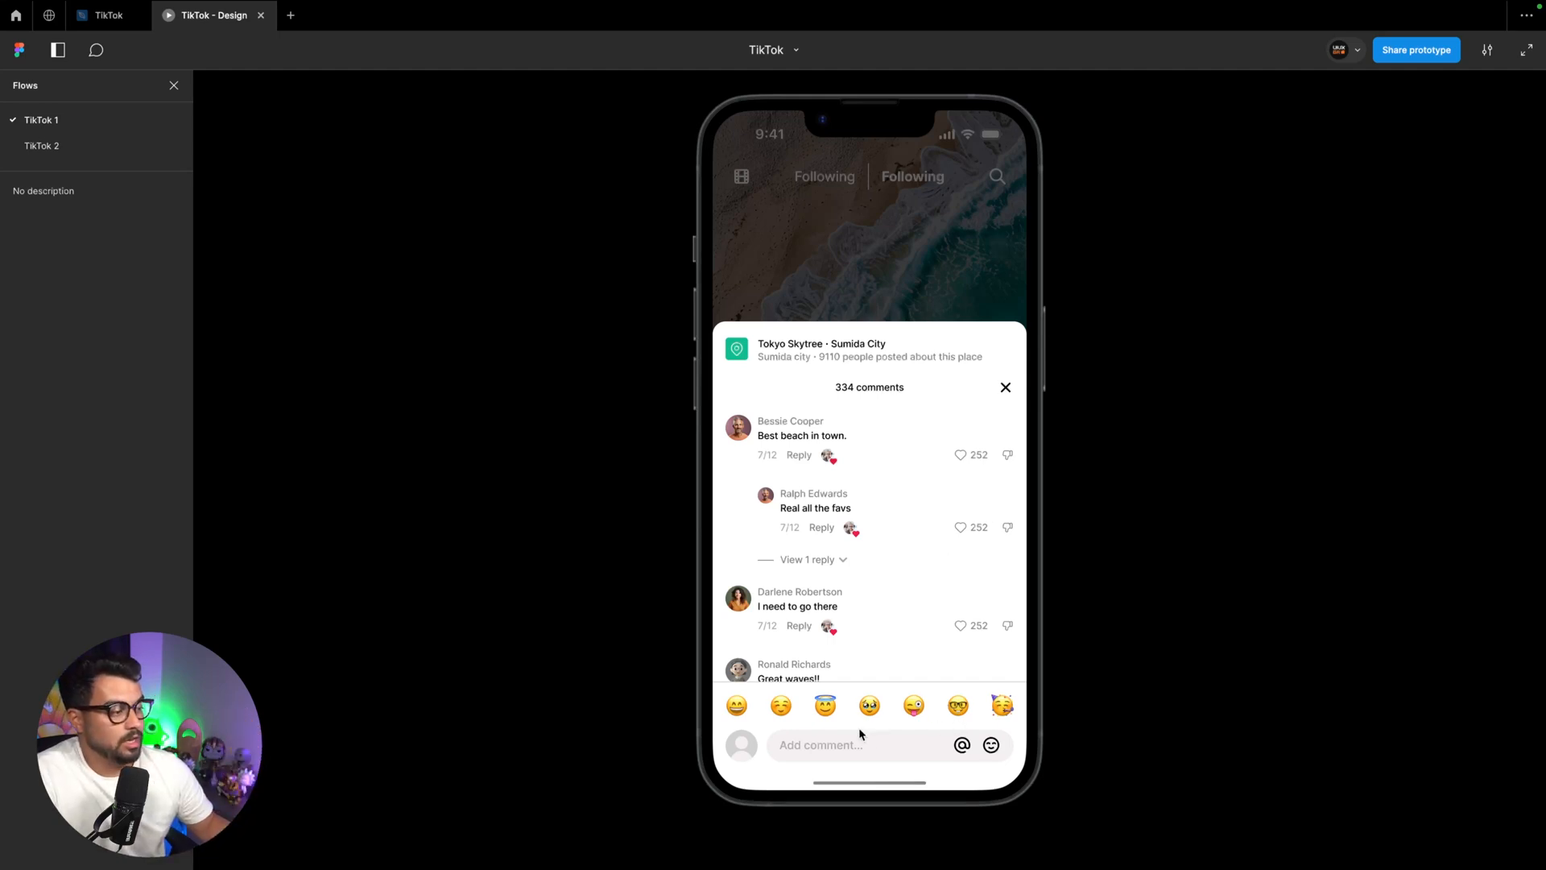
{"action": "left_click", "coordinate": [91, 147]}
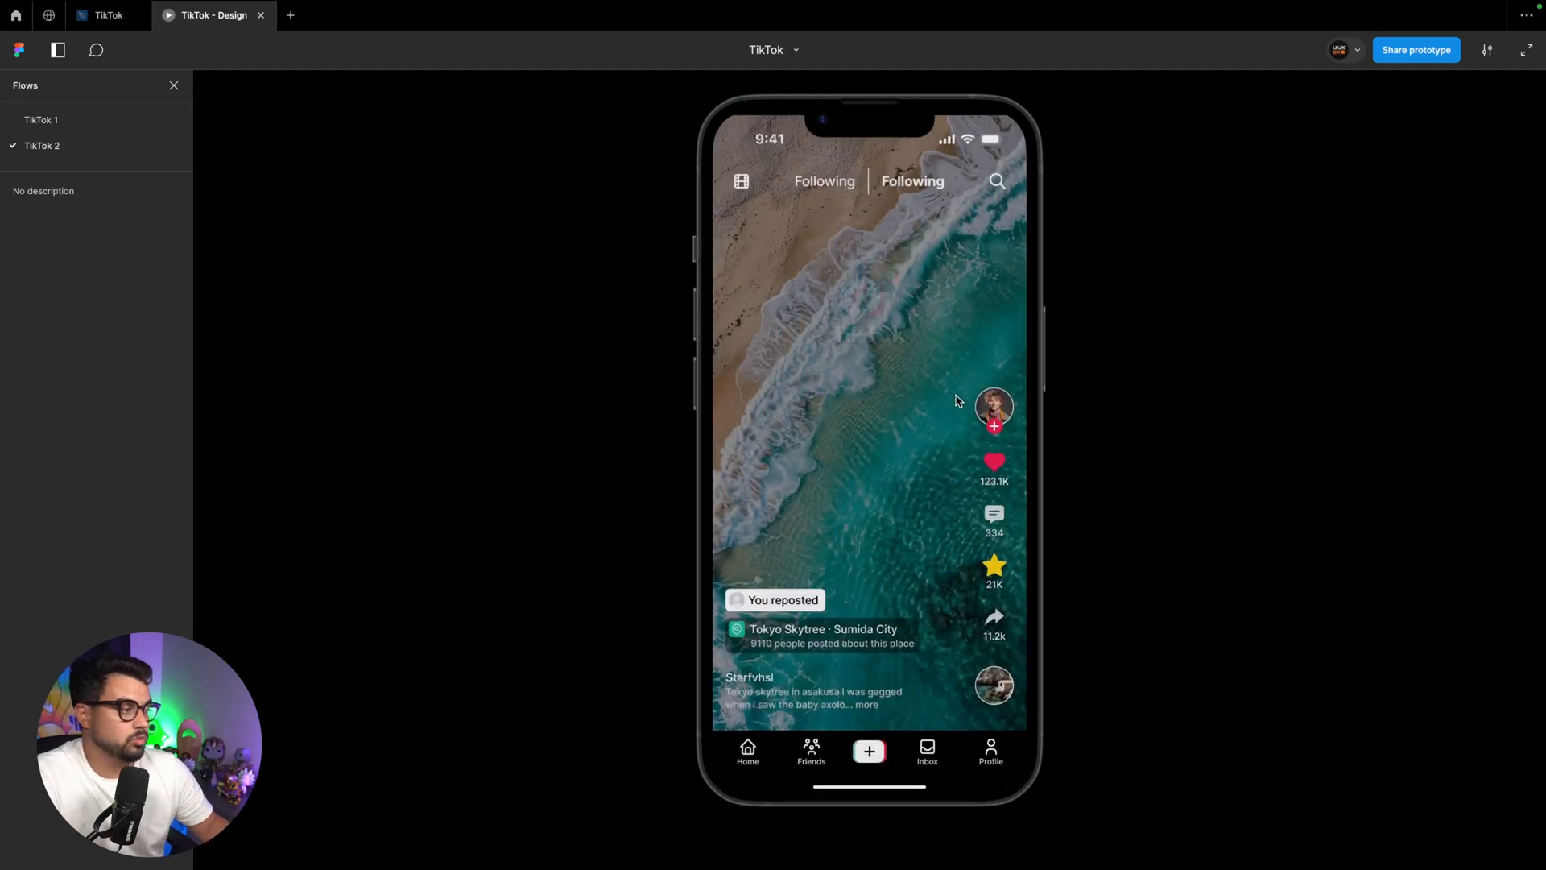
{"action": "left_click", "coordinate": [995, 510]}
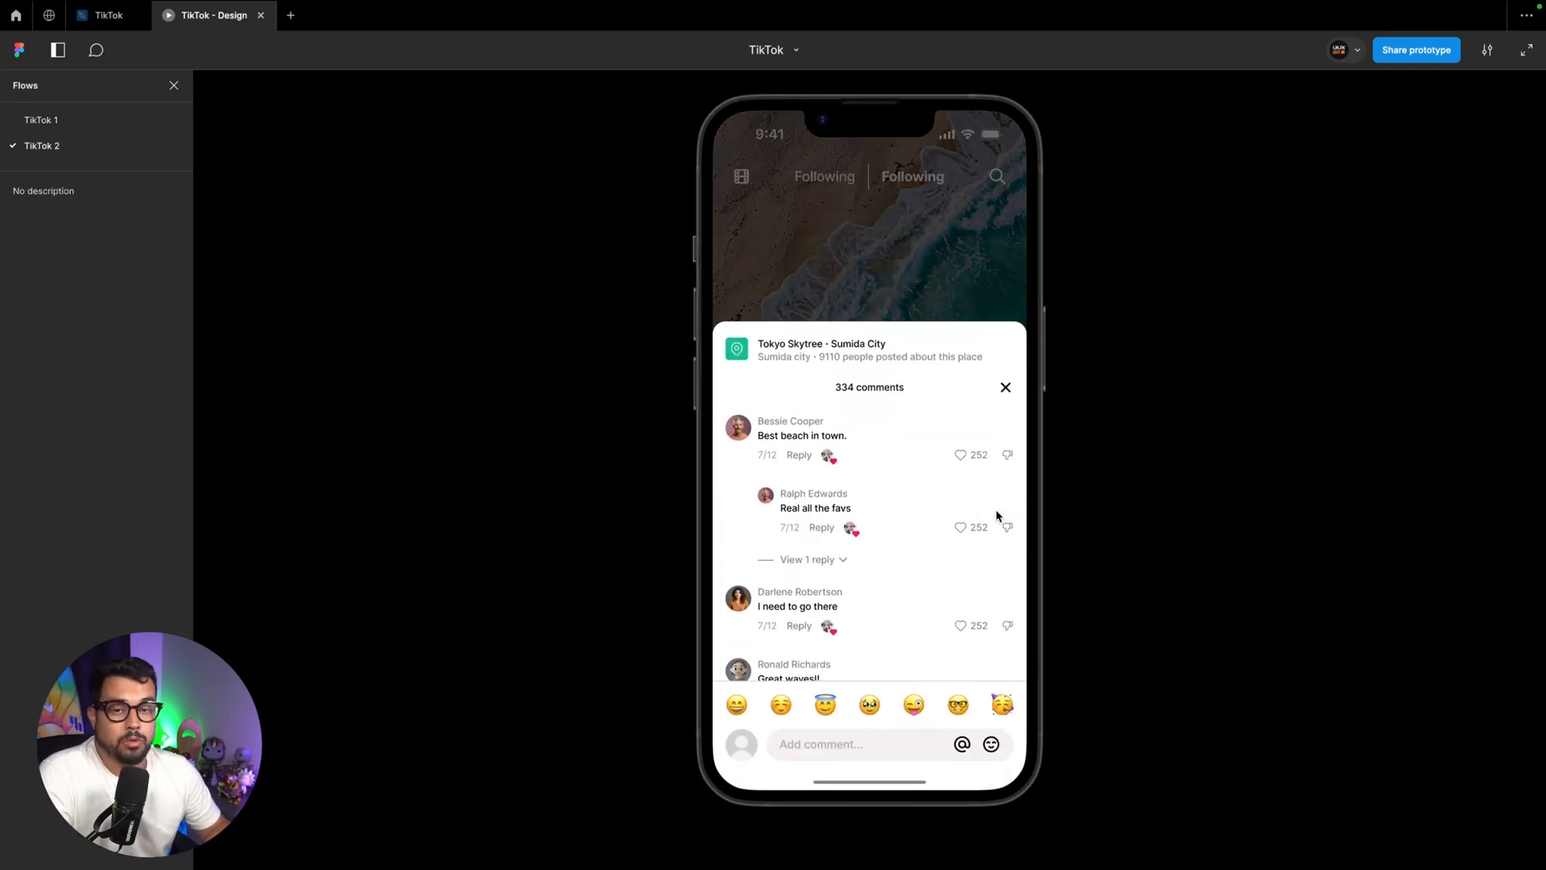